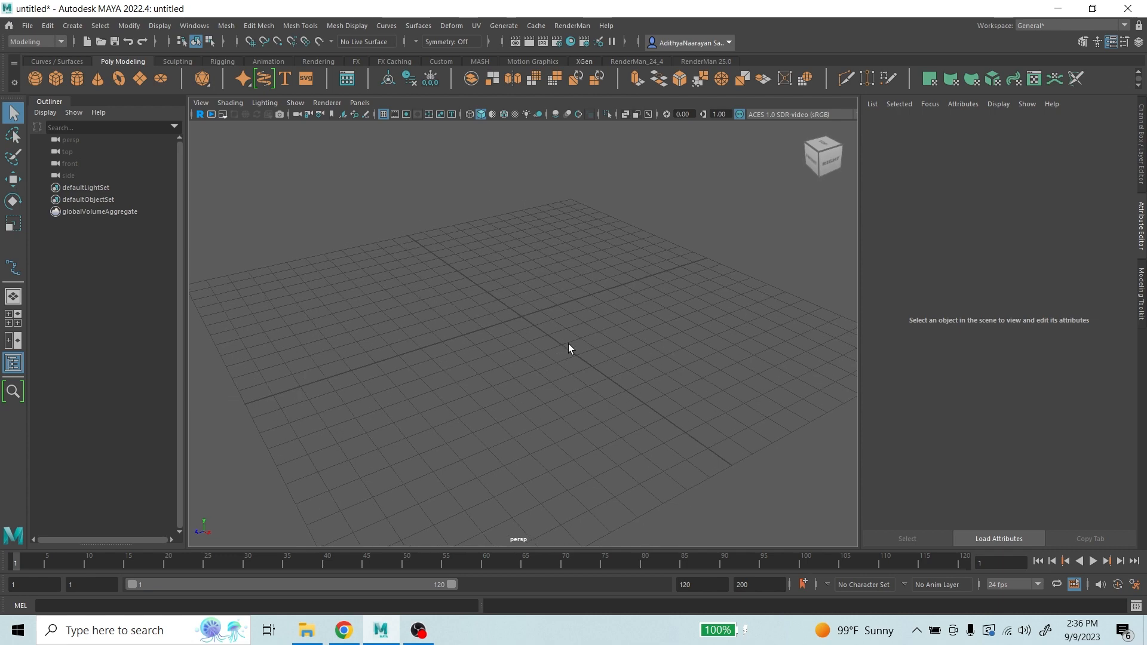
# - Examine the empty scene by switching between the four-view layout and the enlarged perspective, top and side views
pyautogui.keyDown('alt'); pyautogui.moveTo(560, 357); pyautogui.dragTo(555, 331, button='middle'); pyautogui.keyUp('alt')
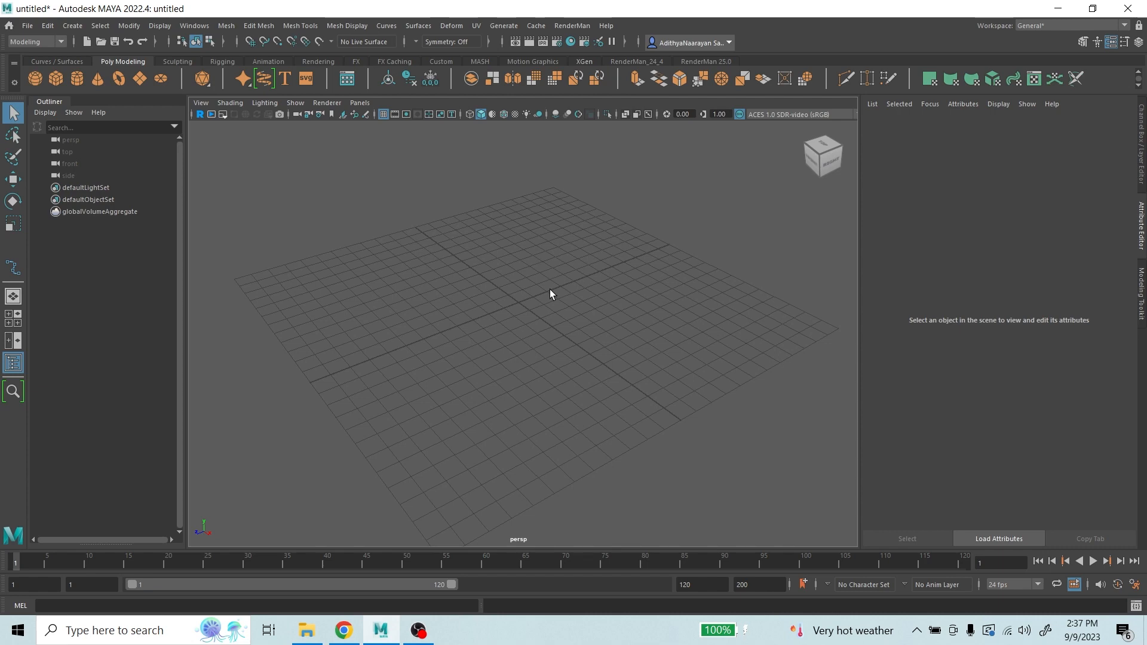
pyautogui.press('space')
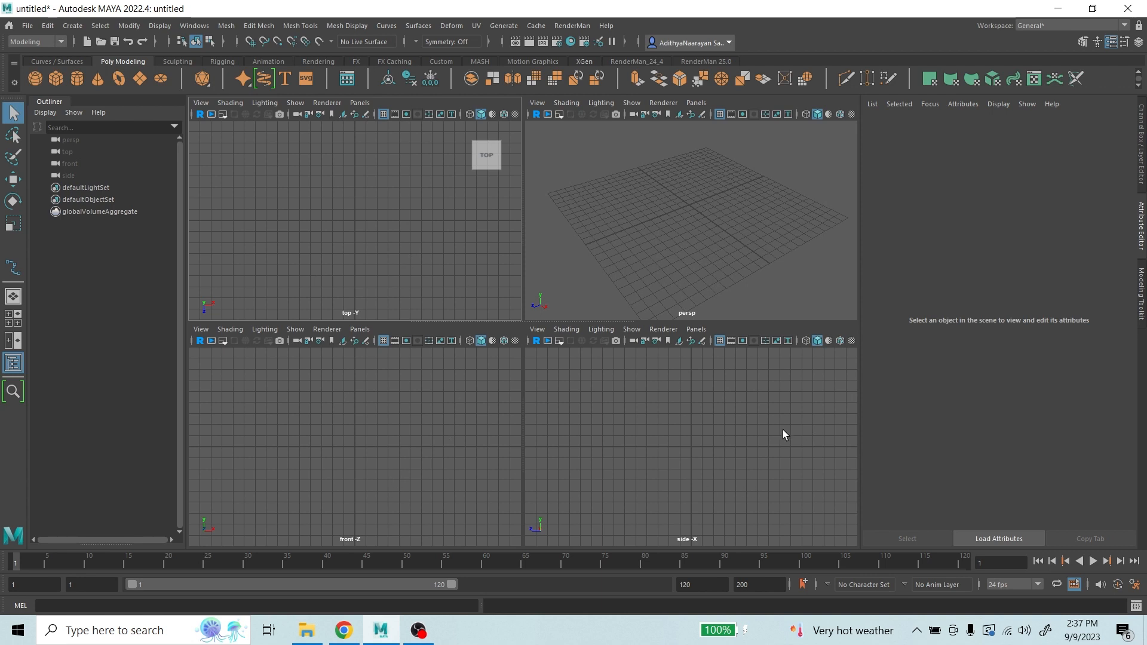
pyautogui.press('space')
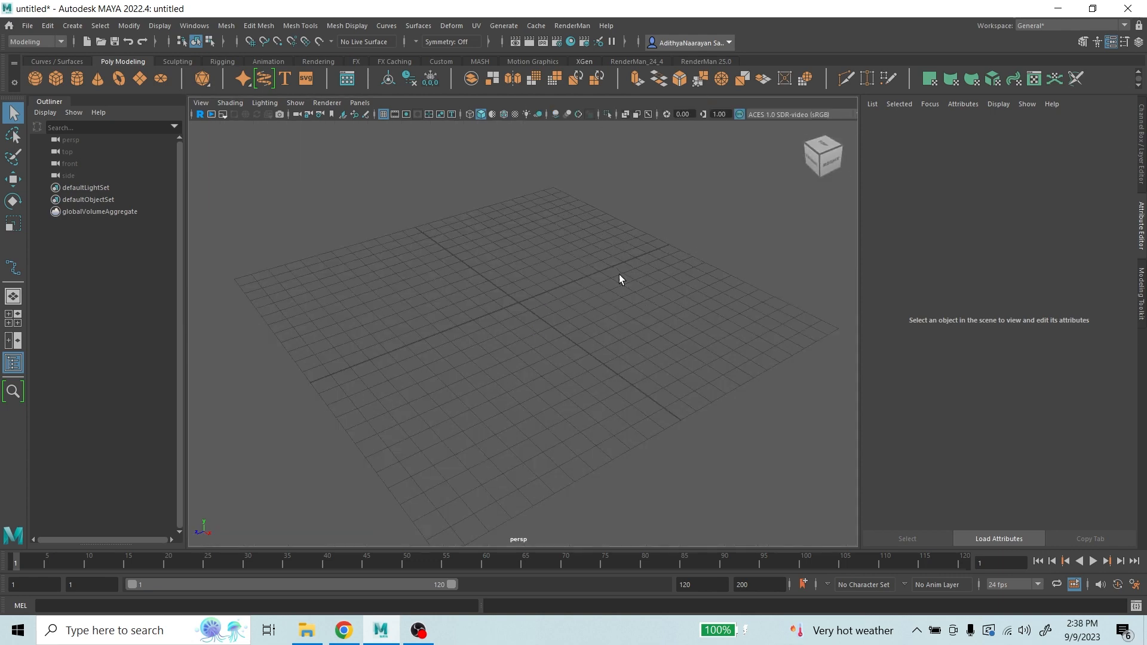
pyautogui.press('space')
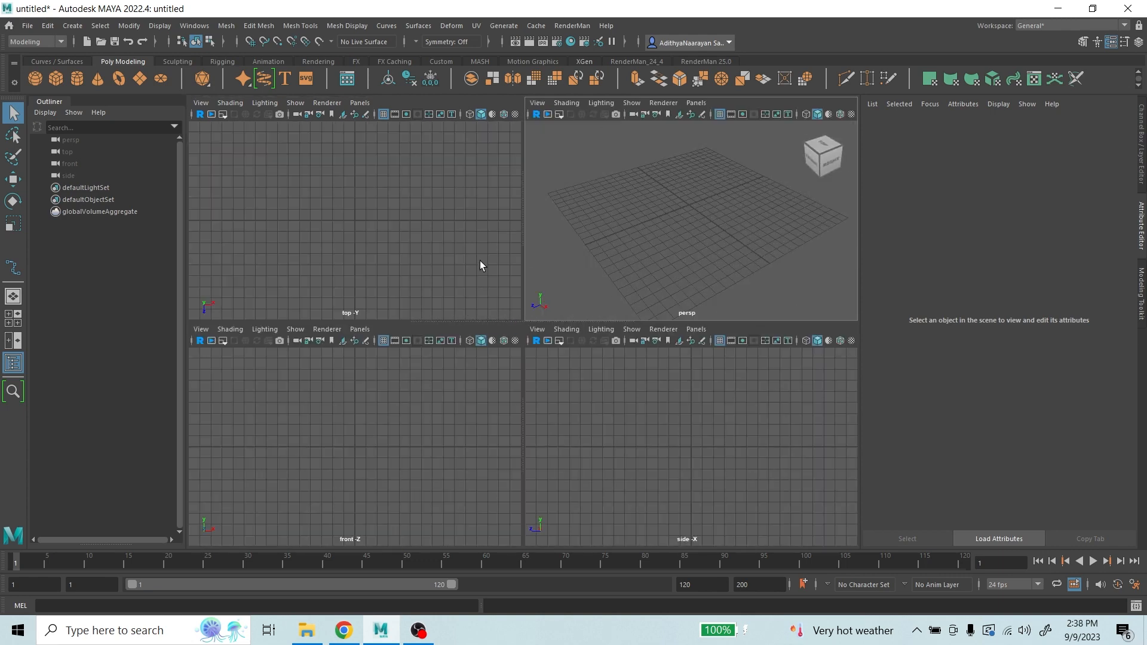
pyautogui.press('space')
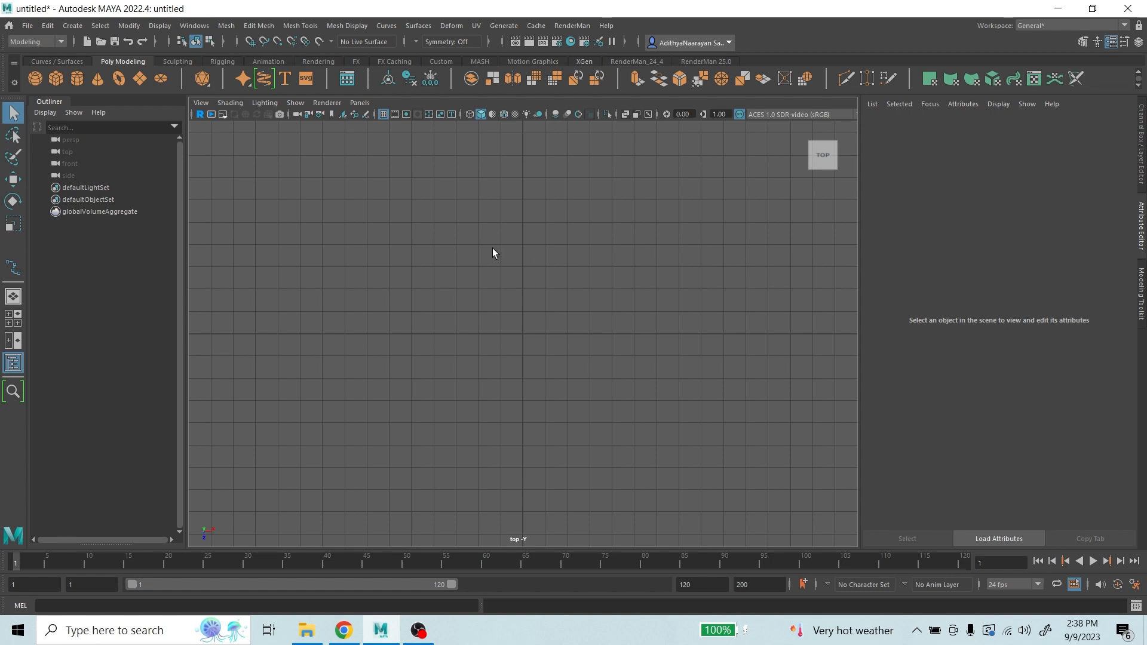
pyautogui.press('space')
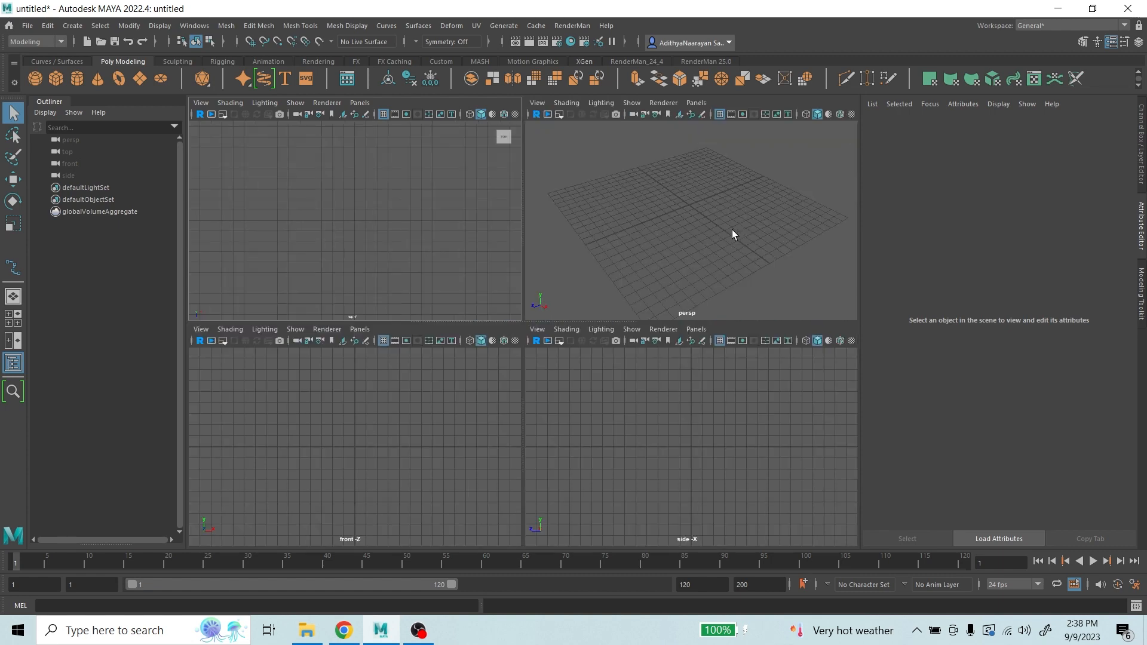
pyautogui.press('space')
pyautogui.press('space')
pyautogui.press('space')
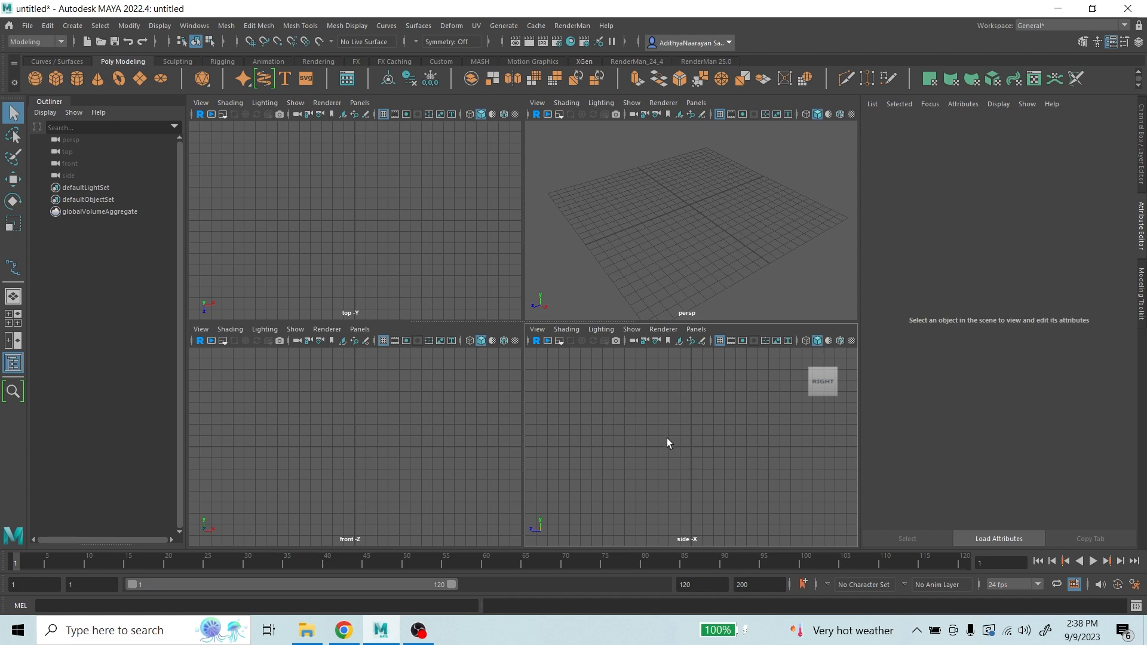
pyautogui.press('space')
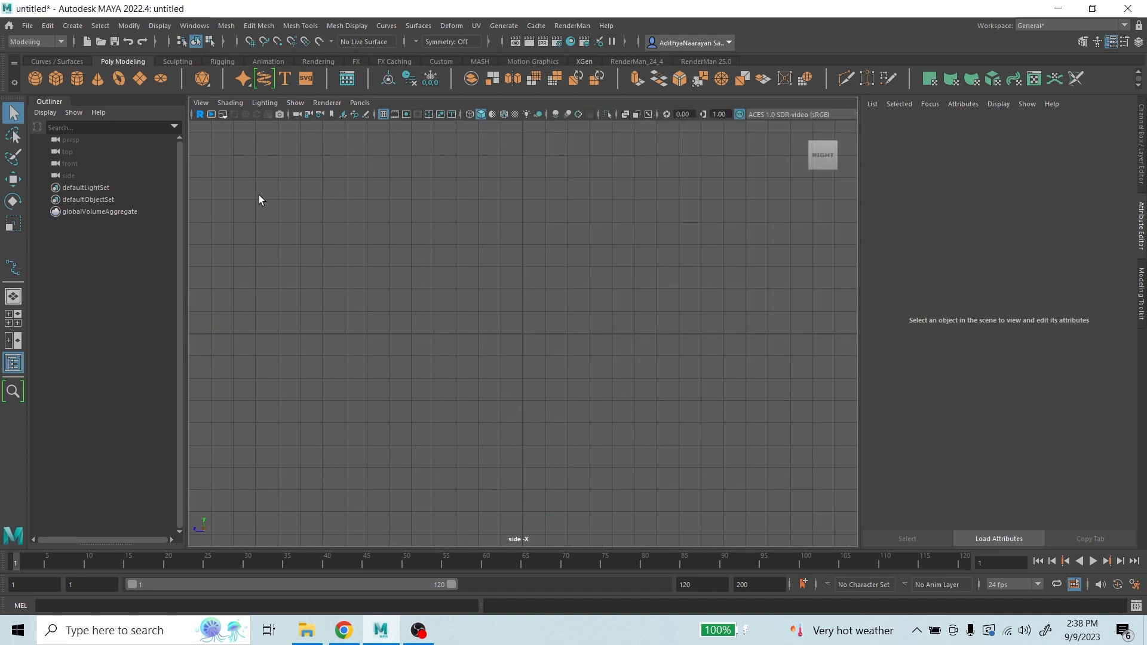
pyautogui.press('space')
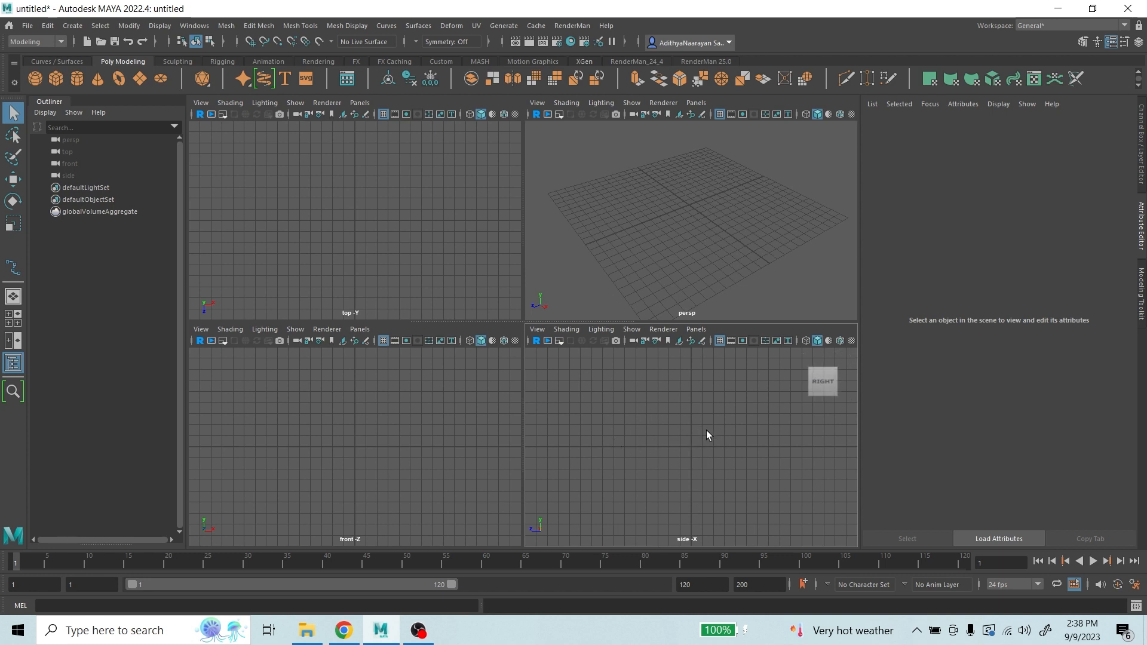
pyautogui.press('space')
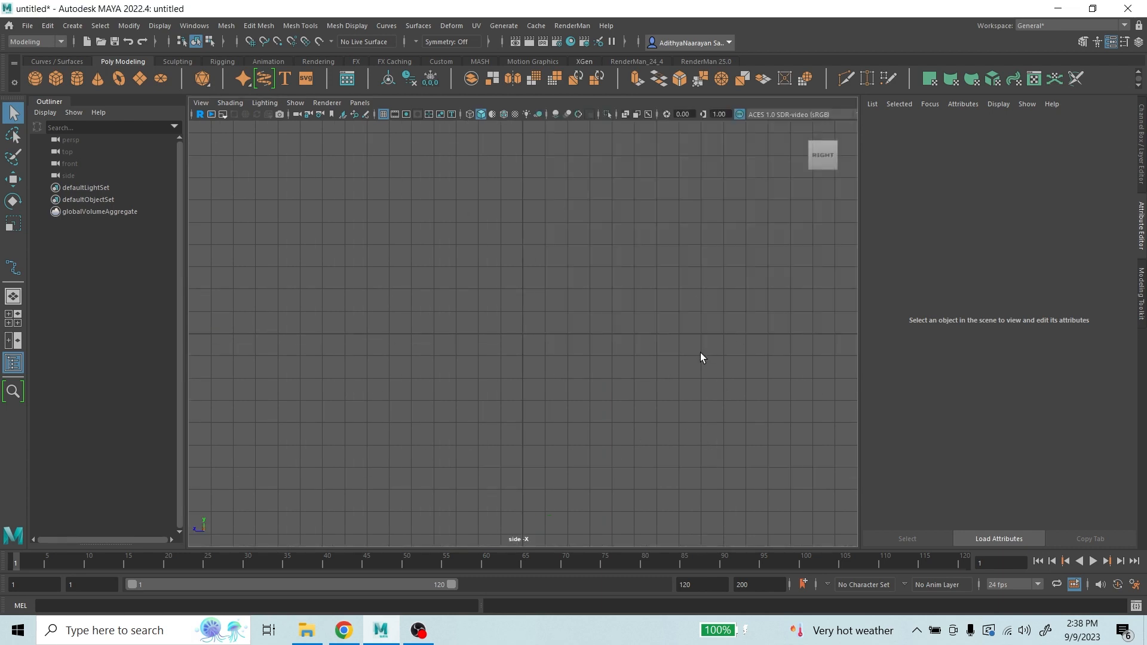
pyautogui.press('space')
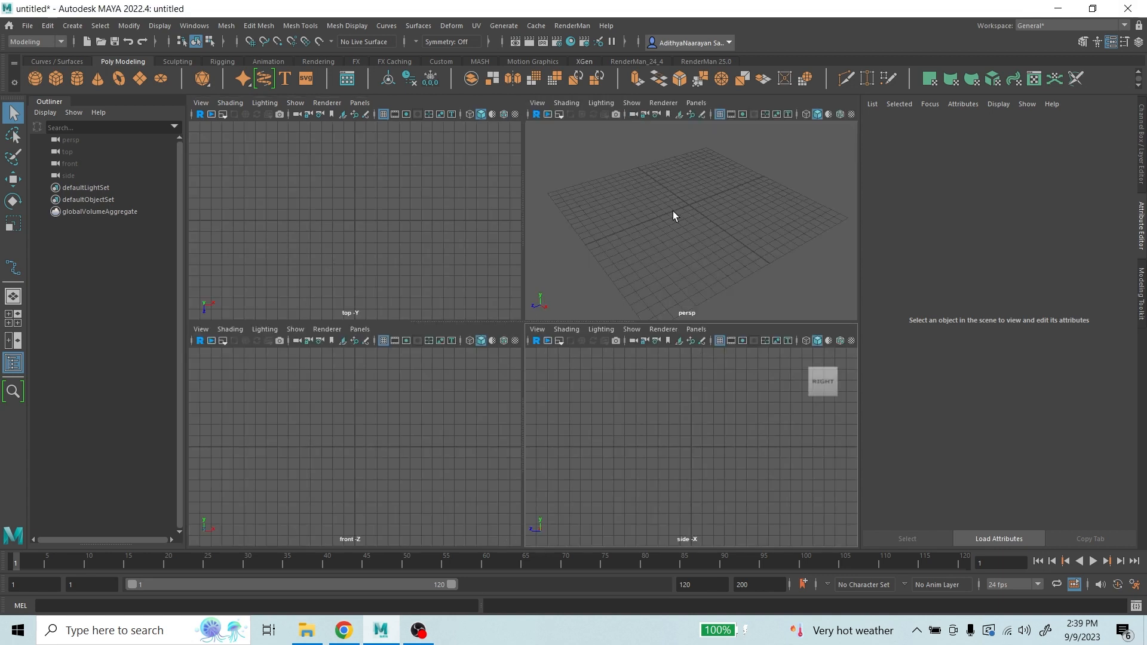
pyautogui.press('space')
pyautogui.press('space')
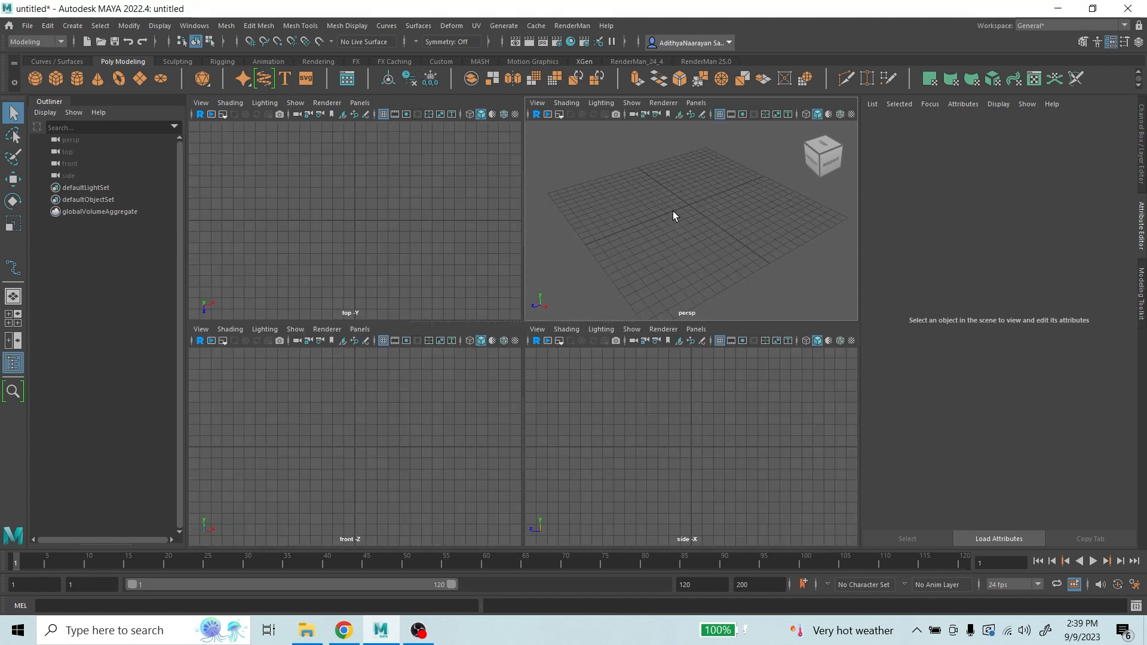
# - Import SideView.png from the LampRef folder in Pictures as an image plane in the enlarged side view
pyautogui.press('space')
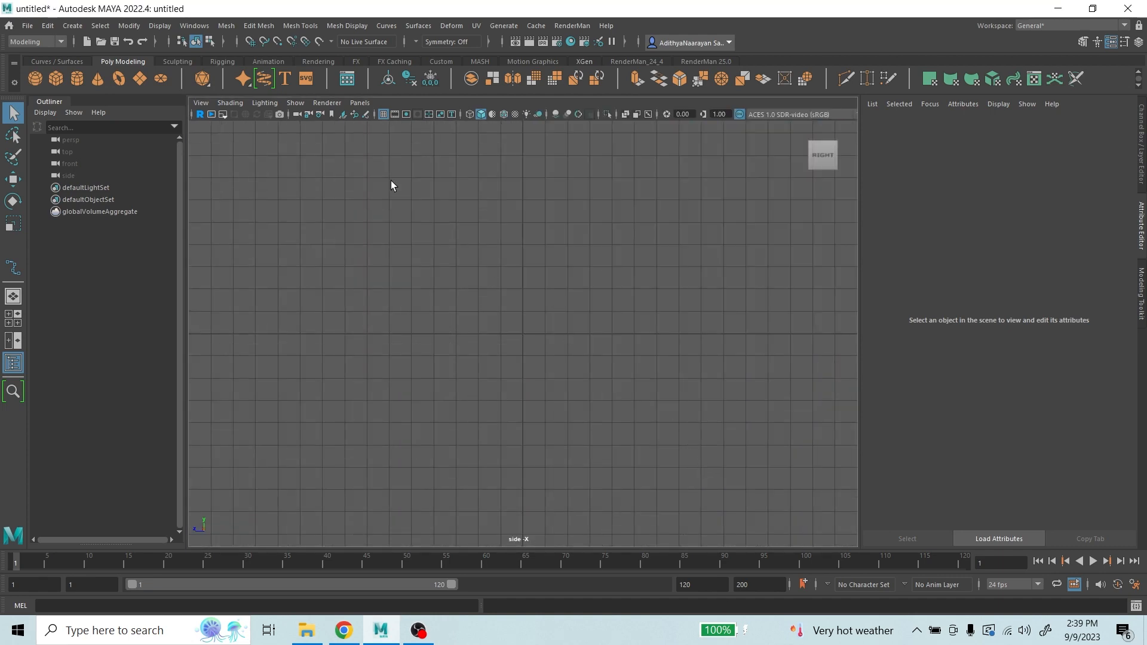
pyautogui.click(202, 103)
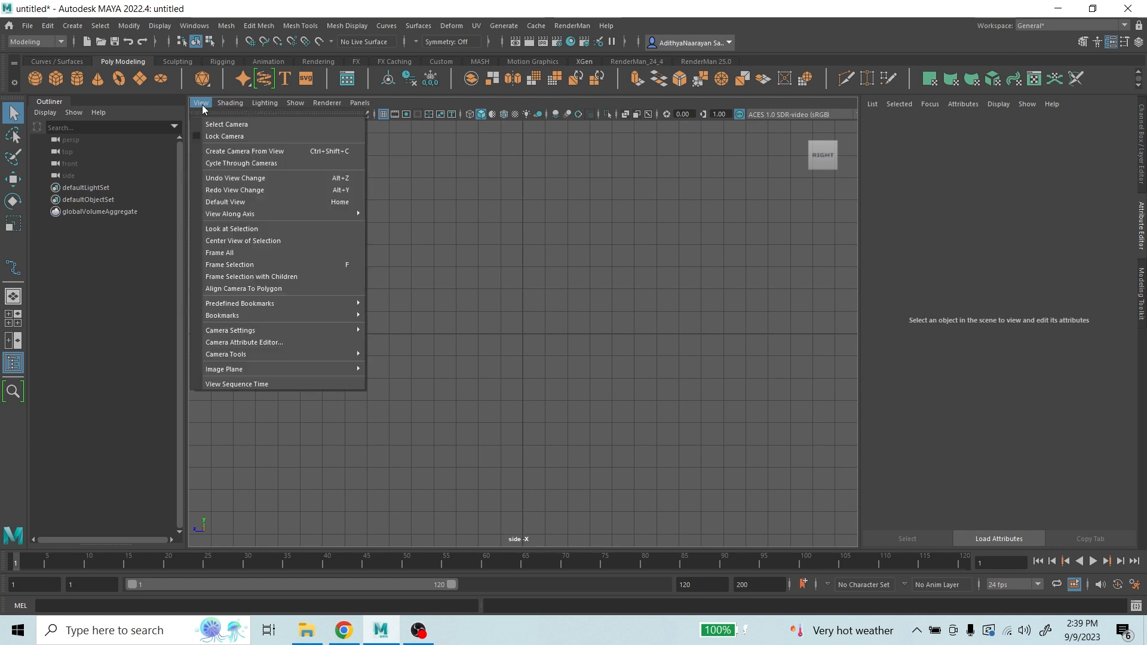
pyautogui.moveTo(257, 368)
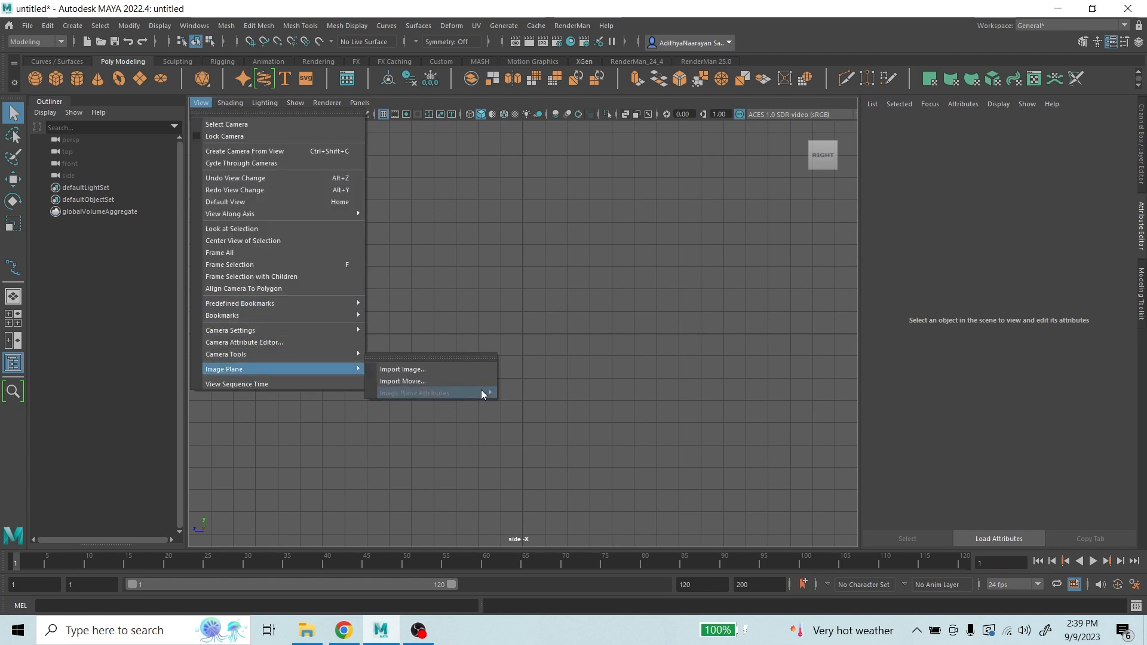
pyautogui.click(452, 370)
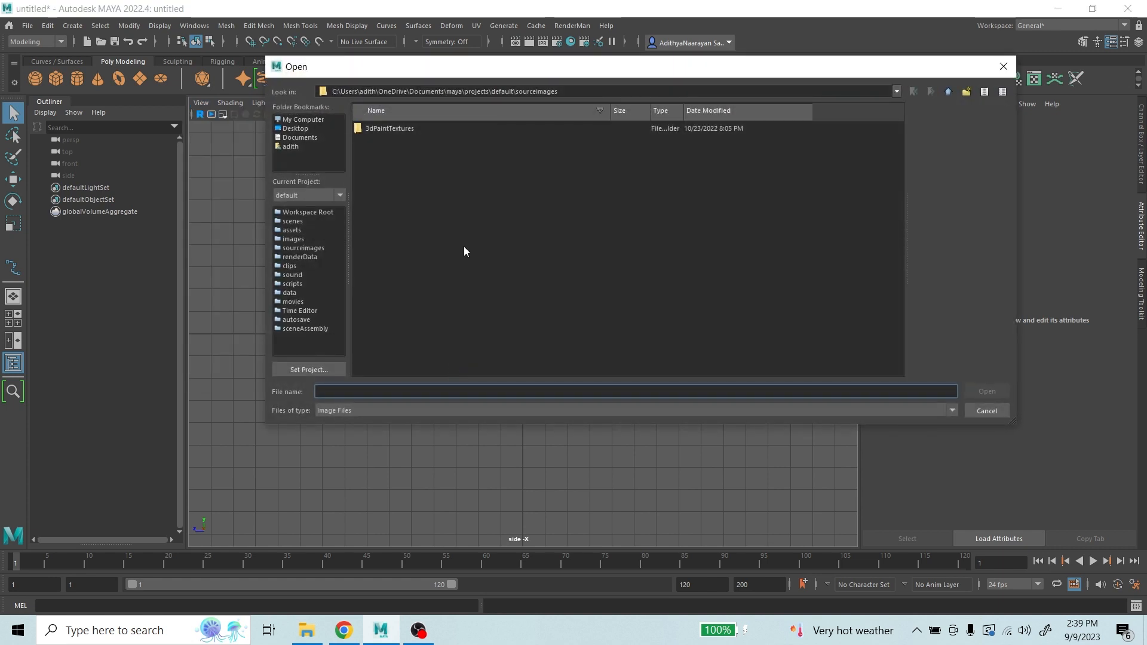
pyautogui.click(296, 138)
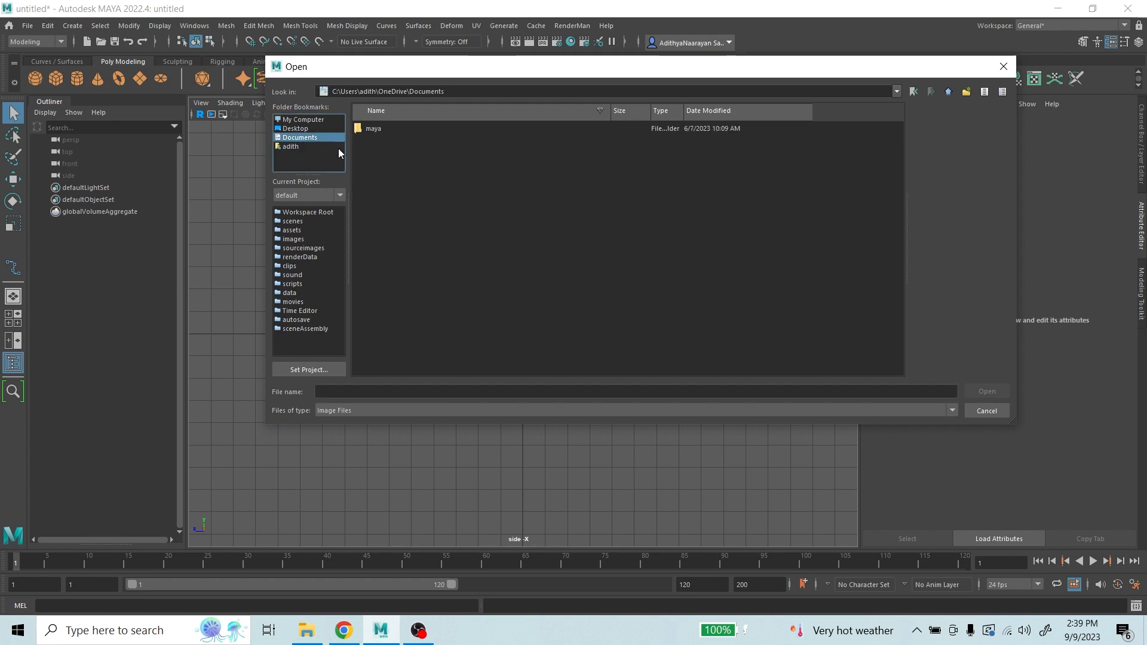
pyautogui.click(305, 128)
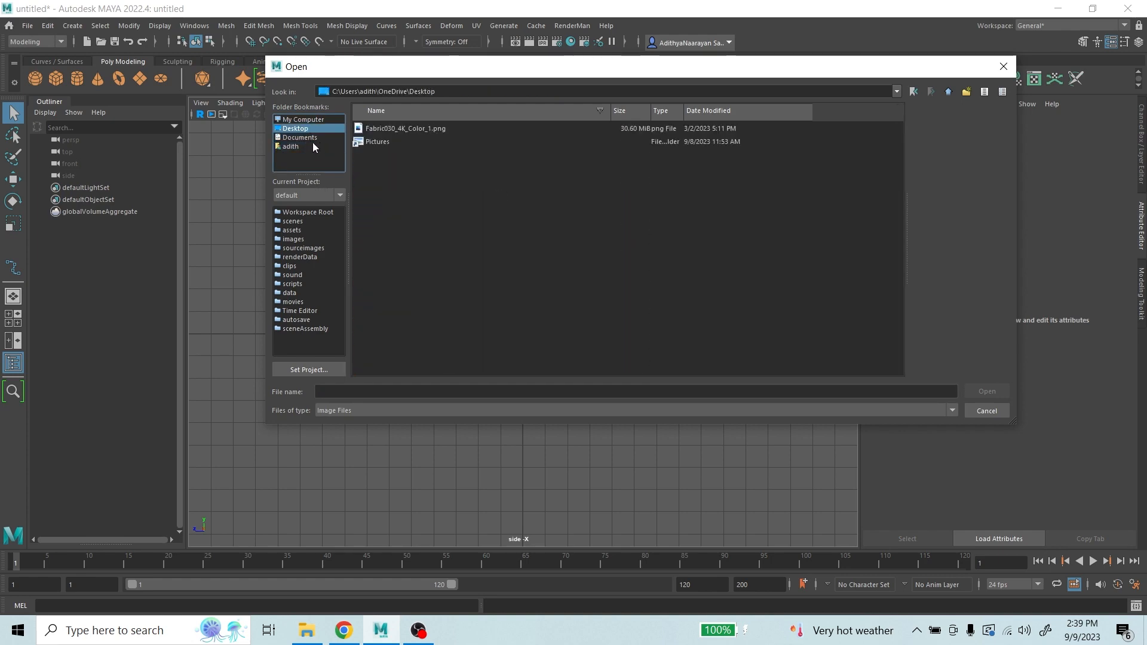
pyautogui.doubleClick(384, 142)
pyautogui.moveTo(901, 122); pyautogui.dragTo(912, 361)
pyautogui.scroll(1, 382, 187)
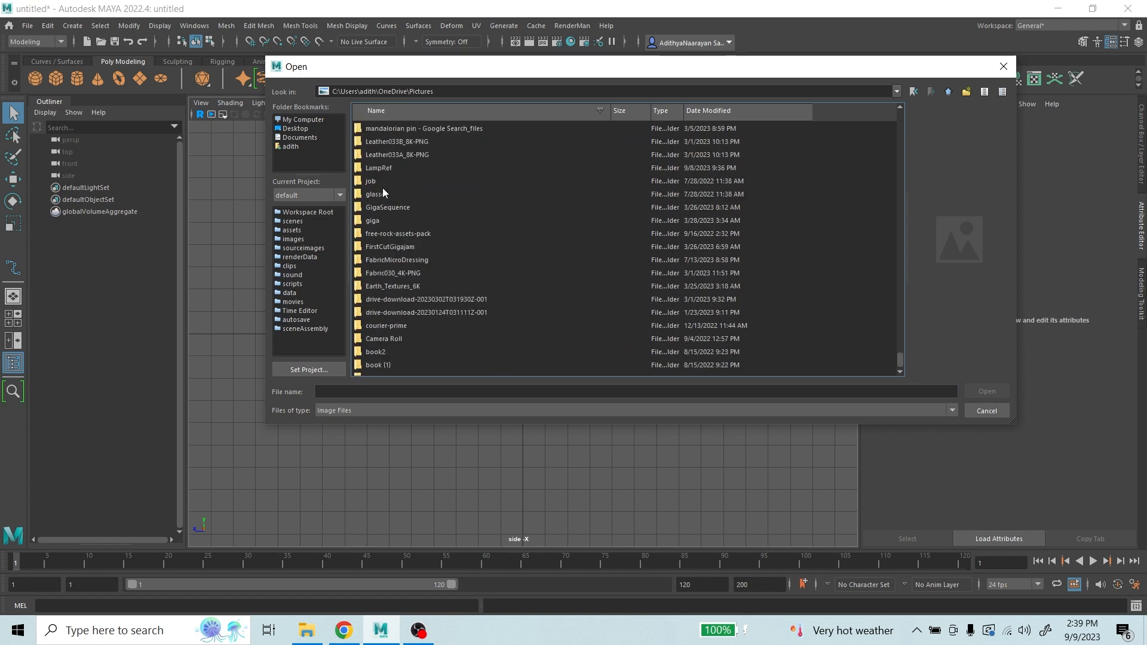
pyautogui.doubleClick(376, 169)
pyautogui.click(394, 130)
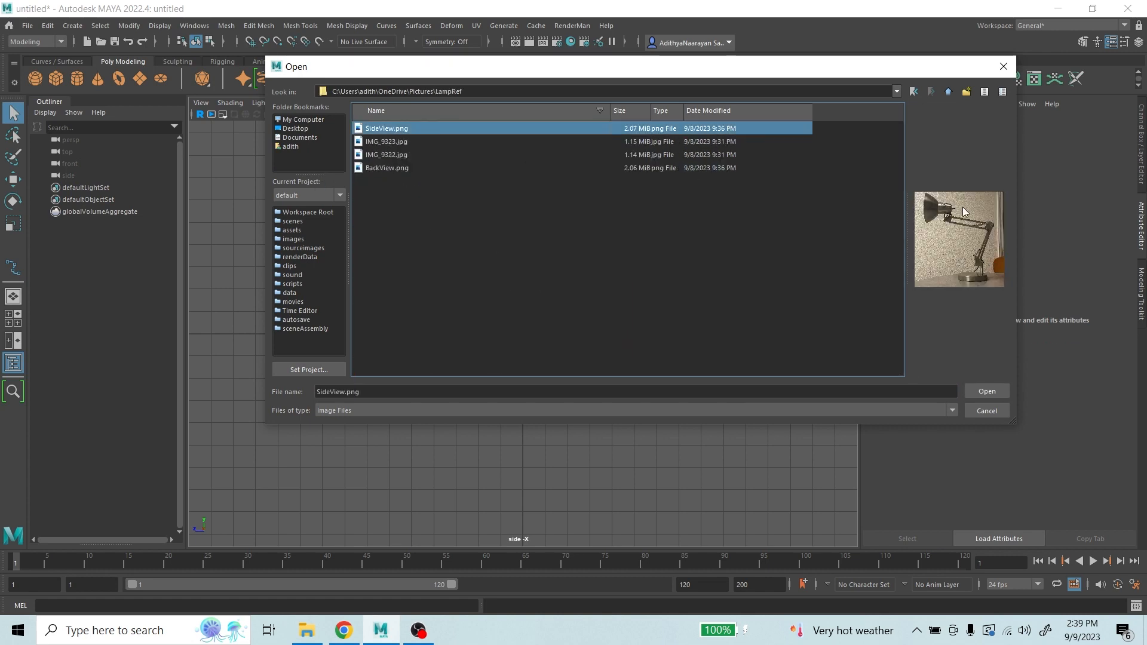
pyautogui.click(987, 391)
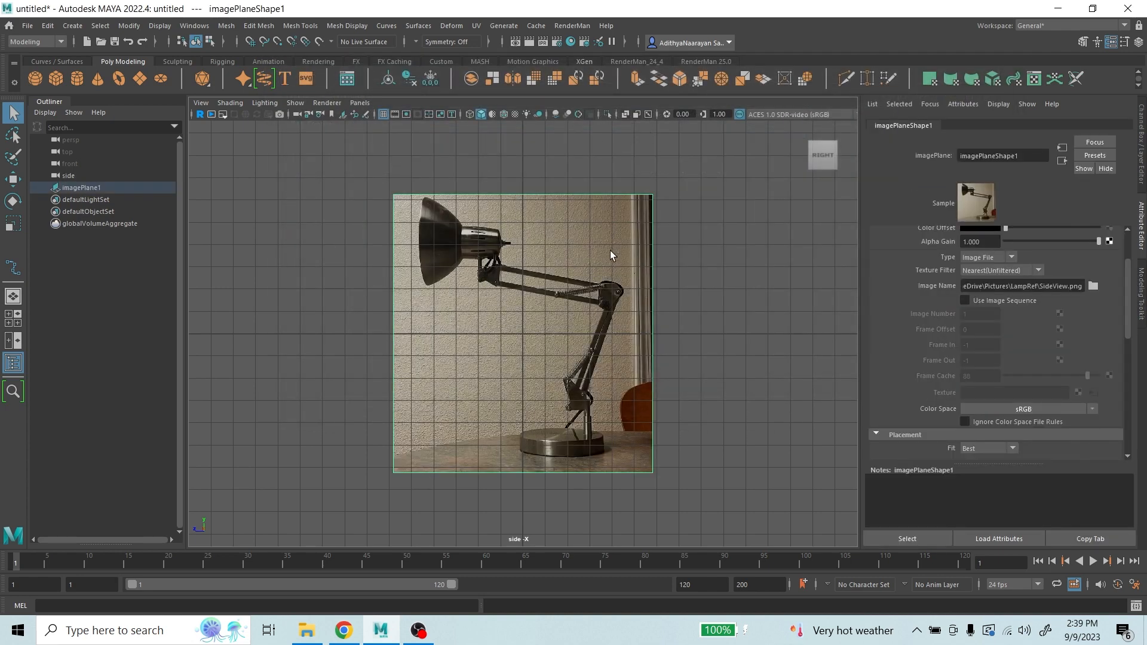
# - Enlarge the front view and change it to a back view
pyautogui.press('space')
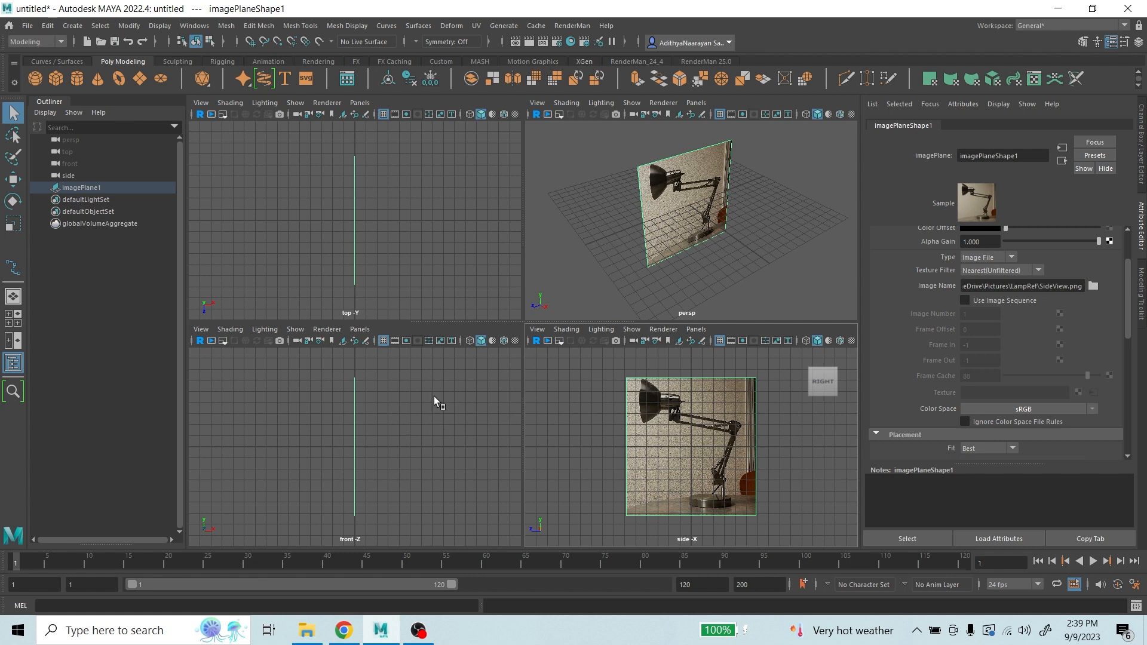
pyautogui.press('space')
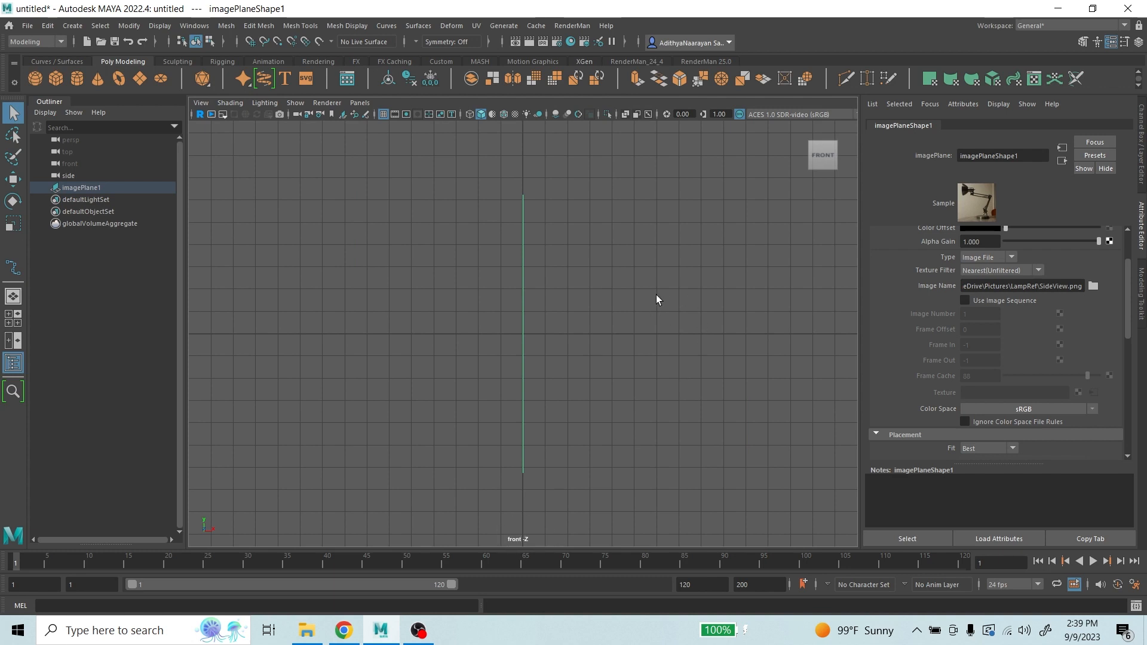
pyautogui.press('space')
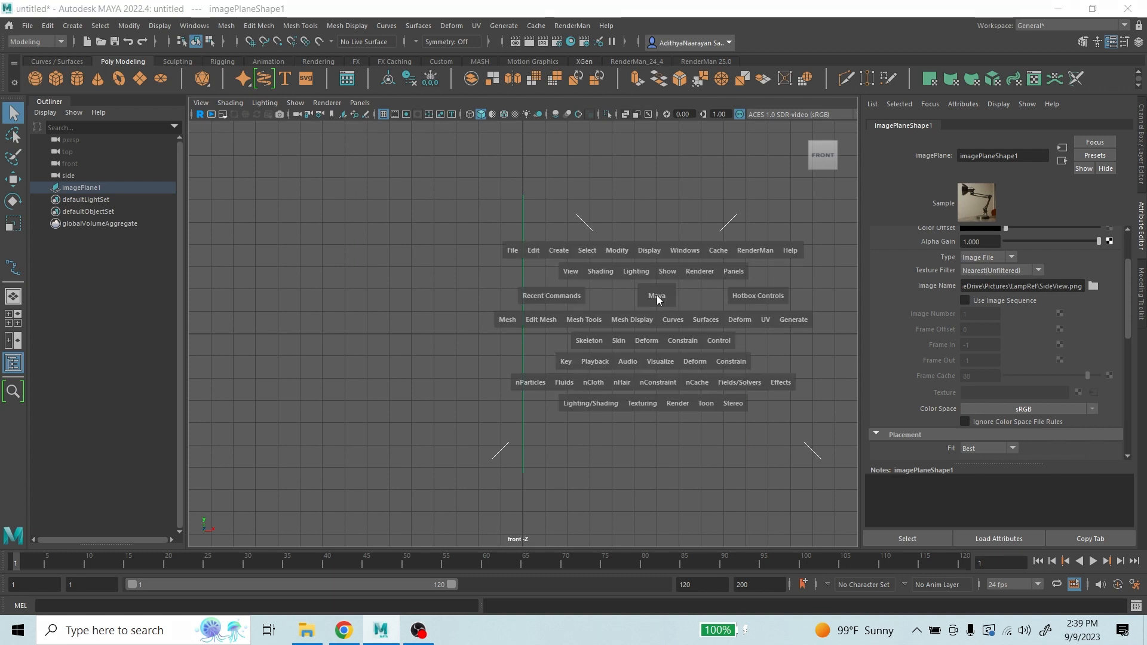
pyautogui.moveTo(658, 296); pyautogui.dragTo(608, 310)
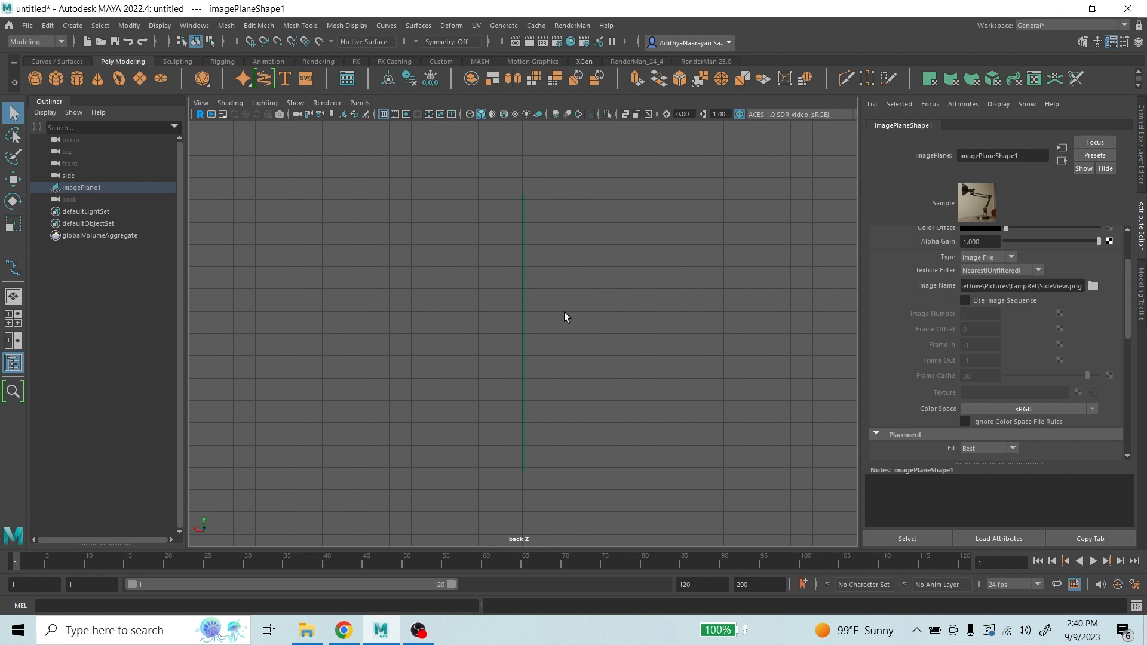
# - Examine the lamp reference image in the side view, both enlarged and alongside the other views
pyautogui.press('space')
pyautogui.press('space')
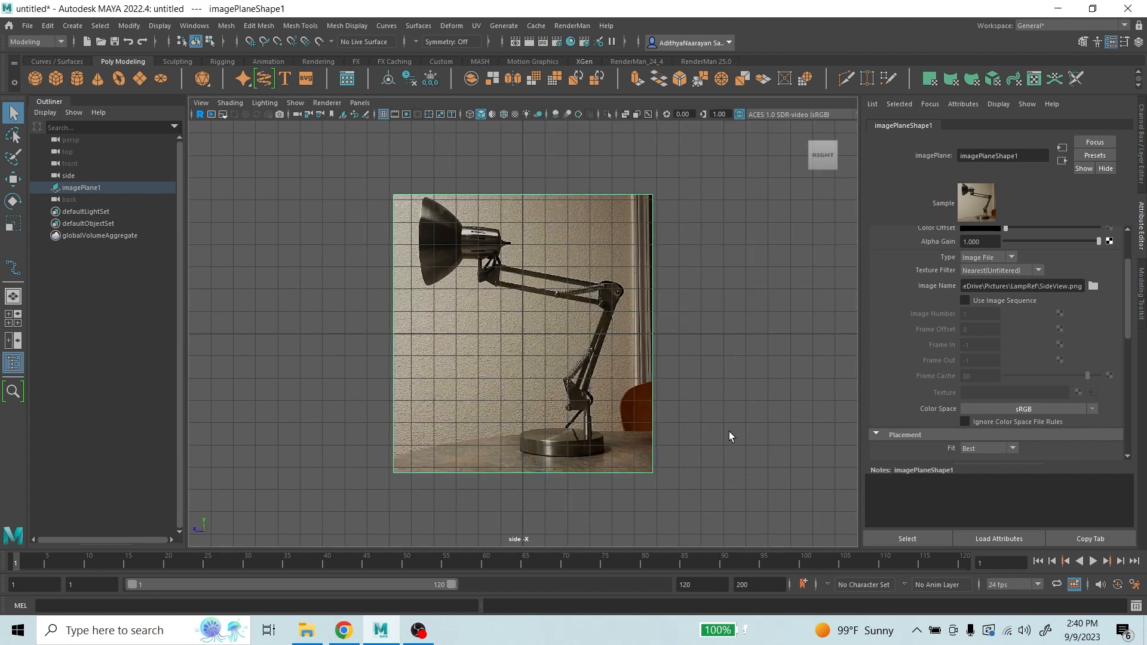
pyautogui.press('space')
pyautogui.press('space')
pyautogui.press('space')
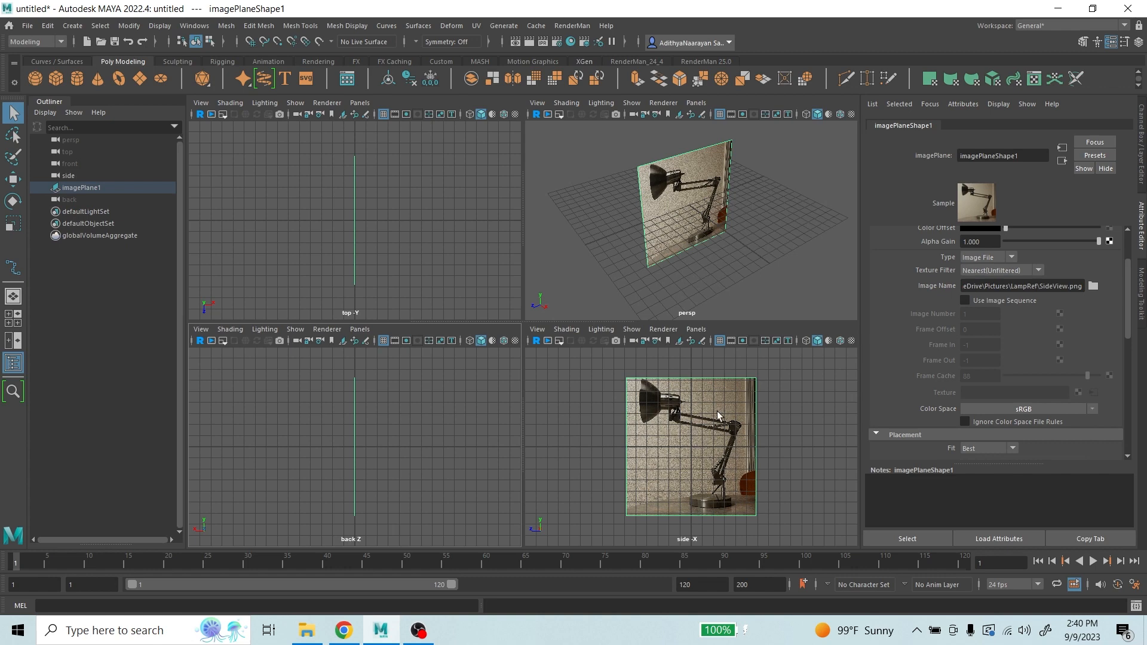
pyautogui.scroll(5, 708, 452)
pyautogui.scroll(-4, 674, 390)
pyautogui.scroll(3, 678, 374)
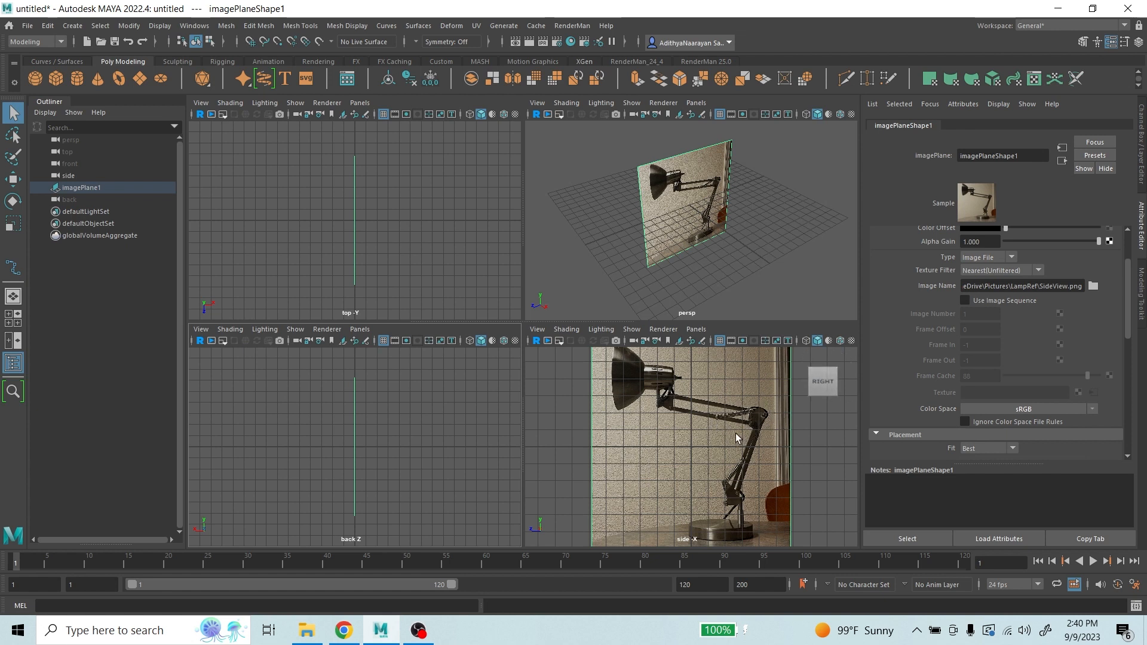
pyautogui.scroll(-2, 723, 439)
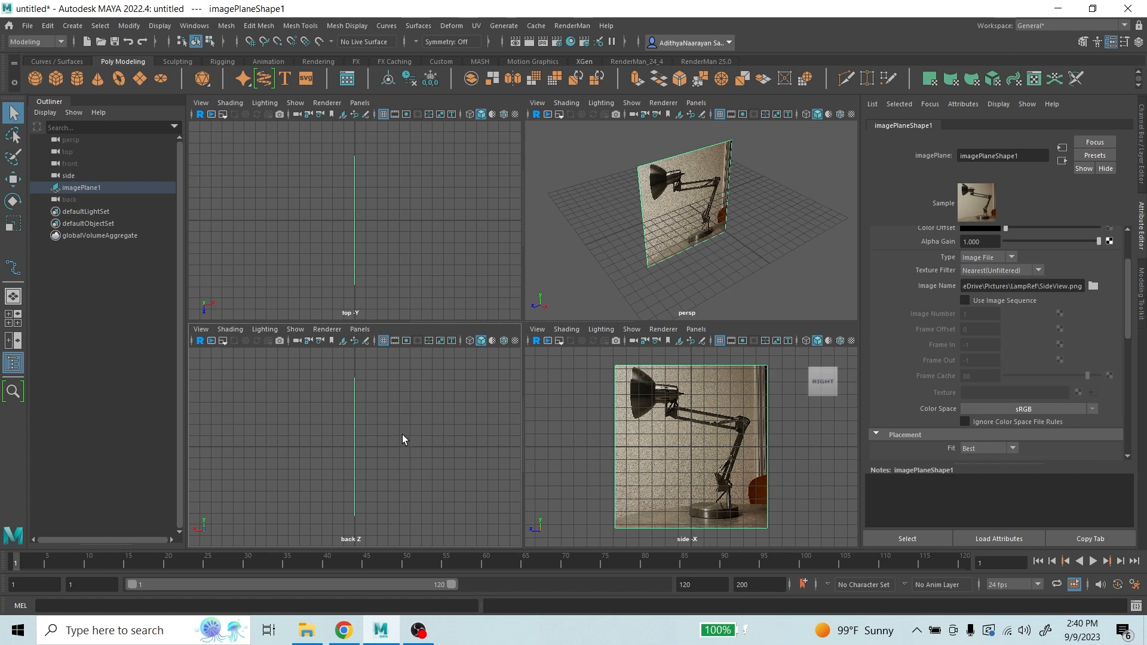
# - Import BackView.png from the LampRef folder in Pictures as an image plane in the enlarged back view
pyautogui.press('space')
pyautogui.click(200, 103)
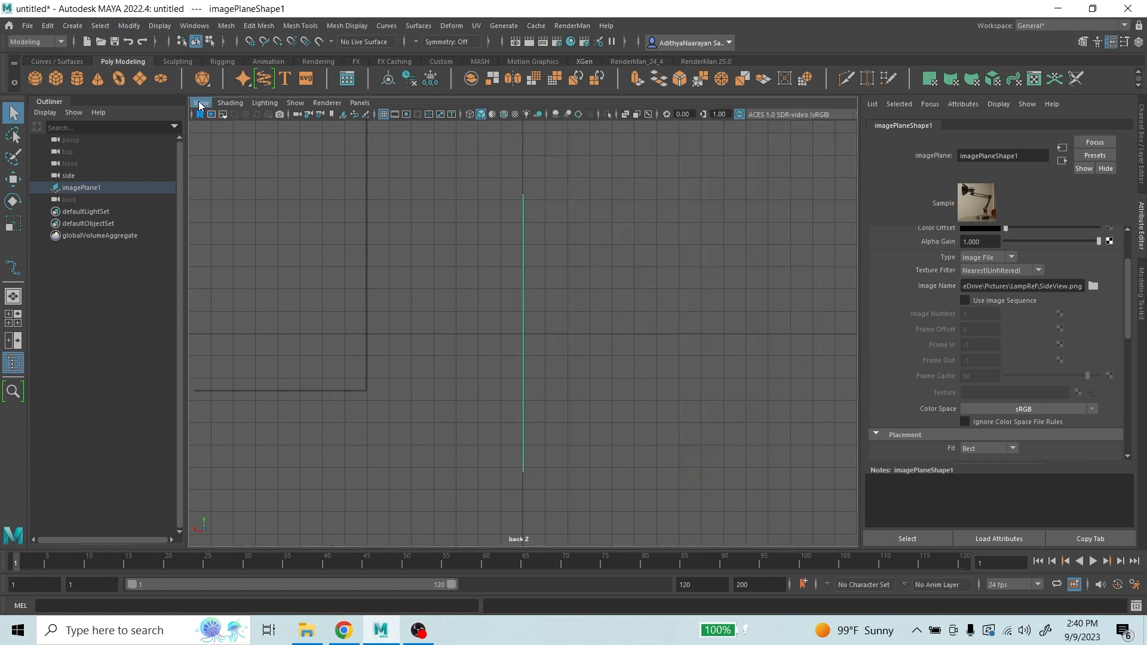
pyautogui.moveTo(230, 369)
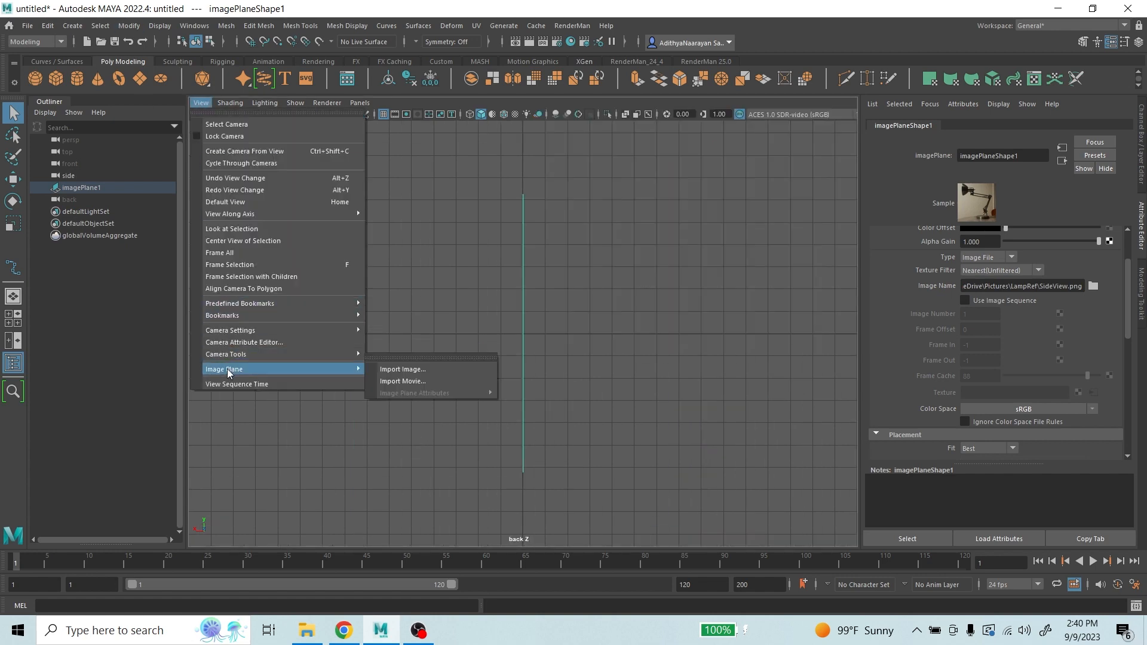
pyautogui.click(404, 370)
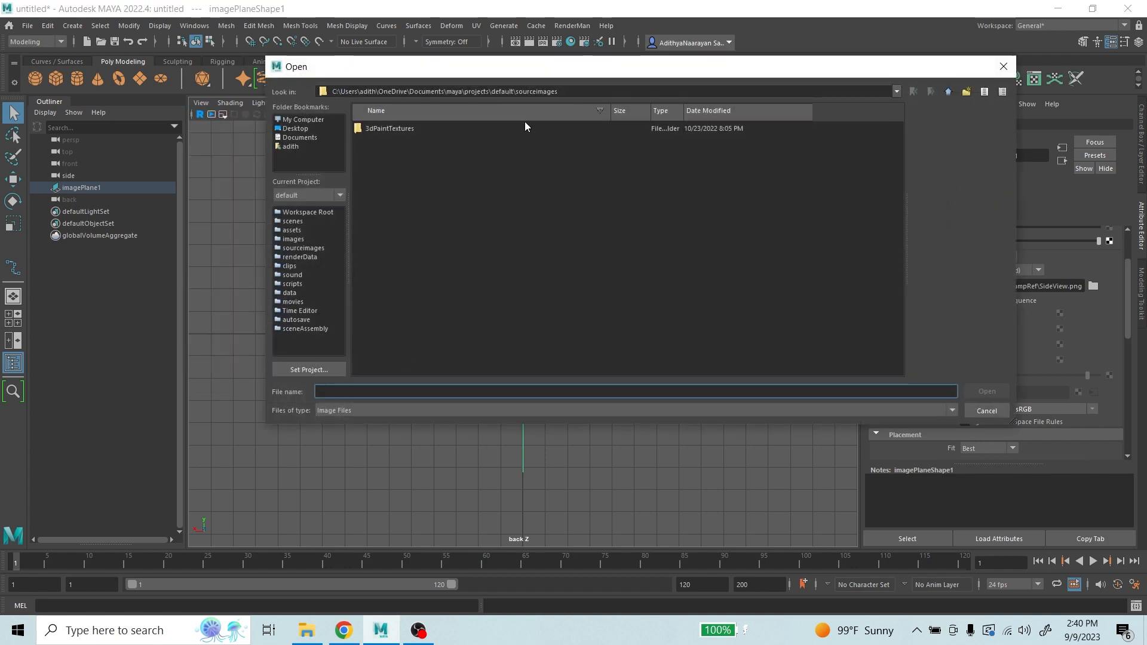
pyautogui.click(287, 146)
pyautogui.doubleClick(384, 141)
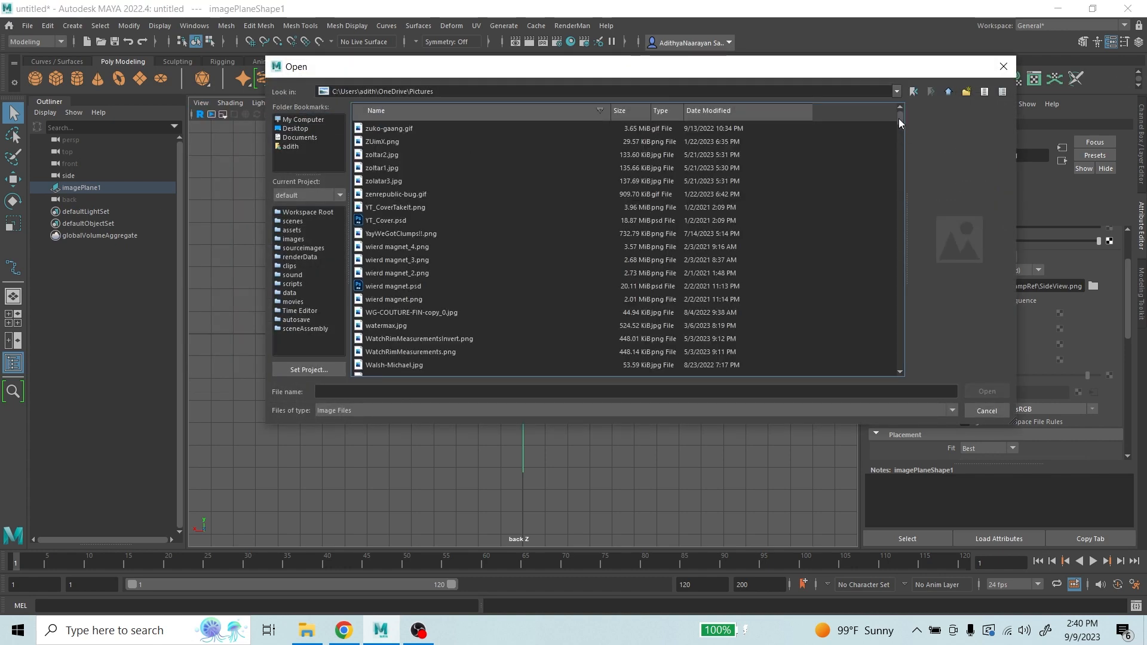
pyautogui.moveTo(899, 118); pyautogui.dragTo(902, 358)
pyautogui.doubleClick(386, 131)
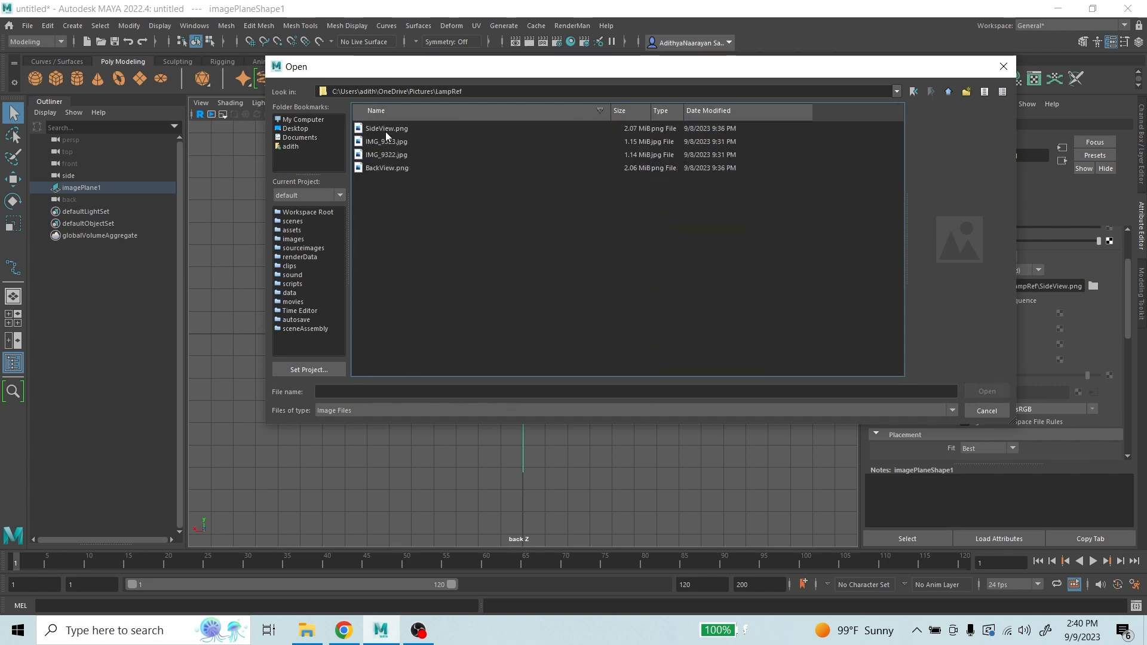
pyautogui.click(388, 168)
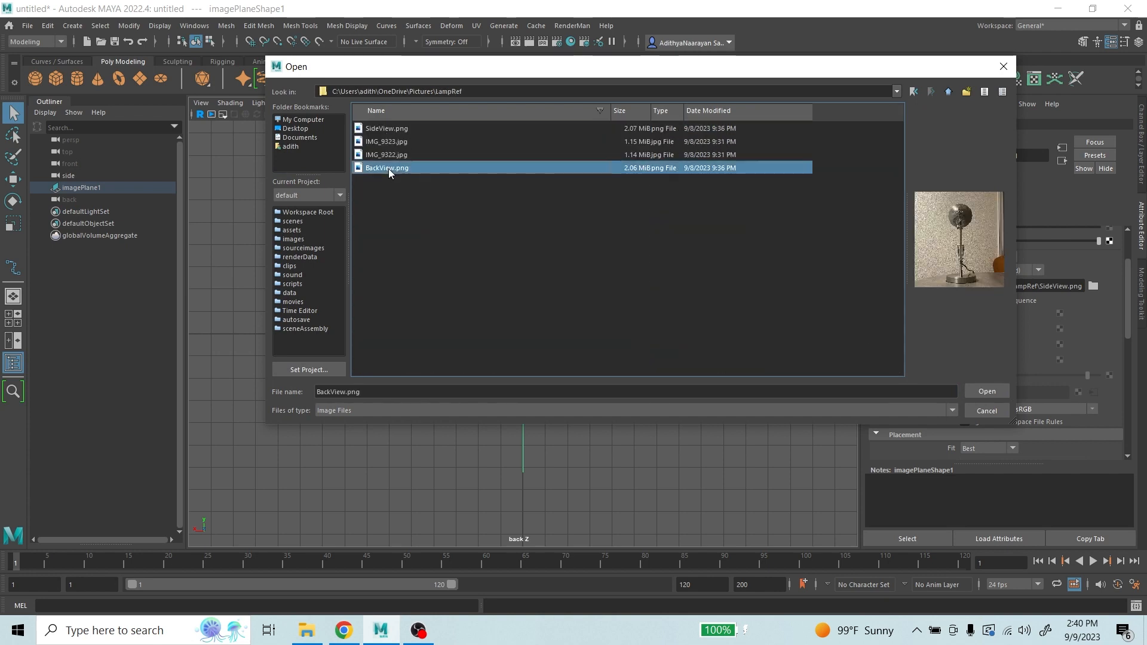
pyautogui.click(977, 389)
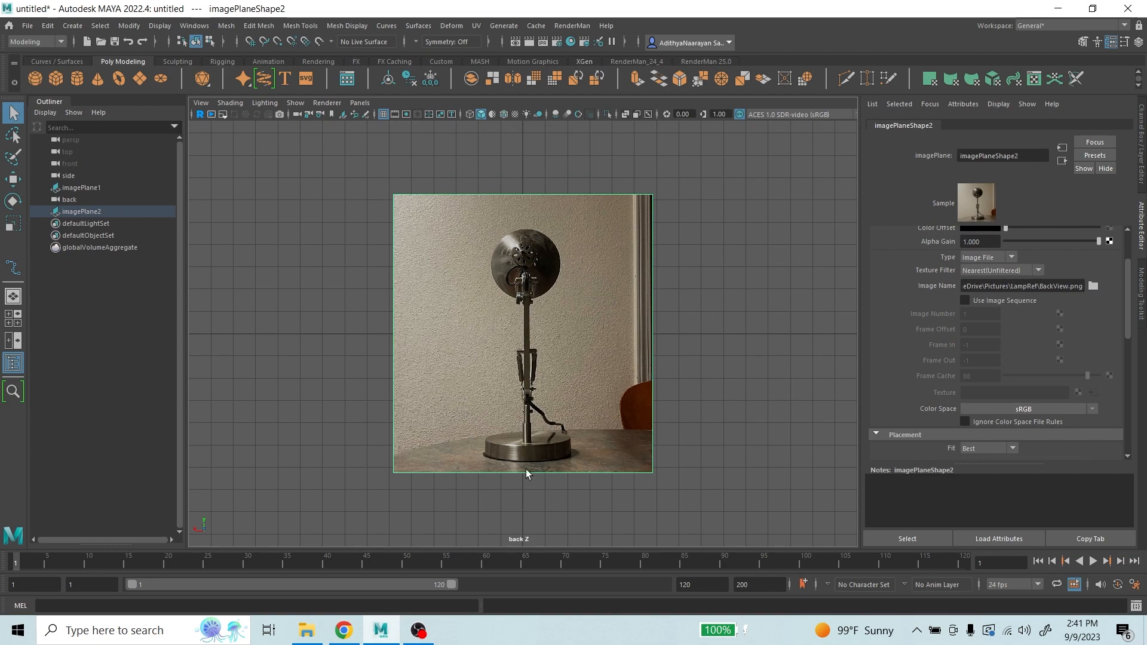
# - Compare the back and side lamp references in their enlarged views and look for both image planes in the perspective view
pyautogui.press('space')
pyautogui.press('space')
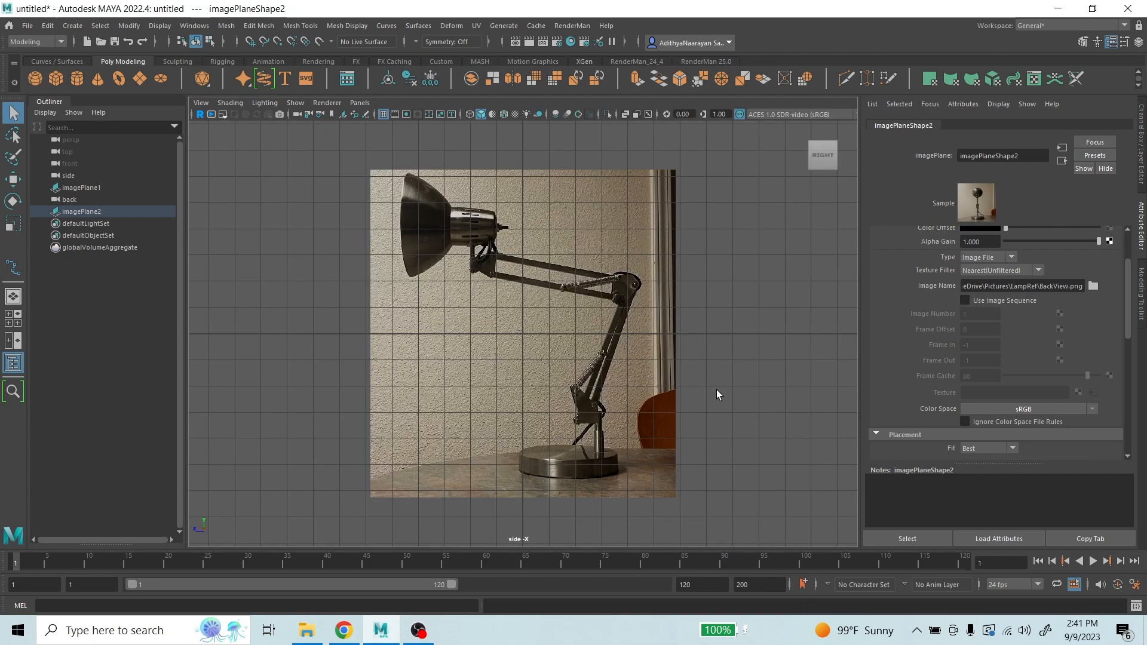
pyautogui.press('space')
pyautogui.press('space')
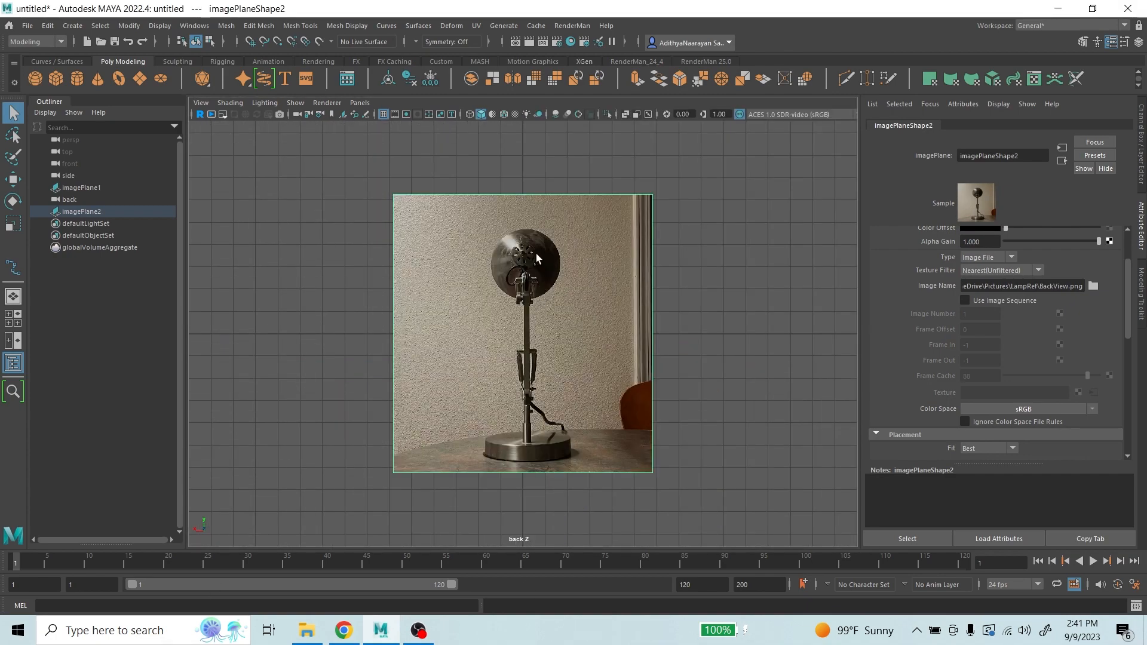
pyautogui.press('space')
pyautogui.scroll(-5, 717, 218)
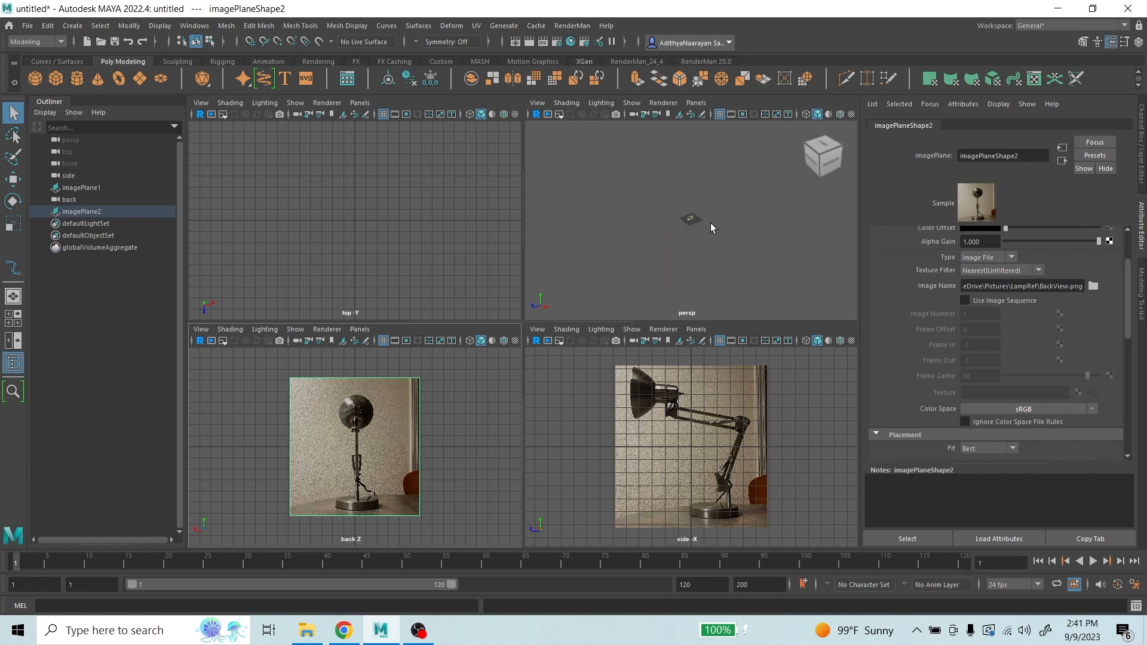
pyautogui.scroll(5, 711, 223)
pyautogui.press('space')
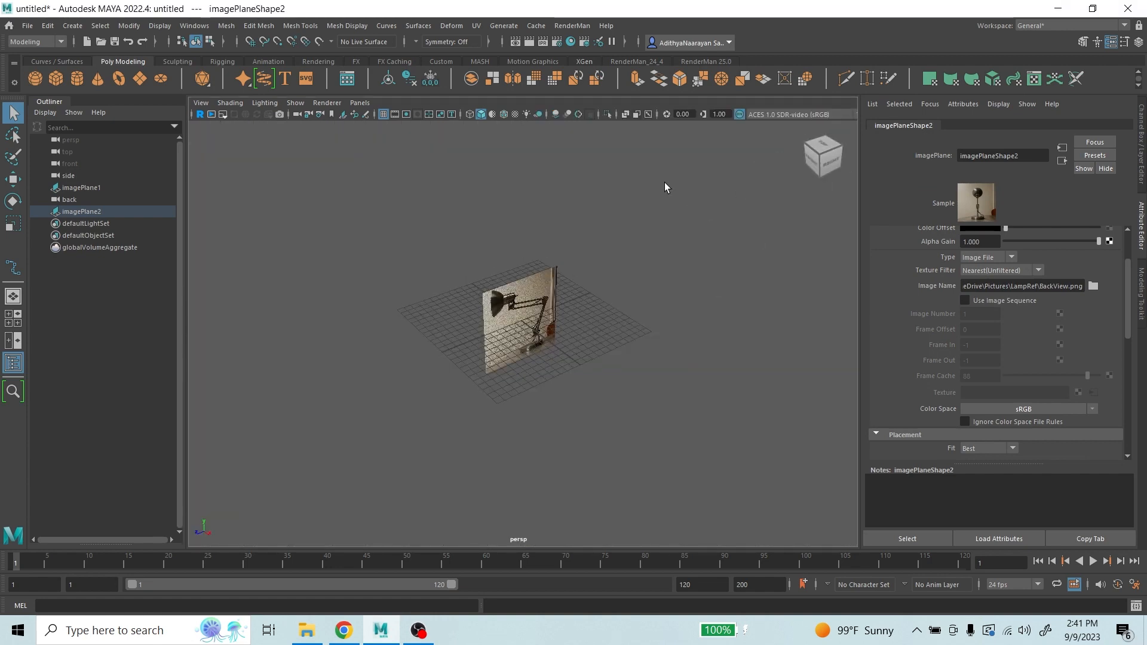
pyautogui.scroll(-2, 568, 374)
pyautogui.scroll(6, 572, 359)
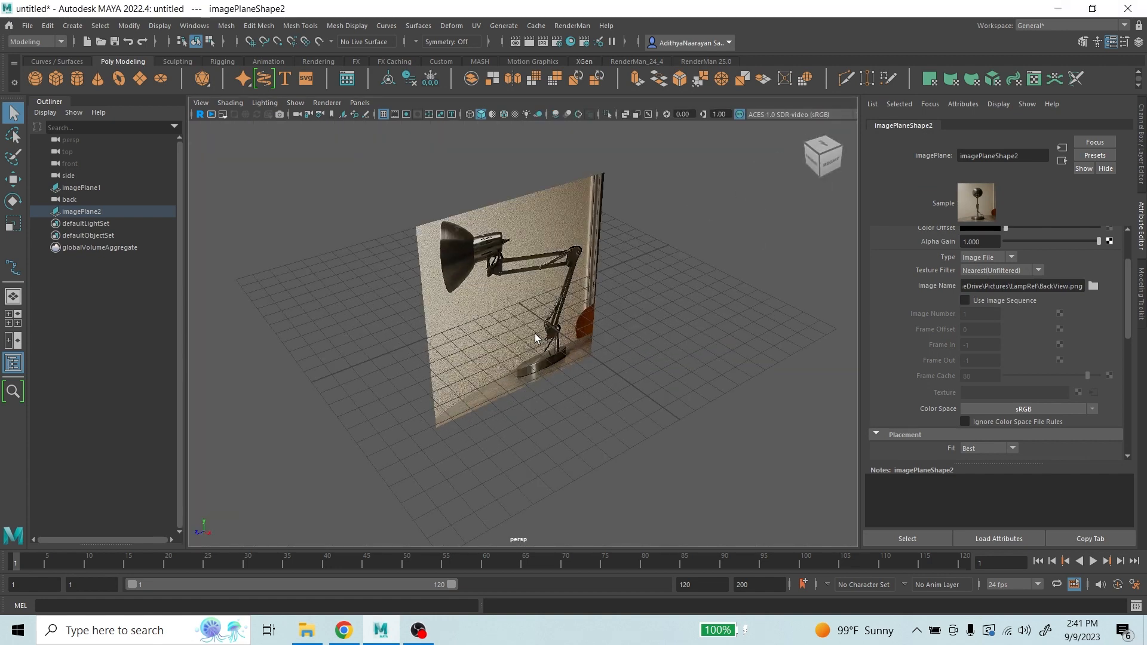
pyautogui.scroll(-4, 535, 338)
pyautogui.scroll(3, 522, 325)
pyautogui.scroll(-3, 624, 257)
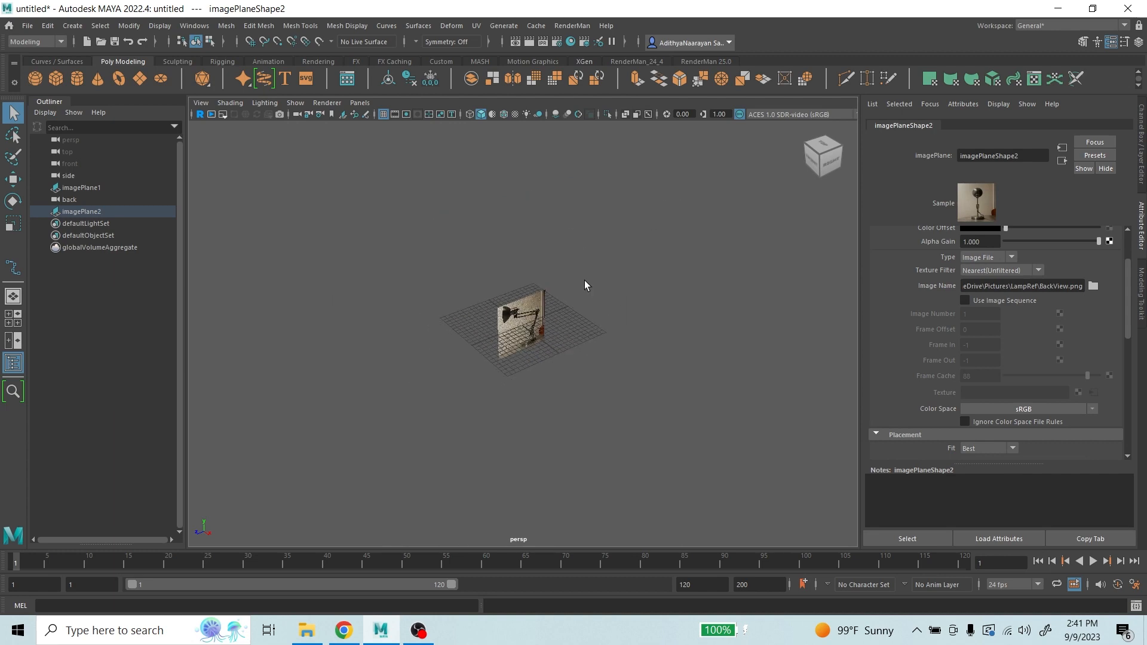
pyautogui.scroll(5, 585, 284)
pyautogui.scroll(-5, 620, 304)
pyautogui.scroll(3, 612, 303)
pyautogui.scroll(-6, 597, 299)
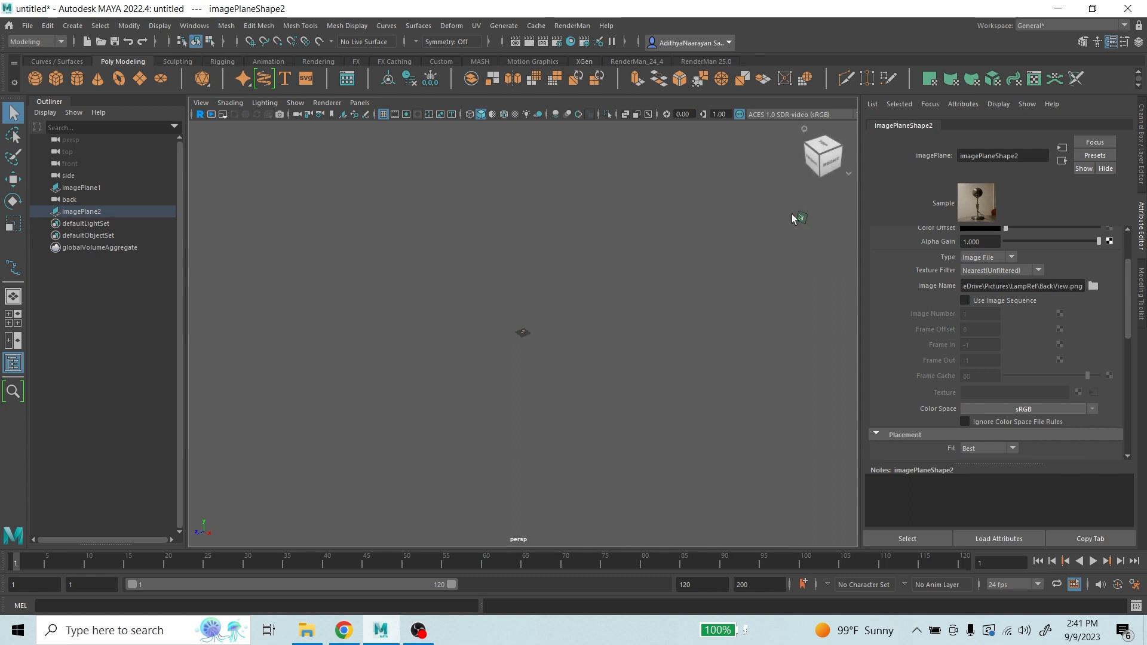
pyautogui.scroll(6, 558, 281)
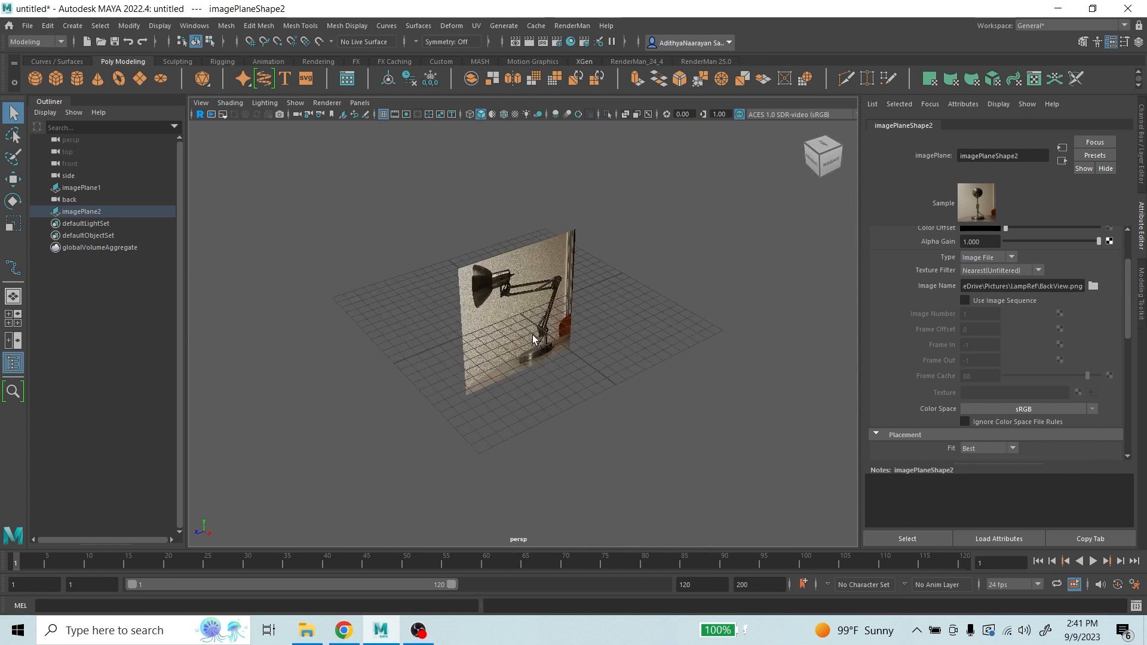
# - Move the back-view image plane along Z to the middle of the grid so that it crosses the side-view image plane
pyautogui.press('f')
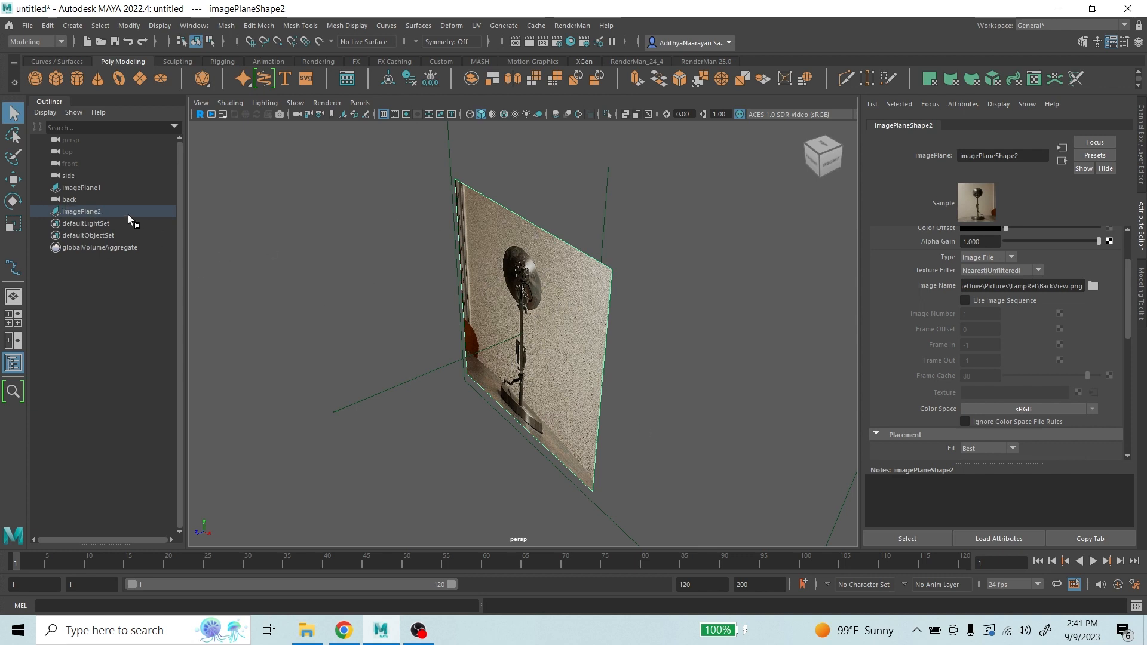
pyautogui.click(12, 180)
pyautogui.scroll(-8, 698, 308)
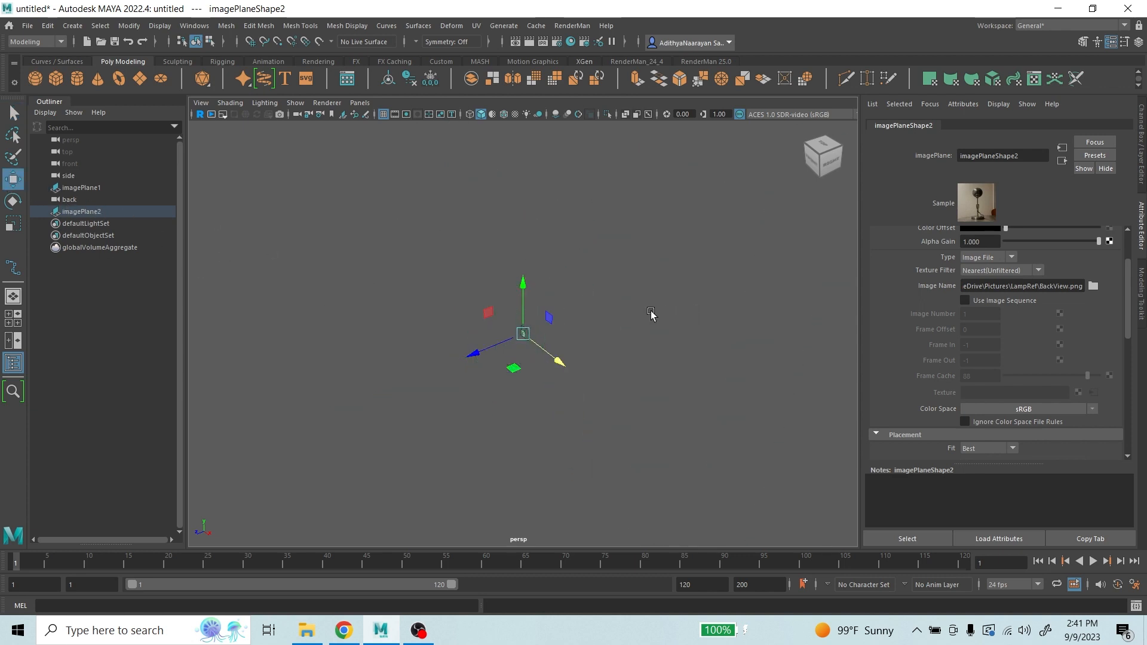
pyautogui.keyDown('alt'); pyautogui.moveTo(470, 386); pyautogui.dragTo(747, 318); pyautogui.keyUp('alt')
pyautogui.scroll(-3, 712, 322)
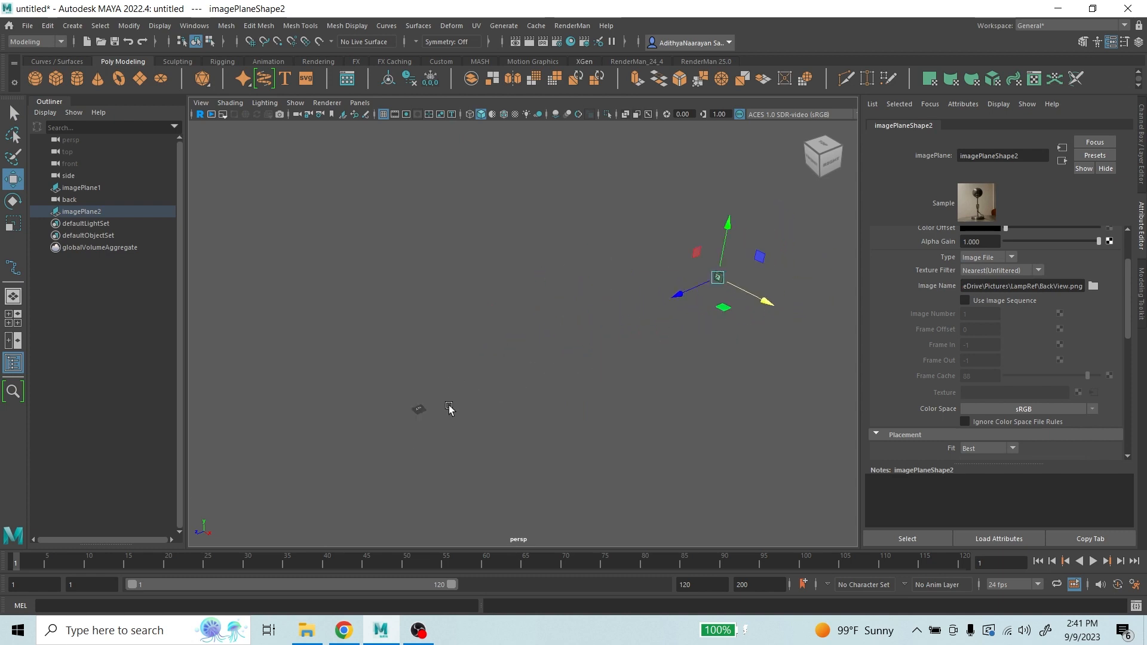
pyautogui.scroll(2, 451, 410)
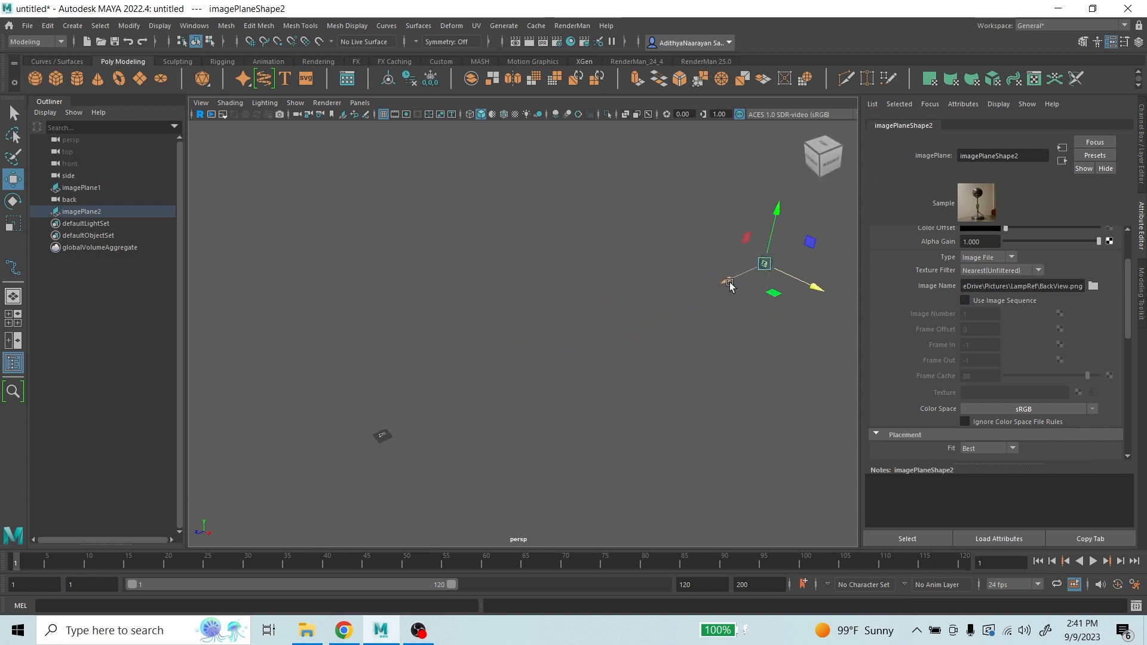
pyautogui.moveTo(734, 280); pyautogui.dragTo(318, 463)
pyautogui.scroll(3, 336, 459)
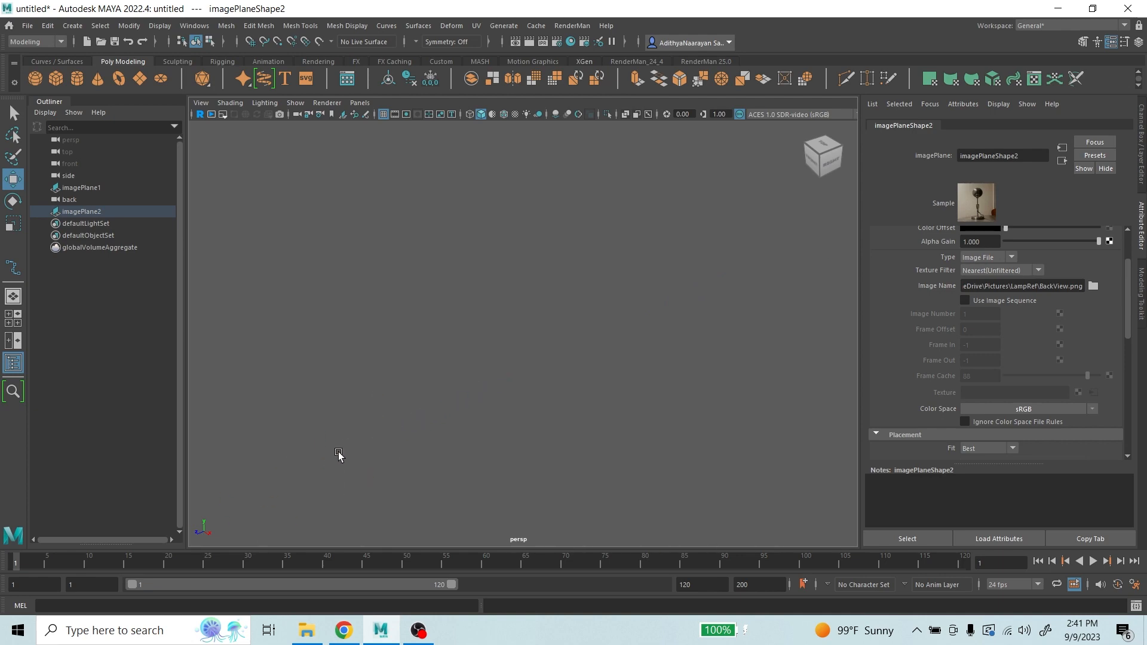
pyautogui.scroll(-1, 345, 451)
pyautogui.press('f')
pyautogui.scroll(2, 495, 328)
pyautogui.scroll(-4, 601, 315)
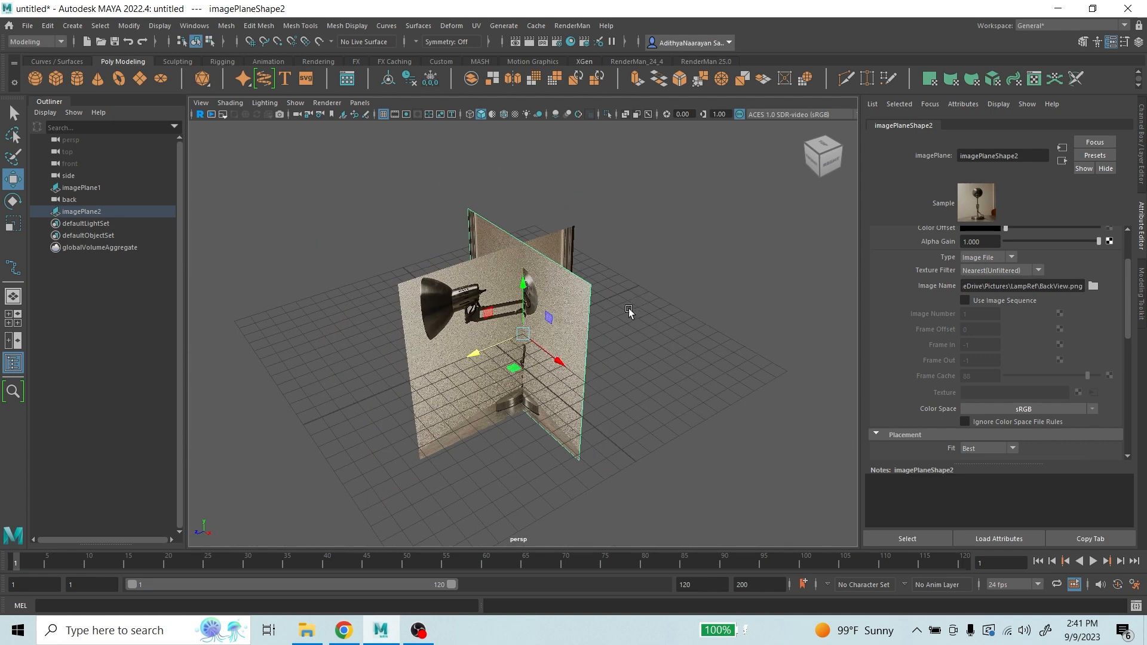
# - Shift the back-view image plane slightly along Z toward the lamp head and check it in the enlarged back view
pyautogui.keyDown('alt'); pyautogui.moveTo(629, 311); pyautogui.dragTo(583, 311); pyautogui.keyUp('alt')
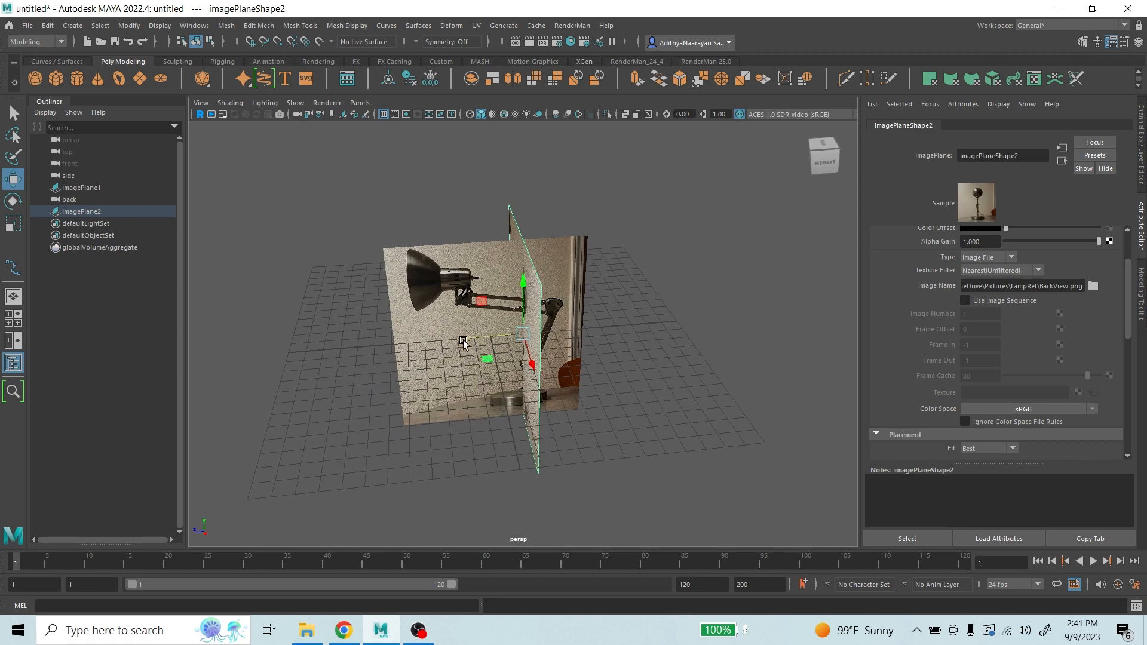
pyautogui.moveTo(454, 342); pyautogui.dragTo(435, 345)
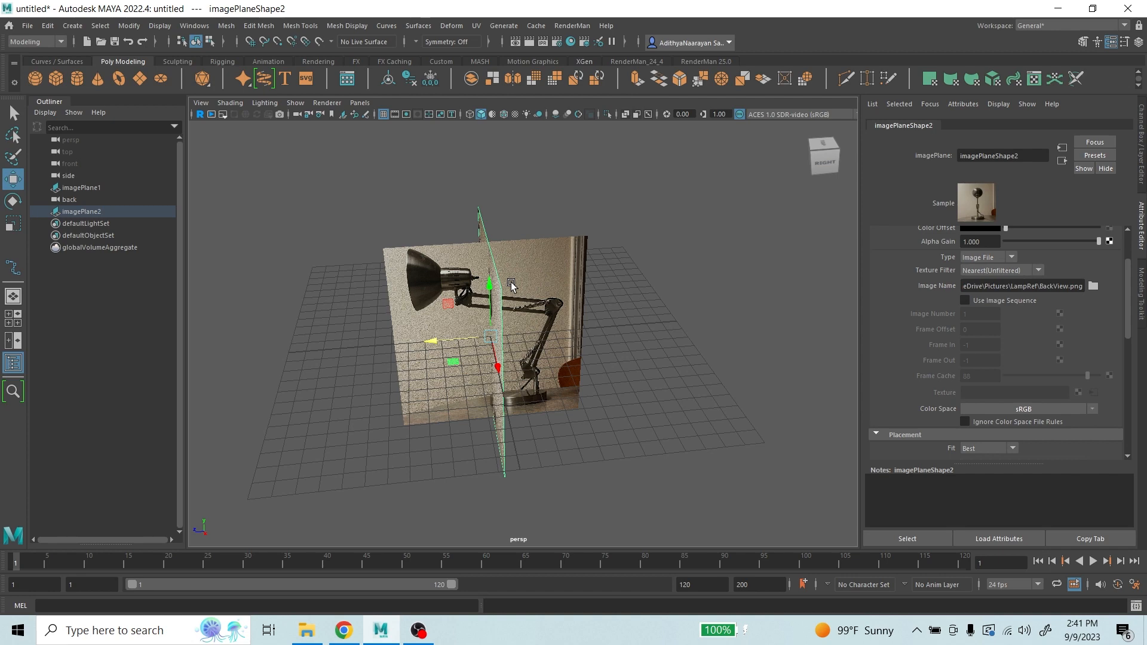
pyautogui.press('space')
pyautogui.press('space')
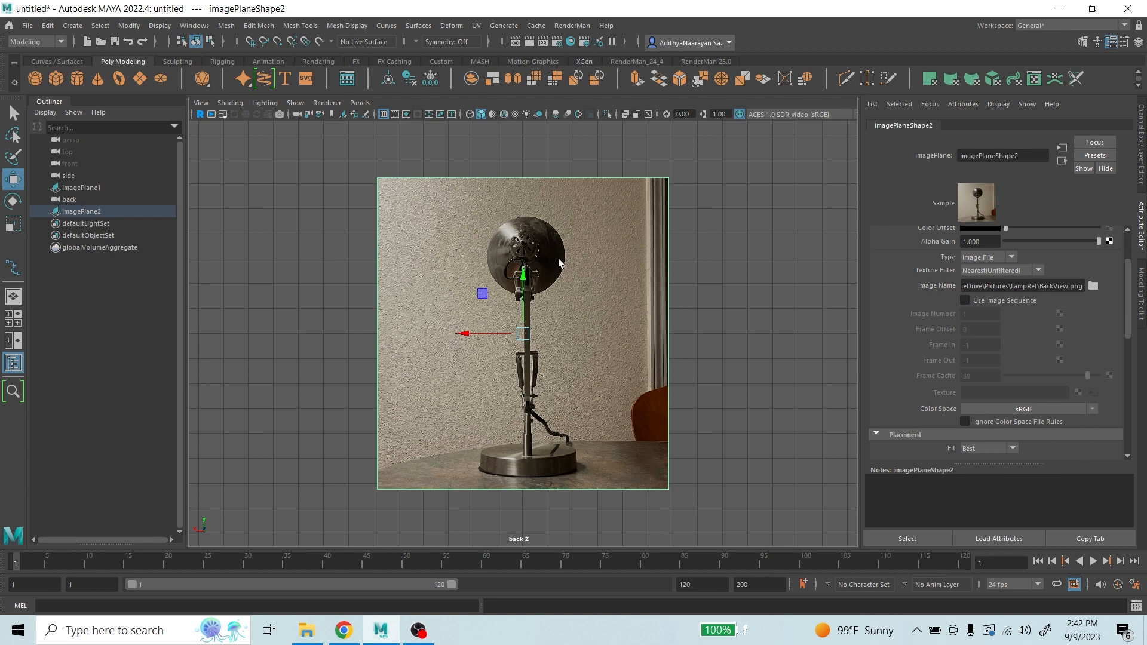
pyautogui.press('space')
pyautogui.press('space')
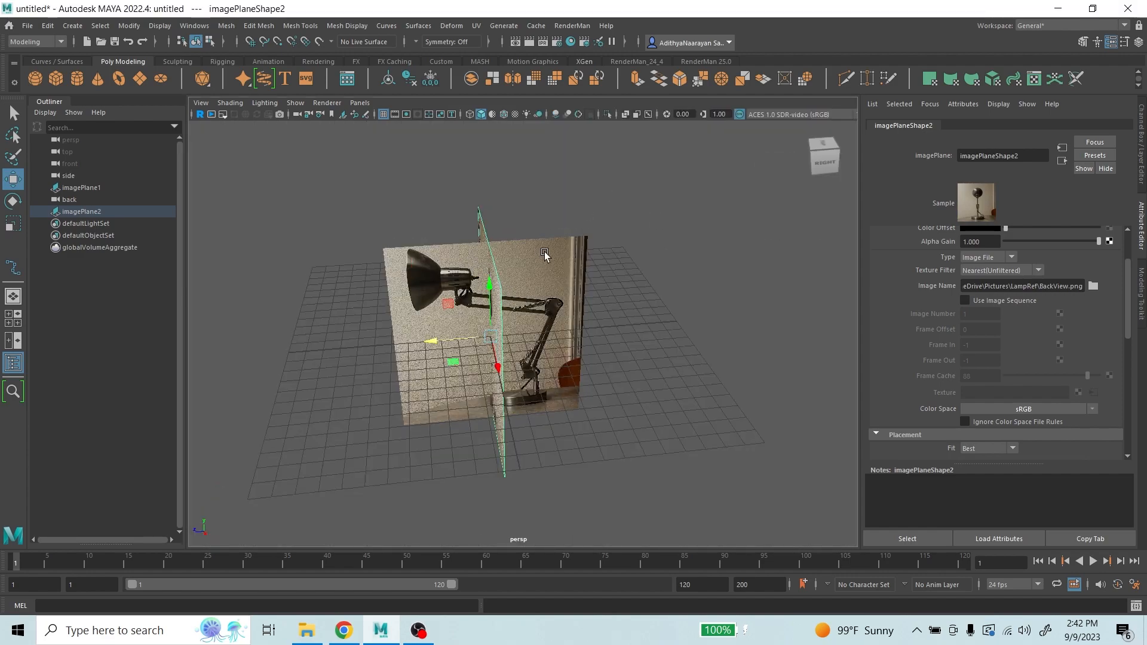
# - Examine in perspective how the lamp's head, joints and base line up between the back and side image planes
pyautogui.scroll(3, 530, 258)
pyautogui.scroll(-2, 531, 260)
pyautogui.keyDown('alt'); pyautogui.moveTo(533, 271); pyautogui.dragTo(594, 230); pyautogui.keyUp('alt')
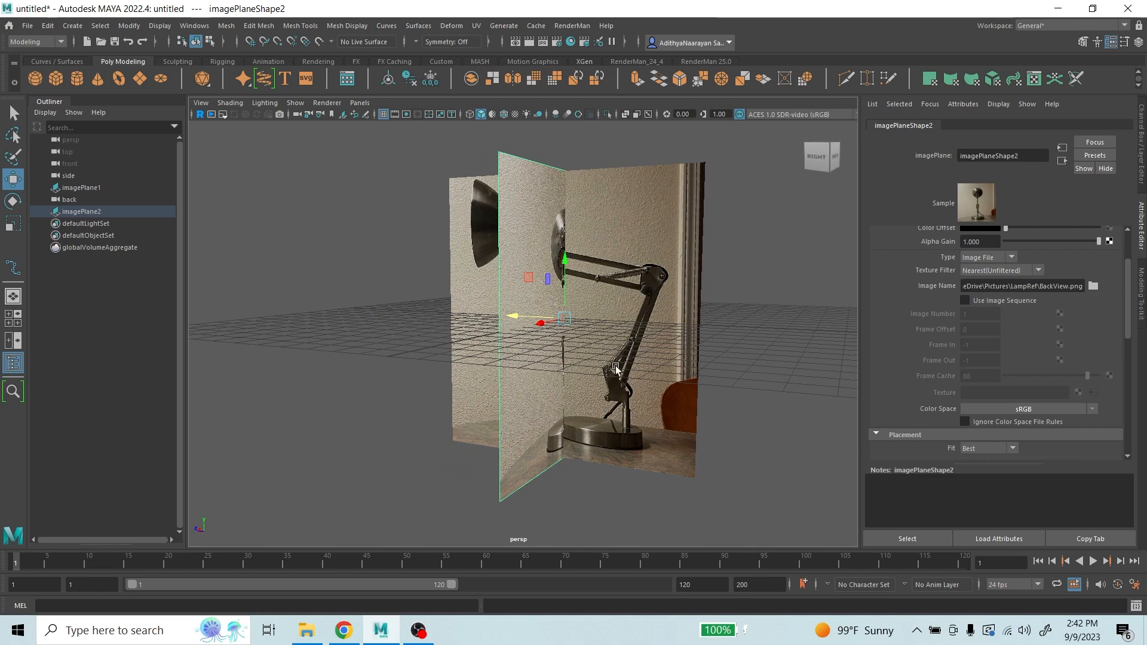
pyautogui.keyDown('alt'); pyautogui.moveTo(606, 304); pyautogui.dragTo(565, 294); pyautogui.keyUp('alt')
pyautogui.scroll(3, 486, 287)
pyautogui.keyDown('alt'); pyautogui.moveTo(561, 292); pyautogui.dragTo(495, 325, button='middle'); pyautogui.keyUp('alt')
pyautogui.scroll(-1, 482, 280)
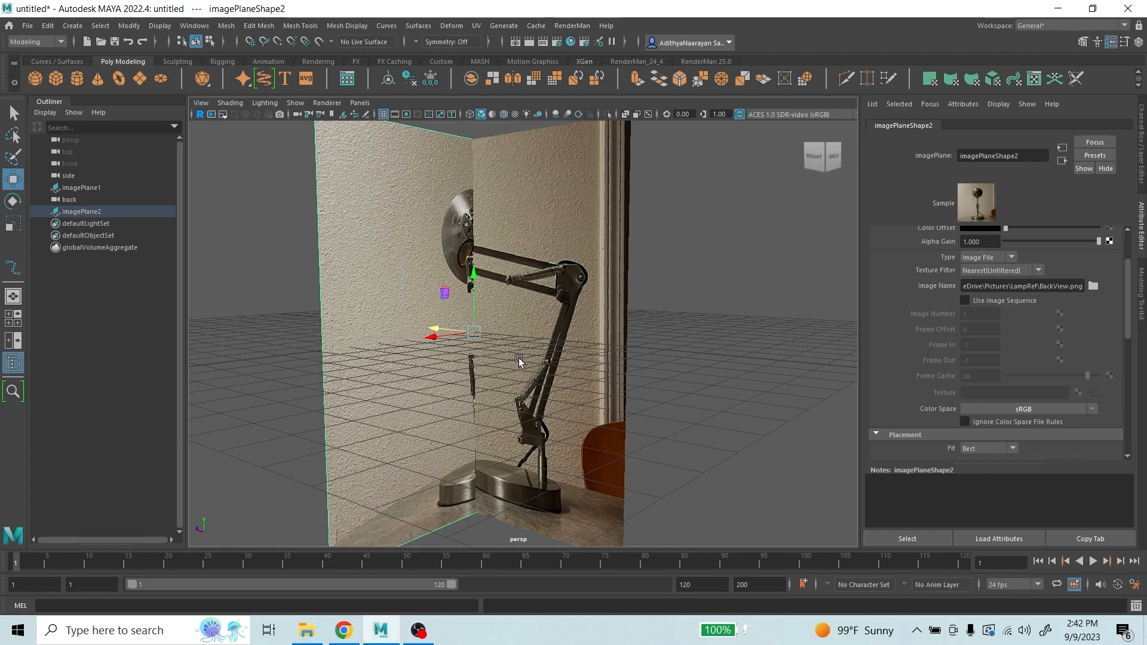
pyautogui.keyDown('alt'); pyautogui.moveTo(520, 361); pyautogui.dragTo(511, 415); pyautogui.keyUp('alt')
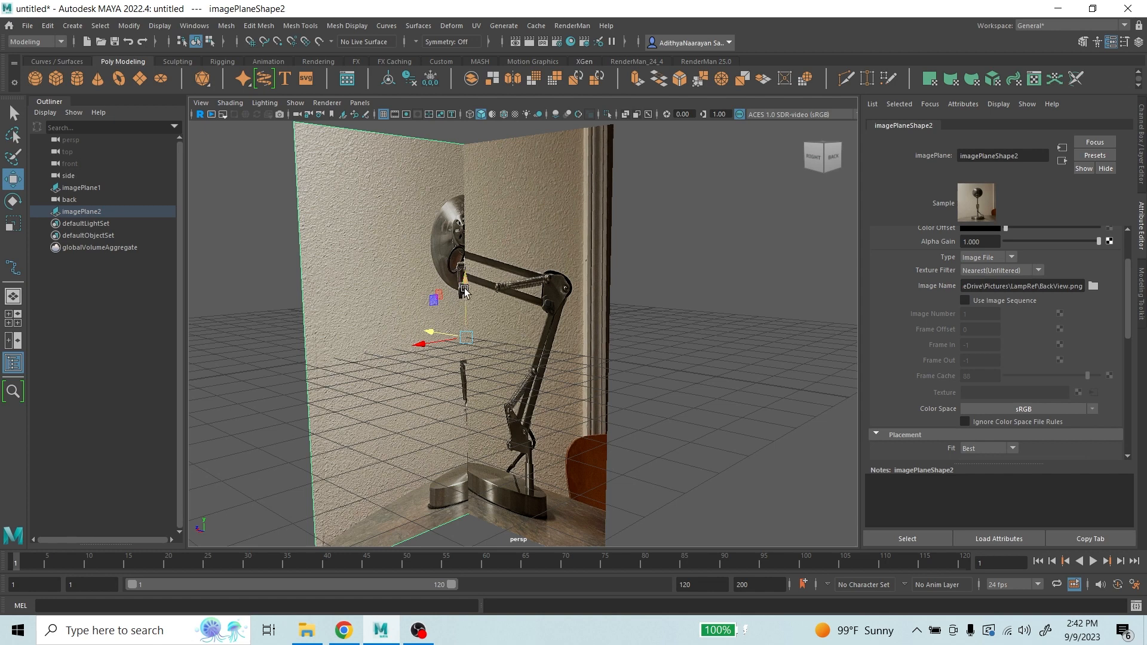
# - Adjust the height of the back-view image plane to line up the lamp bases of the two references
pyautogui.moveTo(467, 287); pyautogui.dragTo(543, 291)
pyautogui.scroll(-3, 466, 277)
pyautogui.scroll(3, 554, 429)
pyautogui.keyDown('alt'); pyautogui.moveTo(535, 410); pyautogui.dragTo(518, 397); pyautogui.keyUp('alt')
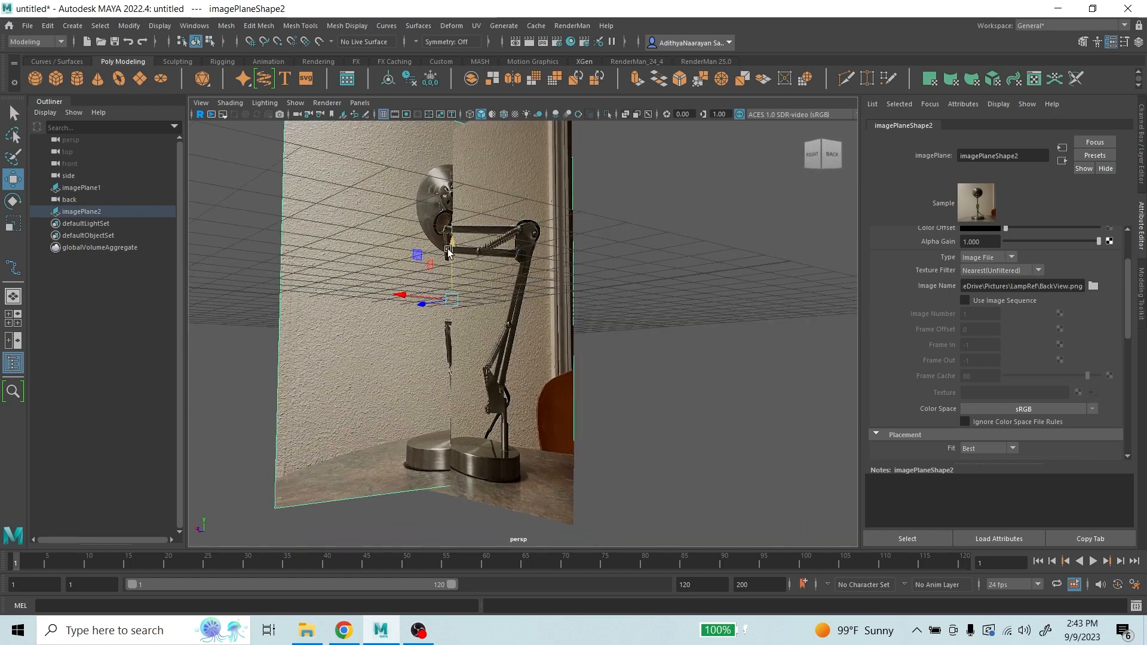
pyautogui.moveTo(450, 237); pyautogui.dragTo(527, 226)
pyautogui.scroll(-3, 515, 270)
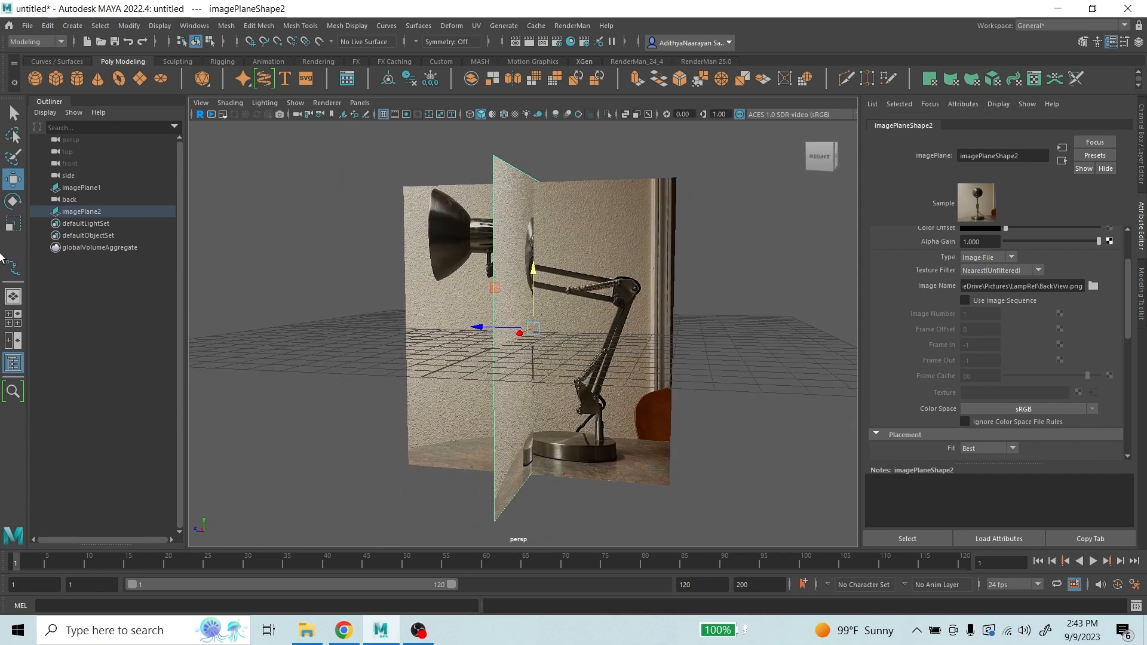
# - Scale the back-view image plane up uniformly and raise it to realign its lamp base with the side reference
pyautogui.click(12, 224)
pyautogui.moveTo(539, 330); pyautogui.dragTo(561, 329)
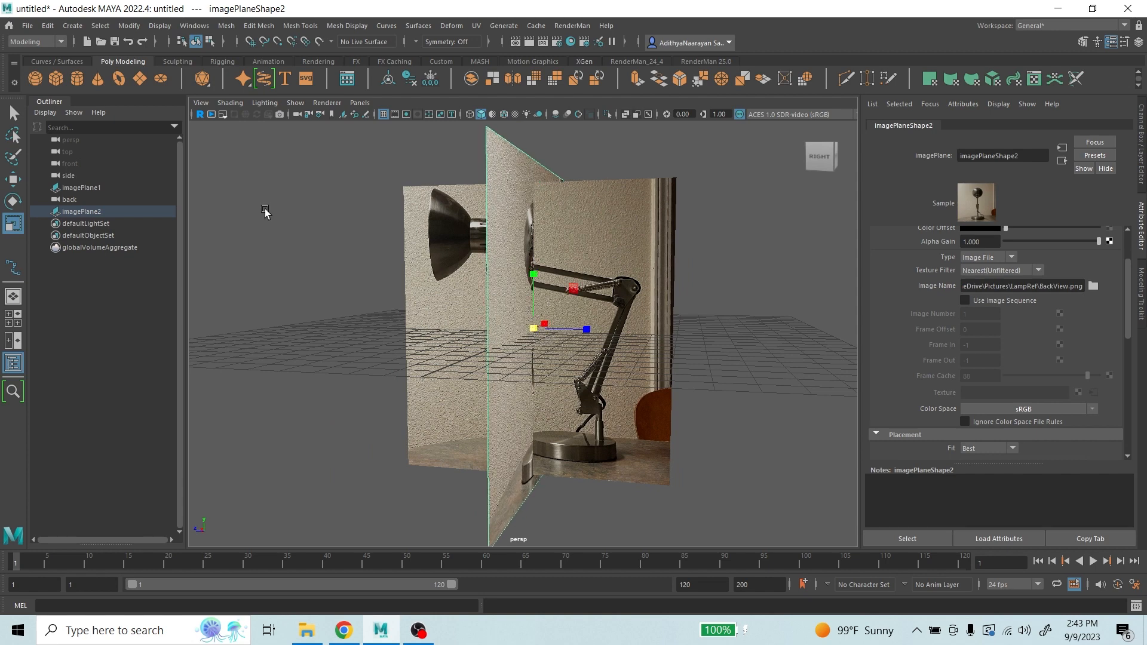
pyautogui.click(13, 179)
pyautogui.moveTo(530, 270); pyautogui.dragTo(526, 255)
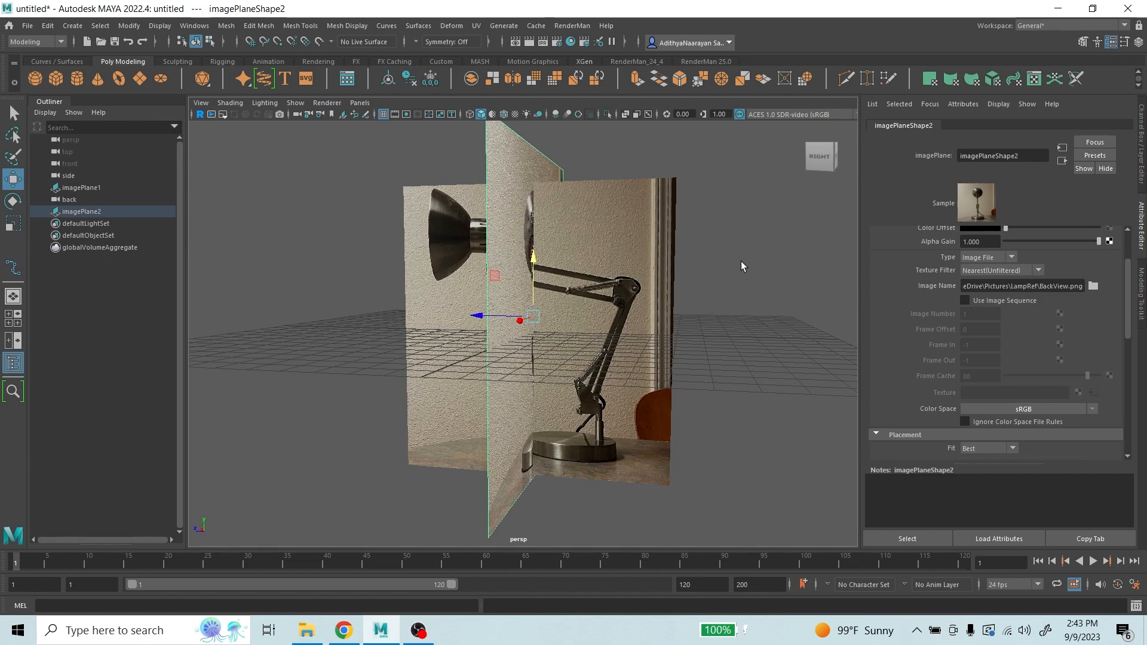
pyautogui.keyDown('alt'); pyautogui.moveTo(743, 266); pyautogui.dragTo(684, 257); pyautogui.keyUp('alt')
pyautogui.moveTo(532, 265); pyautogui.dragTo(530, 261)
# - Fine-tune the uniform scale and height of the back-view image plane to match the lamp proportions in the side reference
pyautogui.click(8, 224)
pyautogui.moveTo(534, 323); pyautogui.dragTo(505, 478)
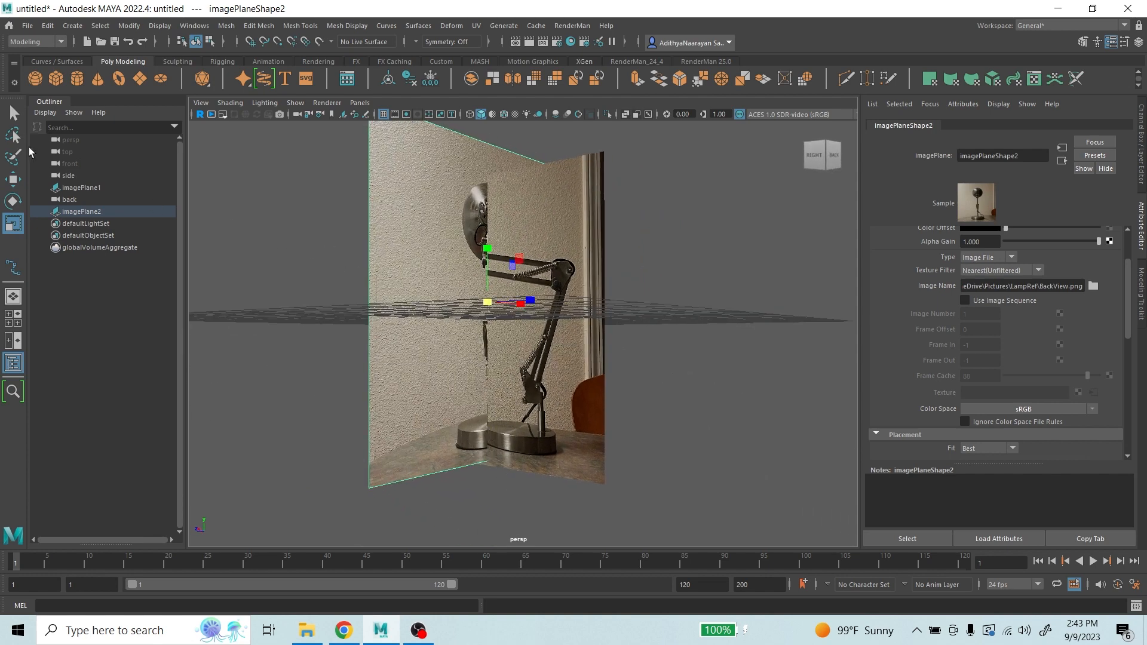
pyautogui.click(13, 180)
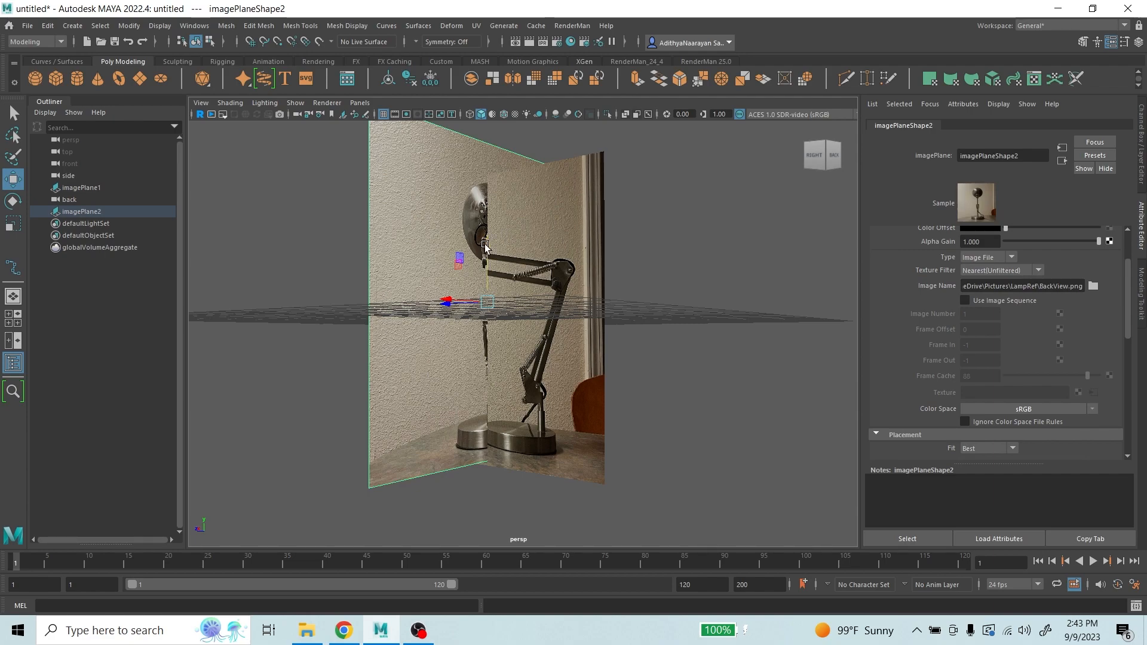
pyautogui.moveTo(485, 243); pyautogui.dragTo(486, 241)
pyautogui.keyDown('alt'); pyautogui.moveTo(579, 252); pyautogui.dragTo(600, 365); pyautogui.keyUp('alt')
pyautogui.scroll(-4, 596, 326)
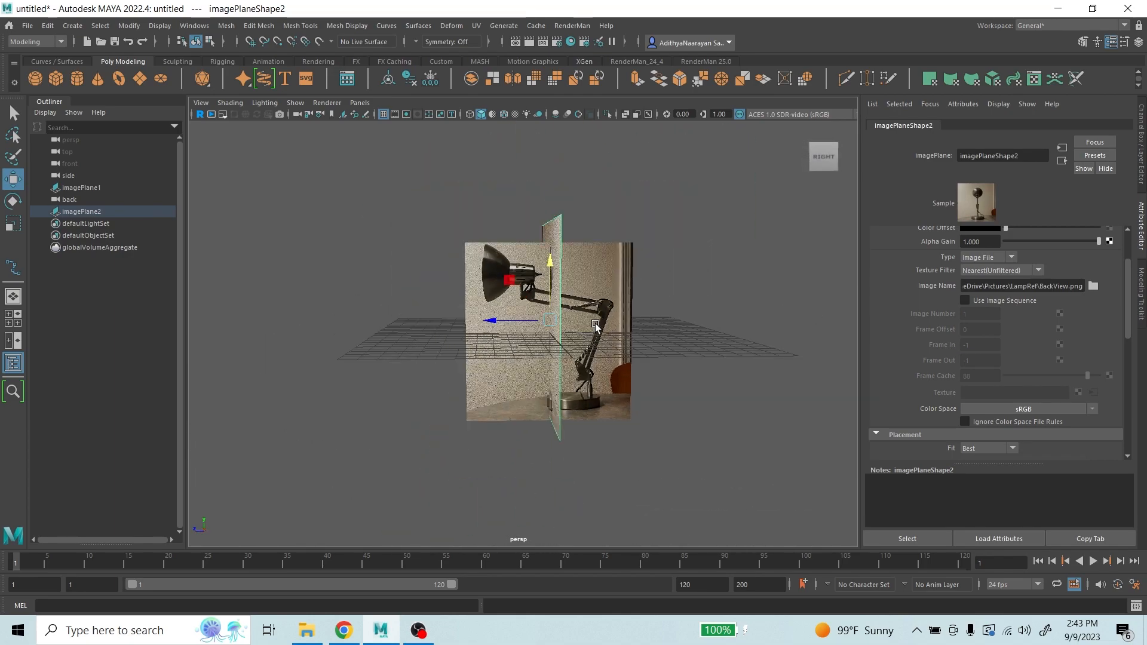
# - Move the back-view image plane along the Z axis, away from the origin to the edge of the grid
pyautogui.scroll(2, 589, 323)
pyautogui.scroll(-2, 594, 310)
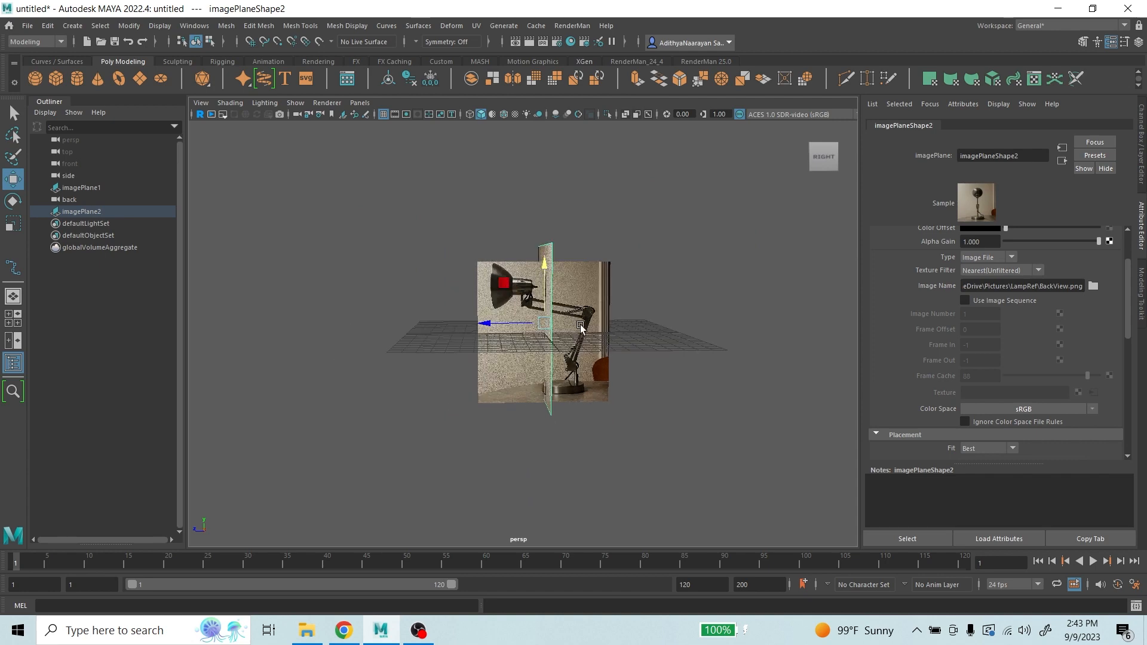
pyautogui.keyDown('alt'); pyautogui.moveTo(594, 311); pyautogui.dragTo(513, 336); pyautogui.keyUp('alt')
pyautogui.keyDown('alt'); pyautogui.moveTo(512, 337); pyautogui.dragTo(534, 322, button='middle'); pyautogui.keyUp('alt')
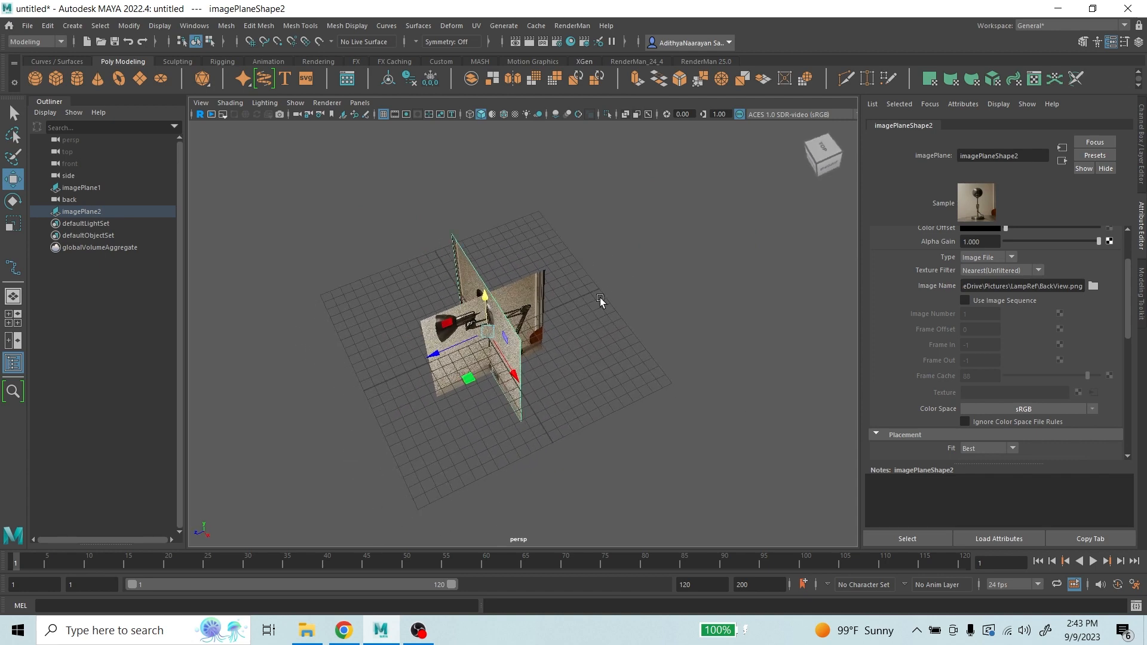
pyautogui.press('space')
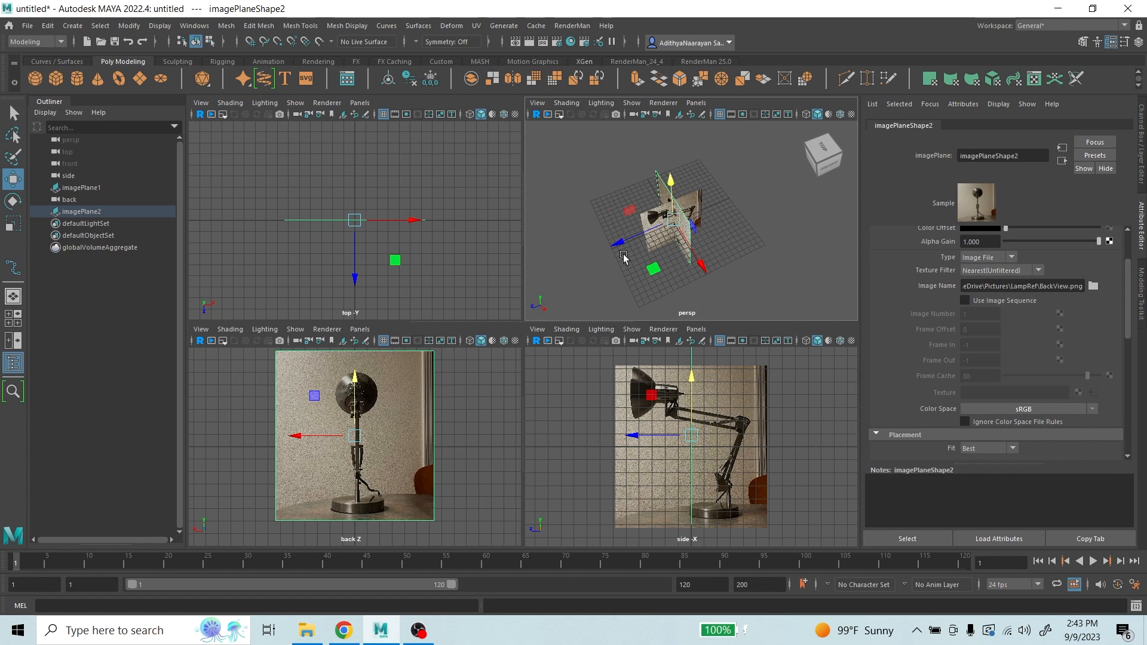
pyautogui.moveTo(627, 242); pyautogui.dragTo(555, 278)
# - Move the side-view image plane backwards along the X axis to the edge of the grid, clear of the origin
pyautogui.click(678, 221)
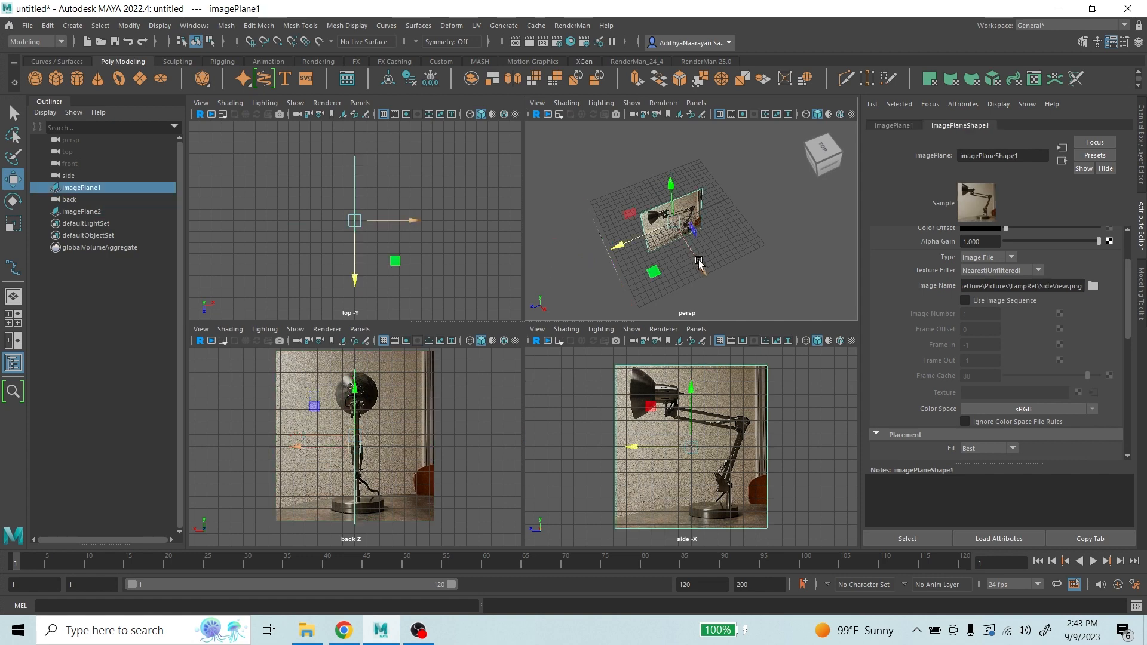
pyautogui.moveTo(699, 265); pyautogui.dragTo(656, 217)
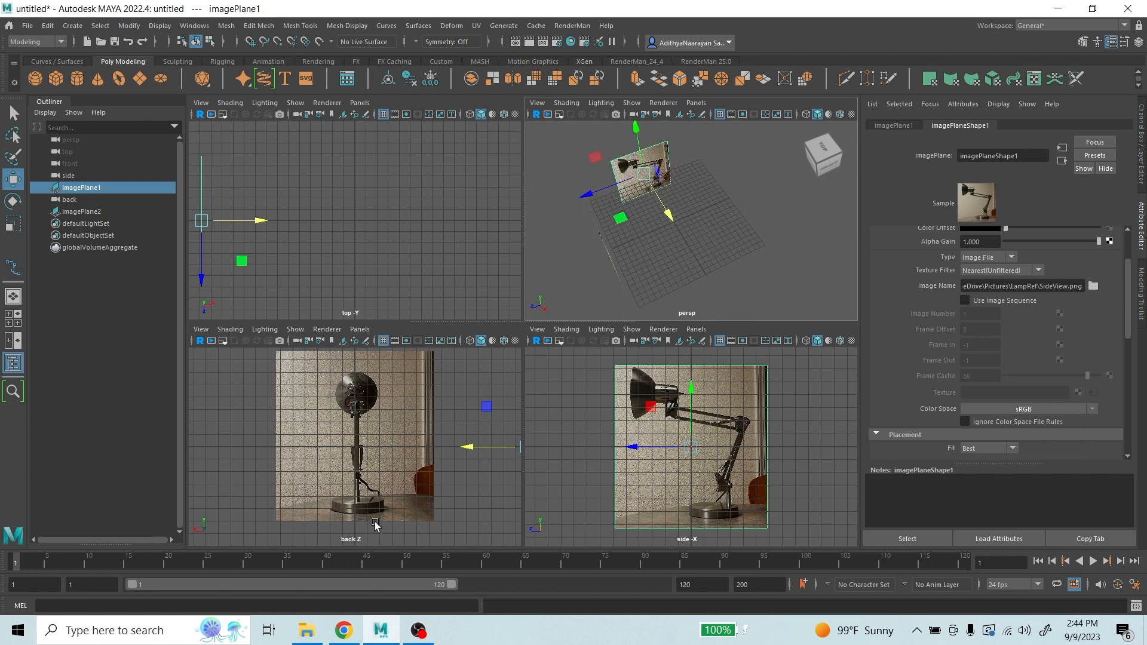
pyautogui.press('space')
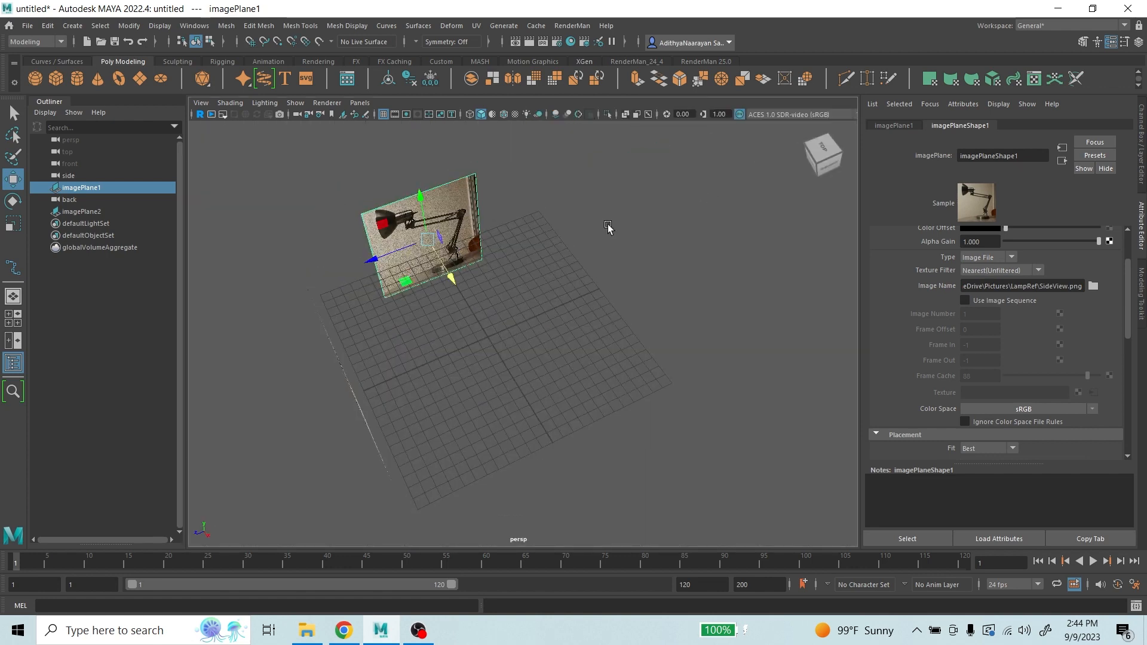
pyautogui.keyDown('alt'); pyautogui.moveTo(607, 227); pyautogui.dragTo(374, 205); pyautogui.keyUp('alt')
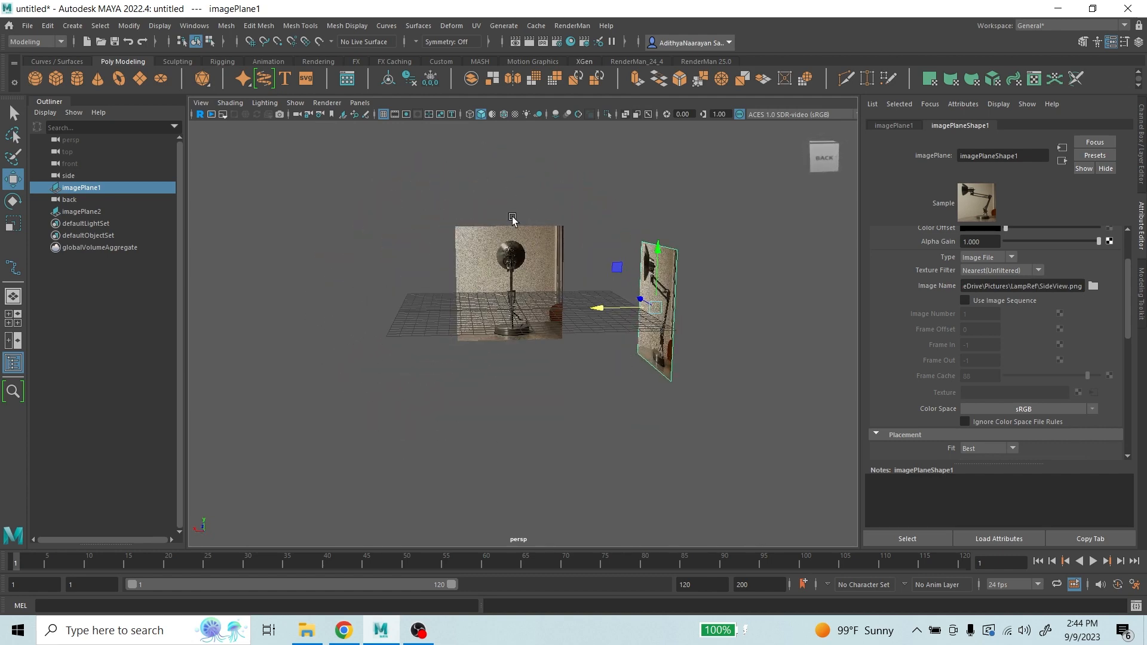
pyautogui.keyDown('alt'); pyautogui.moveTo(519, 239); pyautogui.dragTo(827, 361); pyautogui.keyUp('alt')
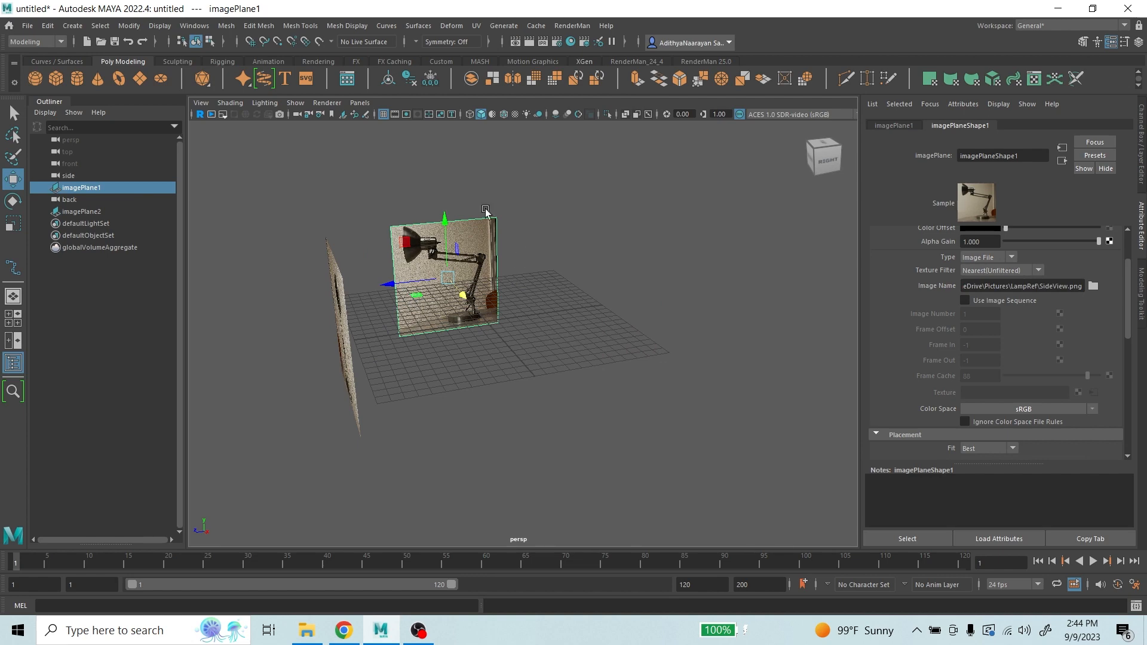
# - Examine the separated back and side image planes in the back, four-view and perspective layouts
pyautogui.press('space')
pyautogui.press('space')
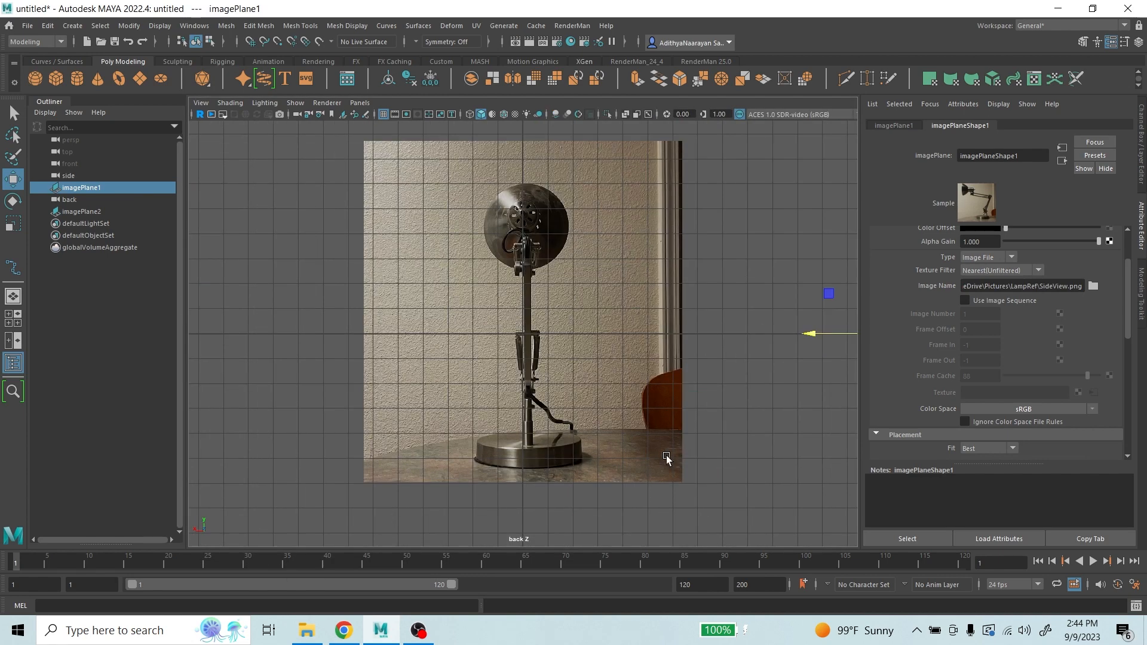
pyautogui.press('space')
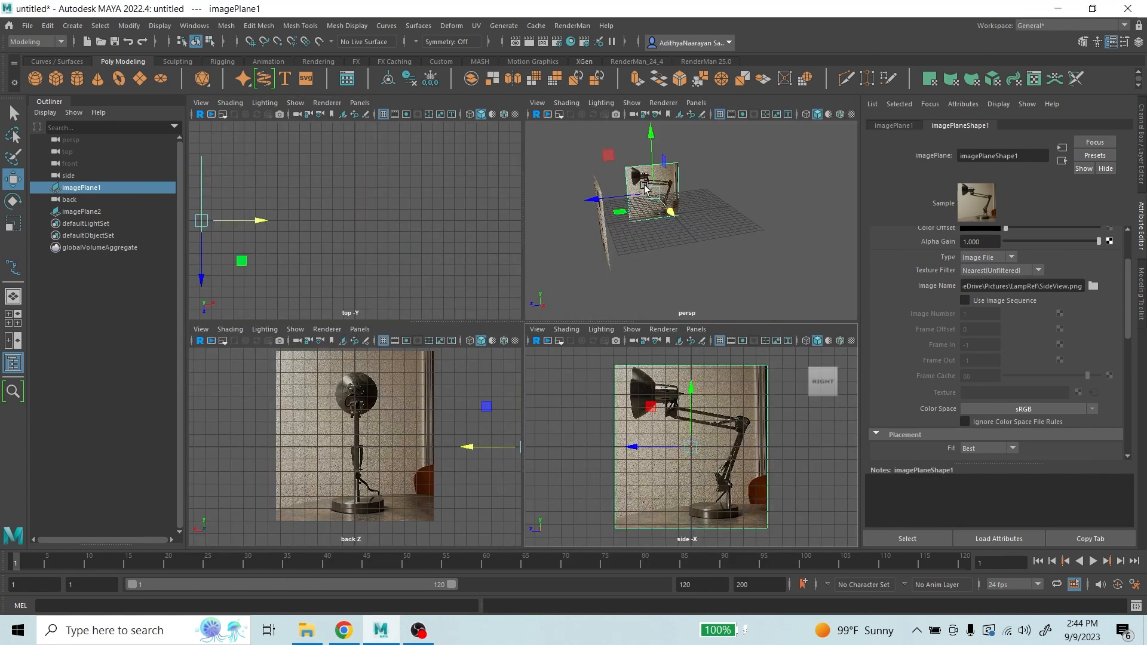
pyautogui.keyDown('alt'); pyautogui.moveTo(645, 189); pyautogui.dragTo(665, 239); pyautogui.keyUp('alt')
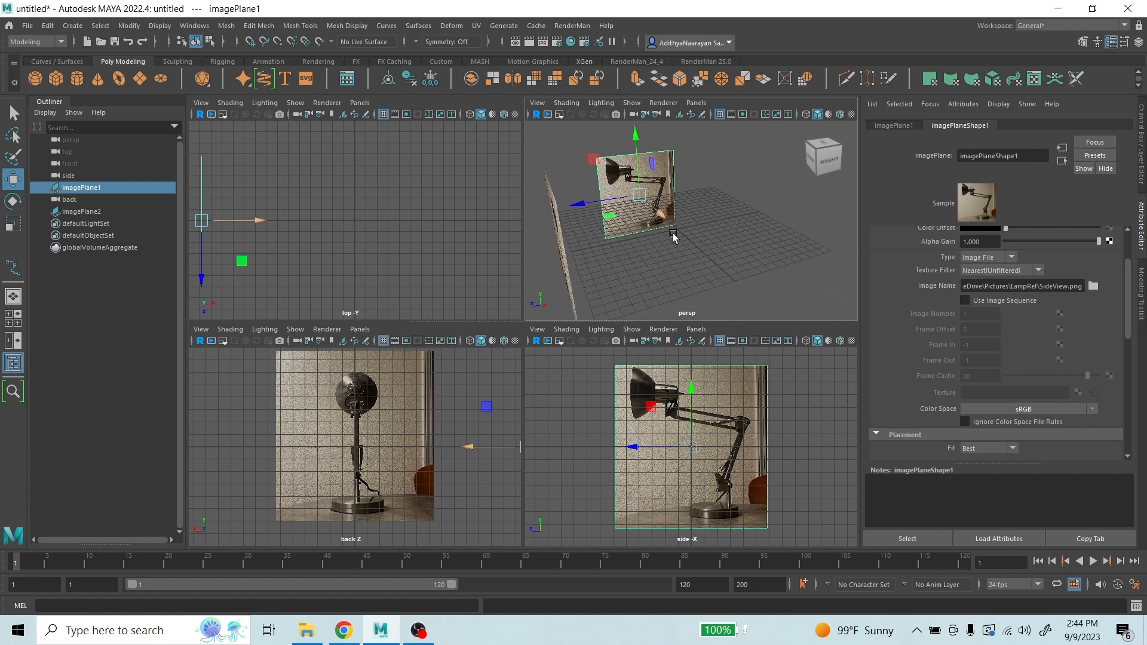
pyautogui.press('[')
pyautogui.press('[')
pyautogui.press(']')
pyautogui.press(']')
pyautogui.keyDown('alt'); pyautogui.moveTo(702, 230); pyautogui.dragTo(679, 279); pyautogui.keyUp('alt')
pyautogui.press('space')
pyautogui.keyDown('alt'); pyautogui.moveTo(715, 236); pyautogui.dragTo(559, 341); pyautogui.keyUp('alt')
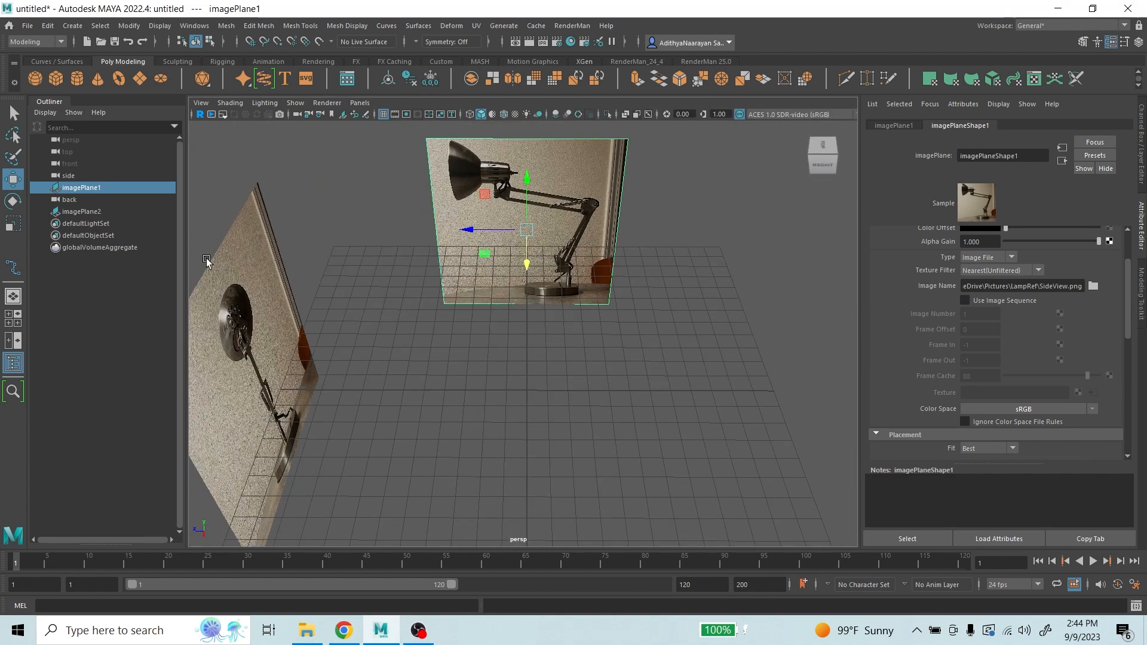
# - Create a polygon cube at the origin, between the two reference image planes
pyautogui.click(54, 80)
pyautogui.click(57, 80)
pyautogui.scroll(3, 529, 404)
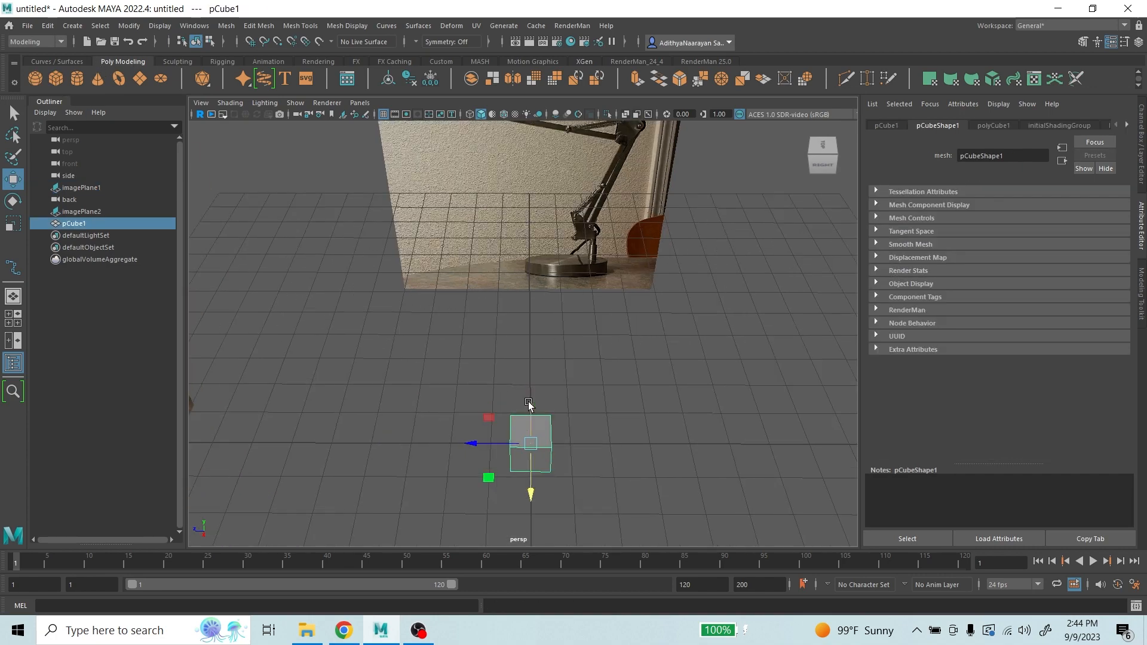
pyautogui.moveTo(569, 357)
pyautogui.keyDown('alt'); pyautogui.mouseDown()
pyautogui.moveTo(584, 315)
pyautogui.moveTo(588, 332)
pyautogui.moveTo(533, 349)
pyautogui.moveTo(640, 335)
pyautogui.moveTo(519, 346)
pyautogui.moveTo(541, 342)
pyautogui.moveTo(573, 365)
pyautogui.moveTo(562, 373)
pyautogui.mouseUp(); pyautogui.keyUp('alt')
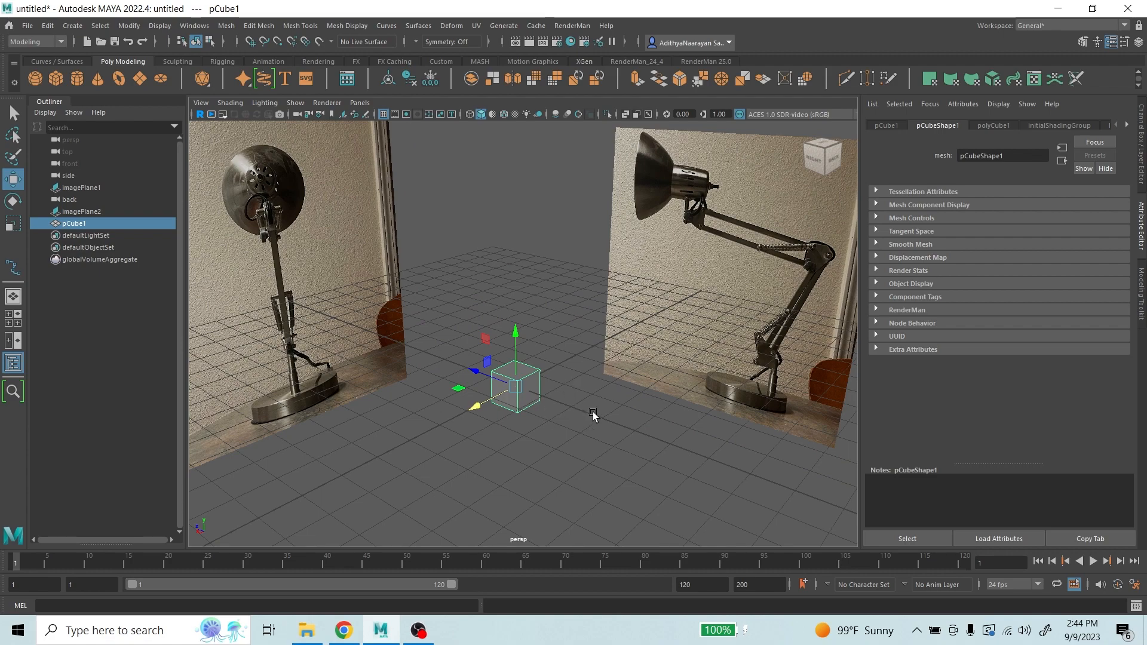
# - Examine the cube's size against the lamps on both reference image planes in perspective
pyautogui.scroll(-5, 593, 411)
pyautogui.scroll(2, 584, 397)
pyautogui.moveTo(593, 396)
pyautogui.keyDown('alt'); pyautogui.mouseDown()
pyautogui.moveTo(615, 386)
pyautogui.moveTo(600, 381)
pyautogui.mouseUp(); pyautogui.keyUp('alt')
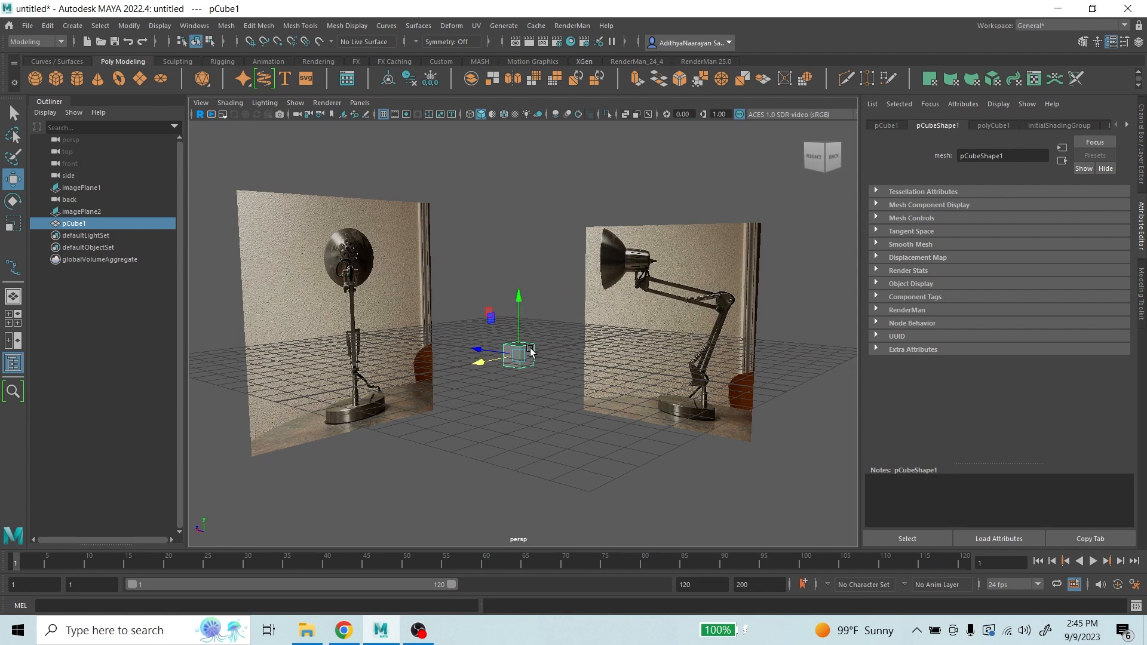
pyautogui.scroll(-5, 536, 264)
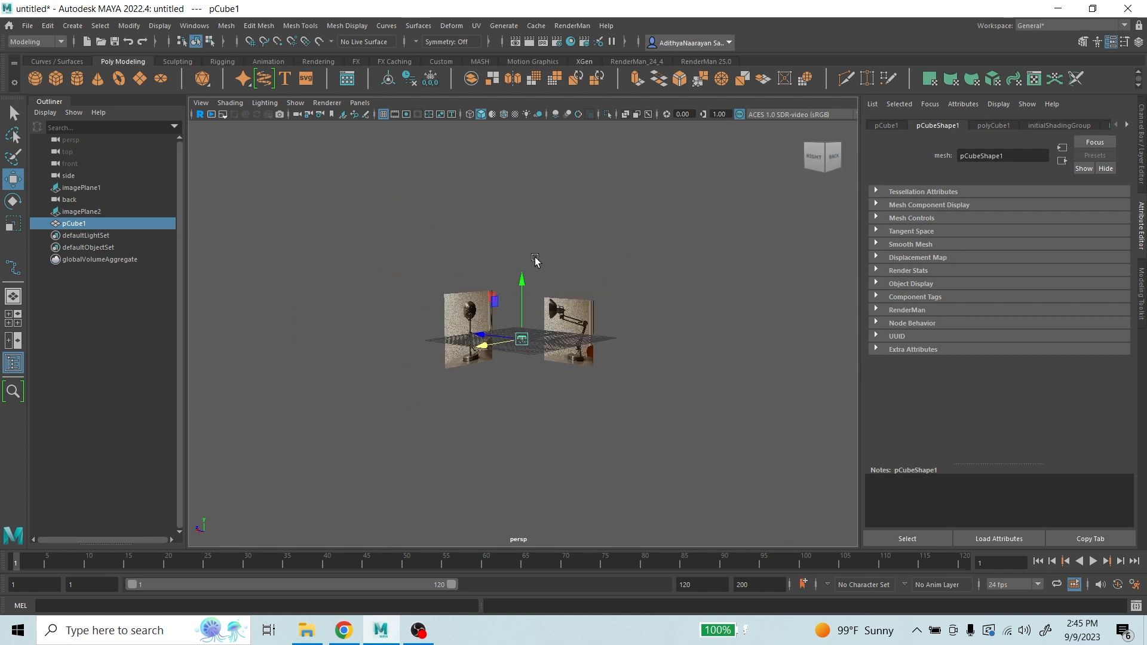
pyautogui.scroll(4, 535, 263)
pyautogui.keyDown('alt'); pyautogui.moveTo(548, 289); pyautogui.dragTo(571, 322); pyautogui.keyUp('alt')
pyautogui.scroll(-2, 569, 304)
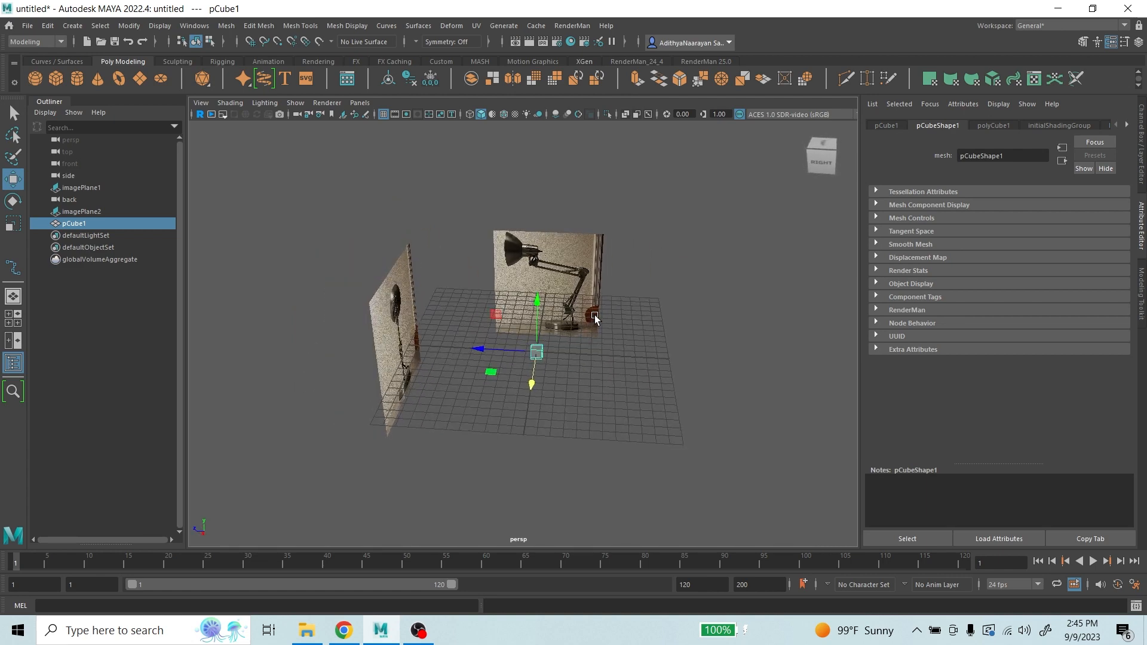
pyautogui.keyDown('alt'); pyautogui.moveTo(572, 323); pyautogui.dragTo(548, 336, button='middle'); pyautogui.keyUp('alt')
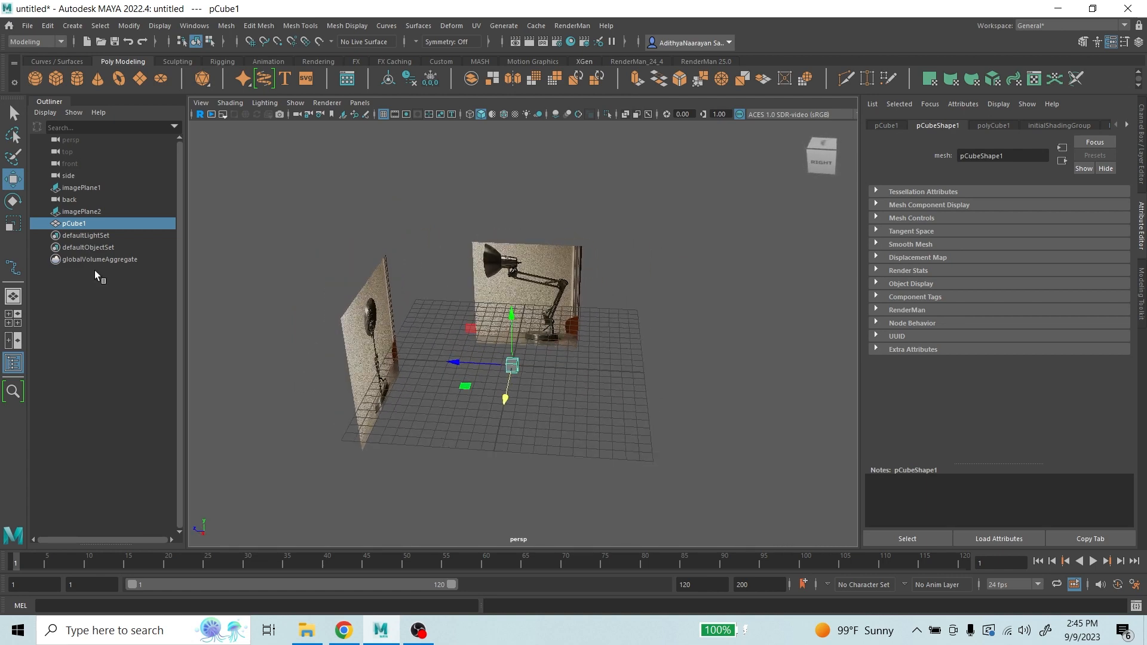
# - Set the cube's Y scale to 183 and frame the stretched cube in the perspective view
pyautogui.click(889, 129)
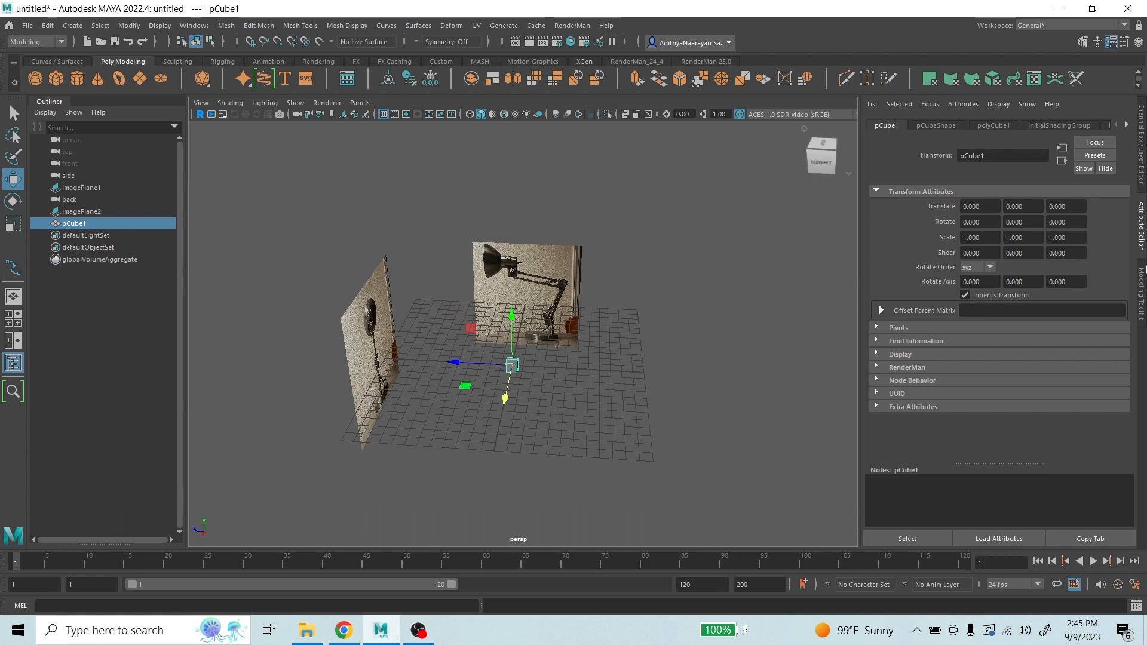
pyautogui.click(1029, 238)
pyautogui.press('Return')
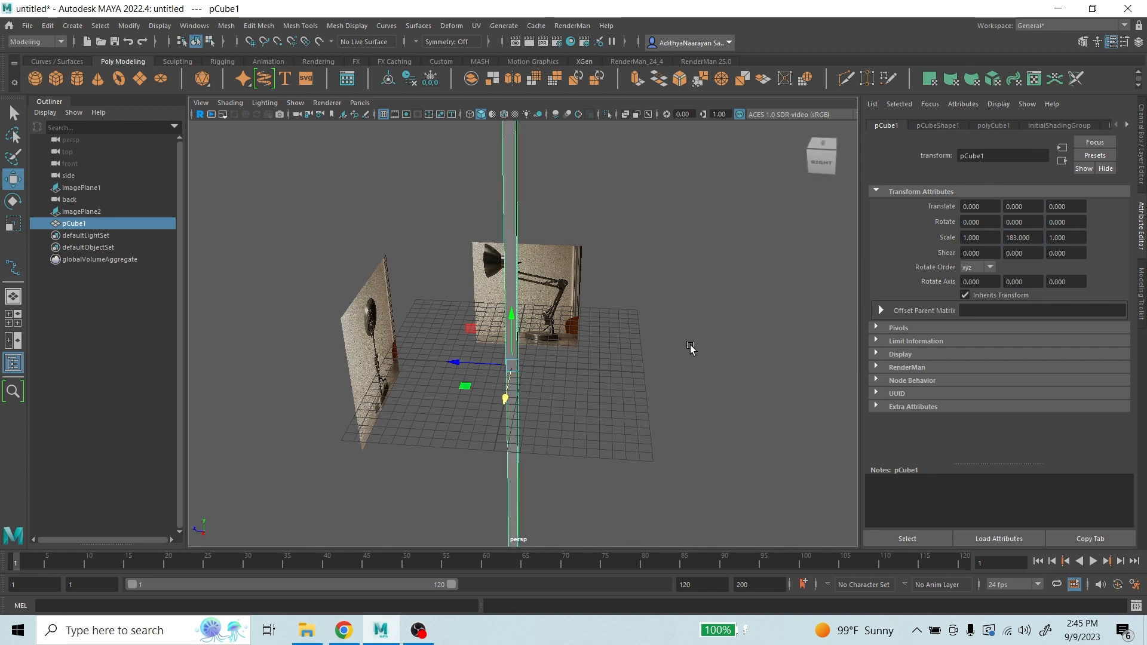
pyautogui.press('f')
pyautogui.scroll(2, 532, 417)
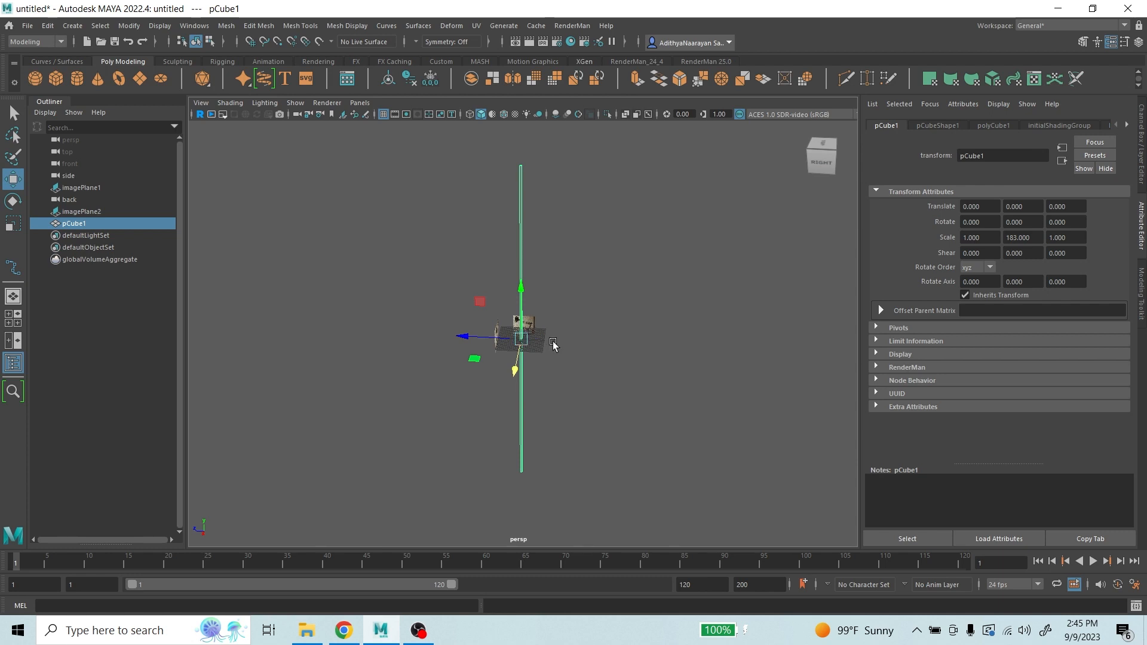
pyautogui.keyDown('alt'); pyautogui.moveTo(553, 342); pyautogui.dragTo(576, 331); pyautogui.keyUp('alt')
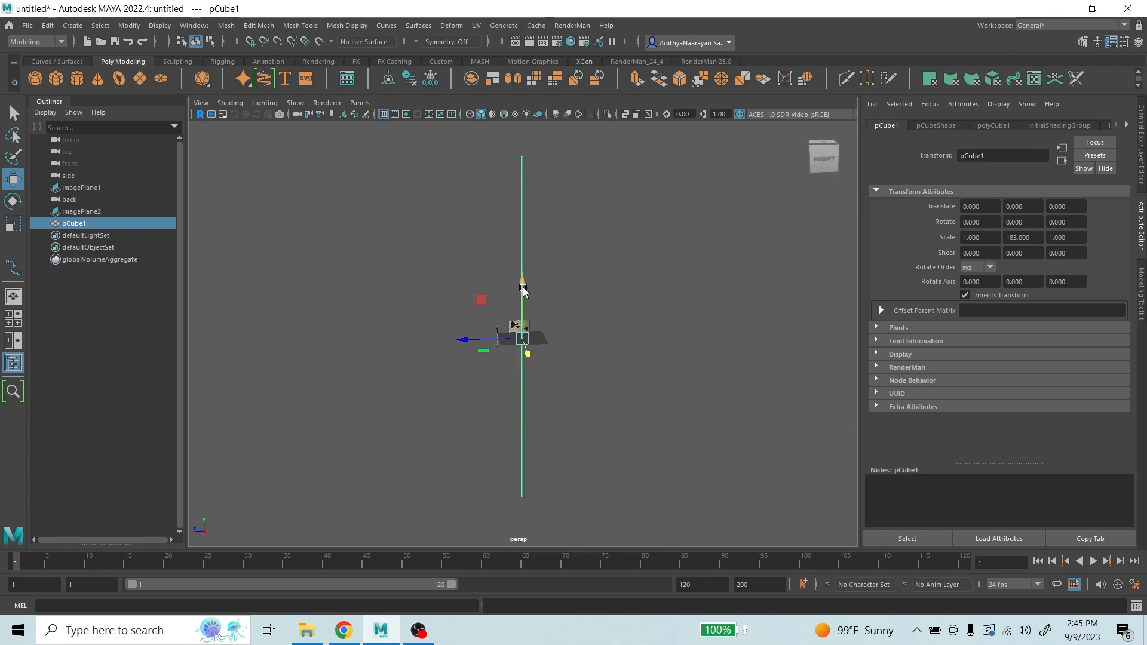
# - Try raising the stretched cube about 90 units along Y to rest its lower end on the grid, and undo the move
pyautogui.moveTo(523, 290); pyautogui.dragTo(529, 104)
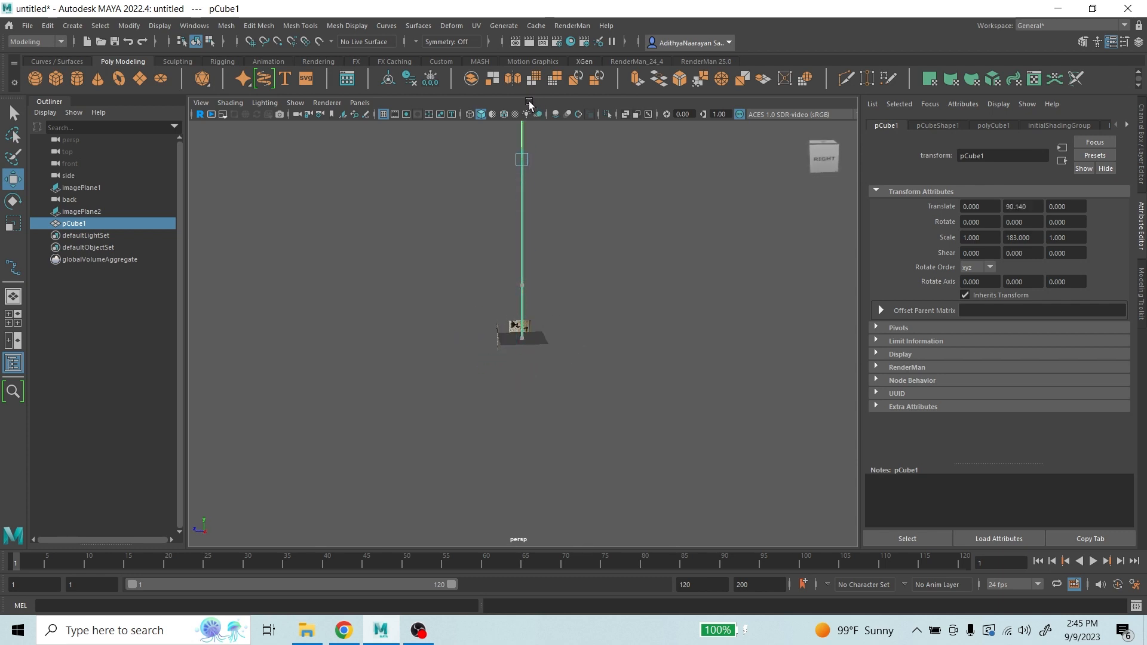
pyautogui.scroll(12, 540, 268)
pyautogui.scroll(-10, 545, 371)
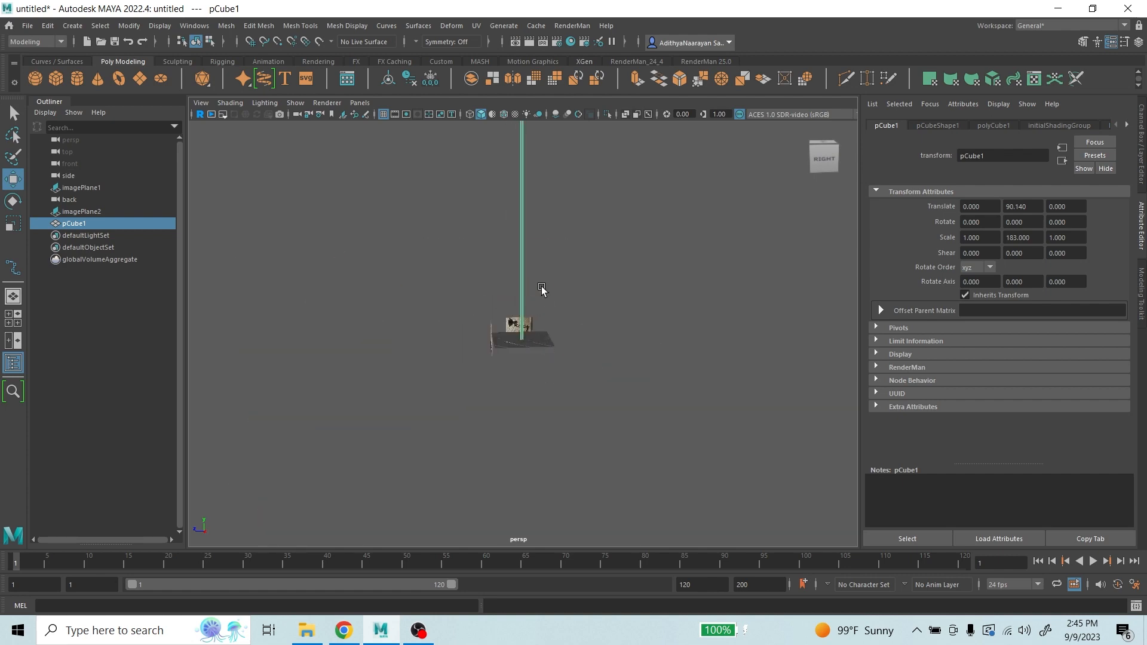
pyautogui.scroll(10, 542, 289)
pyautogui.keyDown('alt'); pyautogui.moveTo(542, 302); pyautogui.dragTo(566, 311); pyautogui.keyUp('alt')
pyautogui.keyDown('alt'); pyautogui.moveTo(566, 312); pyautogui.dragTo(535, 391, button='middle'); pyautogui.keyUp('alt')
pyautogui.scroll(-7, 535, 383)
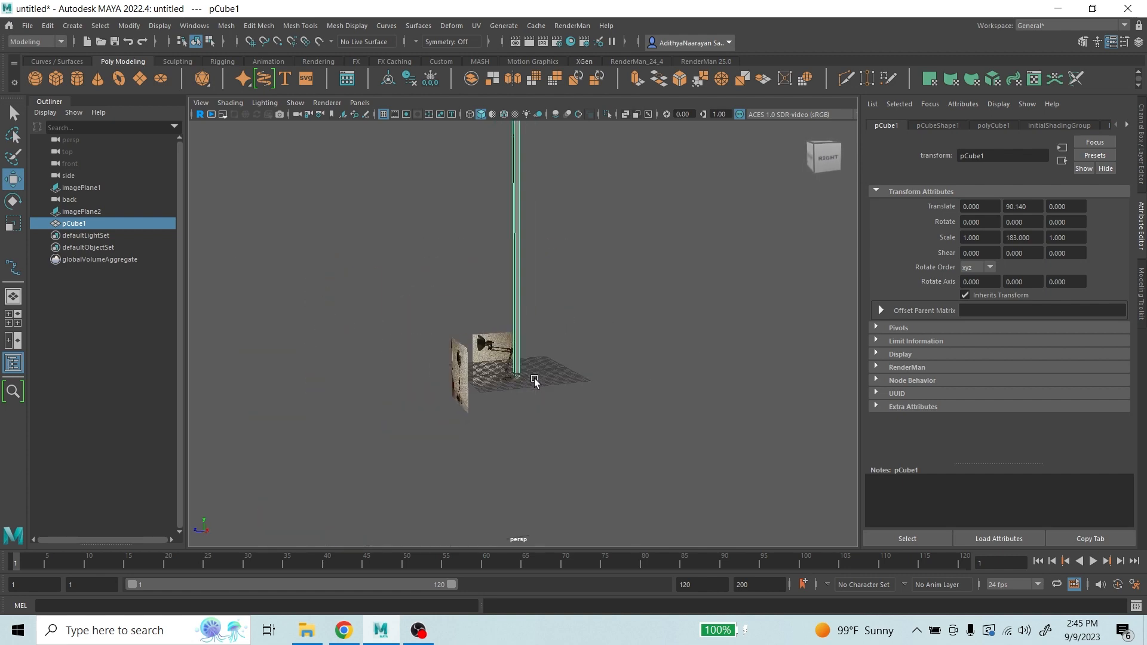
pyautogui.scroll(-5, 534, 382)
pyautogui.scroll(10, 526, 343)
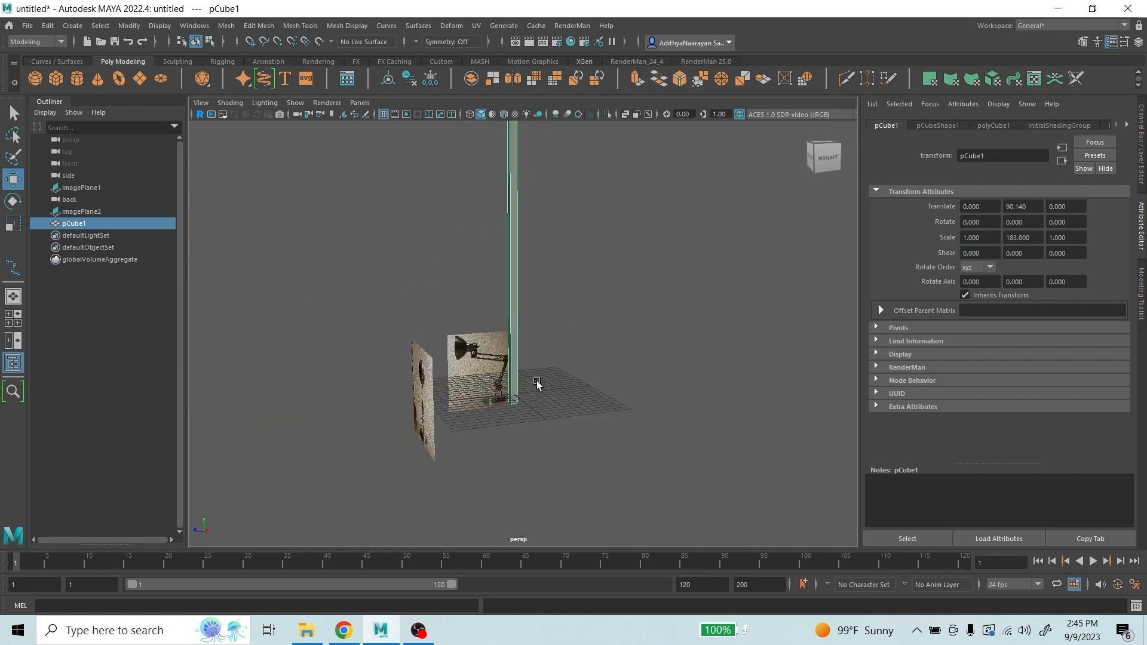
pyautogui.scroll(-3, 496, 514)
pyautogui.scroll(-8, 510, 477)
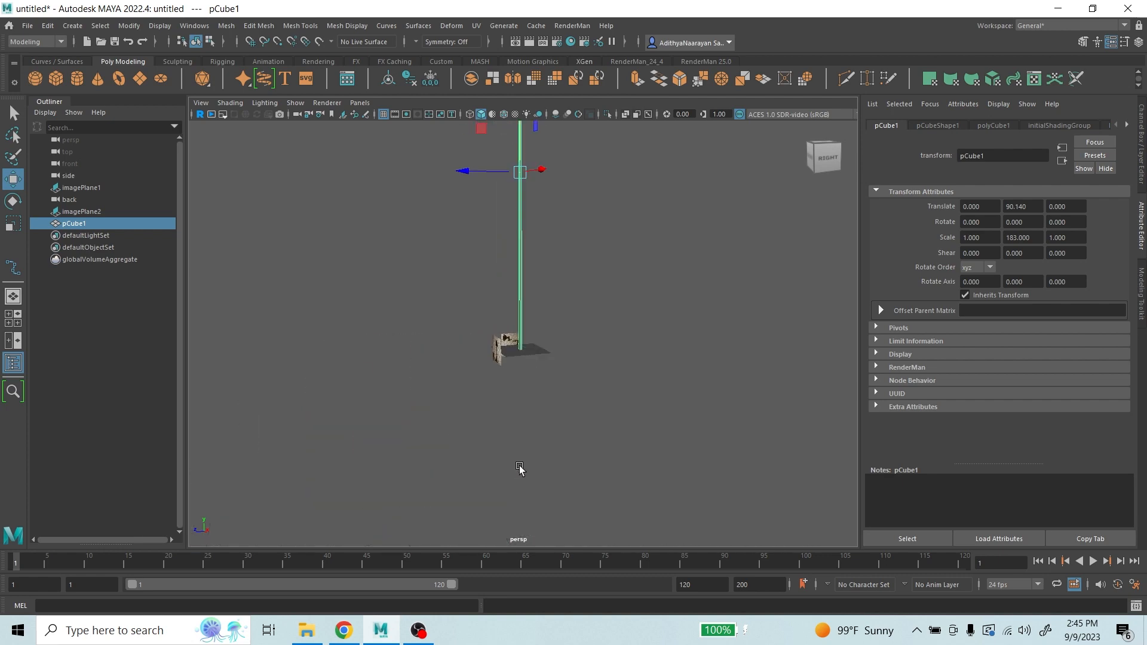
pyautogui.hotkey('ctrl', 'z')
# - Examine how far the stretched cube extends below the grid relative to the two reference image planes
pyautogui.scroll(6, 554, 385)
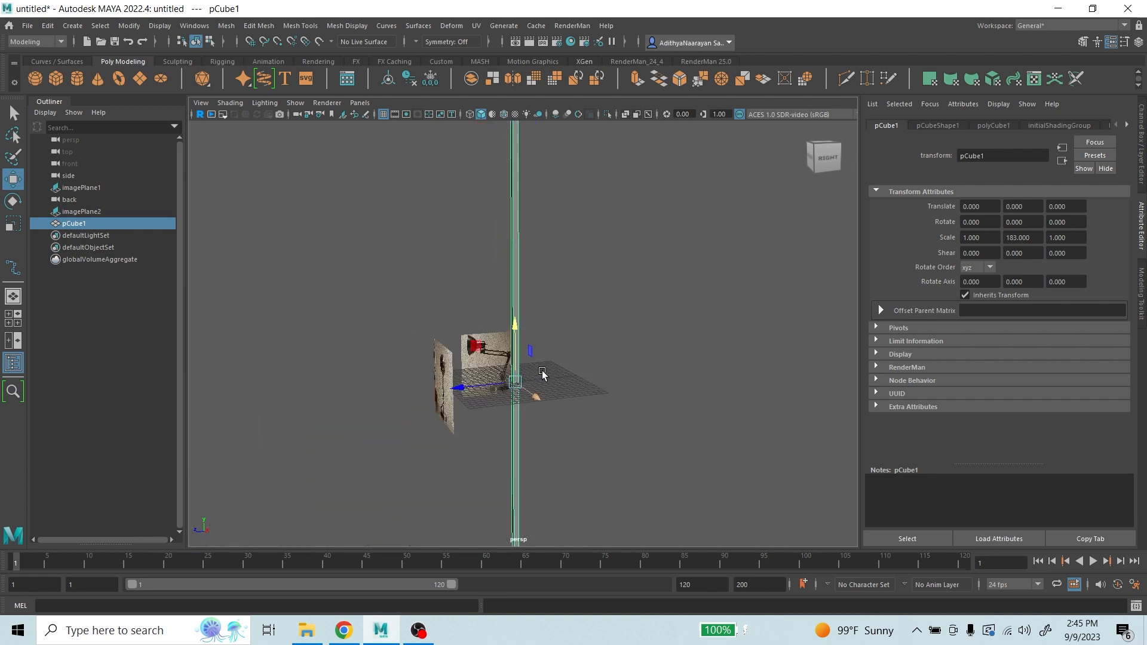
pyautogui.keyDown('alt'); pyautogui.moveTo(564, 397); pyautogui.dragTo(477, 443); pyautogui.keyUp('alt')
pyautogui.keyDown('alt'); pyautogui.moveTo(484, 441); pyautogui.dragTo(558, 279, button='middle'); pyautogui.keyUp('alt')
pyautogui.scroll(-8, 558, 279)
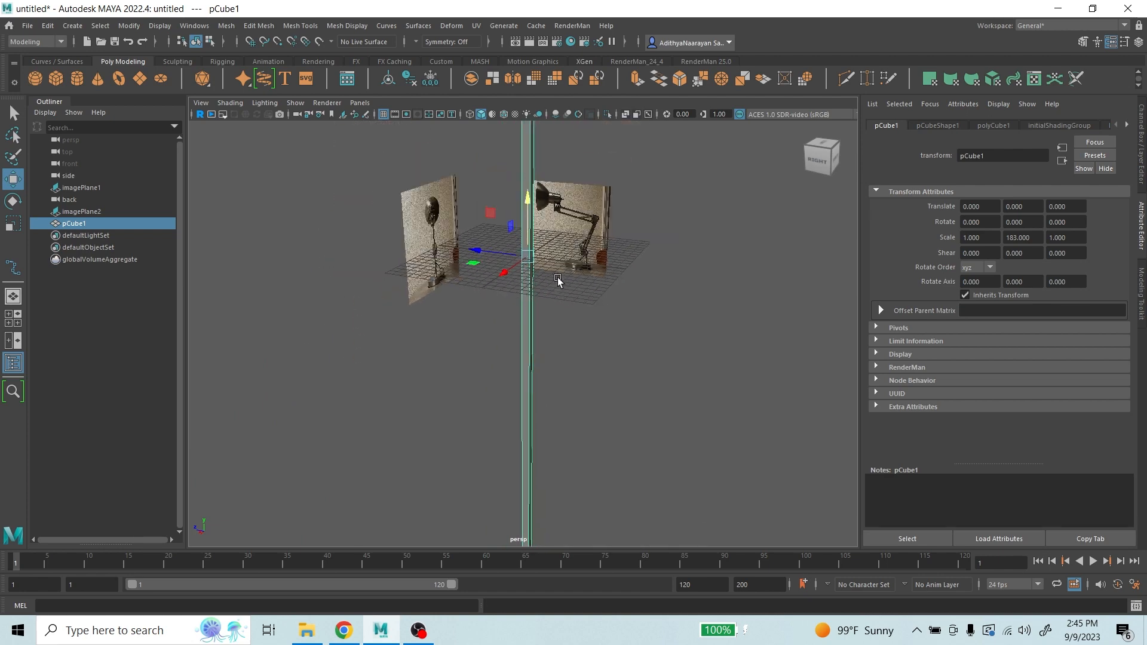
pyautogui.keyDown('alt'); pyautogui.moveTo(540, 451); pyautogui.dragTo(590, 357); pyautogui.keyUp('alt')
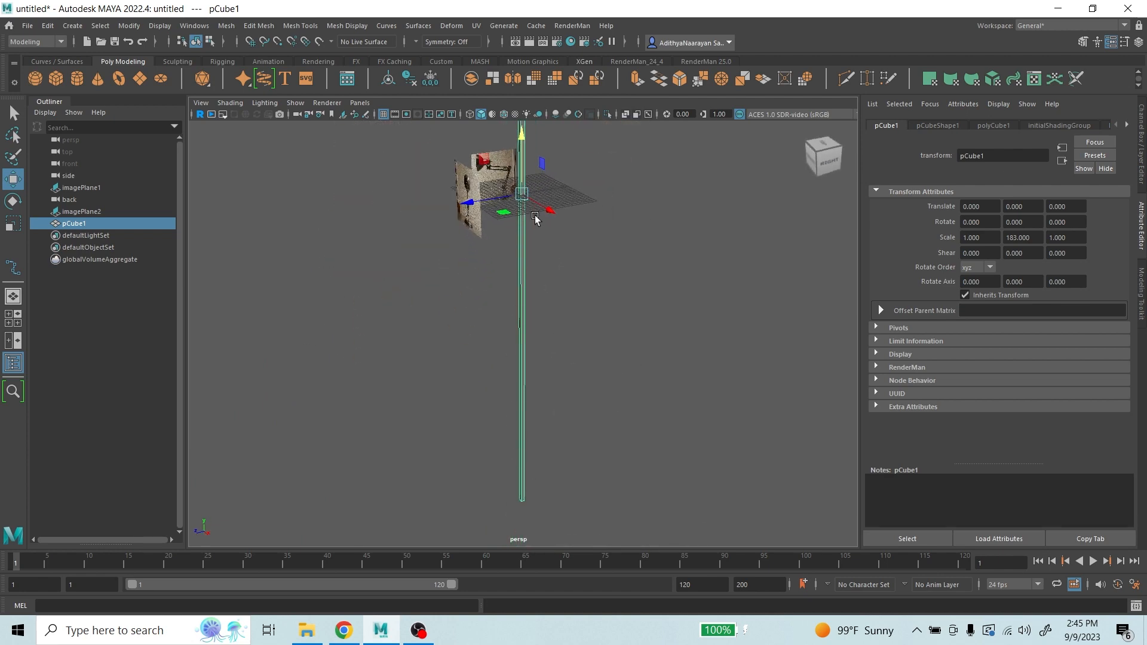
pyautogui.keyDown('alt'); pyautogui.moveTo(536, 234); pyautogui.dragTo(545, 420, button='middle'); pyautogui.keyUp('alt')
pyautogui.scroll(6, 546, 421)
pyautogui.keyDown('alt'); pyautogui.moveTo(604, 442); pyautogui.dragTo(564, 341, button='middle'); pyautogui.keyUp('alt')
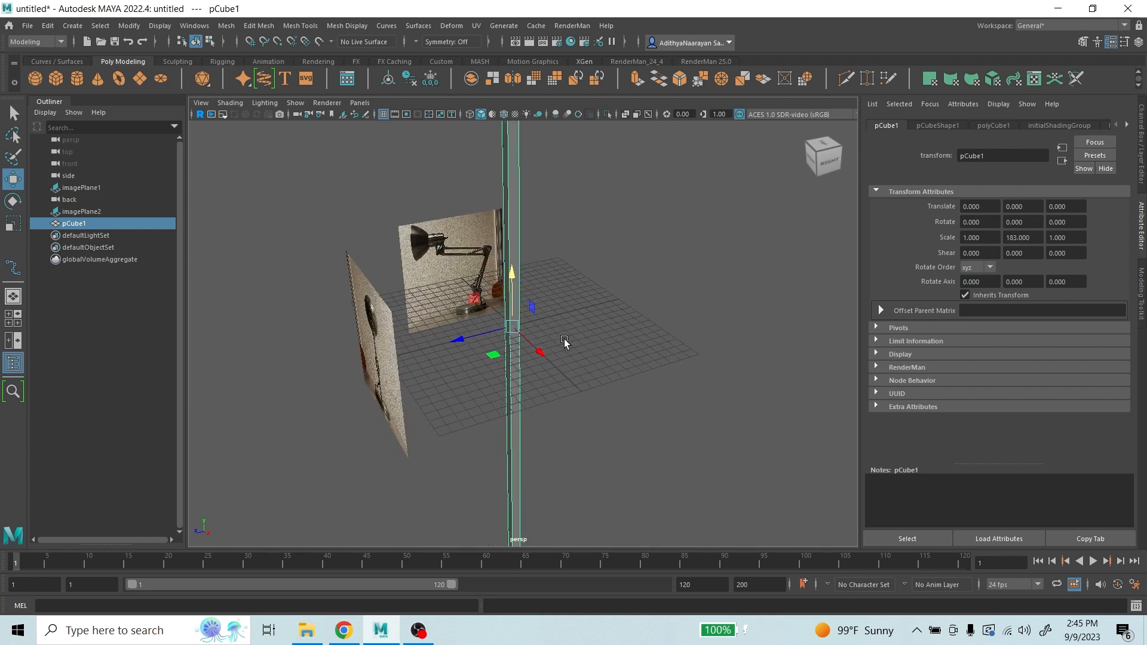
# - Move the stretched cube's pivot straight down from its centre to its bottom end
pyautogui.press('d')
pyautogui.scroll(-5, 545, 317)
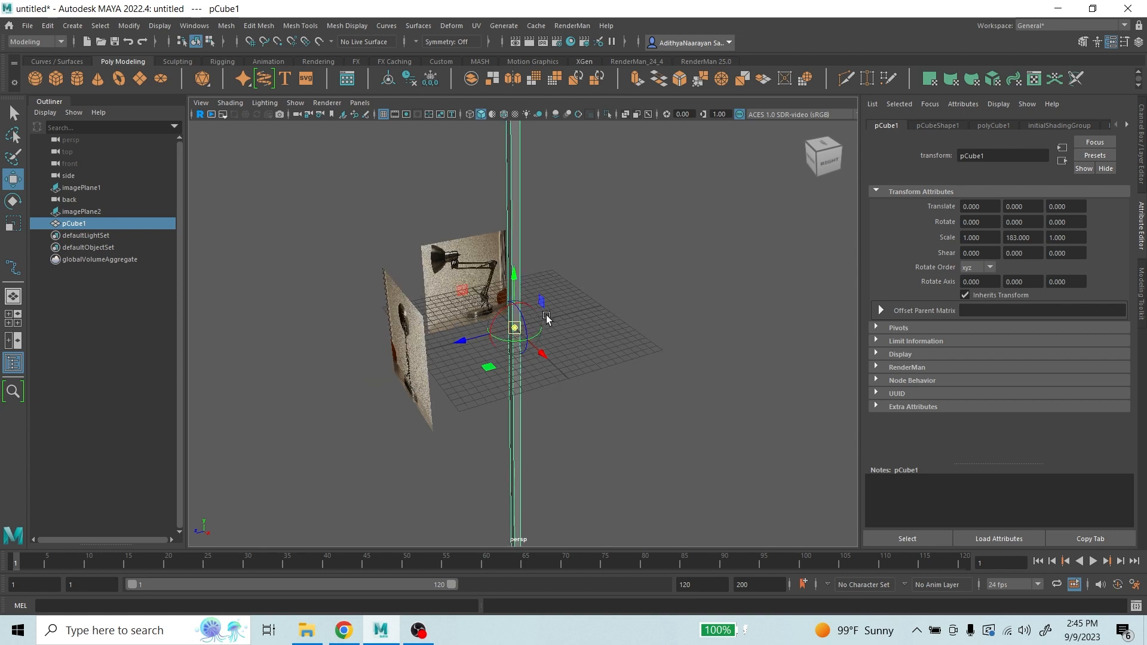
pyautogui.keyDown('alt'); pyautogui.moveTo(586, 400); pyautogui.dragTo(584, 288, button='middle'); pyautogui.keyUp('alt')
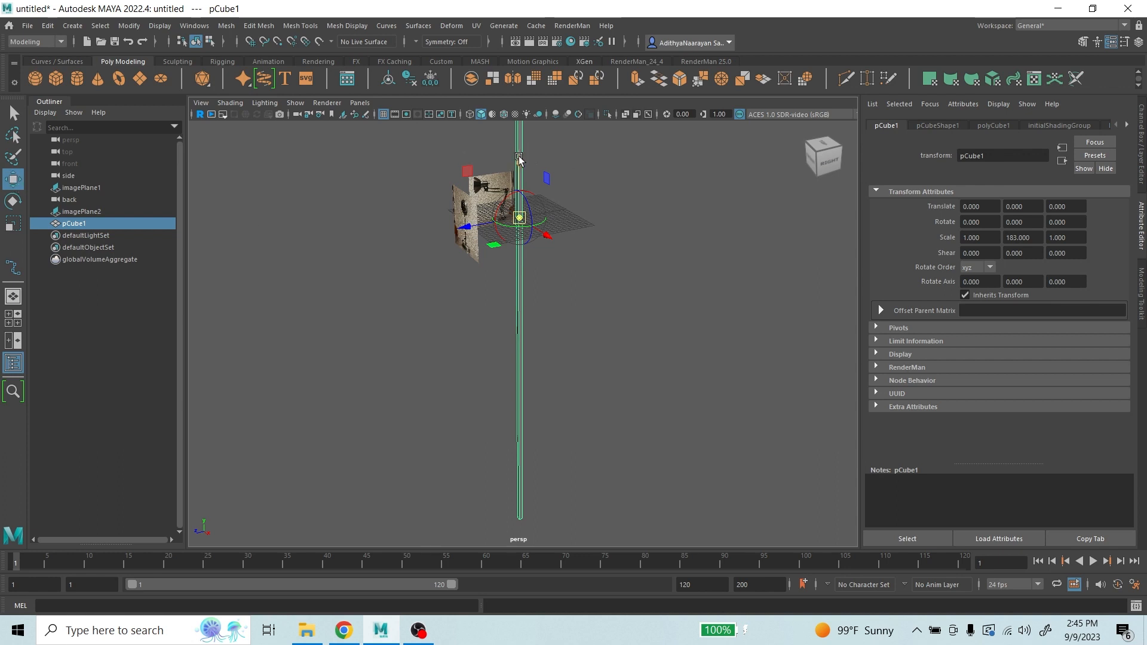
pyautogui.moveTo(519, 158); pyautogui.dragTo(534, 484)
pyautogui.scroll(3, 552, 498)
pyautogui.keyDown('alt'); pyautogui.moveTo(557, 487); pyautogui.dragTo(544, 126, button='middle'); pyautogui.keyUp('alt')
pyautogui.scroll(6, 476, 343)
pyautogui.keyDown('alt'); pyautogui.moveTo(530, 384); pyautogui.dragTo(888, 3, button='middle'); pyautogui.keyUp('alt')
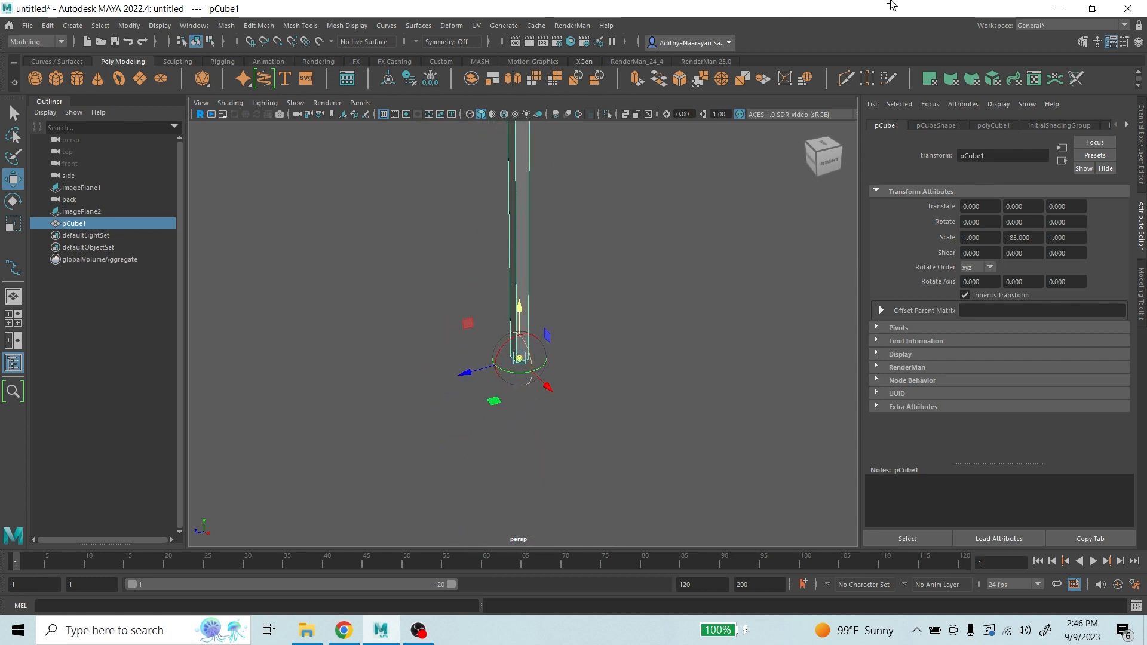
pyautogui.moveTo(522, 304); pyautogui.dragTo(522, 307)
pyautogui.scroll(-3, 579, 328)
pyautogui.scroll(-2, 595, 380)
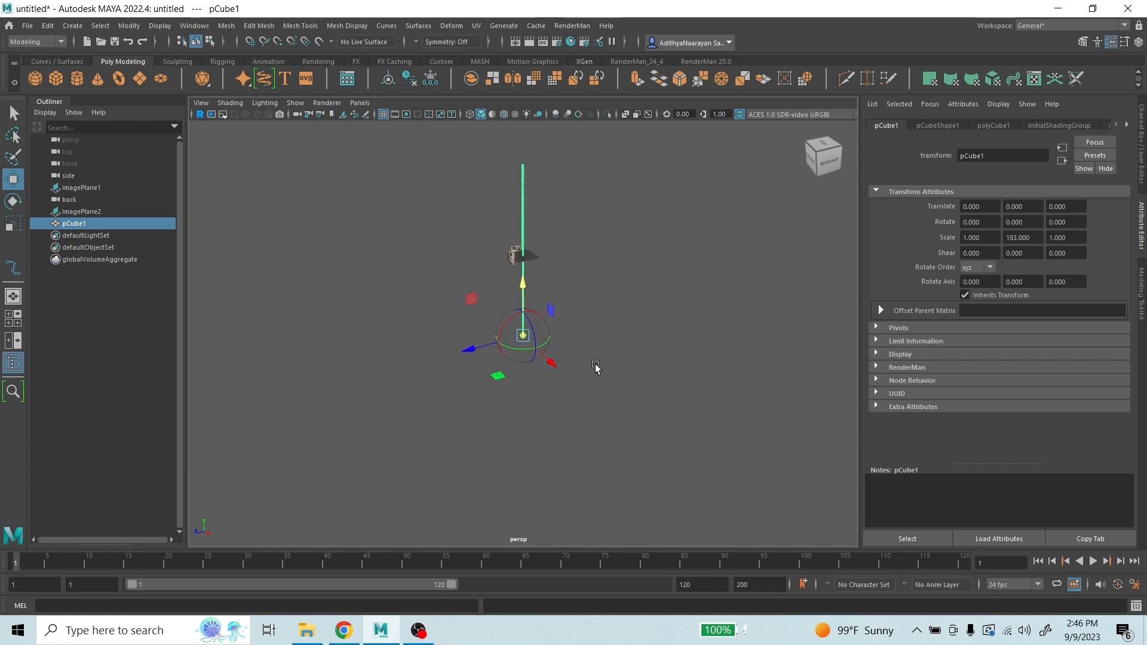
# - Raise the stretched cube about 93 units along Y from its bottom pivot to bring its lower end up to the grid
pyautogui.scroll(2, 553, 283)
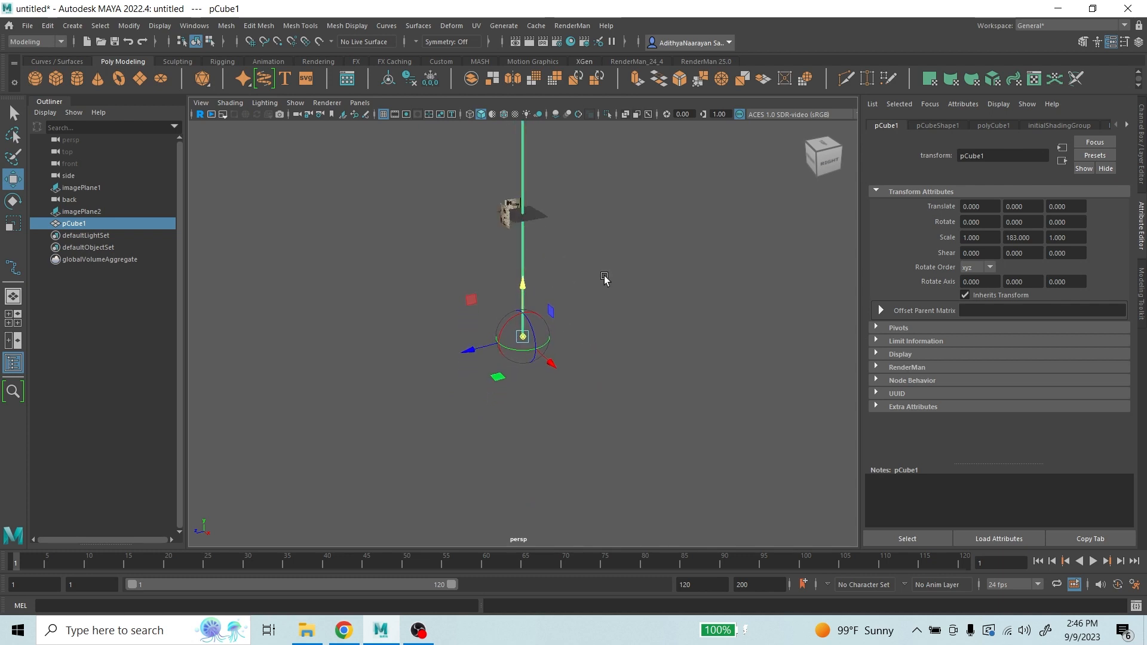
pyautogui.click(14, 117)
pyautogui.click(618, 284)
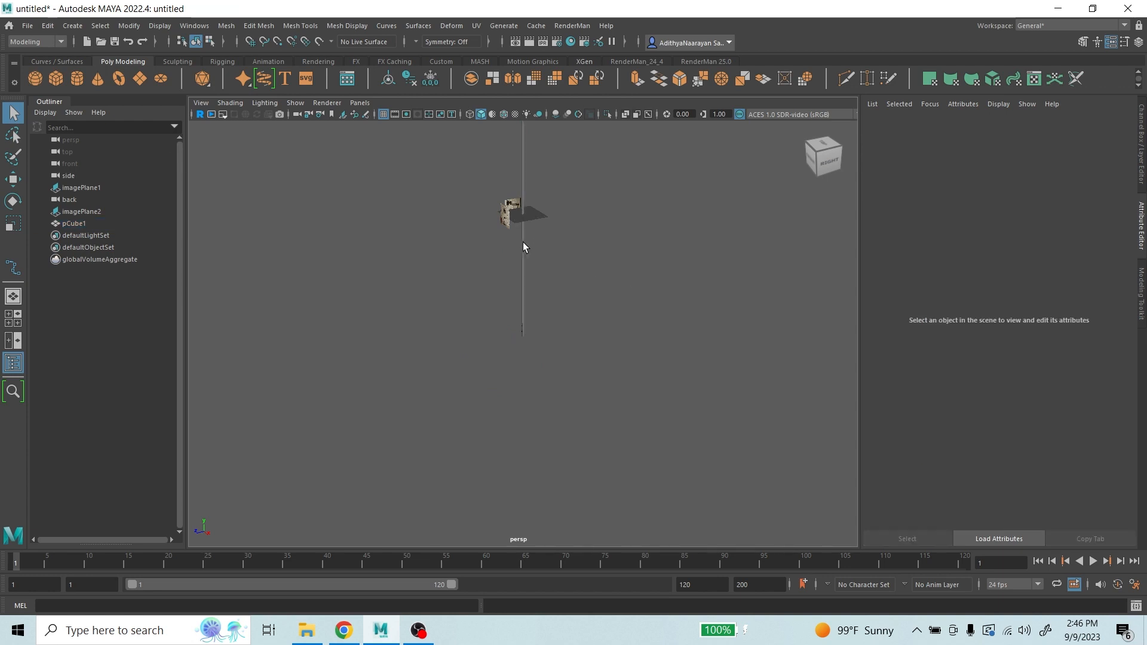
pyautogui.click(523, 242)
pyautogui.click(12, 179)
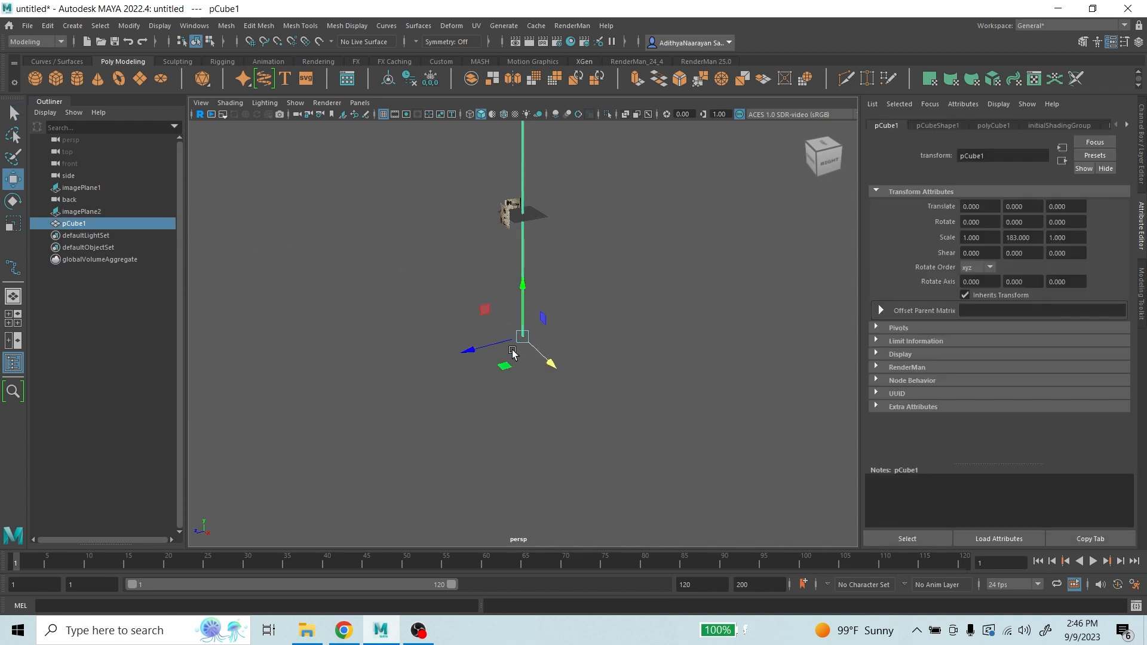
pyautogui.moveTo(521, 291); pyautogui.dragTo(530, 157)
pyautogui.scroll(5, 530, 157)
pyautogui.keyDown('alt'); pyautogui.moveTo(527, 205); pyautogui.dragTo(505, 396, button='middle'); pyautogui.keyUp('alt')
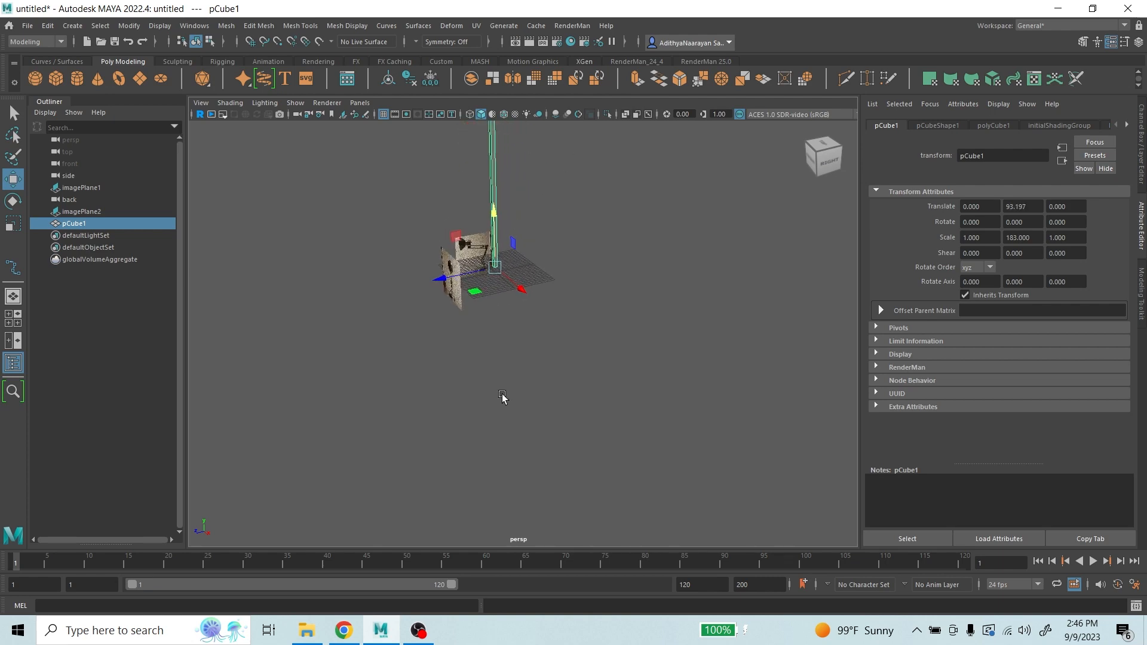
# - Lower the stretched cube to about 91.6 in Y so its bottom end rests on the grid, and deselect it
pyautogui.scroll(-4, 528, 277)
pyautogui.keyDown('alt'); pyautogui.moveTo(528, 276); pyautogui.dragTo(590, 101, button='middle'); pyautogui.keyUp('alt')
pyautogui.scroll(6, 571, 460)
pyautogui.scroll(-5, 571, 464)
pyautogui.scroll(8, 593, 345)
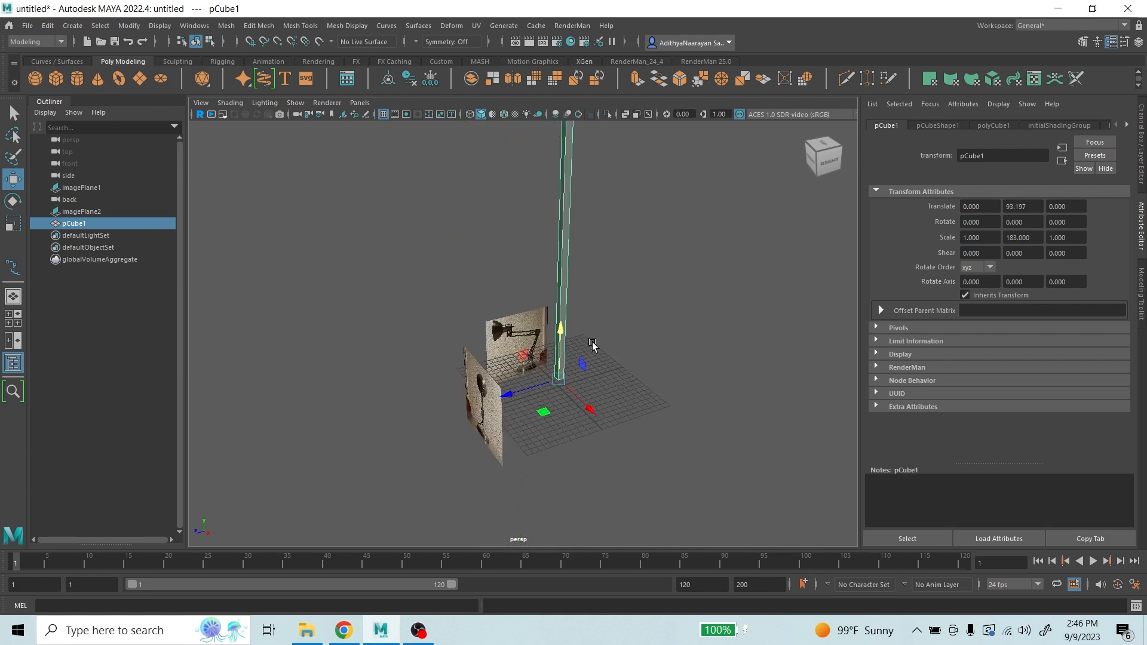
pyautogui.keyDown('alt'); pyautogui.moveTo(605, 410); pyautogui.dragTo(568, 391); pyautogui.keyUp('alt')
pyautogui.keyDown('alt'); pyautogui.moveTo(568, 391); pyautogui.dragTo(418, 238, button='middle'); pyautogui.keyUp('alt')
pyautogui.scroll(-6, 515, 399)
pyautogui.scroll(6, 418, 238)
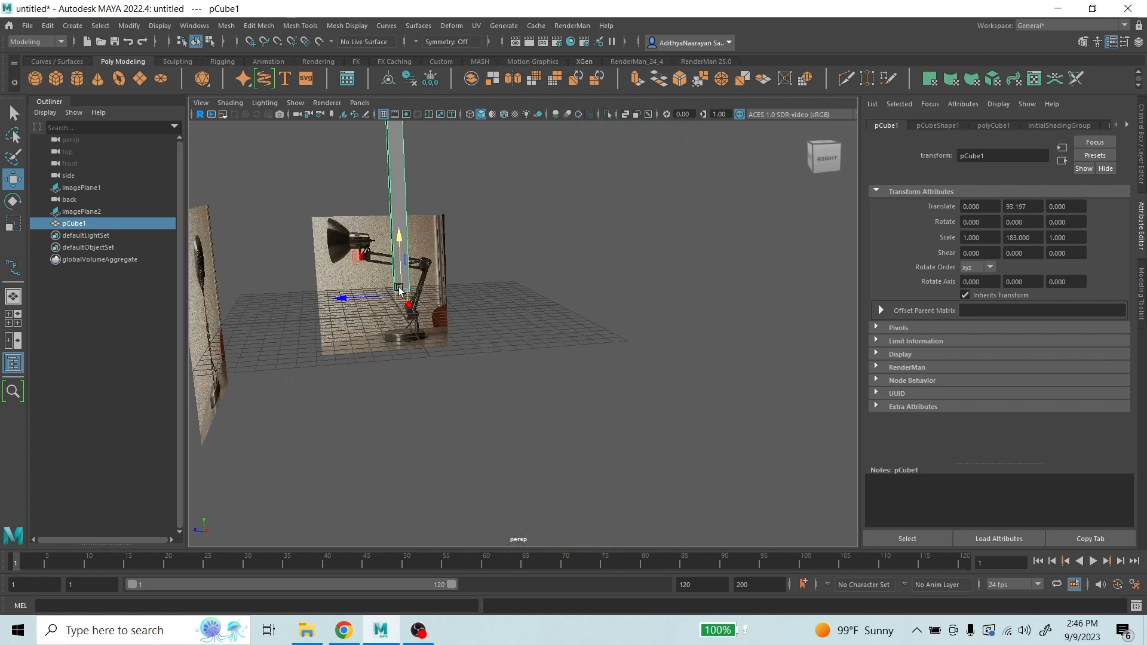
pyautogui.keyDown('alt'); pyautogui.moveTo(408, 293); pyautogui.dragTo(456, 321); pyautogui.keyUp('alt')
pyautogui.keyDown('alt'); pyautogui.moveTo(627, 387); pyautogui.dragTo(363, 390, button='right'); pyautogui.keyUp('alt')
pyautogui.keyDown('alt'); pyautogui.moveTo(485, 363); pyautogui.dragTo(730, 339, button='middle'); pyautogui.keyUp('alt')
pyautogui.scroll(6, 543, 292)
pyautogui.keyDown('alt'); pyautogui.moveTo(476, 335); pyautogui.dragTo(540, 292, button='middle'); pyautogui.keyUp('alt')
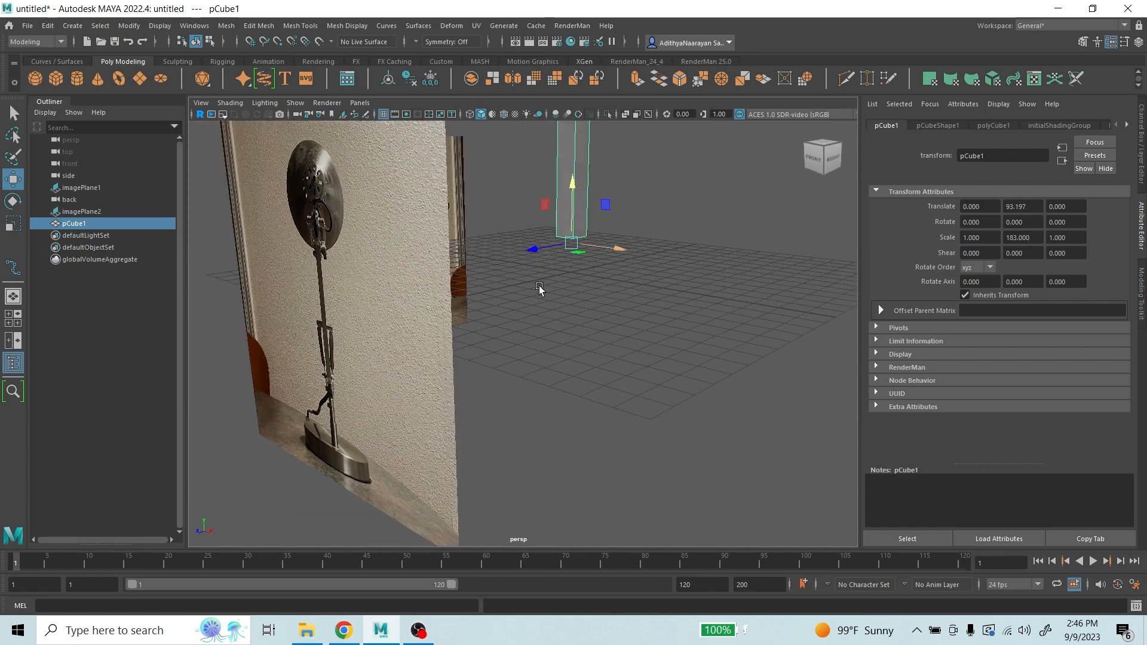
pyautogui.keyDown('alt'); pyautogui.moveTo(540, 292); pyautogui.dragTo(442, 299); pyautogui.keyUp('alt')
pyautogui.keyDown('alt'); pyautogui.moveTo(442, 299); pyautogui.dragTo(374, 349, button='middle'); pyautogui.keyUp('alt')
pyautogui.scroll(-4, 576, 382)
pyautogui.keyDown('alt'); pyautogui.moveTo(567, 380); pyautogui.dragTo(155, 357, button='middle'); pyautogui.keyUp('alt')
pyautogui.scroll(4, 550, 289)
pyautogui.moveTo(515, 254); pyautogui.dragTo(513, 283)
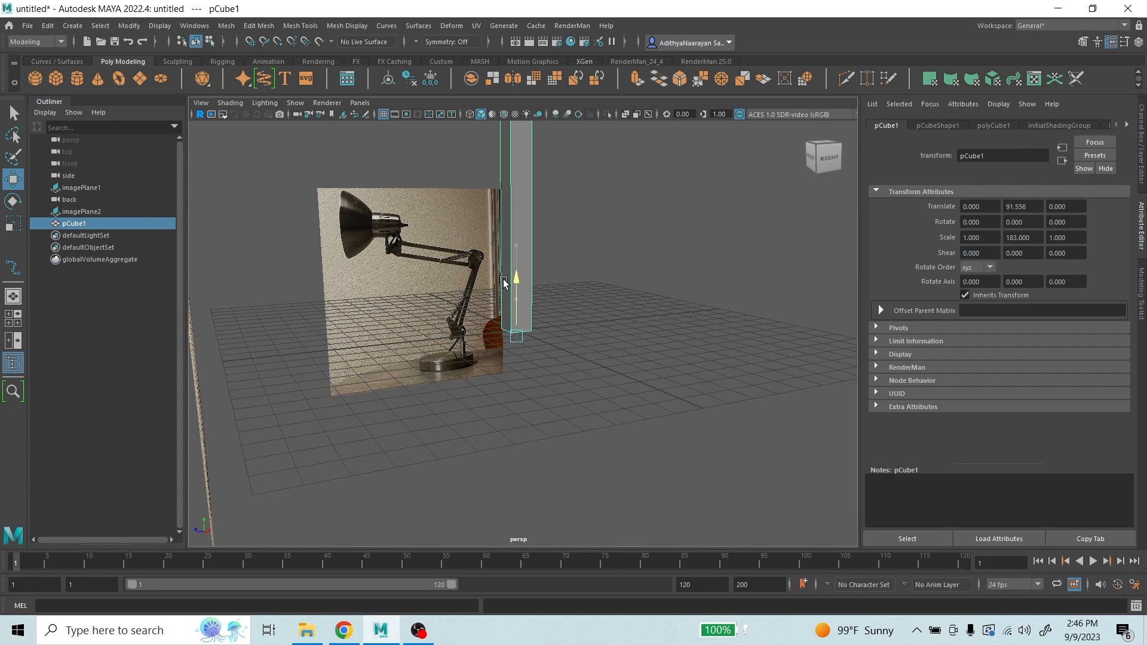
pyautogui.click(644, 199)
# - Examine the full height of the stretched cube against the two reference image planes from several angles
pyautogui.keyDown('alt'); pyautogui.moveTo(644, 199); pyautogui.dragTo(539, 323); pyautogui.keyUp('alt')
pyautogui.keyDown('alt'); pyautogui.moveTo(538, 323); pyautogui.dragTo(452, 457, button='middle'); pyautogui.keyUp('alt')
pyautogui.scroll(-7, 508, 420)
pyautogui.keyDown('alt'); pyautogui.moveTo(526, 329); pyautogui.dragTo(507, 425, button='middle'); pyautogui.keyUp('alt')
pyautogui.scroll(-5, 508, 360)
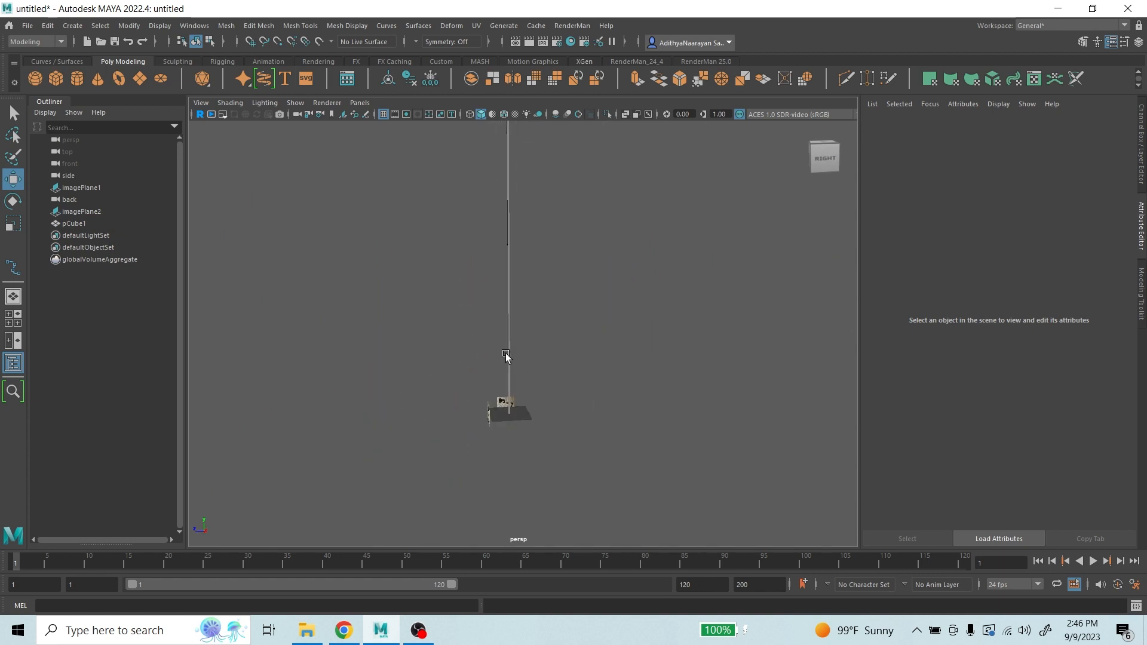
pyautogui.keyDown('alt'); pyautogui.moveTo(517, 349); pyautogui.dragTo(543, 359); pyautogui.keyUp('alt')
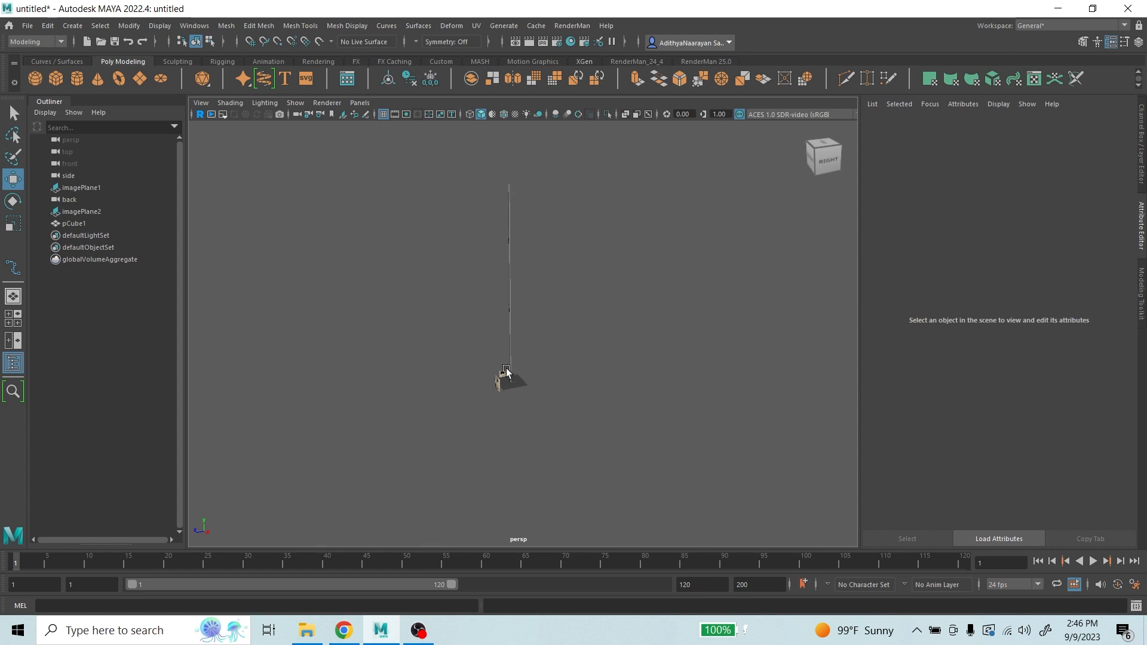
pyautogui.scroll(6, 513, 377)
pyautogui.keyDown('alt'); pyautogui.moveTo(509, 394); pyautogui.dragTo(550, 330, button='middle'); pyautogui.keyUp('alt')
pyautogui.scroll(4, 635, 420)
pyautogui.scroll(-4, 571, 445)
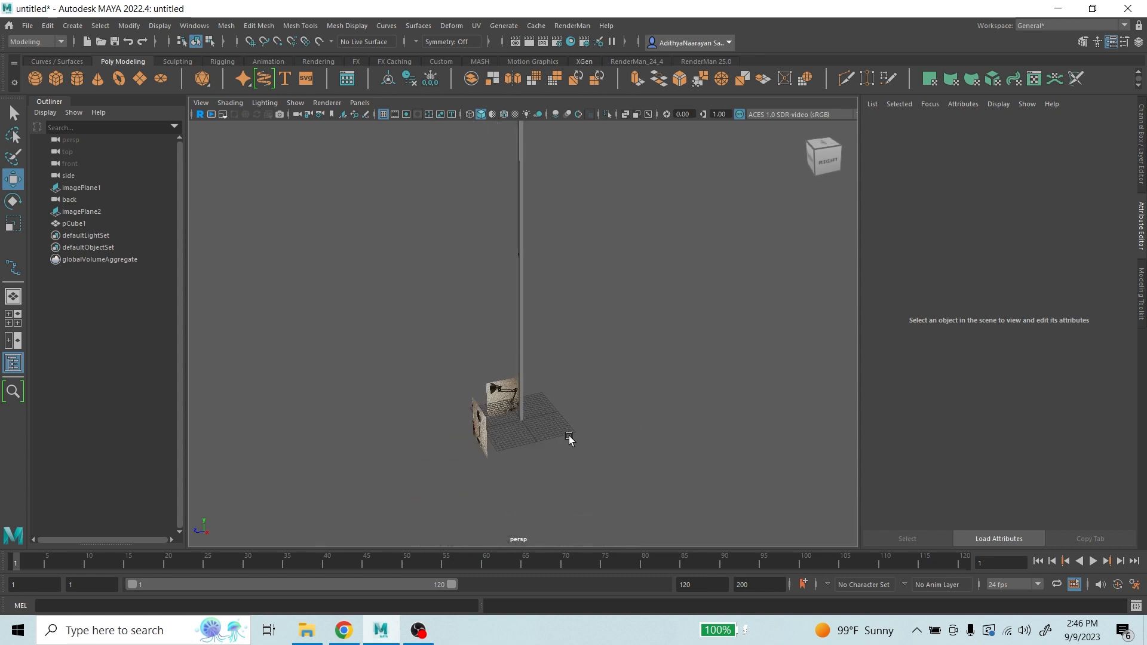
pyautogui.scroll(-5, 569, 440)
pyautogui.keyDown('alt'); pyautogui.moveTo(570, 440); pyautogui.dragTo(581, 417); pyautogui.keyUp('alt')
pyautogui.keyDown('alt'); pyautogui.moveTo(574, 375); pyautogui.dragTo(555, 347, button='middle'); pyautogui.keyUp('alt')
pyautogui.scroll(-4, 565, 461)
pyautogui.scroll(4, 553, 441)
pyautogui.scroll(-4, 550, 337)
pyautogui.keyDown('alt'); pyautogui.moveTo(542, 341); pyautogui.dragTo(568, 348); pyautogui.keyUp('alt')
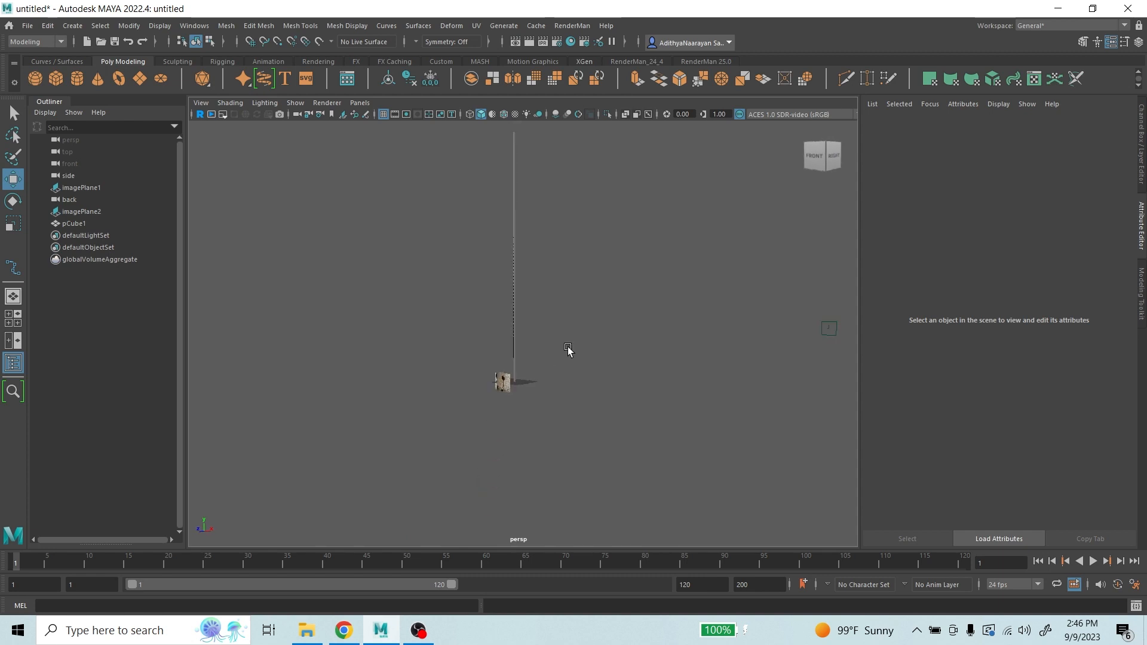
pyautogui.scroll(2, 541, 379)
pyautogui.scroll(-3, 527, 393)
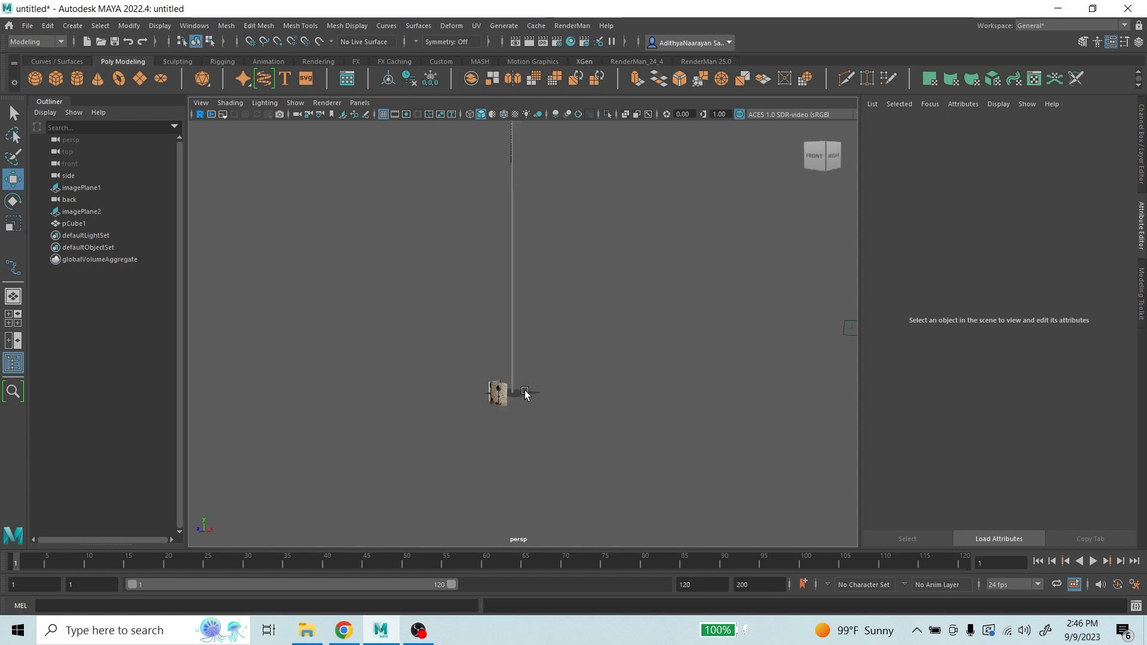
pyautogui.scroll(1, 530, 387)
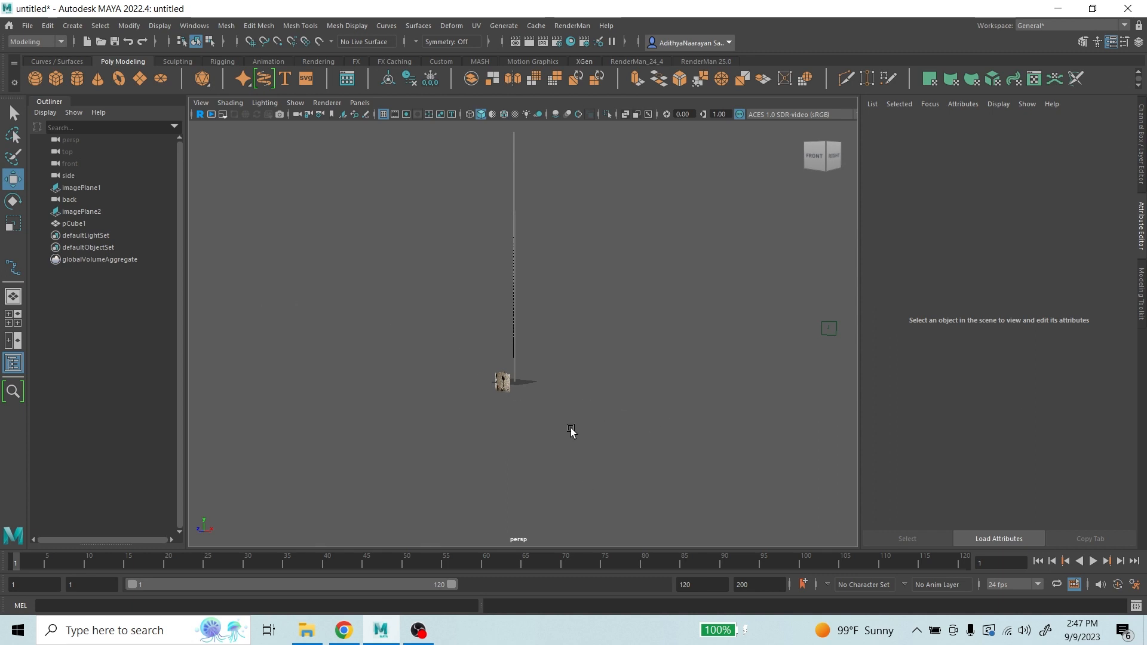
pyautogui.scroll(8, 572, 431)
pyautogui.keyDown('alt'); pyautogui.moveTo(560, 433); pyautogui.dragTo(508, 436); pyautogui.keyUp('alt')
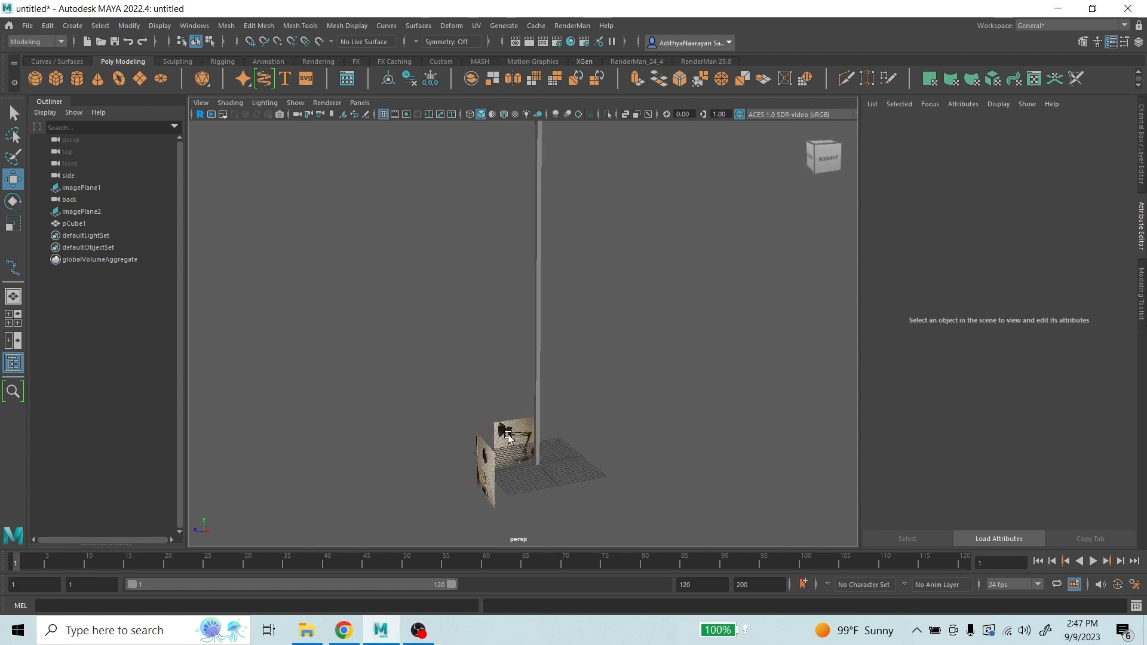
pyautogui.keyDown('alt'); pyautogui.moveTo(508, 437); pyautogui.dragTo(556, 311, button='middle'); pyautogui.keyUp('alt')
pyautogui.scroll(6, 607, 307)
pyautogui.keyDown('alt'); pyautogui.moveTo(601, 364); pyautogui.dragTo(640, 338, button='middle'); pyautogui.keyUp('alt')
pyautogui.scroll(2, 640, 338)
pyautogui.keyDown('alt'); pyautogui.moveTo(557, 335); pyautogui.dragTo(406, 298); pyautogui.keyUp('alt')
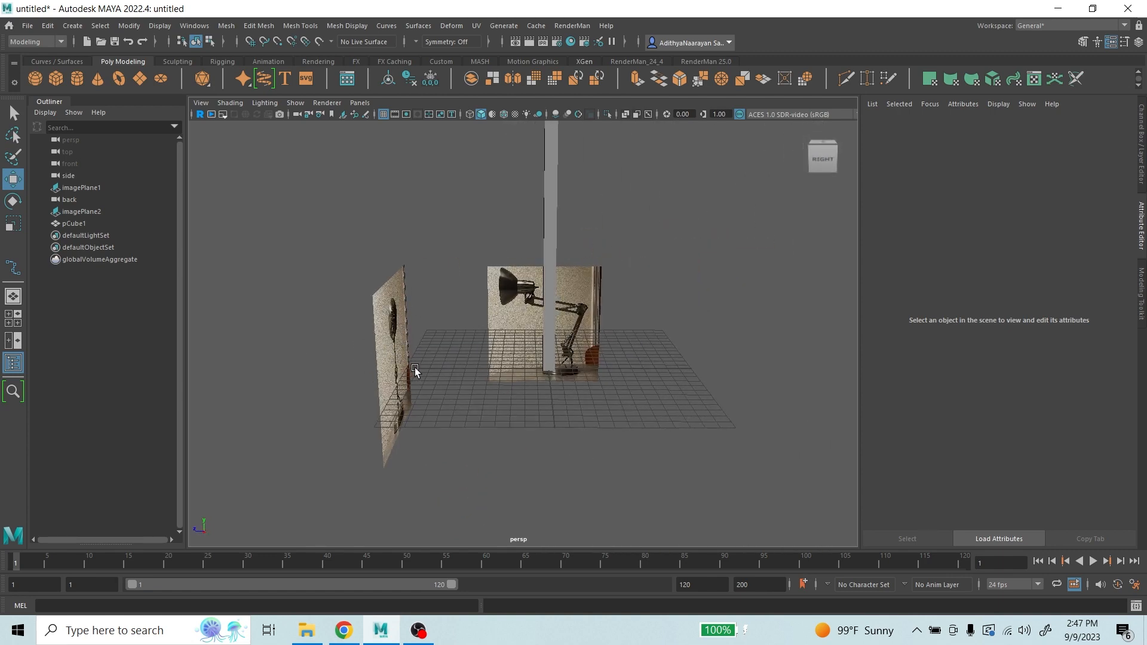
pyautogui.click(396, 331)
pyautogui.keyDown('shift'); pyautogui.click(504, 297); pyautogui.keyUp('shift')
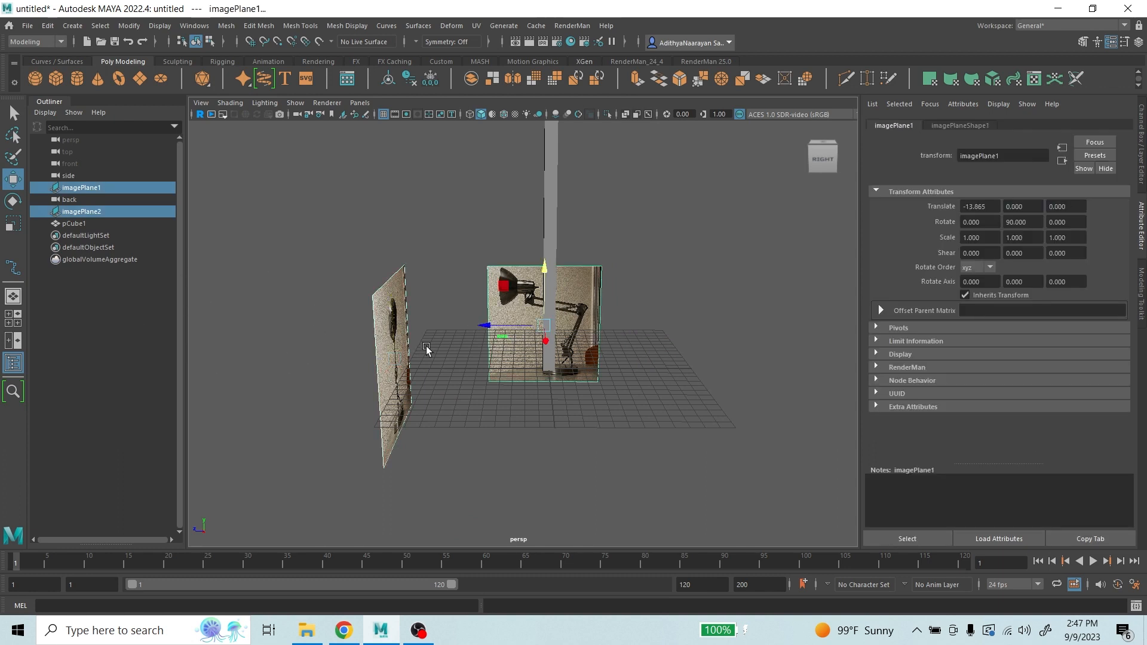
pyautogui.click(436, 221)
# - Select both reference image planes, side and back, and group them together
pyautogui.keyDown('alt'); pyautogui.moveTo(574, 279); pyautogui.dragTo(608, 282); pyautogui.keyUp('alt')
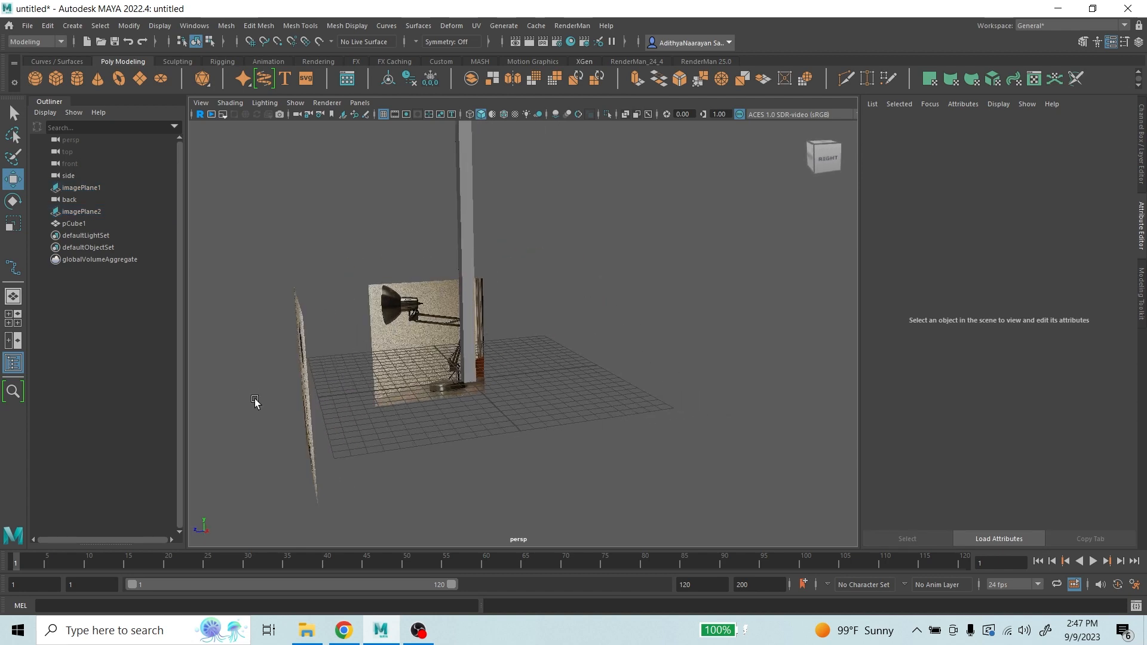
pyautogui.click(423, 328)
pyautogui.keyDown('alt'); pyautogui.moveTo(532, 328); pyautogui.dragTo(454, 311); pyautogui.keyUp('alt')
pyautogui.keyDown('shift'); pyautogui.click(454, 309); pyautogui.keyUp('shift')
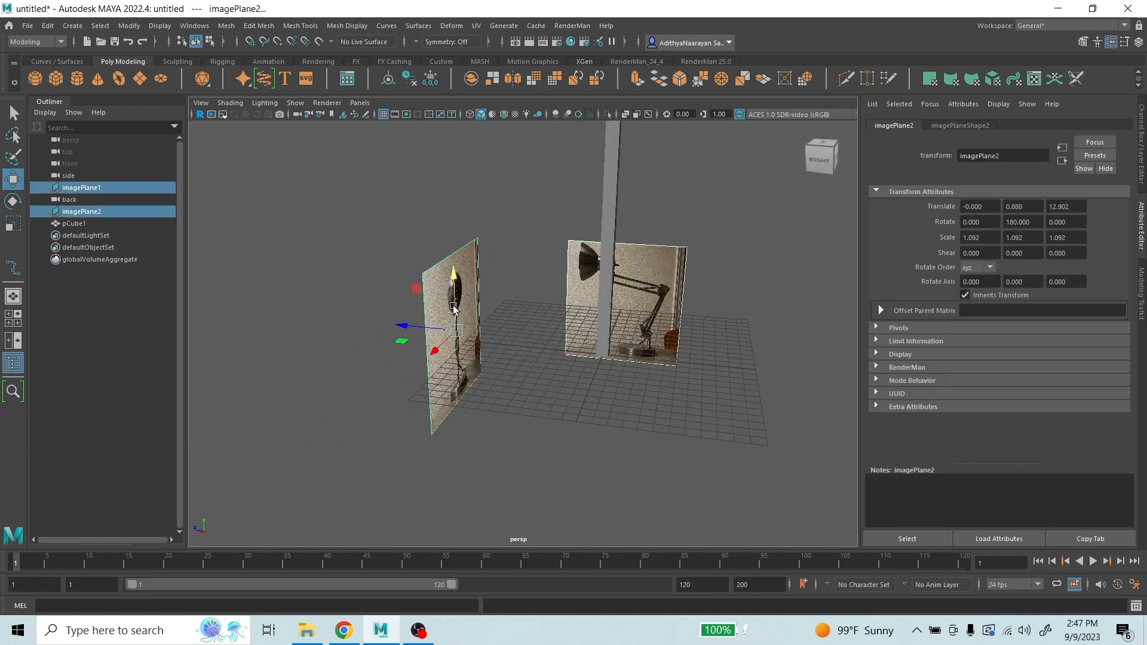
pyautogui.keyDown('alt'); pyautogui.moveTo(528, 320); pyautogui.dragTo(588, 321); pyautogui.keyUp('alt')
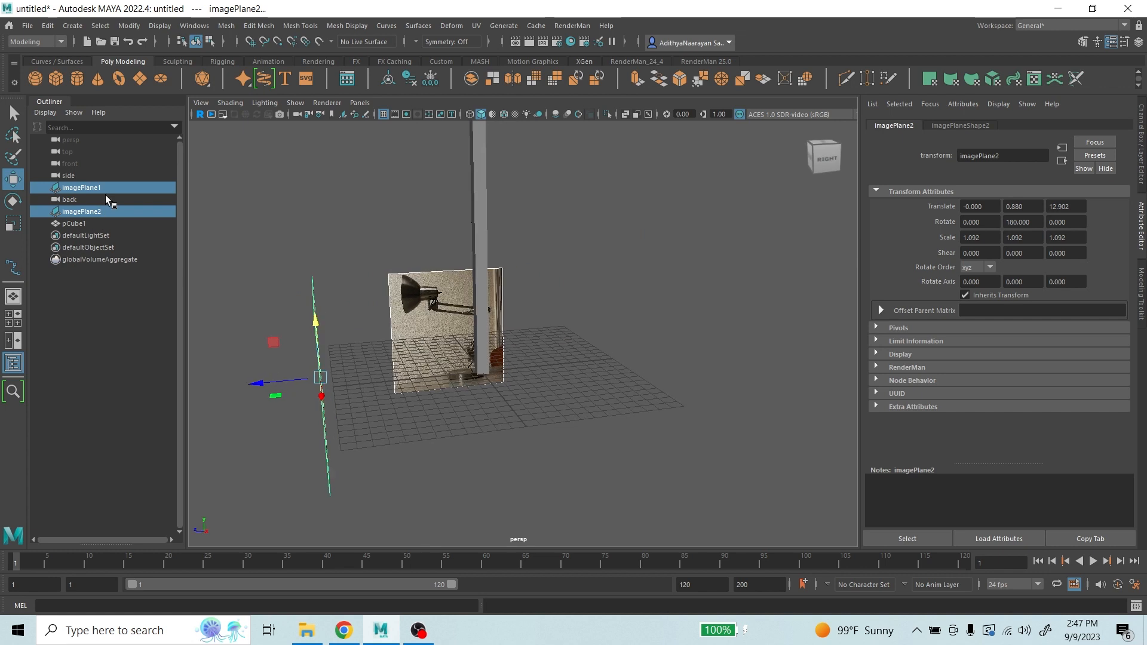
pyautogui.hotkey('ctrl', 'g')
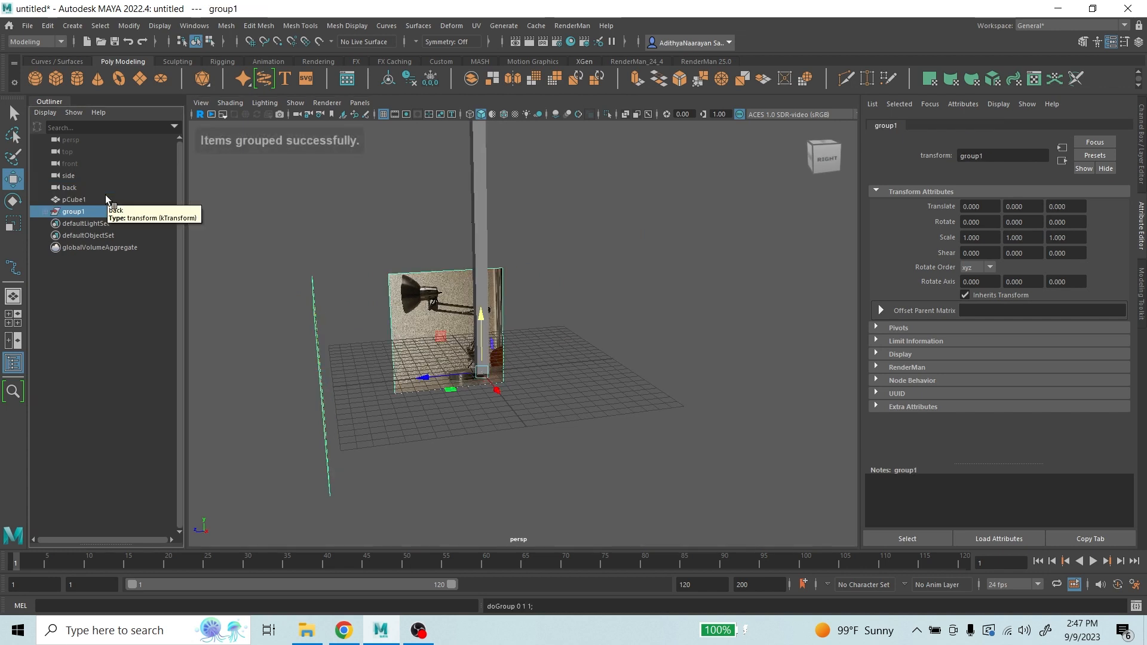
# - Rename the new image plane group as Referances and keep it selected
pyautogui.doubleClick(84, 212)
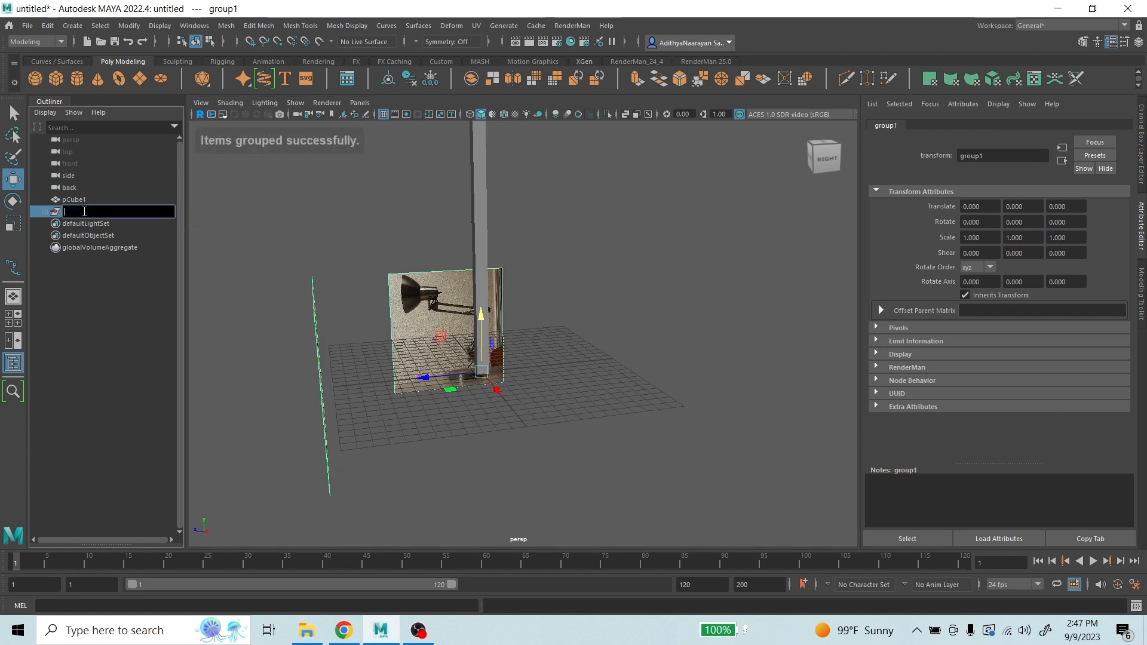
pyautogui.write('Ref')
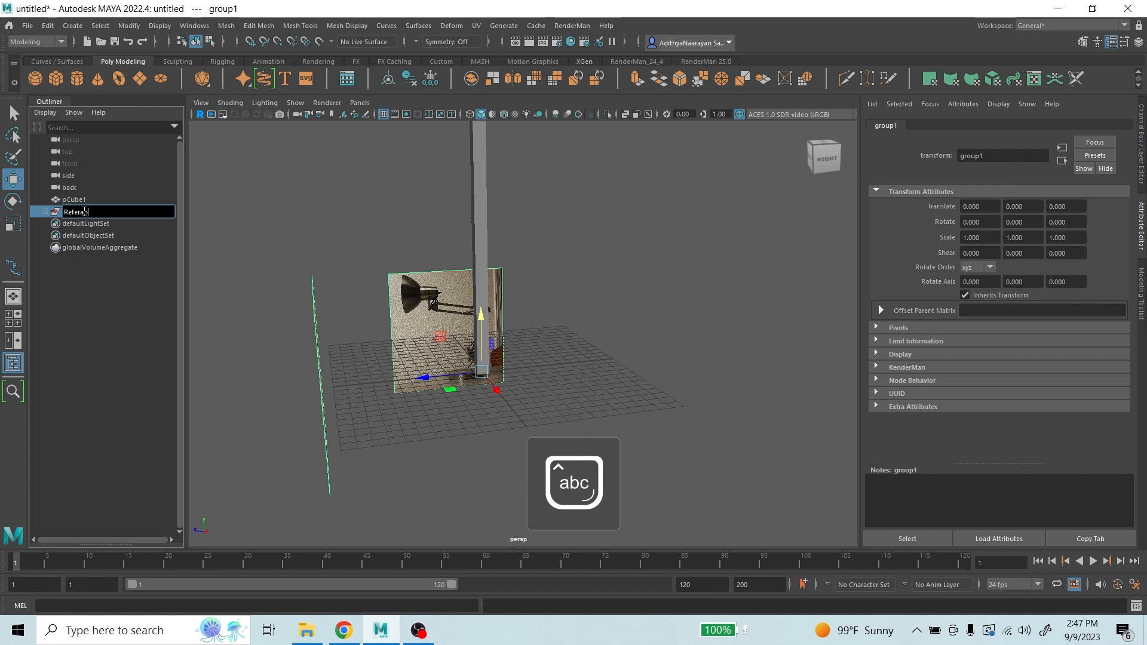
pyautogui.write('erances')
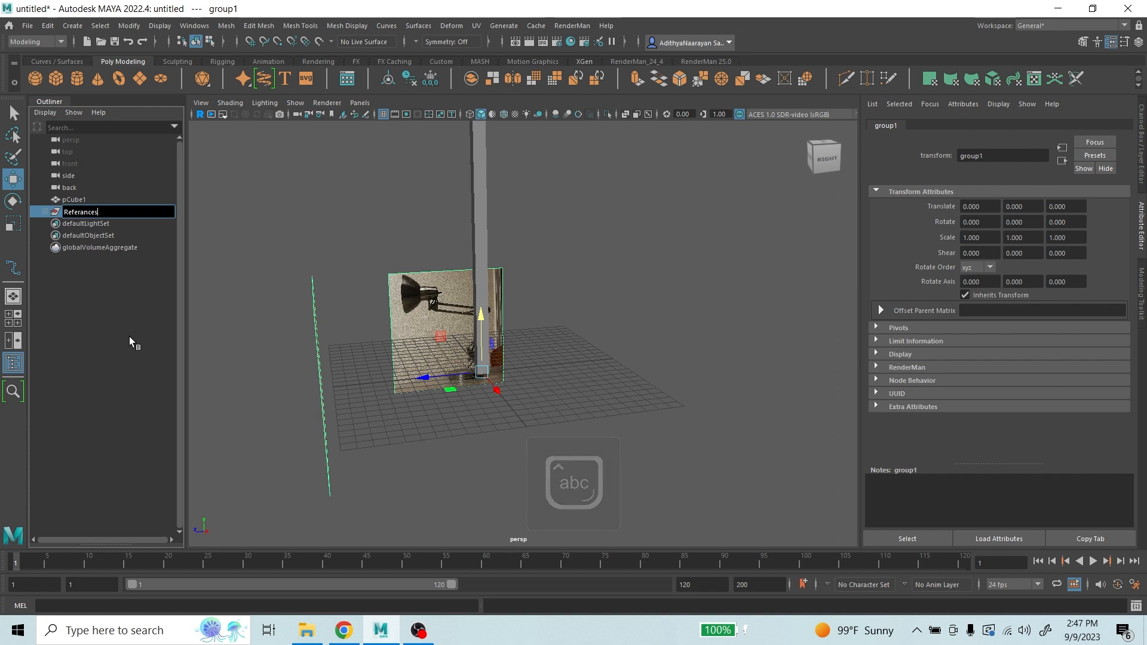
pyautogui.click(94, 316)
pyautogui.click(78, 212)
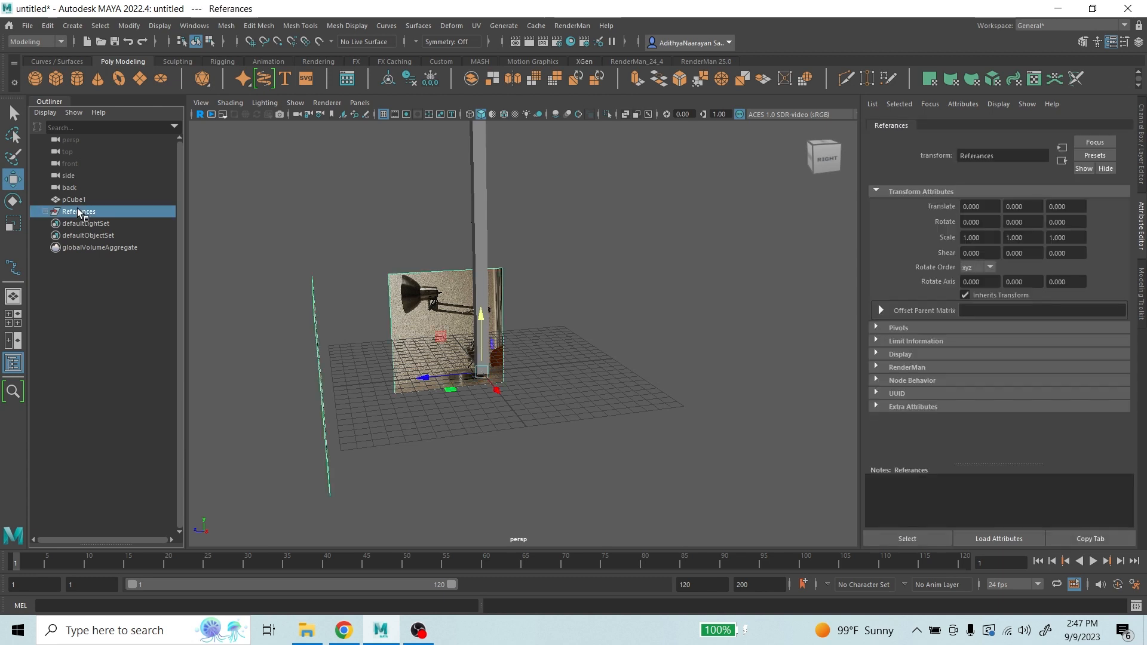
# - Scale the Referances group up uniformly to about 3.29 and compare it with the height cube
pyautogui.click(15, 231)
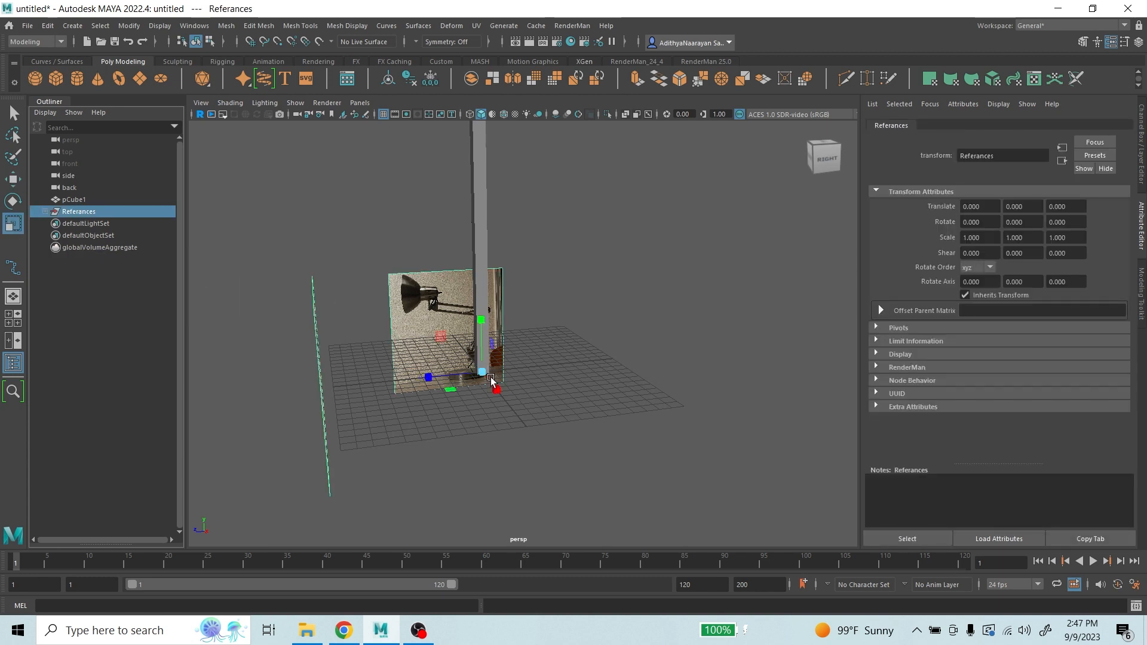
pyautogui.moveTo(482, 374); pyautogui.dragTo(712, 358)
pyautogui.keyDown('alt'); pyautogui.moveTo(712, 358); pyautogui.dragTo(573, 374, button='right'); pyautogui.keyUp('alt')
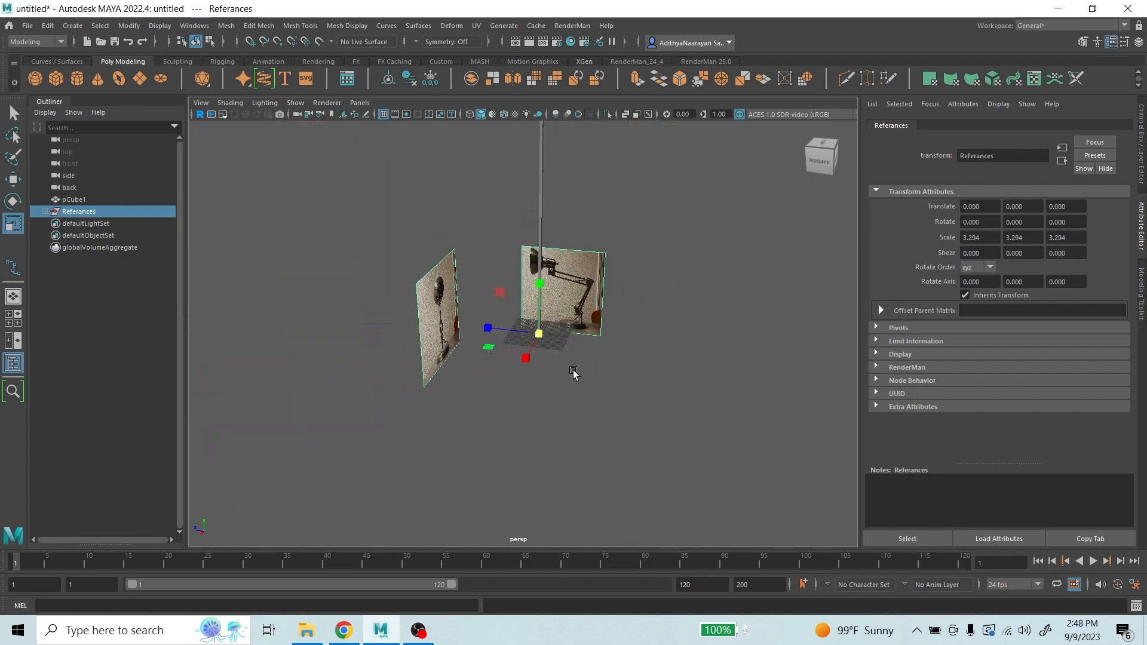
pyautogui.keyDown('alt'); pyautogui.moveTo(574, 374); pyautogui.dragTo(619, 352); pyautogui.keyUp('alt')
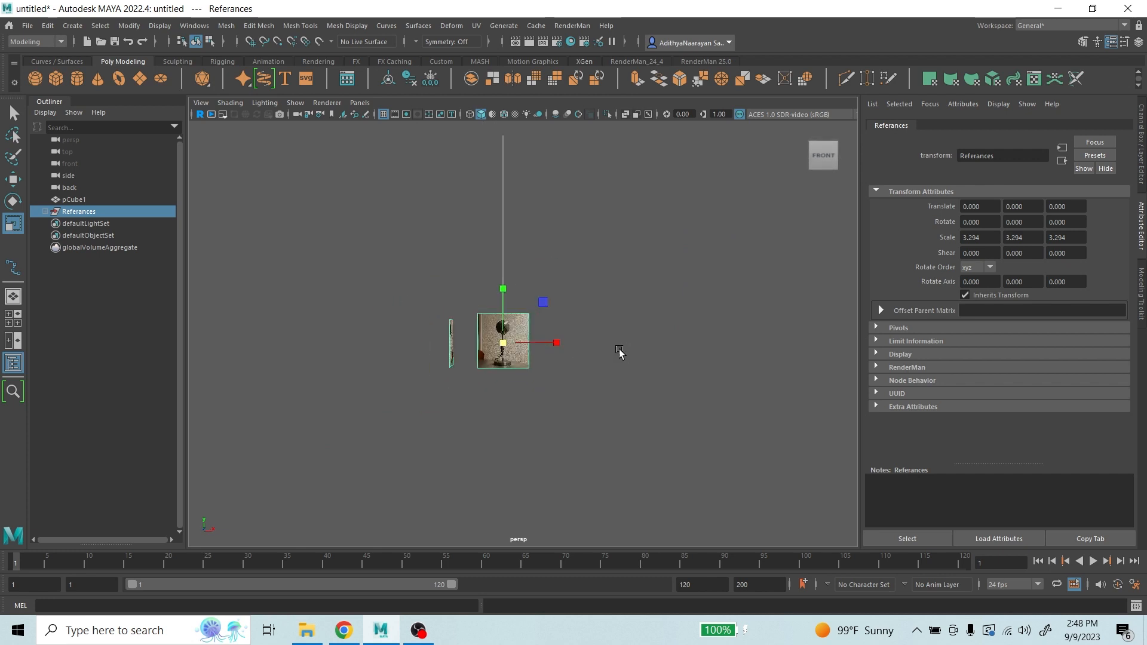
# - Set the Referances group's scale to 4 in X, Y and Z
pyautogui.doubleClick(986, 244)
pyautogui.write('4')
pyautogui.press('Return')
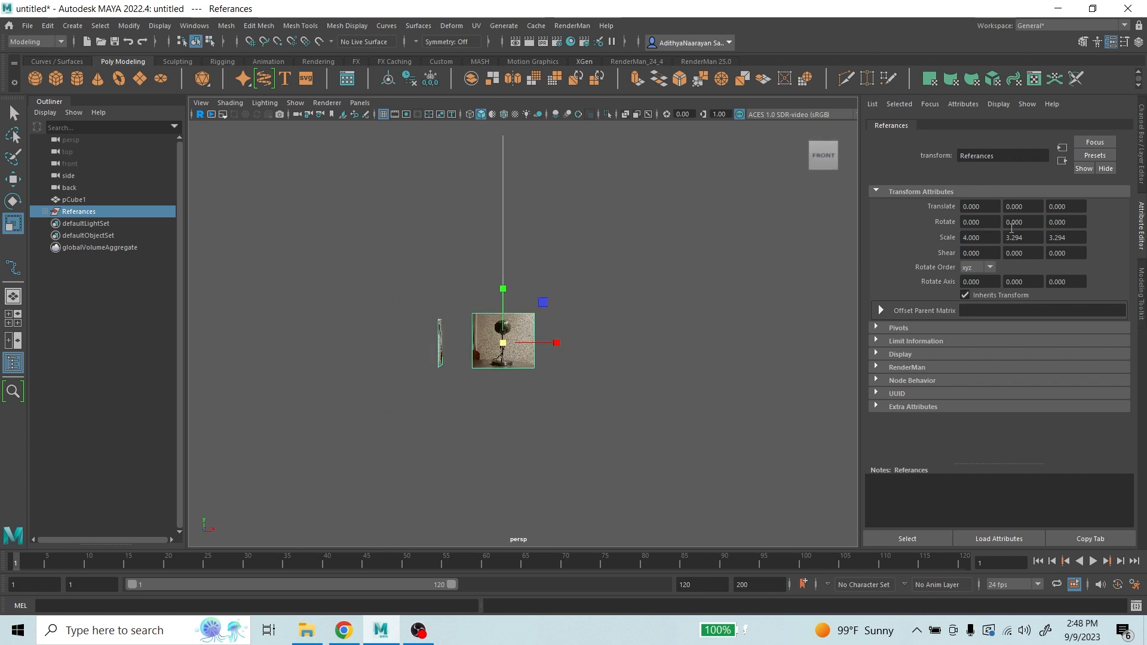
pyautogui.doubleClick(1013, 238)
pyautogui.write('4')
pyautogui.press('Return')
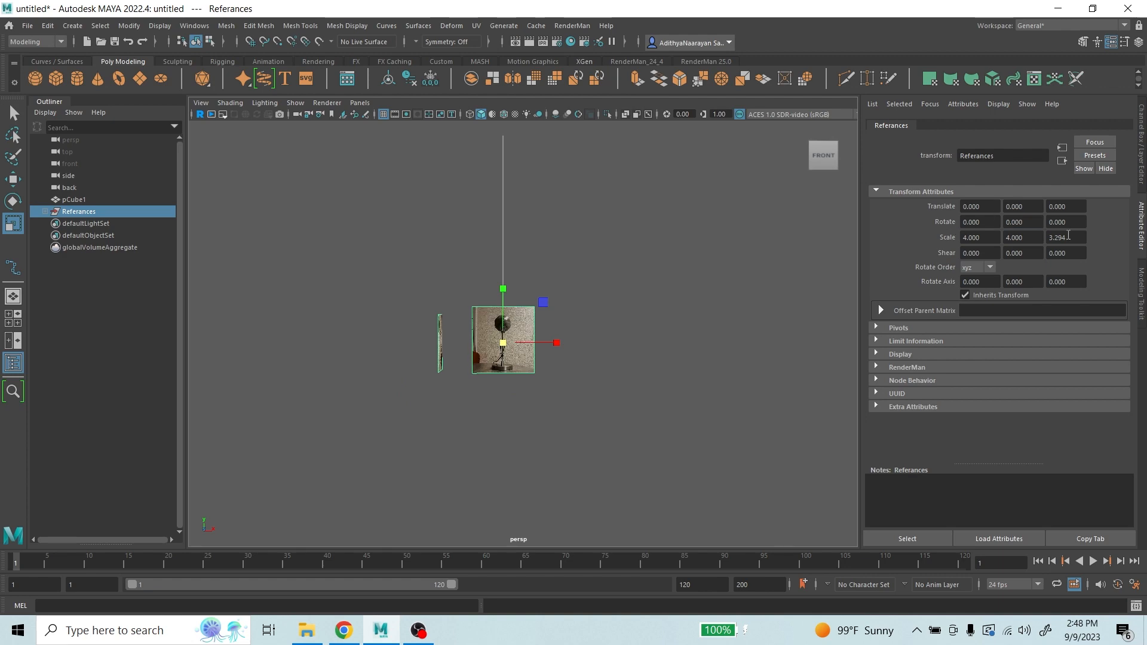
pyautogui.click(1068, 238)
pyautogui.write('4')
pyautogui.press('Return')
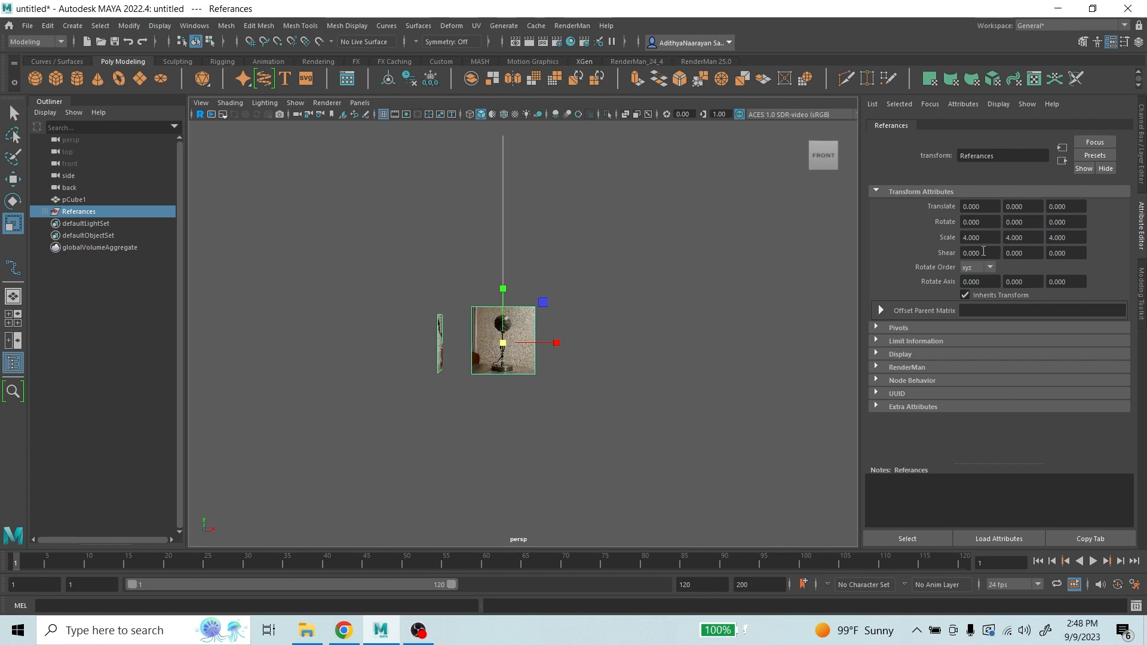
# - In the side view, move the Referances group up to about 22.2 in Translate Y so the lamp base nears the ground line
pyautogui.keyDown('alt'); pyautogui.moveTo(604, 288); pyautogui.dragTo(542, 324); pyautogui.keyUp('alt')
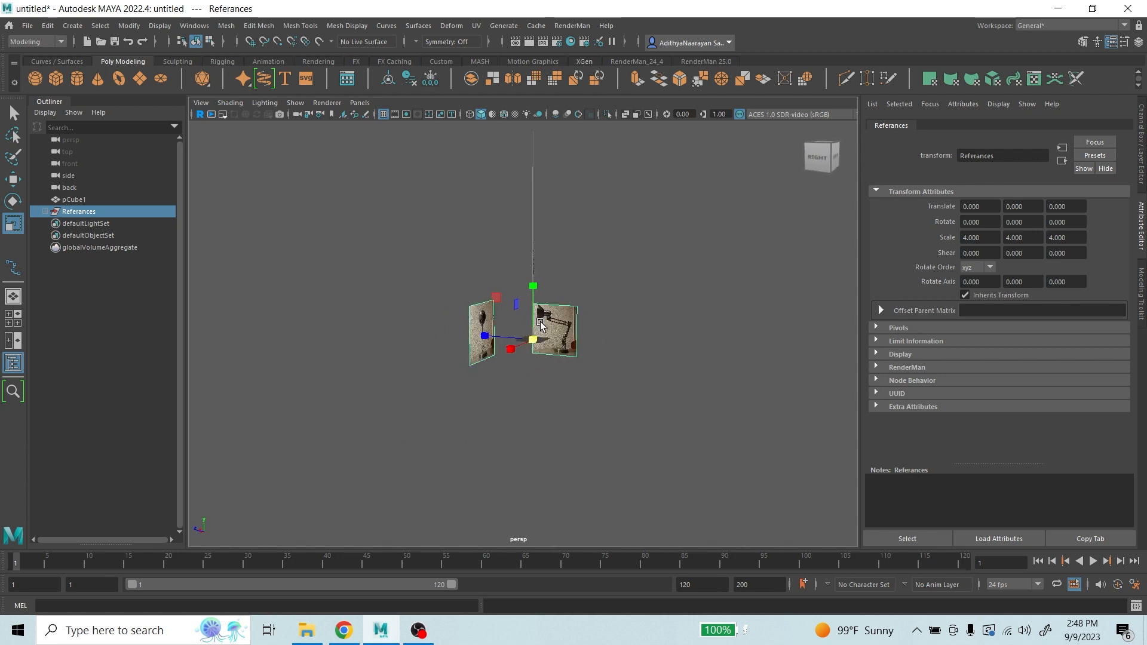
pyautogui.keyDown('alt'); pyautogui.moveTo(542, 325); pyautogui.dragTo(531, 347); pyautogui.keyUp('alt')
pyautogui.scroll(-4, 532, 345)
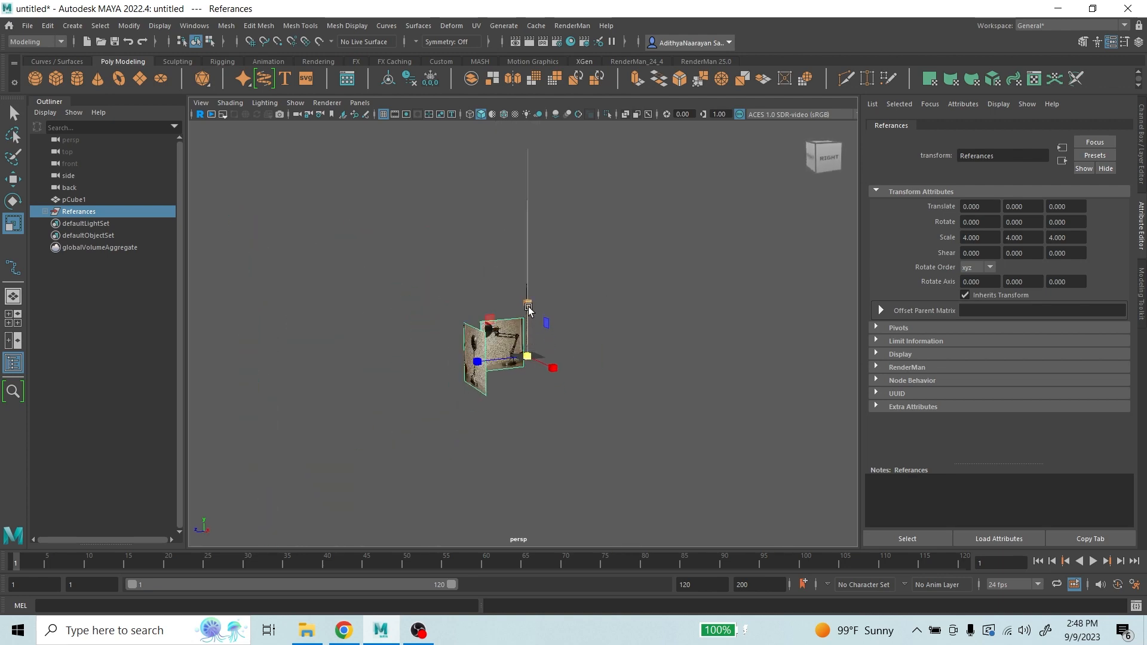
pyautogui.scroll(6, 531, 328)
pyautogui.click(12, 178)
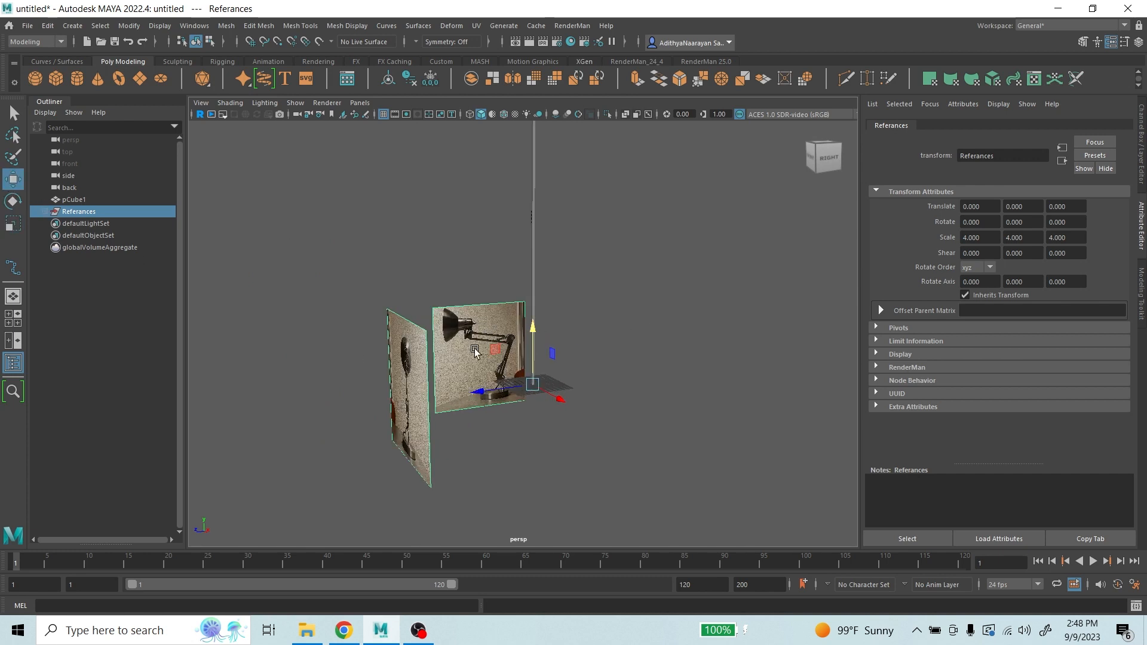
pyautogui.scroll(2, 653, 359)
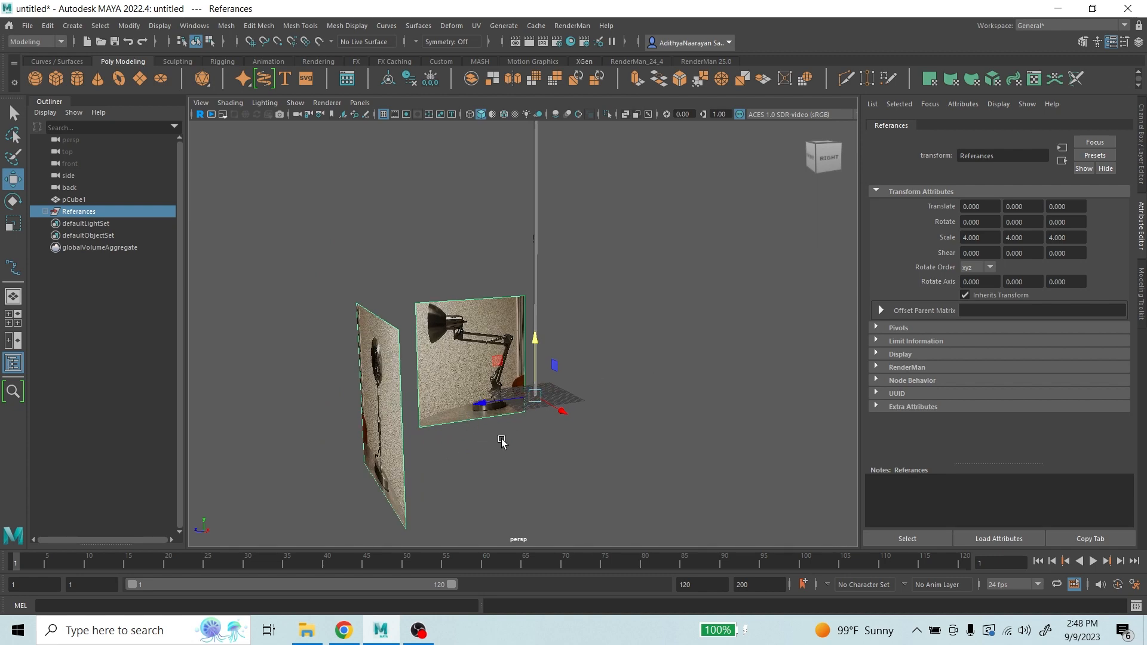
pyautogui.press('space')
pyautogui.scroll(-3, 654, 440)
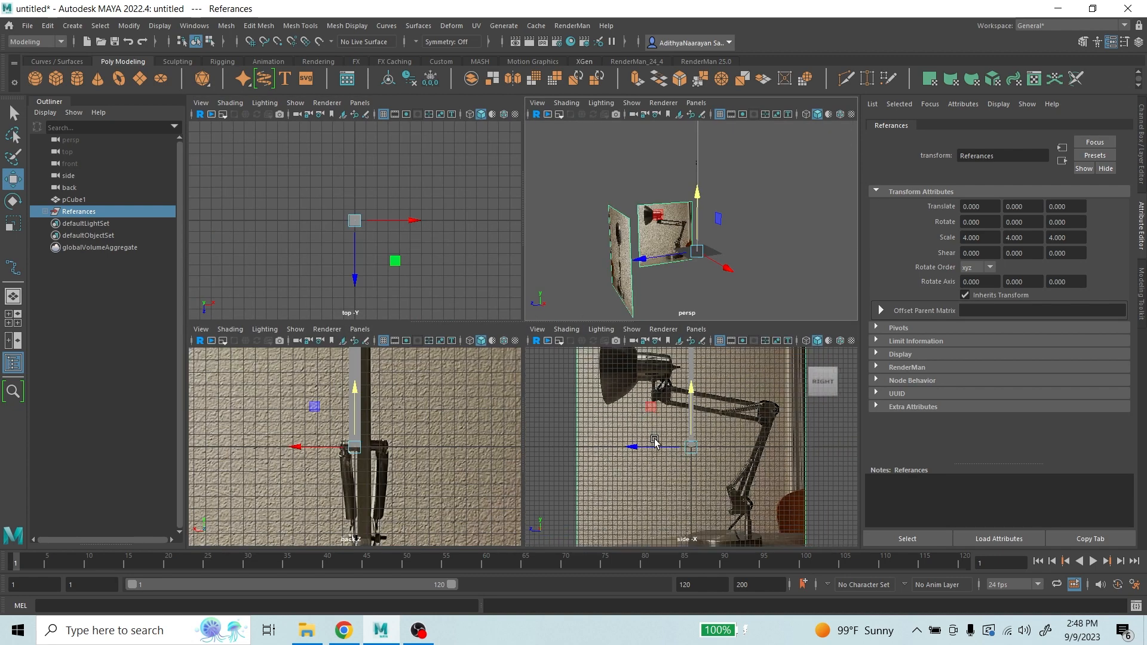
pyautogui.press('space')
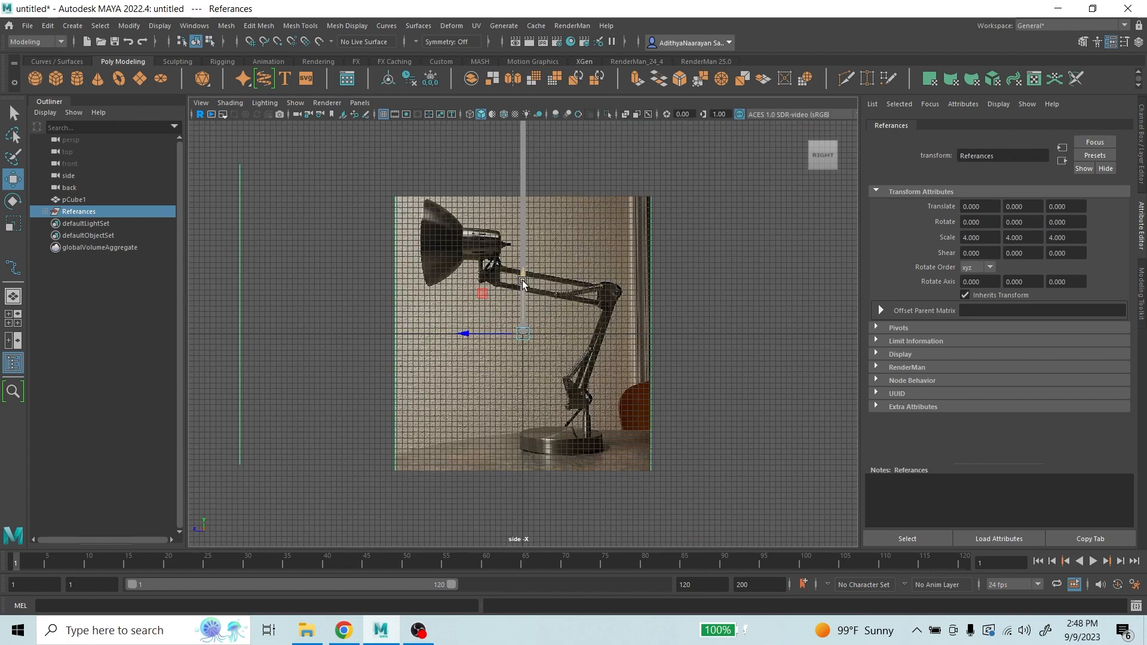
pyautogui.moveTo(524, 281); pyautogui.dragTo(500, 163)
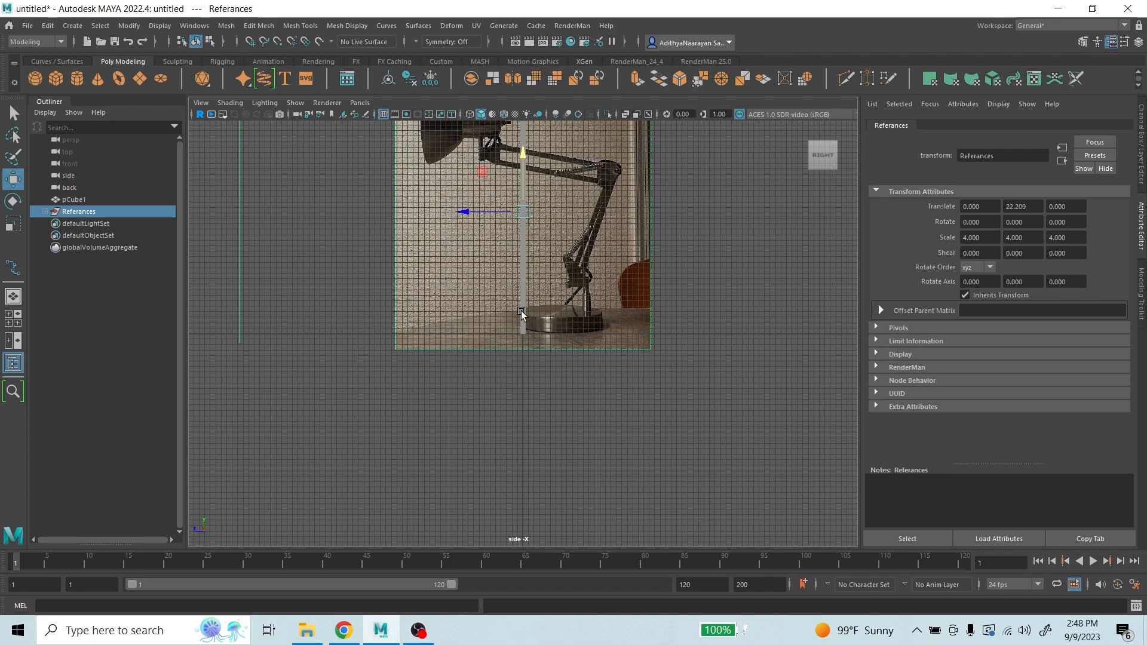
# - Reposition the Referances group along the Z axis in the side view, ending at about -6.6 in Translate Z
pyautogui.moveTo(460, 209); pyautogui.dragTo(402, 213)
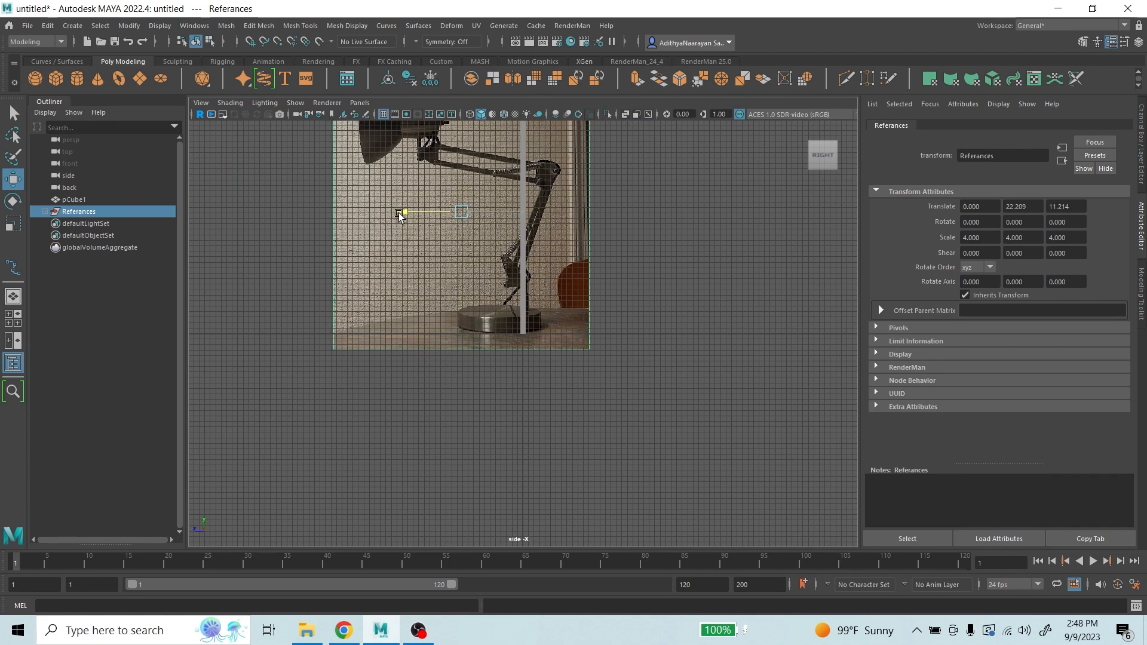
pyautogui.scroll(-5, 537, 250)
pyautogui.keyDown('alt'); pyautogui.moveTo(562, 241); pyautogui.dragTo(541, 303, button='middle'); pyautogui.keyUp('alt')
pyautogui.scroll(3, 507, 287)
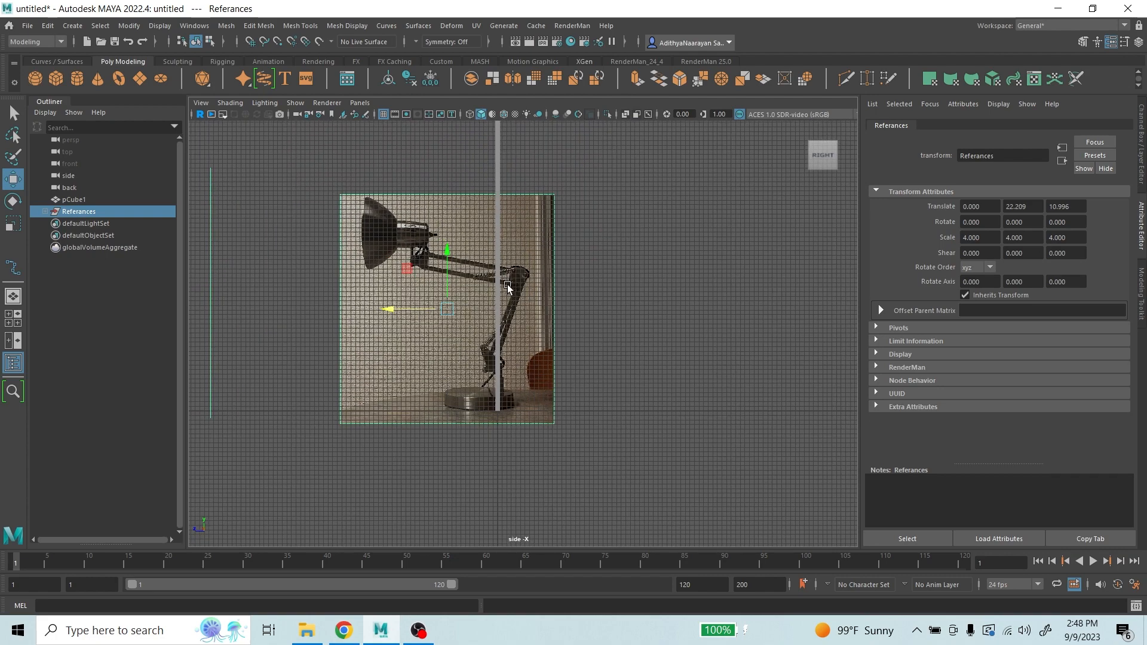
pyautogui.moveTo(387, 310); pyautogui.dragTo(467, 324)
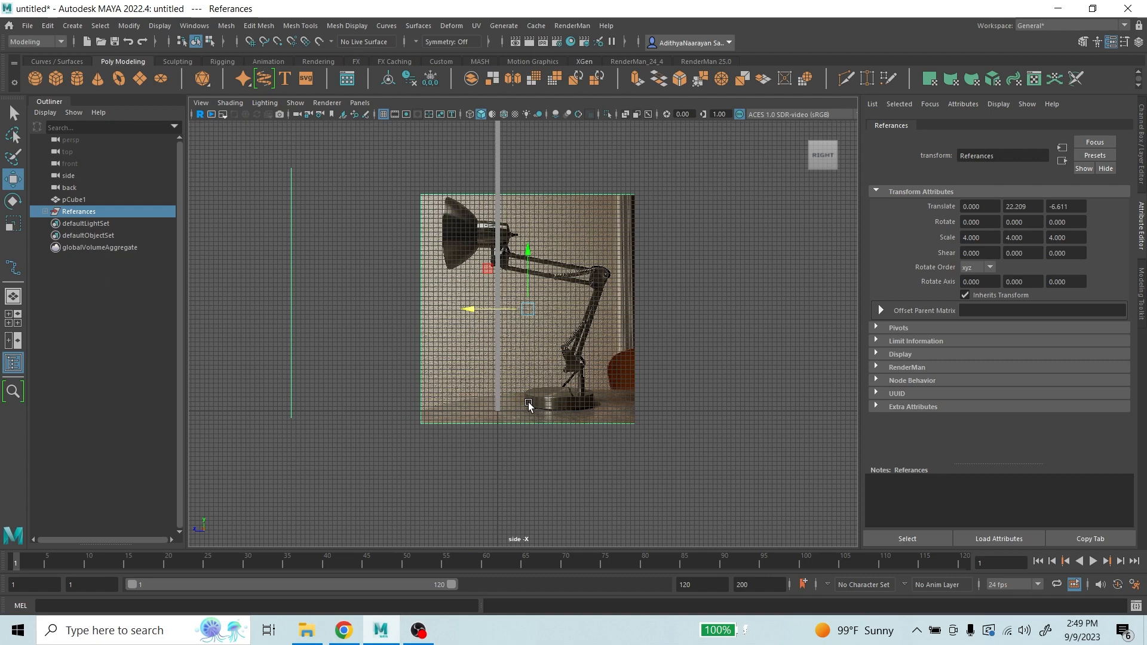
# - Select the height cube and compare its foot with the lamp base in the back and side views
pyautogui.click(497, 150)
pyautogui.press('space')
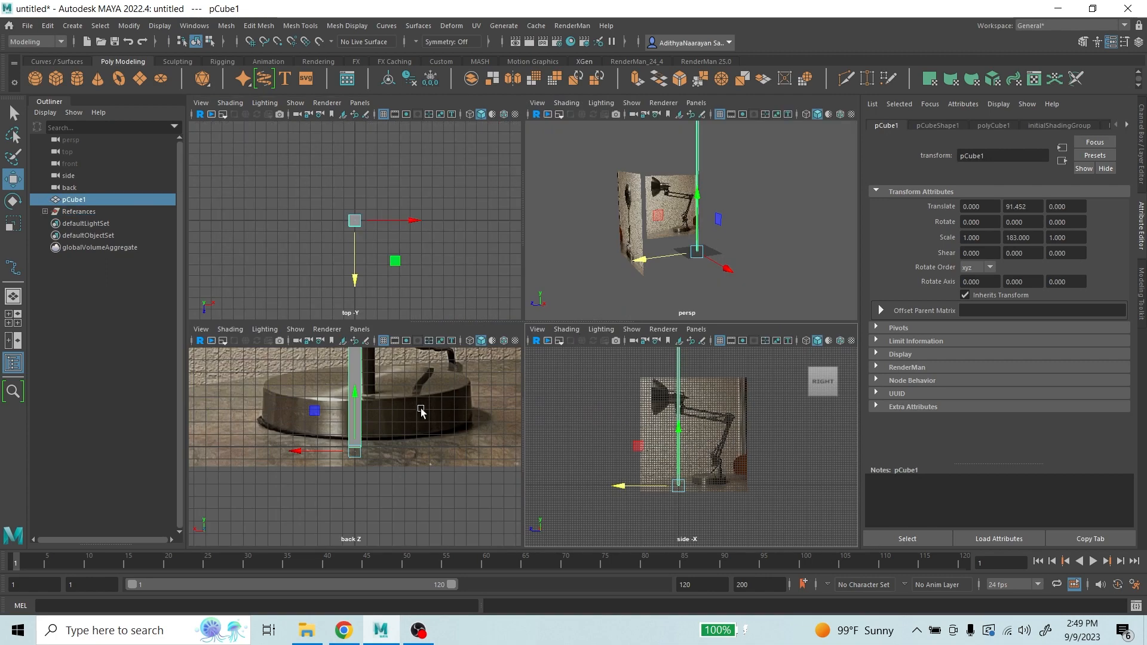
pyautogui.press('space')
pyautogui.scroll(-5, 414, 424)
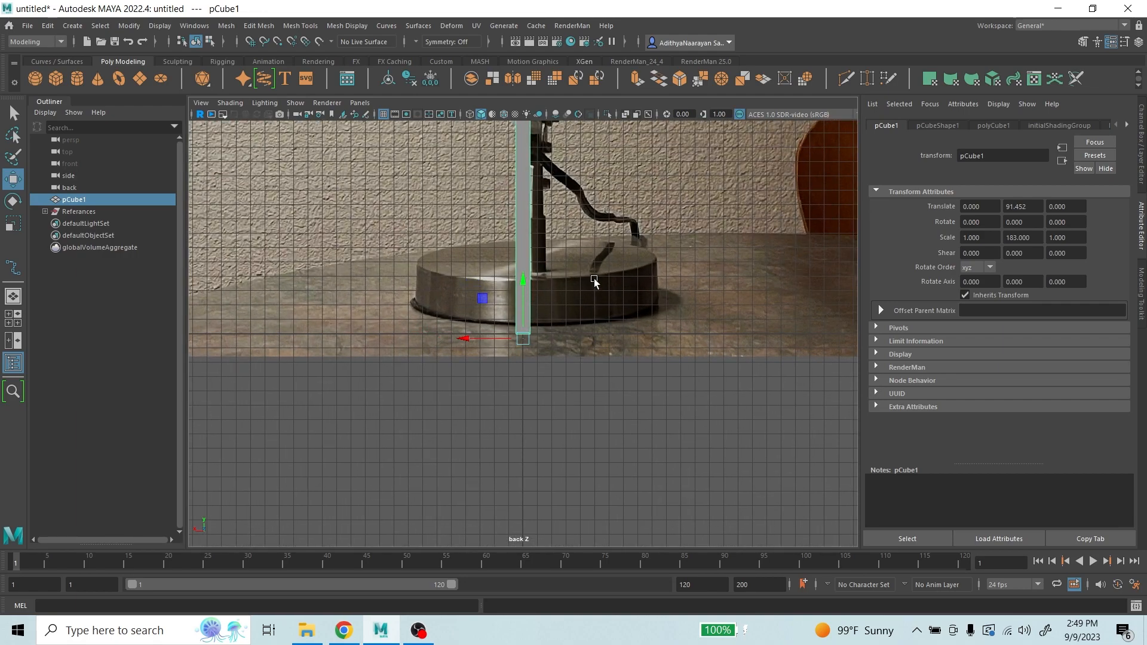
pyautogui.press('space')
pyautogui.press('space')
pyautogui.scroll(4, 592, 452)
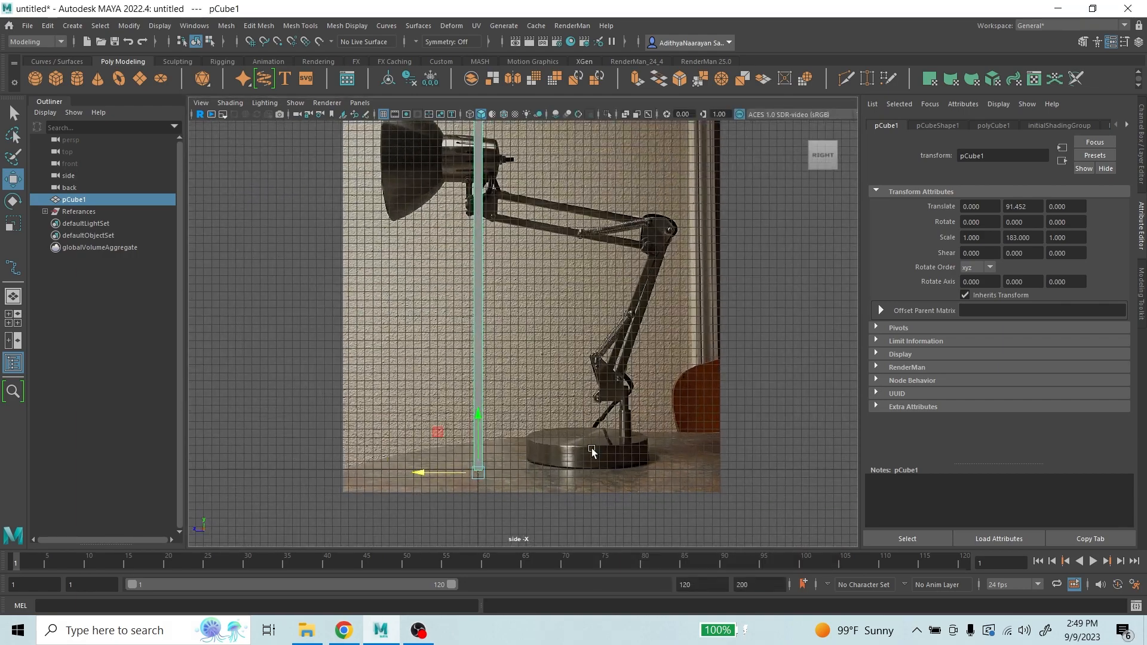
pyautogui.scroll(2, 591, 453)
pyautogui.press('space')
pyautogui.press('space')
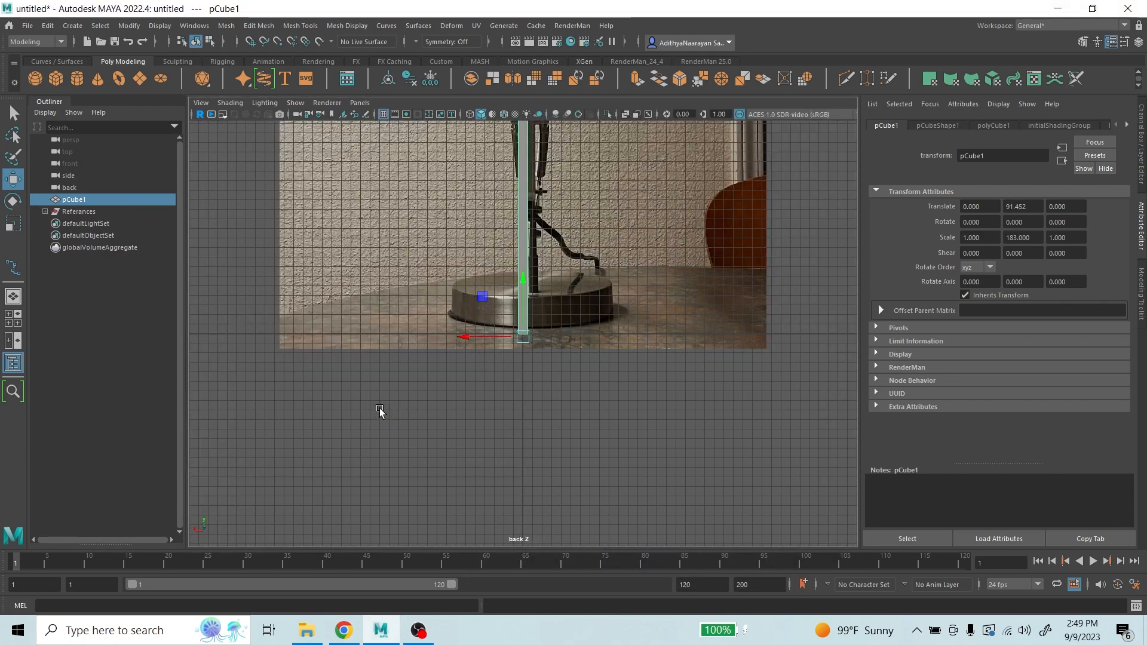
# - In the back view, lower the back image plane slightly to about 0.833 in Translate Y and clear the selection
pyautogui.click(629, 229)
pyautogui.scroll(-2, 553, 356)
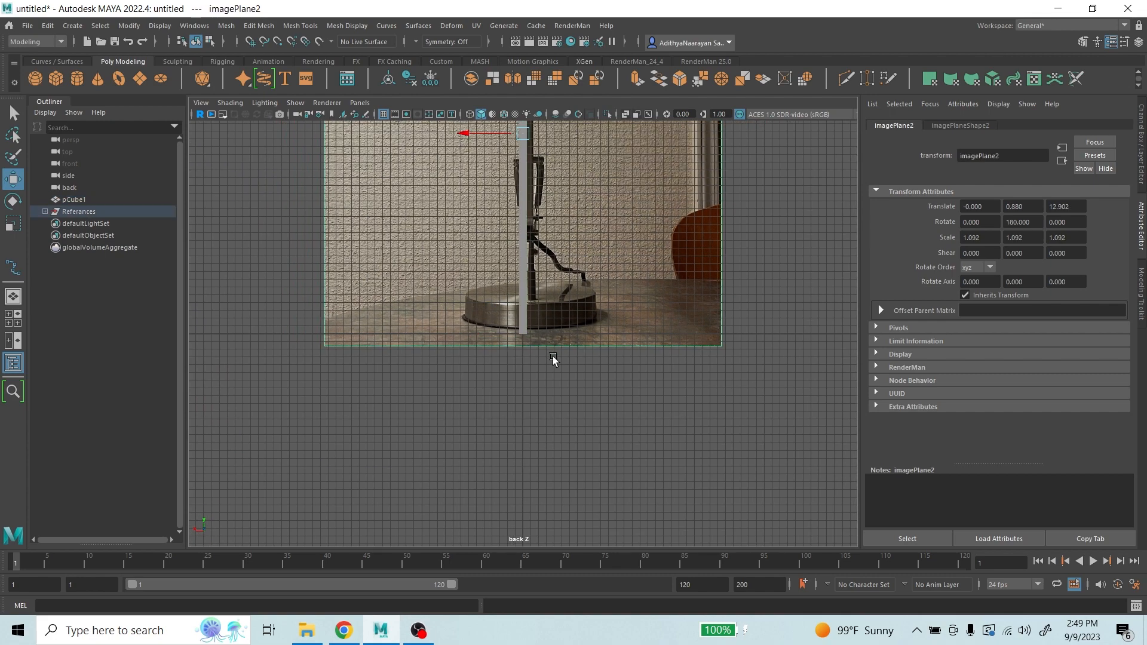
pyautogui.scroll(-2, 553, 356)
pyautogui.keyDown('alt'); pyautogui.moveTo(577, 226); pyautogui.dragTo(558, 327, button='middle'); pyautogui.keyUp('alt')
pyautogui.moveTo(502, 213); pyautogui.dragTo(501, 214)
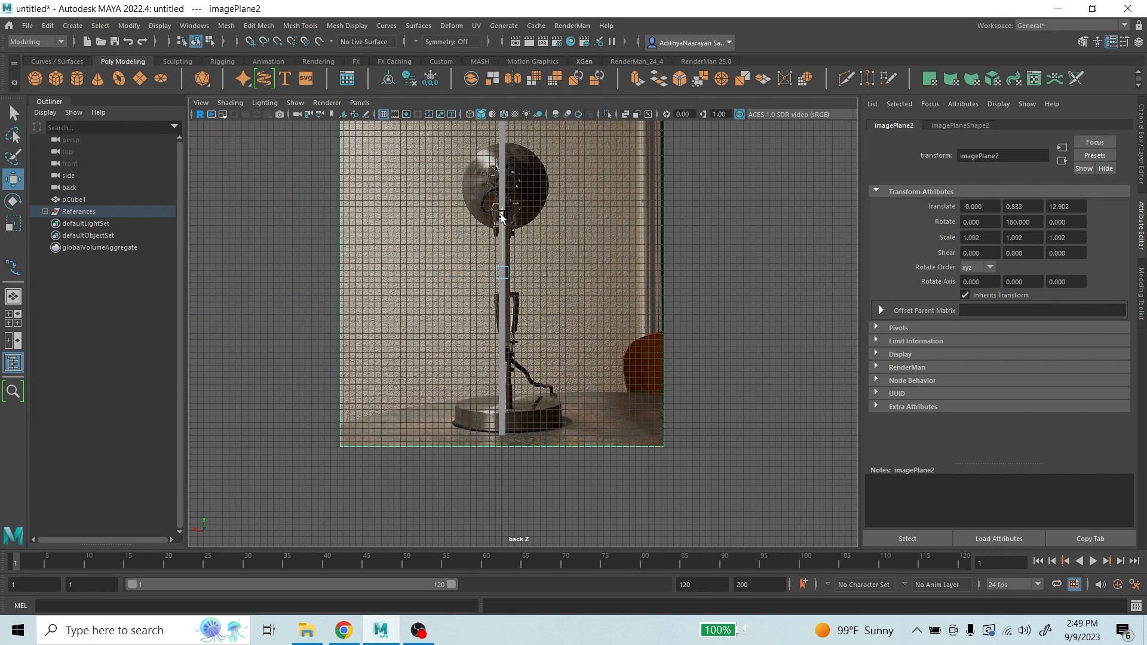
pyautogui.click(721, 248)
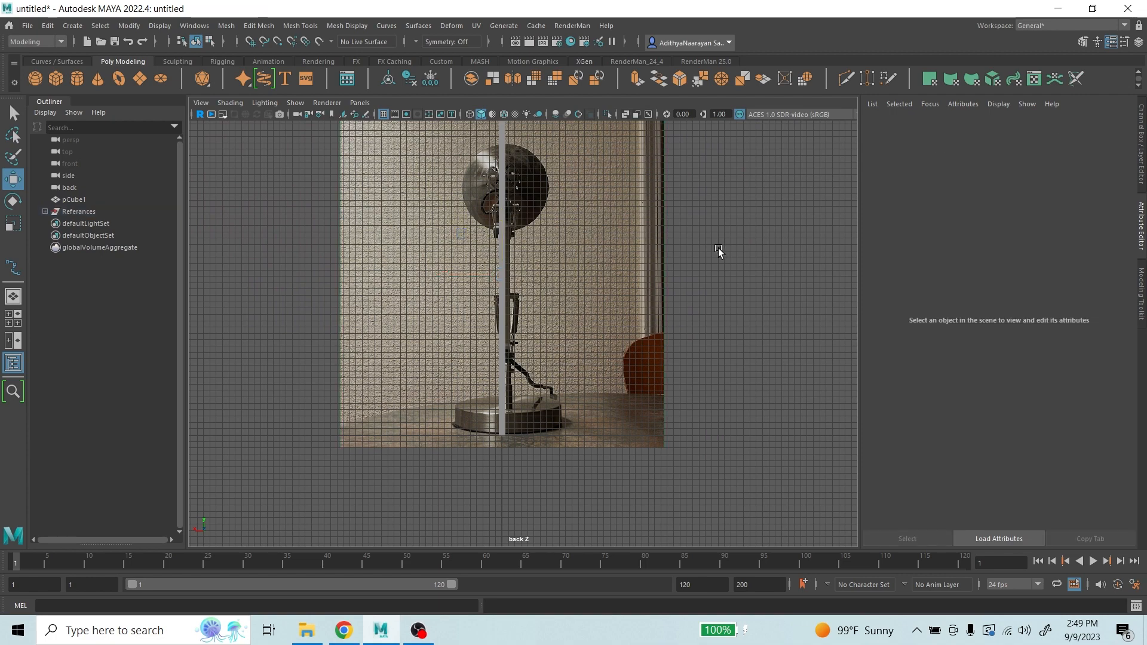
# - Check the image planes in the perspective and side views, and delete the tall height cube
pyautogui.press('space')
pyautogui.press('space')
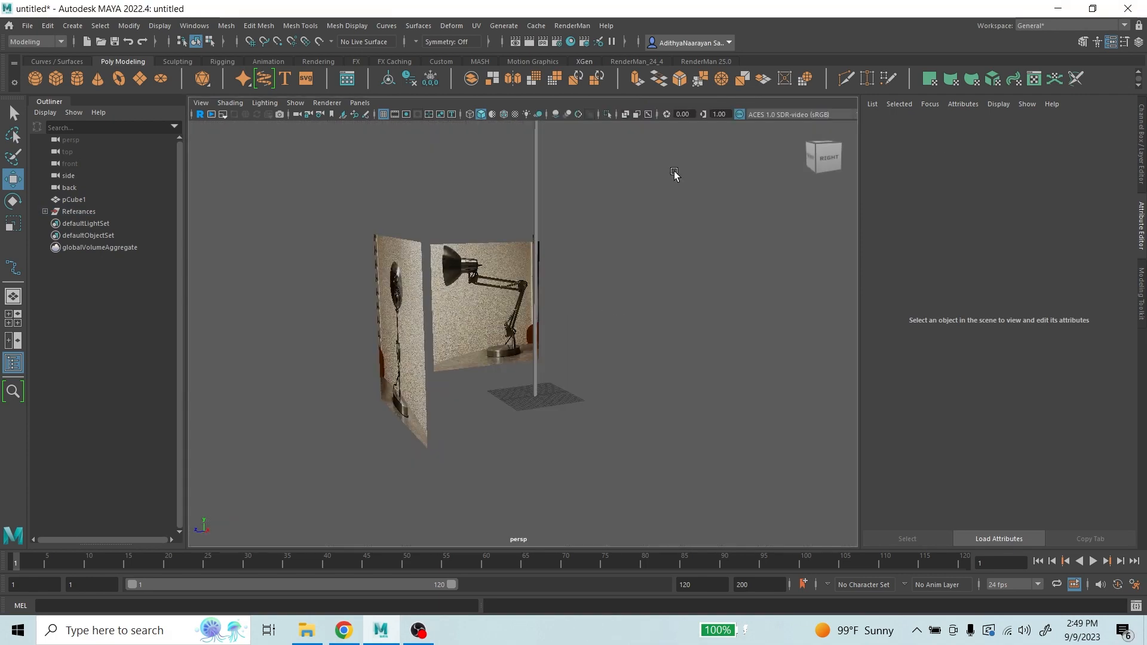
pyautogui.press('space')
pyautogui.press('space')
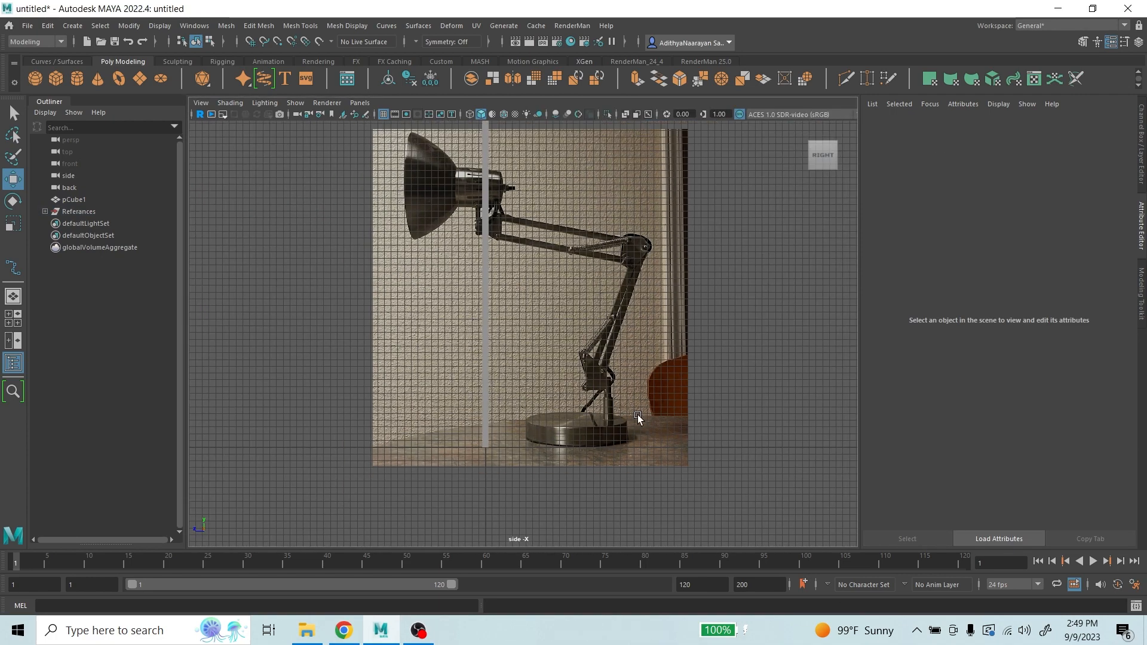
pyautogui.scroll(-3, 638, 419)
pyautogui.click(501, 188)
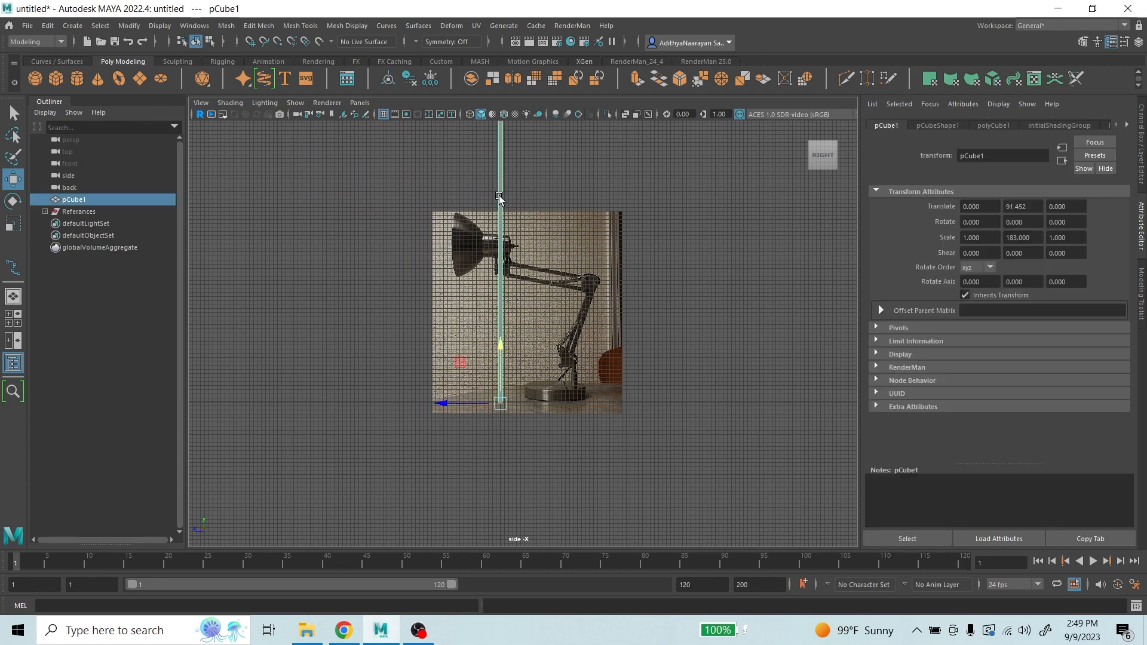
pyautogui.press('Delete')
# - Examine the placement of both lamp image planes relative to the grid in the perspective view
pyautogui.press('space')
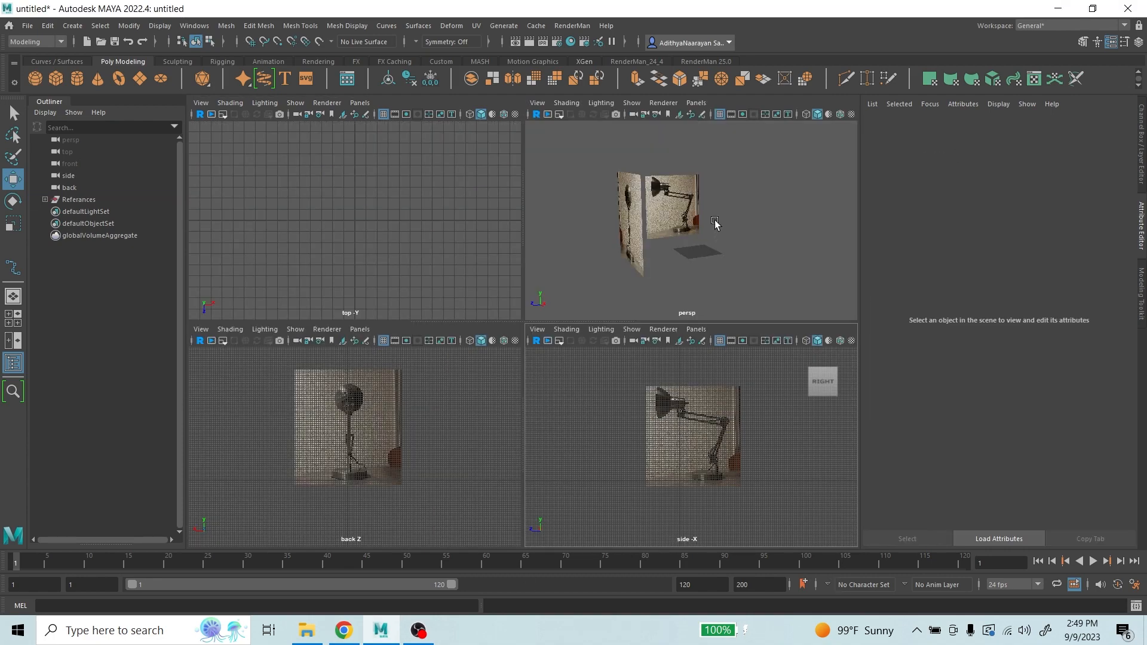
pyautogui.press('space')
pyautogui.scroll(3, 615, 239)
pyautogui.keyDown('alt'); pyautogui.moveTo(597, 297); pyautogui.dragTo(505, 323); pyautogui.keyUp('alt')
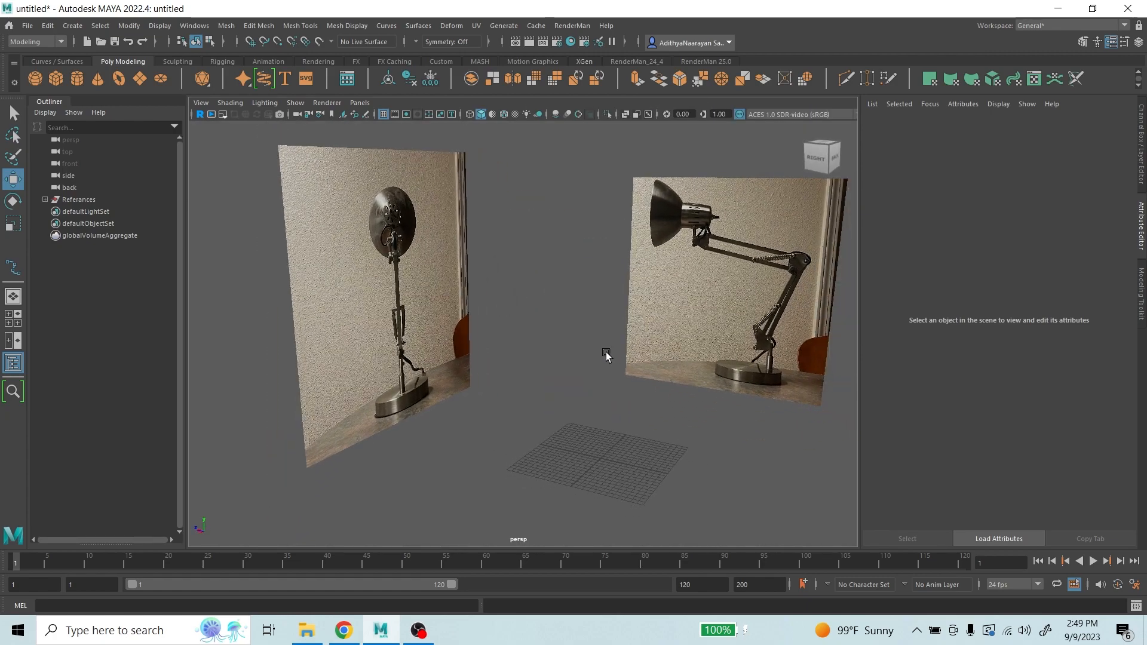
pyautogui.keyDown('alt'); pyautogui.moveTo(606, 354); pyautogui.dragTo(522, 335, button='middle'); pyautogui.keyUp('alt')
pyautogui.scroll(-4, 522, 335)
pyautogui.keyDown('alt'); pyautogui.moveTo(523, 336); pyautogui.dragTo(526, 297); pyautogui.keyUp('alt')
pyautogui.scroll(3, 519, 333)
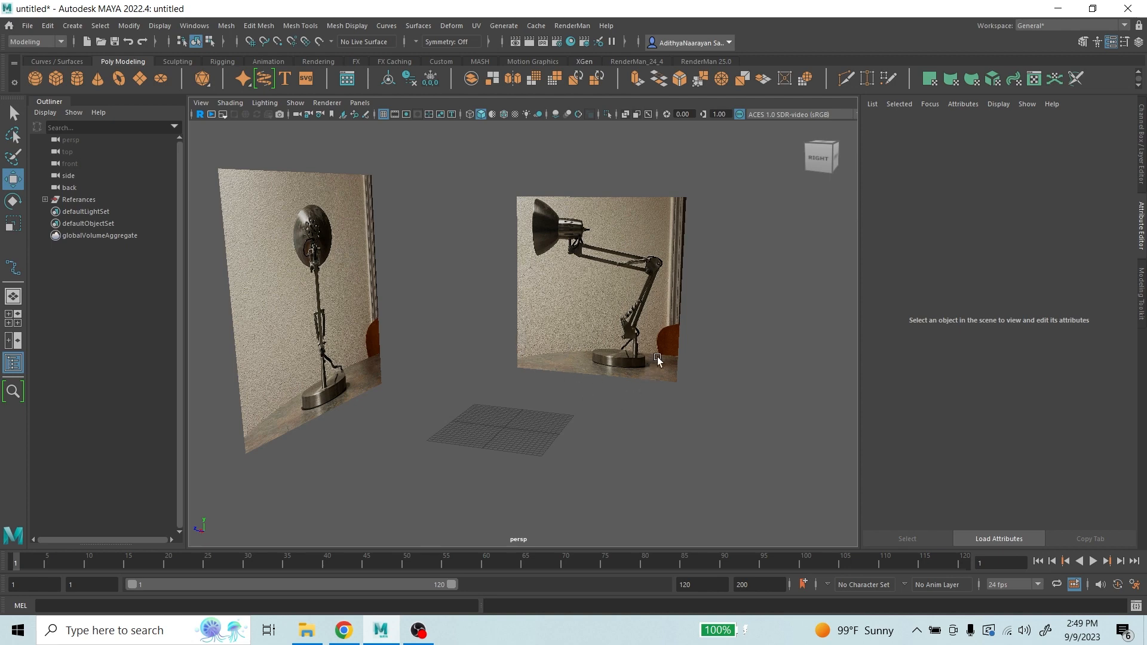
pyautogui.scroll(4, 565, 328)
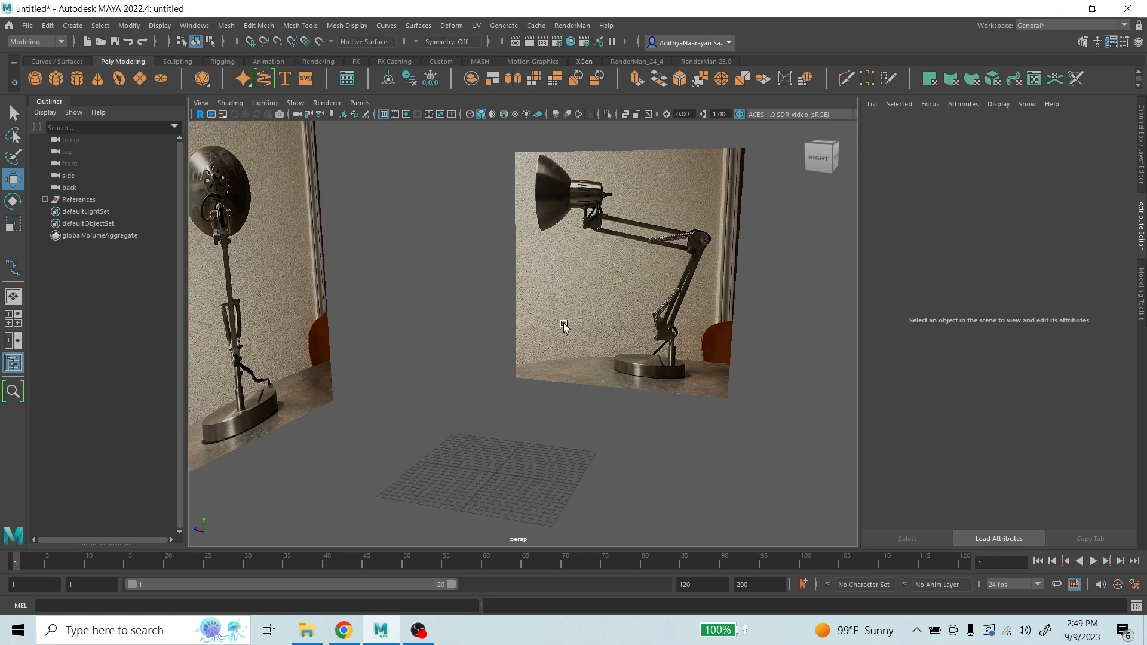
pyautogui.moveTo(540, 343)
pyautogui.keyDown('alt'); pyautogui.mouseDown()
pyautogui.moveTo(464, 359)
pyautogui.moveTo(528, 341)
pyautogui.mouseUp(); pyautogui.keyUp('alt')
# - Examine the side lamp reference image up close, from the shade down to the base
pyautogui.keyDown('alt'); pyautogui.moveTo(618, 321); pyautogui.dragTo(679, 370); pyautogui.keyUp('alt')
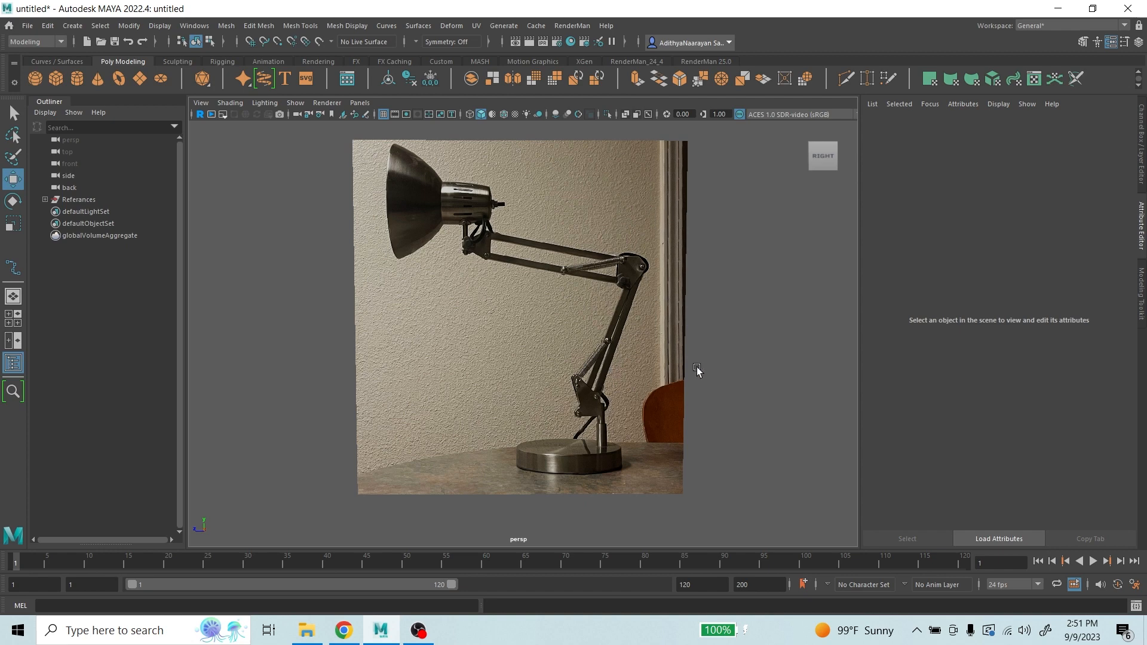
pyautogui.scroll(1, 664, 367)
pyautogui.scroll(1, 664, 366)
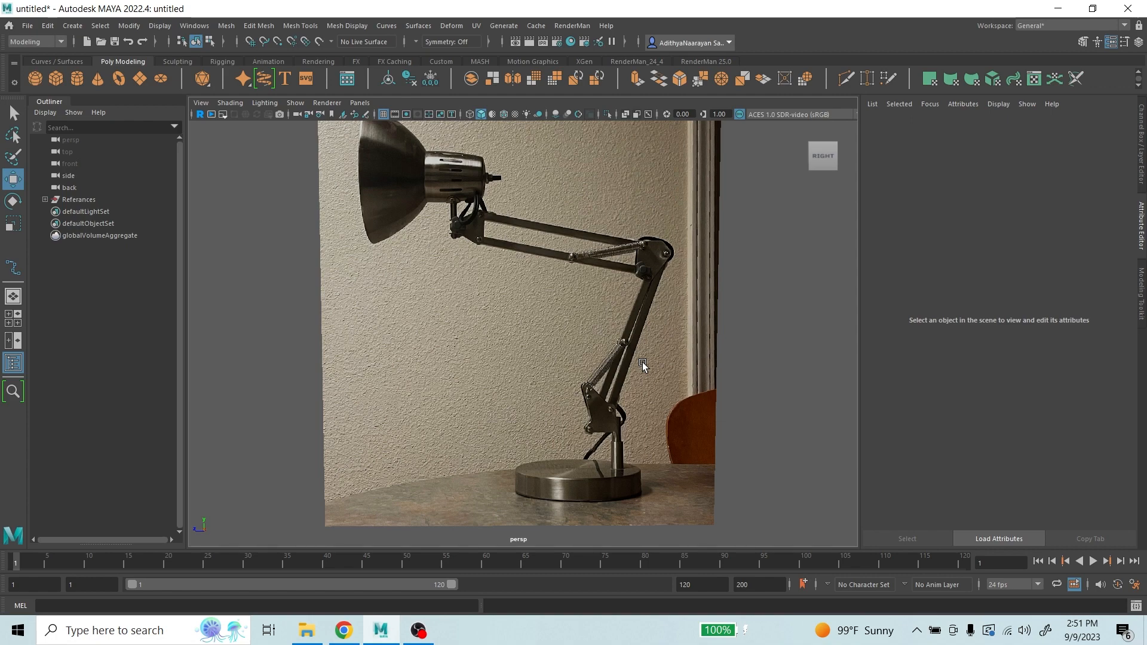
pyautogui.scroll(-3, 643, 365)
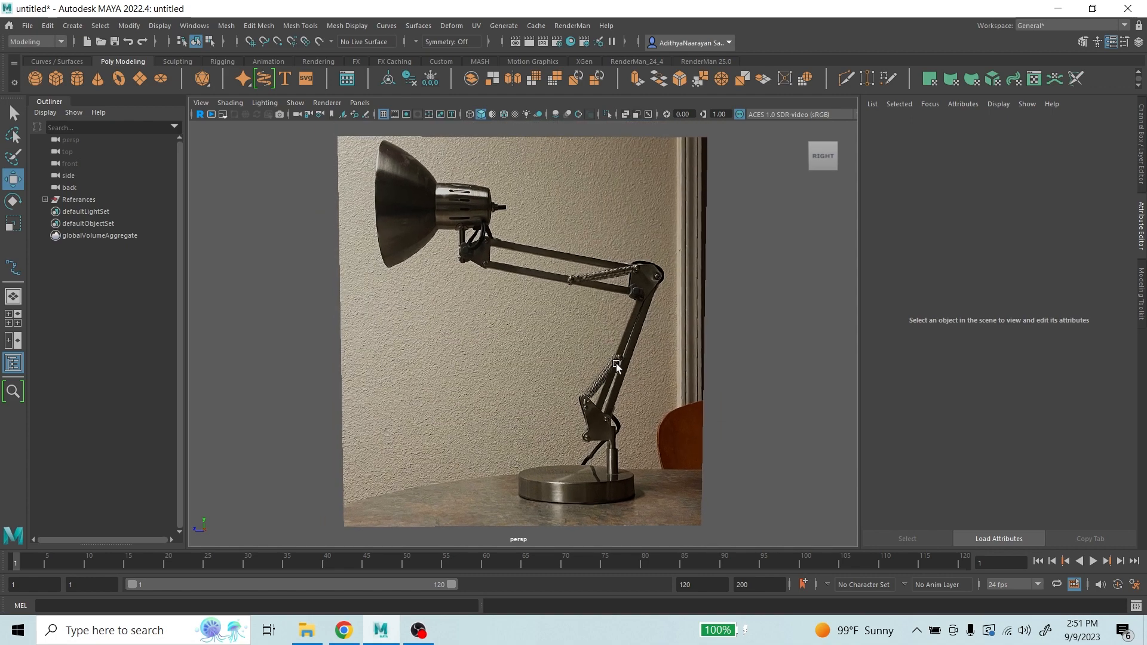
pyautogui.scroll(1, 609, 367)
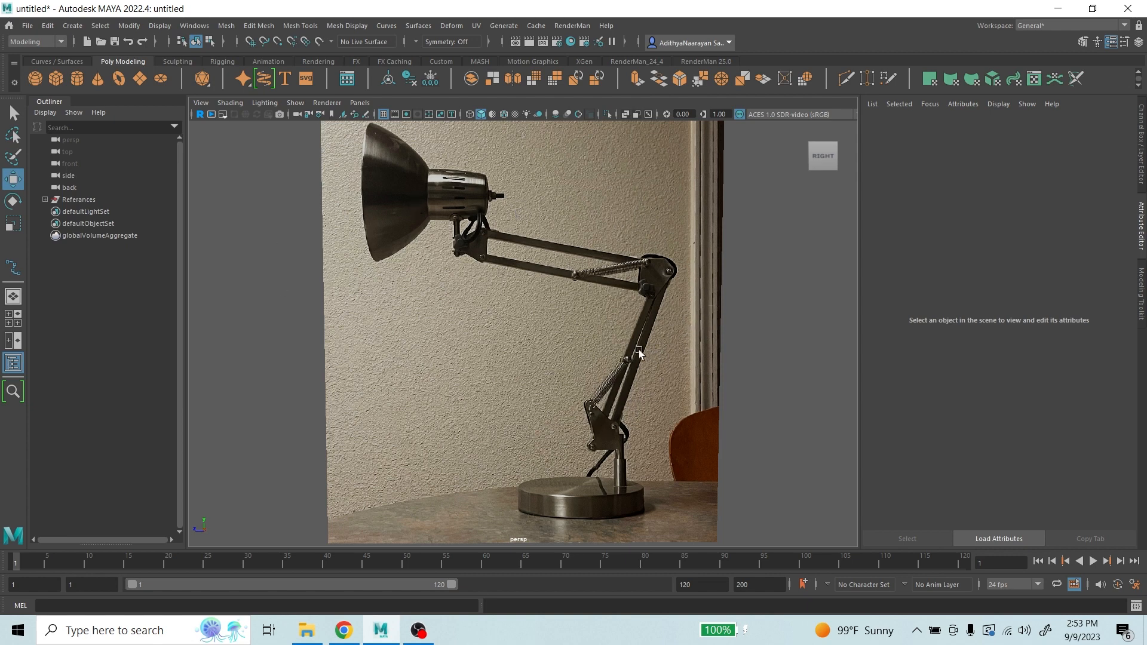
pyautogui.scroll(-3, 641, 303)
pyautogui.keyDown('alt'); pyautogui.moveTo(641, 303); pyautogui.dragTo(530, 376); pyautogui.keyUp('alt')
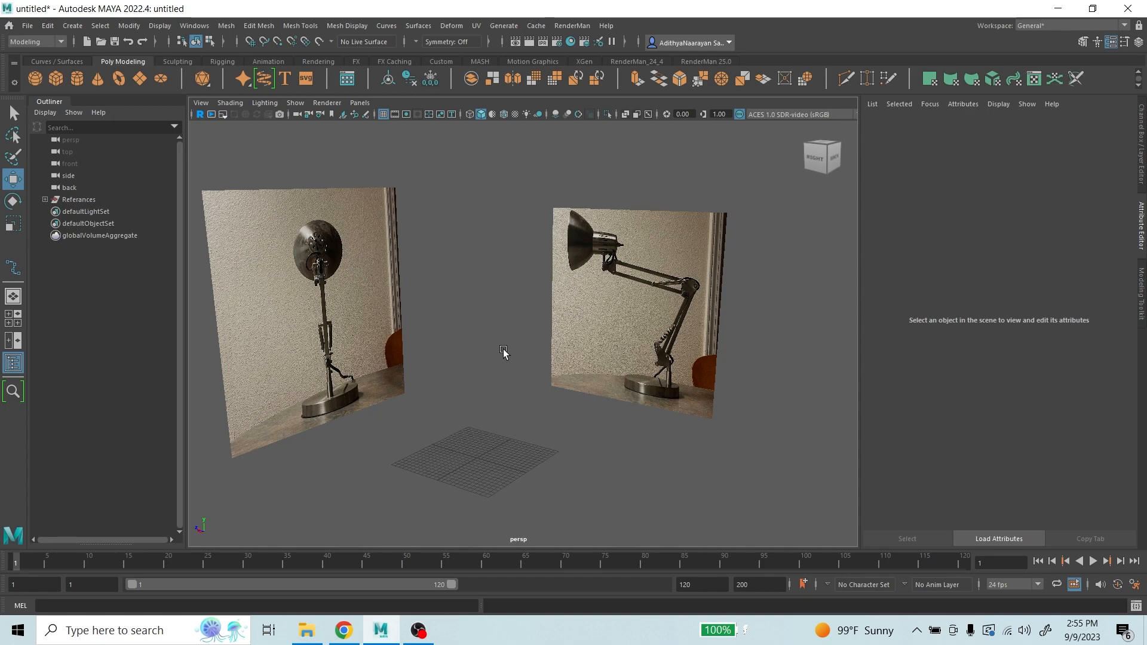
# - Create a polygon cylinder at the origin for the lamp base and frame it beside the base in the side view
pyautogui.press('space')
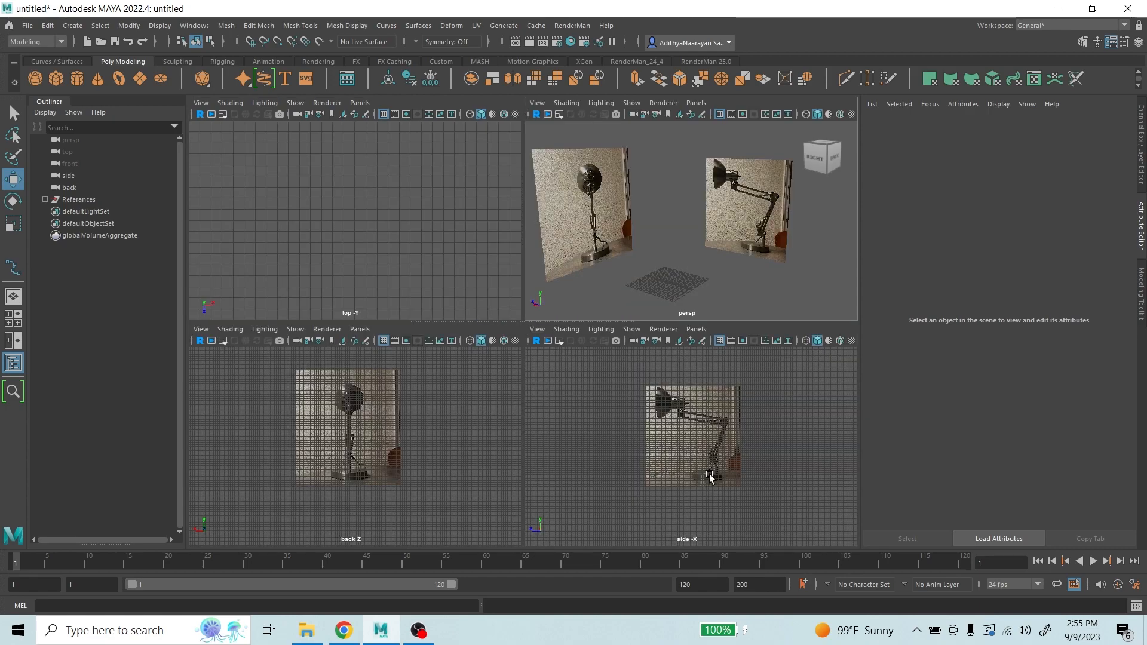
pyautogui.press('space')
pyautogui.scroll(6, 508, 300)
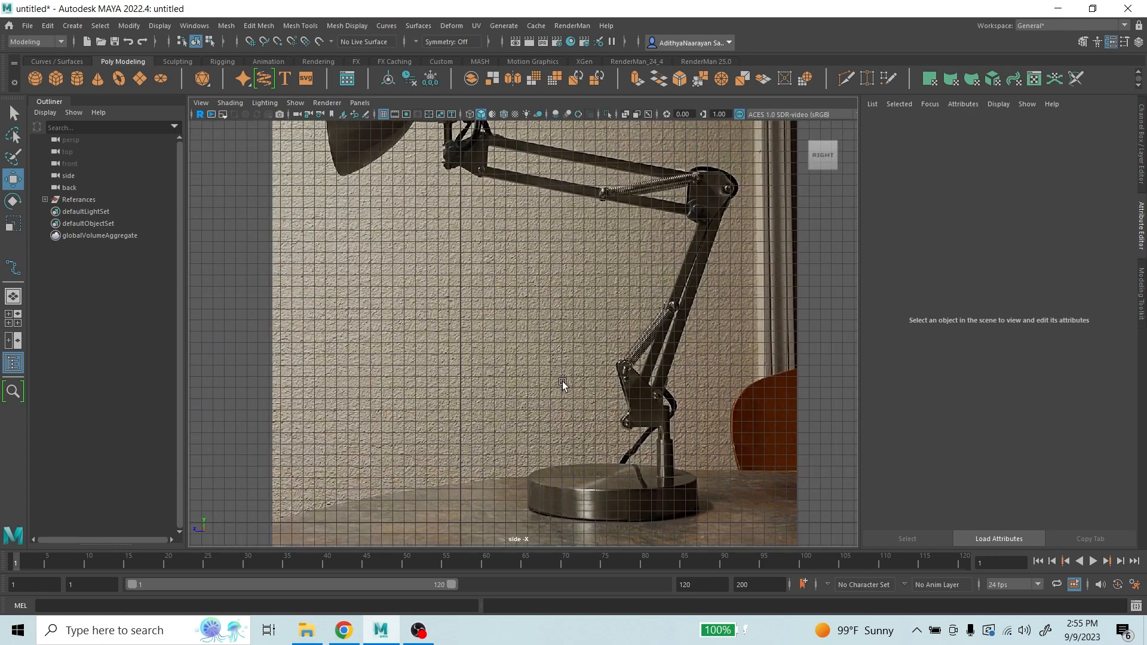
pyautogui.scroll(-6, 579, 440)
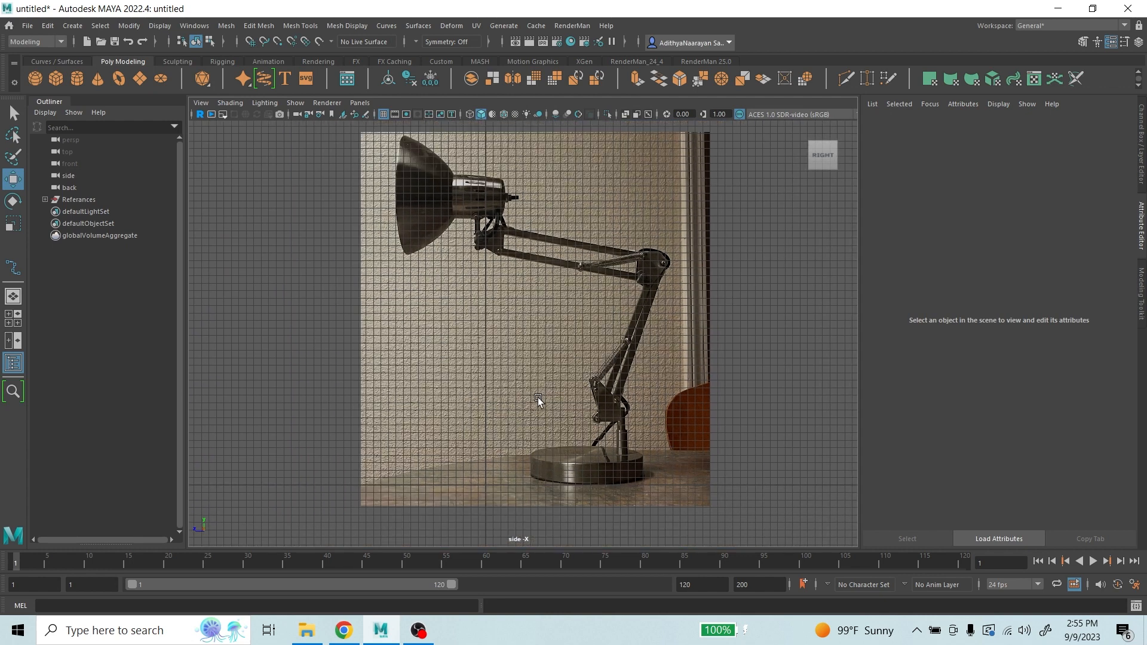
pyautogui.keyDown('alt'); pyautogui.moveTo(553, 419); pyautogui.dragTo(553, 417, button='middle'); pyautogui.keyUp('alt')
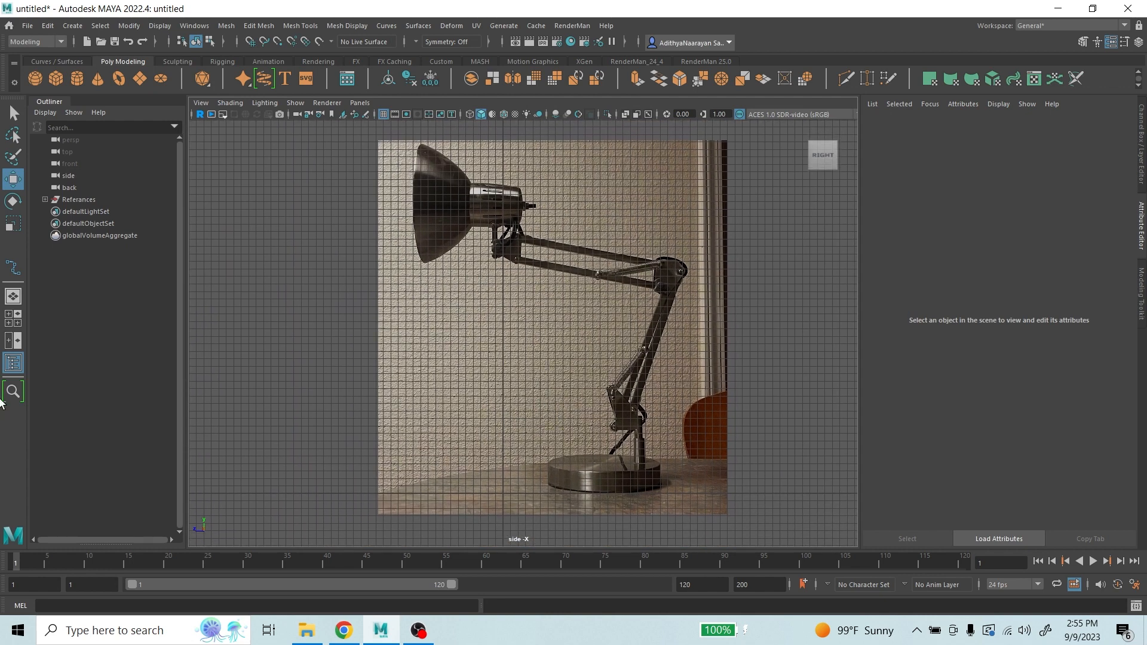
pyautogui.click(75, 81)
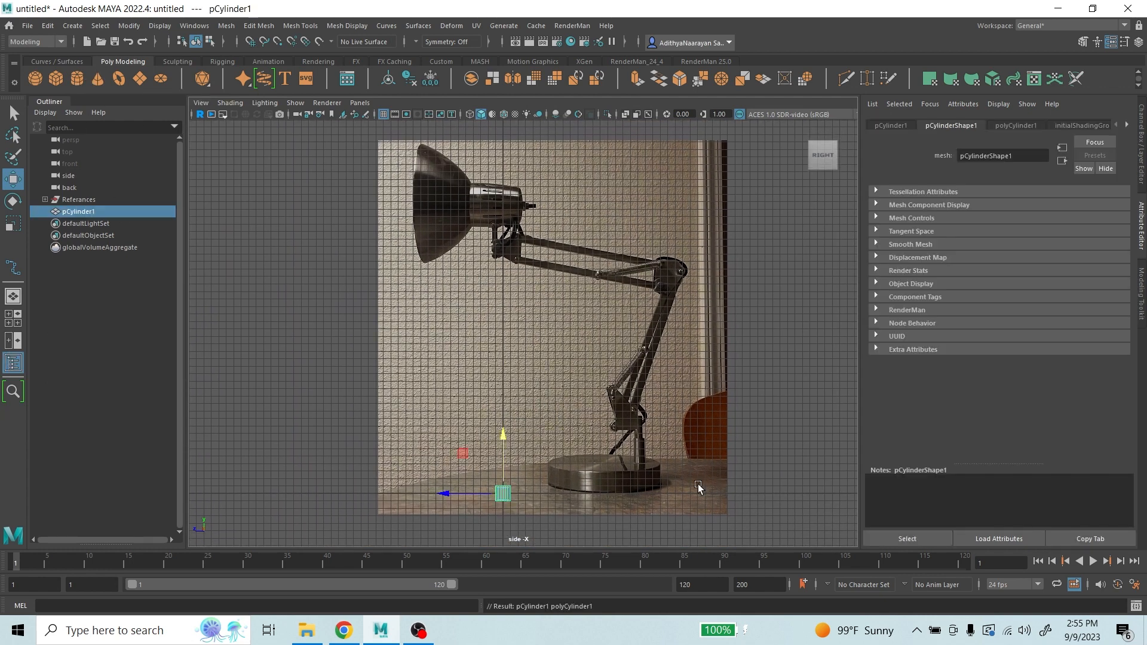
pyautogui.scroll(4, 574, 509)
pyautogui.scroll(1, 574, 509)
pyautogui.keyDown('alt'); pyautogui.moveTo(563, 425); pyautogui.dragTo(548, 257, button='middle'); pyautogui.keyUp('alt')
pyautogui.scroll(3, 515, 418)
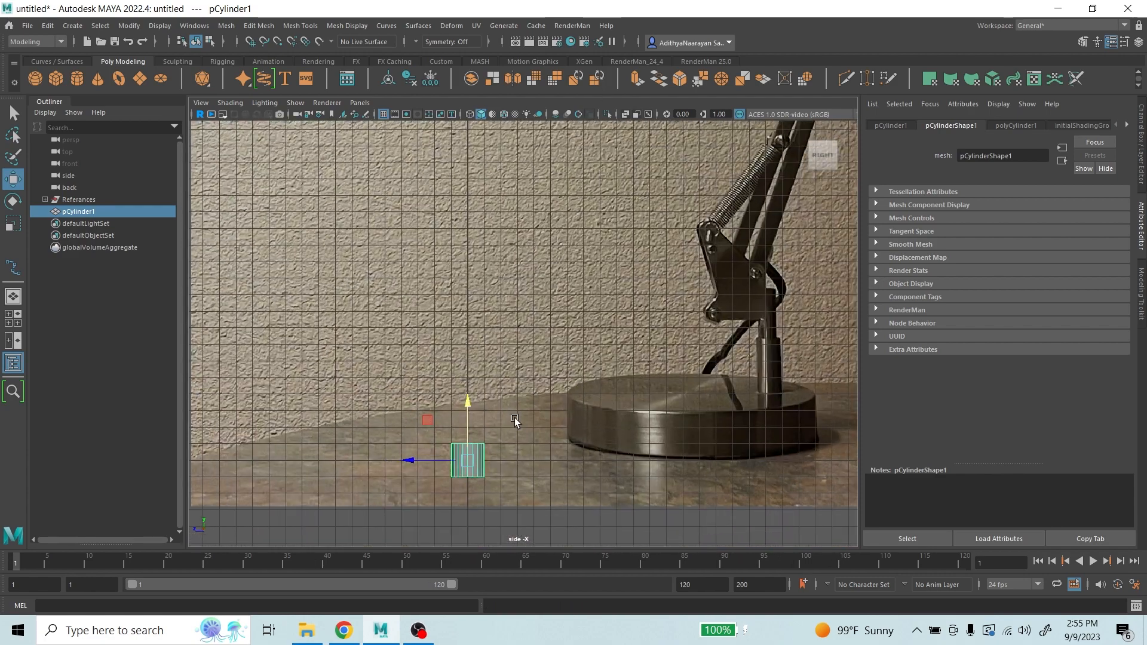
# - Raise the cylinder slightly in the side view so it sits level with the lamp base
pyautogui.keyDown('alt'); pyautogui.moveTo(510, 433); pyautogui.dragTo(482, 354, button='middle'); pyautogui.keyUp('alt')
pyautogui.scroll(5, 482, 354)
pyautogui.scroll(-8, 386, 403)
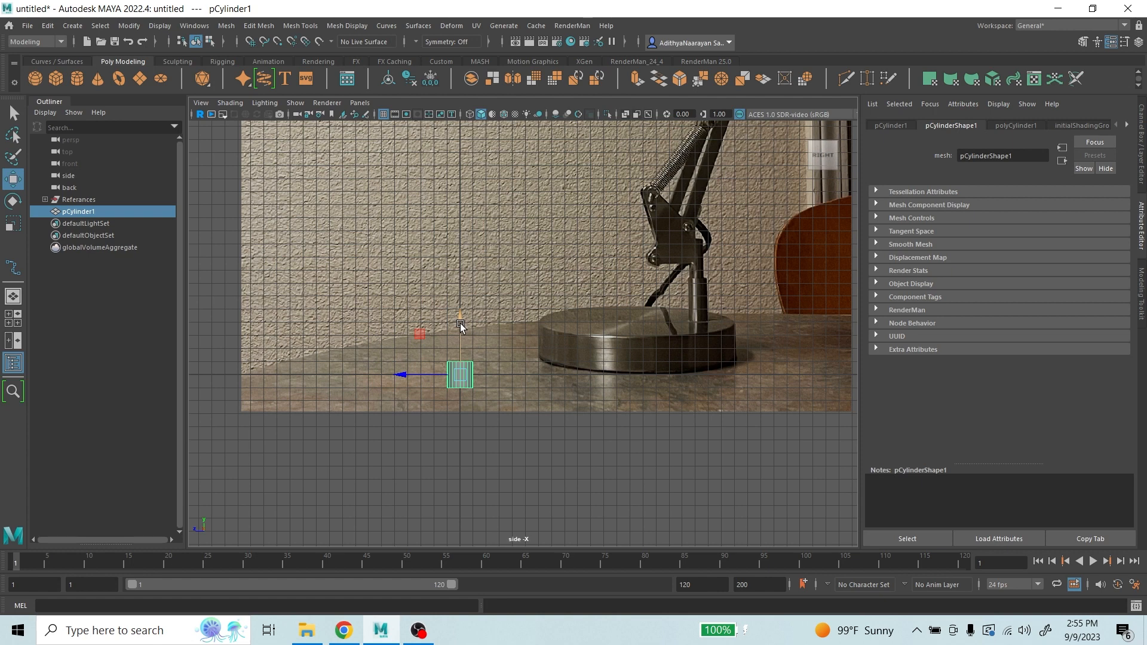
pyautogui.moveTo(460, 324); pyautogui.dragTo(468, 300)
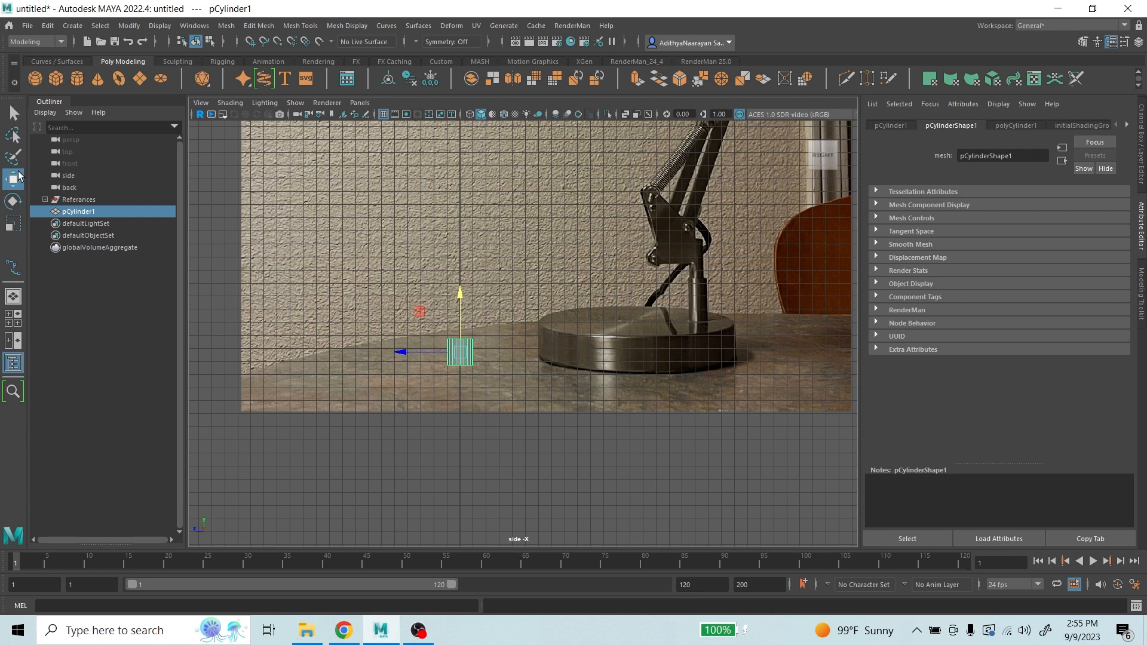
# - Try moving the cylinder sideways and rotating it in the side view, and undo the rotation
pyautogui.click(13, 205)
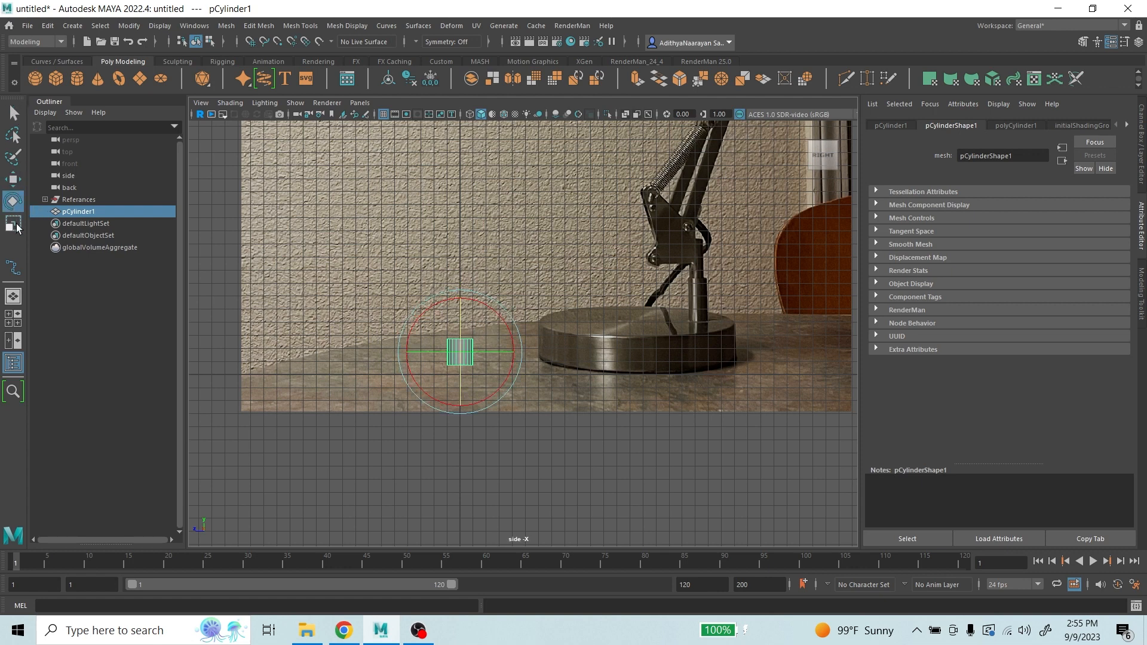
pyautogui.click(15, 222)
pyautogui.click(11, 184)
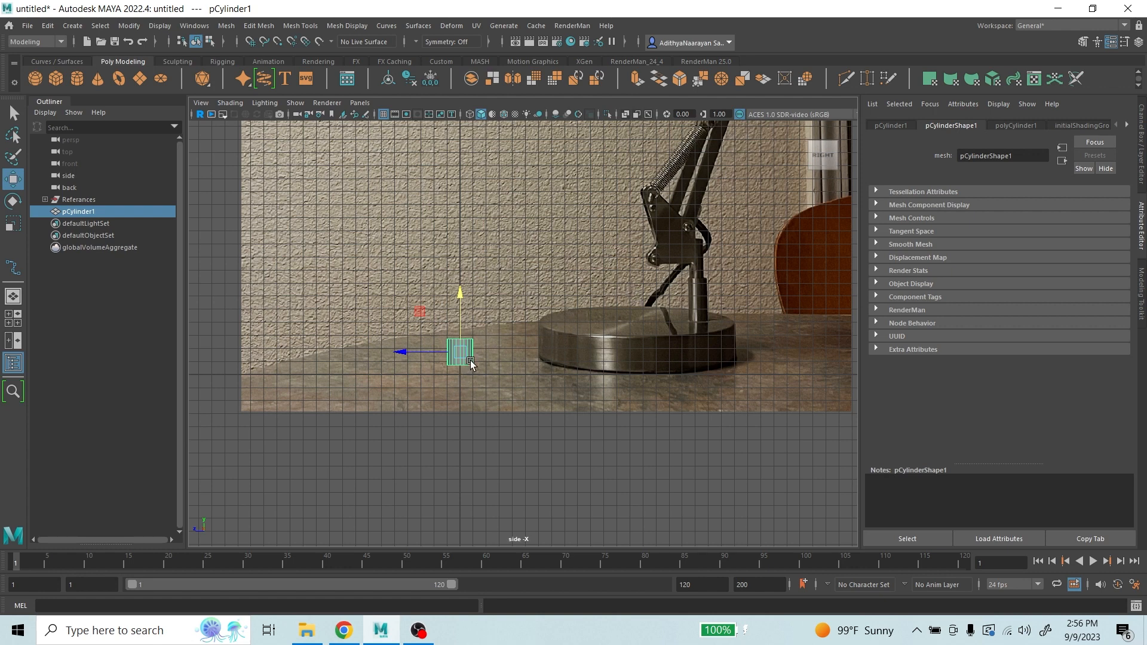
pyautogui.press('q')
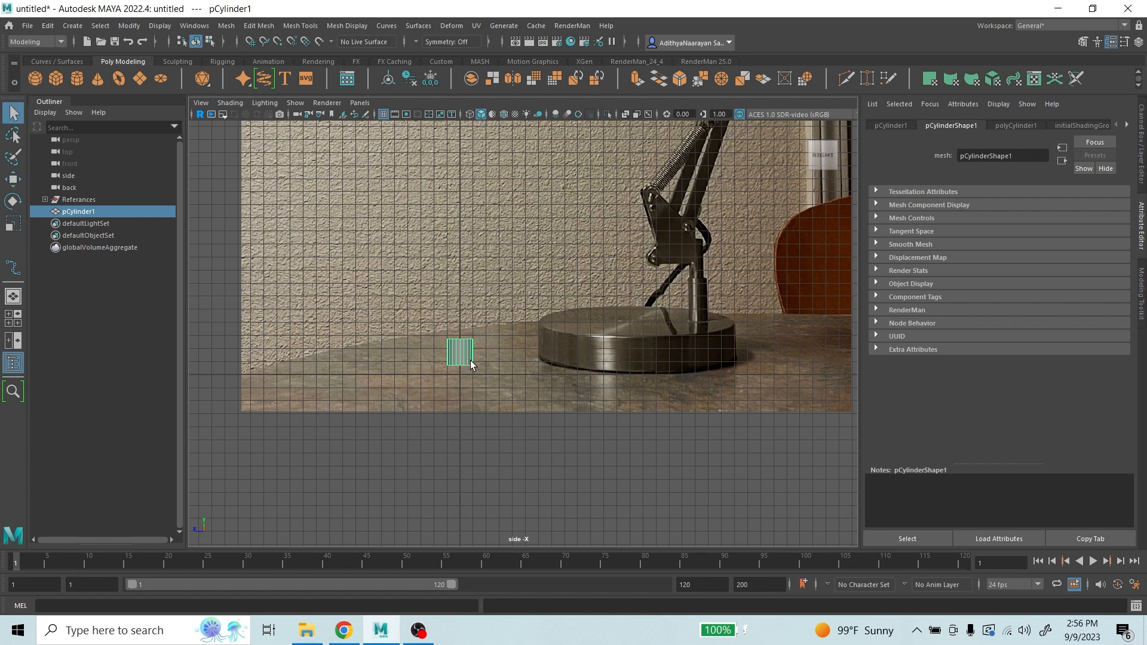
pyautogui.press('w')
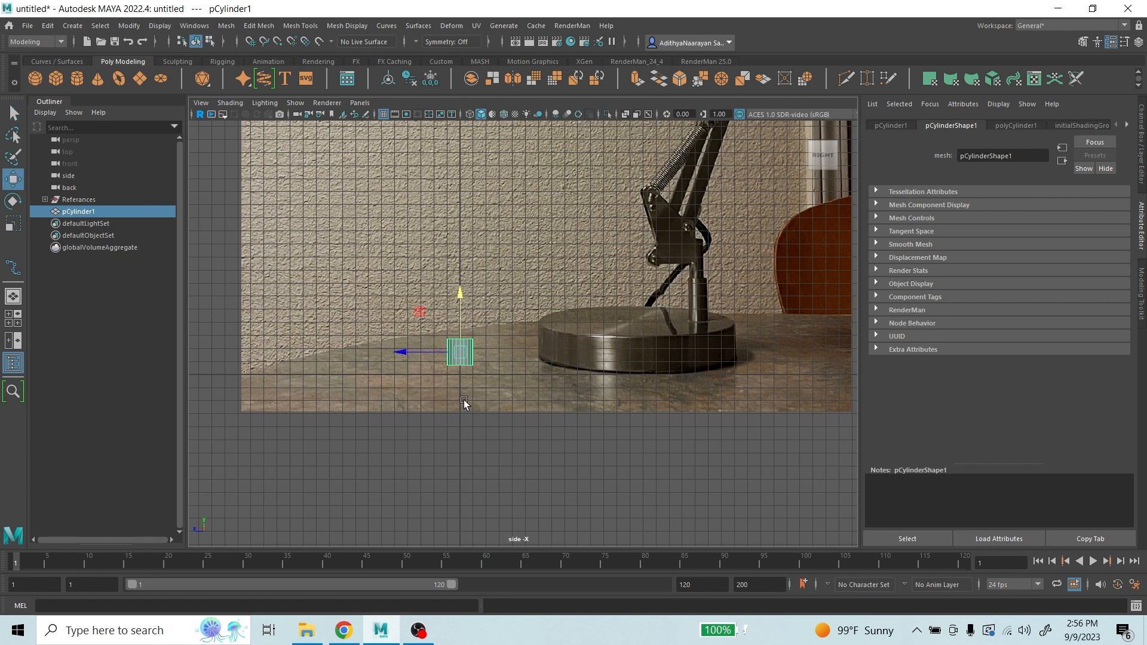
pyautogui.moveTo(414, 361); pyautogui.dragTo(379, 361)
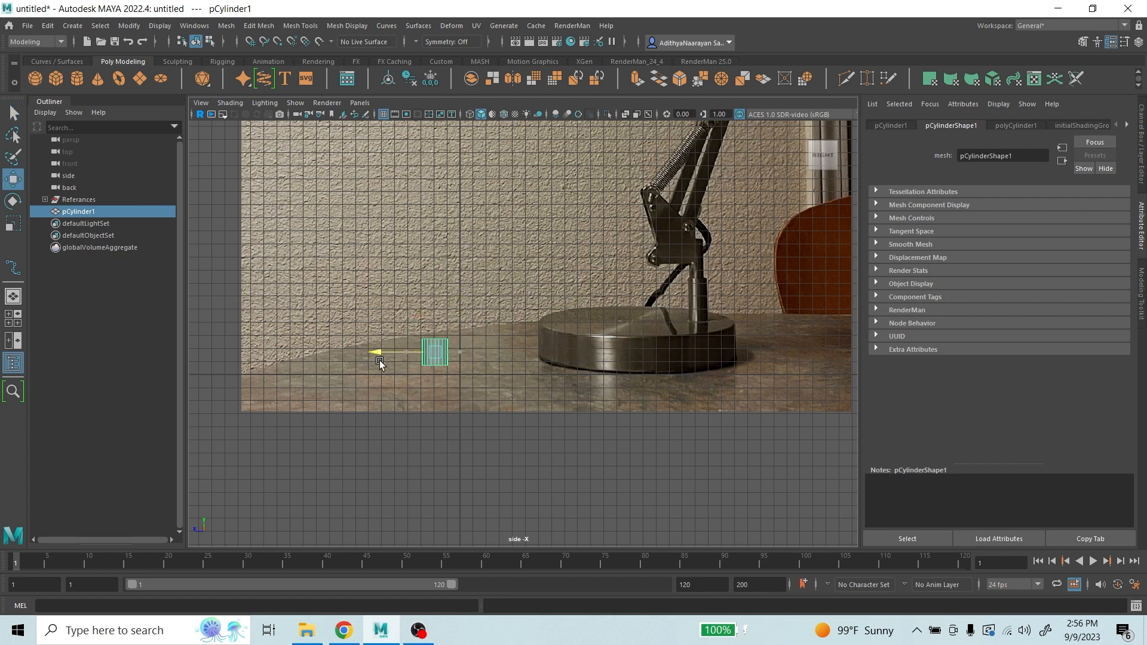
pyautogui.press('e')
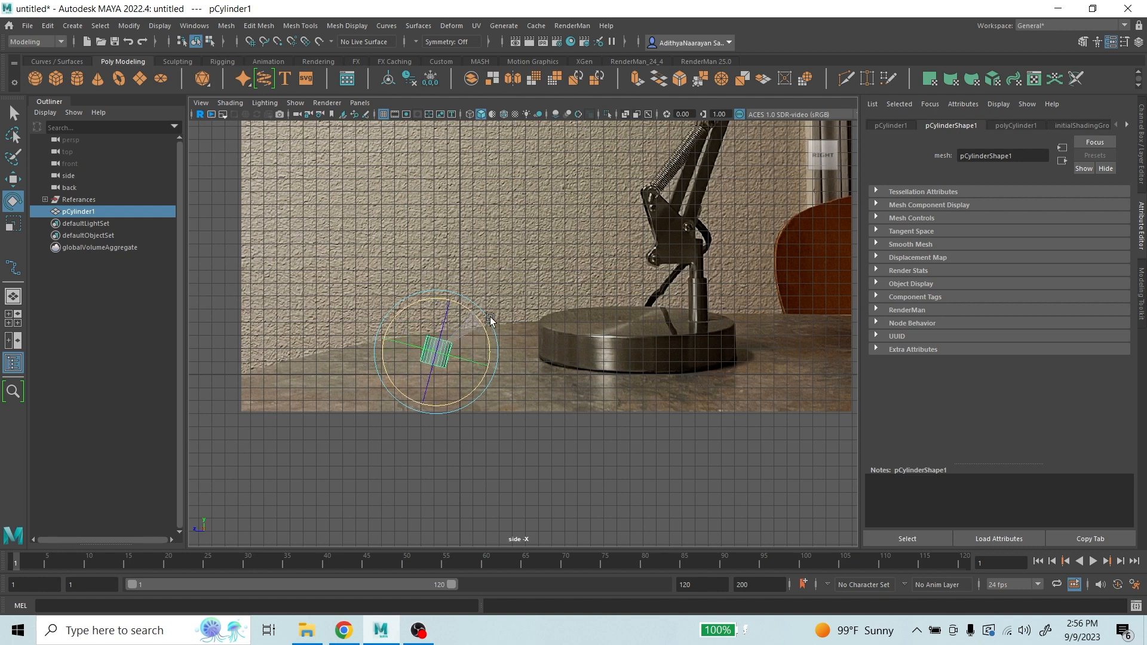
pyautogui.hotkey('ctrl', 'z')
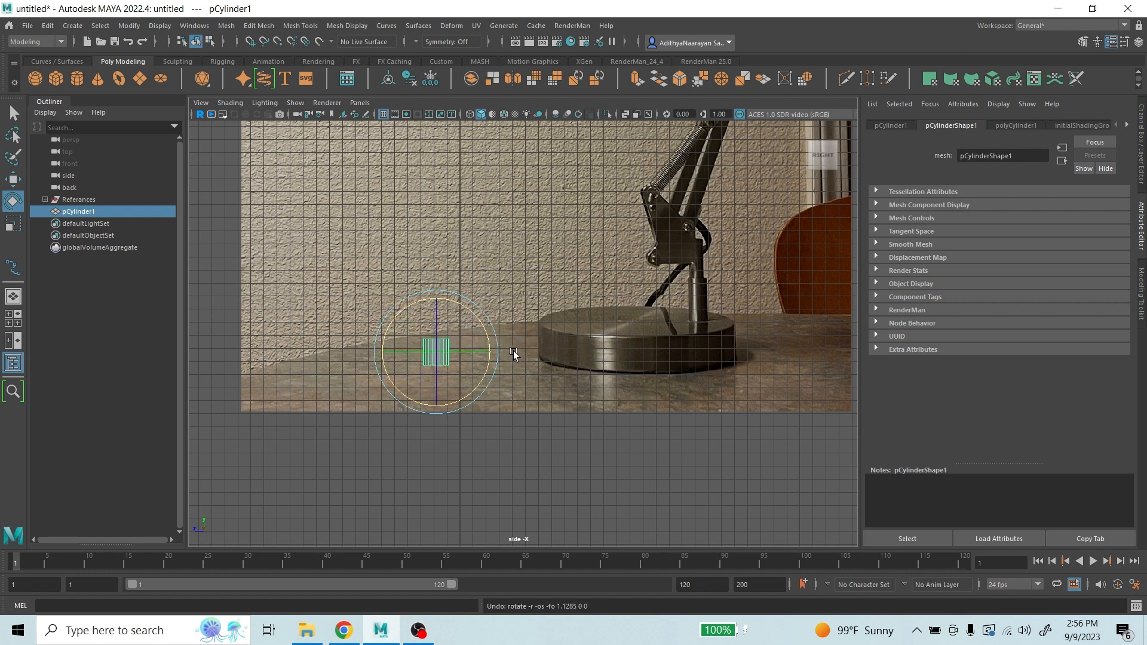
pyautogui.press('r')
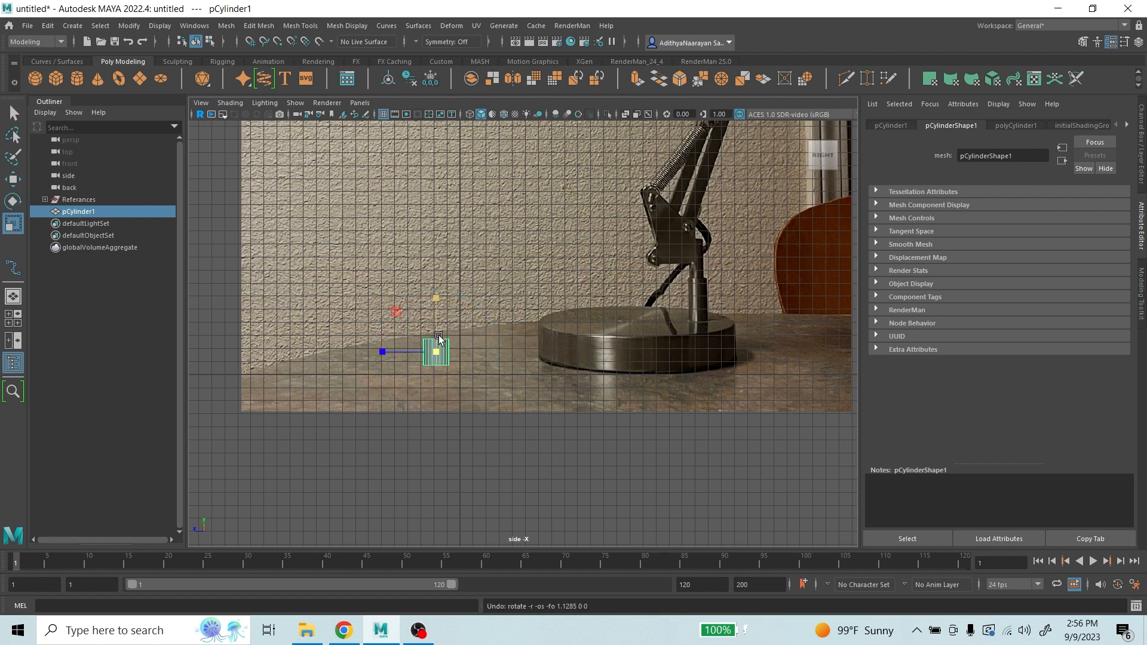
pyautogui.press('w')
pyautogui.press('e')
pyautogui.press('r')
pyautogui.press('w')
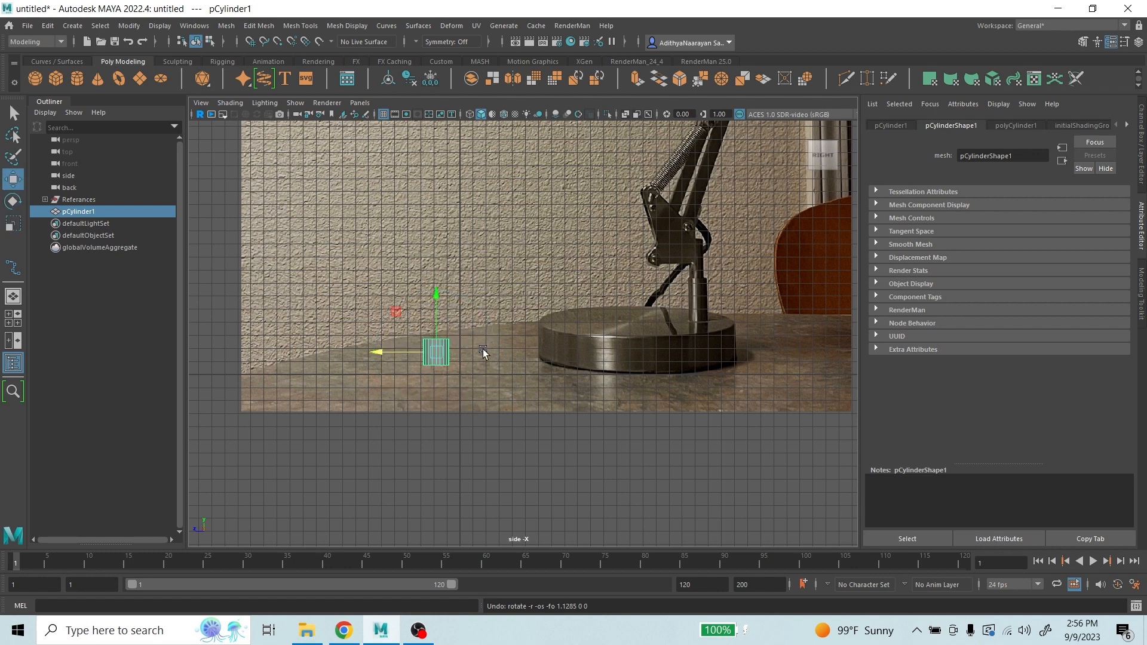
pyautogui.press('e')
pyautogui.press('r')
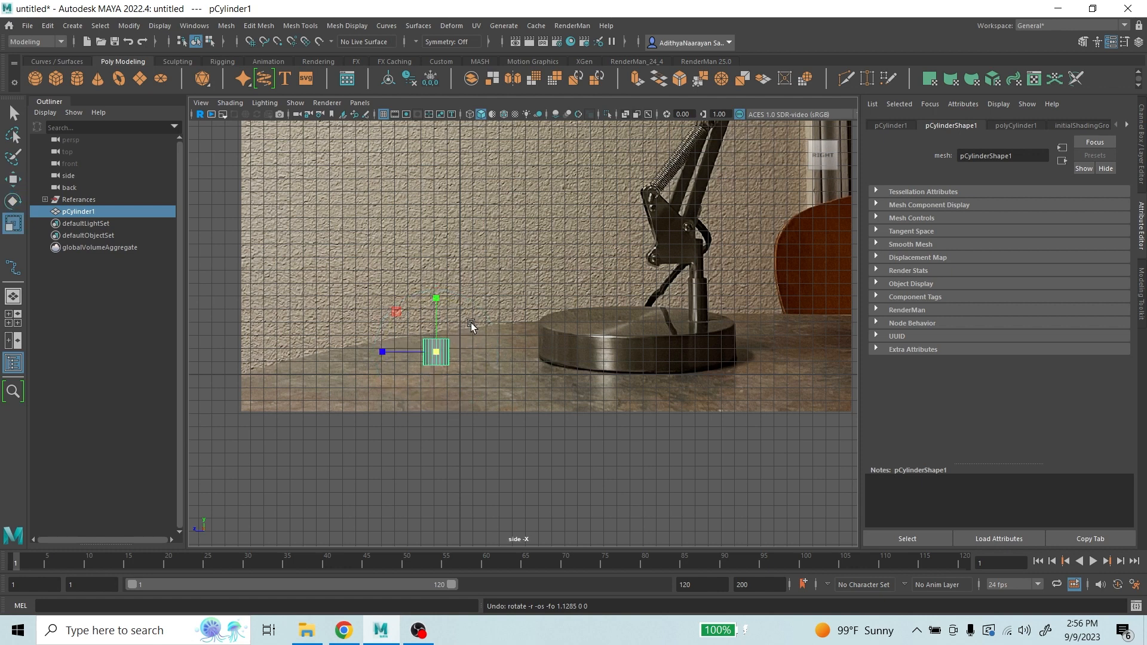
# - Move the cylinder onto the middle of the lamp base in the side view and scale its height to match the base
pyautogui.press('w')
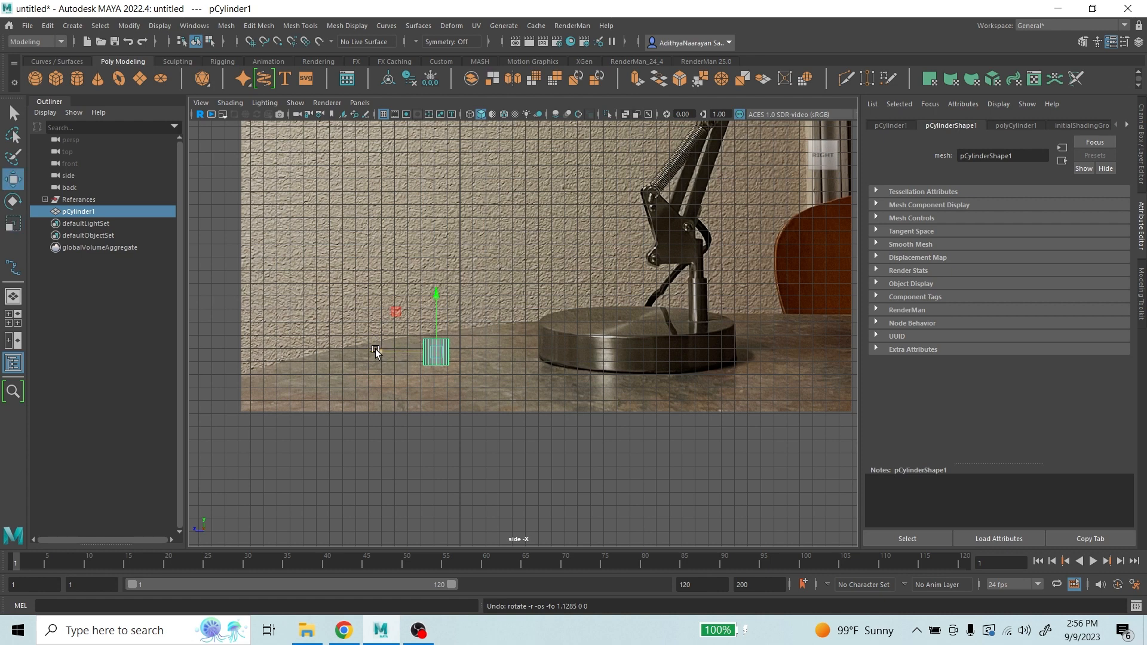
pyautogui.moveTo(376, 351); pyautogui.dragTo(576, 321)
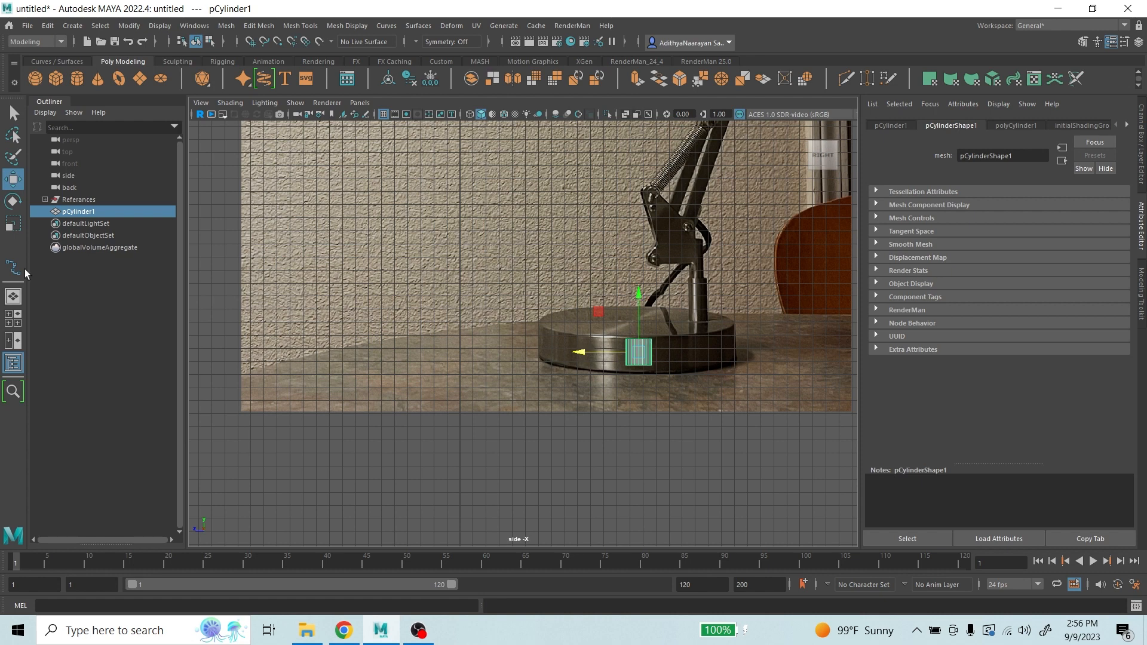
pyautogui.click(15, 225)
pyautogui.moveTo(637, 300)
pyautogui.mouseDown()
pyautogui.moveTo(635, 263)
pyautogui.moveTo(637, 299)
pyautogui.mouseUp()
pyautogui.press('w')
pyautogui.press('e')
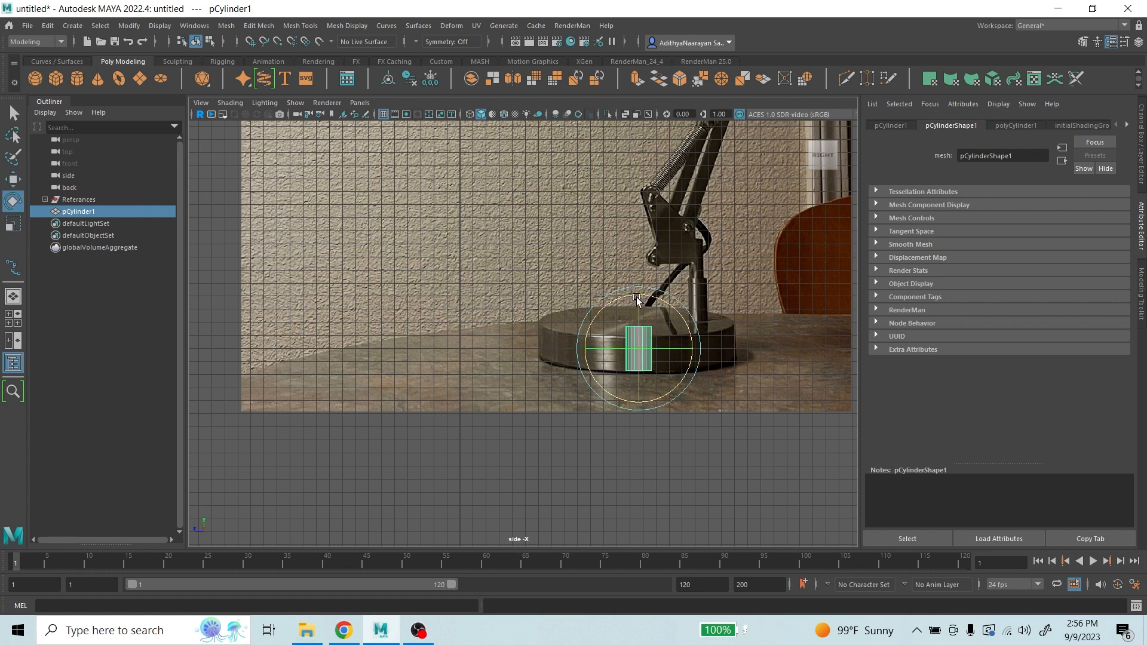
pyautogui.press('w')
pyautogui.press('r')
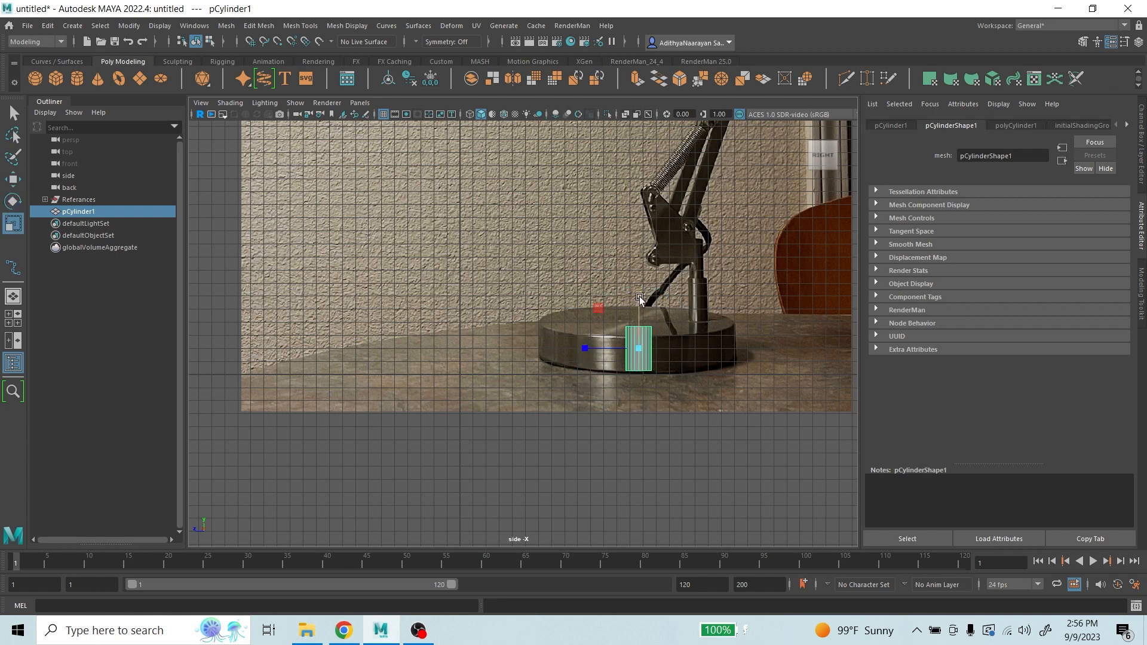
pyautogui.moveTo(637, 298); pyautogui.dragTo(636, 294)
pyautogui.press('w')
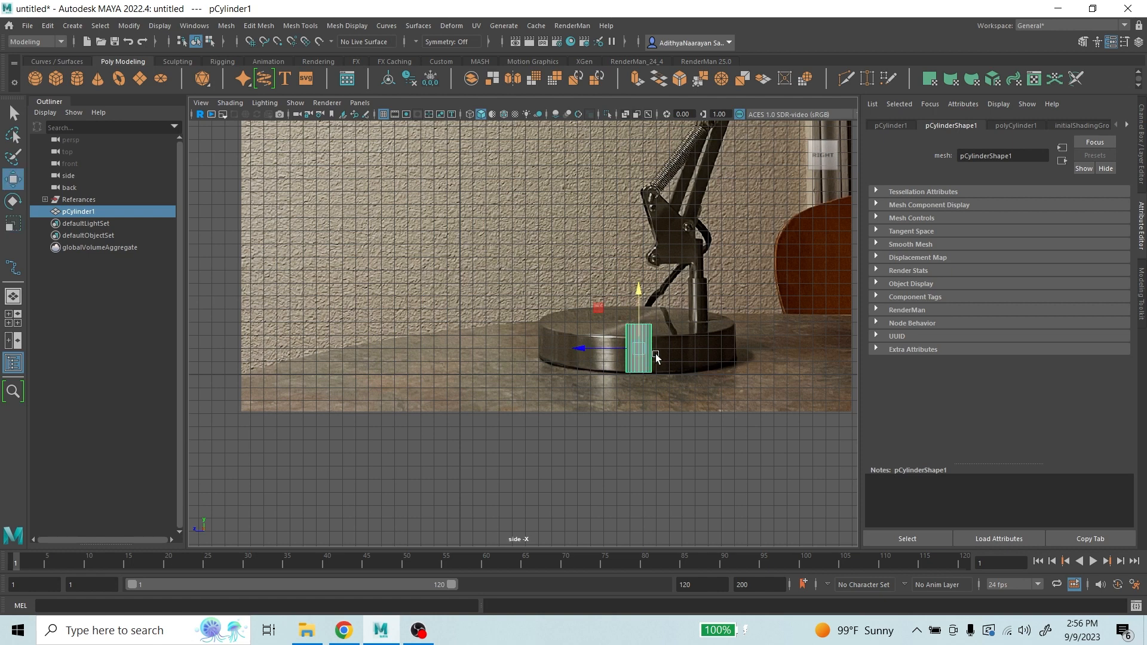
pyautogui.press('e')
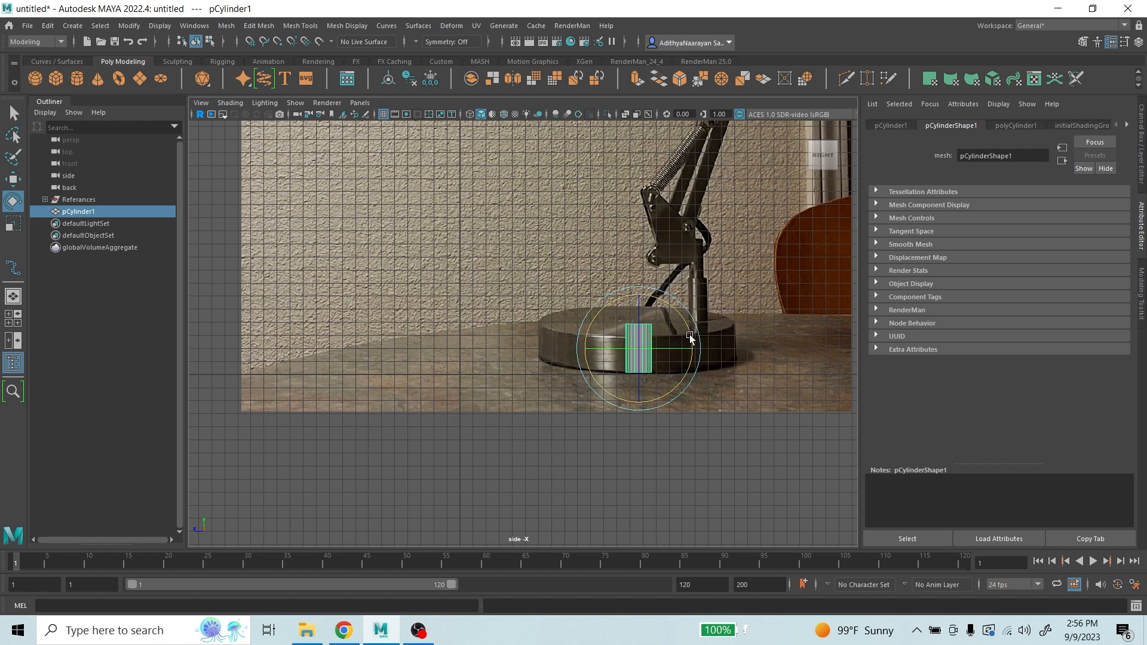
# - Scale the cylinder along X and Z together into a flat disc as wide as the lamp base in the side view
pyautogui.press('space')
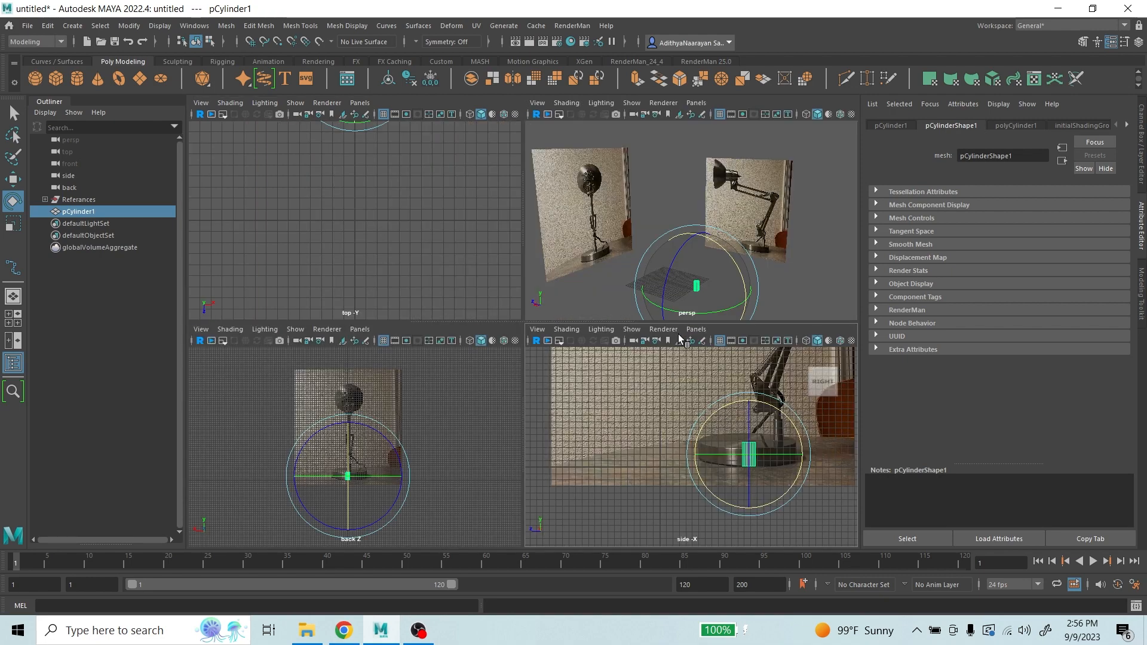
pyautogui.press('space')
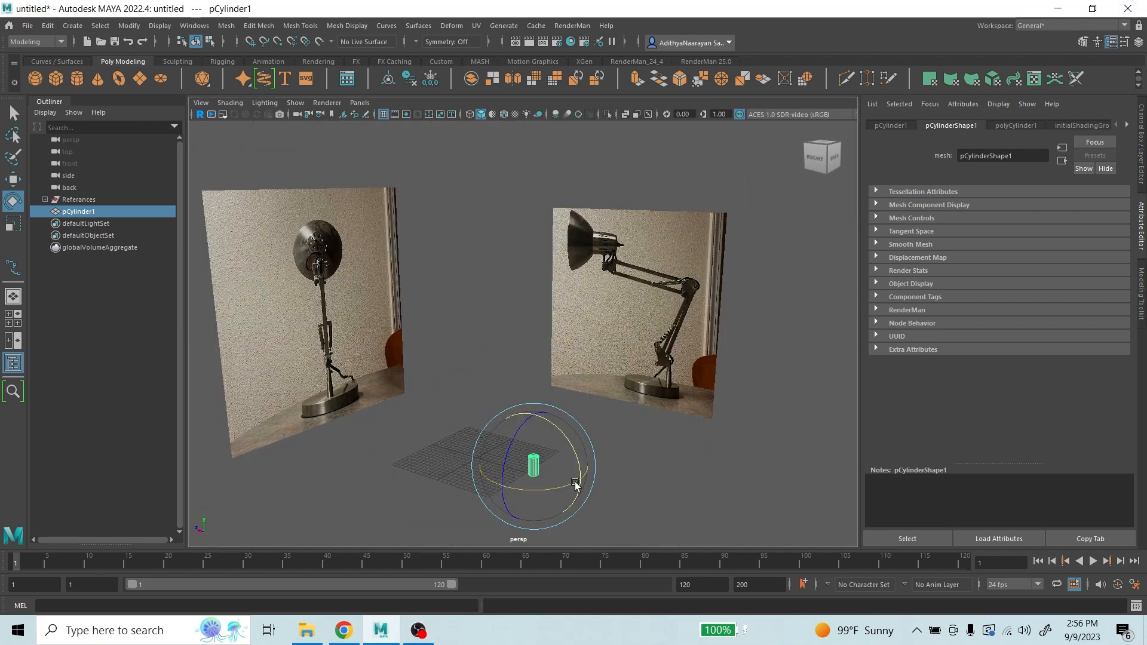
pyautogui.press('r')
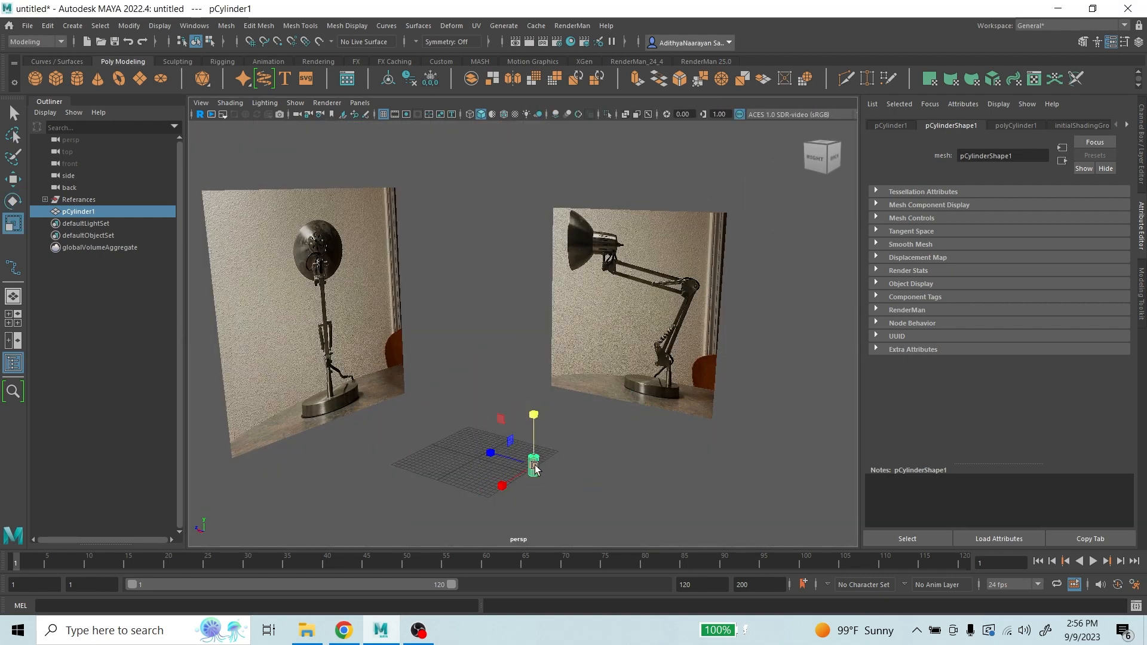
pyautogui.keyDown('alt'); pyautogui.moveTo(547, 454); pyautogui.dragTo(565, 396); pyautogui.keyUp('alt')
pyautogui.scroll(3, 564, 395)
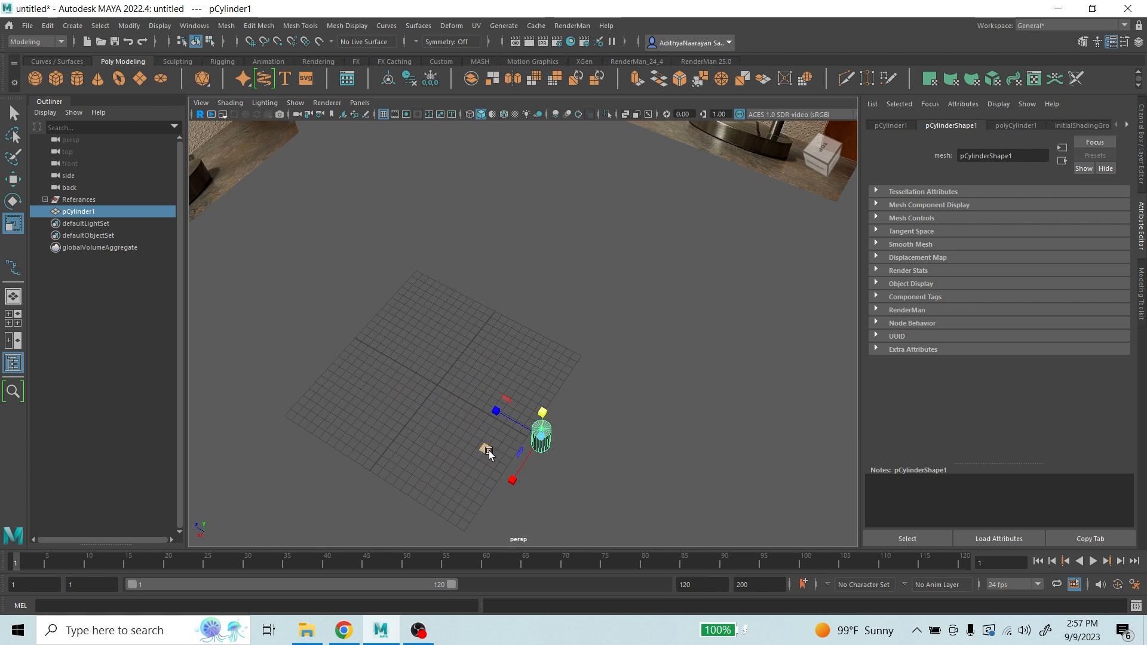
pyautogui.moveTo(483, 448); pyautogui.dragTo(290, 506)
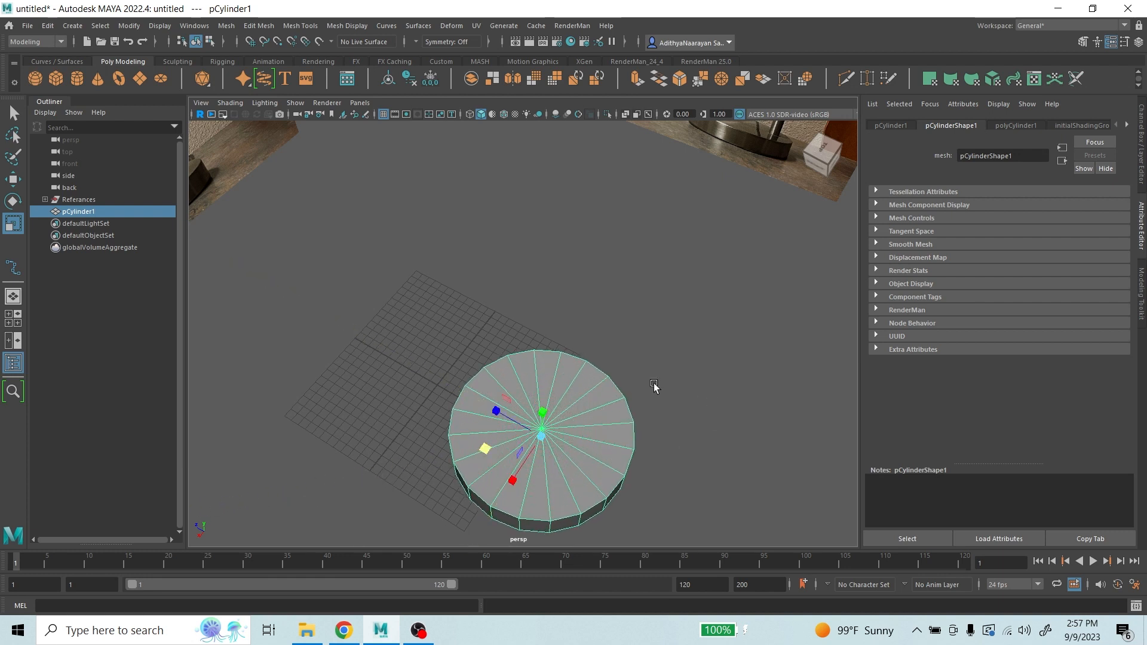
pyautogui.press('space')
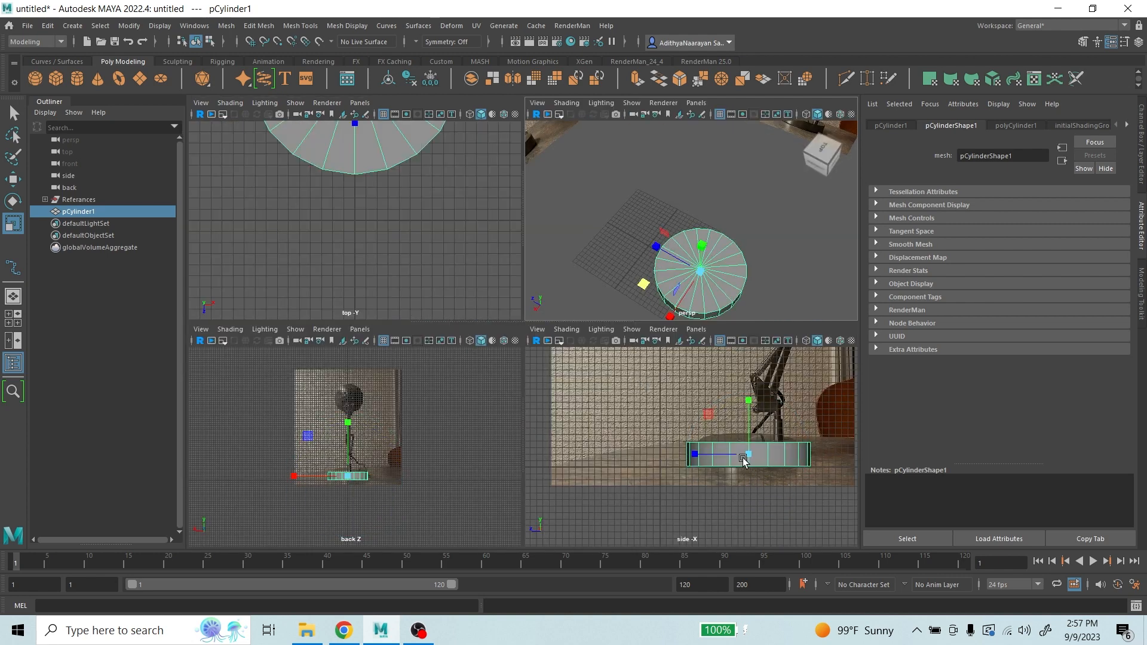
pyautogui.moveTo(641, 285); pyautogui.dragTo(652, 292)
# - Select the back-view reference image plane and shift it sideways to center the pictured lamp base on the cylinder
pyautogui.scroll(3, 425, 482)
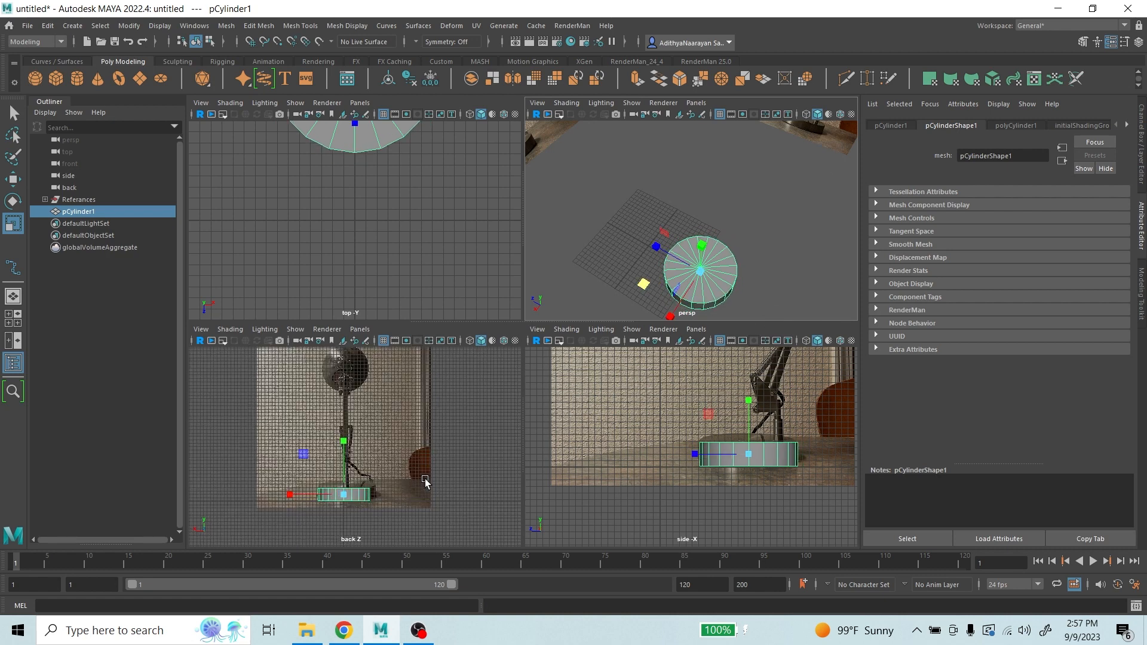
pyautogui.scroll(5, 425, 481)
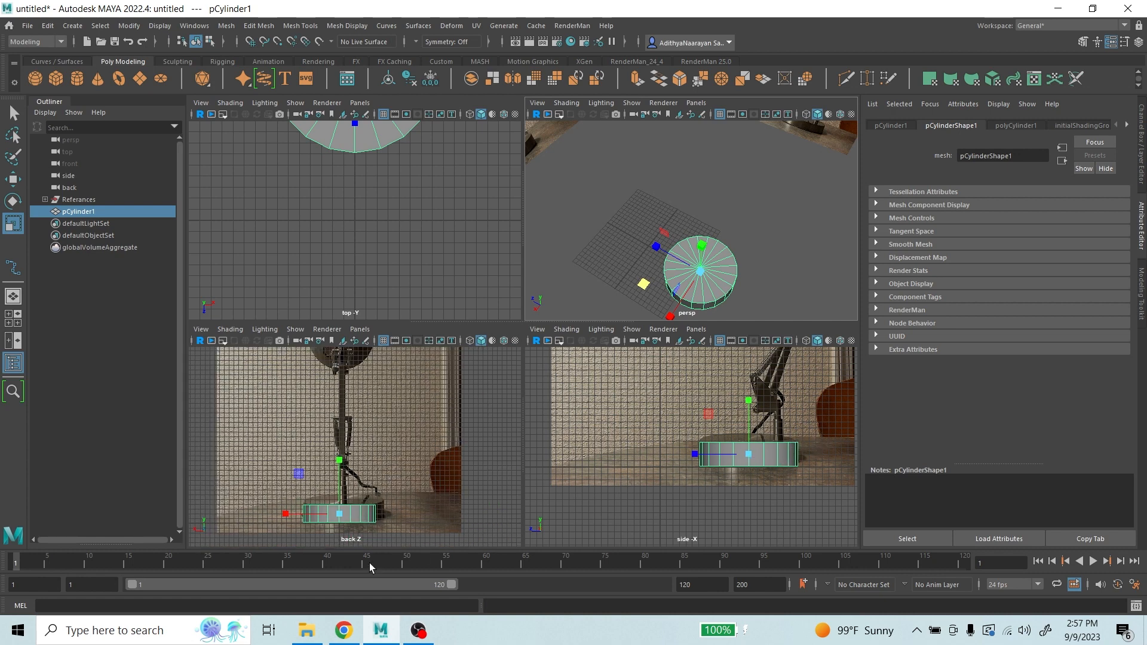
pyautogui.scroll(3, 439, 479)
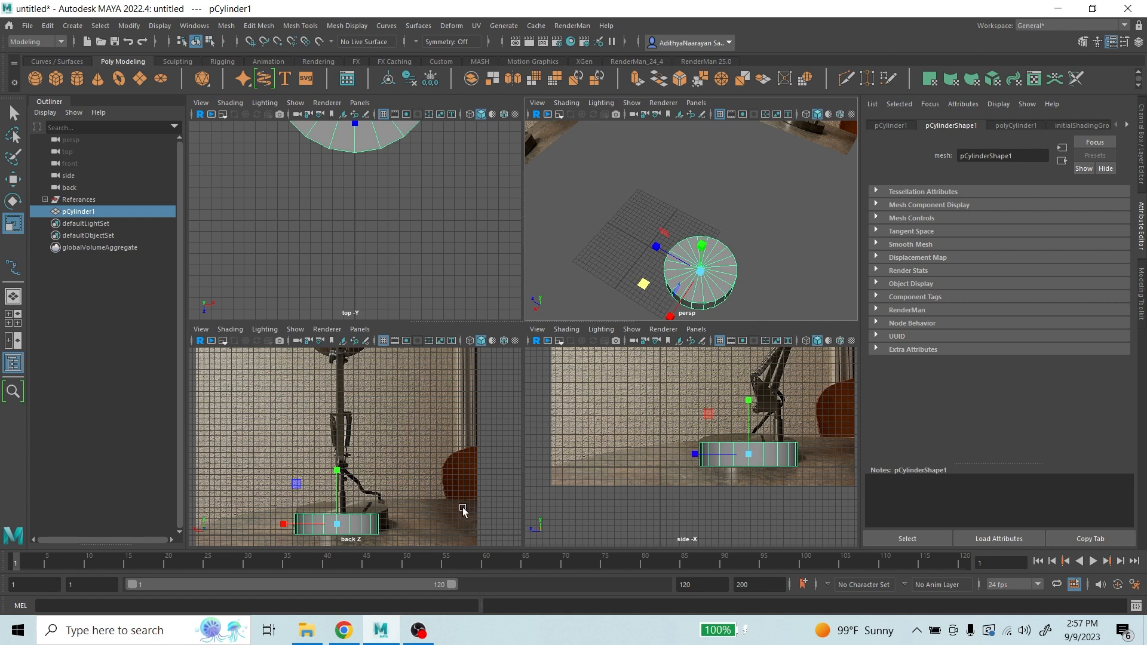
pyautogui.click(440, 468)
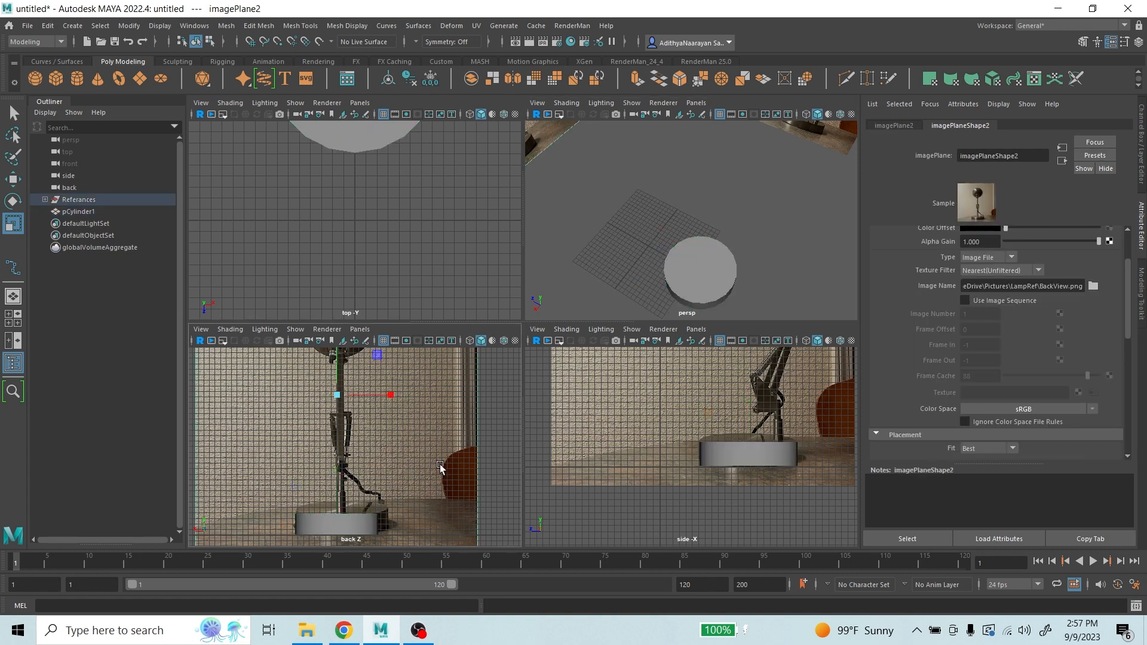
pyautogui.press('f')
pyautogui.press('w')
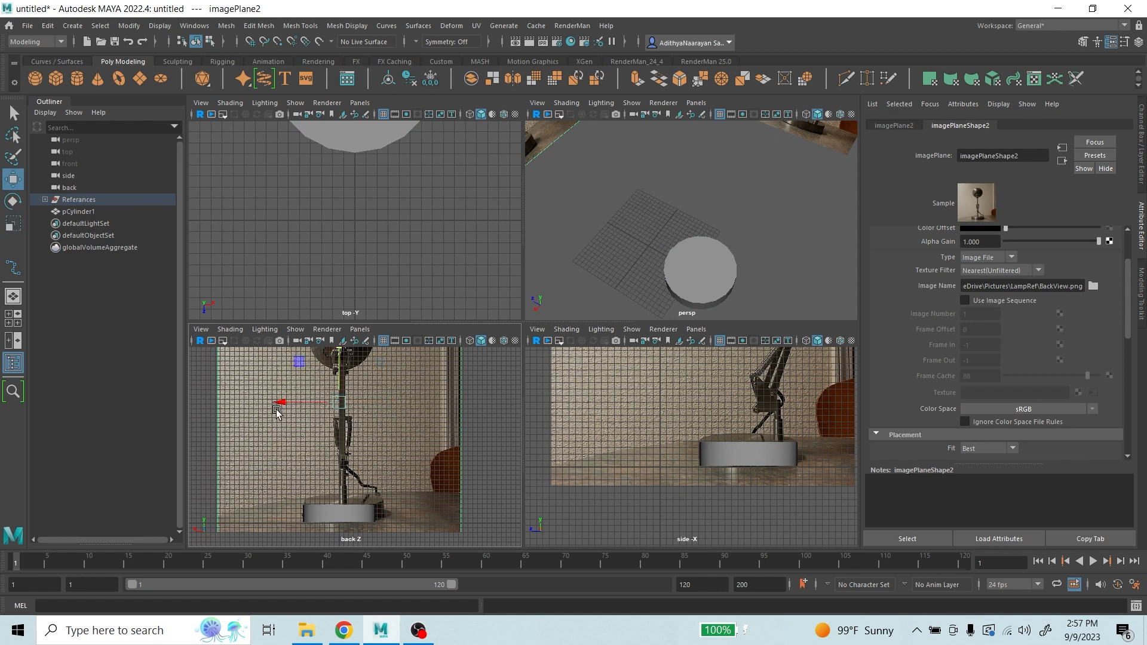
pyautogui.moveTo(278, 402); pyautogui.dragTo(273, 402)
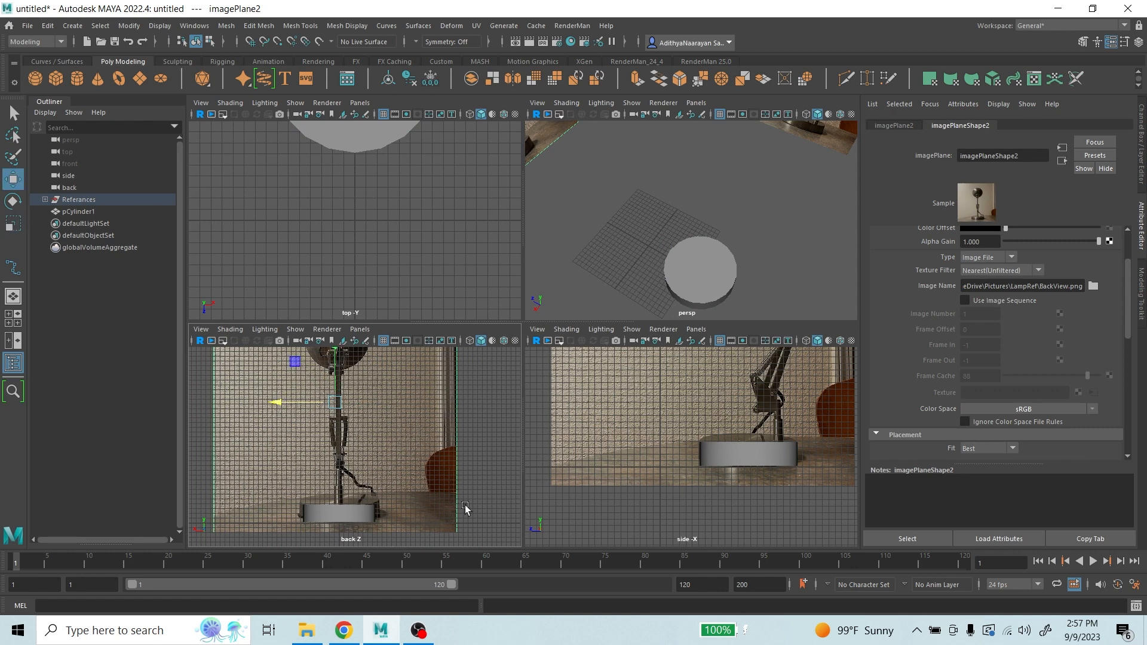
# - Scale the back reference image down slightly, lower it until its lamp base lines up with the cylinder, and reselect the cylinder
pyautogui.click(13, 223)
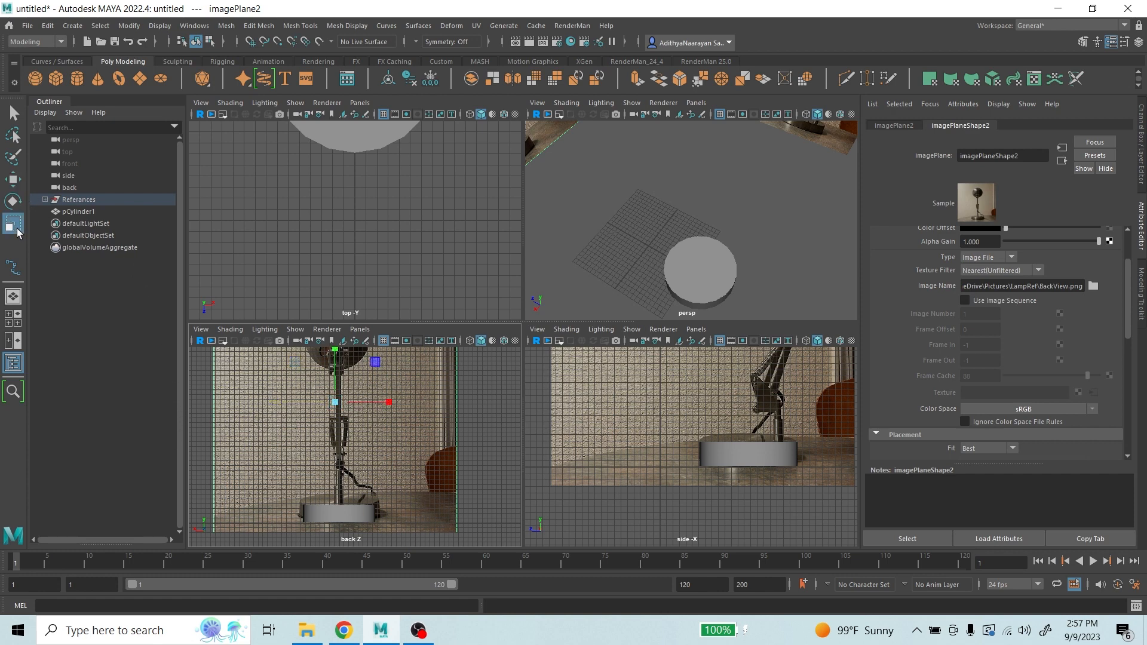
pyautogui.moveTo(335, 403); pyautogui.dragTo(333, 404)
pyautogui.press('w')
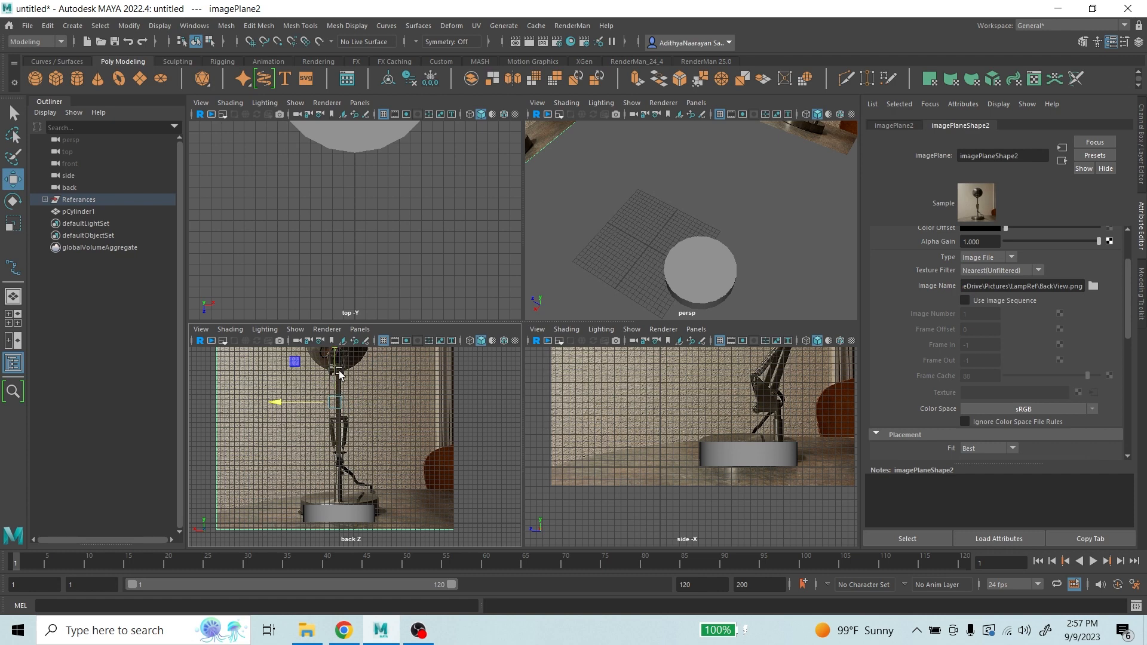
pyautogui.moveTo(333, 353); pyautogui.dragTo(332, 359)
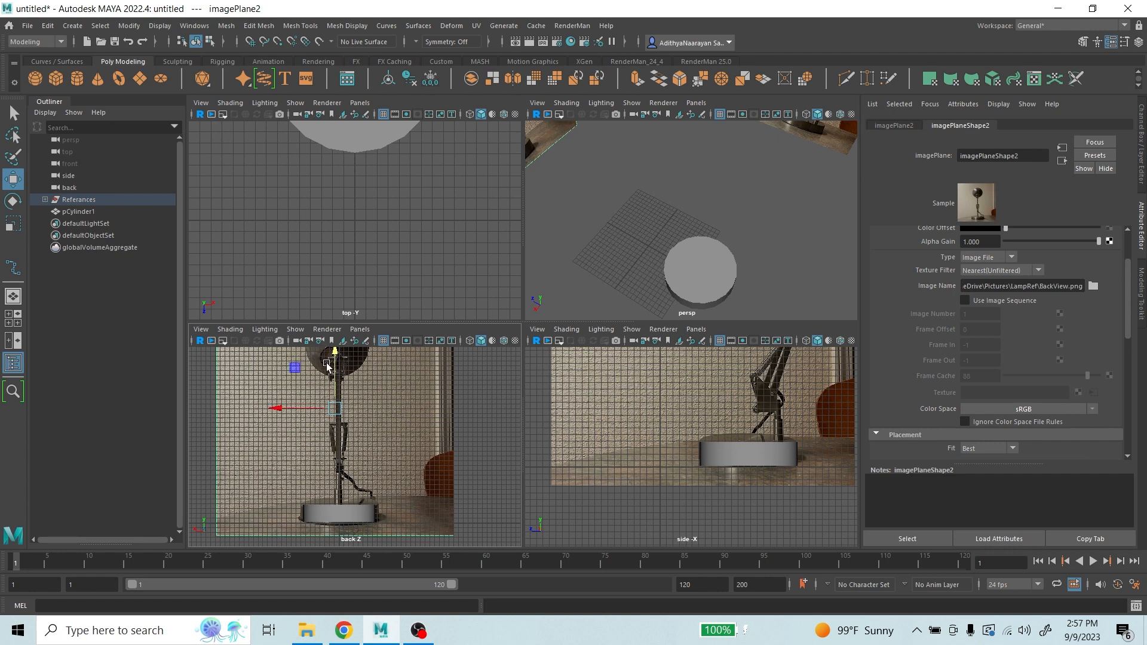
pyautogui.moveTo(279, 408); pyautogui.dragTo(279, 407)
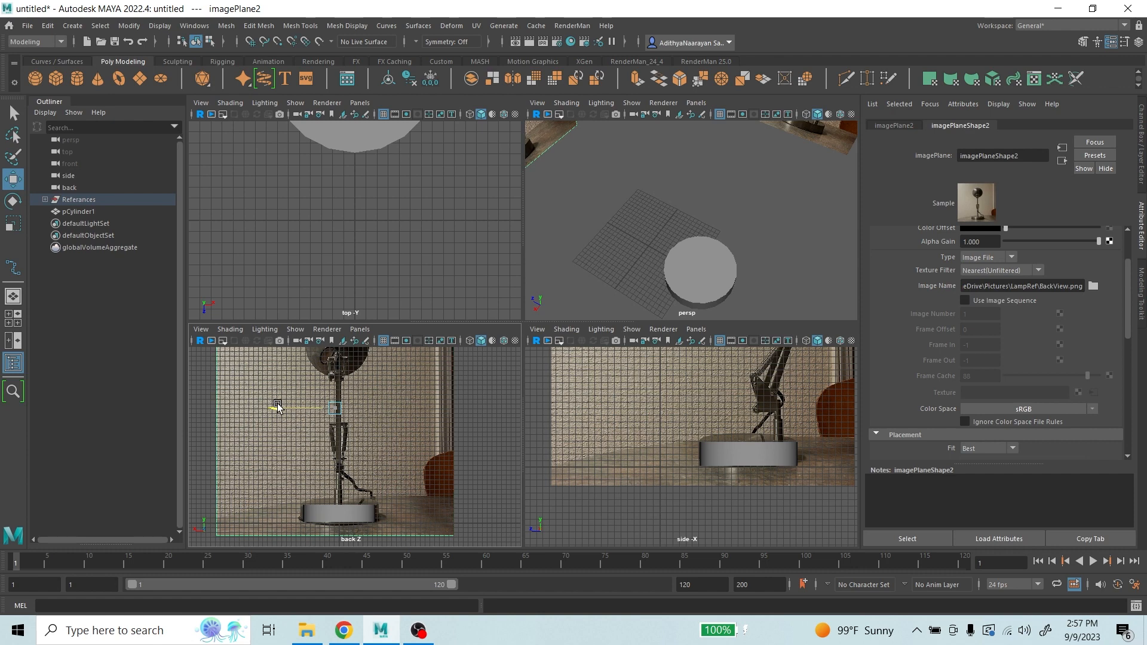
pyautogui.click(717, 460)
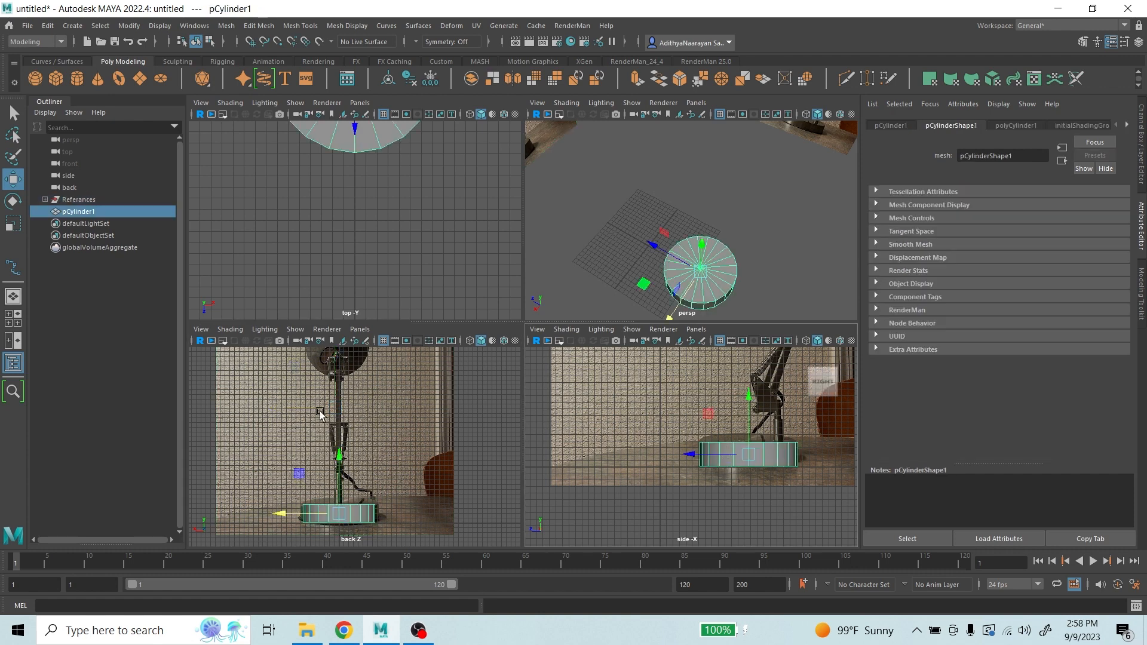
# - Select the back-view reference image plane and nudge its position to align the pictured lamp base with the cylinder
pyautogui.click(13, 224)
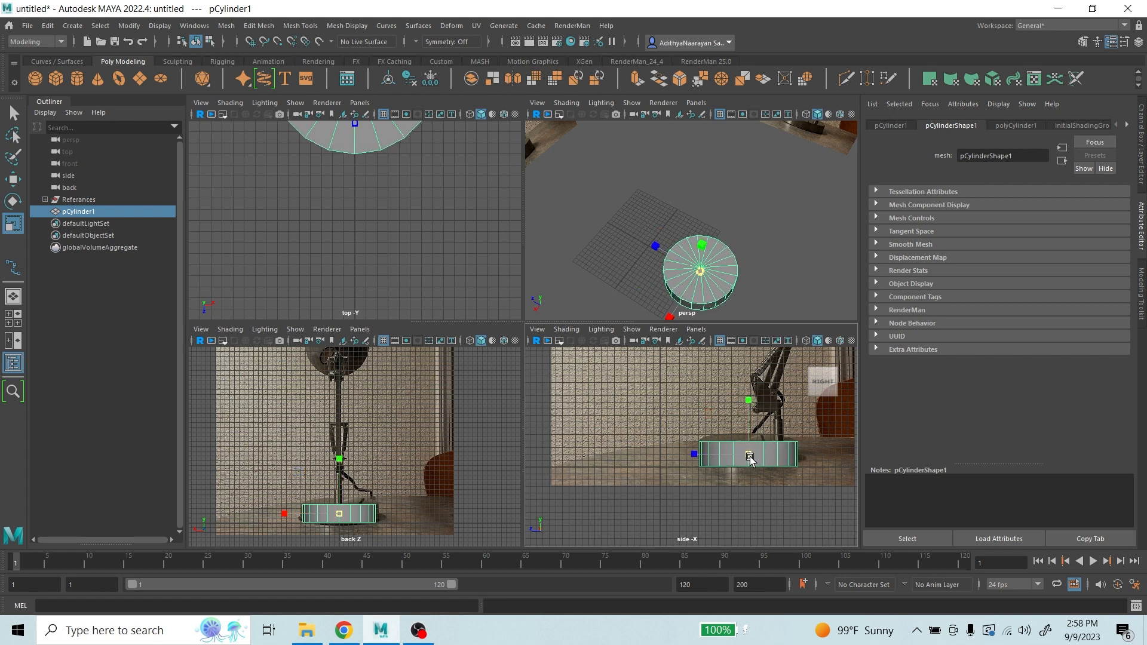
pyautogui.click(326, 410)
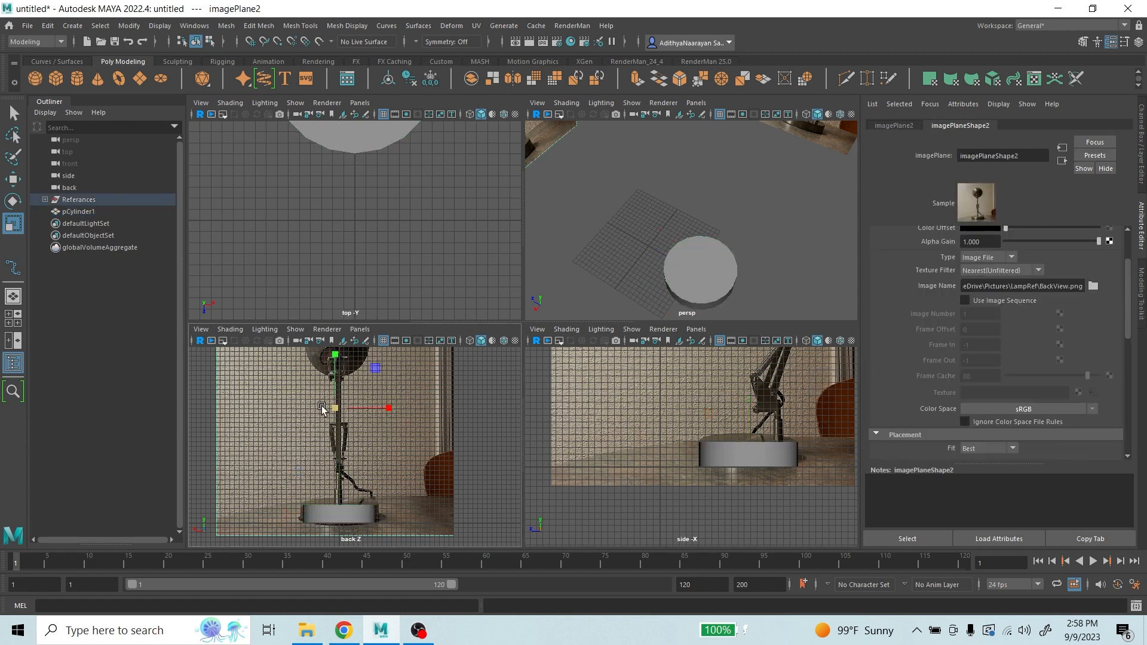
pyautogui.press('w')
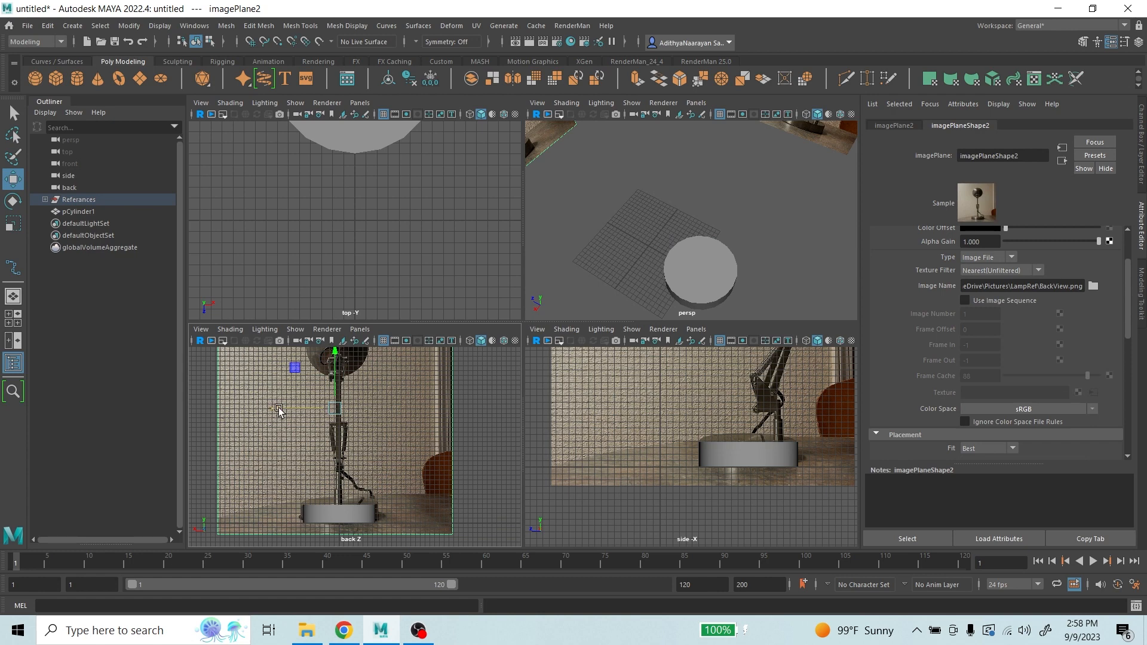
pyautogui.moveTo(333, 359); pyautogui.dragTo(328, 361)
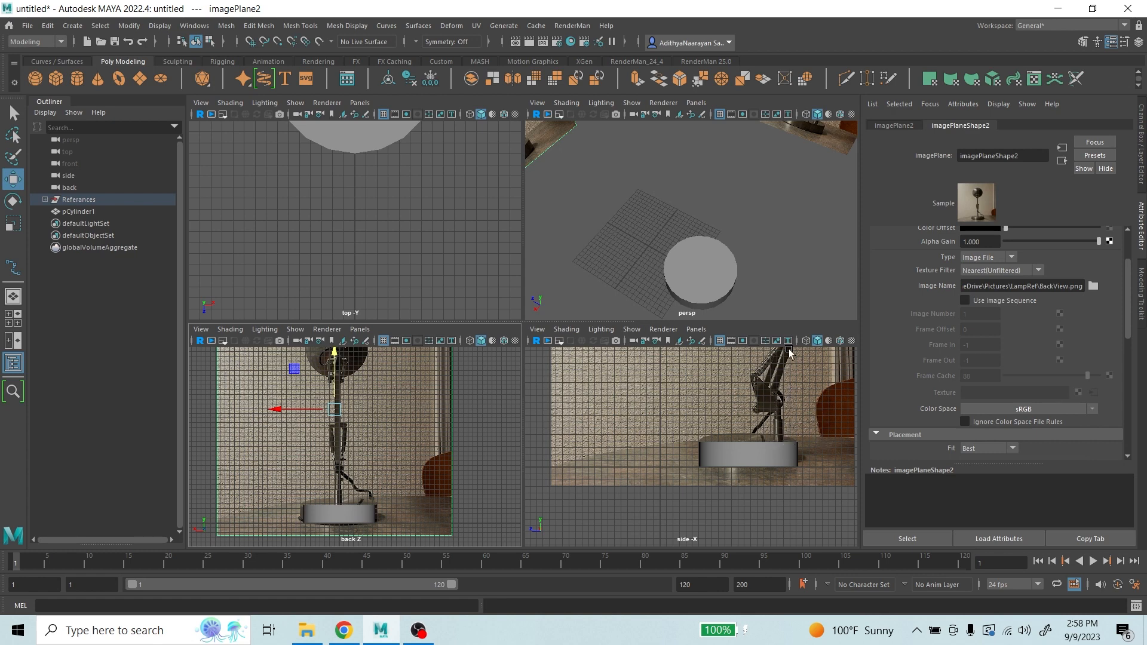
# - Create a polygon cylinder and move it over the lamp's vertical post above the base in the side view
pyautogui.scroll(3, 783, 470)
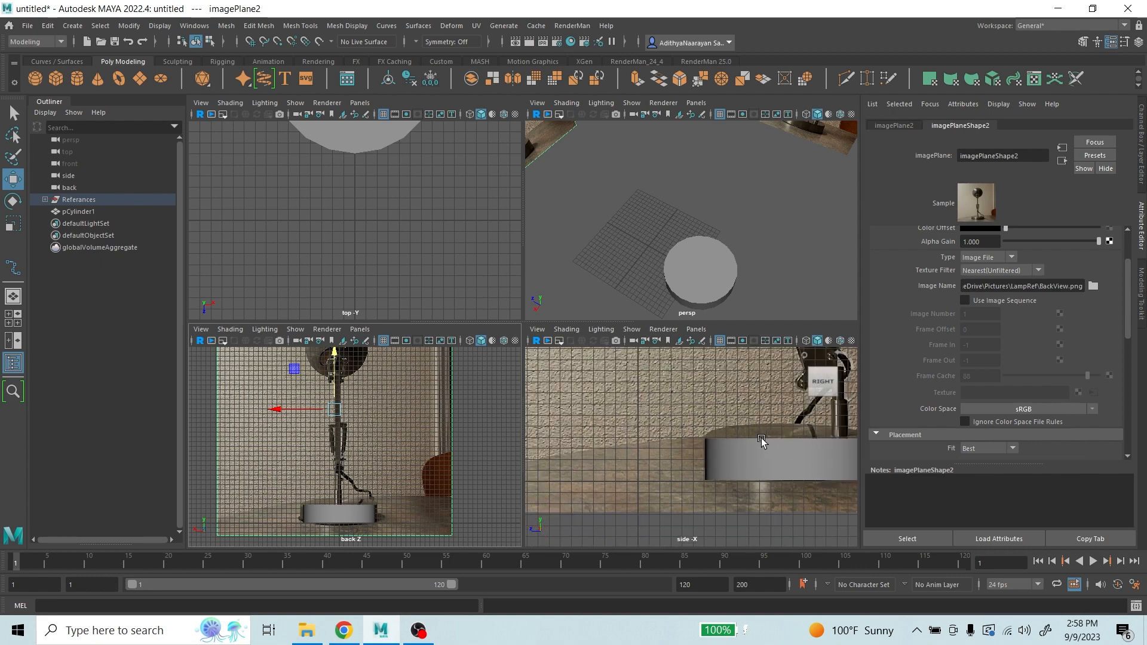
pyautogui.press('space')
pyautogui.scroll(-1, 704, 375)
pyautogui.scroll(-1, 675, 332)
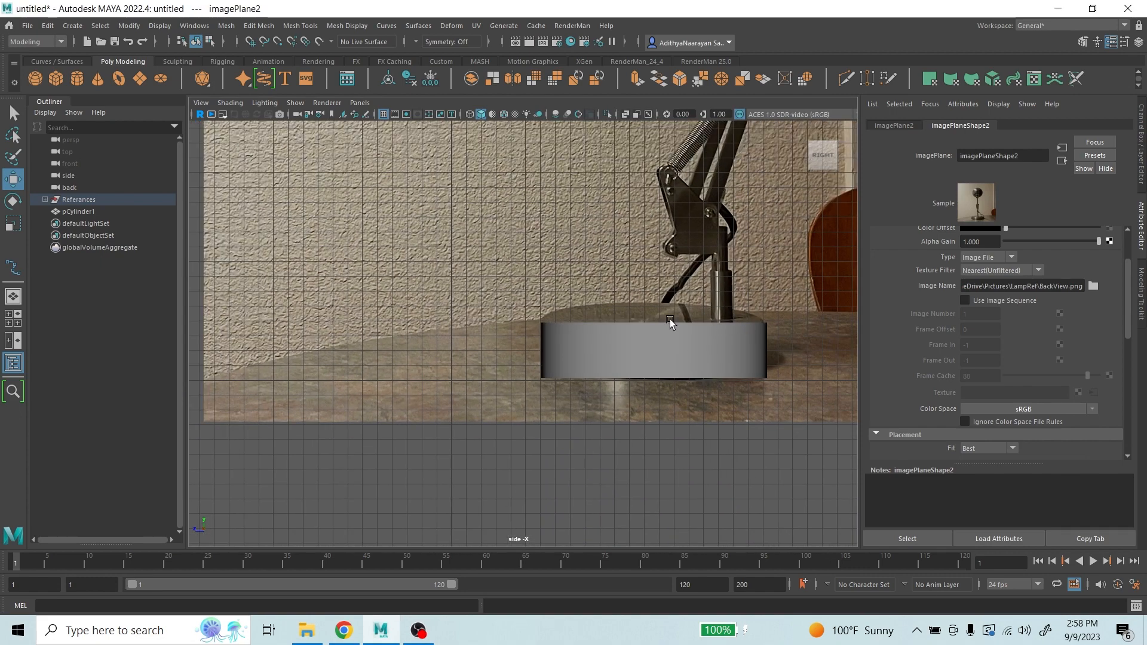
pyautogui.click(80, 81)
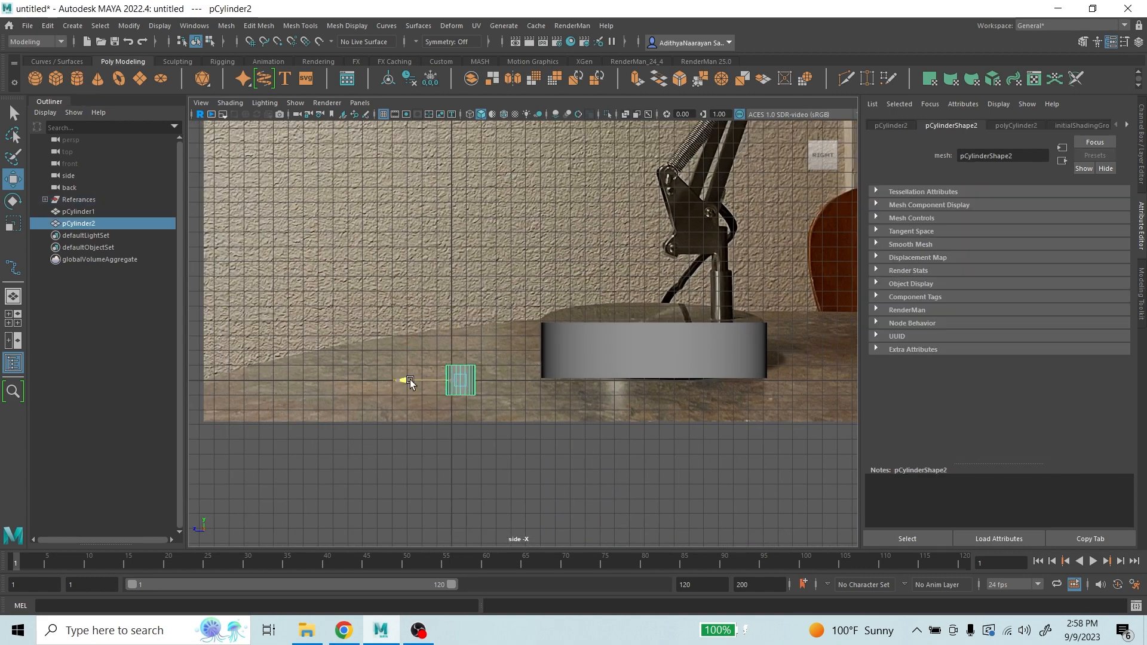
pyautogui.moveTo(402, 379); pyautogui.dragTo(669, 359)
pyautogui.moveTo(721, 323); pyautogui.dragTo(712, 240)
pyautogui.moveTo(687, 301); pyautogui.dragTo(686, 302)
# - Scale the new cylinder thinner and taller to match the lower post section, and seat it on the base
pyautogui.press('r')
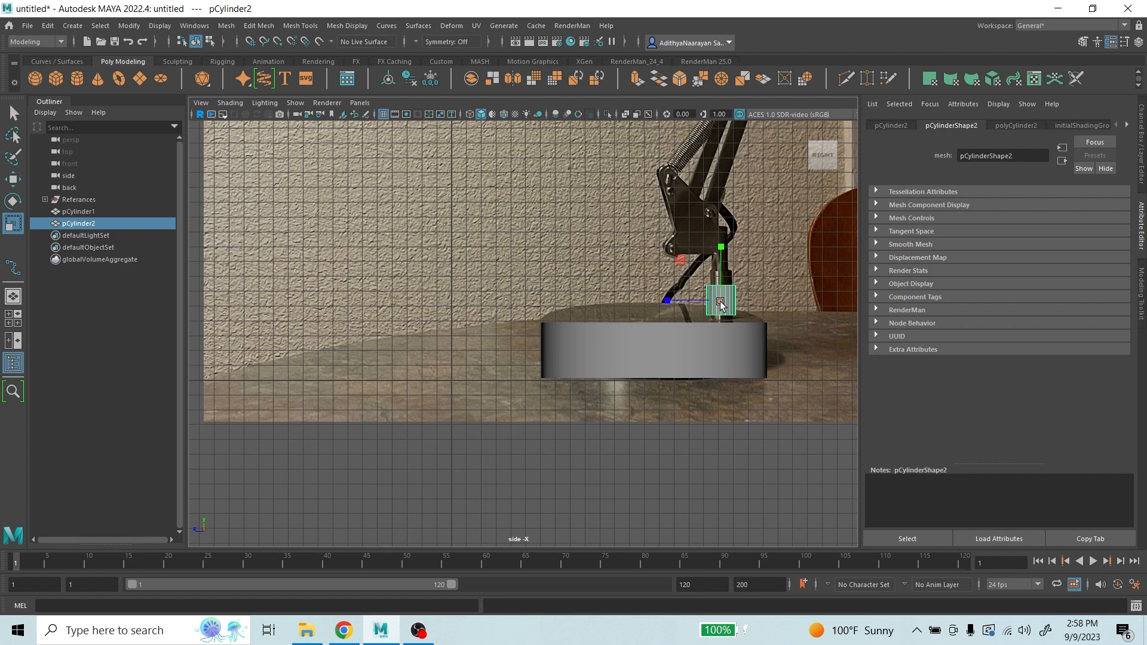
pyautogui.moveTo(719, 301); pyautogui.dragTo(715, 307)
pyautogui.moveTo(723, 247); pyautogui.dragTo(702, 159)
pyautogui.press('w')
pyautogui.moveTo(721, 240); pyautogui.dragTo(721, 239)
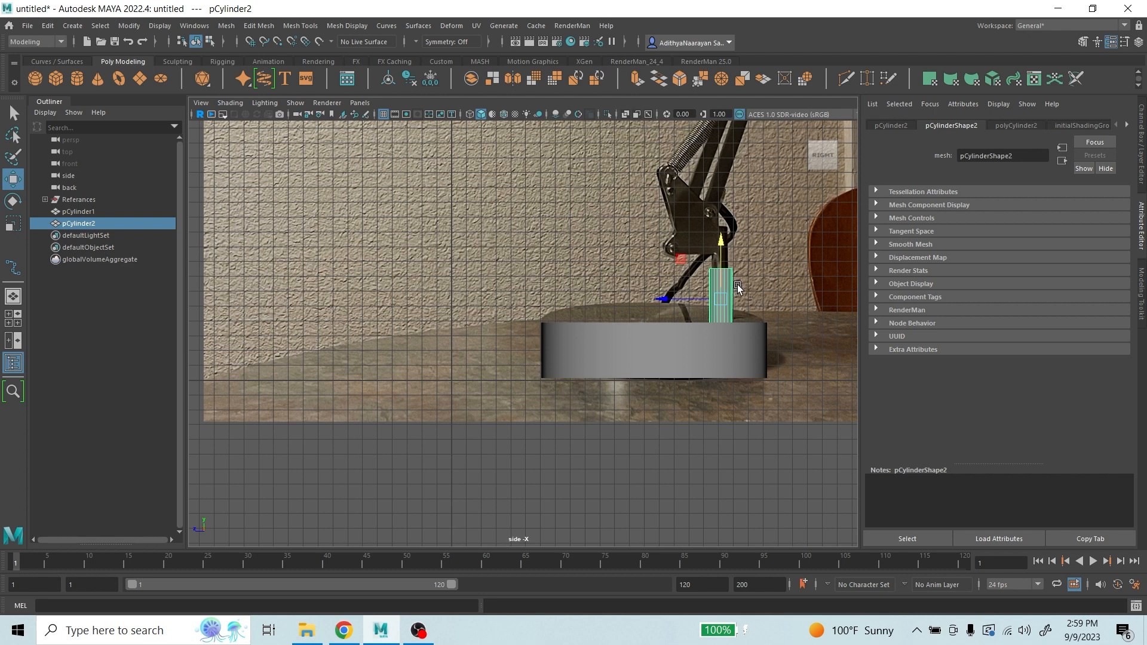
# - Duplicate the post cylinder, raise the copy onto its upper end, and scale the copy down for the narrower upper section
pyautogui.hotkey('ctrl', 'd')
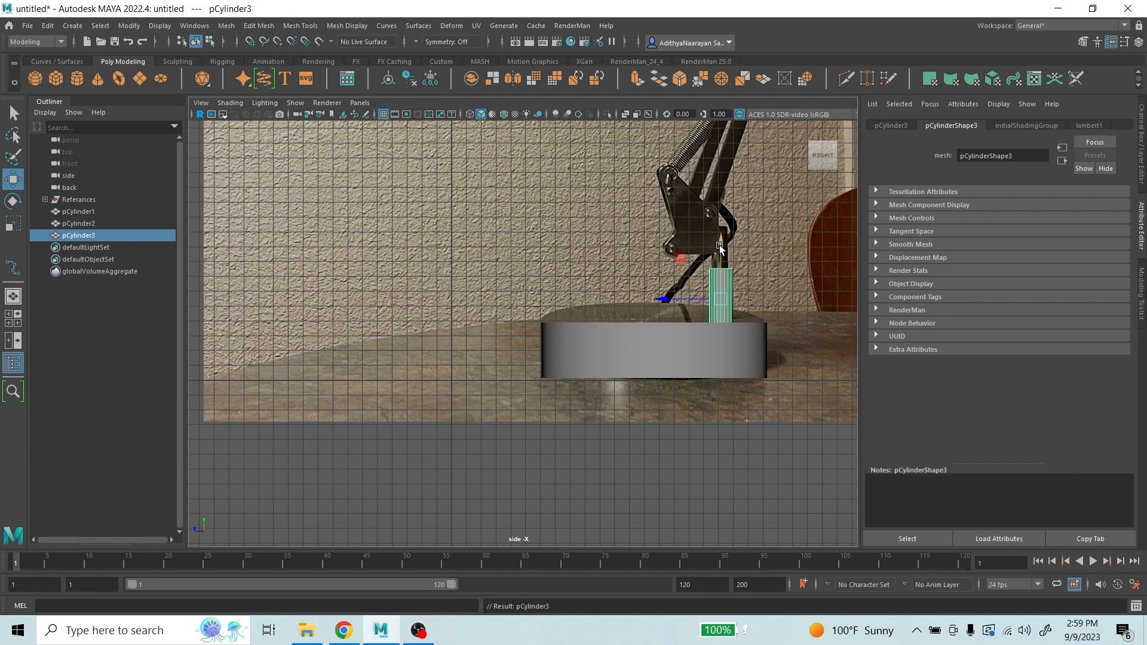
pyautogui.moveTo(720, 207); pyautogui.dragTo(721, 183)
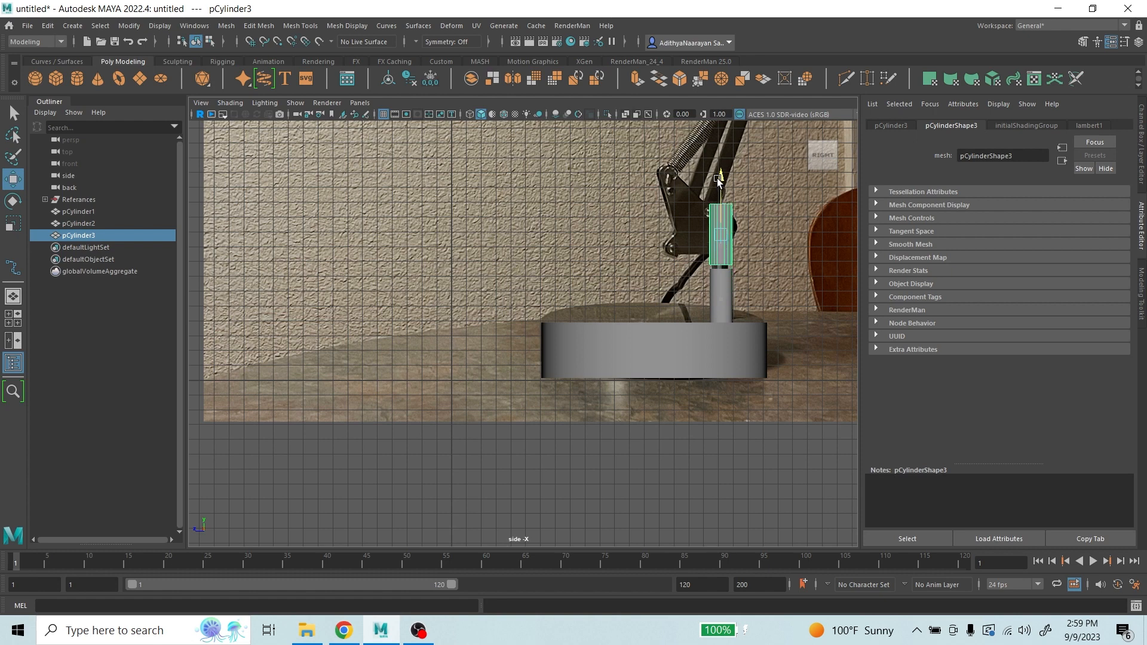
pyautogui.click(13, 225)
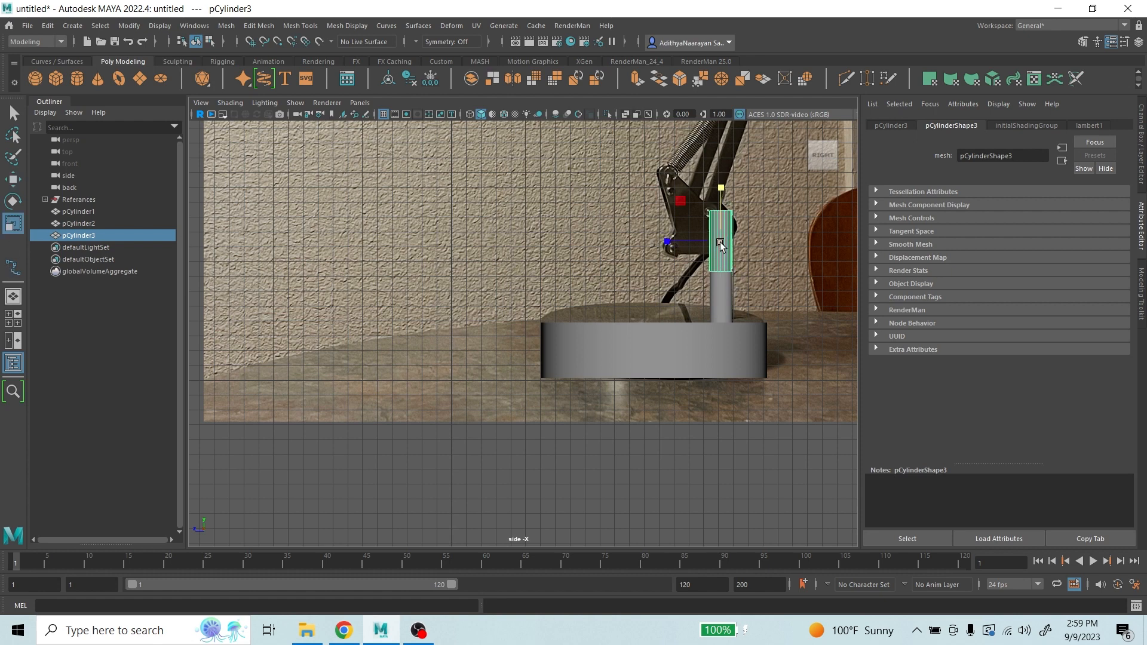
pyautogui.moveTo(721, 241); pyautogui.dragTo(667, 241)
pyautogui.press('w')
pyautogui.moveTo(722, 189); pyautogui.dragTo(721, 195)
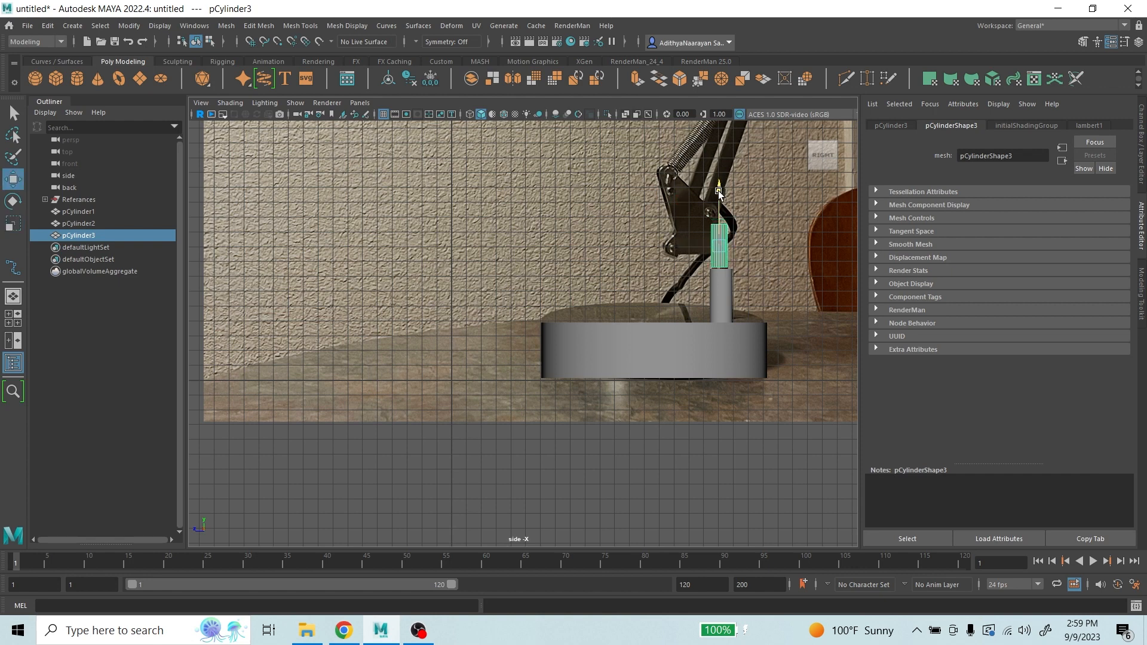
# - Fine-tune the upper post cylinder's position and scale it slightly smaller to fit the side reference, then clear the selection
pyautogui.moveTo(683, 248); pyautogui.dragTo(682, 249)
pyautogui.press('r')
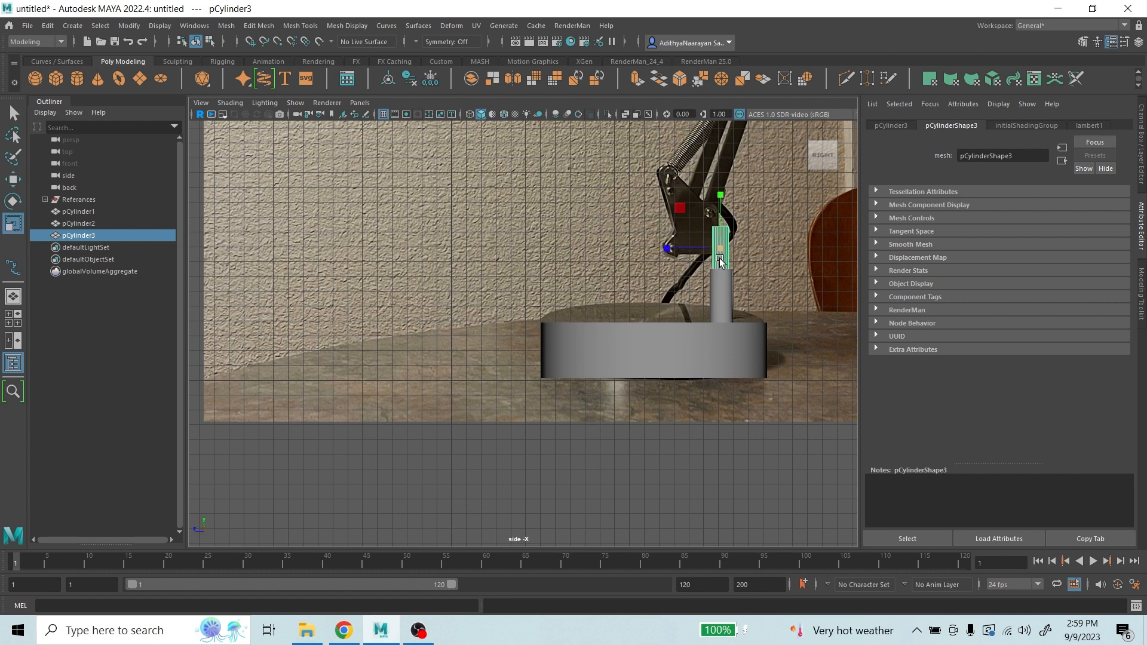
pyautogui.moveTo(719, 254); pyautogui.dragTo(722, 257)
pyautogui.press('w')
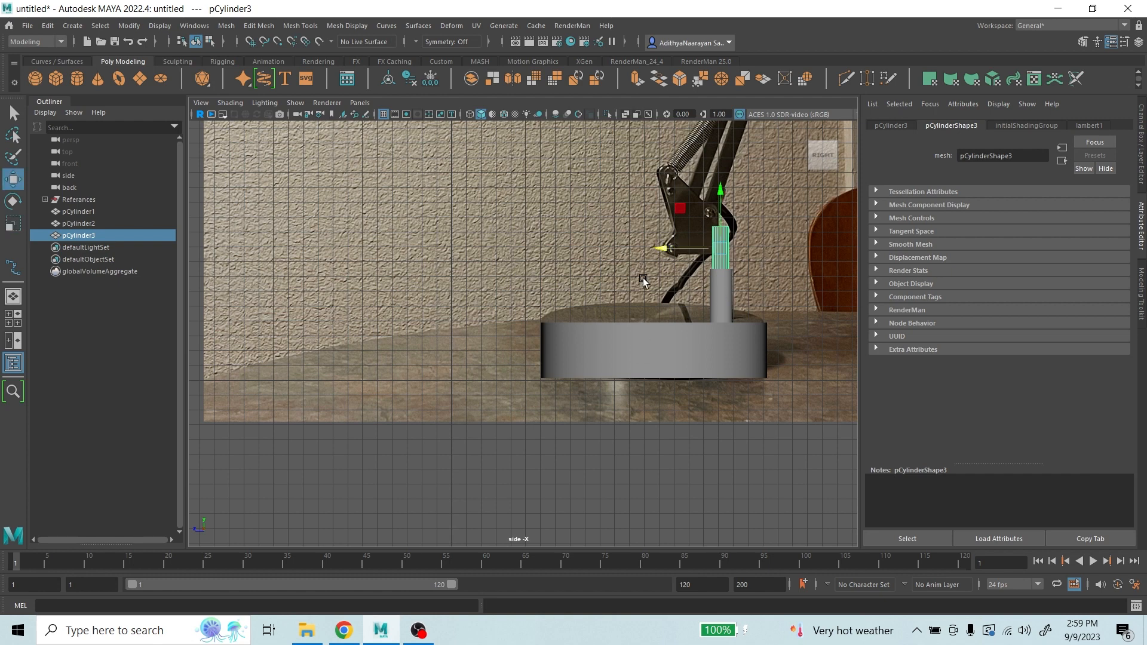
pyautogui.press('q')
pyautogui.click(725, 434)
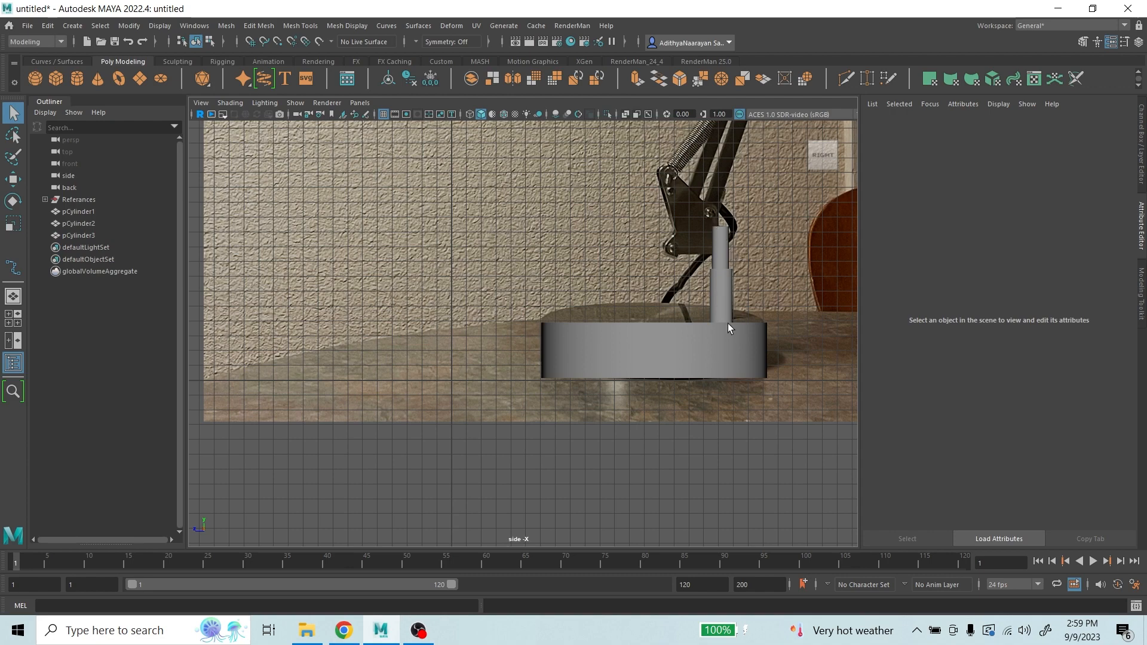
# - Select the back-view reference image plane and shift it slightly sideways to line up its lamp post with the post cylinders
pyautogui.press('space')
pyautogui.press('space')
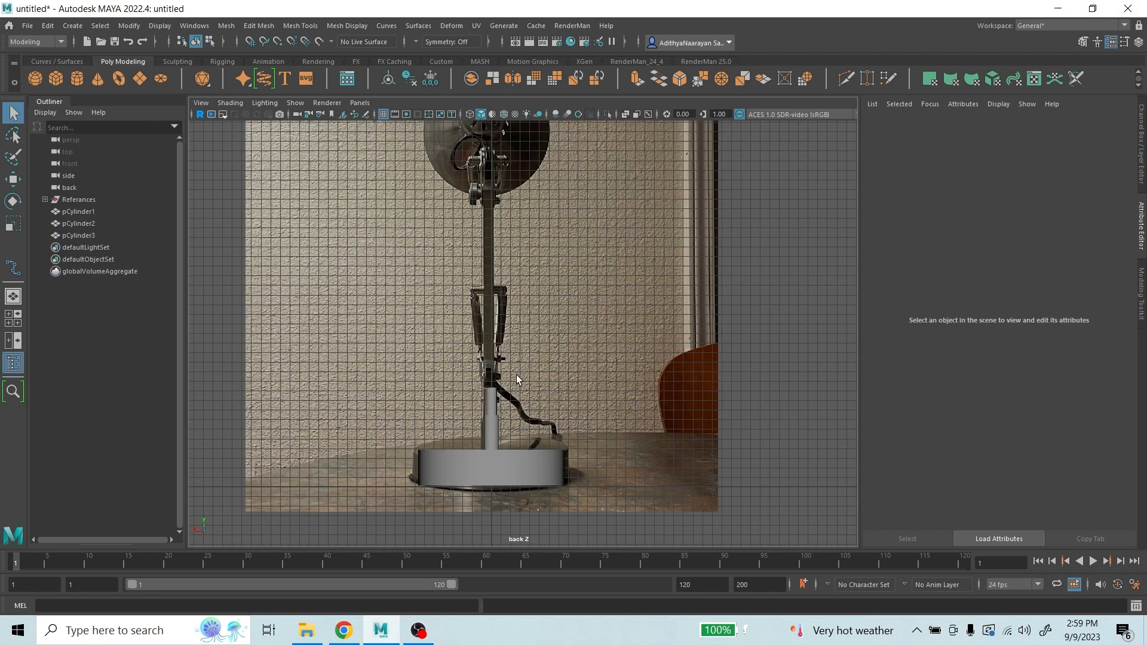
pyautogui.click(495, 352)
pyautogui.click(11, 178)
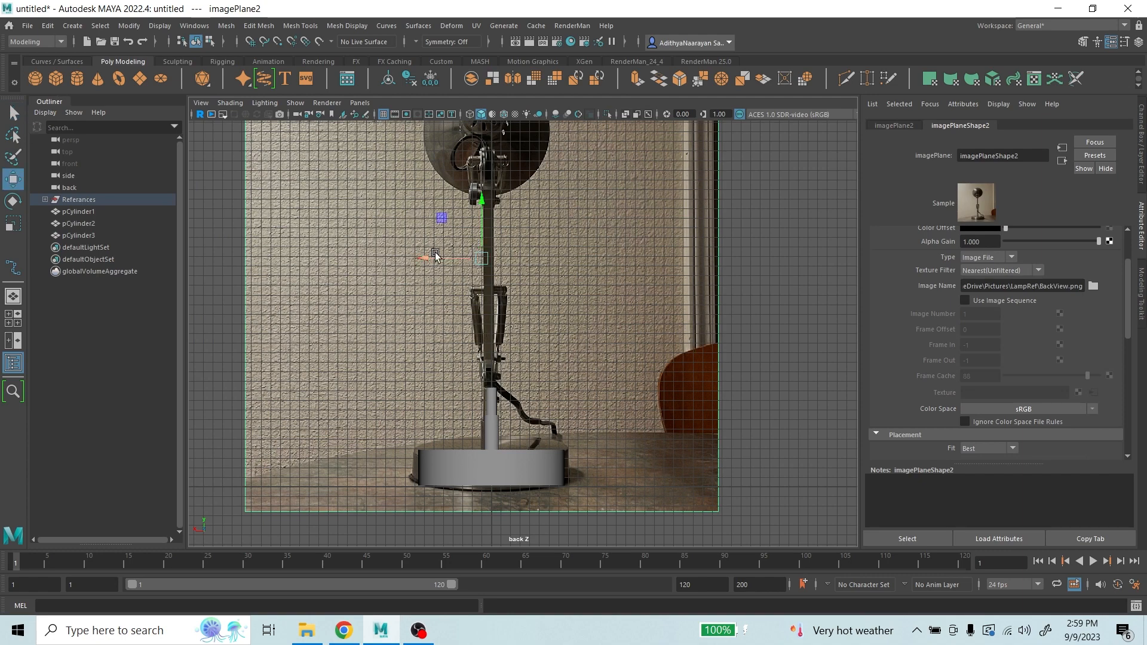
pyautogui.moveTo(428, 257); pyautogui.dragTo(434, 258)
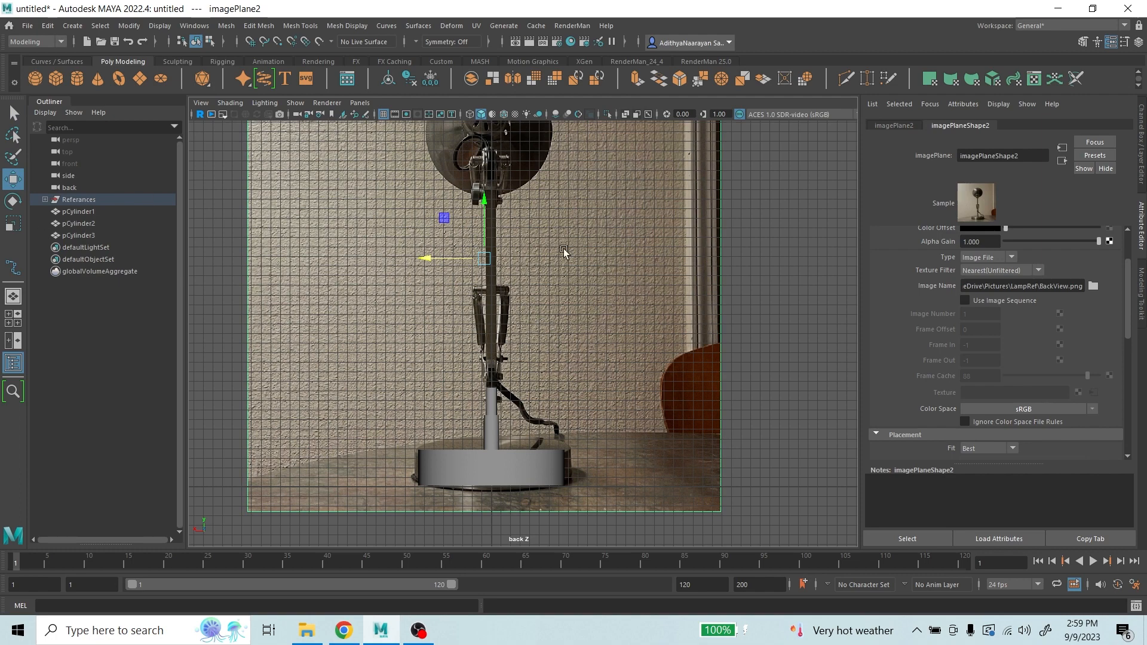
# - Inspect the base disc and the stacked post cylinders in the side and perspective views
pyautogui.press('space')
pyautogui.press('space')
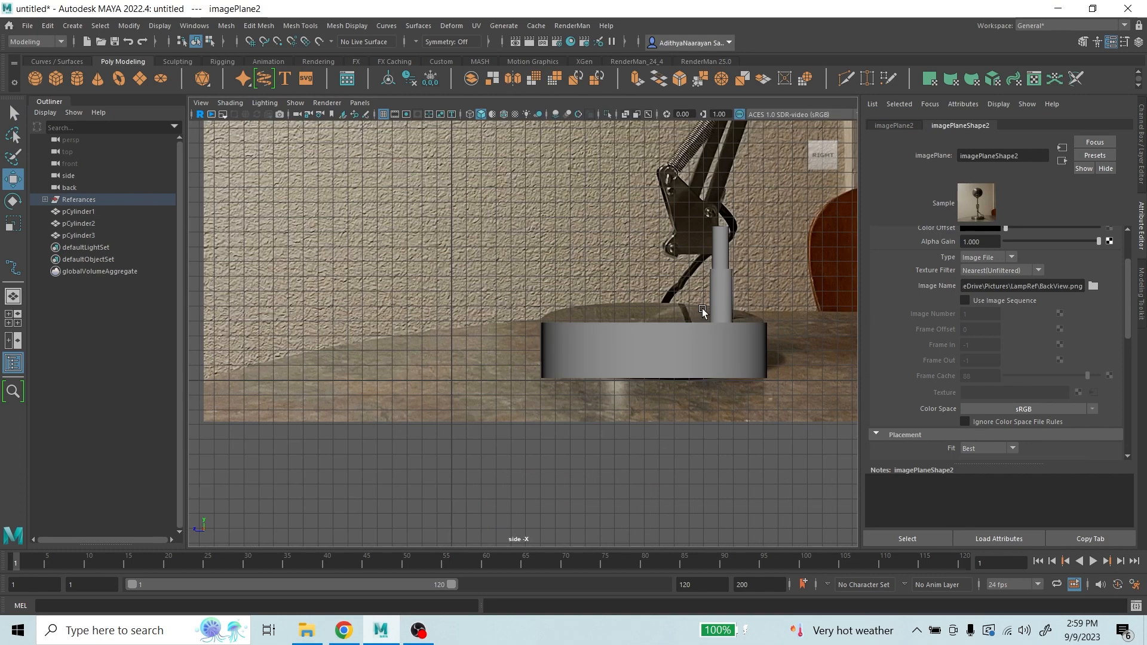
pyautogui.scroll(2, 723, 286)
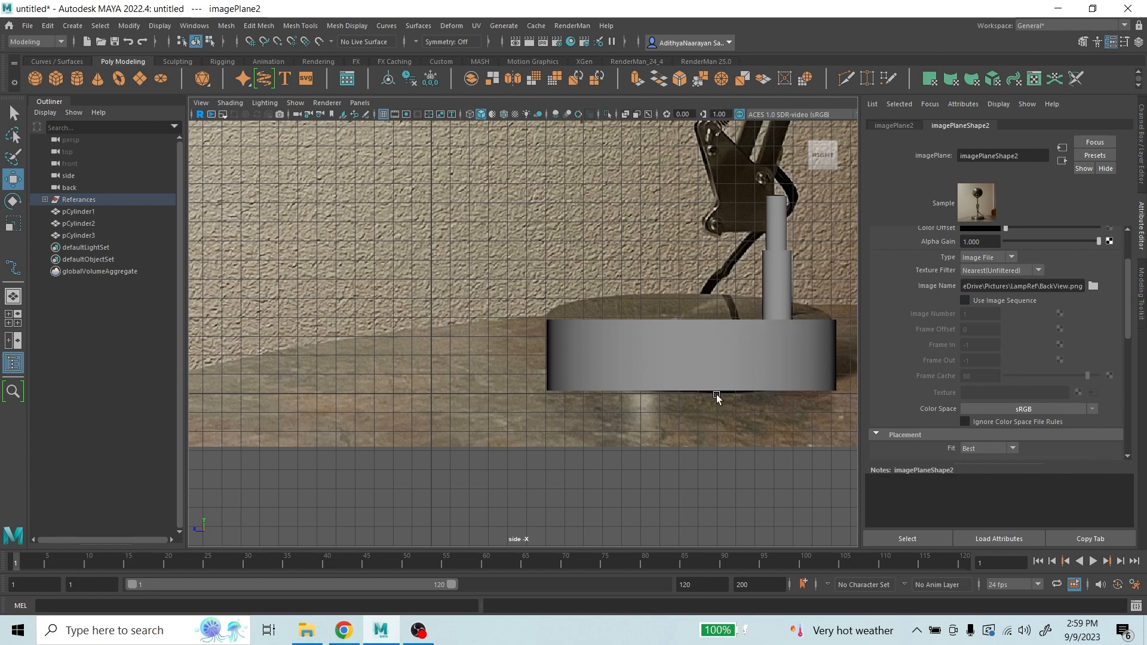
pyautogui.press('space')
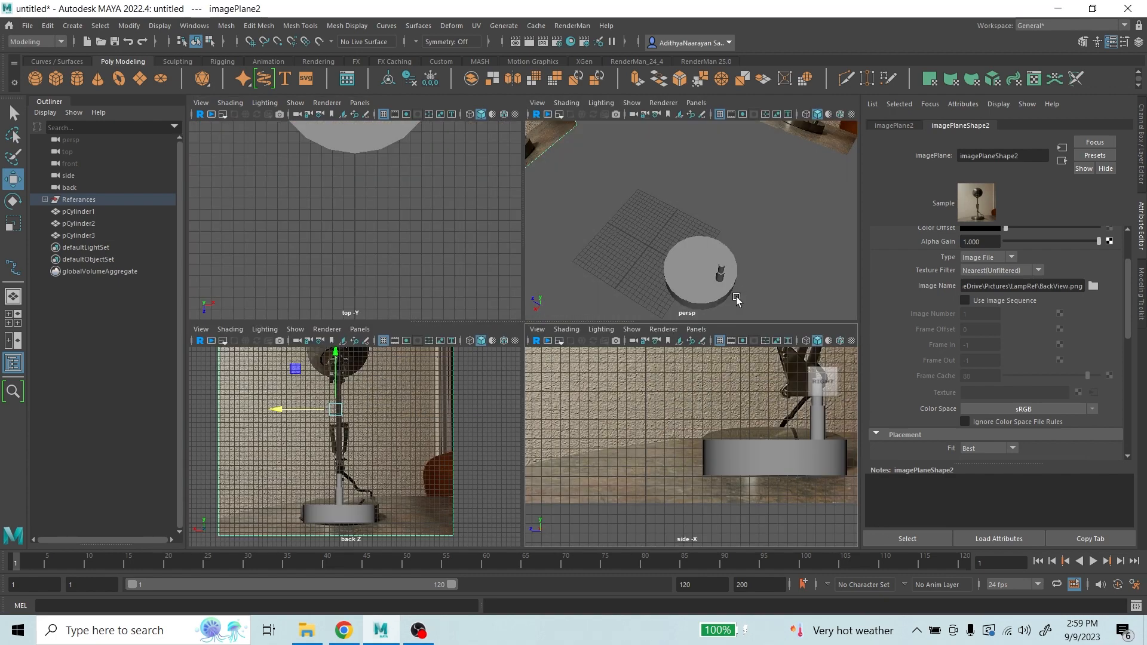
pyautogui.press('space')
pyautogui.keyDown('alt'); pyautogui.moveTo(645, 369); pyautogui.dragTo(610, 284); pyautogui.keyUp('alt')
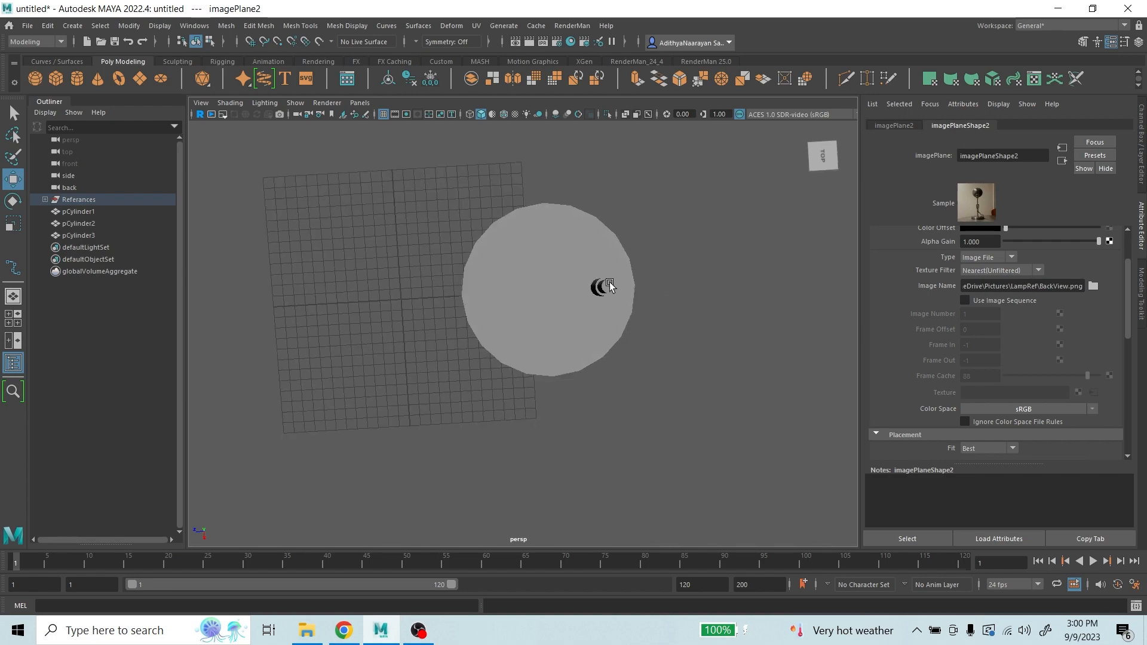
pyautogui.keyDown('alt'); pyautogui.moveTo(641, 323); pyautogui.dragTo(623, 246); pyautogui.keyUp('alt')
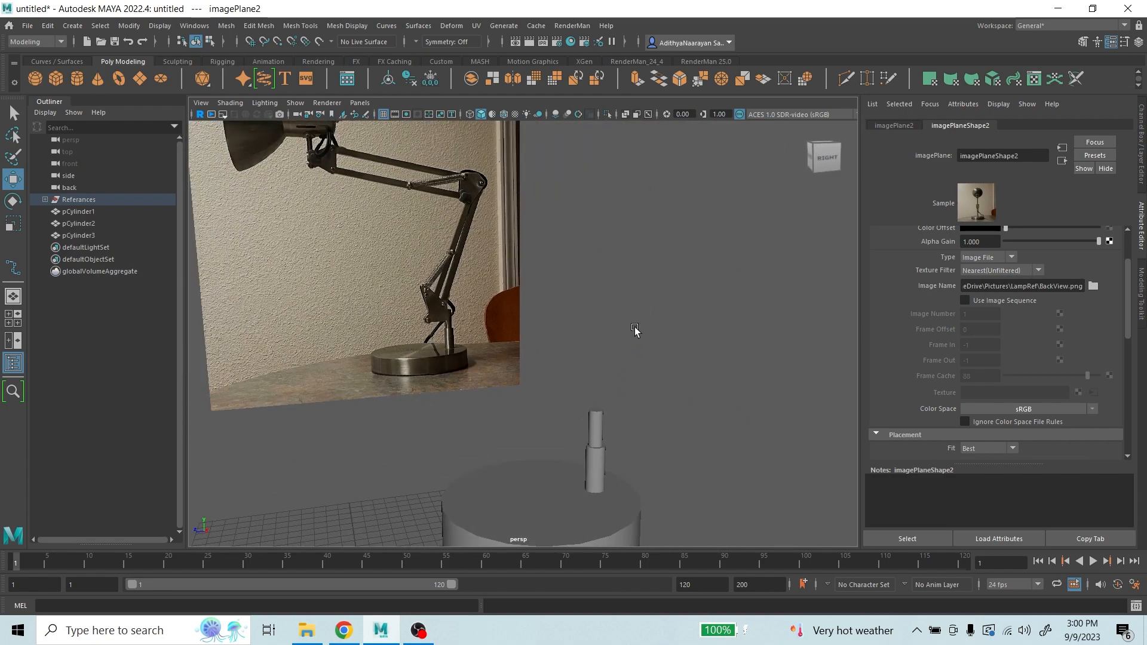
# - Examine the bracket and lower arm above the post in the side-view reference
pyautogui.press('space')
pyautogui.press('space')
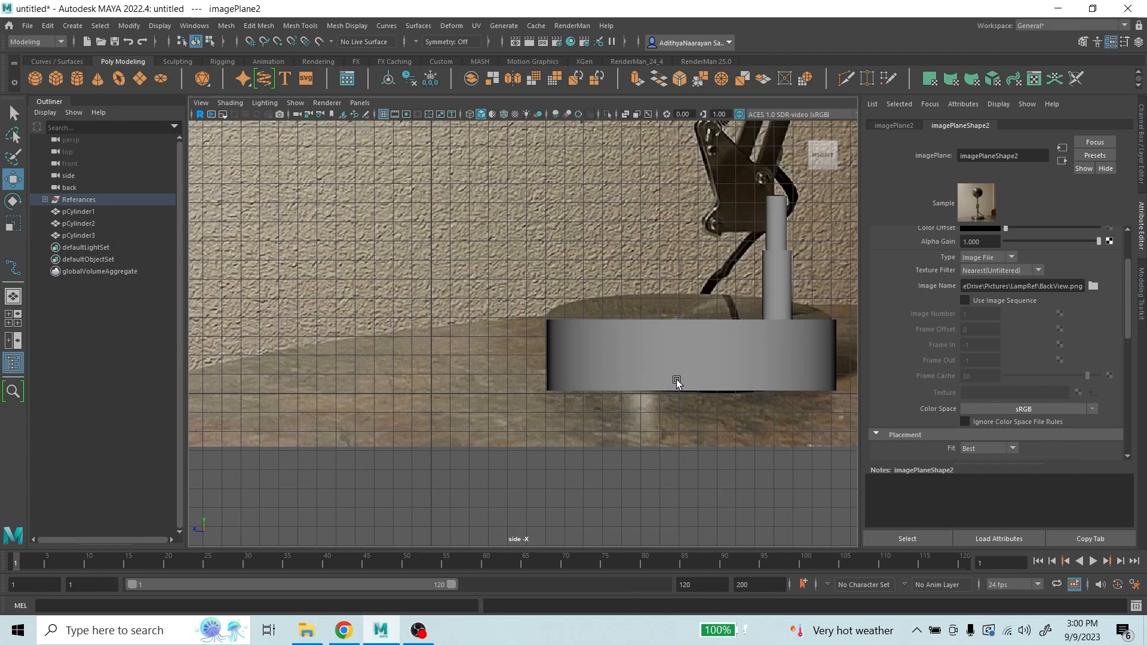
pyautogui.scroll(-5, 668, 370)
pyautogui.keyDown('alt'); pyautogui.moveTo(646, 262); pyautogui.dragTo(531, 410, button='middle'); pyautogui.keyUp('alt')
pyautogui.scroll(-2, 556, 406)
pyautogui.scroll(5, 589, 440)
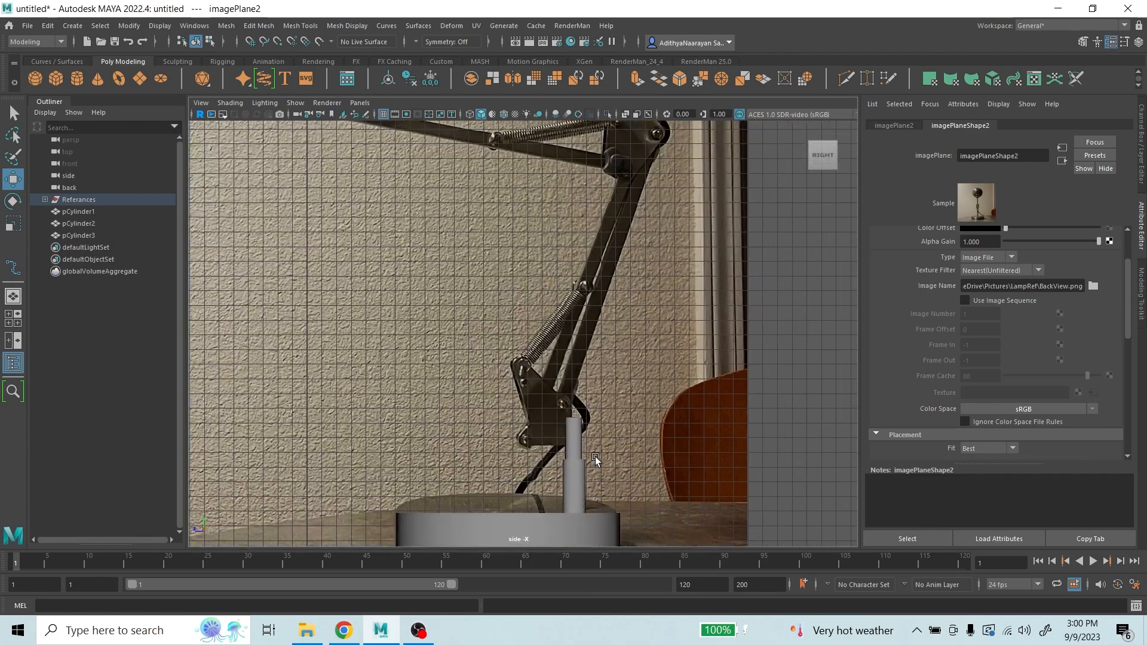
pyautogui.keyDown('alt'); pyautogui.moveTo(595, 459); pyautogui.dragTo(630, 341, button='middle'); pyautogui.keyUp('alt')
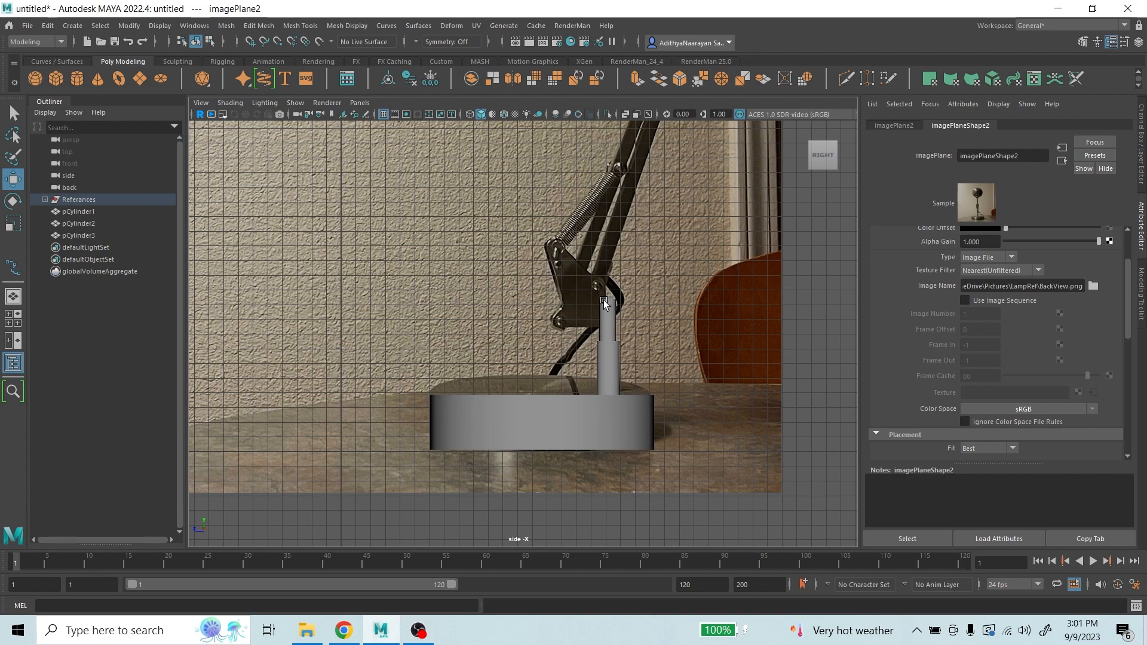
pyautogui.scroll(-1, 632, 359)
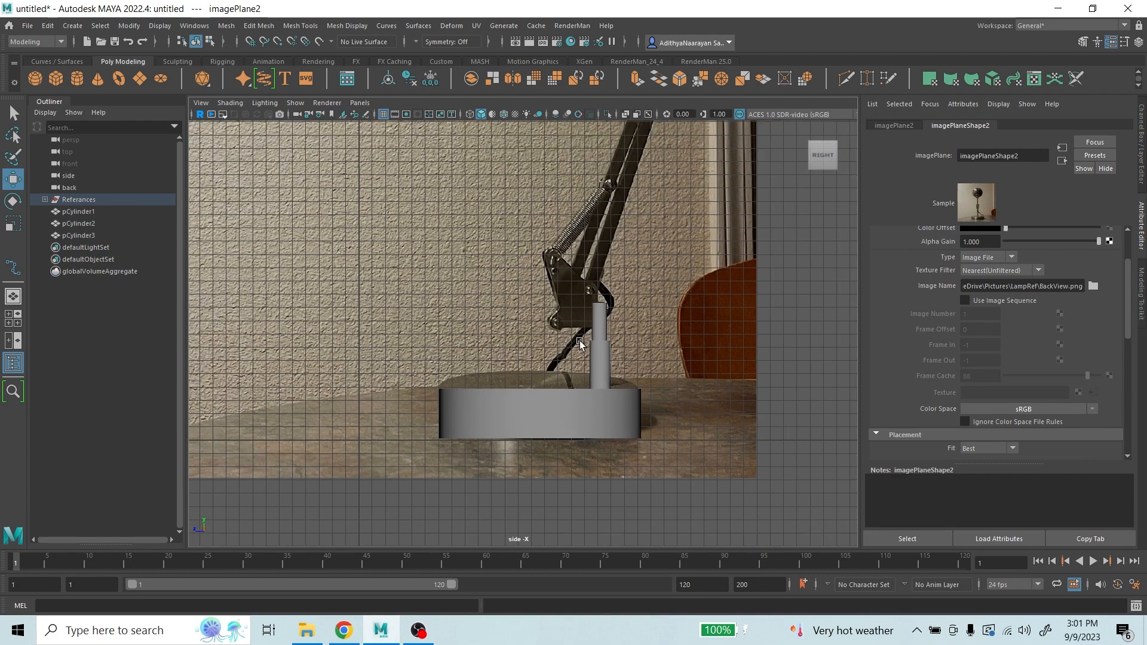
pyautogui.scroll(2, 619, 326)
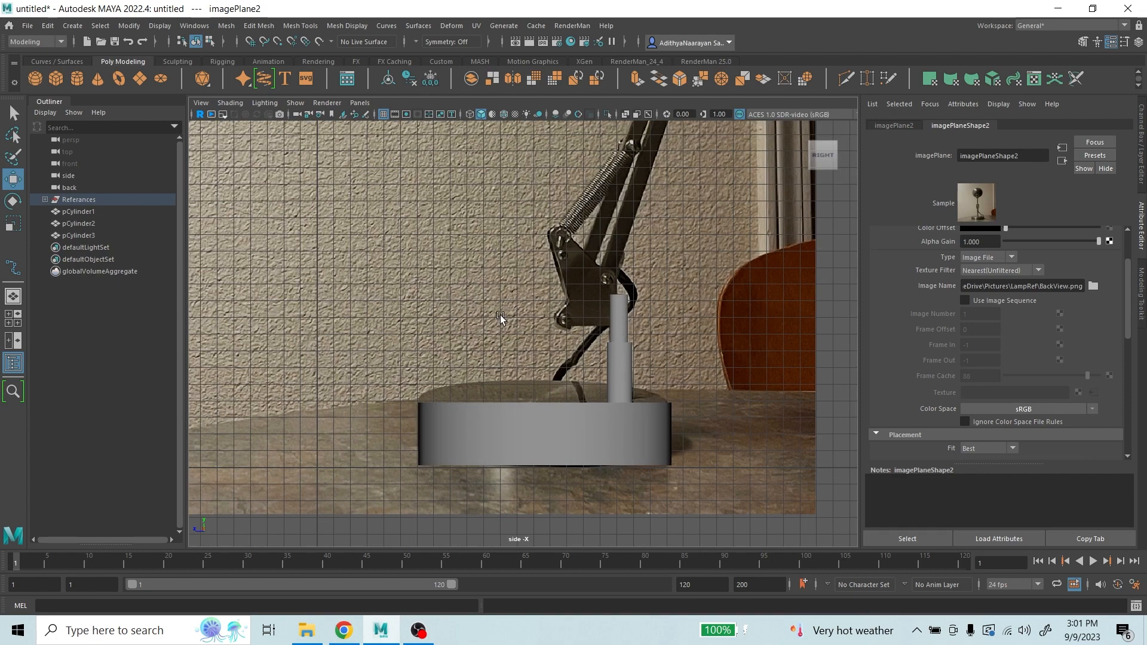
# - Create a polygon plane at the origin and frame it closely in the perspective view
pyautogui.click(141, 83)
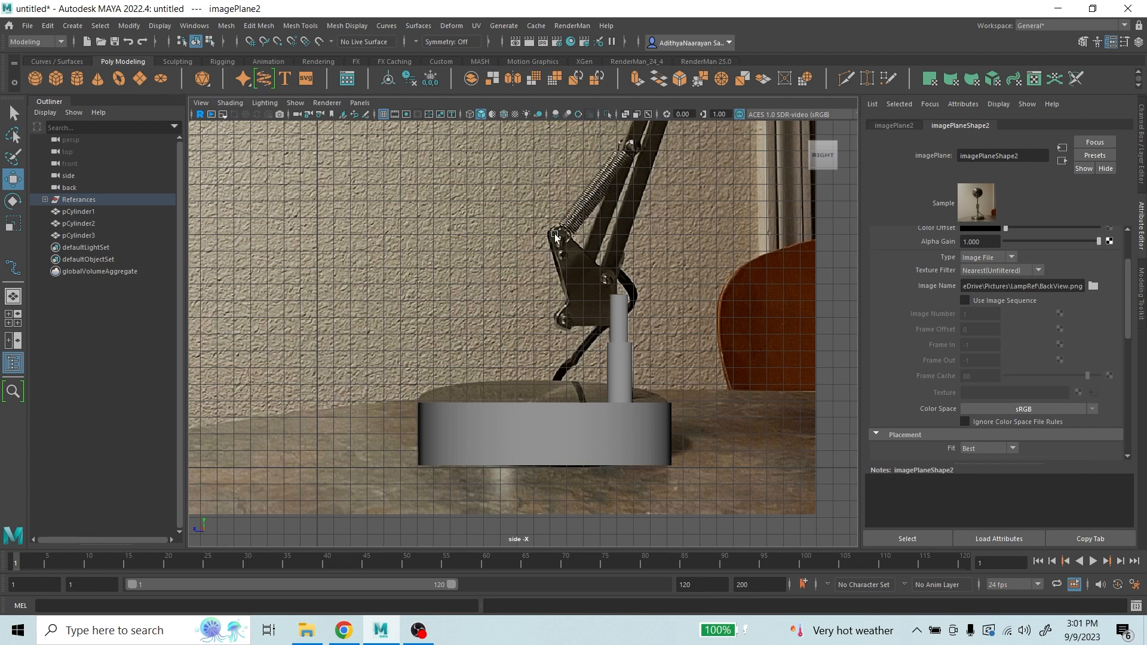
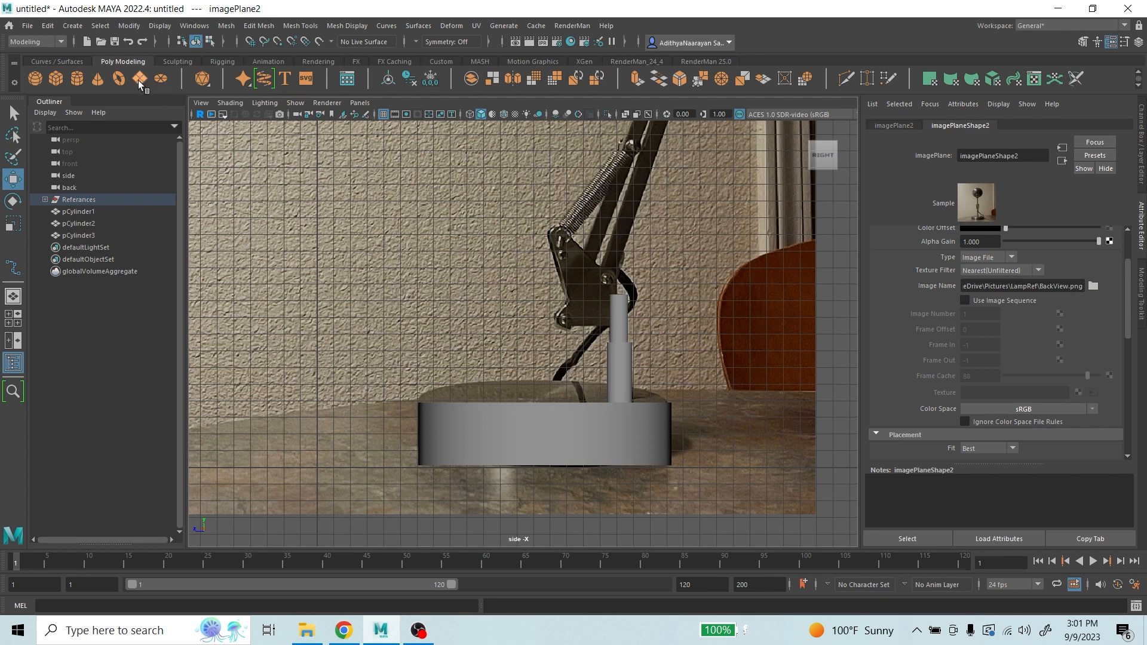
pyautogui.click(140, 80)
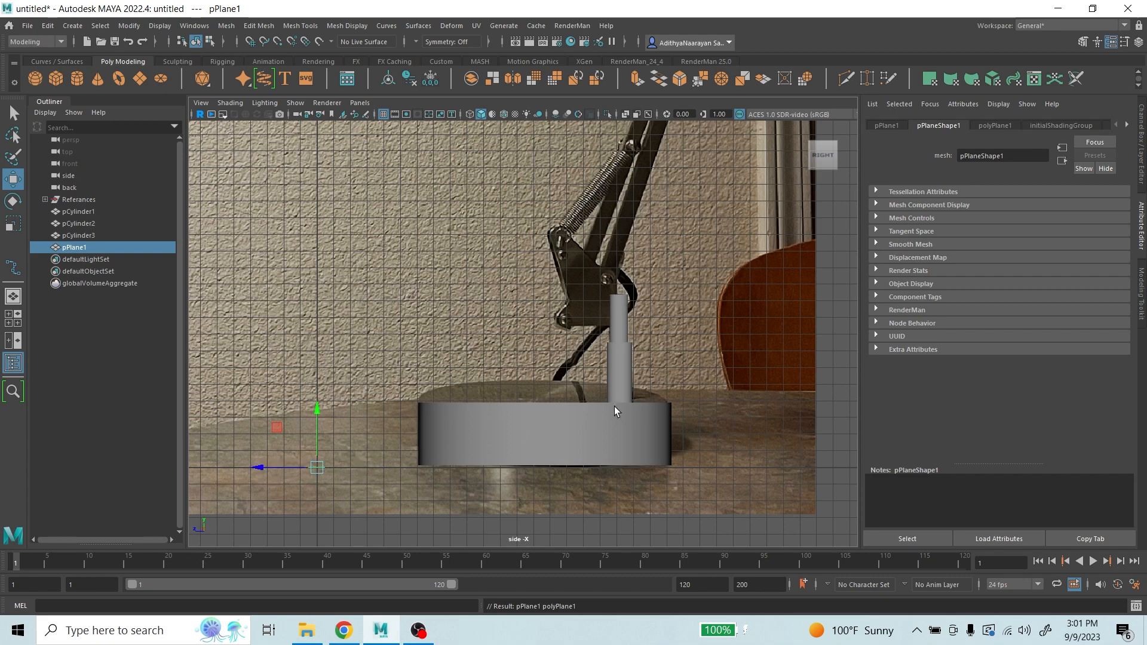
pyautogui.press('space')
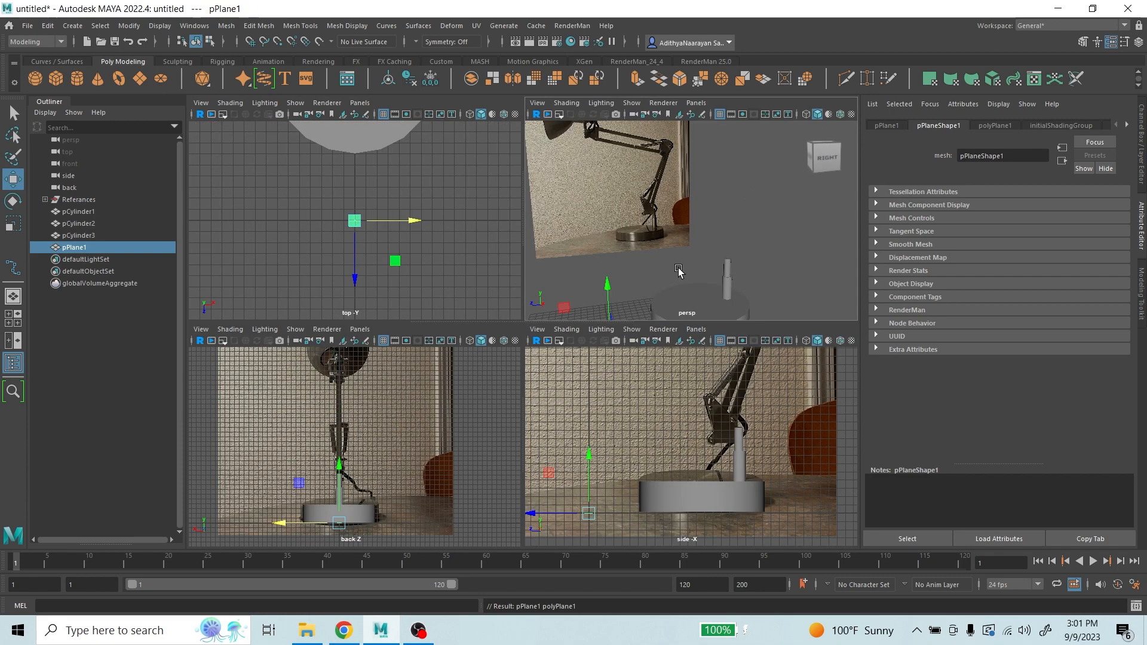
pyautogui.press('space')
pyautogui.keyDown('alt'); pyautogui.moveTo(554, 354); pyautogui.dragTo(587, 355); pyautogui.keyUp('alt')
pyautogui.keyDown('alt'); pyautogui.moveTo(587, 355); pyautogui.dragTo(656, 307, button='middle'); pyautogui.keyUp('alt')
pyautogui.scroll(8, 546, 388)
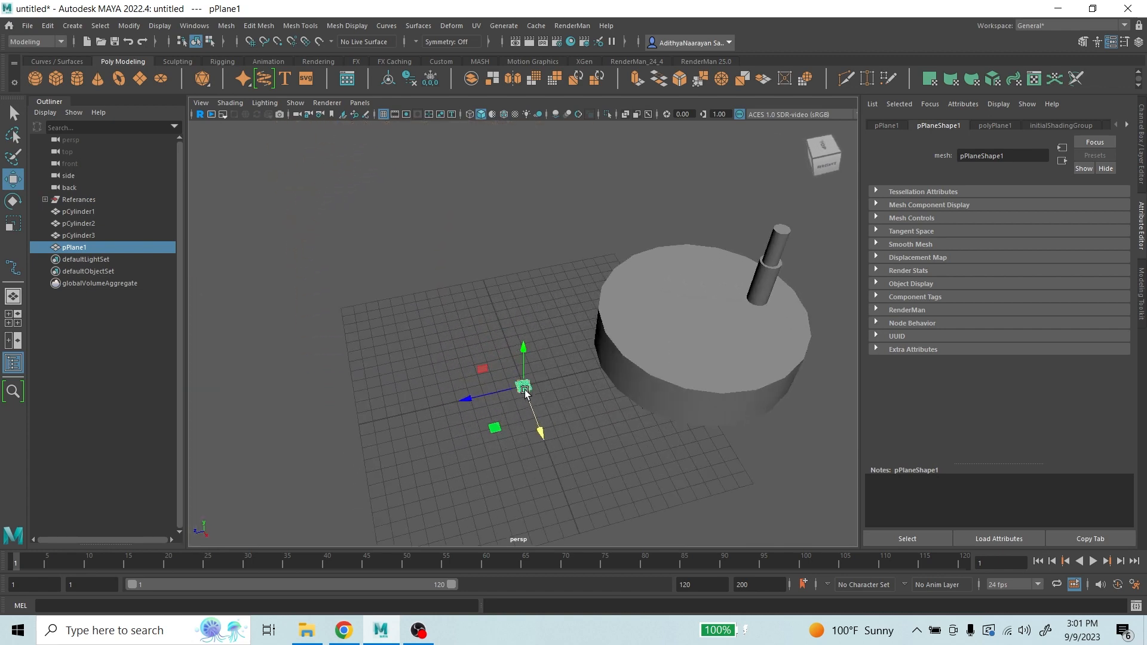
pyautogui.scroll(-3, 459, 356)
pyautogui.scroll(3, 627, 394)
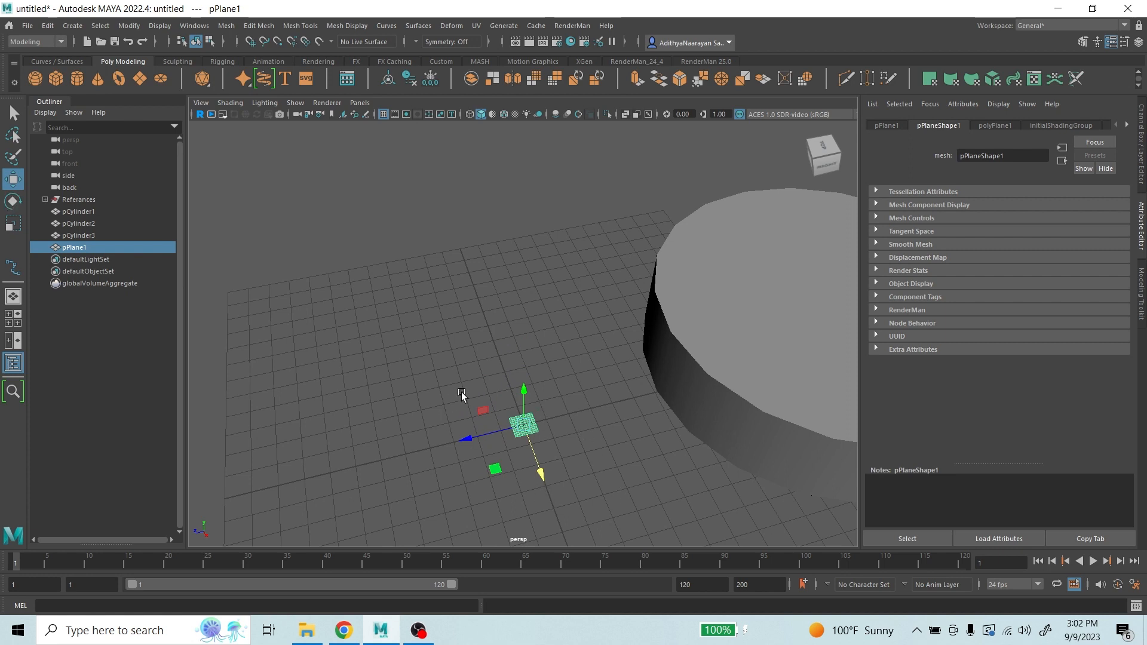
# - Set the new polygon plane's Z rotation to 90 degrees so it stands upright
pyautogui.click(13, 201)
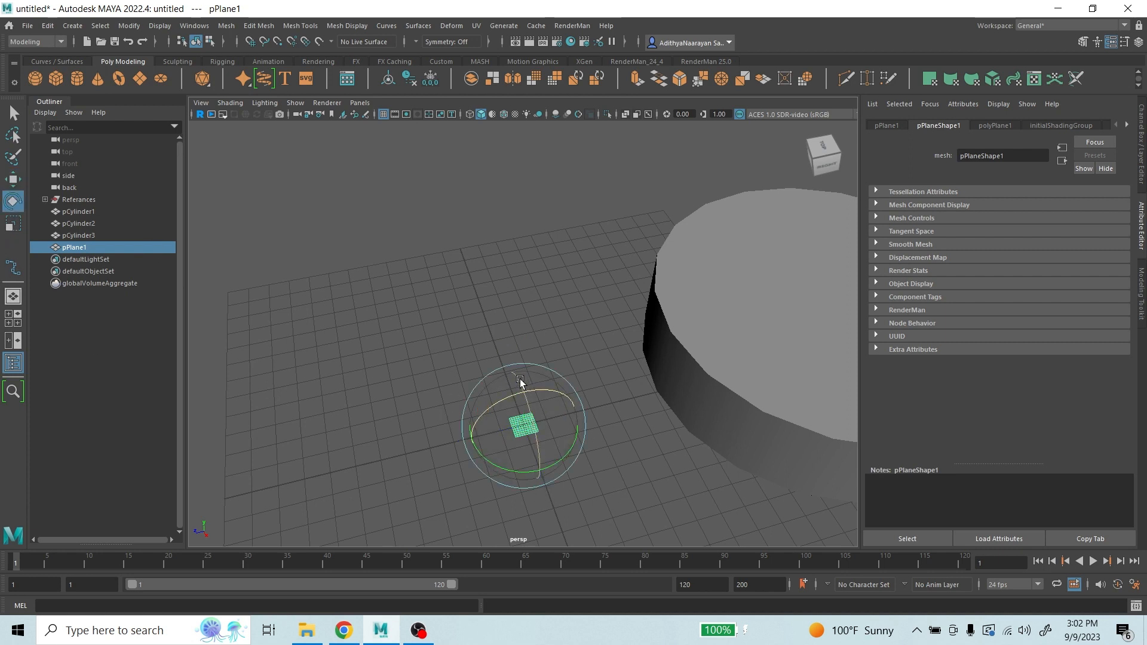
pyautogui.click(897, 125)
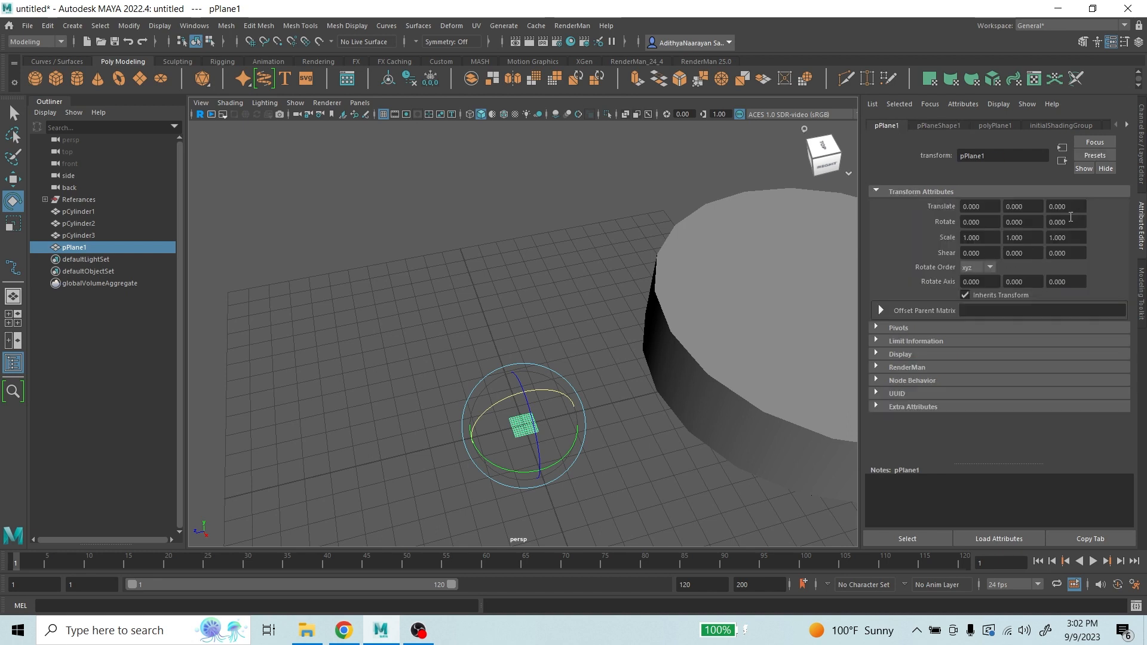
pyautogui.click(1049, 223)
pyautogui.write('90')
pyautogui.press('Return')
pyautogui.press('q')
pyautogui.click(552, 415)
pyautogui.click(526, 421)
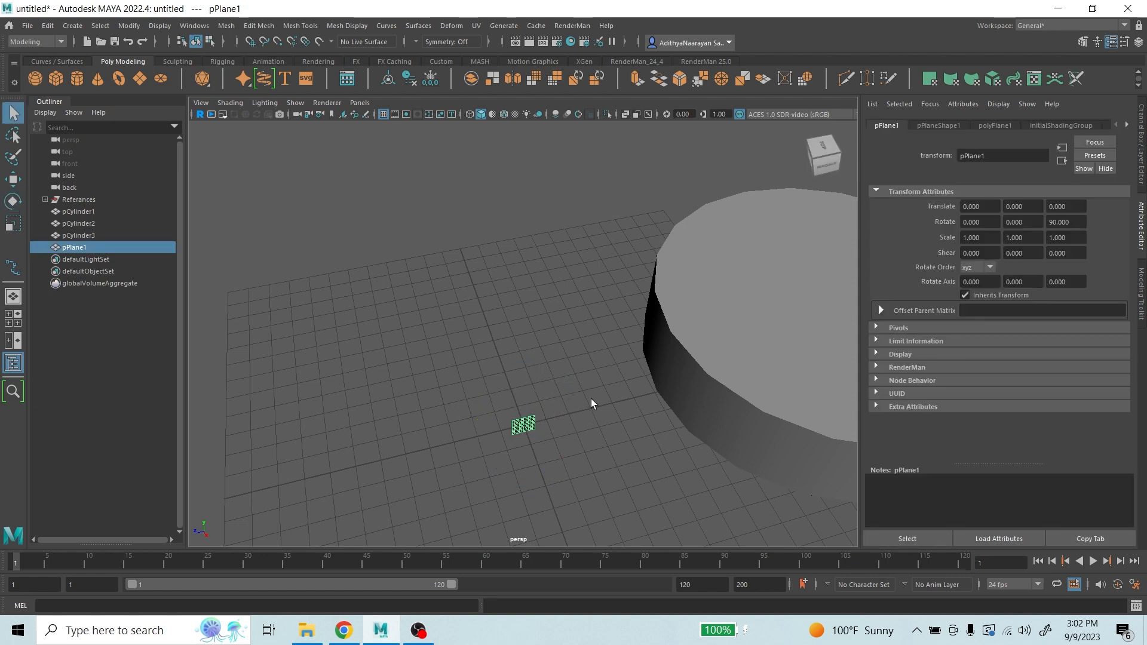
# - Set the plane's Z rotation to -90 degrees to turn its lit face toward the side view
pyautogui.click(616, 381)
pyautogui.scroll(-2, 592, 400)
pyautogui.scroll(2, 596, 400)
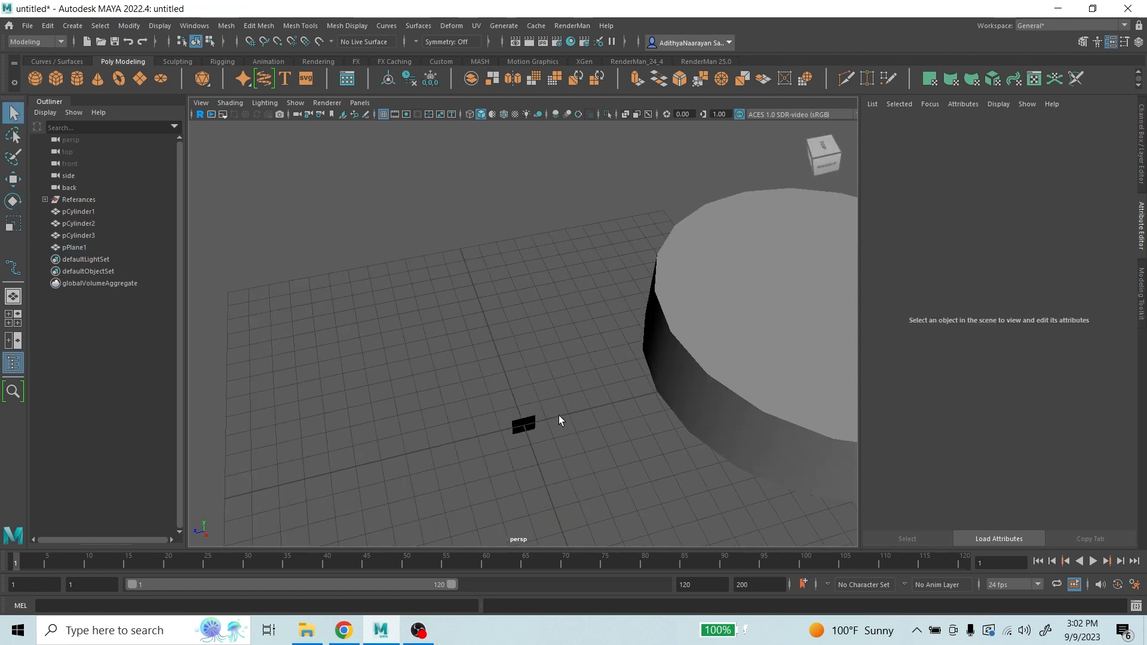
pyautogui.keyDown('alt'); pyautogui.moveTo(556, 415); pyautogui.dragTo(576, 366); pyautogui.keyUp('alt')
pyautogui.scroll(3, 575, 360)
pyautogui.scroll(-2, 569, 358)
pyautogui.scroll(1, 550, 359)
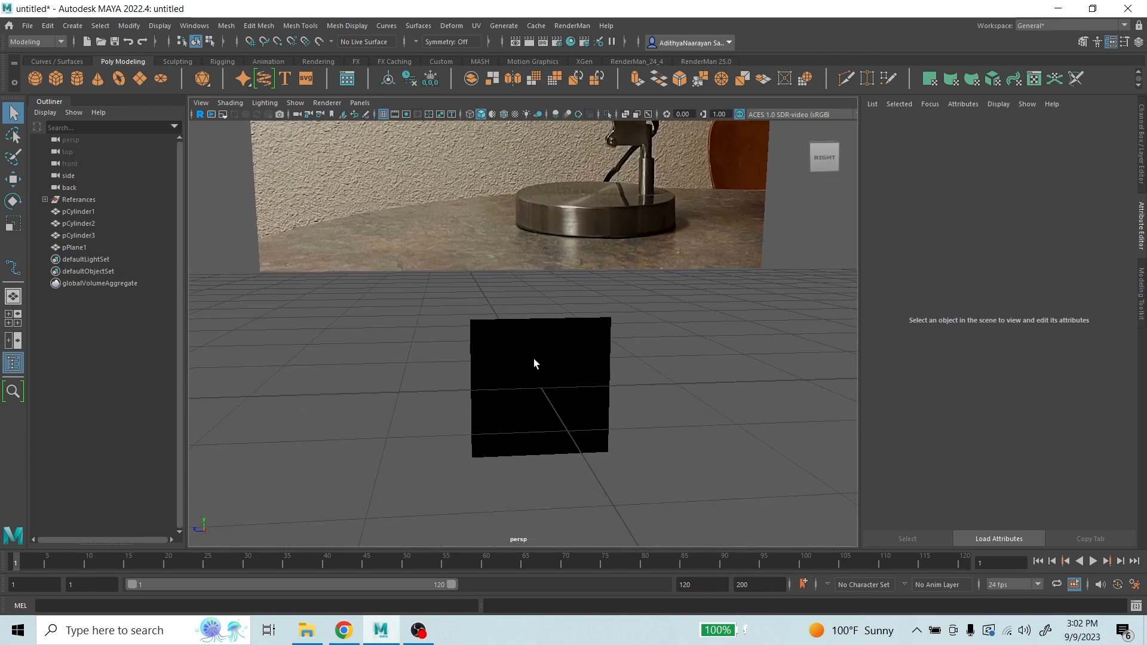
pyautogui.click(572, 361)
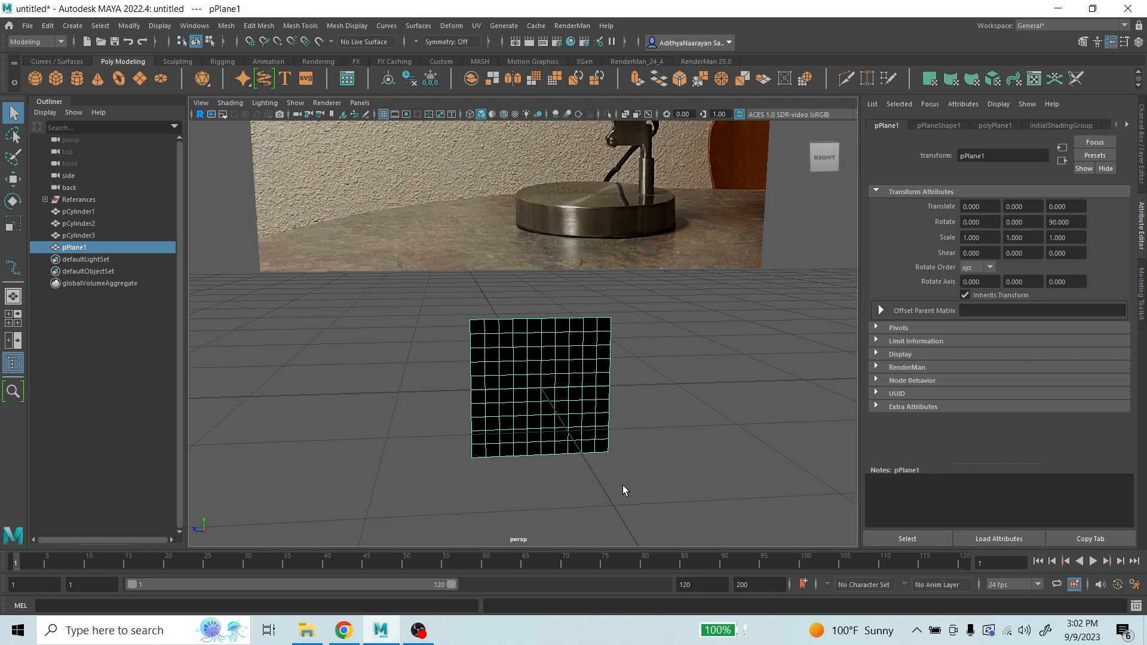
pyautogui.click(13, 200)
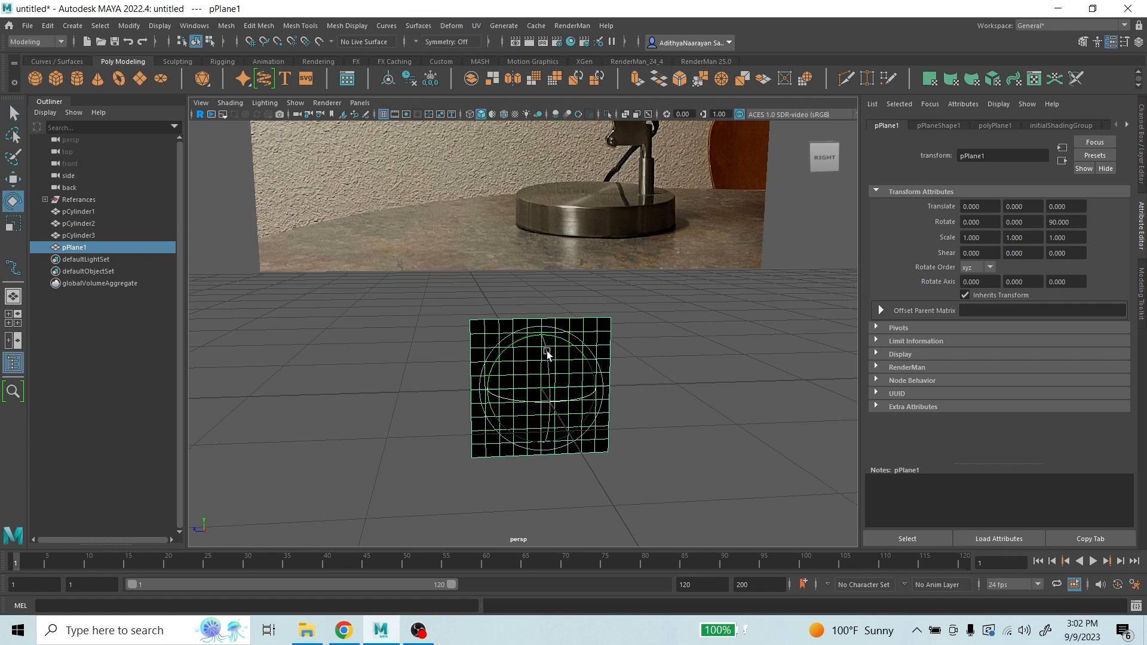
pyautogui.moveTo(1073, 222); pyautogui.dragTo(1057, 223)
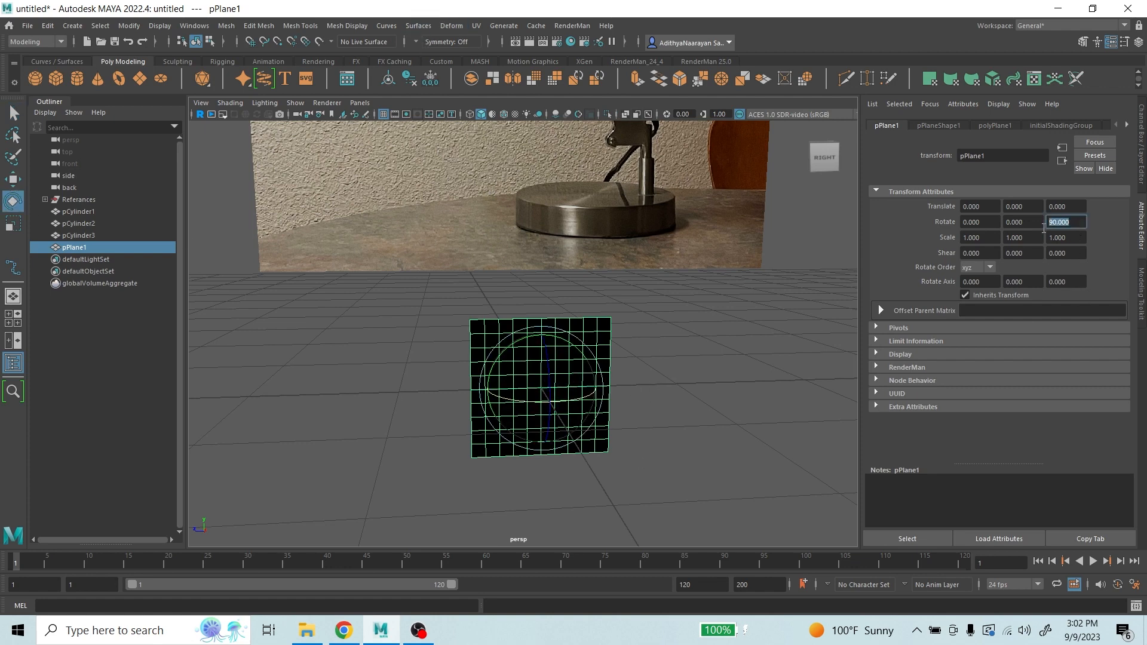
pyautogui.press('BackSpace')
pyautogui.press('Return')
pyautogui.press('q')
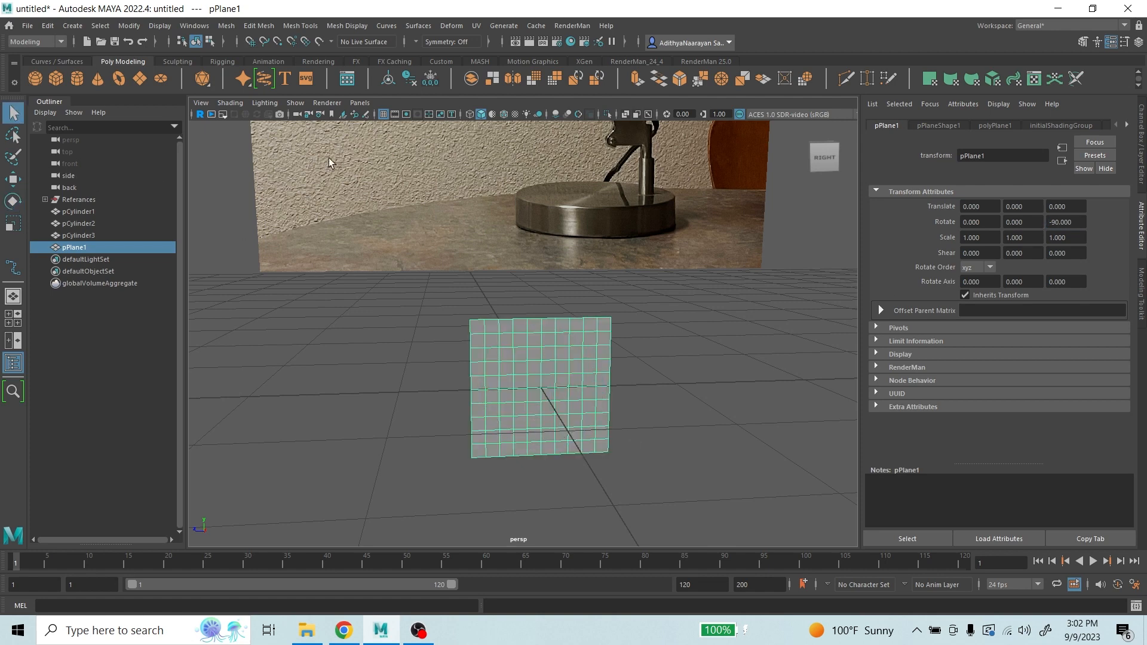
pyautogui.click(672, 378)
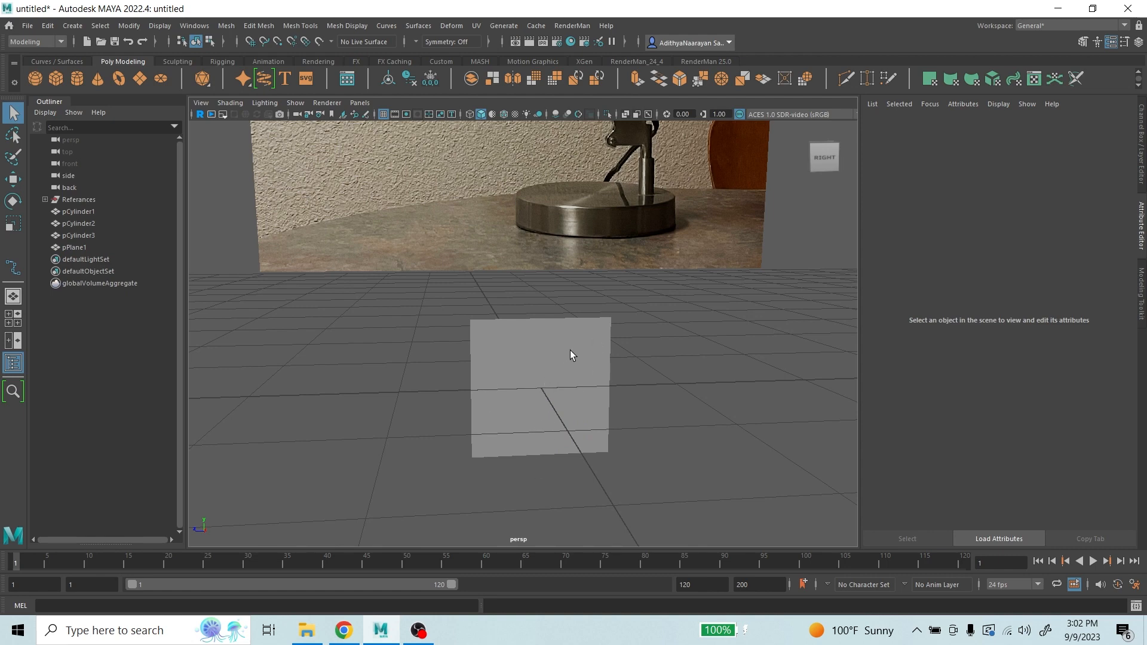
# - Move the plane over the bracket in the side-view reference, to about Y 10.19 and Z -16.22
pyautogui.scroll(-10, 576, 433)
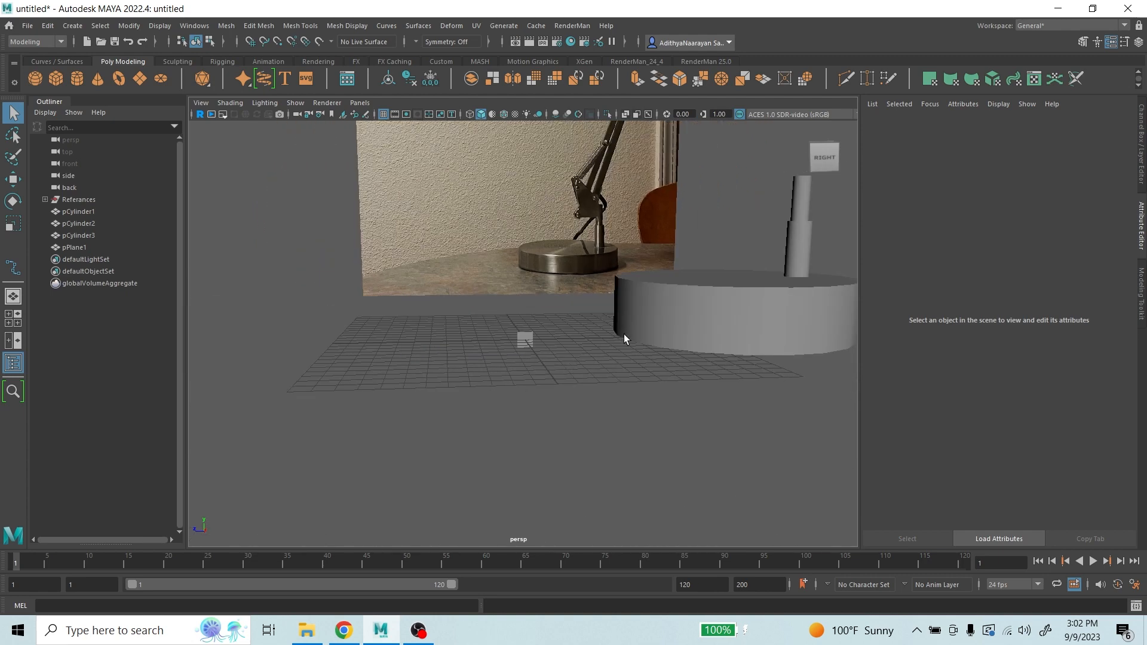
pyautogui.scroll(-4, 687, 328)
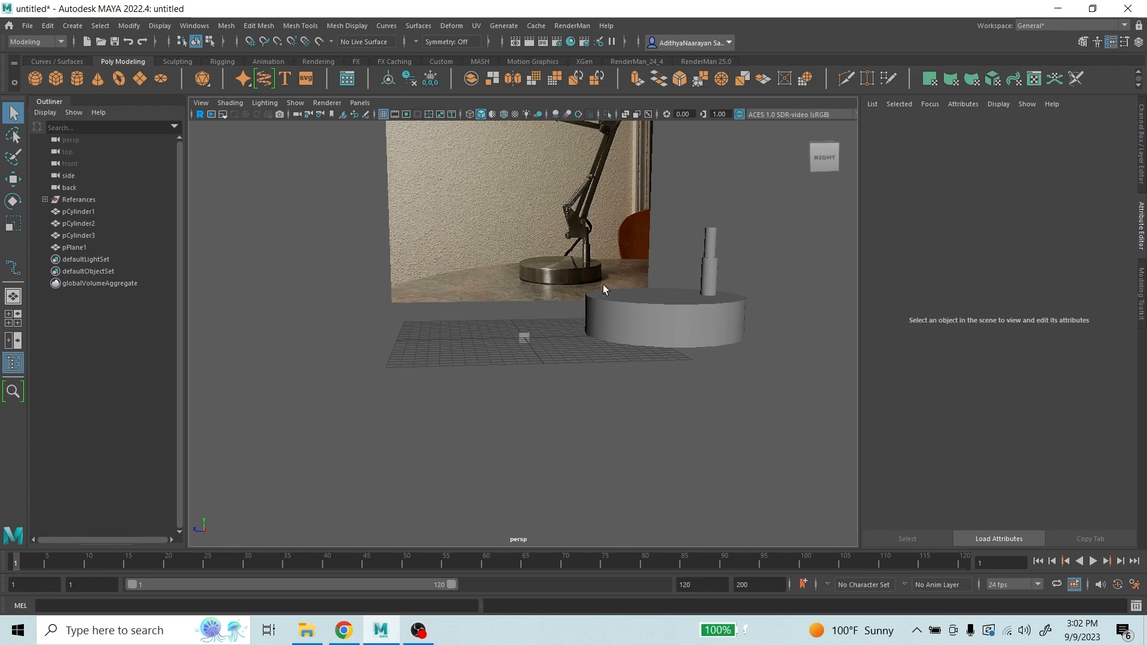
pyautogui.scroll(3, 614, 314)
pyautogui.keyDown('alt'); pyautogui.moveTo(633, 312); pyautogui.dragTo(559, 359); pyautogui.keyUp('alt')
pyautogui.click(509, 358)
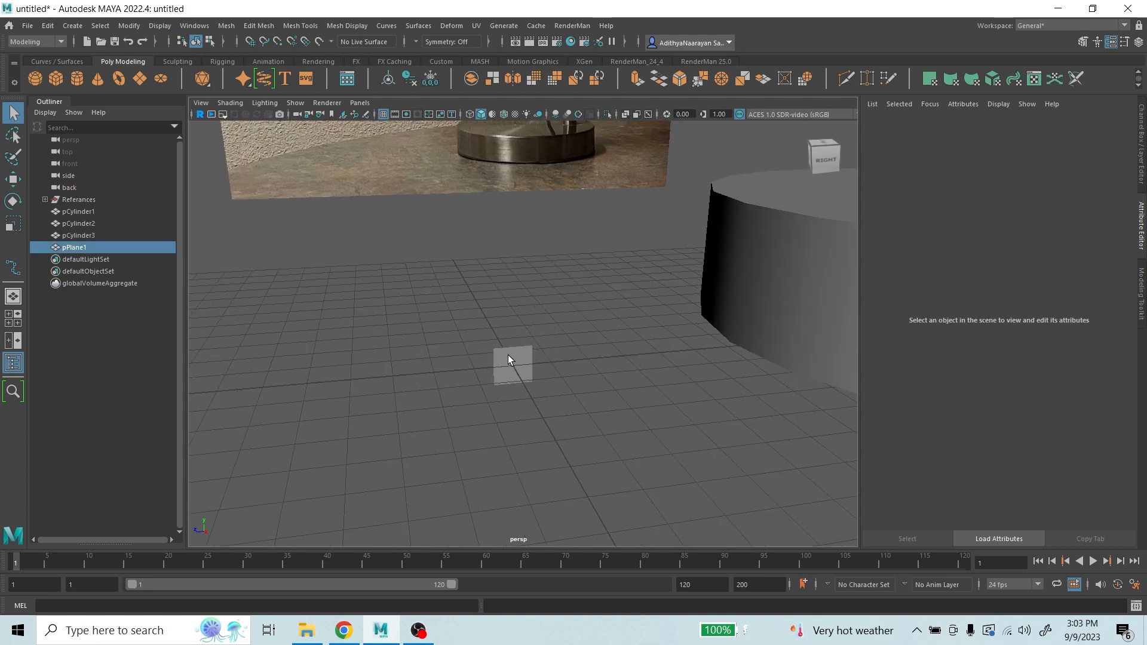
pyautogui.press('space')
pyautogui.press('space')
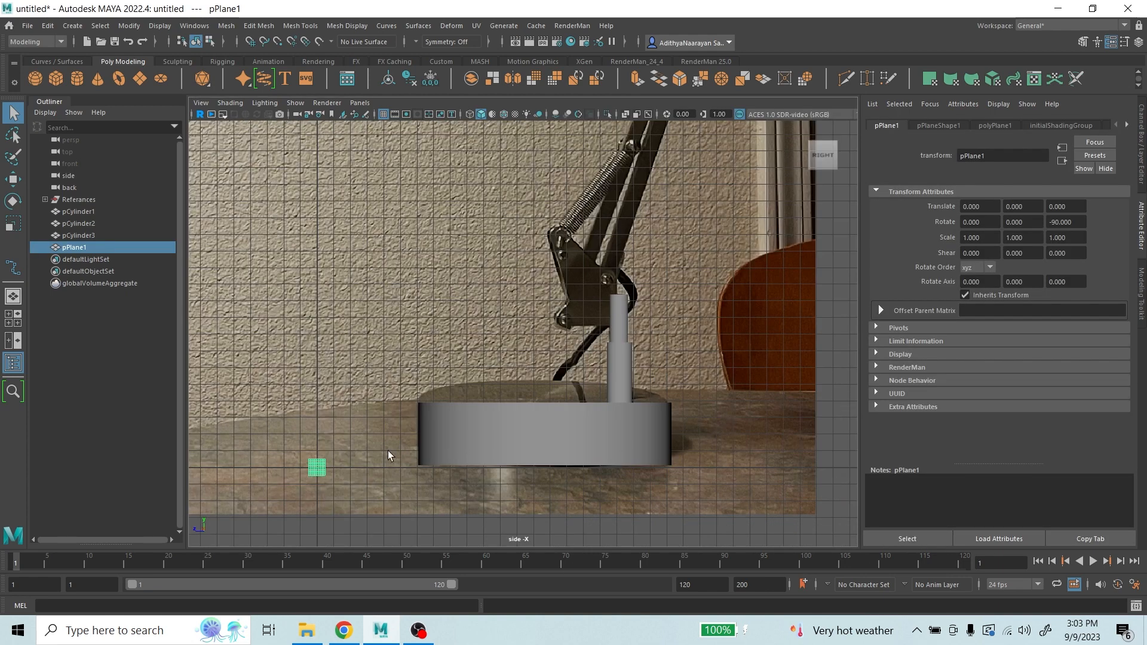
pyautogui.click(12, 179)
pyautogui.moveTo(257, 463); pyautogui.dragTo(528, 452)
pyautogui.moveTo(594, 423); pyautogui.dragTo(592, 251)
# - Scale the plane uniformly to about 3.08 and shift it along Z to about -16.49 over the bracket
pyautogui.click(12, 223)
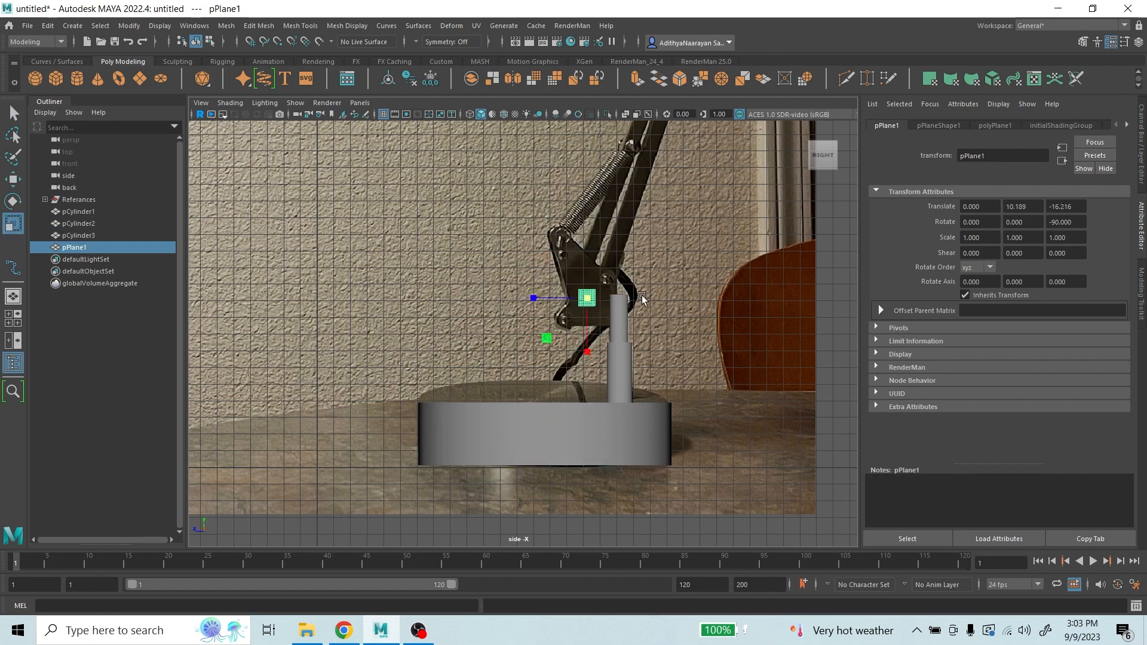
pyautogui.moveTo(587, 298); pyautogui.dragTo(617, 320)
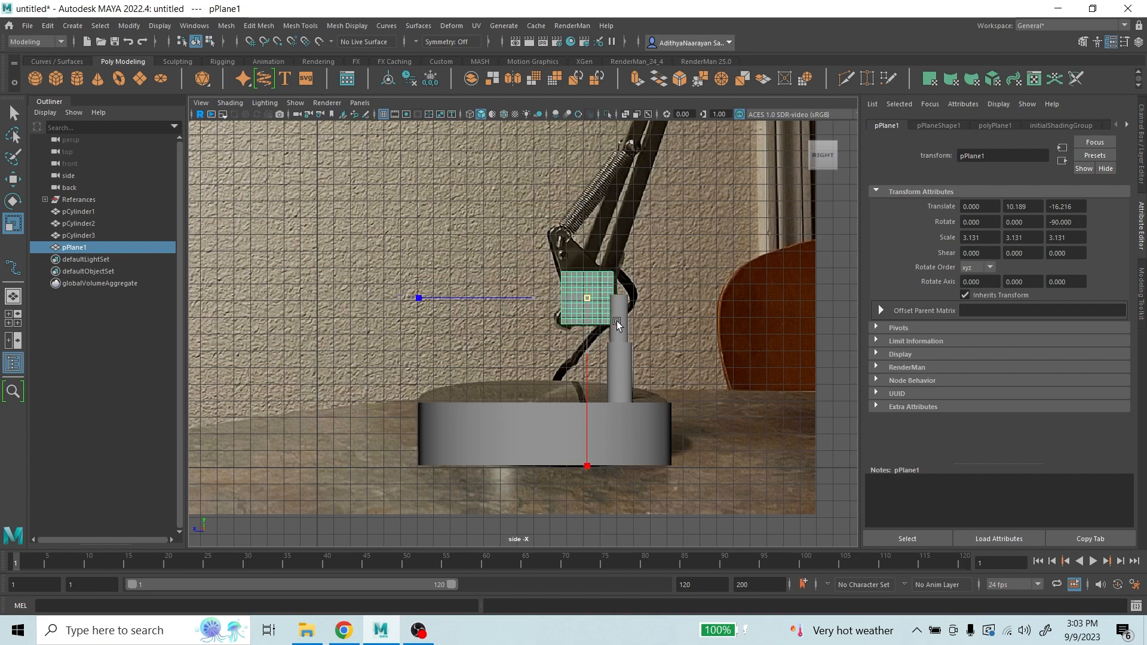
pyautogui.scroll(5, 617, 320)
pyautogui.click(12, 180)
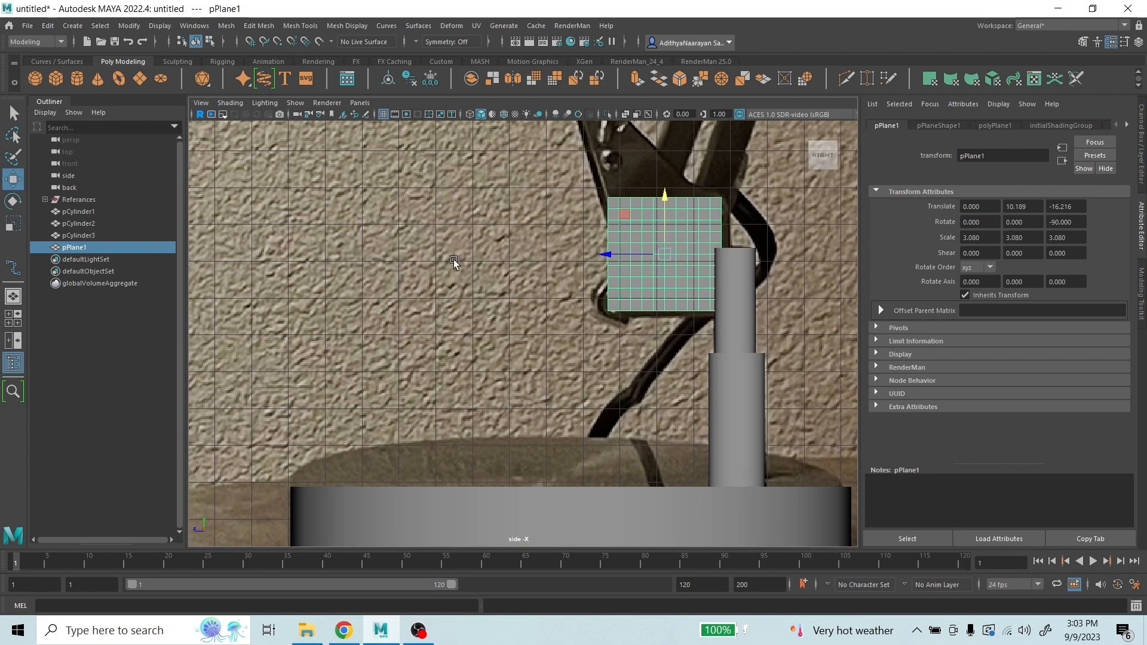
pyautogui.moveTo(596, 262); pyautogui.dragTo(616, 261)
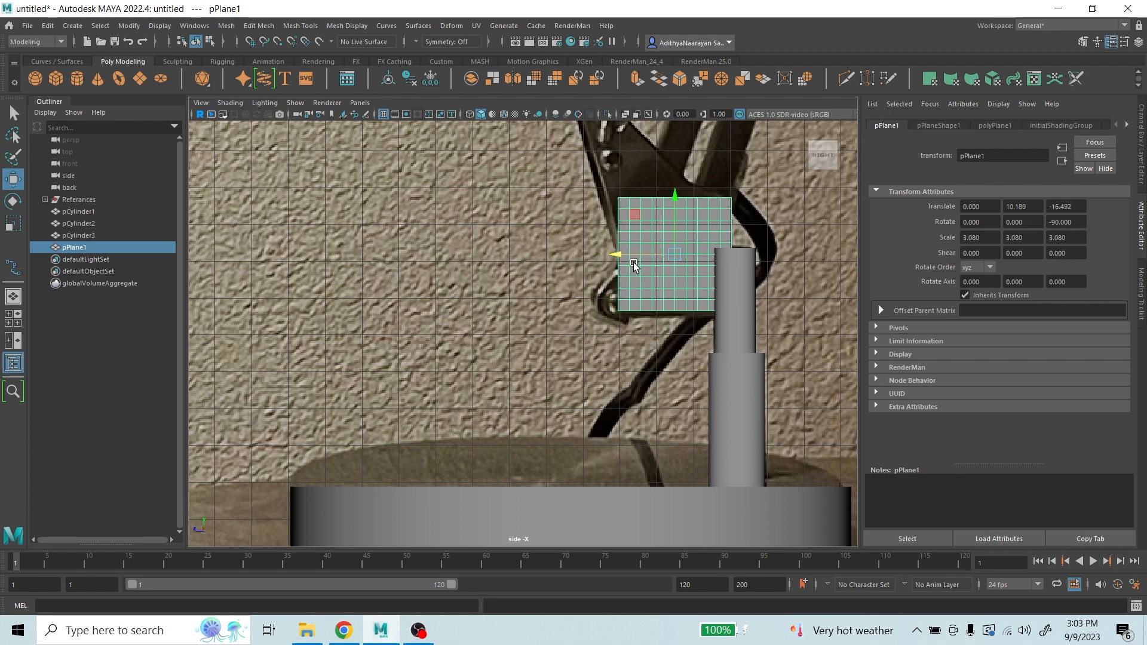
pyautogui.scroll(-3, 688, 264)
pyautogui.keyDown('alt'); pyautogui.moveTo(688, 263); pyautogui.dragTo(566, 286, button='middle'); pyautogui.keyUp('alt')
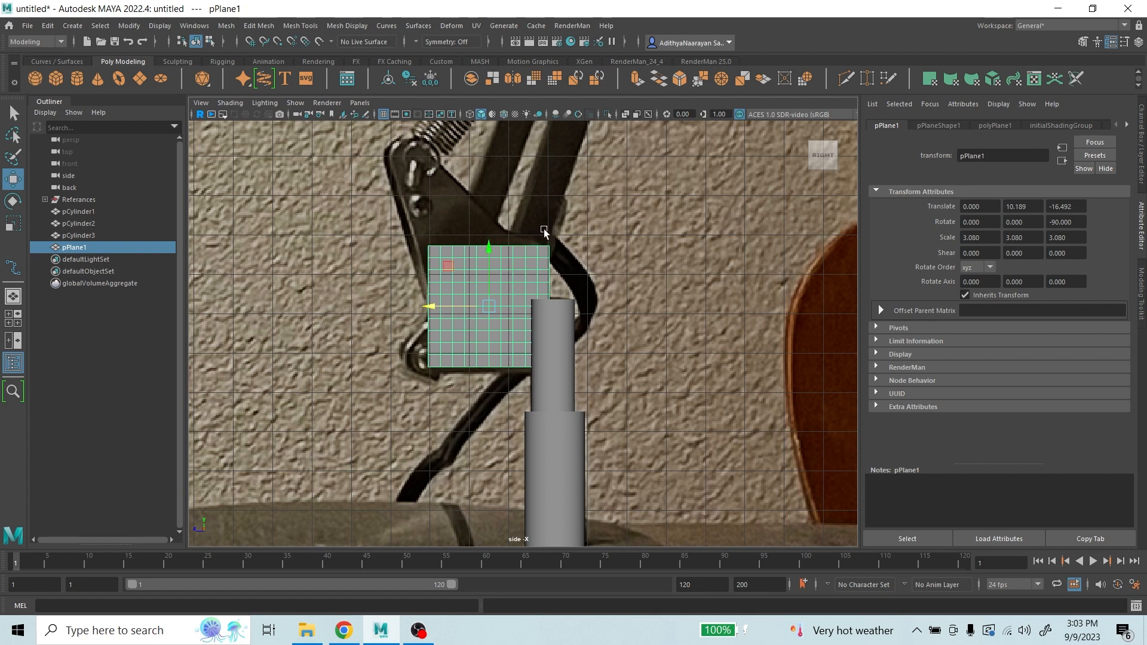
# - Reduce the plane's uniform scale to about 2.65 and reposition it to about Y 9.84, Z -16.66 within the bracket's lower part
pyautogui.moveTo(441, 309)
pyautogui.mouseDown()
pyautogui.moveTo(480, 307)
pyautogui.moveTo(447, 315)
pyautogui.mouseUp()
pyautogui.press('r')
pyautogui.press('w')
pyautogui.moveTo(497, 247); pyautogui.dragTo(496, 262)
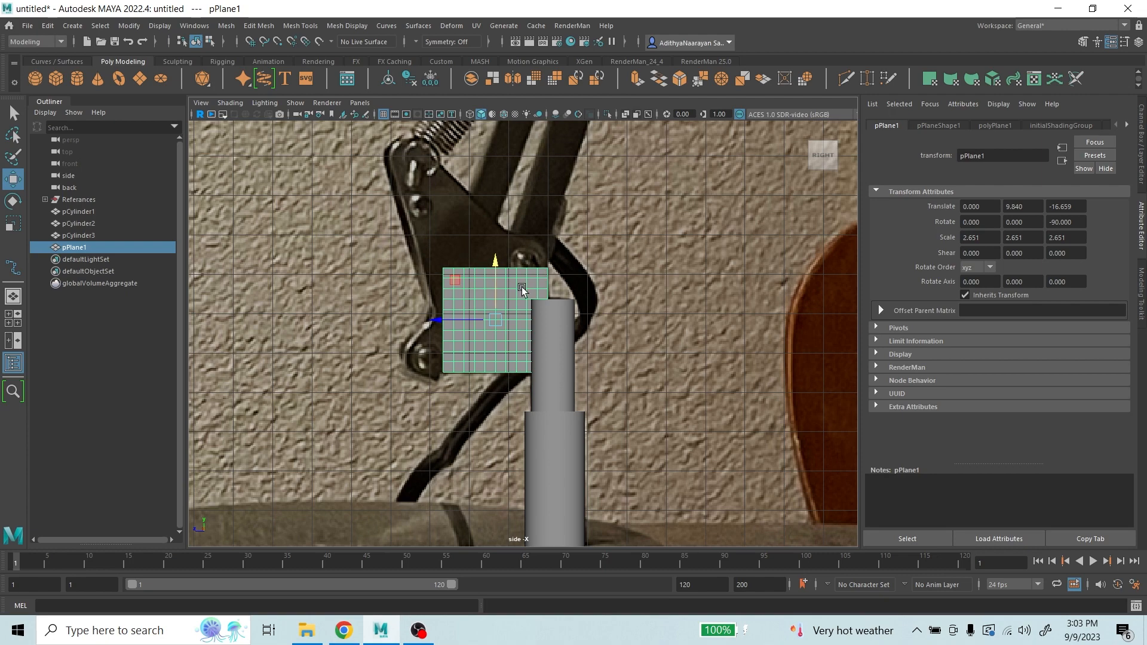
# - Check the plane's fit against the bracket reference and switch the plane to vertex editing
pyautogui.scroll(-2, 512, 291)
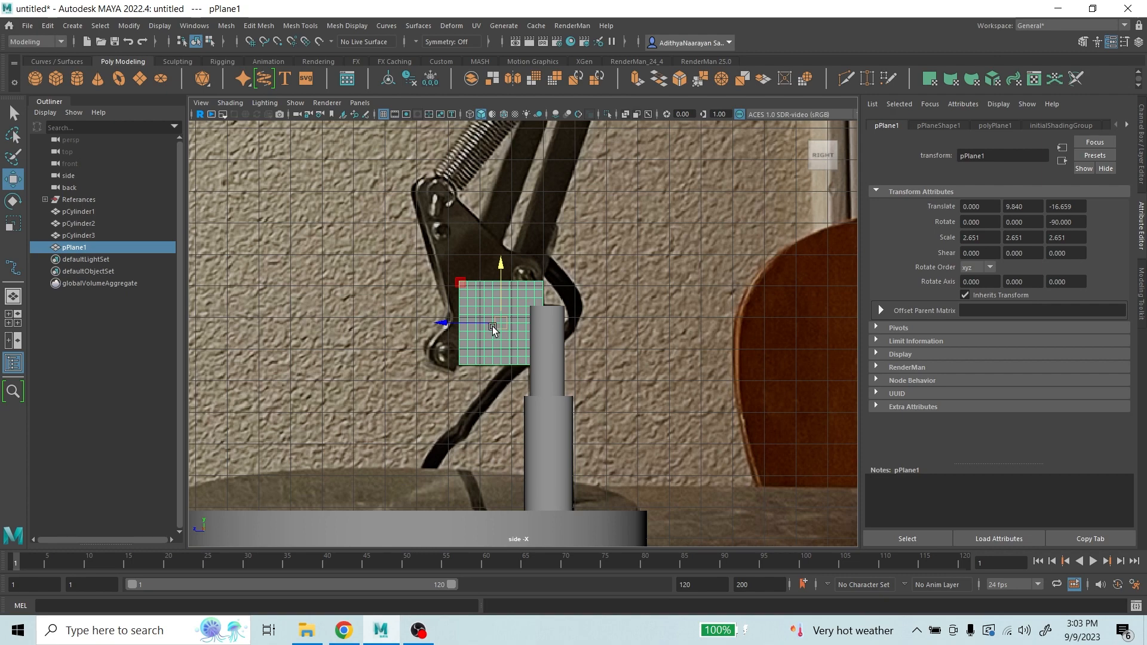
pyautogui.scroll(3, 550, 298)
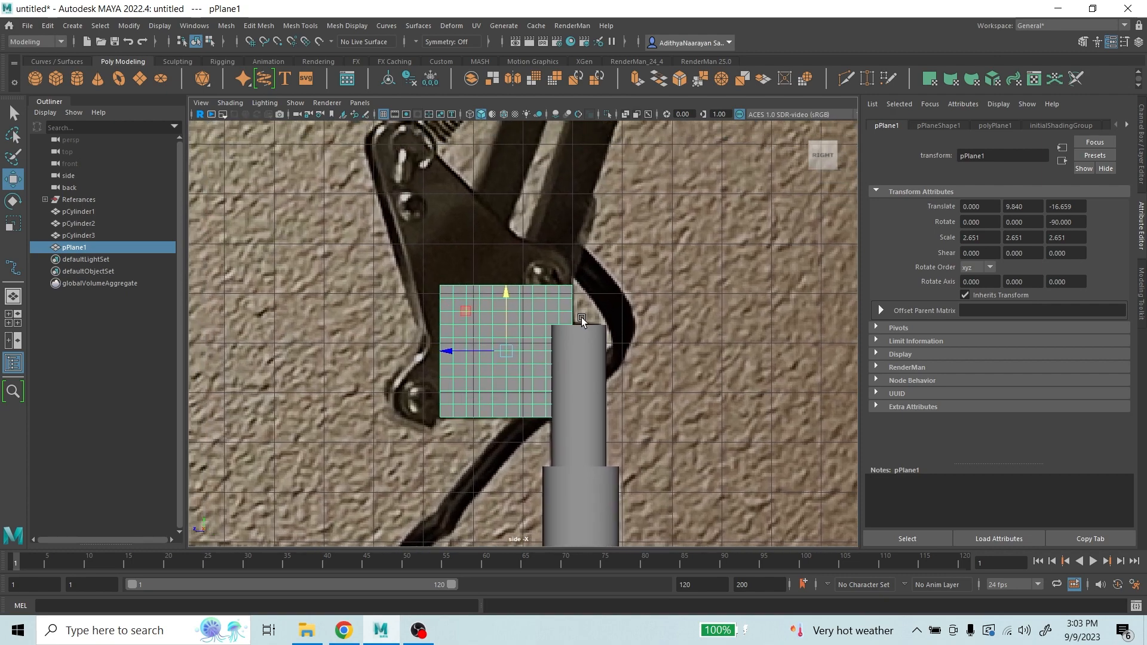
pyautogui.scroll(-2, 595, 346)
pyautogui.scroll(2, 517, 318)
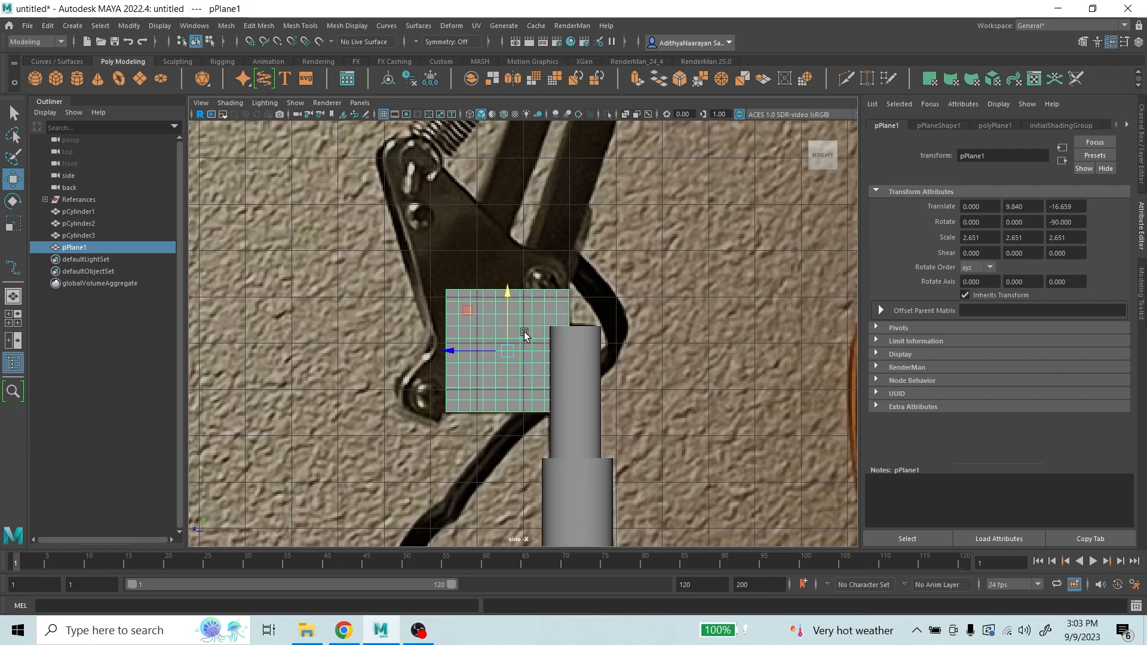
pyautogui.scroll(2, 495, 312)
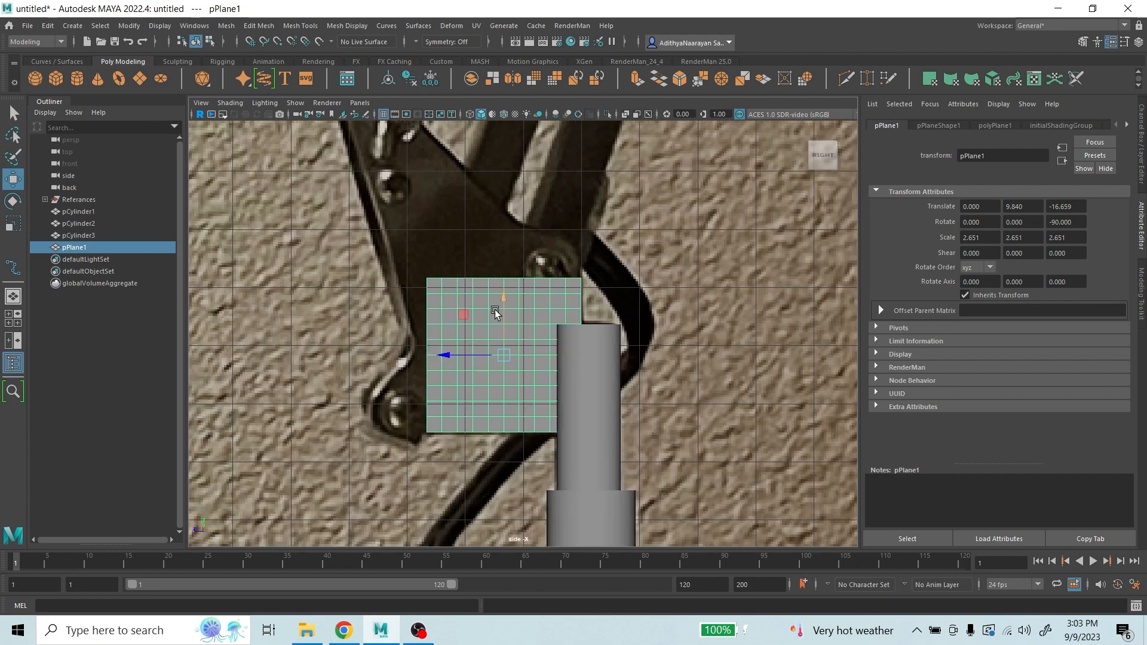
pyautogui.scroll(-3, 503, 432)
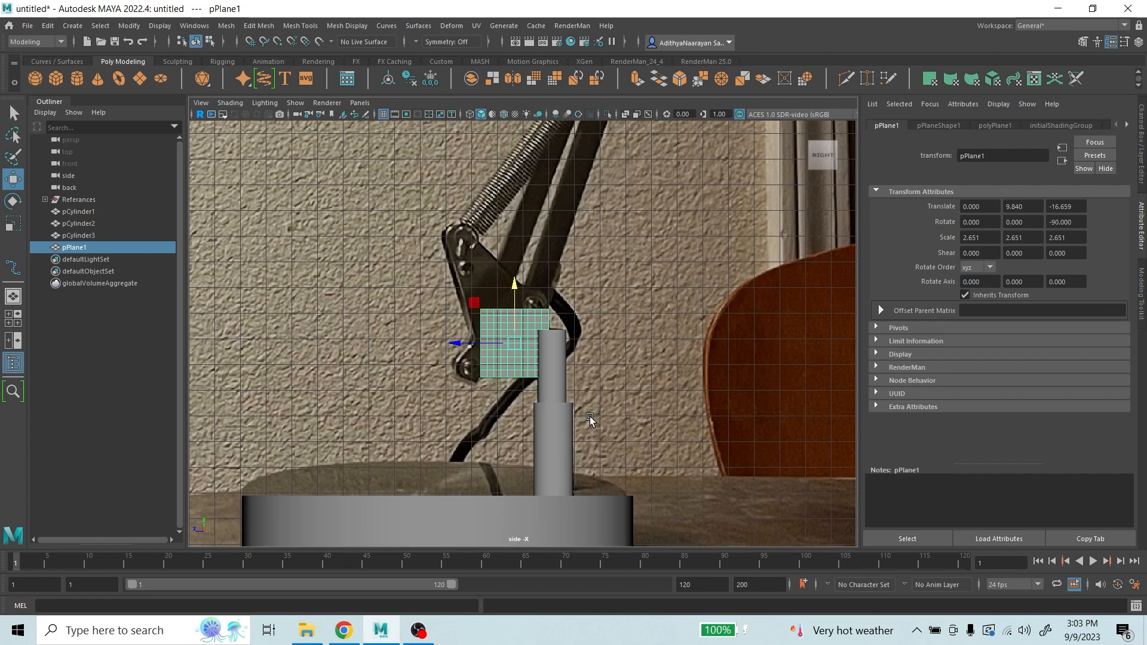
pyautogui.scroll(2, 529, 338)
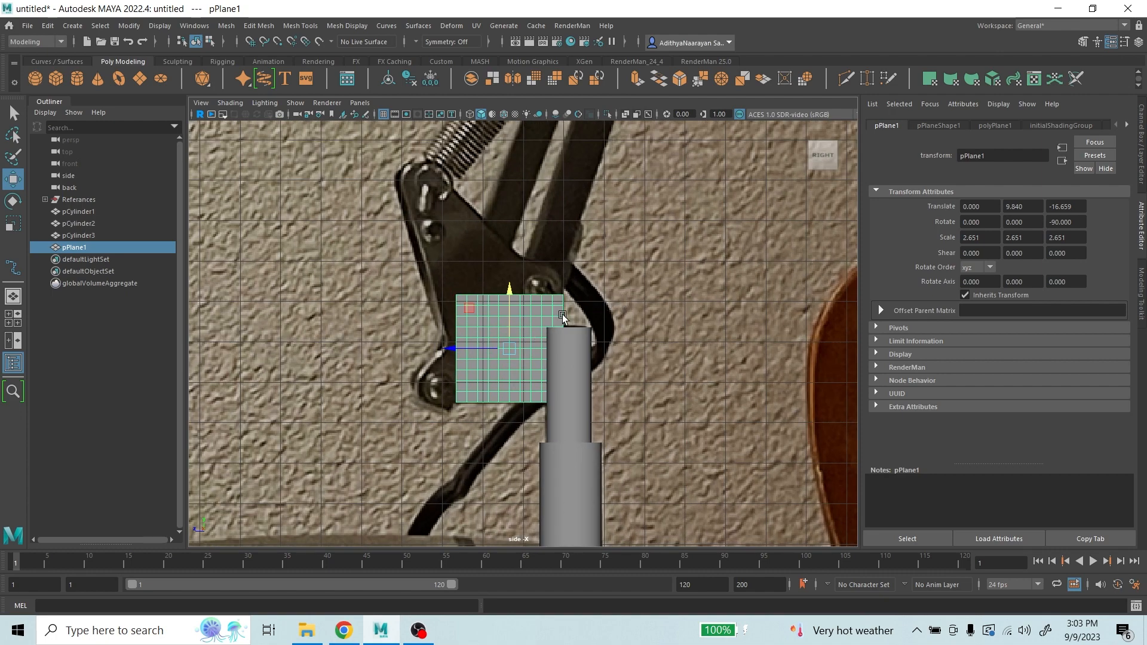
pyautogui.click(504, 300)
pyautogui.rightClick(546, 317)
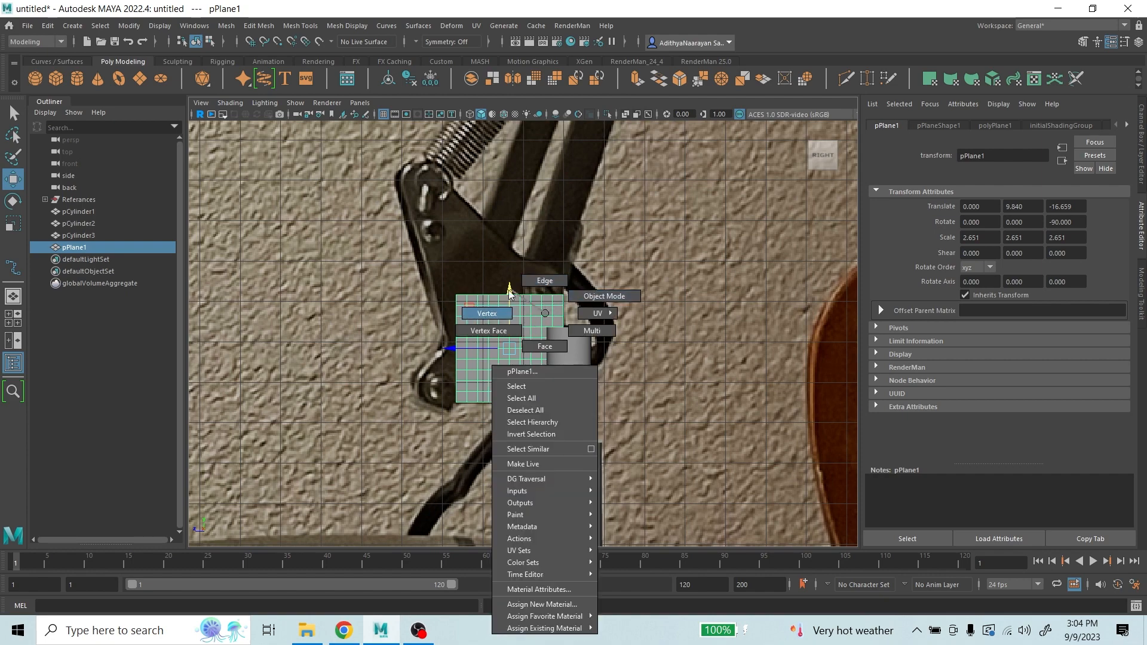
pyautogui.moveTo(614, 324); pyautogui.dragTo(543, 313, button='right')
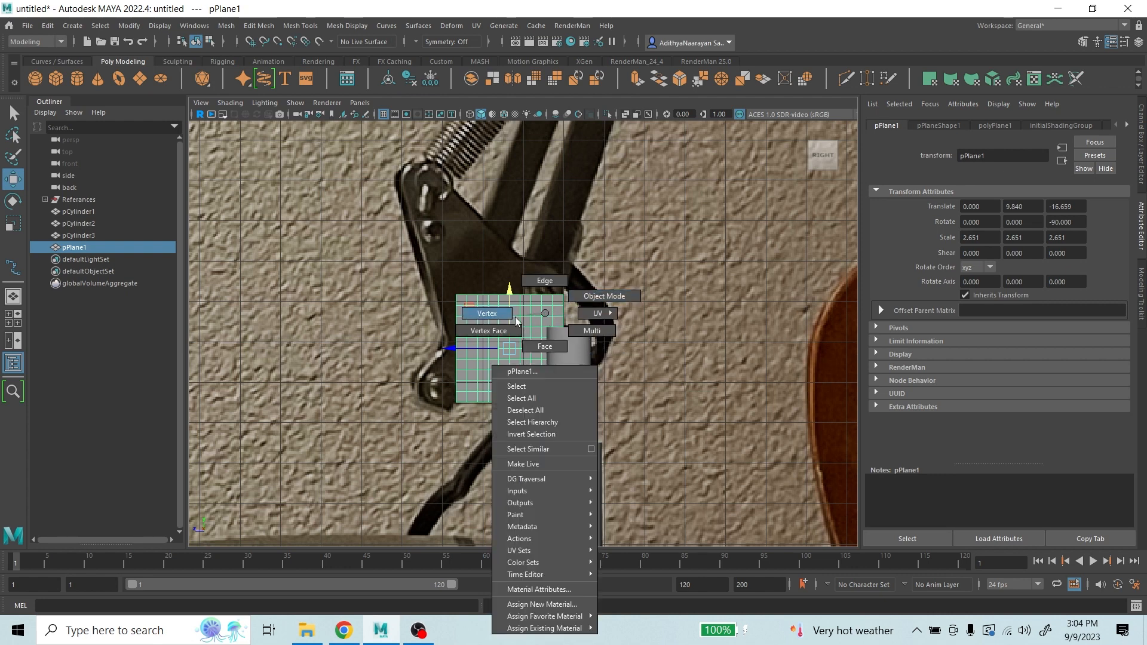
pyautogui.moveTo(516, 317); pyautogui.dragTo(498, 314, button='right')
# - Move the plane's upper corner vertex on the bracket's outer side up to the rounded upper tip in the reference
pyautogui.scroll(4, 511, 362)
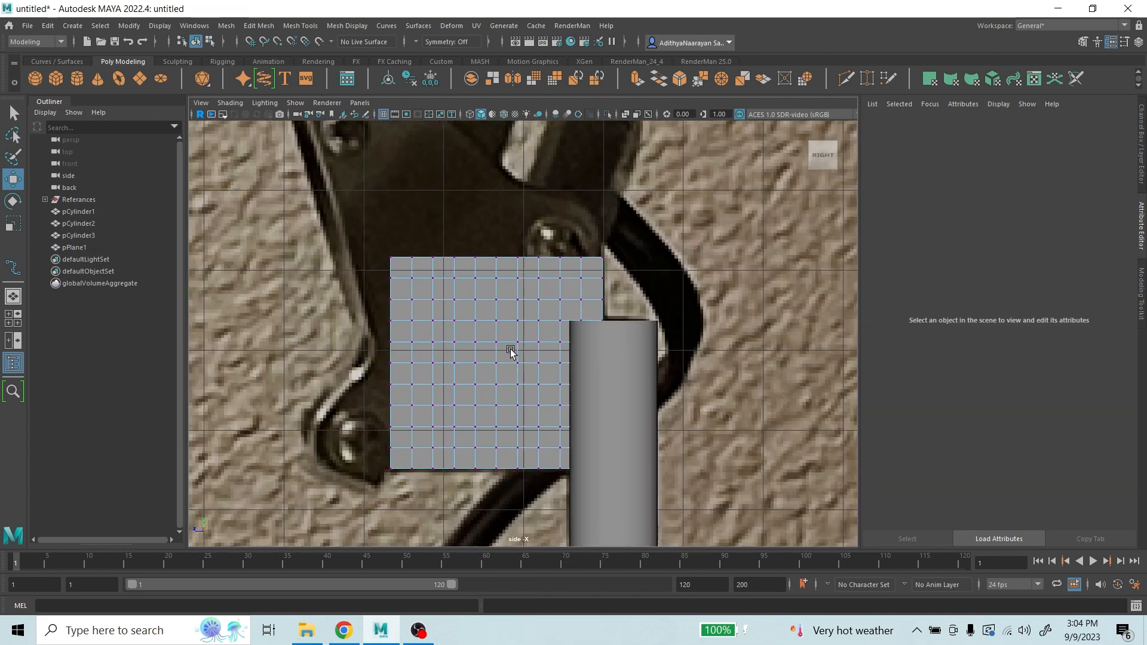
pyautogui.scroll(2, 511, 352)
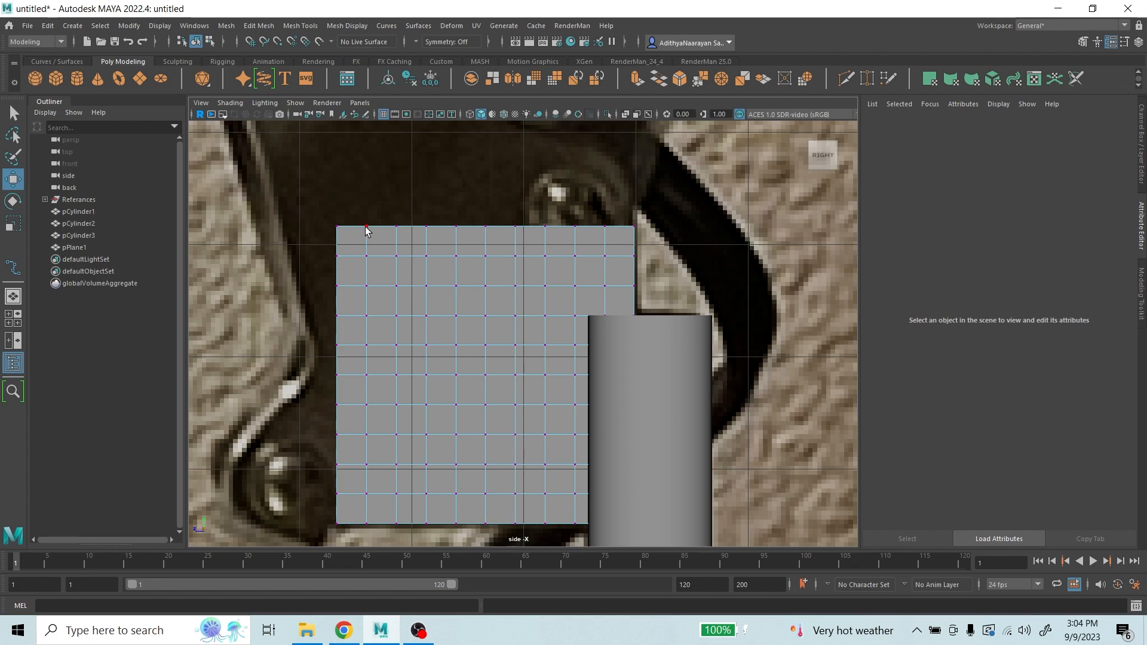
pyautogui.scroll(-8, 366, 231)
pyautogui.scroll(4, 467, 277)
pyautogui.click(421, 275)
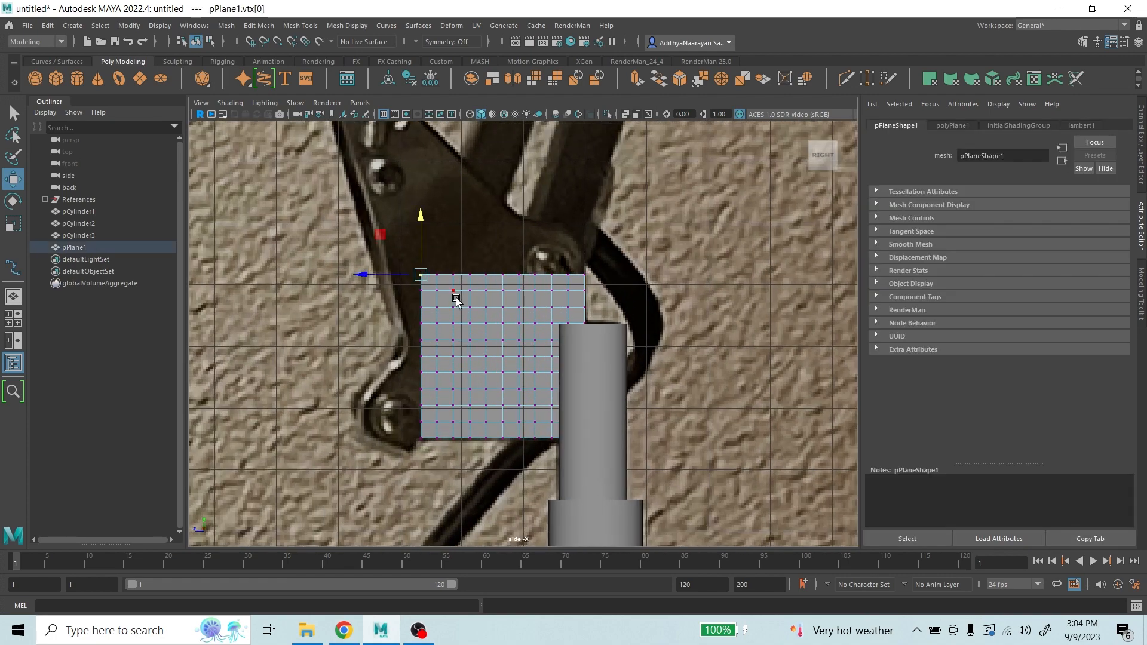
pyautogui.scroll(-5, 456, 300)
pyautogui.scroll(3, 460, 293)
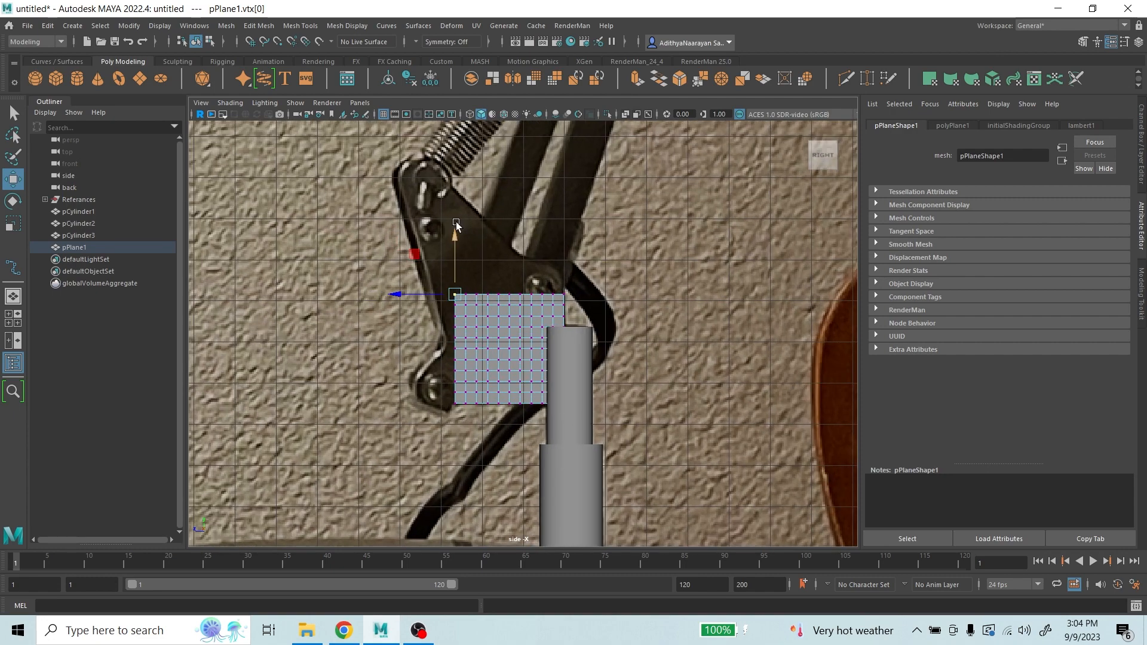
pyautogui.click(455, 239)
pyautogui.moveTo(417, 257); pyautogui.dragTo(358, 143, button='middle')
# - Try to move the next four upper-edge vertices one by one onto the bracket's upper tip and inner slope
pyautogui.click(467, 293)
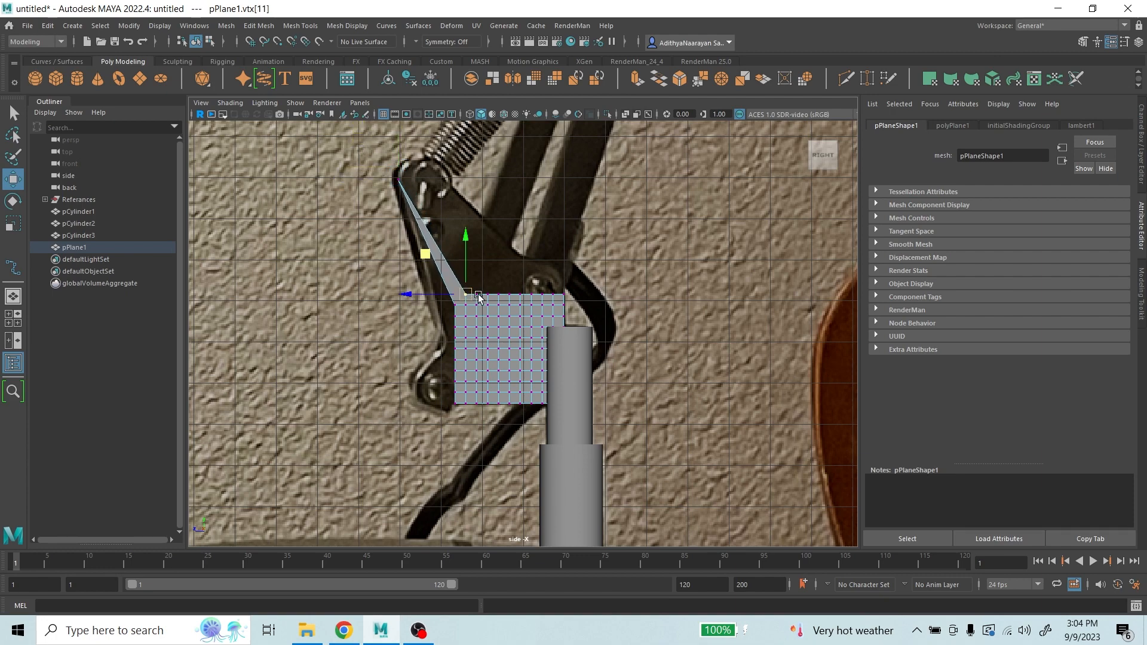
pyautogui.moveTo(467, 293); pyautogui.dragTo(412, 167)
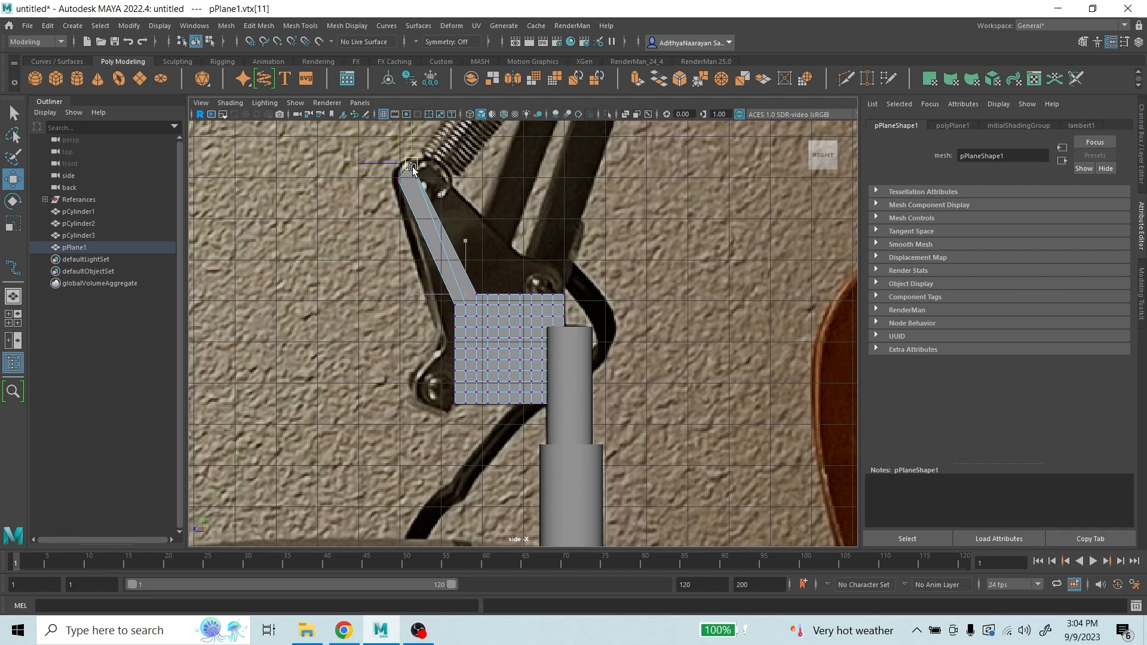
pyautogui.click(476, 295)
pyautogui.moveTo(477, 295); pyautogui.dragTo(450, 178)
pyautogui.click(486, 295)
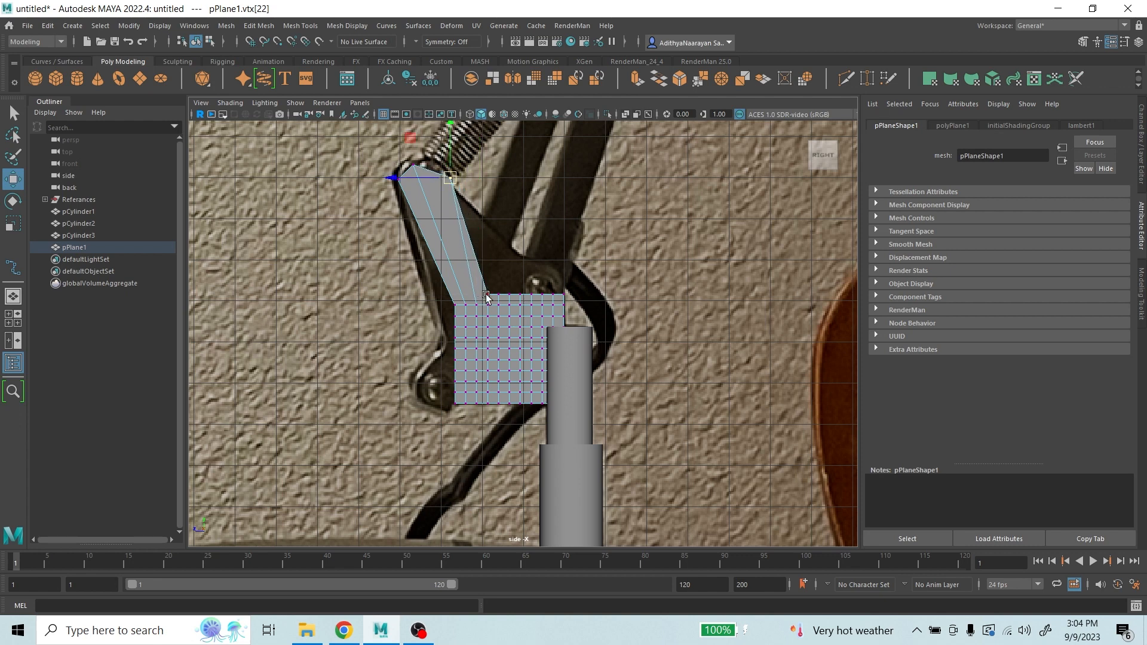
pyautogui.moveTo(487, 294); pyautogui.dragTo(485, 223)
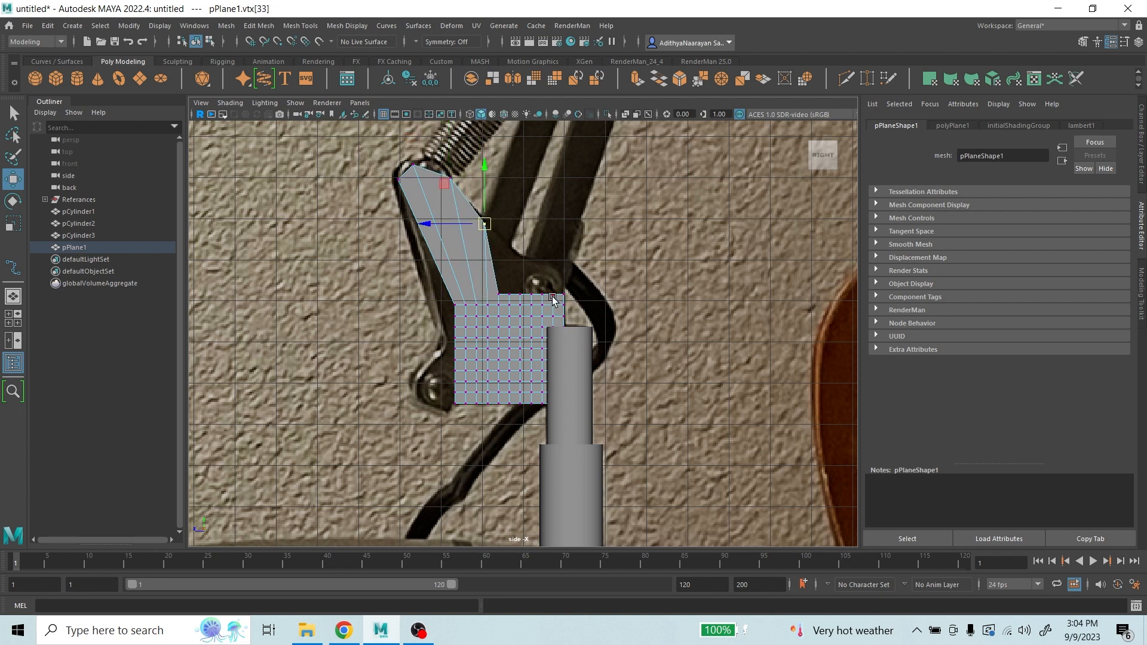
# - Undo the individual vertex moves along the plane's upper edge, including the corner vertex's move
pyautogui.hotkey('ctrl', 'z')
pyautogui.hotkey('ctrl', 'z')
pyautogui.hotkey('ctrl', 'z')
pyautogui.hotkey('ctrl', 'z')
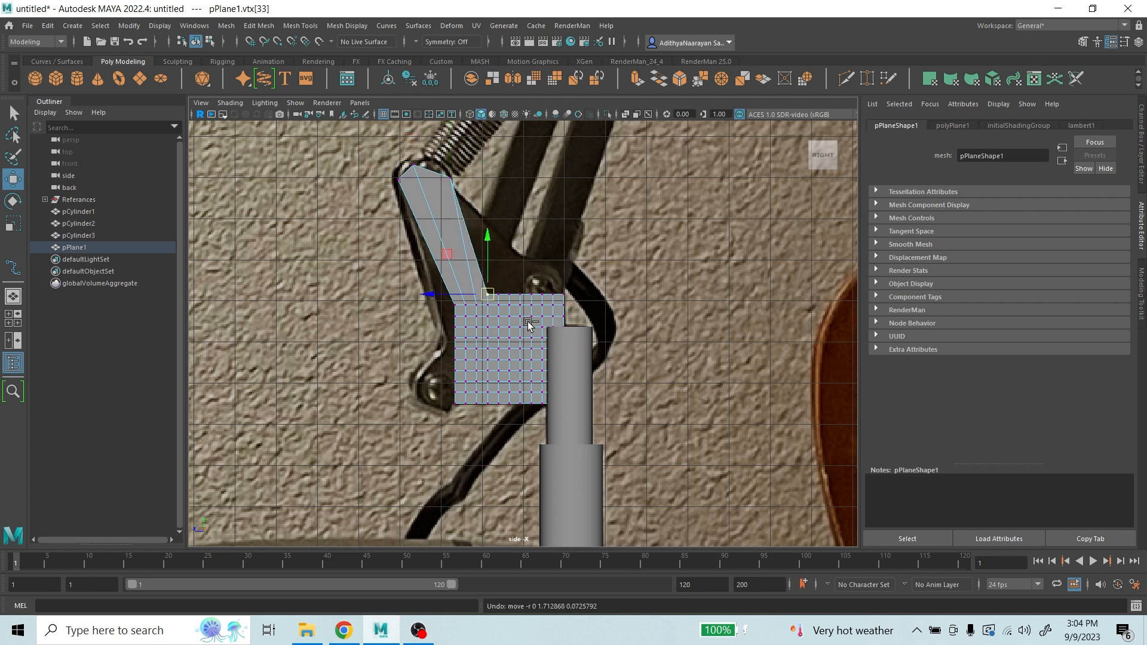
pyautogui.hotkey('ctrl', 'z')
pyautogui.hotkey('ctrl', 'z')
pyautogui.hotkey('ctrl', 'z')
pyautogui.hotkey('ctrl', 'z')
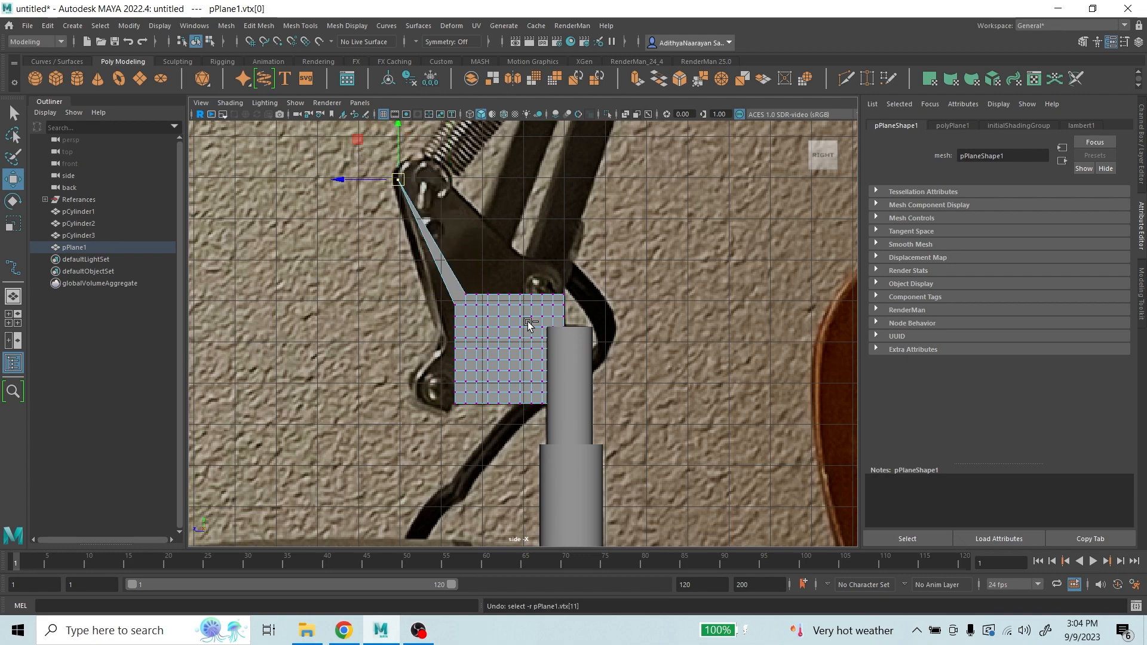
pyautogui.scroll(3, 482, 300)
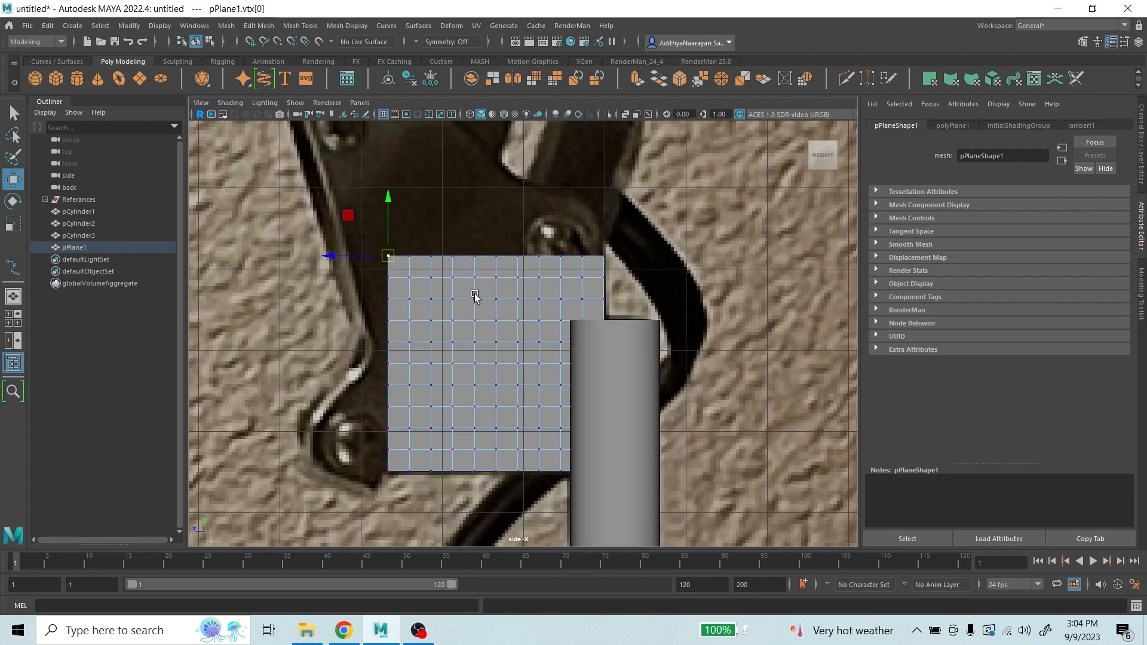
pyautogui.scroll(-3, 487, 297)
pyautogui.scroll(2, 490, 278)
pyautogui.scroll(2, 490, 278)
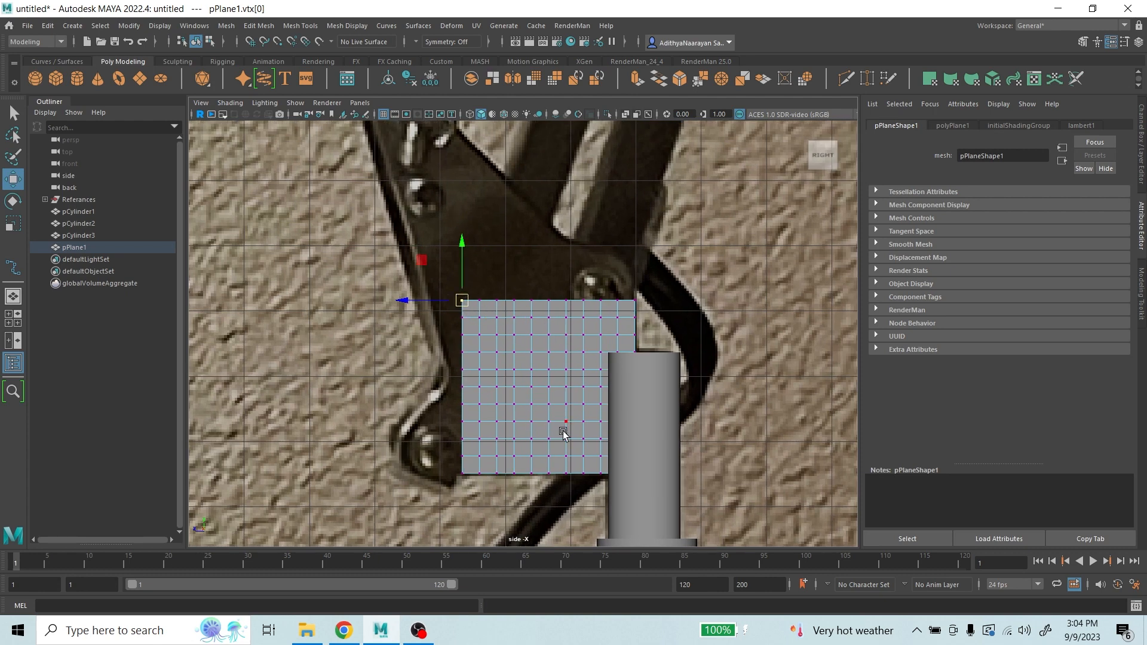
pyautogui.scroll(-3, 530, 355)
pyautogui.scroll(3, 533, 328)
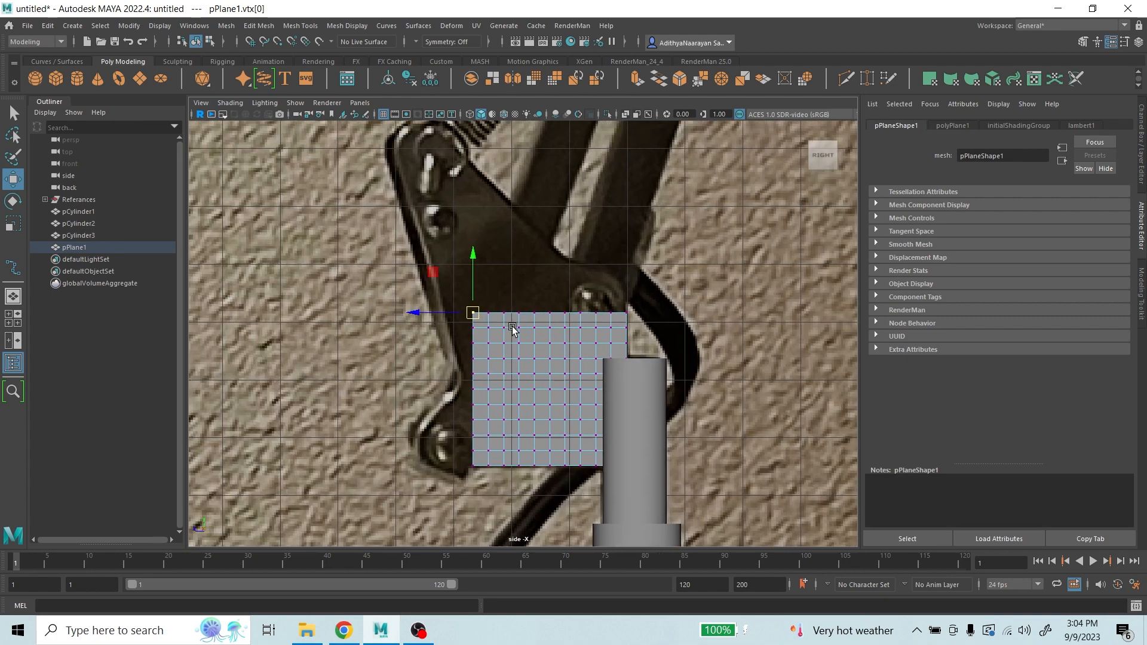
pyautogui.keyDown('alt'); pyautogui.moveTo(512, 328); pyautogui.dragTo(523, 346, button='middle'); pyautogui.keyUp('alt')
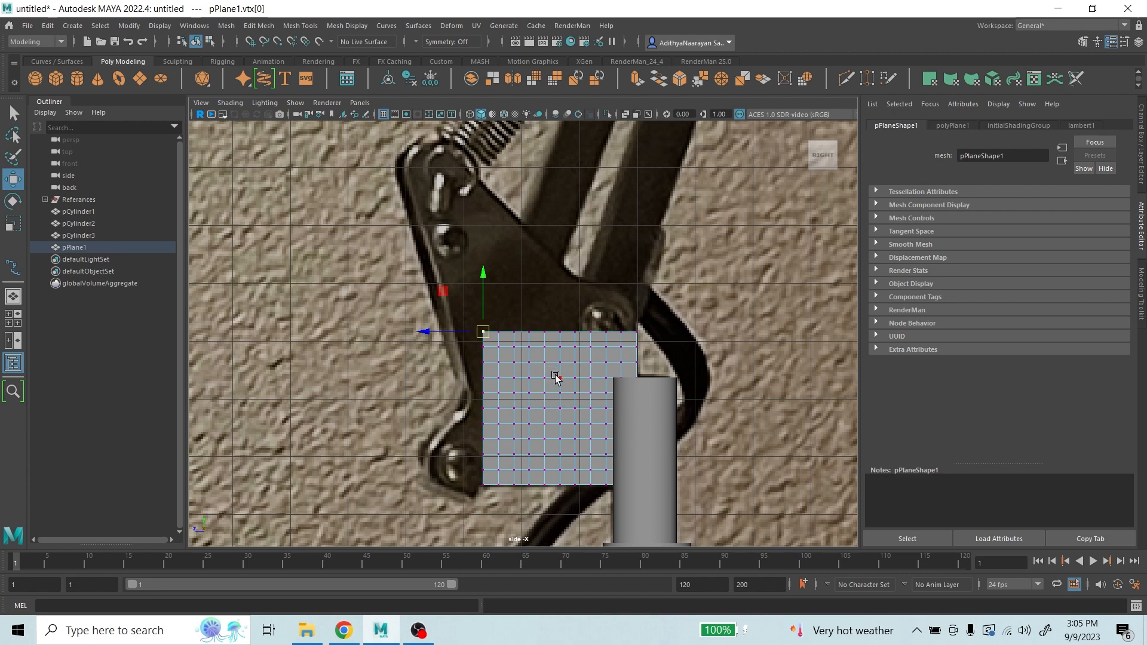
pyautogui.scroll(-2, 571, 323)
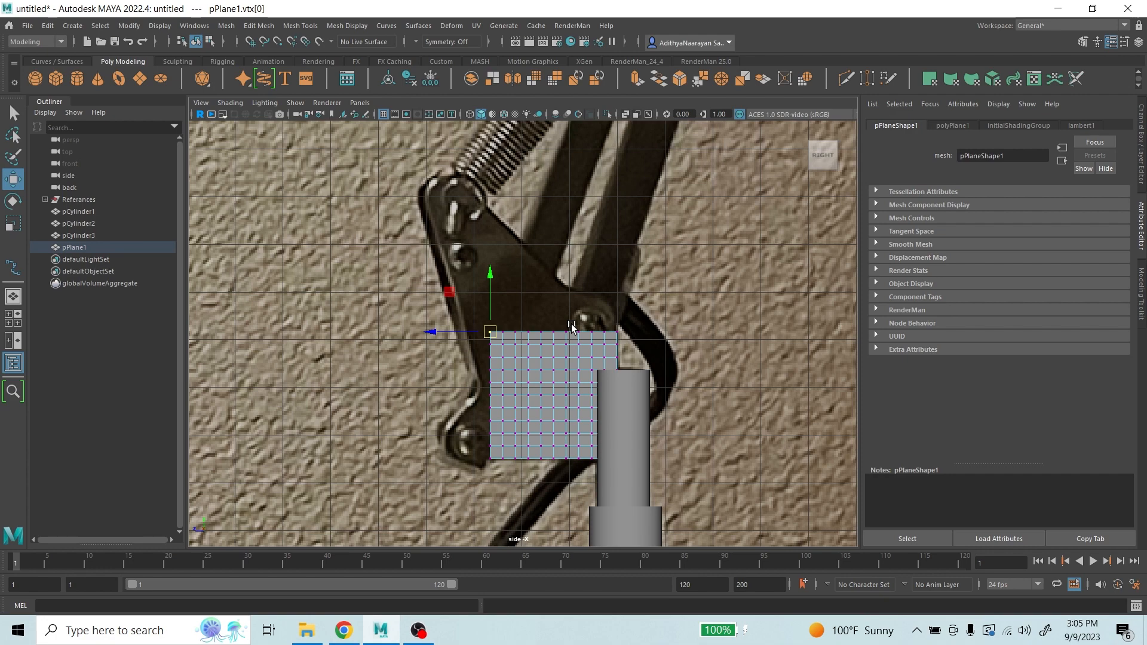
# - Turn on soft selection and try to pull the plane's upper outer corner vertex up the bracket with a small falloff
pyautogui.press('b')
pyautogui.scroll(2, 536, 392)
pyautogui.scroll(2, 514, 377)
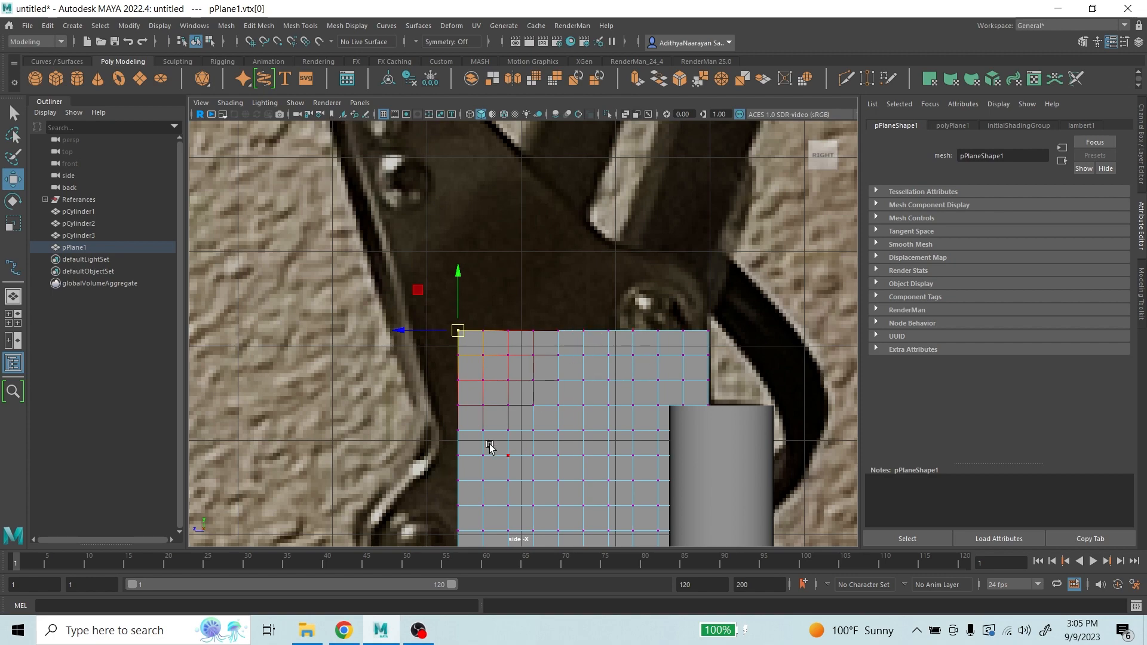
pyautogui.scroll(-4, 550, 386)
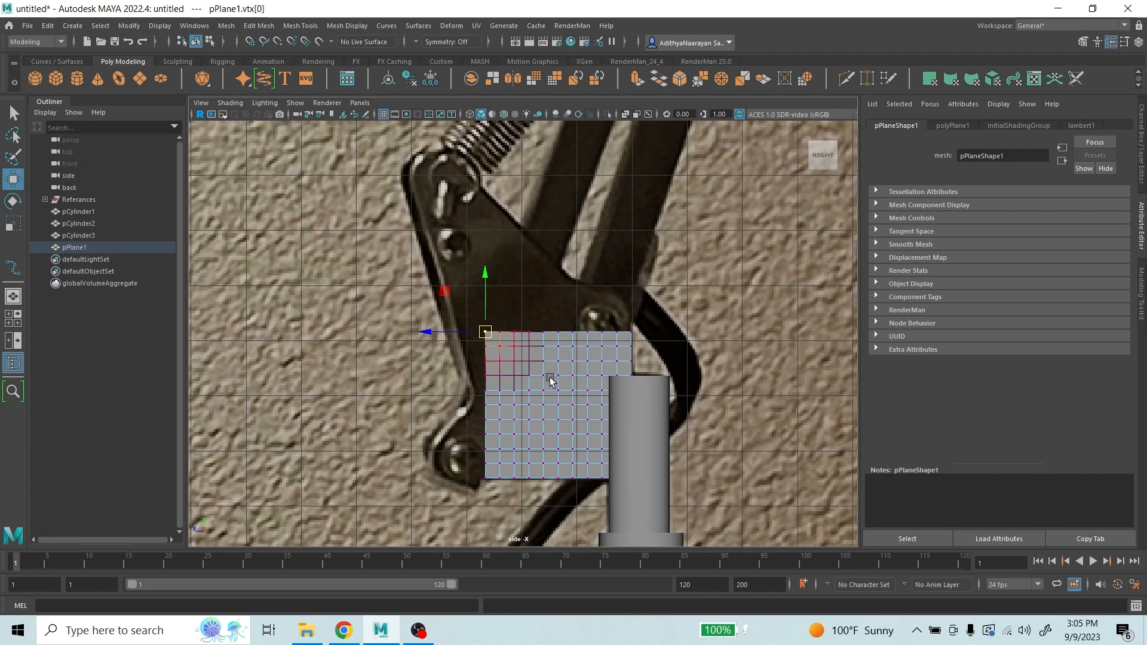
pyautogui.scroll(2, 550, 380)
pyautogui.moveTo(475, 332); pyautogui.dragTo(462, 242)
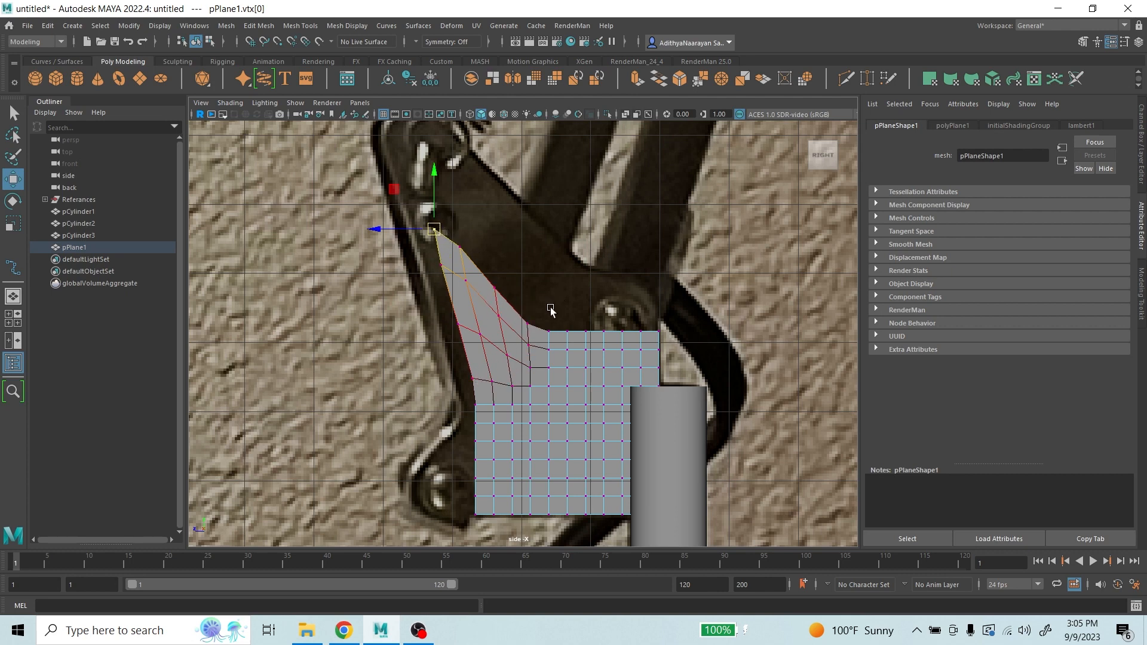
pyautogui.hotkey('ctrl', 'z')
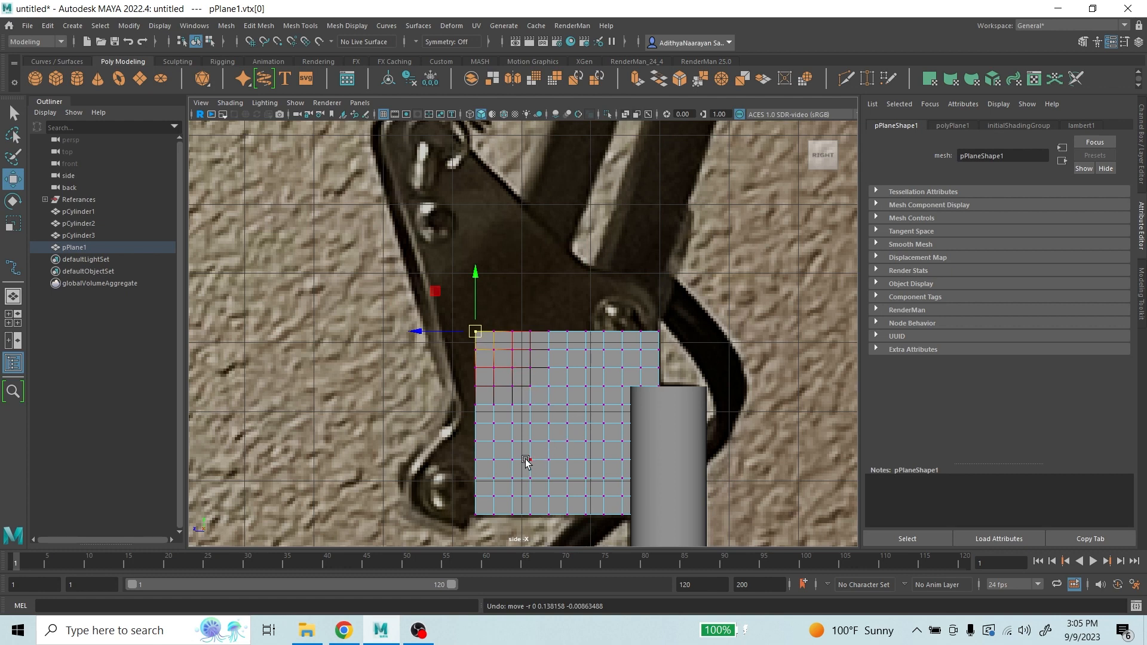
# - Widen the soft selection falloff over most of the plane and pull its upper outer corner vertex up to the bracket's rounded tip
pyautogui.scroll(-3, 524, 340)
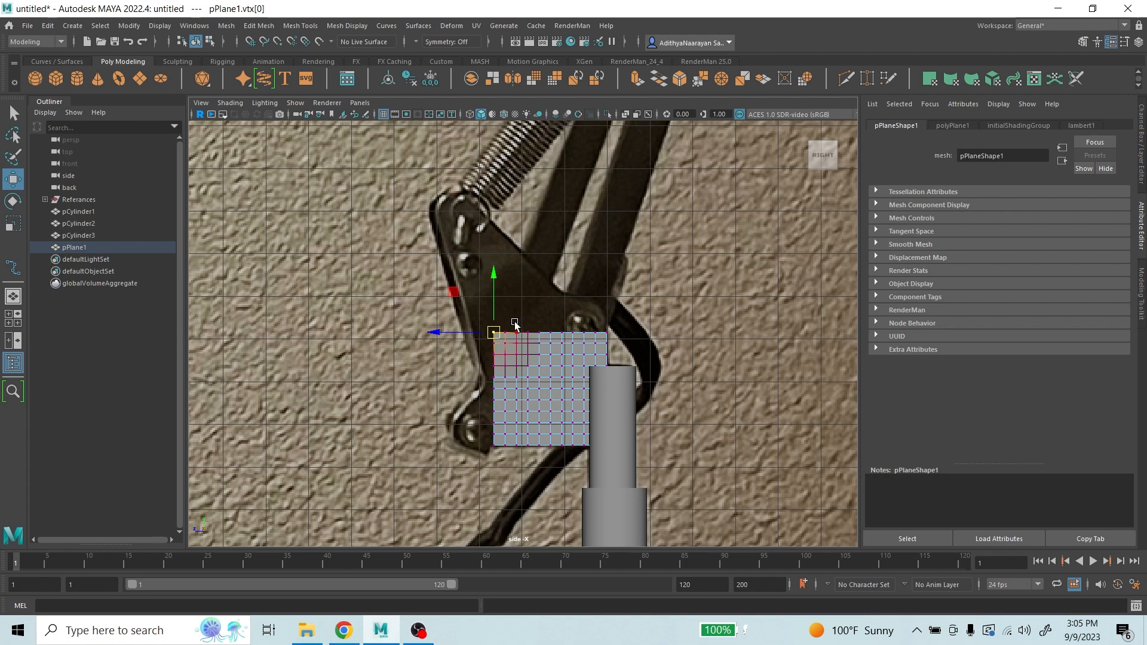
pyautogui.press('b')
pyautogui.moveTo(515, 324); pyautogui.dragTo(574, 323, button='middle')
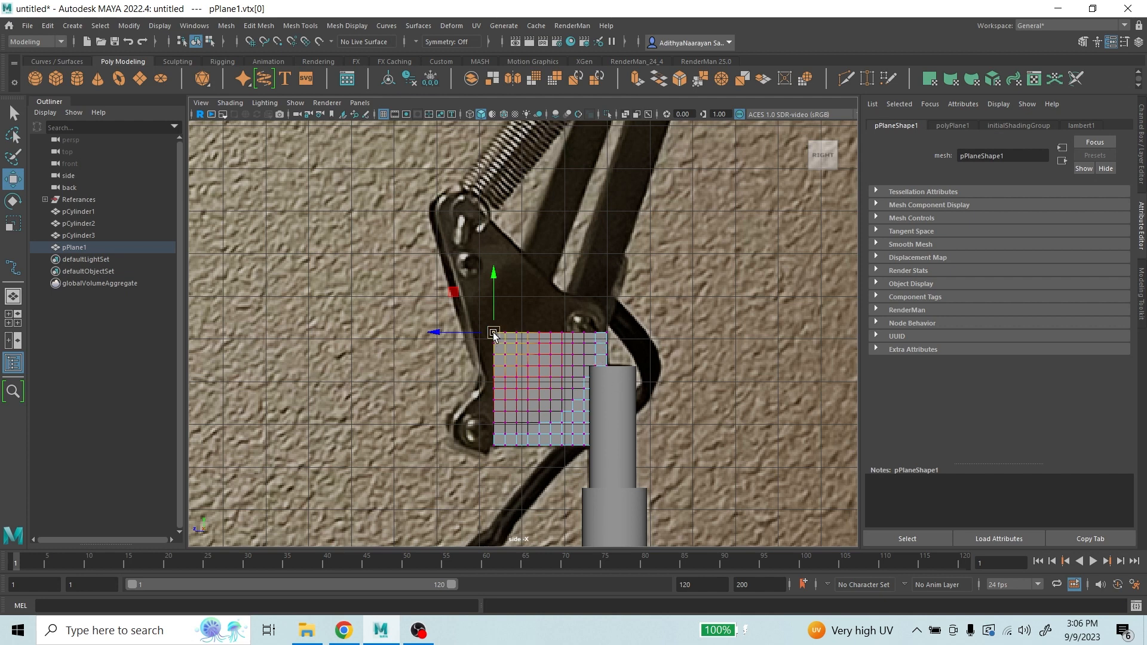
pyautogui.moveTo(494, 334); pyautogui.dragTo(452, 192)
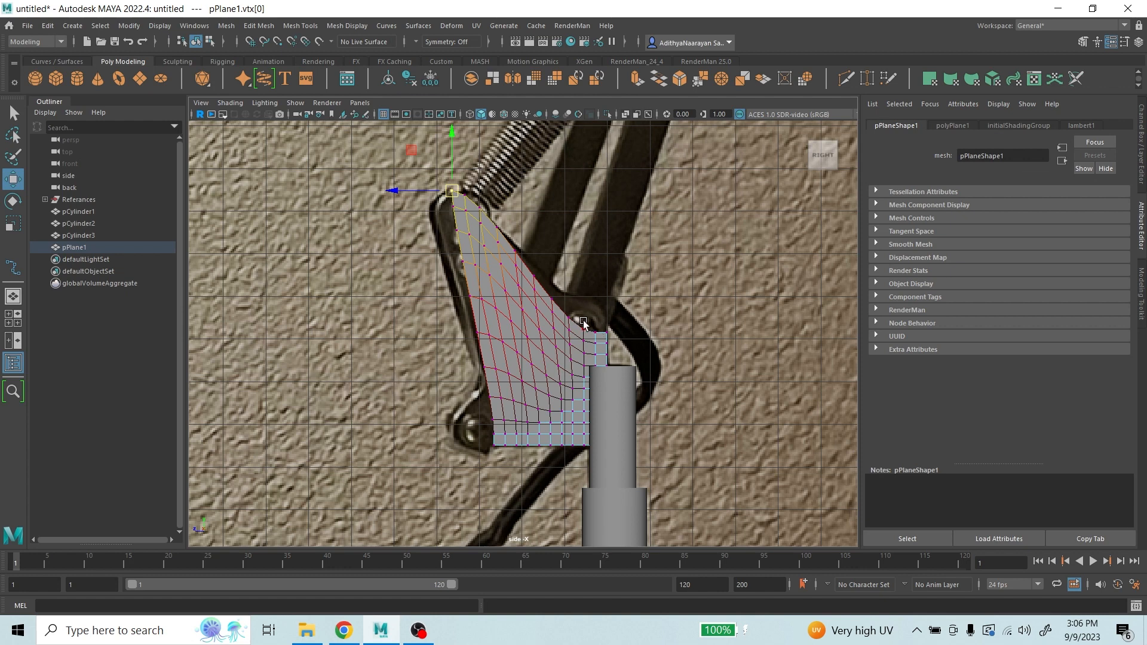
# - Raise the upper-edge vertices near the post to the top of the bracket's pivot lug, using a narrower soft selection falloff
pyautogui.moveTo(597, 338); pyautogui.dragTo(608, 312)
pyautogui.press('b')
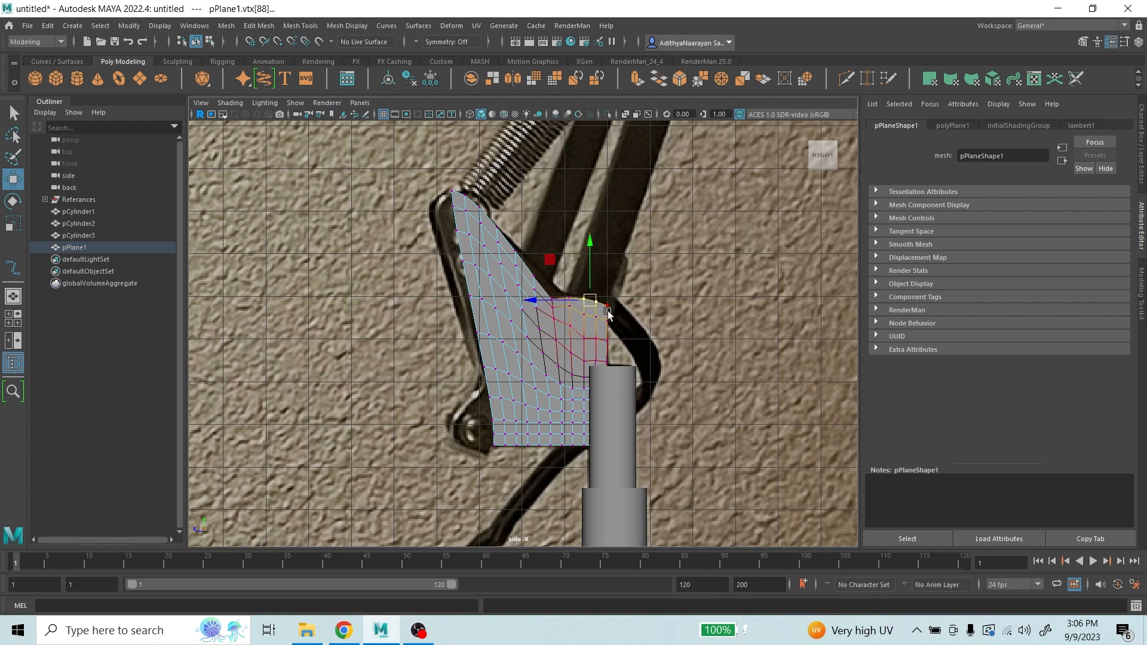
pyautogui.hotkey('ctrl', 'z')
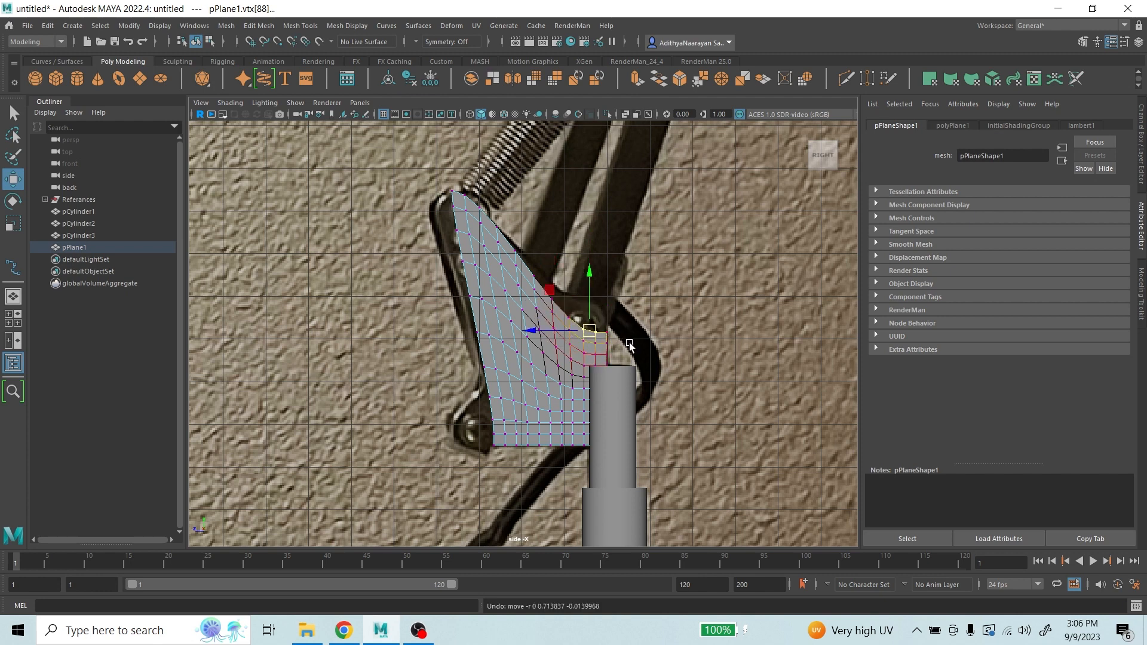
pyautogui.press('b')
pyautogui.moveTo(648, 328); pyautogui.dragTo(590, 299)
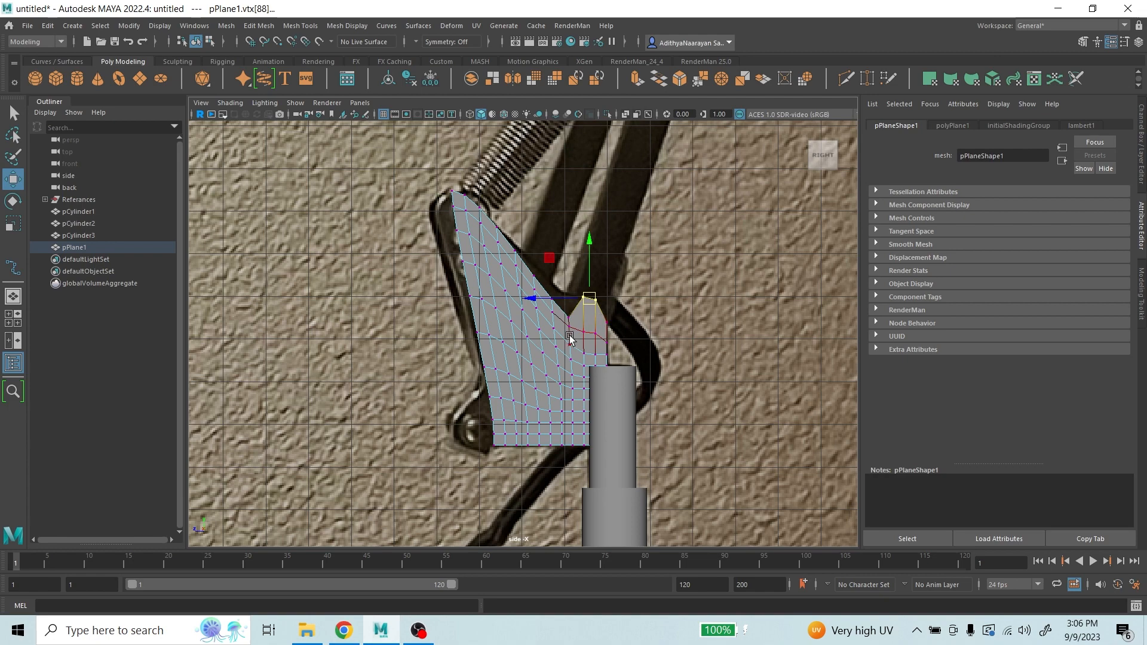
# - Fit the upper-edge vertices between the pivot lug and the upper tip to the bracket's curved inner slope
pyautogui.scroll(2, 573, 325)
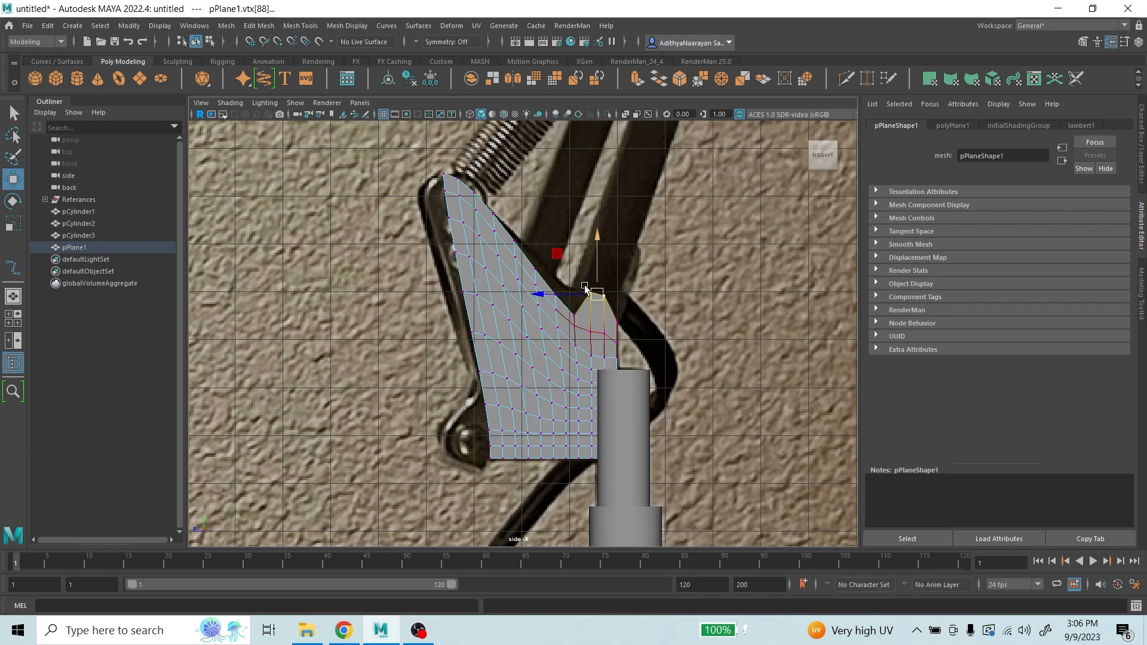
pyautogui.click(625, 324)
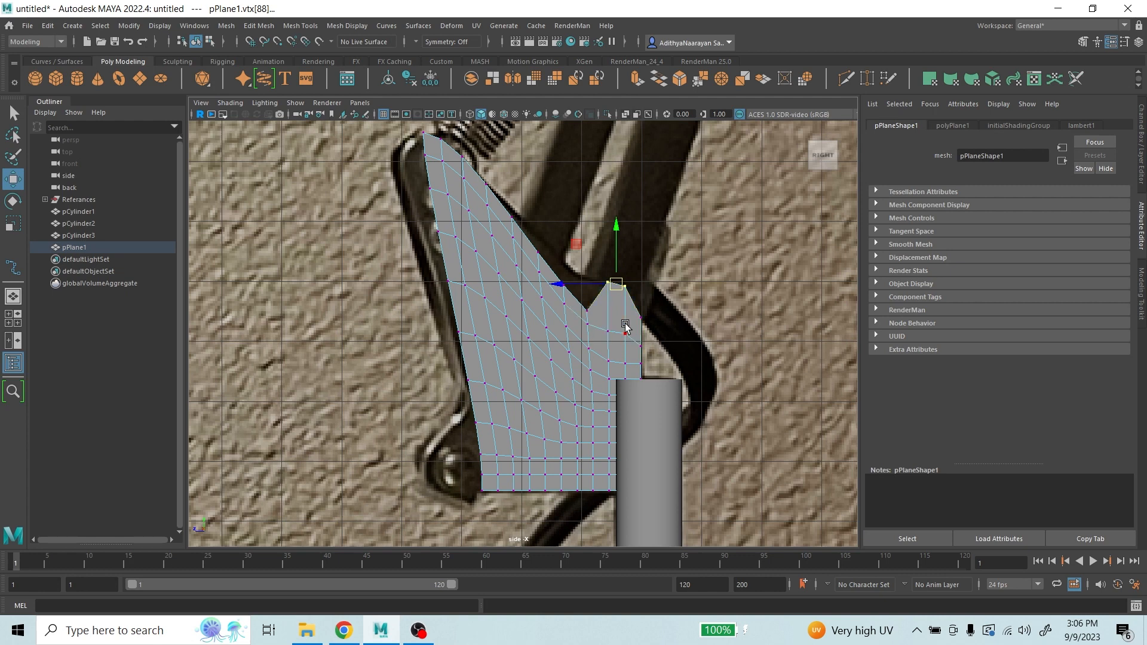
pyautogui.click(589, 312)
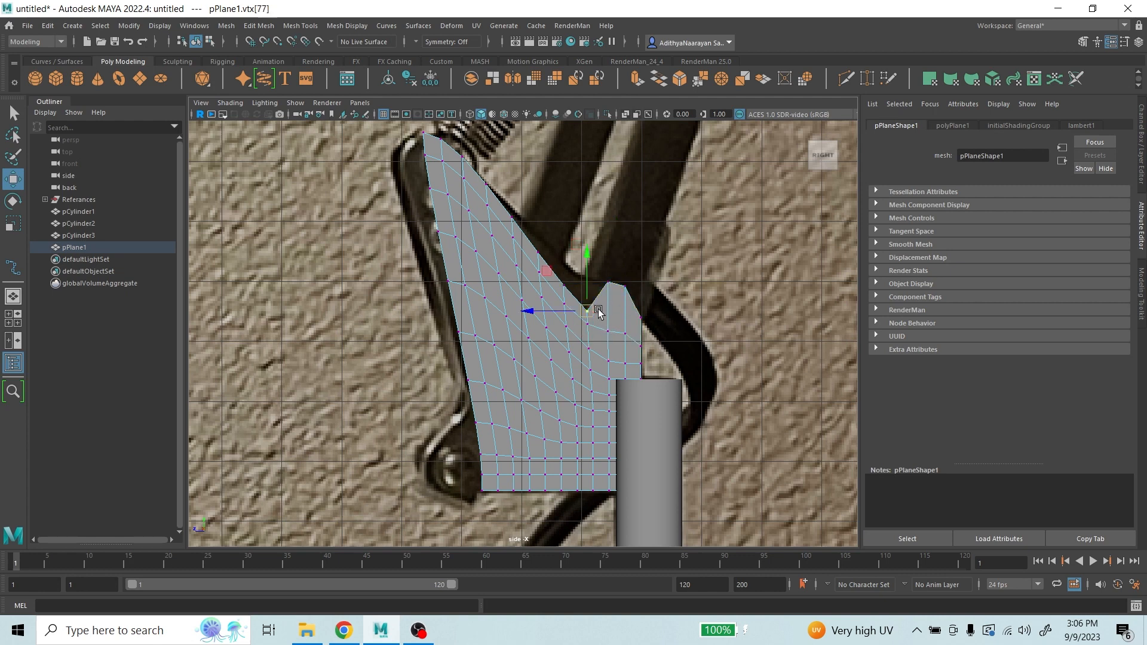
pyautogui.moveTo(586, 317); pyautogui.dragTo(562, 267)
pyautogui.click(564, 286)
pyautogui.click(538, 252)
pyautogui.click(565, 272)
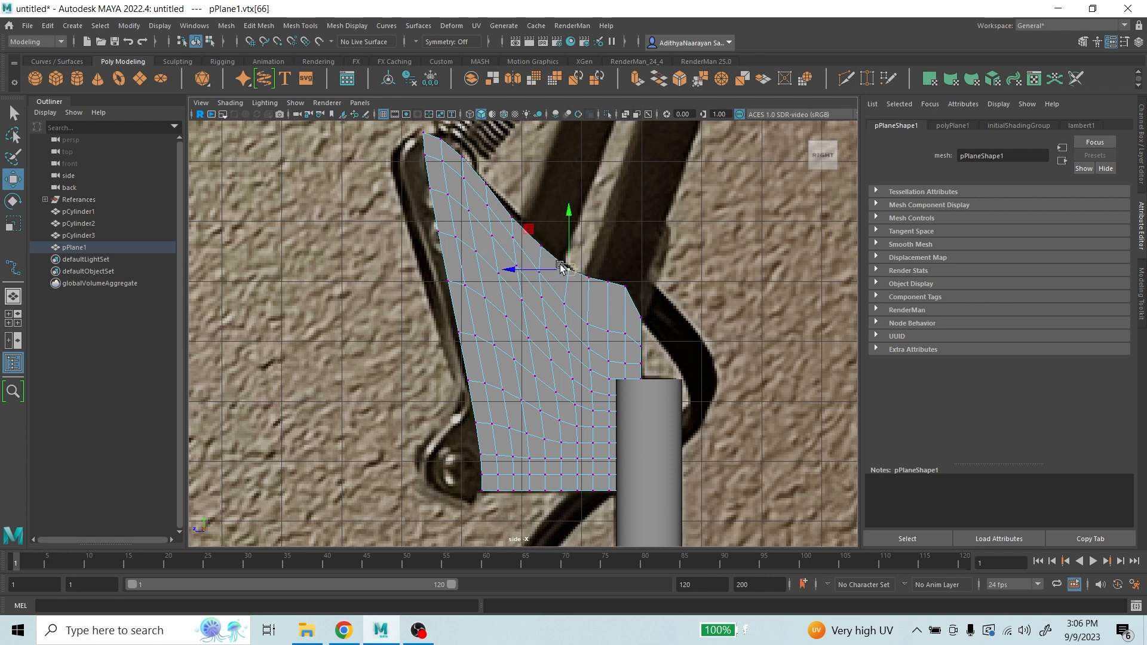
pyautogui.click(512, 215)
pyautogui.moveTo(511, 214); pyautogui.dragTo(515, 212)
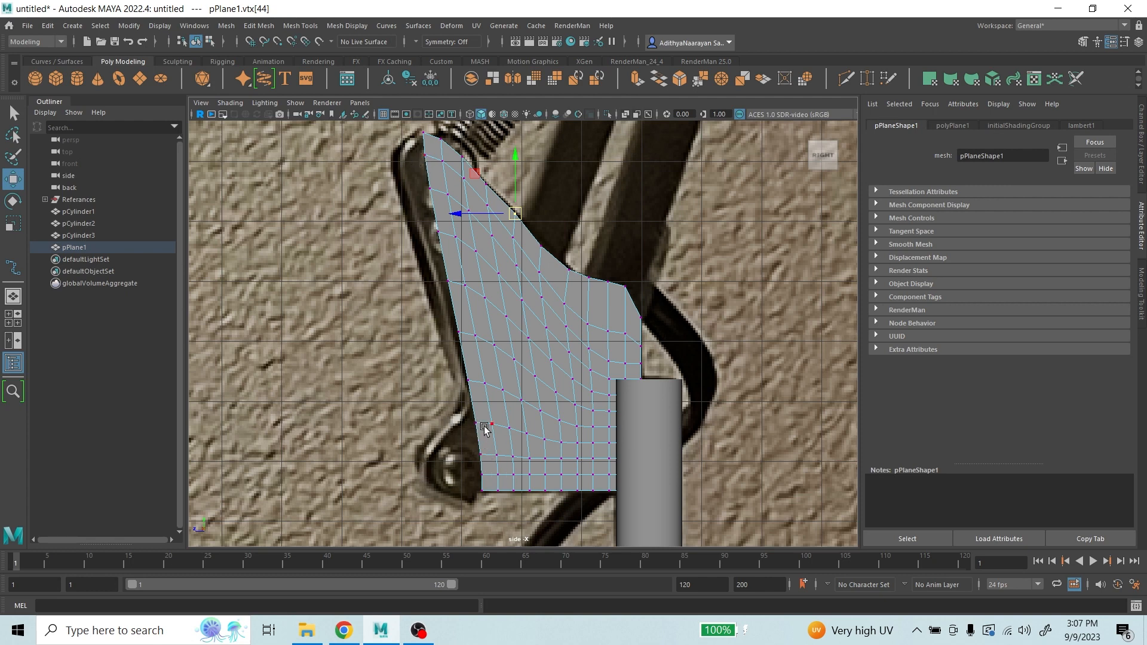
# - Move the two outer-edge vertices below the upper corner outward to follow the bracket's rounded upper tip
pyautogui.click(436, 208)
pyautogui.scroll(-2, 465, 220)
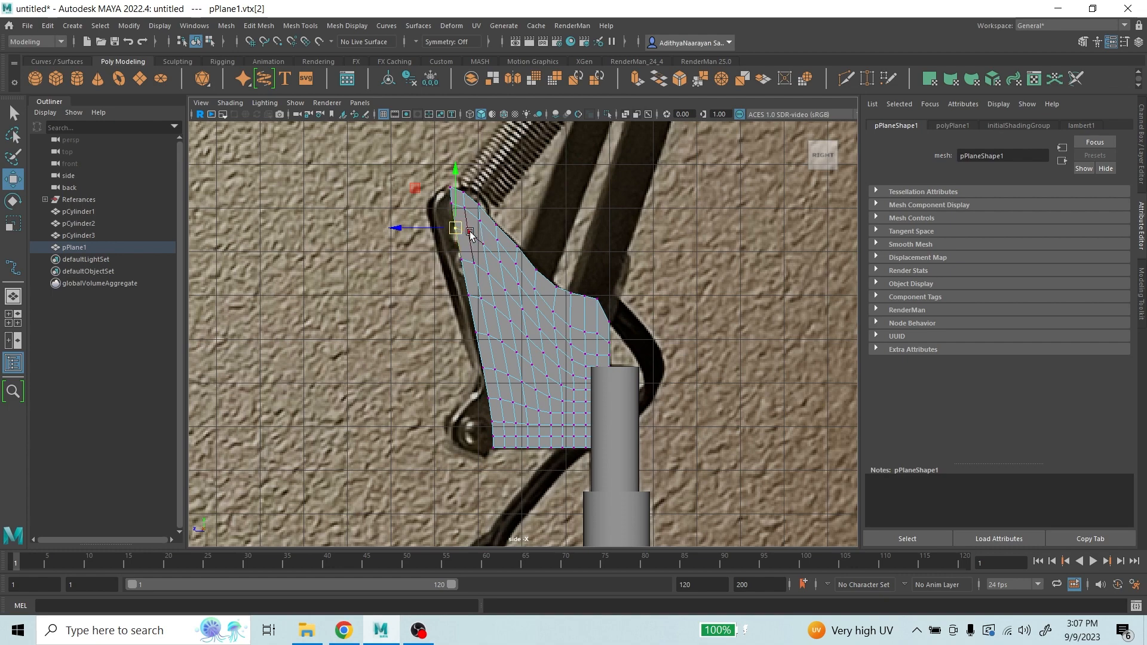
pyautogui.moveTo(456, 228); pyautogui.dragTo(438, 199)
pyautogui.click(451, 206)
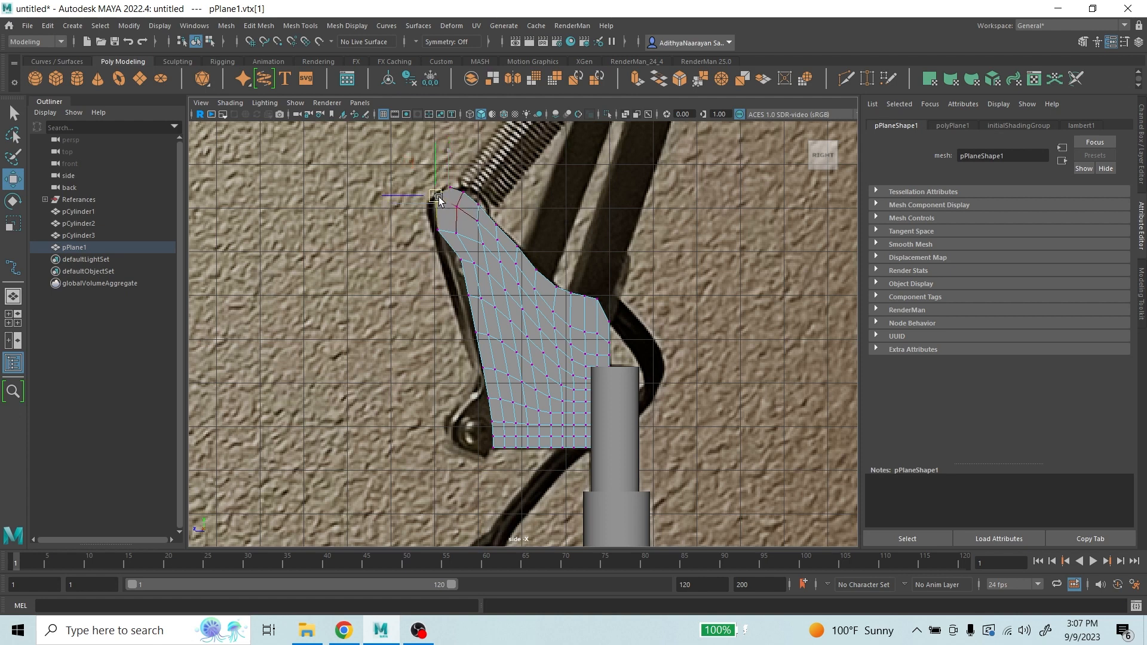
# - Align the remaining outer-edge vertices above the lower lug with the bracket's long outer side in the reference
pyautogui.click(459, 259)
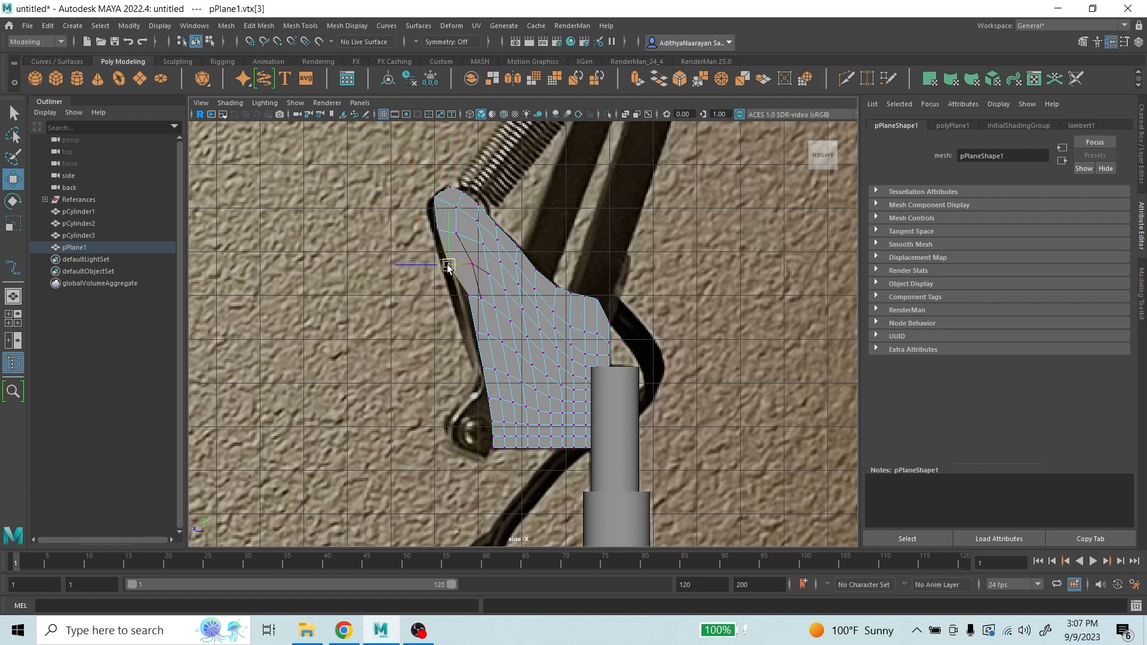
pyautogui.moveTo(458, 259); pyautogui.dragTo(474, 348)
pyautogui.click(471, 298)
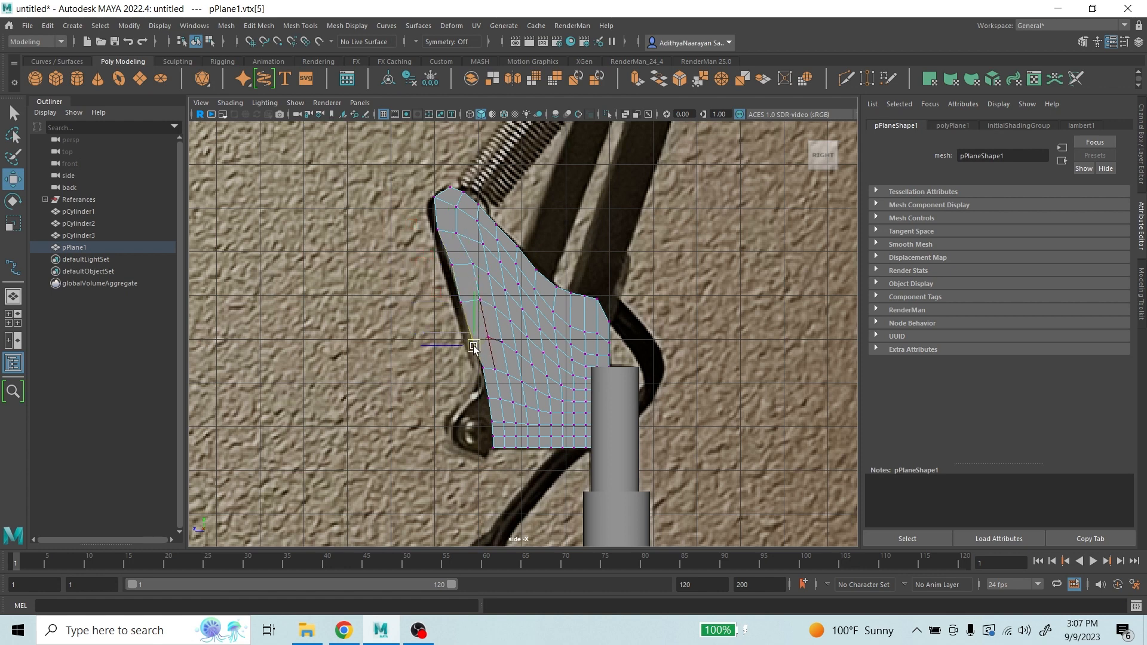
pyautogui.click(453, 266)
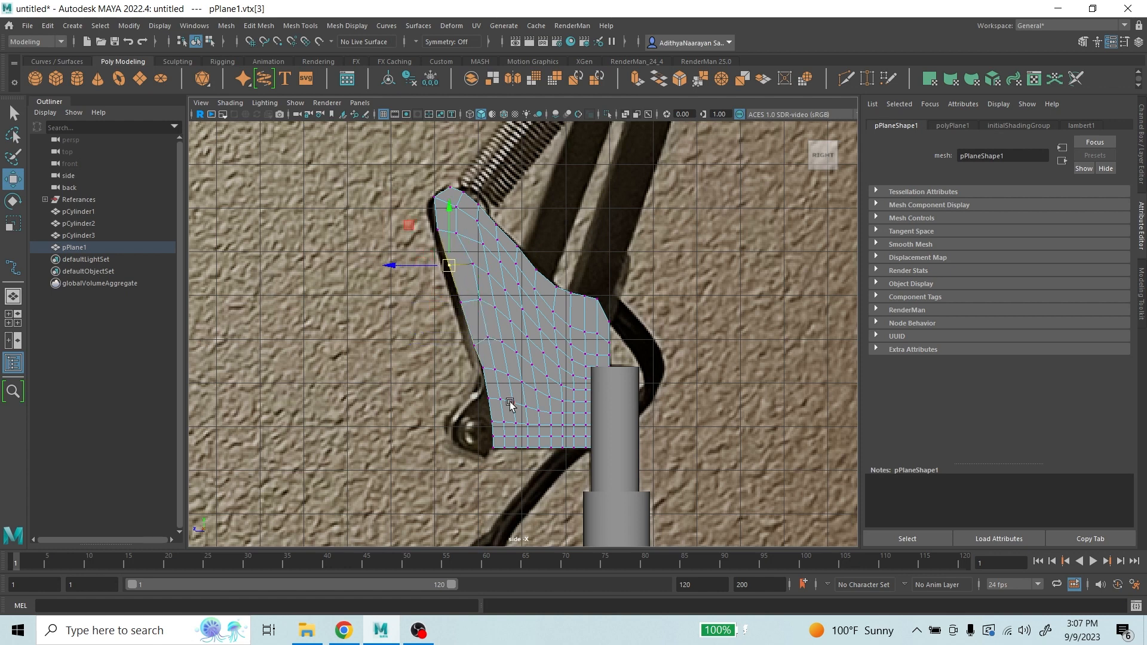
pyautogui.click(481, 359)
pyautogui.click(491, 410)
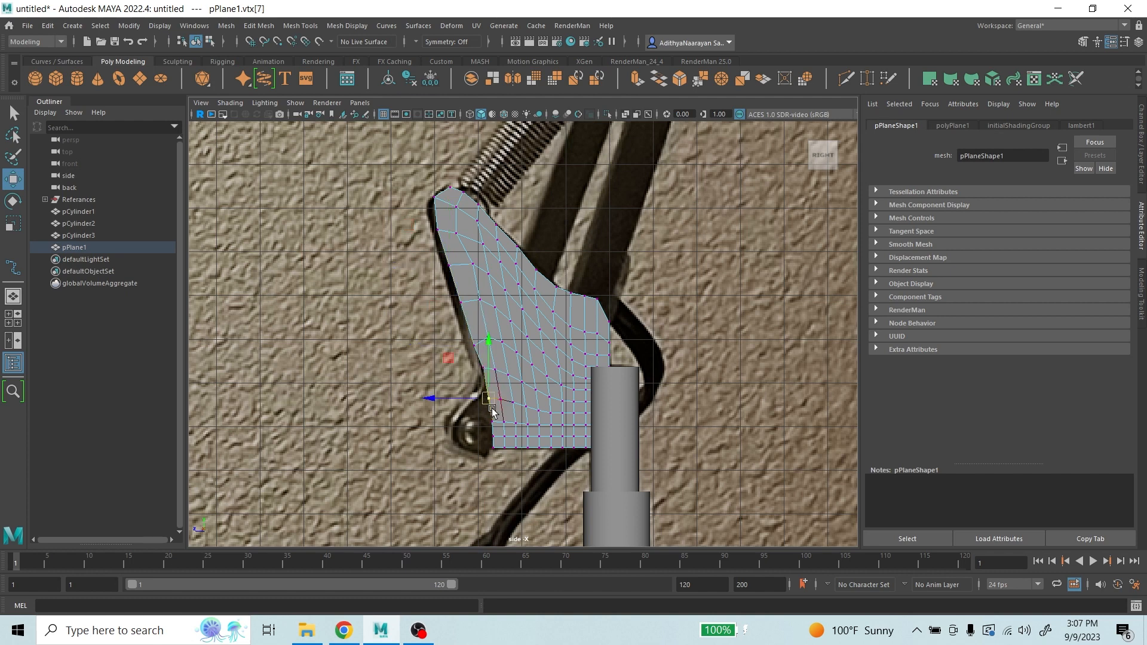
# - Pull the lowest outer-edge vertices out over the bracket's lower lug and set the lower corner vertex at the lug's bottom
pyautogui.click(493, 425)
pyautogui.keyDown('shift'); pyautogui.click(493, 434); pyautogui.keyUp('shift')
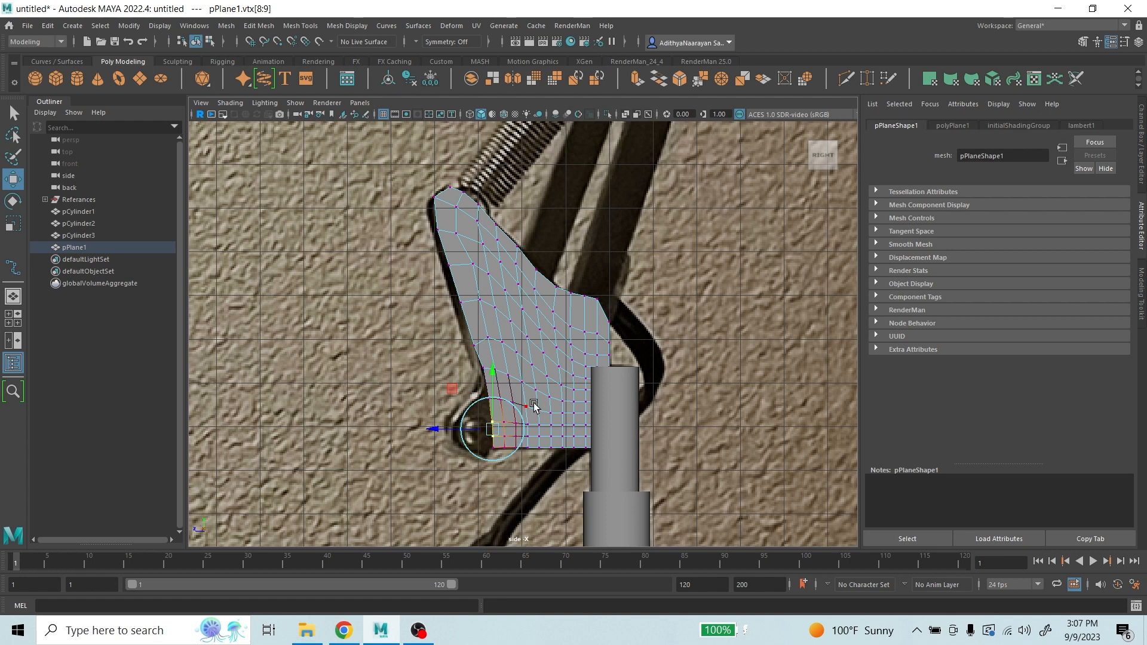
pyautogui.moveTo(494, 424); pyautogui.dragTo(463, 424)
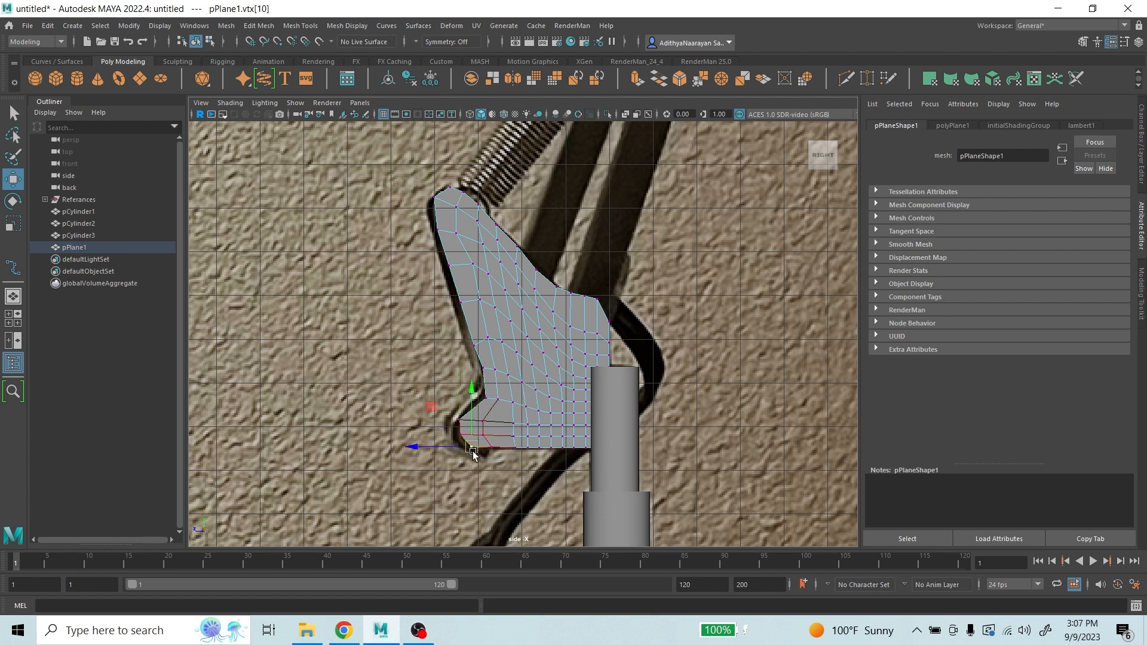
pyautogui.click(472, 443)
pyautogui.moveTo(469, 453); pyautogui.dragTo(486, 459)
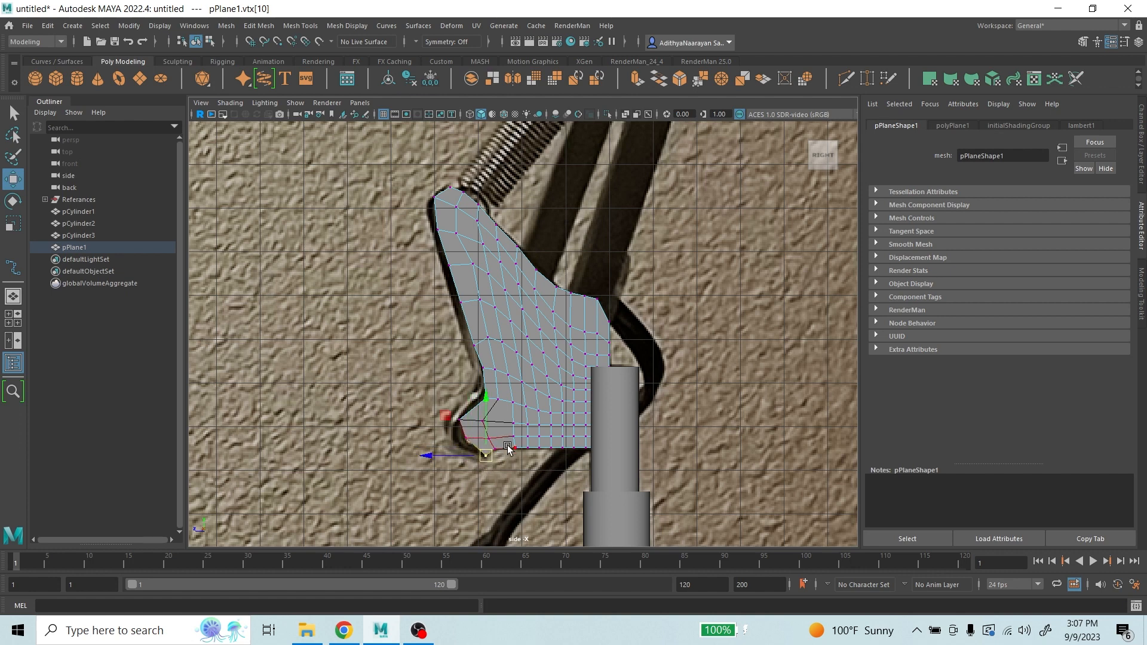
# - Move the vertex on the lower lug's underside out to the reference outline and adjust the interior vertices beside it
pyautogui.click(487, 447)
pyautogui.click(486, 456)
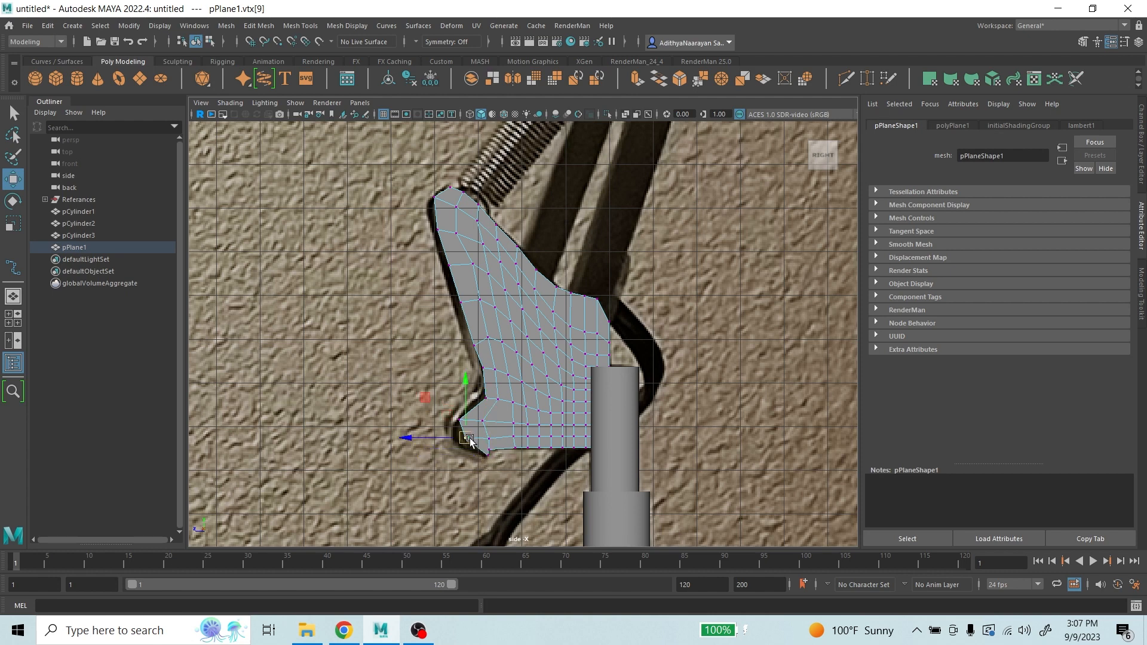
pyautogui.click(461, 421)
pyautogui.moveTo(461, 421)
pyautogui.mouseDown()
pyautogui.moveTo(457, 445)
pyautogui.moveTo(476, 421)
pyautogui.mouseUp()
pyautogui.click(473, 431)
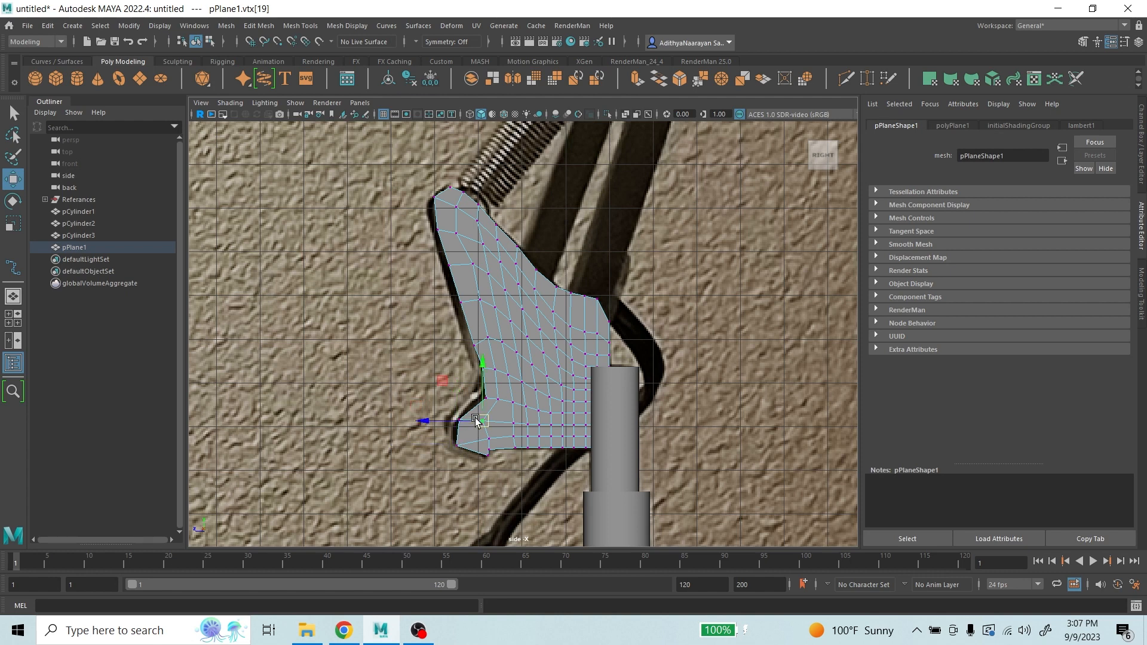
pyautogui.click(514, 423)
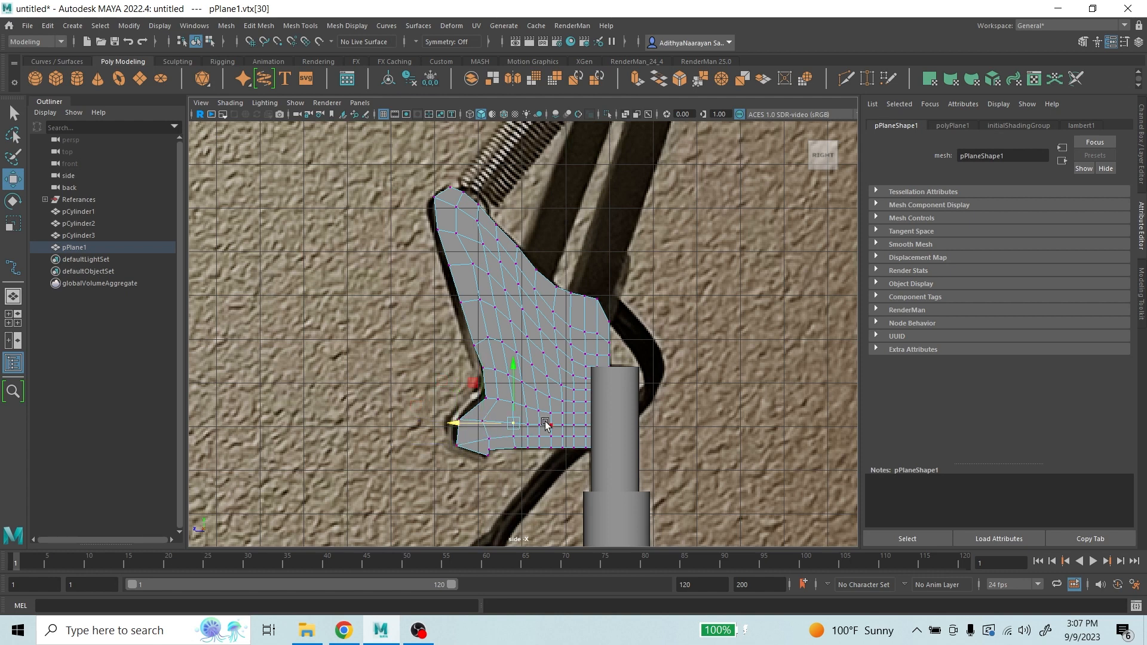
pyautogui.click(549, 425)
# - Pull the lower lug's outer vertices outward to follow its rounded tip and lower the notch vertex above it to the reference
pyautogui.click(460, 421)
pyautogui.moveTo(459, 420)
pyautogui.mouseDown()
pyautogui.moveTo(451, 435)
pyautogui.moveTo(469, 406)
pyautogui.moveTo(454, 421)
pyautogui.mouseUp()
pyautogui.click(489, 404)
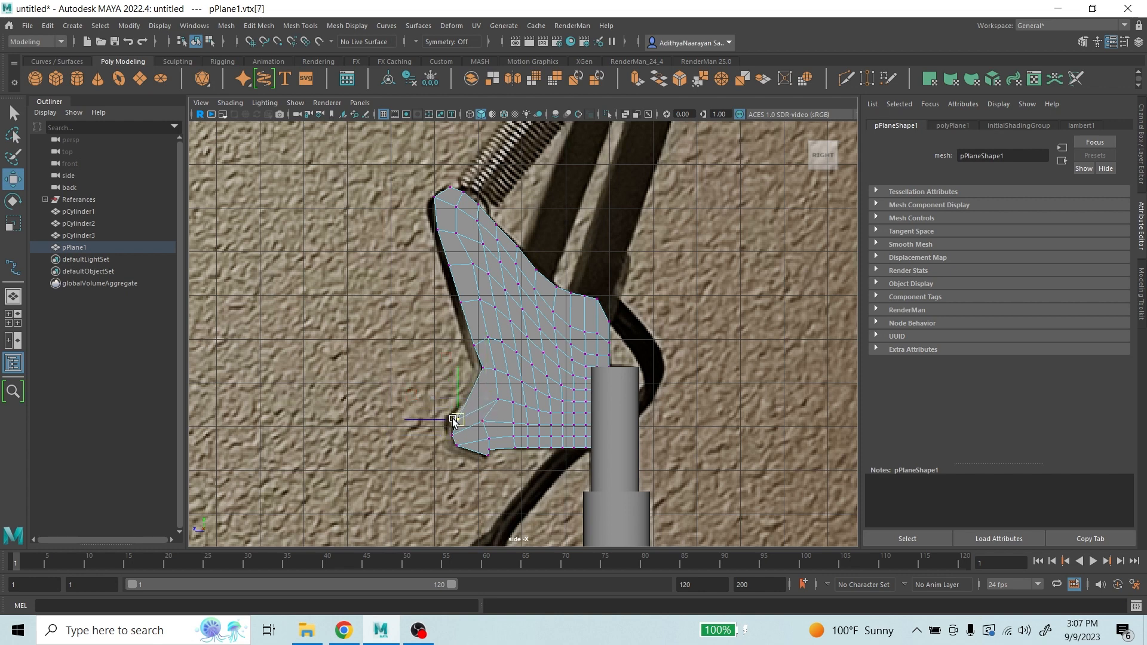
pyautogui.click(489, 374)
pyautogui.moveTo(486, 376); pyautogui.dragTo(451, 435)
pyautogui.click(458, 417)
pyautogui.click(453, 438)
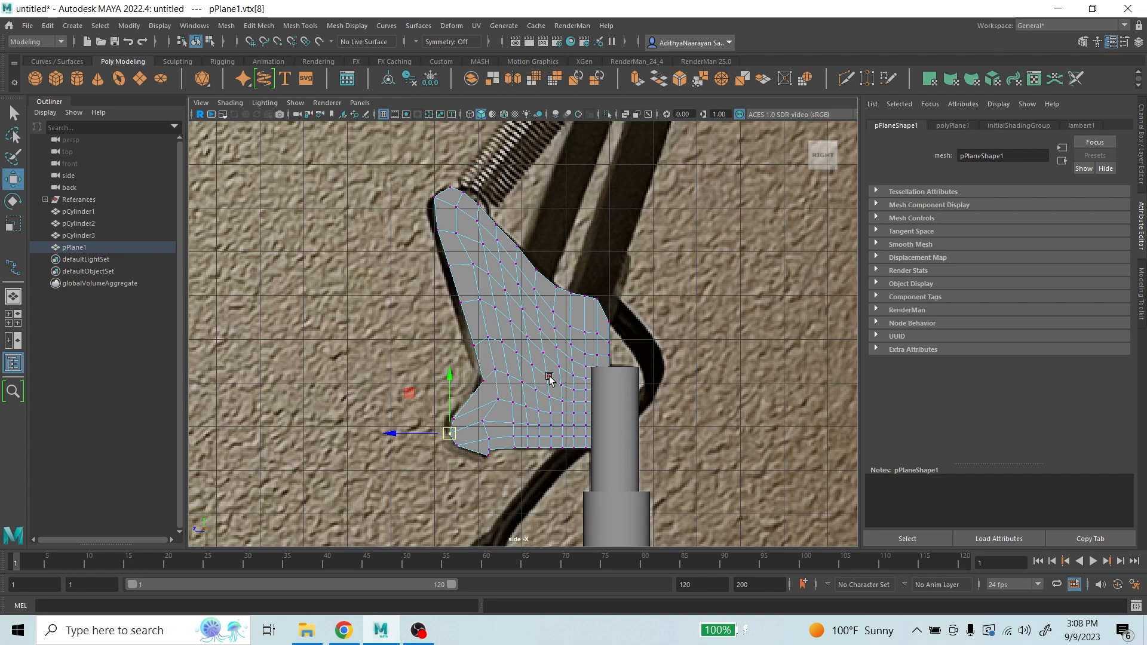
# - Fit the upper corner vertex beside the post to the pivot lug, leave vertex editing and check the bracket's silhouette against the reference
pyautogui.scroll(-3, 638, 327)
pyautogui.scroll(5, 582, 310)
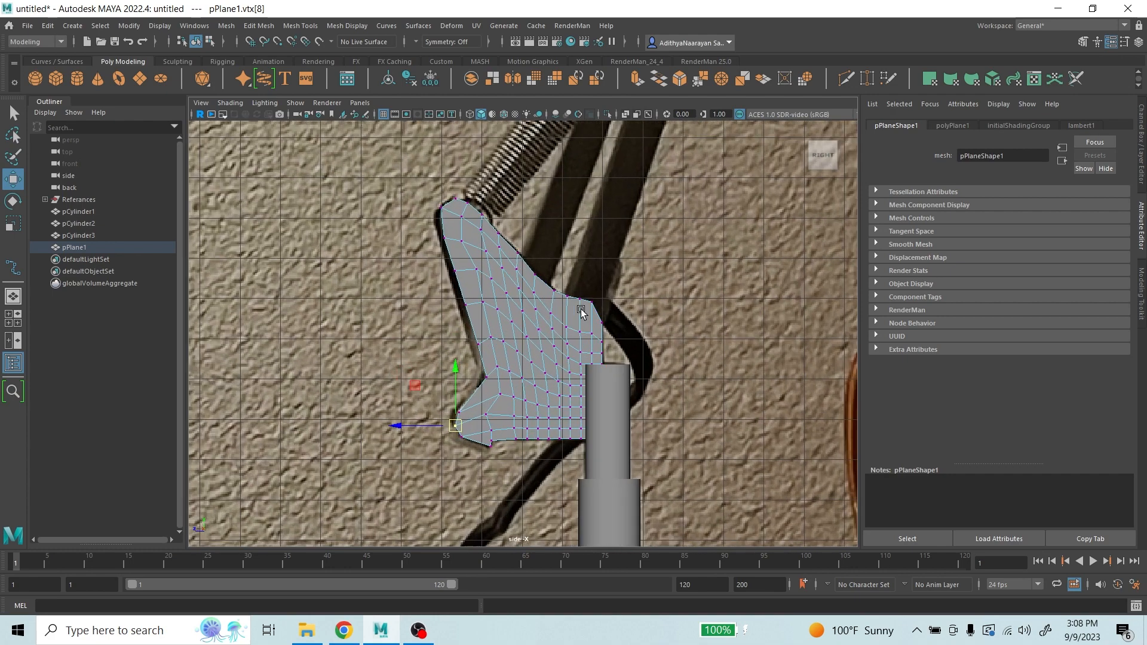
pyautogui.click(620, 288)
pyautogui.moveTo(621, 290); pyautogui.dragTo(626, 292)
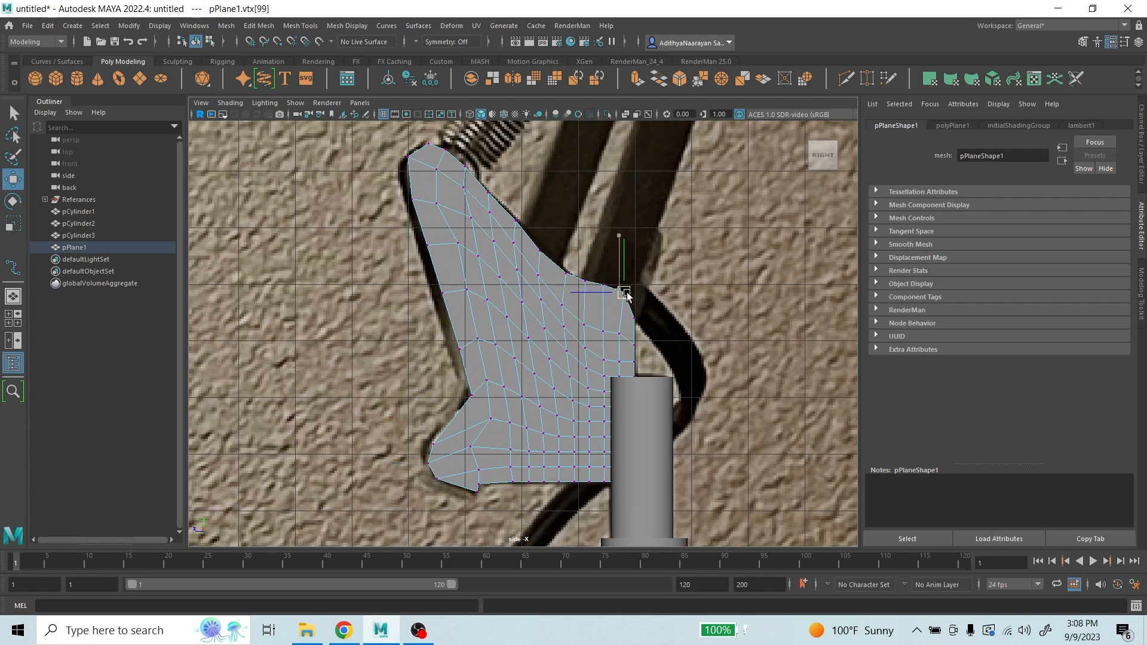
pyautogui.moveTo(521, 314); pyautogui.dragTo(578, 295, button='right')
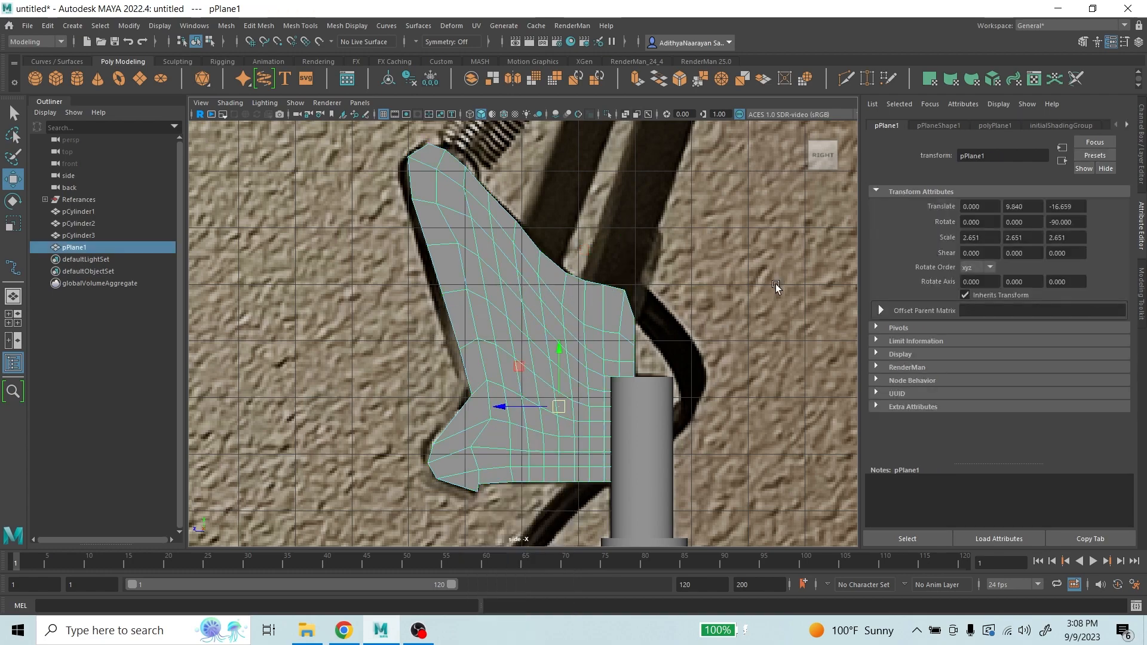
pyautogui.click(755, 281)
pyautogui.scroll(-5, 638, 349)
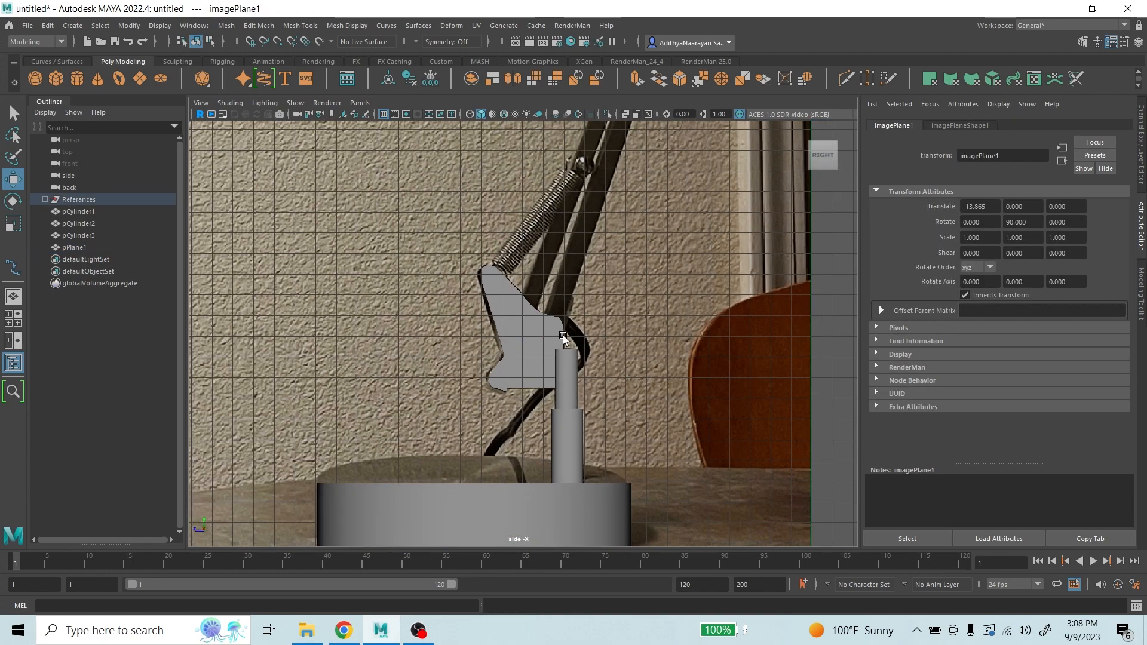
pyautogui.scroll(4, 567, 329)
pyautogui.scroll(3, 571, 324)
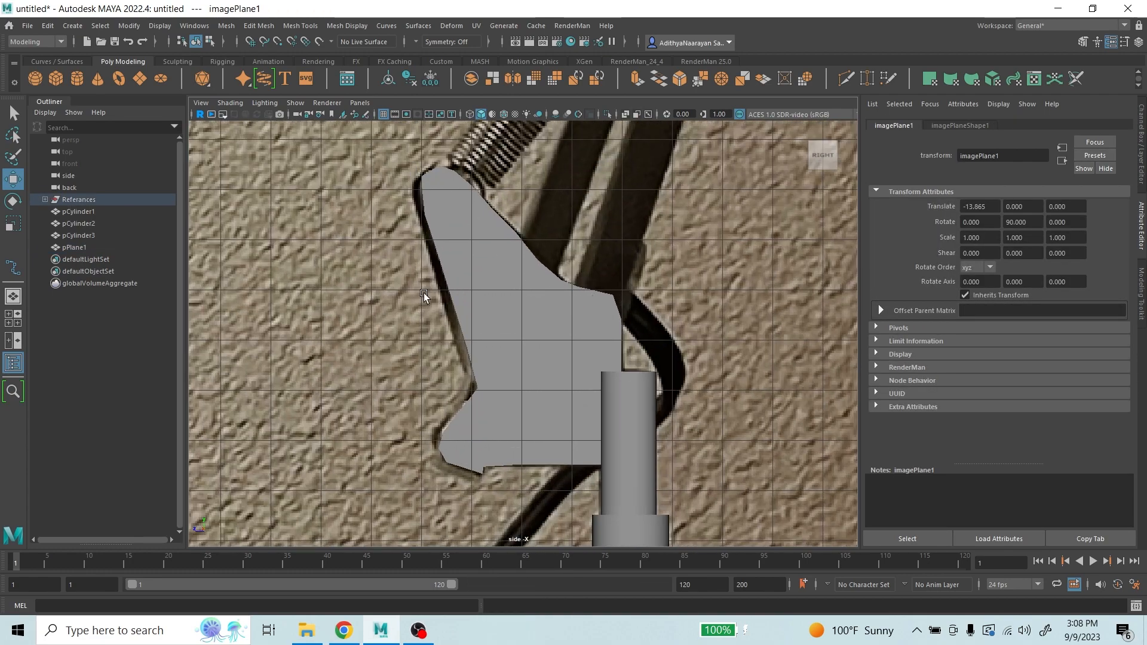
# - Select all faces of the bracket plane and frame them at an angle in the perspective view
pyautogui.click(545, 357)
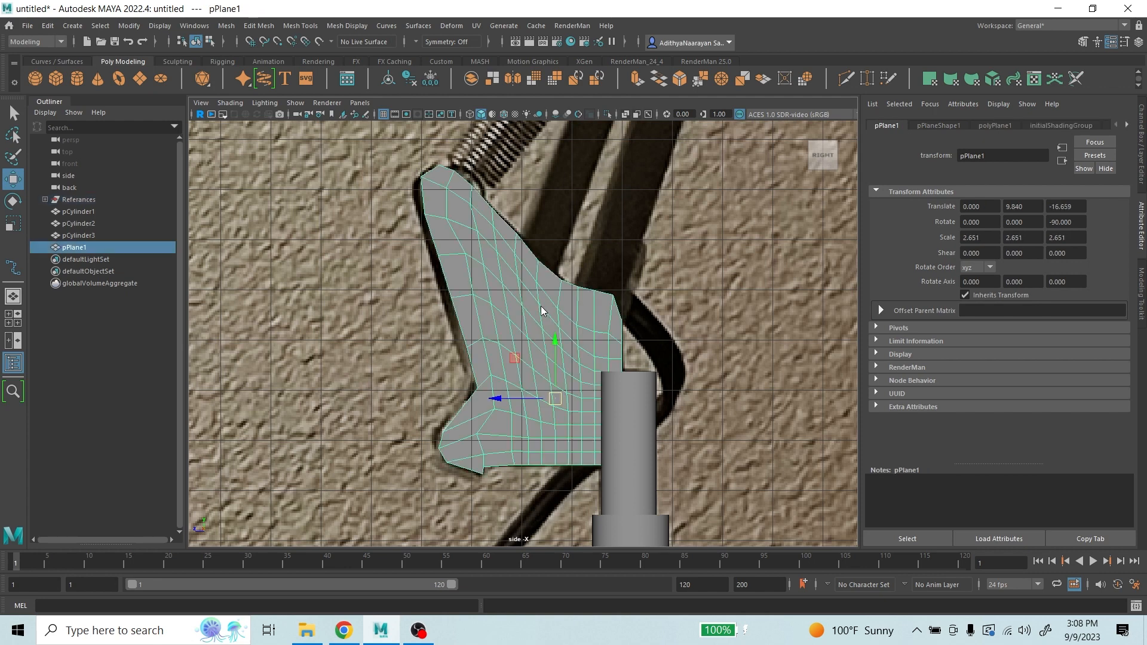
pyautogui.rightClick(540, 306)
pyautogui.click(551, 338)
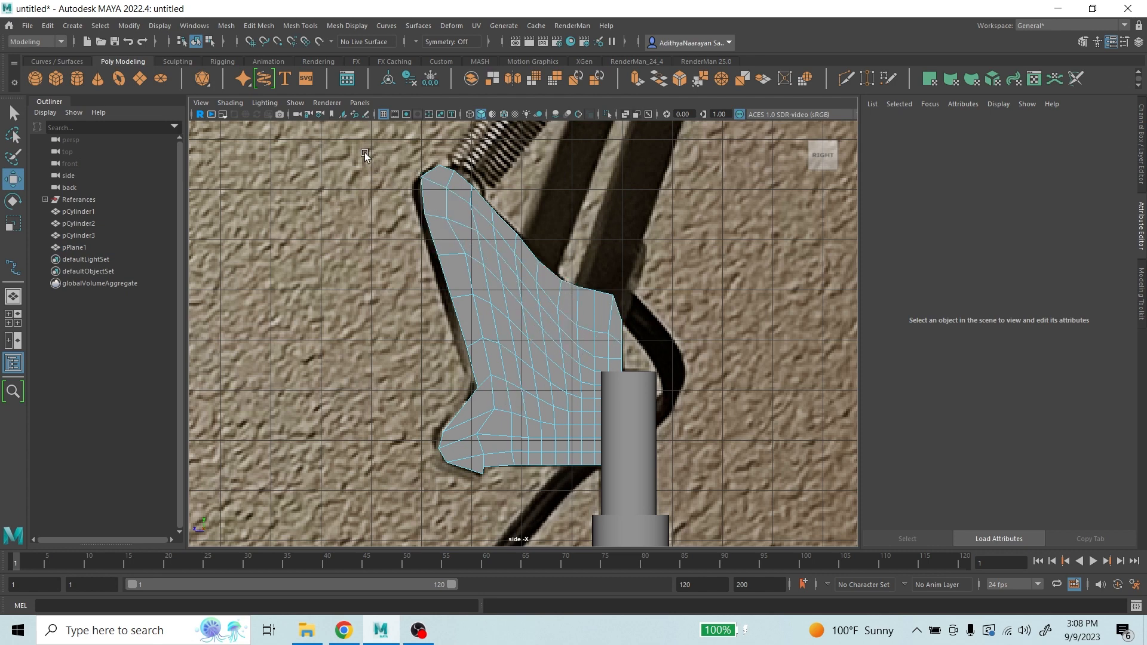
pyautogui.moveTo(361, 146); pyautogui.dragTo(700, 505)
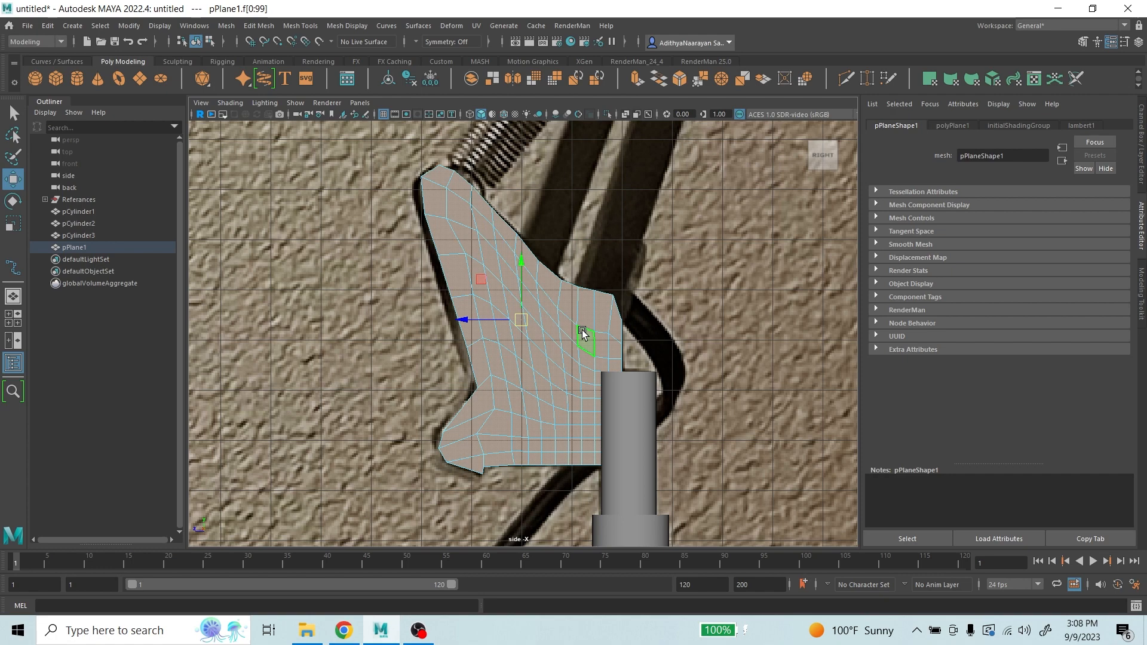
pyautogui.press('space')
pyautogui.press('space')
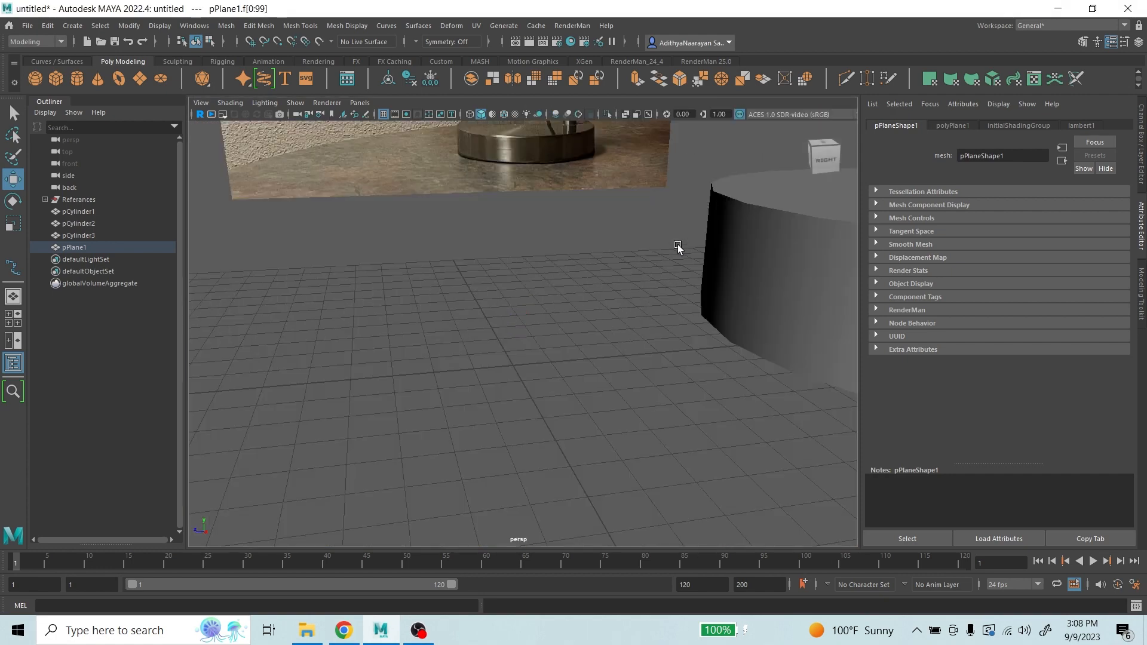
pyautogui.press('f')
pyautogui.keyDown('alt'); pyautogui.moveTo(747, 263); pyautogui.dragTo(669, 339); pyautogui.keyUp('alt')
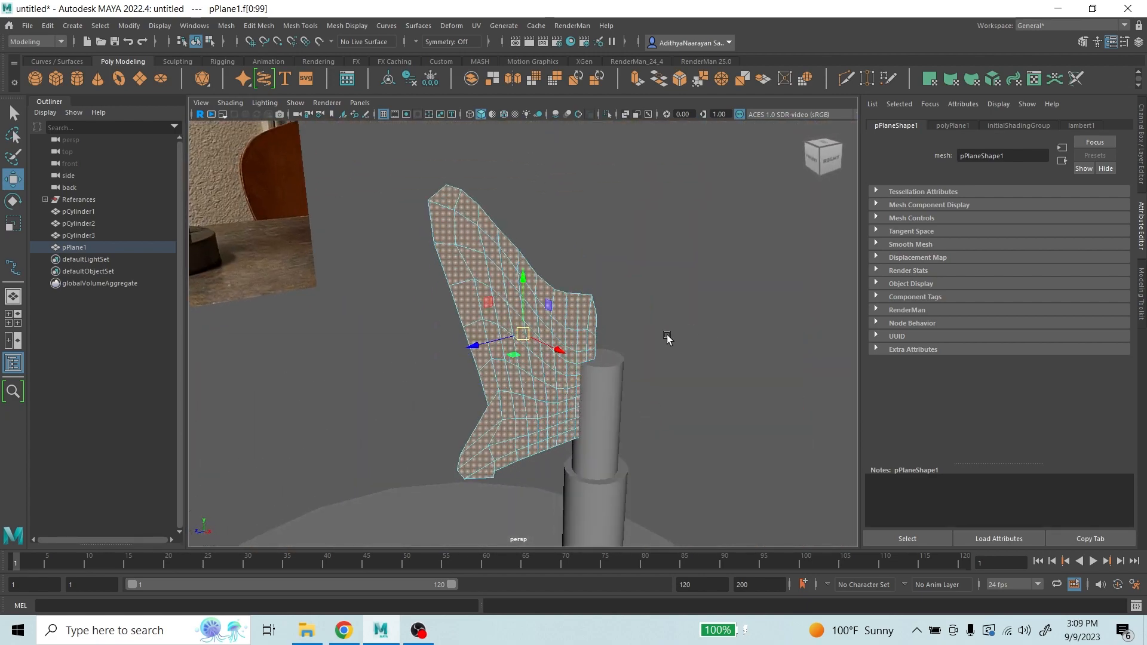
# - Extrude the selected bracket faces sideways along X into a thin plate and return to whole-object selection
pyautogui.click(267, 27)
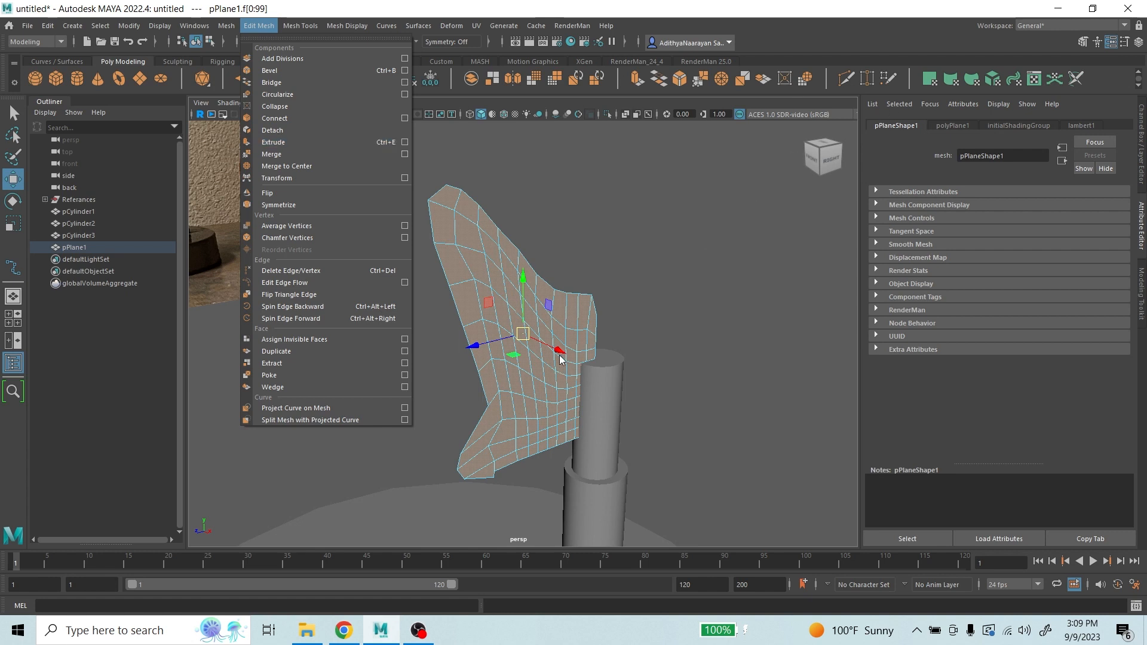
pyautogui.click(834, 38)
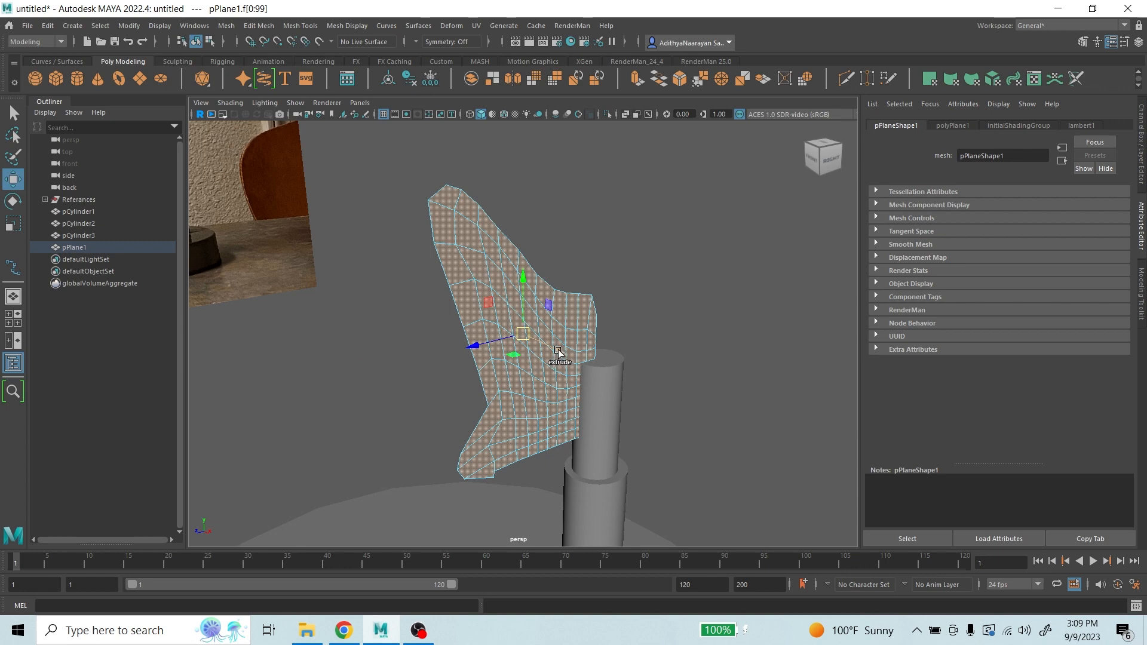
pyautogui.moveTo(558, 352)
pyautogui.mouseDown()
pyautogui.moveTo(576, 361)
pyautogui.moveTo(575, 371)
pyautogui.moveTo(548, 352)
pyautogui.moveTo(566, 361)
pyautogui.moveTo(559, 369)
pyautogui.mouseUp()
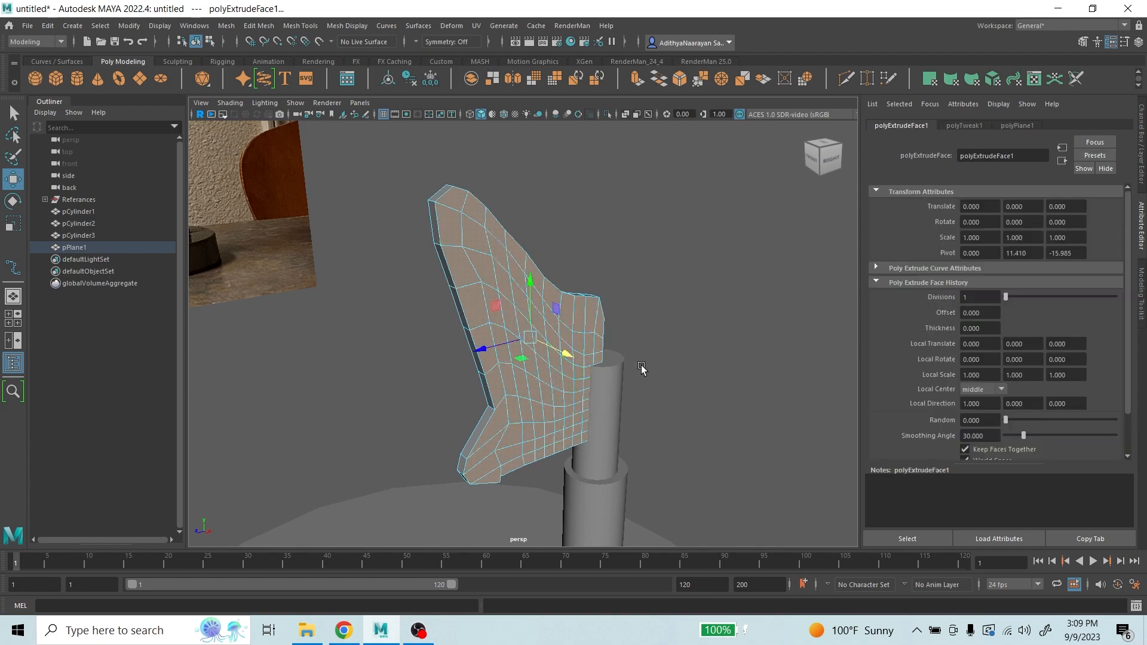
pyautogui.keyDown('alt'); pyautogui.moveTo(622, 341); pyautogui.dragTo(809, 335); pyautogui.keyUp('alt')
pyautogui.click(658, 287)
pyautogui.click(538, 315)
# - Select the black back-side faces of the extruded bracket at its upper tip and along the row following the curved inner edge
pyautogui.keyDown('alt'); pyautogui.moveTo(538, 315); pyautogui.dragTo(562, 316); pyautogui.keyUp('alt')
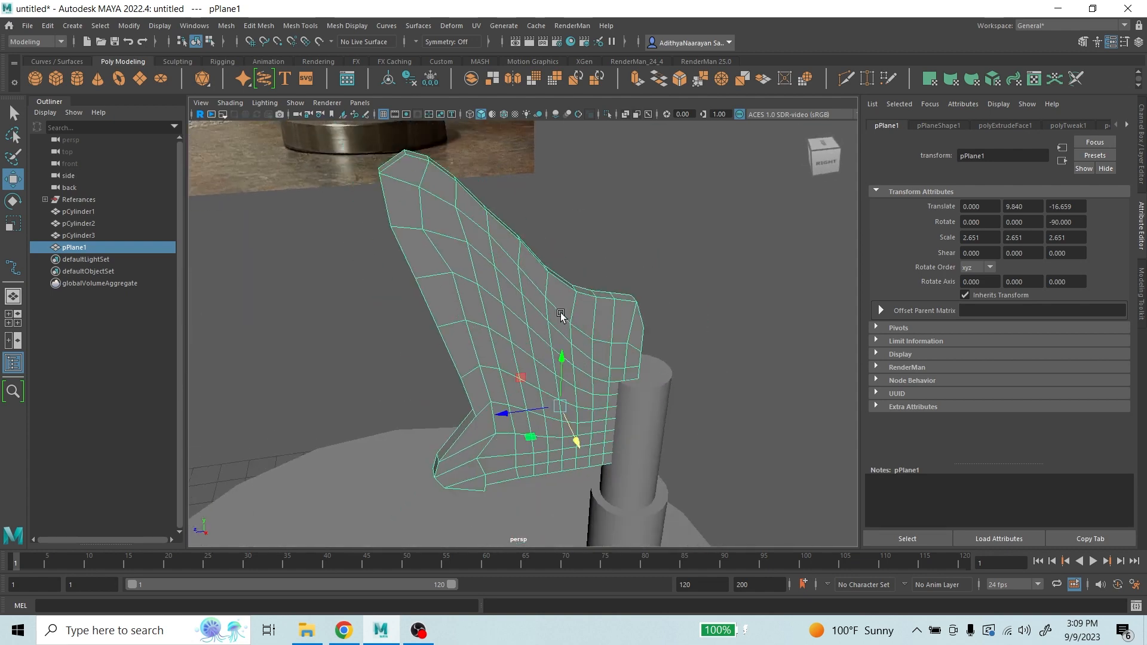
pyautogui.keyDown('alt'); pyautogui.moveTo(583, 404); pyautogui.dragTo(569, 311); pyautogui.keyUp('alt')
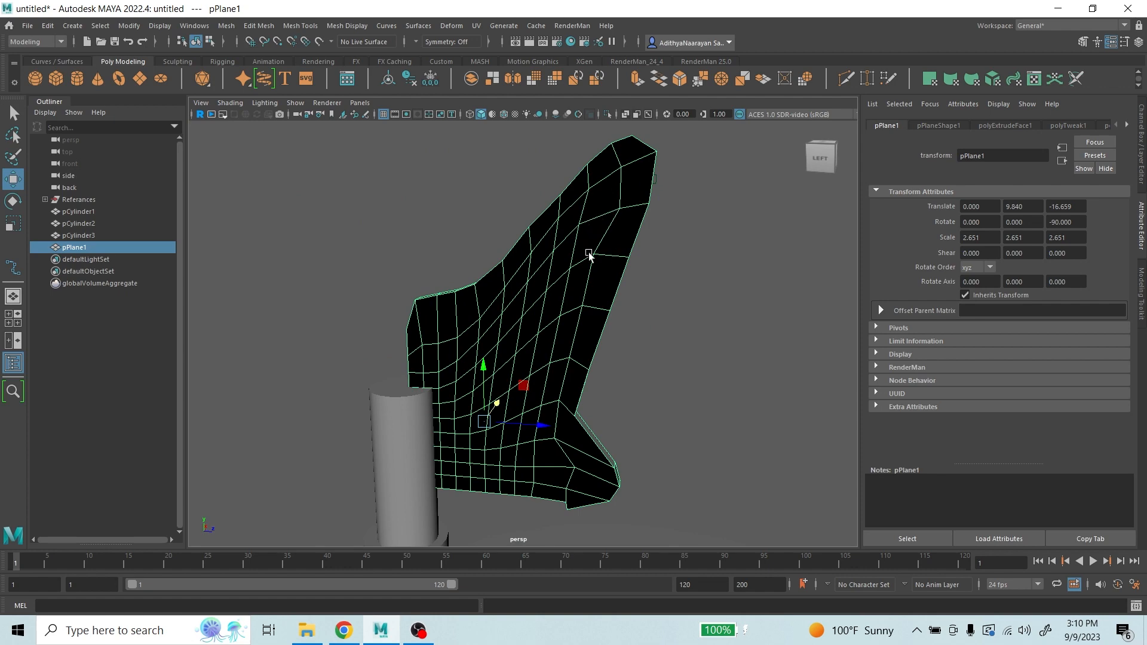
pyautogui.keyDown('alt'); pyautogui.moveTo(628, 310); pyautogui.dragTo(568, 279); pyautogui.keyUp('alt')
pyautogui.moveTo(565, 277); pyautogui.dragTo(589, 269, button='right')
pyautogui.click(619, 176)
pyautogui.press('capslock')
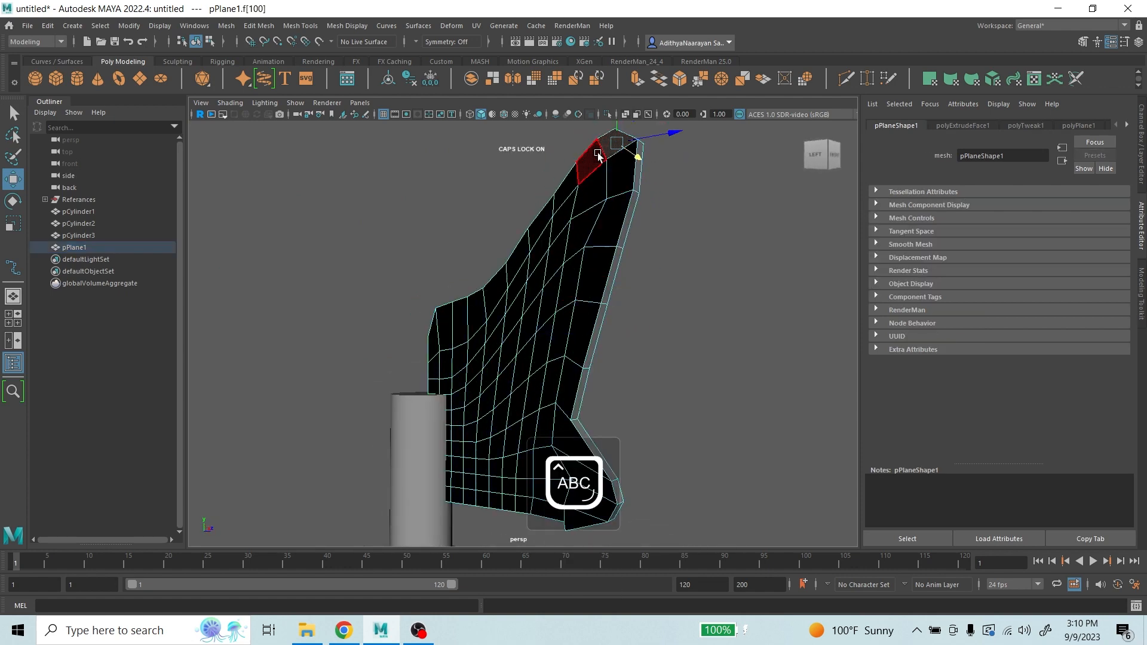
pyautogui.press('capslock')
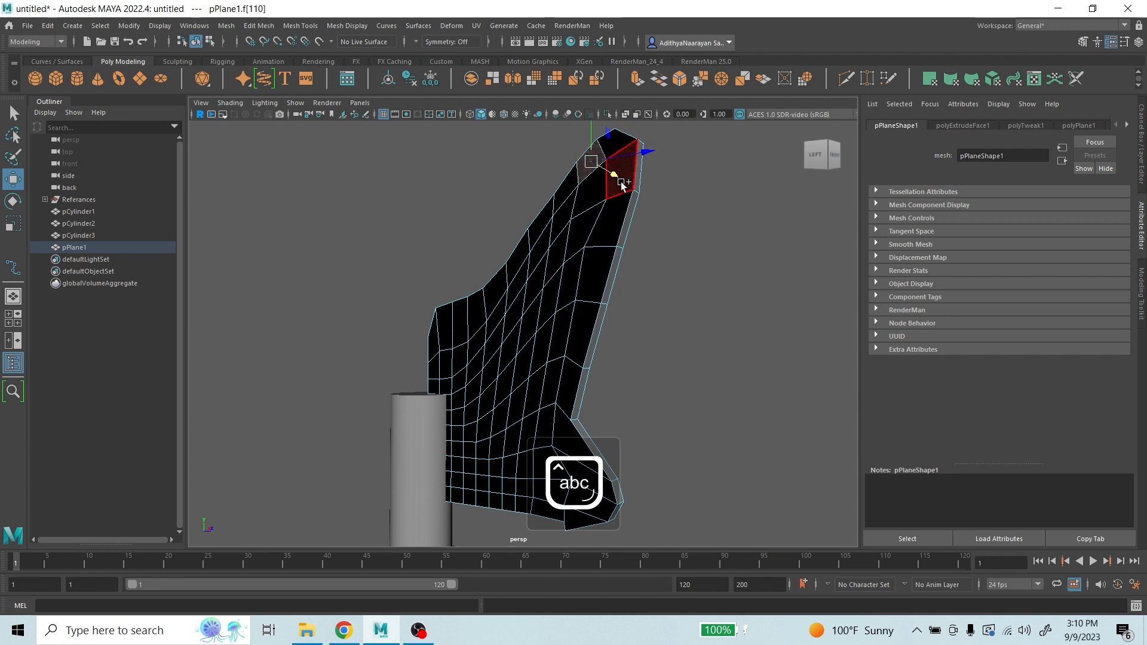
pyautogui.keyDown('shift'); pyautogui.click(622, 184); pyautogui.keyUp('shift')
pyautogui.keyDown('shift'); pyautogui.click(615, 143); pyautogui.keyUp('shift')
pyautogui.keyDown('shift'); pyautogui.click(611, 232); pyautogui.keyUp('shift')
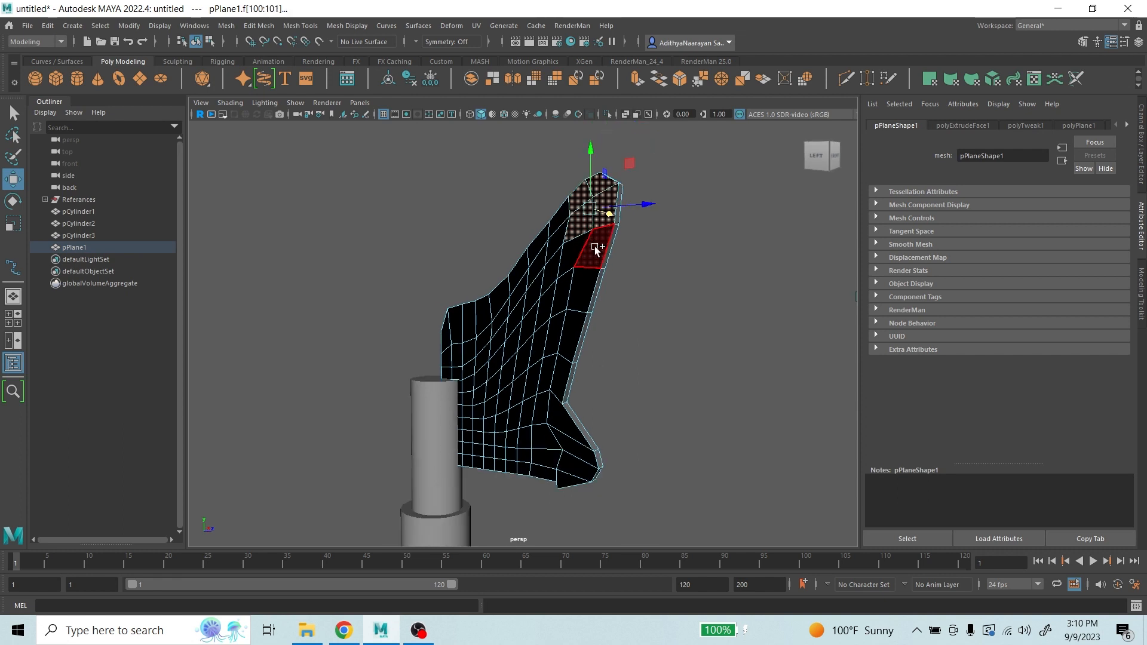
pyautogui.keyDown('shift'); pyautogui.click(596, 250); pyautogui.keyUp('shift')
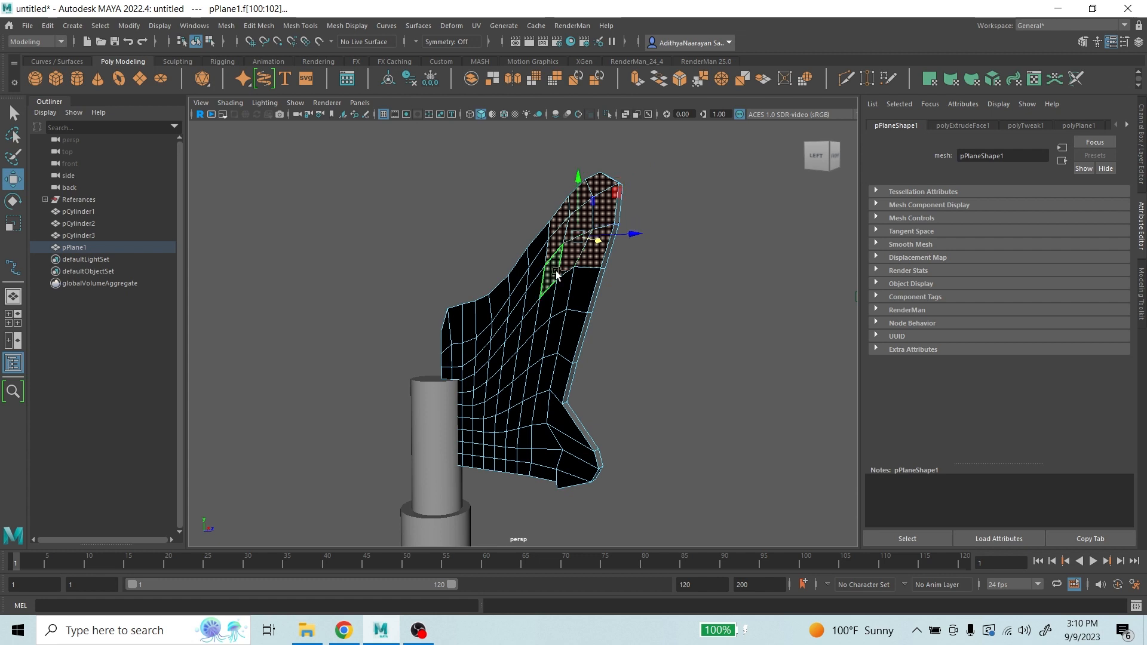
pyautogui.keyDown('shift'); pyautogui.click(582, 293); pyautogui.keyUp('shift')
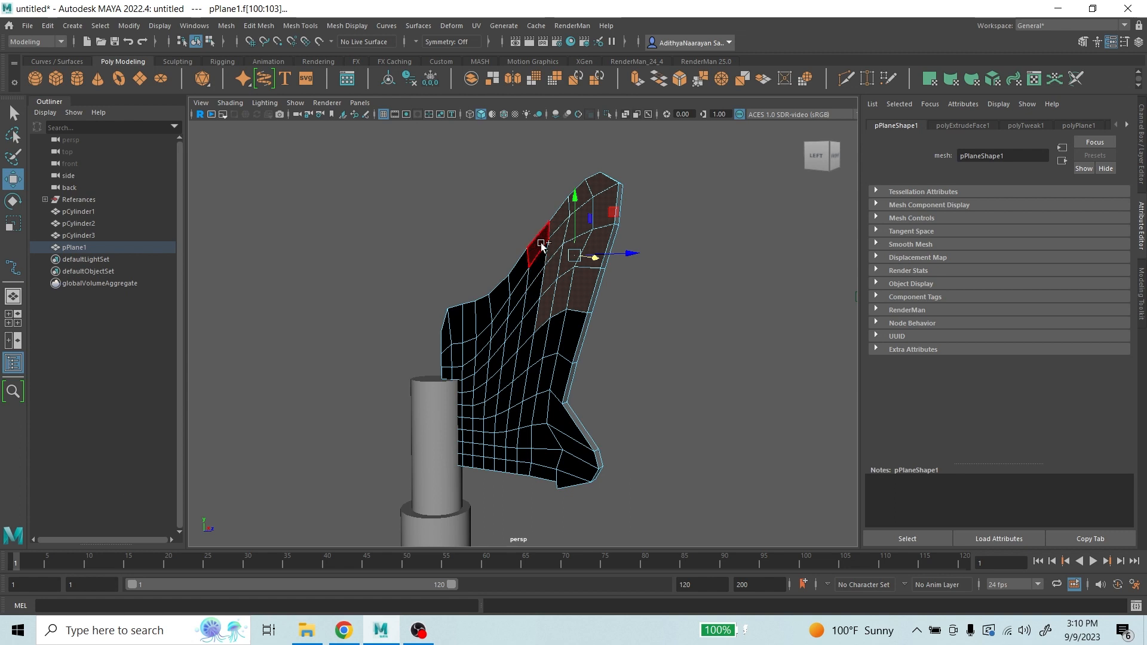
pyautogui.keyDown('shift'); pyautogui.doubleClick(447, 342); pyautogui.keyUp('shift')
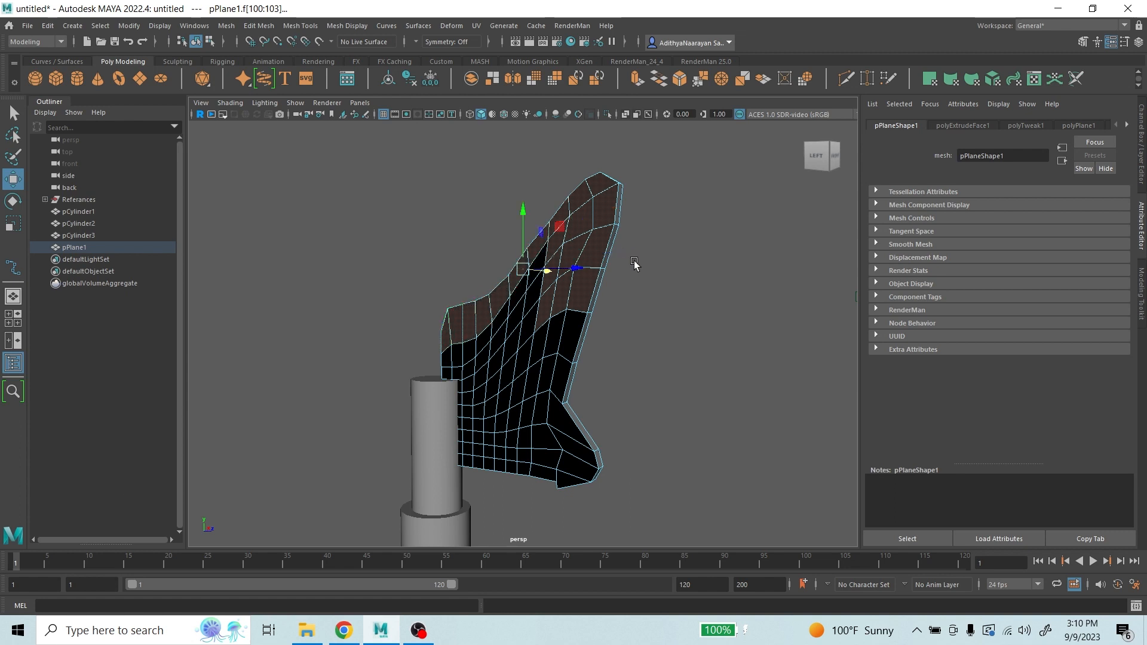
# - Extend the selection row by row down to the lower lug, covering all of the bracket's back-side faces
pyautogui.scroll(3, 514, 300)
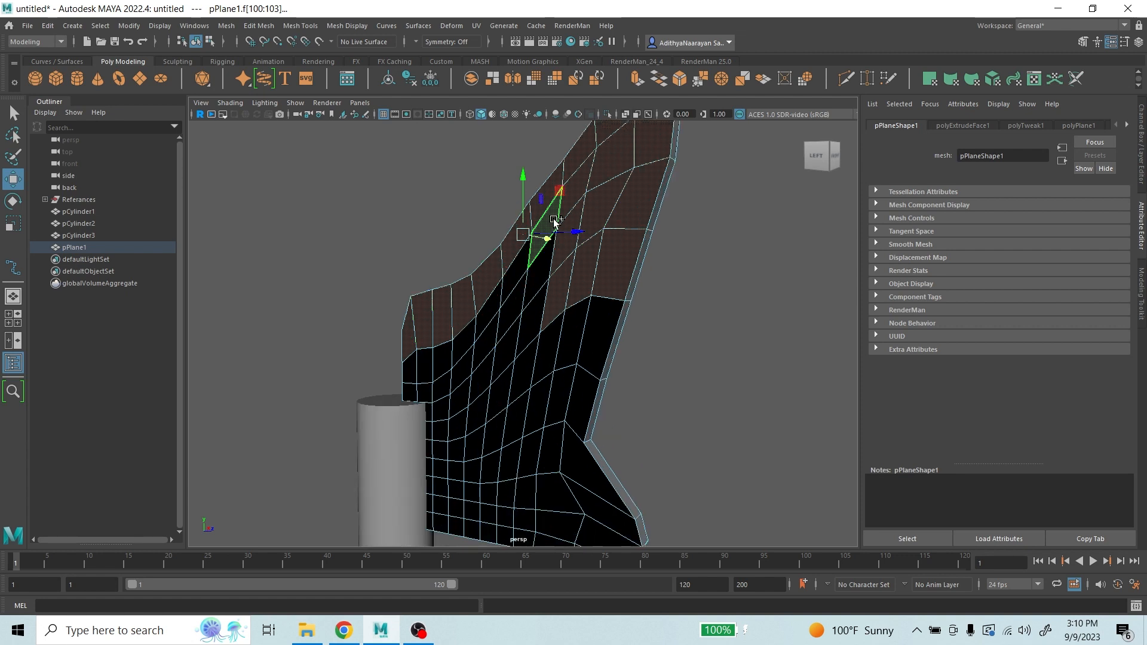
pyautogui.keyDown('shift'); pyautogui.click(411, 392); pyautogui.keyUp('shift')
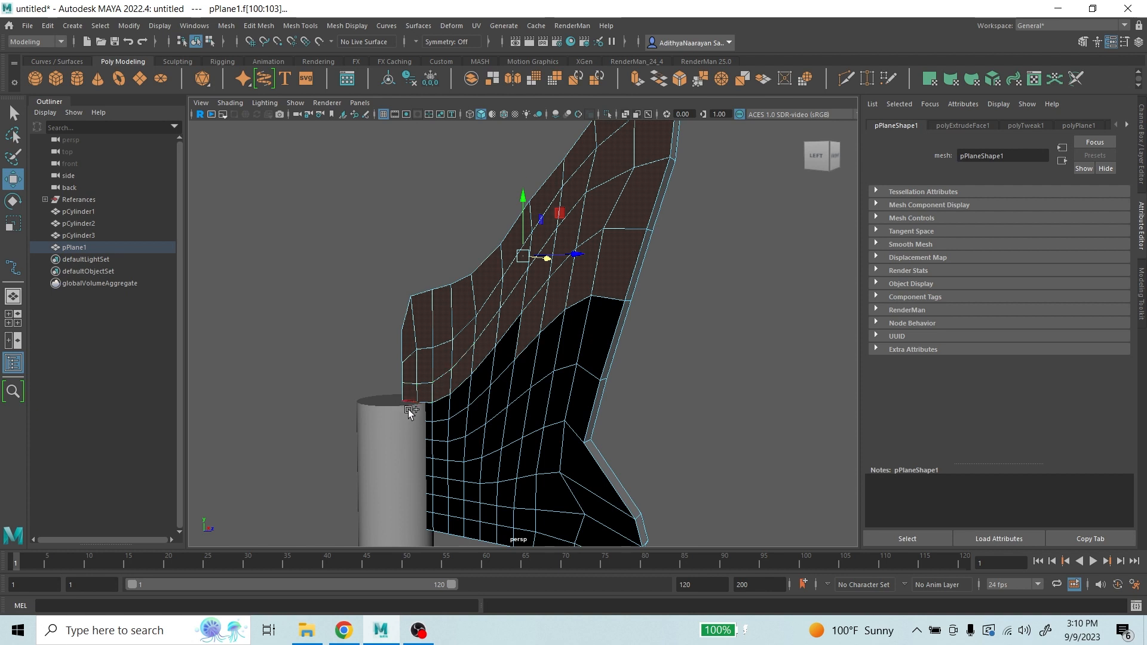
pyautogui.keyDown('shift'); pyautogui.doubleClick(409, 410); pyautogui.keyUp('shift')
pyautogui.keyDown('shift'); pyautogui.click(604, 331); pyautogui.keyUp('shift')
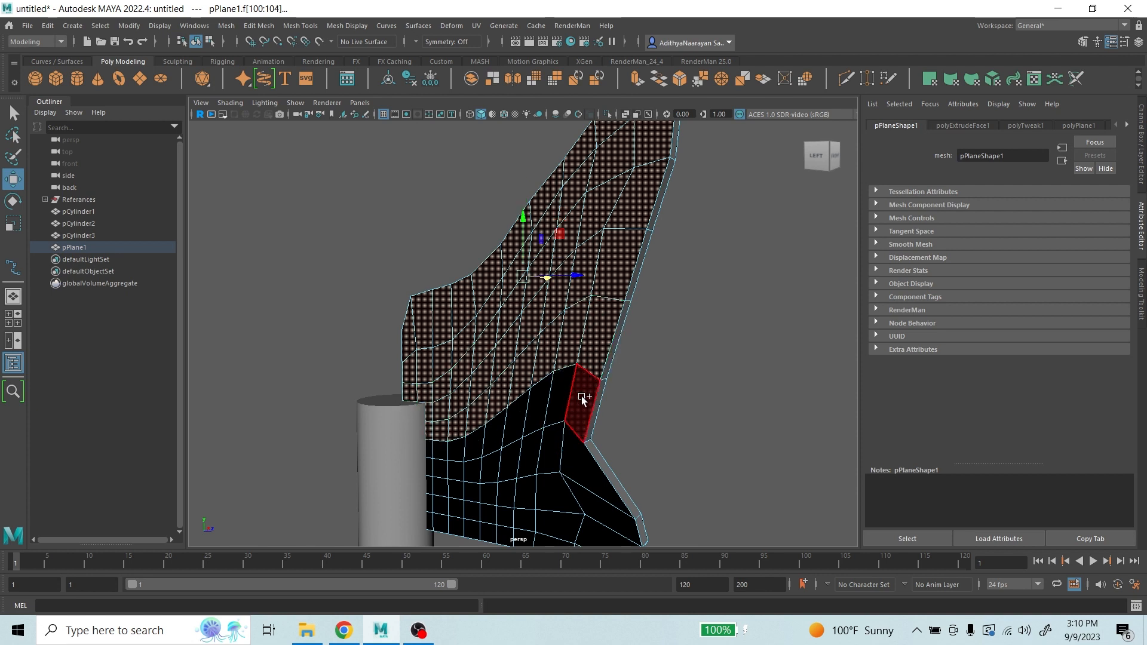
pyautogui.keyDown('shift'); pyautogui.doubleClick(413, 450); pyautogui.keyUp('shift')
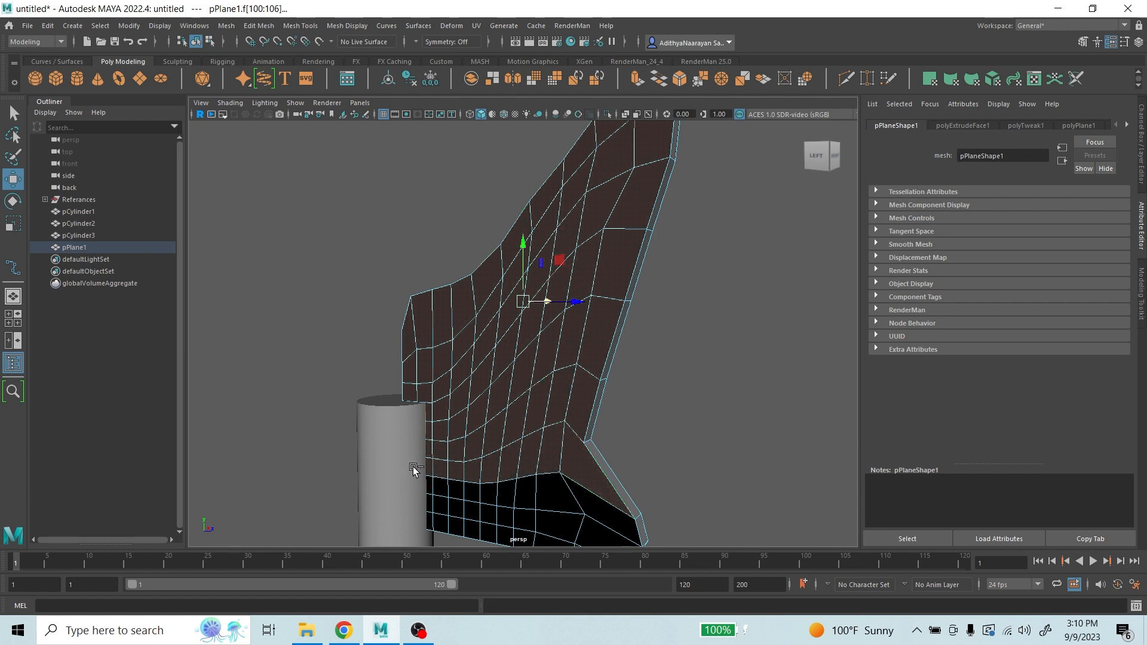
pyautogui.keyDown('alt'); pyautogui.moveTo(596, 421); pyautogui.dragTo(593, 474); pyautogui.keyUp('alt')
pyautogui.keyDown('shift'); pyautogui.click(592, 473); pyautogui.keyUp('shift')
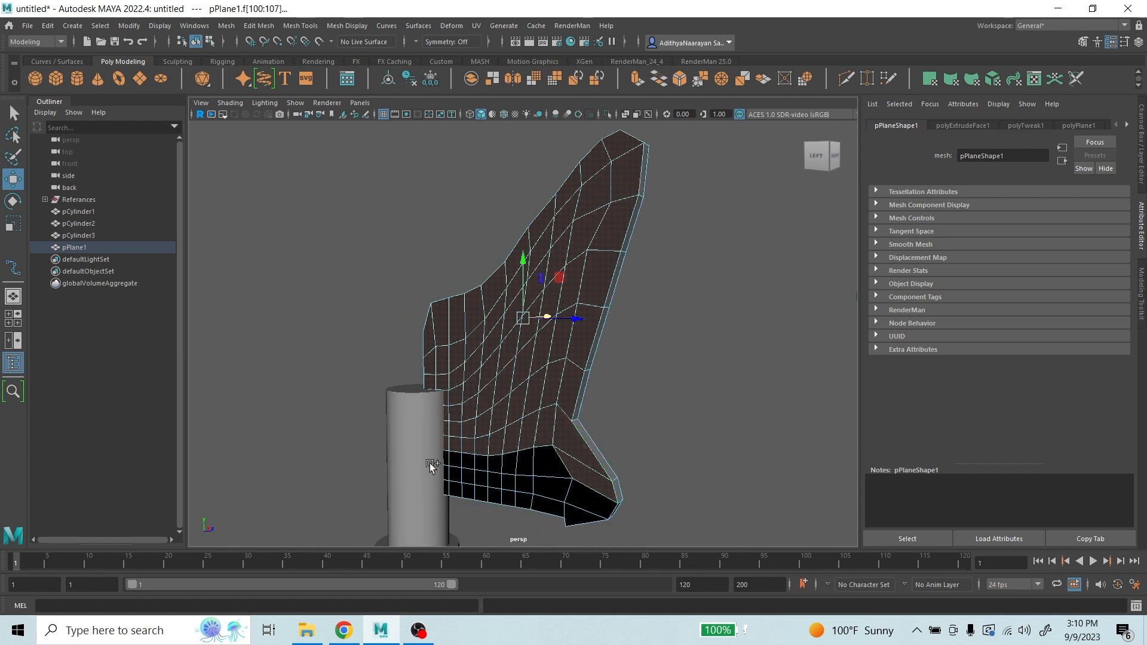
pyautogui.keyDown('shift'); pyautogui.doubleClick(431, 455); pyautogui.keyUp('shift')
pyautogui.keyDown('shift'); pyautogui.click(589, 497); pyautogui.keyUp('shift')
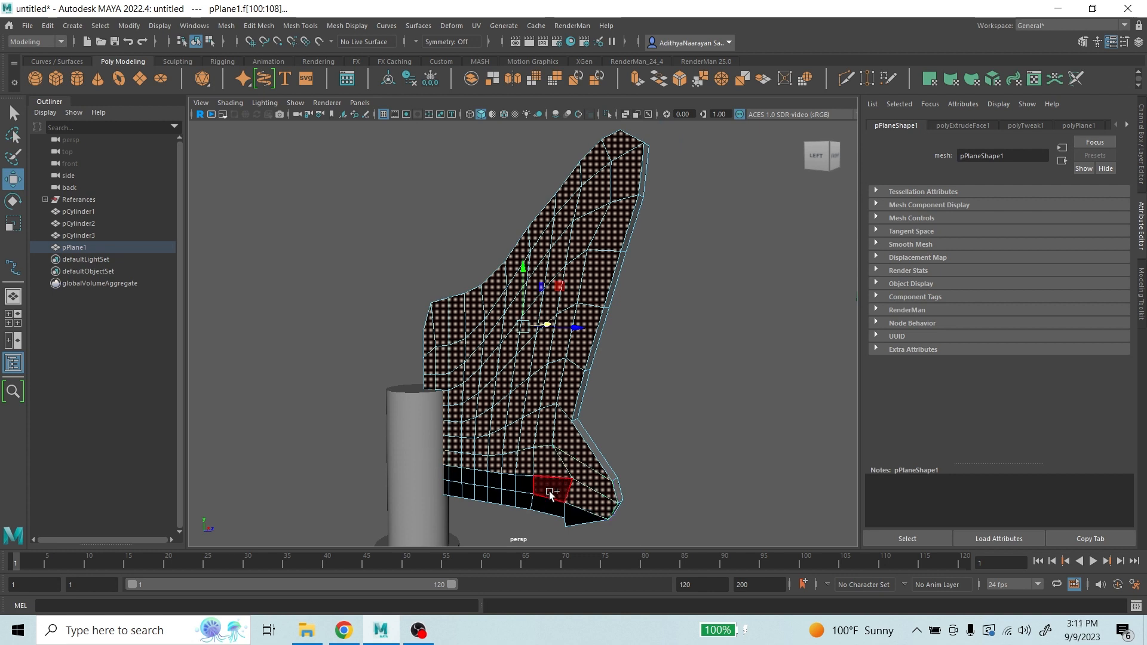
pyautogui.keyDown('shift'); pyautogui.doubleClick(431, 476); pyautogui.keyUp('shift')
pyautogui.keyDown('shift'); pyautogui.click(576, 517); pyautogui.keyUp('shift')
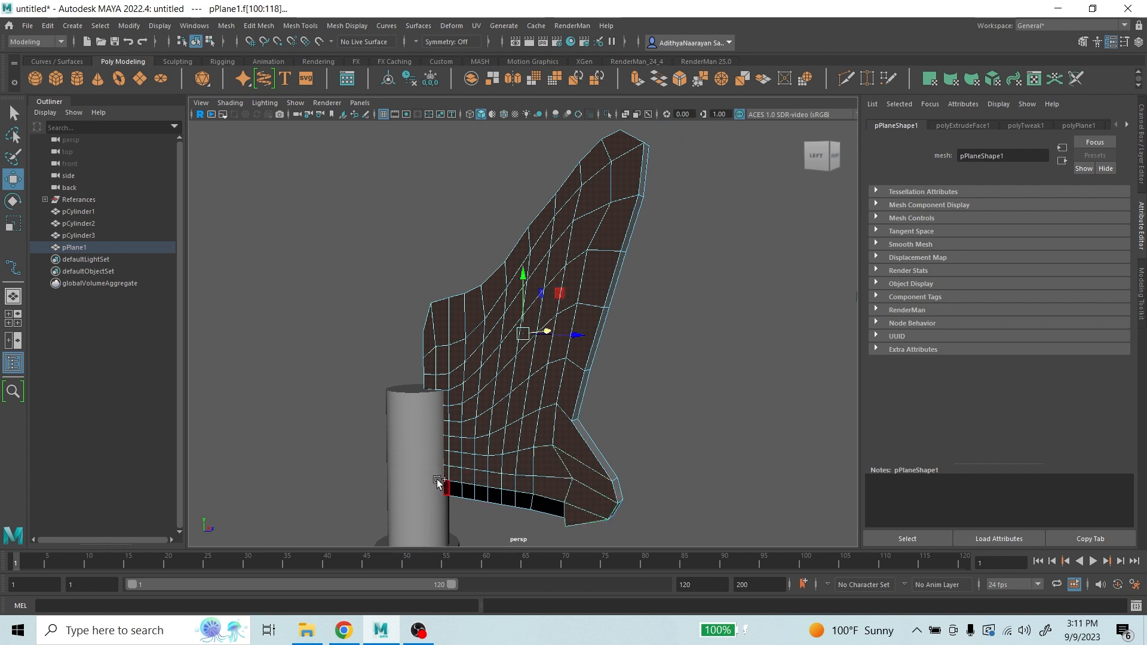
pyautogui.keyDown('shift'); pyautogui.doubleClick(433, 485); pyautogui.keyUp('shift')
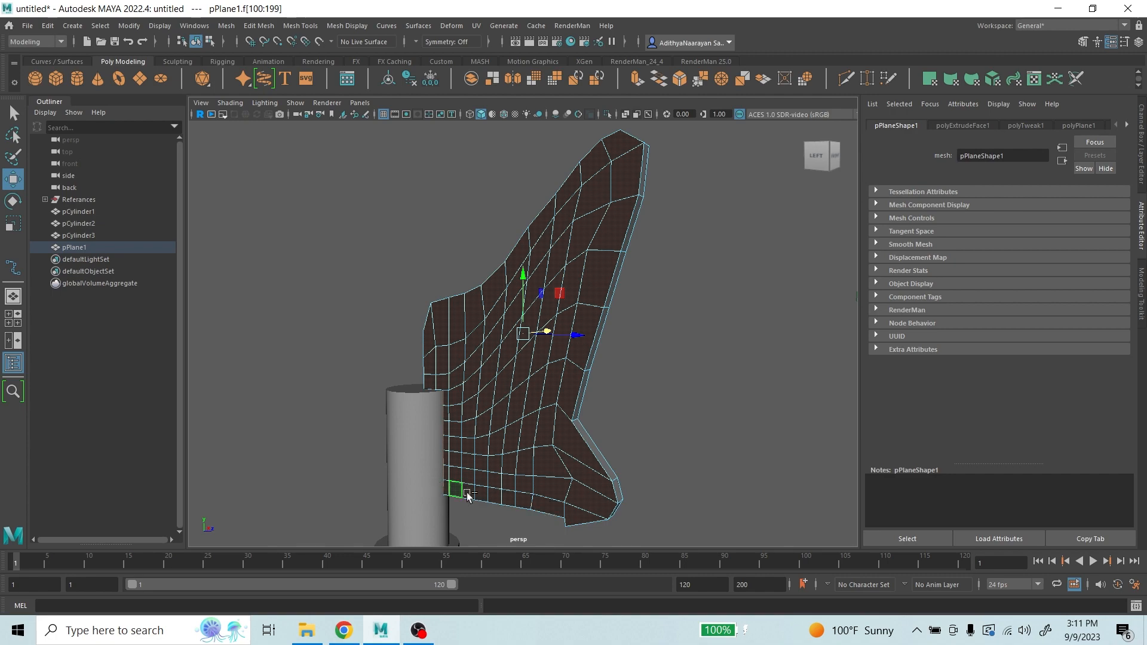
pyautogui.keyDown('alt'); pyautogui.moveTo(639, 423); pyautogui.dragTo(589, 404); pyautogui.keyUp('alt')
pyautogui.keyDown('alt'); pyautogui.moveTo(611, 364); pyautogui.dragTo(576, 388); pyautogui.keyUp('alt')
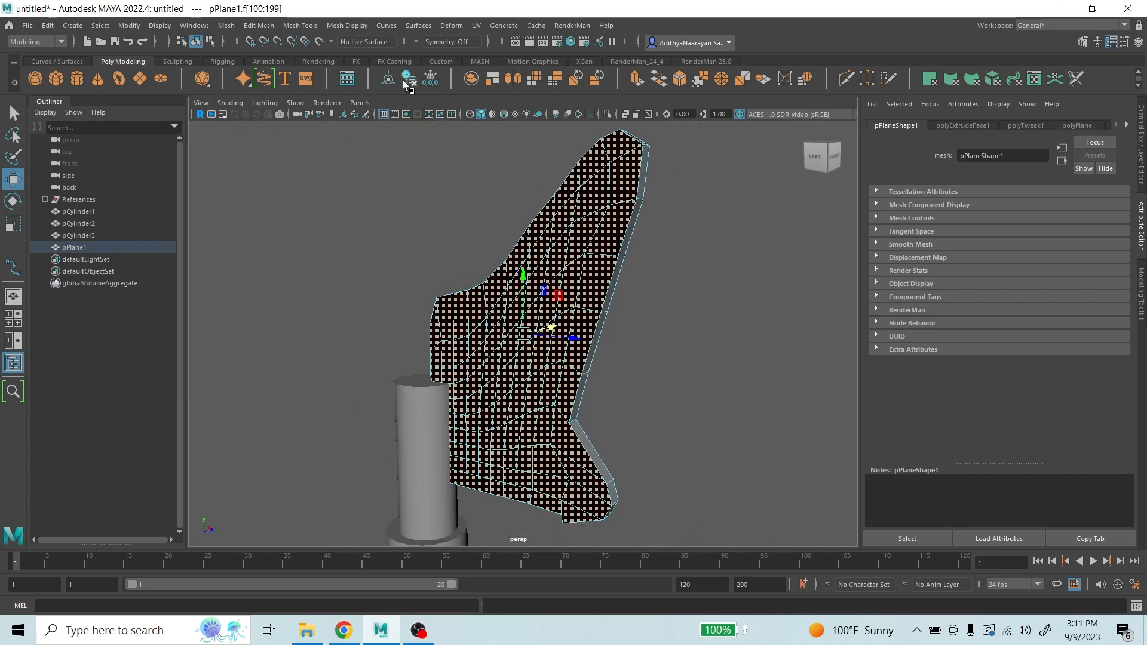
# - Reverse the normals of the selected back-side faces, return to whole-object selection and check the bracket from both sides
pyautogui.click(364, 26)
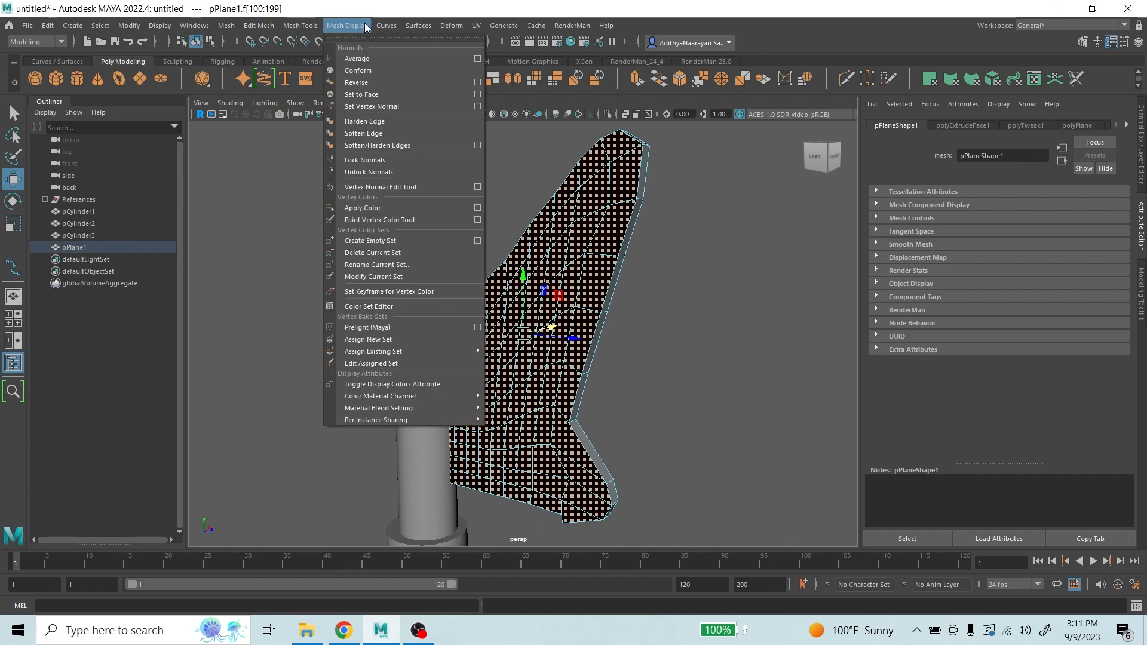
pyautogui.click(364, 82)
pyautogui.keyDown('alt'); pyautogui.moveTo(640, 322); pyautogui.dragTo(619, 336); pyautogui.keyUp('alt')
pyautogui.moveTo(575, 296); pyautogui.dragTo(583, 276, button='right')
pyautogui.click(649, 258)
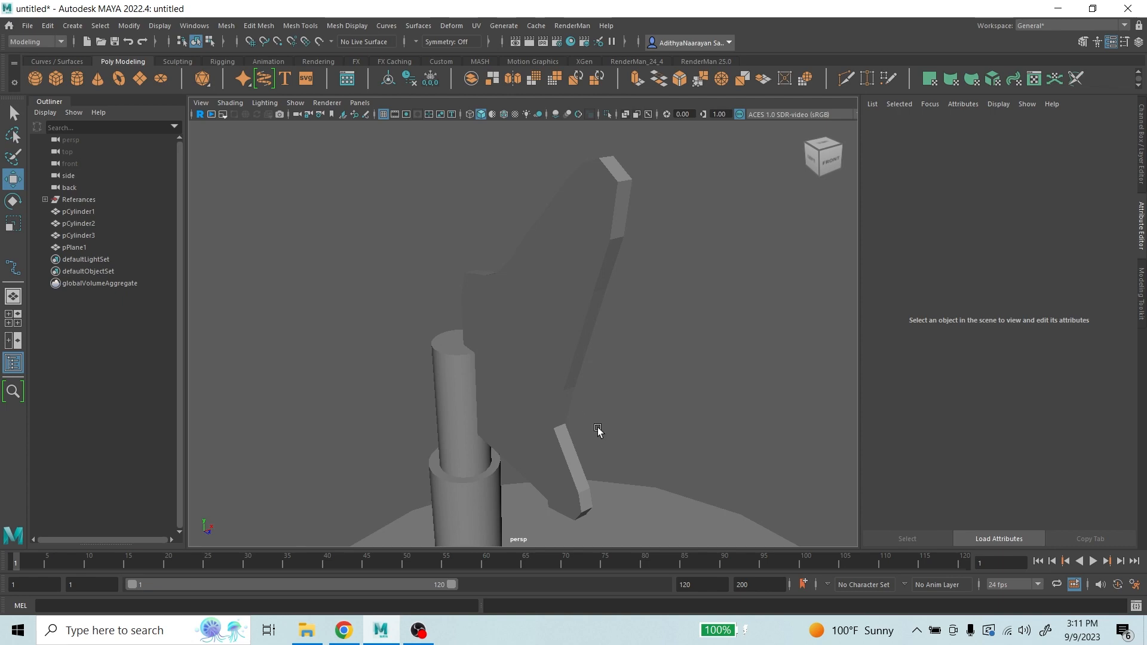
pyautogui.scroll(-4, 650, 312)
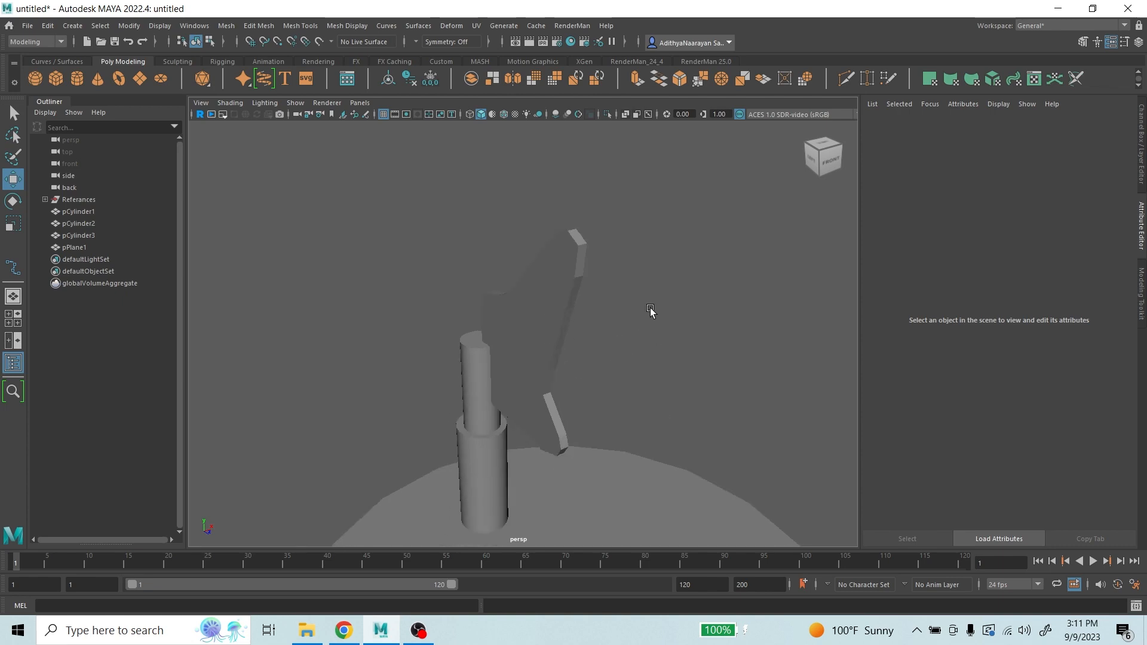
pyautogui.scroll(5, 649, 320)
pyautogui.keyDown('alt'); pyautogui.moveTo(648, 319); pyautogui.dragTo(494, 294); pyautogui.keyUp('alt')
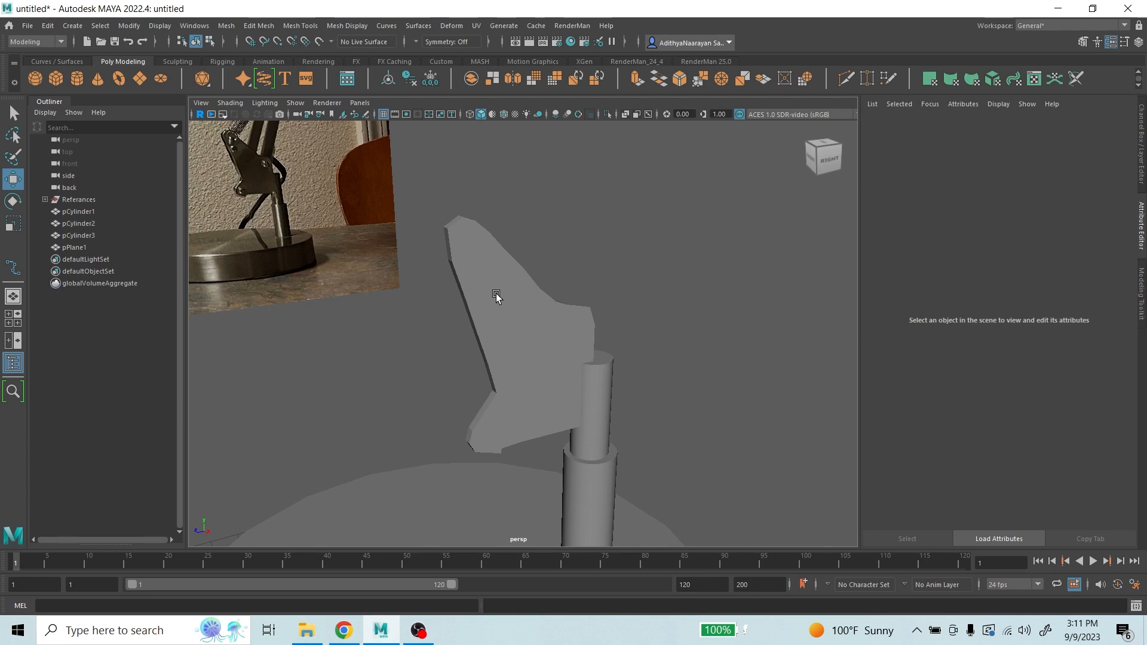
pyautogui.scroll(3, 432, 208)
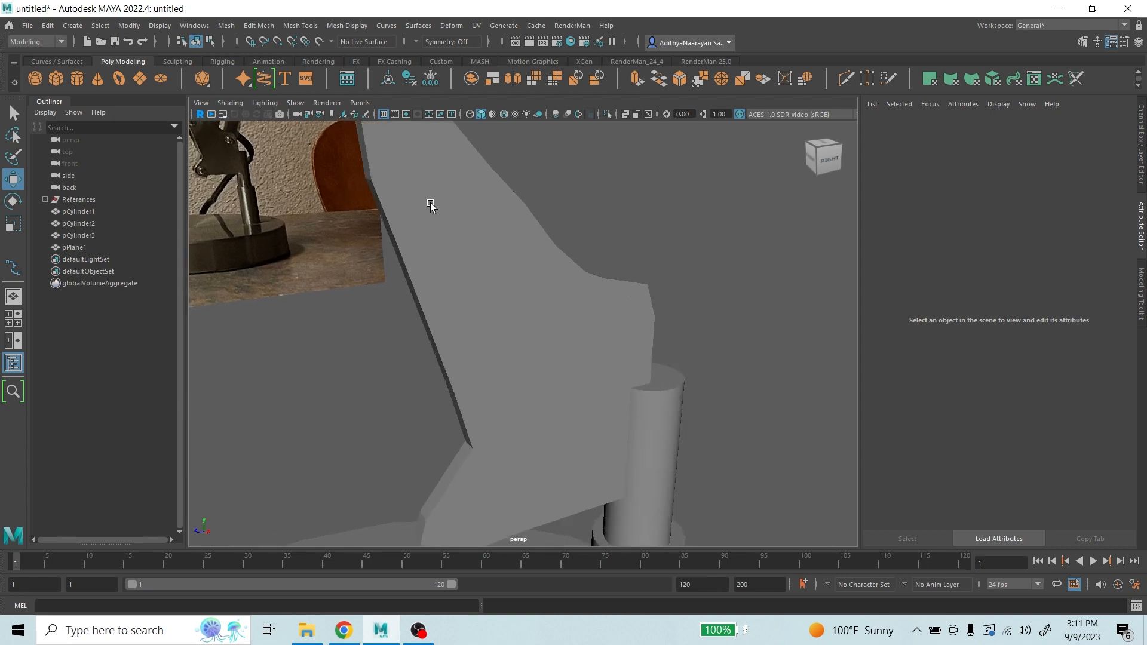
pyautogui.scroll(-3, 439, 233)
pyautogui.keyDown('alt'); pyautogui.moveTo(491, 247); pyautogui.dragTo(639, 286); pyautogui.keyUp('alt')
# - Select the bracket, preview it as a smoothed mesh and return it to the unsmoothed display
pyautogui.click(531, 269)
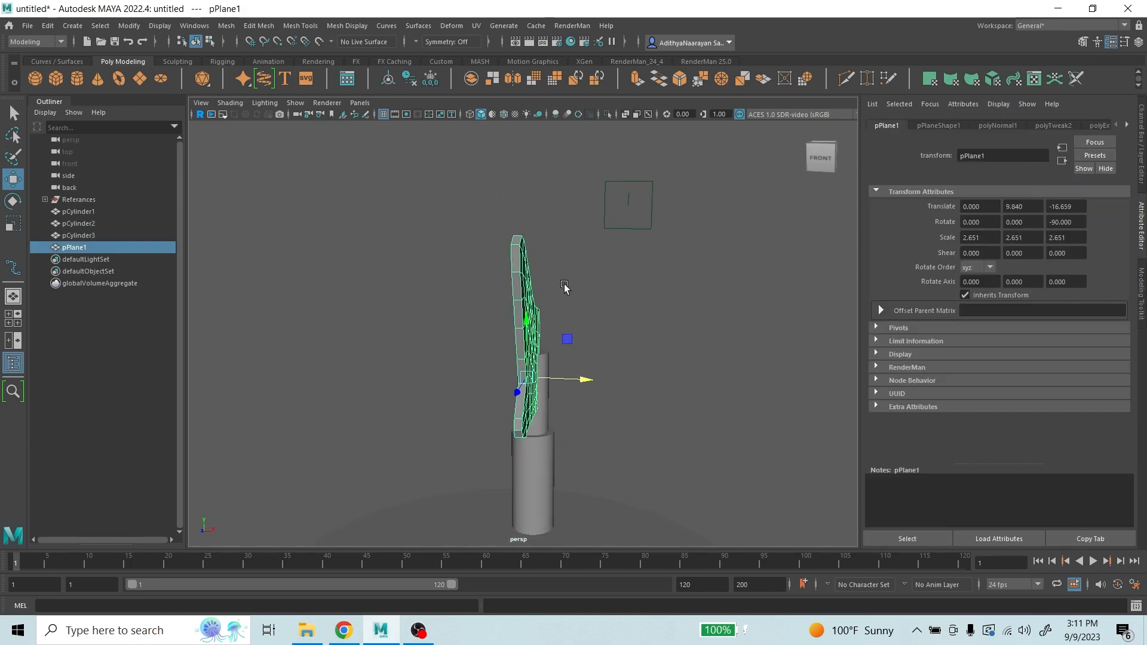
pyautogui.keyDown('alt'); pyautogui.moveTo(566, 287); pyautogui.dragTo(532, 300); pyautogui.keyUp('alt')
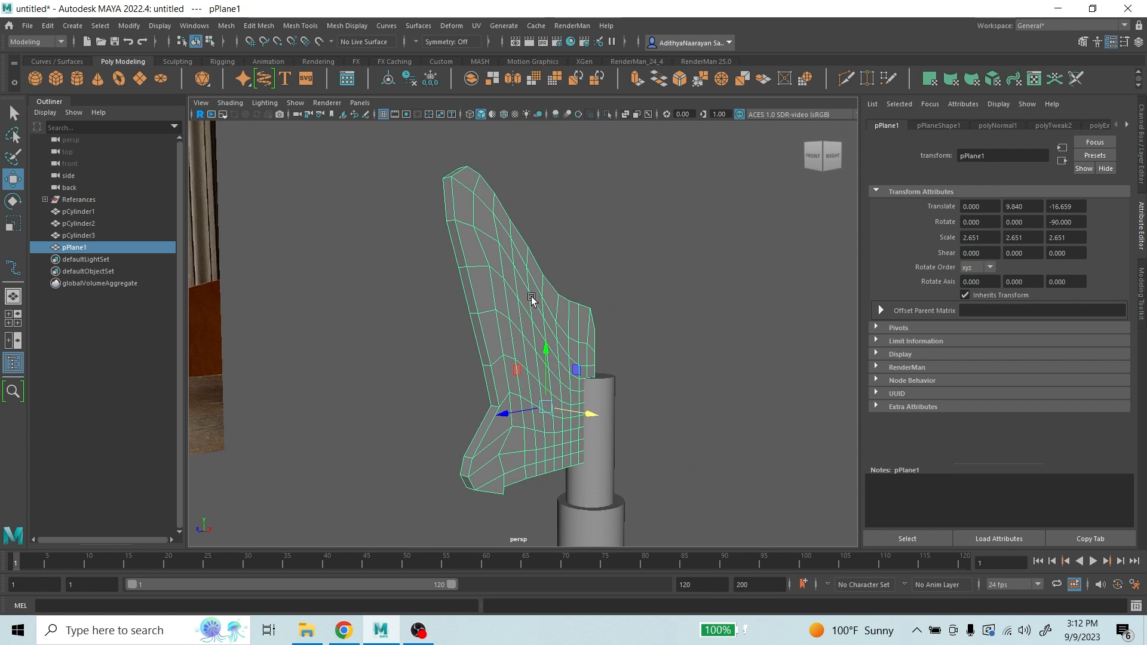
pyautogui.press('1')
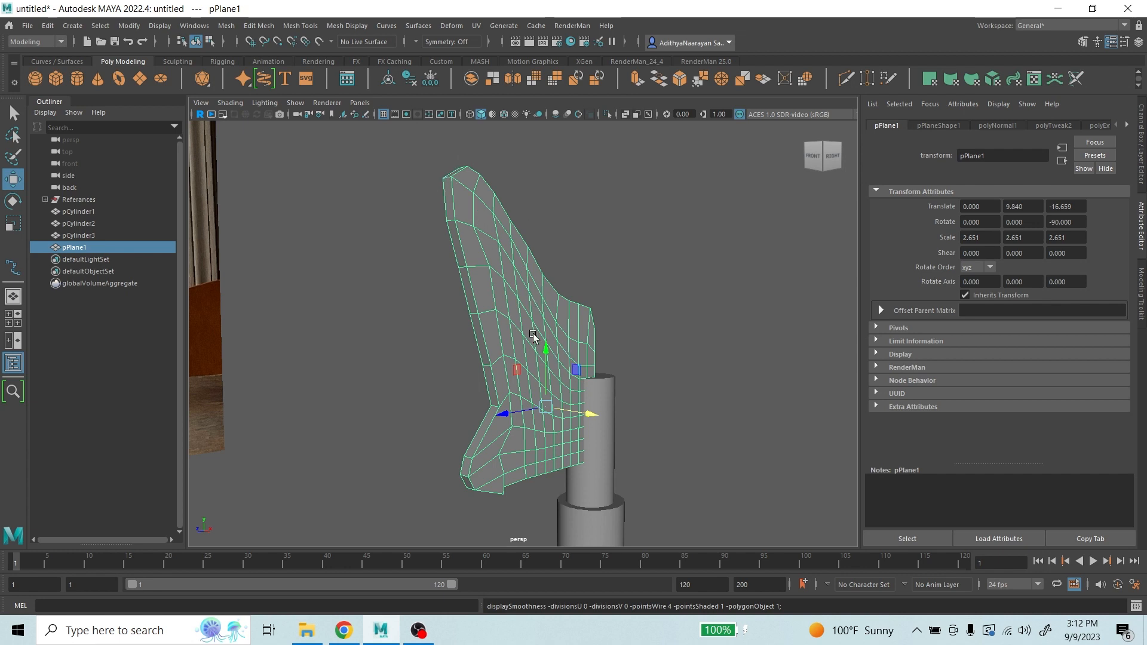
pyautogui.press('3')
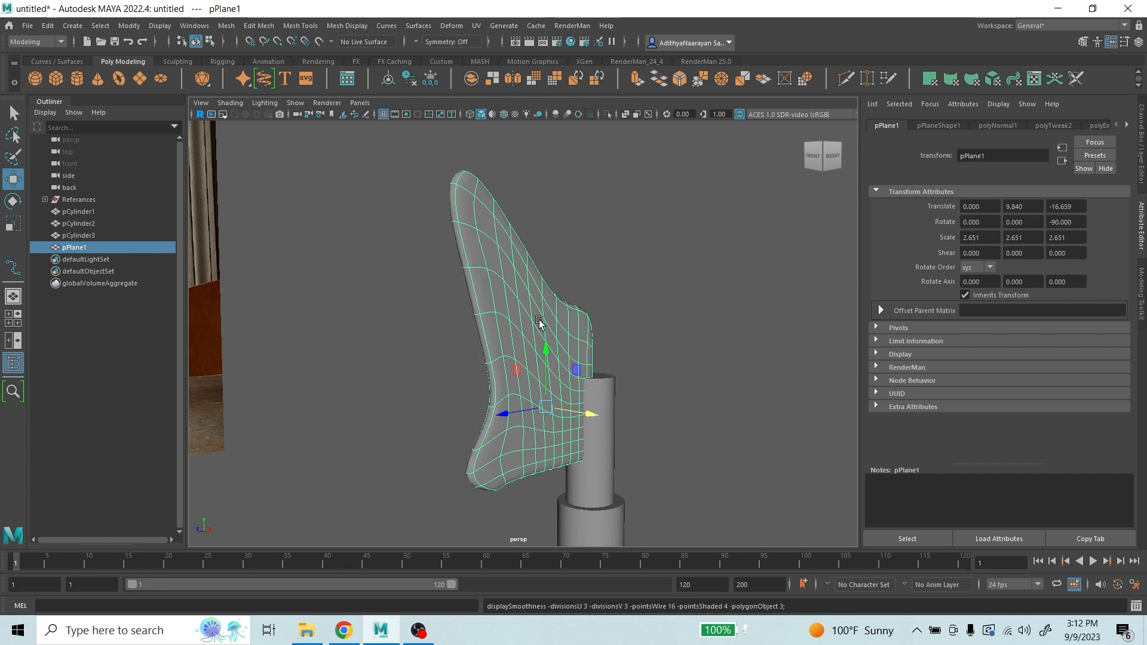
pyautogui.moveTo(540, 323)
pyautogui.keyDown('alt'); pyautogui.mouseDown()
pyautogui.moveTo(605, 307)
pyautogui.moveTo(478, 332)
pyautogui.moveTo(351, 311)
pyautogui.moveTo(615, 325)
pyautogui.moveTo(586, 335)
pyautogui.moveTo(560, 318)
pyautogui.mouseUp(); pyautogui.keyUp('alt')
pyautogui.press('1')
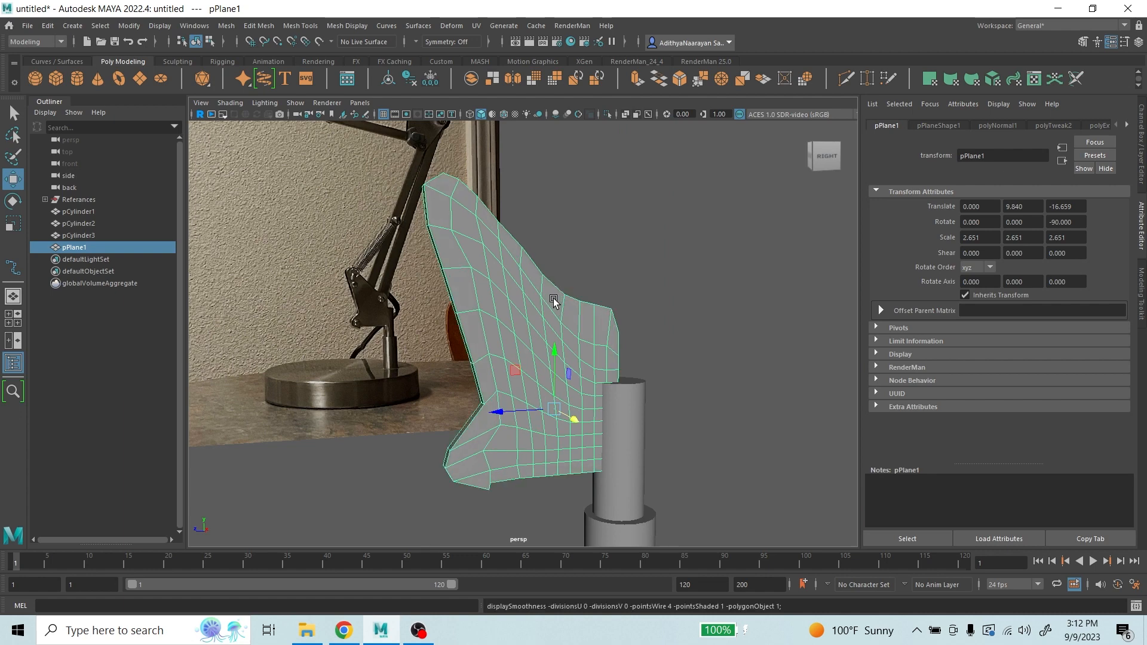
# - Display the bracket with smooth mesh preview and compare its rounded outline with the reference photo in the side view
pyautogui.click(230, 26)
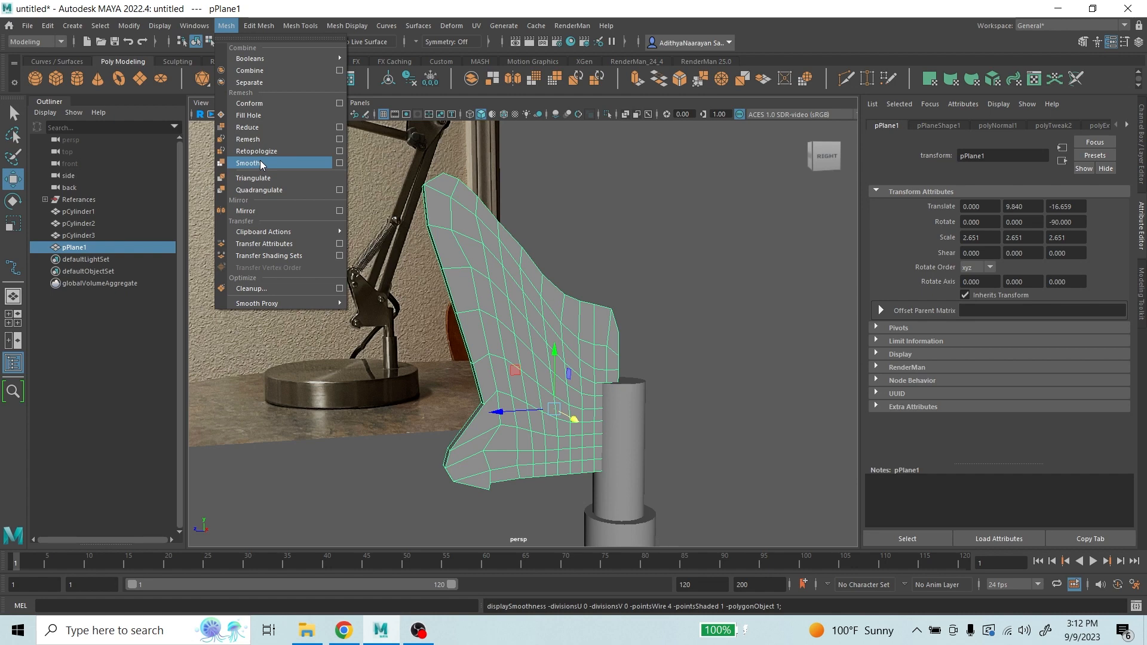
pyautogui.click(595, 248)
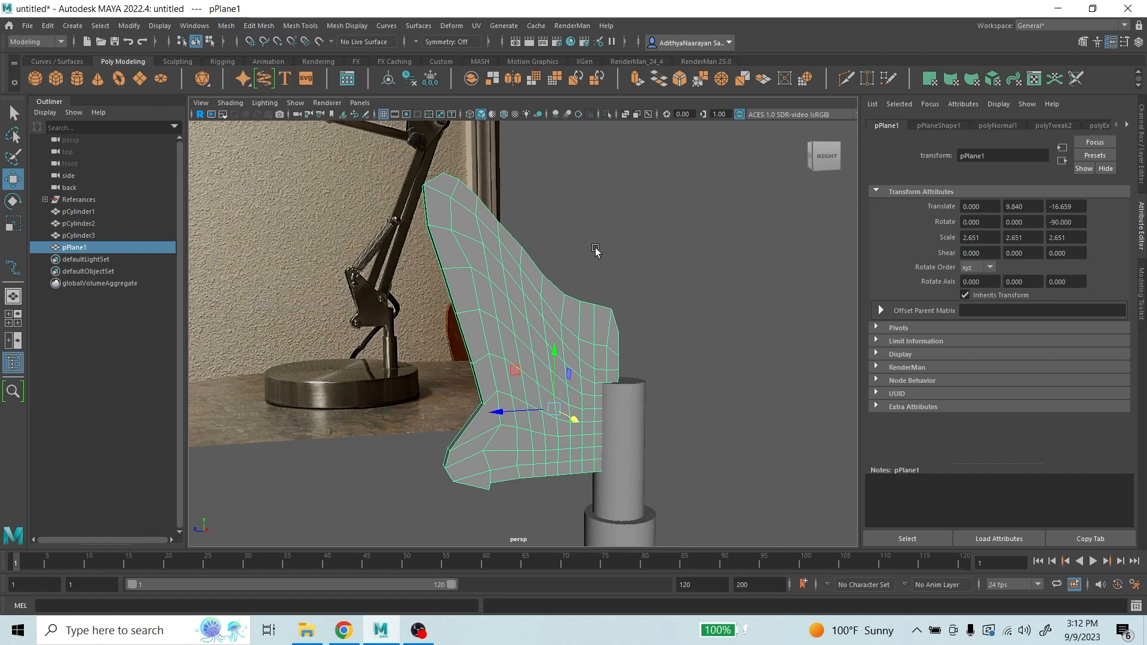
pyautogui.click(529, 317)
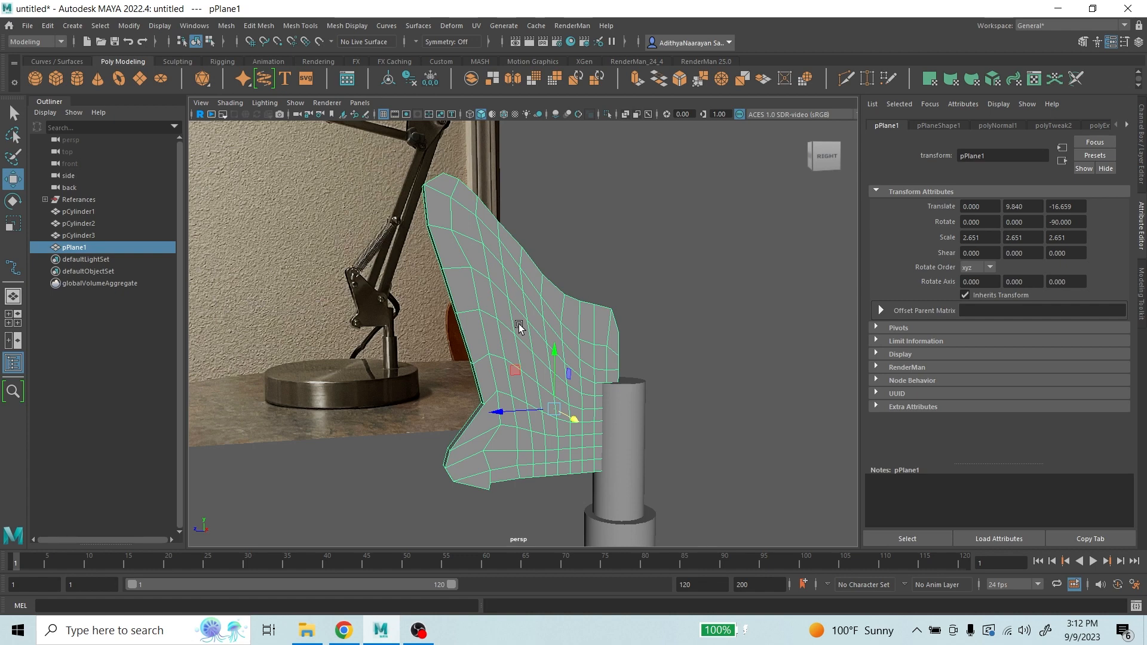
pyautogui.press('3')
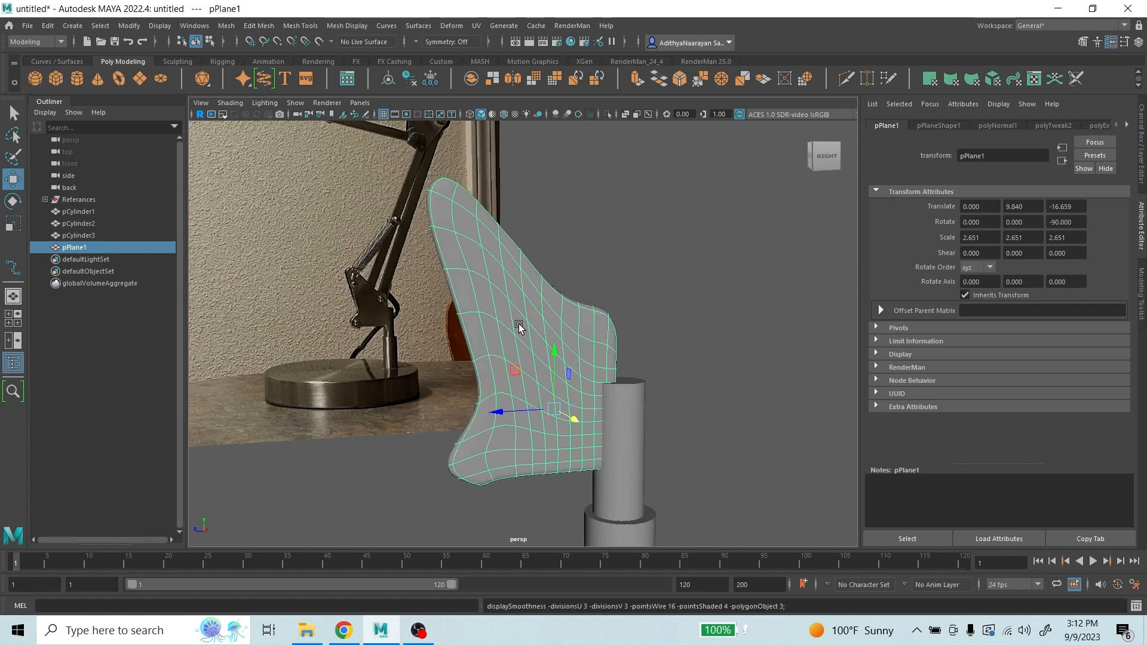
pyautogui.keyDown('alt'); pyautogui.moveTo(519, 324); pyautogui.dragTo(502, 353); pyautogui.keyUp('alt')
pyautogui.press('space')
pyautogui.press('space')
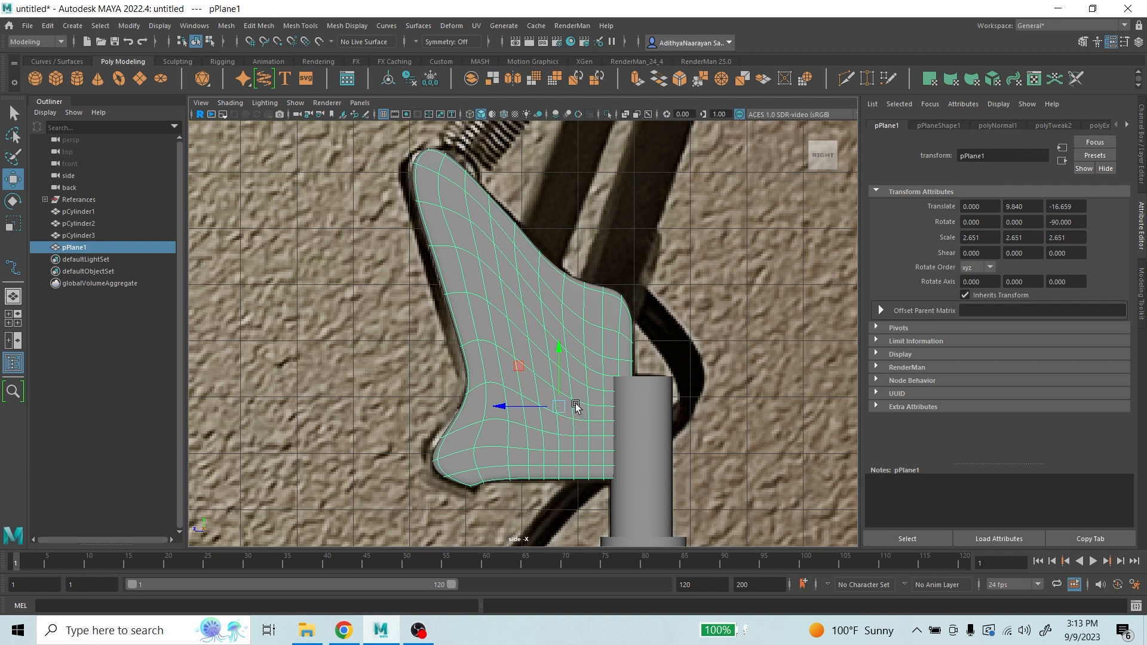
pyautogui.press('space')
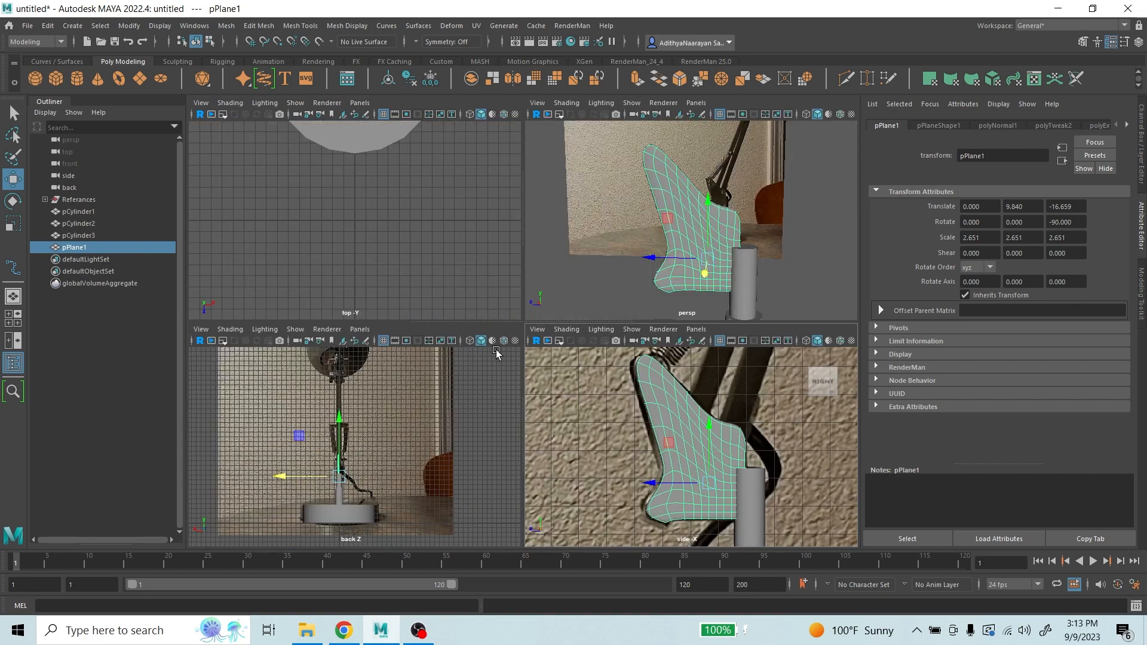
pyautogui.press('space')
pyautogui.scroll(3, 525, 281)
pyautogui.keyDown('alt'); pyautogui.moveTo(525, 282); pyautogui.dragTo(519, 339); pyautogui.keyUp('alt')
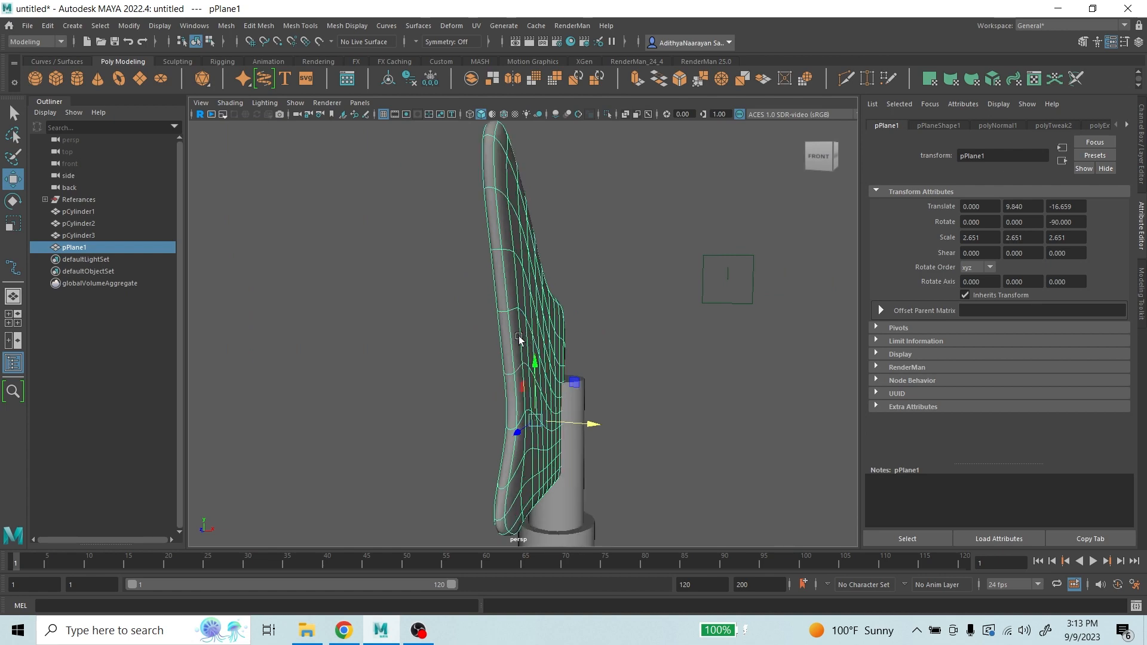
pyautogui.keyDown('alt'); pyautogui.moveTo(532, 295); pyautogui.dragTo(438, 270); pyautogui.keyUp('alt')
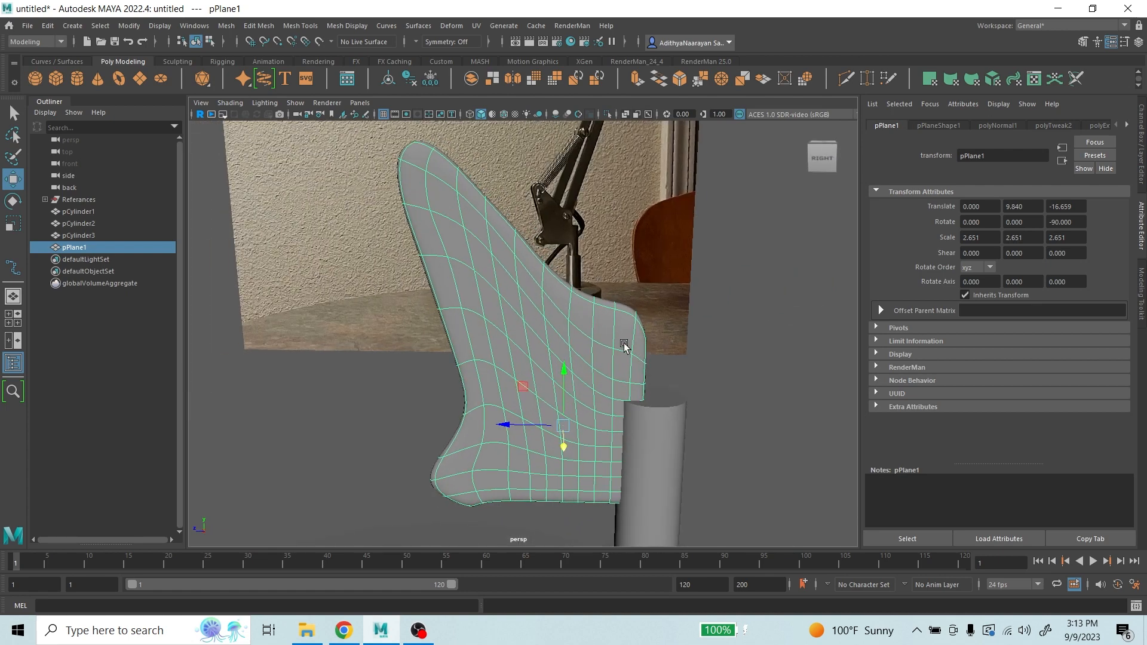
# - Select the edge loop running just inside the bracket's upper curved edge and follow it around to the other side
pyautogui.moveTo(470, 272); pyautogui.dragTo(477, 233, button='right')
pyautogui.click(475, 200)
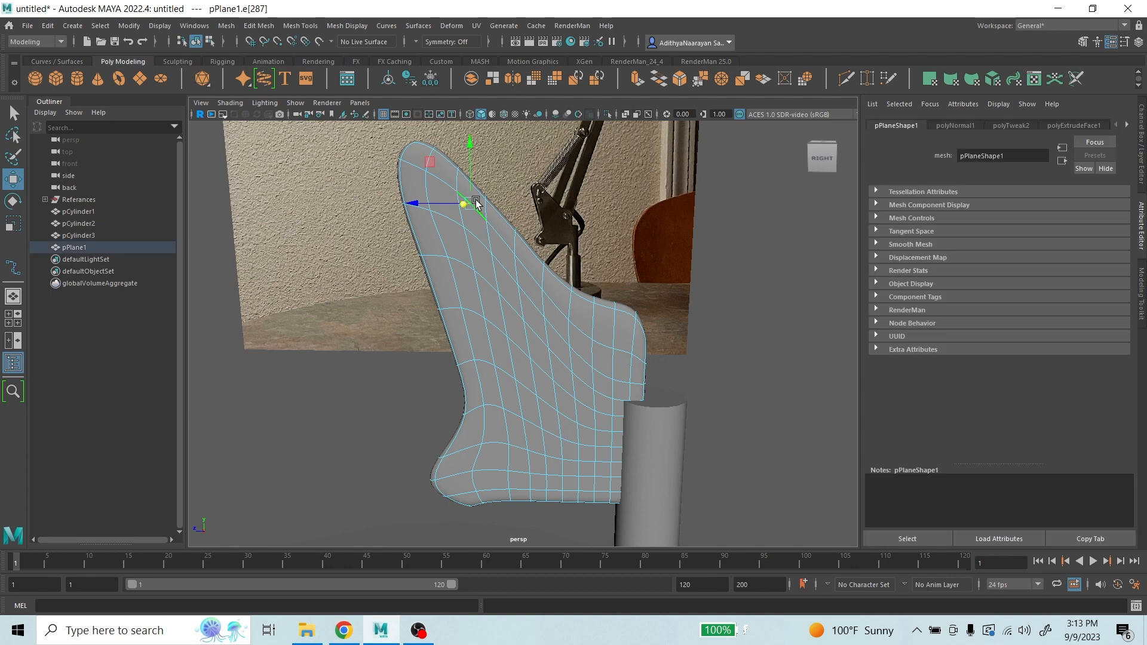
pyautogui.doubleClick(501, 237)
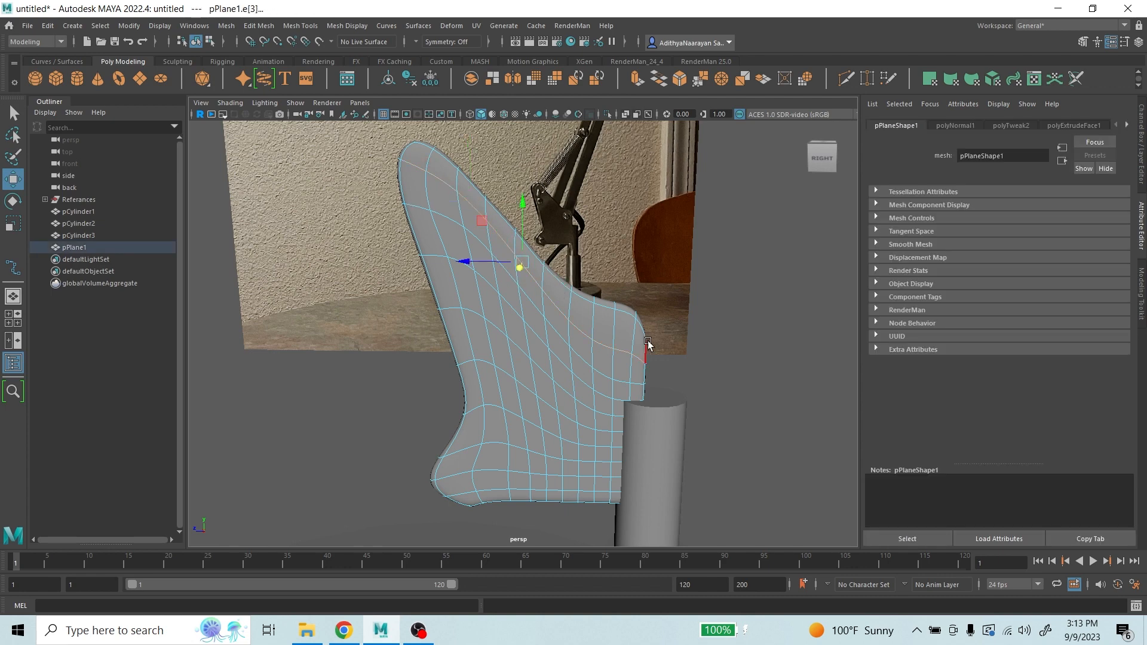
pyautogui.keyDown('alt'); pyautogui.moveTo(643, 333); pyautogui.dragTo(422, 311); pyautogui.keyUp('alt')
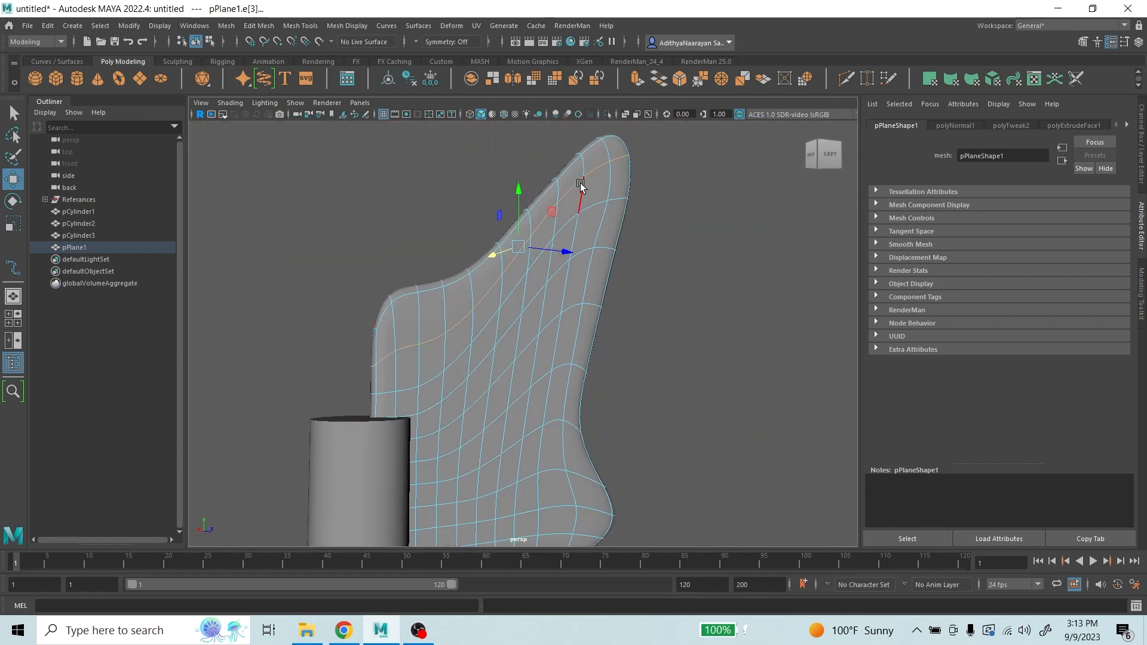
pyautogui.keyDown('alt'); pyautogui.moveTo(405, 351); pyautogui.dragTo(638, 364); pyautogui.keyUp('alt')
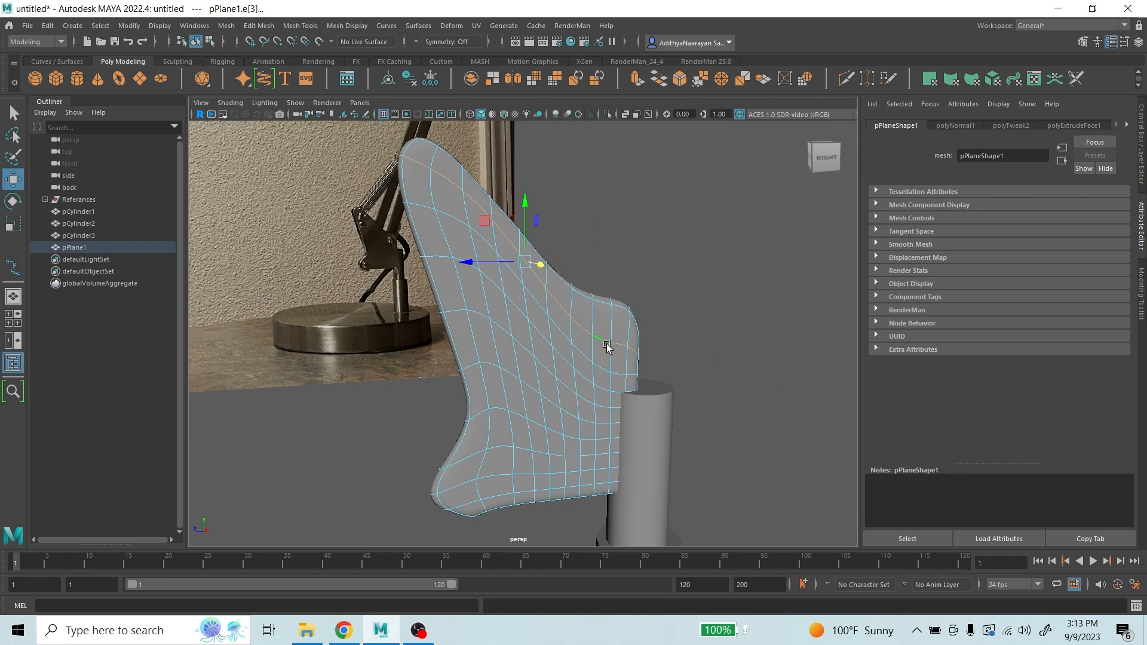
# - Switch to face selection and select the strip of faces running parallel to the bracket's upper curved edge
pyautogui.moveTo(606, 344); pyautogui.dragTo(627, 365, button='right')
pyautogui.click(631, 362)
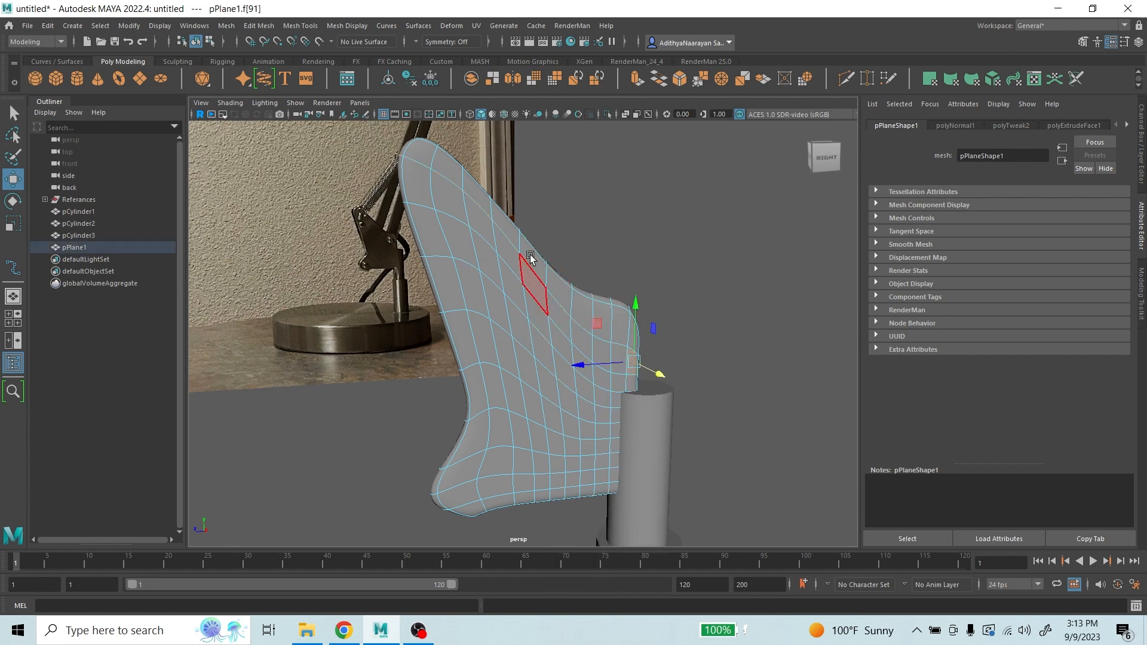
pyautogui.keyDown('shift'); pyautogui.doubleClick(503, 245); pyautogui.keyUp('shift')
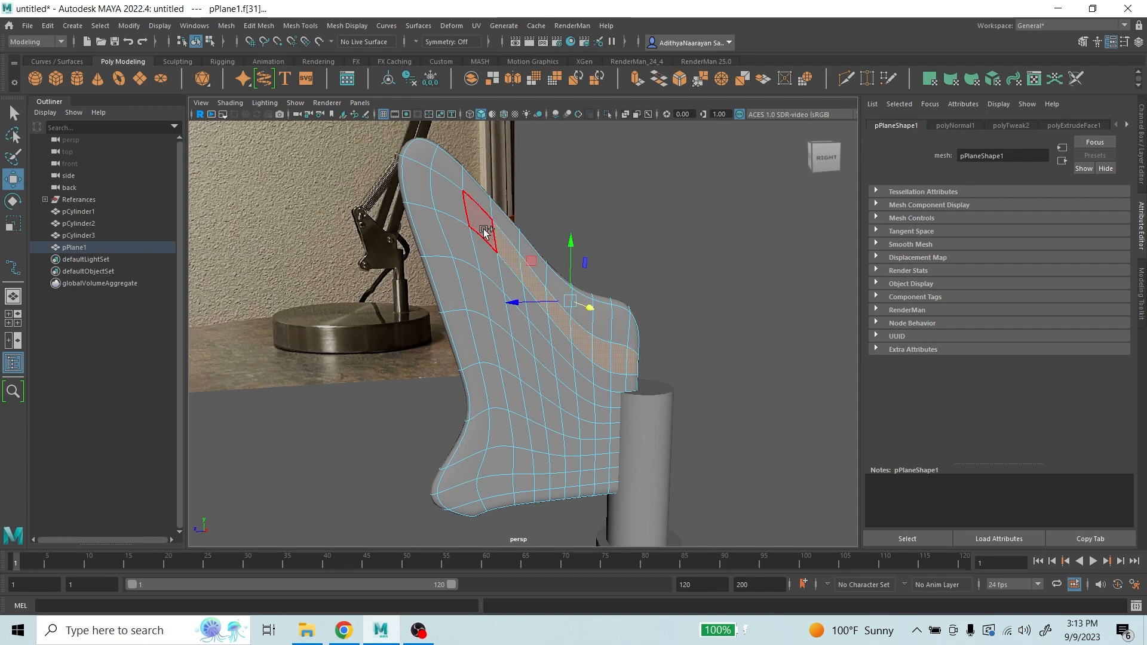
pyautogui.keyDown('shift'); pyautogui.doubleClick(484, 230); pyautogui.keyUp('shift')
pyautogui.keyDown('alt'); pyautogui.moveTo(691, 290); pyautogui.dragTo(546, 256); pyautogui.keyUp('alt')
# - Return to edge selection and reselect the edge loop beneath the bracket's upper curved edge
pyautogui.moveTo(530, 247); pyautogui.dragTo(530, 214, button='right')
pyautogui.doubleClick(573, 274)
pyautogui.scroll(2, 473, 292)
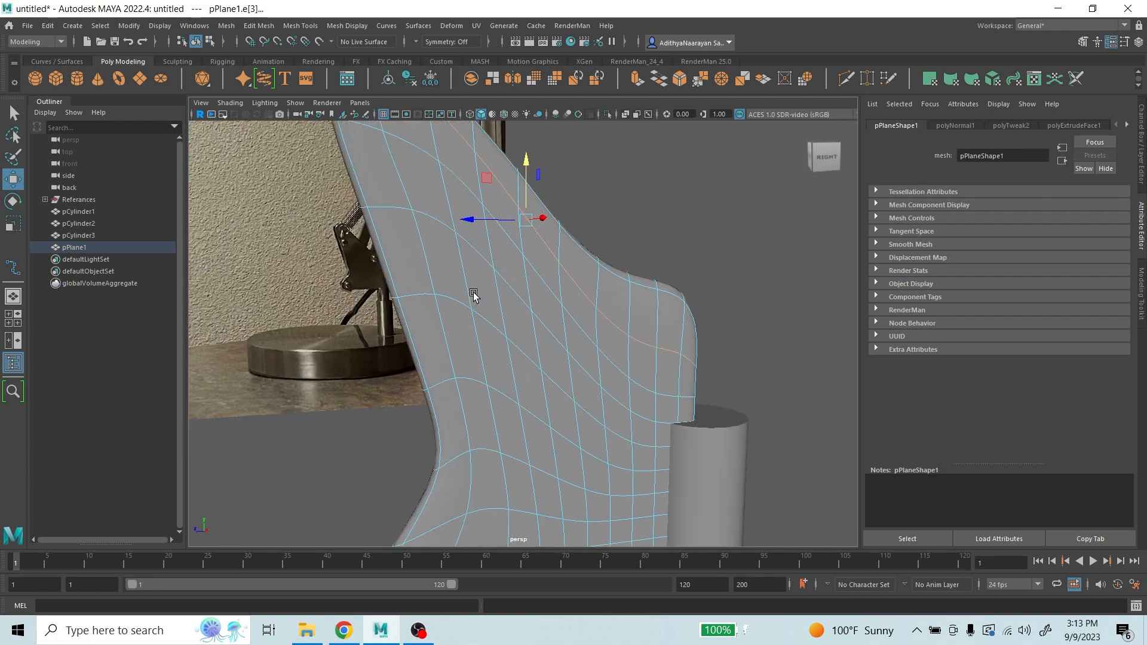
pyautogui.scroll(-3, 474, 293)
pyautogui.keyDown('alt'); pyautogui.moveTo(518, 374); pyautogui.dragTo(587, 371); pyautogui.keyUp('alt')
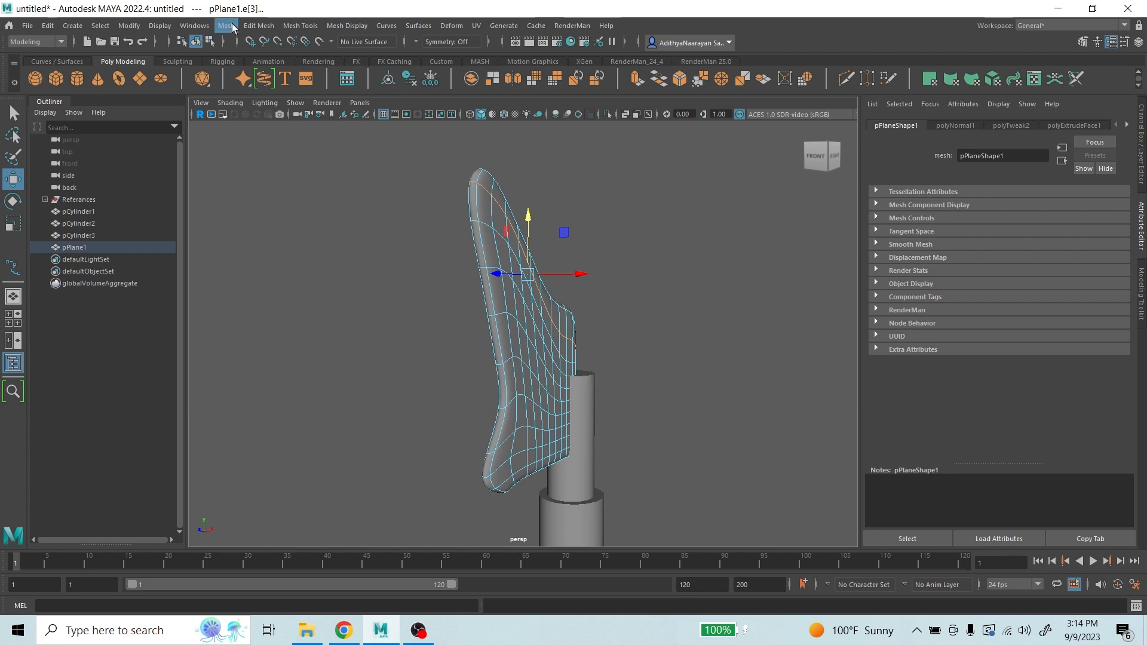
# - Try to insert an edge loop around the bracket's narrow rim with the Multi-Cut tool and return to the Select tool
pyautogui.click(845, 79)
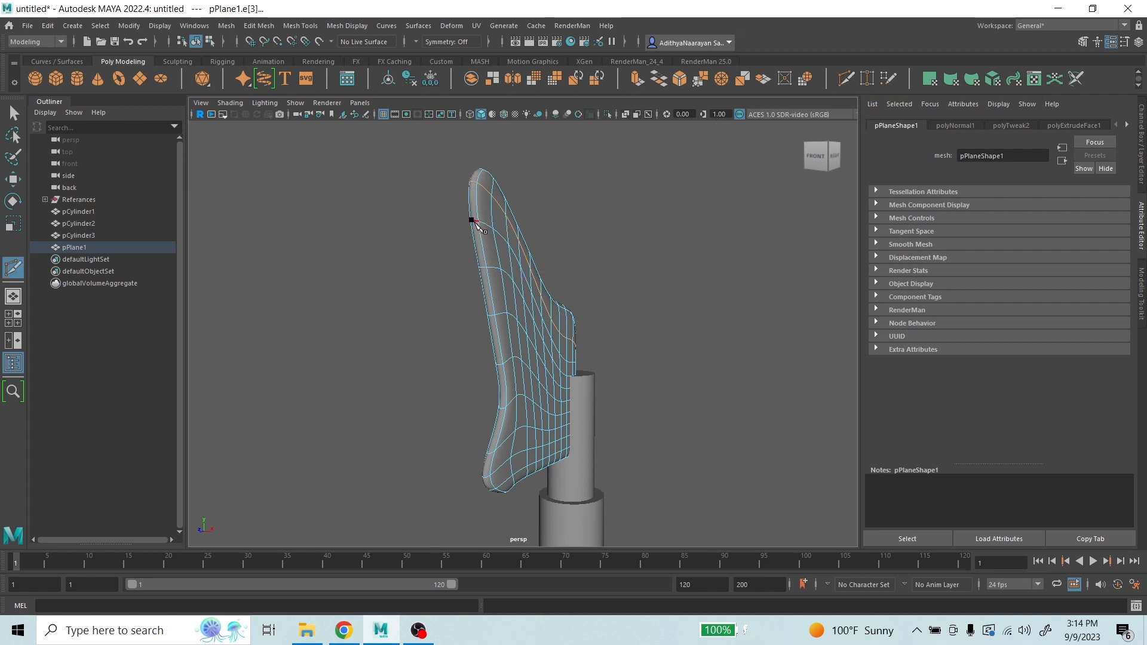
pyautogui.scroll(3, 472, 220)
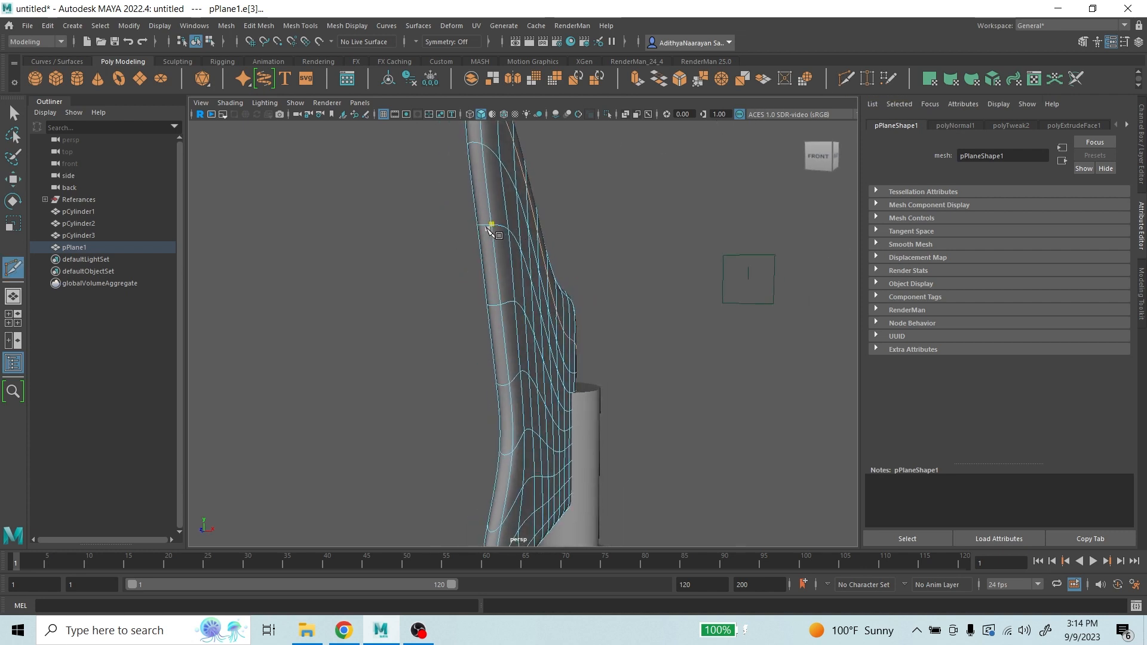
pyautogui.moveTo(497, 235)
pyautogui.keyDown('alt'); pyautogui.mouseDown()
pyautogui.moveTo(559, 225)
pyautogui.moveTo(514, 244)
pyautogui.mouseUp(); pyautogui.keyUp('alt')
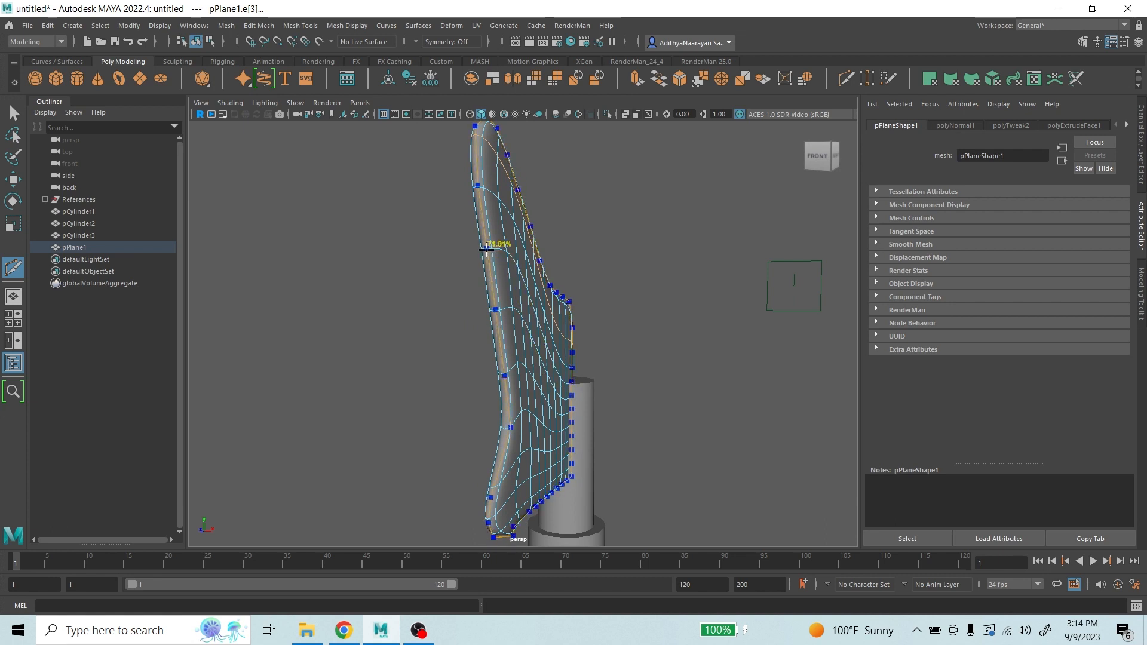
pyautogui.click(696, 233)
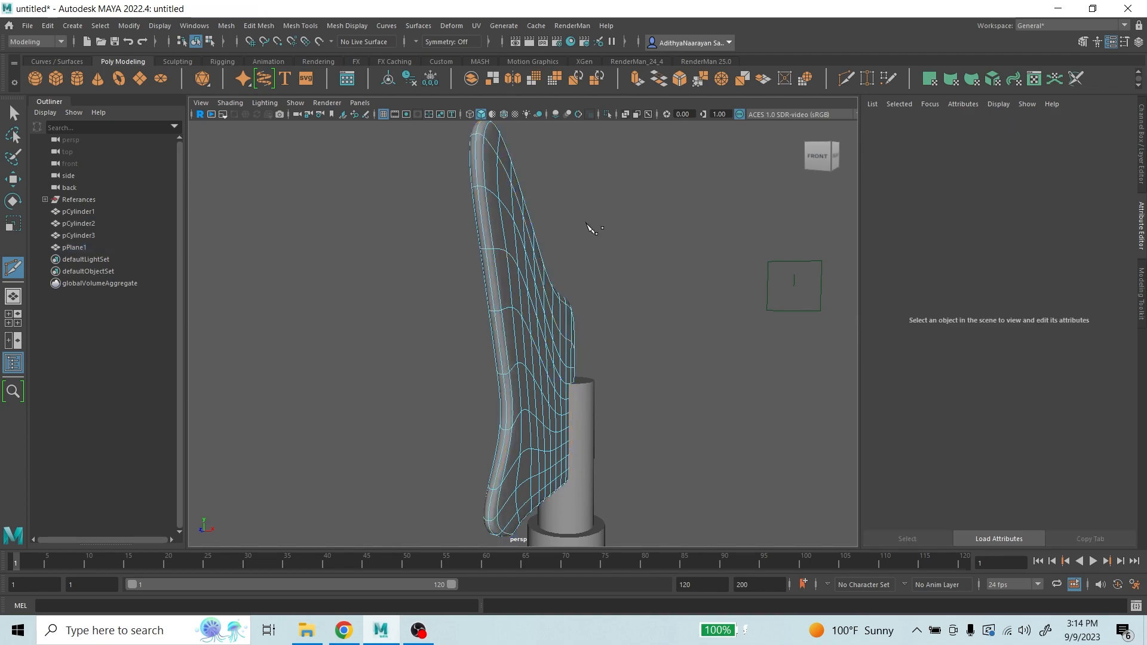
pyautogui.keyDown('alt'); pyautogui.moveTo(593, 229); pyautogui.dragTo(503, 170); pyautogui.keyUp('alt')
pyautogui.keyDown('alt'); pyautogui.moveTo(565, 190); pyautogui.dragTo(541, 232); pyautogui.keyUp('alt')
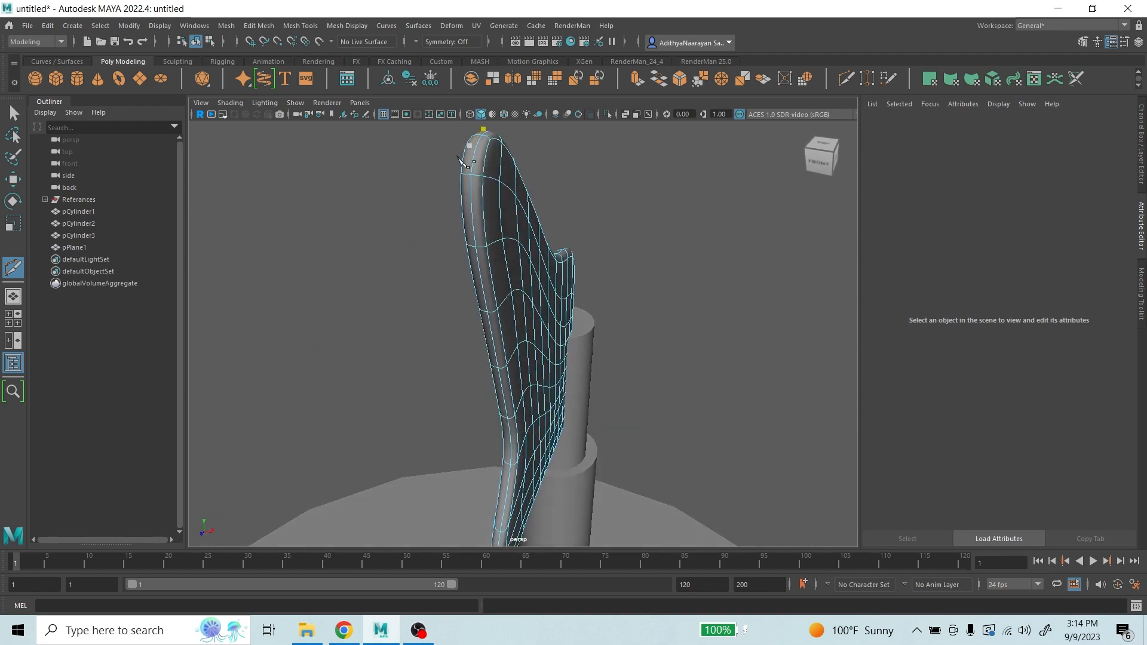
pyautogui.keyDown('alt'); pyautogui.moveTo(472, 227); pyautogui.dragTo(504, 214); pyautogui.keyUp('alt')
pyautogui.scroll(-5, 562, 216)
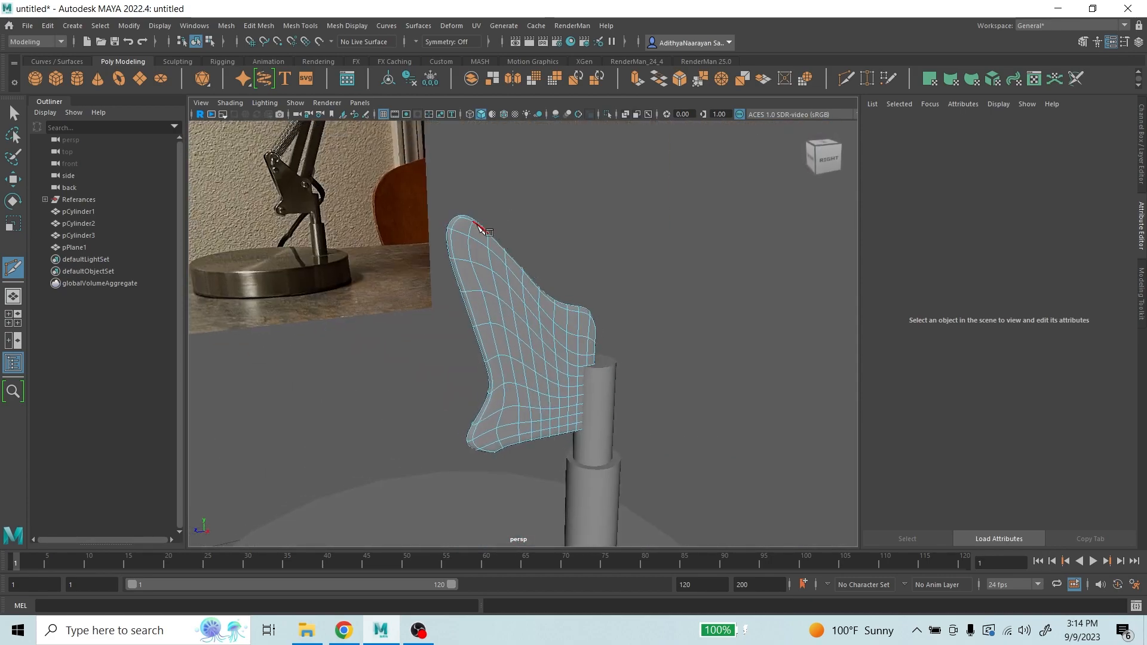
pyautogui.scroll(4, 466, 232)
pyautogui.keyDown('alt'); pyautogui.moveTo(466, 232); pyautogui.dragTo(517, 237); pyautogui.keyUp('alt')
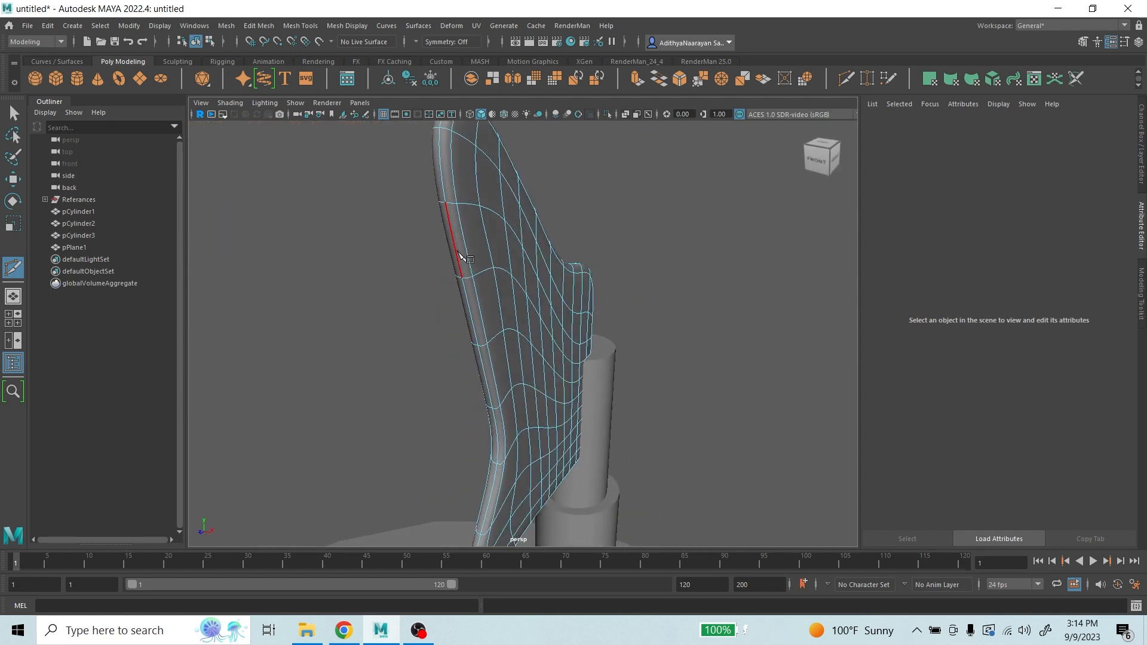
pyautogui.scroll(-3, 512, 371)
pyautogui.scroll(3, 485, 230)
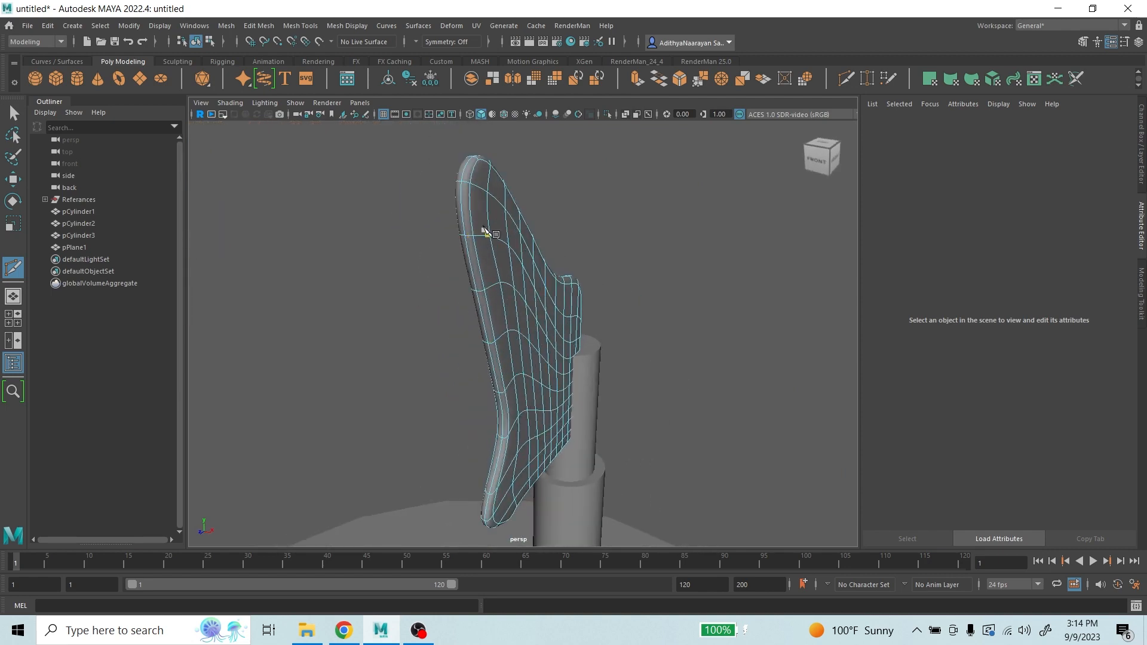
pyautogui.moveTo(500, 209)
pyautogui.keyDown('alt'); pyautogui.mouseDown()
pyautogui.moveTo(524, 224)
pyautogui.moveTo(497, 220)
pyautogui.mouseUp(); pyautogui.keyUp('alt')
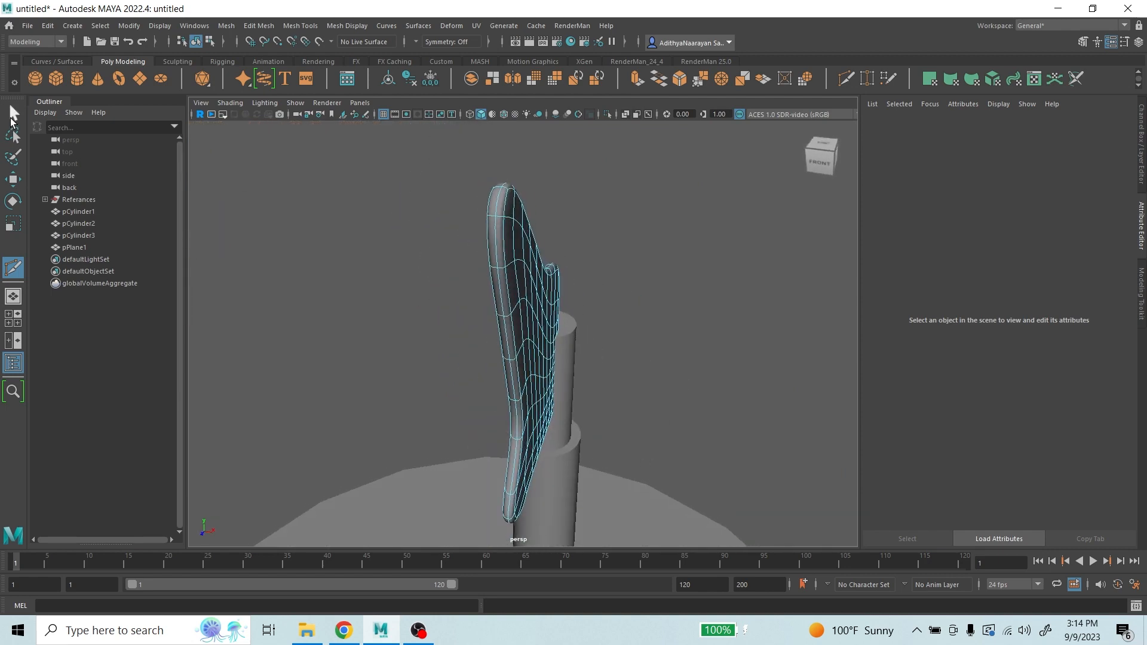
pyautogui.click(11, 118)
# - Examine the edge flow on the bracket's rounded tip and narrow rim up close from several angles
pyautogui.scroll(3, 509, 222)
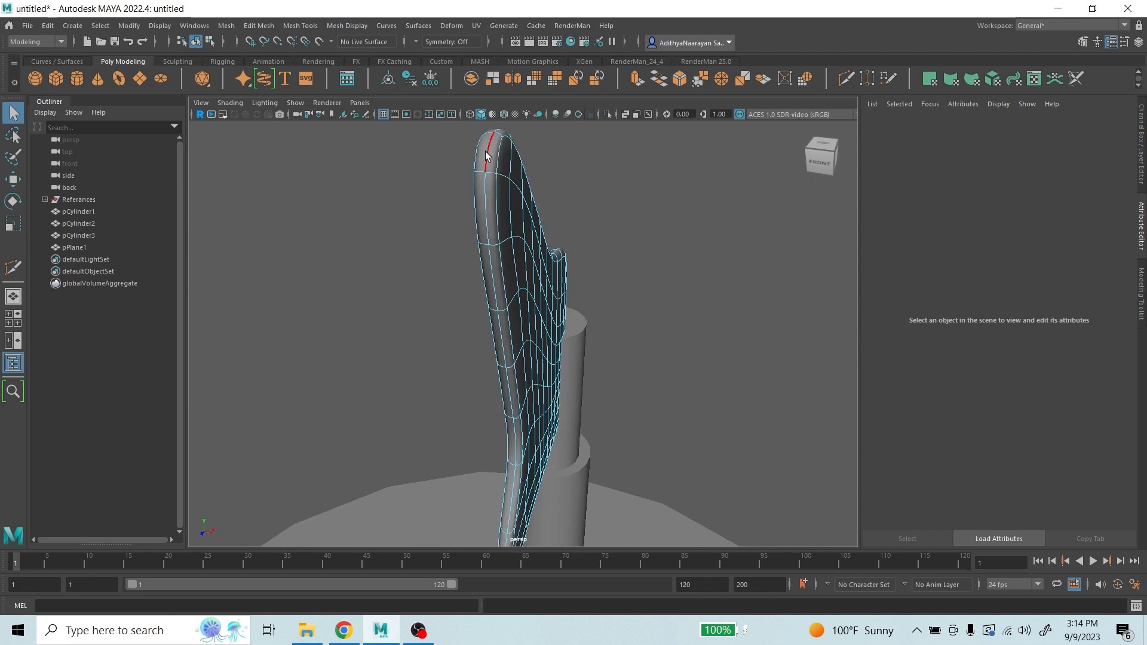
pyautogui.scroll(1, 526, 160)
pyautogui.keyDown('alt'); pyautogui.moveTo(529, 163); pyautogui.dragTo(507, 174); pyautogui.keyUp('alt')
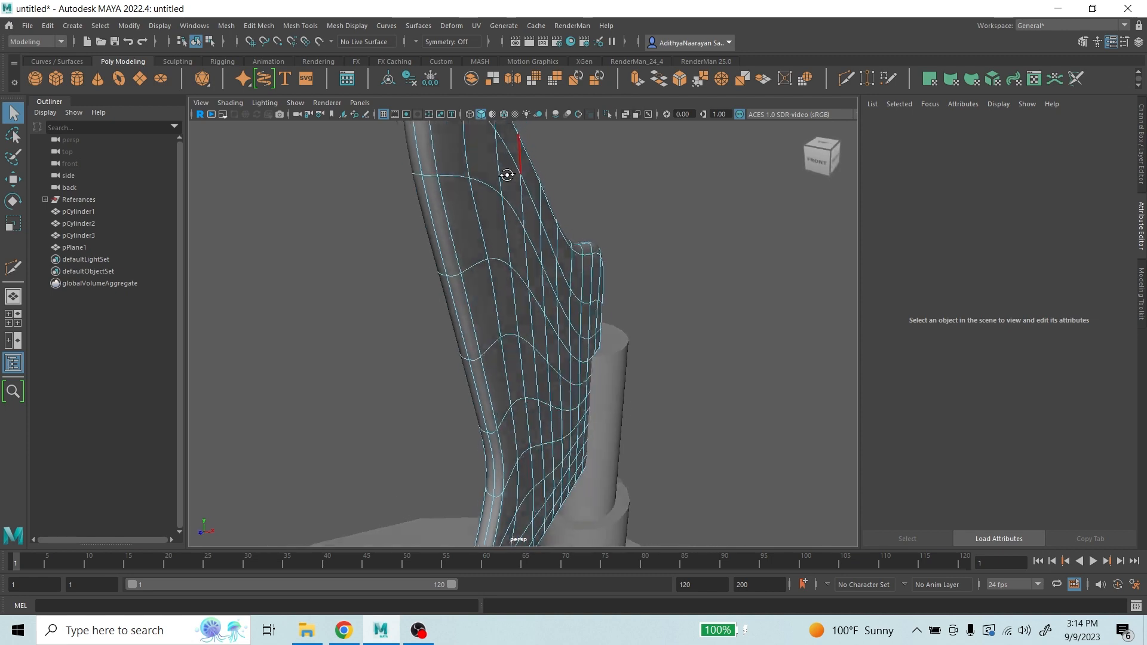
pyautogui.keyDown('alt'); pyautogui.moveTo(515, 191); pyautogui.dragTo(573, 336, button='middle'); pyautogui.keyUp('alt')
pyautogui.scroll(-2, 523, 284)
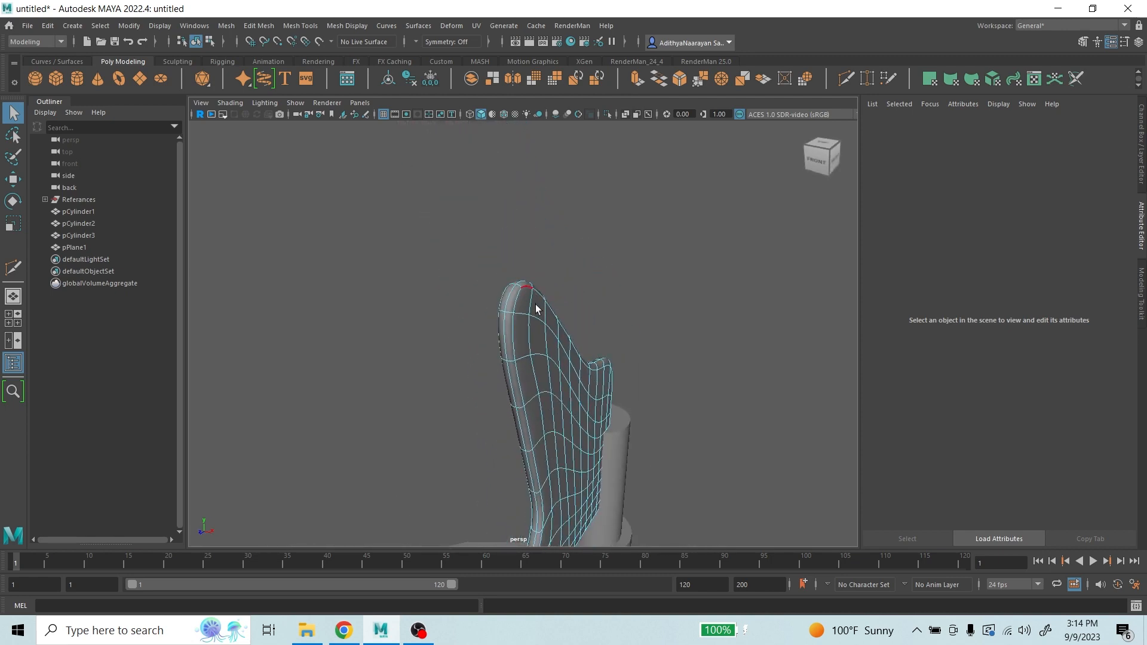
pyautogui.scroll(2, 535, 305)
pyautogui.moveTo(535, 305)
pyautogui.keyDown('alt'); pyautogui.mouseDown()
pyautogui.moveTo(525, 303)
pyautogui.moveTo(538, 304)
pyautogui.mouseUp(); pyautogui.keyUp('alt')
pyautogui.keyDown('alt'); pyautogui.moveTo(538, 305); pyautogui.dragTo(520, 278, button='middle'); pyautogui.keyUp('alt')
pyautogui.scroll(2, 424, 257)
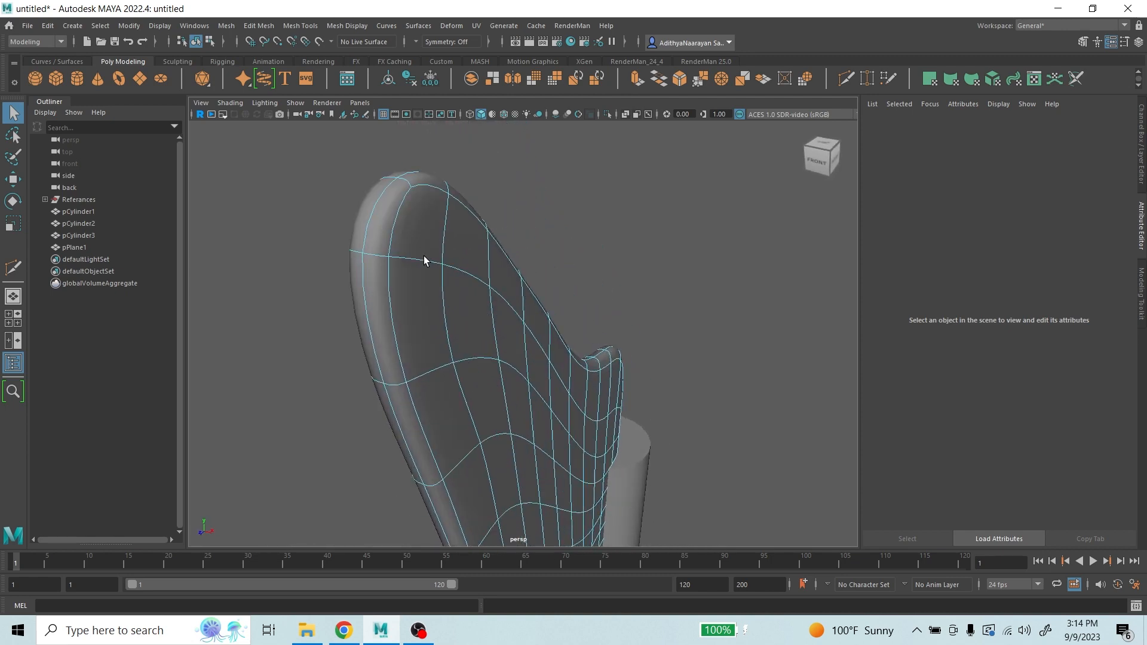
pyautogui.moveTo(424, 257)
pyautogui.keyDown('alt'); pyautogui.mouseDown()
pyautogui.moveTo(446, 267)
pyautogui.moveTo(445, 256)
pyautogui.mouseUp(); pyautogui.keyUp('alt')
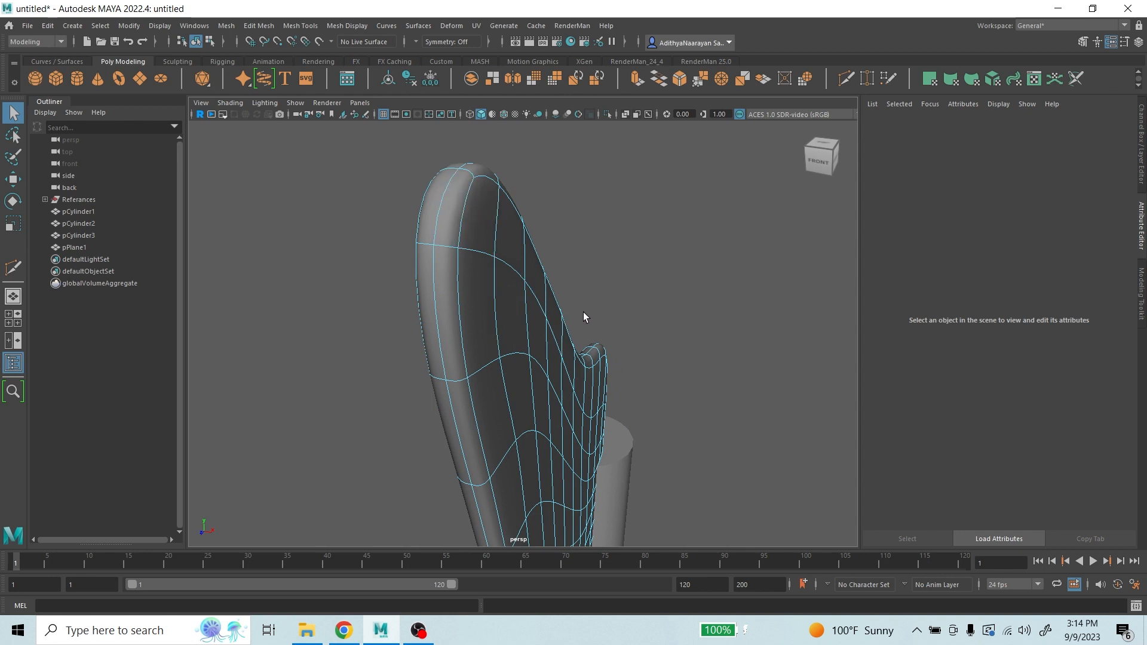
# - Select the edge loop running around the bracket plate's rim and move it along X close to the nearer face's edge
pyautogui.doubleClick(443, 221)
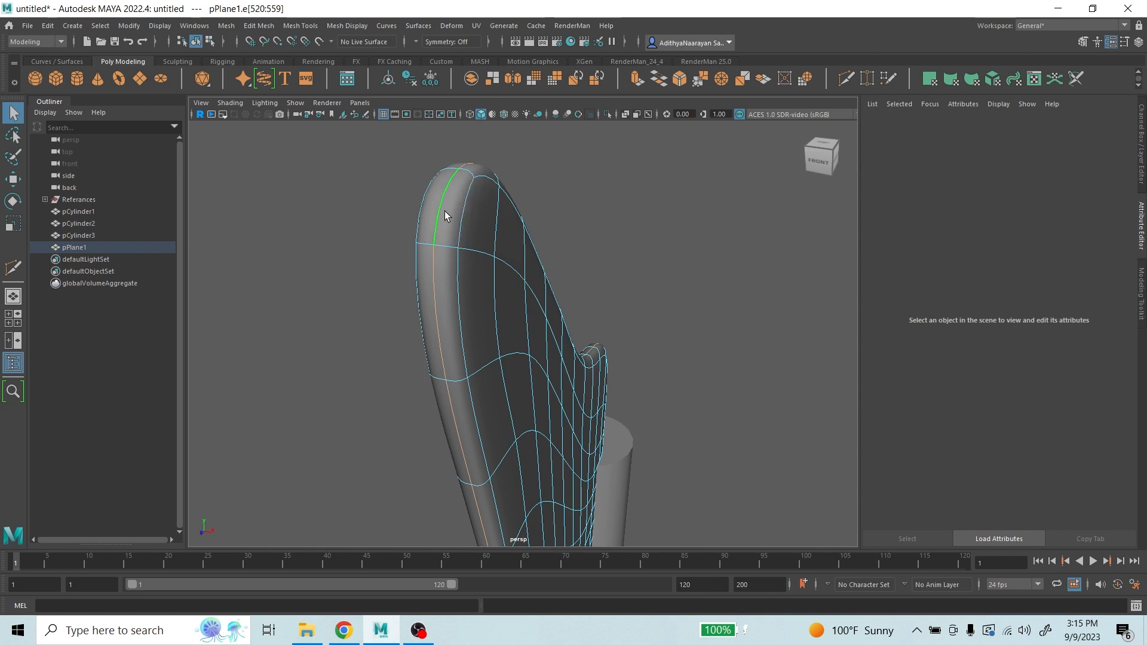
pyautogui.press('w')
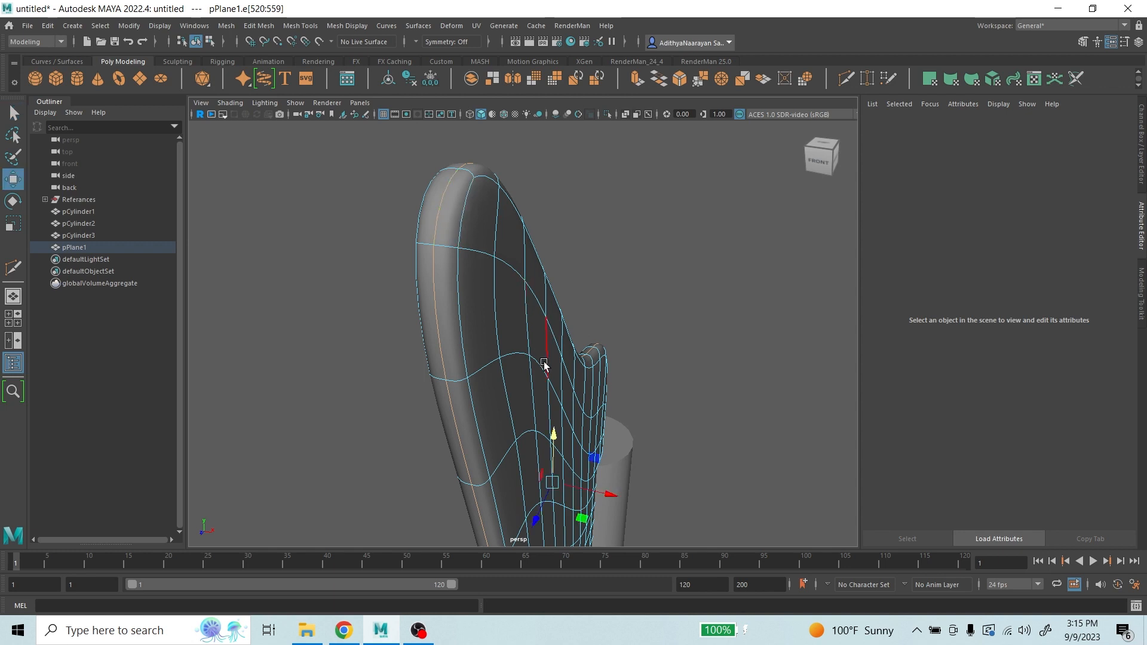
pyautogui.scroll(-2, 591, 426)
pyautogui.scroll(2, 591, 433)
pyautogui.keyDown('alt'); pyautogui.moveTo(633, 377); pyautogui.dragTo(642, 355, button='middle'); pyautogui.keyUp('alt')
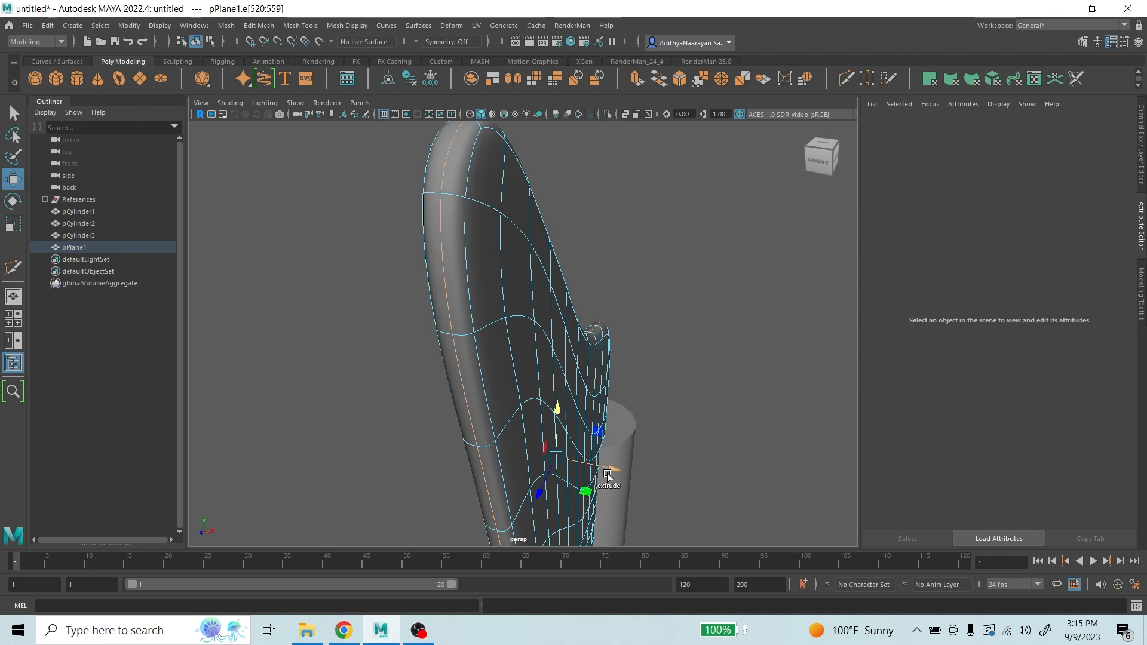
pyautogui.moveTo(615, 471); pyautogui.dragTo(647, 477)
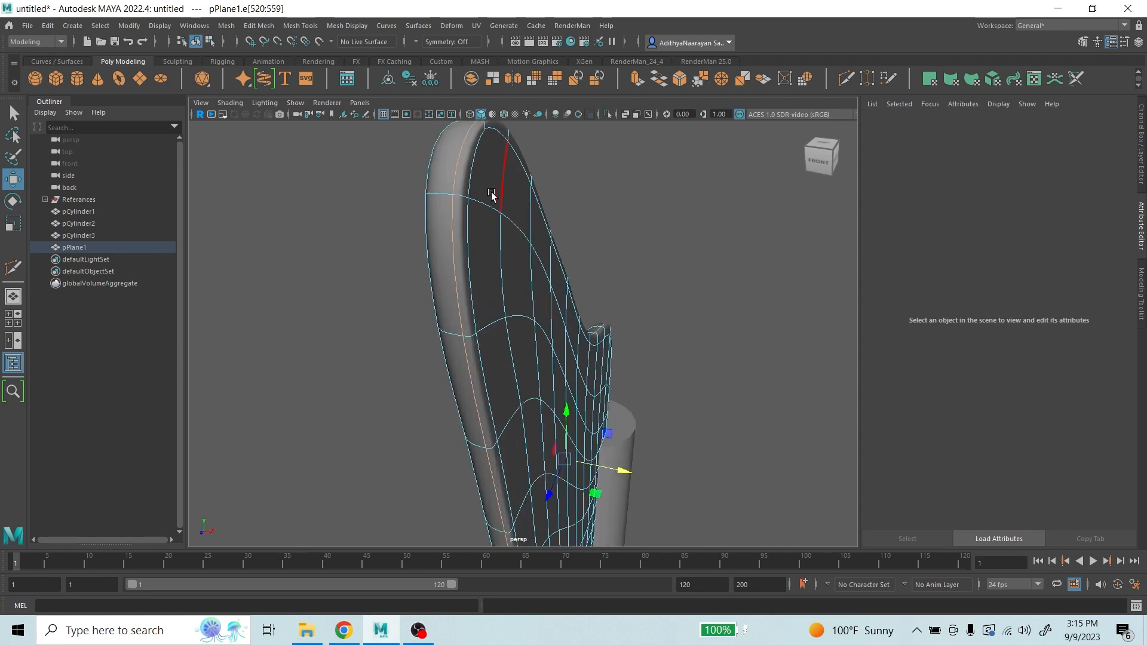
# - Examine the bracket's rim and rounded upper end from several angles to check how sharp the edge is
pyautogui.keyDown('alt'); pyautogui.moveTo(491, 191); pyautogui.dragTo(456, 193); pyautogui.keyUp('alt')
pyautogui.keyDown('alt'); pyautogui.moveTo(455, 193); pyautogui.dragTo(466, 274, button='middle'); pyautogui.keyUp('alt')
pyautogui.scroll(3, 389, 243)
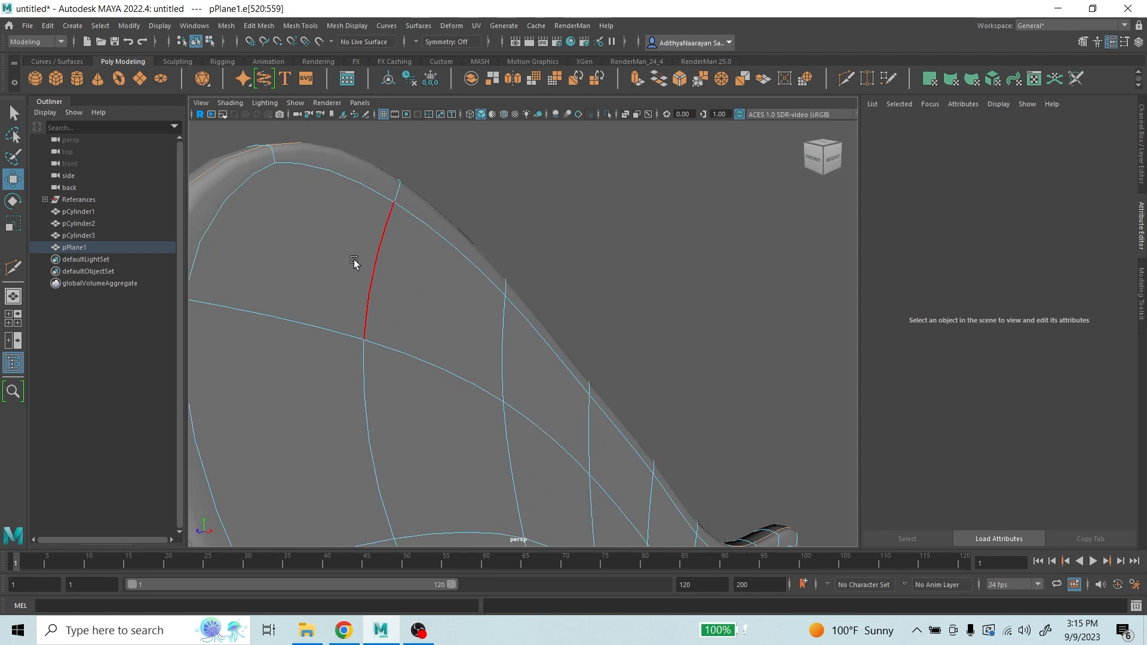
pyautogui.keyDown('alt'); pyautogui.moveTo(355, 260); pyautogui.dragTo(392, 268); pyautogui.keyUp('alt')
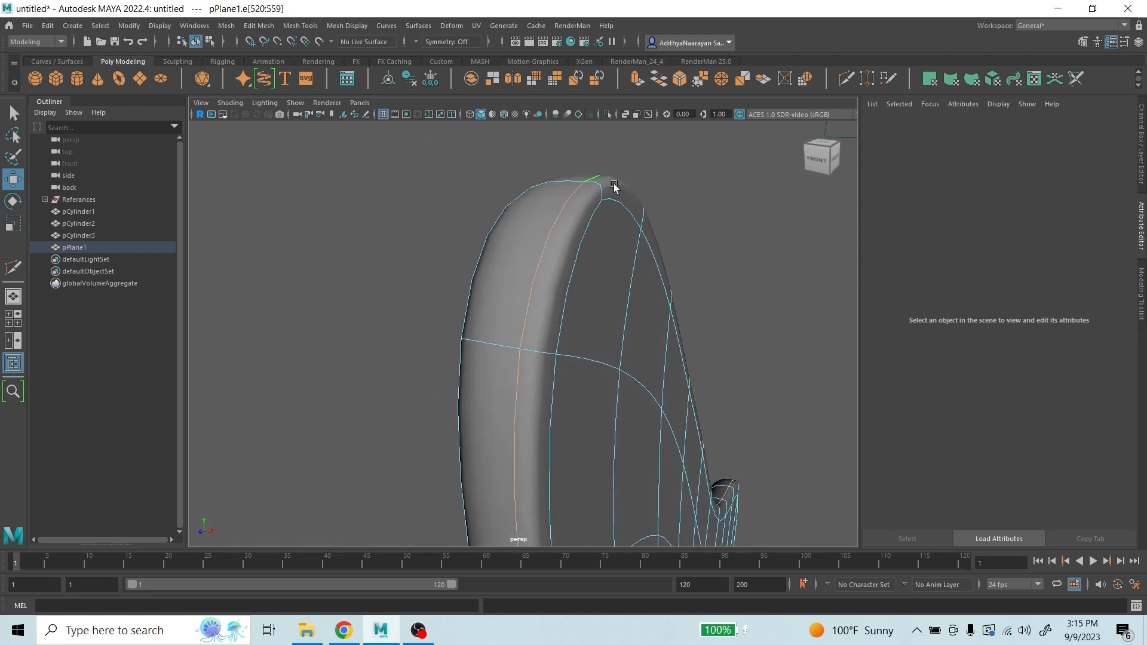
pyautogui.scroll(-3, 586, 243)
pyautogui.scroll(3, 563, 304)
pyautogui.keyDown('alt'); pyautogui.moveTo(577, 295); pyautogui.dragTo(693, 274); pyautogui.keyUp('alt')
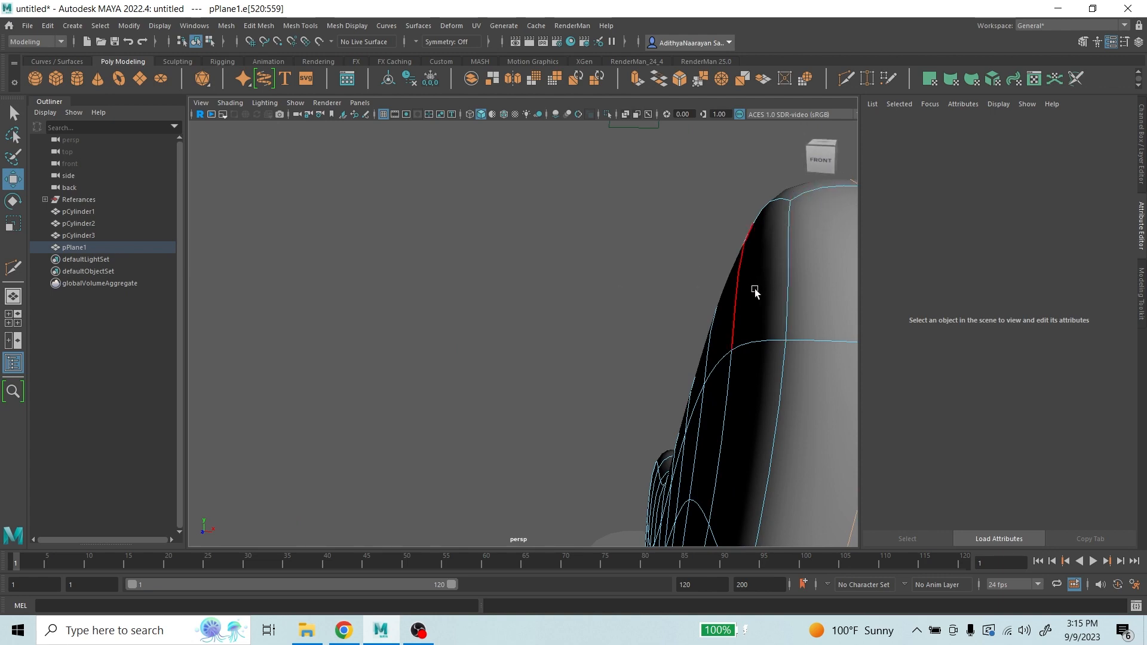
pyautogui.scroll(-4, 752, 281)
pyautogui.keyDown('alt'); pyautogui.moveTo(688, 337); pyautogui.dragTo(474, 256); pyautogui.keyUp('alt')
pyautogui.scroll(2, 557, 292)
pyautogui.scroll(-2, 513, 269)
pyautogui.keyDown('alt'); pyautogui.moveTo(529, 227); pyautogui.dragTo(540, 238); pyautogui.keyUp('alt')
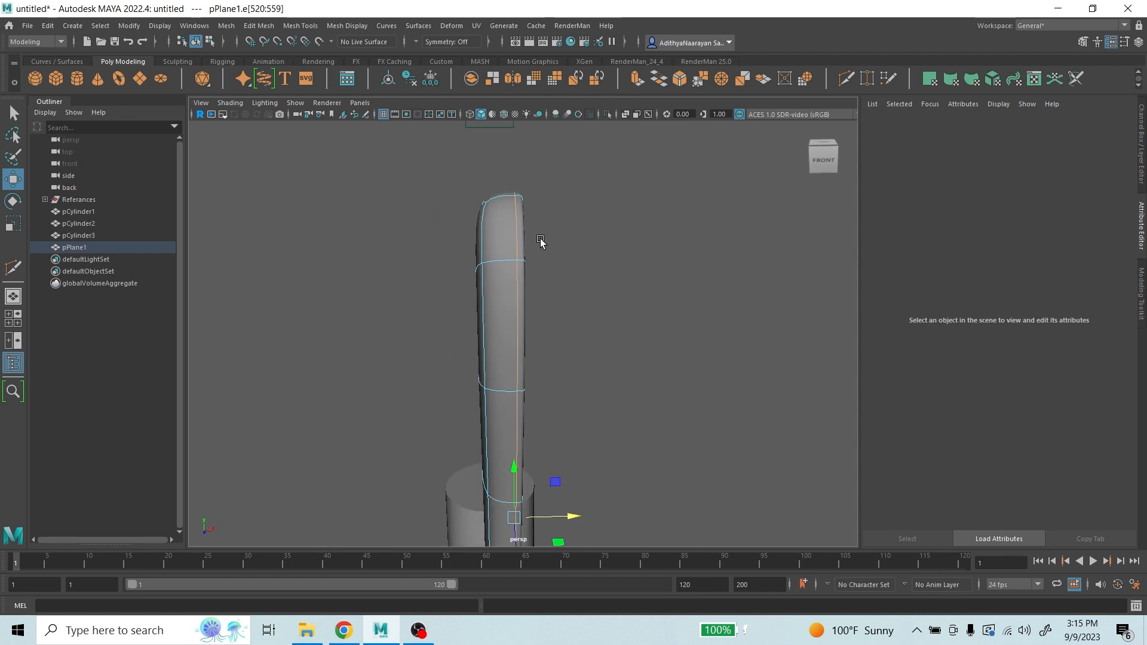
# - Insert an edge loop with Multi-Cut around the bracket's rim, near the opposite face
pyautogui.click(846, 78)
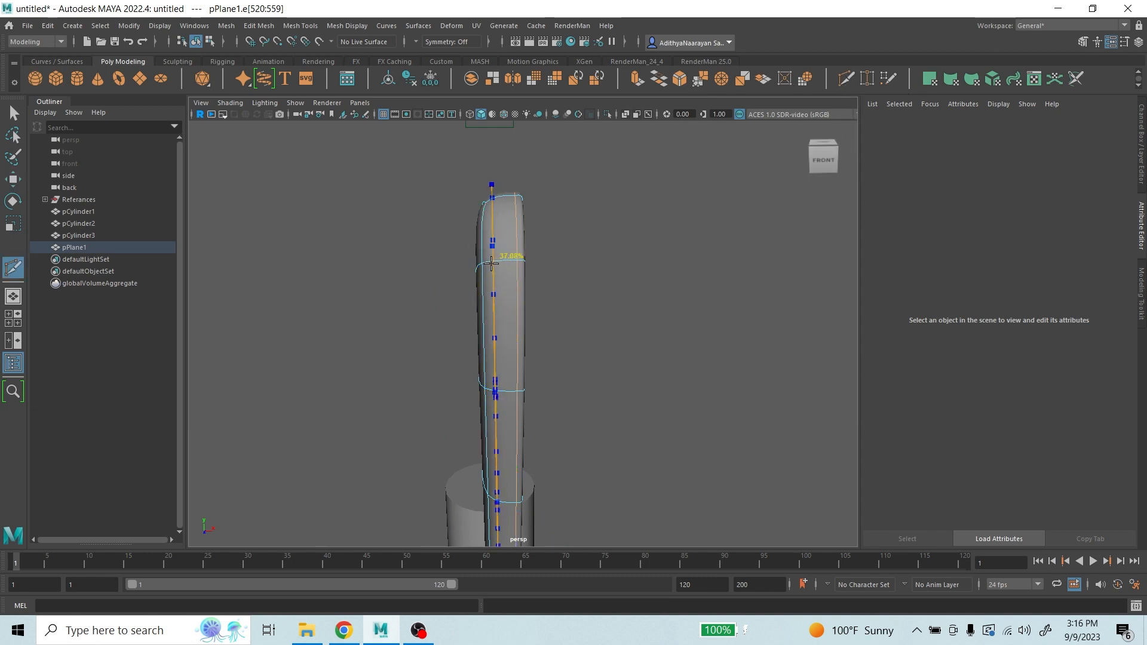
pyautogui.keyDown('ctrl'); pyautogui.click(489, 267); pyautogui.keyUp('ctrl')
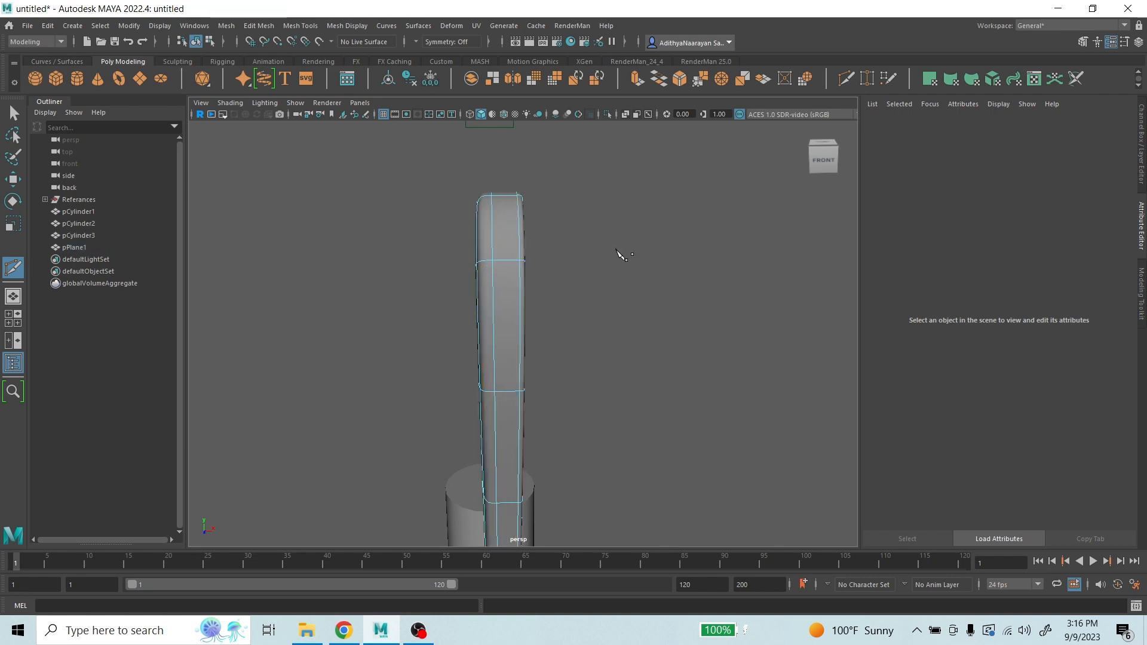
pyautogui.scroll(-4, 663, 263)
pyautogui.keyDown('alt'); pyautogui.moveTo(589, 291); pyautogui.dragTo(518, 227); pyautogui.keyUp('alt')
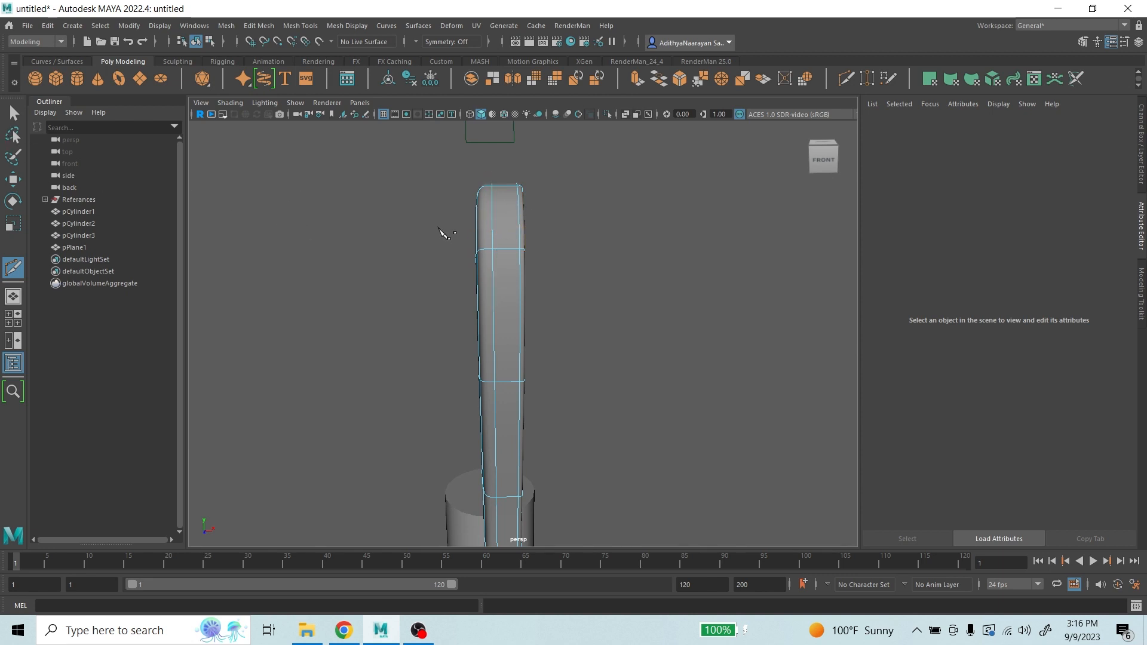
# - Select the new rim edge loop and move it along X close to the opposite face's edge to tighten it
pyautogui.press('w')
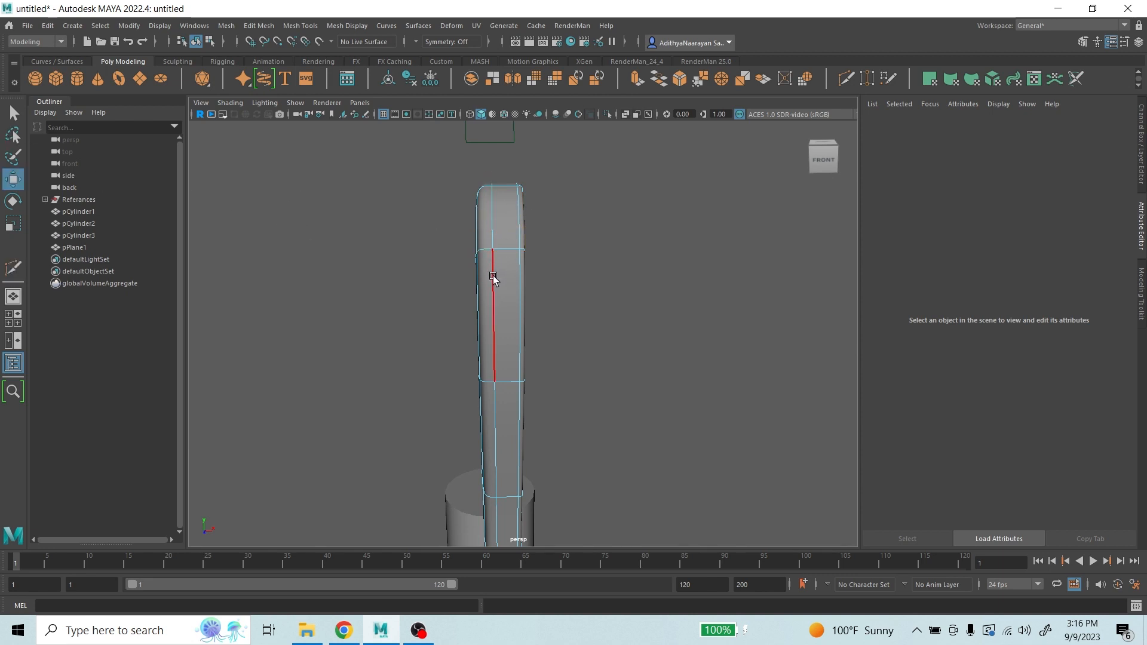
pyautogui.doubleClick(496, 279)
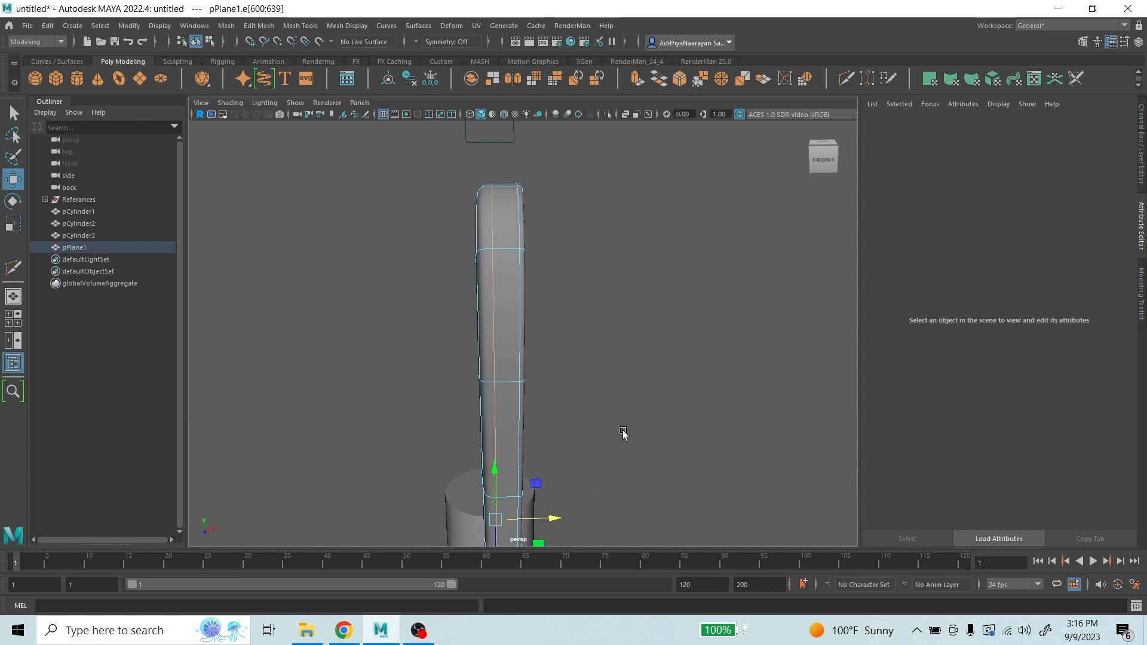
pyautogui.keyDown('alt'); pyautogui.moveTo(623, 434); pyautogui.dragTo(686, 338); pyautogui.keyUp('alt')
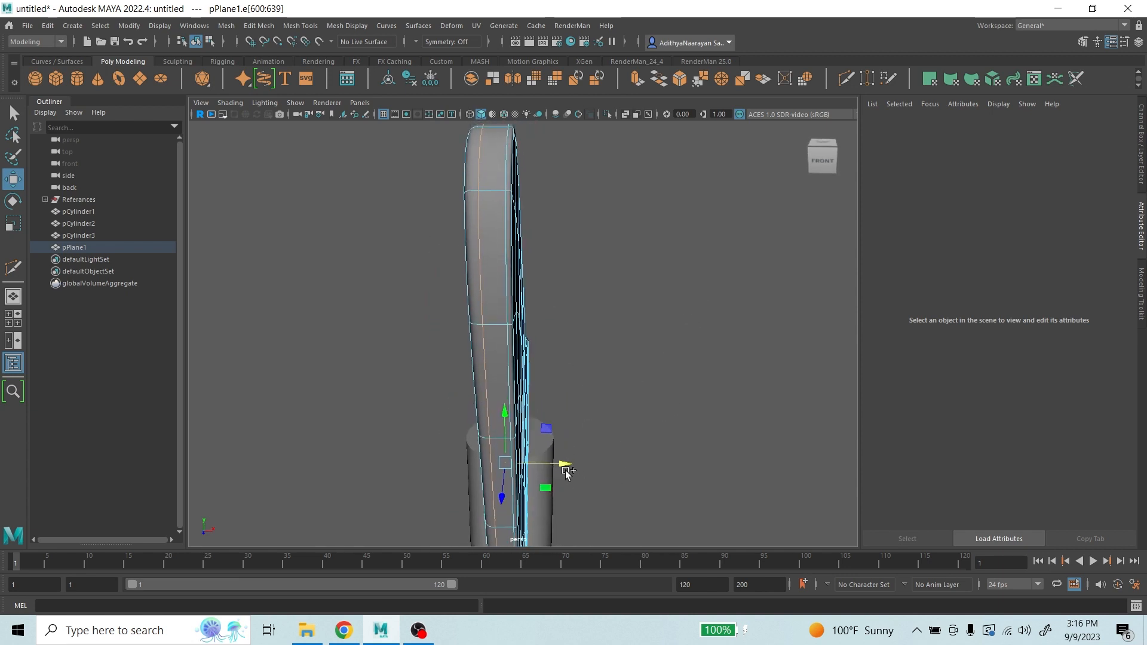
pyautogui.keyDown('ctrl'); pyautogui.keyDown('shift'); pyautogui.moveTo(564, 465); pyautogui.dragTo(551, 232); pyautogui.keyUp('shift'); pyautogui.keyUp('ctrl')
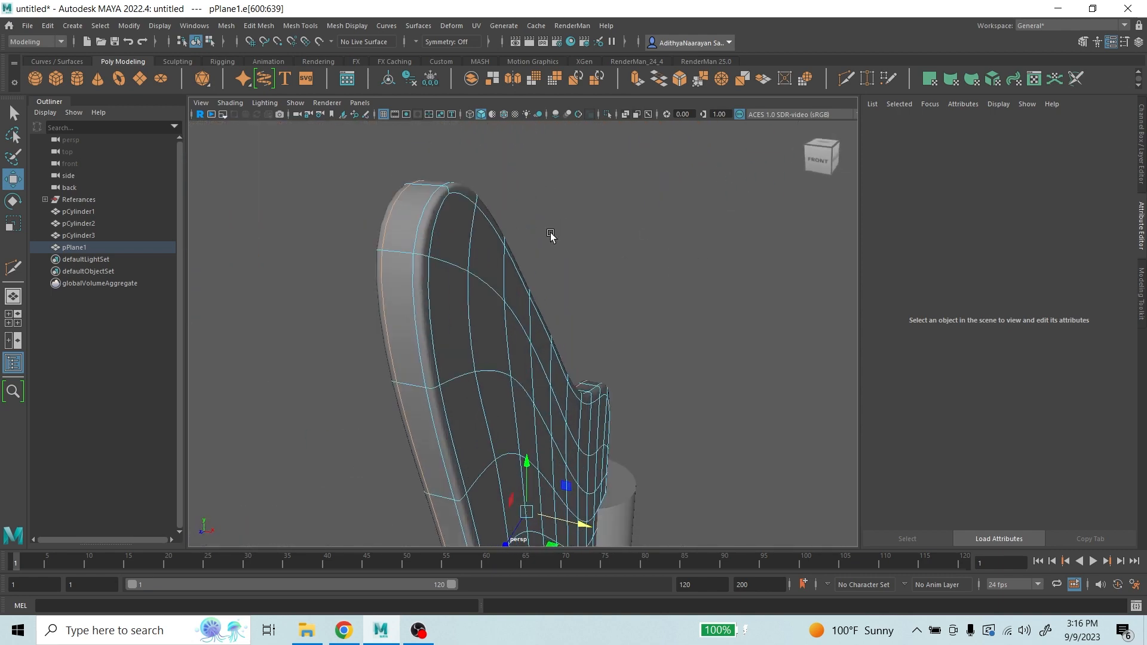
# - Examine the bracket from several angles and compare its outline with the reference photo in the side view, especially the lower lobe
pyautogui.scroll(-3, 582, 405)
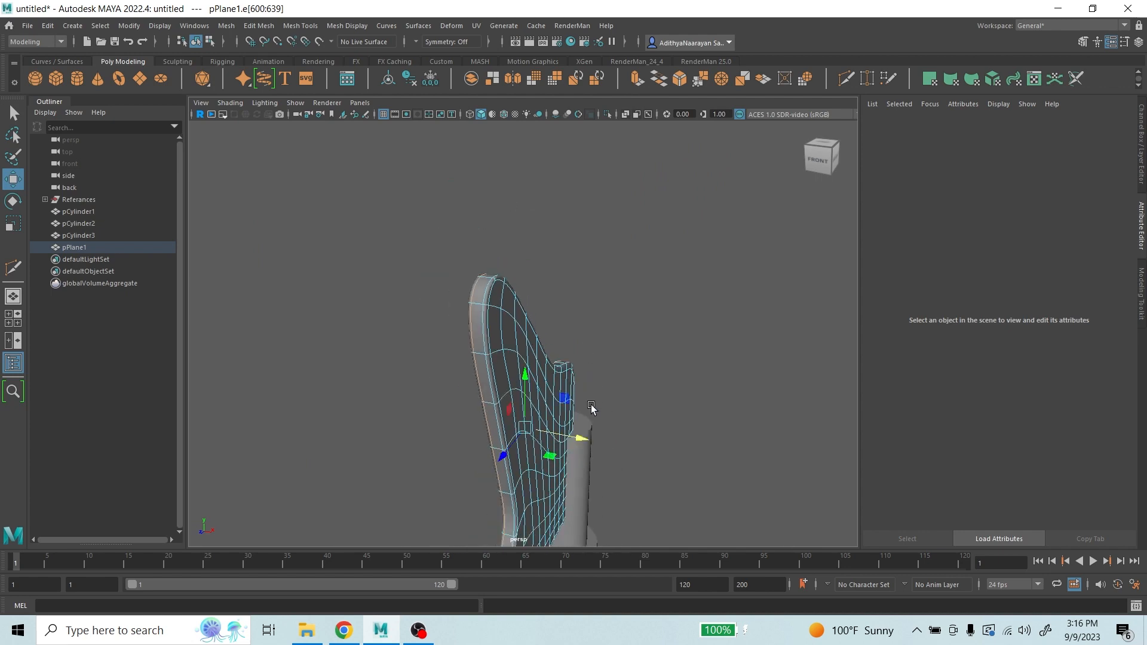
pyautogui.keyDown('alt'); pyautogui.moveTo(607, 401); pyautogui.dragTo(471, 231); pyautogui.keyUp('alt')
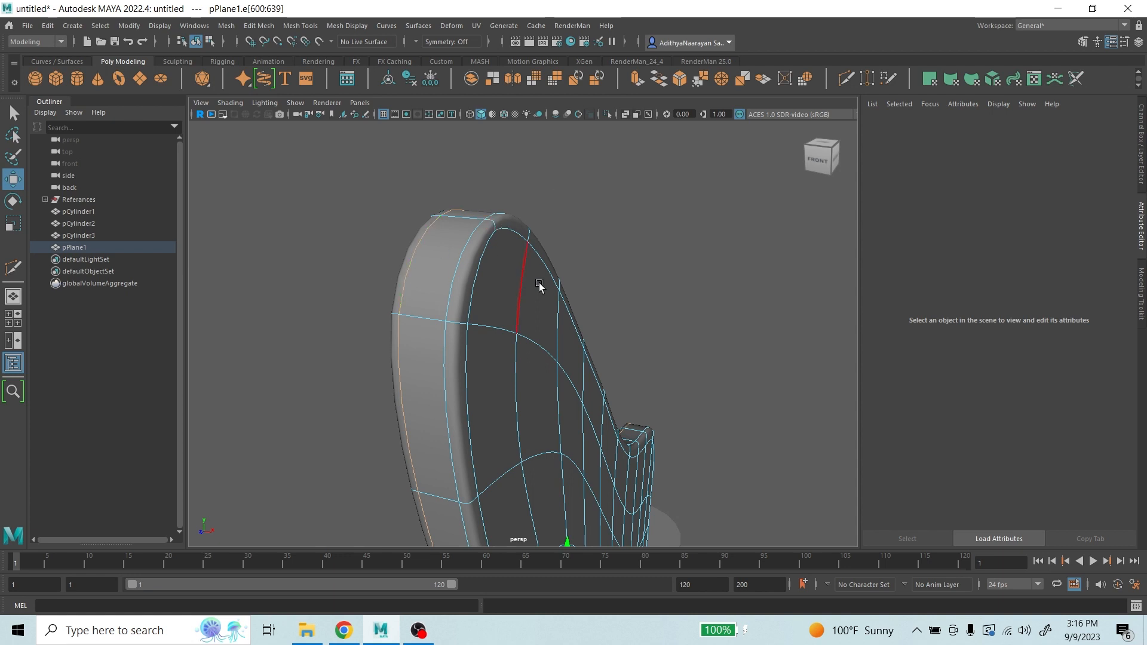
pyautogui.scroll(-10, 530, 274)
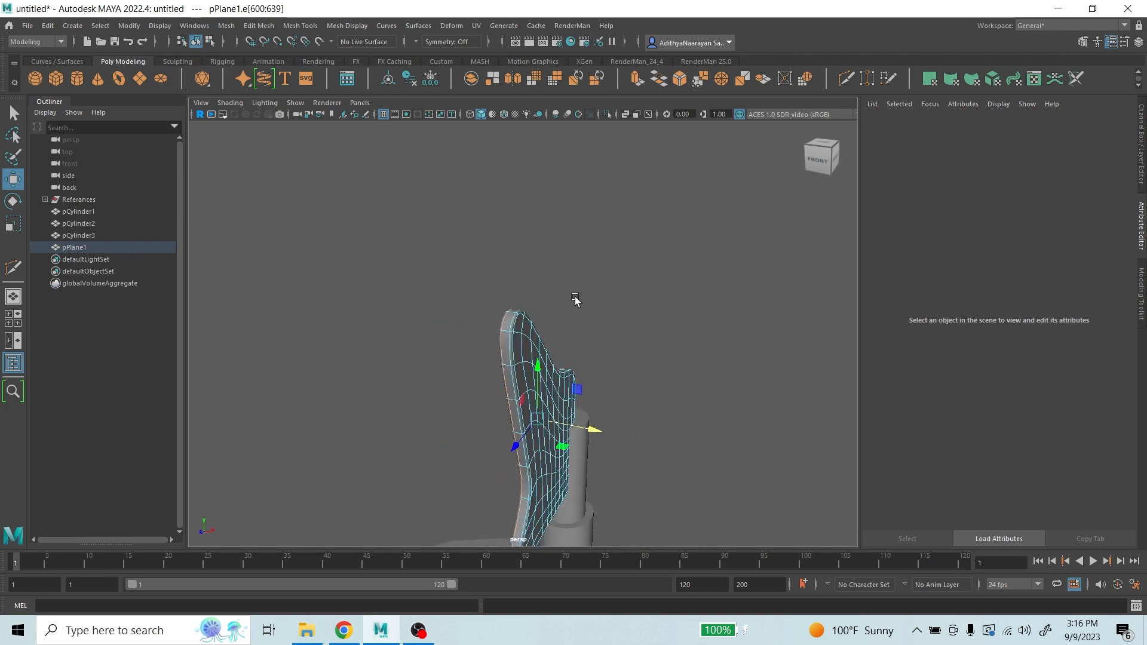
pyautogui.keyDown('alt'); pyautogui.moveTo(607, 382); pyautogui.dragTo(571, 317); pyautogui.keyUp('alt')
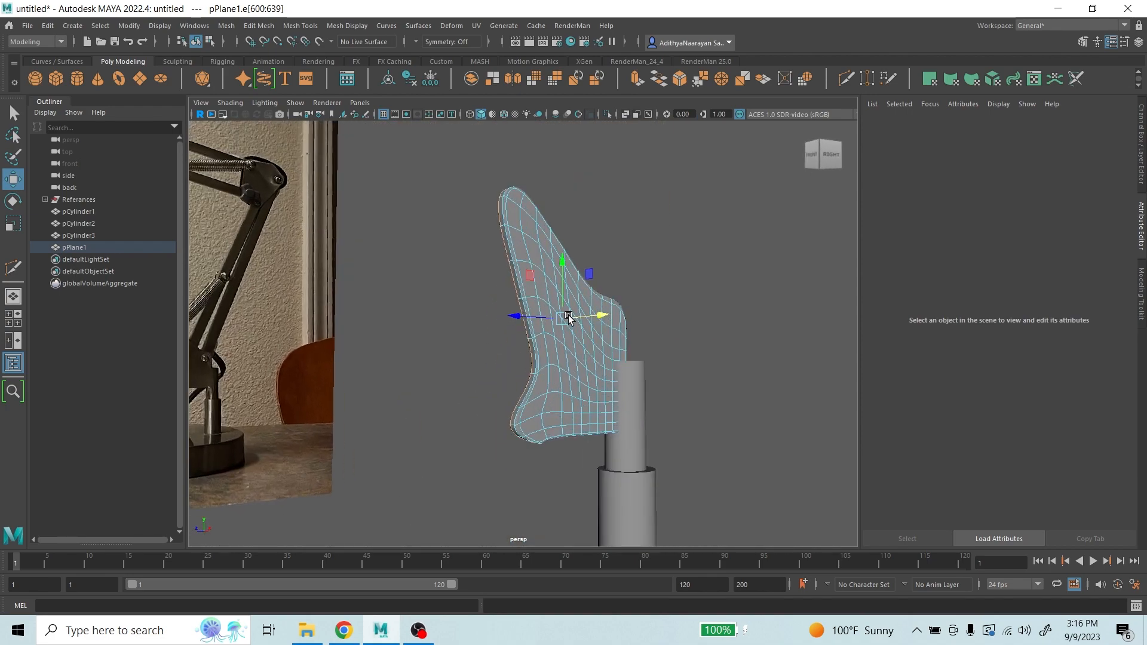
pyautogui.press('space')
pyautogui.press('space')
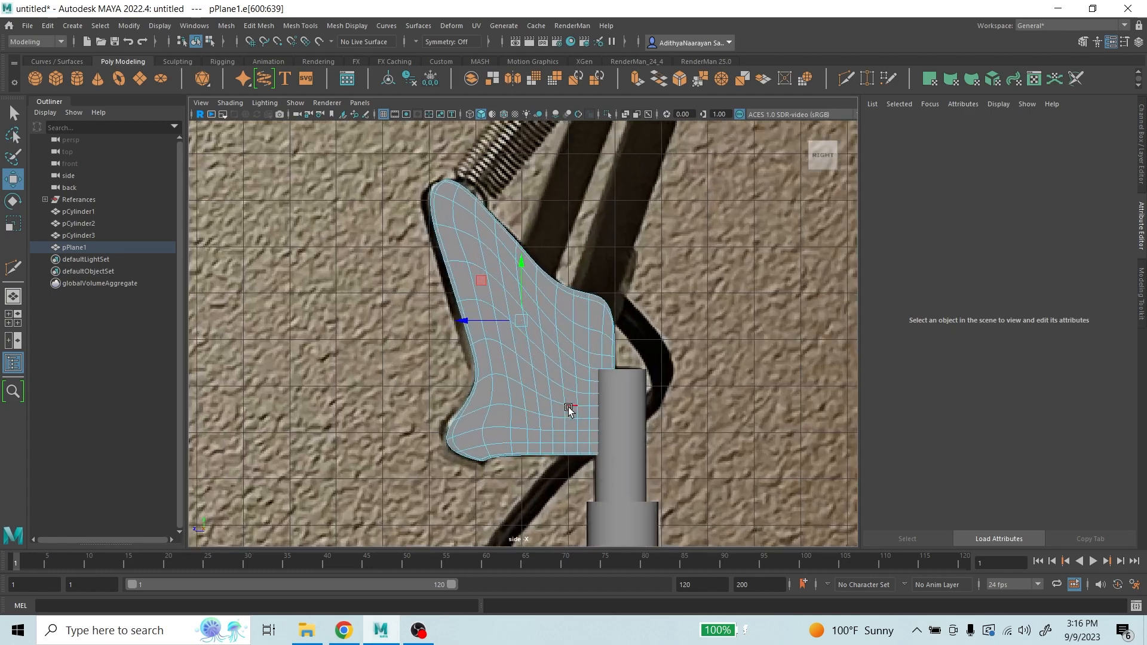
pyautogui.scroll(5, 568, 407)
pyautogui.scroll(2, 534, 354)
pyautogui.scroll(-8, 513, 397)
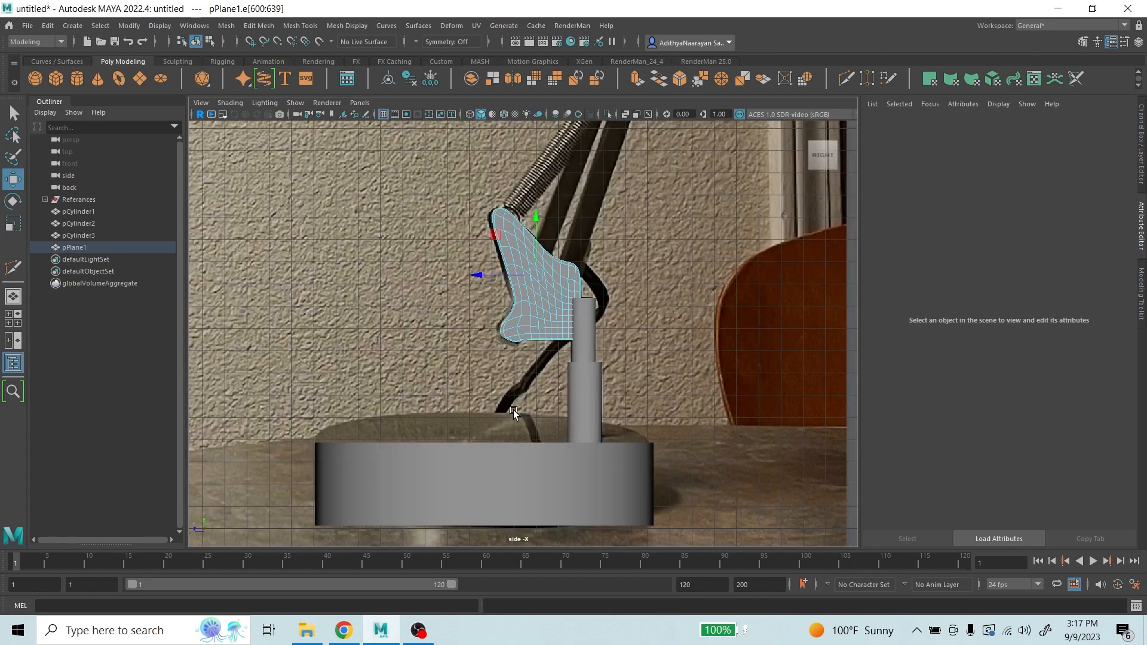
pyautogui.scroll(8, 579, 303)
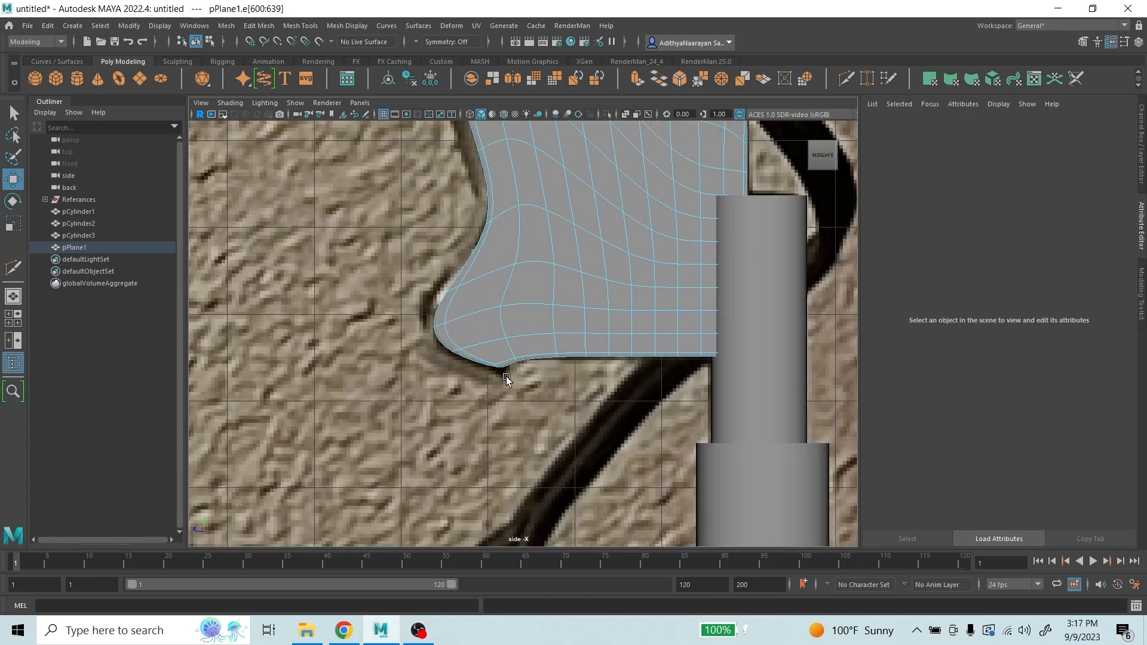
pyautogui.scroll(4, 518, 376)
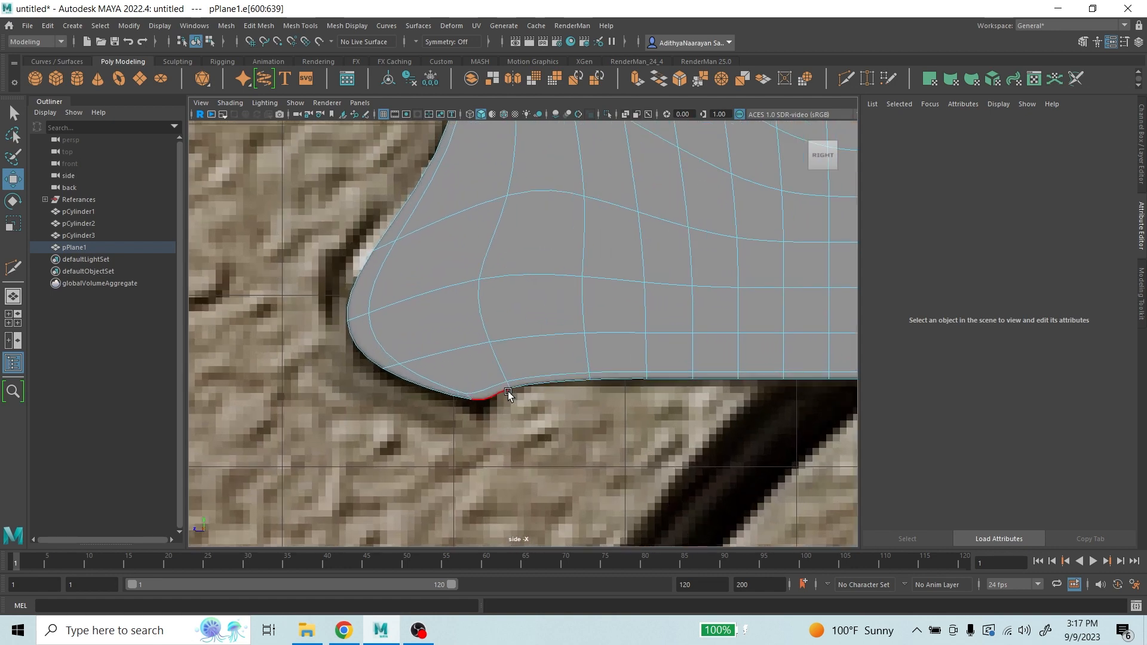
pyautogui.scroll(-6, 519, 389)
pyautogui.scroll(5, 521, 390)
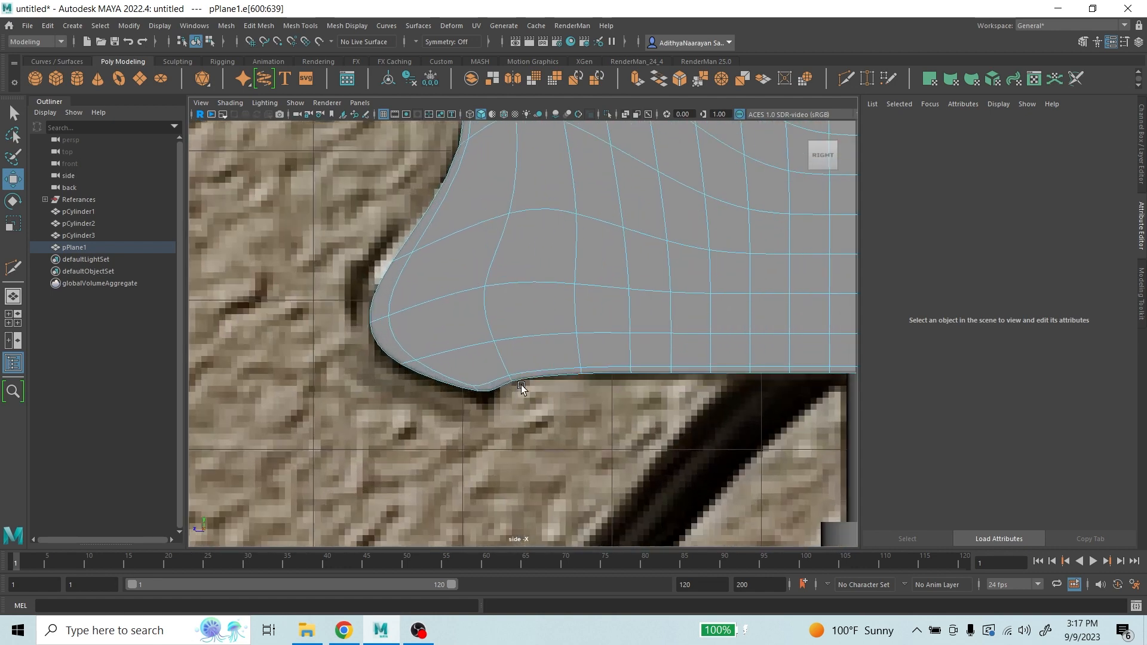
# - Move the outline vertices beside the bracket's lower lobe to form a sharper notch that follows the reference photo
pyautogui.moveTo(530, 318); pyautogui.dragTo(475, 321, button='right')
pyautogui.moveTo(495, 359); pyautogui.dragTo(538, 408)
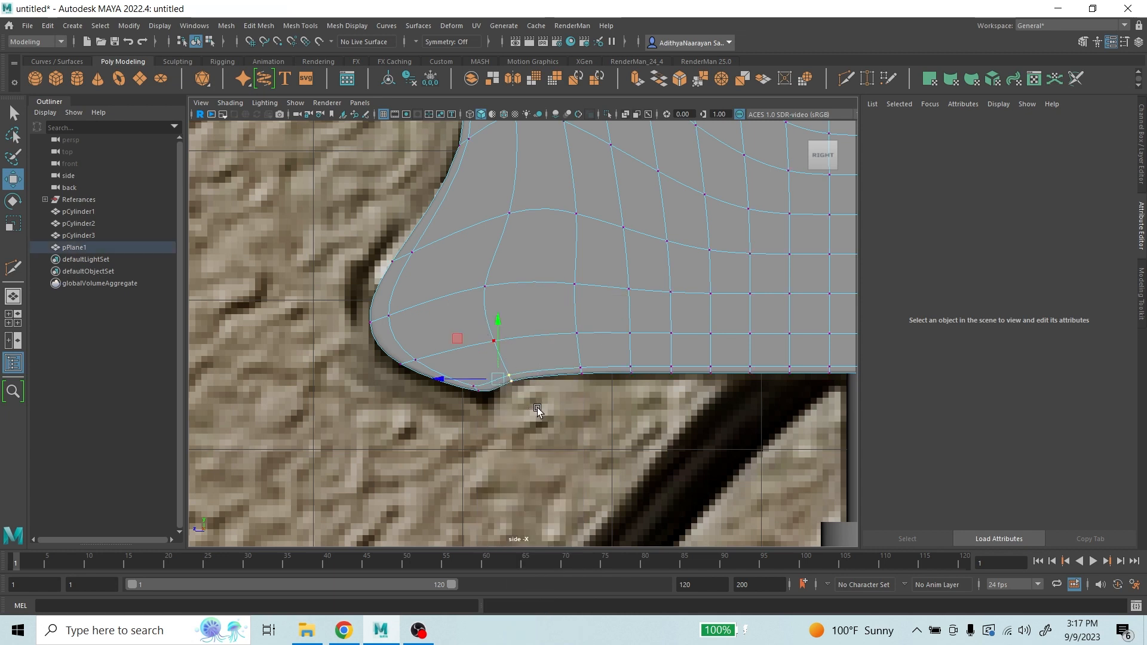
pyautogui.moveTo(499, 338); pyautogui.dragTo(481, 308)
pyautogui.moveTo(471, 367); pyautogui.dragTo(425, 368)
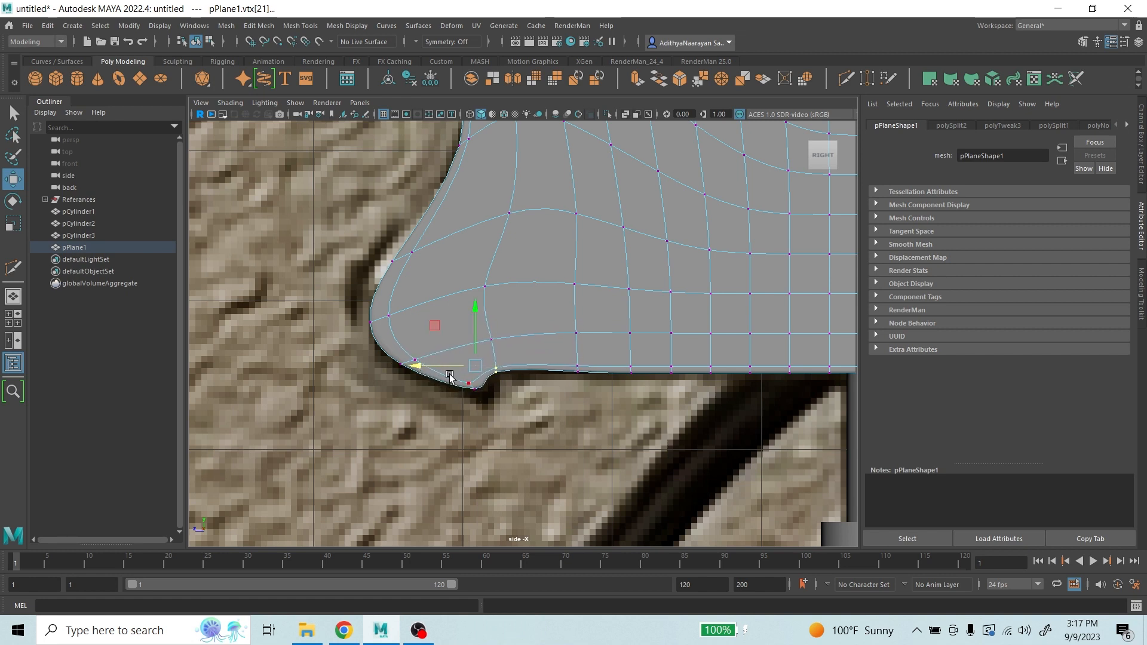
# - Examine the reshaped notch beside the lower lobe against the reference photo, both close up and from afar
pyautogui.press('q')
pyautogui.scroll(3, 494, 392)
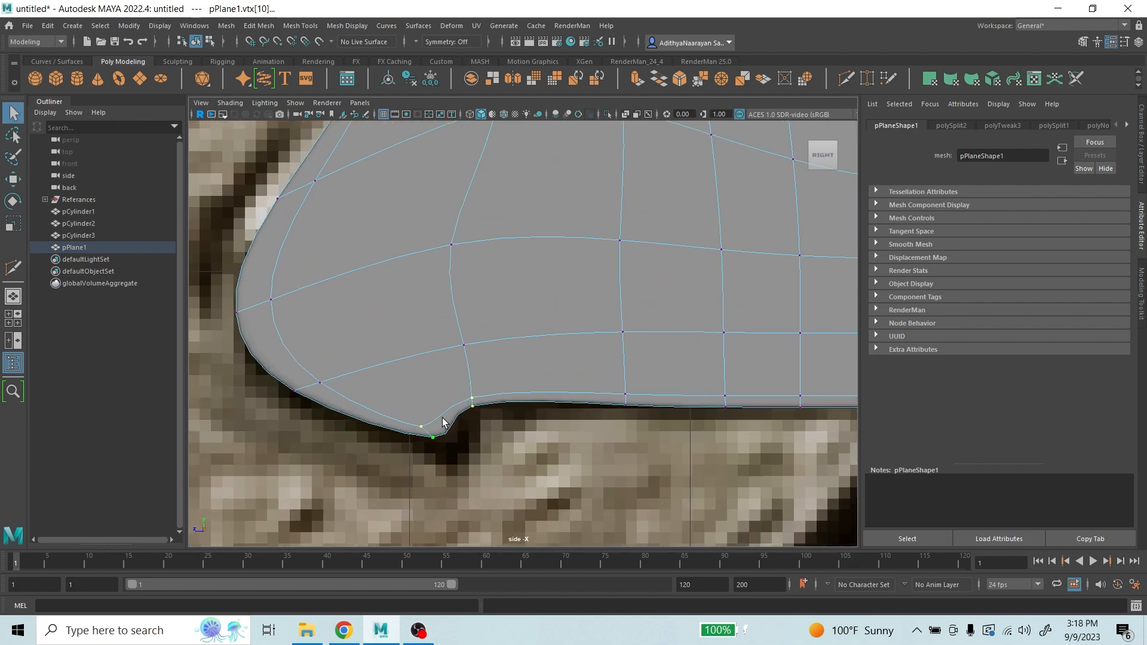
pyautogui.scroll(-5, 442, 422)
pyautogui.scroll(4, 522, 370)
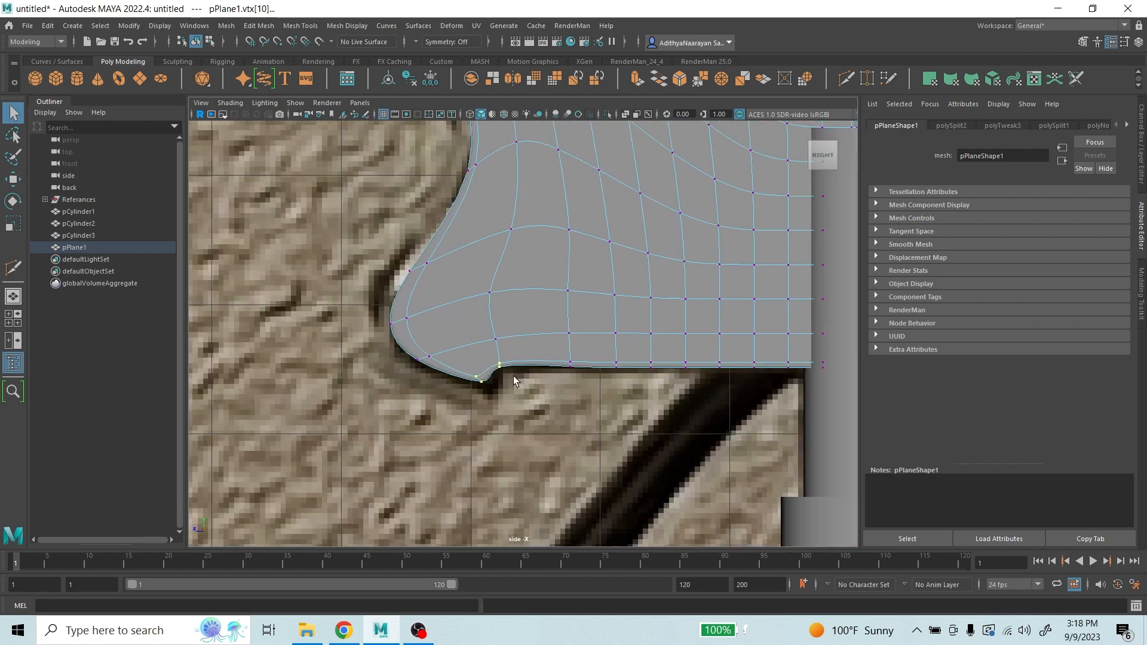
pyautogui.scroll(-5, 444, 410)
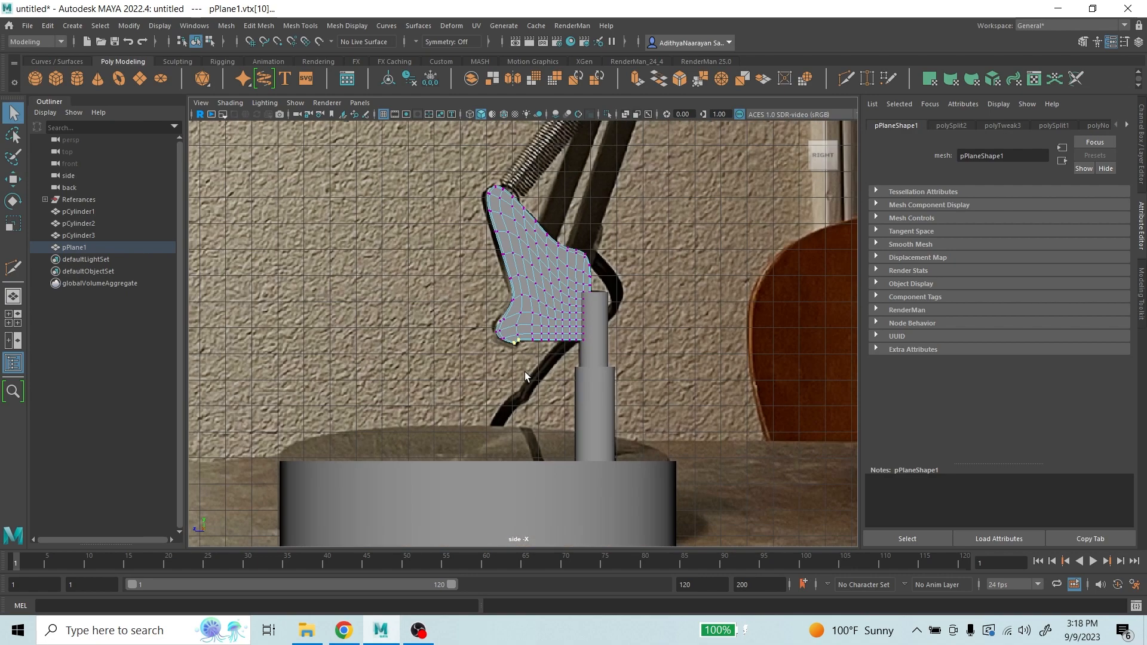
pyautogui.scroll(3, 525, 372)
pyautogui.scroll(3, 482, 372)
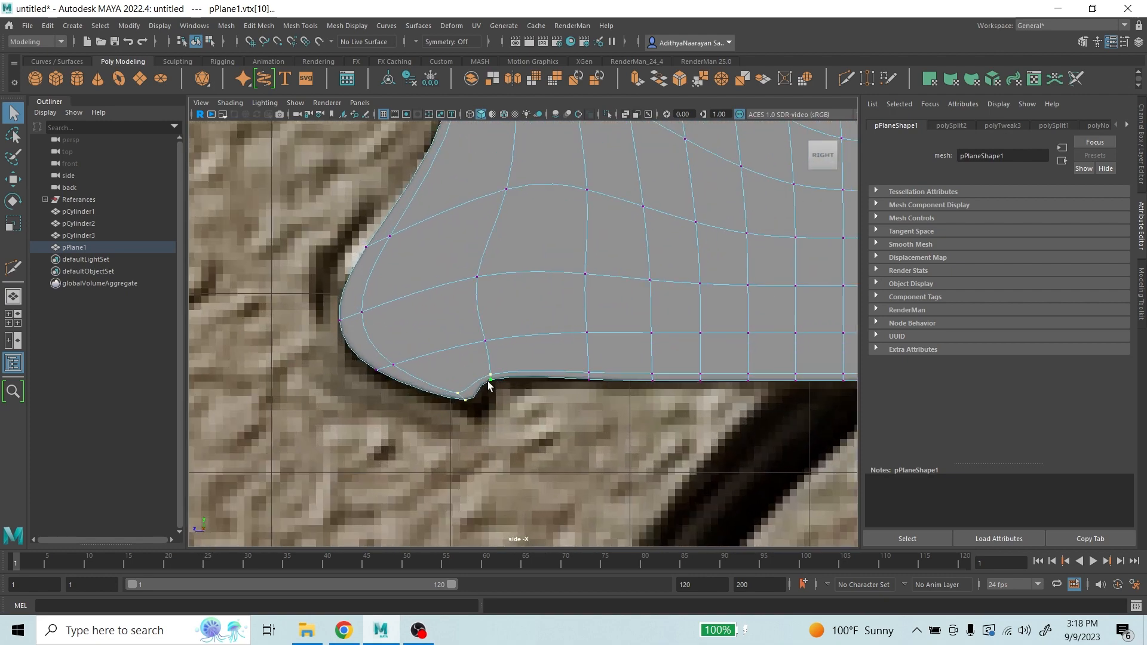
pyautogui.scroll(3, 481, 394)
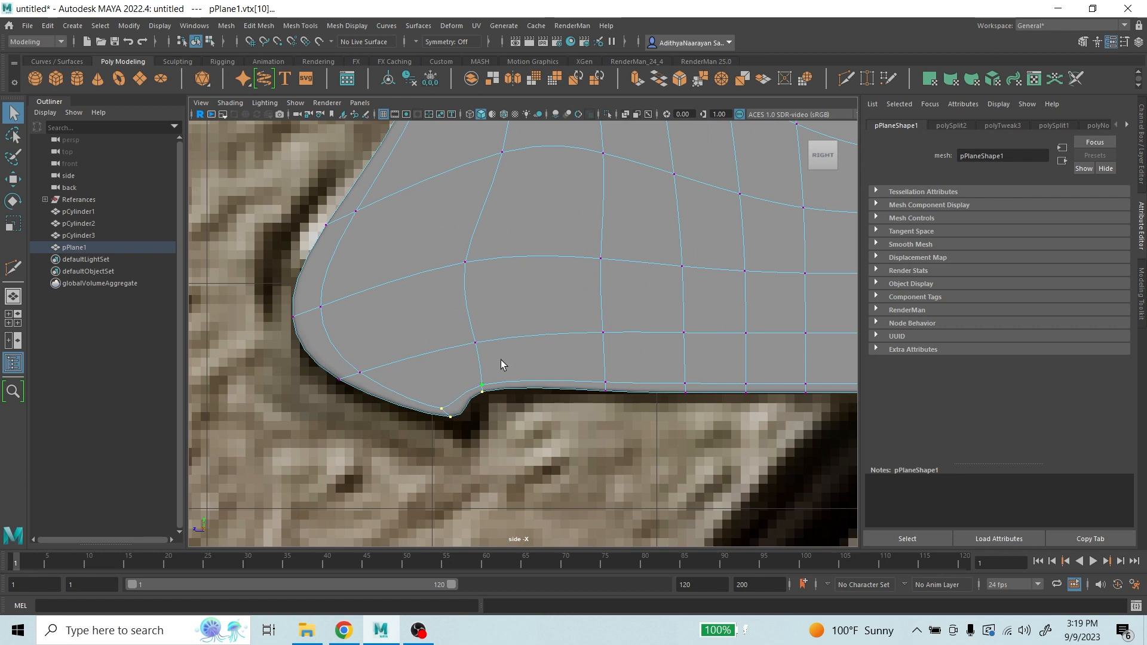
# - Select the rim edge at the notch beside the bracket's lower lobe and apply a crease with the Crease Tool
pyautogui.moveTo(502, 319); pyautogui.dragTo(502, 285, button='right')
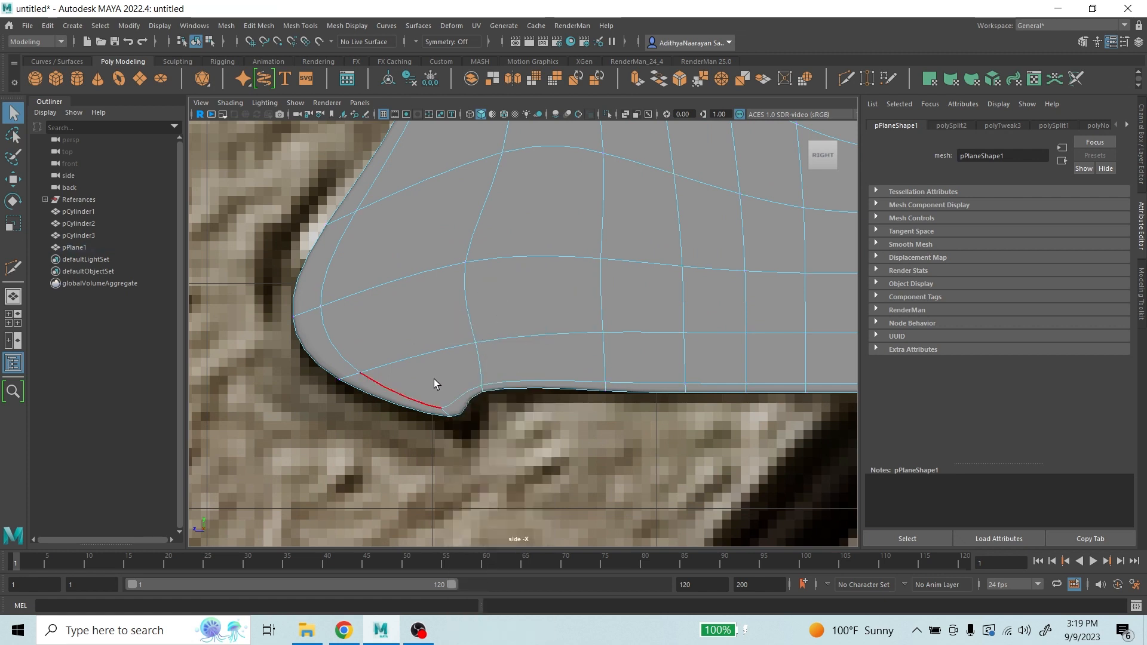
pyautogui.click(455, 398)
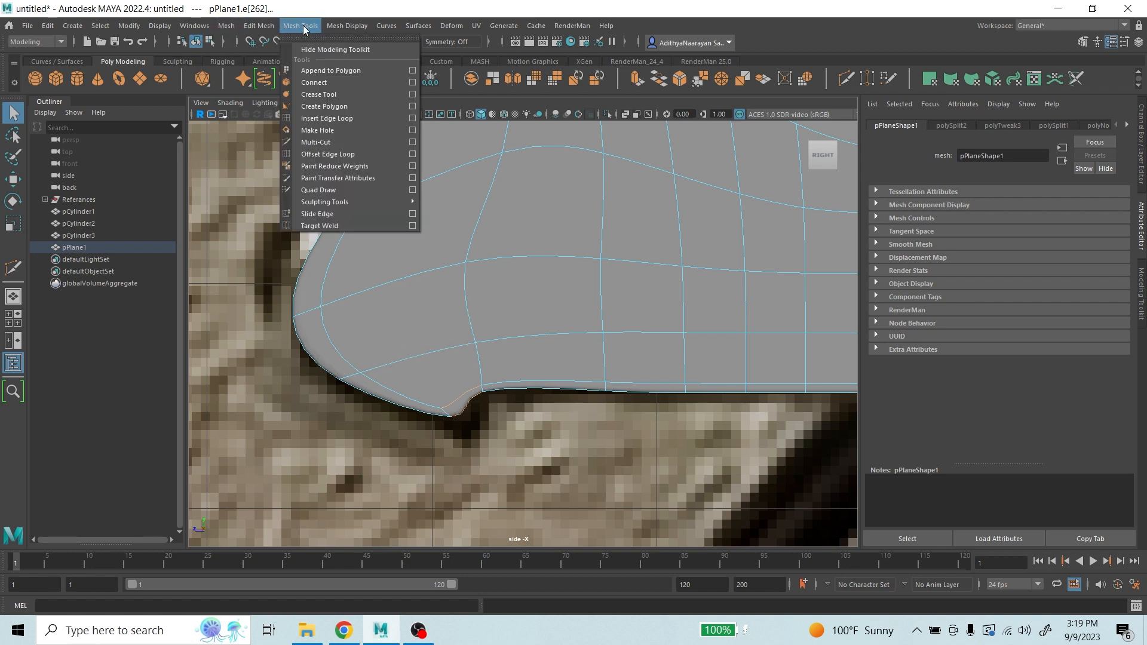
pyautogui.click(322, 96)
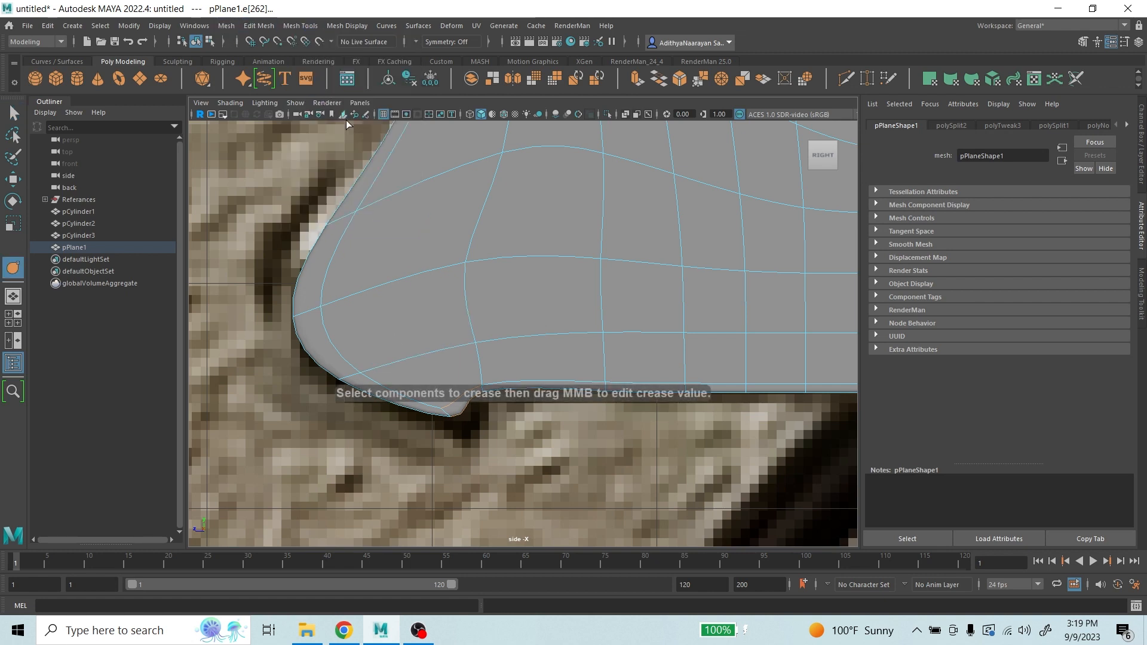
pyautogui.click(462, 316)
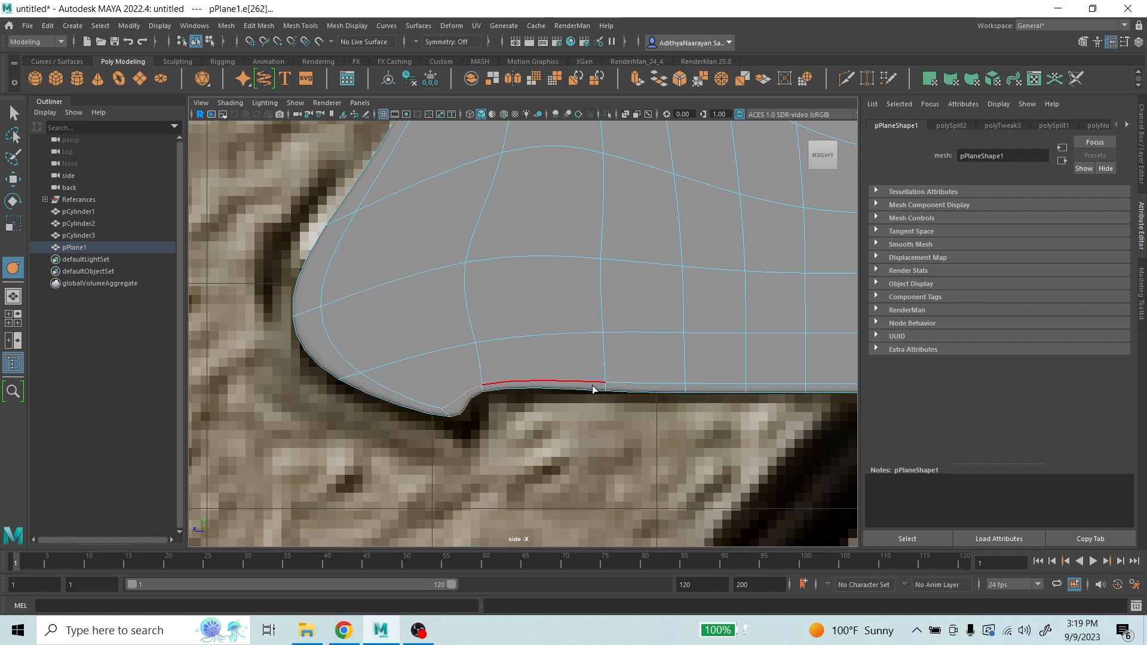
pyautogui.moveTo(595, 358); pyautogui.dragTo(739, 263, button='middle')
pyautogui.scroll(5, 494, 401)
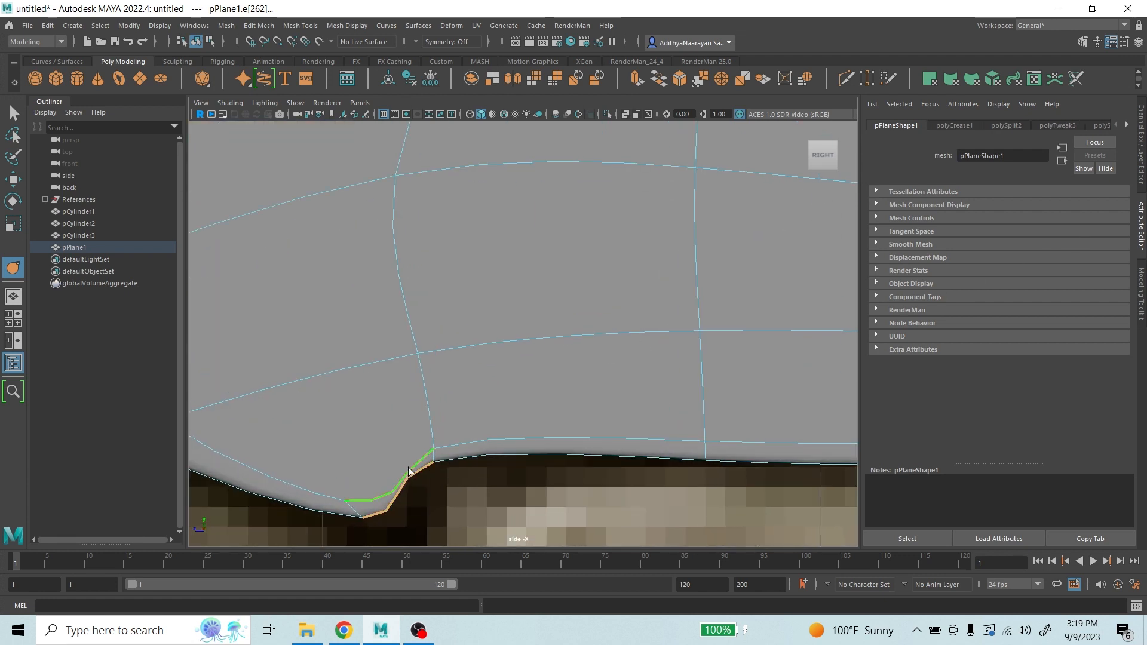
# - Try a much stronger crease on the notch's edges in the side view and undo it
pyautogui.click(406, 479)
pyautogui.scroll(-9, 531, 433)
pyautogui.scroll(6, 508, 419)
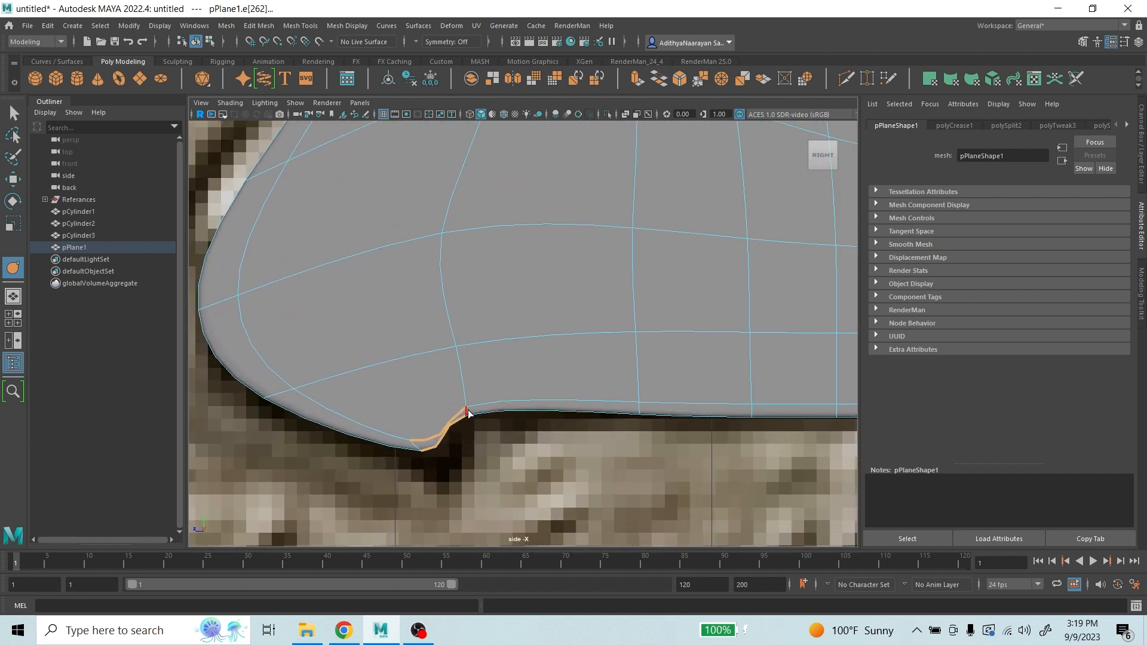
pyautogui.click(441, 472)
pyautogui.keyDown('shift'); pyautogui.click(454, 428); pyautogui.keyUp('shift')
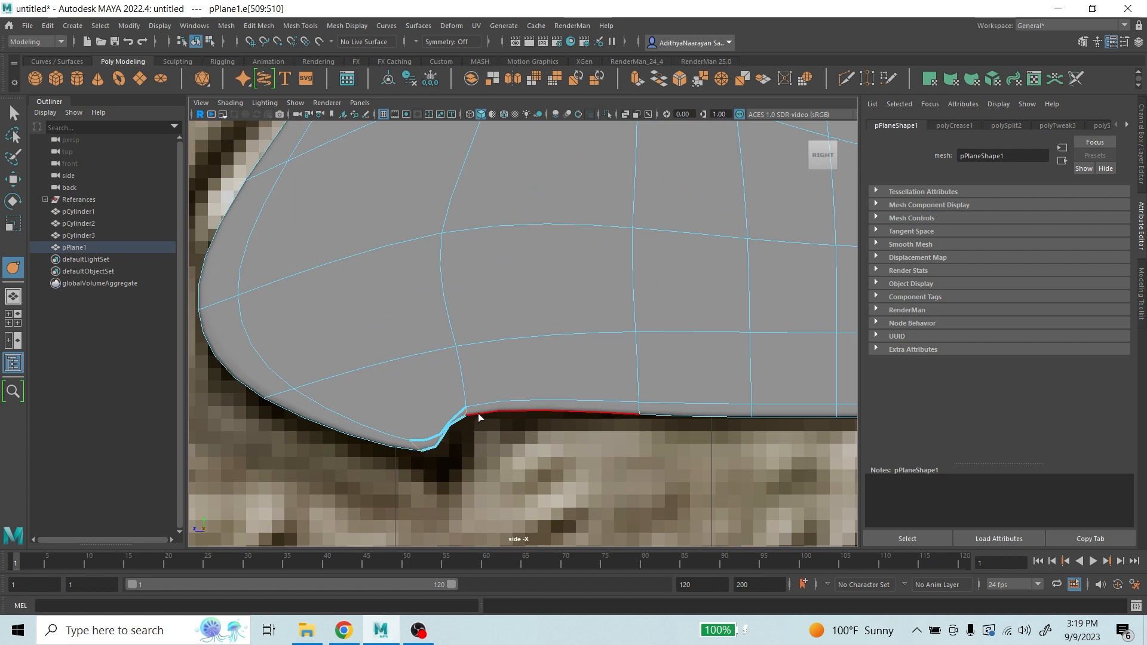
pyautogui.moveTo(478, 413); pyautogui.dragTo(635, 357, button='middle')
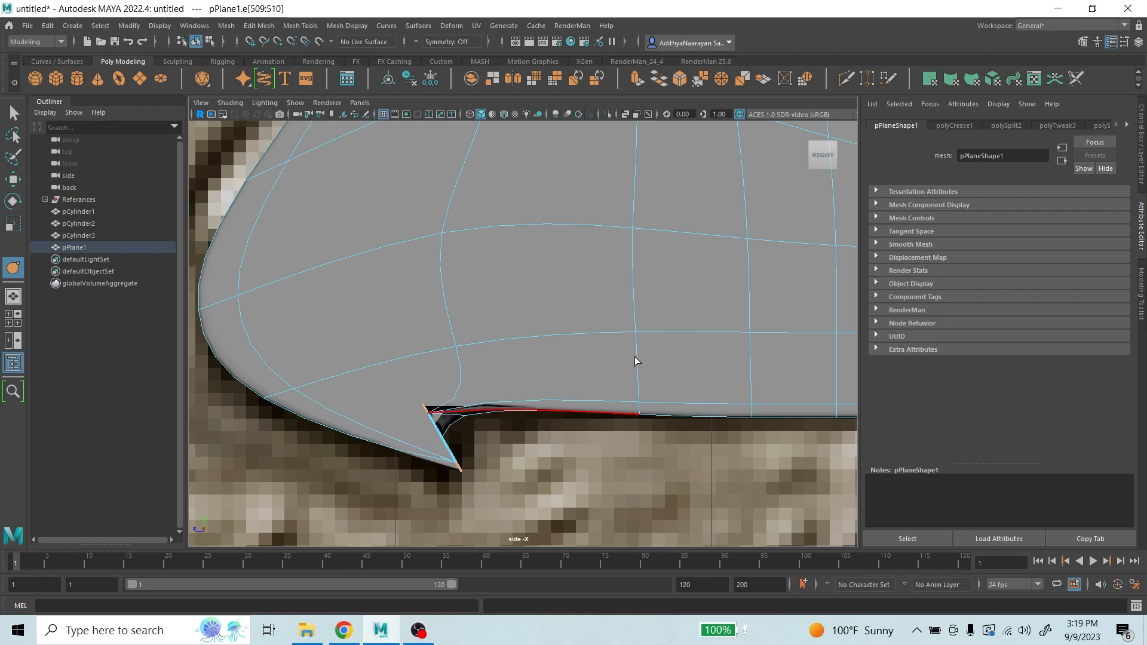
pyautogui.hotkey('ctrl', 'z')
# - Select the notch's edges on both faces of the bracket and crease them moderately to sharpen the notch beside the lower lobe
pyautogui.press('space')
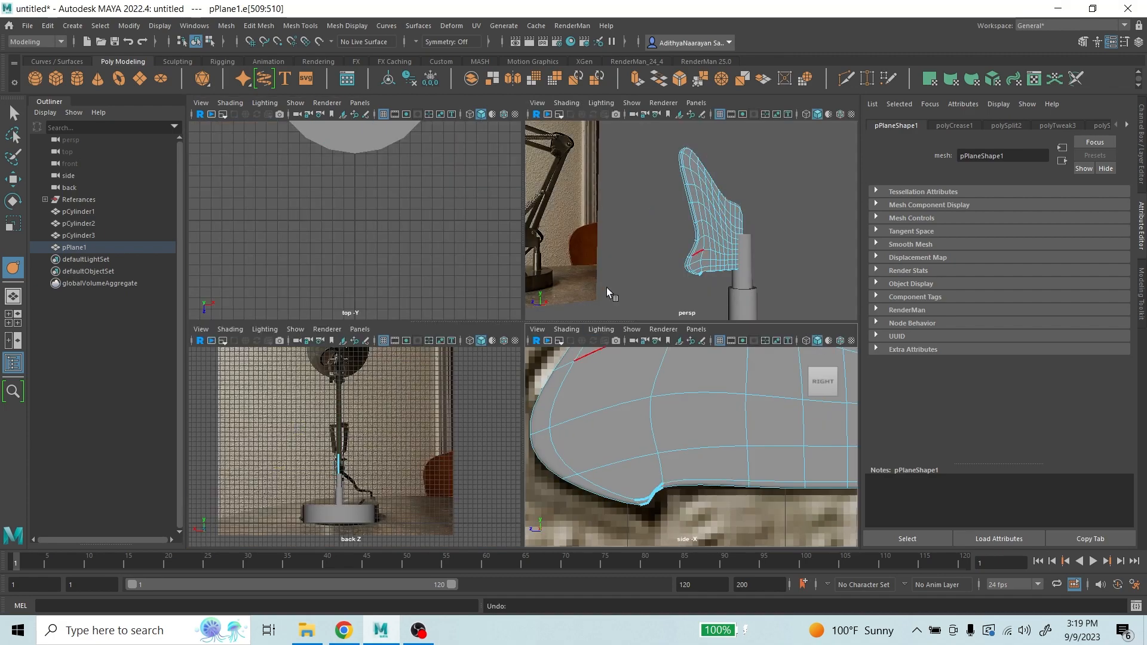
pyautogui.press('space')
pyautogui.scroll(5, 630, 324)
pyautogui.keyDown('alt'); pyautogui.moveTo(630, 324); pyautogui.dragTo(517, 283); pyautogui.keyUp('alt')
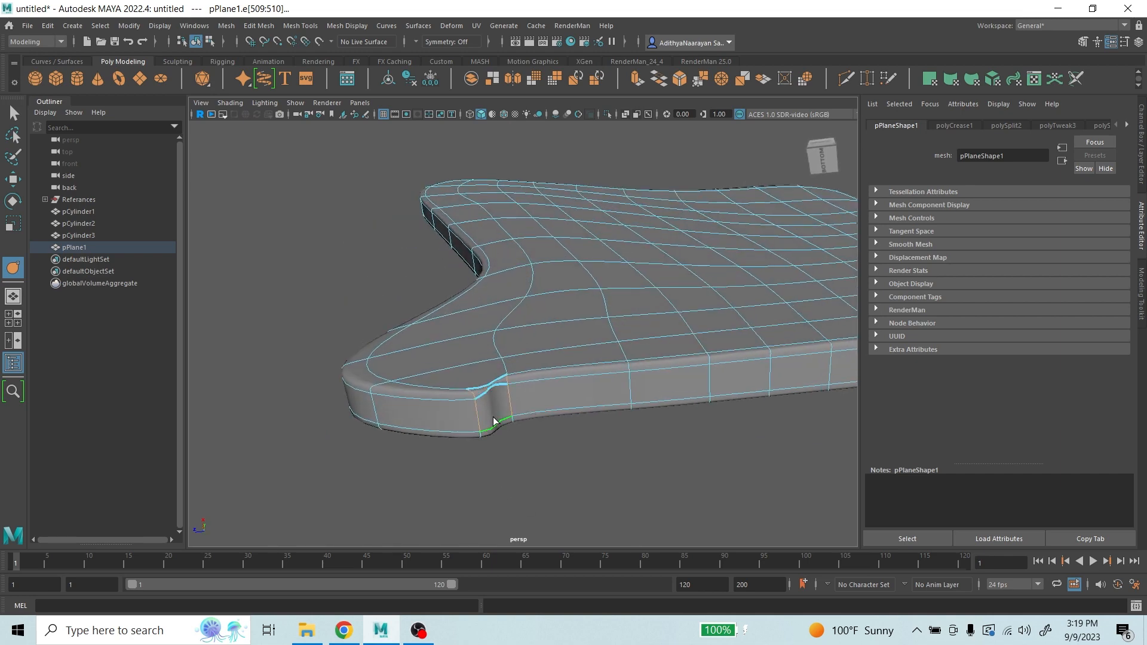
pyautogui.keyDown('alt'); pyautogui.moveTo(507, 436); pyautogui.dragTo(490, 181); pyautogui.keyUp('alt')
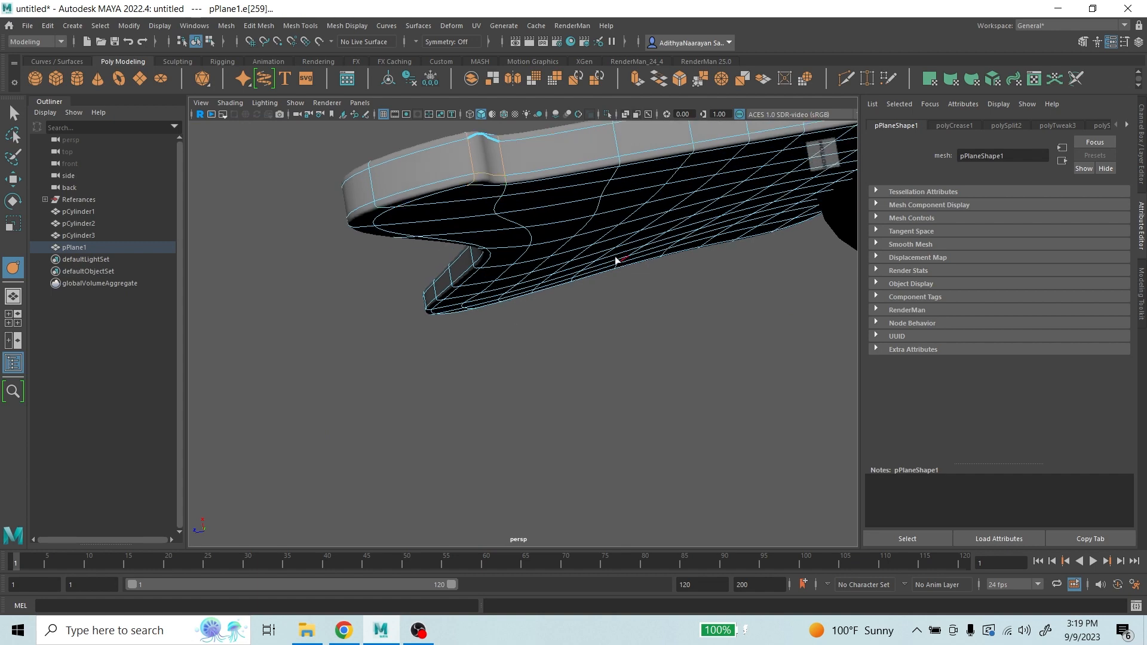
pyautogui.click(494, 184)
pyautogui.keyDown('alt'); pyautogui.moveTo(600, 308); pyautogui.dragTo(608, 335); pyautogui.keyUp('alt')
pyautogui.press('space')
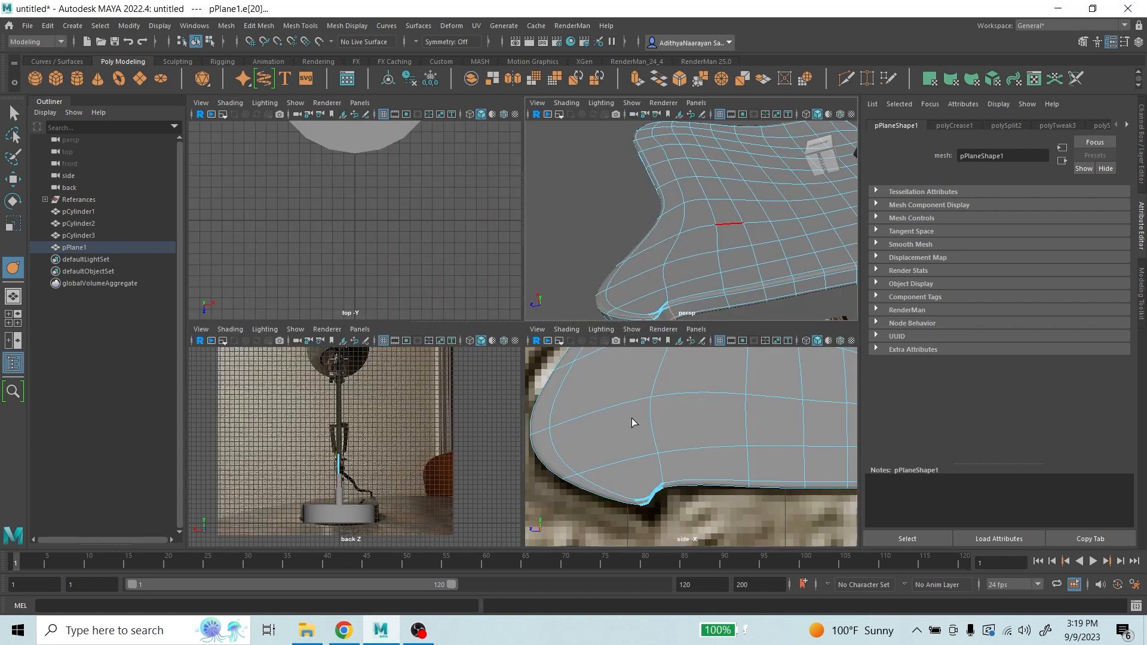
pyautogui.press('space')
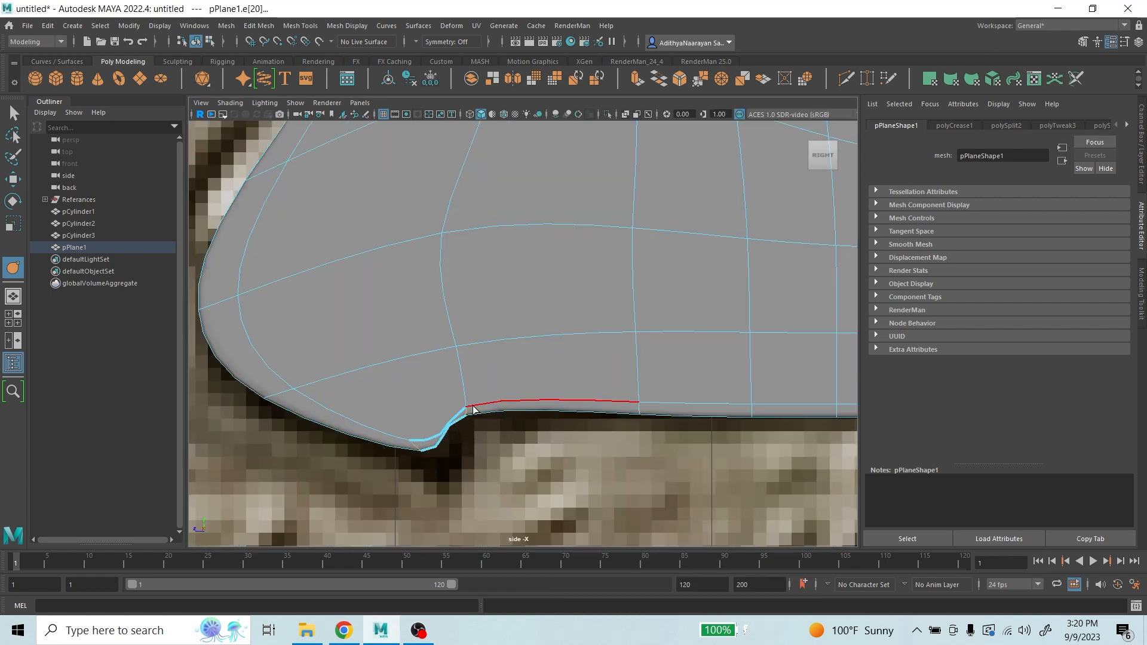
pyautogui.moveTo(472, 406); pyautogui.dragTo(492, 337, button='middle')
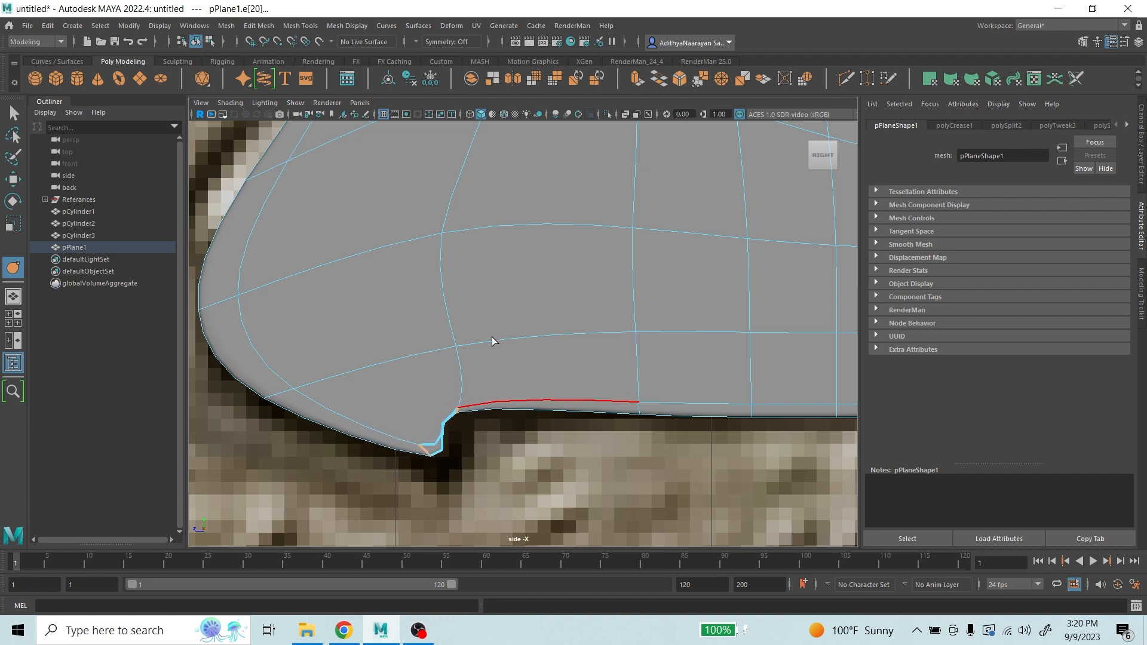
# - Return the bracket to object mode, deselect it, and compare its creased outline with the reference photo in the side view
pyautogui.scroll(-10, 488, 363)
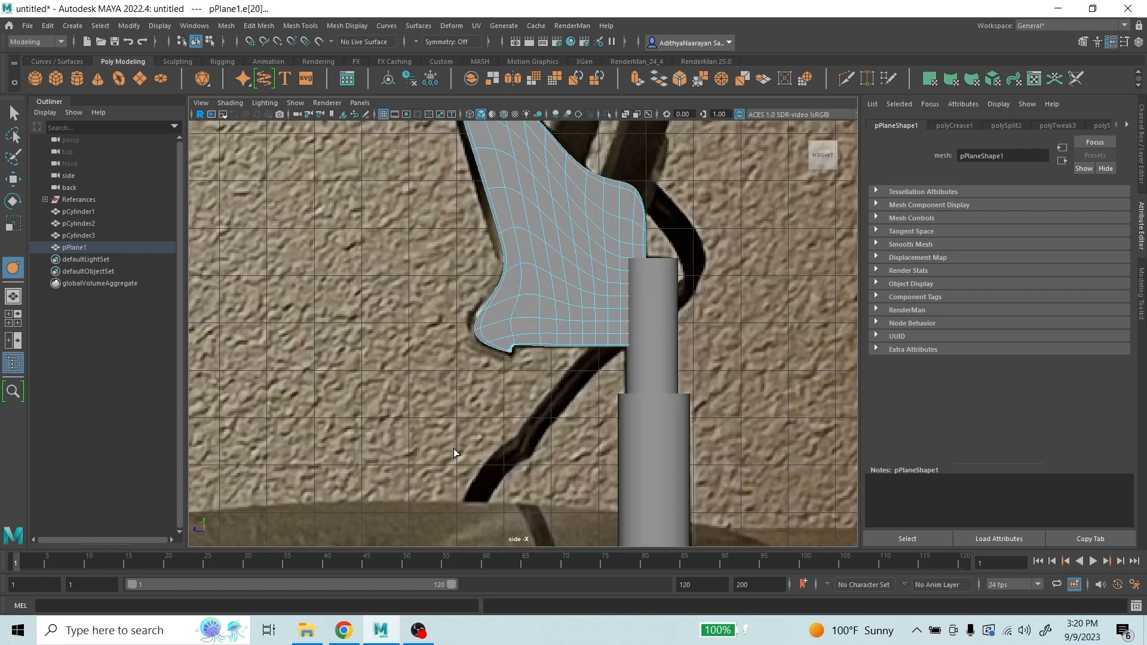
pyautogui.scroll(7, 514, 361)
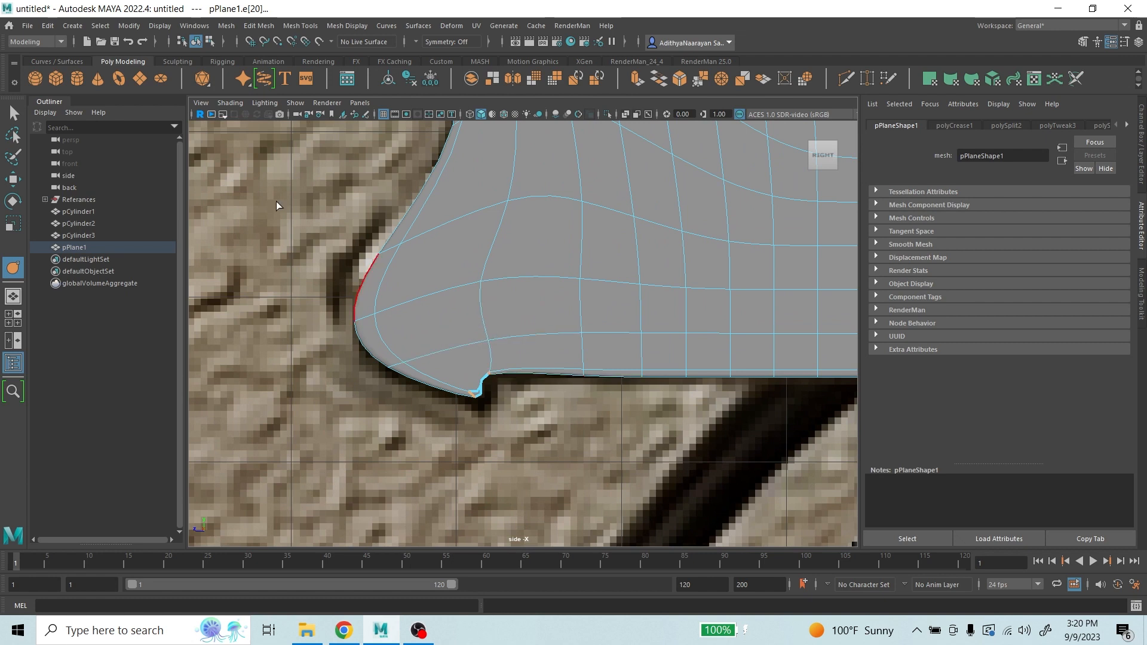
pyautogui.click(17, 112)
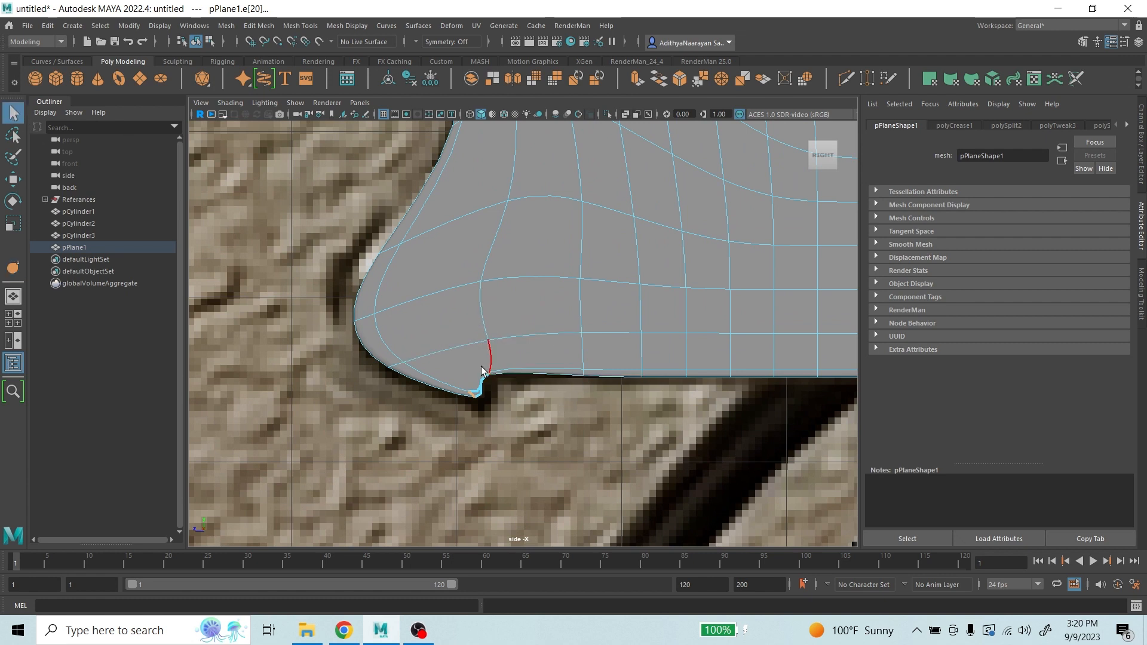
pyautogui.moveTo(483, 375); pyautogui.dragTo(506, 350, button='right')
pyautogui.moveTo(511, 297); pyautogui.dragTo(513, 297, button='right')
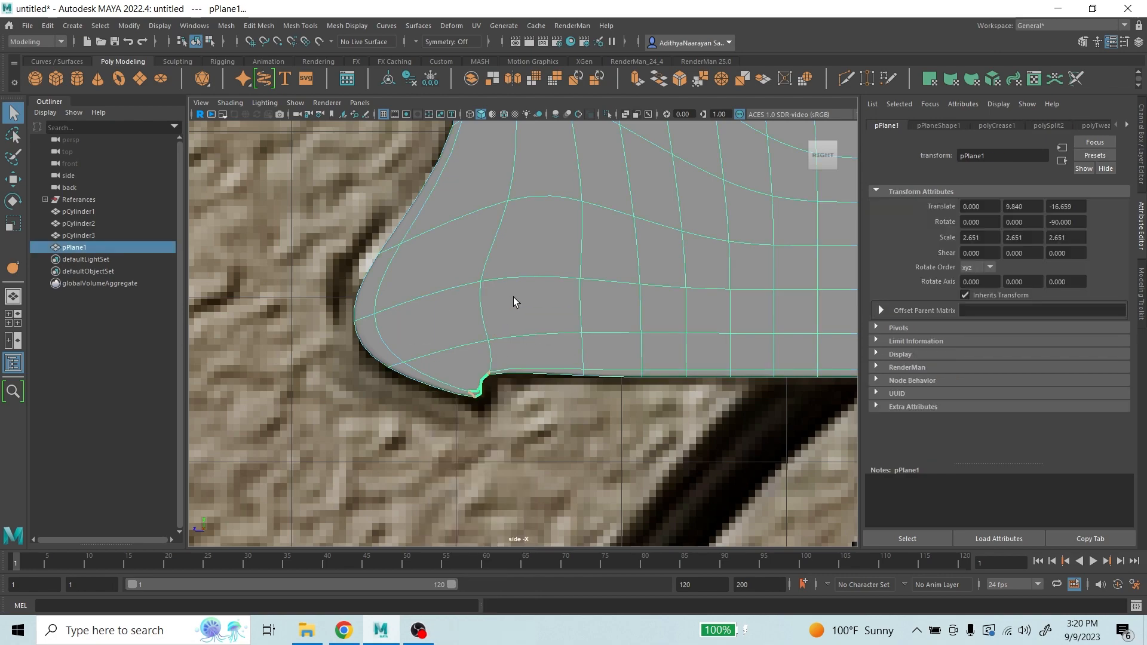
pyautogui.click(572, 409)
pyautogui.scroll(-3, 569, 407)
pyautogui.scroll(-5, 550, 307)
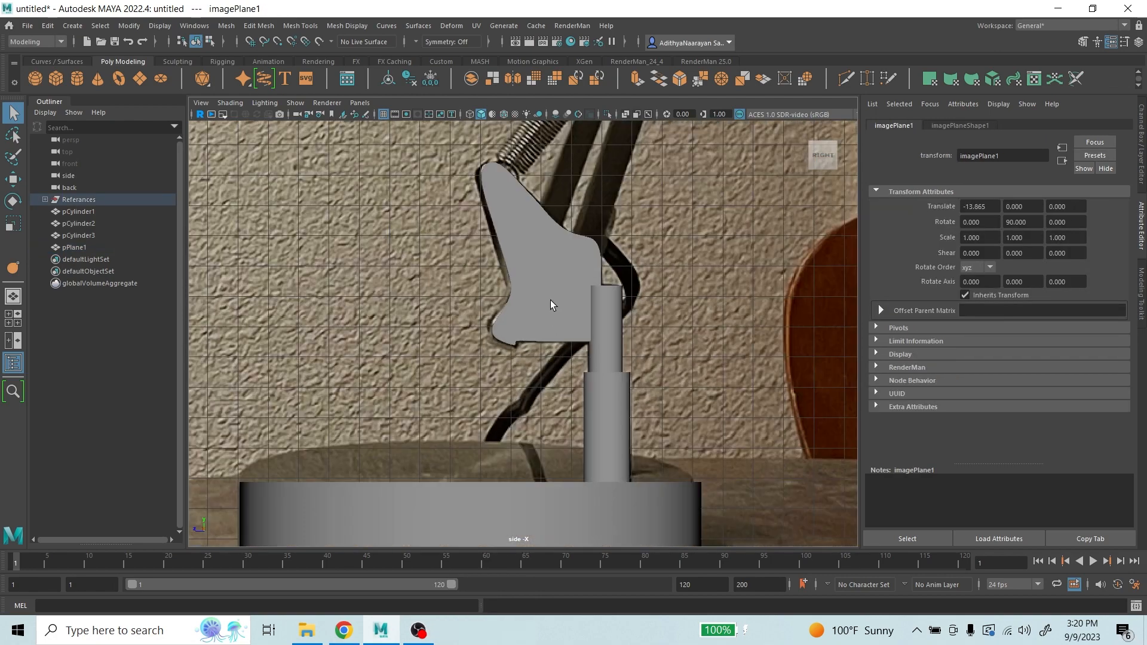
pyautogui.scroll(6, 548, 320)
pyautogui.scroll(2, 542, 323)
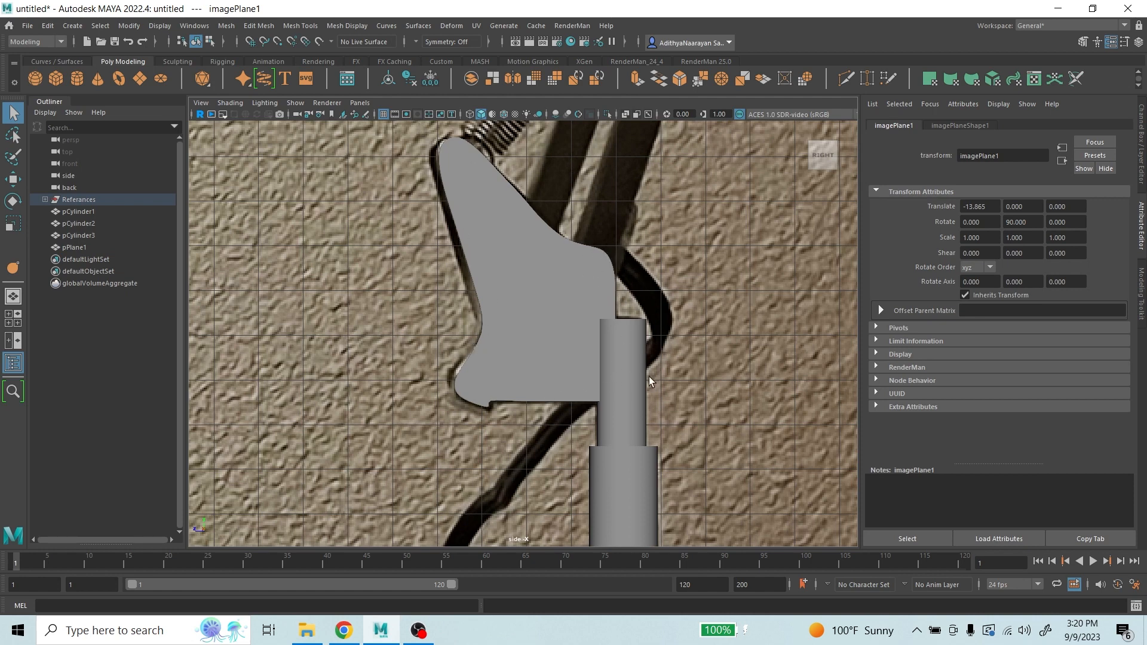
# - Select the bracket plate and move it along X to 0.501, beside the post
pyautogui.click(526, 276)
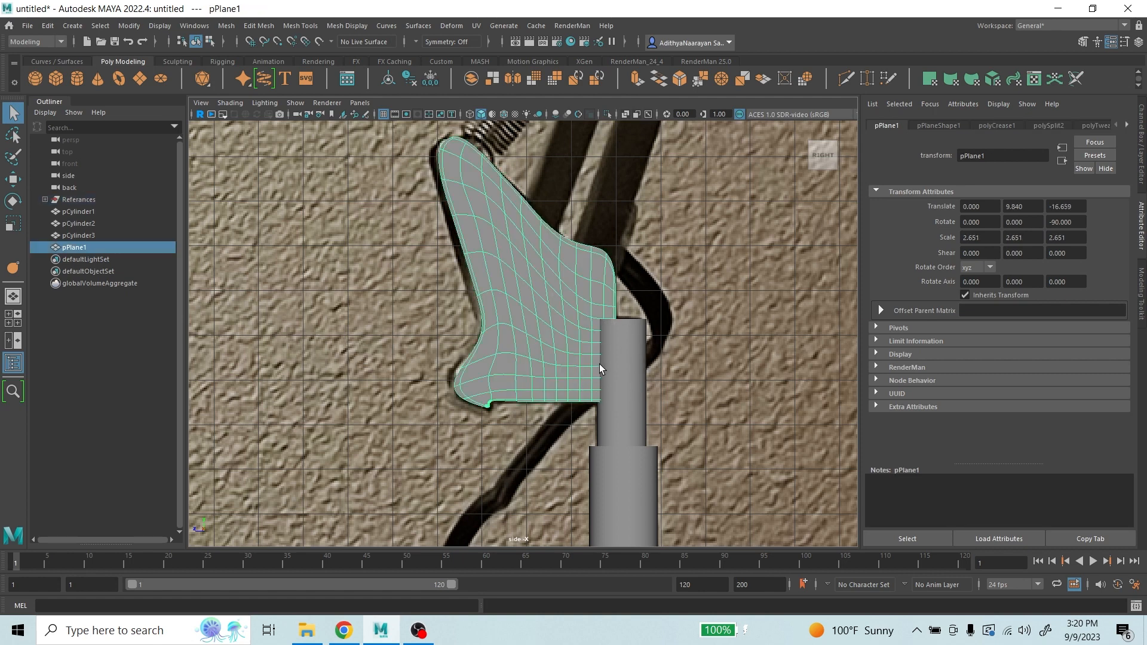
pyautogui.press('space')
pyautogui.press('space')
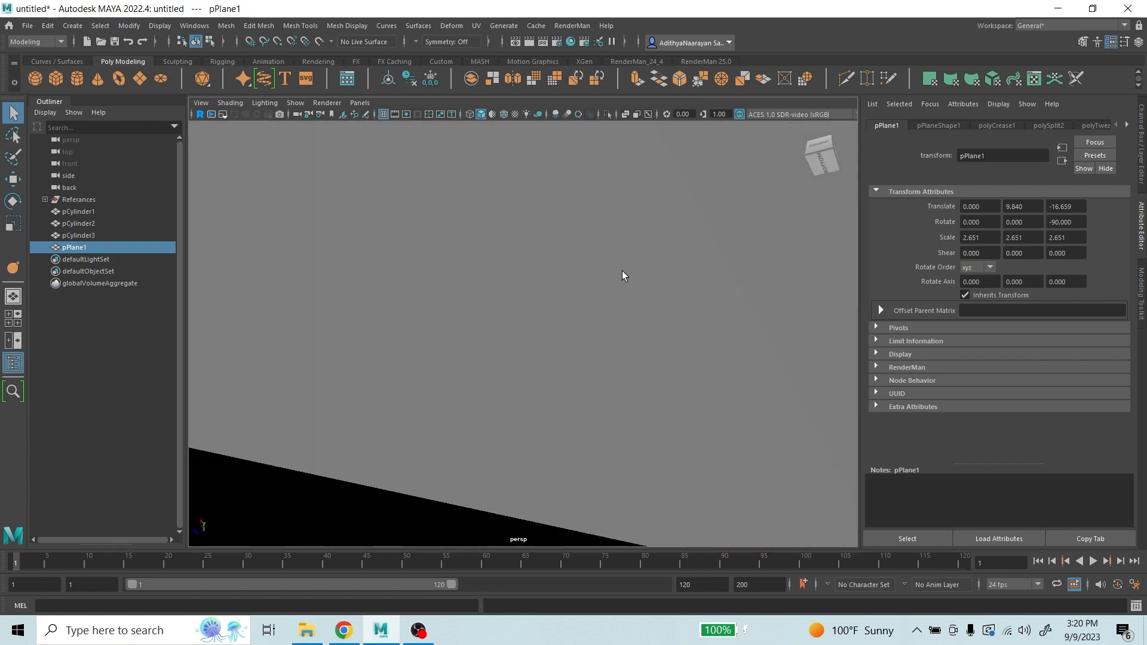
pyautogui.press('f')
pyautogui.keyDown('alt'); pyautogui.moveTo(597, 266); pyautogui.dragTo(705, 349); pyautogui.keyUp('alt')
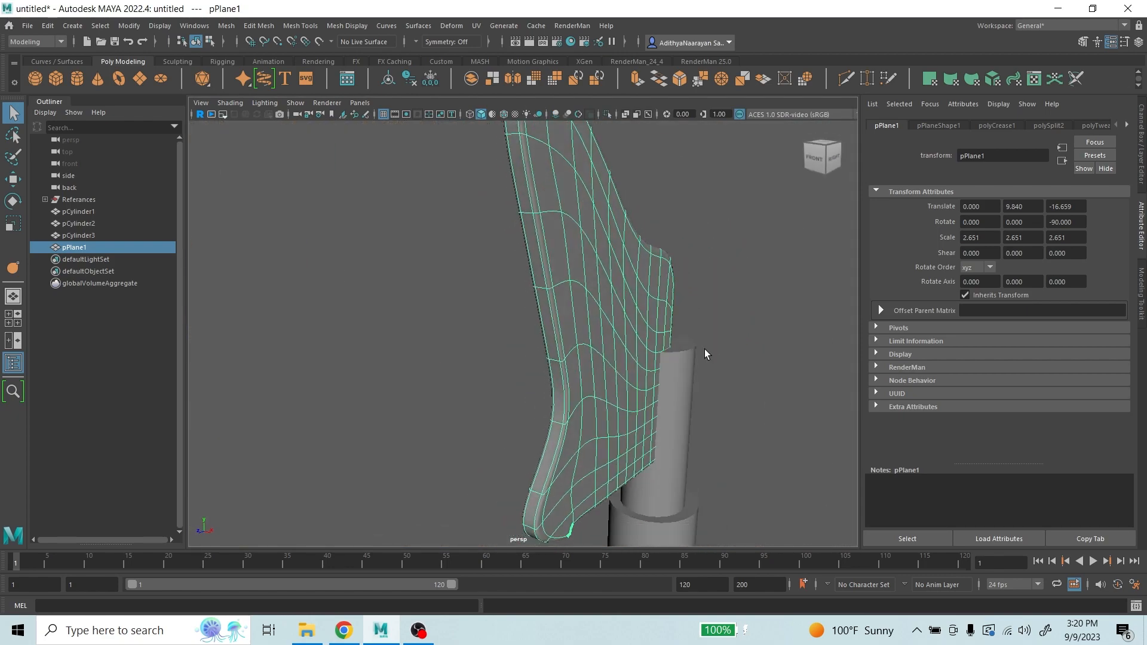
pyautogui.click(12, 182)
pyautogui.moveTo(665, 415); pyautogui.dragTo(564, 351)
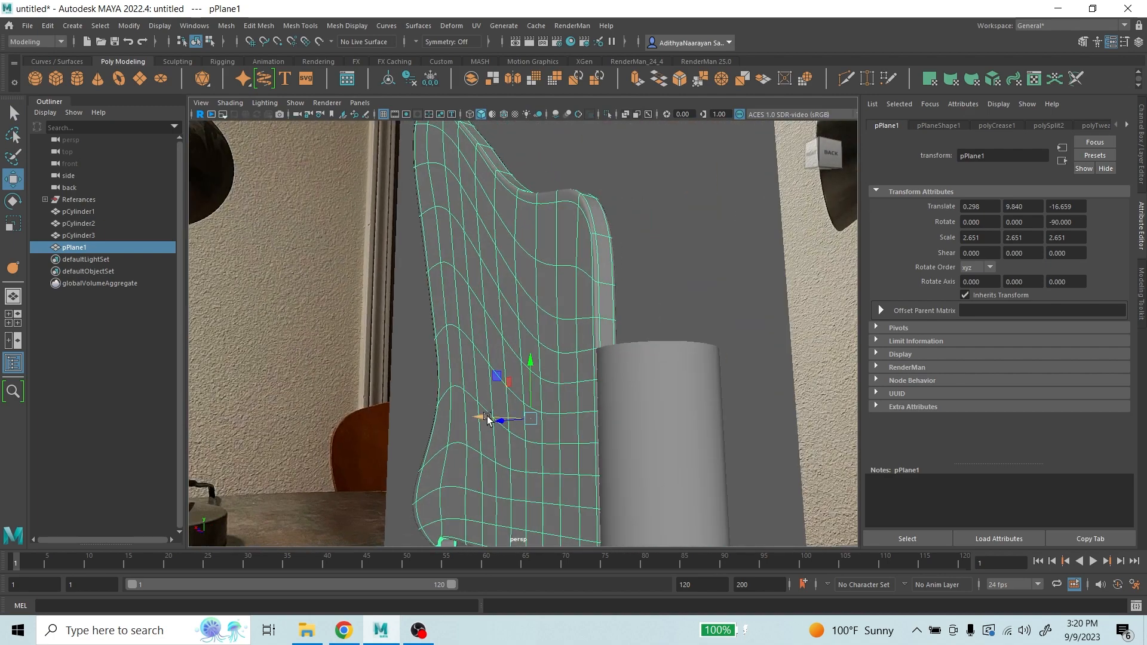
pyautogui.moveTo(488, 420)
pyautogui.mouseDown()
pyautogui.moveTo(456, 418)
pyautogui.moveTo(472, 419)
pyautogui.mouseUp()
# - Examine the offset plate in perspective and compare its position with the lamp's paired brackets in the back view photo
pyautogui.scroll(-5, 559, 379)
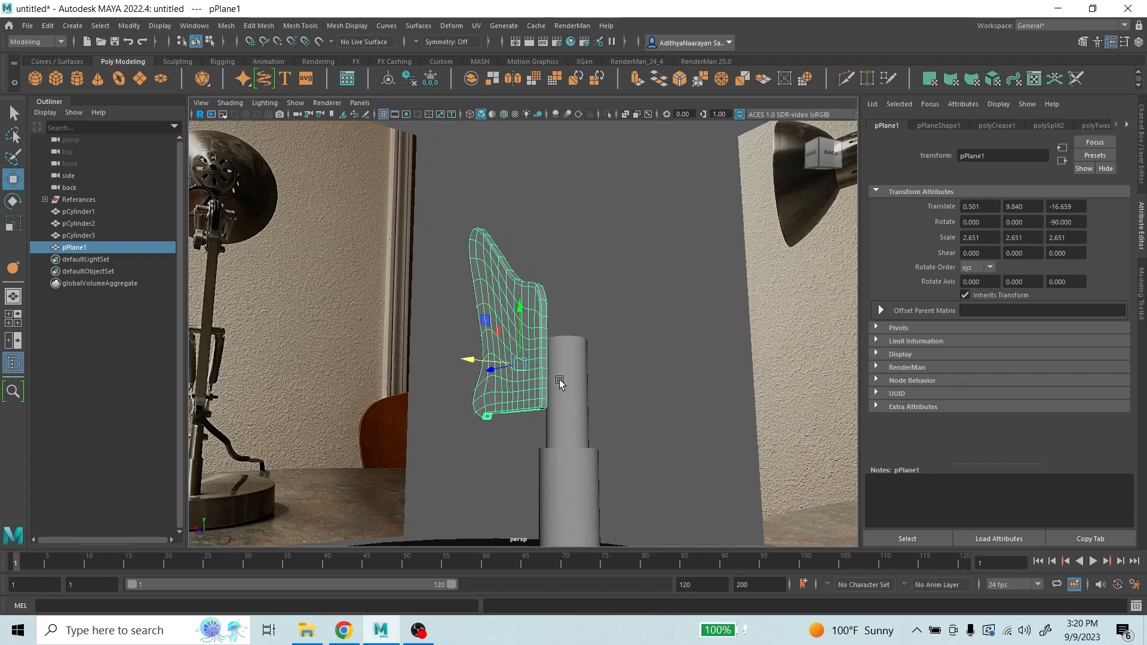
pyautogui.keyDown('alt'); pyautogui.moveTo(559, 379); pyautogui.dragTo(636, 364); pyautogui.keyUp('alt')
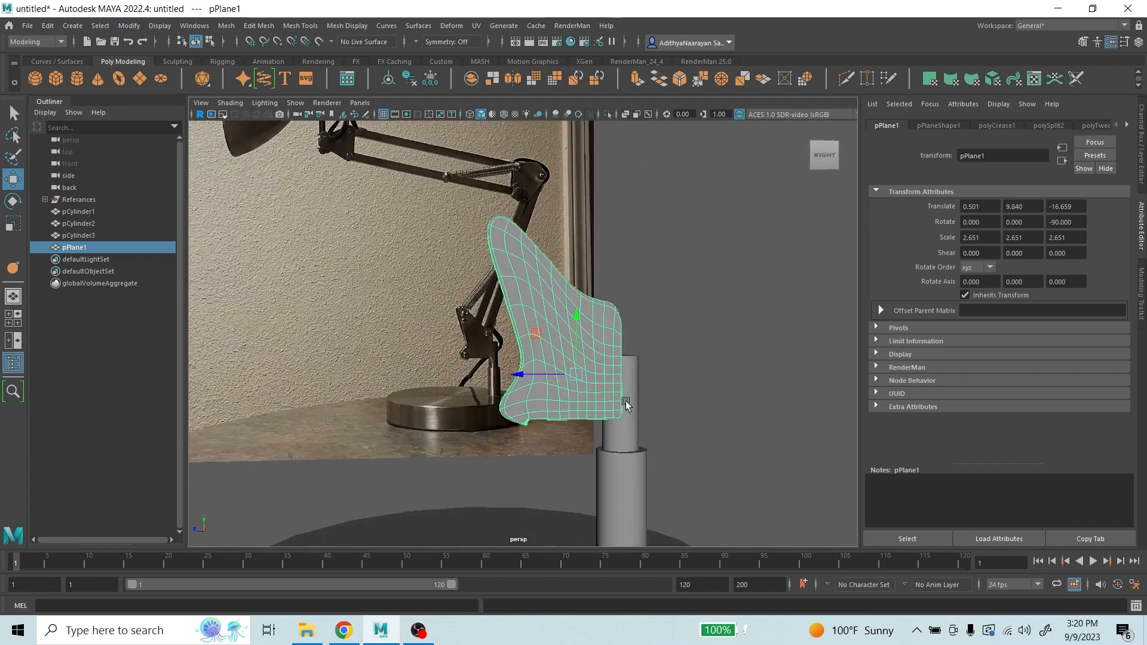
pyautogui.scroll(5, 627, 382)
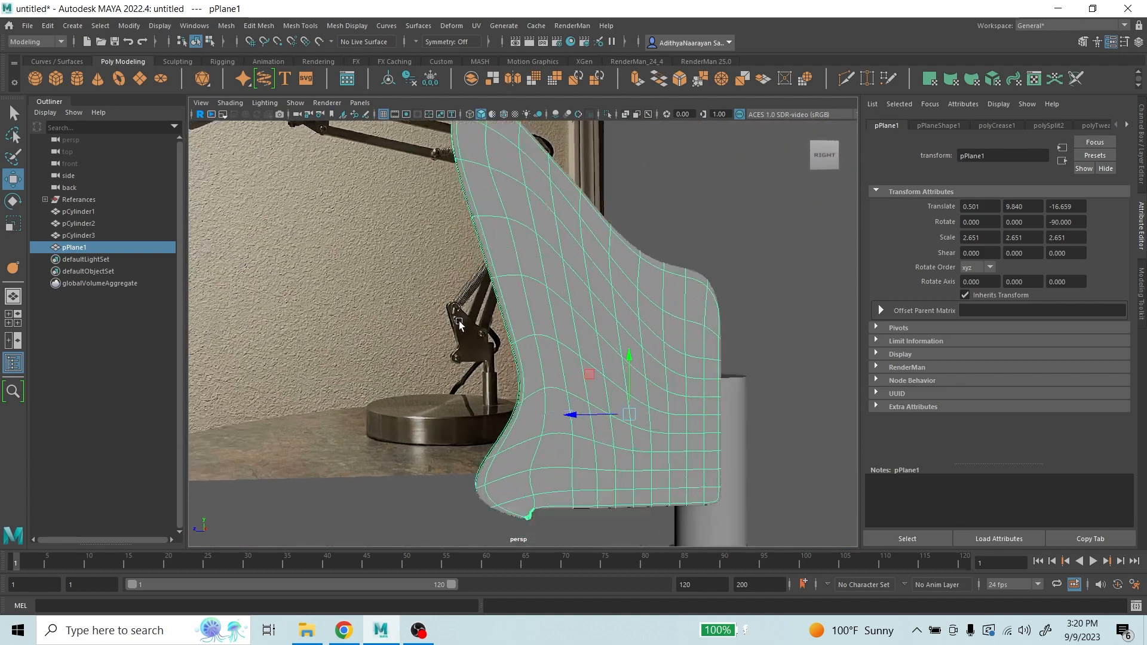
pyautogui.scroll(-2, 460, 328)
pyautogui.press('space')
pyautogui.press('space')
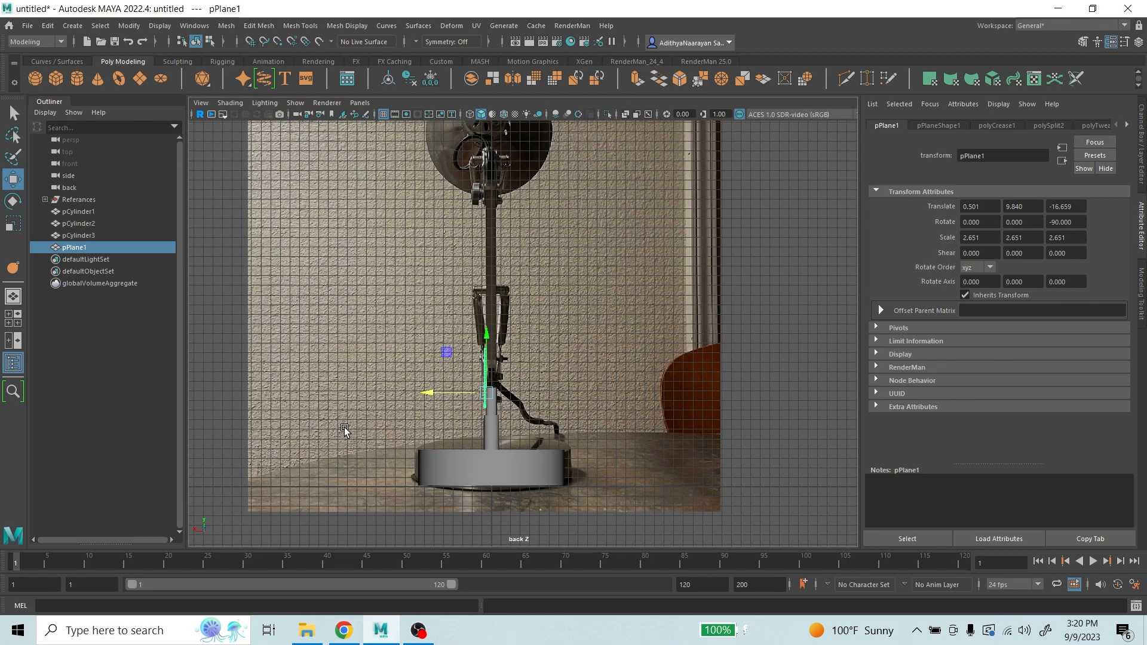
pyautogui.scroll(5, 471, 419)
pyautogui.scroll(2, 471, 420)
pyautogui.keyDown('alt'); pyautogui.moveTo(471, 420); pyautogui.dragTo(598, 331, button='middle'); pyautogui.keyUp('alt')
pyautogui.scroll(2, 586, 228)
pyautogui.scroll(-2, 614, 329)
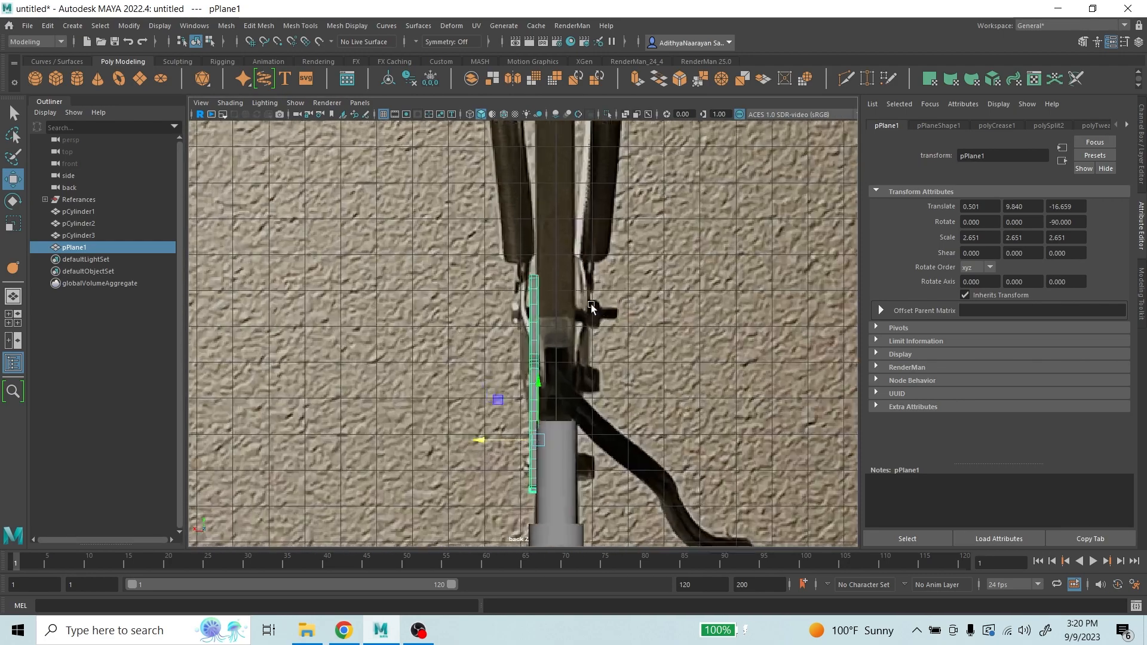
pyautogui.scroll(-2, 566, 328)
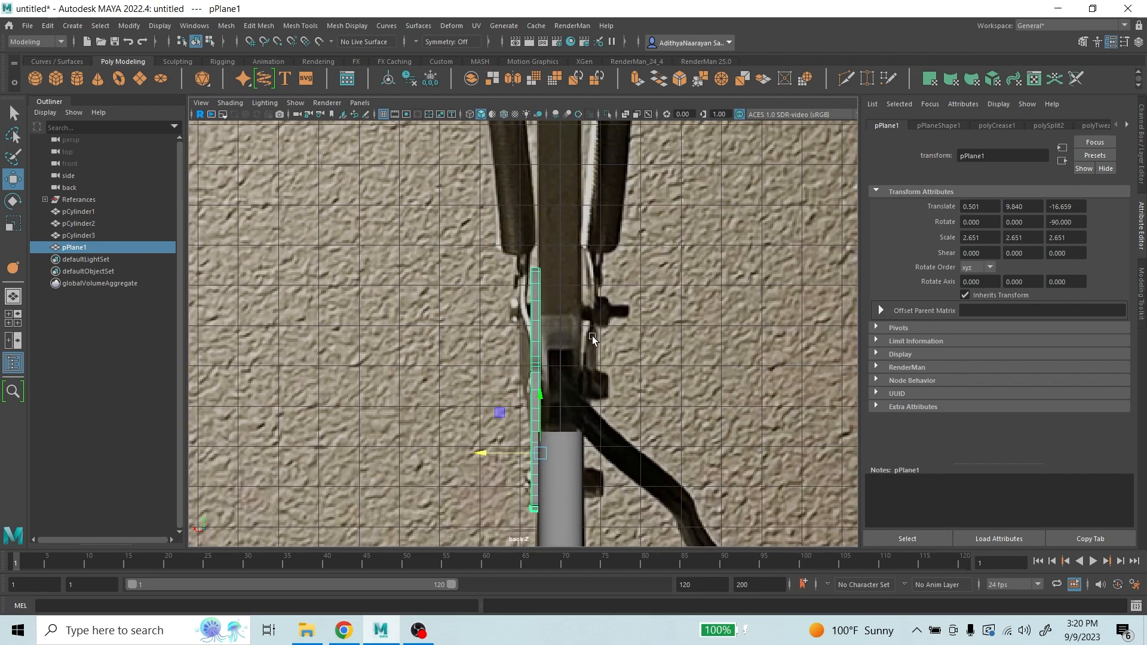
pyautogui.scroll(-5, 592, 338)
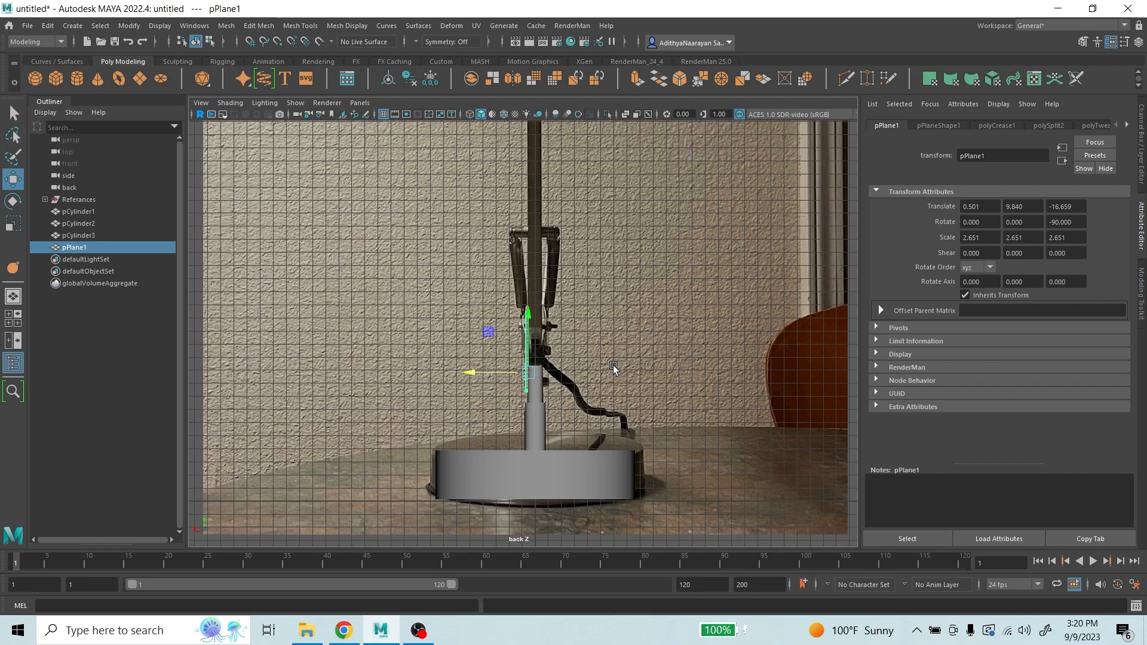
# - Duplicate the bracket plate and move the copy along X to the opposite side of the post
pyautogui.click(614, 368)
pyautogui.scroll(5, 549, 353)
pyautogui.click(533, 308)
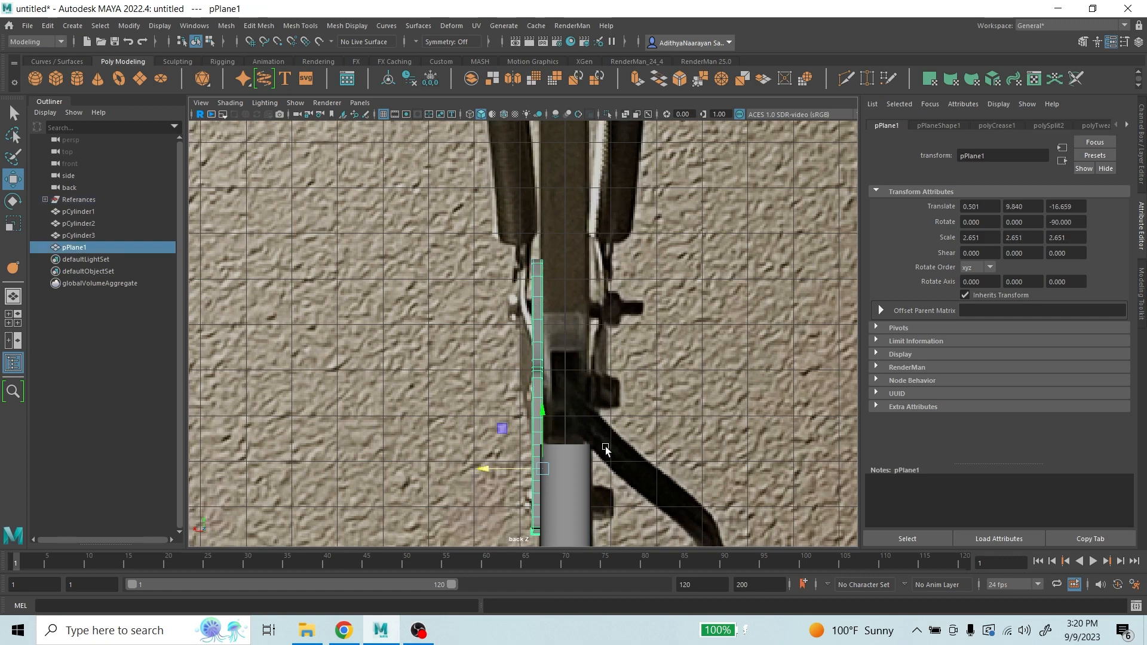
pyautogui.hotkey('ctrl', 'd')
pyautogui.moveTo(495, 471); pyautogui.dragTo(545, 466)
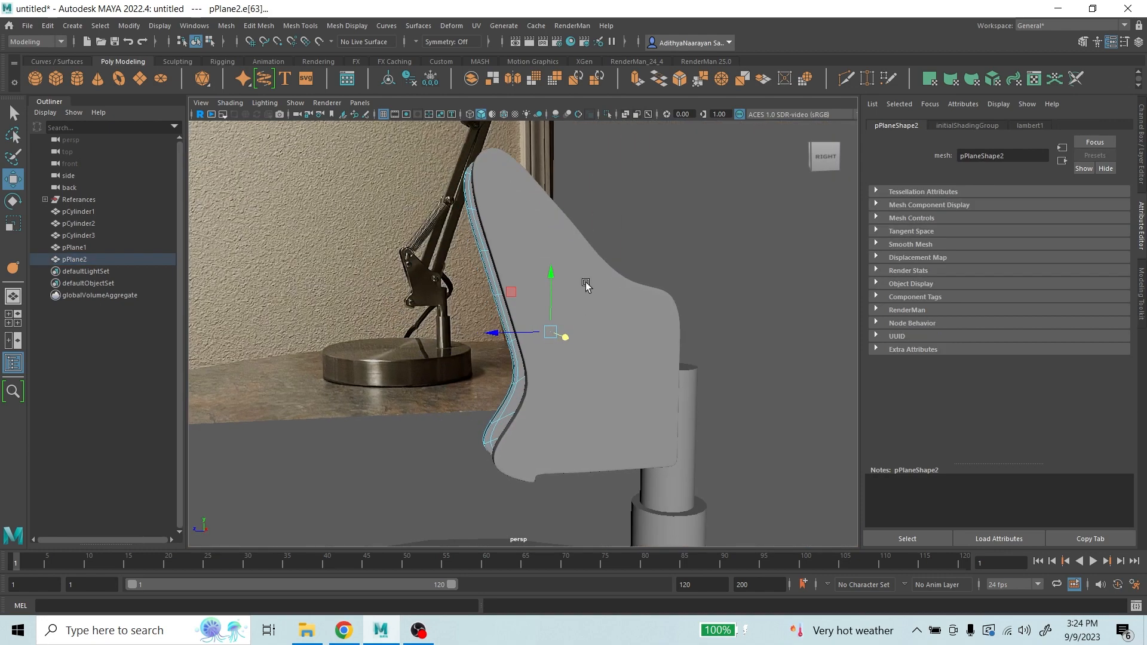
# - Return the duplicated plate to object mode, deselect it, and inspect both bracket plates beside the reference photo
pyautogui.moveTo(587, 282); pyautogui.dragTo(634, 263, button='right')
pyautogui.click(681, 255)
pyautogui.scroll(-1, 680, 256)
pyautogui.keyDown('alt'); pyautogui.moveTo(626, 310); pyautogui.dragTo(505, 283); pyautogui.keyUp('alt')
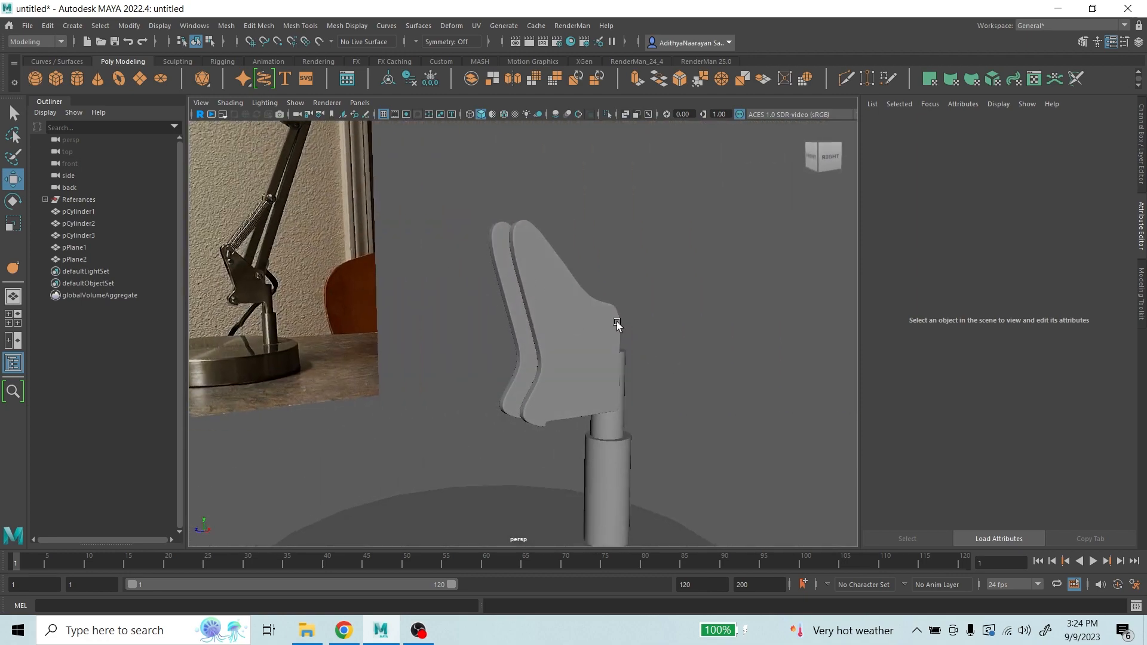
pyautogui.keyDown('alt'); pyautogui.moveTo(617, 324); pyautogui.dragTo(584, 322); pyautogui.keyUp('alt')
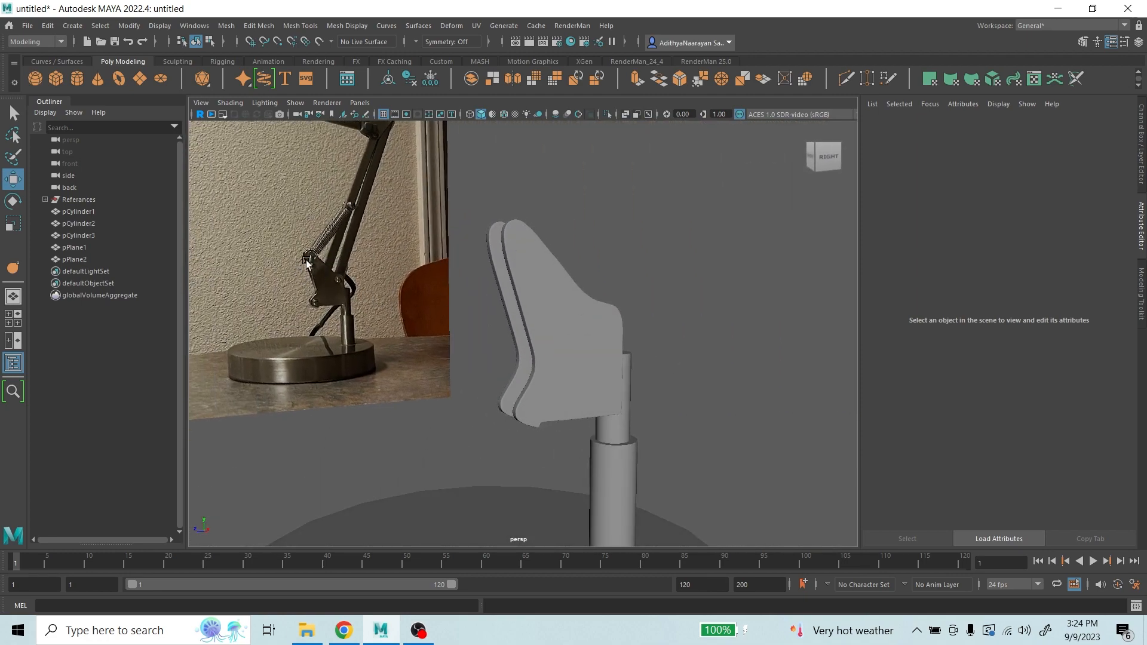
# - Hide both bracket plates in the side view to examine the lamp's bracket in the reference photo
pyautogui.press('space')
pyautogui.press('space')
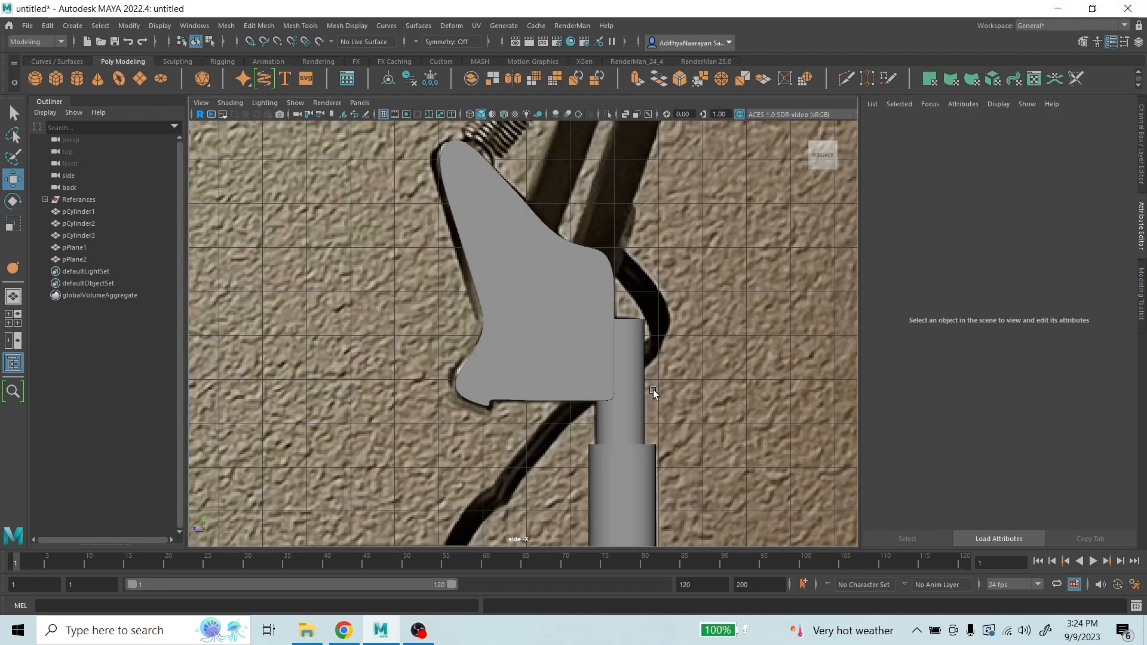
pyautogui.keyDown('alt'); pyautogui.moveTo(521, 242); pyautogui.dragTo(551, 302, button='middle'); pyautogui.keyUp('alt')
pyautogui.scroll(3, 526, 277)
pyautogui.click(517, 276)
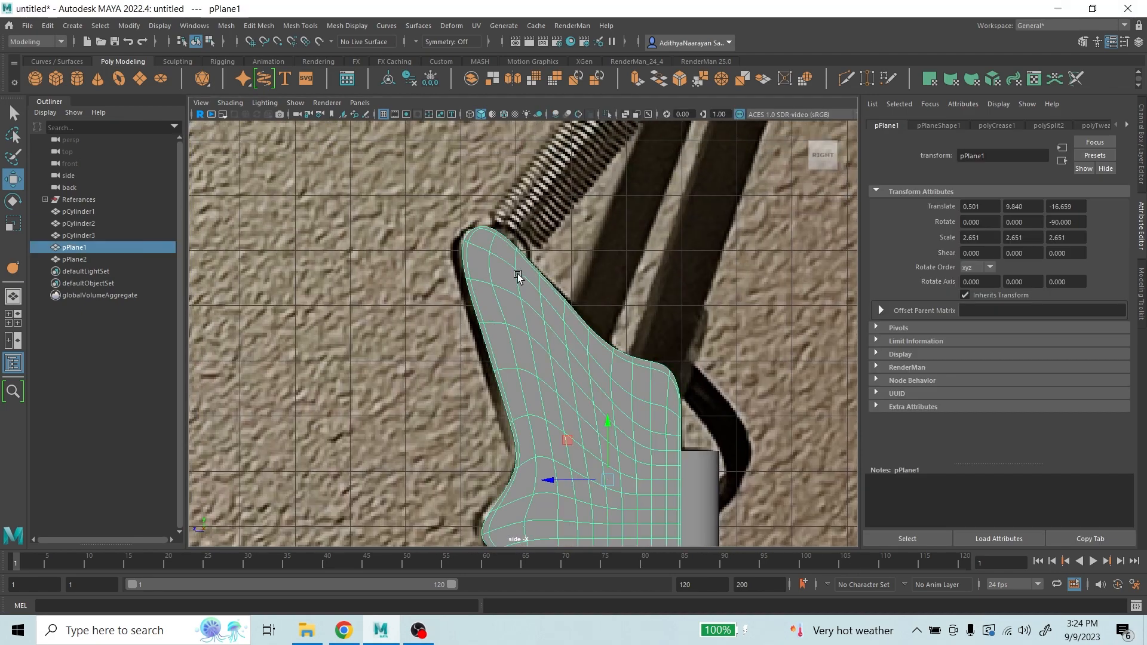
pyautogui.click(518, 275)
pyautogui.press('h')
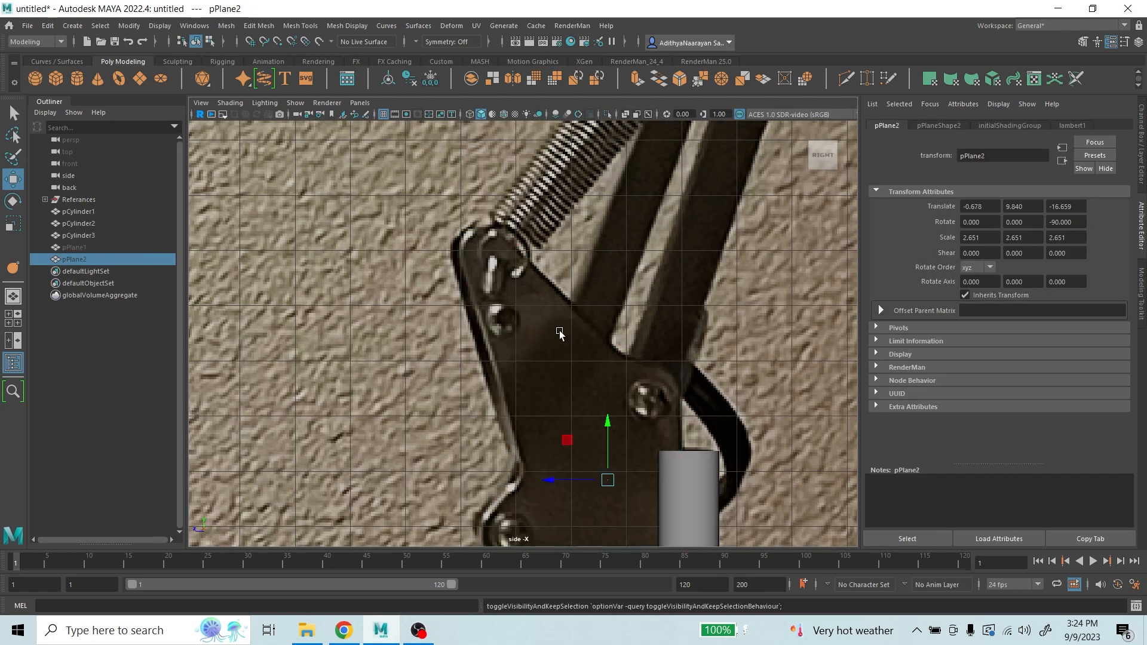
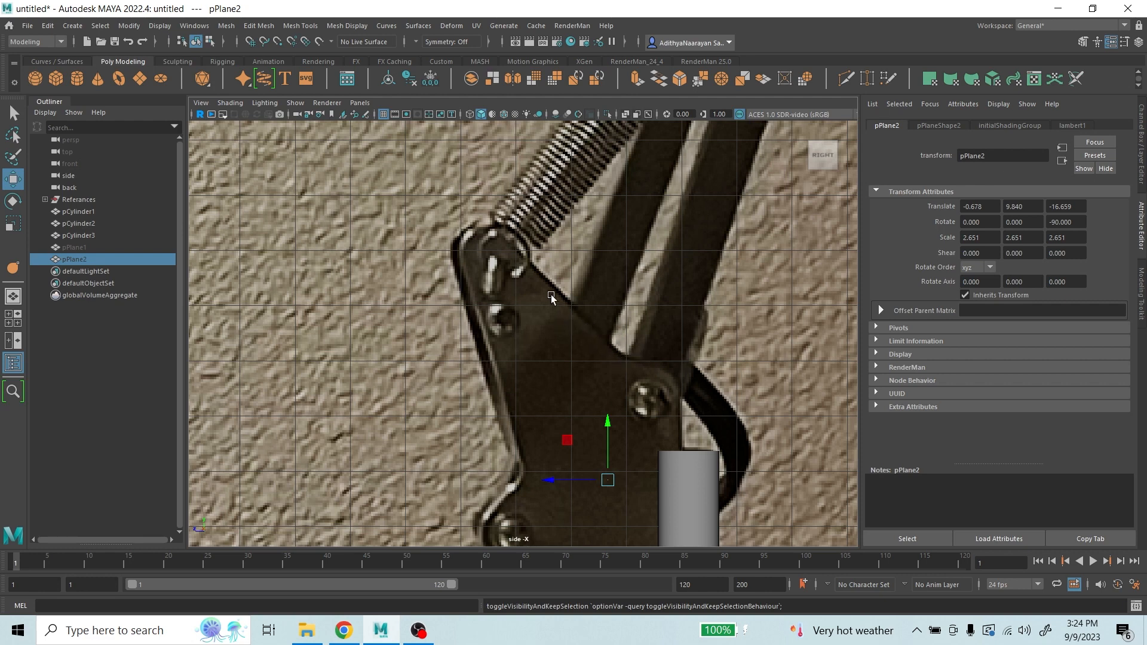
# - Show both bracket plates again in the side view, with the original plate selected
pyautogui.press('h')
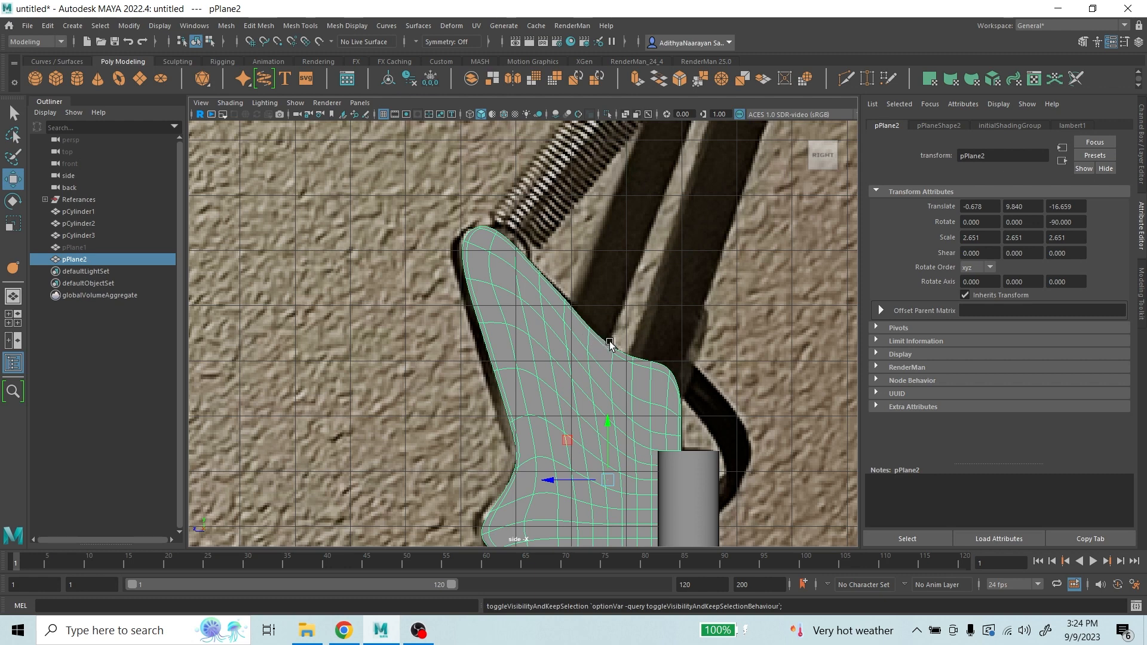
pyautogui.hotkey('ctrl', 'z')
pyautogui.hotkey('ctrl', 'z')
pyautogui.hotkey('ctrl', 'z')
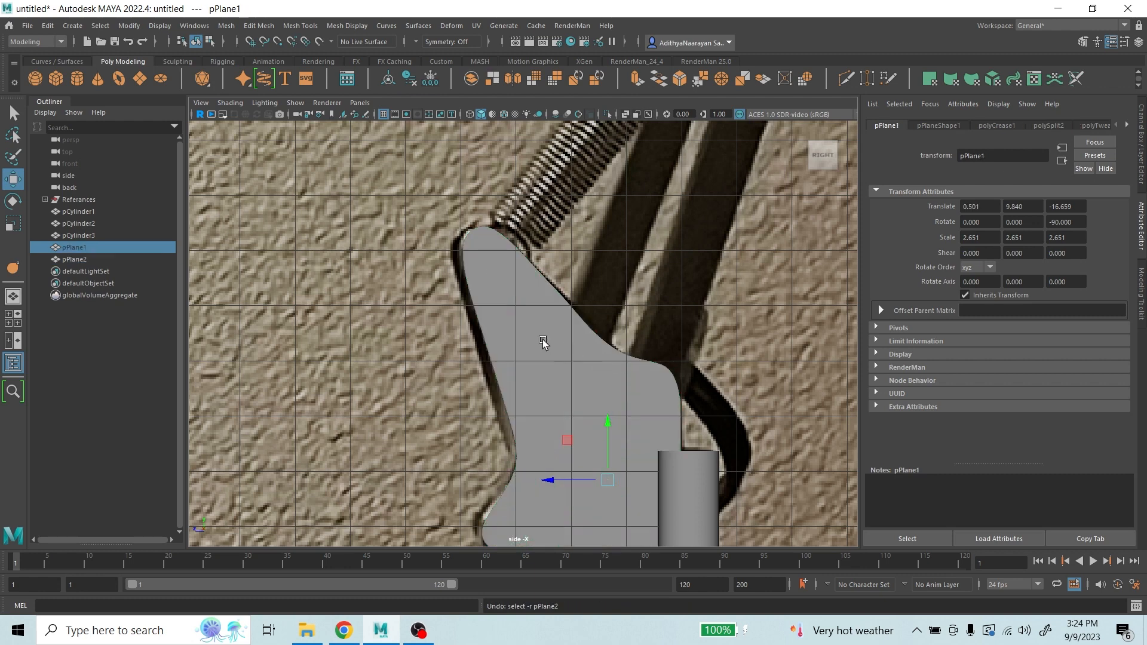
pyautogui.press('h')
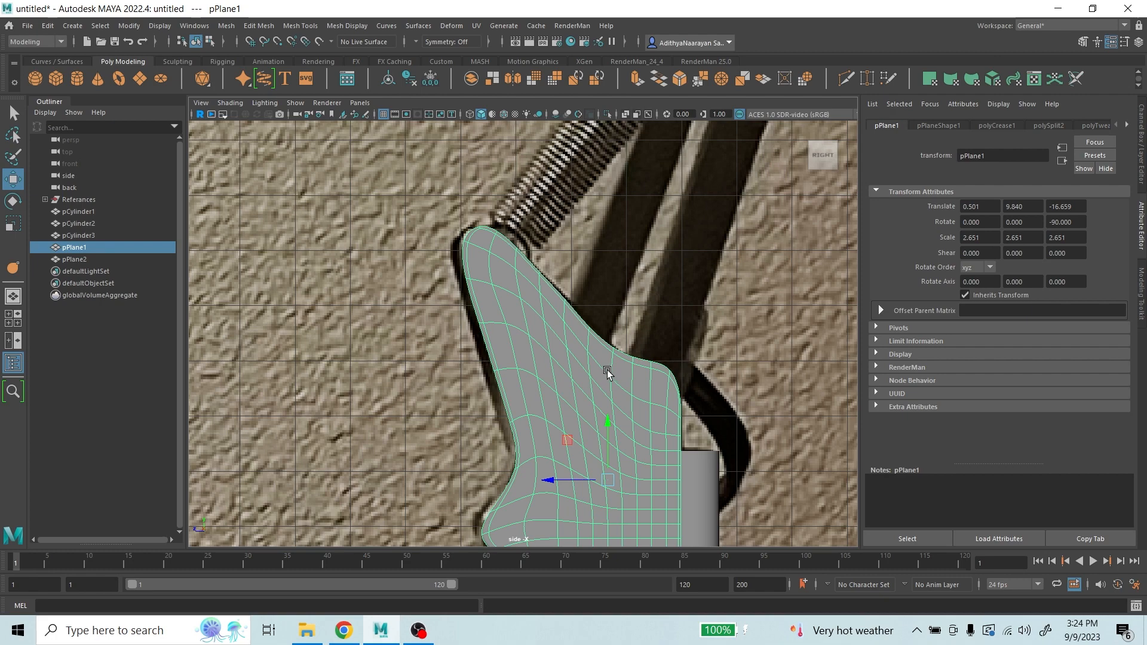
# - Try to bend the original plate by moving its middle edge loop outward along X in the back view
pyautogui.press('space')
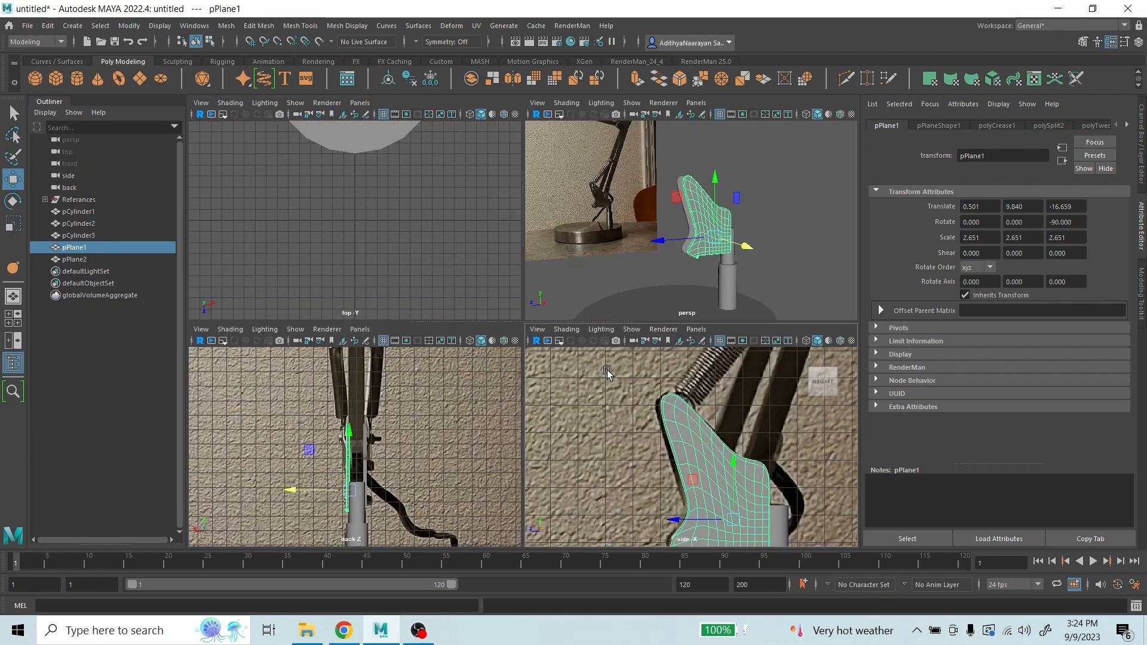
pyautogui.press('space')
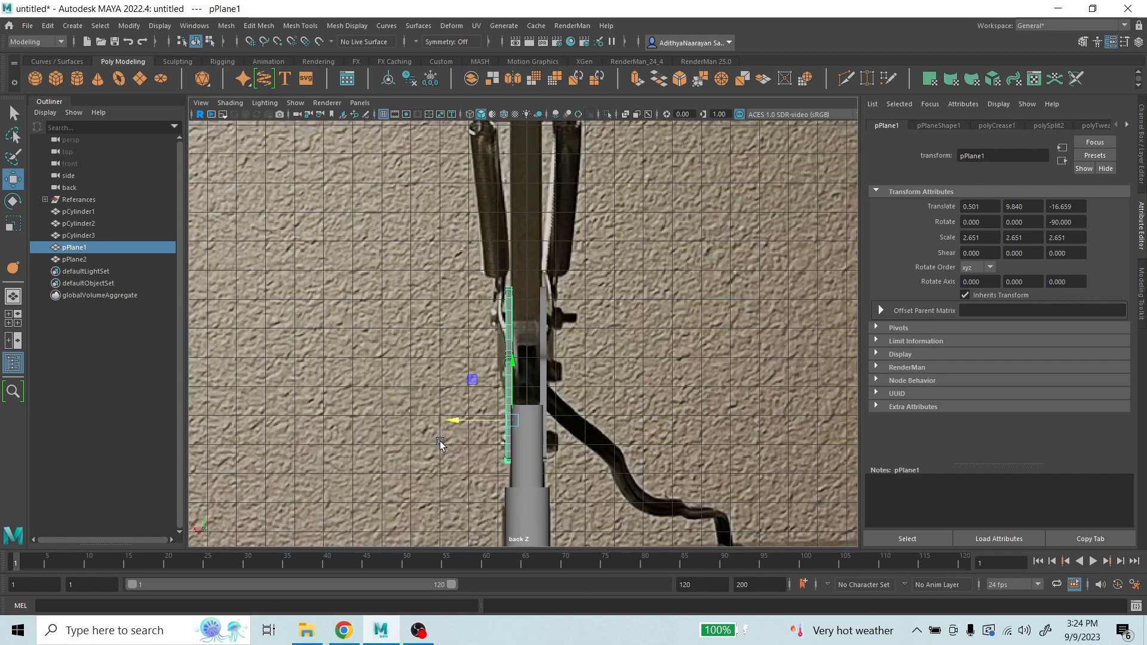
pyautogui.scroll(2, 489, 316)
pyautogui.scroll(4, 489, 317)
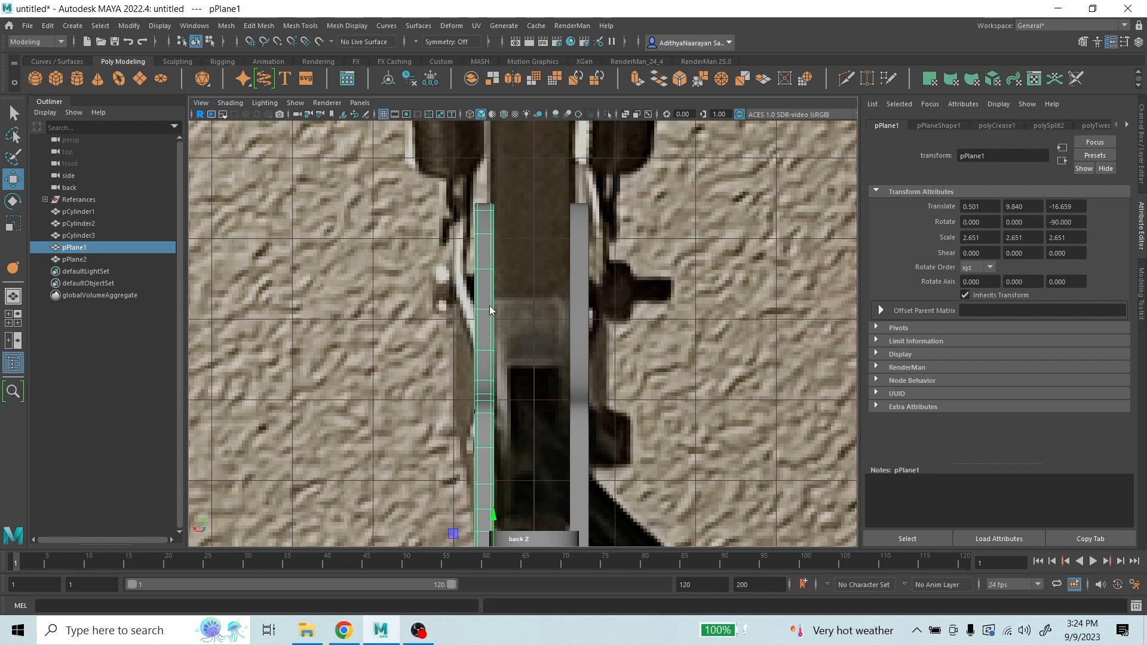
pyautogui.moveTo(484, 309); pyautogui.dragTo(489, 280, button='right')
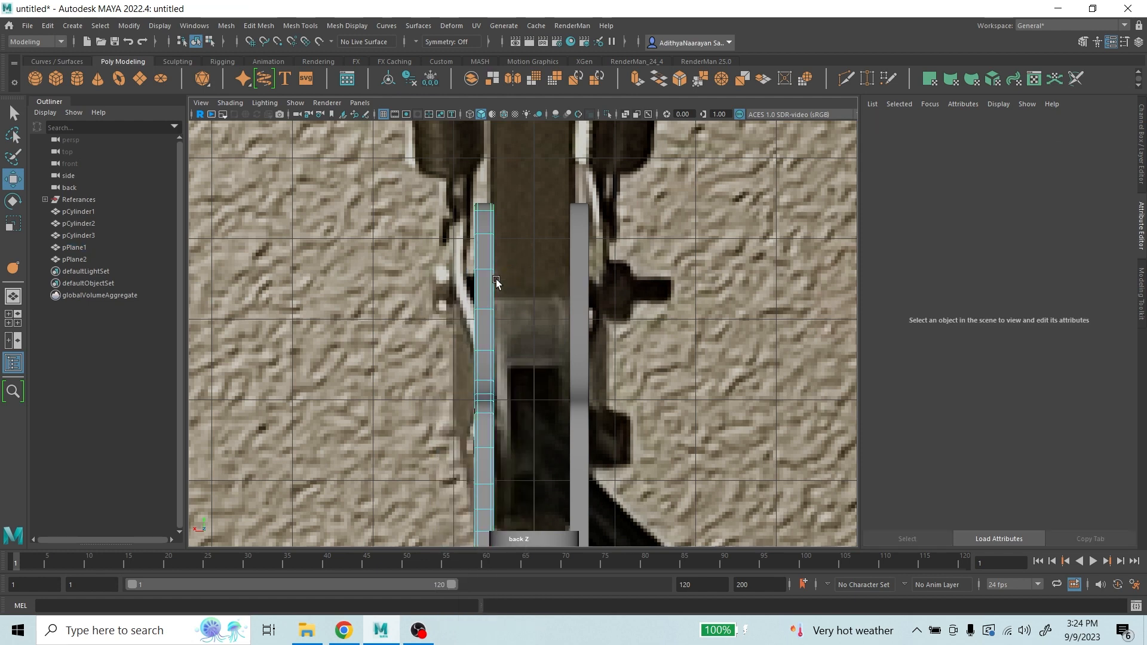
pyautogui.click(485, 309)
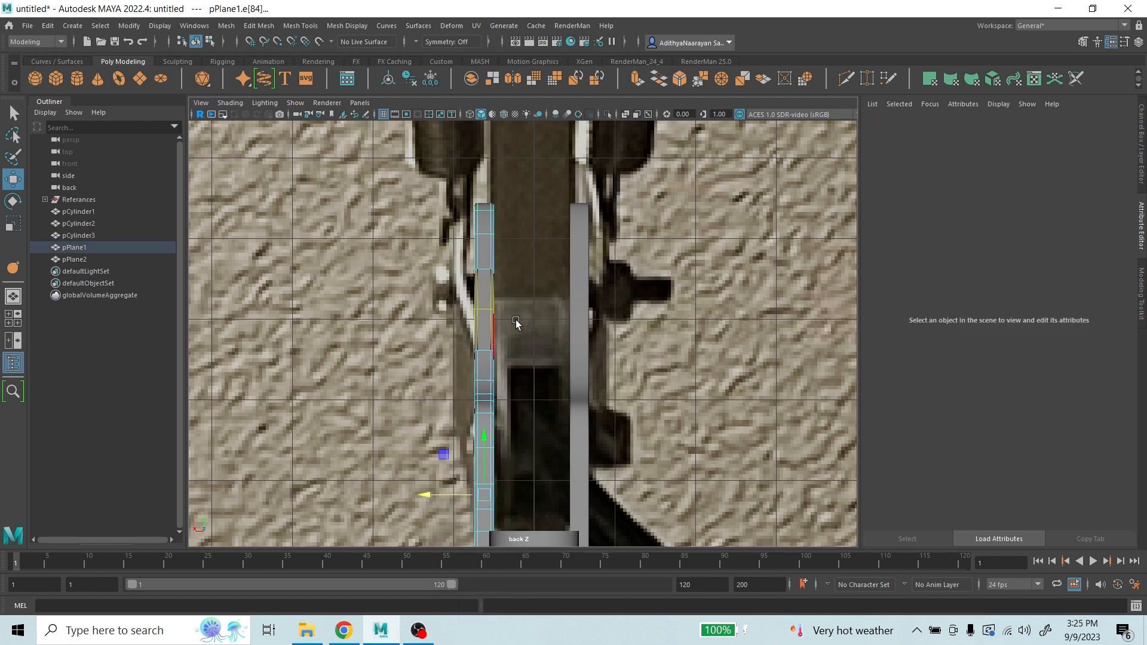
pyautogui.moveTo(427, 489); pyautogui.dragTo(385, 494)
pyautogui.hotkey('ctrl', 'z')
# - Select the diagonal band of vertices across the original plate's upper arm and move it outward along X to match the back view bend
pyautogui.press('space')
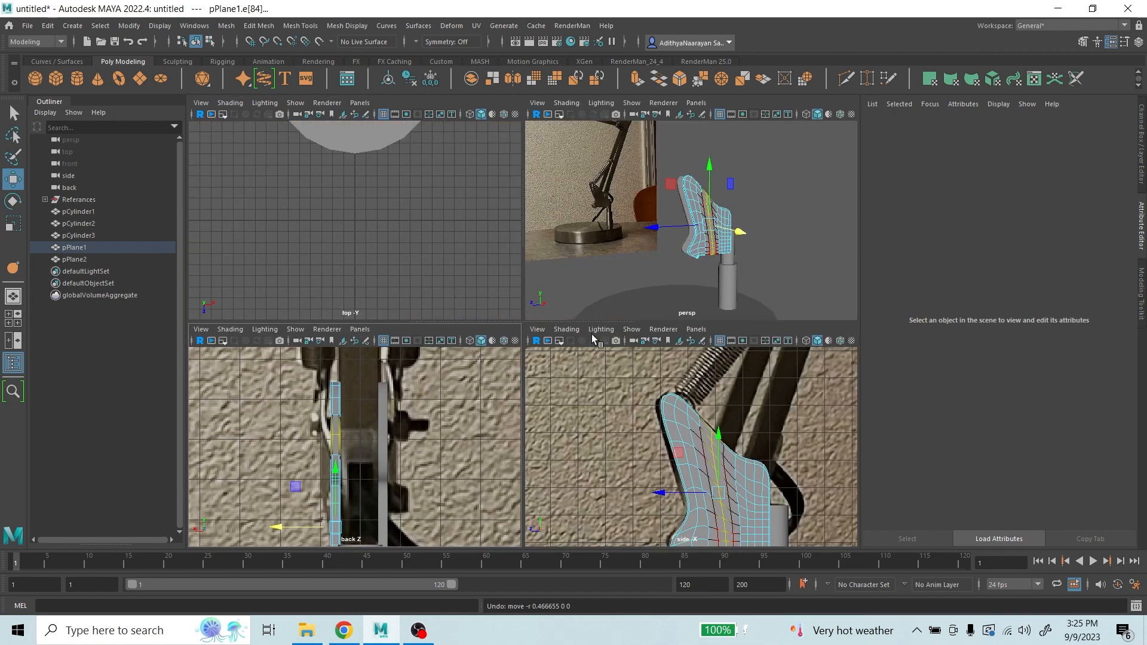
pyautogui.press('space')
pyautogui.scroll(5, 556, 332)
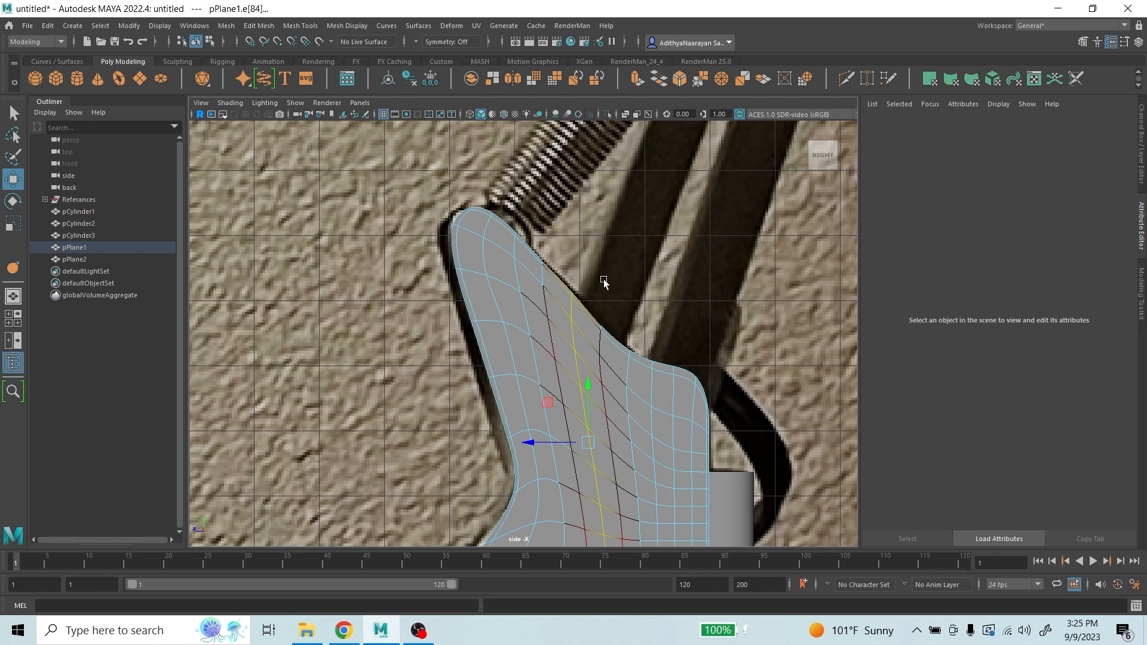
pyautogui.moveTo(573, 288); pyautogui.dragTo(508, 302, button='right')
pyautogui.moveTo(588, 288); pyautogui.dragTo(562, 353)
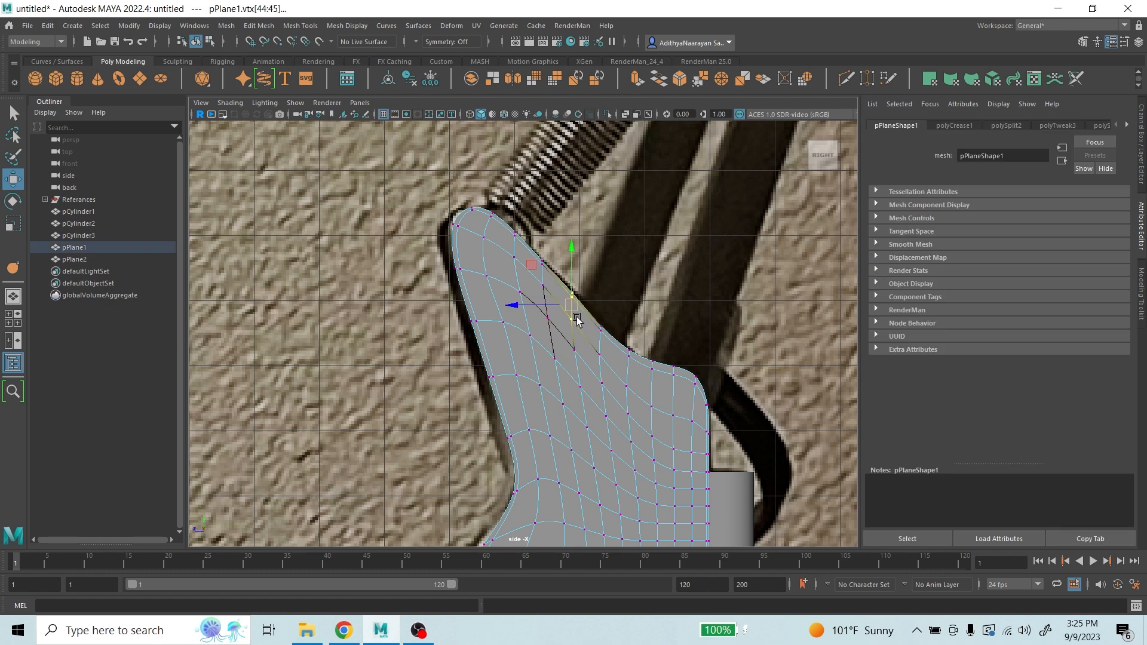
pyautogui.keyDown('shift'); pyautogui.moveTo(462, 371); pyautogui.dragTo(532, 392); pyautogui.keyUp('shift')
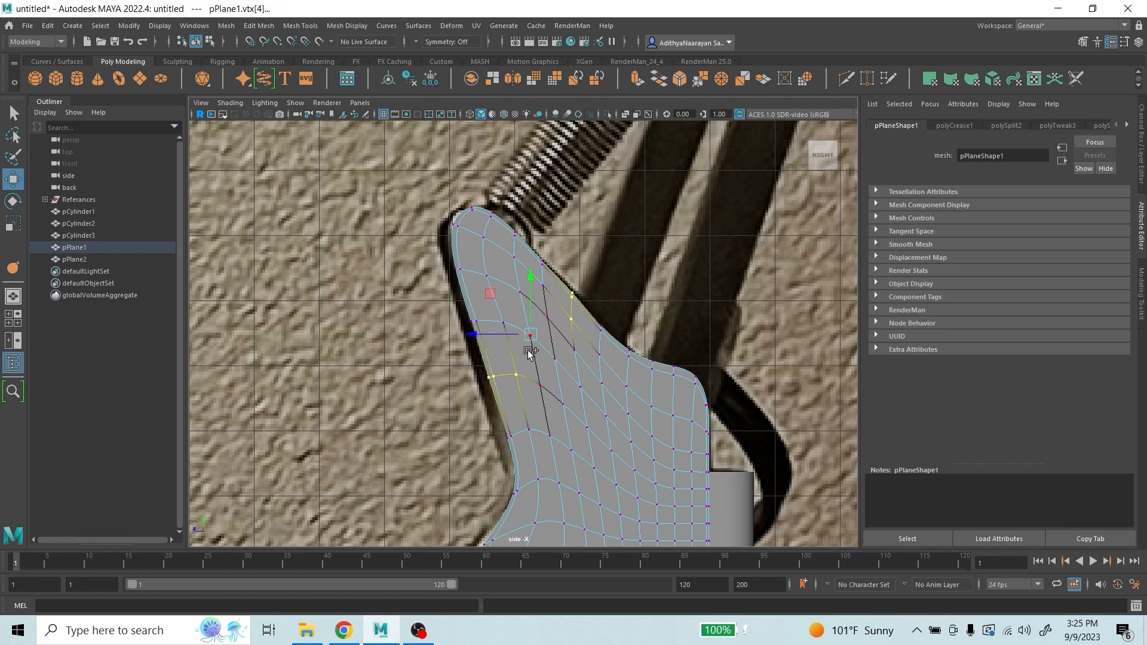
pyautogui.moveTo(564, 305)
pyautogui.keyDown('ctrl'); pyautogui.mouseDown()
pyautogui.moveTo(525, 353)
pyautogui.moveTo(610, 334)
pyautogui.moveTo(598, 326)
pyautogui.mouseUp(); pyautogui.keyUp('ctrl')
pyautogui.press('b')
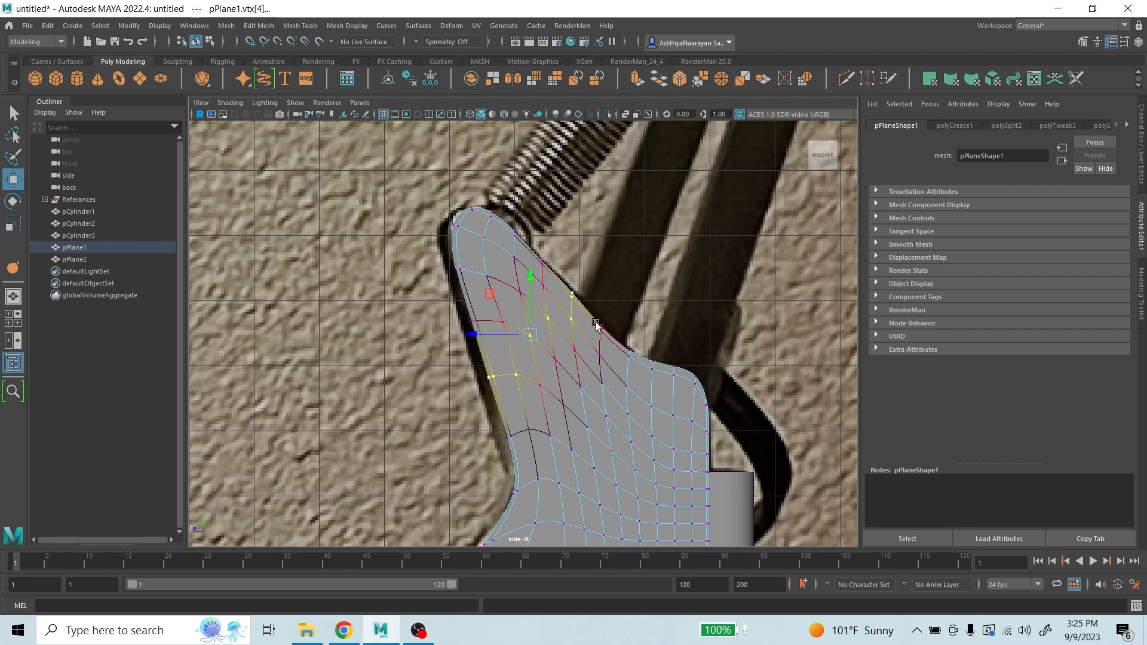
pyautogui.press('space')
pyautogui.press('space')
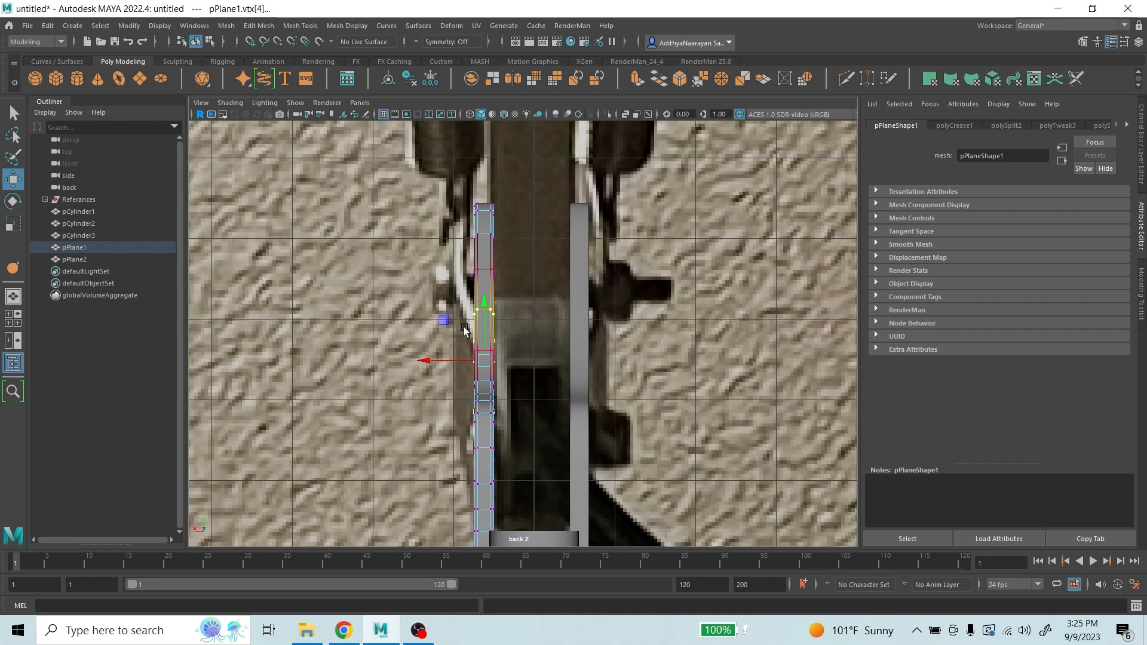
pyautogui.moveTo(446, 365); pyautogui.dragTo(423, 352)
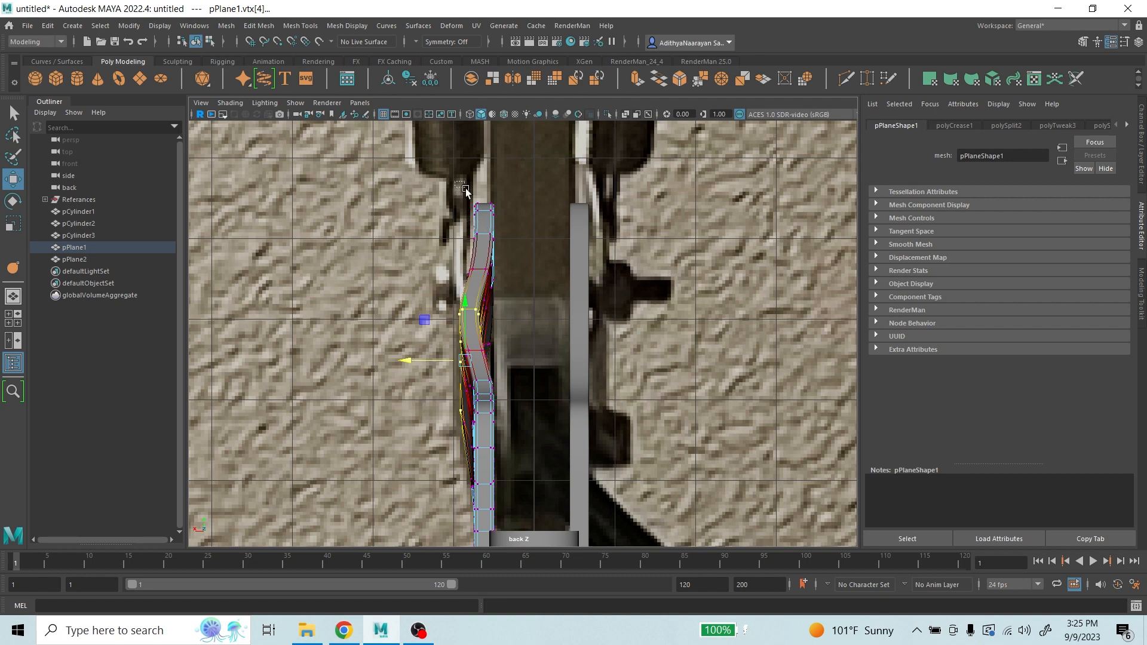
# - Shift and tilt the vertices at the plate's upper end outward to follow the reference bracket, and return to object mode
pyautogui.moveTo(526, 246); pyautogui.dragTo(529, 247)
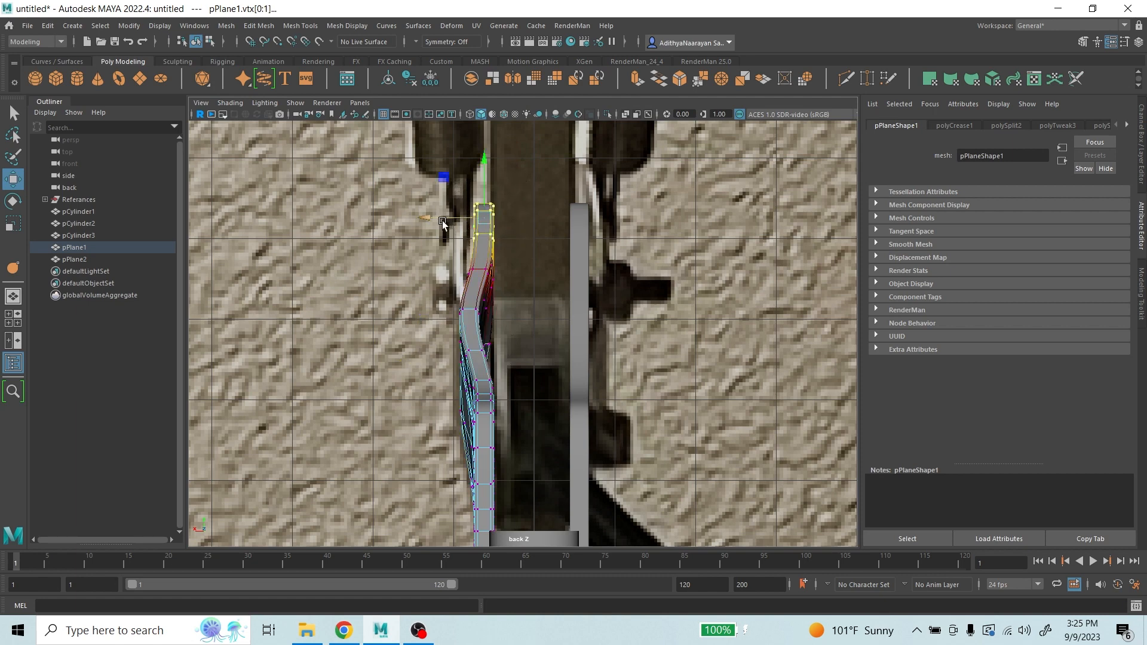
pyautogui.moveTo(443, 224); pyautogui.dragTo(440, 223)
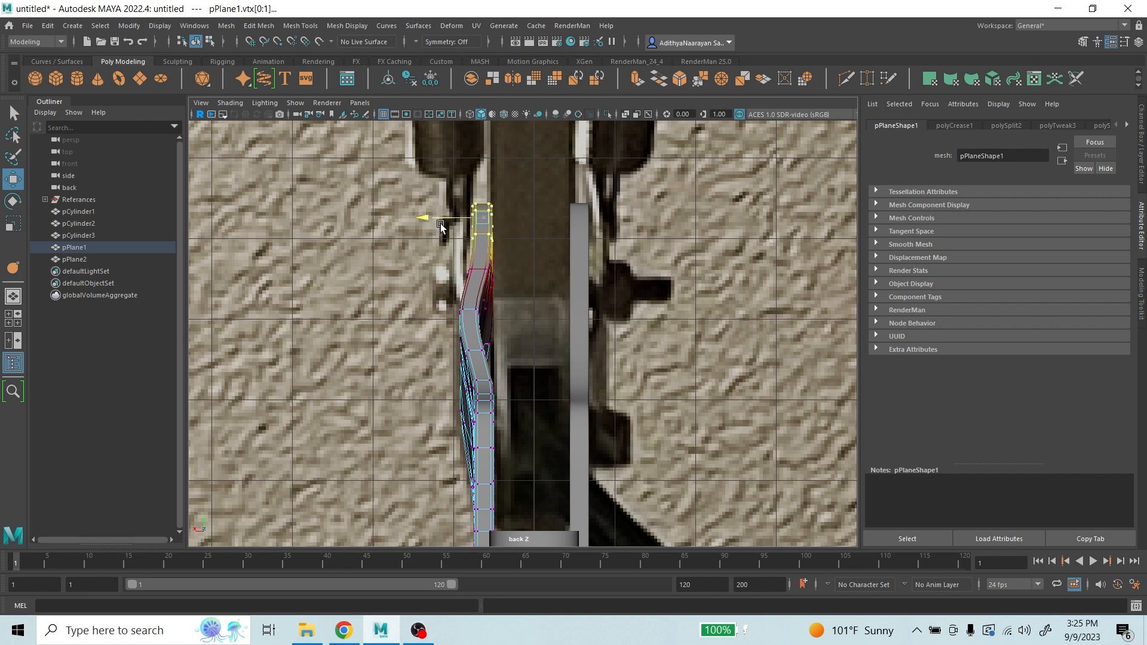
pyautogui.click(12, 201)
pyautogui.moveTo(529, 255); pyautogui.dragTo(516, 261)
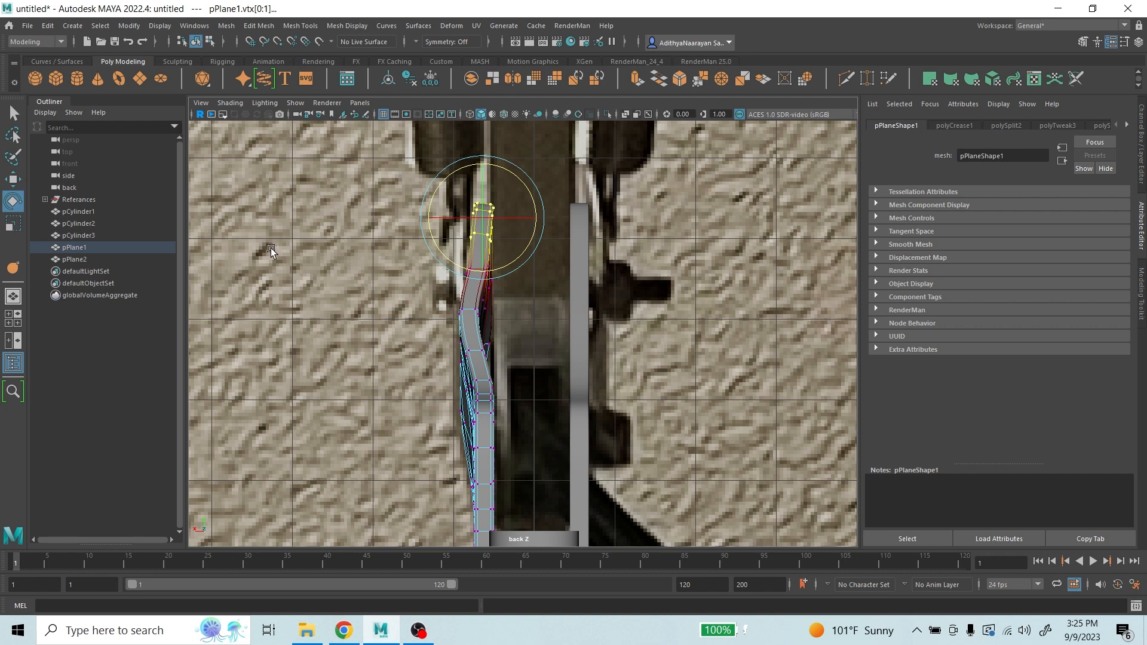
pyautogui.click(12, 179)
pyautogui.moveTo(446, 218); pyautogui.dragTo(441, 220)
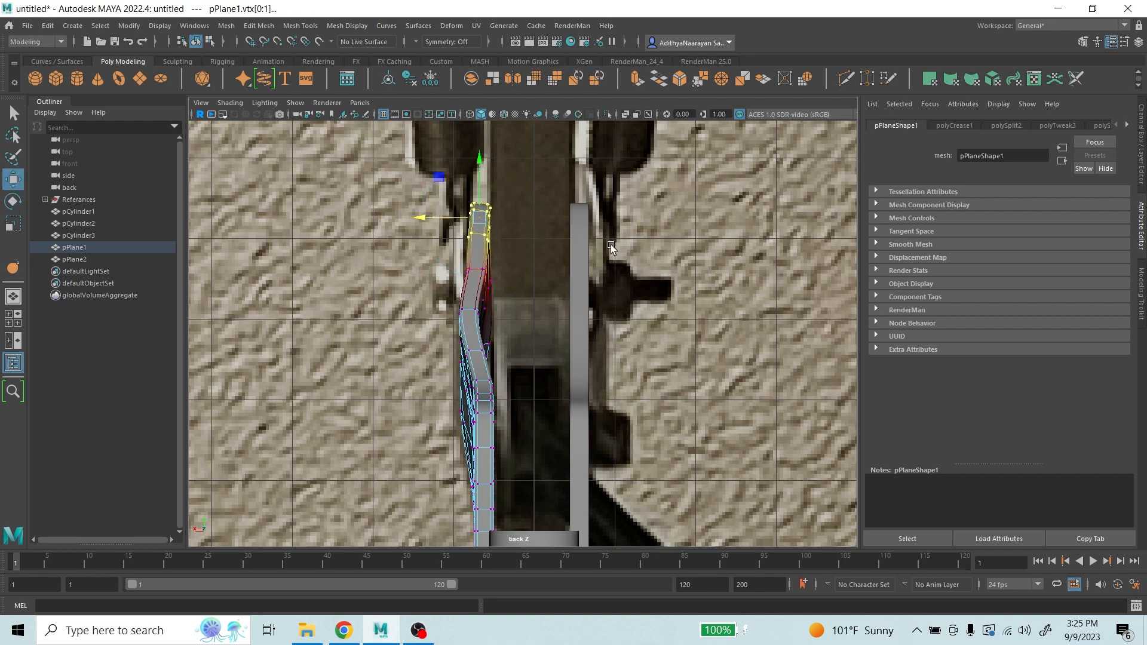
pyautogui.scroll(-5, 588, 318)
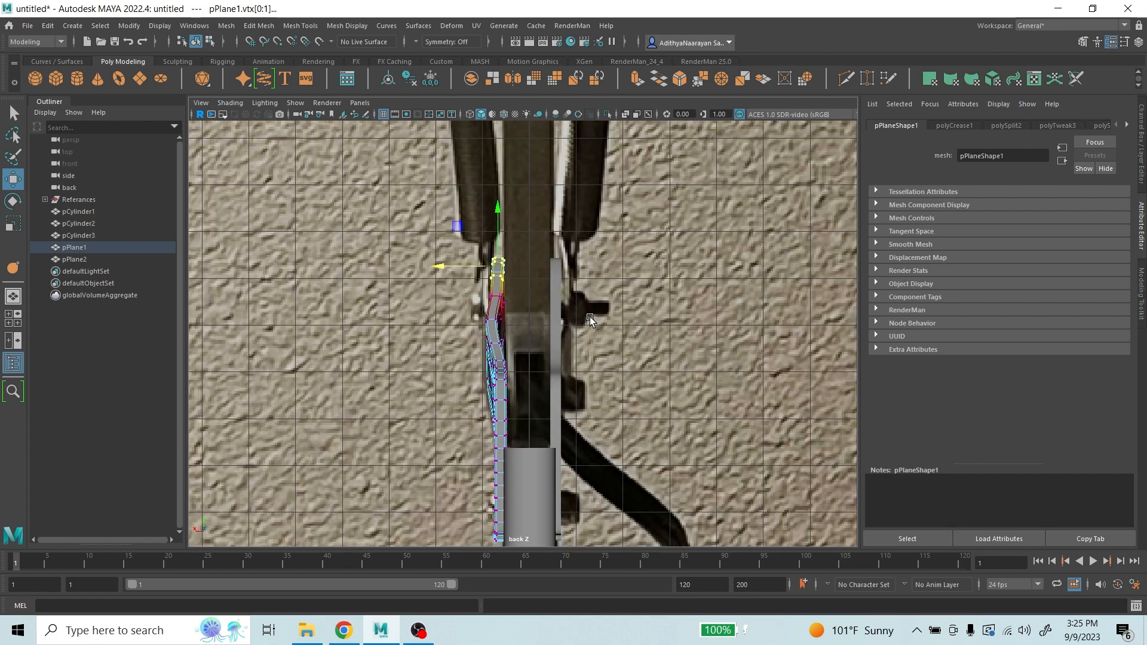
pyautogui.scroll(5, 588, 318)
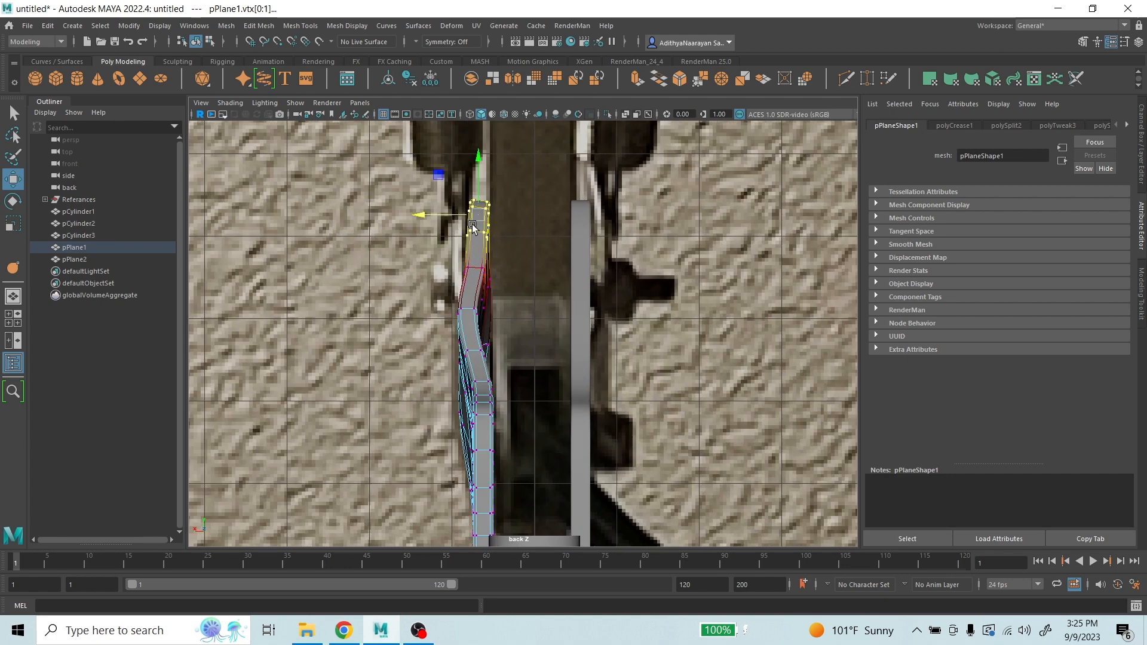
pyautogui.moveTo(478, 232); pyautogui.dragTo(550, 219, button='right')
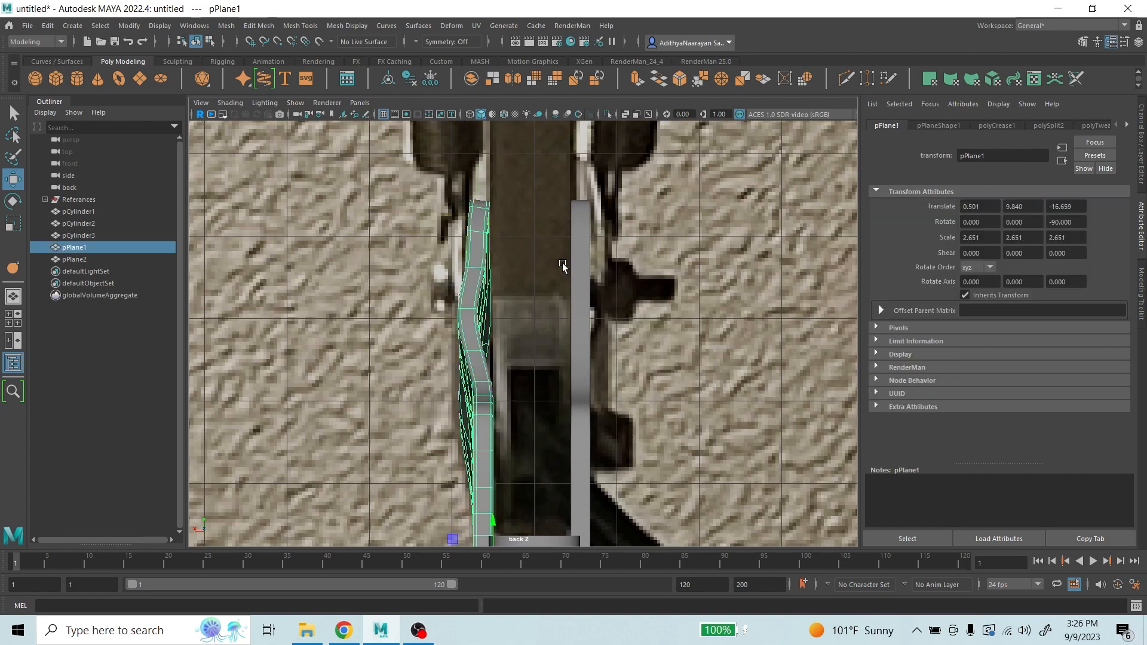
# - Delete the straight duplicate plate on the other side of the post
pyautogui.scroll(-4, 561, 263)
pyautogui.scroll(5, 571, 281)
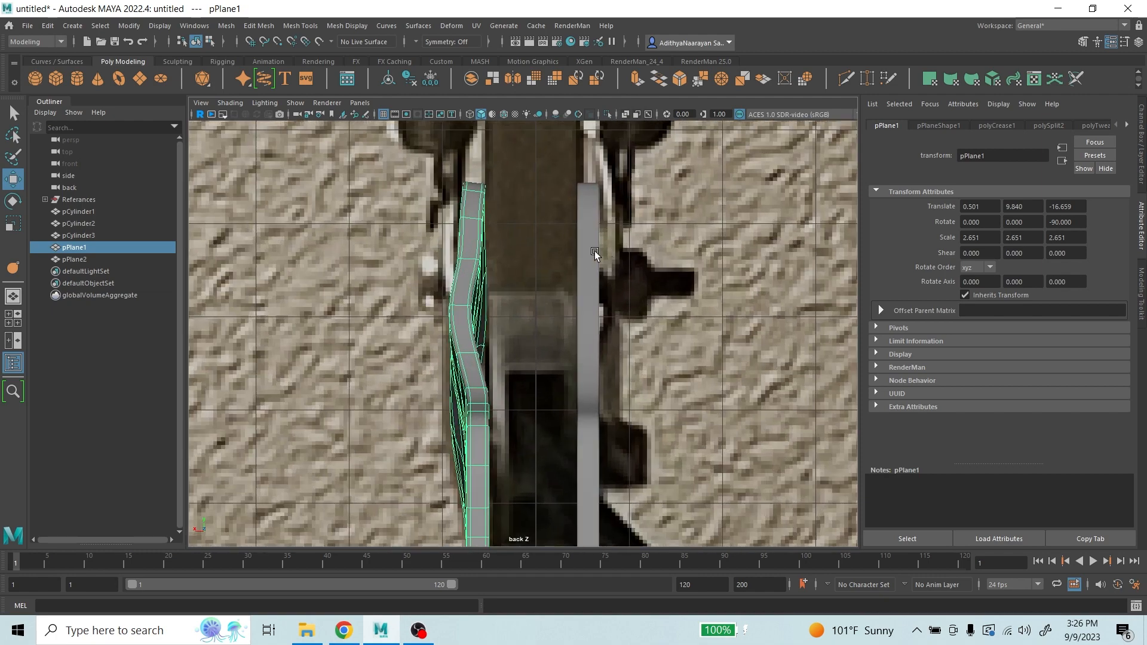
pyautogui.click(594, 251)
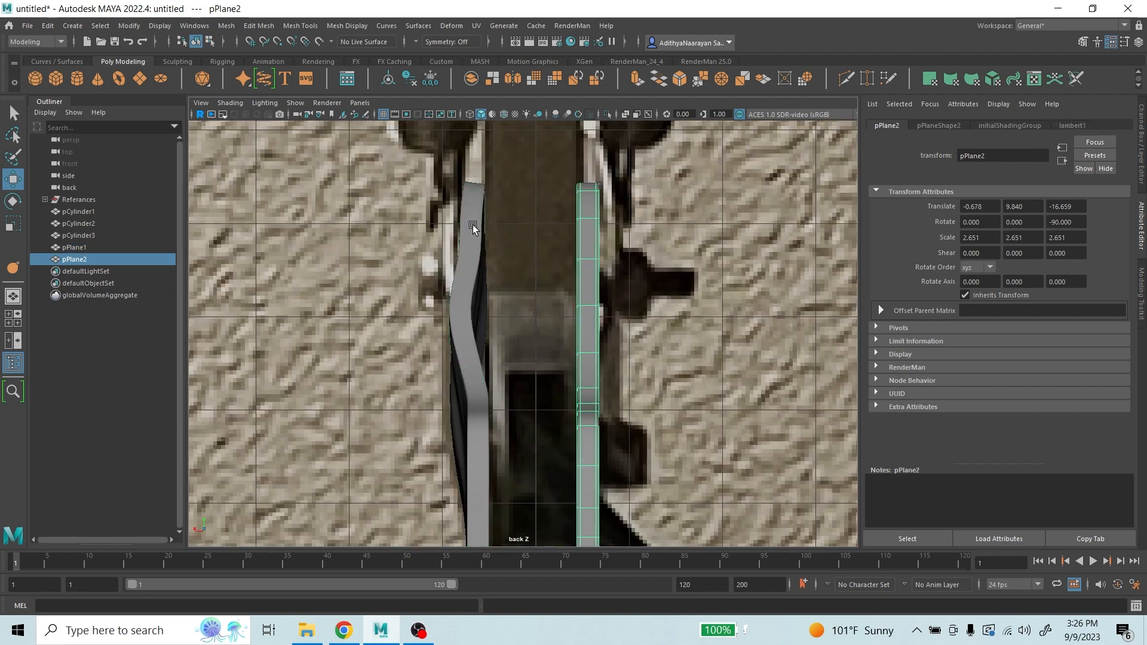
pyautogui.scroll(-4, 572, 318)
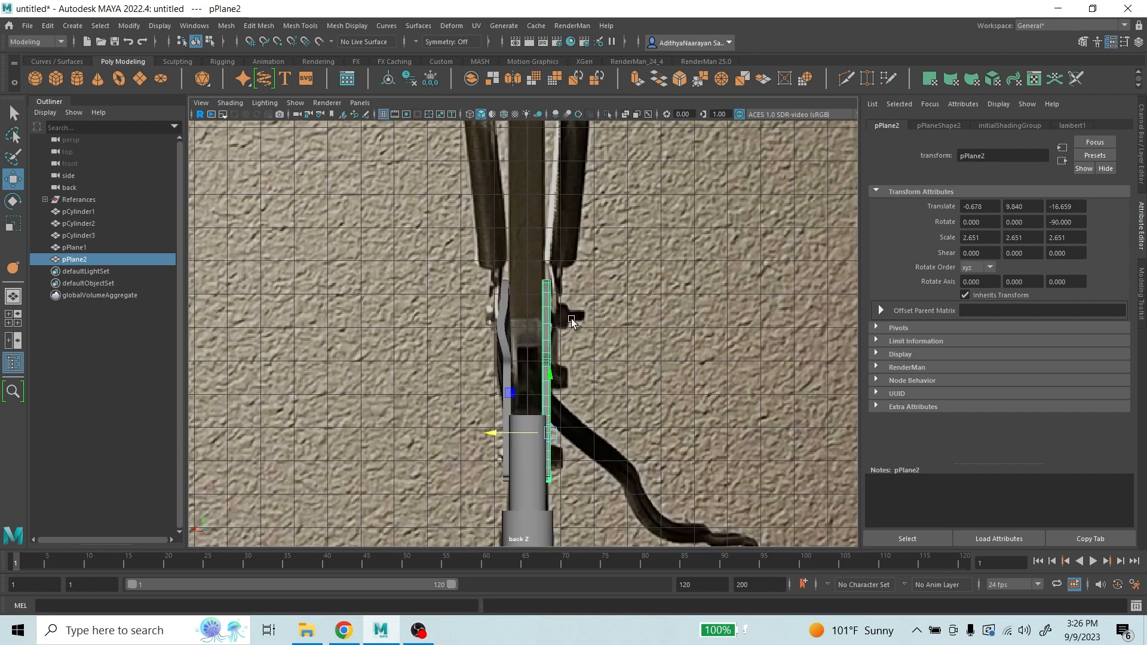
pyautogui.scroll(4, 547, 342)
pyautogui.press('Delete')
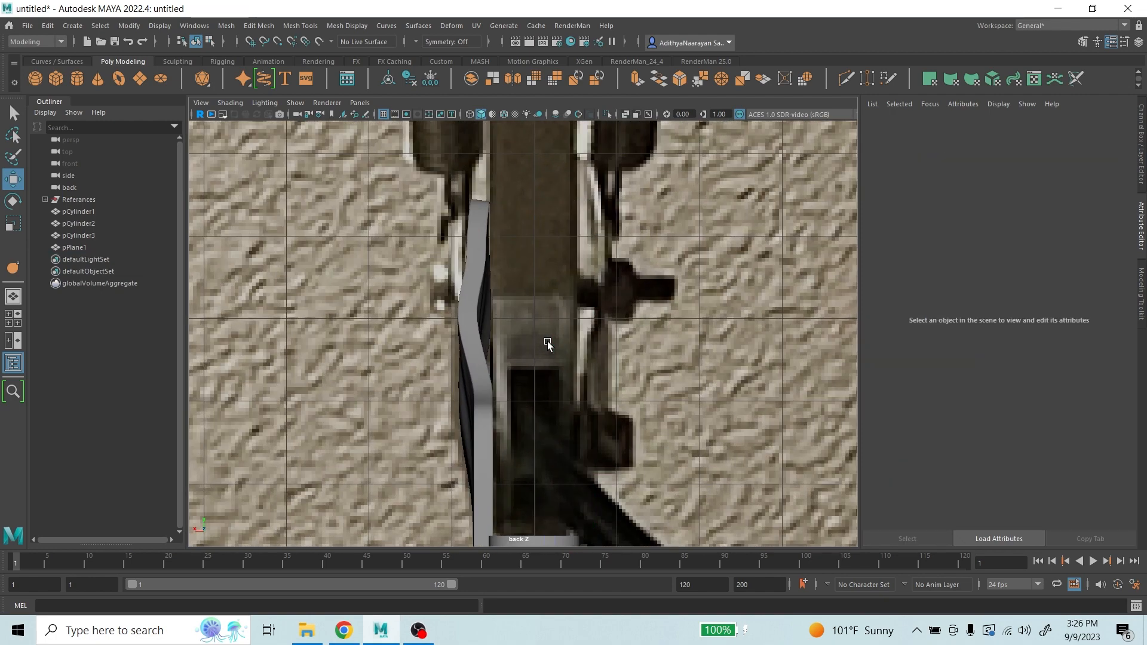
# - Mirror the bent plate across the world Y axis with cut geometry and combine with original on, and check the mirrored copy's position
pyautogui.click(482, 269)
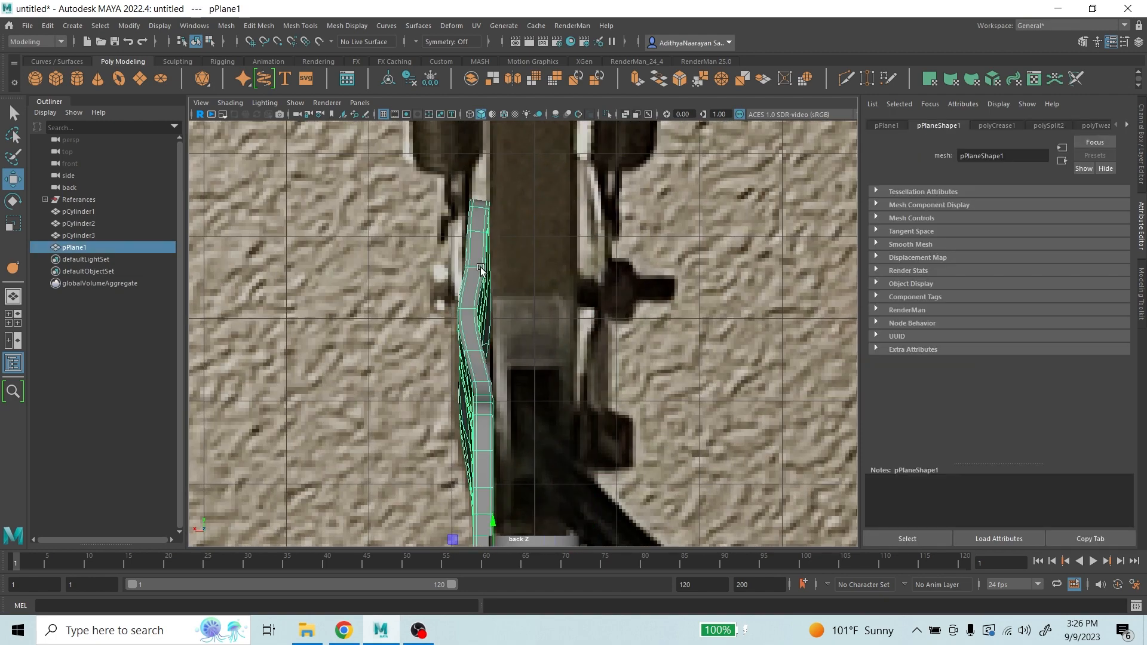
pyautogui.click(227, 26)
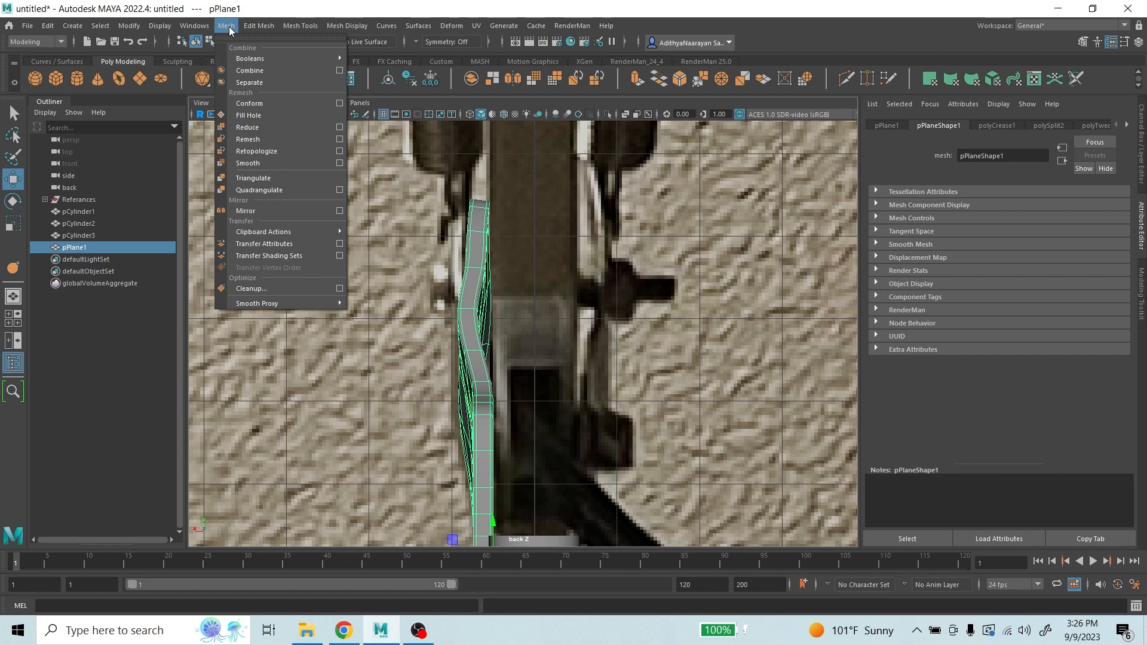
pyautogui.click(340, 211)
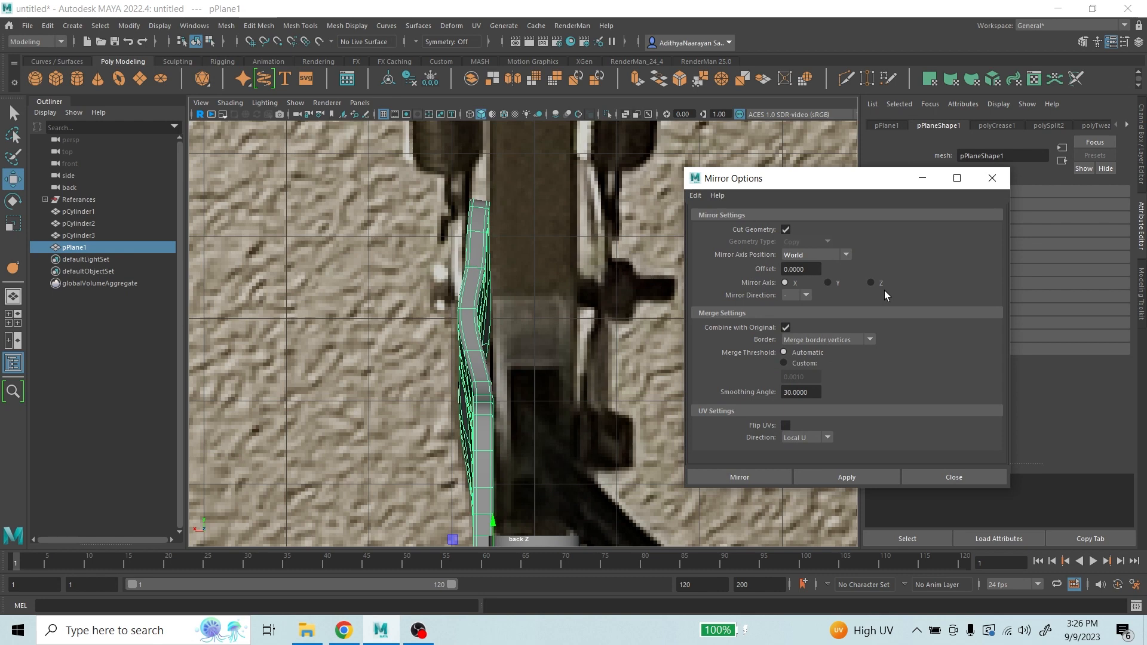
pyautogui.click(829, 284)
pyautogui.click(740, 476)
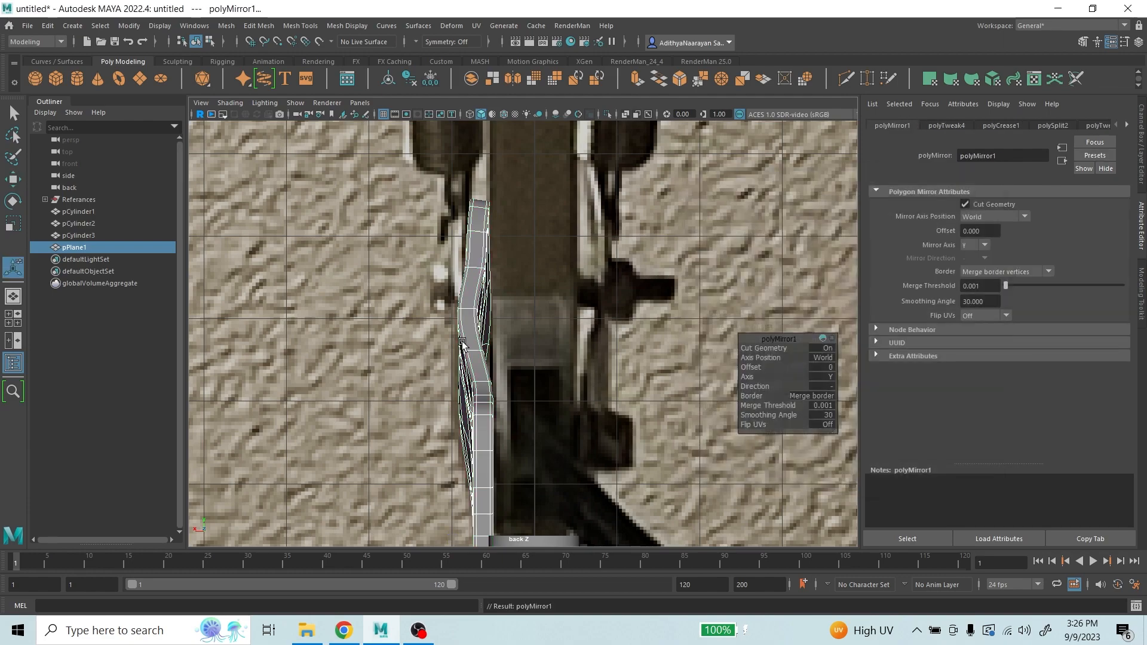
pyautogui.scroll(-5, 439, 318)
pyautogui.scroll(-7, 439, 318)
pyautogui.scroll(1, 535, 436)
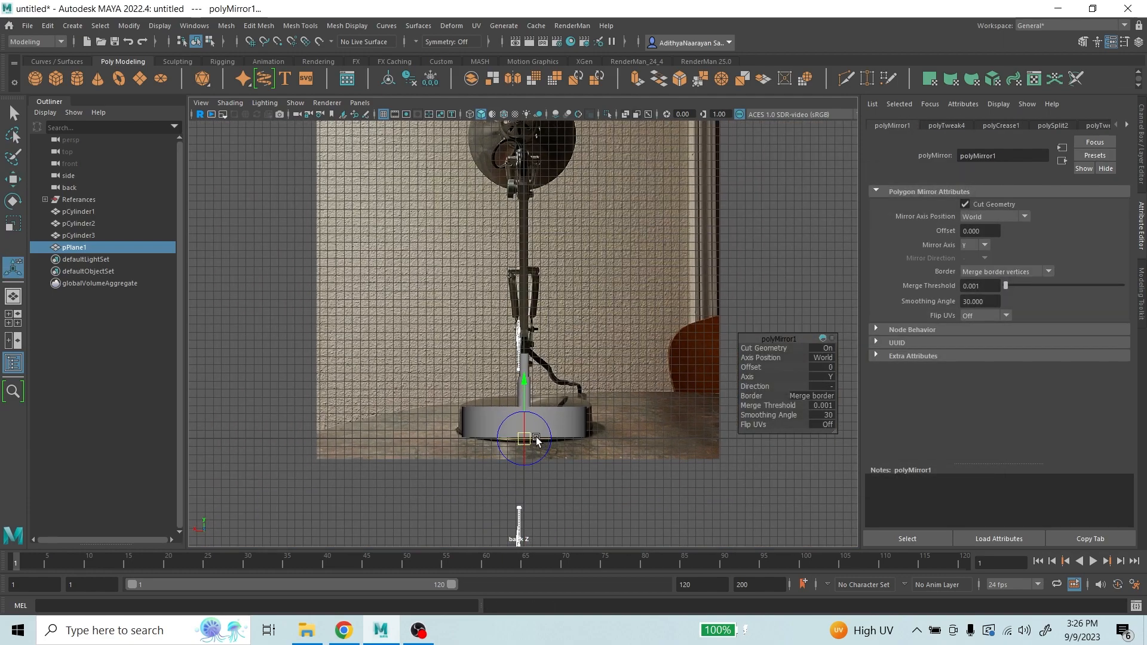
# - Change the mirror axis to X so the copied plate sits across the post, then leave the Mirror tool and deselect
pyautogui.scroll(-1, 593, 439)
pyautogui.scroll(2, 593, 439)
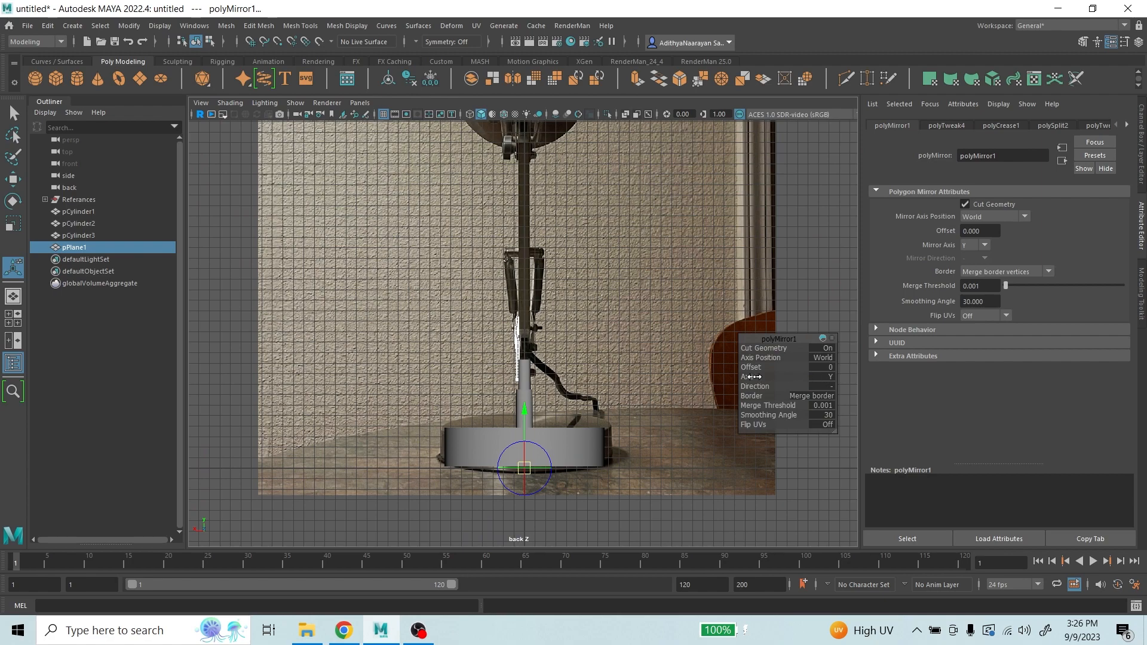
pyautogui.moveTo(744, 378); pyautogui.dragTo(716, 384)
pyautogui.scroll(6, 549, 356)
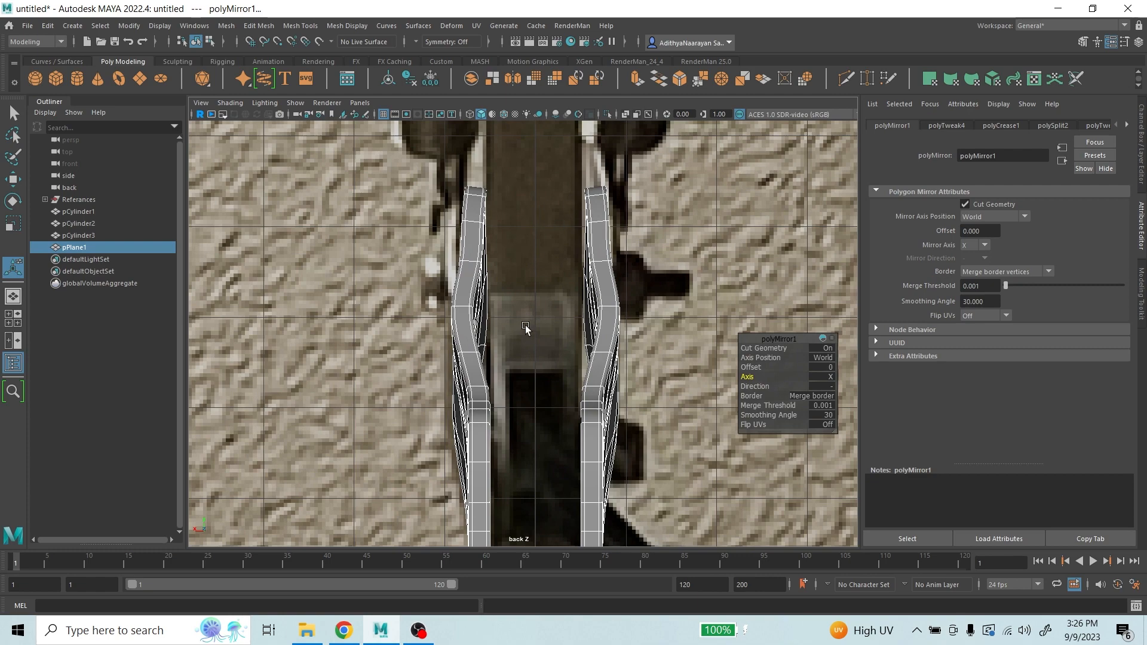
pyautogui.scroll(-4, 526, 327)
pyautogui.scroll(4, 562, 362)
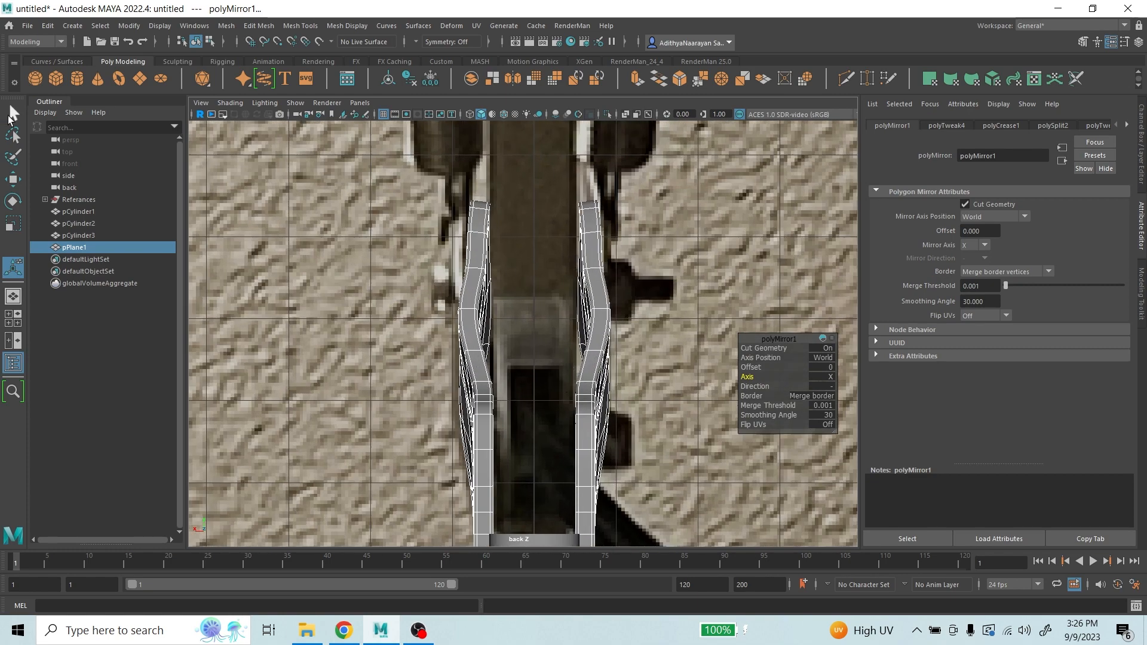
pyautogui.click(13, 114)
pyautogui.click(751, 190)
pyautogui.click(599, 307)
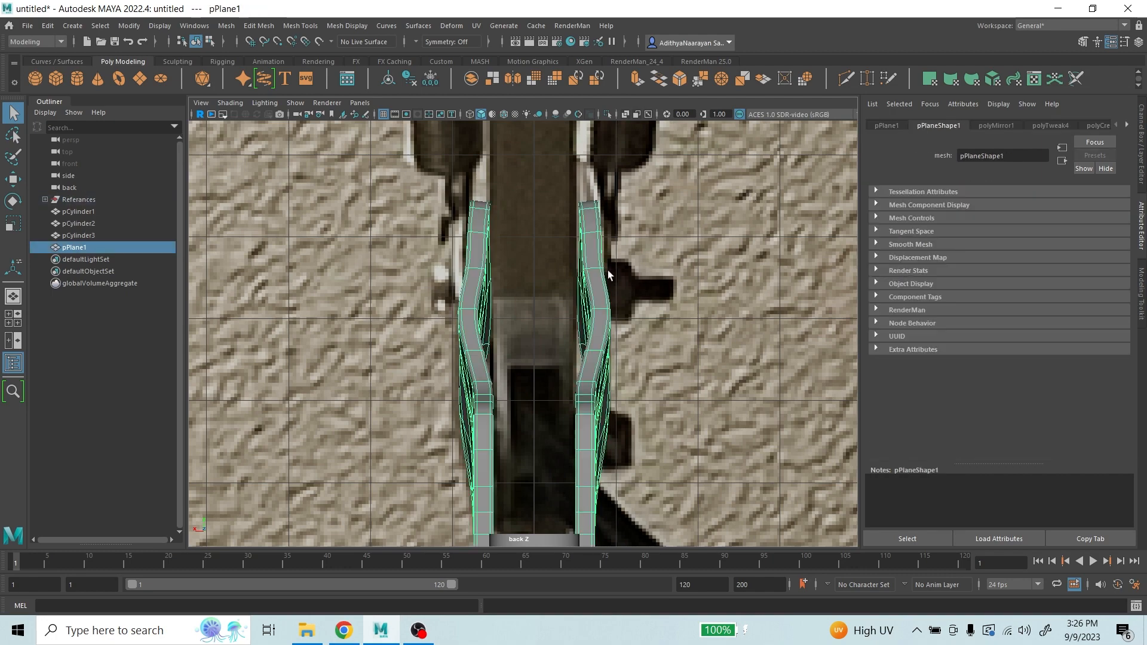
pyautogui.moveTo(587, 281); pyautogui.dragTo(634, 252, button='right')
pyautogui.click(669, 227)
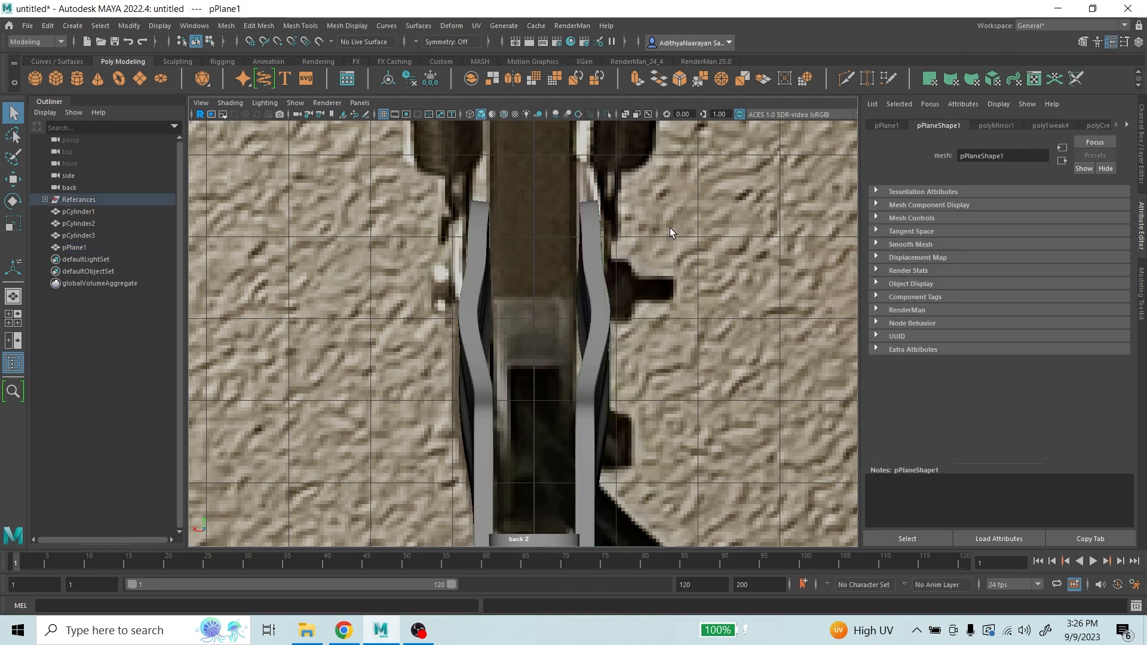
# - Switch to the perspective view and examine the mirrored plates' mesh and shading around the bend
pyautogui.scroll(-4, 594, 293)
pyautogui.click(564, 312)
pyautogui.press('space')
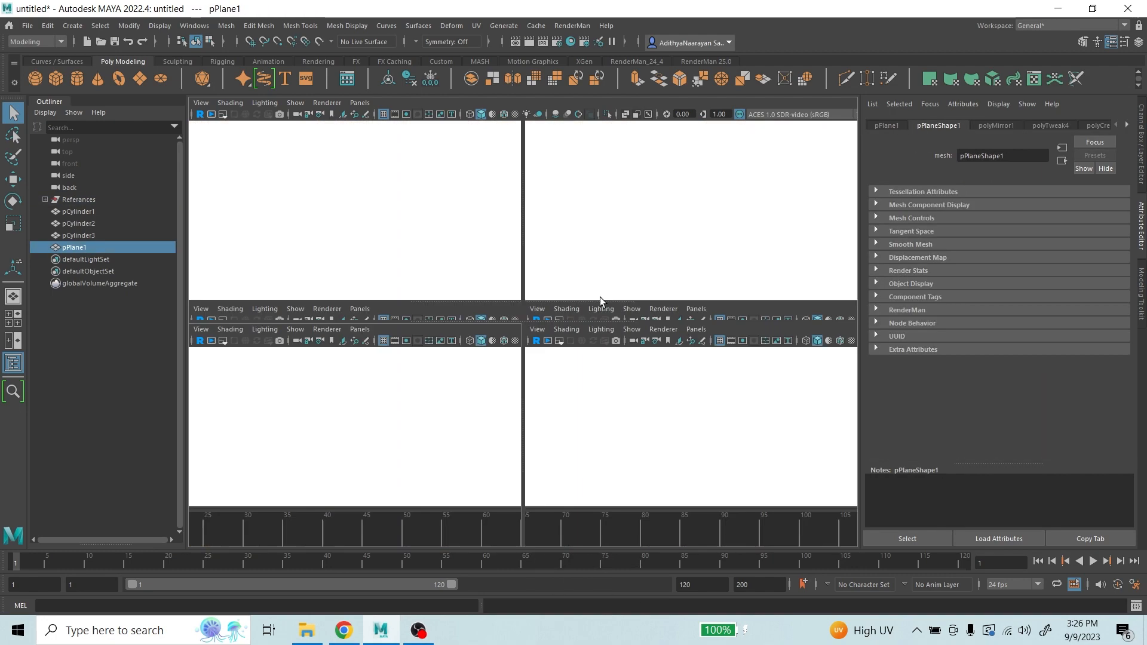
pyautogui.press('space')
pyautogui.keyDown('alt'); pyautogui.moveTo(559, 278); pyautogui.dragTo(584, 286); pyautogui.keyUp('alt')
pyautogui.click(690, 251)
pyautogui.click(583, 306)
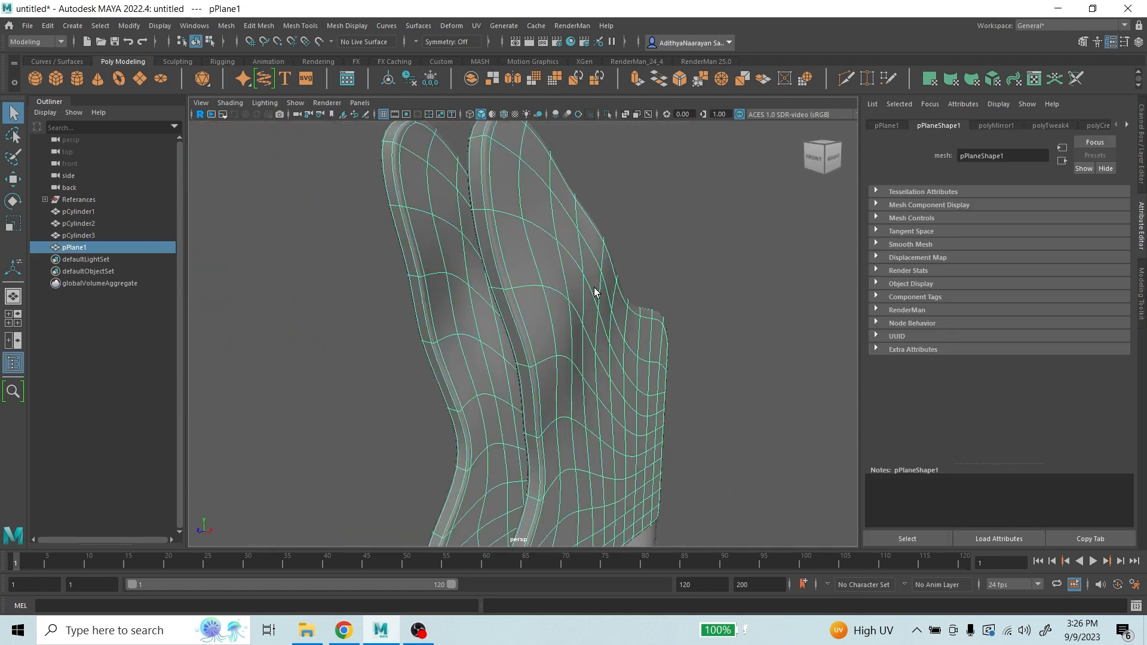
pyautogui.keyDown('alt'); pyautogui.moveTo(571, 305); pyautogui.dragTo(613, 310, button='right'); pyautogui.keyUp('alt')
pyautogui.moveTo(613, 310)
pyautogui.keyDown('alt'); pyautogui.mouseDown()
pyautogui.moveTo(566, 312)
pyautogui.moveTo(608, 307)
pyautogui.mouseUp(); pyautogui.keyUp('alt')
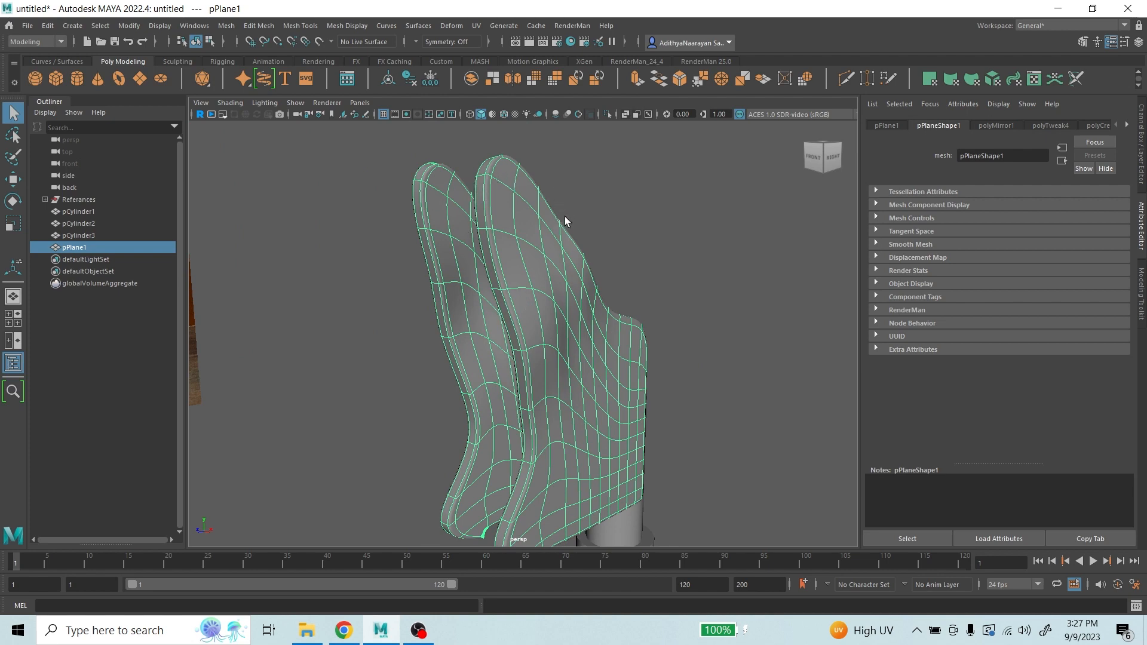
pyautogui.keyDown('alt'); pyautogui.moveTo(564, 217); pyautogui.dragTo(554, 252, button='right'); pyautogui.keyUp('alt')
pyautogui.keyDown('alt'); pyautogui.moveTo(622, 295); pyautogui.dragTo(546, 315); pyautogui.keyUp('alt')
# - Turn off soft selection and adjust individual vertices in the uneven bend area of one plate's face
pyautogui.moveTo(544, 311); pyautogui.dragTo(483, 310, button='right')
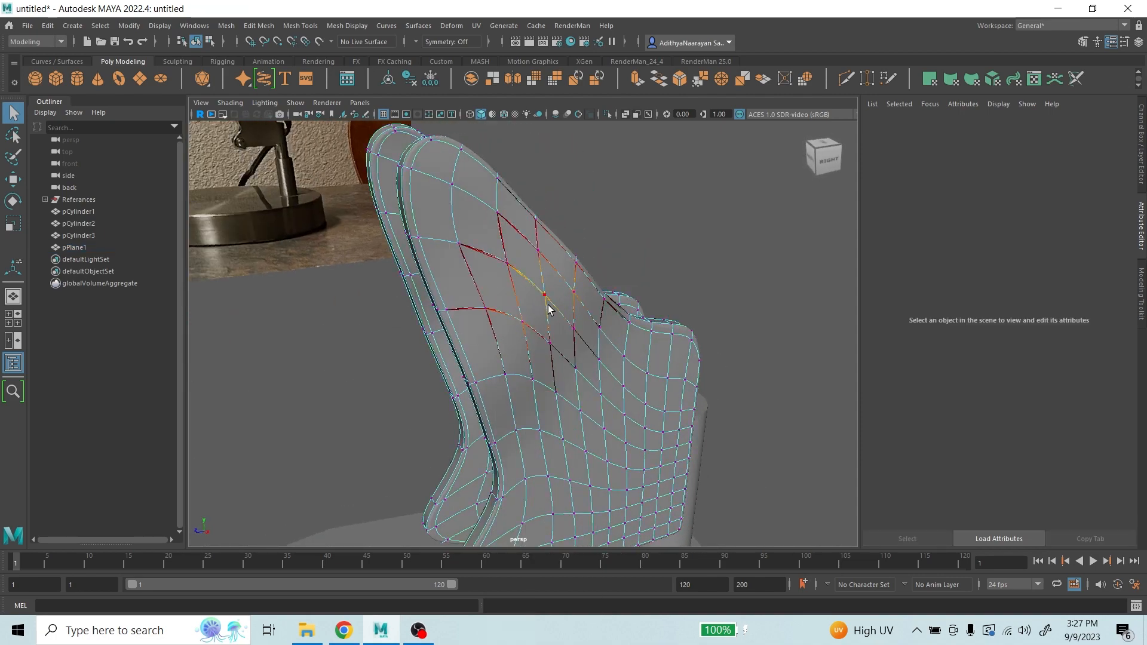
pyautogui.click(550, 309)
pyautogui.keyDown('alt'); pyautogui.moveTo(550, 309); pyautogui.dragTo(695, 328); pyautogui.keyUp('alt')
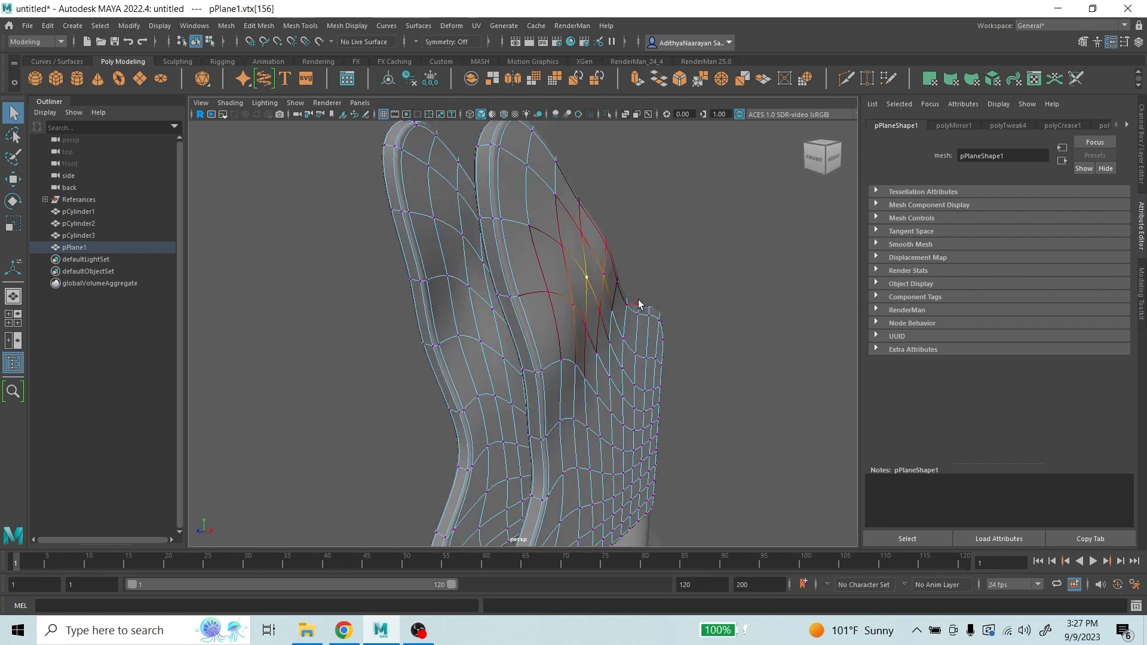
pyautogui.press('b')
pyautogui.click(13, 179)
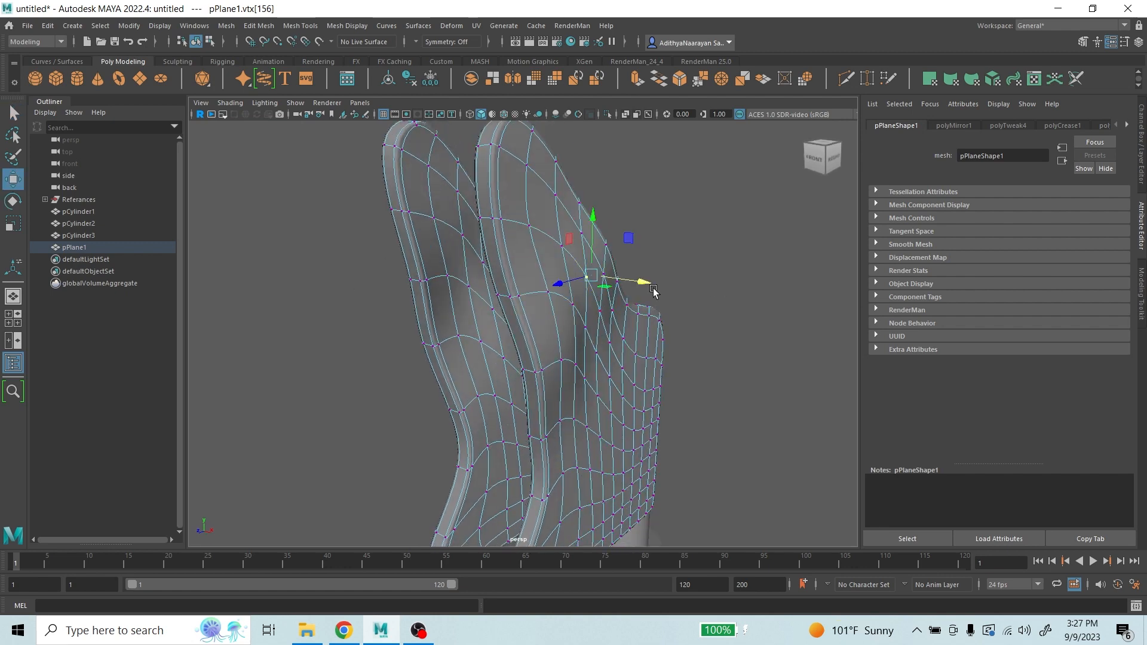
pyautogui.moveTo(588, 277); pyautogui.dragTo(525, 315)
pyautogui.click(574, 306)
pyautogui.keyDown('alt'); pyautogui.moveTo(525, 315); pyautogui.dragTo(505, 281, button='right'); pyautogui.keyUp('alt')
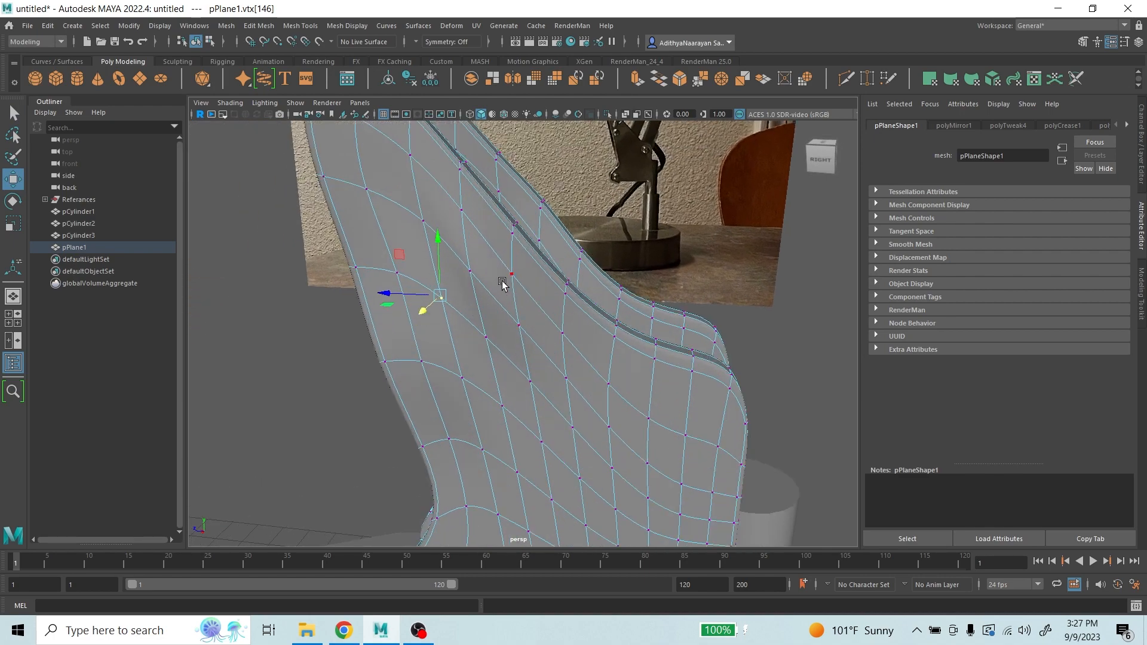
# - Select the neighbouring vertex nearer the plate's notched edge and nudge it along X to even out the bend
pyautogui.click(505, 281)
pyautogui.keyDown('alt'); pyautogui.moveTo(599, 317); pyautogui.dragTo(653, 352); pyautogui.keyUp('alt')
pyautogui.moveTo(537, 366); pyautogui.dragTo(539, 367)
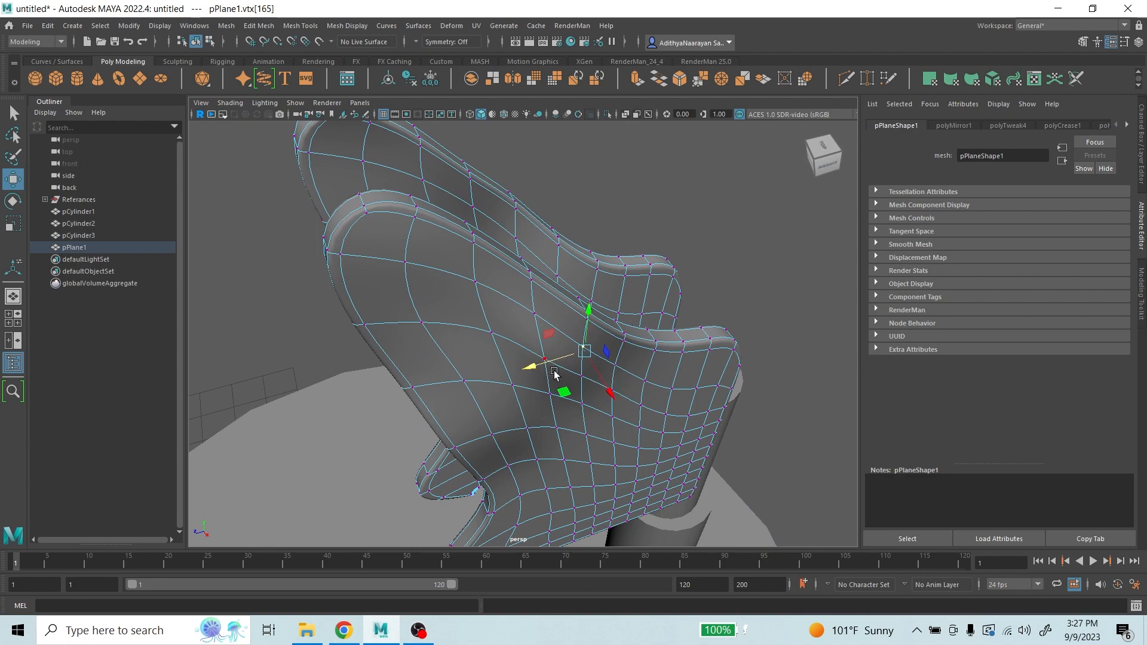
pyautogui.click(549, 357)
pyautogui.moveTo(567, 411); pyautogui.dragTo(602, 389)
pyautogui.click(593, 349)
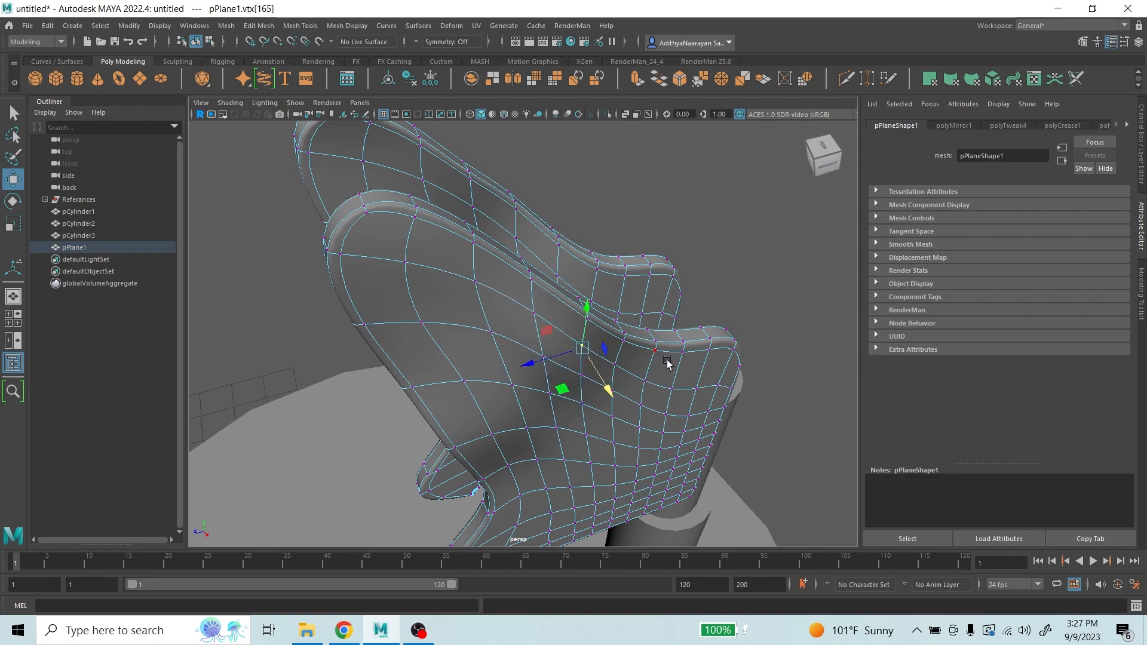
# - Move the vertex beside the dent slightly inward along X and return the plate to object mode
pyautogui.keyDown('alt'); pyautogui.moveTo(667, 362); pyautogui.dragTo(732, 301); pyautogui.keyUp('alt')
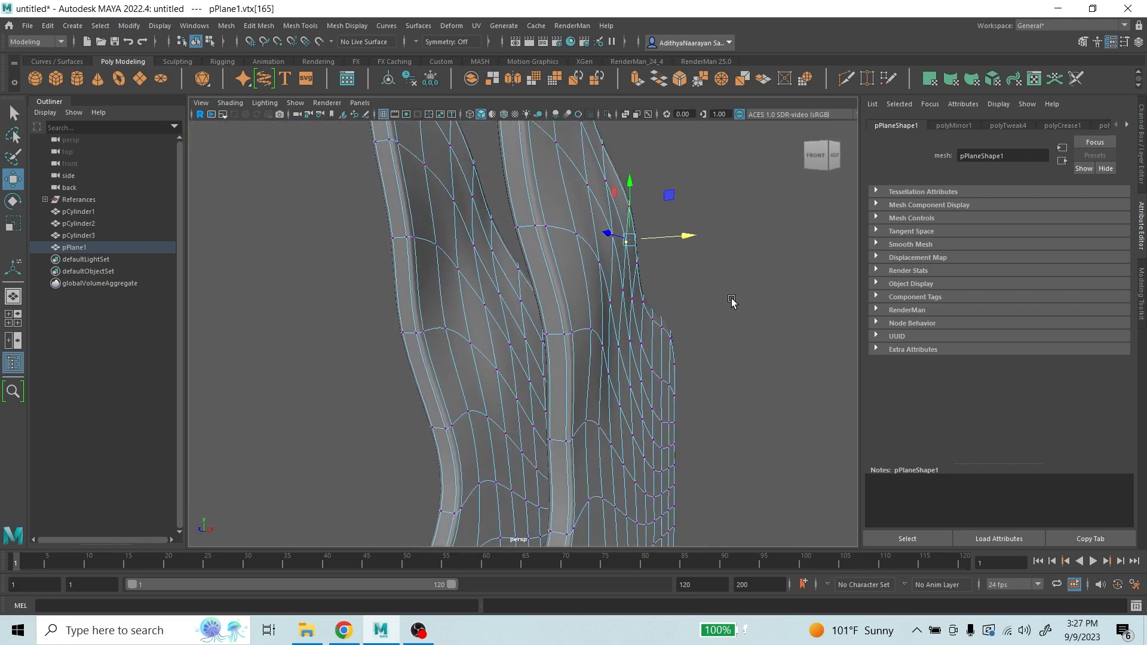
pyautogui.click(608, 266)
pyautogui.moveTo(669, 257); pyautogui.dragTo(658, 262)
pyautogui.keyDown('alt'); pyautogui.moveTo(742, 276); pyautogui.dragTo(545, 259); pyautogui.keyUp('alt')
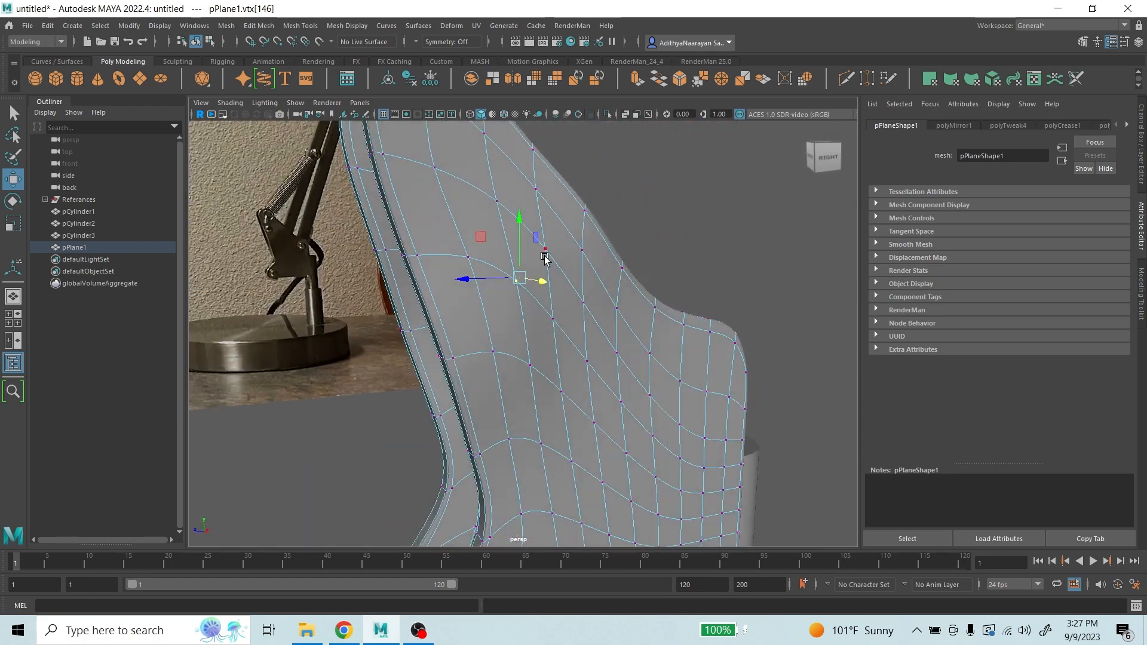
pyautogui.moveTo(541, 256); pyautogui.dragTo(592, 232, button='right')
pyautogui.click(669, 209)
# - Activate the Smooth sculpting tool on the plate mesh, try one stroke over the bend, and undo that stroke
pyautogui.scroll(-3, 628, 257)
pyautogui.keyDown('alt'); pyautogui.moveTo(604, 282); pyautogui.dragTo(590, 314); pyautogui.keyUp('alt')
pyautogui.scroll(4, 559, 310)
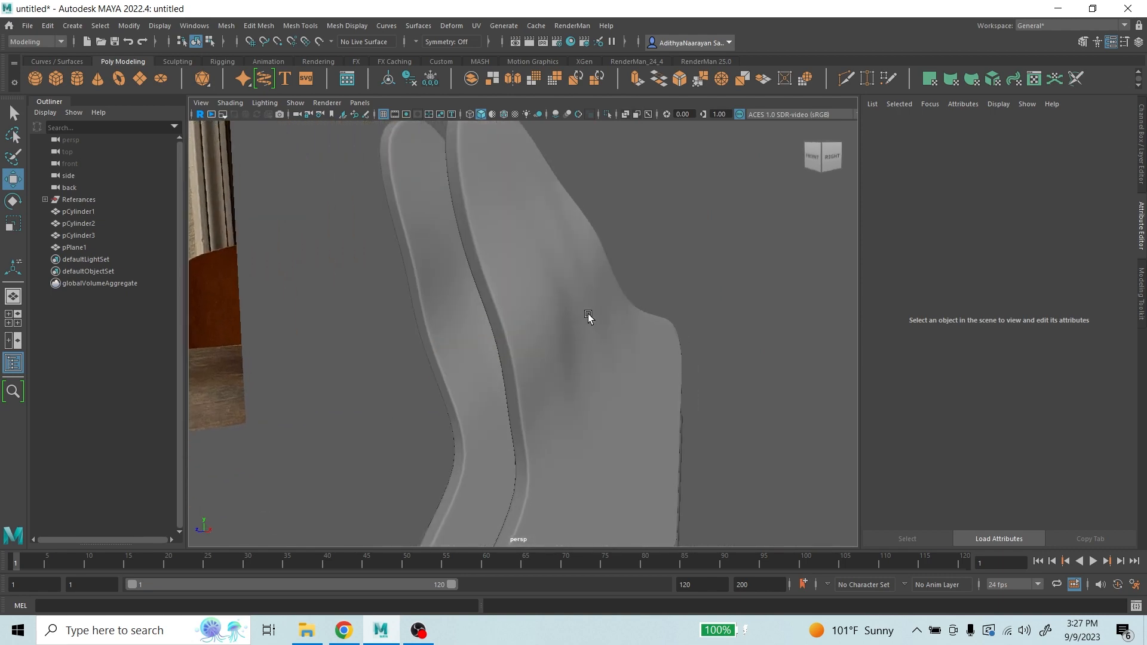
pyautogui.click(588, 314)
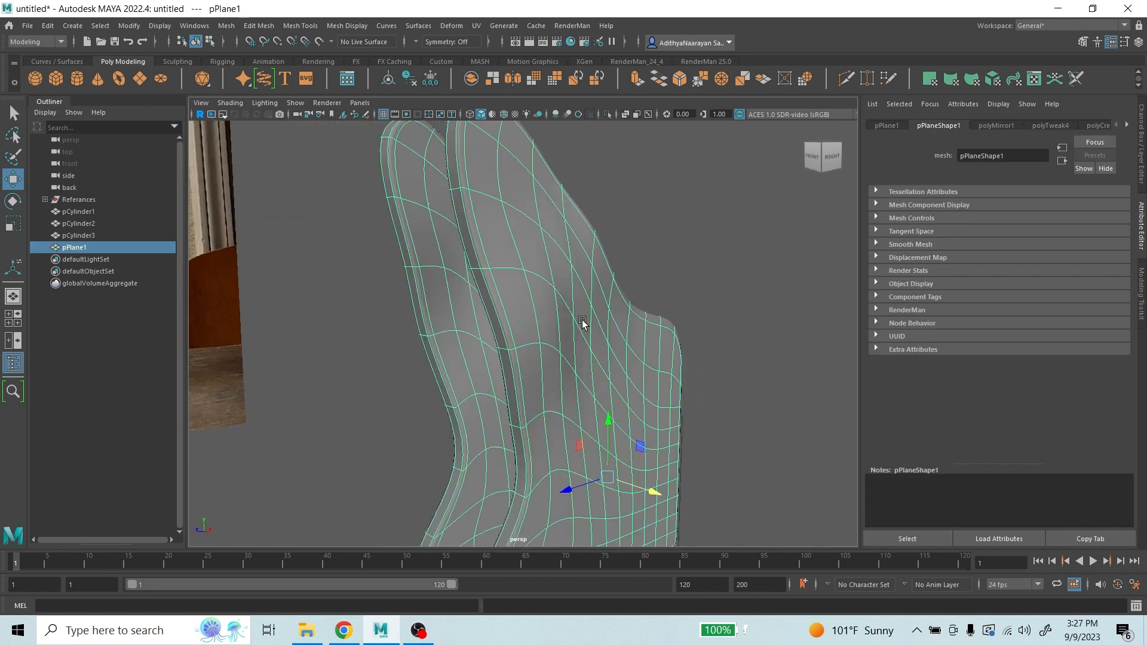
pyautogui.click(181, 60)
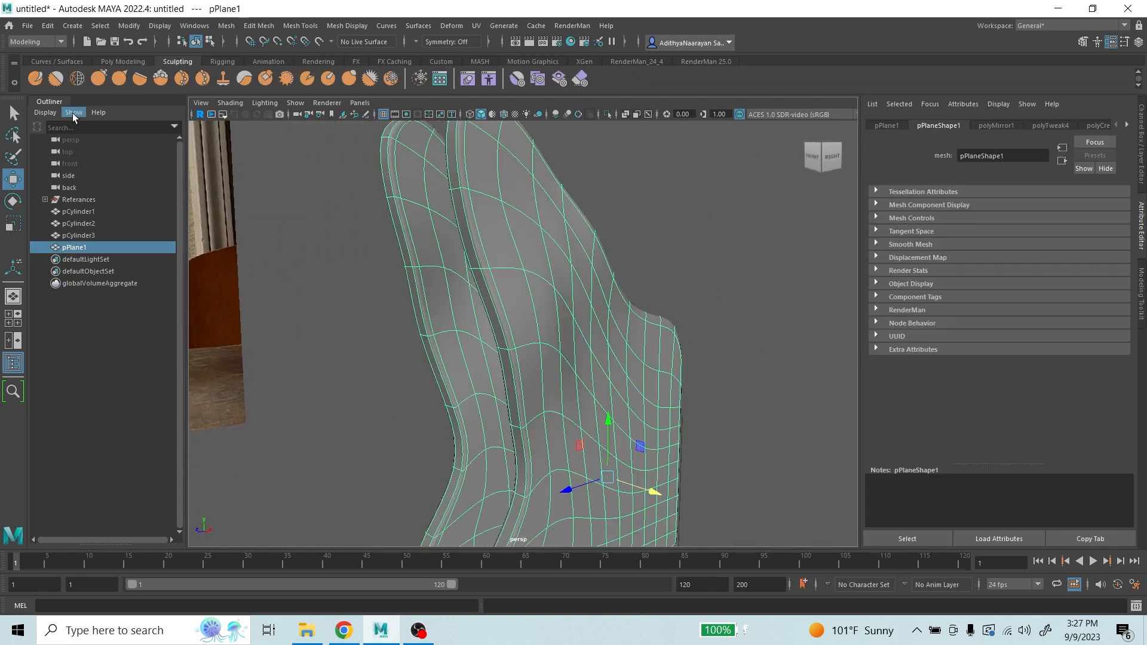
pyautogui.click(54, 76)
pyautogui.moveTo(558, 301); pyautogui.dragTo(554, 309)
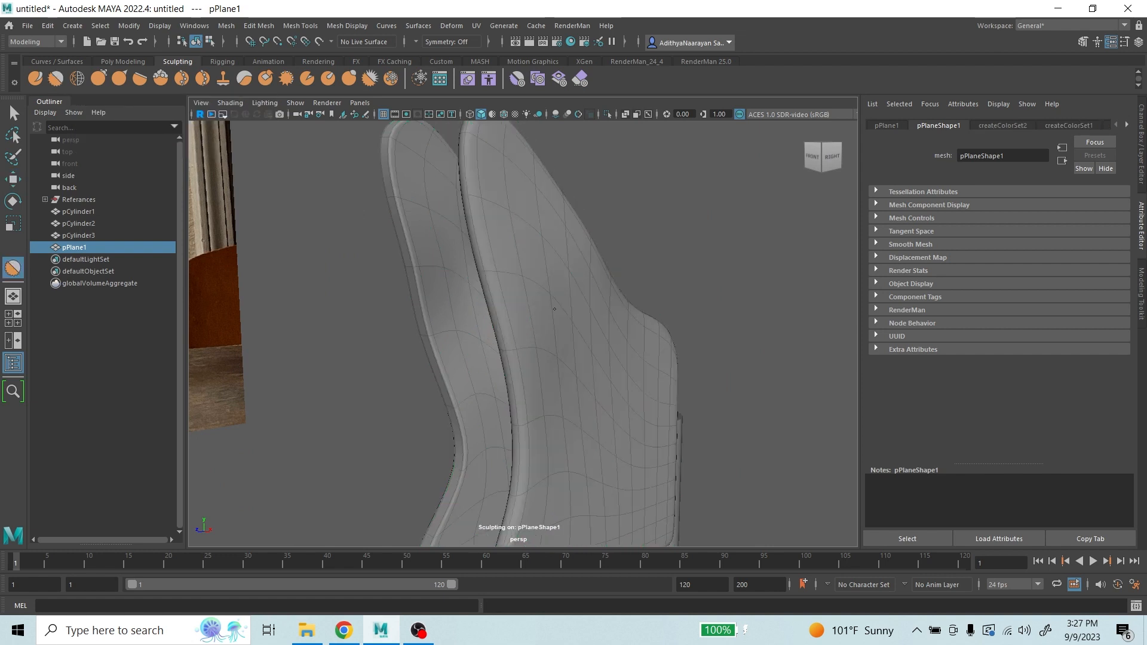
pyautogui.hotkey('ctrl', 'z')
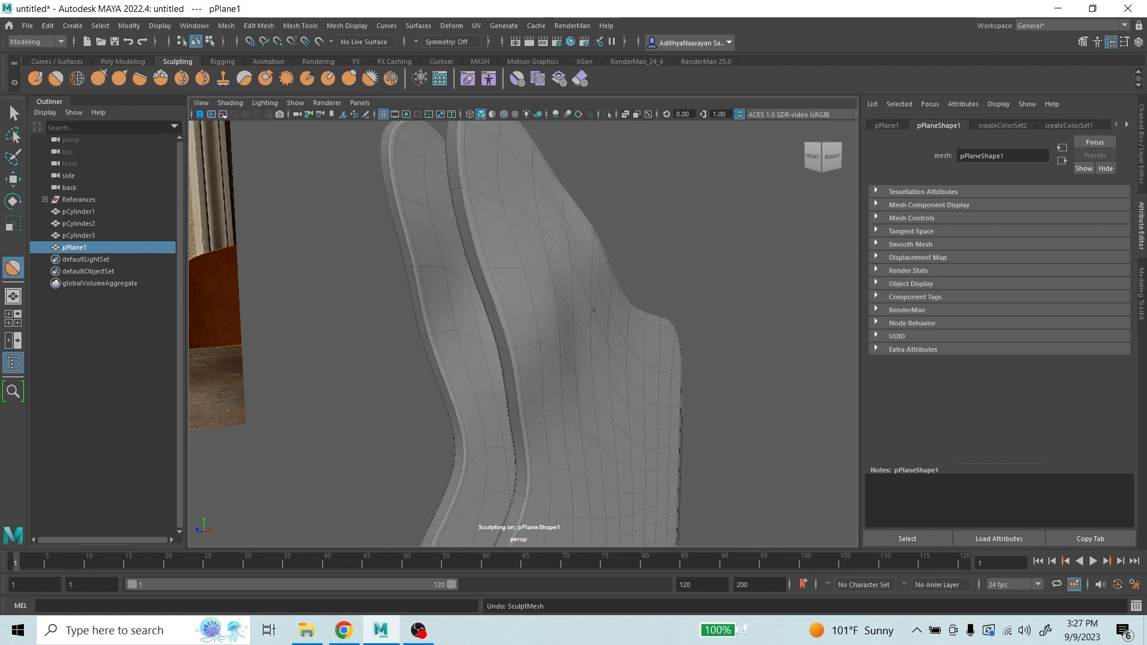
# - Resize the sculpt brush to roughly the bend's width, smooth the dented area of the plate's outer face, and undo the last stroke
pyautogui.scroll(-5, 594, 311)
pyautogui.scroll(6, 601, 298)
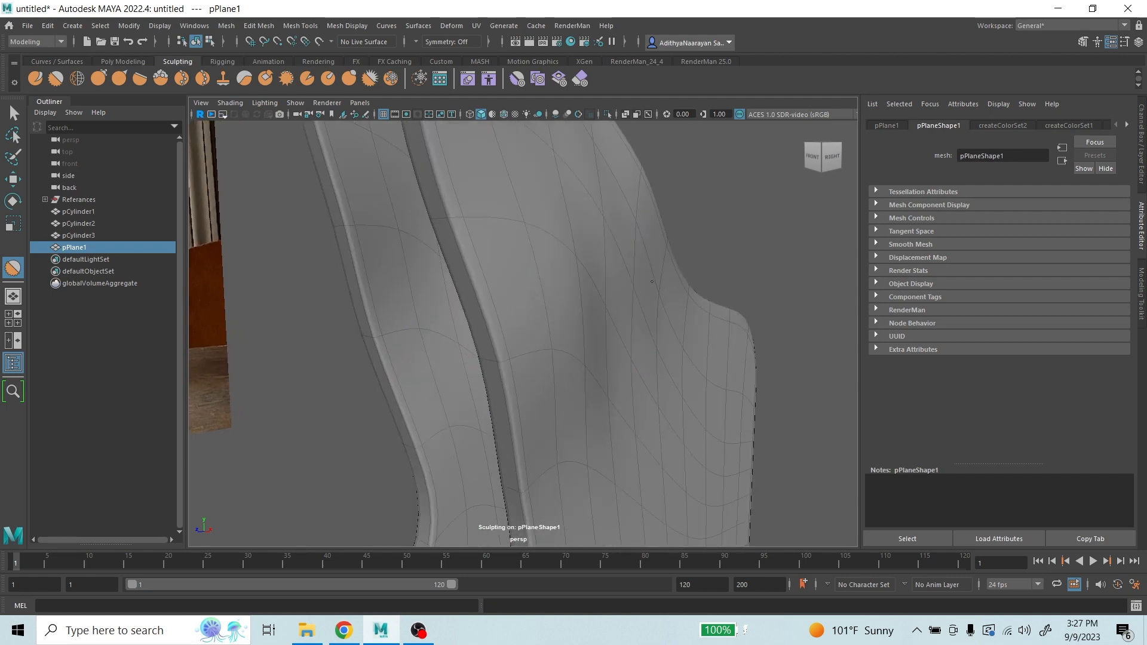
pyautogui.scroll(-5, 652, 281)
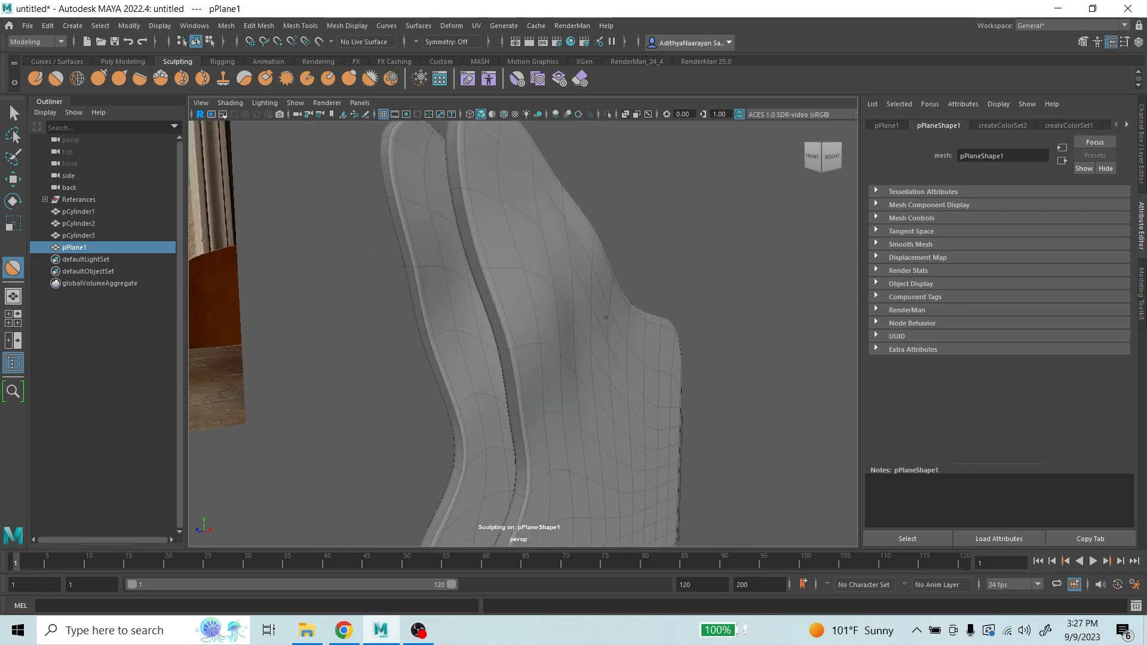
pyautogui.scroll(6, 572, 338)
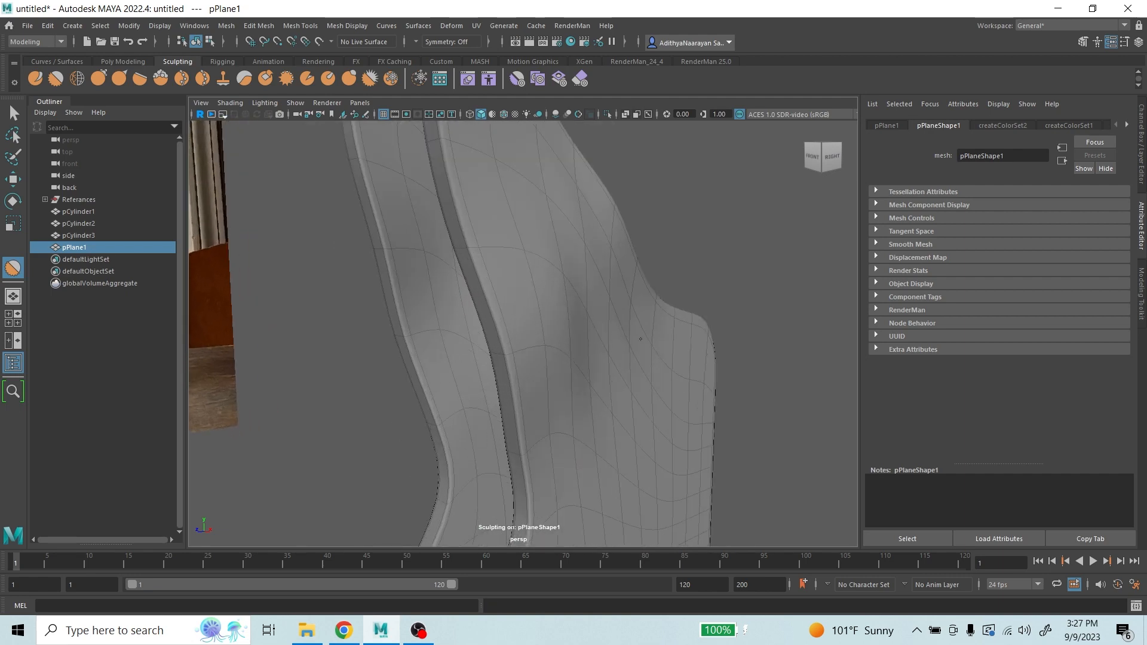
pyautogui.scroll(-3, 553, 334)
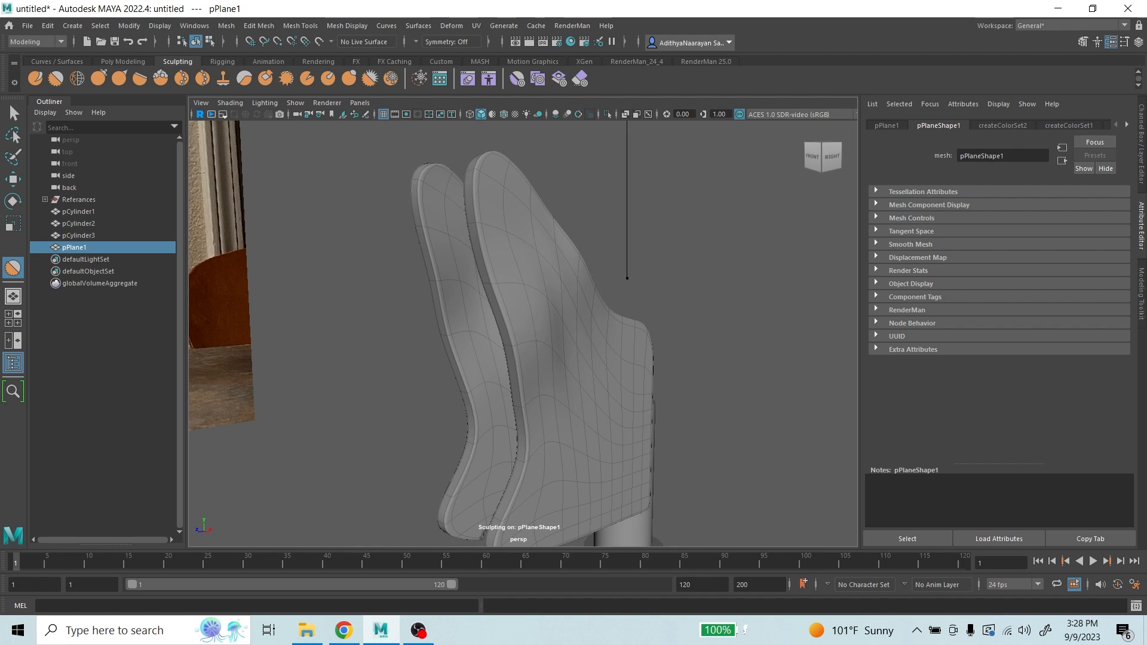
pyautogui.scroll(-6, 530, 402)
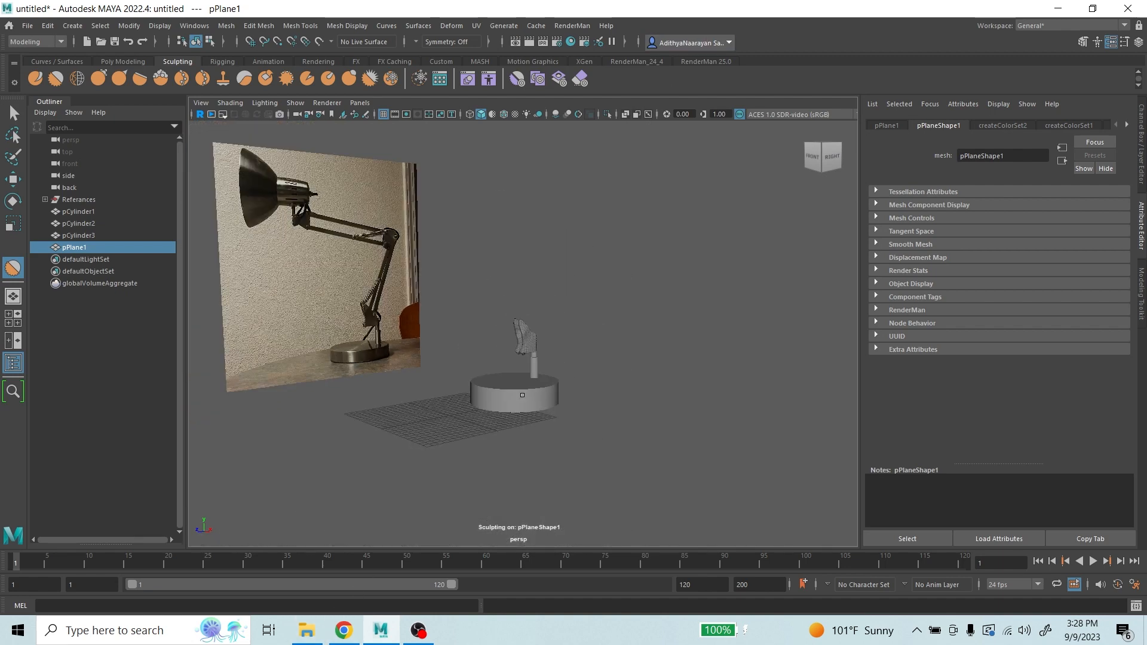
pyautogui.moveTo(507, 291); pyautogui.dragTo(451, 290)
pyautogui.scroll(6, 545, 333)
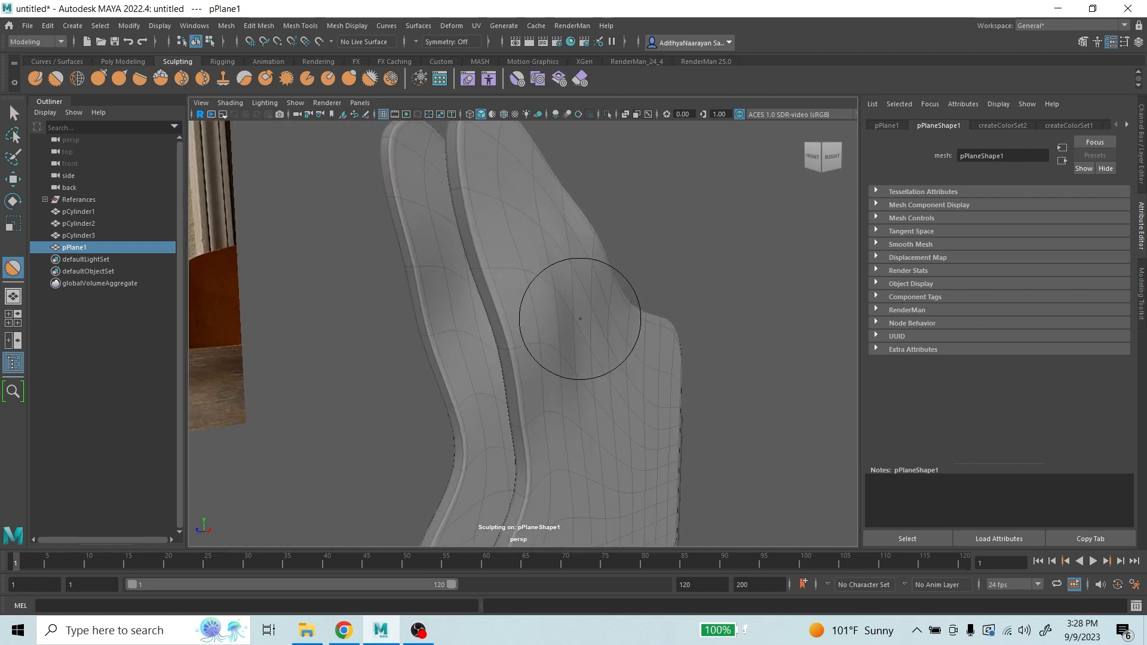
pyautogui.moveTo(580, 319)
pyautogui.mouseDown()
pyautogui.moveTo(556, 310)
pyautogui.moveTo(566, 283)
pyautogui.moveTo(595, 305)
pyautogui.moveTo(595, 352)
pyautogui.mouseUp()
pyautogui.moveTo(568, 310)
pyautogui.mouseDown()
pyautogui.moveTo(558, 284)
pyautogui.moveTo(569, 269)
pyautogui.moveTo(537, 303)
pyautogui.moveTo(603, 315)
pyautogui.moveTo(597, 290)
pyautogui.moveTo(610, 326)
pyautogui.moveTo(584, 338)
pyautogui.moveTo(548, 315)
pyautogui.mouseUp()
pyautogui.scroll(-5, 582, 340)
pyautogui.scroll(5, 581, 340)
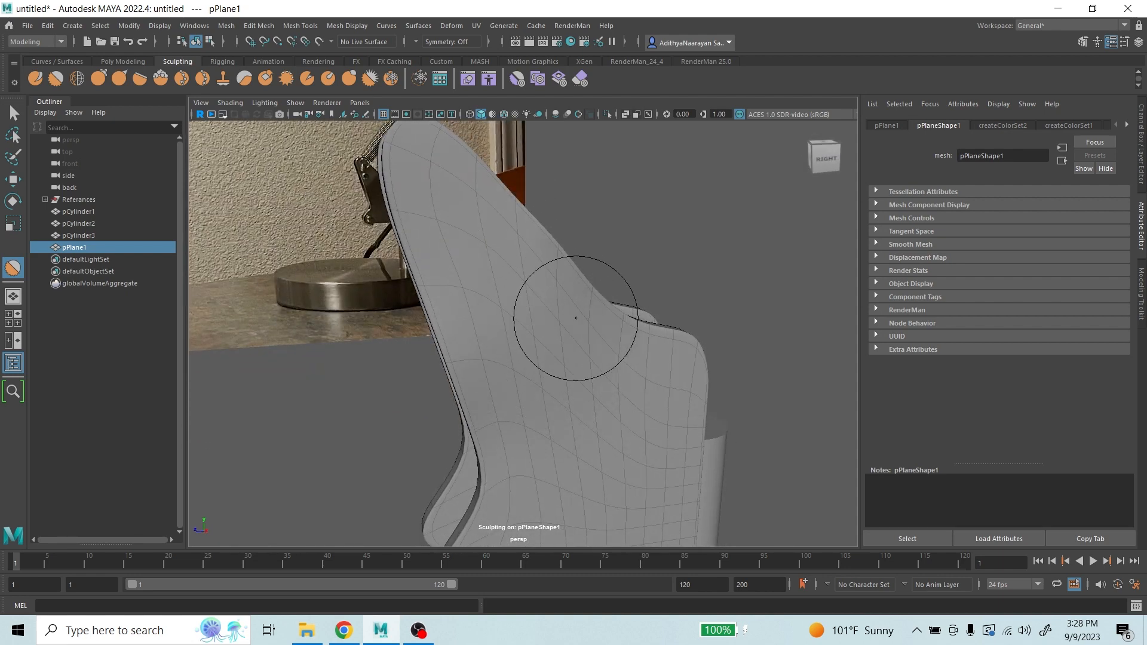
pyautogui.moveTo(494, 367)
pyautogui.keyDown('alt'); pyautogui.mouseDown()
pyautogui.moveTo(717, 352)
pyautogui.moveTo(640, 333)
pyautogui.mouseUp(); pyautogui.keyUp('alt')
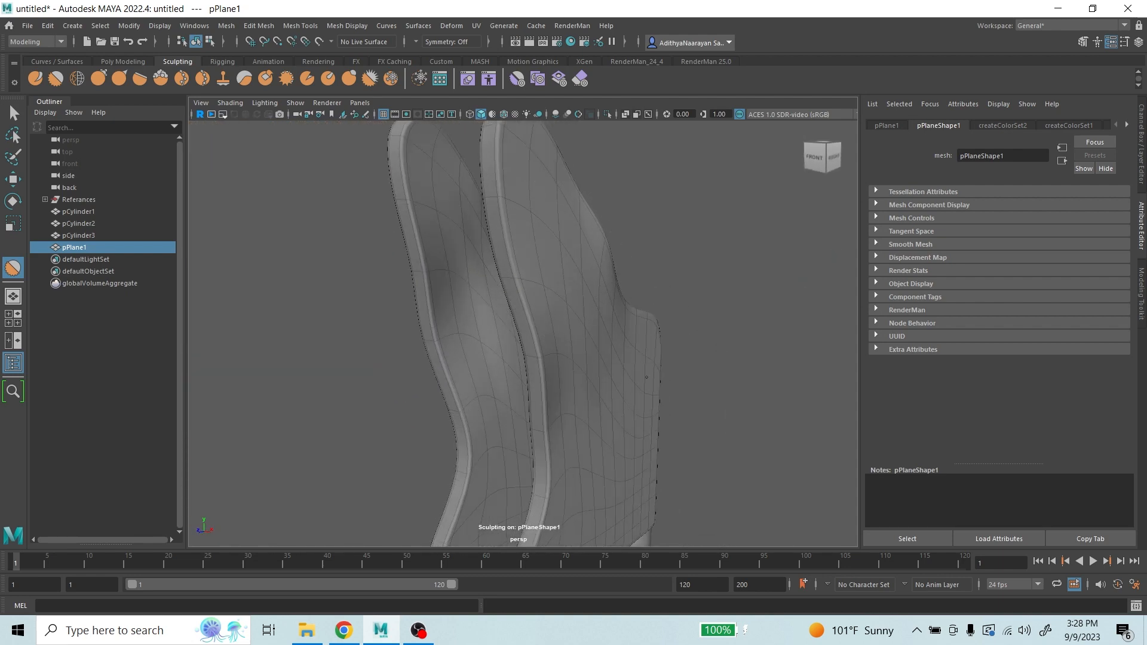
pyautogui.hotkey('ctrl', 'z')
# - Smooth the remaining uneven bend areas on both bracket plates, checking them from either side of the post
pyautogui.moveTo(603, 306)
pyautogui.keyDown('alt'); pyautogui.mouseDown()
pyautogui.moveTo(666, 297)
pyautogui.moveTo(535, 294)
pyautogui.moveTo(597, 341)
pyautogui.moveTo(722, 353)
pyautogui.mouseUp(); pyautogui.keyUp('alt')
pyautogui.keyDown('alt'); pyautogui.moveTo(579, 340); pyautogui.dragTo(584, 288); pyautogui.keyUp('alt')
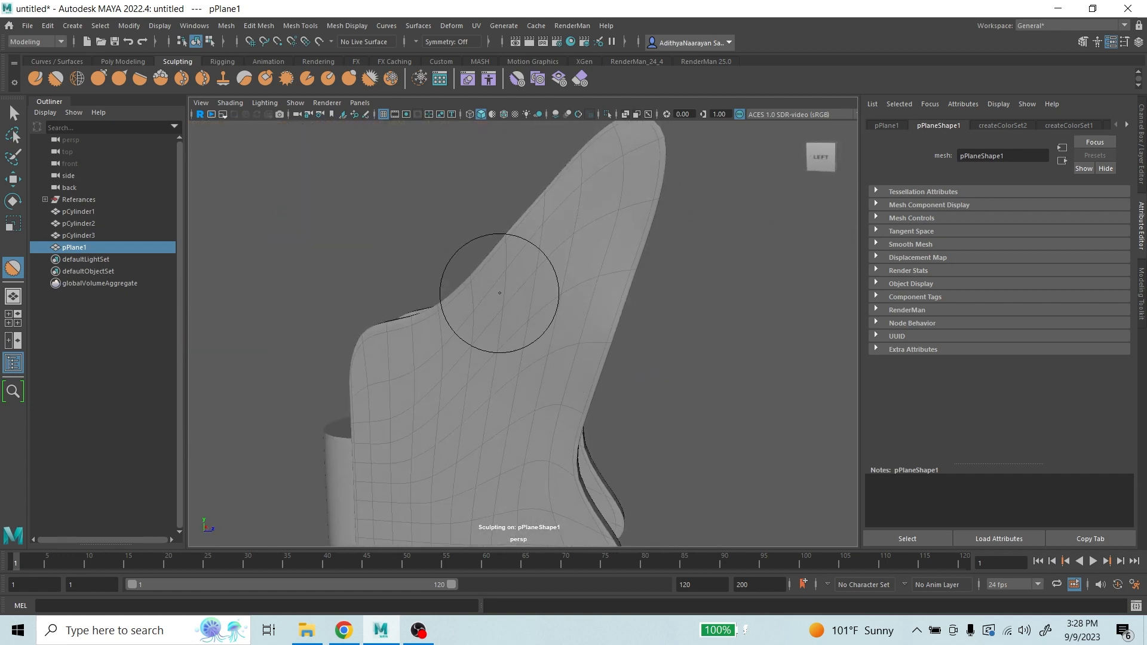
pyautogui.keyDown('alt'); pyautogui.moveTo(554, 330); pyautogui.dragTo(519, 283); pyautogui.keyUp('alt')
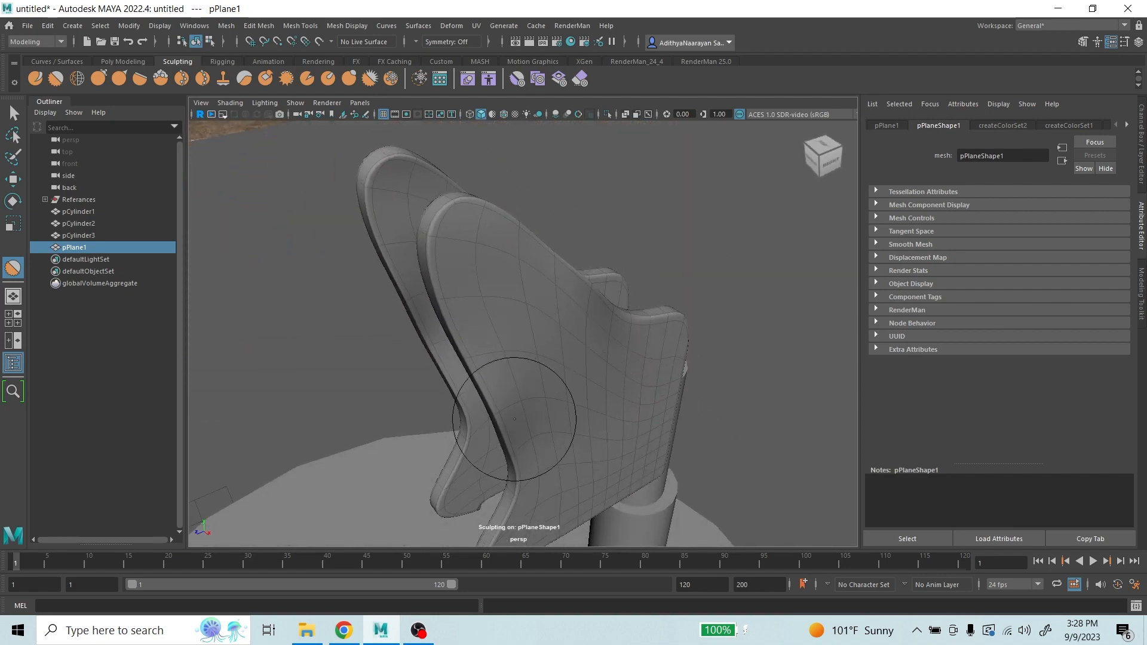
pyautogui.keyDown('alt'); pyautogui.moveTo(509, 403); pyautogui.dragTo(729, 350); pyautogui.keyUp('alt')
pyautogui.moveTo(554, 231)
pyautogui.keyDown('alt'); pyautogui.mouseDown()
pyautogui.moveTo(679, 328)
pyautogui.moveTo(781, 319)
pyautogui.mouseUp(); pyautogui.keyUp('alt')
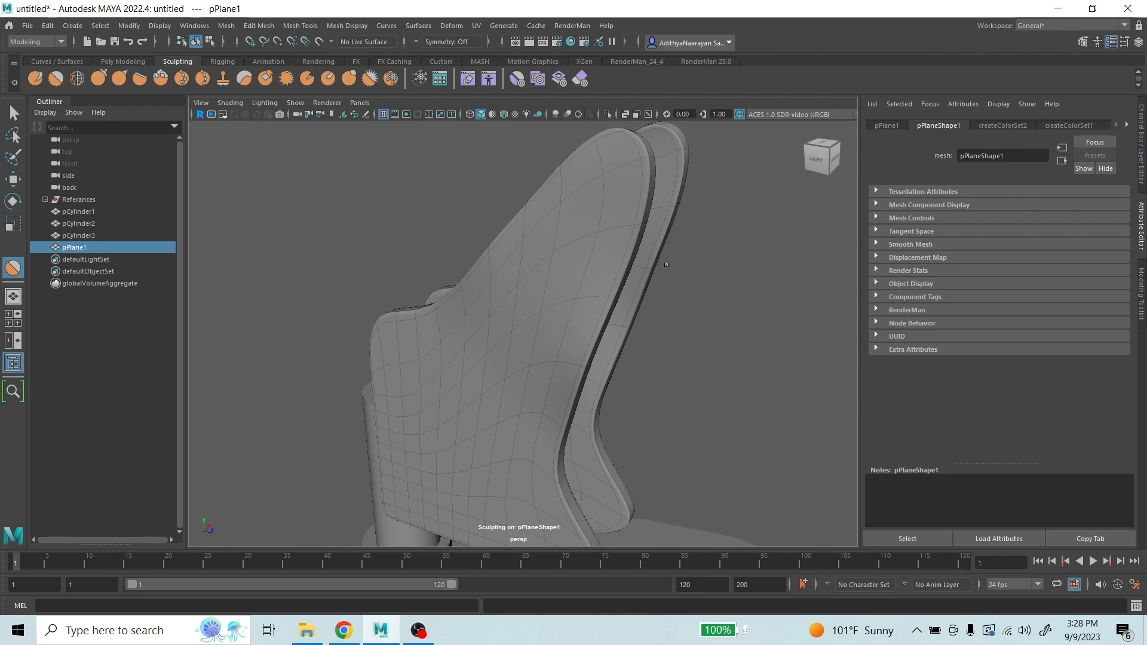
pyautogui.keyDown('alt'); pyautogui.moveTo(487, 257); pyautogui.dragTo(441, 239); pyautogui.keyUp('alt')
pyautogui.scroll(-5, 507, 287)
pyautogui.keyDown('alt'); pyautogui.moveTo(507, 287); pyautogui.dragTo(573, 300); pyautogui.keyUp('alt')
pyautogui.scroll(3, 521, 347)
pyautogui.scroll(2, 521, 347)
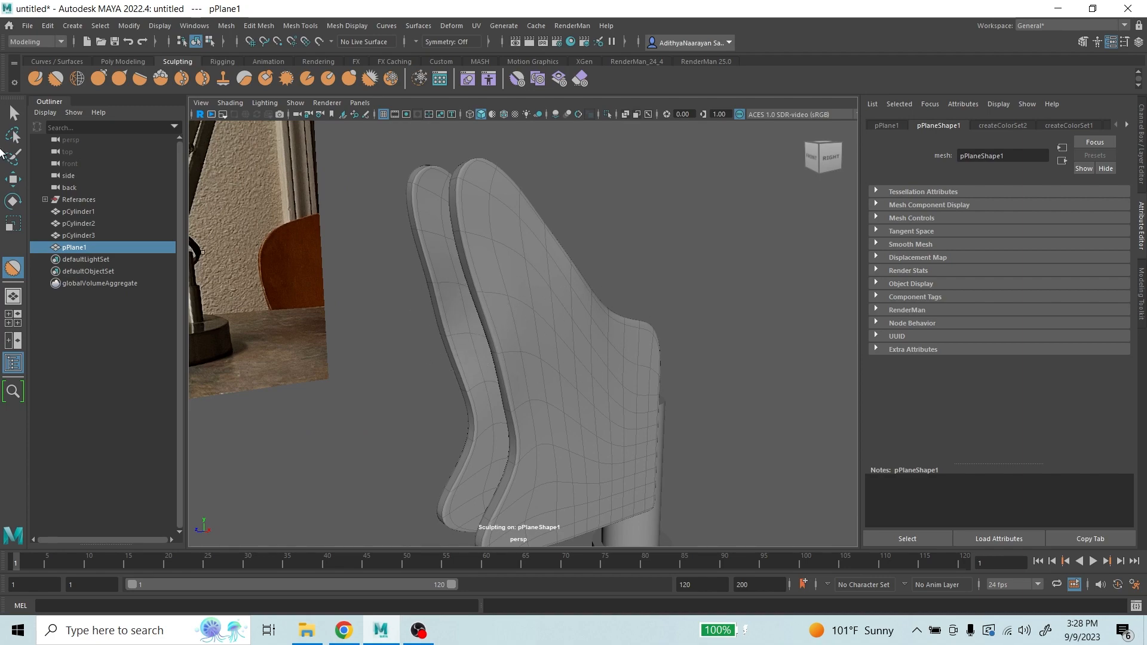
# - Leave the sculpting tool, deselect the plates in object mode, and compare them with the side reference photo
pyautogui.click(13, 113)
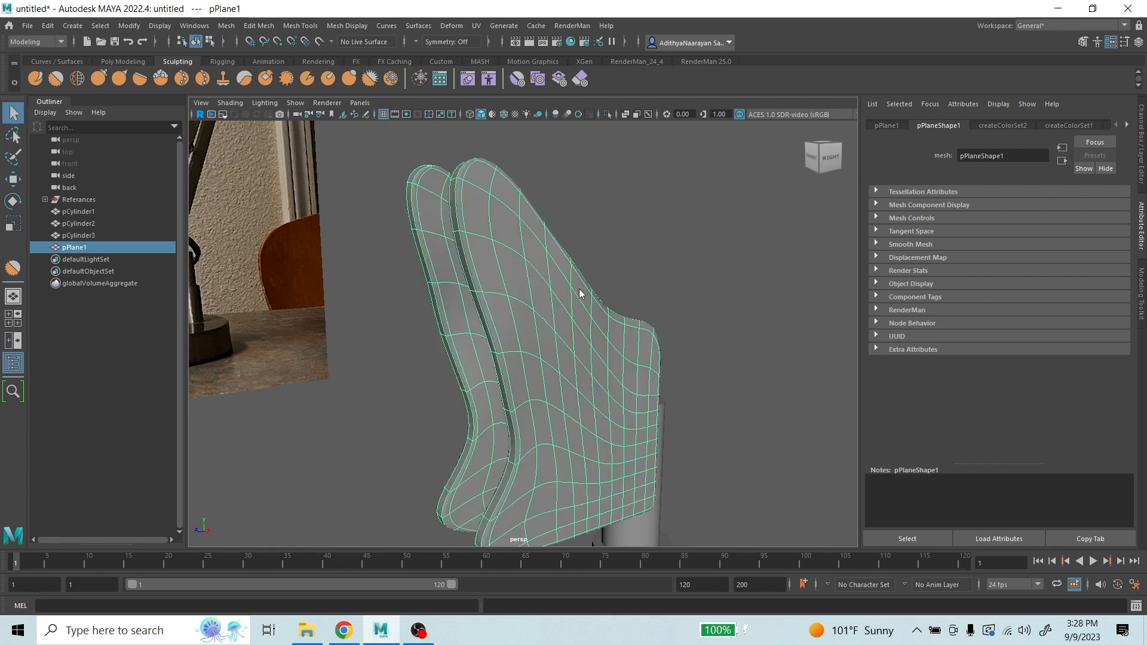
pyautogui.moveTo(579, 293); pyautogui.dragTo(605, 270, button='right')
pyautogui.click(696, 228)
pyautogui.keyDown('alt'); pyautogui.moveTo(695, 228); pyautogui.dragTo(558, 314); pyautogui.keyUp('alt')
pyautogui.scroll(5, 561, 317)
pyautogui.keyDown('alt'); pyautogui.moveTo(557, 314); pyautogui.dragTo(633, 356, button='middle'); pyautogui.keyUp('alt')
pyautogui.scroll(-2, 633, 356)
pyautogui.scroll(-3, 632, 356)
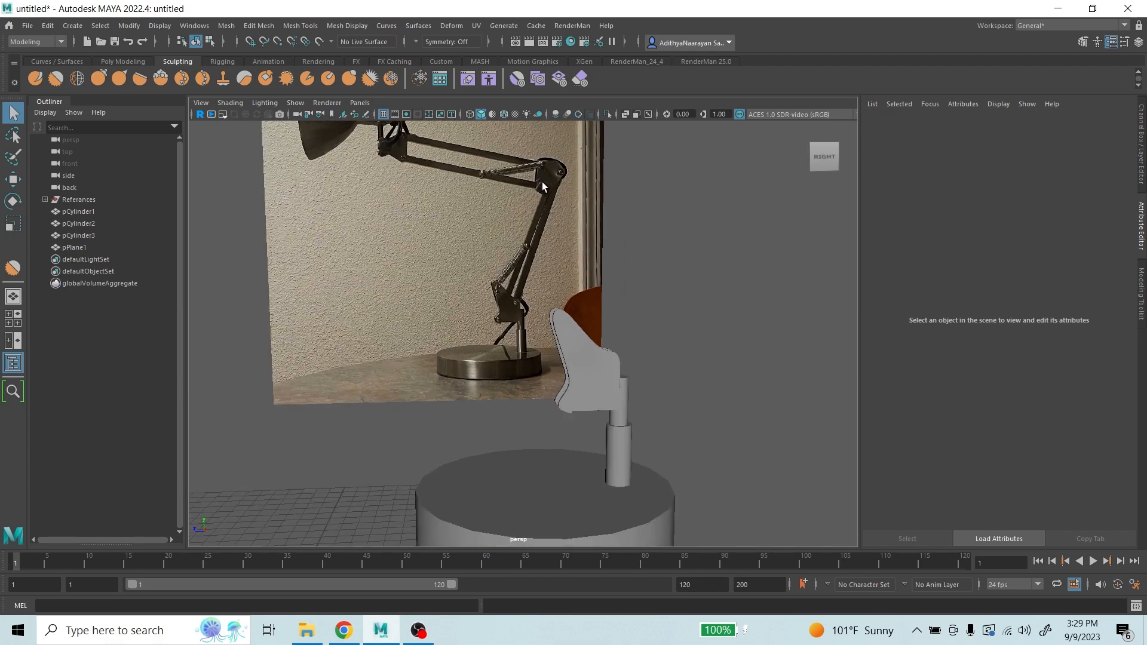
# - Examine the lamp's lower arm, spring and elbow joint in the side reference photo to plan the next part
pyautogui.scroll(5, 597, 357)
pyautogui.scroll(-2, 603, 357)
pyautogui.press('space')
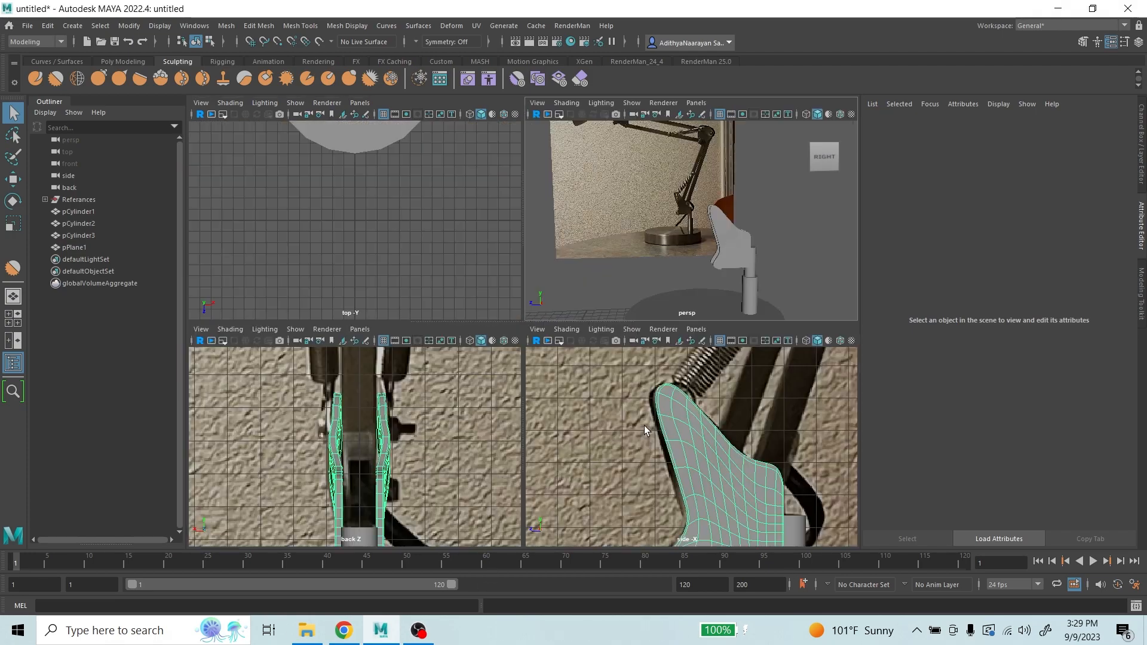
pyautogui.press('space')
pyautogui.scroll(-2, 610, 383)
pyautogui.scroll(-2, 610, 384)
pyautogui.keyDown('alt'); pyautogui.moveTo(615, 389); pyautogui.dragTo(602, 456, button='middle'); pyautogui.keyUp('alt')
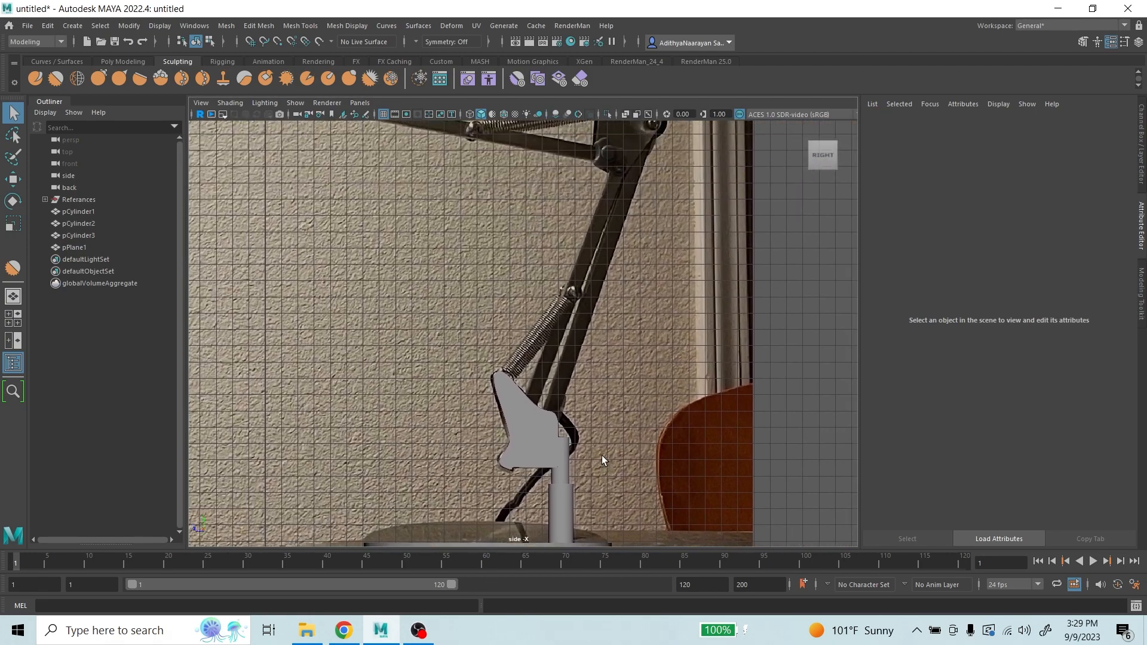
pyautogui.scroll(-3, 551, 413)
pyautogui.scroll(1, 560, 392)
pyautogui.scroll(1, 647, 289)
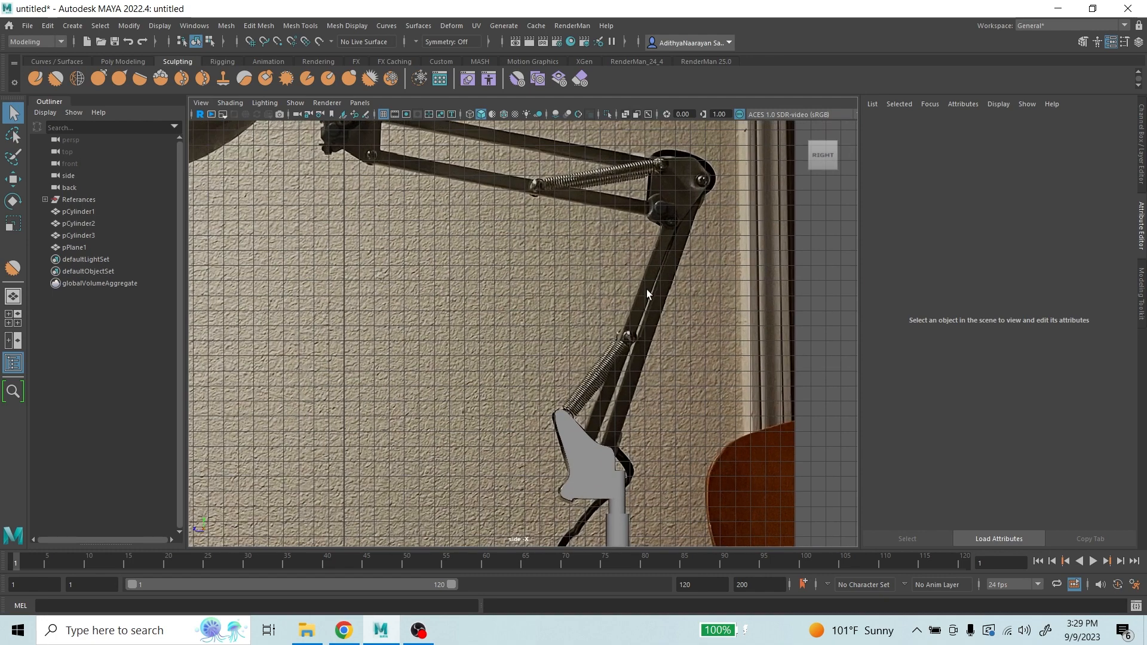
pyautogui.scroll(2, 636, 376)
pyautogui.scroll(2, 653, 198)
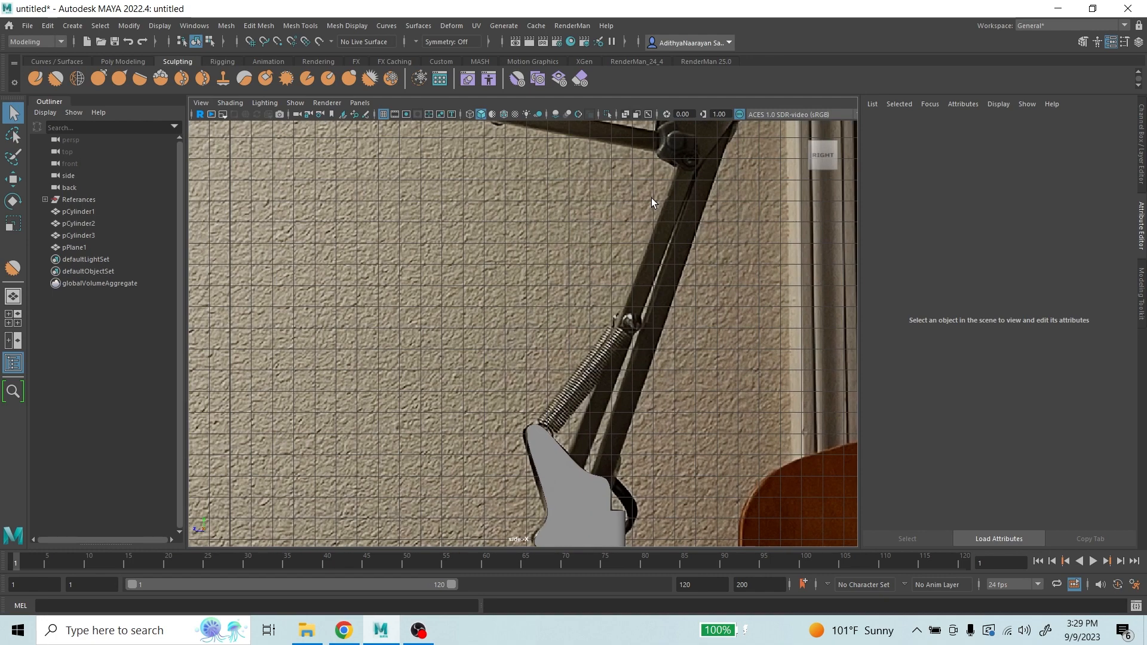
pyautogui.scroll(-4, 552, 501)
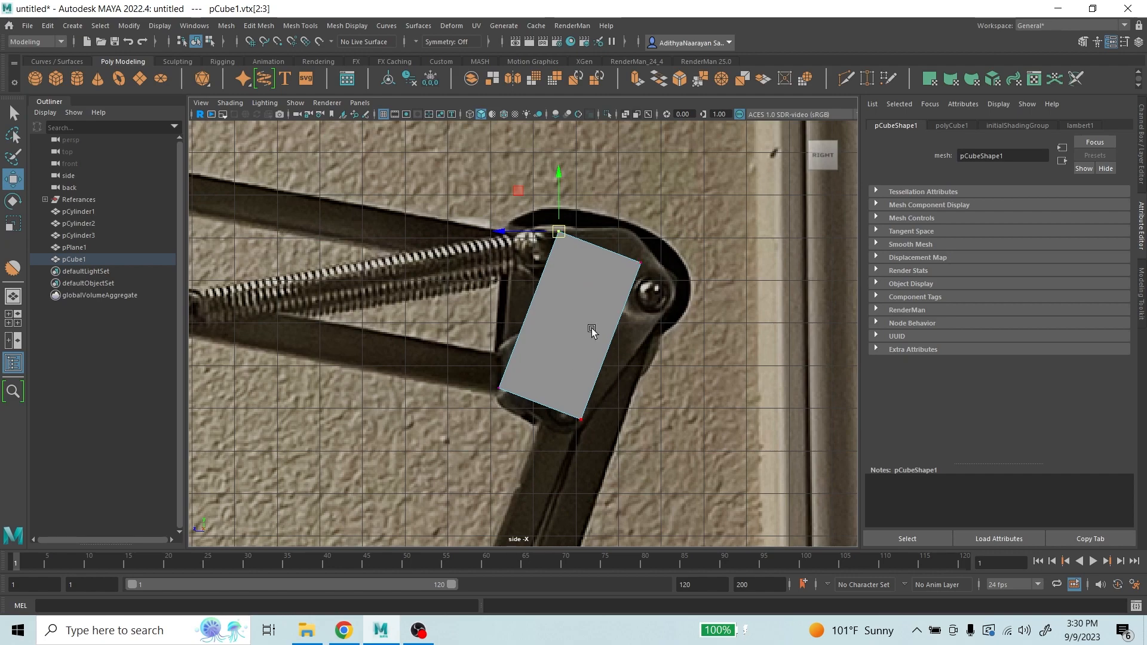
# - Compare the tilted block over the elbow joint with the side reference photo, and check its depth placement and thickness in the perspective view
pyautogui.scroll(-6, 592, 331)
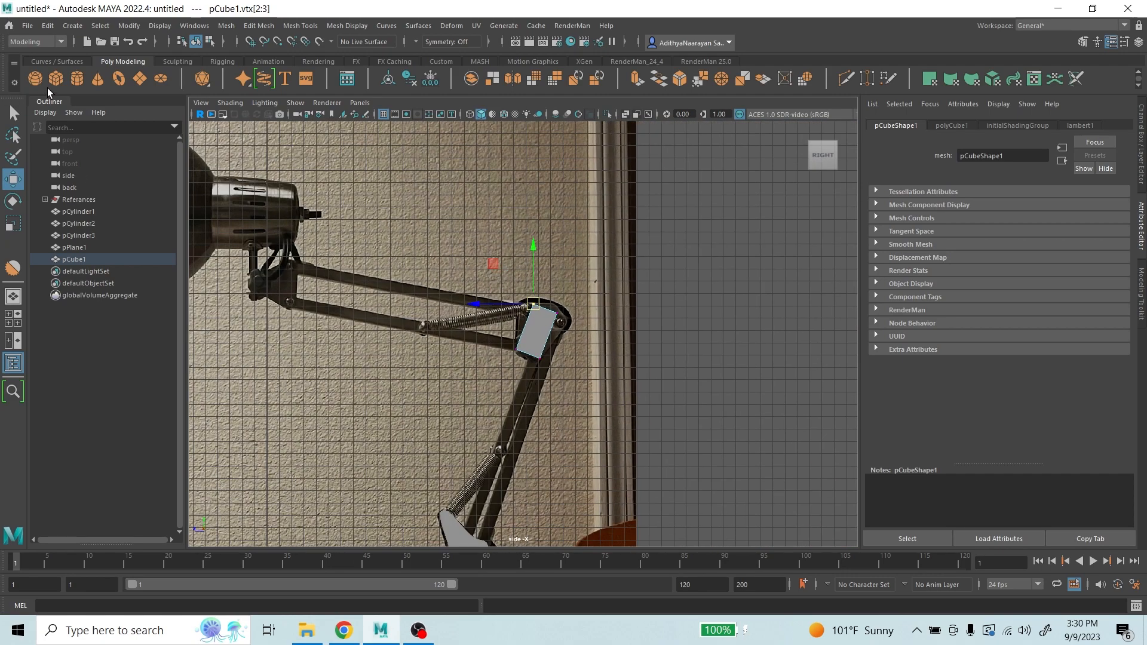
pyautogui.scroll(4, 454, 390)
pyautogui.keyDown('alt'); pyautogui.moveTo(531, 403); pyautogui.dragTo(546, 330, button='middle'); pyautogui.keyUp('alt')
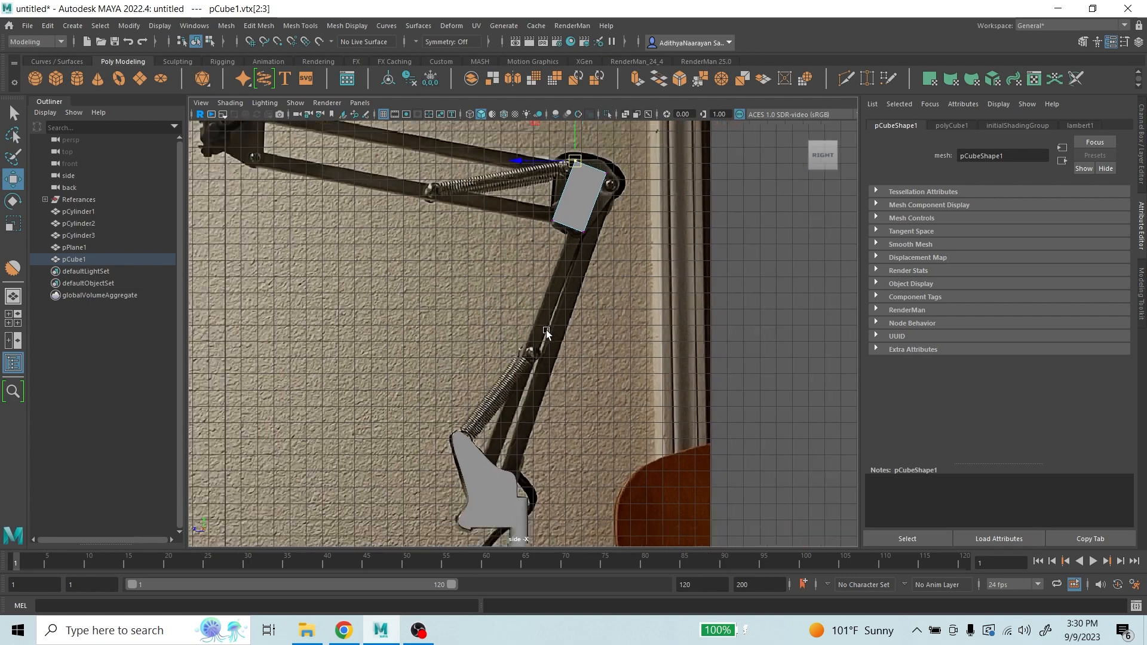
pyautogui.scroll(-4, 546, 330)
pyautogui.scroll(5, 703, 399)
pyautogui.scroll(-4, 685, 420)
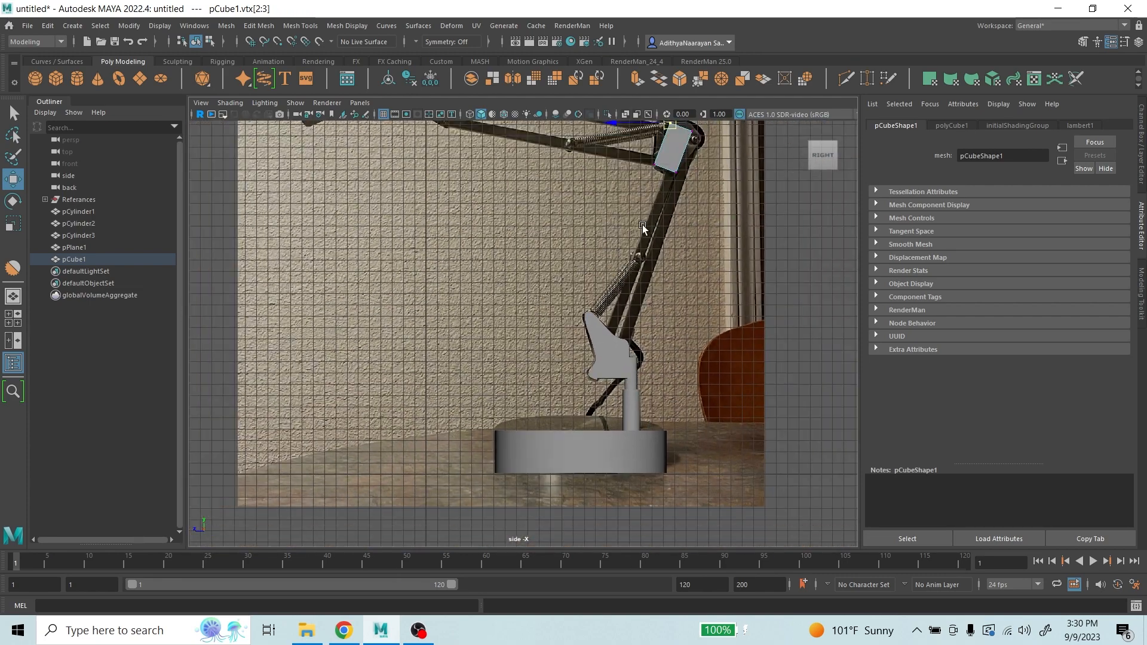
pyautogui.scroll(8, 643, 224)
pyautogui.keyDown('alt'); pyautogui.moveTo(499, 433); pyautogui.dragTo(621, 329, button='middle'); pyautogui.keyUp('alt')
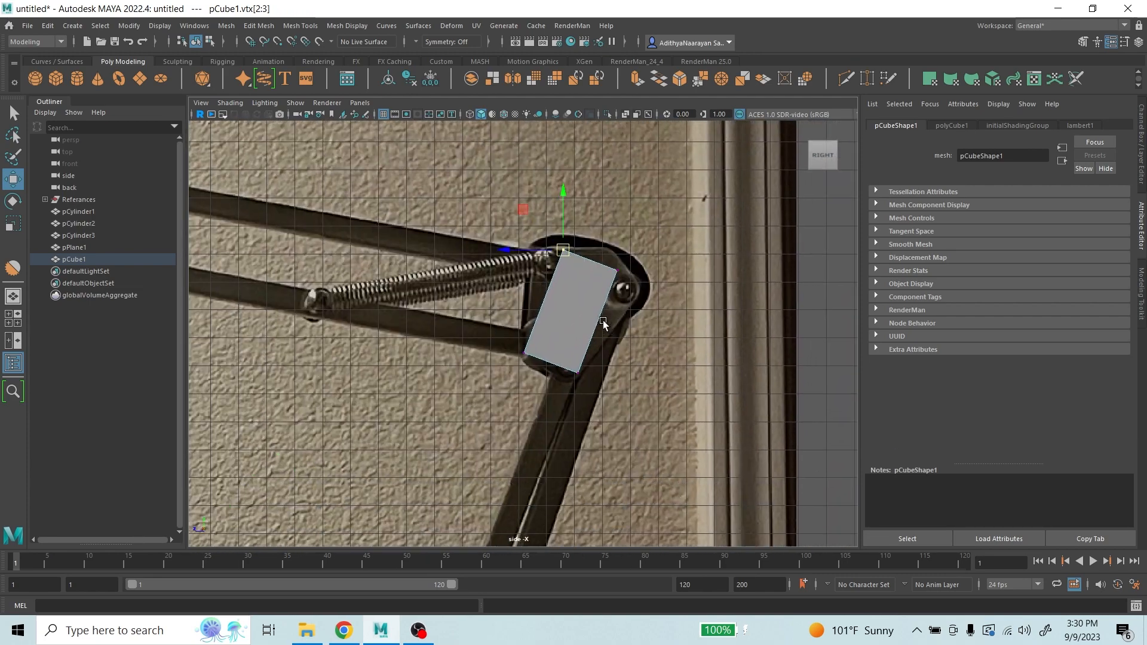
pyautogui.scroll(3, 622, 329)
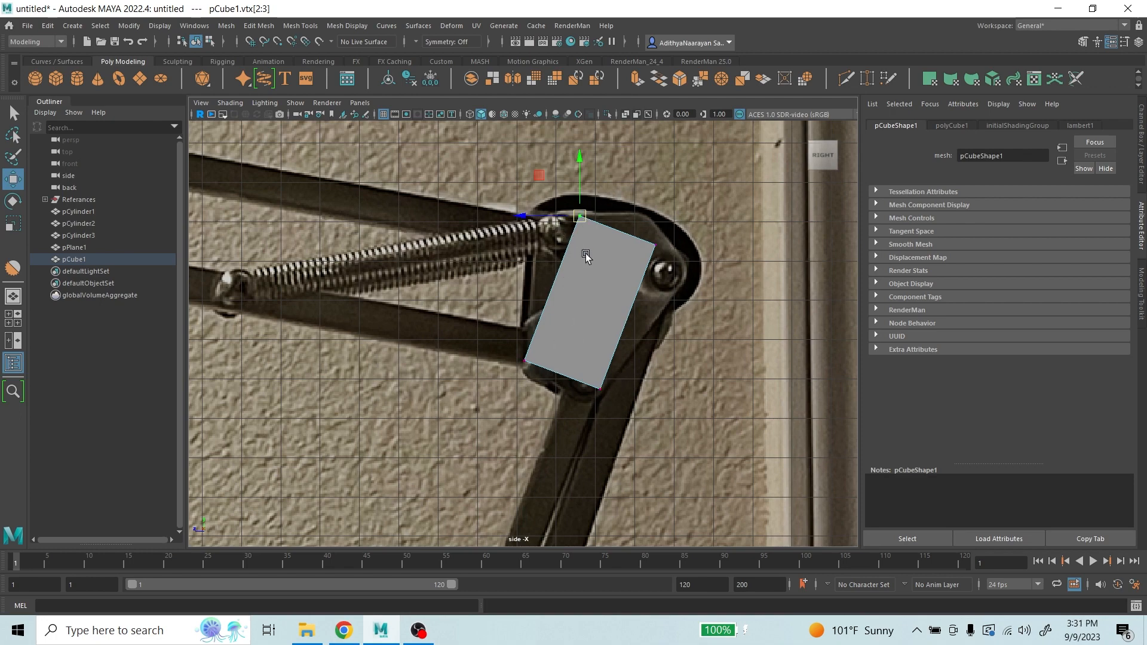
pyautogui.press('space')
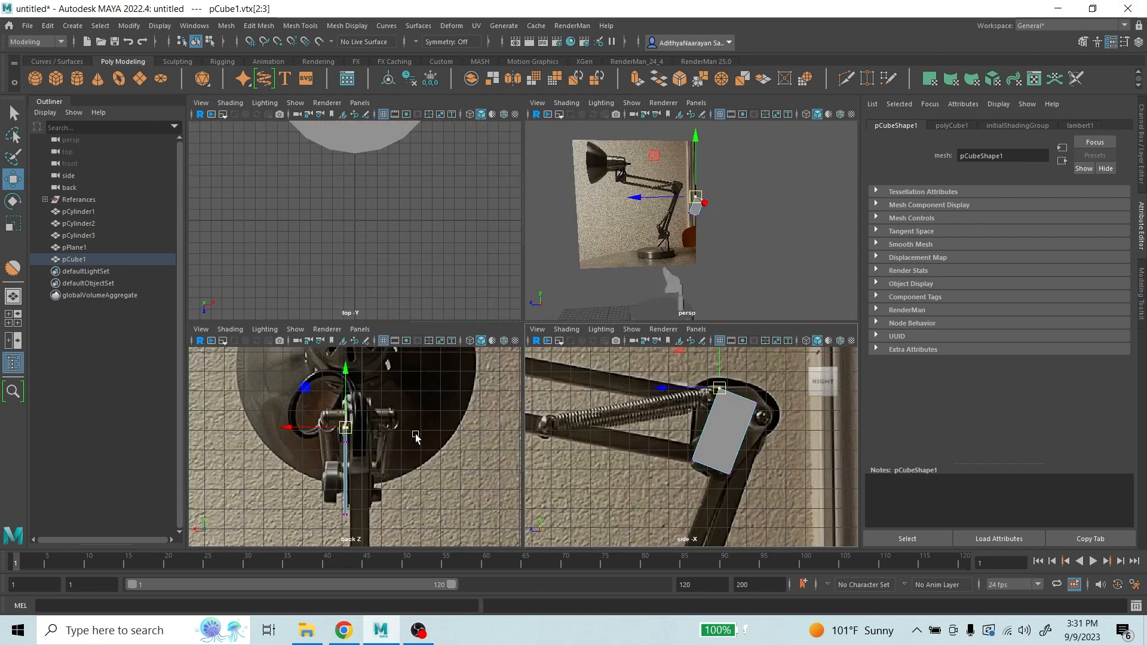
pyautogui.press('space')
pyautogui.scroll(5, 538, 317)
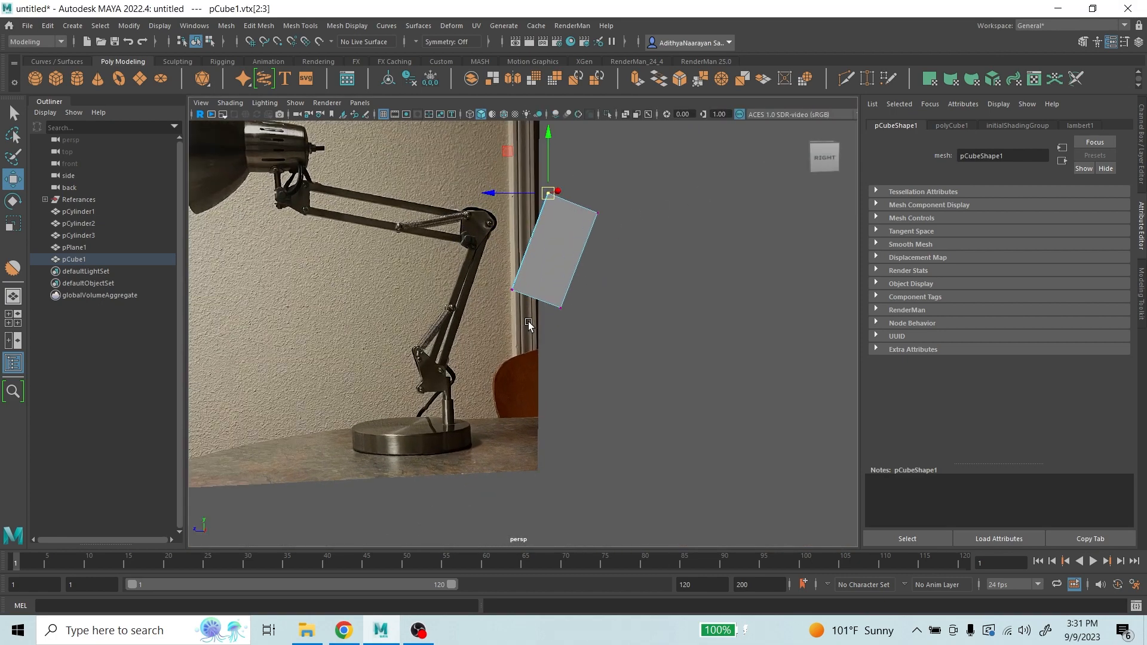
pyautogui.keyDown('alt'); pyautogui.moveTo(529, 324); pyautogui.dragTo(653, 340); pyautogui.keyUp('alt')
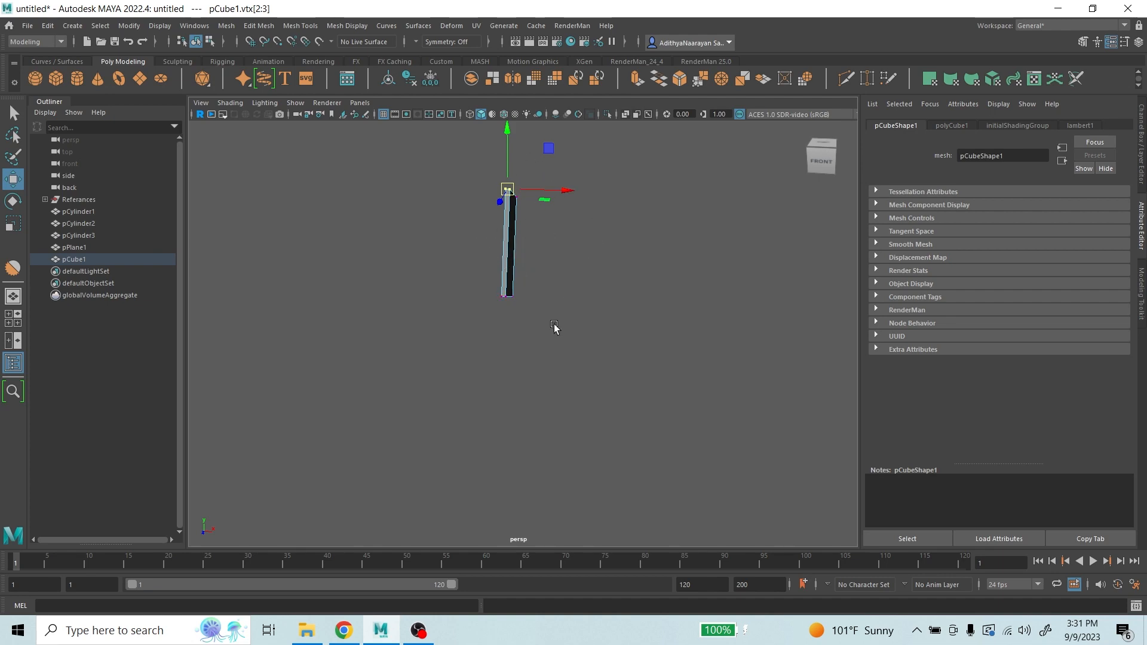
pyautogui.press('space')
pyautogui.press('space')
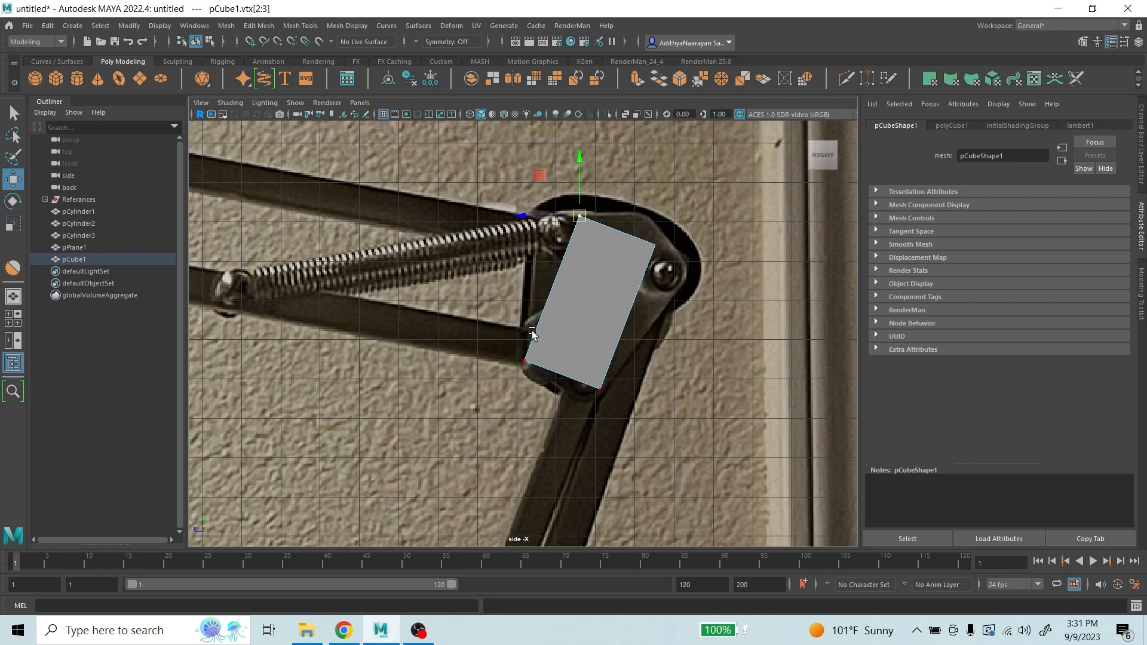
# - Cut a lengthwise edge line through the elbow block near its right long side with the Multi-Cut tool
pyautogui.click(848, 78)
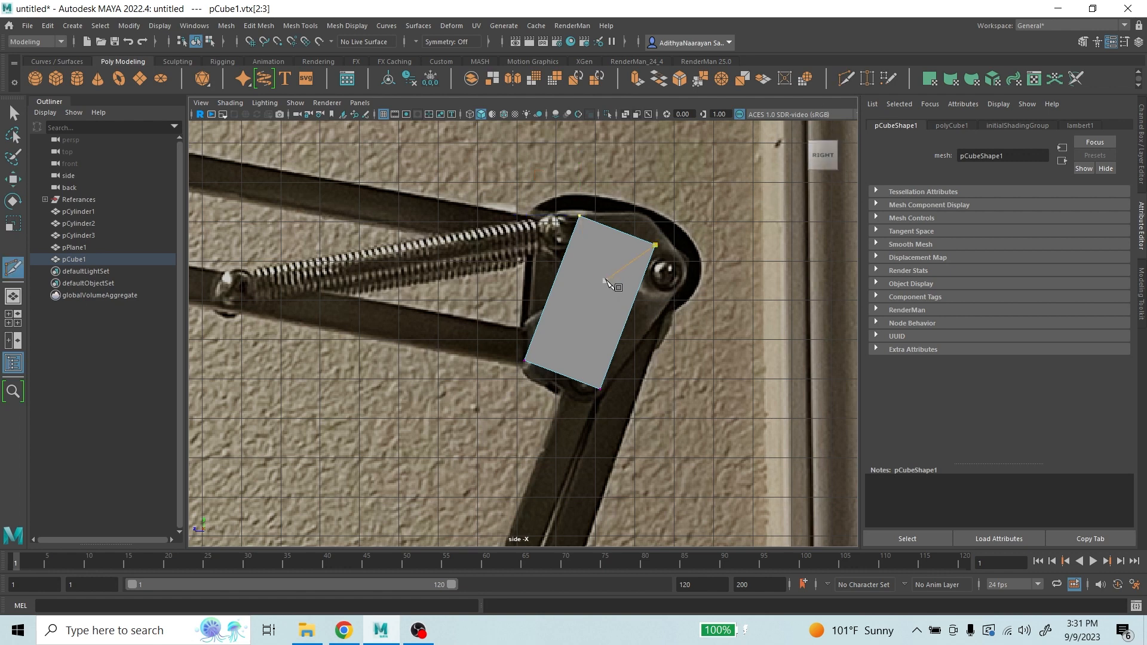
pyautogui.click(600, 389)
pyautogui.hotkey('ctrl', 'z')
pyautogui.click(581, 380)
pyautogui.press('Return')
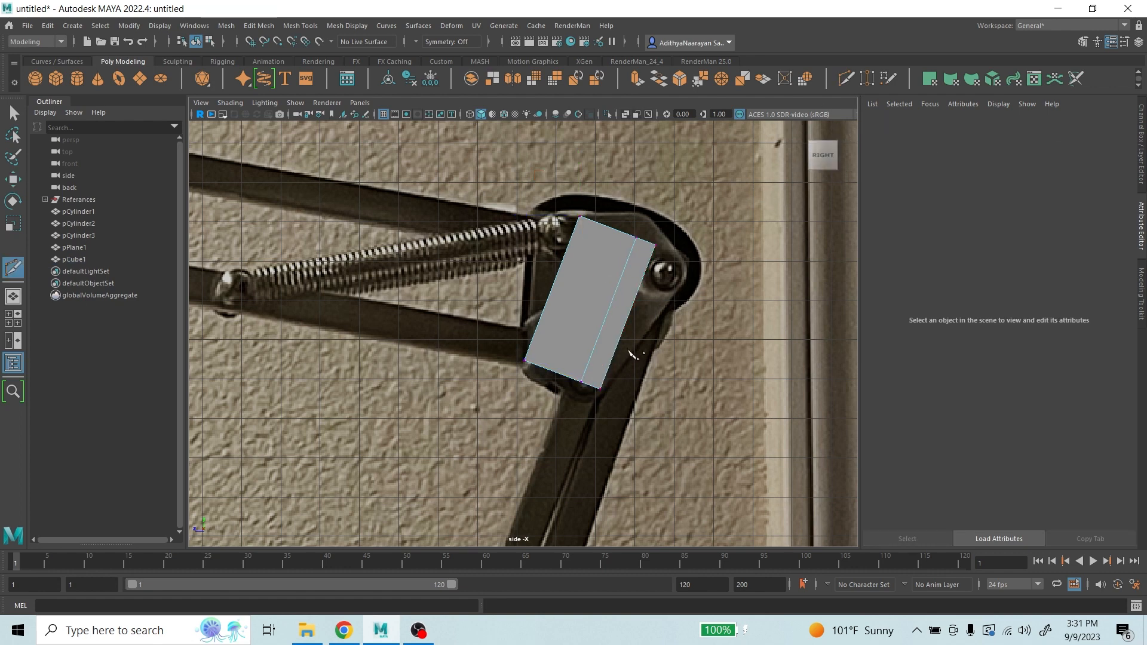
# - Insert more edge loops along and across the elbow block, dividing its side face into a grid four faces wide and five long
pyautogui.keyDown('ctrl'); pyautogui.click(577, 239); pyautogui.keyUp('ctrl')
pyautogui.click(525, 360)
pyautogui.keyDown('ctrl'); pyautogui.click(545, 363); pyautogui.keyUp('ctrl')
pyautogui.keyDown('ctrl'); pyautogui.click(564, 367); pyautogui.keyUp('ctrl')
pyautogui.keyDown('ctrl'); pyautogui.click(535, 352); pyautogui.keyUp('ctrl')
pyautogui.keyDown('ctrl'); pyautogui.click(541, 321); pyautogui.keyUp('ctrl')
pyautogui.keyDown('ctrl'); pyautogui.click(562, 279); pyautogui.keyUp('ctrl')
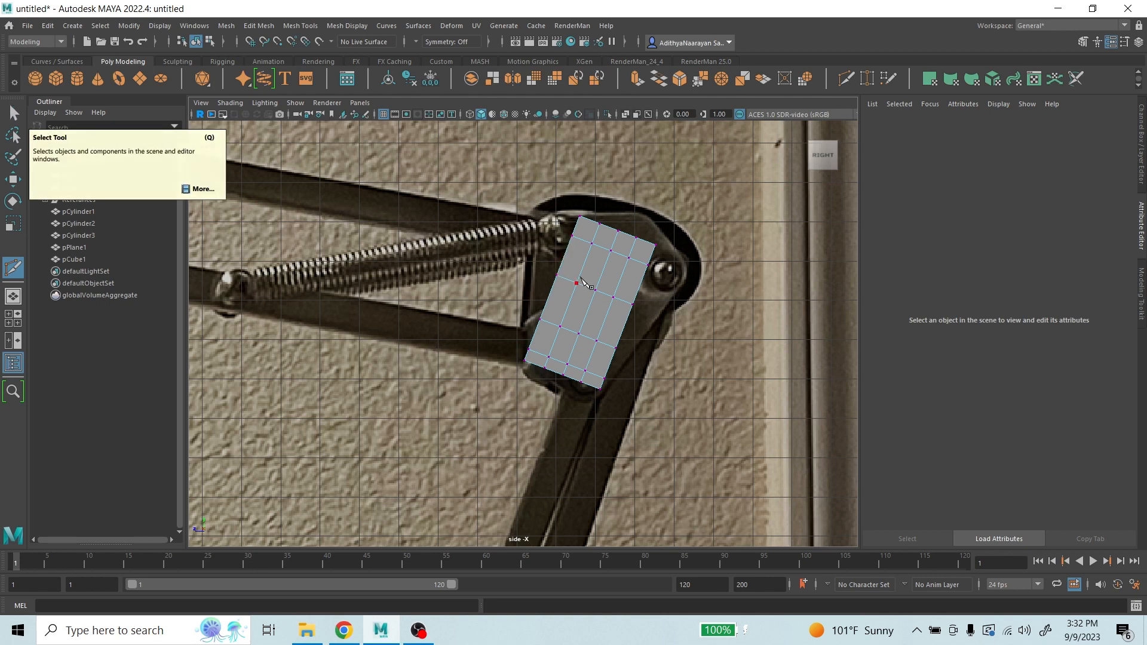
# - Leave the cutting tool and move the block's top and left-side vertices outward to follow the elbow bracket's outline in the photo
pyautogui.click(13, 113)
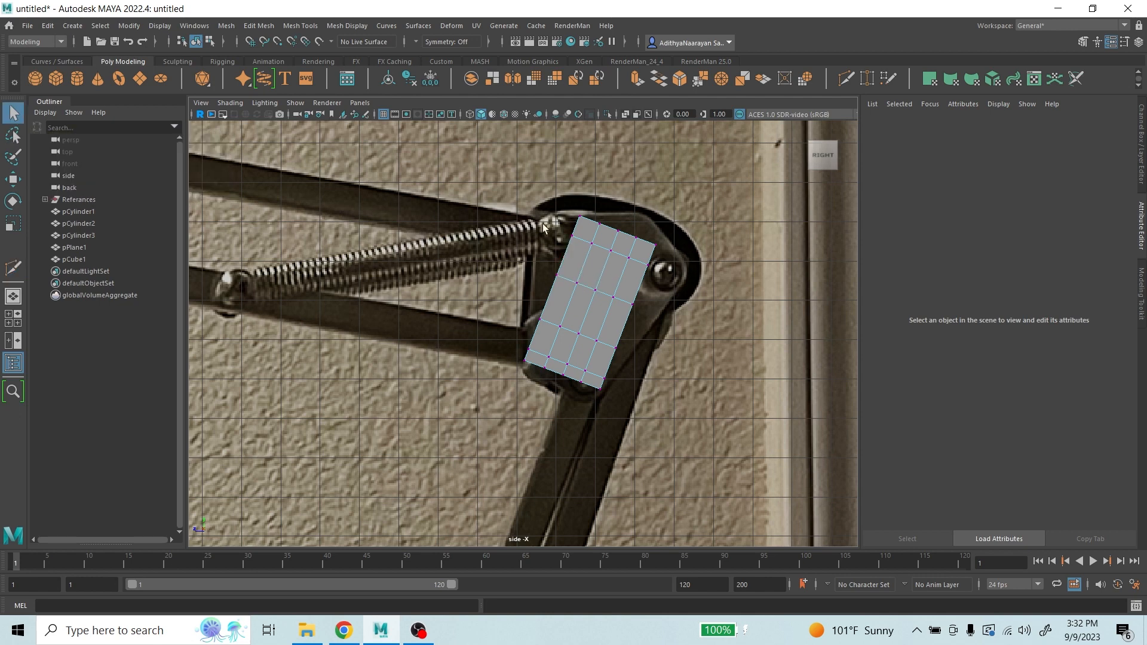
pyautogui.moveTo(627, 259); pyautogui.dragTo(578, 256, button='right')
pyautogui.click(638, 237)
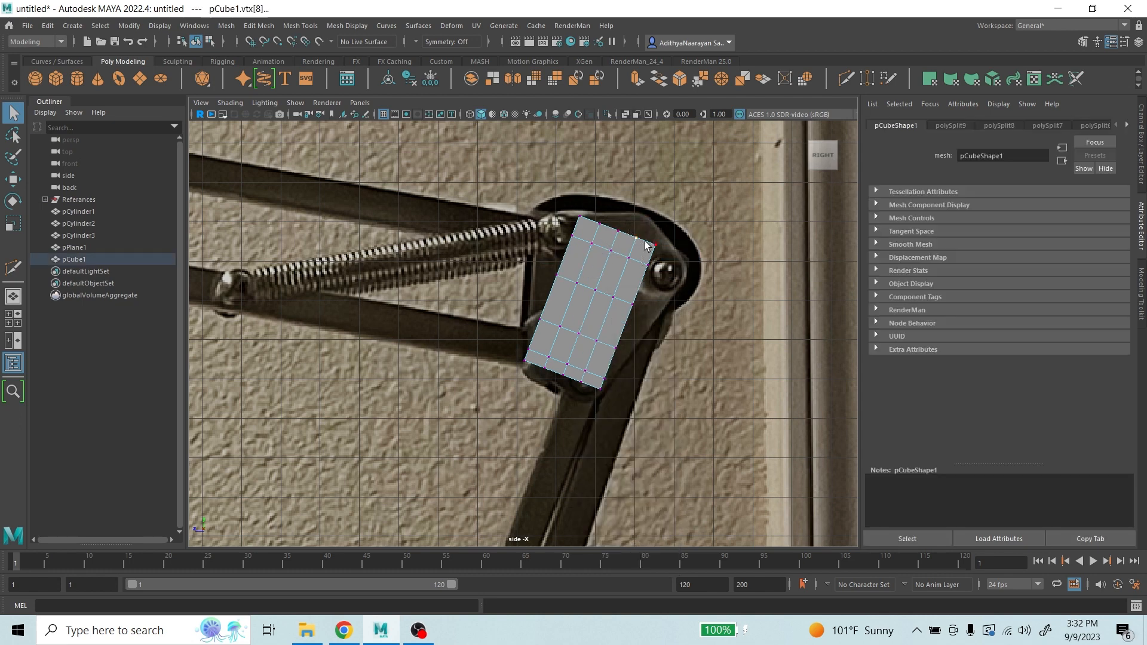
pyautogui.click(13, 179)
pyautogui.moveTo(651, 226); pyautogui.dragTo(705, 247)
pyautogui.moveTo(669, 235); pyautogui.dragTo(699, 248)
pyautogui.moveTo(669, 209); pyautogui.dragTo(573, 195)
pyautogui.moveTo(548, 251)
pyautogui.mouseDown()
pyautogui.moveTo(580, 290)
pyautogui.moveTo(539, 276)
pyautogui.moveTo(552, 337)
pyautogui.moveTo(529, 319)
pyautogui.mouseUp()
# - Move the block's bottom-edge vertices down to match the angled lower end of the elbow bracket
pyautogui.moveTo(512, 358)
pyautogui.mouseDown()
pyautogui.moveTo(529, 383)
pyautogui.moveTo(560, 374)
pyautogui.moveTo(527, 373)
pyautogui.mouseUp()
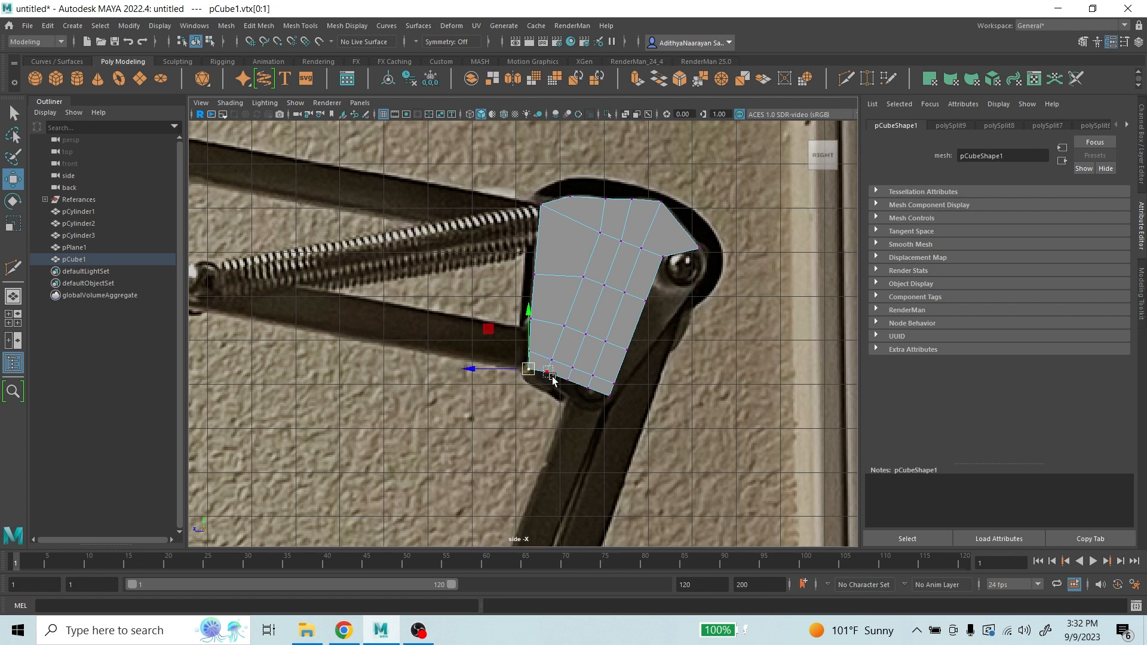
pyautogui.click(550, 378)
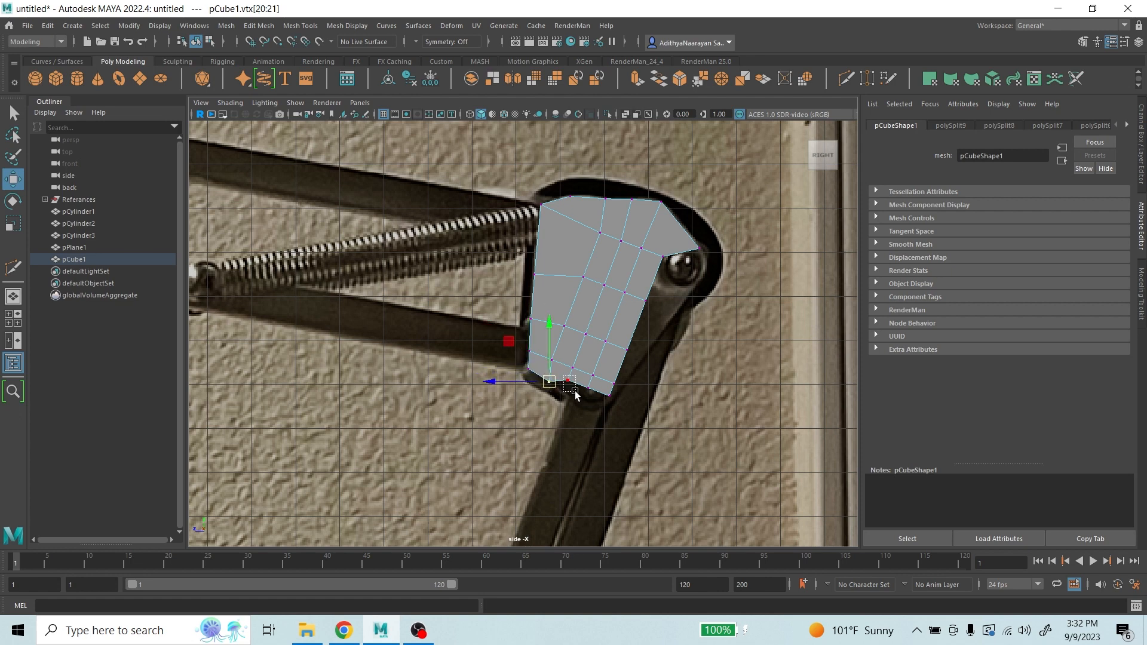
pyautogui.moveTo(575, 393); pyautogui.dragTo(575, 393)
pyautogui.moveTo(568, 381); pyautogui.dragTo(610, 411)
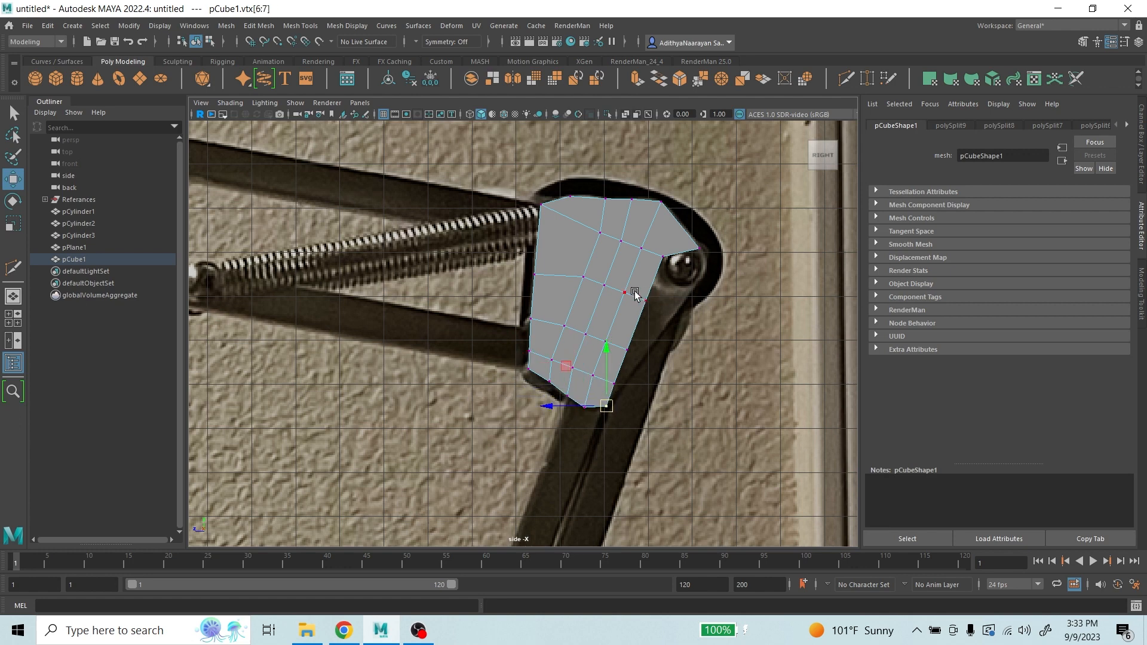
# - Pull the block's right-side vertices out to the bracket's pivot and outline, and even out the vertices along its top edge
pyautogui.moveTo(668, 319); pyautogui.dragTo(672, 314)
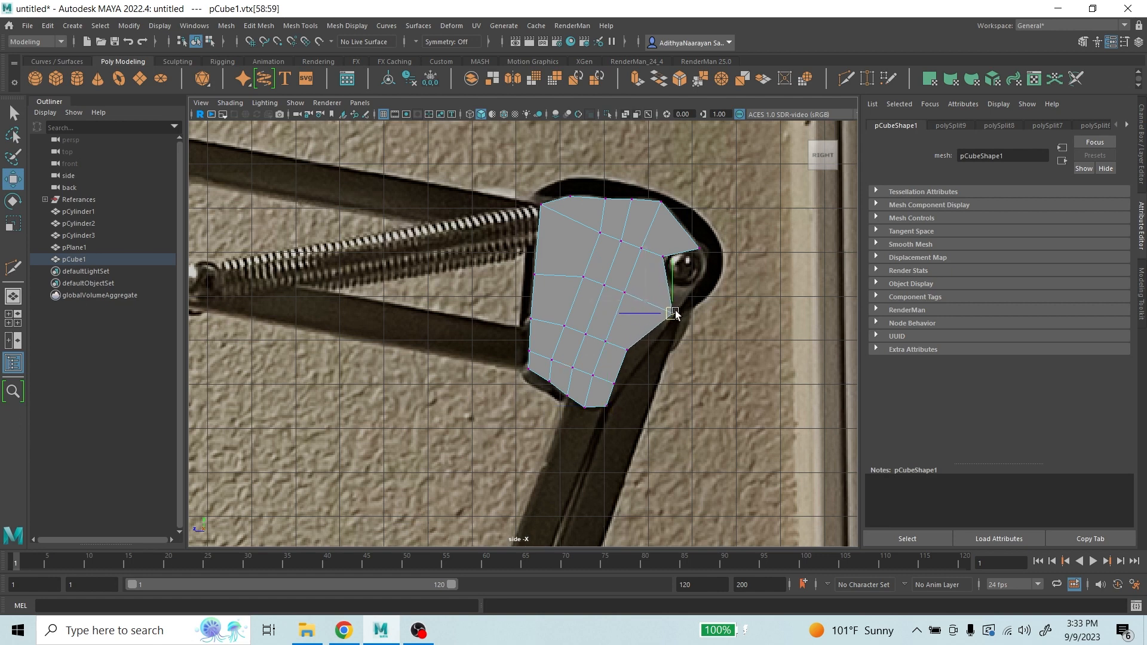
pyautogui.moveTo(658, 244); pyautogui.dragTo(675, 272)
pyautogui.moveTo(663, 256); pyautogui.dragTo(704, 264)
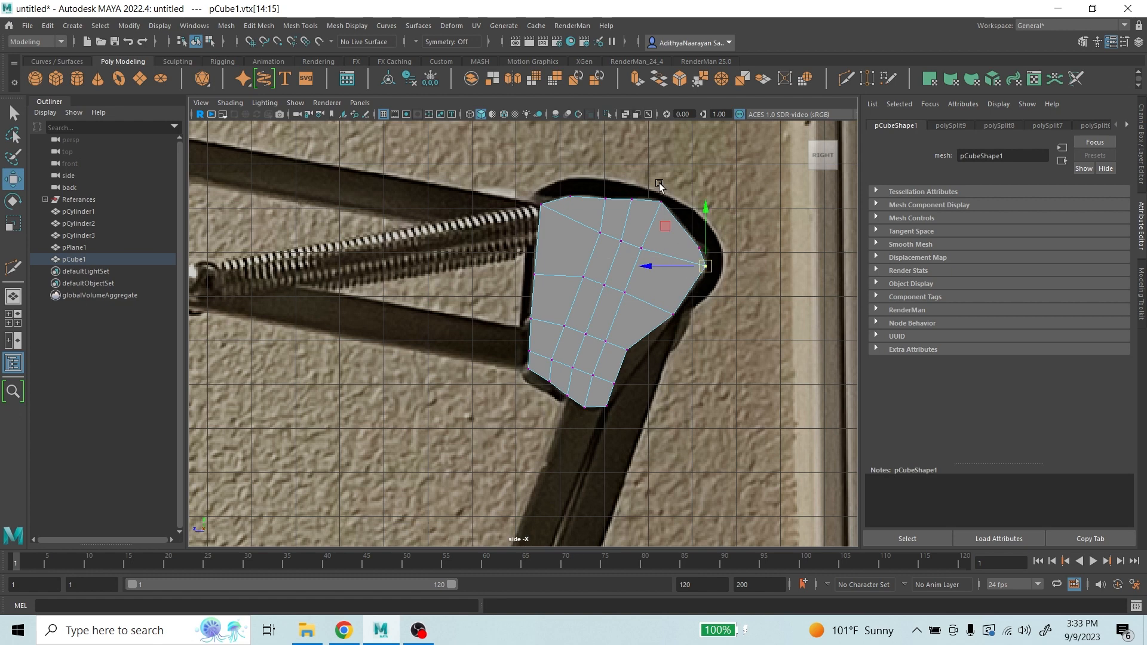
pyautogui.moveTo(598, 187)
pyautogui.mouseDown()
pyautogui.moveTo(615, 205)
pyautogui.moveTo(584, 188)
pyautogui.moveTo(588, 197)
pyautogui.mouseUp()
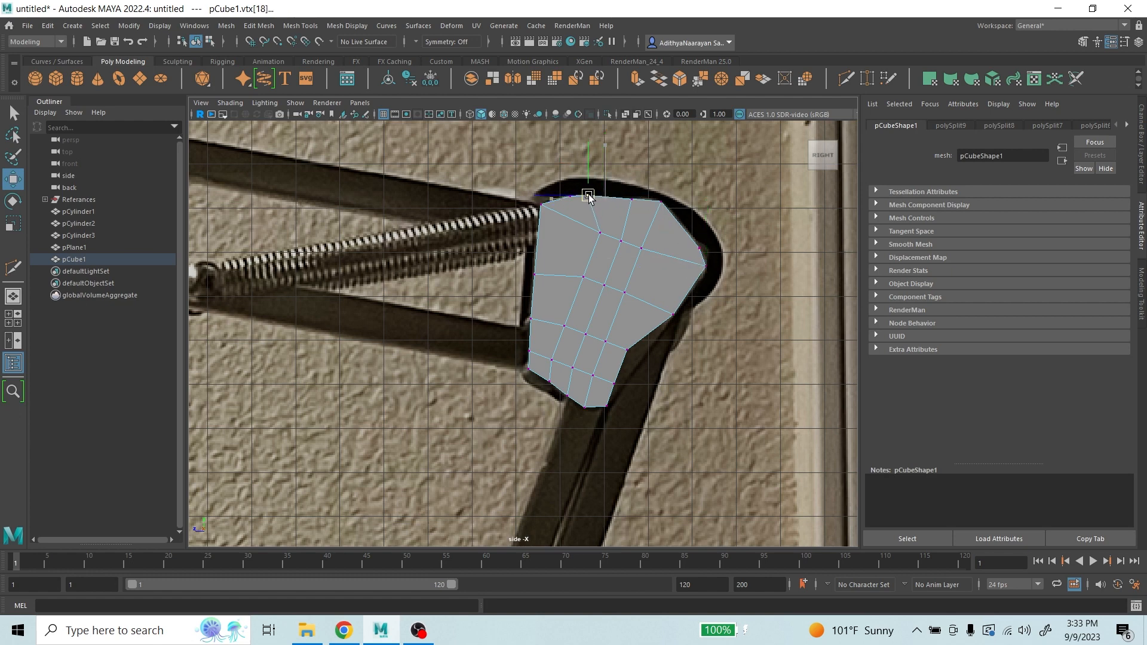
pyautogui.click(662, 202)
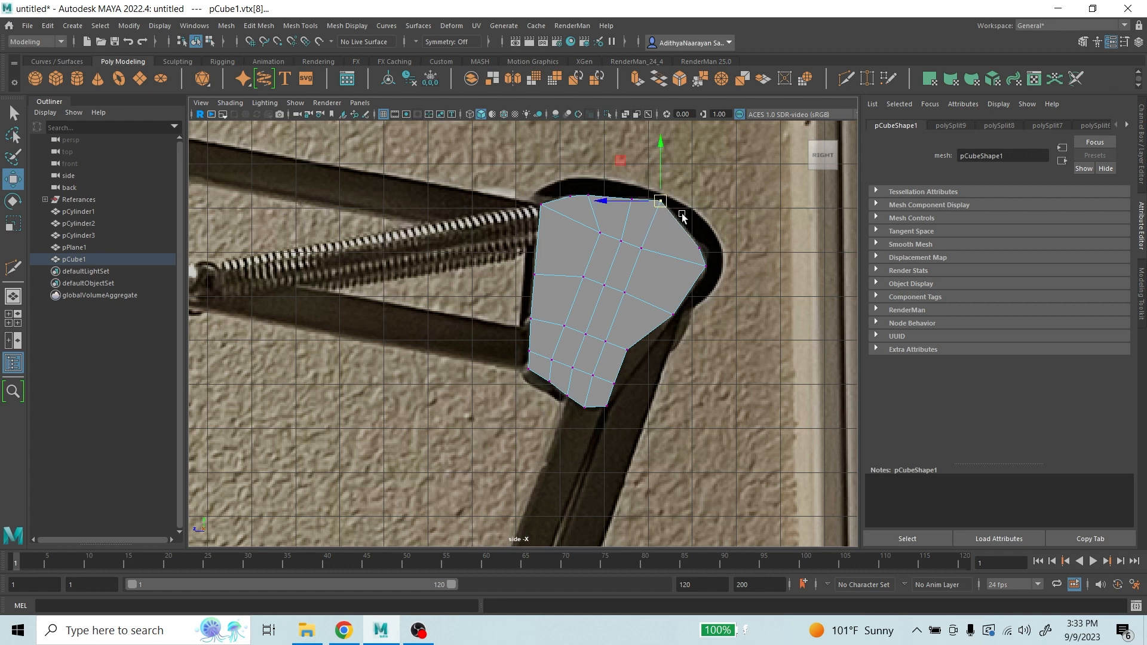
pyautogui.moveTo(693, 239); pyautogui.dragTo(703, 248)
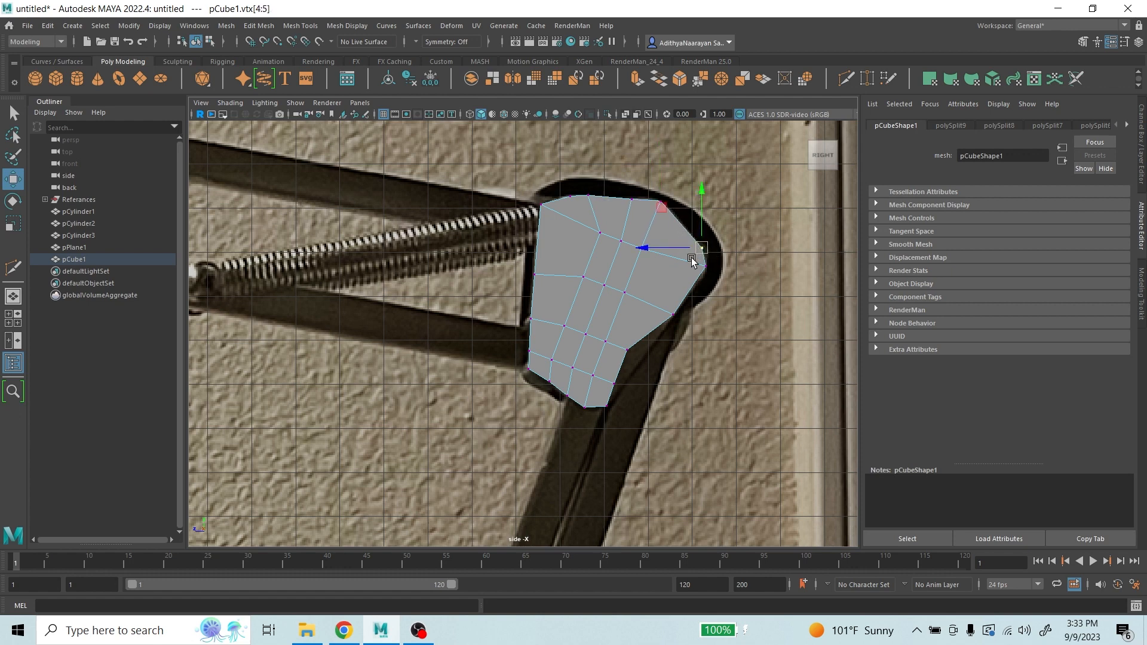
pyautogui.click(626, 350)
pyautogui.moveTo(625, 350); pyautogui.dragTo(620, 387)
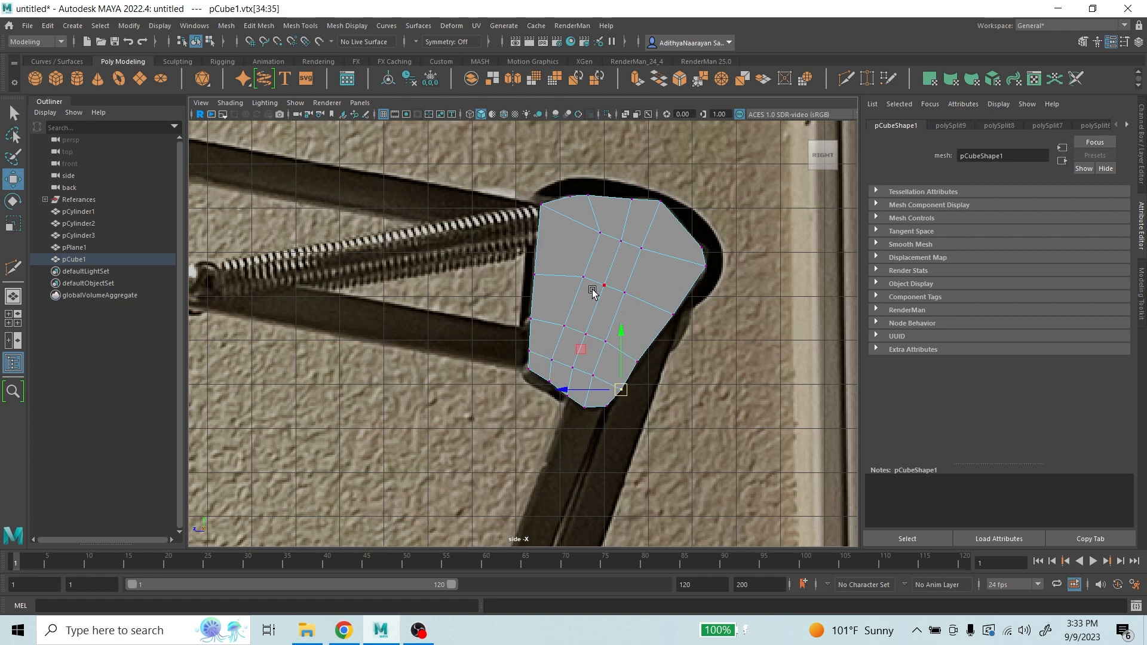
# - Reposition the upper and middle interior vertices of the elbow plate to spread its grid evenly within the new outline
pyautogui.moveTo(584, 223); pyautogui.dragTo(607, 247)
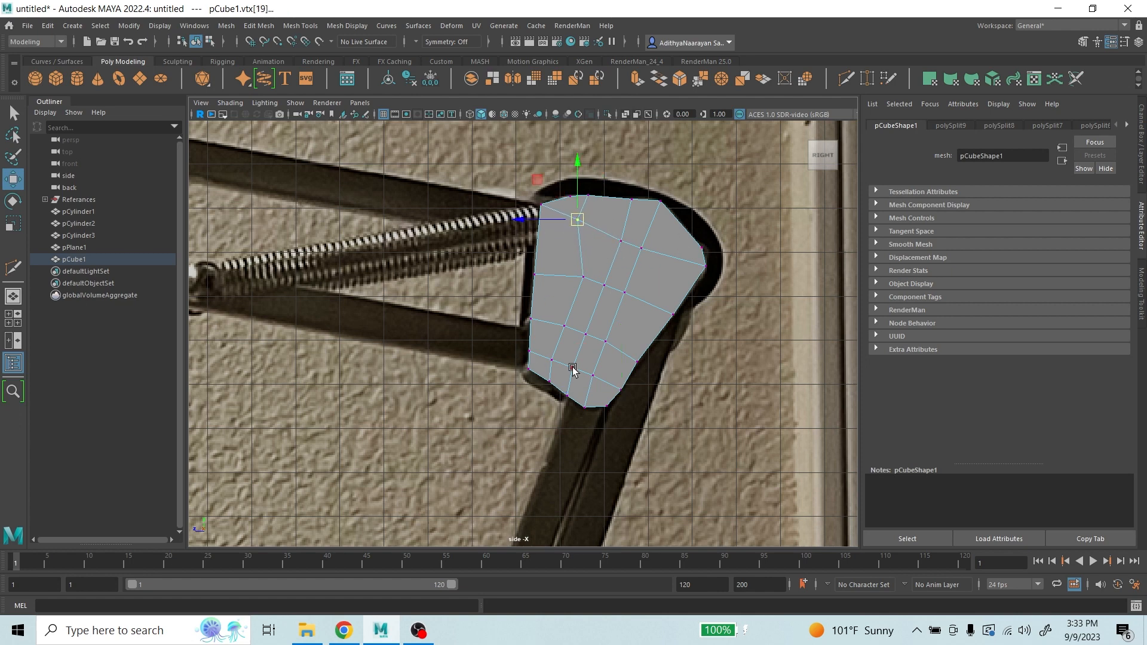
pyautogui.click(644, 248)
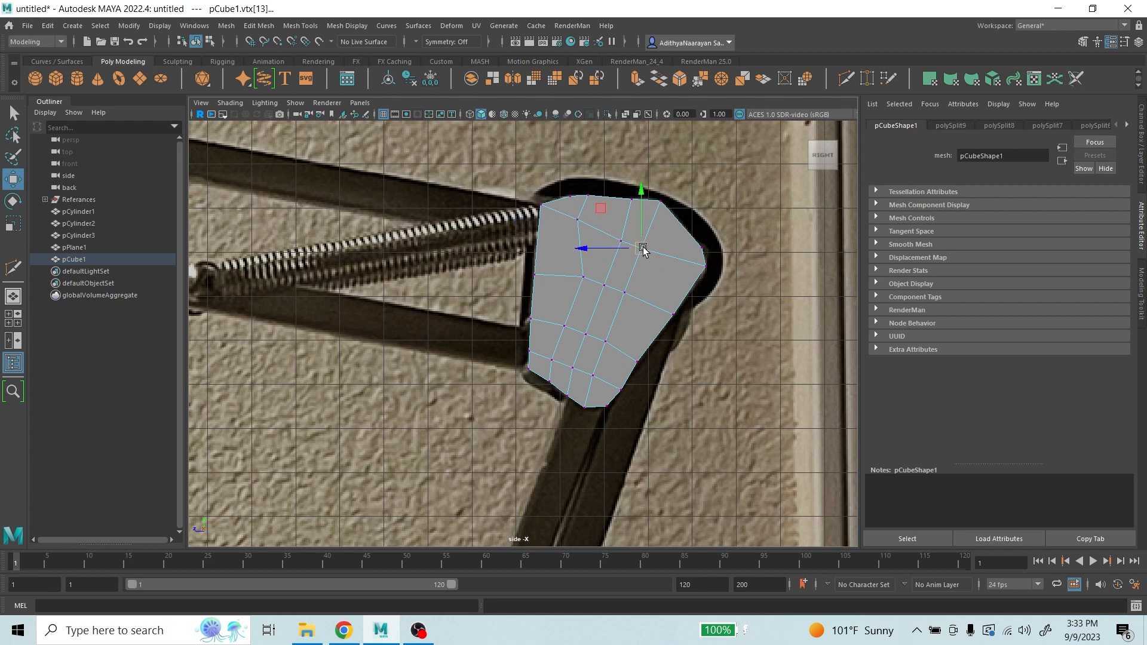
pyautogui.moveTo(644, 248); pyautogui.dragTo(619, 239)
pyautogui.click(621, 242)
pyautogui.click(585, 279)
pyautogui.moveTo(584, 278); pyautogui.dragTo(562, 281)
pyautogui.click(627, 292)
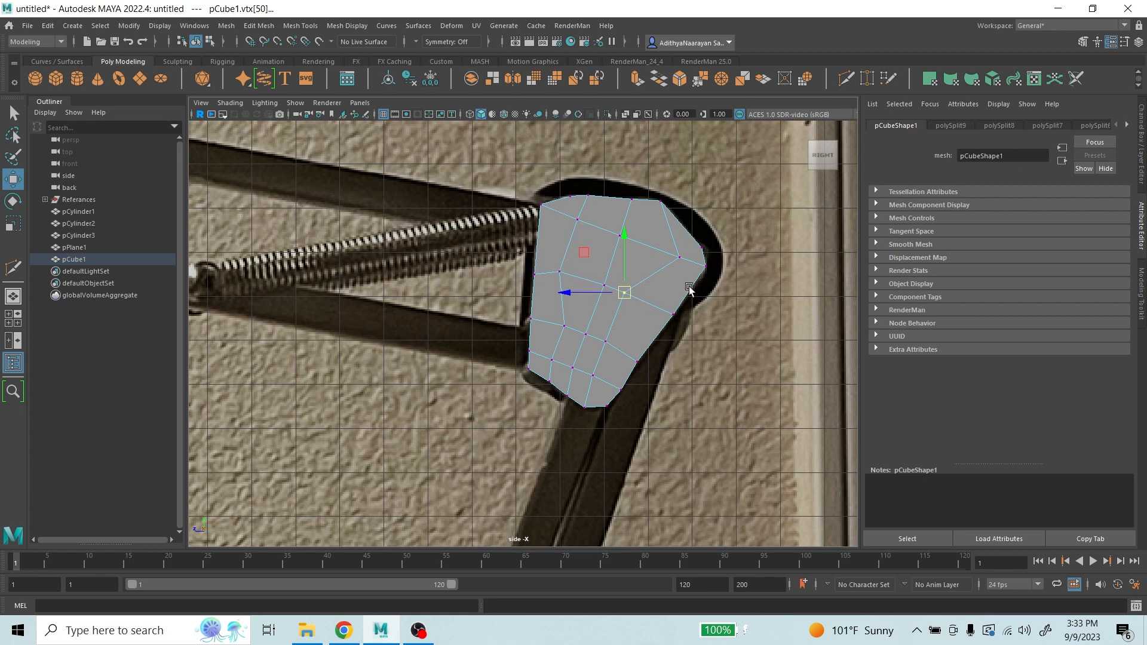
pyautogui.moveTo(627, 290); pyautogui.dragTo(654, 307)
# - Shift the lower two rows of interior vertices toward the elbow plate's side edges to even out the grid spacing
pyautogui.click(564, 326)
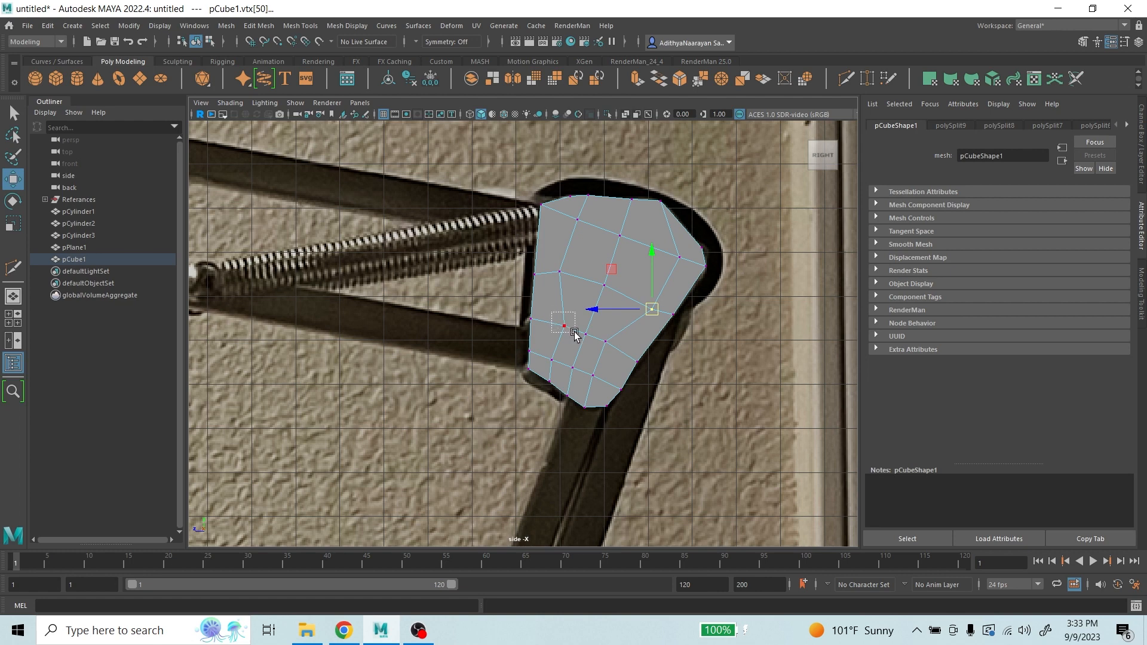
pyautogui.moveTo(564, 326); pyautogui.dragTo(562, 373)
pyautogui.moveTo(551, 362); pyautogui.dragTo(598, 393)
pyautogui.moveTo(593, 375); pyautogui.dragTo(609, 386)
pyautogui.moveTo(600, 335); pyautogui.dragTo(625, 352)
pyautogui.moveTo(538, 352)
pyautogui.mouseDown()
pyautogui.moveTo(549, 361)
pyautogui.moveTo(535, 361)
pyautogui.mouseUp()
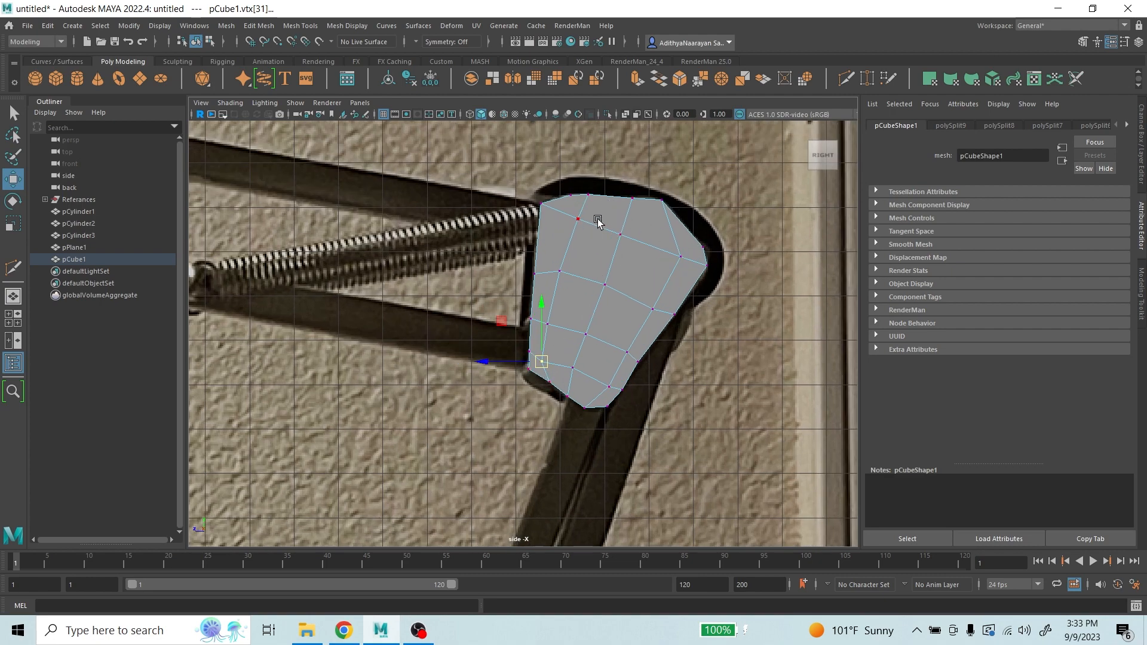
# - Turn on smooth mesh preview for the elbow plate in object mode, and switch it to edge component mode
pyautogui.moveTo(663, 266); pyautogui.dragTo(679, 263, button='right')
pyautogui.press('3')
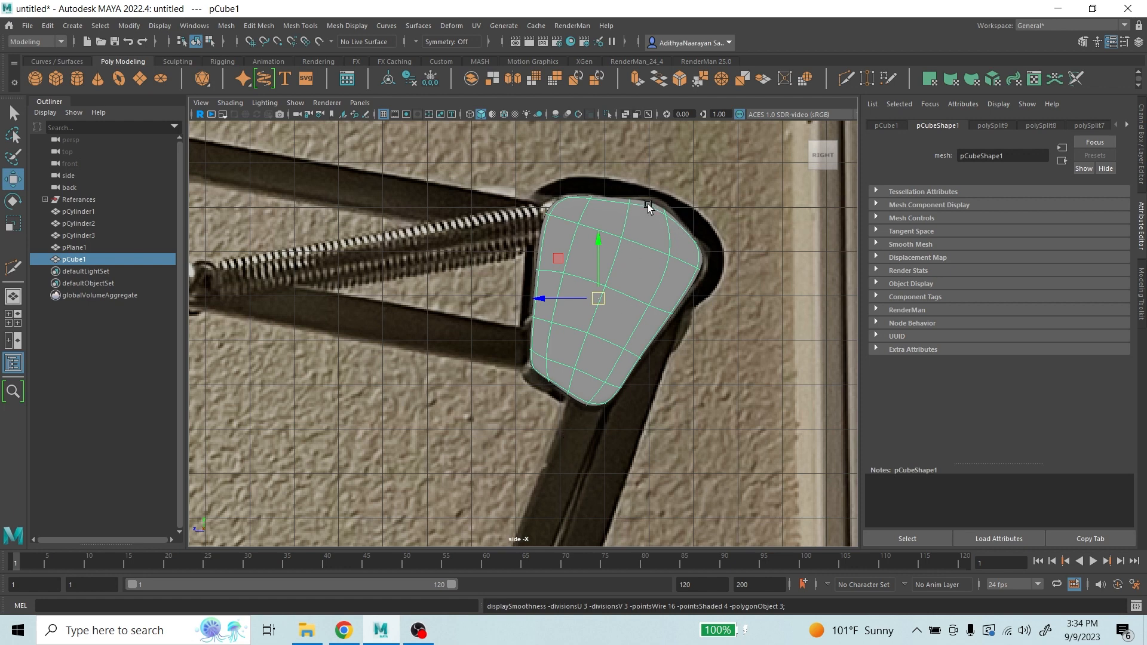
pyautogui.moveTo(632, 277); pyautogui.dragTo(634, 245, button='right')
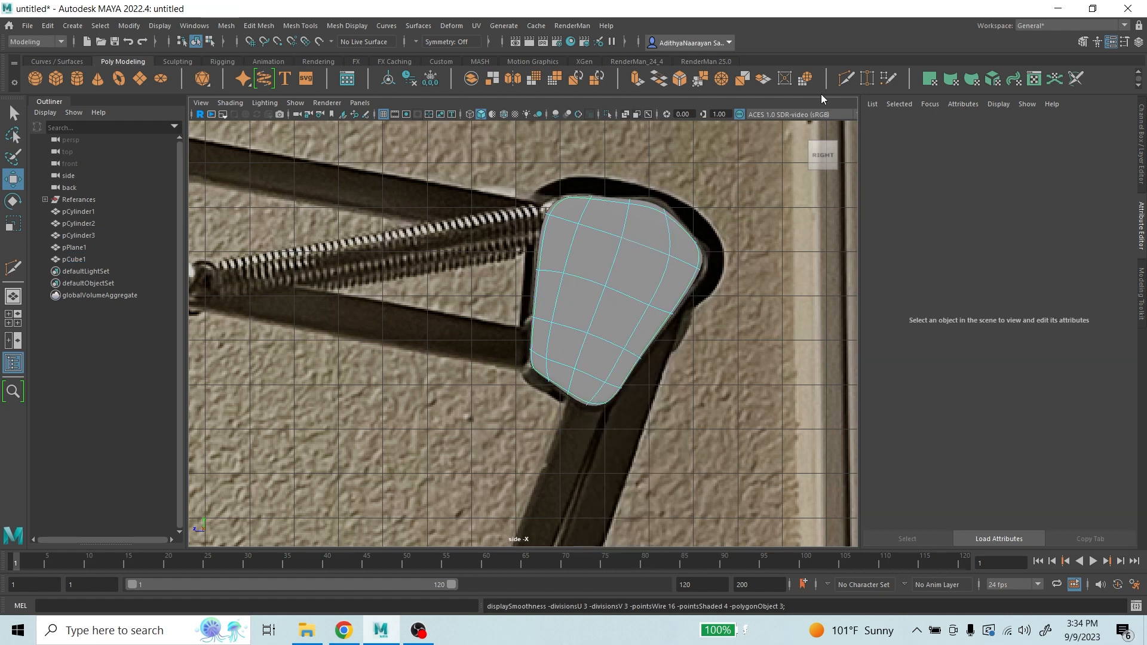
# - Insert a vertical edge loop through the right part of the elbow plate with the Multi-Cut tool
pyautogui.click(848, 75)
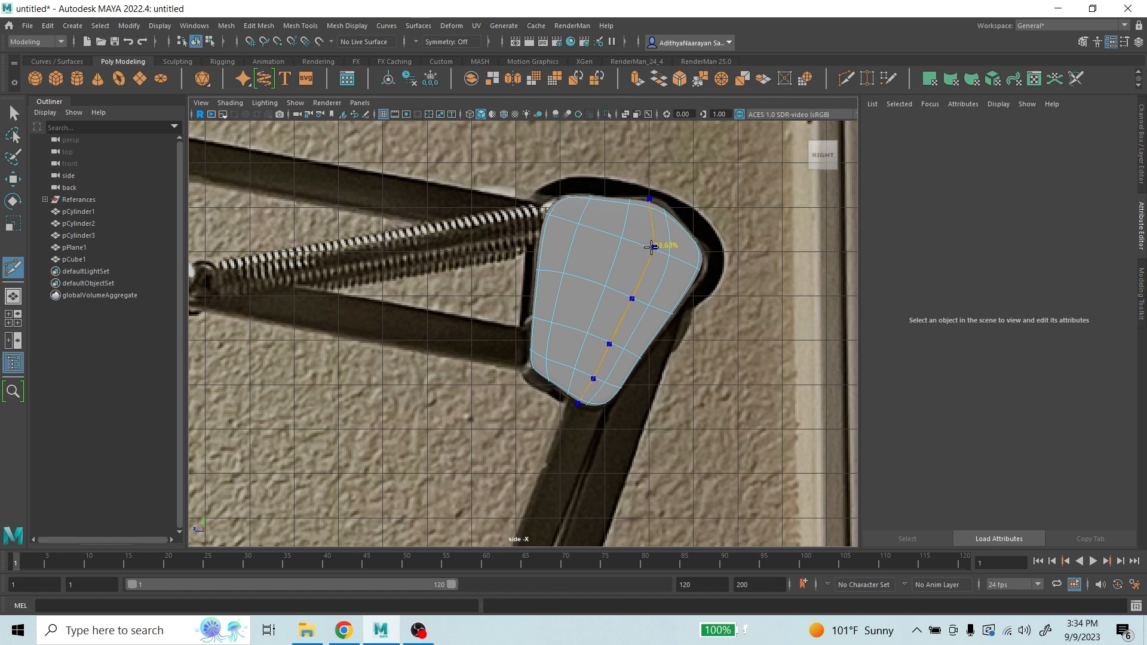
pyautogui.keyDown('ctrl'); pyautogui.click(650, 245); pyautogui.keyUp('ctrl')
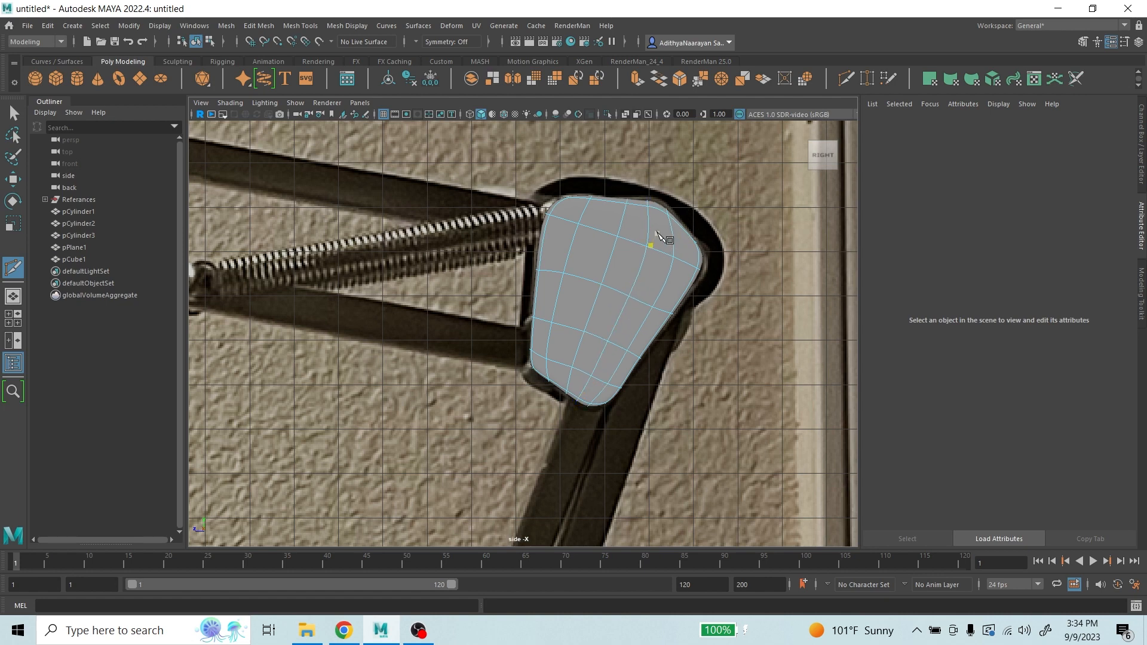
pyautogui.click(577, 219)
# - Move the elbow plate's upper-right, right-corner, upper-left and left-edge vertices outward to follow the bracket outline in the side photo
pyautogui.click(13, 112)
pyautogui.moveTo(657, 232); pyautogui.dragTo(650, 203, button='right')
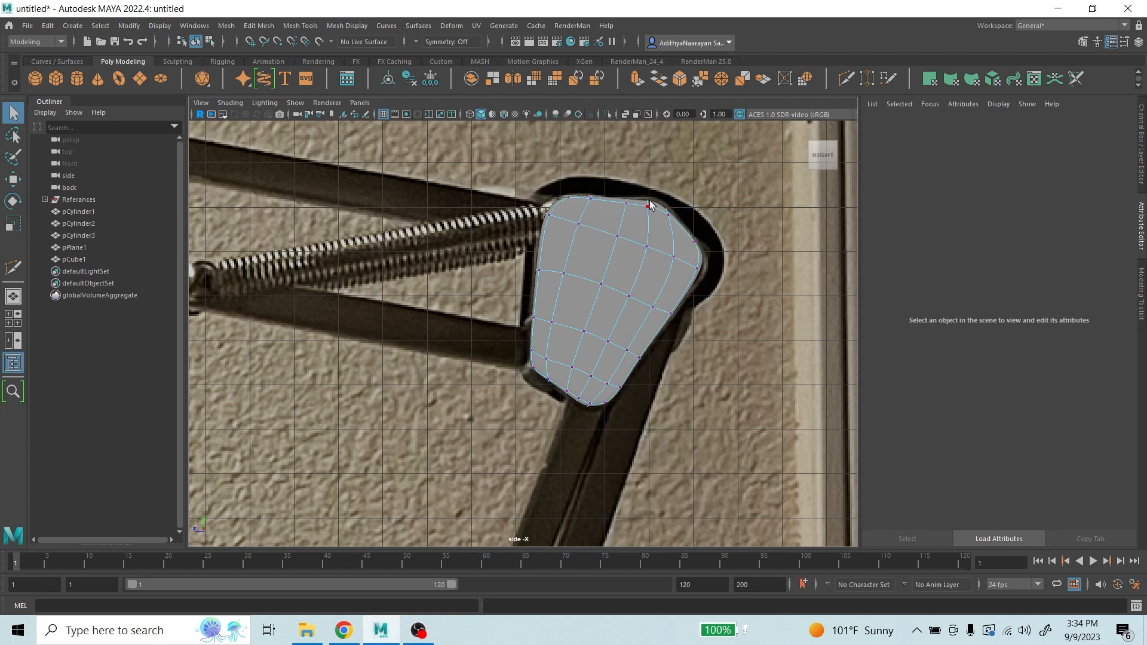
pyautogui.moveTo(644, 189); pyautogui.dragTo(664, 225)
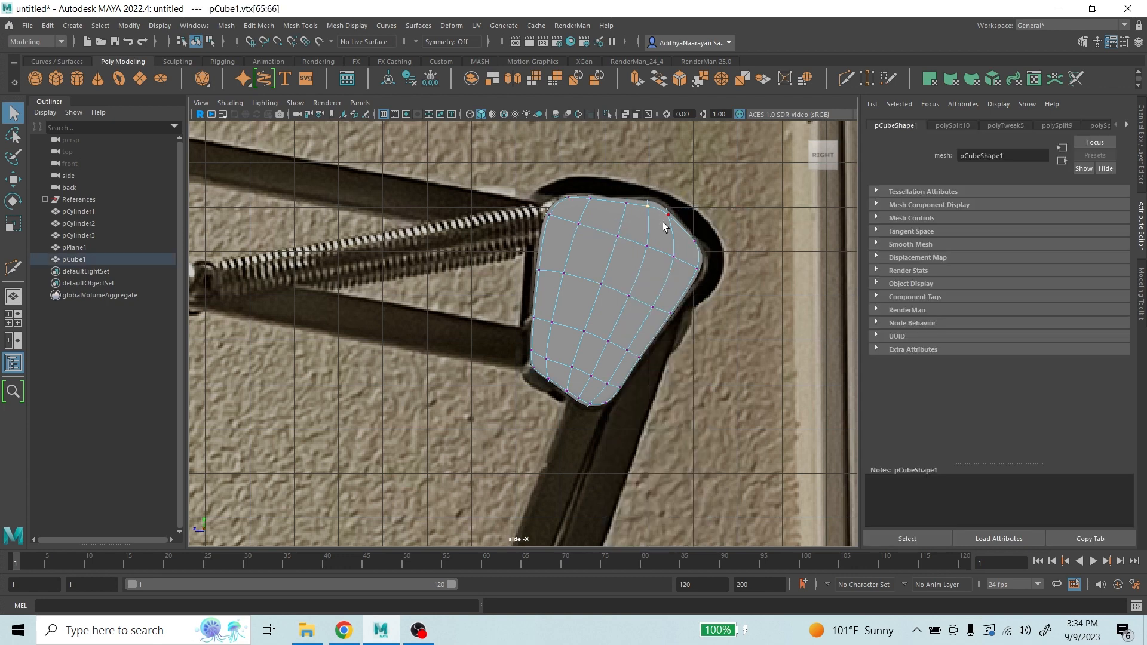
pyautogui.click(12, 179)
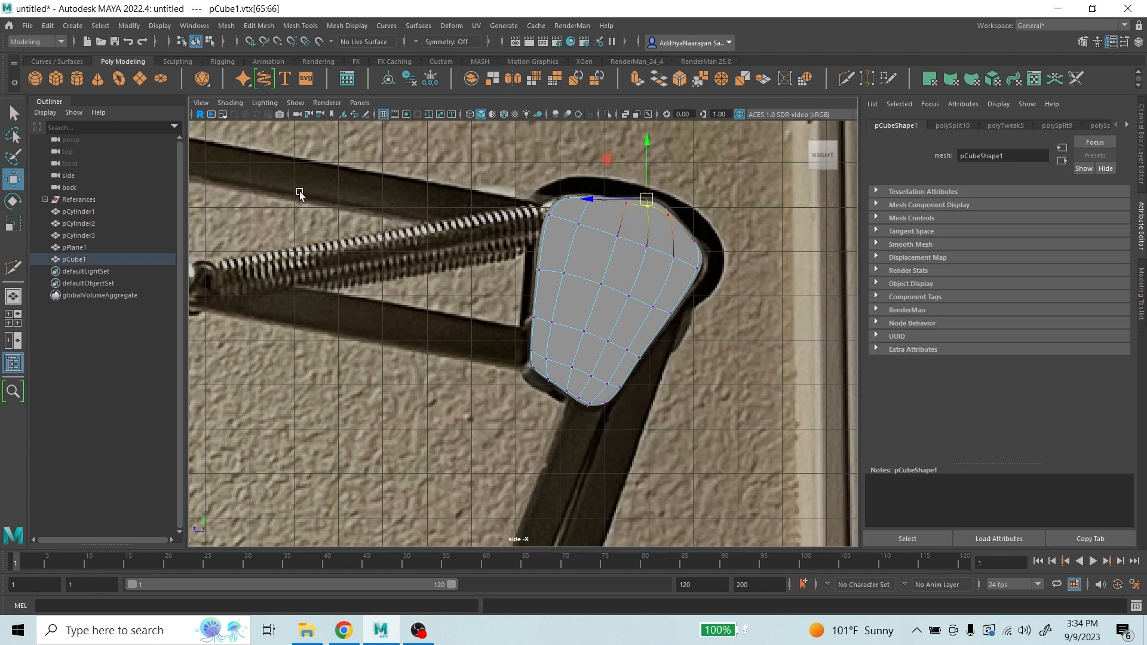
pyautogui.moveTo(648, 206); pyautogui.dragTo(656, 196)
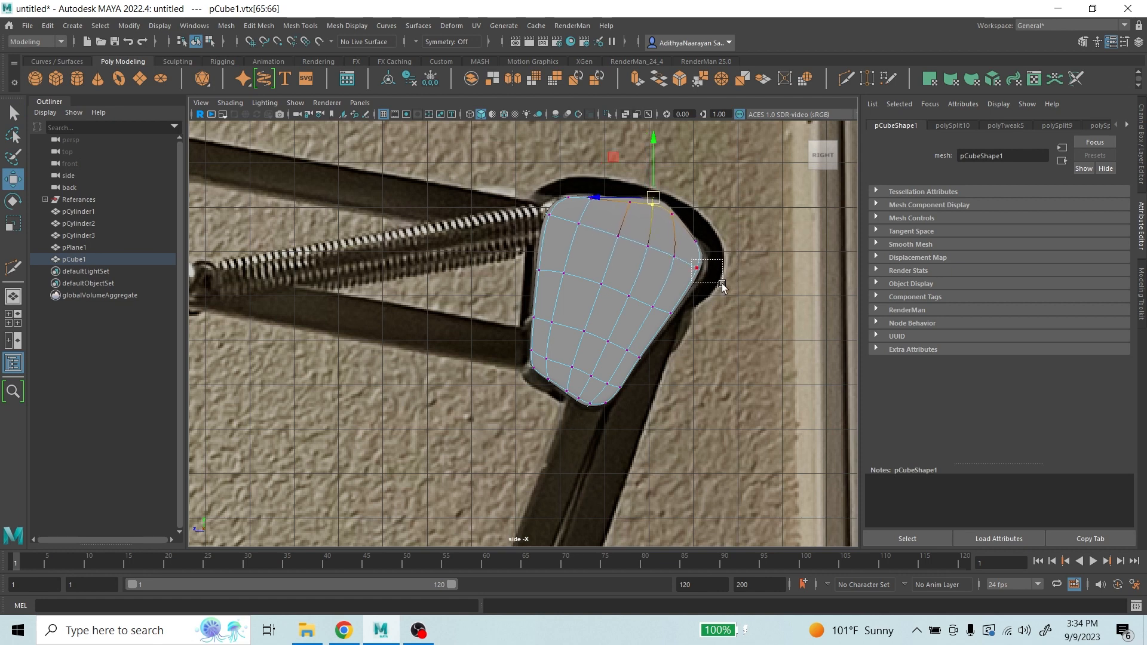
pyautogui.moveTo(722, 283); pyautogui.dragTo(717, 272)
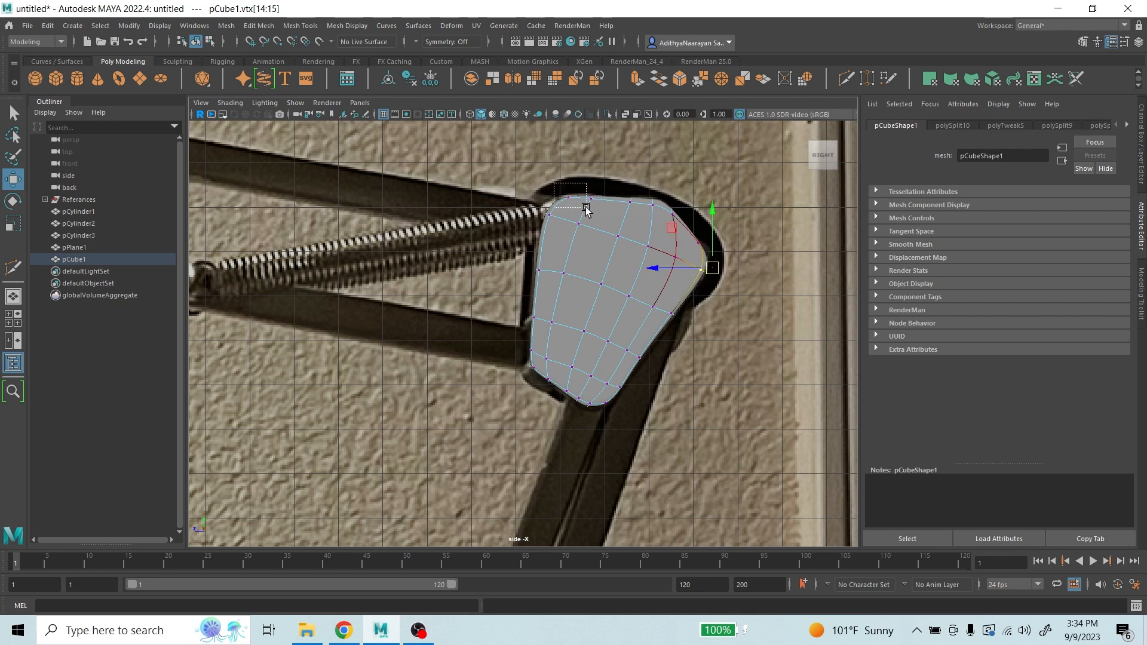
pyautogui.moveTo(586, 208); pyautogui.dragTo(534, 207)
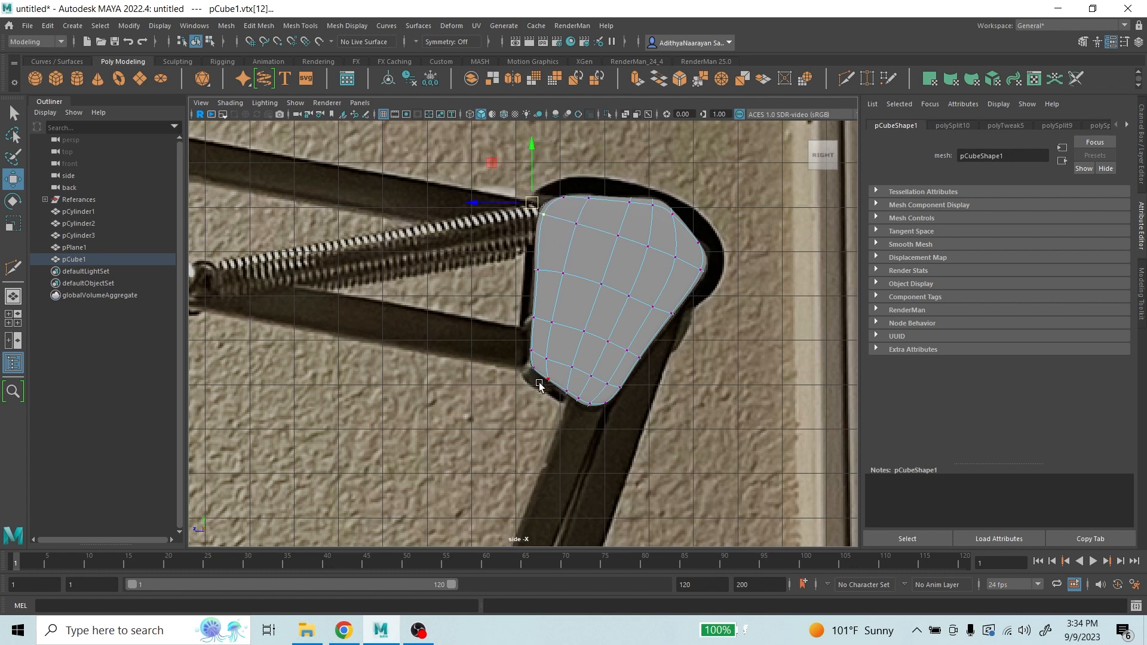
pyautogui.moveTo(518, 263); pyautogui.dragTo(560, 292)
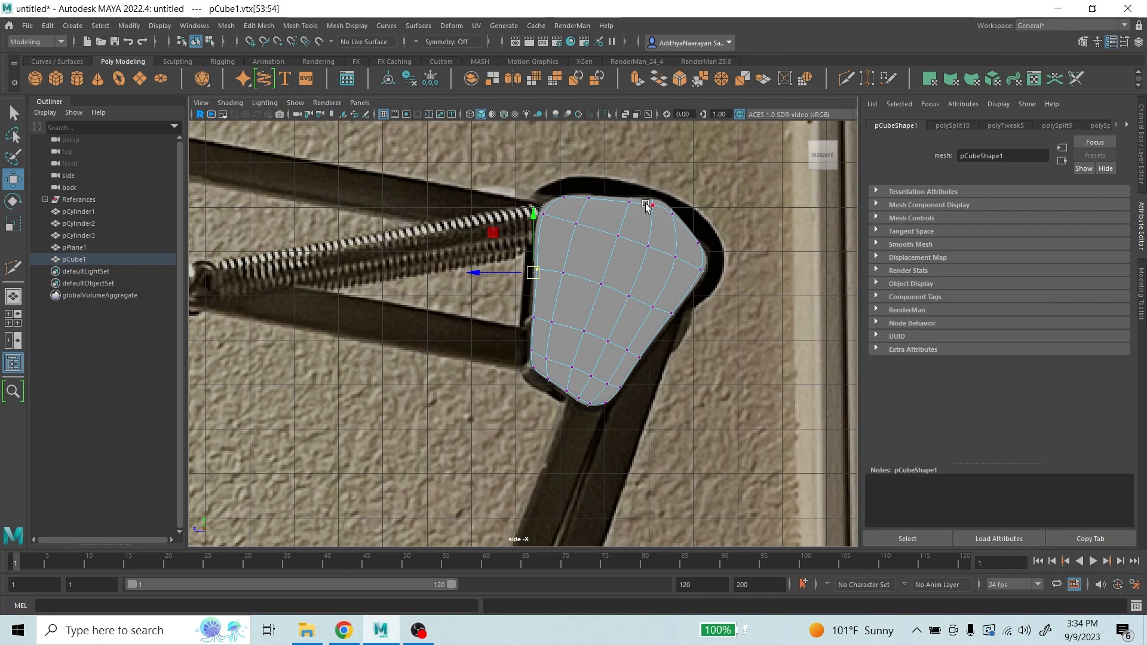
# - Compare the reshaped elbow plate's outline with the bracket and arms in the side reference photo
pyautogui.scroll(-5, 647, 332)
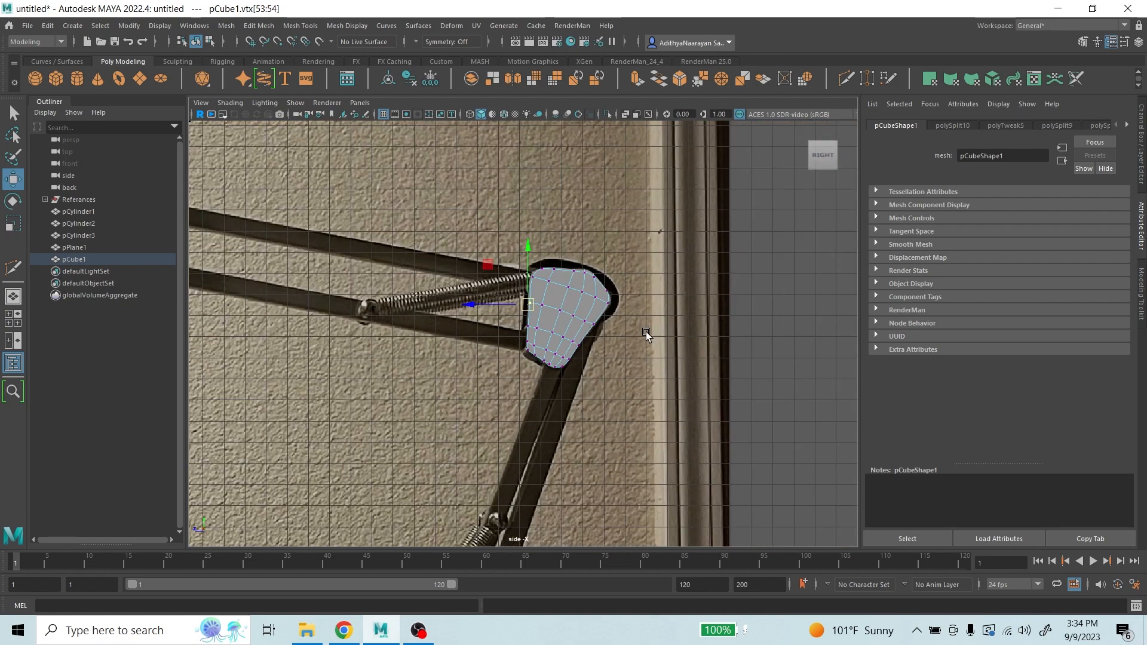
pyautogui.keyDown('alt'); pyautogui.moveTo(600, 386); pyautogui.dragTo(668, 110, button='middle'); pyautogui.keyUp('alt')
pyautogui.scroll(2, 620, 174)
pyautogui.keyDown('alt'); pyautogui.moveTo(620, 174); pyautogui.dragTo(551, 428, button='middle'); pyautogui.keyUp('alt')
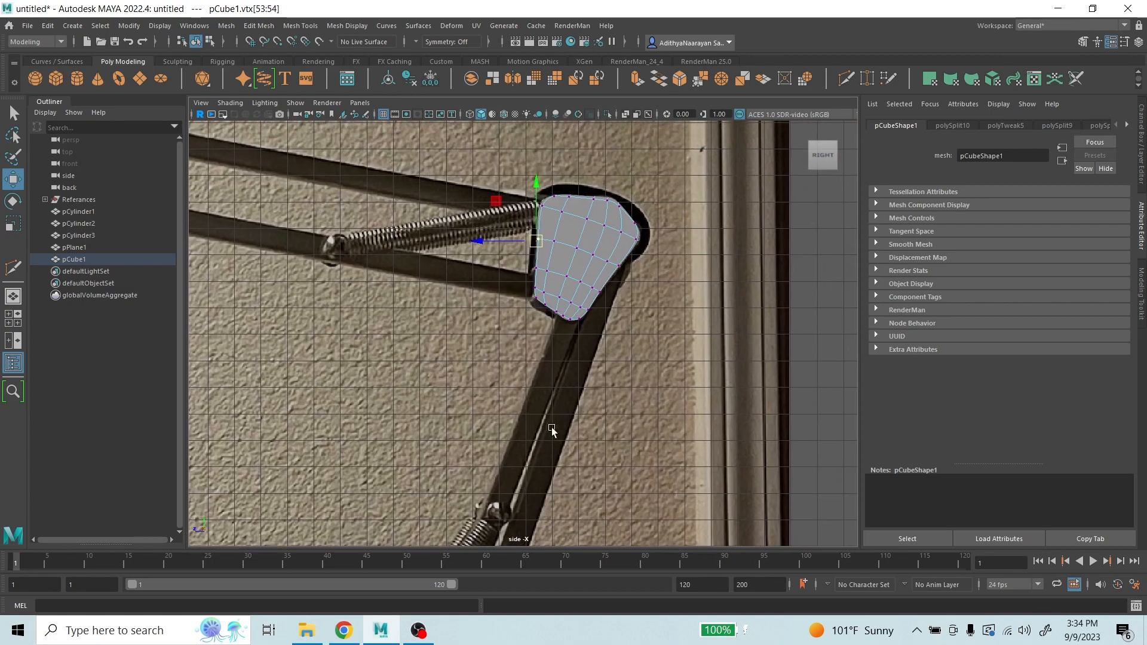
pyautogui.scroll(4, 614, 254)
pyautogui.scroll(3, 557, 351)
pyautogui.keyDown('alt'); pyautogui.moveTo(614, 254); pyautogui.dragTo(606, 287, button='middle'); pyautogui.keyUp('alt')
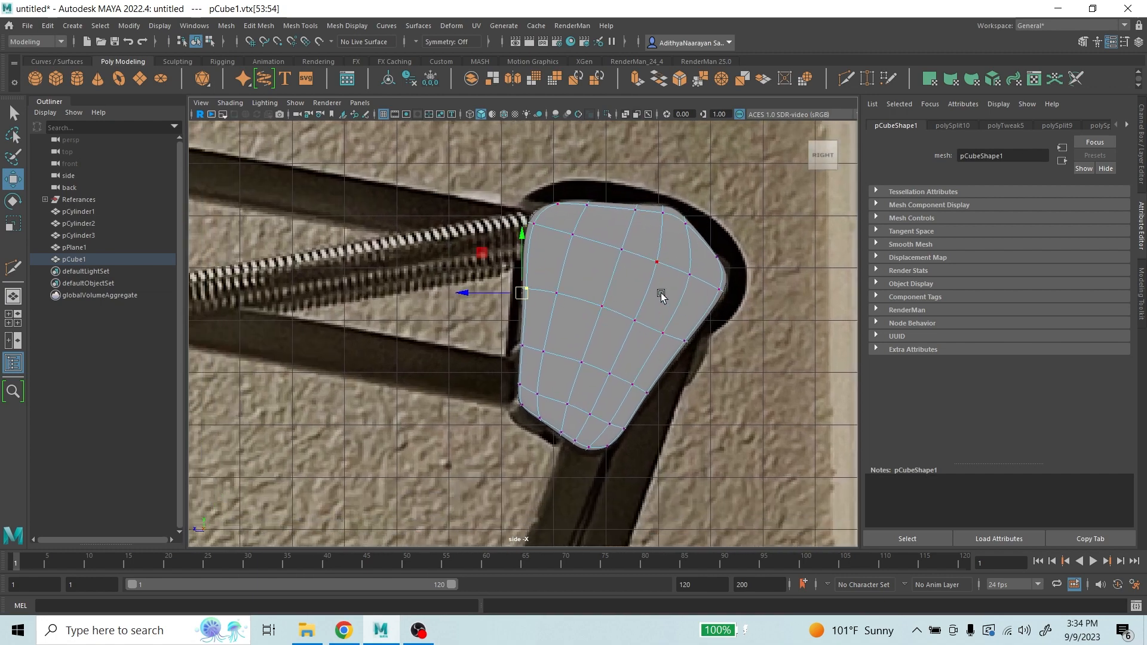
# - Insert supporting edge loops around the elbow plate's thin rim in the perspective view, and return the plate to object mode
pyautogui.press('space')
pyautogui.press('space')
pyautogui.scroll(6, 632, 187)
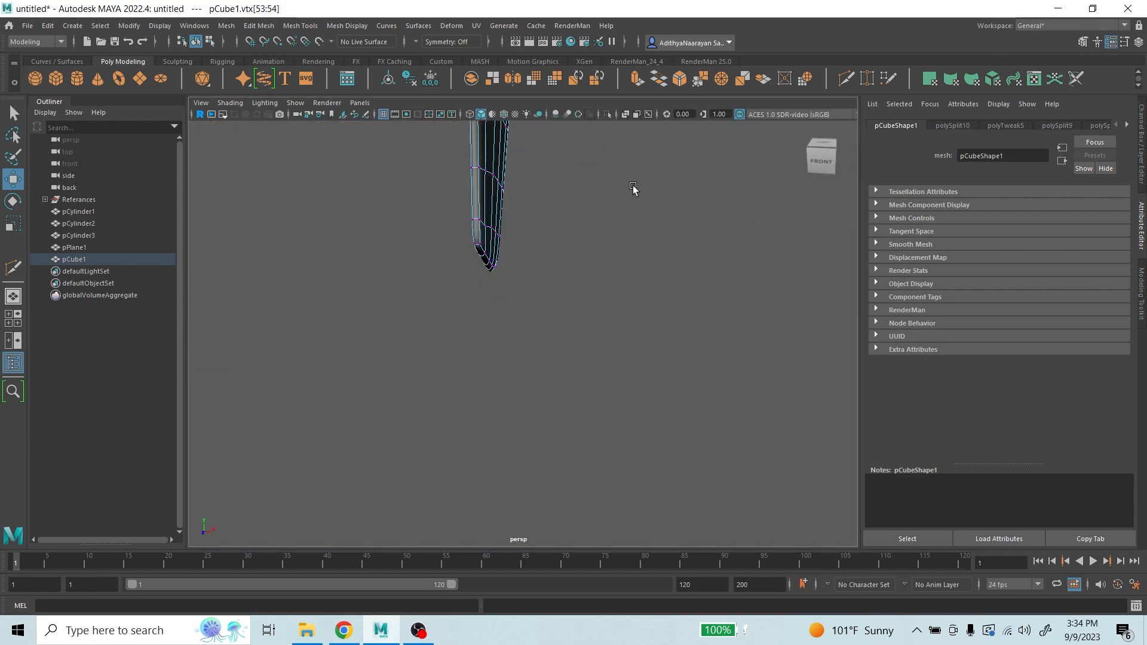
pyautogui.keyDown('alt'); pyautogui.moveTo(576, 212); pyautogui.dragTo(566, 237); pyautogui.keyUp('alt')
pyautogui.keyDown('alt'); pyautogui.moveTo(565, 237); pyautogui.dragTo(603, 448, button='middle'); pyautogui.keyUp('alt')
pyautogui.scroll(-4, 526, 303)
pyautogui.keyDown('alt'); pyautogui.moveTo(532, 232); pyautogui.dragTo(520, 310, button='middle'); pyautogui.keyUp('alt')
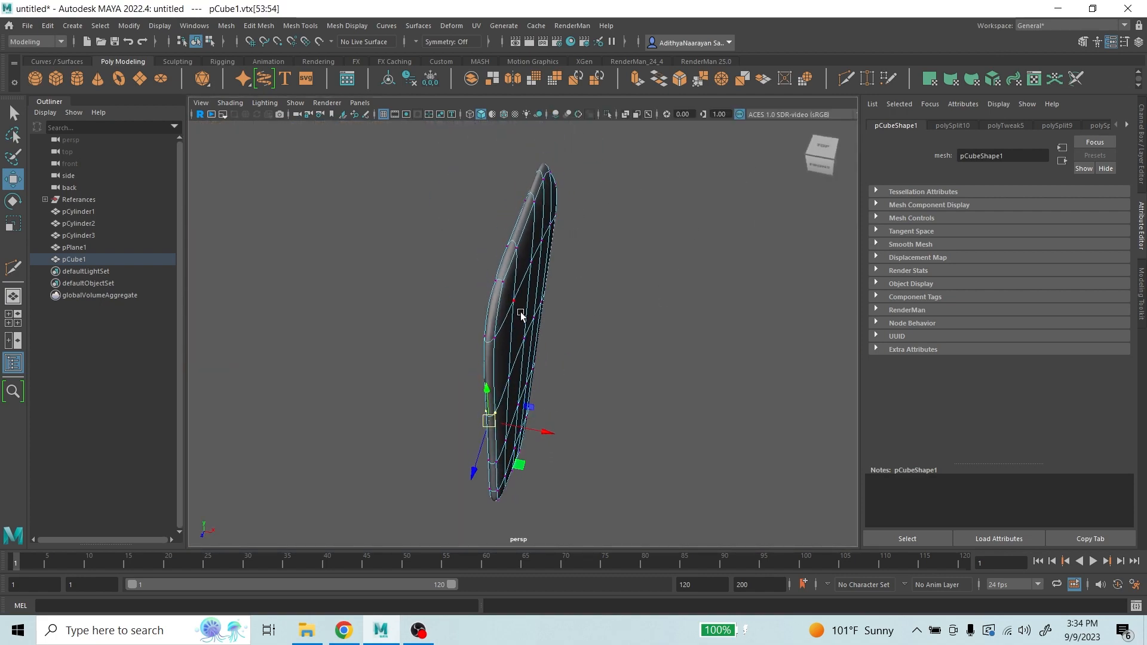
pyautogui.scroll(4, 522, 305)
pyautogui.click(846, 78)
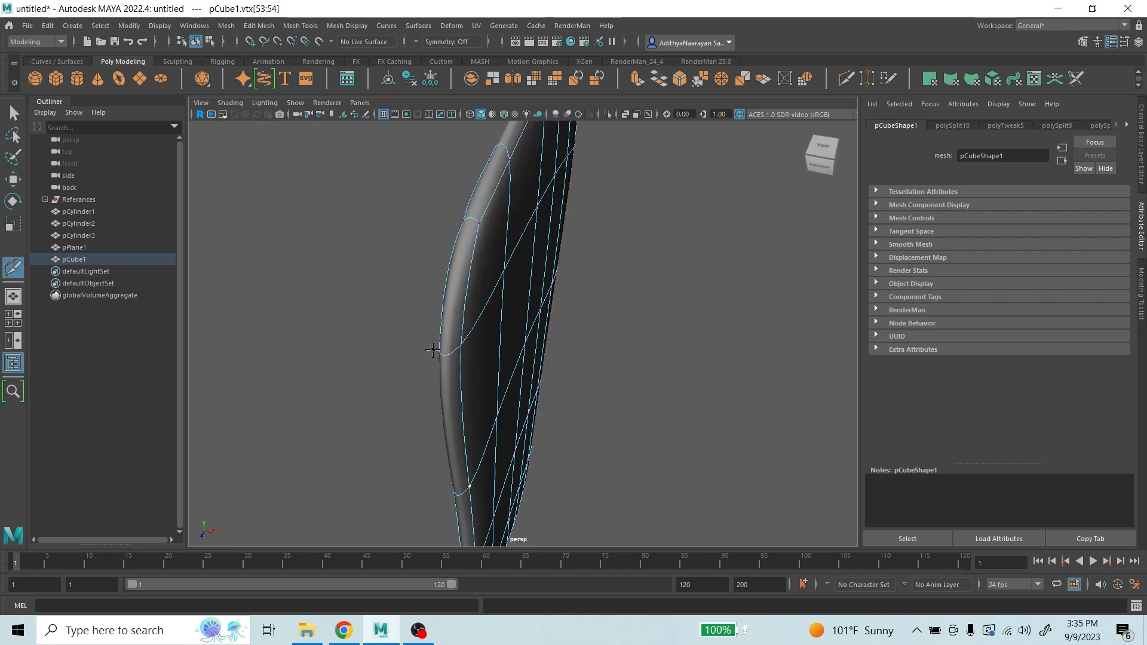
pyautogui.keyDown('ctrl'); pyautogui.click(453, 361); pyautogui.keyUp('ctrl')
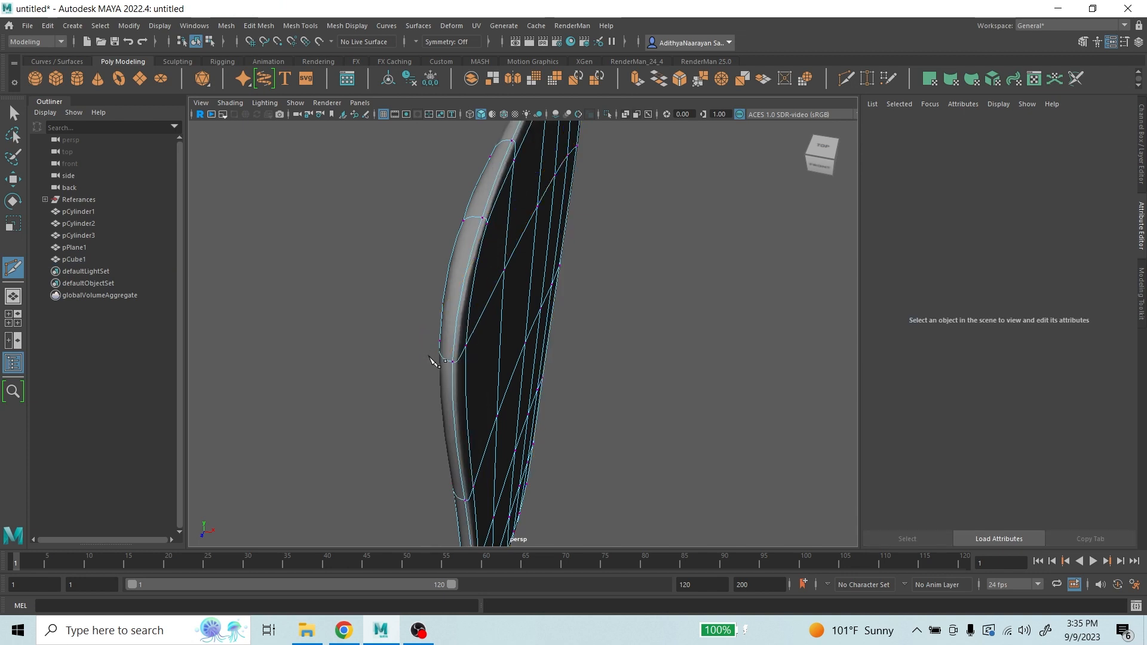
pyautogui.keyDown('alt'); pyautogui.moveTo(443, 358); pyautogui.dragTo(515, 253); pyautogui.keyUp('alt')
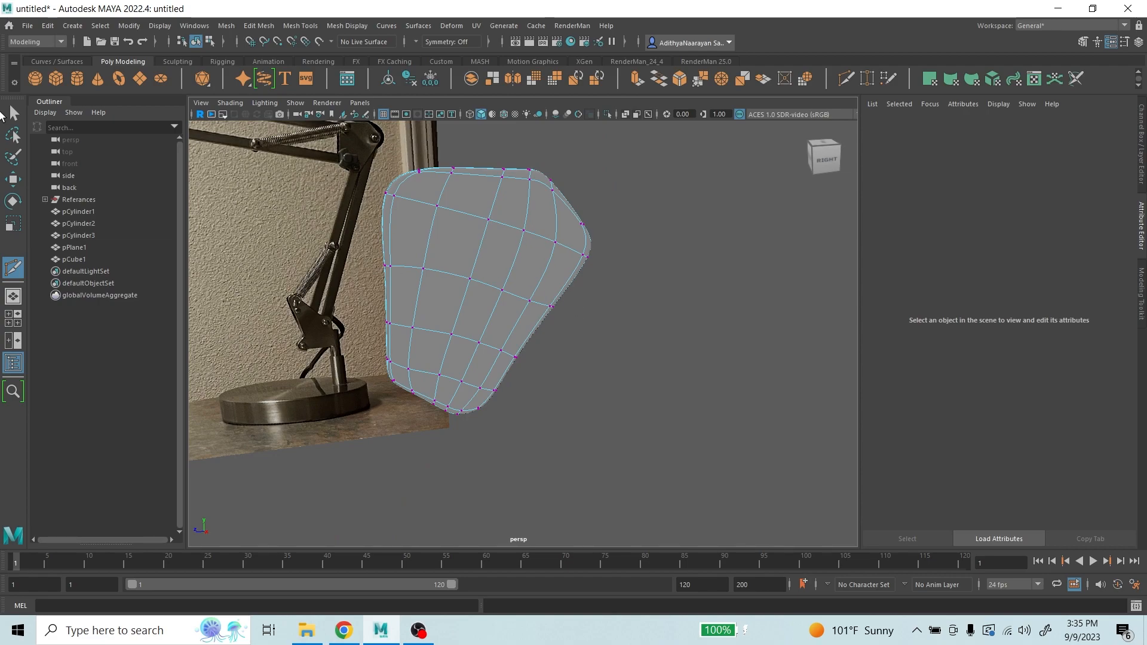
pyautogui.press('q')
pyautogui.moveTo(529, 183); pyautogui.dragTo(546, 183, button='right')
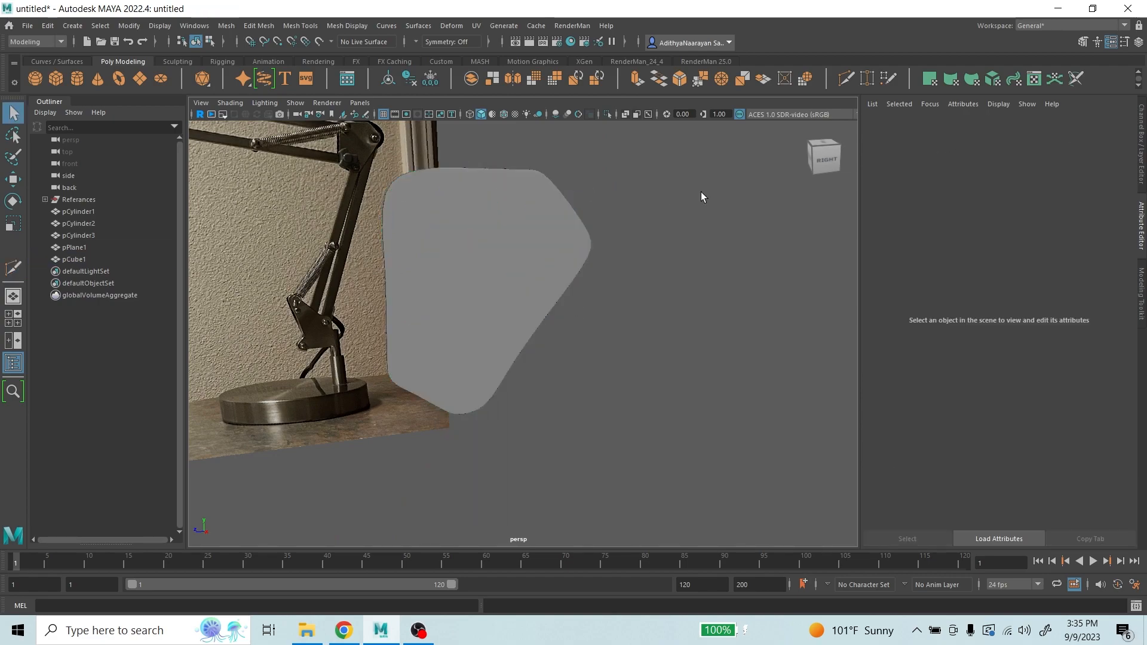
# - Examine the smoothed elbow plate's rim, corners and faces from several angles
pyautogui.keyDown('alt'); pyautogui.moveTo(701, 192); pyautogui.dragTo(604, 211); pyautogui.keyUp('alt')
pyautogui.scroll(5, 517, 244)
pyautogui.scroll(2, 518, 244)
pyautogui.keyDown('alt'); pyautogui.moveTo(472, 201); pyautogui.dragTo(523, 253, button='middle'); pyautogui.keyUp('alt')
pyautogui.keyDown('alt'); pyautogui.moveTo(523, 252); pyautogui.dragTo(588, 267); pyautogui.keyUp('alt')
pyautogui.scroll(-3, 615, 257)
pyautogui.scroll(-6, 608, 261)
pyautogui.scroll(9, 518, 288)
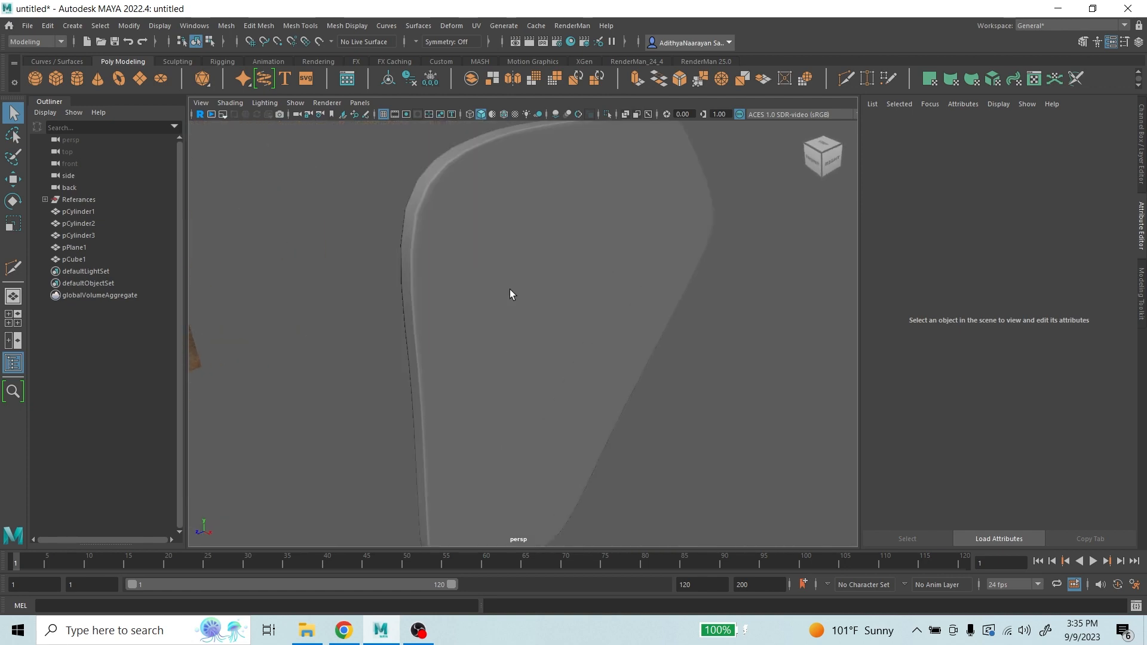
pyautogui.keyDown('alt'); pyautogui.moveTo(510, 290); pyautogui.dragTo(572, 304); pyautogui.keyUp('alt')
pyautogui.keyDown('alt'); pyautogui.moveTo(571, 304); pyautogui.dragTo(544, 346, button='middle'); pyautogui.keyUp('alt')
# - Select the full supporting edge loop along one side of the elbow plate's rim and slide it across the plate's thickness
pyautogui.click(544, 345)
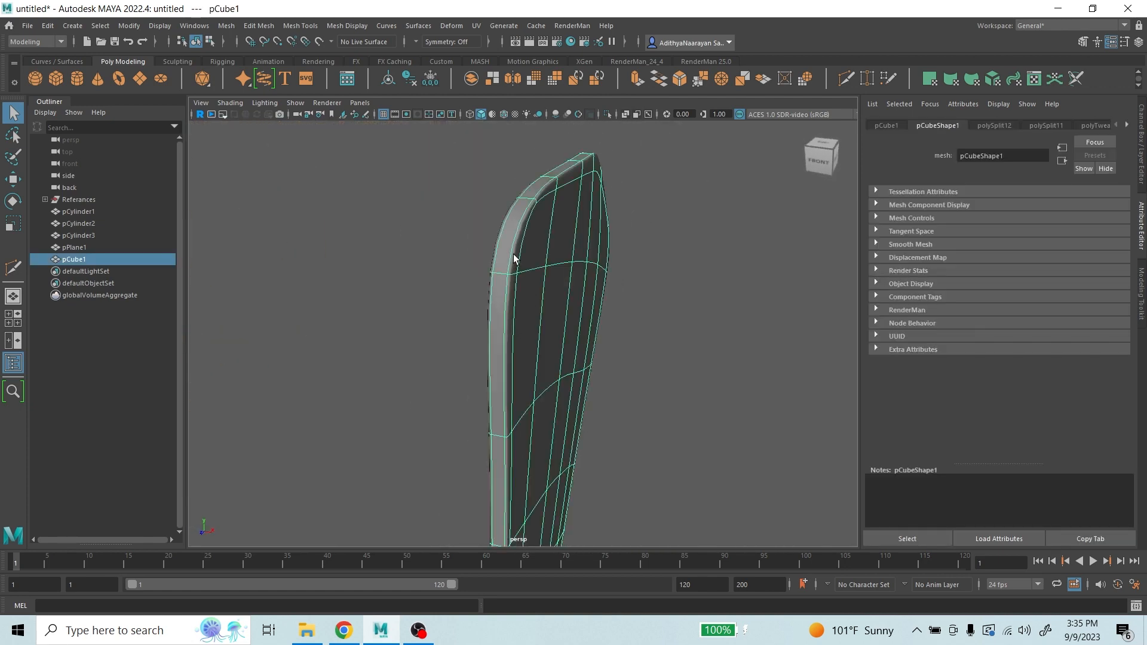
pyautogui.scroll(2, 515, 251)
pyautogui.keyDown('alt'); pyautogui.moveTo(520, 248); pyautogui.dragTo(535, 357); pyautogui.keyUp('alt')
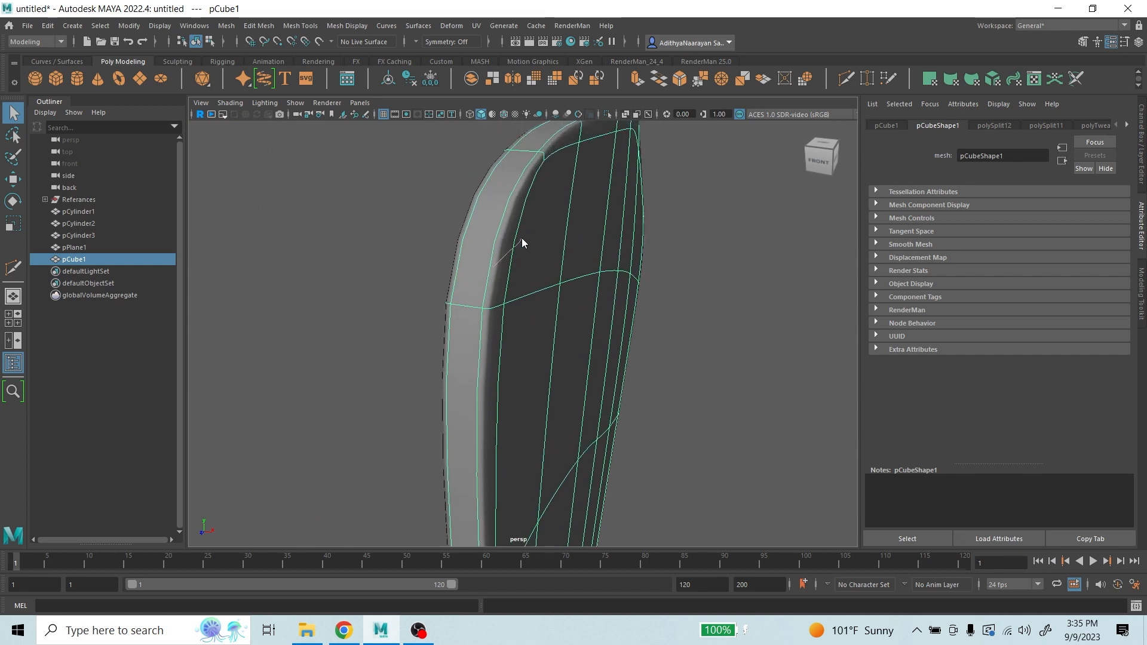
pyautogui.moveTo(492, 270)
pyautogui.mouseDown(button='right')
pyautogui.moveTo(479, 272)
pyautogui.moveTo(493, 249)
pyautogui.mouseUp(button='right')
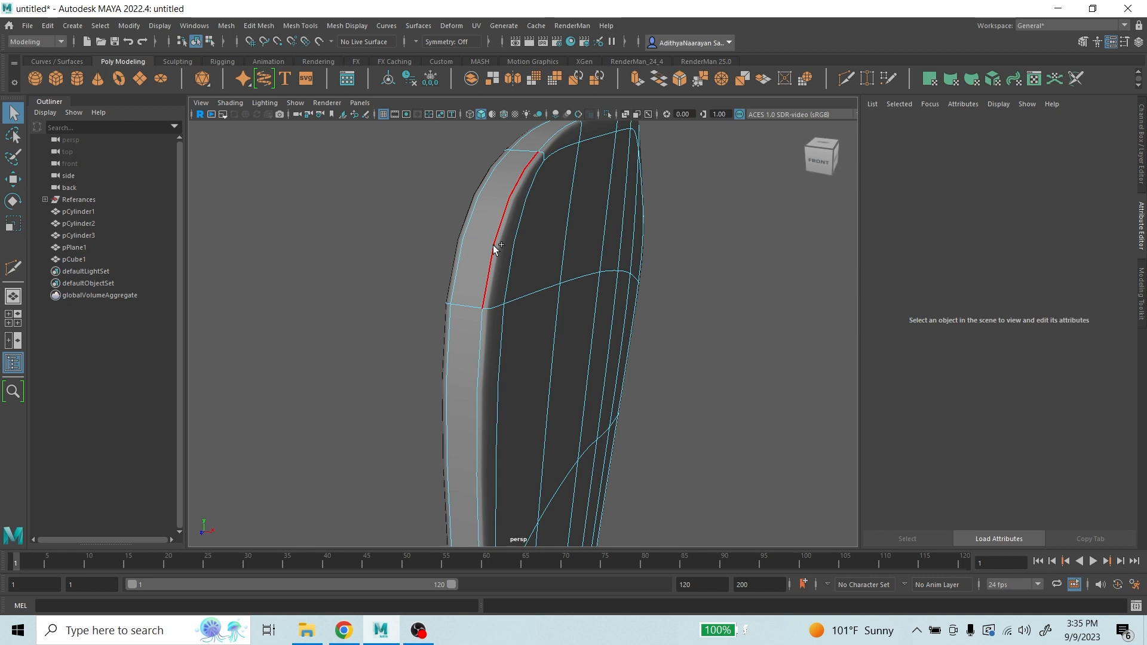
pyautogui.doubleClick(495, 246)
pyautogui.scroll(-5, 586, 292)
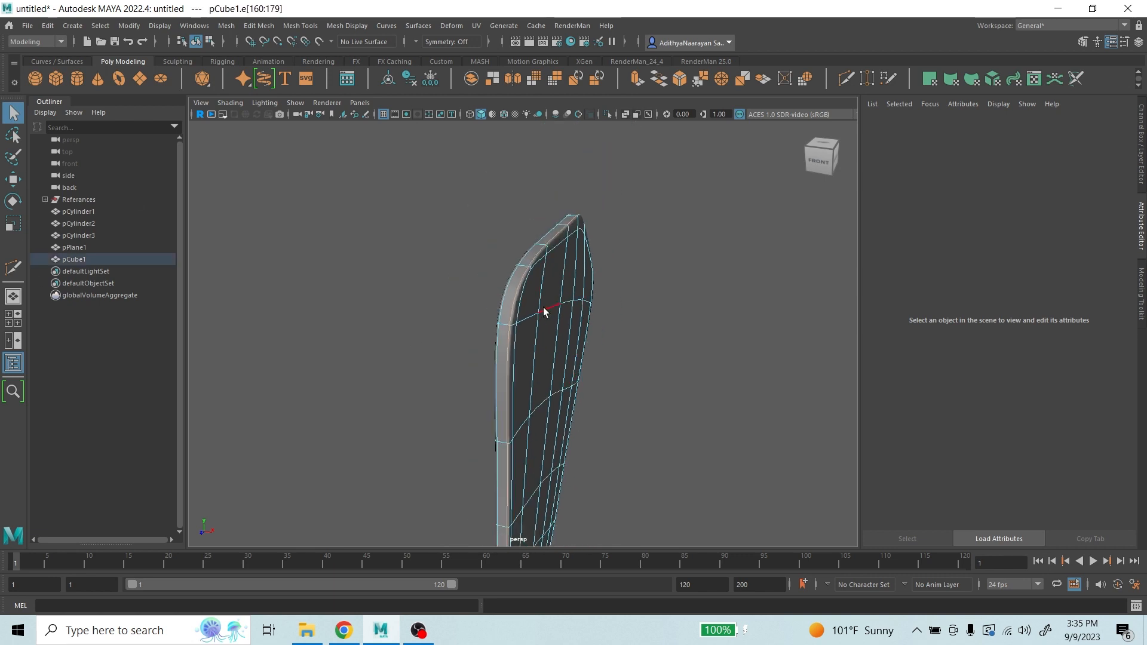
pyautogui.press('w')
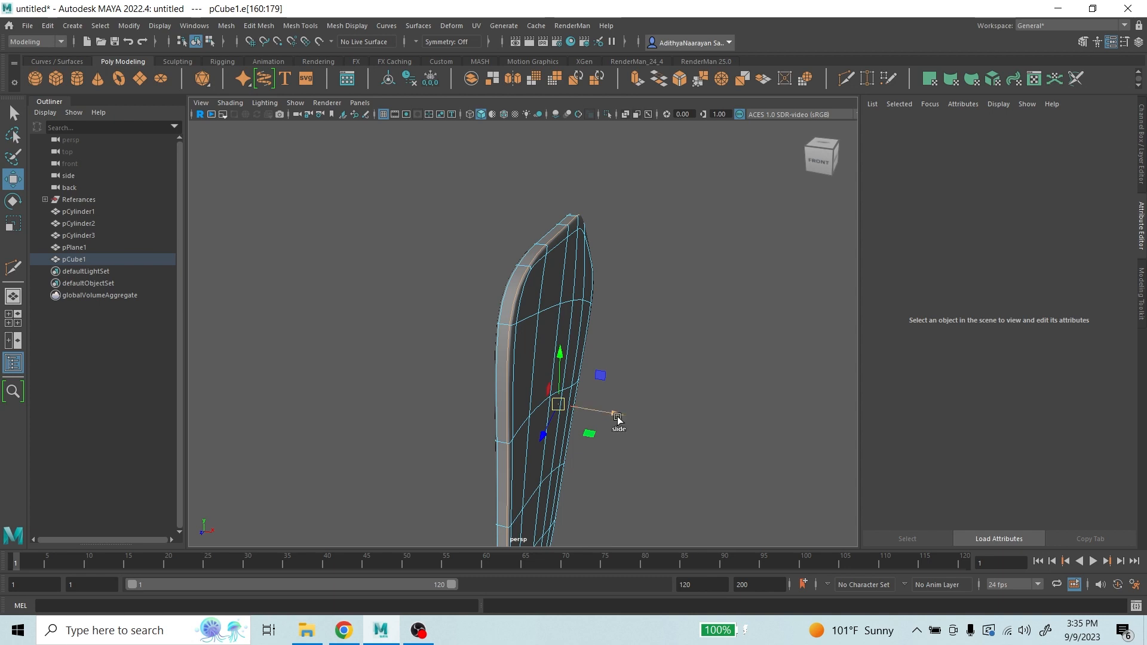
pyautogui.moveTo(618, 418); pyautogui.dragTo(620, 385)
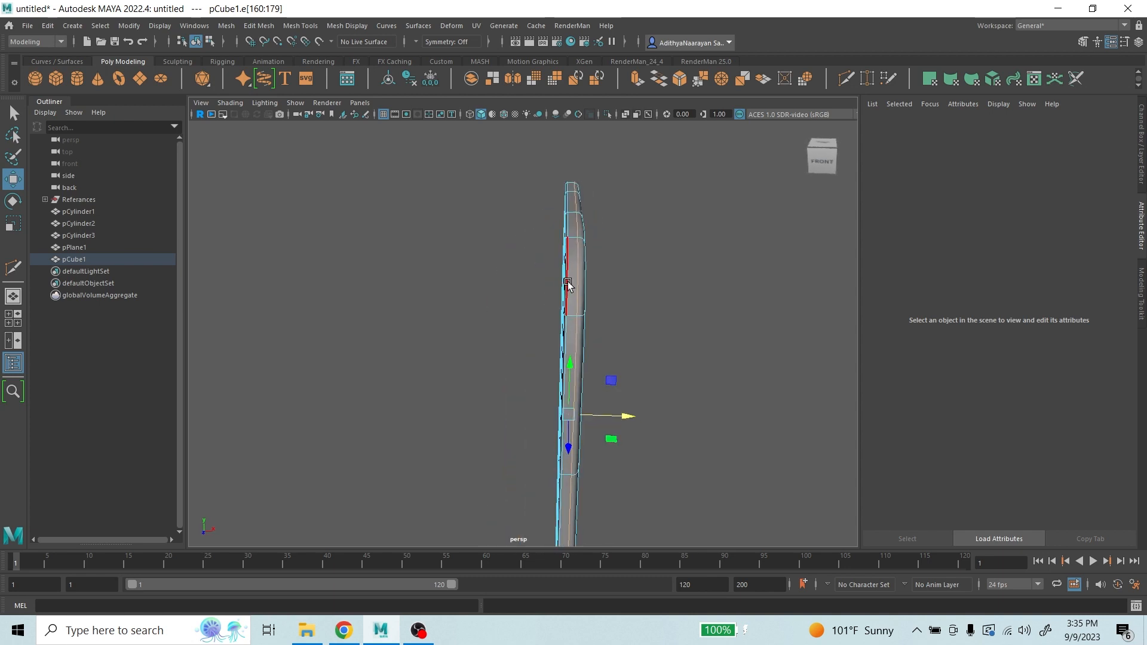
# - Select the supporting edge loop along the opposite side of the plate's rim and slide it slightly inward
pyautogui.keyDown('shift'); pyautogui.click(567, 284); pyautogui.keyUp('shift')
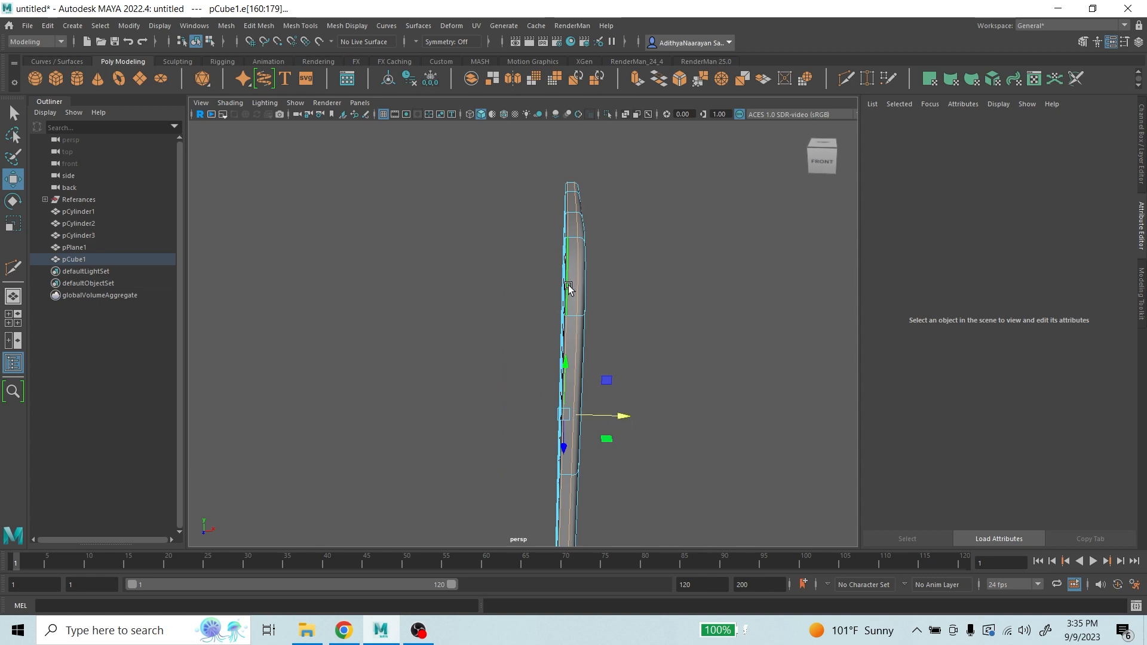
pyautogui.click(568, 285)
pyautogui.keyDown('alt'); pyautogui.moveTo(656, 366); pyautogui.dragTo(682, 366); pyautogui.keyUp('alt')
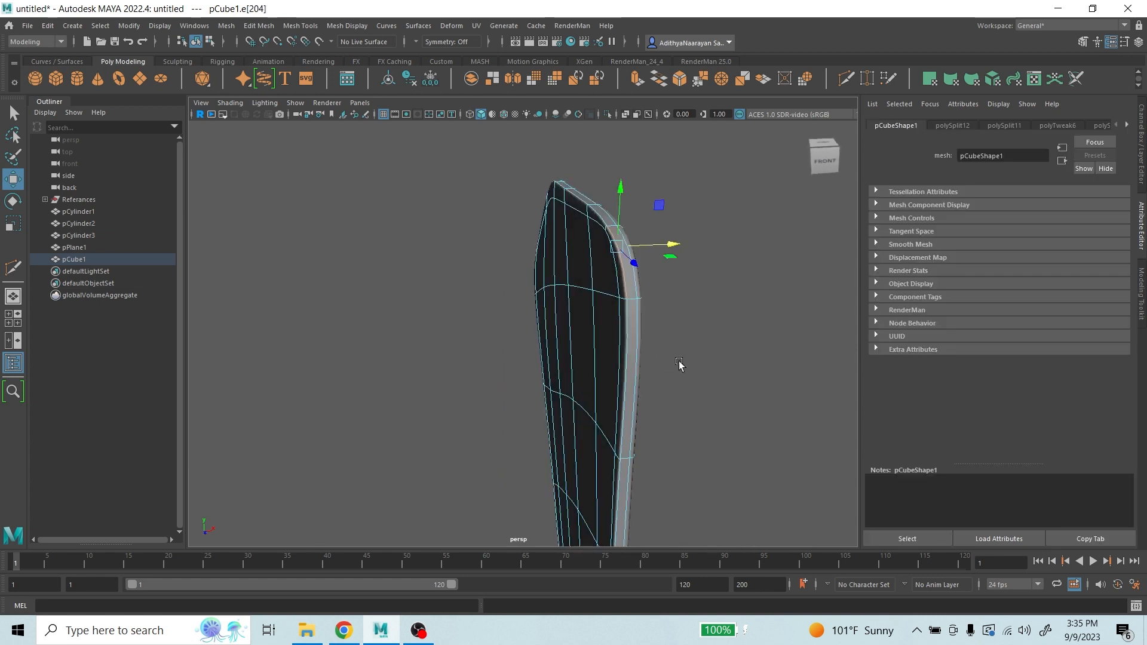
pyautogui.doubleClick(633, 330)
pyautogui.keyDown('alt'); pyautogui.moveTo(630, 328); pyautogui.dragTo(660, 335); pyautogui.keyUp('alt')
pyautogui.keyDown('ctrl'); pyautogui.keyDown('shift'); pyautogui.moveTo(617, 427); pyautogui.dragTo(622, 427); pyautogui.keyUp('shift'); pyautogui.keyUp('ctrl')
pyautogui.keyDown('alt'); pyautogui.moveTo(669, 384); pyautogui.dragTo(679, 381); pyautogui.keyUp('alt')
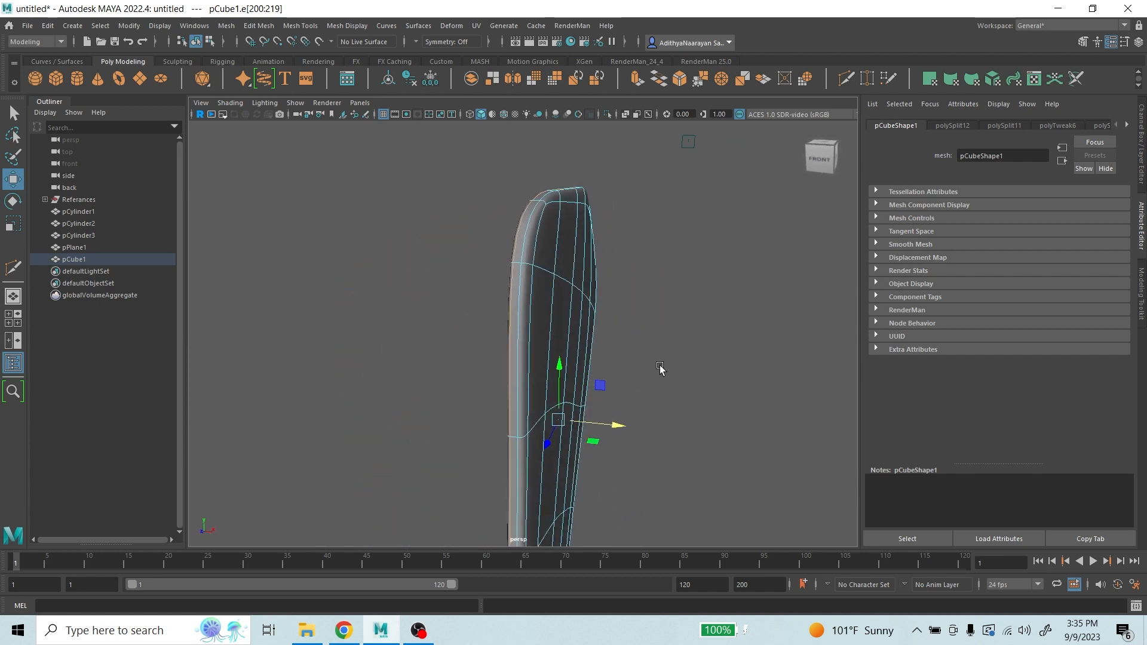
# - Fine-tune the first rim edge loop with a small slide, and return the elbow plate to object mode with nothing selected
pyautogui.click(521, 336)
pyautogui.doubleClick(521, 240)
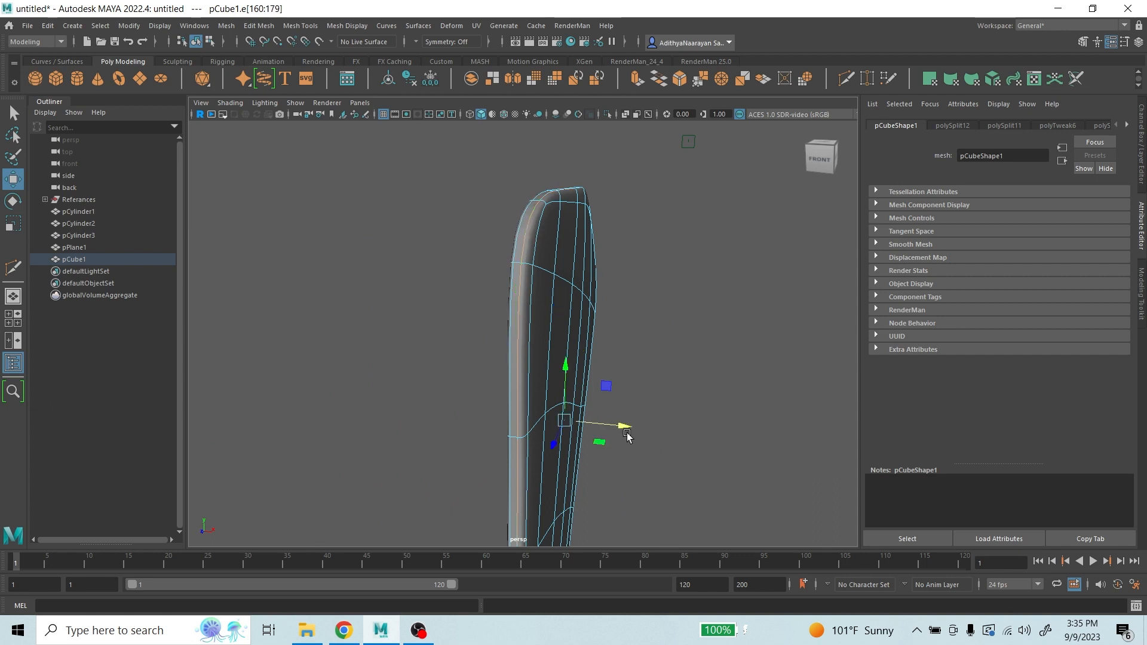
pyautogui.keyDown('ctrl'); pyautogui.keyDown('shift'); pyautogui.moveTo(625, 434); pyautogui.dragTo(627, 431); pyautogui.keyUp('shift'); pyautogui.keyUp('ctrl')
pyautogui.scroll(-3, 621, 419)
pyautogui.moveTo(562, 319); pyautogui.dragTo(599, 304, button='right')
pyautogui.click(637, 293)
# - Check the elbow plate against the lamp photo in the perspective and side views, and examine the joint below the lamp head
pyautogui.scroll(-5, 621, 322)
pyautogui.keyDown('alt'); pyautogui.moveTo(597, 352); pyautogui.dragTo(483, 323); pyautogui.keyUp('alt')
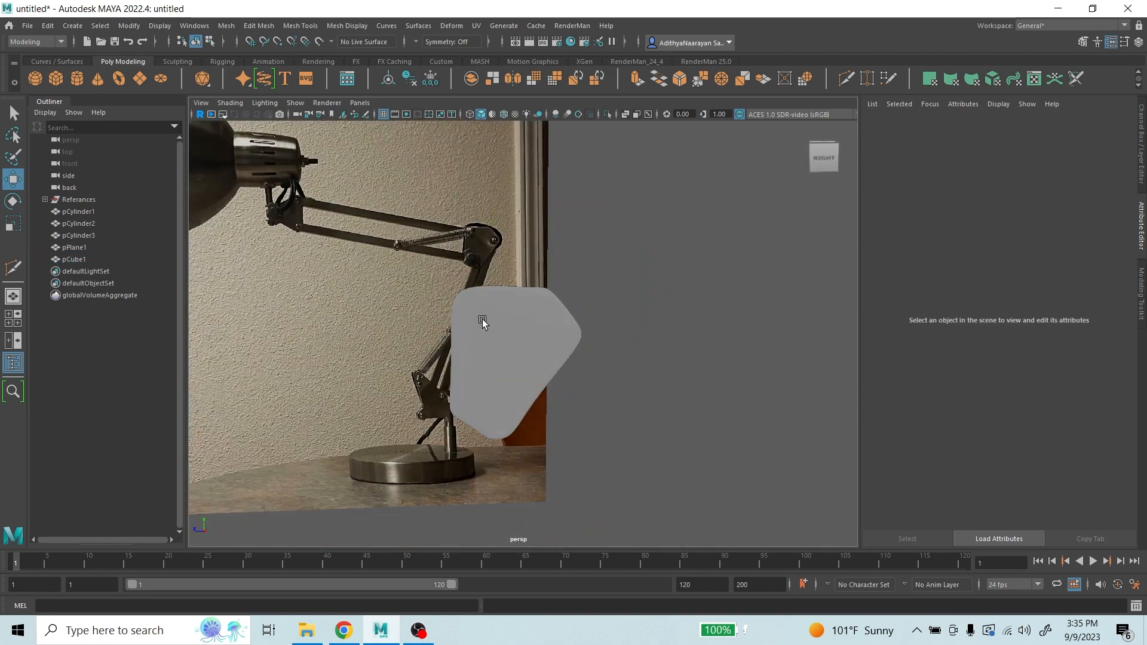
pyautogui.scroll(-5, 551, 387)
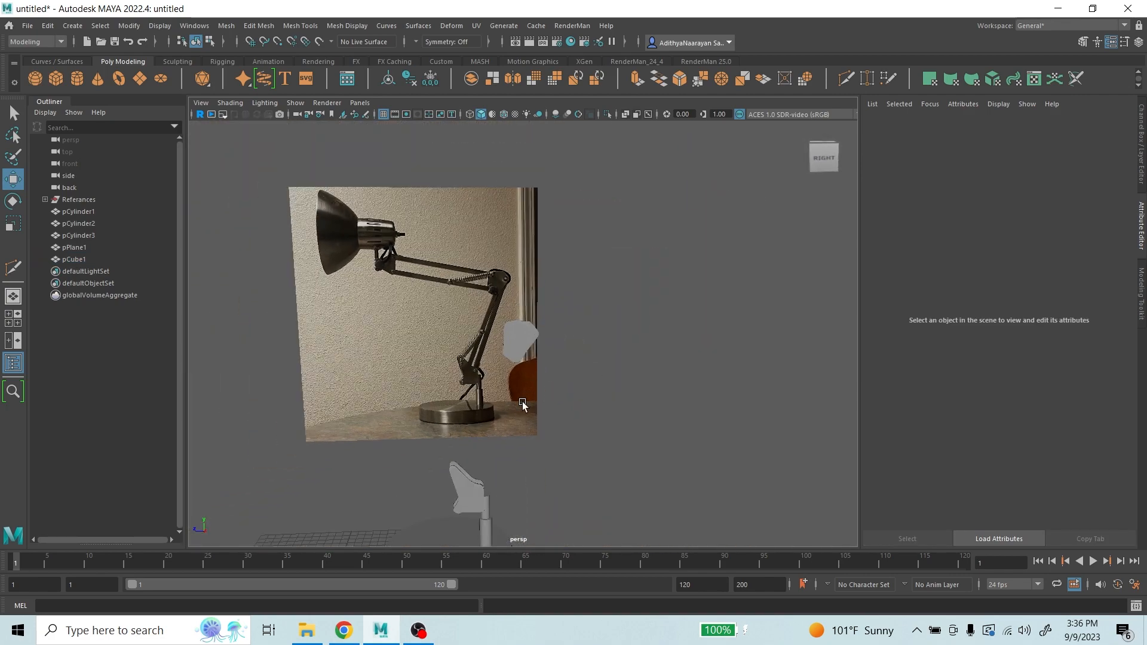
pyautogui.scroll(1, 523, 405)
pyautogui.keyDown('alt'); pyautogui.moveTo(436, 407); pyautogui.dragTo(594, 312, button='middle'); pyautogui.keyUp('alt')
pyautogui.press('space')
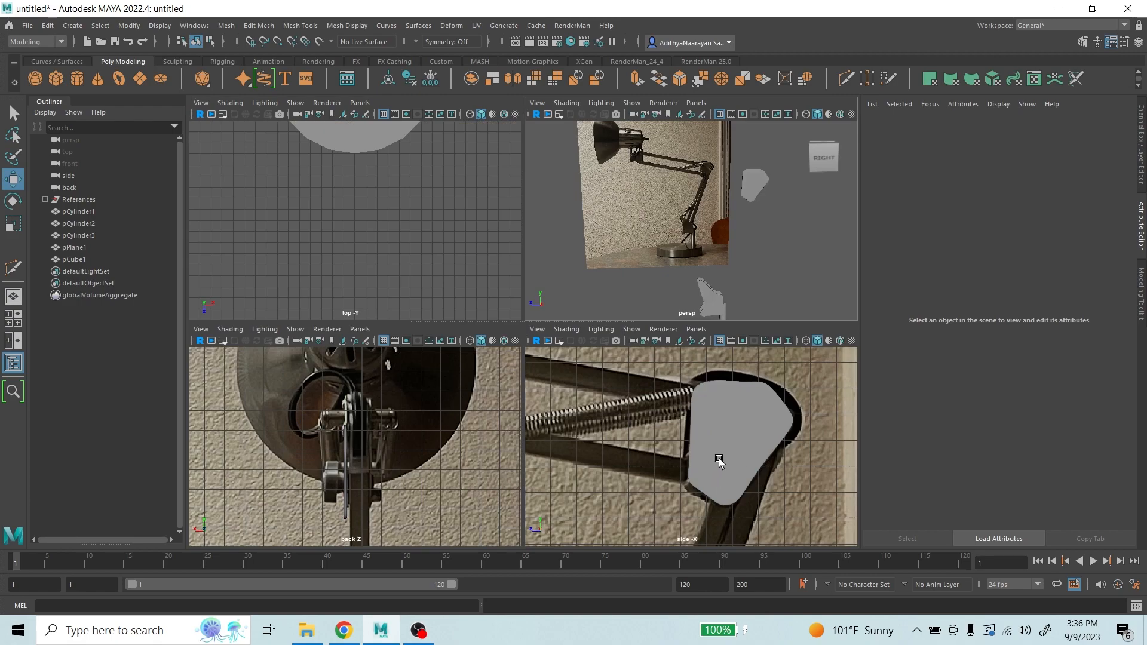
pyautogui.press('space')
pyautogui.scroll(-4, 658, 420)
pyautogui.scroll(4, 586, 320)
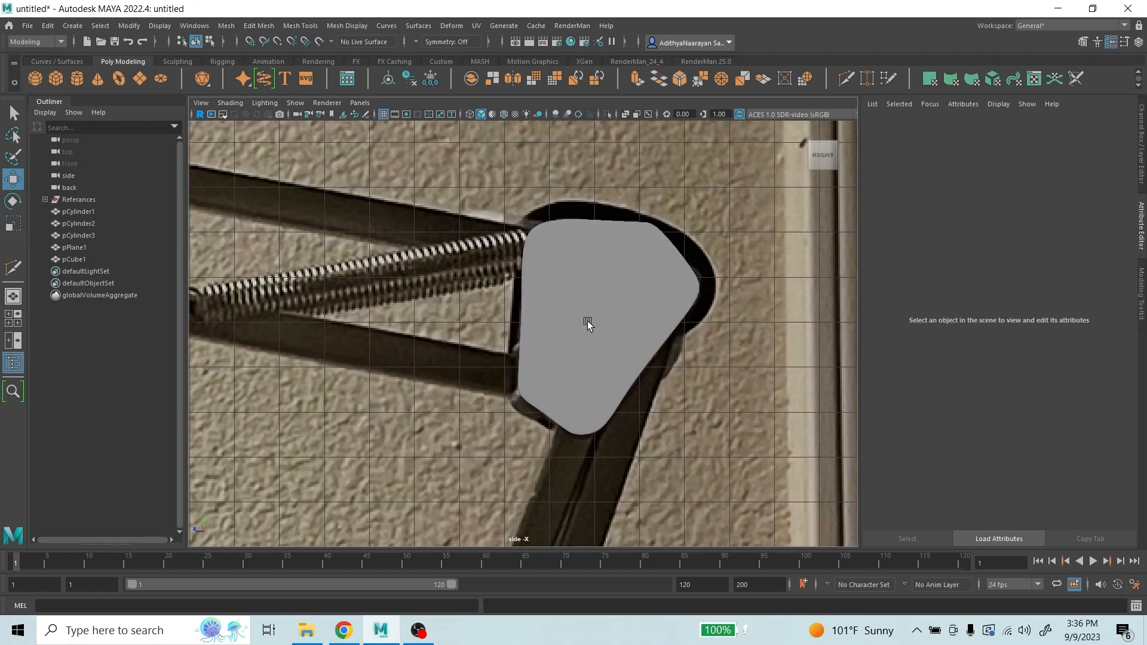
pyautogui.scroll(-5, 586, 321)
pyautogui.keyDown('alt'); pyautogui.moveTo(469, 390); pyautogui.dragTo(650, 299, button='middle'); pyautogui.keyUp('alt')
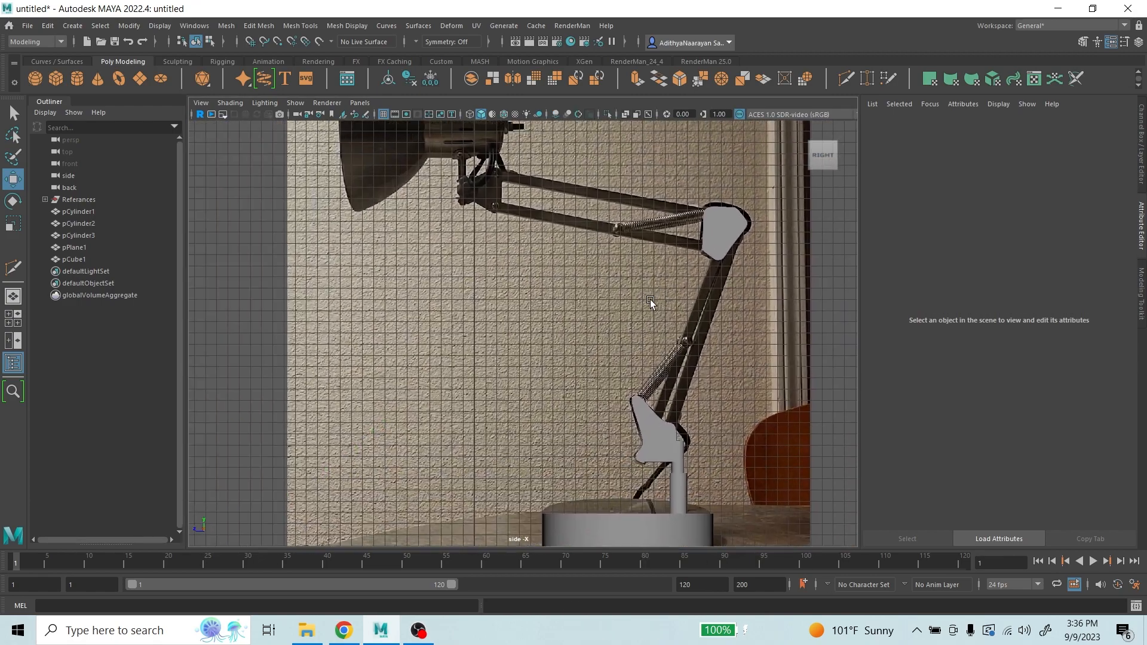
pyautogui.scroll(2, 589, 279)
pyautogui.keyDown('alt'); pyautogui.moveTo(521, 151); pyautogui.dragTo(530, 290, button='middle'); pyautogui.keyUp('alt')
pyautogui.scroll(3, 529, 290)
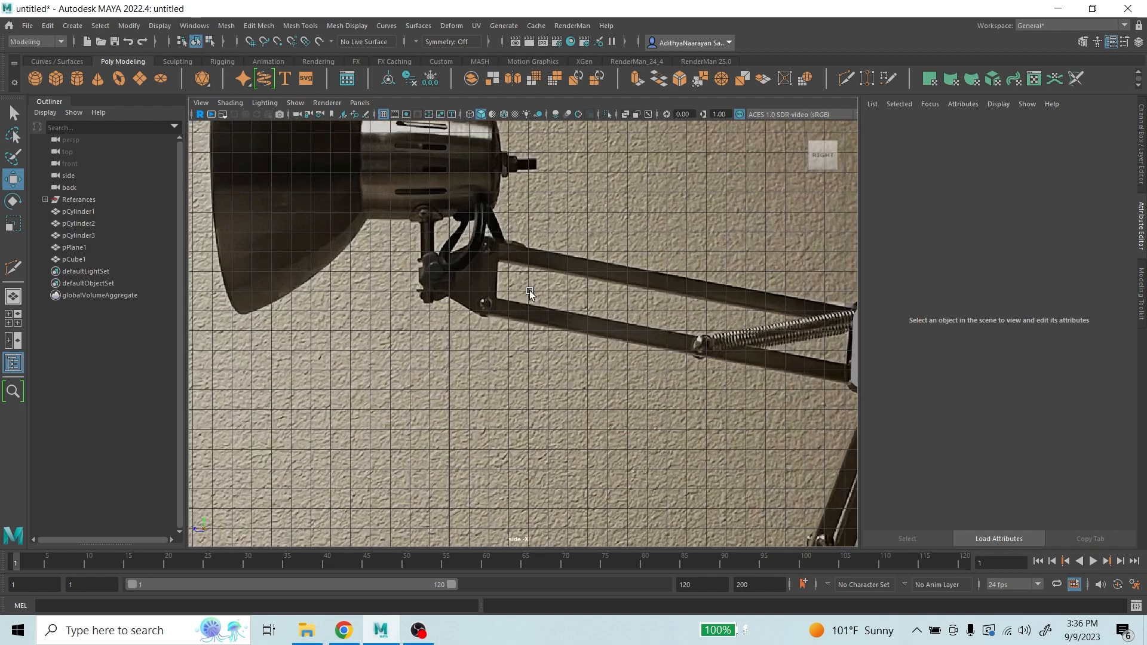
# - Create a polygon cube and raise it in the side view to the joint below the lamp head
pyautogui.click(55, 82)
pyautogui.scroll(-4, 652, 417)
pyautogui.keyDown('alt'); pyautogui.moveTo(651, 417); pyautogui.dragTo(658, 329, button='middle'); pyautogui.keyUp('alt')
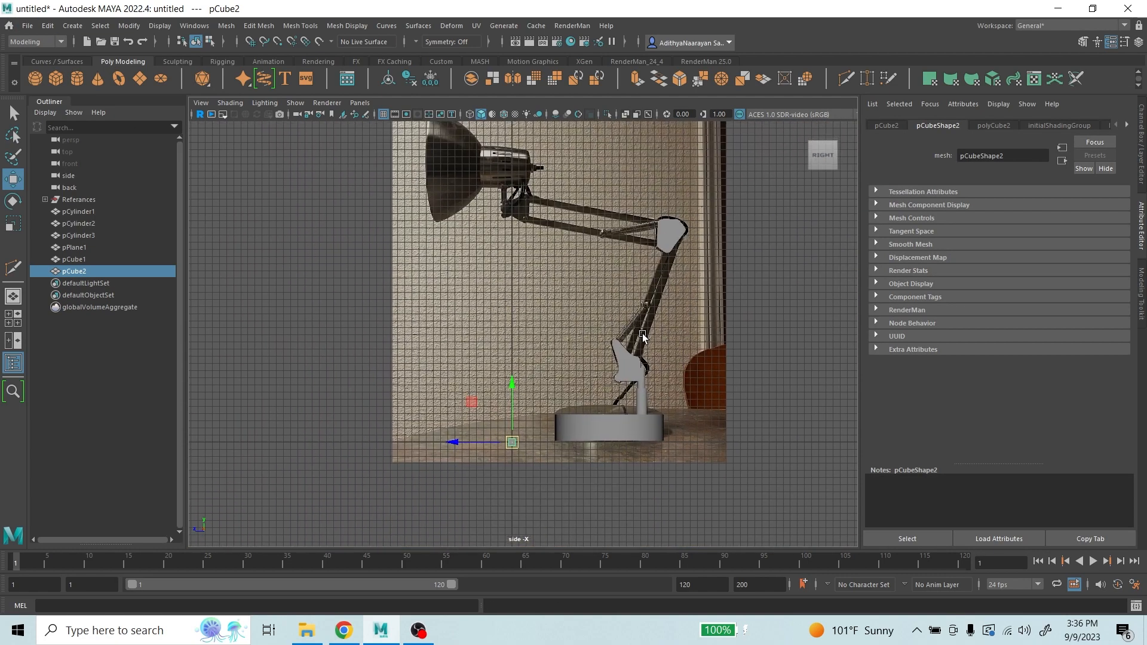
pyautogui.scroll(1, 531, 384)
pyautogui.moveTo(511, 412); pyautogui.dragTo(513, 122)
pyautogui.scroll(4, 527, 199)
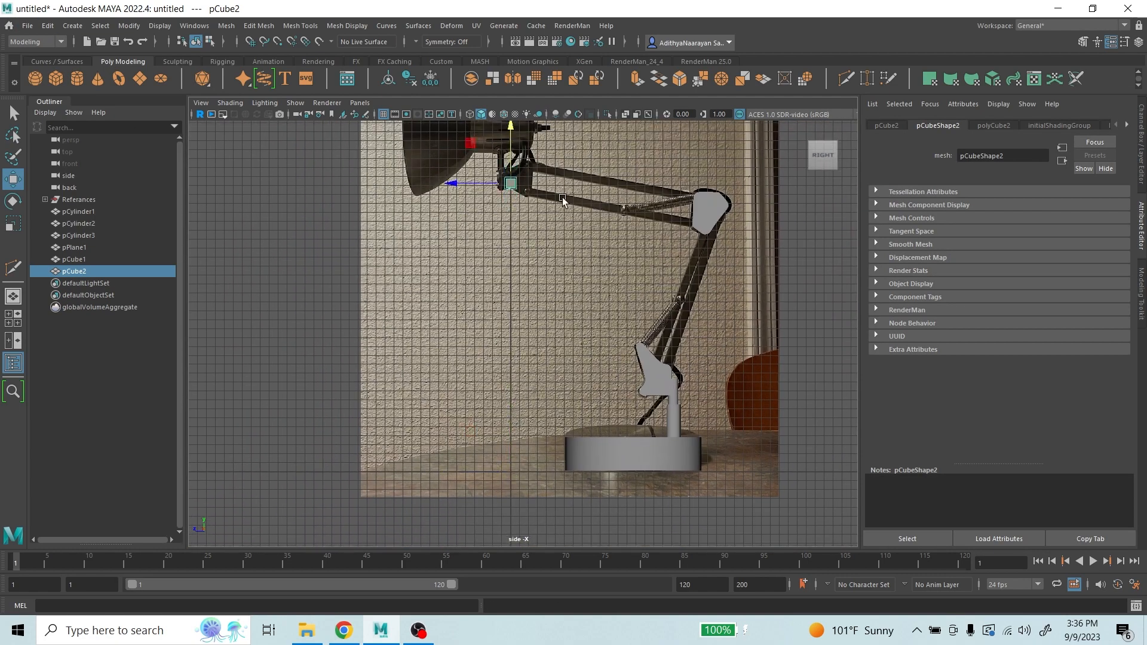
pyautogui.scroll(5, 527, 199)
pyautogui.keyDown('alt'); pyautogui.moveTo(522, 178); pyautogui.dragTo(614, 472, button='middle'); pyautogui.keyUp('alt')
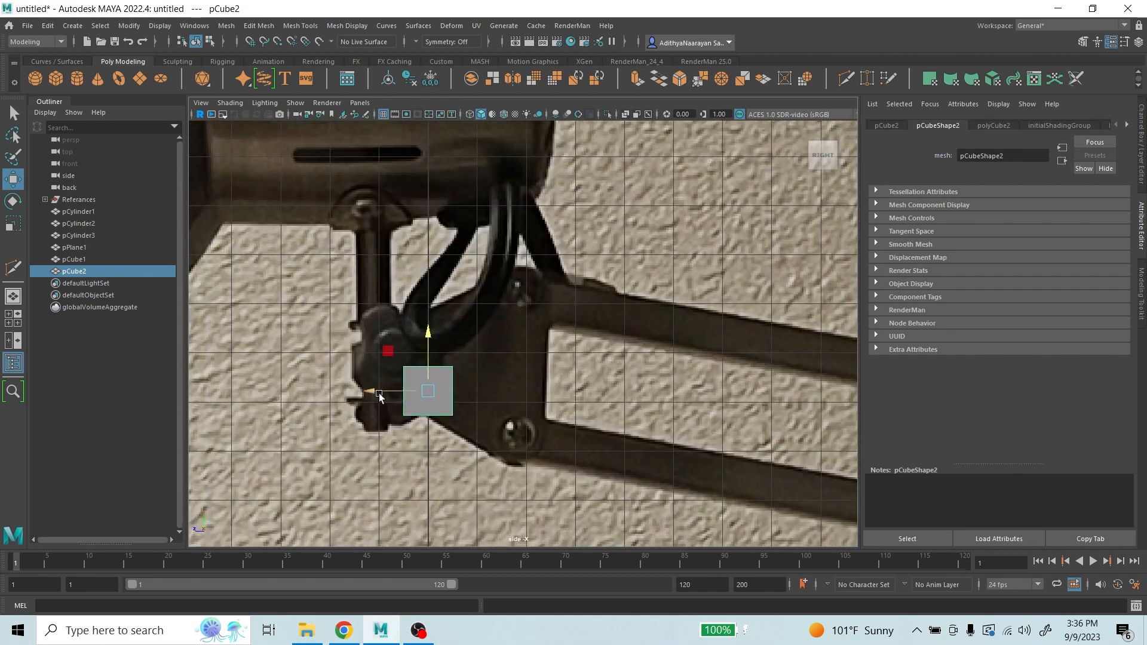
# - Position the cube over the head joint's plate in the photo and scale it up uniformly to cover most of the plate
pyautogui.moveTo(368, 391); pyautogui.dragTo(408, 389)
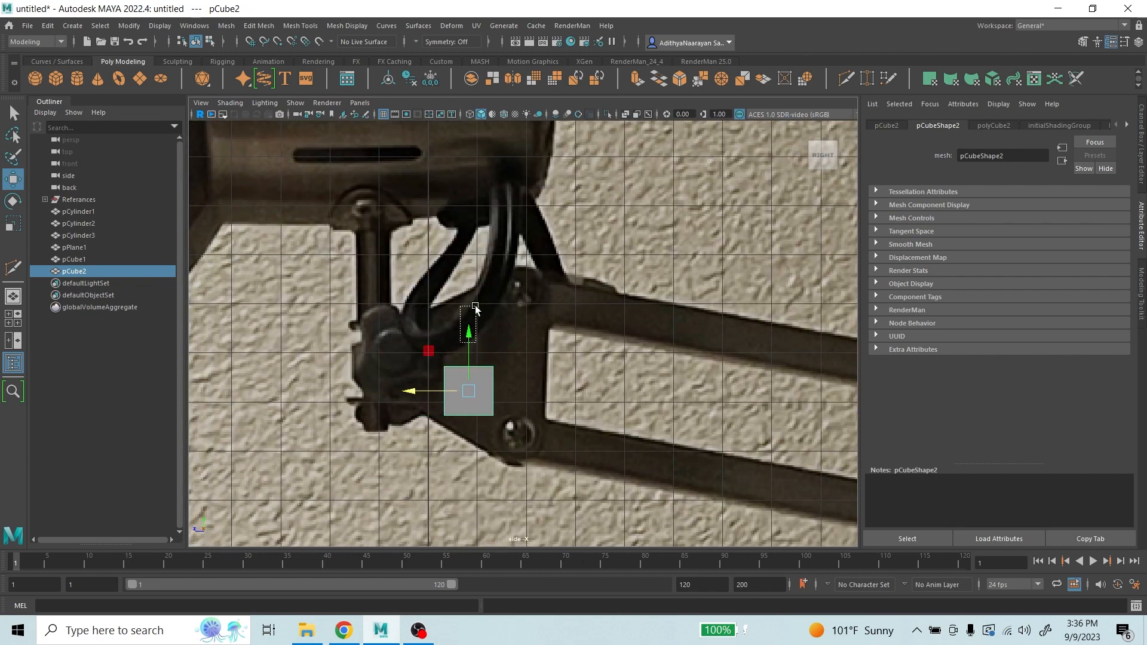
pyautogui.moveTo(475, 306); pyautogui.dragTo(477, 317)
pyautogui.click(476, 383)
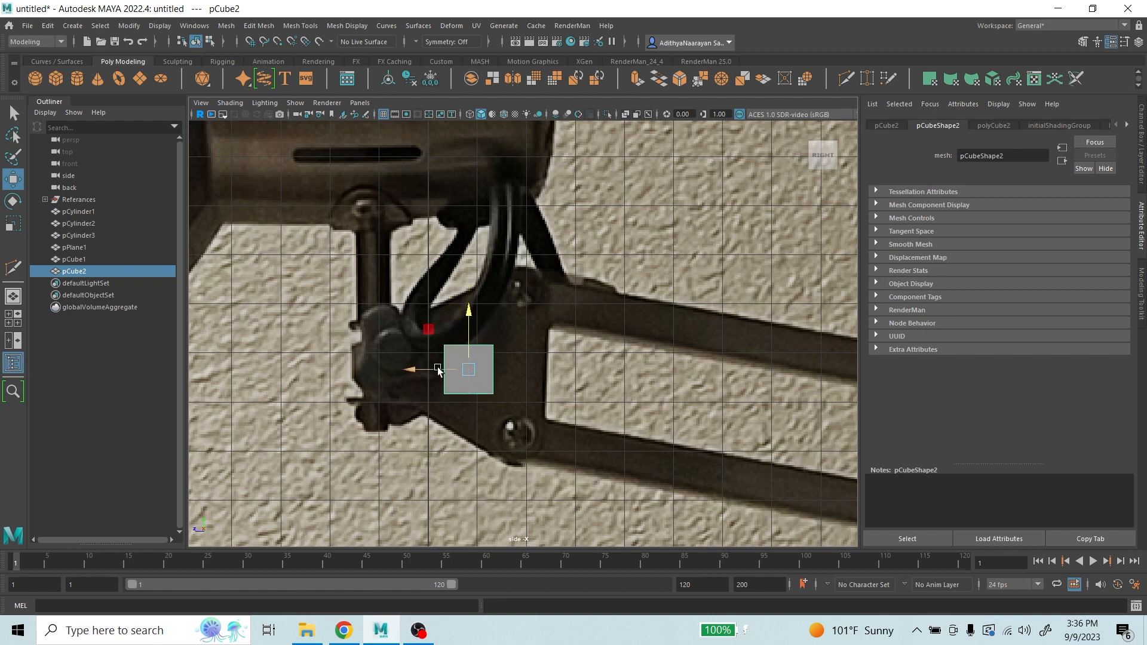
pyautogui.click(14, 226)
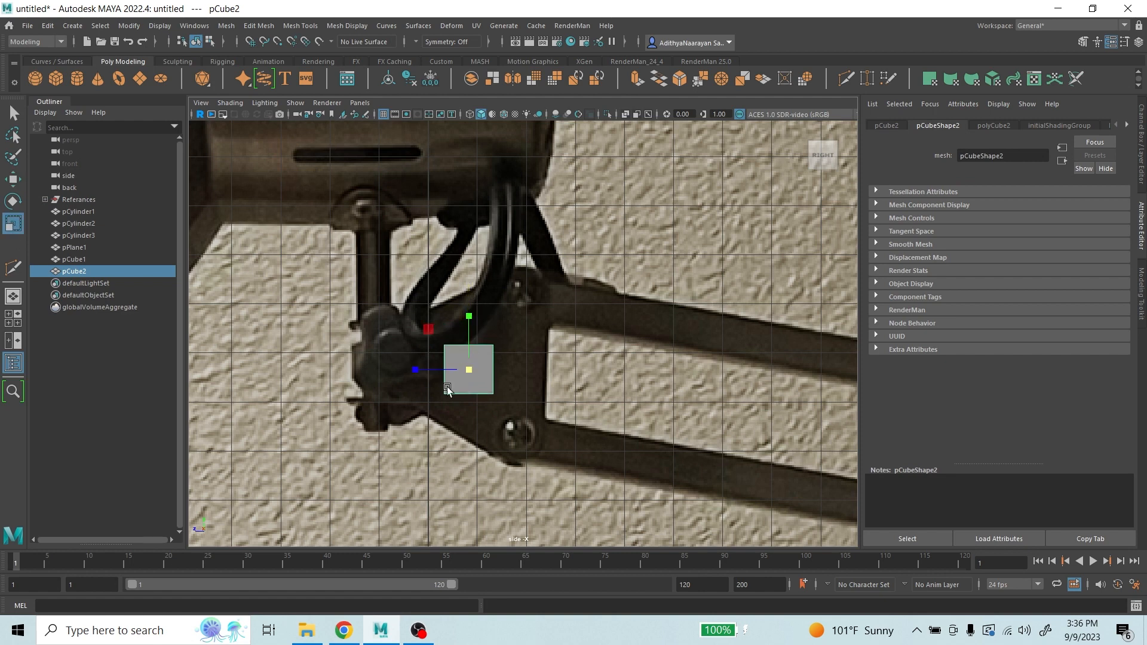
pyautogui.moveTo(470, 370); pyautogui.dragTo(504, 371)
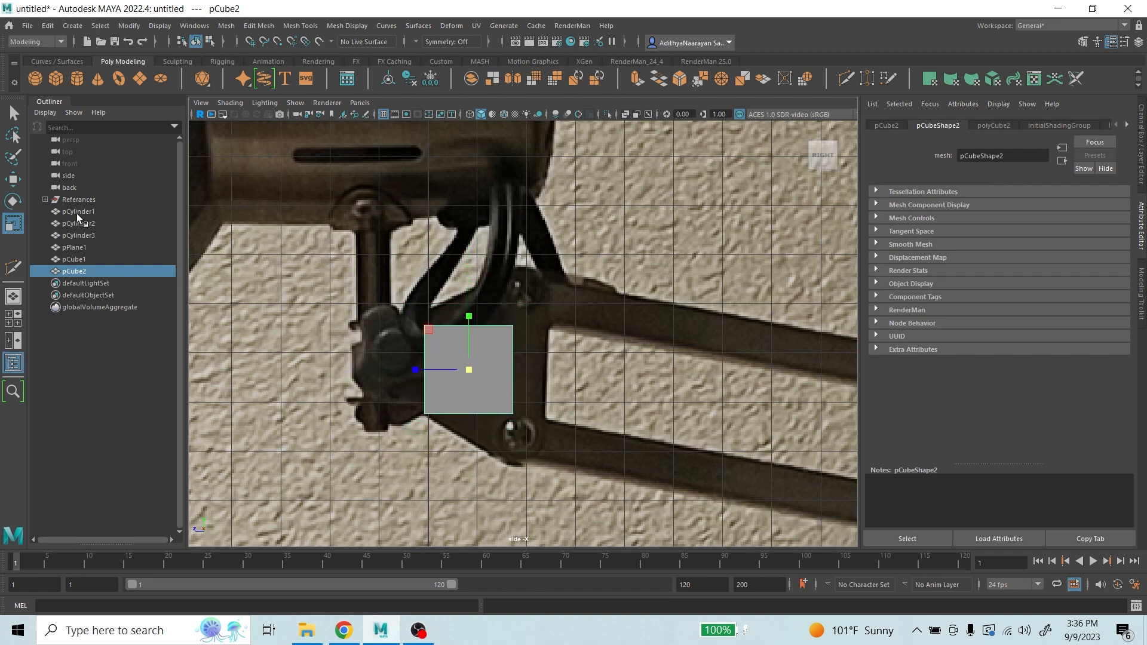
pyautogui.click(13, 179)
pyautogui.moveTo(465, 309); pyautogui.dragTo(462, 304)
# - Move the cube's two lamp-head-side corners in vertex mode to form the narrow end of the joint plate in the photo
pyautogui.moveTo(467, 341); pyautogui.dragTo(440, 314, button='right')
pyautogui.moveTo(379, 288); pyautogui.dragTo(451, 354)
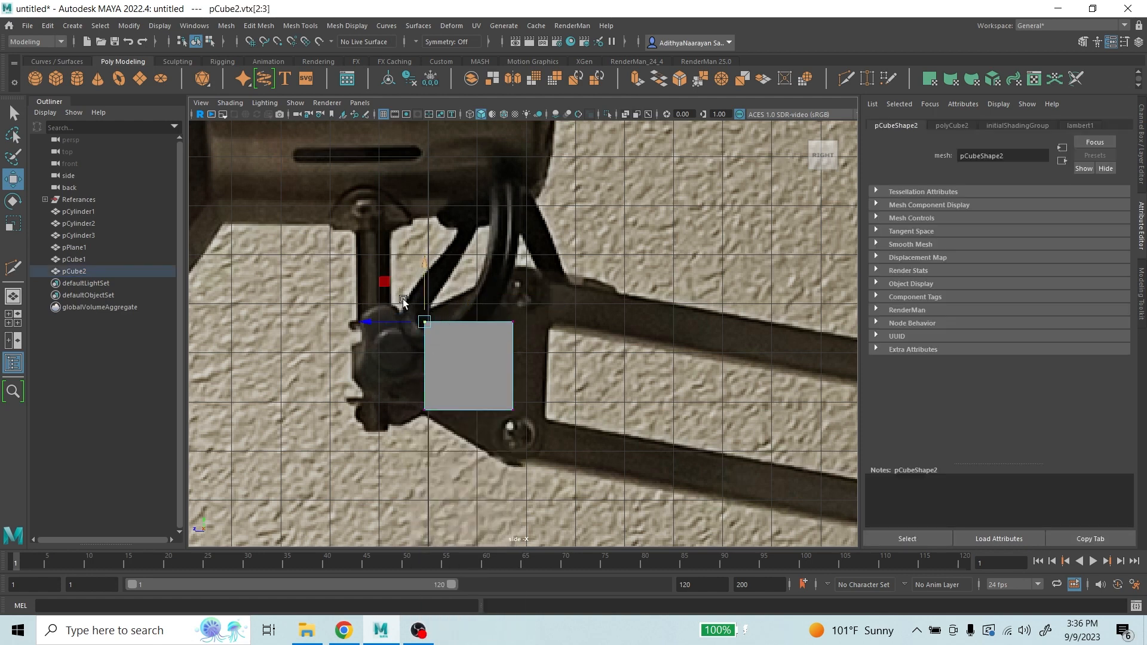
pyautogui.moveTo(376, 323); pyautogui.dragTo(353, 345)
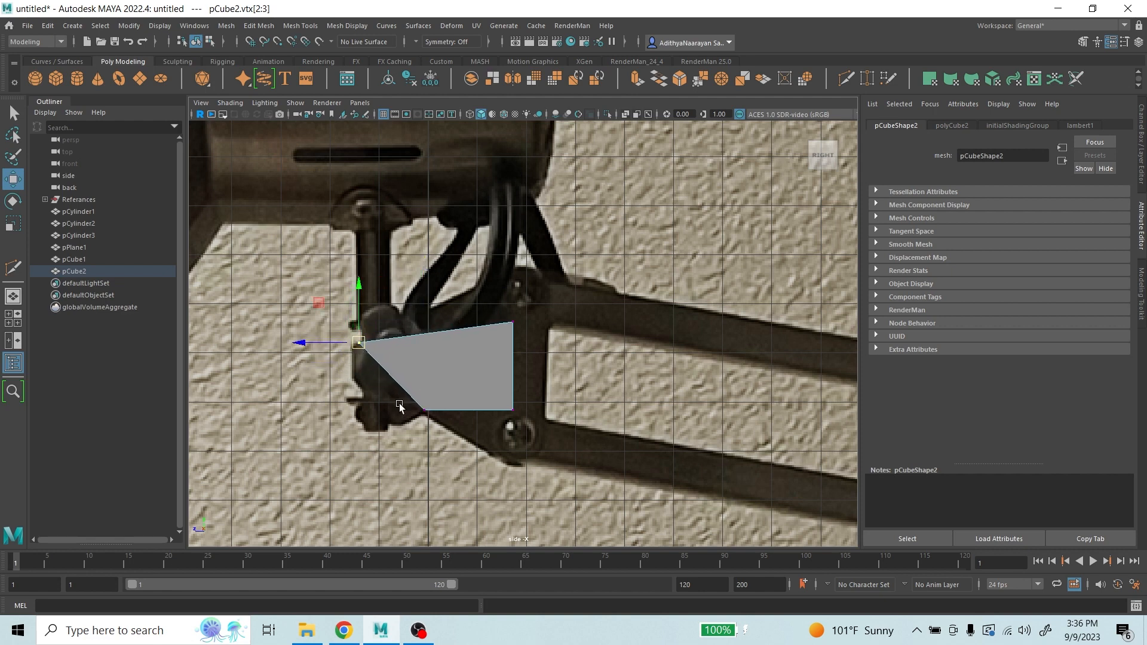
pyautogui.moveTo(396, 400); pyautogui.dragTo(359, 388)
# - Move the cube's two arm-side corners outward to form the plate's wide, nearly vertical end where the arm bars attach
pyautogui.moveTo(490, 381); pyautogui.dragTo(596, 448)
pyautogui.moveTo(514, 411); pyautogui.dragTo(524, 457)
pyautogui.moveTo(501, 309); pyautogui.dragTo(545, 281)
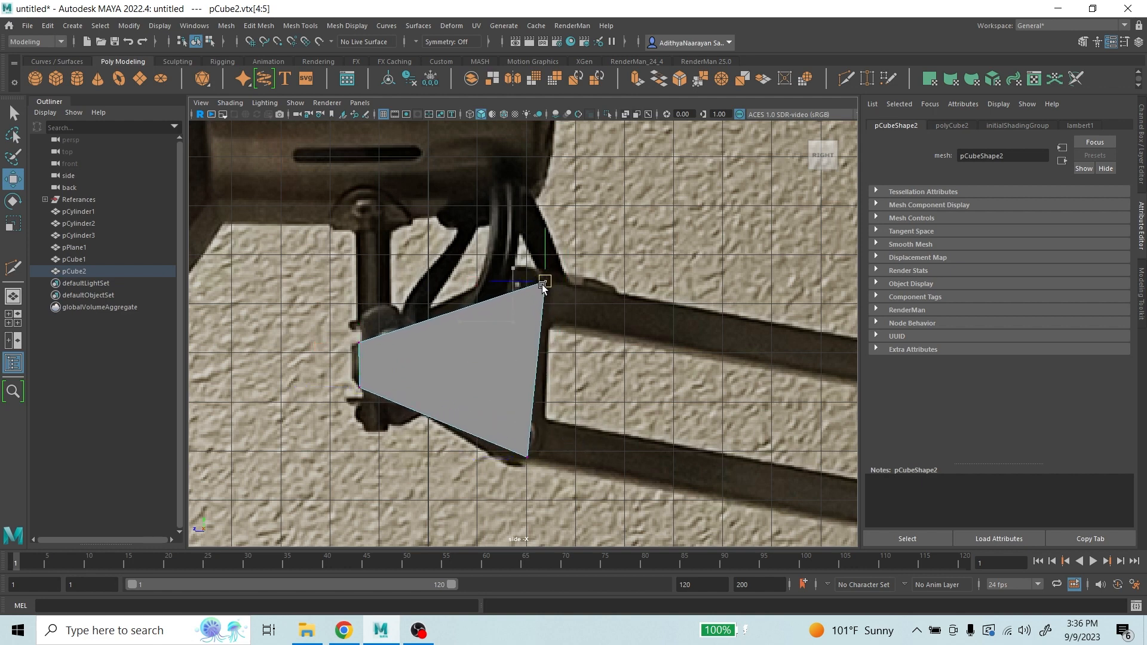
pyautogui.moveTo(499, 434); pyautogui.dragTo(545, 449)
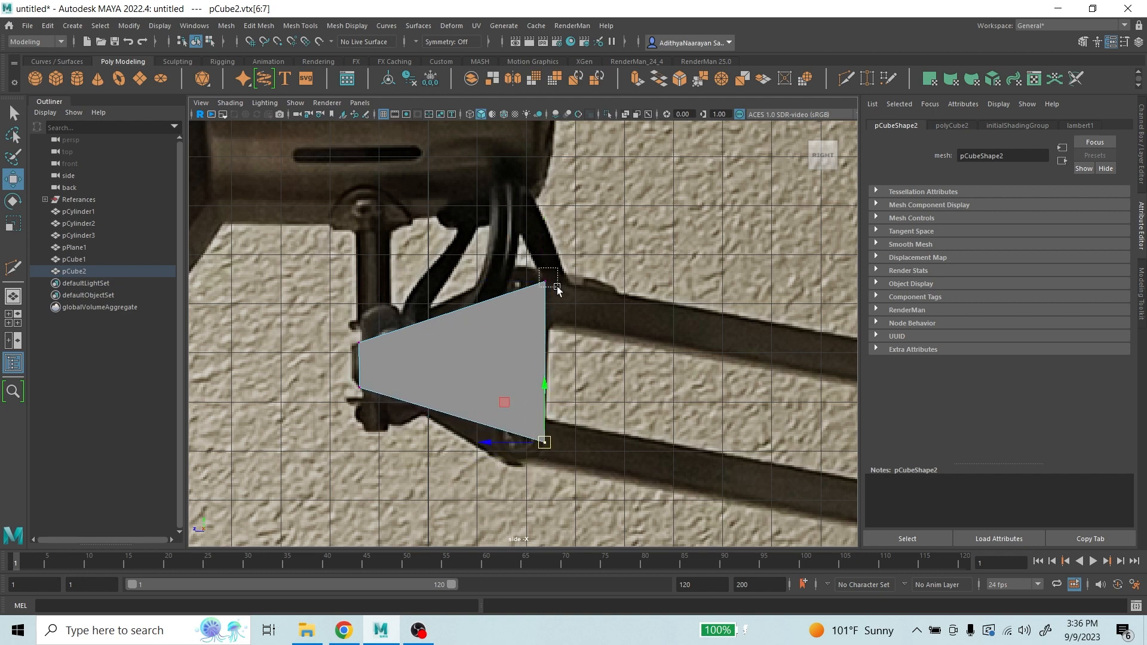
pyautogui.moveTo(556, 287); pyautogui.dragTo(557, 288)
pyautogui.click(479, 354)
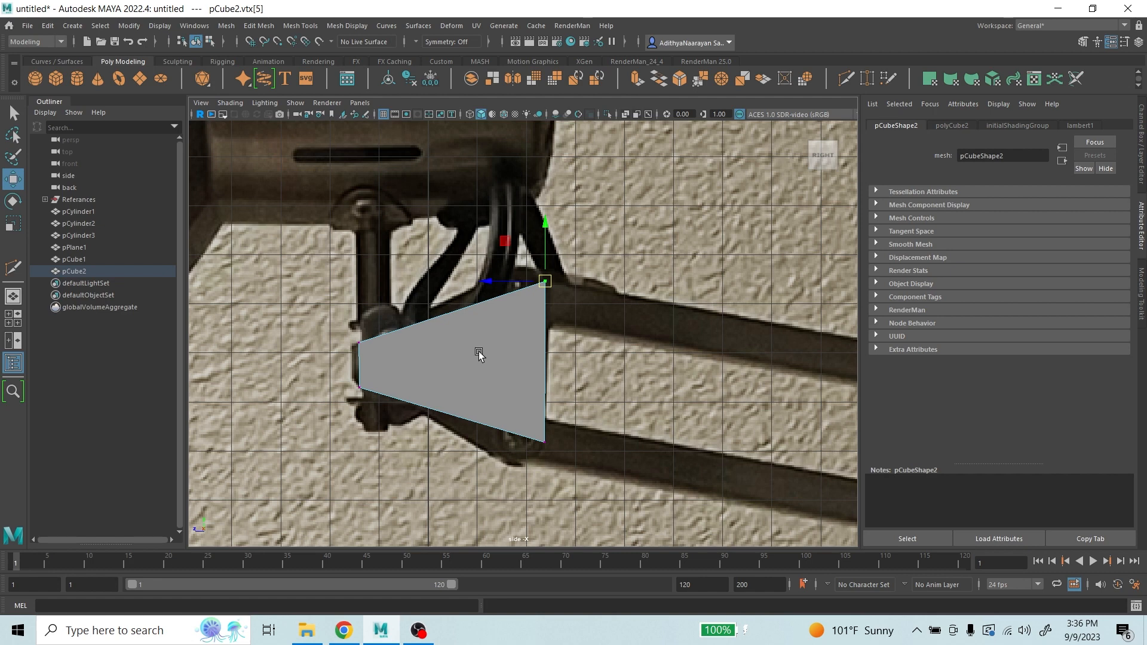
# - Insert five crosswise edge loops along the tapered plate with Multi-Cut, one near each end and three between them
pyautogui.moveTo(454, 318)
pyautogui.mouseDown(button='right')
pyautogui.moveTo(490, 289)
pyautogui.moveTo(455, 333)
pyautogui.moveTo(462, 322)
pyautogui.mouseUp(button='right')
pyautogui.press('y')
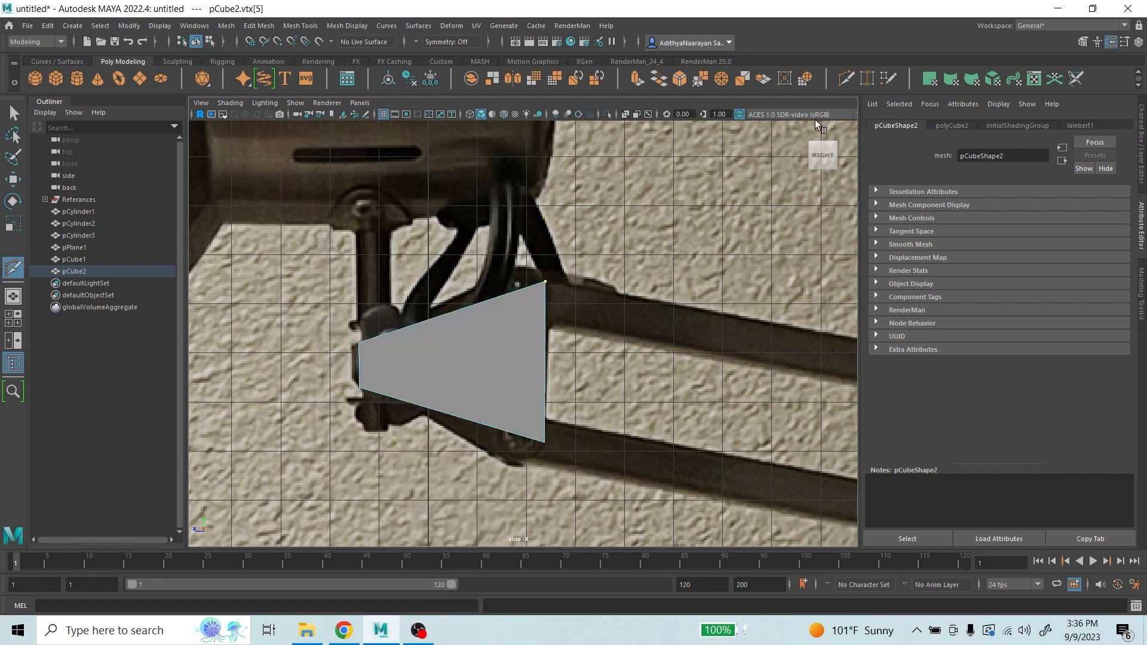
pyautogui.press('q')
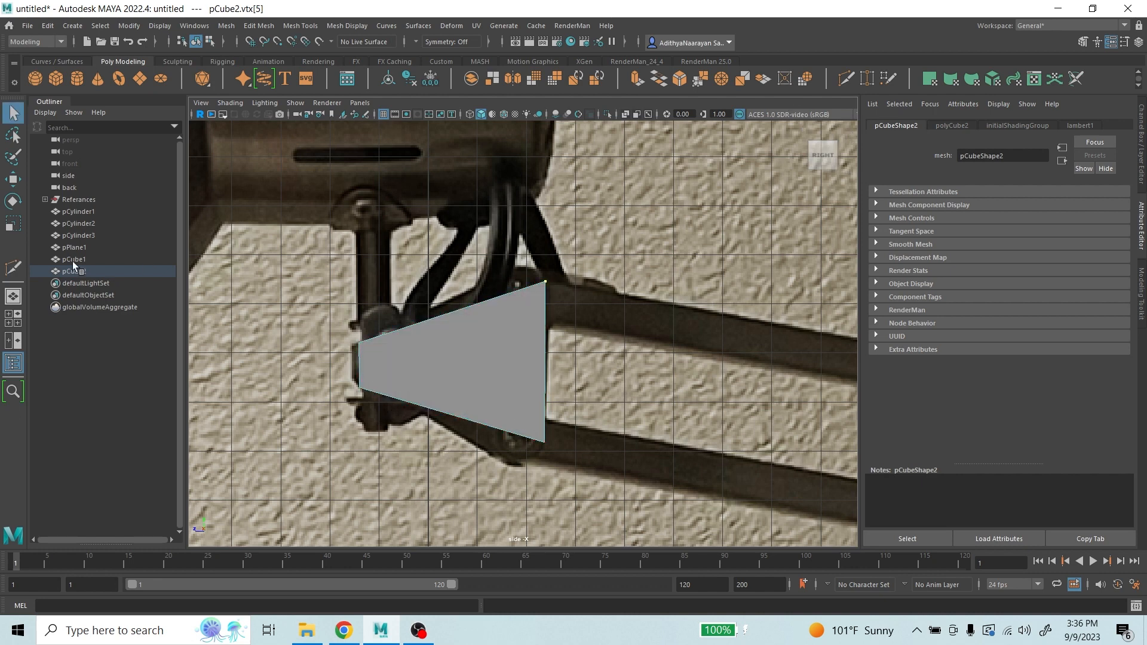
pyautogui.click(13, 270)
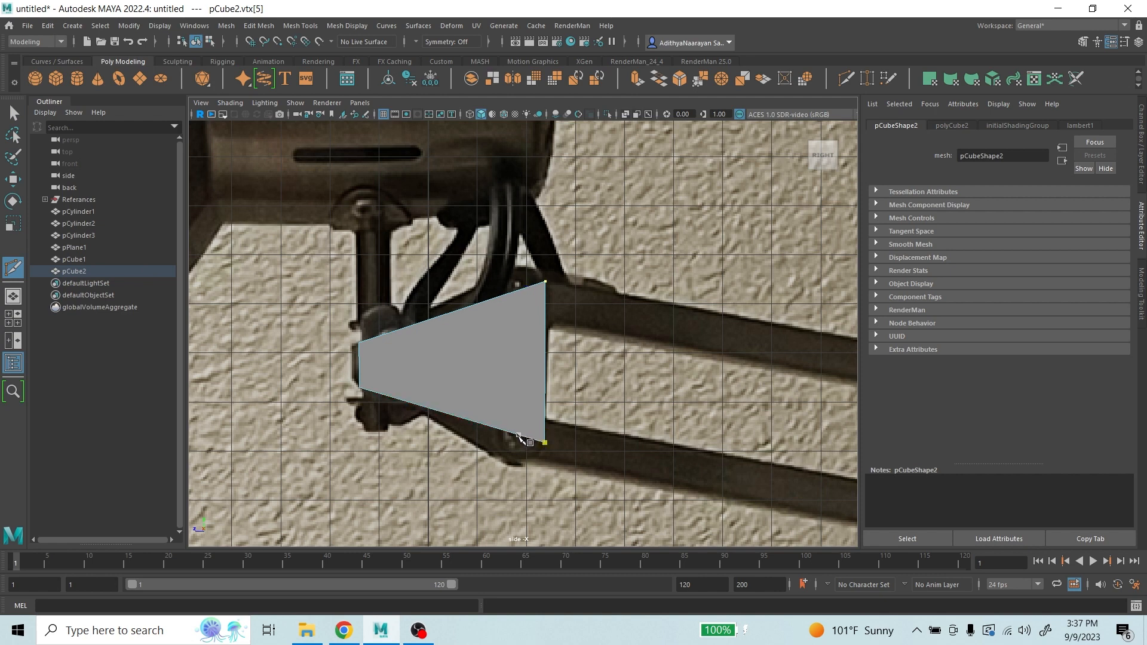
pyautogui.keyDown('ctrl'); pyautogui.click(524, 429); pyautogui.keyUp('ctrl')
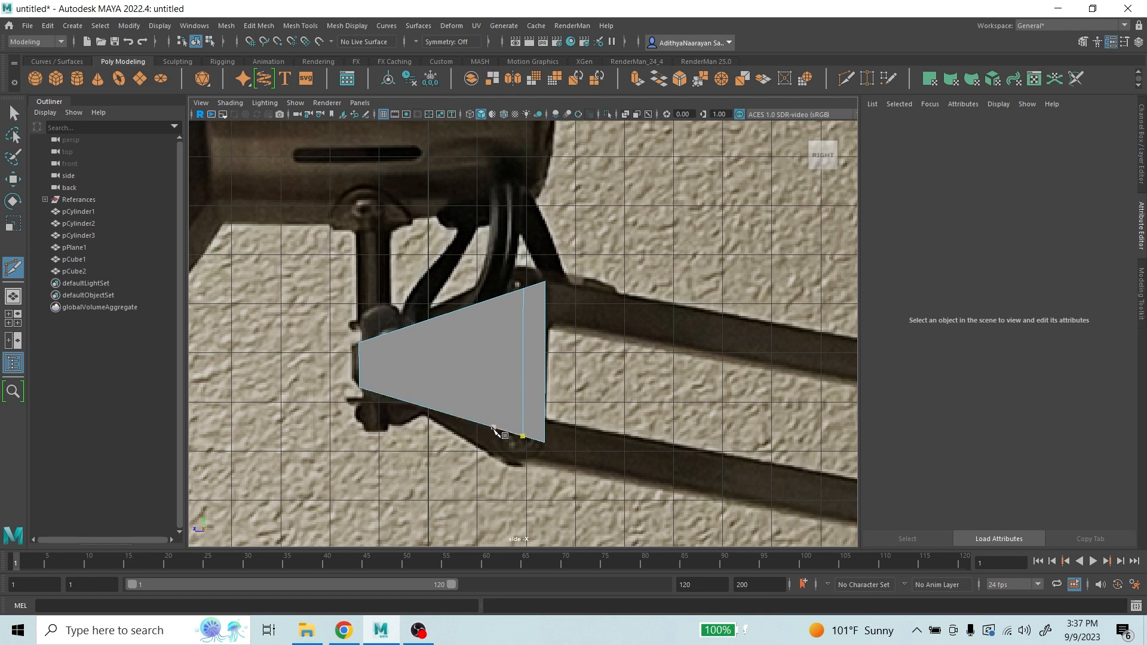
pyautogui.keyDown('ctrl'); pyautogui.click(375, 387); pyautogui.keyUp('ctrl')
pyautogui.keyDown('ctrl'); pyautogui.click(407, 398); pyautogui.keyUp('ctrl')
pyautogui.keyDown('ctrl'); pyautogui.click(445, 411); pyautogui.keyUp('ctrl')
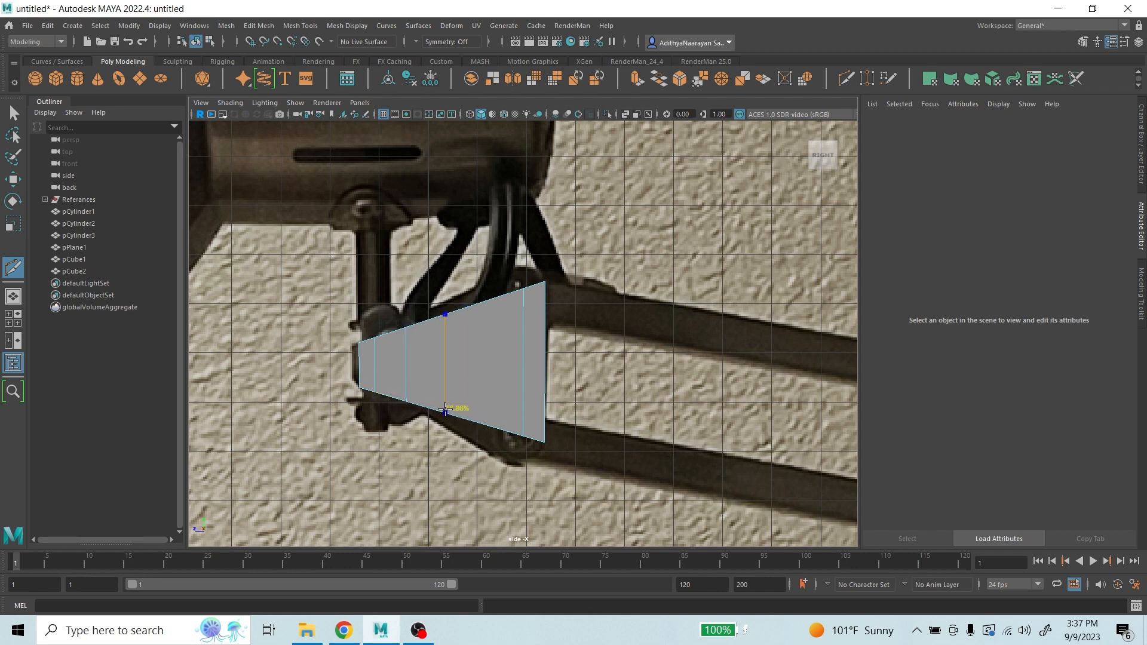
pyautogui.keyDown('ctrl'); pyautogui.click(487, 416); pyautogui.keyUp('ctrl')
# - Insert two lengthwise edge loops running from the plate's narrow end to its wide end
pyautogui.keyDown('ctrl'); pyautogui.click(399, 357); pyautogui.keyUp('ctrl')
pyautogui.keyDown('ctrl'); pyautogui.click(359, 375); pyautogui.keyUp('ctrl')
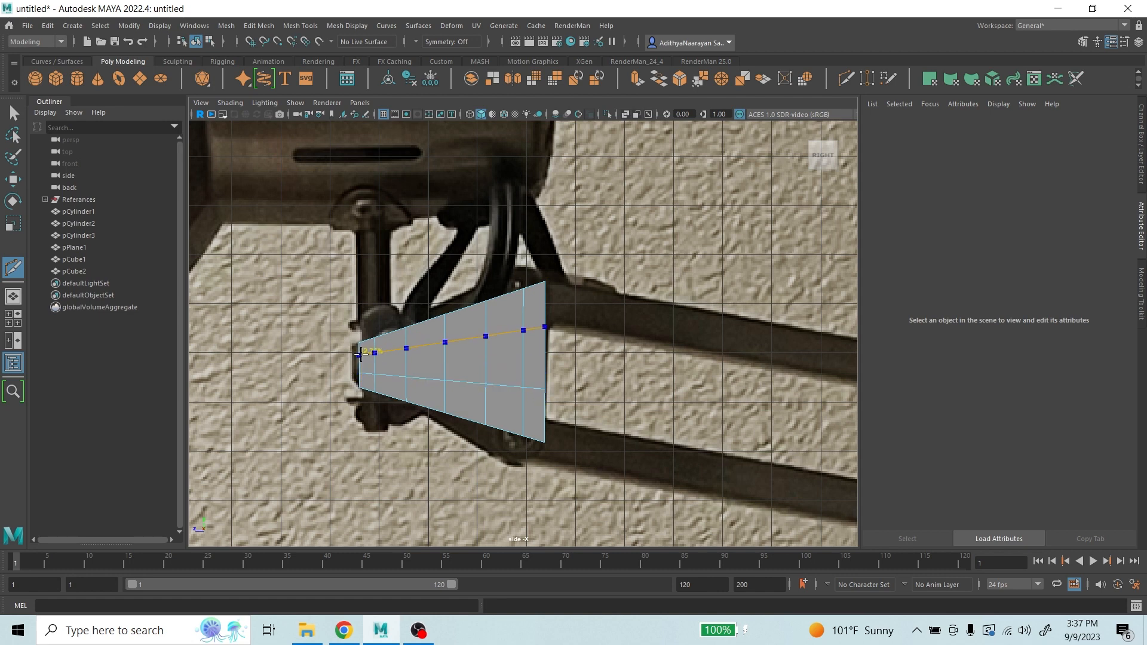
pyautogui.keyDown('ctrl'); pyautogui.click(359, 357); pyautogui.keyUp('ctrl')
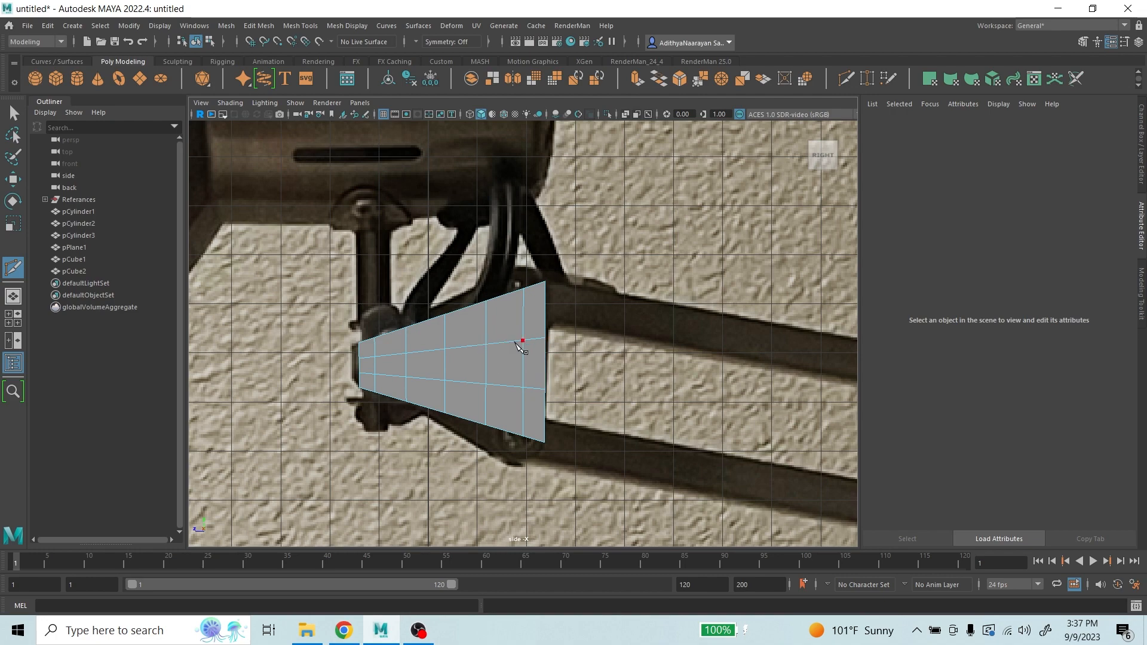
# - Return the tapered plate to object mode and turn on its smooth mesh preview
pyautogui.moveTo(518, 345); pyautogui.dragTo(569, 315, button='right')
pyautogui.press('3')
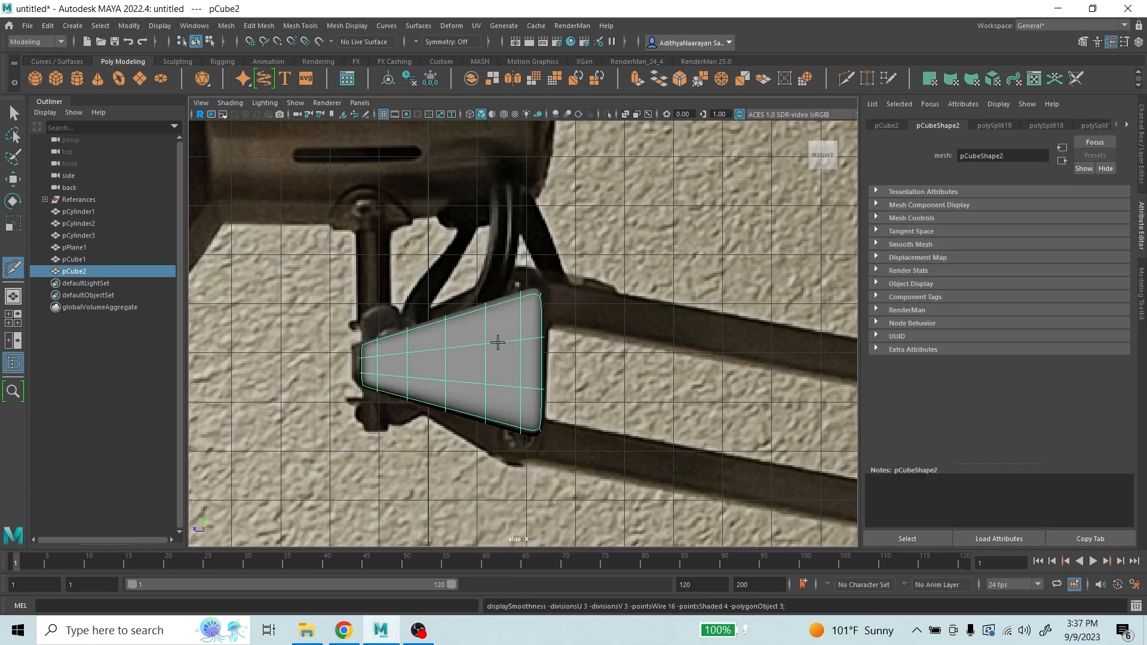
pyautogui.scroll(3, 539, 309)
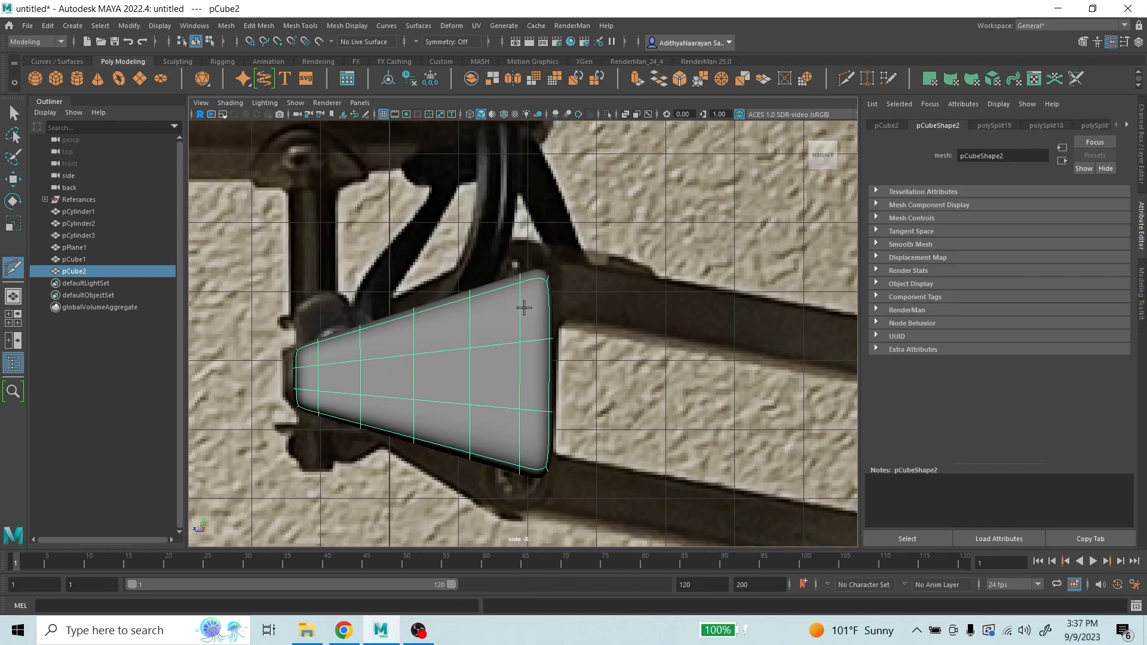
# - Turn on soft selection and pull the upper corner vertices of the plate's narrow end outward to match the photo
pyautogui.moveTo(375, 325); pyautogui.dragTo(317, 361, button='right')
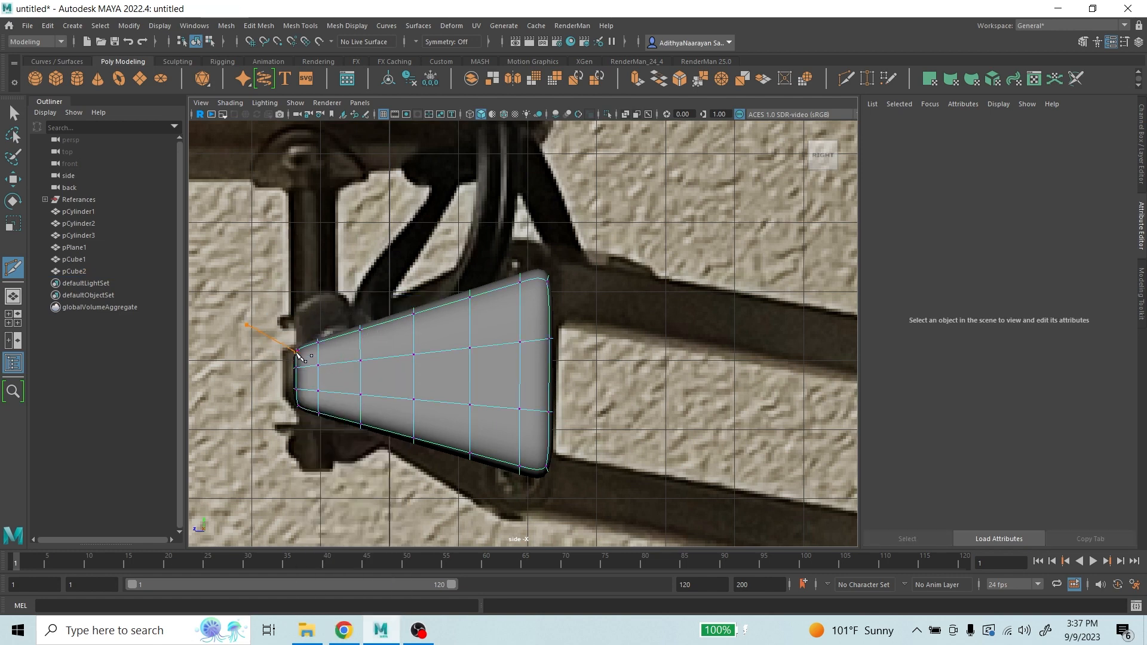
pyautogui.click(13, 113)
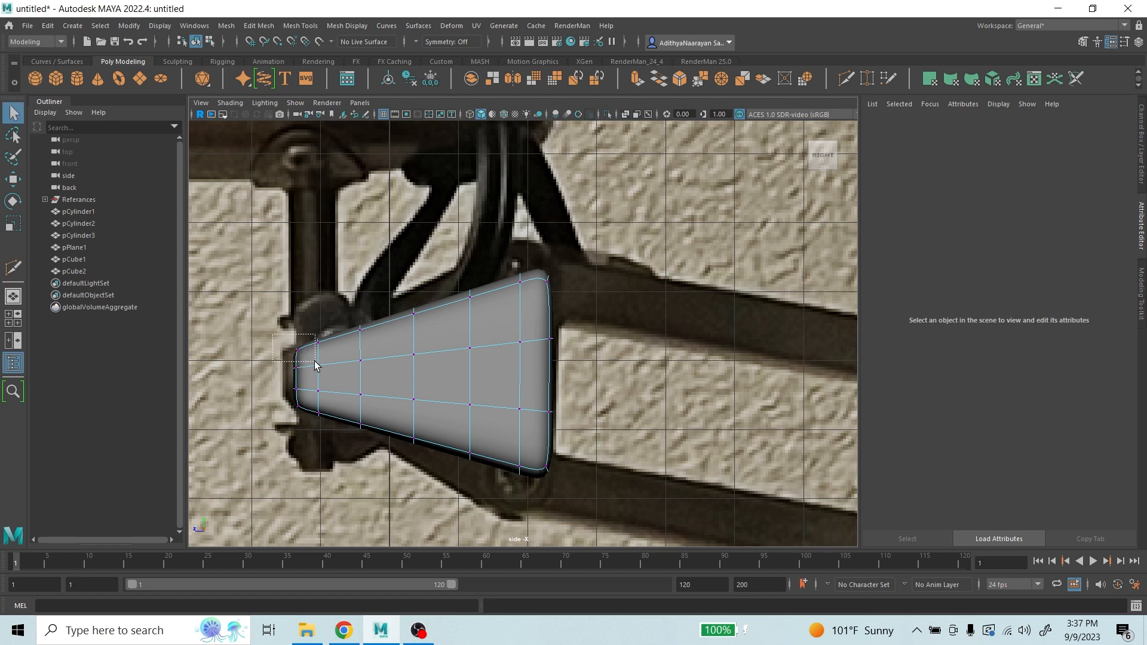
pyautogui.moveTo(315, 361); pyautogui.dragTo(310, 361)
pyautogui.press('b')
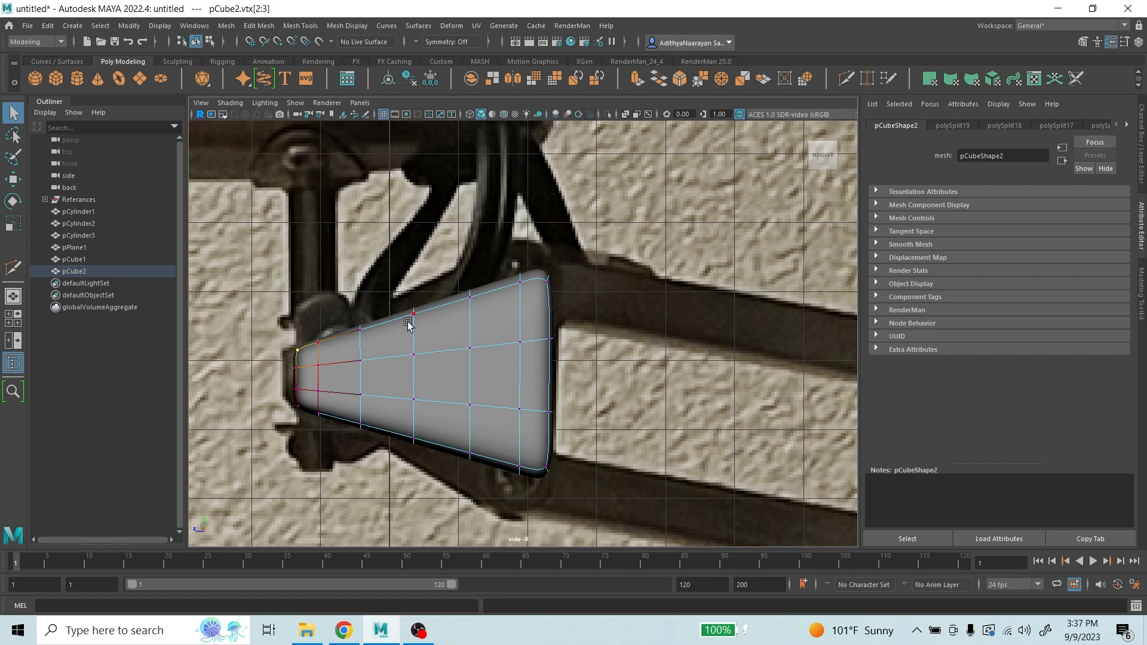
pyautogui.press('w')
pyautogui.moveTo(299, 343); pyautogui.dragTo(284, 350)
# - Raise the vertices along the plate's upper edge, from the wide end toward the narrow end, to follow the photo's outline
pyautogui.moveTo(507, 256); pyautogui.dragTo(525, 232)
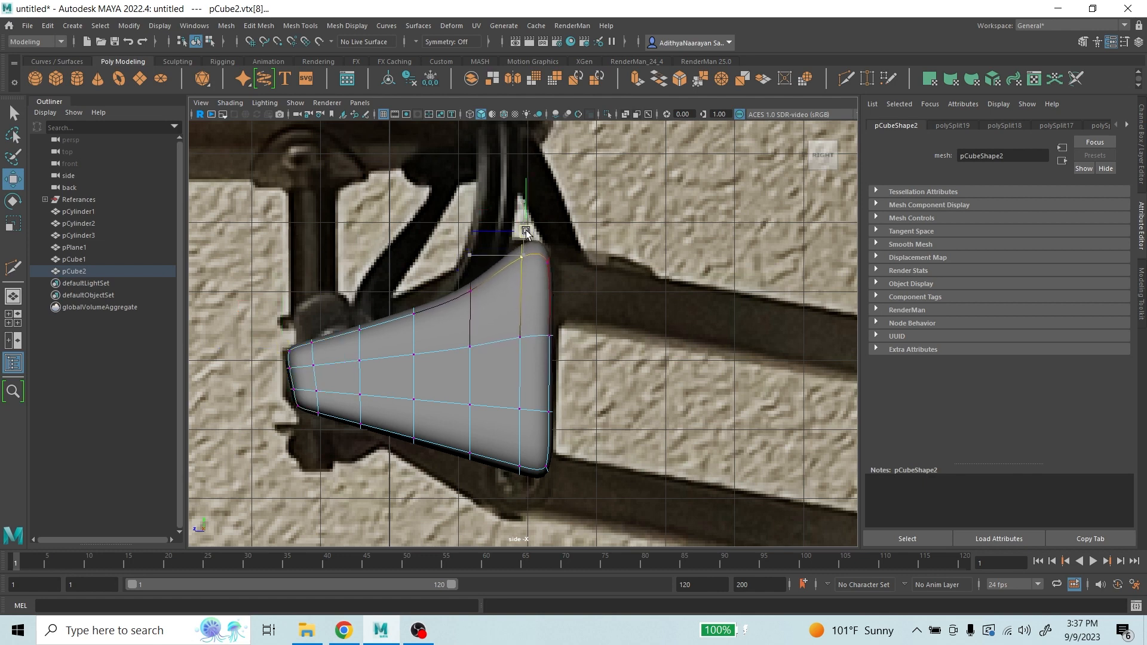
pyautogui.moveTo(499, 308); pyautogui.dragTo(462, 261)
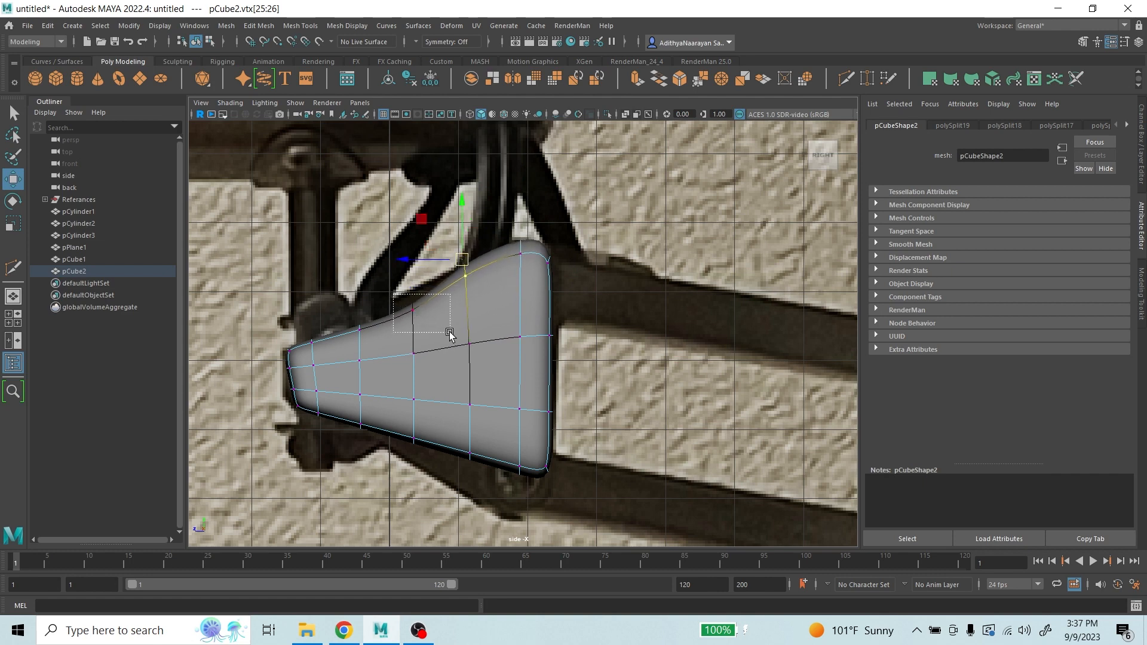
pyautogui.moveTo(450, 331); pyautogui.dragTo(412, 286)
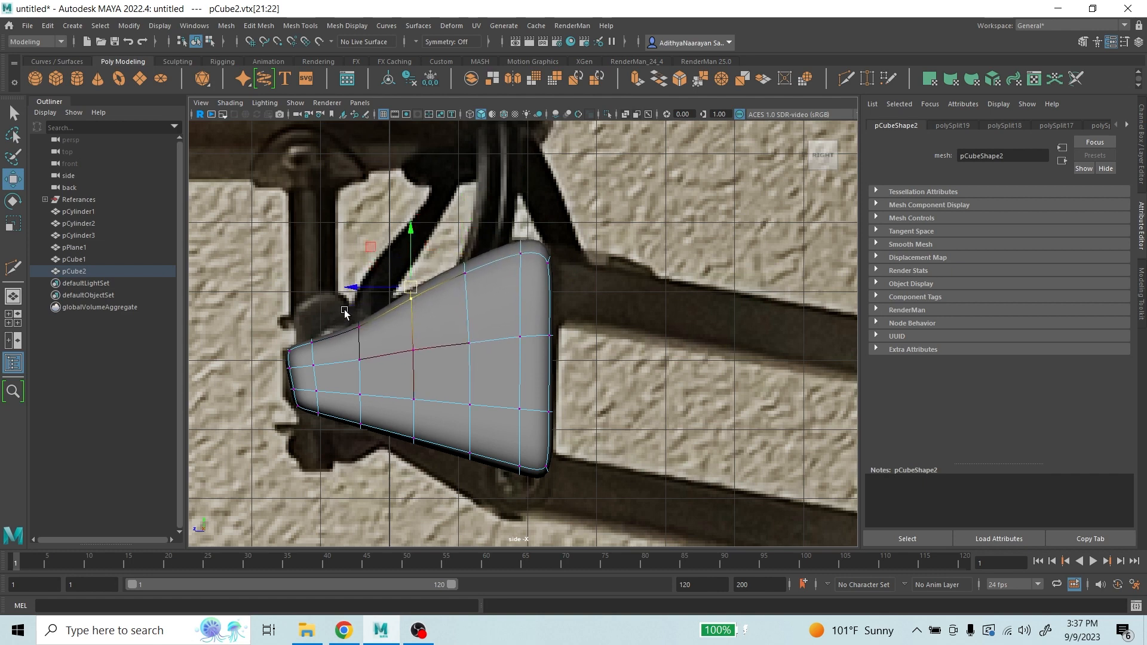
pyautogui.moveTo(345, 313)
pyautogui.mouseDown()
pyautogui.moveTo(382, 338)
pyautogui.moveTo(357, 318)
pyautogui.mouseUp()
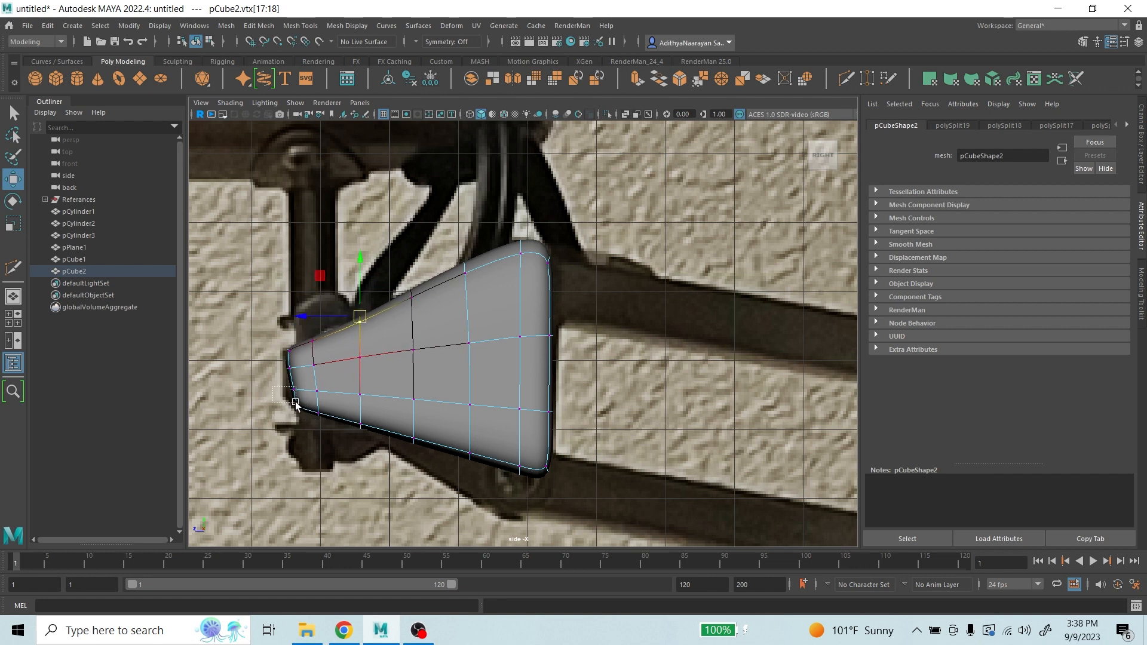
# - Move the lower corner of the narrow end outward and pull the wide end's lower vertices down to the photo's outline
pyautogui.moveTo(301, 394)
pyautogui.mouseDown()
pyautogui.moveTo(287, 392)
pyautogui.moveTo(298, 412)
pyautogui.mouseUp()
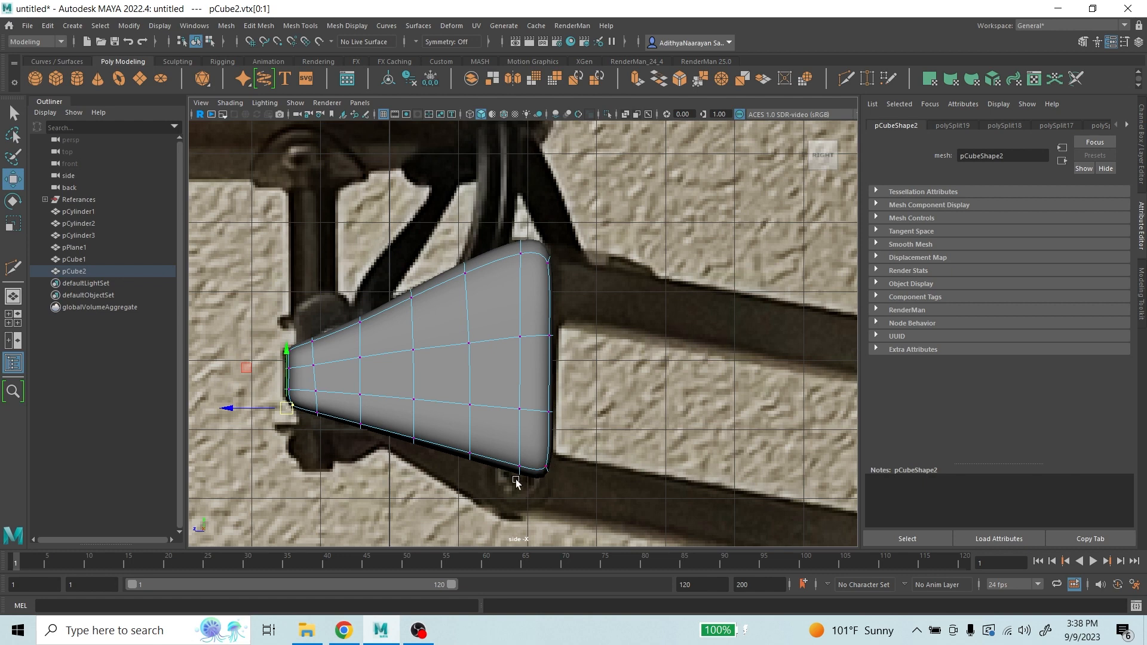
pyautogui.moveTo(504, 448); pyautogui.dragTo(519, 534)
pyautogui.moveTo(444, 434); pyautogui.dragTo(491, 497)
pyautogui.moveTo(472, 461); pyautogui.dragTo(467, 503)
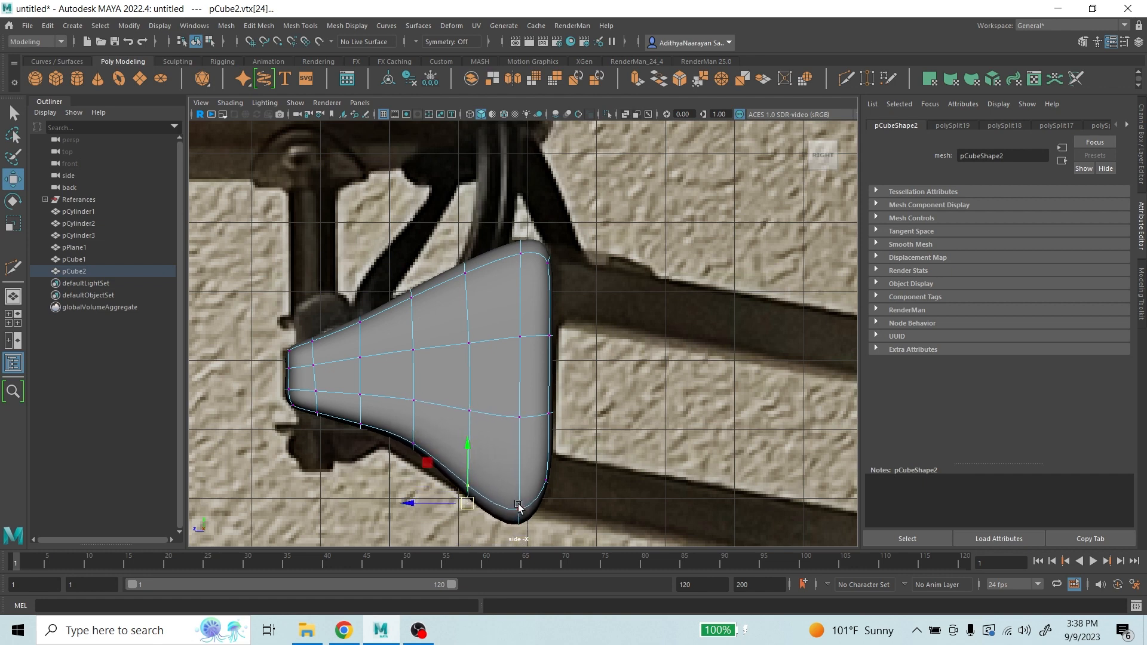
pyautogui.moveTo(532, 539); pyautogui.dragTo(533, 541)
pyautogui.moveTo(523, 489); pyautogui.dragTo(522, 480)
# - Lower the remaining vertices along the plate's lower edge toward the narrow end and adjust the narrow end's middle vertices outward
pyautogui.moveTo(399, 429); pyautogui.dragTo(412, 464)
pyautogui.moveTo(351, 424); pyautogui.dragTo(375, 445)
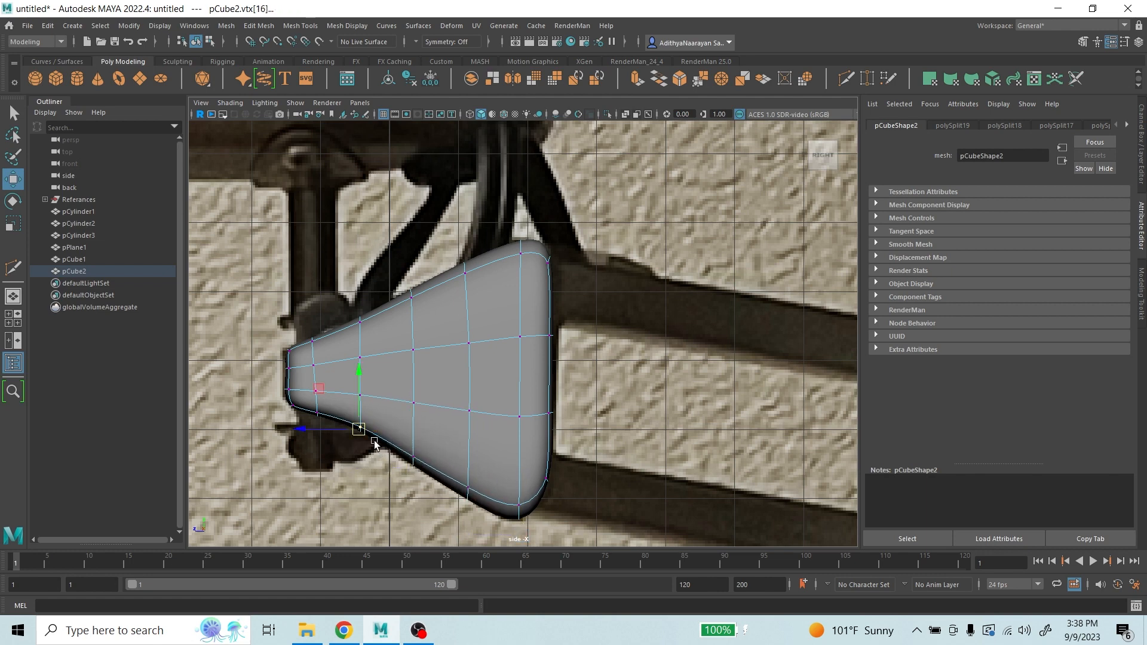
pyautogui.moveTo(362, 370); pyautogui.dragTo(357, 378)
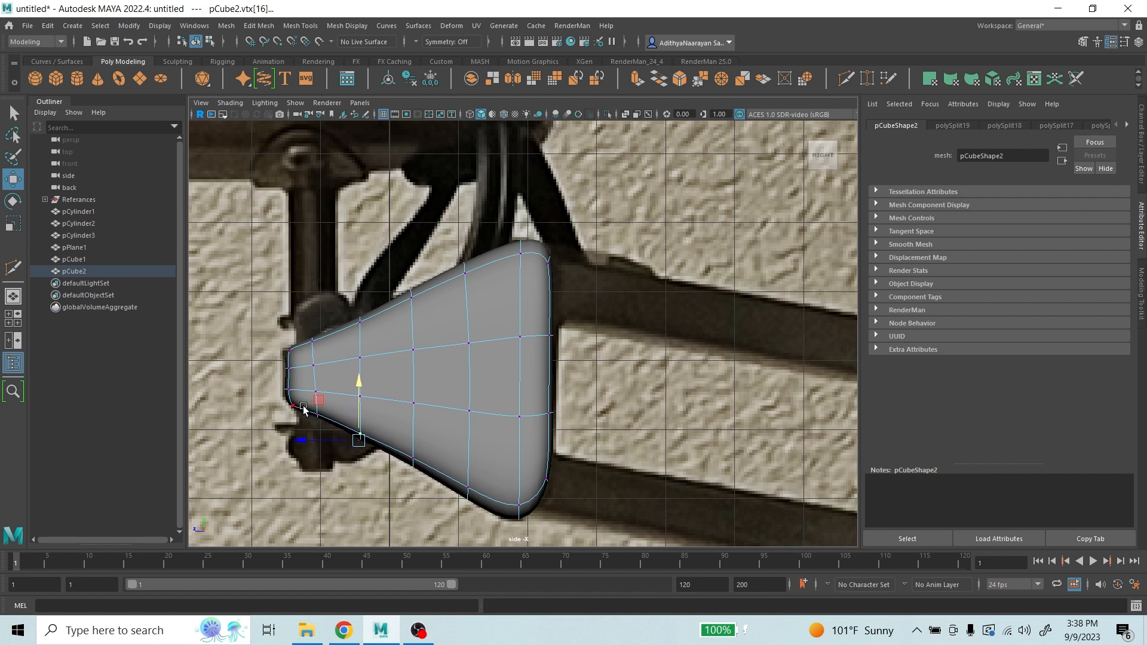
pyautogui.moveTo(303, 406); pyautogui.dragTo(336, 425)
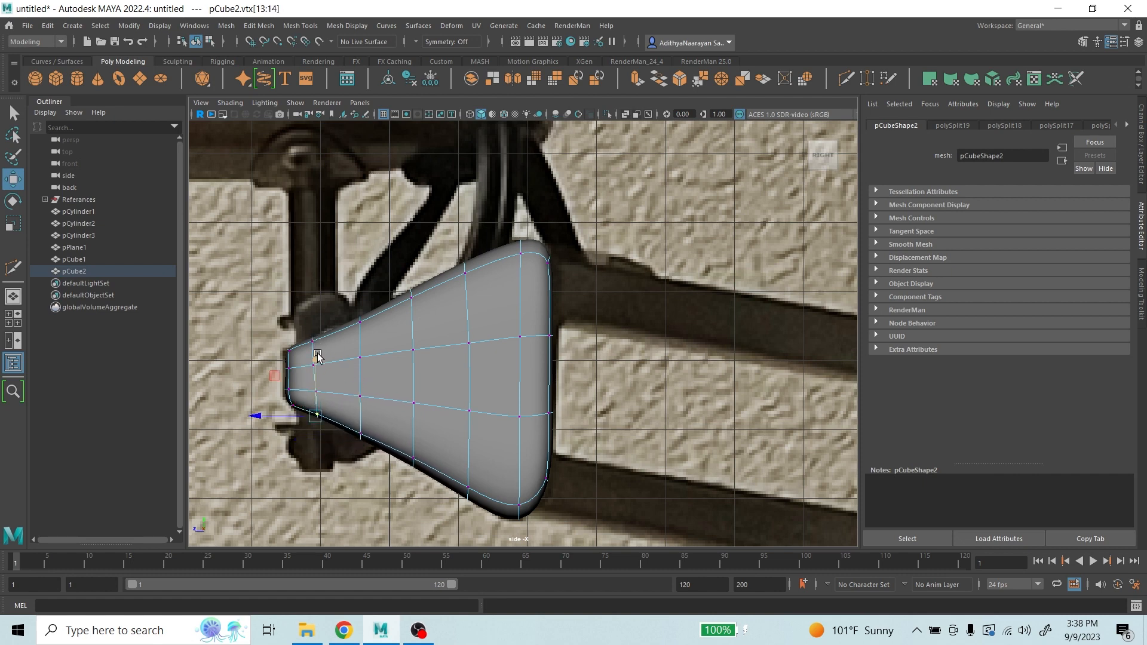
pyautogui.moveTo(317, 357); pyautogui.dragTo(314, 359)
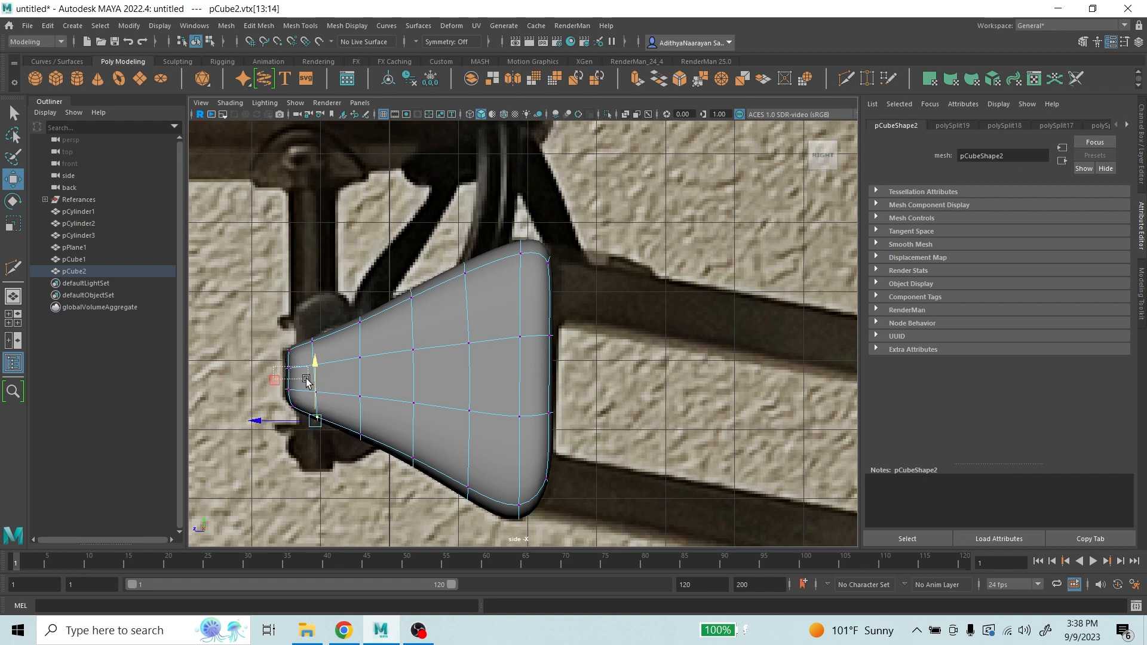
pyautogui.moveTo(306, 378); pyautogui.dragTo(257, 369)
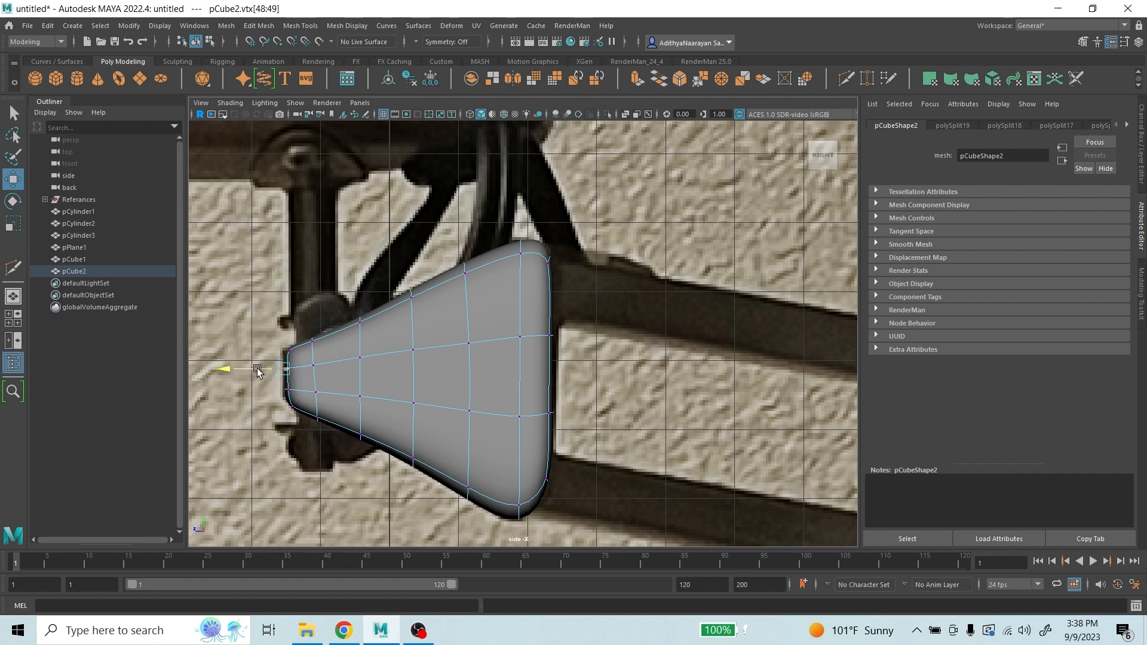
# - Check the plate's outline against the side photo and examine its thickness in the perspective view from the front
pyautogui.scroll(-4, 531, 325)
pyautogui.scroll(5, 532, 325)
pyautogui.scroll(-6, 464, 315)
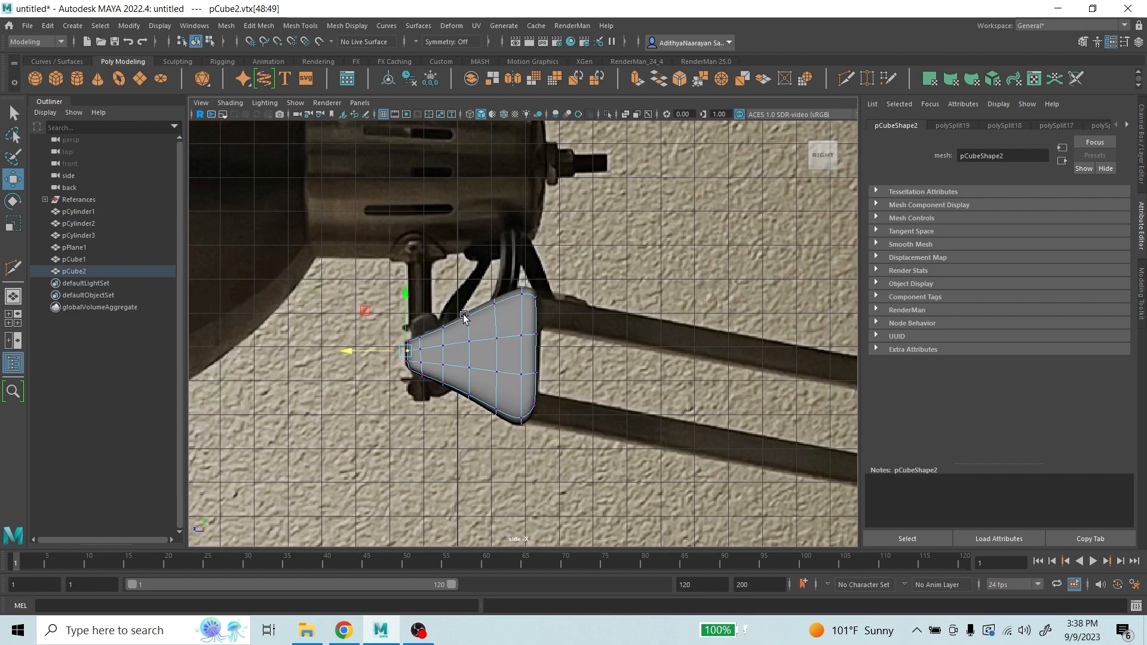
pyautogui.scroll(4, 480, 329)
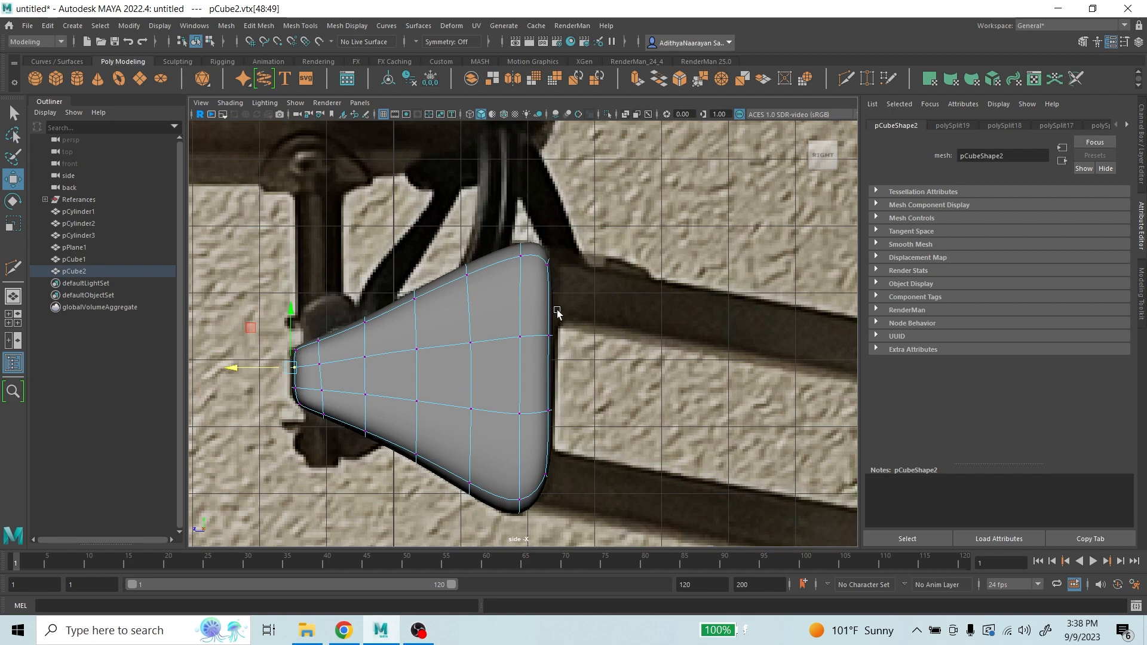
pyautogui.press('space')
pyautogui.press('space')
pyautogui.scroll(4, 466, 233)
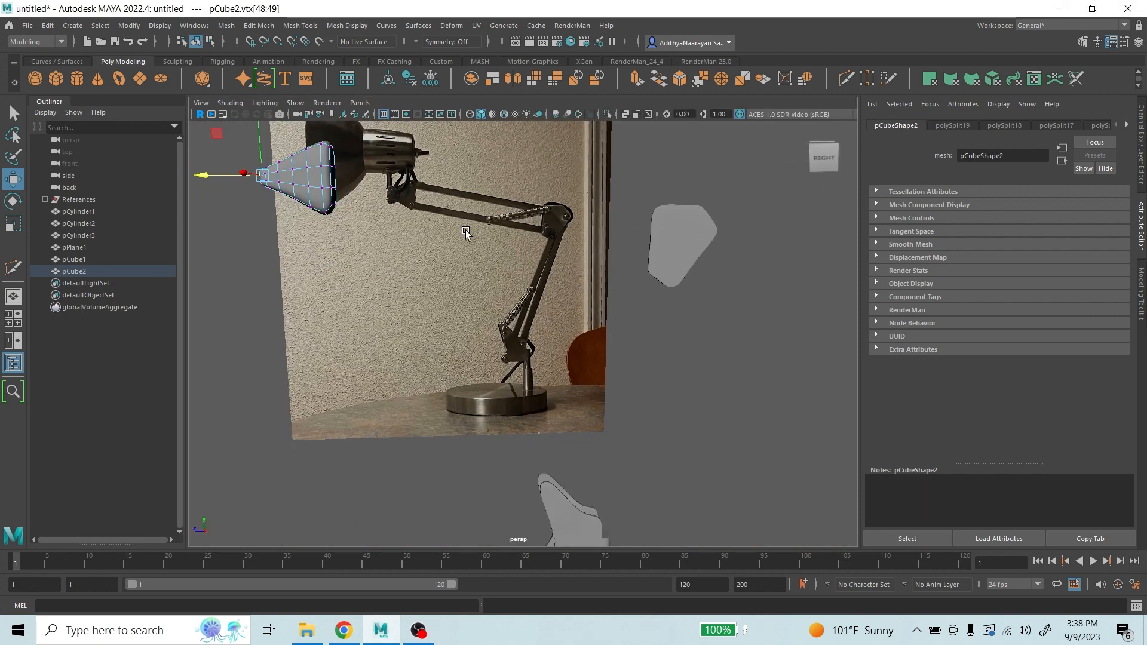
pyautogui.keyDown('alt'); pyautogui.moveTo(466, 234); pyautogui.dragTo(529, 207); pyautogui.keyUp('alt')
pyautogui.scroll(-6, 537, 293)
pyautogui.scroll(3, 523, 281)
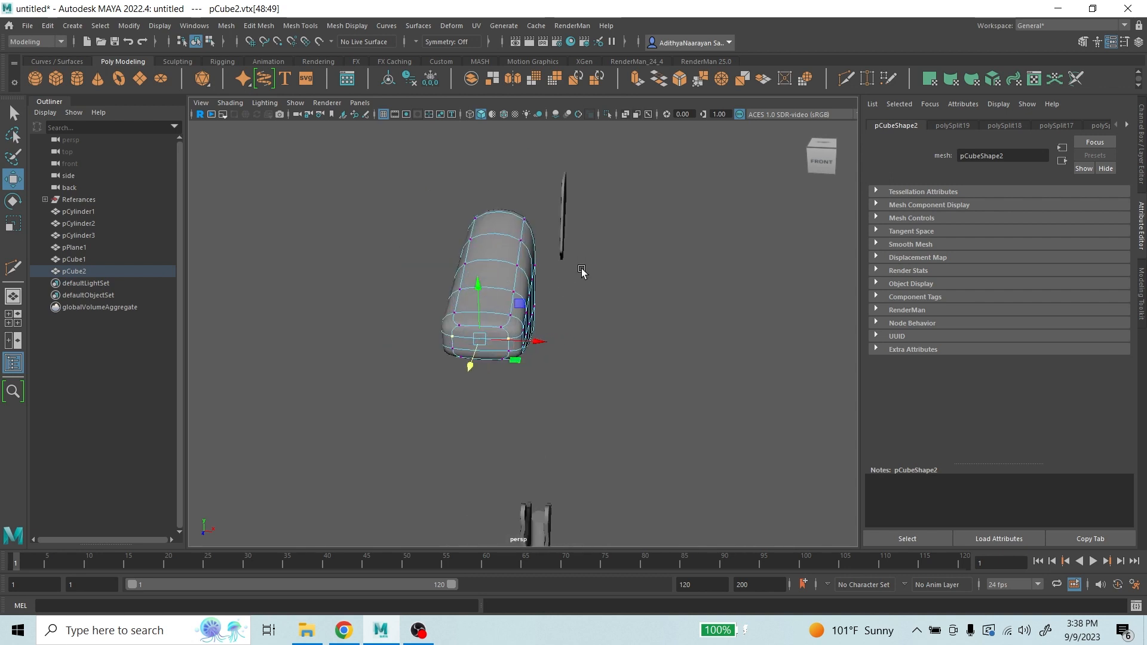
pyautogui.scroll(-2, 554, 269)
pyautogui.keyDown('alt'); pyautogui.moveTo(599, 237); pyautogui.dragTo(600, 237); pyautogui.keyUp('alt')
pyautogui.scroll(-2, 512, 296)
pyautogui.scroll(6, 519, 290)
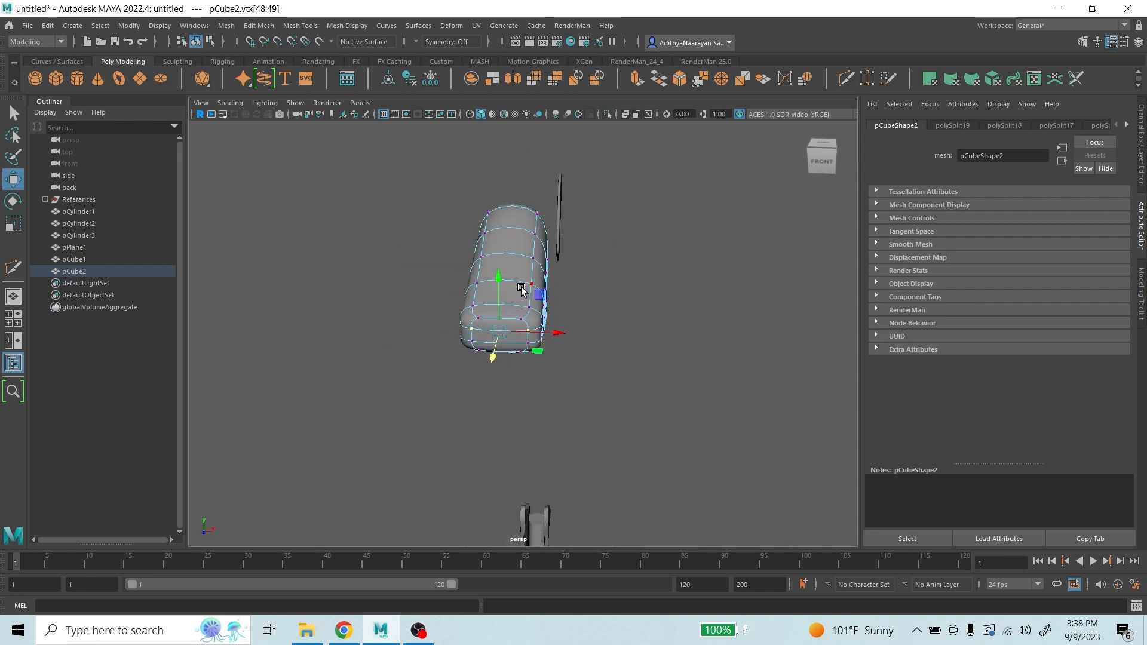
pyautogui.scroll(-4, 519, 296)
pyautogui.scroll(3, 518, 299)
pyautogui.keyDown('alt'); pyautogui.moveTo(519, 299); pyautogui.dragTo(604, 338); pyautogui.keyUp('alt')
# - Select all vertices on one broad face of the plate and move them inward to make the plate thinner
pyautogui.press('F10')
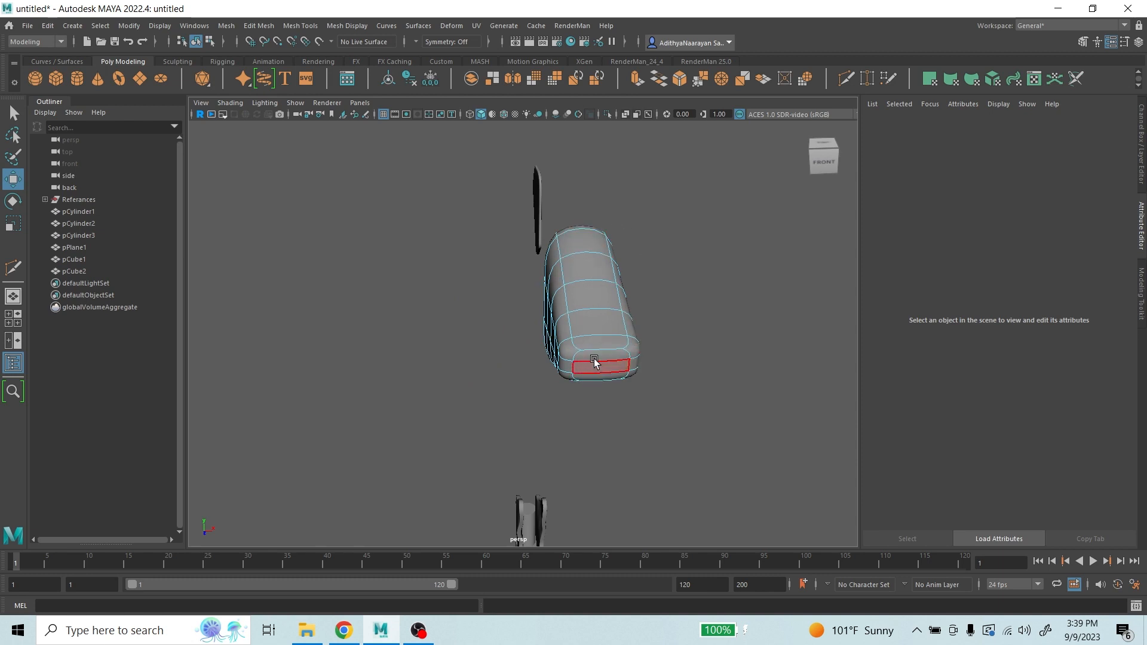
pyautogui.keyDown('alt'); pyautogui.moveTo(598, 388); pyautogui.dragTo(661, 376); pyautogui.keyUp('alt')
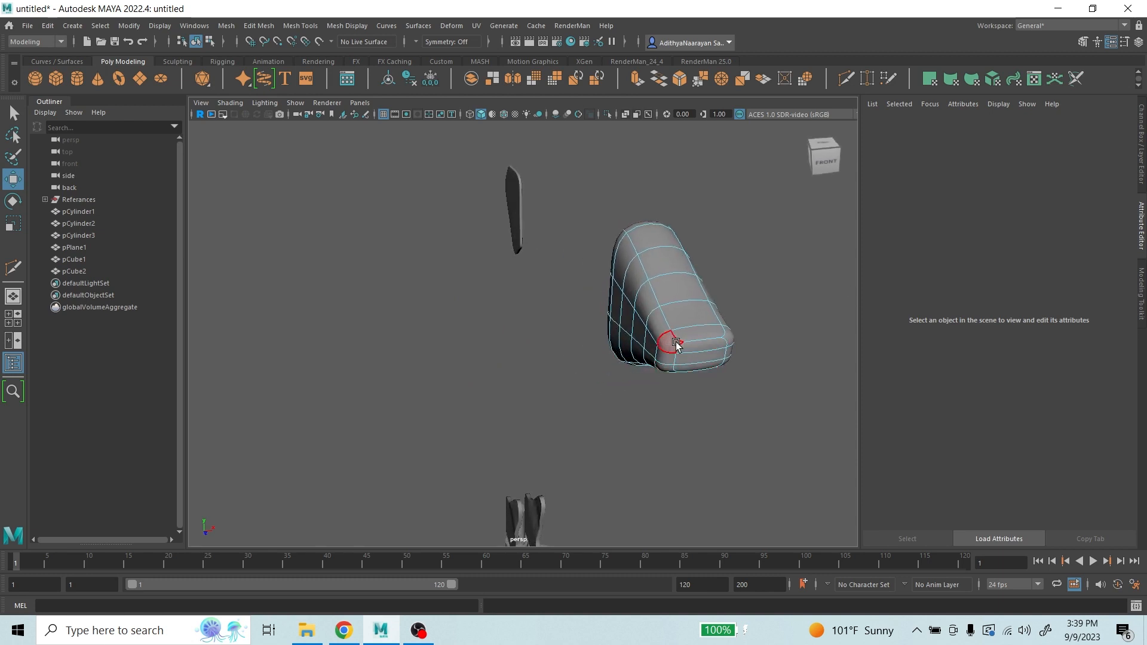
pyautogui.keyDown('alt'); pyautogui.moveTo(645, 303); pyautogui.dragTo(714, 369); pyautogui.keyUp('alt')
pyautogui.moveTo(519, 270); pyautogui.dragTo(449, 272, button='right')
pyautogui.moveTo(444, 179); pyautogui.dragTo(509, 415)
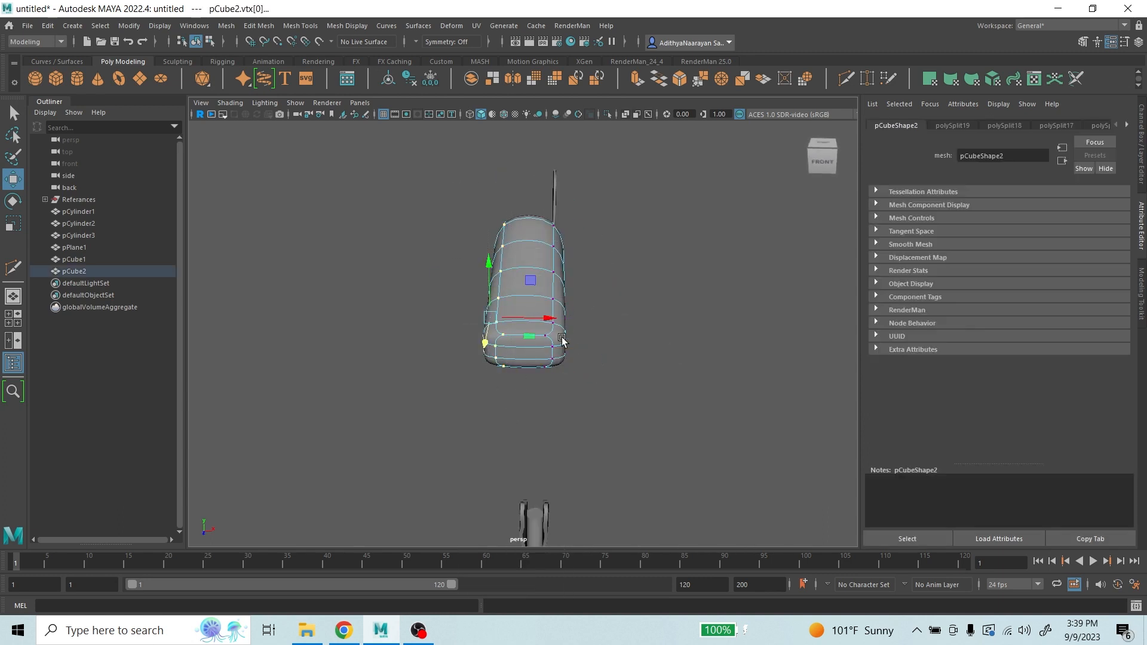
pyautogui.moveTo(546, 321); pyautogui.dragTo(772, 357)
# - Inspect the thinned plate's faces and rim from several angles
pyautogui.keyDown('alt'); pyautogui.moveTo(779, 273); pyautogui.dragTo(550, 463, button='middle'); pyautogui.keyUp('alt')
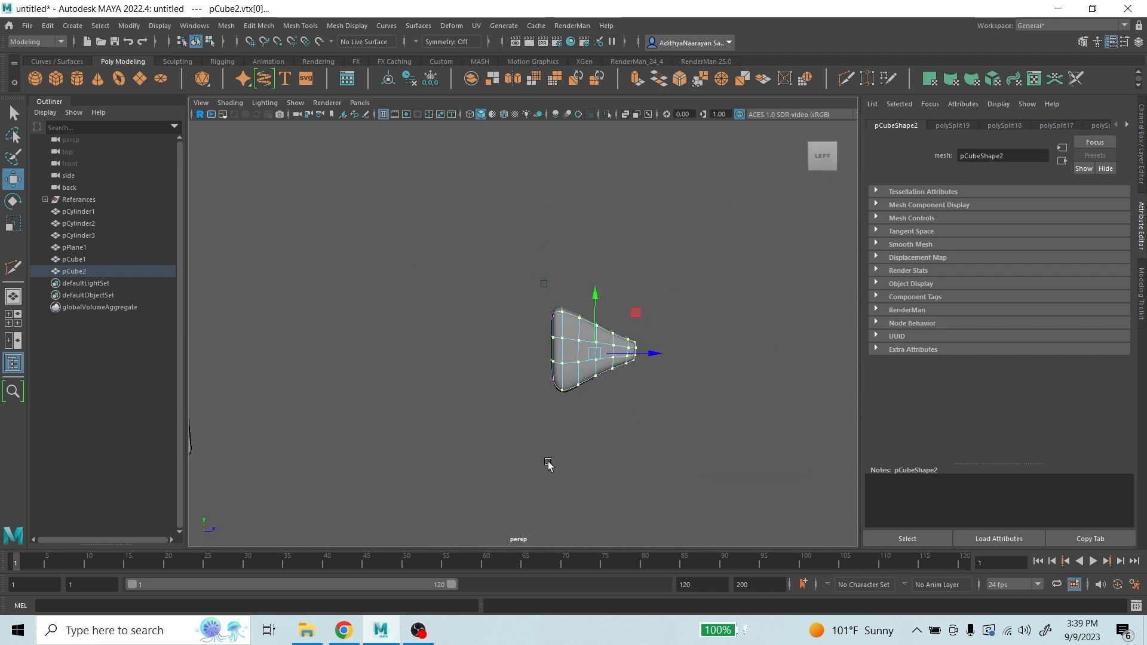
pyautogui.scroll(8, 536, 370)
pyautogui.scroll(-5, 533, 352)
pyautogui.keyDown('alt'); pyautogui.moveTo(545, 382); pyautogui.dragTo(451, 453); pyautogui.keyUp('alt')
pyautogui.moveTo(520, 435); pyautogui.dragTo(677, 385)
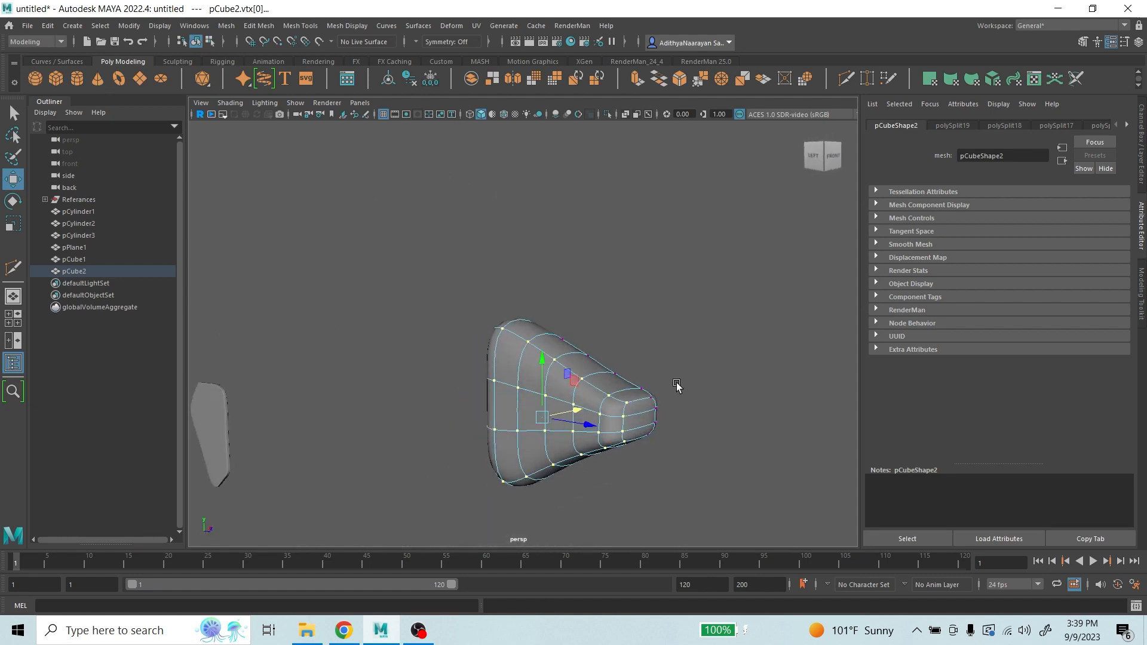
pyautogui.scroll(5, 615, 446)
pyautogui.keyDown('alt'); pyautogui.moveTo(596, 436); pyautogui.dragTo(566, 257, button='middle'); pyautogui.keyUp('alt')
pyautogui.scroll(4, 566, 257)
pyautogui.keyDown('alt'); pyautogui.moveTo(565, 257); pyautogui.dragTo(658, 395); pyautogui.keyUp('alt')
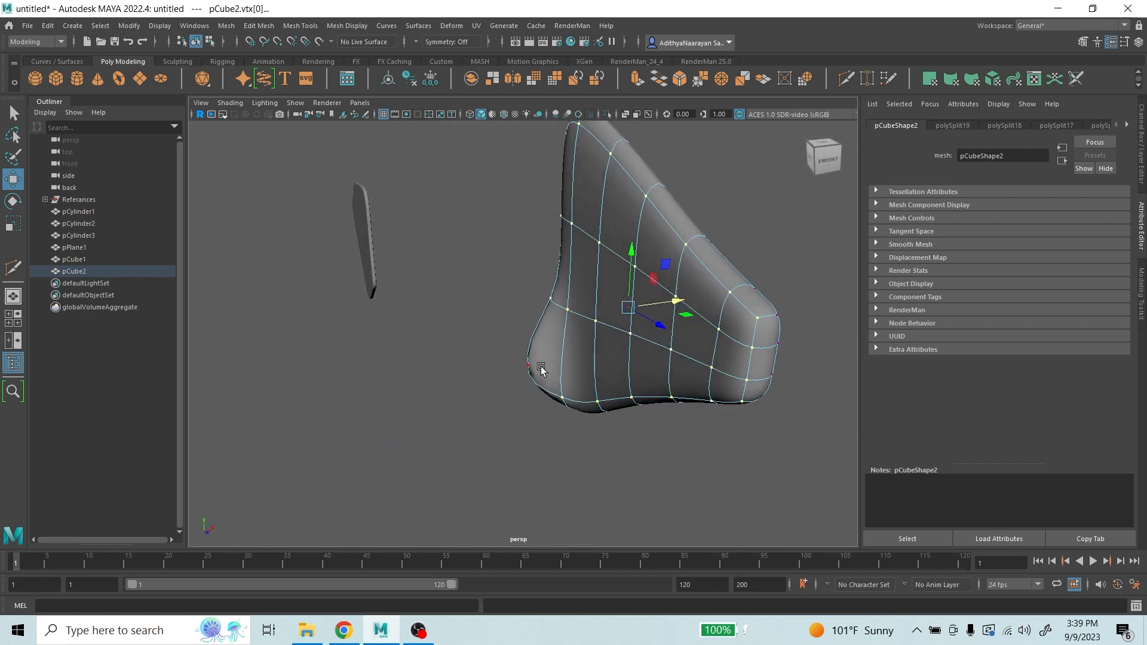
pyautogui.moveTo(541, 369)
pyautogui.keyDown('alt'); pyautogui.mouseDown()
pyautogui.moveTo(525, 389)
pyautogui.moveTo(653, 361)
pyautogui.moveTo(551, 374)
pyautogui.moveTo(413, 345)
pyautogui.moveTo(507, 377)
pyautogui.moveTo(514, 335)
pyautogui.moveTo(648, 339)
pyautogui.moveTo(672, 358)
pyautogui.moveTo(635, 356)
pyautogui.moveTo(644, 354)
pyautogui.moveTo(625, 343)
pyautogui.moveTo(616, 350)
pyautogui.moveTo(663, 353)
pyautogui.moveTo(545, 357)
pyautogui.mouseUp(); pyautogui.keyUp('alt')
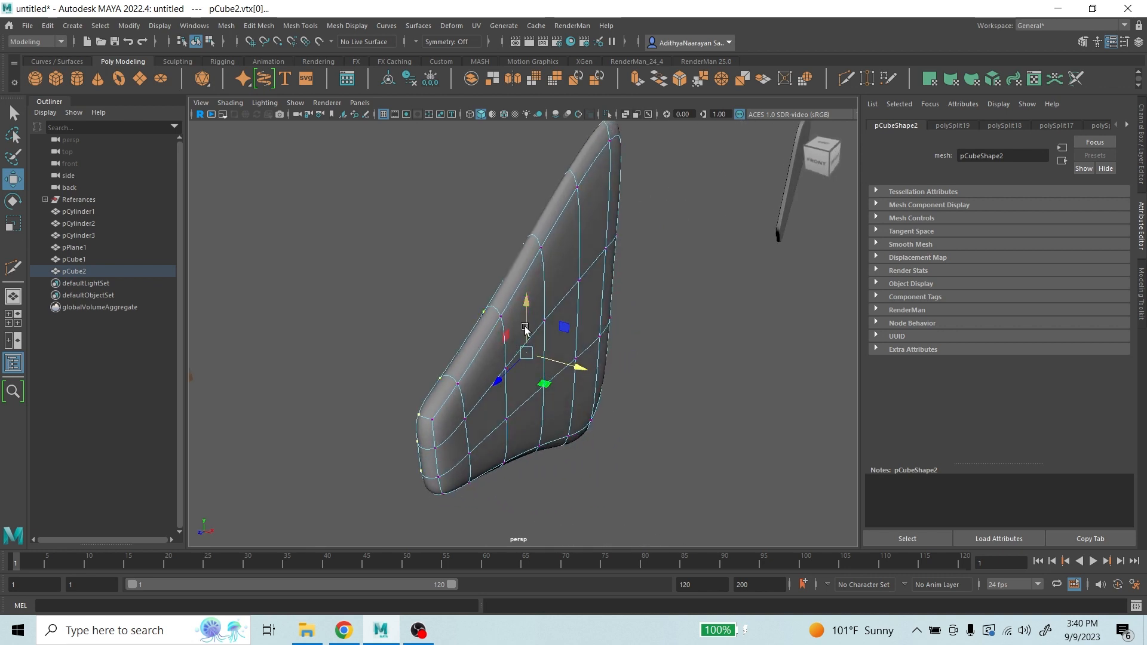
# - Insert edge loops around the plate near both borders of its thin rim with the Multi-Cut tool
pyautogui.click(15, 271)
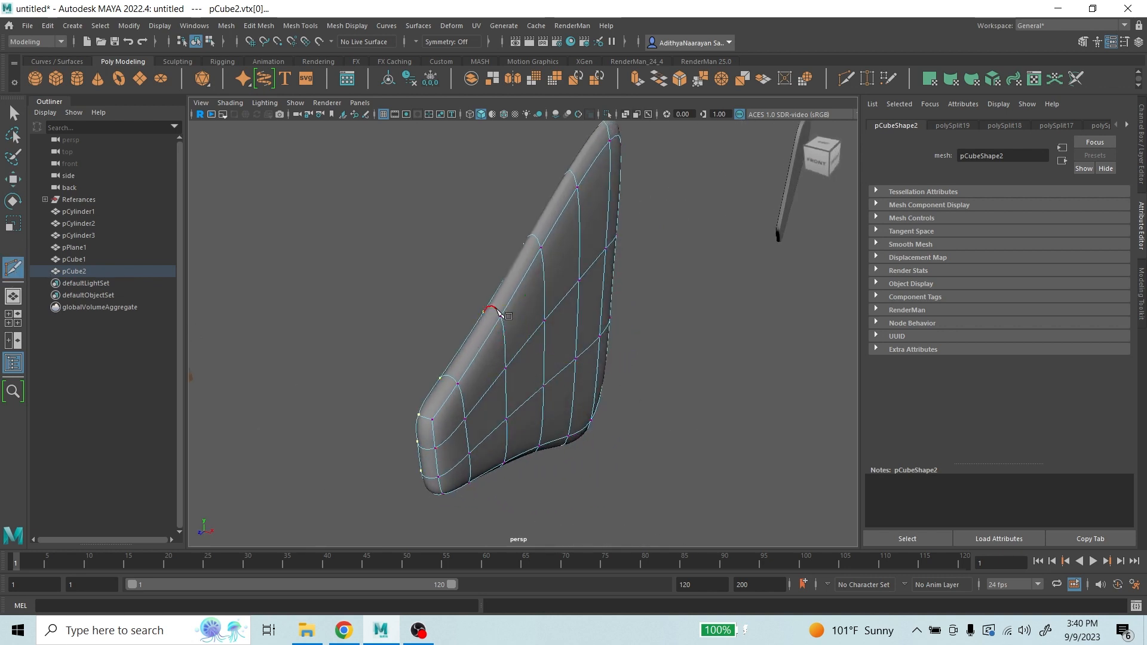
pyautogui.keyDown('alt'); pyautogui.moveTo(656, 384); pyautogui.dragTo(677, 381); pyautogui.keyUp('alt')
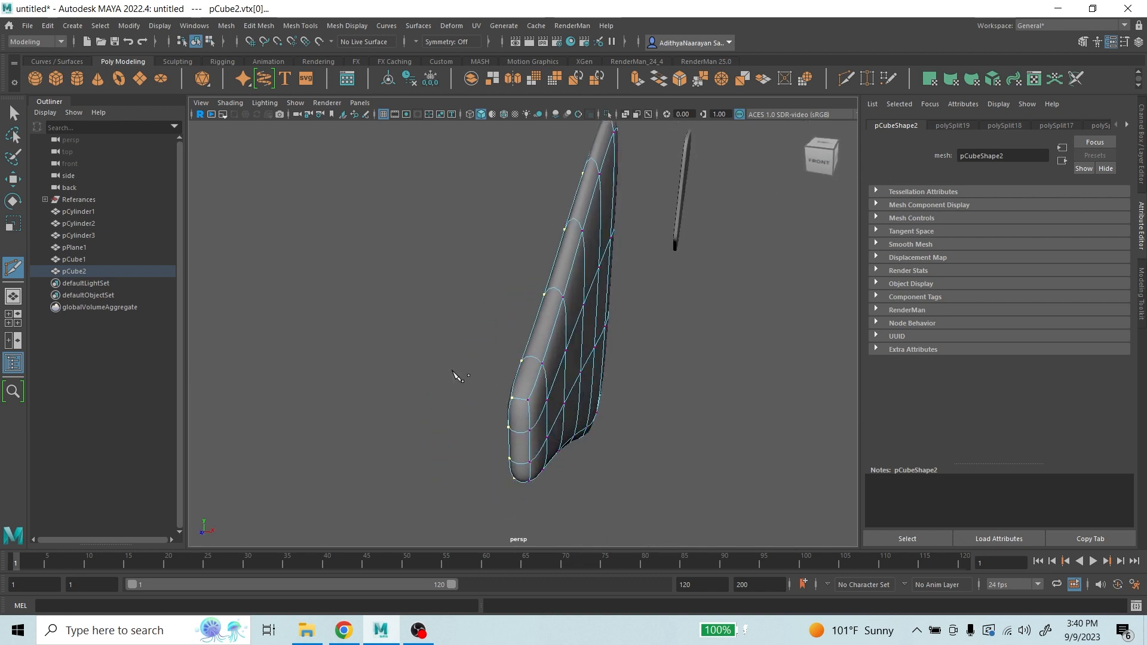
pyautogui.keyDown('ctrl'); pyautogui.click(539, 359); pyautogui.keyUp('ctrl')
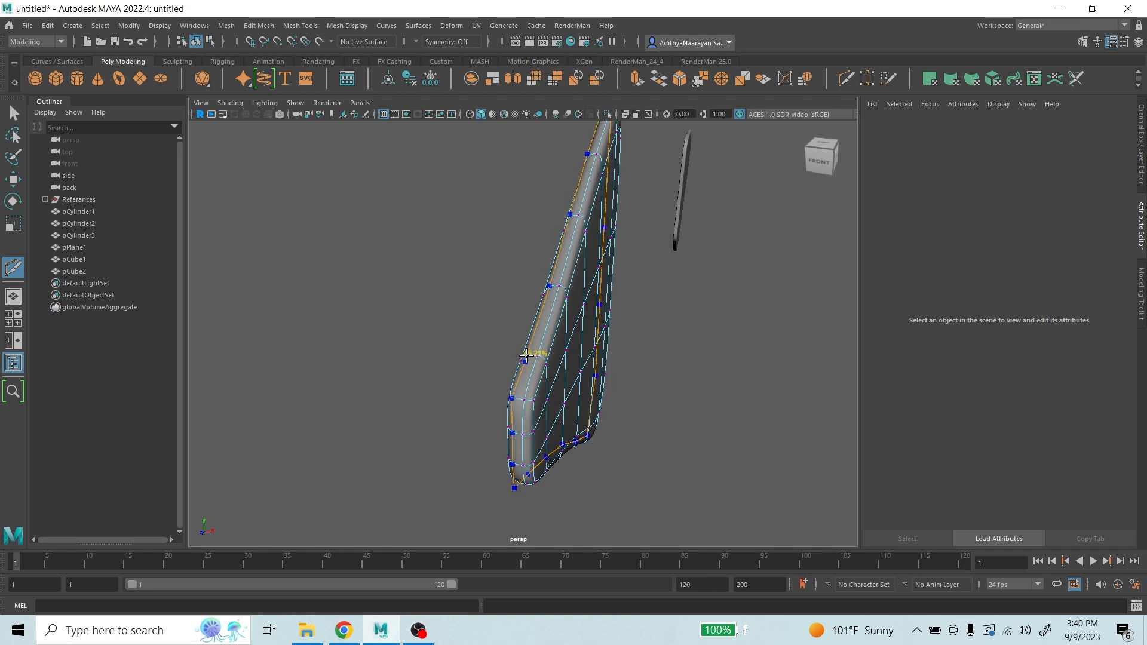
pyautogui.keyDown('alt'); pyautogui.moveTo(625, 364); pyautogui.dragTo(617, 389); pyautogui.keyUp('alt')
pyautogui.scroll(3, 469, 384)
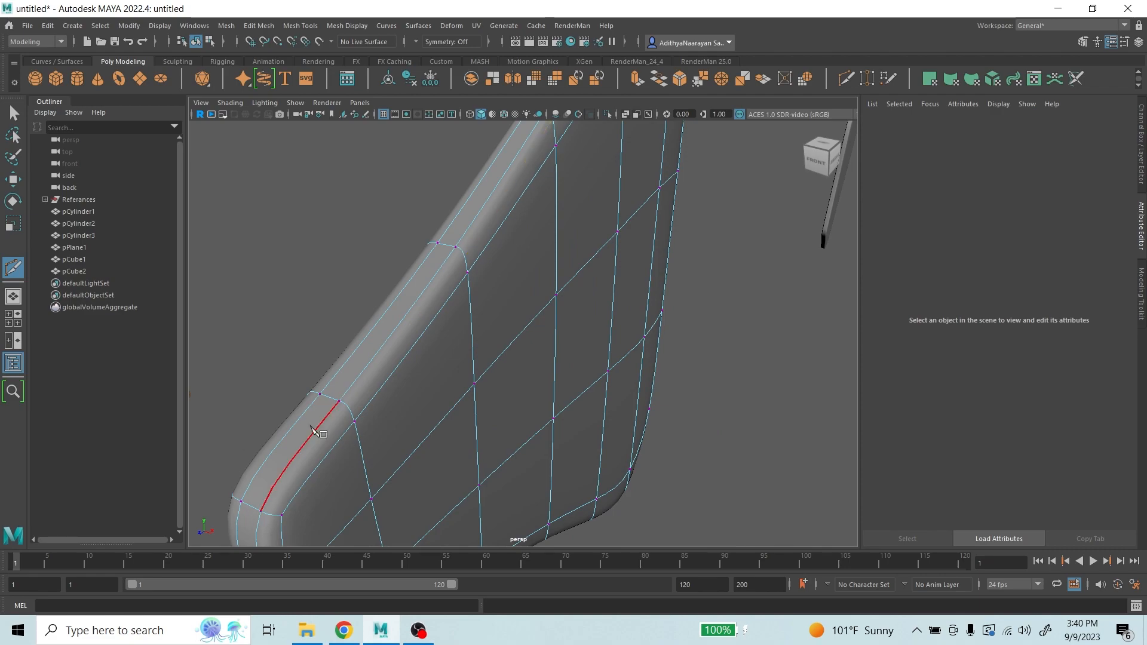
pyautogui.scroll(-4, 314, 430)
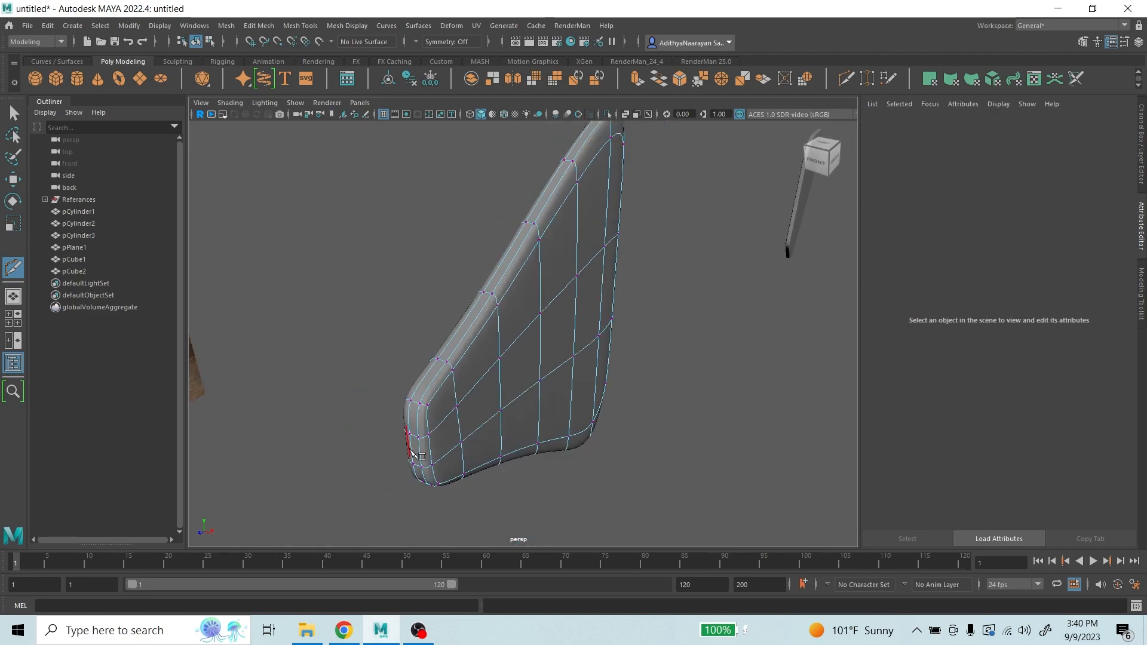
pyautogui.keyDown('alt'); pyautogui.moveTo(412, 454); pyautogui.dragTo(457, 363); pyautogui.keyUp('alt')
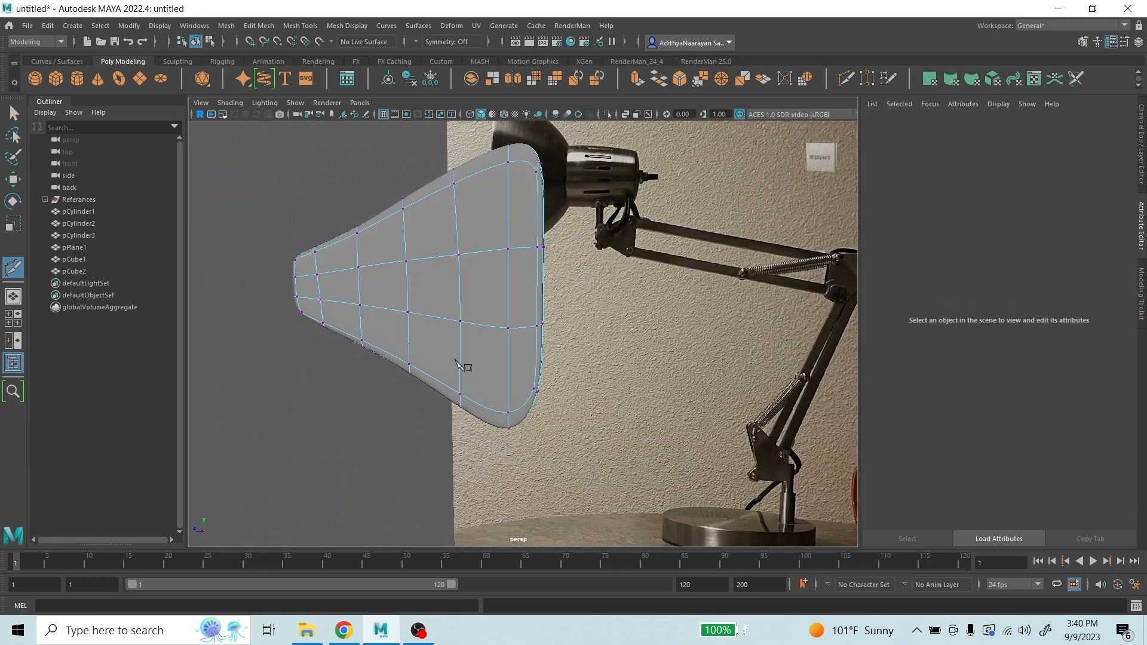
# - Return to object mode and compare the plate's sharpened outline with the reference photo in the side view
pyautogui.keyDown('alt'); pyautogui.moveTo(527, 339); pyautogui.dragTo(547, 385, button='middle'); pyautogui.keyUp('alt')
pyautogui.scroll(-3, 506, 333)
pyautogui.moveTo(486, 306); pyautogui.dragTo(519, 276, button='right')
pyautogui.press('space')
pyautogui.press('space')
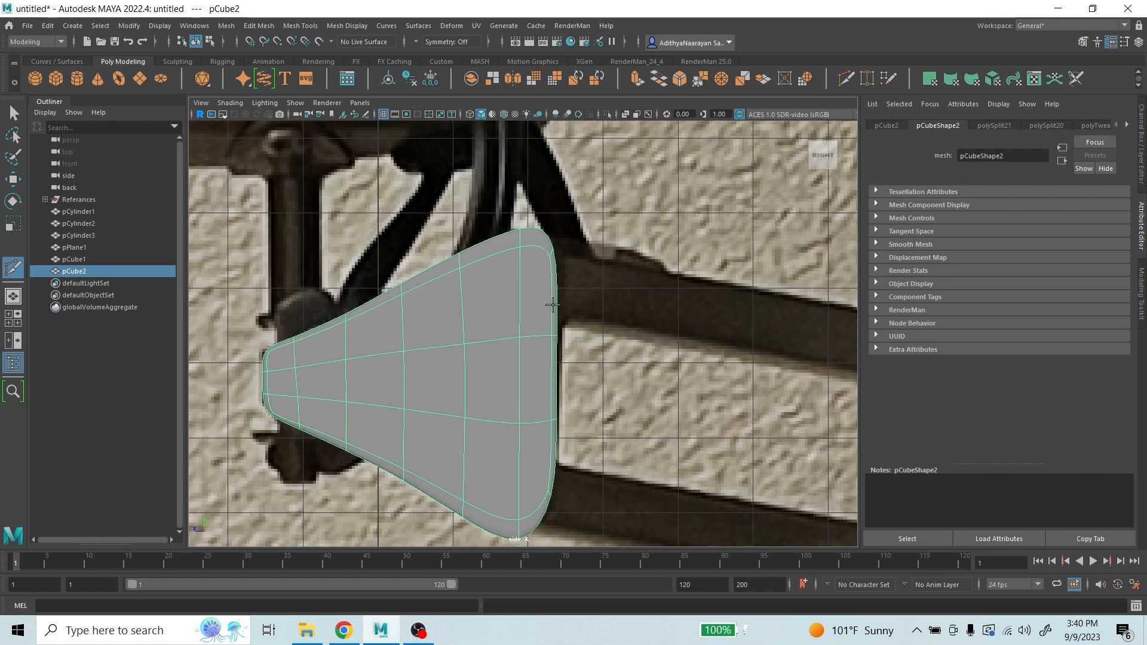
pyautogui.scroll(1, 553, 302)
pyautogui.scroll(-8, 558, 442)
pyautogui.scroll(6, 557, 441)
pyautogui.keyDown('alt'); pyautogui.moveTo(558, 432); pyautogui.dragTo(603, 365, button='middle'); pyautogui.keyUp('alt')
pyautogui.scroll(2, 603, 363)
pyautogui.scroll(-5, 603, 364)
pyautogui.keyDown('ctrl'); pyautogui.click(523, 291); pyautogui.keyUp('ctrl')
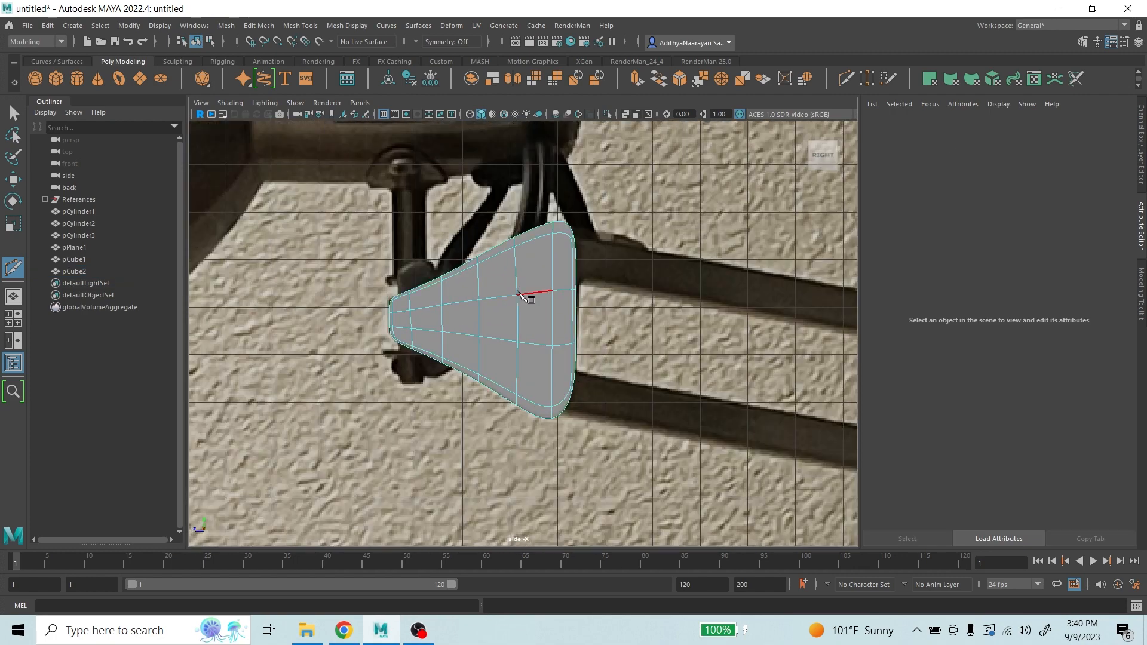
# - Raise the plate's lower vertices near the wide end and nudge the upper-edge vertices beside it down to fit the photo's outline
pyautogui.scroll(2, 559, 326)
pyautogui.moveTo(545, 319); pyautogui.dragTo(521, 317, button='right')
pyautogui.click(13, 113)
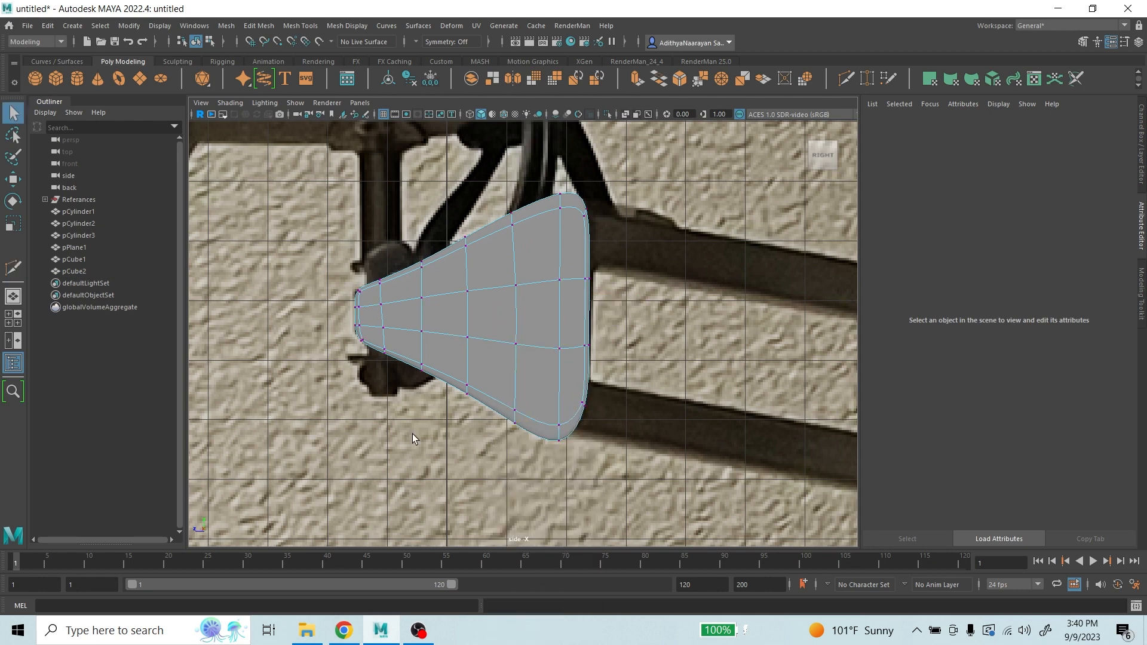
pyautogui.moveTo(574, 431)
pyautogui.mouseDown()
pyautogui.moveTo(540, 353)
pyautogui.moveTo(553, 445)
pyautogui.moveTo(556, 432)
pyautogui.mouseUp()
pyautogui.press('w')
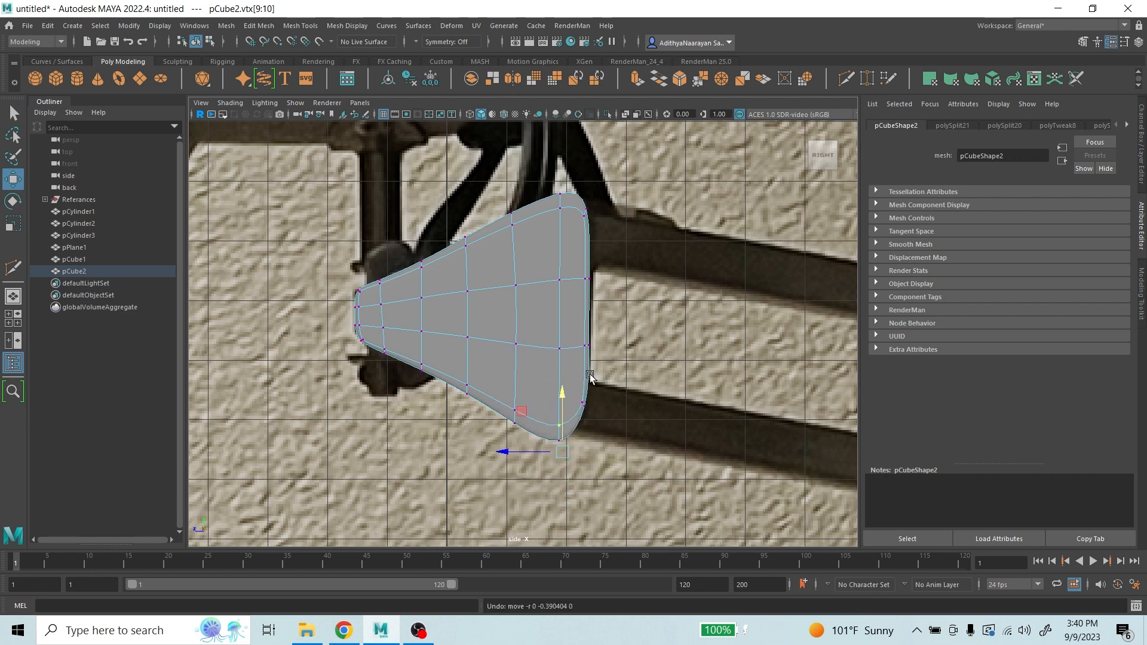
pyautogui.moveTo(612, 463); pyautogui.dragTo(495, 438)
pyautogui.moveTo(559, 395); pyautogui.dragTo(509, 370)
pyautogui.click(519, 422)
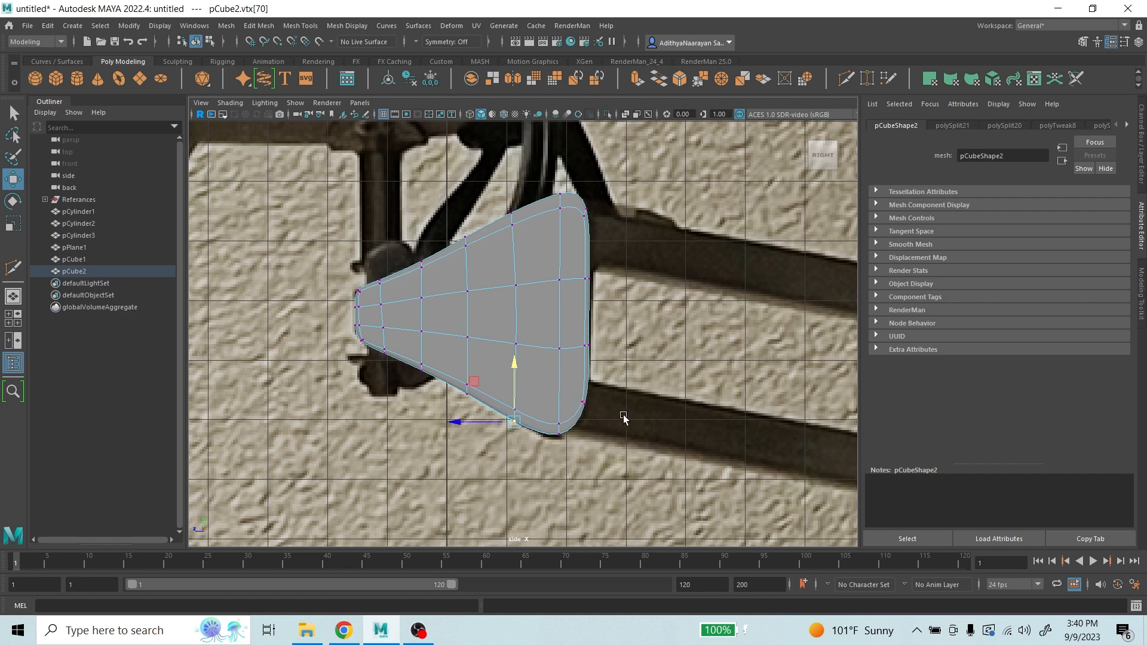
pyautogui.moveTo(494, 195); pyautogui.dragTo(530, 234)
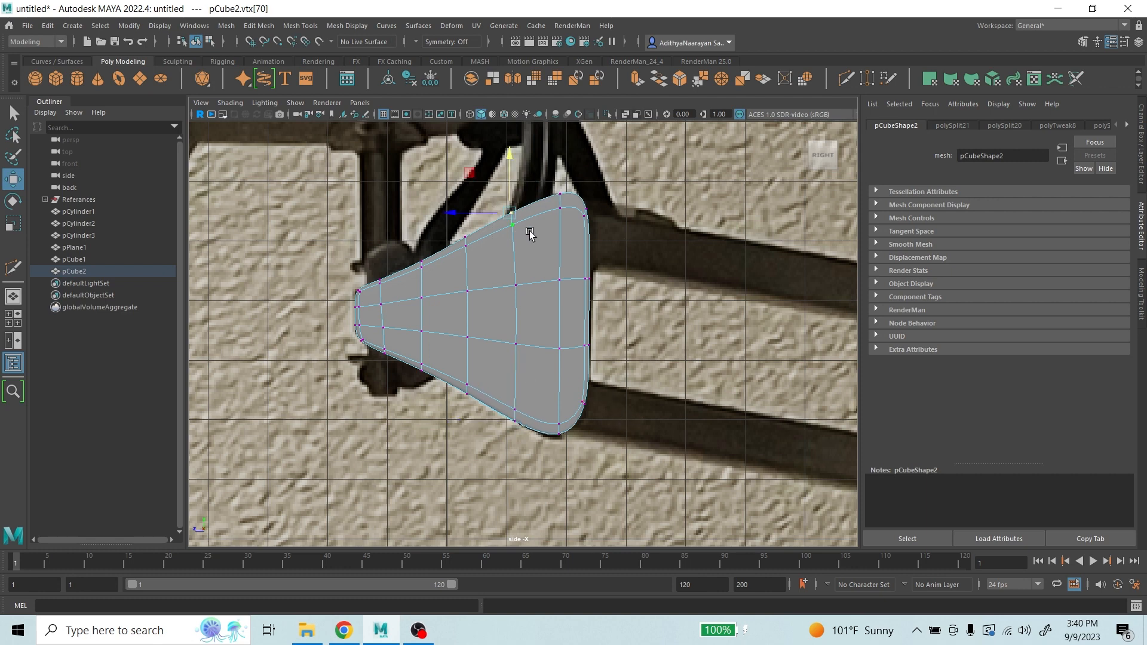
pyautogui.moveTo(505, 157); pyautogui.dragTo(496, 149)
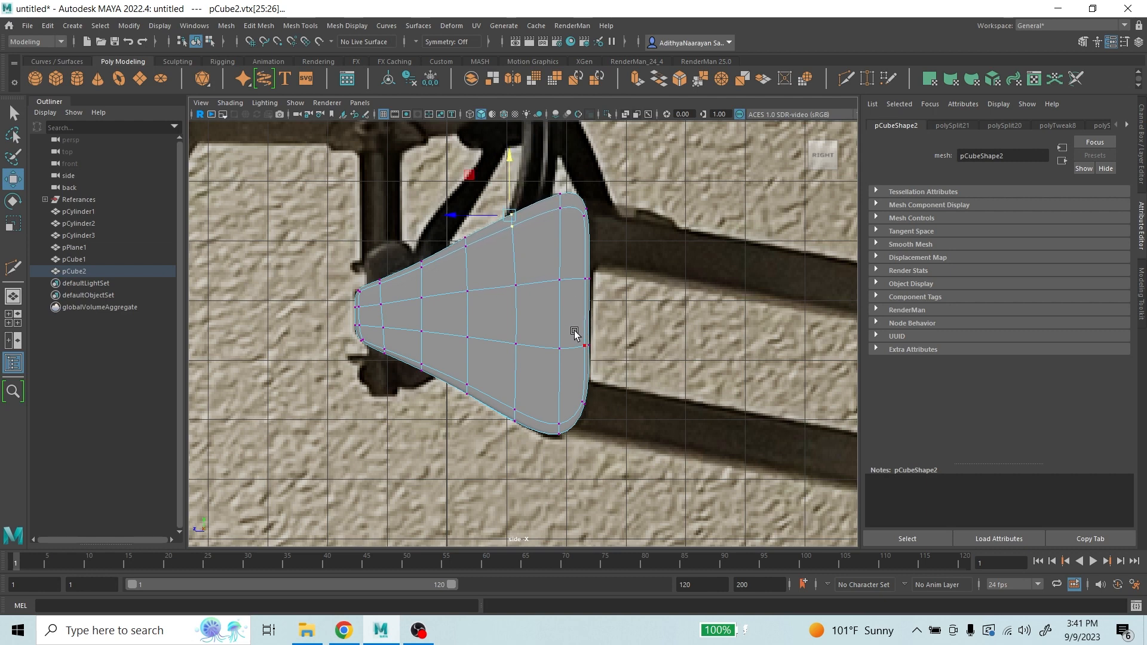
# - Move the wide end's lower middle vertices down and its upper middle vertices slightly up
pyautogui.moveTo(575, 333); pyautogui.dragTo(625, 375)
pyautogui.moveTo(586, 302); pyautogui.dragTo(582, 314, button='middle')
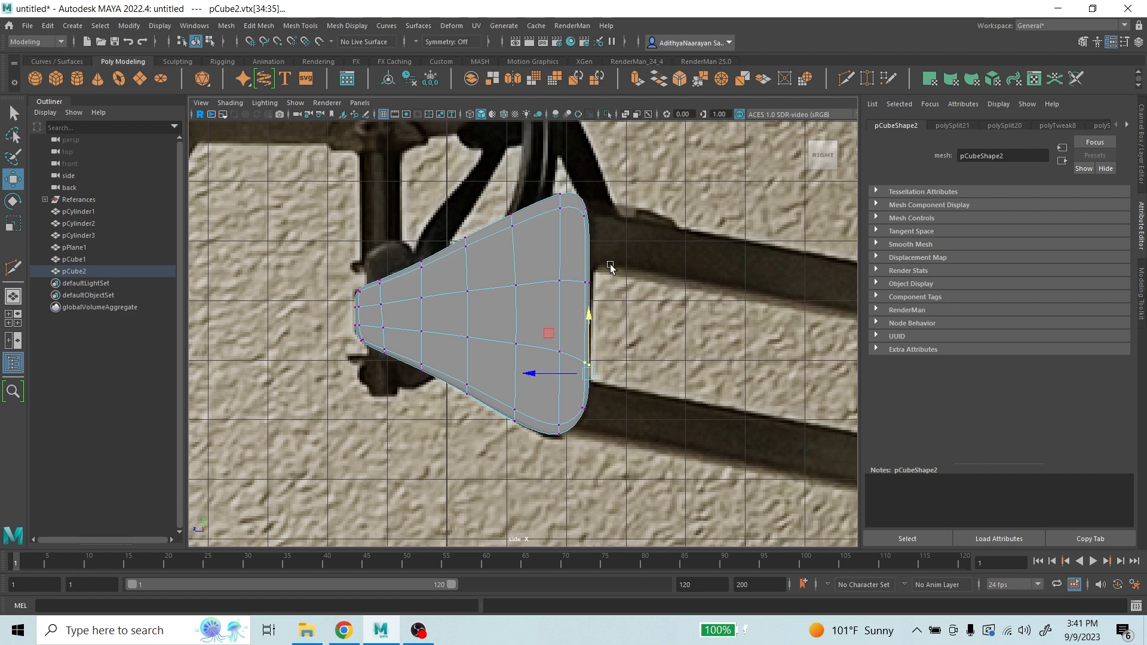
pyautogui.click(588, 283)
pyautogui.moveTo(589, 225)
pyautogui.mouseDown(button='middle')
pyautogui.moveTo(586, 204)
pyautogui.moveTo(583, 212)
pyautogui.mouseUp(button='middle')
pyautogui.scroll(3, 571, 360)
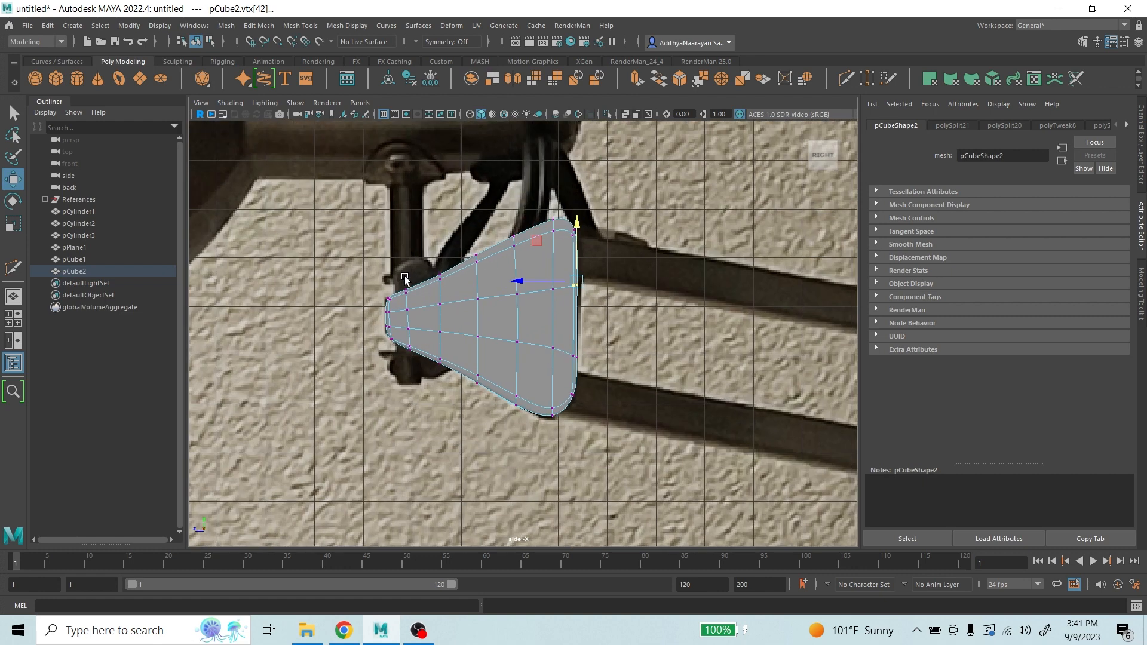
# - Move the upper and lower corner vertices of the narrow end inward to round it like the photo
pyautogui.moveTo(328, 291); pyautogui.dragTo(302, 270)
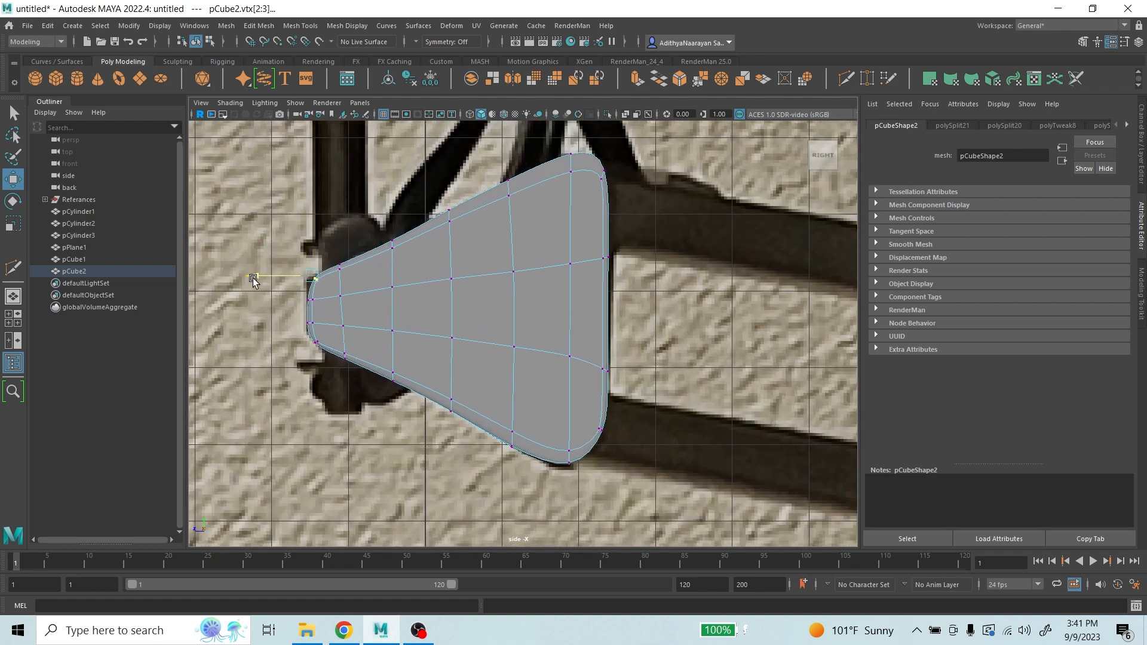
pyautogui.moveTo(300, 339); pyautogui.dragTo(322, 383)
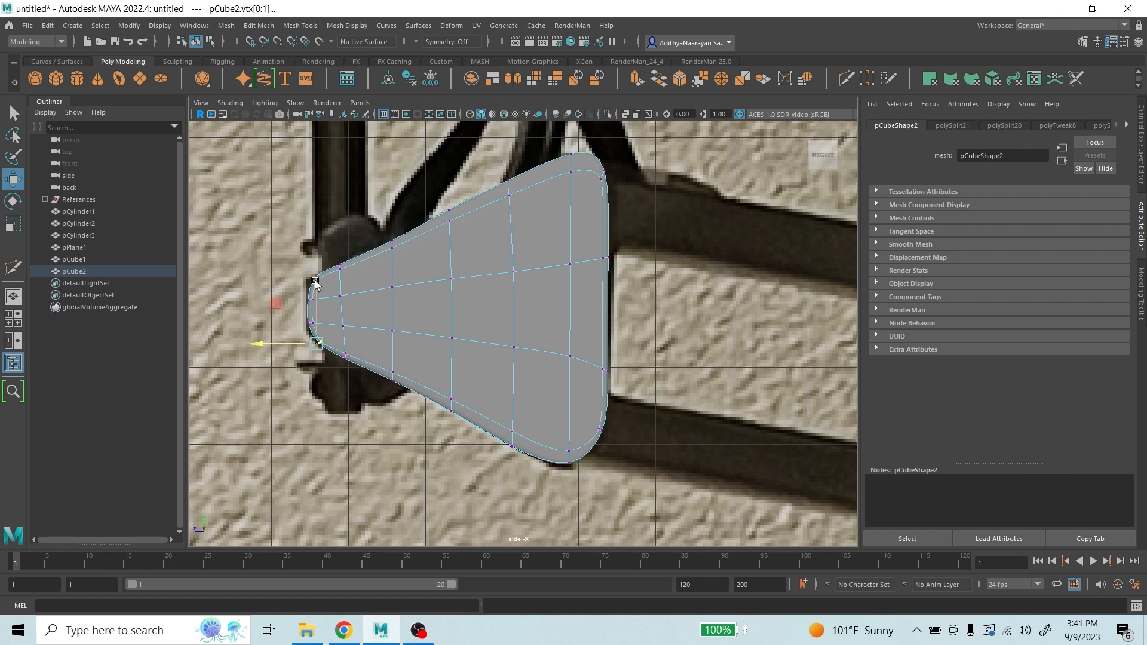
pyautogui.moveTo(291, 259); pyautogui.dragTo(330, 295)
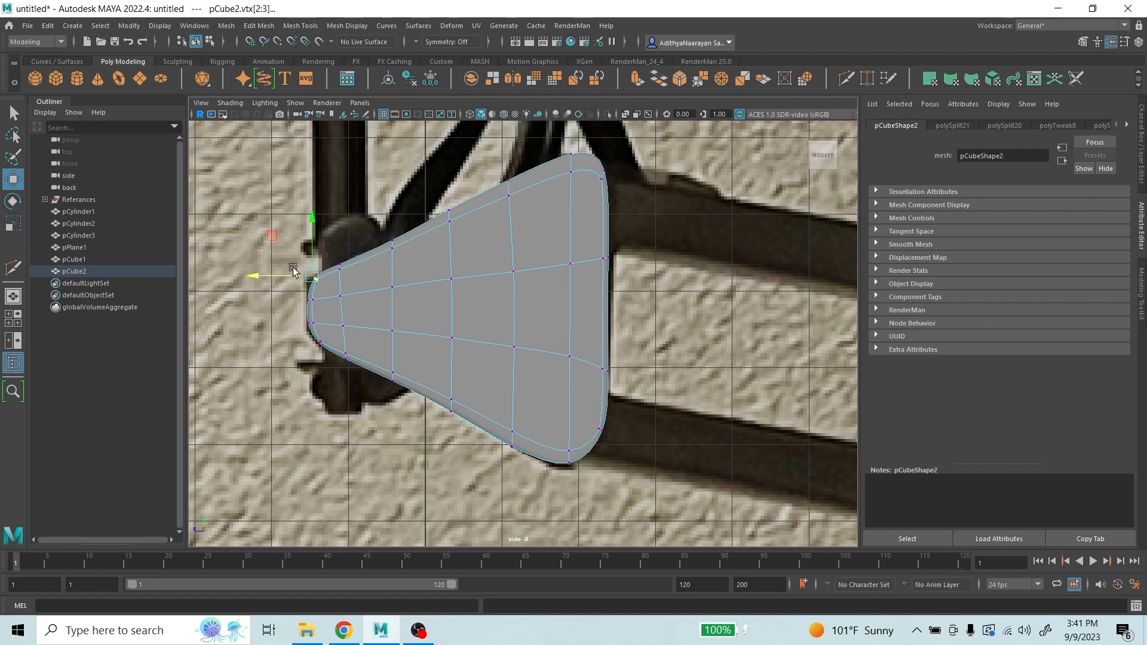
pyautogui.moveTo(274, 236); pyautogui.dragTo(279, 240, button='middle')
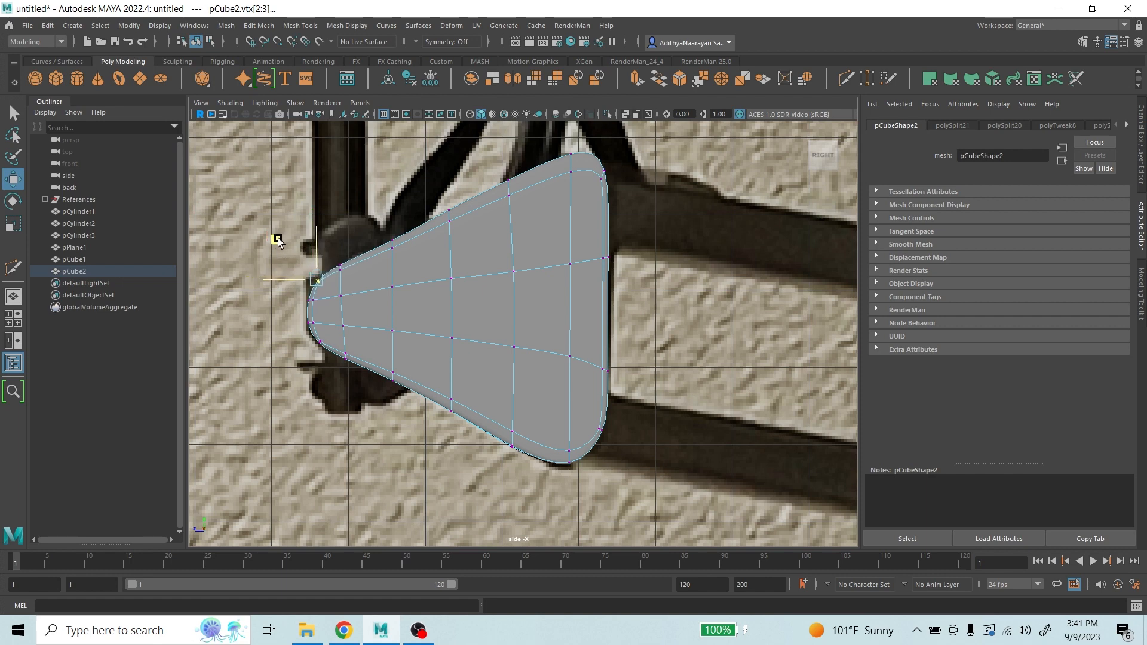
pyautogui.moveTo(304, 337); pyautogui.dragTo(333, 375)
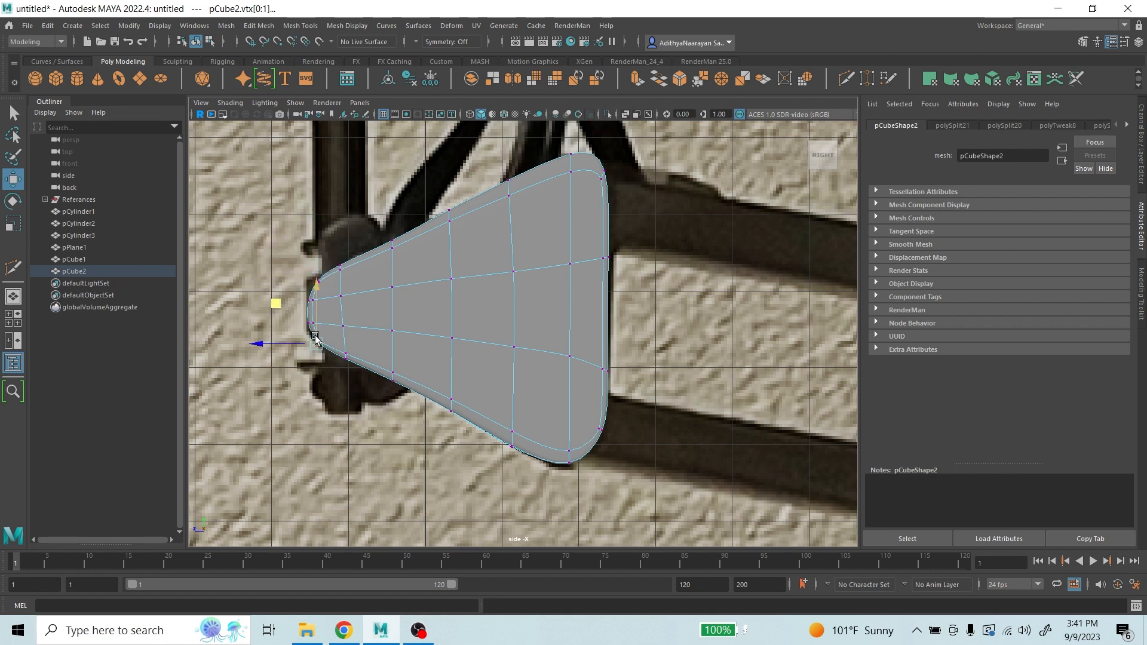
pyautogui.click(320, 348)
pyautogui.scroll(-5, 478, 322)
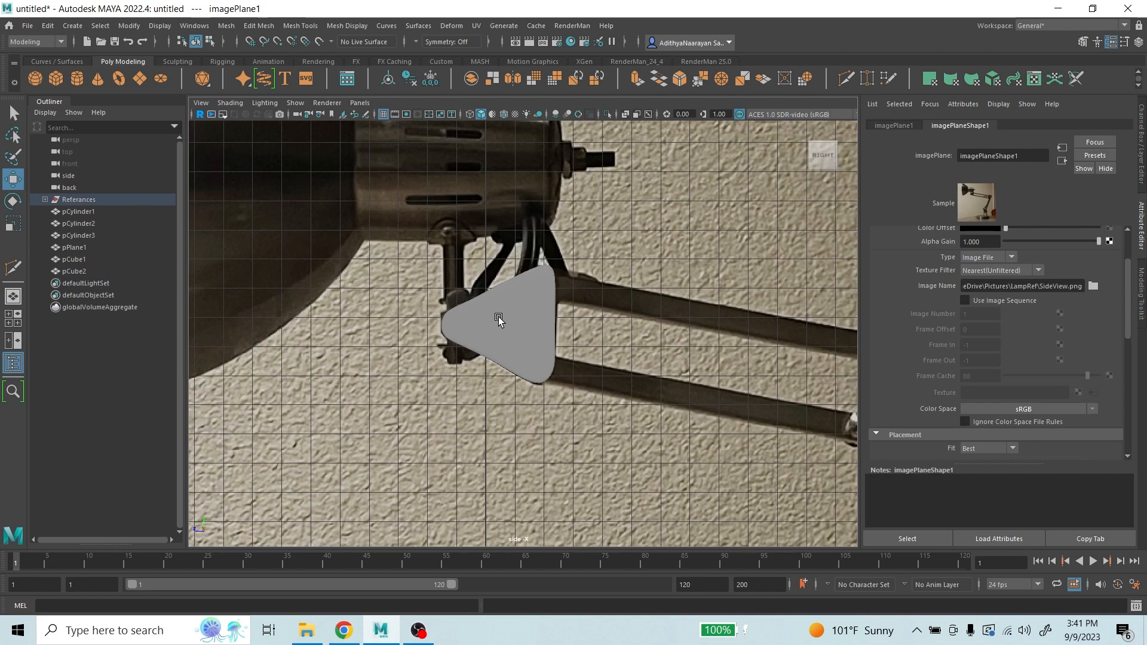
# - Pull the vertices halfway along the plate's lower edge slightly downward to straighten the edge
pyautogui.scroll(5, 500, 320)
pyautogui.click(444, 365)
pyautogui.moveTo(420, 322); pyautogui.dragTo(406, 373, button='right')
pyautogui.click(456, 396)
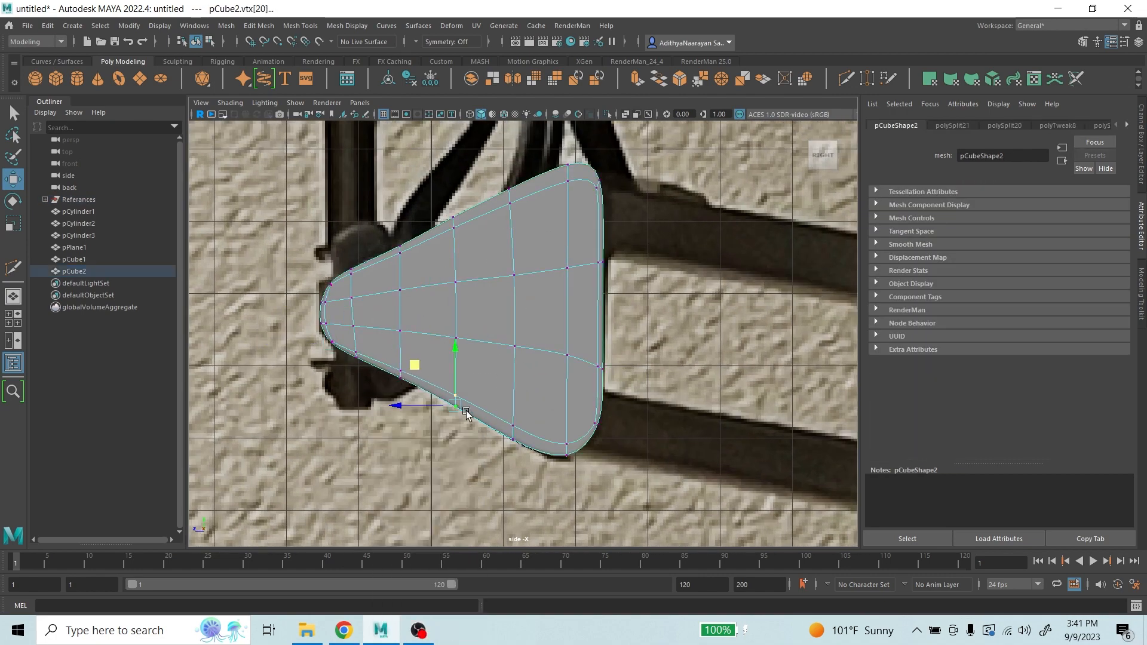
pyautogui.moveTo(456, 413); pyautogui.dragTo(458, 416)
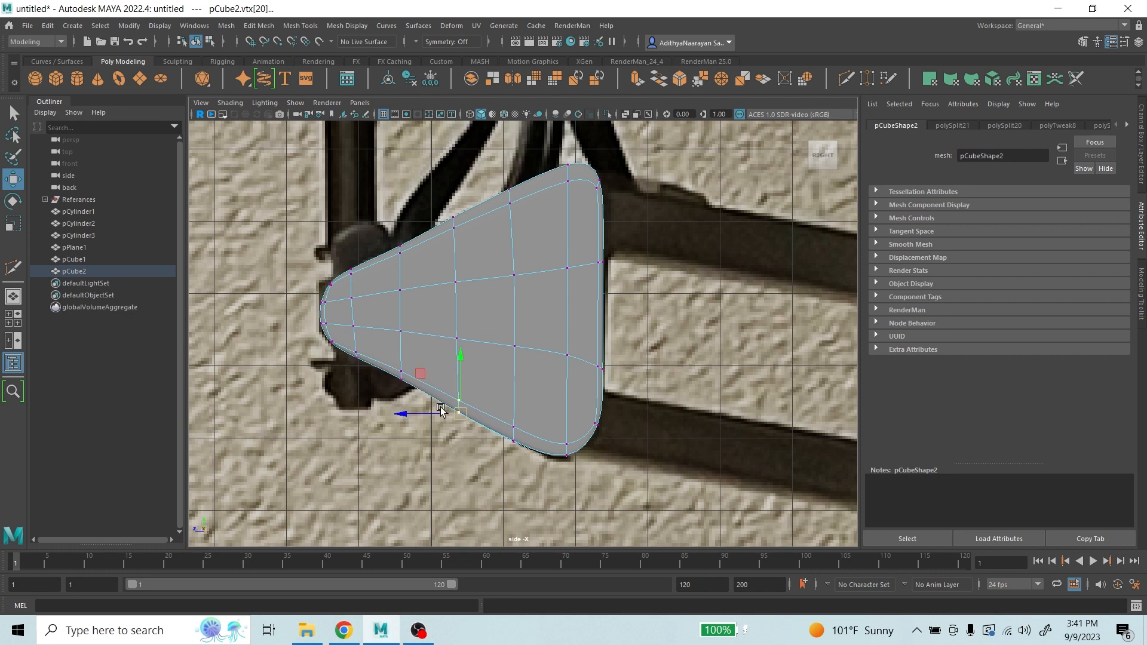
# - Finish vertex editing on the tapered joint plate below the lamp head, return it to object mode and deselect it
pyautogui.moveTo(387, 353); pyautogui.dragTo(398, 379)
pyautogui.moveTo(538, 269); pyautogui.dragTo(569, 236, button='right')
pyautogui.click(689, 182)
# - Examine the joint plates, arms and base against the side reference photo, from the lamp head down to the base
pyautogui.scroll(-3, 537, 345)
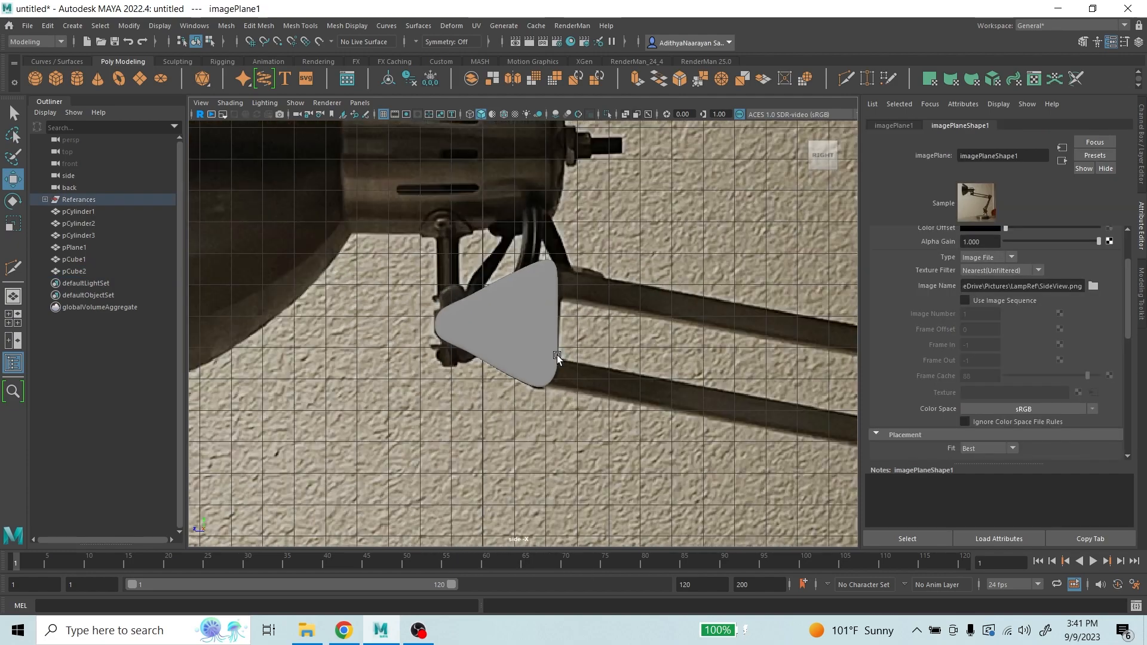
pyautogui.scroll(-8, 546, 309)
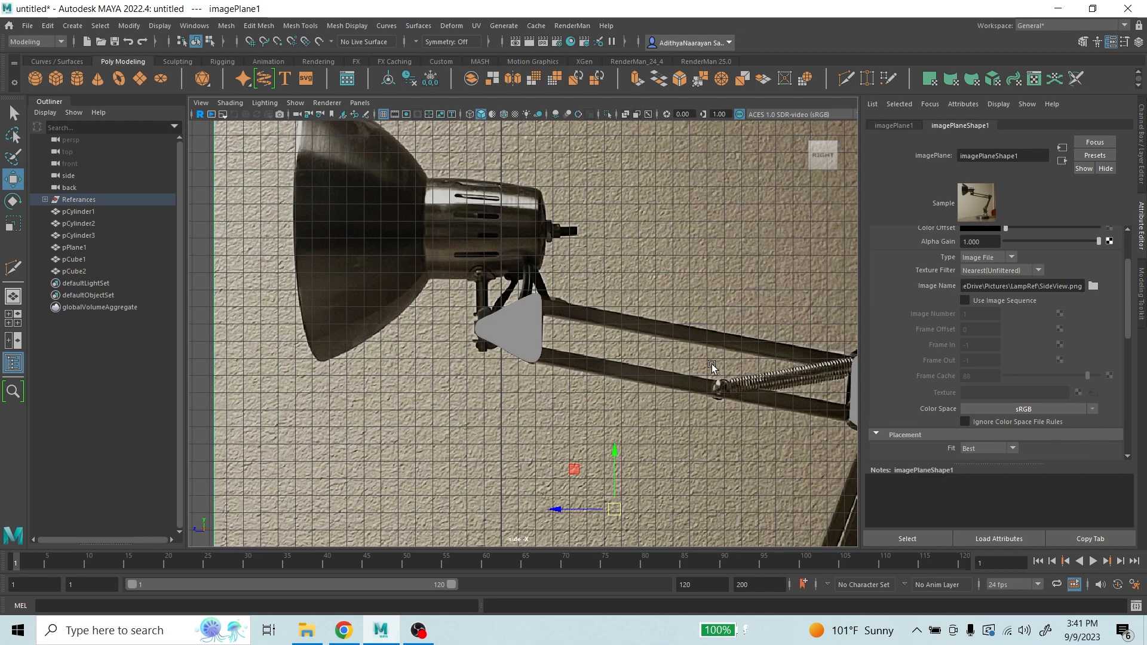
pyautogui.scroll(3, 714, 362)
pyautogui.keyDown('alt'); pyautogui.moveTo(715, 361); pyautogui.dragTo(520, 291, button='middle'); pyautogui.keyUp('alt')
pyautogui.scroll(-2, 538, 301)
pyautogui.keyDown('alt'); pyautogui.moveTo(519, 375); pyautogui.dragTo(598, 415, button='middle'); pyautogui.keyUp('alt')
pyautogui.scroll(3, 493, 338)
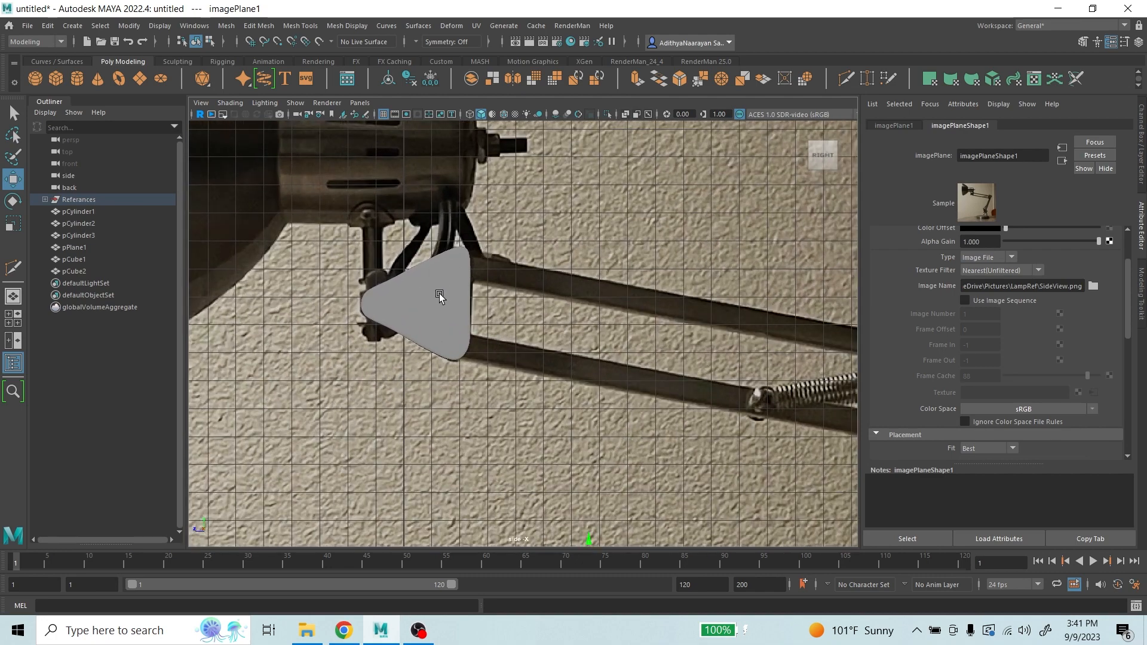
pyautogui.scroll(2, 432, 304)
pyautogui.scroll(-5, 430, 309)
pyautogui.keyDown('alt'); pyautogui.moveTo(594, 353); pyautogui.dragTo(442, 310, button='middle'); pyautogui.keyUp('alt')
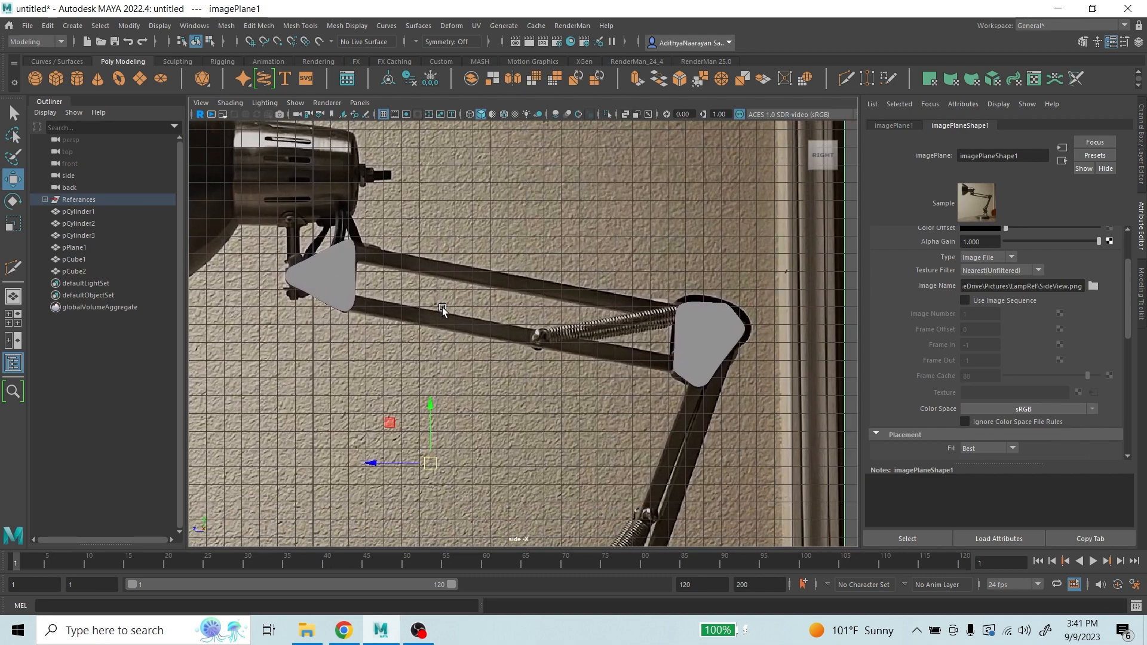
pyautogui.scroll(-2, 597, 387)
pyautogui.scroll(2, 597, 385)
pyautogui.scroll(2, 597, 359)
pyautogui.keyDown('alt'); pyautogui.moveTo(597, 359); pyautogui.dragTo(366, 361, button='middle'); pyautogui.keyUp('alt')
pyautogui.scroll(1, 441, 328)
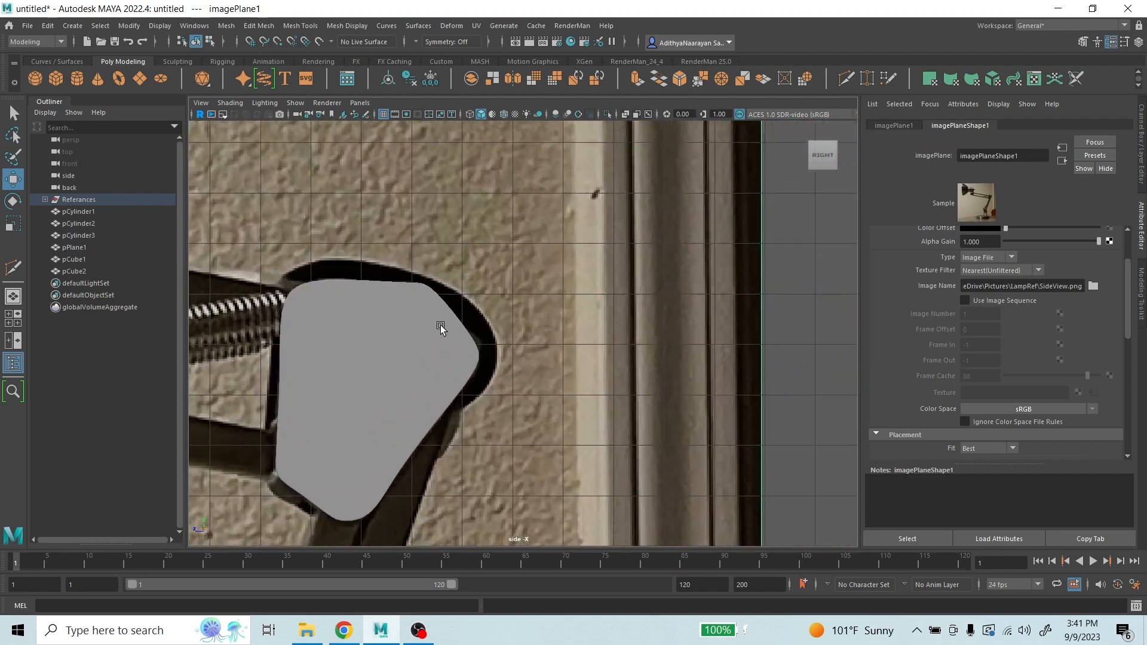
pyautogui.scroll(-3, 337, 410)
pyautogui.keyDown('alt'); pyautogui.moveTo(337, 409); pyautogui.dragTo(595, 174, button='middle'); pyautogui.keyUp('alt')
pyautogui.scroll(-2, 720, 337)
pyautogui.keyDown('alt'); pyautogui.moveTo(719, 337); pyautogui.dragTo(550, 274, button='middle'); pyautogui.keyUp('alt')
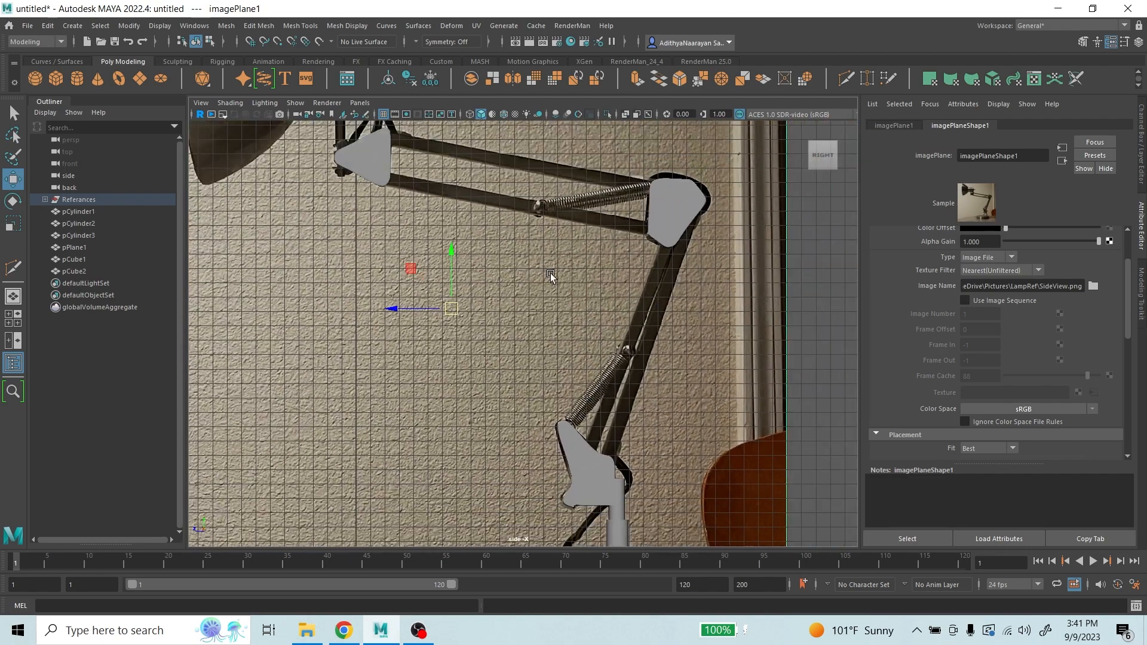
pyautogui.keyDown('alt'); pyautogui.moveTo(604, 451); pyautogui.dragTo(565, 284, button='middle'); pyautogui.keyUp('alt')
pyautogui.scroll(6, 563, 281)
pyautogui.scroll(-5, 562, 277)
pyautogui.keyDown('alt'); pyautogui.moveTo(515, 247); pyautogui.dragTo(550, 446, button='middle'); pyautogui.keyUp('alt')
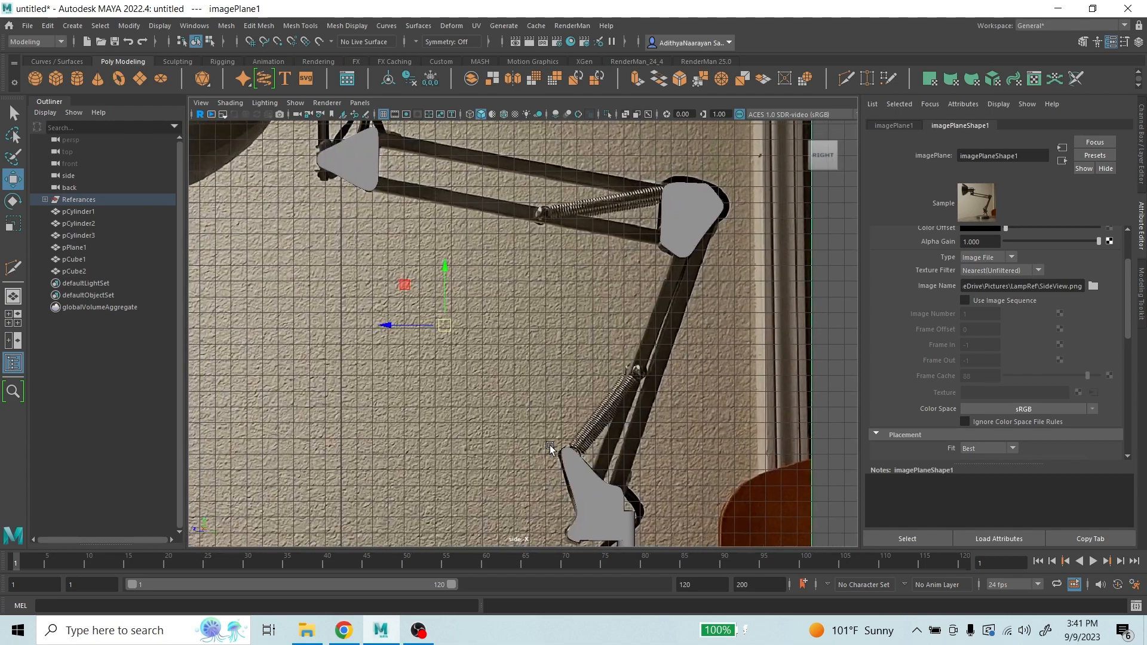
pyautogui.scroll(1, 563, 365)
pyautogui.keyDown('alt'); pyautogui.moveTo(622, 418); pyautogui.dragTo(554, 211, button='middle'); pyautogui.keyUp('alt')
pyautogui.scroll(-1, 561, 245)
pyautogui.scroll(6, 554, 300)
pyautogui.scroll(-5, 554, 304)
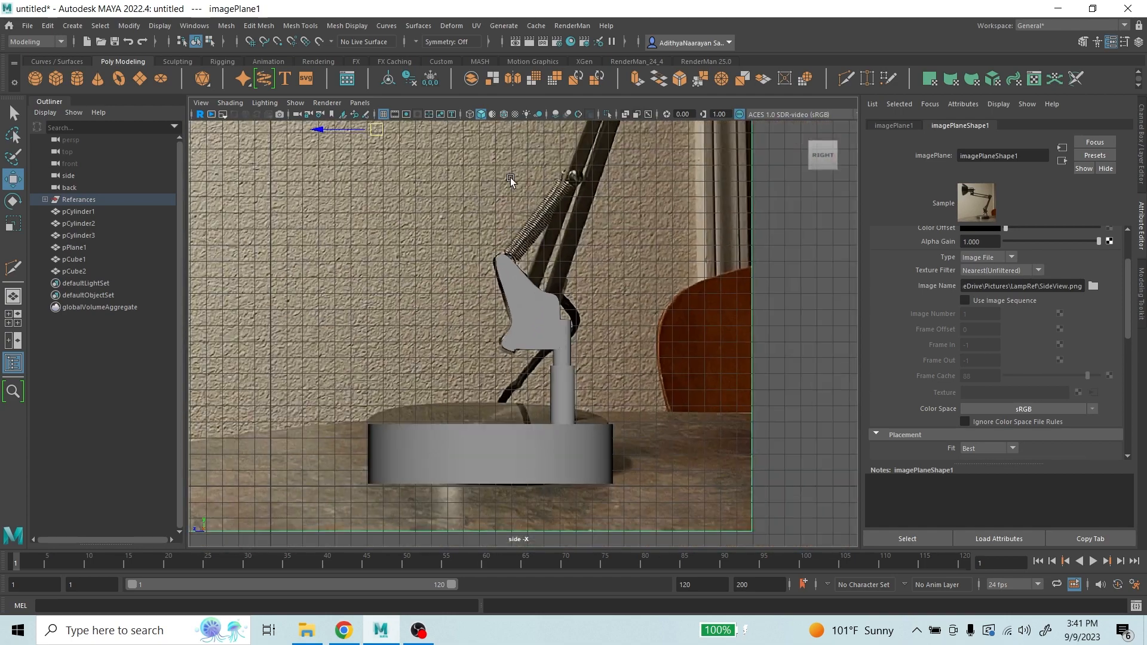
pyautogui.keyDown('alt'); pyautogui.moveTo(510, 177); pyautogui.dragTo(568, 386, button='middle'); pyautogui.keyUp('alt')
pyautogui.keyDown('alt'); pyautogui.moveTo(483, 287); pyautogui.dragTo(517, 405, button='middle'); pyautogui.keyUp('alt')
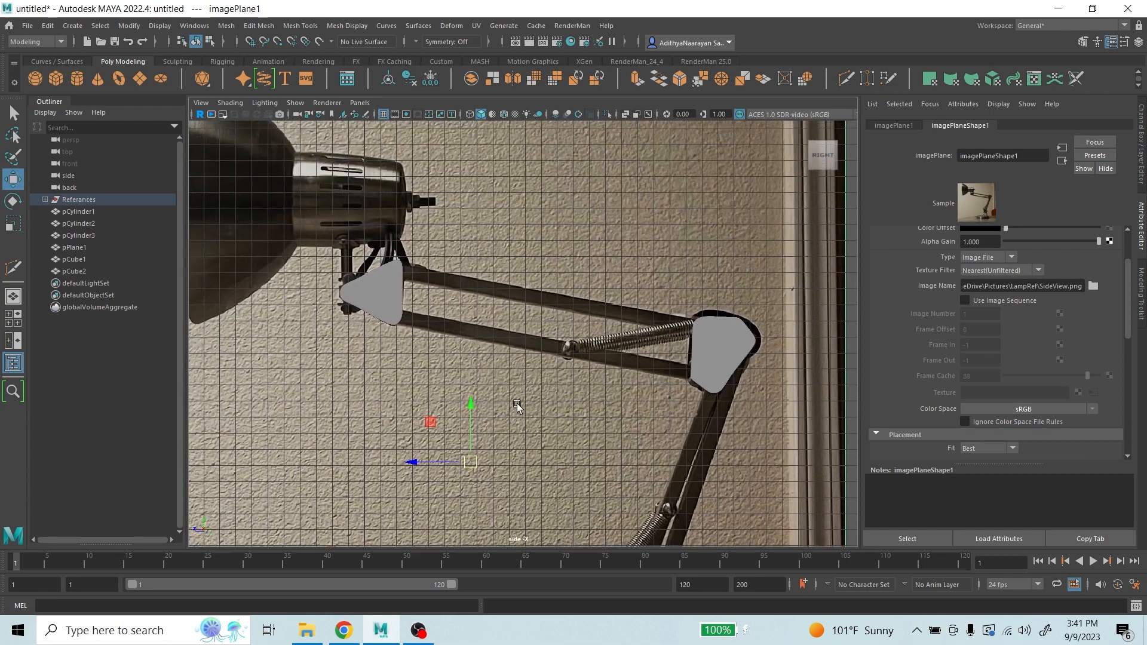
pyautogui.scroll(-3, 600, 347)
pyautogui.keyDown('alt'); pyautogui.moveTo(607, 349); pyautogui.dragTo(618, 285, button='middle'); pyautogui.keyUp('alt')
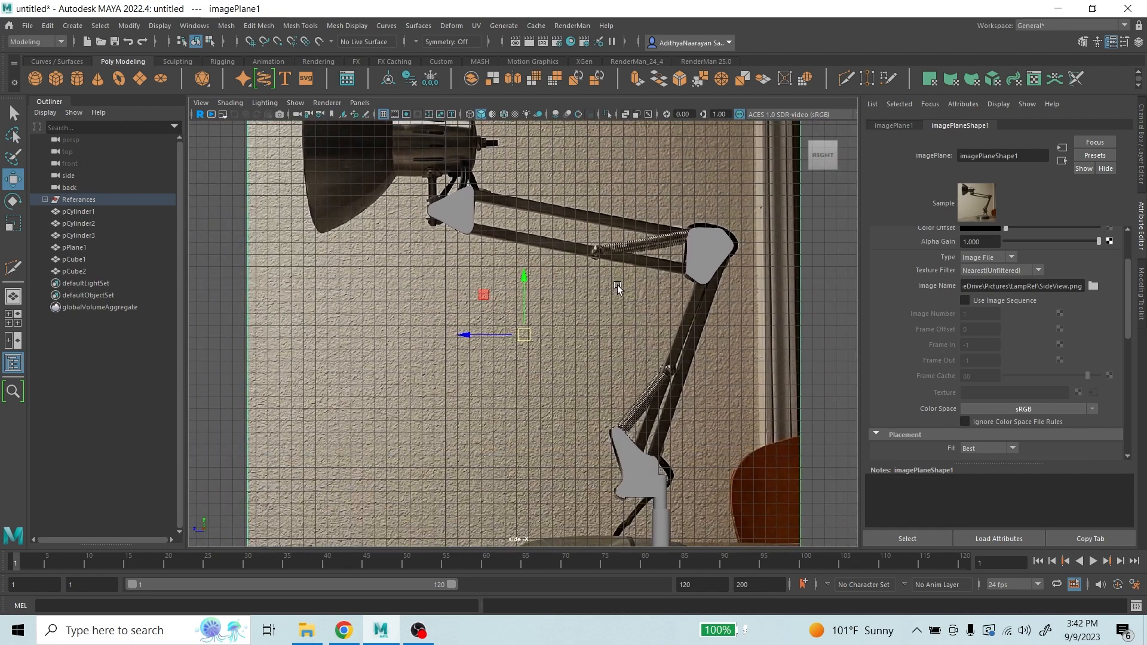
# - In the back view, scale the lamp-head joint plate slightly along X and line it up sideways with the elbow plate below
pyautogui.press('space')
pyautogui.press('space')
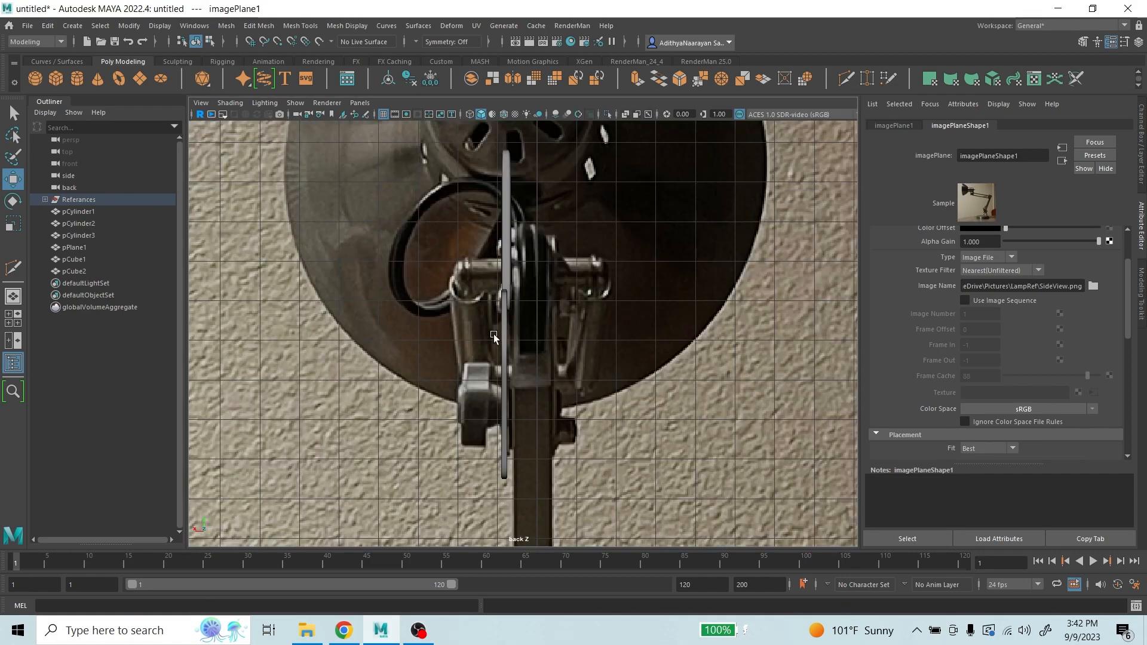
pyautogui.scroll(3, 521, 342)
pyautogui.scroll(-5, 530, 284)
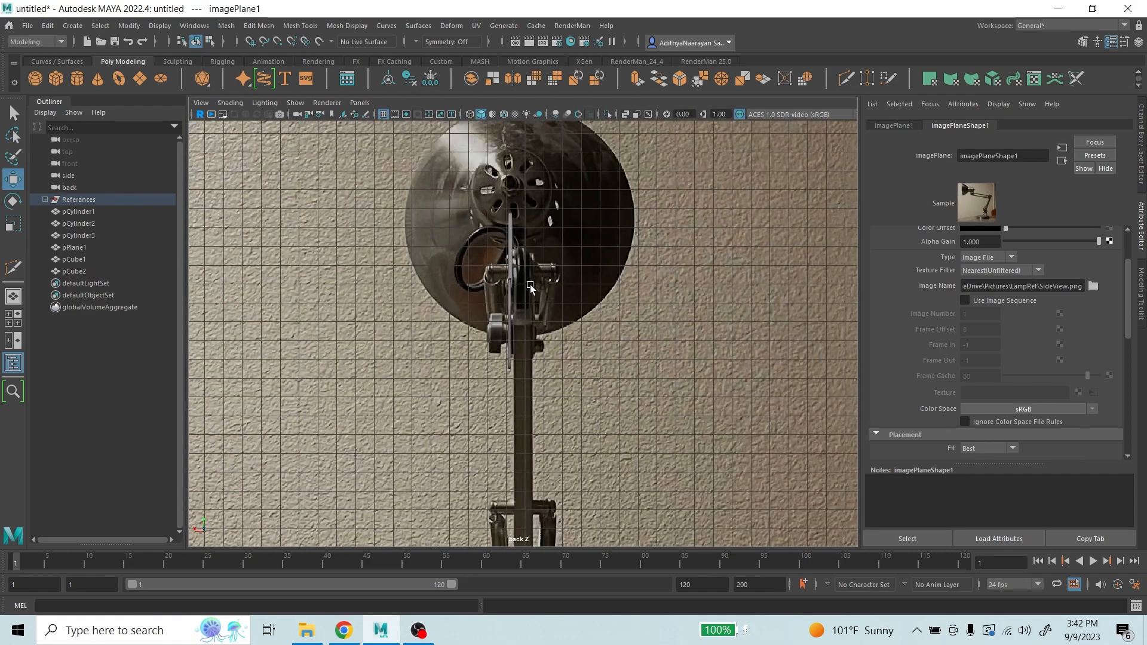
pyautogui.scroll(8, 532, 325)
pyautogui.click(527, 308)
pyautogui.scroll(-2, 532, 323)
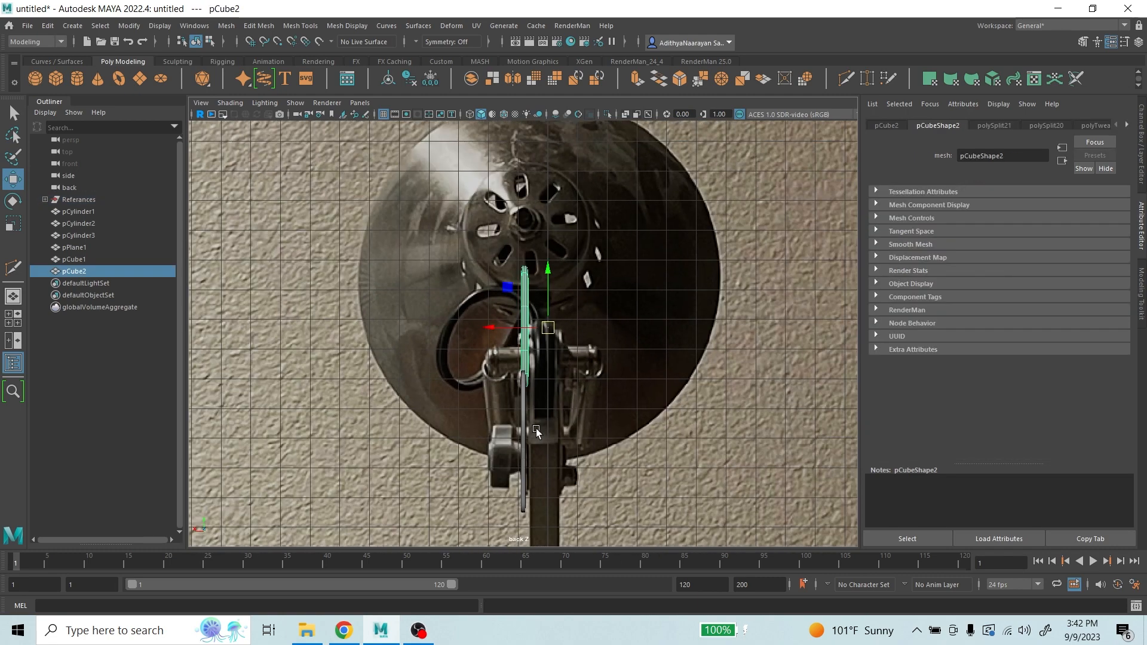
pyautogui.moveTo(490, 328); pyautogui.dragTo(500, 332)
pyautogui.click(13, 223)
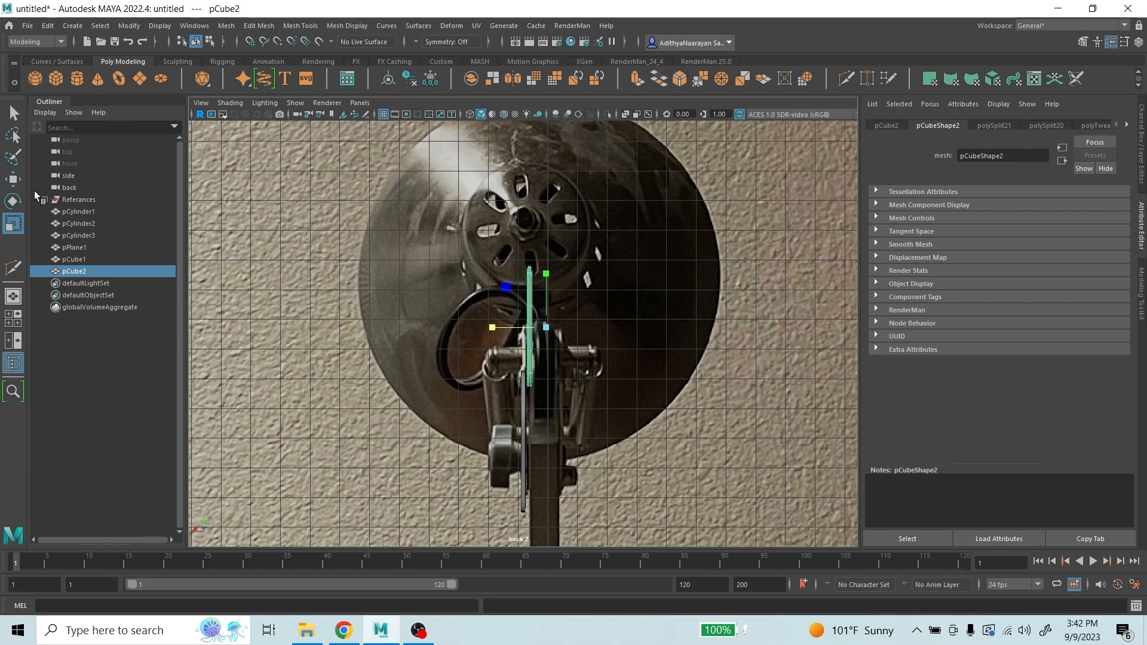
pyautogui.press('w')
pyautogui.moveTo(488, 330); pyautogui.dragTo(481, 326)
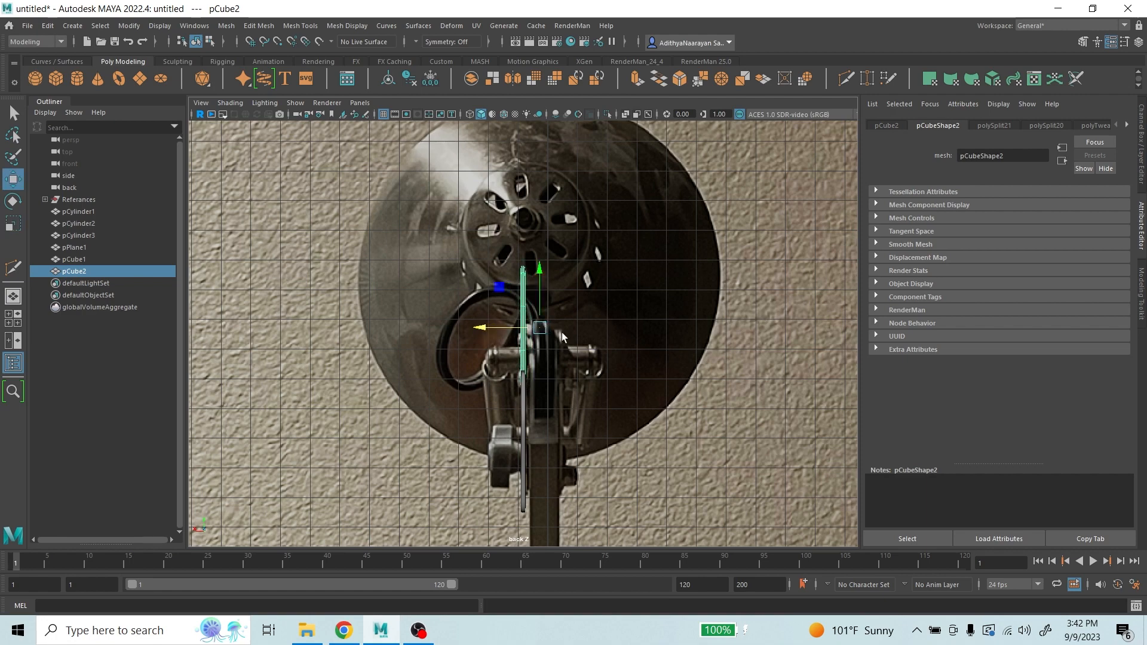
# - Mirror the lamp-head joint plate across the world X axis with zero offset, combined with the original
pyautogui.click(232, 25)
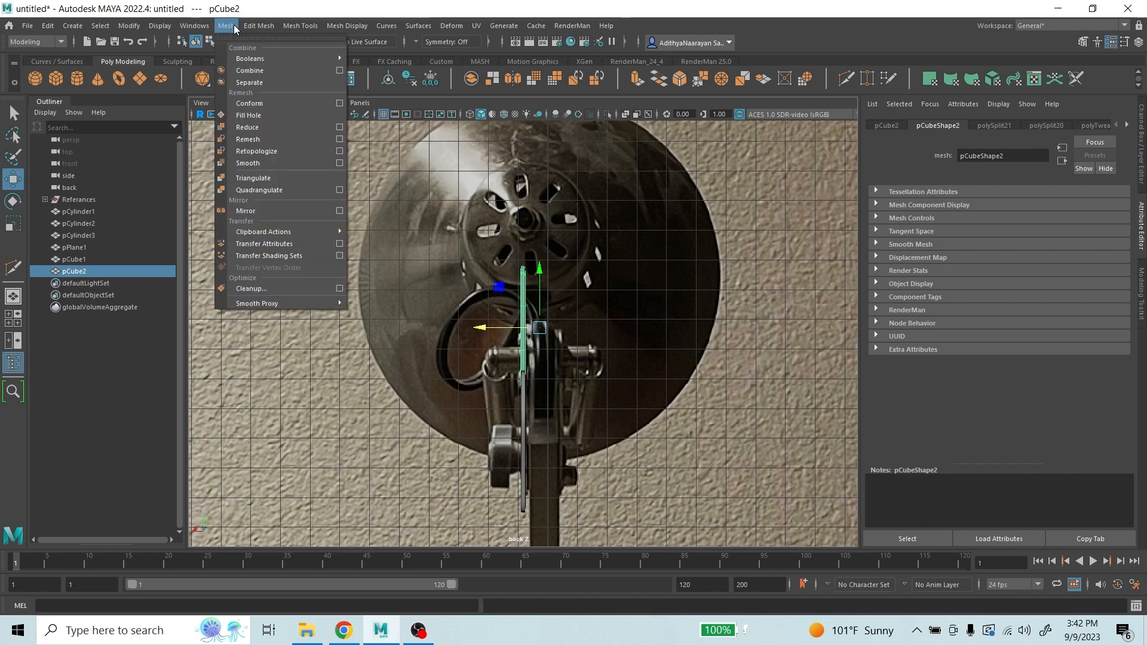
pyautogui.click(339, 212)
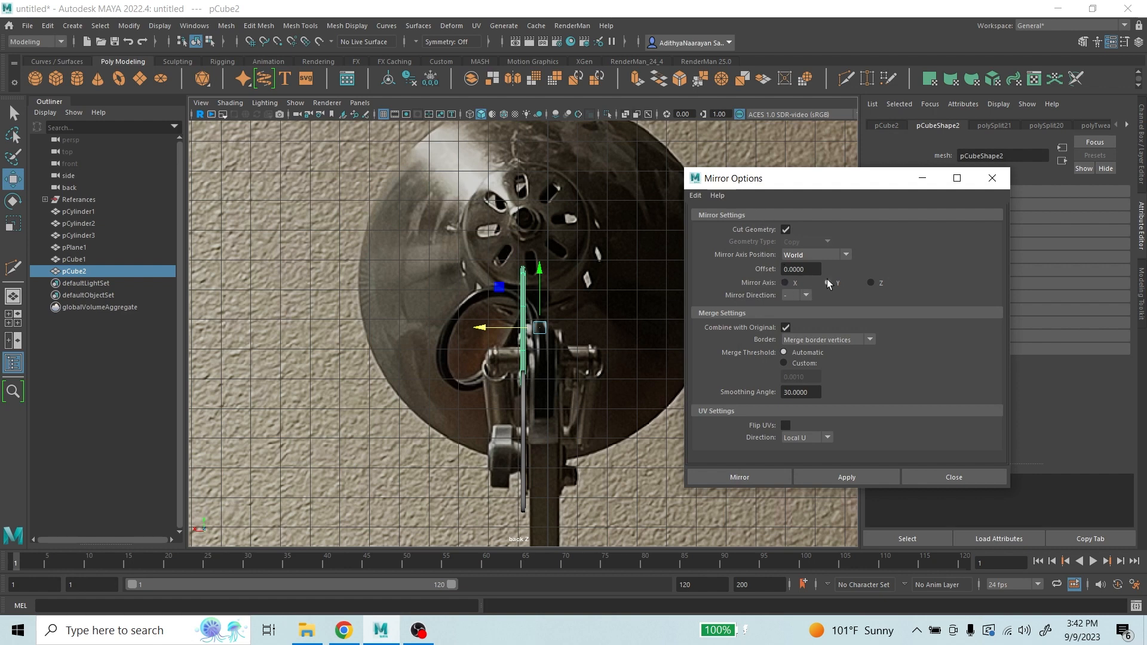
pyautogui.click(787, 283)
pyautogui.click(770, 479)
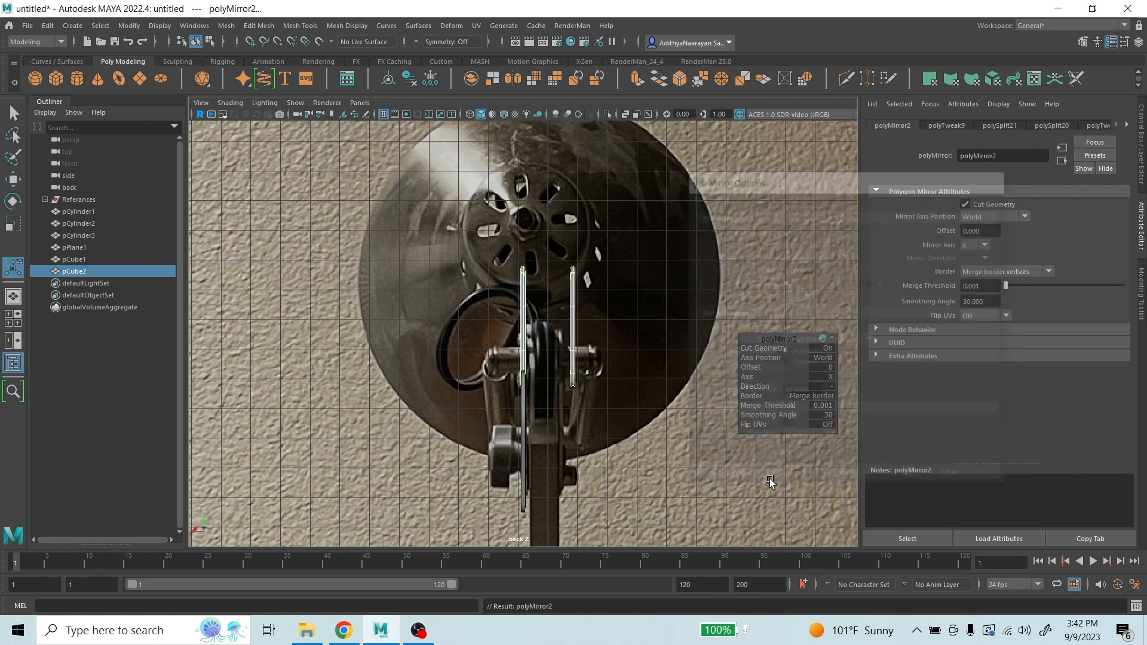
# - Move all faces of the mirrored lamp-head plate inward along X to narrow the gap, and return to object mode
pyautogui.click(573, 310)
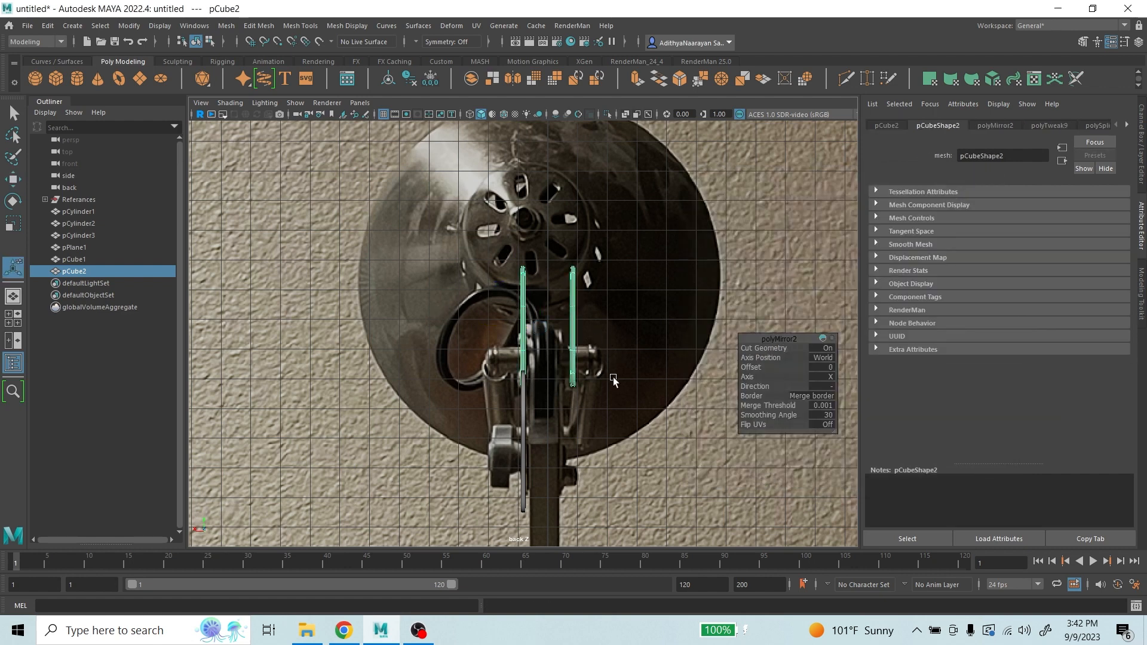
pyautogui.moveTo(573, 313); pyautogui.dragTo(583, 337, button='right')
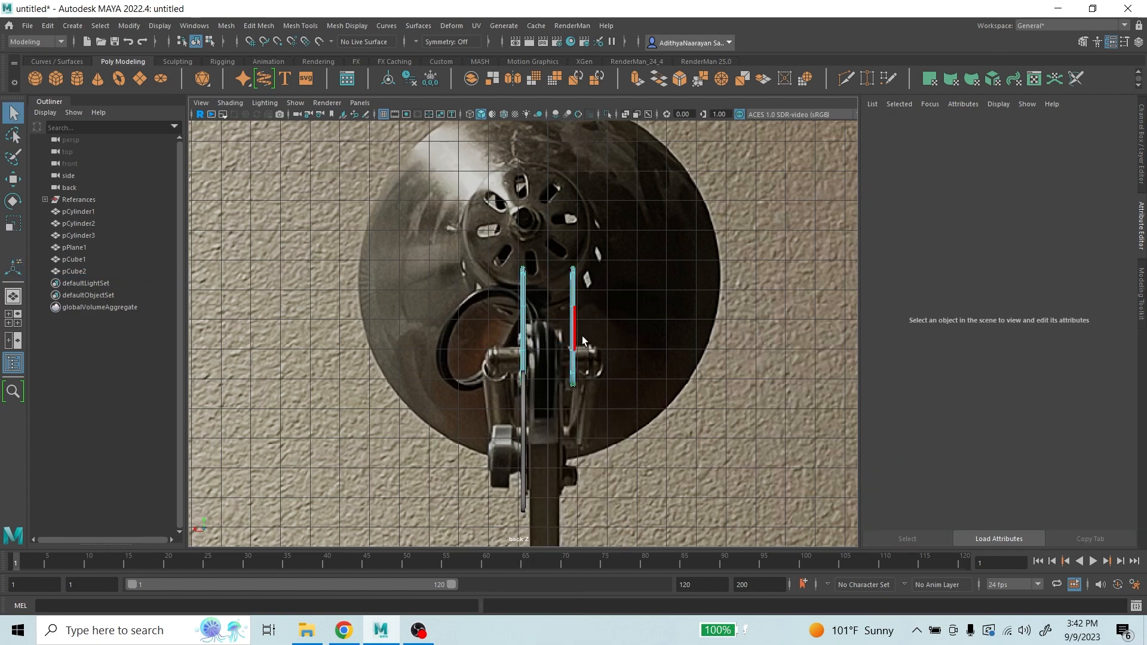
pyautogui.moveTo(555, 246); pyautogui.dragTo(641, 410)
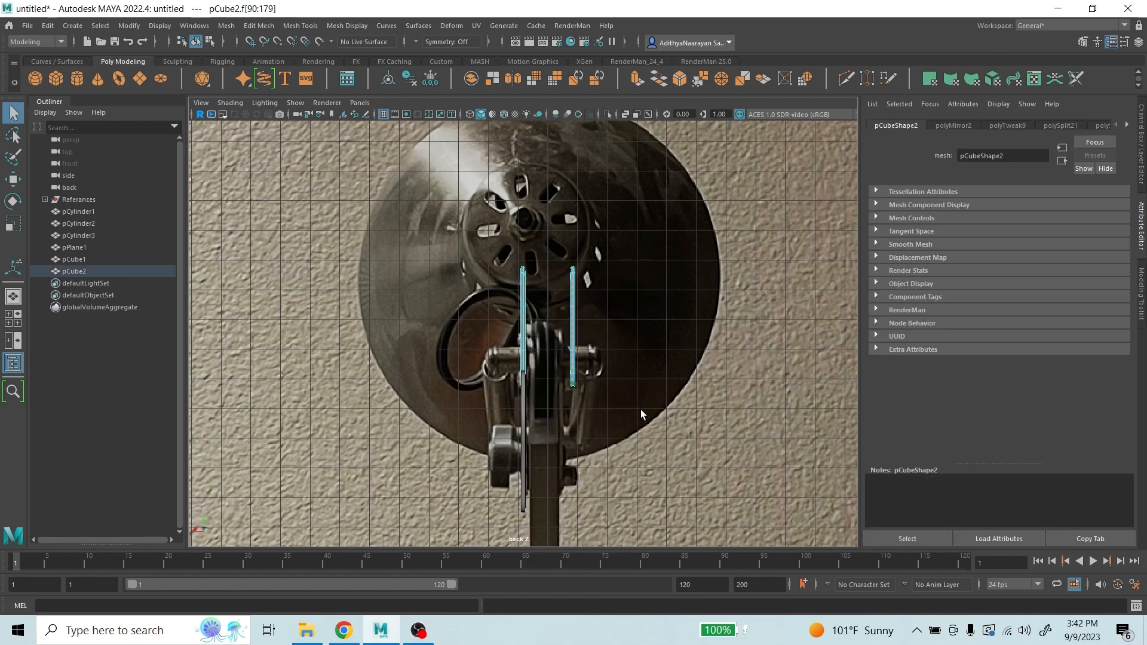
pyautogui.click(14, 180)
pyautogui.moveTo(518, 329)
pyautogui.mouseDown()
pyautogui.moveTo(486, 329)
pyautogui.moveTo(505, 331)
pyautogui.mouseUp()
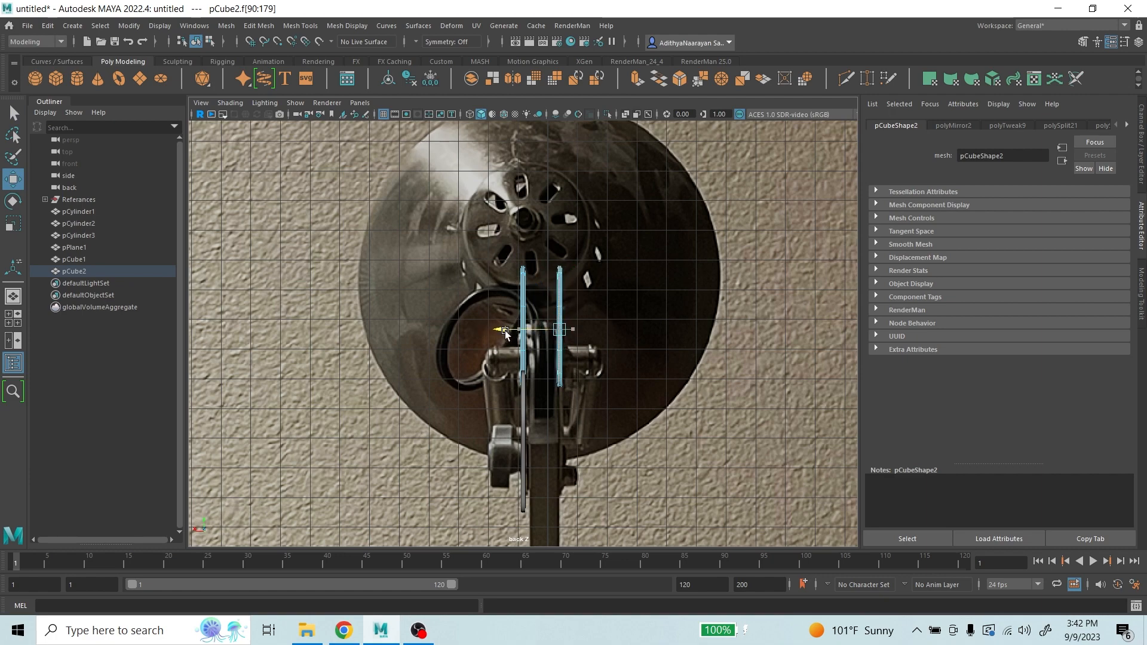
pyautogui.moveTo(554, 330); pyautogui.dragTo(589, 288, button='right')
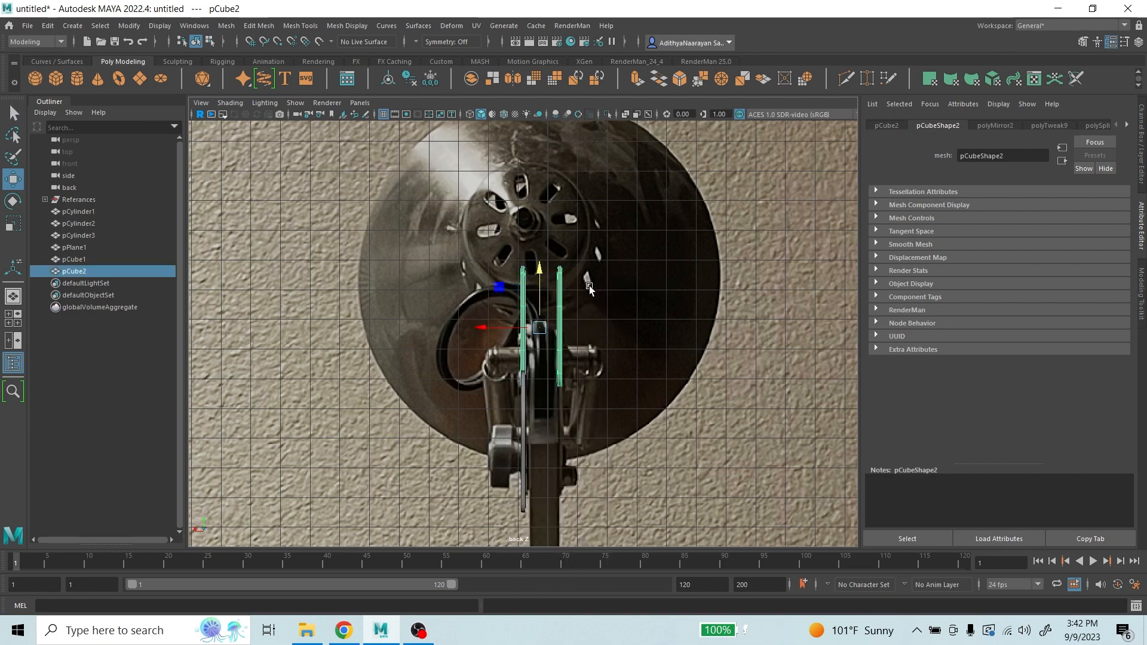
# - Mirror the elbow joint plate across the world X axis with an offset of -0.1
pyautogui.click(522, 401)
pyautogui.moveTo(527, 319); pyautogui.dragTo(526, 286, button='right')
pyautogui.moveTo(524, 326); pyautogui.dragTo(552, 296, button='right')
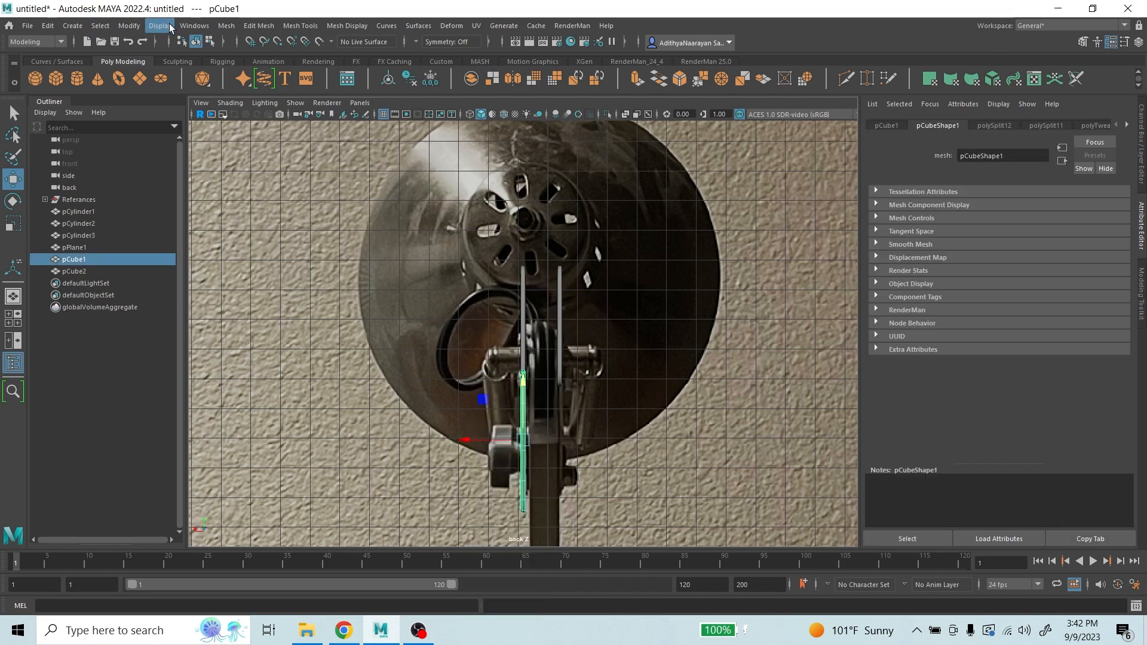
pyautogui.click(228, 26)
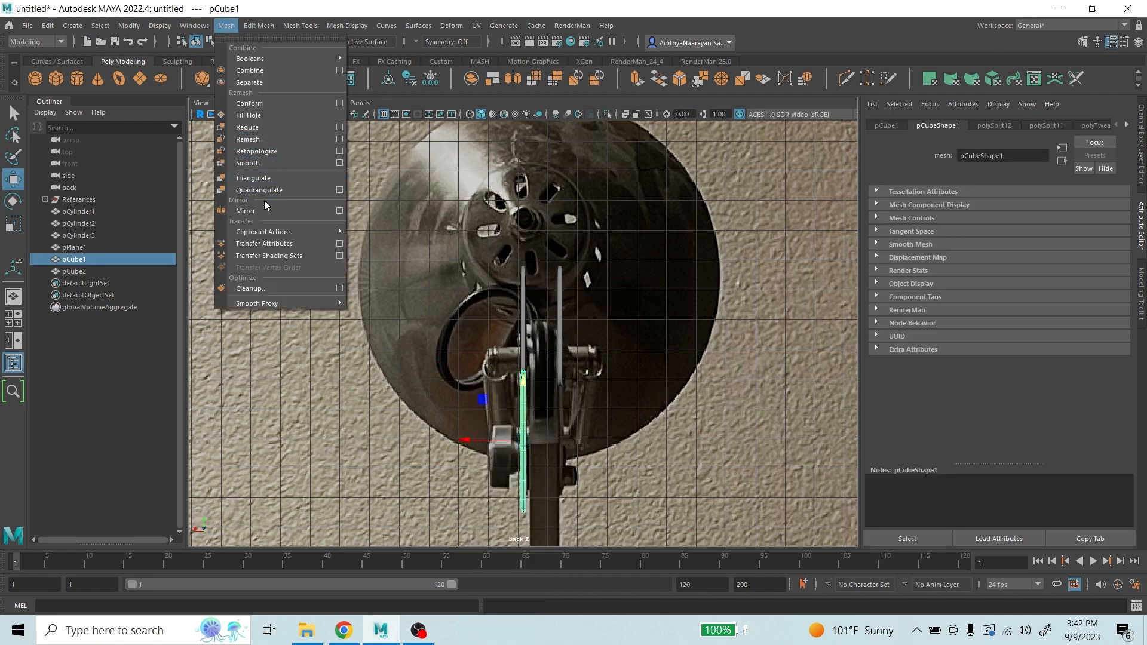
pyautogui.click(339, 211)
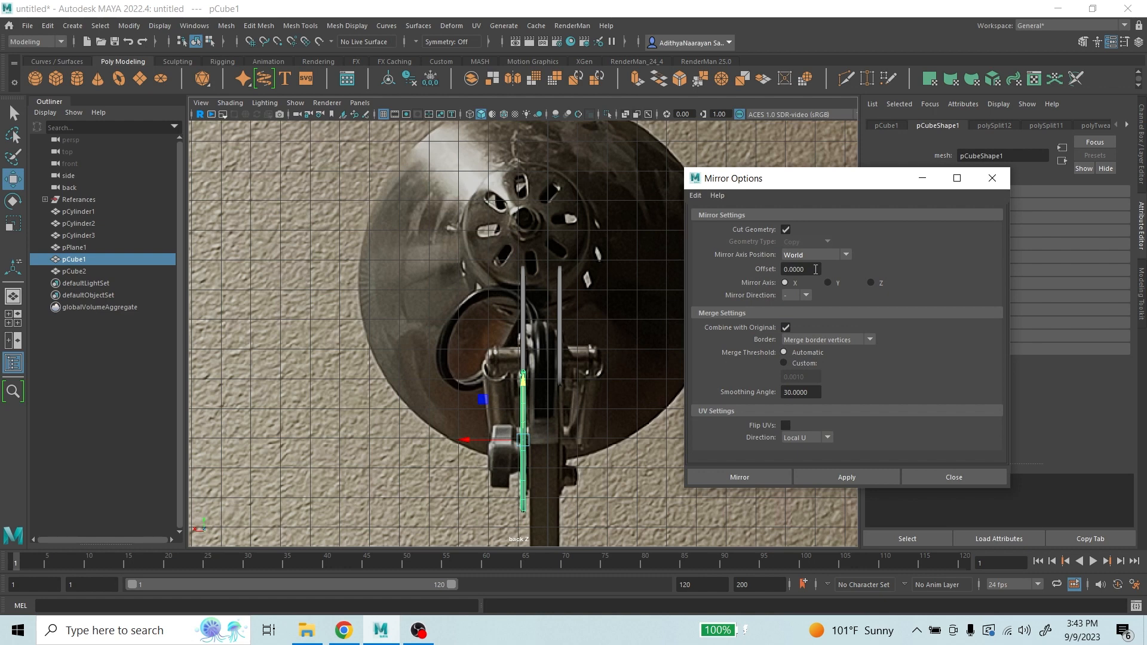
pyautogui.moveTo(816, 270); pyautogui.dragTo(776, 269)
pyautogui.write('-0')
pyautogui.write('.')
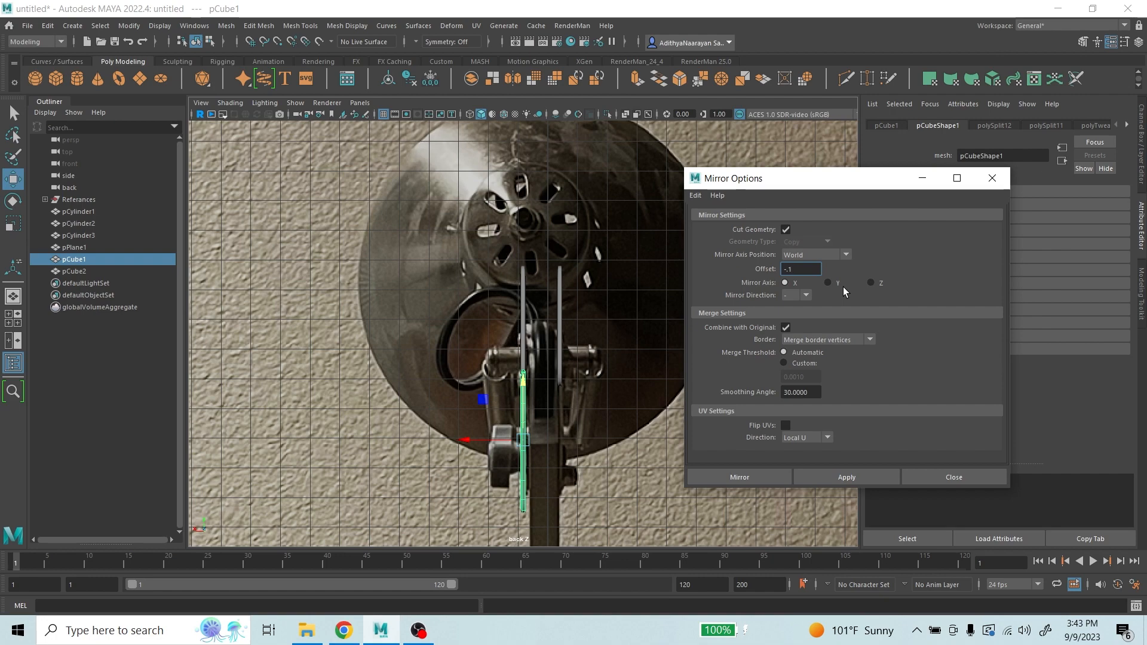
pyautogui.write('1')
pyautogui.press('Return')
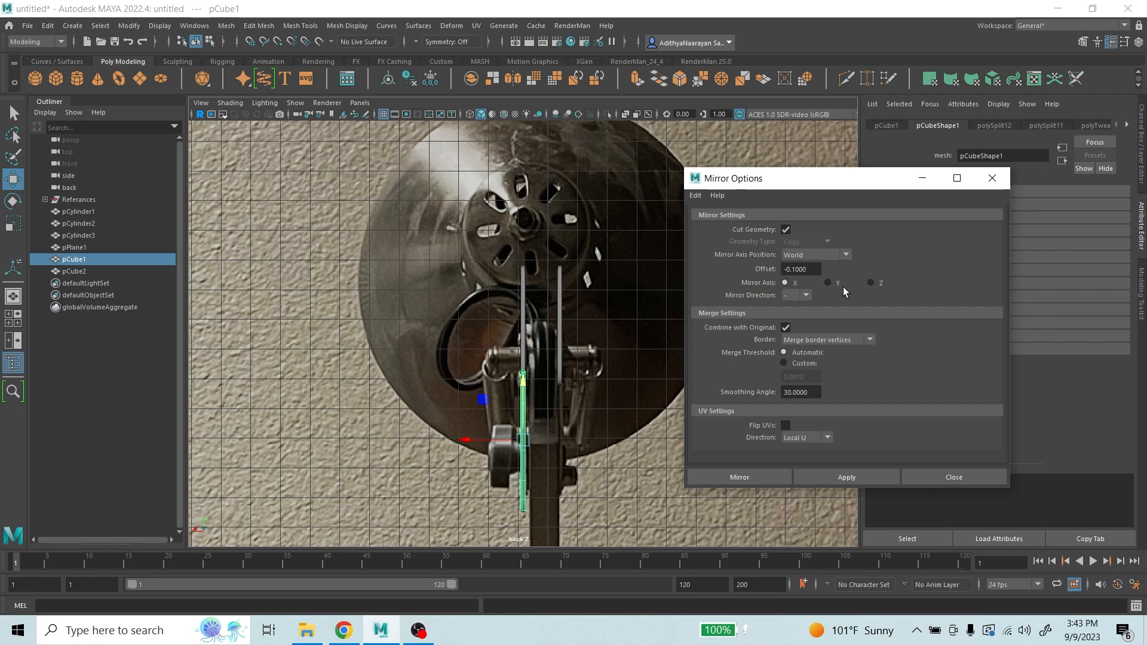
pyautogui.click(755, 479)
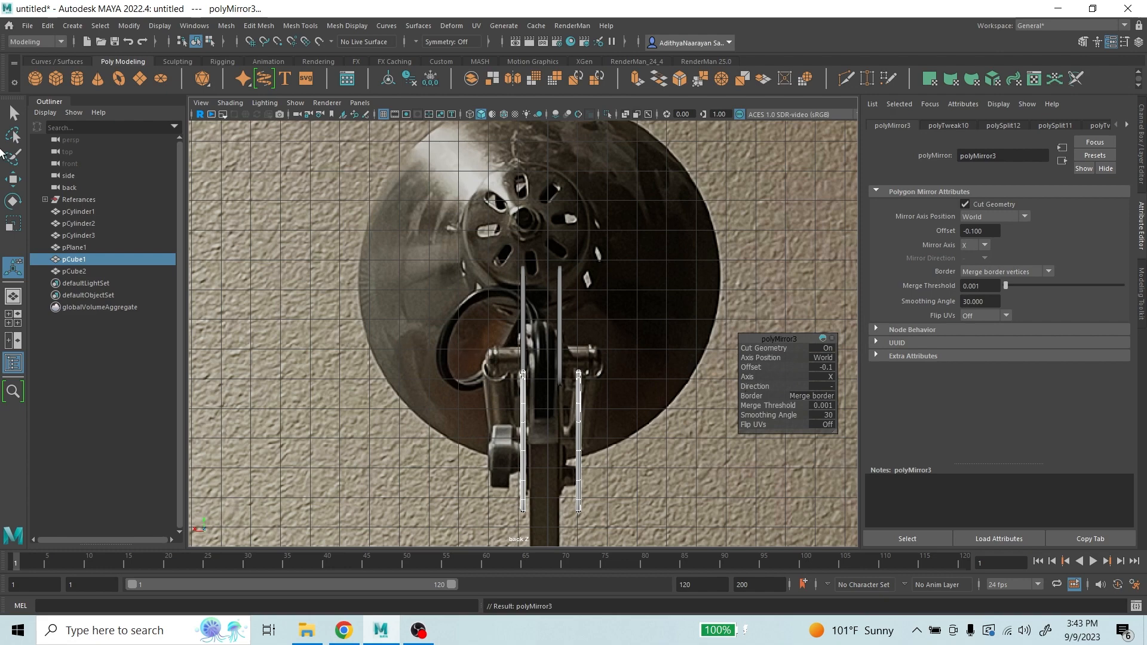
# - Move the mirrored elbow plate's faces inward along X to line up with the mirrored plate above, and return to object mode
pyautogui.click(13, 180)
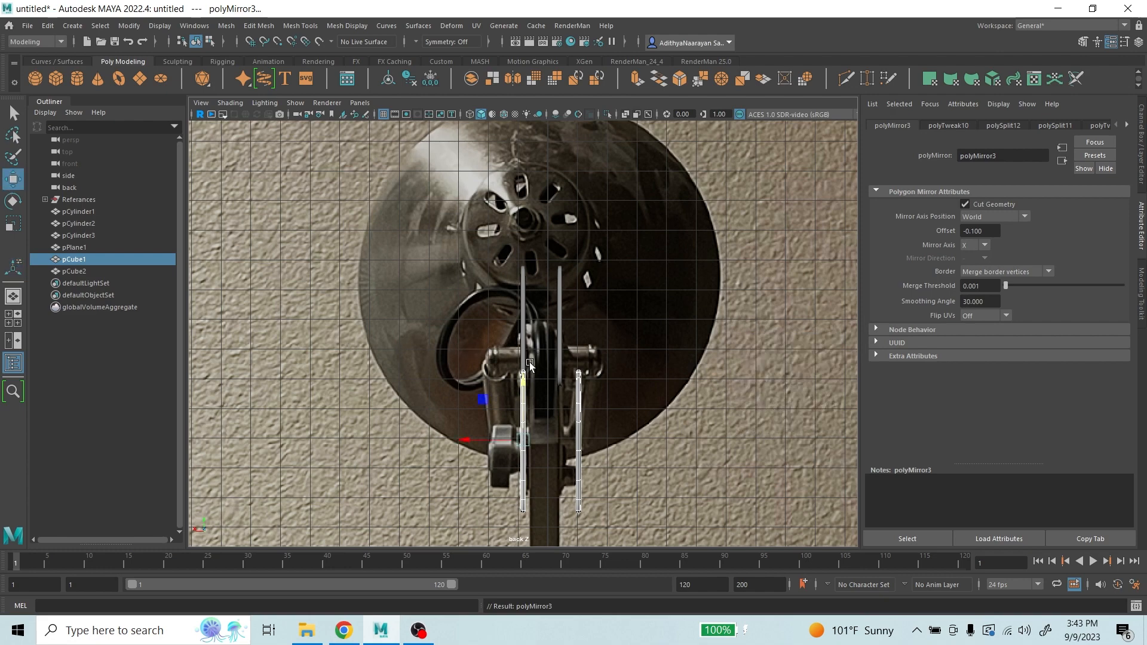
pyautogui.rightClick(571, 408)
pyautogui.moveTo(580, 318); pyautogui.dragTo(579, 366, button='right')
pyautogui.moveTo(566, 358); pyautogui.dragTo(630, 524)
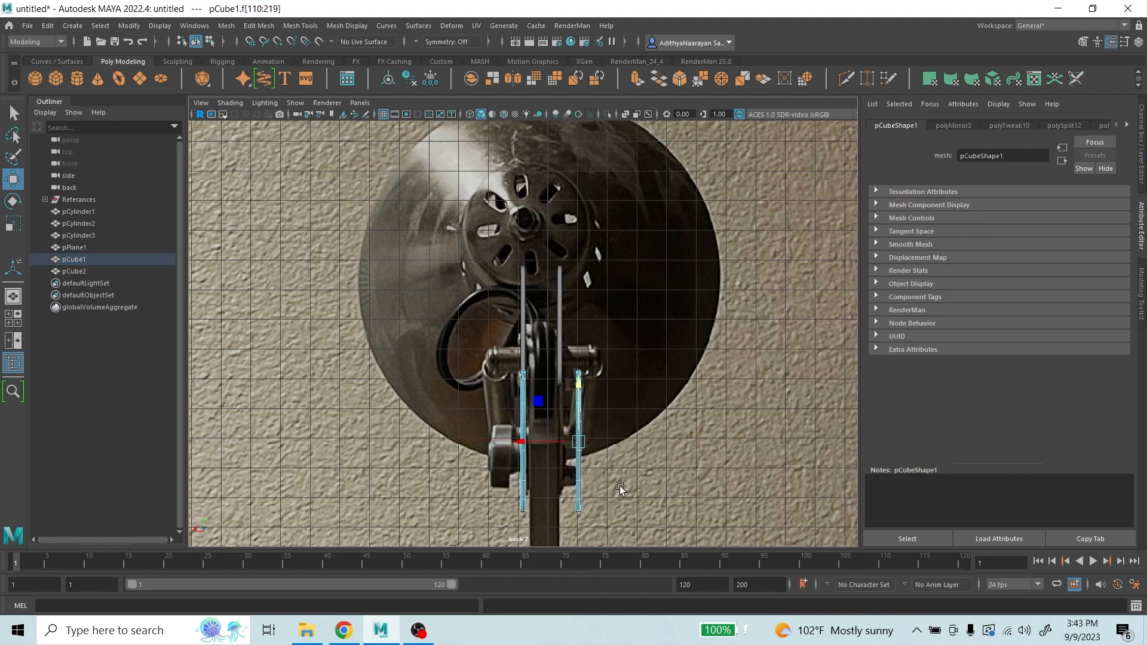
pyautogui.moveTo(523, 441); pyautogui.dragTo(503, 439)
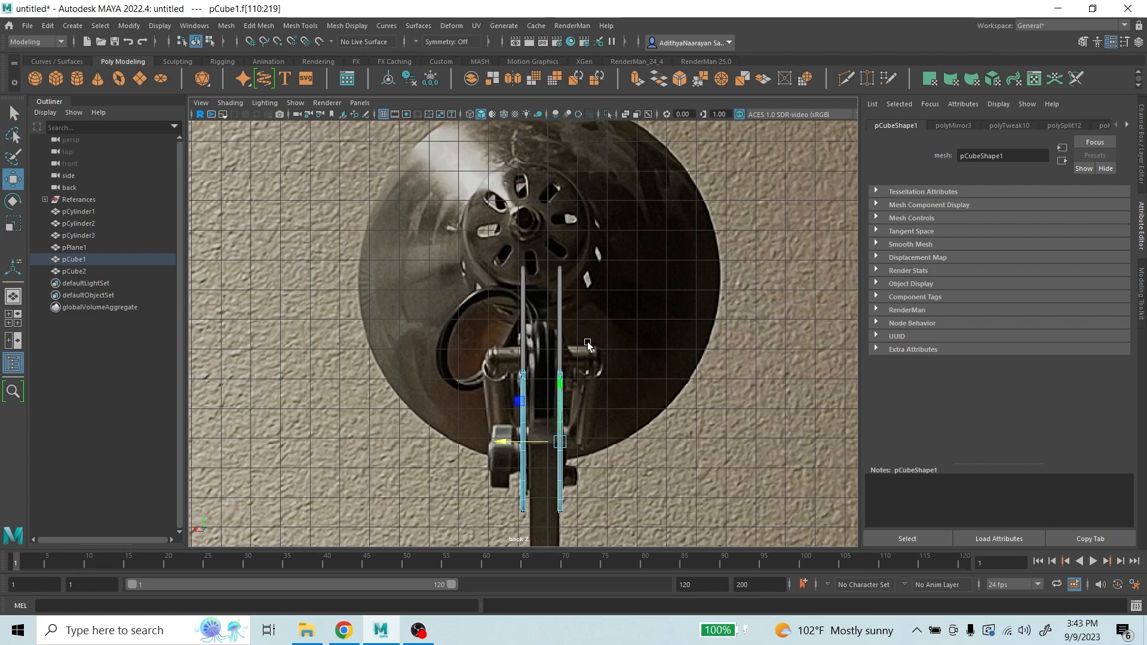
pyautogui.scroll(-4, 583, 353)
pyautogui.keyDown('alt'); pyautogui.moveTo(582, 418); pyautogui.dragTo(570, 148, button='middle'); pyautogui.keyUp('alt')
pyautogui.scroll(2, 568, 207)
pyautogui.keyDown('alt'); pyautogui.moveTo(558, 288); pyautogui.dragTo(579, 417, button='middle'); pyautogui.keyUp('alt')
pyautogui.keyDown('alt'); pyautogui.moveTo(551, 239); pyautogui.dragTo(557, 379, button='middle'); pyautogui.keyUp('alt')
pyautogui.scroll(4, 554, 292)
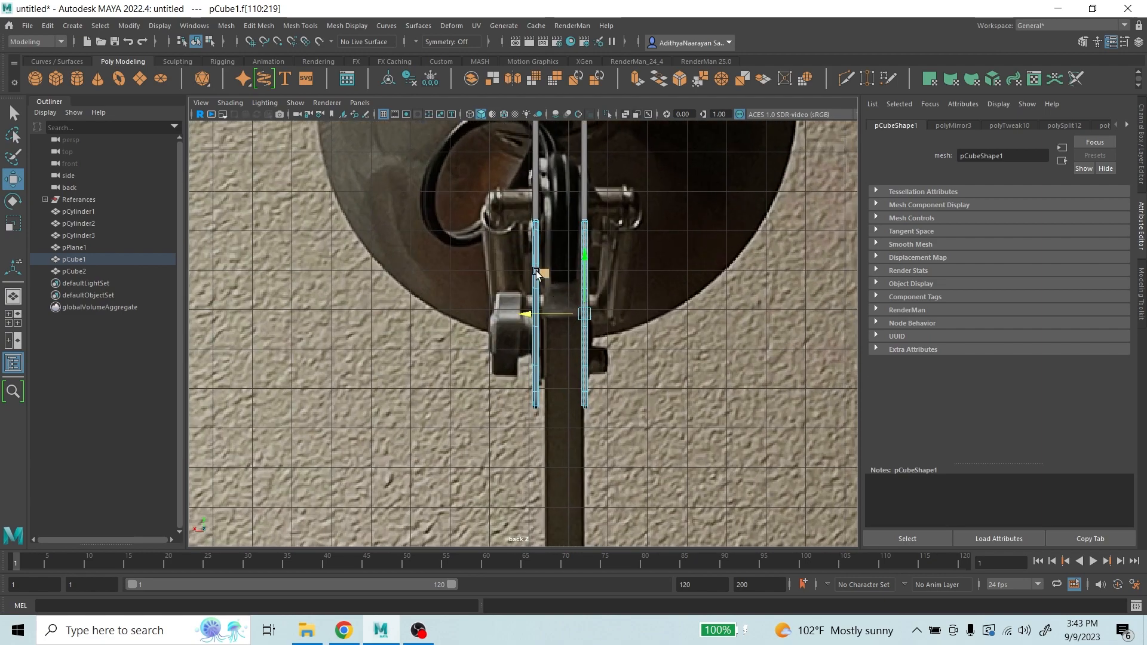
pyautogui.rightClick(612, 237)
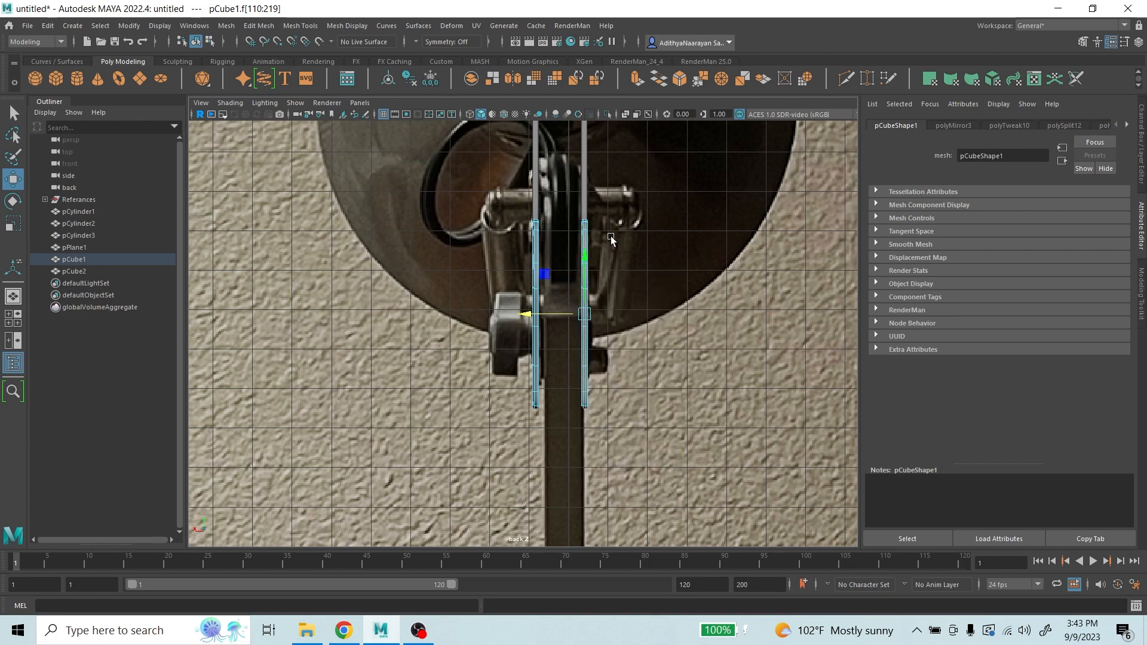
pyautogui.moveTo(611, 235); pyautogui.dragTo(607, 209, button='right')
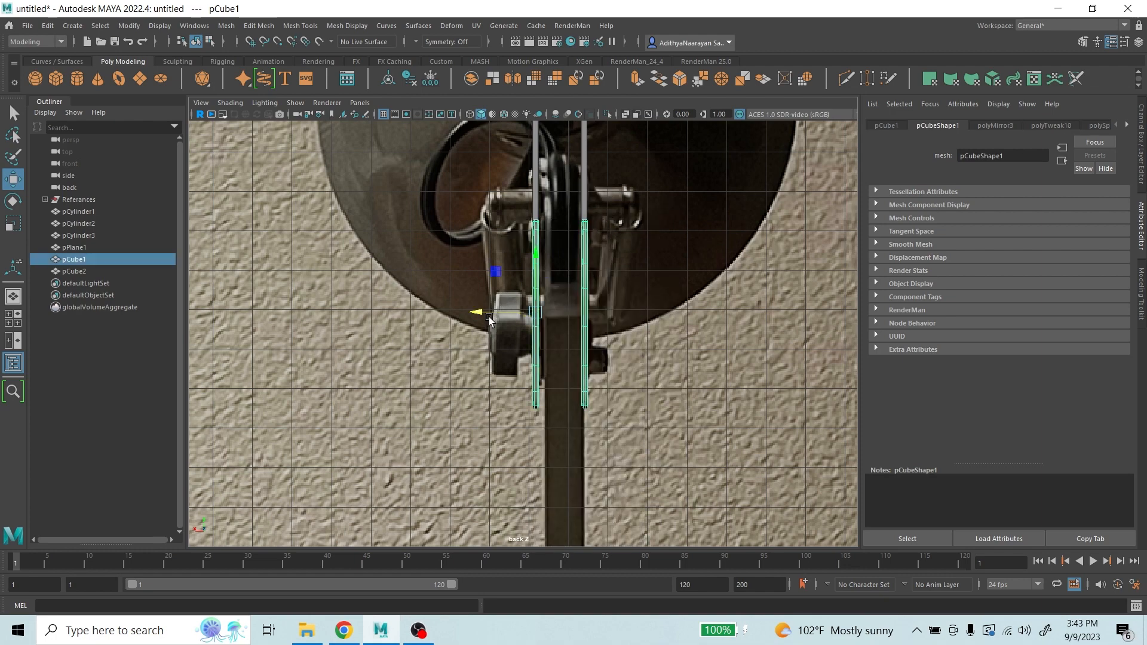
# - Try shifting the elbow plate pair slightly along X in the back view, and undo the move
pyautogui.moveTo(489, 319); pyautogui.dragTo(484, 317)
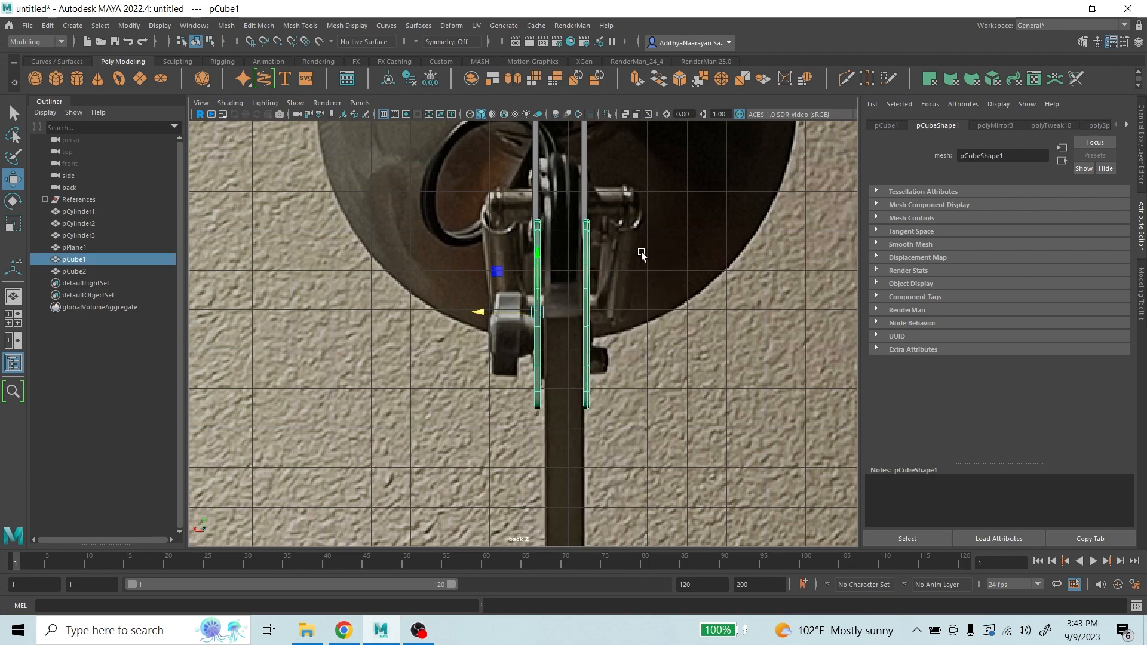
pyautogui.hotkey('ctrl', 'z')
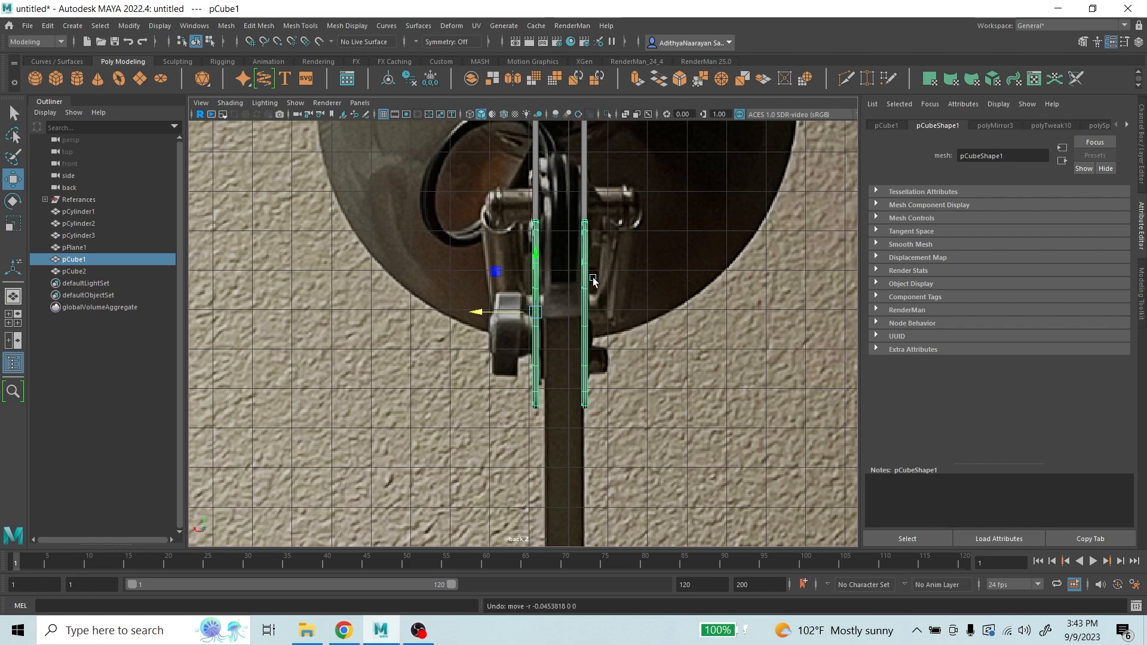
# - Examine the joint plates in perspective and against the side reference photo to see how the lower arm connects them
pyautogui.press('space')
pyautogui.press('space')
pyautogui.scroll(-5, 651, 213)
pyautogui.keyDown('alt'); pyautogui.moveTo(582, 287); pyautogui.dragTo(598, 269); pyautogui.keyUp('alt')
pyautogui.scroll(5, 574, 293)
pyautogui.scroll(-3, 556, 305)
pyautogui.keyDown('alt'); pyautogui.moveTo(553, 313); pyautogui.dragTo(710, 270); pyautogui.keyUp('alt')
pyautogui.click(753, 261)
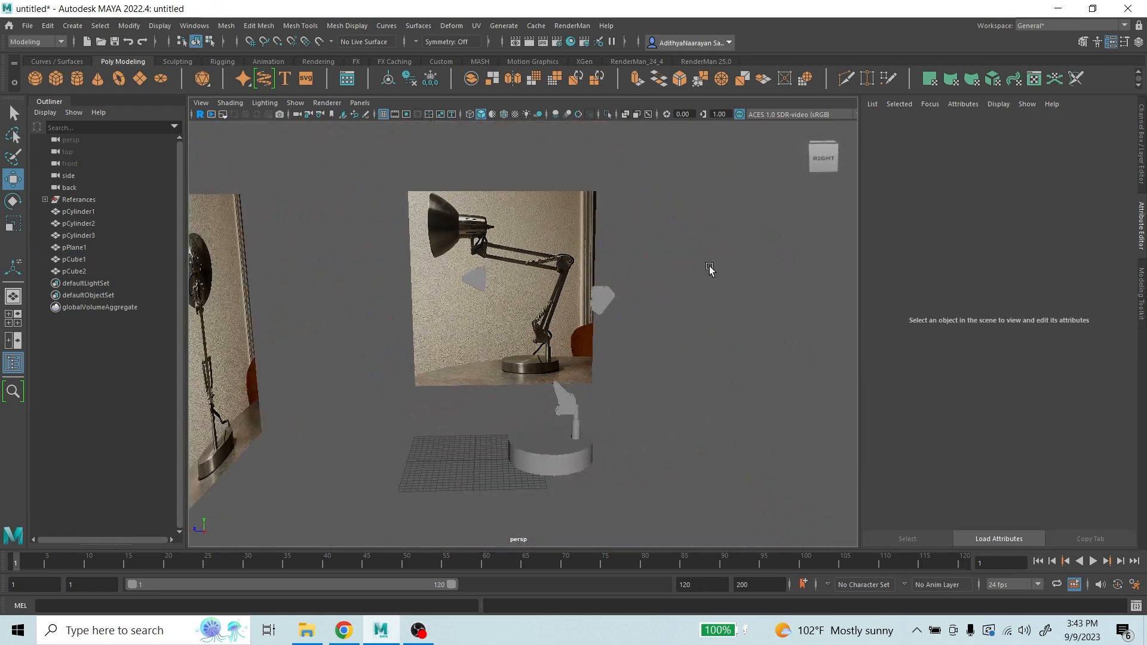
pyautogui.scroll(6, 682, 270)
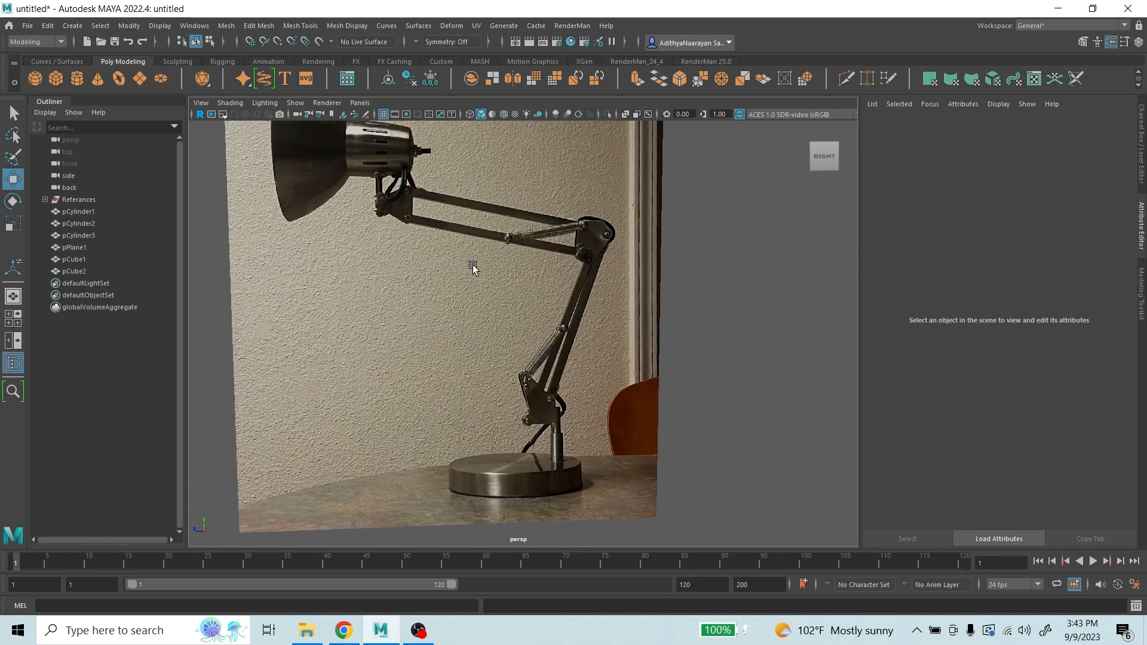
pyautogui.scroll(-6, 506, 221)
pyautogui.keyDown('alt'); pyautogui.moveTo(602, 332); pyautogui.dragTo(586, 330); pyautogui.keyUp('alt')
pyautogui.scroll(3, 600, 337)
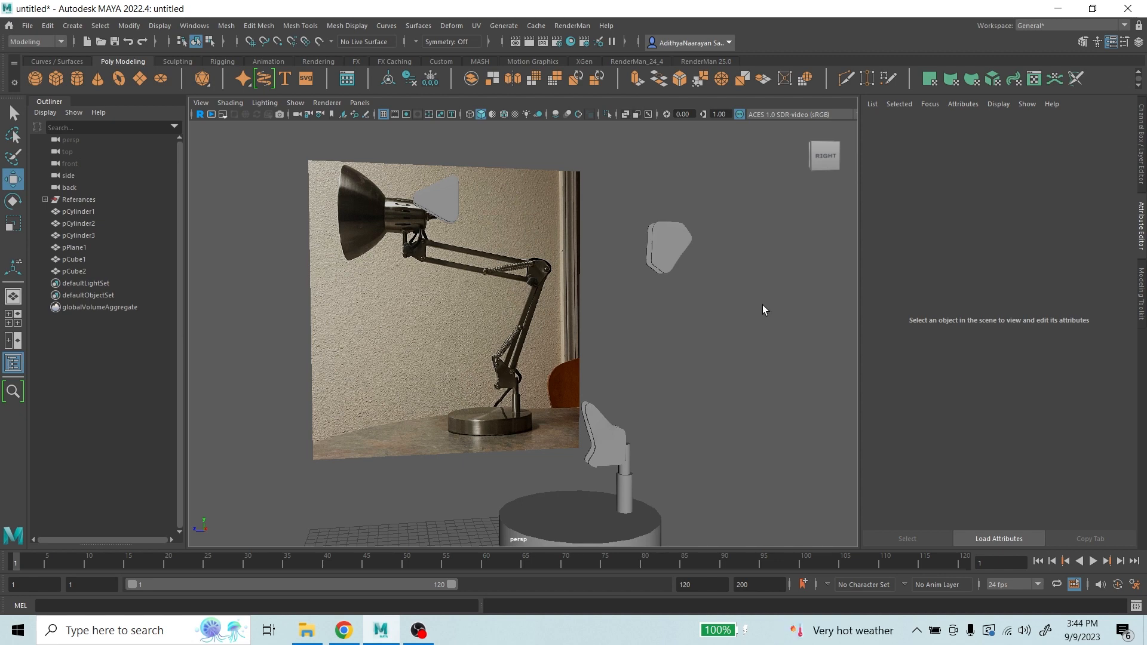
pyautogui.press('space')
pyautogui.press('space')
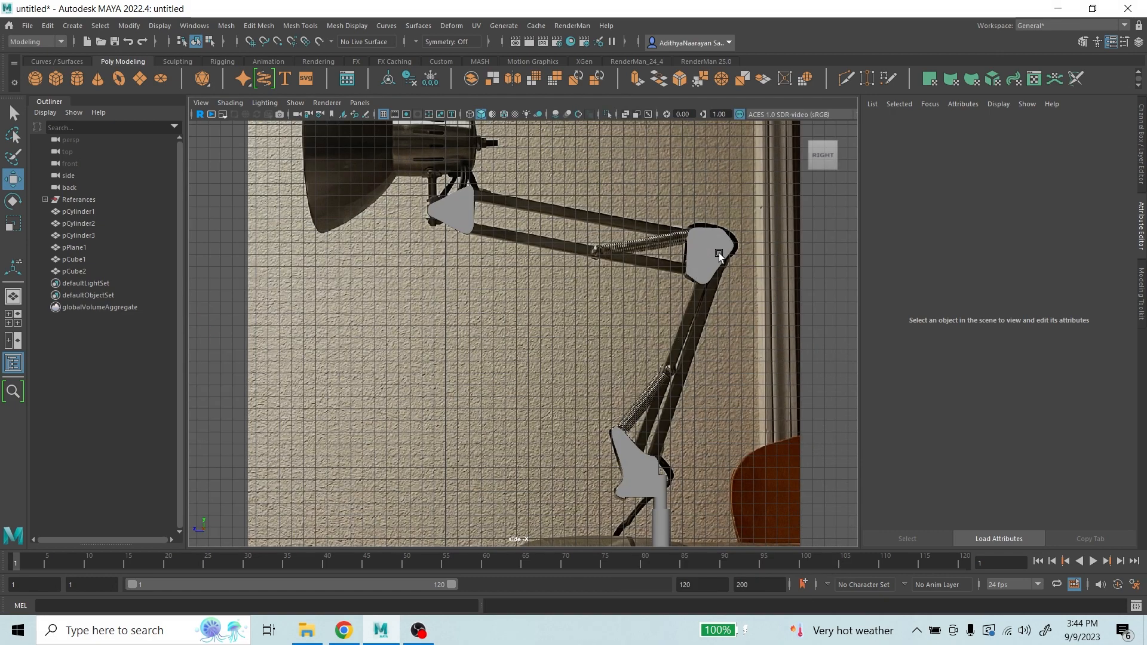
pyautogui.scroll(1, 687, 399)
pyautogui.scroll(-2, 688, 400)
pyautogui.scroll(2, 683, 392)
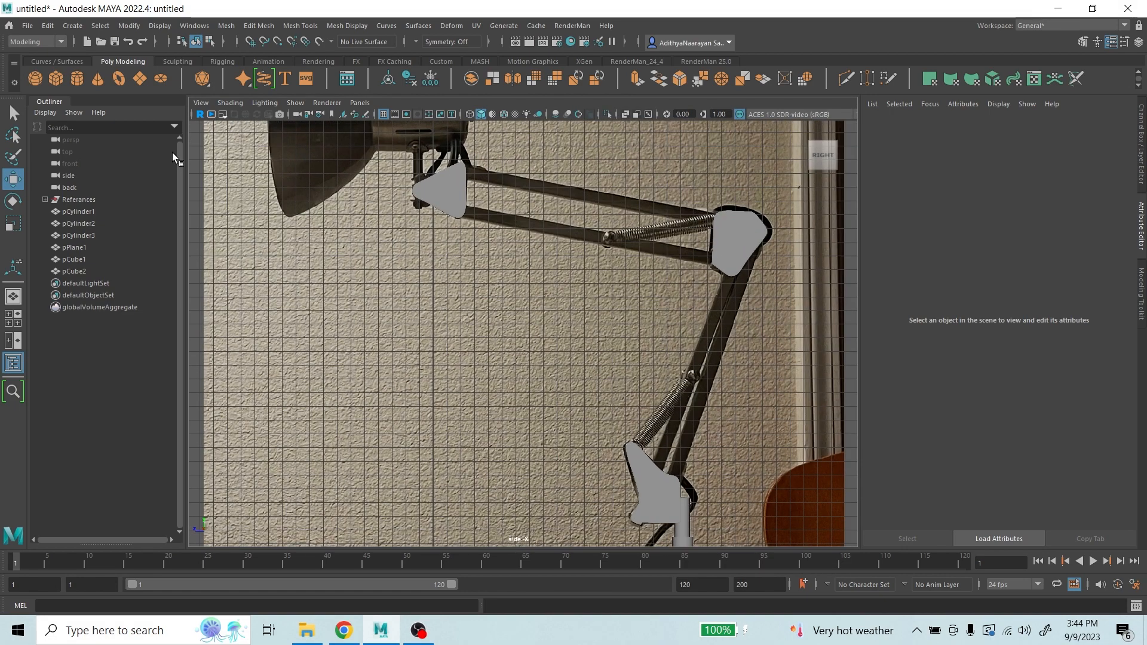
# - Create a polygon cube and move it in the side view onto the lower joint plates, near the foot of the lower arm
pyautogui.click(62, 78)
pyautogui.press('a')
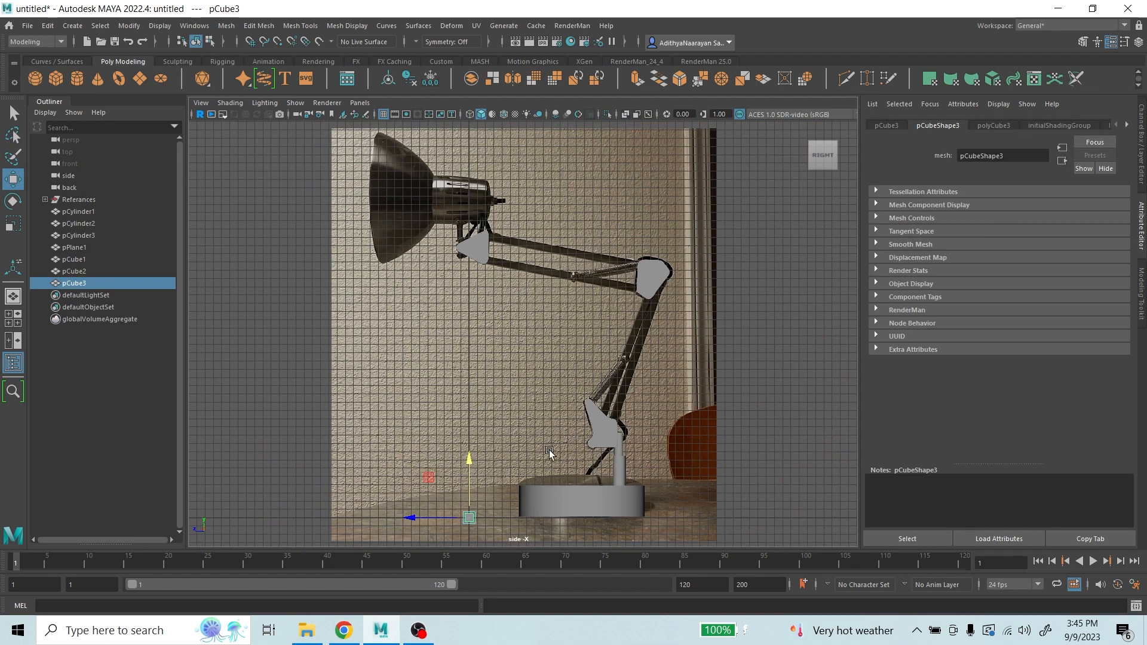
pyautogui.moveTo(451, 522); pyautogui.dragTo(620, 361)
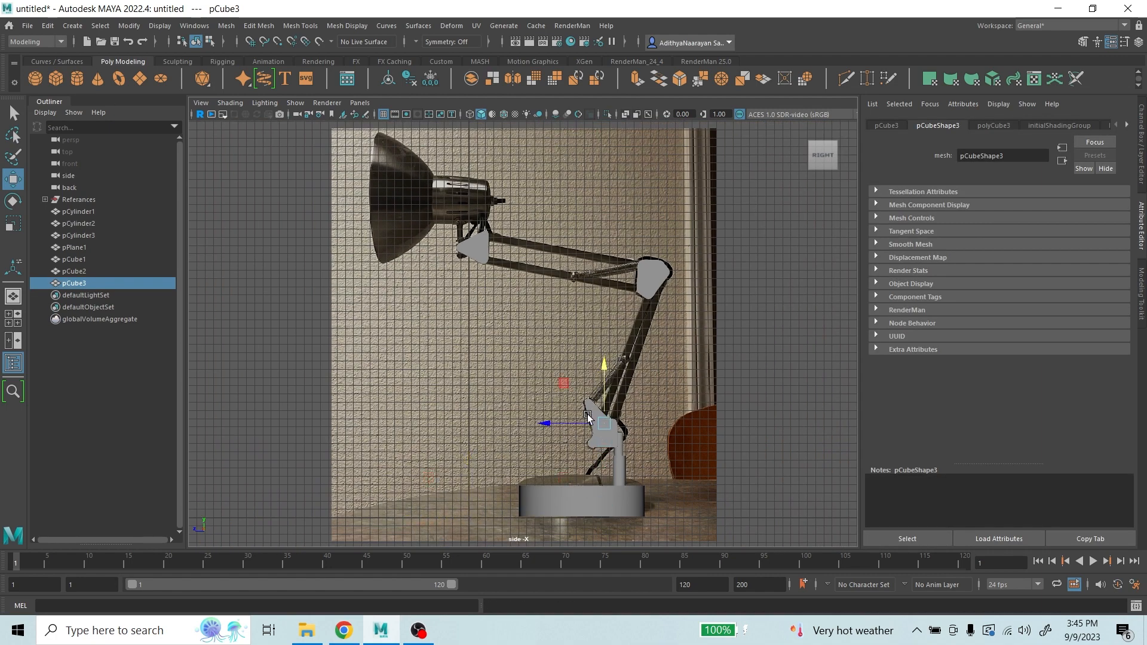
pyautogui.moveTo(551, 424); pyautogui.dragTo(560, 425)
# - Position the new cube in the back view so it sits between the two lower joint plates, adjusting it along X and Y
pyautogui.press('space')
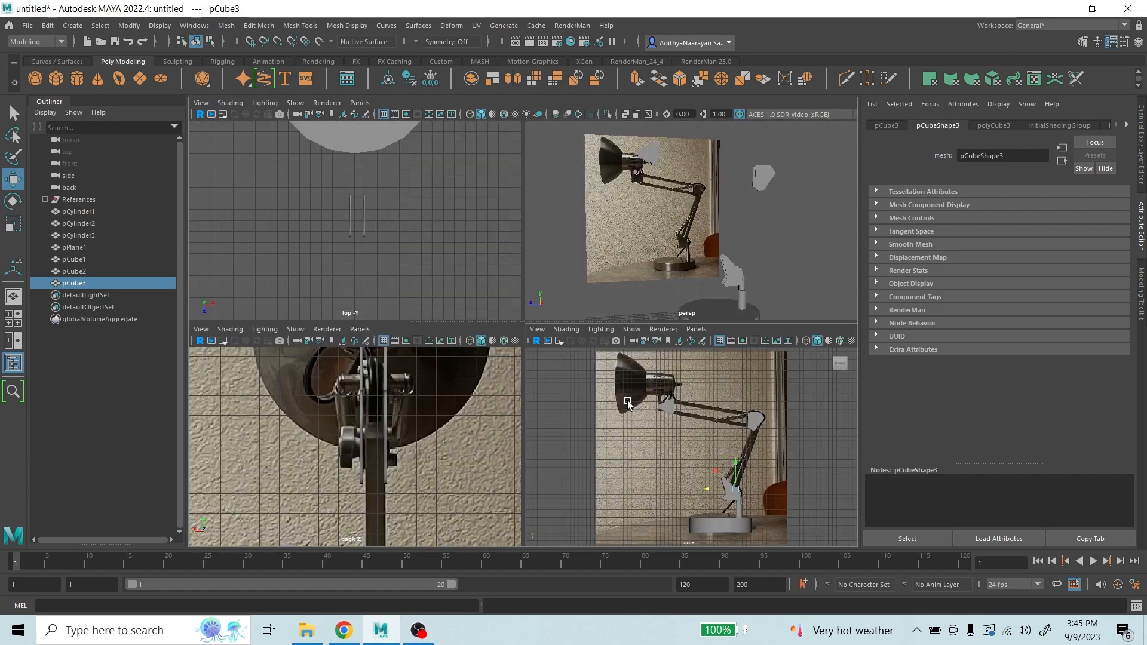
pyautogui.press('space')
pyautogui.scroll(-3, 592, 370)
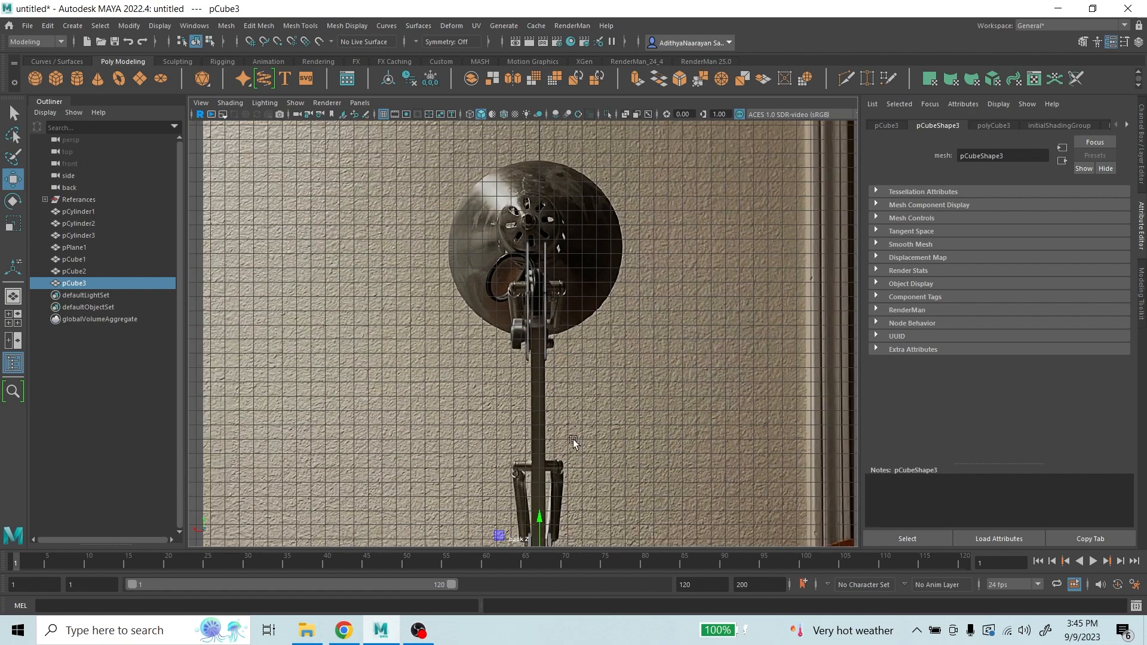
pyautogui.keyDown('alt'); pyautogui.moveTo(573, 441); pyautogui.dragTo(586, 197, button='middle'); pyautogui.keyUp('alt')
pyautogui.scroll(6, 583, 272)
pyautogui.scroll(3, 578, 270)
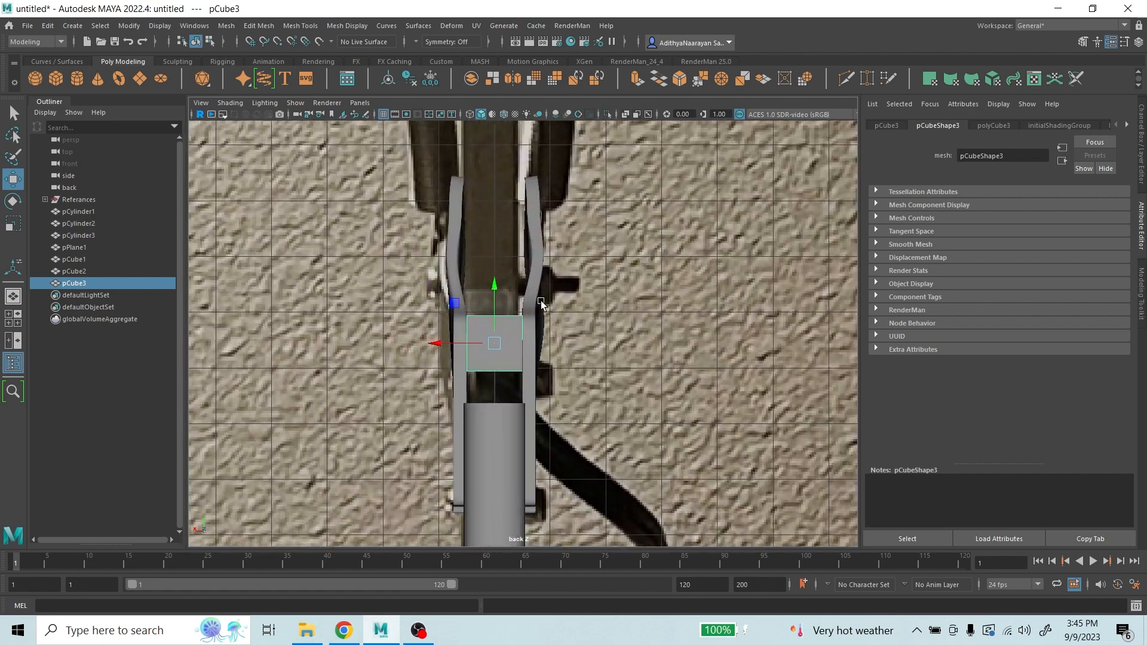
pyautogui.moveTo(437, 348); pyautogui.dragTo(440, 353)
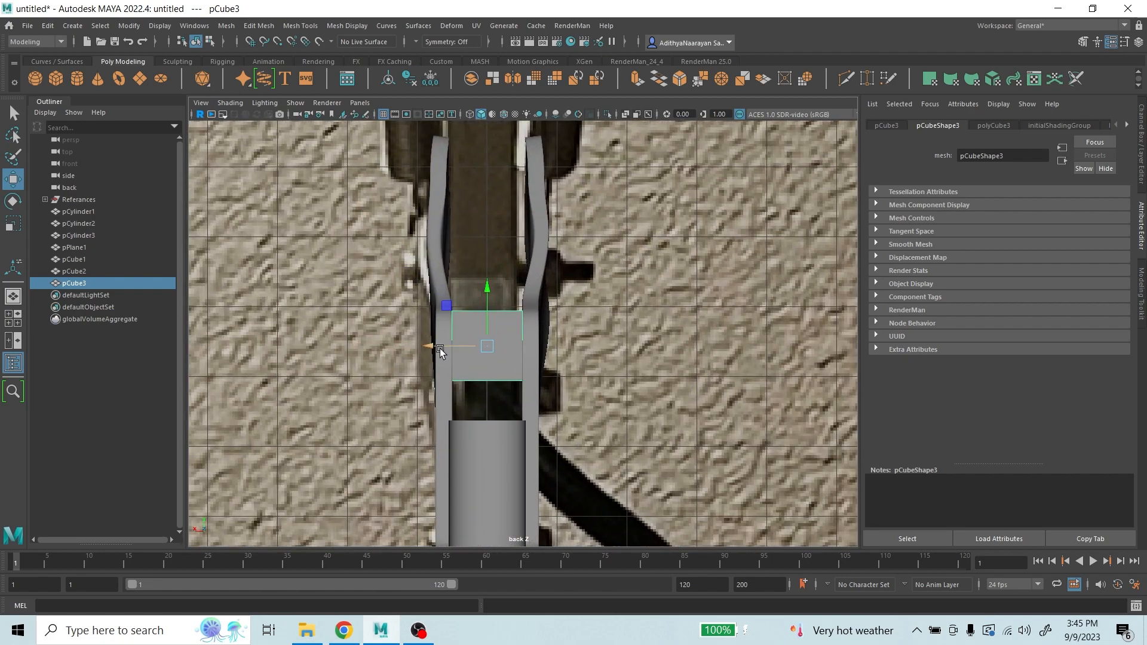
pyautogui.moveTo(487, 292); pyautogui.dragTo(477, 333)
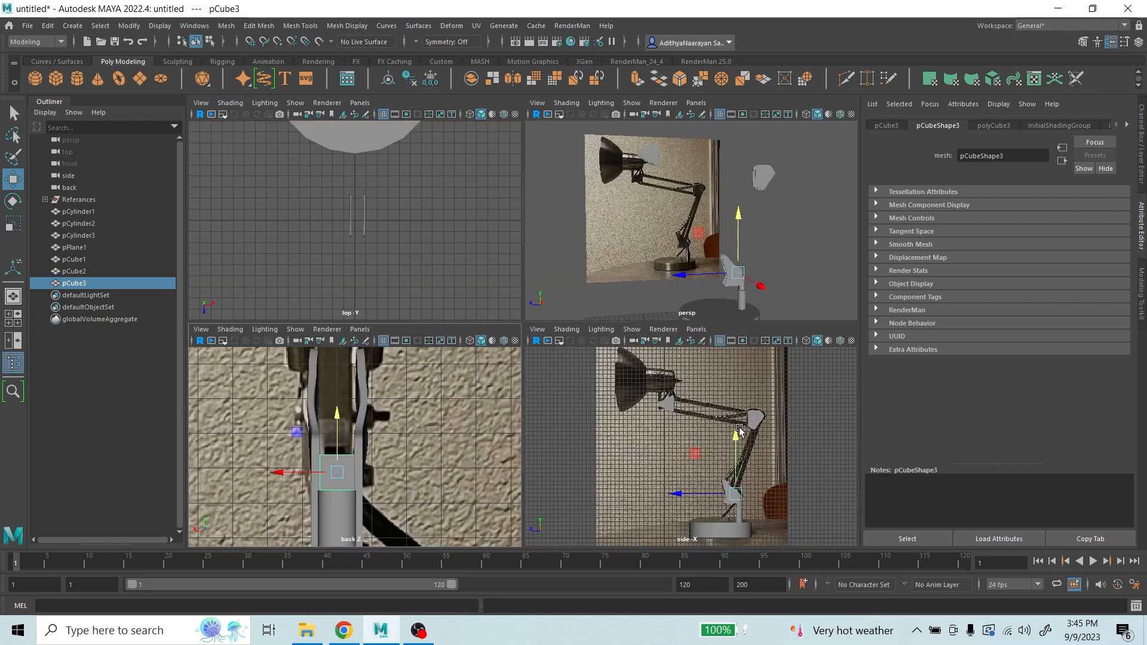
# - Shift the cube along Z to the foot of the rear lower arm bar and rotate it to match the bar's tilt
pyautogui.press('space')
pyautogui.scroll(5, 648, 429)
pyautogui.keyDown('alt'); pyautogui.moveTo(697, 453); pyautogui.dragTo(490, 378, button='middle'); pyautogui.keyUp('alt')
pyautogui.scroll(2, 550, 336)
pyautogui.scroll(2, 550, 336)
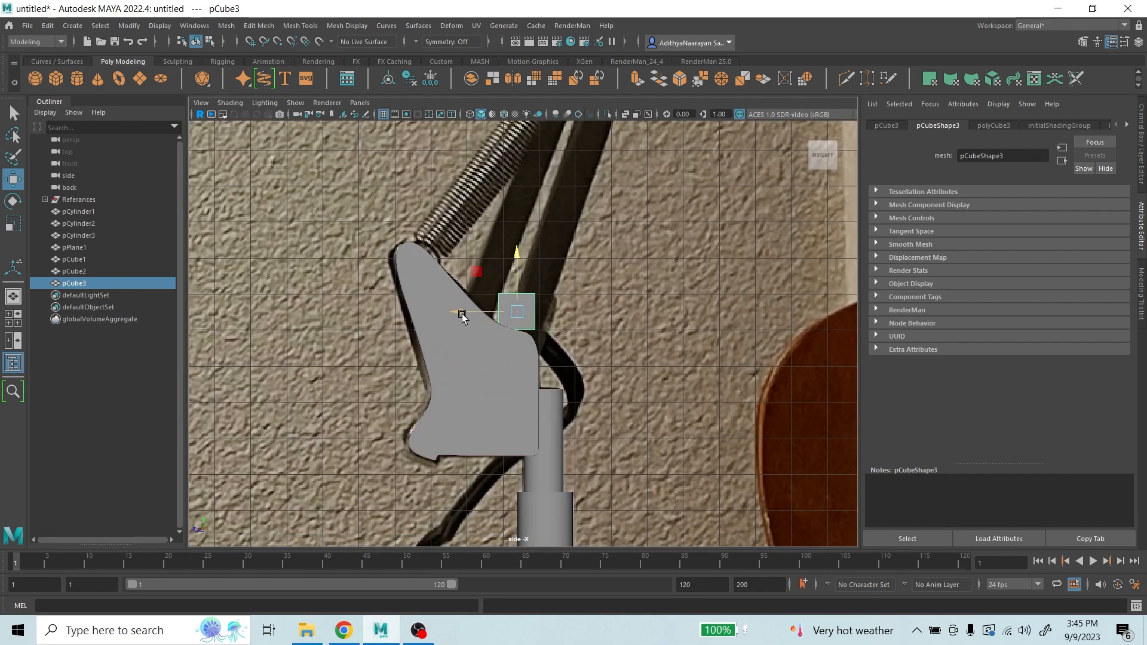
pyautogui.moveTo(461, 314); pyautogui.dragTo(473, 314)
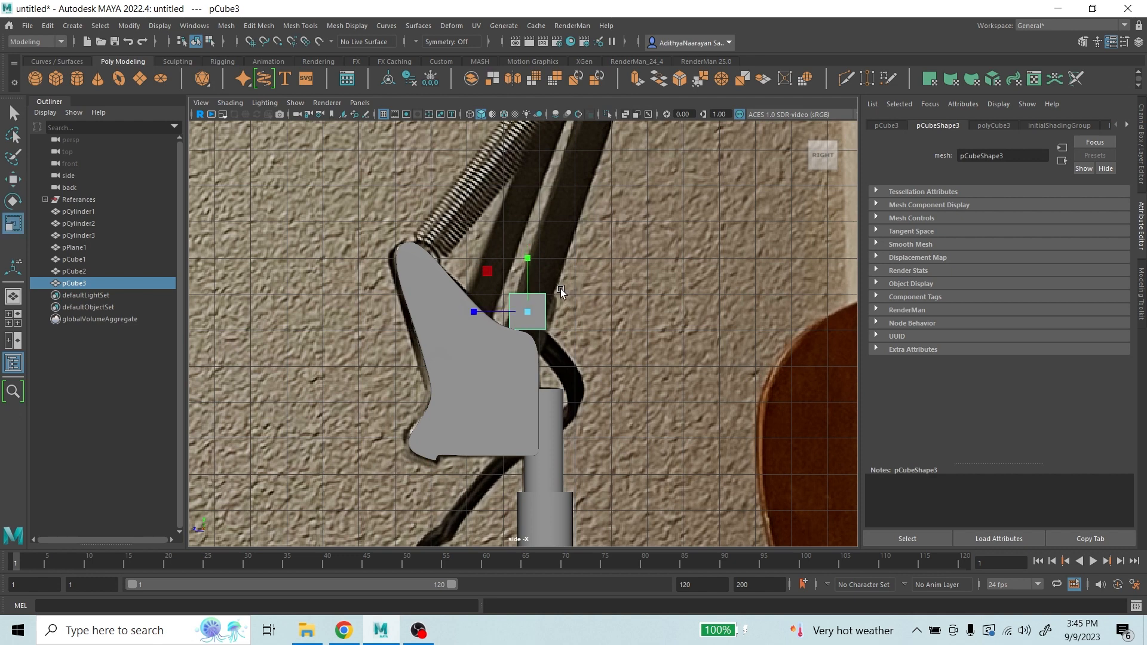
pyautogui.press('e')
pyautogui.moveTo(550, 282); pyautogui.dragTo(580, 277)
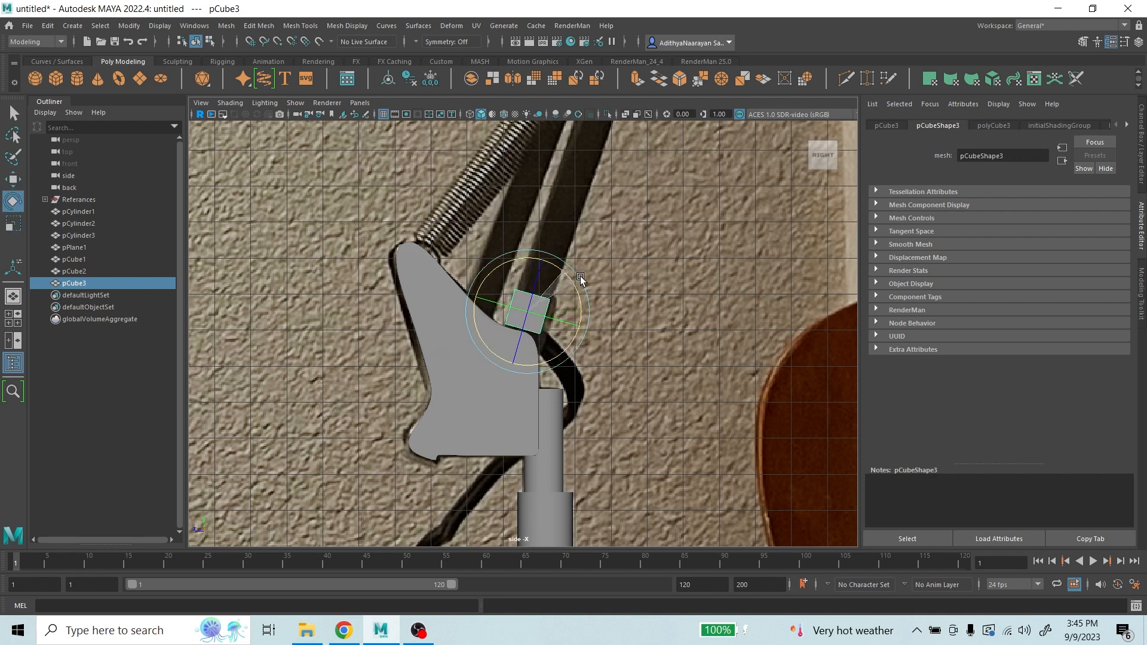
pyautogui.press('w')
pyautogui.press('e')
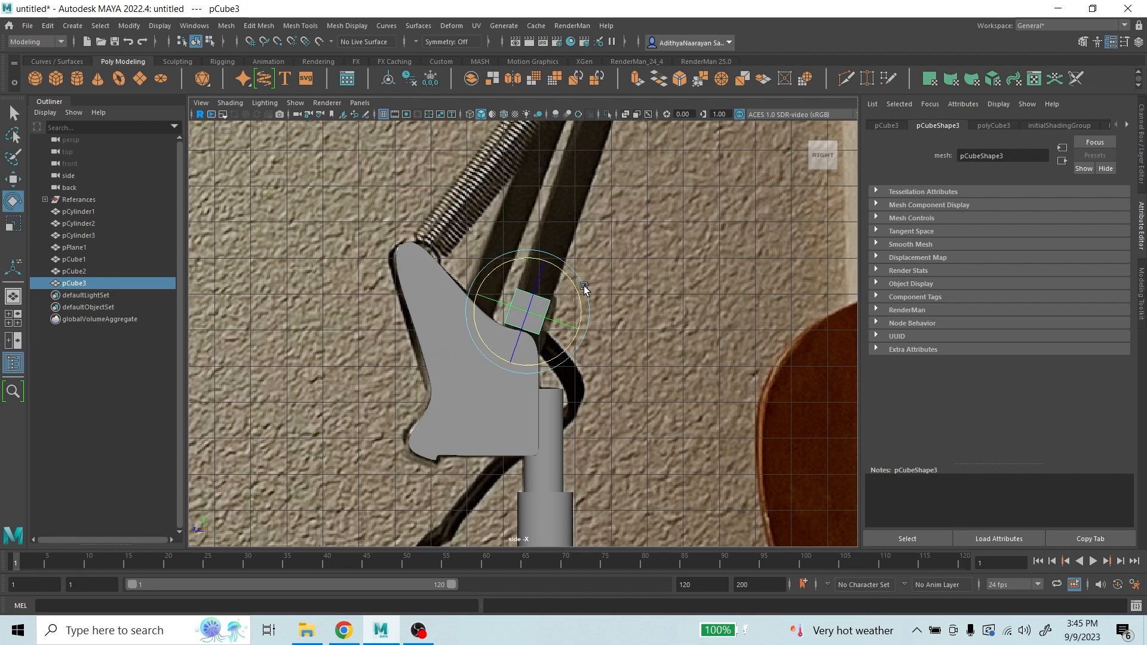
# - Align the Move tool's axes with the rotated cube's own orientation
pyautogui.press('r')
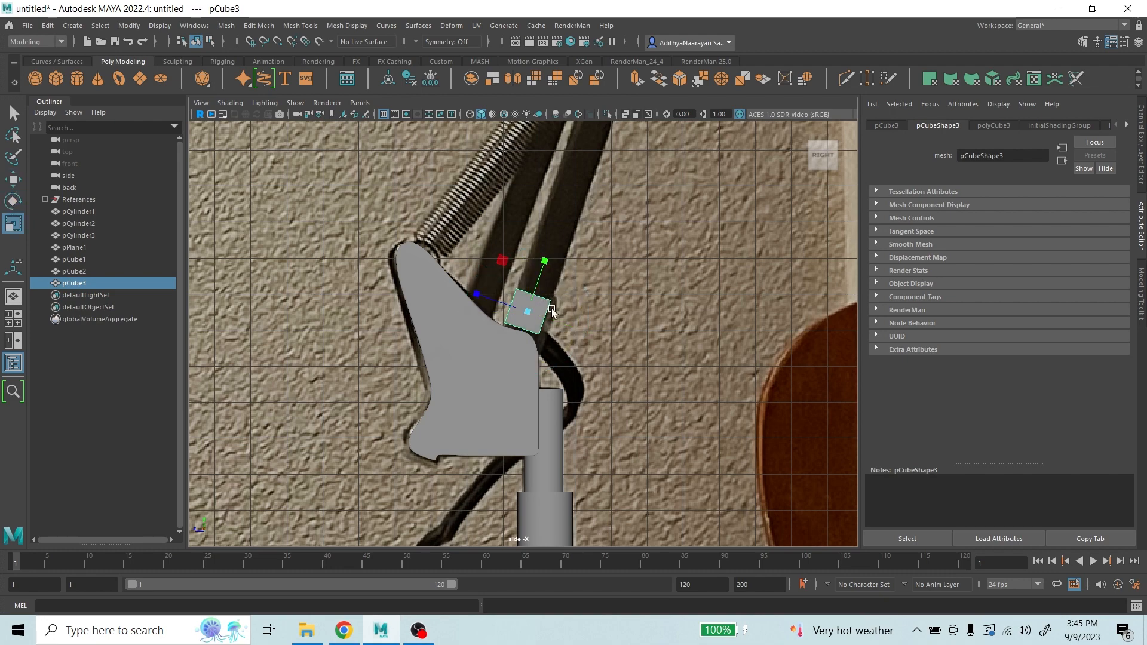
pyautogui.scroll(-5, 551, 310)
pyautogui.scroll(5, 562, 311)
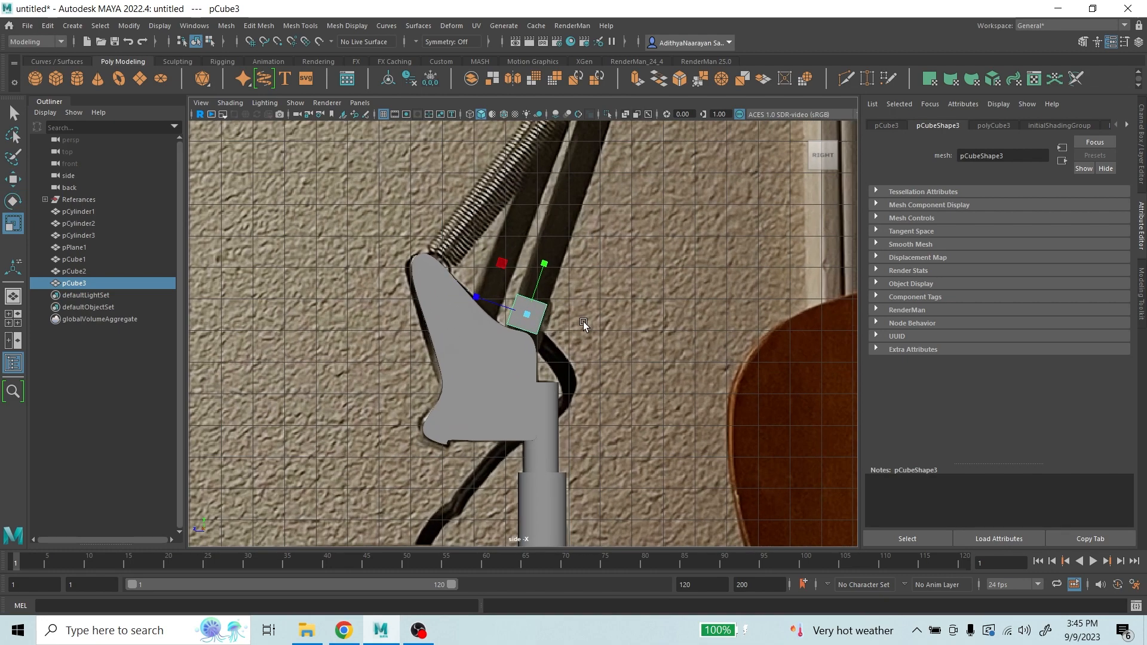
pyautogui.press('w')
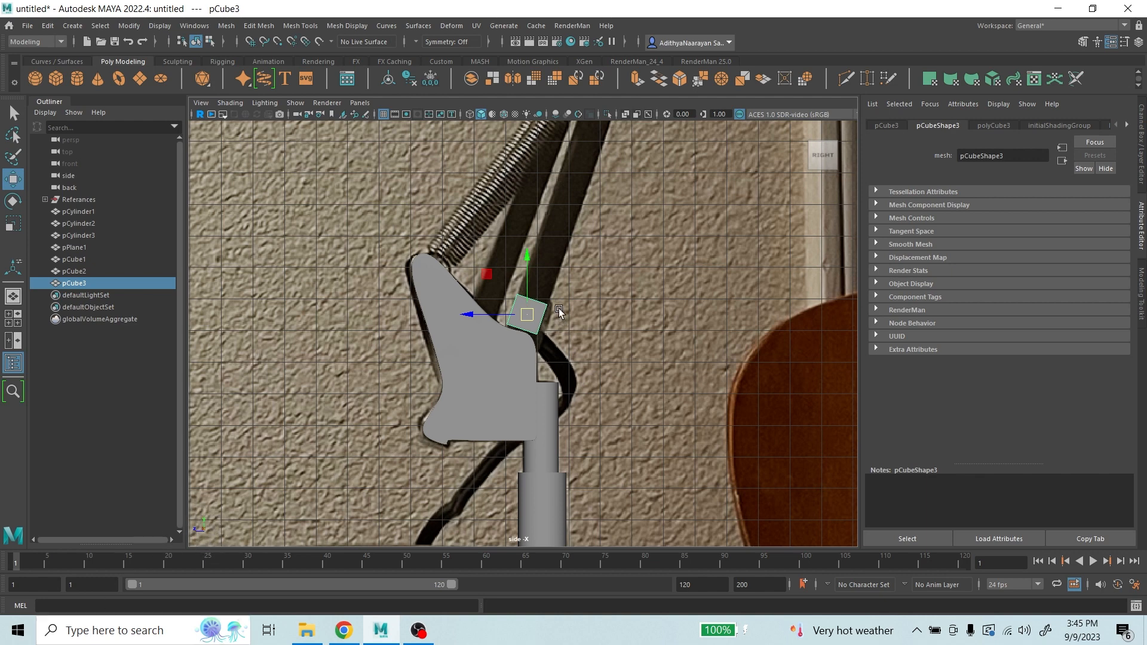
pyautogui.press('e')
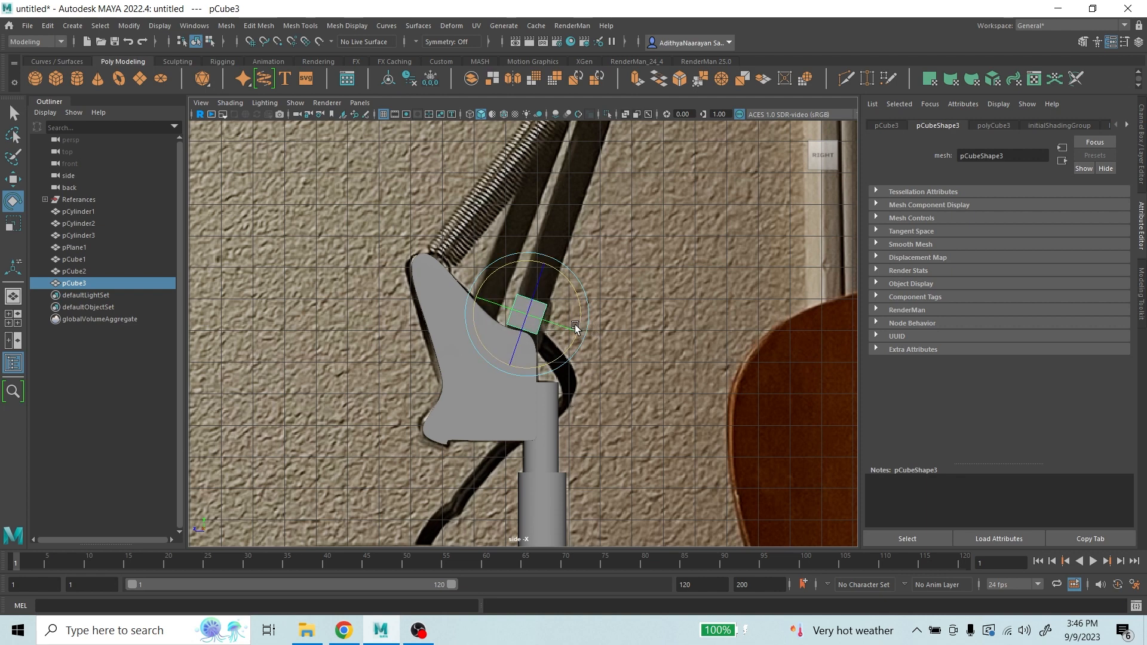
pyautogui.press('w')
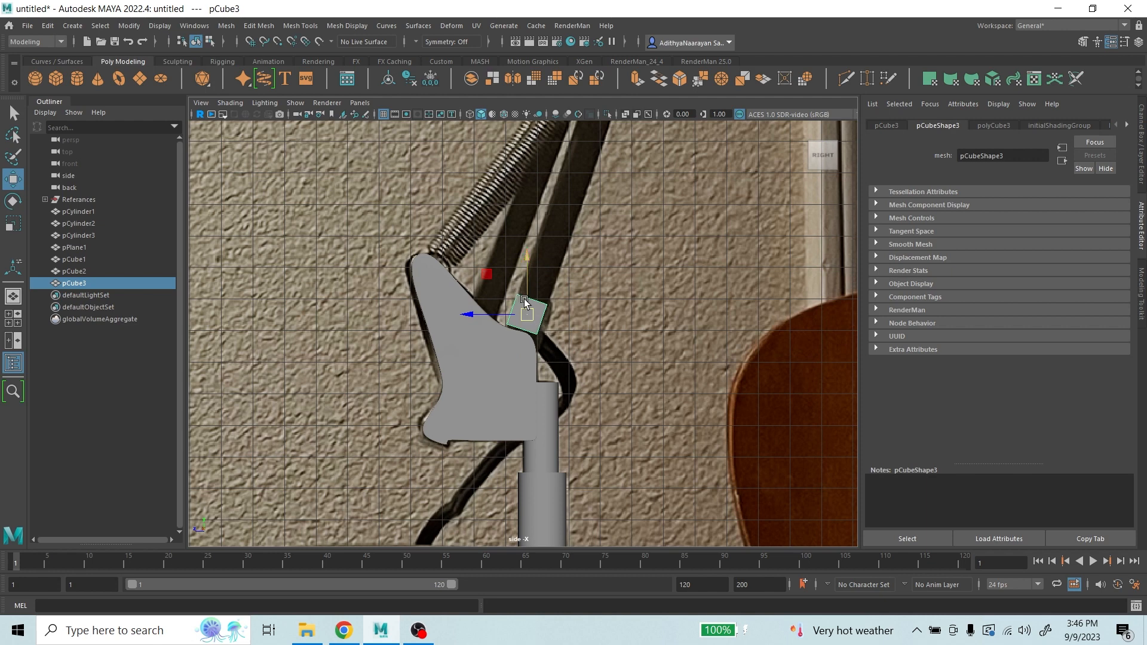
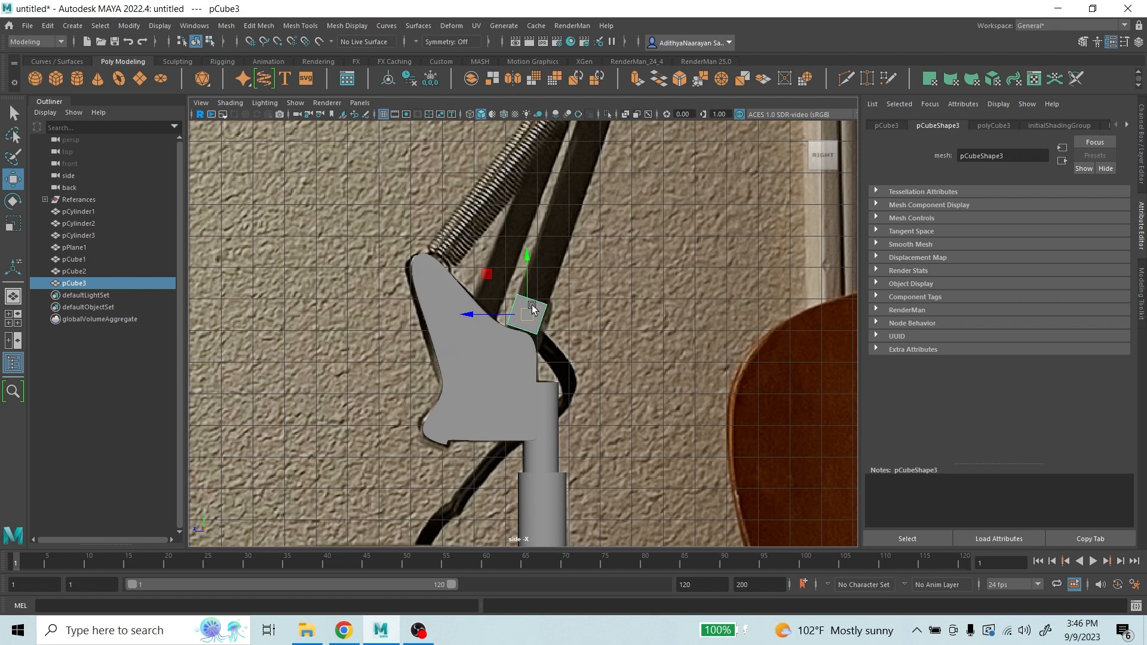
pyautogui.moveTo(532, 306); pyautogui.dragTo(532, 311, button='right')
pyautogui.moveTo(532, 310); pyautogui.dragTo(474, 292)
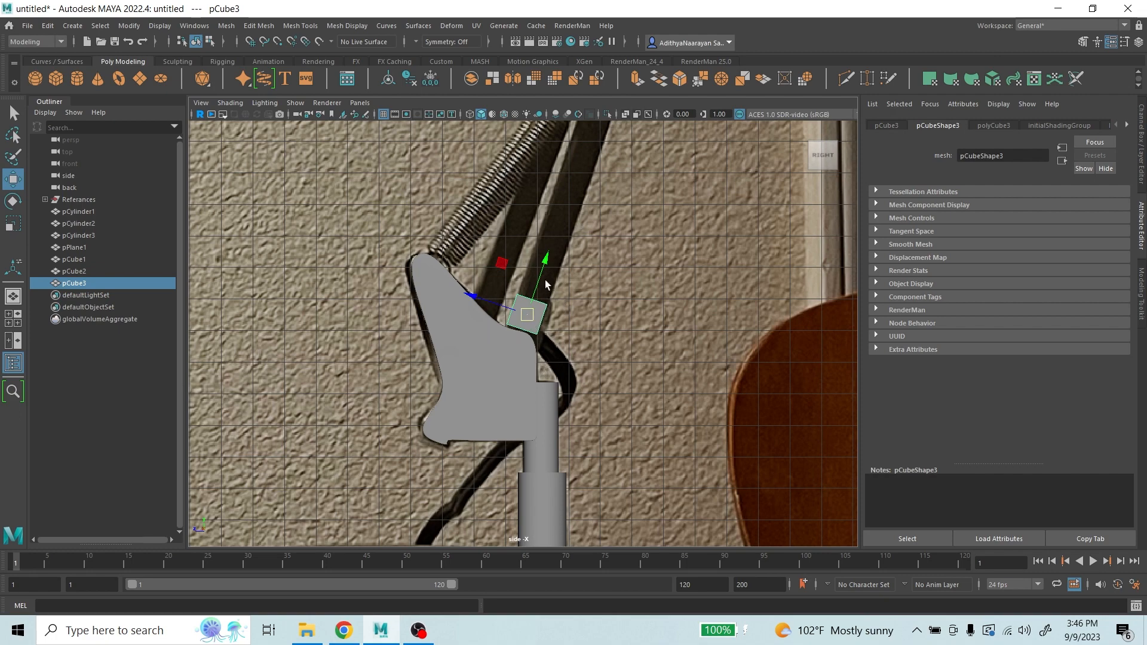
# - Slide the cube down along its tilted axis into the lower joint plates and nudge it sideways to match the arm bar
pyautogui.scroll(-5, 554, 302)
pyautogui.moveTo(543, 271)
pyautogui.mouseDown()
pyautogui.moveTo(640, 113)
pyautogui.moveTo(614, 185)
pyautogui.moveTo(557, 291)
pyautogui.moveTo(626, 102)
pyautogui.moveTo(544, 289)
pyautogui.mouseUp()
pyautogui.scroll(10, 552, 300)
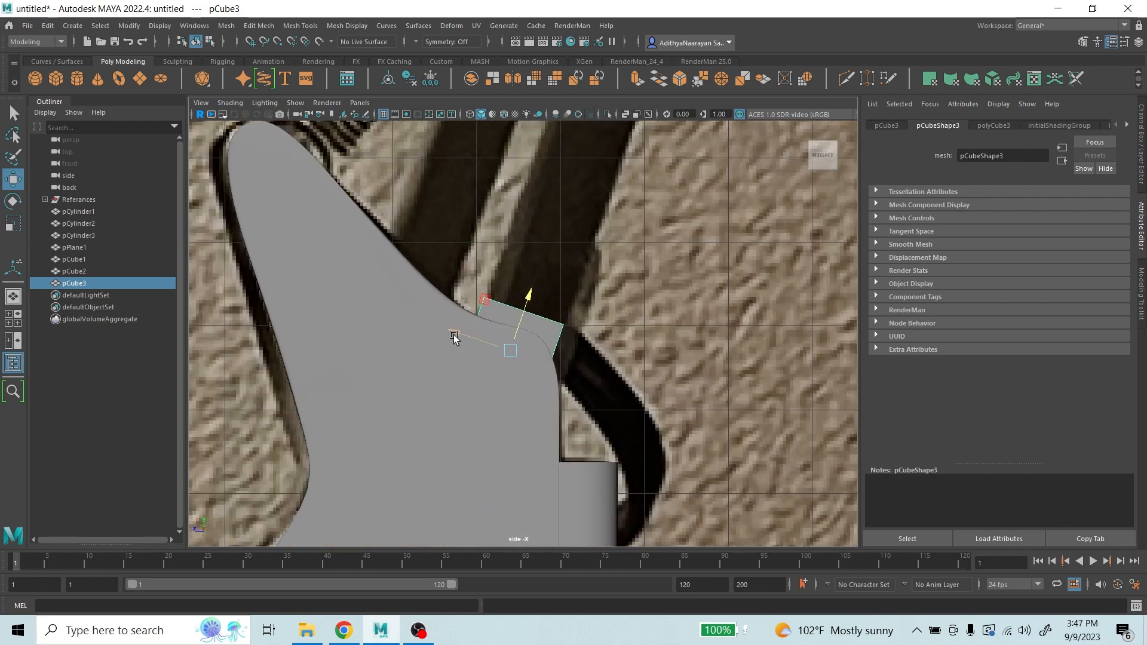
pyautogui.moveTo(454, 335); pyautogui.dragTo(456, 335)
pyautogui.scroll(-8, 531, 363)
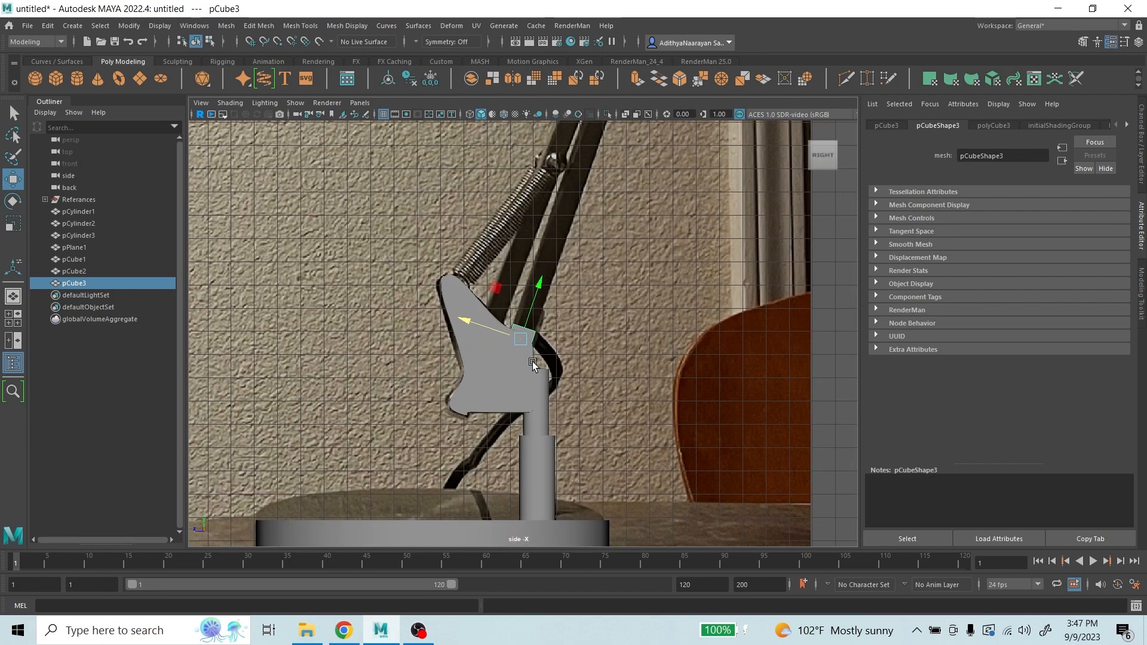
pyautogui.scroll(5, 502, 334)
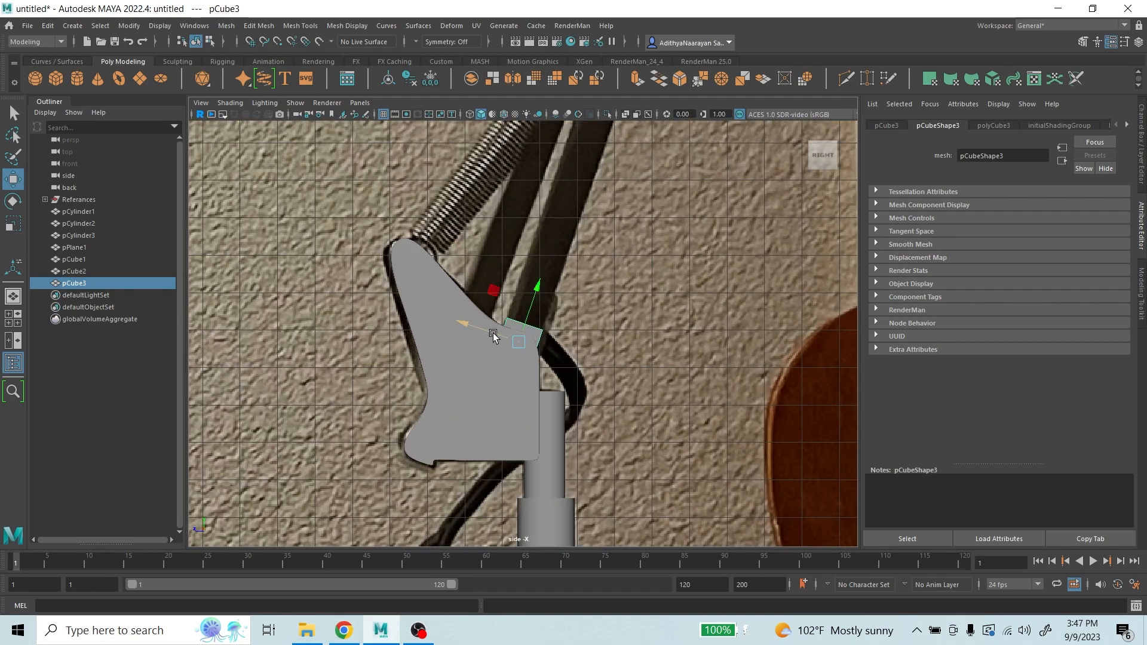
pyautogui.scroll(-6, 493, 332)
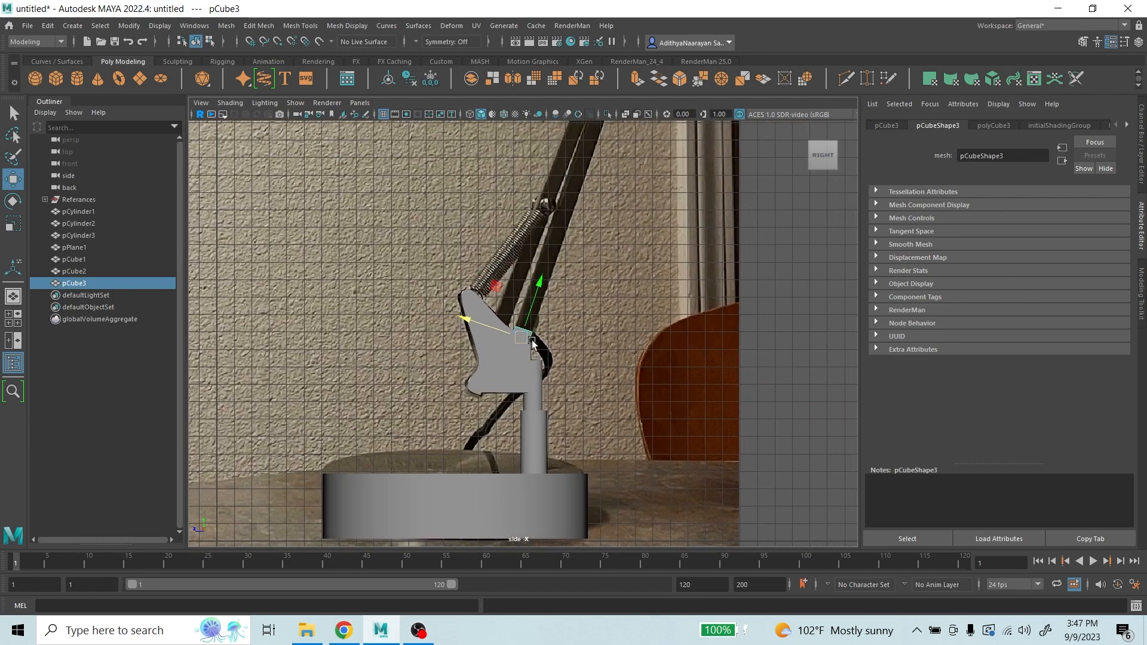
pyautogui.scroll(-2, 579, 179)
pyautogui.scroll(10, 551, 316)
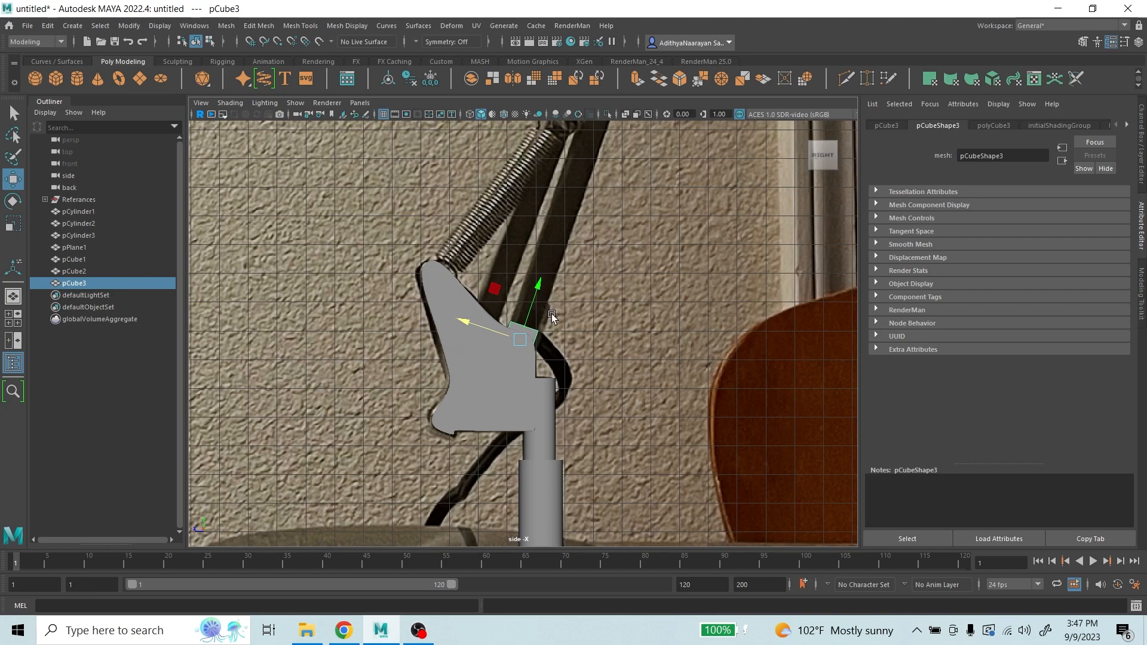
pyautogui.scroll(-3, 551, 330)
pyautogui.scroll(3, 550, 334)
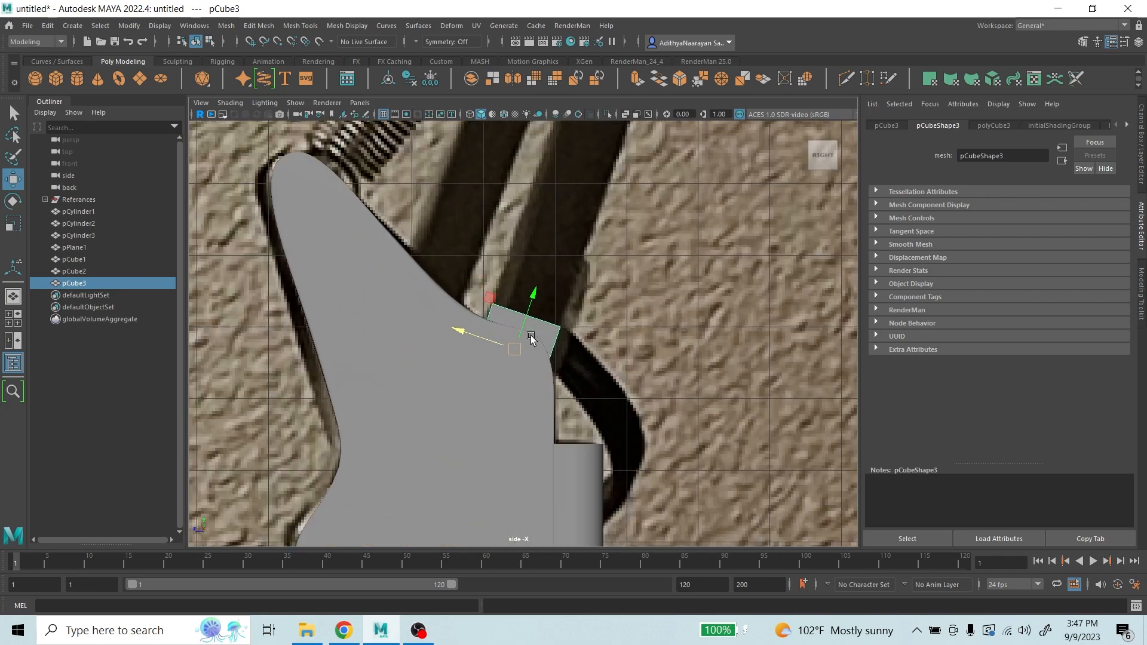
# - Extrude the cube's upper end face along the rear lower arm bar to a little above the spring's upper end
pyautogui.moveTo(521, 324); pyautogui.dragTo(522, 345, button='right')
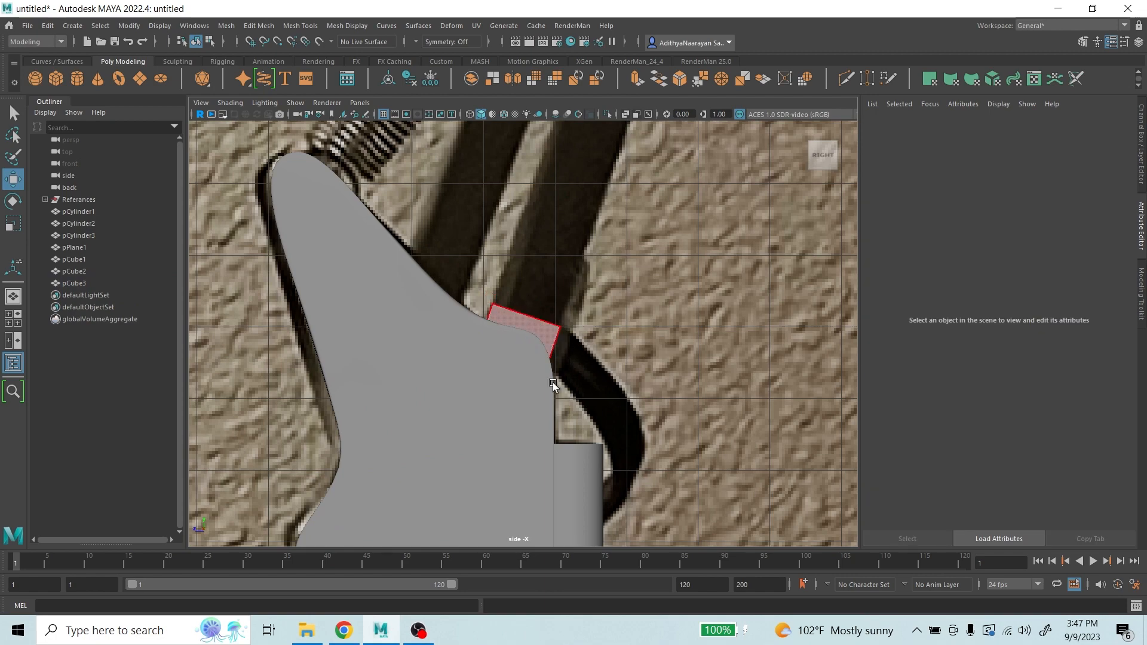
pyautogui.press('space')
pyautogui.press('space')
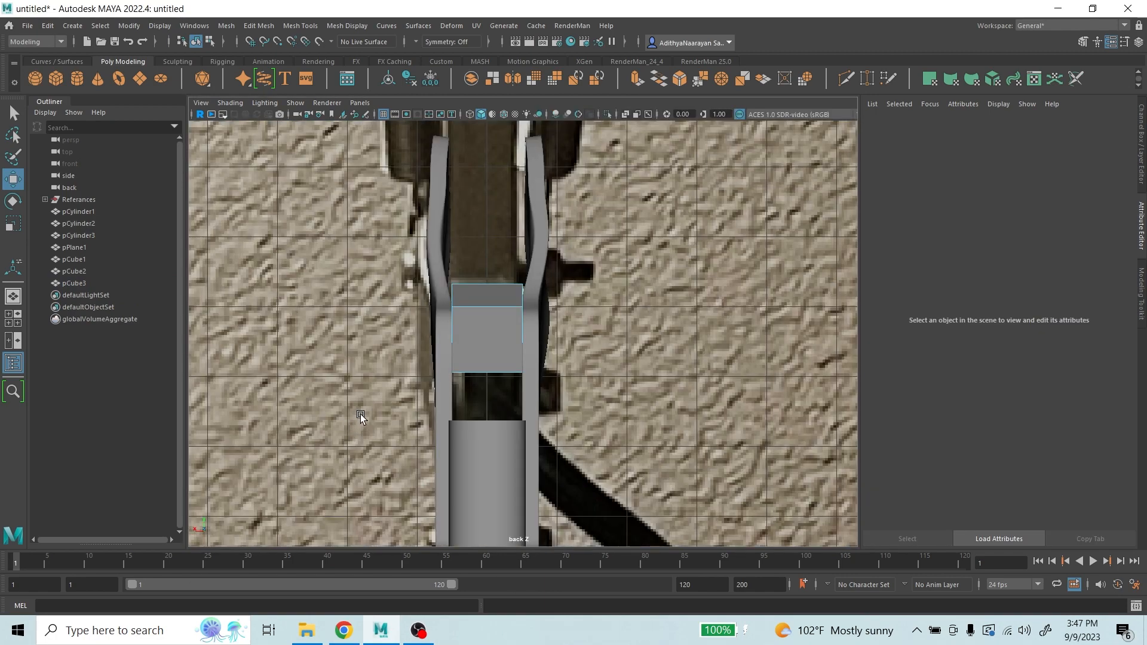
pyautogui.click(487, 296)
pyautogui.press('space')
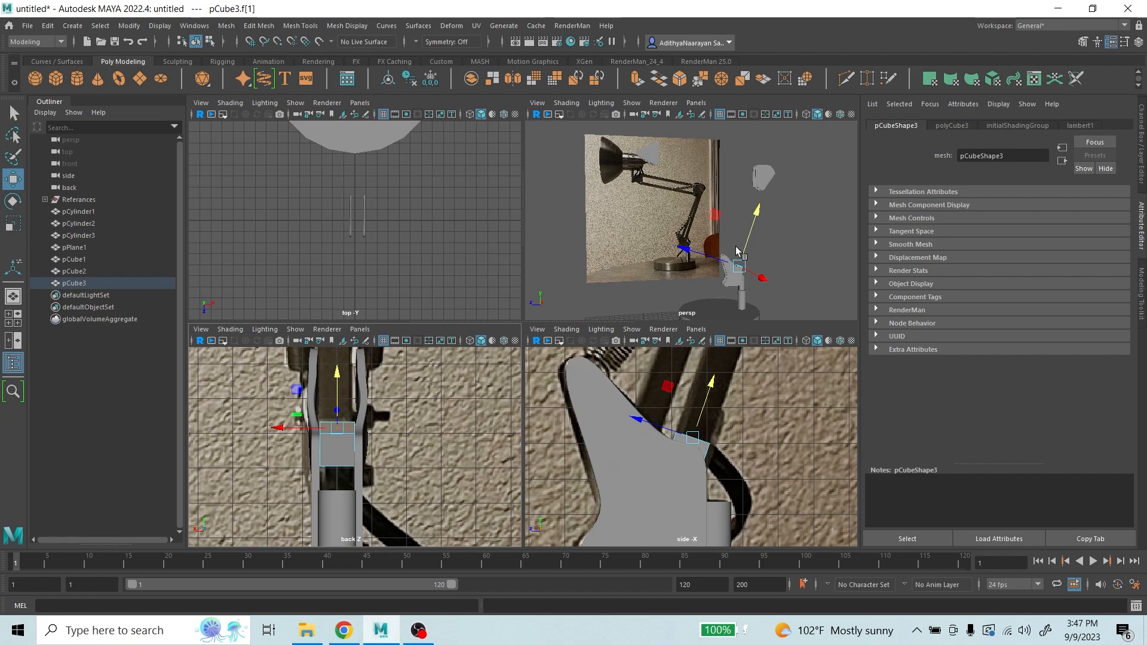
pyautogui.press('space')
pyautogui.scroll(-5, 568, 332)
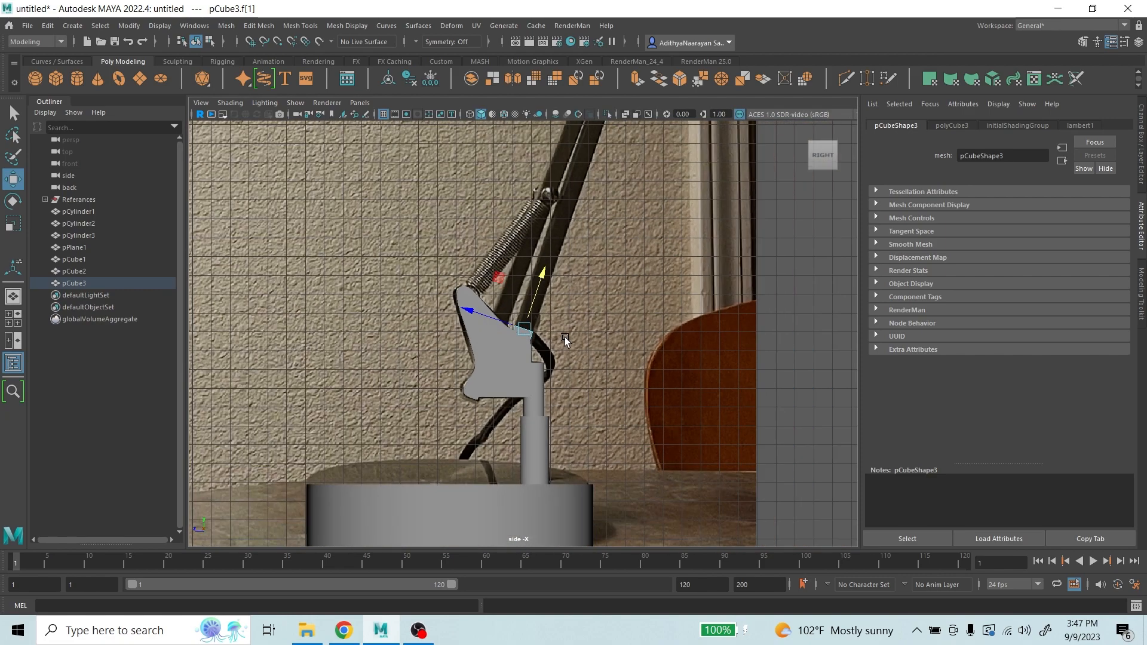
pyautogui.scroll(-2, 560, 353)
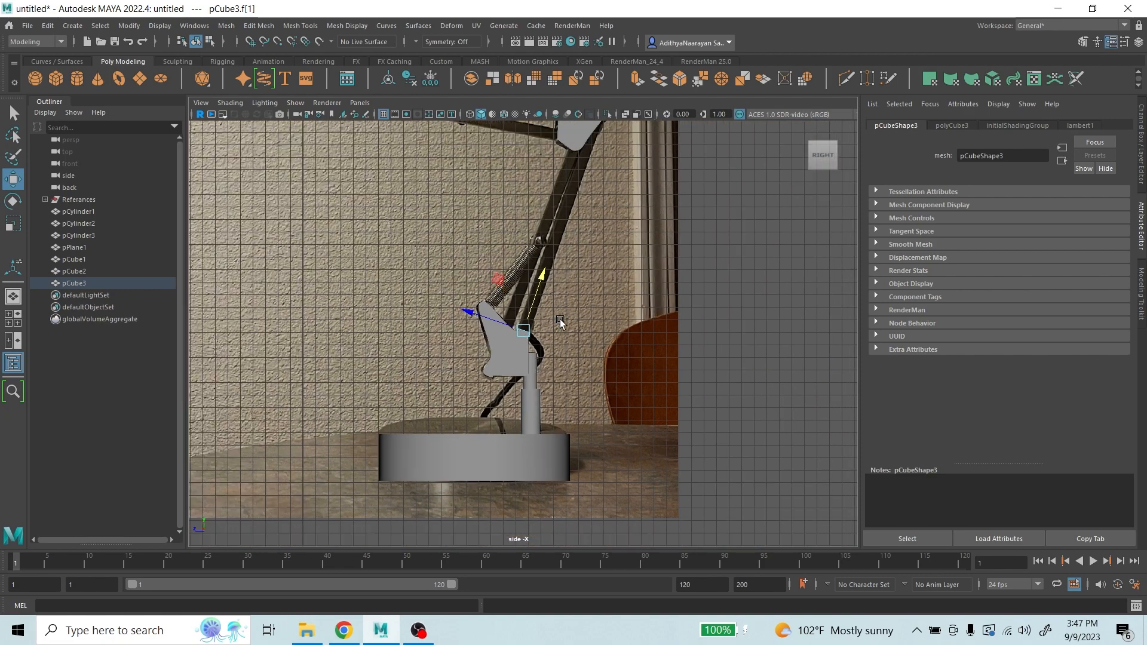
pyautogui.scroll(5, 560, 320)
pyautogui.keyDown('alt'); pyautogui.moveTo(542, 418); pyautogui.dragTo(511, 352, button='middle'); pyautogui.keyUp('alt')
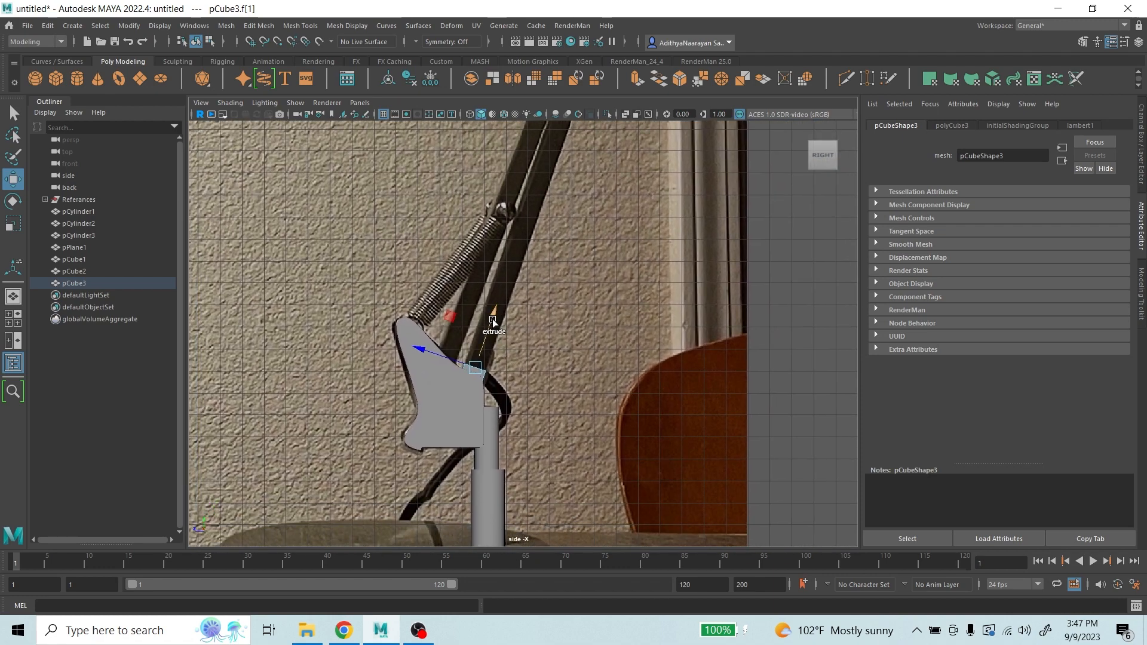
pyautogui.moveTo(493, 322); pyautogui.dragTo(598, 112)
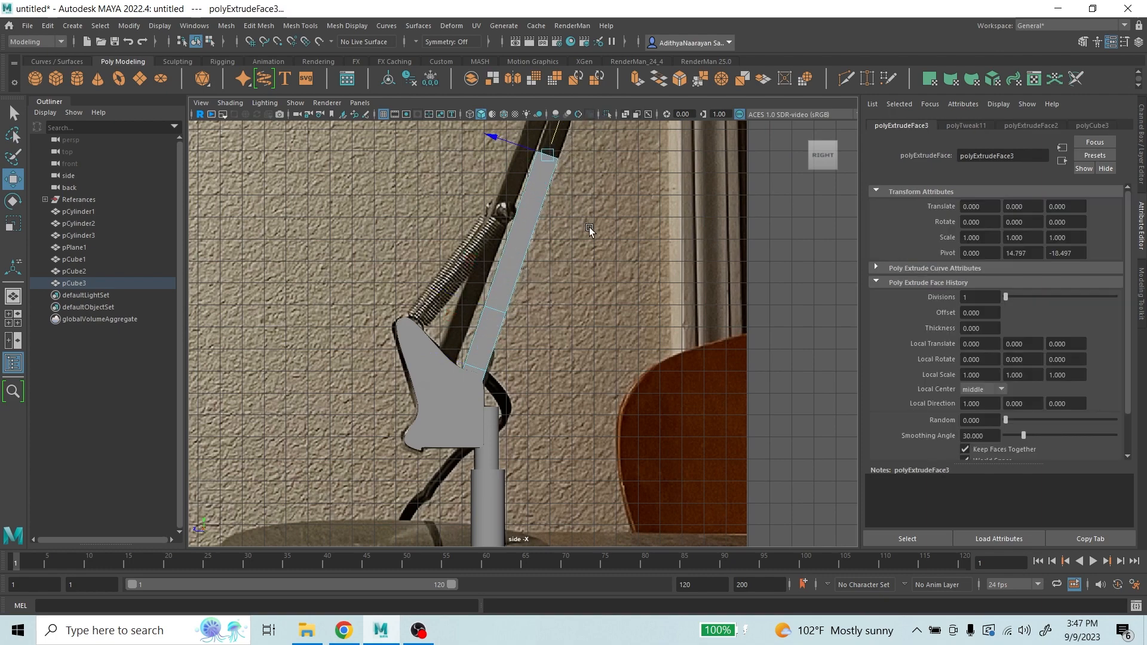
# - Extend the rear bar with two more extrusions of its end face until it reaches inside the upper joint plates
pyautogui.scroll(-2, 589, 230)
pyautogui.keyDown('alt'); pyautogui.moveTo(590, 233); pyautogui.dragTo(558, 456, button='middle'); pyautogui.keyUp('alt')
pyautogui.scroll(4, 543, 385)
pyautogui.keyDown('shift'); pyautogui.moveTo(517, 410); pyautogui.dragTo(598, 261); pyautogui.keyUp('shift')
pyautogui.keyDown('shift'); pyautogui.moveTo(578, 252); pyautogui.dragTo(598, 179); pyautogui.keyUp('shift')
pyautogui.scroll(-4, 563, 280)
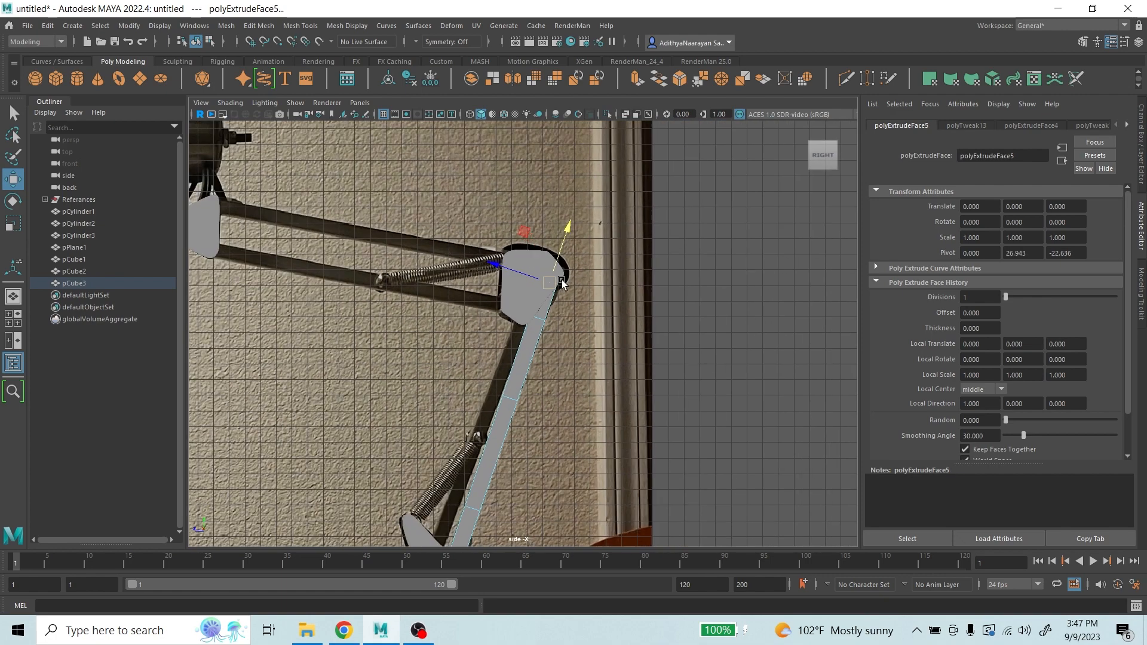
pyautogui.scroll(-5, 561, 283)
pyautogui.scroll(3, 607, 291)
pyautogui.keyDown('alt'); pyautogui.moveTo(555, 374); pyautogui.dragTo(577, 326, button='middle'); pyautogui.keyUp('alt')
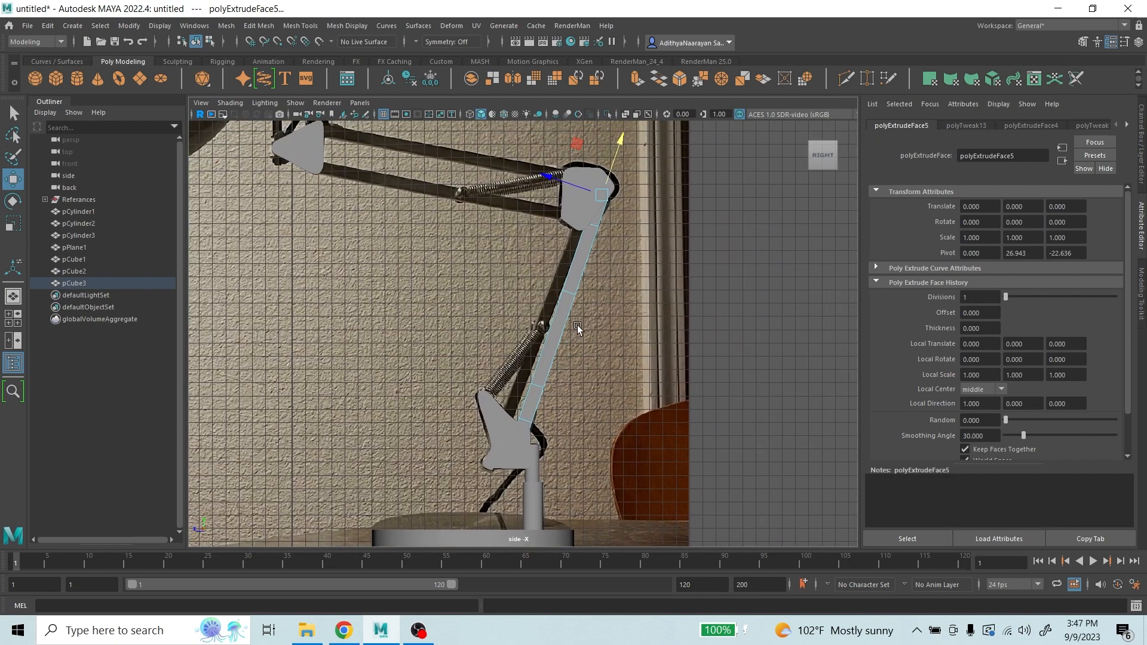
pyautogui.scroll(3, 562, 349)
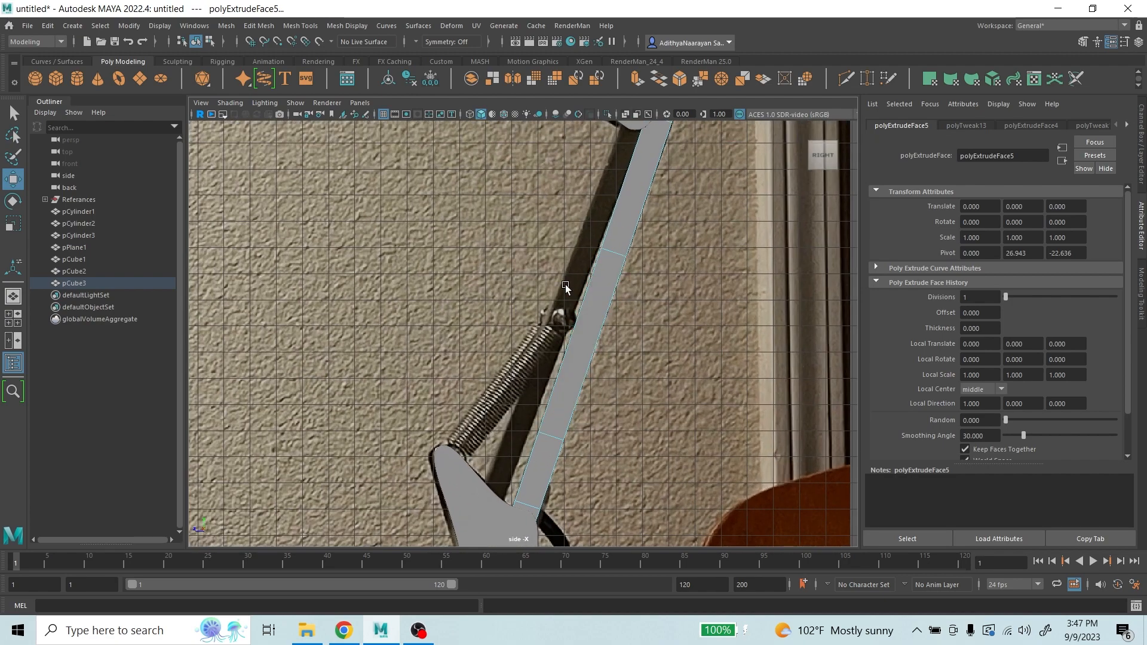
pyautogui.scroll(-5, 566, 282)
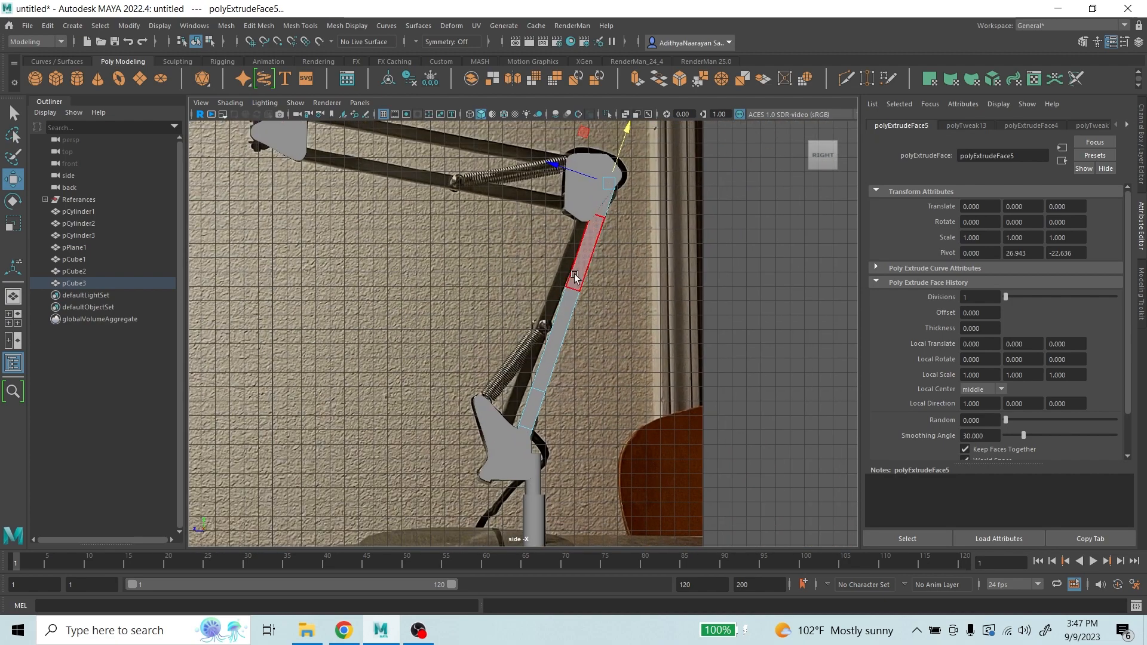
# - Duplicate the whole bar, shift the copy sideways onto the front lower arm bar and rotate it slightly to match that bar's tilt
pyautogui.moveTo(566, 316); pyautogui.dragTo(620, 297, button='right')
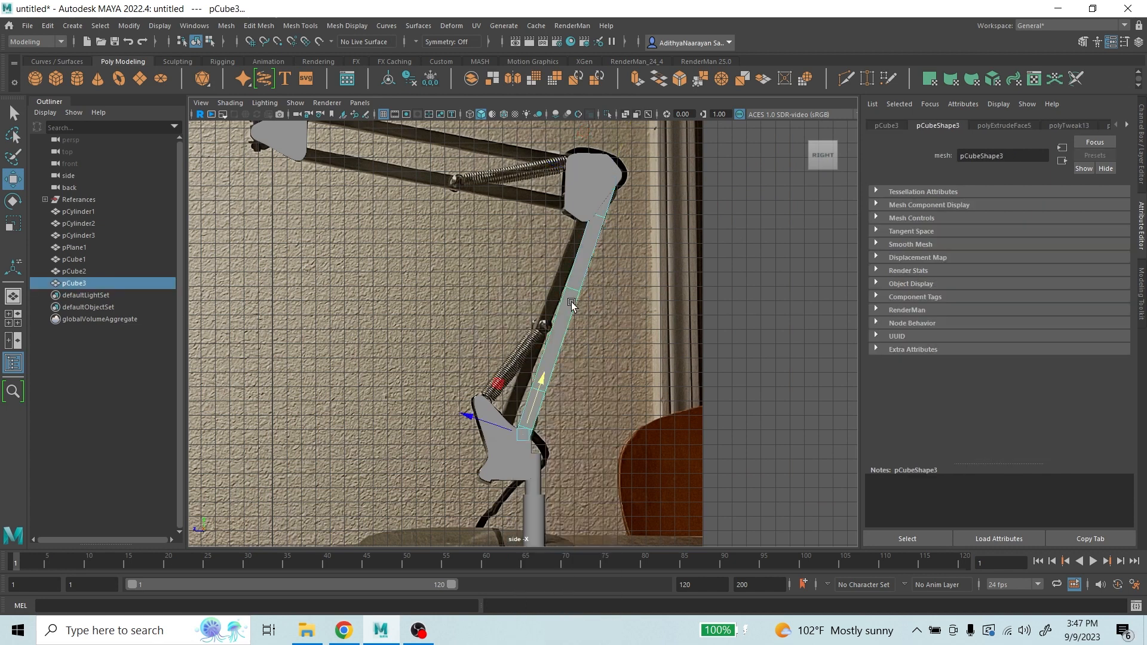
pyautogui.hotkey('ctrl', 'd')
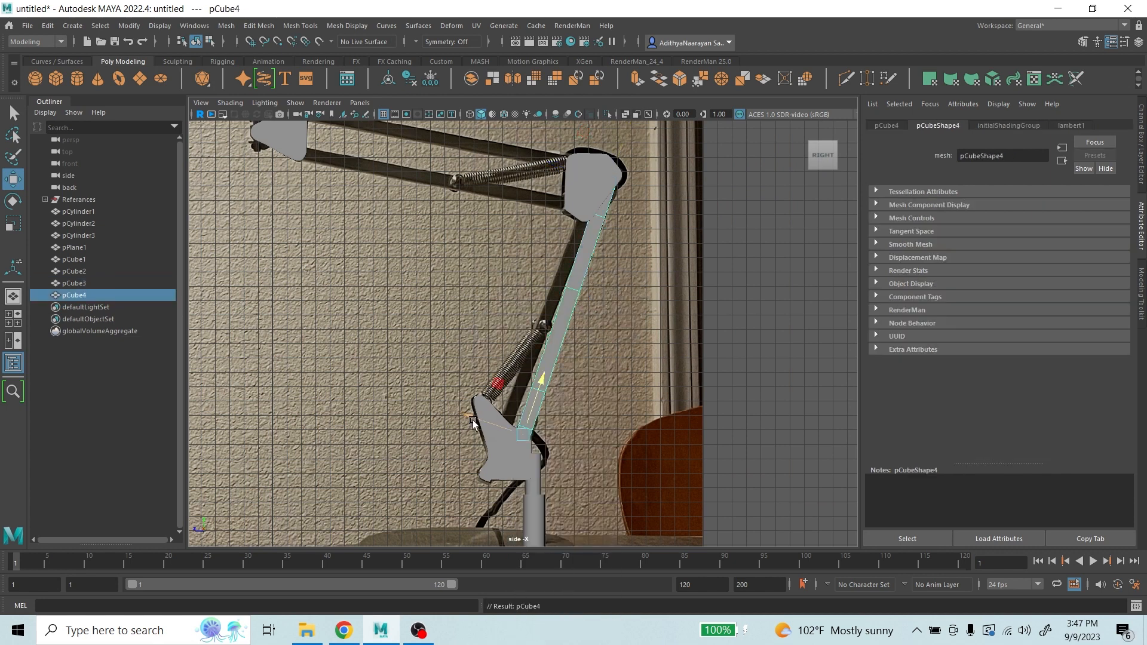
pyautogui.moveTo(473, 423)
pyautogui.mouseDown()
pyautogui.moveTo(447, 406)
pyautogui.moveTo(453, 420)
pyautogui.mouseUp()
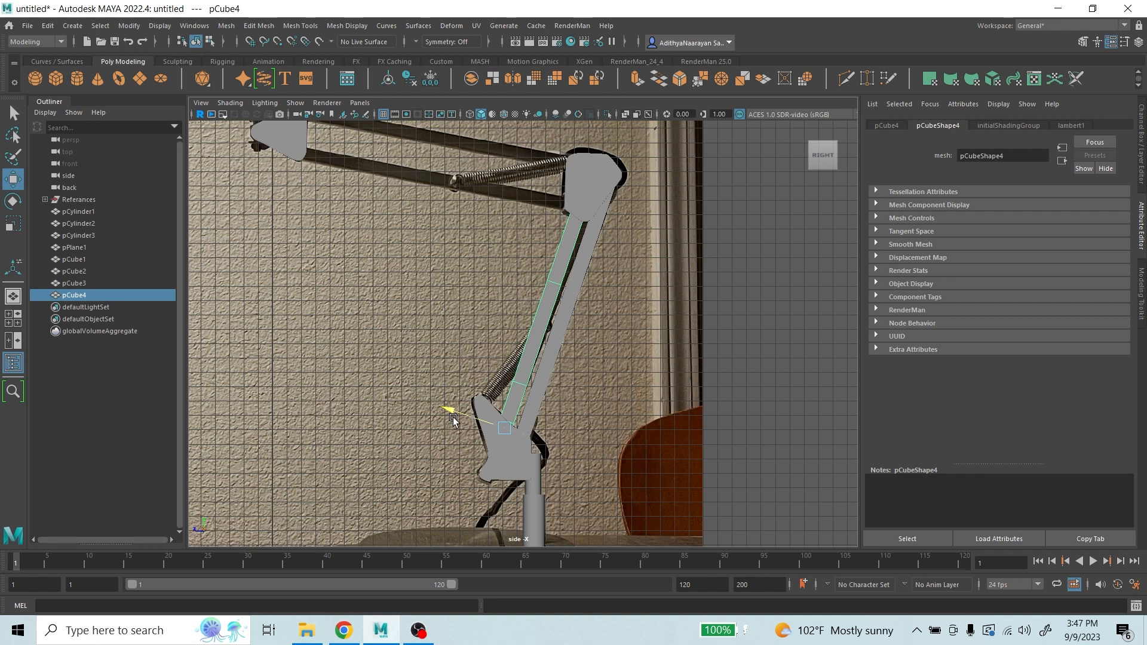
pyautogui.click(13, 201)
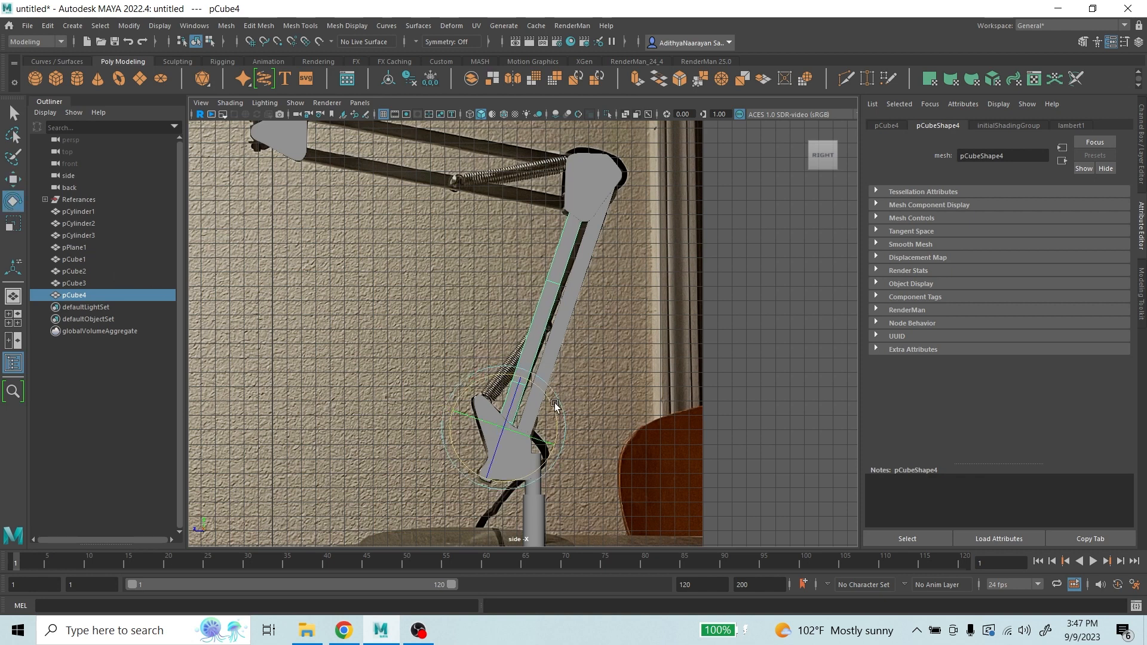
pyautogui.moveTo(555, 407); pyautogui.dragTo(542, 410)
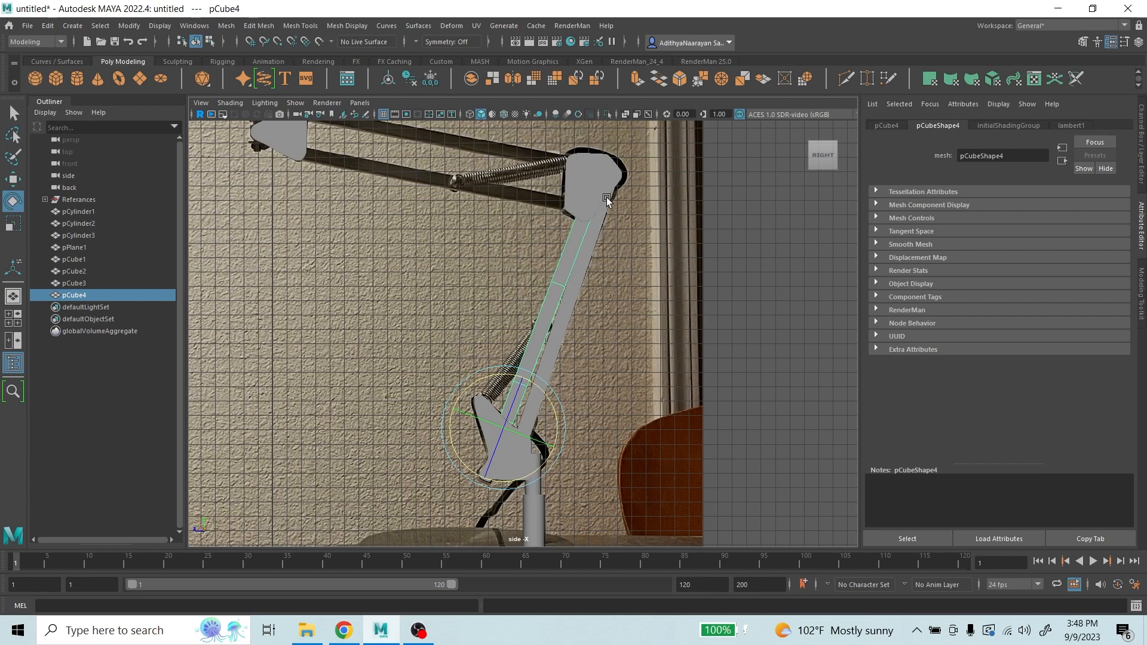
pyautogui.scroll(5, 608, 414)
pyautogui.scroll(-6, 538, 383)
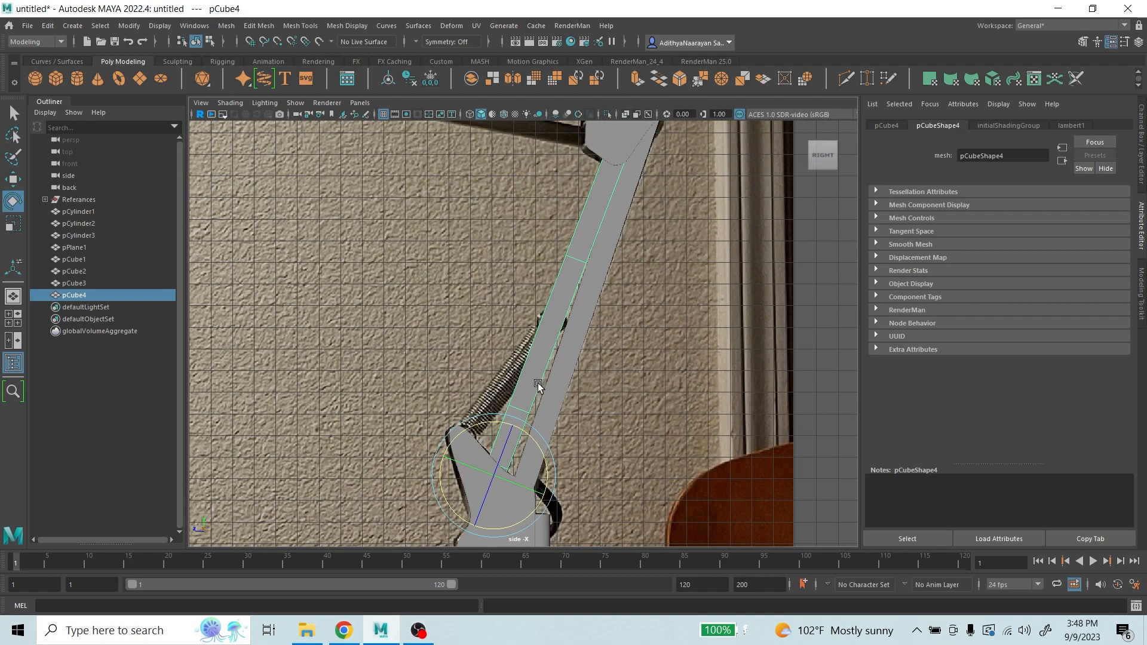
pyautogui.scroll(2, 547, 368)
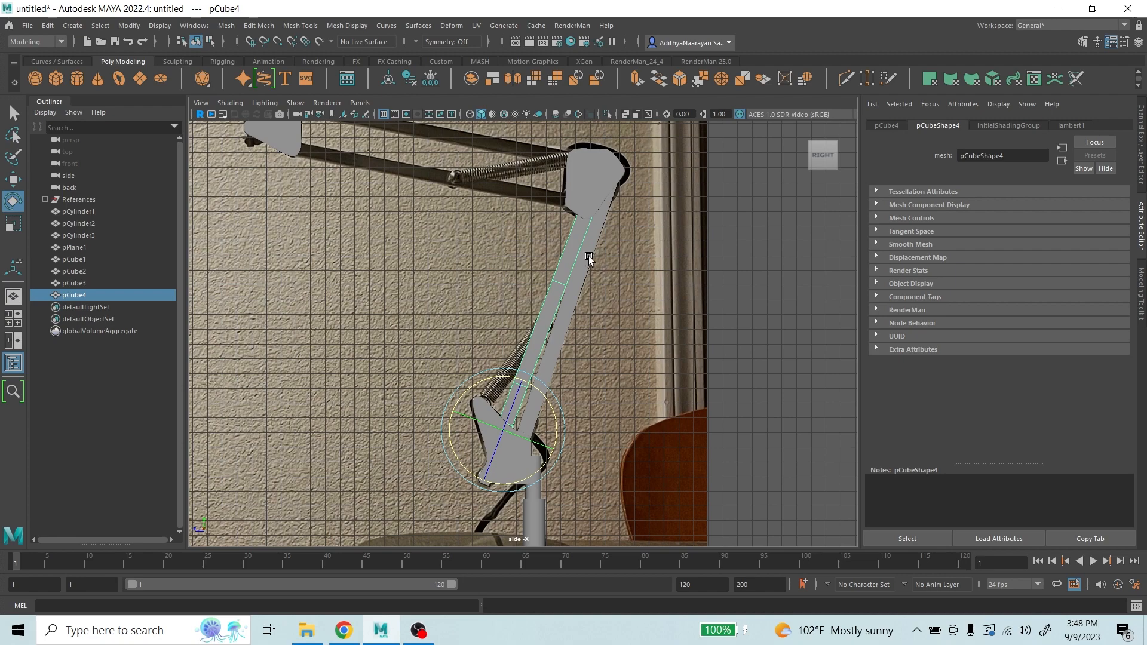
# - Select both lower arm bars and preview them smoothed in the side view
pyautogui.click(580, 260)
pyautogui.keyDown('shift'); pyautogui.click(560, 280); pyautogui.keyUp('shift')
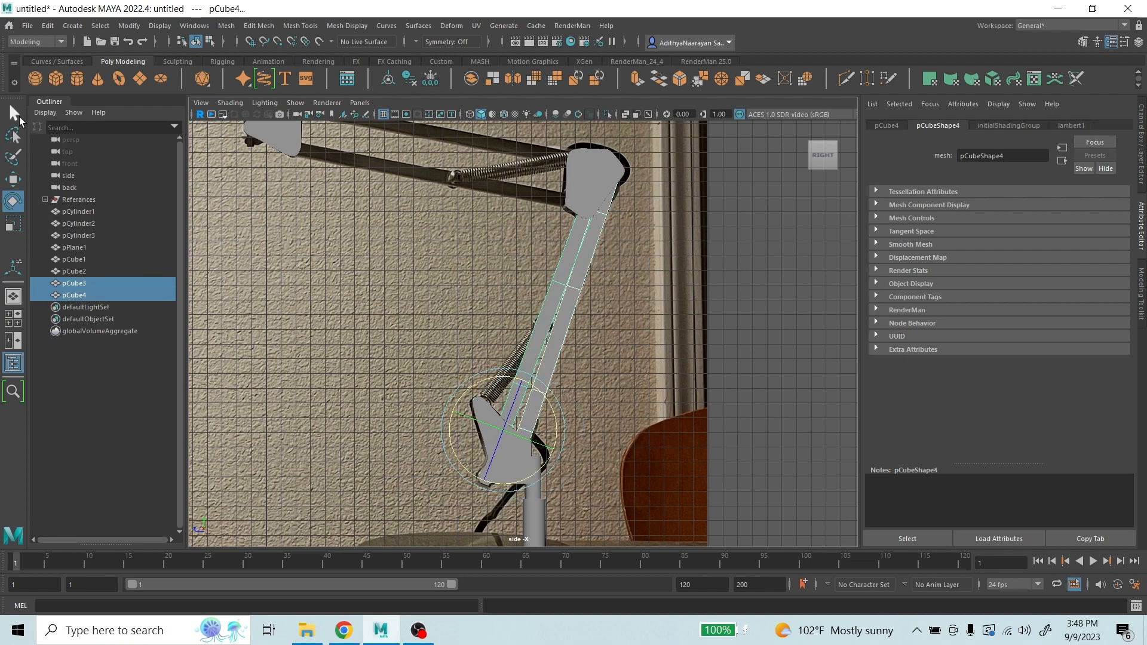
pyautogui.click(14, 112)
pyautogui.scroll(3, 574, 342)
pyautogui.scroll(2, 601, 324)
pyautogui.scroll(-4, 601, 324)
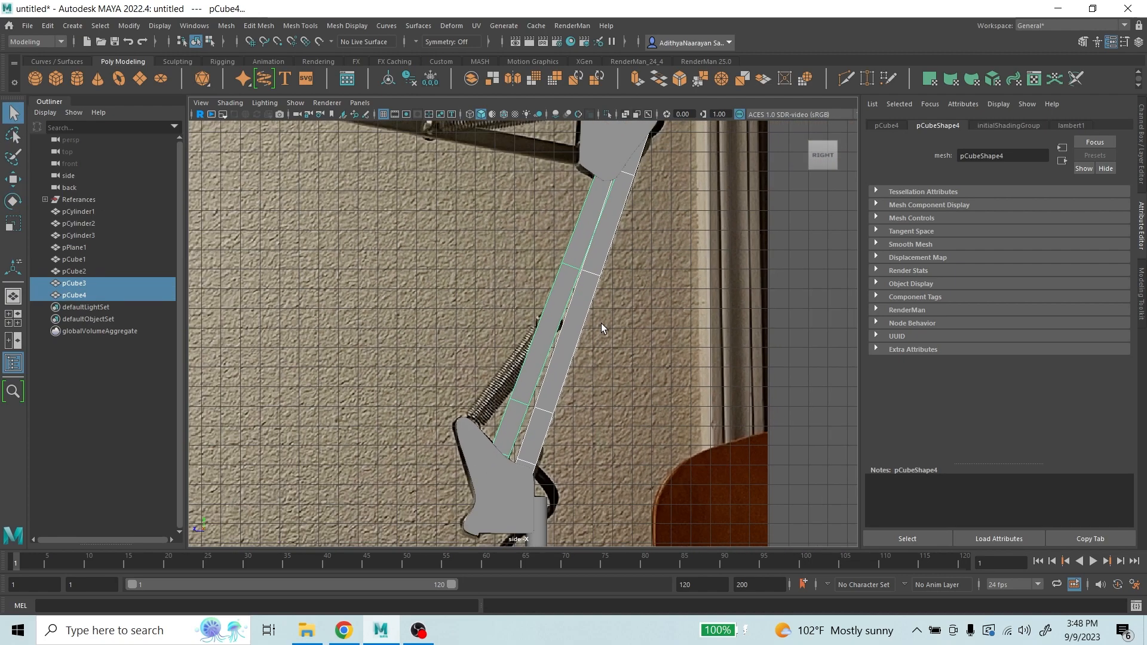
pyautogui.scroll(5, 582, 351)
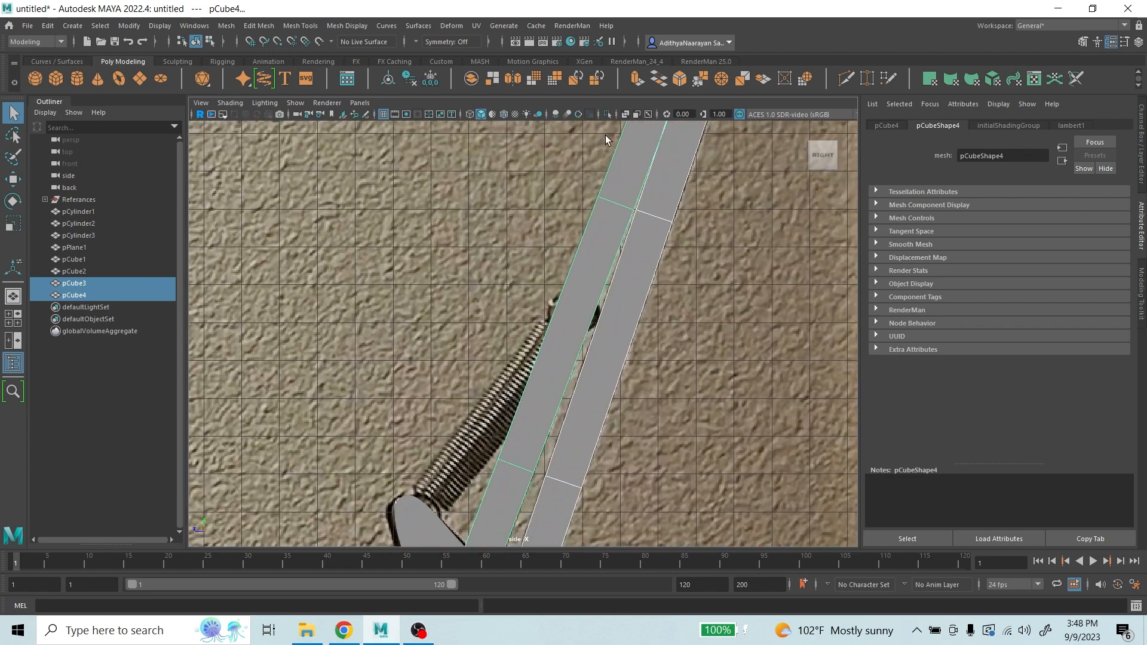
pyautogui.scroll(-4, 600, 200)
pyautogui.scroll(3, 578, 280)
pyautogui.scroll(-2, 633, 297)
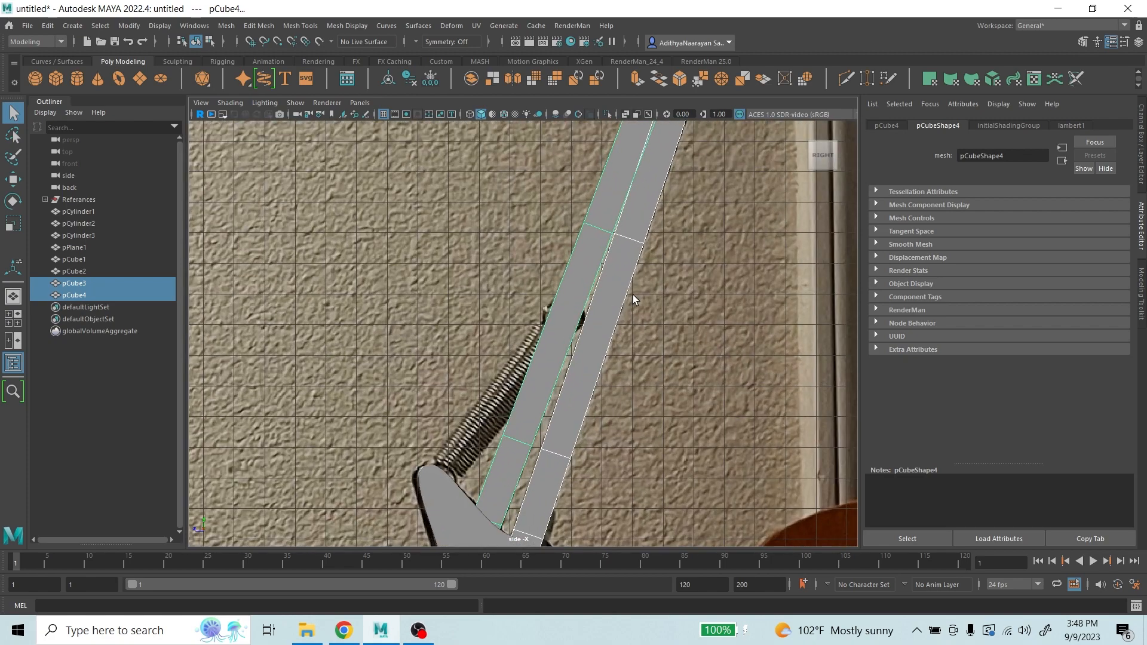
pyautogui.press('3')
pyautogui.scroll(-2, 633, 296)
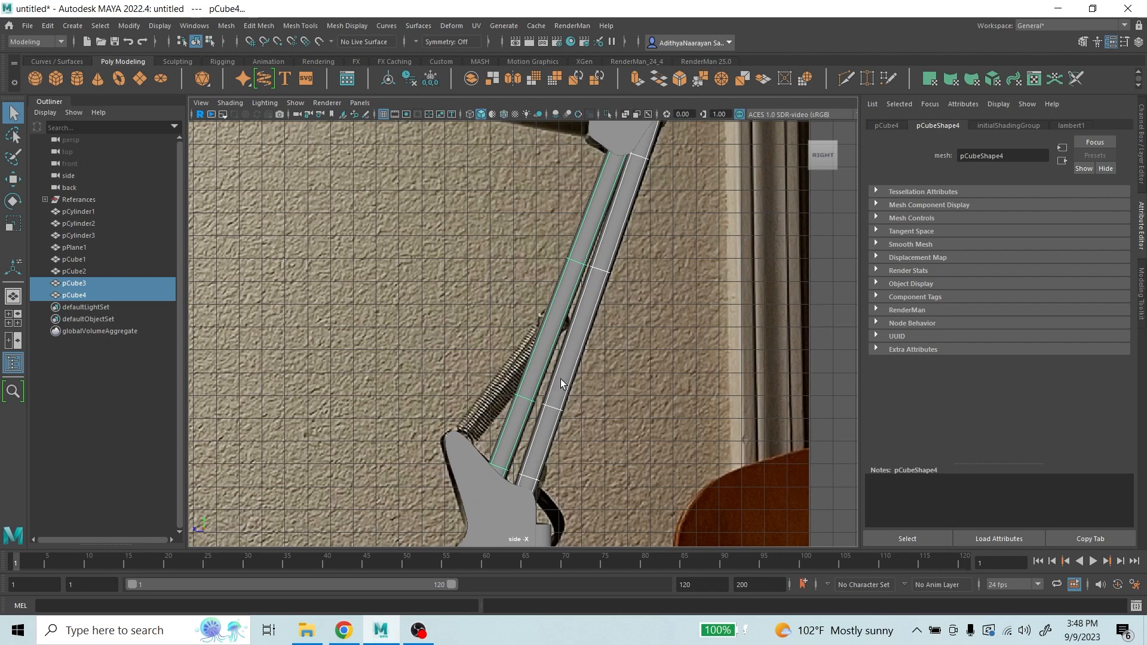
# - Inspect the smoothed bars in the perspective view and switch them back to unsmoothed display
pyautogui.press('space')
pyautogui.press('space')
pyautogui.scroll(2, 695, 339)
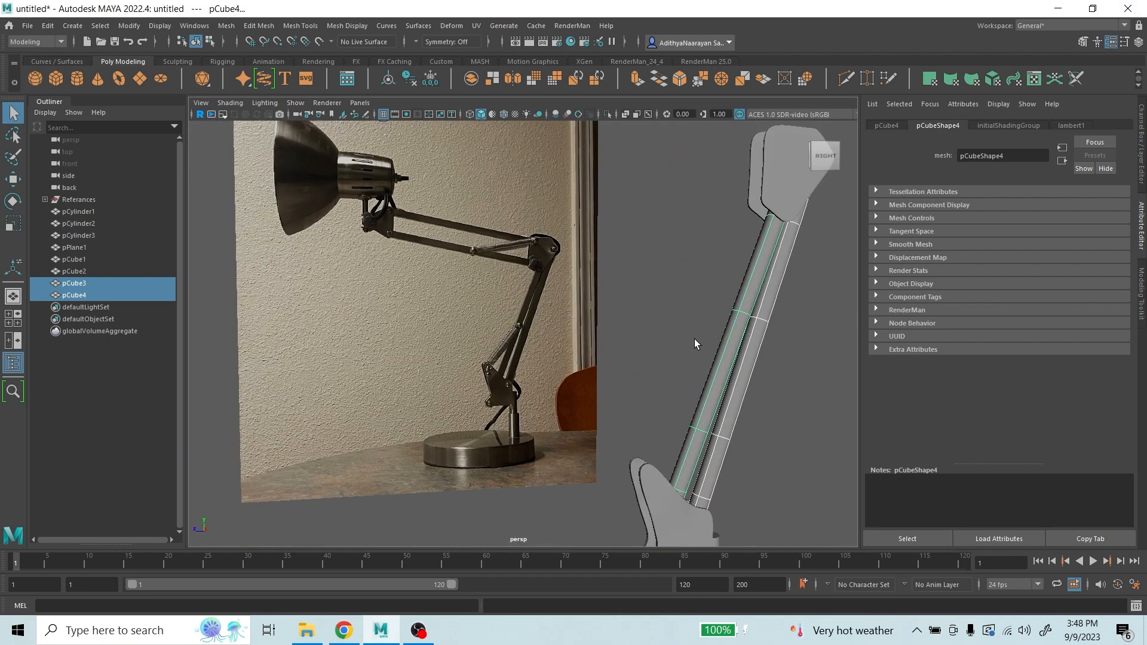
pyautogui.keyDown('alt'); pyautogui.moveTo(695, 339); pyautogui.dragTo(754, 313); pyautogui.keyUp('alt')
pyautogui.press('1')
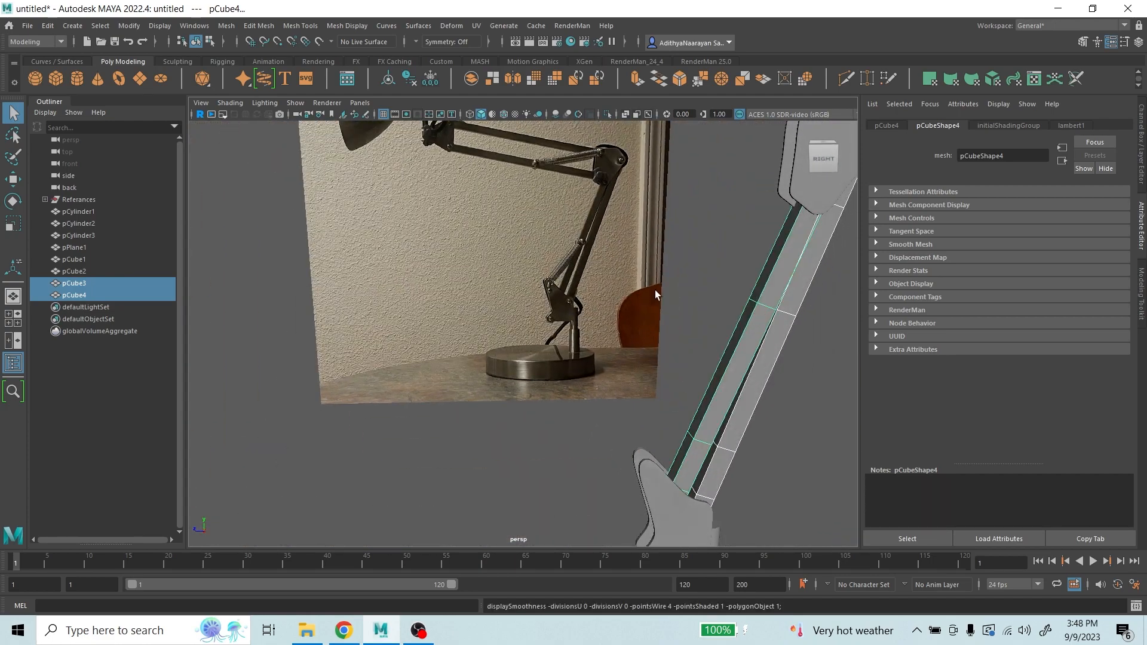
# - Try to bevel both lower arm bars together as one selection
pyautogui.click(708, 265)
pyautogui.moveTo(770, 310)
pyautogui.keyDown('alt'); pyautogui.mouseDown()
pyautogui.moveTo(751, 339)
pyautogui.moveTo(698, 312)
pyautogui.moveTo(769, 313)
pyautogui.mouseUp(); pyautogui.keyUp('alt')
pyautogui.click(768, 313)
pyautogui.keyDown('shift'); pyautogui.click(770, 366); pyautogui.keyUp('shift')
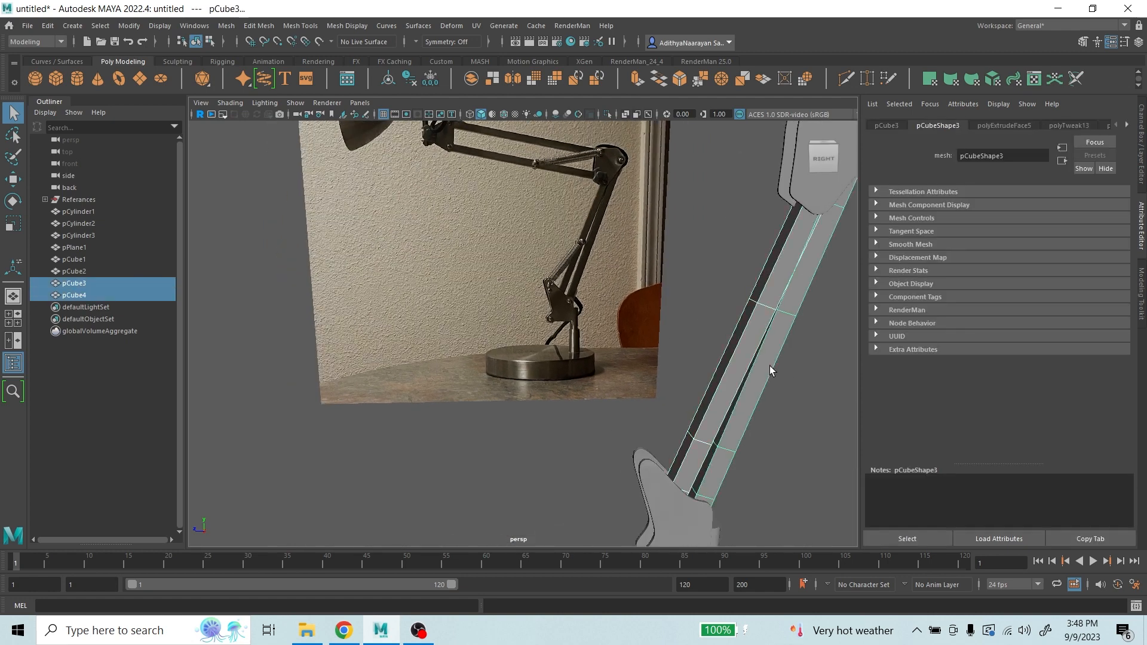
pyautogui.click(228, 26)
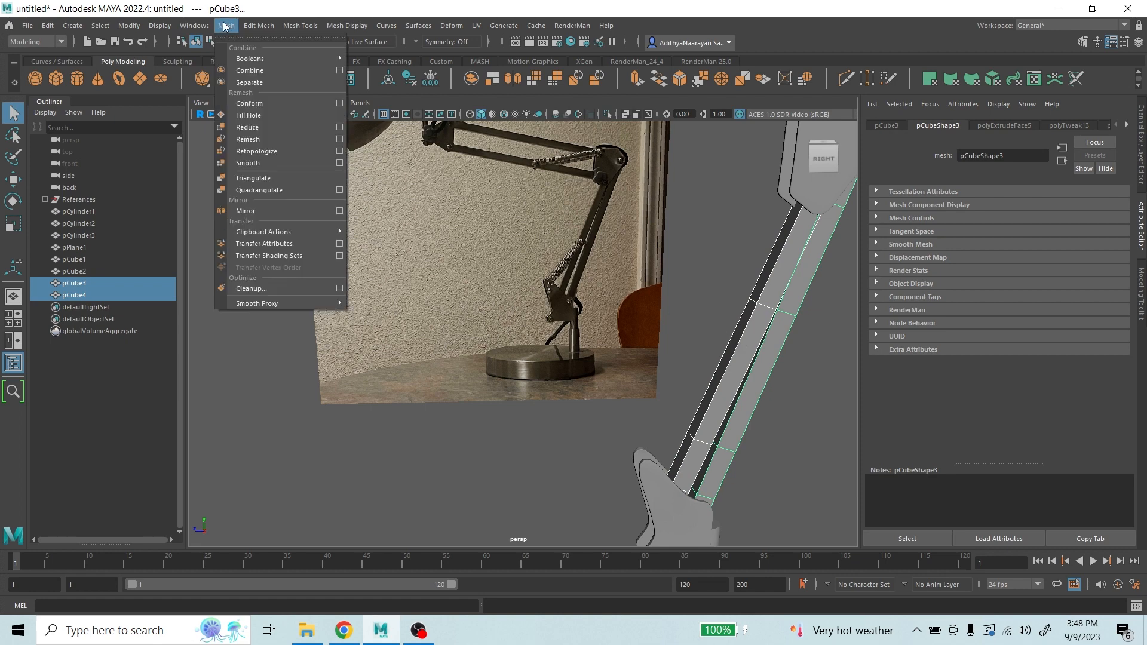
pyautogui.moveTo(250, 29)
pyautogui.click(773, 394)
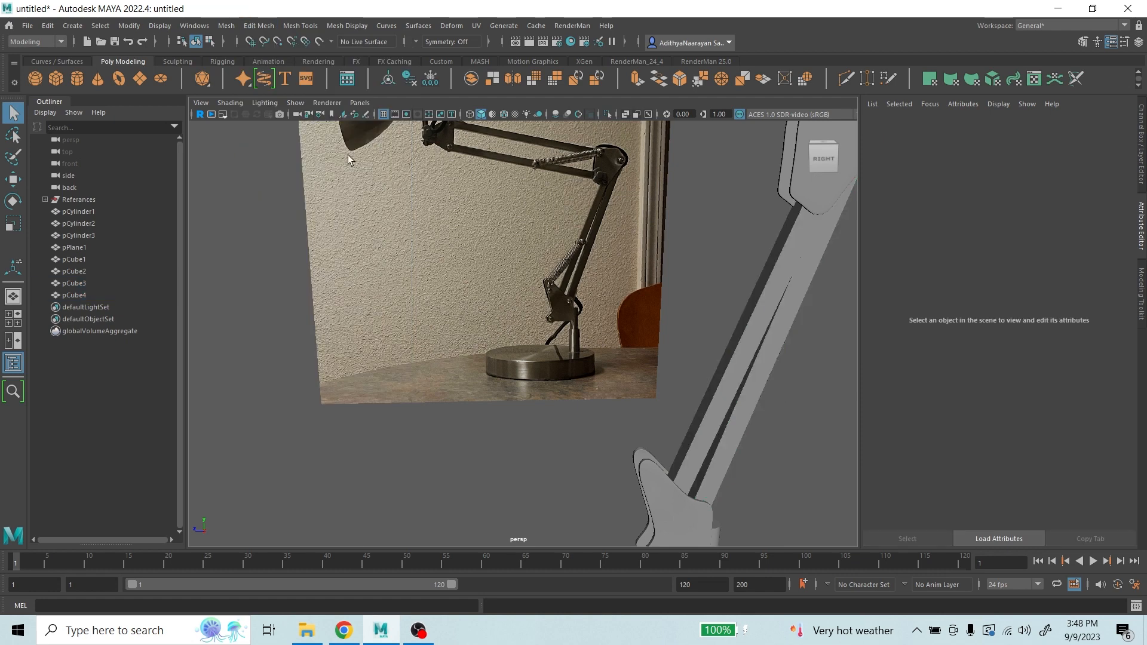
pyautogui.click(743, 349)
pyautogui.keyDown('shift'); pyautogui.click(763, 378); pyautogui.keyUp('shift')
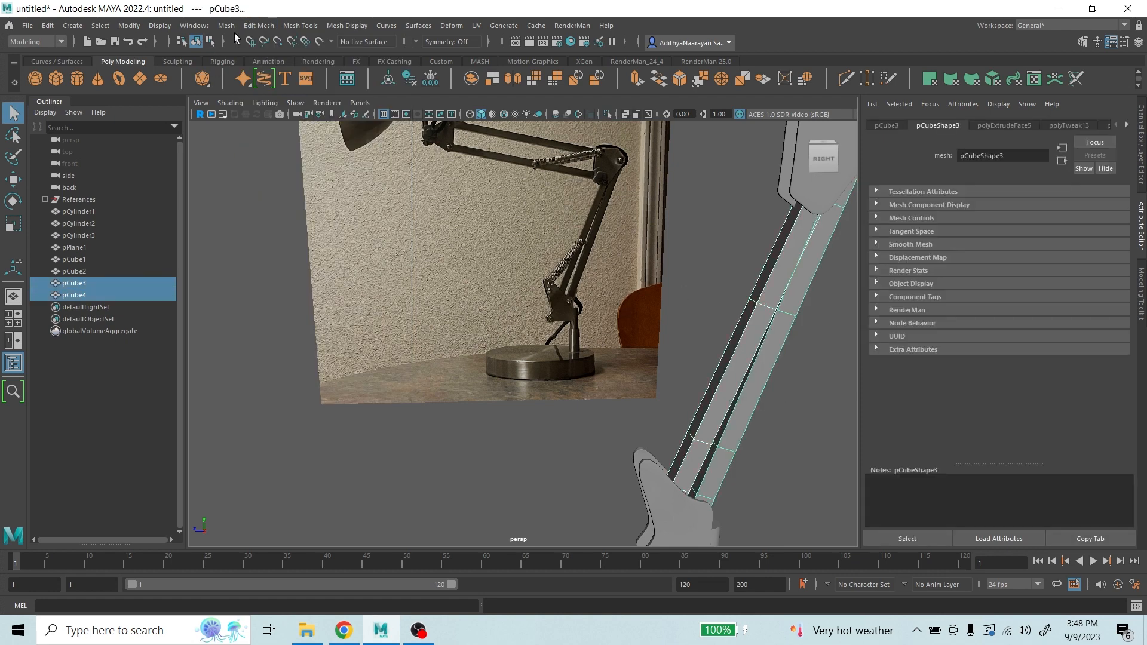
pyautogui.click(258, 28)
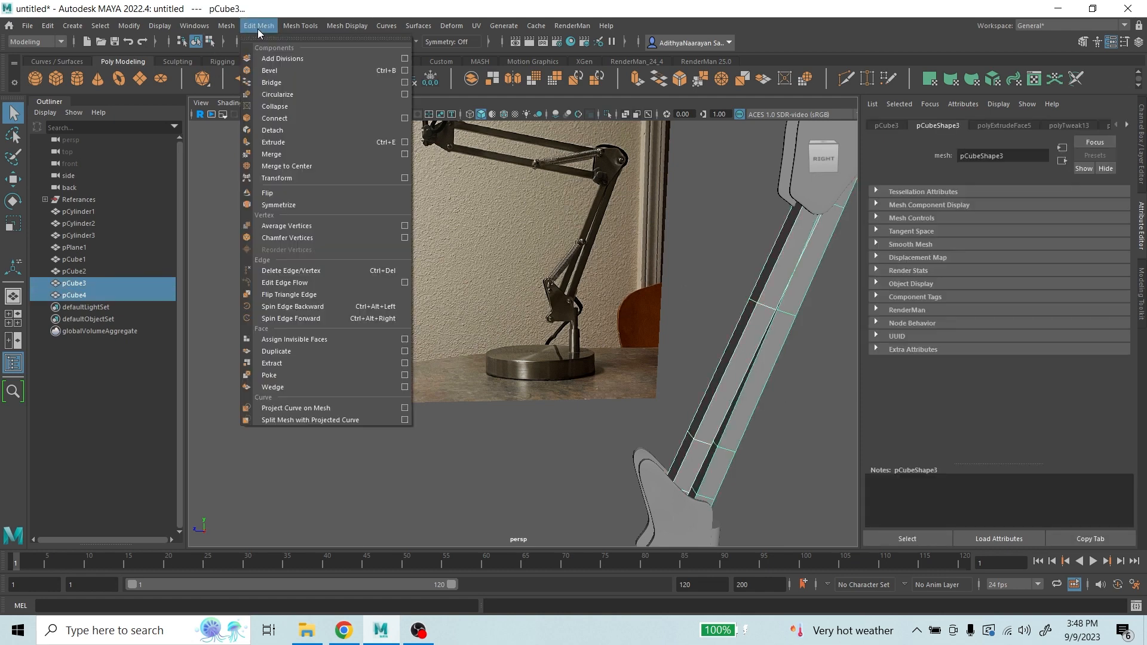
pyautogui.click(277, 79)
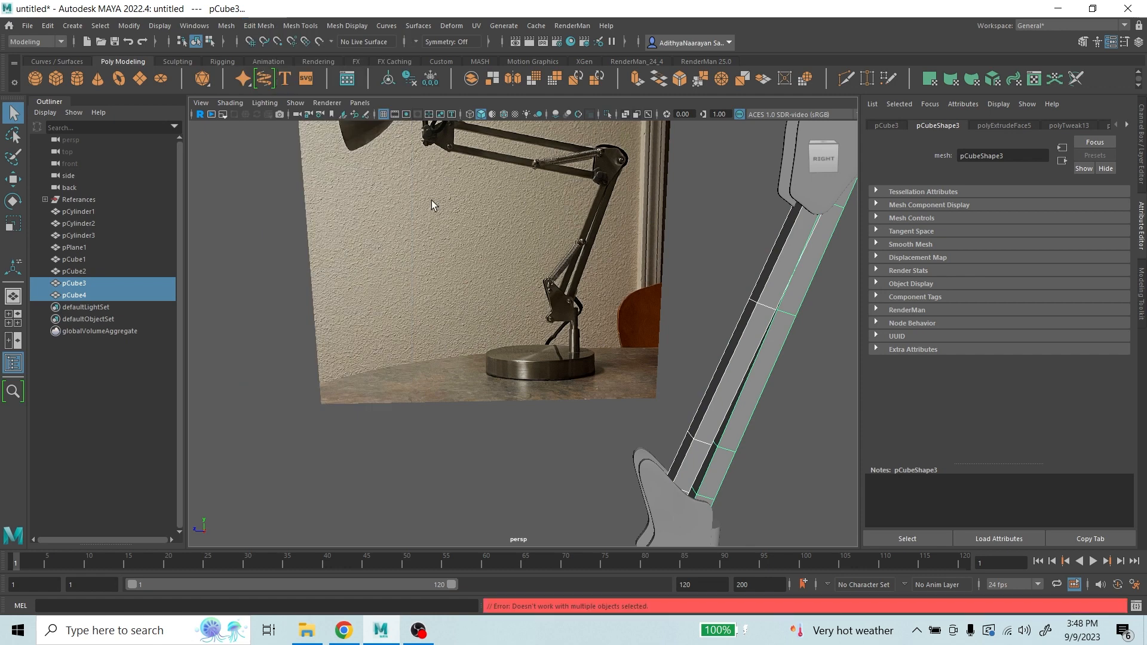
# - Select only the front lower arm bar and apply a Bevel to it
pyautogui.click(754, 306)
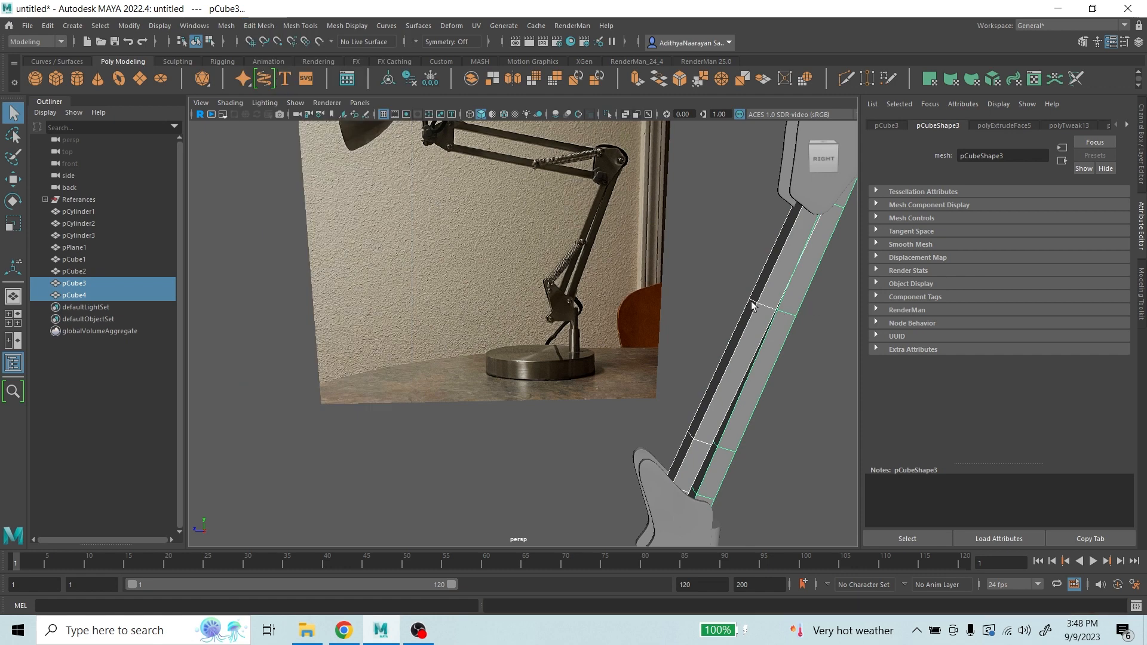
pyautogui.click(260, 28)
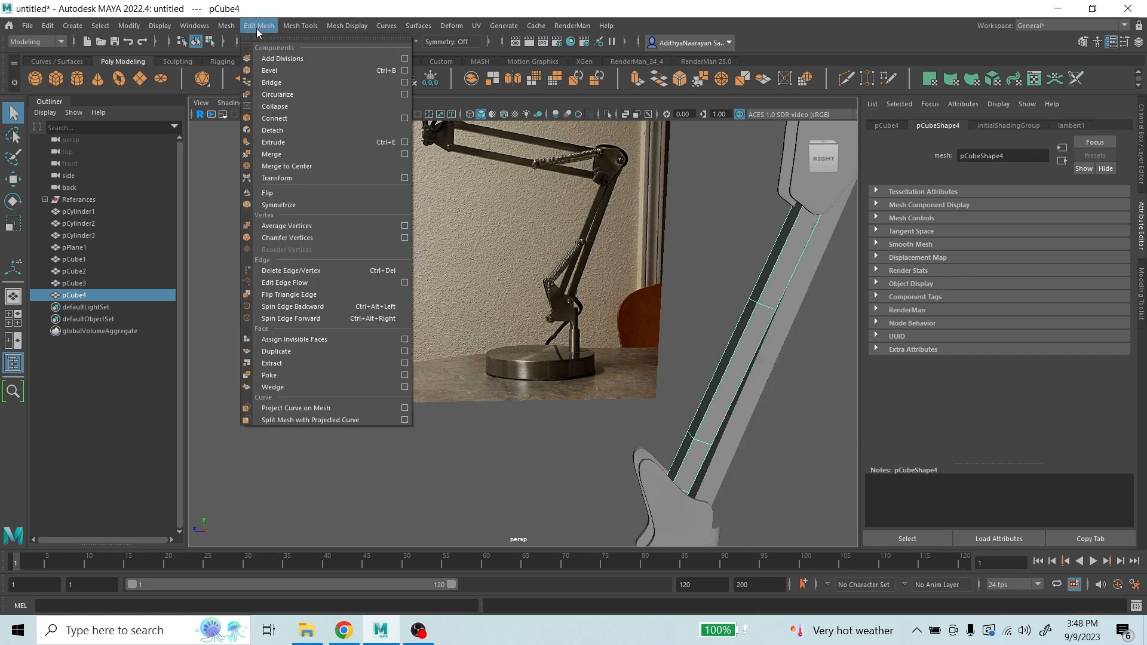
pyautogui.click(299, 68)
pyautogui.click(808, 425)
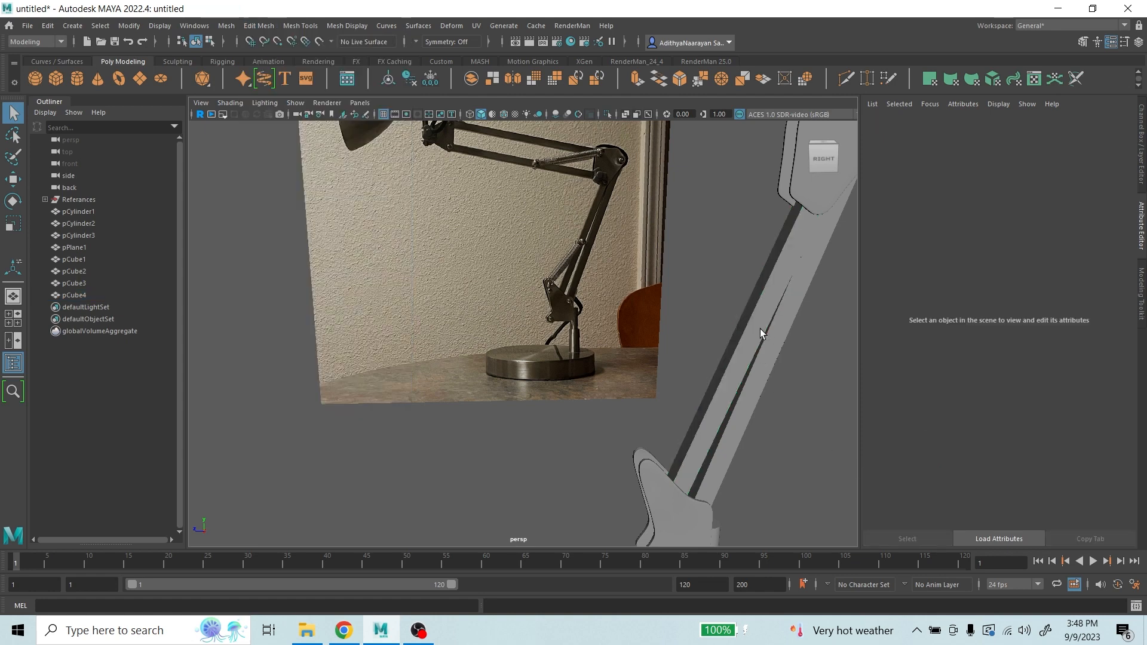
pyautogui.click(765, 347)
pyautogui.click(227, 26)
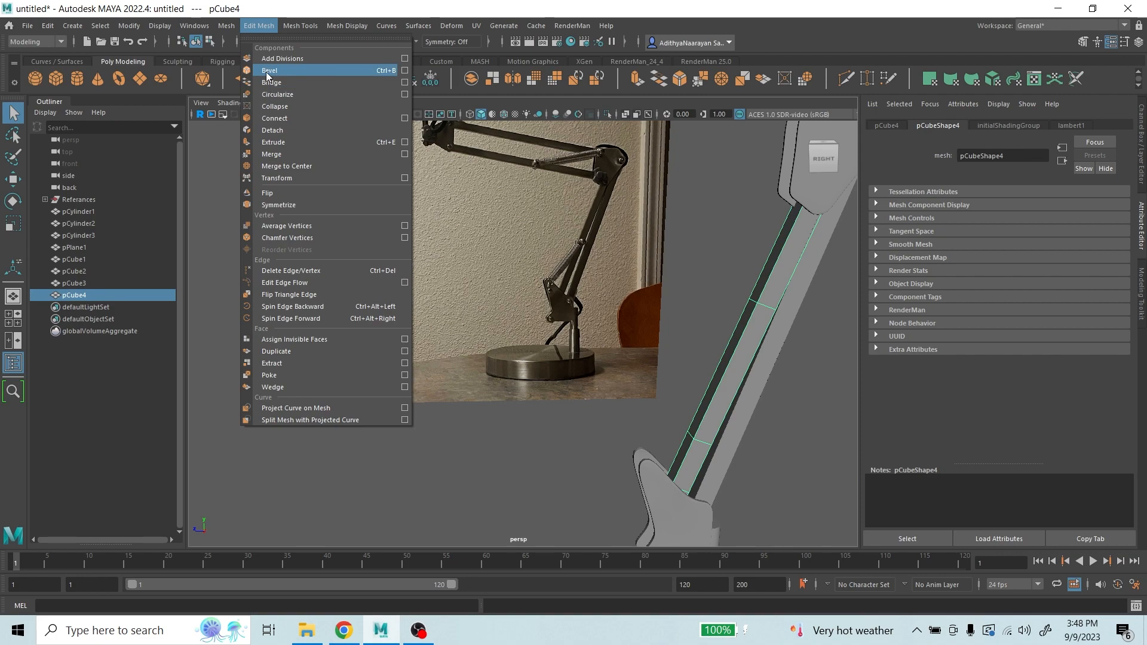
# - Bevel the selected lower-arm bar pCube4 with a fraction of 0.1
pyautogui.click(269, 70)
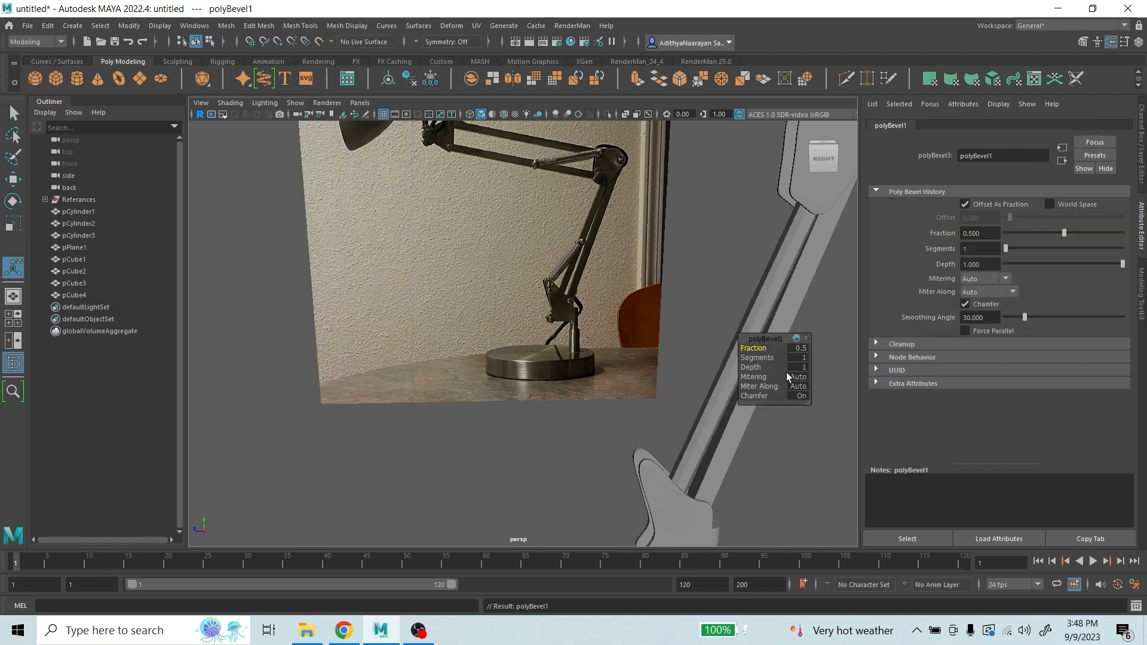
pyautogui.keyDown('alt'); pyautogui.moveTo(788, 377); pyautogui.dragTo(503, 273); pyautogui.keyUp('alt')
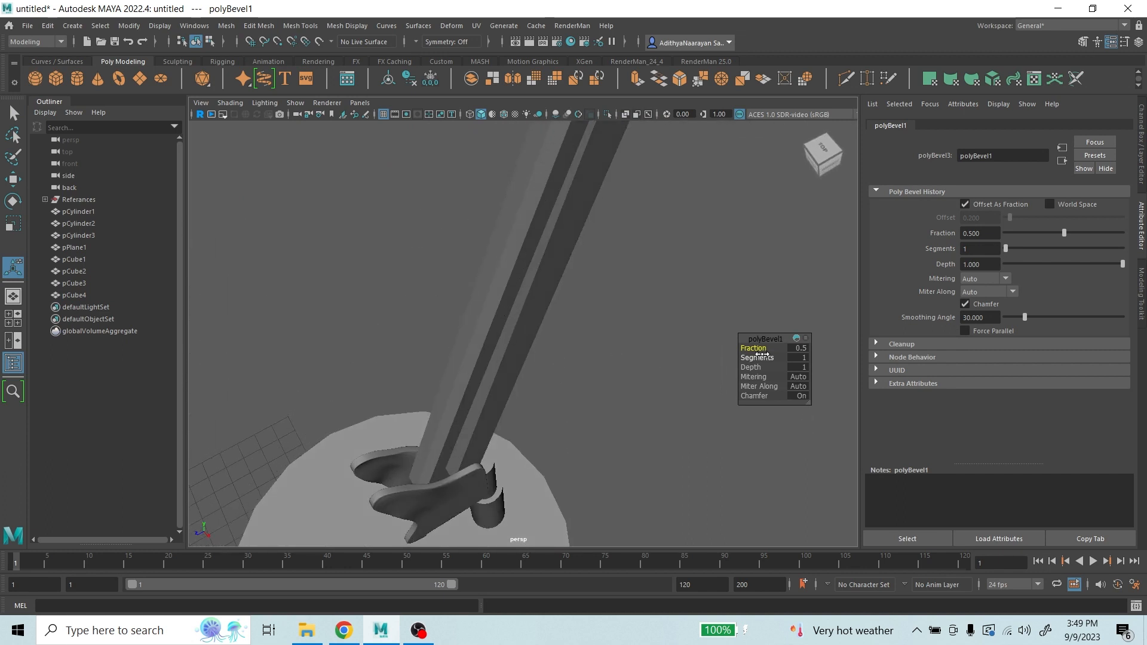
pyautogui.moveTo(763, 357)
pyautogui.mouseDown()
pyautogui.moveTo(789, 358)
pyautogui.moveTo(762, 357)
pyautogui.moveTo(775, 362)
pyautogui.mouseUp()
pyautogui.hotkey('ctrl', 'z')
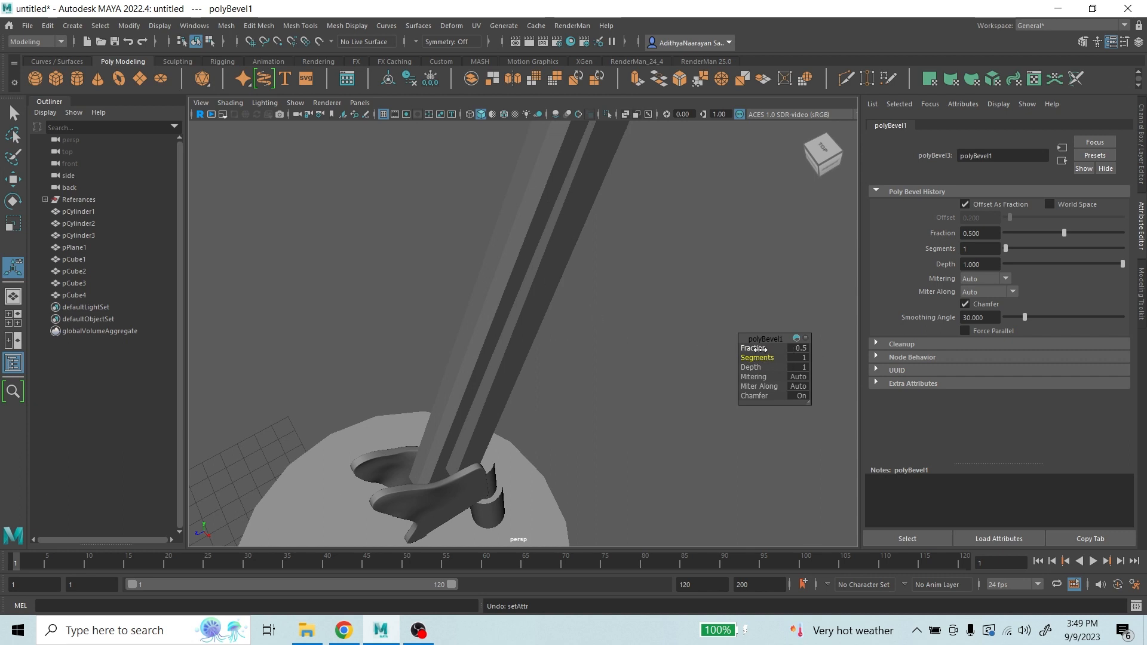
pyautogui.moveTo(760, 350)
pyautogui.mouseDown()
pyautogui.moveTo(744, 350)
pyautogui.moveTo(756, 351)
pyautogui.mouseUp()
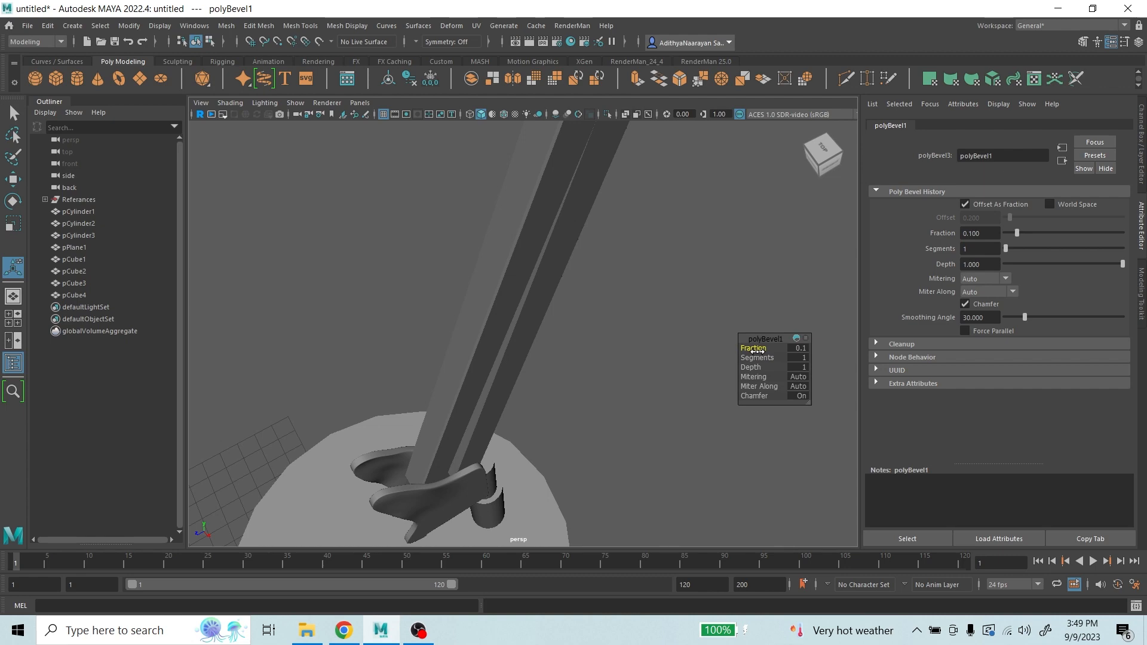
# - Bevel the neighbouring lower-arm bar pCube3 with a fraction of 0.1
pyautogui.click(540, 320)
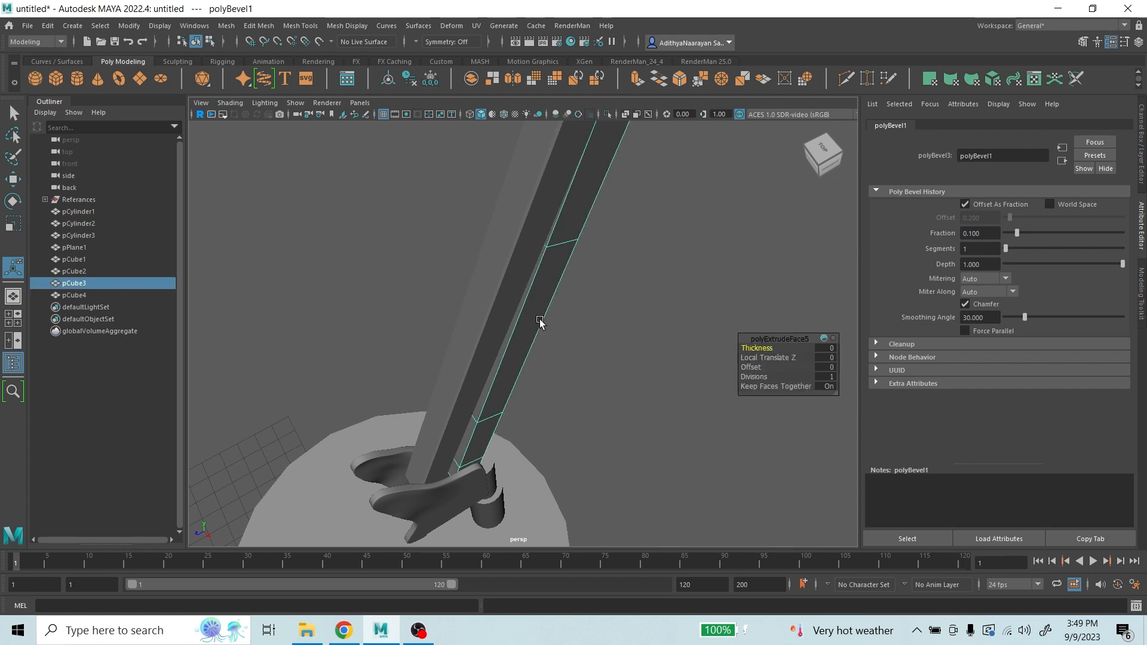
pyautogui.keyDown('alt'); pyautogui.moveTo(538, 321); pyautogui.dragTo(515, 261); pyautogui.keyUp('alt')
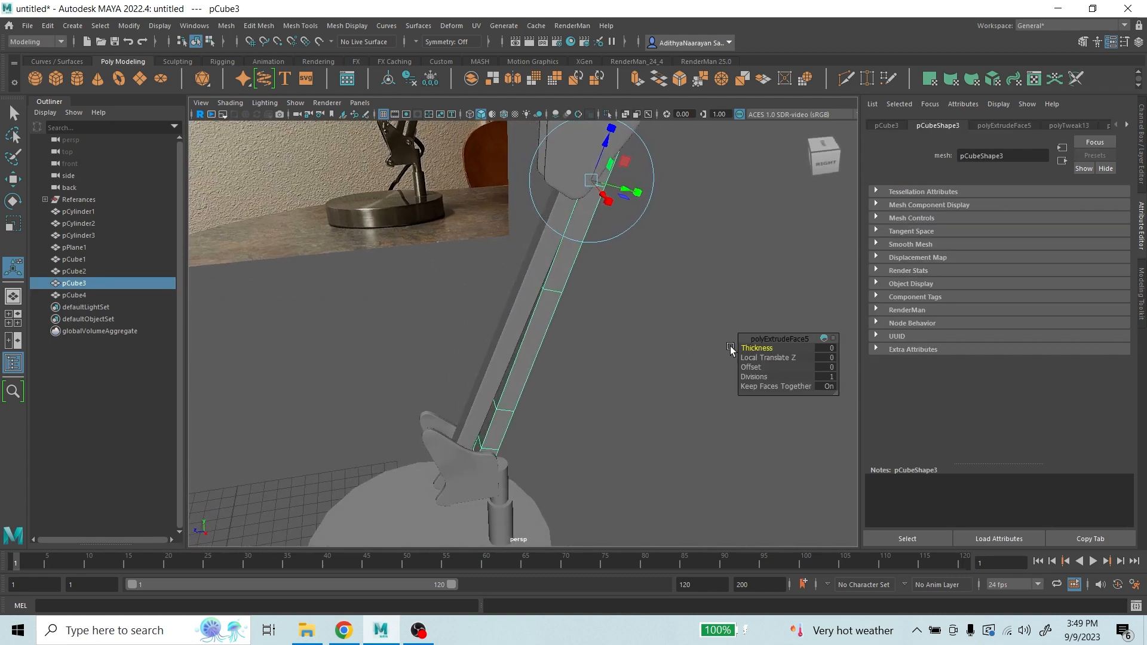
pyautogui.click(259, 26)
pyautogui.click(265, 75)
pyautogui.scroll(5, 500, 325)
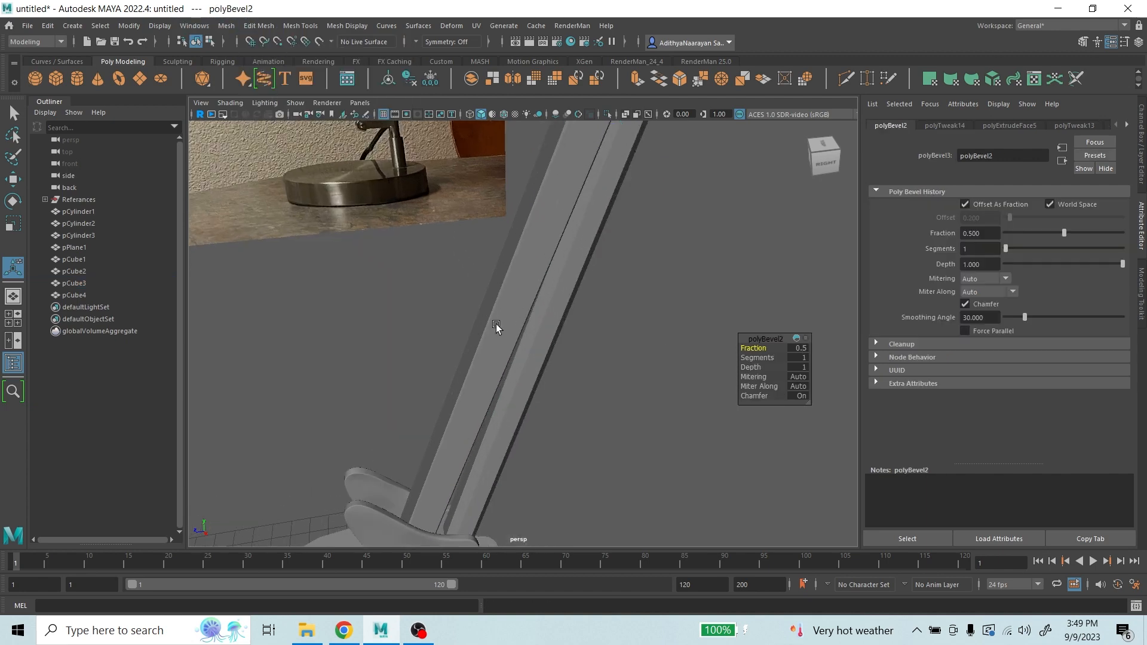
pyautogui.moveTo(759, 348); pyautogui.dragTo(730, 317)
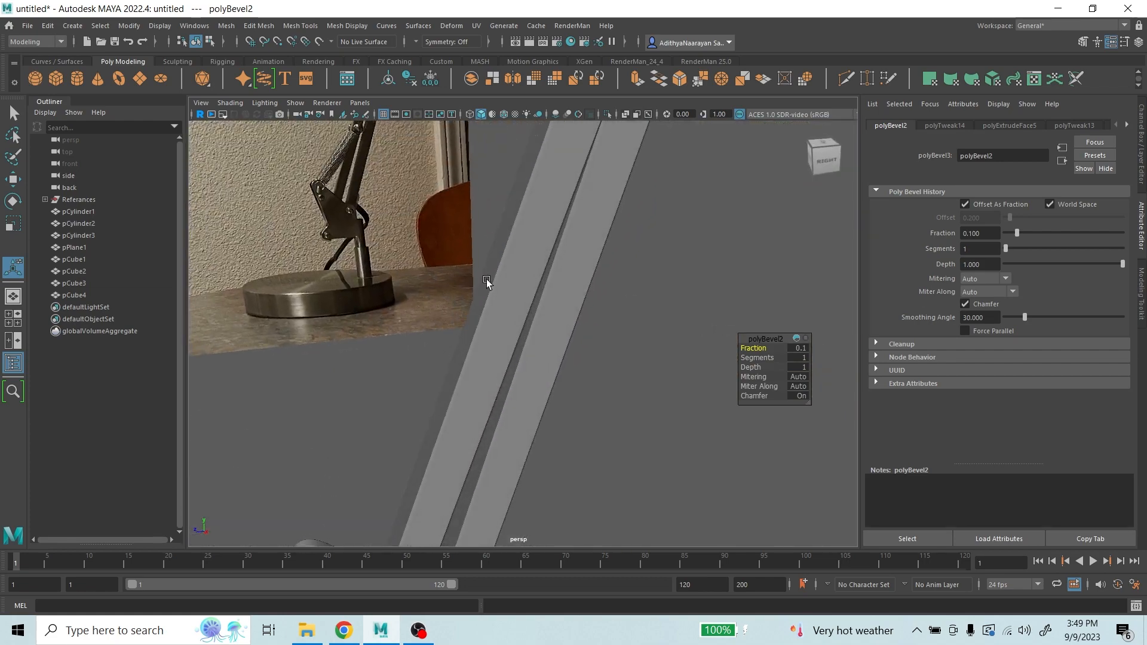
# - Select both beveled lower-arm bars and display them with smooth mesh preview
pyautogui.keyDown('alt'); pyautogui.moveTo(486, 281); pyautogui.dragTo(505, 339); pyautogui.keyUp('alt')
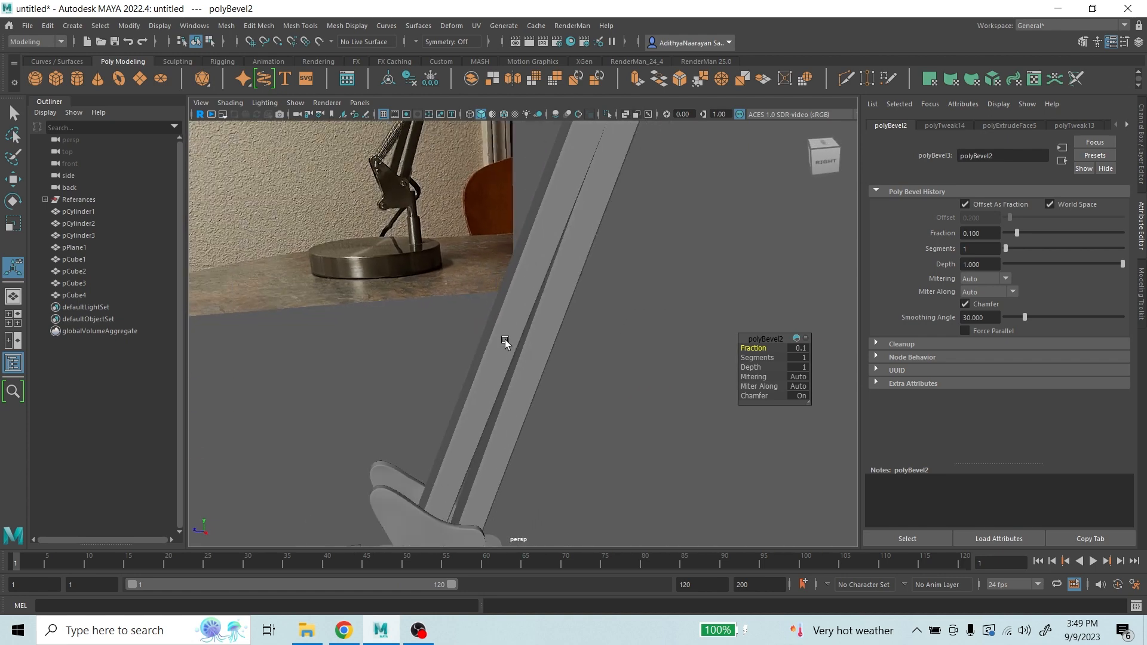
pyautogui.keyDown('alt'); pyautogui.moveTo(504, 340); pyautogui.dragTo(575, 411, button='right'); pyautogui.keyUp('alt')
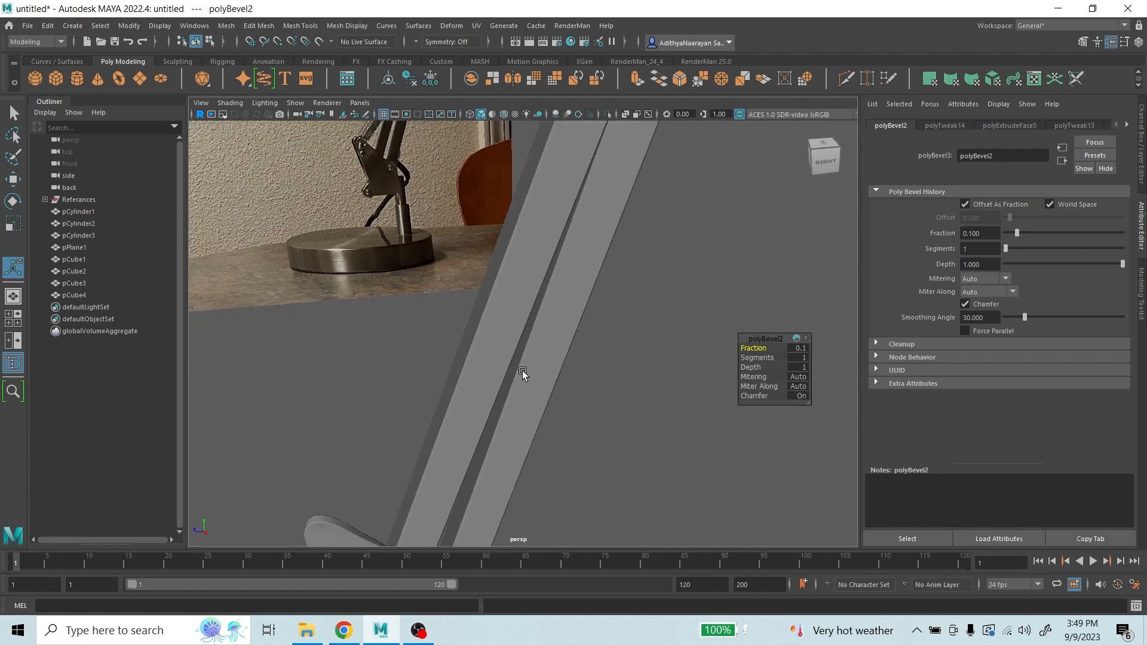
pyautogui.scroll(-5, 522, 370)
pyautogui.keyDown('alt'); pyautogui.moveTo(522, 371); pyautogui.dragTo(553, 394); pyautogui.keyUp('alt')
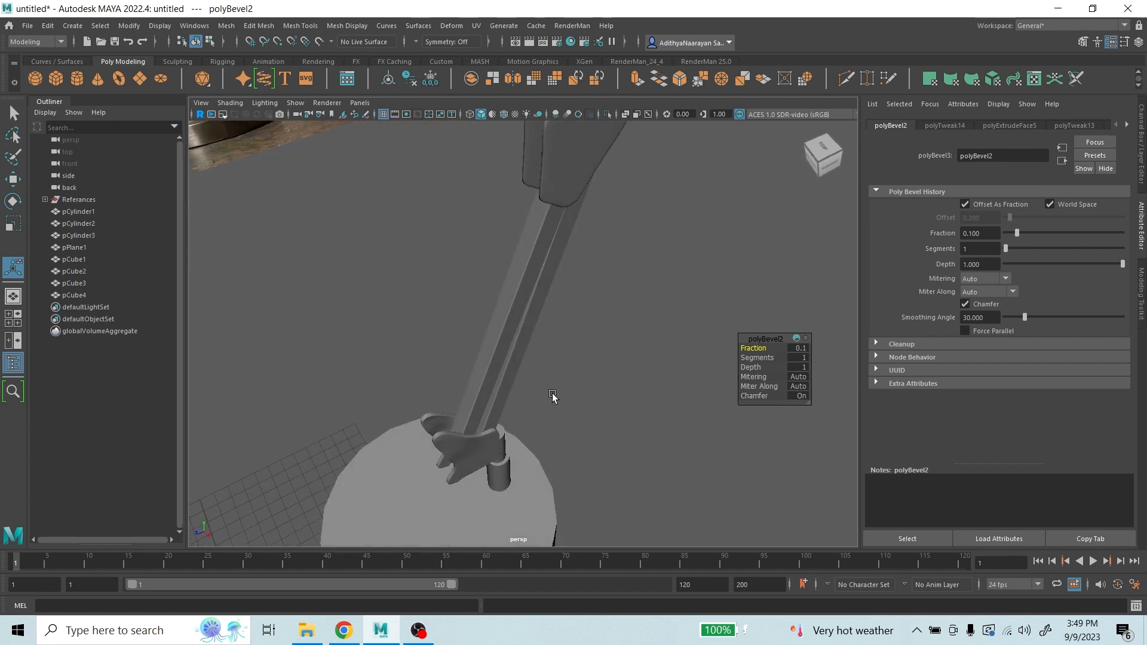
pyautogui.scroll(3, 507, 366)
pyautogui.scroll(2, 508, 368)
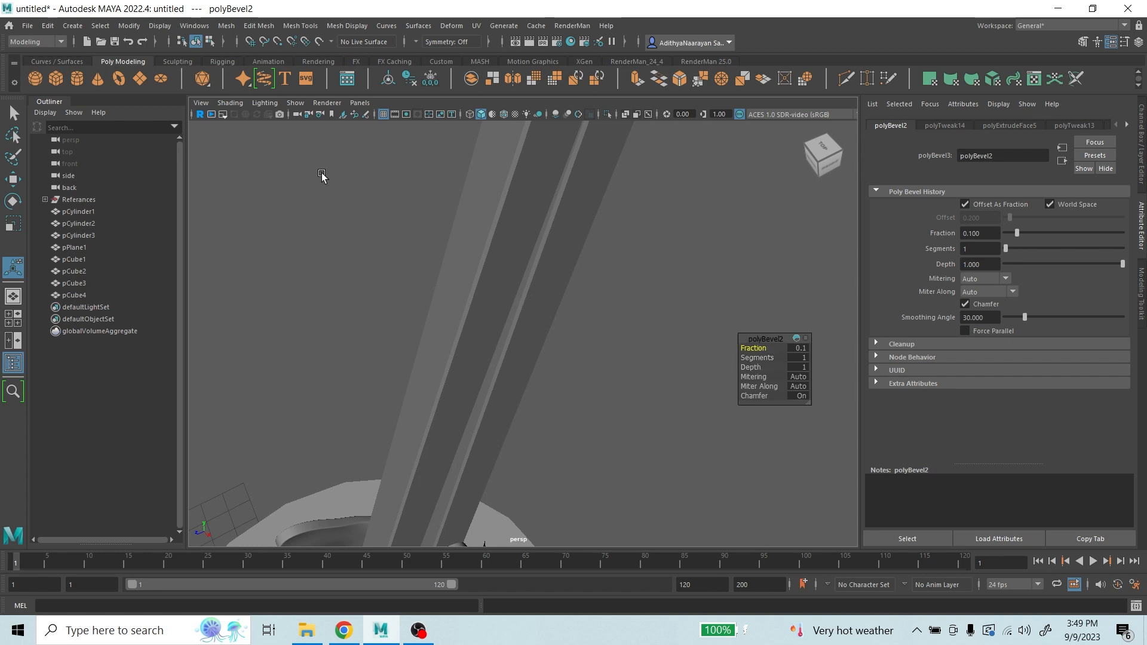
pyautogui.click(12, 112)
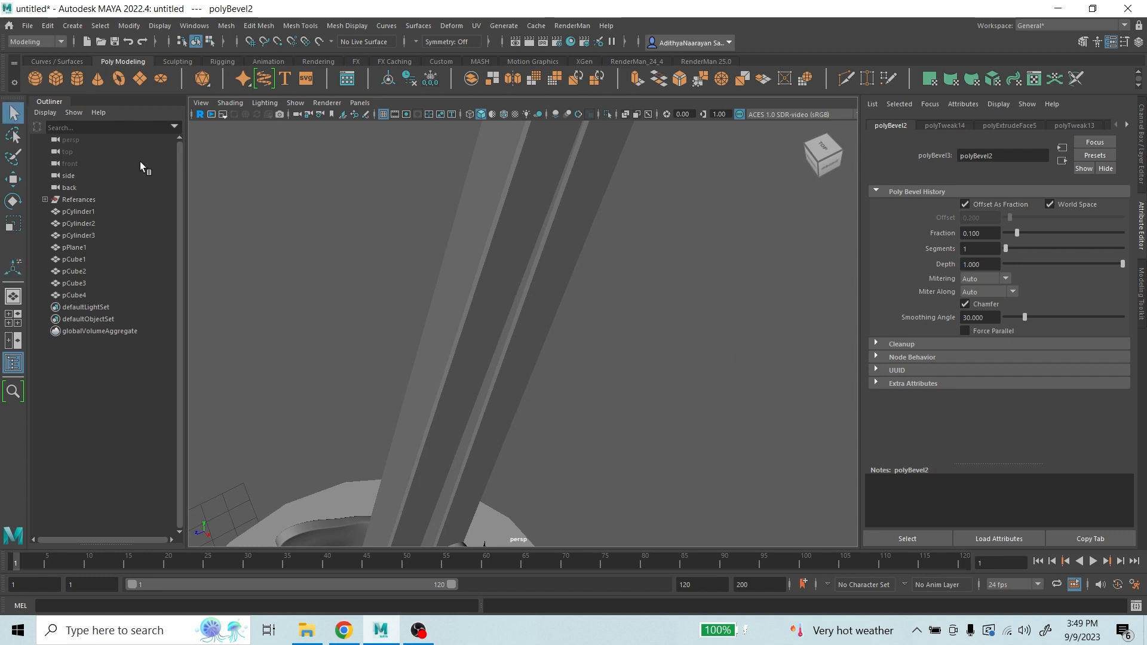
pyautogui.click(492, 242)
pyautogui.keyDown('shift'); pyautogui.click(538, 294); pyautogui.keyUp('shift')
pyautogui.press('3')
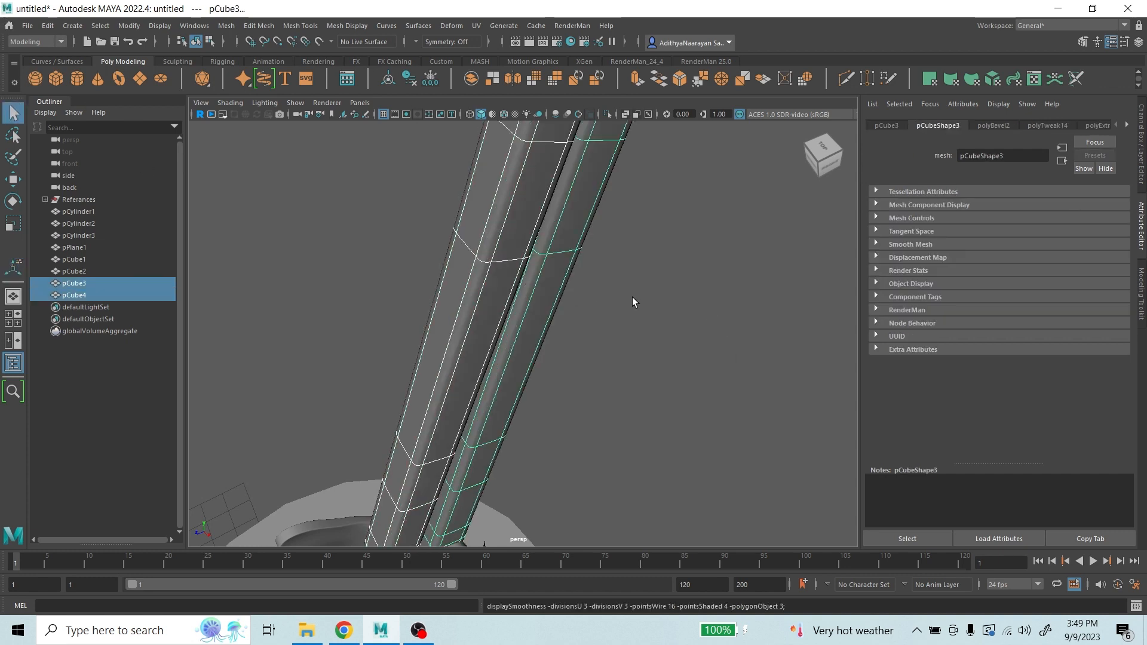
# - Inspect the smoothed bars, return both to unsmoothed display, and clear the selection
pyautogui.click(676, 286)
pyautogui.scroll(-5, 637, 321)
pyautogui.keyDown('alt'); pyautogui.moveTo(637, 321); pyautogui.dragTo(358, 217); pyautogui.keyUp('alt')
pyautogui.scroll(2, 507, 270)
pyautogui.scroll(-5, 507, 270)
pyautogui.scroll(5, 566, 260)
pyautogui.keyDown('alt'); pyautogui.moveTo(567, 261); pyautogui.dragTo(527, 322); pyautogui.keyUp('alt')
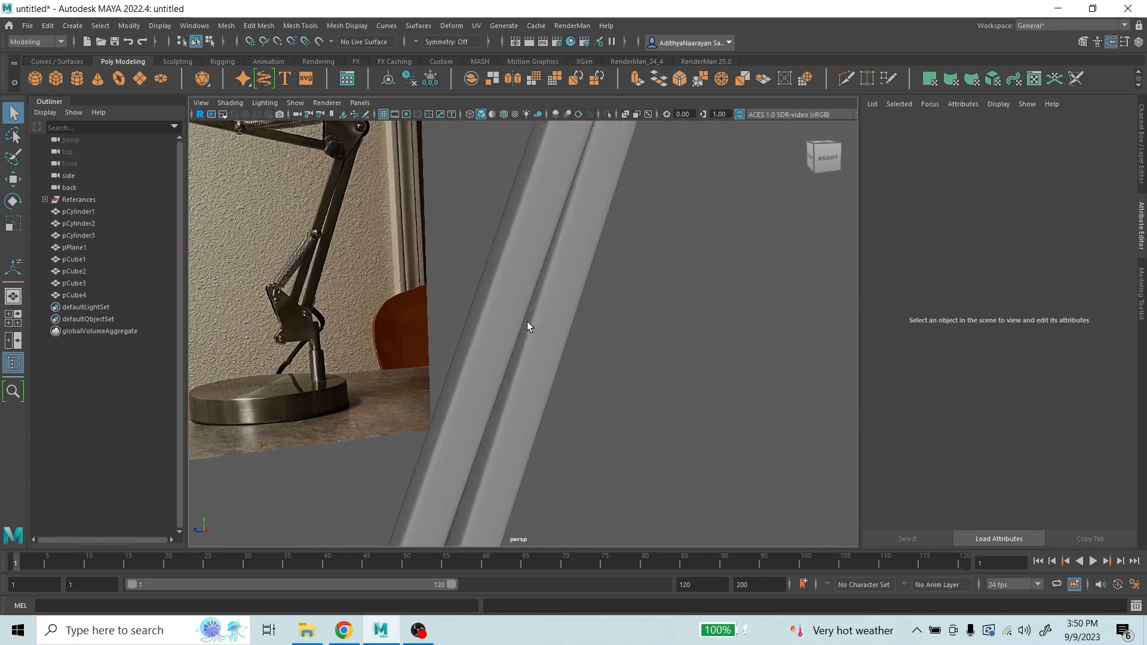
pyautogui.click(561, 316)
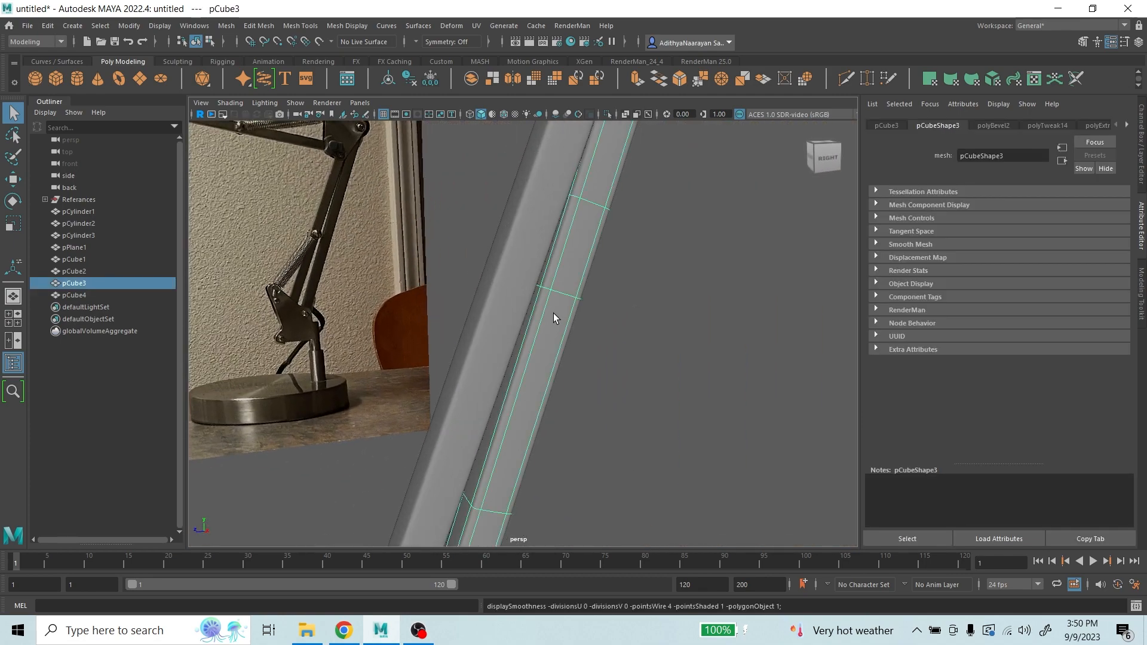
pyautogui.click(494, 306)
pyautogui.click(575, 300)
pyautogui.keyDown('alt'); pyautogui.moveTo(575, 299); pyautogui.dragTo(529, 295); pyautogui.keyUp('alt')
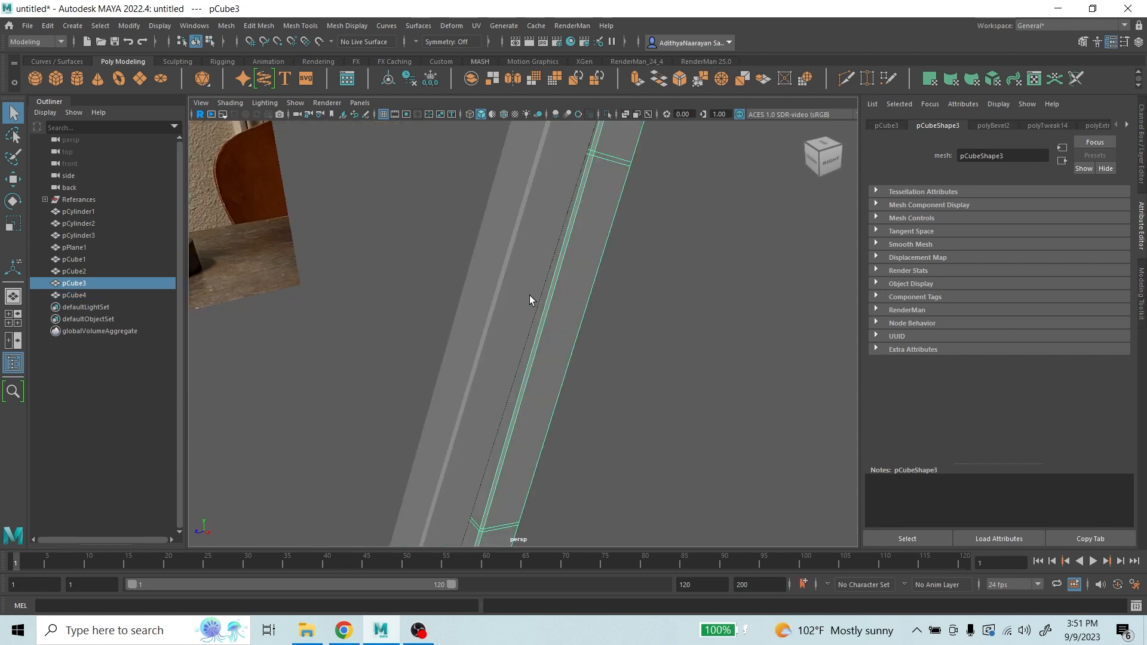
pyautogui.click(530, 295)
pyautogui.scroll(2, 511, 279)
pyautogui.scroll(-1, 508, 277)
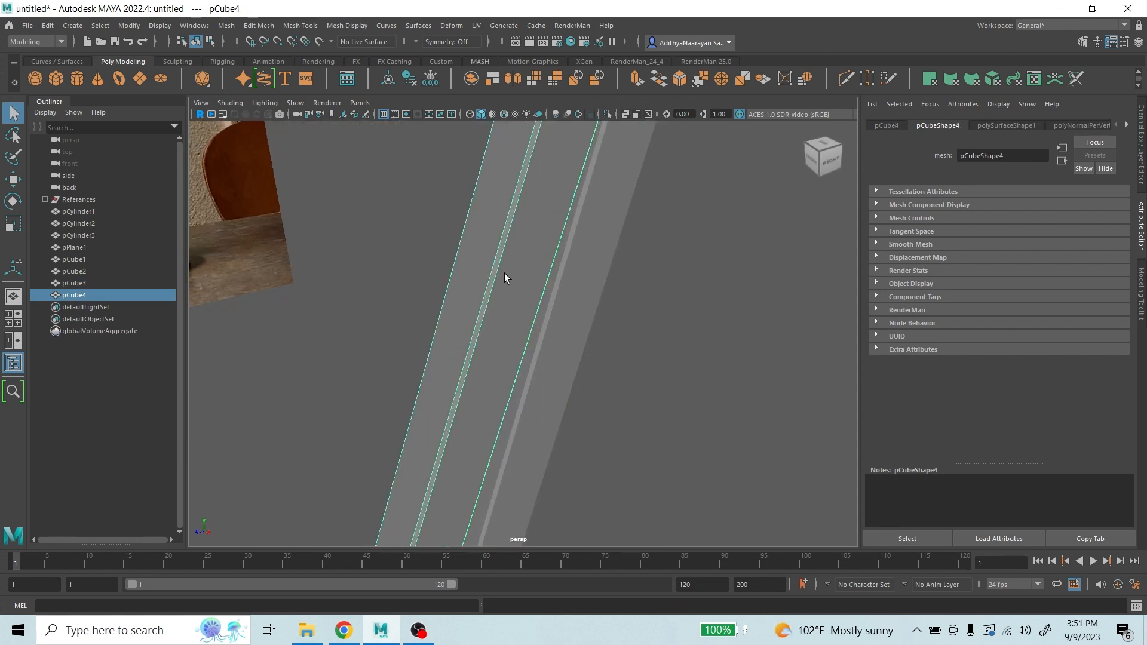
pyautogui.scroll(-4, 615, 264)
pyautogui.click(638, 275)
# - Switch to the side view over the lamp reference and duplicate the lower-arm bar pCube4
pyautogui.scroll(-5, 557, 289)
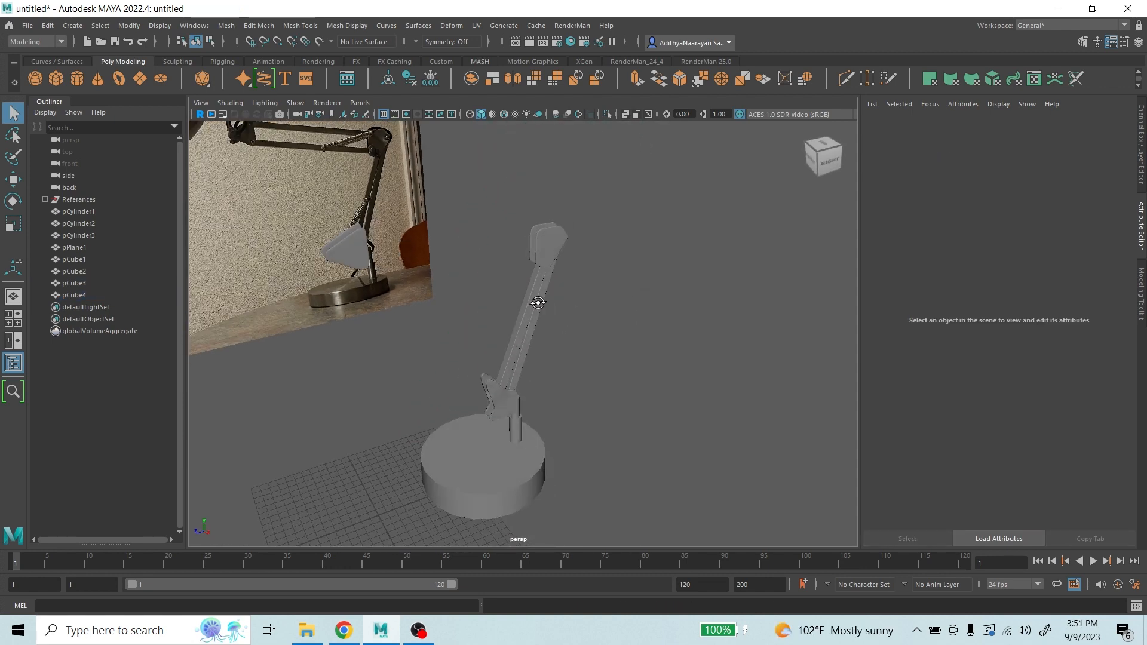
pyautogui.keyDown('alt'); pyautogui.moveTo(538, 299); pyautogui.dragTo(514, 274); pyautogui.keyUp('alt')
pyautogui.scroll(3, 493, 292)
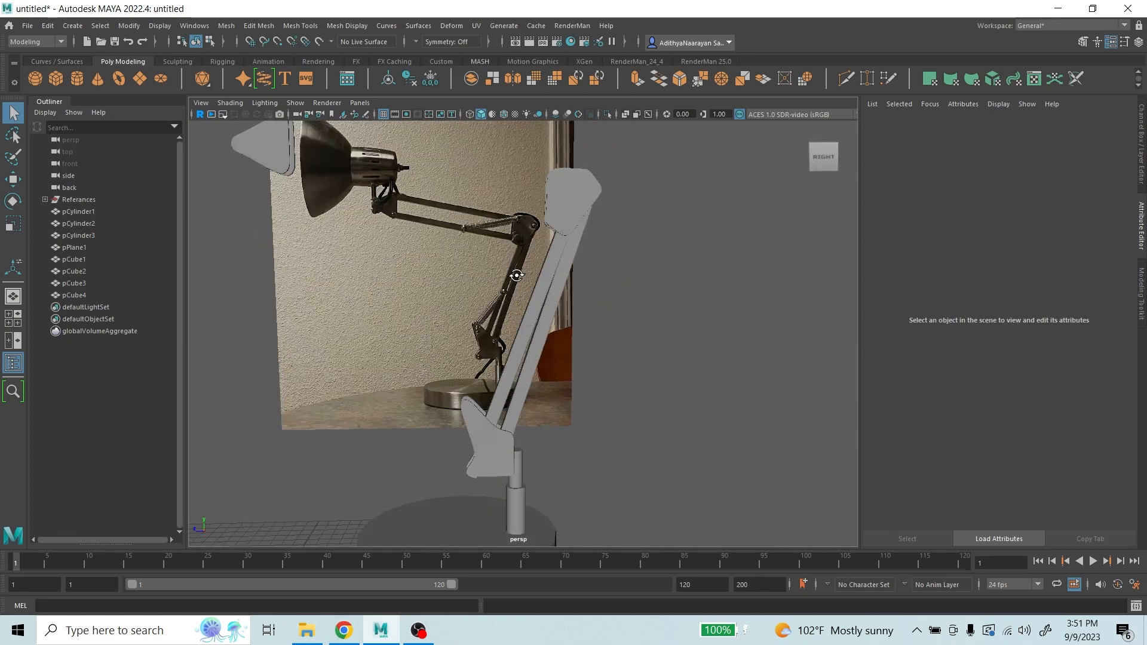
pyautogui.keyDown('alt'); pyautogui.moveTo(515, 274); pyautogui.dragTo(562, 341, button='middle'); pyautogui.keyUp('alt')
pyautogui.scroll(-3, 582, 324)
pyautogui.scroll(2, 638, 335)
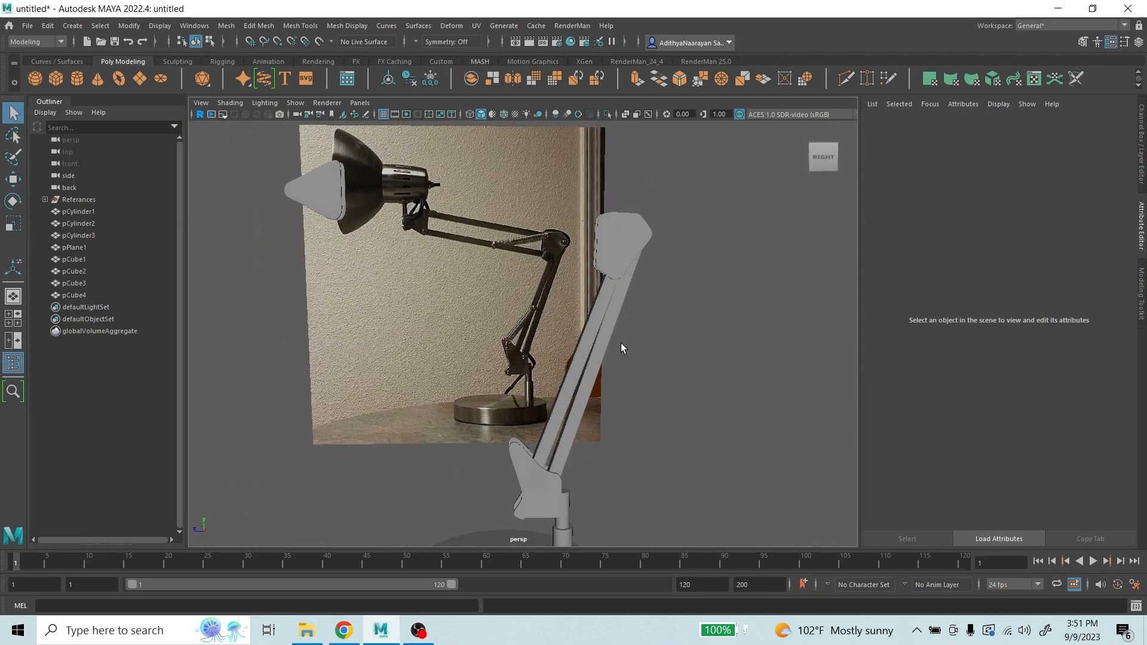
pyautogui.press('space')
pyautogui.press('space')
pyautogui.scroll(-3, 673, 417)
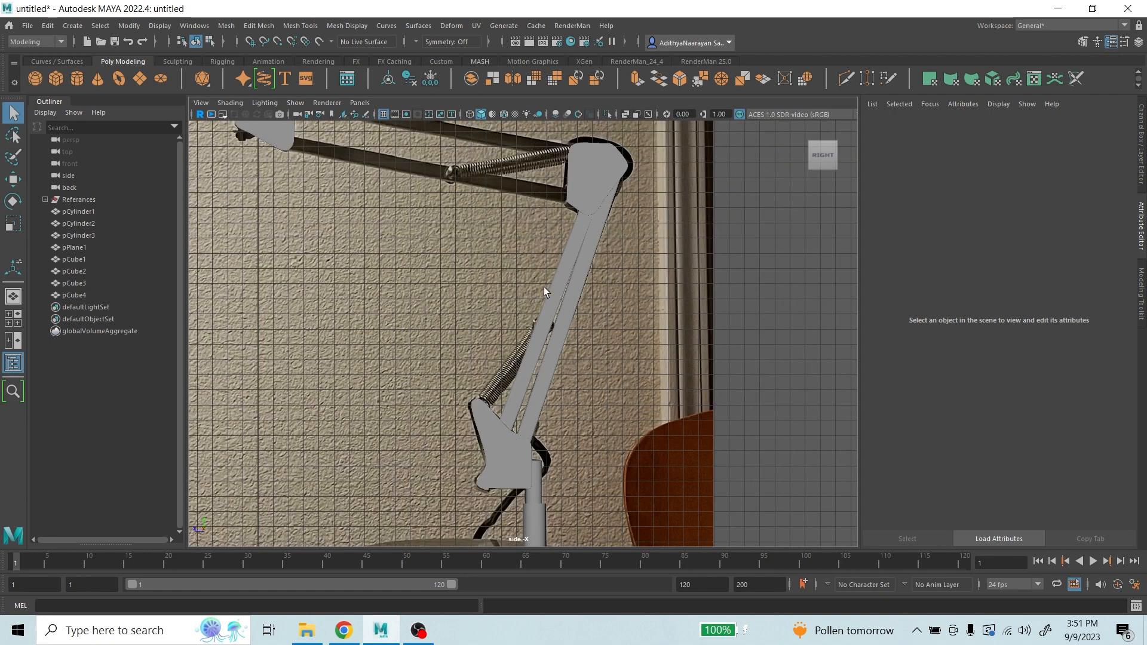
pyautogui.keyDown('alt'); pyautogui.moveTo(543, 287); pyautogui.dragTo(633, 411, button='middle'); pyautogui.keyUp('alt')
pyautogui.click(652, 404)
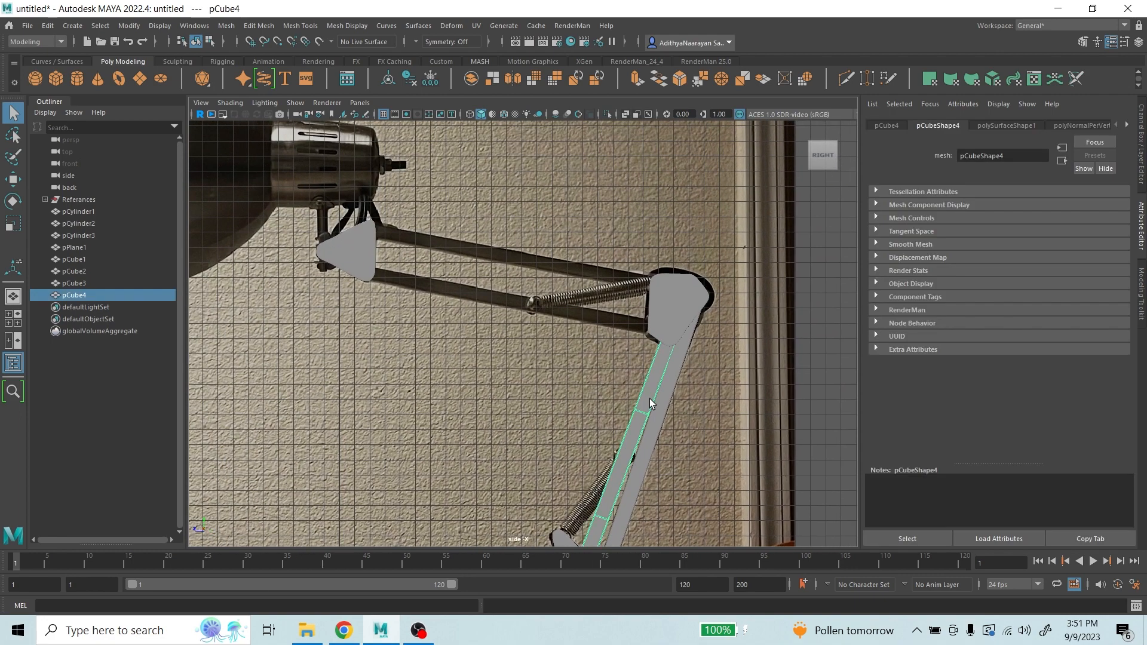
pyautogui.hotkey('ctrl', 'd')
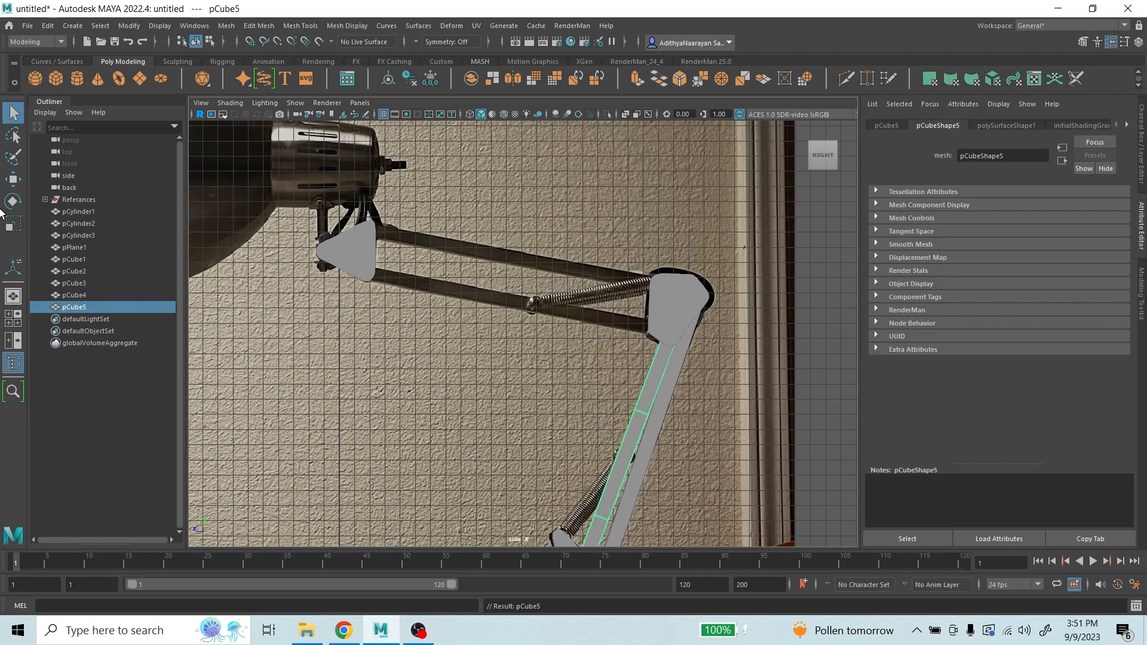
# - Move the duplicated bar along the lower arm up to the elbow joint plate
pyautogui.click(14, 183)
pyautogui.scroll(-3, 571, 386)
pyautogui.keyDown('alt'); pyautogui.moveTo(589, 406); pyautogui.dragTo(552, 337, button='middle'); pyautogui.keyUp('alt')
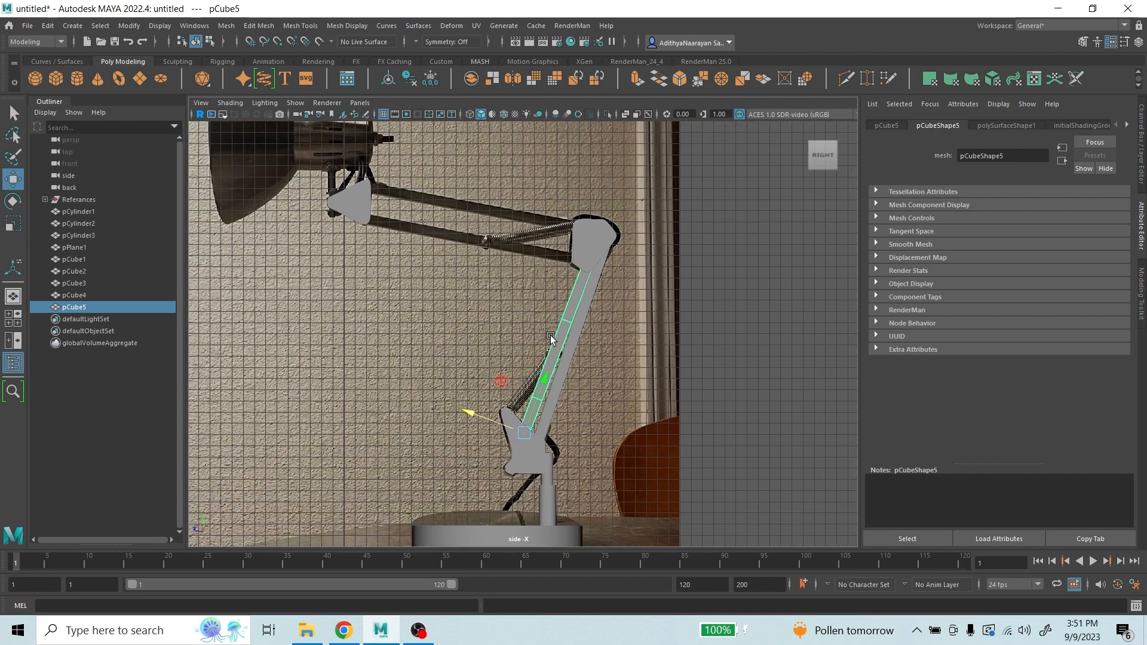
pyautogui.scroll(3, 571, 404)
pyautogui.moveTo(538, 419); pyautogui.dragTo(647, 132)
pyautogui.keyDown('alt'); pyautogui.moveTo(636, 131); pyautogui.dragTo(573, 292, button='middle'); pyautogui.keyUp('alt')
# - Rotate the duplicated bar about the elbow to match the slope of the upper arm's top rod in the reference
pyautogui.click(15, 199)
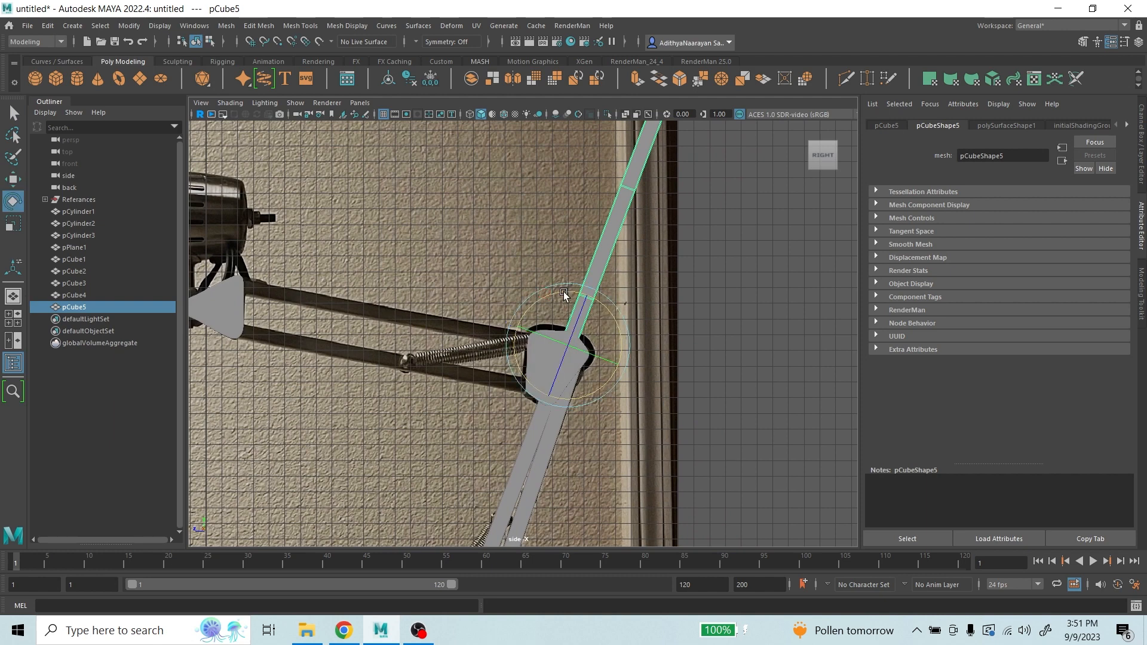
pyautogui.moveTo(563, 295); pyautogui.dragTo(448, 378)
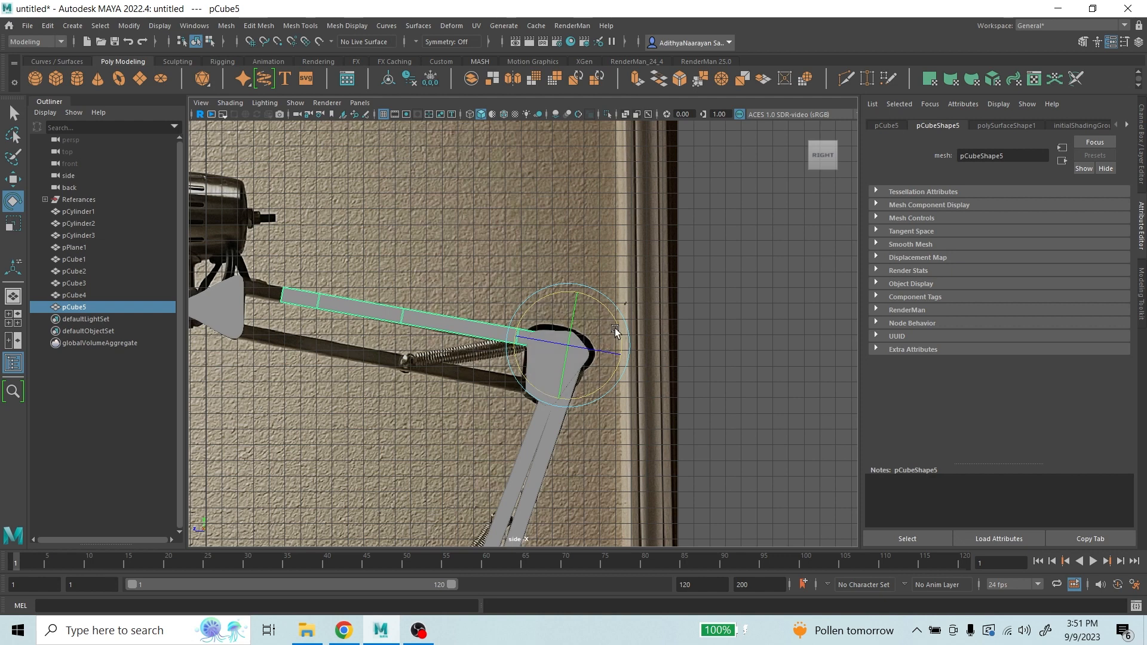
pyautogui.moveTo(617, 335); pyautogui.dragTo(616, 329)
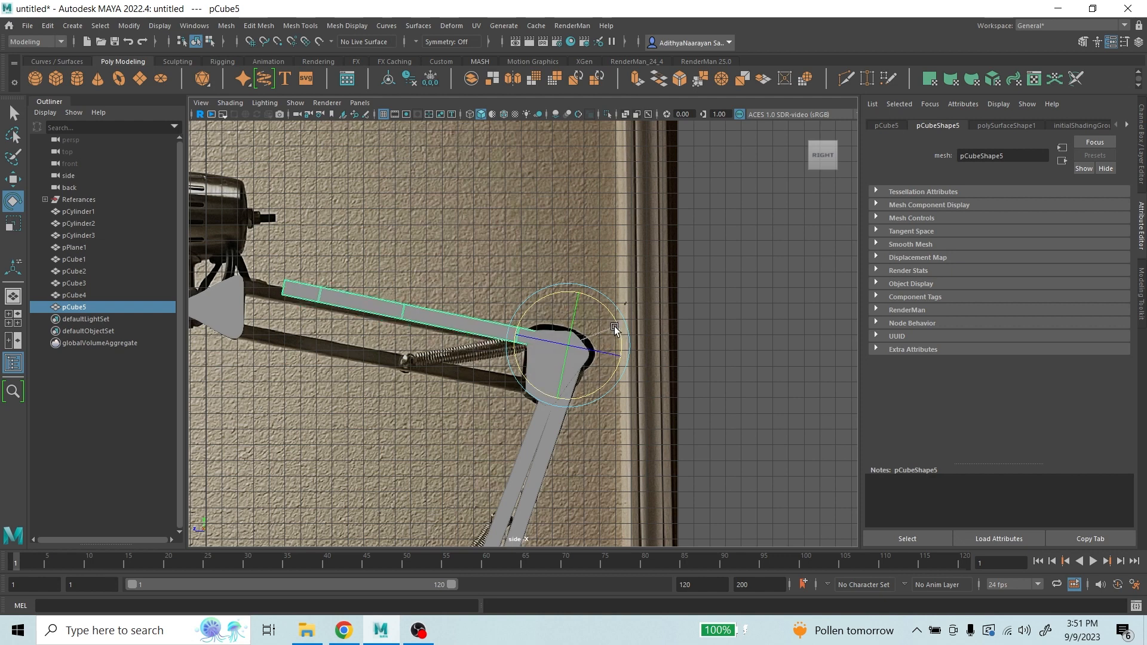
# - Fine-tune the bar's position and angle so it covers the reference's top rod between the elbow plate and the lamp-head bracket
pyautogui.click(13, 179)
pyautogui.moveTo(562, 380); pyautogui.dragTo(557, 388)
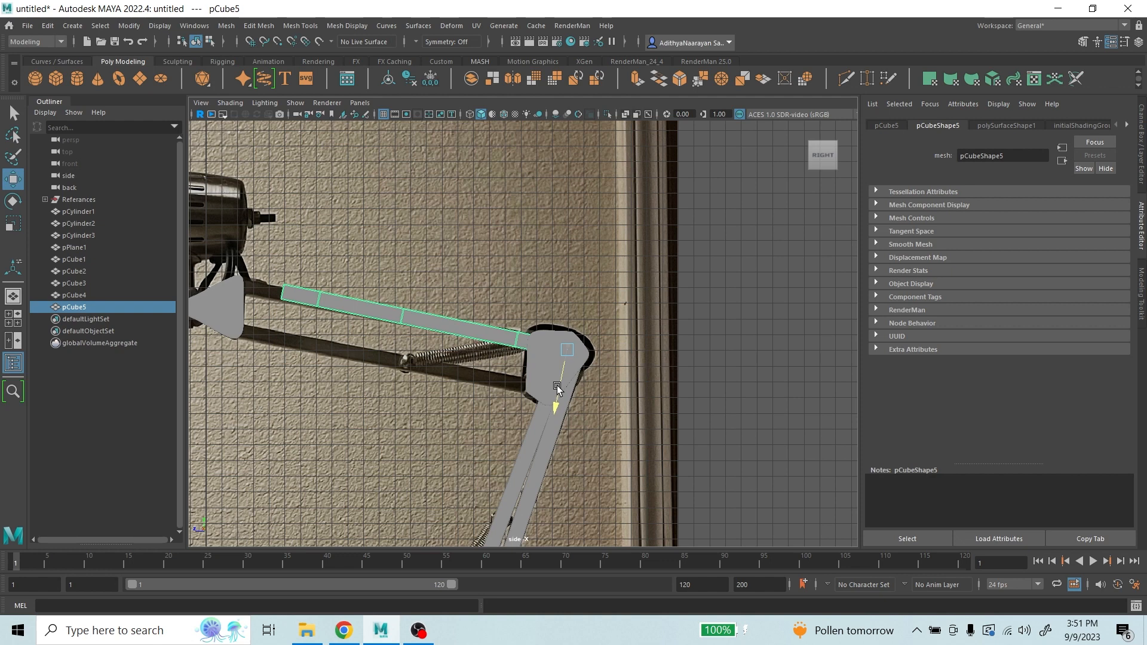
pyautogui.click(13, 202)
pyautogui.moveTo(556, 297); pyautogui.dragTo(556, 296)
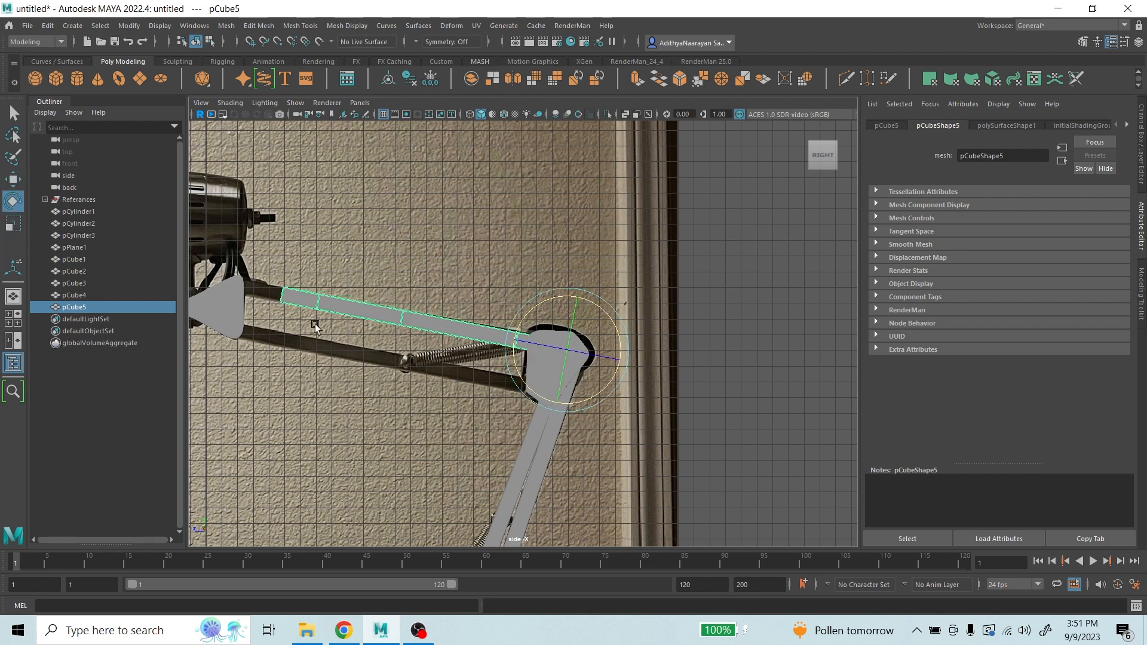
pyautogui.click(13, 179)
pyautogui.moveTo(511, 337); pyautogui.dragTo(473, 325)
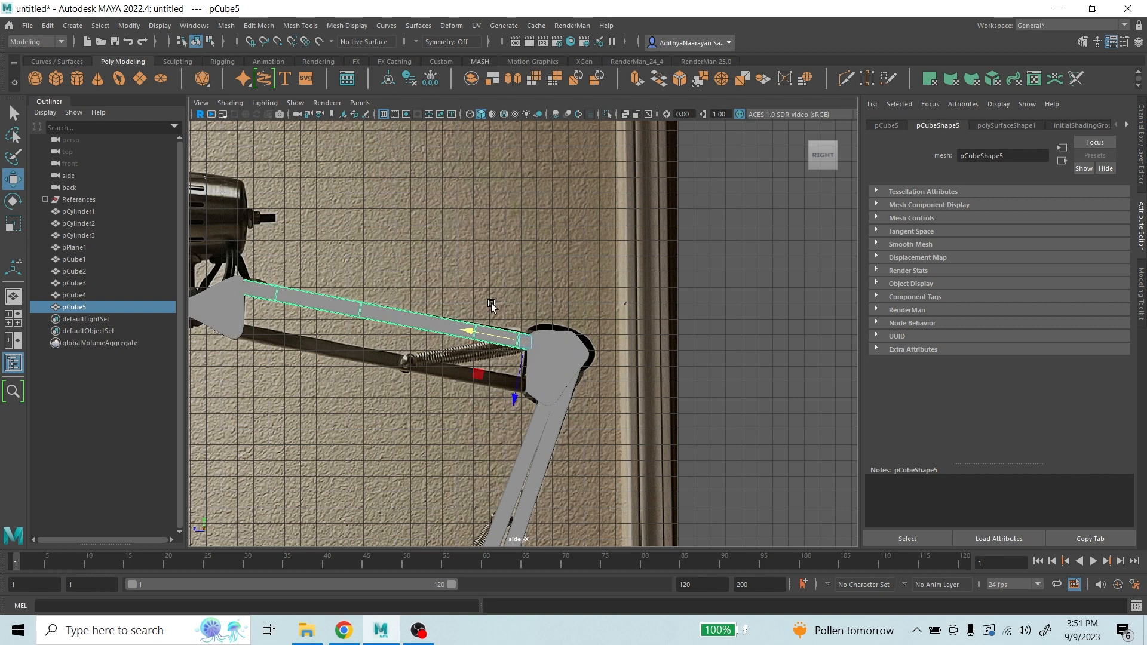
pyautogui.moveTo(515, 401); pyautogui.dragTo(515, 399)
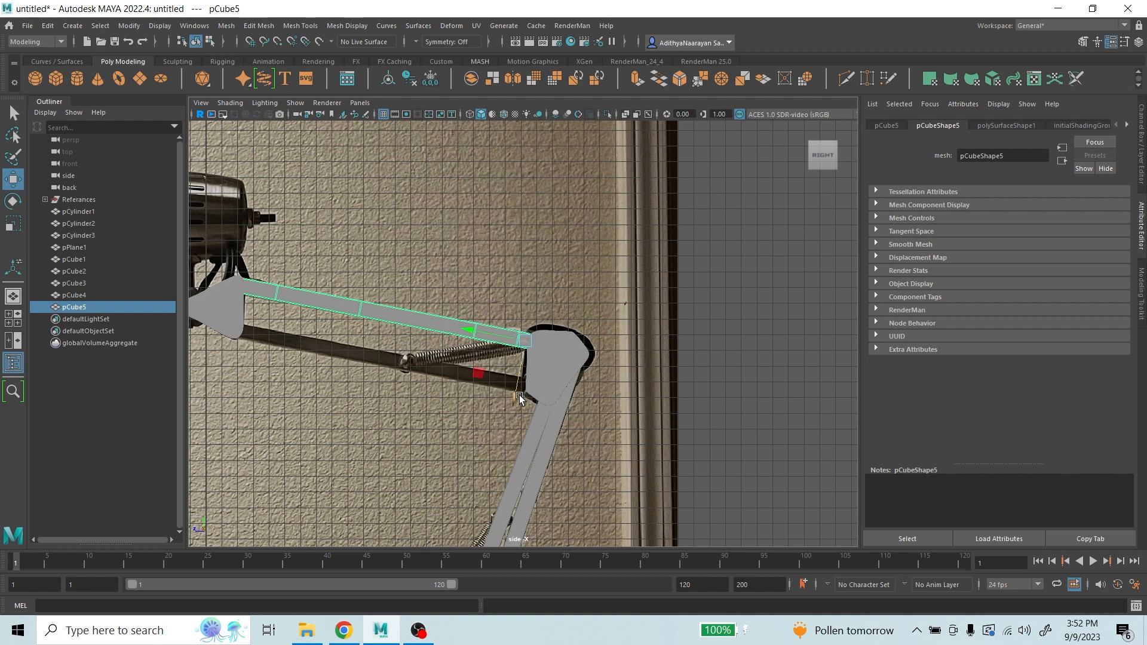
# - Duplicate the upper-arm bar with transform, then rotate and slide the copy onto the reference's lower rod between the bracket and elbow plate
pyautogui.hotkey('shift', 'd')
pyautogui.keyDown('alt'); pyautogui.moveTo(449, 348); pyautogui.dragTo(671, 275, button='middle'); pyautogui.keyUp('alt')
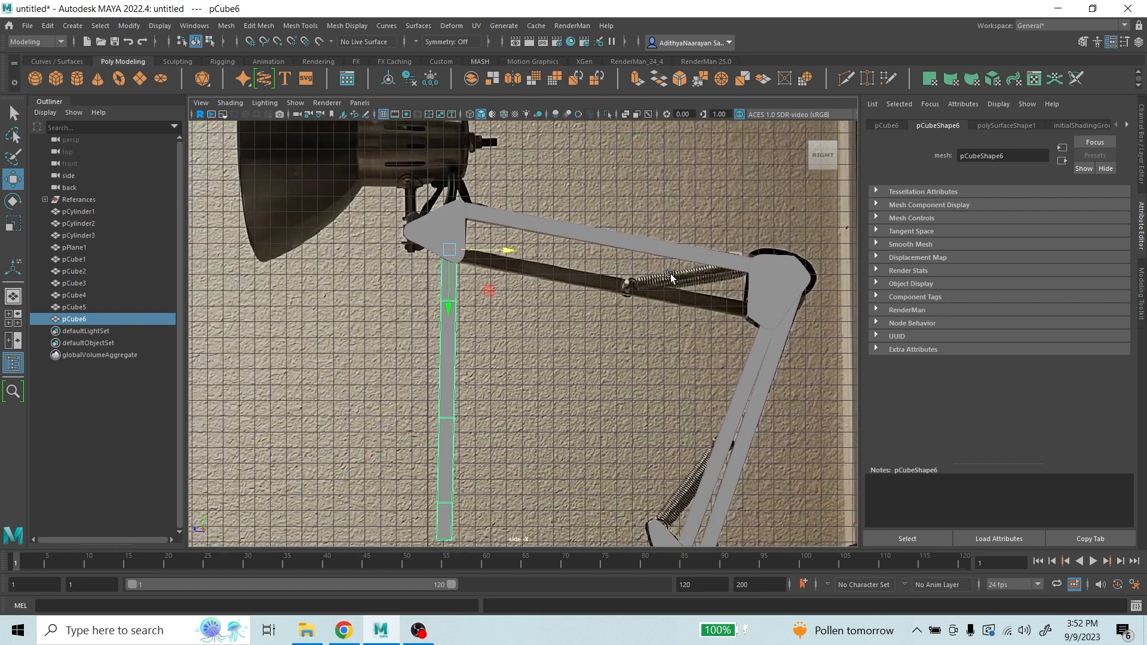
pyautogui.click(9, 202)
pyautogui.moveTo(482, 205); pyautogui.dragTo(403, 183)
pyautogui.click(21, 182)
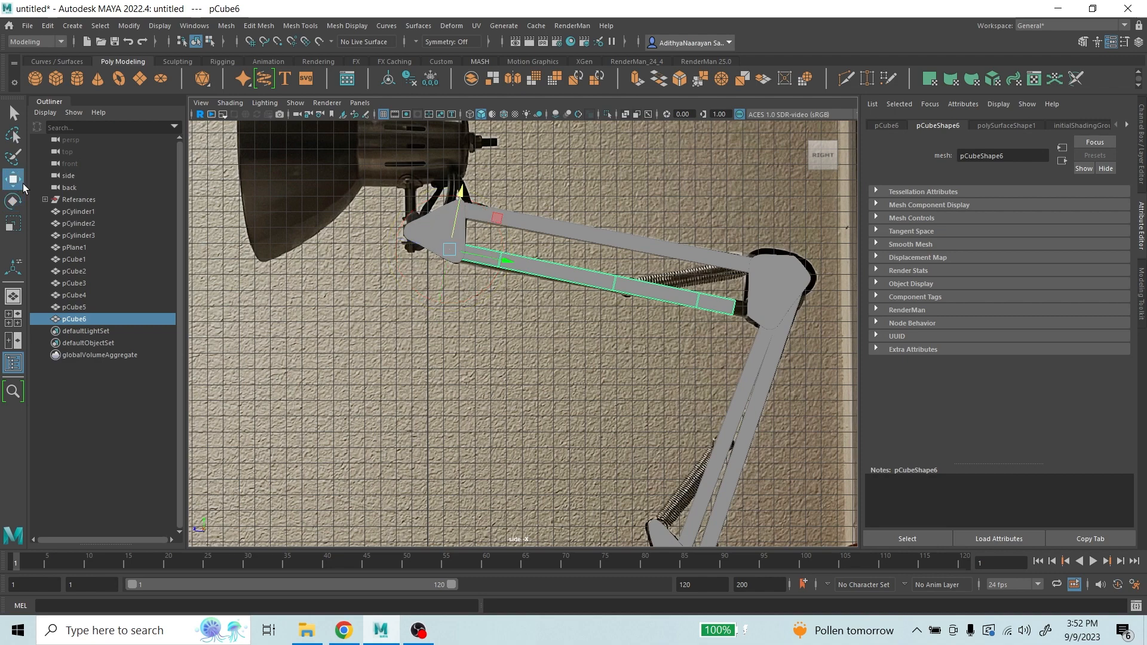
pyautogui.moveTo(510, 269); pyautogui.dragTo(518, 273)
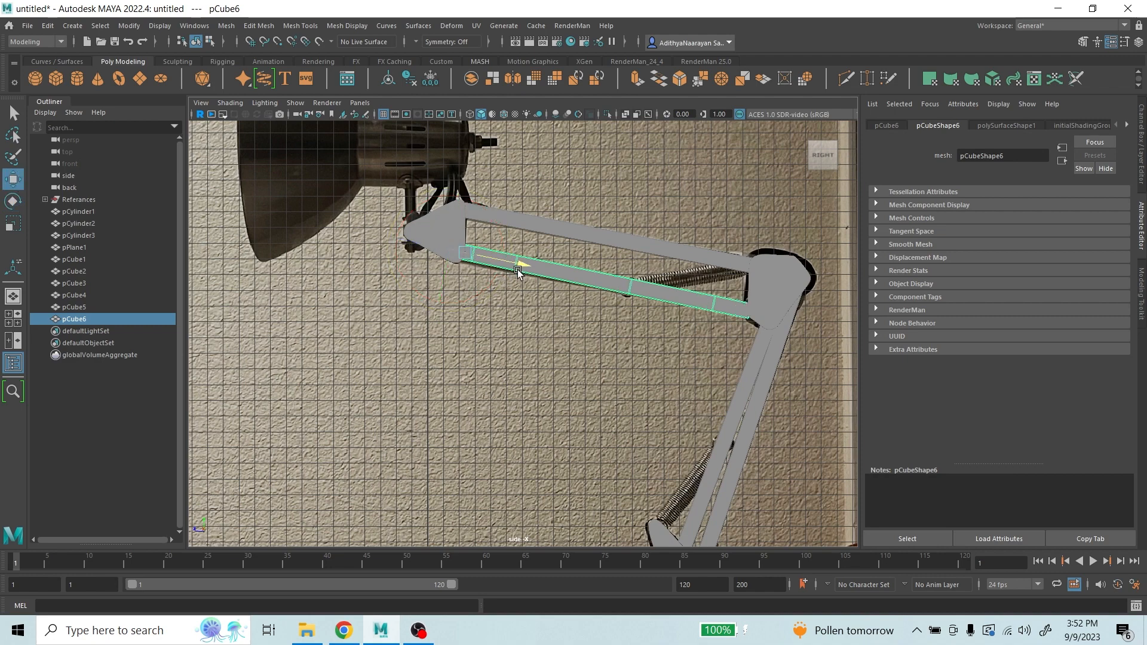
# - Fine-tune the angle and position of the upper arm's lower bar to cover the reference rod between bracket and elbow plate, and deselect it
pyautogui.click(13, 202)
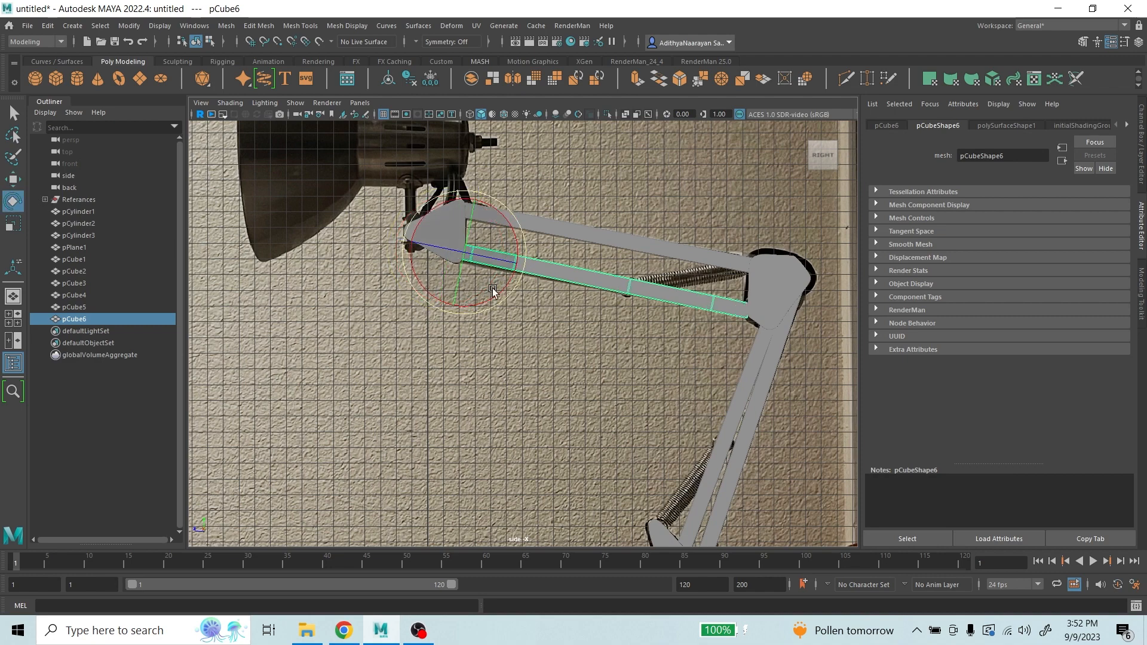
pyautogui.moveTo(512, 236); pyautogui.dragTo(514, 227)
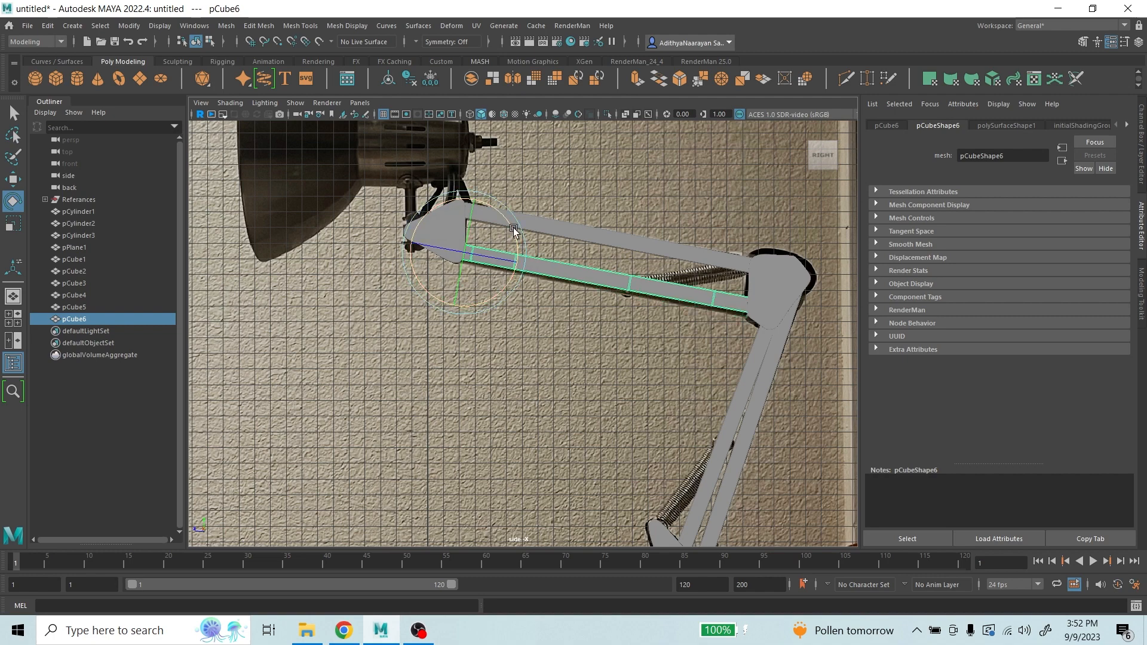
pyautogui.click(13, 181)
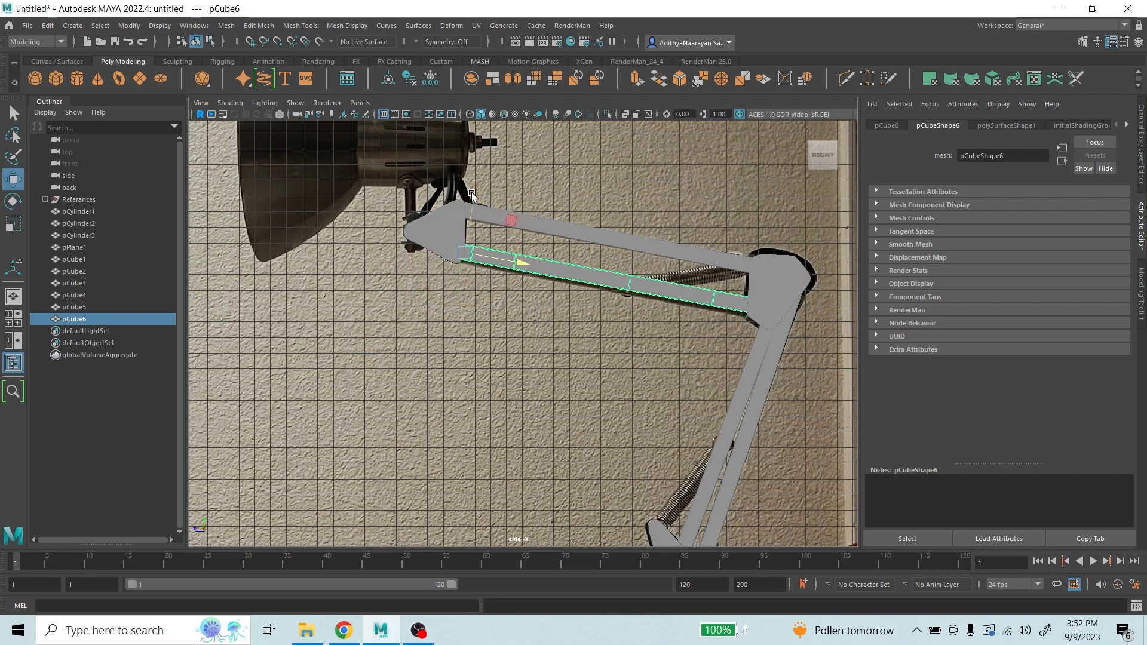
pyautogui.moveTo(471, 193); pyautogui.dragTo(472, 195)
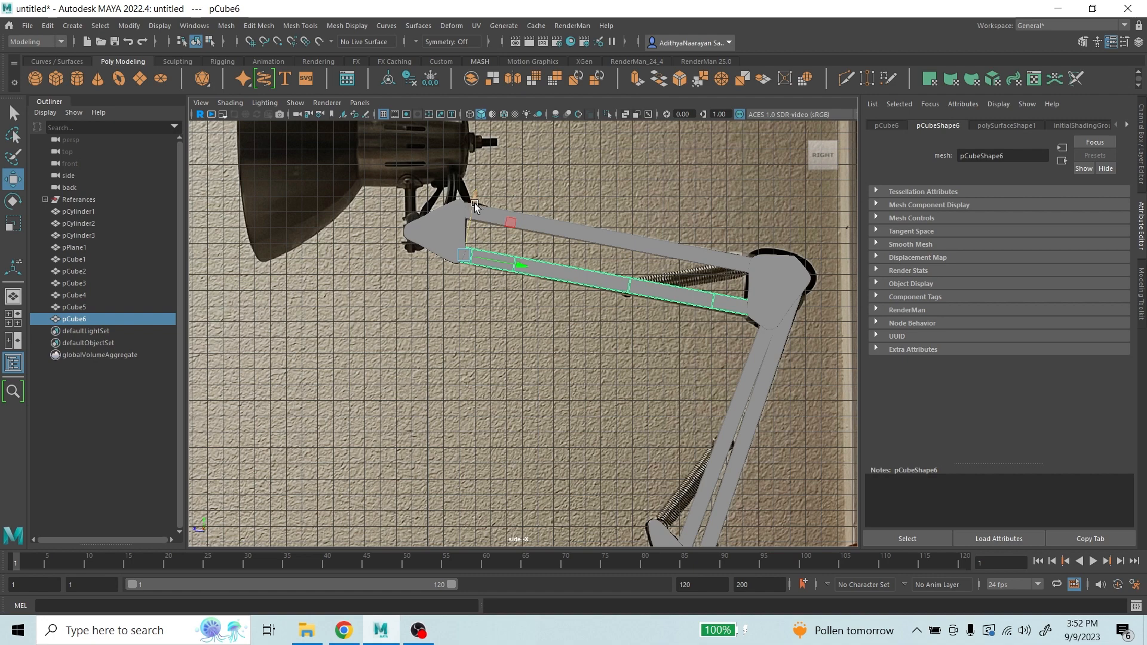
pyautogui.click(12, 201)
pyautogui.moveTo(503, 222); pyautogui.dragTo(502, 220)
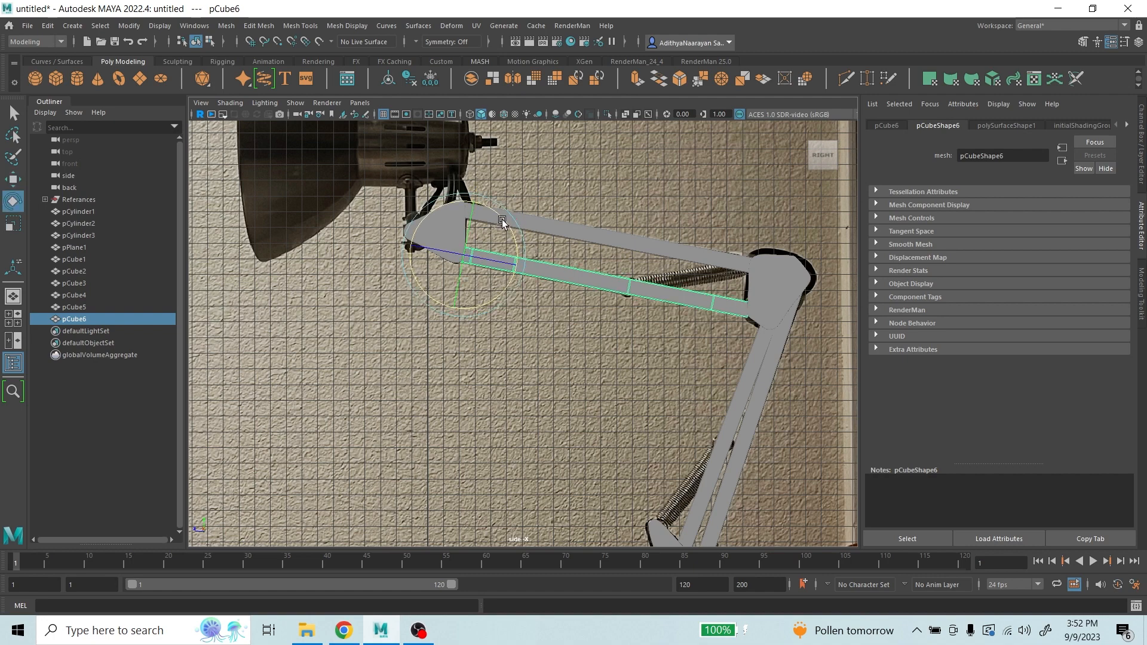
pyautogui.scroll(2, 676, 262)
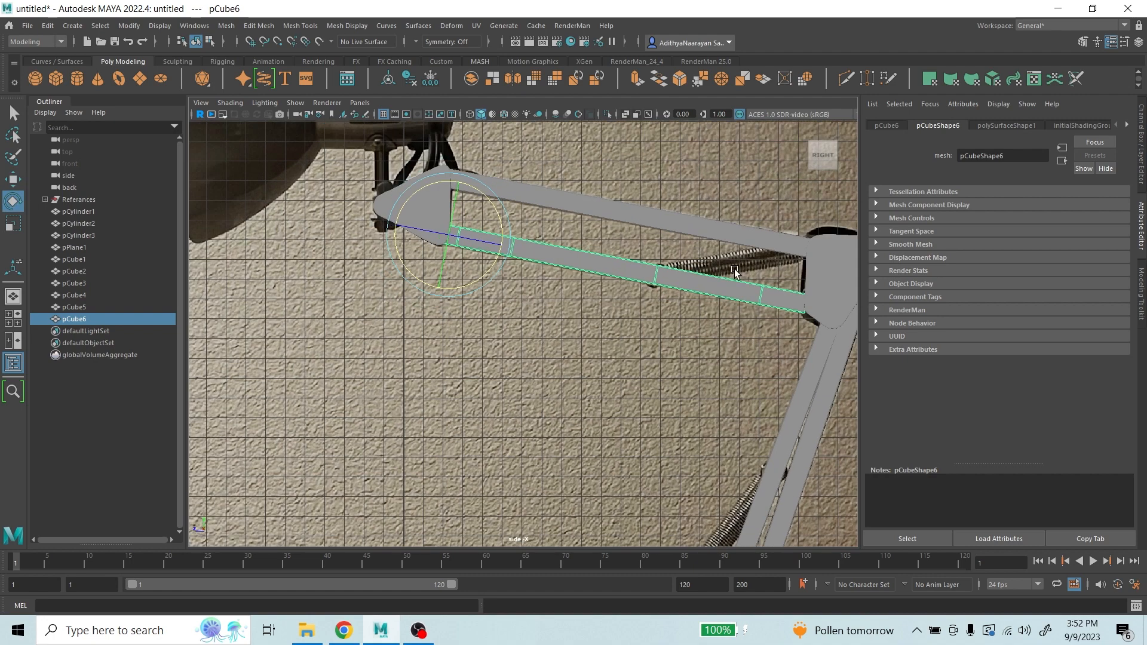
pyautogui.scroll(-2, 734, 268)
pyautogui.keyDown('alt'); pyautogui.moveTo(718, 265); pyautogui.dragTo(585, 286, button='middle'); pyautogui.keyUp('alt')
pyautogui.click(13, 113)
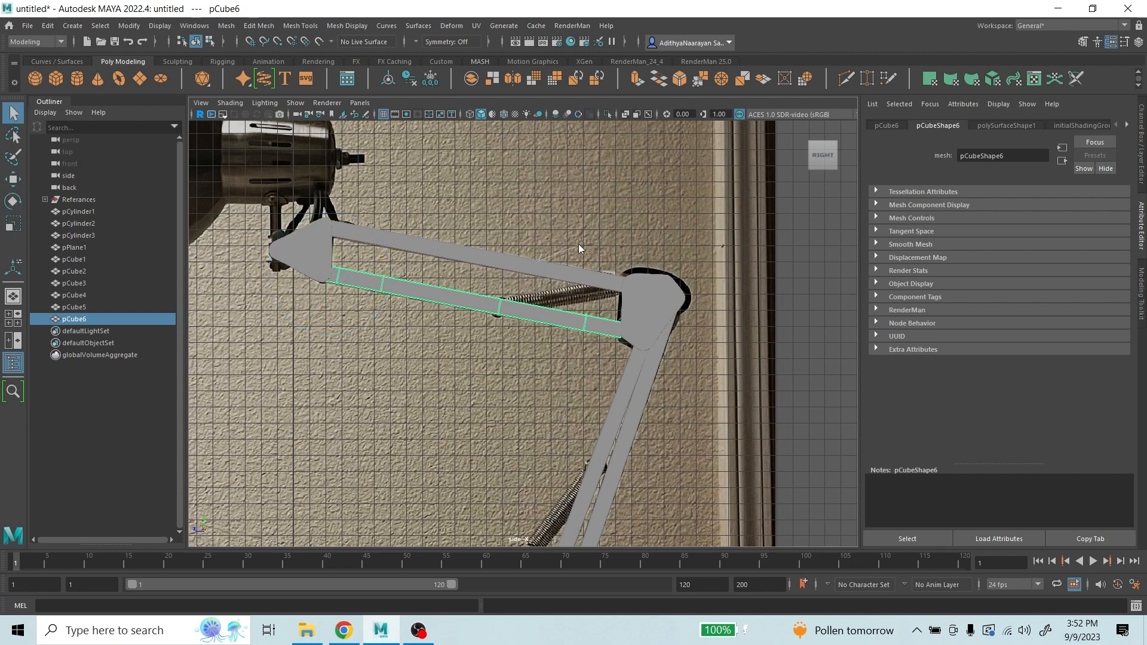
pyautogui.click(818, 273)
# - Examine the whole lamp against the reference in the side view and check the elbow plates' spacing in the perspective view
pyautogui.scroll(-5, 731, 303)
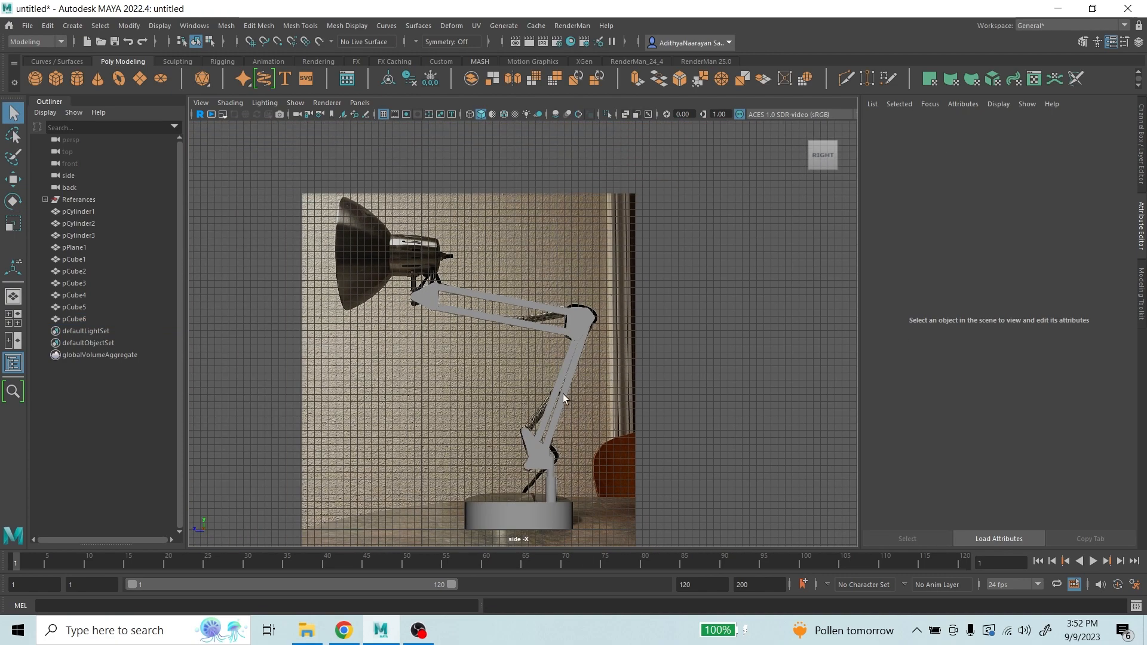
pyautogui.scroll(3, 570, 316)
pyautogui.keyDown('alt'); pyautogui.moveTo(563, 393); pyautogui.dragTo(626, 420, button='middle'); pyautogui.keyUp('alt')
pyautogui.scroll(-3, 611, 386)
pyautogui.press('space')
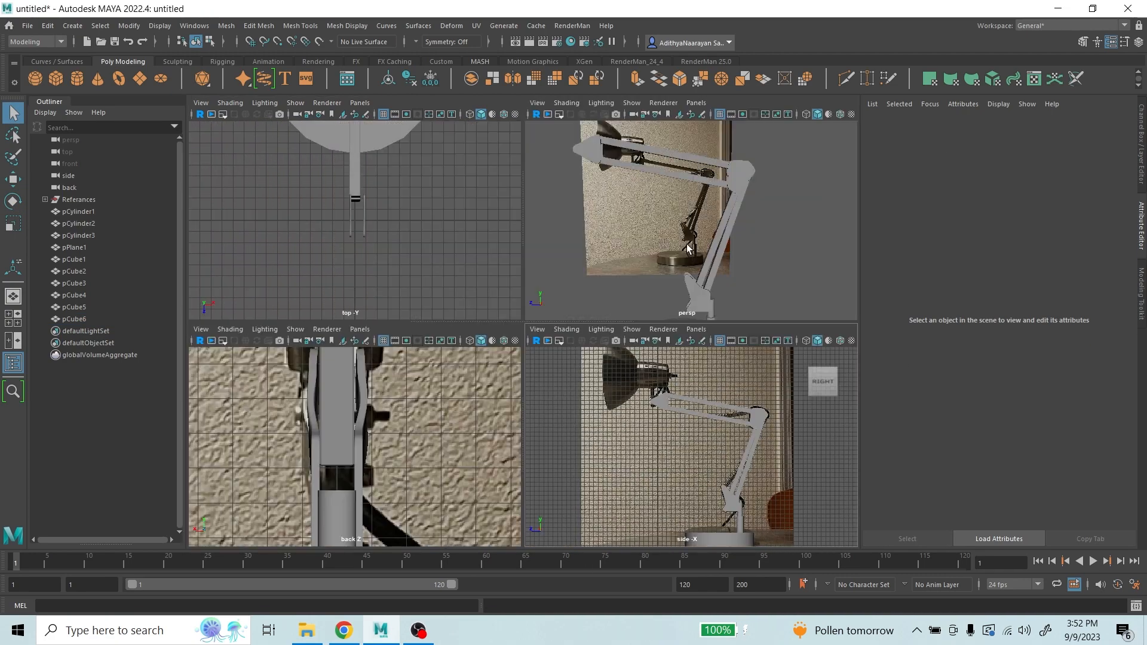
pyautogui.press('space')
pyautogui.scroll(-4, 542, 305)
pyautogui.keyDown('alt'); pyautogui.moveTo(542, 304); pyautogui.dragTo(684, 379); pyautogui.keyUp('alt')
pyautogui.scroll(3, 546, 379)
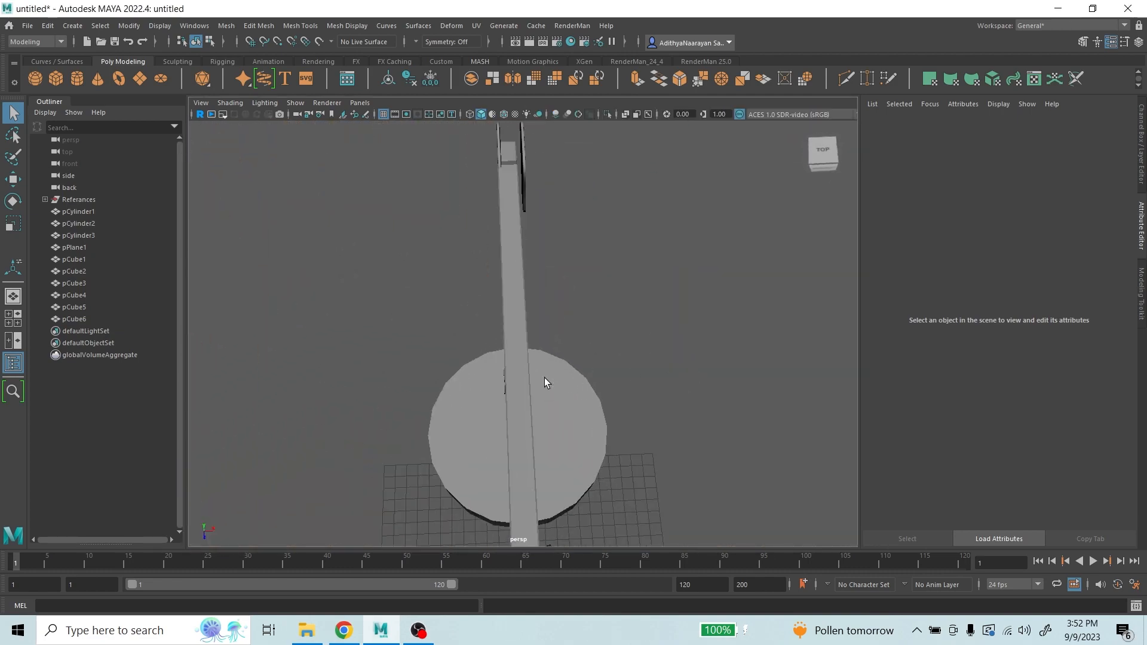
pyautogui.scroll(-2, 546, 379)
pyautogui.moveTo(548, 382)
pyautogui.keyDown('alt'); pyautogui.mouseDown()
pyautogui.moveTo(548, 420)
pyautogui.moveTo(526, 267)
pyautogui.moveTo(543, 338)
pyautogui.moveTo(549, 294)
pyautogui.moveTo(519, 308)
pyautogui.moveTo(556, 274)
pyautogui.moveTo(586, 281)
pyautogui.moveTo(591, 256)
pyautogui.mouseUp(); pyautogui.keyUp('alt')
# - Select all faces of the elbow joint's outer plate and move it inward against the arm bars
pyautogui.click(588, 255)
pyautogui.scroll(-2, 598, 254)
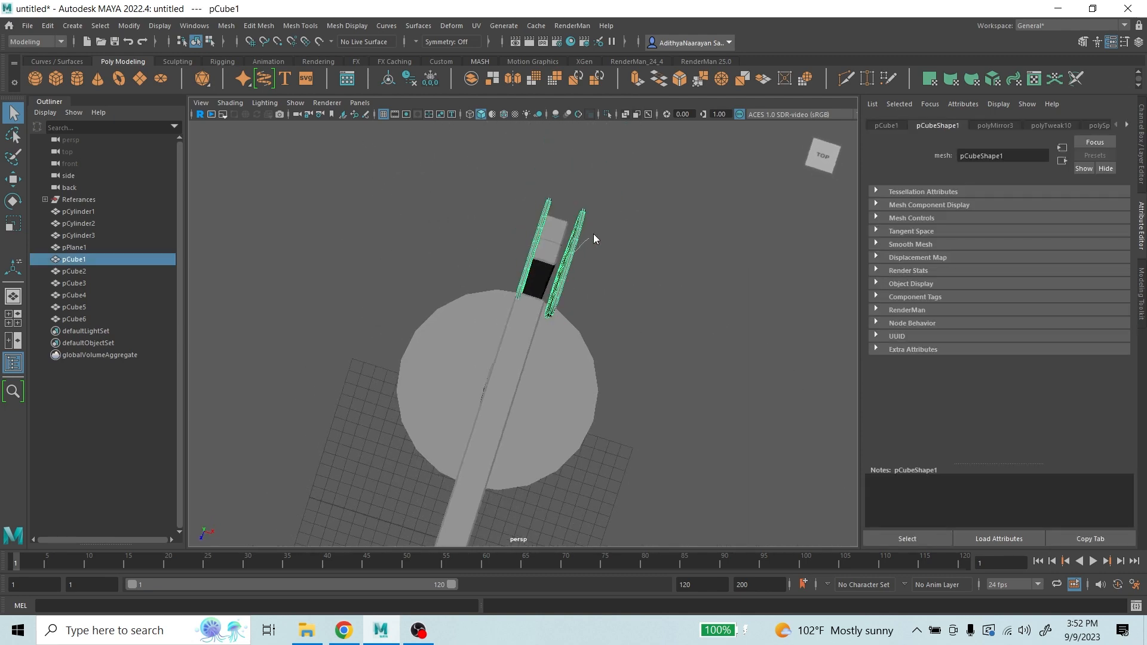
pyautogui.moveTo(594, 234); pyautogui.dragTo(581, 248, button='right')
pyautogui.click(580, 236)
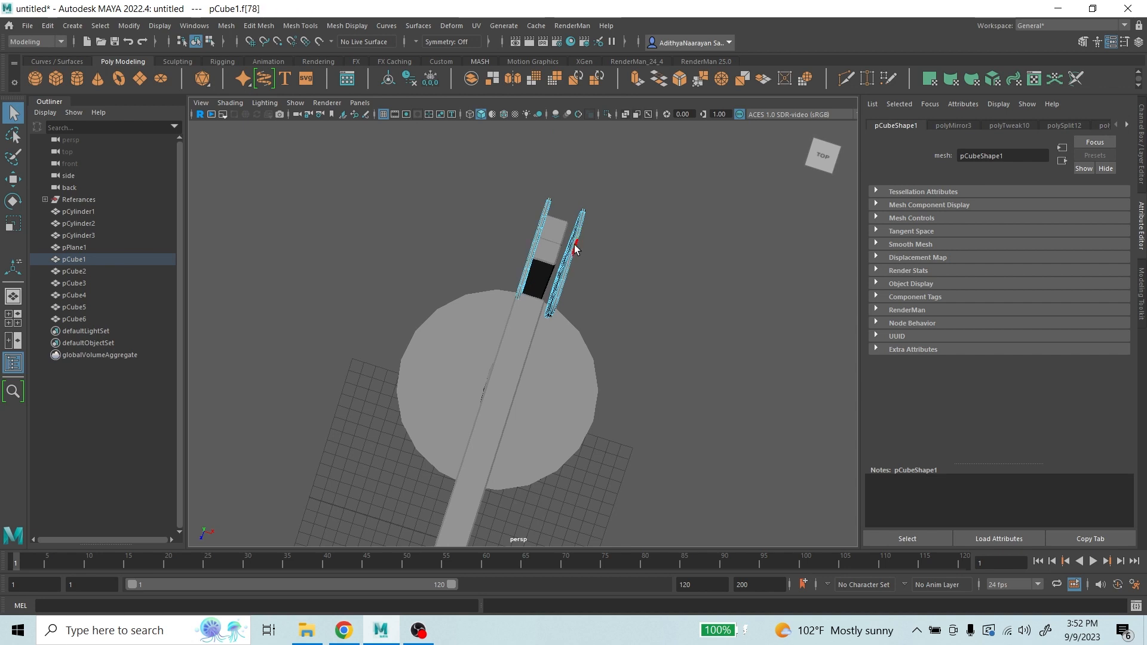
pyautogui.scroll(2, 583, 242)
pyautogui.doubleClick(599, 241)
pyautogui.scroll(-1, 632, 269)
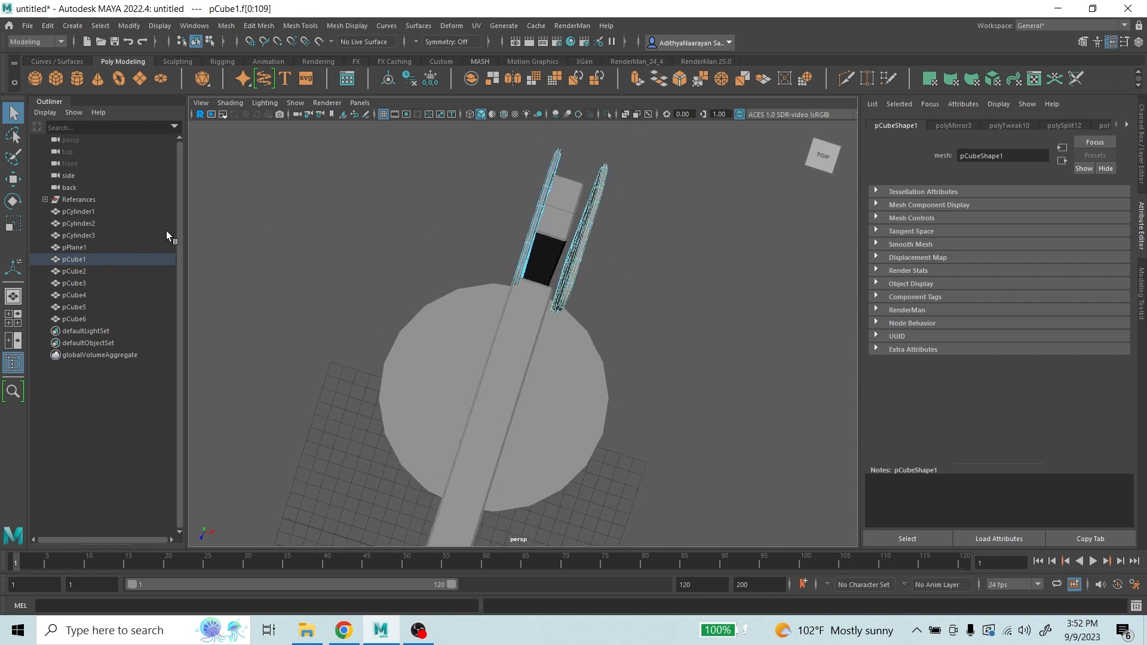
pyautogui.click(12, 182)
pyautogui.moveTo(625, 257); pyautogui.dragTo(601, 223)
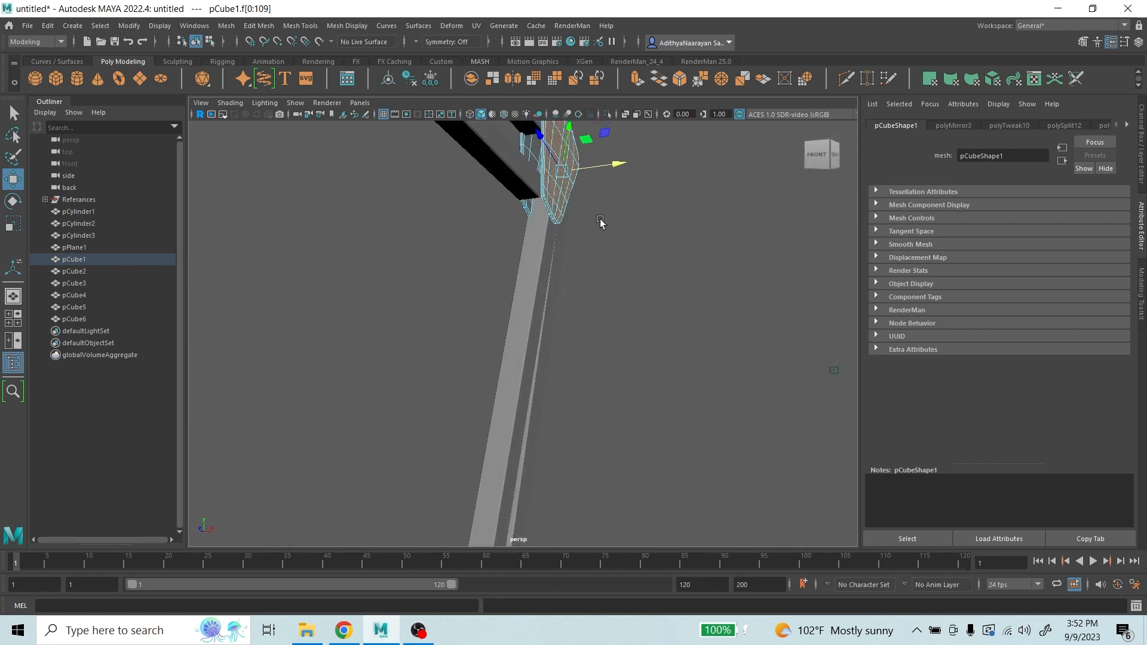
# - Select all faces of the lamp-head bracket's outer plate, adjust it toward the upper-arm bars, and return to object mode with nothing selected
pyautogui.scroll(-5, 599, 248)
pyautogui.keyDown('alt'); pyautogui.moveTo(490, 266); pyautogui.dragTo(512, 257); pyautogui.keyUp('alt')
pyautogui.scroll(5, 476, 379)
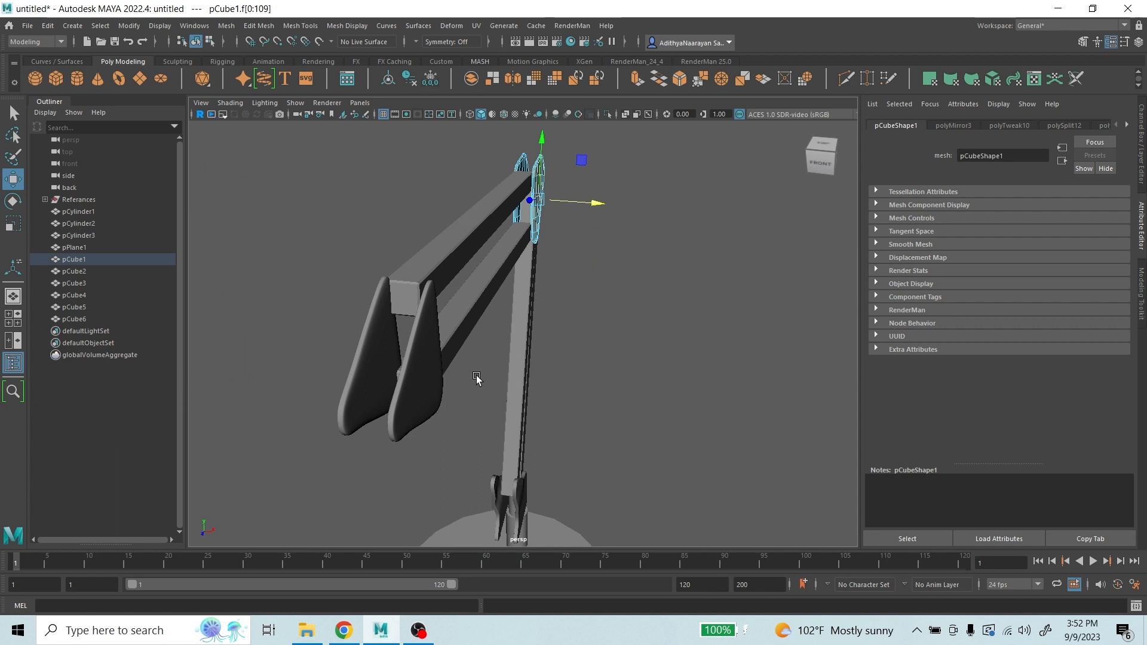
pyautogui.click(416, 355)
pyautogui.moveTo(416, 354); pyautogui.dragTo(435, 322, button='right')
pyautogui.click(432, 356)
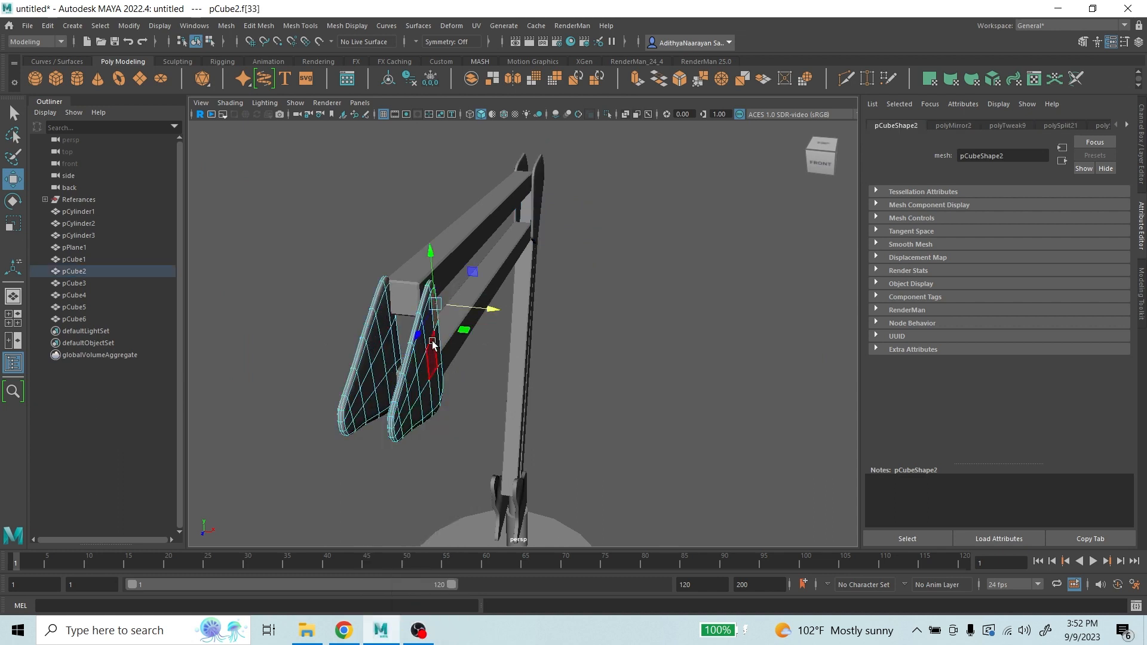
pyautogui.keyDown('shift'); pyautogui.doubleClick(432, 375); pyautogui.keyUp('shift')
pyautogui.moveTo(480, 395); pyautogui.dragTo(707, 362)
pyautogui.scroll(-4, 707, 360)
pyautogui.moveTo(404, 228); pyautogui.dragTo(439, 205, button='right')
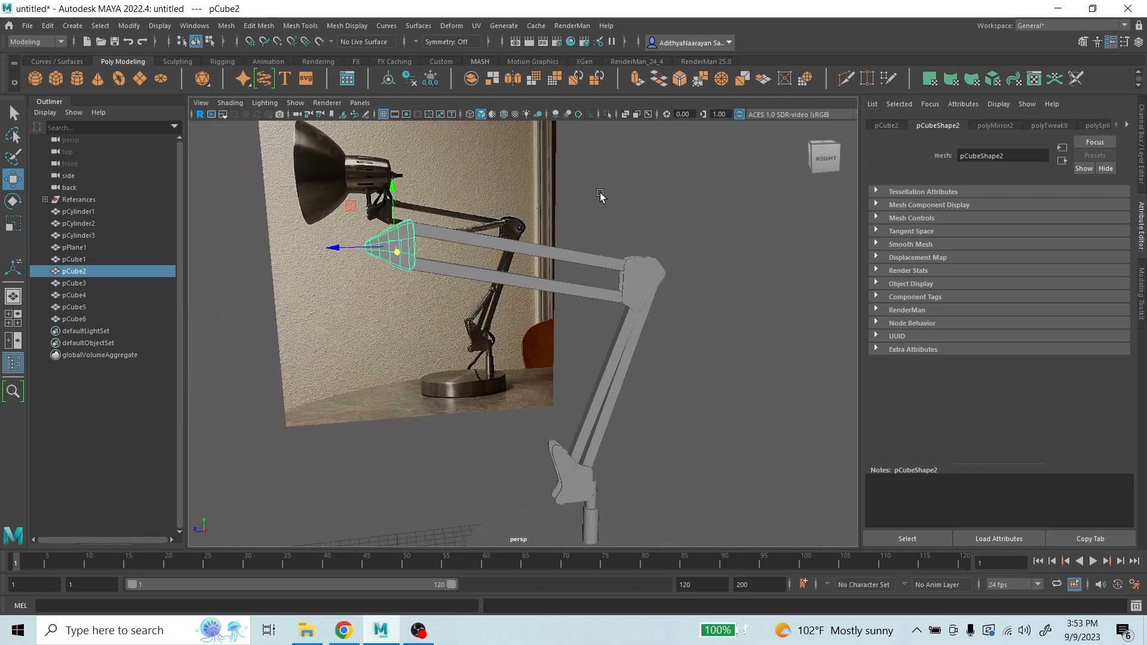
pyautogui.click(698, 185)
# - Examine the assembled base, arms and joint plates from several angles in the perspective view
pyautogui.scroll(-5, 650, 236)
pyautogui.keyDown('alt'); pyautogui.moveTo(612, 280); pyautogui.dragTo(590, 310); pyautogui.keyUp('alt')
pyautogui.scroll(5, 577, 296)
pyautogui.scroll(-3, 580, 315)
pyautogui.keyDown('alt'); pyautogui.moveTo(590, 310); pyautogui.dragTo(589, 264, button='middle'); pyautogui.keyUp('alt')
pyautogui.scroll(-4, 590, 264)
pyautogui.moveTo(588, 276)
pyautogui.keyDown('alt'); pyautogui.mouseDown()
pyautogui.moveTo(596, 298)
pyautogui.moveTo(584, 266)
pyautogui.mouseUp(); pyautogui.keyUp('alt')
pyautogui.scroll(3, 572, 278)
pyautogui.scroll(3, 583, 266)
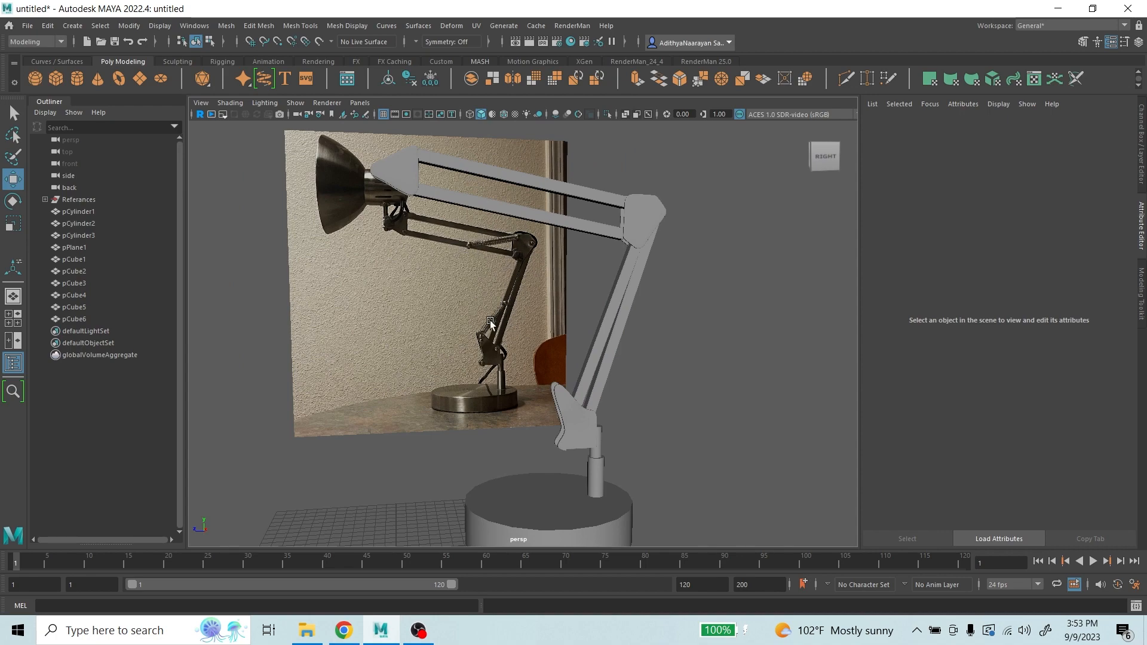
pyautogui.keyDown('alt'); pyautogui.moveTo(655, 300); pyautogui.dragTo(582, 307); pyautogui.keyUp('alt')
# - Examine the reference's springs beside the upper and lower arms in the side view
pyautogui.press('space')
pyautogui.press('space')
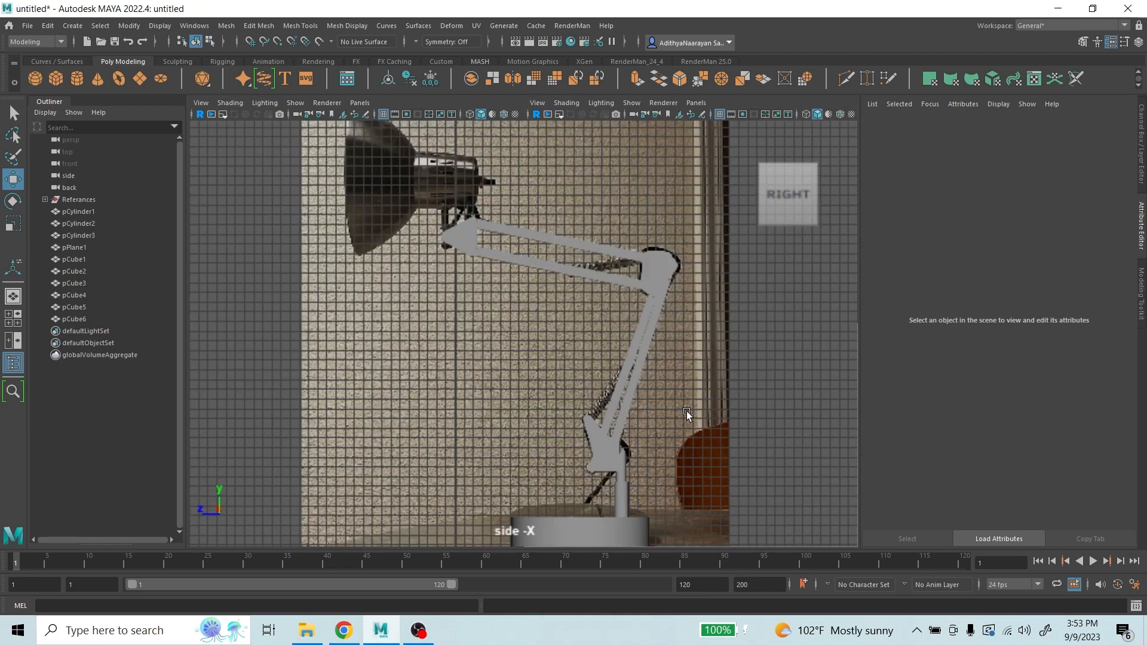
pyautogui.scroll(5, 585, 375)
pyautogui.scroll(2, 620, 237)
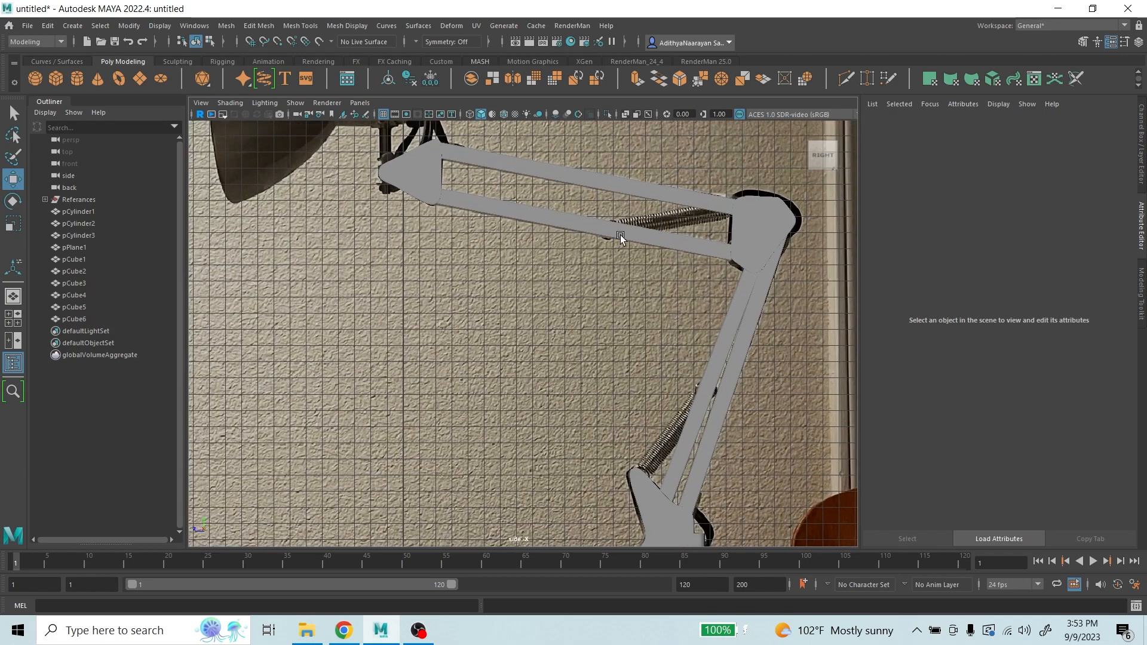
pyautogui.scroll(-5, 628, 410)
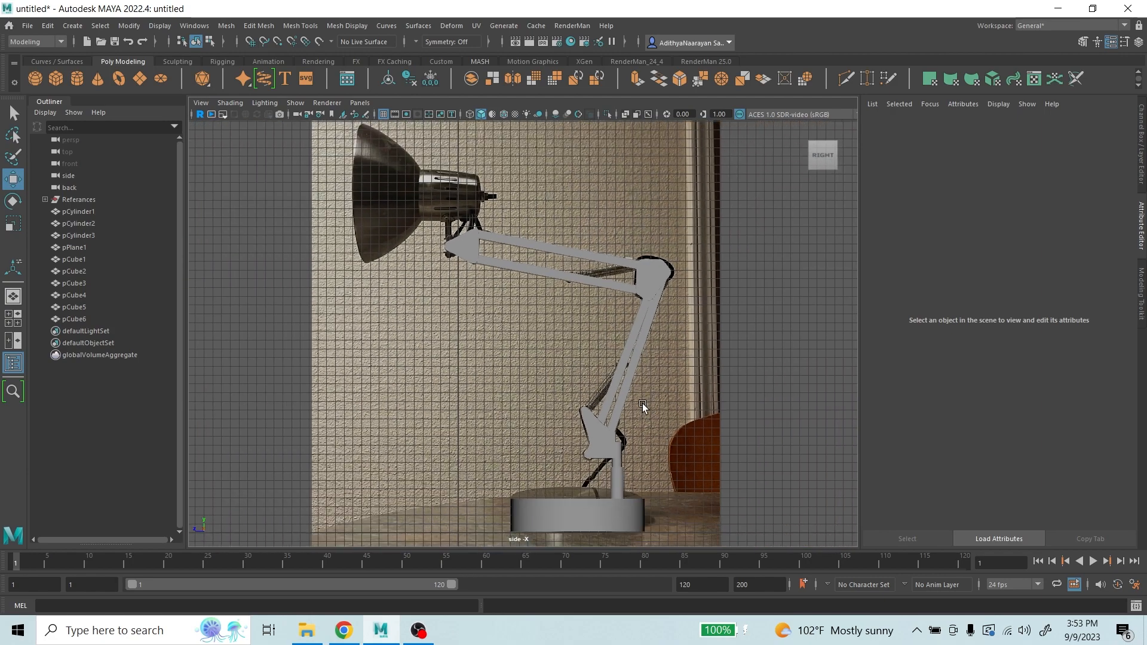
pyautogui.scroll(3, 640, 410)
pyautogui.scroll(-2, 628, 423)
pyautogui.scroll(2, 502, 439)
pyautogui.keyDown('alt'); pyautogui.moveTo(501, 440); pyautogui.dragTo(493, 402, button='middle'); pyautogui.keyUp('alt')
pyautogui.scroll(2, 496, 300)
pyautogui.scroll(-3, 529, 402)
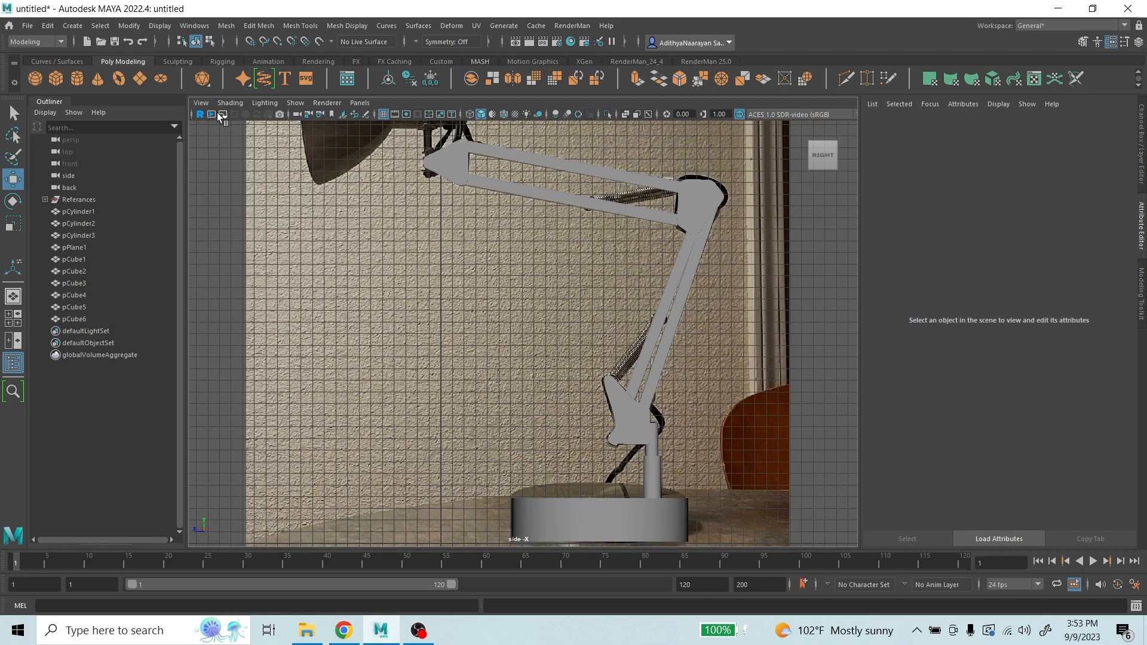
# - Create a polygon helix for the spring and show its polyHelix creation attributes
pyautogui.click(203, 79)
pyautogui.hotkey('ctrl', 'z')
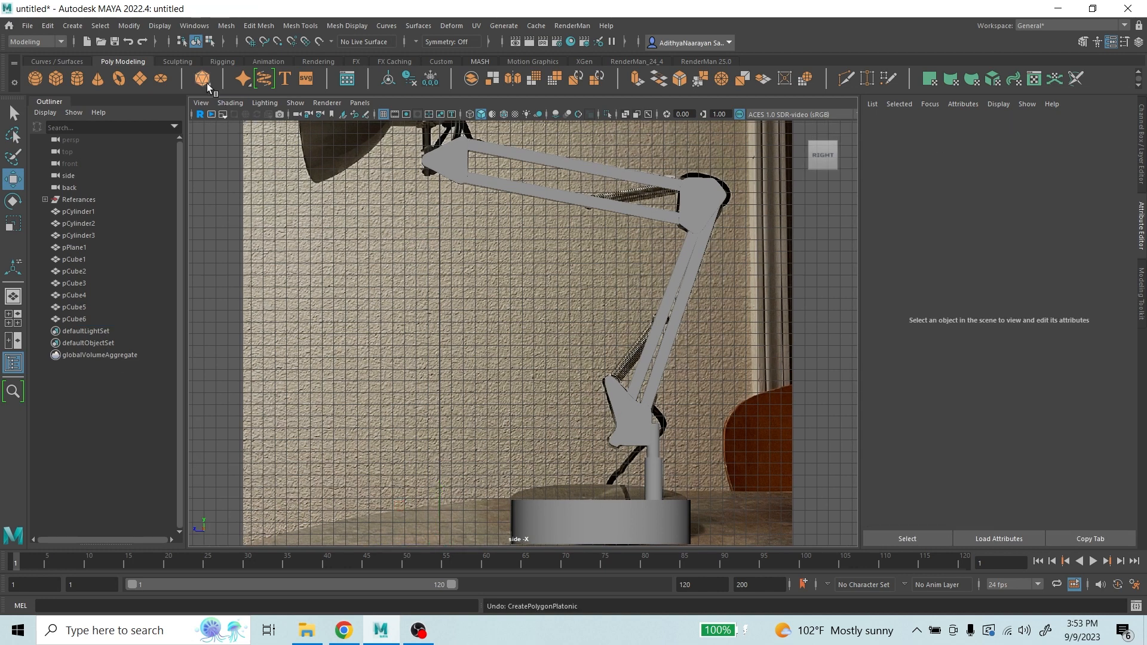
pyautogui.rightClick(211, 86)
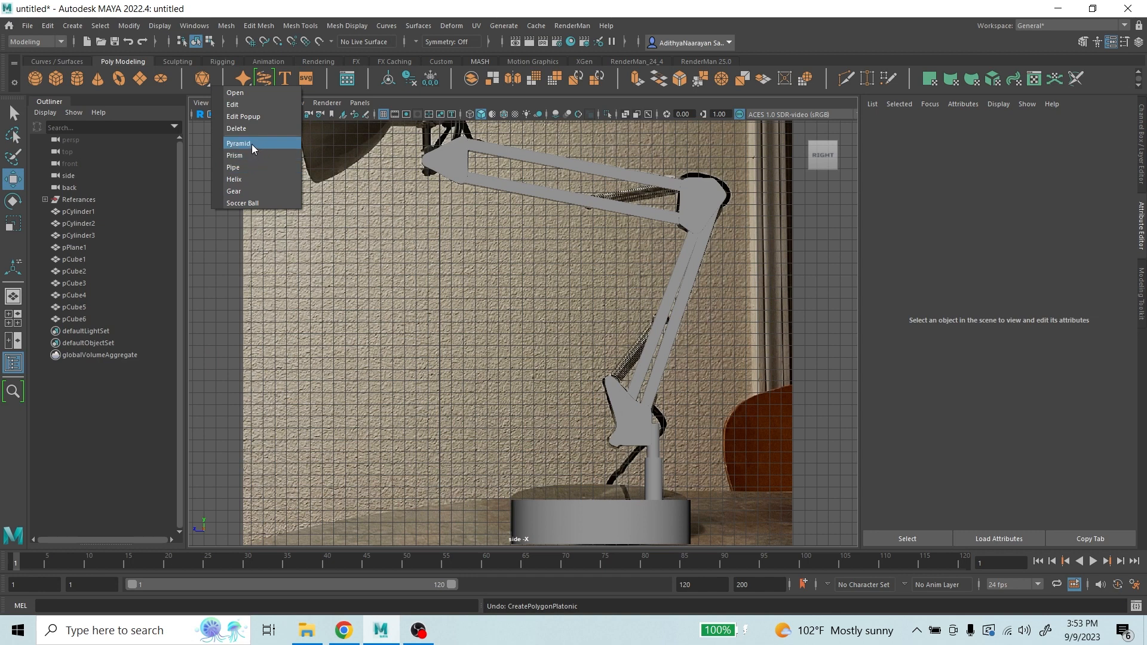
pyautogui.click(252, 183)
pyautogui.scroll(-1, 497, 351)
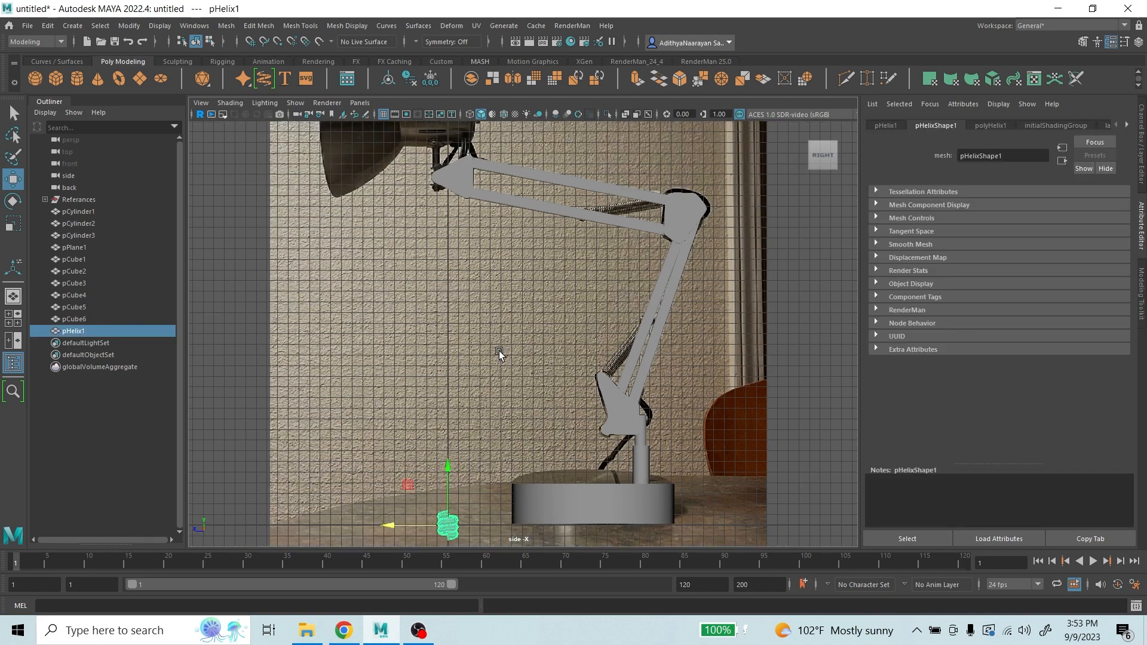
pyautogui.scroll(2, 489, 392)
pyautogui.keyDown('alt'); pyautogui.moveTo(489, 392); pyautogui.dragTo(529, 245, button='middle'); pyautogui.keyUp('alt')
pyautogui.scroll(1, 530, 245)
pyautogui.scroll(2, 529, 245)
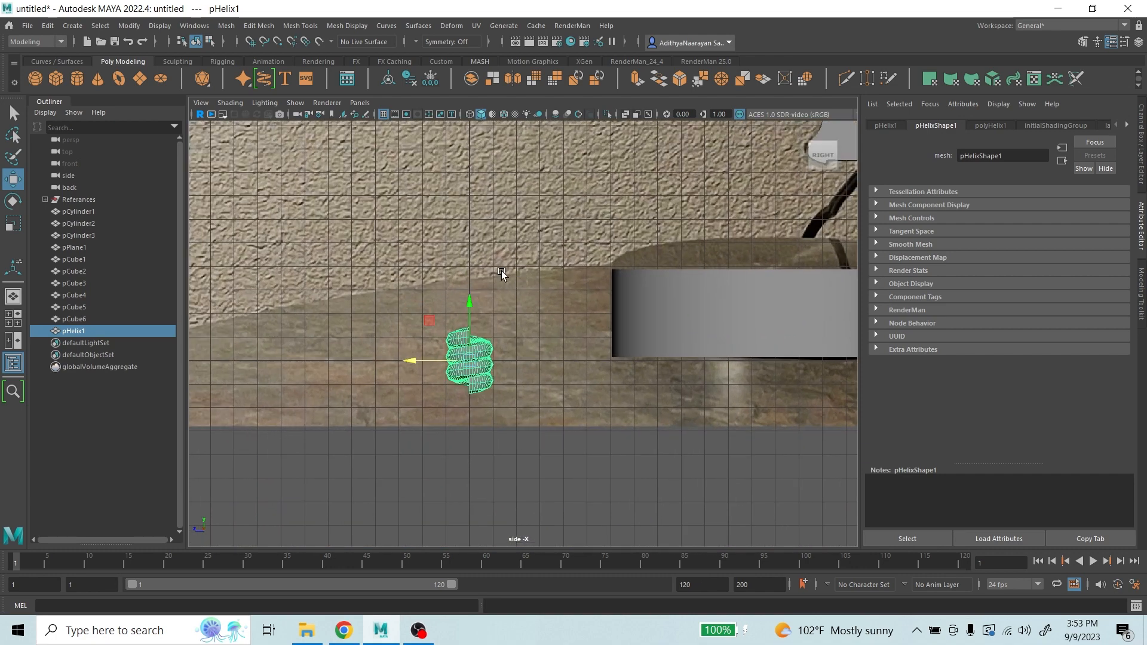
pyautogui.click(888, 126)
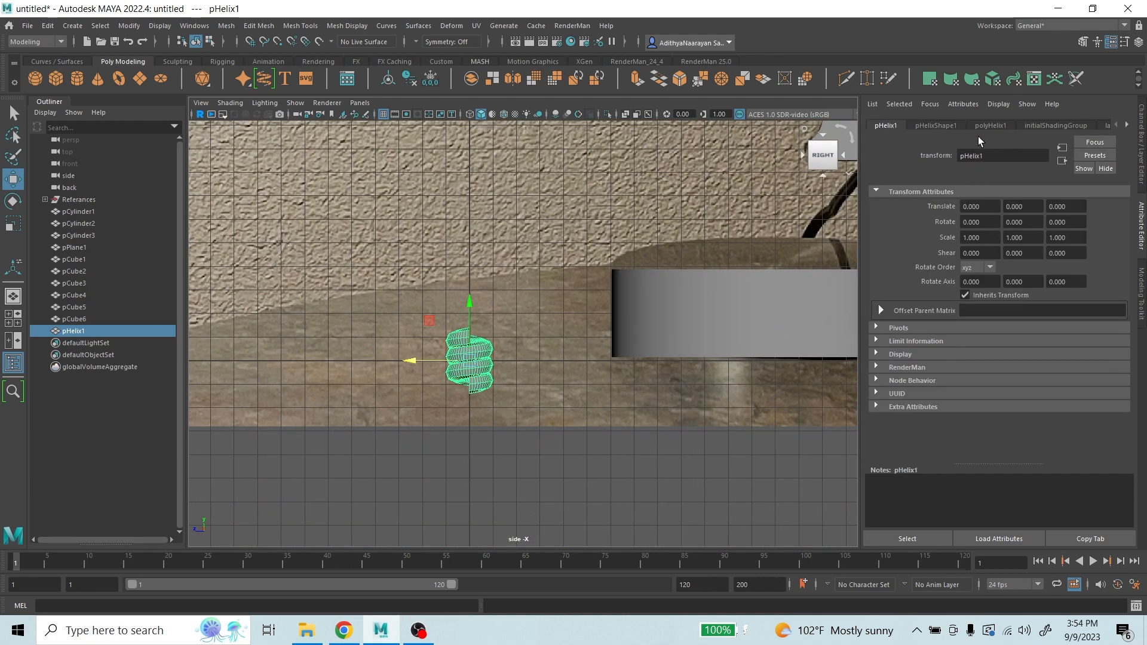
pyautogui.click(991, 125)
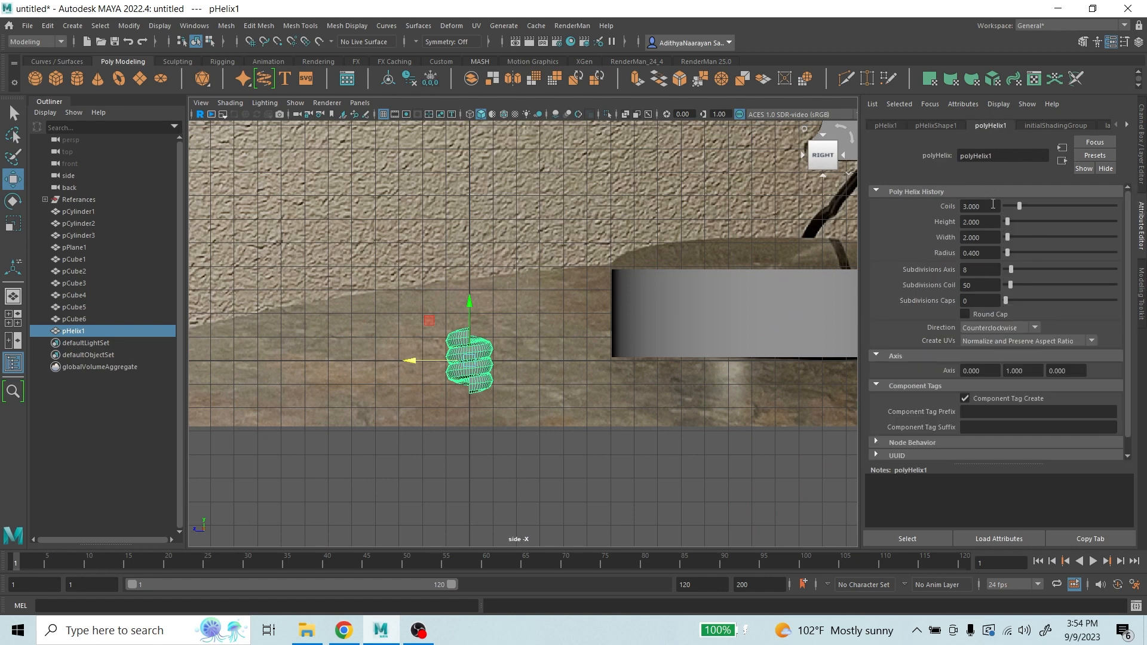
# - Try increasing the helix's coils and height, and undo both changes
pyautogui.moveTo(1020, 206); pyautogui.dragTo(1081, 206)
pyautogui.hotkey('ctrl', 'z')
pyautogui.moveTo(1007, 222)
pyautogui.mouseDown()
pyautogui.moveTo(1035, 220)
pyautogui.moveTo(1024, 224)
pyautogui.mouseUp()
pyautogui.hotkey('ctrl', 'z')
# - Move the helix from the origin up to the lower end of the reference's lower-arm spring
pyautogui.scroll(-5, 508, 405)
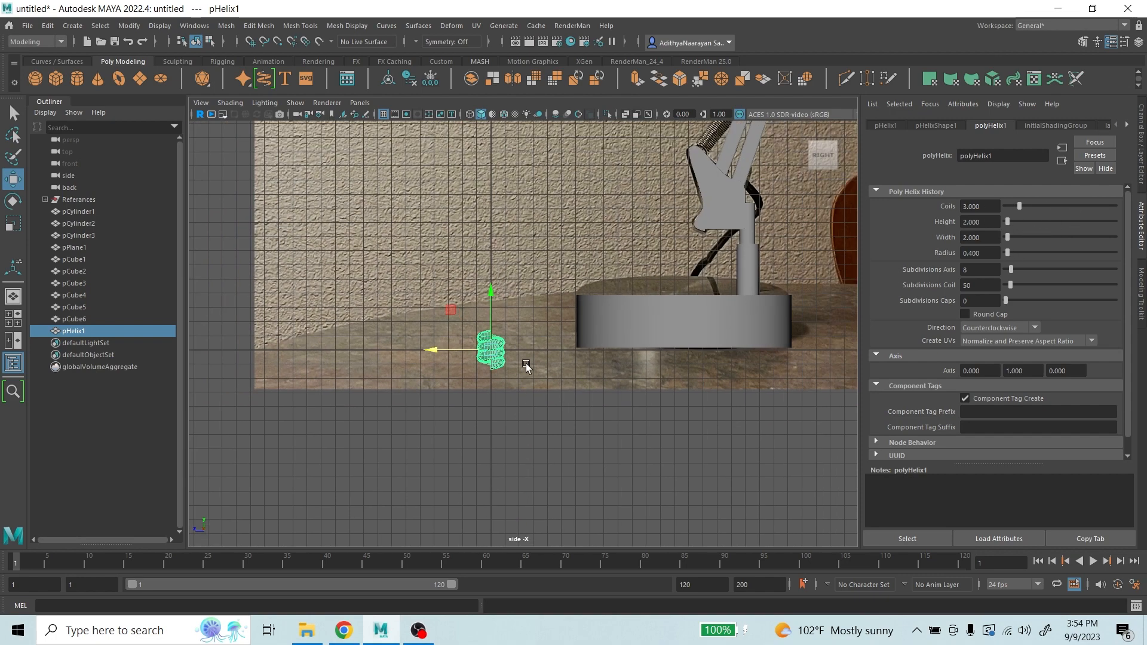
pyautogui.keyDown('alt'); pyautogui.moveTo(508, 404); pyautogui.dragTo(503, 411, button='middle'); pyautogui.keyUp('alt')
pyautogui.scroll(-3, 496, 384)
pyautogui.scroll(4, 496, 382)
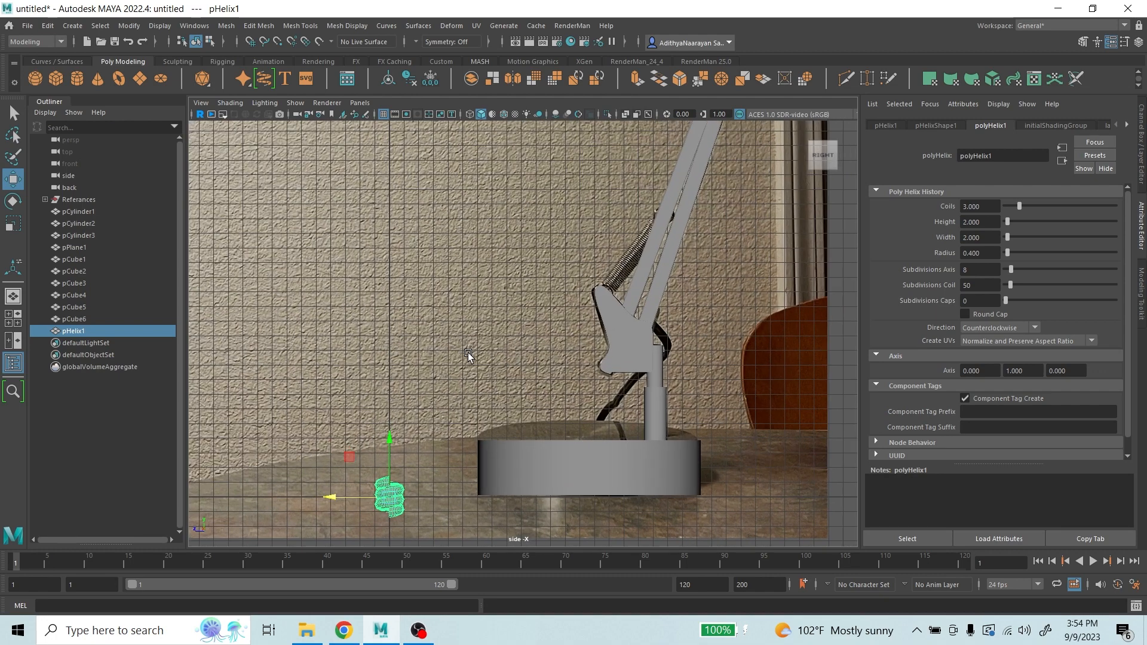
pyautogui.moveTo(331, 501); pyautogui.dragTo(535, 501)
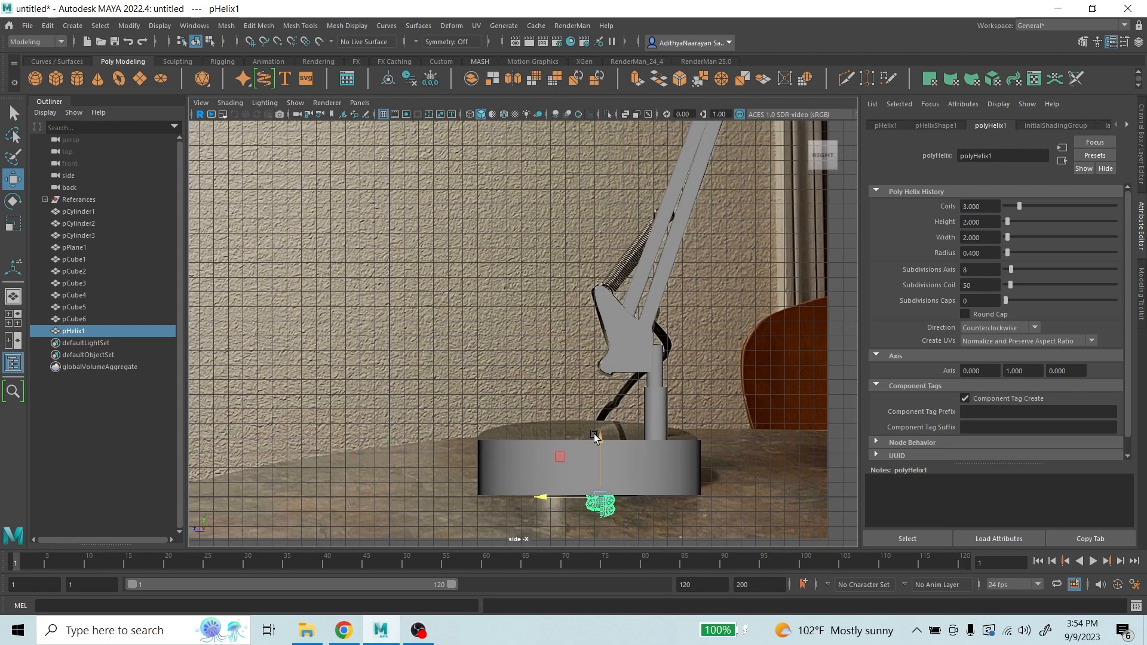
pyautogui.moveTo(601, 439); pyautogui.dragTo(637, 221)
# - Rotate the helix to match the slope of the lower-arm spring and shift it onto the spring's lower end at the joint plate
pyautogui.scroll(4, 663, 217)
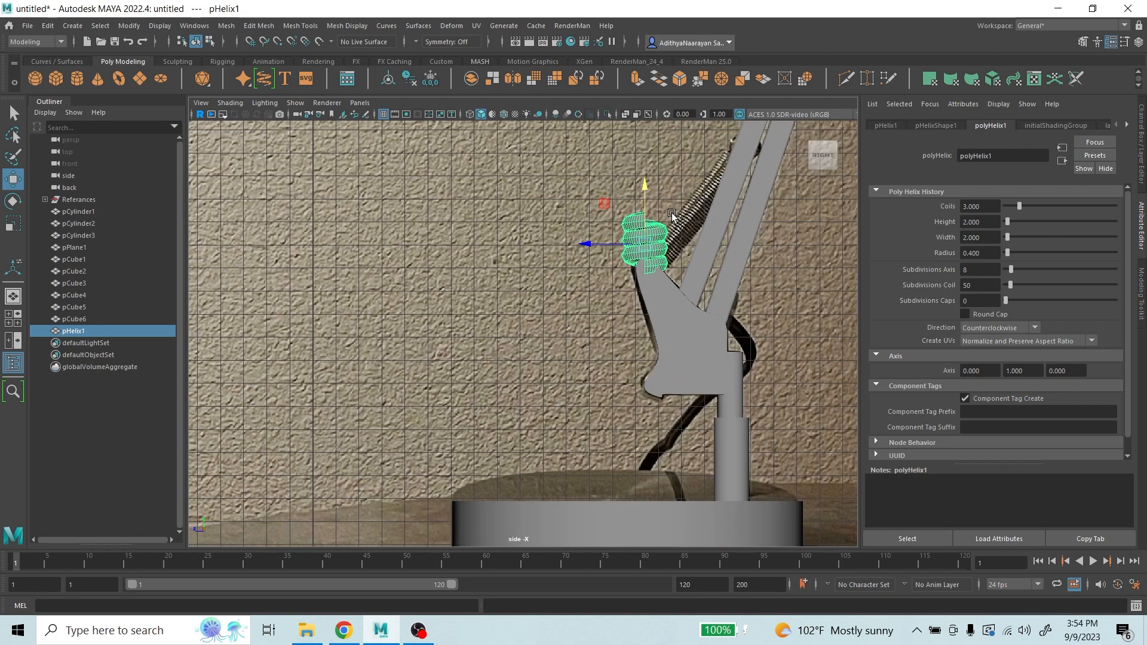
pyautogui.keyDown('alt'); pyautogui.moveTo(672, 213); pyautogui.dragTo(496, 271, button='middle'); pyautogui.keyUp('alt')
pyautogui.scroll(2, 500, 267)
pyautogui.press('e')
pyautogui.moveTo(500, 267); pyautogui.dragTo(492, 283)
pyautogui.press('w')
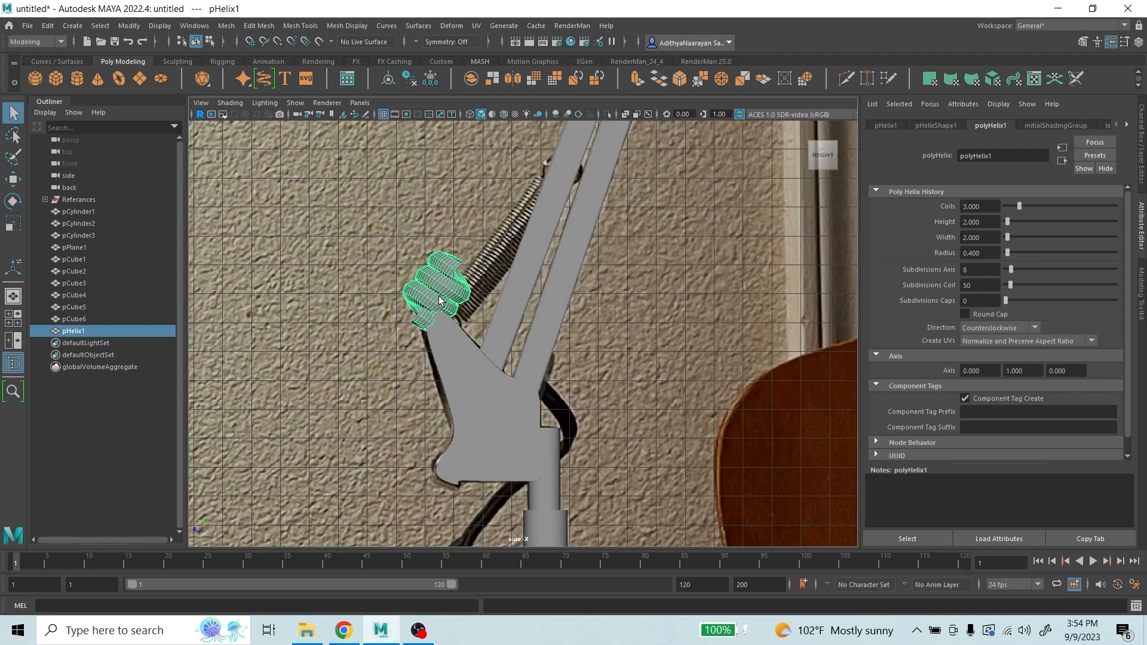
pyautogui.moveTo(378, 245); pyautogui.dragTo(396, 274)
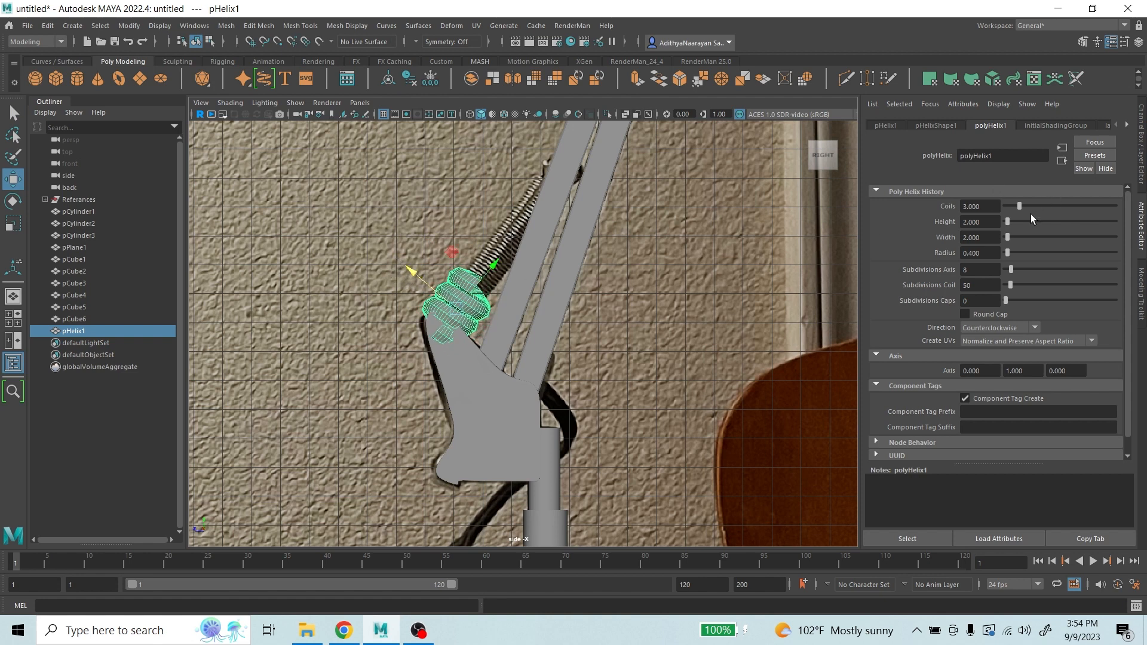
# - Set the helix's coils to 50
pyautogui.moveTo(1021, 206); pyautogui.dragTo(1129, 204)
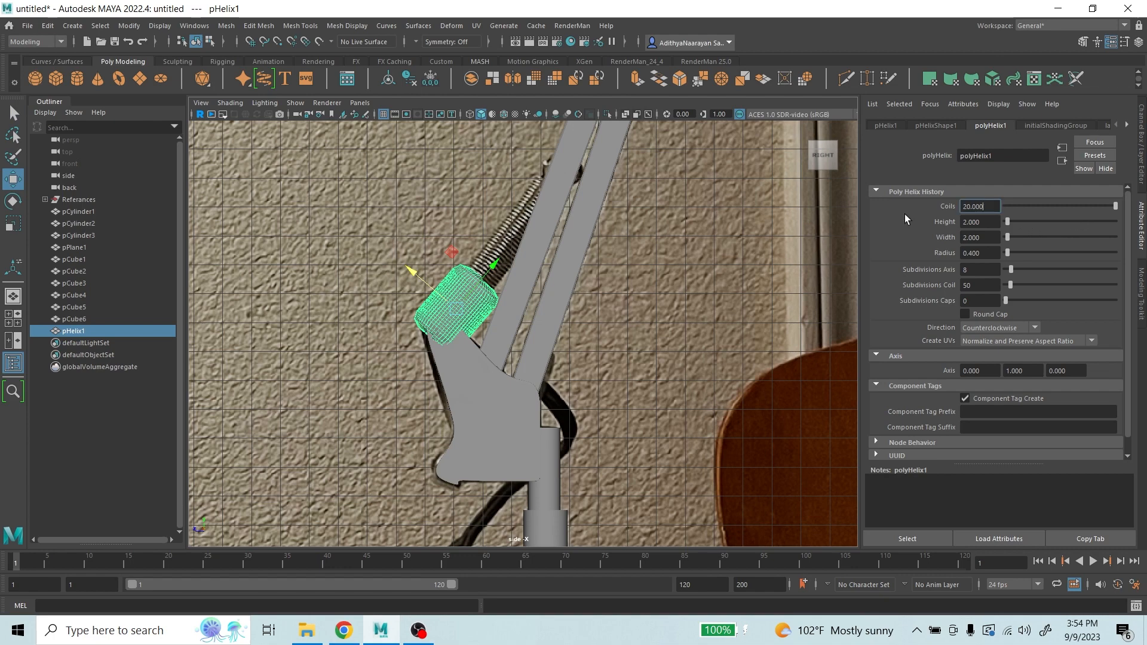
pyautogui.press('BackSpace')
pyautogui.press('BackSpace')
pyautogui.press('BackSpace')
pyautogui.press('BackSpace')
pyautogui.press('BackSpace')
pyautogui.write('50')
pyautogui.press('Return')
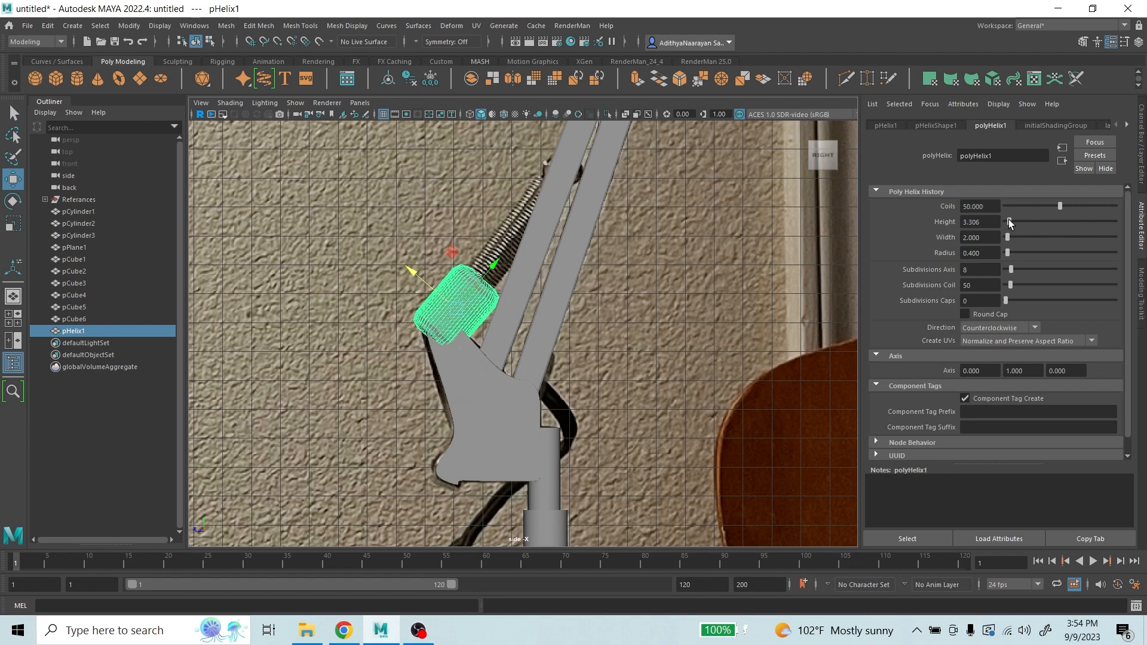
# - Stretch the helix's height to 9.899 and set its radius to 0.1 so the individual coils are thin
pyautogui.moveTo(1009, 221)
pyautogui.mouseDown()
pyautogui.moveTo(1020, 221)
pyautogui.moveTo(1009, 234)
pyautogui.mouseUp()
pyautogui.hotkey('ctrl', 'z')
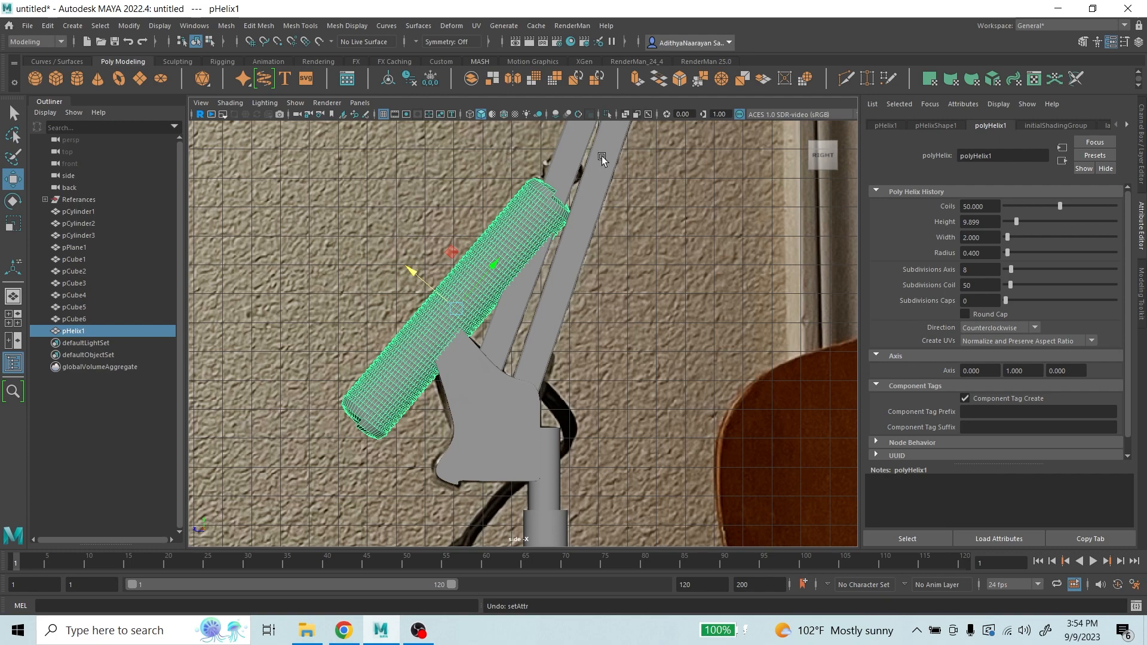
pyautogui.moveTo(1005, 253); pyautogui.dragTo(1005, 255)
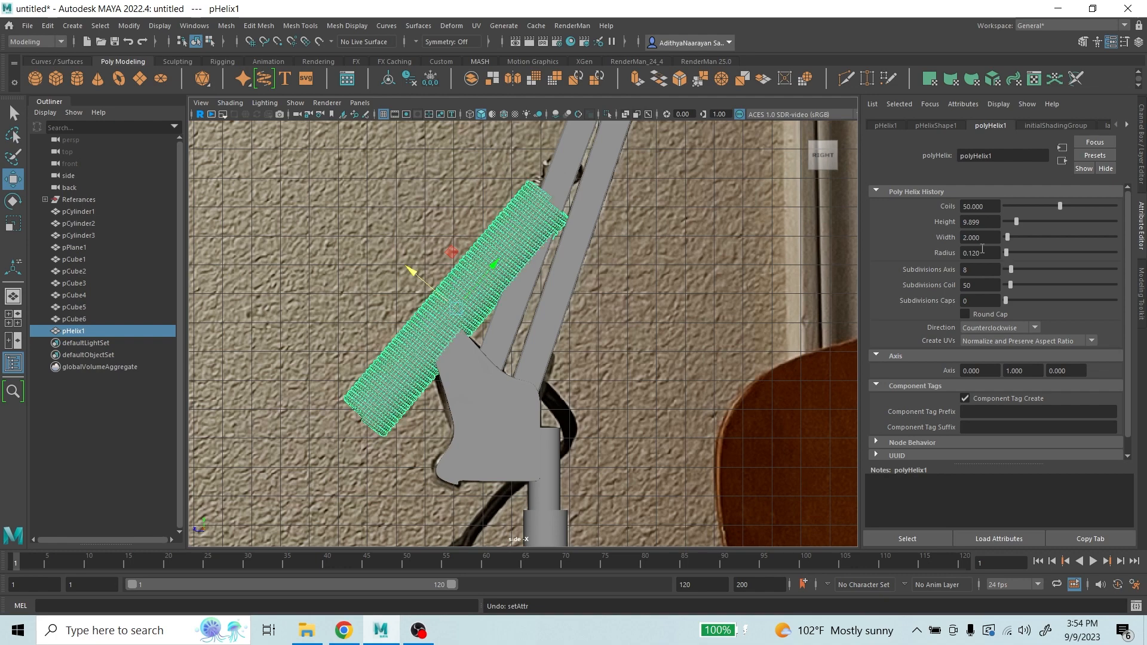
pyautogui.scroll(10, 512, 348)
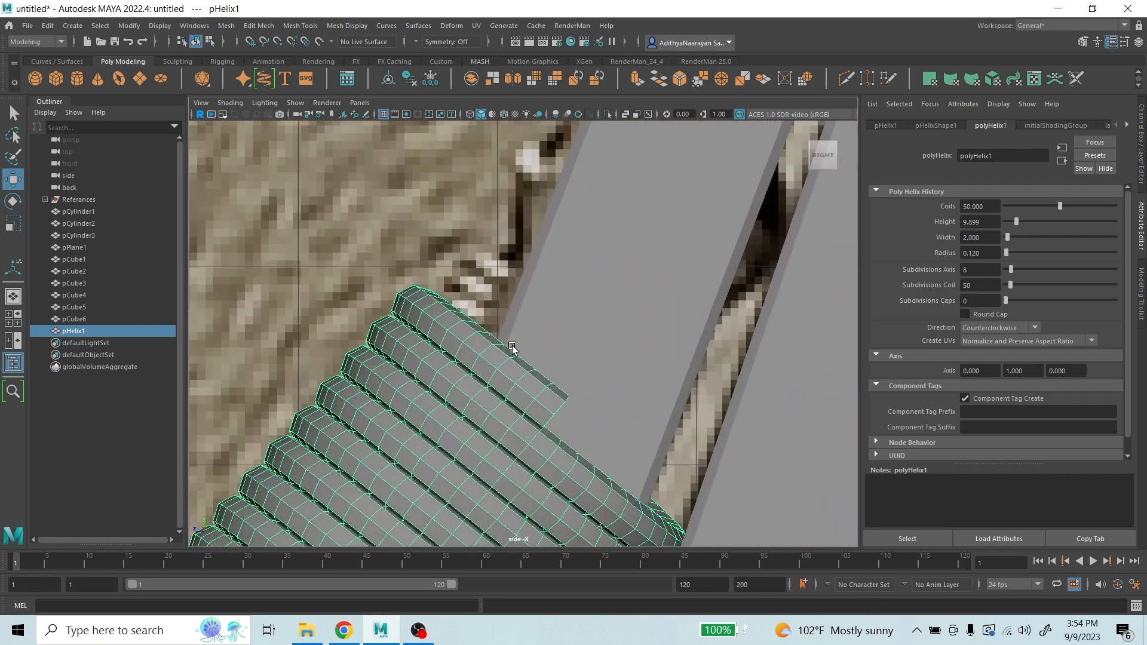
pyautogui.scroll(2, 513, 349)
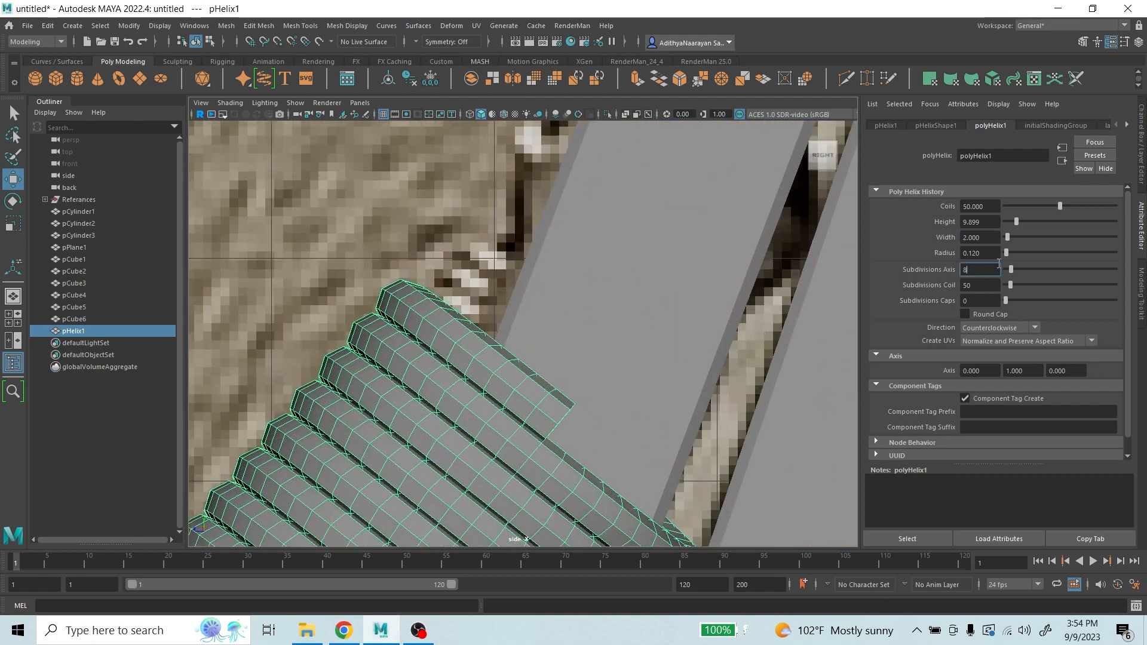
pyautogui.write('0.1')
pyautogui.press('Return')
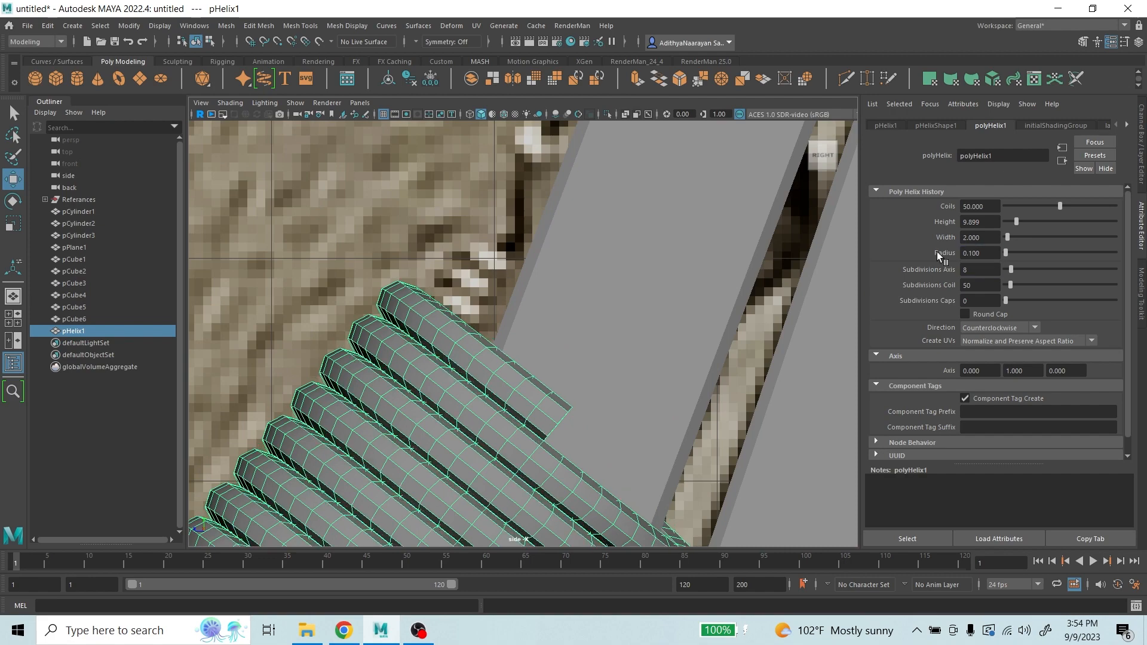
pyautogui.scroll(-8, 376, 392)
pyautogui.scroll(-5, 377, 392)
pyautogui.scroll(6, 514, 377)
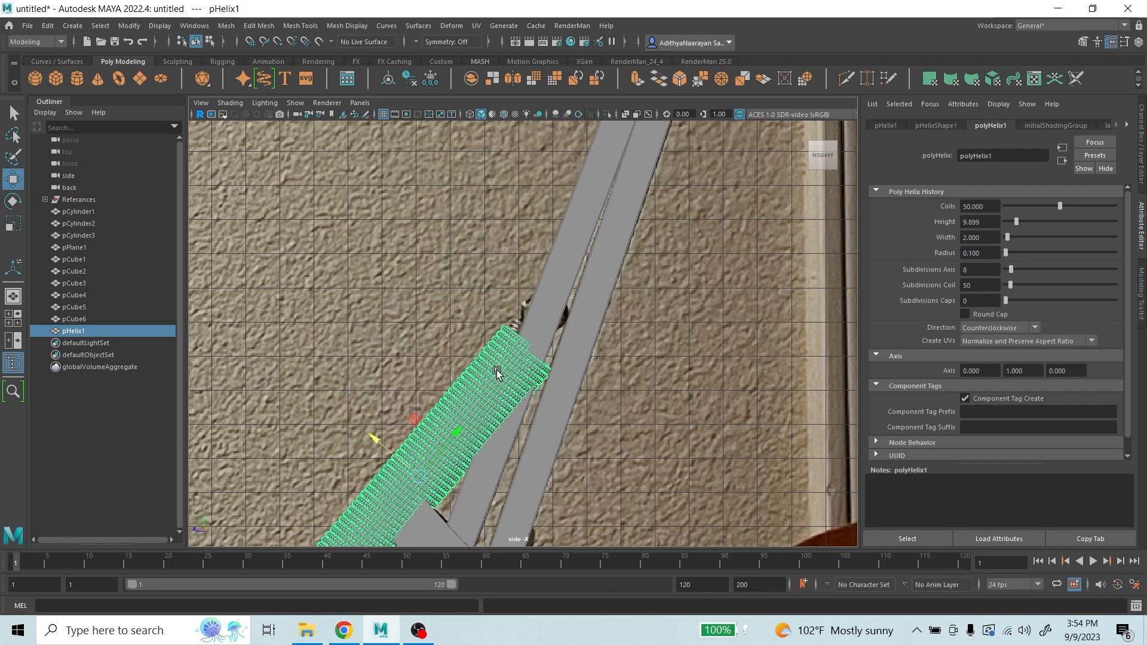
# - Rotate and scale down the helix, and shift it up the slope onto the reference's lower-arm spring above the joint plate
pyautogui.press('e')
pyautogui.moveTo(465, 465); pyautogui.dragTo(345, 479)
pyautogui.press('r')
pyautogui.scroll(-3, 607, 407)
pyautogui.scroll(2, 572, 407)
pyautogui.press('w')
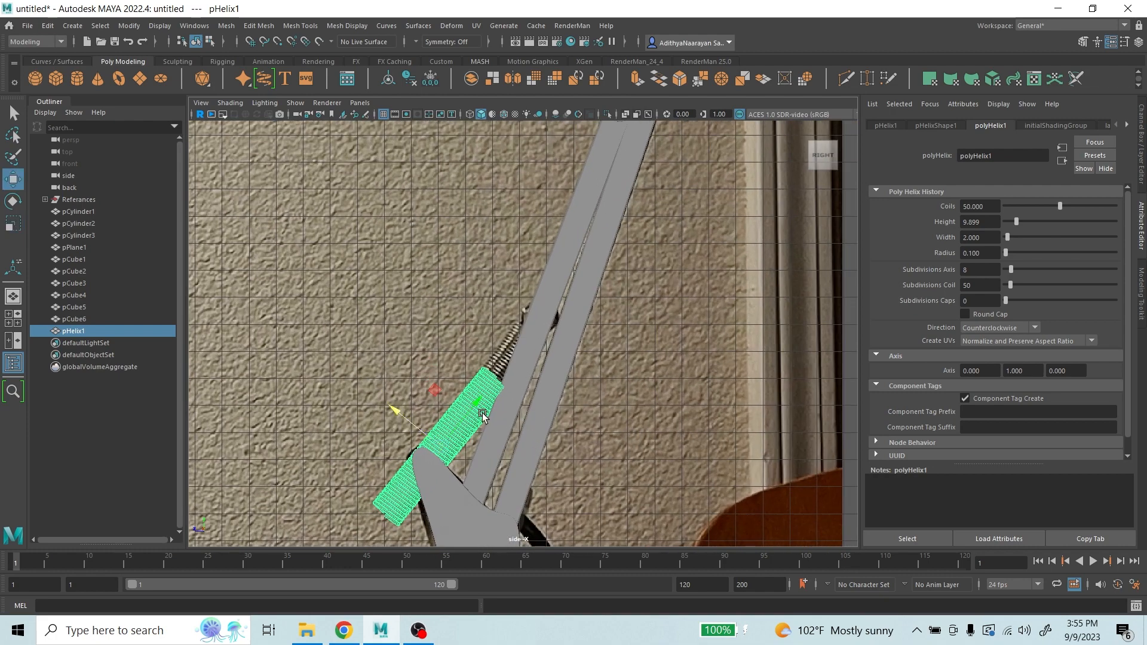
pyautogui.moveTo(489, 408); pyautogui.dragTo(534, 357)
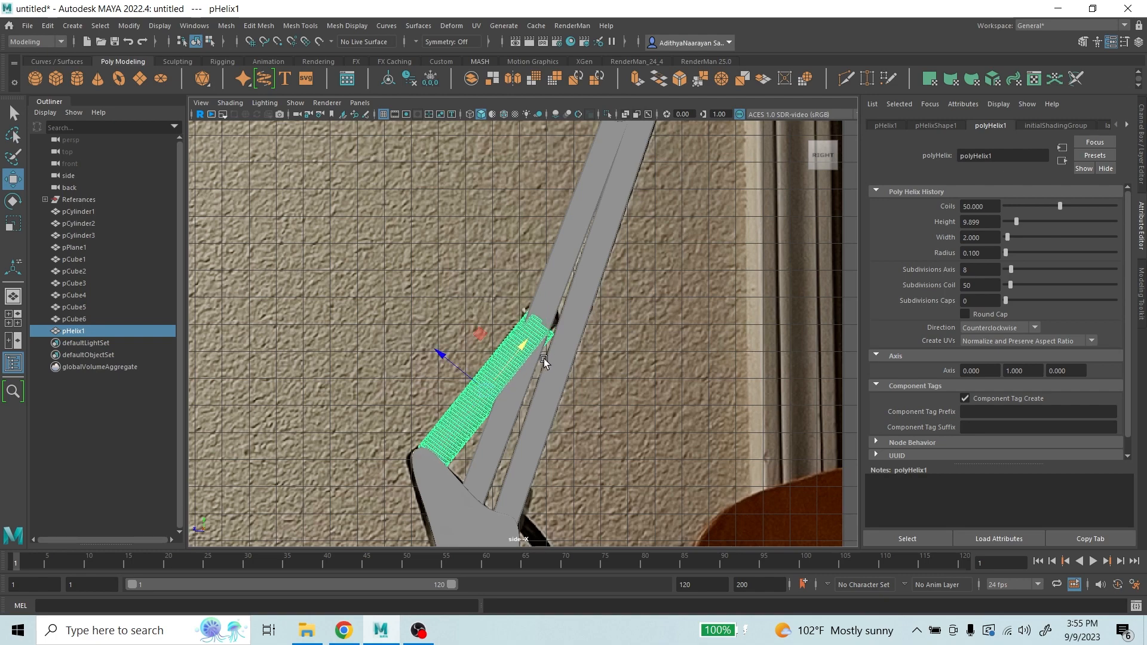
pyautogui.press('e')
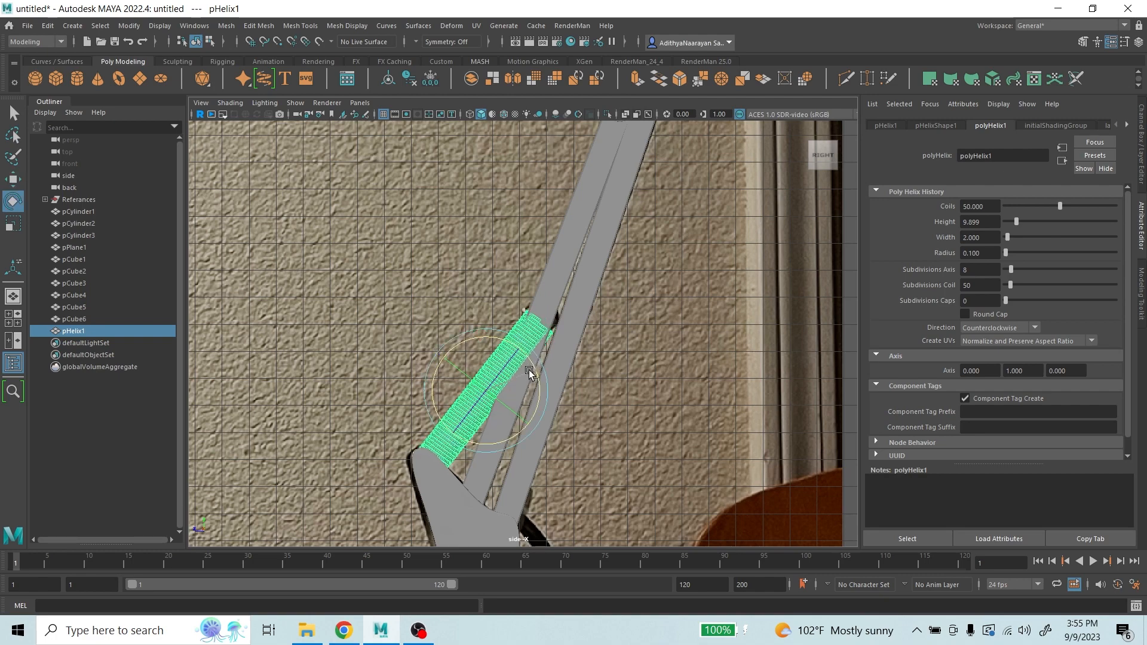
pyautogui.press('w')
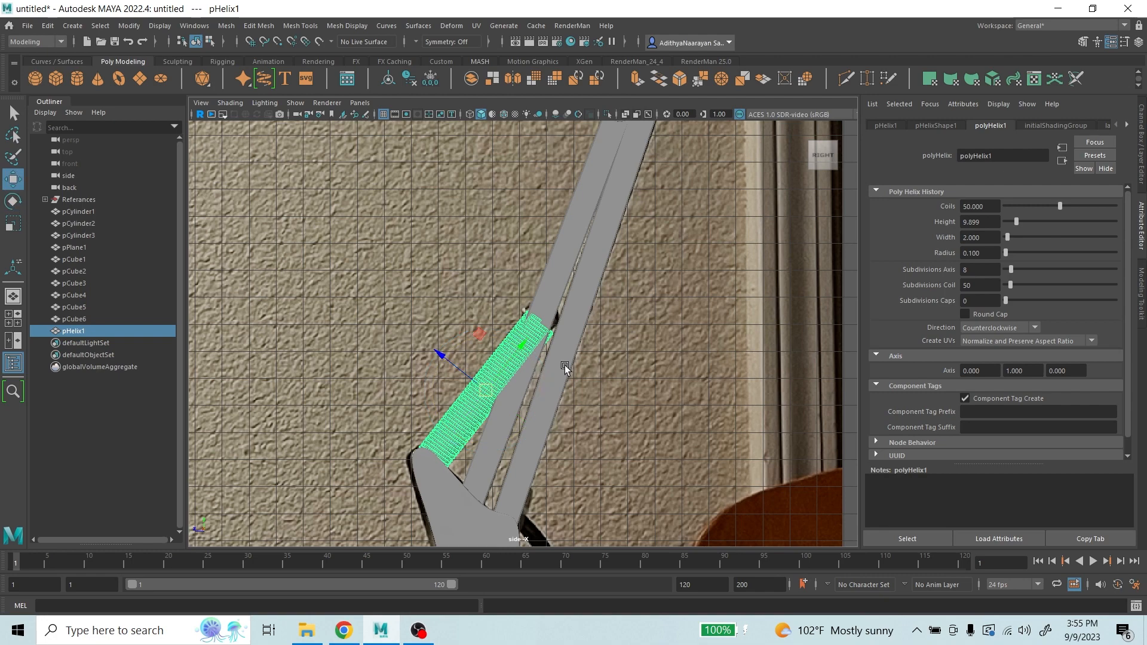
# - In the perspective view, move the spring sideways from the arm's centre to the outer side of one joint plate
pyautogui.press('space')
pyautogui.press('space')
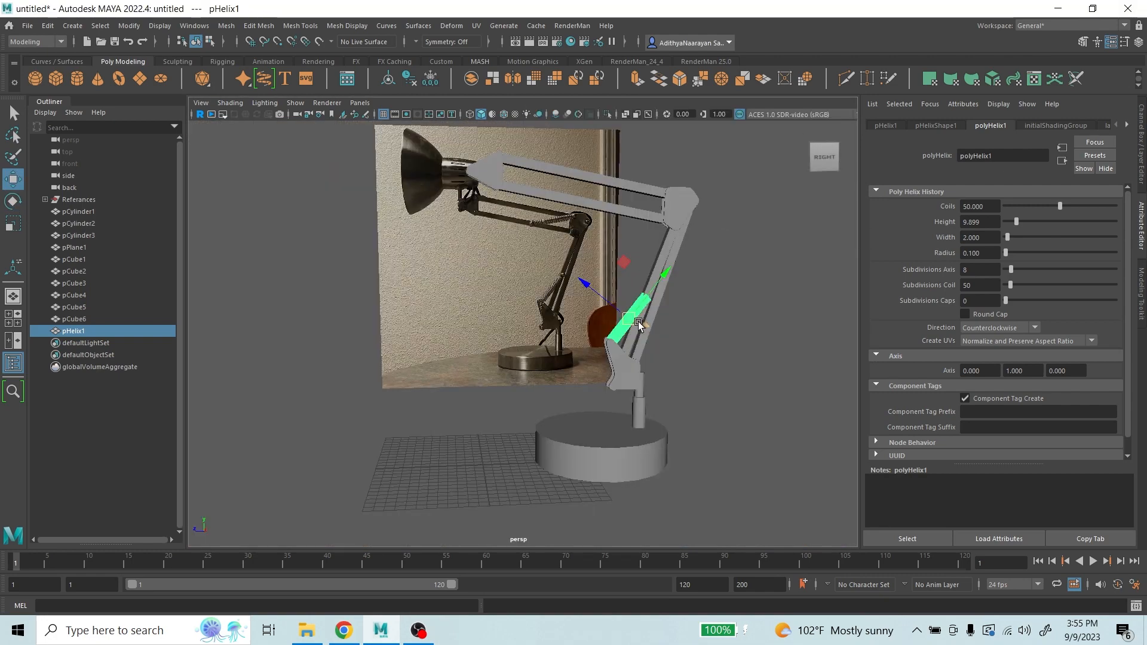
pyautogui.keyDown('alt'); pyautogui.moveTo(638, 322); pyautogui.dragTo(732, 324); pyautogui.keyUp('alt')
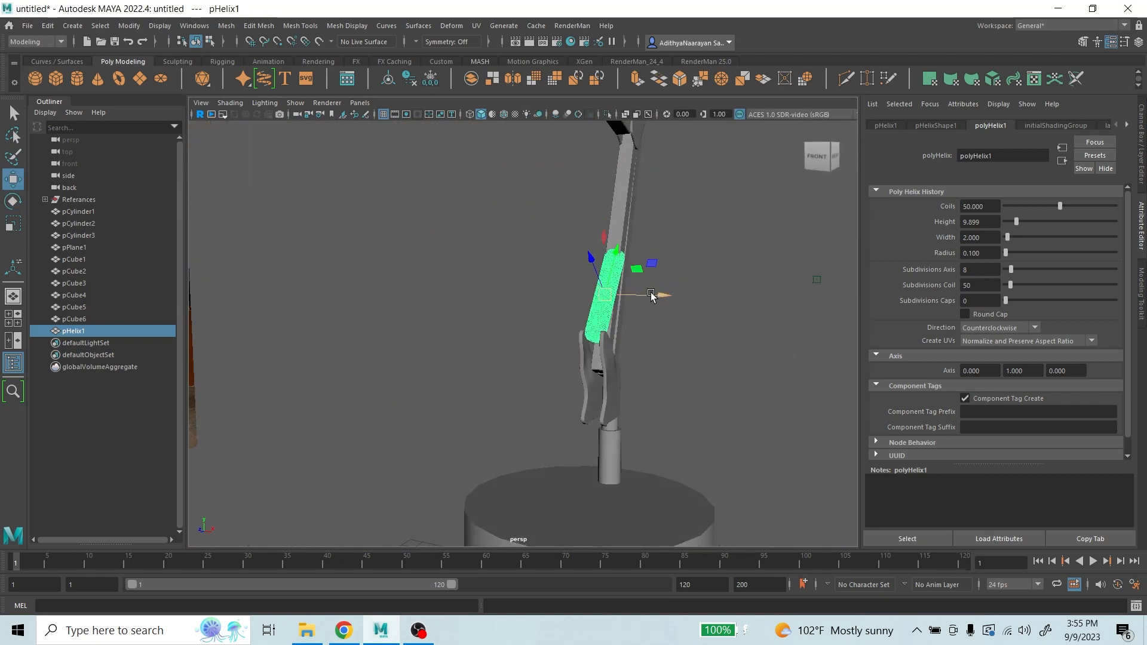
pyautogui.moveTo(652, 295); pyautogui.dragTo(627, 366)
pyautogui.scroll(5, 550, 263)
pyautogui.scroll(3, 551, 263)
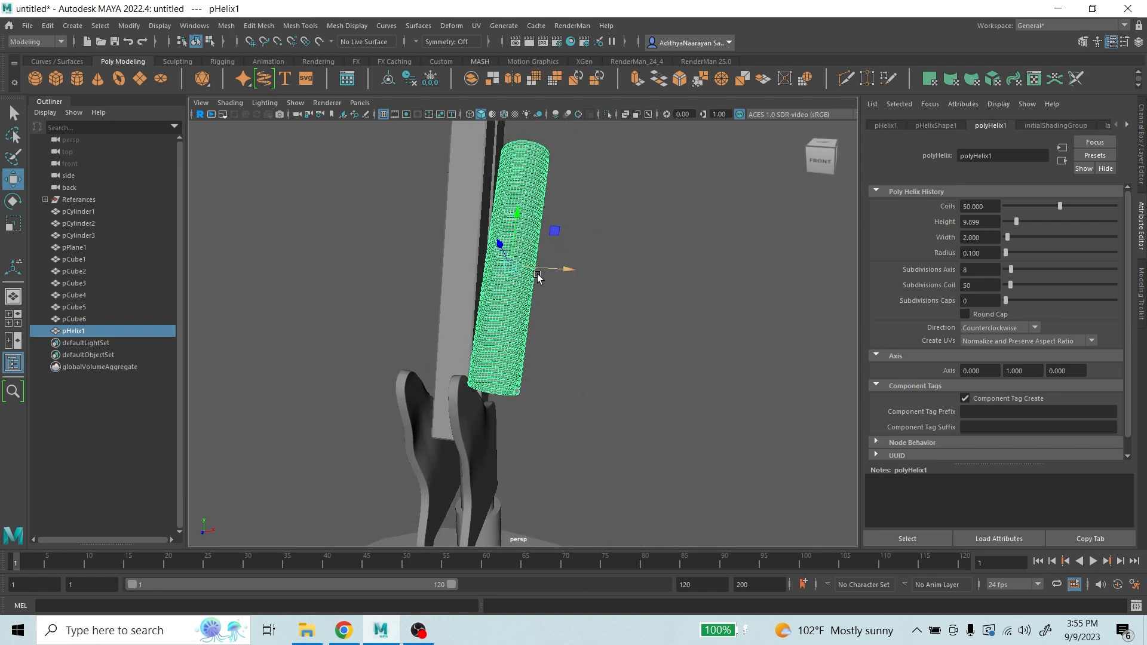
# - Rotate the spring so that it runs alongside the lower arm bar, and ready the Move tool
pyautogui.press('e')
pyautogui.moveTo(558, 283); pyautogui.dragTo(652, 335)
pyautogui.press('w')
pyautogui.press('e')
pyautogui.scroll(-2, 595, 285)
pyautogui.click(12, 179)
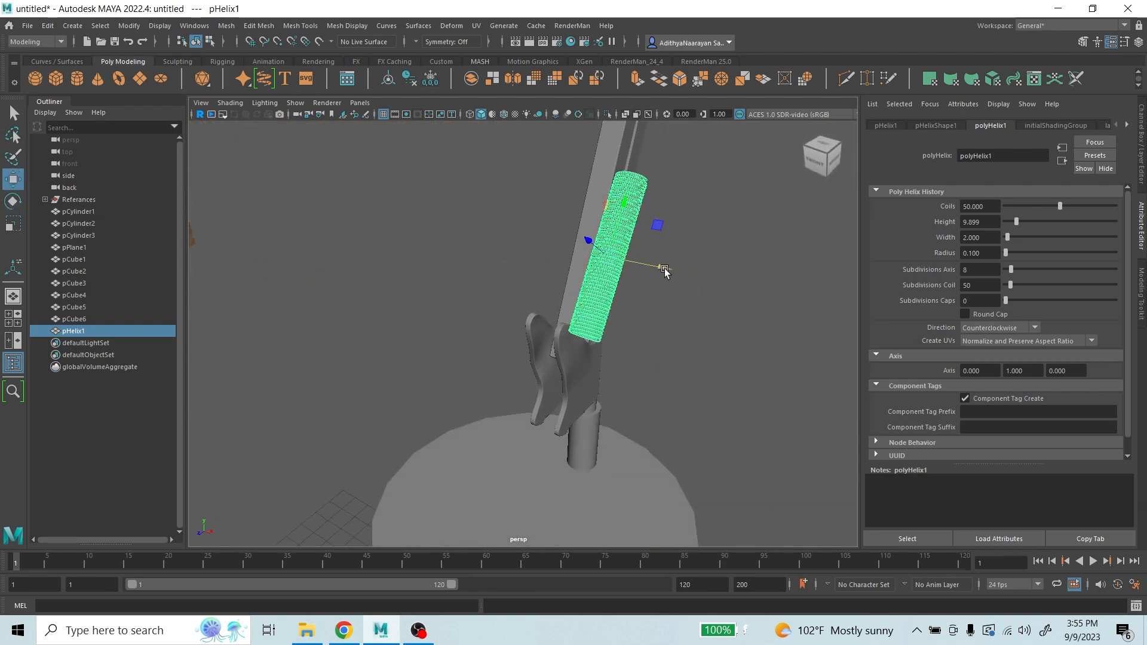
# - Duplicate the spring and move the copy across to the opposite side of the lower arm
pyautogui.hotkey('ctrl', 'd')
pyautogui.moveTo(665, 270); pyautogui.dragTo(484, 244)
pyautogui.keyDown('alt'); pyautogui.moveTo(485, 243); pyautogui.dragTo(605, 276, button='middle'); pyautogui.keyUp('alt')
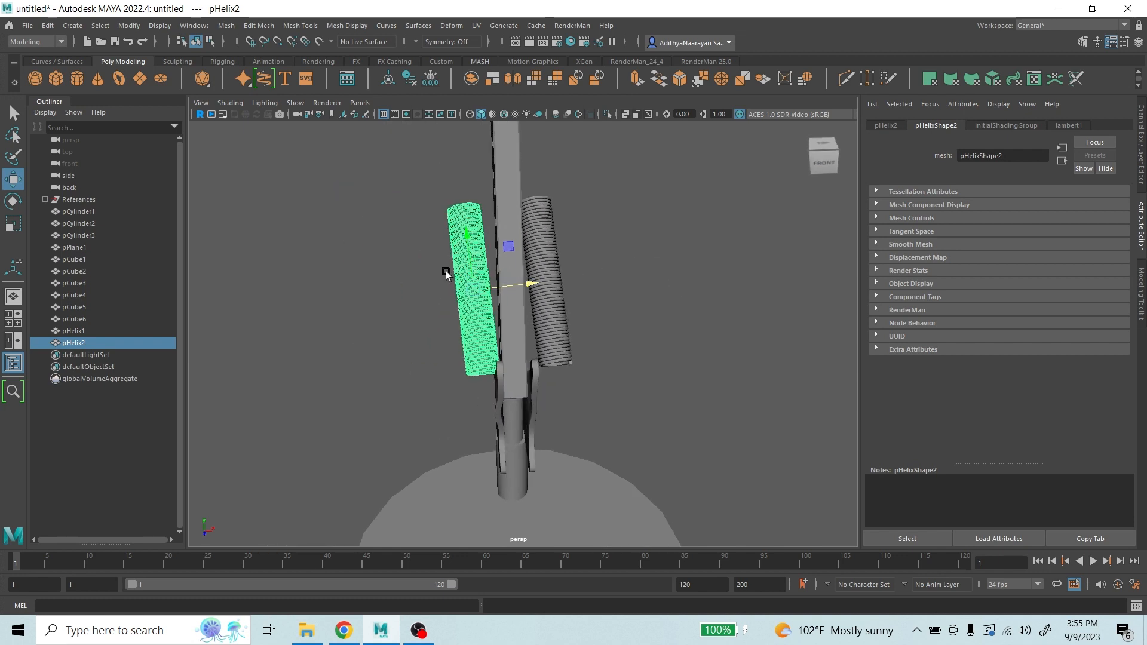
# - Rotate the copied spring to mirror the original's lean, and shift it sideways toward the arm
pyautogui.click(12, 199)
pyautogui.moveTo(523, 310); pyautogui.dragTo(517, 316)
pyautogui.click(13, 178)
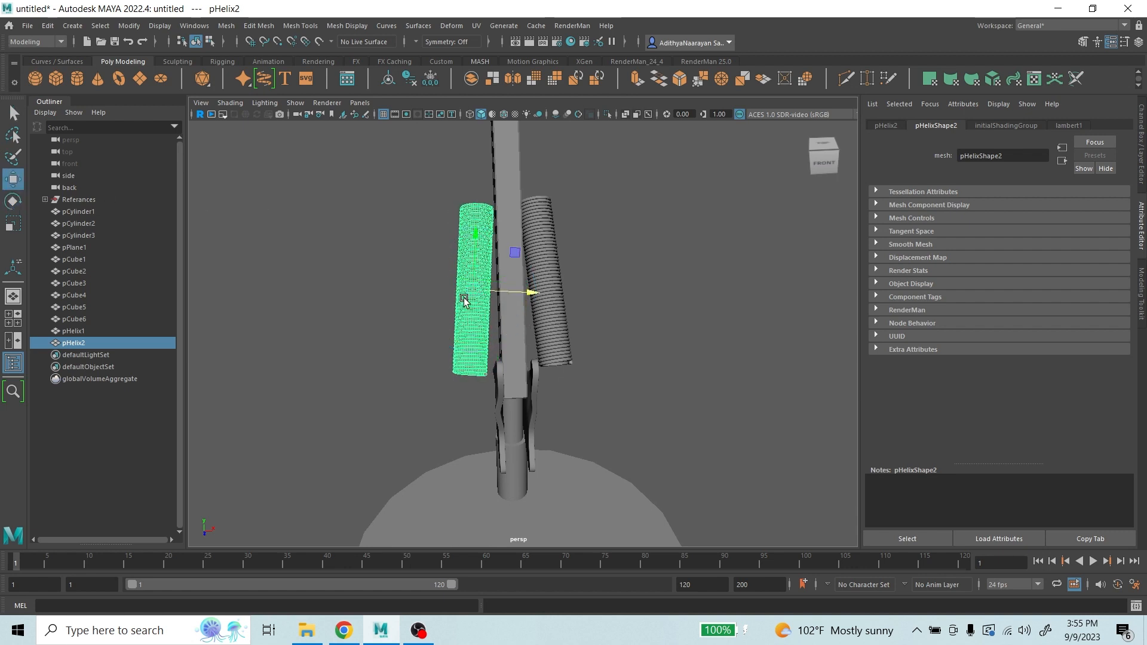
pyautogui.moveTo(522, 293); pyautogui.dragTo(640, 276)
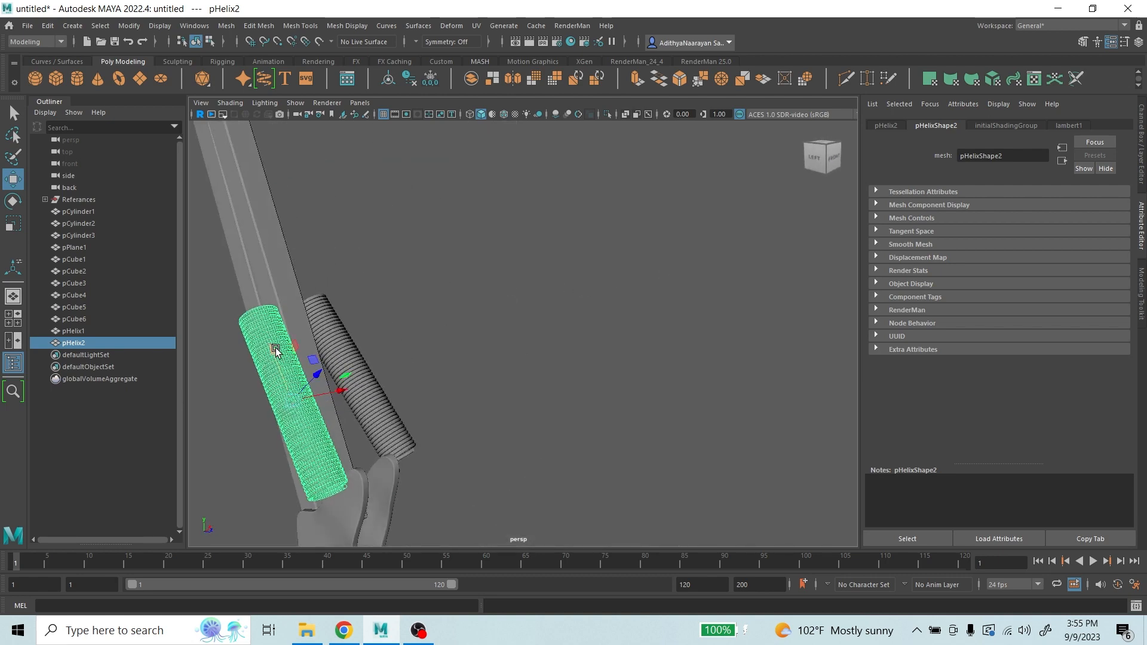
# - Reposition the copied spring beside the joint plate's upper end, level with the original spring
pyautogui.keyDown('alt'); pyautogui.moveTo(274, 341); pyautogui.dragTo(452, 406); pyautogui.keyUp('alt')
pyautogui.keyDown('alt'); pyautogui.moveTo(452, 406); pyautogui.dragTo(636, 309, button='middle'); pyautogui.keyUp('alt')
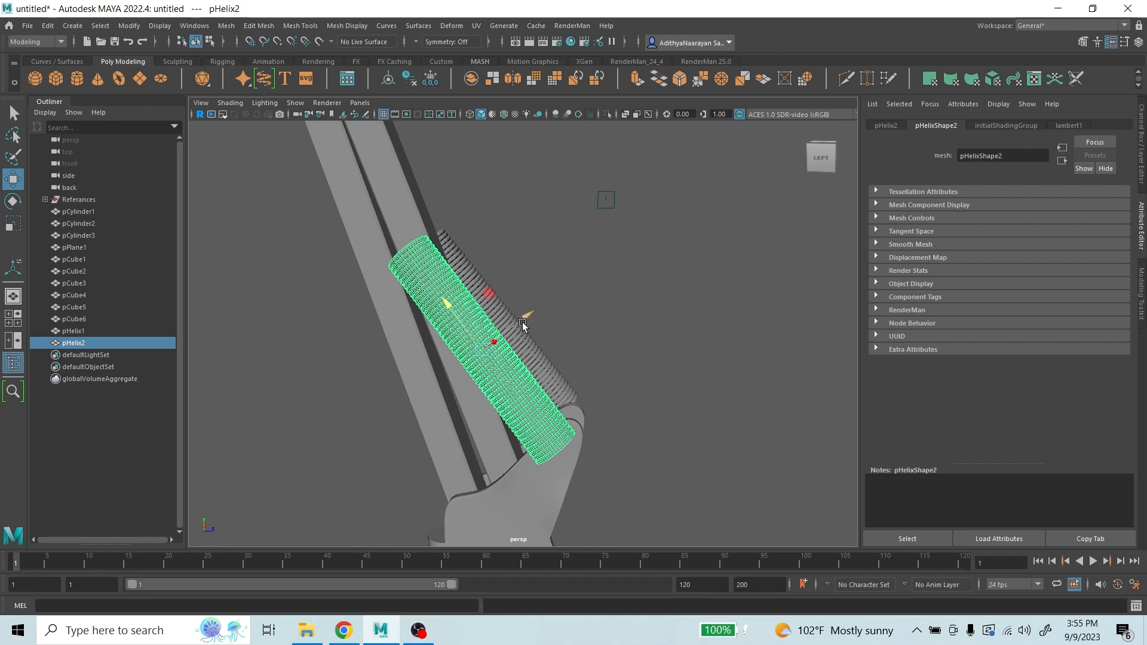
pyautogui.moveTo(523, 322); pyautogui.dragTo(490, 321)
pyautogui.moveTo(601, 339); pyautogui.dragTo(606, 339)
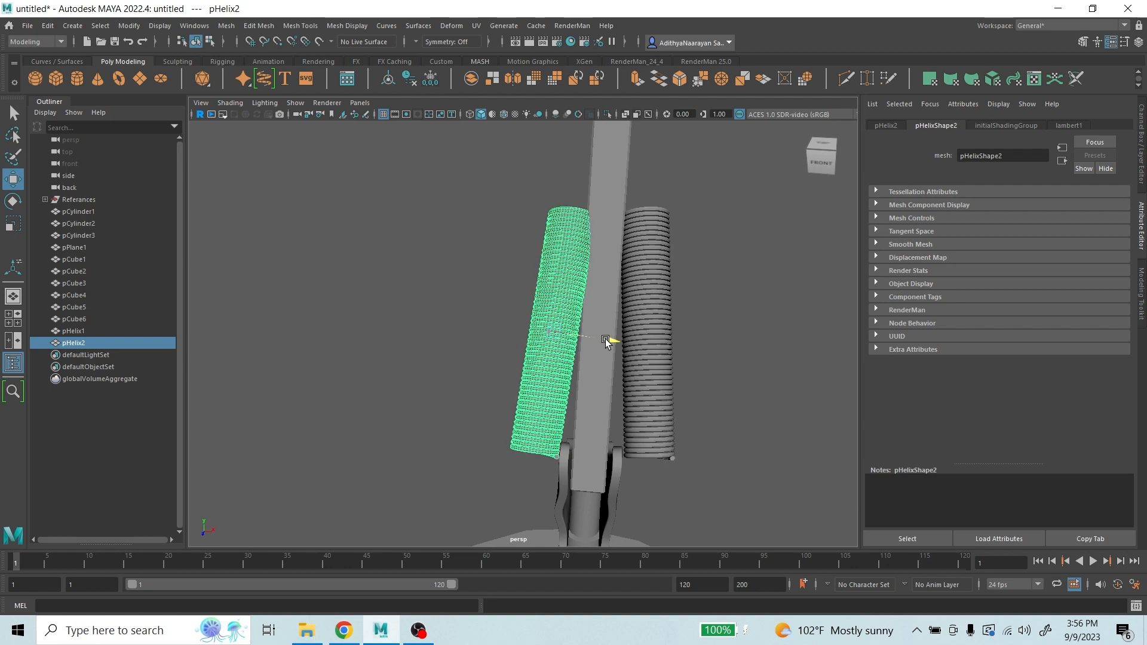
# - Fine-tune the copied spring's tilt and nudge it sideways so it sits close along the lower arm
pyautogui.press('e')
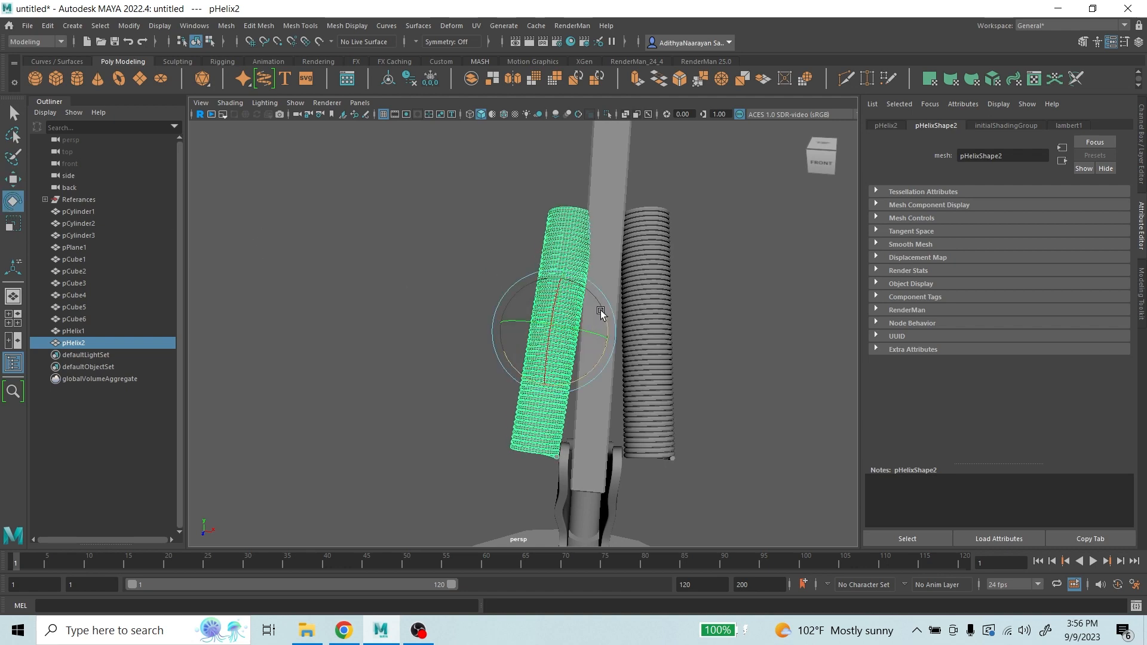
pyautogui.moveTo(602, 315); pyautogui.dragTo(615, 310)
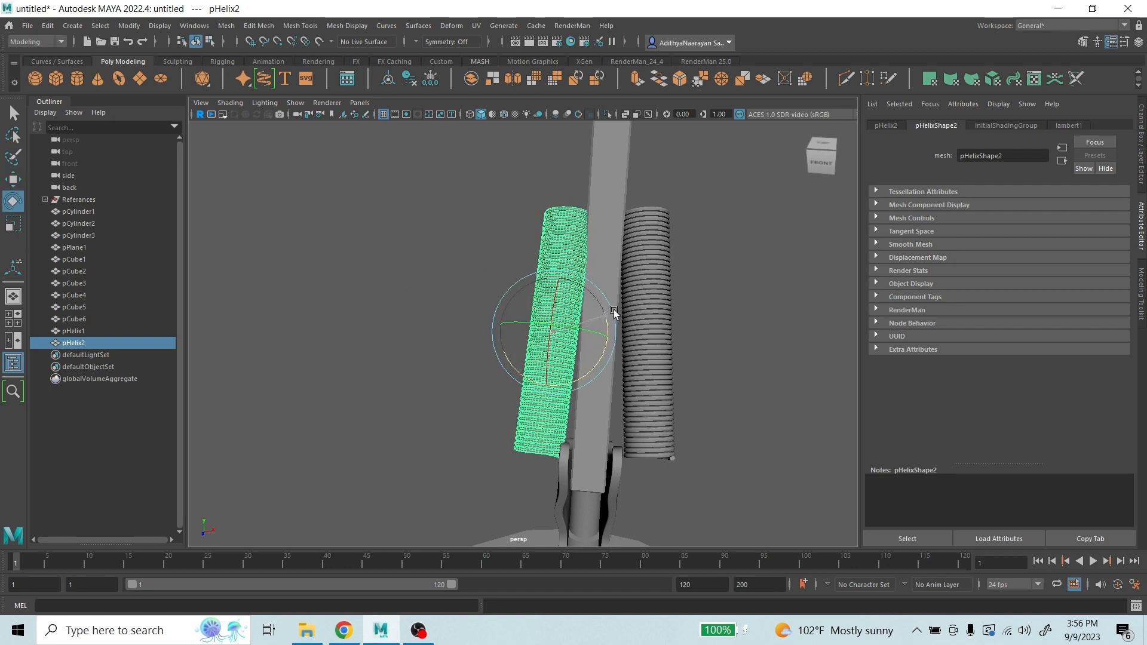
pyautogui.press('q')
pyautogui.press('w')
pyautogui.moveTo(609, 336); pyautogui.dragTo(605, 336, button='middle')
pyautogui.moveTo(605, 336); pyautogui.dragTo(608, 336)
pyautogui.scroll(-5, 684, 317)
pyautogui.keyDown('alt'); pyautogui.moveTo(681, 317); pyautogui.dragTo(540, 271); pyautogui.keyUp('alt')
pyautogui.scroll(-6, 540, 271)
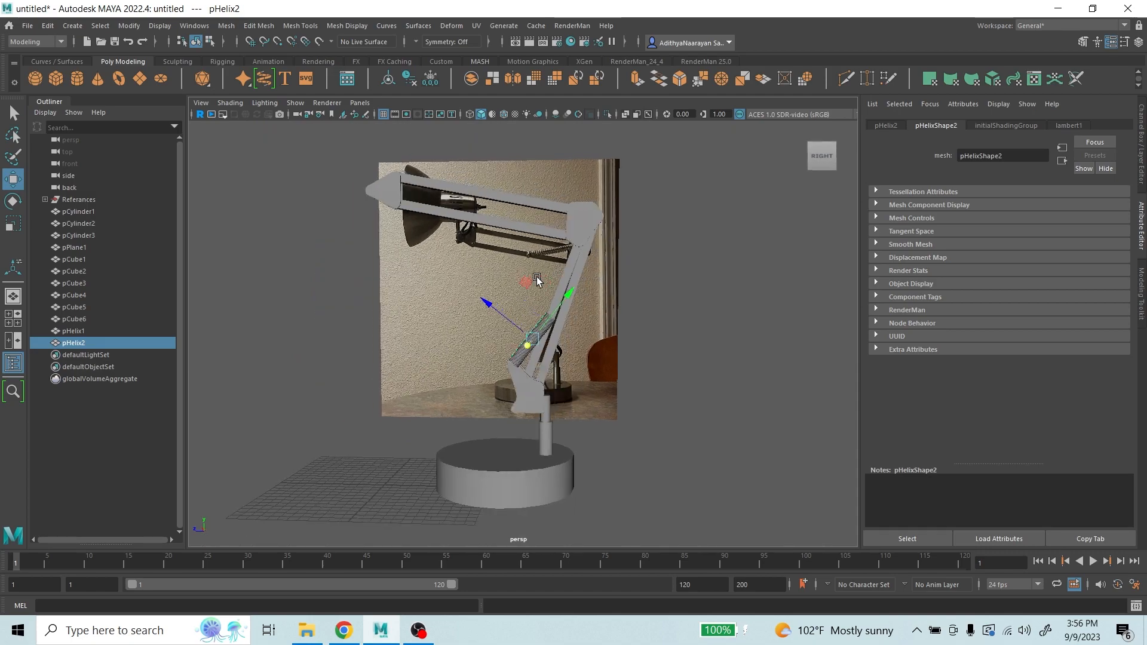
# - Duplicate both lower-arm springs together in the side view and move the copies up below the upper arm
pyautogui.scroll(5, 558, 312)
pyautogui.keyDown('alt'); pyautogui.moveTo(566, 325); pyautogui.dragTo(674, 305); pyautogui.keyUp('alt')
pyautogui.click(650, 282)
pyautogui.scroll(-4, 649, 282)
pyautogui.scroll(-4, 602, 284)
pyautogui.scroll(6, 587, 294)
pyautogui.keyDown('shift'); pyautogui.click(530, 393); pyautogui.keyUp('shift')
pyautogui.scroll(-4, 597, 359)
pyautogui.keyDown('alt'); pyautogui.moveTo(607, 359); pyautogui.dragTo(548, 361); pyautogui.keyUp('alt')
pyautogui.scroll(4, 547, 362)
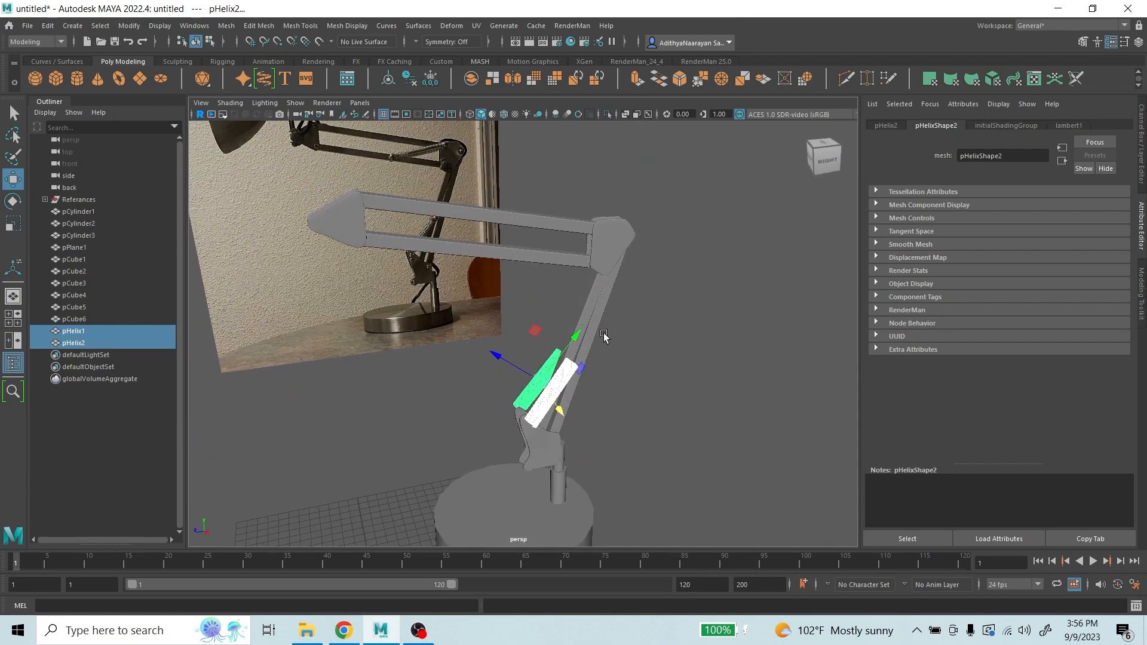
pyautogui.press('space')
pyautogui.press('space')
pyautogui.scroll(-5, 568, 357)
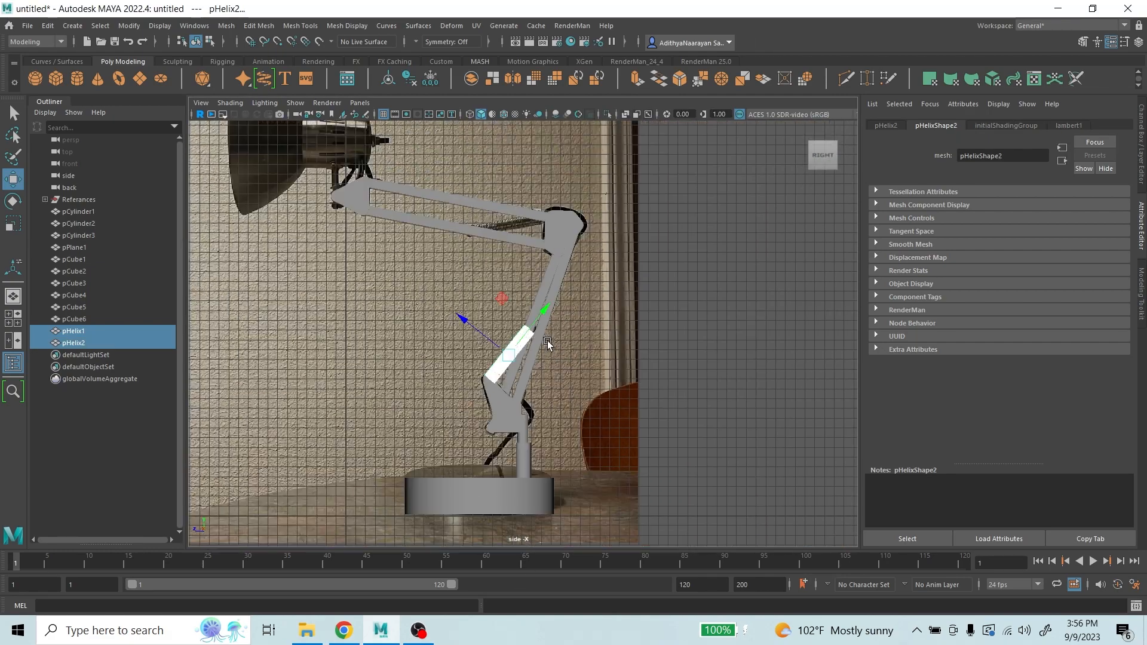
pyautogui.scroll(2, 548, 345)
pyautogui.hotkey('ctrl', 'd')
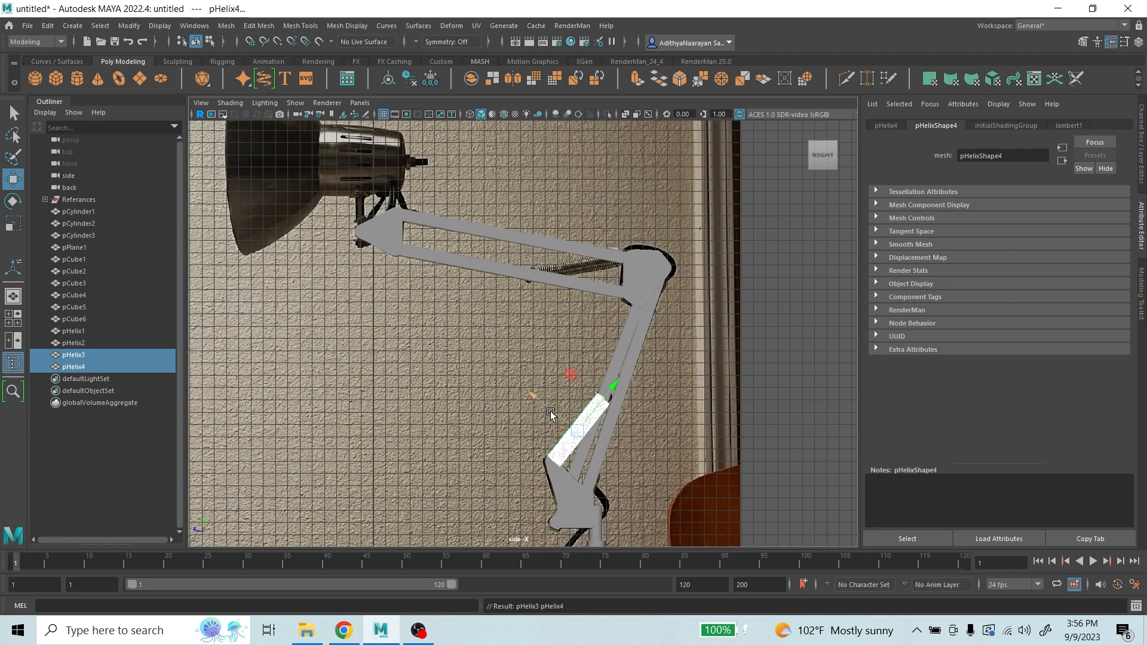
pyautogui.moveTo(551, 414); pyautogui.dragTo(517, 342)
# - Rotate and scale the spring copies, and place them over the reference's upper-arm spring at the elbow plate
pyautogui.click(15, 203)
pyautogui.click(13, 223)
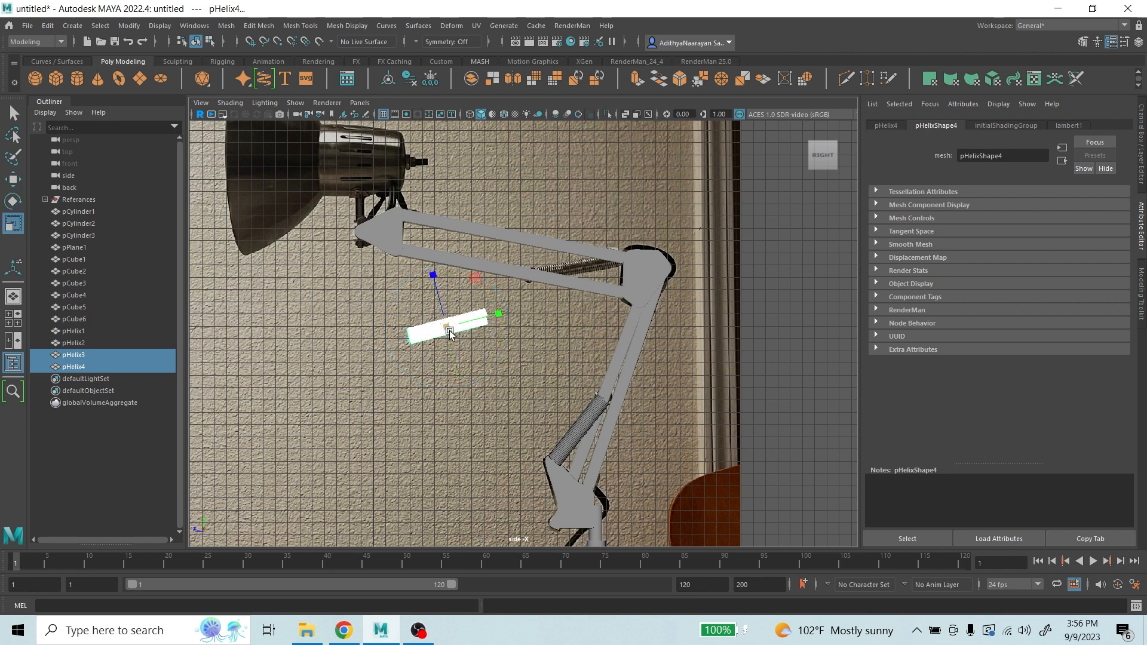
pyautogui.moveTo(448, 329); pyautogui.dragTo(604, 236)
pyautogui.click(13, 180)
pyautogui.click(13, 201)
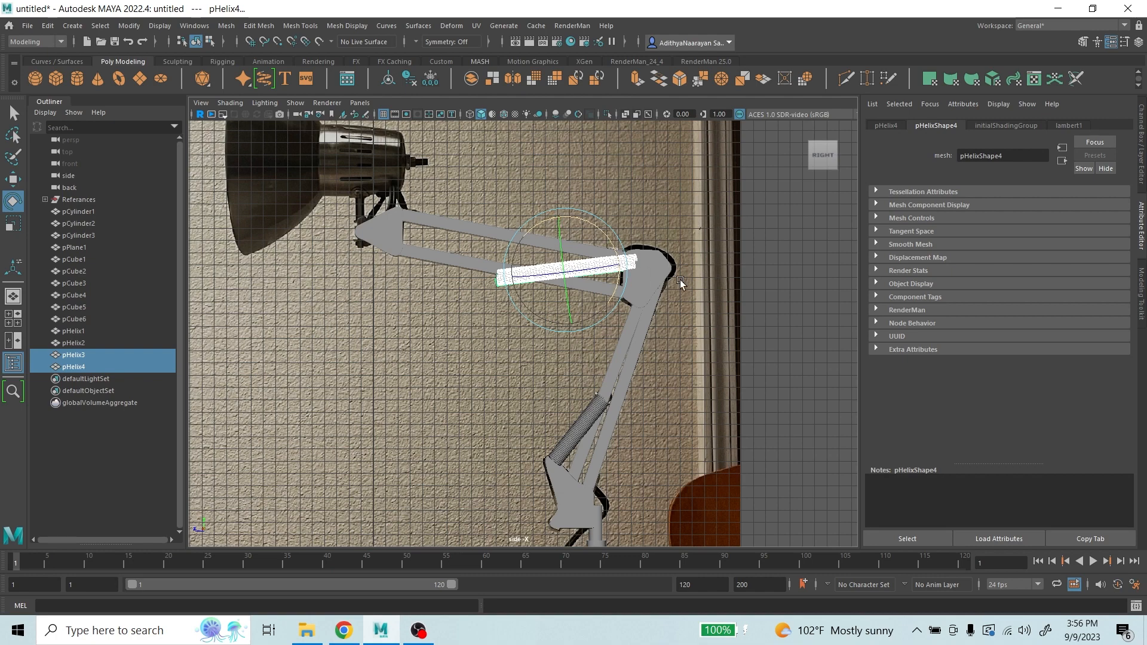
# - Rotate the upper spring pair slightly more to follow the slope of the reference's upper-arm spring
pyautogui.scroll(5, 646, 225)
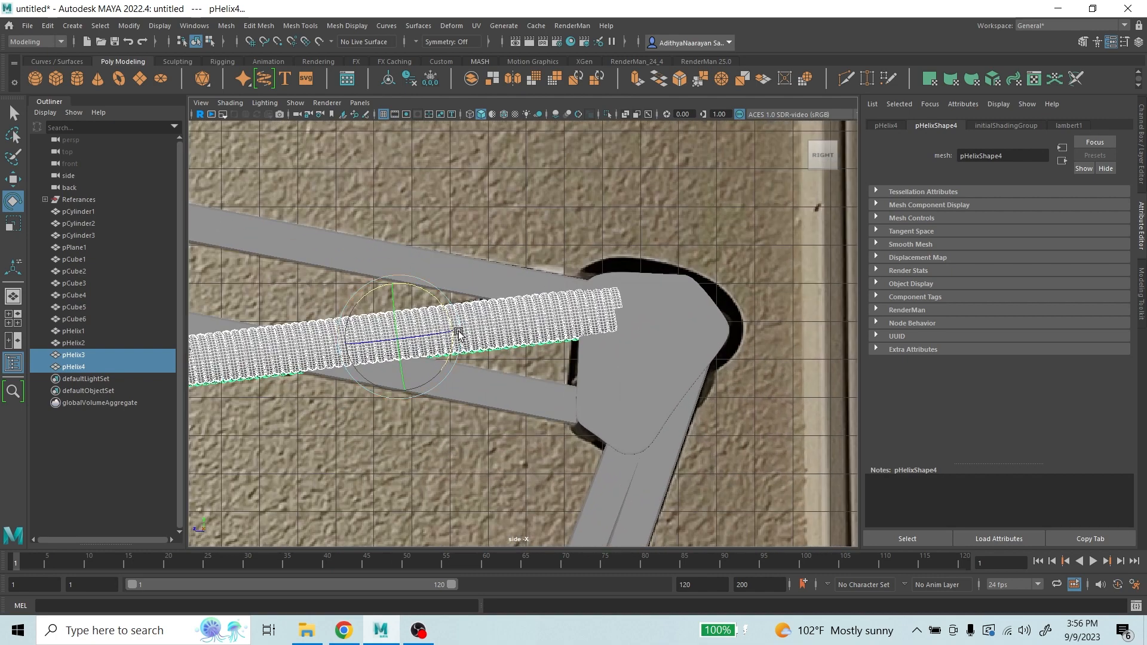
pyautogui.moveTo(458, 333); pyautogui.dragTo(441, 309)
pyautogui.keyDown('alt'); pyautogui.moveTo(506, 326); pyautogui.dragTo(691, 307, button='middle'); pyautogui.keyUp('alt')
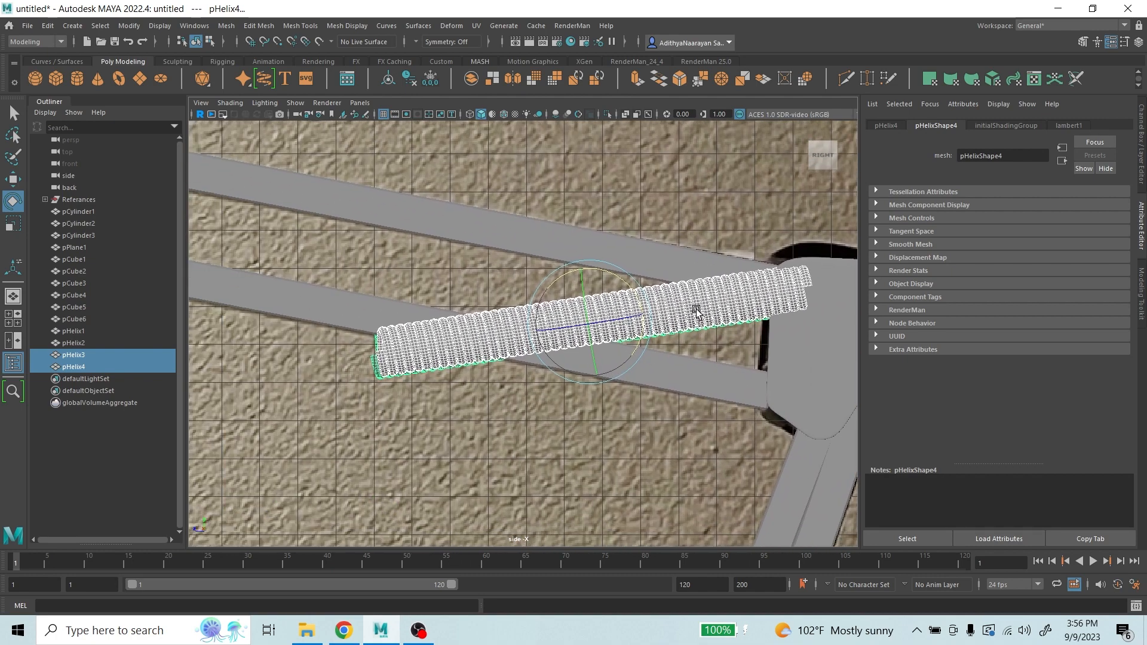
pyautogui.keyDown('alt'); pyautogui.moveTo(611, 263); pyautogui.dragTo(587, 235, button='right'); pyautogui.keyUp('alt')
pyautogui.keyDown('alt'); pyautogui.moveTo(570, 308); pyautogui.dragTo(489, 273, button='right'); pyautogui.keyUp('alt')
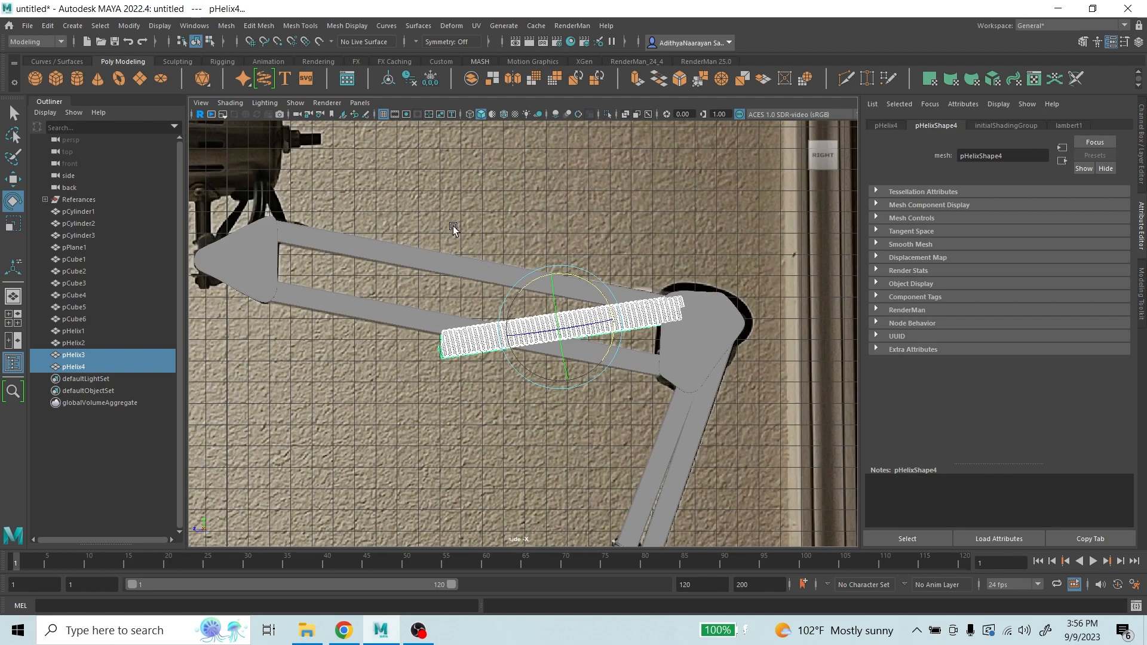
# - Turn on X-Ray shading in the side view to see the reference's upper-arm spring through the model
pyautogui.click(202, 105)
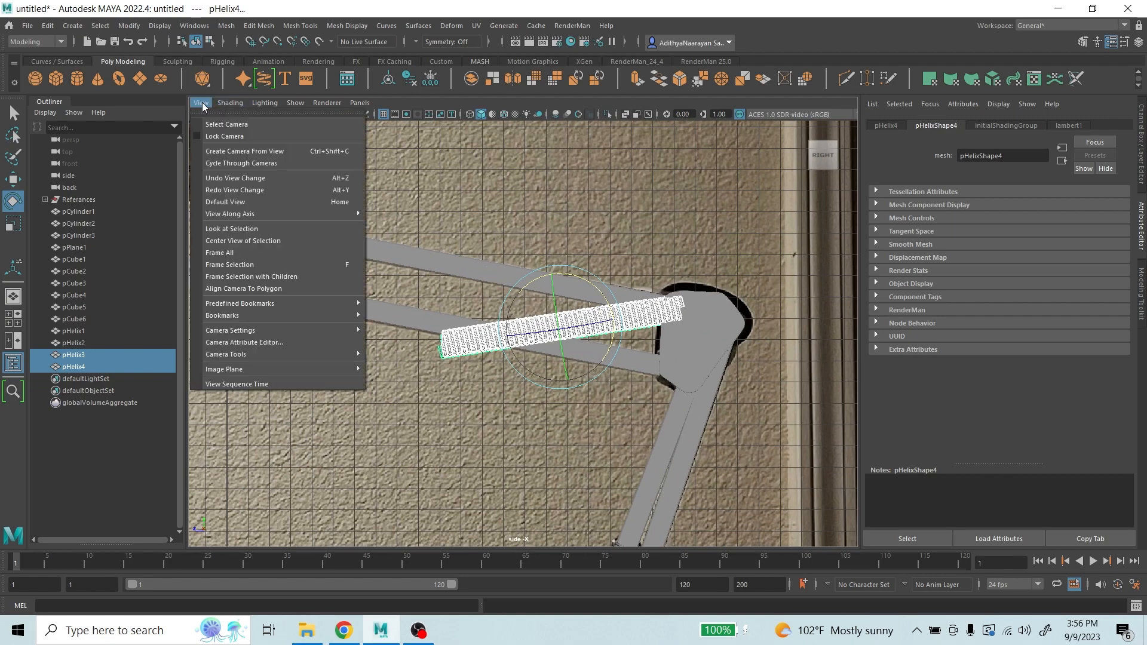
pyautogui.moveTo(228, 103)
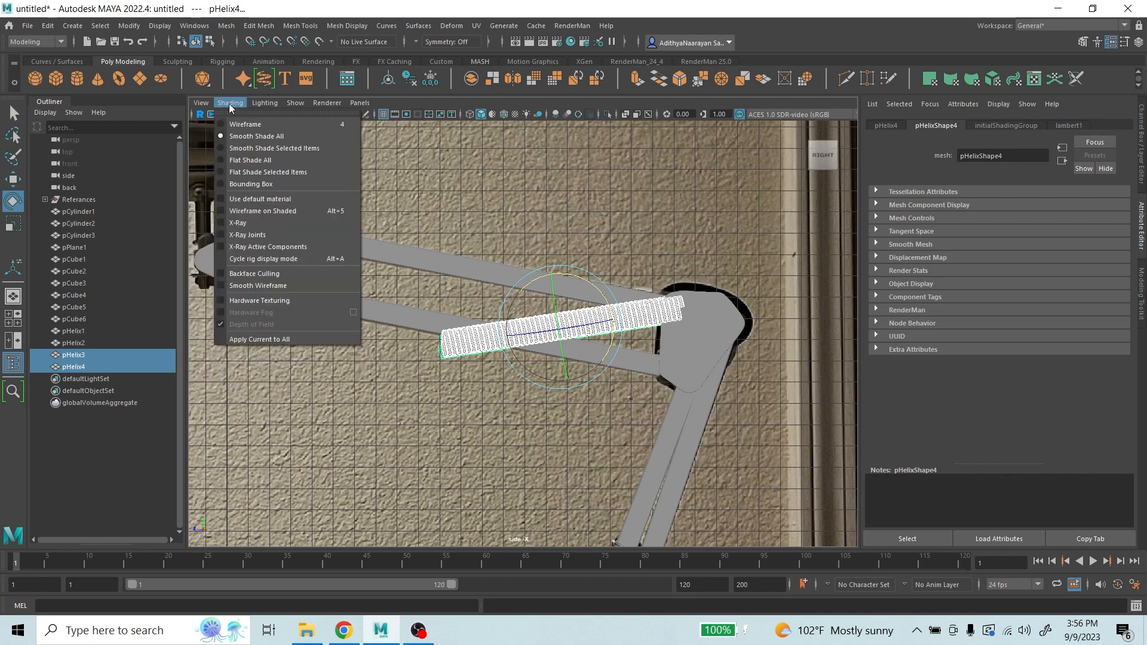
pyautogui.click(221, 223)
pyautogui.scroll(1, 645, 325)
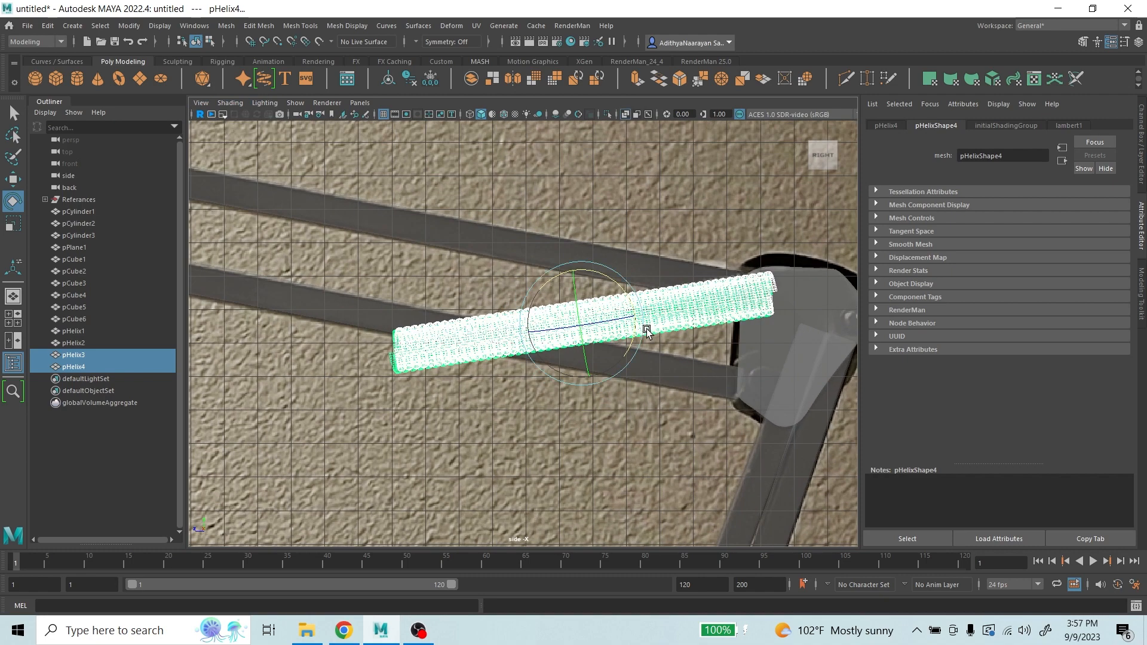
# - Switch the side view to wireframe display so the reference's upper-arm spring shows through the model
pyautogui.scroll(1, 663, 303)
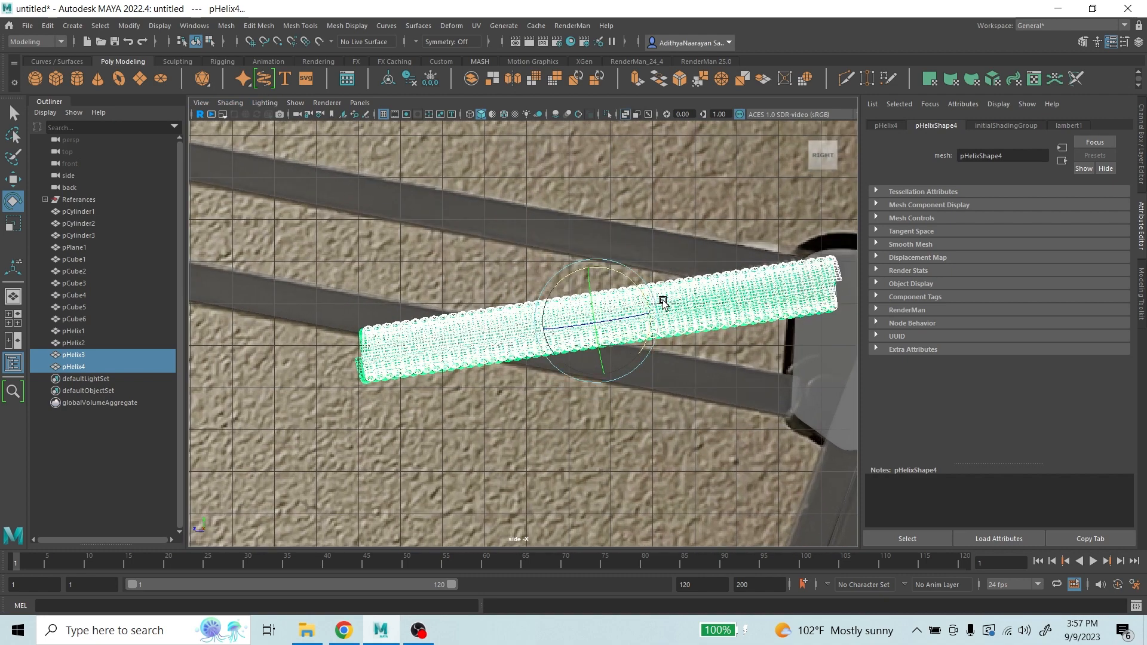
pyautogui.click(237, 103)
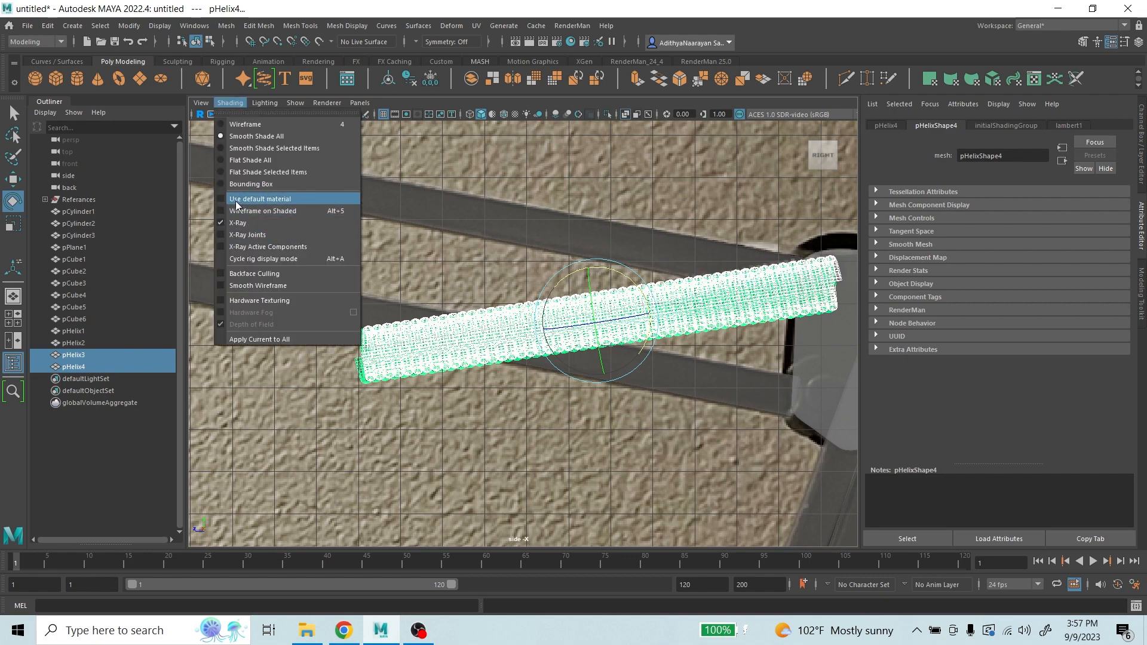
pyautogui.click(224, 124)
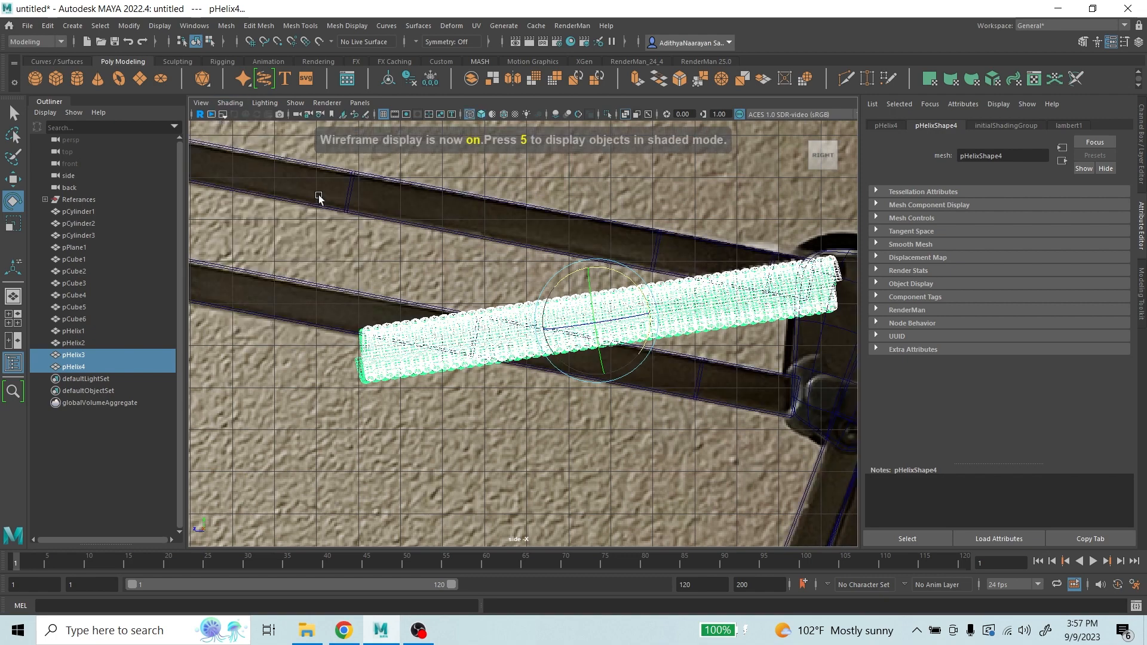
pyautogui.scroll(-3, 597, 287)
pyautogui.scroll(2, 639, 292)
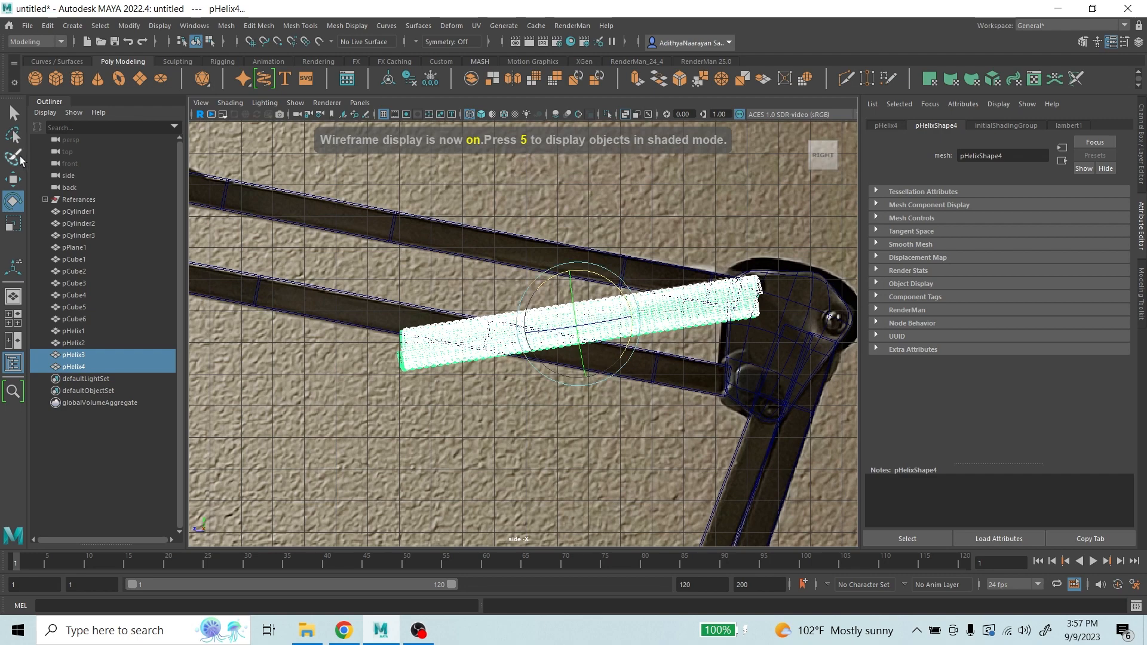
# - Move the upper spring pair towards the elbow and scale it down to fit the reference's upper-arm spring
pyautogui.click(14, 179)
pyautogui.moveTo(625, 319); pyautogui.dragTo(665, 346)
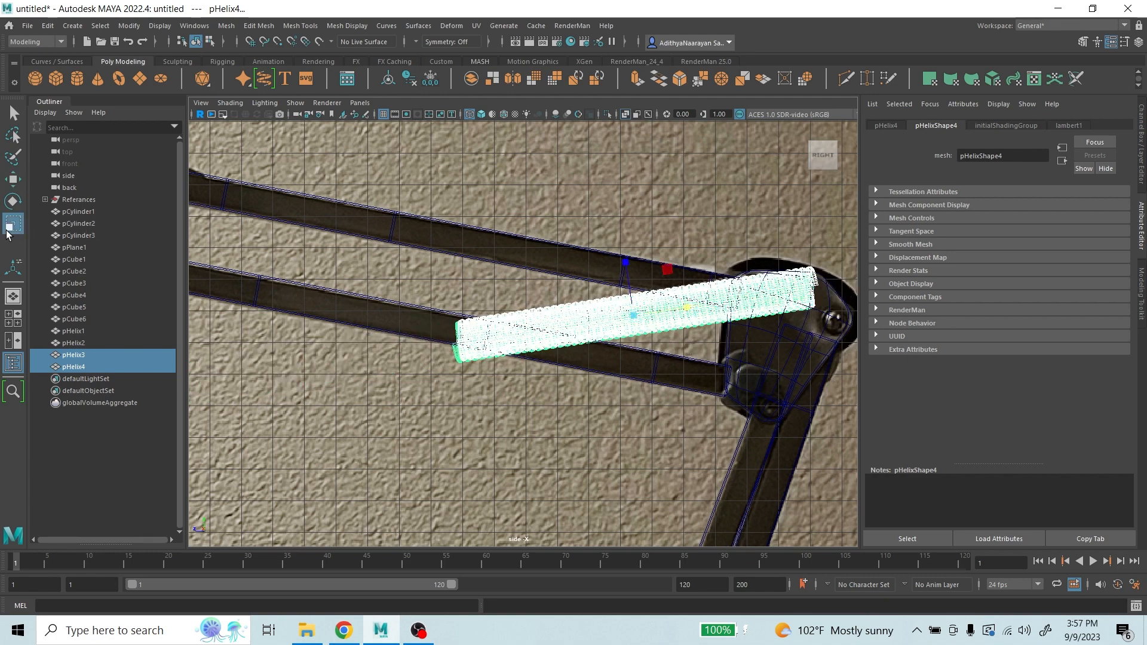
pyautogui.moveTo(644, 333); pyautogui.dragTo(581, 319)
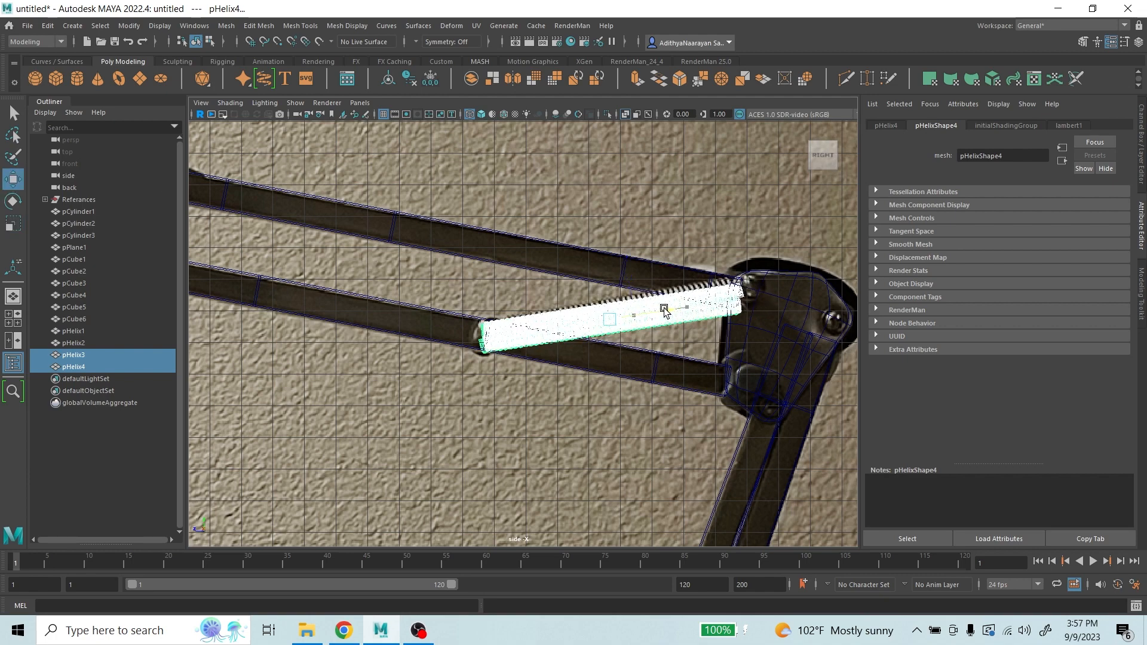
# - Rotate the upper spring pair slightly and nudge it so its ends meet the reference spring's two attachment points
pyautogui.click(13, 201)
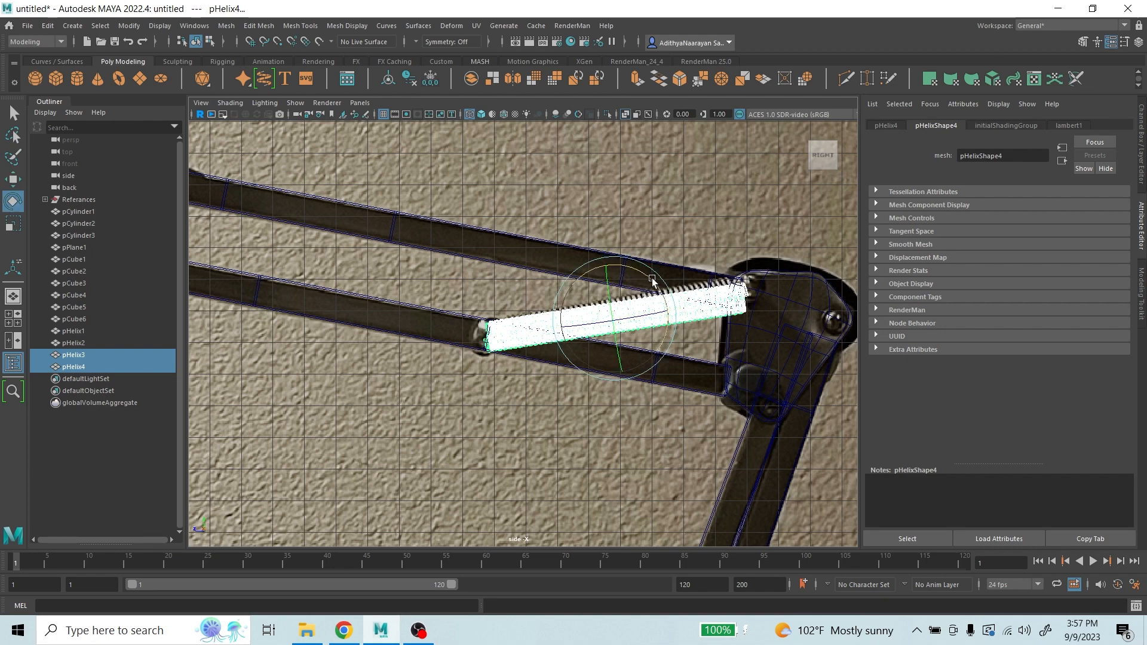
pyautogui.moveTo(650, 279)
pyautogui.mouseDown()
pyautogui.moveTo(599, 263)
pyautogui.moveTo(651, 285)
pyautogui.mouseUp()
pyautogui.click(13, 179)
pyautogui.click(12, 202)
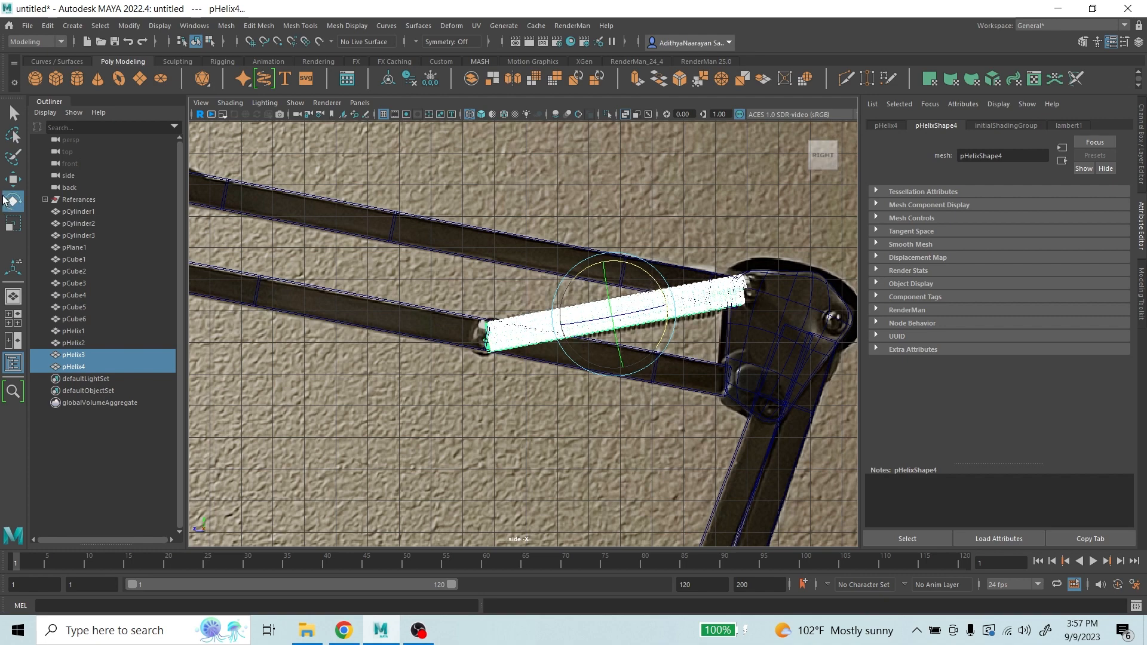
pyautogui.press('w')
pyautogui.moveTo(604, 254); pyautogui.dragTo(599, 255)
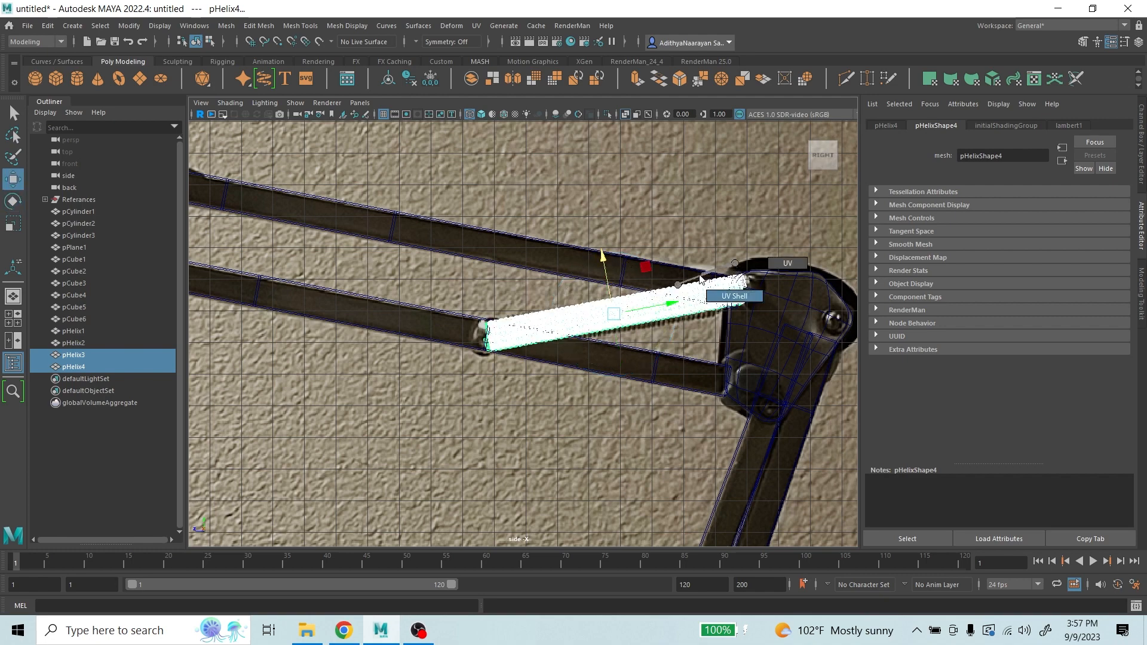
pyautogui.moveTo(682, 289); pyautogui.dragTo(682, 290, button='right')
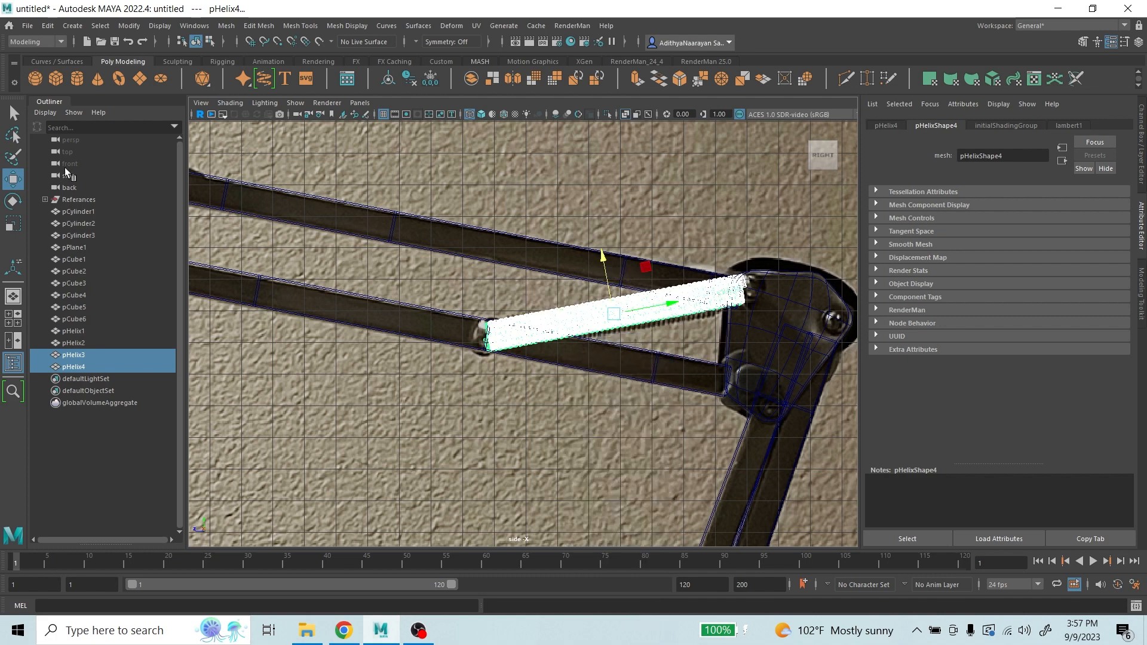
# - Return the side view to smooth shading and clear the spring selection
pyautogui.click(229, 102)
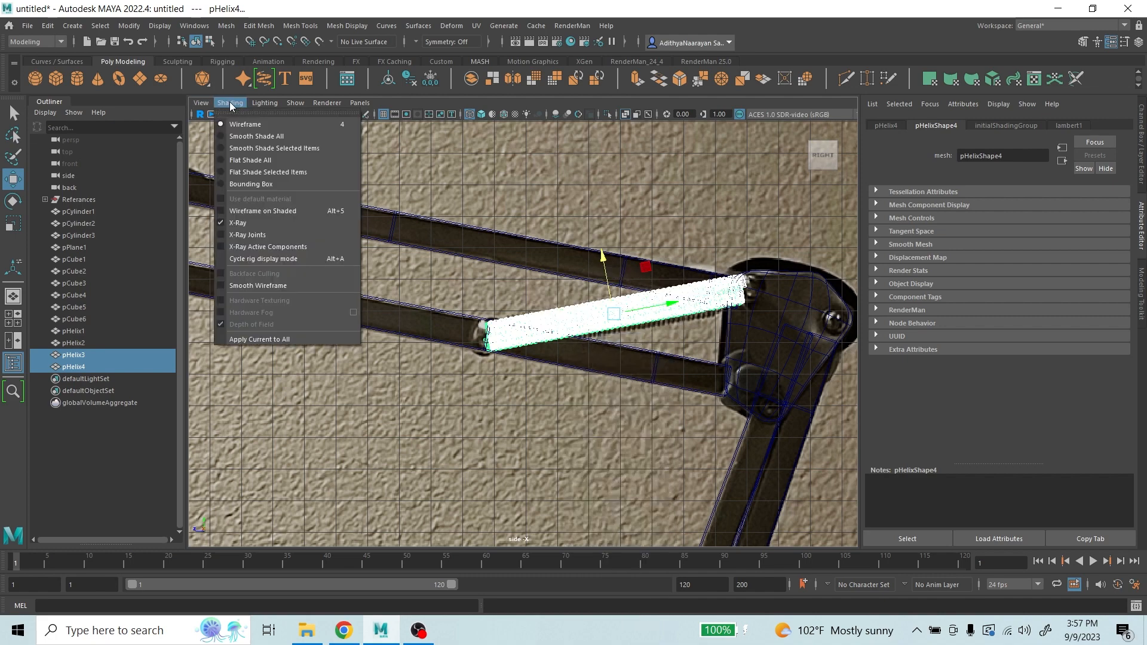
pyautogui.click(224, 136)
pyautogui.click(571, 189)
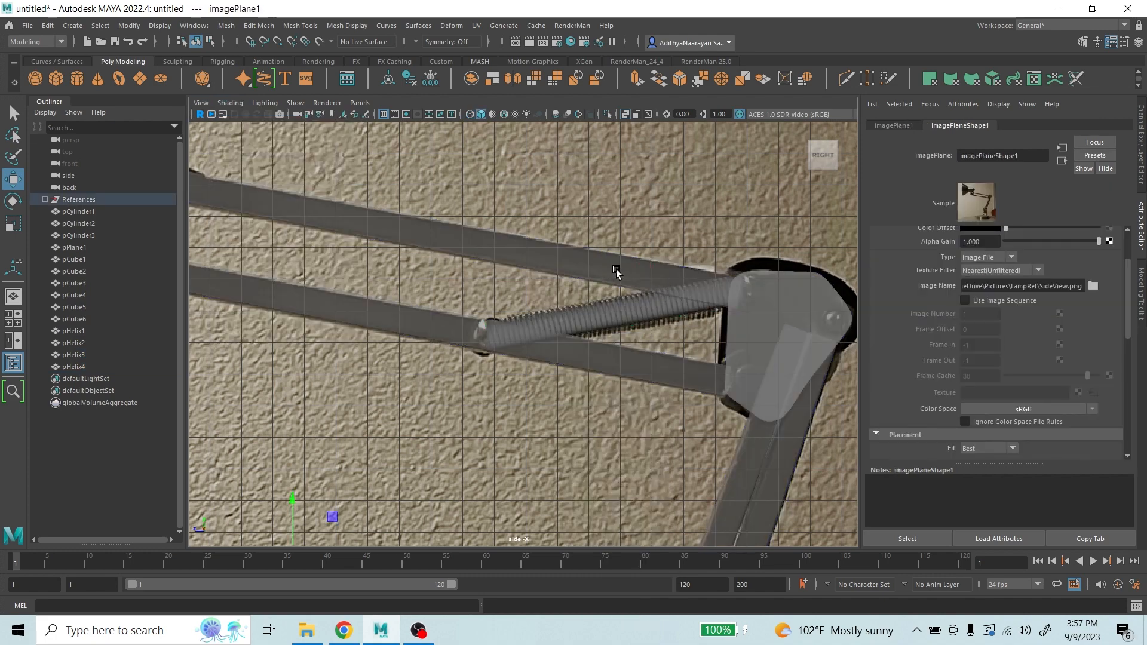
# - Select only the upper-arm spring pHelix3 and place it snugly along its side of the arm in the perspective view
pyautogui.scroll(3, 659, 292)
pyautogui.click(641, 310)
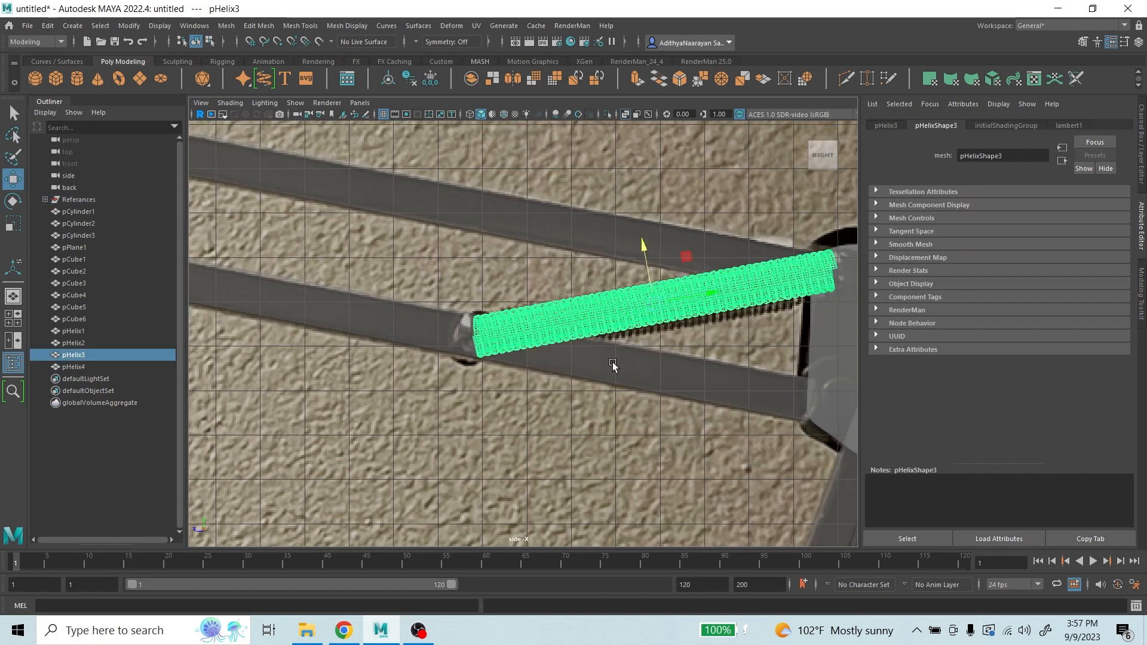
pyautogui.press('space')
pyautogui.press('space')
pyautogui.keyDown('alt'); pyautogui.moveTo(704, 170); pyautogui.dragTo(661, 341); pyautogui.keyUp('alt')
pyautogui.click(13, 201)
pyautogui.click(12, 179)
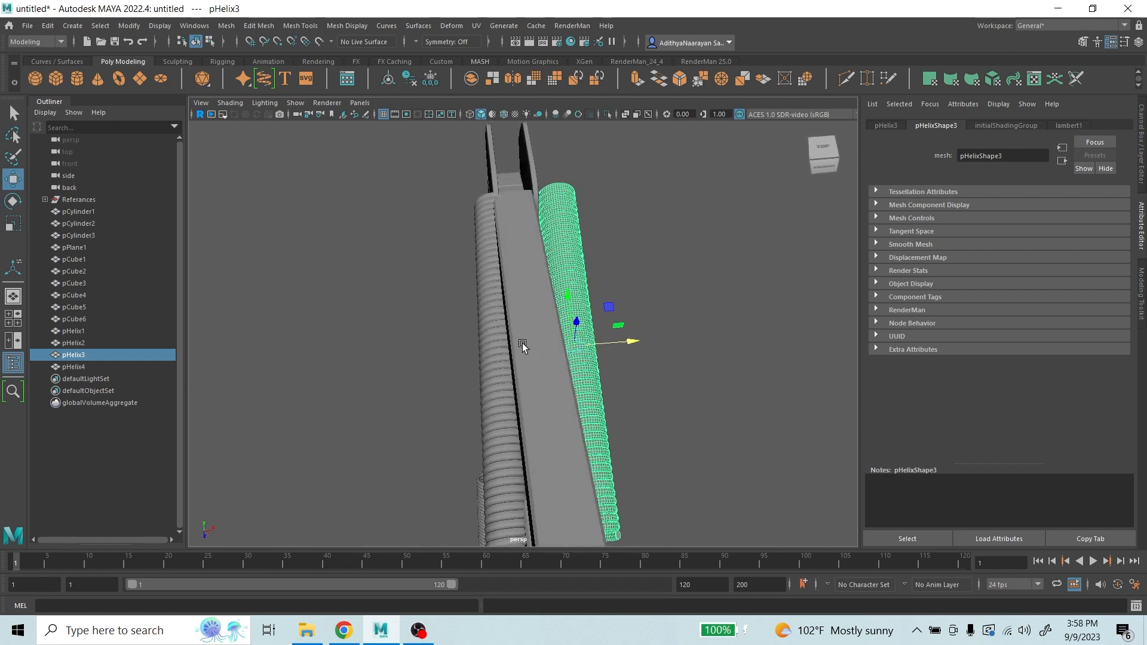
# - Delete the upper-arm spring pHelix4 on the opposite side of the arm
pyautogui.click(491, 353)
pyautogui.scroll(-5, 494, 369)
pyautogui.keyDown('alt'); pyautogui.moveTo(494, 375); pyautogui.dragTo(490, 379); pyautogui.keyUp('alt')
pyautogui.scroll(3, 495, 378)
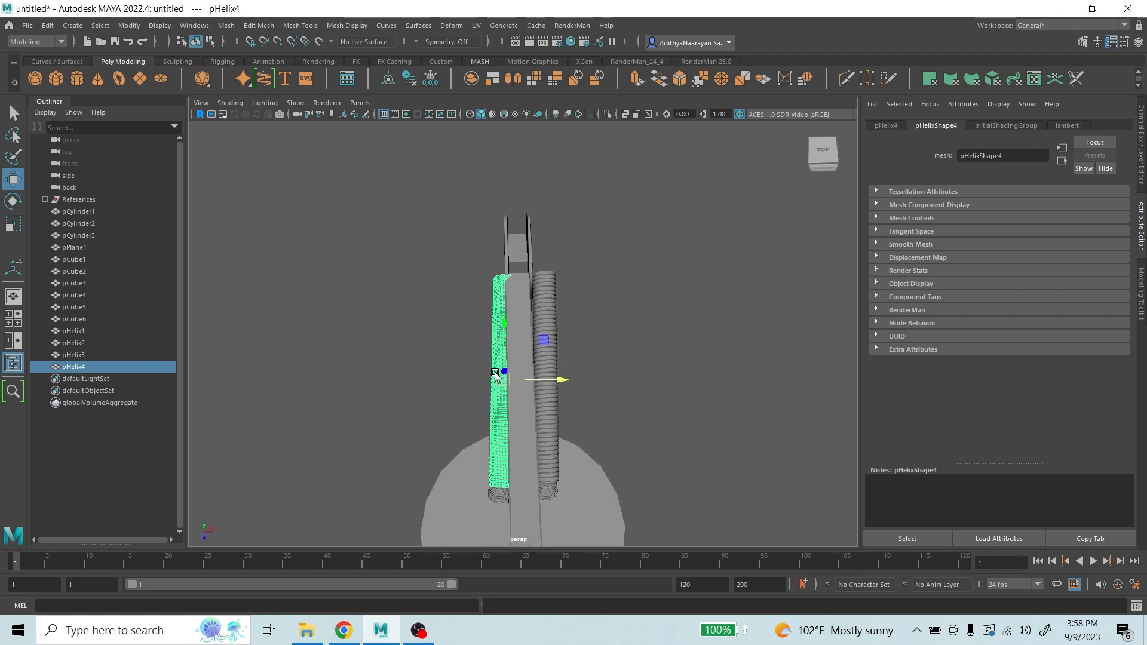
pyautogui.press('Delete')
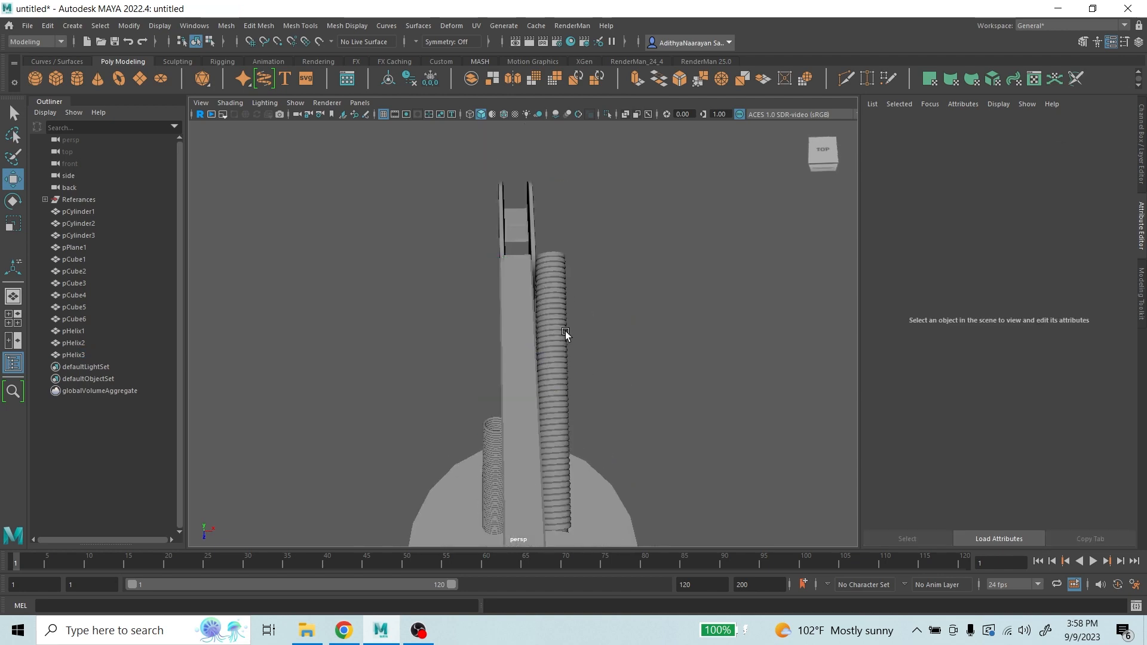
# - Duplicate the remaining upper-arm spring and move the copy across to the opposite side of the arm
pyautogui.click(563, 330)
pyautogui.hotkey('ctrl', 'd')
pyautogui.moveTo(608, 390); pyautogui.dragTo(515, 320)
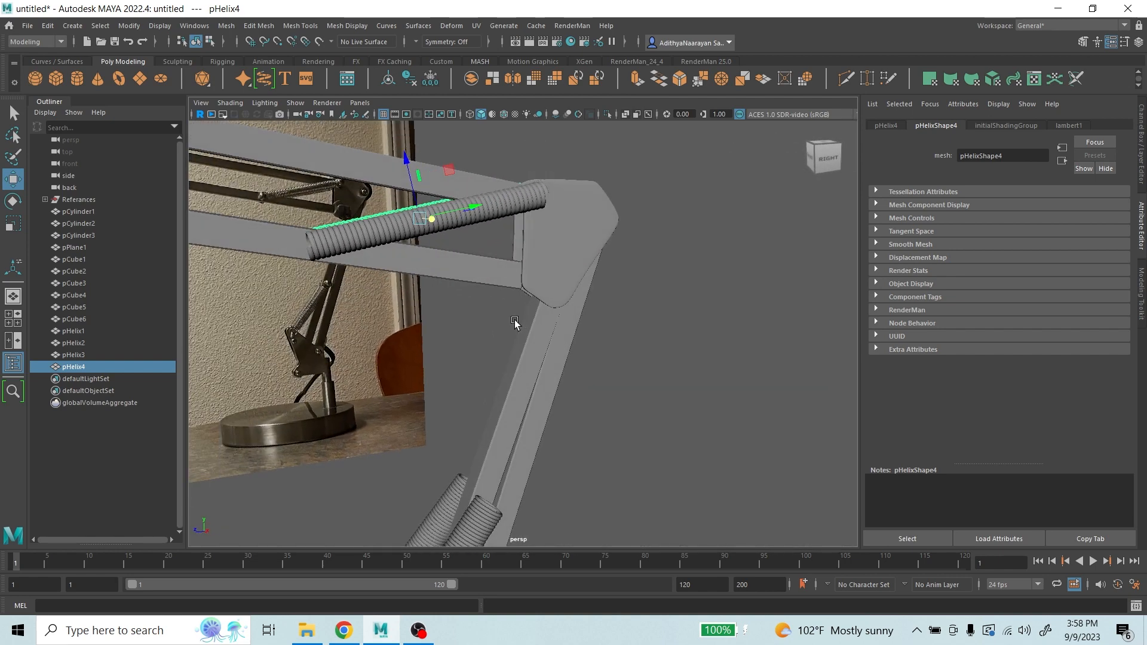
pyautogui.click(710, 296)
# - Compare the lamp's arms, springs and joint plates with the reference photo in the perspective view
pyautogui.scroll(-3, 710, 296)
pyautogui.keyDown('alt'); pyautogui.moveTo(710, 296); pyautogui.dragTo(565, 310); pyautogui.keyUp('alt')
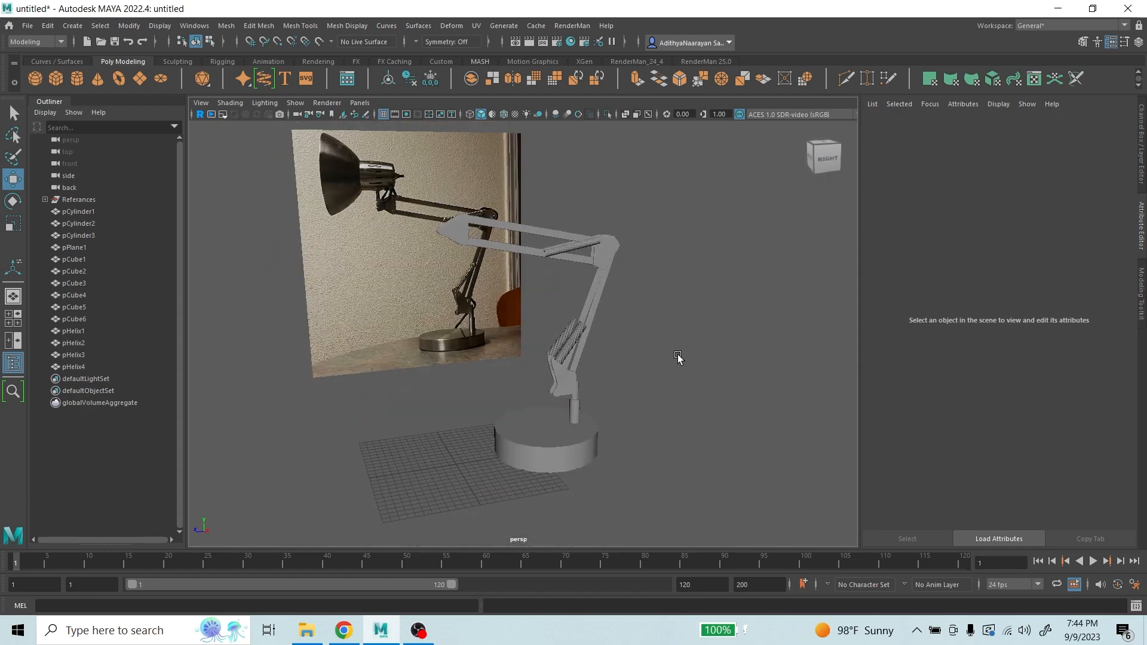
pyautogui.scroll(2, 675, 353)
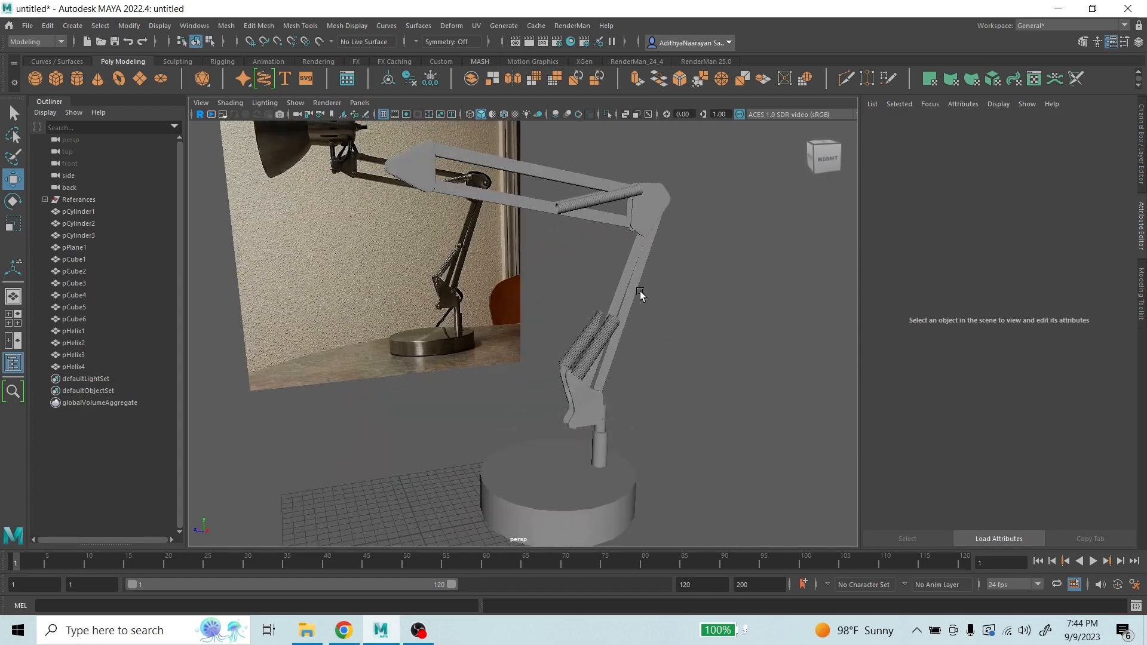
pyautogui.scroll(-1, 640, 292)
pyautogui.moveTo(690, 338)
pyautogui.keyDown('alt'); pyautogui.mouseDown()
pyautogui.moveTo(720, 351)
pyautogui.moveTo(702, 339)
pyautogui.mouseUp(); pyautogui.keyUp('alt')
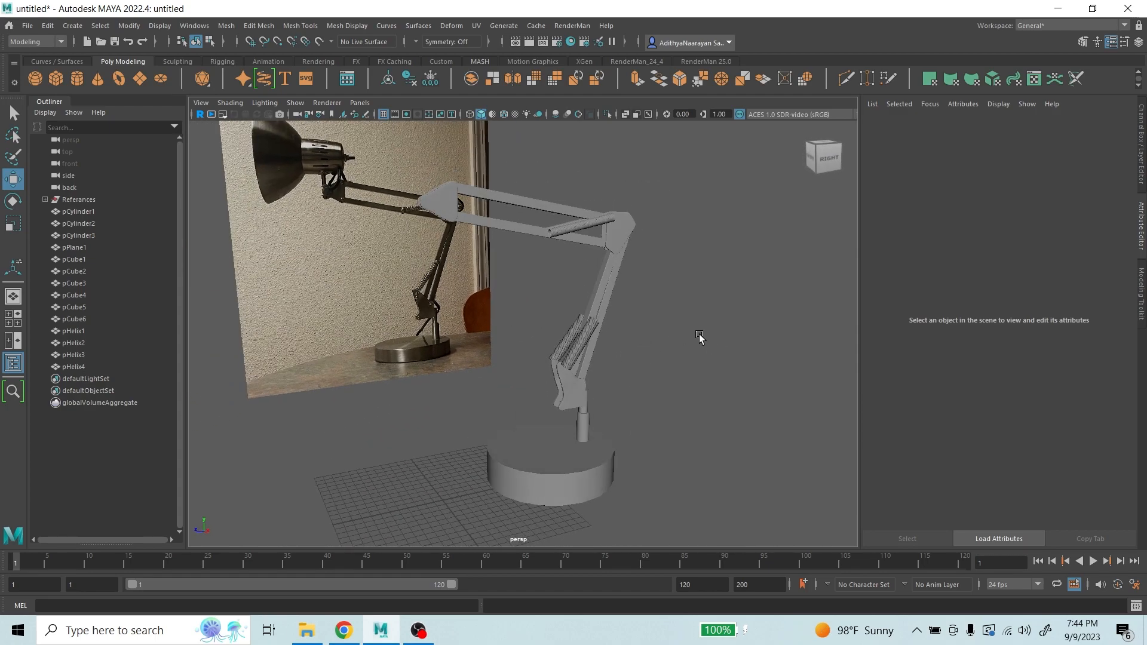
pyautogui.keyDown('alt'); pyautogui.moveTo(666, 336); pyautogui.dragTo(741, 348, button='middle'); pyautogui.keyUp('alt')
pyautogui.scroll(3, 503, 294)
pyautogui.scroll(3, 503, 294)
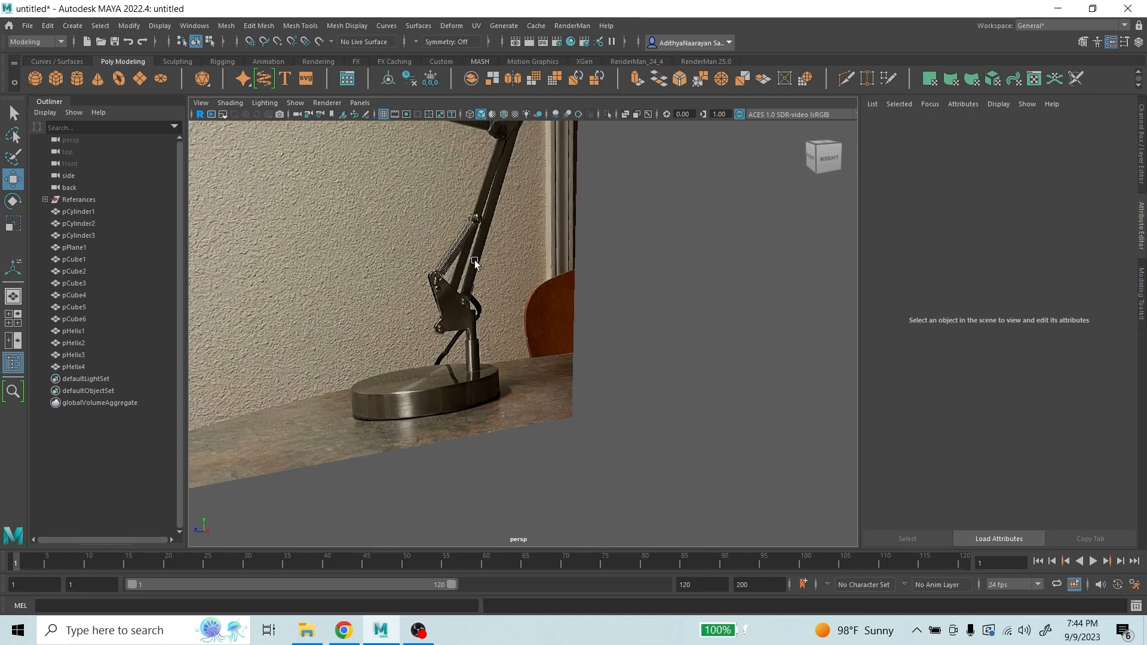
pyautogui.scroll(-5, 531, 310)
pyautogui.keyDown('alt'); pyautogui.moveTo(627, 310); pyautogui.dragTo(553, 314); pyautogui.keyUp('alt')
pyautogui.scroll(2, 619, 346)
pyautogui.keyDown('alt'); pyautogui.moveTo(646, 377); pyautogui.dragTo(563, 343, button='middle'); pyautogui.keyUp('alt')
pyautogui.scroll(4, 758, 194)
pyautogui.keyDown('alt'); pyautogui.moveTo(696, 212); pyautogui.dragTo(640, 225, button='middle'); pyautogui.keyUp('alt')
pyautogui.scroll(3, 640, 225)
pyautogui.scroll(2, 640, 223)
pyautogui.scroll(-5, 704, 192)
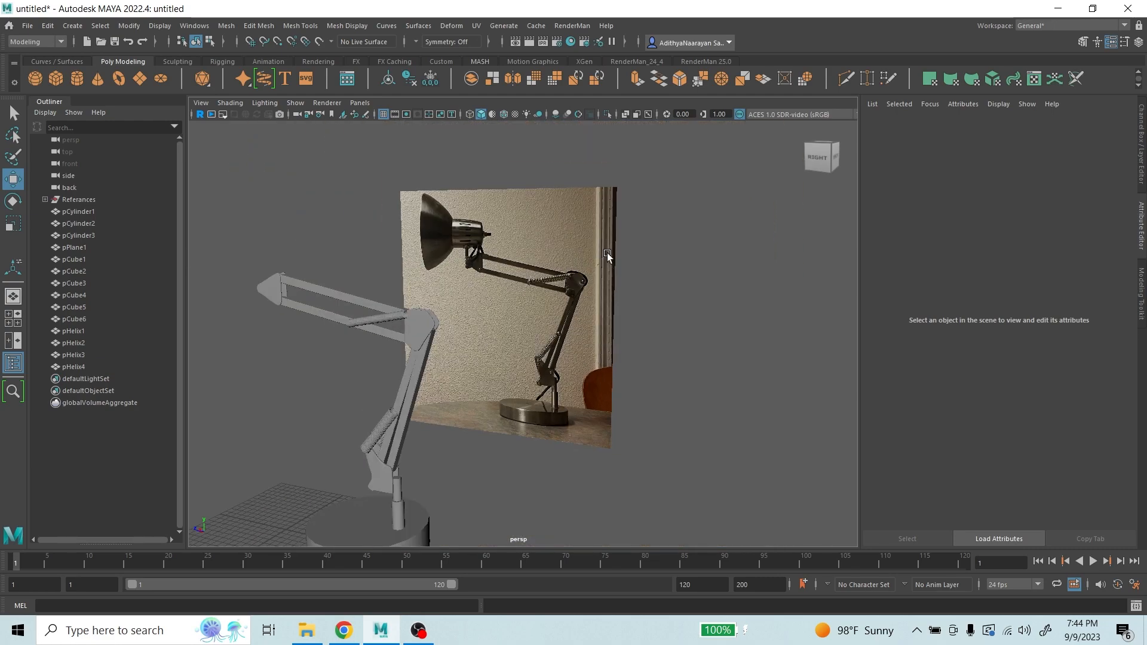
pyautogui.keyDown('alt'); pyautogui.moveTo(467, 342); pyautogui.dragTo(581, 389); pyautogui.keyUp('alt')
pyautogui.keyDown('alt'); pyautogui.moveTo(582, 389); pyautogui.dragTo(594, 257, button='middle'); pyautogui.keyUp('alt')
pyautogui.scroll(2, 502, 275)
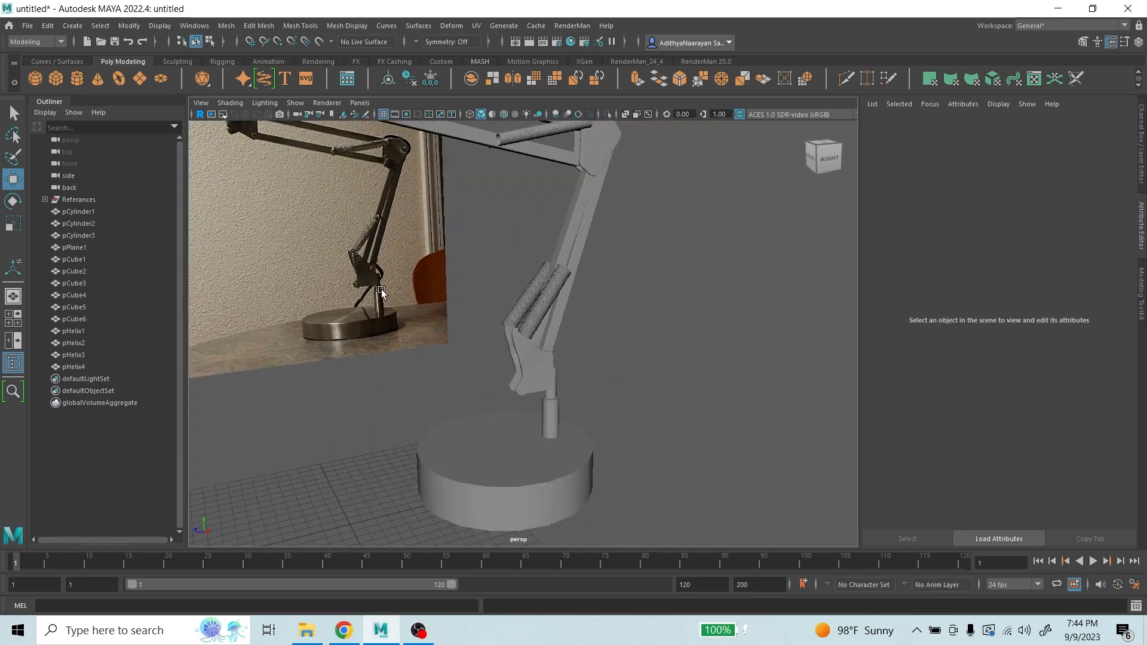
pyautogui.keyDown('alt'); pyautogui.moveTo(380, 289); pyautogui.dragTo(628, 478, button='middle'); pyautogui.keyUp('alt')
pyautogui.scroll(6, 603, 225)
pyautogui.keyDown('alt'); pyautogui.moveTo(667, 365); pyautogui.dragTo(669, 381, button='middle'); pyautogui.keyUp('alt')
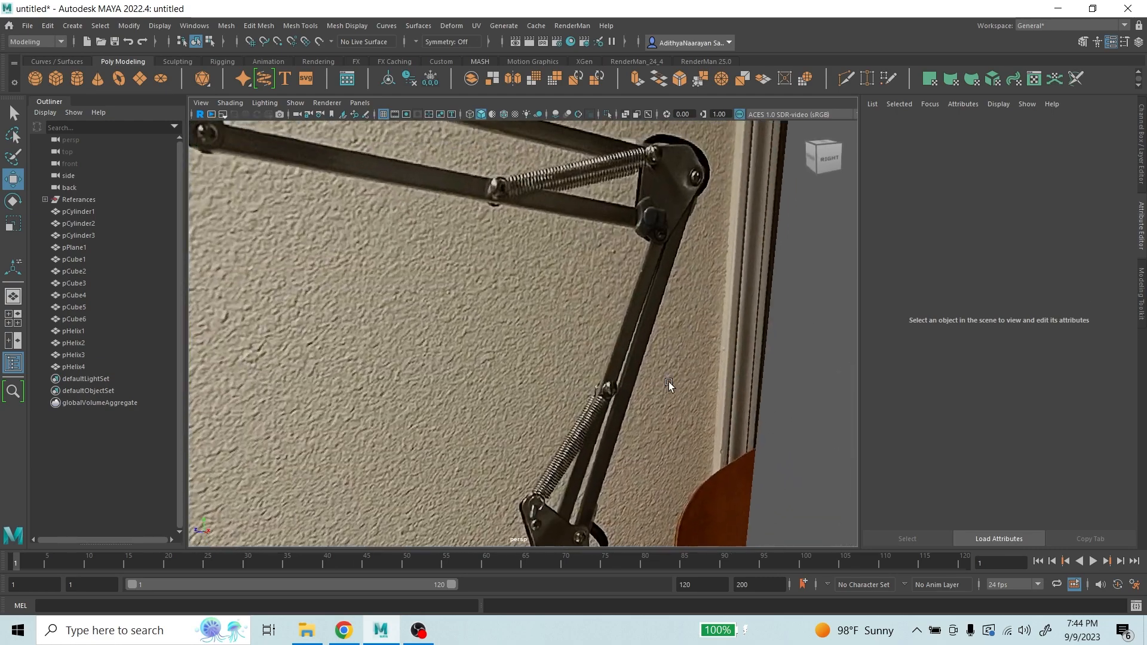
pyautogui.scroll(-1, 582, 303)
pyautogui.scroll(-1, 582, 303)
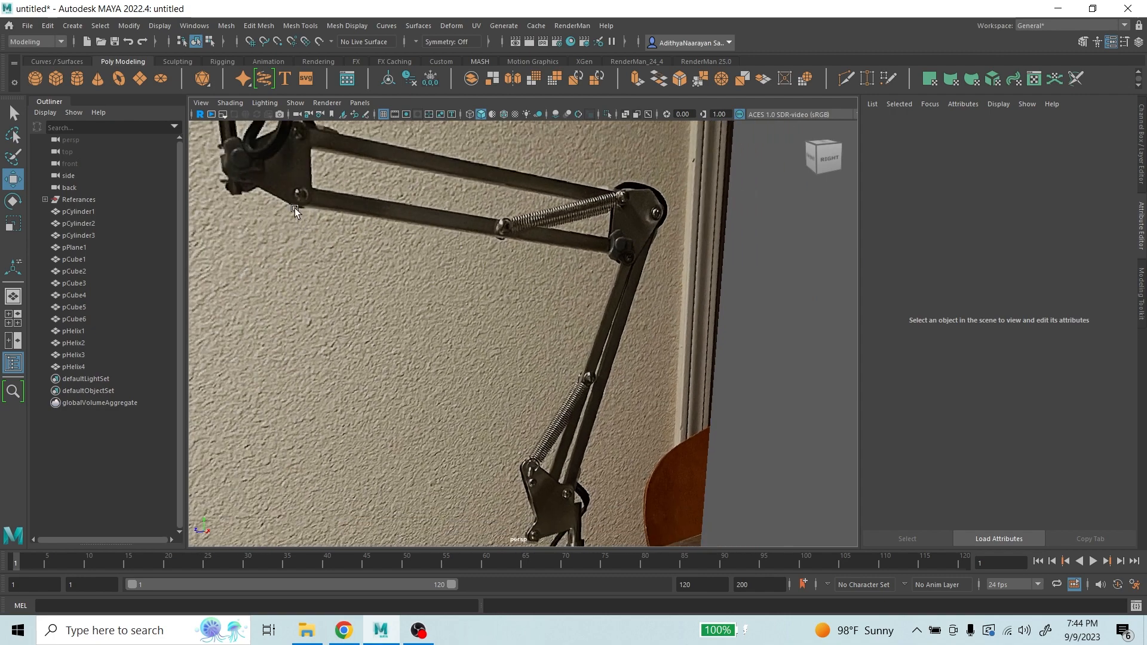
pyautogui.scroll(-5, 587, 365)
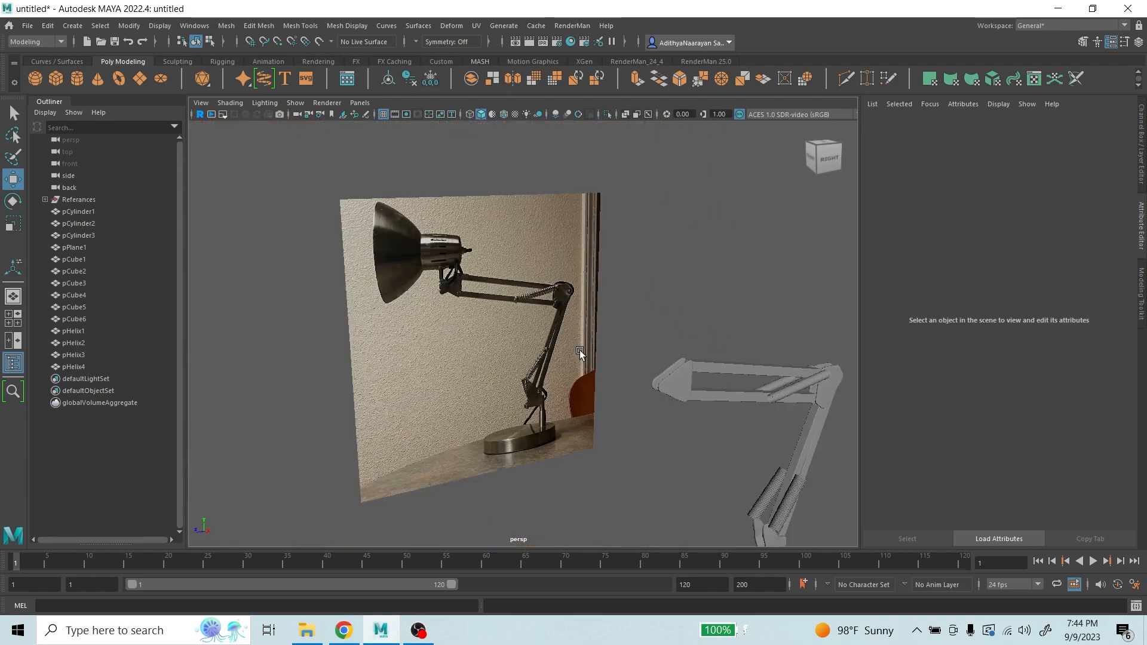
pyautogui.keyDown('alt'); pyautogui.moveTo(634, 395); pyautogui.dragTo(420, 226, button='middle'); pyautogui.keyUp('alt')
pyautogui.scroll(5, 487, 310)
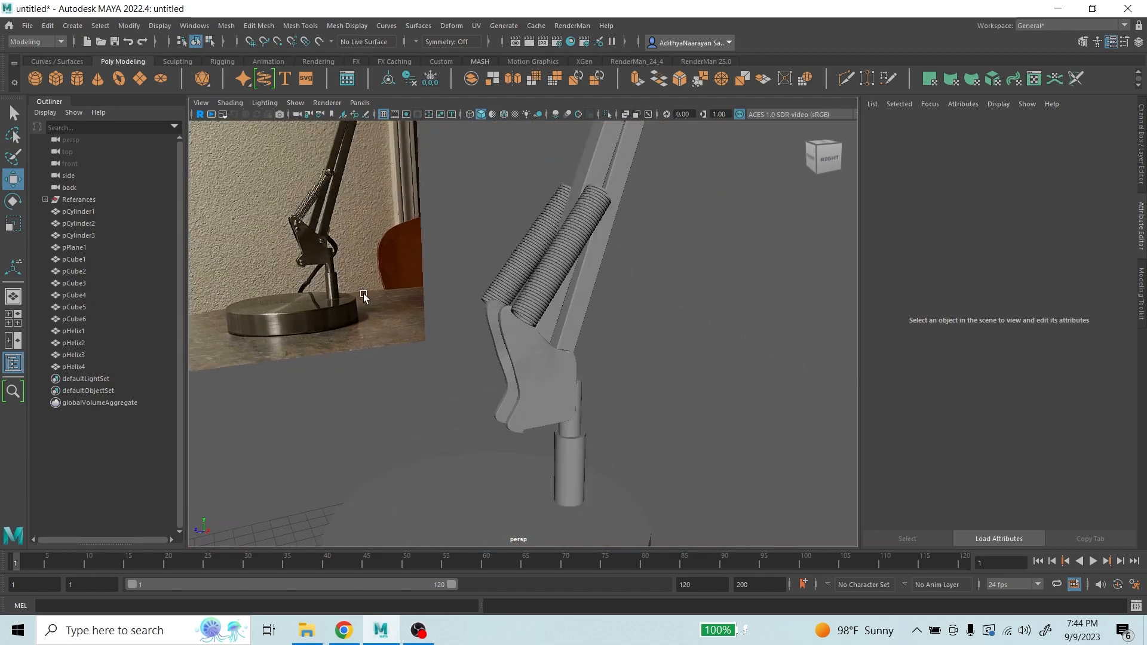
pyautogui.scroll(-7, 363, 292)
pyautogui.keyDown('alt'); pyautogui.moveTo(557, 323); pyautogui.dragTo(701, 350); pyautogui.keyUp('alt')
pyautogui.scroll(5, 761, 330)
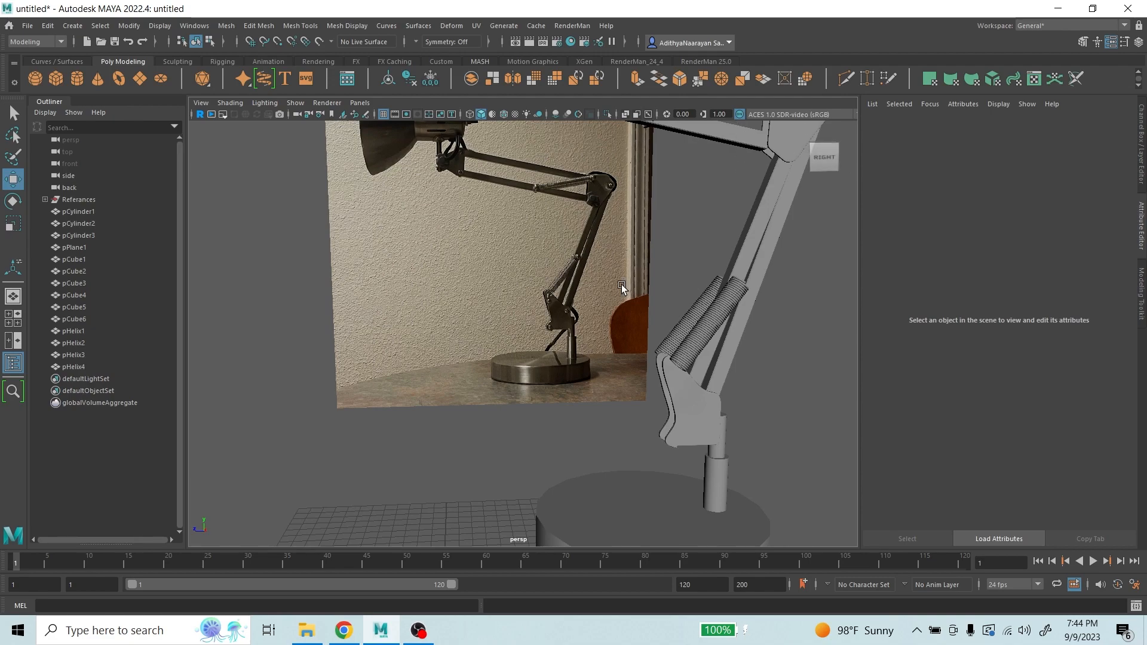
pyautogui.scroll(-3, 614, 268)
pyautogui.scroll(2, 614, 269)
# - Inspect the spring attachment points, joints and base against the reference photo in the side view
pyautogui.press('space')
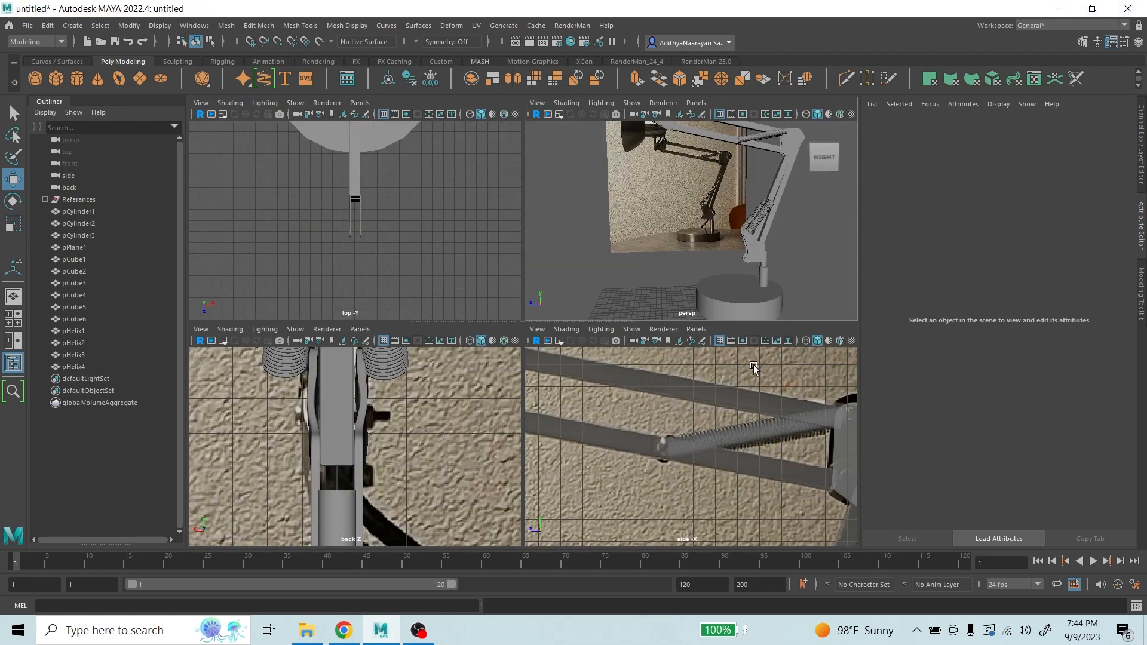
pyautogui.press('space')
pyautogui.scroll(-4, 672, 410)
pyautogui.scroll(6, 593, 377)
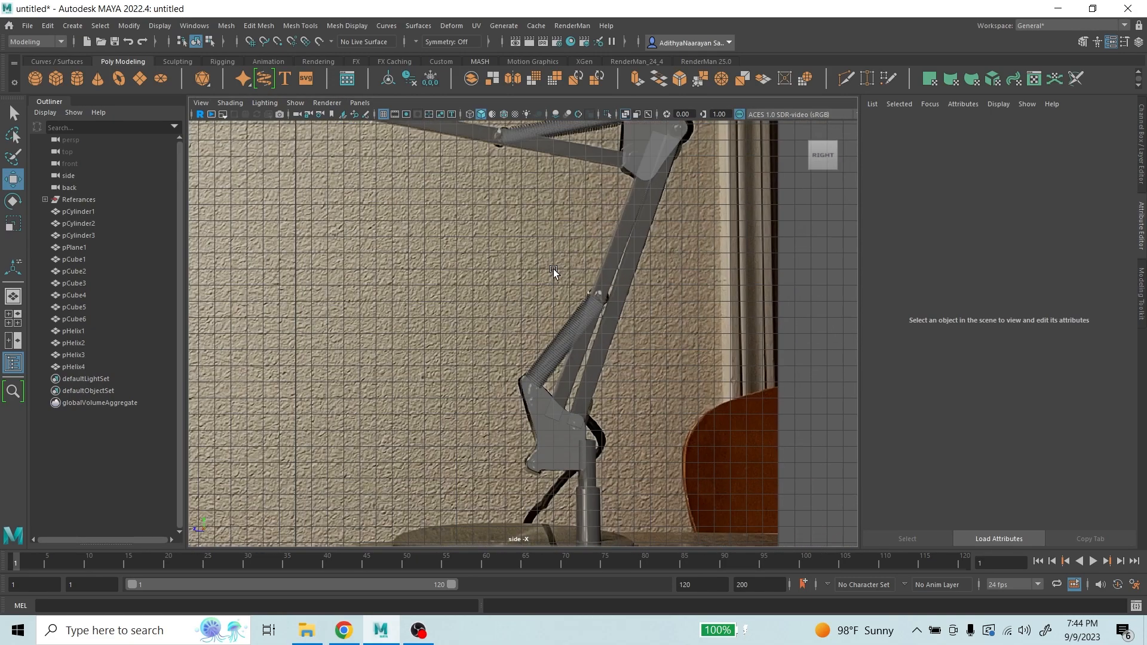
pyautogui.scroll(-2, 499, 343)
pyautogui.scroll(5, 503, 271)
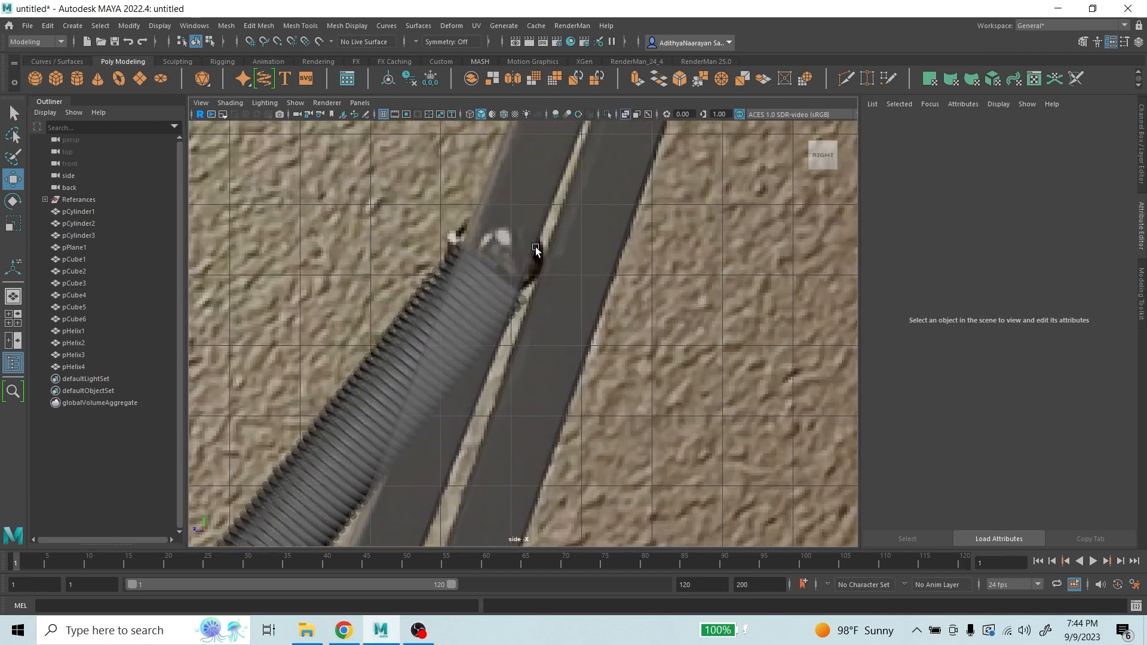
pyautogui.scroll(-8, 535, 246)
pyautogui.scroll(2, 583, 360)
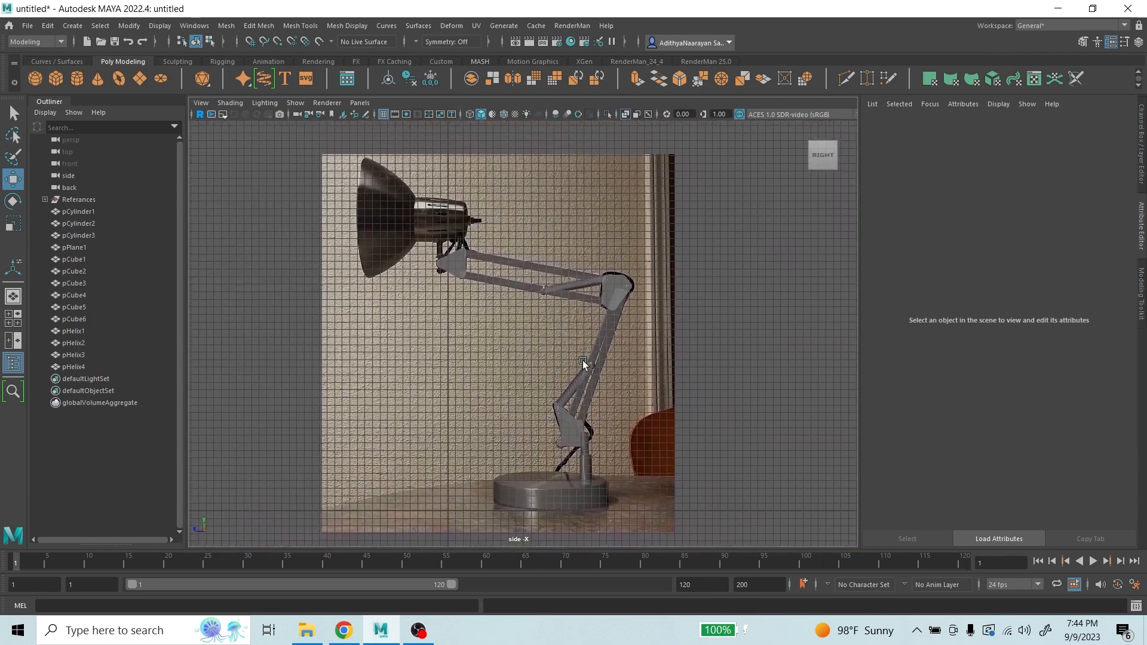
pyautogui.scroll(4, 582, 360)
pyautogui.keyDown('alt'); pyautogui.moveTo(438, 235); pyautogui.dragTo(514, 301, button='middle'); pyautogui.keyUp('alt')
pyautogui.scroll(-5, 514, 302)
pyautogui.keyDown('alt'); pyautogui.moveTo(570, 361); pyautogui.dragTo(585, 253, button='middle'); pyautogui.keyUp('alt')
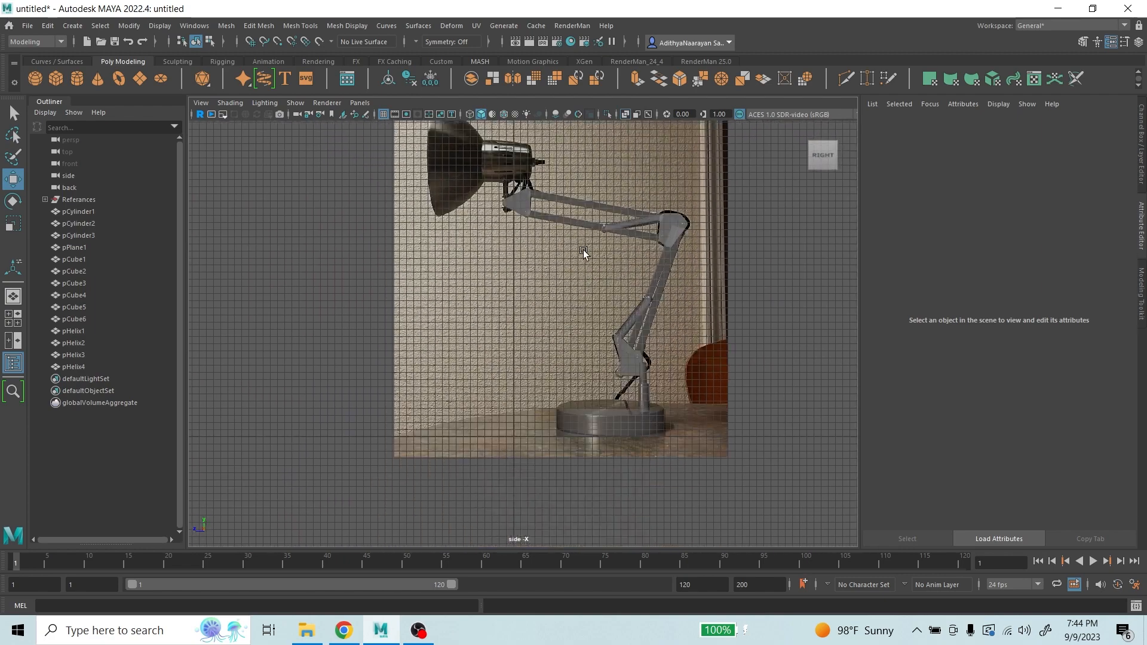
pyautogui.scroll(5, 515, 354)
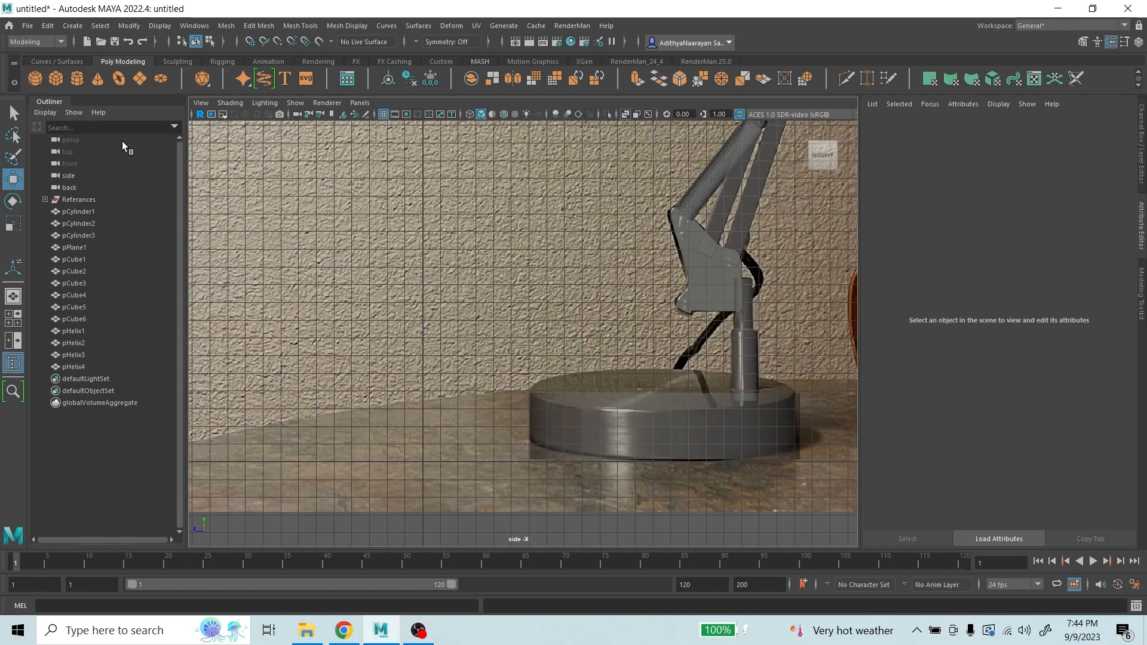
# - Create a polygon sphere at the origin and frame it in the side view
pyautogui.click(35, 78)
pyautogui.scroll(3, 523, 392)
pyautogui.keyDown('alt'); pyautogui.moveTo(523, 393); pyautogui.dragTo(622, 246, button='middle'); pyautogui.keyUp('alt')
pyautogui.scroll(4, 508, 346)
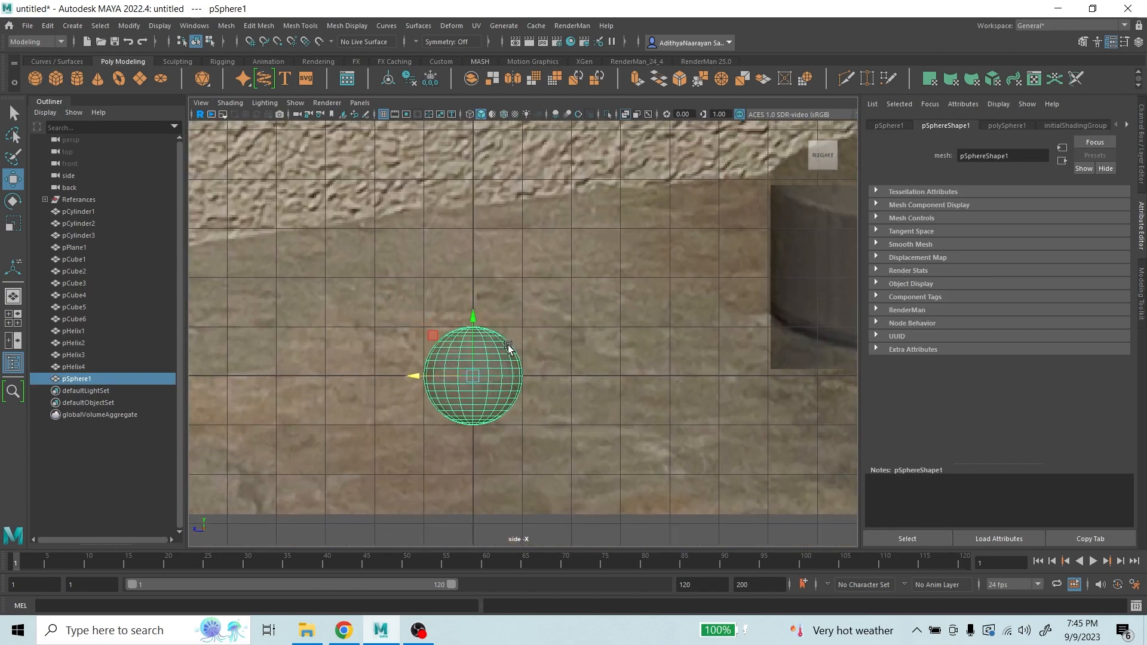
# - Set the sphere to face selection and frame it in the back view
pyautogui.scroll(2, 508, 347)
pyautogui.rightClick(489, 319)
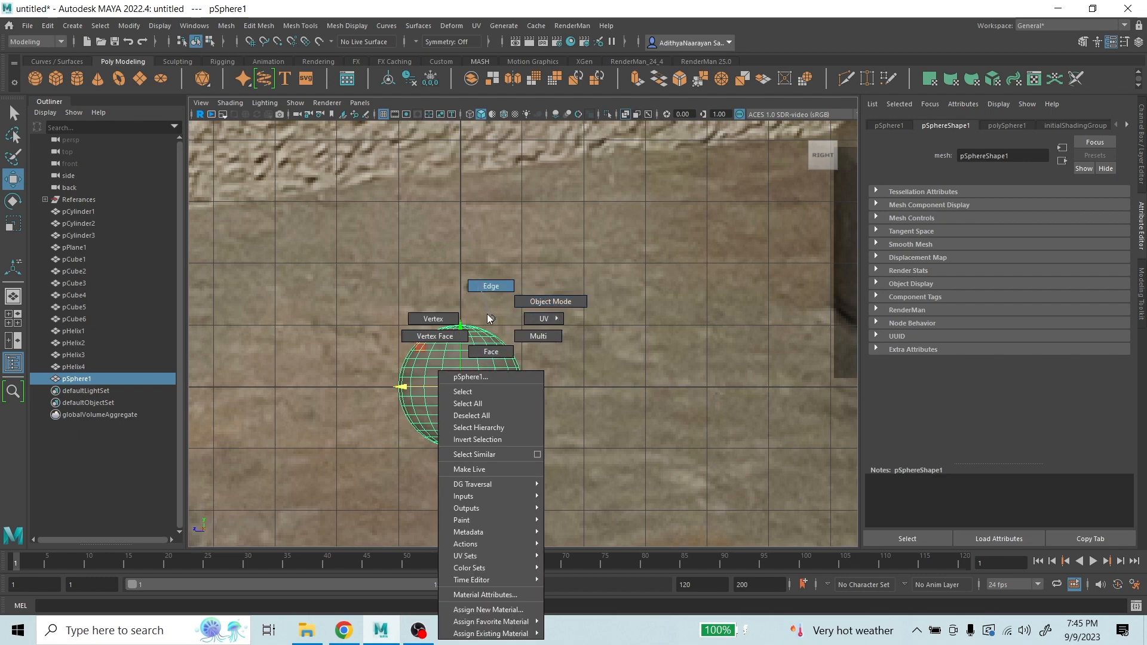
pyautogui.moveTo(489, 318); pyautogui.dragTo(496, 352, button='right')
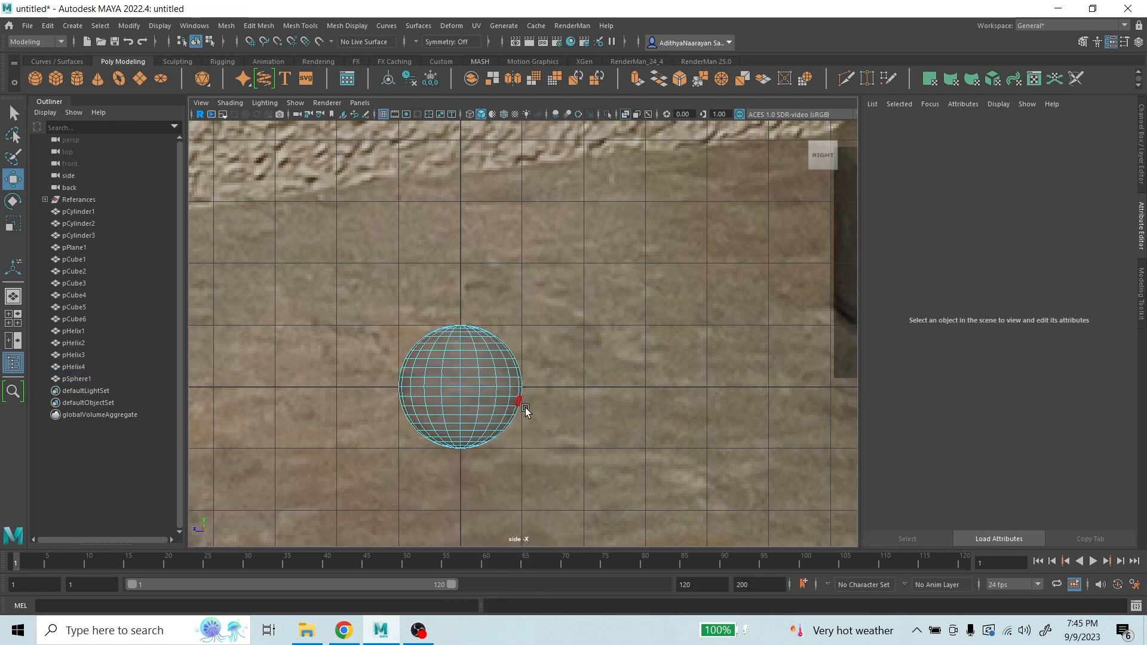
pyautogui.press('space')
pyautogui.scroll(-3, 435, 395)
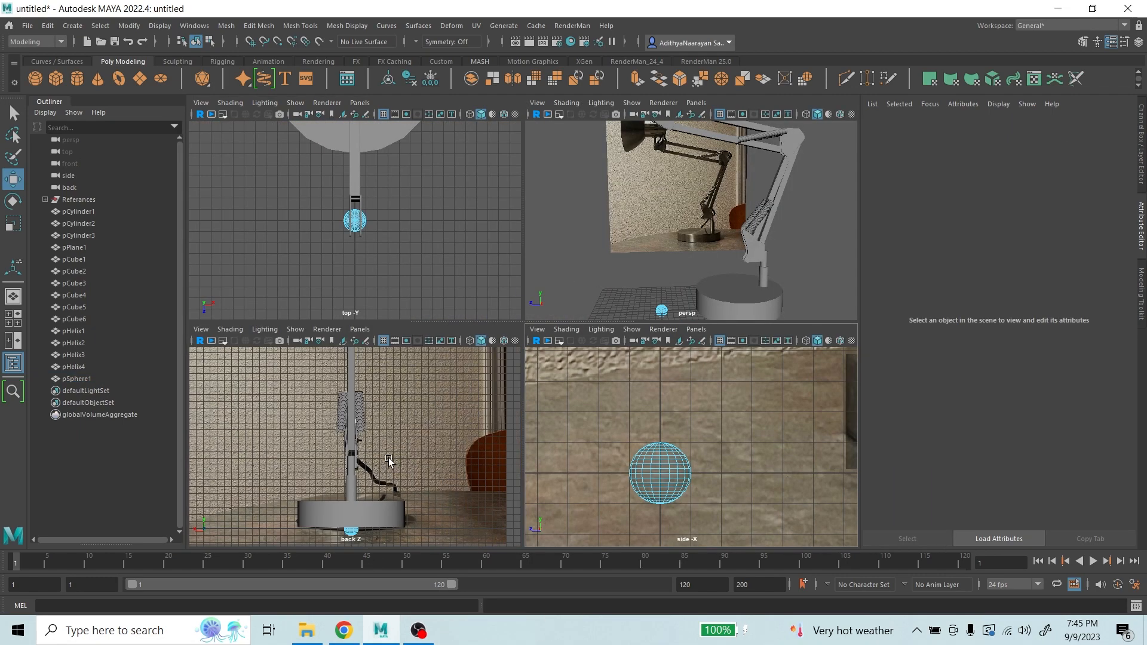
pyautogui.press('space')
pyautogui.scroll(2, 590, 461)
pyautogui.keyDown('alt'); pyautogui.moveTo(590, 461); pyautogui.dragTo(628, 179, button='middle'); pyautogui.keyUp('alt')
pyautogui.scroll(4, 605, 310)
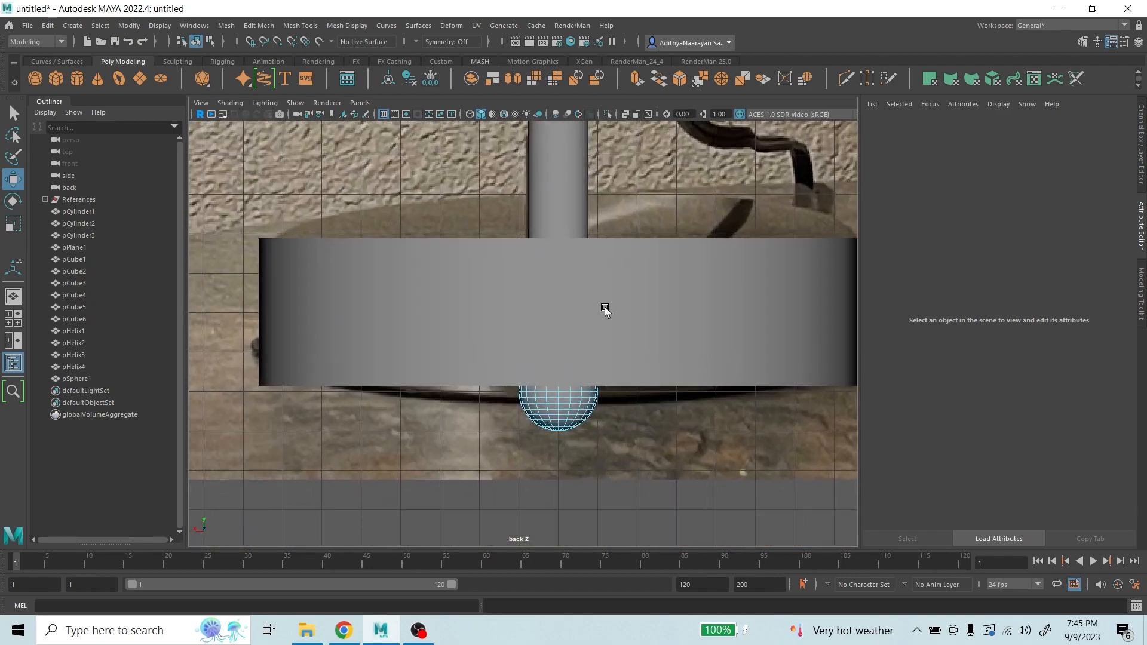
# - Try to delete the faces on one half of the sphere in the back view, and undo it
pyautogui.moveTo(546, 344); pyautogui.dragTo(546, 346)
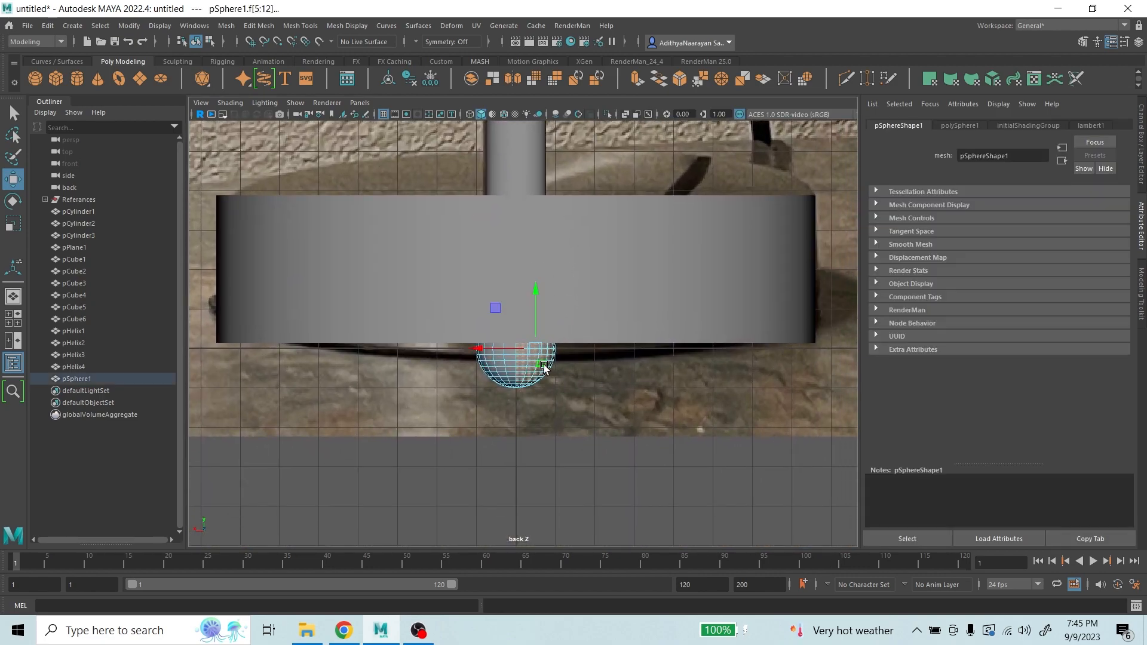
pyautogui.scroll(4, 545, 368)
pyautogui.press('Delete')
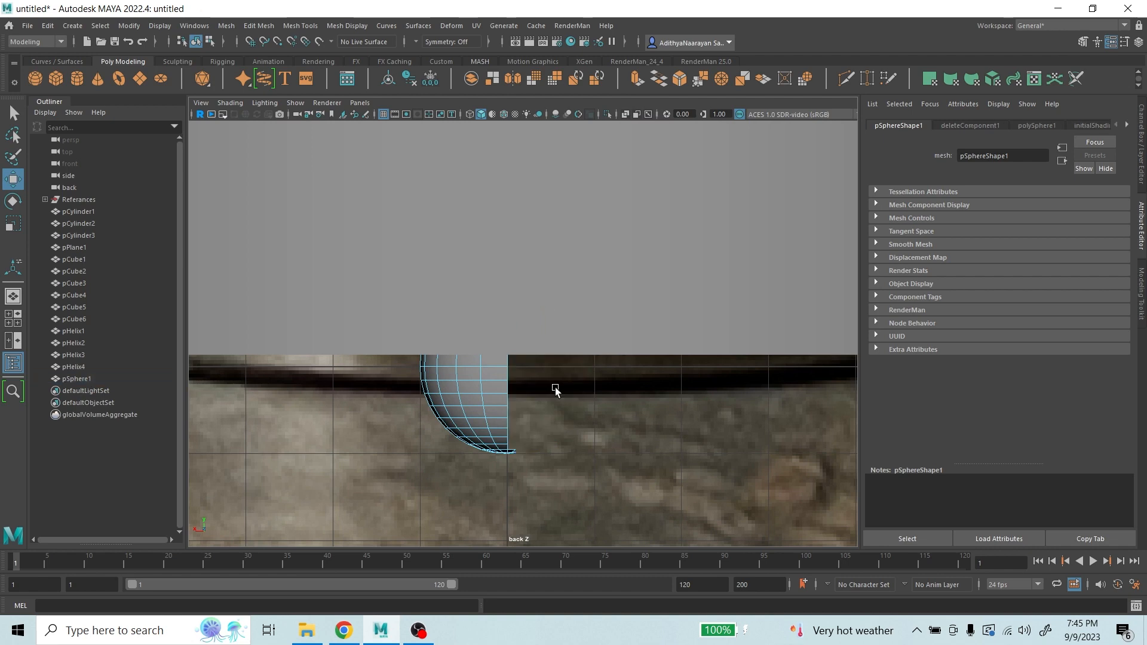
pyautogui.scroll(2, 528, 472)
pyautogui.keyDown('alt'); pyautogui.moveTo(545, 462); pyautogui.dragTo(546, 381, button='middle'); pyautogui.keyUp('alt')
pyautogui.scroll(2, 540, 364)
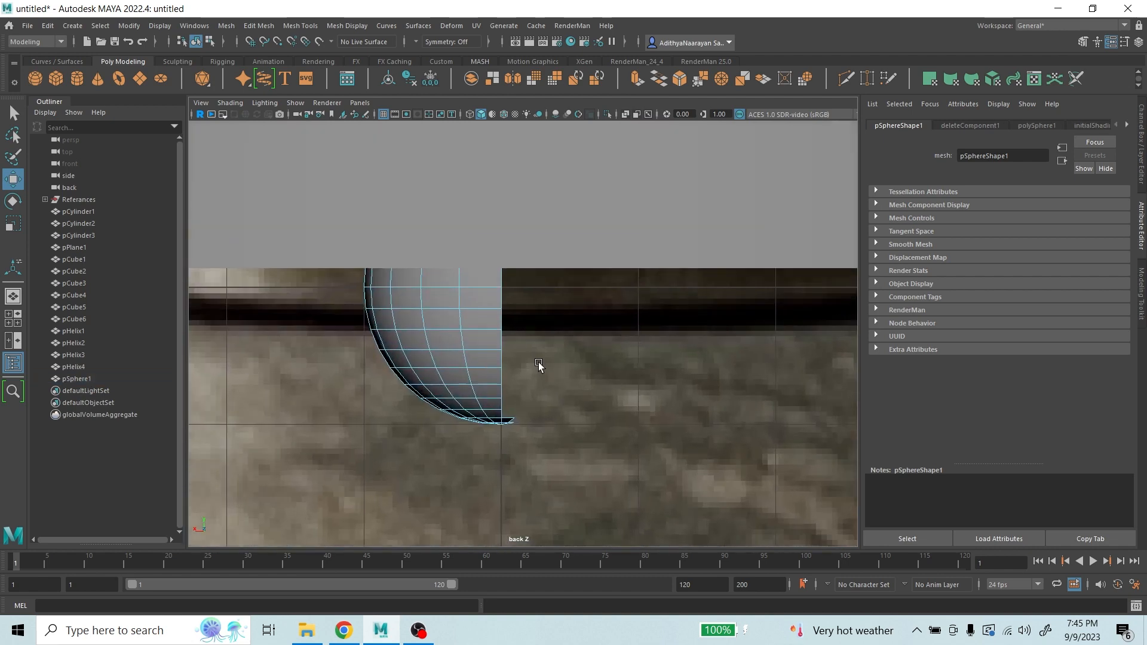
pyautogui.hotkey('ctrl', 'z')
# - Turn on X-Ray shading in the back view so the whole sphere shows through the lamp base
pyautogui.scroll(-3, 538, 436)
pyautogui.scroll(-1, 548, 428)
pyautogui.scroll(1, 548, 428)
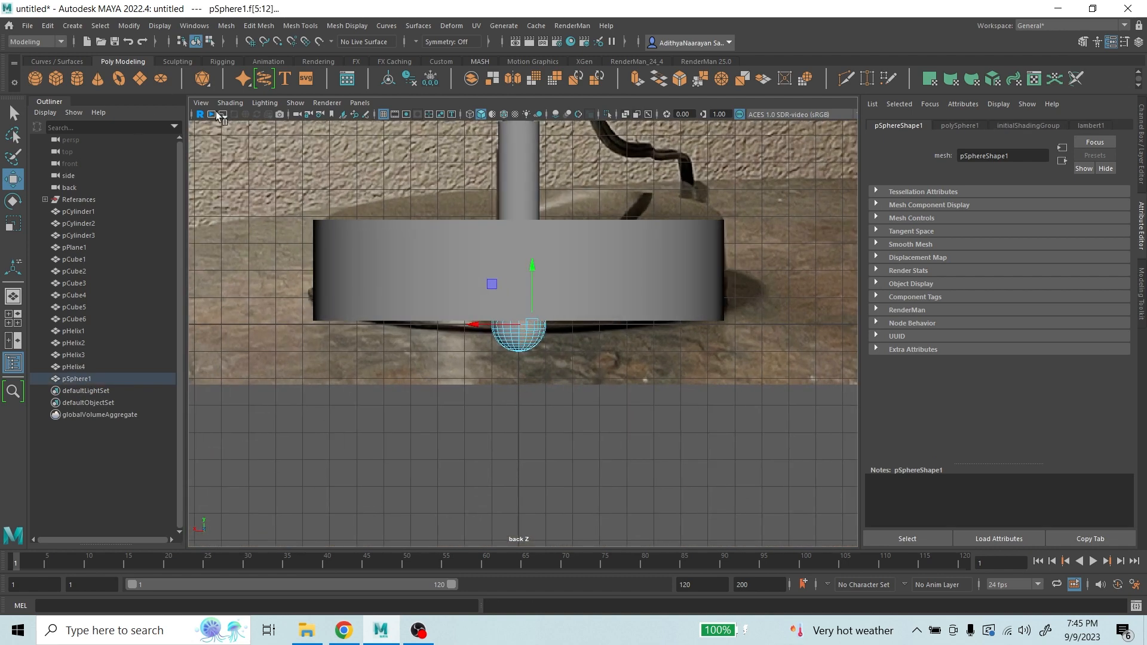
pyautogui.click(230, 103)
pyautogui.click(238, 222)
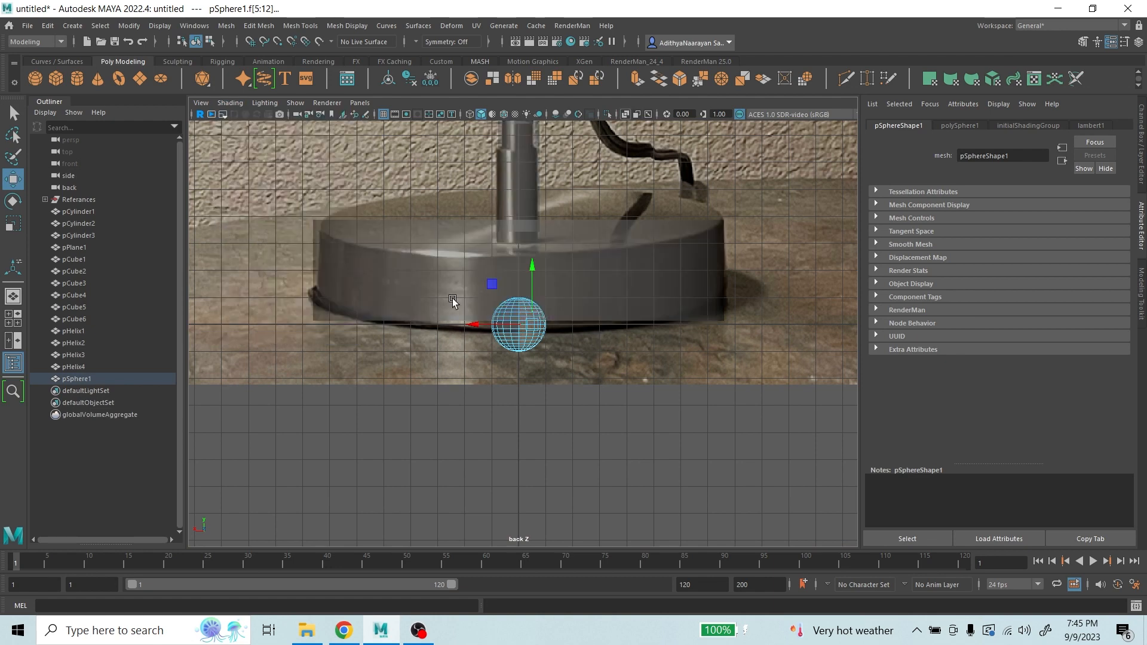
# - Select all faces on one side of the sphere's vertical centre line and delete them to leave a hemisphere
pyautogui.scroll(3, 565, 317)
pyautogui.scroll(4, 565, 317)
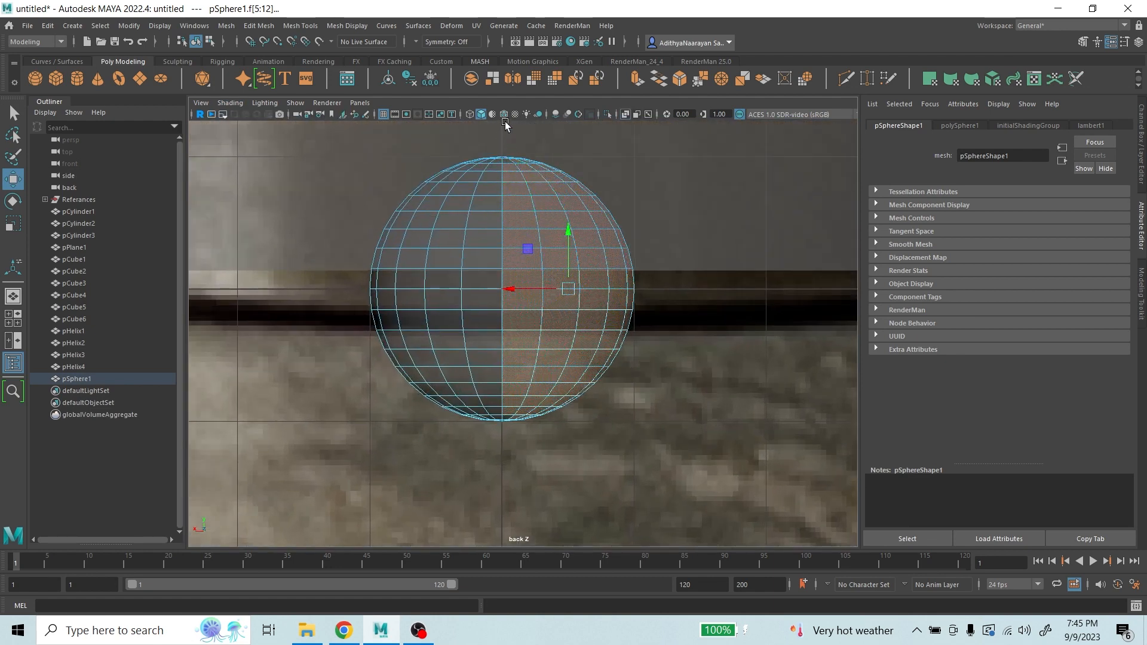
pyautogui.moveTo(628, 444); pyautogui.dragTo(658, 481)
pyautogui.scroll(5, 597, 454)
pyautogui.scroll(-8, 535, 496)
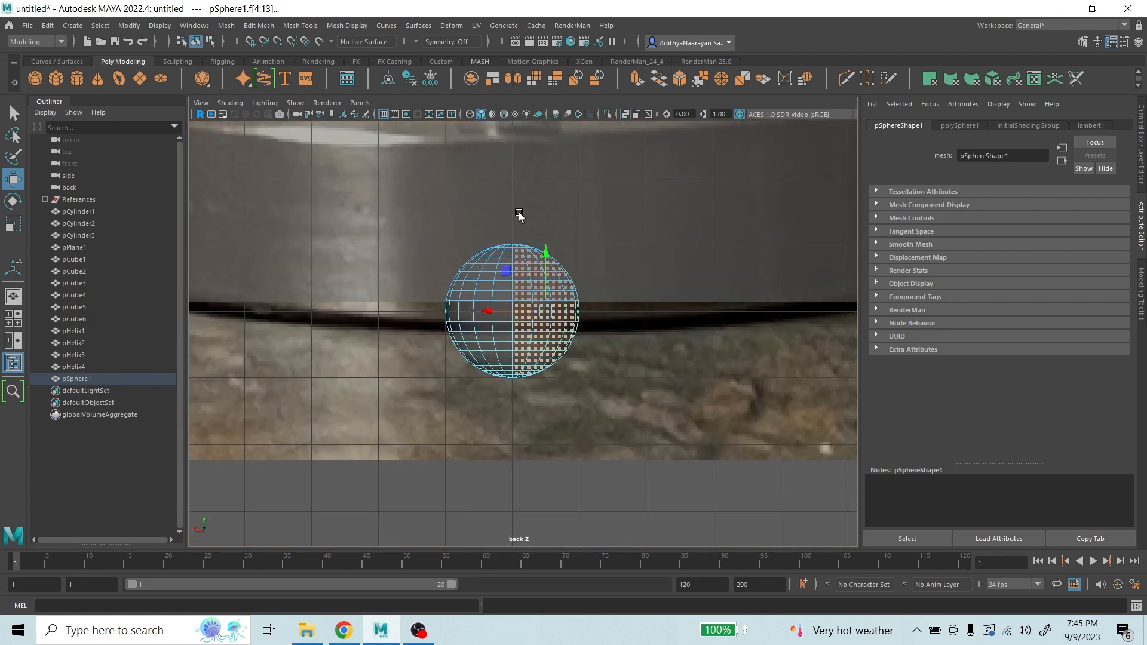
pyautogui.moveTo(513, 185); pyautogui.dragTo(599, 378)
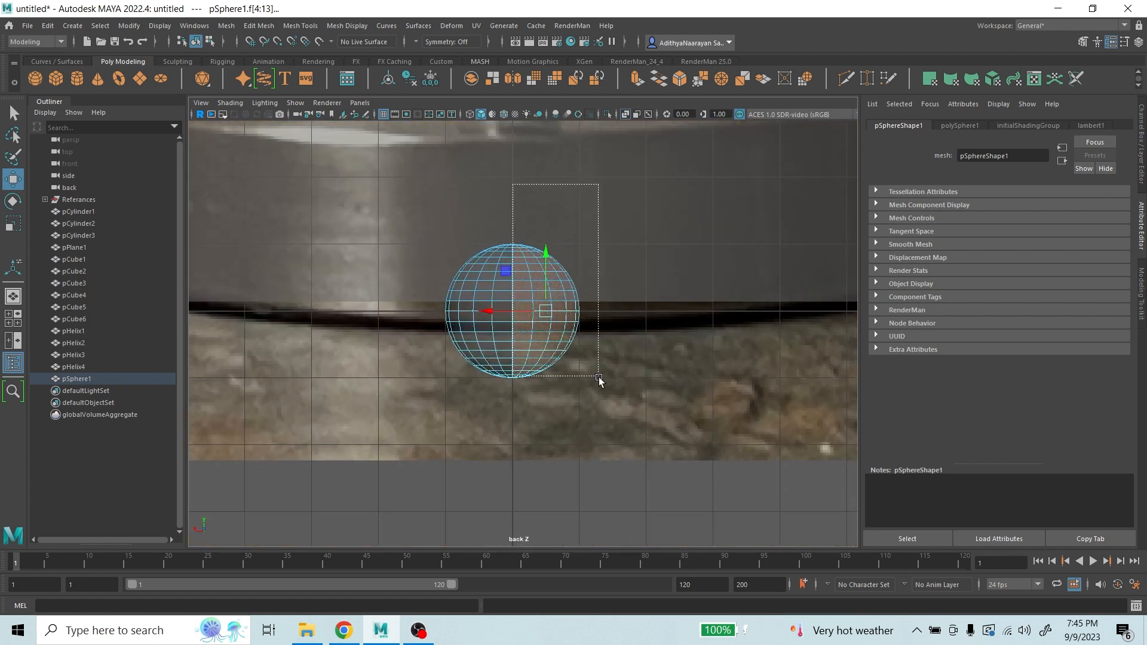
pyautogui.moveTo(644, 465); pyautogui.dragTo(644, 464)
pyautogui.scroll(8, 548, 257)
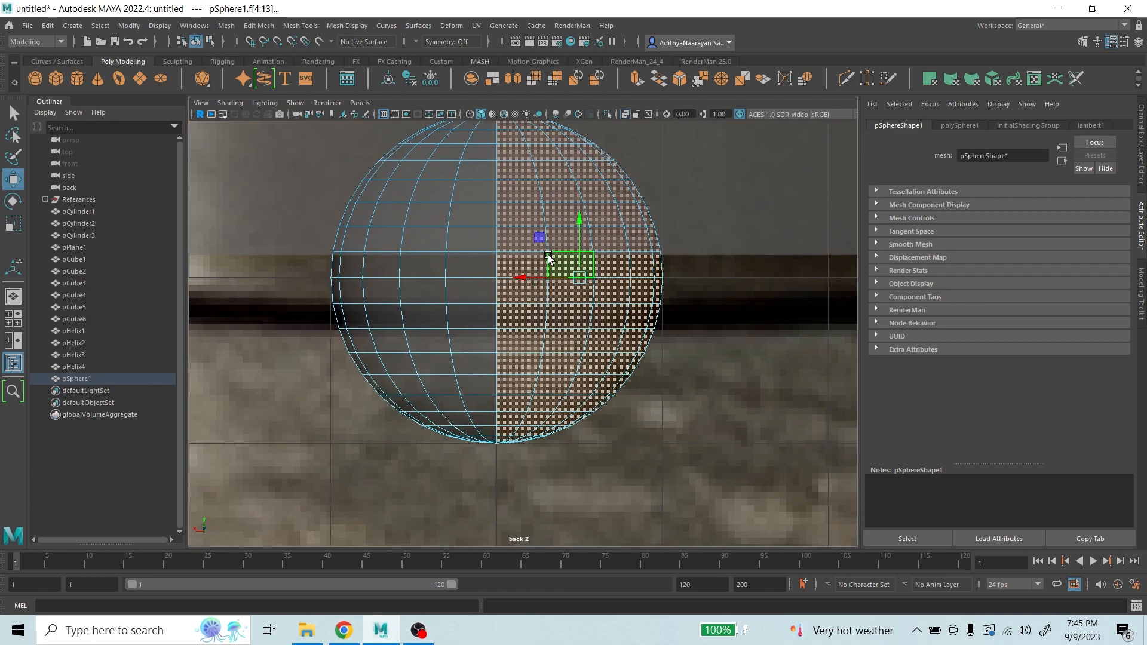
pyautogui.press('Delete')
# - Return the hemisphere to object mode and move it in the side view to the lower joint plate's bottom front corner
pyautogui.scroll(-5, 548, 257)
pyautogui.press('space')
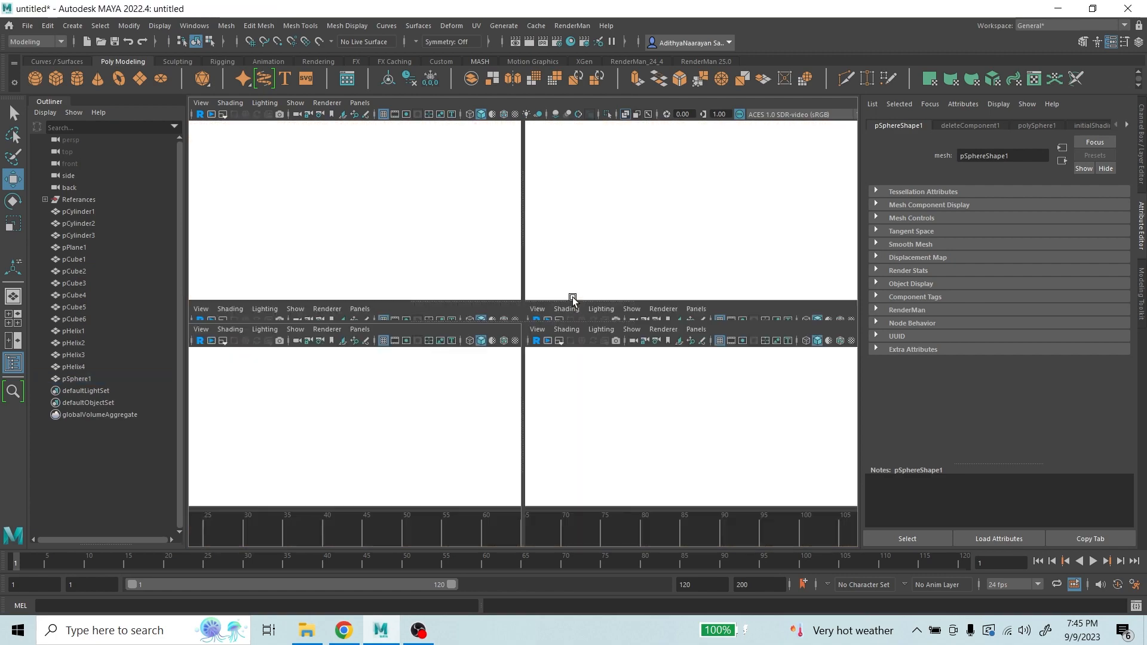
pyautogui.press('space')
pyautogui.scroll(4, 457, 367)
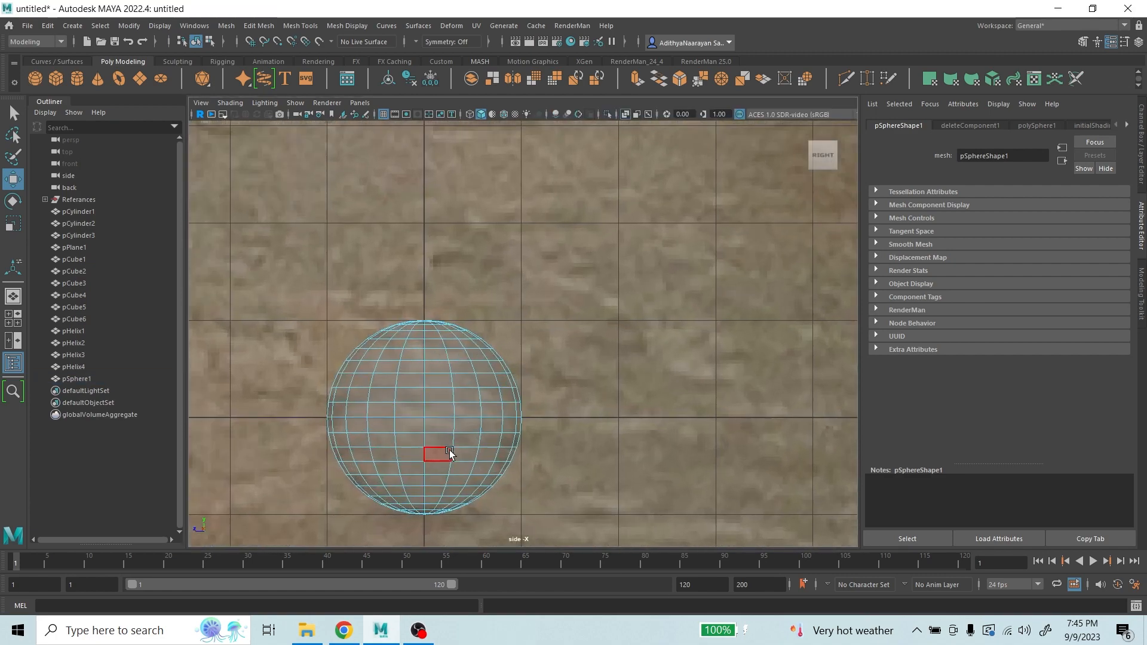
pyautogui.scroll(-10, 515, 414)
pyautogui.scroll(-3, 538, 382)
pyautogui.scroll(8, 549, 329)
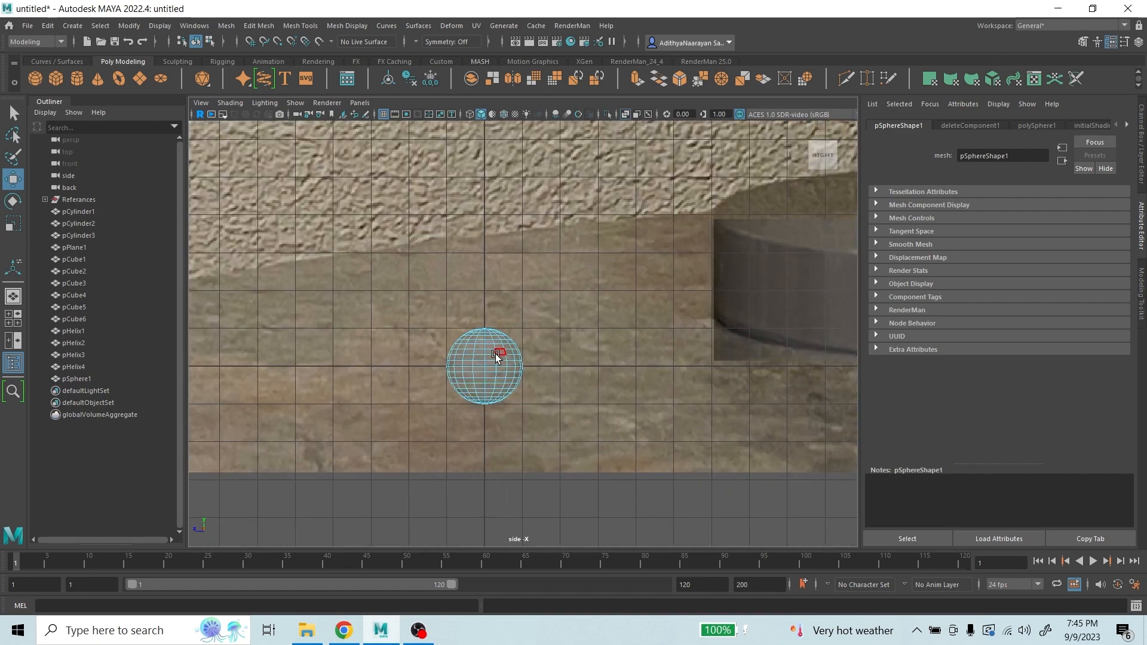
pyautogui.moveTo(489, 357); pyautogui.dragTo(526, 299, button='right')
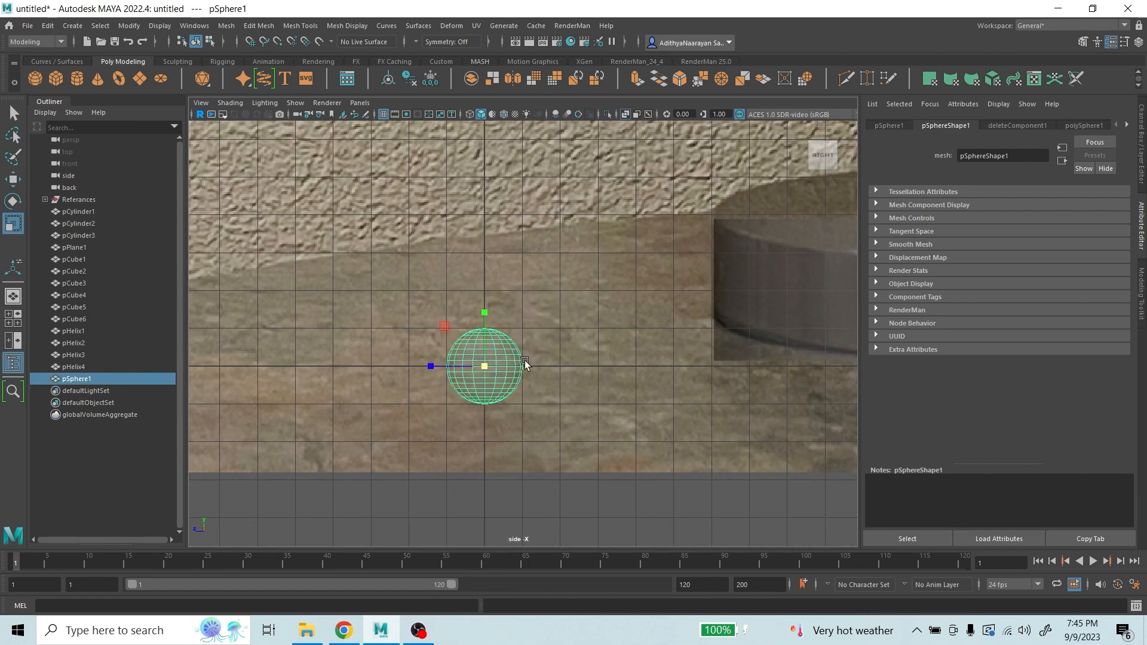
pyautogui.scroll(-5, 512, 389)
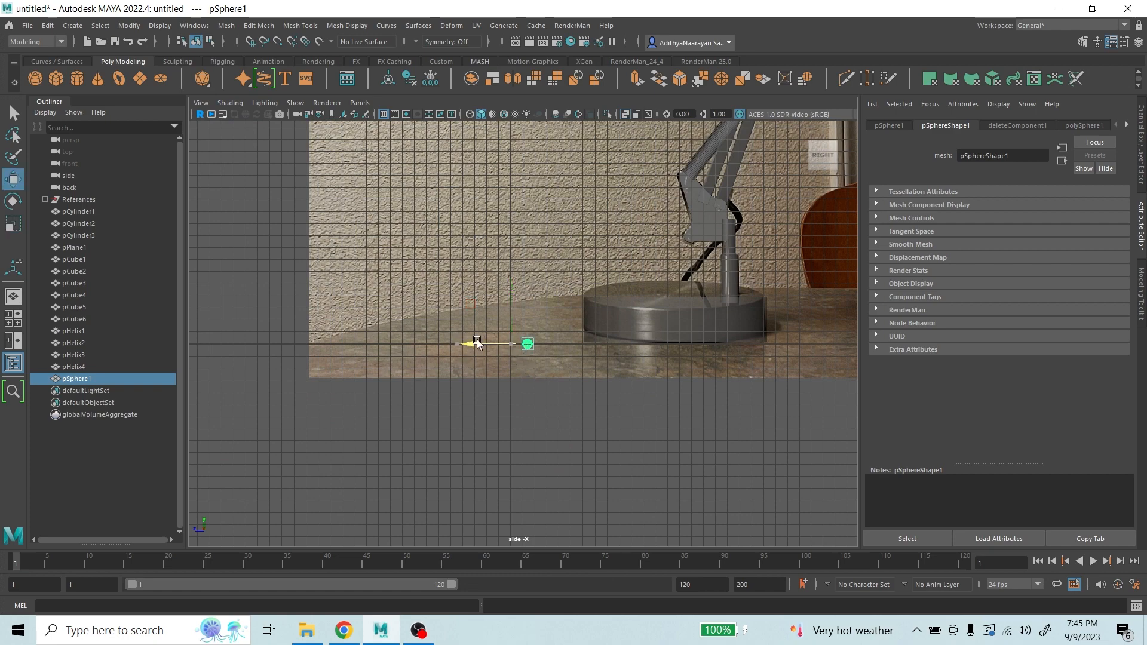
pyautogui.scroll(6, 649, 317)
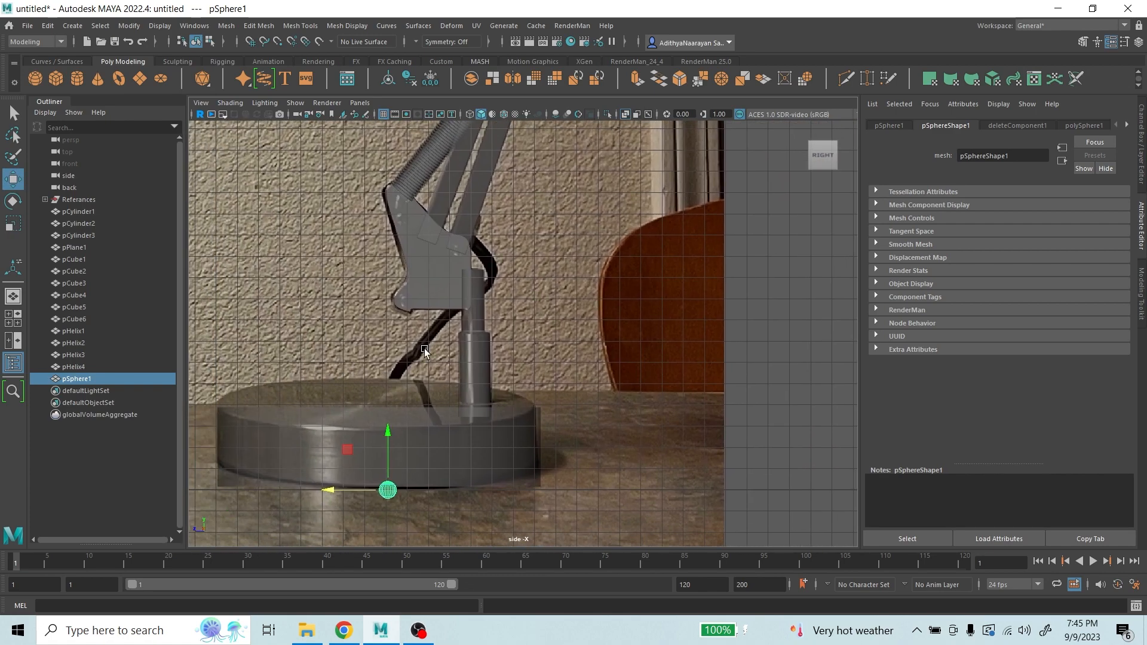
pyautogui.scroll(3, 550, 329)
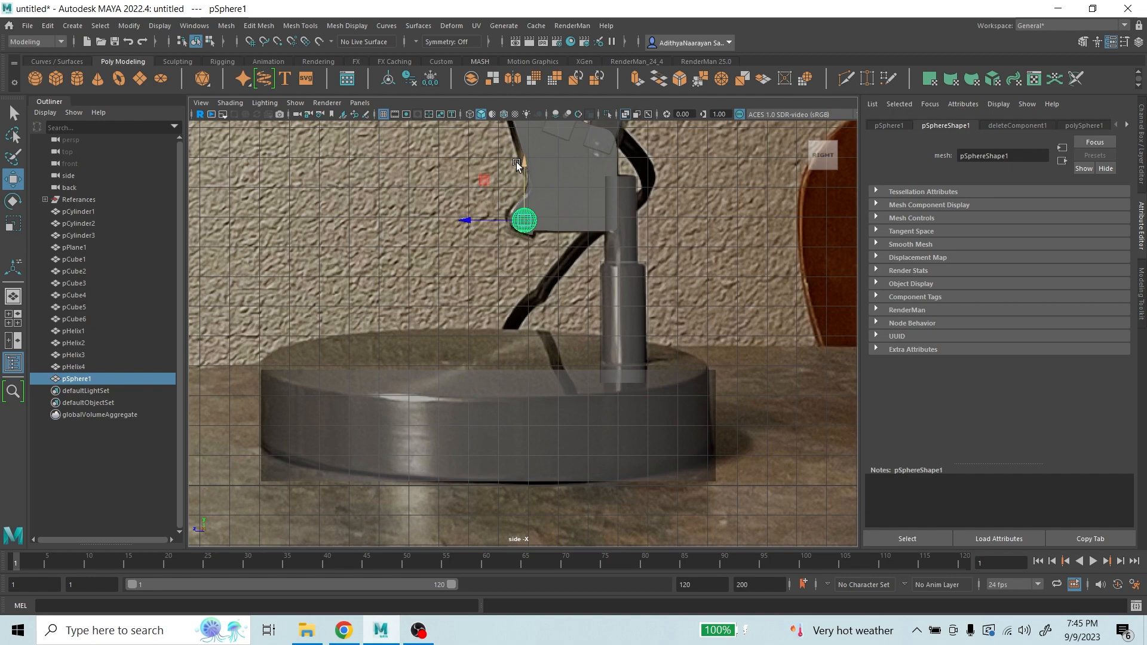
# - Fine-tune the hemisphere's position and scale it down to match the bolt head in the reference photo
pyautogui.moveTo(467, 225); pyautogui.dragTo(465, 225)
pyautogui.scroll(5, 544, 223)
pyautogui.scroll(9, 540, 450)
pyautogui.keyDown('alt'); pyautogui.moveTo(561, 203); pyautogui.dragTo(511, 247, button='middle'); pyautogui.keyUp('alt')
pyautogui.scroll(2, 510, 246)
pyautogui.moveTo(469, 273); pyautogui.dragTo(433, 274)
pyautogui.scroll(-12, 566, 342)
pyautogui.scroll(3, 557, 317)
pyautogui.scroll(2, 557, 317)
pyautogui.scroll(-4, 604, 233)
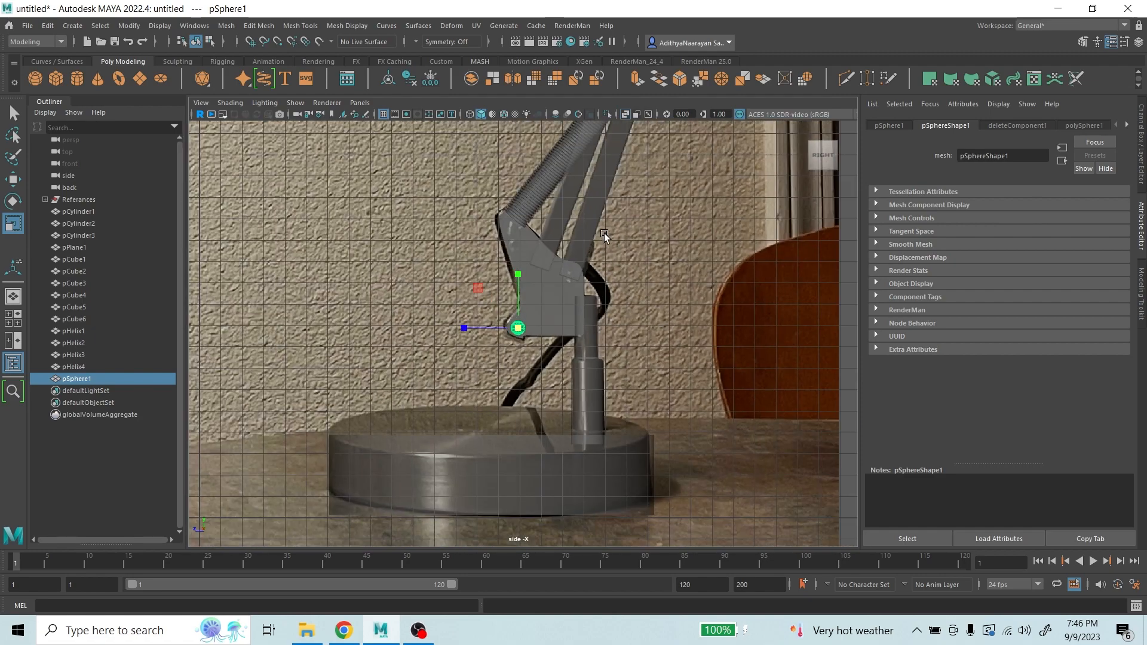
# - Hide the lower joint plate temporarily and examine the bolt heads beneath it in the reference photo
pyautogui.scroll(1, 547, 325)
pyautogui.scroll(7, 543, 320)
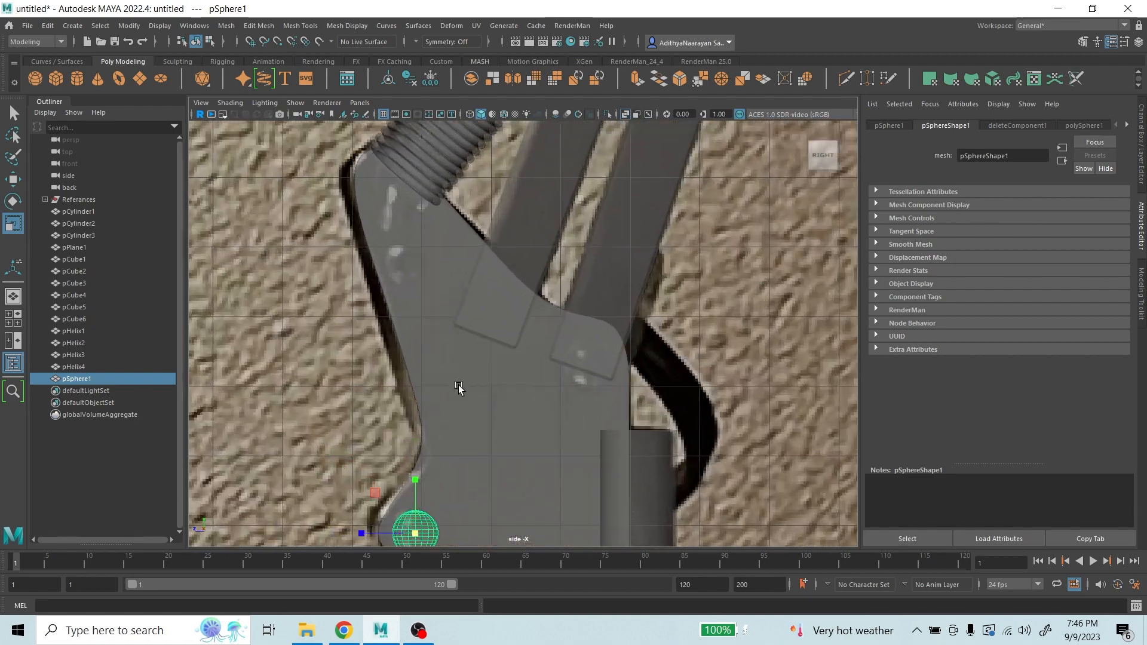
pyautogui.keyDown('alt'); pyautogui.moveTo(462, 387); pyautogui.dragTo(575, 231, button='middle'); pyautogui.keyUp('alt')
pyautogui.scroll(-2, 586, 332)
pyautogui.scroll(1, 586, 332)
pyautogui.keyDown('alt'); pyautogui.moveTo(572, 371); pyautogui.dragTo(561, 337, button='middle'); pyautogui.keyUp('alt')
pyautogui.click(572, 319)
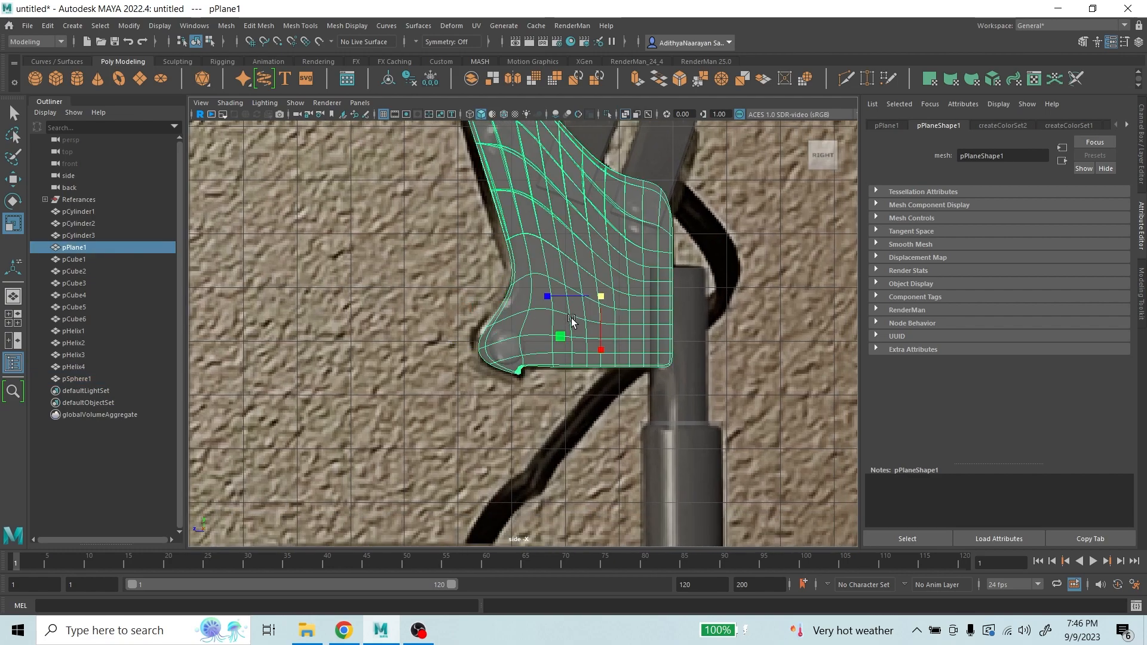
pyautogui.hotkey('ctrl', 'h')
pyautogui.scroll(-5, 512, 364)
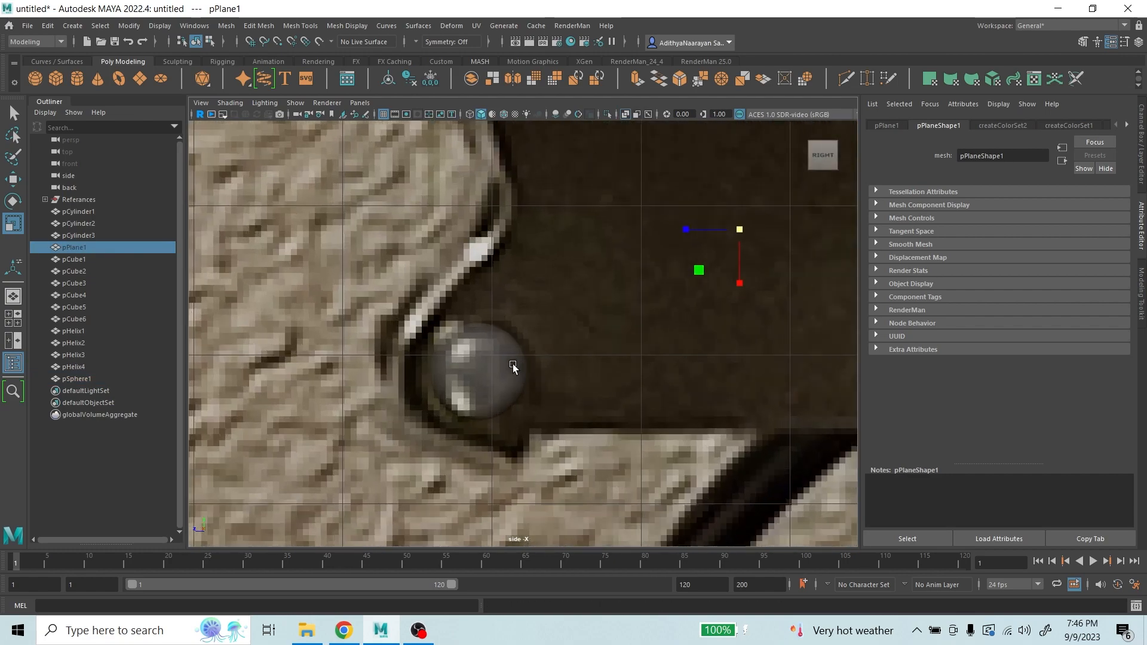
pyautogui.scroll(3, 524, 189)
pyautogui.scroll(4, 524, 189)
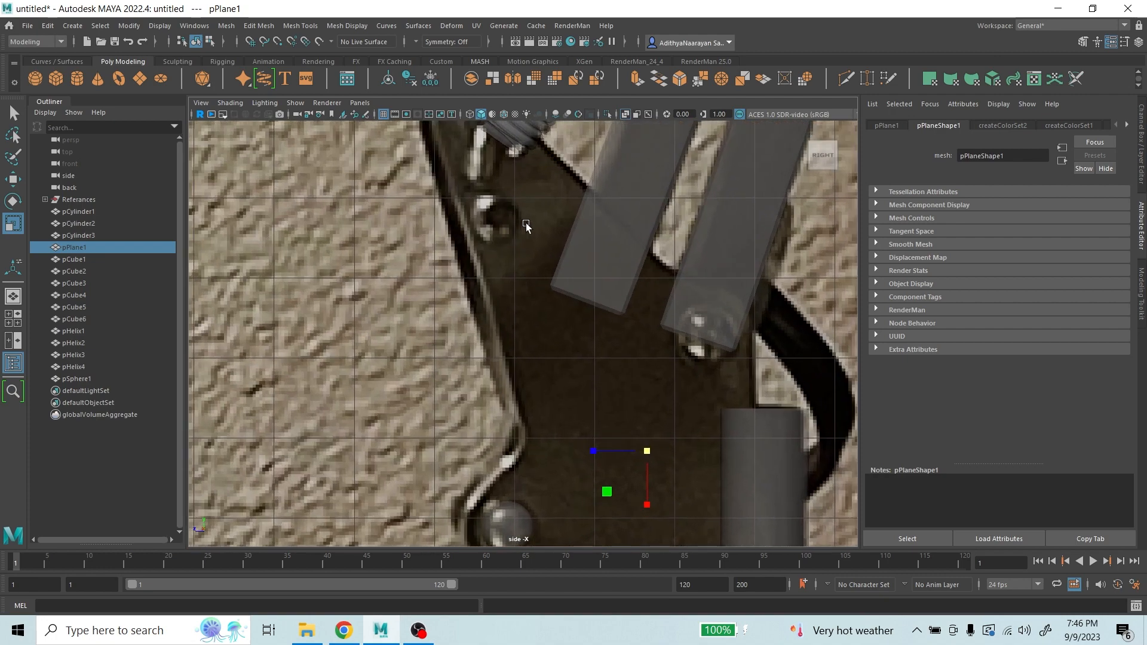
pyautogui.scroll(-4, 526, 223)
pyautogui.scroll(3, 539, 317)
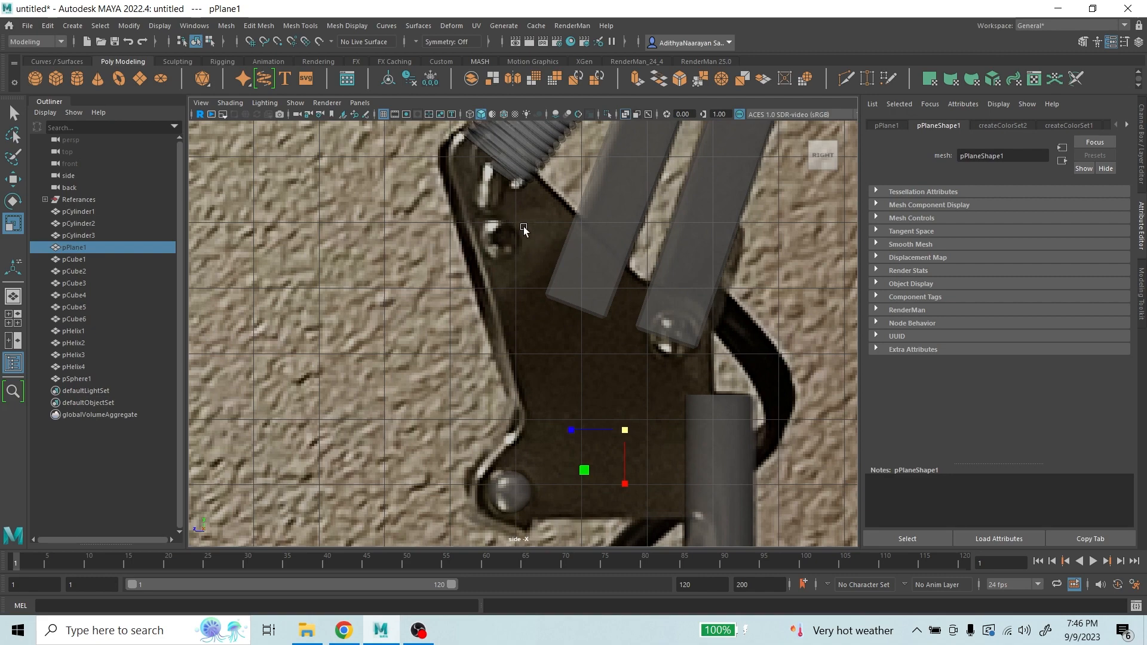
# - Hide the elbow joint plate temporarily and examine the bolts beneath it in the reference photo
pyautogui.scroll(-4, 525, 243)
pyautogui.scroll(3, 511, 384)
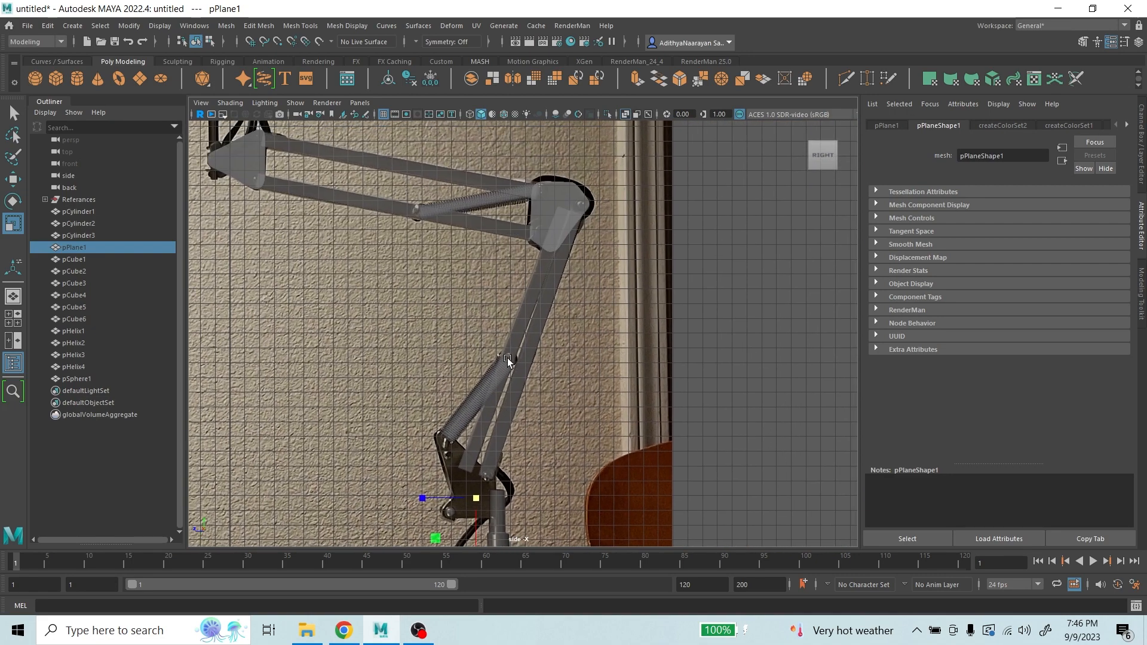
pyautogui.scroll(8, 531, 361)
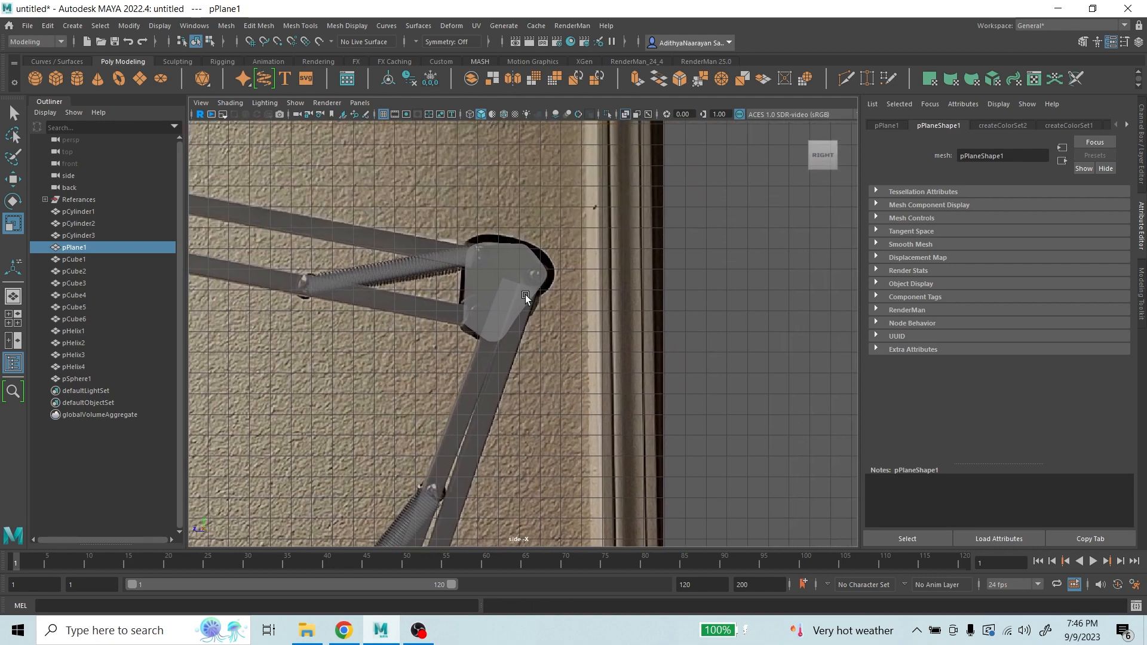
pyautogui.scroll(-2, 554, 367)
pyautogui.click(554, 367)
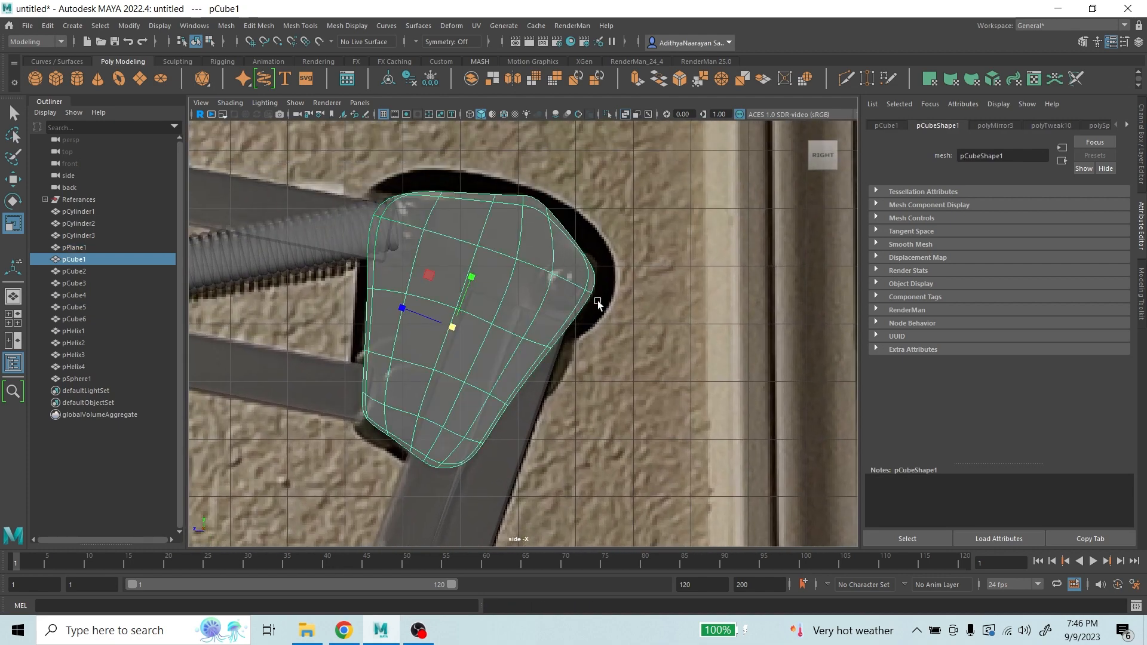
pyautogui.press('h')
pyautogui.scroll(2, 612, 309)
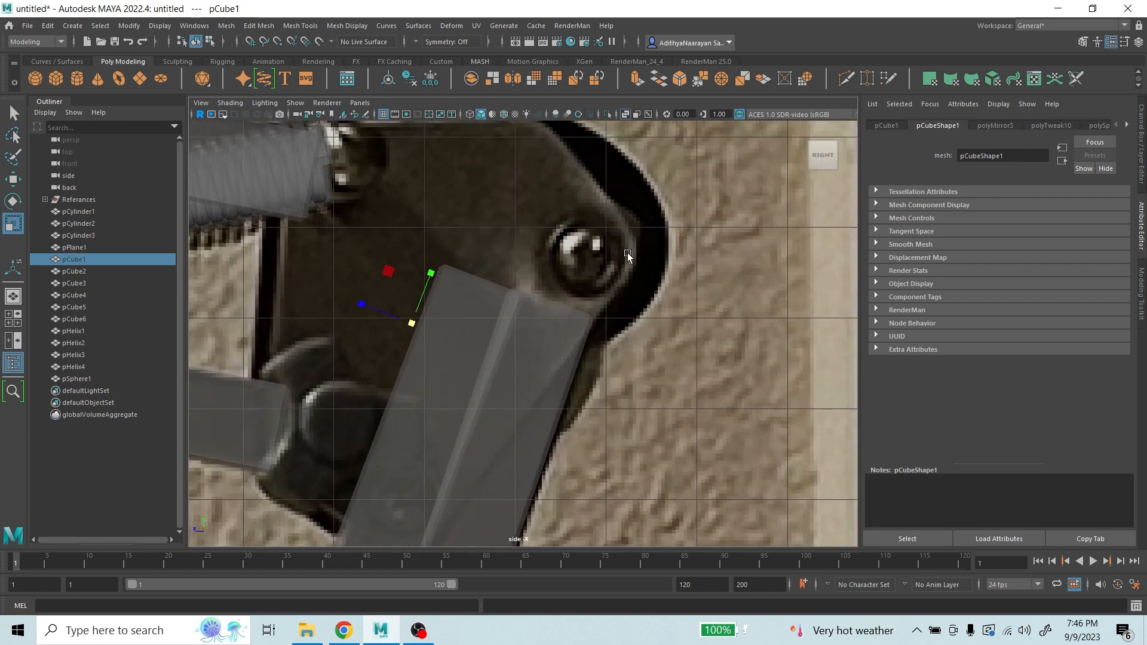
pyautogui.scroll(-2, 628, 253)
pyautogui.scroll(3, 624, 280)
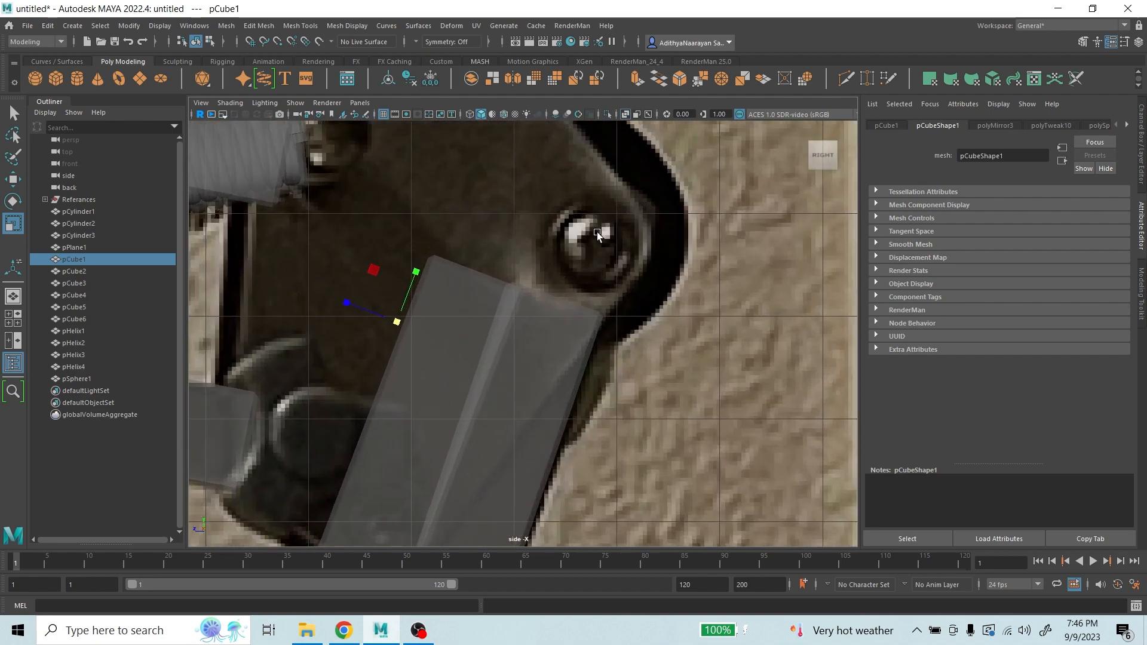
pyautogui.scroll(-3, 607, 270)
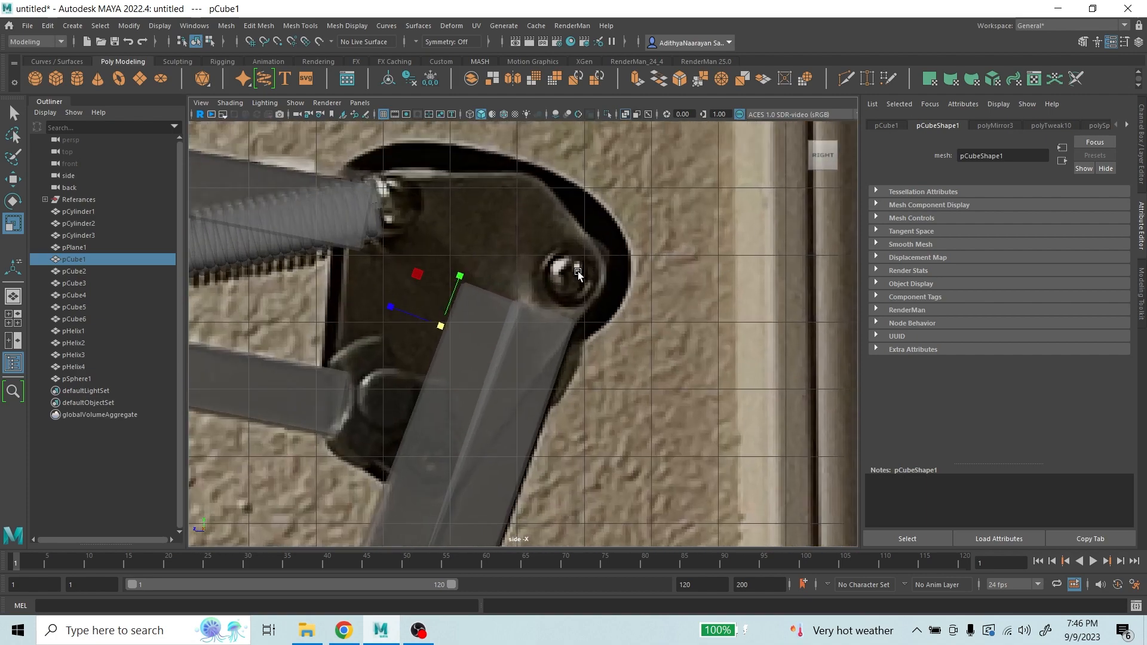
pyautogui.scroll(3, 583, 260)
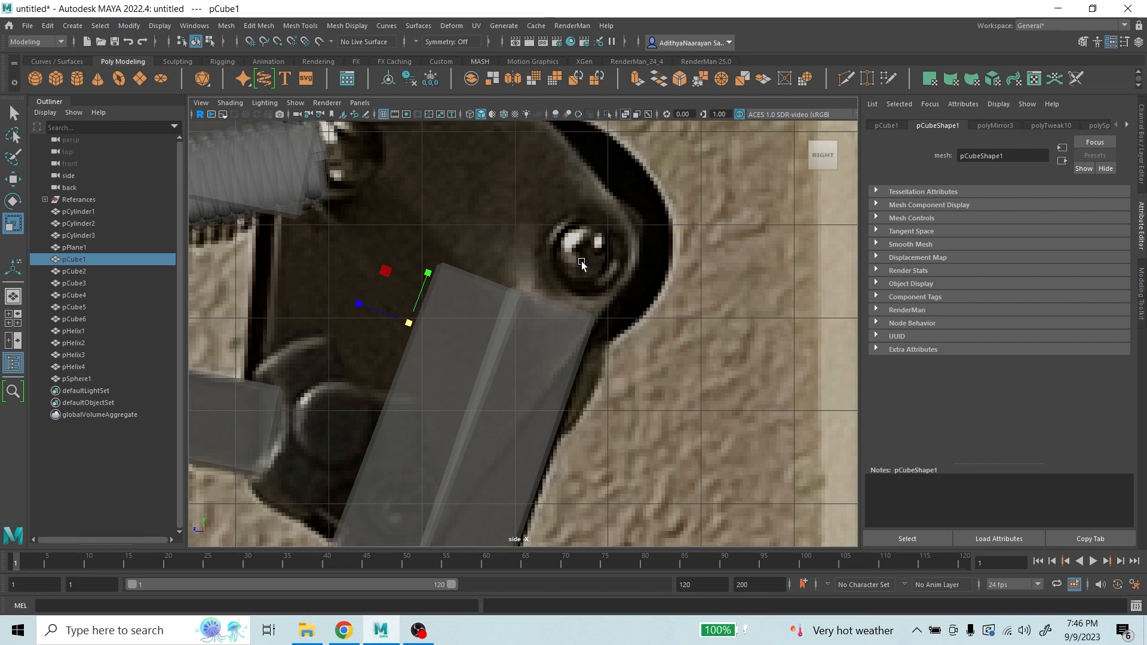
# - Undo the hiding of the joint plates and return to the hemisphere at the lower plate's corner
pyautogui.scroll(-3, 620, 280)
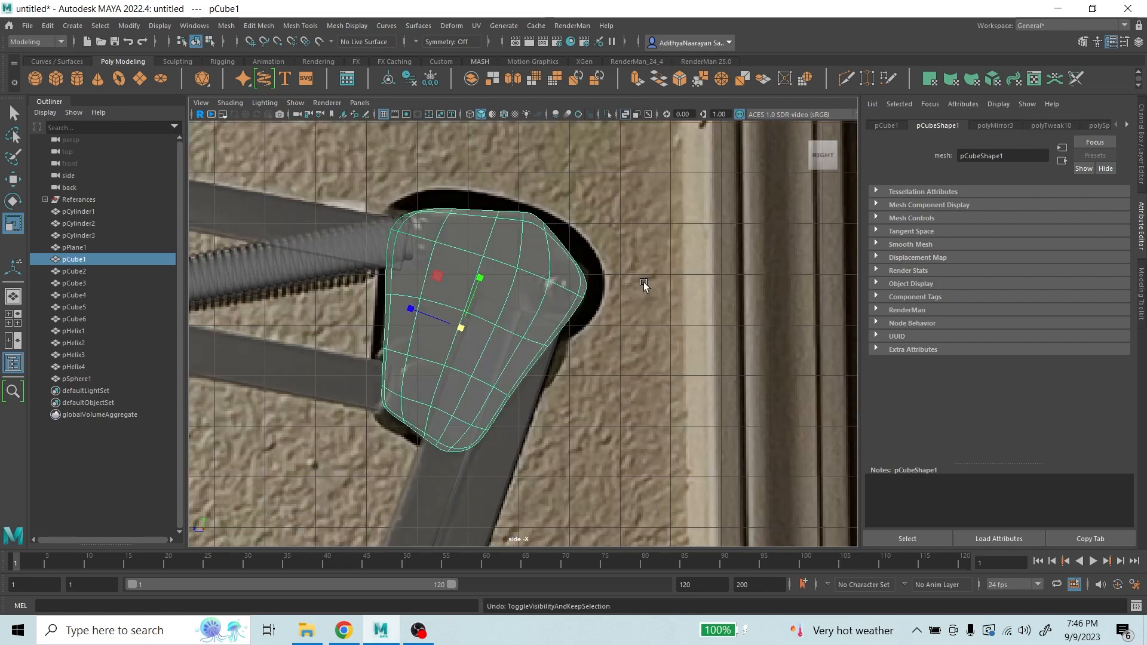
pyautogui.scroll(-5, 644, 282)
pyautogui.scroll(10, 602, 246)
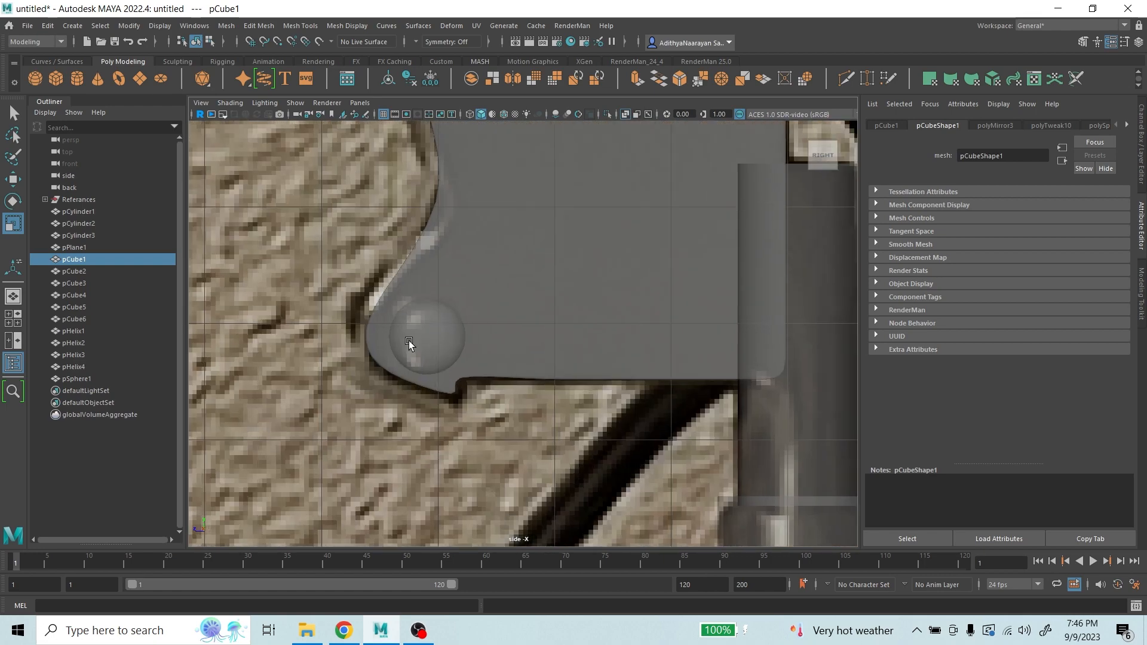
# - Select the hemisphere at the lower plate's corner and move it along X onto the plate's outer face
pyautogui.click(409, 341)
pyautogui.scroll(2, 418, 335)
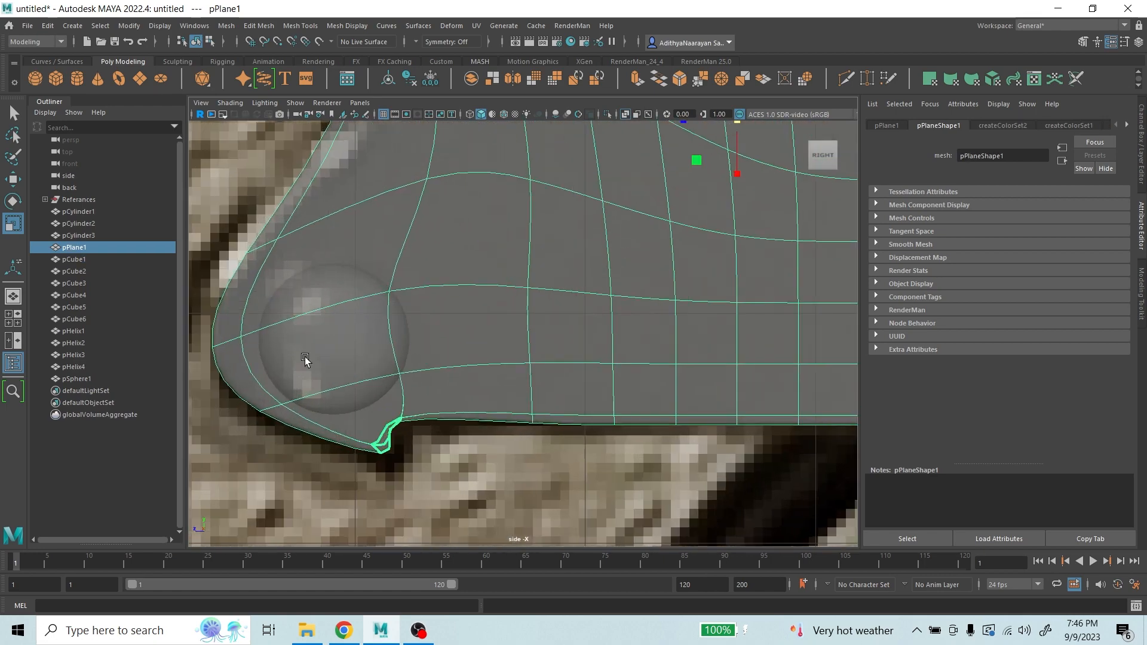
pyautogui.scroll(-5, 303, 358)
pyautogui.scroll(4, 453, 350)
pyautogui.scroll(2, 424, 334)
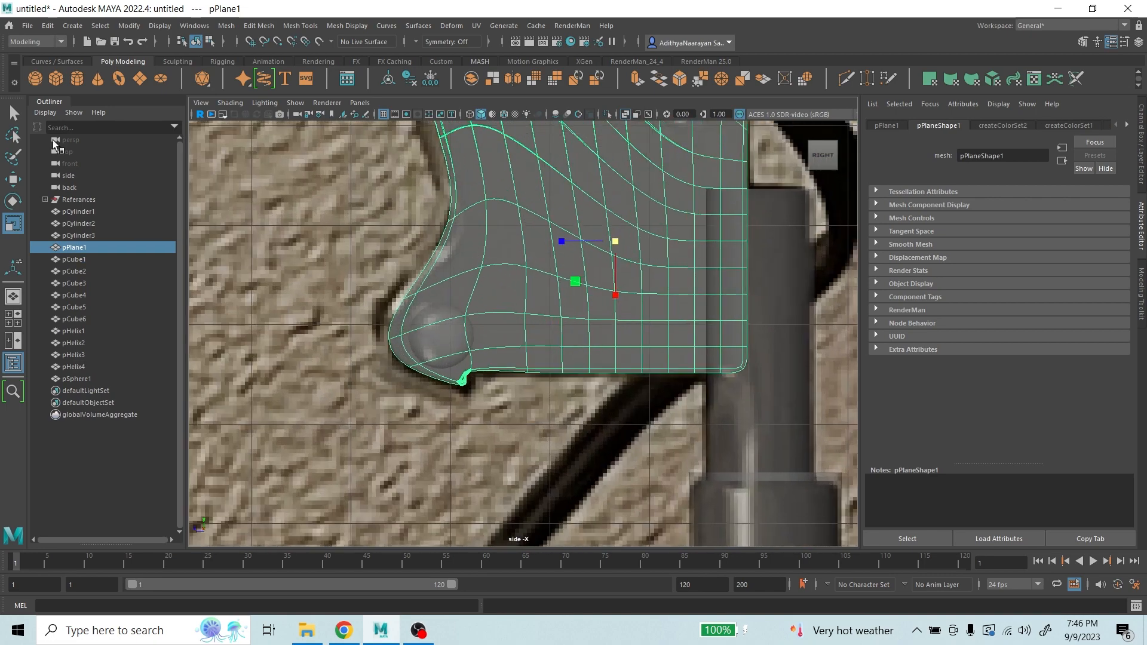
pyautogui.click(12, 112)
pyautogui.click(78, 377)
pyautogui.scroll(2, 504, 296)
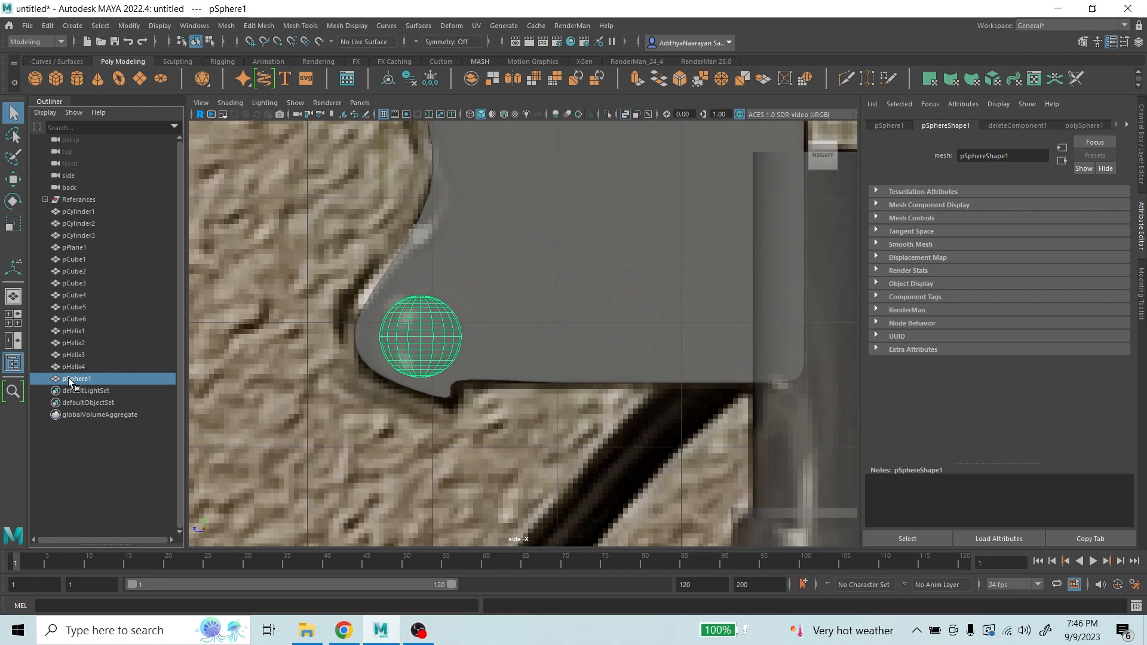
pyautogui.scroll(2, 451, 334)
pyautogui.press('space')
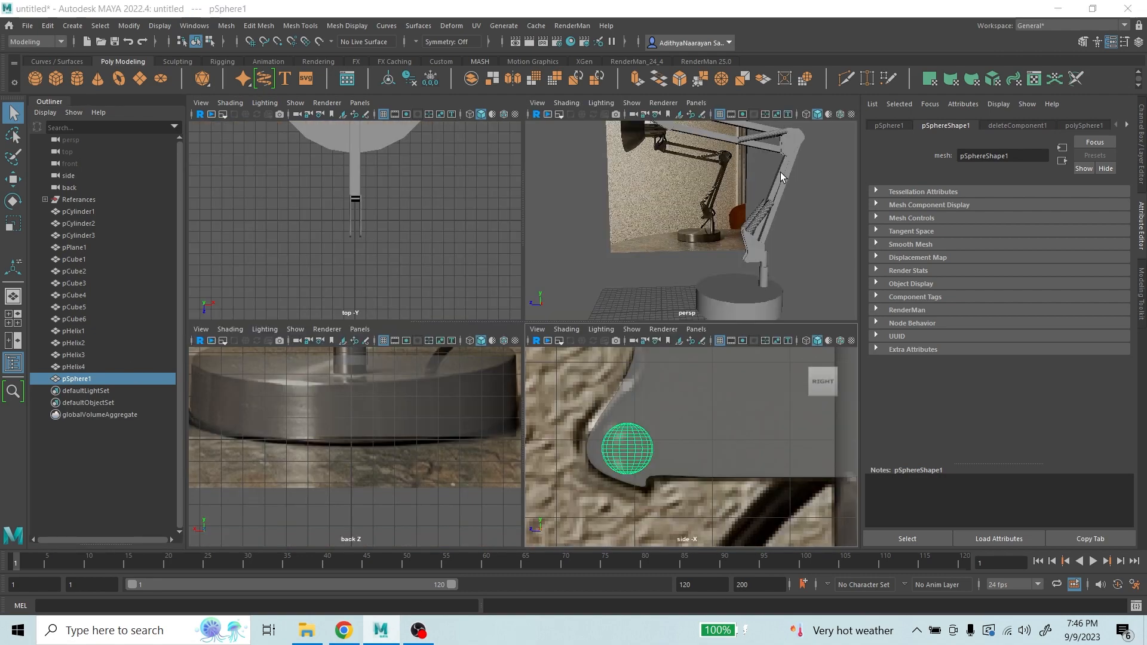
pyautogui.press('space')
pyautogui.keyDown('alt'); pyautogui.moveTo(708, 236); pyautogui.dragTo(591, 395); pyautogui.keyUp('alt')
pyautogui.press('w')
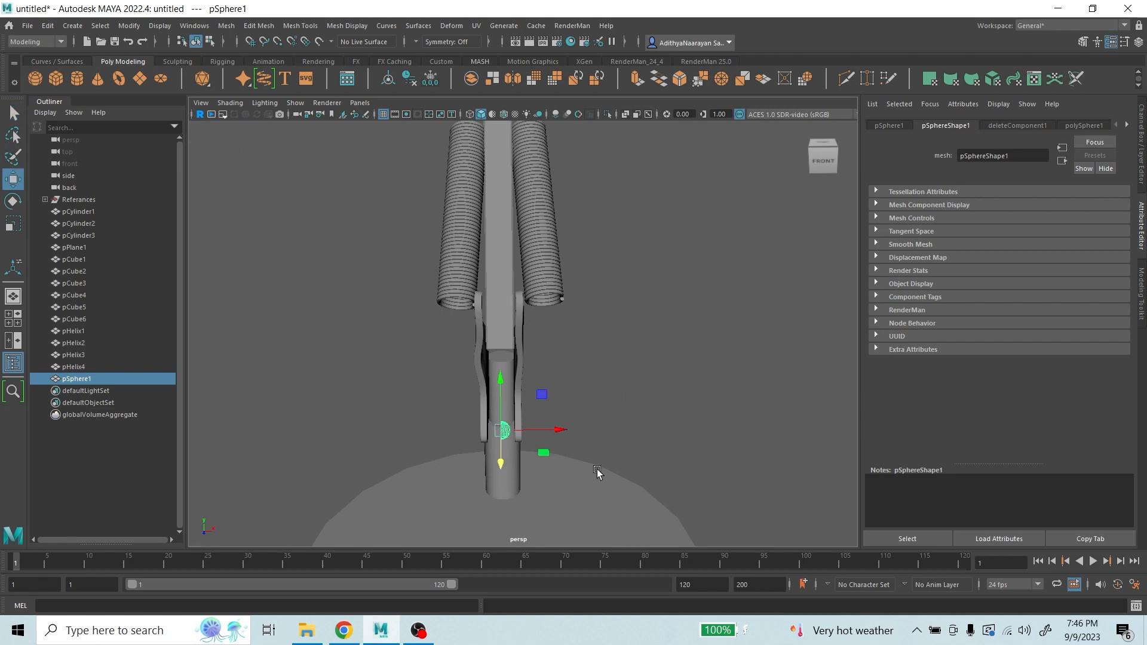
pyautogui.moveTo(550, 432); pyautogui.dragTo(504, 435)
pyautogui.keyDown('alt'); pyautogui.moveTo(504, 434); pyautogui.dragTo(416, 234, button='middle'); pyautogui.keyUp('alt')
pyautogui.keyDown('alt'); pyautogui.moveTo(416, 234); pyautogui.dragTo(426, 400, button='right'); pyautogui.keyUp('alt')
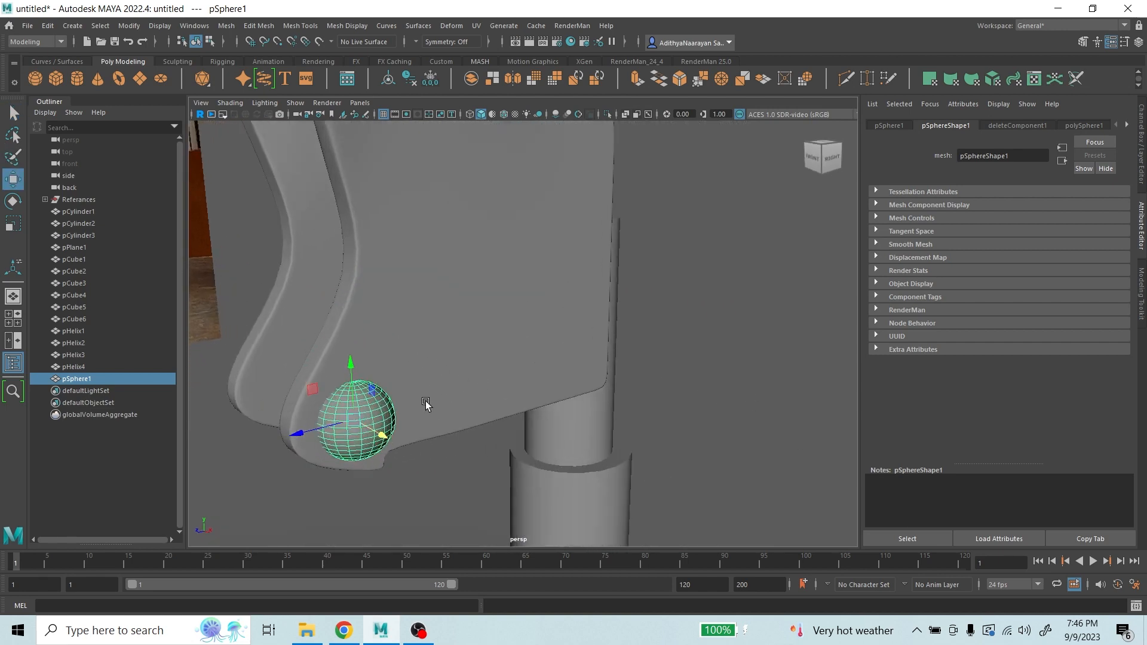
# - Examine how the hemisphere sits against the outer face of the lower joint plate from several angles
pyautogui.click(740, 328)
pyautogui.keyDown('alt'); pyautogui.moveTo(478, 404); pyautogui.dragTo(372, 404); pyautogui.keyUp('alt')
pyautogui.keyDown('alt'); pyautogui.moveTo(371, 404); pyautogui.dragTo(459, 298, button='middle'); pyautogui.keyUp('alt')
pyautogui.keyDown('alt'); pyautogui.moveTo(459, 299); pyautogui.dragTo(501, 342, button='right'); pyautogui.keyUp('alt')
pyautogui.scroll(3, 501, 342)
pyautogui.click(455, 346)
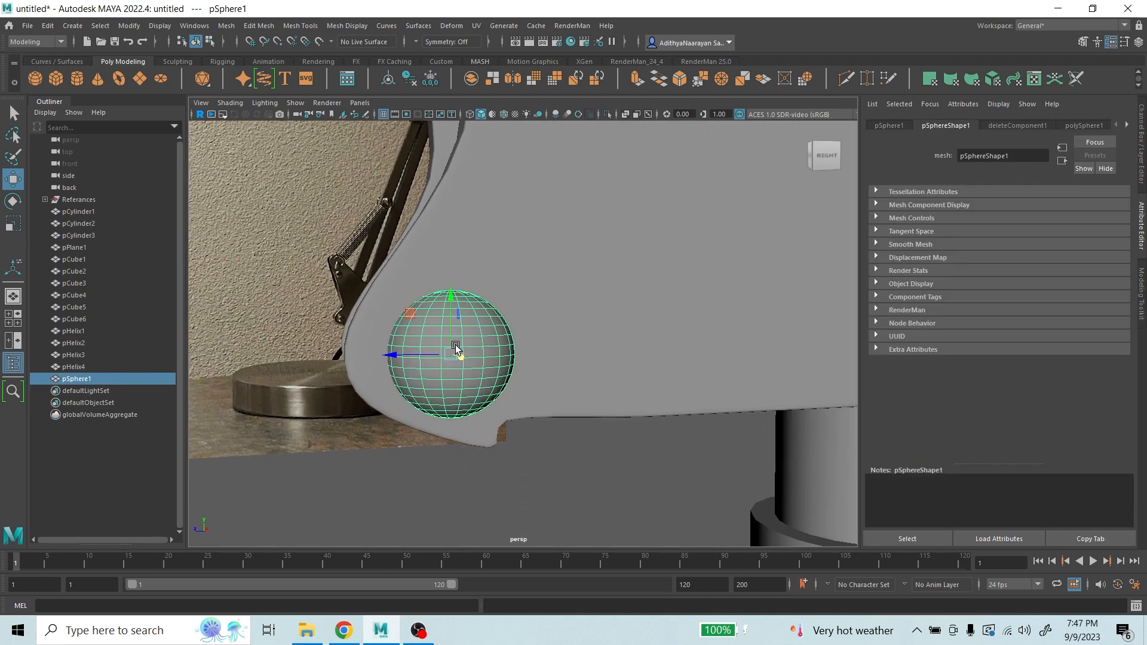
pyautogui.scroll(-3, 455, 345)
pyautogui.scroll(2, 457, 346)
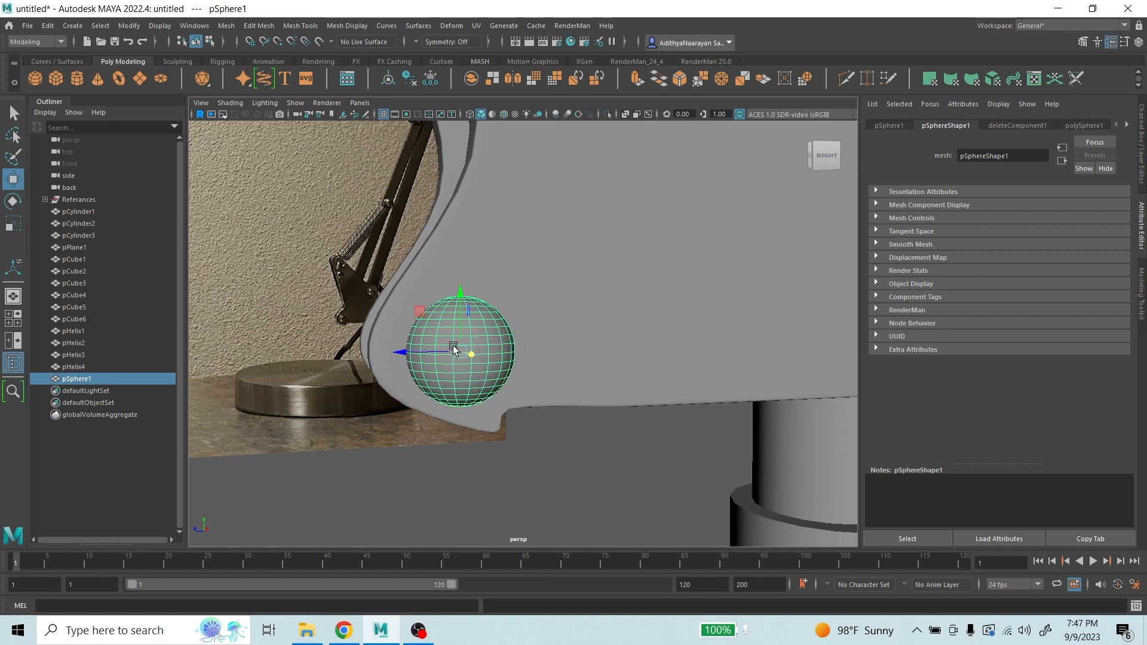
# - Insert a vertical edge loop on each side of the hemisphere's vertical centre line with Multi-Cut, working in the side view
pyautogui.press('space')
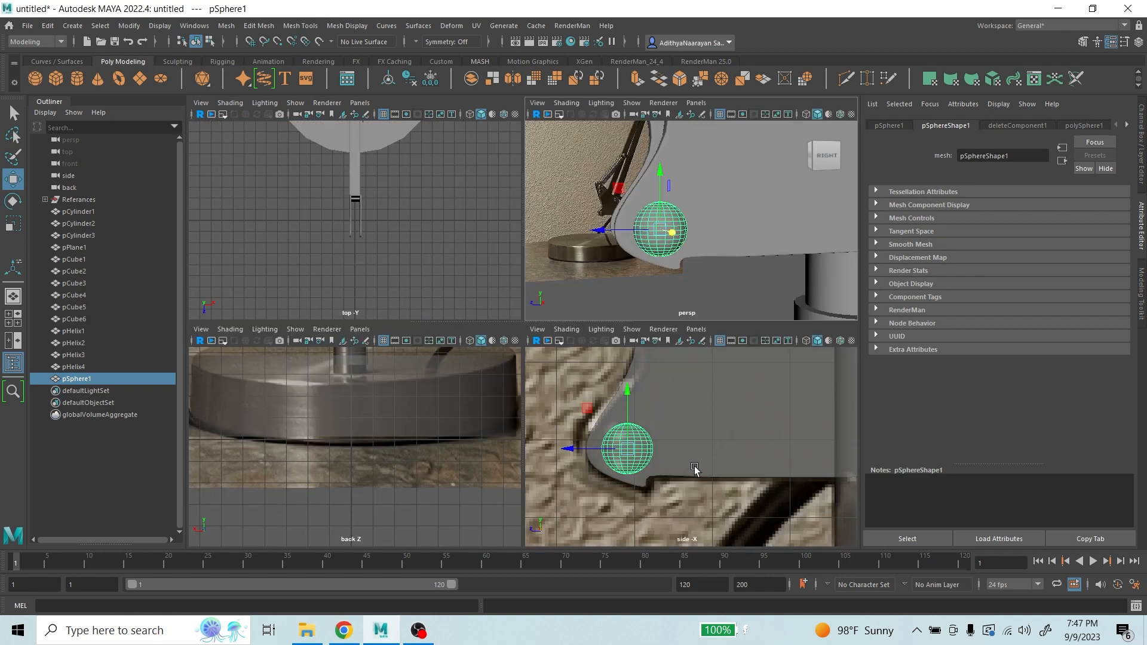
pyautogui.press('space')
pyautogui.scroll(3, 384, 333)
pyautogui.keyDown('alt'); pyautogui.moveTo(383, 329); pyautogui.dragTo(676, 330, button='middle'); pyautogui.keyUp('alt')
pyautogui.scroll(3, 676, 298)
pyautogui.keyDown('alt'); pyautogui.moveTo(676, 280); pyautogui.dragTo(539, 302, button='middle'); pyautogui.keyUp('alt')
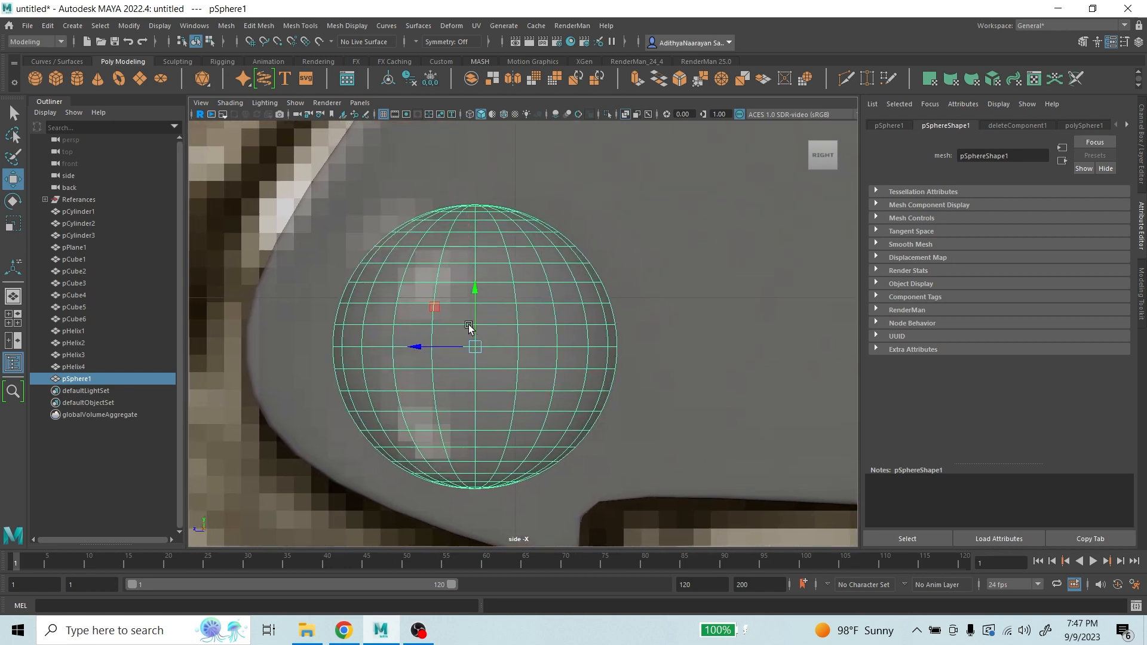
pyautogui.moveTo(499, 317); pyautogui.dragTo(500, 349, button='right')
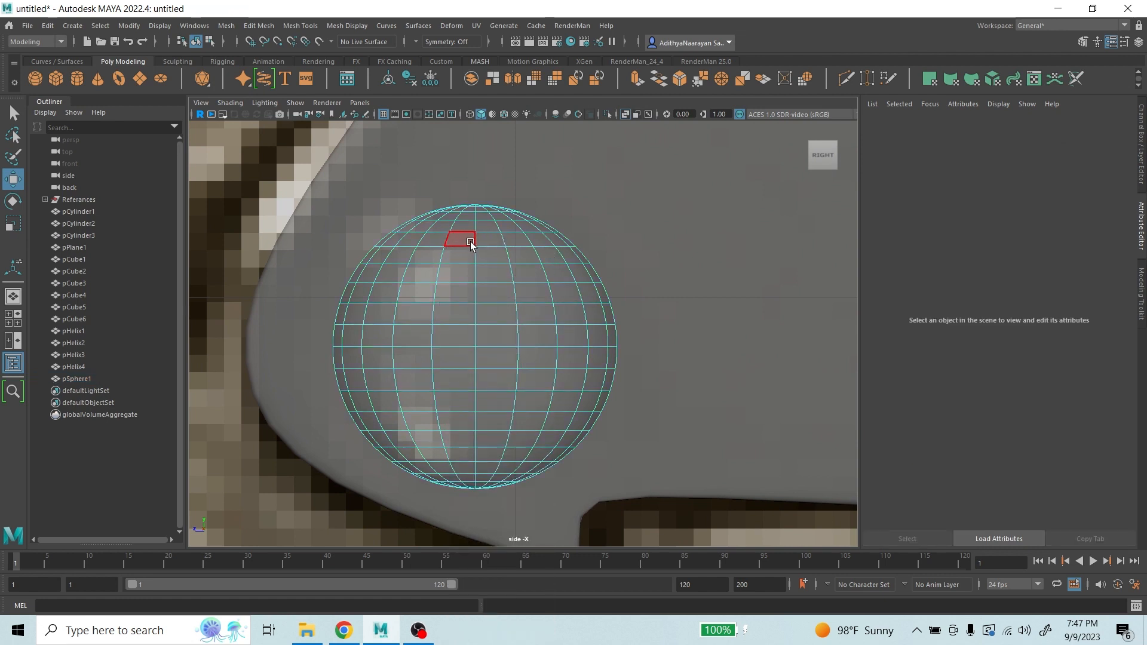
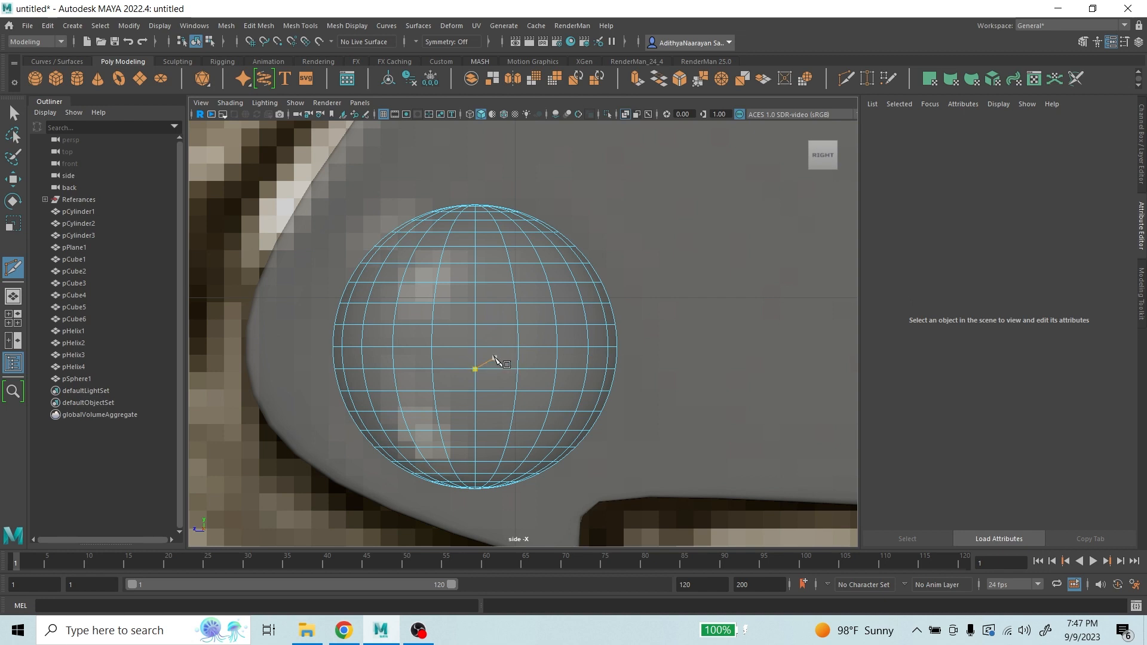
pyautogui.press('ctrl')
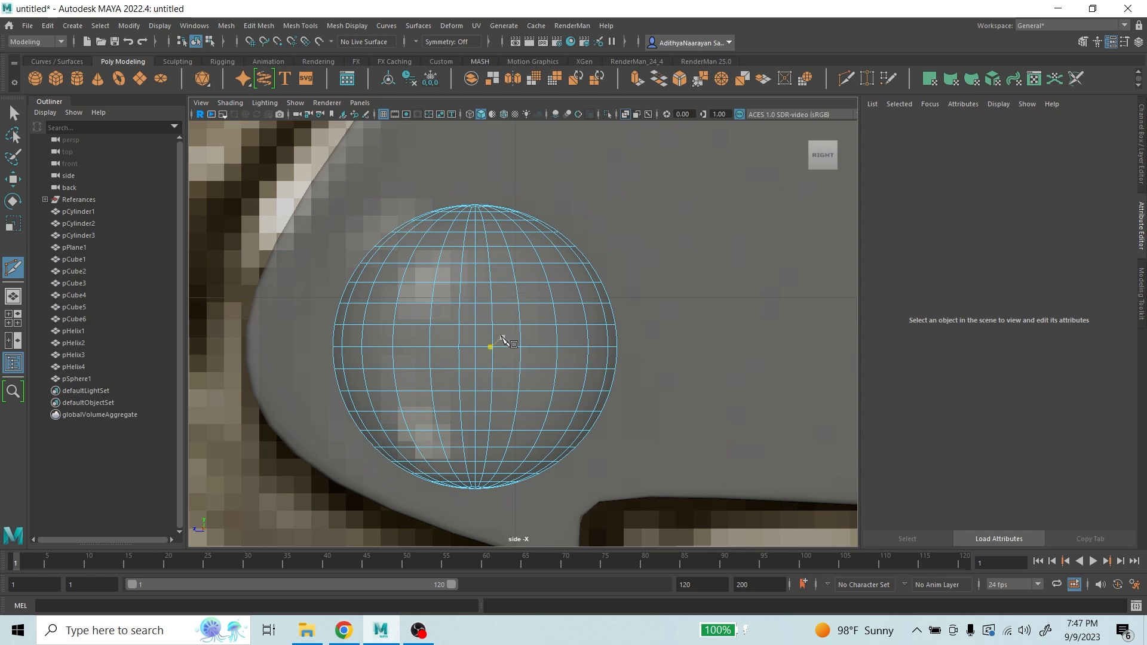
pyautogui.press('1')
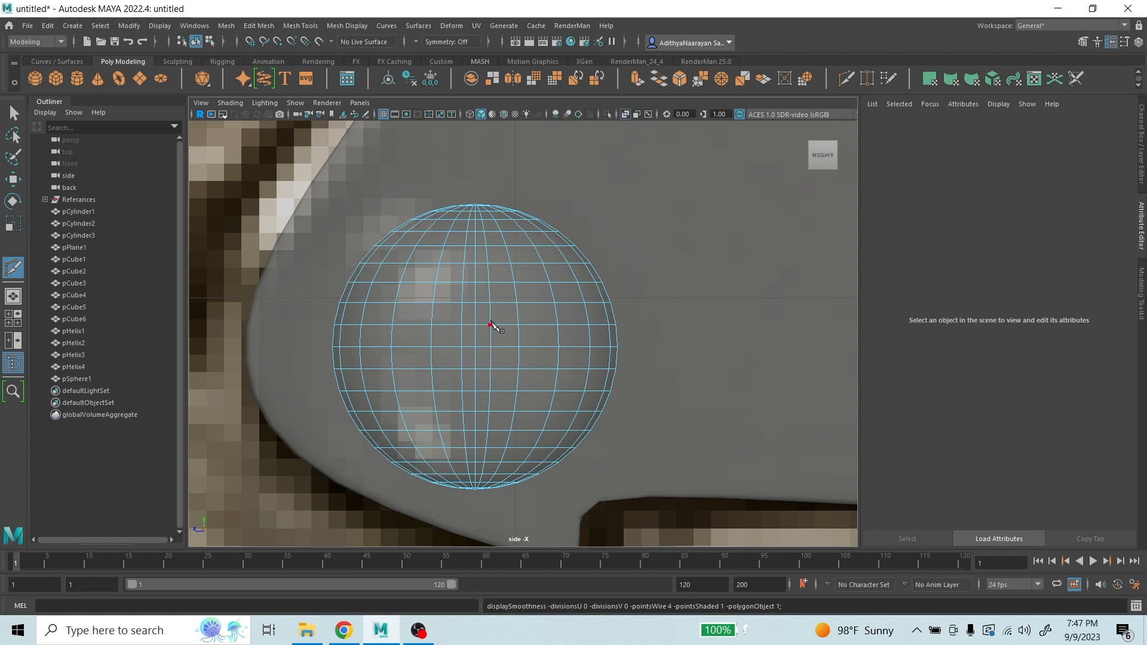
pyautogui.press('w')
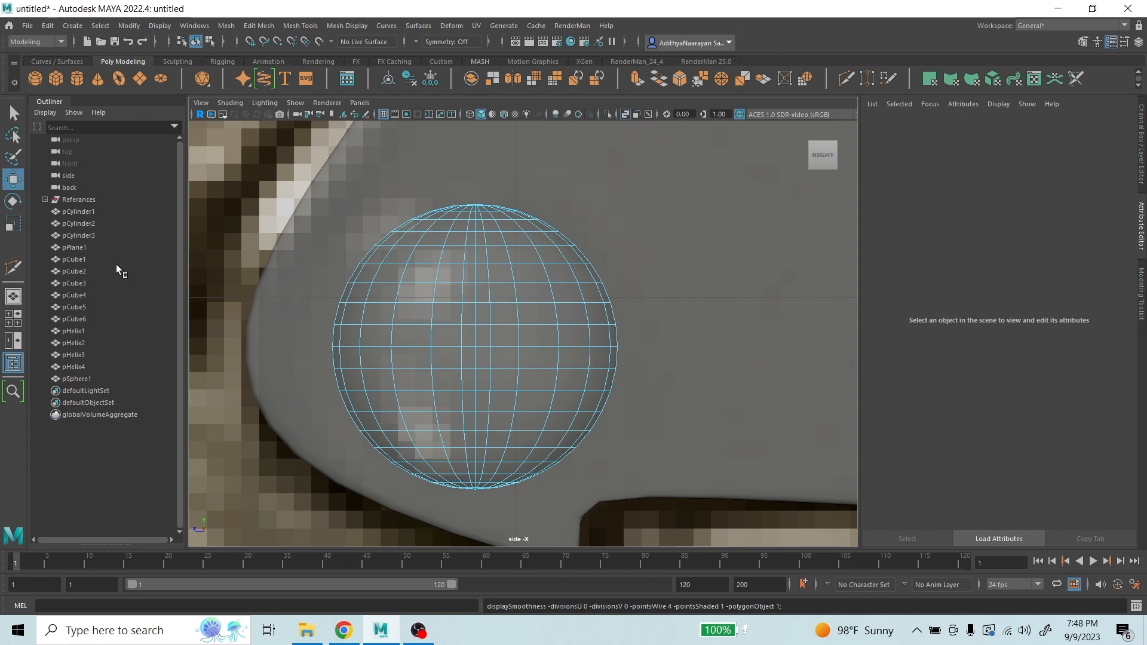
# - Slide the two new vertical edge loops slightly closer to the hemisphere's vertical centre line
pyautogui.moveTo(500, 314); pyautogui.dragTo(484, 317, button='right')
pyautogui.doubleClick(489, 317)
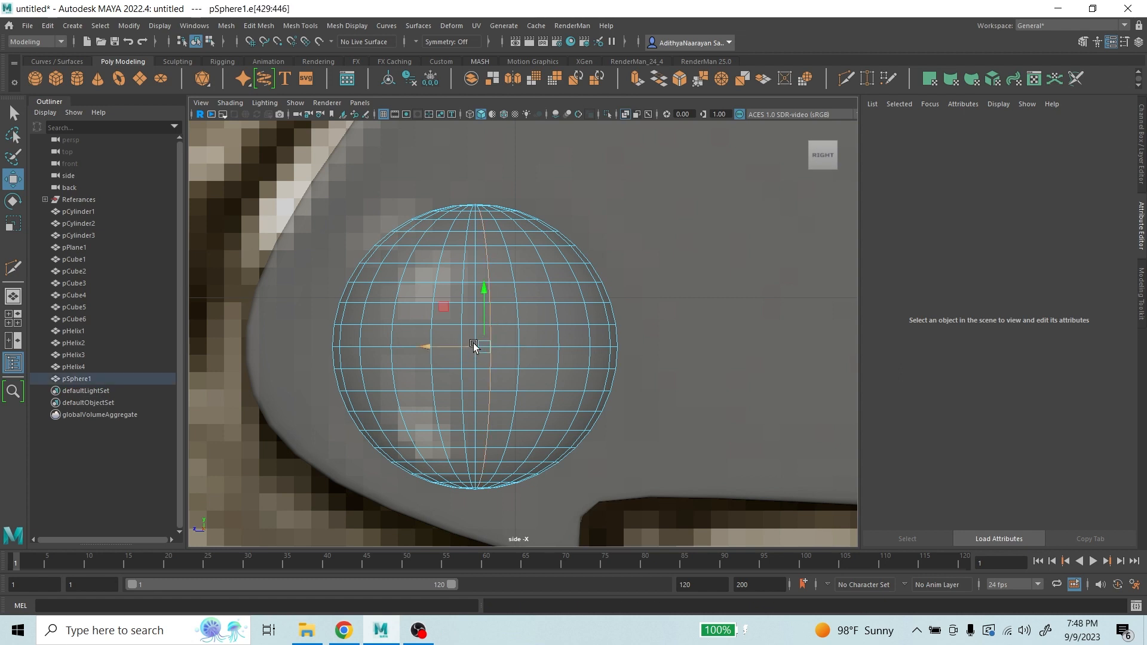
pyautogui.keyDown('shift'); pyautogui.moveTo(474, 346); pyautogui.dragTo(438, 351, button='middle'); pyautogui.keyUp('shift')
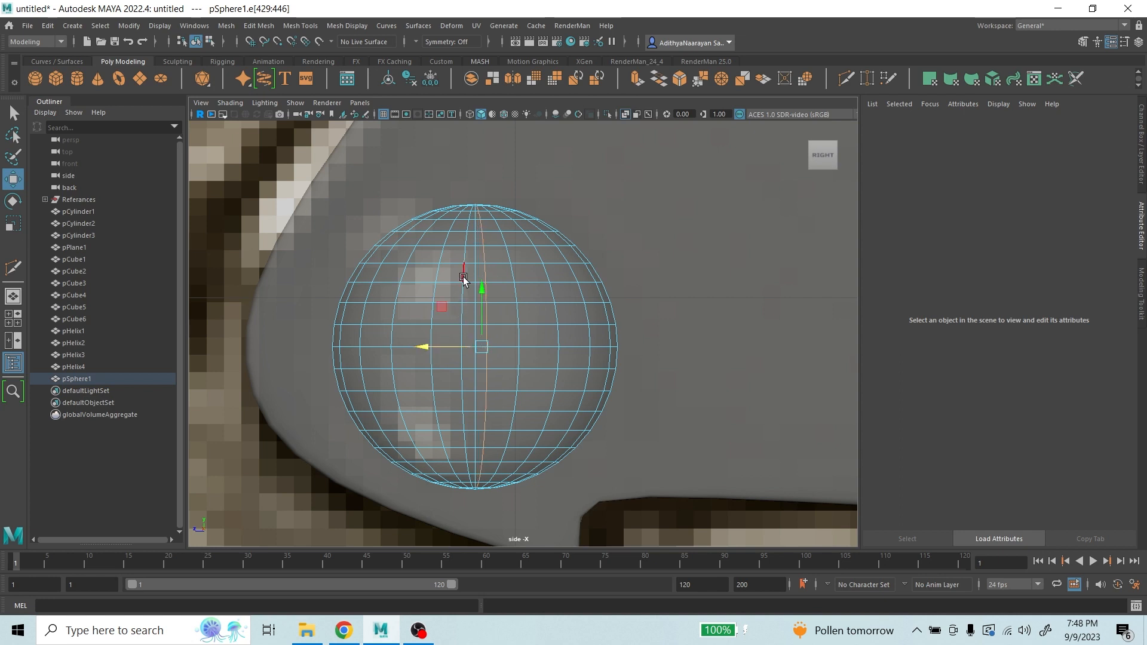
pyautogui.click(463, 277)
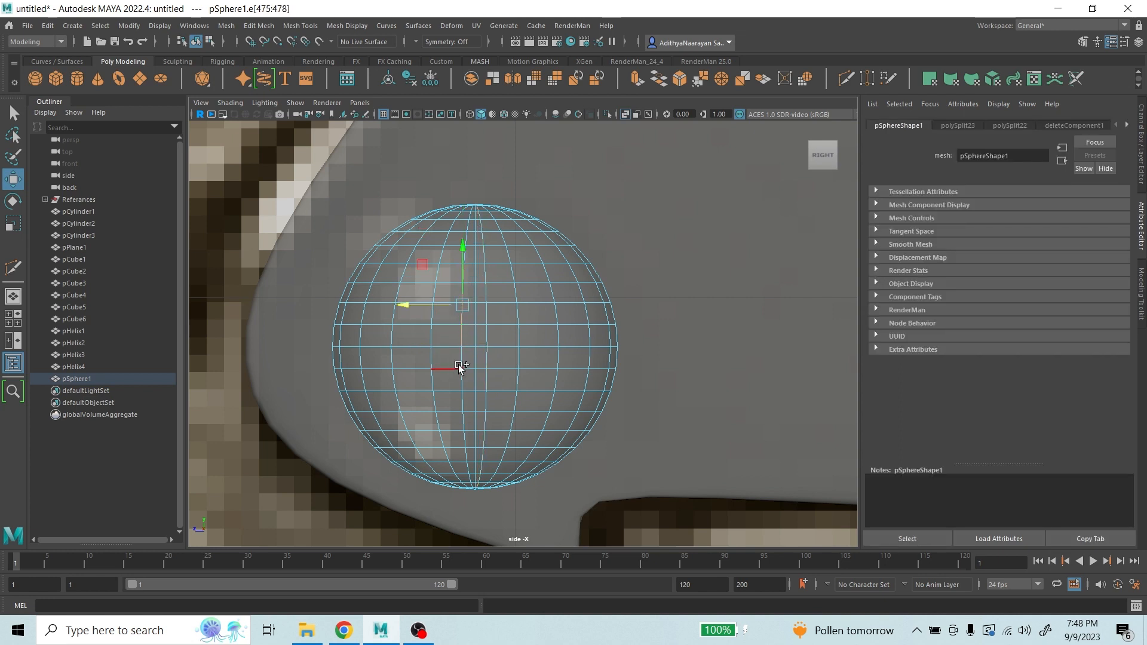
pyautogui.doubleClick(461, 359)
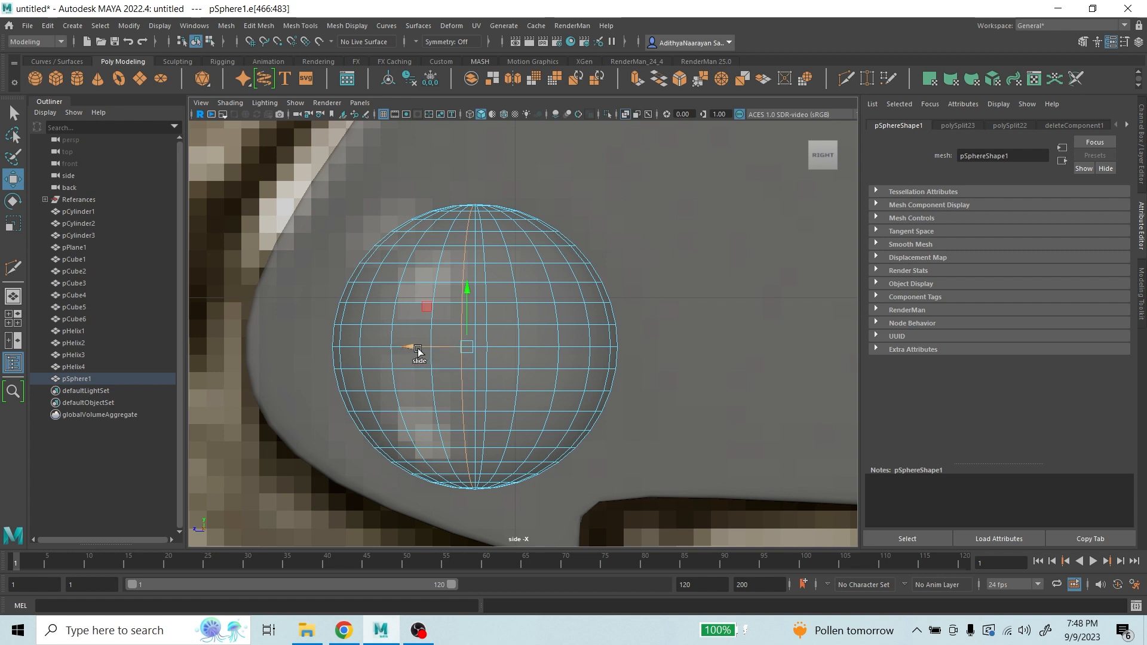
pyautogui.keyDown('shift'); pyautogui.moveTo(418, 350); pyautogui.dragTo(418, 352, button='middle'); pyautogui.keyUp('shift')
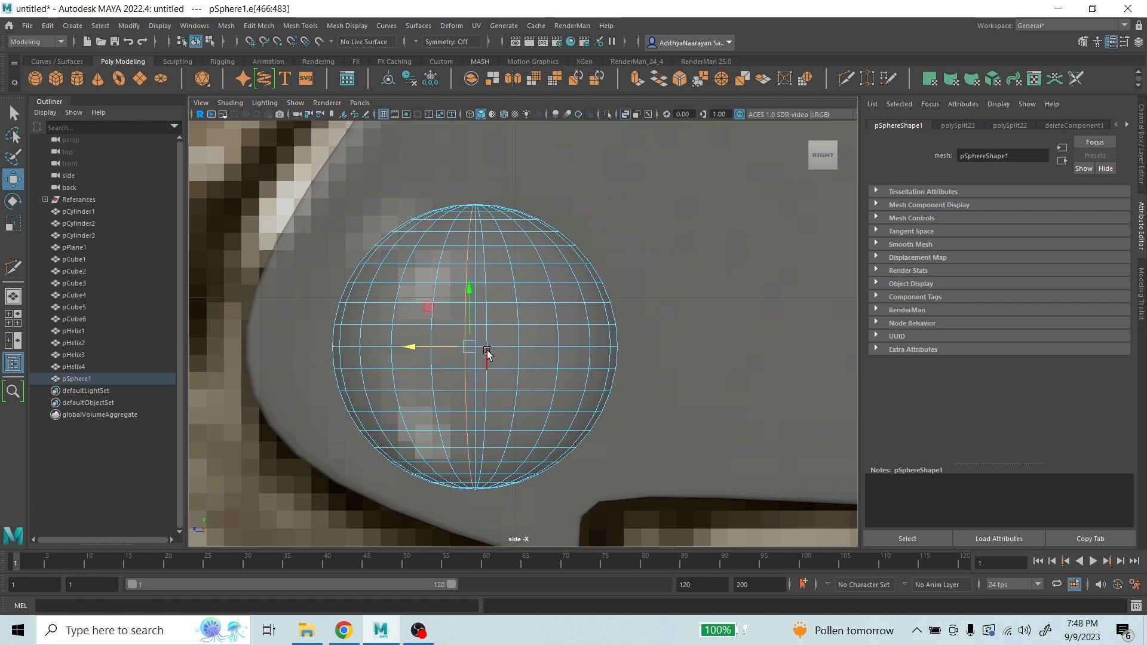
# - Insert horizontal edge loops just above and below the hemisphere's horizontal centre line and check the smoothed preview
pyautogui.click(13, 267)
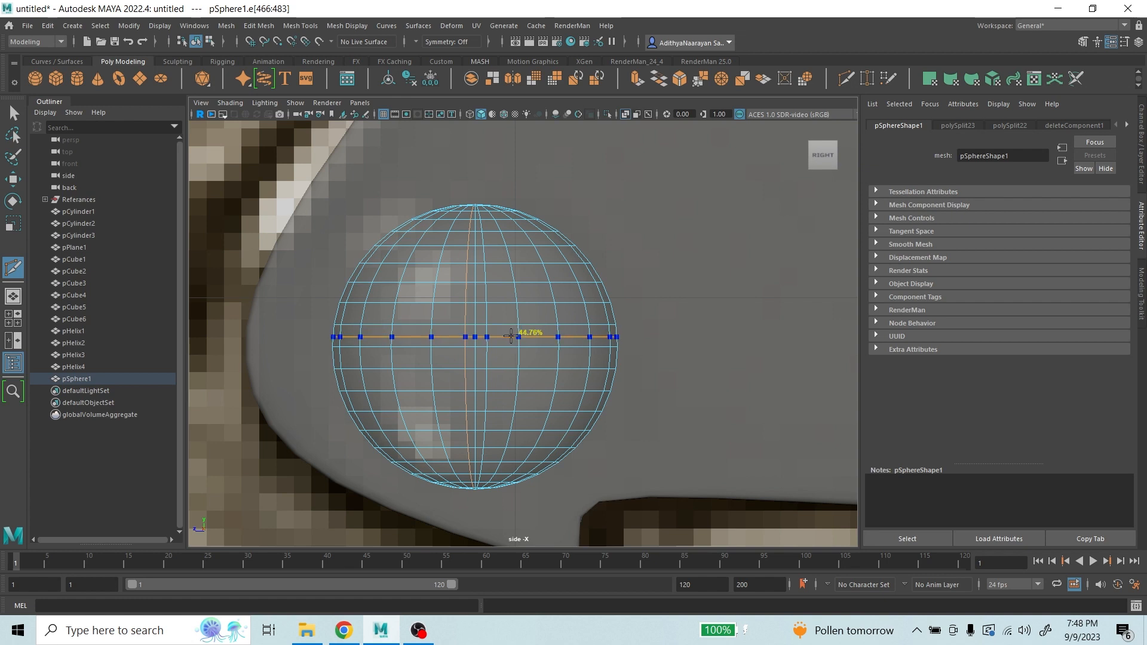
pyautogui.keyDown('ctrl'); pyautogui.click(512, 339); pyautogui.keyUp('ctrl')
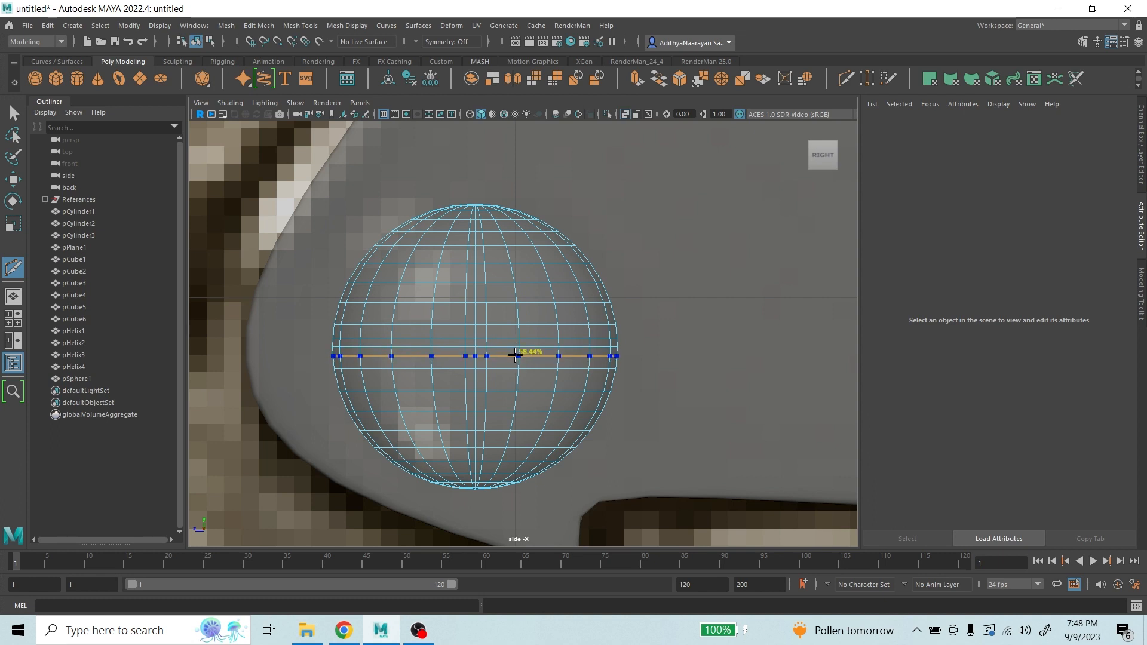
pyautogui.keyDown('ctrl'); pyautogui.click(516, 356); pyautogui.keyUp('ctrl')
pyautogui.press('q')
pyautogui.press('3')
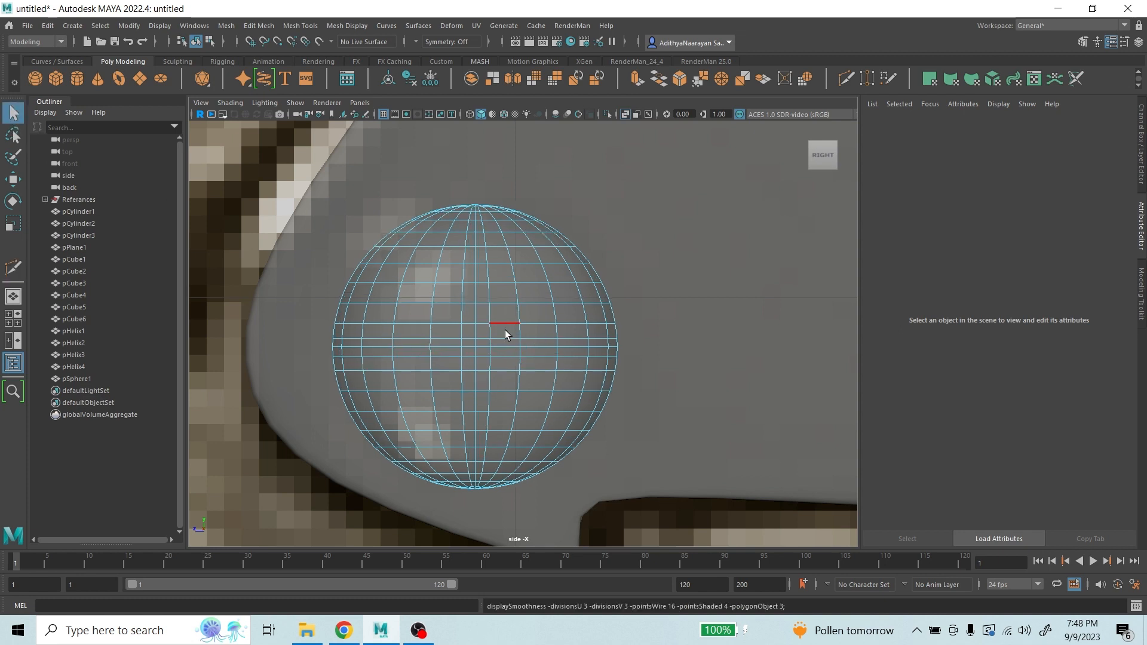
pyautogui.press('2')
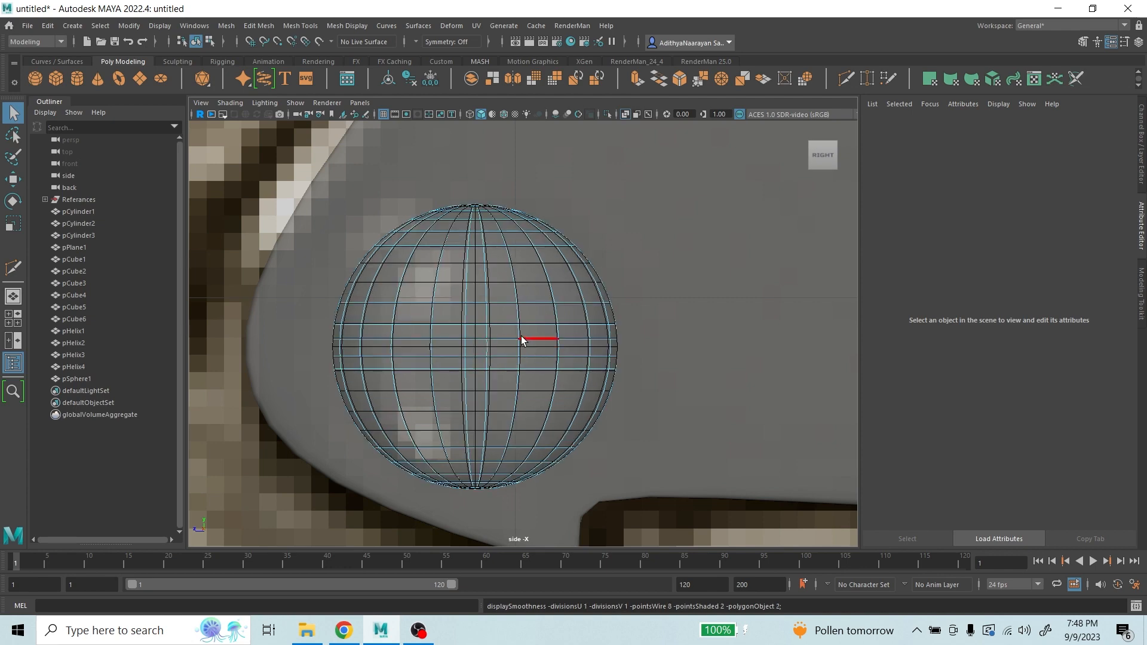
pyautogui.press('1')
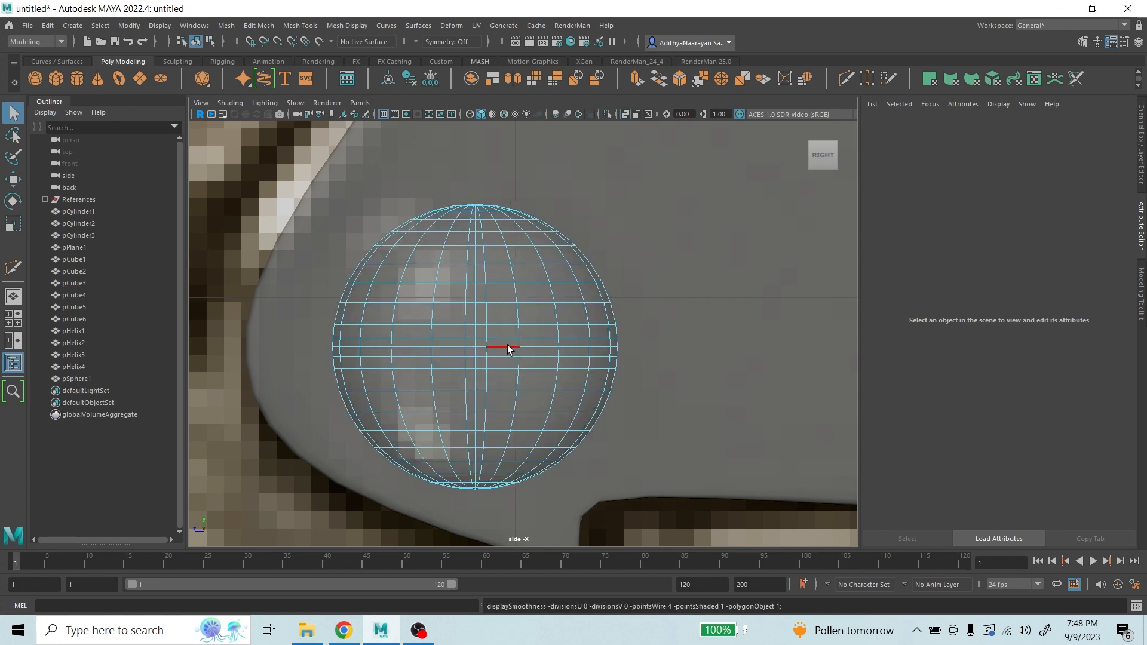
# - Select the narrow vertical strip of faces running from the hemisphere's centre up towards its upper pole
pyautogui.scroll(1, 504, 365)
pyautogui.scroll(2, 504, 364)
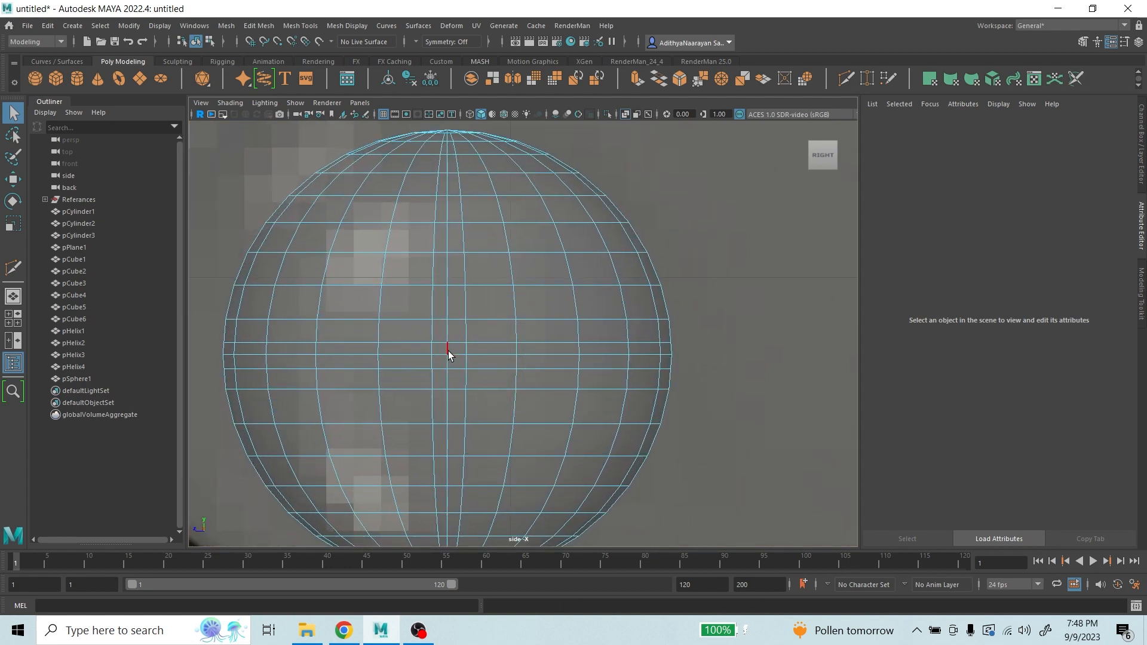
pyautogui.moveTo(449, 350); pyautogui.dragTo(455, 343, button='right')
pyautogui.click(453, 300)
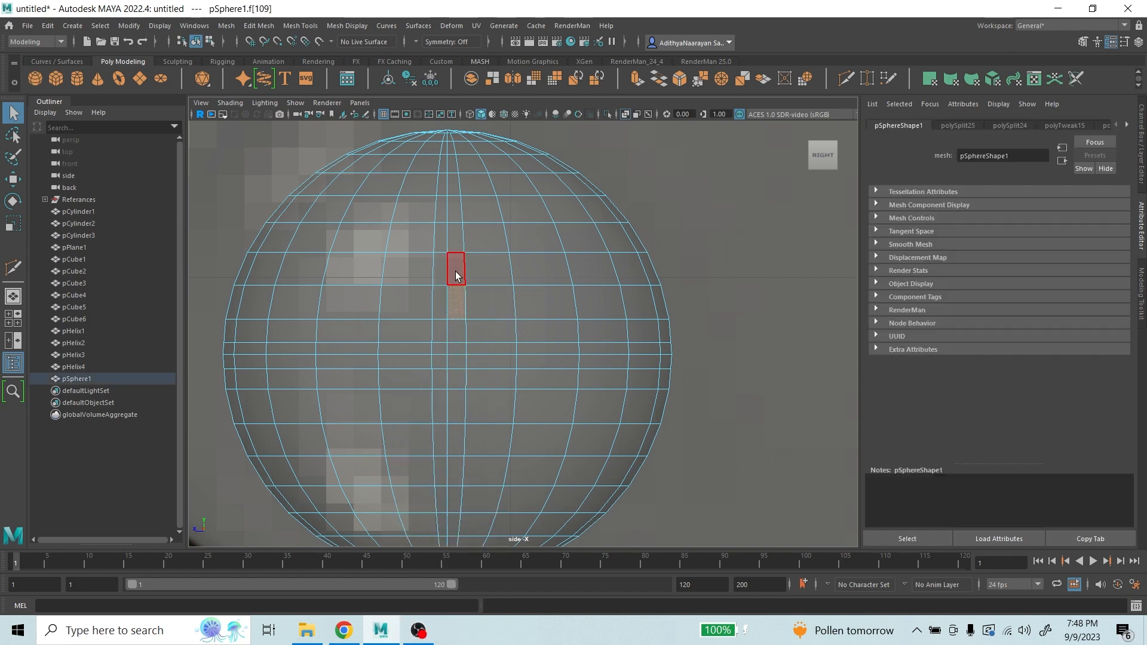
pyautogui.keyDown('shift'); pyautogui.click(441, 269); pyautogui.keyUp('shift')
pyautogui.scroll(-10, 474, 260)
pyautogui.scroll(5, 530, 340)
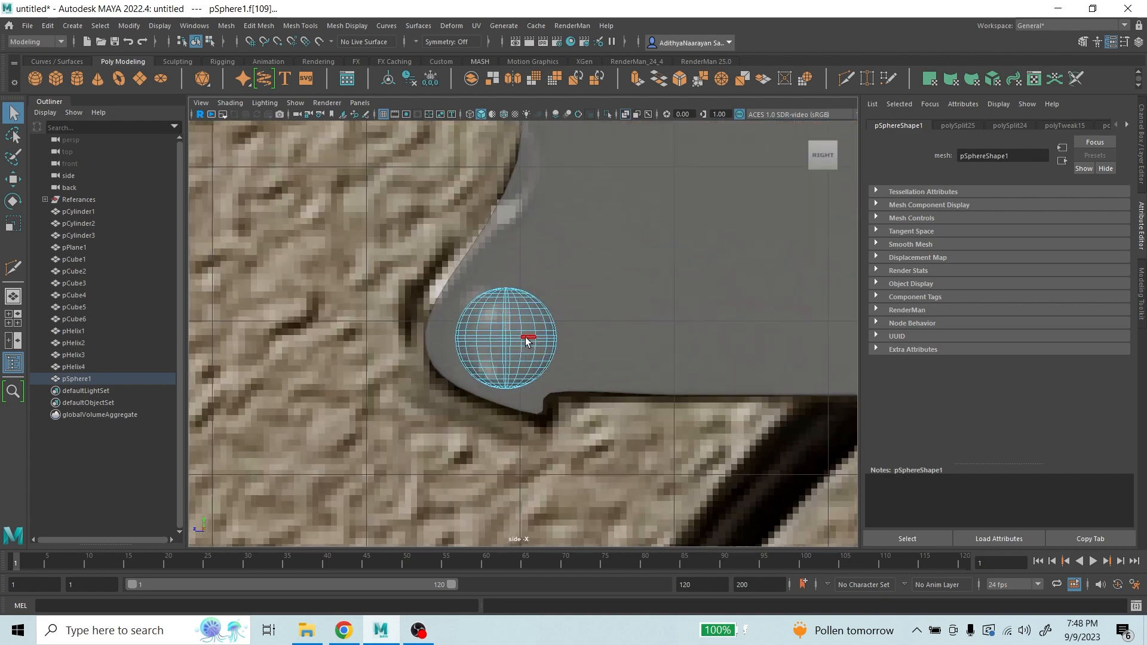
pyautogui.scroll(6, 526, 337)
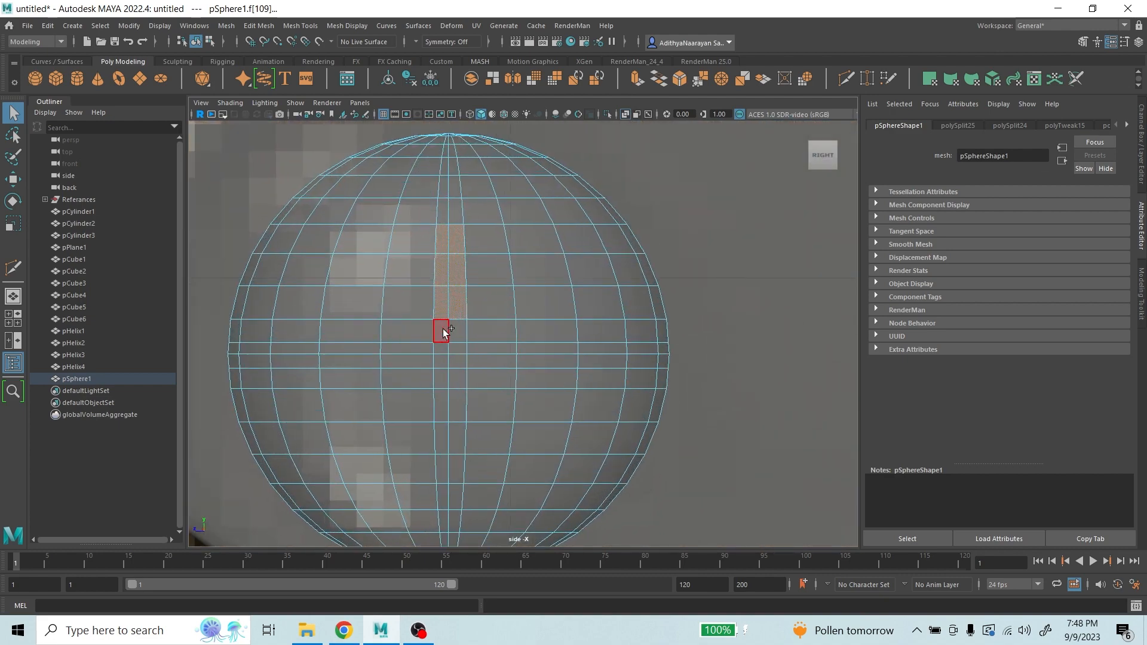
pyautogui.keyDown('shift'); pyautogui.click(444, 332); pyautogui.keyUp('shift')
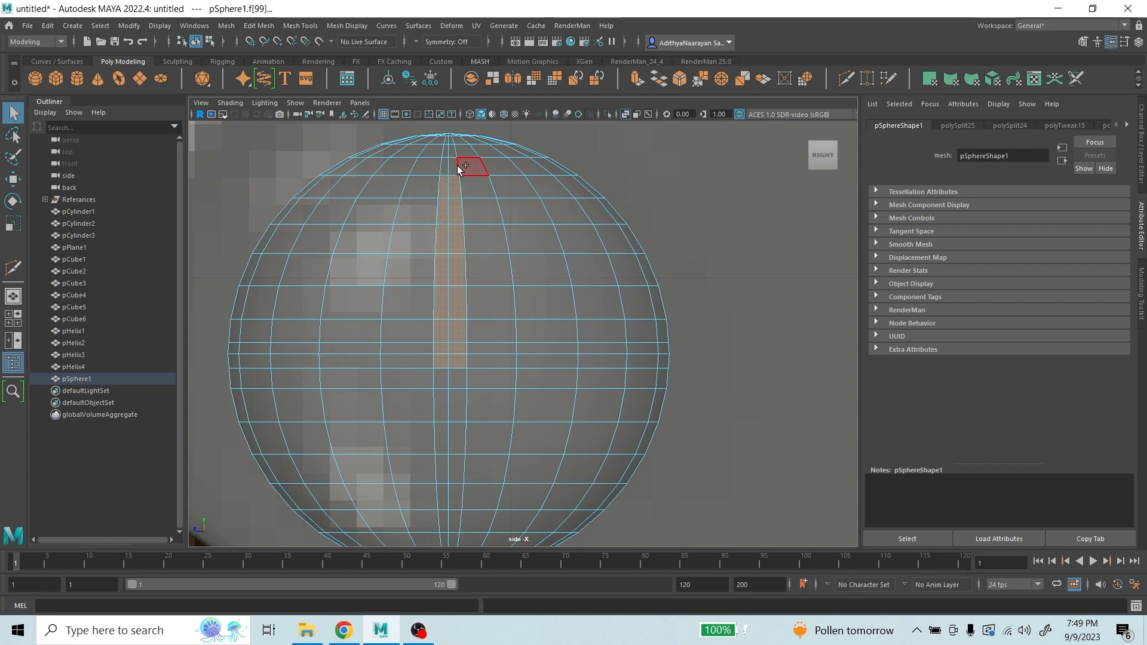
# - Add the narrow horizontal strip of faces across the hemisphere's middle to the face selection, stopping short of the rim
pyautogui.keyDown('shift'); pyautogui.click(295, 359); pyautogui.keyUp('shift')
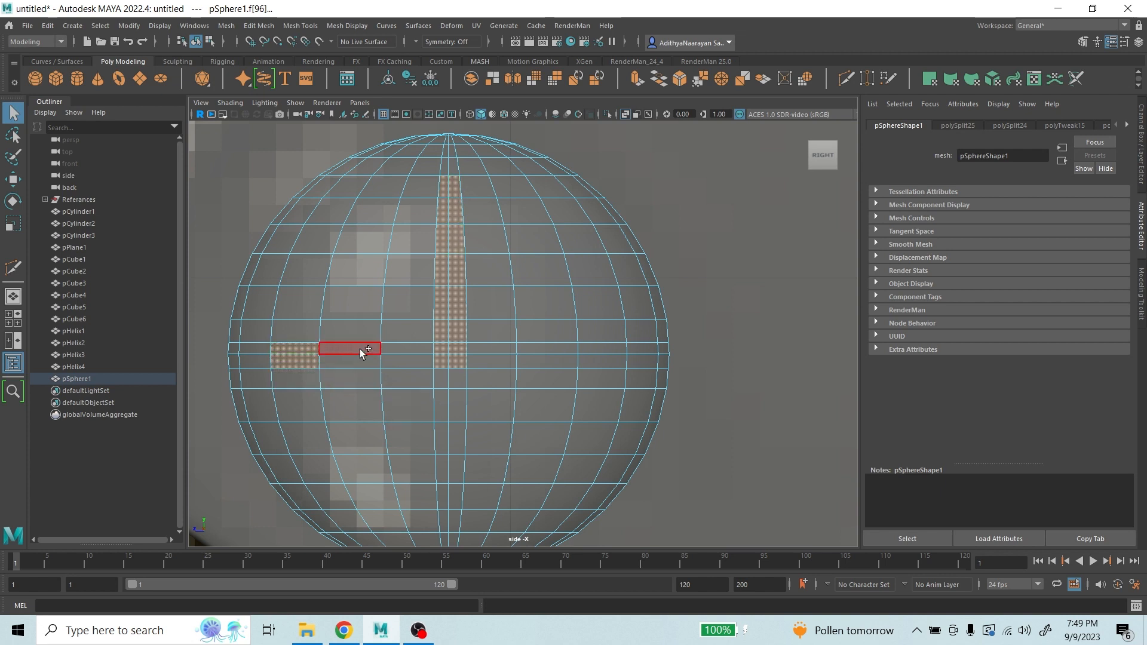
pyautogui.keyDown('shift'); pyautogui.click(360, 349); pyautogui.keyUp('shift')
pyautogui.keyDown('shift'); pyautogui.click(364, 360); pyautogui.keyUp('shift')
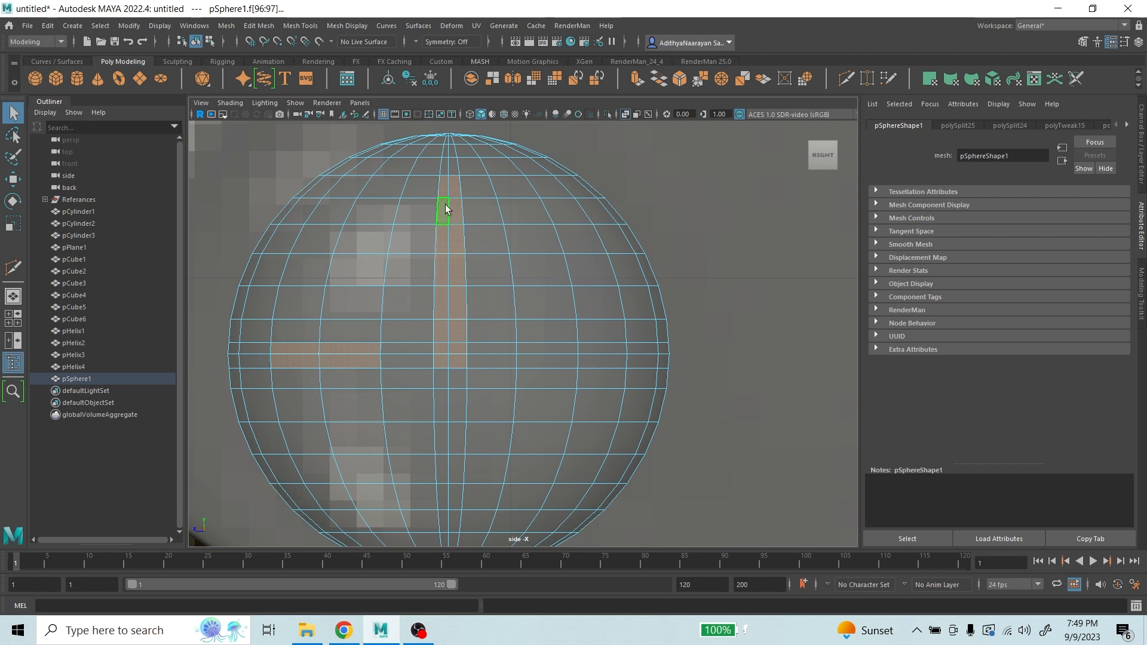
pyautogui.keyDown('shift'); pyautogui.click(410, 352); pyautogui.keyUp('shift')
pyautogui.keyDown('shift'); pyautogui.click(260, 350); pyautogui.keyUp('shift')
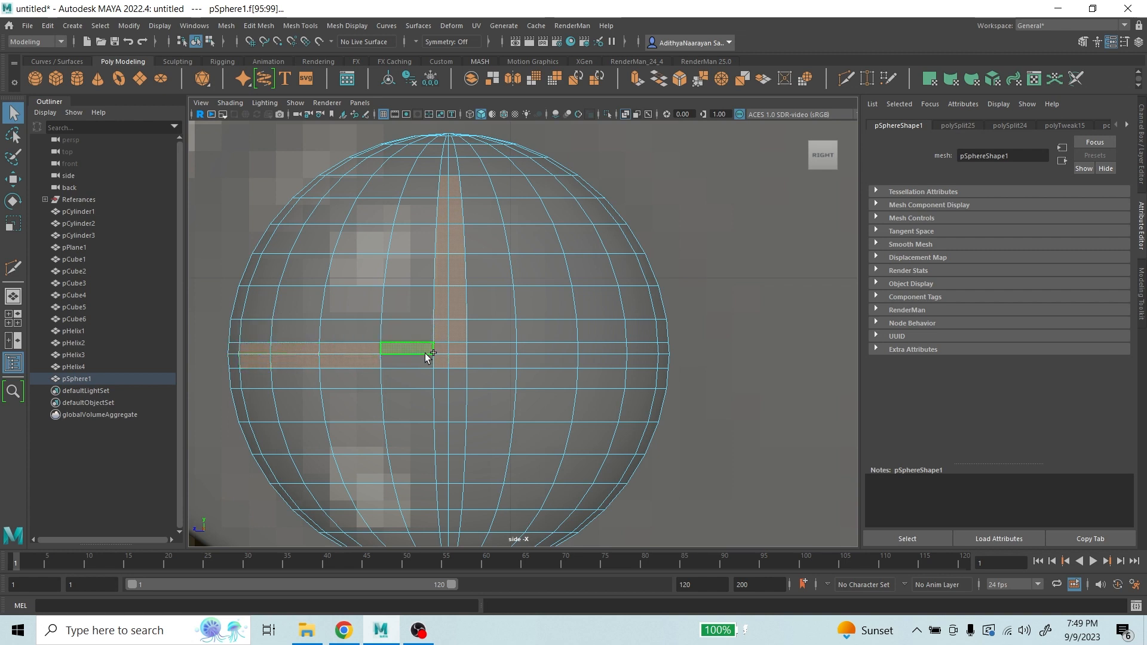
pyautogui.keyDown('shift'); pyautogui.click(498, 347); pyautogui.keyUp('shift')
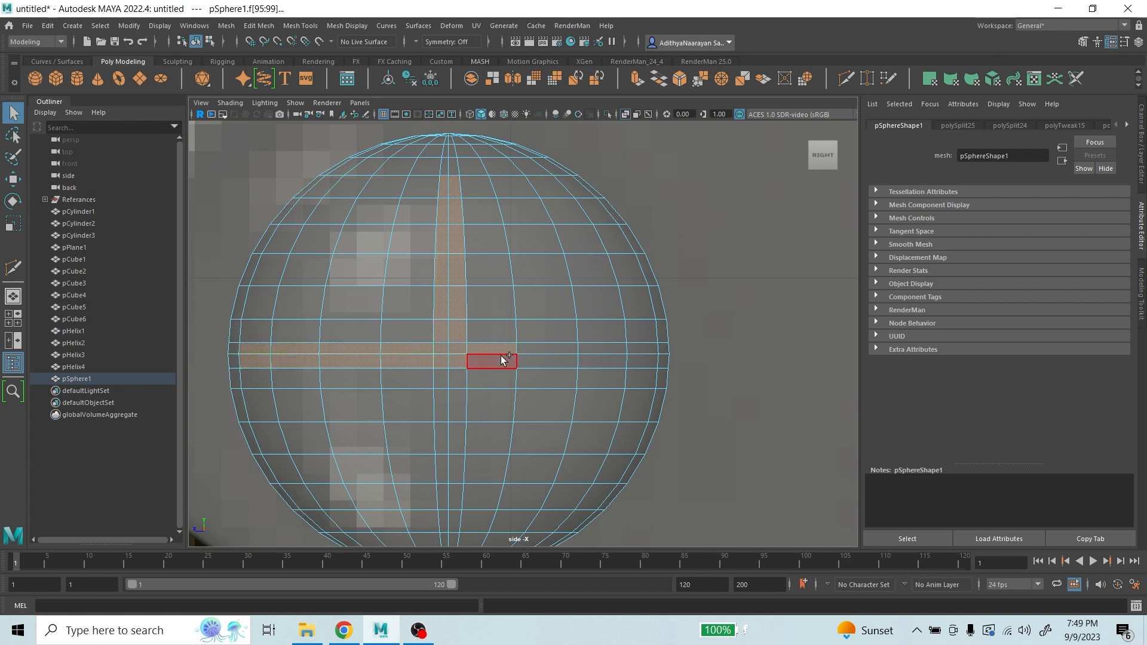
pyautogui.keyDown('shift'); pyautogui.click(555, 358); pyautogui.keyUp('shift')
pyautogui.keyDown('shift'); pyautogui.click(648, 356); pyautogui.keyUp('shift')
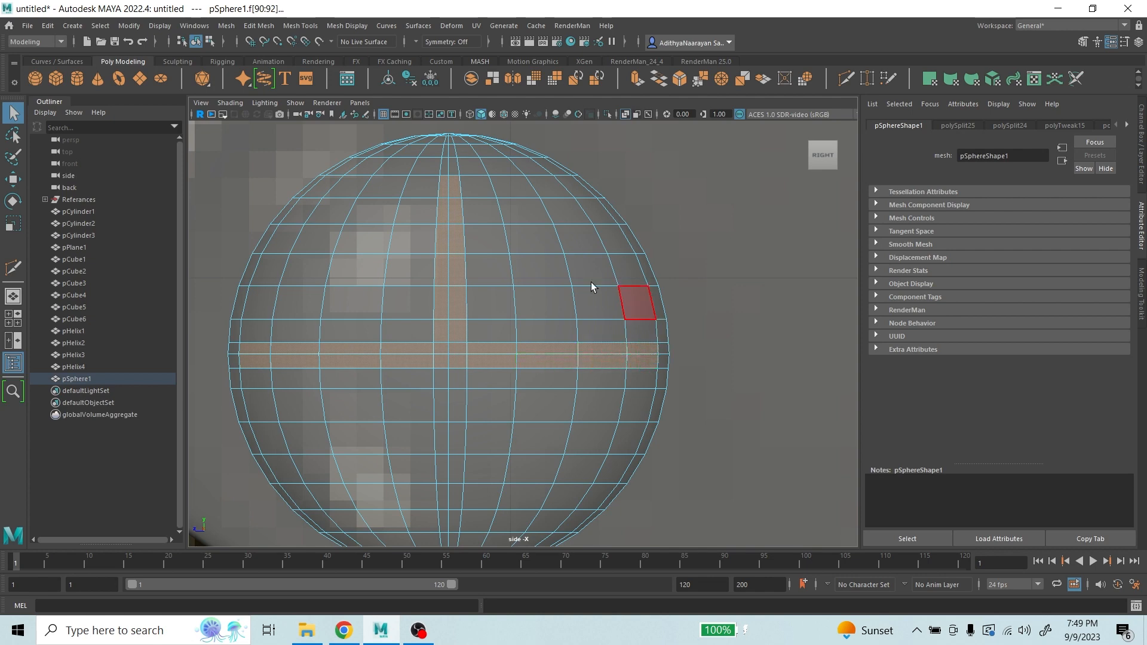
# - Add the narrow vertical strip below the hemisphere's centre to the face selection, completing the cross, and drop the outermost faces of the horizontal arms
pyautogui.scroll(-12, 539, 249)
pyautogui.scroll(8, 525, 339)
pyautogui.scroll(5, 504, 353)
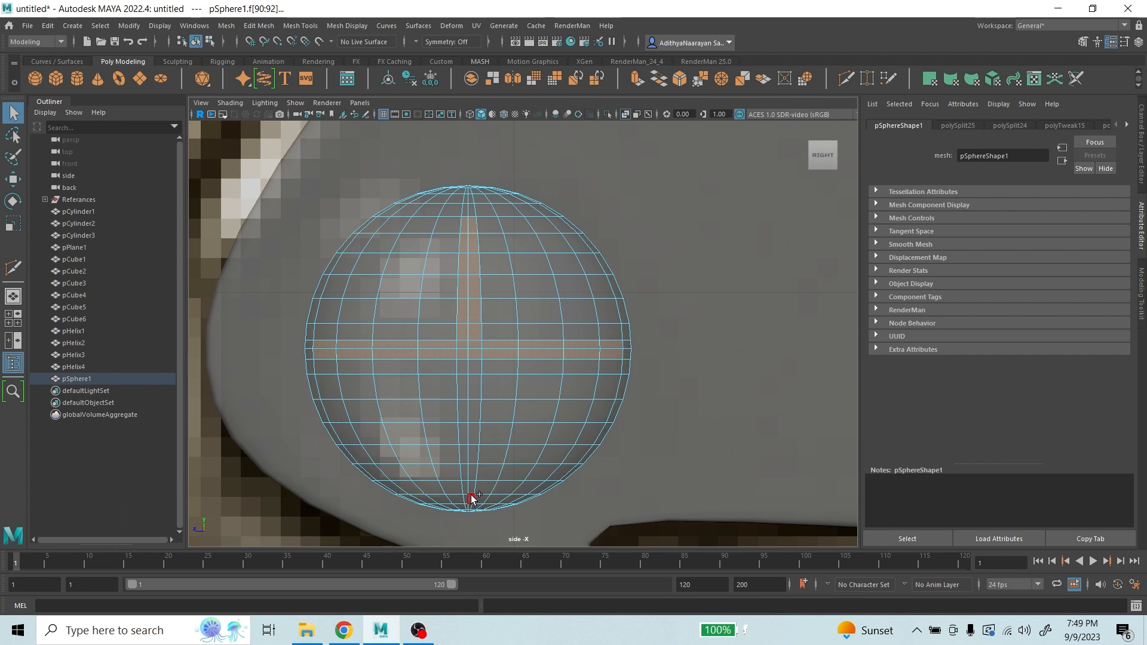
pyautogui.keyDown('shift'); pyautogui.click(462, 366); pyautogui.keyUp('shift')
pyautogui.keyDown('shift'); pyautogui.click(474, 367); pyautogui.keyUp('shift')
pyautogui.keyDown('shift'); pyautogui.click(463, 384); pyautogui.keyUp('shift')
pyautogui.keyDown('shift'); pyautogui.click(474, 383); pyautogui.keyUp('shift')
pyautogui.keyDown('shift'); pyautogui.click(462, 411); pyautogui.keyUp('shift')
pyautogui.keyDown('shift'); pyautogui.click(474, 411); pyautogui.keyUp('shift')
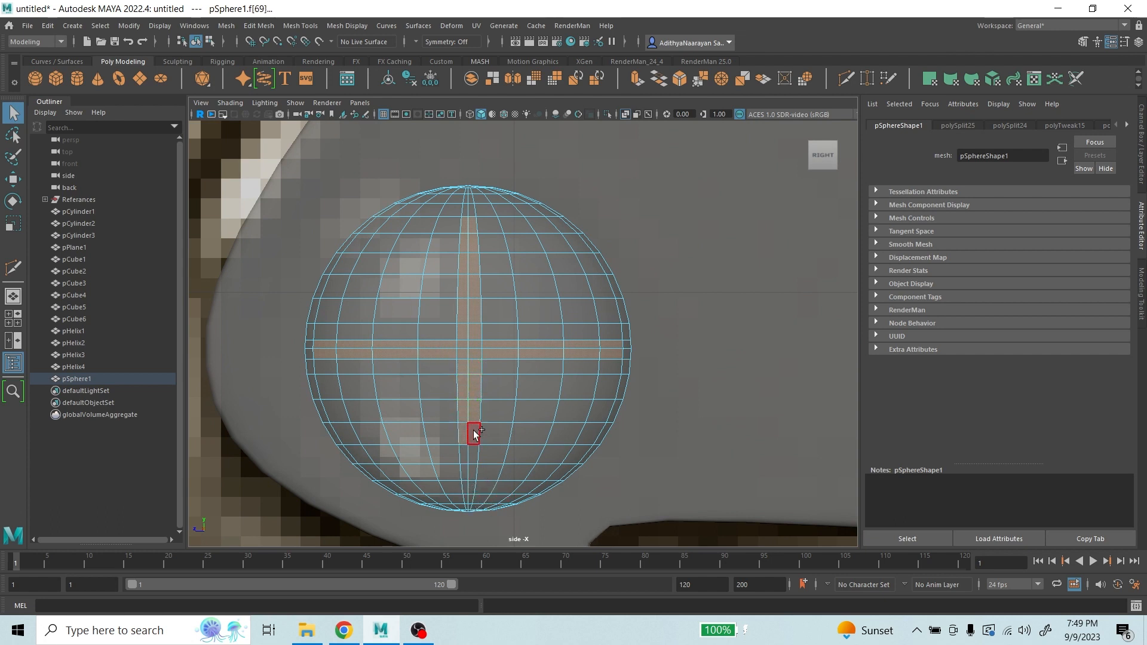
pyautogui.keyDown('shift'); pyautogui.click(473, 432); pyautogui.keyUp('shift')
pyautogui.keyDown('shift'); pyautogui.click(463, 434); pyautogui.keyUp('shift')
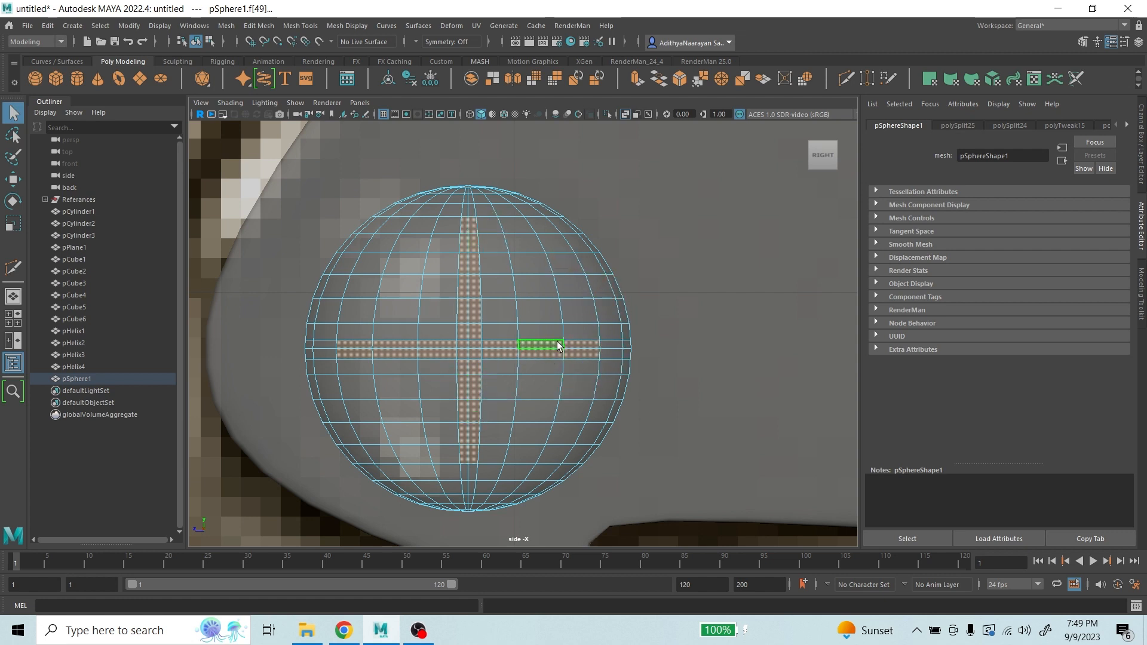
pyautogui.keyDown('shift'); pyautogui.click(475, 471); pyautogui.keyUp('shift')
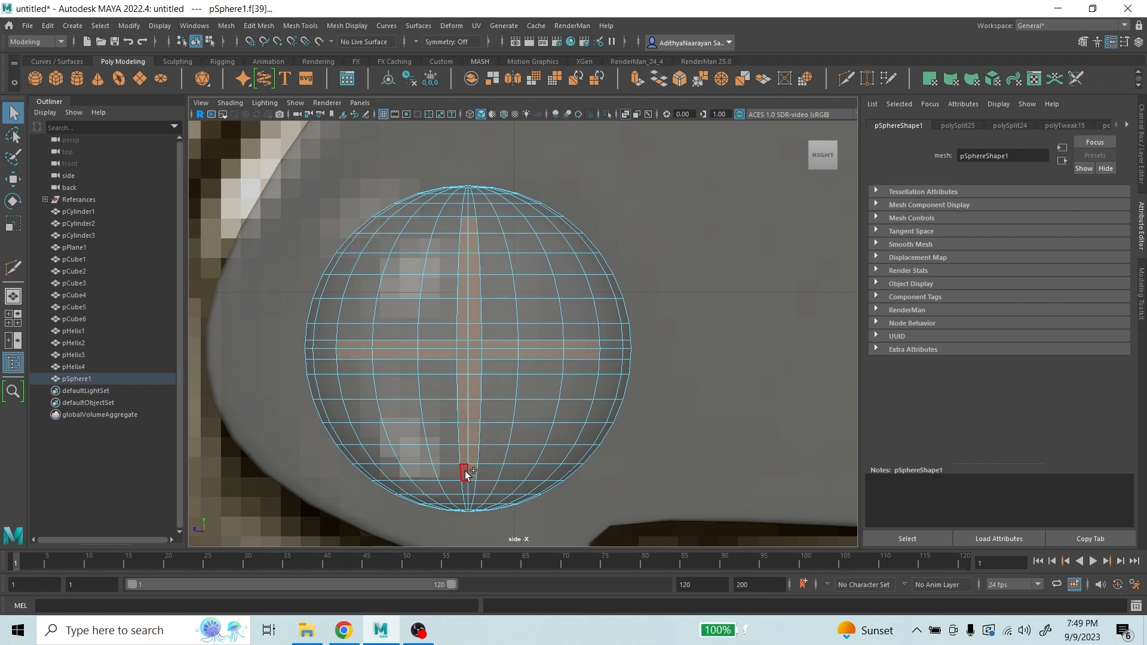
pyautogui.scroll(1, 555, 409)
pyautogui.scroll(-10, 552, 385)
pyautogui.scroll(10, 544, 353)
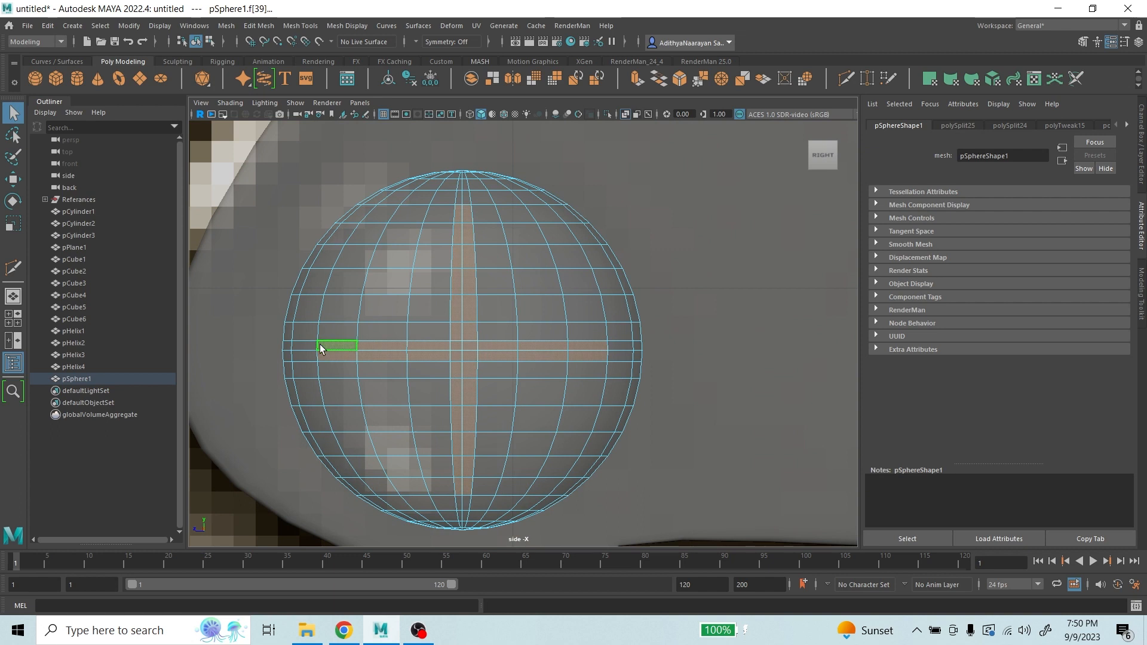
# - Scale the end edges of the cross's horizontal arms vertically to taper both ends, and return to the cross-shaped face selection
pyautogui.scroll(2, 617, 345)
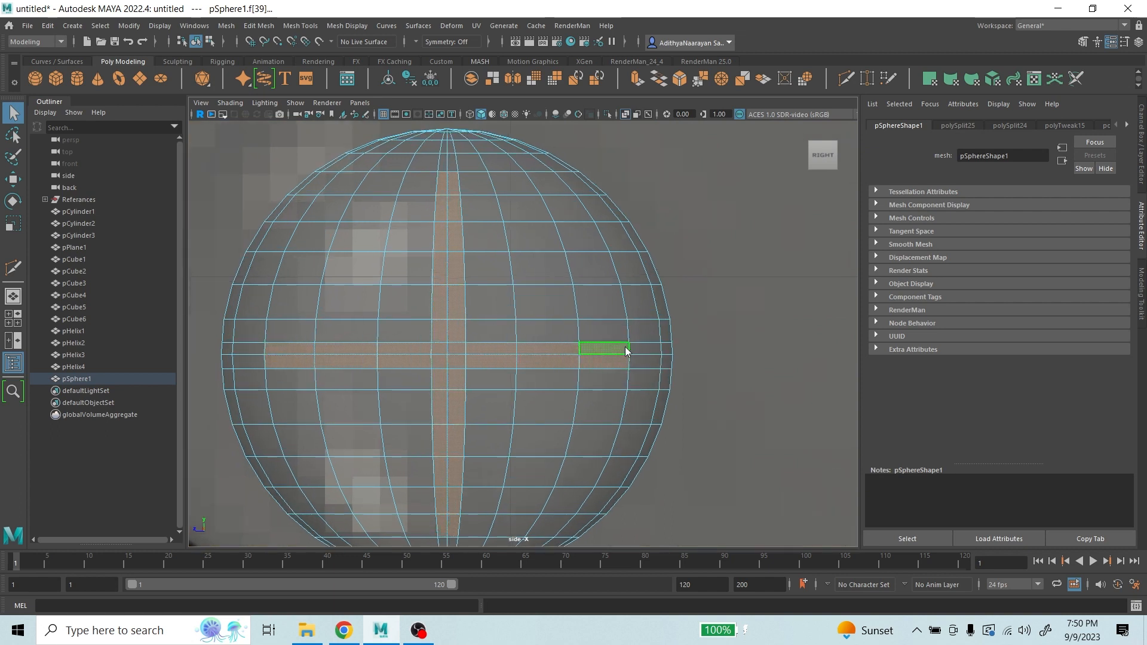
pyautogui.moveTo(625, 351); pyautogui.dragTo(565, 336, button='right')
pyautogui.click(631, 347)
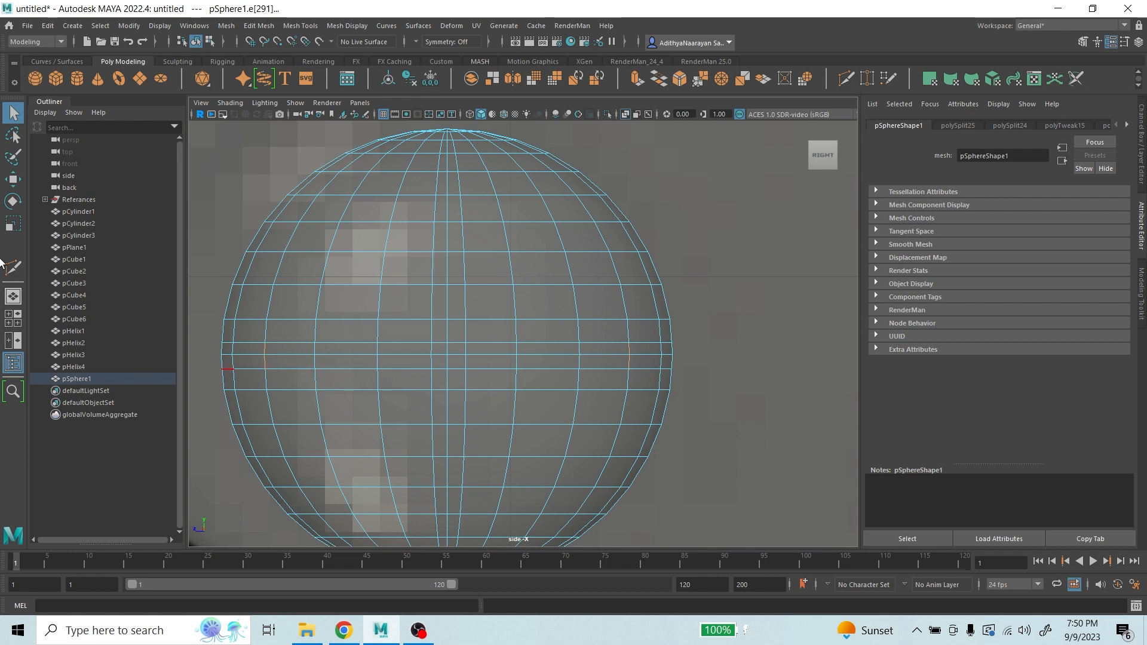
pyautogui.click(12, 229)
pyautogui.moveTo(448, 305); pyautogui.dragTo(444, 323)
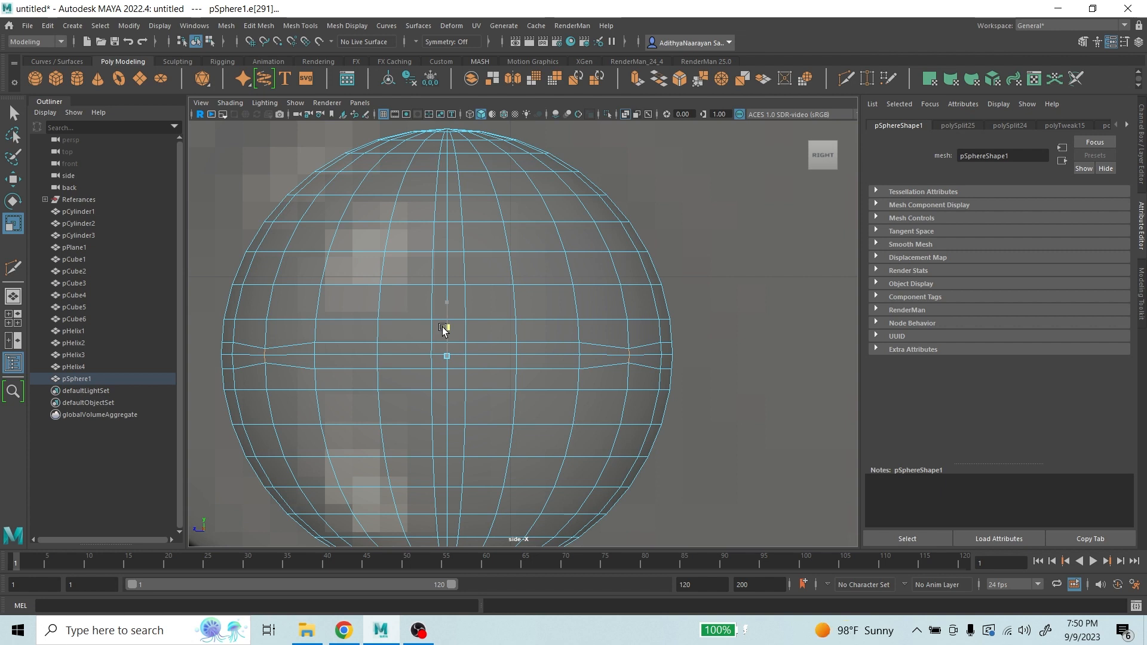
pyautogui.moveTo(442, 327); pyautogui.dragTo(439, 321)
pyautogui.moveTo(581, 353); pyautogui.dragTo(467, 353)
pyautogui.moveTo(460, 336)
pyautogui.mouseDown(button='right')
pyautogui.moveTo(514, 289)
pyautogui.moveTo(472, 350)
pyautogui.mouseUp(button='right')
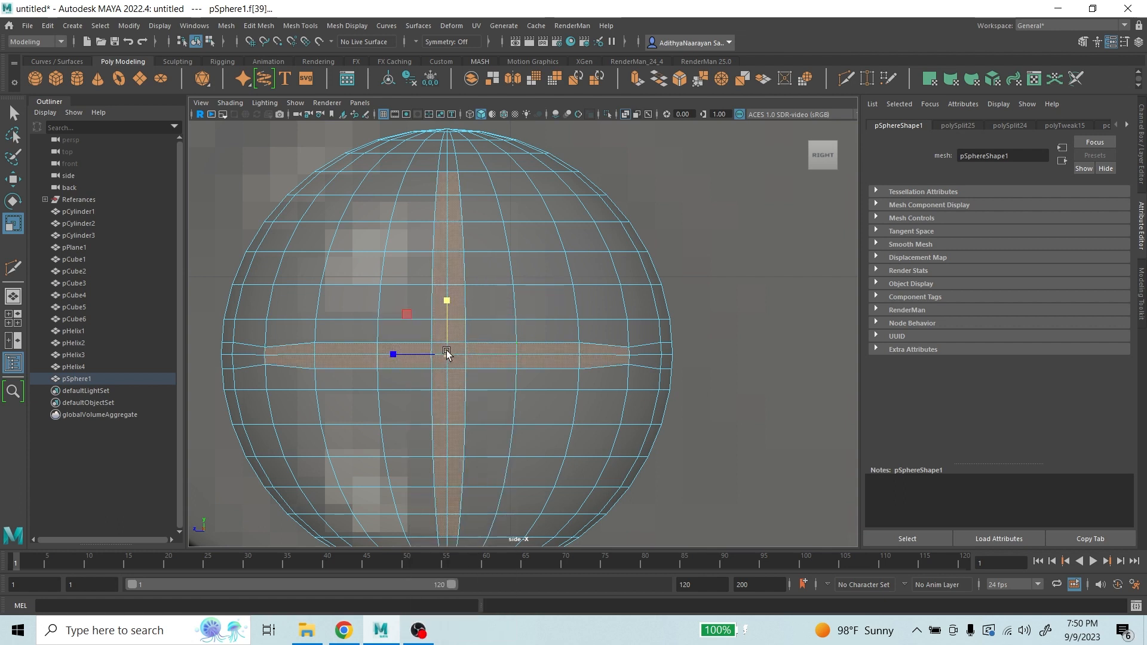
# - Extrude the cross-shaped faces in the perspective view and push them into the hemisphere to form a recessed slot
pyautogui.click(17, 116)
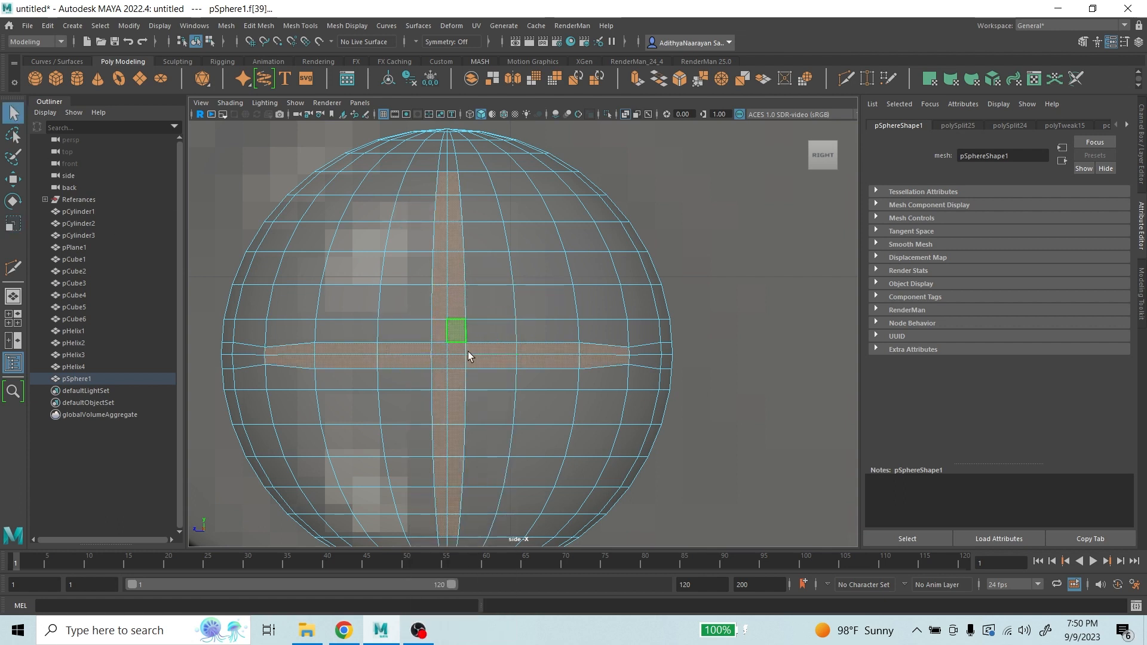
pyautogui.scroll(-8, 485, 269)
pyautogui.scroll(4, 490, 306)
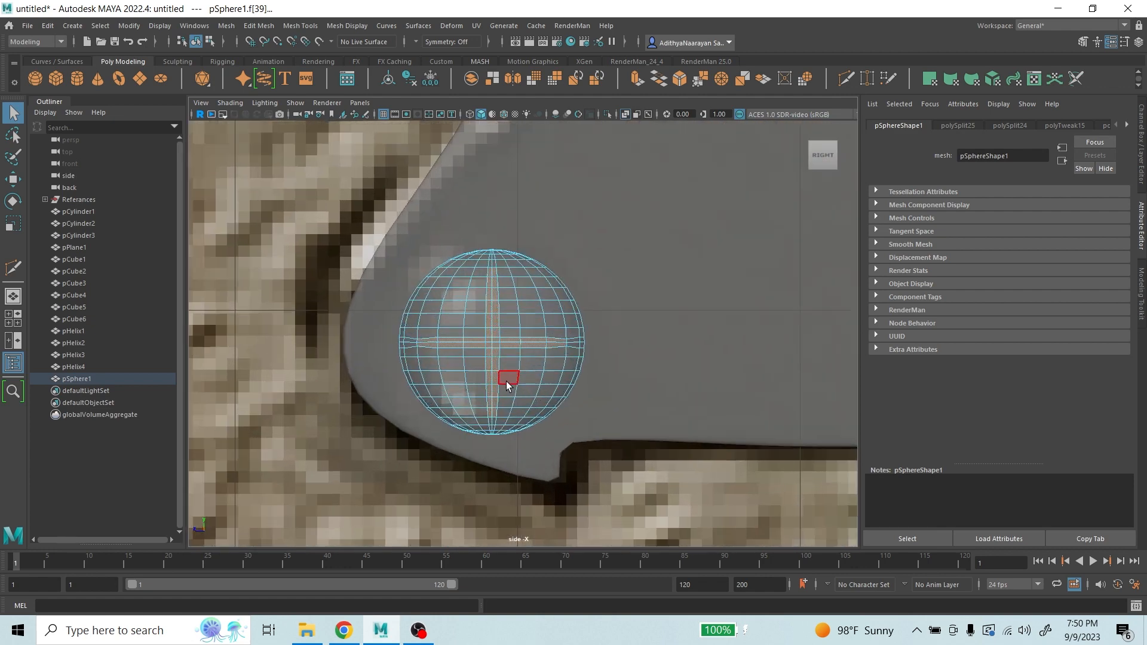
pyautogui.scroll(4, 502, 388)
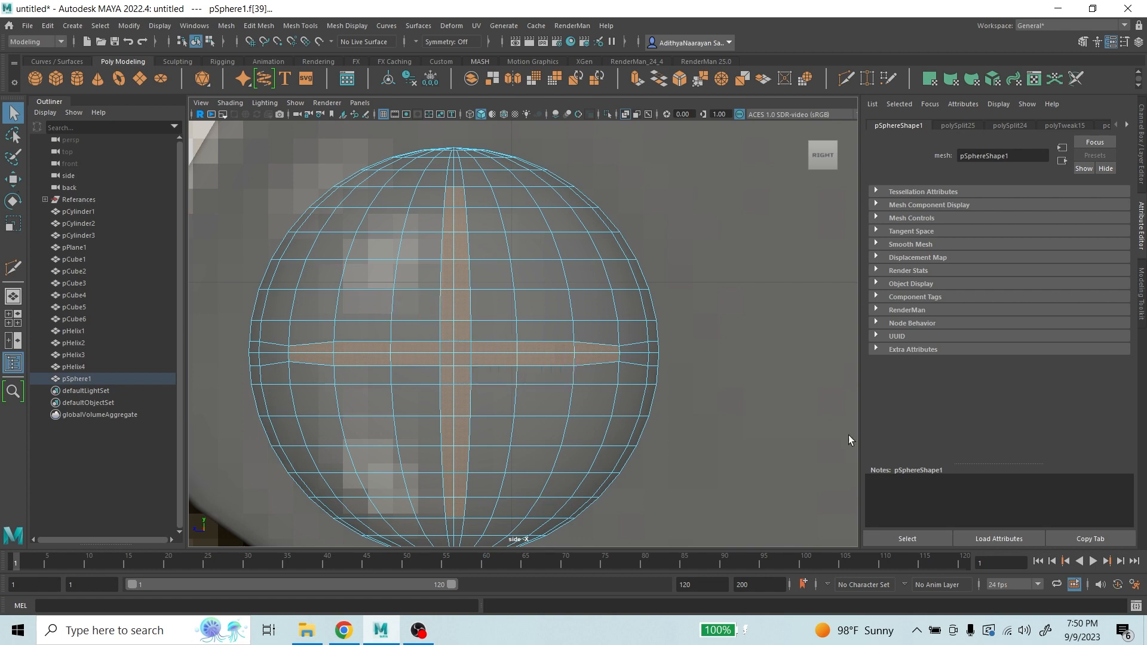
pyautogui.press('space')
pyautogui.press('space')
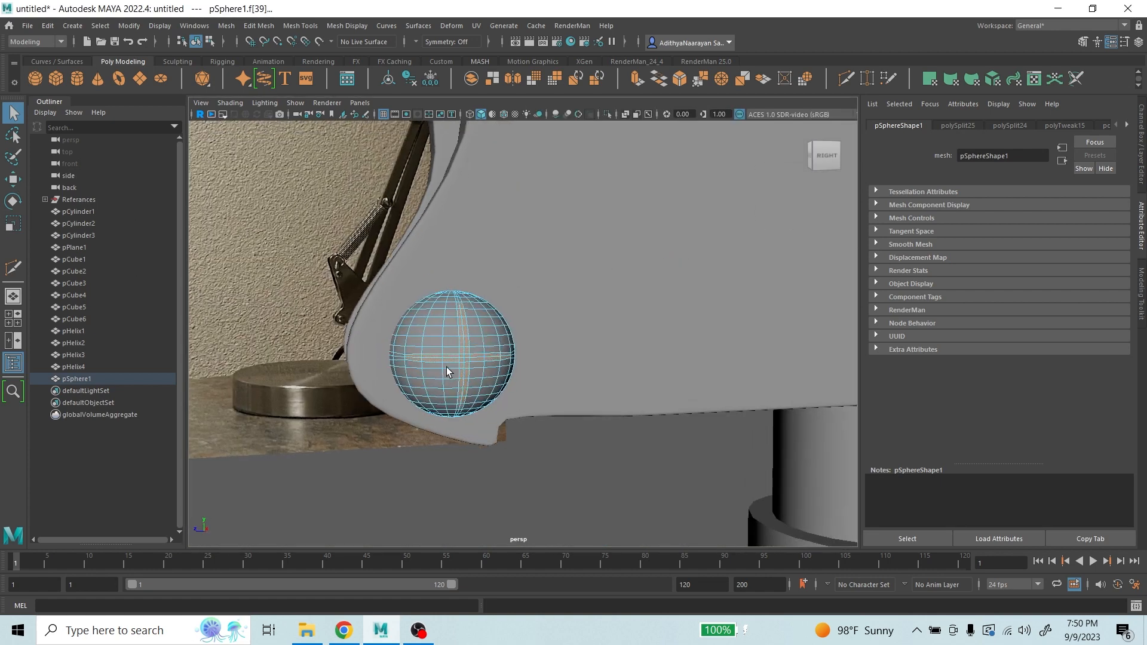
pyautogui.scroll(3, 447, 372)
pyautogui.moveTo(499, 376)
pyautogui.keyDown('alt'); pyautogui.mouseDown()
pyautogui.moveTo(532, 402)
pyautogui.moveTo(500, 397)
pyautogui.mouseUp(); pyautogui.keyUp('alt')
pyautogui.keyDown('alt'); pyautogui.moveTo(500, 397); pyautogui.dragTo(1014, 499, button='middle'); pyautogui.keyUp('alt')
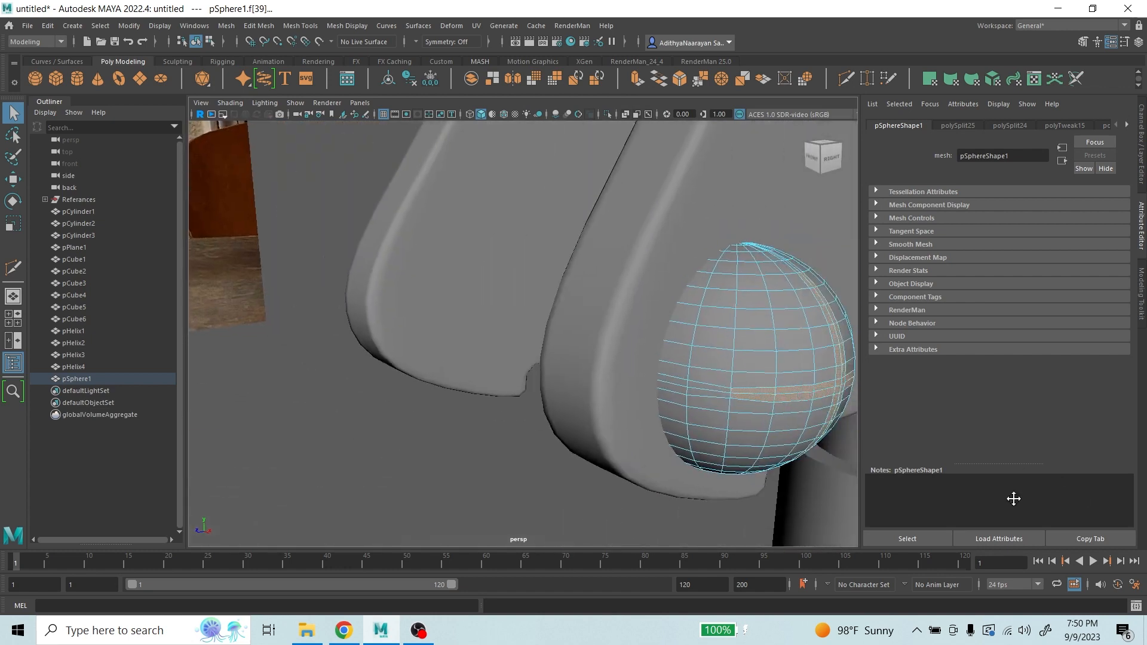
pyautogui.keyDown('alt'); pyautogui.moveTo(1015, 499); pyautogui.dragTo(758, 460); pyautogui.keyUp('alt')
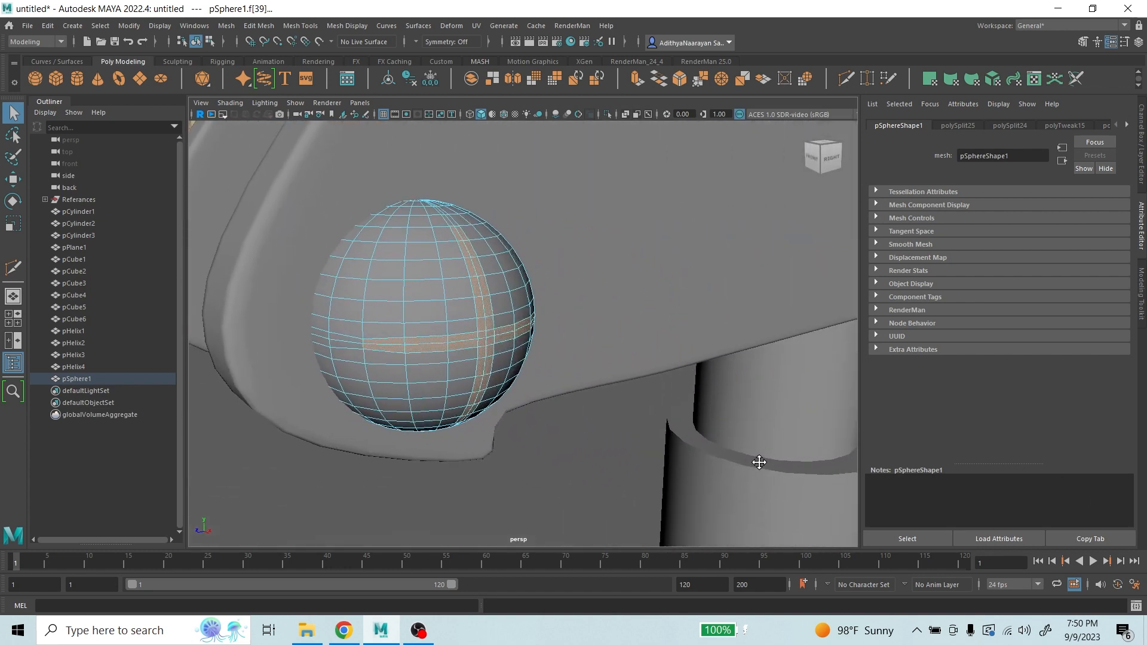
pyautogui.click(11, 181)
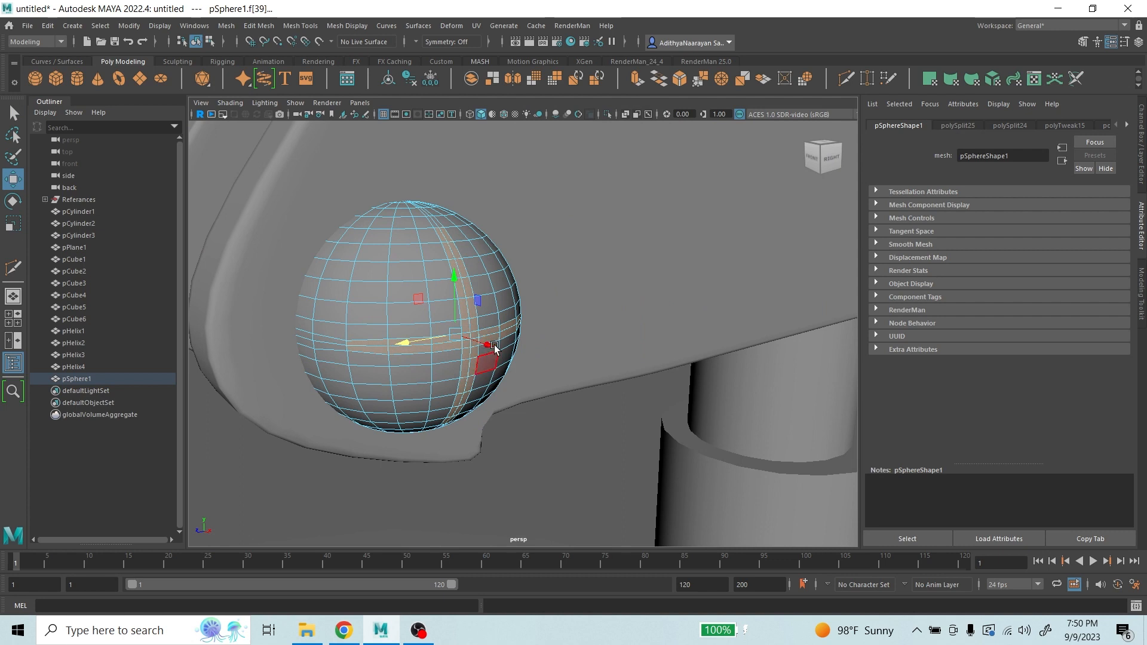
pyautogui.moveTo(490, 348); pyautogui.dragTo(495, 285)
pyautogui.hotkey('ctrl', 'e')
pyautogui.scroll(5, 493, 342)
pyautogui.scroll(-5, 493, 342)
pyautogui.scroll(5, 494, 284)
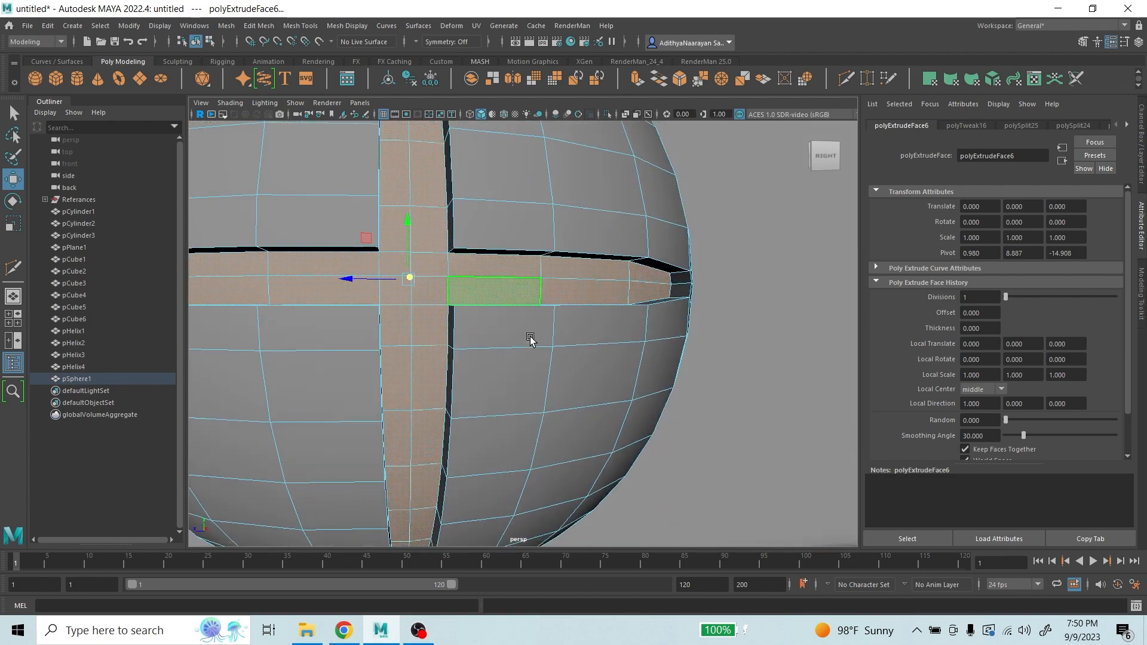
pyautogui.moveTo(530, 338)
pyautogui.keyDown('alt'); pyautogui.mouseDown()
pyautogui.moveTo(520, 335)
pyautogui.moveTo(620, 393)
pyautogui.moveTo(520, 346)
pyautogui.mouseUp(); pyautogui.keyUp('alt')
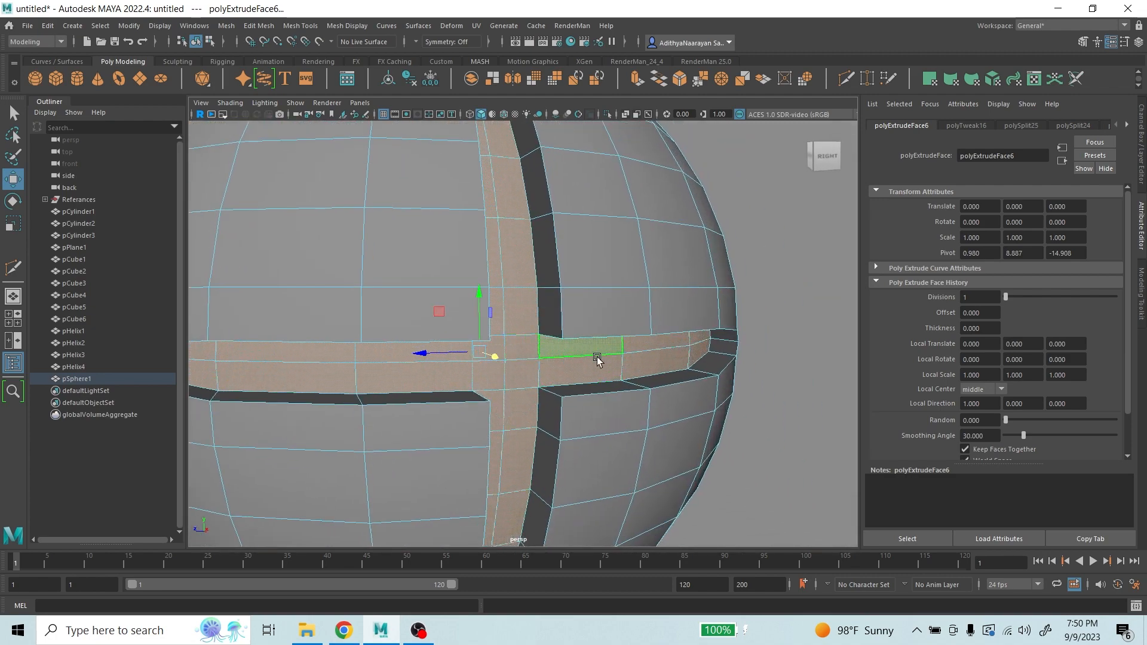
# - Push the cross-shaped slot's floor slightly deeper into the hemisphere
pyautogui.scroll(-5, 556, 364)
pyautogui.scroll(2, 520, 356)
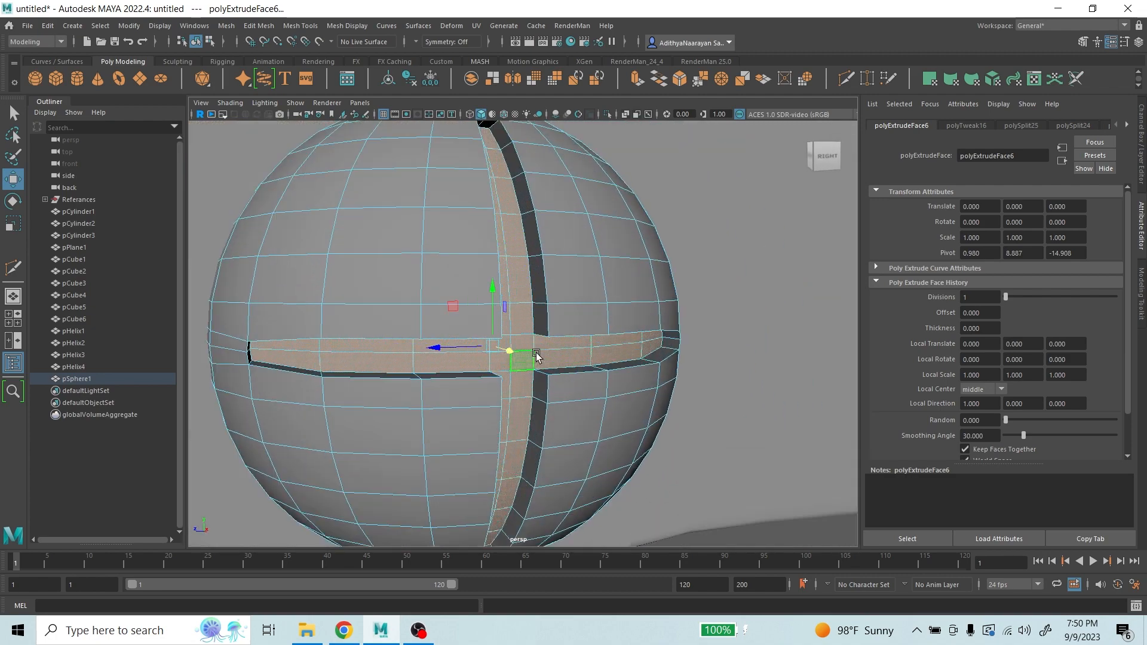
pyautogui.scroll(-2, 557, 366)
pyautogui.scroll(-1, 557, 363)
pyautogui.scroll(4, 526, 347)
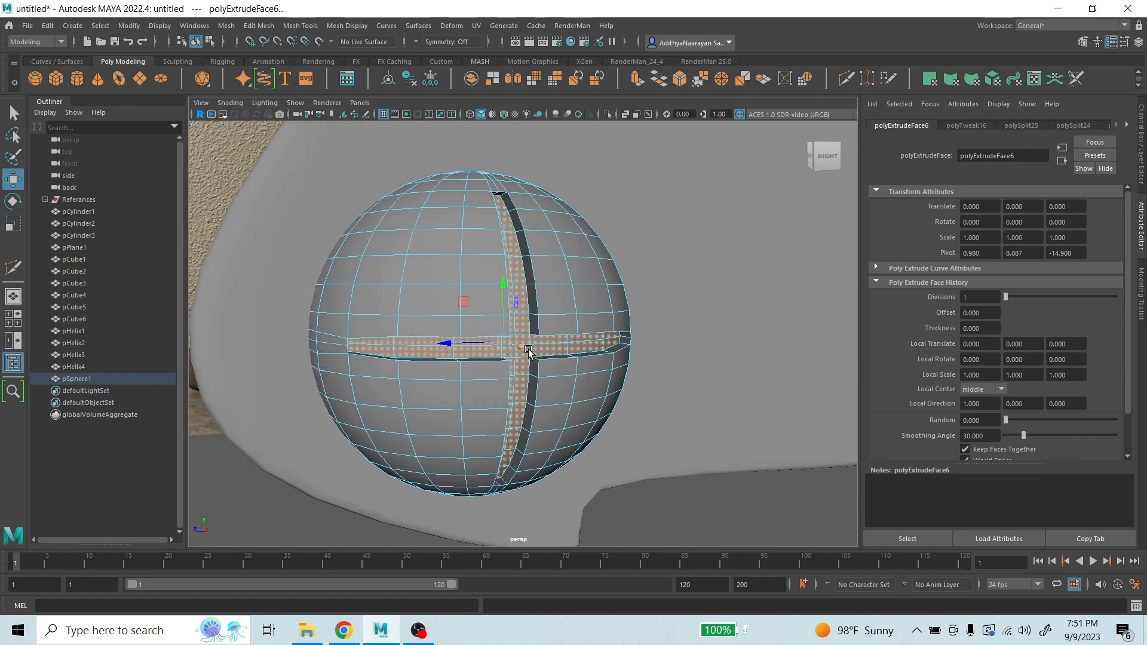
pyautogui.moveTo(526, 348); pyautogui.dragTo(514, 346)
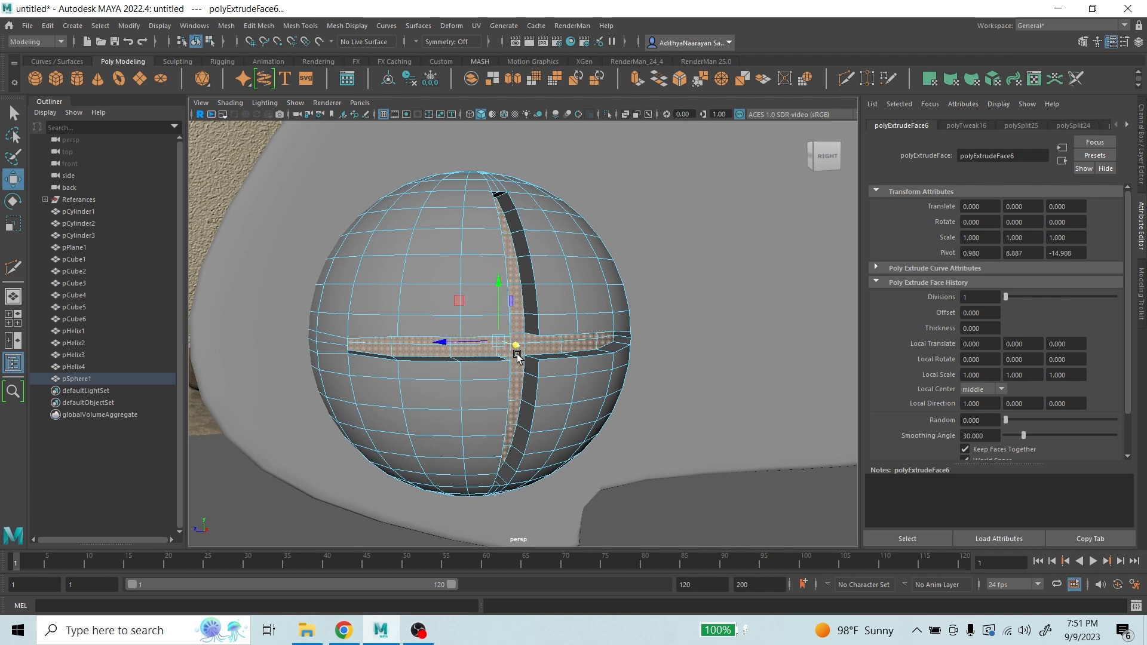
pyautogui.scroll(3, 517, 348)
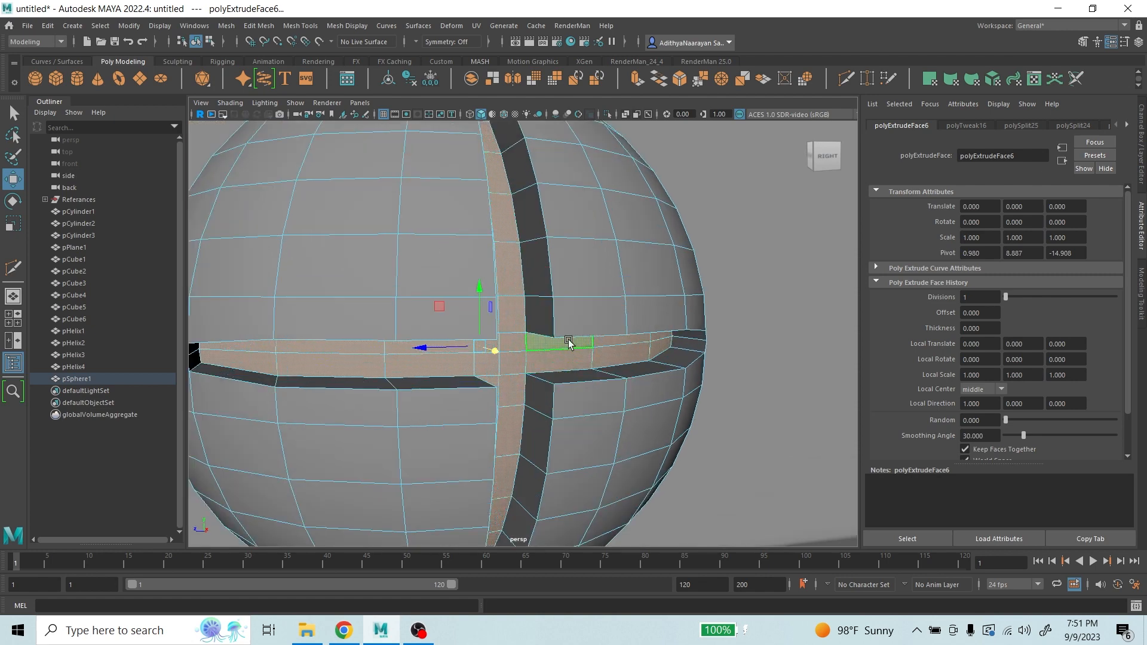
# - Insert two supporting edge loops around the inner walls of the cross-shaped slot
pyautogui.click(11, 265)
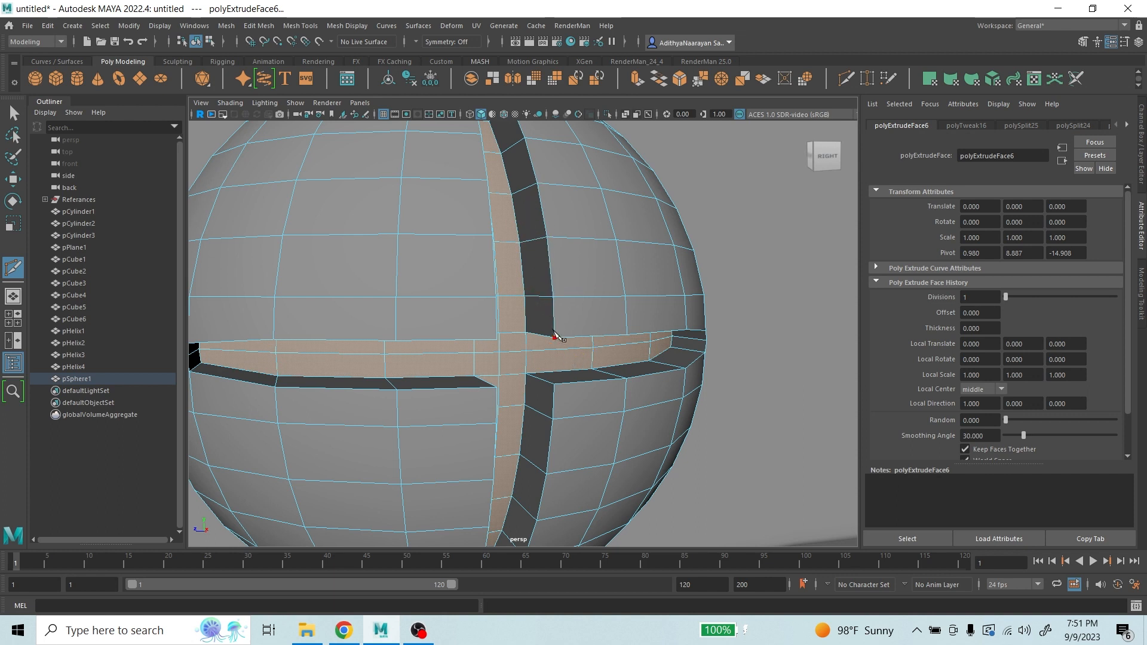
pyautogui.keyDown('ctrl'); pyautogui.moveTo(552, 297); pyautogui.dragTo(545, 296); pyautogui.keyUp('ctrl')
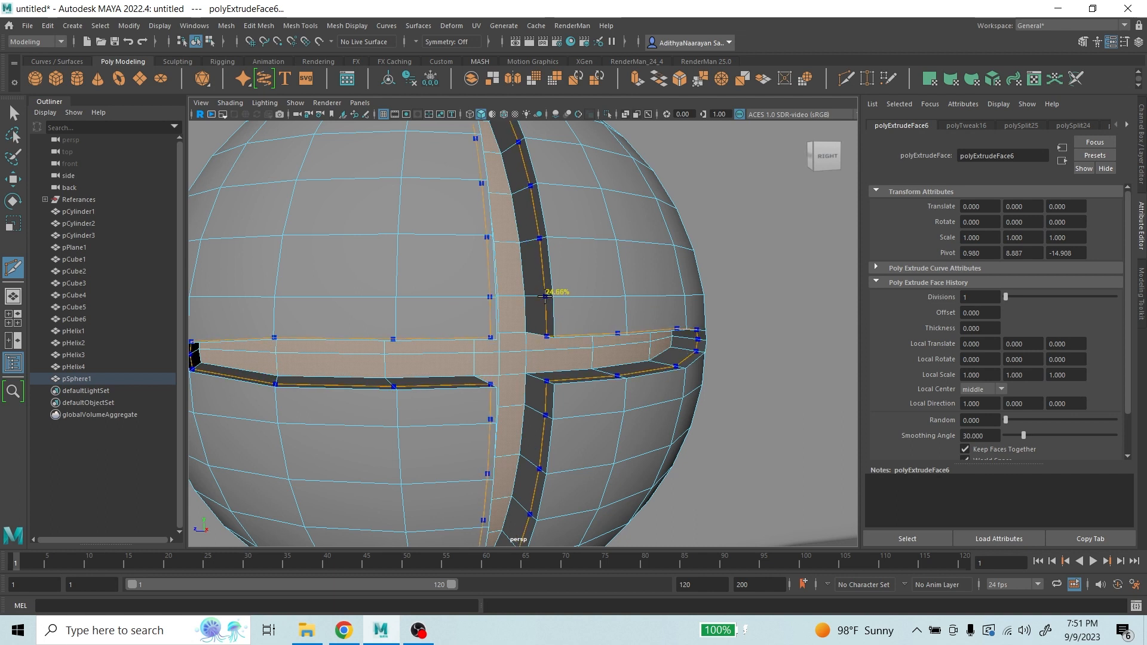
pyautogui.keyDown('ctrl'); pyautogui.click(545, 296); pyautogui.keyUp('ctrl')
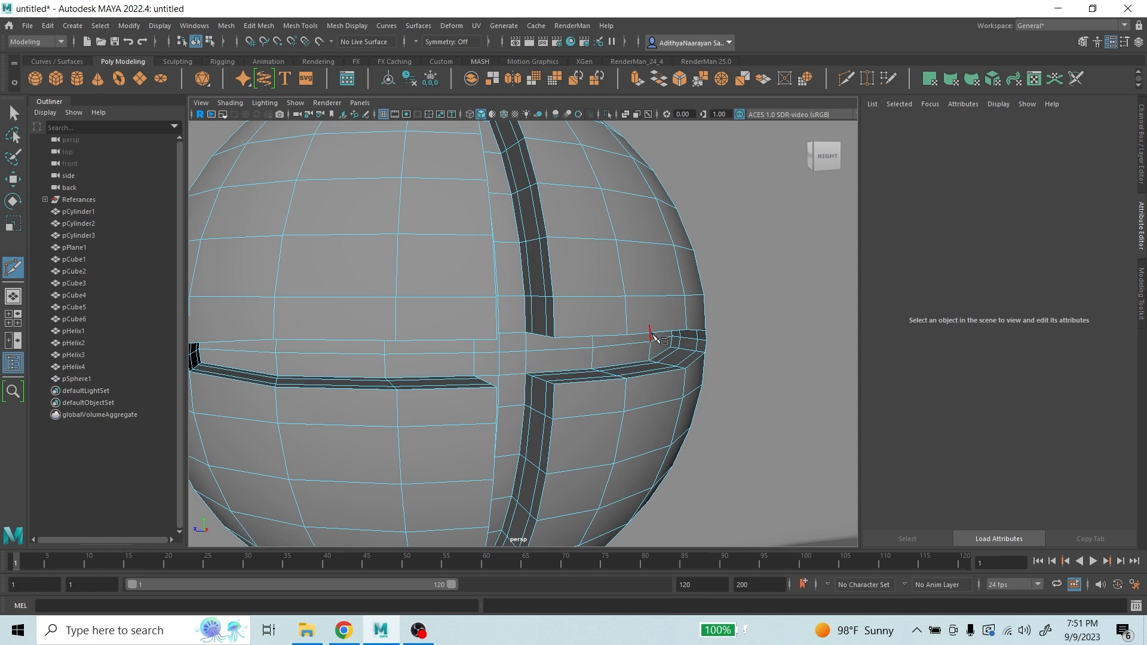
pyautogui.click(592, 348)
pyautogui.scroll(-5, 620, 358)
pyautogui.scroll(2, 623, 358)
pyautogui.keyDown('alt'); pyautogui.moveTo(632, 366); pyautogui.dragTo(610, 364); pyautogui.keyUp('alt')
pyautogui.keyDown('alt'); pyautogui.moveTo(609, 365); pyautogui.dragTo(635, 344, button='middle'); pyautogui.keyUp('alt')
# - Examine the slot's corners and ends on the hemisphere in the smoothed preview, and return to the unsmoothed display
pyautogui.moveTo(561, 272); pyautogui.dragTo(602, 255, button='right')
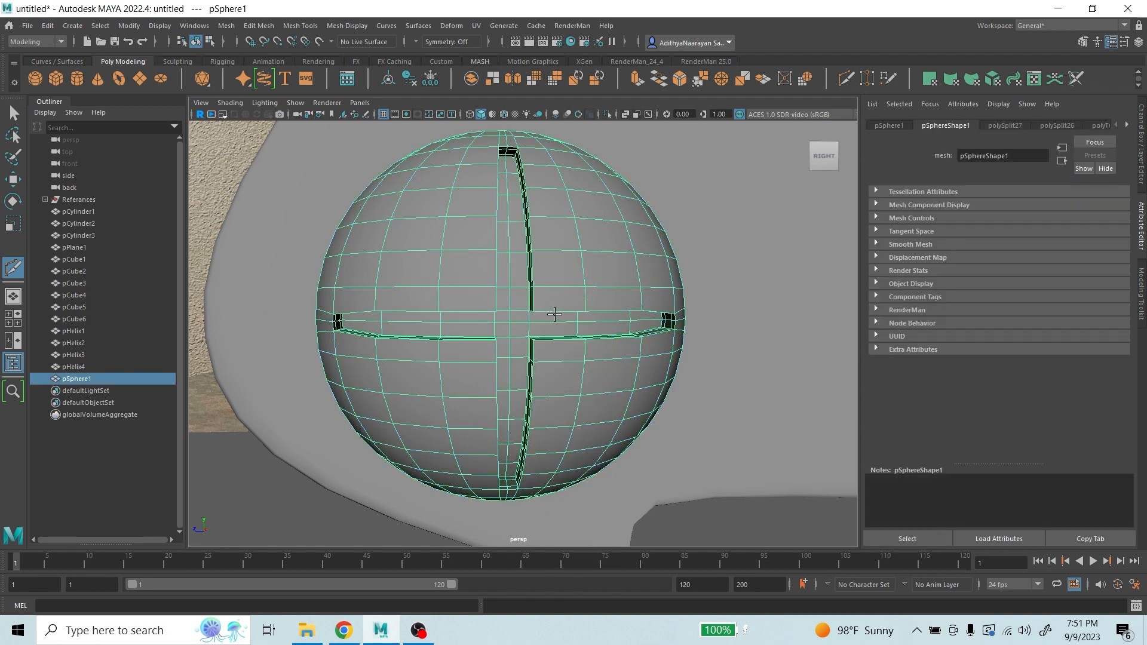
pyautogui.scroll(-3, 561, 322)
pyautogui.keyDown('alt'); pyautogui.moveTo(601, 356); pyautogui.dragTo(628, 348); pyautogui.keyUp('alt')
pyautogui.press('3')
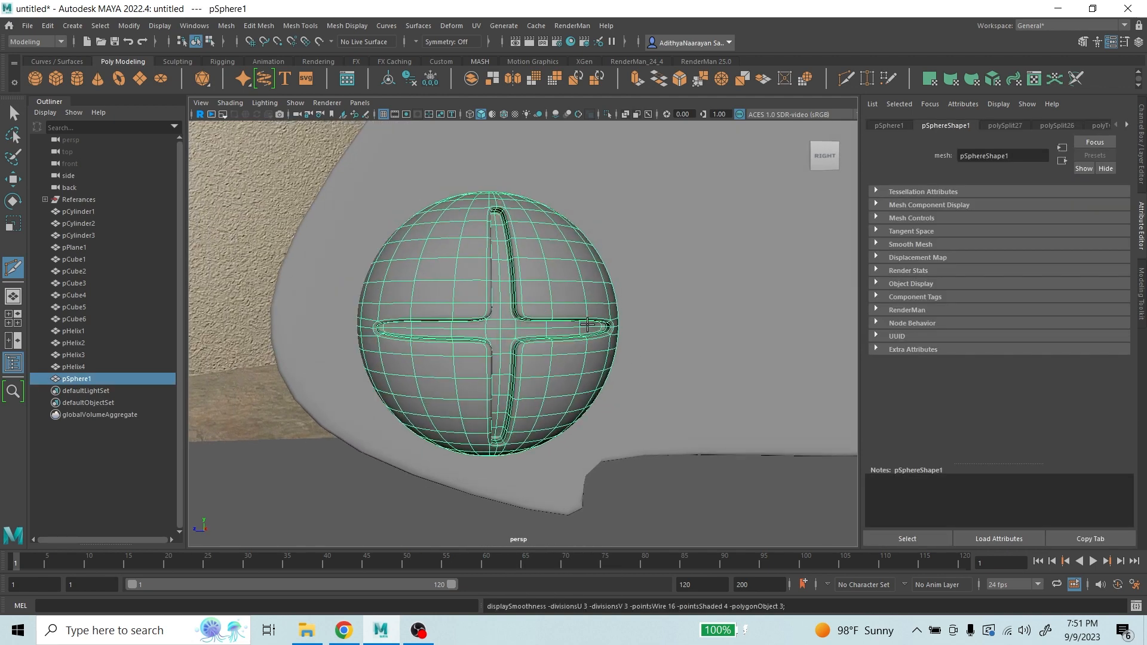
pyautogui.scroll(5, 565, 323)
pyautogui.scroll(2, 548, 313)
pyautogui.scroll(-4, 515, 284)
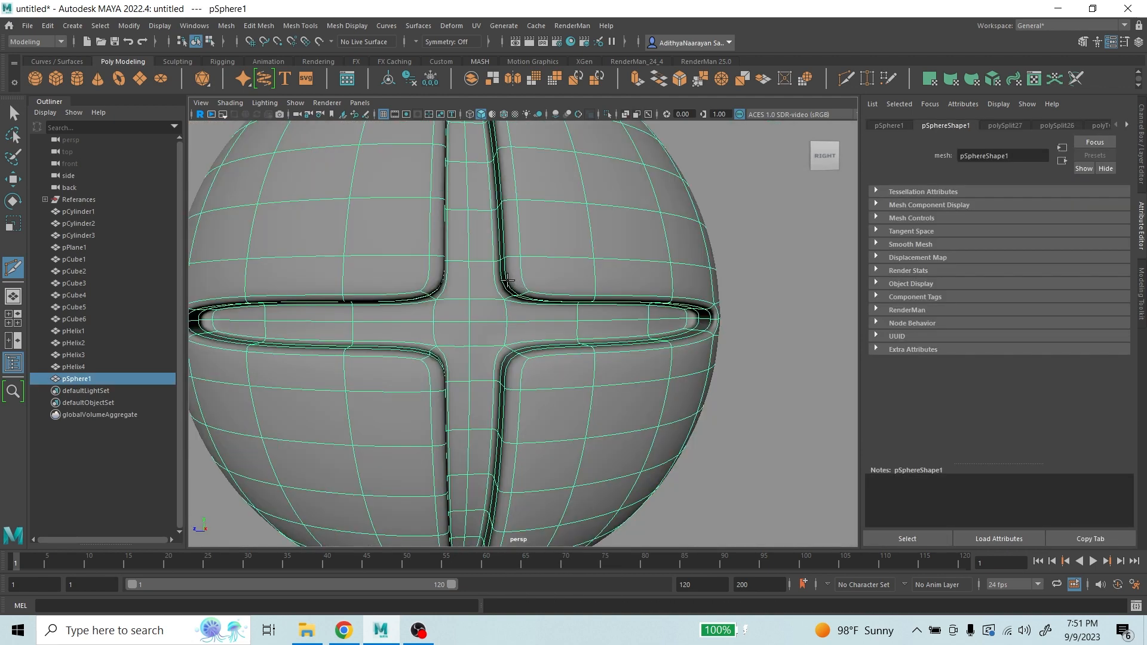
pyautogui.scroll(-2, 604, 322)
pyautogui.scroll(2, 506, 335)
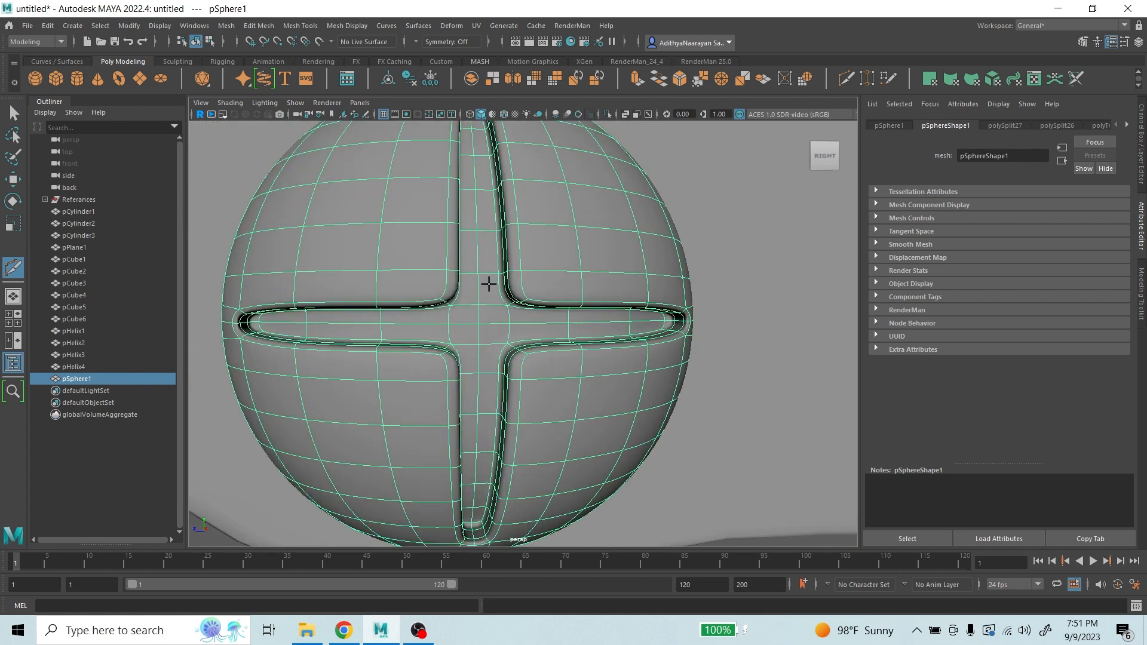
pyautogui.scroll(-2, 489, 297)
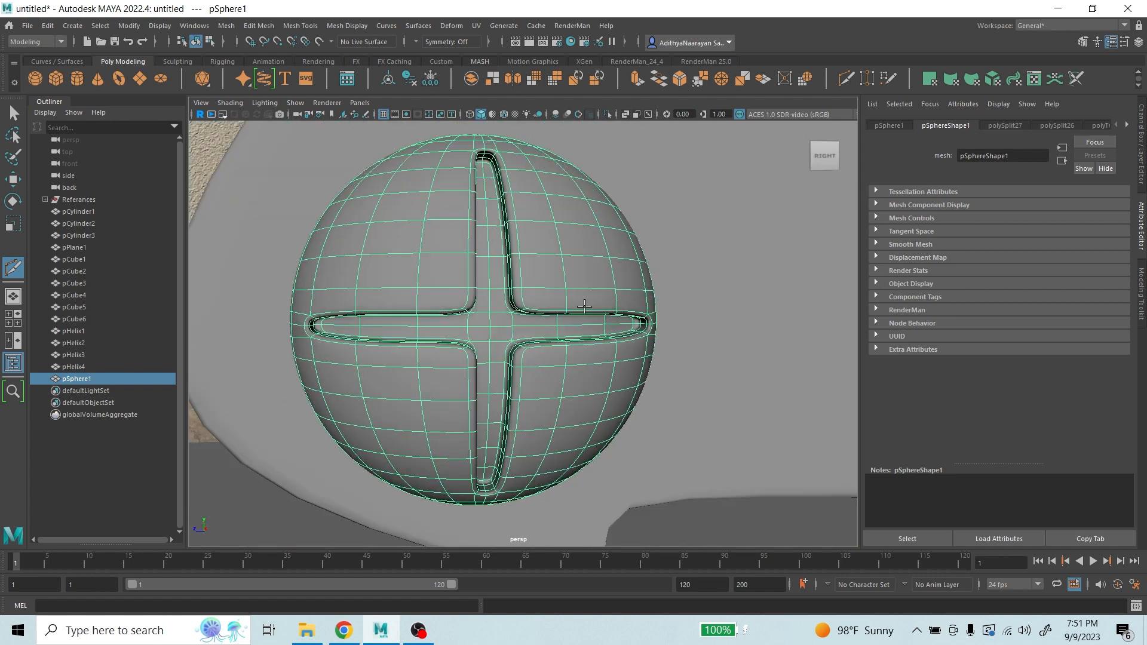
pyautogui.press('1')
# - Insert supporting edge loops on the hemisphere's surface just outside the horizontal and vertical arms of the cross-shaped slot
pyautogui.scroll(2, 504, 321)
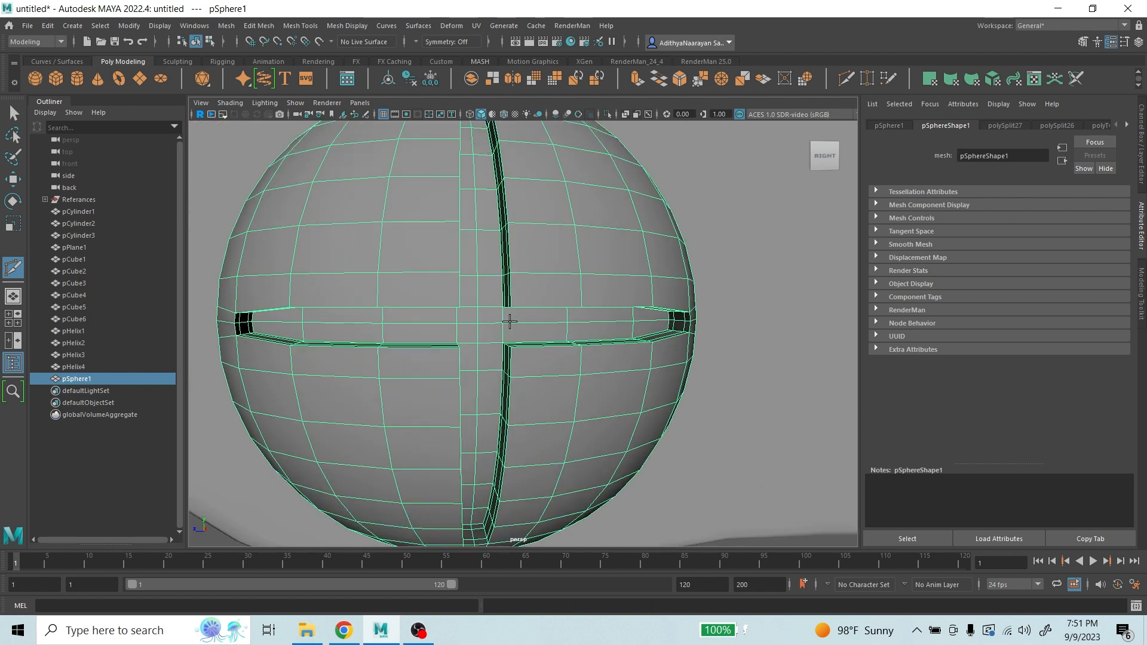
pyautogui.scroll(2, 588, 328)
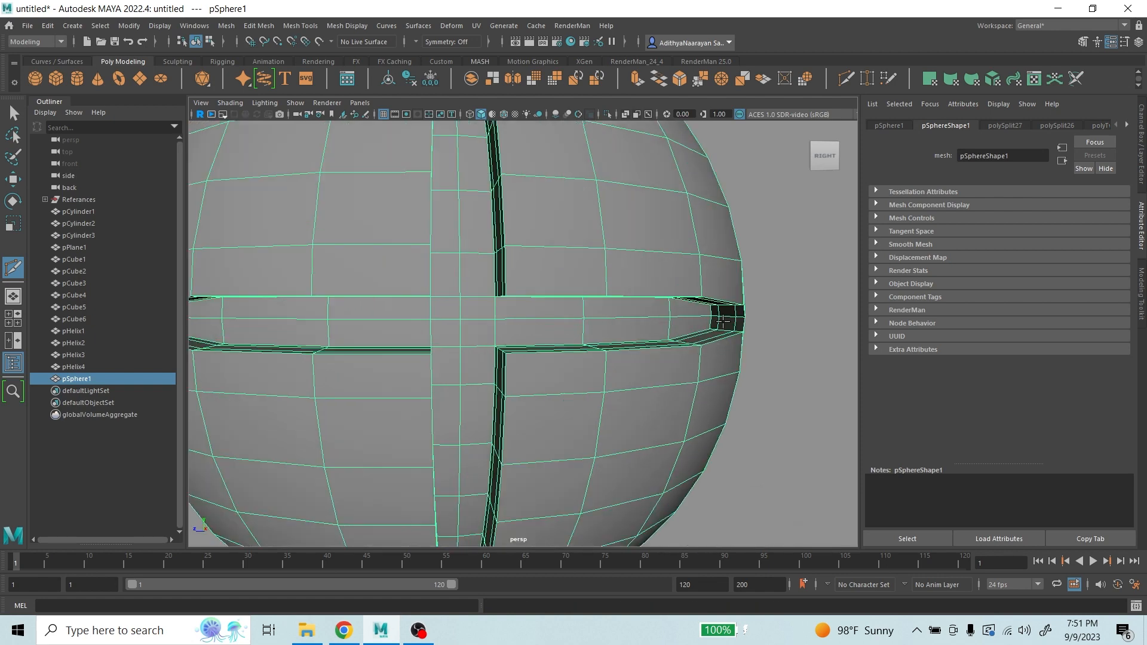
pyautogui.scroll(-3, 681, 317)
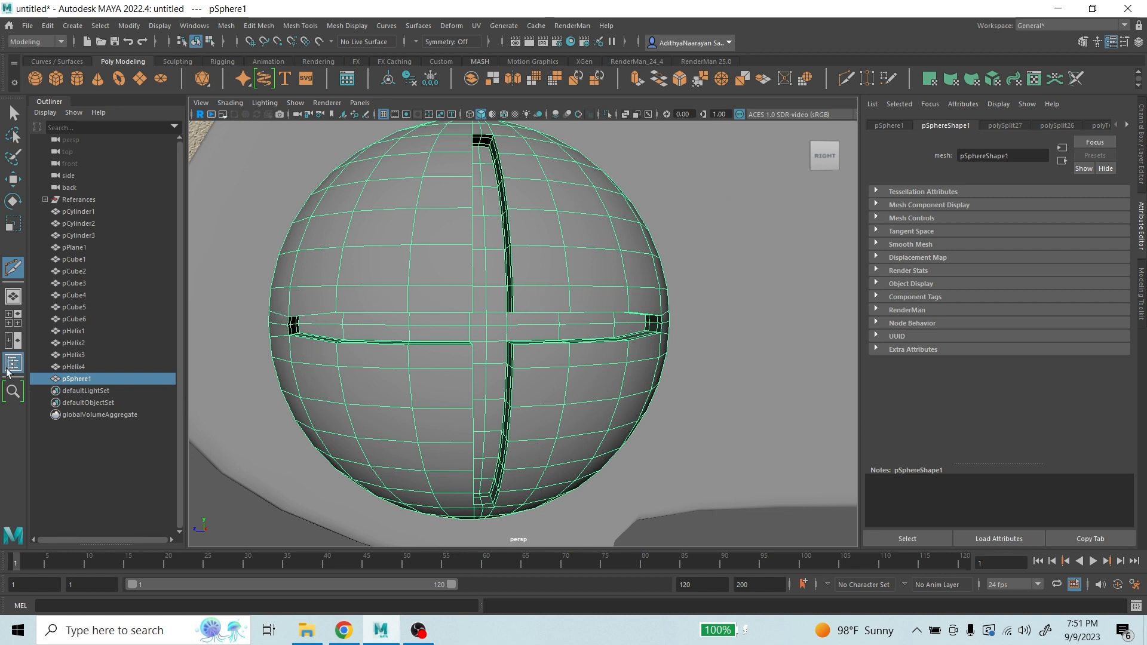
pyautogui.moveTo(540, 313); pyautogui.dragTo(499, 278, button='right')
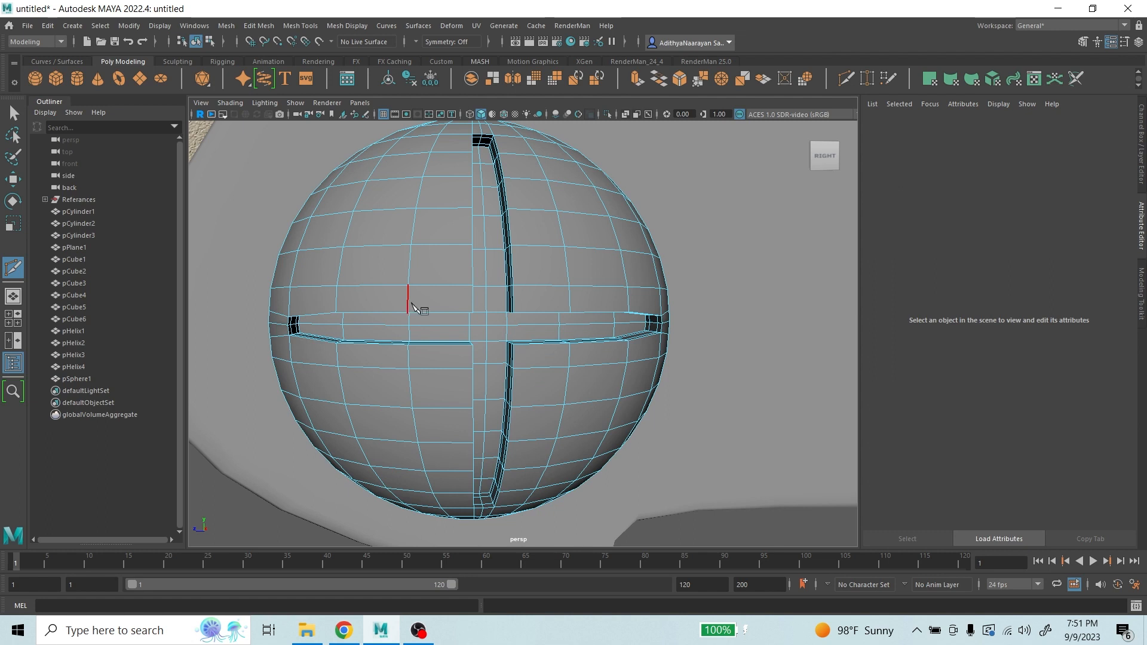
pyautogui.press('ctrl')
pyautogui.press('ctrl')
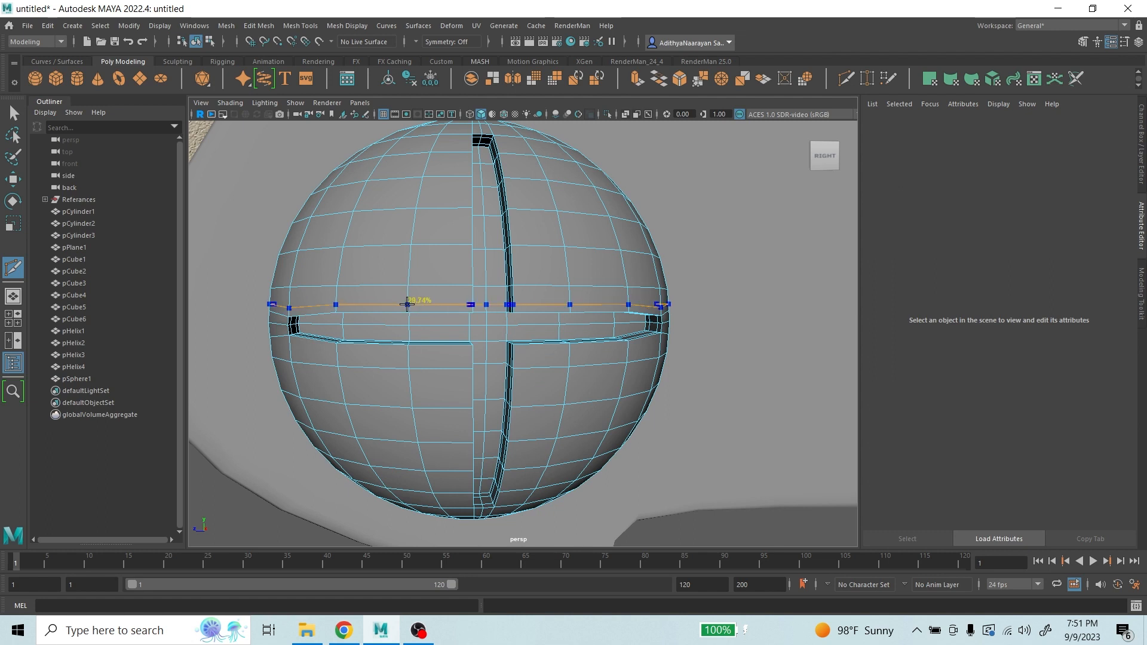
pyautogui.keyDown('ctrl'); pyautogui.click(408, 305); pyautogui.keyUp('ctrl')
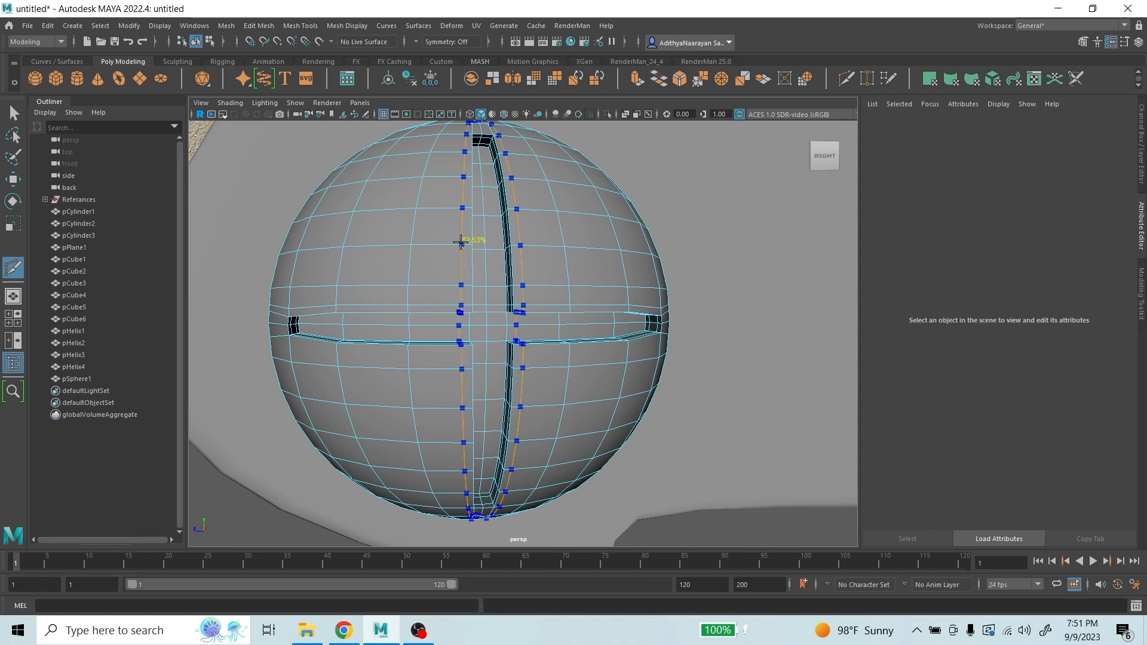
pyautogui.keyDown('ctrl'); pyautogui.click(468, 243); pyautogui.keyUp('ctrl')
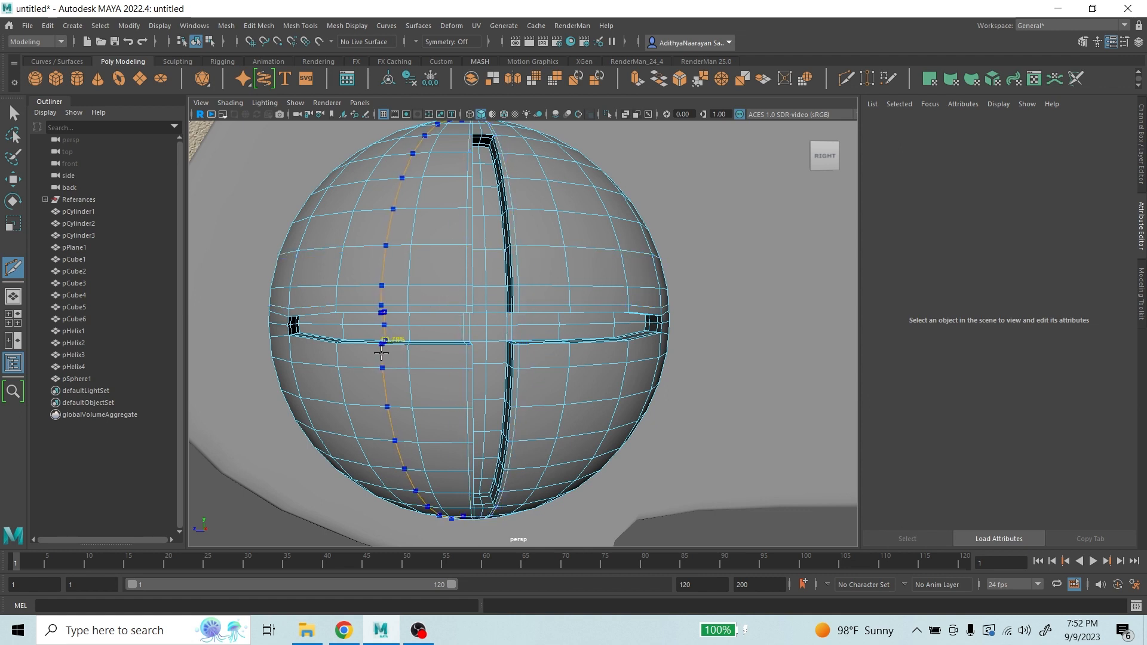
pyautogui.keyDown('ctrl'); pyautogui.click(338, 348); pyautogui.keyUp('ctrl')
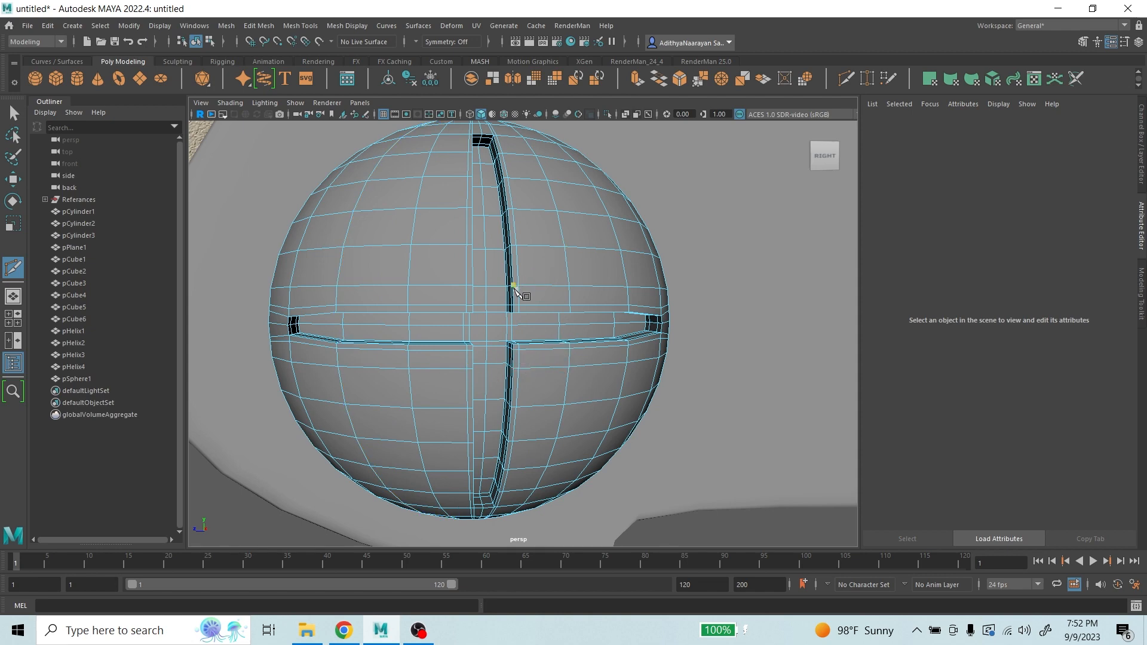
# - Show the hemisphere in the smoothed preview and examine the cross-shaped slot's corners, ends and overall shape near and far
pyautogui.press('3')
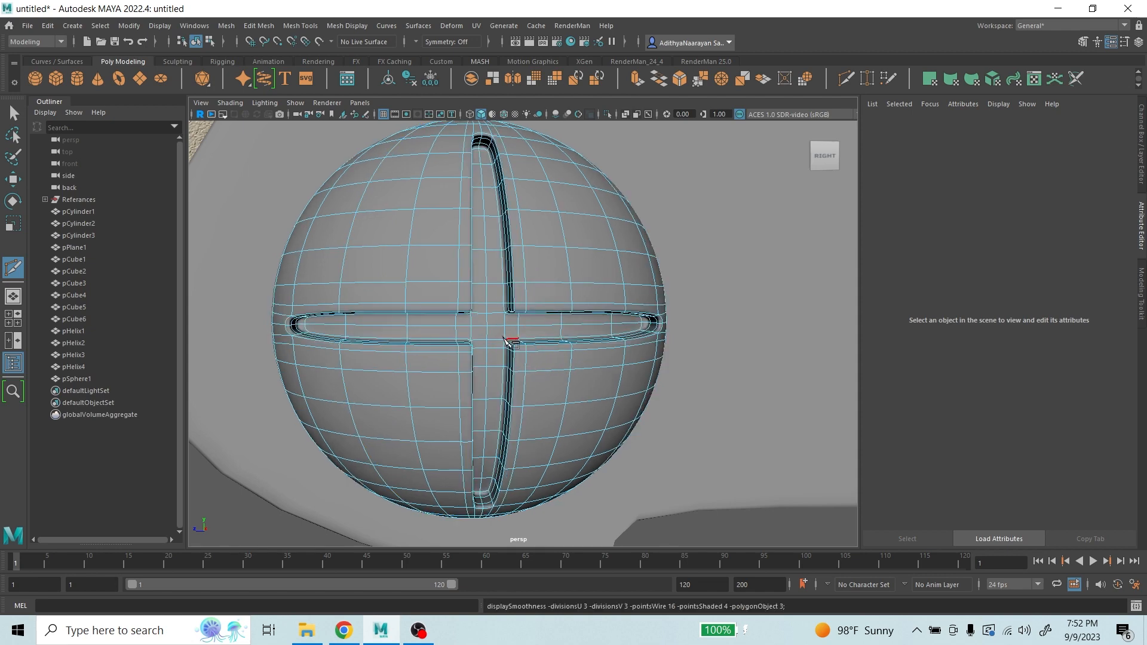
pyautogui.scroll(2, 515, 328)
pyautogui.scroll(-3, 524, 324)
pyautogui.scroll(2, 541, 313)
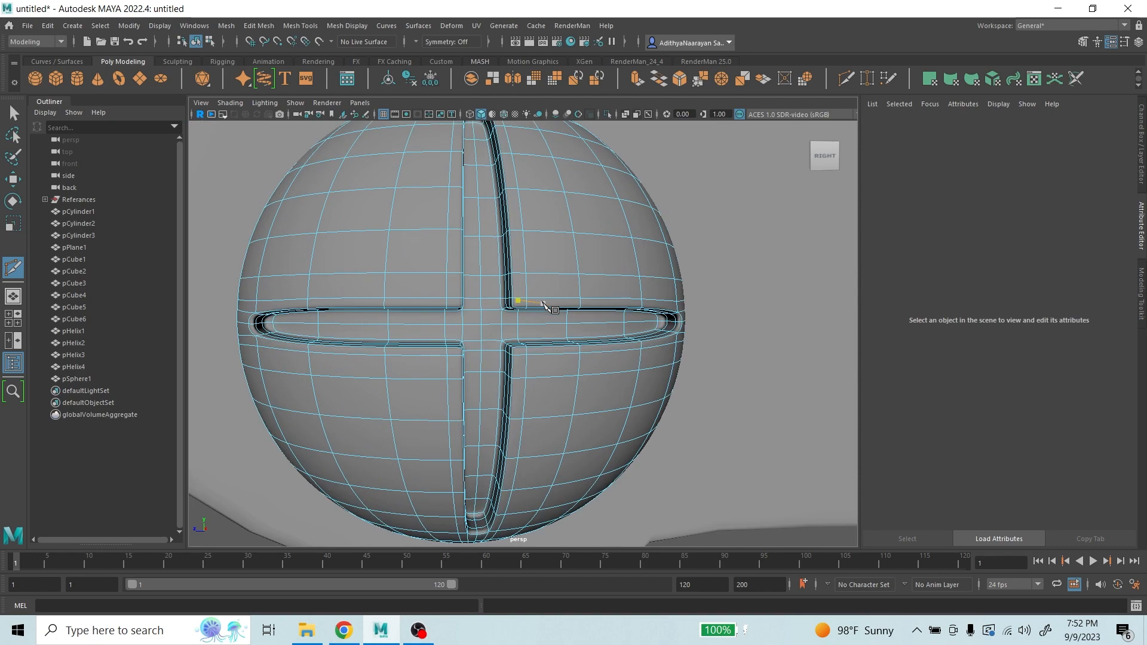
pyautogui.scroll(-6, 532, 319)
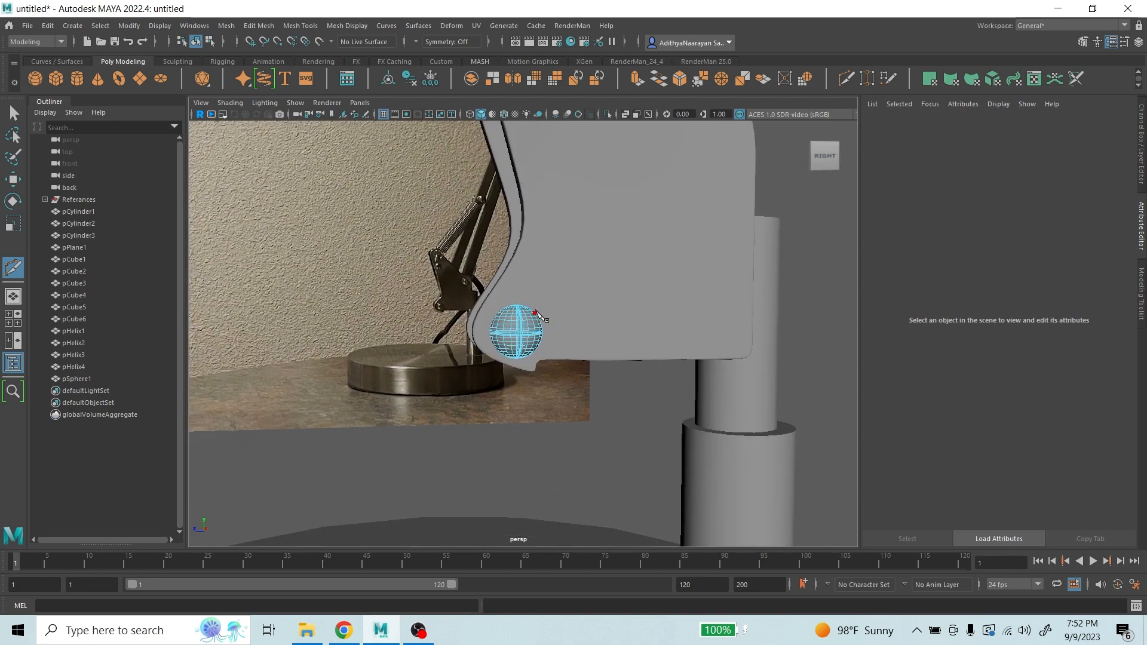
pyautogui.scroll(-2, 532, 323)
pyautogui.scroll(6, 521, 328)
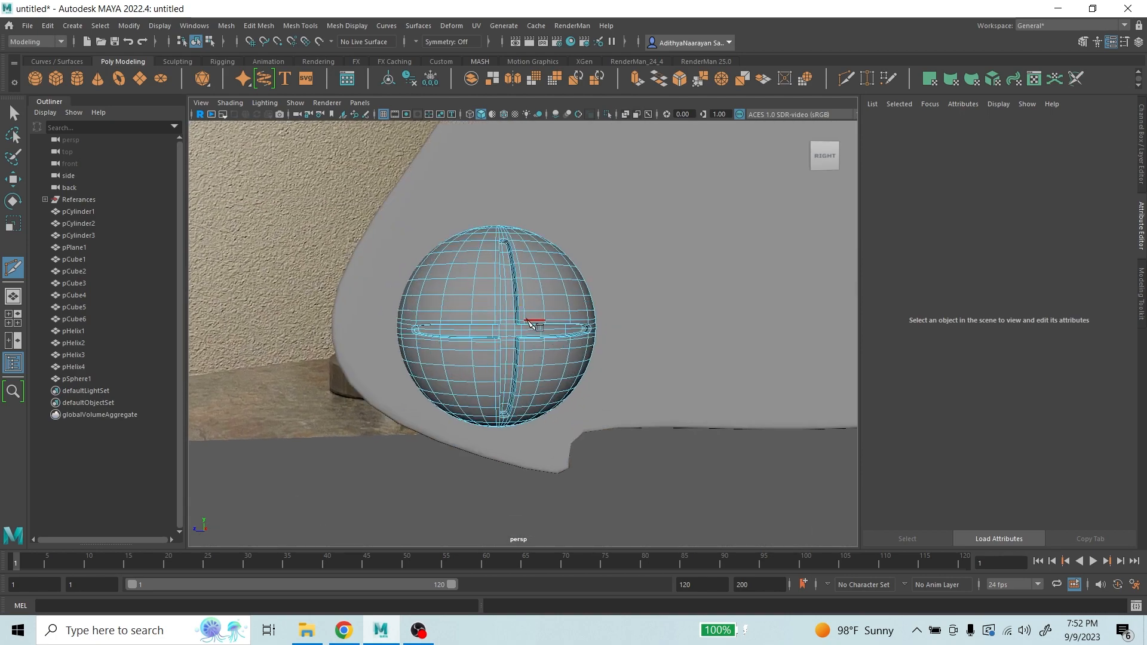
pyautogui.scroll(-3, 523, 332)
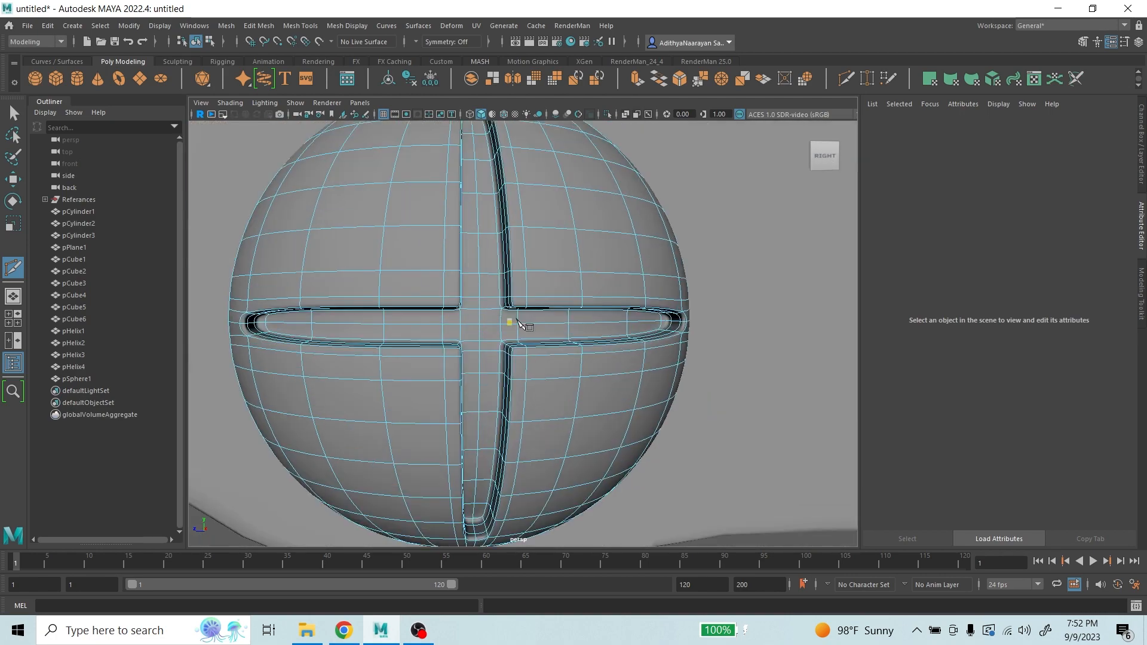
pyautogui.scroll(-2, 517, 324)
pyautogui.scroll(3, 515, 325)
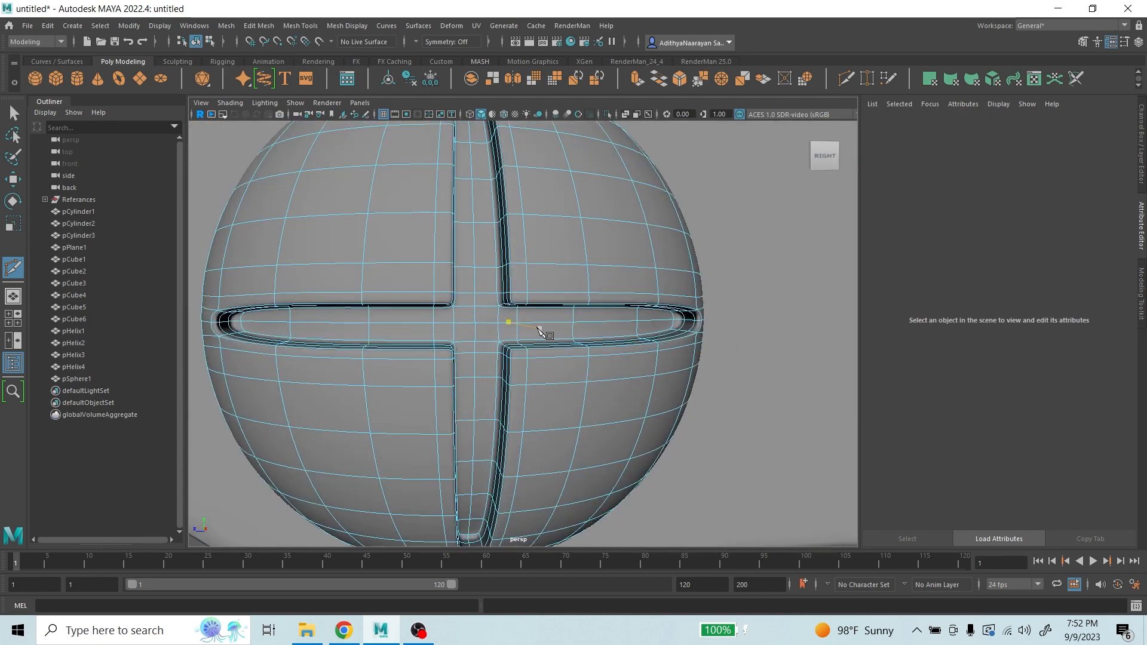
pyautogui.scroll(-3, 583, 357)
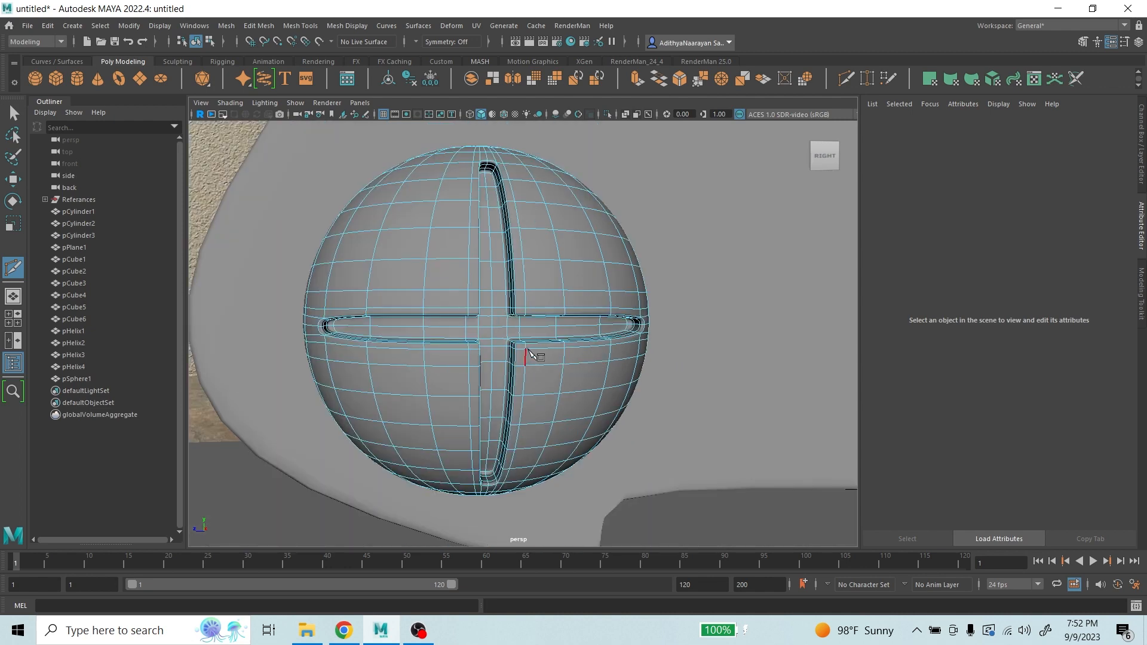
pyautogui.scroll(2, 529, 341)
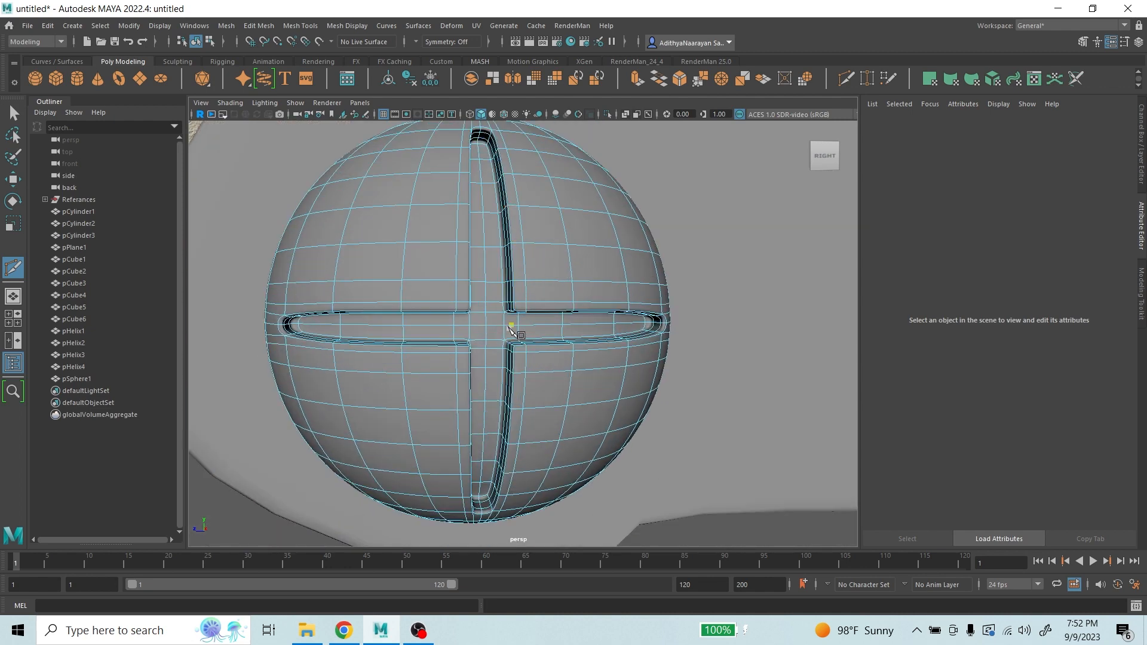
pyautogui.scroll(2, 478, 321)
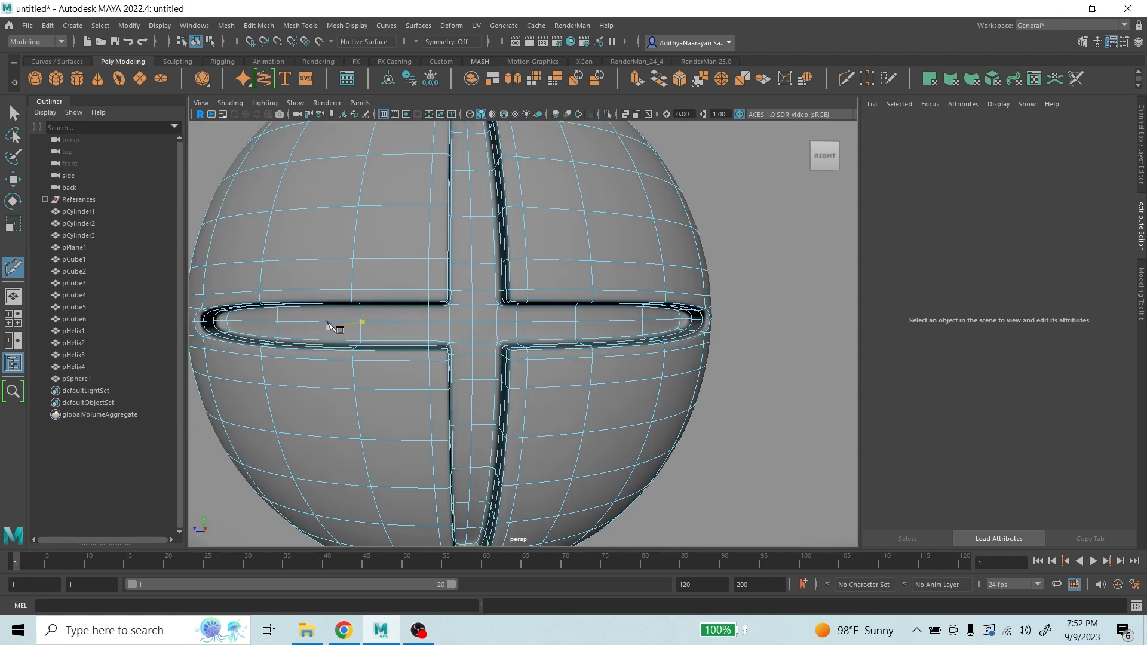
# - Try to crease an edge loop around the cross-shaped slot's inner walls with the Crease Tool, and undo the change
pyautogui.moveTo(412, 301); pyautogui.dragTo(429, 268, button='right')
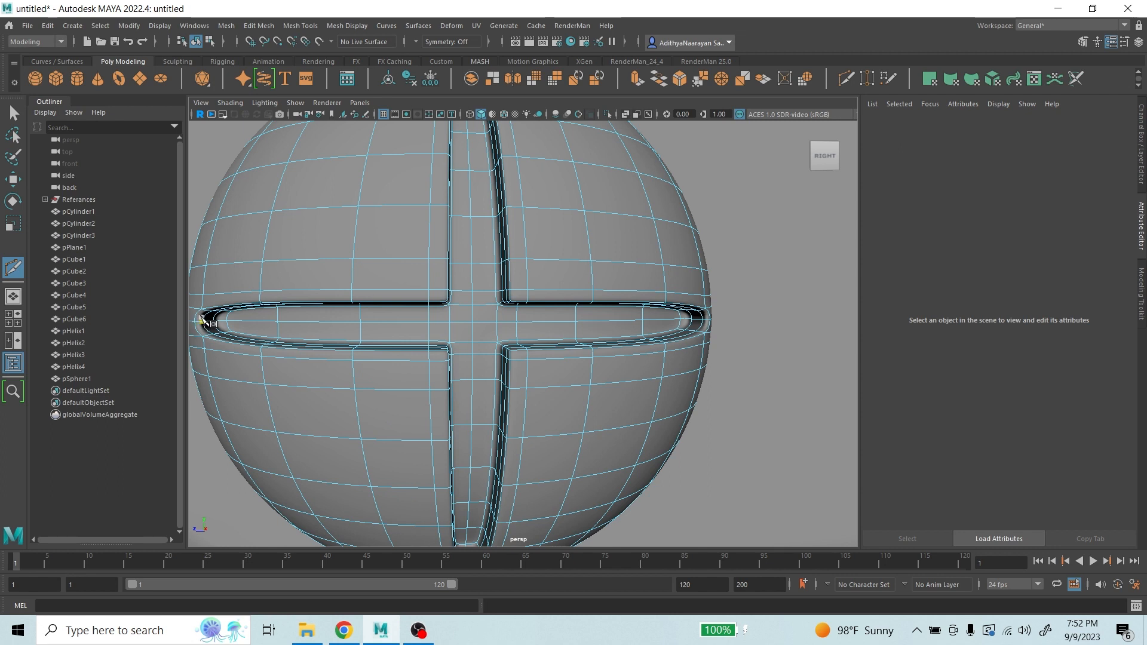
pyautogui.press('q')
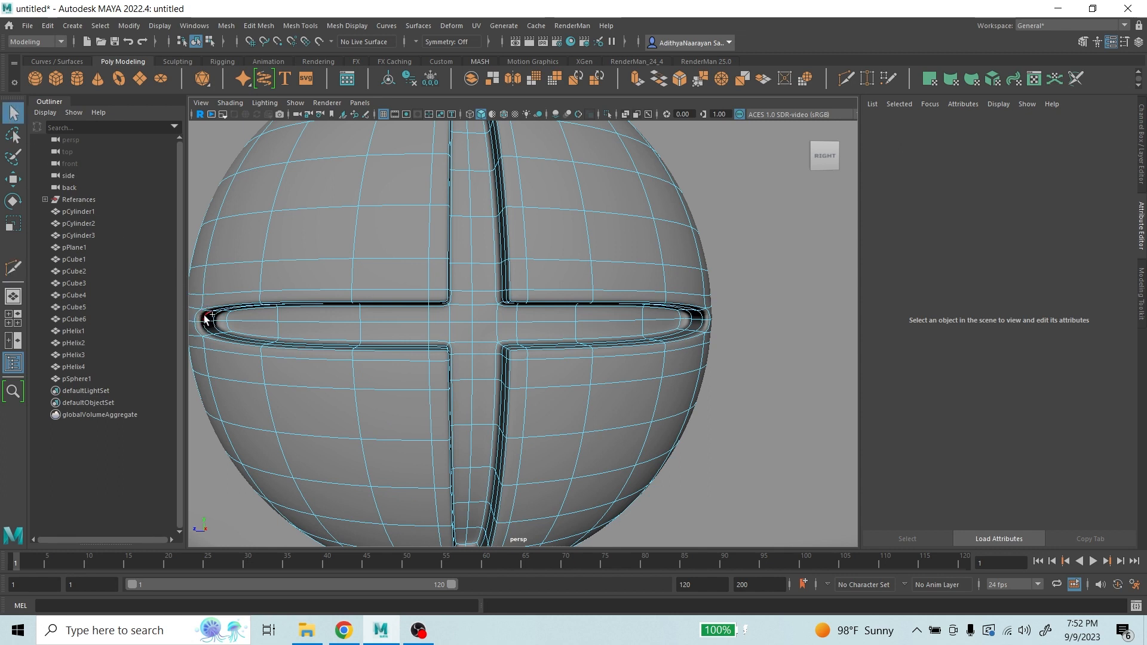
pyautogui.doubleClick(205, 318)
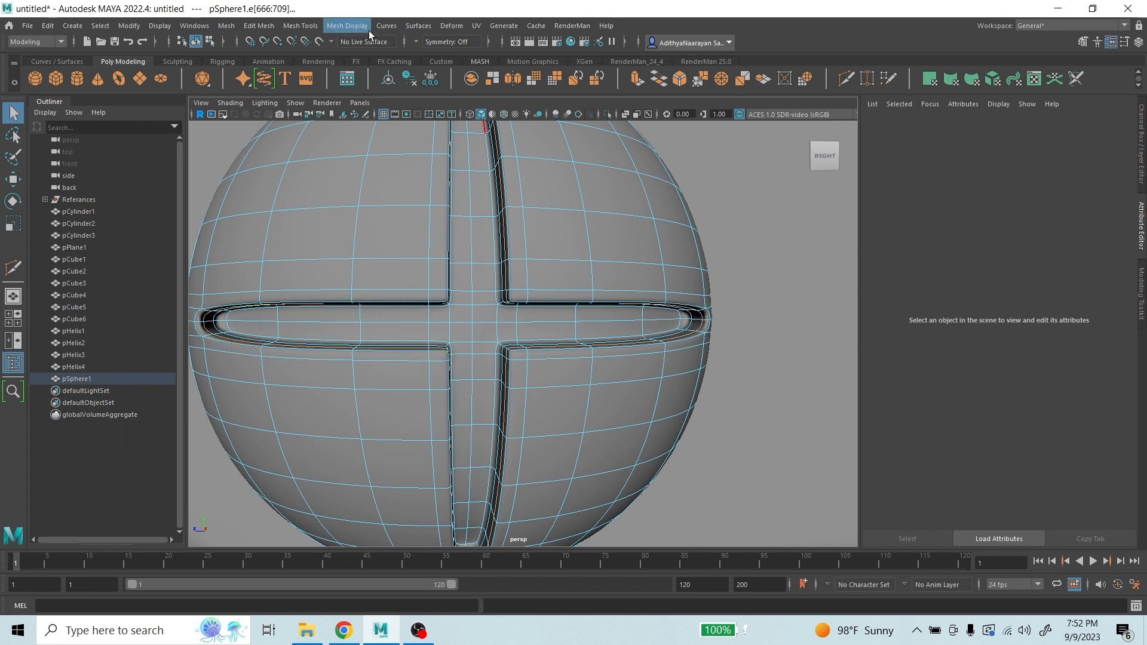
pyautogui.click(295, 28)
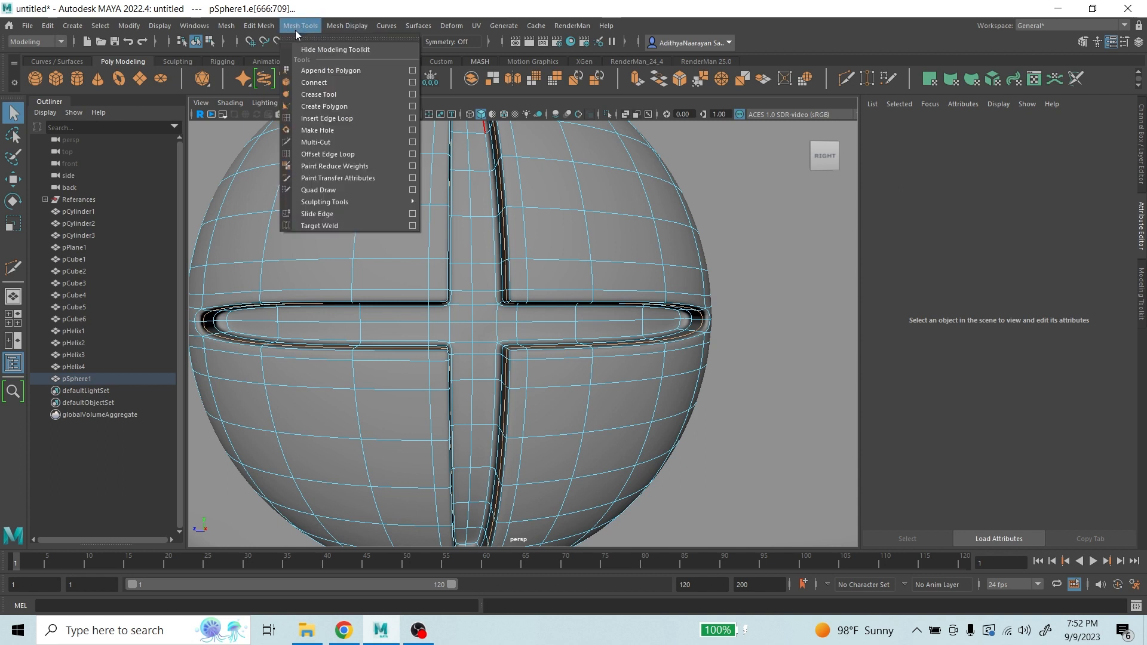
pyautogui.click(303, 95)
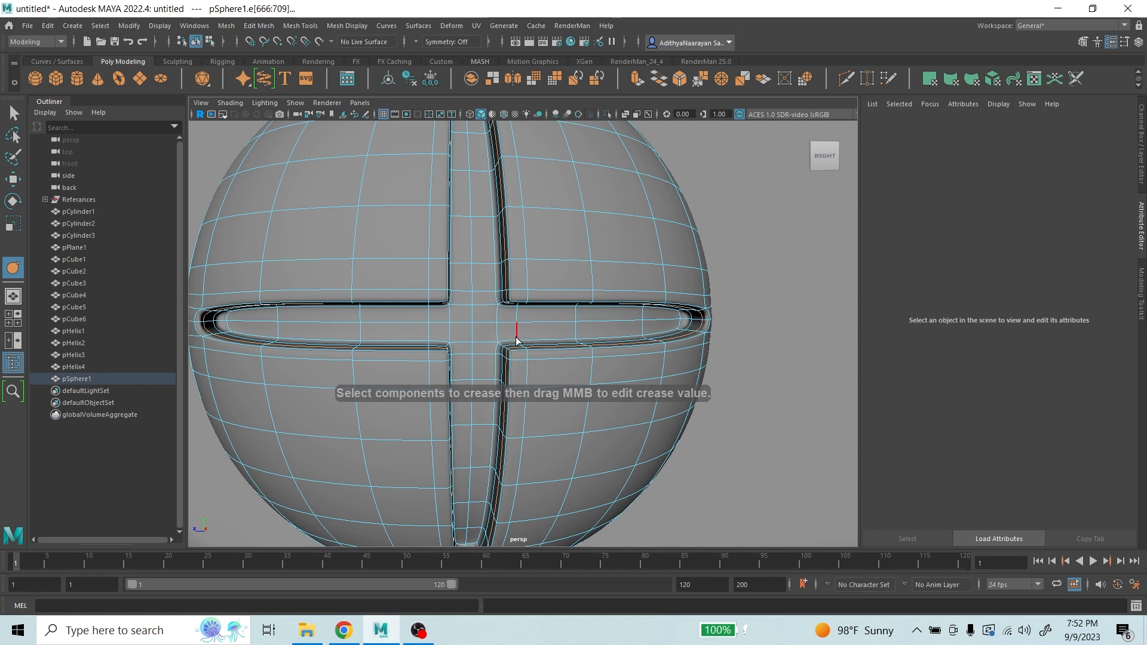
pyautogui.moveTo(516, 325); pyautogui.dragTo(910, 282, button='middle')
pyautogui.moveTo(628, 319); pyautogui.dragTo(865, 291, button='middle')
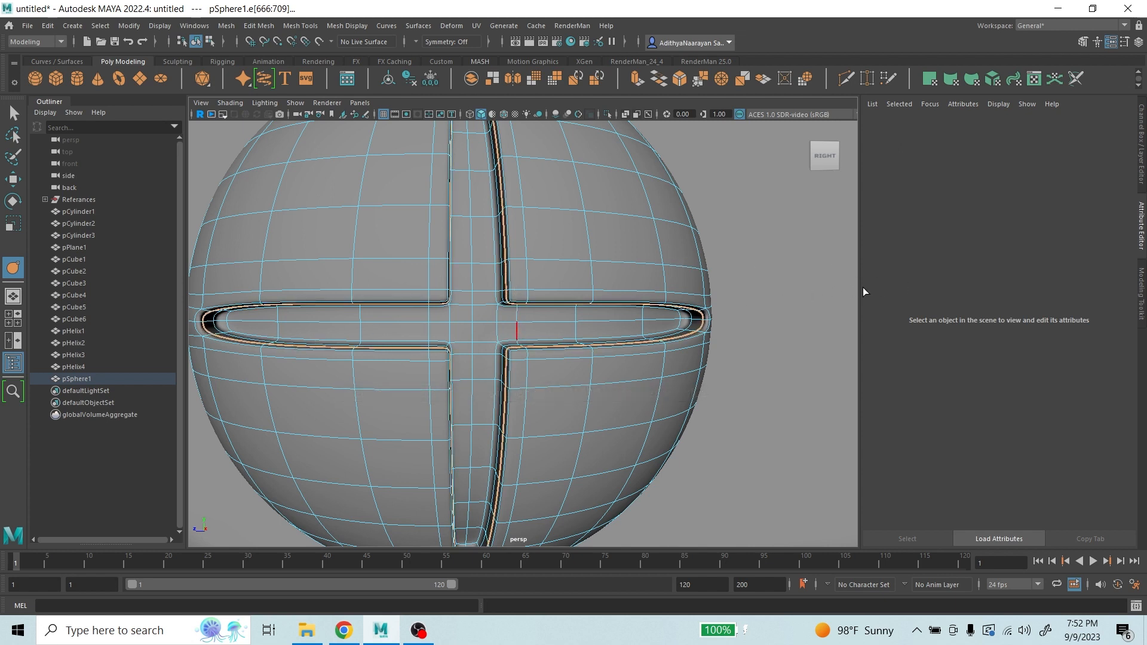
pyautogui.hotkey('ctrl', 'z')
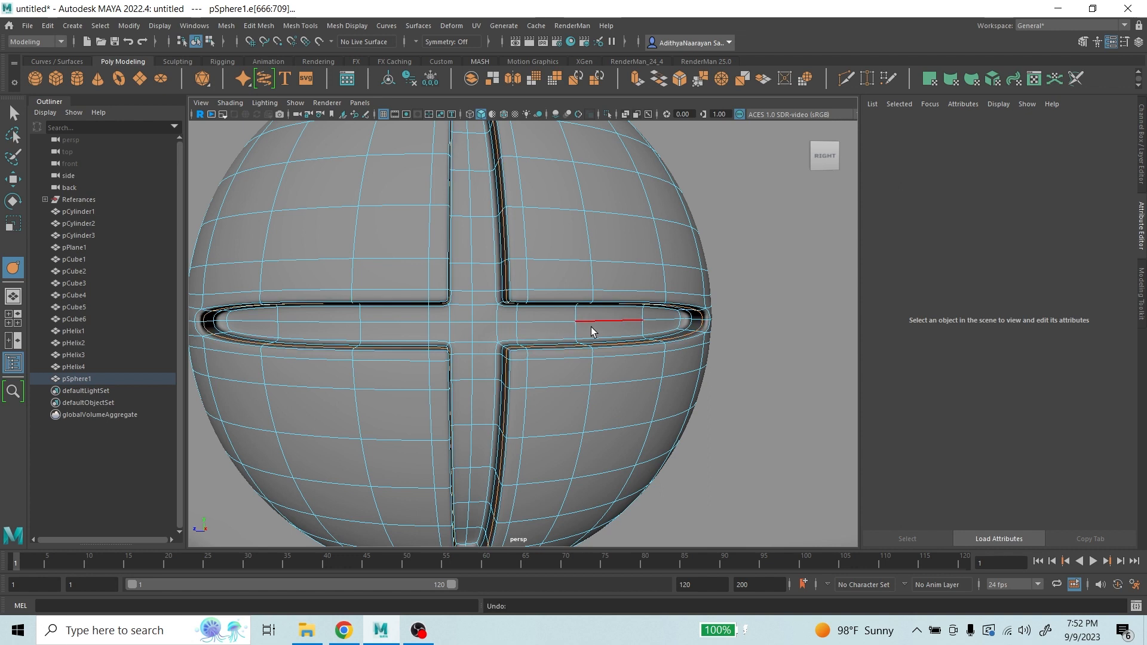
# - Select the edge loops that follow the cross-shaped slot's rim and inner walls, including the lower arm's end
pyautogui.click(217, 306)
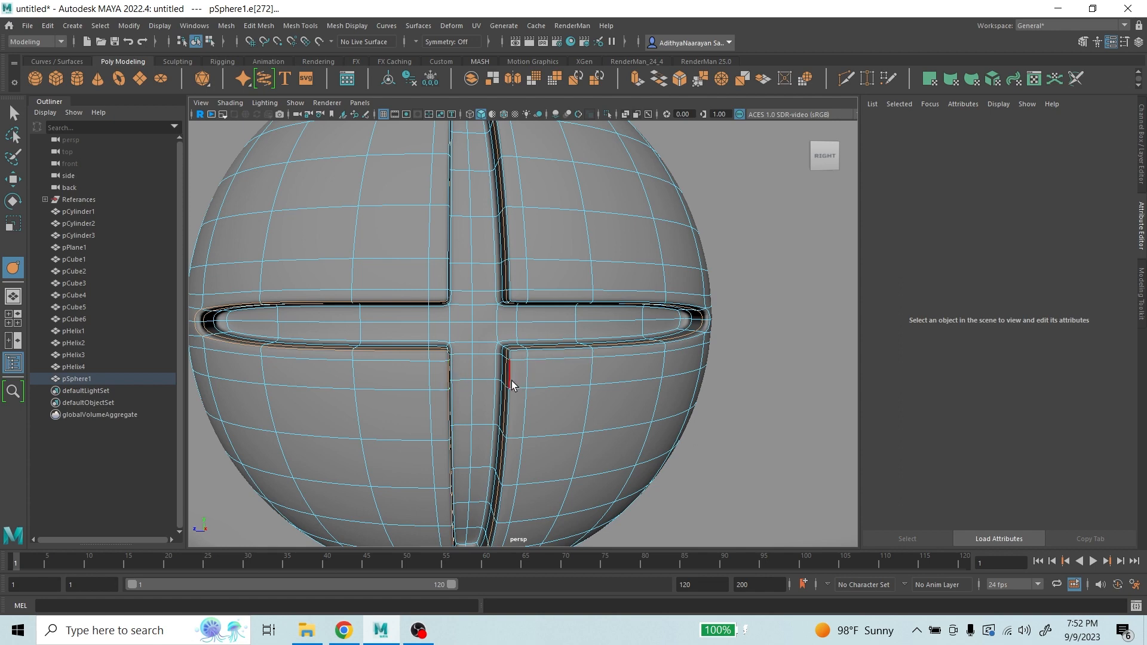
pyautogui.scroll(-3, 512, 381)
pyautogui.scroll(5, 519, 378)
pyautogui.keyDown('alt'); pyautogui.moveTo(519, 383); pyautogui.dragTo(505, 219, button='middle'); pyautogui.keyUp('alt')
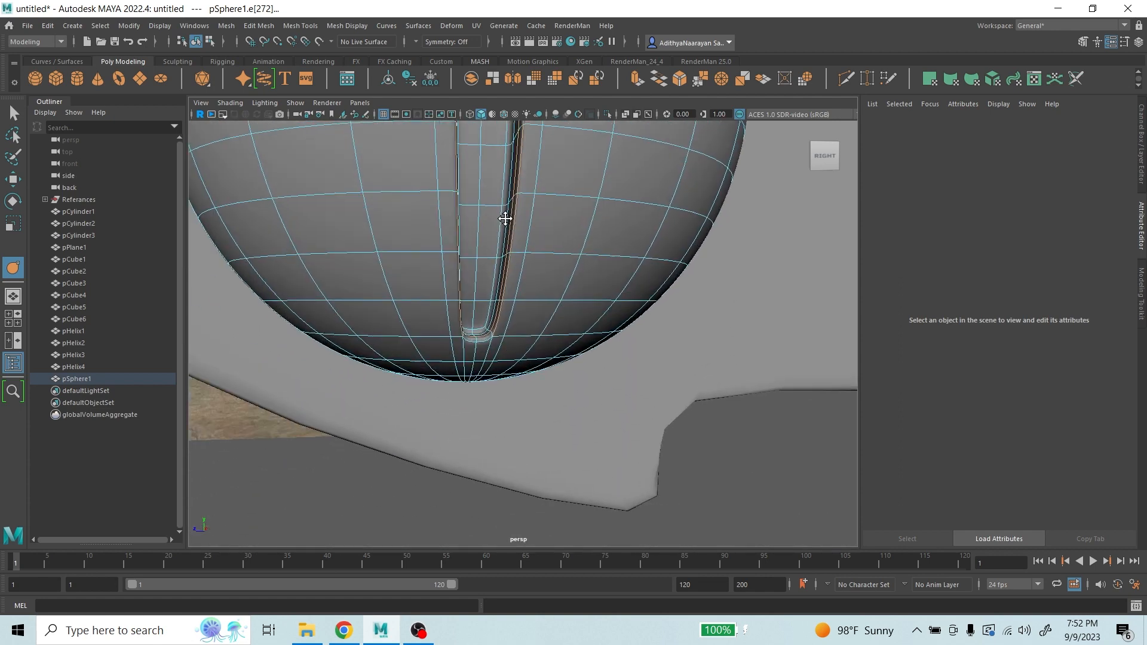
pyautogui.scroll(3, 502, 251)
pyautogui.click(396, 337)
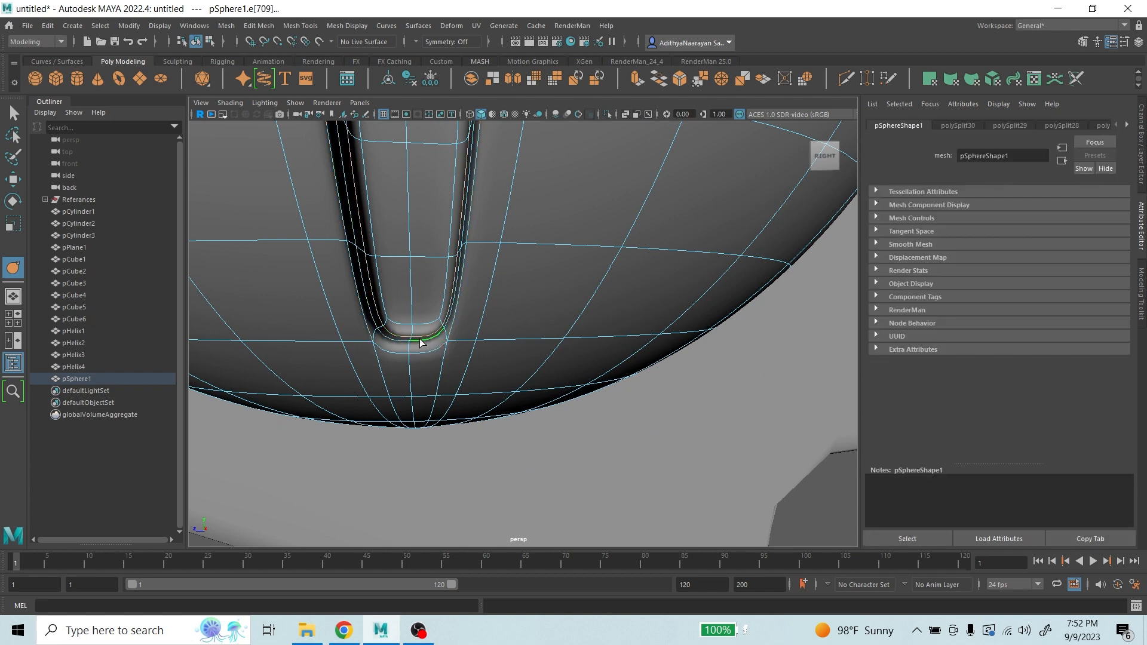
pyautogui.doubleClick(417, 341)
pyautogui.scroll(-6, 449, 374)
pyautogui.scroll(5, 538, 222)
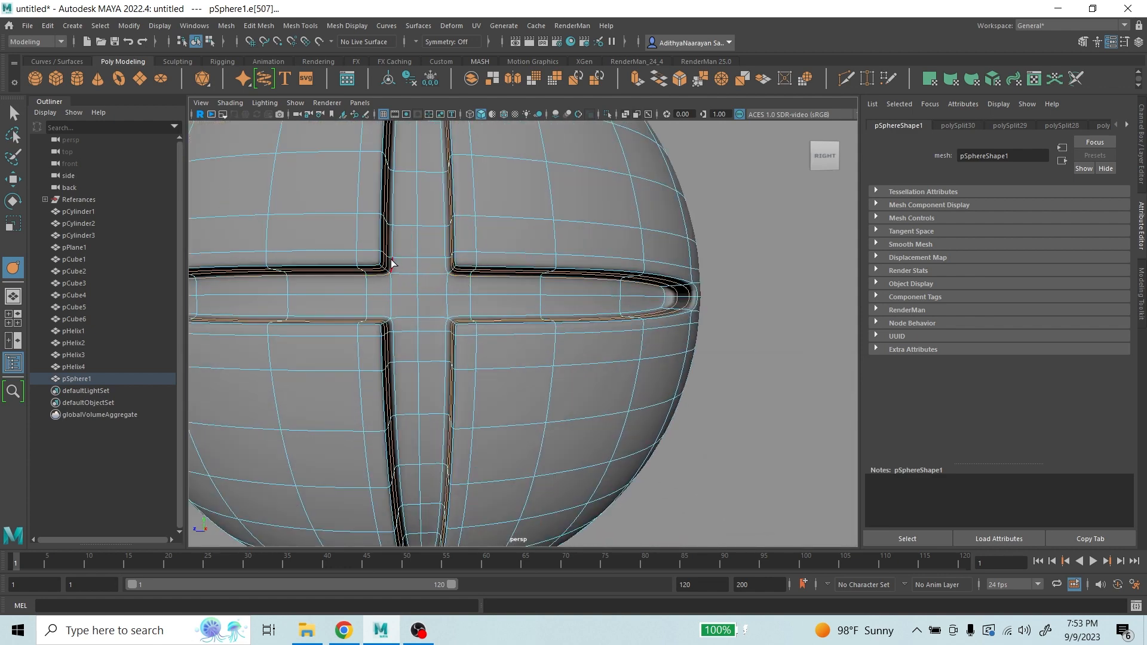
pyautogui.click(417, 226)
# - Add the remaining edges around the slot's floor to the selection and crease the selected rim and floor edges
pyautogui.keyDown('alt'); pyautogui.moveTo(493, 196); pyautogui.dragTo(440, 343); pyautogui.keyUp('alt')
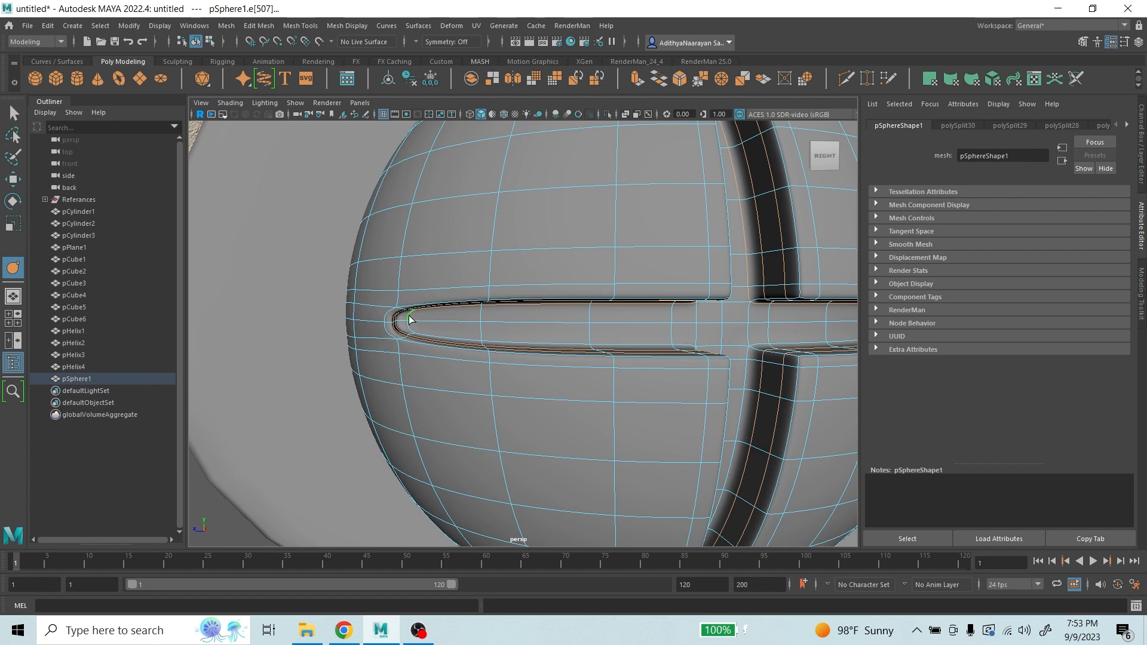
pyautogui.keyDown('alt'); pyautogui.moveTo(543, 320); pyautogui.dragTo(362, 357); pyautogui.keyUp('alt')
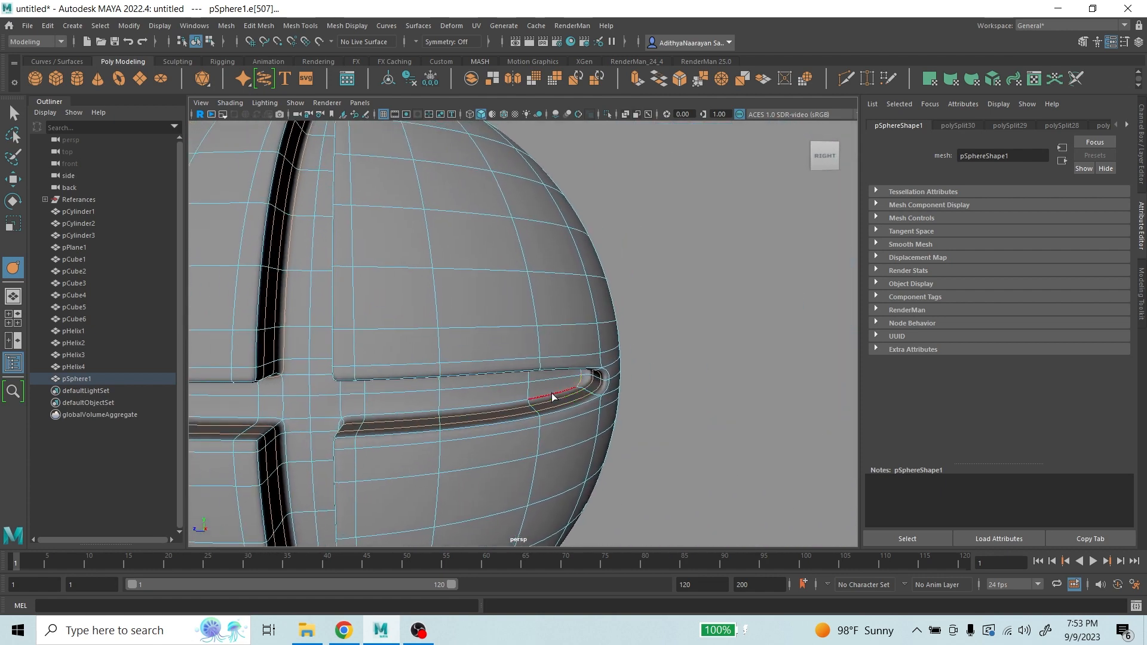
pyautogui.keyDown('alt'); pyautogui.moveTo(353, 423); pyautogui.dragTo(420, 389); pyautogui.keyUp('alt')
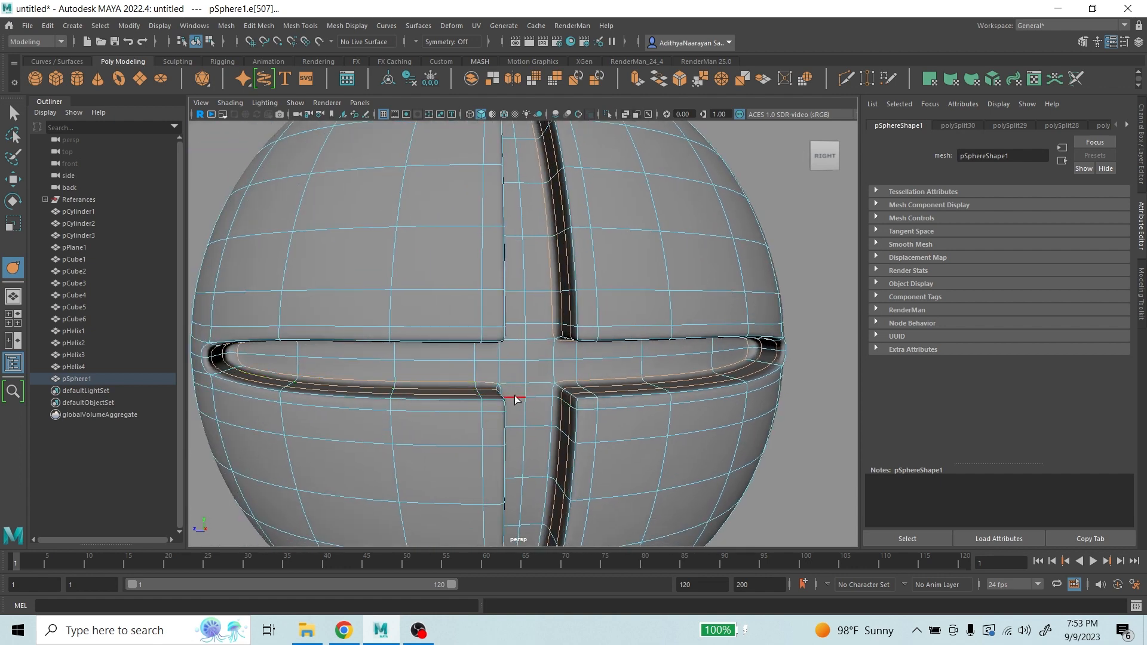
pyautogui.keyDown('alt'); pyautogui.moveTo(515, 399); pyautogui.dragTo(361, 337); pyautogui.keyUp('alt')
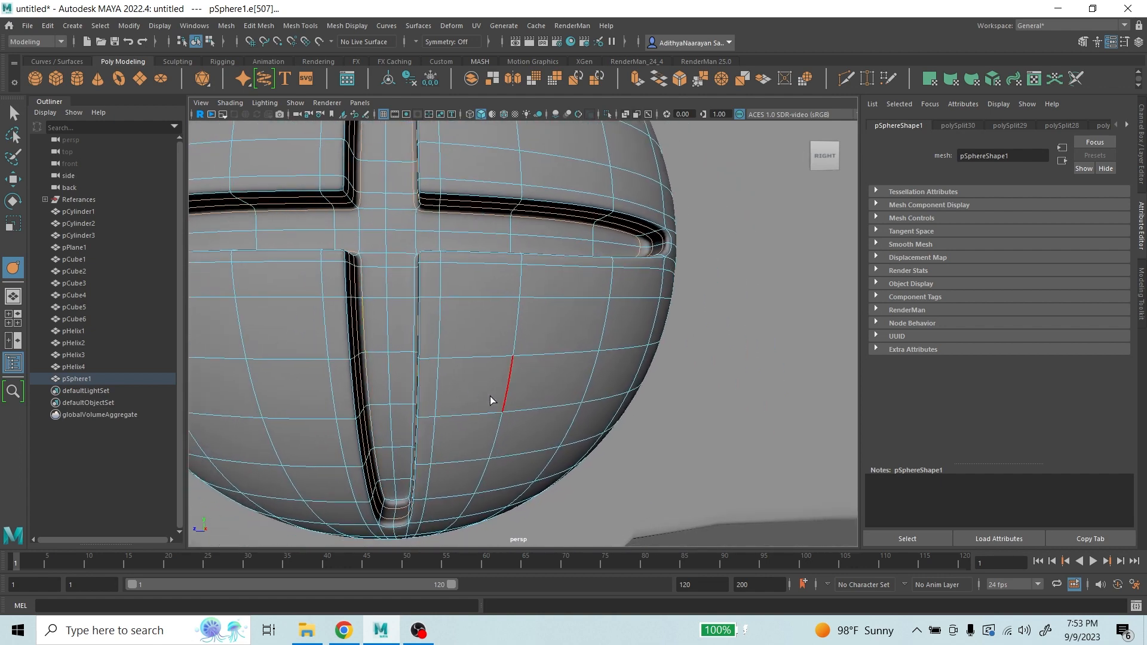
pyautogui.keyDown('alt'); pyautogui.moveTo(490, 396); pyautogui.dragTo(546, 394); pyautogui.keyUp('alt')
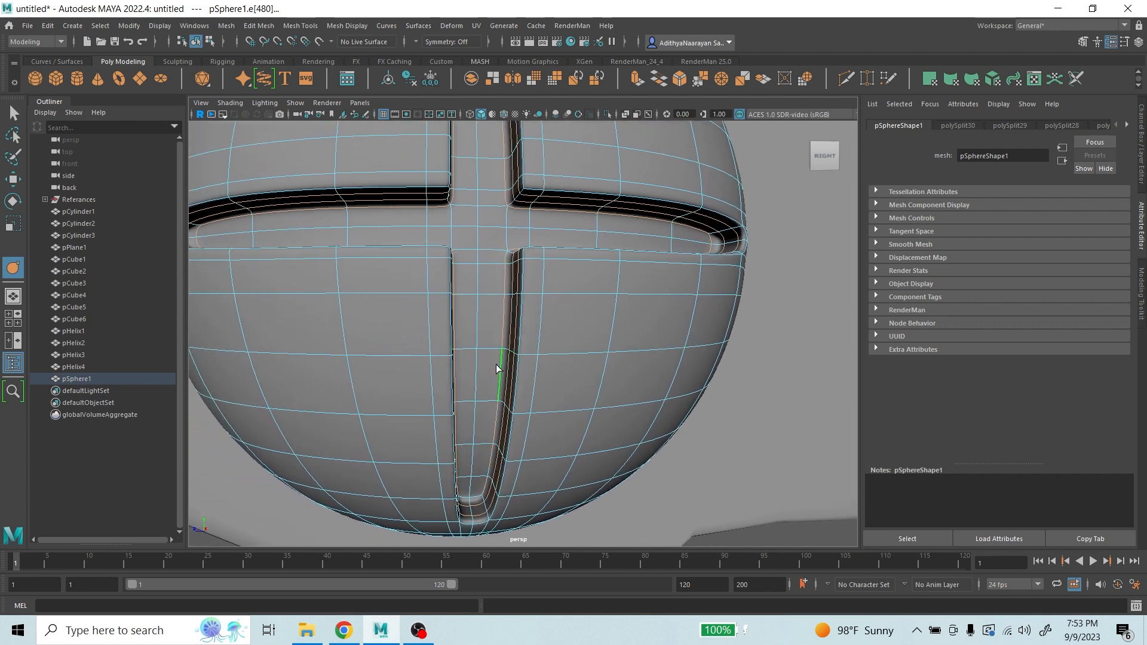
pyautogui.keyDown('alt'); pyautogui.moveTo(508, 223); pyautogui.dragTo(490, 264); pyautogui.keyUp('alt')
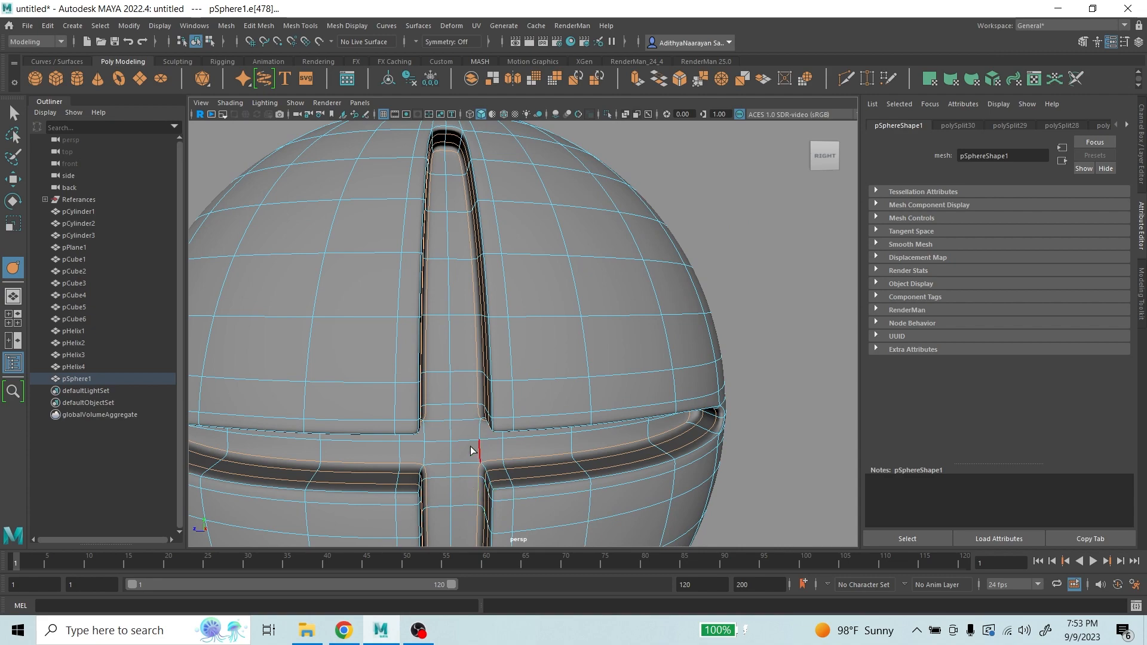
pyautogui.keyDown('alt'); pyautogui.moveTo(474, 447); pyautogui.dragTo(548, 390); pyautogui.keyUp('alt')
pyautogui.moveTo(548, 390)
pyautogui.keyDown('alt'); pyautogui.mouseDown(button='middle')
pyautogui.moveTo(597, 395)
pyautogui.moveTo(802, 257)
pyautogui.moveTo(615, 324)
pyautogui.moveTo(653, 328)
pyautogui.moveTo(845, 250)
pyautogui.mouseUp(button='middle'); pyautogui.keyUp('alt')
pyautogui.moveTo(740, 278)
pyautogui.mouseDown(button='middle')
pyautogui.moveTo(526, 353)
pyautogui.moveTo(783, 322)
pyautogui.mouseUp(button='middle')
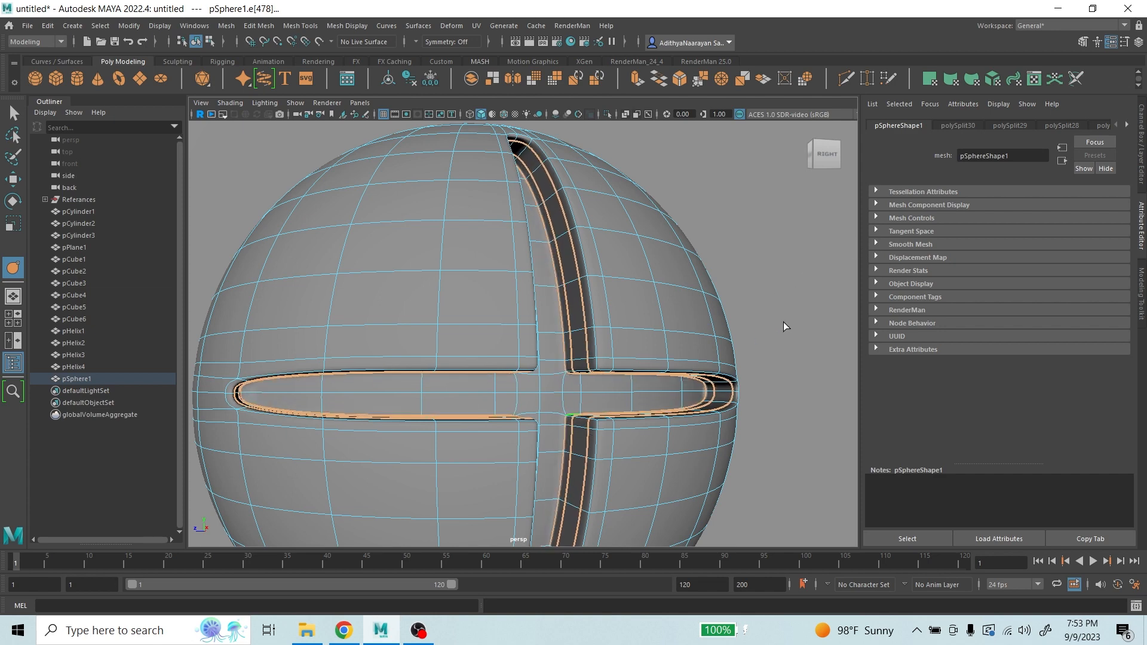
# - Return to object mode, clear the selection from the sphere and examine the creased cross-shaped slot from near and far
pyautogui.scroll(3, 640, 281)
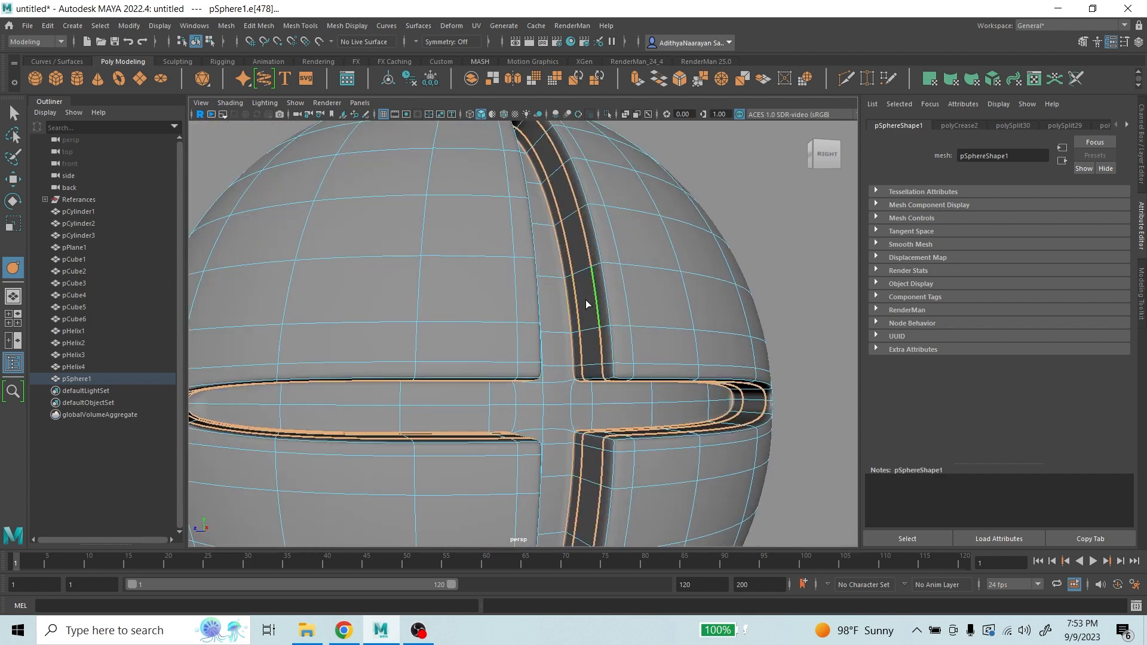
pyautogui.moveTo(586, 300); pyautogui.dragTo(626, 276, button='right')
pyautogui.scroll(-5, 704, 275)
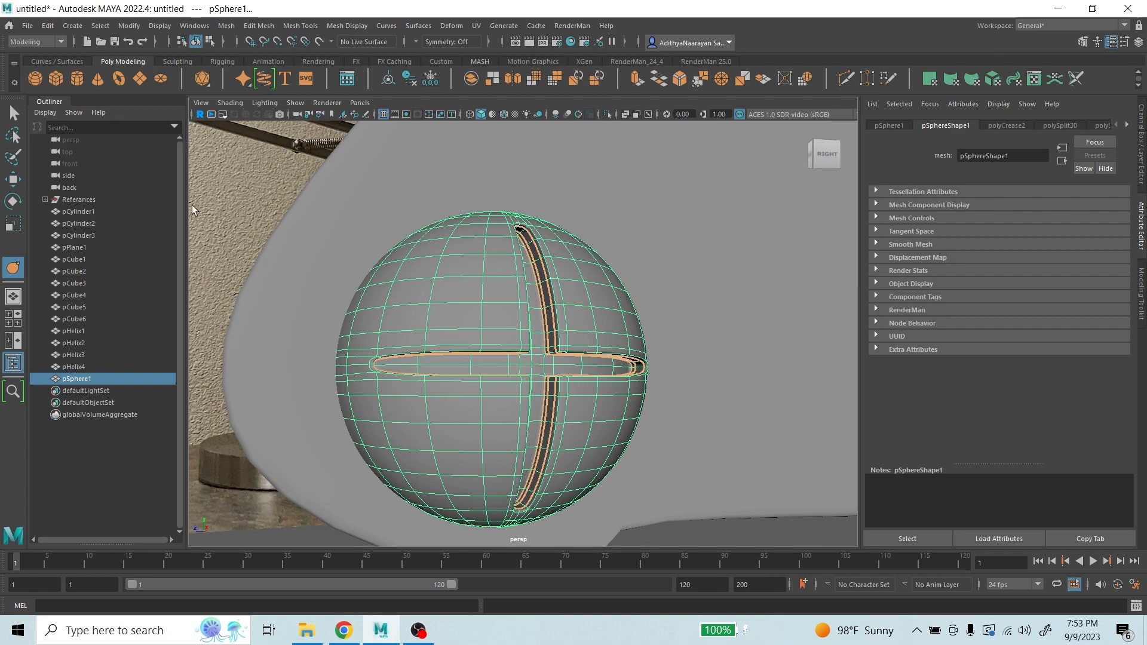
pyautogui.click(278, 213)
pyautogui.scroll(-3, 526, 335)
pyautogui.moveTo(539, 344)
pyautogui.keyDown('alt'); pyautogui.mouseDown()
pyautogui.moveTo(502, 357)
pyautogui.moveTo(537, 359)
pyautogui.mouseUp(); pyautogui.keyUp('alt')
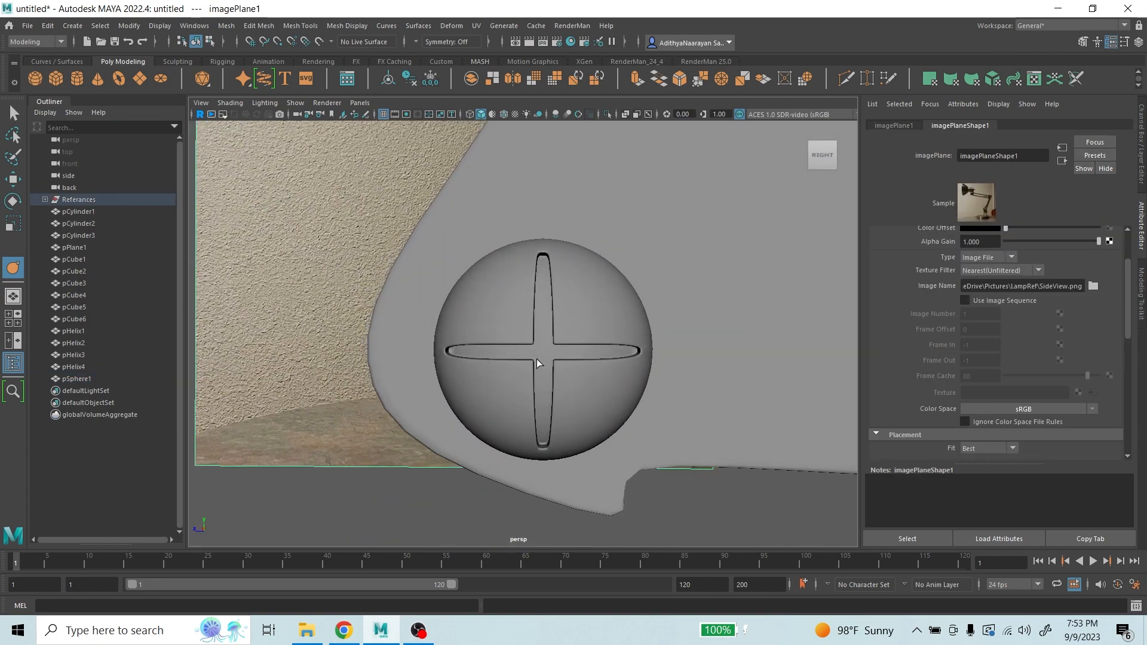
pyautogui.scroll(4, 537, 359)
pyautogui.scroll(-4, 607, 229)
pyautogui.scroll(6, 466, 364)
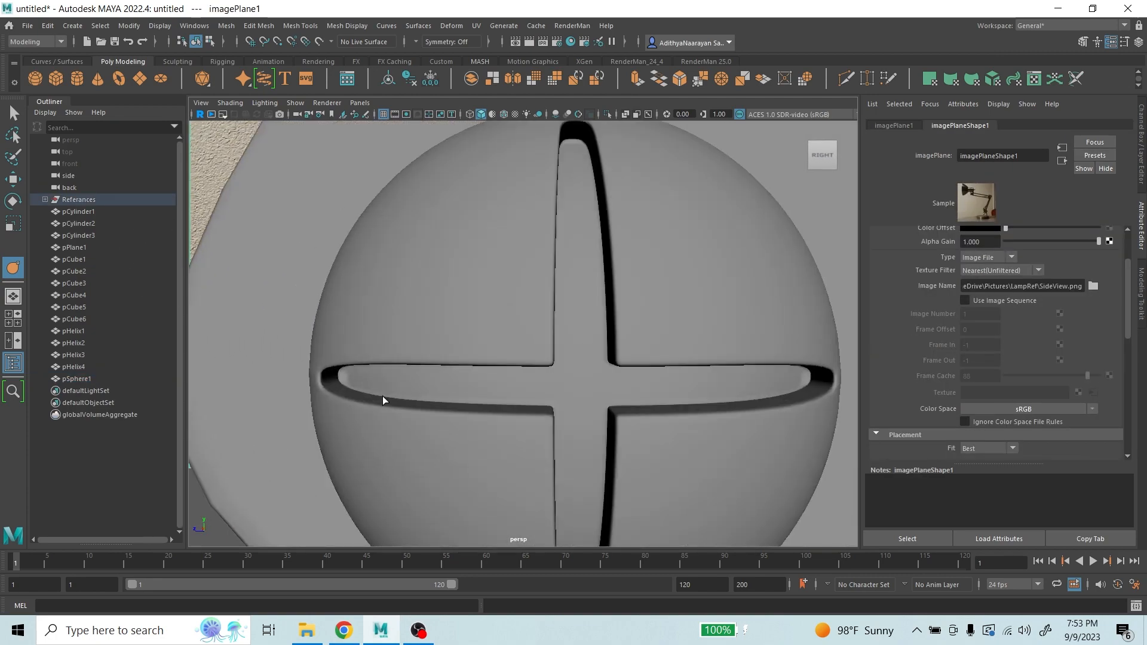
# - With the Multi-Cut tool, insert an edge loop on the sphere just outside the left end of the slot's horizontal arm
pyautogui.click(342, 381)
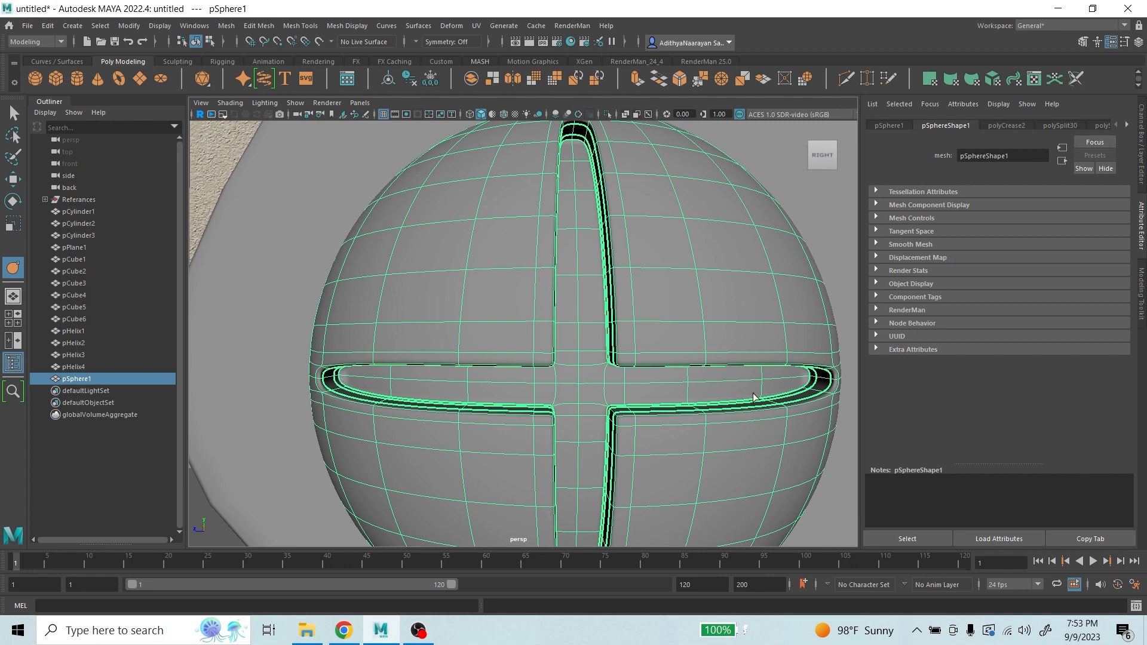
pyautogui.scroll(-3, 754, 397)
pyautogui.scroll(6, 359, 394)
pyautogui.keyDown('alt'); pyautogui.moveTo(360, 405); pyautogui.dragTo(369, 402); pyautogui.keyUp('alt')
pyautogui.keyDown('alt'); pyautogui.moveTo(369, 403); pyautogui.dragTo(525, 397, button='middle'); pyautogui.keyUp('alt')
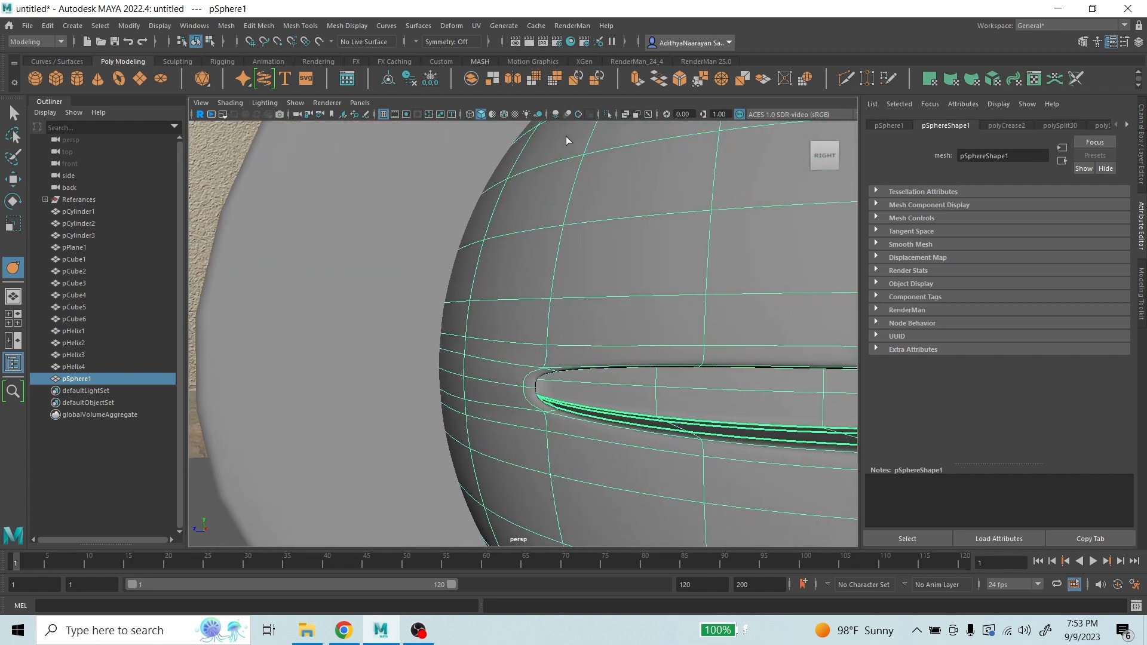
pyautogui.keyDown('alt'); pyautogui.moveTo(562, 359); pyautogui.dragTo(515, 343); pyautogui.keyUp('alt')
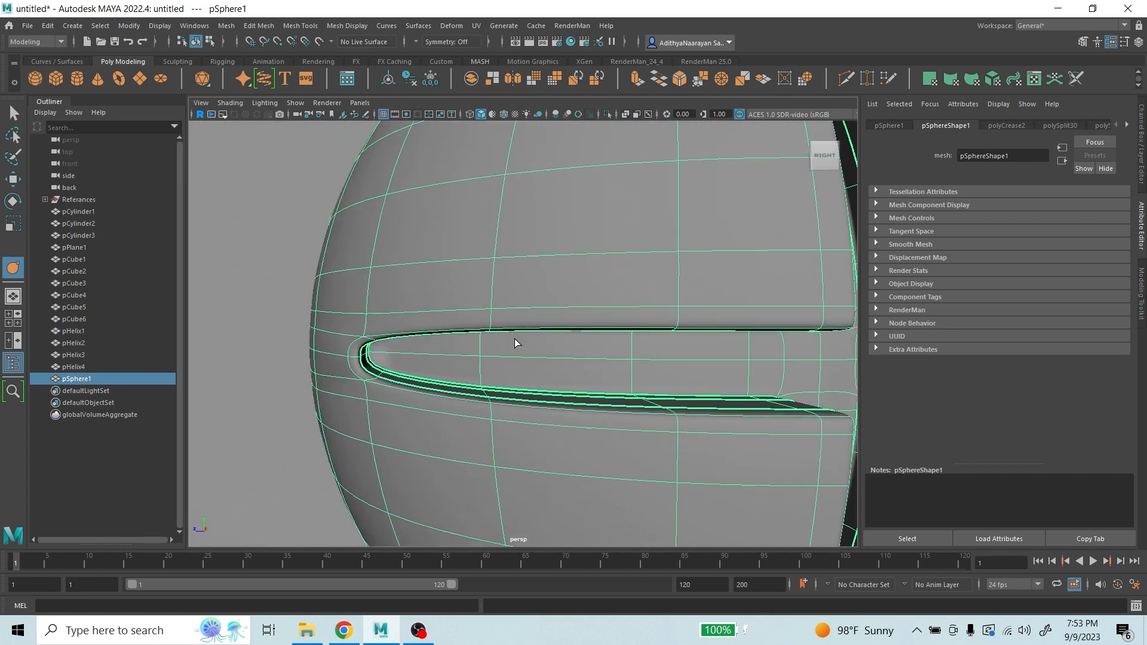
pyautogui.moveTo(373, 319)
pyautogui.mouseDown(button='right')
pyautogui.moveTo(374, 293)
pyautogui.moveTo(341, 326)
pyautogui.moveTo(374, 318)
pyautogui.mouseUp(button='right')
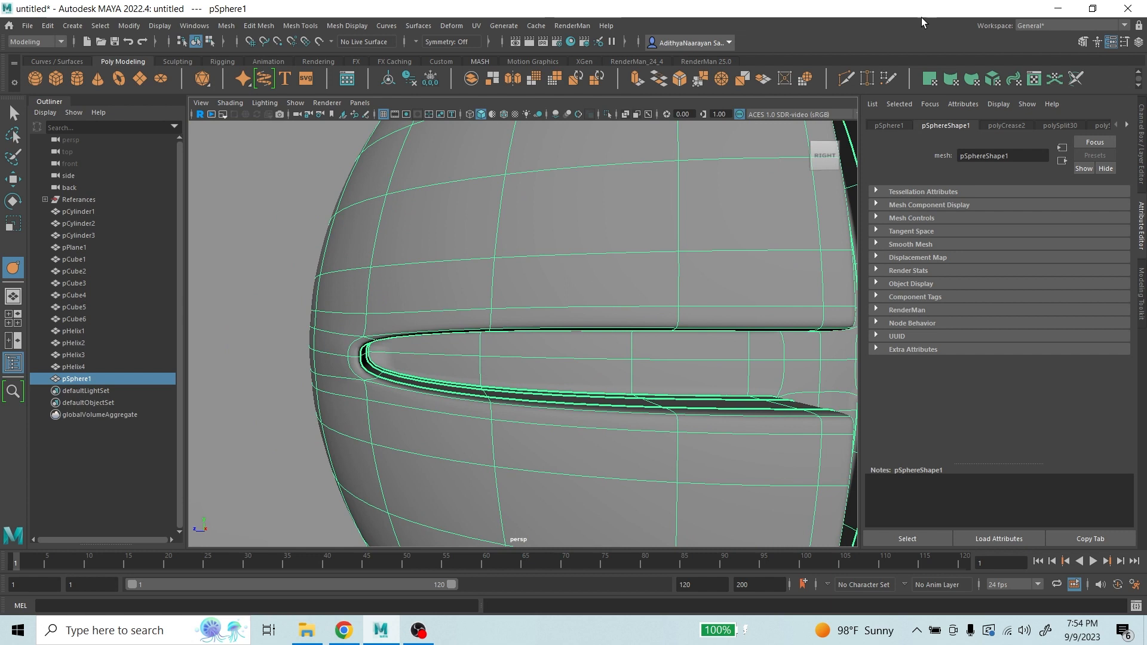
pyautogui.click(847, 79)
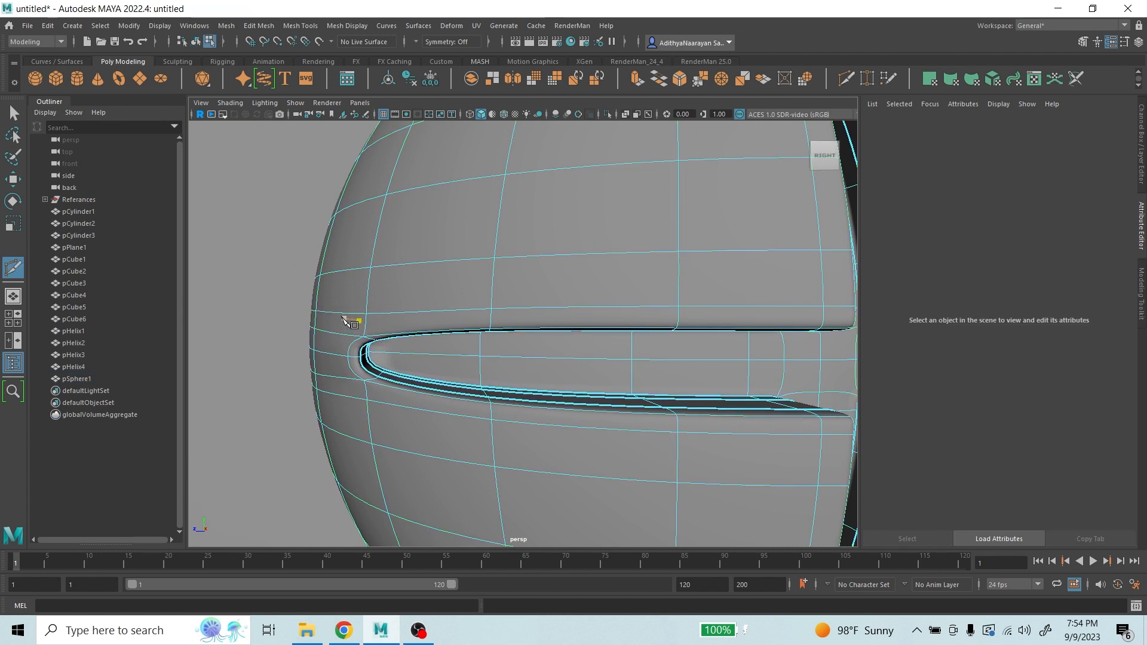
pyautogui.press('ctrl')
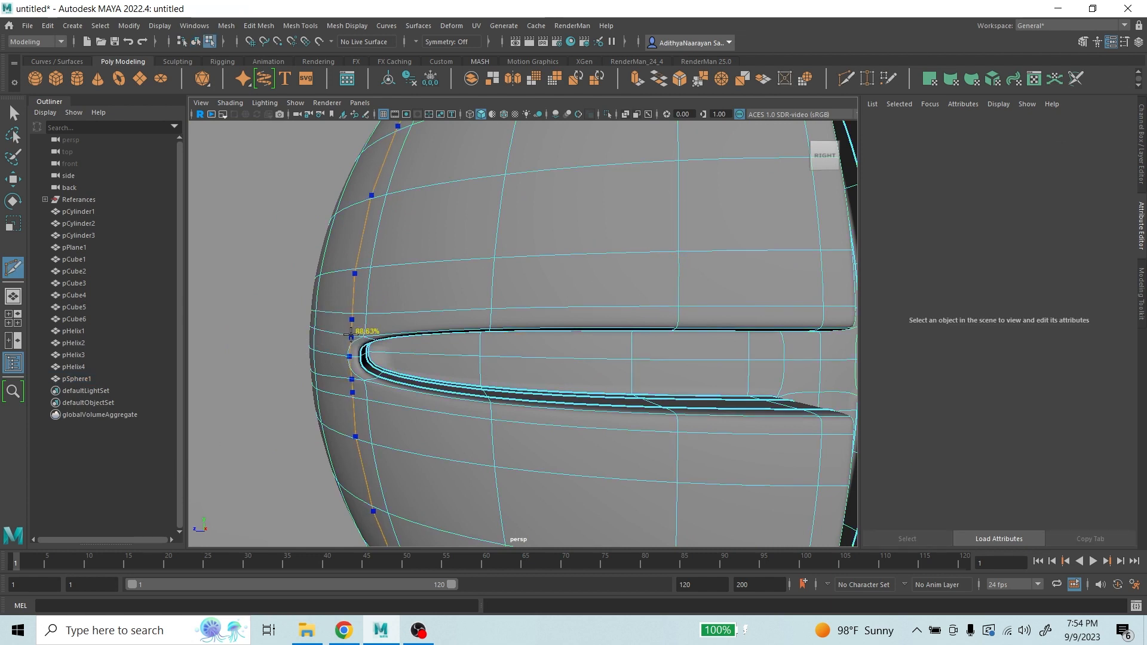
pyautogui.keyDown('ctrl'); pyautogui.click(351, 335); pyautogui.keyUp('ctrl')
# - Insert a matching edge loop just outside the right end of the slot's horizontal arm
pyautogui.scroll(-5, 504, 355)
pyautogui.keyDown('alt'); pyautogui.moveTo(616, 336); pyautogui.dragTo(332, 341, button='middle'); pyautogui.keyUp('alt')
pyautogui.scroll(3, 333, 344)
pyautogui.press('ctrl')
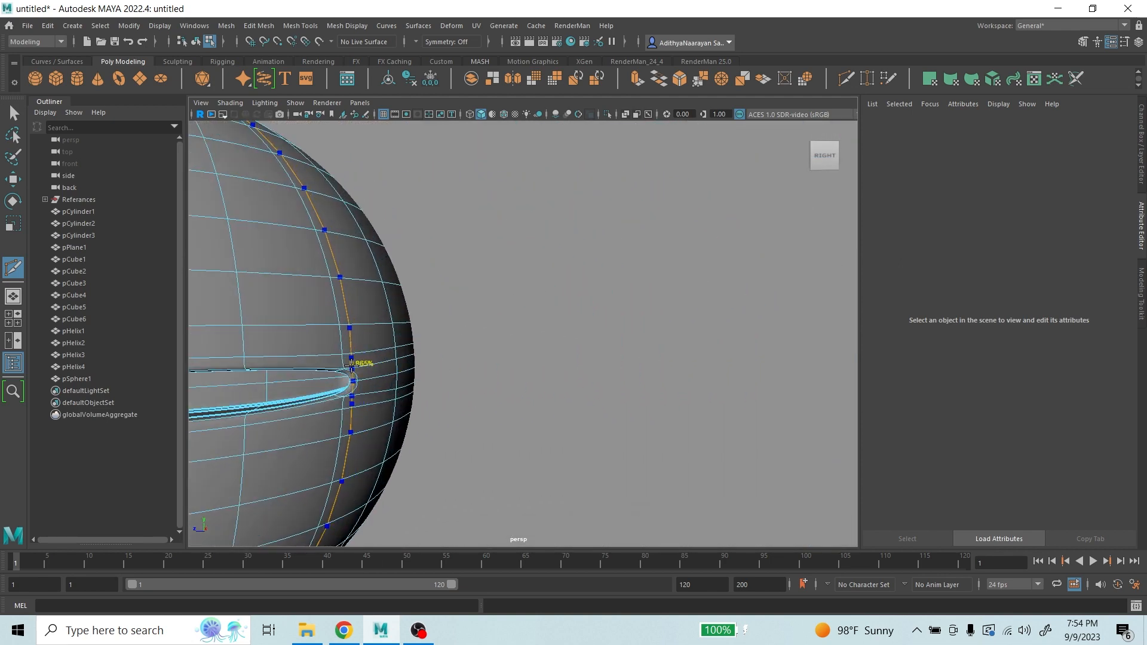
pyautogui.keyDown('ctrl'); pyautogui.click(351, 365); pyautogui.keyUp('ctrl')
# - Insert an edge loop across the sphere just above the upper end of the slot's vertical arm
pyautogui.scroll(-4, 397, 382)
pyautogui.keyDown('alt'); pyautogui.moveTo(393, 392); pyautogui.dragTo(576, 428, button='middle'); pyautogui.keyUp('alt')
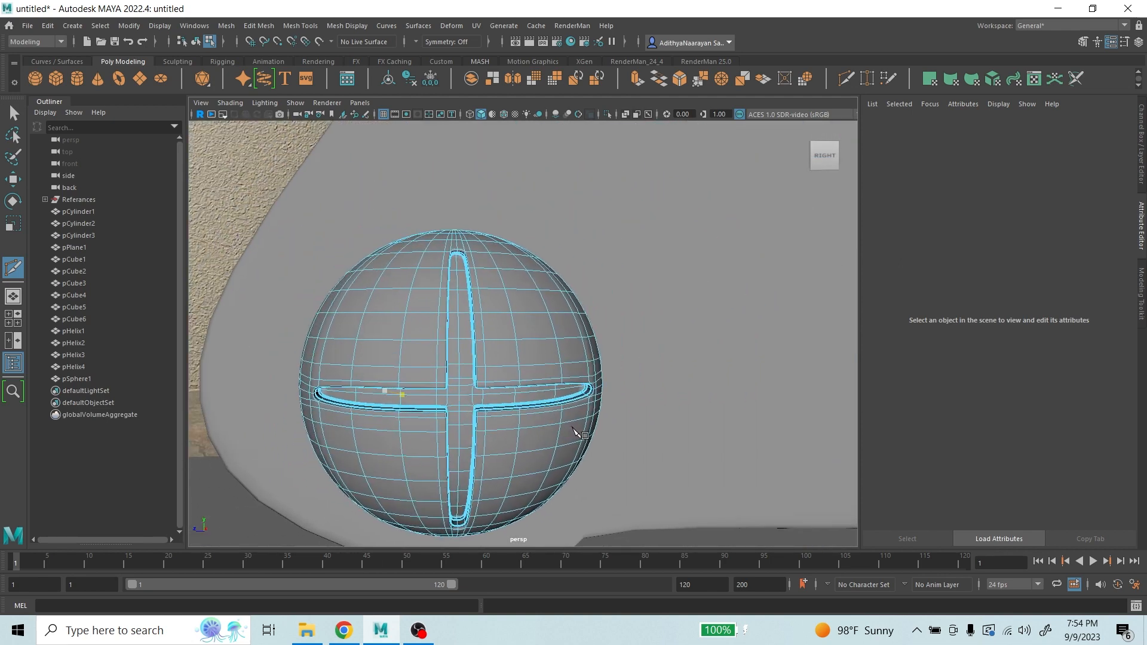
pyautogui.scroll(3, 562, 406)
pyautogui.keyDown('alt'); pyautogui.moveTo(463, 197); pyautogui.dragTo(456, 233); pyautogui.keyUp('alt')
pyautogui.keyDown('alt'); pyautogui.moveTo(456, 233); pyautogui.dragTo(471, 368, button='middle'); pyautogui.keyUp('alt')
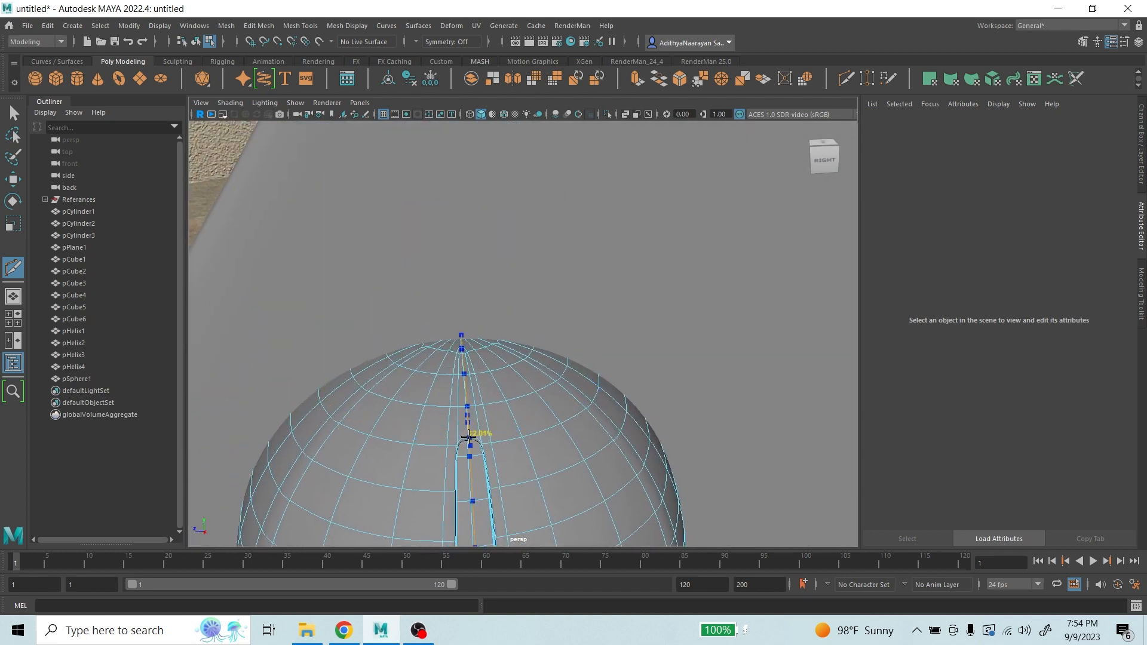
pyautogui.scroll(-5, 515, 439)
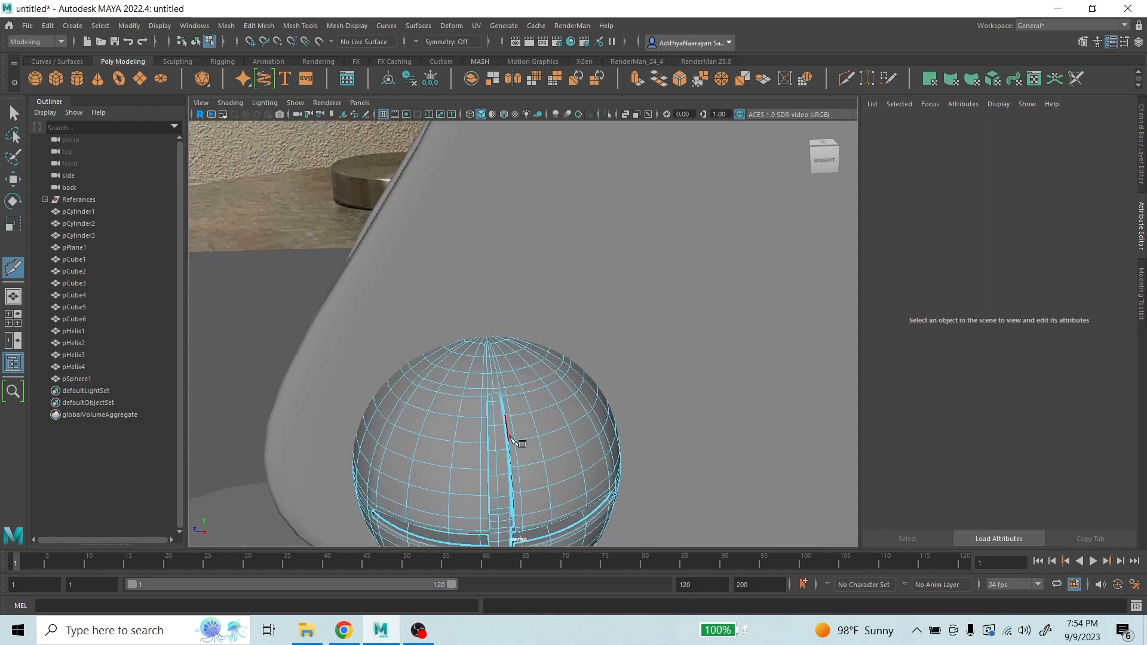
# - Insert an edge loop across the sphere just below the lower end of the slot's vertical arm
pyautogui.keyDown('alt'); pyautogui.moveTo(515, 440); pyautogui.dragTo(466, 281, button='middle'); pyautogui.keyUp('alt')
pyautogui.scroll(4, 465, 310)
pyautogui.keyDown('alt'); pyautogui.moveTo(457, 443); pyautogui.dragTo(472, 366); pyautogui.keyUp('alt')
pyautogui.keyDown('alt'); pyautogui.moveTo(472, 366); pyautogui.dragTo(517, 220, button='middle'); pyautogui.keyUp('alt')
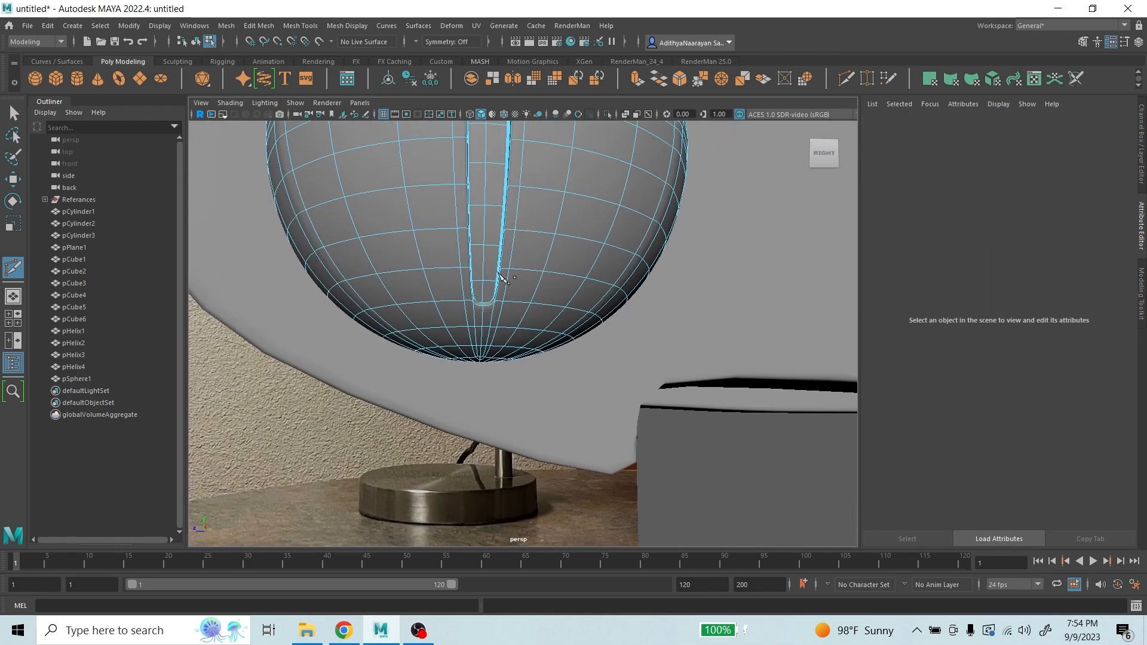
pyautogui.scroll(4, 499, 275)
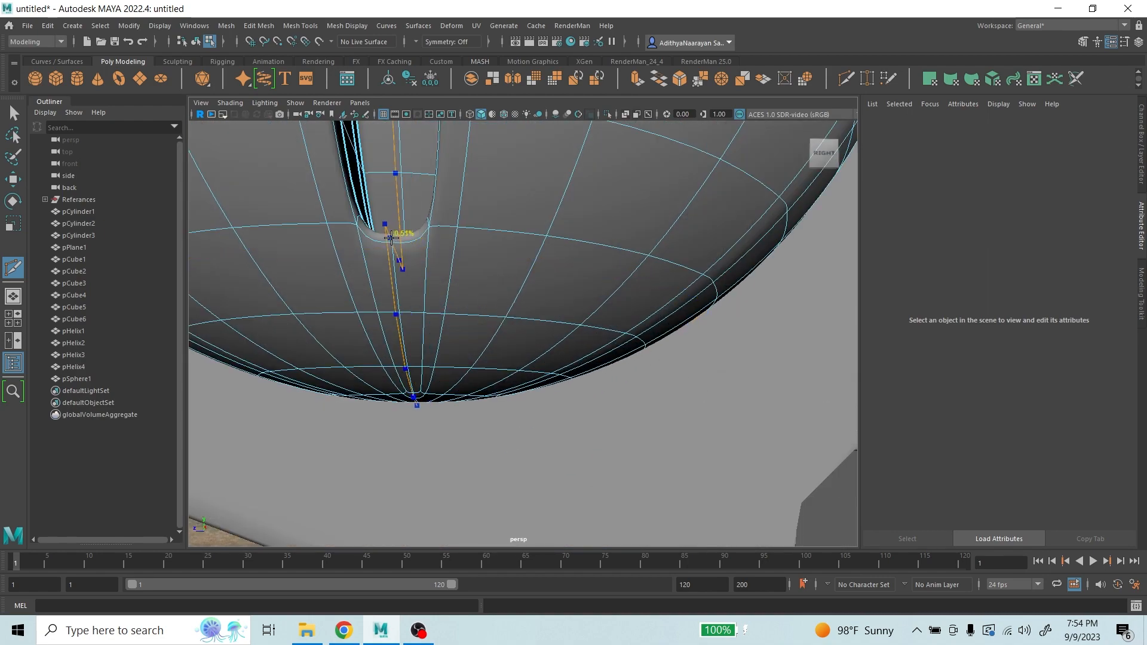
pyautogui.keyDown('ctrl'); pyautogui.click(436, 240); pyautogui.keyUp('ctrl')
pyautogui.scroll(-5, 445, 242)
pyautogui.click(497, 244)
pyautogui.scroll(-5, 511, 251)
pyautogui.keyDown('alt'); pyautogui.moveTo(511, 251); pyautogui.dragTo(520, 304, button='middle'); pyautogui.keyUp('alt')
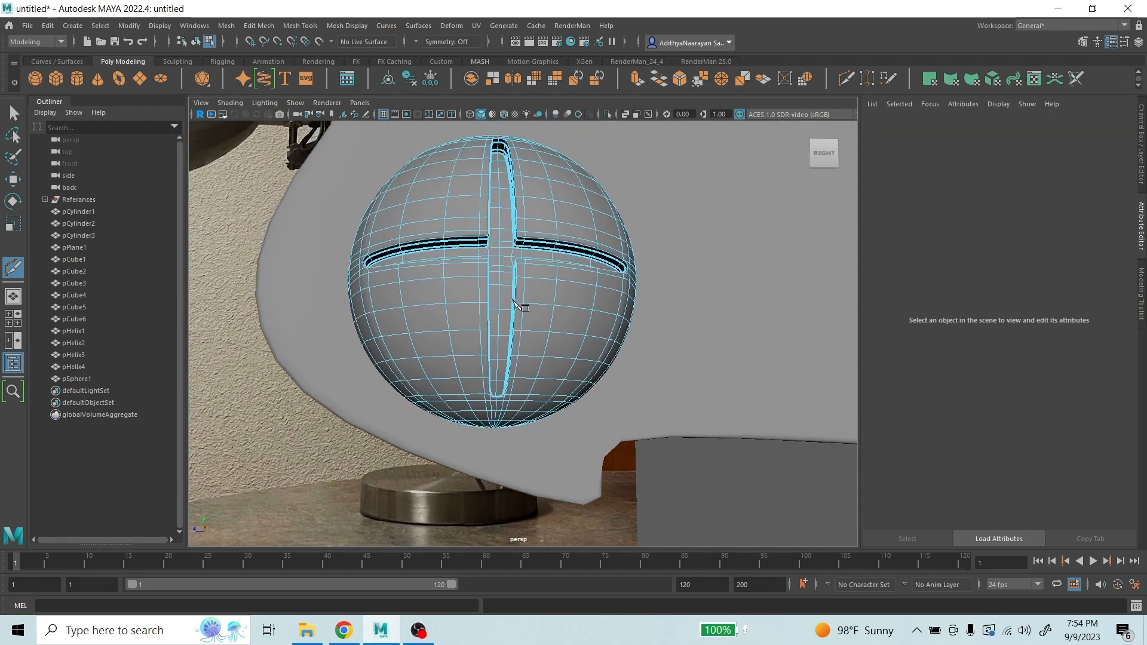
# - Insert an edge loop across the slot floor just inside the horizontal arm's left end
pyautogui.scroll(4, 508, 269)
pyautogui.keyDown('alt'); pyautogui.moveTo(486, 238); pyautogui.dragTo(487, 253); pyautogui.keyUp('alt')
pyautogui.keyDown('alt'); pyautogui.moveTo(486, 254); pyautogui.dragTo(501, 353, button='middle'); pyautogui.keyUp('alt')
pyautogui.scroll(3, 344, 334)
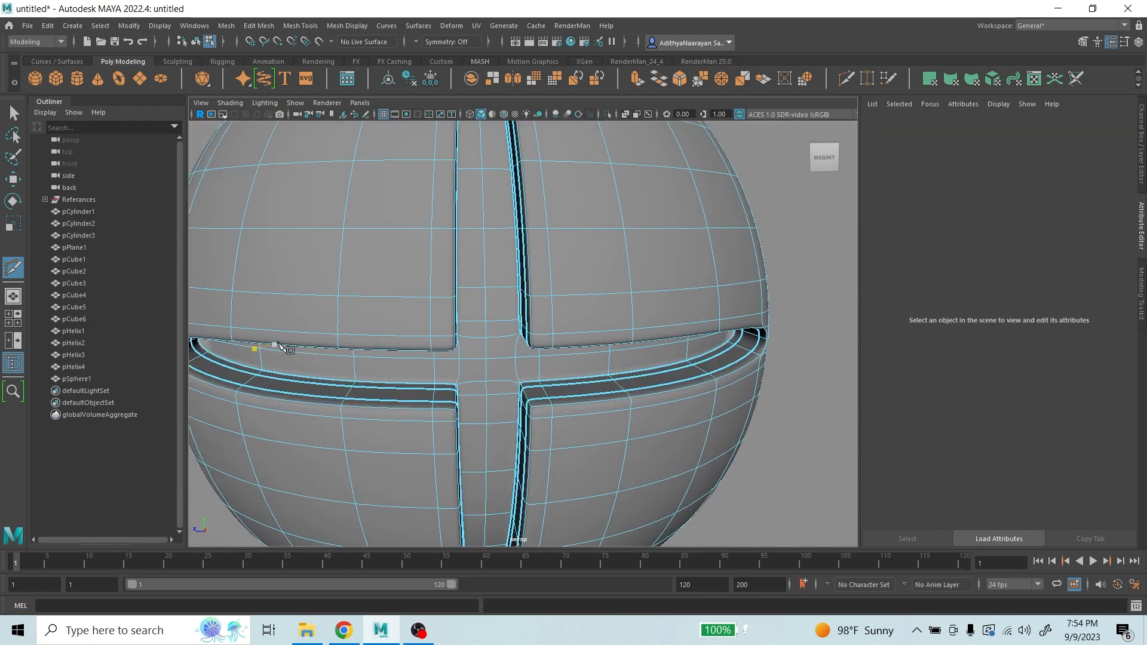
pyautogui.keyDown('alt'); pyautogui.moveTo(272, 343); pyautogui.dragTo(472, 296, button='middle'); pyautogui.keyUp('alt')
pyautogui.scroll(6, 394, 296)
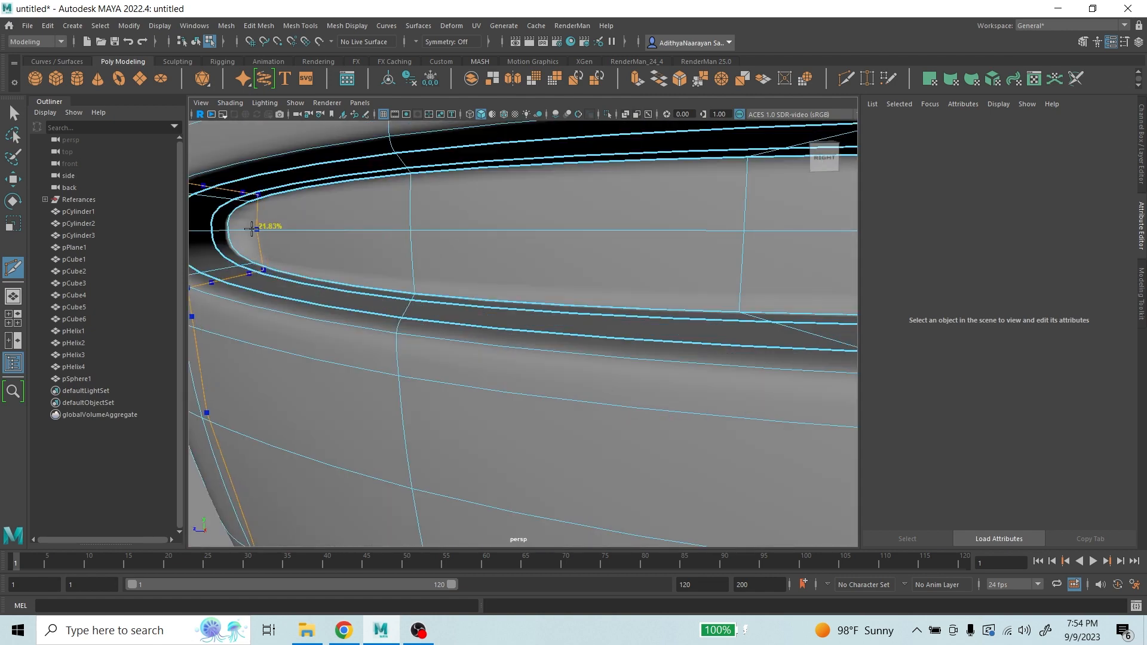
pyautogui.keyDown('ctrl'); pyautogui.click(241, 228); pyautogui.keyUp('ctrl')
# - Insert an edge loop across the slot floor just inside the horizontal arm's right end
pyautogui.scroll(-6, 319, 262)
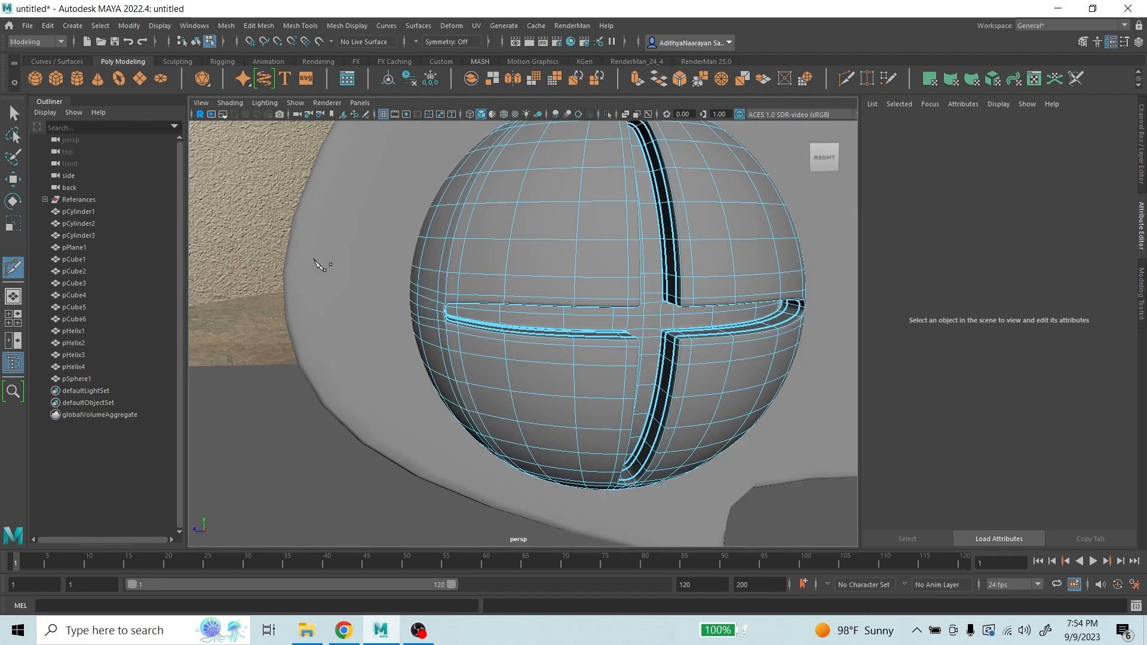
pyautogui.scroll(2, 324, 264)
pyautogui.keyDown('alt'); pyautogui.moveTo(630, 277); pyautogui.dragTo(320, 257, button='middle'); pyautogui.keyUp('alt')
pyautogui.scroll(2, 320, 257)
pyautogui.scroll(3, 526, 299)
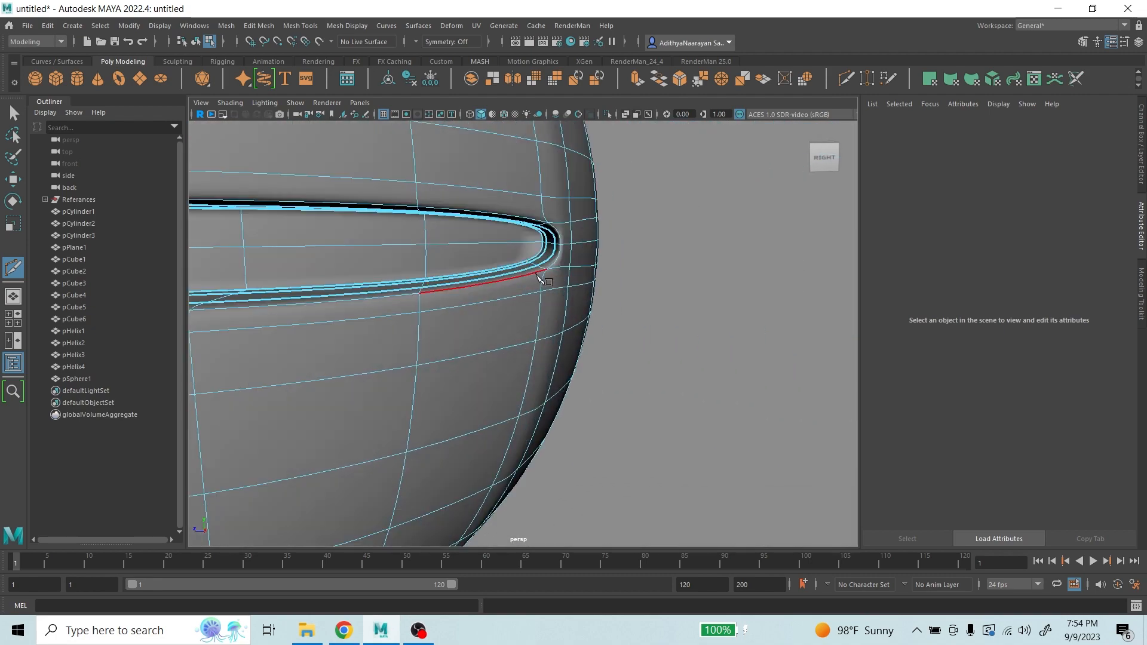
pyautogui.keyDown('ctrl'); pyautogui.click(524, 242); pyautogui.keyUp('ctrl')
# - Insert an edge loop across the slot floor just inside the vertical arm's upper end
pyautogui.scroll(-6, 538, 253)
pyautogui.keyDown('alt'); pyautogui.moveTo(445, 309); pyautogui.dragTo(483, 353, button='middle'); pyautogui.keyUp('alt')
pyautogui.scroll(2, 431, 206)
pyautogui.keyDown('alt'); pyautogui.moveTo(426, 195); pyautogui.dragTo(480, 308, button='middle'); pyautogui.keyUp('alt')
pyautogui.scroll(3, 483, 311)
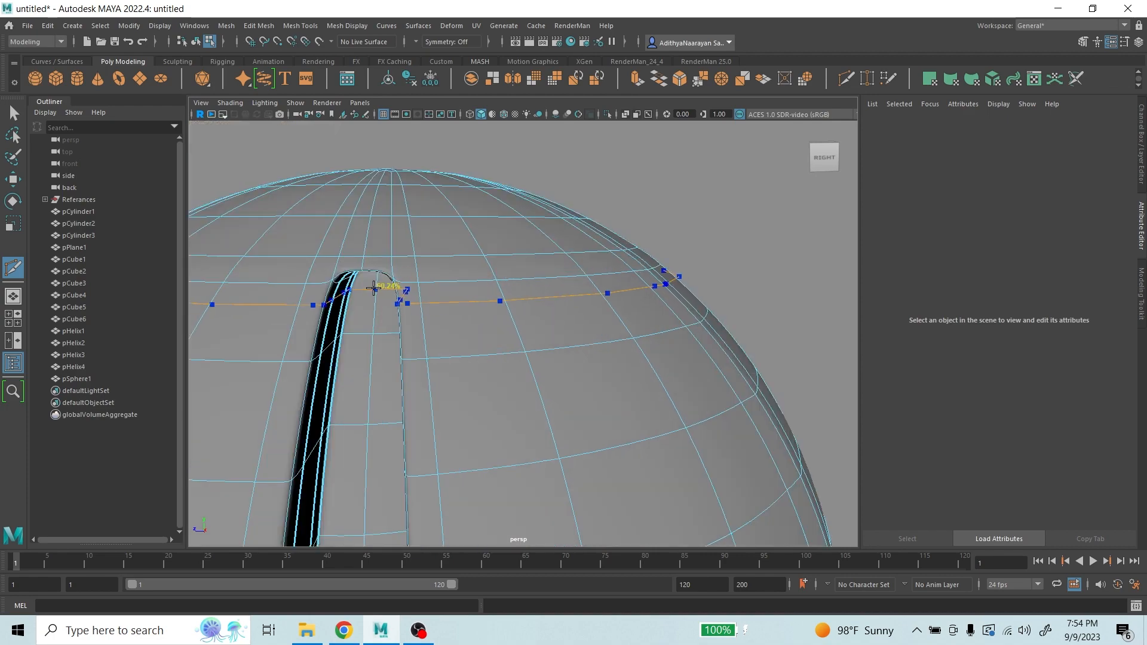
pyautogui.keyDown('ctrl'); pyautogui.click(371, 279); pyautogui.keyUp('ctrl')
# - Insert an edge loop across the slot floor just inside the vertical arm's lower end
pyautogui.scroll(-6, 443, 285)
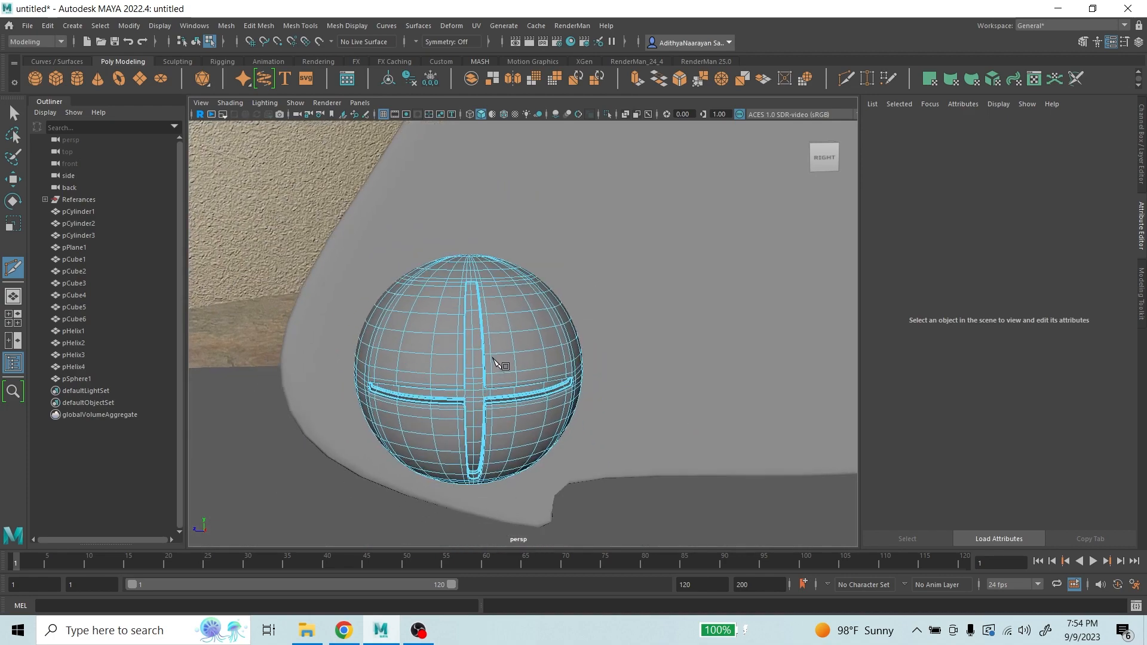
pyautogui.keyDown('alt'); pyautogui.moveTo(492, 357); pyautogui.dragTo(491, 289, button='middle'); pyautogui.keyUp('alt')
pyautogui.scroll(3, 488, 298)
pyautogui.keyDown('alt'); pyautogui.moveTo(464, 366); pyautogui.dragTo(468, 303); pyautogui.keyUp('alt')
pyautogui.keyDown('alt'); pyautogui.moveTo(467, 303); pyautogui.dragTo(530, 209, button='middle'); pyautogui.keyUp('alt')
pyautogui.scroll(3, 517, 275)
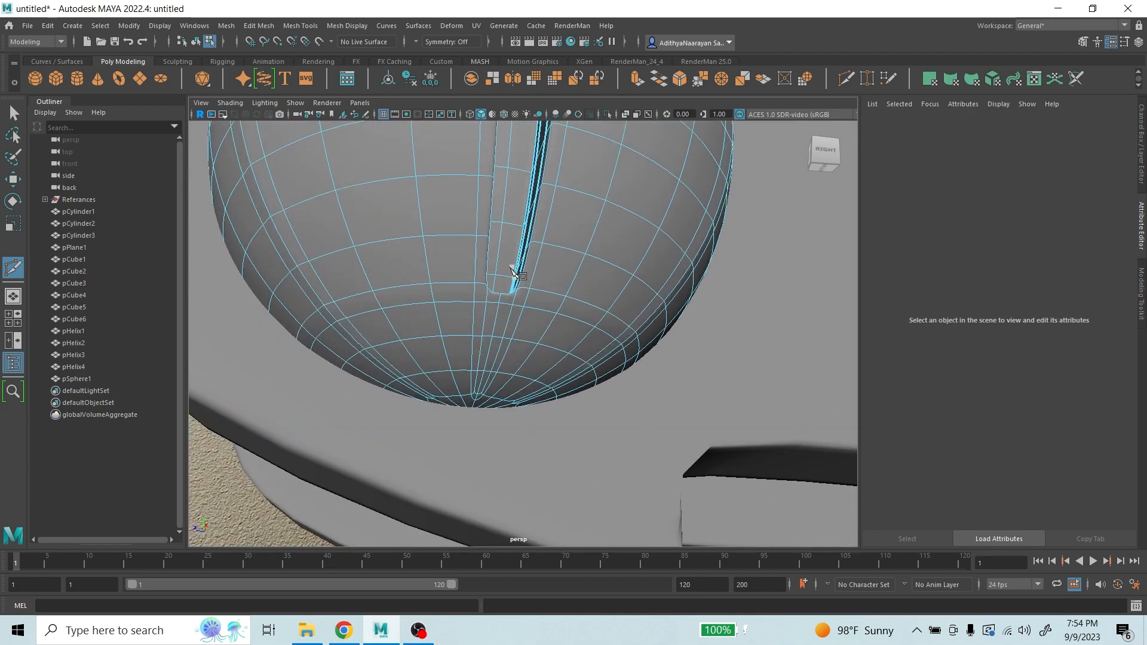
pyautogui.keyDown('alt'); pyautogui.moveTo(518, 275); pyautogui.dragTo(503, 314); pyautogui.keyUp('alt')
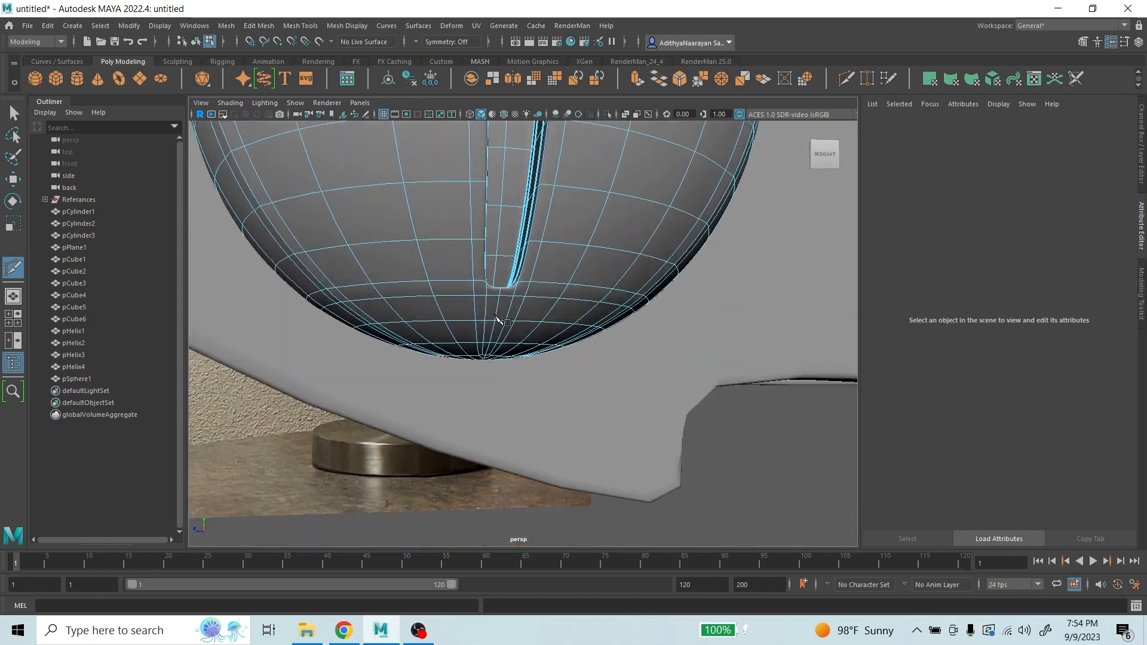
pyautogui.keyDown('ctrl'); pyautogui.click(463, 269); pyautogui.keyUp('ctrl')
# - Leave the Multi-Cut tool, return to object mode with the sphere deselected and examine the slot's ends and surrounding surface
pyautogui.scroll(-3, 576, 226)
pyautogui.keyDown('alt'); pyautogui.moveTo(563, 214); pyautogui.dragTo(543, 340, button='middle'); pyautogui.keyUp('alt')
pyautogui.keyDown('alt'); pyautogui.moveTo(543, 287); pyautogui.dragTo(540, 315); pyautogui.keyUp('alt')
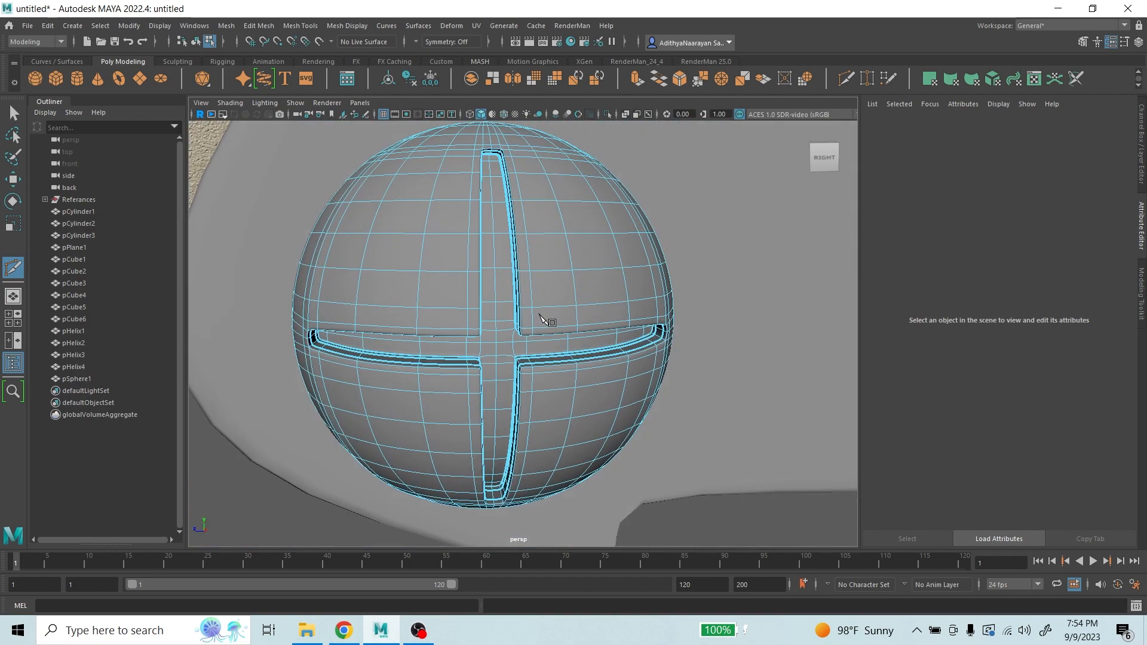
pyautogui.click(14, 114)
pyautogui.moveTo(539, 317); pyautogui.dragTo(579, 302, button='right')
pyautogui.scroll(-2, 210, 200)
pyautogui.click(210, 199)
pyautogui.scroll(2, 536, 308)
pyautogui.keyDown('alt'); pyautogui.moveTo(559, 341); pyautogui.dragTo(445, 258); pyautogui.keyUp('alt')
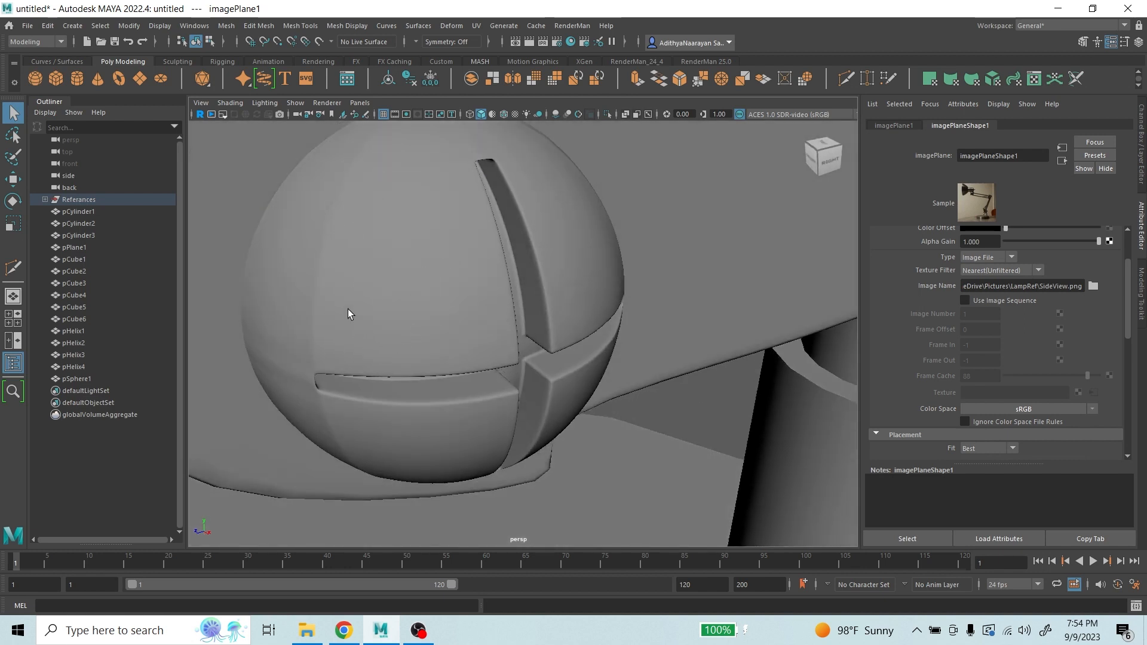
# - Select the edge loop just outside the horizontal arm's left end and slide it along the surface away from the slot
pyautogui.moveTo(348, 310); pyautogui.dragTo(325, 272, button='right')
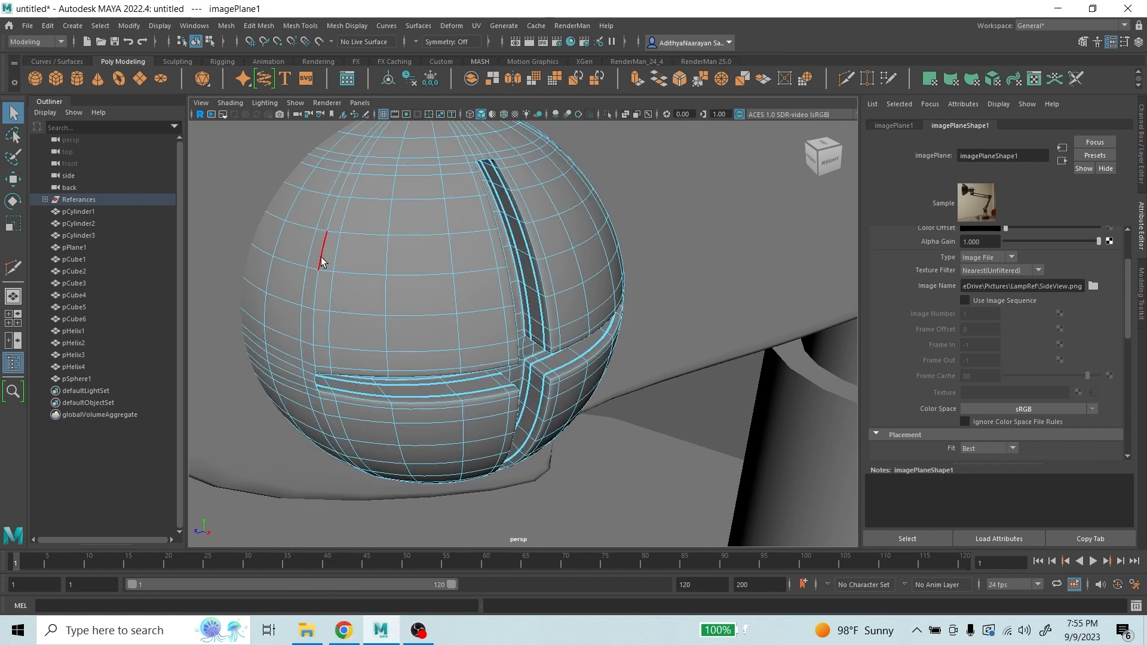
pyautogui.click(307, 253)
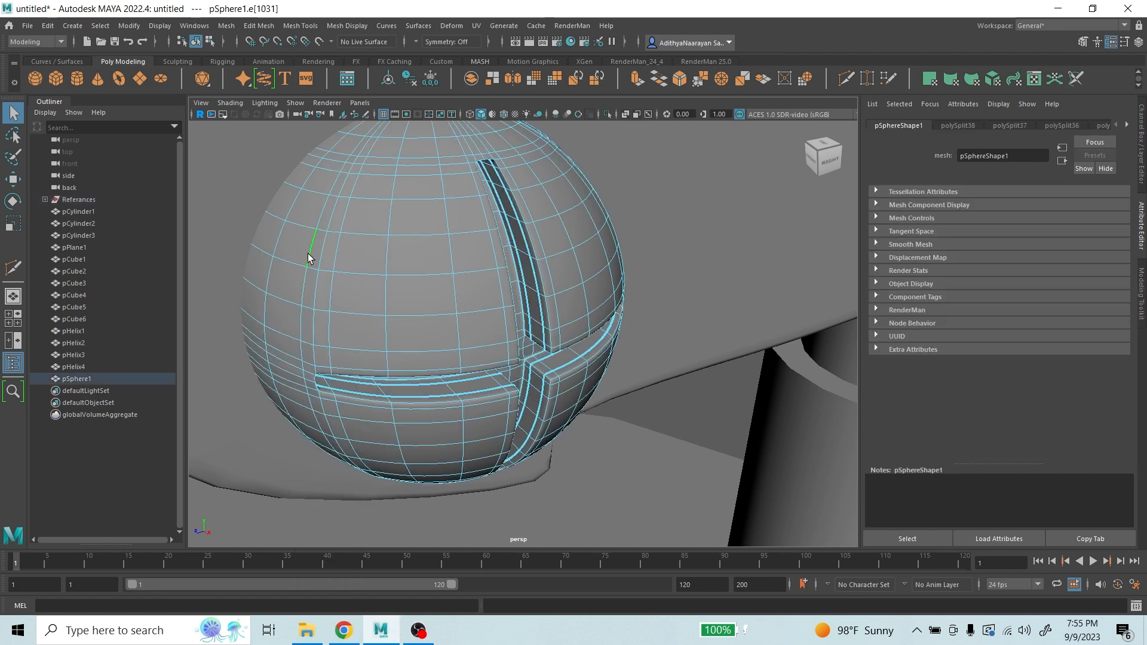
pyautogui.doubleClick(304, 285)
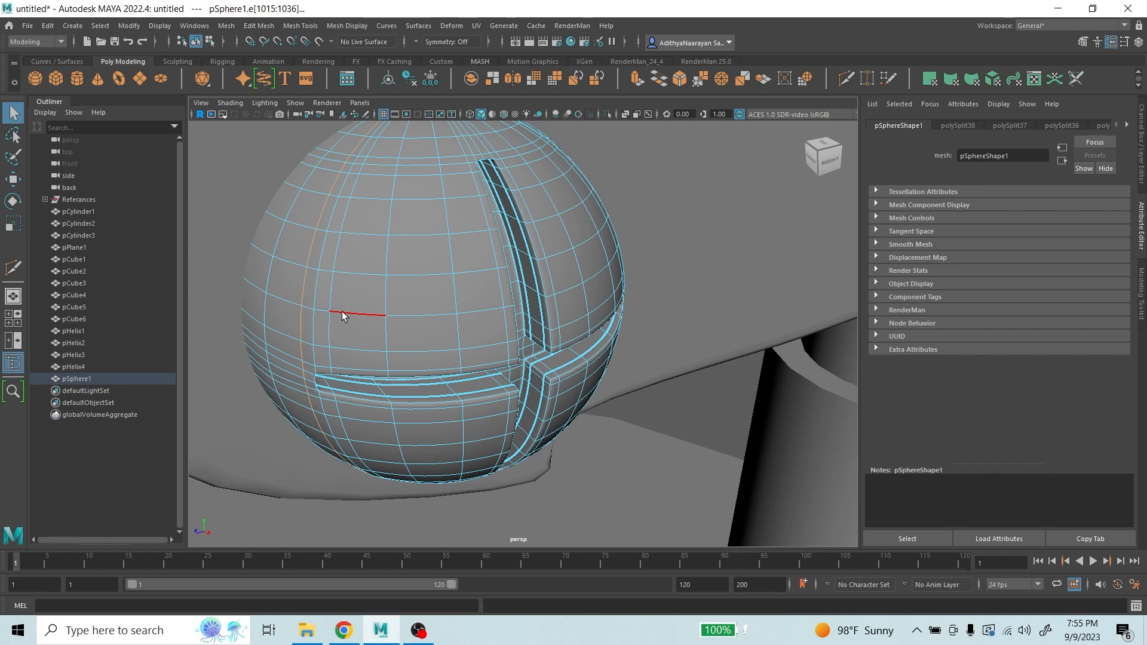
pyautogui.click(5, 181)
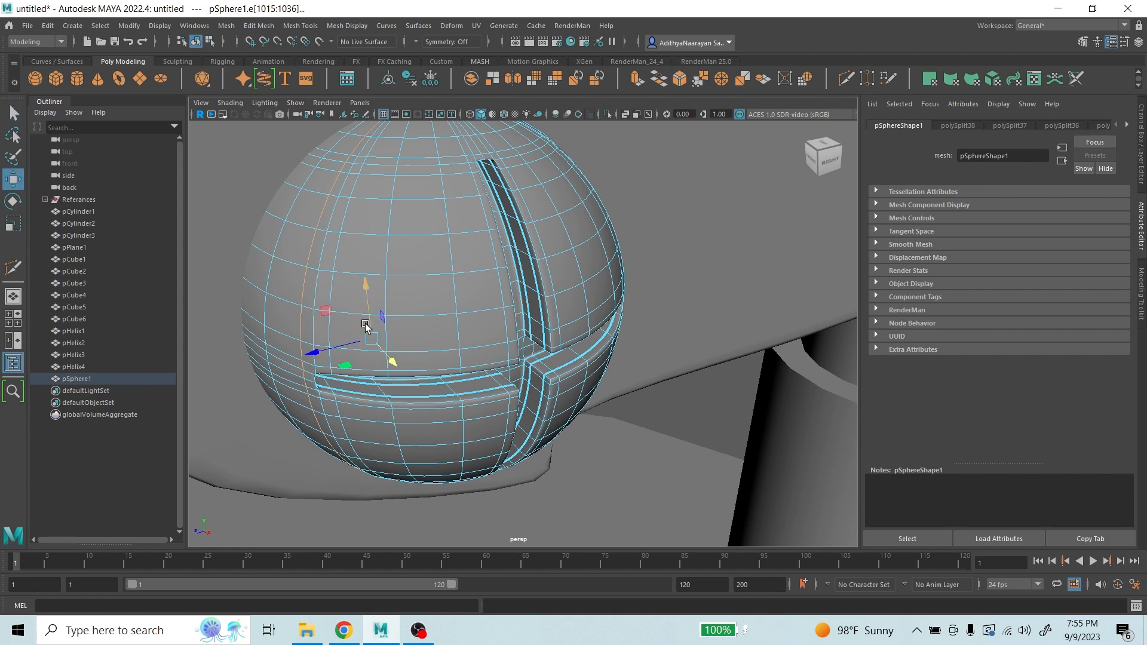
pyautogui.keyDown('alt'); pyautogui.moveTo(434, 317); pyautogui.dragTo(283, 330); pyautogui.keyUp('alt')
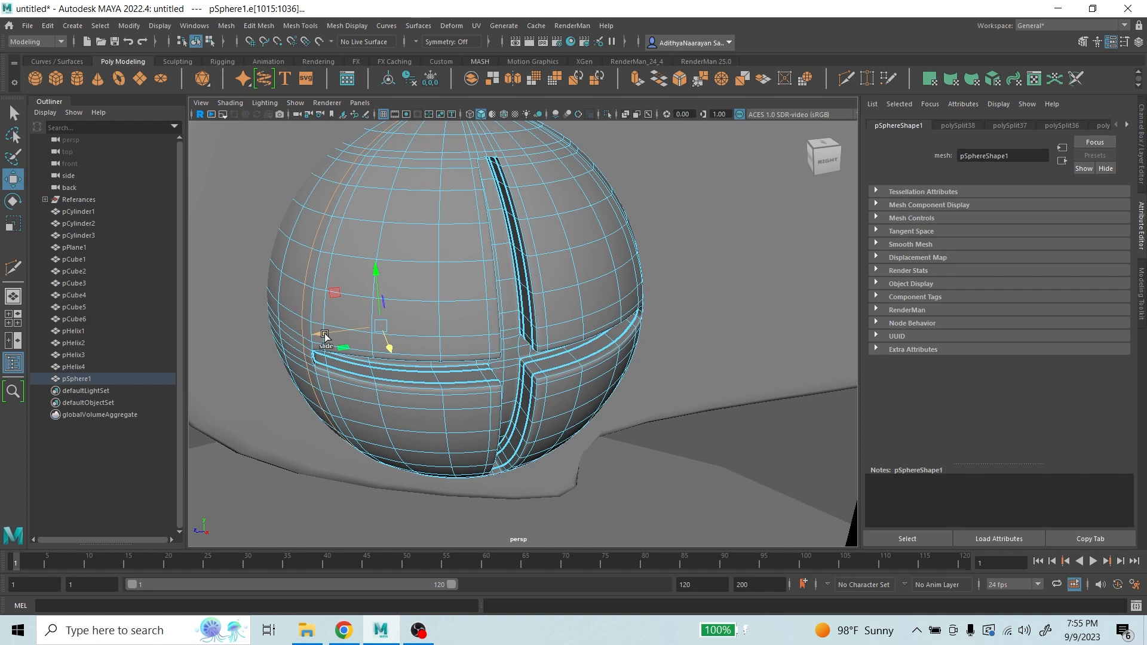
pyautogui.moveTo(324, 335)
pyautogui.keyDown('shift'); pyautogui.mouseDown(button='middle')
pyautogui.moveTo(304, 326)
pyautogui.moveTo(315, 338)
pyautogui.mouseUp(button='middle'); pyautogui.keyUp('shift')
# - Select the edge loop just outside the horizontal arm's right end and slide it along the surface away from the slot
pyautogui.keyDown('alt'); pyautogui.moveTo(640, 298); pyautogui.dragTo(520, 287); pyautogui.keyUp('alt')
pyautogui.doubleClick(626, 332)
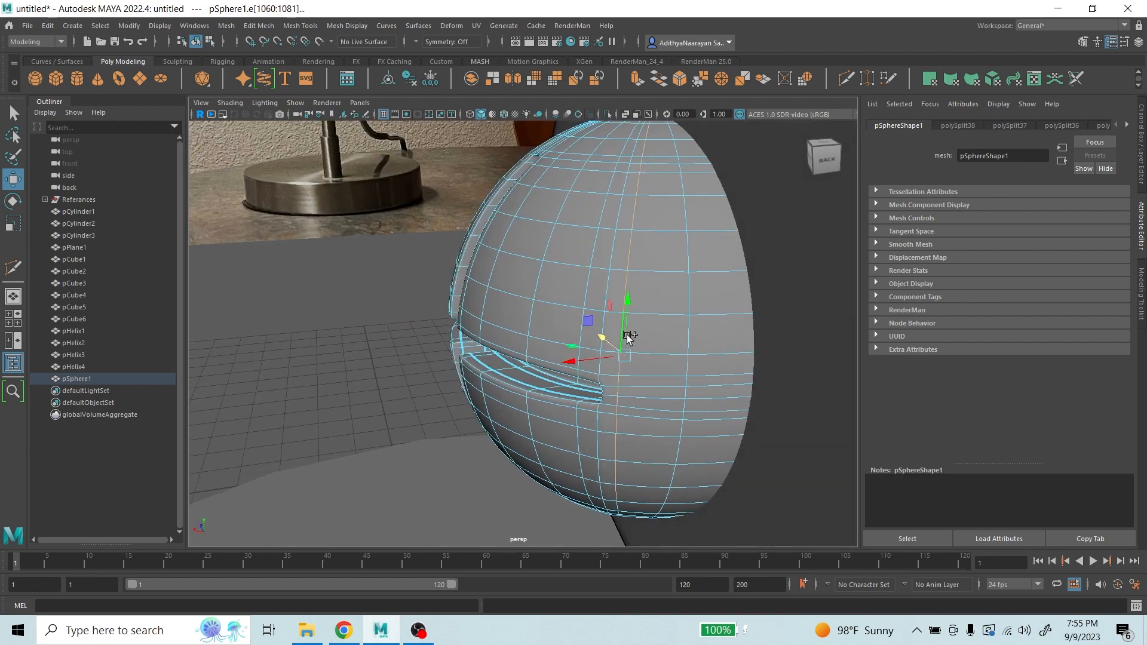
pyautogui.keyDown('alt'); pyautogui.moveTo(671, 359); pyautogui.dragTo(643, 341); pyautogui.keyUp('alt')
pyautogui.keyDown('ctrl'); pyautogui.keyDown('shift'); pyautogui.moveTo(568, 311); pyautogui.dragTo(579, 316); pyautogui.keyUp('shift'); pyautogui.keyUp('ctrl')
pyautogui.scroll(-3, 601, 317)
pyautogui.scroll(2, 573, 160)
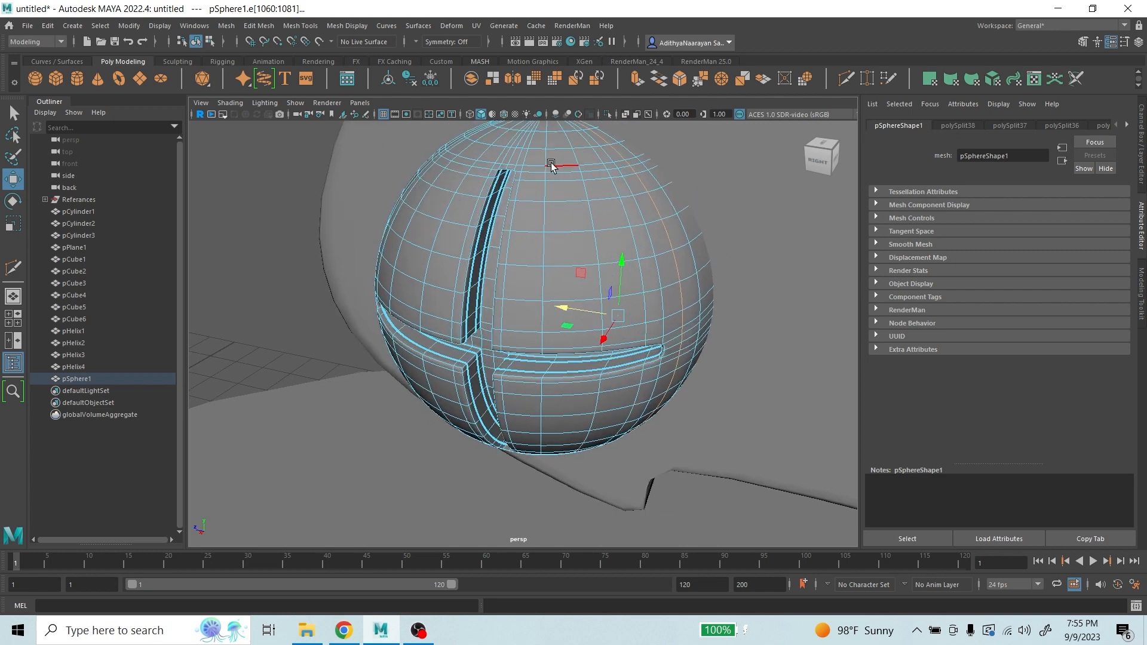
# - Try sliding the edge ring above the vertical arm's upper end along the surface away from the slot
pyautogui.click(517, 166)
pyautogui.doubleClick(470, 159)
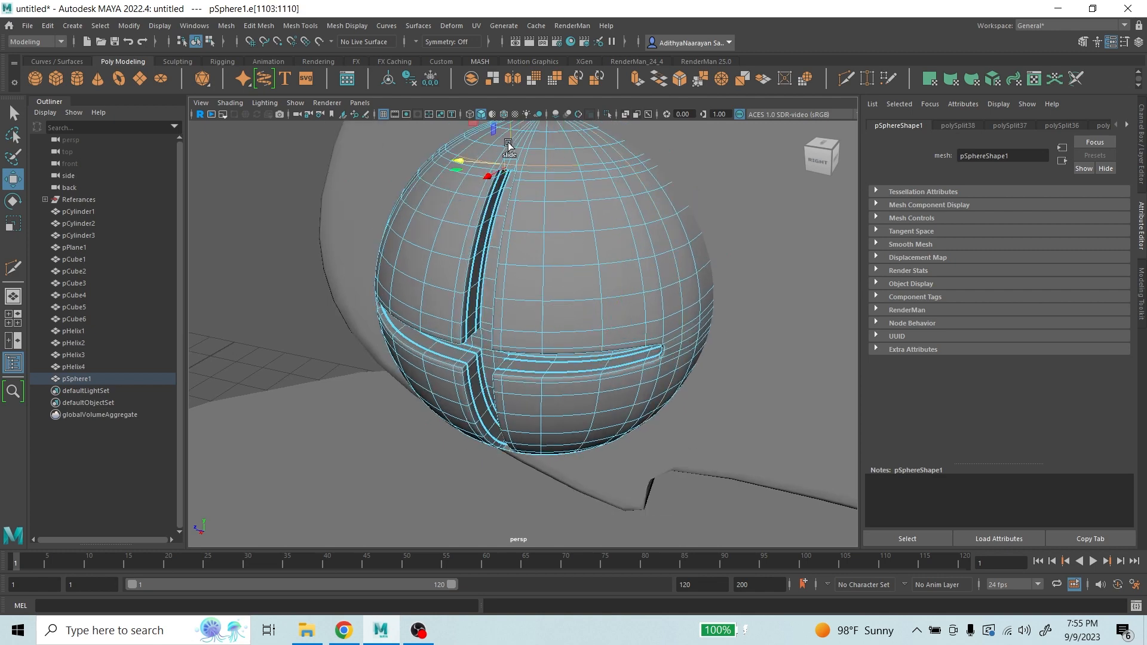
pyautogui.keyDown('ctrl'); pyautogui.keyDown('shift'); pyautogui.moveTo(506, 121); pyautogui.dragTo(507, 121); pyautogui.keyUp('shift'); pyautogui.keyUp('ctrl')
pyautogui.keyDown('alt'); pyautogui.moveTo(582, 233); pyautogui.dragTo(556, 393); pyautogui.keyUp('alt')
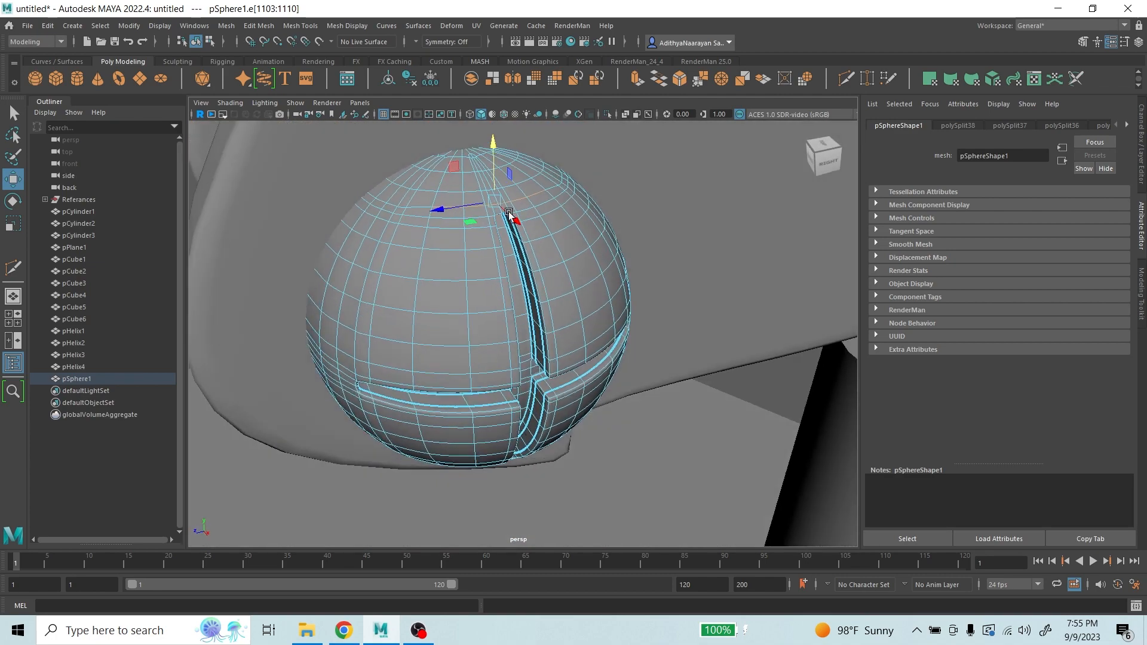
pyautogui.keyDown('alt'); pyautogui.moveTo(510, 215); pyautogui.dragTo(529, 313, button='middle'); pyautogui.keyUp('alt')
pyautogui.scroll(2, 529, 314)
pyautogui.hotkey('ctrl', 'z')
# - Select the edge loop just beyond the vertical arm's upper end and slide it along the surface away from the slot
pyautogui.doubleClick(424, 311)
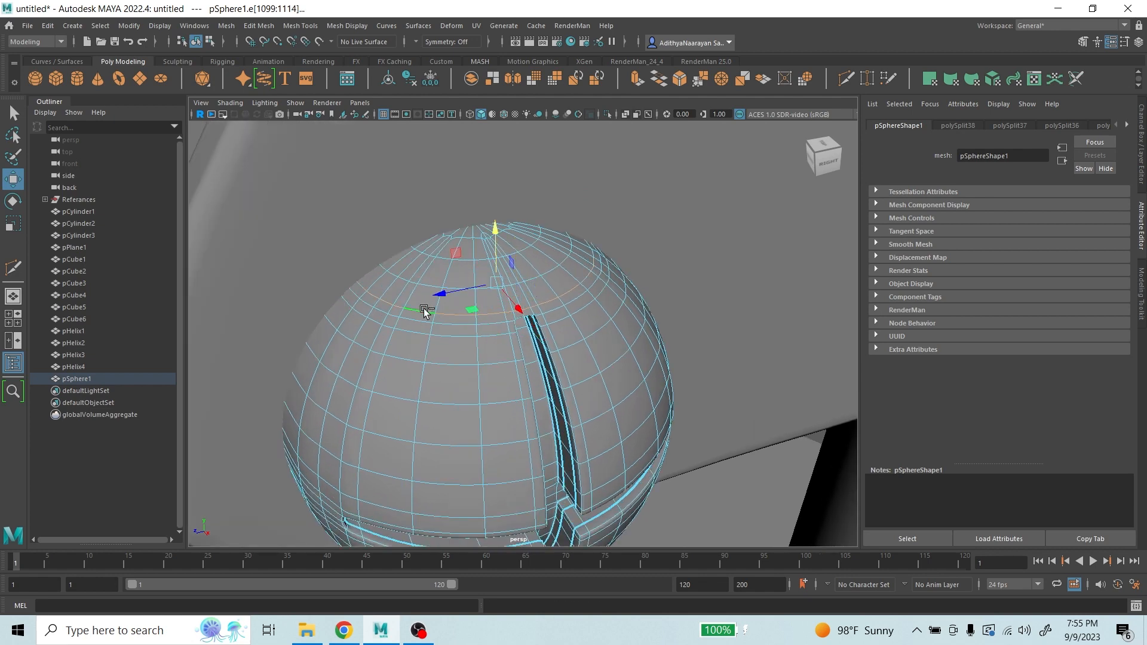
pyautogui.moveTo(503, 224)
pyautogui.mouseDown()
pyautogui.moveTo(487, 195)
pyautogui.moveTo(491, 215)
pyautogui.mouseUp()
pyautogui.keyDown('alt'); pyautogui.moveTo(592, 376); pyautogui.dragTo(571, 328); pyautogui.keyUp('alt')
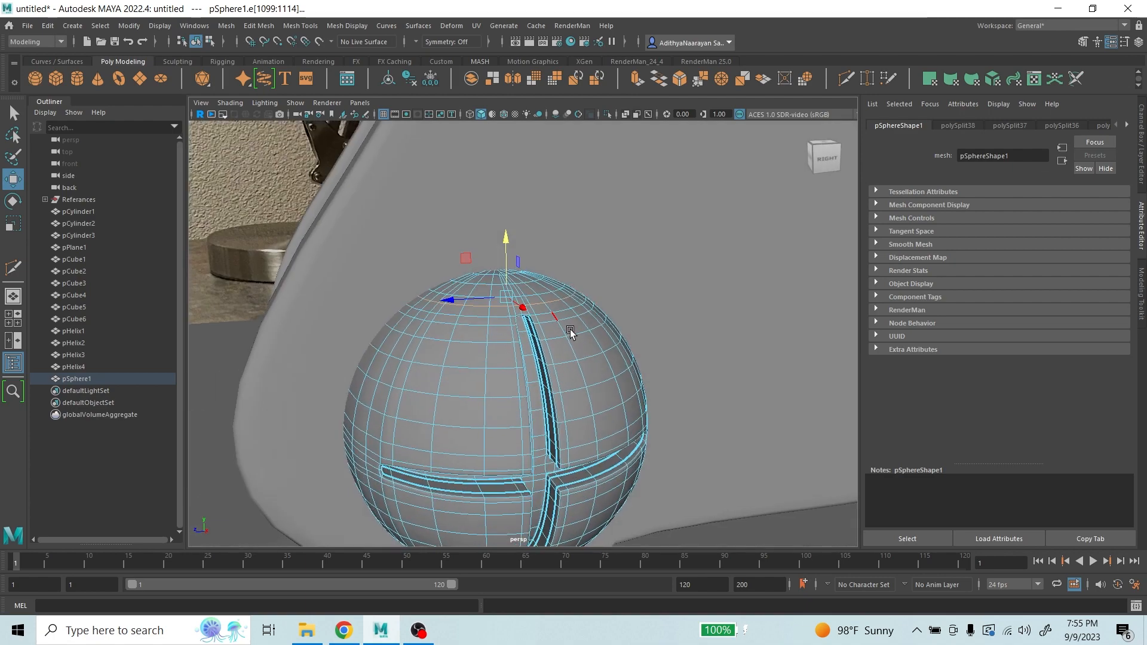
# - Select the edge loop just beyond the vertical arm's lower end and slide it along the surface away from the slot
pyautogui.scroll(-2, 571, 333)
pyautogui.keyDown('alt'); pyautogui.moveTo(571, 341); pyautogui.dragTo(584, 162, button='middle'); pyautogui.keyUp('alt')
pyautogui.scroll(5, 534, 333)
pyautogui.keyDown('alt'); pyautogui.moveTo(534, 333); pyautogui.dragTo(531, 274); pyautogui.keyUp('alt')
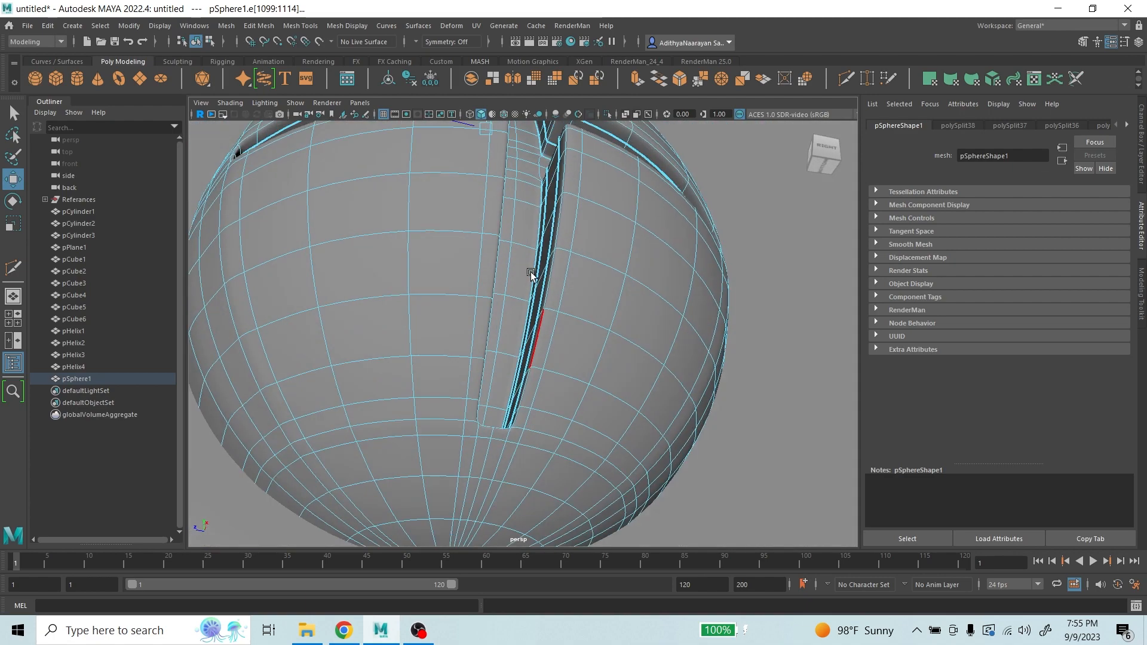
pyautogui.keyDown('shift'); pyautogui.doubleClick(435, 440); pyautogui.keyUp('shift')
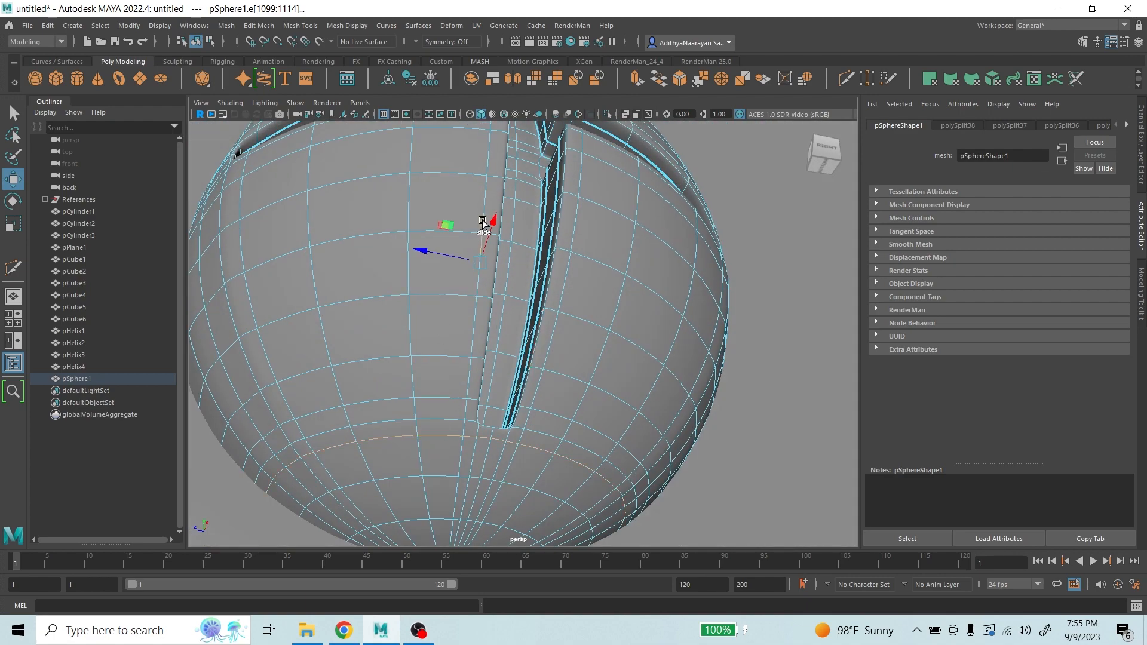
pyautogui.keyDown('ctrl'); pyautogui.keyDown('shift'); pyautogui.moveTo(483, 223); pyautogui.dragTo(478, 240); pyautogui.keyUp('shift'); pyautogui.keyUp('ctrl')
pyautogui.scroll(-5, 580, 270)
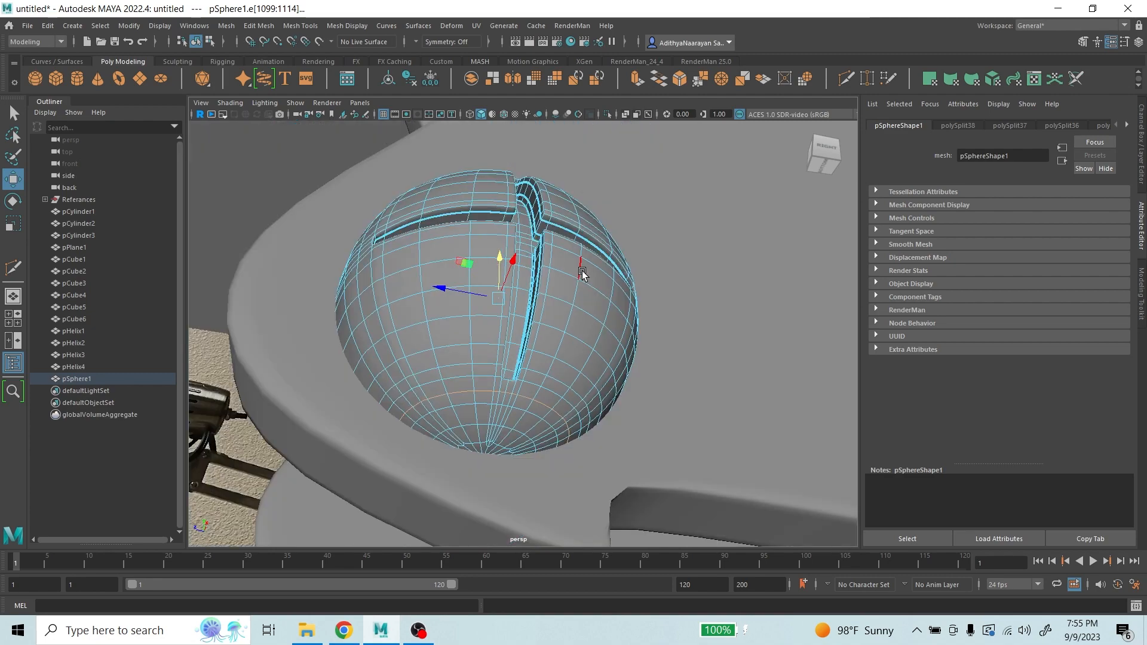
# - Return to object mode, deselect the sphere and examine the slot's edges and ends in smooth preview
pyautogui.keyDown('alt'); pyautogui.moveTo(581, 270); pyautogui.dragTo(558, 250); pyautogui.keyUp('alt')
pyautogui.moveTo(558, 250); pyautogui.dragTo(601, 218, button='right')
pyautogui.click(248, 189)
pyautogui.keyDown('alt'); pyautogui.moveTo(512, 278); pyautogui.dragTo(518, 250); pyautogui.keyUp('alt')
pyautogui.scroll(-3, 521, 300)
pyautogui.scroll(4, 519, 301)
pyautogui.scroll(2, 519, 250)
pyautogui.keyDown('alt'); pyautogui.moveTo(439, 294); pyautogui.dragTo(392, 277); pyautogui.keyUp('alt')
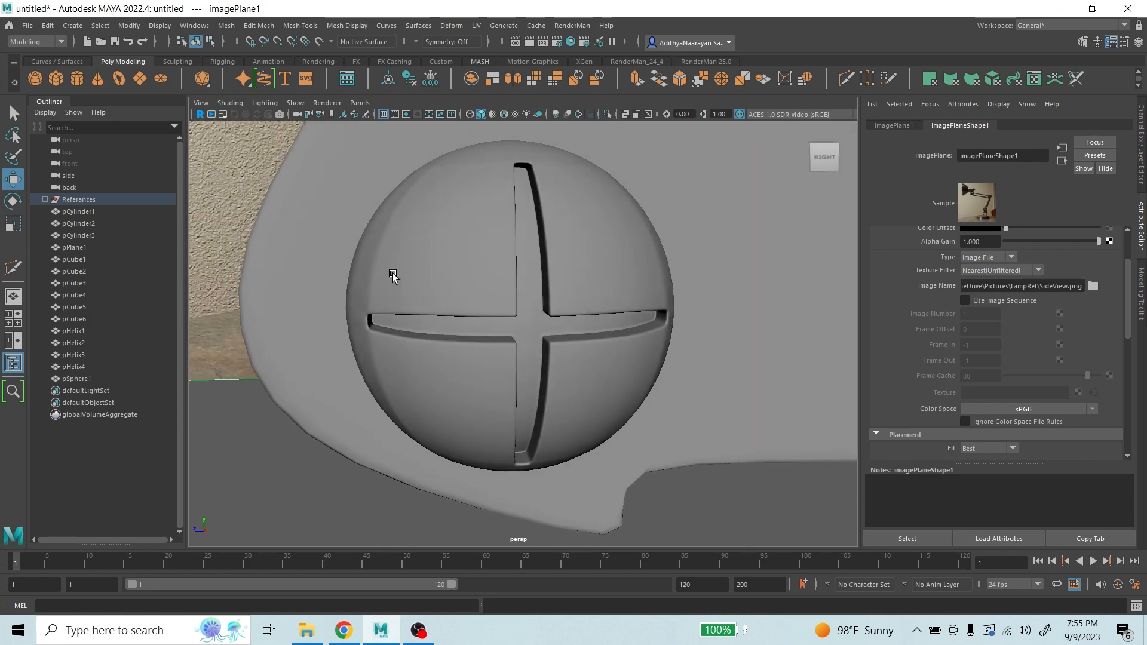
# - Compare the sphere without smoothing, restore its smooth mesh preview and deselect it
pyautogui.click(488, 261)
pyautogui.click(213, 201)
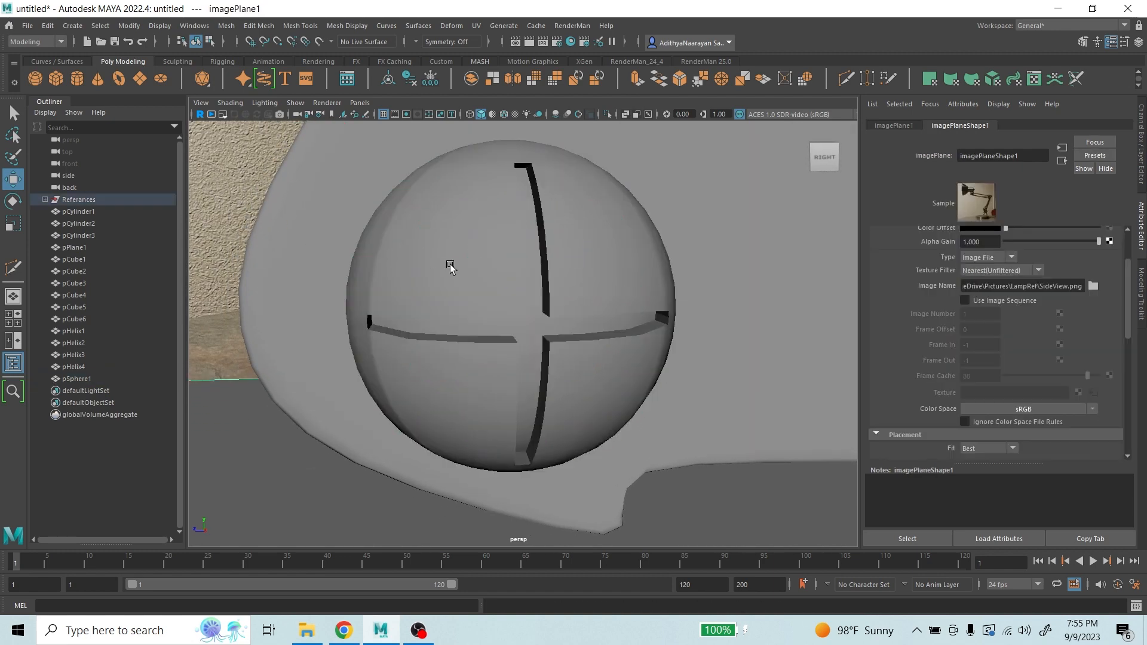
pyautogui.press('3')
pyautogui.click(429, 305)
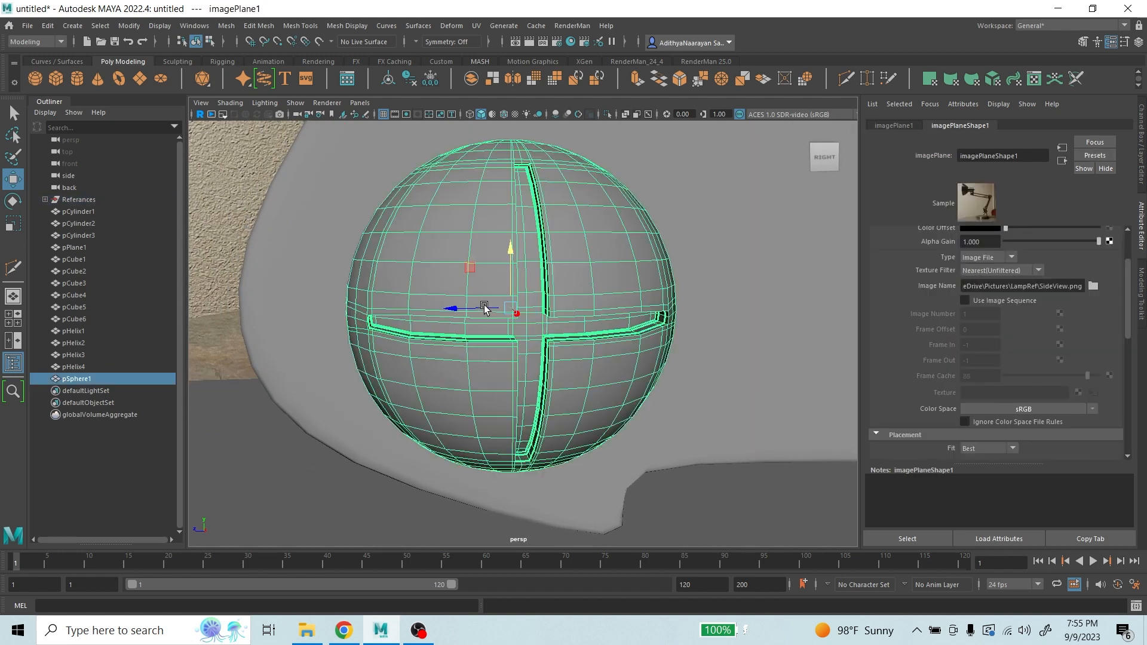
pyautogui.press('3')
pyautogui.click(281, 189)
# - Examine the smoothed bolt head and its cross-shaped slot head-on, with the sphere selected
pyautogui.scroll(-12, 617, 336)
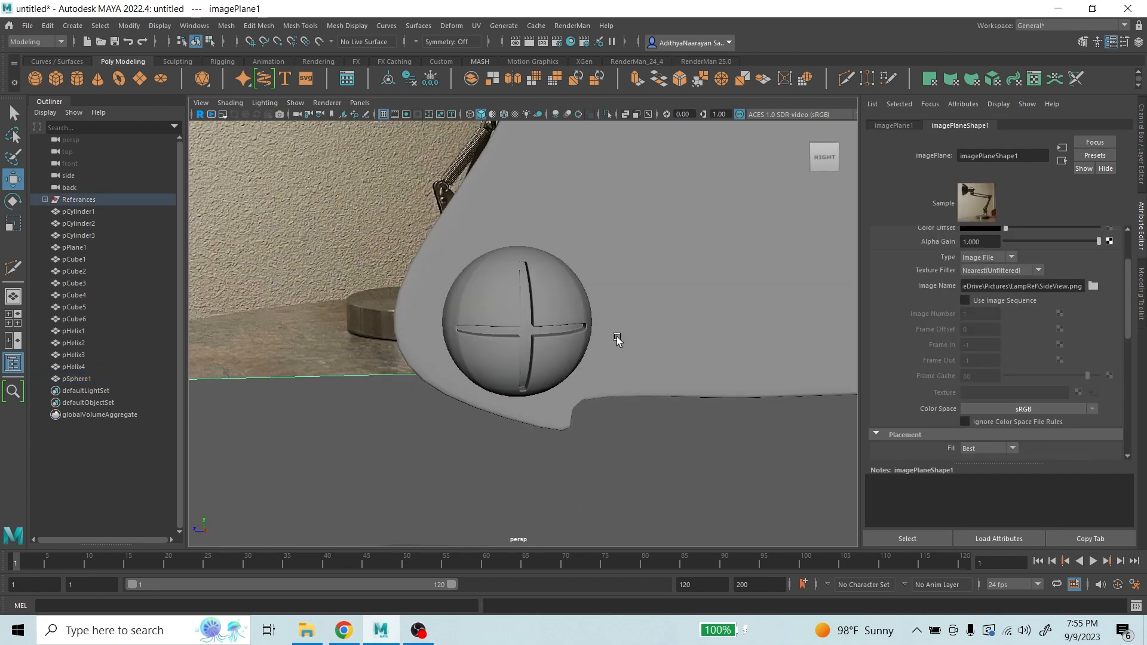
pyautogui.scroll(8, 557, 321)
pyautogui.keyDown('alt'); pyautogui.moveTo(544, 321); pyautogui.dragTo(518, 306); pyautogui.keyUp('alt')
pyautogui.click(544, 318)
pyautogui.scroll(5, 550, 325)
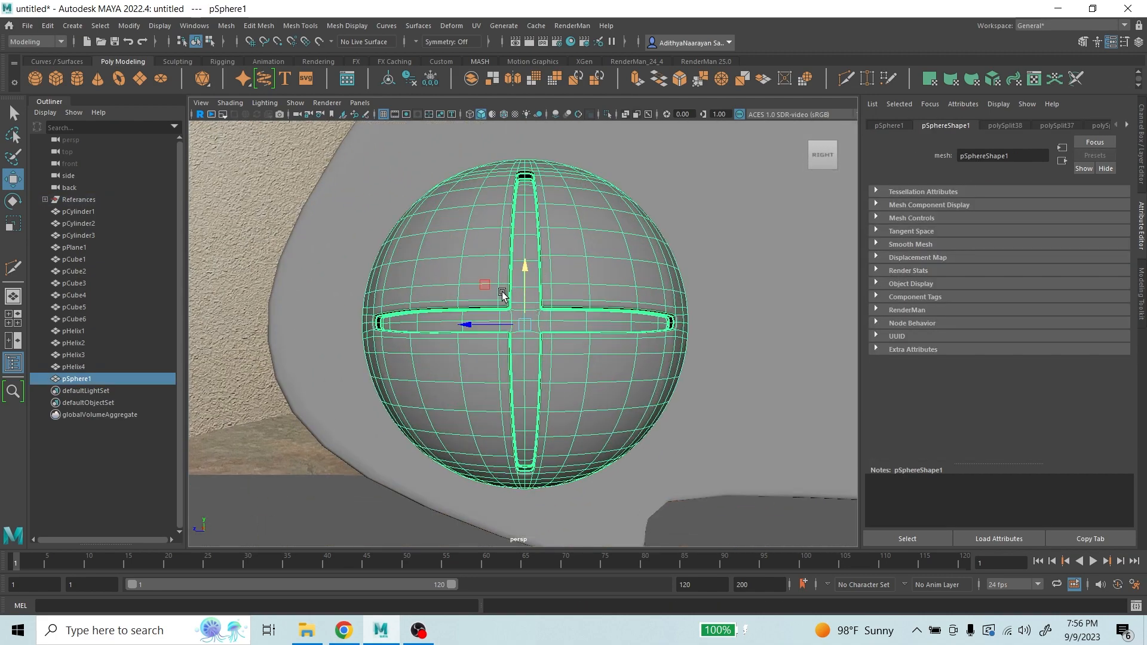
pyautogui.scroll(-4, 568, 264)
pyautogui.scroll(3, 551, 369)
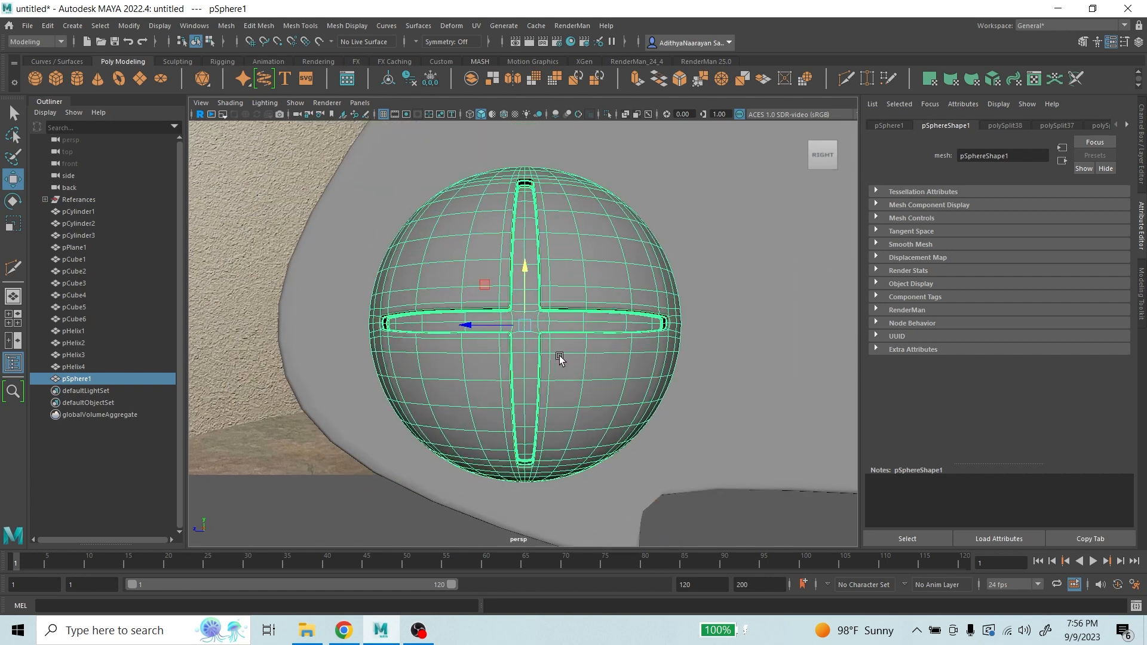
pyautogui.scroll(2, 568, 346)
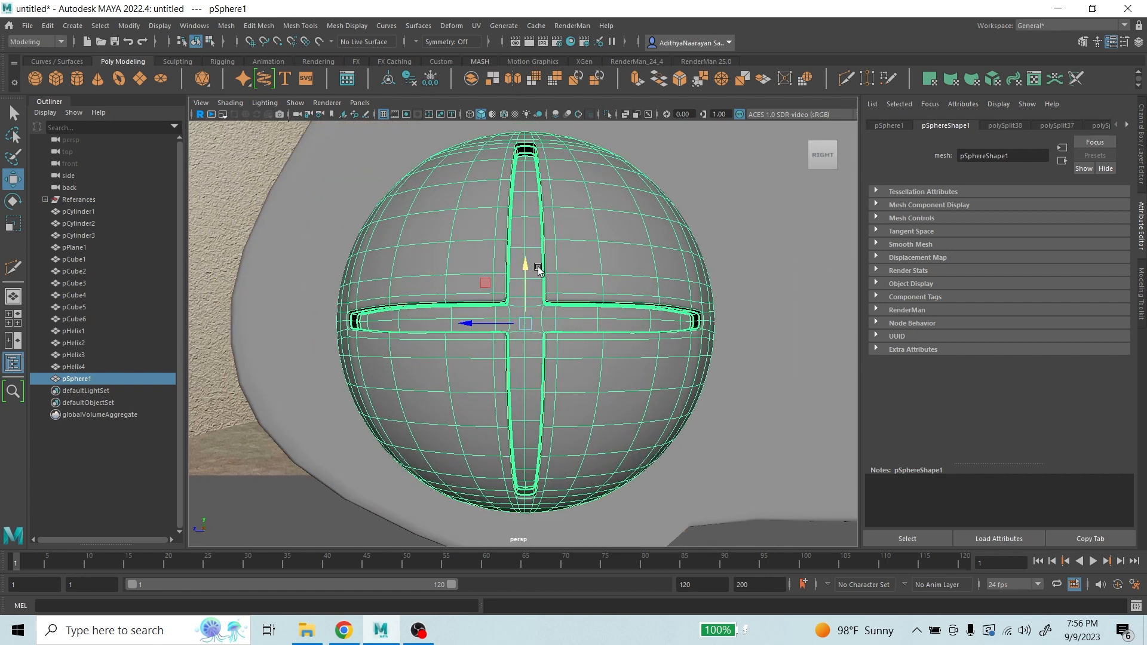
pyautogui.scroll(2, 549, 304)
# - Switch the sphere to face mode and select adjacent slot-floor faces around the crossing of the arms
pyautogui.moveTo(534, 352); pyautogui.dragTo(534, 351, button='right')
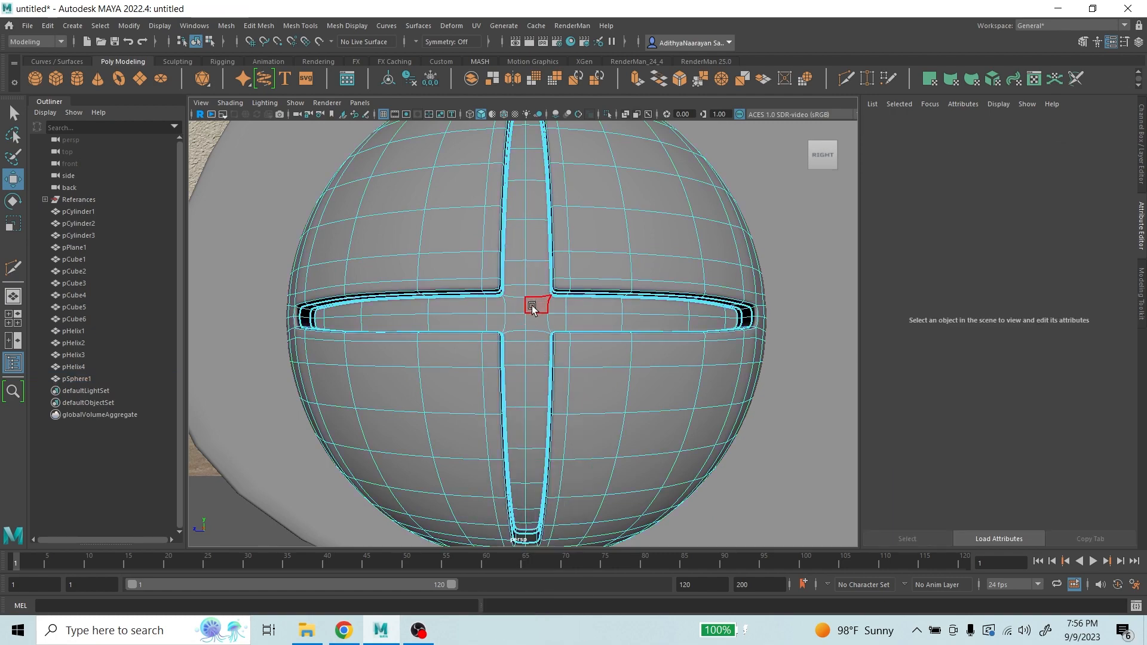
pyautogui.click(535, 303)
pyautogui.press('capslock')
pyautogui.press('capslock')
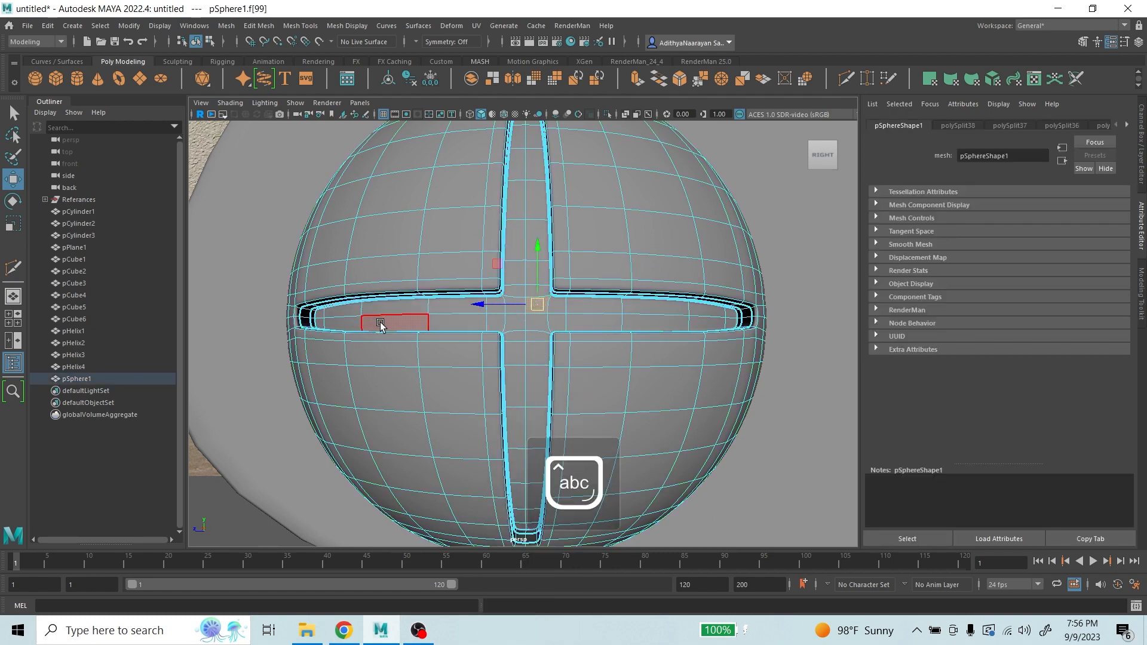
pyautogui.scroll(-3, 383, 320)
pyautogui.keyDown('alt'); pyautogui.moveTo(600, 324); pyautogui.dragTo(591, 317); pyautogui.keyUp('alt')
pyautogui.scroll(3, 520, 325)
pyautogui.keyDown('shift'); pyautogui.click(454, 309); pyautogui.keyUp('shift')
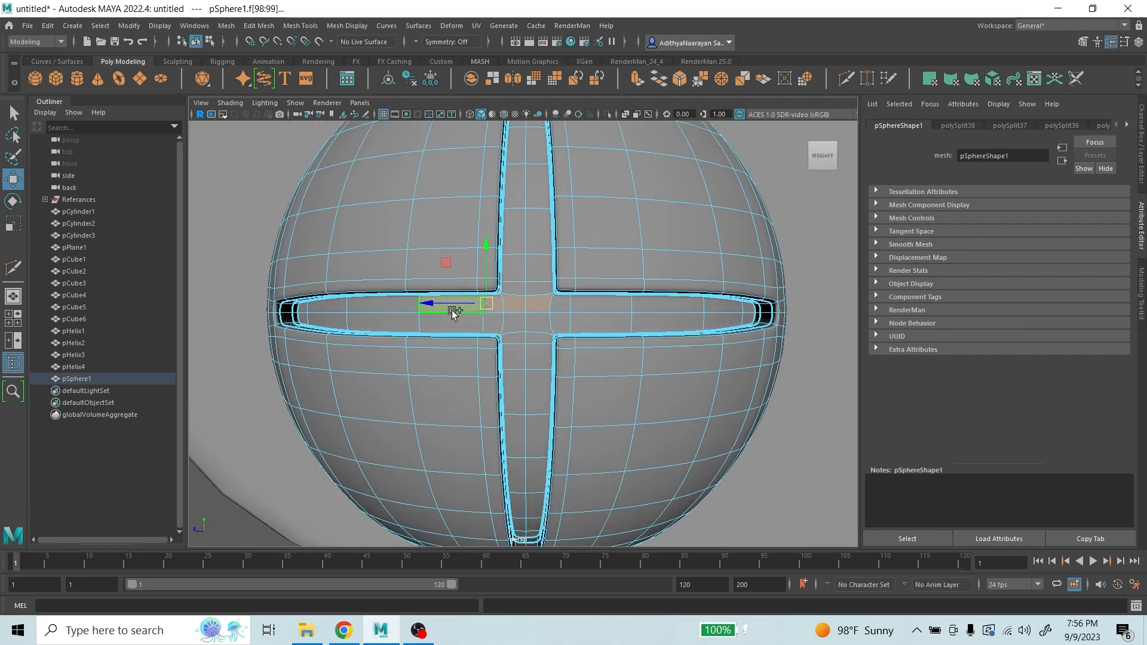
pyautogui.scroll(-4, 454, 318)
pyautogui.keyDown('alt'); pyautogui.moveTo(523, 301); pyautogui.dragTo(535, 291); pyautogui.keyUp('alt')
pyautogui.keyDown('alt'); pyautogui.moveTo(465, 275); pyautogui.dragTo(487, 299); pyautogui.keyUp('alt')
# - Select all vertices in and immediately around both arms of the cross-shaped slot using vertex mode
pyautogui.click(13, 112)
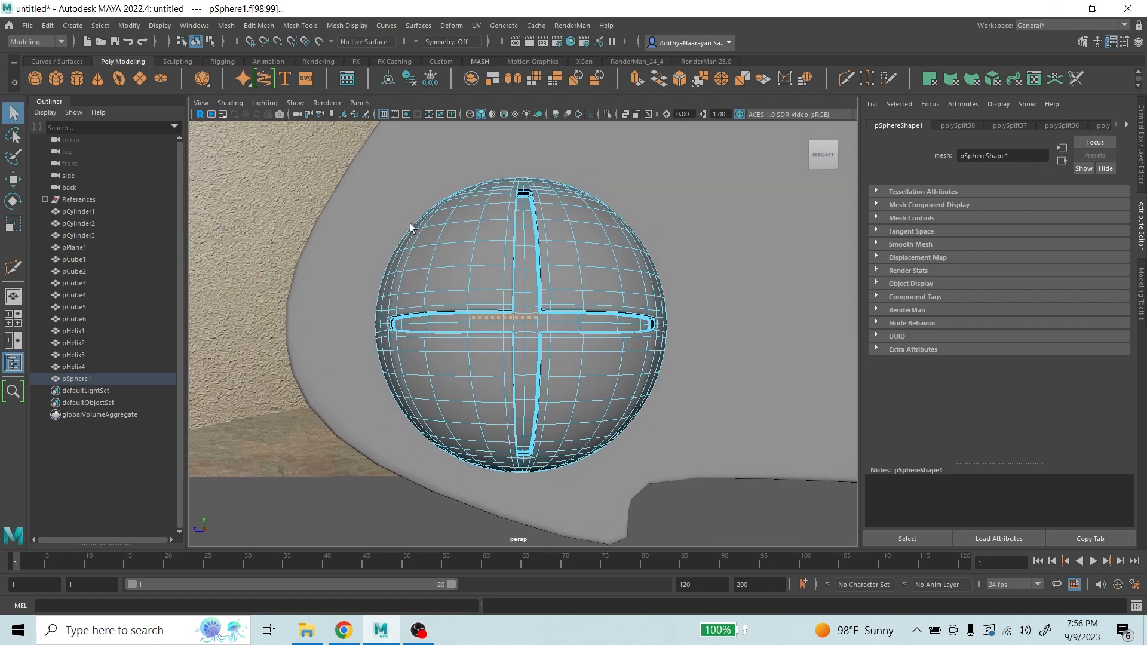
pyautogui.moveTo(490, 255); pyautogui.dragTo(493, 223, button='right')
pyautogui.moveTo(439, 250); pyautogui.dragTo(440, 252, button='right')
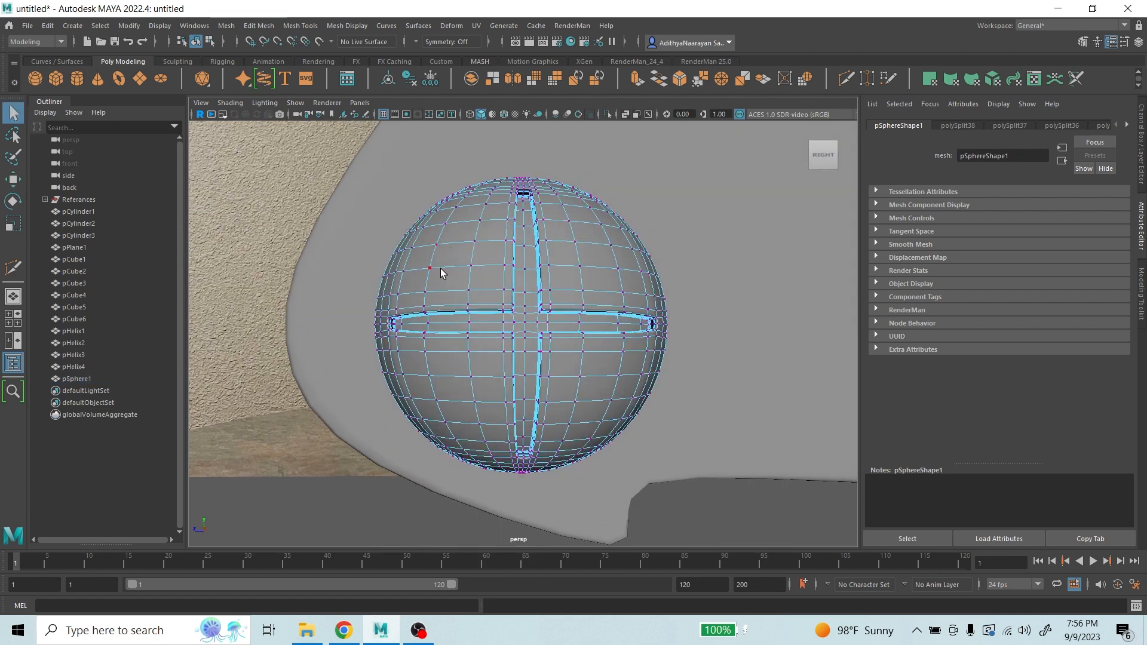
pyautogui.scroll(3, 405, 298)
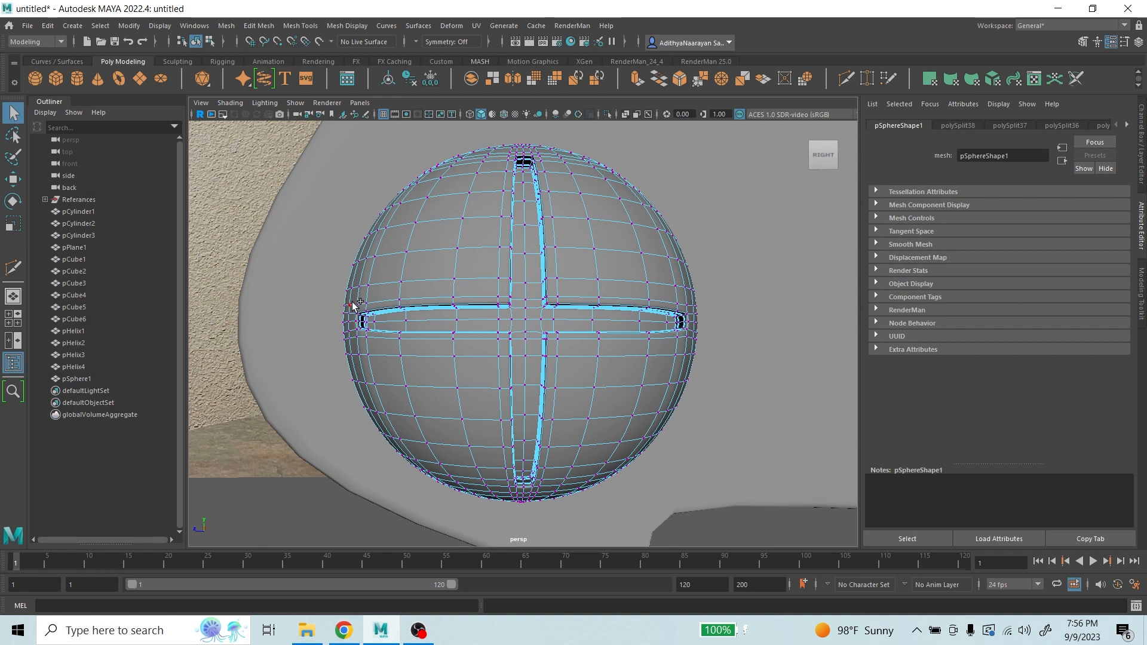
pyautogui.moveTo(357, 303); pyautogui.dragTo(687, 343)
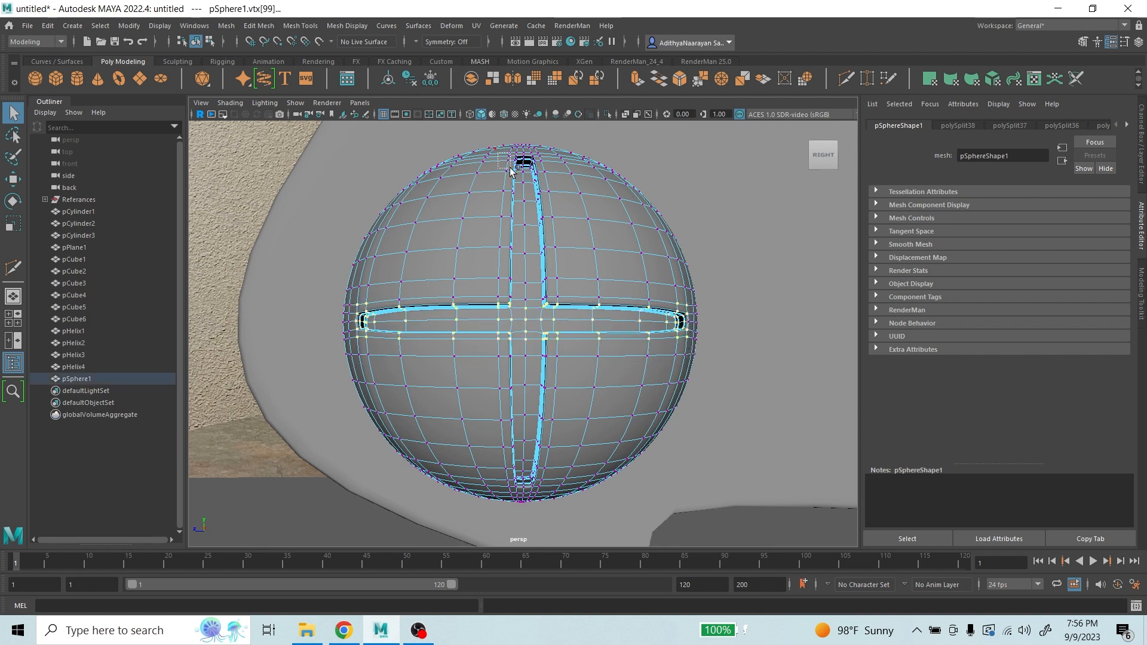
pyautogui.moveTo(511, 168); pyautogui.dragTo(557, 320)
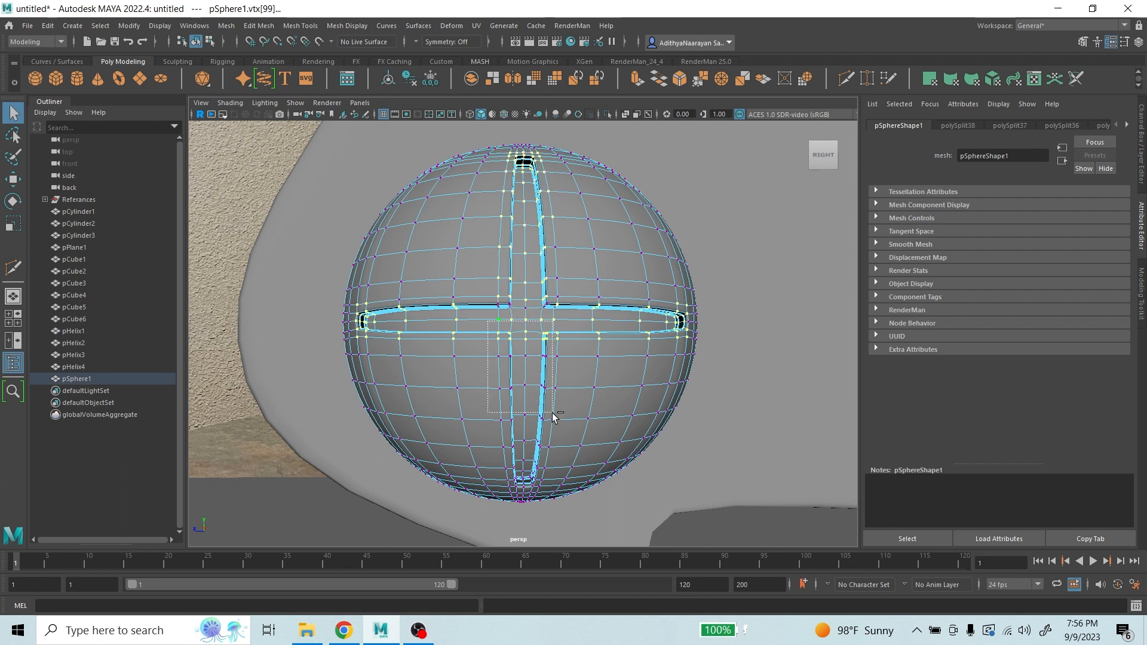
pyautogui.keyDown('ctrl'); pyautogui.keyDown('shift'); pyautogui.moveTo(554, 417); pyautogui.dragTo(552, 492); pyautogui.keyUp('shift'); pyautogui.keyUp('ctrl')
pyautogui.keyDown('ctrl'); pyautogui.keyDown('shift'); pyautogui.moveTo(566, 343); pyautogui.dragTo(565, 342); pyautogui.keyUp('shift'); pyautogui.keyUp('ctrl')
pyautogui.scroll(3, 551, 319)
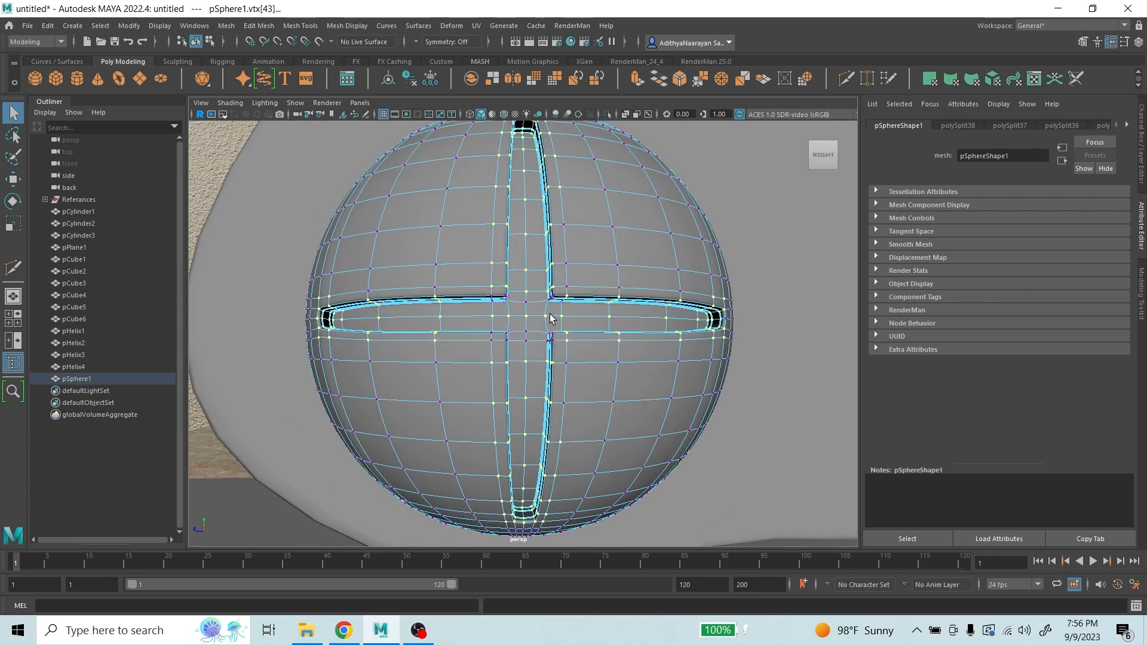
pyautogui.scroll(-2, 550, 319)
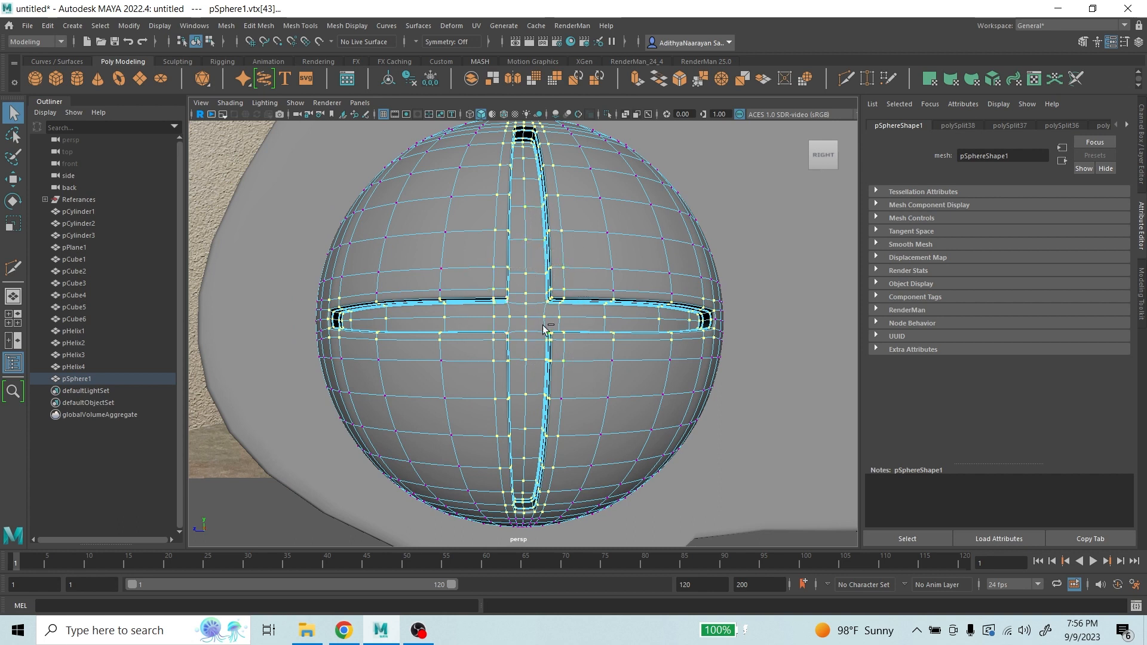
# - Enable soft selection for the slot vertices and narrow its falloff to the area around the slot
pyautogui.press('b')
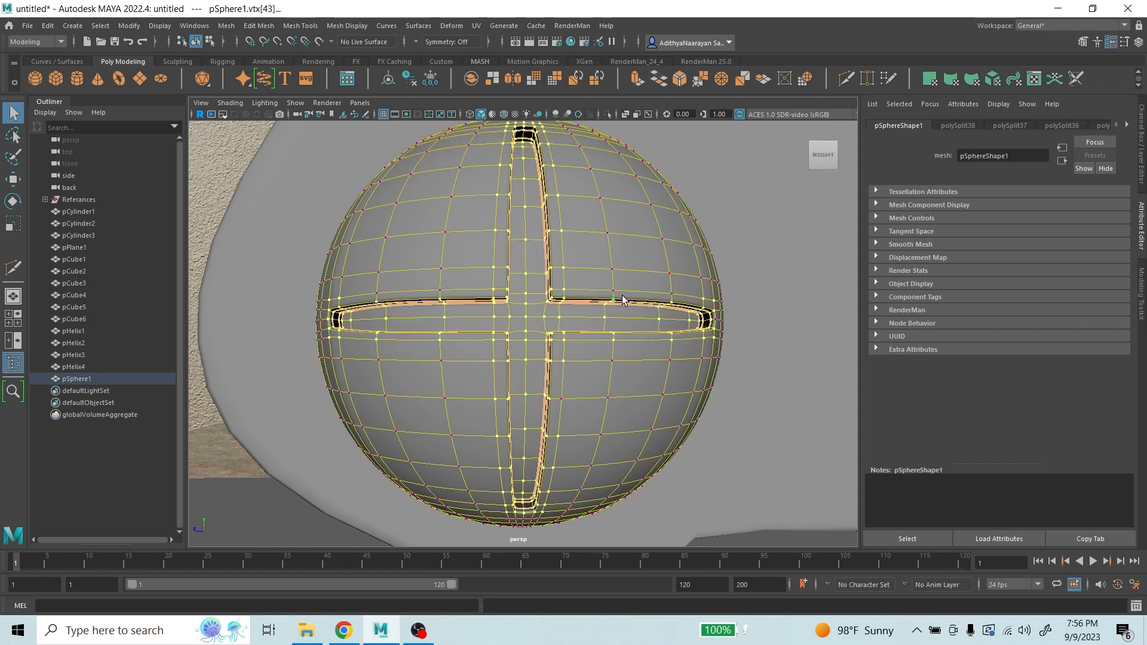
pyautogui.click(13, 179)
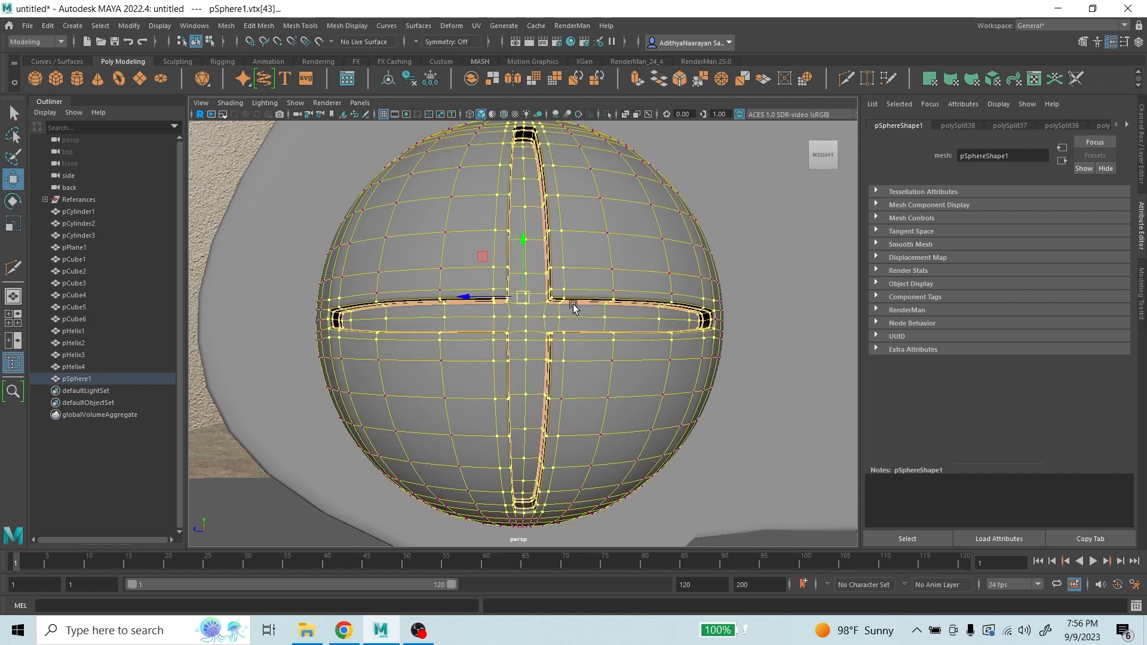
pyautogui.scroll(-9, 572, 304)
pyautogui.press('b')
pyautogui.moveTo(545, 307); pyautogui.dragTo(458, 307)
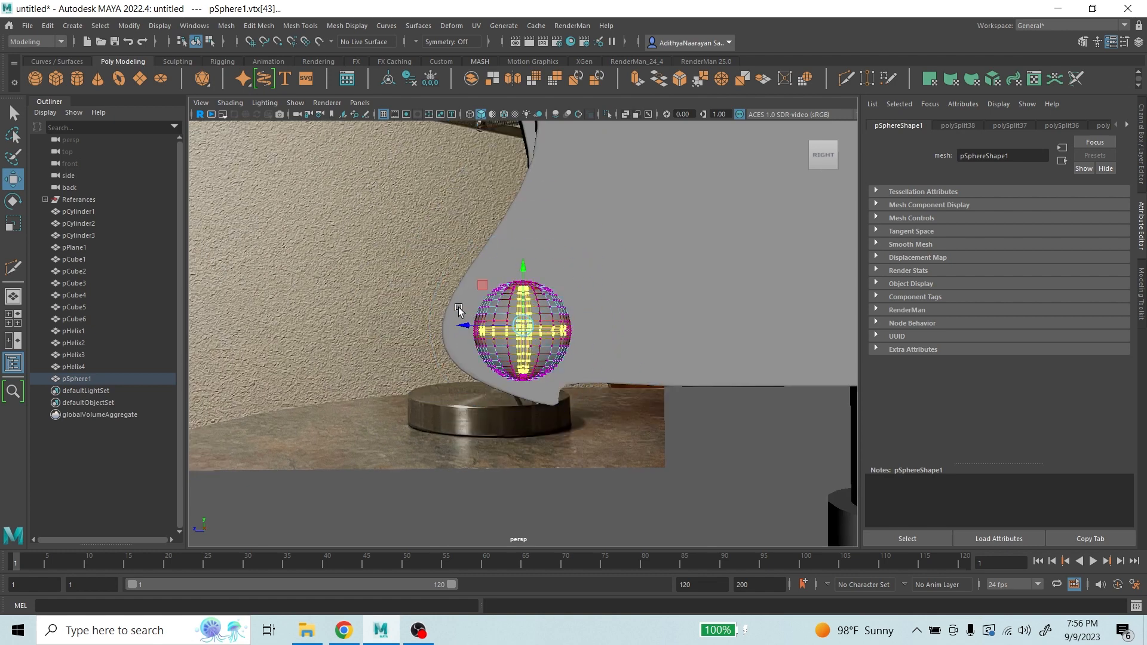
pyautogui.scroll(5, 517, 319)
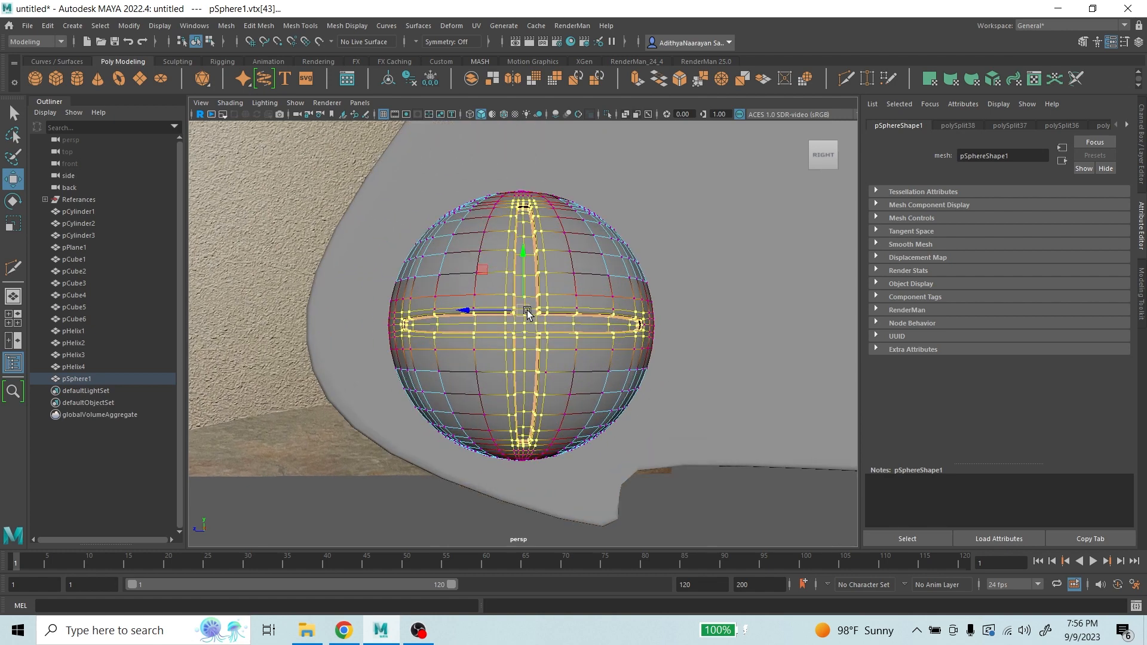
pyautogui.scroll(2, 527, 310)
# - Try scaling the soft-selected slot vertices down uniformly to about 0.92
pyautogui.click(11, 224)
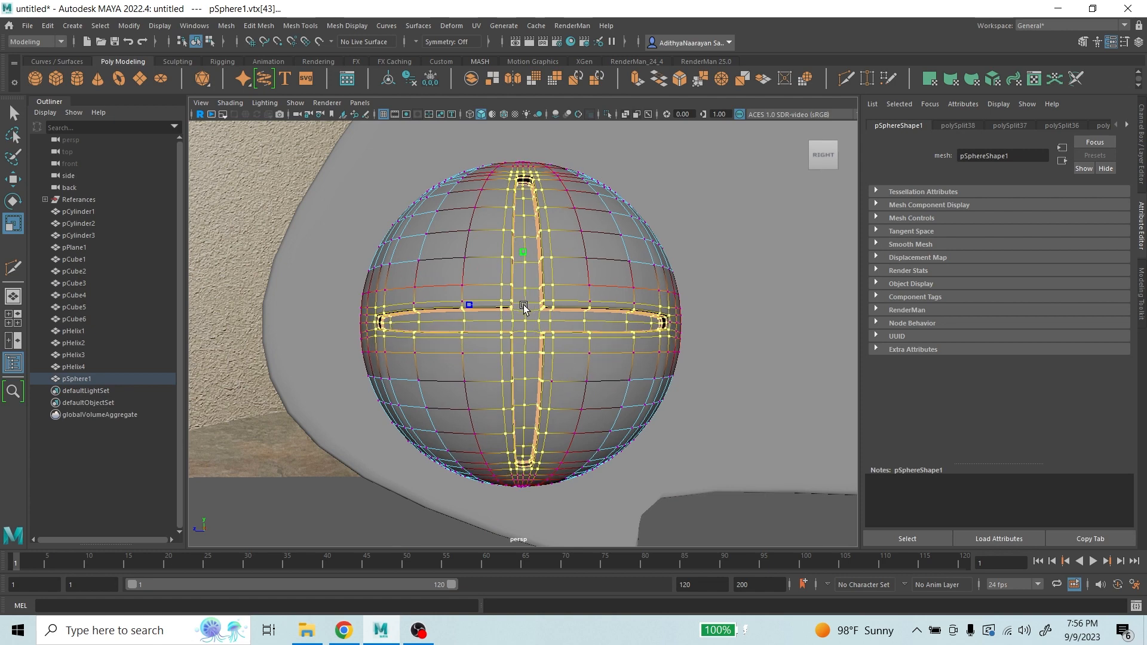
pyautogui.moveTo(524, 305)
pyautogui.mouseDown()
pyautogui.moveTo(496, 308)
pyautogui.moveTo(506, 311)
pyautogui.mouseUp()
pyautogui.hotkey('ctrl', 'z')
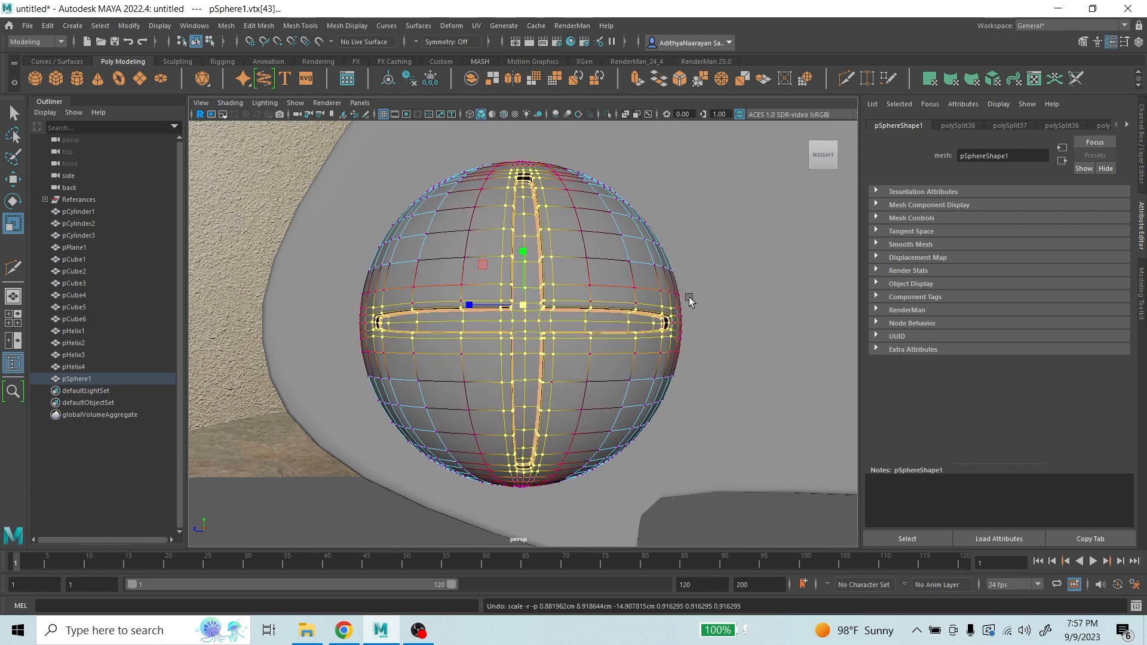
# - Narrow the soft-selection falloff further around the slot and try scaling its vertices down uniformly to about 0.91
pyautogui.press('b')
pyautogui.moveTo(690, 296); pyautogui.dragTo(654, 294)
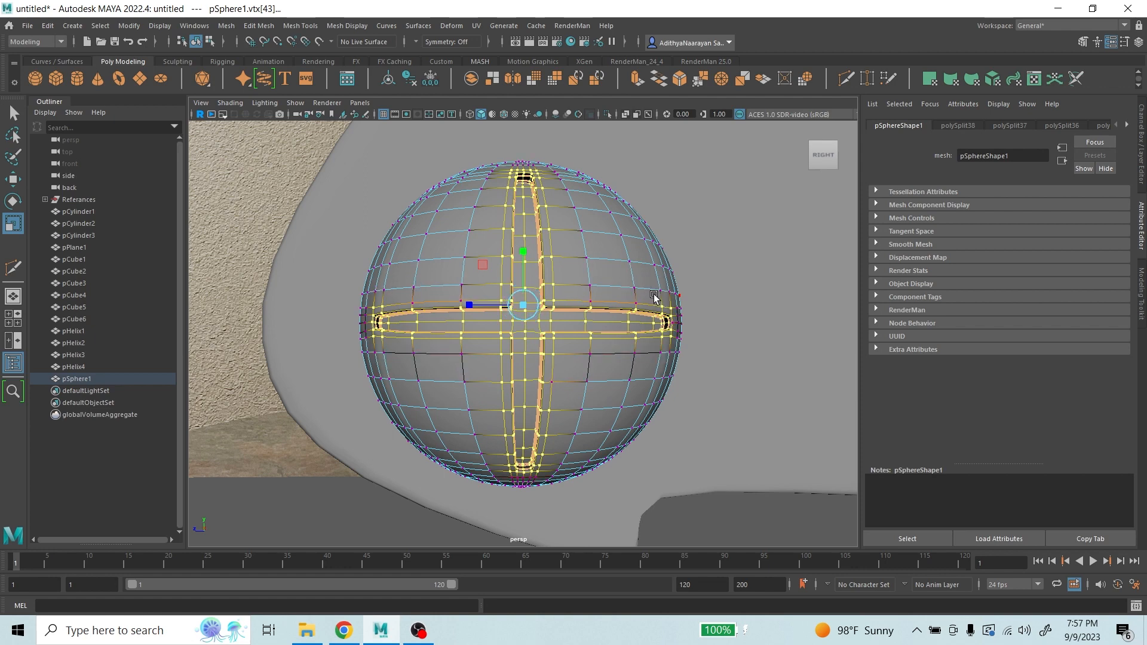
pyautogui.moveTo(526, 310)
pyautogui.mouseDown()
pyautogui.moveTo(501, 309)
pyautogui.moveTo(512, 315)
pyautogui.mouseUp()
pyautogui.scroll(2, 544, 324)
pyautogui.scroll(2, 544, 324)
pyautogui.hotkey('ctrl', 'z')
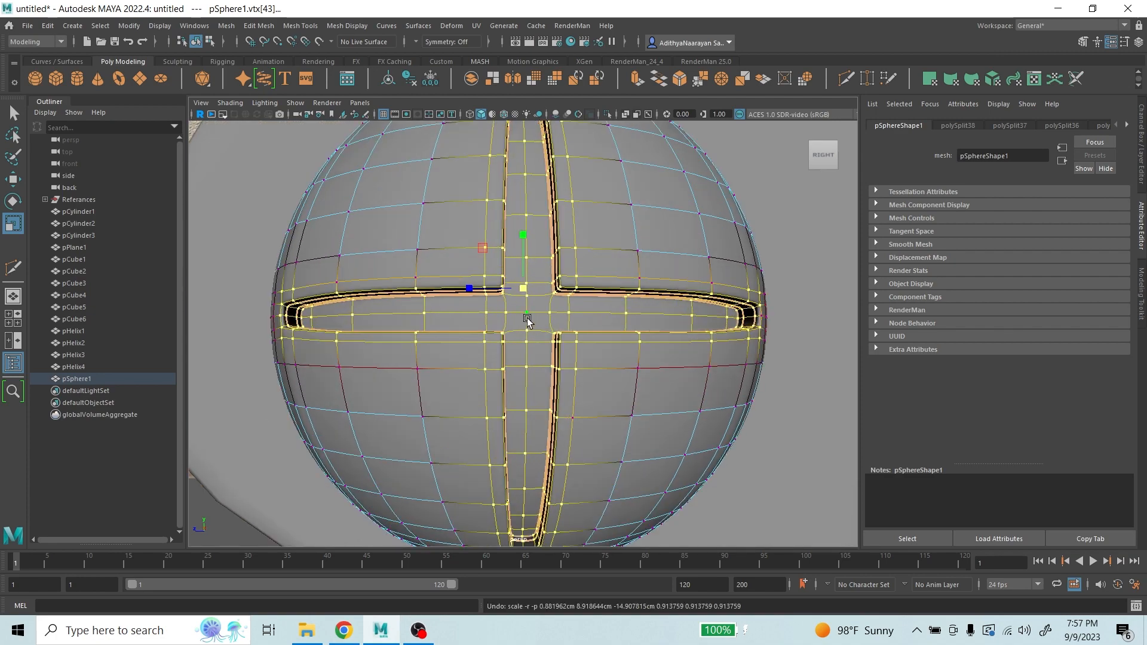
# - Try scaling the slot vertices in the YZ plane, in the XZ plane and along the Y axis alone
pyautogui.moveTo(481, 246); pyautogui.dragTo(489, 253)
pyautogui.hotkey('ctrl', 'z')
pyautogui.scroll(-4, 547, 303)
pyautogui.keyDown('alt'); pyautogui.moveTo(548, 303); pyautogui.dragTo(576, 369); pyautogui.keyUp('alt')
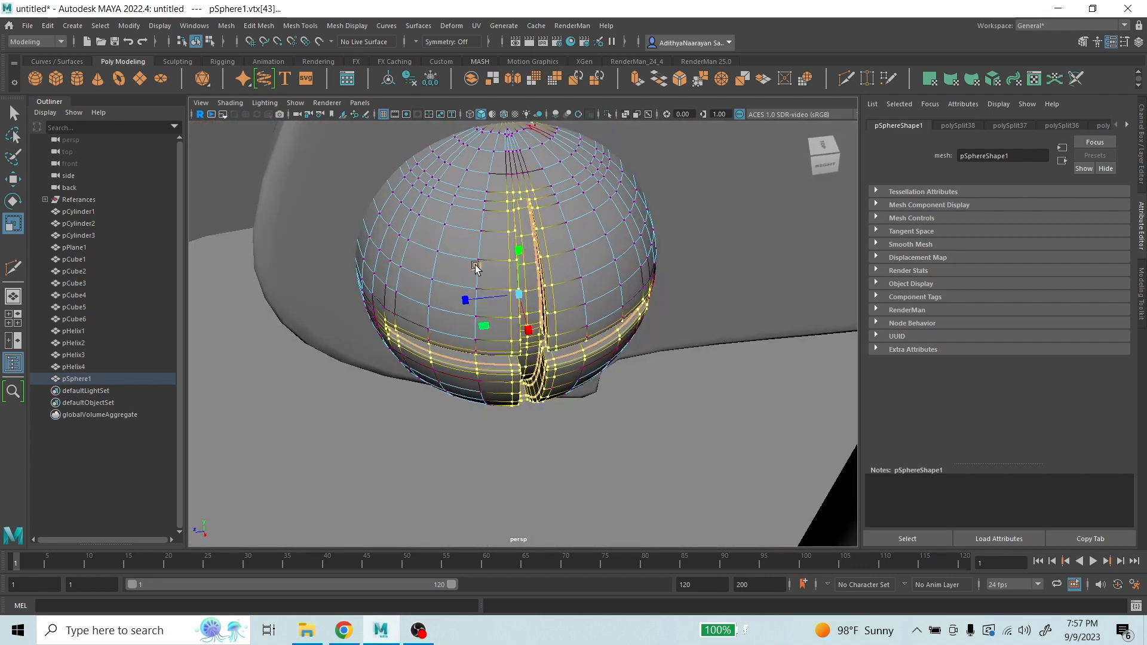
pyautogui.moveTo(486, 327); pyautogui.dragTo(493, 326)
pyautogui.hotkey('ctrl', 'z')
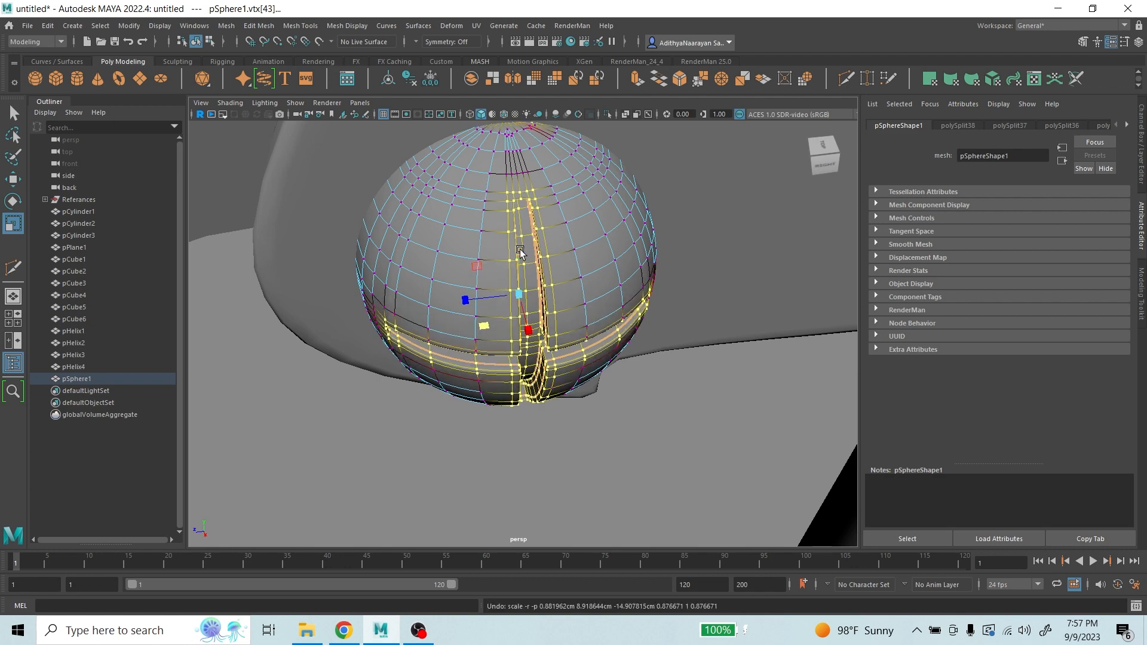
pyautogui.moveTo(519, 250); pyautogui.dragTo(562, 254)
pyautogui.hotkey('ctrl', 'z')
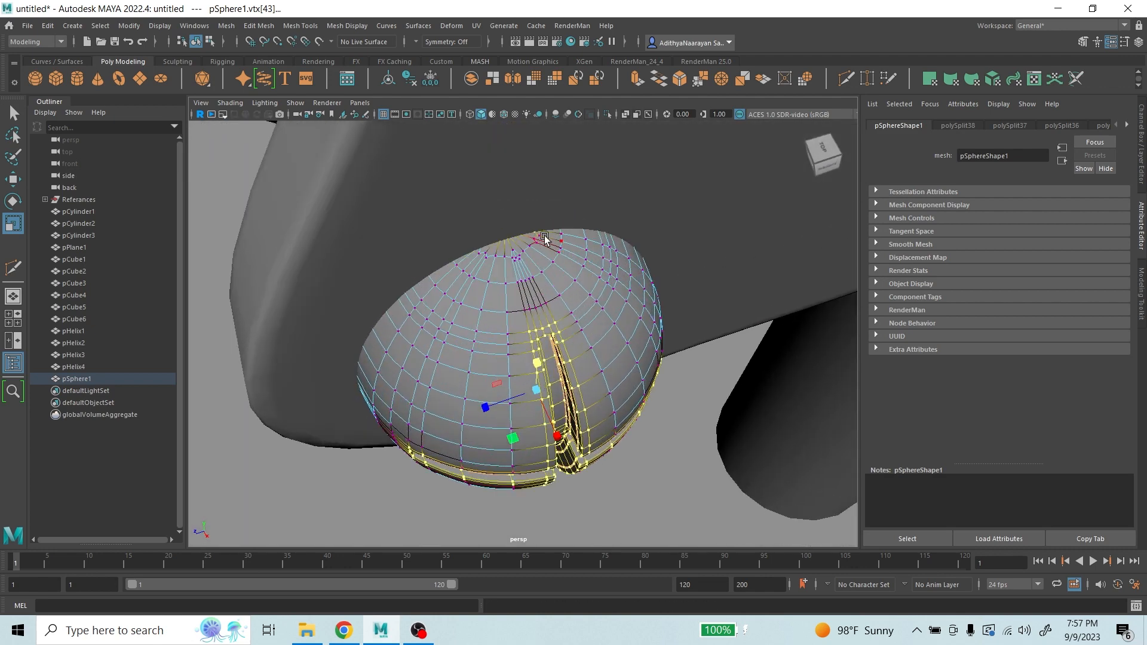
# - Fine-tune the scale of the soft-selected slot vertices with small adjustments, checking the cross-shaped recess from the front and sides
pyautogui.moveTo(507, 228); pyautogui.dragTo(508, 228)
pyautogui.keyDown('alt'); pyautogui.moveTo(687, 323); pyautogui.dragTo(608, 321); pyautogui.keyUp('alt')
pyautogui.moveTo(452, 419)
pyautogui.keyDown('ctrl'); pyautogui.mouseDown()
pyautogui.moveTo(635, 538)
pyautogui.moveTo(728, 543)
pyautogui.mouseUp(); pyautogui.keyUp('ctrl')
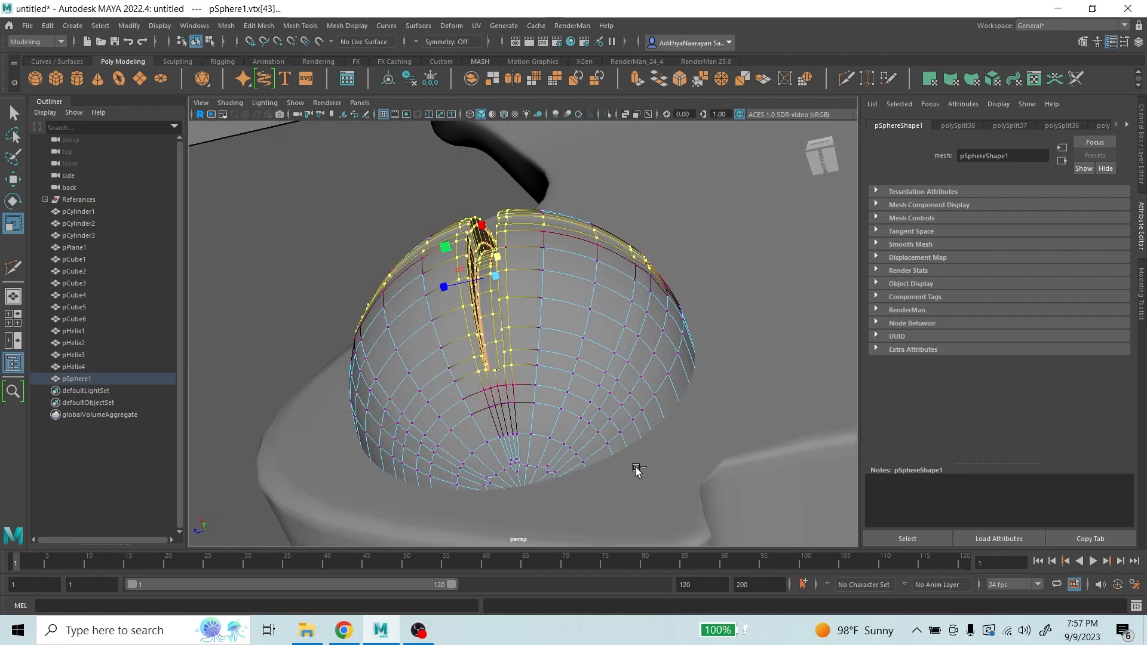
pyautogui.keyDown('alt'); pyautogui.moveTo(644, 303); pyautogui.dragTo(680, 385); pyautogui.keyUp('alt')
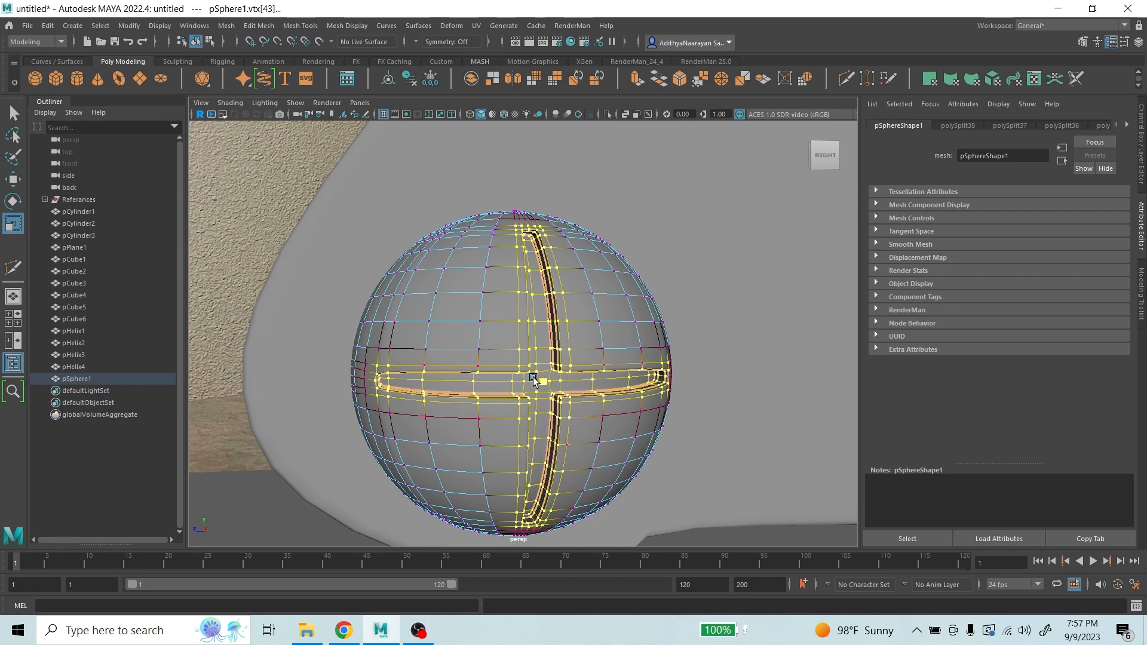
pyautogui.moveTo(533, 377); pyautogui.dragTo(518, 385)
pyautogui.keyDown('alt'); pyautogui.moveTo(601, 413); pyautogui.dragTo(698, 422); pyautogui.keyUp('alt')
pyautogui.moveTo(640, 384); pyautogui.dragTo(632, 392)
pyautogui.moveTo(557, 387); pyautogui.dragTo(558, 386)
pyautogui.keyDown('alt'); pyautogui.moveTo(697, 366); pyautogui.dragTo(606, 364); pyautogui.keyUp('alt')
# - Try scaling the slot vertices to about 0.84 along the Y and Z axes and moving them along the X axis
pyautogui.moveTo(511, 314); pyautogui.dragTo(514, 323)
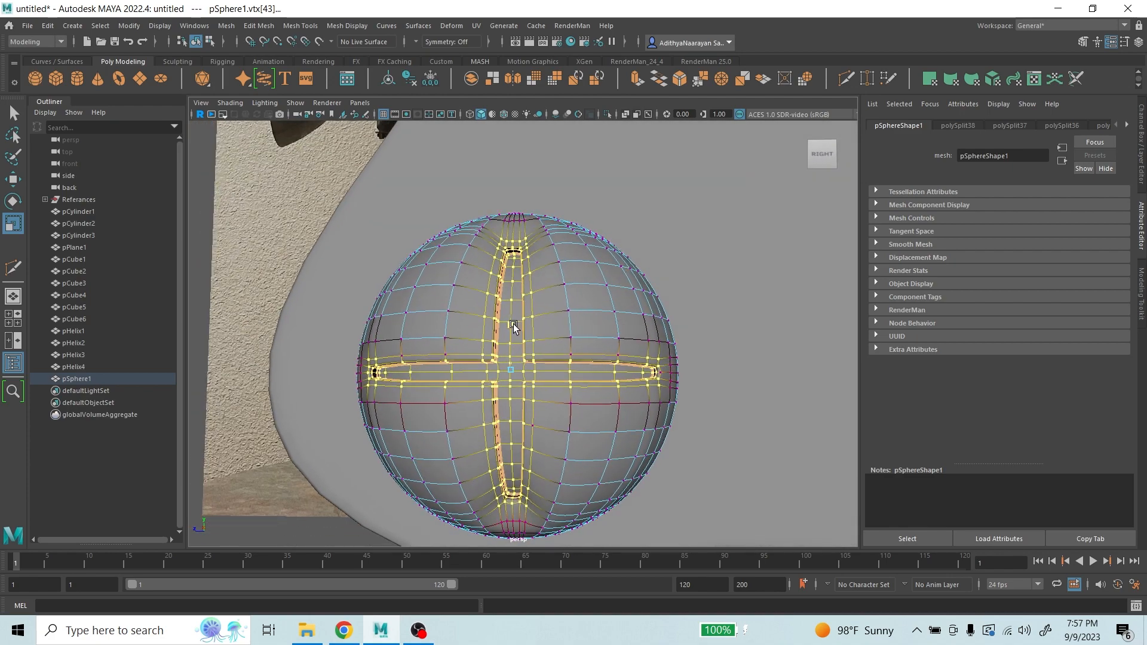
pyautogui.moveTo(463, 371); pyautogui.dragTo(464, 374)
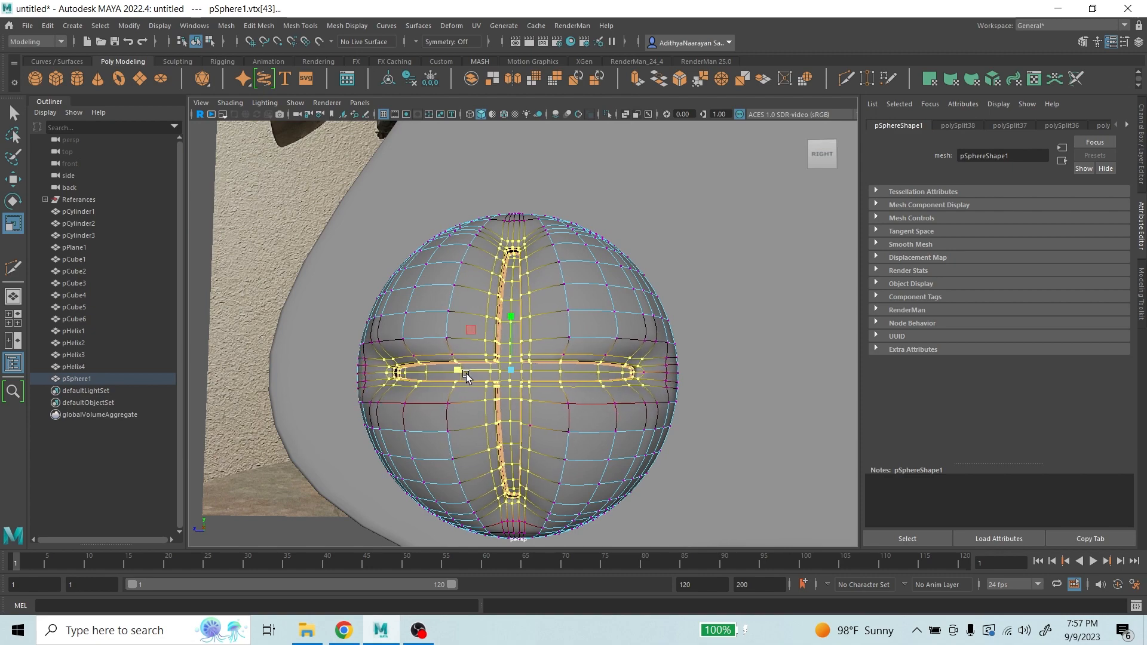
pyautogui.keyDown('alt'); pyautogui.moveTo(634, 361); pyautogui.dragTo(535, 366); pyautogui.keyUp('alt')
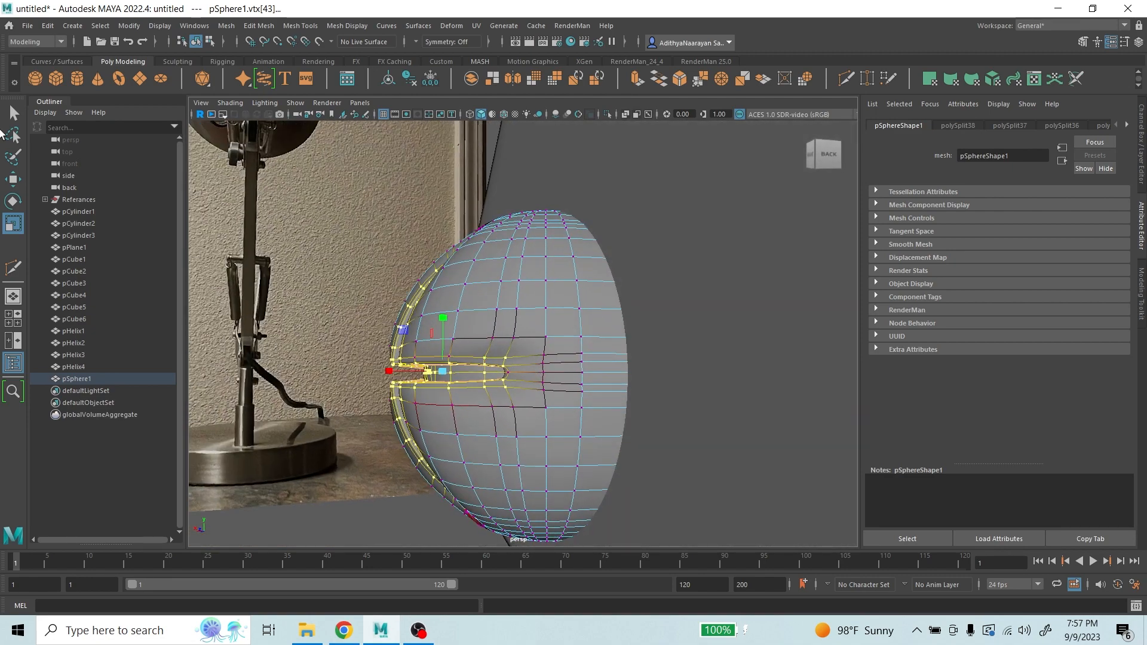
pyautogui.click(12, 179)
pyautogui.moveTo(389, 372); pyautogui.dragTo(610, 424)
pyautogui.scroll(2, 513, 425)
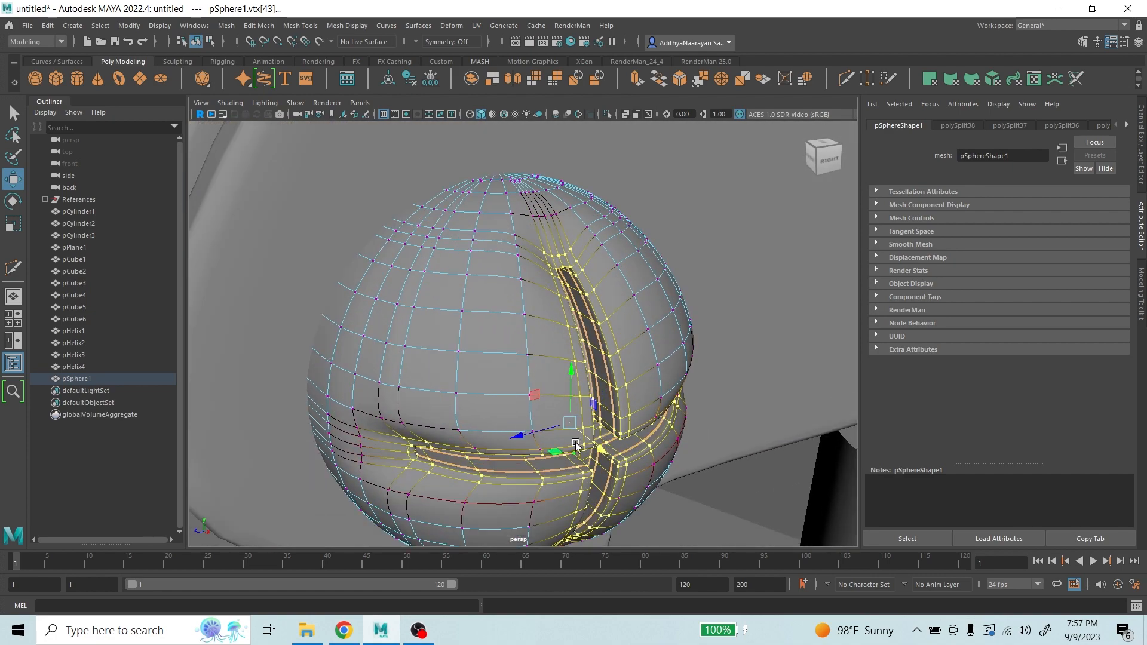
# - Undo the X-axis move and the Z- and Y-axis scaling of the slot vertices
pyautogui.hotkey('ctrl', 'z')
pyautogui.hotkey('ctrl', 'z')
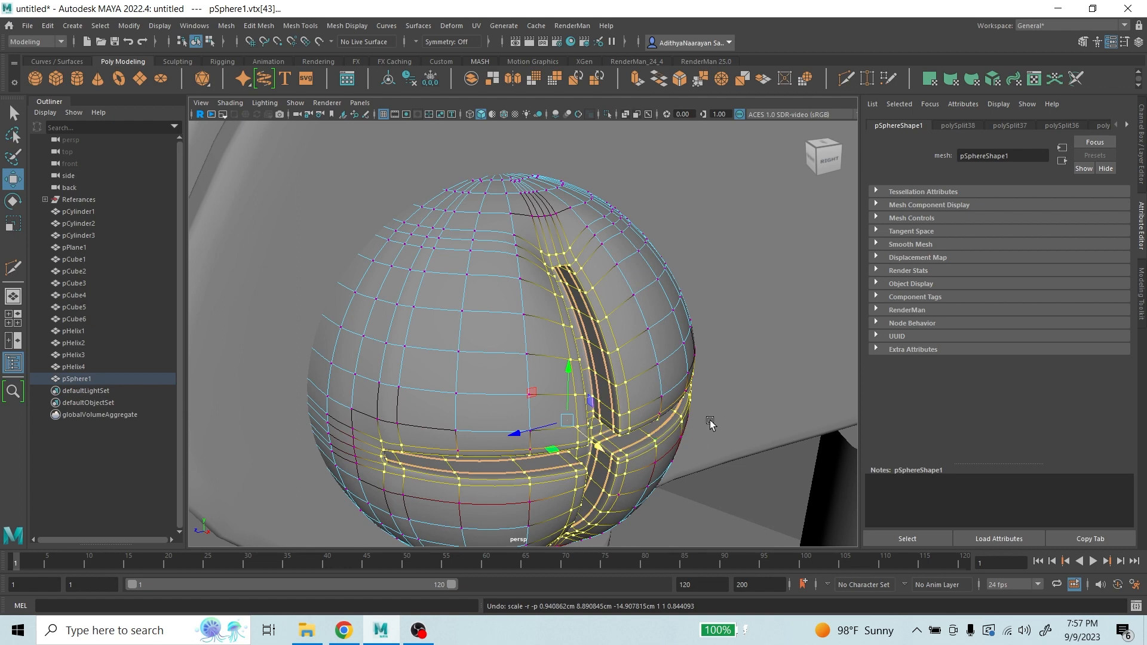
pyautogui.keyDown('alt'); pyautogui.moveTo(710, 423); pyautogui.dragTo(606, 425); pyautogui.keyUp('alt')
pyautogui.hotkey('ctrl', 'z')
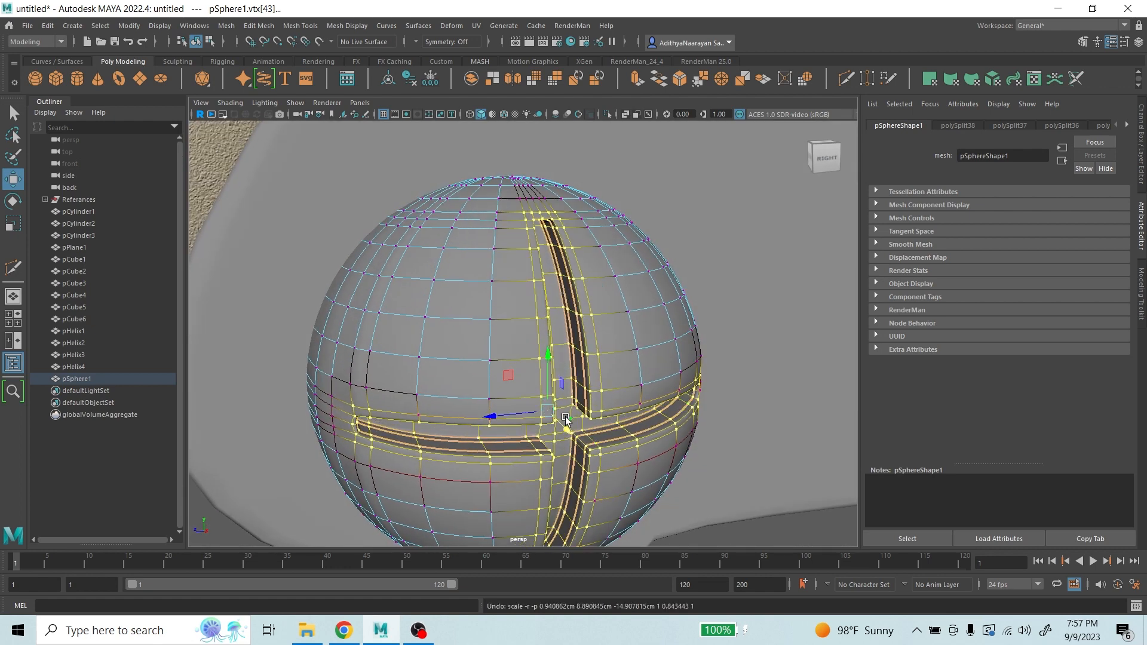
# - Shift the slot vertices slightly along the X axis, shrink the slot a little, and return to object mode with the bolt deselected
pyautogui.moveTo(573, 431); pyautogui.dragTo(543, 418)
pyautogui.click(12, 220)
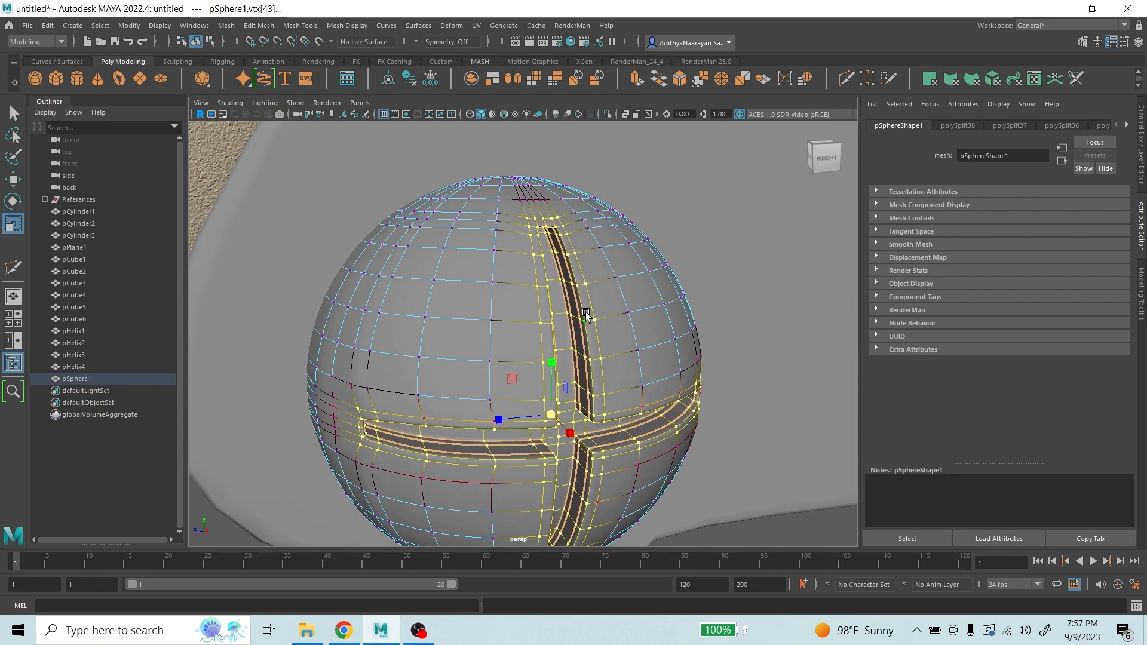
pyautogui.keyDown('alt'); pyautogui.moveTo(586, 315); pyautogui.dragTo(533, 339); pyautogui.keyUp('alt')
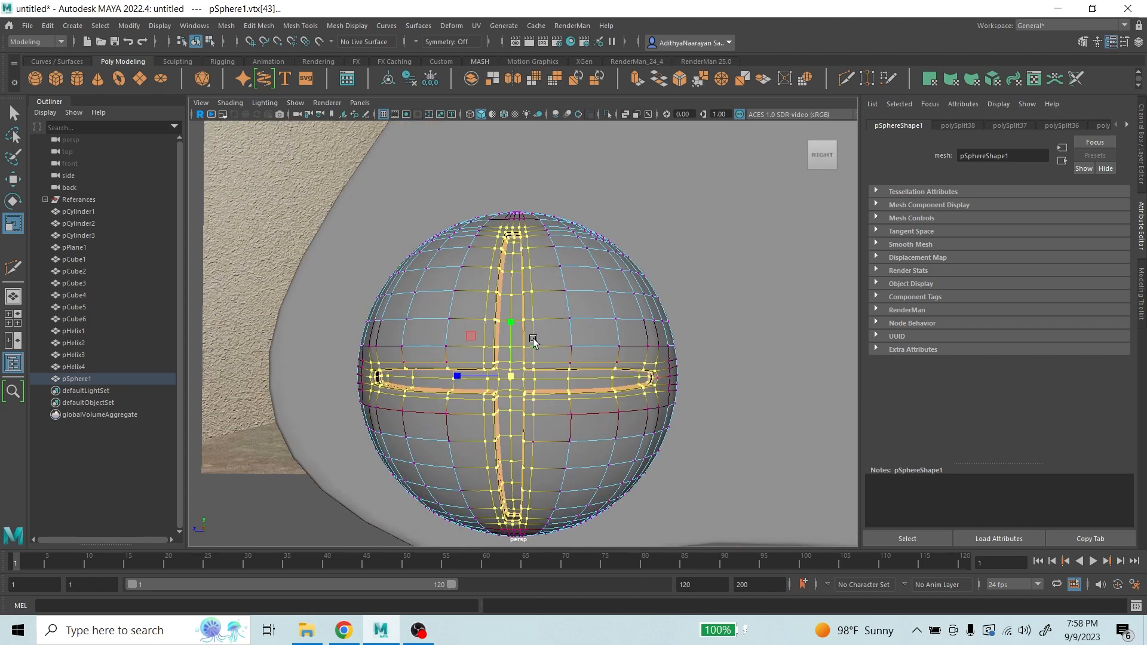
pyautogui.moveTo(533, 338); pyautogui.dragTo(588, 305, button='right')
pyautogui.click(267, 146)
# - Examine the slotted bolt head's shape and proportions on the bracket plate from near and far
pyautogui.scroll(-3, 551, 332)
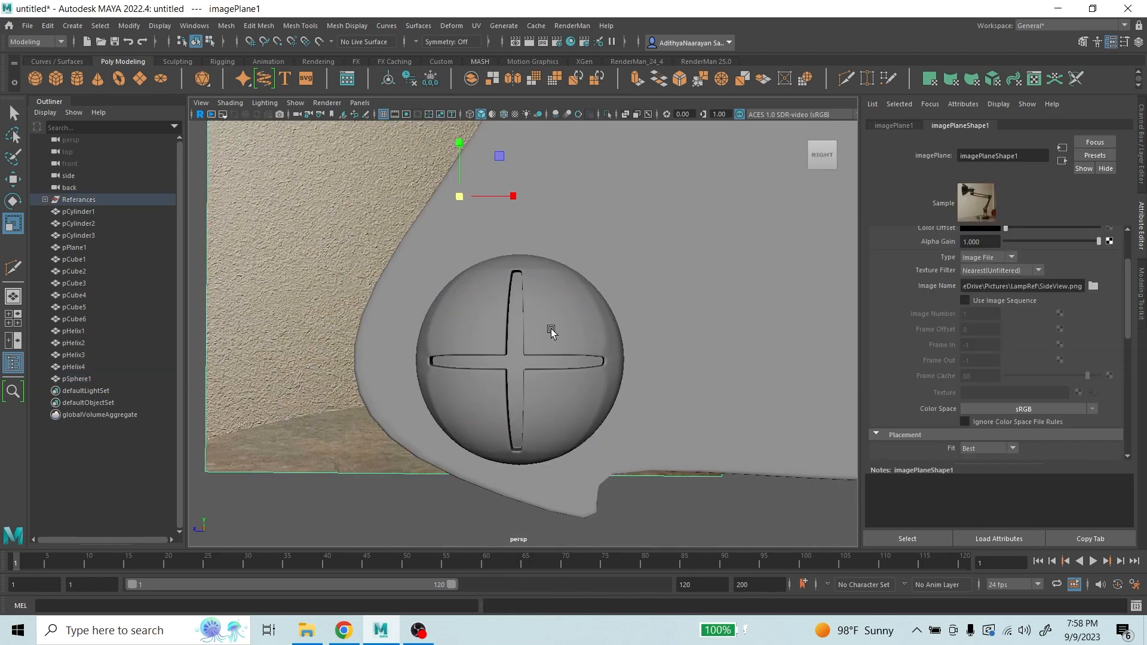
pyautogui.scroll(-5, 551, 332)
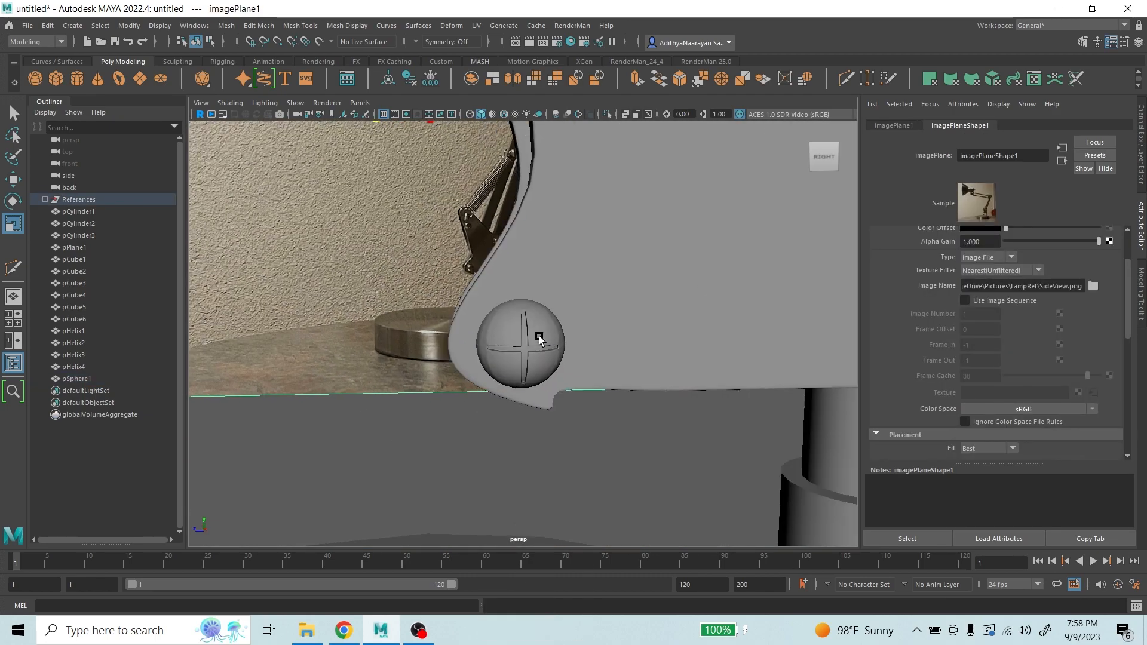
pyautogui.scroll(3, 542, 339)
pyautogui.click(542, 339)
pyautogui.scroll(-5, 580, 368)
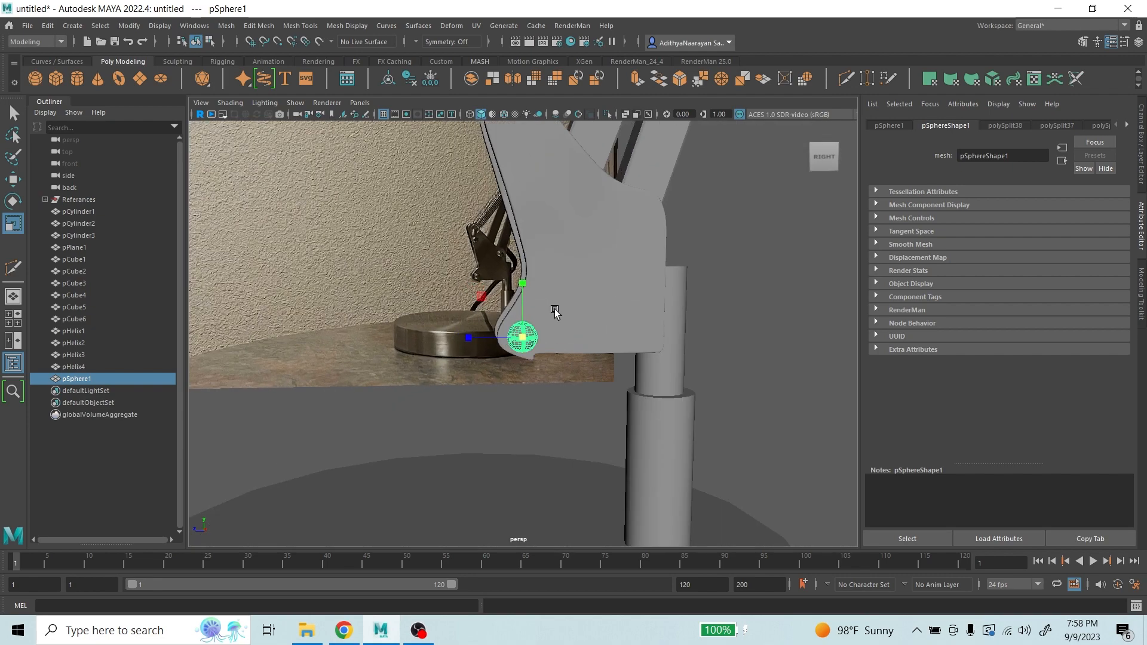
pyautogui.scroll(5, 550, 317)
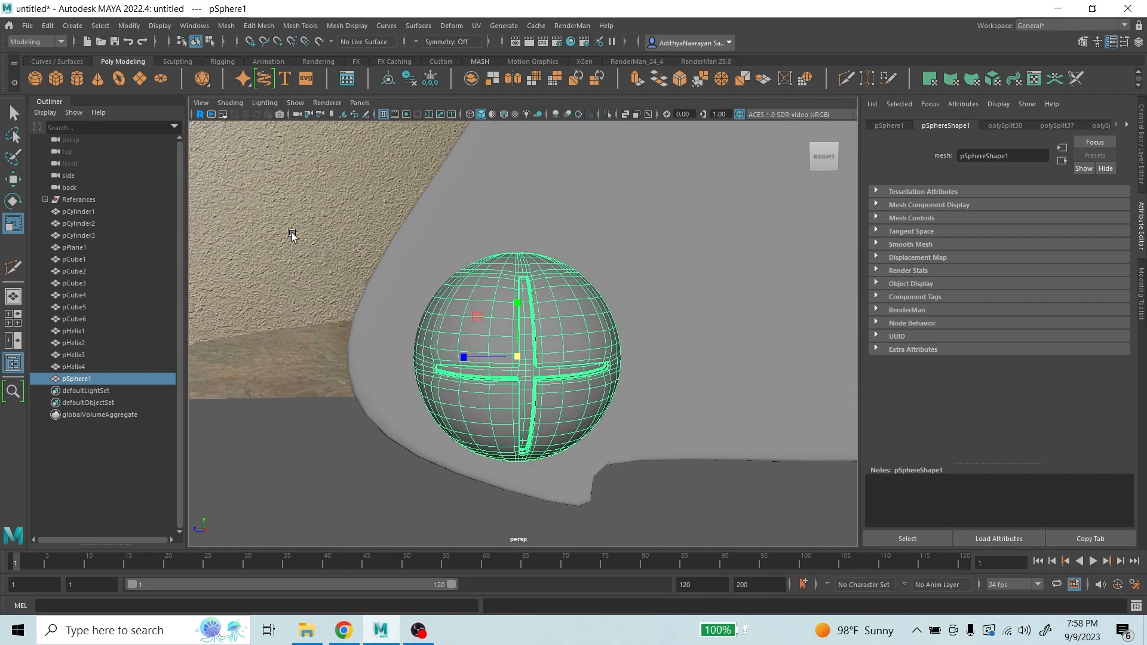
pyautogui.click(292, 232)
pyautogui.scroll(-2, 529, 355)
pyautogui.click(556, 331)
pyautogui.scroll(4, 556, 332)
pyautogui.keyDown('alt'); pyautogui.moveTo(484, 342); pyautogui.dragTo(542, 367); pyautogui.keyUp('alt')
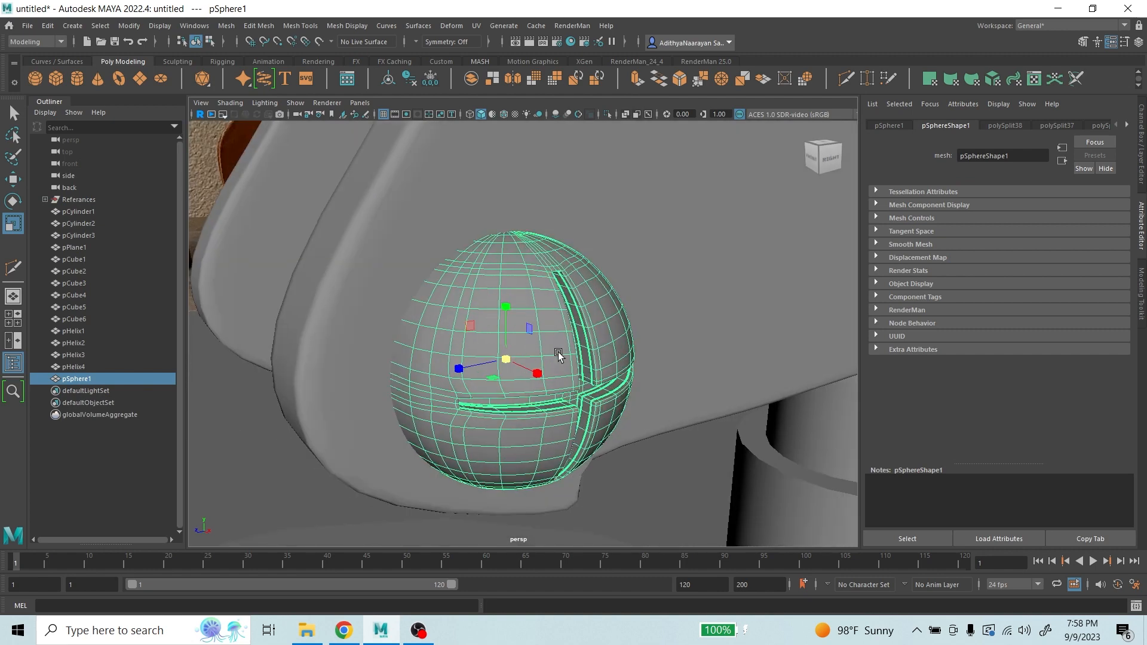
# - Start sculpting on the bolt head, reduce the brush size, and choose the Relax tool
pyautogui.moveTo(558, 353); pyautogui.dragTo(433, 352, button='right')
pyautogui.click(177, 62)
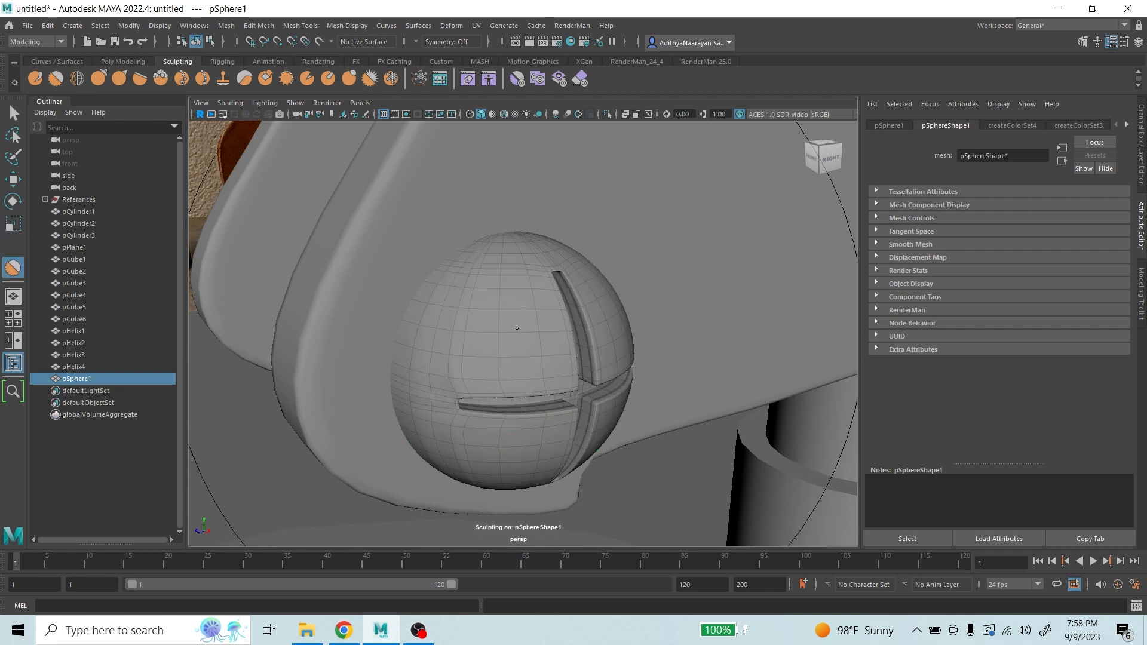
pyautogui.press('b')
pyautogui.moveTo(528, 324)
pyautogui.mouseDown()
pyautogui.moveTo(212, 308)
pyautogui.moveTo(223, 305)
pyautogui.mouseUp()
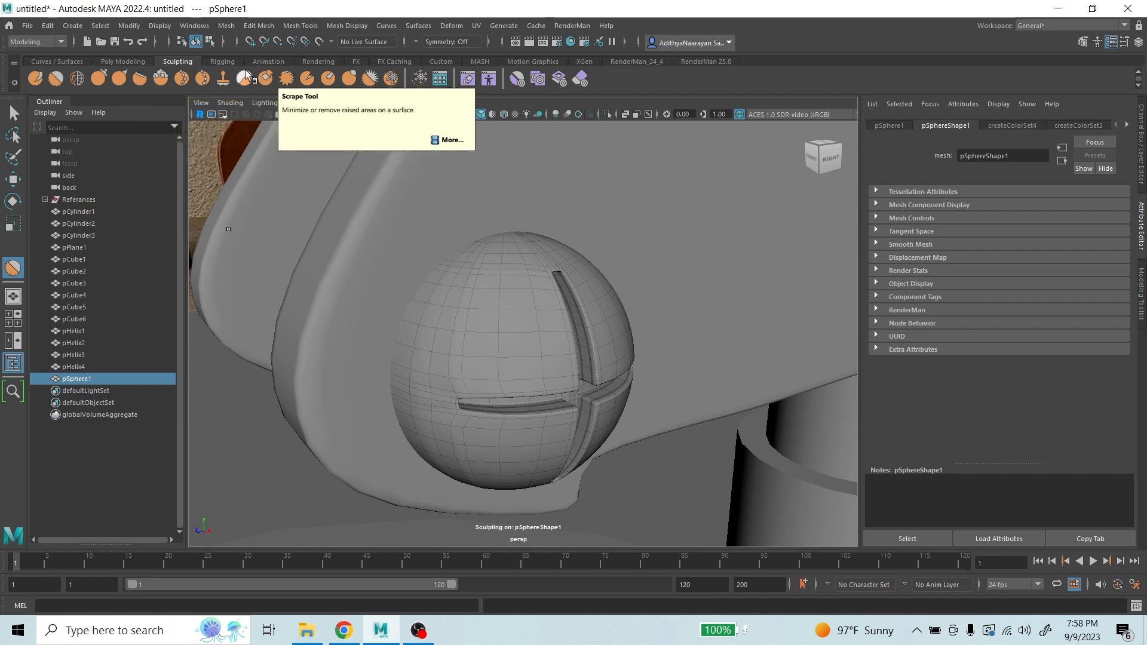
pyautogui.click(77, 78)
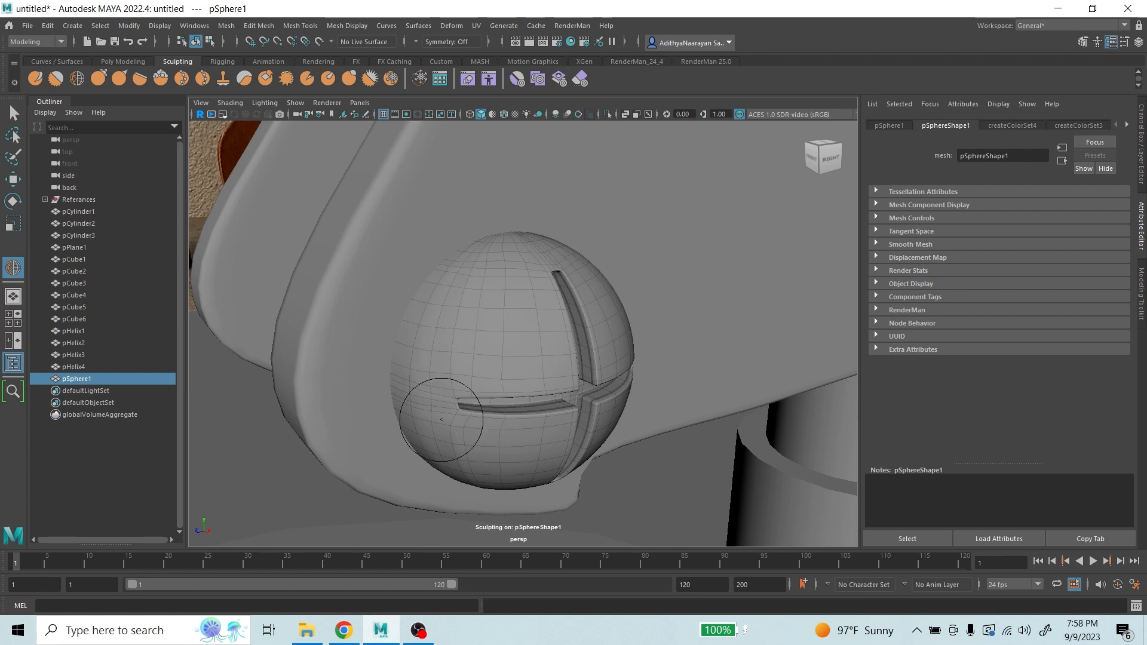
# - Relax the mesh around the ends of the cross slot's arms to round them, and leave the sculpting tool
pyautogui.keyDown('alt'); pyautogui.moveTo(596, 434); pyautogui.dragTo(529, 357); pyautogui.keyUp('alt')
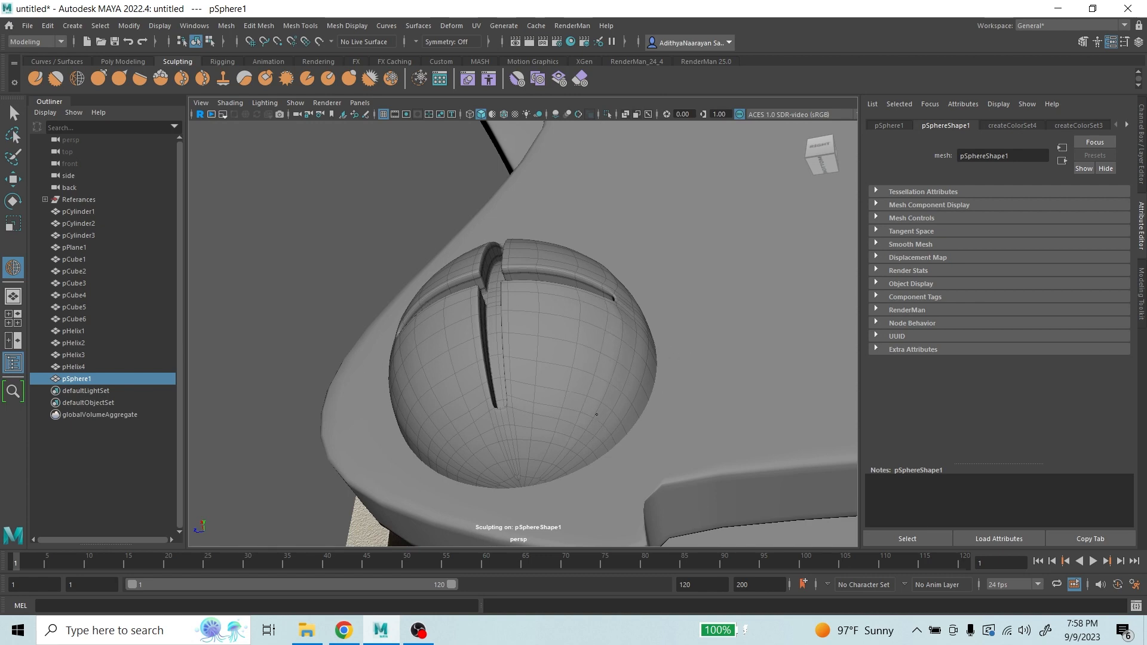
pyautogui.keyDown('alt'); pyautogui.moveTo(634, 341); pyautogui.dragTo(584, 404); pyautogui.keyUp('alt')
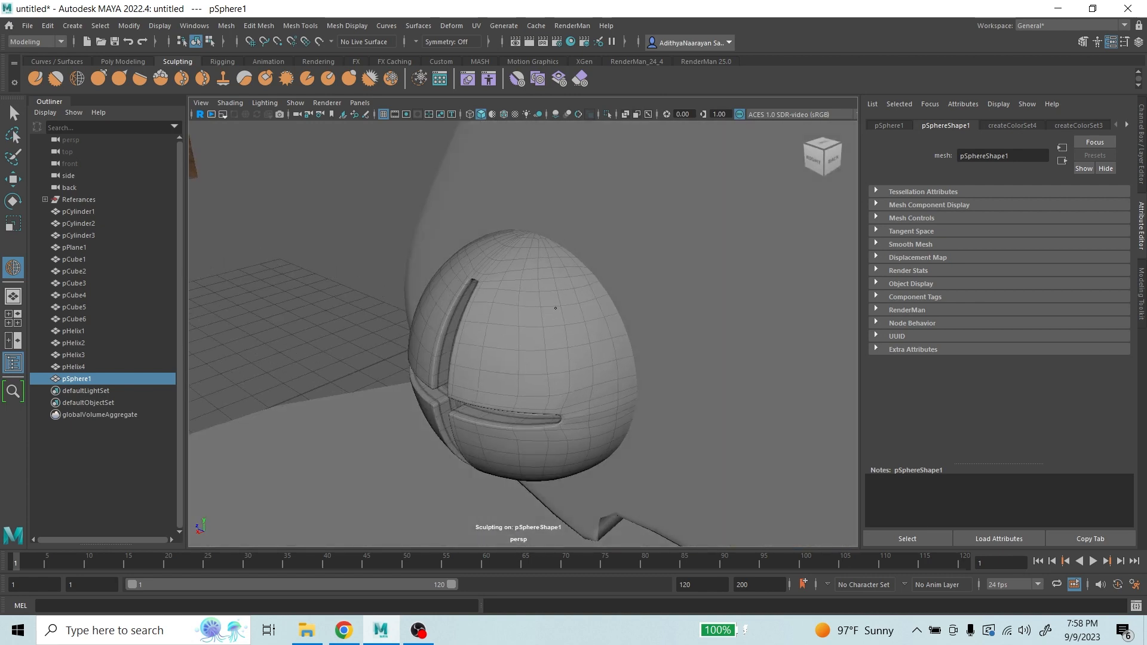
pyautogui.keyDown('alt'); pyautogui.moveTo(555, 308); pyautogui.dragTo(573, 295); pyautogui.keyUp('alt')
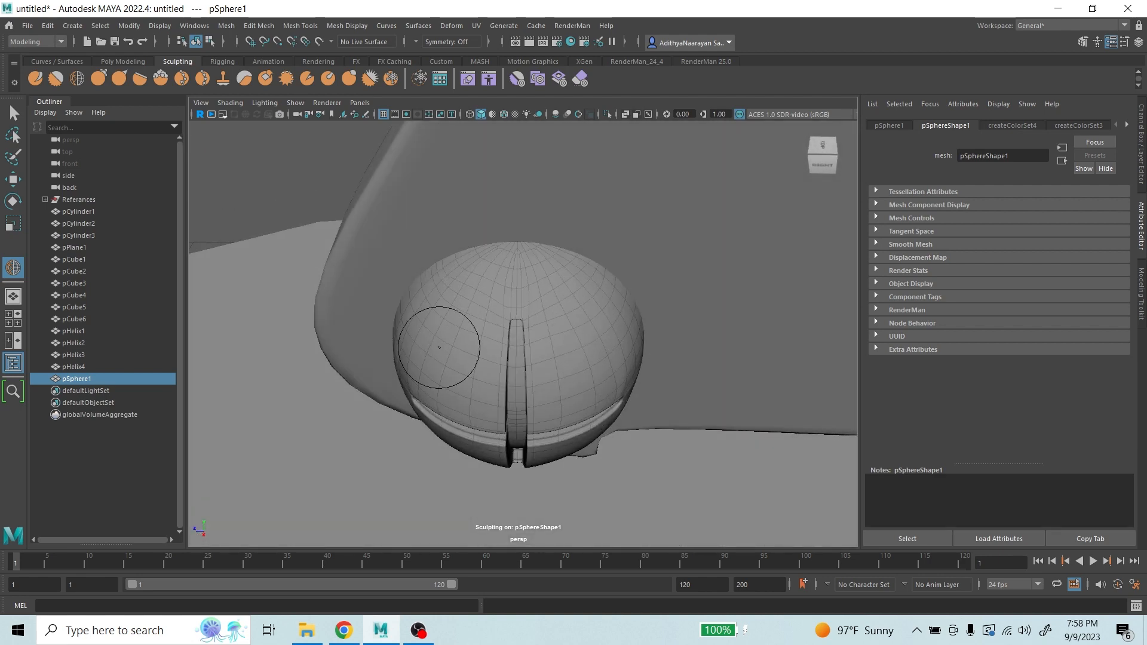
pyautogui.keyDown('alt'); pyautogui.moveTo(439, 347); pyautogui.dragTo(607, 307); pyautogui.keyUp('alt')
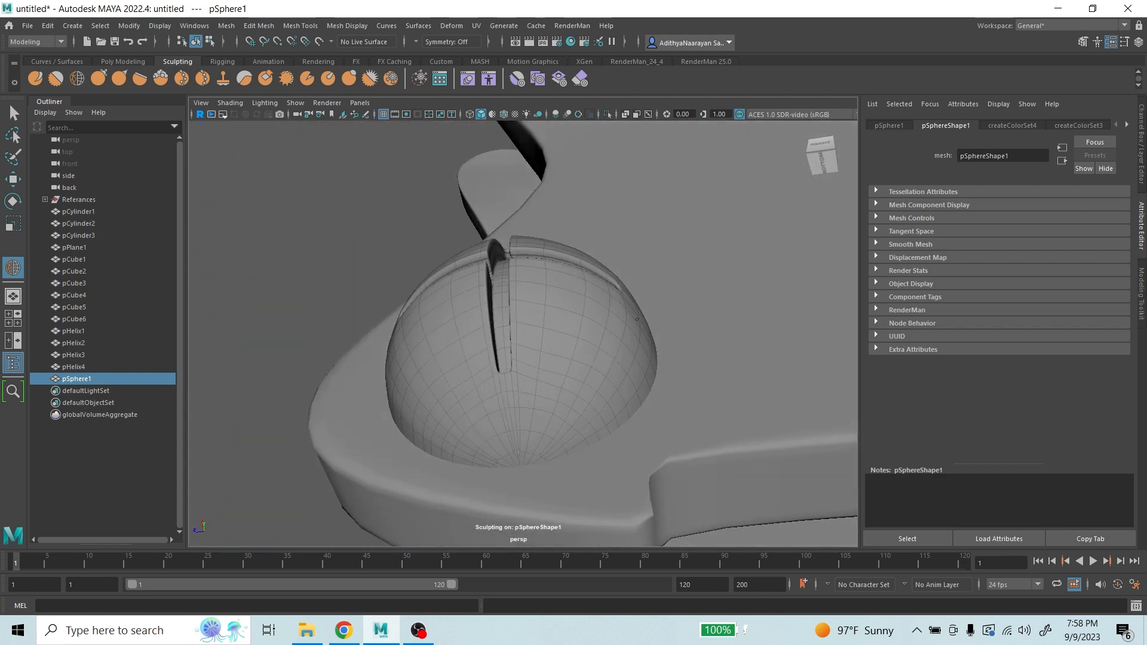
pyautogui.keyDown('alt'); pyautogui.moveTo(597, 379); pyautogui.dragTo(512, 448); pyautogui.keyUp('alt')
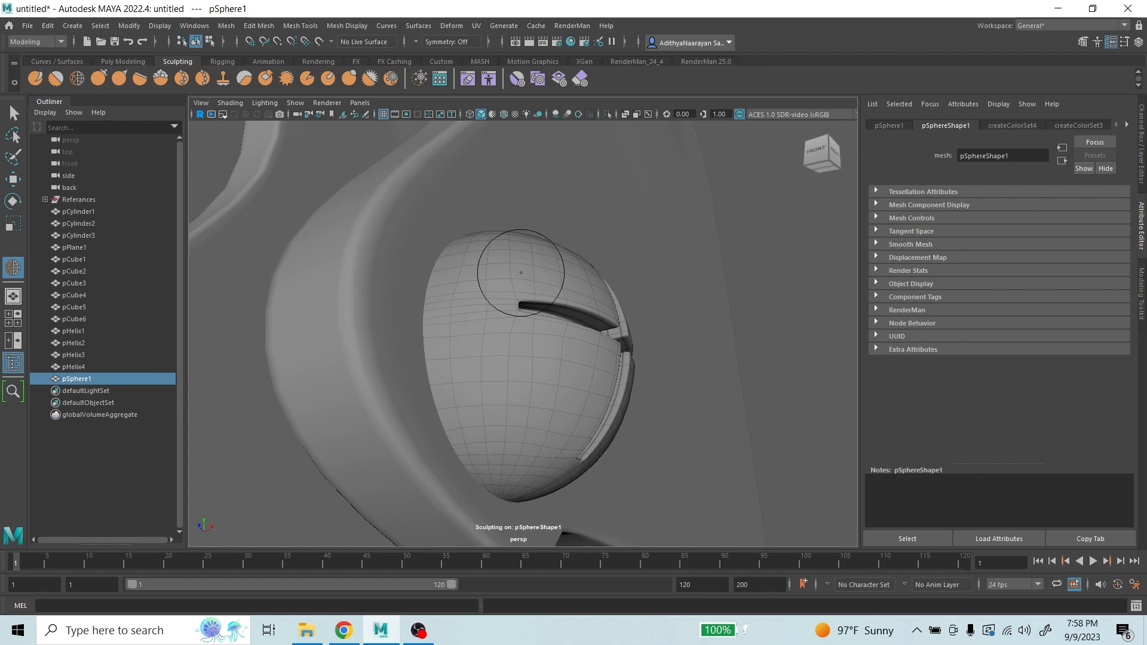
pyautogui.moveTo(532, 264)
pyautogui.keyDown('alt'); pyautogui.mouseDown()
pyautogui.moveTo(541, 464)
pyautogui.moveTo(597, 449)
pyautogui.moveTo(526, 436)
pyautogui.moveTo(536, 456)
pyautogui.moveTo(584, 456)
pyautogui.moveTo(543, 456)
pyautogui.moveTo(609, 351)
pyautogui.moveTo(546, 389)
pyautogui.moveTo(448, 379)
pyautogui.mouseUp(); pyautogui.keyUp('alt')
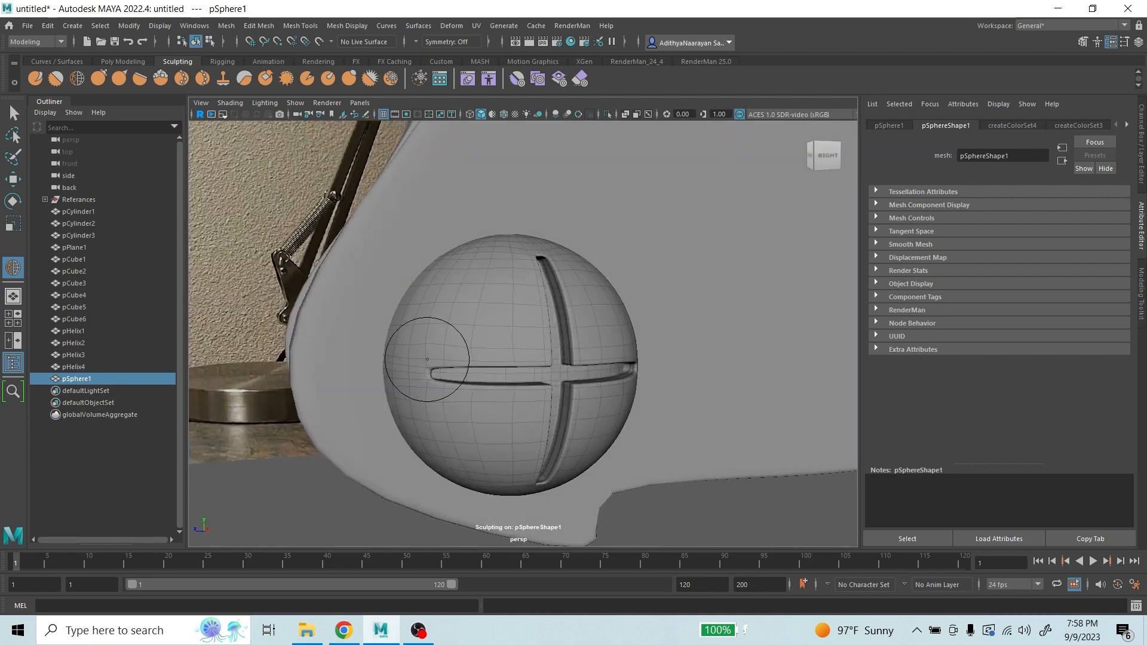
pyautogui.click(12, 113)
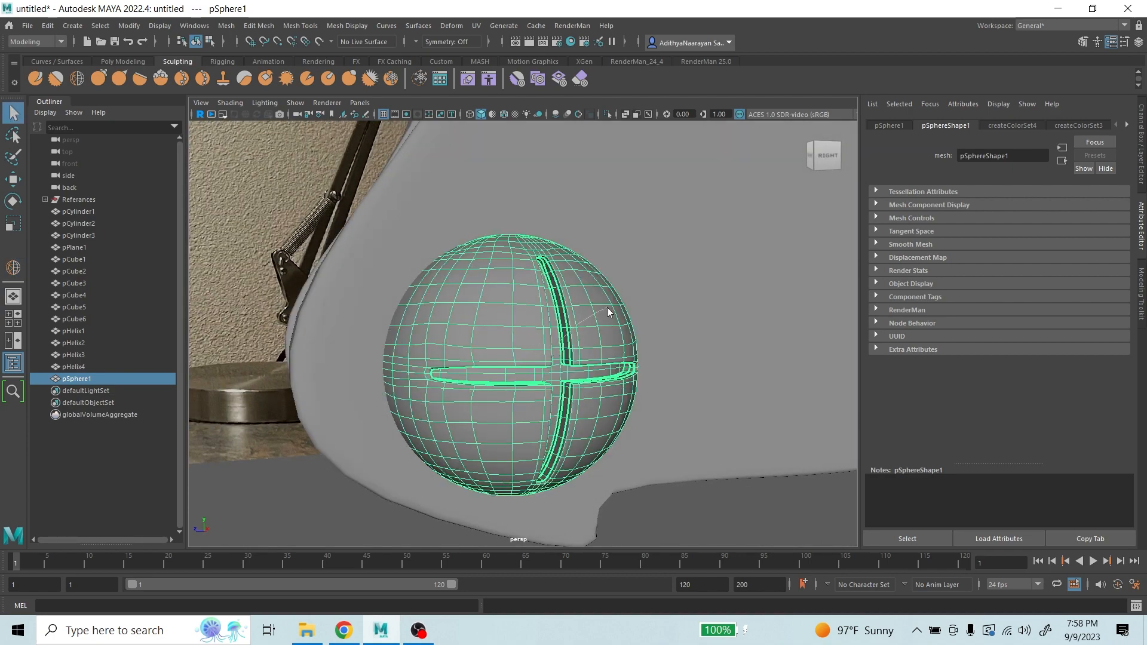
# - Check the deselected bolt head, and relax the mesh at the lower end of its vertical slot as well
pyautogui.moveTo(607, 308); pyautogui.dragTo(601, 302, button='right')
pyautogui.click(239, 167)
pyautogui.scroll(-5, 582, 336)
pyautogui.keyDown('alt'); pyautogui.moveTo(584, 338); pyautogui.dragTo(565, 507); pyautogui.keyUp('alt')
pyautogui.scroll(5, 594, 325)
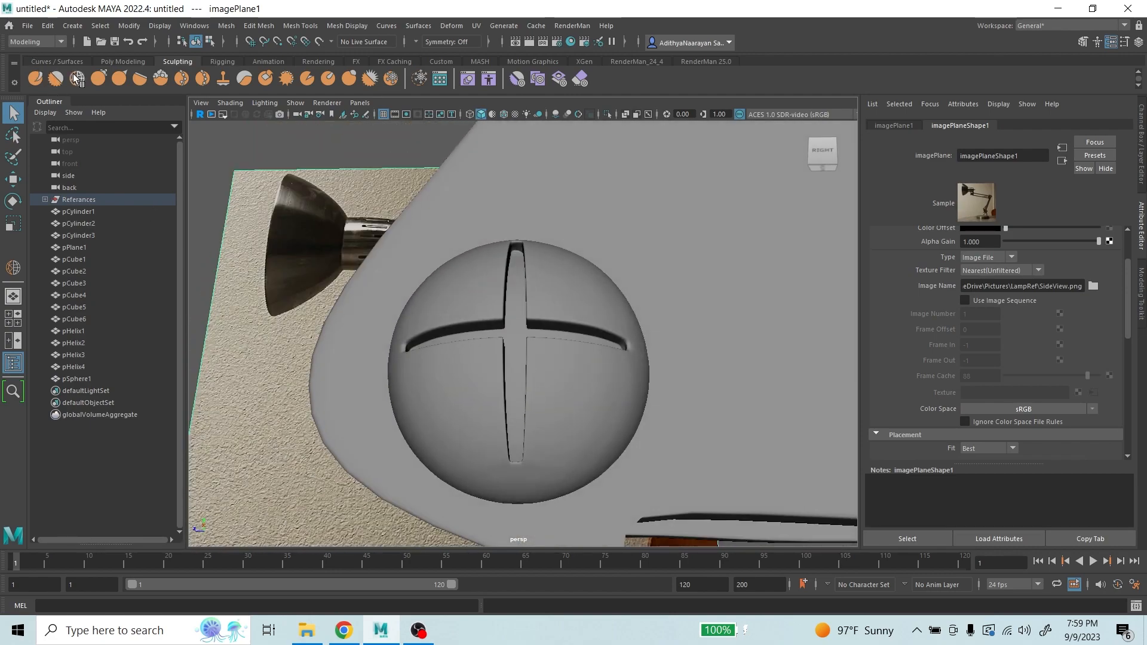
pyautogui.click(76, 79)
pyautogui.click(551, 479)
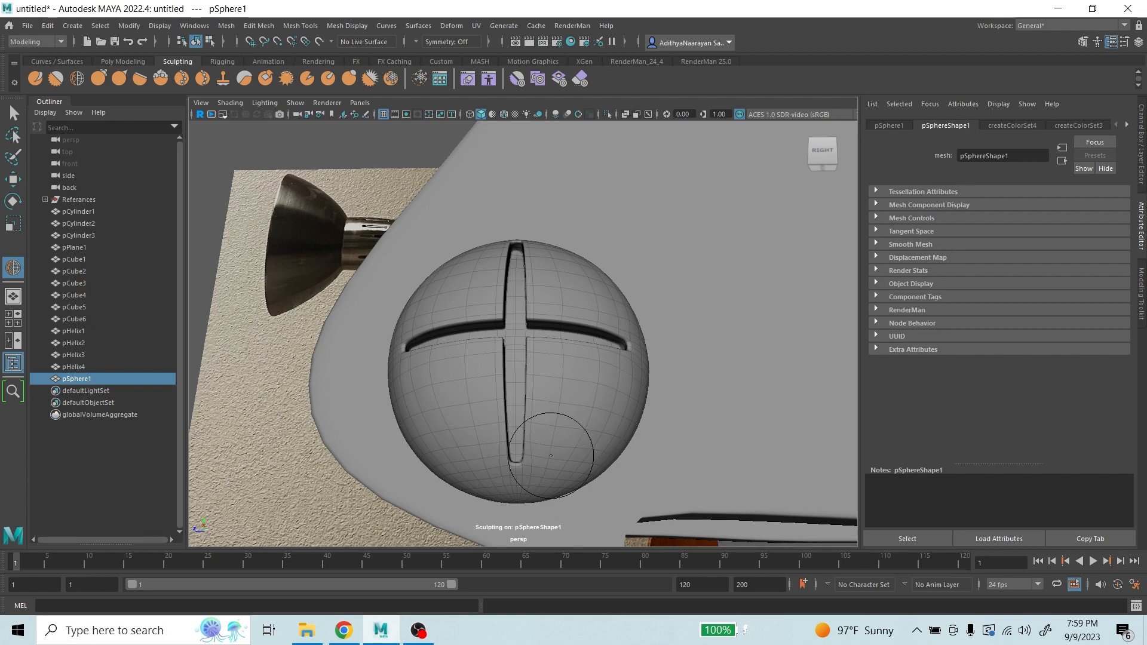
pyautogui.click(13, 112)
# - Examine the finished bolt head in object mode against the lamp bracket, spring and reference photo
pyautogui.moveTo(533, 319); pyautogui.dragTo(582, 285, button='right')
pyautogui.click(397, 144)
pyautogui.scroll(-5, 534, 311)
pyautogui.keyDown('alt'); pyautogui.moveTo(536, 314); pyautogui.dragTo(587, 332); pyautogui.keyUp('alt')
pyautogui.scroll(5, 548, 304)
pyautogui.scroll(-7, 579, 329)
pyautogui.scroll(-5, 579, 327)
pyautogui.scroll(4, 541, 294)
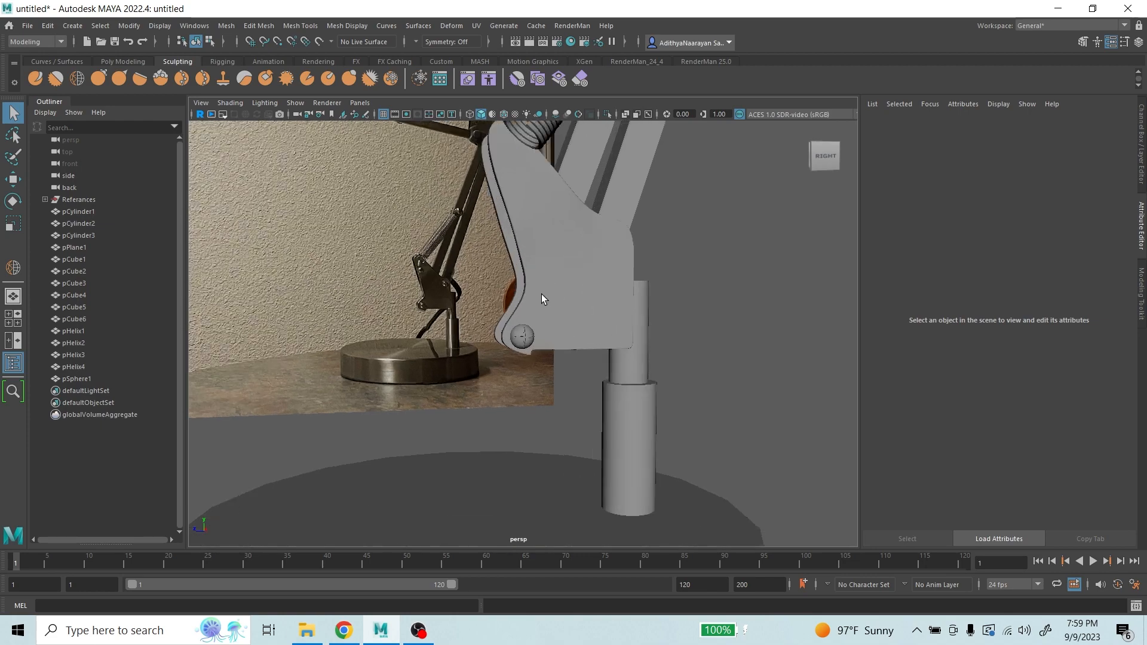
pyautogui.scroll(-2, 565, 364)
pyautogui.keyDown('alt'); pyautogui.moveTo(588, 289); pyautogui.dragTo(592, 372, button='middle'); pyautogui.keyUp('alt')
pyautogui.scroll(-2, 592, 369)
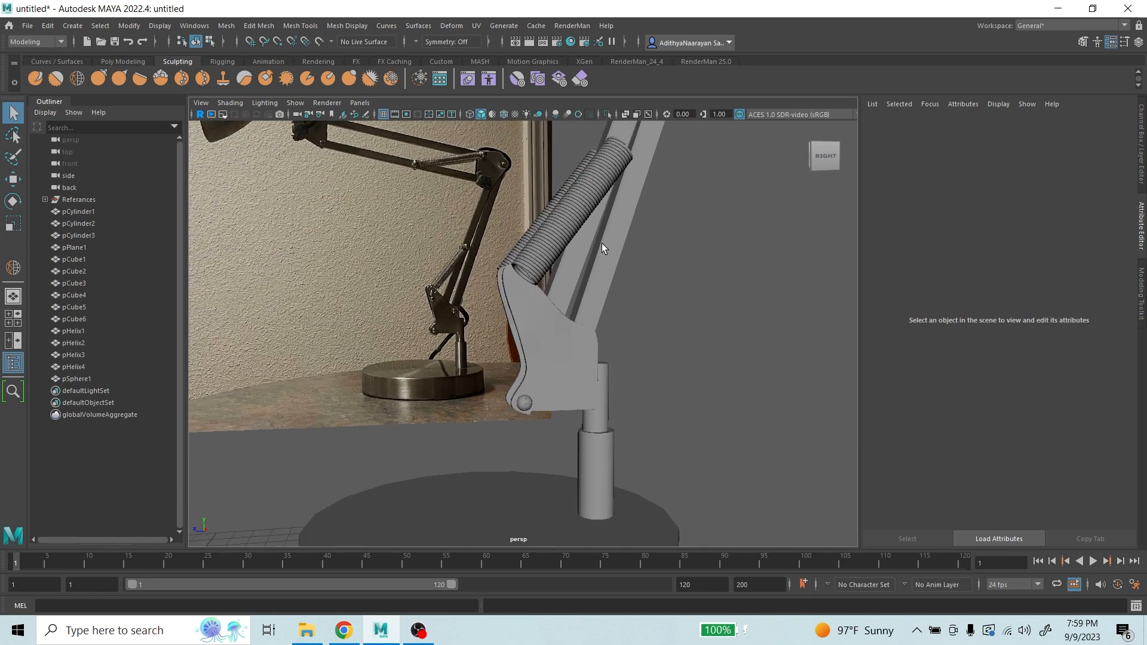
pyautogui.scroll(4, 565, 349)
# - Duplicate the slotted bolt head and move the copy along the Z axis to the bracket plate's opposite lower corner
pyautogui.click(528, 459)
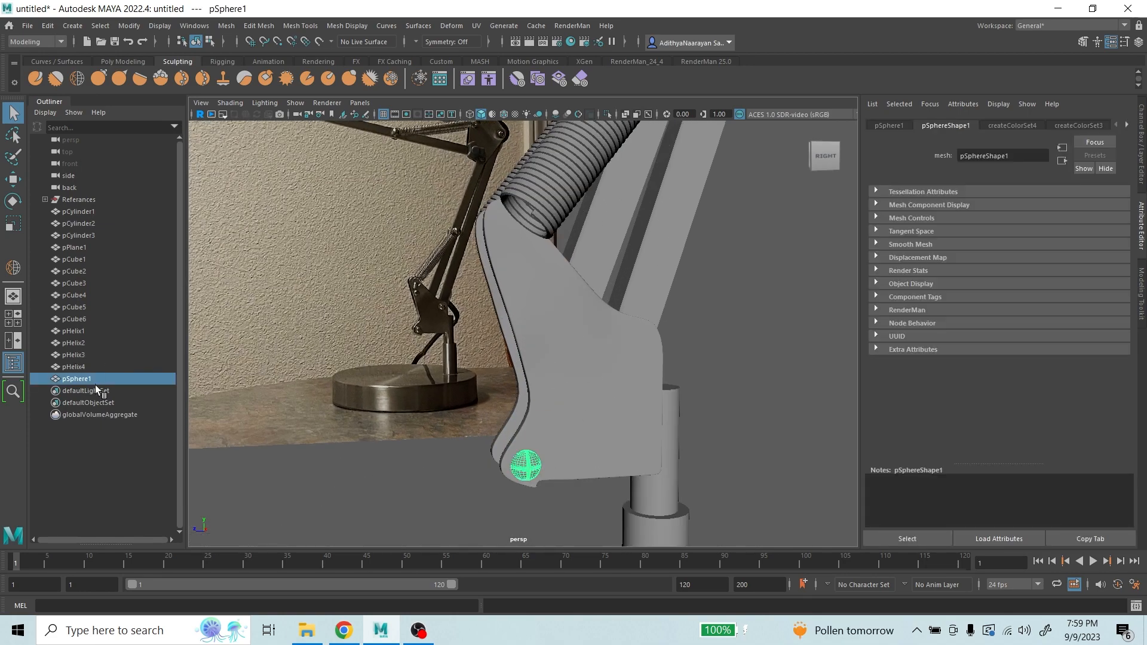
pyautogui.scroll(3, 543, 459)
pyautogui.keyDown('alt'); pyautogui.moveTo(551, 422); pyautogui.dragTo(562, 332, button='middle'); pyautogui.keyUp('alt')
pyautogui.scroll(2, 570, 393)
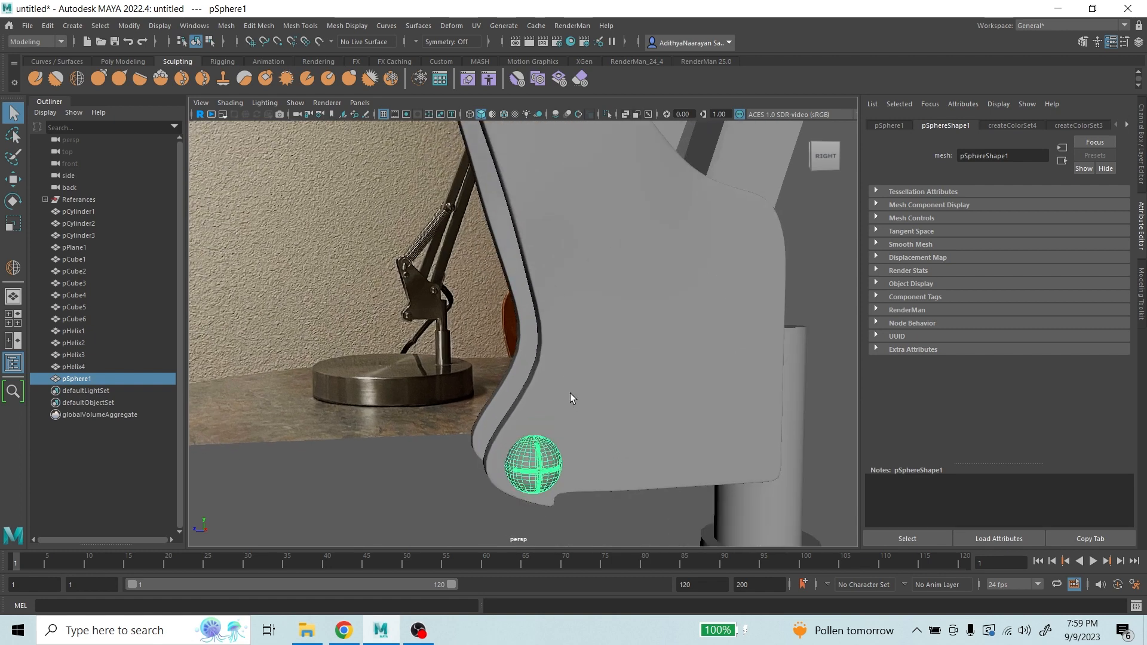
pyautogui.scroll(-5, 588, 421)
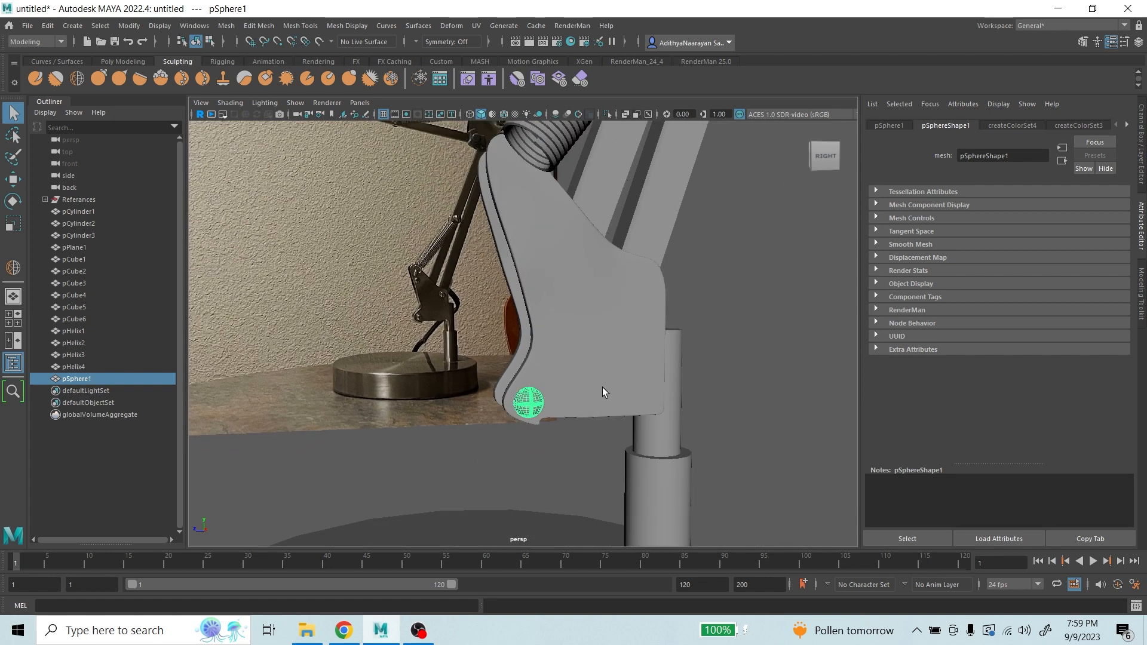
pyautogui.hotkey('ctrl', 'd')
pyautogui.click(13, 179)
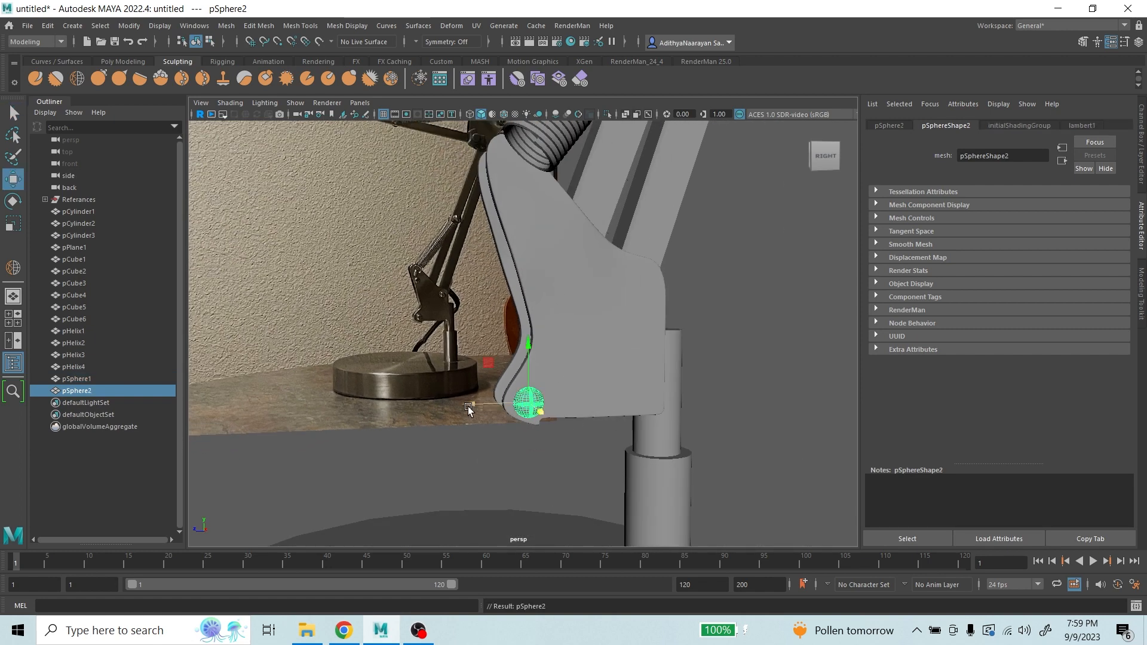
pyautogui.moveTo(469, 408); pyautogui.dragTo(589, 396)
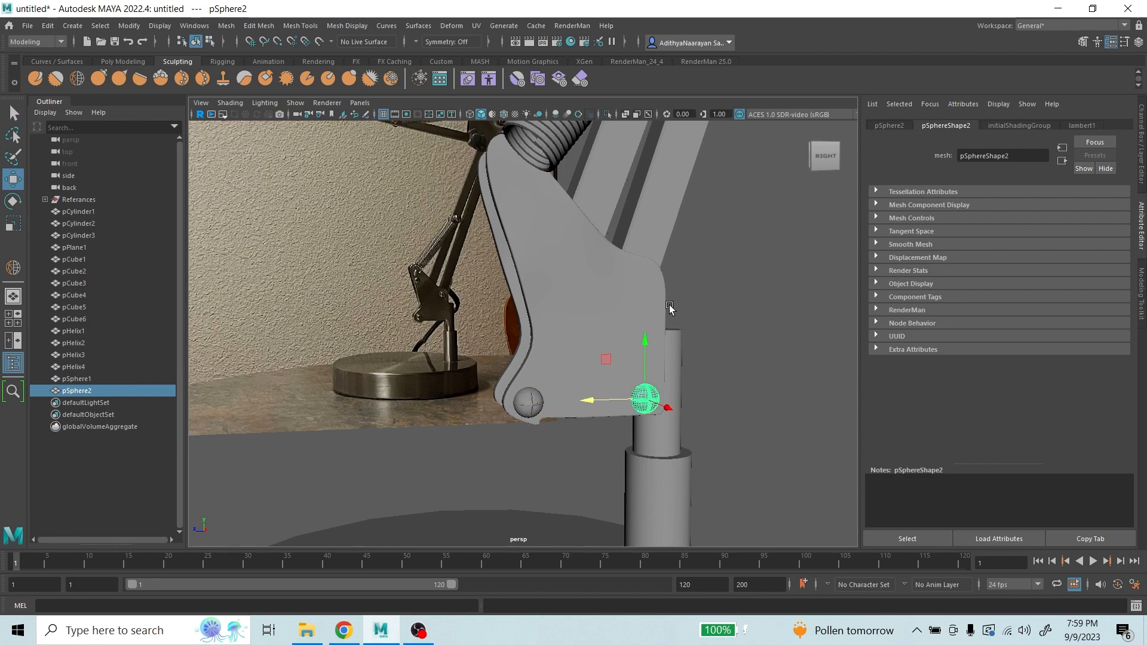
# - Move the selected rivet sphere up to the rear upper corner of the lower bracket, aligned with the reference rivet in the side view
pyautogui.moveTo(641, 340); pyautogui.dragTo(633, 233)
pyautogui.press('space')
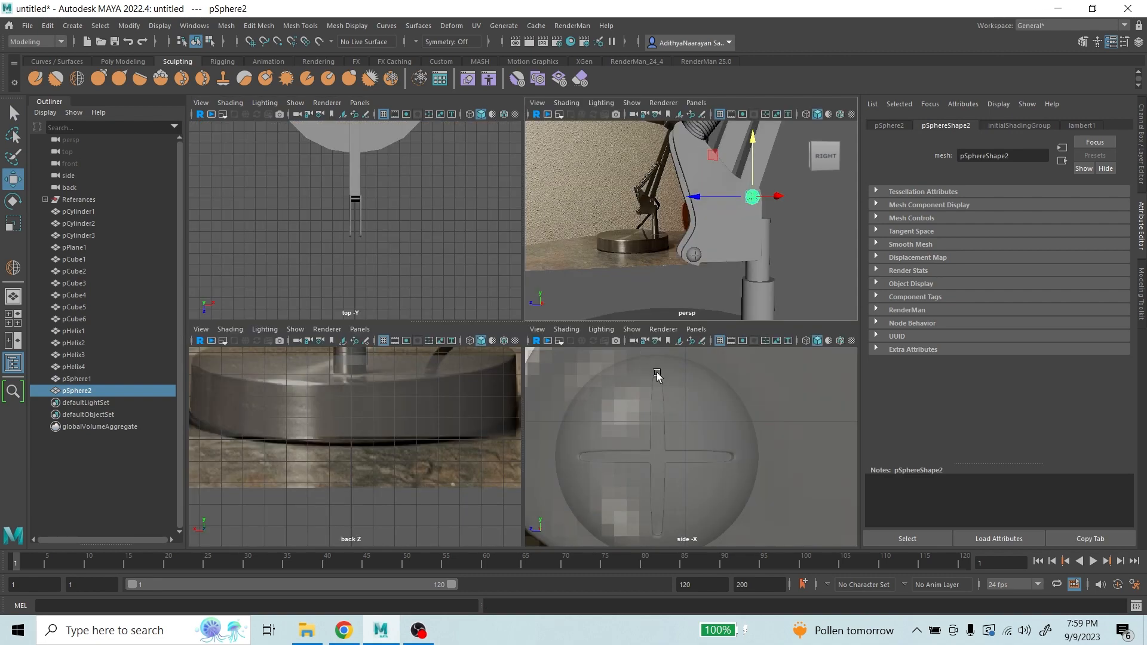
pyautogui.press('space')
pyautogui.scroll(-5, 598, 371)
pyautogui.scroll(6, 550, 310)
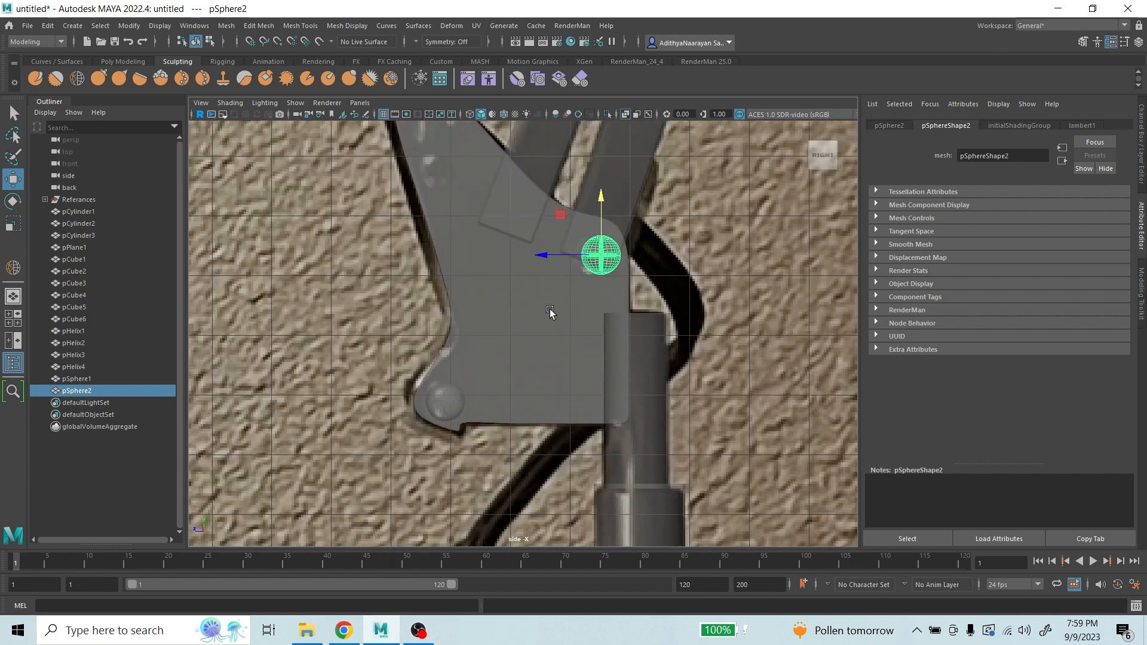
pyautogui.scroll(2, 496, 354)
pyautogui.moveTo(463, 332); pyautogui.dragTo(443, 332)
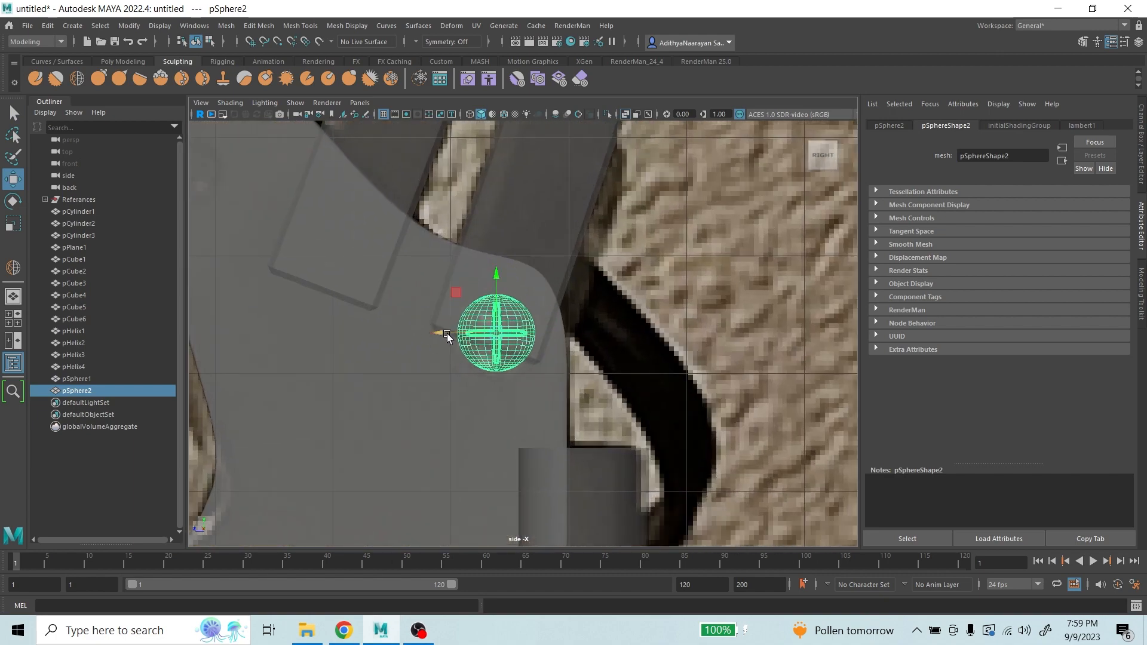
pyautogui.moveTo(495, 274); pyautogui.dragTo(491, 281)
pyautogui.scroll(-4, 569, 378)
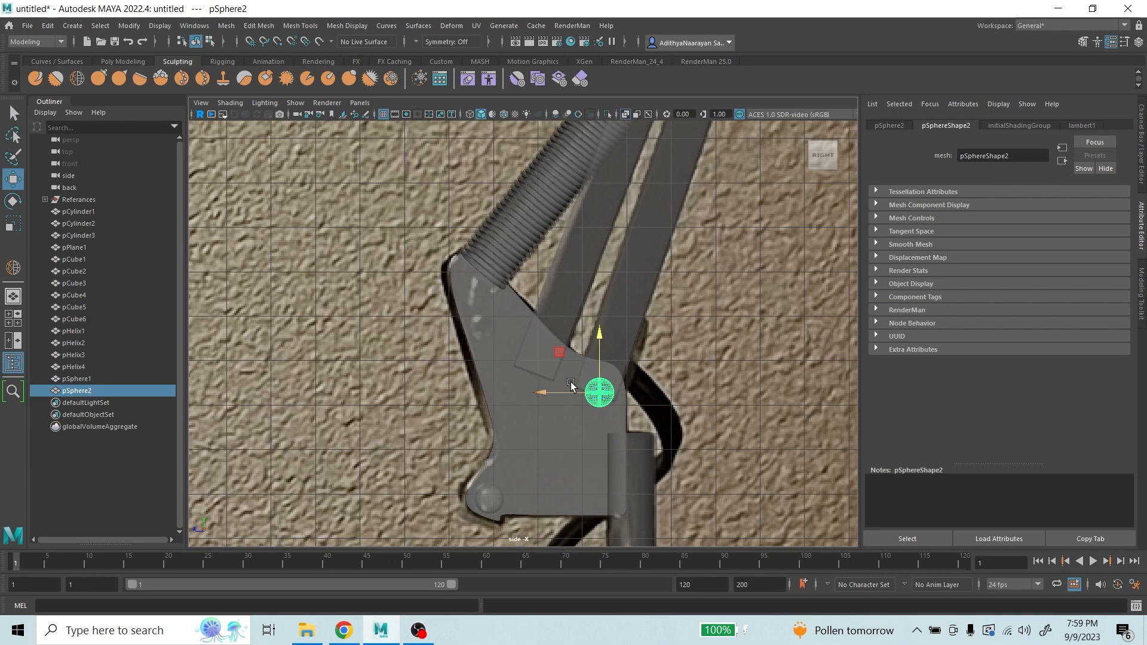
# - Duplicate the rivet sphere and place the copy on the lower bracket just below the spring's lower end
pyautogui.hotkey('shift', 'd')
pyautogui.moveTo(662, 287); pyautogui.dragTo(556, 287)
pyautogui.hotkey('ctrl', 'z')
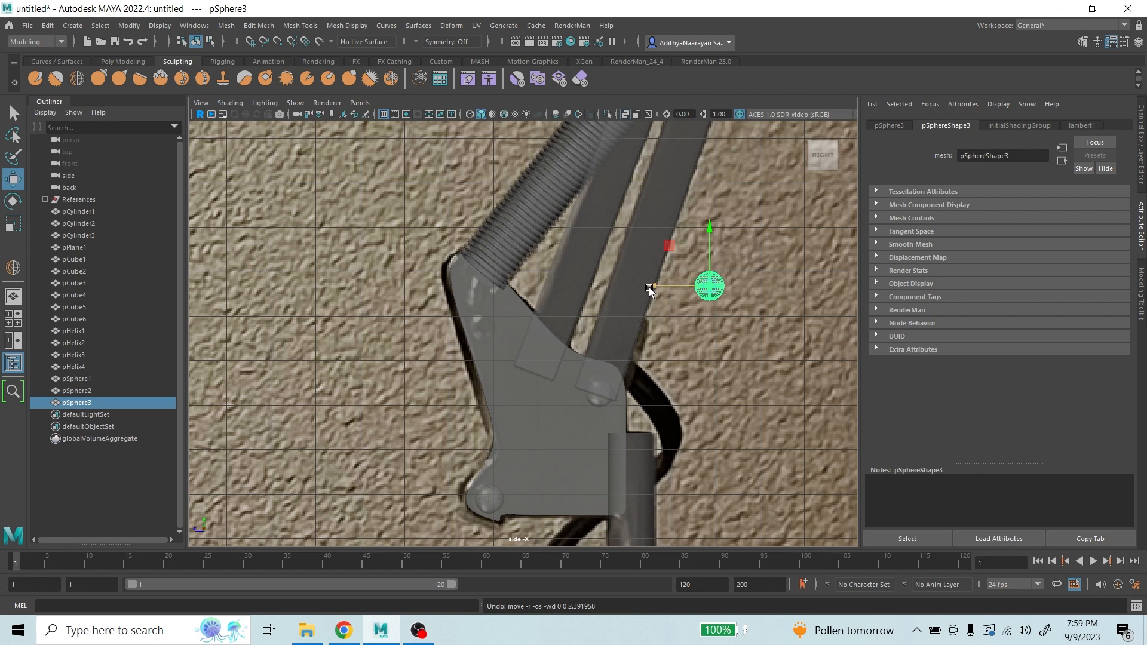
pyautogui.moveTo(655, 288); pyautogui.dragTo(424, 305)
pyautogui.moveTo(476, 222); pyautogui.dragTo(474, 261)
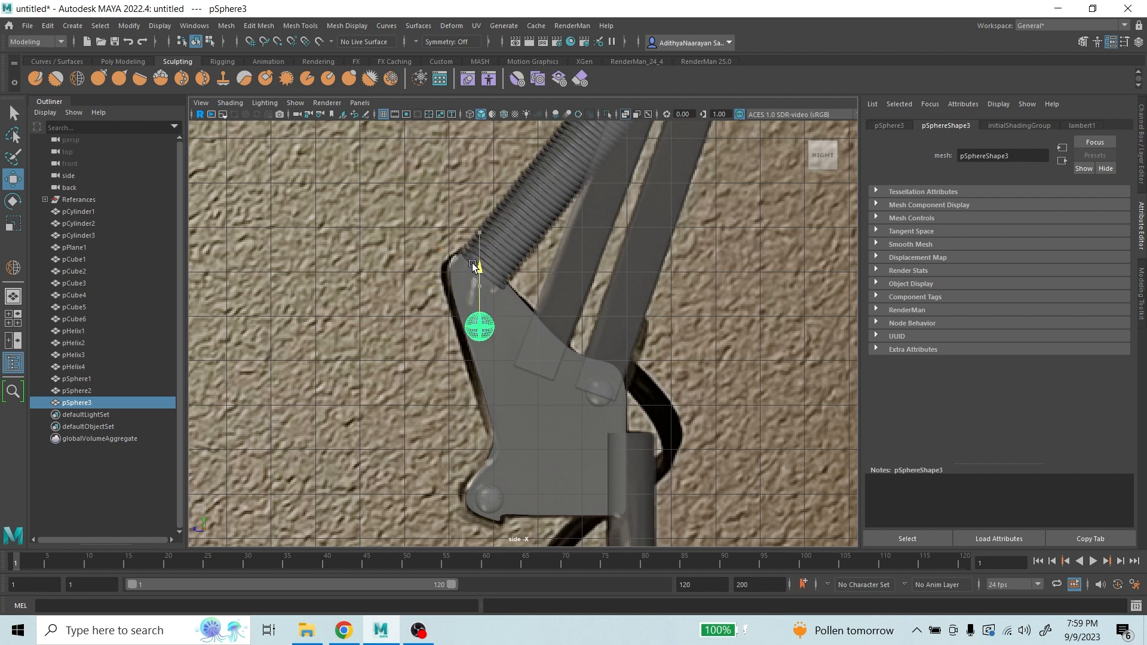
pyautogui.moveTo(419, 323)
pyautogui.mouseDown()
pyautogui.moveTo(435, 324)
pyautogui.moveTo(426, 326)
pyautogui.mouseUp()
pyautogui.moveTo(486, 277); pyautogui.dragTo(479, 267)
pyautogui.scroll(-3, 590, 370)
pyautogui.scroll(8, 648, 331)
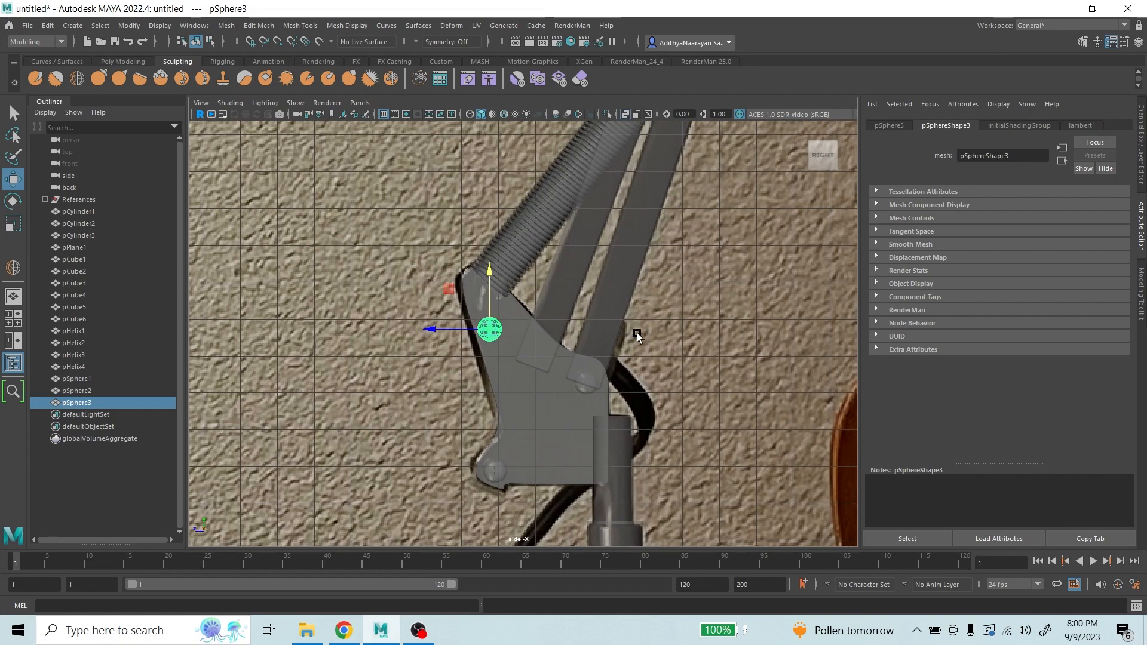
# - Examine the lamp arm and elbow bracket in the side view for the remaining rivet locations in the reference
pyautogui.scroll(-6, 647, 331)
pyautogui.scroll(3, 626, 299)
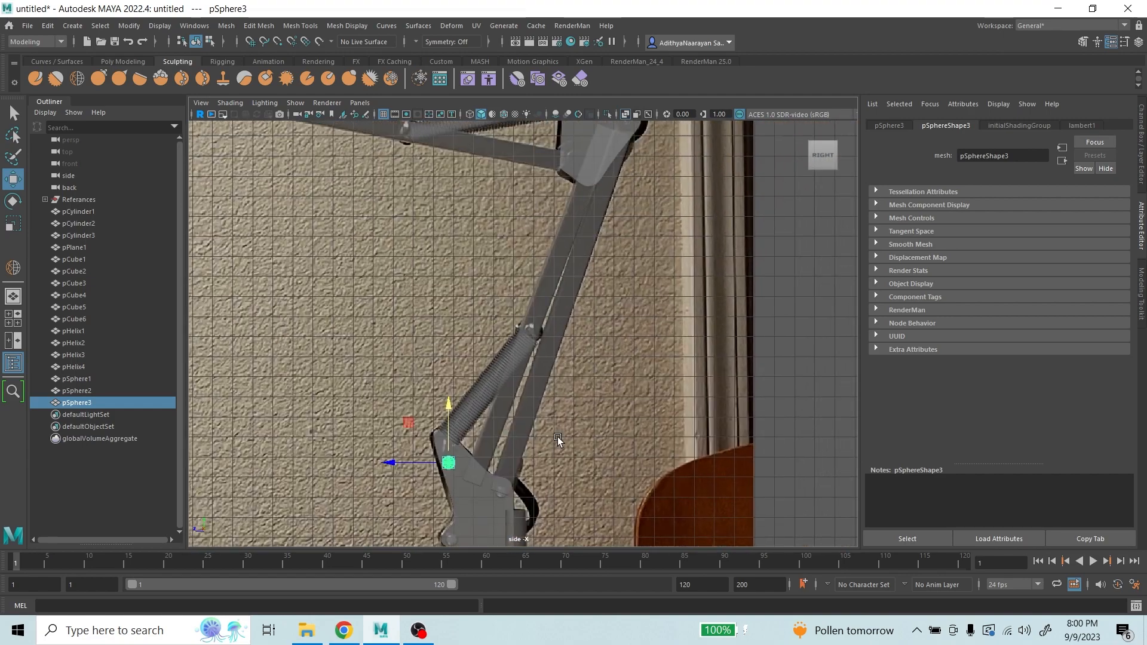
pyautogui.scroll(-1, 574, 308)
pyautogui.scroll(1, 582, 332)
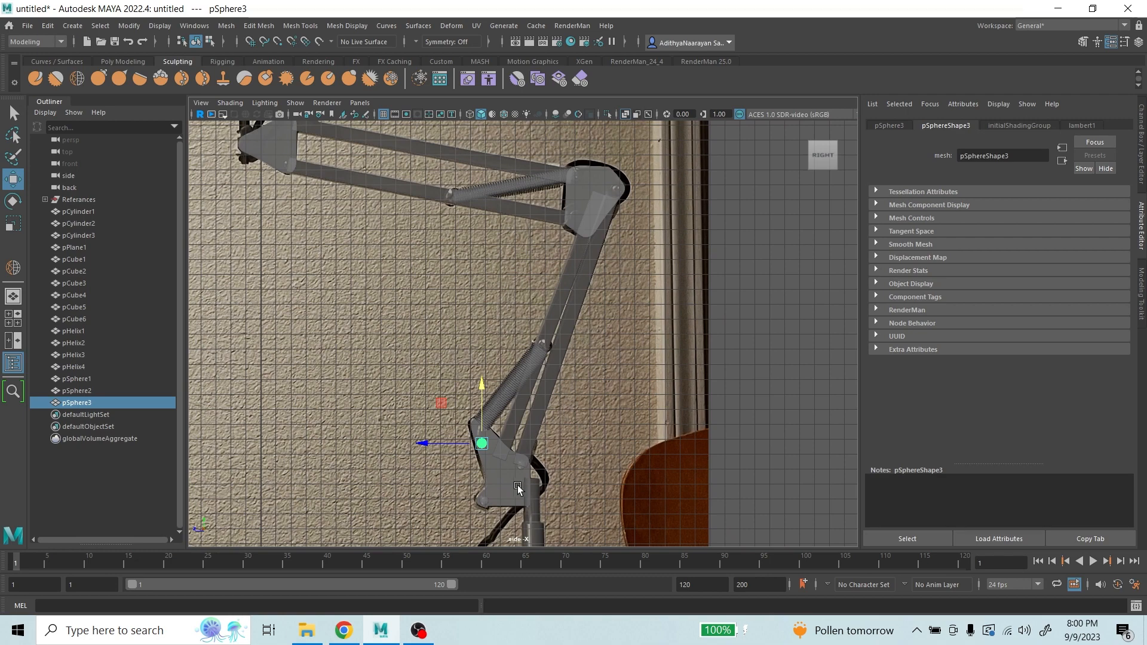
pyautogui.scroll(1, 518, 489)
pyautogui.scroll(1, 655, 144)
pyautogui.scroll(2, 587, 360)
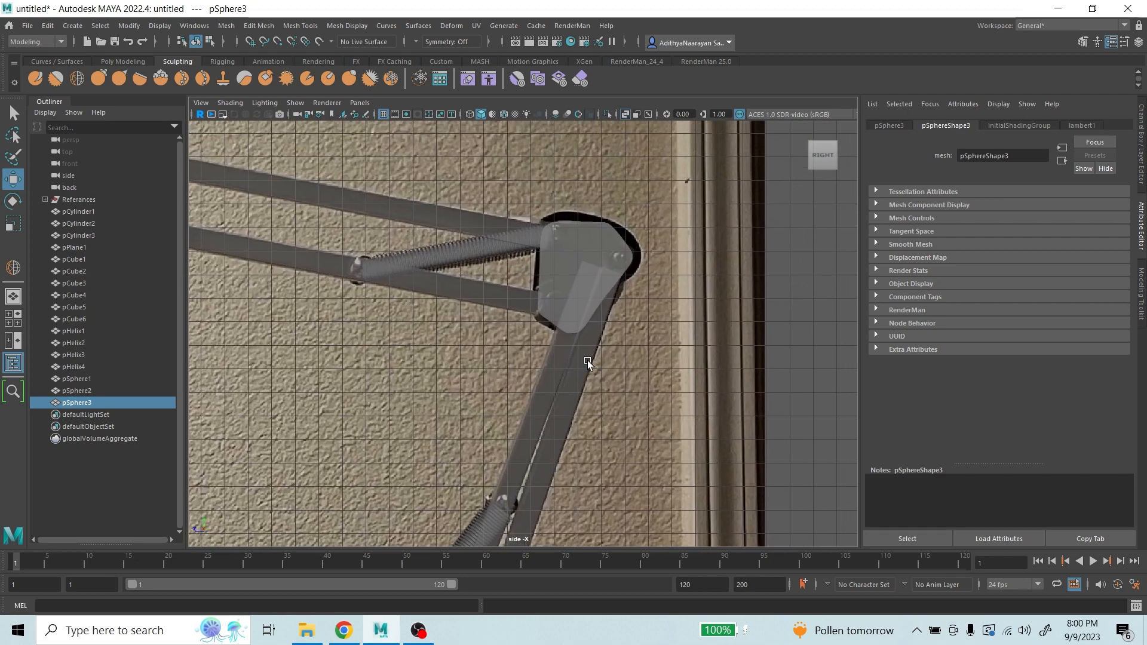
pyautogui.scroll(2, 622, 217)
pyautogui.scroll(2, 619, 263)
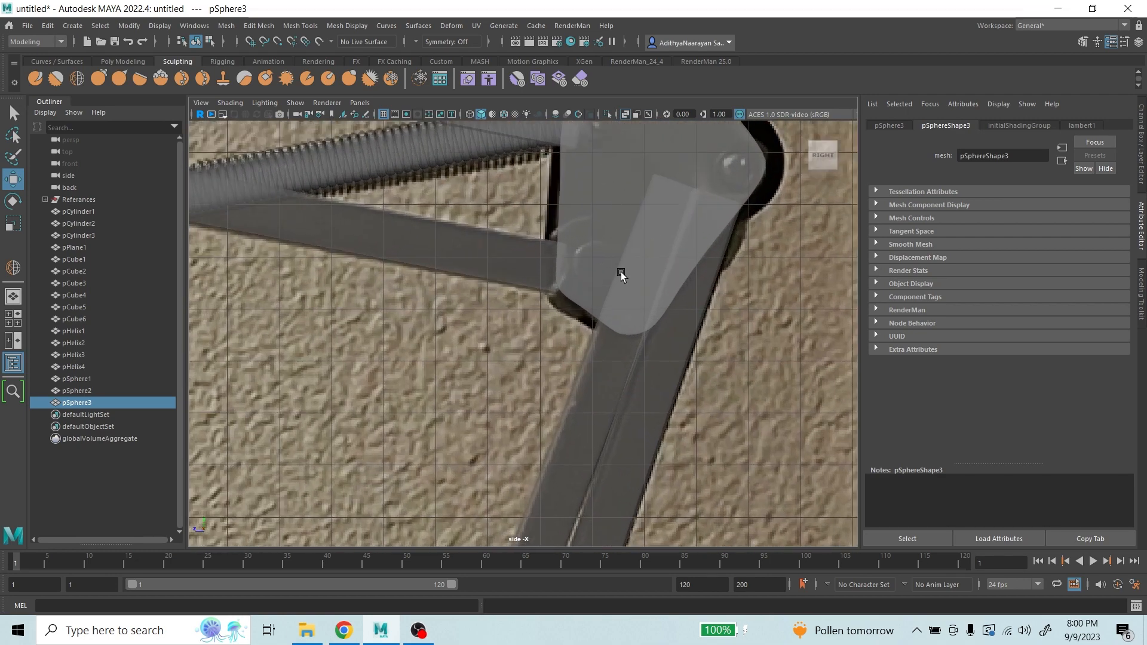
pyautogui.scroll(-2, 598, 205)
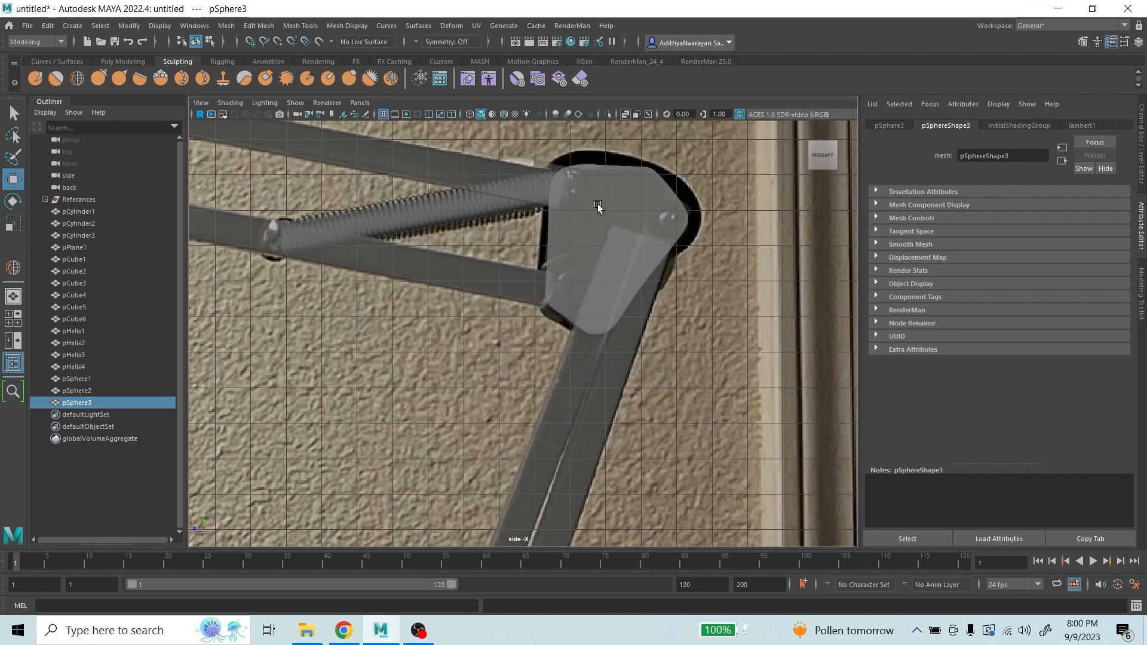
pyautogui.scroll(-4, 657, 232)
# - Duplicate the rivet sphere and move the copy up the arm onto the elbow bracket
pyautogui.keyDown('alt'); pyautogui.moveTo(515, 425); pyautogui.dragTo(550, 335, button='middle'); pyautogui.keyUp('alt')
pyautogui.hotkey('ctrl', 'd')
pyautogui.moveTo(392, 475); pyautogui.dragTo(522, 453)
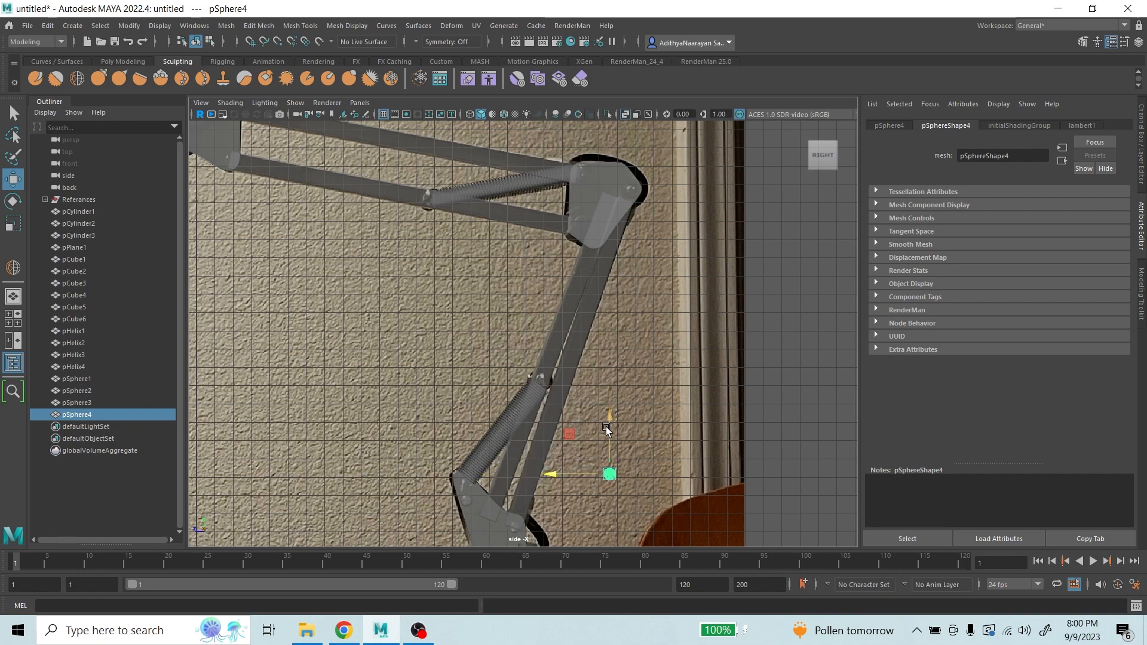
pyautogui.moveTo(606, 427); pyautogui.dragTo(683, 136)
pyautogui.scroll(2, 652, 185)
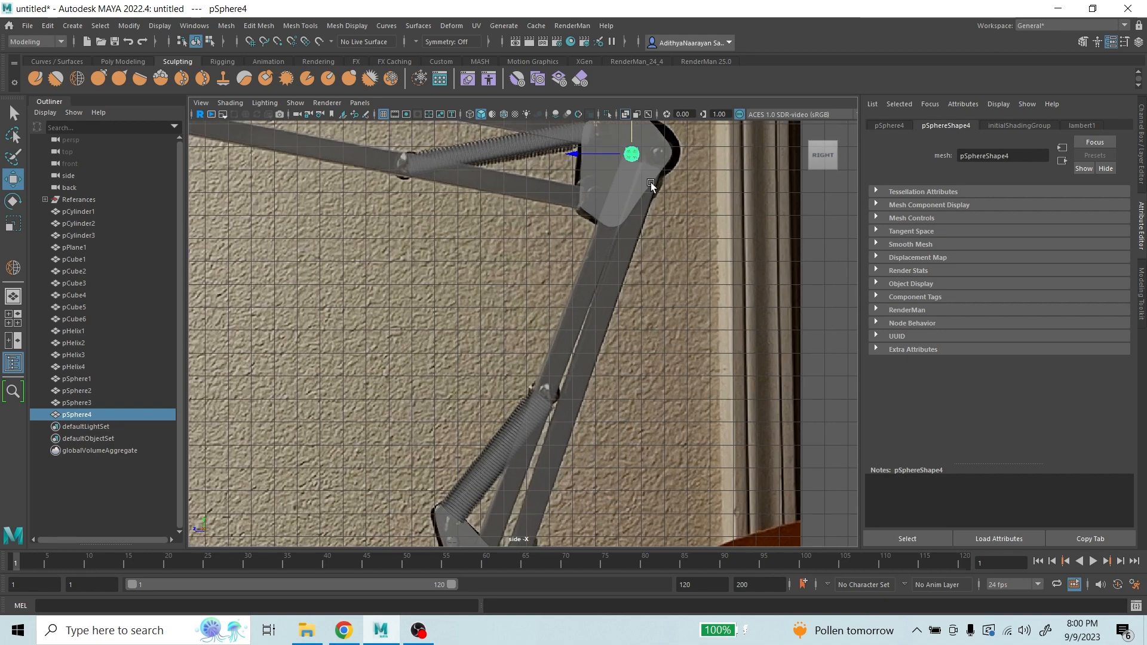
pyautogui.scroll(3, 651, 184)
pyautogui.keyDown('alt'); pyautogui.moveTo(652, 184); pyautogui.dragTo(489, 394, button='middle'); pyautogui.keyUp('alt')
pyautogui.scroll(6, 544, 232)
# - Align the copied sphere with the reference rivet at the elbow bracket's outer corner, beside the window frame
pyautogui.moveTo(442, 196); pyautogui.dragTo(626, 191)
pyautogui.click(13, 224)
pyautogui.press('w')
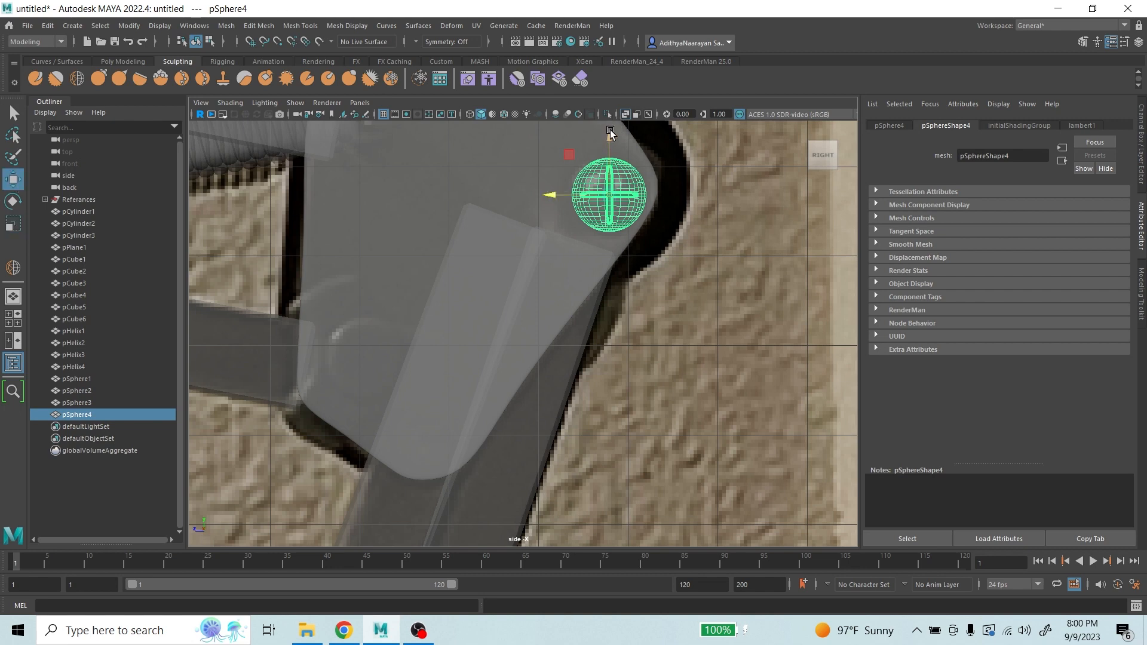
pyautogui.moveTo(610, 130); pyautogui.dragTo(609, 134)
pyautogui.moveTo(554, 196); pyautogui.dragTo(549, 196)
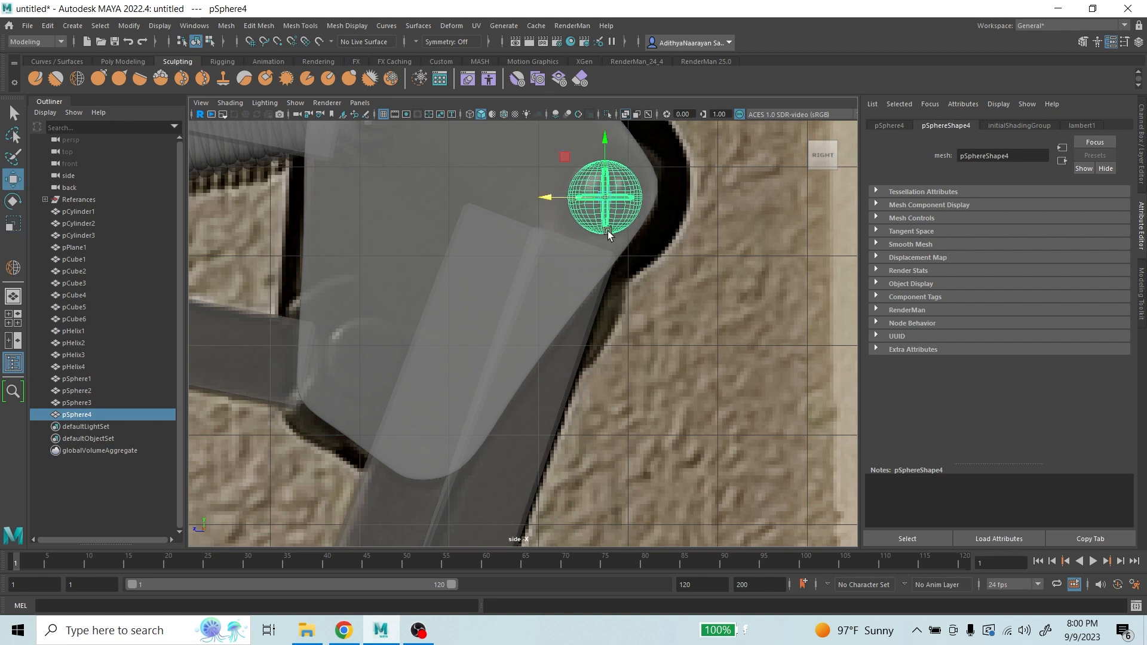
pyautogui.scroll(-6, 608, 231)
pyautogui.scroll(2, 550, 281)
pyautogui.keyDown('alt'); pyautogui.moveTo(532, 295); pyautogui.dragTo(613, 333, button='middle'); pyautogui.keyUp('alt')
pyautogui.scroll(2, 594, 309)
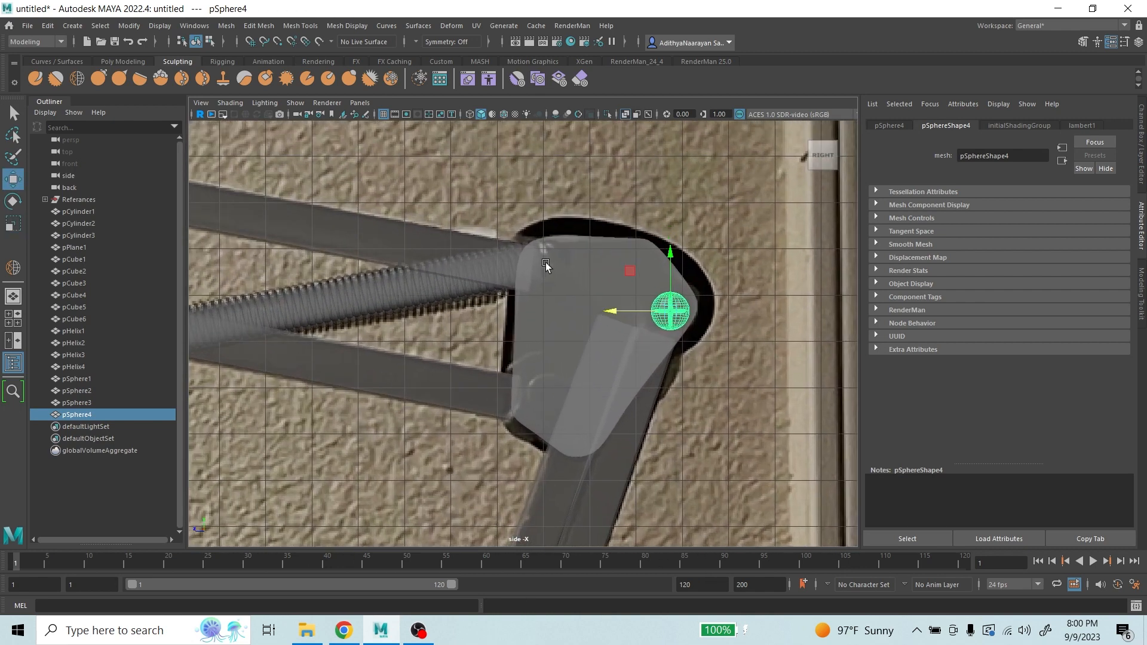
pyautogui.scroll(1, 546, 266)
pyautogui.hotkey('ctrl', 'd')
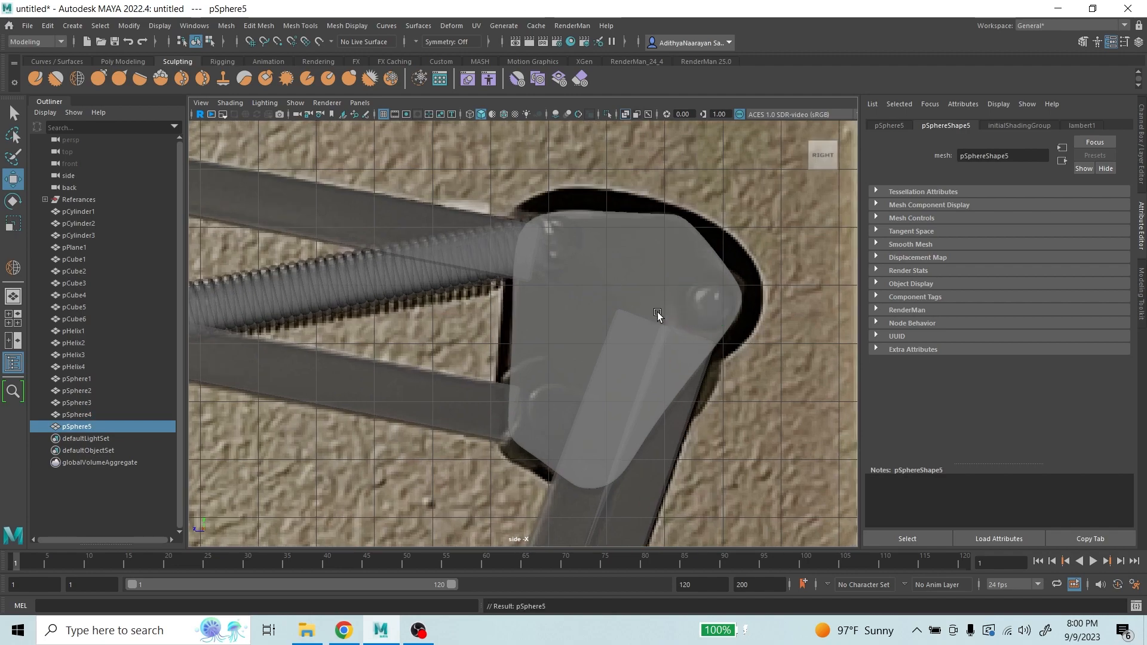
pyautogui.scroll(-5, 658, 329)
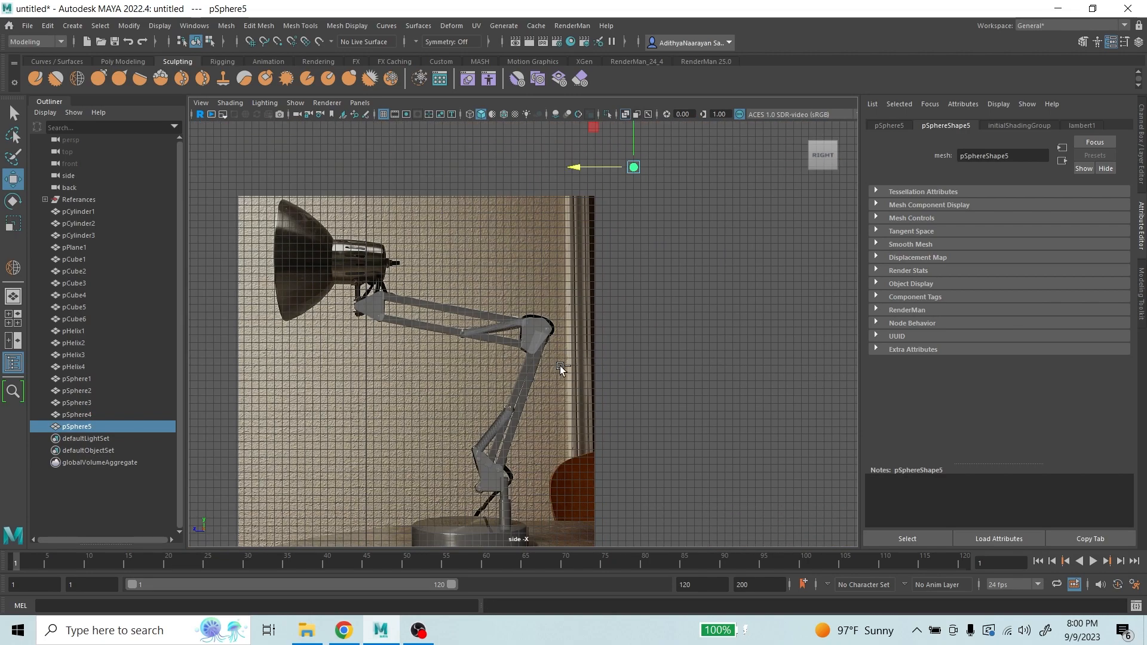
pyautogui.hotkey('ctrl', 'z')
# - Duplicate the elbow's outer rivet sphere and place the copy at the bracket's upper corner where the spring attaches
pyautogui.scroll(2, 562, 344)
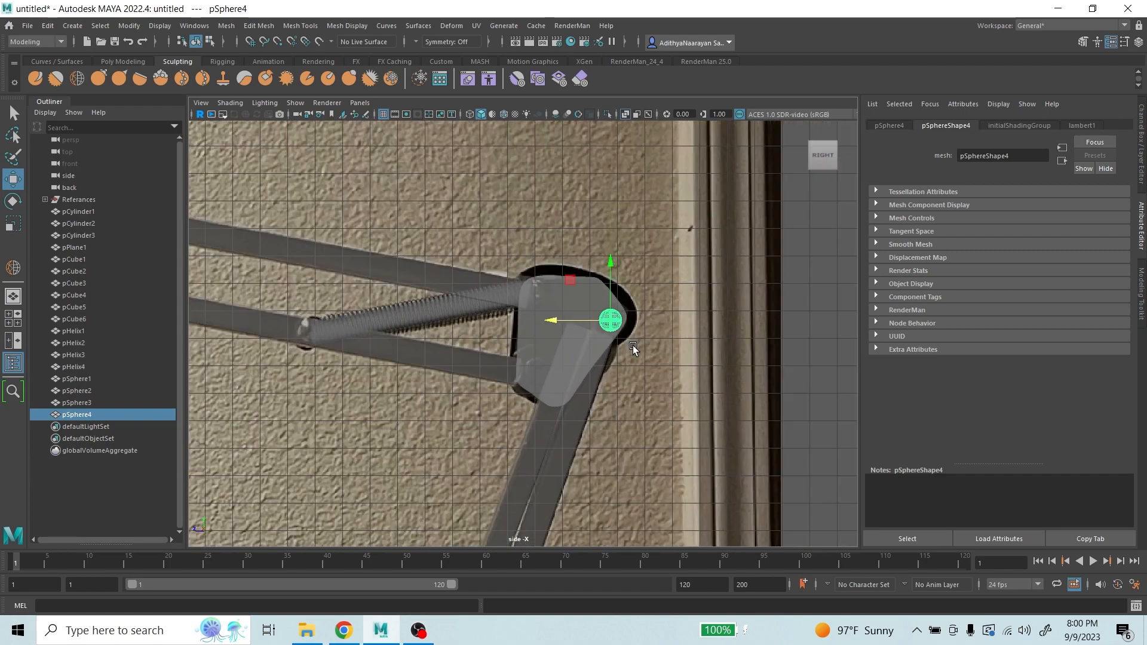
pyautogui.scroll(-1, 632, 345)
pyautogui.scroll(-2, 633, 345)
pyautogui.hotkey('ctrl', 'd')
pyautogui.scroll(4, 561, 356)
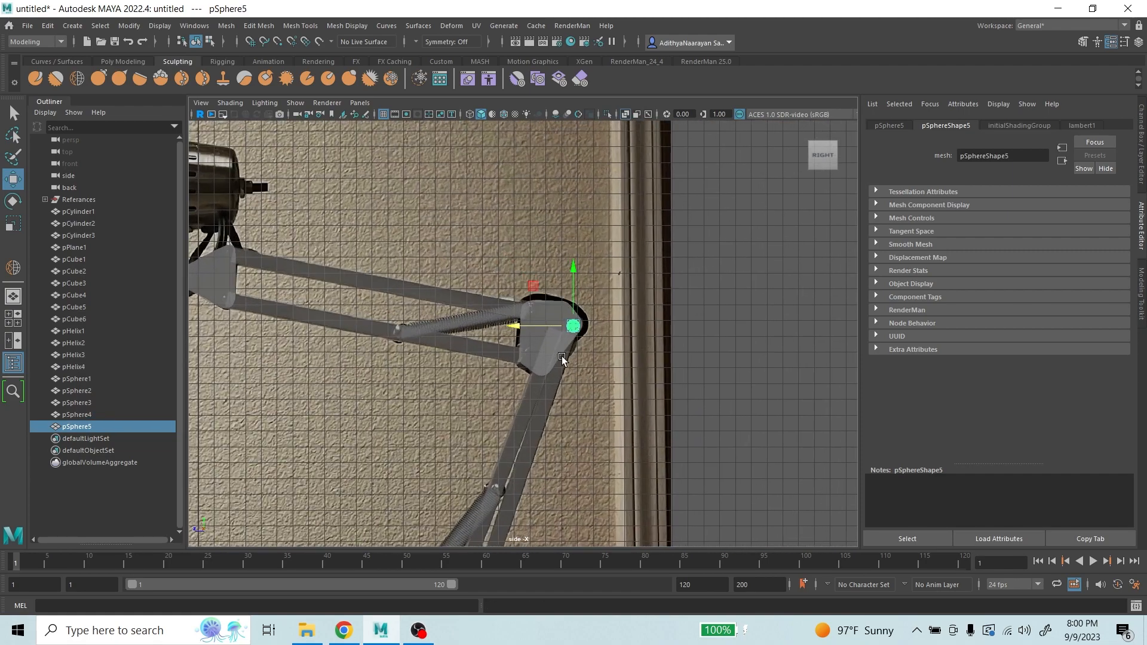
pyautogui.moveTo(545, 324); pyautogui.dragTo(469, 325)
pyautogui.scroll(3, 526, 299)
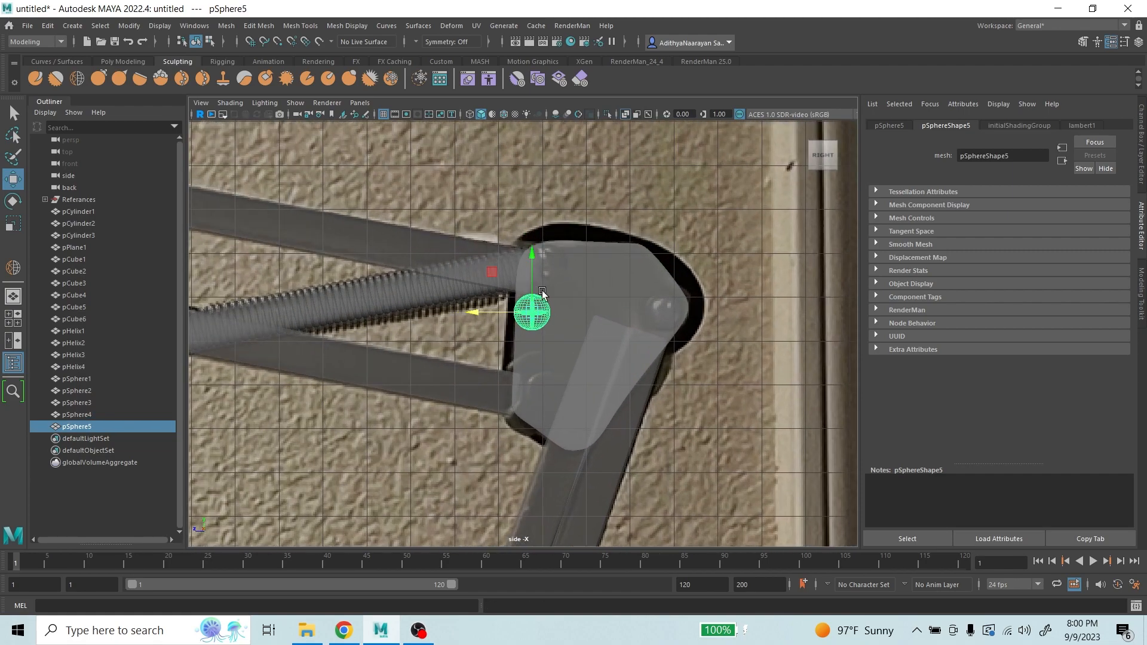
pyautogui.moveTo(539, 231); pyautogui.dragTo(514, 178)
pyautogui.moveTo(473, 239); pyautogui.dragTo(500, 233)
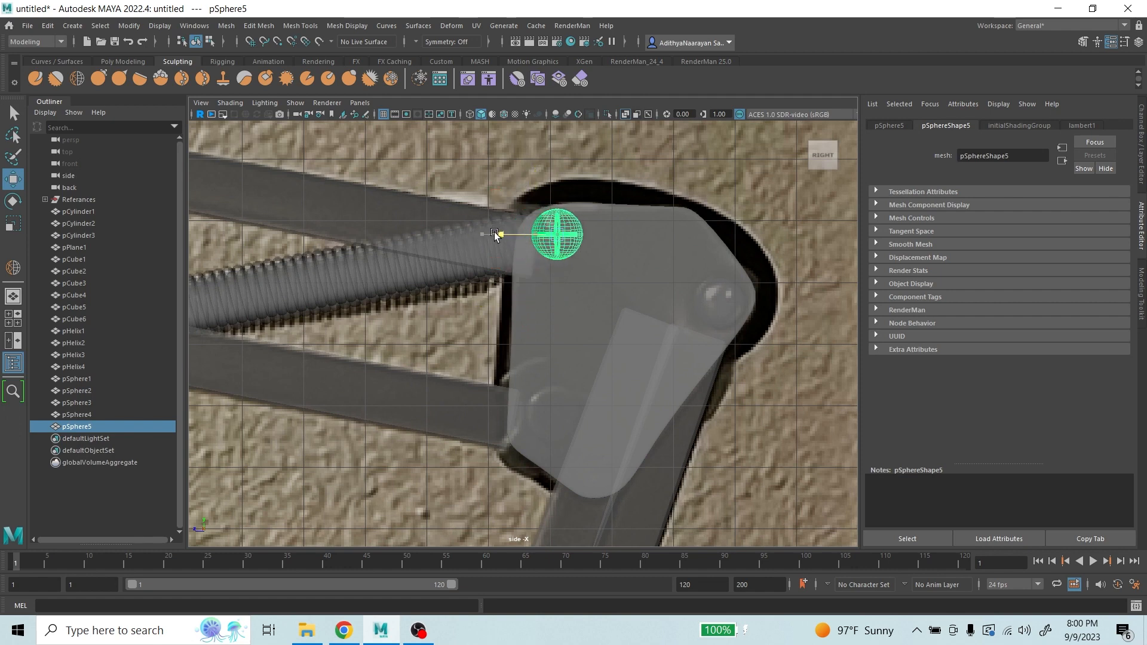
pyautogui.scroll(-2, 586, 265)
pyautogui.scroll(1, 586, 265)
pyautogui.scroll(1, 509, 322)
pyautogui.keyDown('alt'); pyautogui.moveTo(507, 348); pyautogui.dragTo(672, 361, button='middle'); pyautogui.keyUp('alt')
pyautogui.scroll(-1, 671, 361)
pyautogui.click(120, 414)
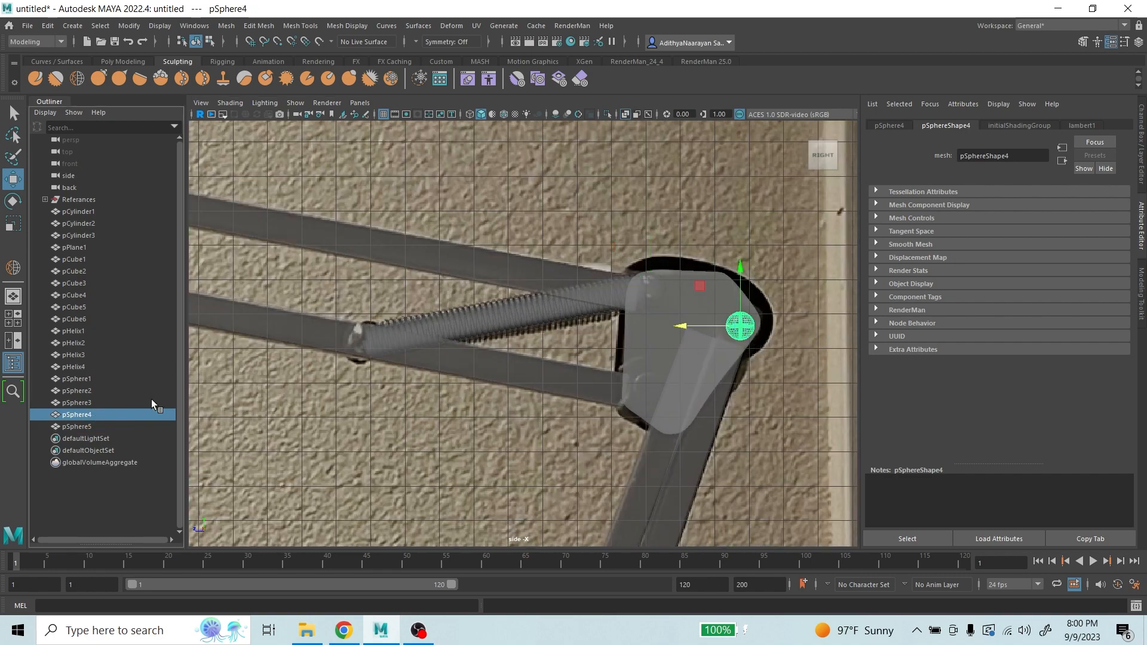
pyautogui.moveTo(679, 328); pyautogui.dragTo(568, 342)
pyautogui.hotkey('ctrl', 'z')
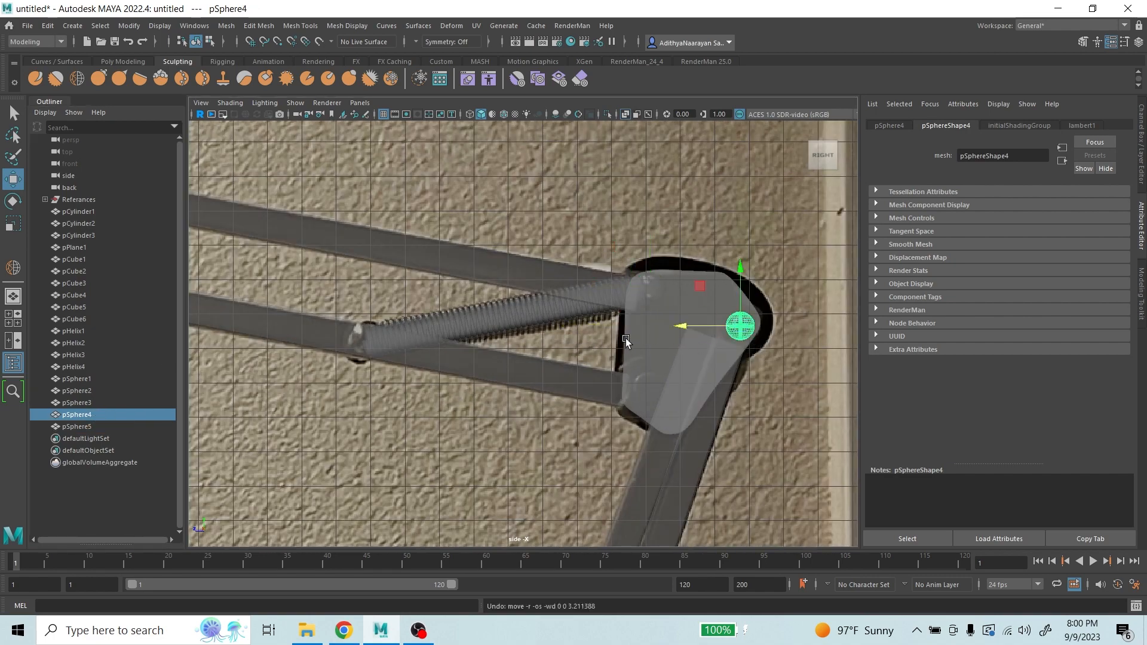
pyautogui.scroll(2, 769, 338)
pyautogui.keyDown('alt'); pyautogui.moveTo(768, 338); pyautogui.dragTo(410, 302, button='middle'); pyautogui.keyUp('alt')
pyautogui.scroll(2, 469, 310)
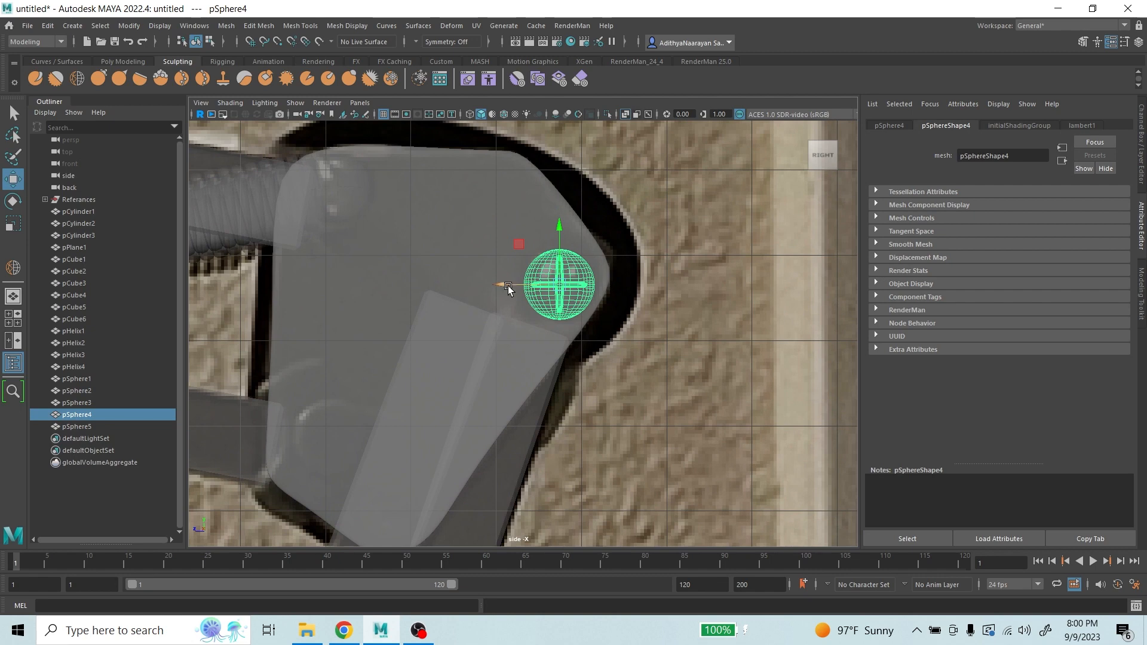
pyautogui.moveTo(506, 285); pyautogui.dragTo(337, 309)
pyautogui.hotkey('ctrl', 'z')
pyautogui.scroll(-3, 374, 302)
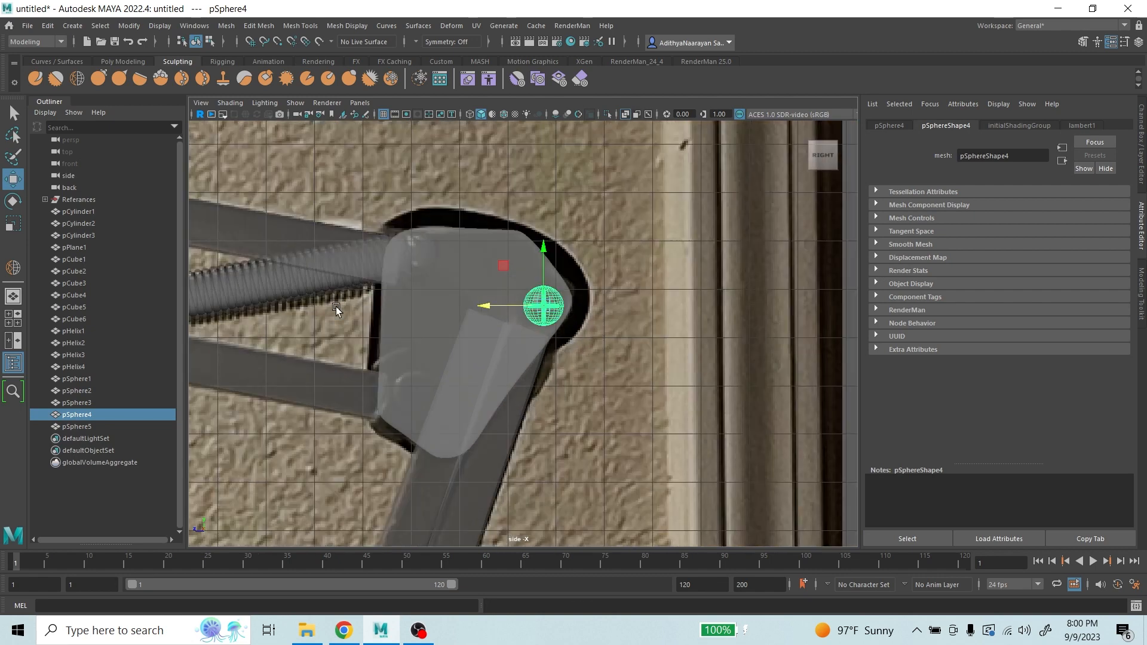
# - Duplicate pSphere5 and move the copy to the far end of the upper arm's spring, on the lower bar
pyautogui.keyDown('alt'); pyautogui.moveTo(417, 347); pyautogui.dragTo(584, 353, button='middle'); pyautogui.keyUp('alt')
pyautogui.click(91, 427)
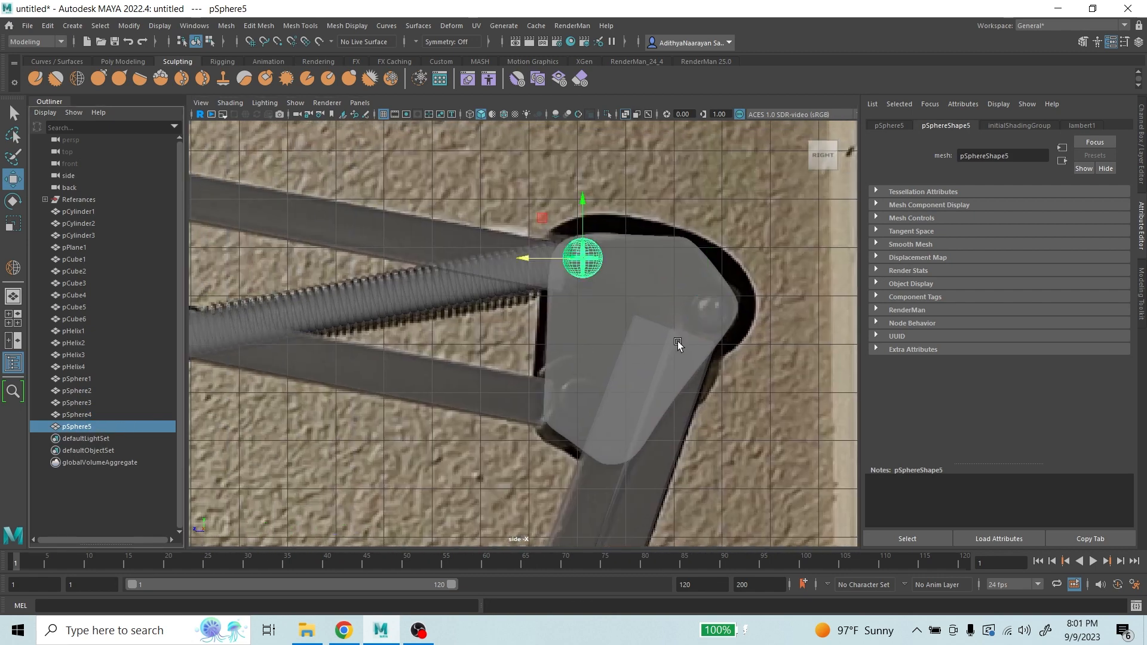
pyautogui.hotkey('ctrl', 'd')
pyautogui.scroll(-3, 627, 289)
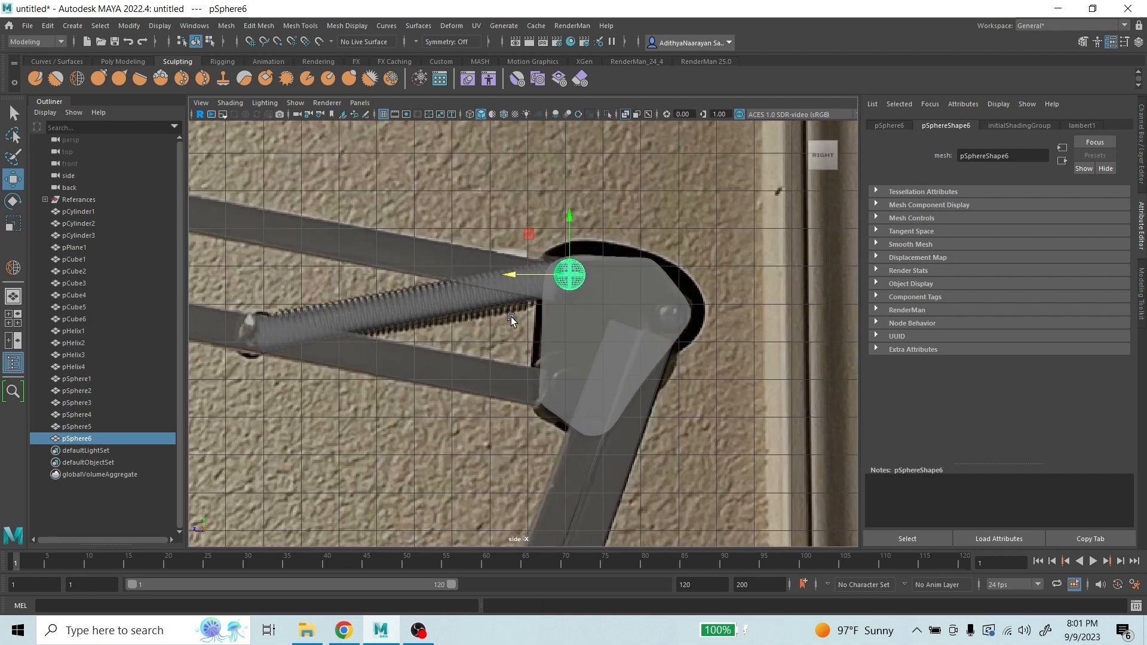
pyautogui.keyDown('alt'); pyautogui.moveTo(471, 339); pyautogui.dragTo(612, 350, button='middle'); pyautogui.keyUp('alt')
pyautogui.scroll(2, 686, 280)
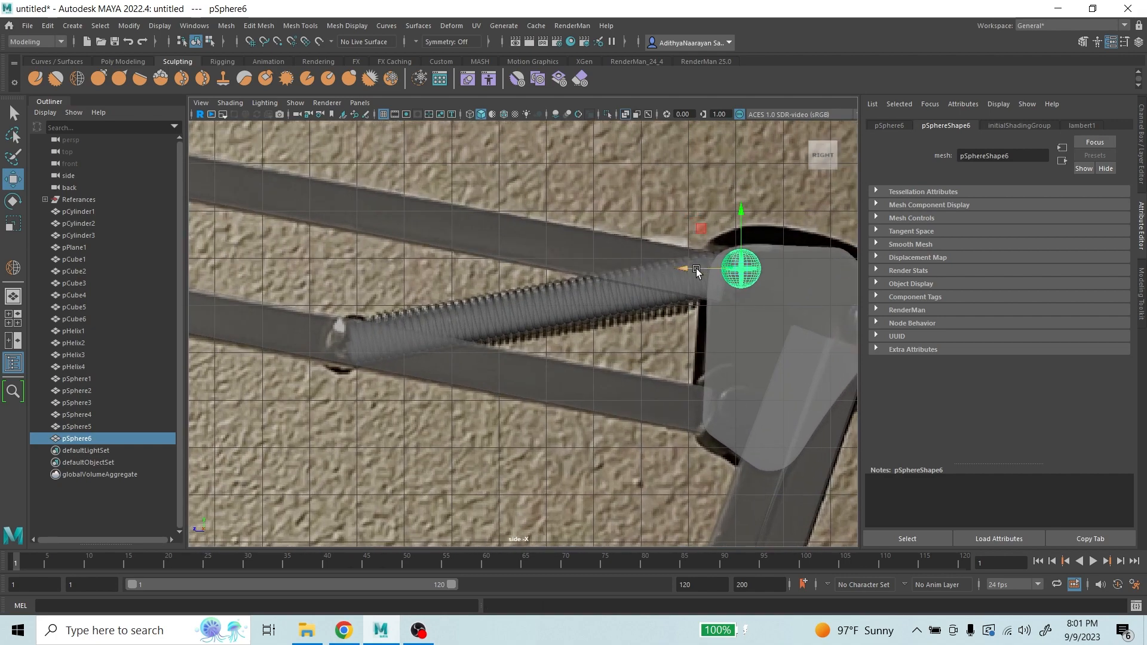
pyautogui.moveTo(697, 271); pyautogui.dragTo(299, 337)
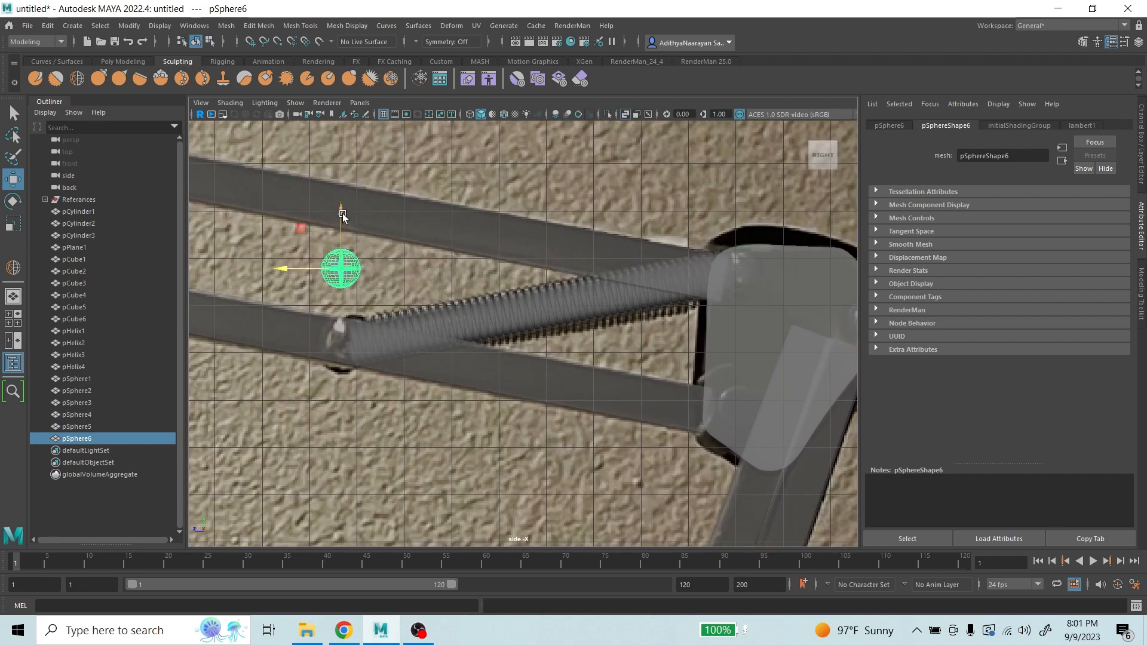
pyautogui.moveTo(343, 213); pyautogui.dragTo(349, 270)
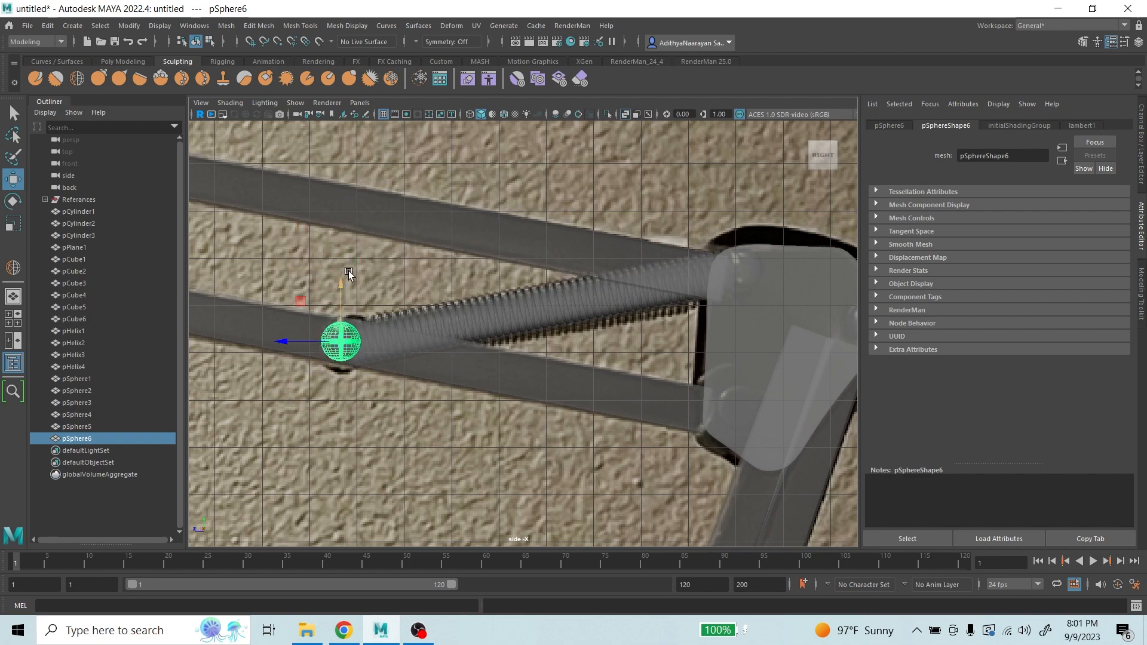
# - Fine-tune the sphere's position on the lower bar to match the reference rivet at the far end of the upper arm's spring
pyautogui.scroll(-3, 559, 313)
pyautogui.scroll(2, 559, 313)
pyautogui.keyDown('alt'); pyautogui.moveTo(410, 369); pyautogui.dragTo(631, 426, button='middle'); pyautogui.keyUp('alt')
pyautogui.scroll(-4, 547, 389)
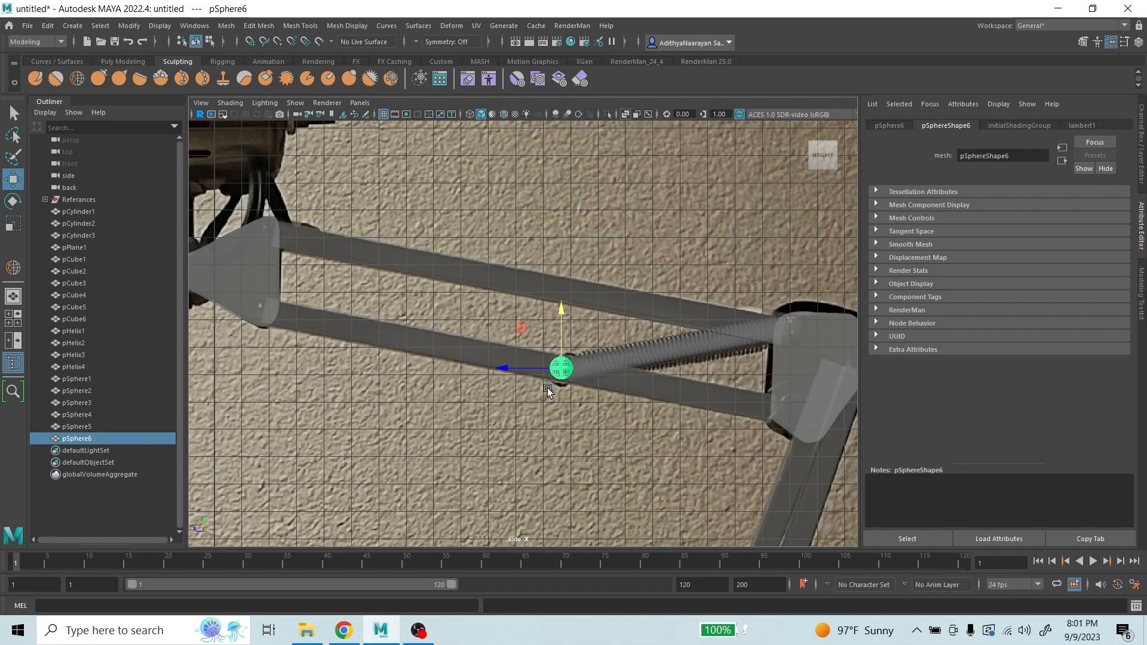
pyautogui.keyDown('alt'); pyautogui.moveTo(547, 388); pyautogui.dragTo(707, 390, button='right'); pyautogui.keyUp('alt')
pyautogui.moveTo(636, 372)
pyautogui.mouseDown()
pyautogui.moveTo(625, 381)
pyautogui.moveTo(616, 372)
pyautogui.mouseUp()
pyautogui.scroll(-3, 674, 420)
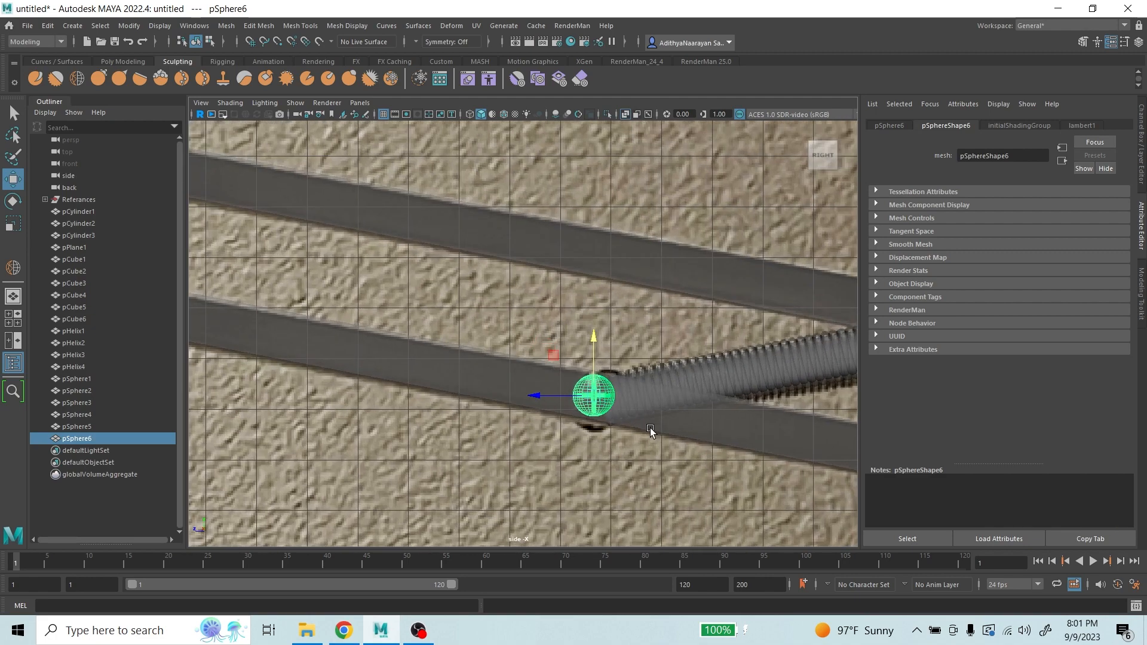
pyautogui.scroll(4, 634, 431)
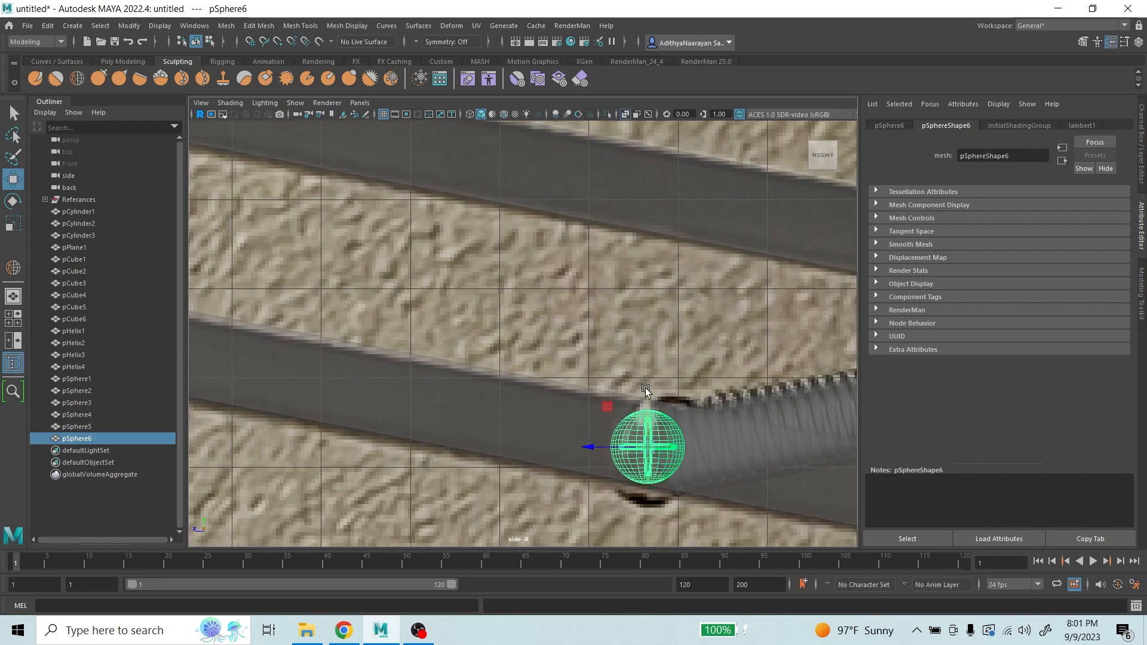
pyautogui.scroll(-5, 646, 388)
pyautogui.scroll(2, 672, 419)
pyautogui.scroll(1, 672, 417)
# - Duplicate the spring-end rivet sphere and place the copy at the lower corner of the lamp-head bracket, where the lower bar attaches
pyautogui.hotkey('shift', 'd')
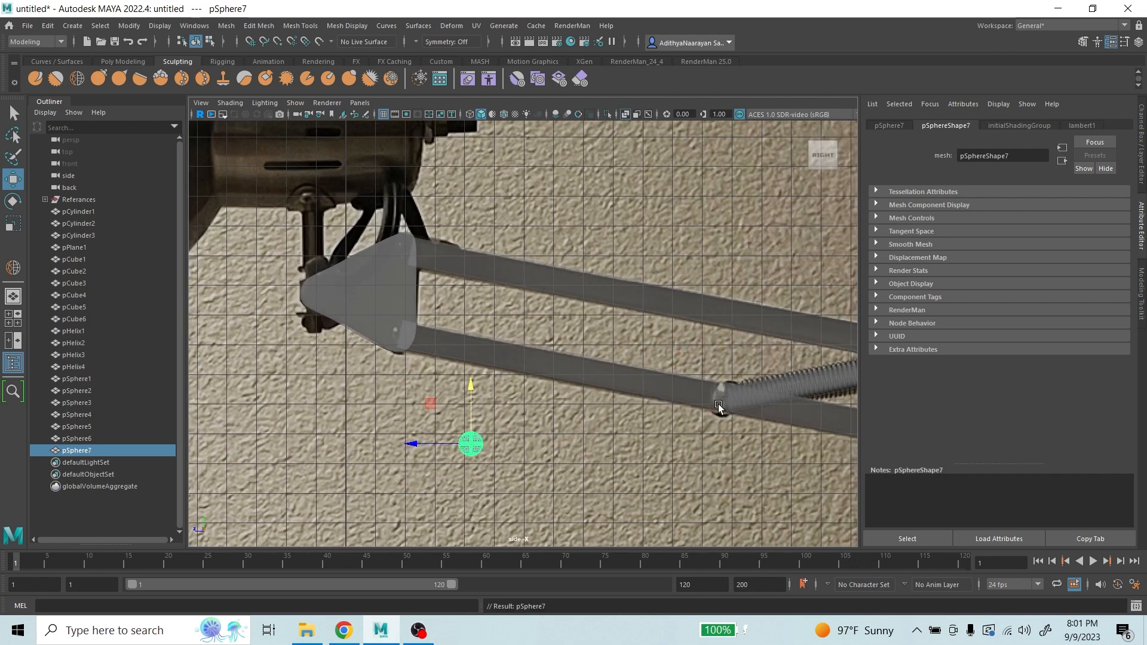
pyautogui.moveTo(469, 445); pyautogui.dragTo(399, 335)
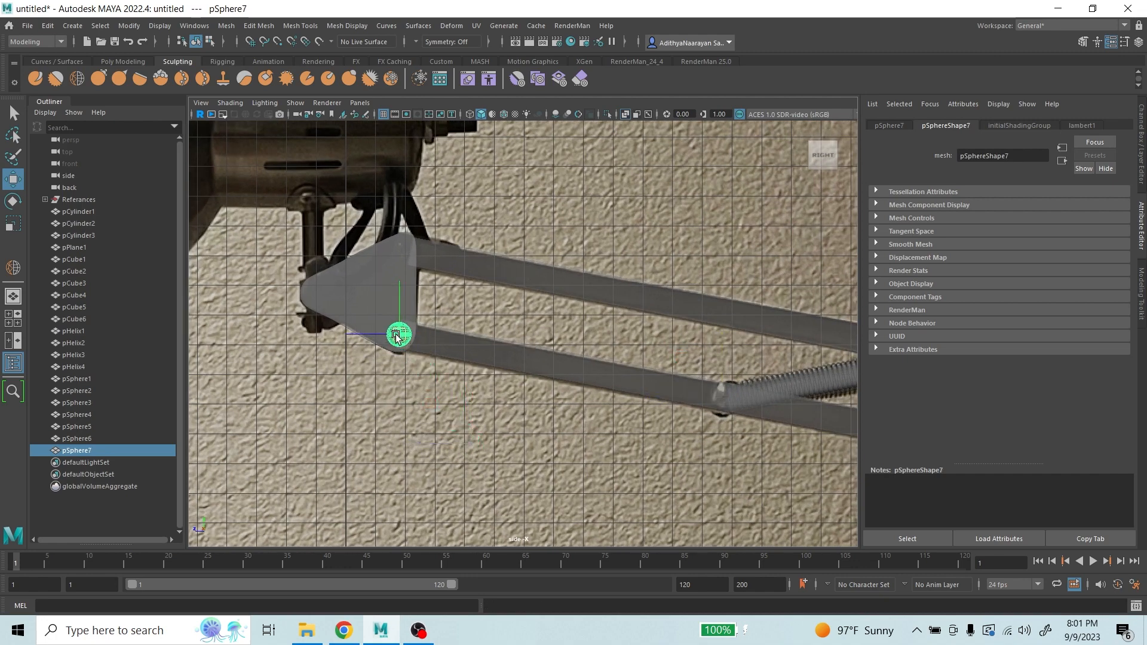
pyautogui.scroll(2, 383, 264)
pyautogui.scroll(1, 381, 269)
pyautogui.keyDown('alt'); pyautogui.moveTo(380, 287); pyautogui.dragTo(605, 349, button='middle'); pyautogui.keyUp('alt')
pyautogui.scroll(4, 551, 404)
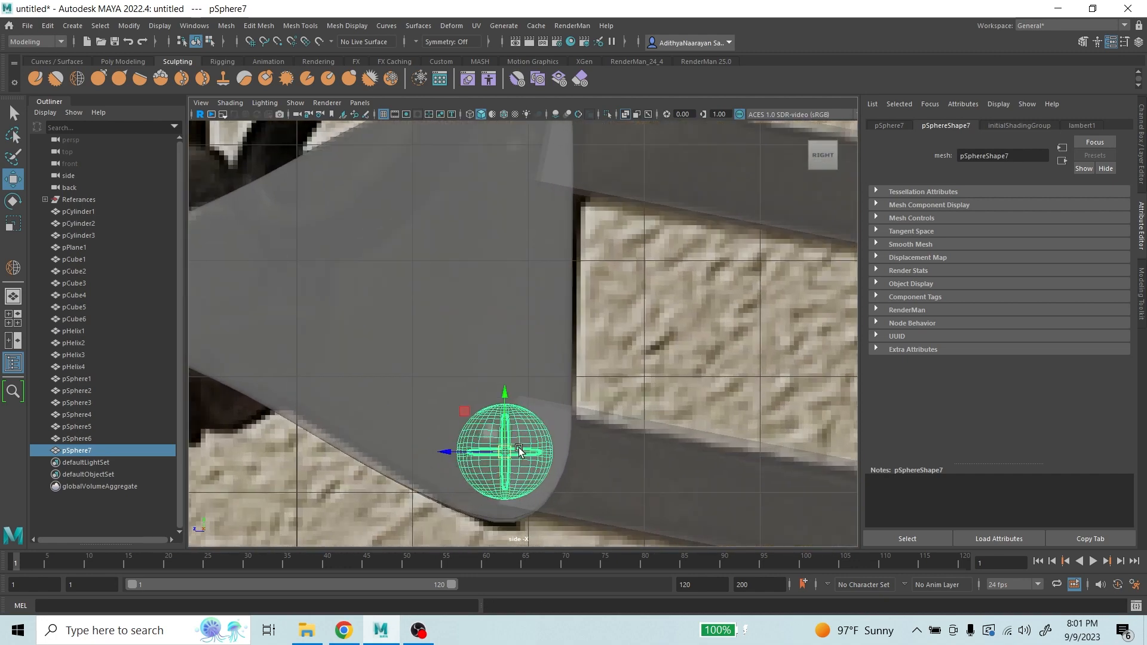
pyautogui.scroll(-4, 528, 403)
# - Duplicate pSphere7 and place the copy at the upper corner of the lamp-head bracket, where the upper bar attaches
pyautogui.hotkey('shift', 'd')
pyautogui.scroll(-4, 557, 404)
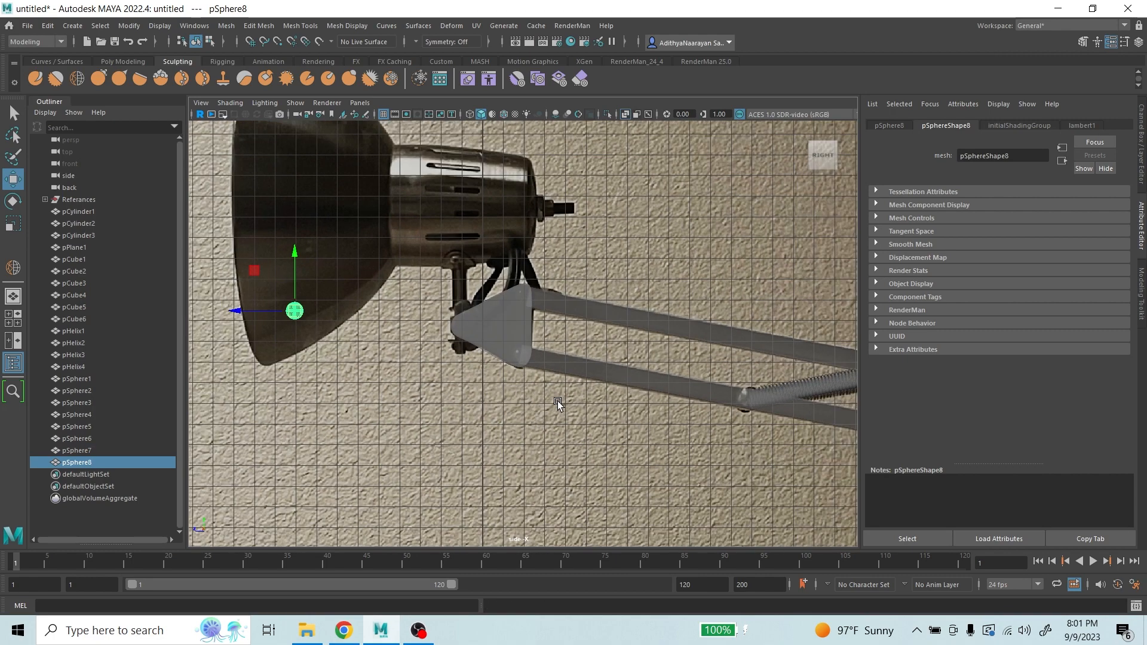
pyautogui.moveTo(306, 313); pyautogui.dragTo(523, 302)
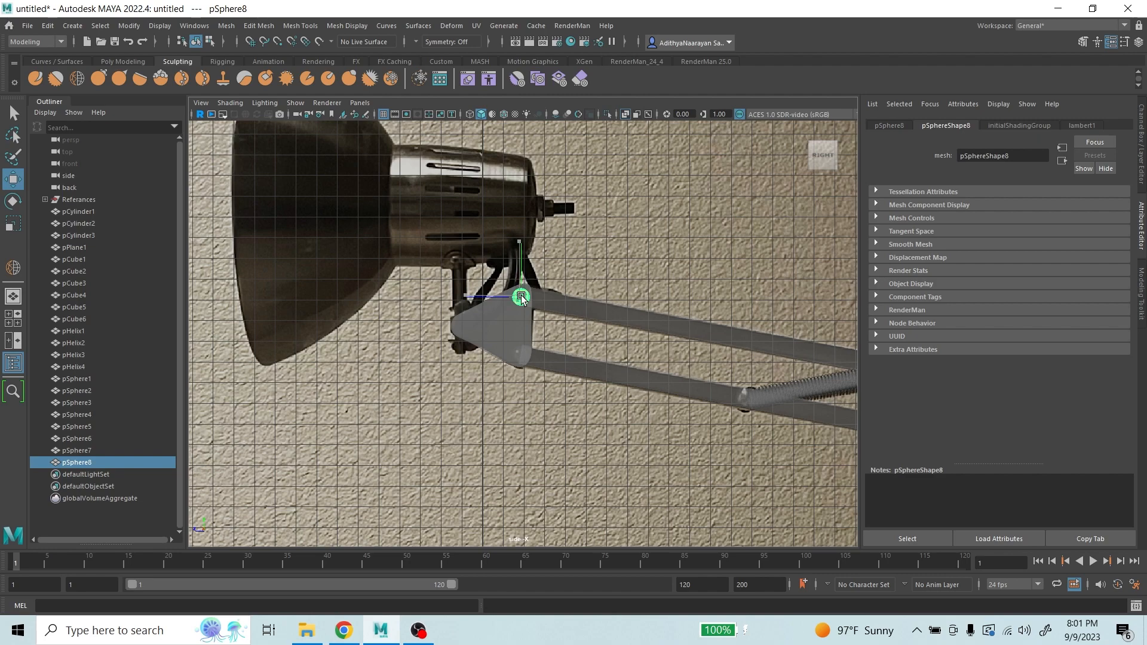
pyautogui.scroll(4, 526, 296)
pyautogui.scroll(-4, 529, 291)
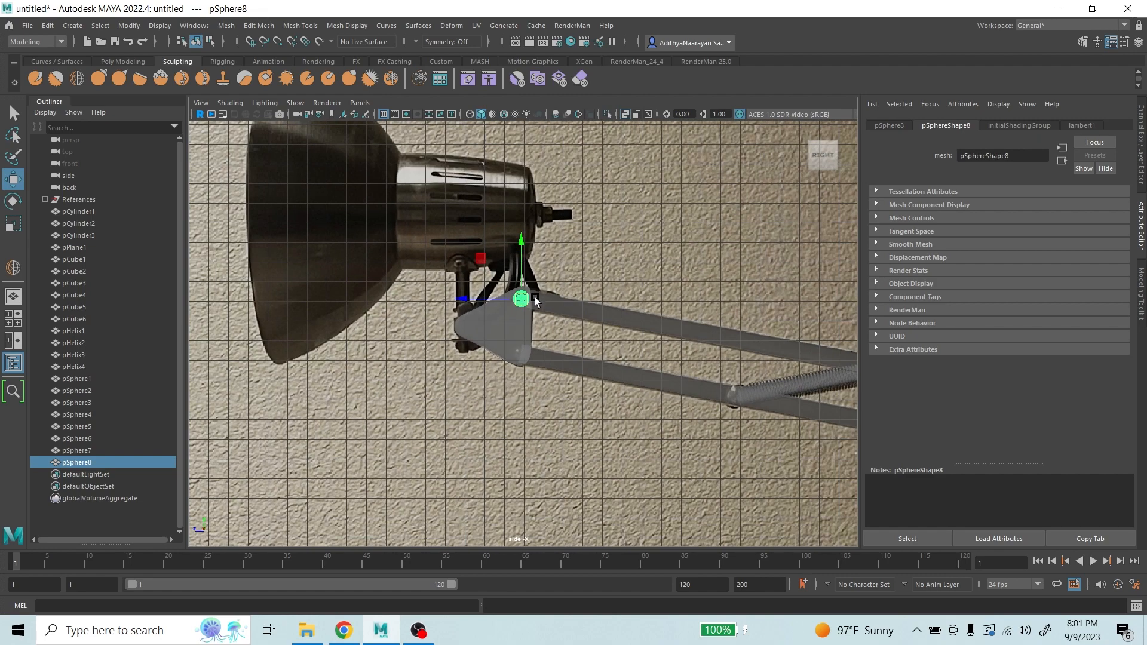
pyautogui.hotkey('shift', 'd')
pyautogui.scroll(4, 520, 250)
pyautogui.scroll(2, 508, 242)
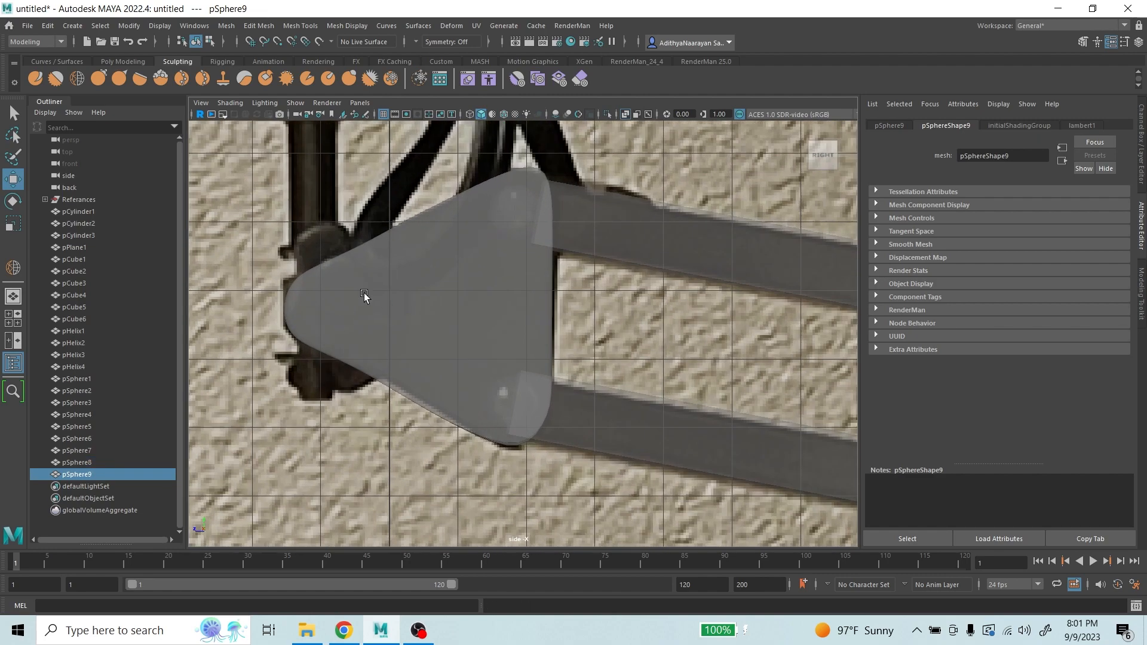
pyautogui.scroll(3, 337, 326)
pyautogui.keyDown('alt'); pyautogui.moveTo(364, 346); pyautogui.dragTo(511, 401, button='middle'); pyautogui.keyUp('alt')
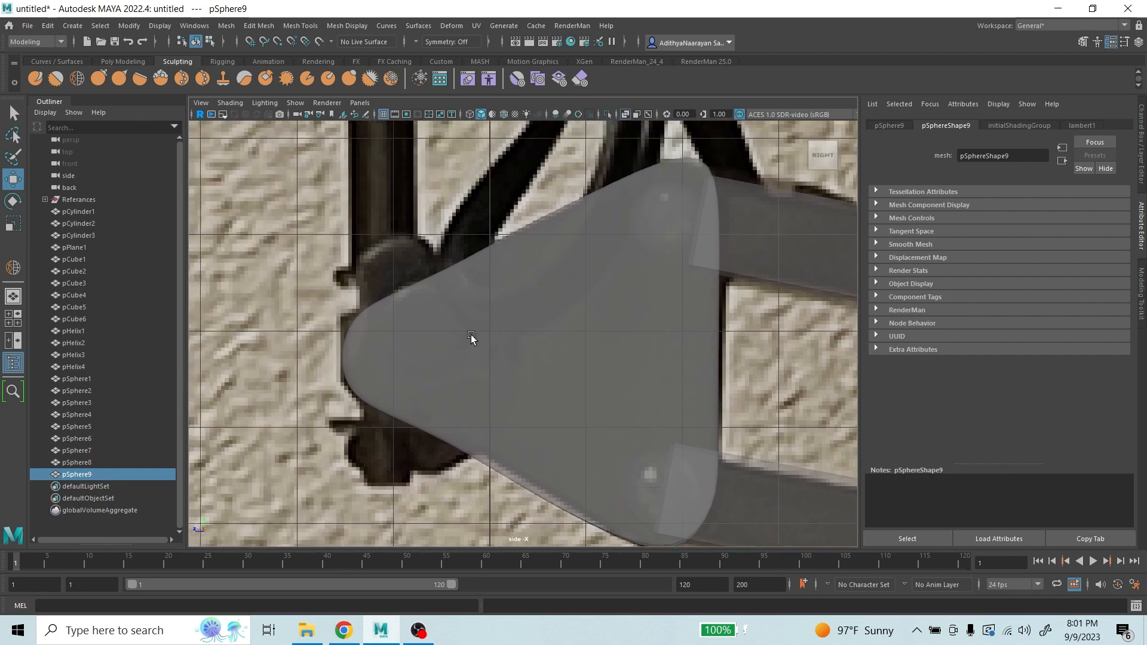
pyautogui.scroll(2, 418, 343)
pyautogui.scroll(-8, 409, 369)
pyautogui.scroll(4, 514, 338)
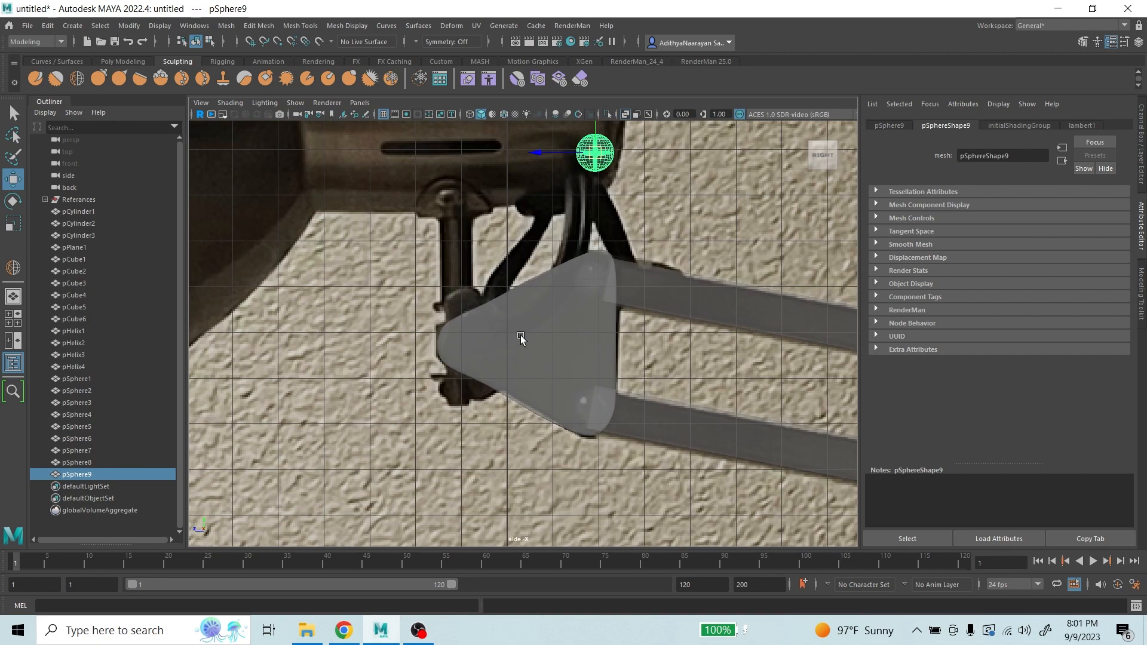
pyautogui.scroll(-2, 583, 261)
pyautogui.click(588, 265)
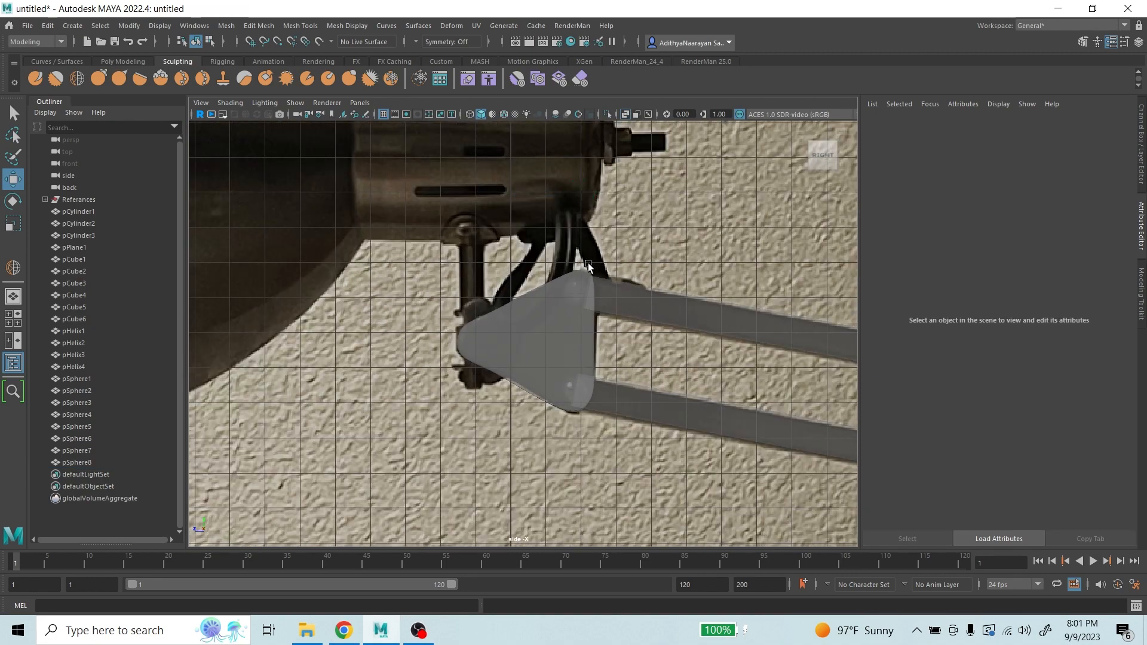
# - Examine the lamp-head joint, arms and base bracket against the reference photo in the side view
pyautogui.scroll(-3, 518, 242)
pyautogui.scroll(3, 516, 243)
pyautogui.scroll(-3, 515, 245)
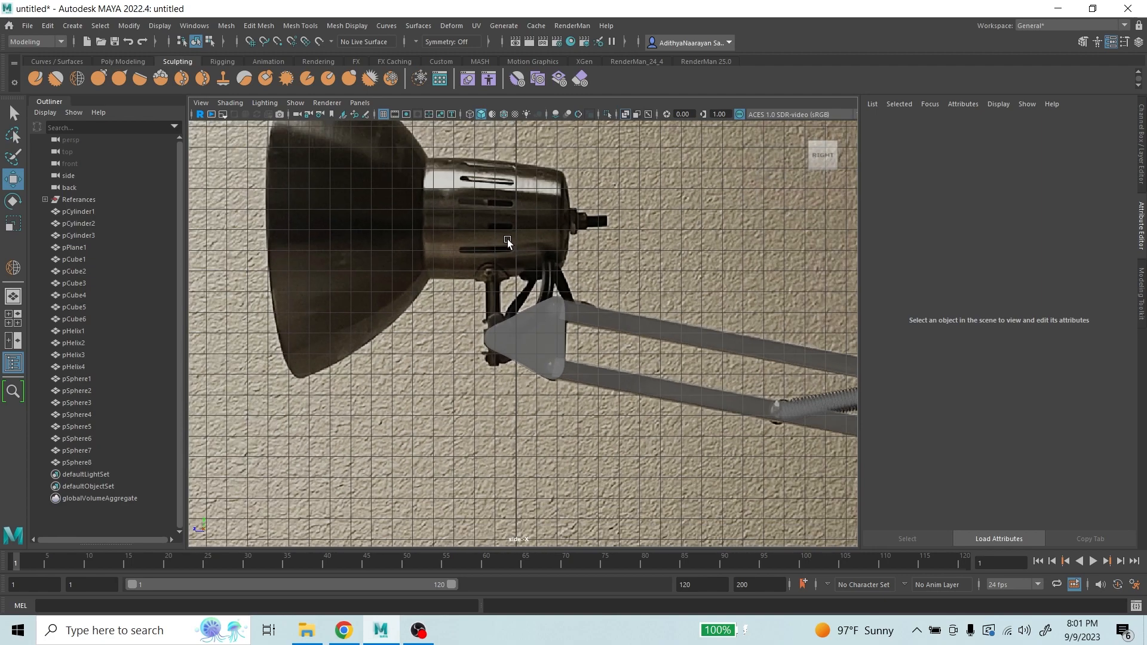
pyautogui.scroll(3, 472, 238)
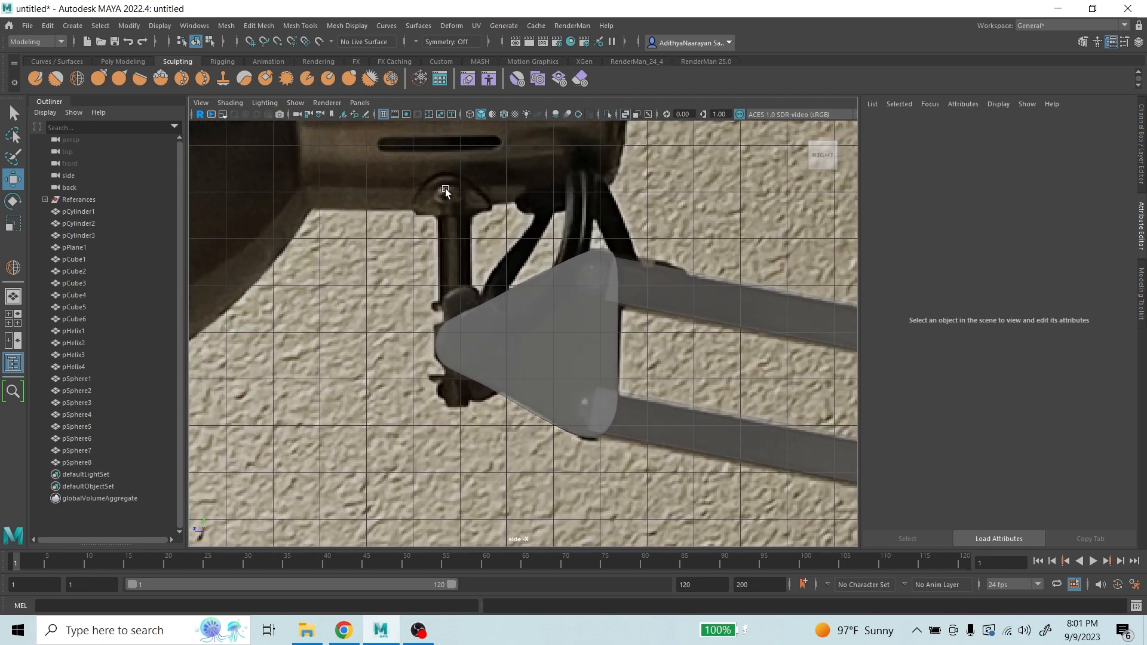
pyautogui.scroll(-8, 586, 352)
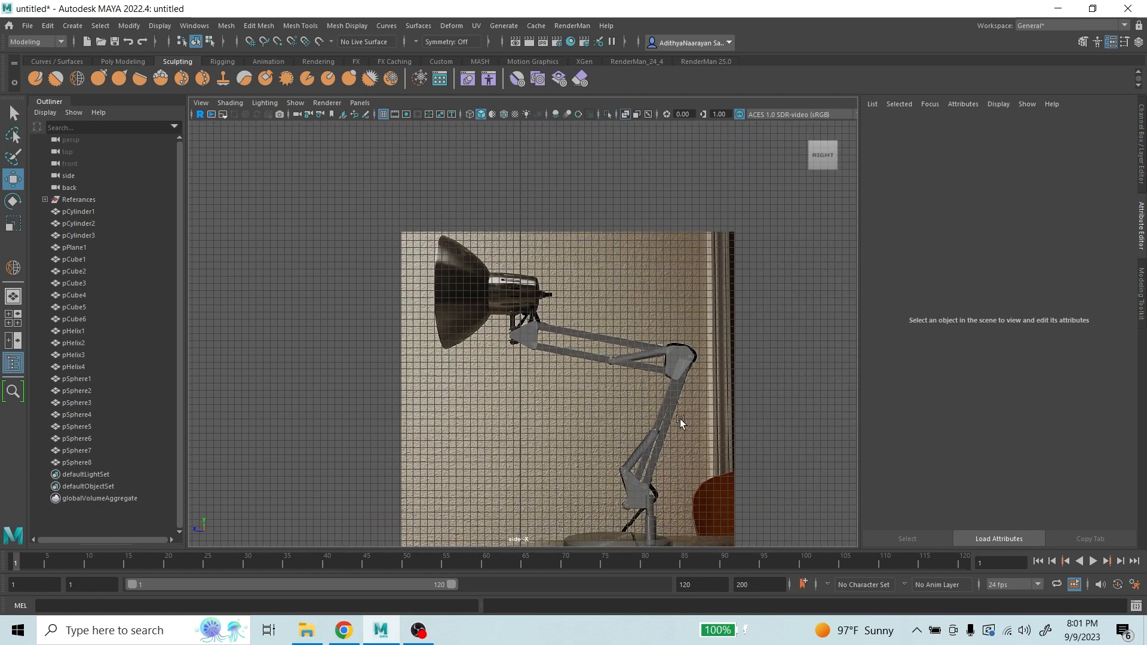
pyautogui.keyDown('alt'); pyautogui.moveTo(678, 419); pyautogui.dragTo(551, 313, button='middle'); pyautogui.keyUp('alt')
pyautogui.scroll(3, 497, 362)
pyautogui.scroll(2, 495, 364)
pyautogui.scroll(-3, 536, 401)
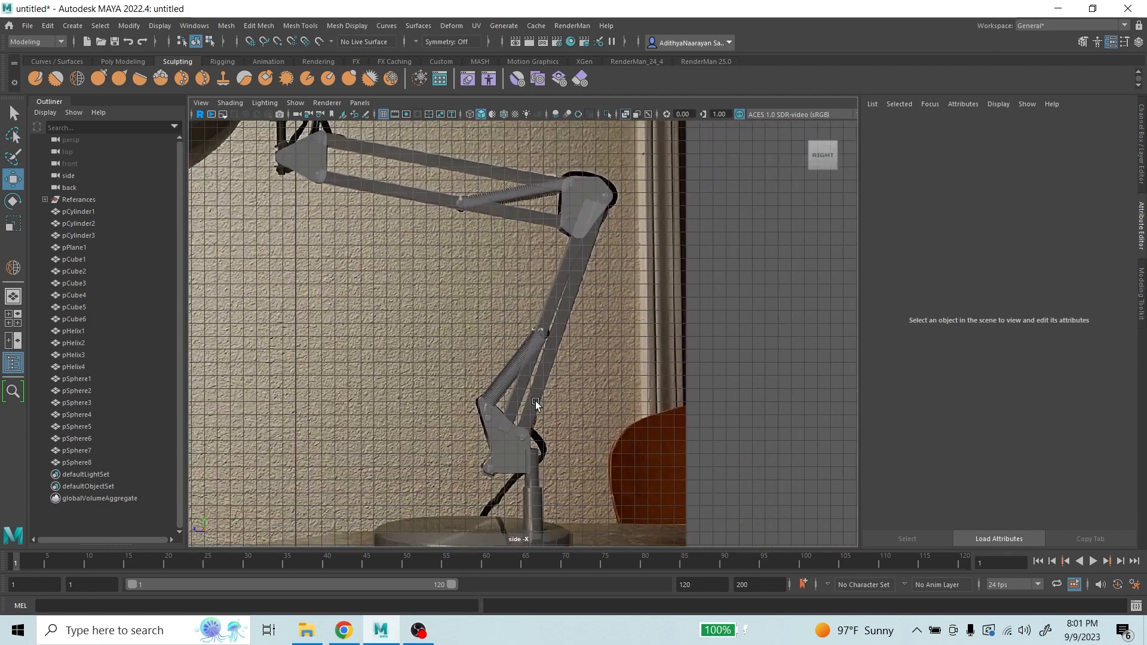
pyautogui.keyDown('alt'); pyautogui.moveTo(527, 397); pyautogui.dragTo(547, 377, button='middle'); pyautogui.keyUp('alt')
pyautogui.scroll(1, 565, 308)
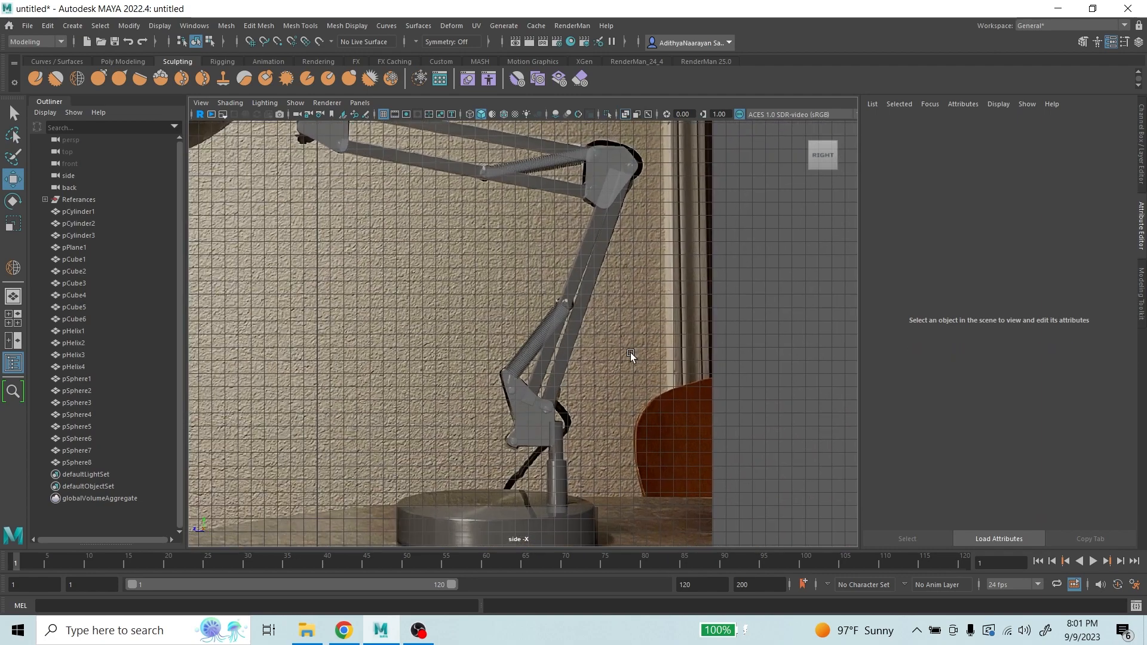
# - Examine the springs, rivets and arm joints against the reference photo in the back view, from the base up to the lamp head
pyautogui.press('space')
pyautogui.press('space')
pyautogui.scroll(-3, 389, 425)
pyautogui.keyDown('alt'); pyautogui.moveTo(527, 384); pyautogui.dragTo(528, 634, button='middle'); pyautogui.keyUp('alt')
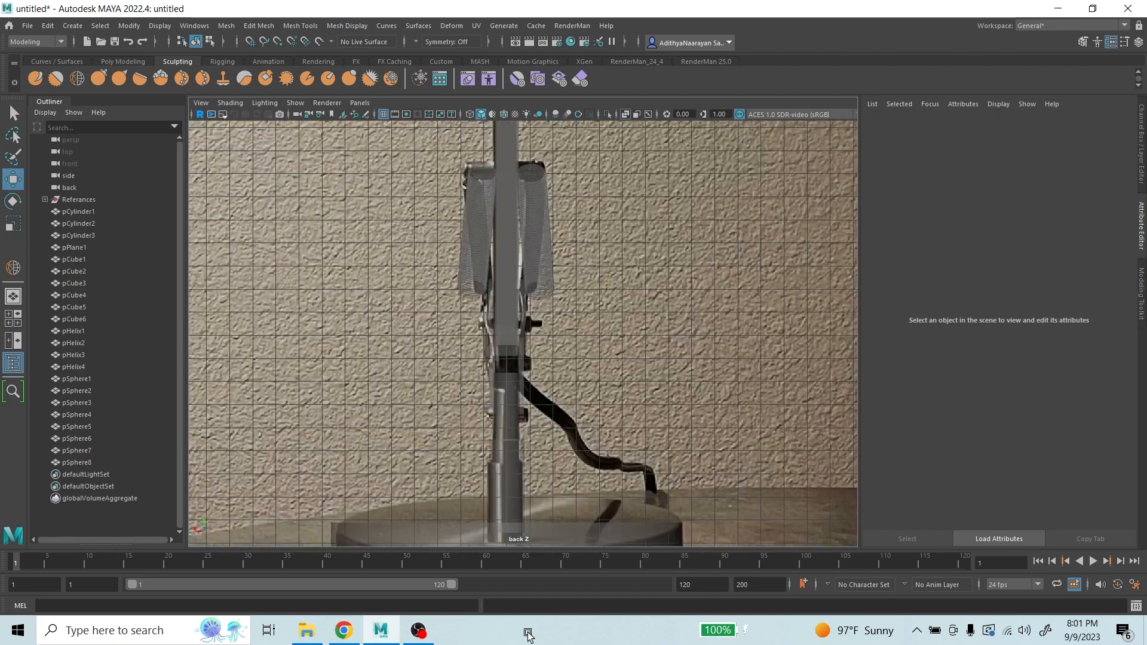
pyautogui.scroll(8, 482, 389)
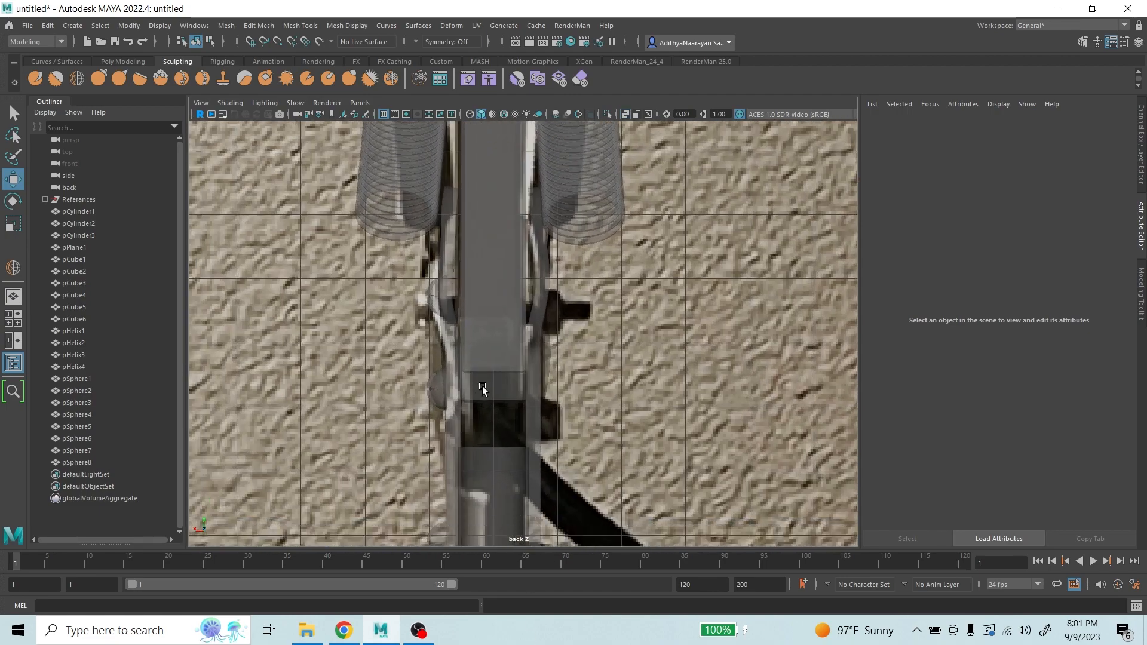
pyautogui.keyDown('alt'); pyautogui.moveTo(442, 406); pyautogui.dragTo(507, 382, button='middle'); pyautogui.keyUp('alt')
pyautogui.scroll(6, 509, 381)
pyautogui.scroll(-10, 539, 368)
pyautogui.keyDown('alt'); pyautogui.moveTo(594, 259); pyautogui.dragTo(557, 572, button='middle'); pyautogui.keyUp('alt')
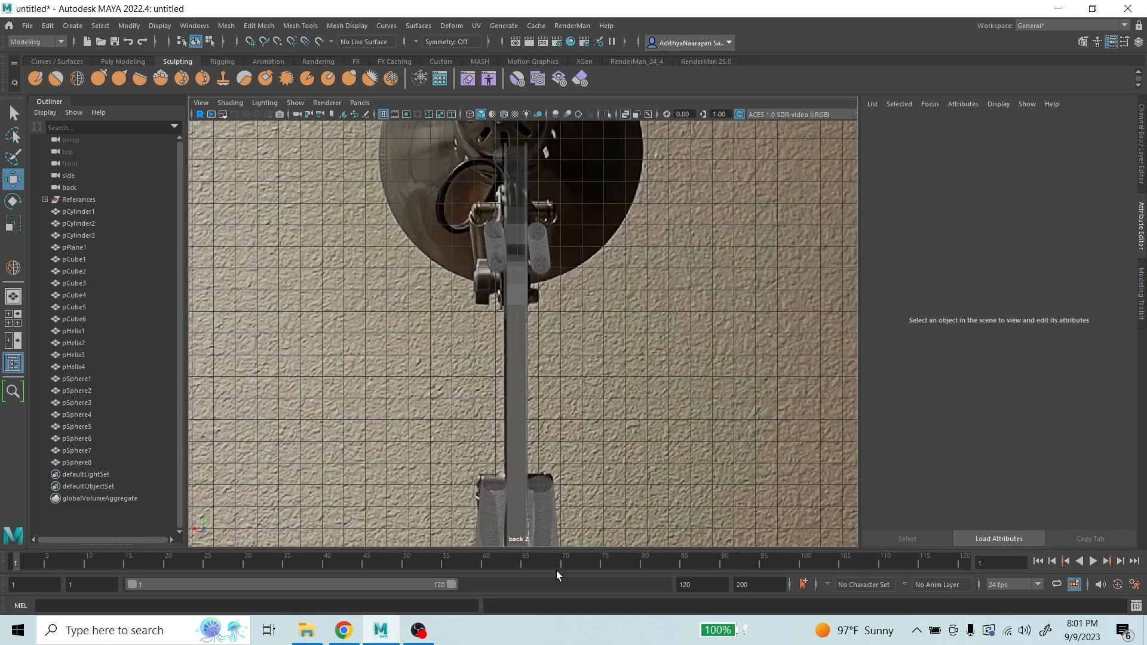
pyautogui.scroll(3, 546, 252)
pyautogui.keyDown('alt'); pyautogui.moveTo(526, 259); pyautogui.dragTo(519, 443, button='middle'); pyautogui.keyUp('alt')
pyautogui.scroll(6, 472, 352)
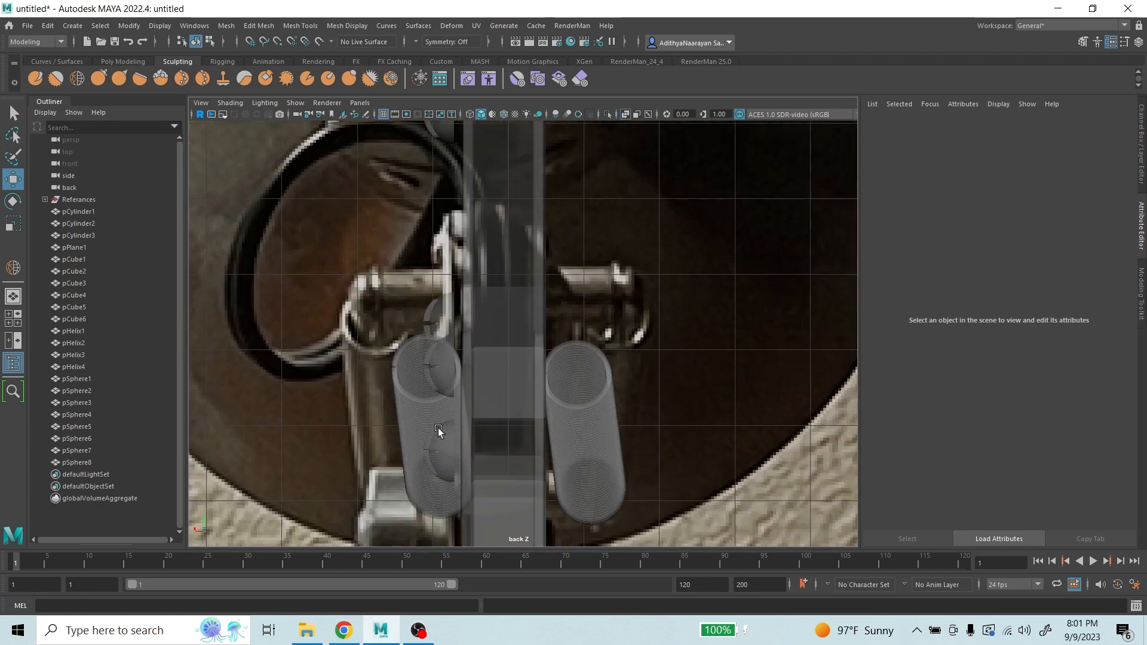
pyautogui.scroll(-10, 529, 398)
pyautogui.scroll(10, 526, 366)
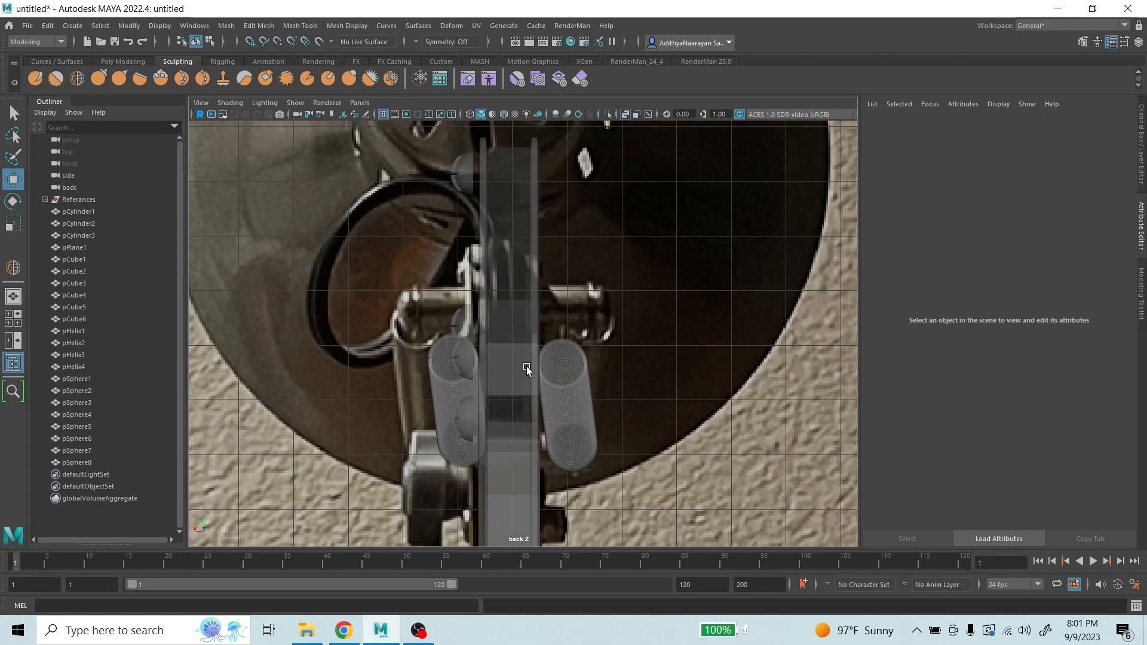
# - Rotate the upper arm's spring pHelix4 upright in the back view and shift it slightly sideways towards the arm
pyautogui.click(604, 440)
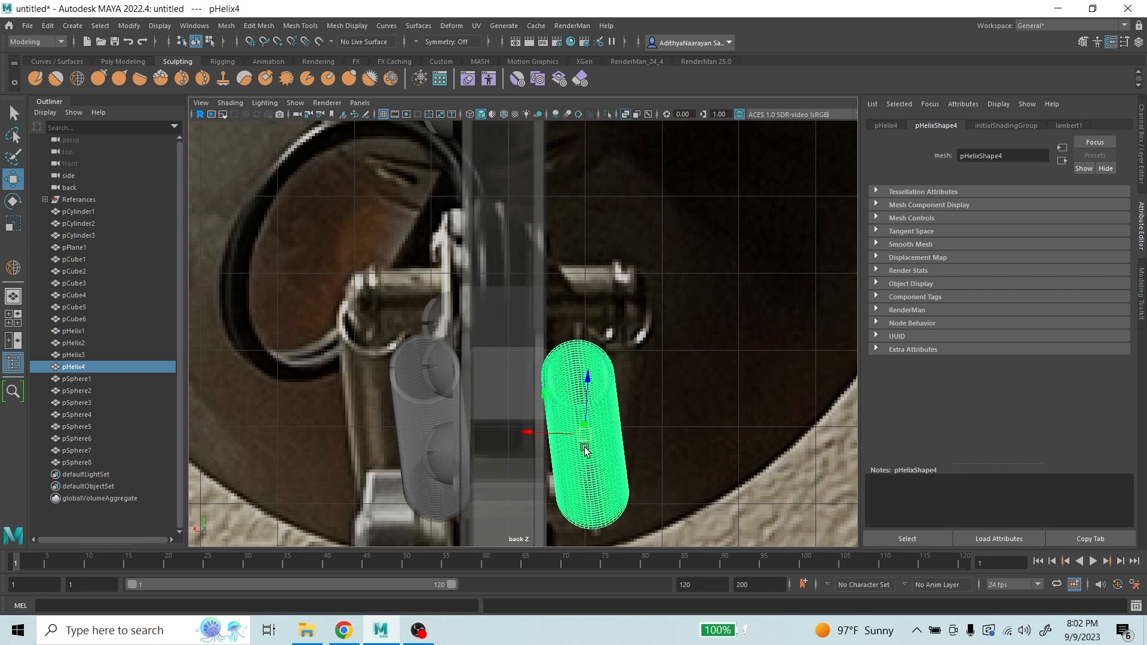
pyautogui.click(14, 202)
pyautogui.moveTo(597, 428); pyautogui.dragTo(606, 431)
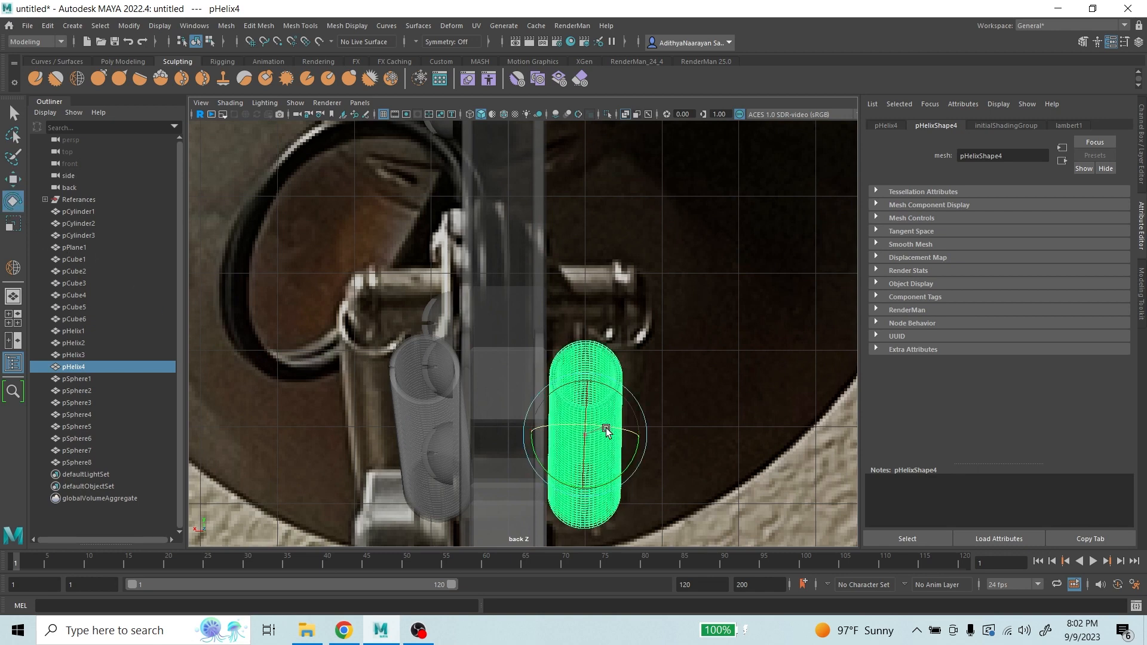
pyautogui.click(13, 179)
pyautogui.moveTo(537, 433); pyautogui.dragTo(528, 434)
pyautogui.scroll(-8, 528, 434)
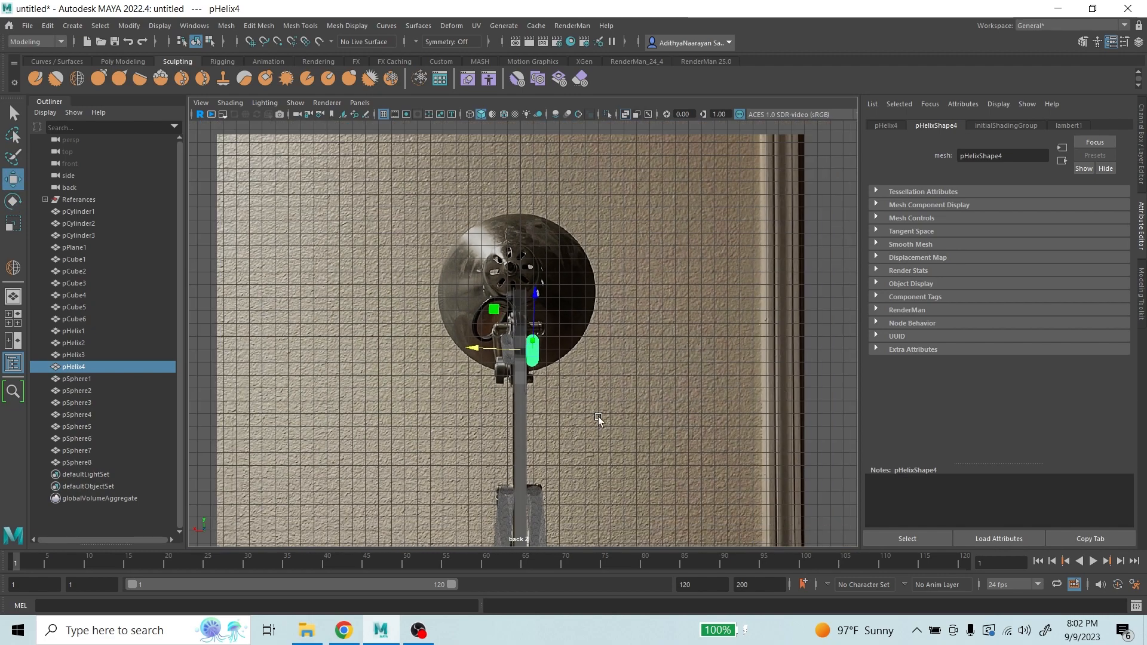
# - Inspect the springs, brackets and rivets in the perspective view against the reference photo
pyautogui.keyDown('alt'); pyautogui.moveTo(598, 417); pyautogui.dragTo(604, 321, button='middle'); pyautogui.keyUp('alt')
pyautogui.scroll(5, 576, 397)
pyautogui.press('space')
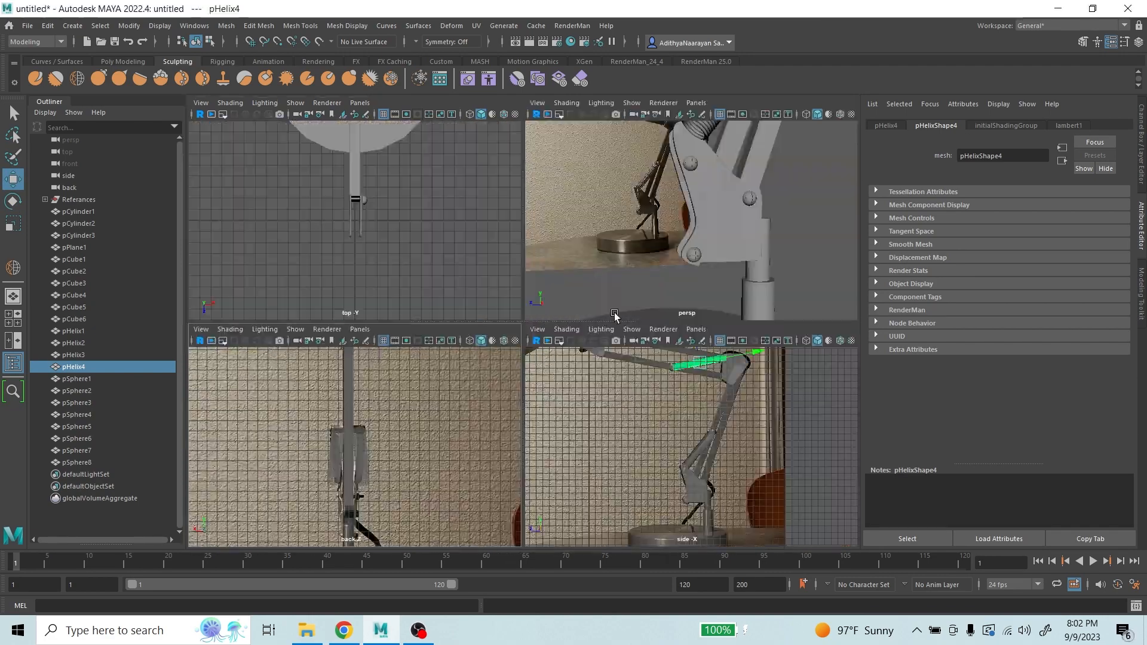
pyautogui.press('space')
pyautogui.scroll(-6, 651, 236)
pyautogui.keyDown('alt'); pyautogui.moveTo(622, 284); pyautogui.dragTo(562, 366); pyautogui.keyUp('alt')
pyautogui.scroll(8, 628, 233)
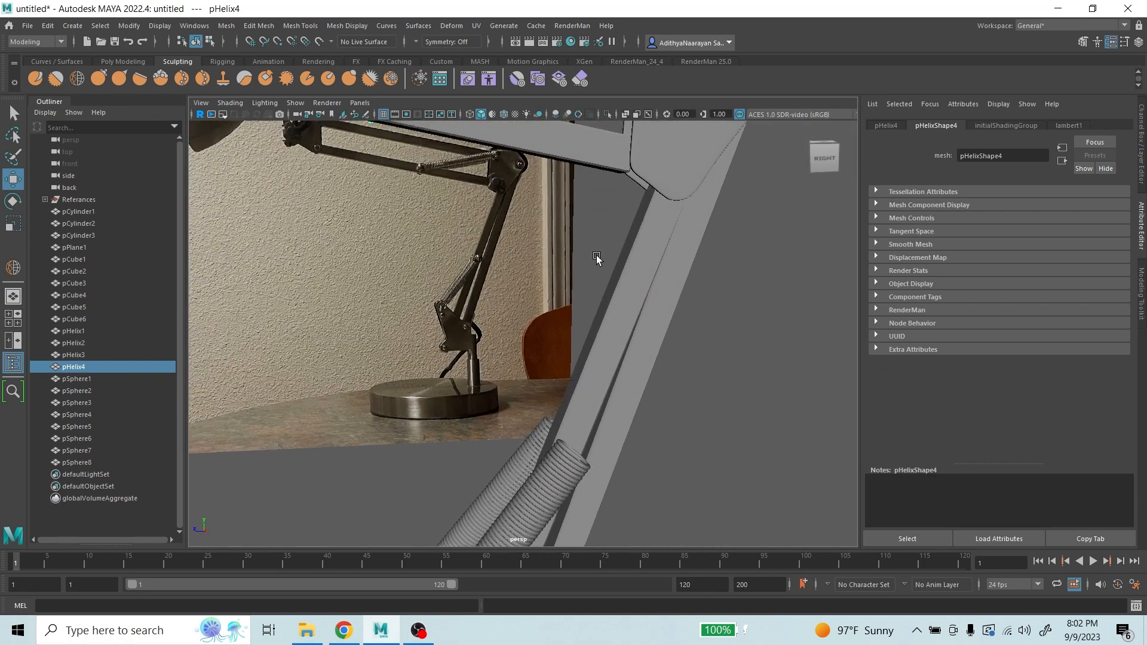
pyautogui.keyDown('alt'); pyautogui.moveTo(597, 254); pyautogui.dragTo(745, 328, button='middle'); pyautogui.keyUp('alt')
pyautogui.scroll(2, 587, 268)
pyautogui.scroll(-3, 532, 315)
pyautogui.scroll(-2, 745, 328)
pyautogui.keyDown('alt'); pyautogui.moveTo(323, 249); pyautogui.dragTo(418, 300); pyautogui.keyUp('alt')
pyautogui.scroll(-2, 569, 284)
pyautogui.scroll(-3, 568, 284)
pyautogui.scroll(4, 561, 398)
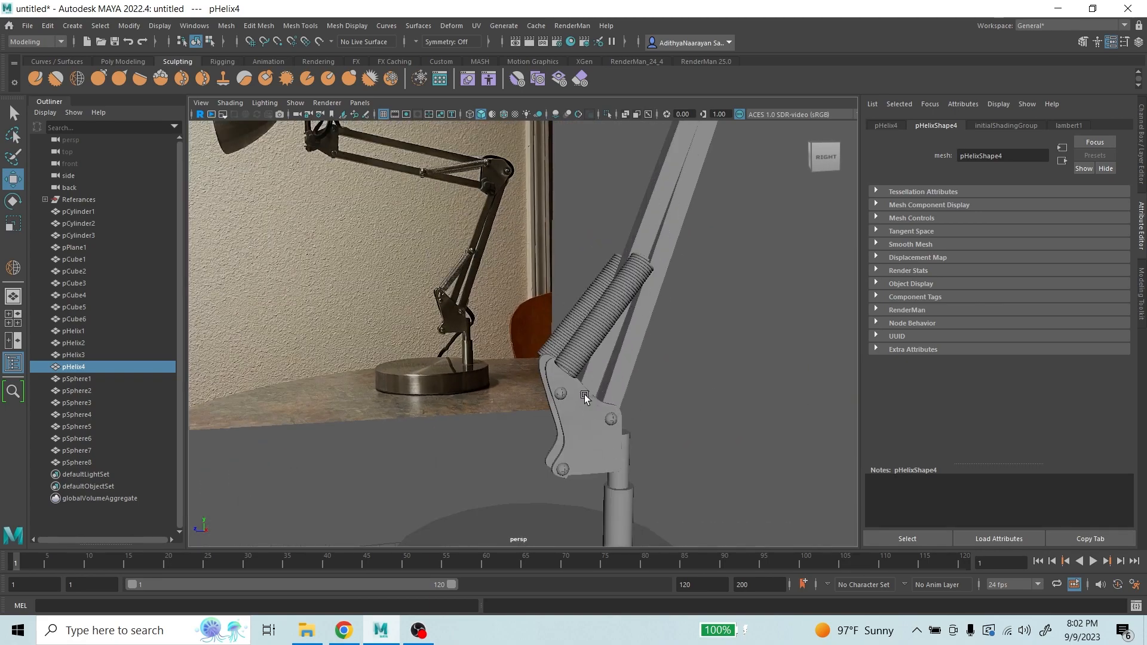
pyautogui.scroll(-5, 584, 323)
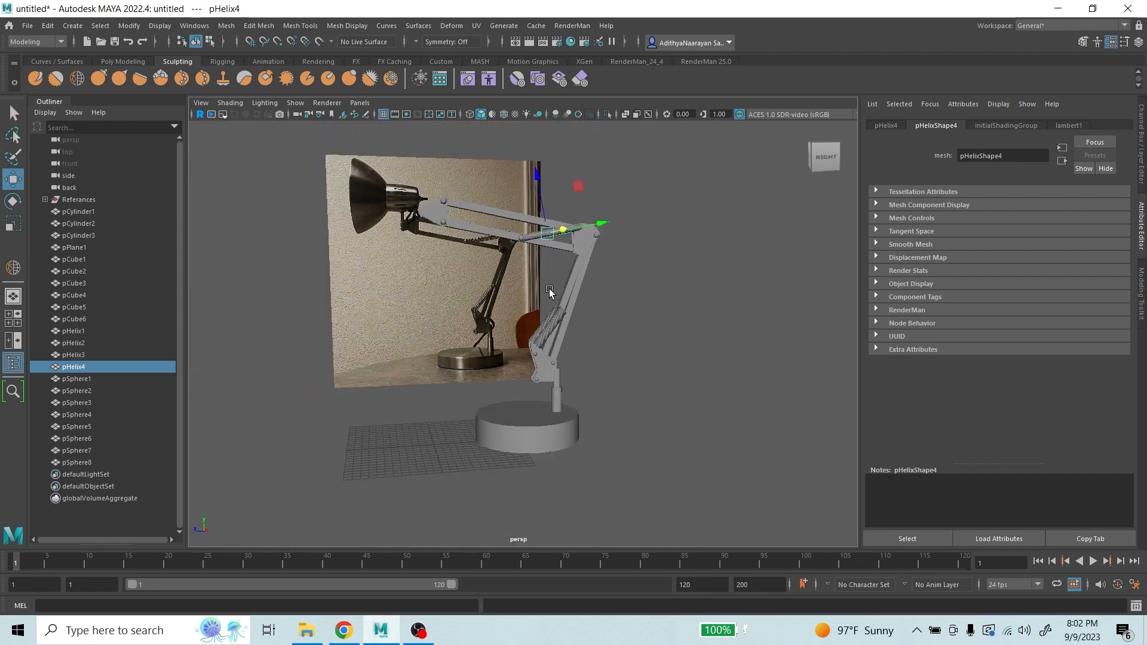
# - Clear the selection and compare the whole lamp model with the reference photo in the perspective view
pyautogui.scroll(4, 565, 350)
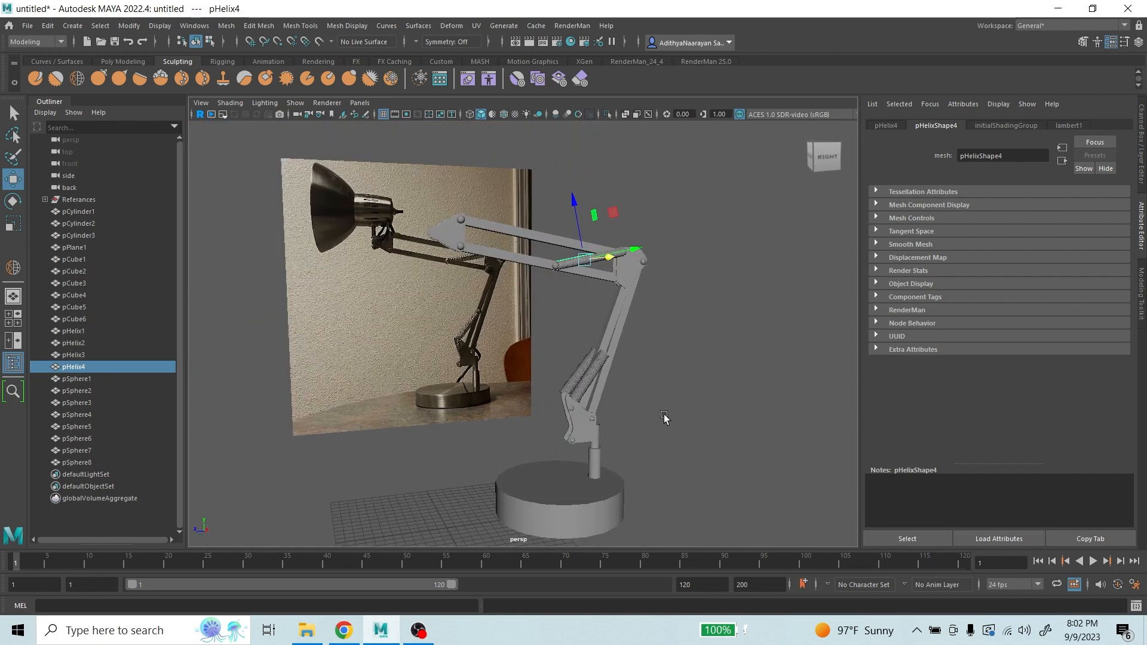
pyautogui.click(683, 402)
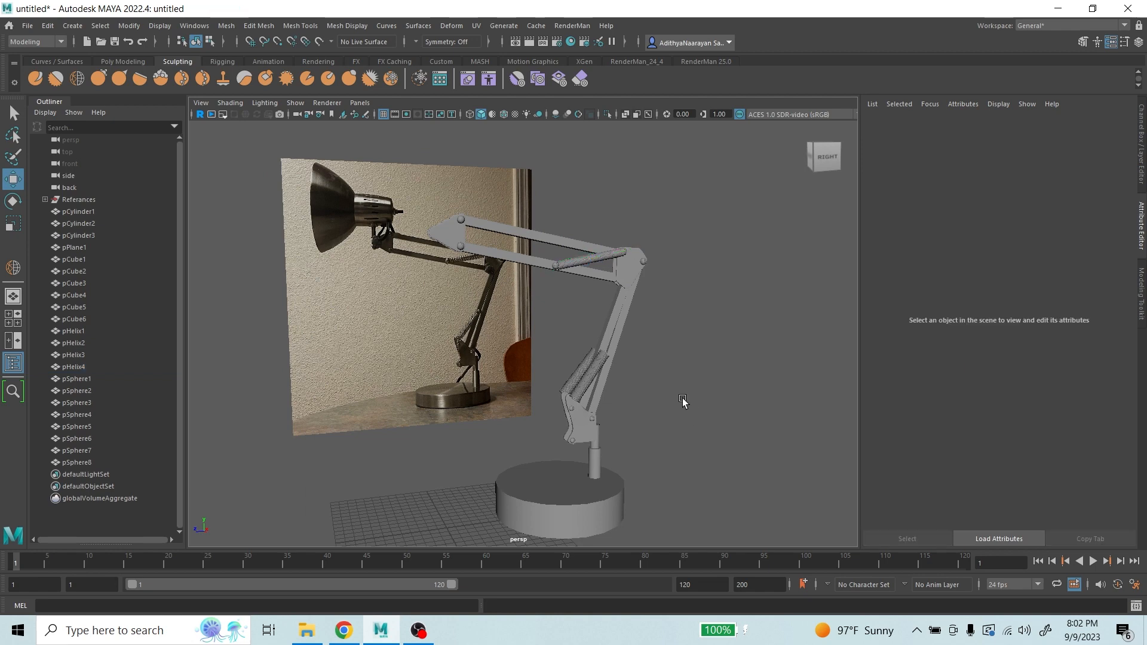
pyautogui.scroll(5, 431, 291)
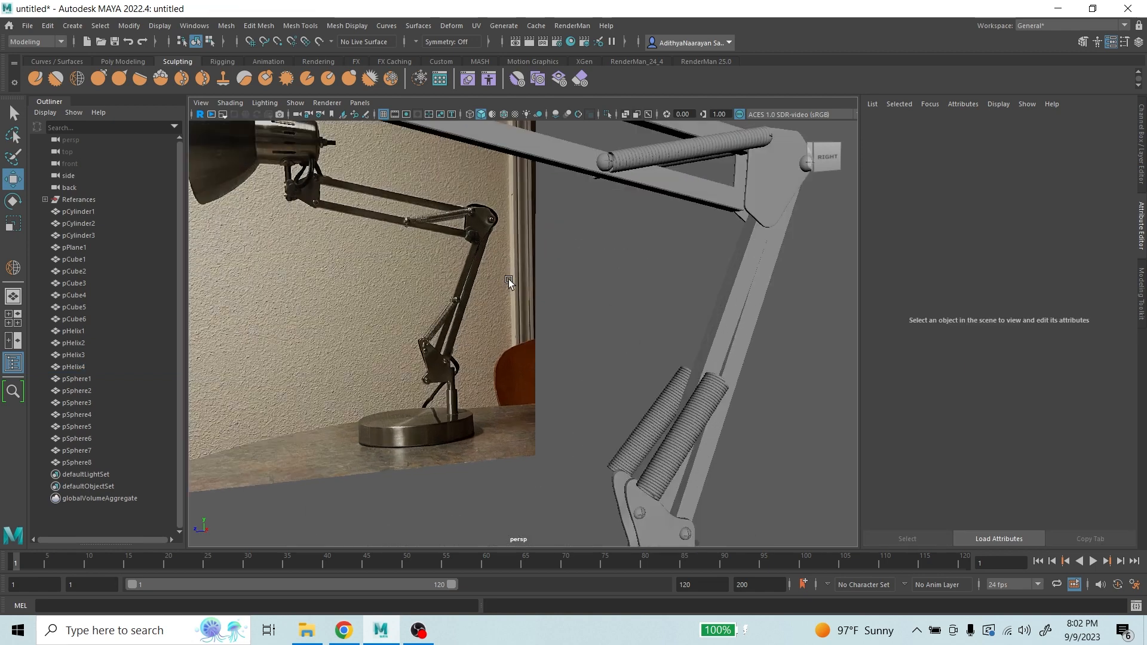
pyautogui.scroll(-4, 499, 293)
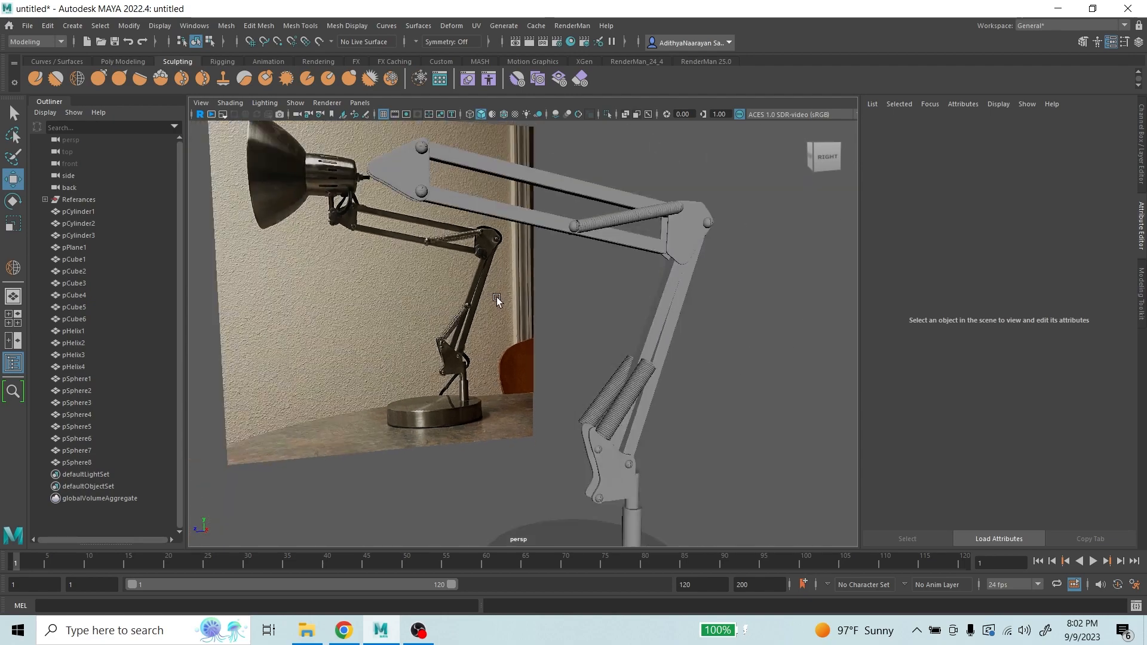
pyautogui.scroll(4, 549, 293)
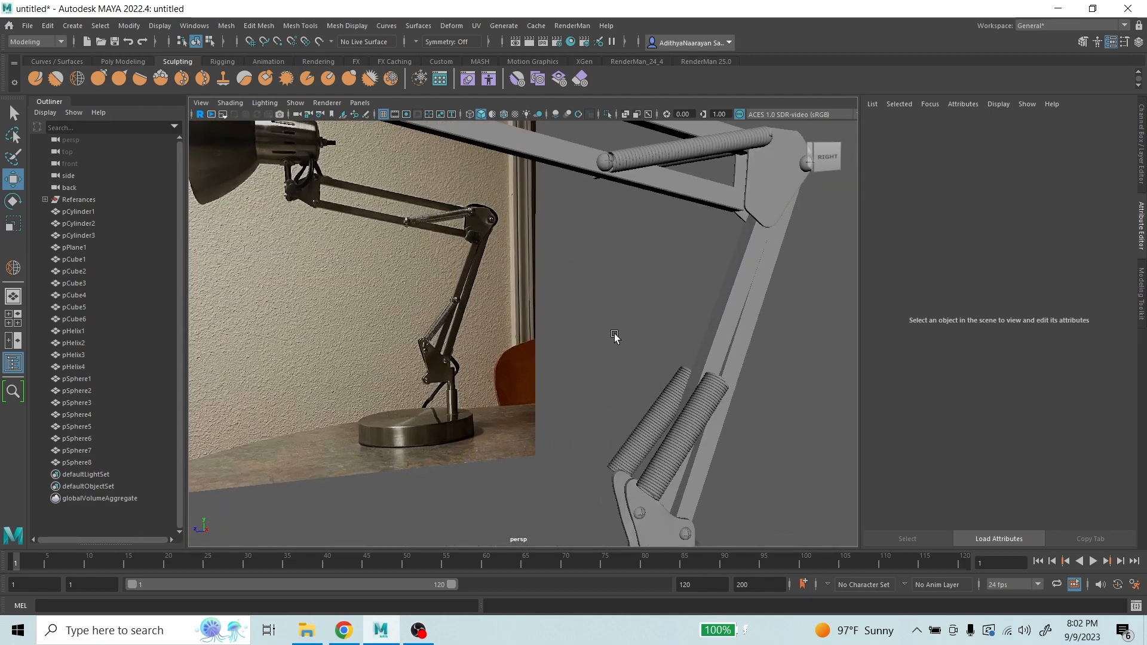
# - Examine the elbow joint where the two lamp arms meet against the reference photo in the perspective and side views
pyautogui.scroll(-4, 614, 333)
pyautogui.scroll(6, 621, 343)
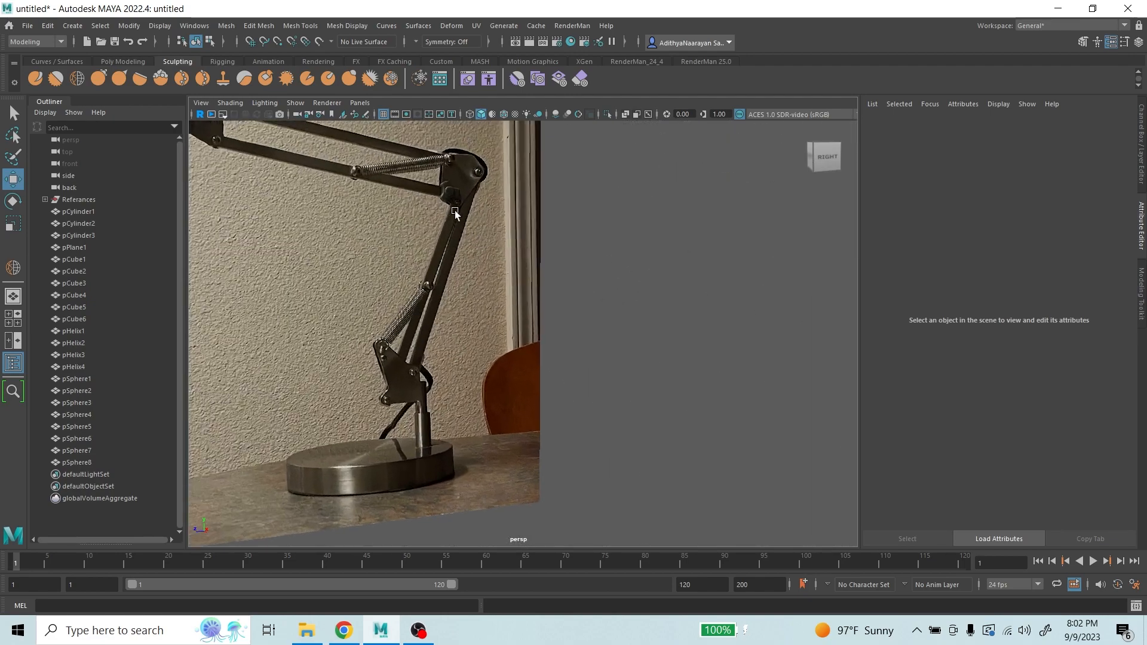
pyautogui.scroll(-5, 482, 213)
pyautogui.press('space')
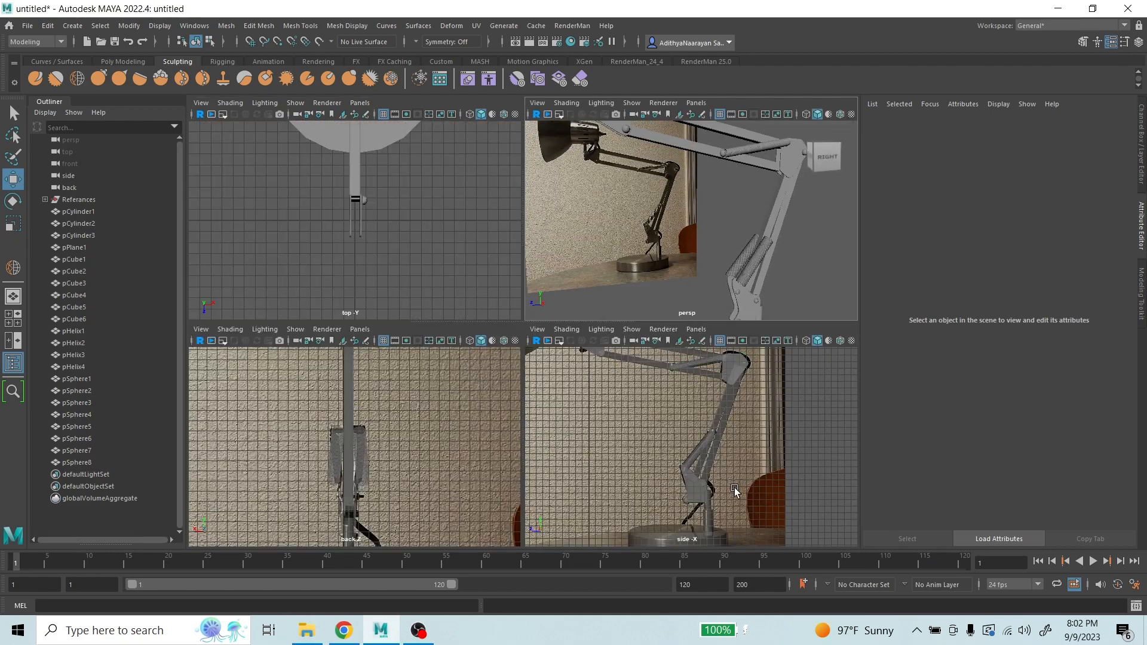
pyautogui.press('space')
pyautogui.scroll(10, 597, 216)
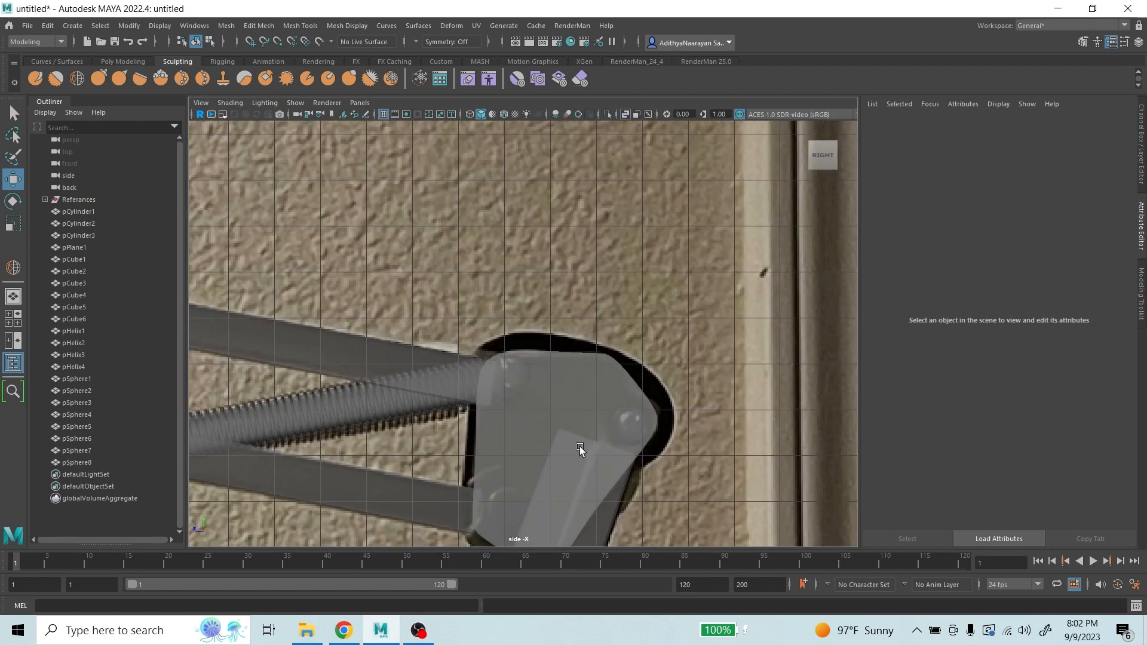
pyautogui.keyDown('alt'); pyautogui.moveTo(580, 446); pyautogui.dragTo(543, 271, button='middle'); pyautogui.keyUp('alt')
pyautogui.scroll(6, 558, 351)
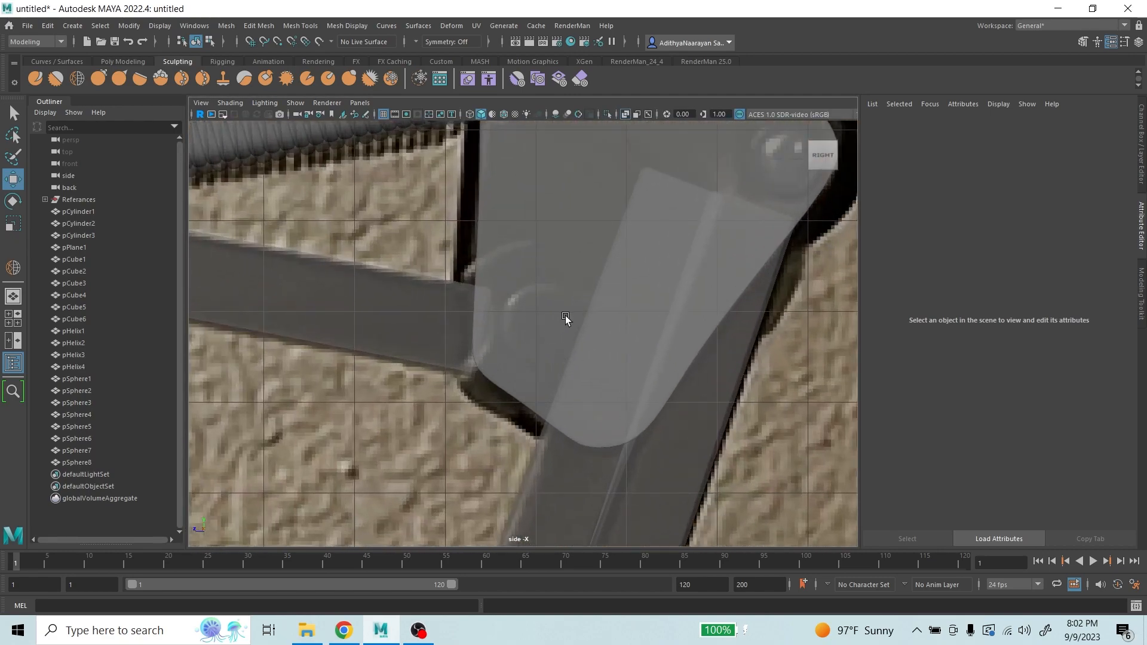
# - Try hiding the elbow bracket pCube1 and moving it sideways to uncover the reference joint, undoing both changes
pyautogui.click(701, 261)
pyautogui.press('h')
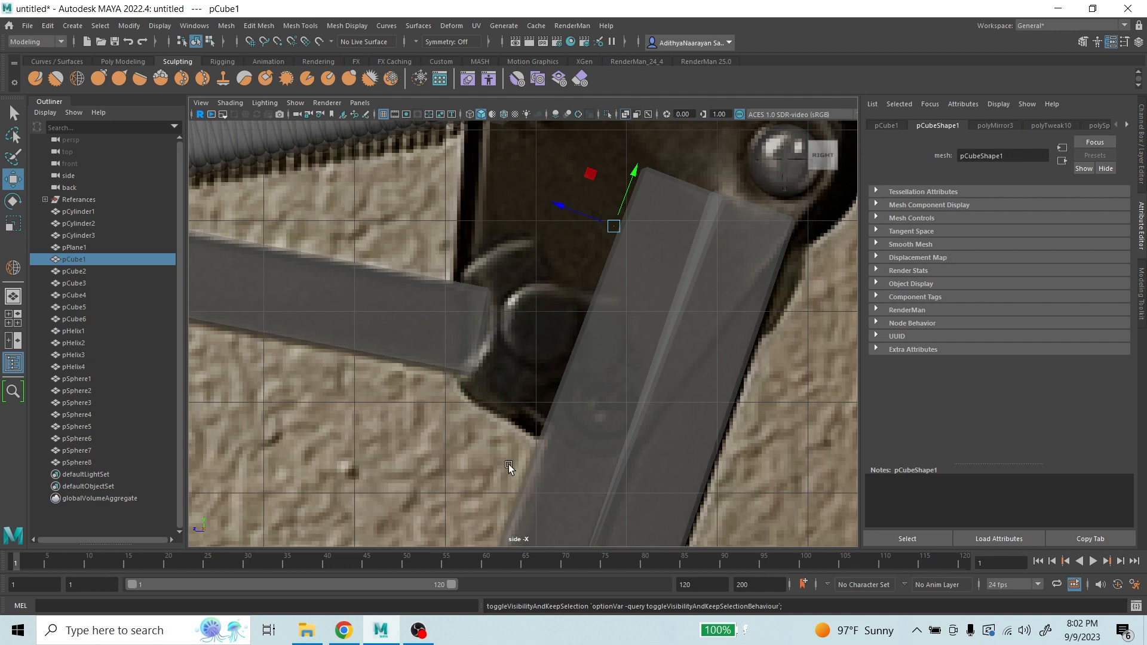
pyautogui.hotkey('ctrl', 'z')
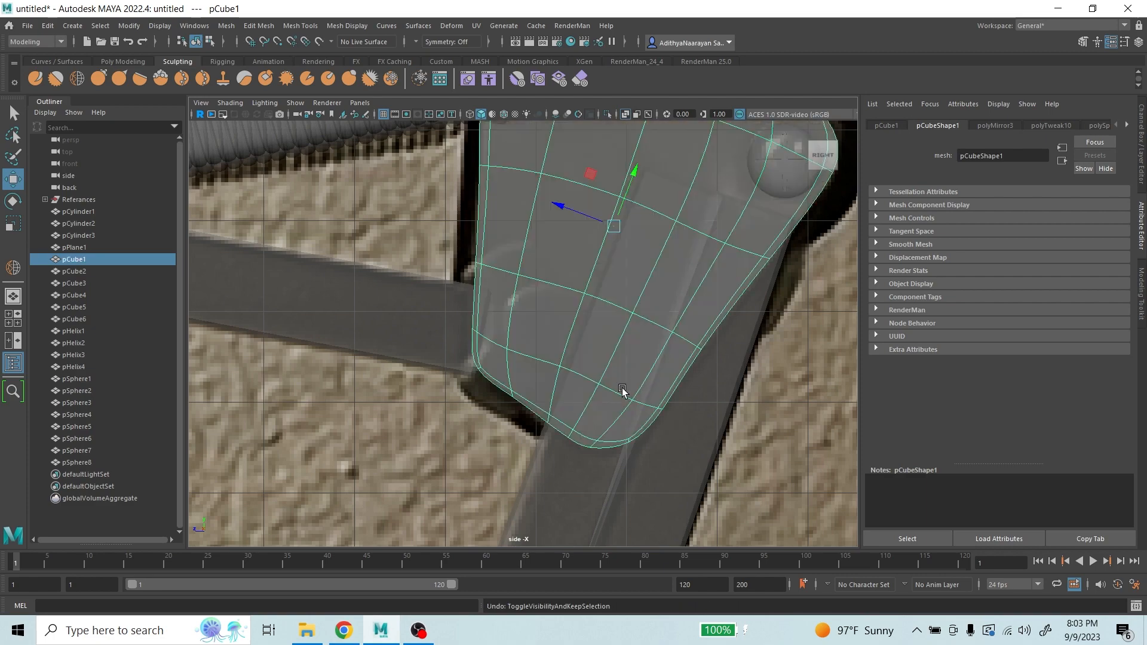
pyautogui.scroll(-5, 568, 353)
pyautogui.scroll(5, 560, 362)
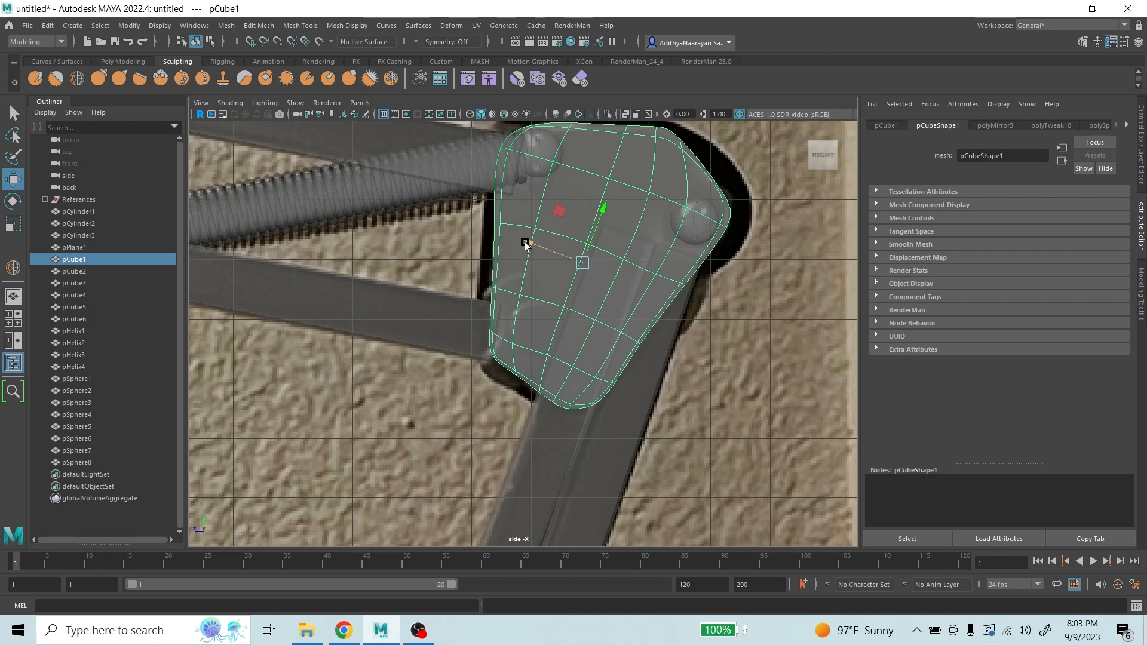
pyautogui.moveTo(524, 244); pyautogui.dragTo(682, 301)
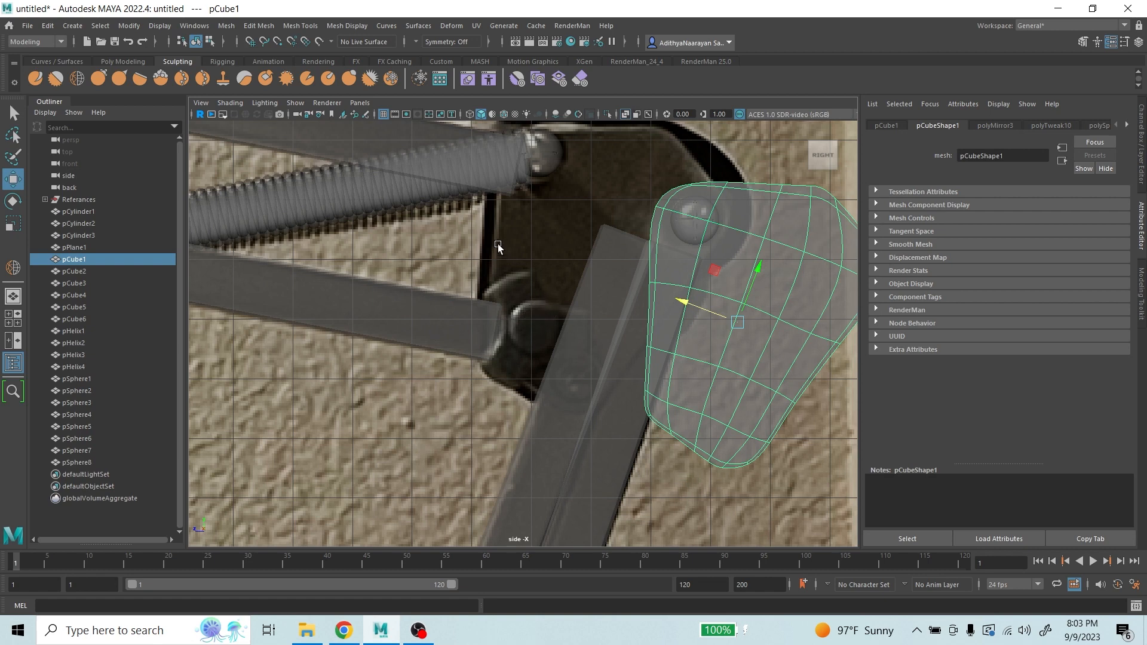
pyautogui.hotkey('ctrl', 'z')
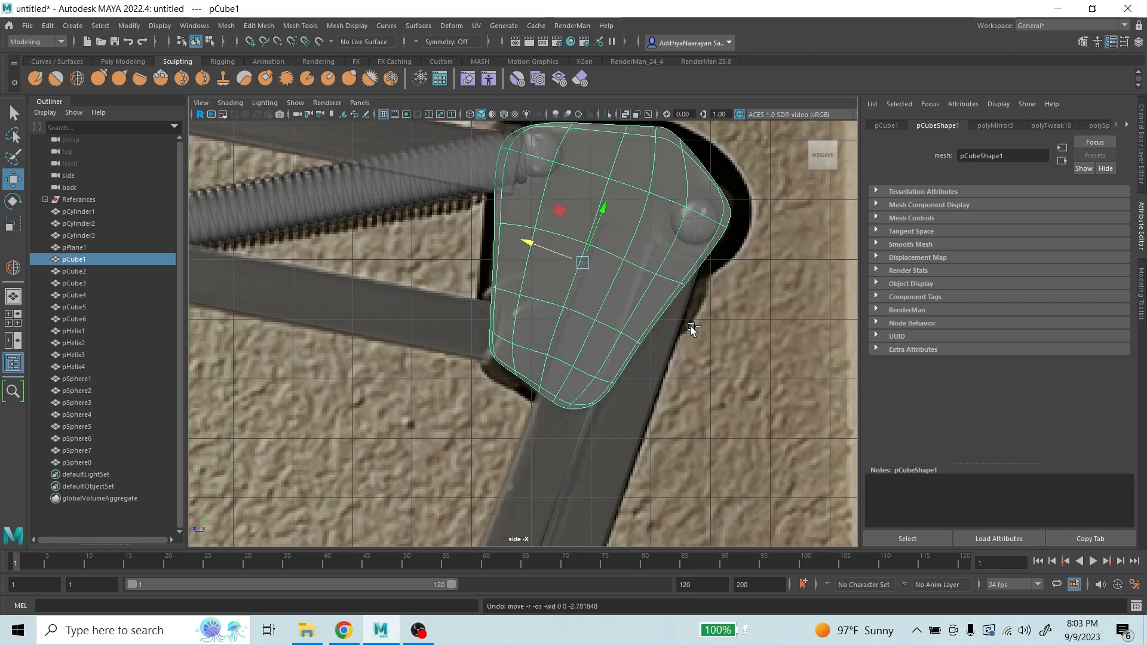
# - Create a polygon cube for the missing elbow joint part
pyautogui.scroll(-5, 609, 336)
pyautogui.scroll(-2, 480, 424)
pyautogui.keyDown('alt'); pyautogui.moveTo(479, 425); pyautogui.dragTo(667, 207, button='middle'); pyautogui.keyUp('alt')
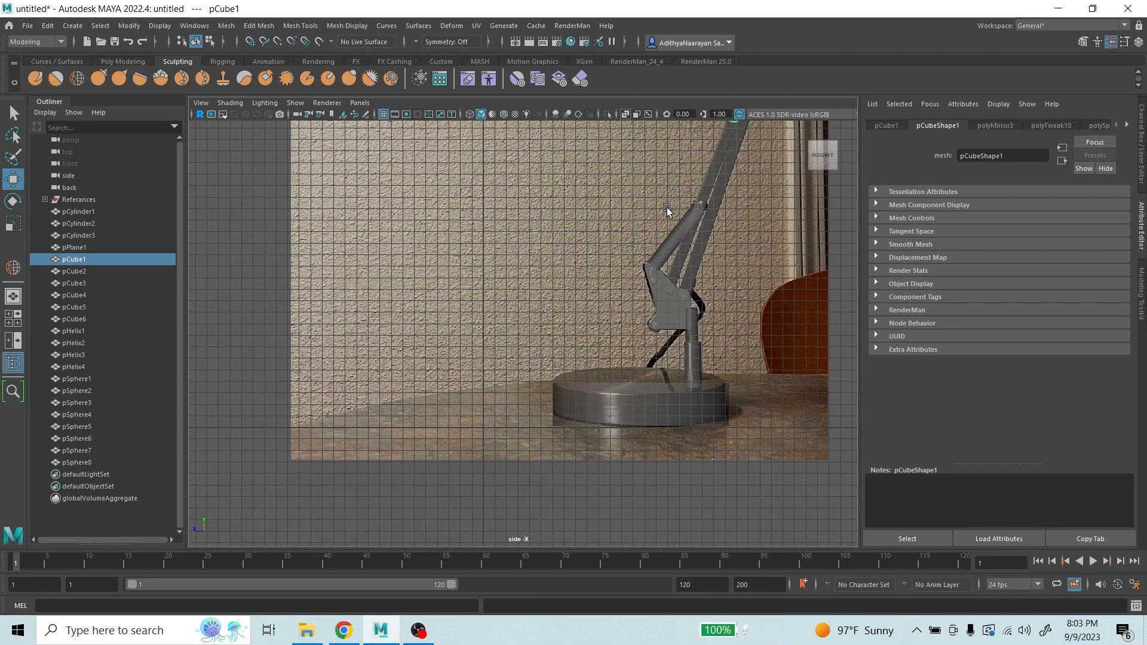
pyautogui.scroll(2, 536, 359)
pyautogui.scroll(3, 536, 358)
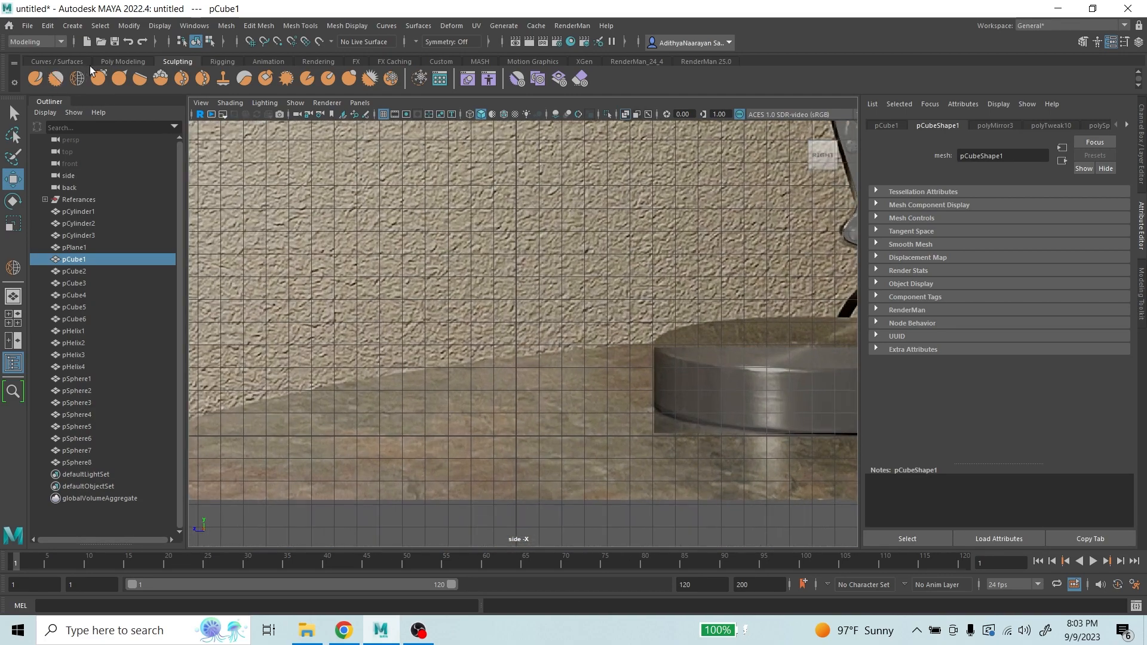
pyautogui.click(122, 62)
pyautogui.click(57, 77)
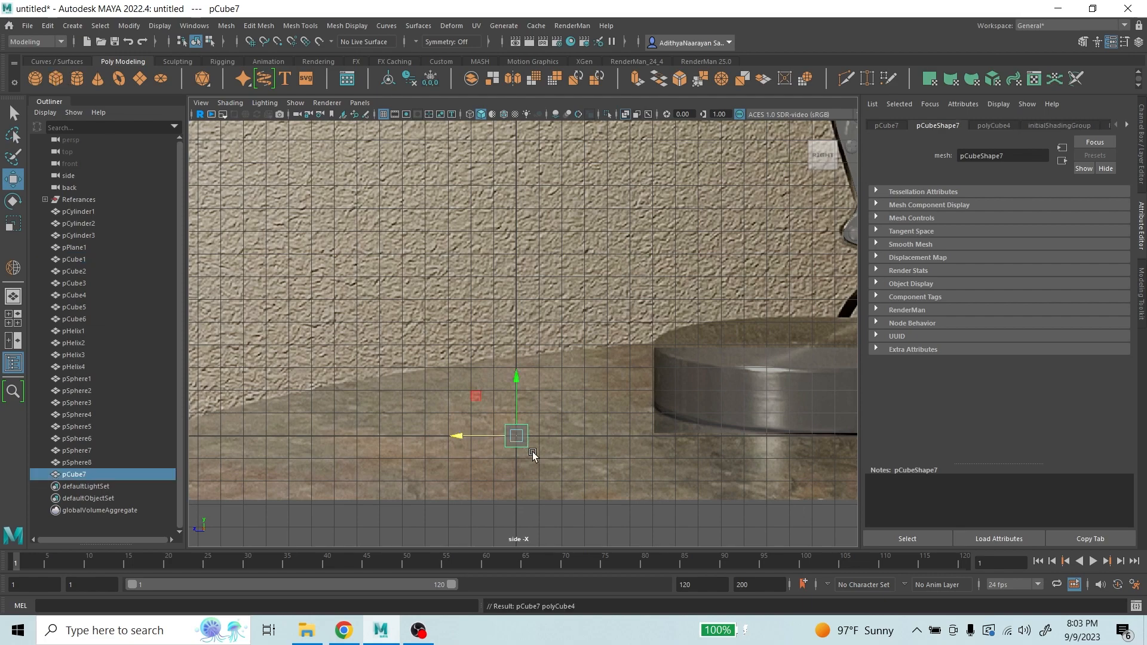
# - Move the new cube pCube7 from the origin up to the lower corner of the elbow bracket in the side view
pyautogui.scroll(-2, 532, 449)
pyautogui.keyDown('alt'); pyautogui.moveTo(533, 446); pyautogui.dragTo(494, 419, button='middle'); pyautogui.keyUp('alt')
pyautogui.scroll(-1, 378, 462)
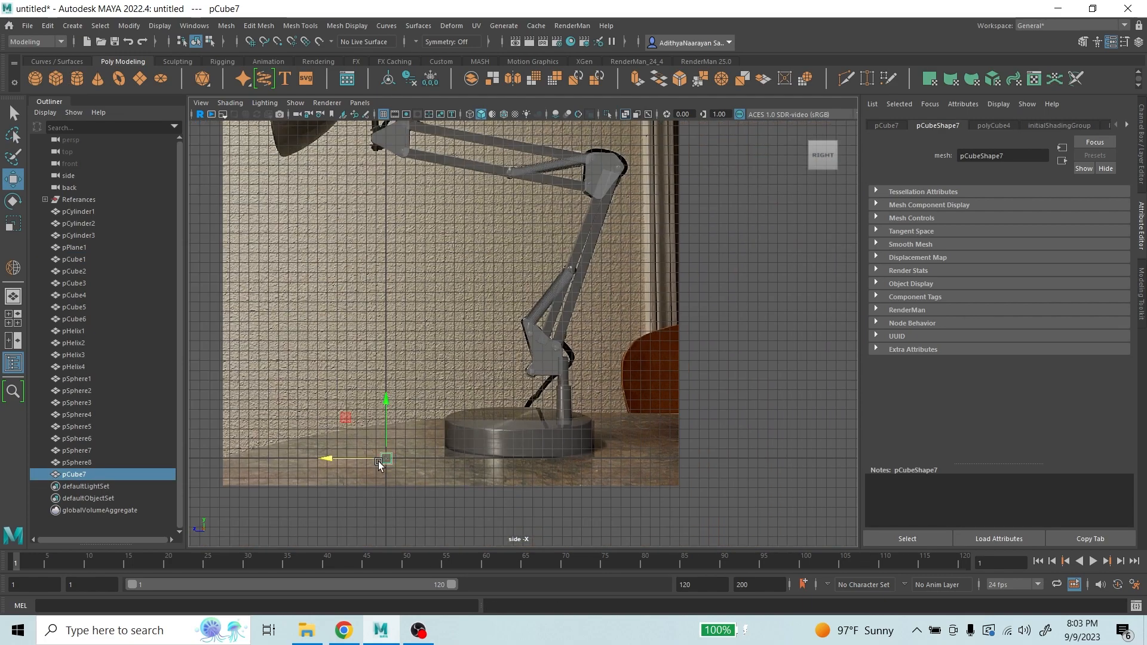
pyautogui.moveTo(378, 461); pyautogui.dragTo(591, 195)
pyautogui.scroll(3, 591, 194)
pyautogui.keyDown('alt'); pyautogui.moveTo(557, 294); pyautogui.dragTo(371, 520, button='middle'); pyautogui.keyUp('alt')
pyautogui.scroll(3, 374, 478)
pyautogui.scroll(3, 389, 436)
pyautogui.keyDown('alt'); pyautogui.moveTo(400, 439); pyautogui.dragTo(840, 248, button='middle'); pyautogui.keyUp('alt')
pyautogui.scroll(3, 810, 267)
pyautogui.keyDown('alt'); pyautogui.moveTo(815, 304); pyautogui.dragTo(766, 302, button='middle'); pyautogui.keyUp('alt')
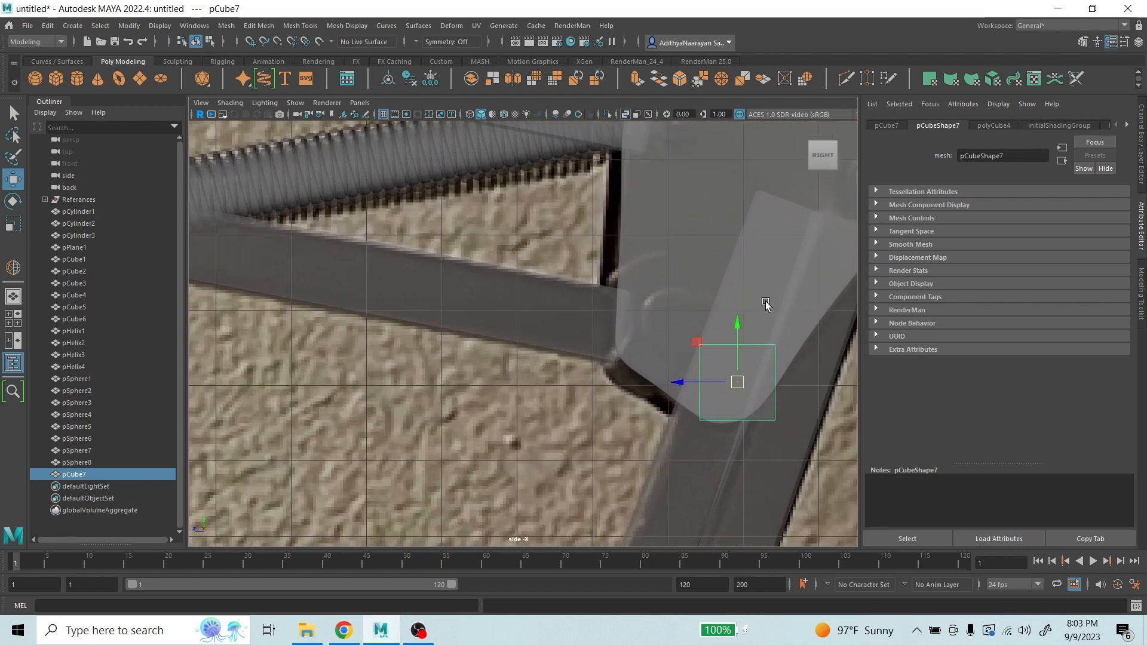
# - Move the elbow bracket pCube1 sideways off the joint and select the lower arm bar pCube3 beneath it
pyautogui.scroll(-2, 765, 304)
pyautogui.click(574, 300)
pyautogui.keyDown('alt'); pyautogui.moveTo(454, 274); pyautogui.dragTo(694, 359, button='middle'); pyautogui.keyUp('alt')
pyautogui.click(496, 421)
pyautogui.click(534, 464)
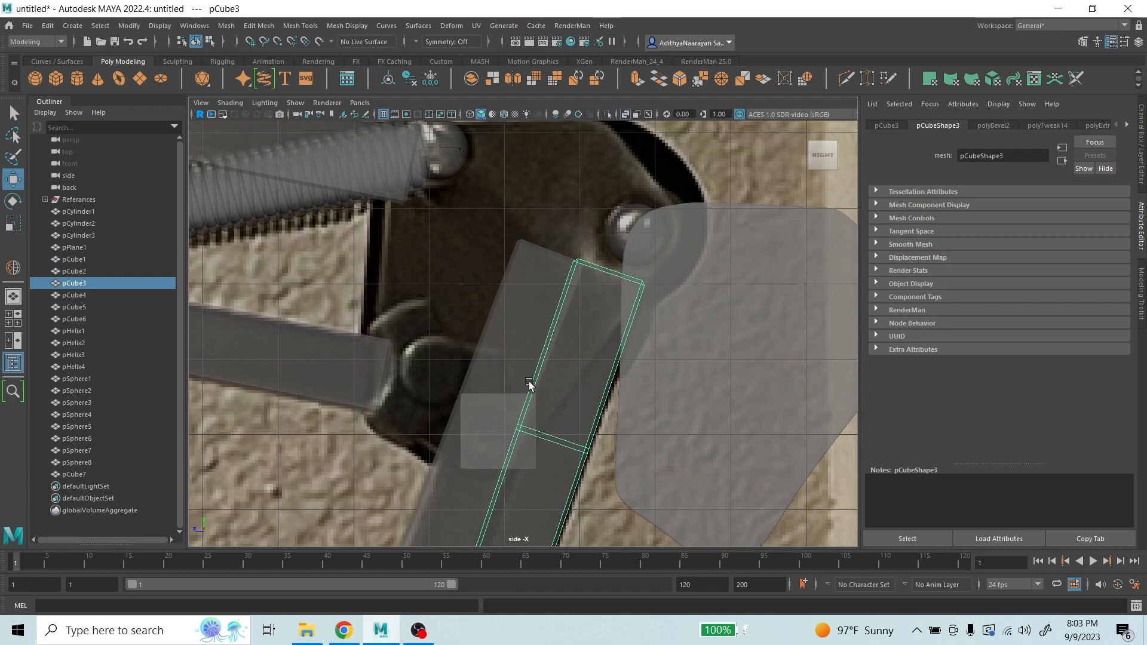
# - Shift the cube pCube7 in the perspective view so it sits at the upper end of the lower arm, clear of the bars
pyautogui.press('space')
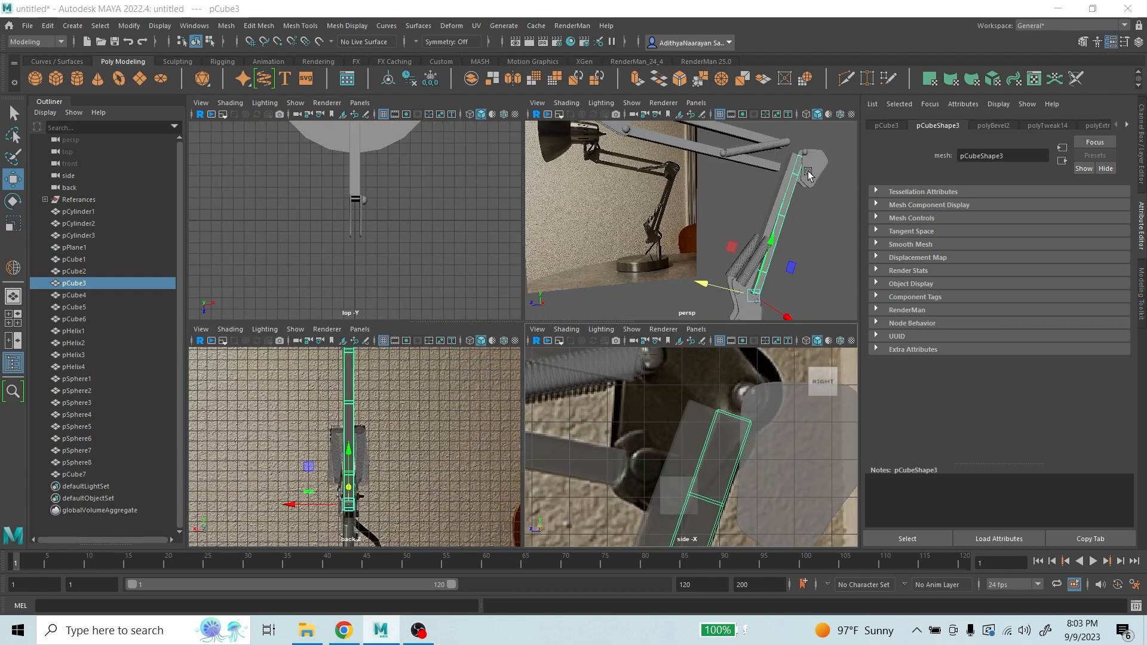
pyautogui.press('space')
pyautogui.scroll(3, 725, 252)
pyautogui.keyDown('alt'); pyautogui.moveTo(724, 253); pyautogui.dragTo(550, 387, button='middle'); pyautogui.keyUp('alt')
pyautogui.keyDown('alt'); pyautogui.moveTo(550, 388); pyautogui.dragTo(553, 287); pyautogui.keyUp('alt')
pyautogui.click(75, 474)
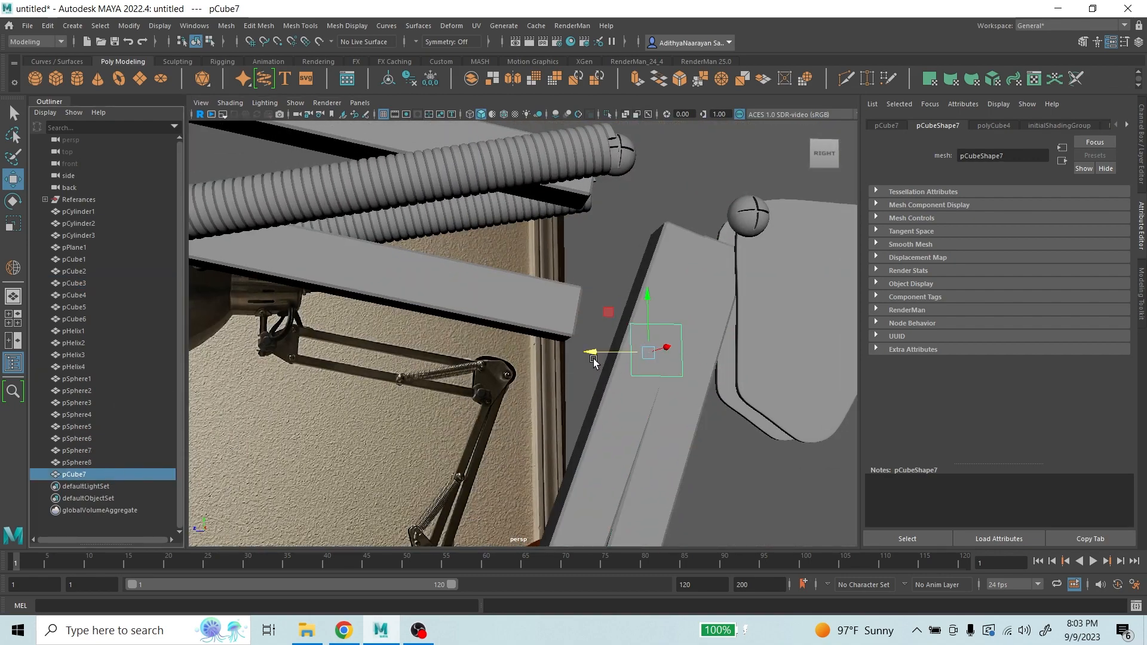
pyautogui.moveTo(594, 361); pyautogui.dragTo(538, 361)
pyautogui.moveTo(595, 317); pyautogui.dragTo(674, 225)
pyautogui.keyDown('alt'); pyautogui.moveTo(581, 248); pyautogui.dragTo(657, 344); pyautogui.keyUp('alt')
pyautogui.press('space')
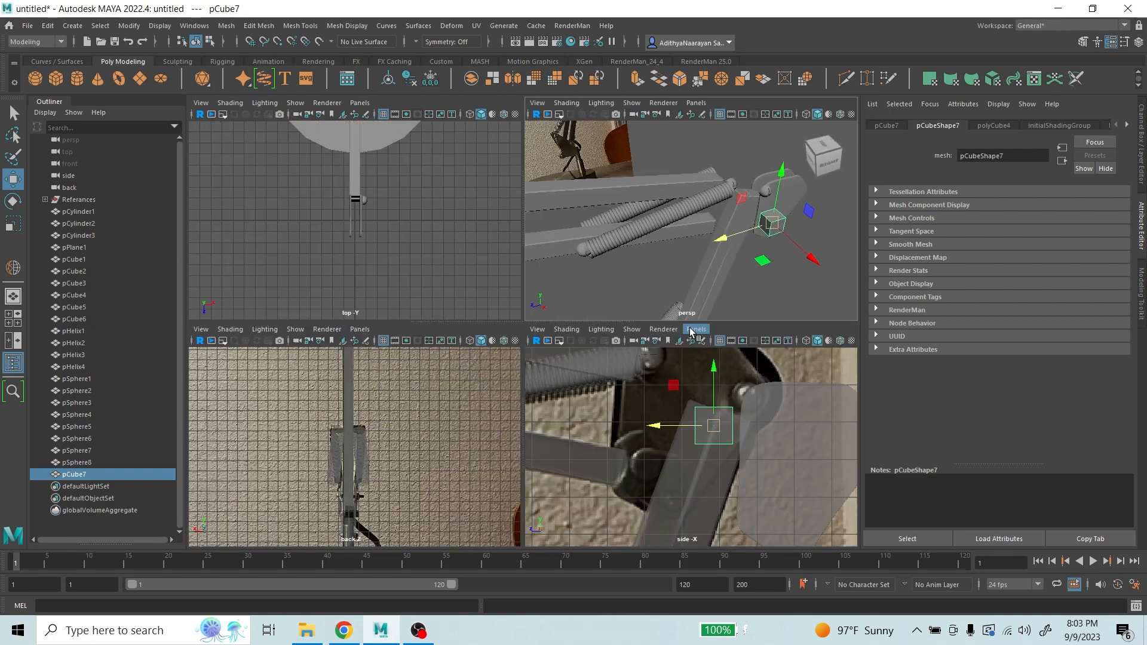
pyautogui.press('space')
pyautogui.moveTo(548, 286); pyautogui.dragTo(391, 311)
# - Move the elbow bracket pCube1 back over the joint in the side view
pyautogui.scroll(-5, 584, 336)
pyautogui.scroll(2, 585, 336)
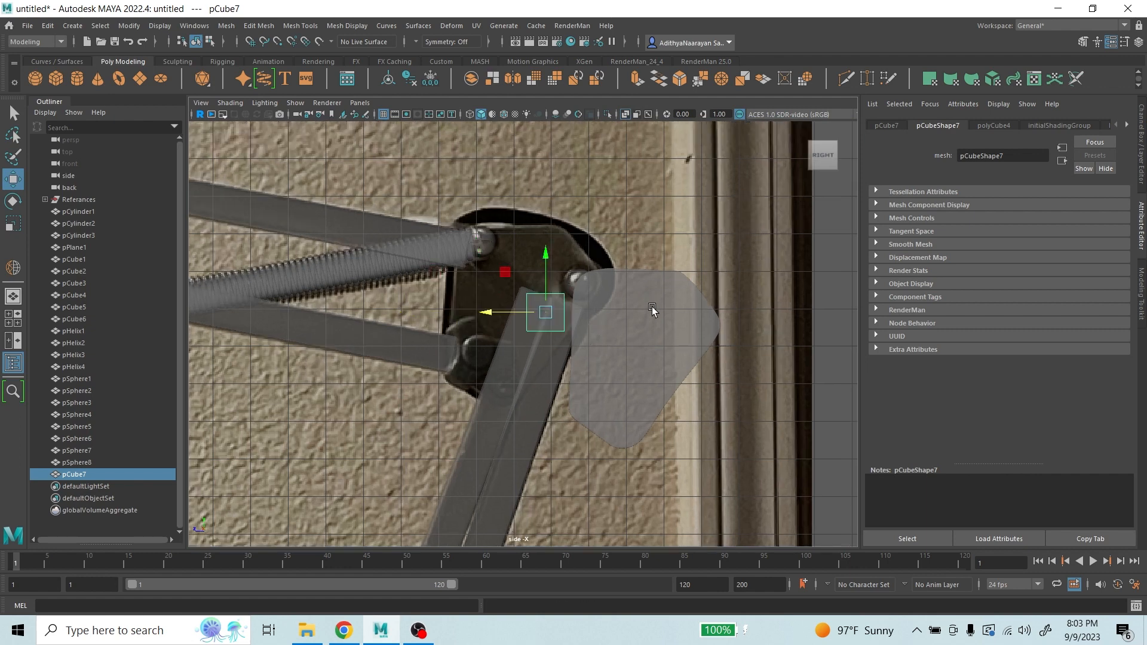
pyautogui.click(596, 359)
pyautogui.moveTo(585, 340); pyautogui.dragTo(465, 309)
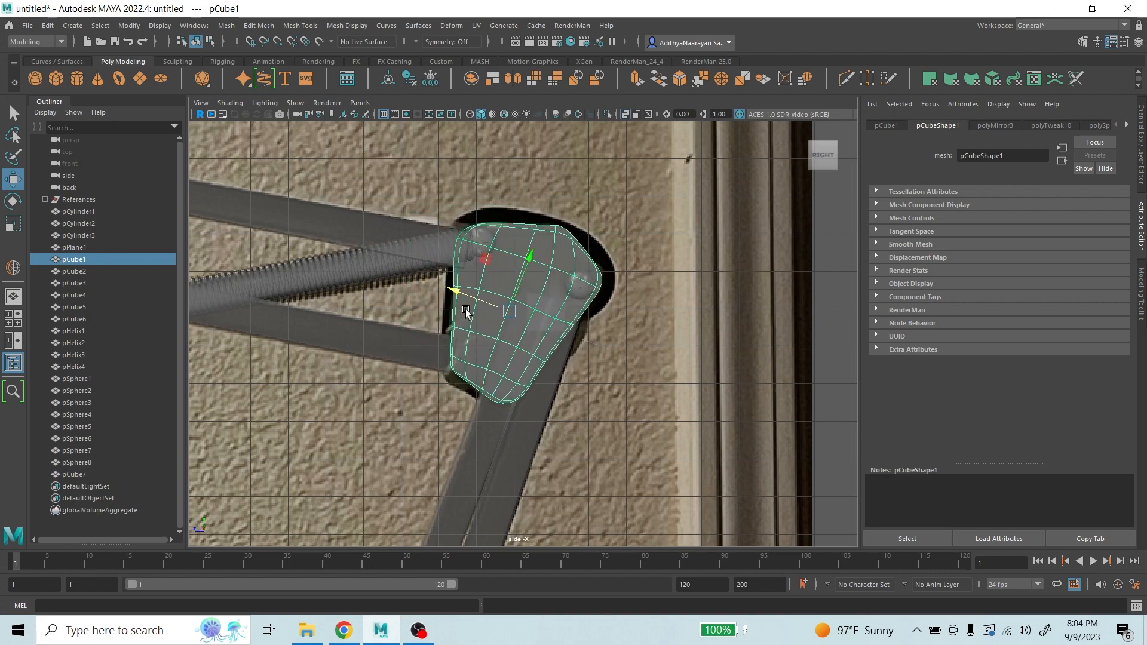
# - Move the cube pCube7 onto the round knob at the elbow bracket's lower corner in the side view
pyautogui.scroll(4, 606, 345)
pyautogui.click(593, 321)
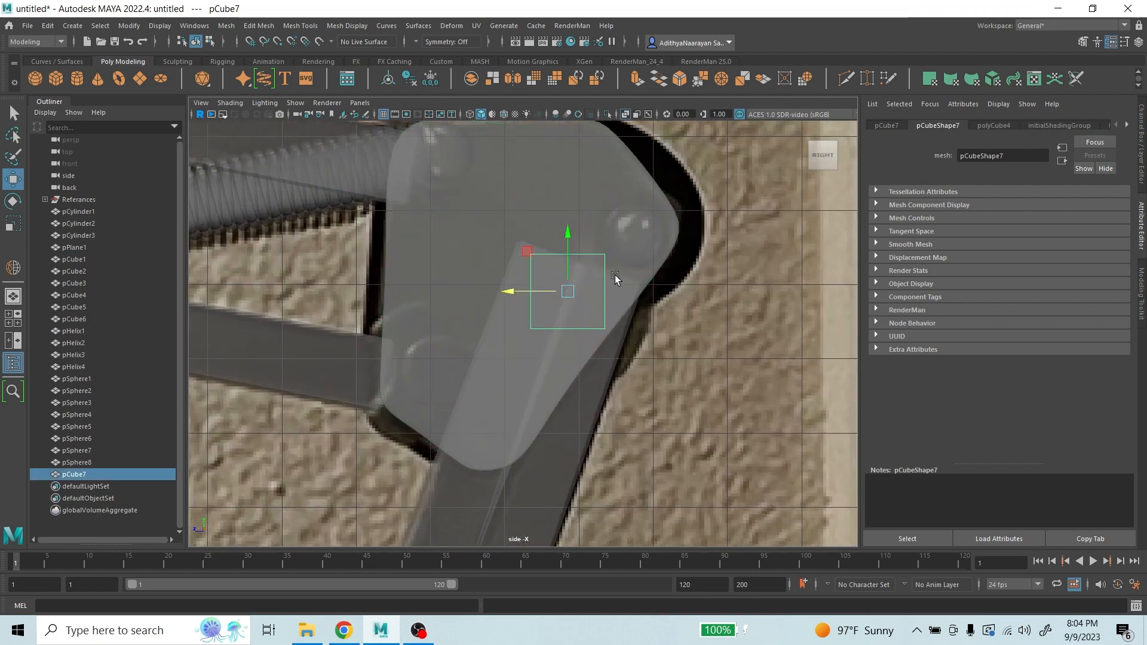
pyautogui.scroll(3, 639, 300)
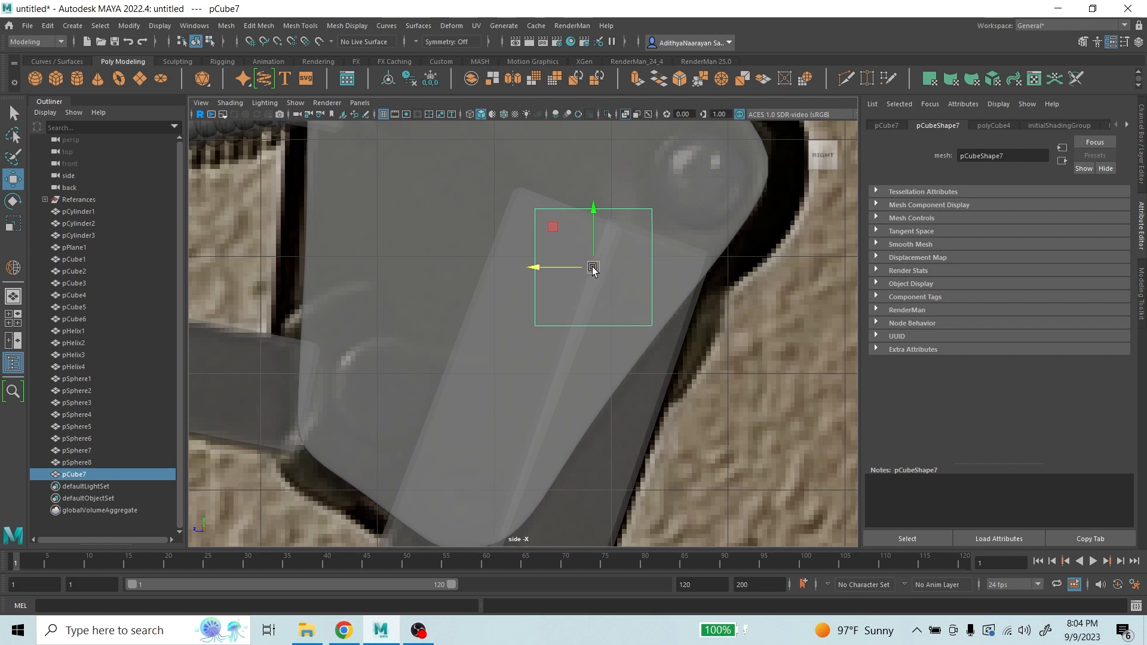
pyautogui.moveTo(594, 269); pyautogui.dragTo(384, 388)
pyautogui.scroll(-5, 489, 379)
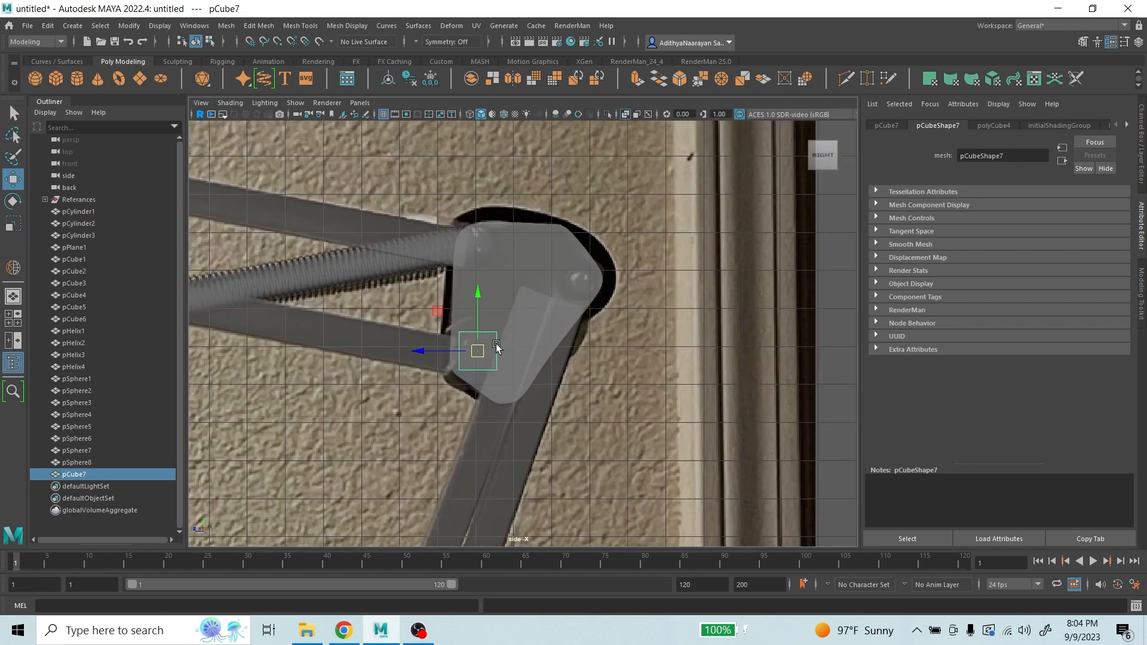
# - Hide the elbow bracket pCube1 and the arm bars pCube6 and pCube4, and select the cube pCube7
pyautogui.scroll(4, 514, 310)
pyautogui.click(523, 292)
pyautogui.press('h')
pyautogui.scroll(2, 464, 353)
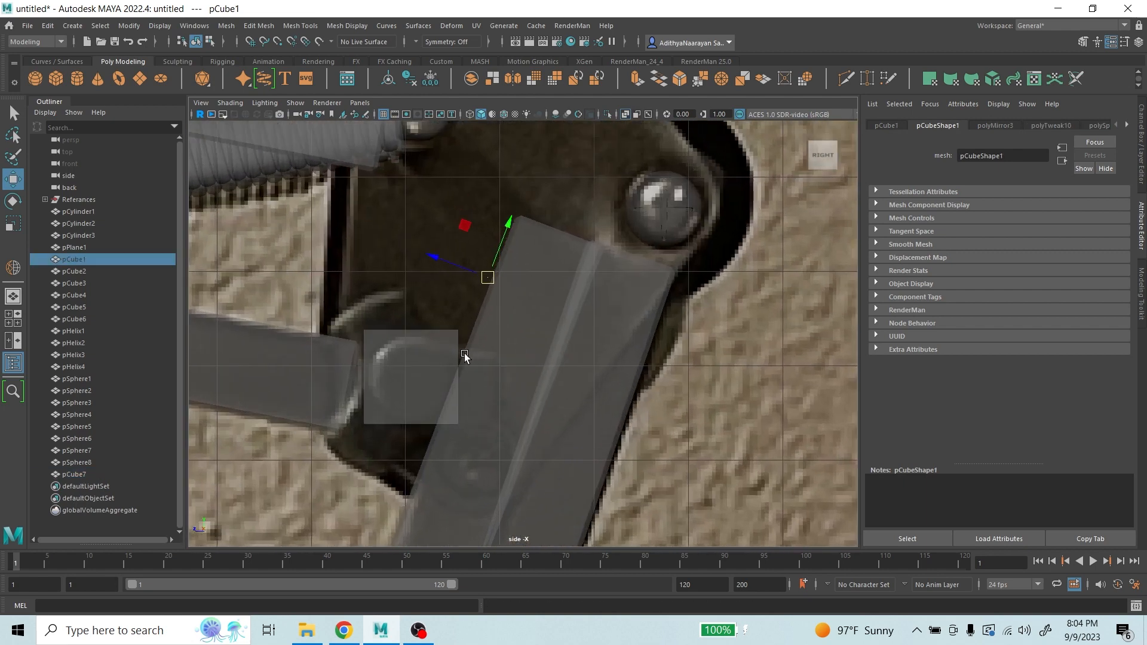
pyautogui.keyDown('alt'); pyautogui.moveTo(516, 394); pyautogui.dragTo(711, 359, button='middle'); pyautogui.keyUp('alt')
pyautogui.click(485, 352)
pyautogui.press('h')
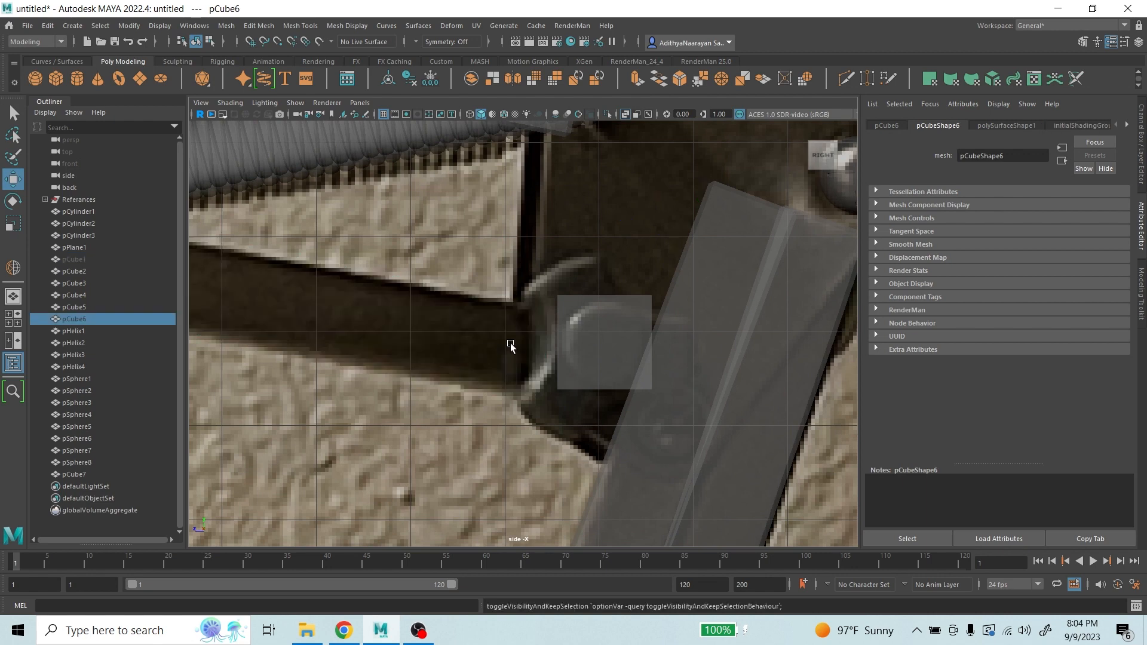
pyautogui.click(730, 332)
pyautogui.press('h')
pyautogui.click(628, 341)
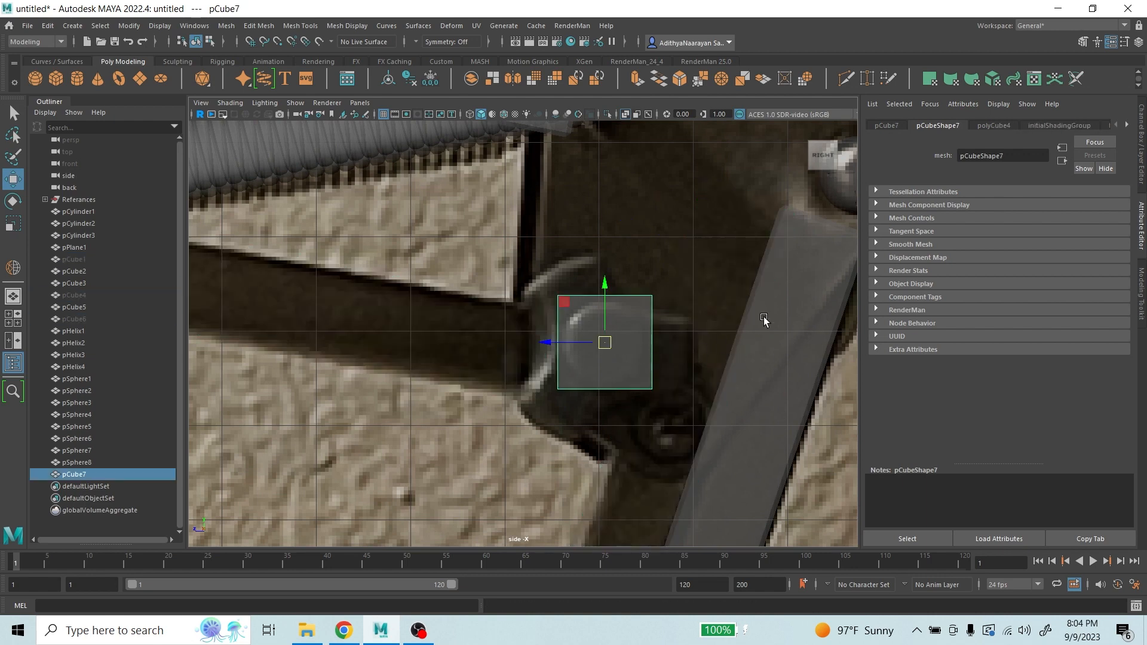
# - Temporarily hide the lamp-head bracket pCube2 to examine the reference joint behind it, and show the bracket again
pyautogui.keyDown('alt'); pyautogui.moveTo(764, 320); pyautogui.dragTo(635, 333, button='middle'); pyautogui.keyUp('alt')
pyautogui.scroll(2, 635, 333)
pyautogui.scroll(-5, 650, 339)
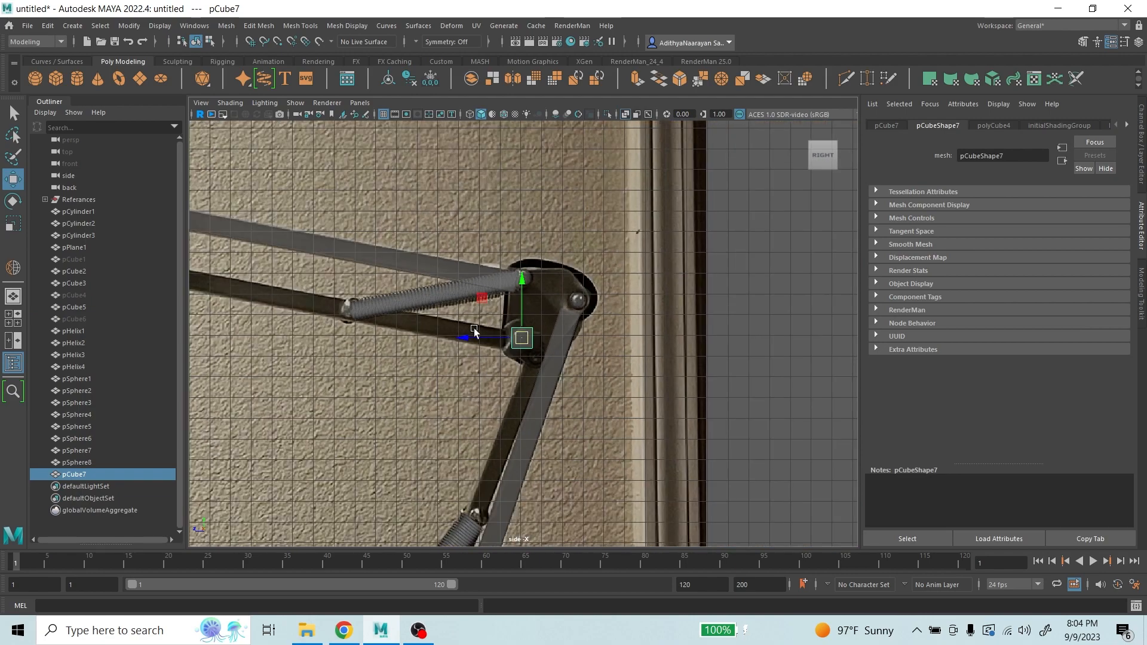
pyautogui.keyDown('alt'); pyautogui.moveTo(475, 328); pyautogui.dragTo(912, 396, button='middle'); pyautogui.keyUp('alt')
pyautogui.scroll(5, 653, 340)
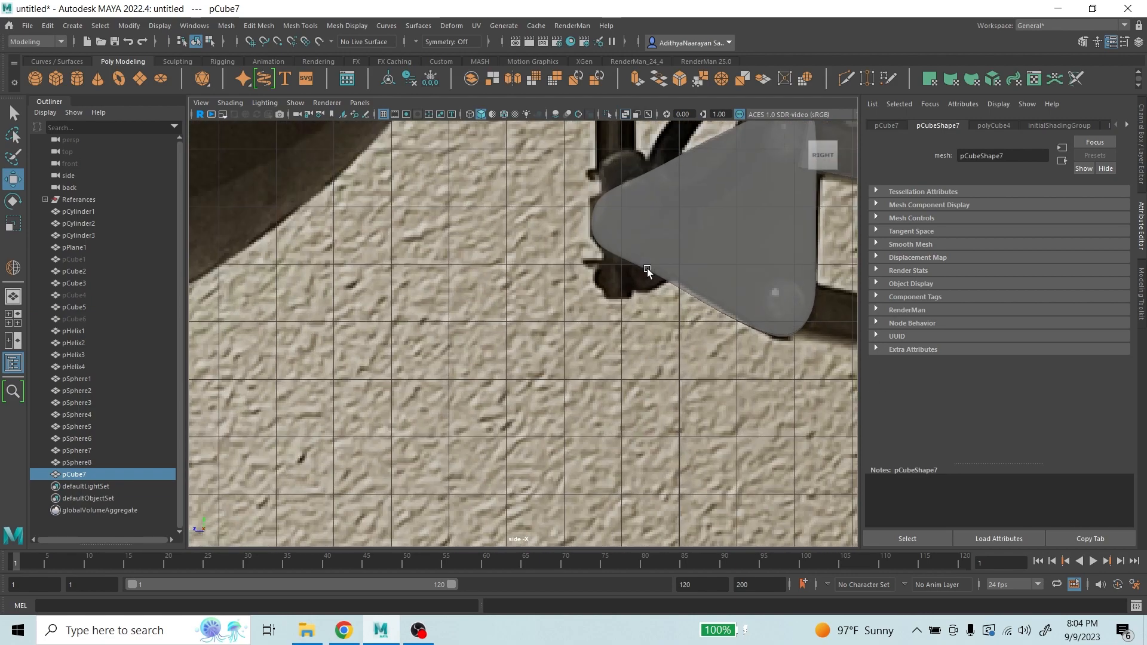
pyautogui.keyDown('alt'); pyautogui.moveTo(647, 268); pyautogui.dragTo(310, 375, button='middle'); pyautogui.keyUp('alt')
pyautogui.click(441, 312)
pyautogui.press('h')
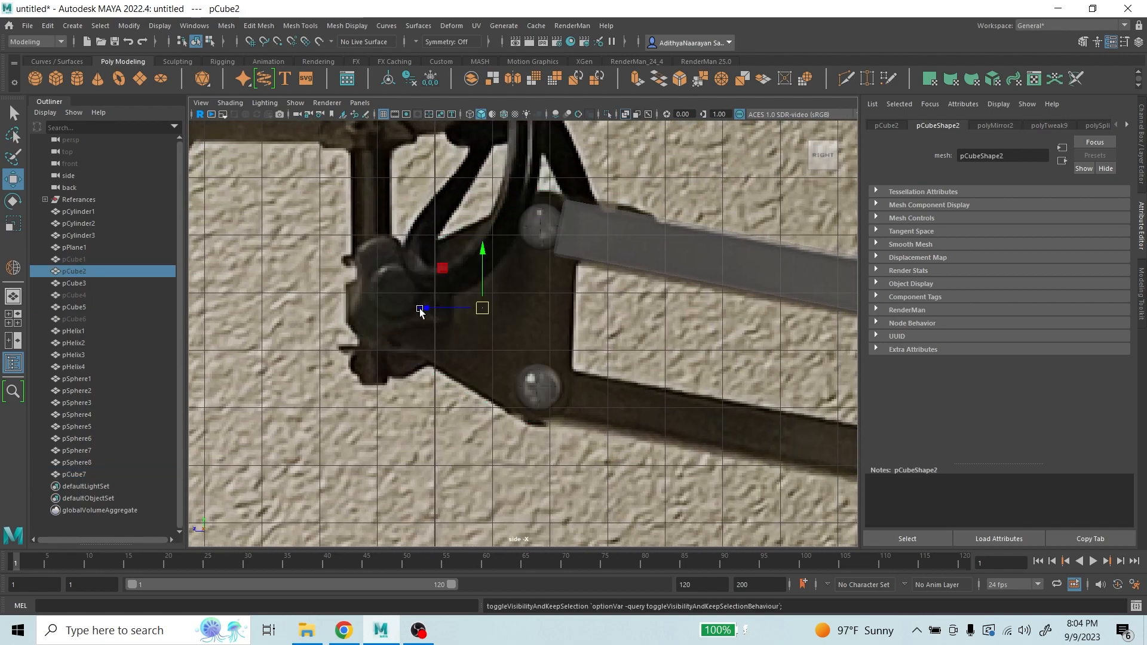
pyautogui.scroll(-4, 421, 306)
pyautogui.press('h')
# - Rotate the cube pCube7 to the tilt of the reference elbow part, scaling it down slightly and centring it over the knob
pyautogui.scroll(-1, 609, 332)
pyautogui.keyDown('alt'); pyautogui.moveTo(778, 333); pyautogui.dragTo(237, 230, button='middle'); pyautogui.keyUp('alt')
pyautogui.keyDown('alt'); pyautogui.moveTo(236, 229); pyautogui.dragTo(437, 275, button='right'); pyautogui.keyUp('alt')
pyautogui.keyDown('alt'); pyautogui.moveTo(353, 315); pyautogui.dragTo(610, 339, button='middle'); pyautogui.keyUp('alt')
pyautogui.keyDown('alt'); pyautogui.moveTo(609, 340); pyautogui.dragTo(758, 330, button='right'); pyautogui.keyUp('alt')
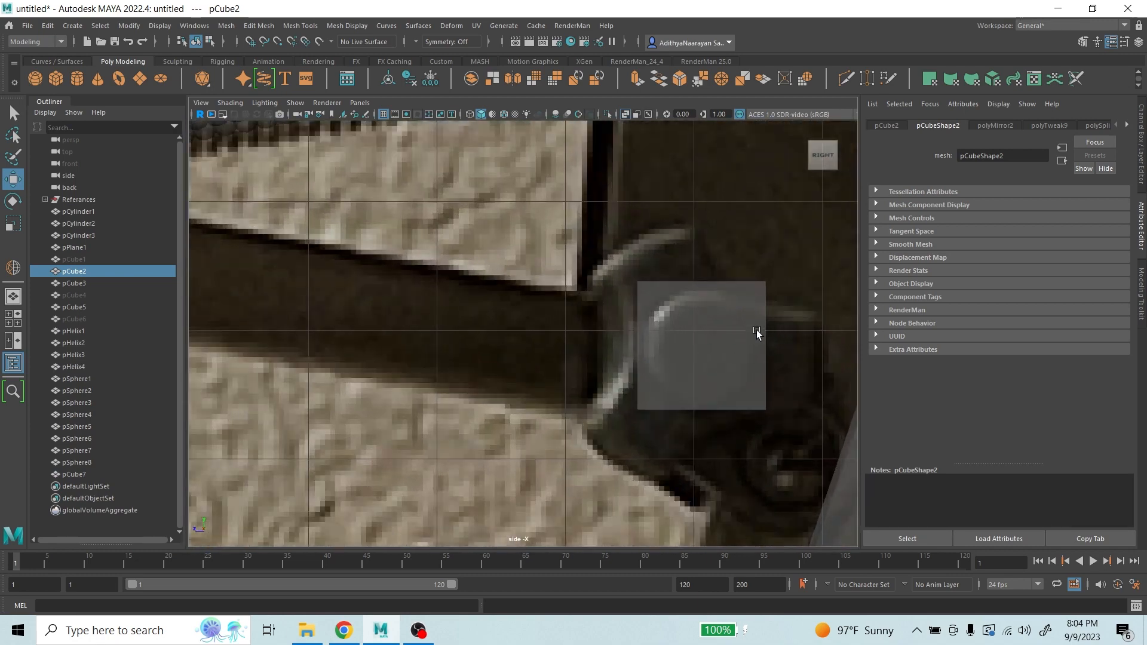
pyautogui.keyDown('alt'); pyautogui.moveTo(757, 334); pyautogui.dragTo(553, 334, button='middle'); pyautogui.keyUp('alt')
pyautogui.click(507, 346)
pyautogui.press('e')
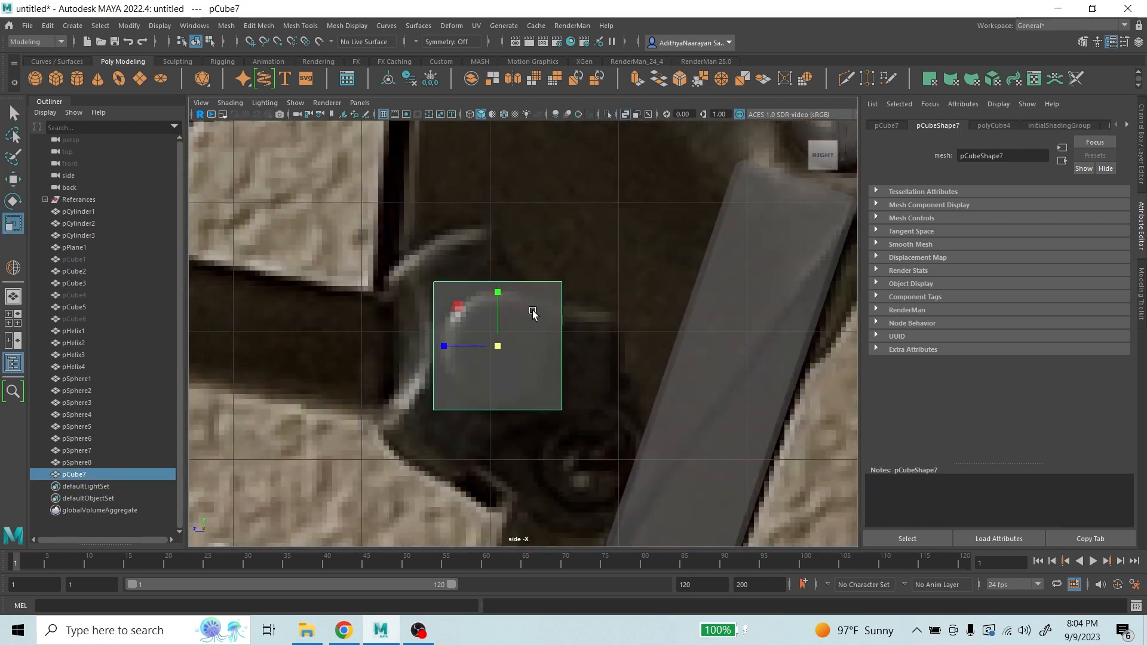
pyautogui.moveTo(525, 300)
pyautogui.mouseDown()
pyautogui.moveTo(545, 328)
pyautogui.moveTo(514, 313)
pyautogui.moveTo(522, 302)
pyautogui.moveTo(538, 339)
pyautogui.moveTo(461, 357)
pyautogui.moveTo(479, 376)
pyautogui.mouseUp()
pyautogui.press('w')
pyautogui.press('e')
pyautogui.press('r')
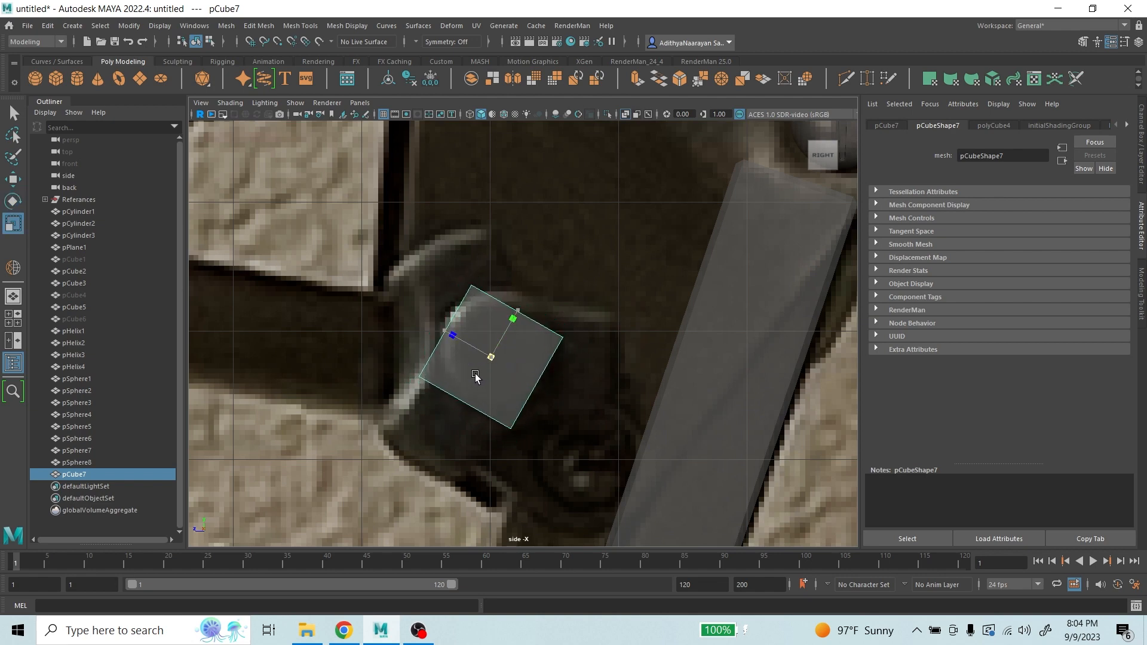
pyautogui.click(491, 357)
# - In vertex mode, move the two upper corner vertex pairs of pCube7 close together at the reference knob's upper edge
pyautogui.moveTo(500, 322); pyautogui.dragTo(440, 319, button='right')
pyautogui.moveTo(461, 275); pyautogui.dragTo(497, 314)
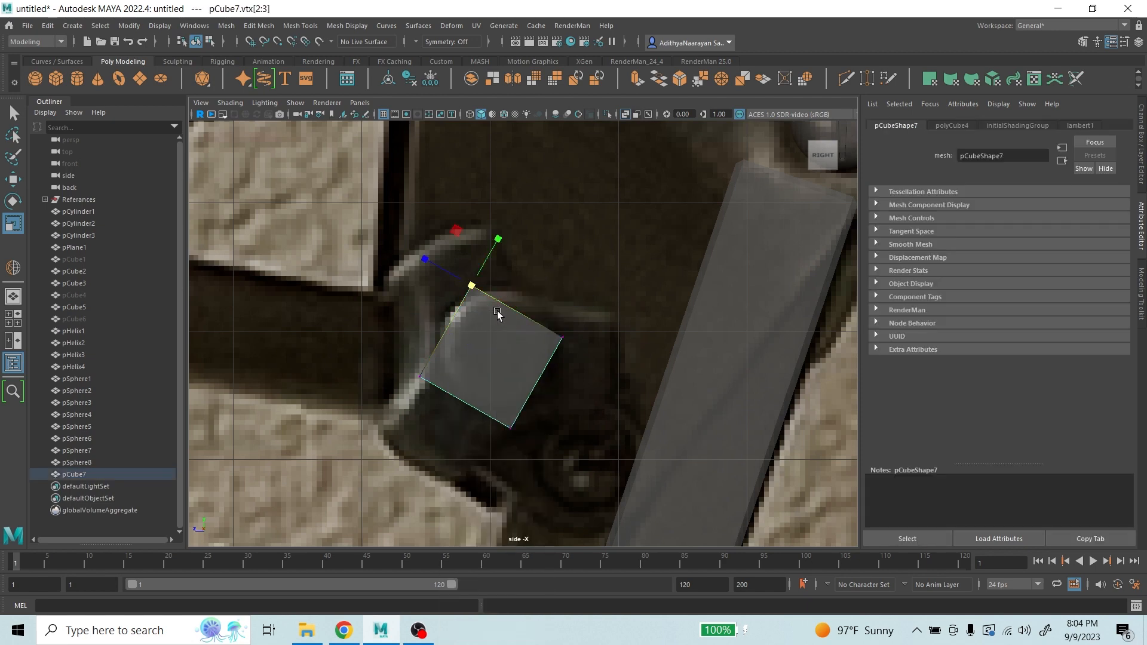
pyautogui.press('w')
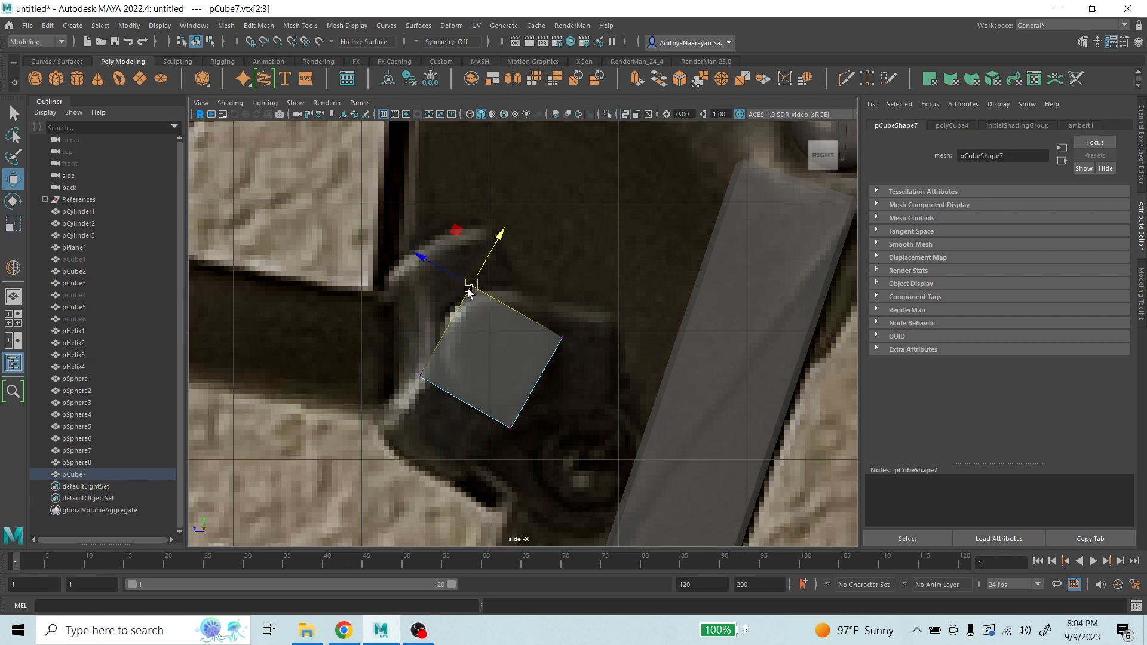
pyautogui.moveTo(472, 289); pyautogui.dragTo(589, 384)
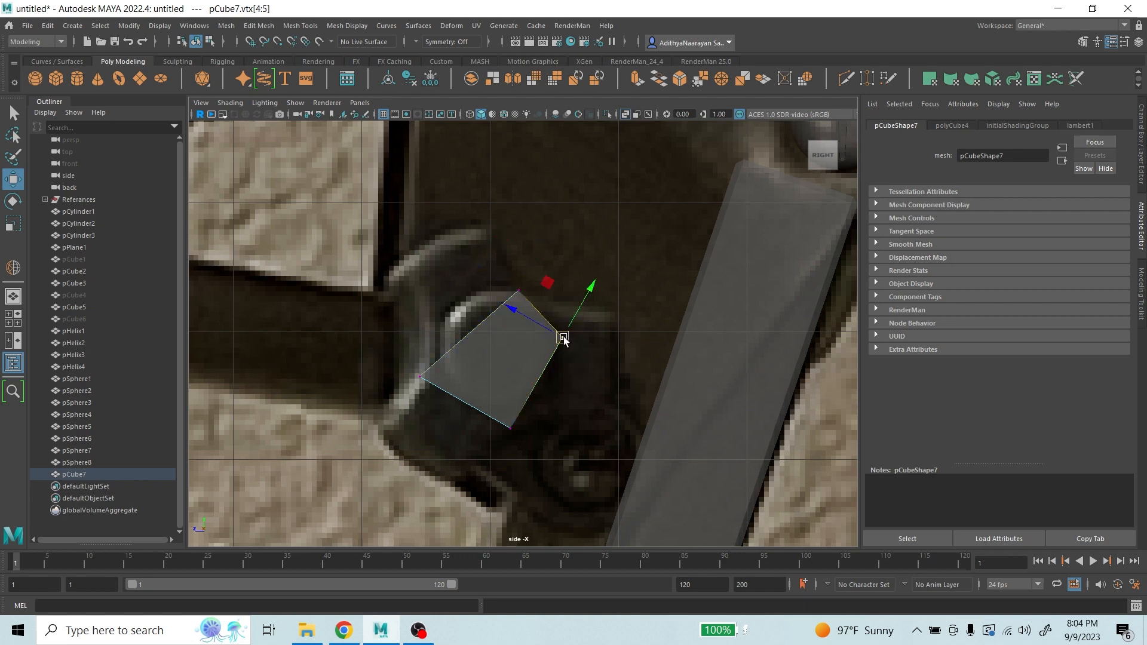
pyautogui.moveTo(563, 337); pyautogui.dragTo(538, 305)
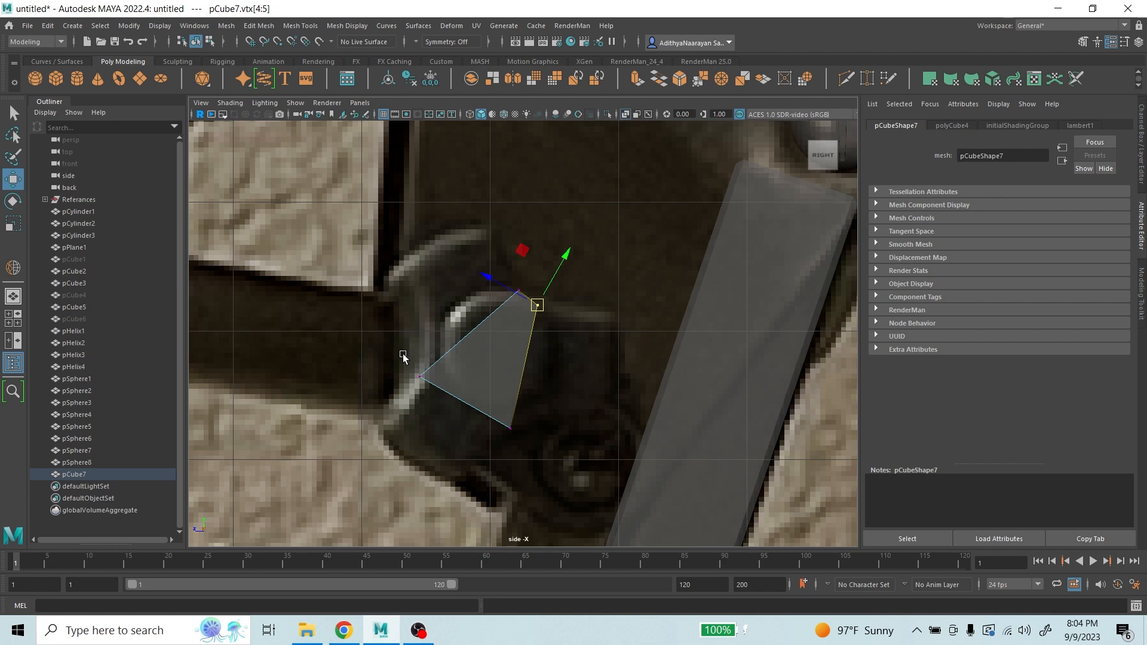
# - Move the left and lower corner vertices of pCube7 inward, and nudge the two upper corners to finish the triangular wedge
pyautogui.moveTo(401, 352); pyautogui.dragTo(427, 353)
pyautogui.moveTo(490, 410); pyautogui.dragTo(520, 418)
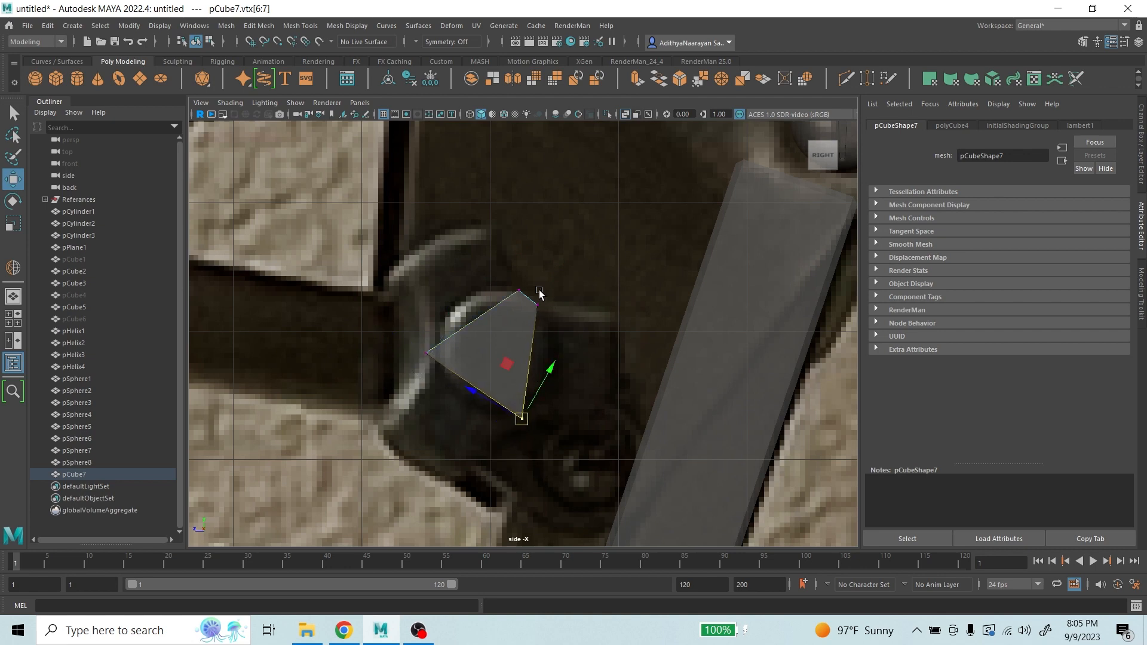
pyautogui.moveTo(540, 293)
pyautogui.mouseDown()
pyautogui.moveTo(534, 326)
pyautogui.moveTo(540, 304)
pyautogui.moveTo(515, 291)
pyautogui.moveTo(527, 294)
pyautogui.mouseUp()
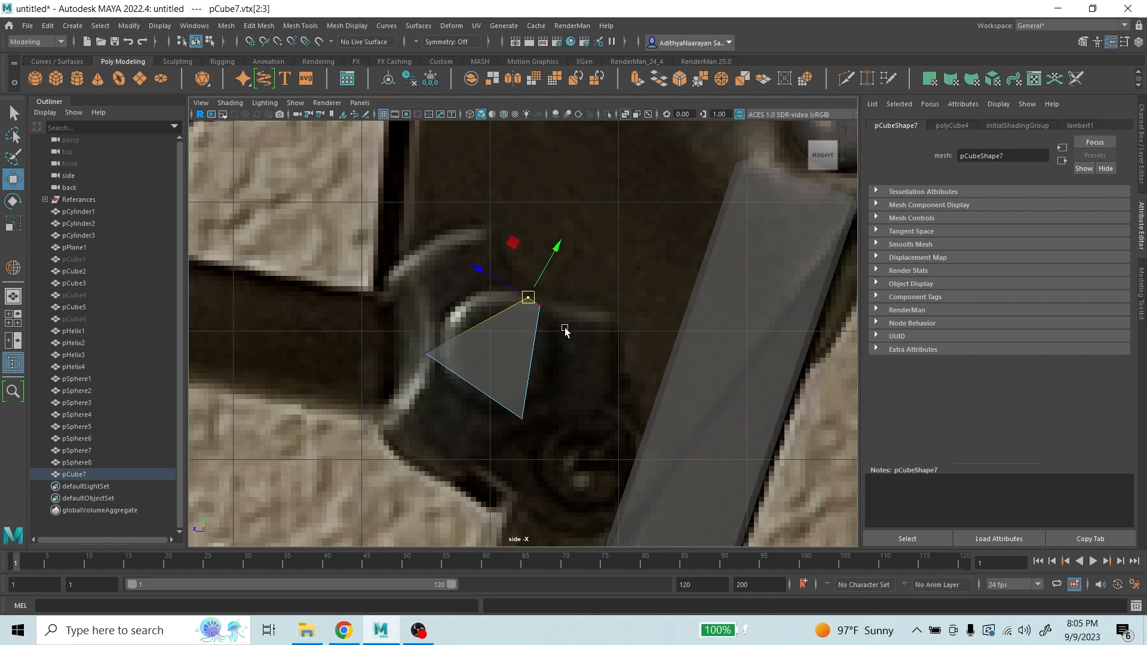
pyautogui.moveTo(567, 331); pyautogui.dragTo(537, 305)
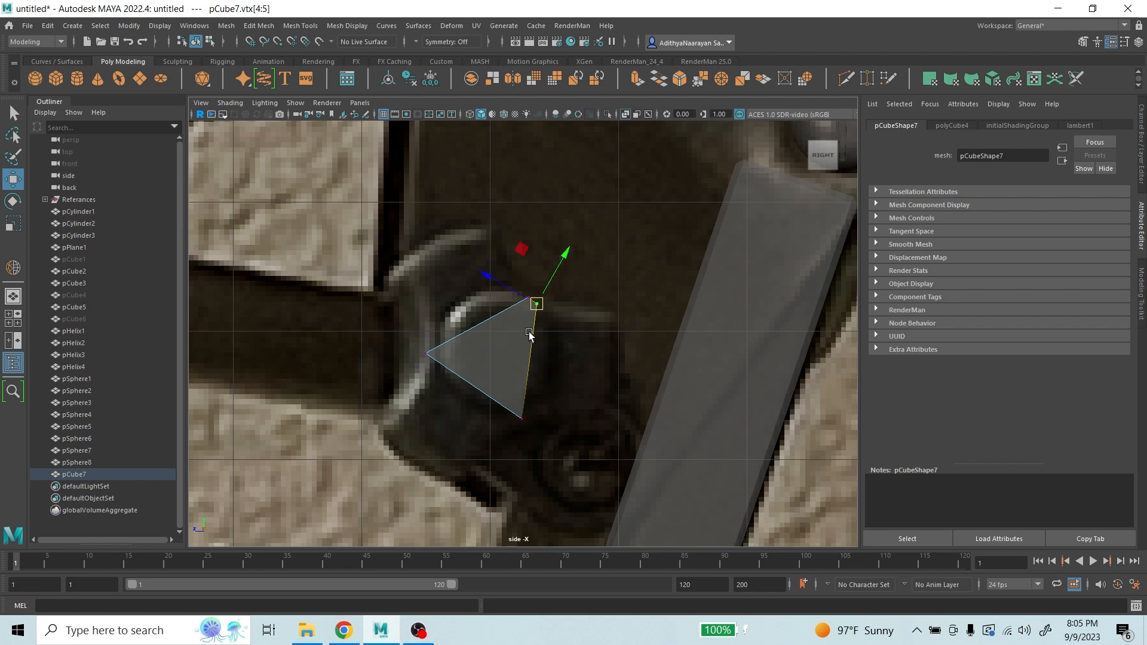
# - Switch pCube7 from vertex to face selection
pyautogui.rightClick(567, 298)
pyautogui.rightClick(605, 259)
pyautogui.click(606, 260)
pyautogui.rightClick(556, 326)
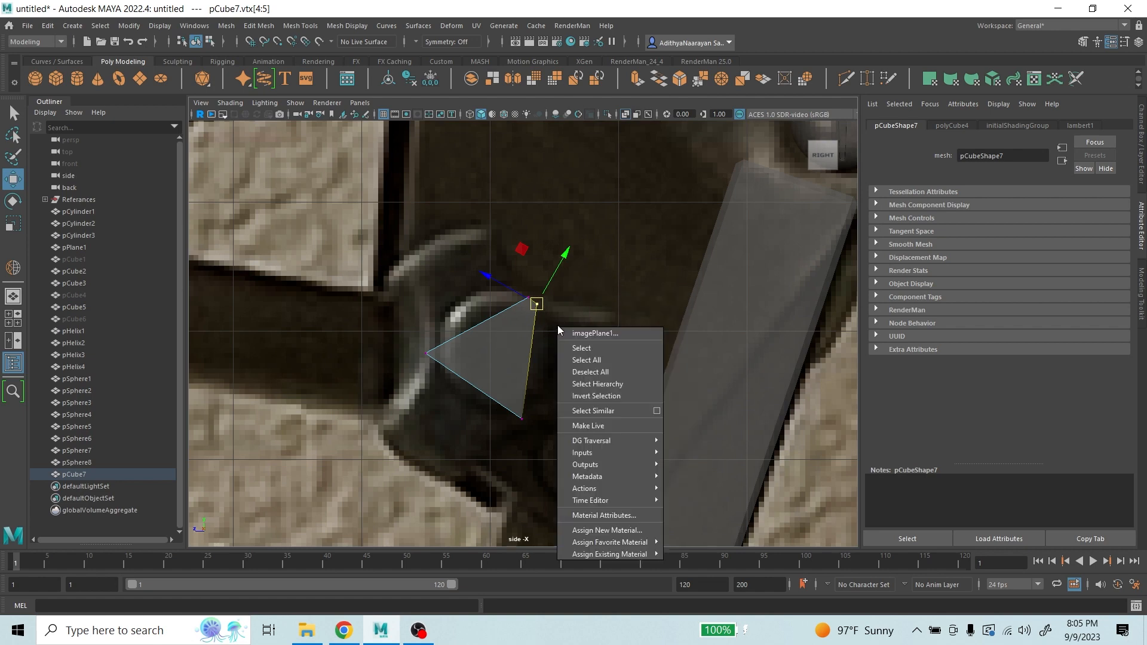
pyautogui.click(504, 334)
pyautogui.click(13, 113)
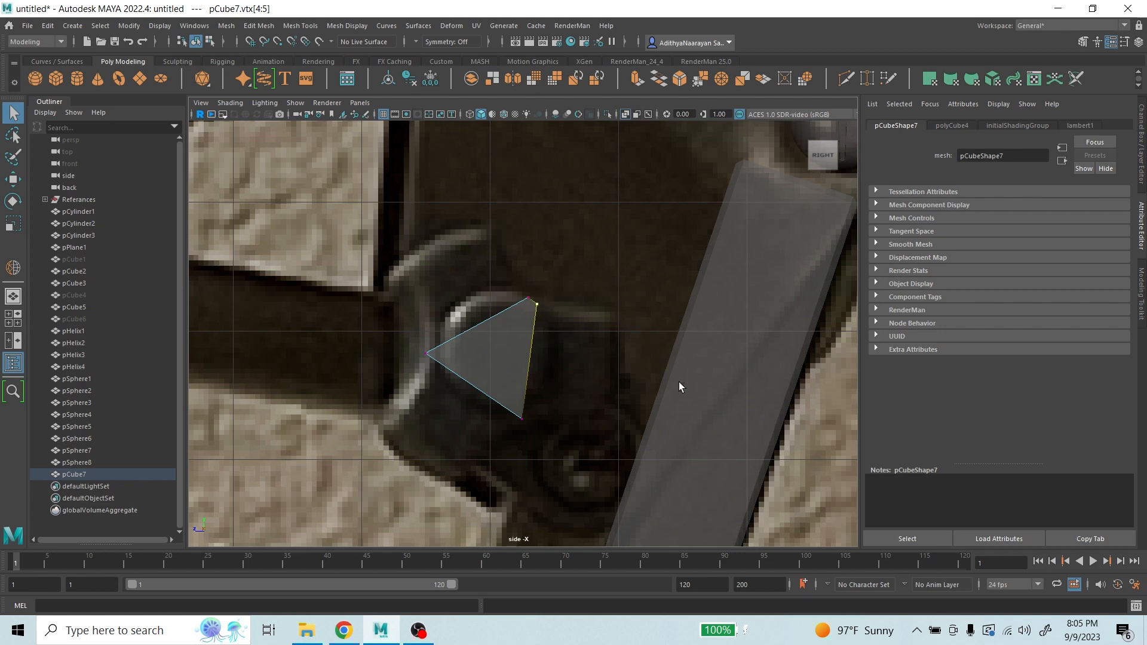
pyautogui.rightClick(544, 324)
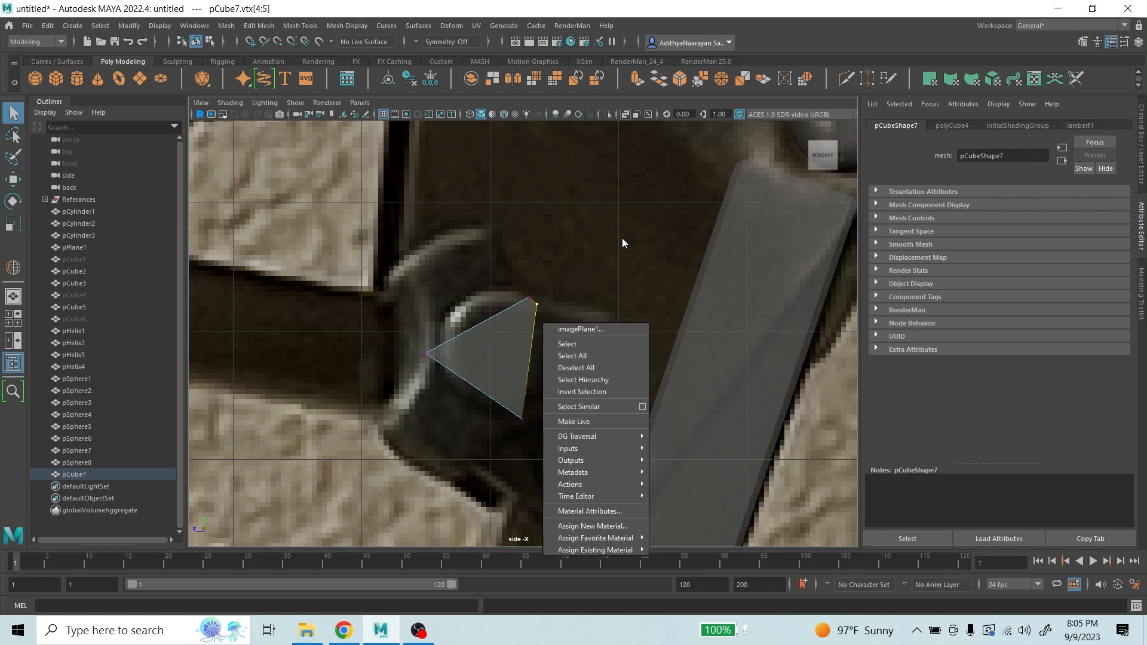
pyautogui.rightClick(582, 259)
pyautogui.click(588, 249)
pyautogui.rightClick(545, 299)
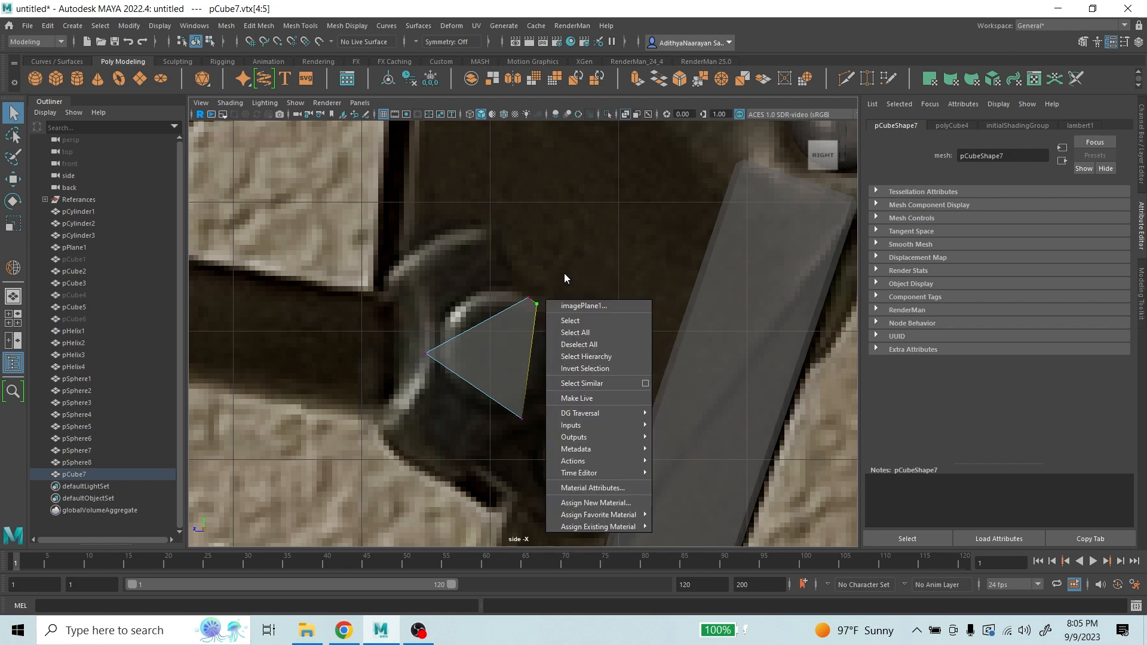
pyautogui.click(564, 274)
pyautogui.rightClick(532, 300)
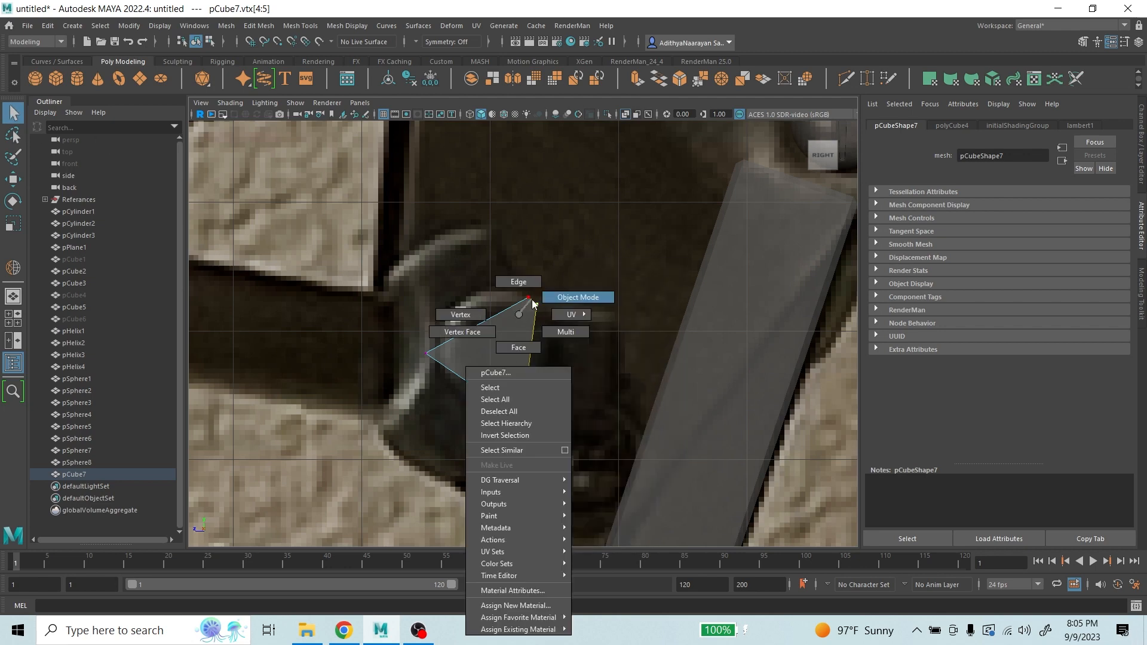
pyautogui.click(533, 340)
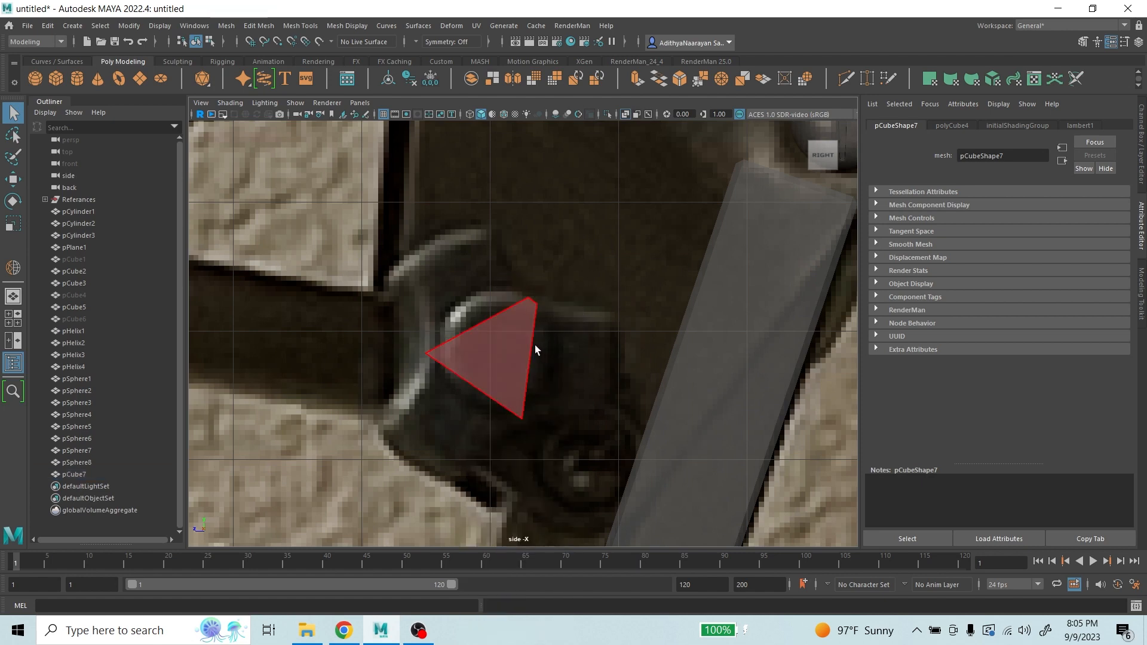
# - Select the faces around the rim of the wedge pCube7 in the perspective view, leaving its triangular caps unselected
pyautogui.press('space')
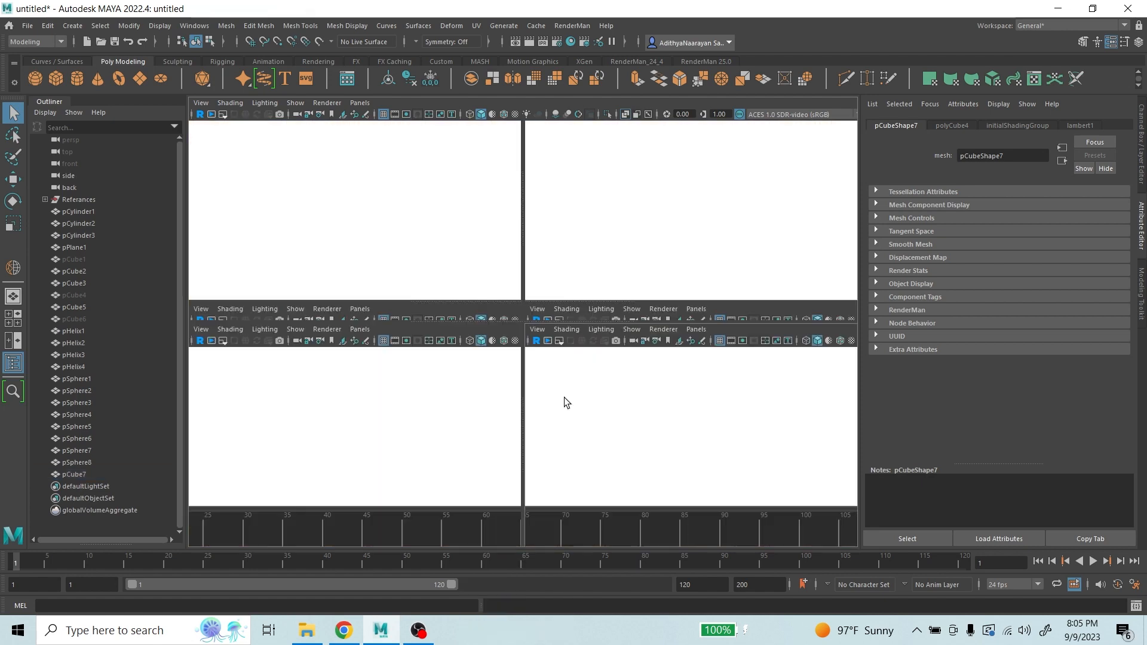
pyautogui.press('space')
pyautogui.click(655, 393)
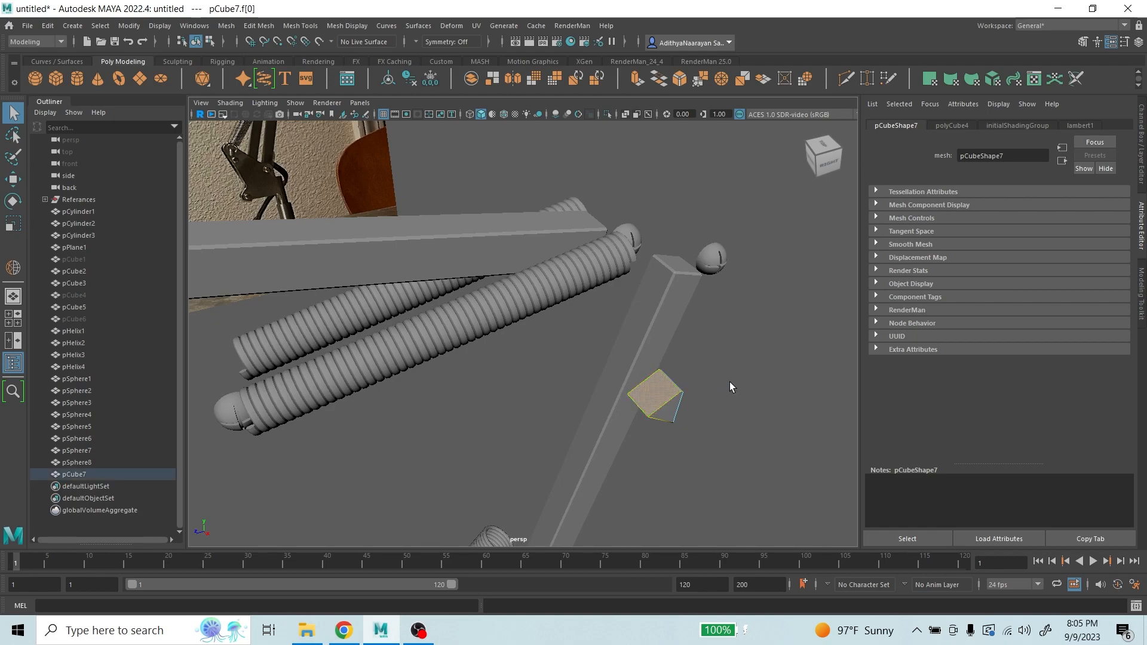
pyautogui.keyDown('alt'); pyautogui.moveTo(730, 386); pyautogui.dragTo(586, 340); pyautogui.keyUp('alt')
pyautogui.keyDown('alt'); pyautogui.moveTo(455, 310); pyautogui.dragTo(669, 349); pyautogui.keyUp('alt')
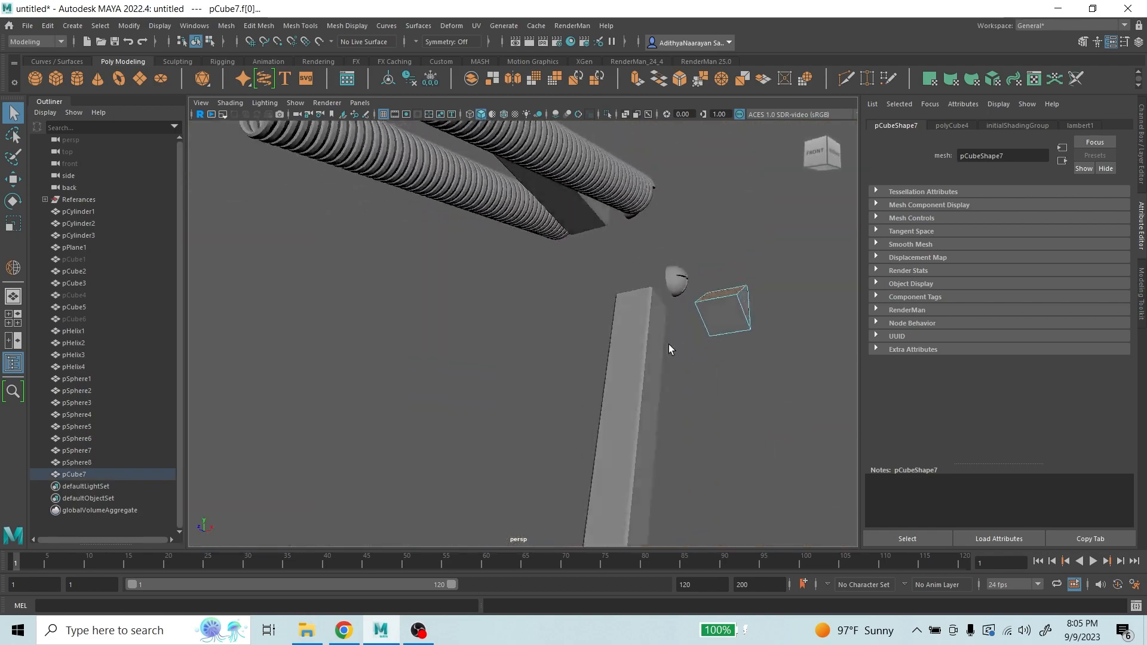
pyautogui.keyDown('alt'); pyautogui.moveTo(726, 325); pyautogui.dragTo(530, 309); pyautogui.keyUp('alt')
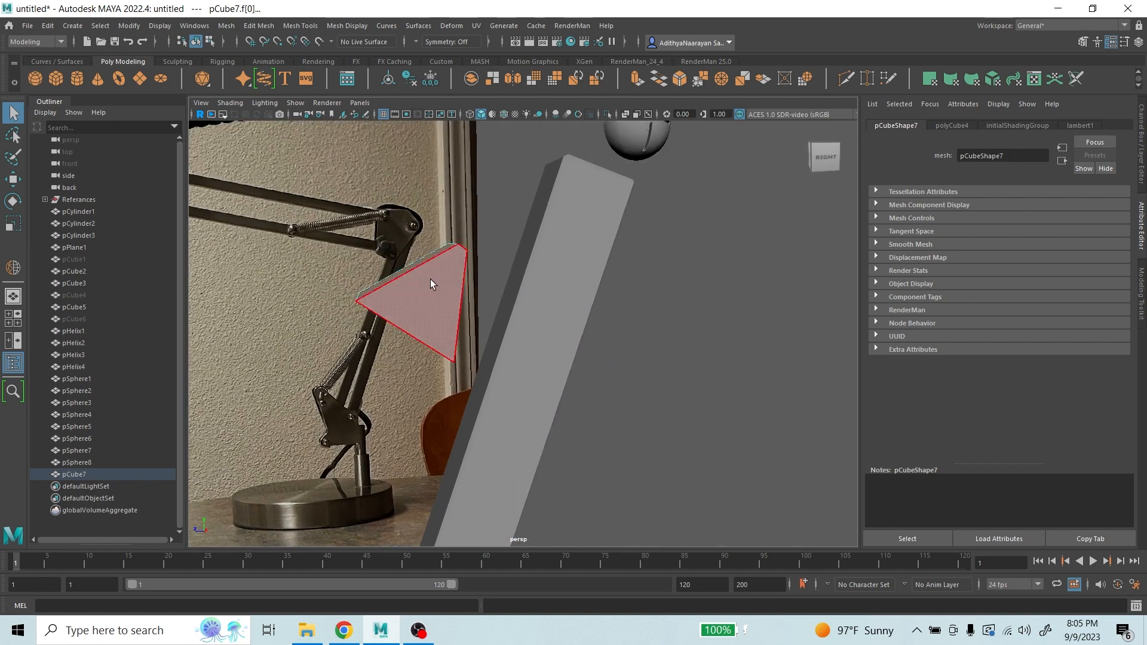
pyautogui.press('space')
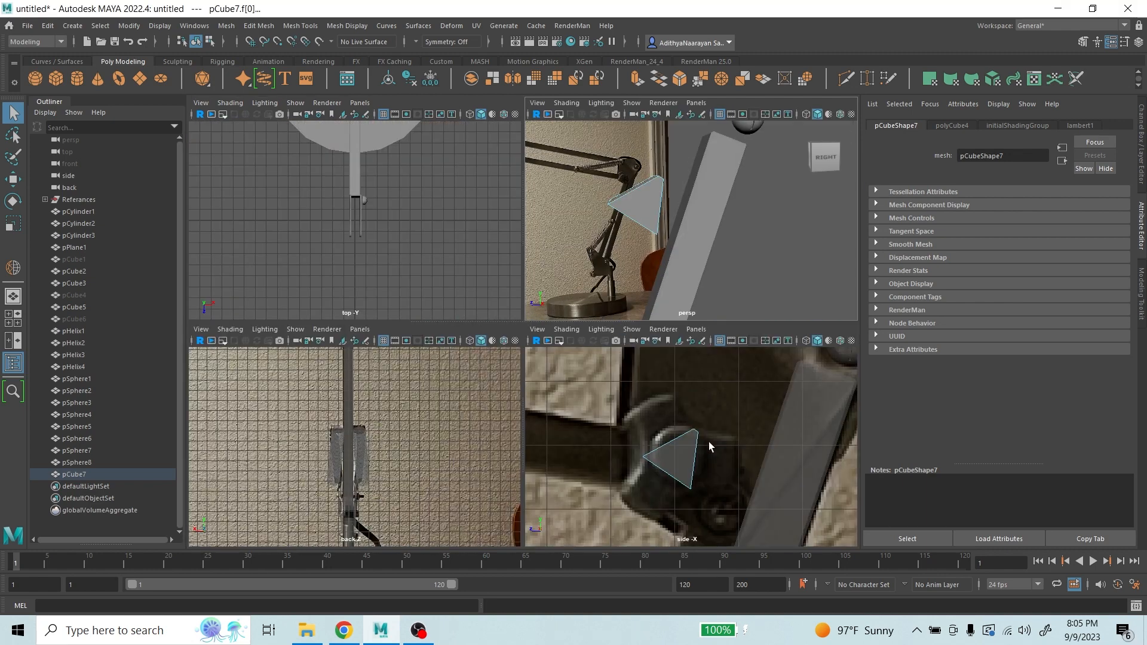
pyautogui.press('space')
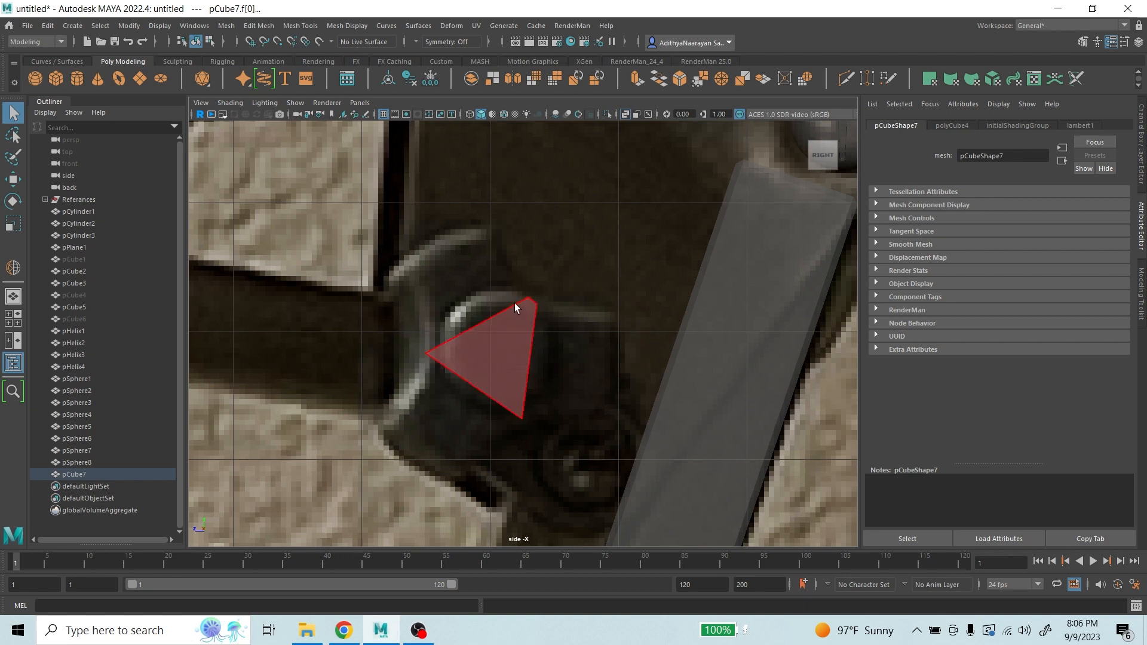
# - Extrude the selected rim faces of pCube7 outward by 0.76 with 1 division, and try an offset of -0.2
pyautogui.click(272, 26)
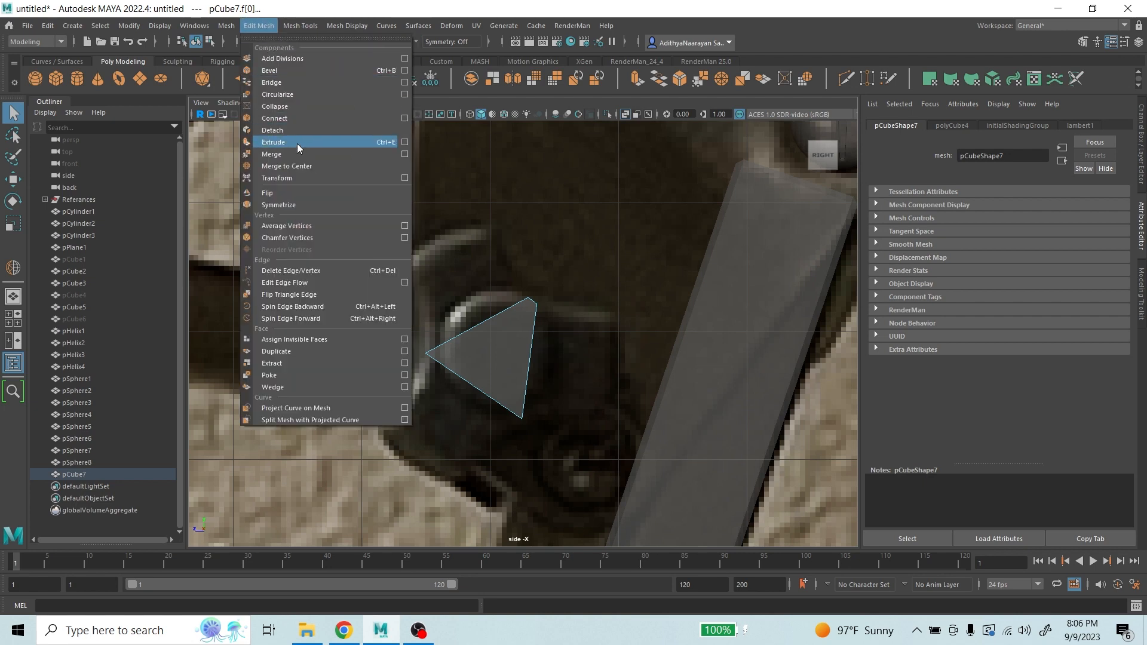
pyautogui.click(405, 142)
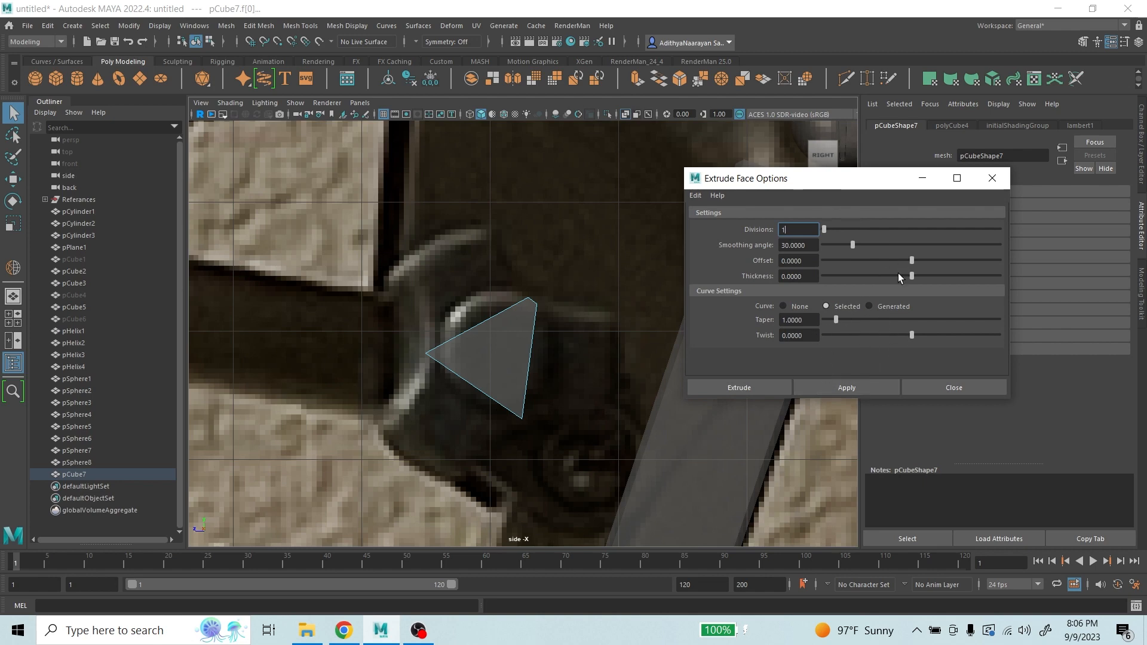
pyautogui.click(751, 388)
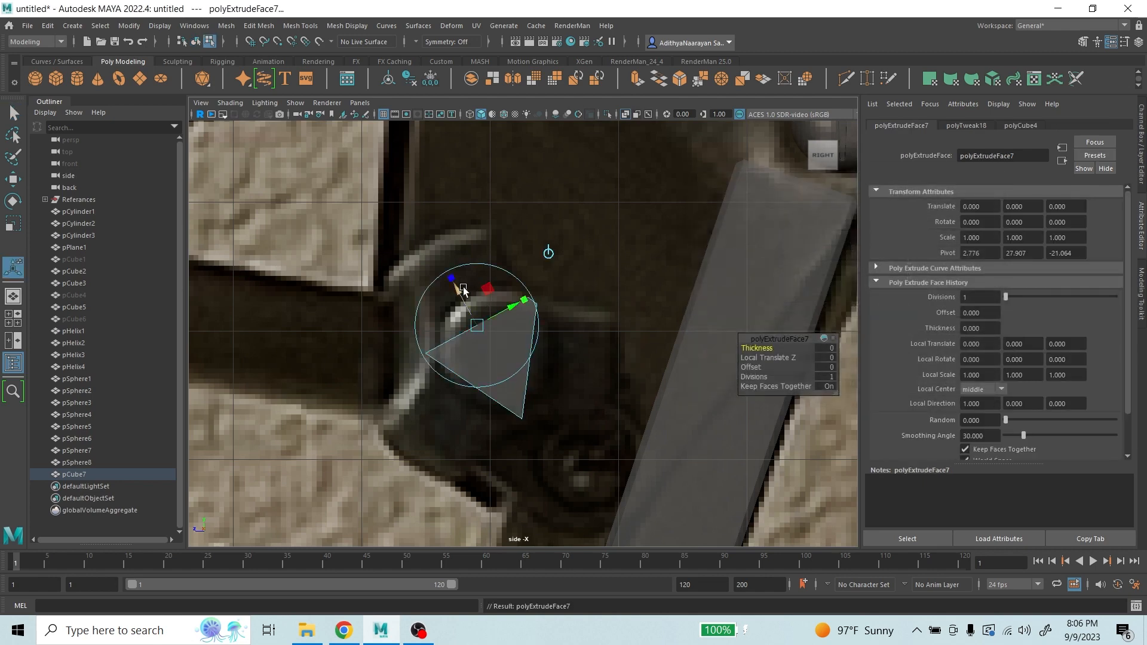
pyautogui.moveTo(462, 295); pyautogui.dragTo(379, 228)
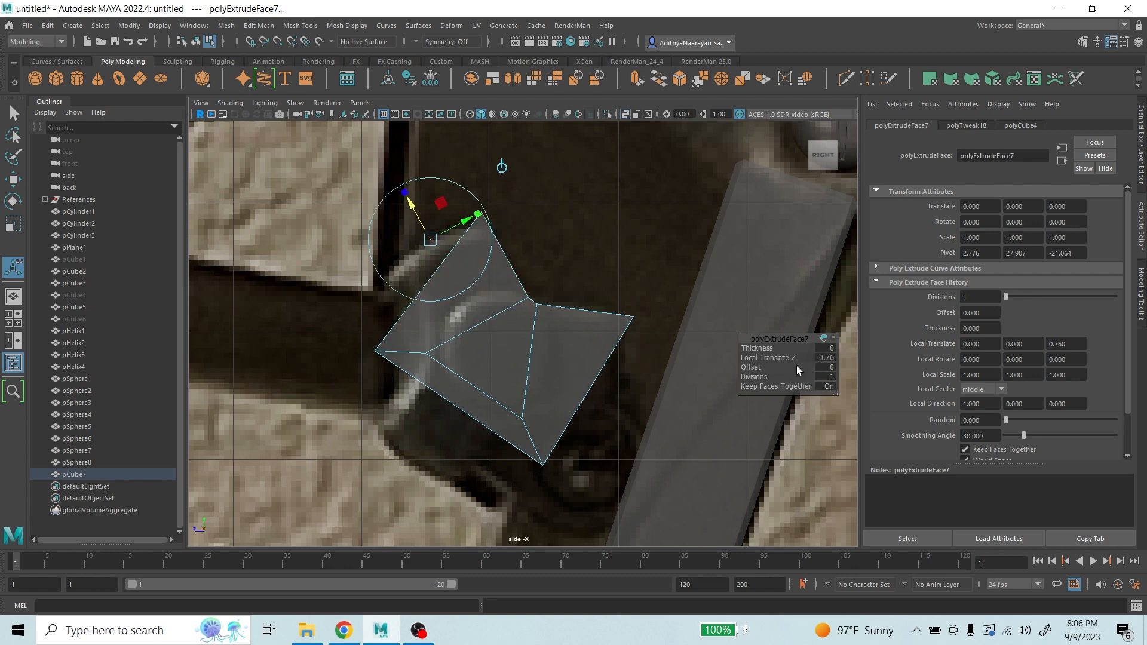
pyautogui.moveTo(759, 369); pyautogui.dragTo(780, 380)
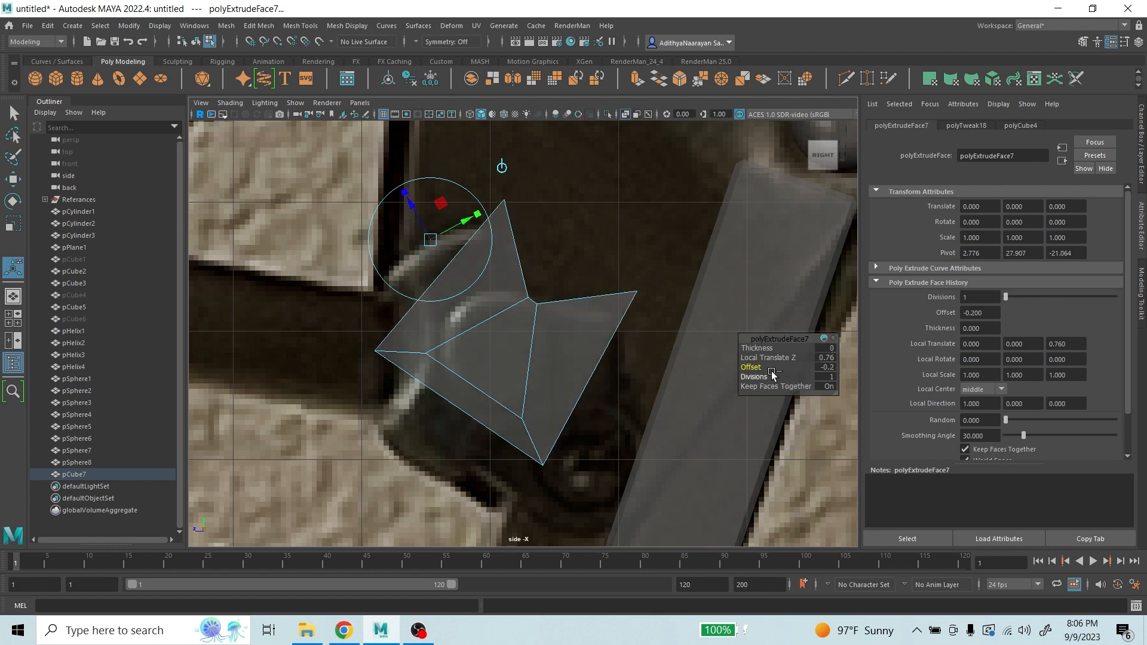
pyautogui.hotkey('ctrl', 'z')
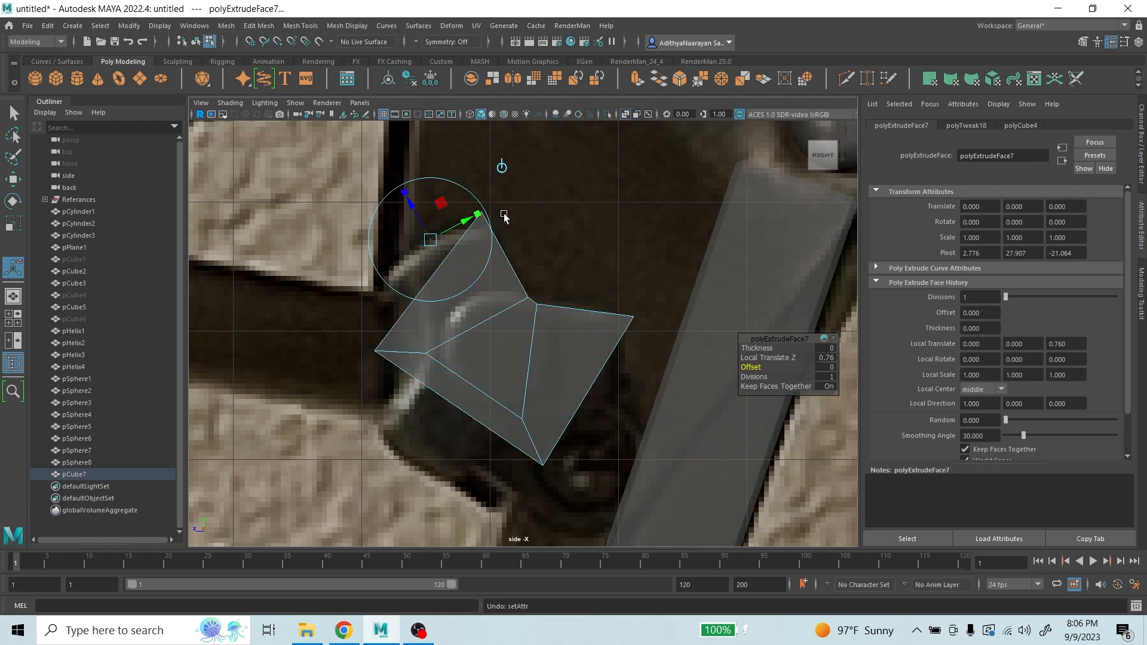
# - Move the topmost outer corner vertices of the extruded pCube7 slightly toward the end of the reference bracket's curved edge
pyautogui.moveTo(504, 217); pyautogui.dragTo(515, 196, button='right')
pyautogui.click(11, 120)
pyautogui.moveTo(564, 209); pyautogui.dragTo(554, 200, button='right')
pyautogui.click(486, 249)
pyautogui.moveTo(483, 253); pyautogui.dragTo(434, 249, button='right')
pyautogui.moveTo(459, 182); pyautogui.dragTo(526, 243)
pyautogui.click(11, 177)
pyautogui.moveTo(482, 212)
pyautogui.mouseDown()
pyautogui.moveTo(451, 253)
pyautogui.moveTo(492, 223)
pyautogui.moveTo(496, 259)
pyautogui.moveTo(497, 220)
pyautogui.mouseUp()
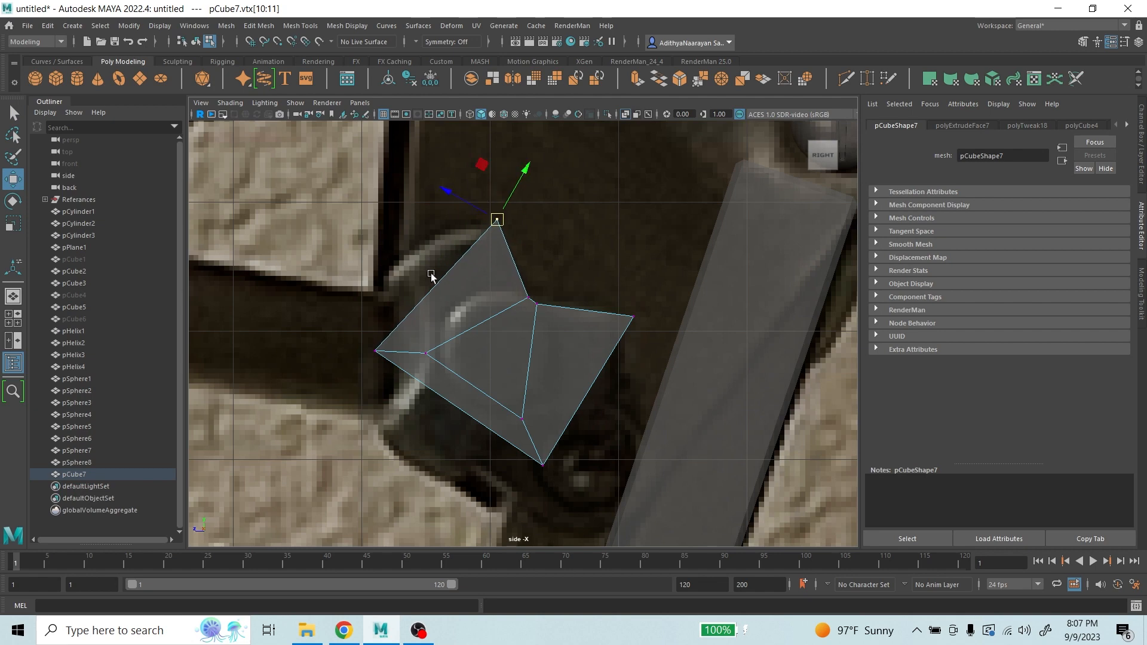
# - Try shifting the left outer corner vertices of pCube7, and pull its right outer corner vertices slightly inward
pyautogui.moveTo(364, 367); pyautogui.dragTo(378, 349)
pyautogui.hotkey('ctrl', 'z')
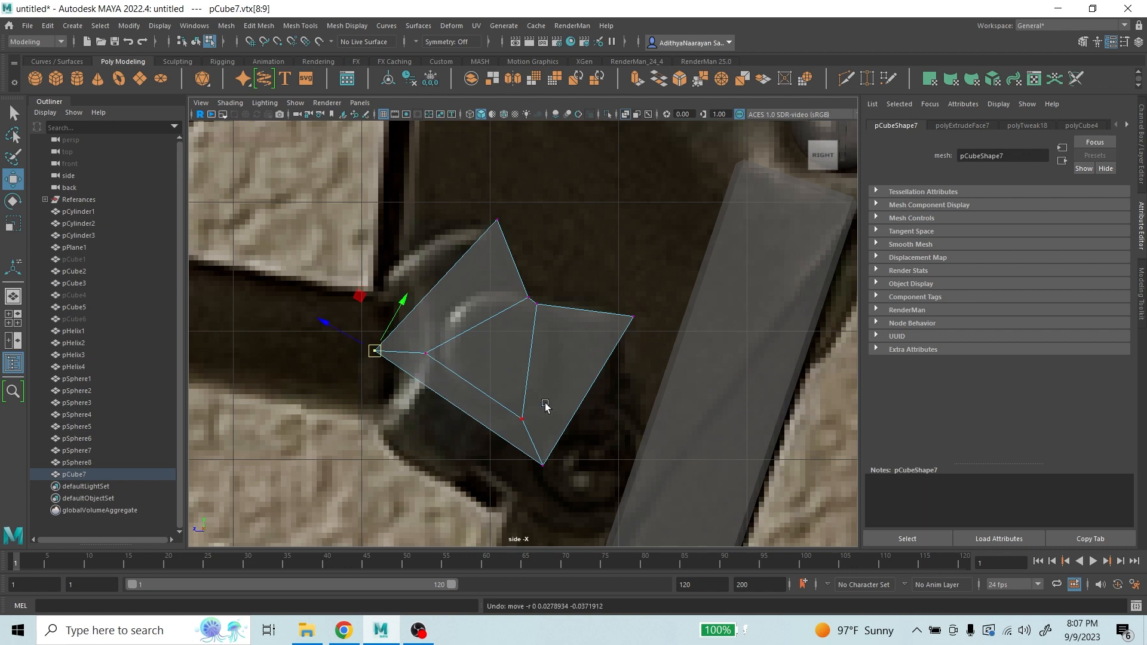
pyautogui.moveTo(608, 285); pyautogui.dragTo(621, 311)
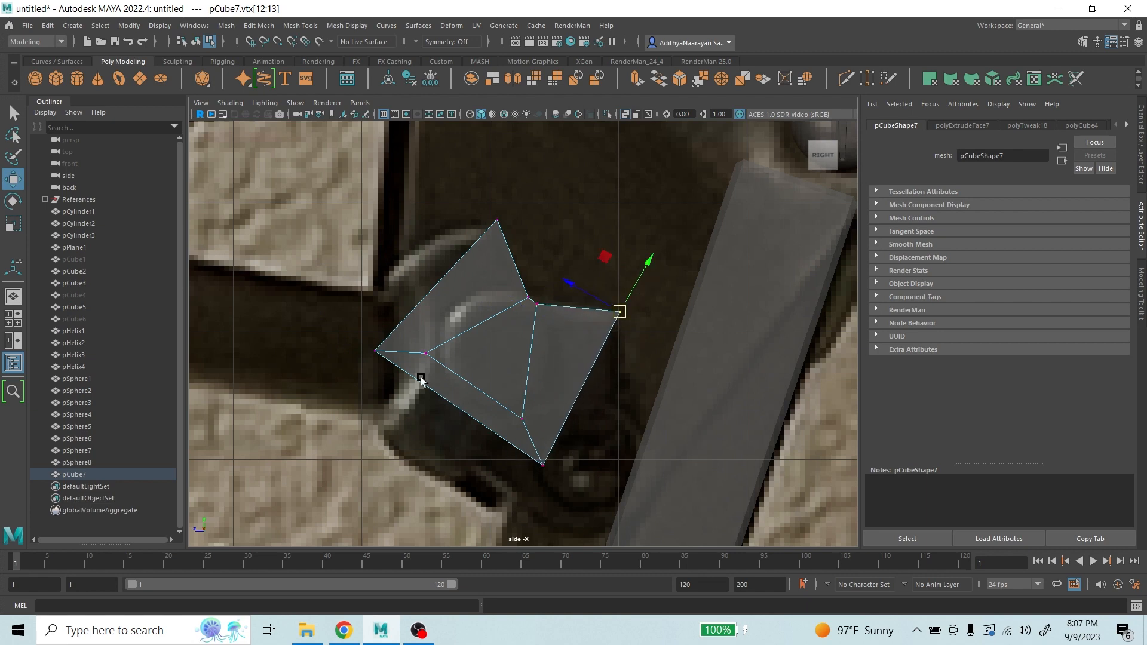
# - Inspect the underside of the extruded pCube7 in perspective, and try raising its left outer corner vertices in the side view
pyautogui.moveTo(539, 298); pyautogui.dragTo(474, 319, button='right')
pyautogui.press('space')
pyautogui.press('space')
pyautogui.moveTo(525, 284)
pyautogui.keyDown('alt'); pyautogui.mouseDown()
pyautogui.moveTo(539, 303)
pyautogui.moveTo(545, 293)
pyautogui.mouseUp(); pyautogui.keyUp('alt')
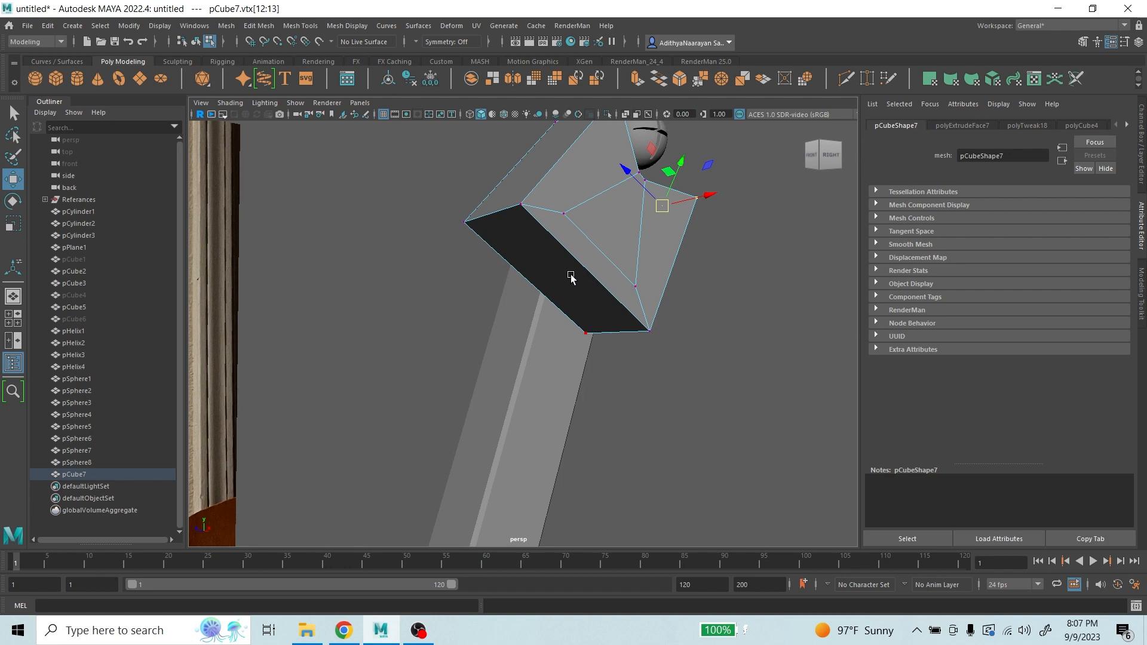
pyautogui.click(573, 282)
pyautogui.press('space')
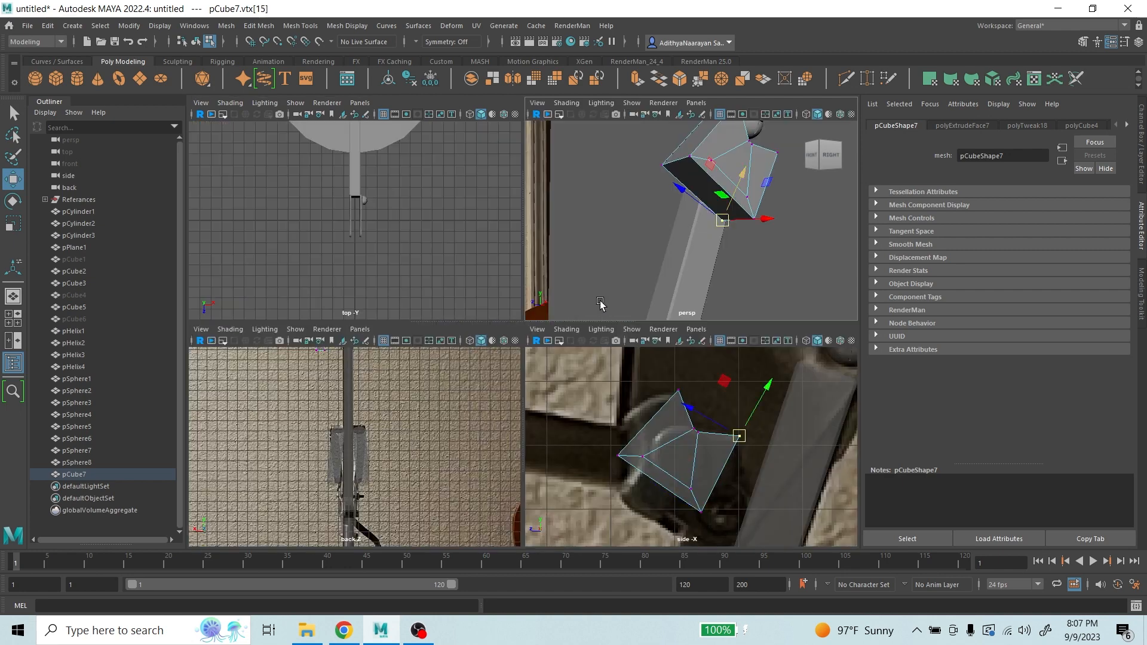
pyautogui.press('space')
pyautogui.moveTo(334, 312); pyautogui.dragTo(408, 420)
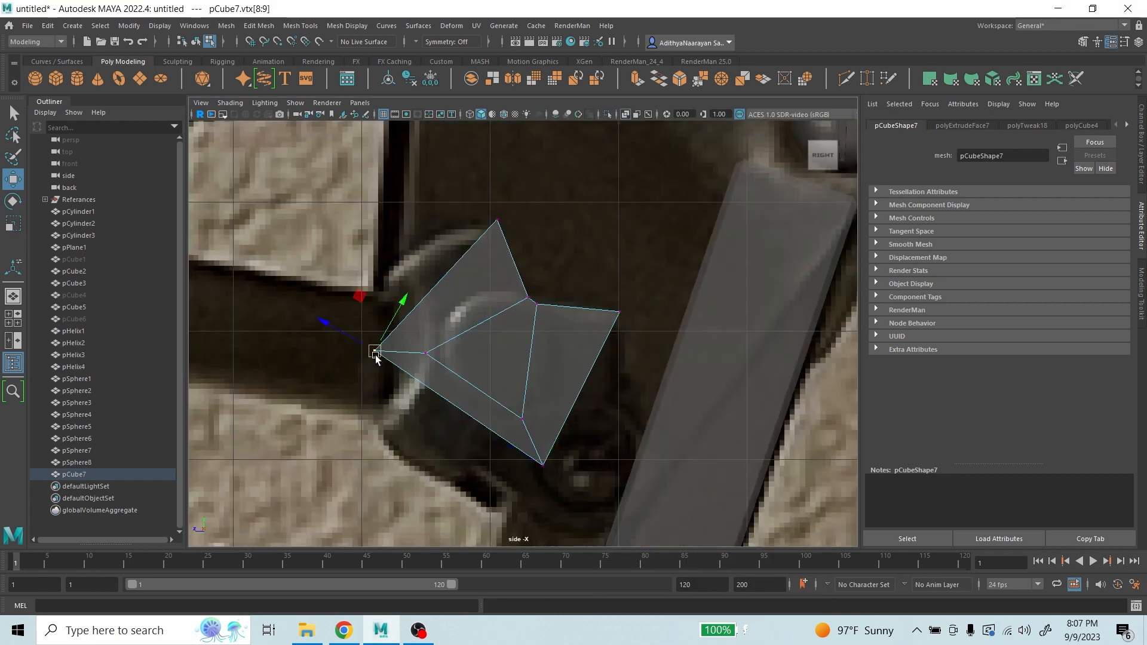
pyautogui.moveTo(378, 352)
pyautogui.mouseDown()
pyautogui.moveTo(416, 356)
pyautogui.moveTo(402, 340)
pyautogui.moveTo(423, 361)
pyautogui.moveTo(402, 353)
pyautogui.moveTo(507, 374)
pyautogui.moveTo(351, 361)
pyautogui.moveTo(358, 323)
pyautogui.moveTo(395, 276)
pyautogui.moveTo(363, 275)
pyautogui.moveTo(378, 331)
pyautogui.mouseUp()
# - Undo the outer corner moves and the rim face extrusion on pCube7
pyautogui.hotkey('ctrl', 'z')
pyautogui.hotkey('ctrl', 'z')
pyautogui.hotkey('ctrl', 'z')
pyautogui.hotkey('ctrl', 'z')
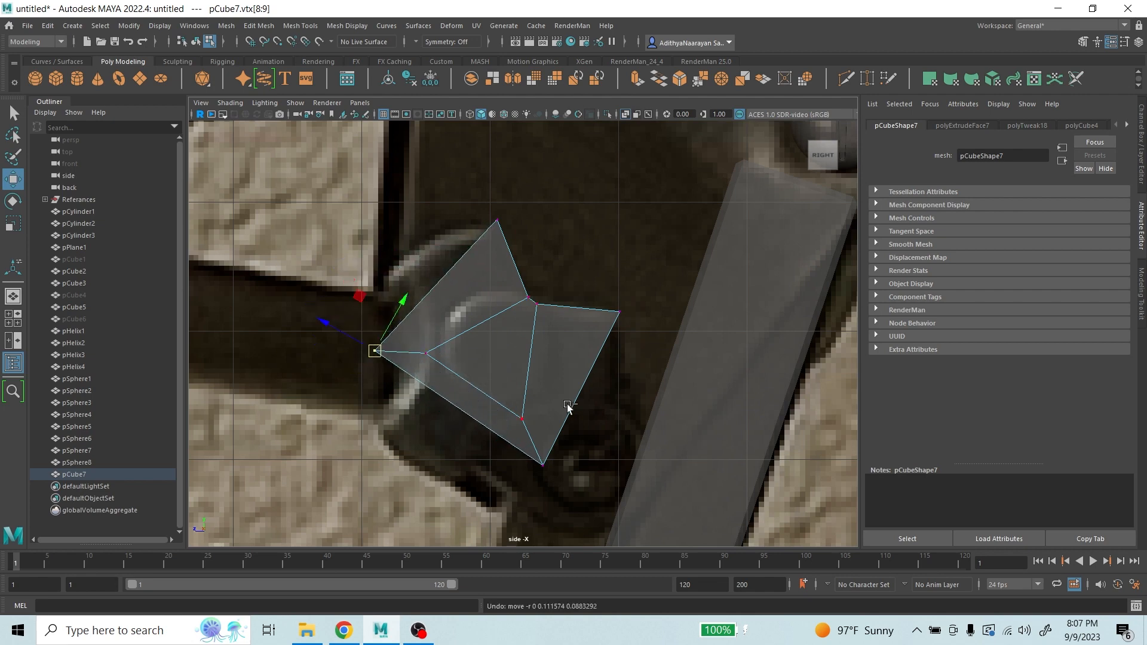
pyautogui.hotkey('ctrl', 'z')
pyautogui.hotkey('ctrl', 'z')
pyautogui.hotkey('ctrl', 'z')
pyautogui.hotkey('ctrl', 'z')
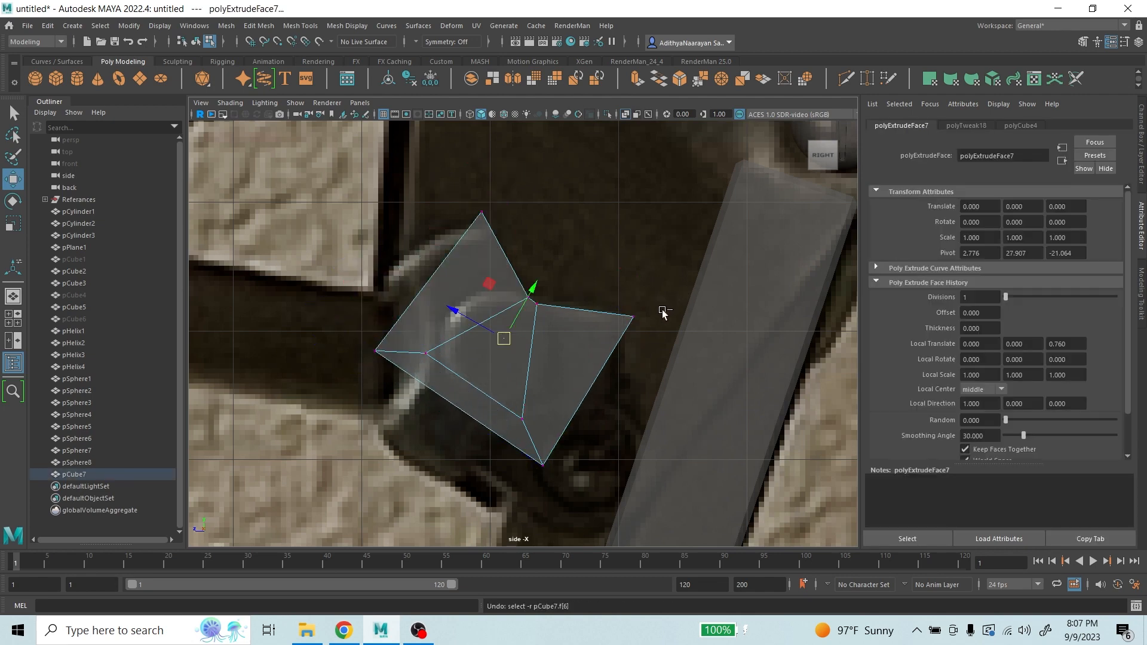
pyautogui.hotkey('ctrl', 'z')
pyautogui.hotkey('ctrl', 'z')
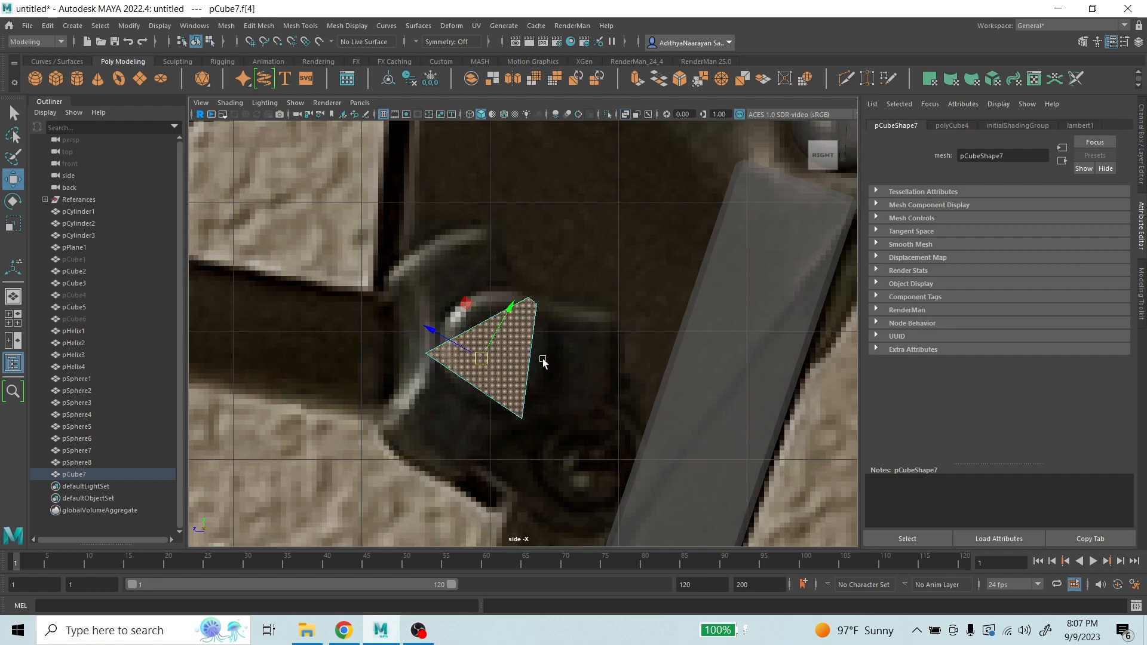
# - Try extruding the three side faces of pCube7 outward together, and undo that extrusion
pyautogui.press('space')
pyautogui.press('space')
pyautogui.click(551, 252)
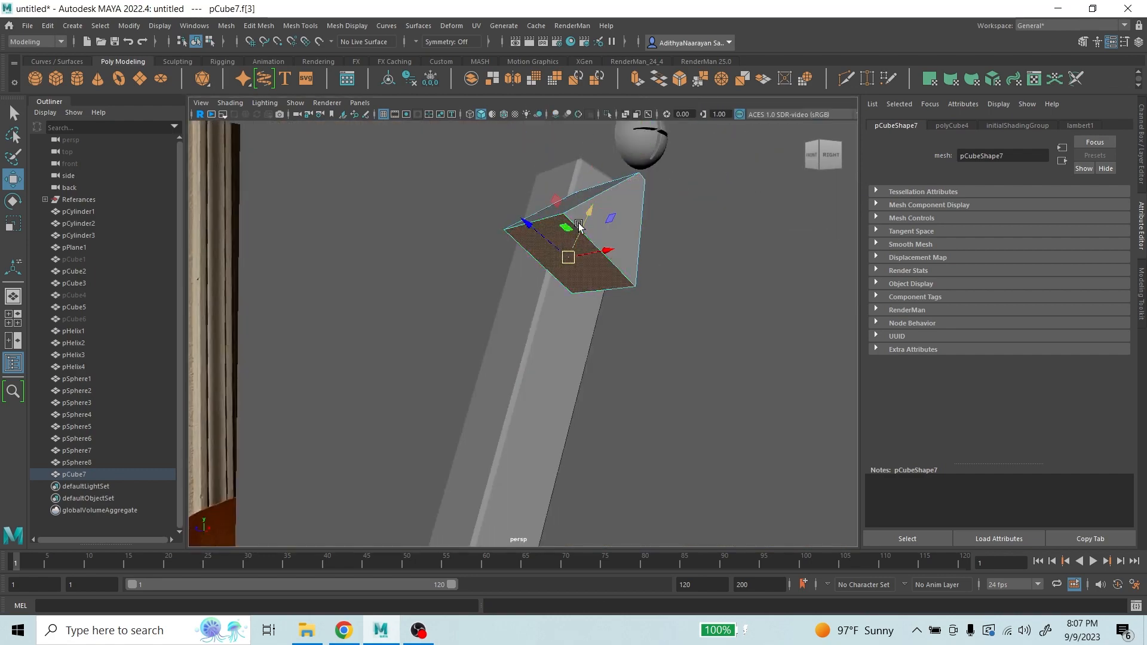
pyautogui.keyDown('shift'); pyautogui.click(581, 192); pyautogui.keyUp('shift')
pyautogui.keyDown('alt'); pyautogui.moveTo(729, 246); pyautogui.dragTo(577, 300); pyautogui.keyUp('alt')
pyautogui.keyDown('shift'); pyautogui.click(275, 267); pyautogui.keyUp('shift')
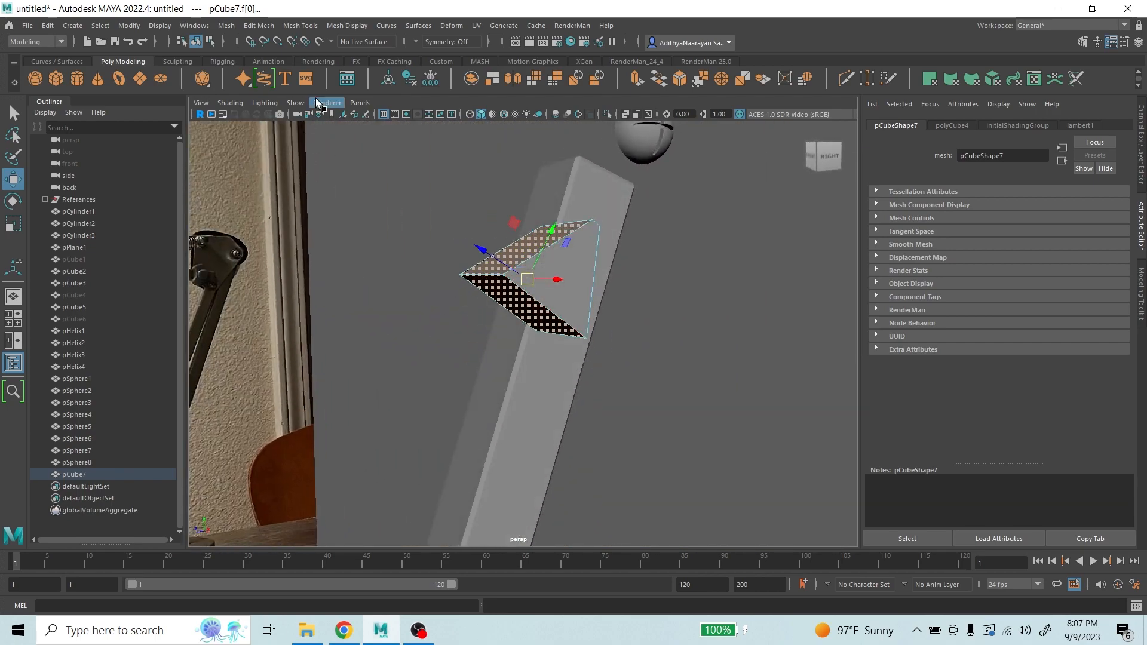
pyautogui.hotkey('ctrl', 'e')
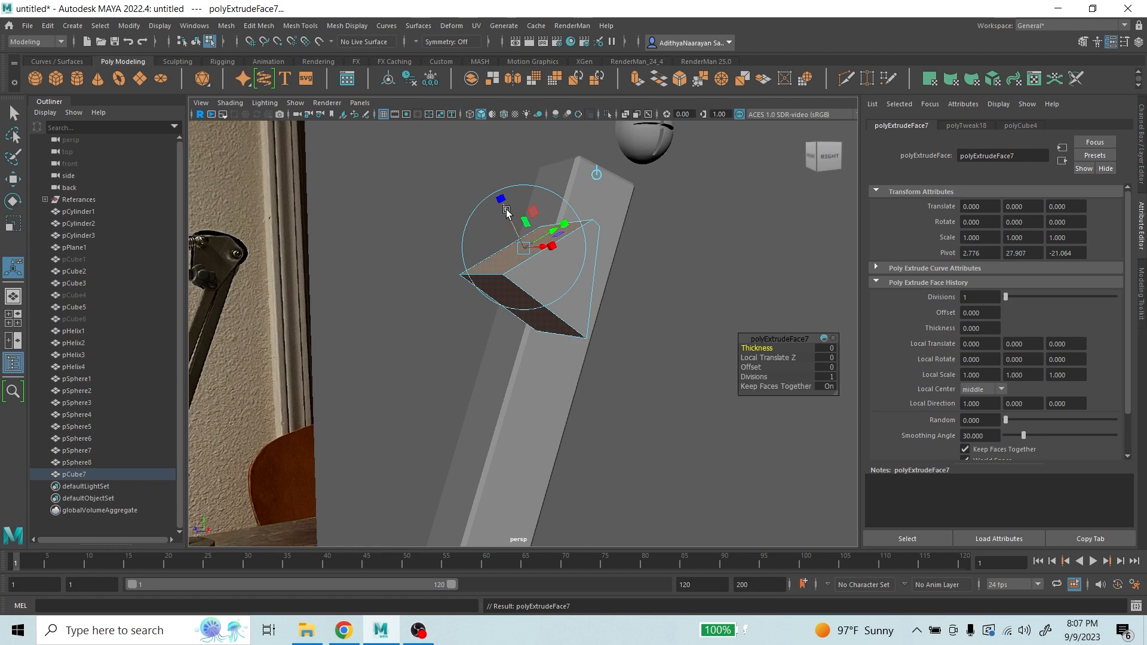
pyautogui.moveTo(510, 216); pyautogui.dragTo(457, 135)
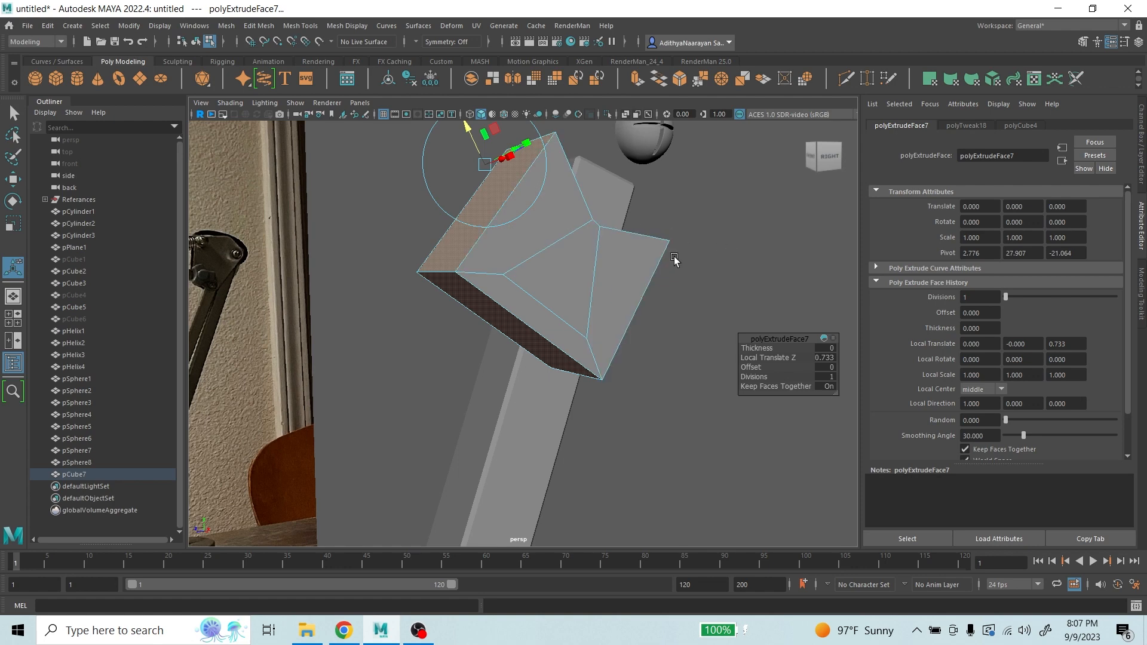
pyautogui.hotkey('ctrl', 'z')
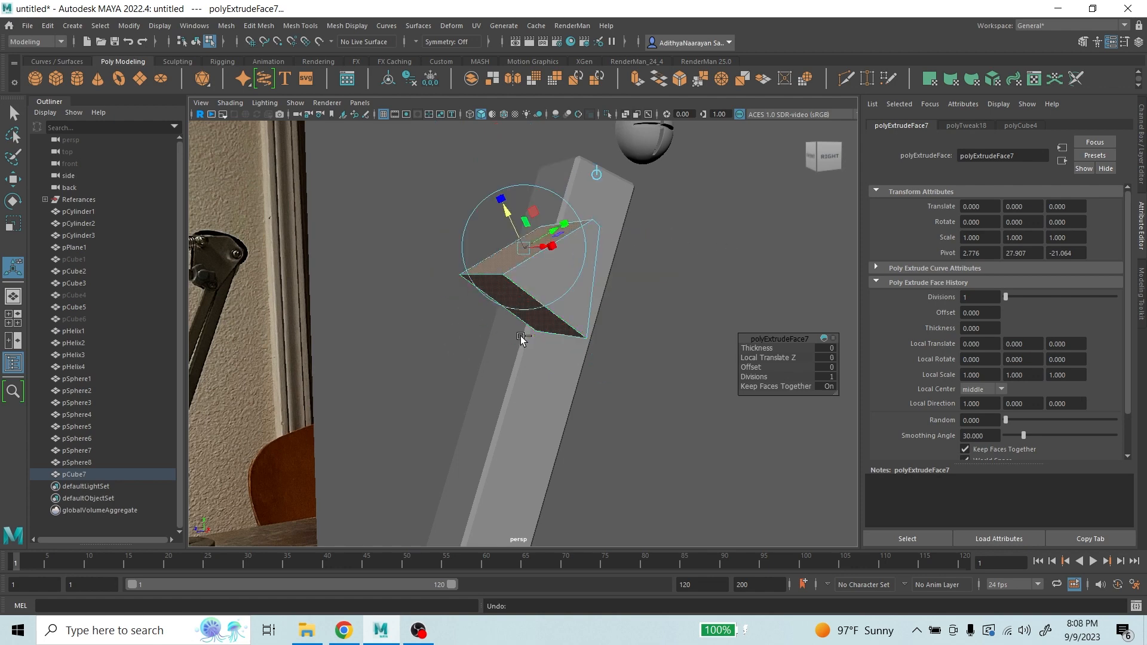
pyautogui.scroll(2, 611, 284)
pyautogui.keyDown('alt'); pyautogui.moveTo(625, 282); pyautogui.dragTo(520, 234); pyautogui.keyUp('alt')
pyautogui.hotkey('ctrl', 'z')
# - Bevel the corner edges between pCube7's side faces with a fraction of 0.4
pyautogui.click(14, 113)
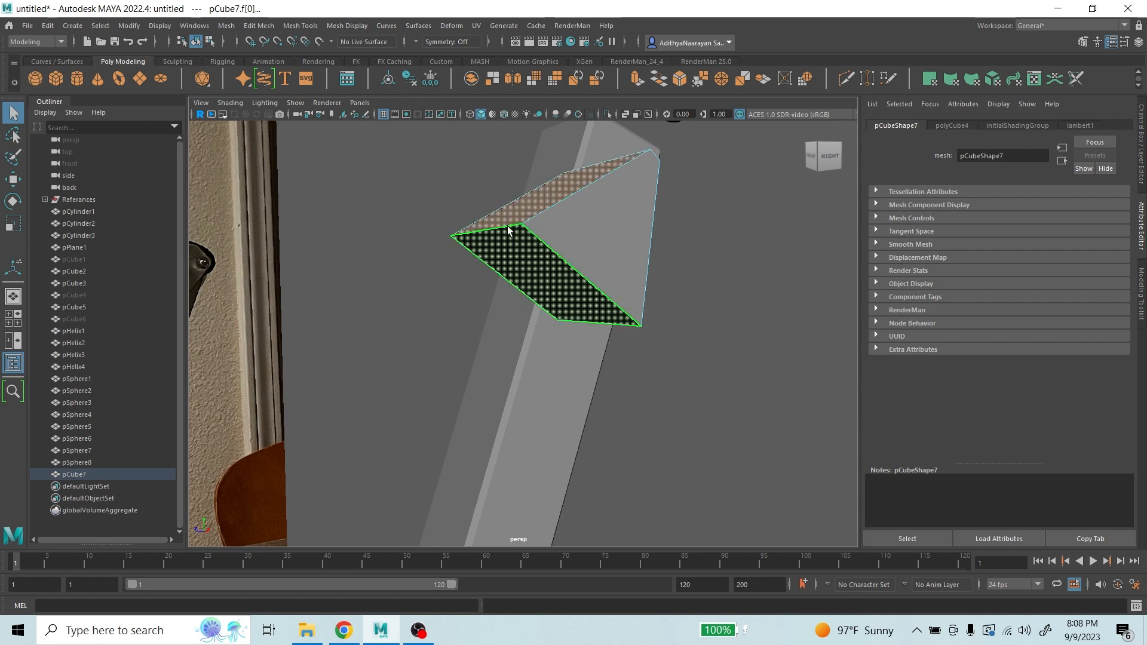
pyautogui.moveTo(508, 227); pyautogui.dragTo(517, 195, button='right')
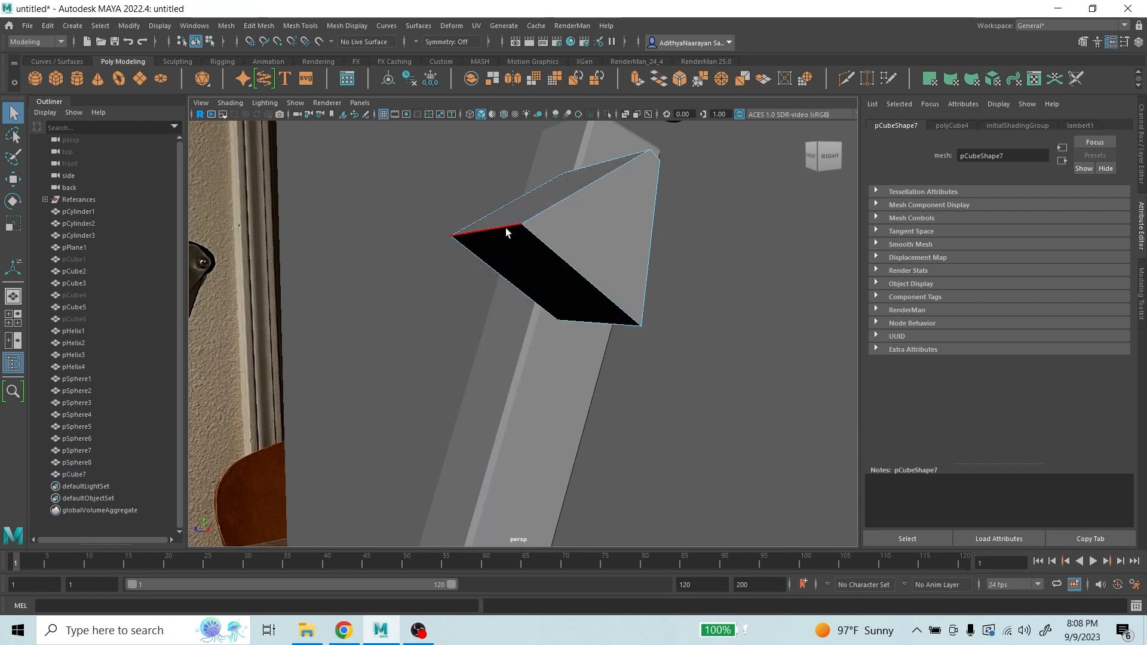
pyautogui.click(505, 228)
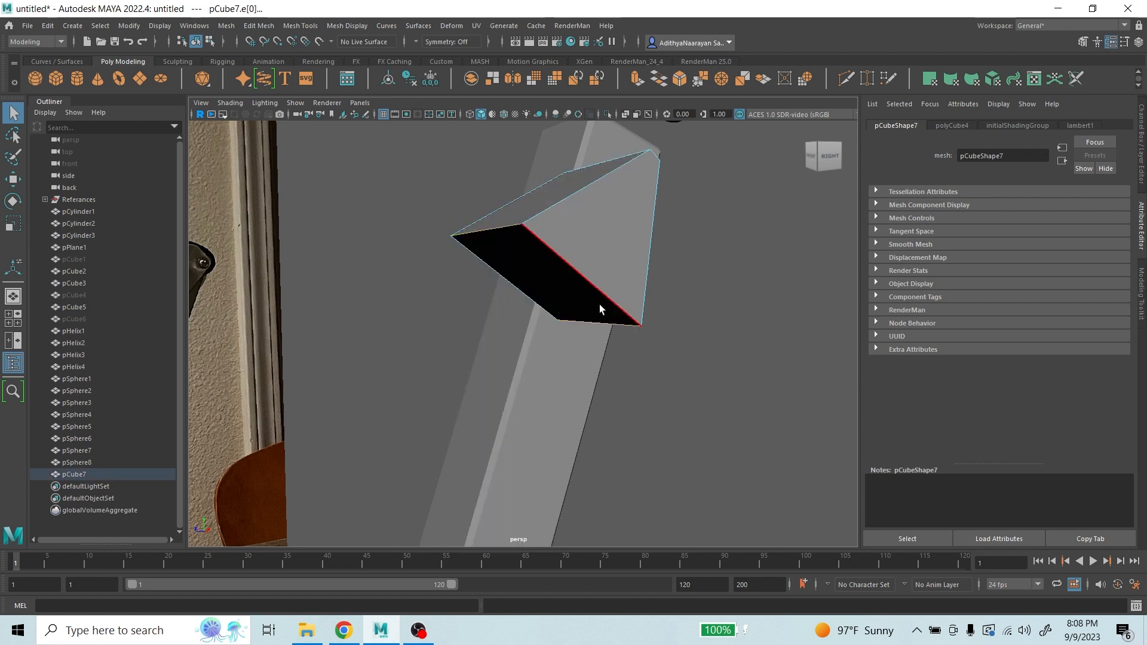
pyautogui.click(254, 30)
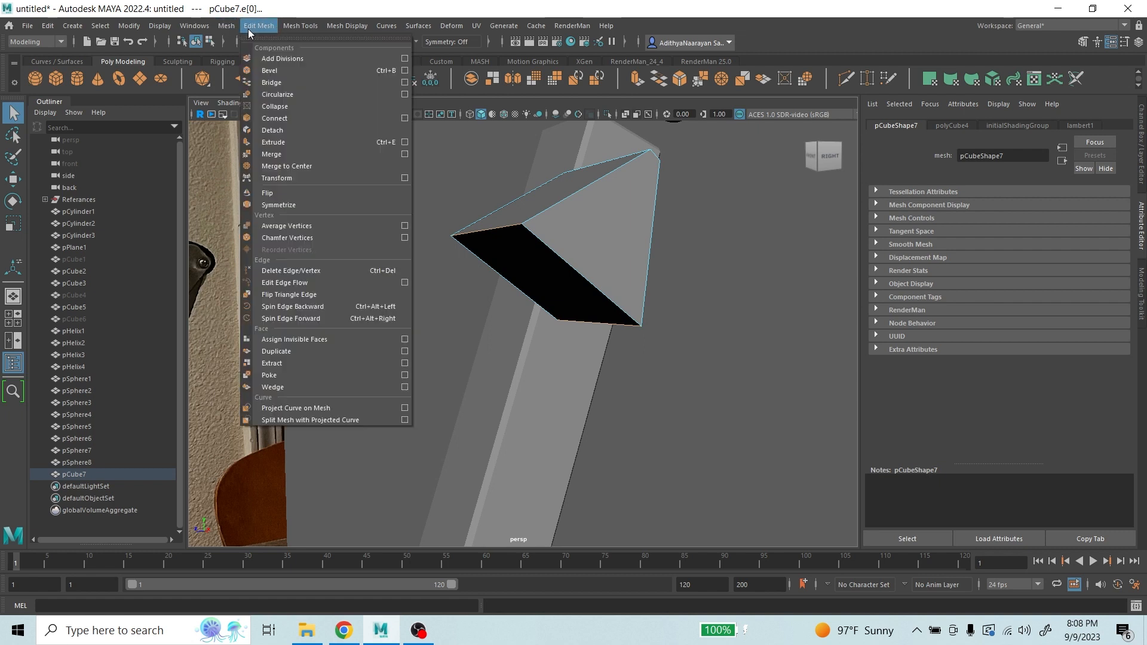
pyautogui.click(277, 71)
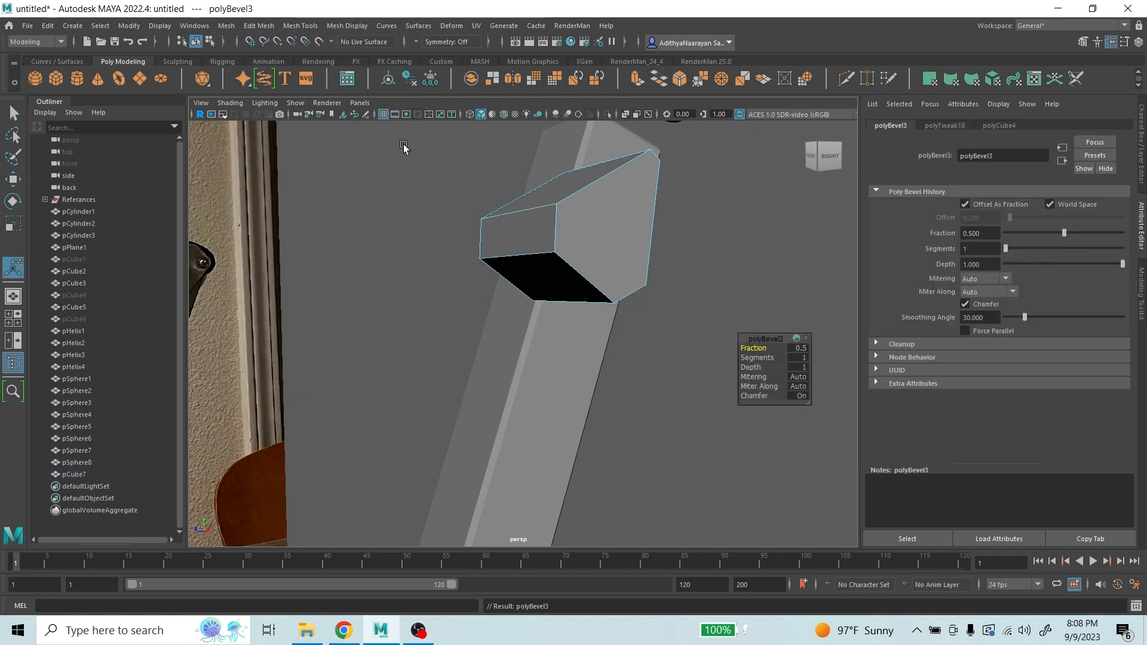
pyautogui.keyDown('alt'); pyautogui.moveTo(699, 245); pyautogui.dragTo(673, 249); pyautogui.keyUp('alt')
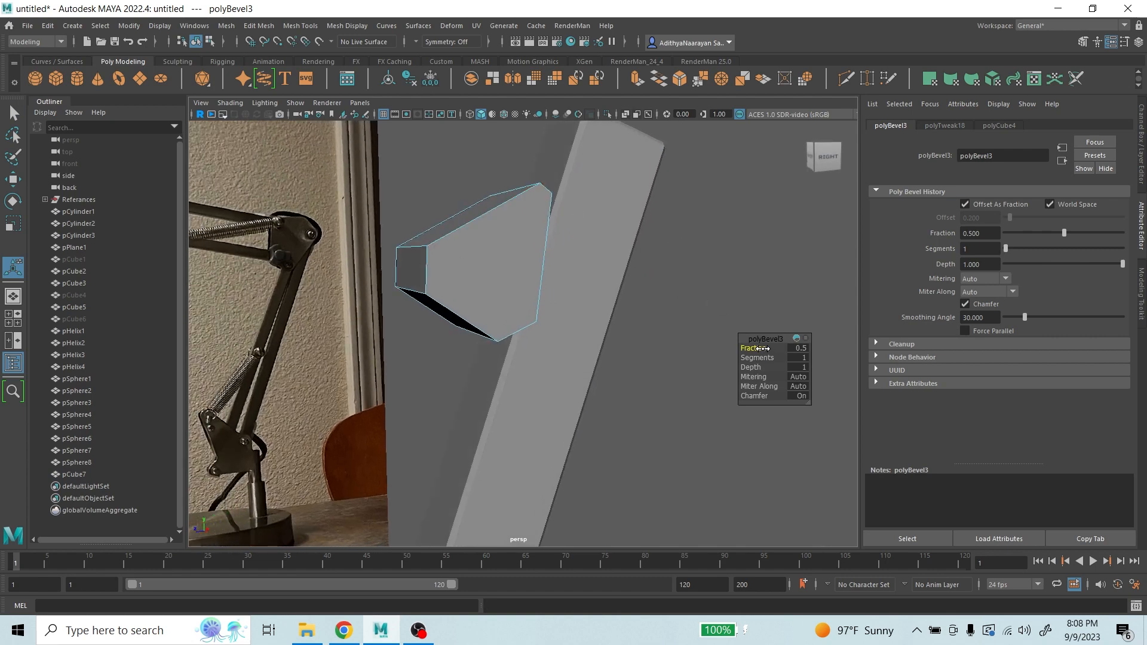
pyautogui.moveTo(758, 352); pyautogui.dragTo(755, 349)
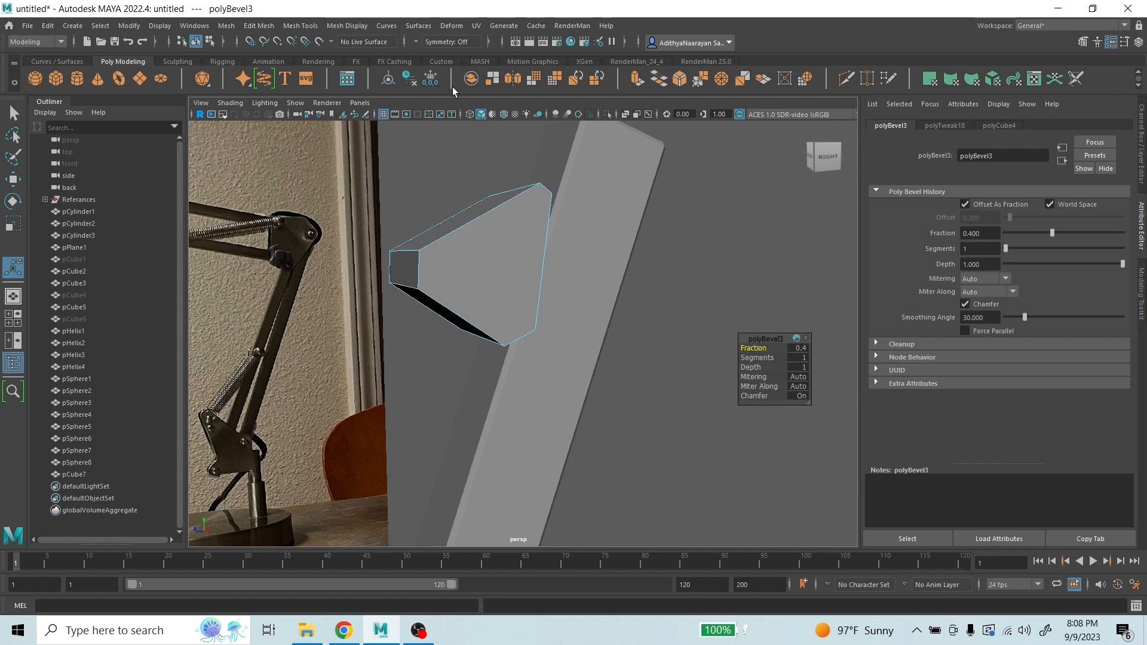
# - Extrude pCube7's three large side faces outward by about 0.695 to form three arms reaching along the reference bracket
pyautogui.moveTo(563, 177); pyautogui.dragTo(507, 273, button='right')
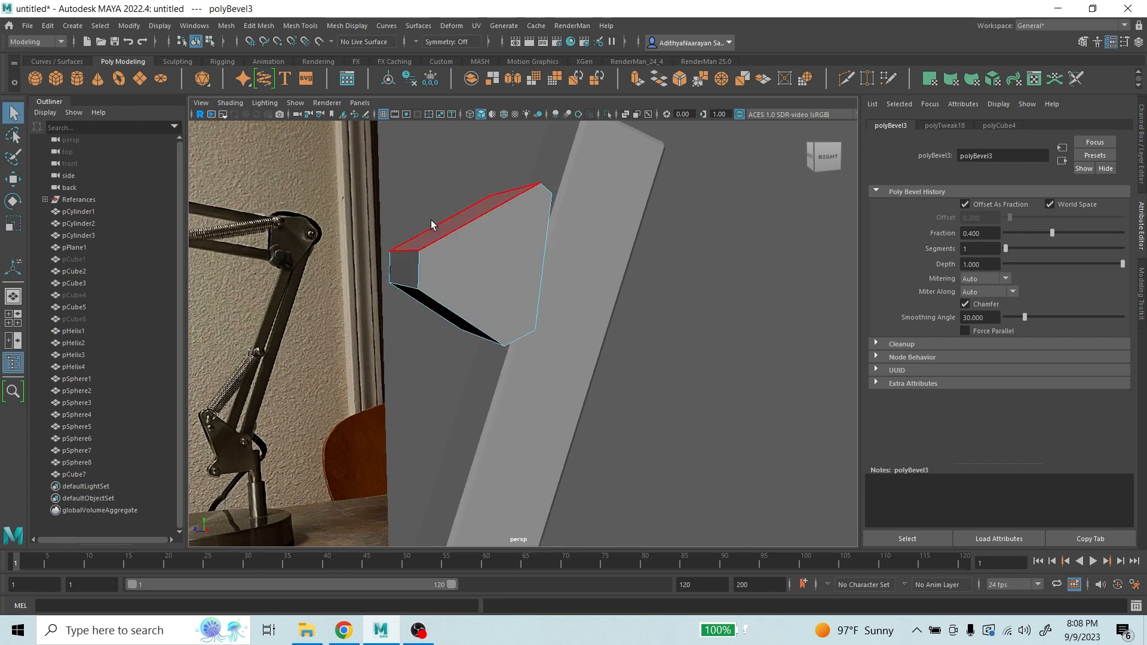
pyautogui.click(433, 227)
pyautogui.keyDown('alt'); pyautogui.moveTo(599, 277); pyautogui.dragTo(542, 274); pyautogui.keyUp('alt')
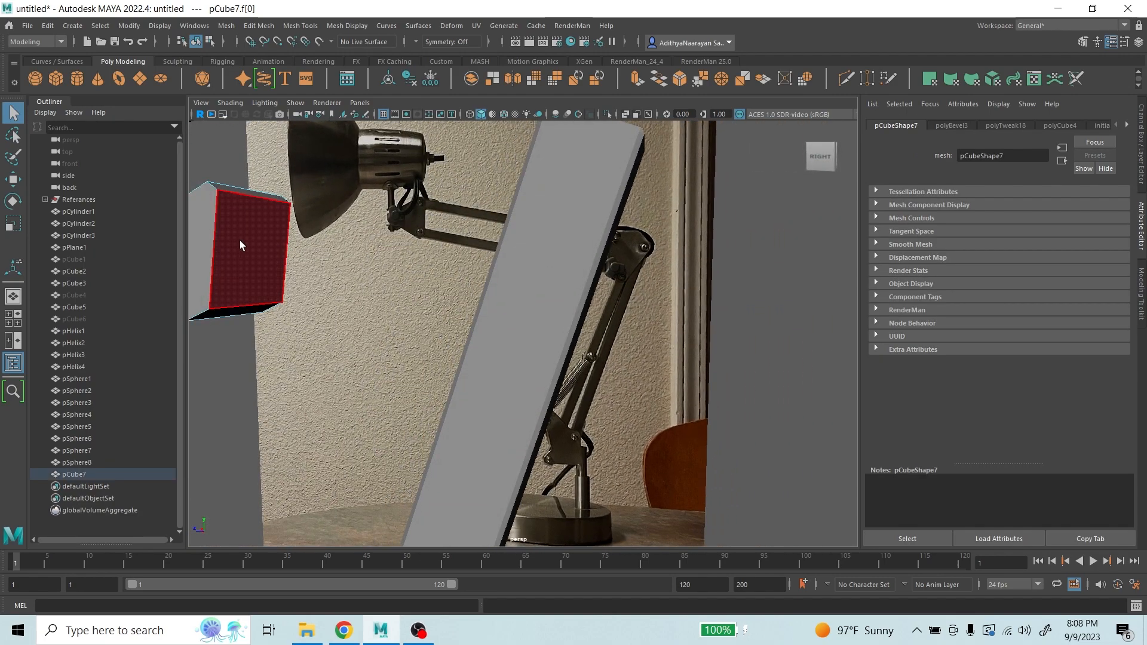
pyautogui.keyDown('alt'); pyautogui.moveTo(241, 243); pyautogui.dragTo(633, 242); pyautogui.keyUp('alt')
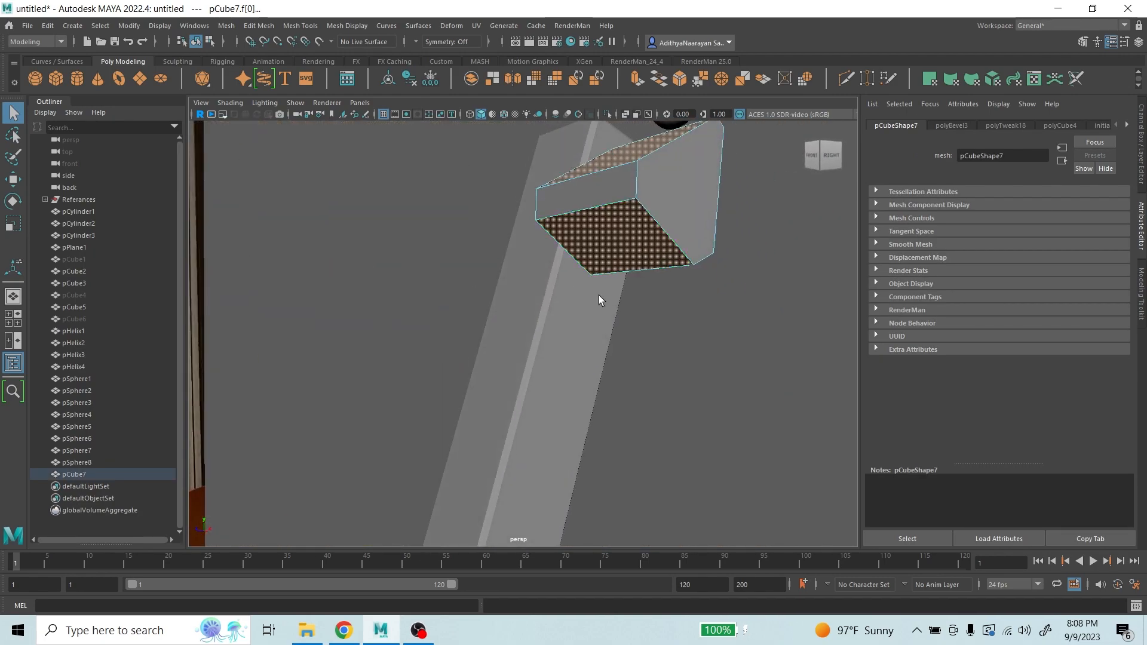
pyautogui.press('space')
pyautogui.press('space')
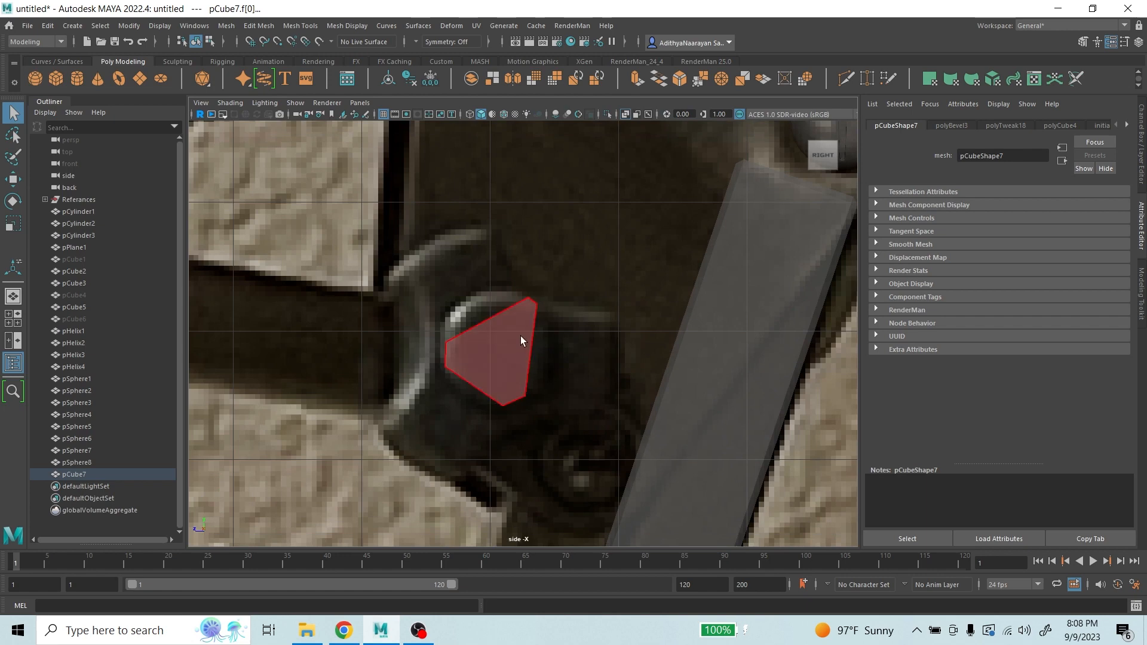
pyautogui.hotkey('ctrl', 'e')
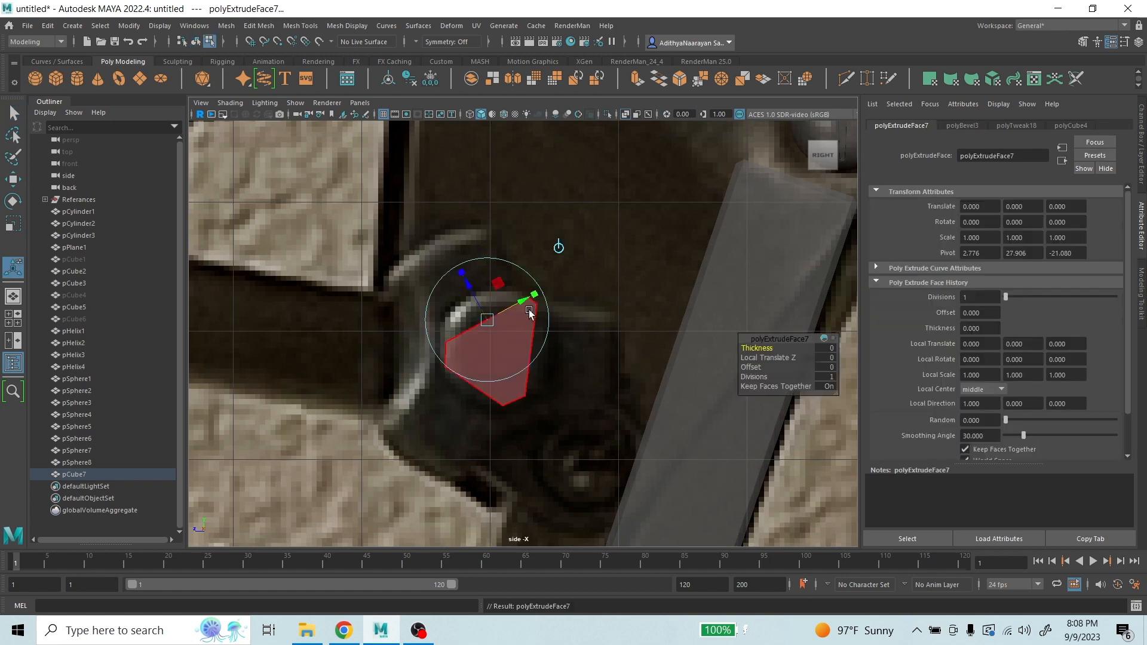
pyautogui.moveTo(468, 280); pyautogui.dragTo(409, 227)
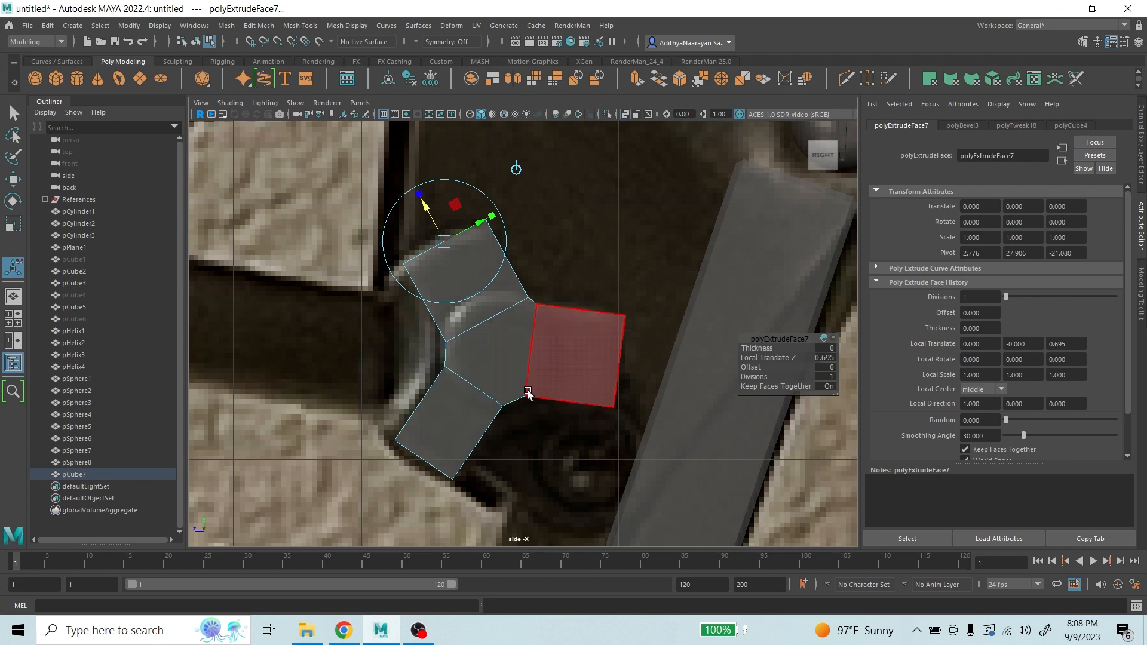
pyautogui.press('space')
pyautogui.press('space')
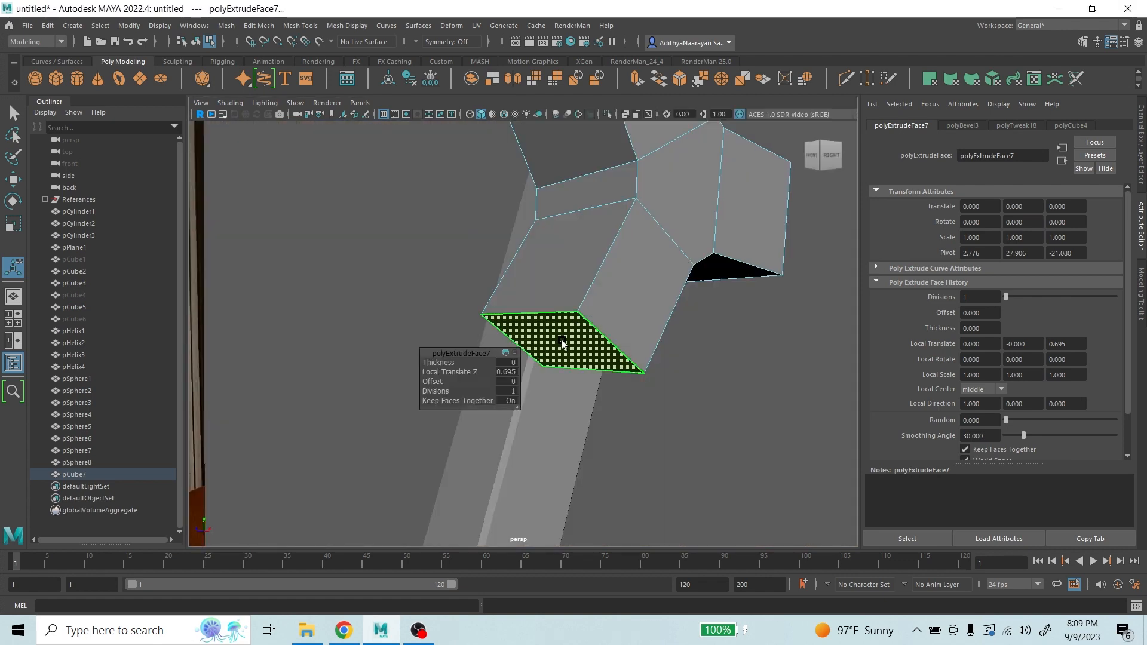
pyautogui.moveTo(602, 308)
pyautogui.keyDown('alt'); pyautogui.mouseDown()
pyautogui.moveTo(662, 213)
pyautogui.moveTo(573, 289)
pyautogui.mouseUp(); pyautogui.keyUp('alt')
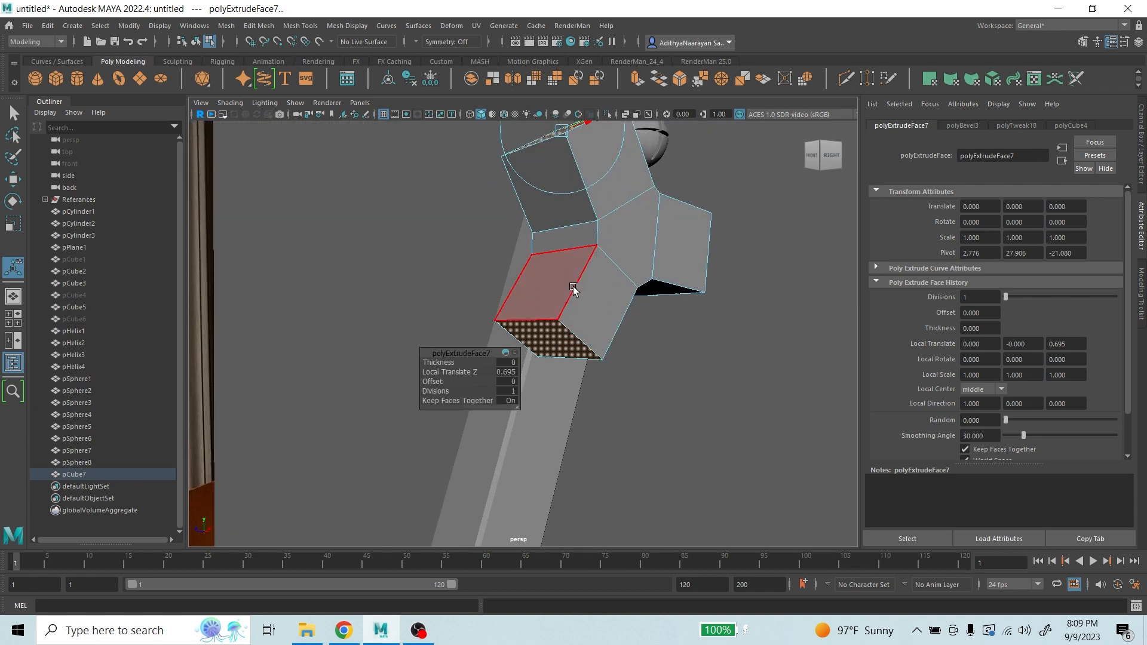
# - In the side view, move the upper arm's left outer corner vertices and the right arm's lower outer corner vertices slightly outward
pyautogui.press('space')
pyautogui.press('space')
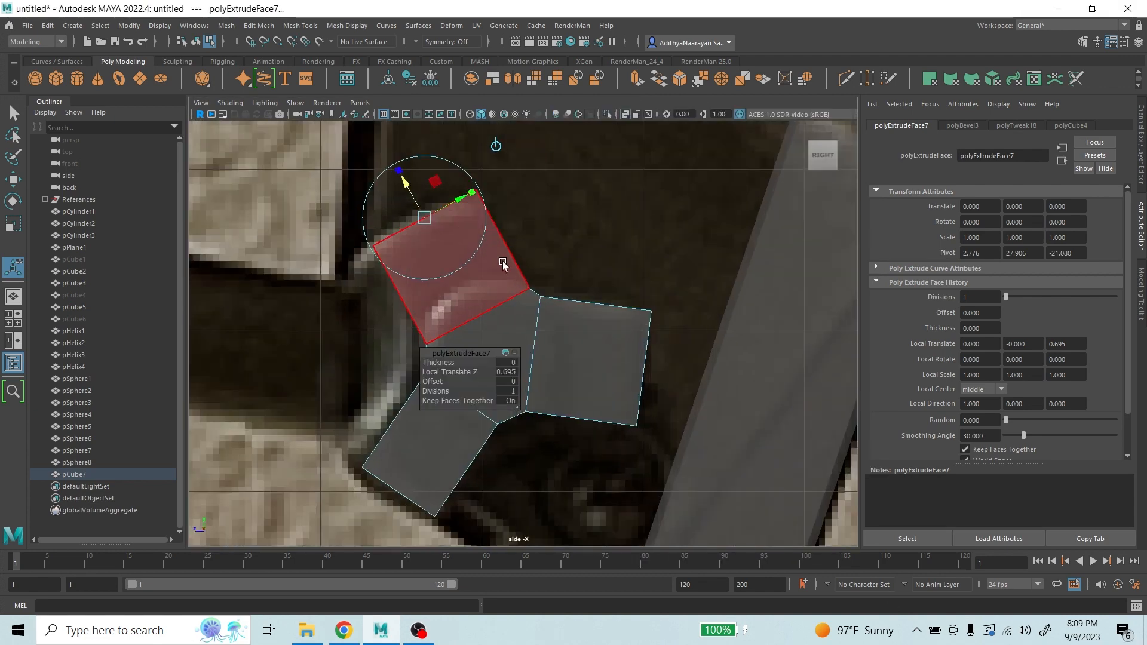
pyautogui.moveTo(508, 266); pyautogui.dragTo(420, 250, button='right')
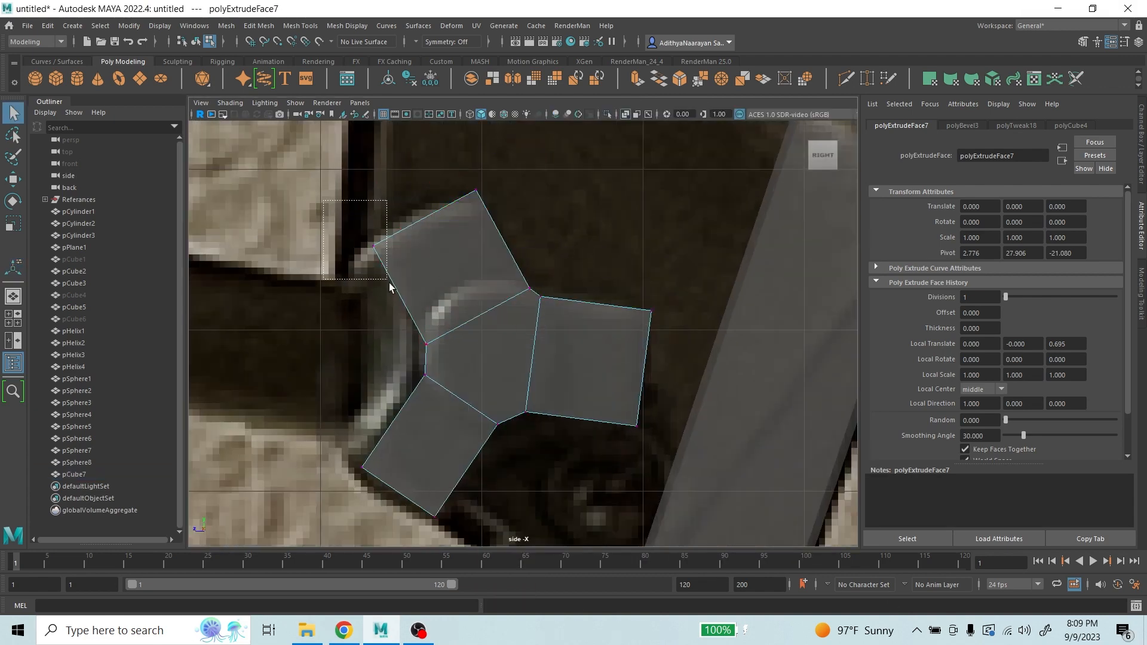
pyautogui.moveTo(389, 282); pyautogui.dragTo(389, 273)
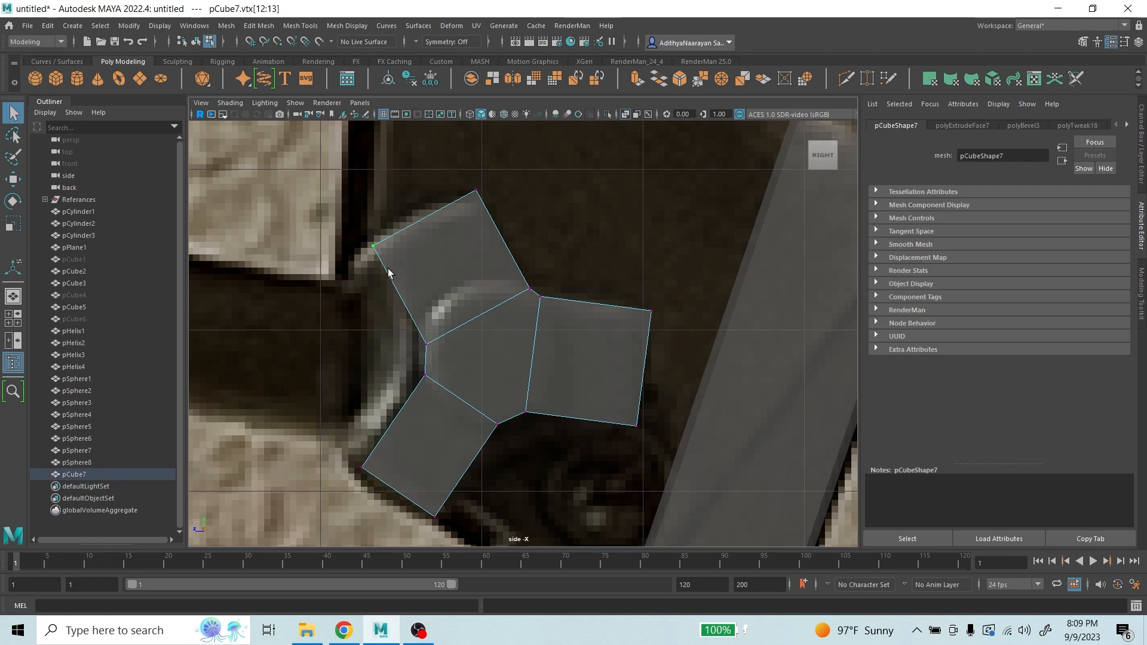
pyautogui.click(10, 181)
pyautogui.moveTo(373, 246); pyautogui.dragTo(354, 267)
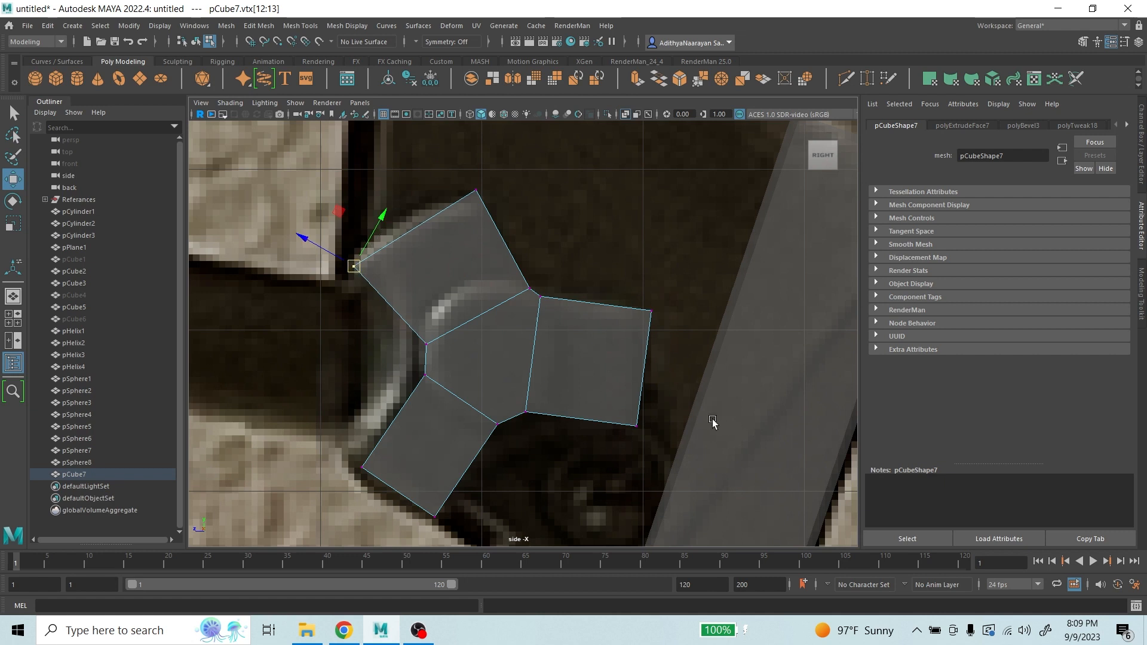
pyautogui.moveTo(610, 401); pyautogui.dragTo(669, 463)
pyautogui.moveTo(637, 427)
pyautogui.mouseDown()
pyautogui.moveTo(510, 384)
pyautogui.moveTo(627, 399)
pyautogui.moveTo(622, 385)
pyautogui.moveTo(627, 440)
pyautogui.moveTo(646, 433)
pyautogui.mouseUp()
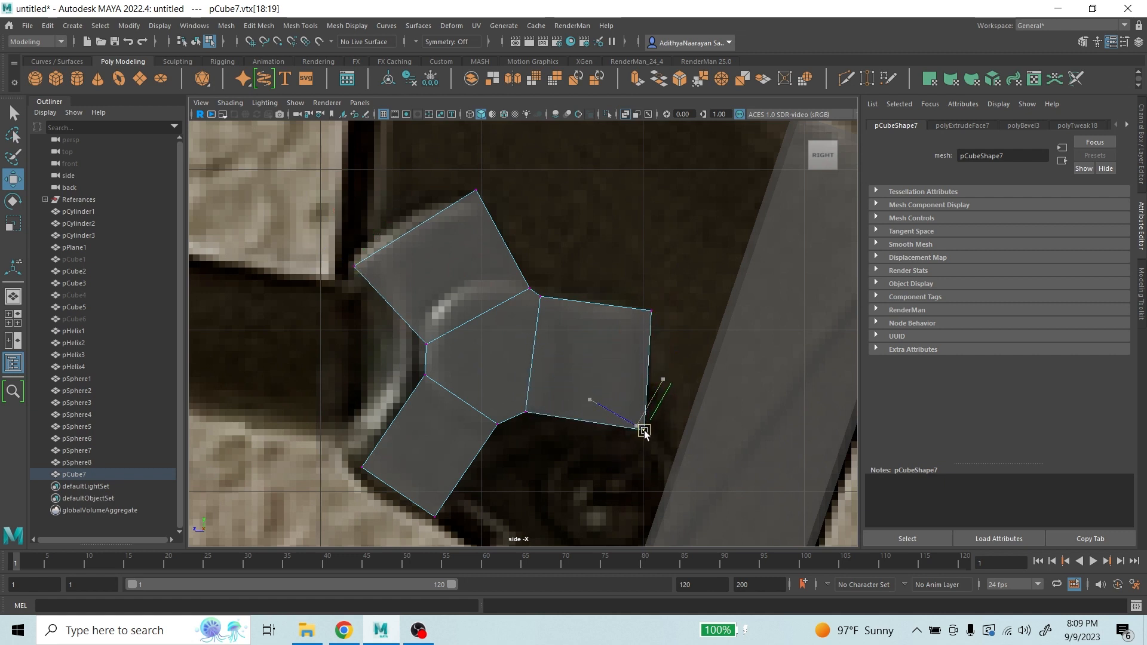
# - Move the inner corner vertices around the lower arm and its outer corner vertices outward to match the reference bracket
pyautogui.moveTo(499, 433)
pyautogui.mouseDown()
pyautogui.moveTo(494, 449)
pyautogui.moveTo(515, 430)
pyautogui.mouseUp()
pyautogui.moveTo(526, 412); pyautogui.dragTo(534, 431)
pyautogui.moveTo(416, 358)
pyautogui.mouseDown()
pyautogui.moveTo(446, 396)
pyautogui.moveTo(417, 374)
pyautogui.mouseUp()
pyautogui.moveTo(414, 331); pyautogui.dragTo(443, 360)
pyautogui.moveTo(428, 343); pyautogui.dragTo(421, 336)
pyautogui.moveTo(346, 435); pyautogui.dragTo(347, 460)
pyautogui.moveTo(407, 490); pyautogui.dragTo(427, 529)
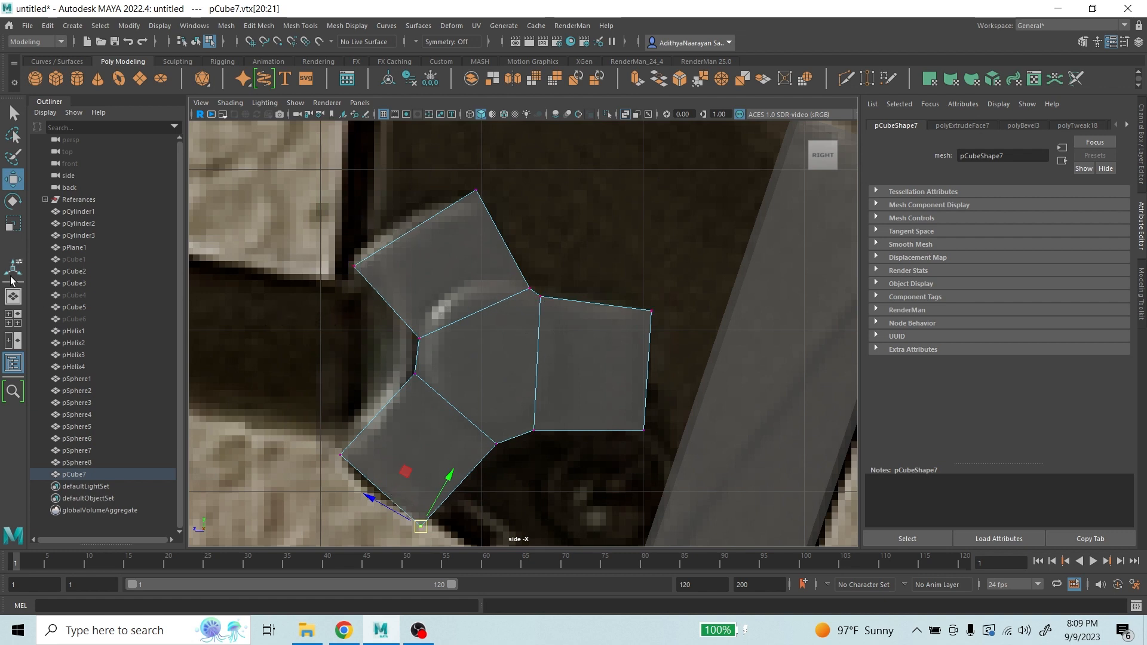
# - Insert a lengthwise edge loop near the middle of each of pCube7's three arms with Multi-Cut
pyautogui.click(848, 78)
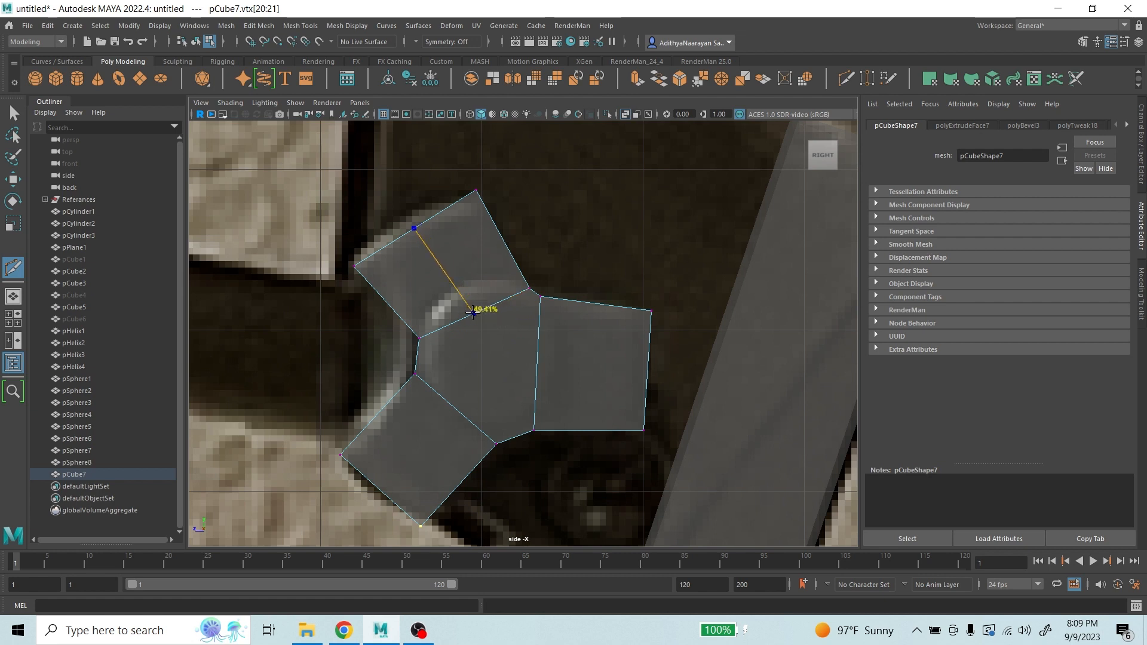
pyautogui.keyDown('ctrl'); pyautogui.click(473, 312); pyautogui.keyUp('ctrl')
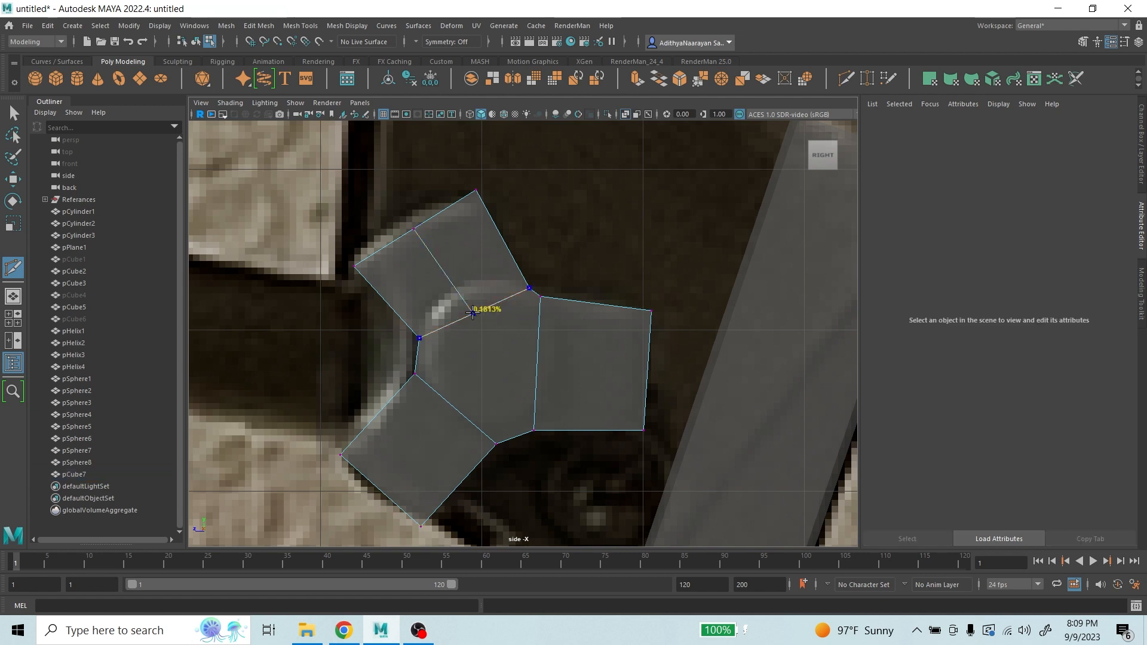
pyautogui.keyDown('ctrl'); pyautogui.click(536, 355); pyautogui.keyUp('ctrl')
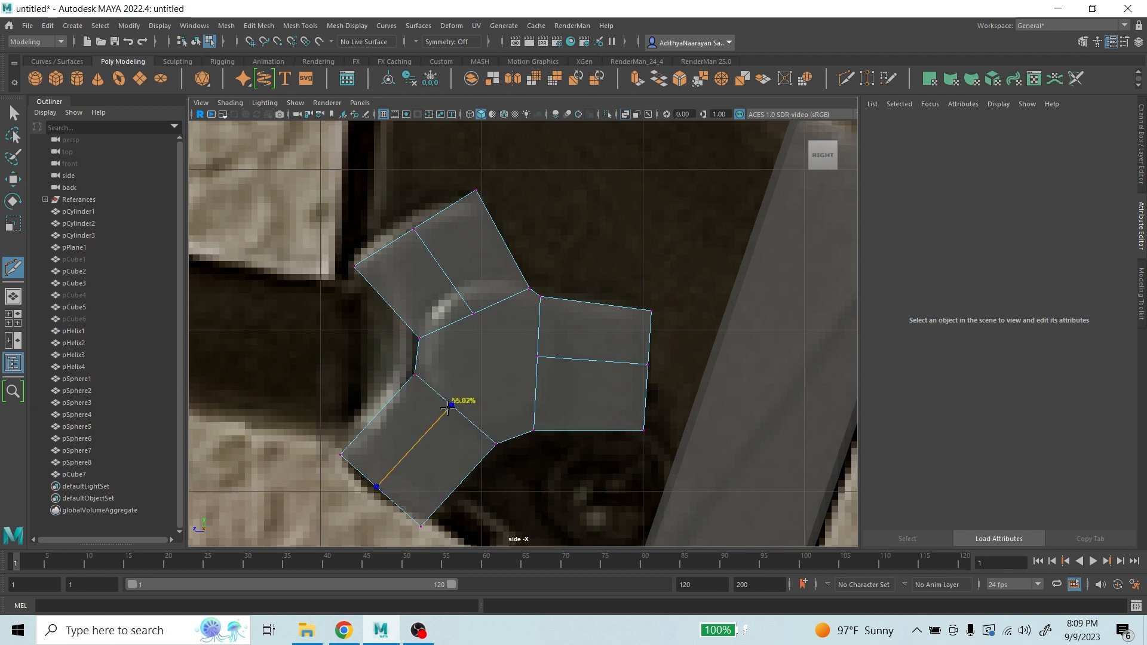
pyautogui.keyDown('ctrl'); pyautogui.click(447, 409); pyautogui.keyUp('ctrl')
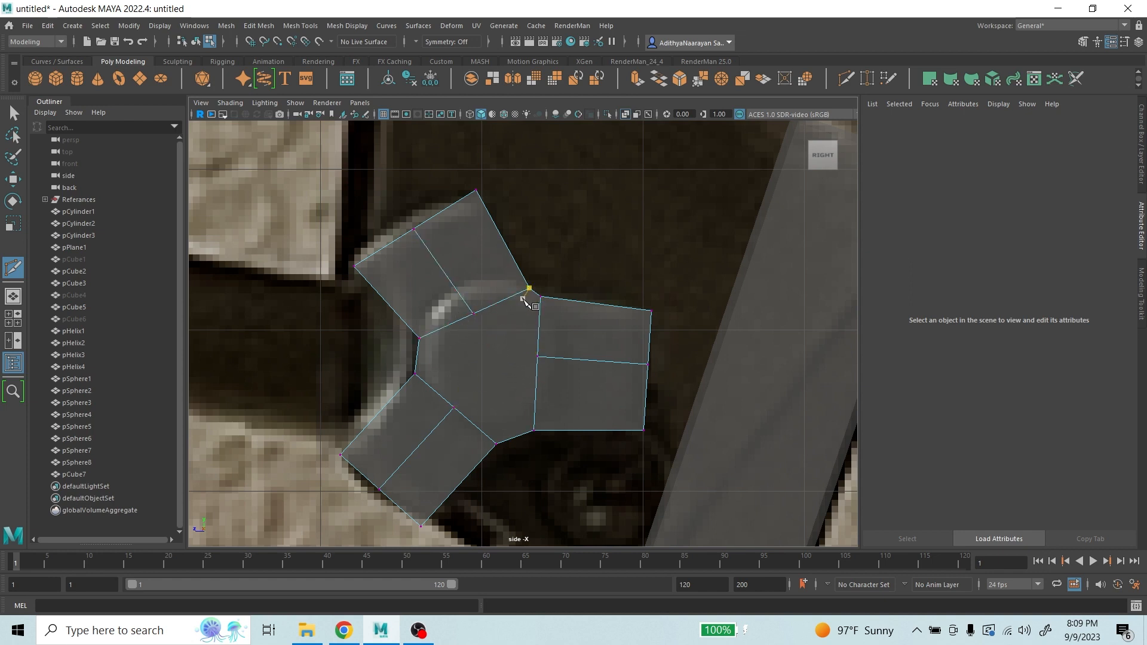
# - Cut an edge across the central face from the upper arm's middle vertex to the right arm's middle vertex
pyautogui.click(473, 314)
pyautogui.click(472, 313)
pyautogui.click(540, 297)
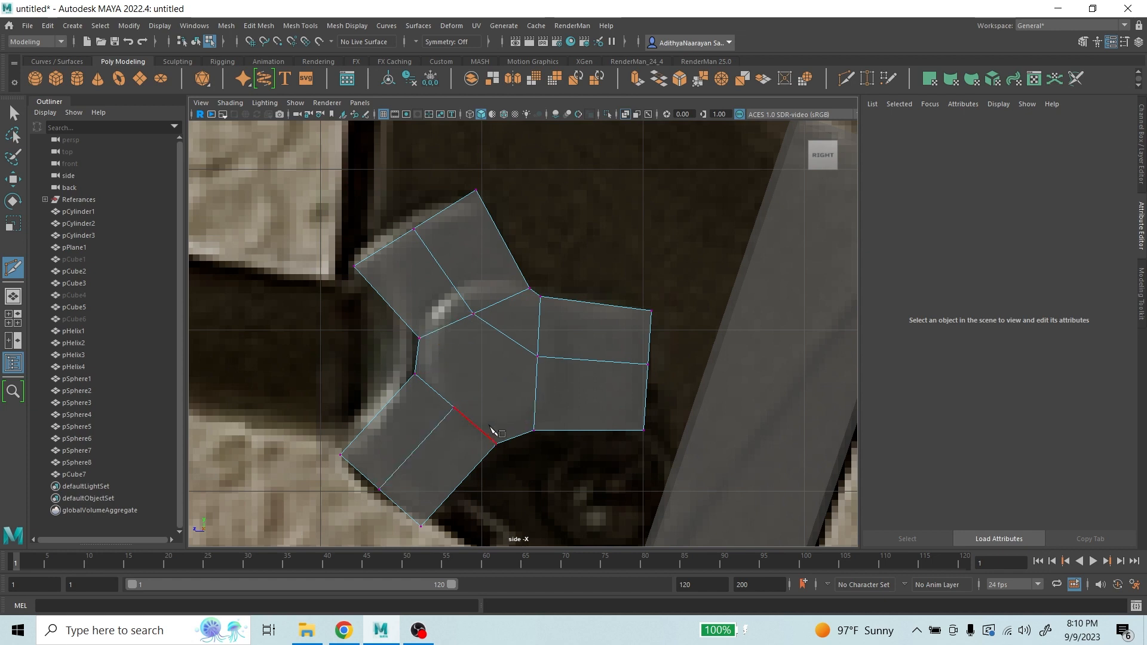
pyautogui.click(473, 313)
pyautogui.hotkey('ctrl', 'z')
# - Try to cut edges inside the central face linking the middle vertices of the upper, lower and right arms
pyautogui.click(476, 317)
pyautogui.click(475, 363)
pyautogui.click(454, 408)
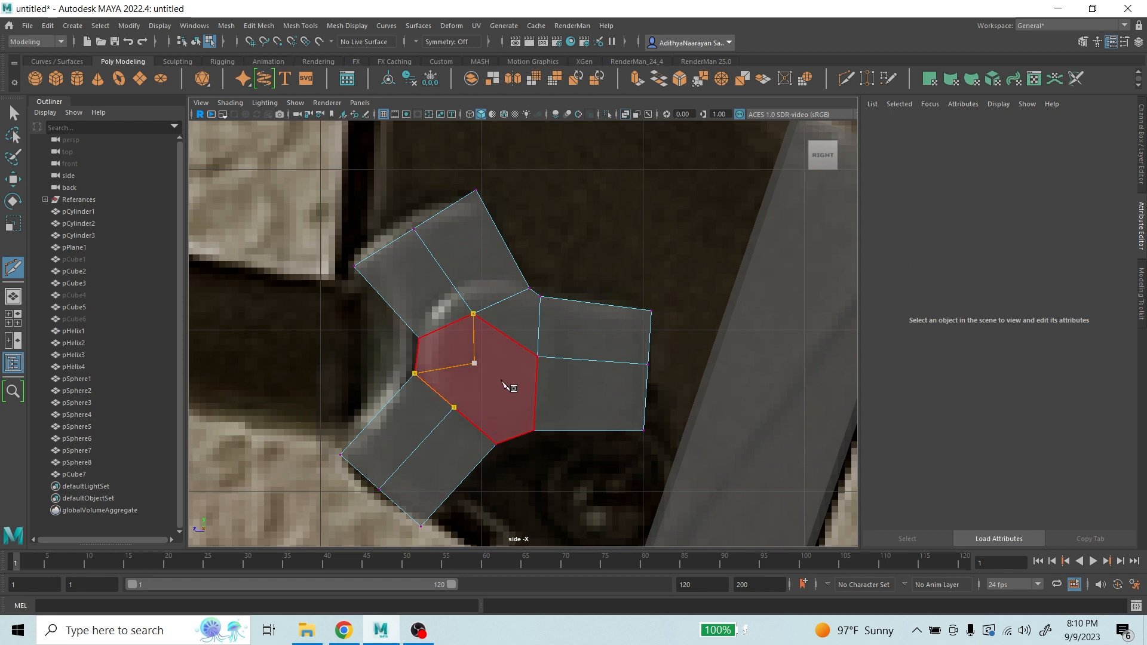
pyautogui.click(502, 382)
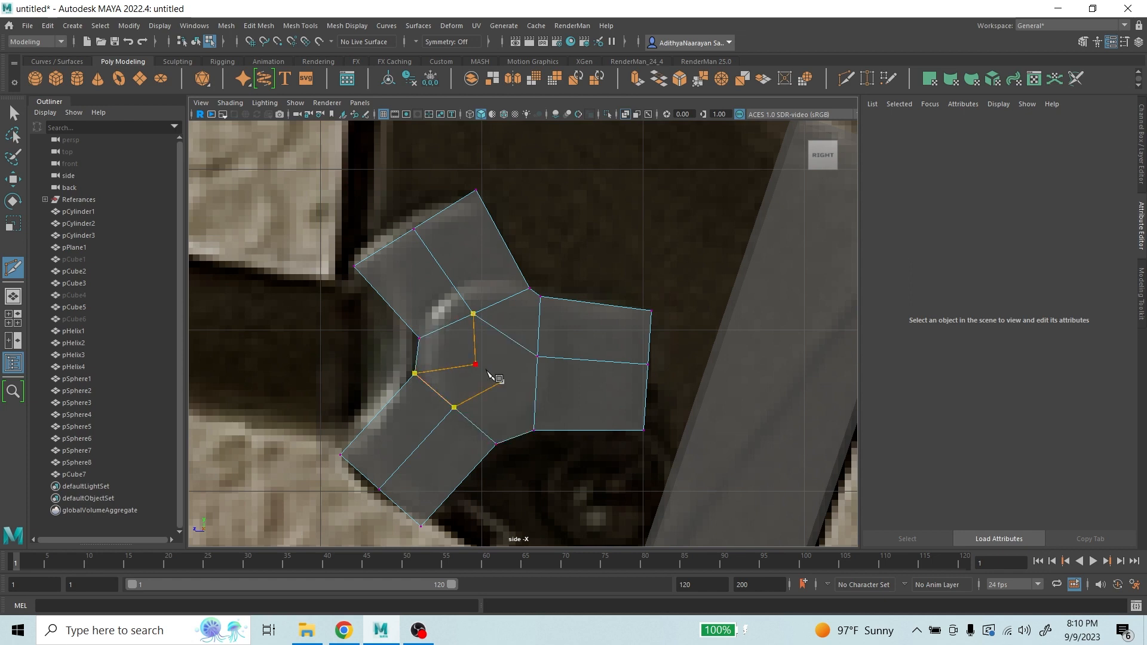
pyautogui.click(538, 357)
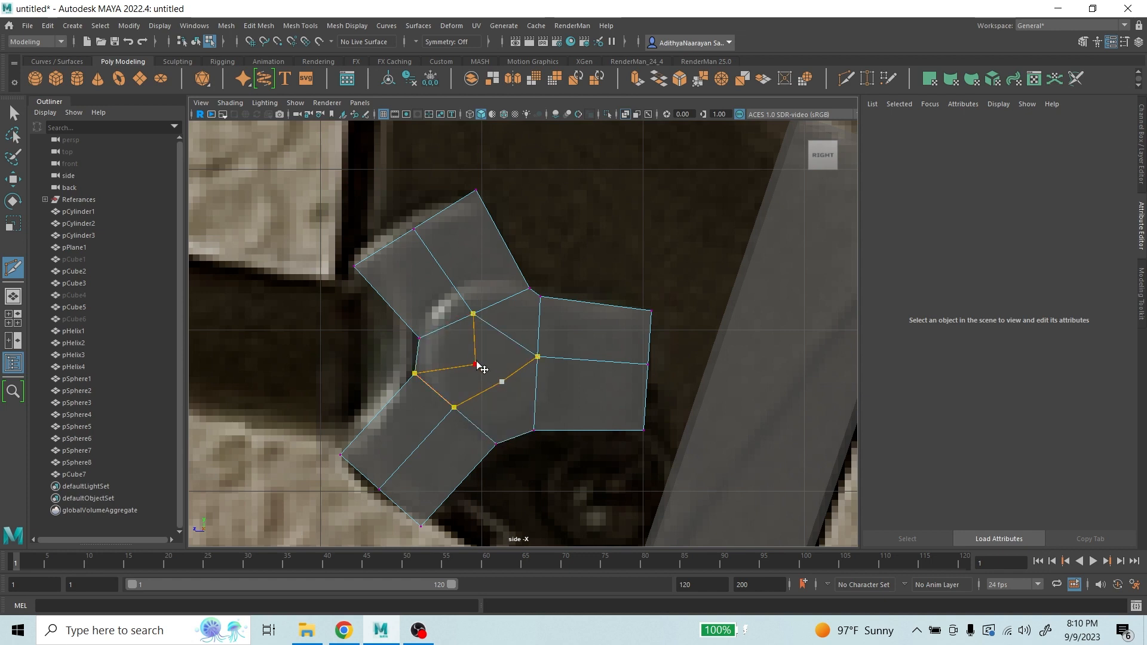
pyautogui.moveTo(478, 363); pyautogui.dragTo(460, 349)
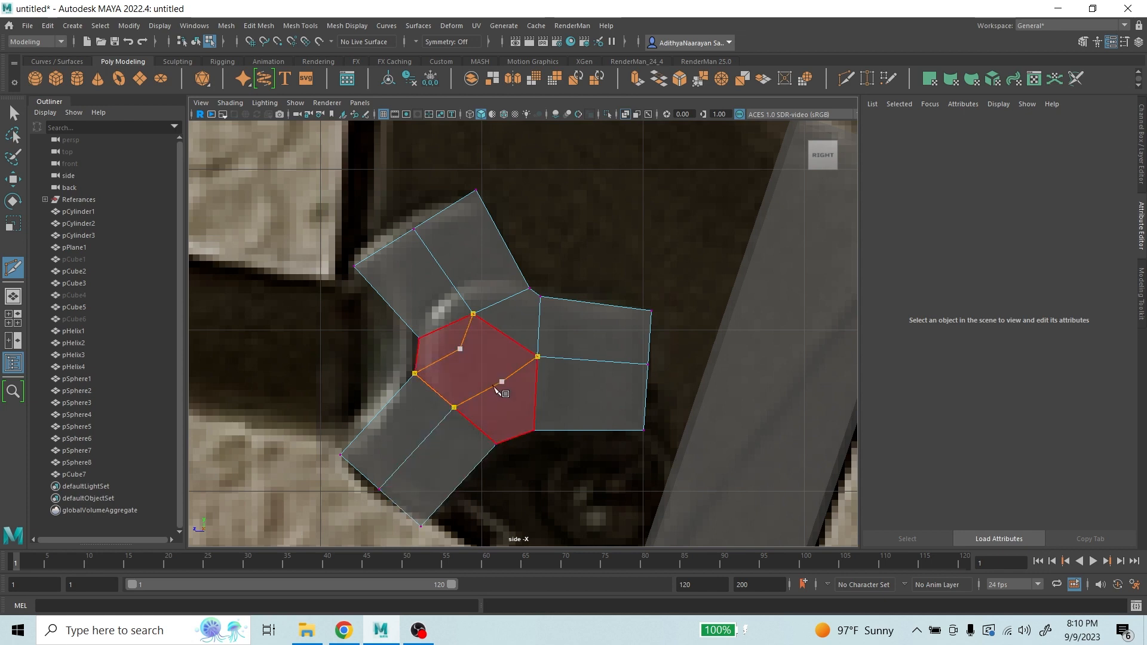
# - Undo the central cuts and the single lengthwise edge loops on pCube7's three arms
pyautogui.hotkey('ctrl', 'z')
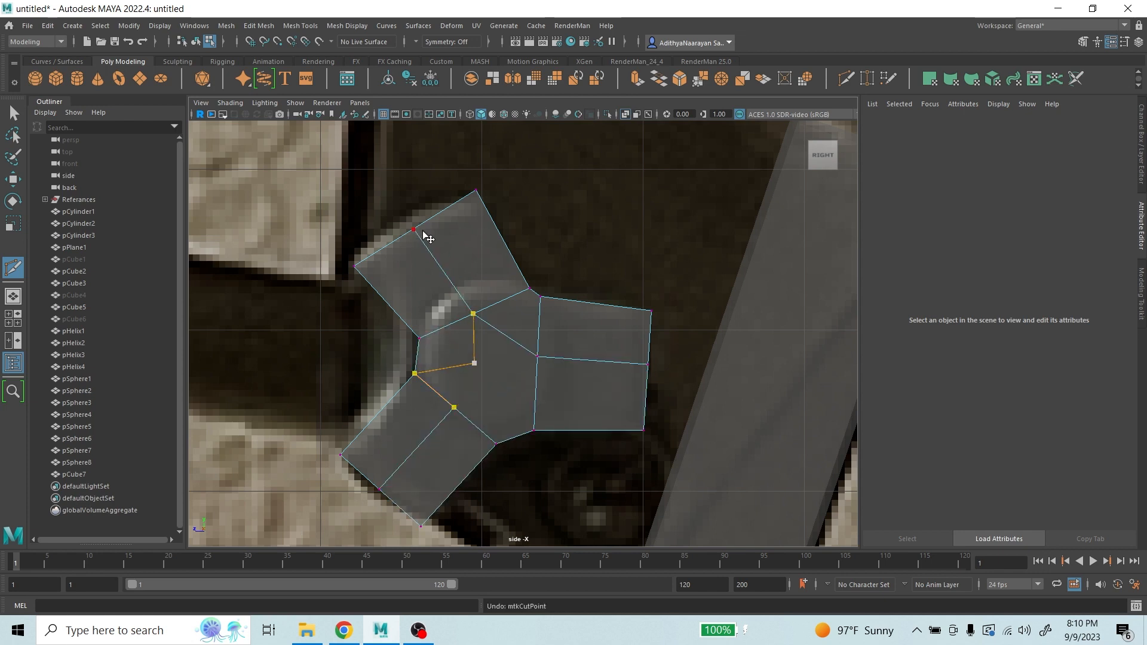
pyautogui.hotkey('ctrl', 'z')
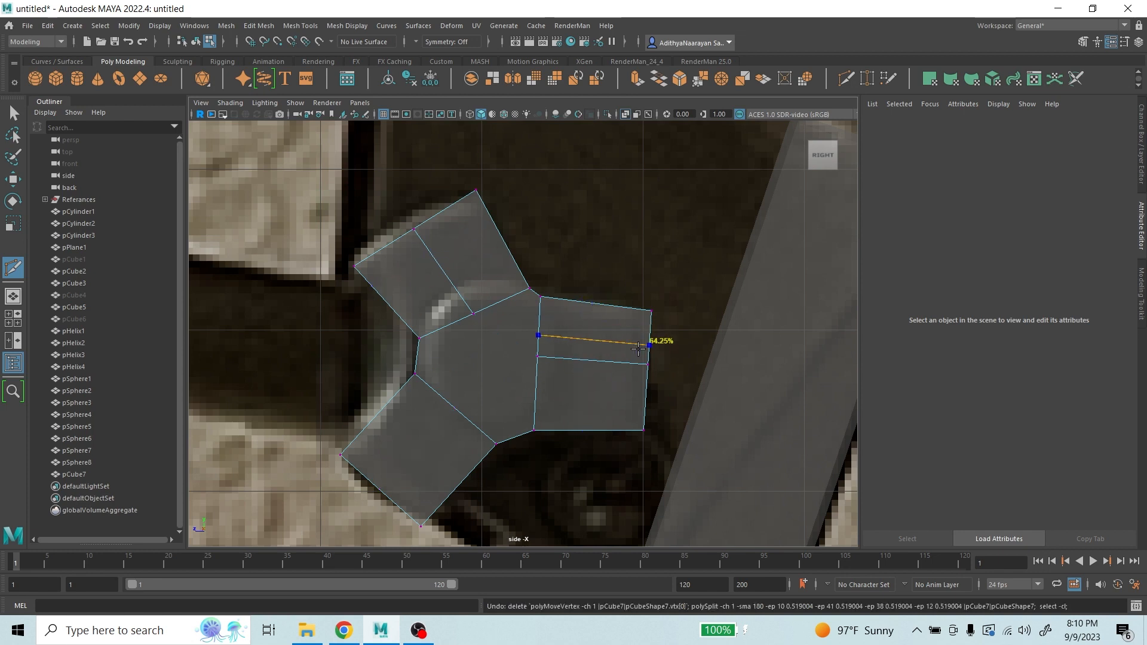
pyautogui.hotkey('ctrl', 'z')
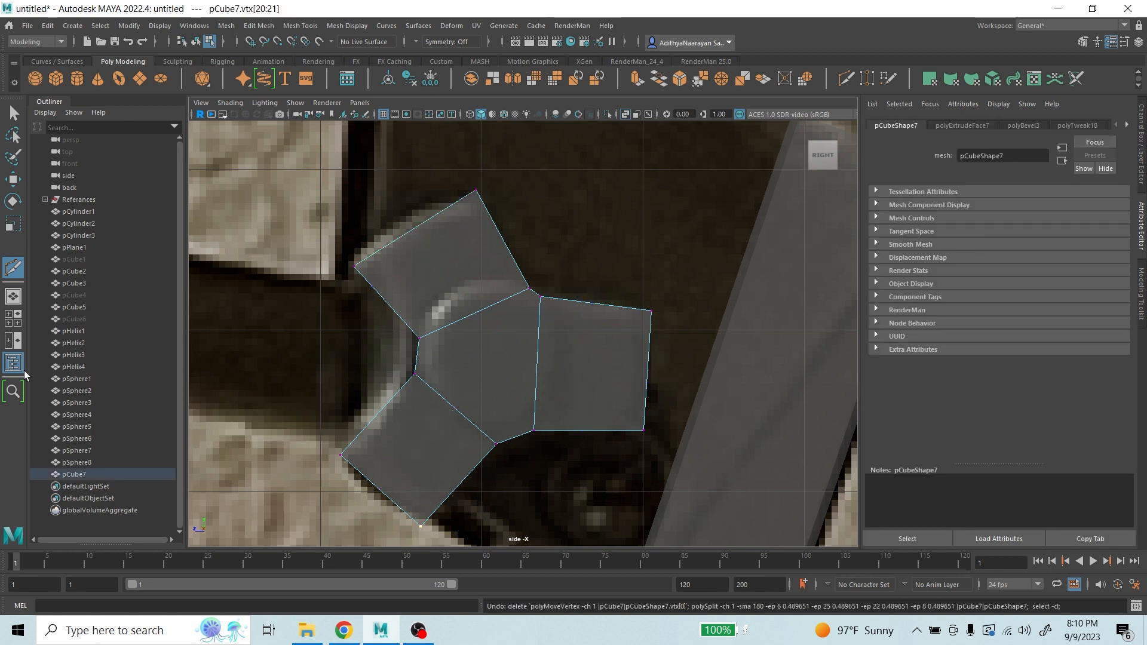
# - Insert two evenly spaced lengthwise edge loops in each of pCube7's three arms with Multi-Cut
pyautogui.click(494, 305)
pyautogui.keyDown('ctrl'); pyautogui.click(455, 245); pyautogui.keyUp('ctrl')
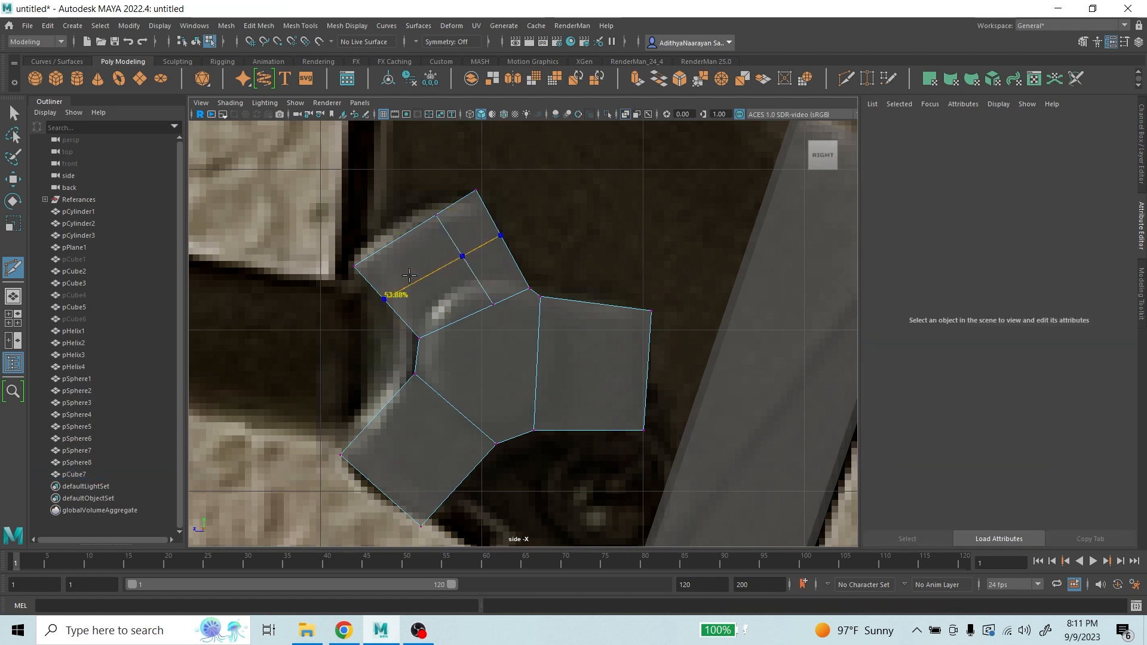
pyautogui.keyDown('ctrl'); pyautogui.click(418, 269); pyautogui.keyUp('ctrl')
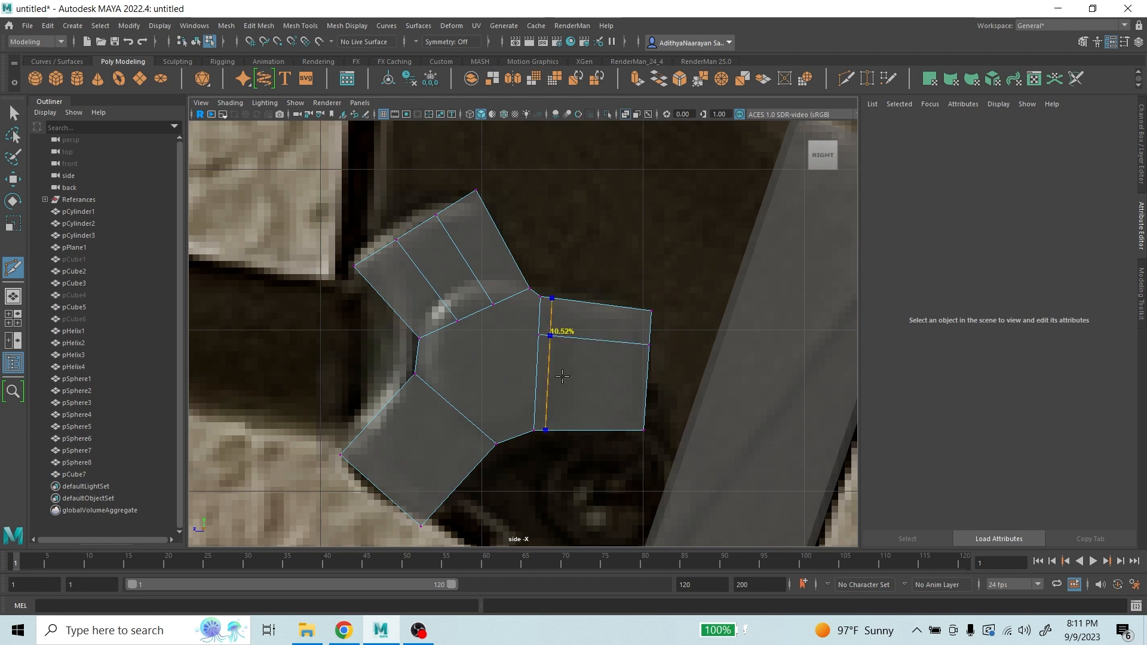
pyautogui.keyDown('ctrl'); pyautogui.click(550, 337); pyautogui.keyUp('ctrl')
pyautogui.keyDown('ctrl'); pyautogui.click(545, 381); pyautogui.keyUp('ctrl')
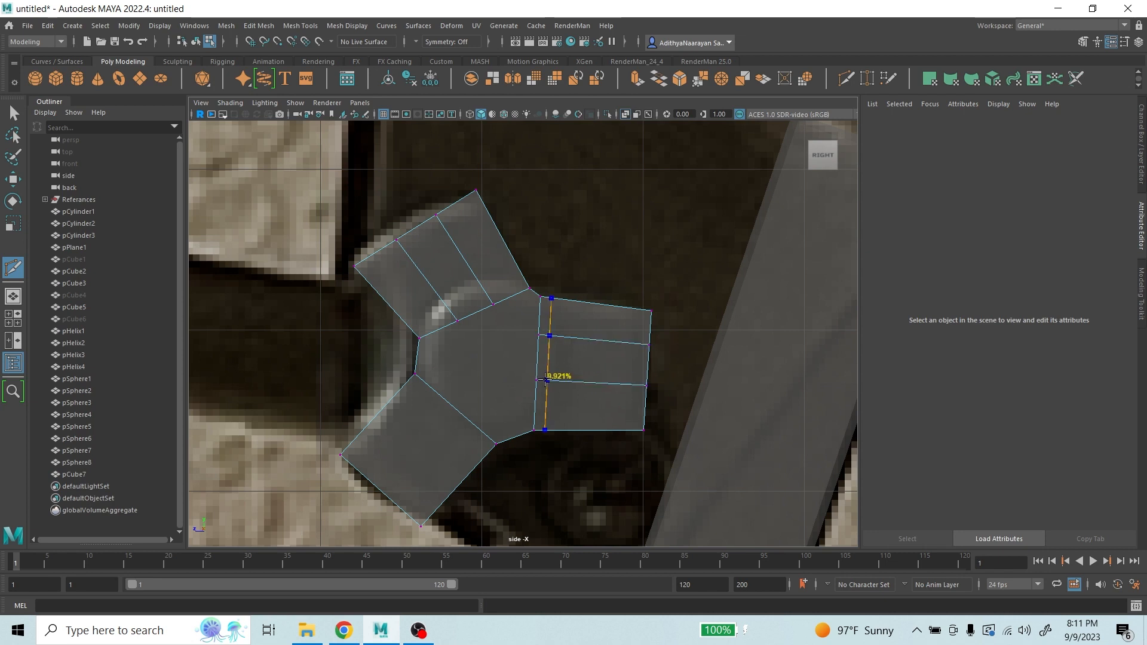
pyautogui.keyDown('ctrl'); pyautogui.click(432, 402); pyautogui.keyUp('ctrl')
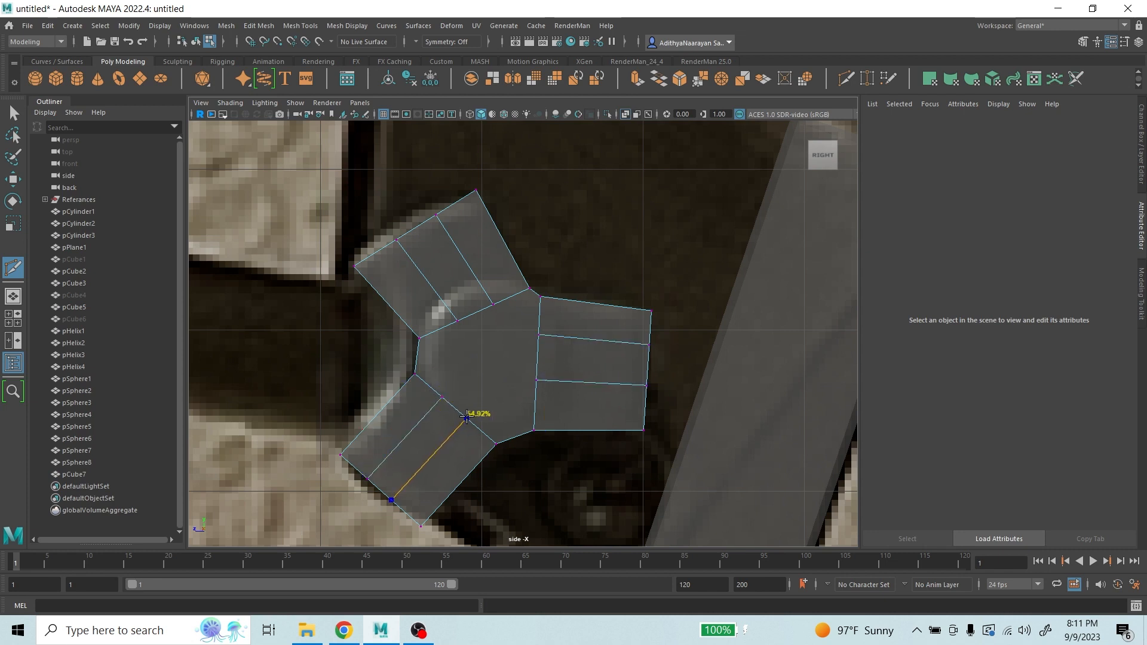
pyautogui.keyDown('ctrl'); pyautogui.click(466, 418); pyautogui.keyUp('ctrl')
# - Cut two edges across the central face, connecting the upper arm's two inner loop vertices to the right arm's
pyautogui.click(443, 398)
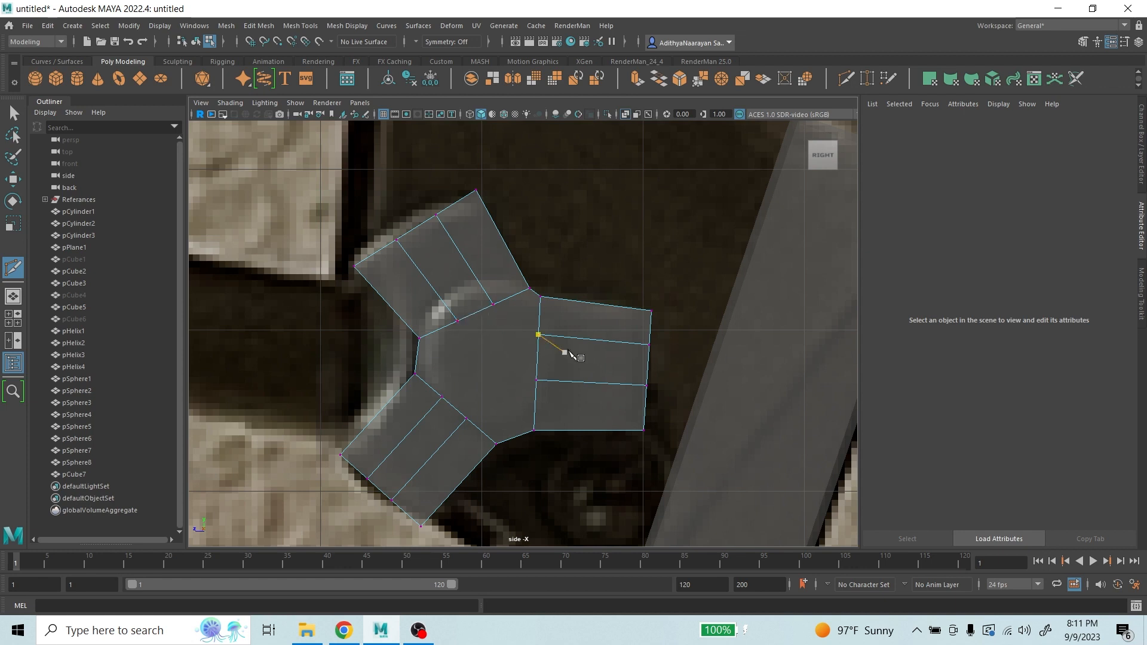
pyautogui.hotkey('ctrl', 'z')
pyautogui.click(536, 381)
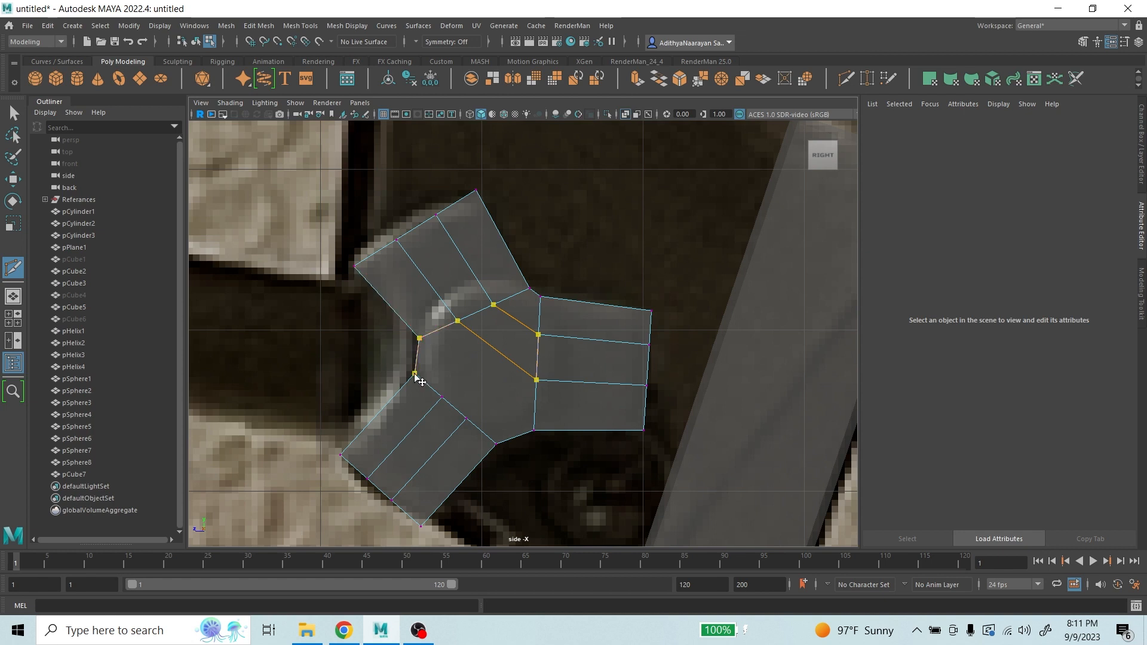
pyautogui.click(442, 398)
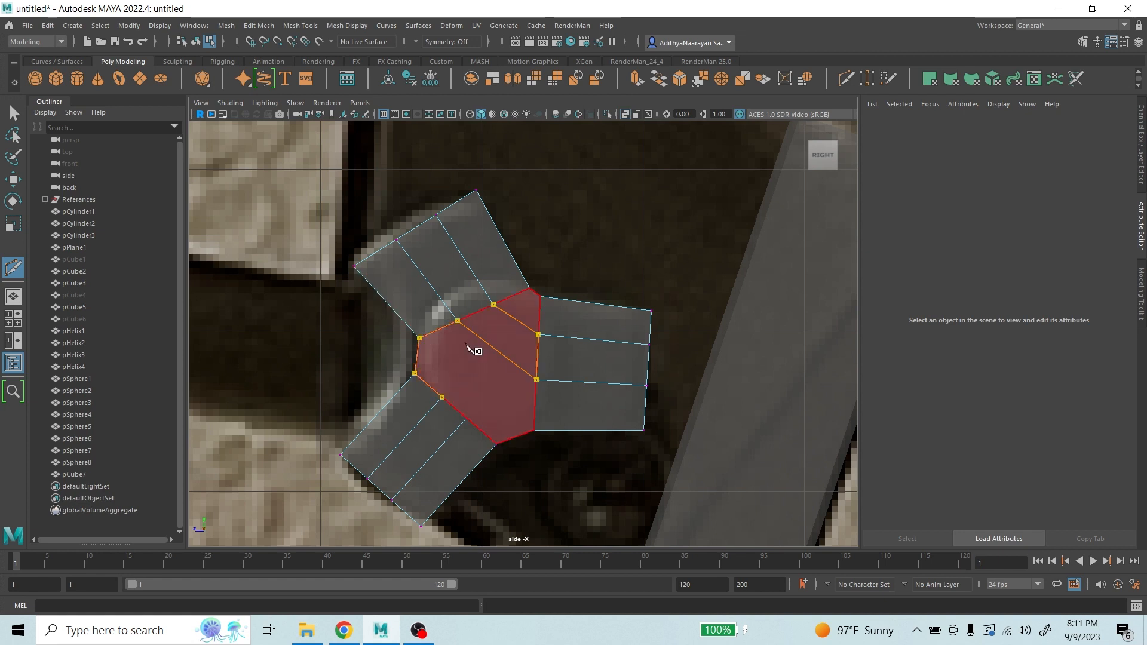
pyautogui.click(458, 321)
pyautogui.click(467, 419)
pyautogui.press('Return')
# - Cut edges from the lower arm's inner loop vertices to the right arm's lower and the upper arm's left loop vertices
pyautogui.click(534, 429)
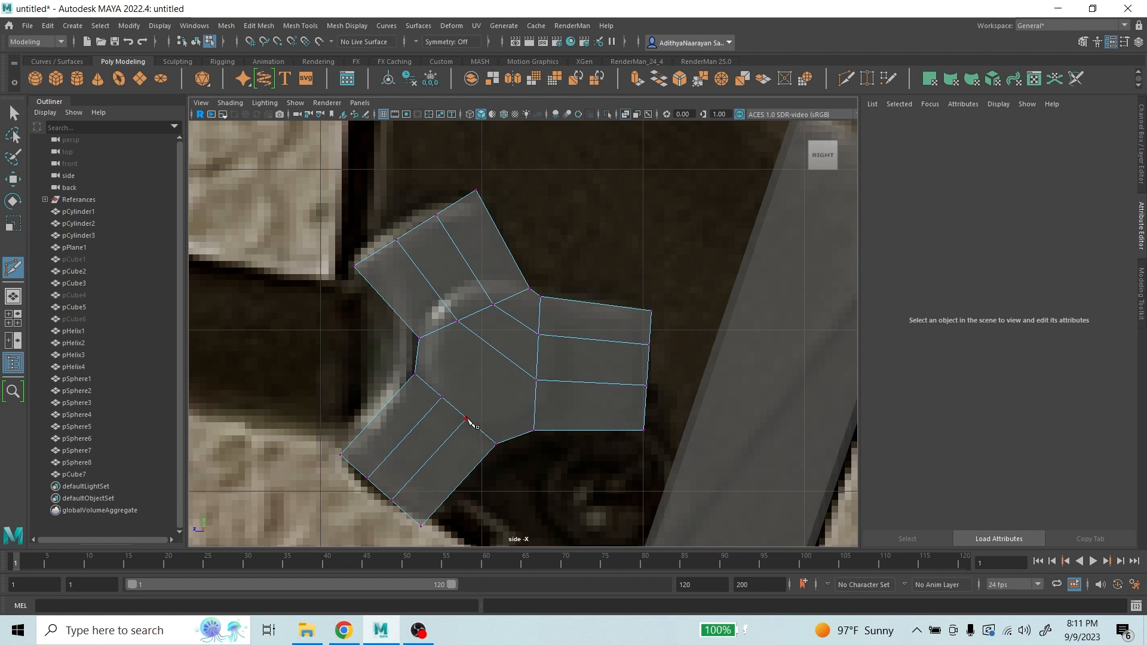
pyautogui.click(537, 380)
pyautogui.press('BackSpace')
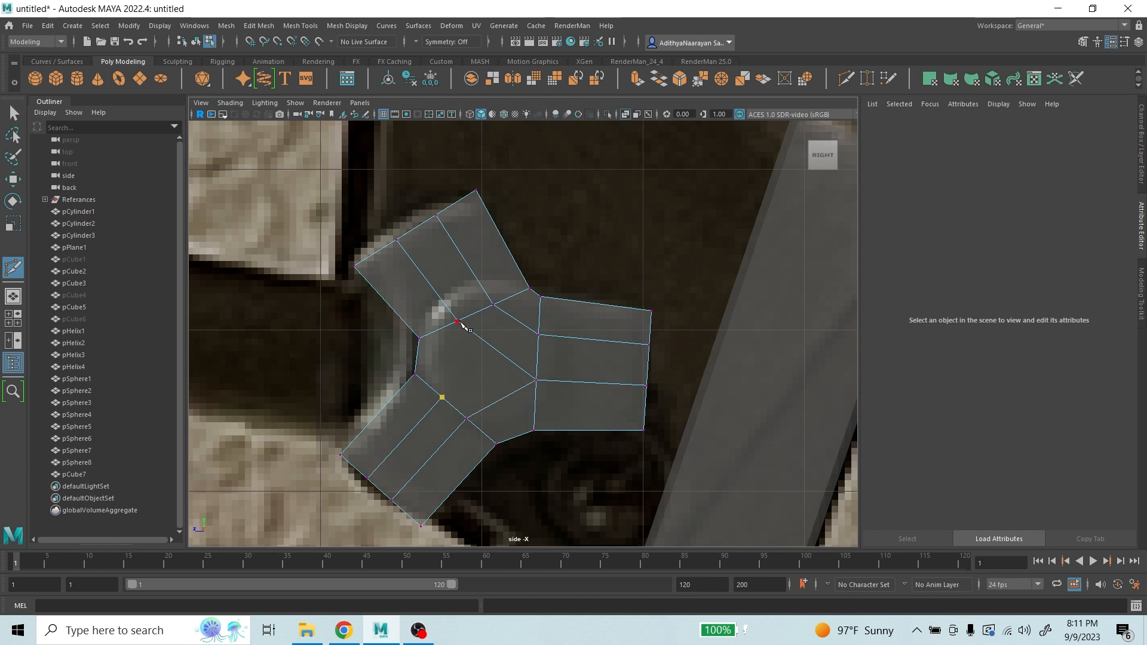
pyautogui.click(469, 344)
pyautogui.press('Return')
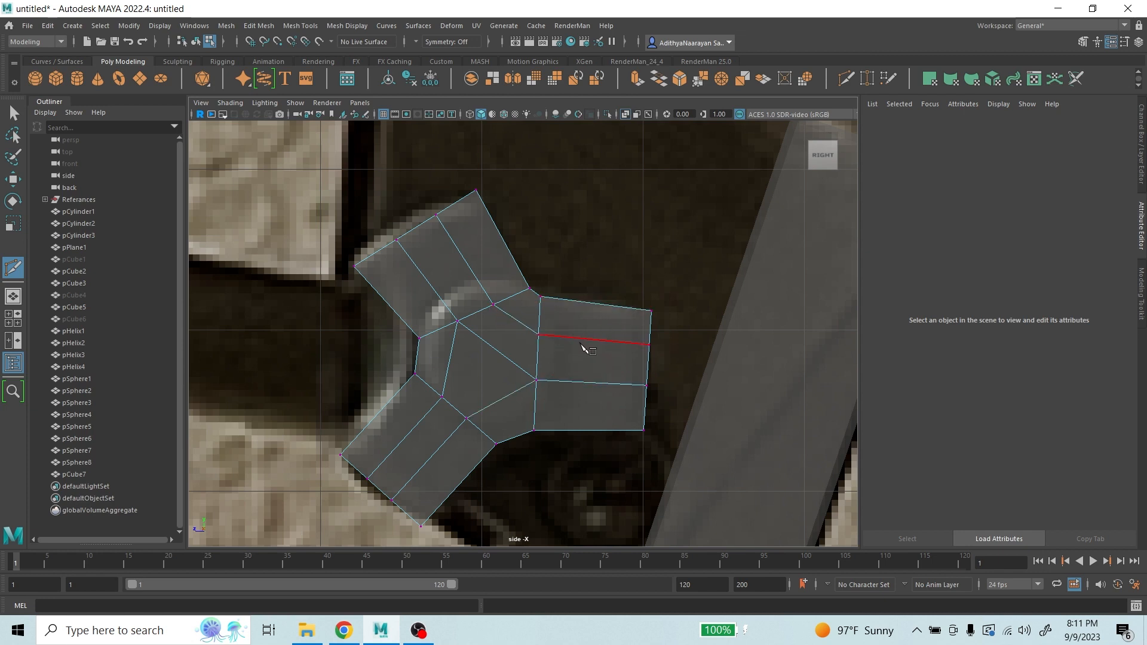
# - Move the two middle vertices at the upper arm's end outward to round it to the reference
pyautogui.moveTo(453, 273); pyautogui.dragTo(399, 269, button='right')
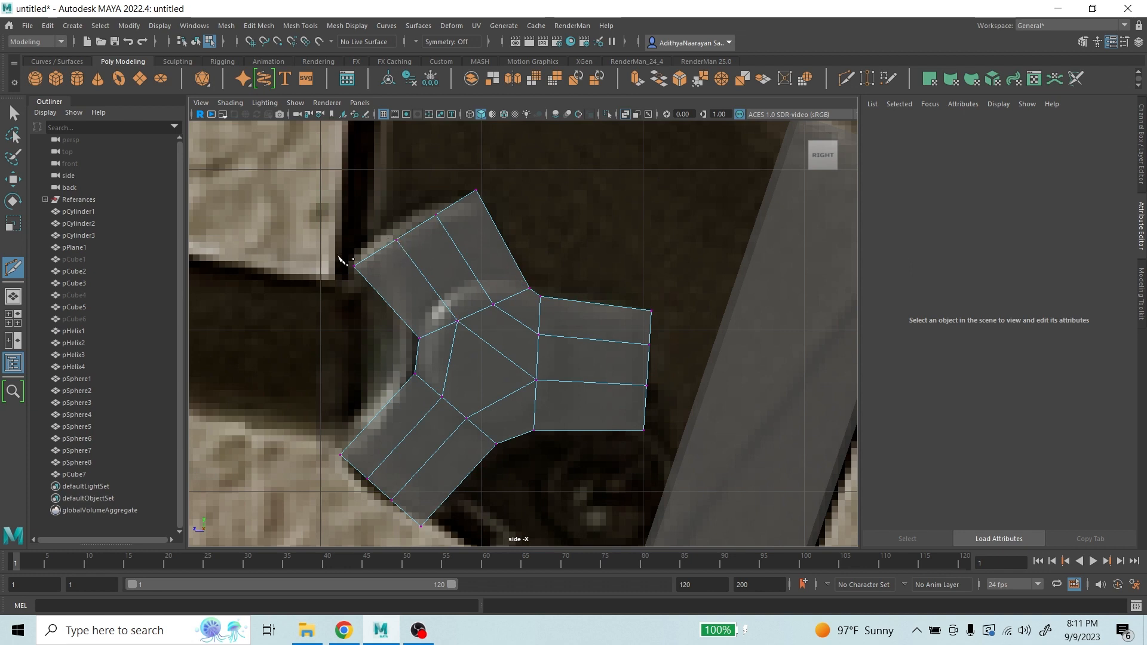
pyautogui.click(18, 114)
pyautogui.moveTo(383, 225)
pyautogui.mouseDown()
pyautogui.moveTo(409, 255)
pyautogui.moveTo(389, 230)
pyautogui.mouseUp()
pyautogui.click(13, 179)
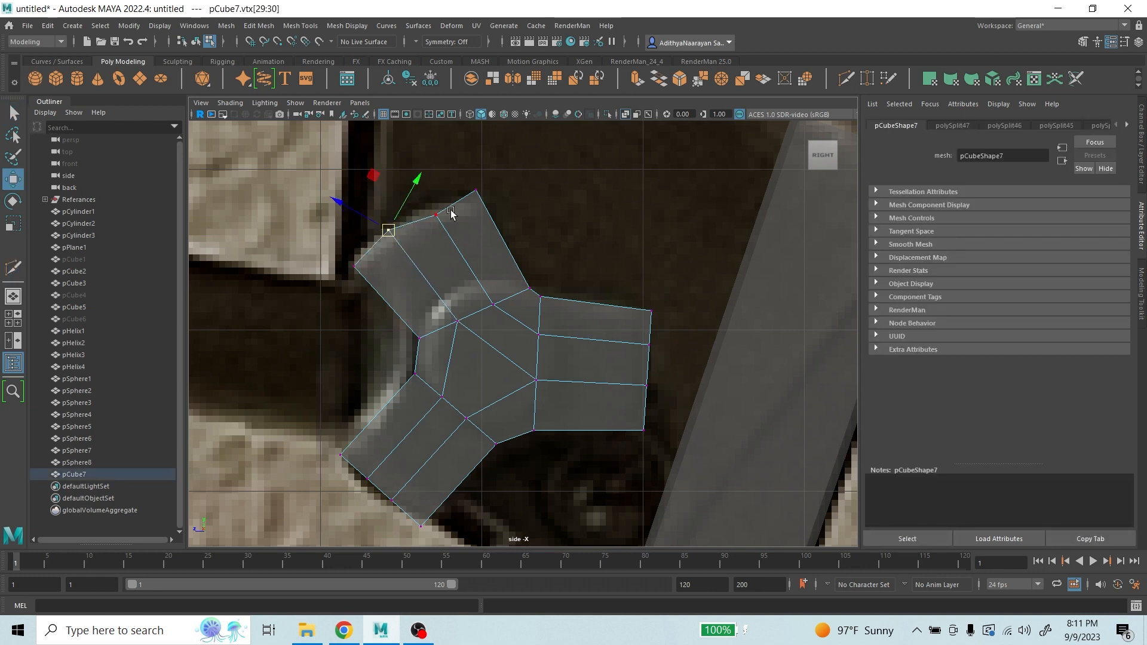
pyautogui.moveTo(442, 194); pyautogui.dragTo(422, 209)
# - Round the right and lower arm ends by moving their corner vertices inward and the lower arm's middle end vertices outward
pyautogui.moveTo(635, 282); pyautogui.dragTo(639, 309)
pyautogui.moveTo(661, 428); pyautogui.dragTo(636, 432)
pyautogui.moveTo(317, 432); pyautogui.dragTo(362, 477)
pyautogui.moveTo(405, 519); pyautogui.dragTo(373, 495)
pyautogui.moveTo(465, 528); pyautogui.dragTo(430, 515)
pyautogui.moveTo(320, 420); pyautogui.dragTo(340, 449)
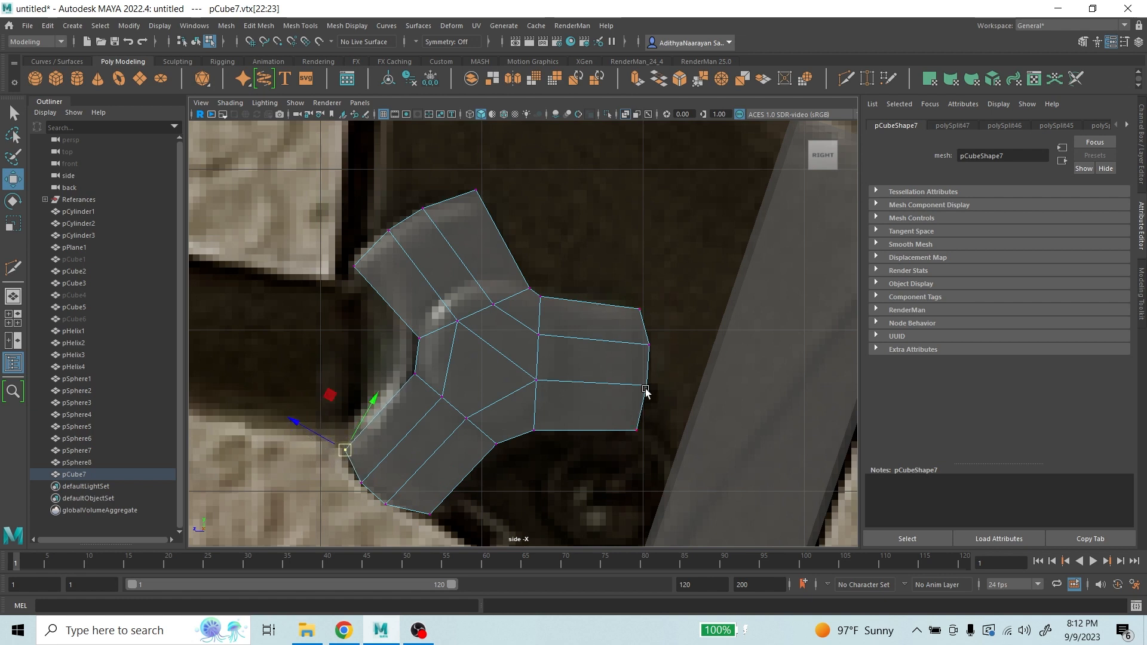
# - Move the right arm's lower outer and lower inner corner vertices upward to narrow the arm
pyautogui.moveTo(622, 422)
pyautogui.mouseDown()
pyautogui.moveTo(662, 458)
pyautogui.moveTo(625, 410)
pyautogui.moveTo(638, 412)
pyautogui.moveTo(631, 418)
pyautogui.mouseUp()
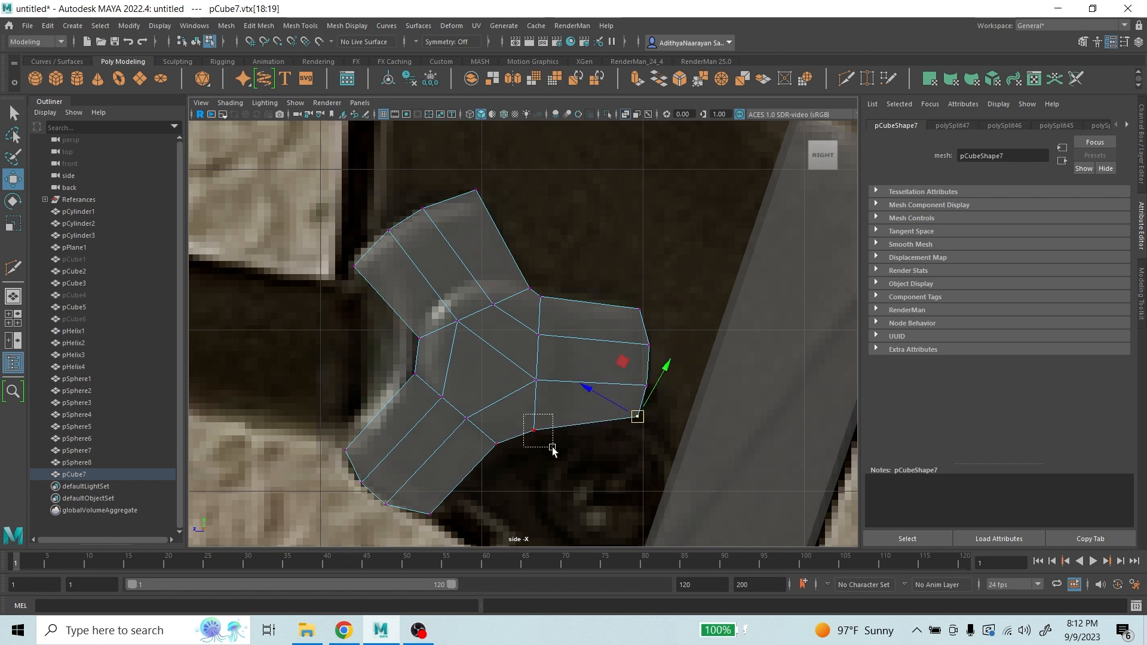
pyautogui.click(533, 429)
pyautogui.moveTo(533, 430); pyautogui.dragTo(537, 416)
# - Lower the upper arm's right outer corner vertices and shift the neighbouring end vertices slightly right and up
pyautogui.moveTo(464, 174); pyautogui.dragTo(472, 201)
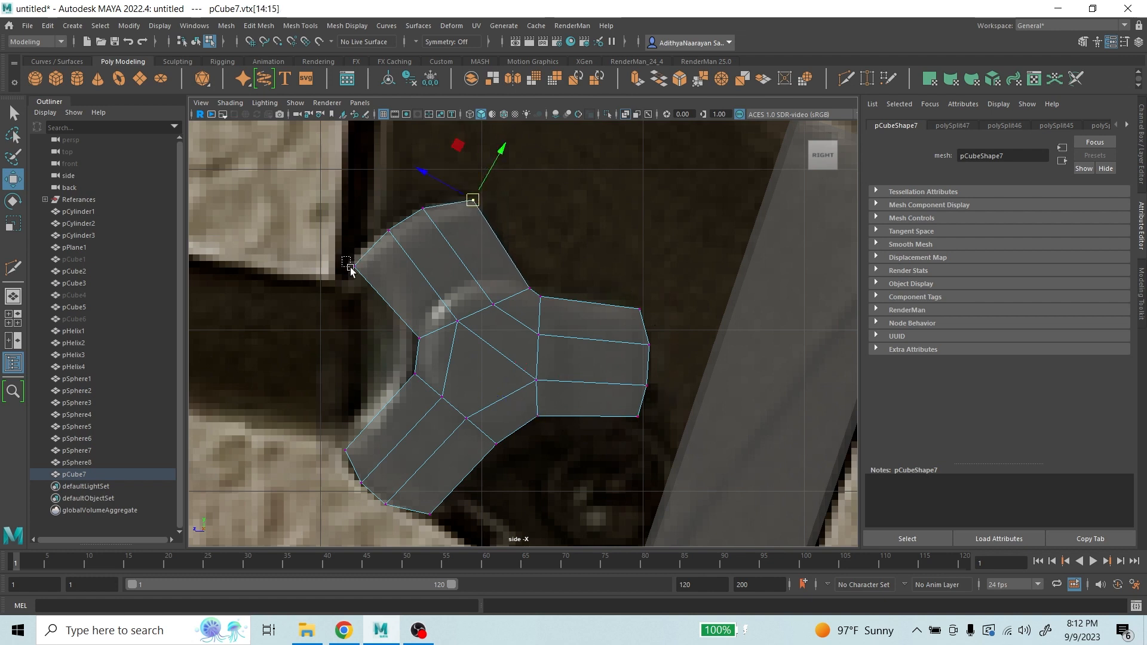
pyautogui.moveTo(350, 271); pyautogui.dragTo(355, 286)
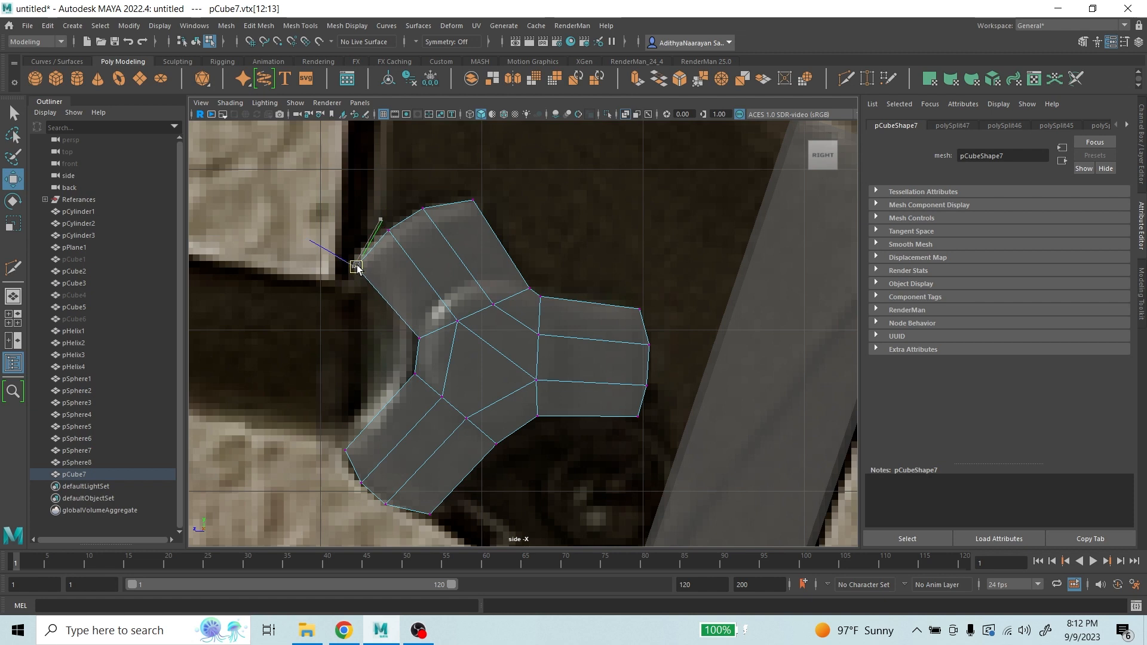
pyautogui.moveTo(414, 194); pyautogui.dragTo(439, 219)
pyautogui.click(433, 205)
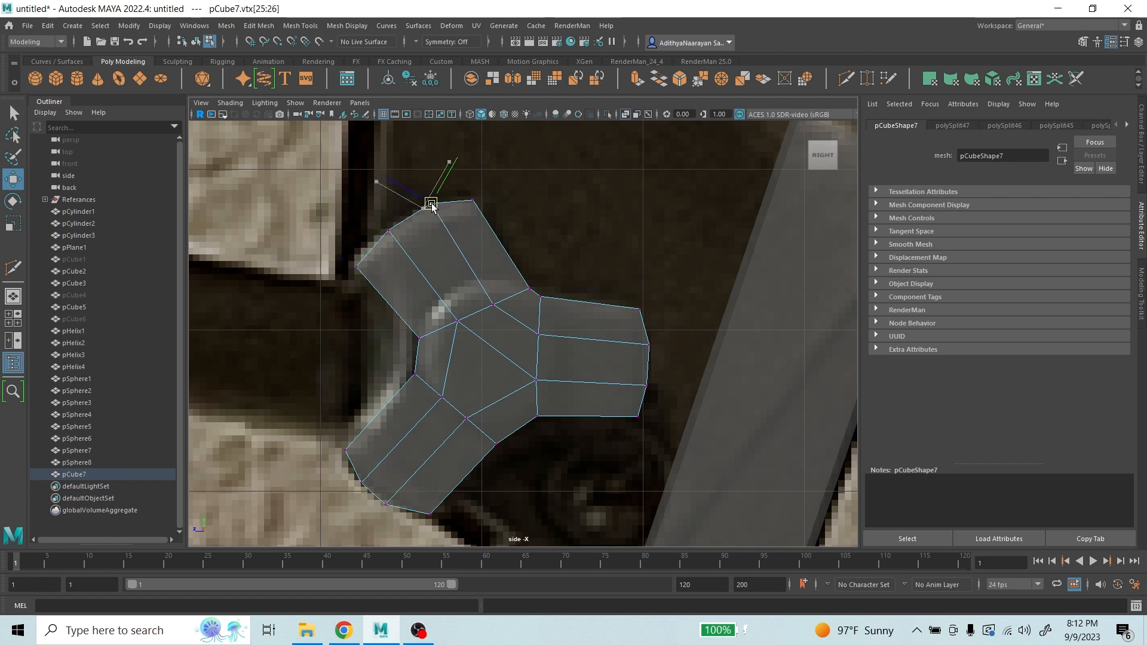
# - Adjust the central junction vertices at the bases of the upper, right and lower arms
pyautogui.click(490, 300)
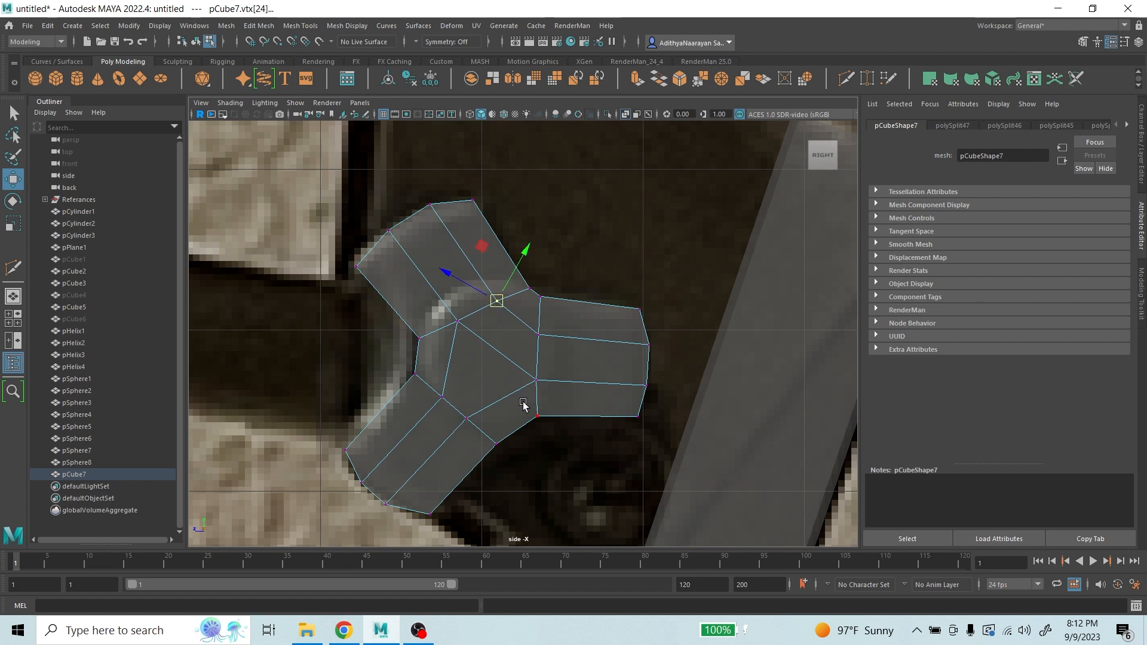
pyautogui.moveTo(560, 395); pyautogui.dragTo(530, 382)
pyautogui.click(414, 375)
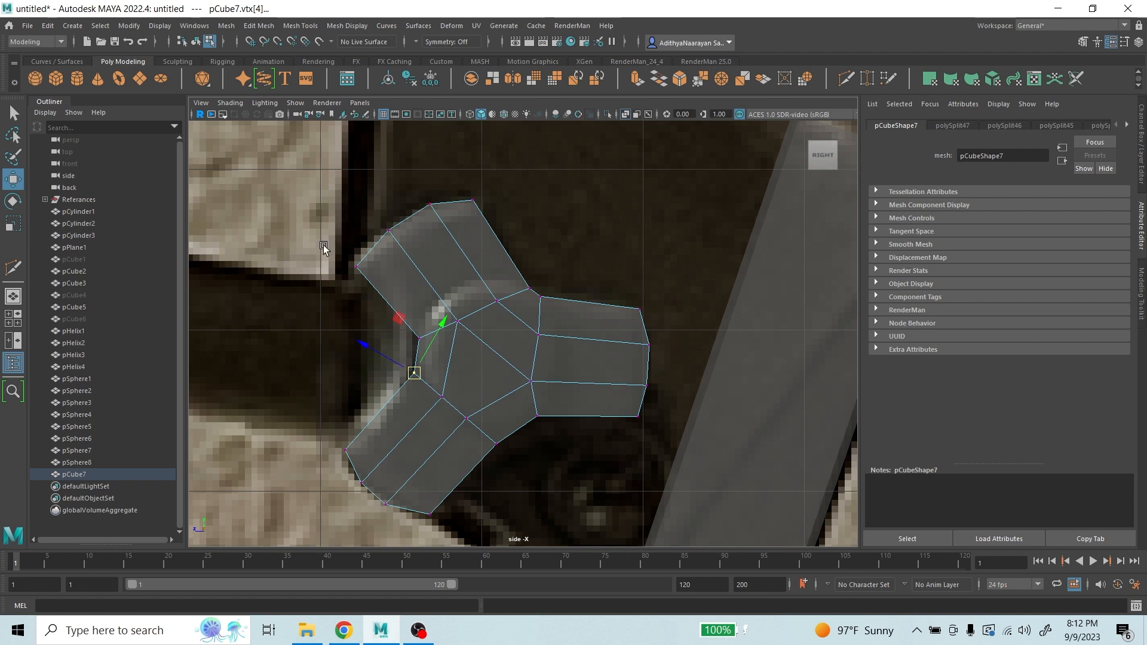
# - Refine the upper arm's left corner and two middle end vertices into a smoother rounded outline
pyautogui.moveTo(327, 247); pyautogui.dragTo(358, 263)
pyautogui.moveTo(422, 195); pyautogui.dragTo(396, 228)
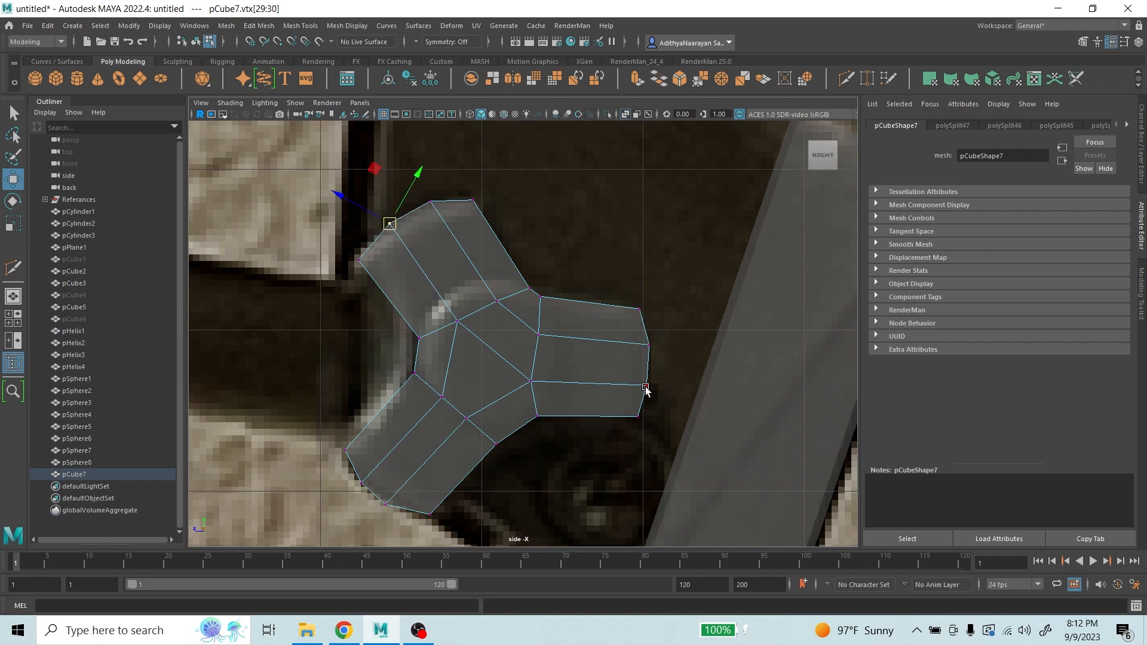
pyautogui.scroll(-6, 538, 367)
pyautogui.scroll(8, 515, 361)
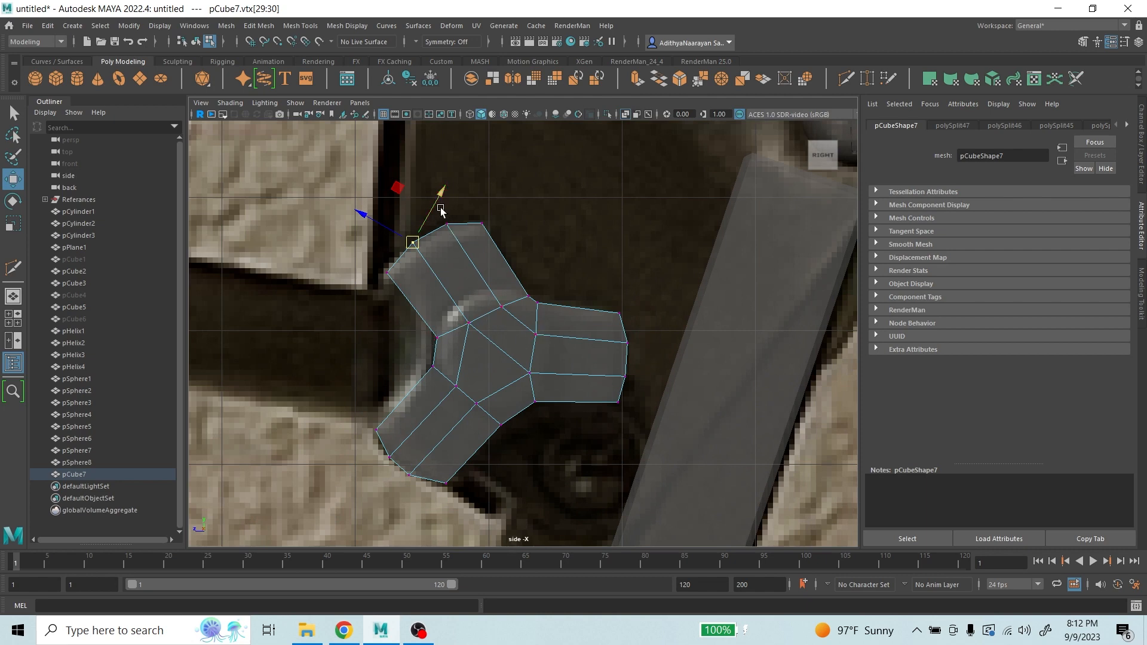
pyautogui.moveTo(441, 235); pyautogui.dragTo(446, 225)
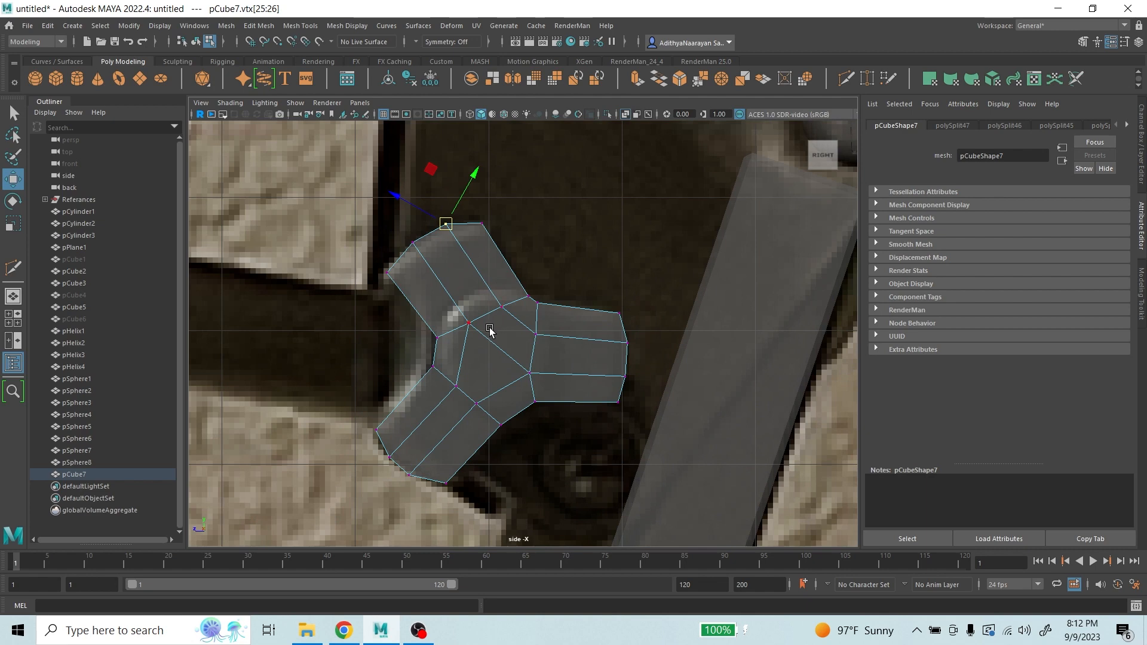
# - Insert edge loops across the lower arm's base, from the upper-right notch through the lower arm, and between the upper and right arms
pyautogui.scroll(1, 522, 356)
pyautogui.scroll(1, 524, 358)
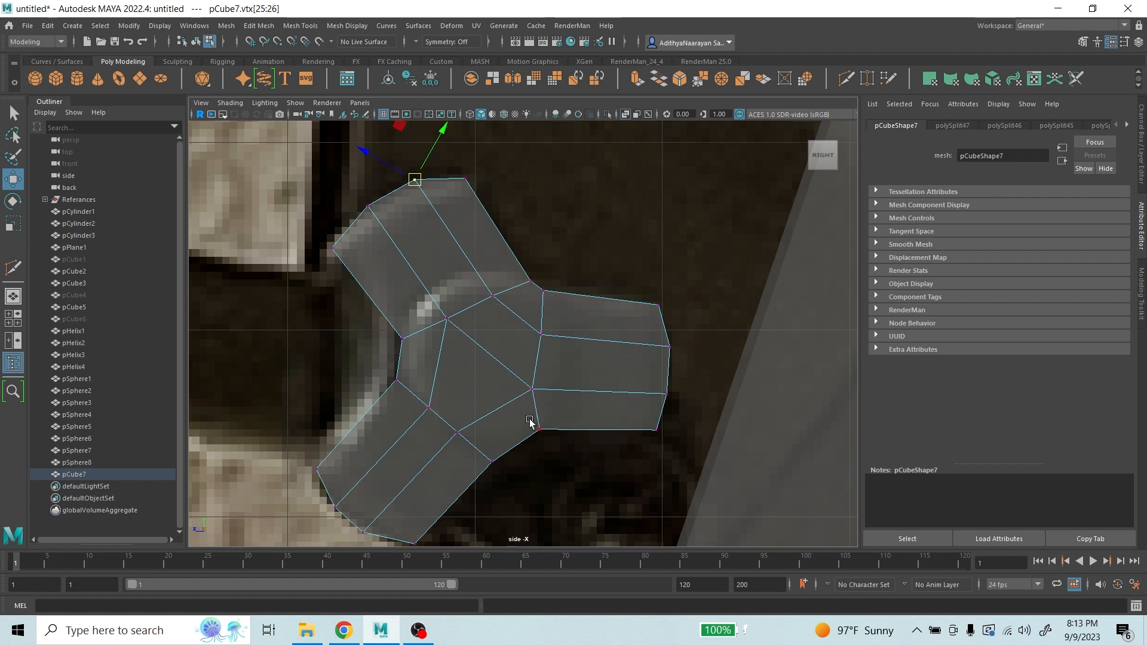
pyautogui.click(12, 268)
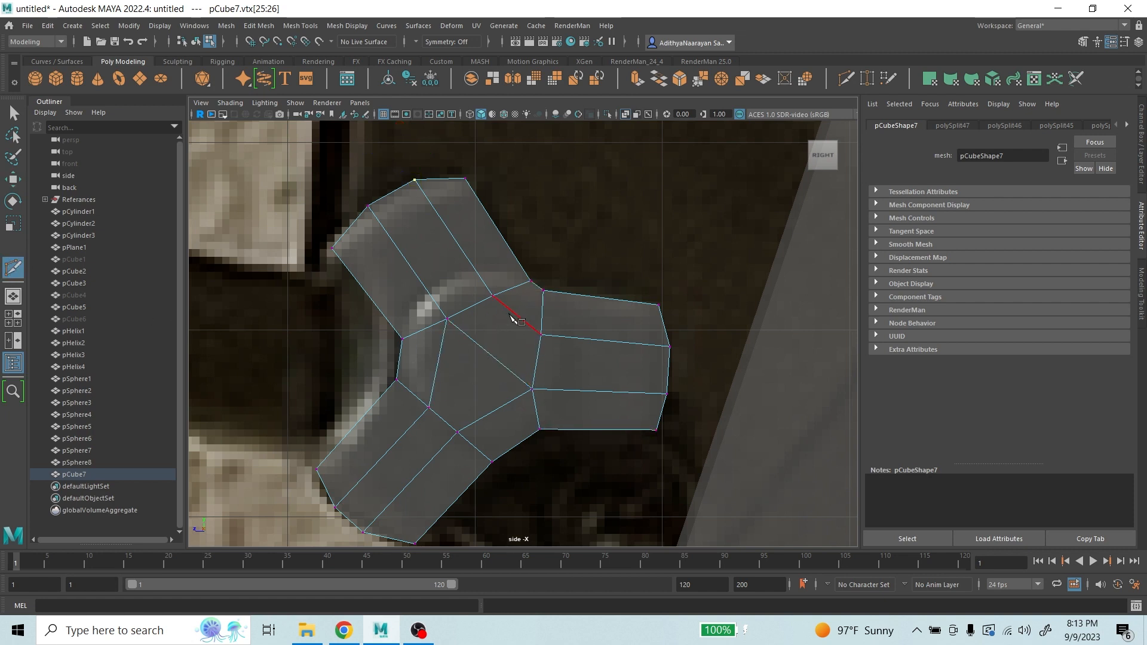
pyautogui.click(429, 407)
pyautogui.keyDown('ctrl'); pyautogui.click(398, 361); pyautogui.keyUp('ctrl')
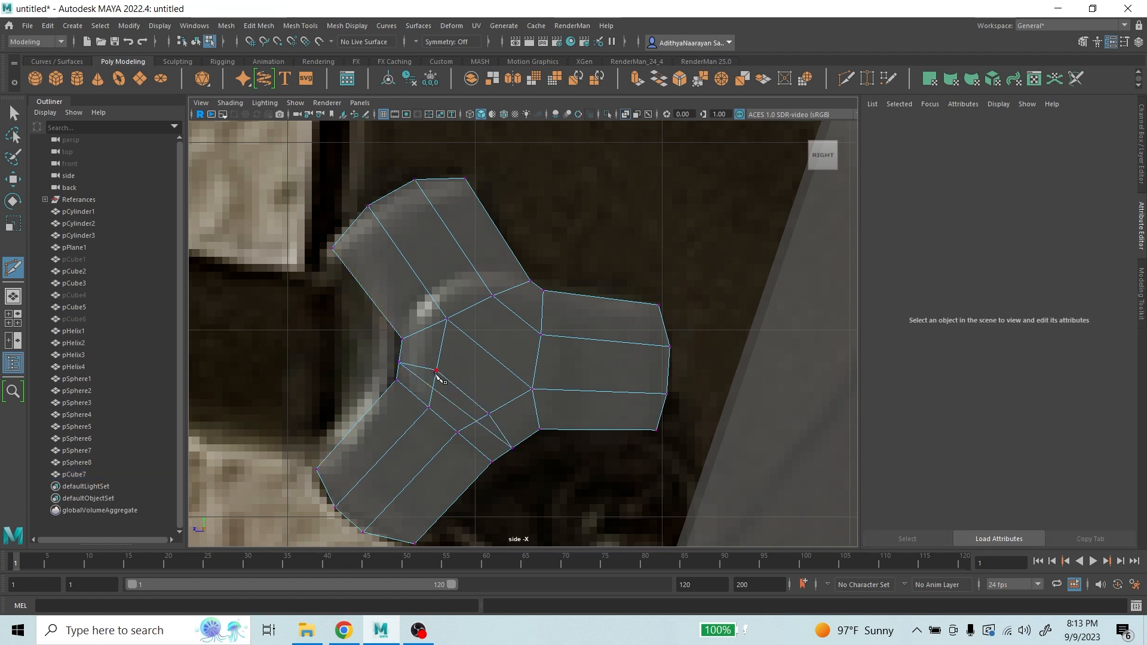
pyautogui.keyDown('ctrl'); pyautogui.click(536, 286); pyautogui.keyUp('ctrl')
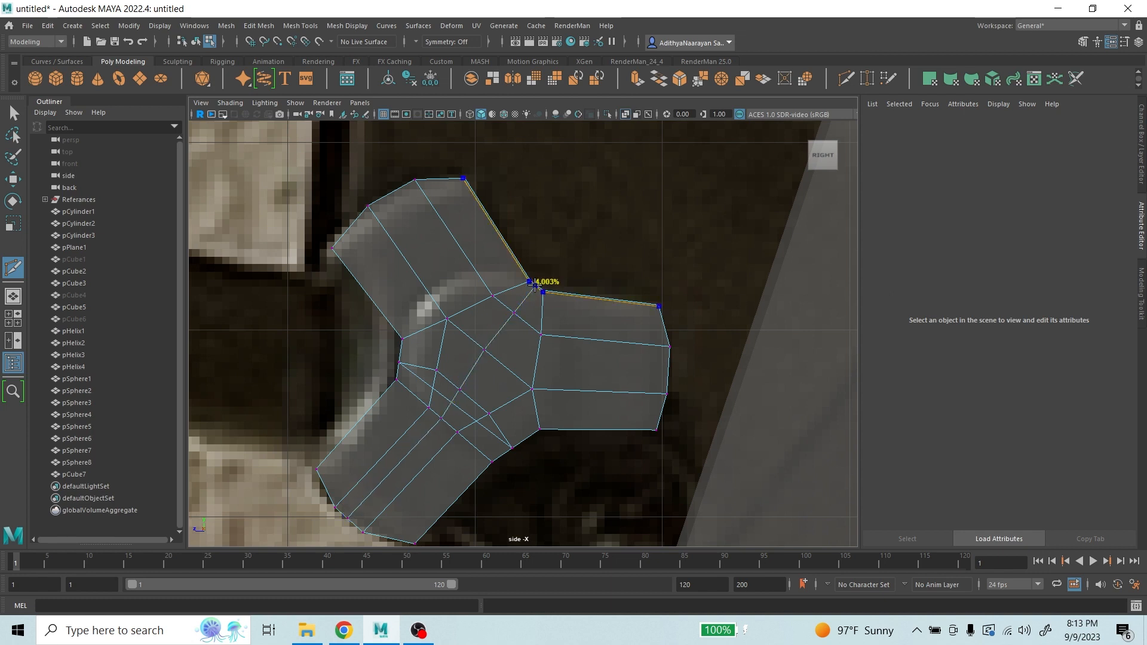
pyautogui.keyDown('ctrl'); pyautogui.click(470, 303); pyautogui.keyUp('ctrl')
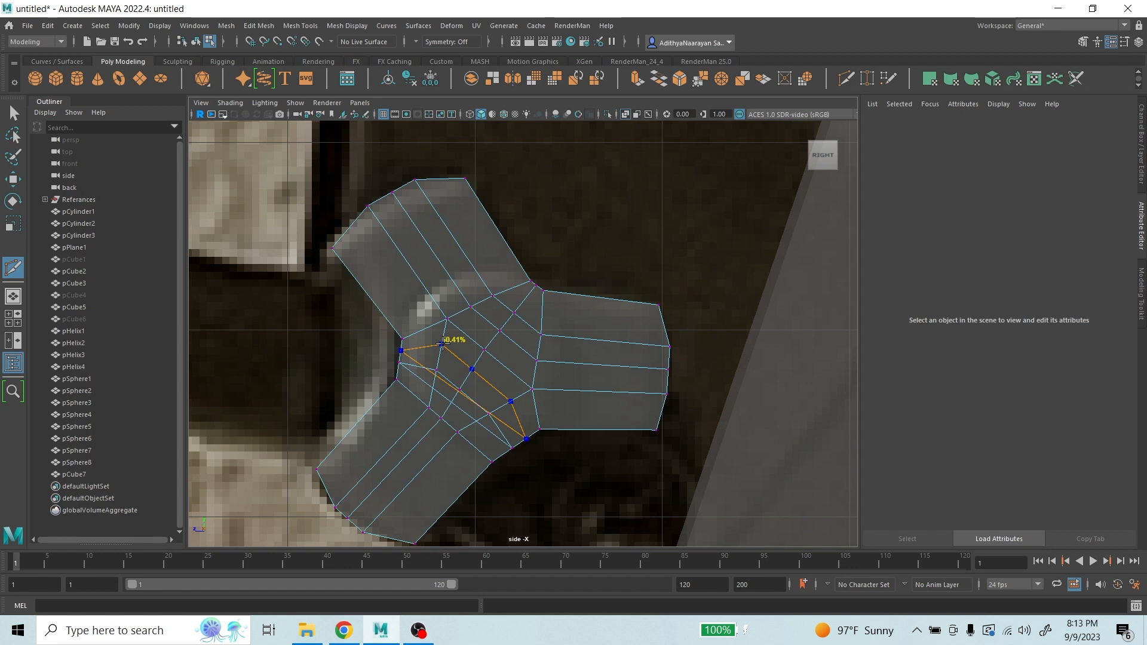
pyautogui.keyDown('ctrl'); pyautogui.click(443, 343); pyautogui.keyUp('ctrl')
pyautogui.hotkey('ctrl', 'z')
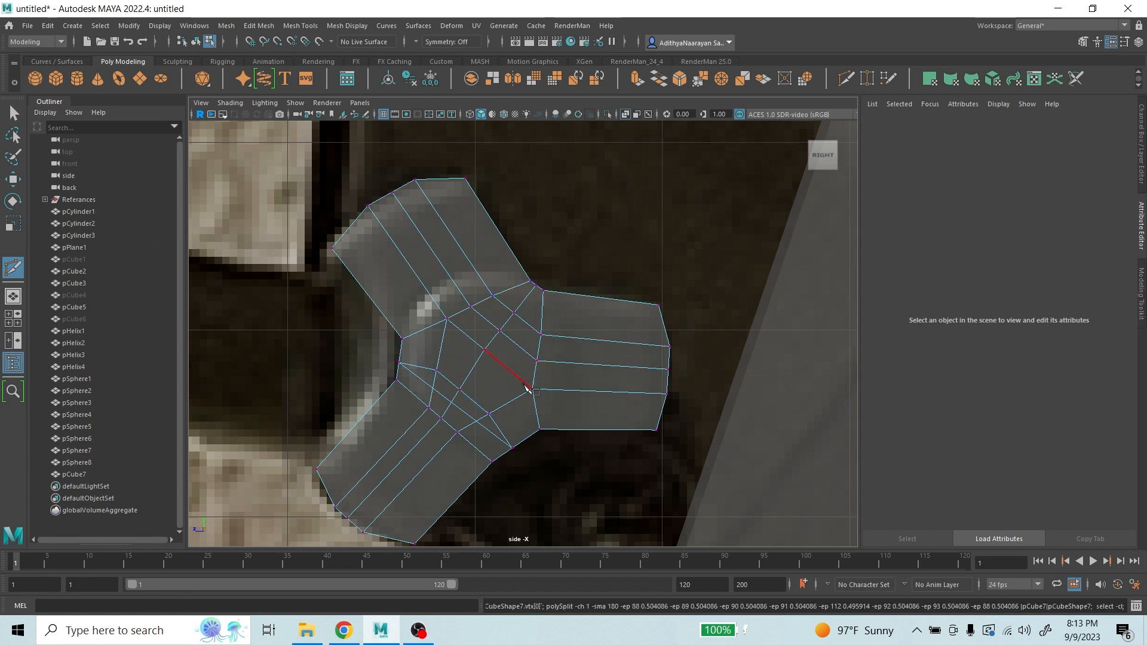
# - Insert another edge loop through the junction parallel to the lower arm's base and circularize the central faces between the three arms
pyautogui.keyDown('ctrl'); pyautogui.click(443, 336); pyautogui.keyUp('ctrl')
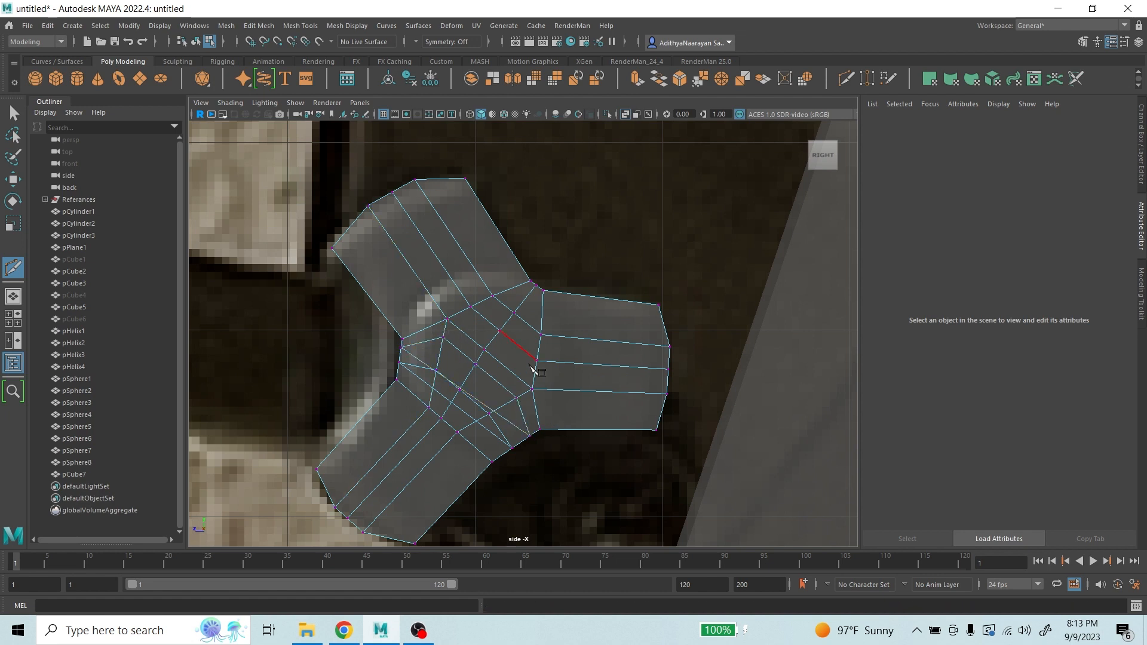
pyautogui.moveTo(496, 320); pyautogui.dragTo(494, 347, button='right')
pyautogui.click(13, 113)
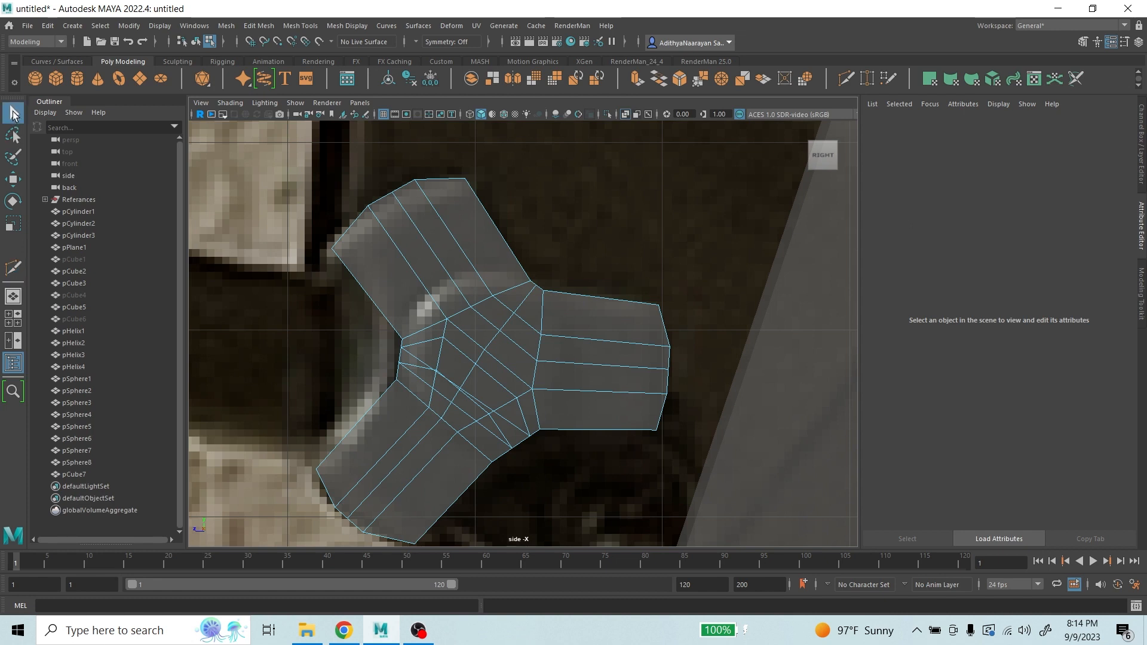
pyautogui.moveTo(502, 325); pyautogui.dragTo(521, 341)
pyautogui.keyDown('shift'); pyautogui.click(513, 355); pyautogui.keyUp('shift')
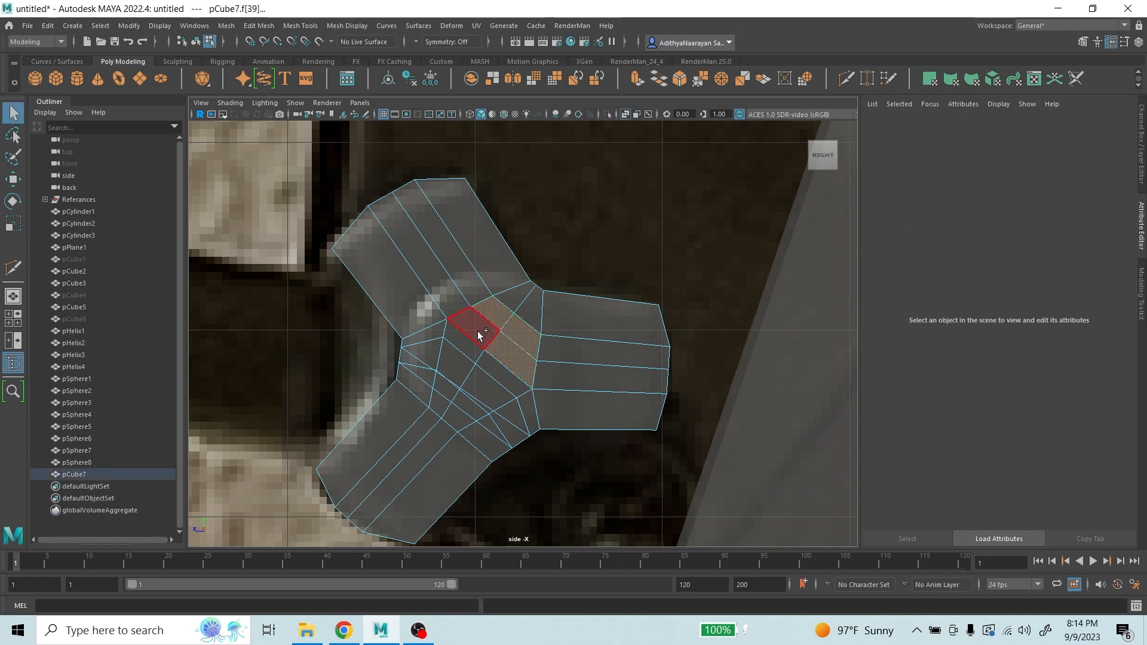
pyautogui.keyDown('shift'); pyautogui.click(477, 332); pyautogui.keyUp('shift')
pyautogui.keyDown('shift'); pyautogui.click(460, 347); pyautogui.keyUp('shift')
pyautogui.keyDown('shift'); pyautogui.click(512, 383); pyautogui.keyUp('shift')
pyautogui.keyDown('shift'); pyautogui.click(453, 362); pyautogui.keyUp('shift')
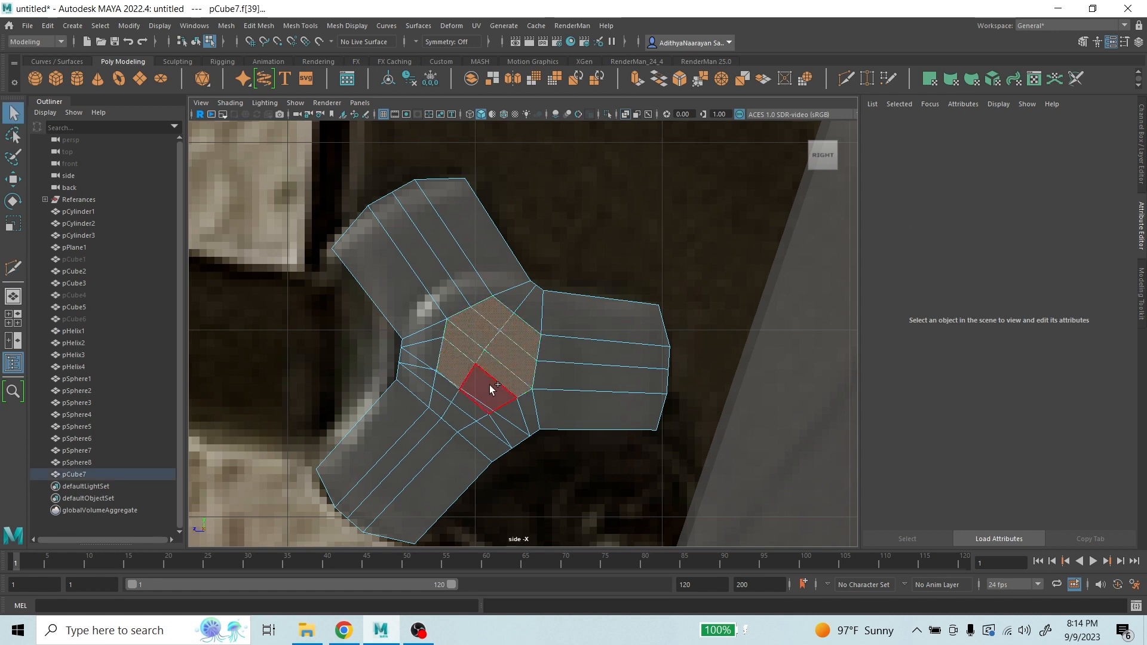
pyautogui.keyDown('shift'); pyautogui.click(489, 385); pyautogui.keyUp('shift')
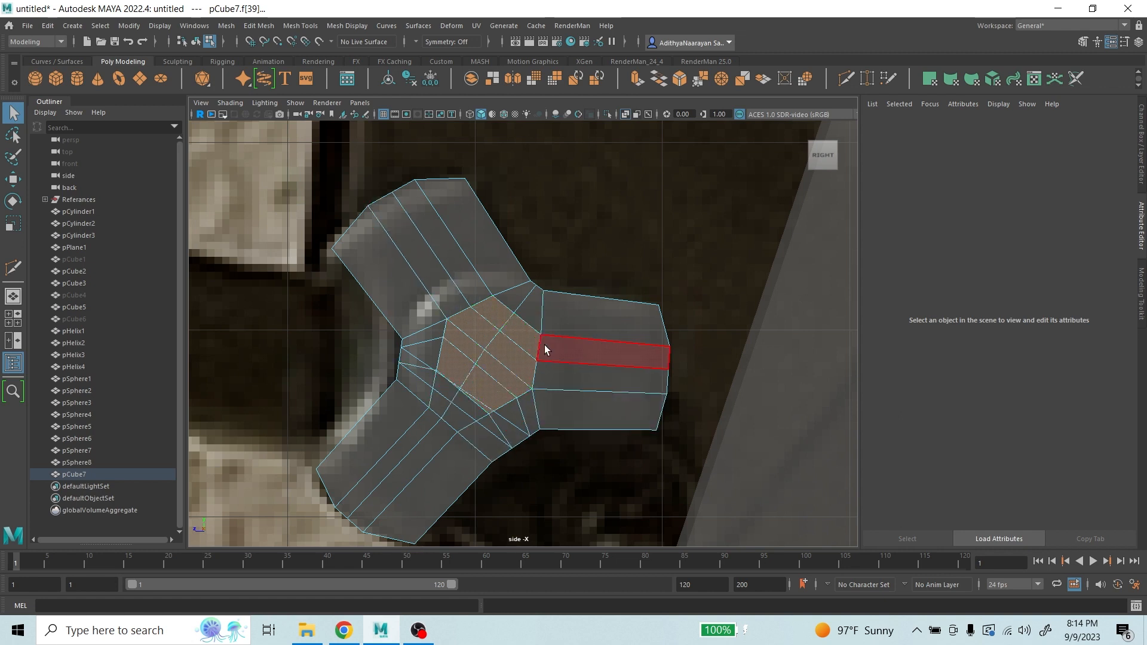
pyautogui.click(226, 28)
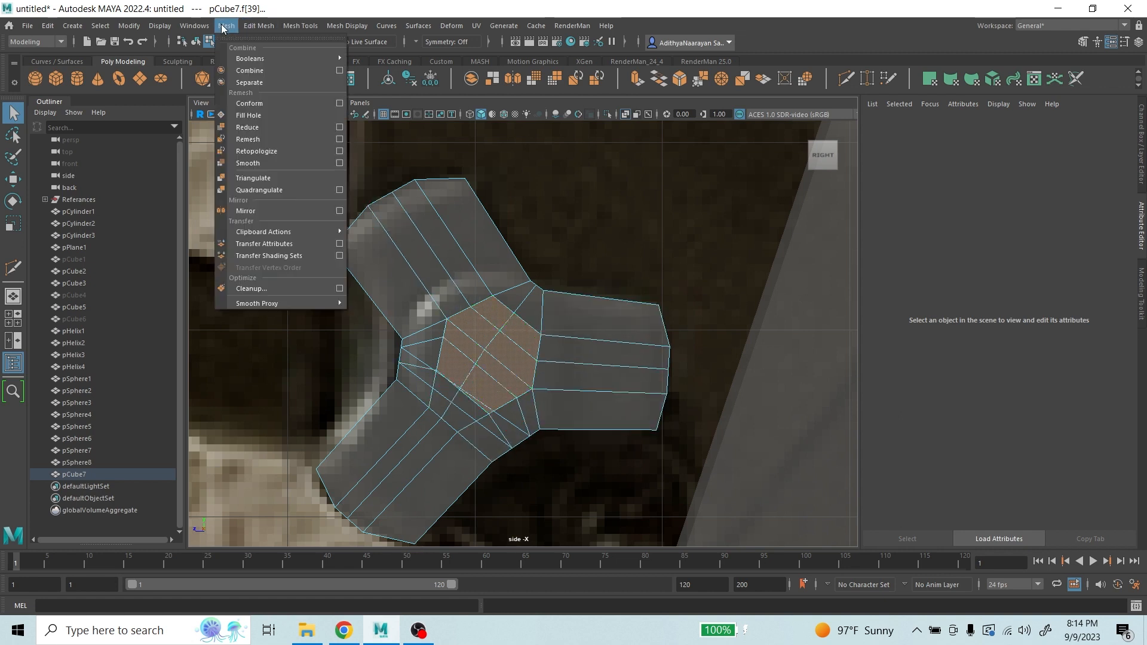
pyautogui.moveTo(284, 235)
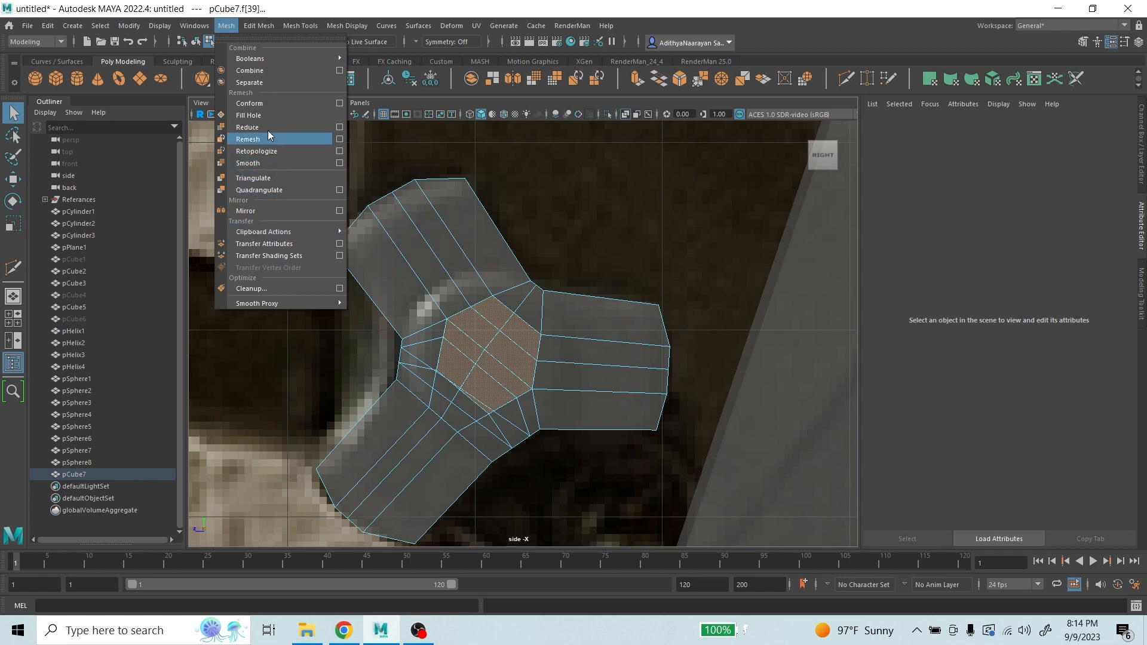
pyautogui.click(271, 25)
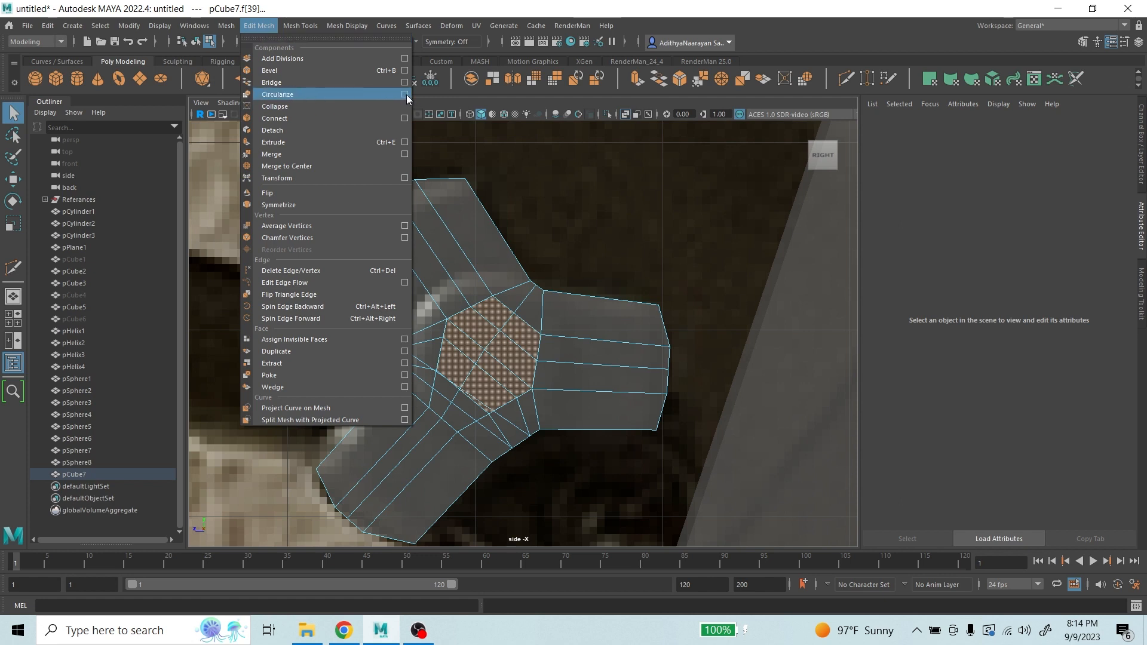
pyautogui.click(353, 92)
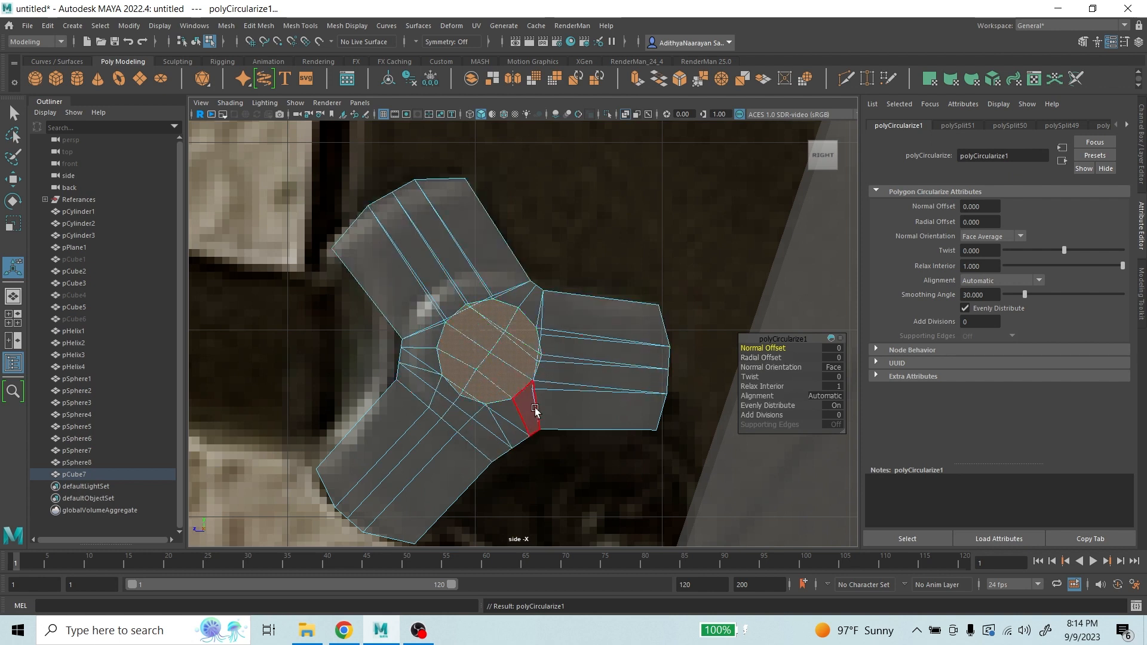
# - Scale the circular face patch up uniformly to span the junction and nudge it into place over the reference photo
pyautogui.press('r')
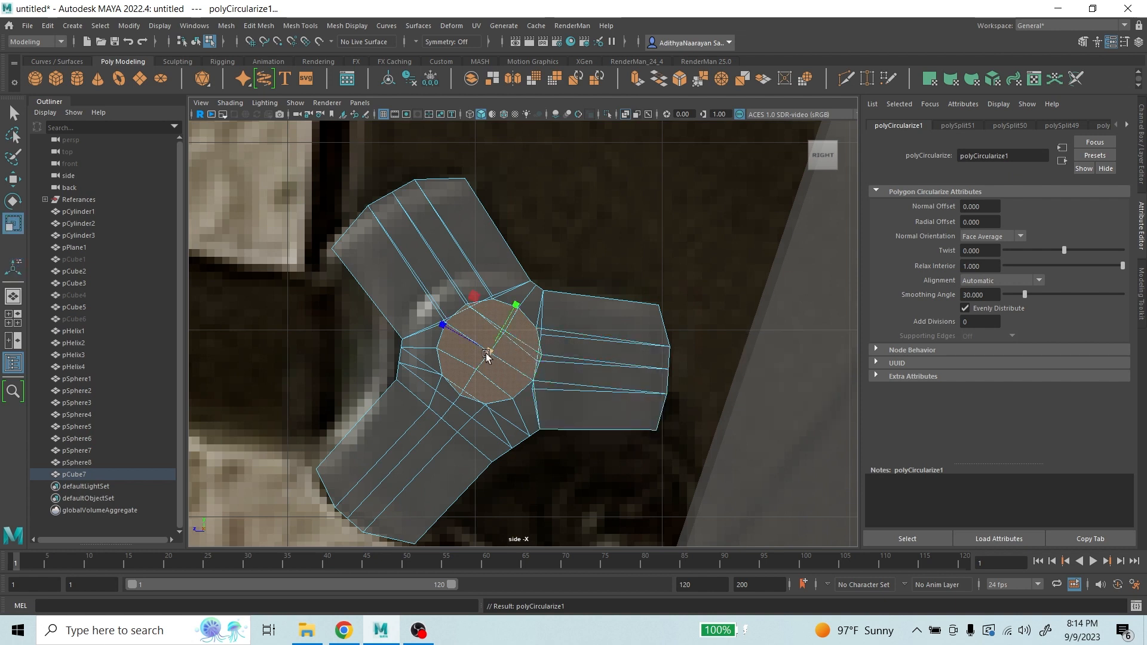
pyautogui.moveTo(485, 353); pyautogui.dragTo(515, 306)
pyautogui.click(13, 182)
pyautogui.moveTo(436, 328); pyautogui.dragTo(434, 328)
pyautogui.moveTo(513, 305); pyautogui.dragTo(515, 304)
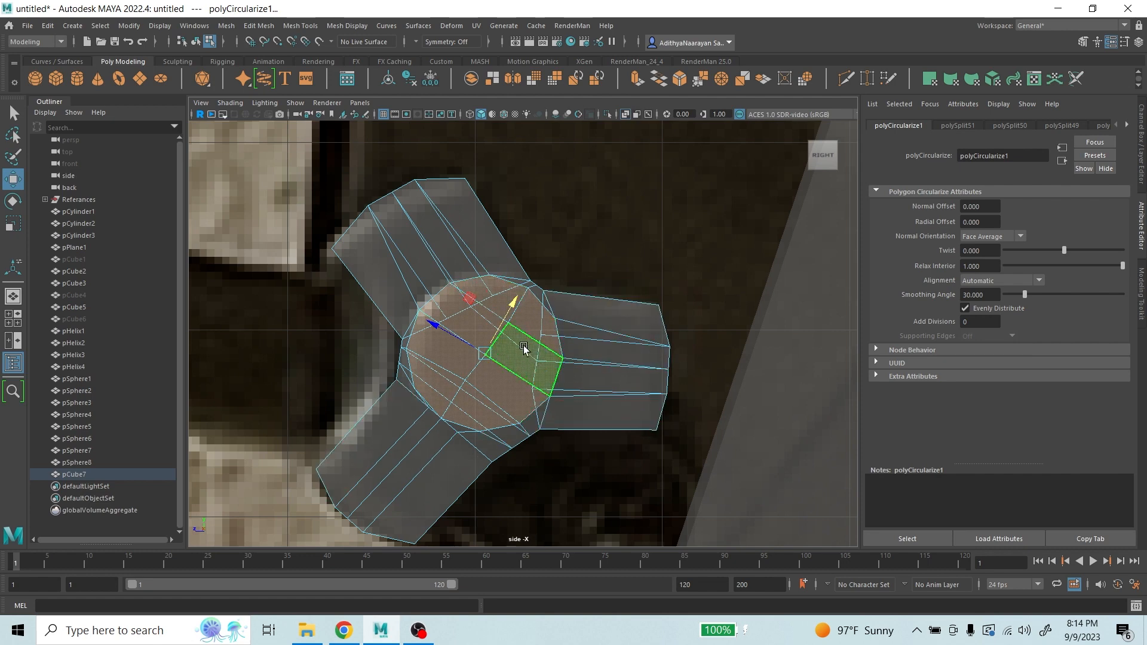
# - In the perspective view, reposition the short edges between the circular patch and the lower arm's base to open up the cramped faces
pyautogui.press('space')
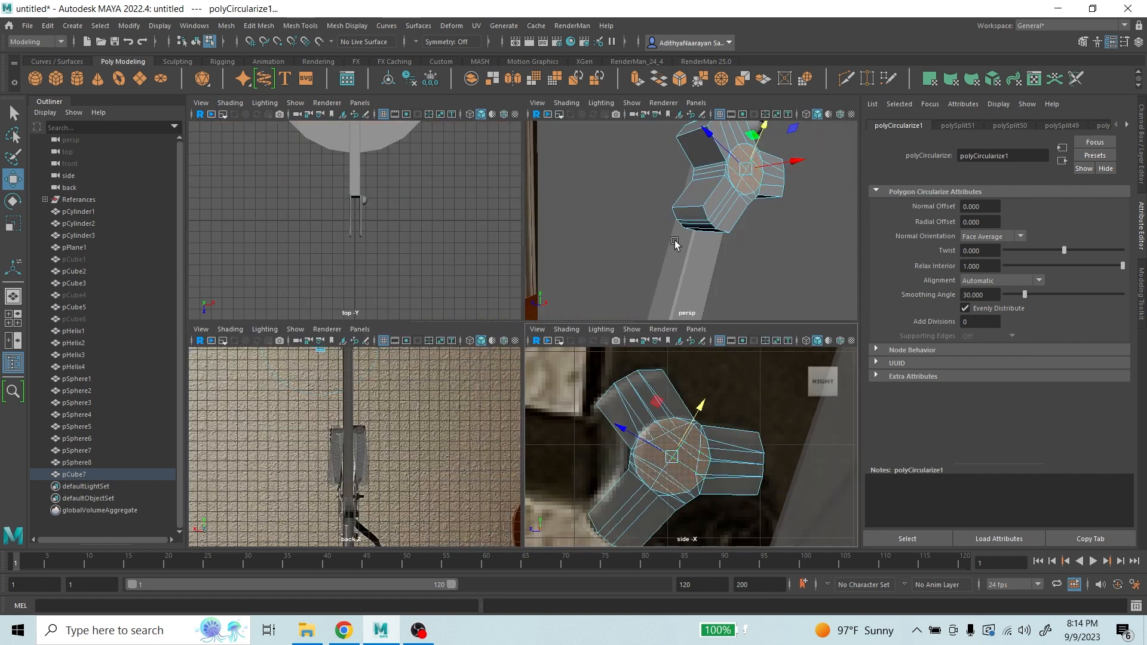
pyautogui.press('space')
pyautogui.scroll(3, 675, 224)
pyautogui.keyDown('alt'); pyautogui.moveTo(681, 236); pyautogui.dragTo(633, 251); pyautogui.keyUp('alt')
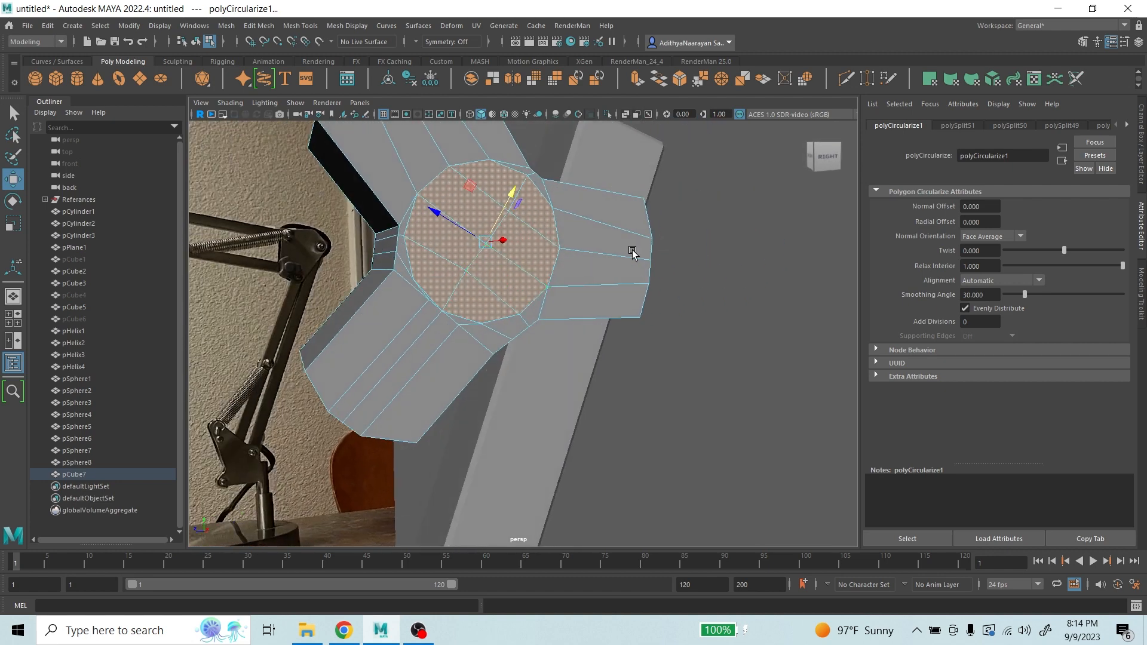
pyautogui.scroll(4, 627, 245)
pyautogui.keyDown('alt'); pyautogui.moveTo(558, 160); pyautogui.dragTo(536, 241, button='middle'); pyautogui.keyUp('alt')
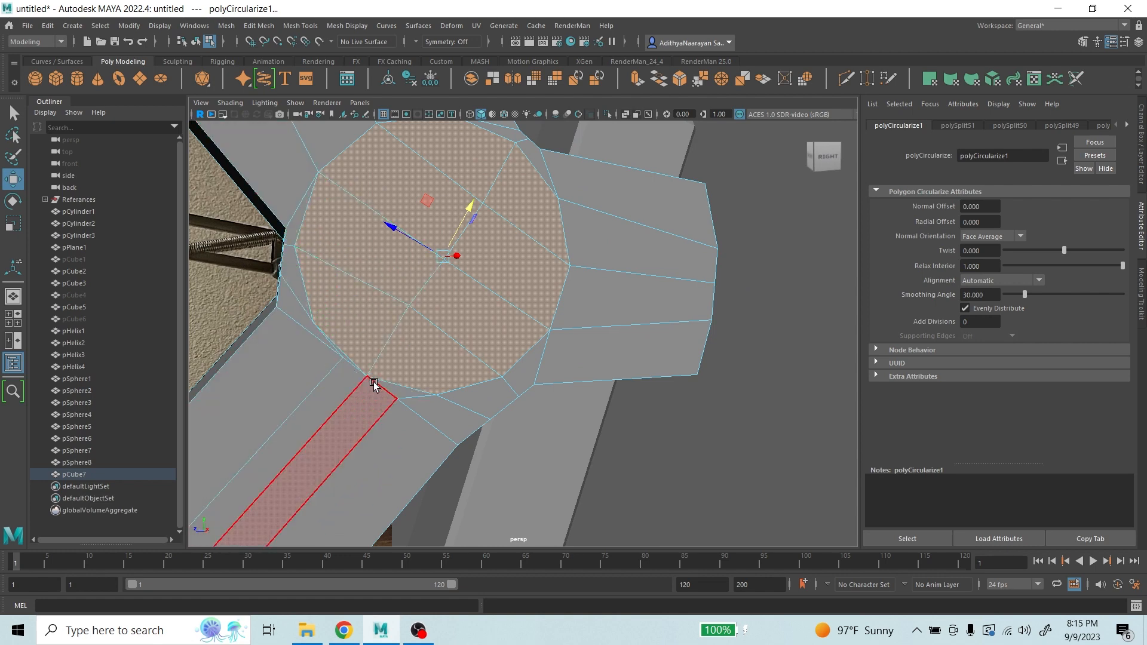
pyautogui.moveTo(359, 317); pyautogui.dragTo(358, 287, button='right')
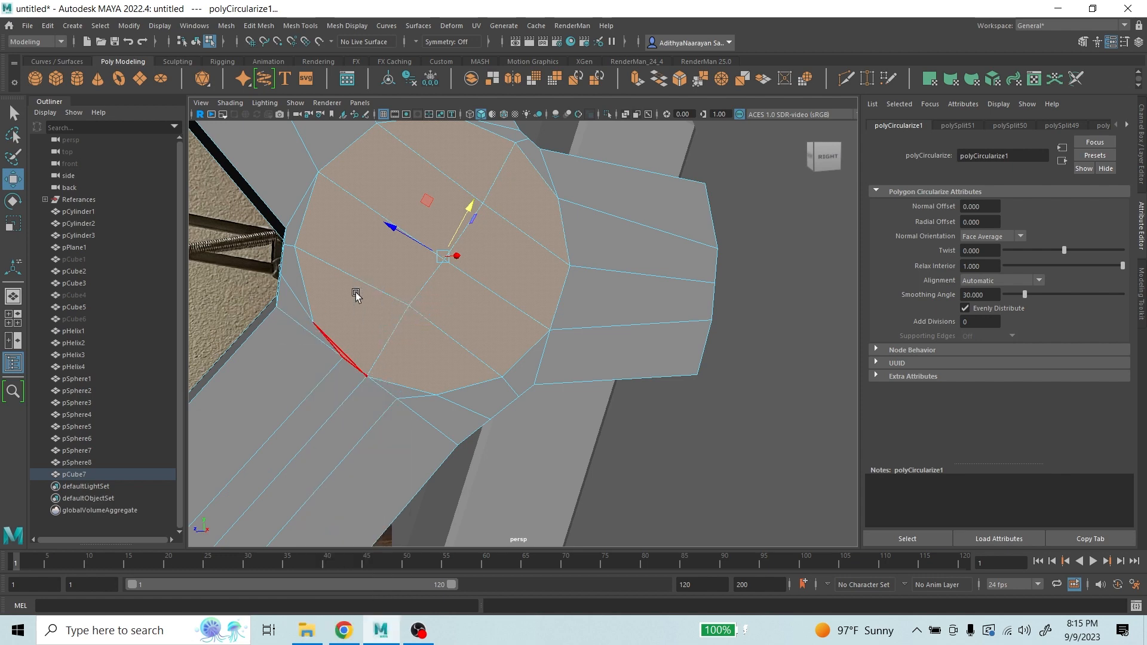
pyautogui.click(363, 383)
pyautogui.click(389, 340)
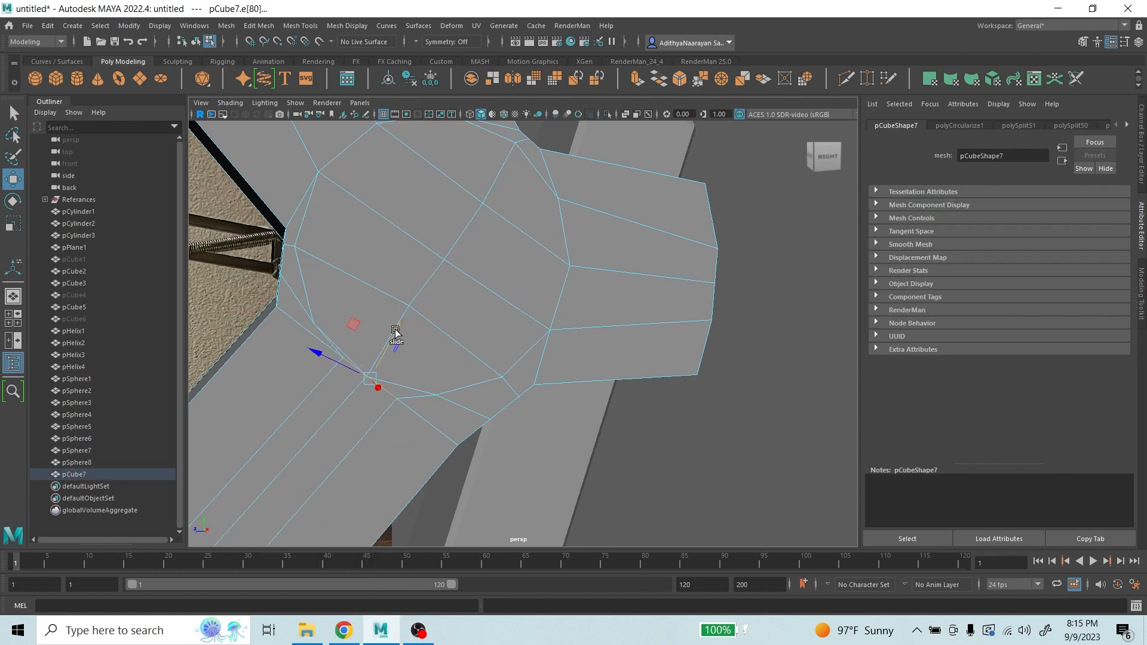
pyautogui.moveTo(396, 332)
pyautogui.mouseDown()
pyautogui.moveTo(362, 363)
pyautogui.moveTo(389, 342)
pyautogui.mouseUp()
pyautogui.click(346, 357)
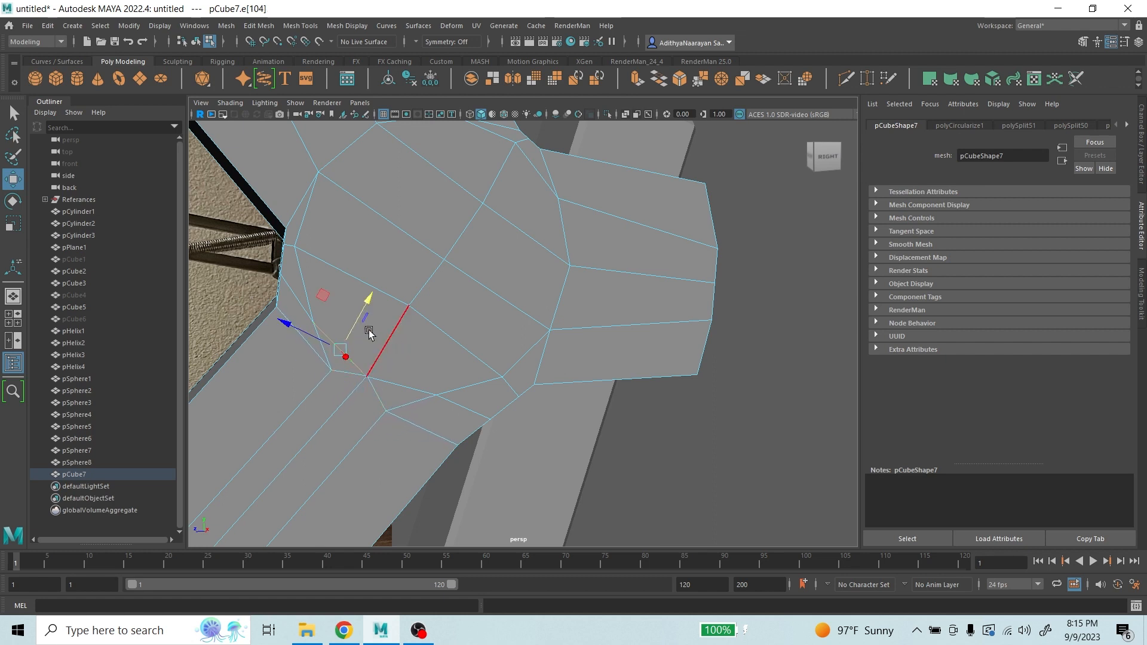
pyautogui.moveTo(365, 300)
pyautogui.keyDown('ctrl'); pyautogui.keyDown('shift'); pyautogui.mouseDown()
pyautogui.moveTo(383, 282)
pyautogui.moveTo(366, 294)
pyautogui.mouseUp(); pyautogui.keyUp('shift'); pyautogui.keyUp('ctrl')
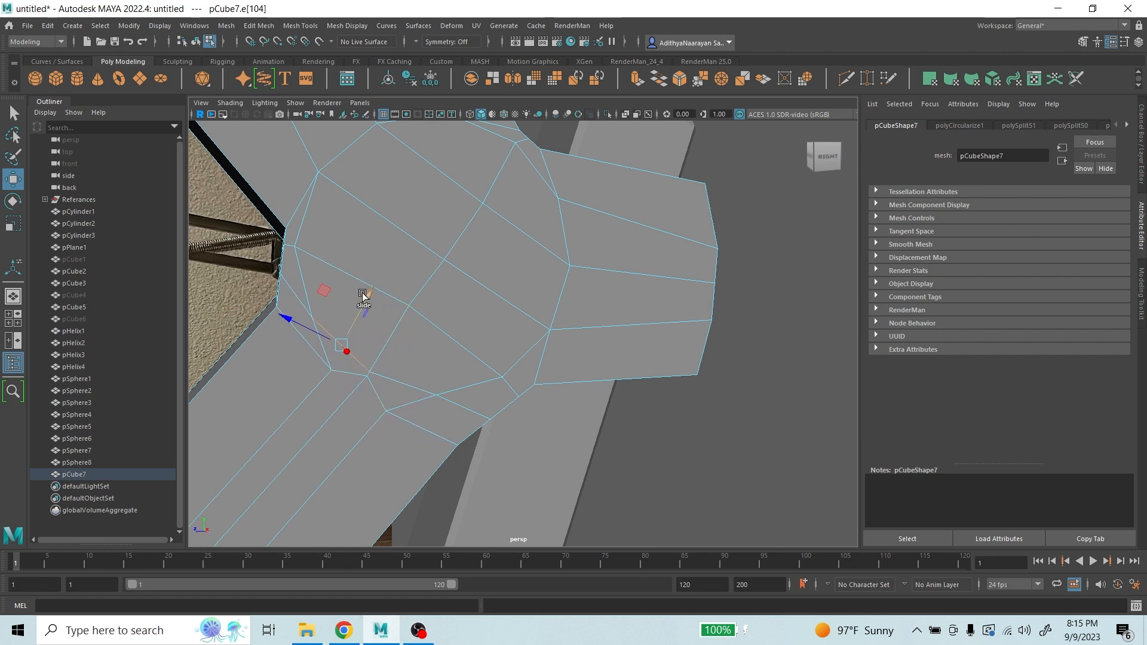
# - Move the circular patch's rim vertex at the lower arm's base slightly outward toward that arm
pyautogui.moveTo(368, 380)
pyautogui.mouseDown(button='right')
pyautogui.moveTo(414, 337)
pyautogui.moveTo(366, 287)
pyautogui.moveTo(309, 320)
pyautogui.mouseUp(button='right')
pyautogui.click(366, 381)
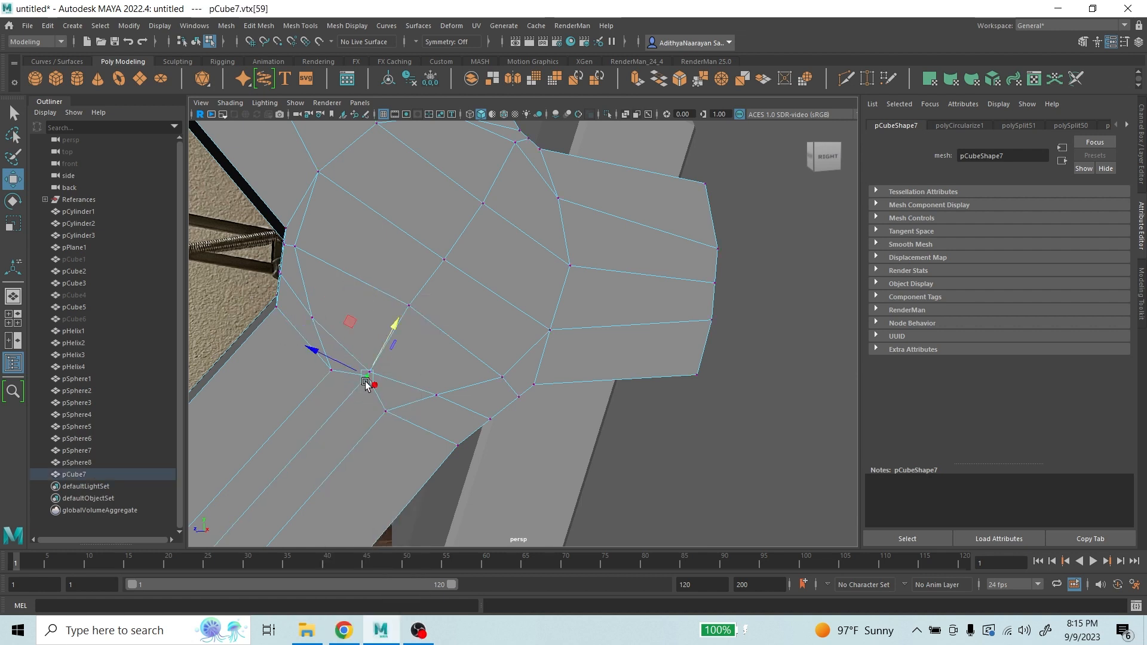
pyautogui.moveTo(396, 325); pyautogui.dragTo(389, 331)
pyautogui.click(393, 373)
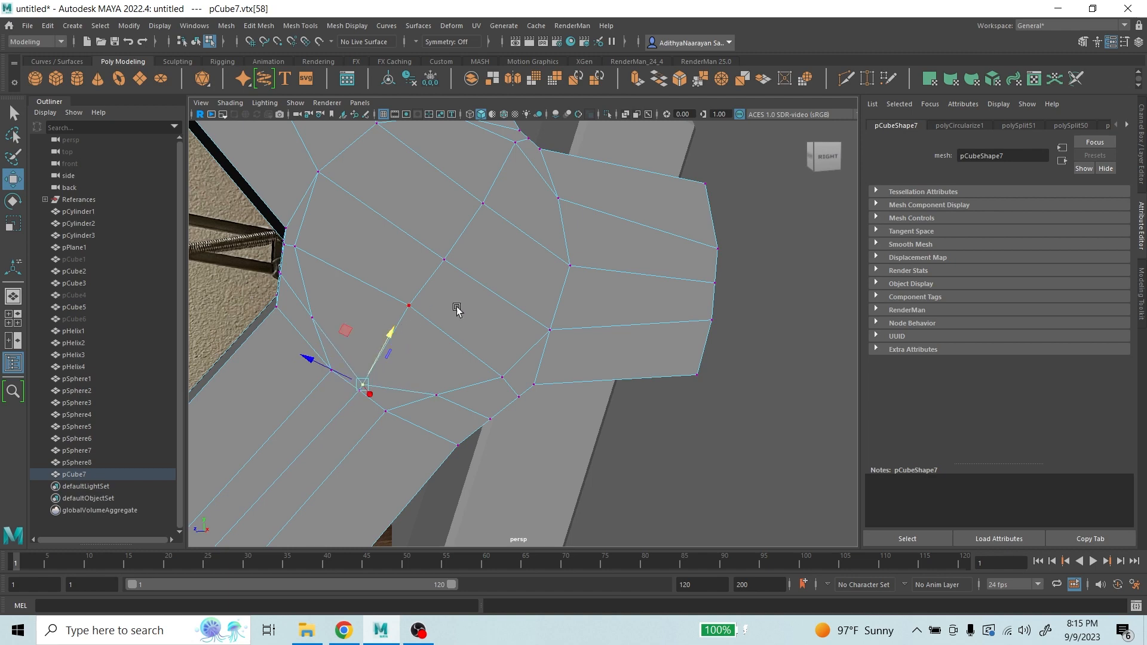
# - Examine the vertices around the circular patch at the bases of the upper and right arms
pyautogui.scroll(-2, 463, 307)
pyautogui.scroll(2, 487, 237)
pyautogui.keyDown('alt'); pyautogui.moveTo(536, 223); pyautogui.dragTo(499, 316, button='middle'); pyautogui.keyUp('alt')
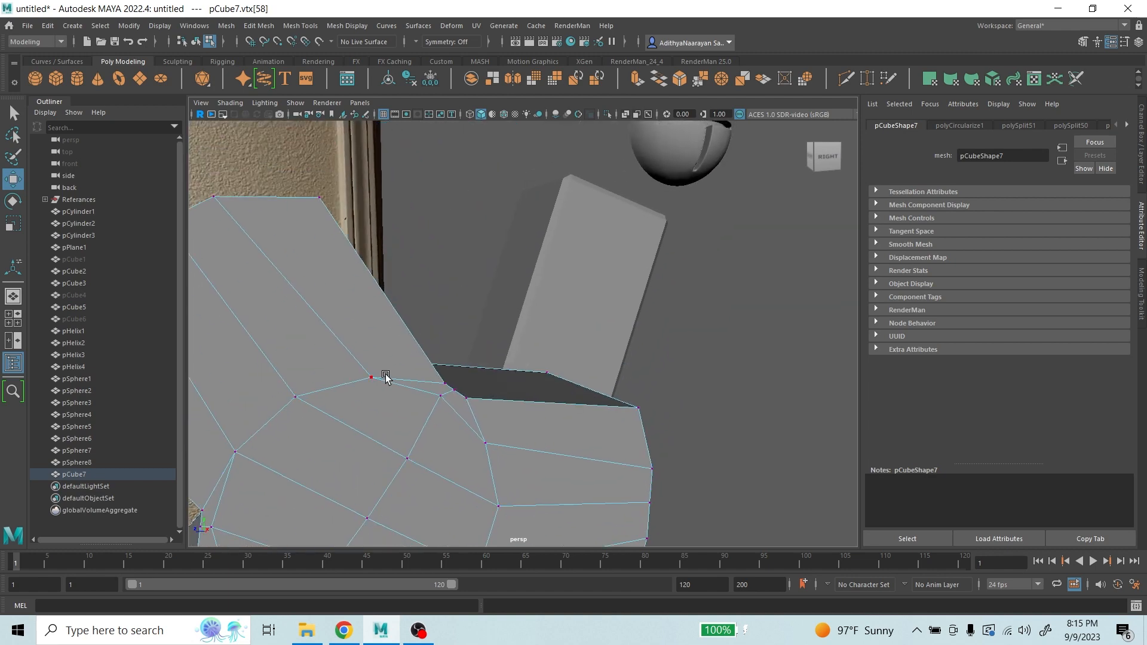
pyautogui.press('alt')
pyautogui.scroll(-1, 466, 401)
pyautogui.scroll(1, 472, 413)
pyautogui.scroll(-3, 504, 409)
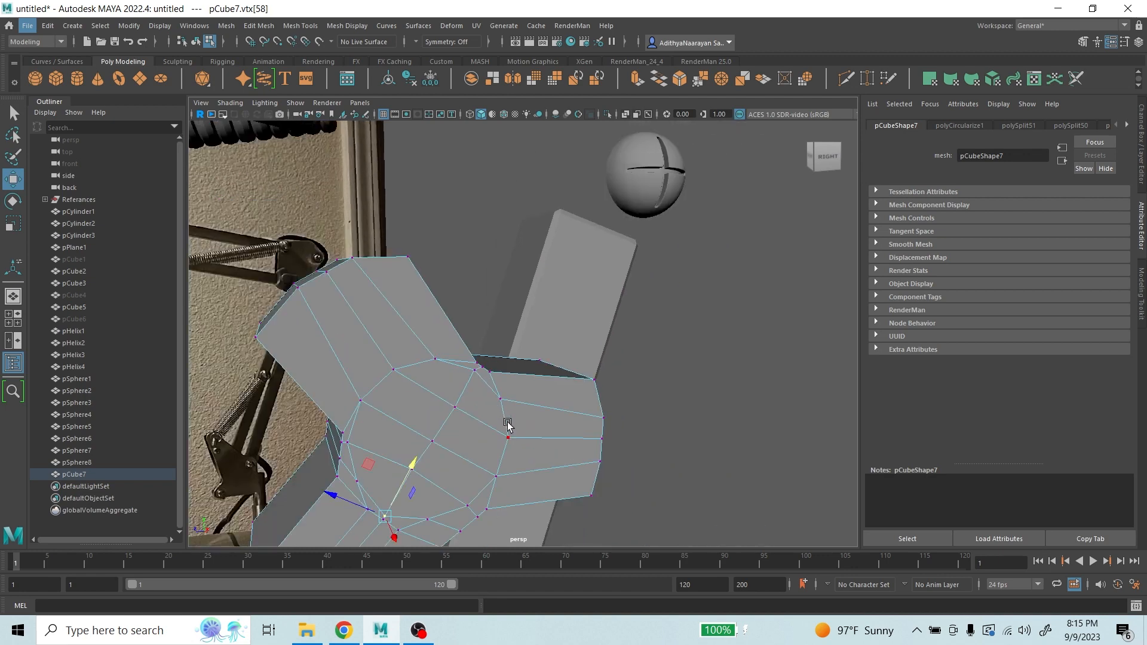
pyautogui.keyDown('alt'); pyautogui.moveTo(507, 428); pyautogui.dragTo(532, 361, button='middle'); pyautogui.keyUp('alt')
# - Select all faces of the circular patch at the junction and extrude them outward into a raised disc
pyautogui.moveTo(523, 312); pyautogui.dragTo(513, 272, button='right')
pyautogui.click(513, 269)
pyautogui.keyDown('shift'); pyautogui.click(566, 293); pyautogui.keyUp('shift')
pyautogui.keyDown('shift'); pyautogui.click(547, 330); pyautogui.keyUp('shift')
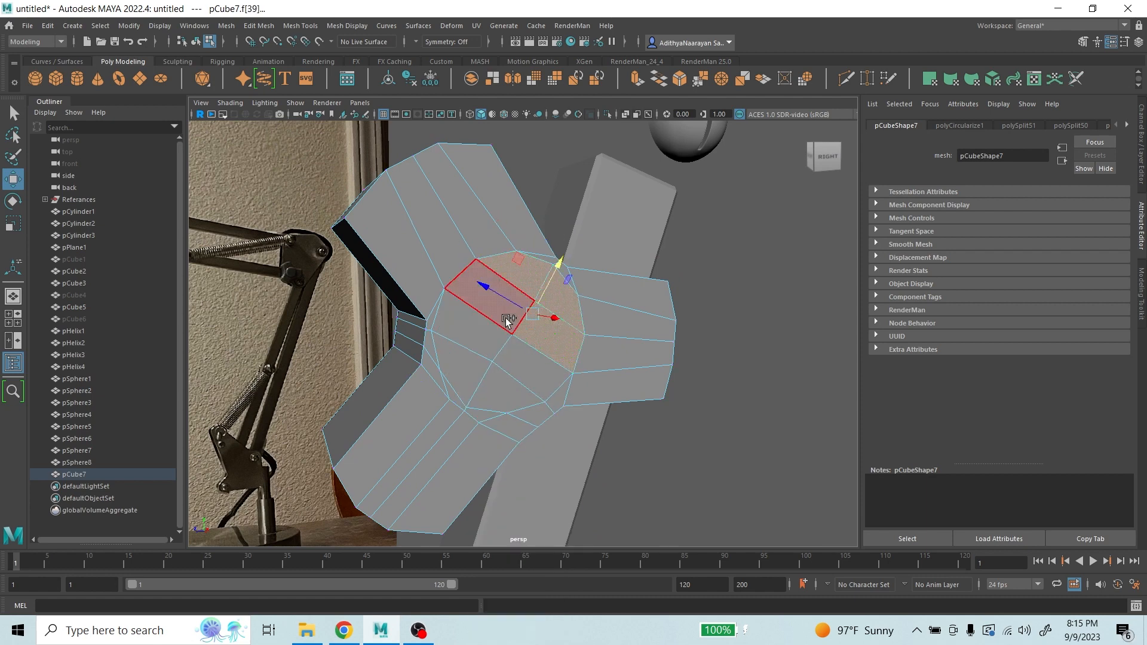
pyautogui.keyDown('shift'); pyautogui.click(507, 316); pyautogui.keyUp('shift')
pyautogui.keyDown('shift'); pyautogui.click(479, 336); pyautogui.keyUp('shift')
pyautogui.keyDown('shift'); pyautogui.click(534, 379); pyautogui.keyUp('shift')
pyautogui.keyDown('shift'); pyautogui.click(471, 372); pyautogui.keyUp('shift')
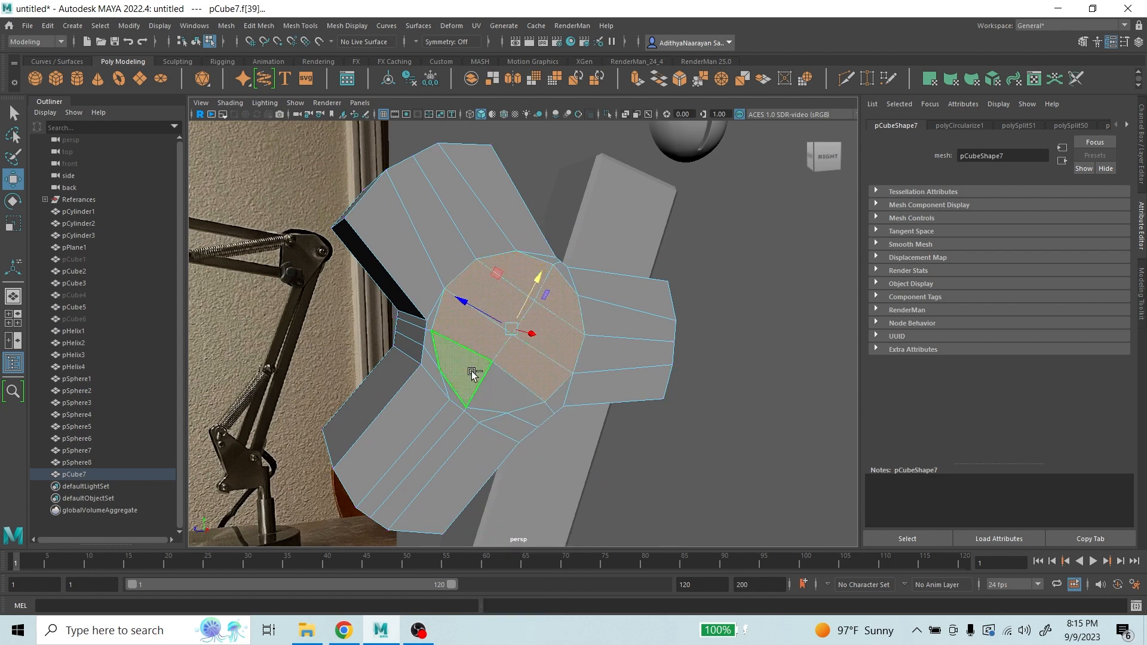
pyautogui.keyDown('shift'); pyautogui.click(544, 409); pyautogui.keyUp('shift')
pyautogui.keyDown('shift'); pyautogui.click(556, 389); pyautogui.keyUp('shift')
pyautogui.keyDown('alt'); pyautogui.moveTo(618, 376); pyautogui.dragTo(586, 356, button='middle'); pyautogui.keyUp('alt')
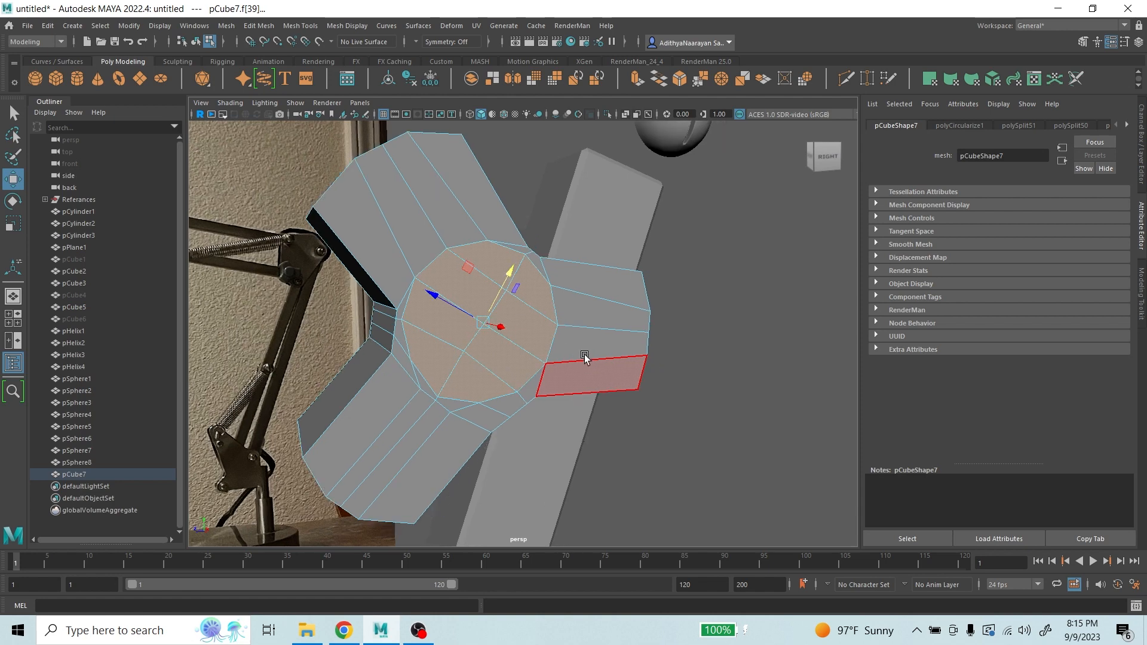
pyautogui.keyDown('alt'); pyautogui.moveTo(577, 388); pyautogui.dragTo(590, 399); pyautogui.keyUp('alt')
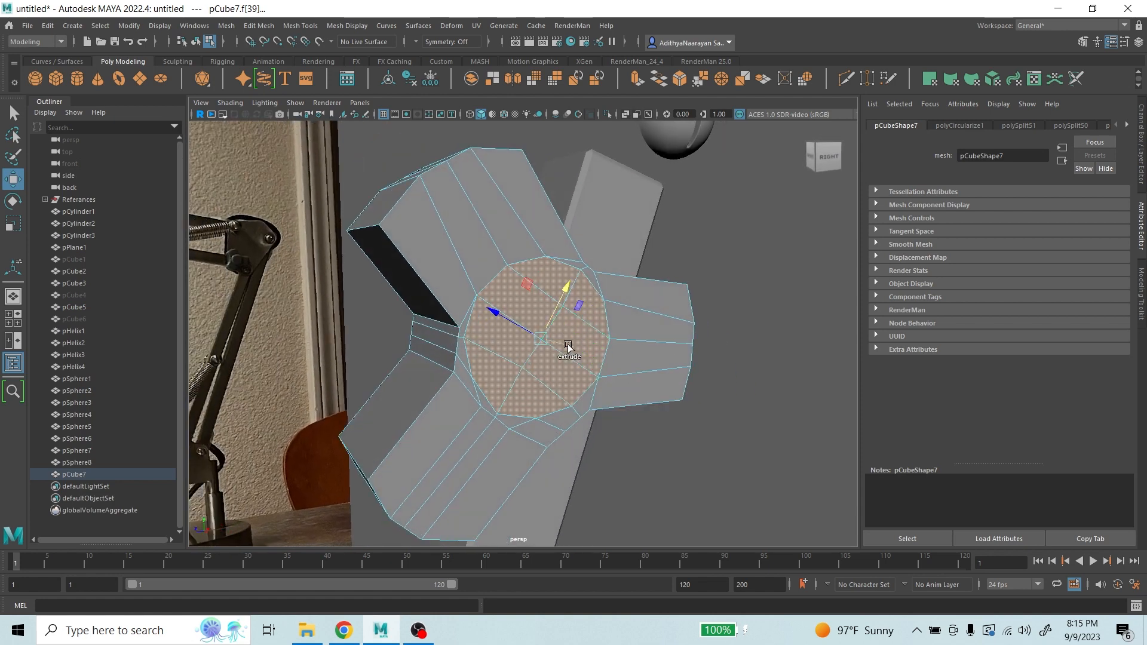
pyautogui.moveTo(568, 347); pyautogui.dragTo(533, 345)
# - Extrude the disc's front faces again, scale them slightly inward and nudge them outward to form a bevelled rim
pyautogui.hotkey('ctrl', 'e')
pyautogui.click(13, 223)
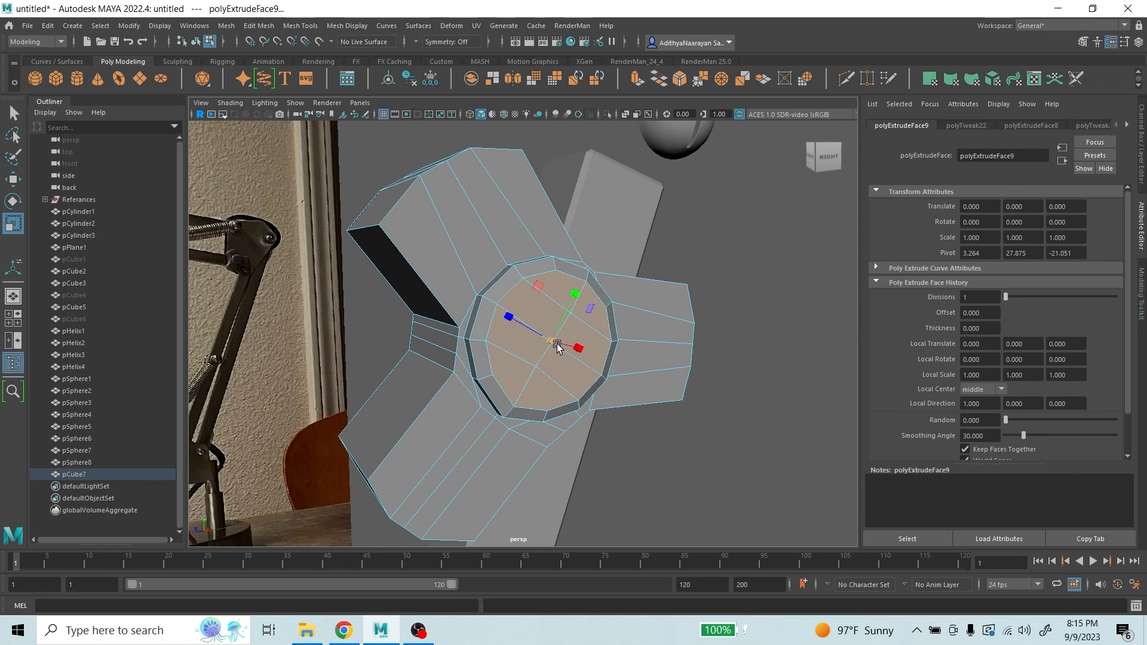
pyautogui.press('w')
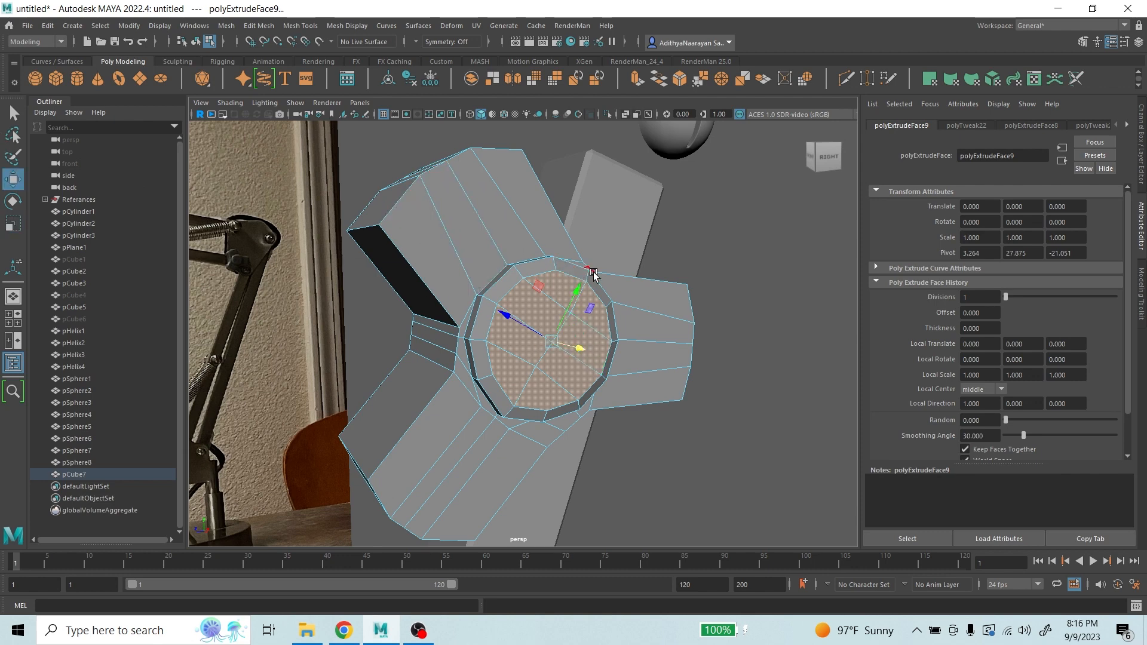
# - Extrude the disc's front faces once more and scale them inward to a smaller concentric circle
pyautogui.hotkey('ctrl', 'e')
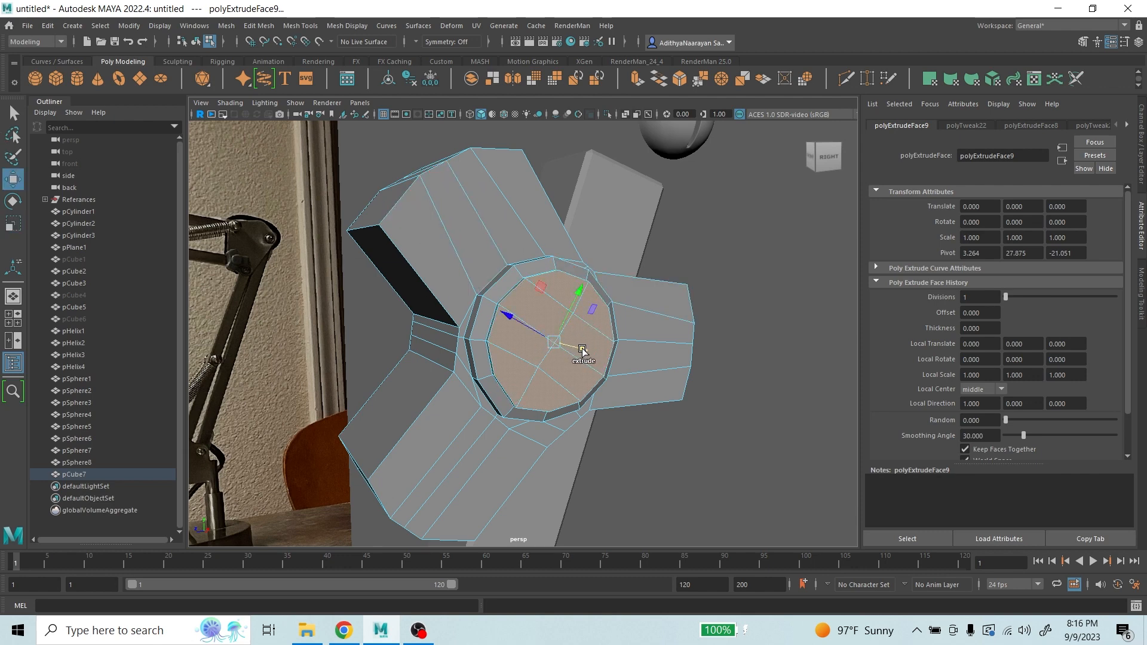
pyautogui.press('r')
pyautogui.moveTo(570, 347); pyautogui.dragTo(505, 337)
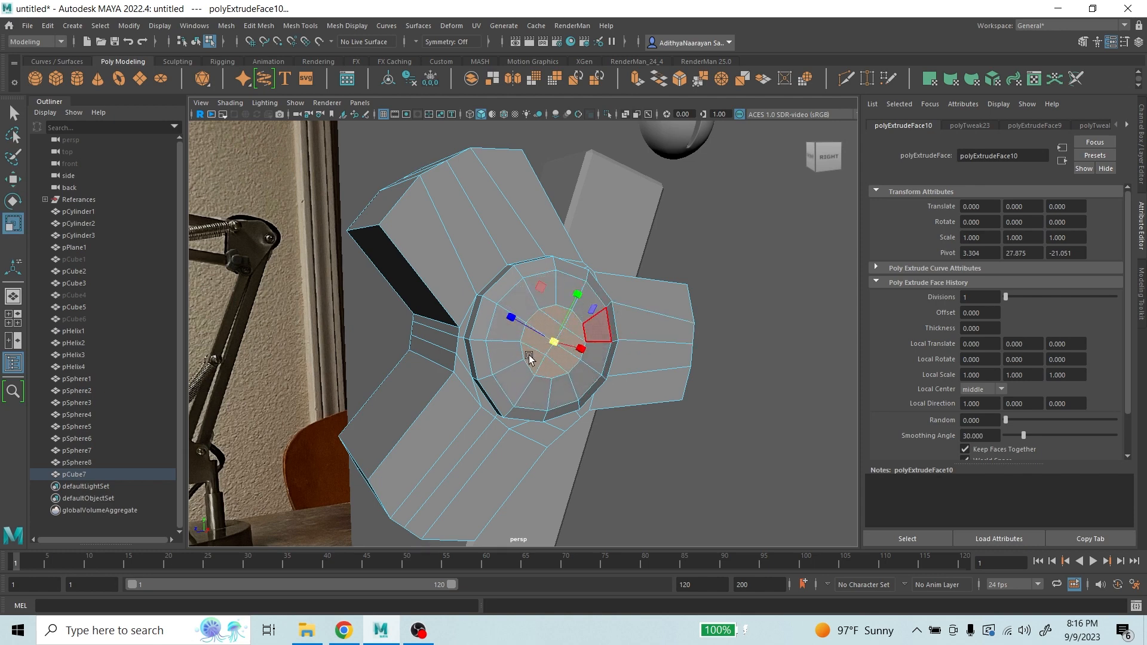
# - Compare the disc's inner circle with the reference photo in the side and perspective views
pyautogui.press('space')
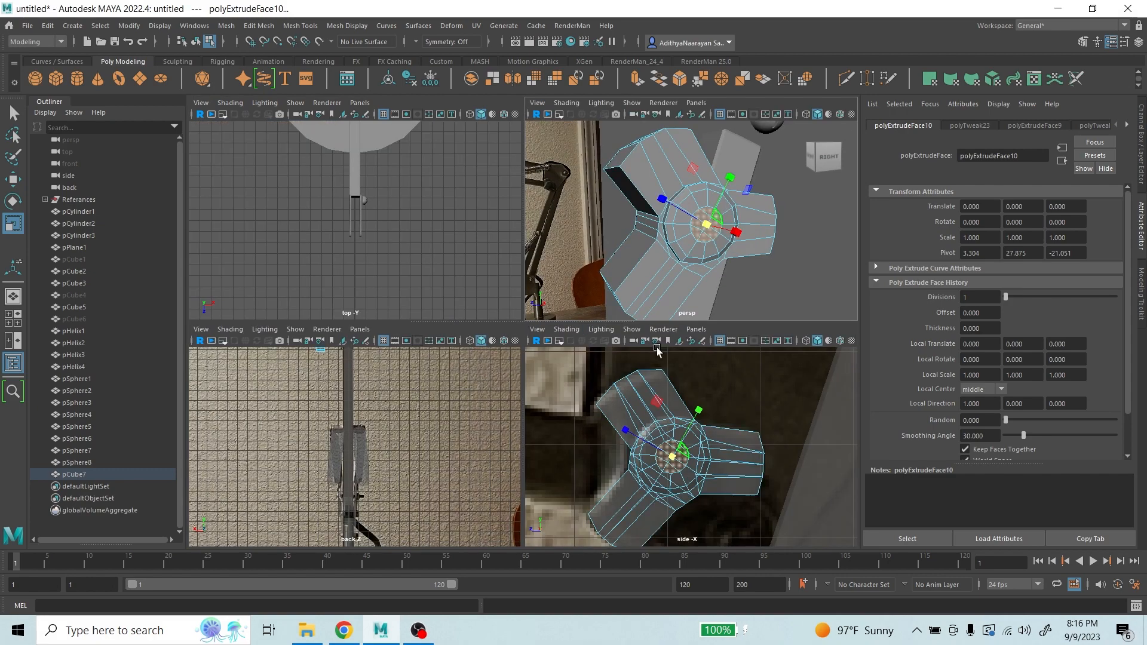
pyautogui.press('space')
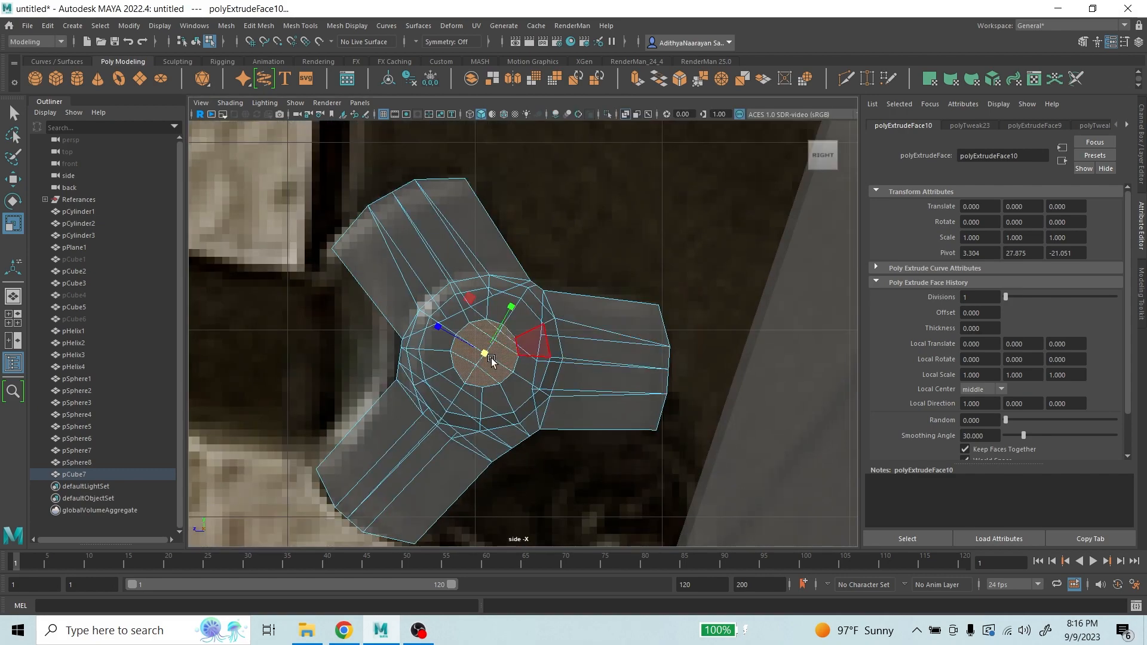
pyautogui.press('space')
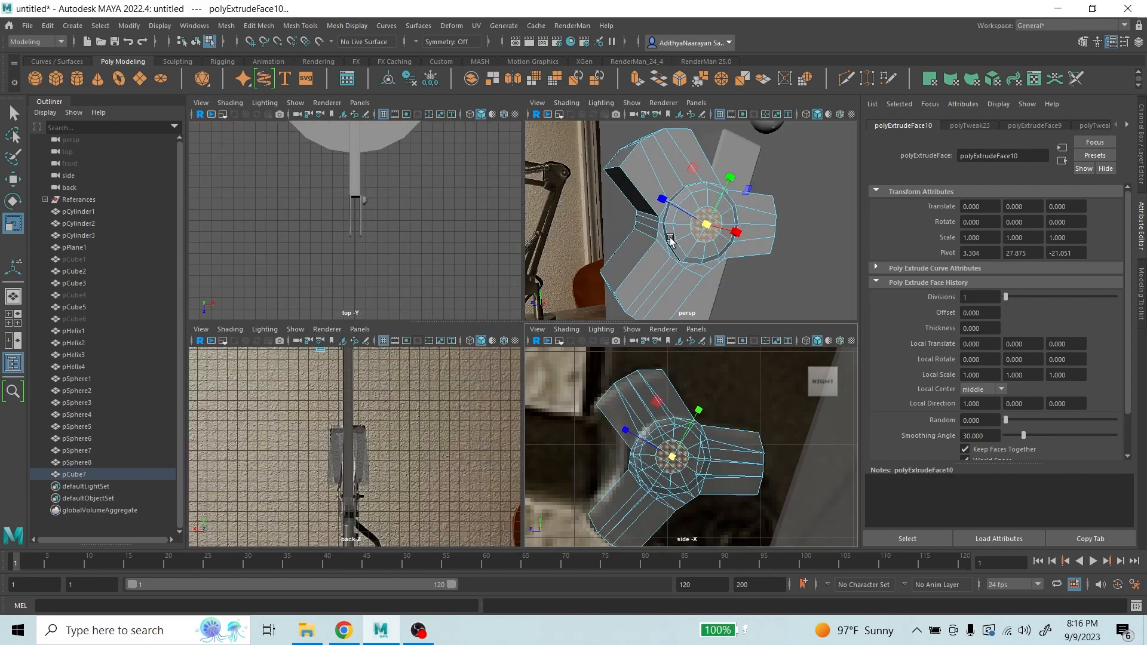
pyautogui.press('space')
pyautogui.keyDown('alt'); pyautogui.moveTo(646, 300); pyautogui.dragTo(622, 302); pyautogui.keyUp('alt')
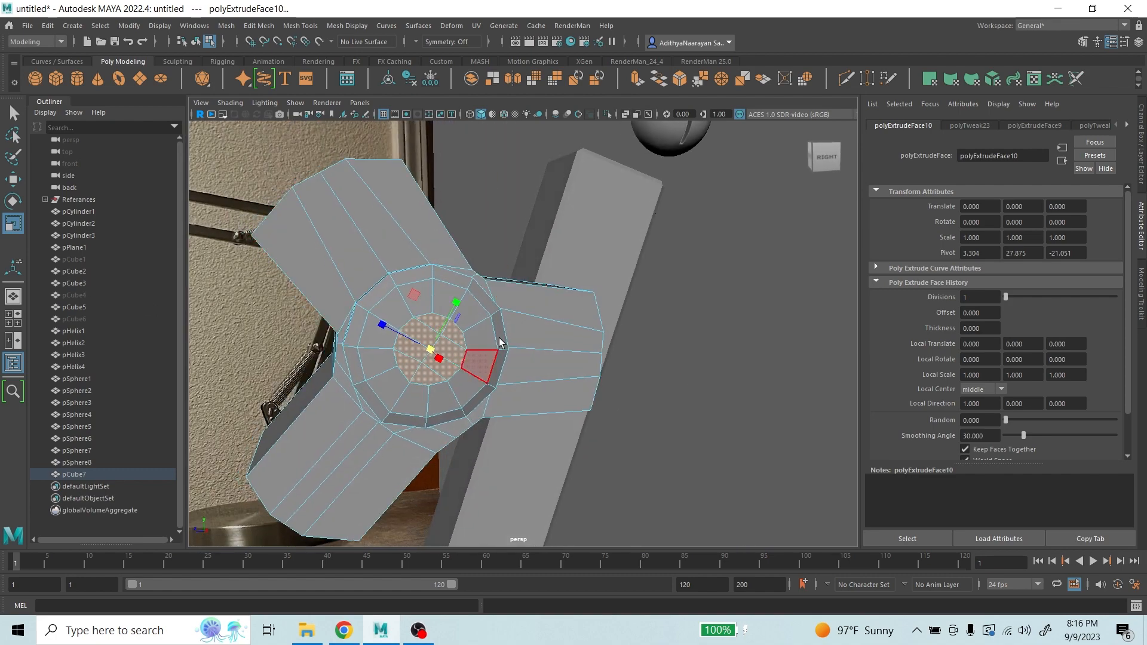
pyautogui.press('space')
pyautogui.press('space')
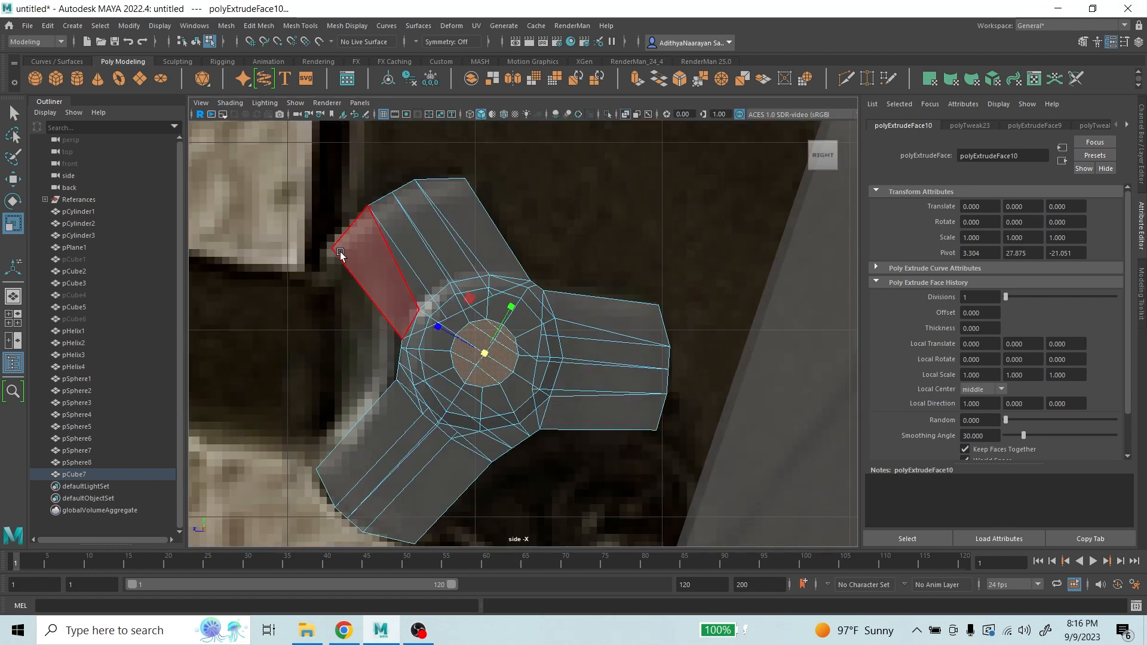
# - Select the outer corner vertices at the end of the upper-left arm and move them slightly inward to match the reference photo
pyautogui.moveTo(342, 248); pyautogui.dragTo(297, 245, button='right')
pyautogui.moveTo(297, 236); pyautogui.dragTo(366, 289)
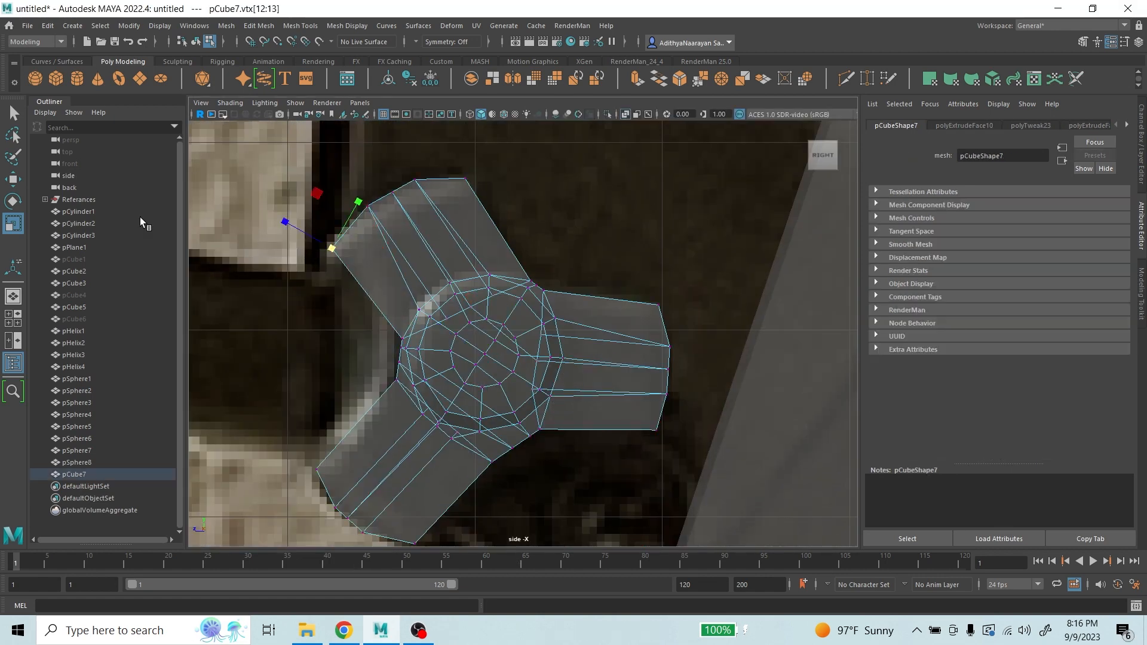
pyautogui.click(13, 180)
pyautogui.moveTo(359, 191)
pyautogui.mouseDown()
pyautogui.moveTo(374, 179)
pyautogui.moveTo(367, 185)
pyautogui.mouseUp()
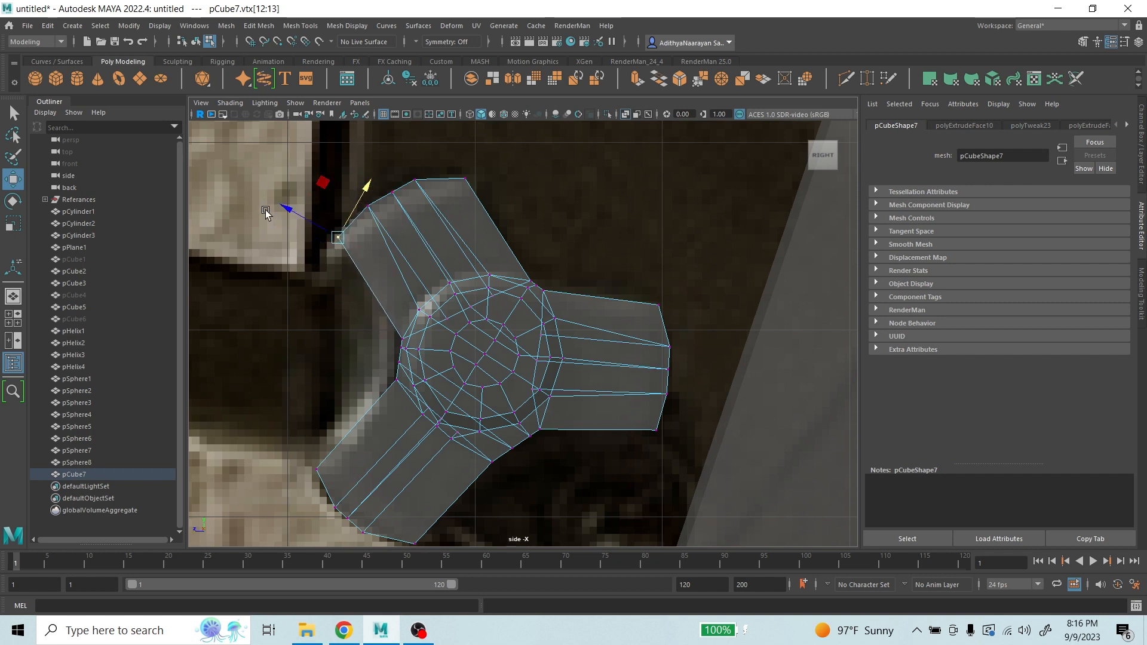
pyautogui.moveTo(280, 209); pyautogui.dragTo(297, 218)
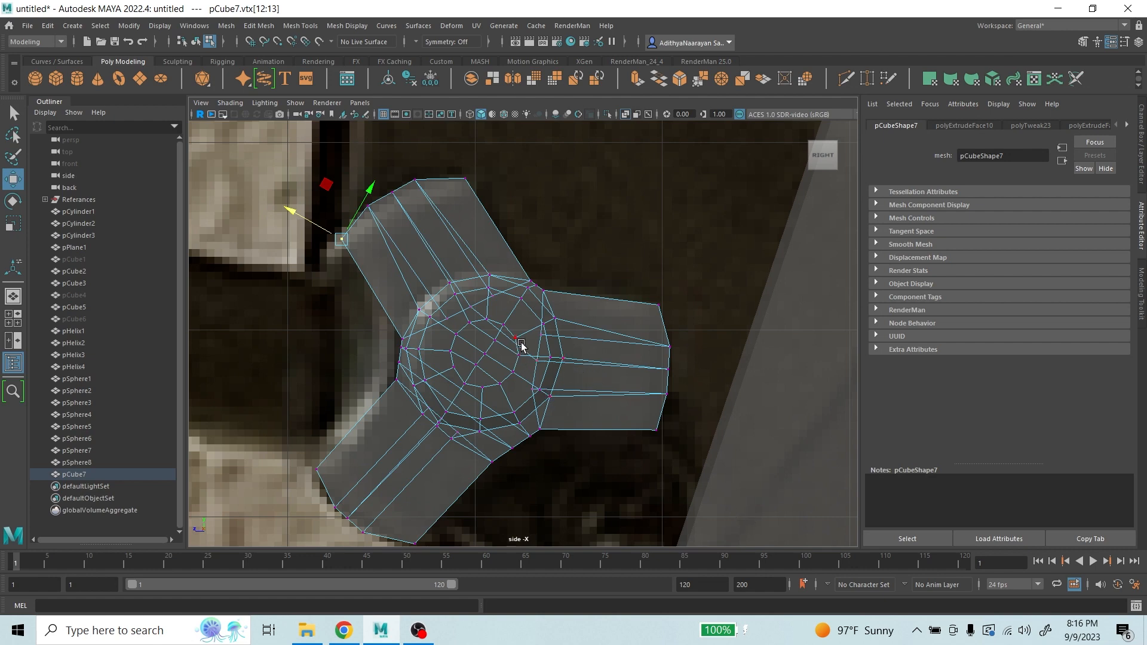
# - Preview the bracket with smoothing in the side and perspective views, and return it to the unsmoothed display
pyautogui.moveTo(507, 338); pyautogui.dragTo(551, 299, button='right')
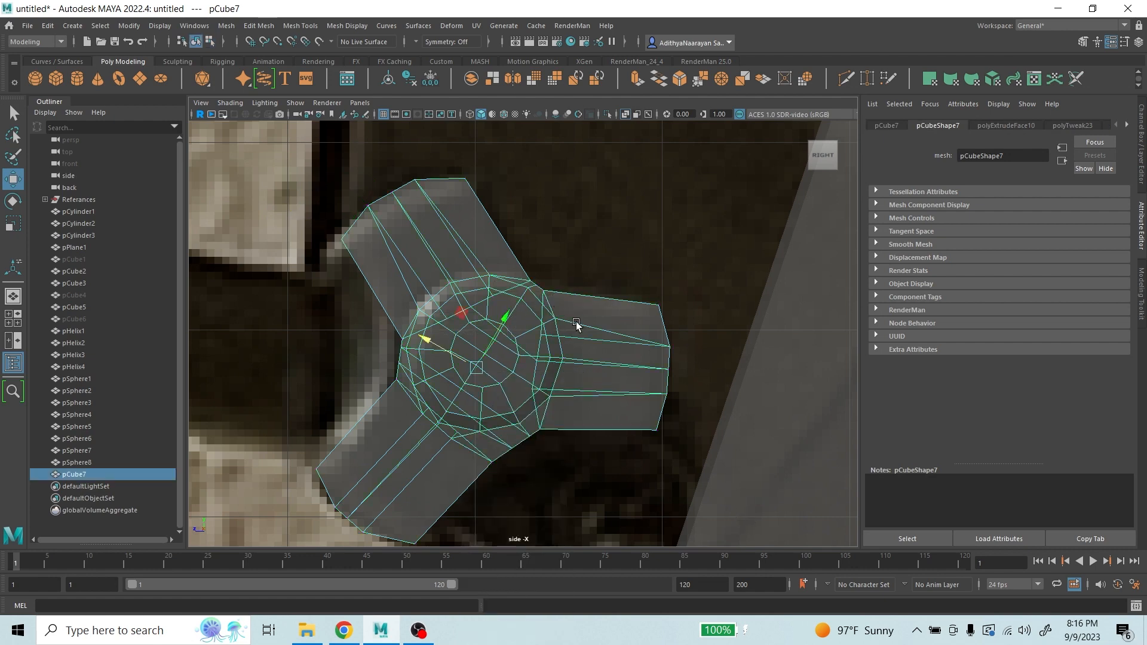
pyautogui.press('3')
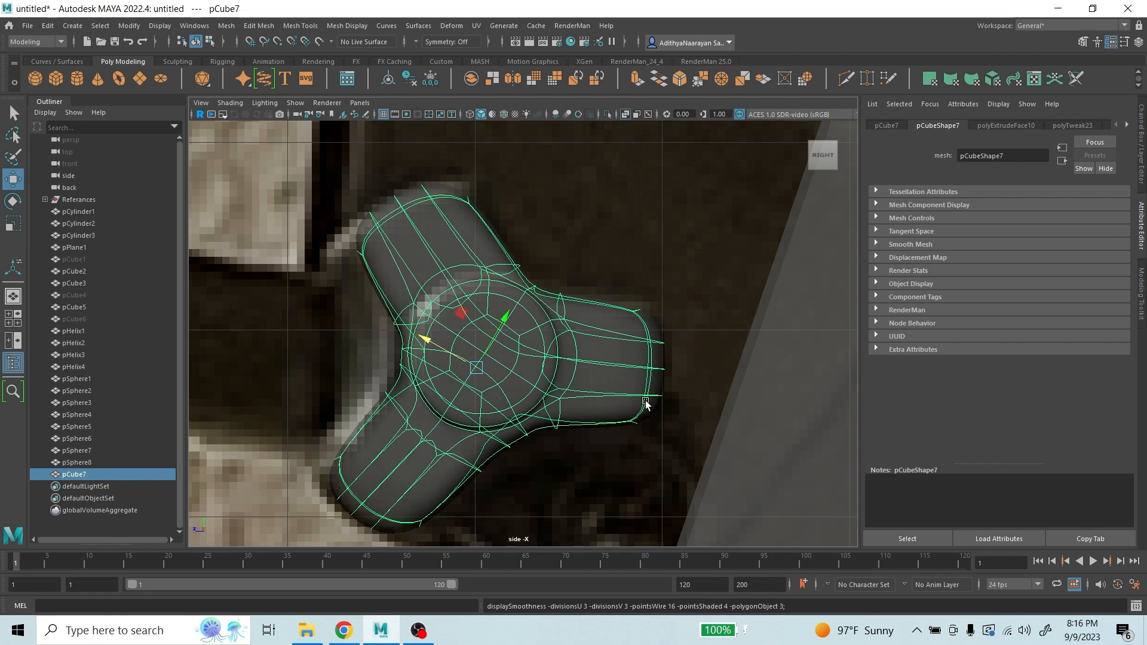
pyautogui.press('space')
pyautogui.press('space')
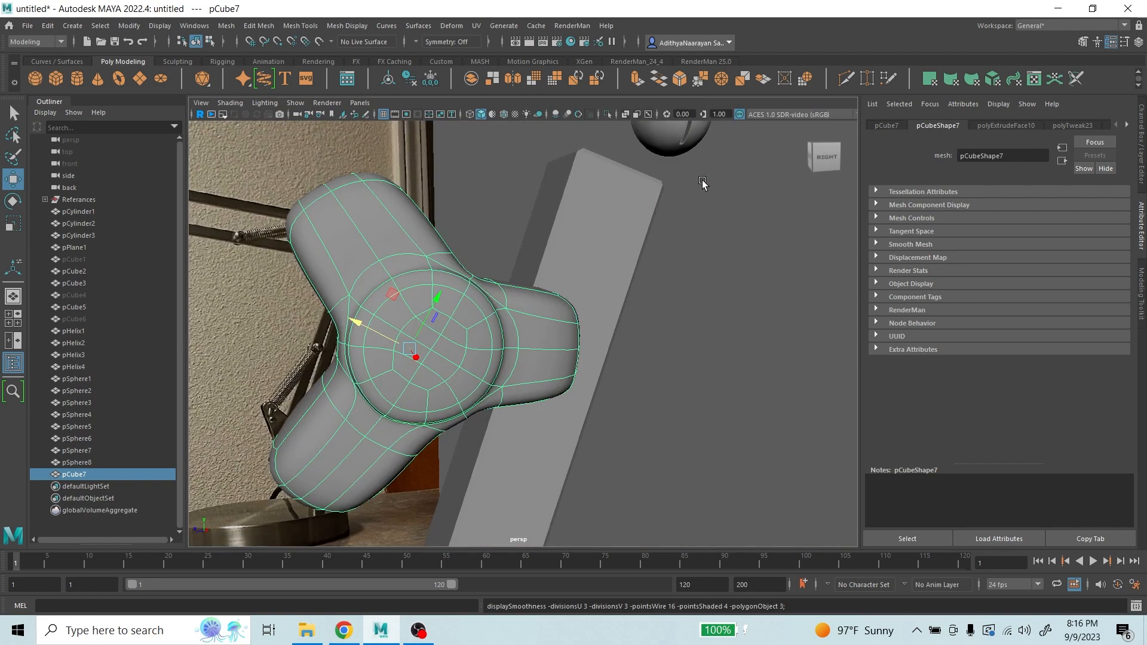
pyautogui.moveTo(562, 239)
pyautogui.keyDown('alt'); pyautogui.mouseDown()
pyautogui.moveTo(566, 259)
pyautogui.moveTo(597, 254)
pyautogui.moveTo(562, 239)
pyautogui.mouseUp(); pyautogui.keyUp('alt')
pyautogui.hotkey('ctrl', 'z')
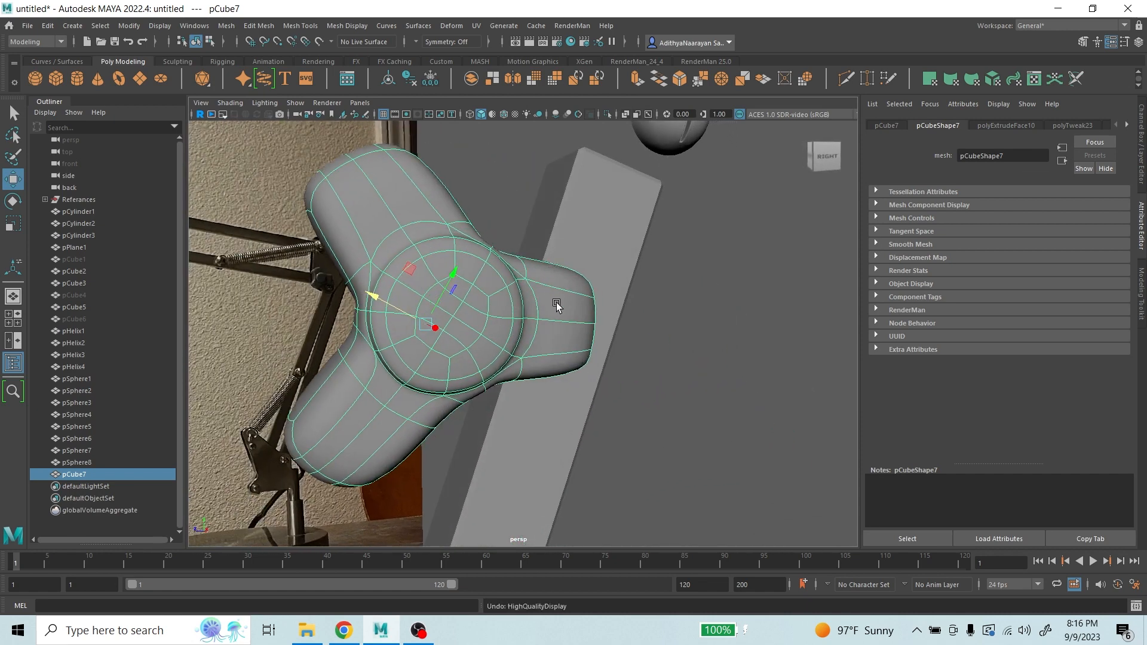
pyautogui.moveTo(544, 353); pyautogui.dragTo(521, 340, button='right')
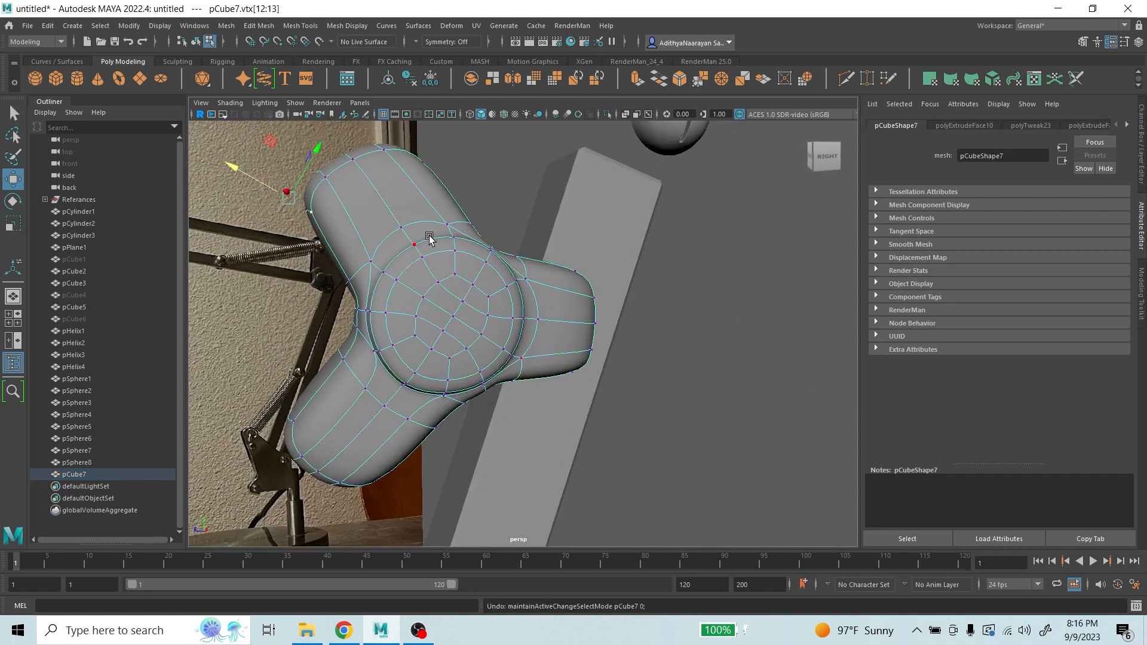
pyautogui.moveTo(442, 256); pyautogui.dragTo(492, 236, button='right')
pyautogui.press('1')
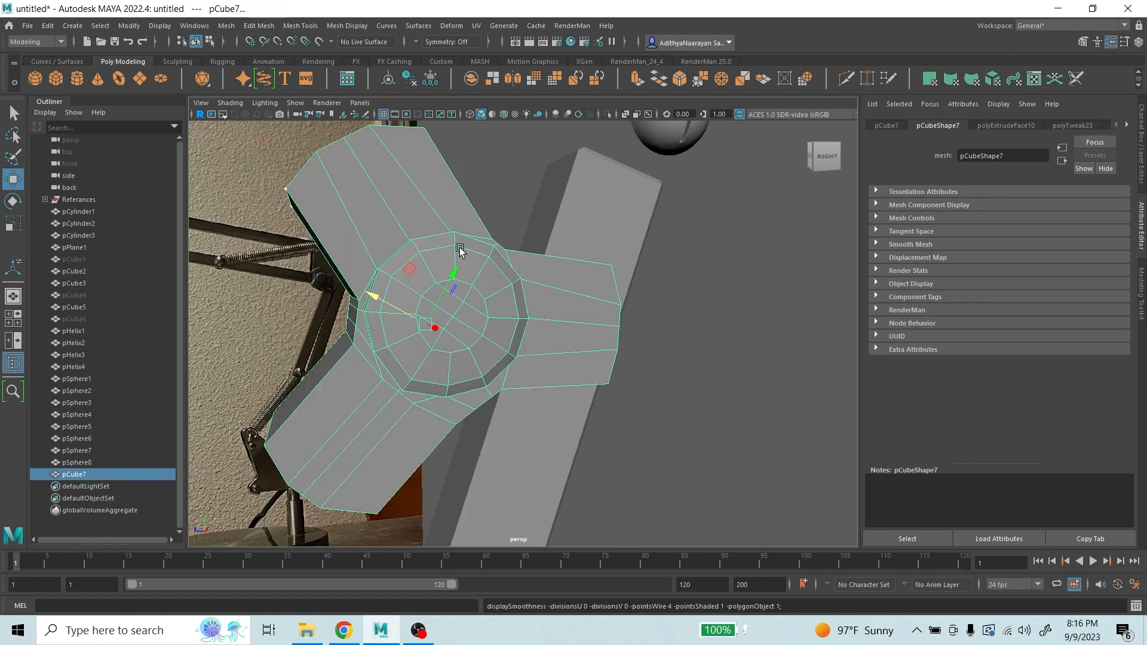
pyautogui.keyDown('alt'); pyautogui.moveTo(416, 274); pyautogui.dragTo(398, 239); pyautogui.keyUp('alt')
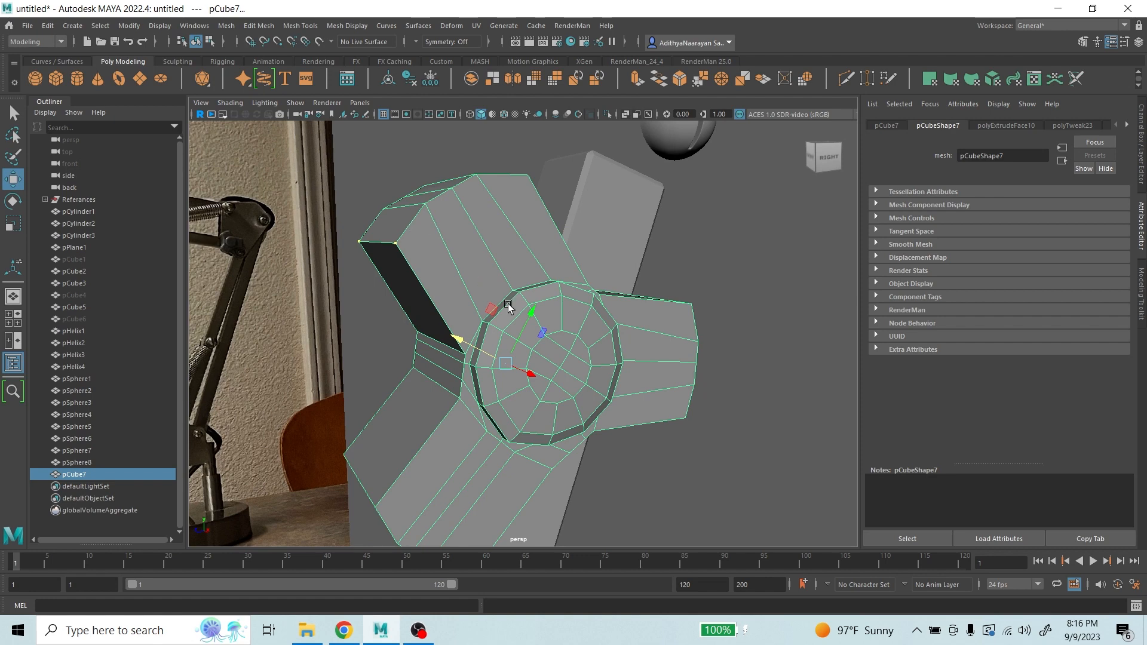
pyautogui.press('space')
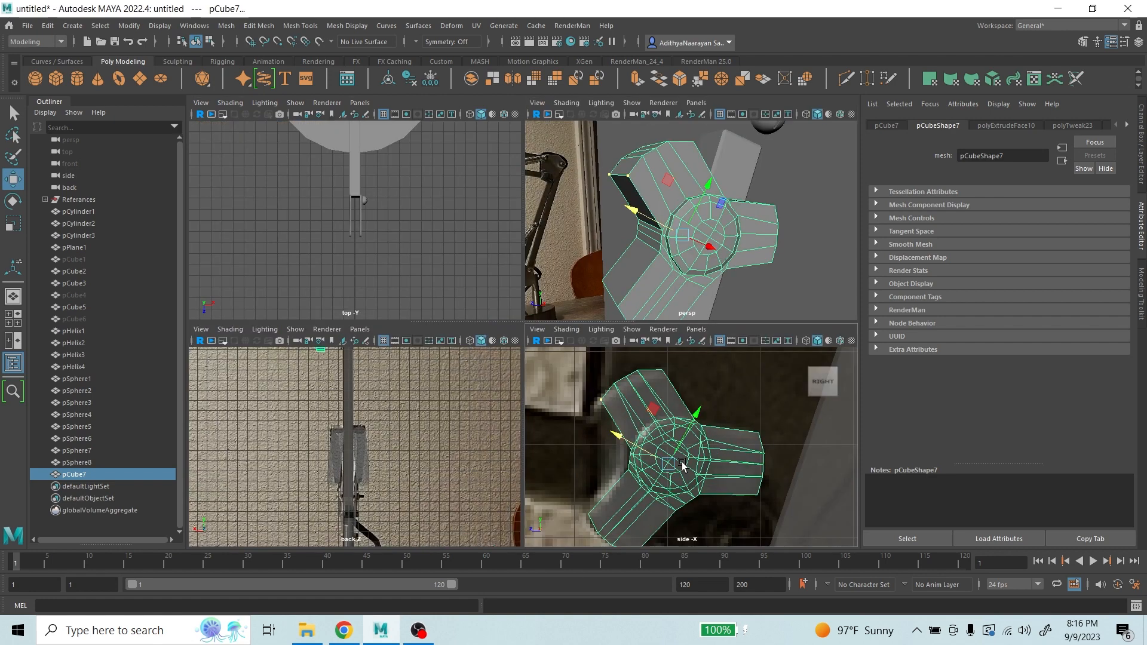
pyautogui.press('space')
pyautogui.moveTo(422, 187); pyautogui.dragTo(441, 178, button='right')
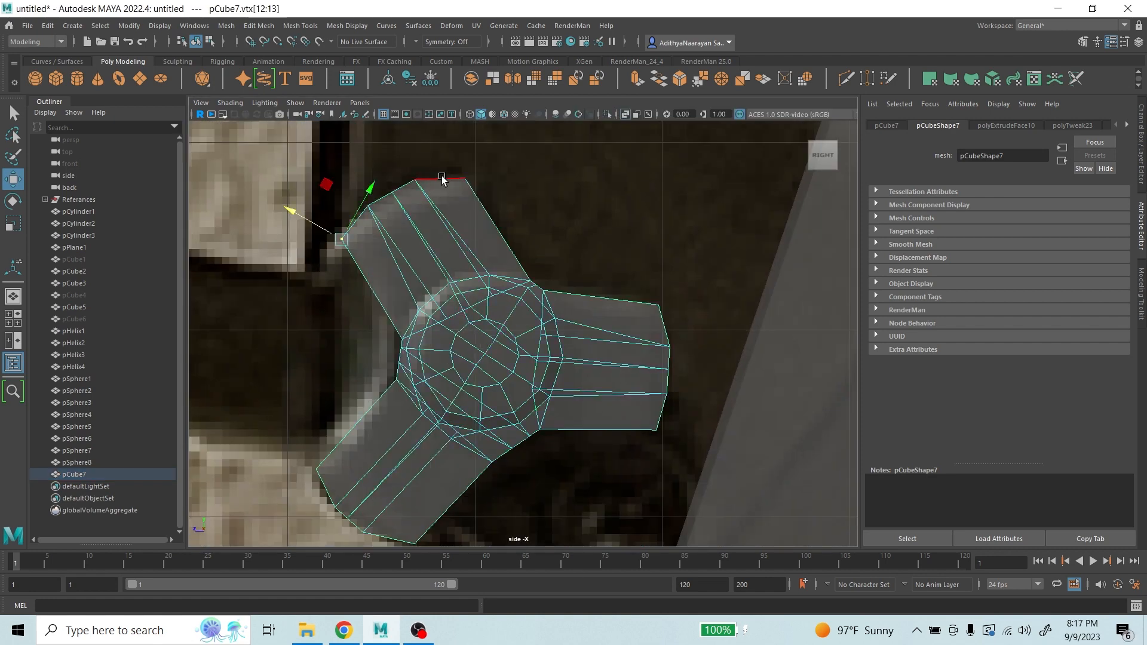
pyautogui.press('F10')
pyautogui.moveTo(402, 154); pyautogui.dragTo(508, 186)
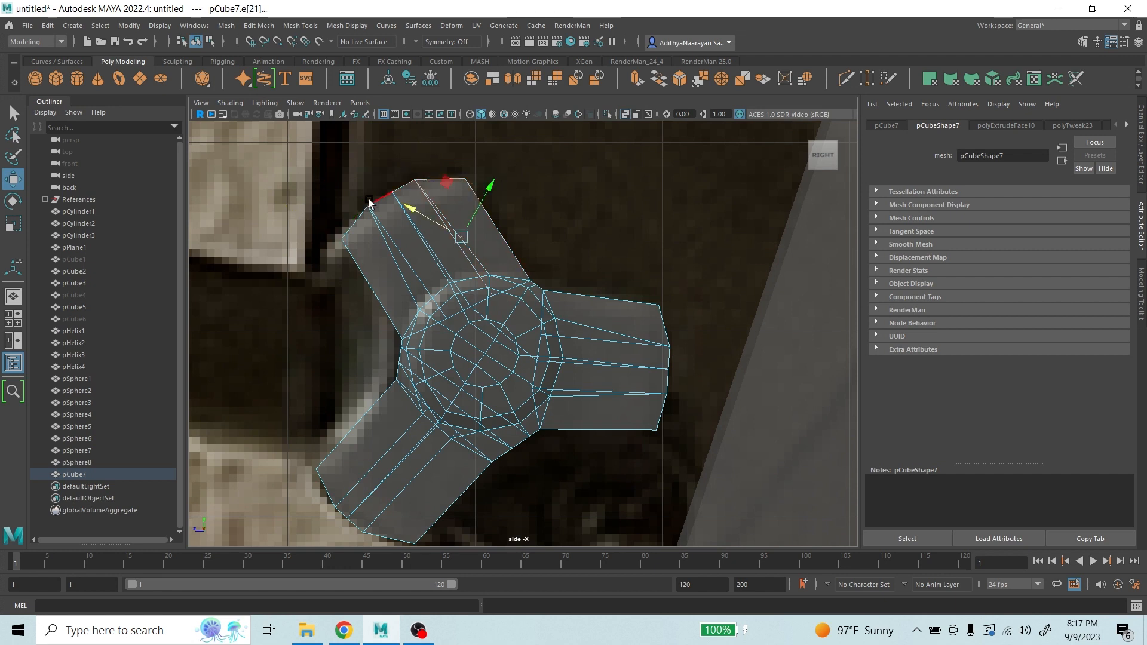
pyautogui.press('capslock')
pyautogui.press('capslock')
pyautogui.moveTo(481, 181); pyautogui.dragTo(414, 211, button='right')
pyautogui.press('capslock')
pyautogui.moveTo(305, 186); pyautogui.dragTo(357, 234)
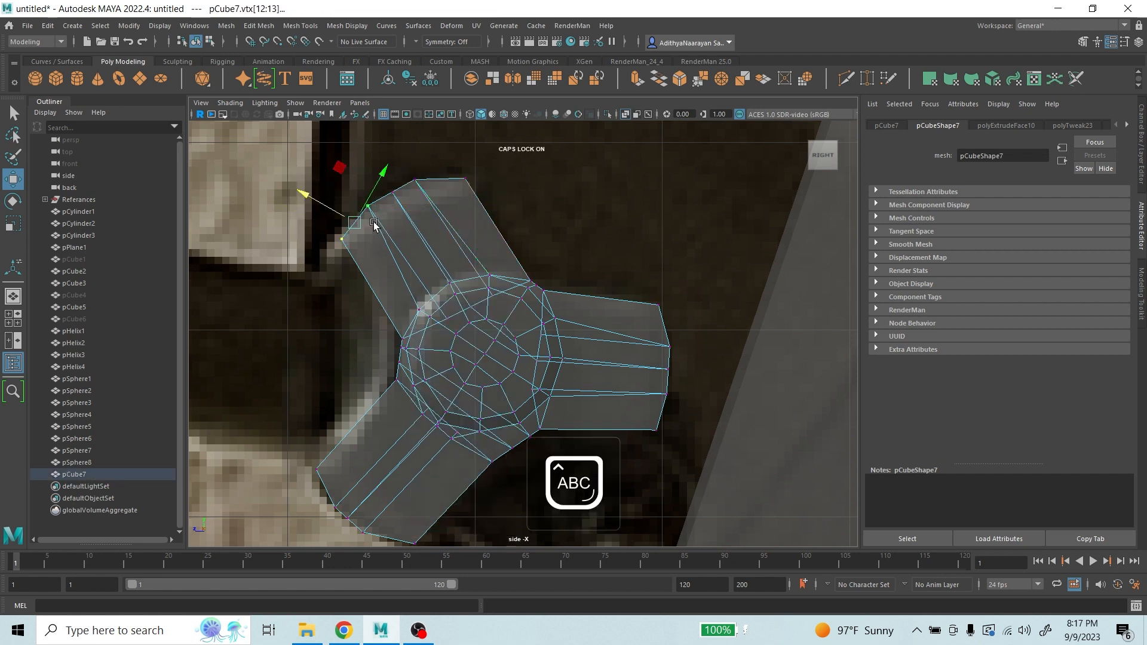
pyautogui.moveTo(486, 153); pyautogui.dragTo(390, 211)
pyautogui.press('capslock')
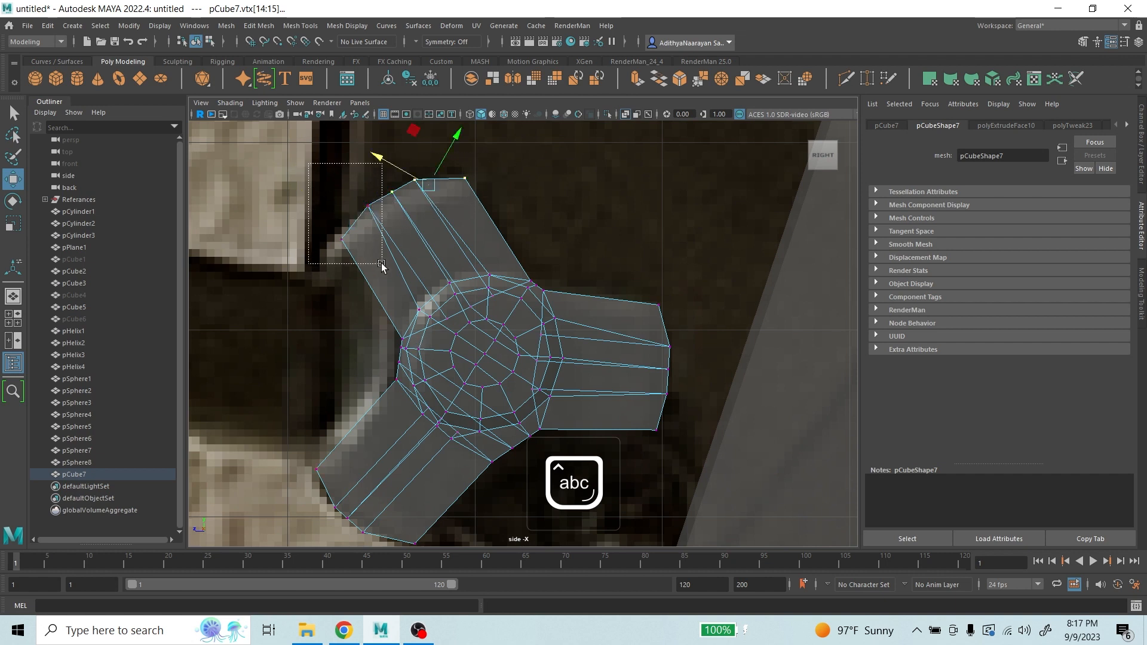
pyautogui.moveTo(381, 262); pyautogui.dragTo(381, 264)
pyautogui.press('capslock')
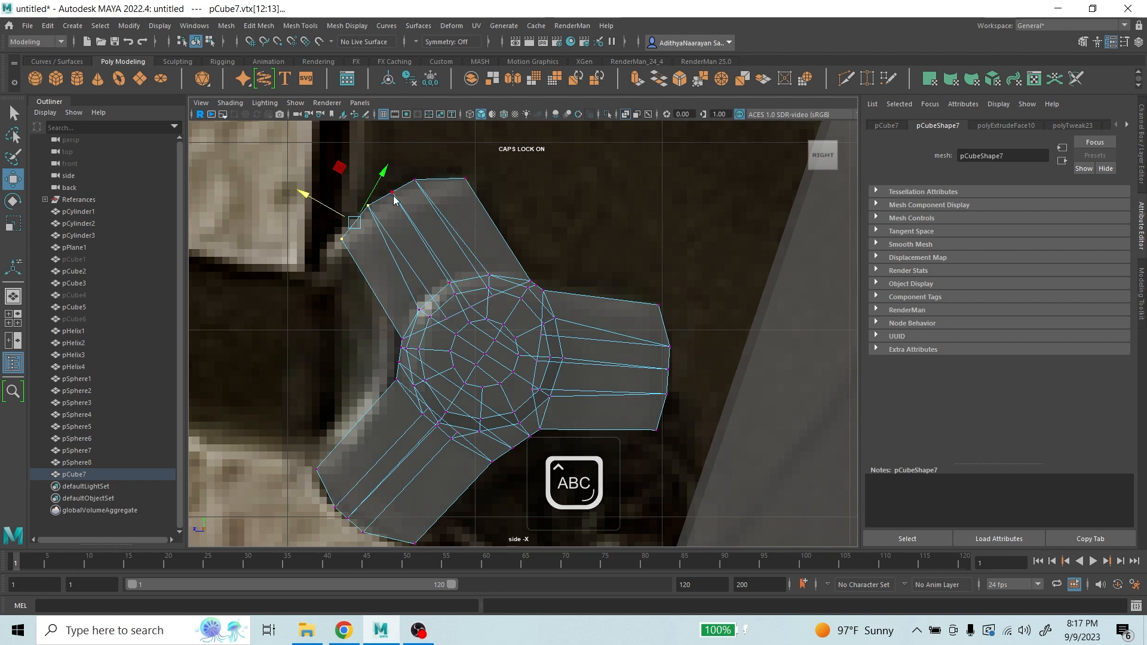
# - Select the outline edges at the ends of all three arms in the side view
pyautogui.moveTo(391, 198); pyautogui.dragTo(393, 174, button='right')
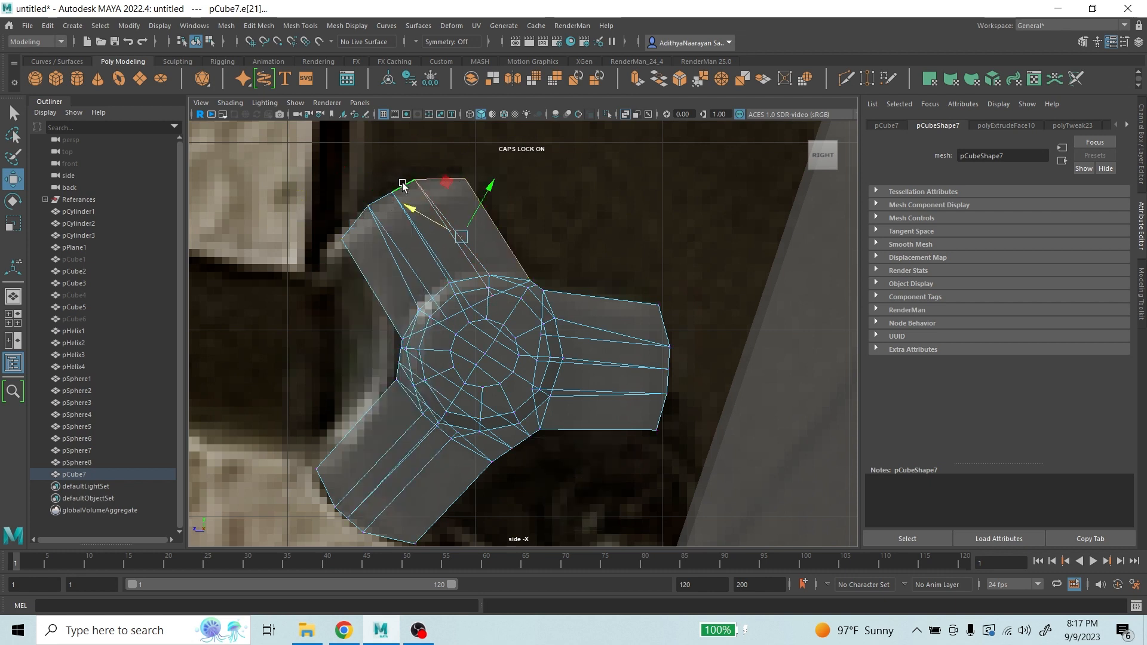
pyautogui.click(353, 217)
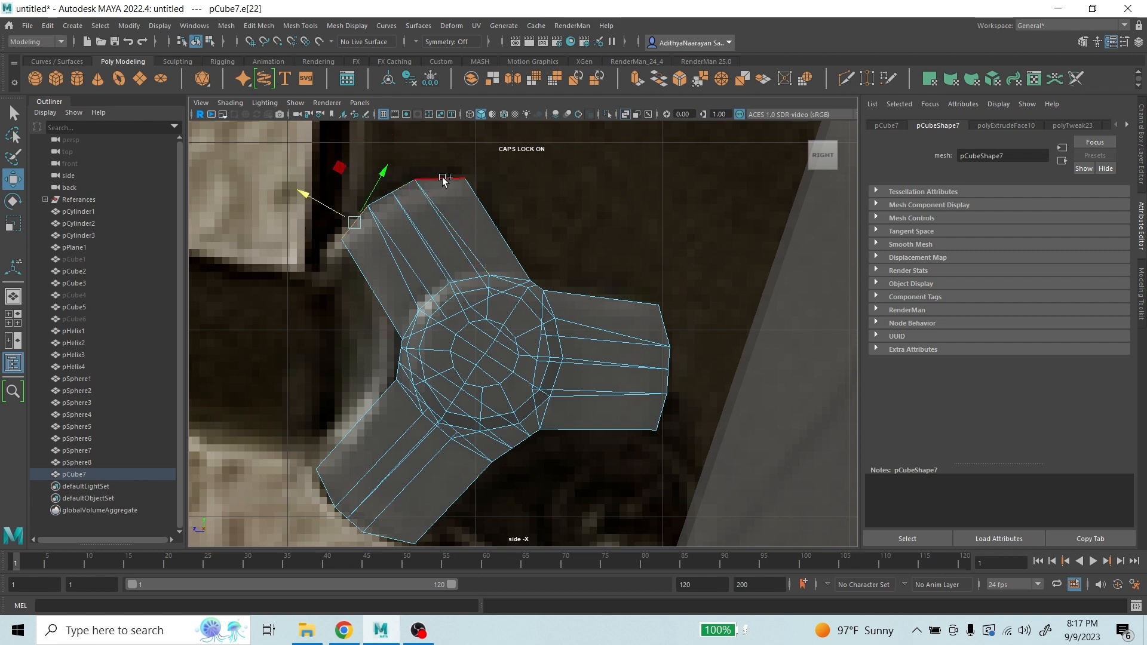
pyautogui.keyDown('shift'); pyautogui.click(444, 179); pyautogui.keyUp('shift')
pyautogui.keyDown('shift'); pyautogui.click(662, 319); pyautogui.keyUp('shift')
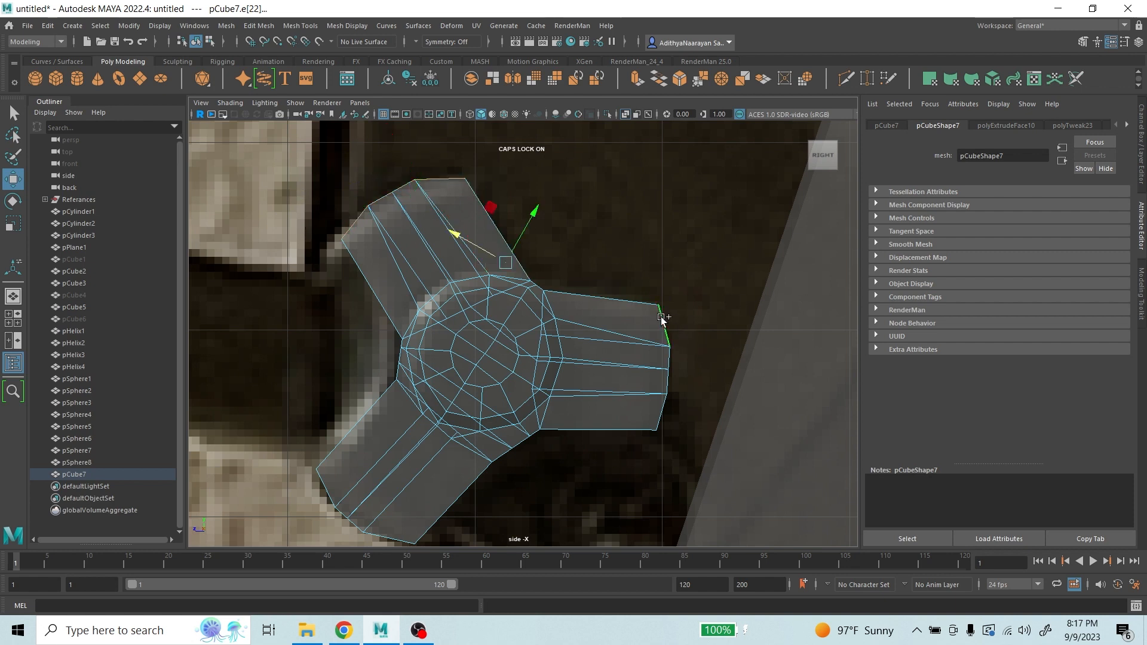
pyautogui.keyDown('shift'); pyautogui.click(662, 412); pyautogui.keyUp('shift')
pyautogui.keyDown('shift'); pyautogui.click(328, 478); pyautogui.keyUp('shift')
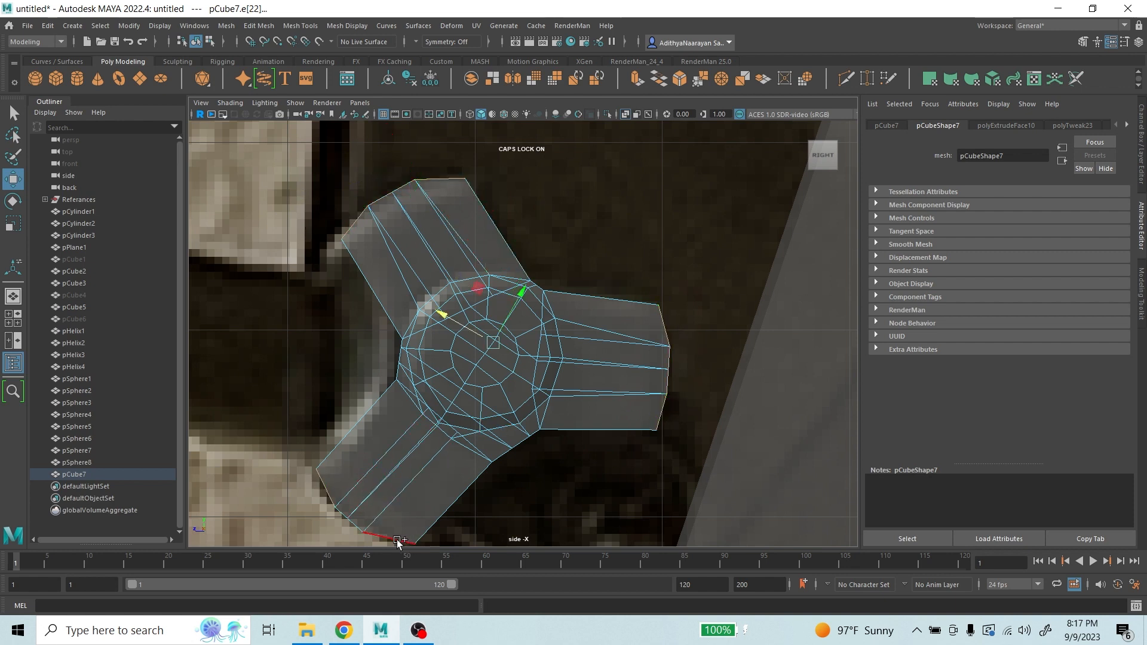
pyautogui.keyDown('shift'); pyautogui.click(398, 542); pyautogui.keyUp('shift')
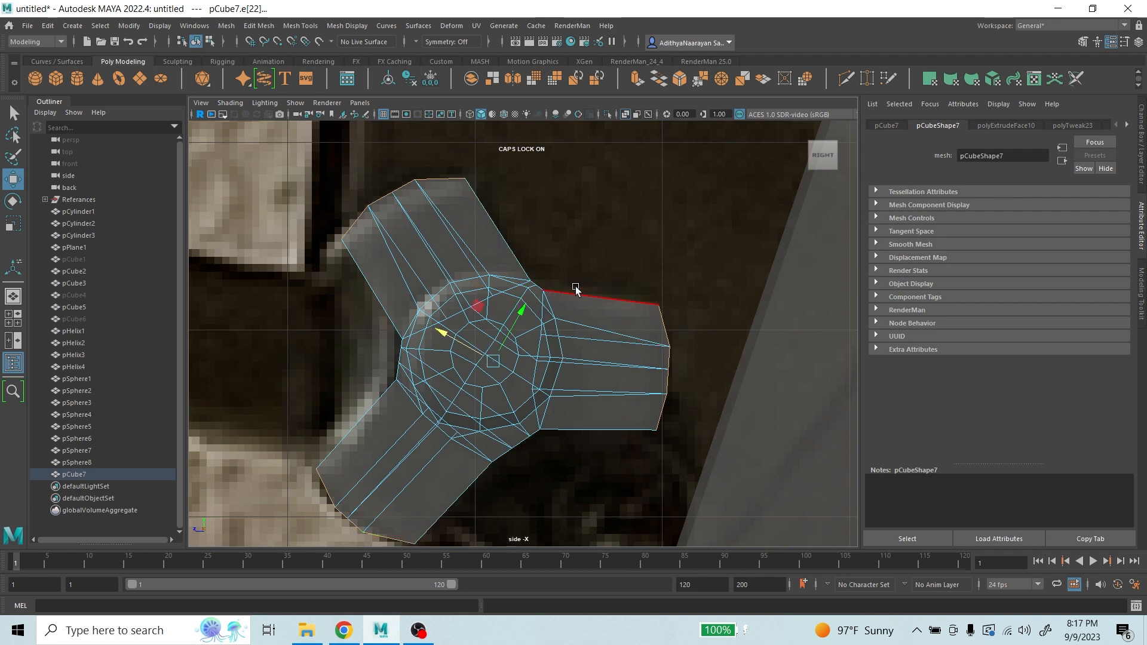
# - Add the long side edges of the arms and the edges between them to the outline edge selection
pyautogui.keyDown('shift'); pyautogui.click(507, 239); pyautogui.keyUp('shift')
pyautogui.hotkey('ctrl', 'z')
pyautogui.click(504, 458)
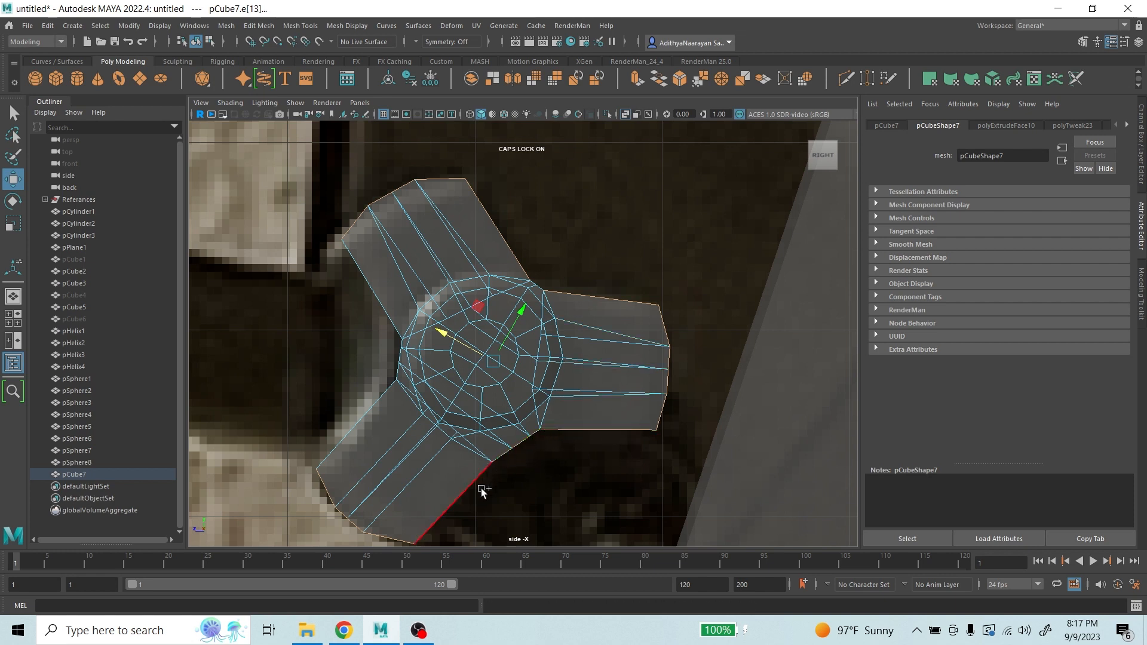
pyautogui.click(397, 371)
# - Extend the edge selection with the crosswise corner edge of the upper-left arm and the remaining outline edges on the bracket's back
pyautogui.press('space')
pyautogui.press('space')
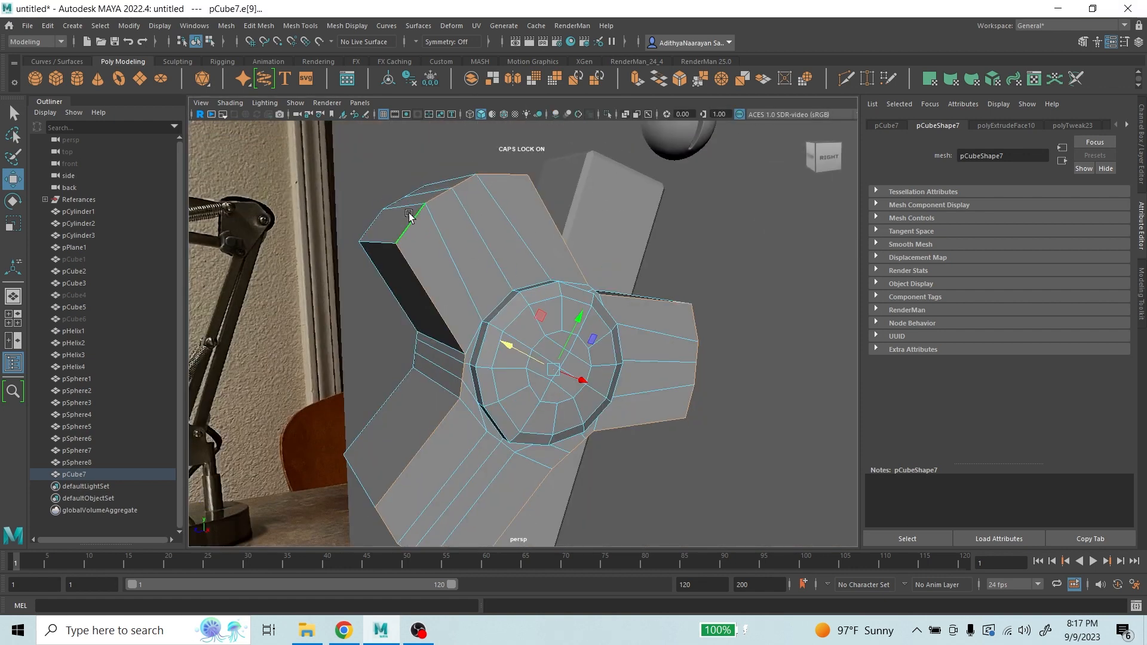
pyautogui.click(376, 217)
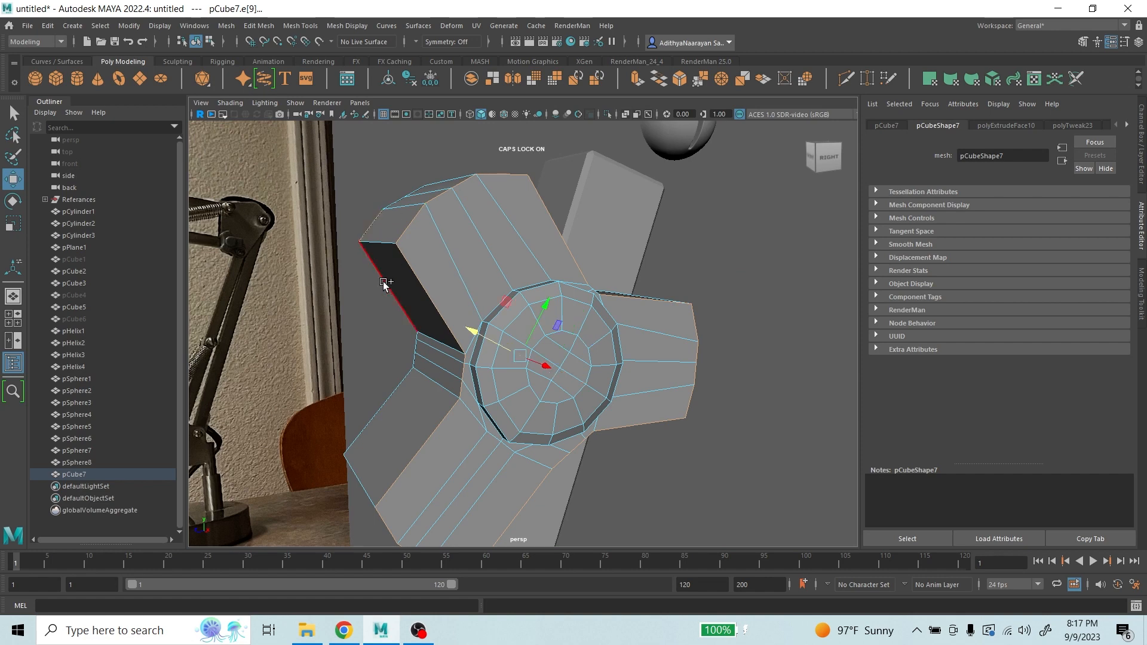
pyautogui.keyDown('alt'); pyautogui.moveTo(435, 331); pyautogui.dragTo(652, 239); pyautogui.keyUp('alt')
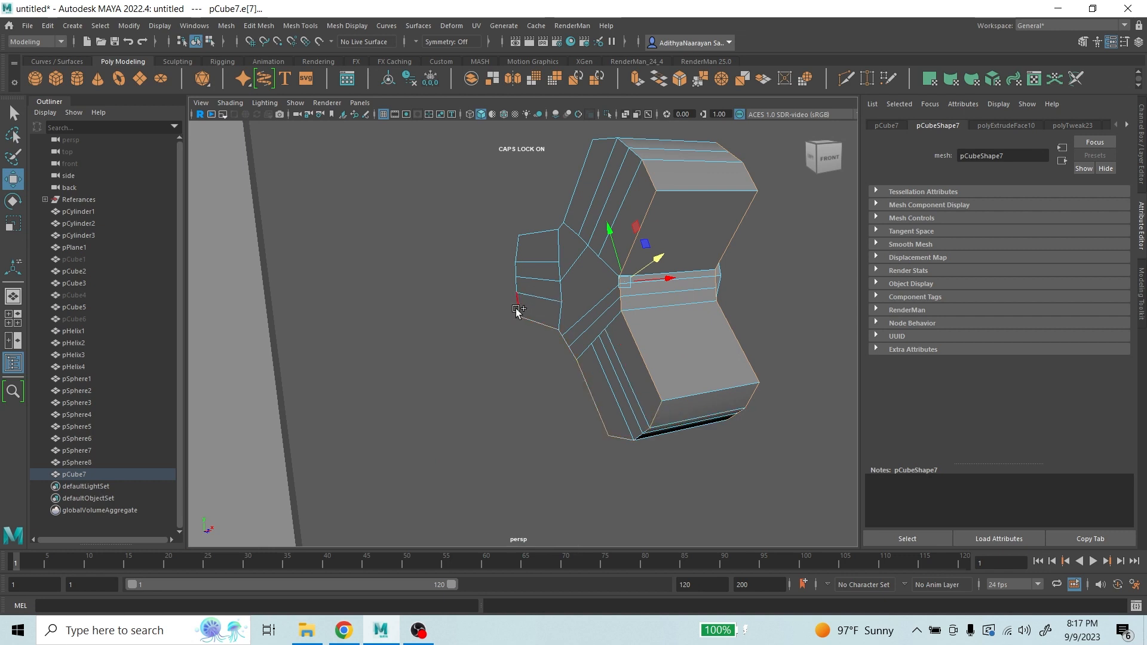
pyautogui.keyDown('shift'); pyautogui.click(576, 181); pyautogui.keyUp('shift')
# - Check the selected outline edges around the whole bracket from several angles and in the side view
pyautogui.keyDown('alt'); pyautogui.moveTo(671, 166); pyautogui.dragTo(489, 241); pyautogui.keyUp('alt')
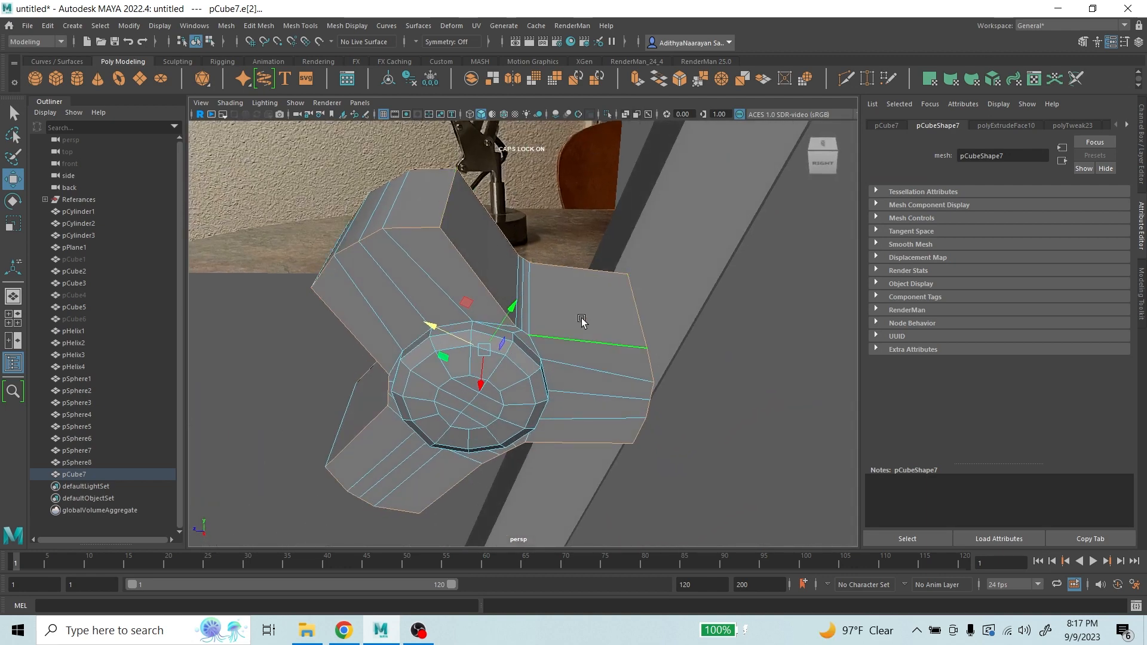
pyautogui.keyDown('alt'); pyautogui.moveTo(583, 323); pyautogui.dragTo(534, 274); pyautogui.keyUp('alt')
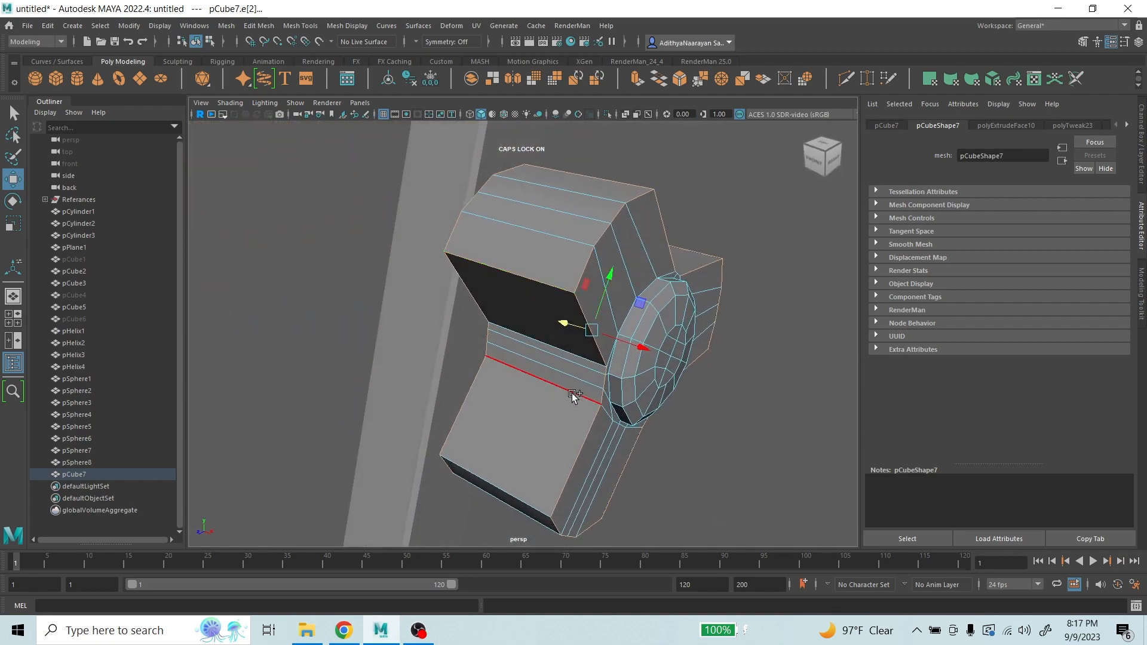
pyautogui.keyDown('alt'); pyautogui.moveTo(503, 485); pyautogui.dragTo(421, 342); pyautogui.keyUp('alt')
pyautogui.keyDown('alt'); pyautogui.moveTo(572, 303); pyautogui.dragTo(520, 377); pyautogui.keyUp('alt')
pyautogui.keyDown('alt'); pyautogui.moveTo(540, 267); pyautogui.dragTo(471, 408); pyautogui.keyUp('alt')
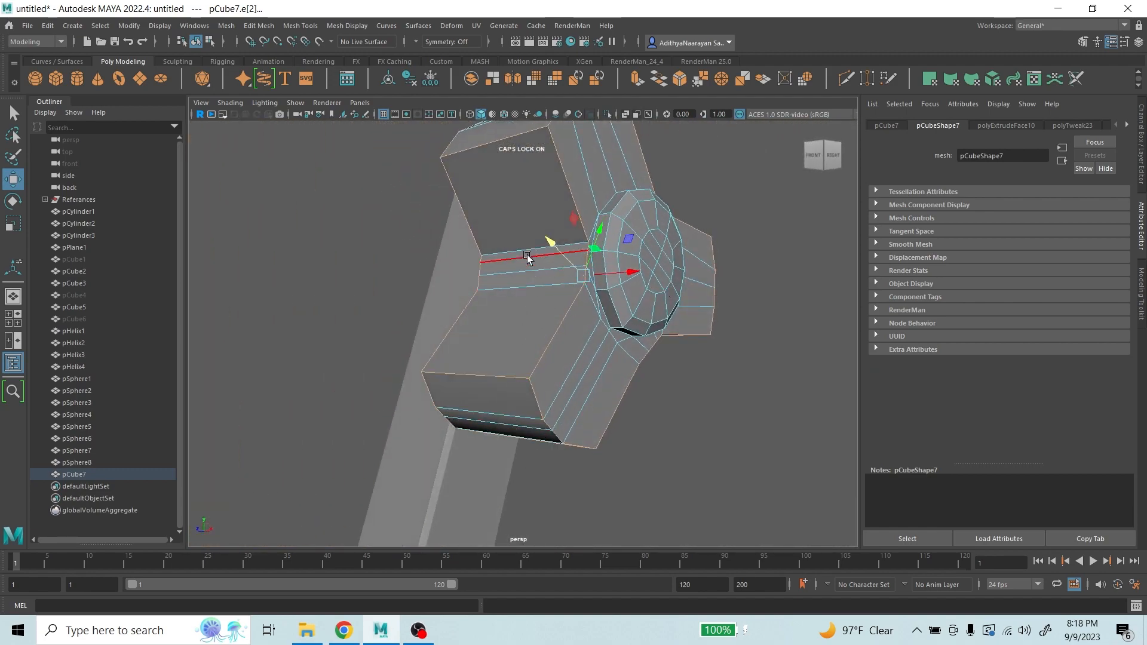
pyautogui.keyDown('alt'); pyautogui.moveTo(691, 269); pyautogui.dragTo(490, 246); pyautogui.keyUp('alt')
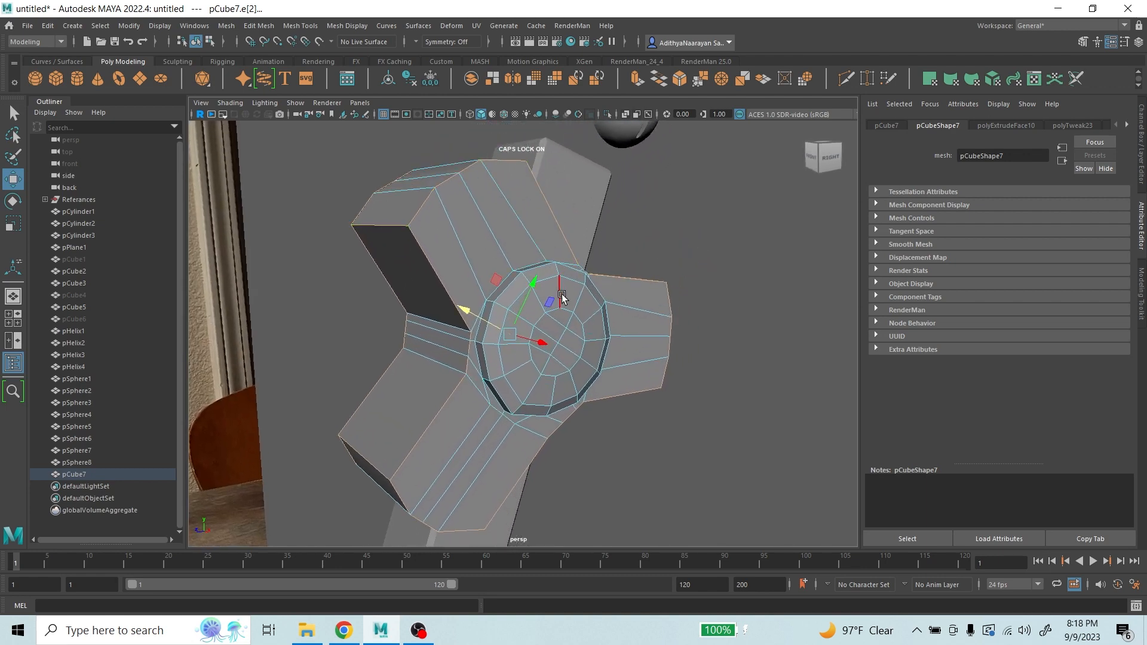
pyautogui.press('space')
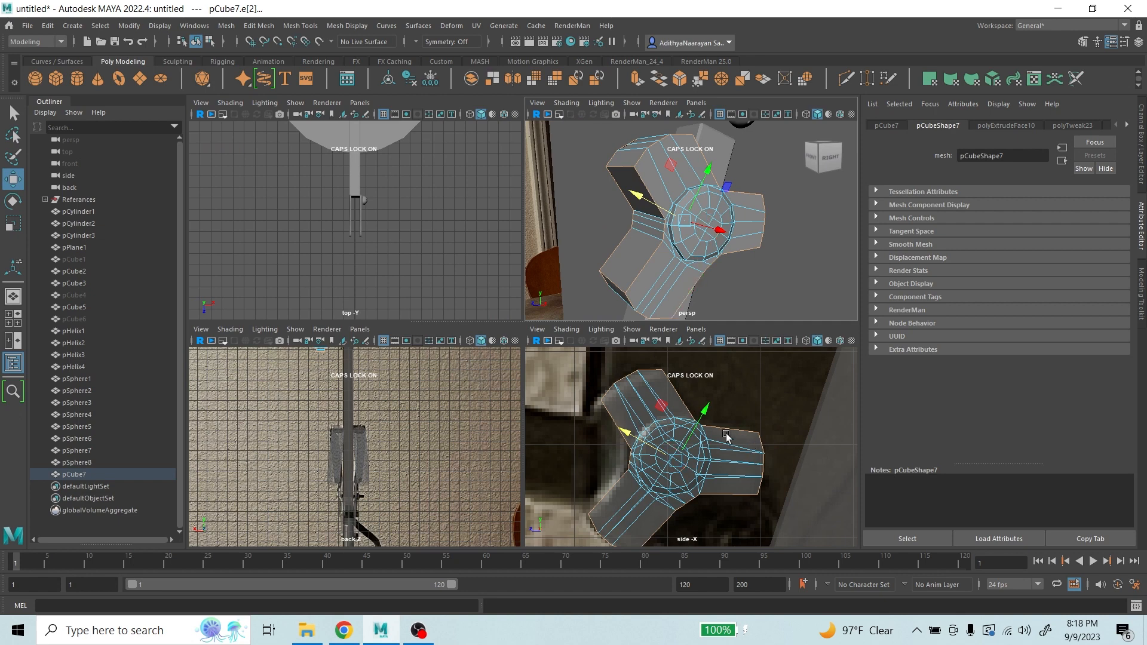
pyautogui.press('space')
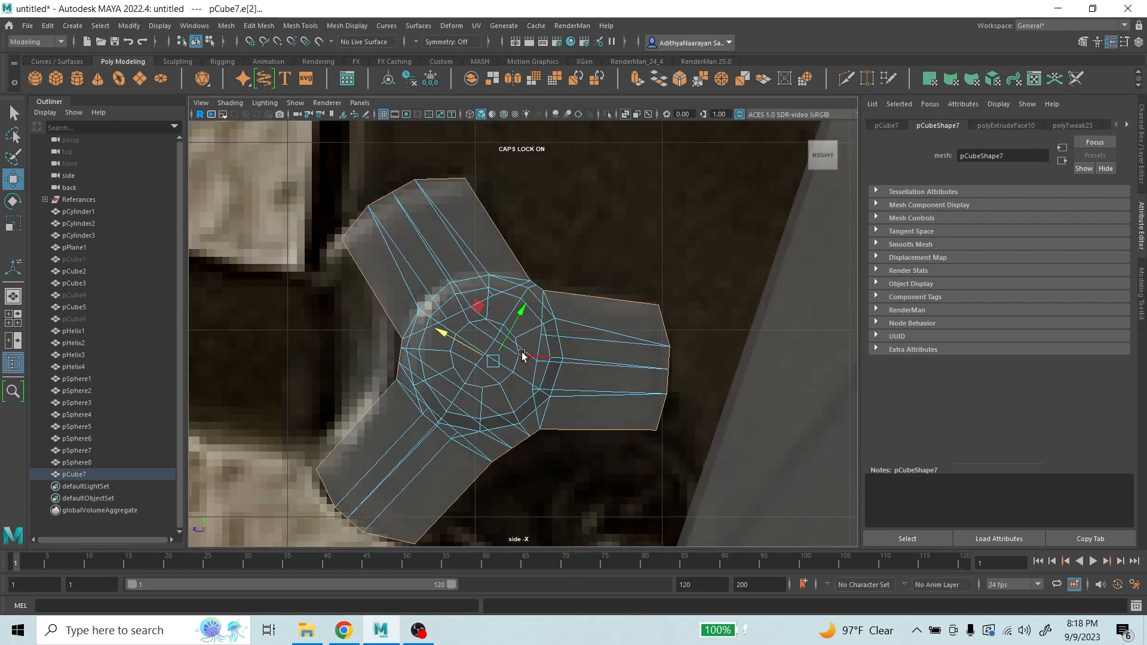
# - Bevel the selected outline edges of the bracket with a fraction of 0.6
pyautogui.click(246, 28)
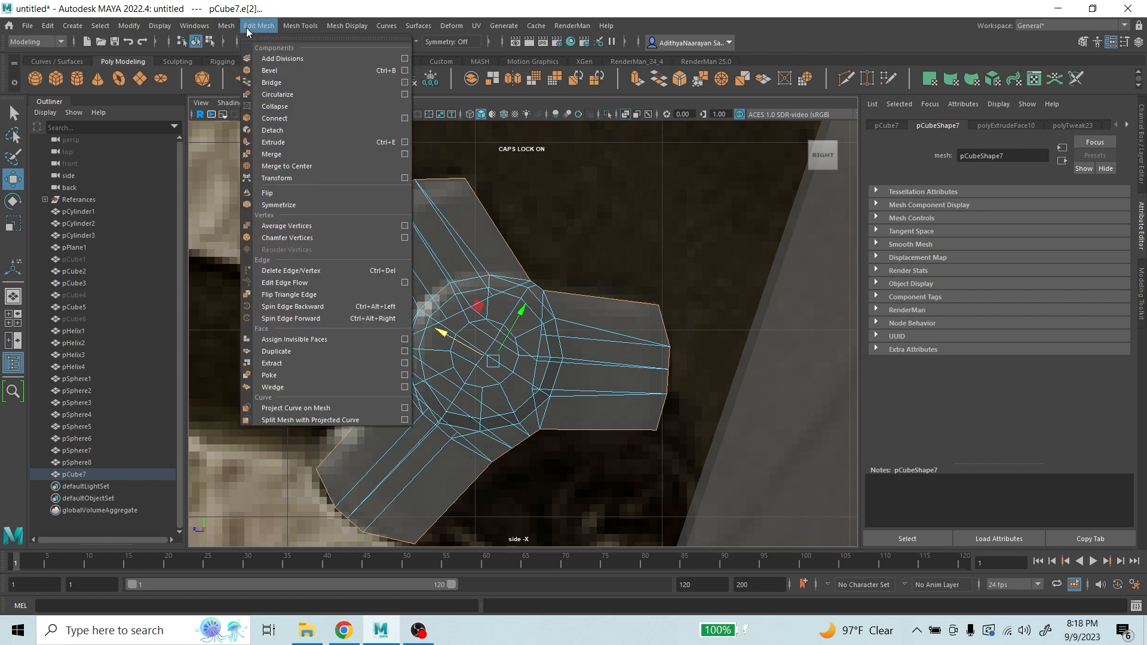
pyautogui.click(322, 72)
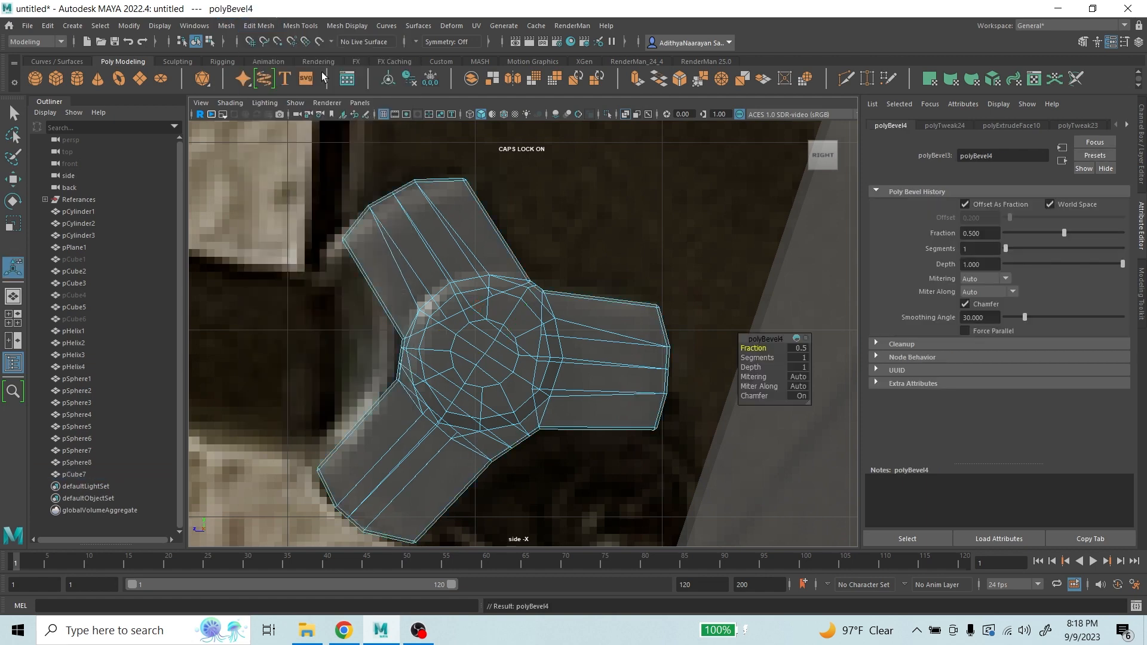
pyautogui.moveTo(757, 353); pyautogui.dragTo(755, 353)
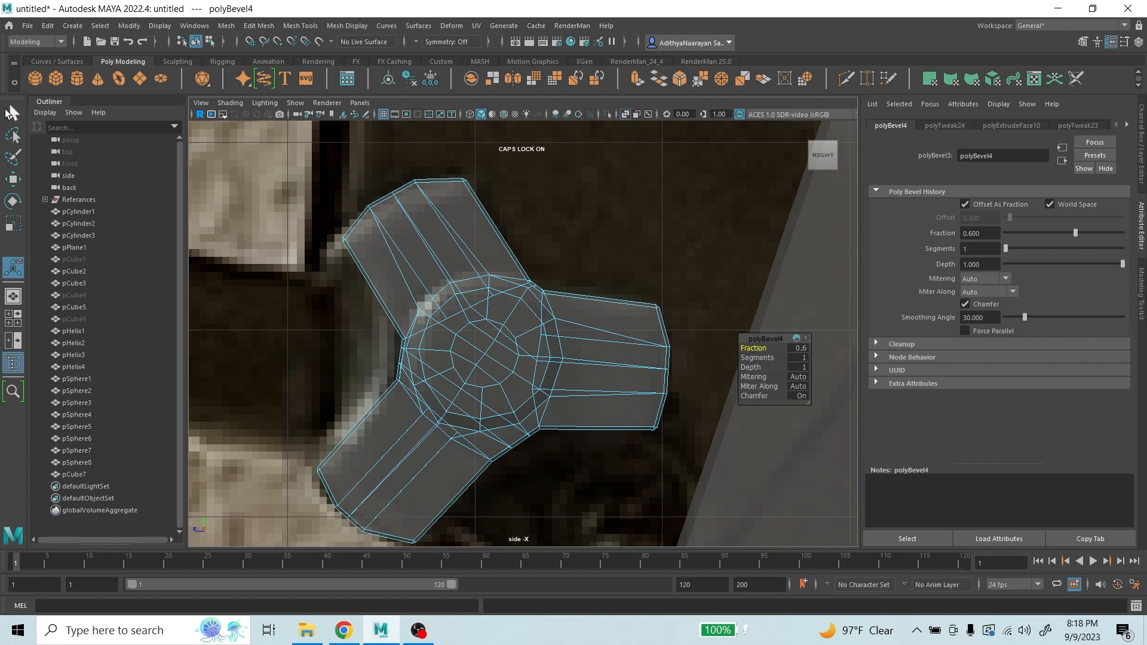
pyautogui.click(12, 114)
pyautogui.press('space')
pyautogui.press('space')
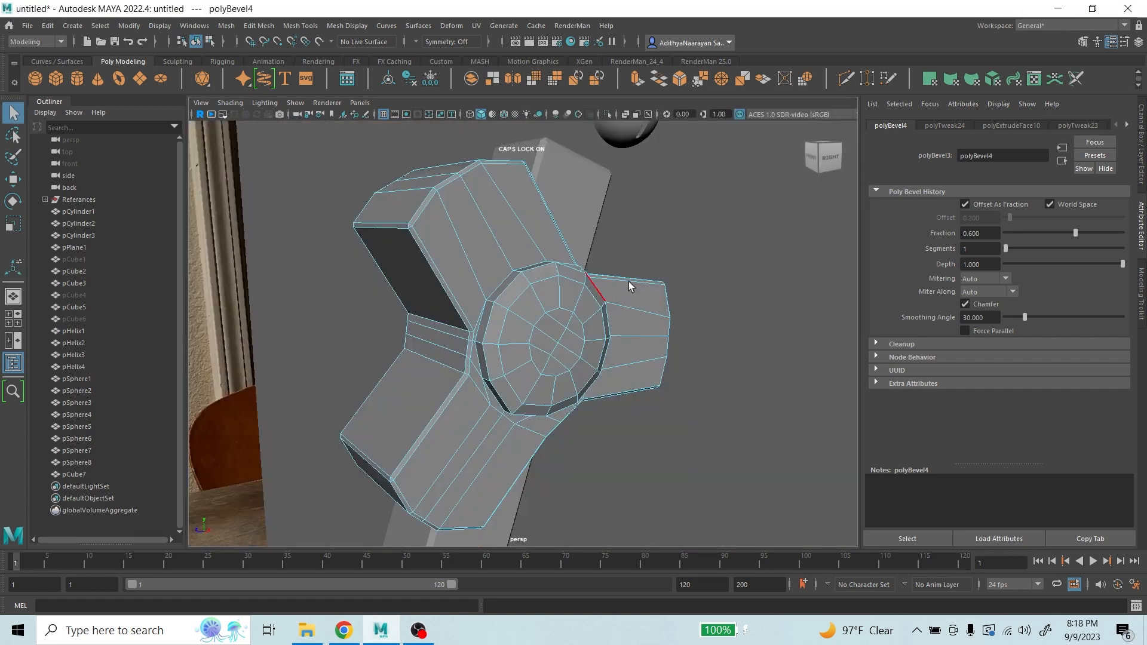
# - Preview the bevelled bracket smoothed and examine its rounded shape from several angles and against the reference in the side view
pyautogui.press('3')
pyautogui.keyDown('alt'); pyautogui.moveTo(710, 267); pyautogui.dragTo(711, 291); pyautogui.keyUp('alt')
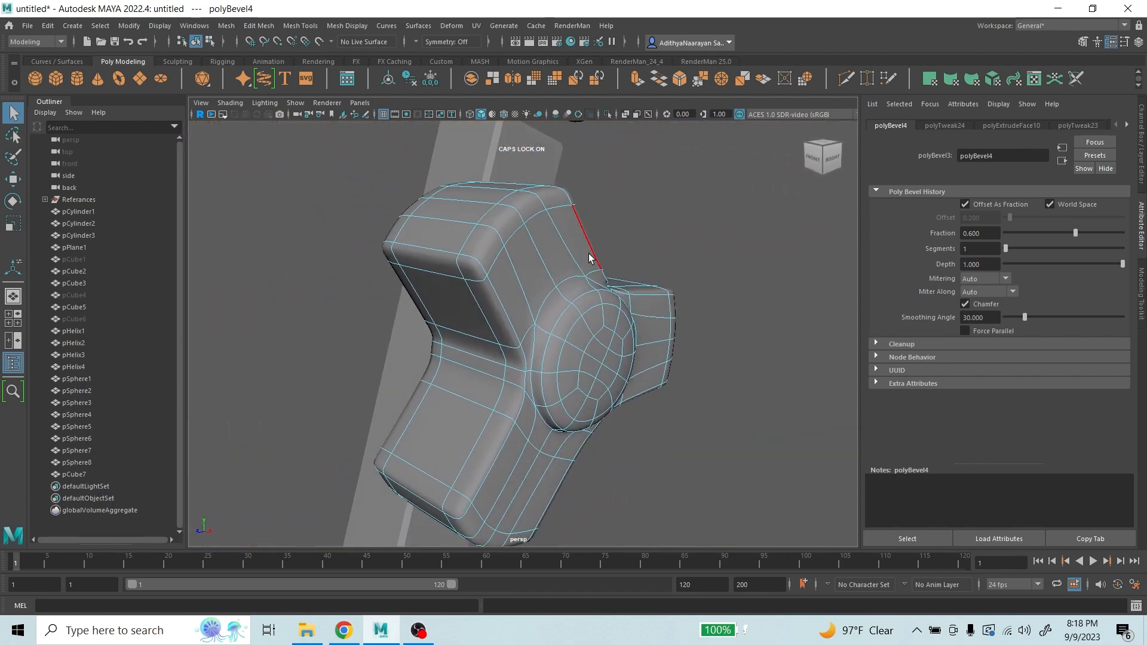
pyautogui.keyDown('alt'); pyautogui.moveTo(732, 275); pyautogui.dragTo(627, 248); pyautogui.keyUp('alt')
pyautogui.keyDown('alt'); pyautogui.moveTo(540, 222); pyautogui.dragTo(596, 256); pyautogui.keyUp('alt')
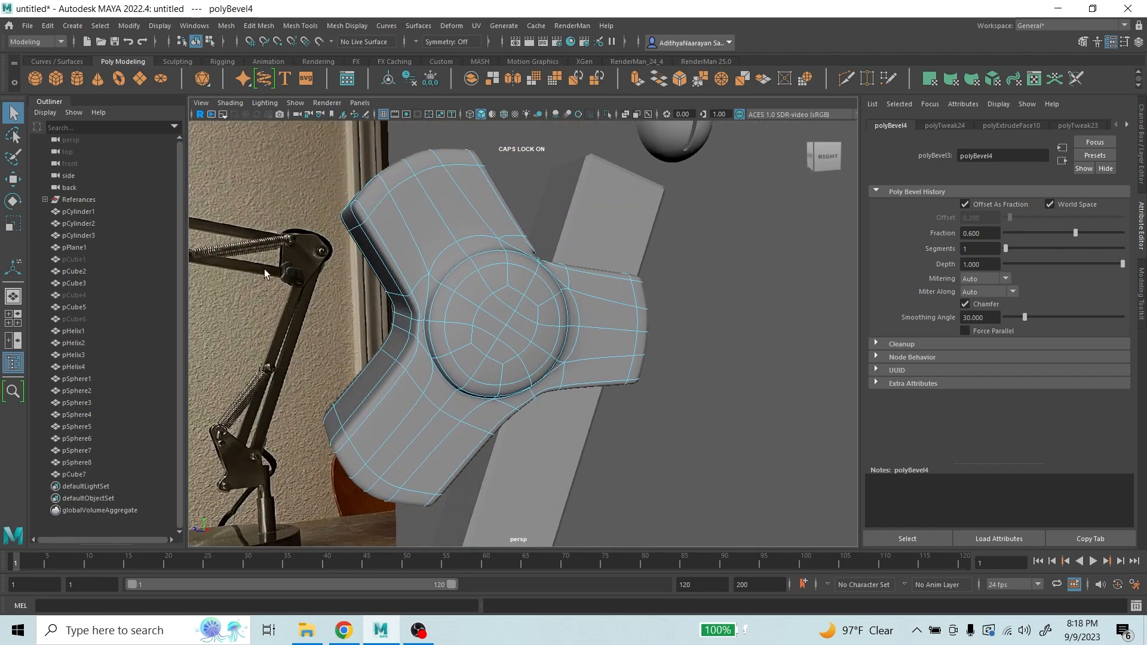
pyautogui.keyDown('alt'); pyautogui.moveTo(518, 269); pyautogui.dragTo(578, 311); pyautogui.keyUp('alt')
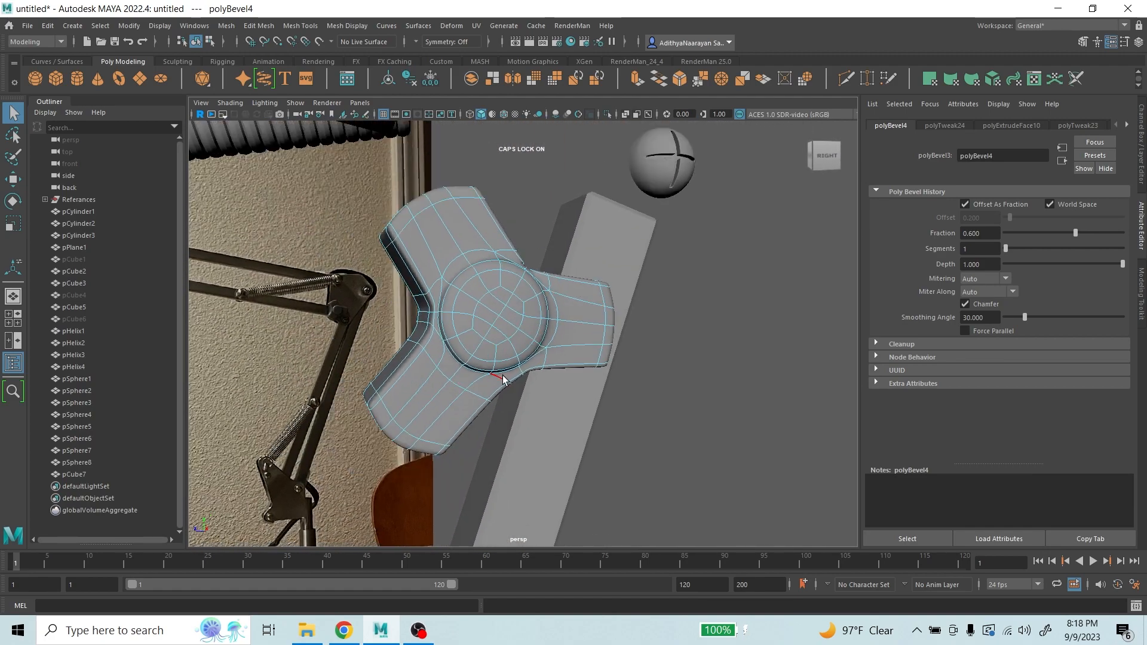
pyautogui.keyDown('alt'); pyautogui.moveTo(503, 380); pyautogui.dragTo(549, 355); pyautogui.keyUp('alt')
pyautogui.press('space')
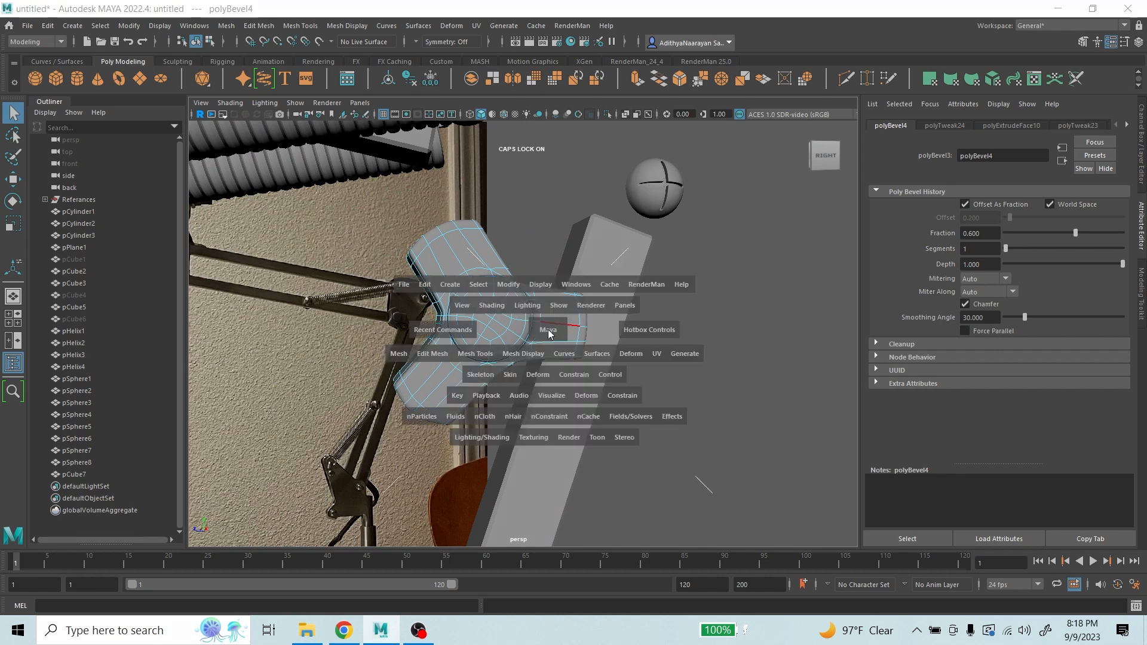
pyautogui.press('space')
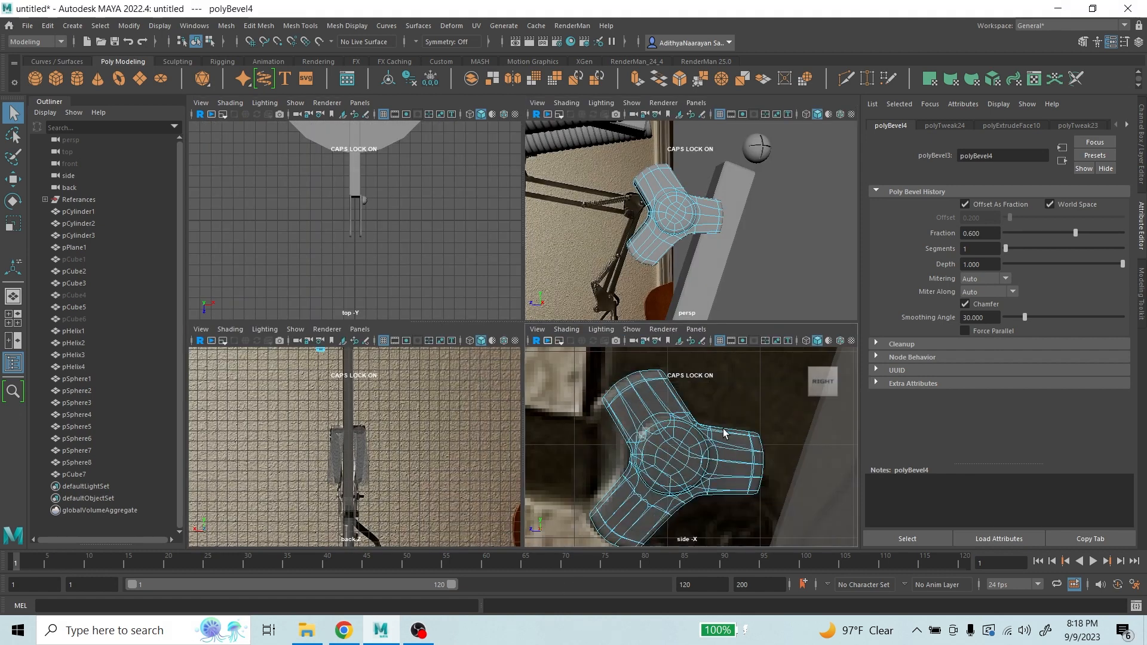
pyautogui.scroll(1, 472, 393)
pyautogui.keyDown('alt'); pyautogui.moveTo(500, 378); pyautogui.dragTo(558, 289, button='middle'); pyautogui.keyUp('alt')
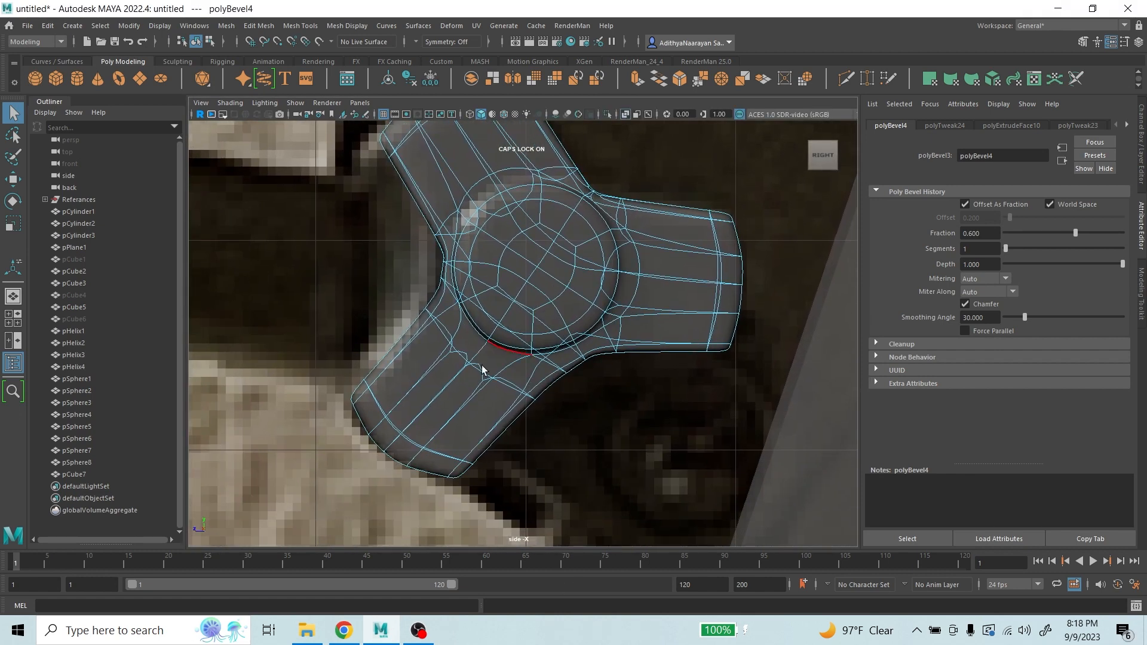
# - Switch the bracket to face selection and select the faces at the end of its lower-left arm through the full thickness
pyautogui.moveTo(392, 435); pyautogui.dragTo(385, 357, button='right')
pyautogui.moveTo(323, 378); pyautogui.dragTo(427, 503)
pyautogui.click(421, 465)
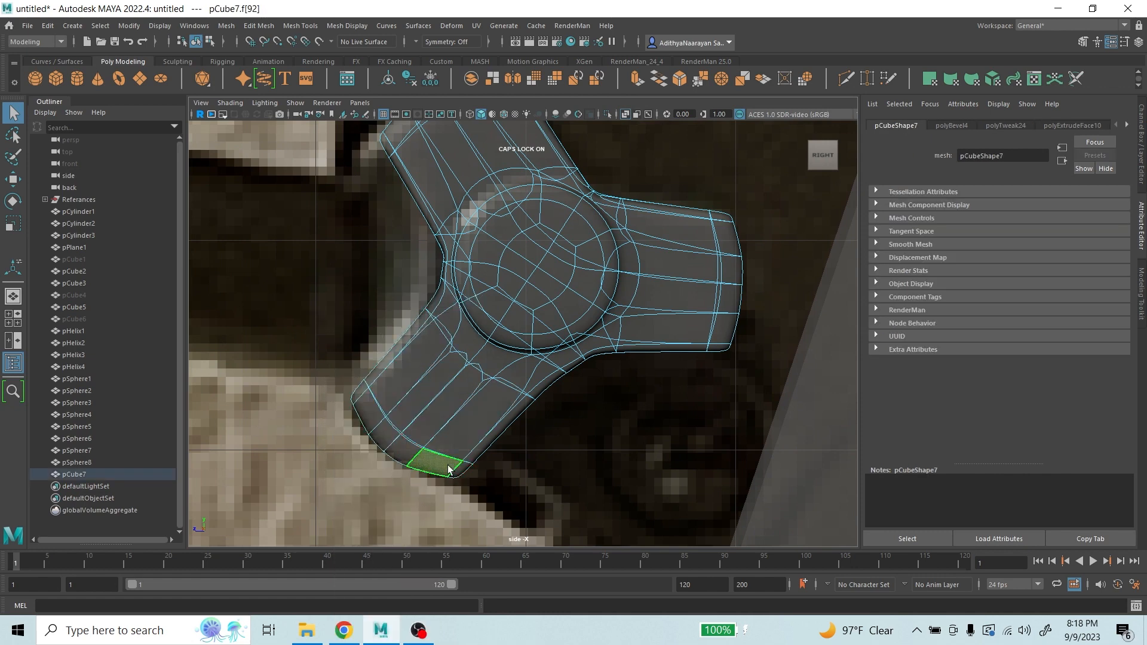
pyautogui.click(460, 470)
pyautogui.keyDown('shift'); pyautogui.doubleClick(358, 399); pyautogui.keyUp('shift')
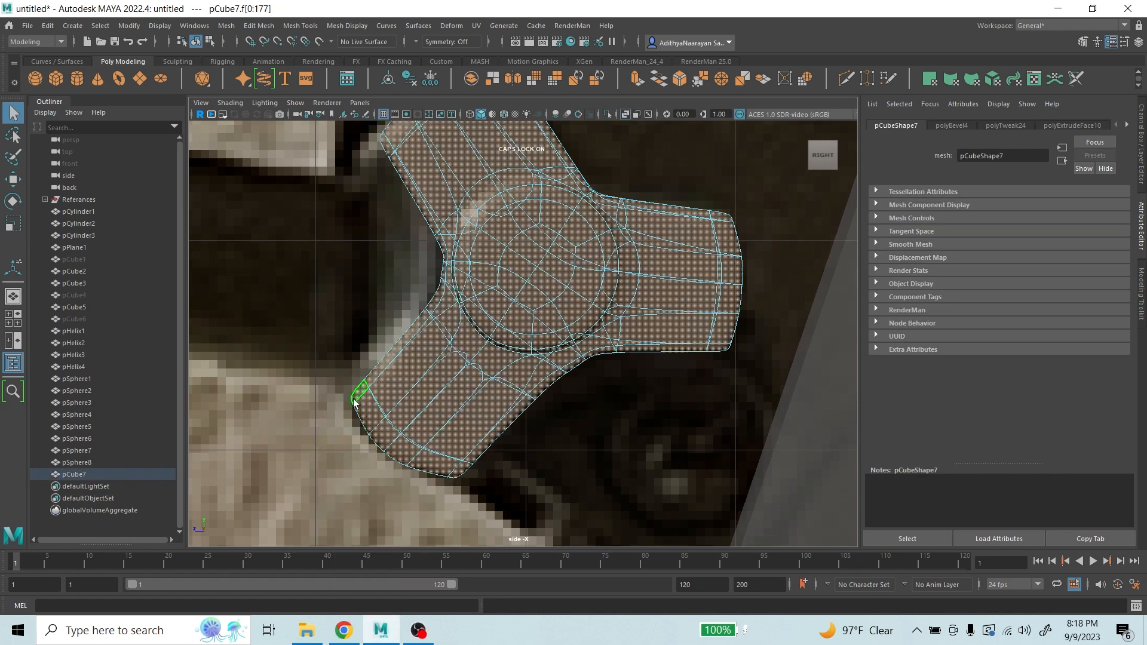
pyautogui.click(436, 471)
pyautogui.keyDown('shift'); pyautogui.doubleClick(457, 471); pyautogui.keyUp('shift')
pyautogui.click(426, 458)
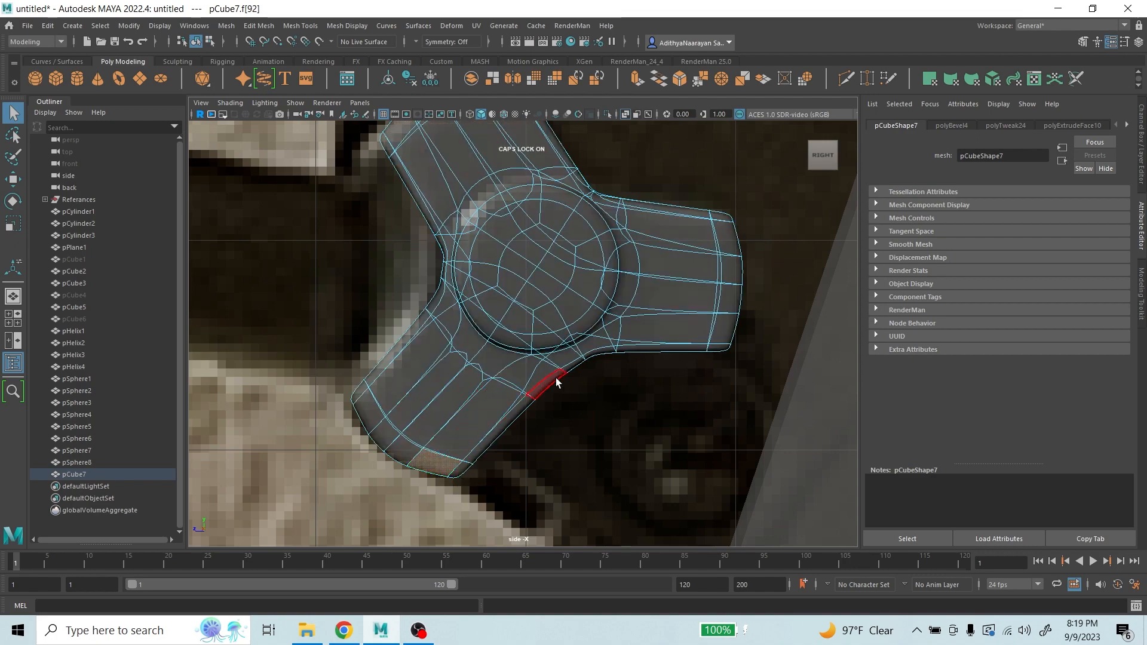
pyautogui.press('space')
pyautogui.press('space')
pyautogui.keyDown('alt'); pyautogui.moveTo(505, 321); pyautogui.dragTo(637, 348); pyautogui.keyUp('alt')
pyautogui.moveTo(497, 457); pyautogui.dragTo(700, 514)
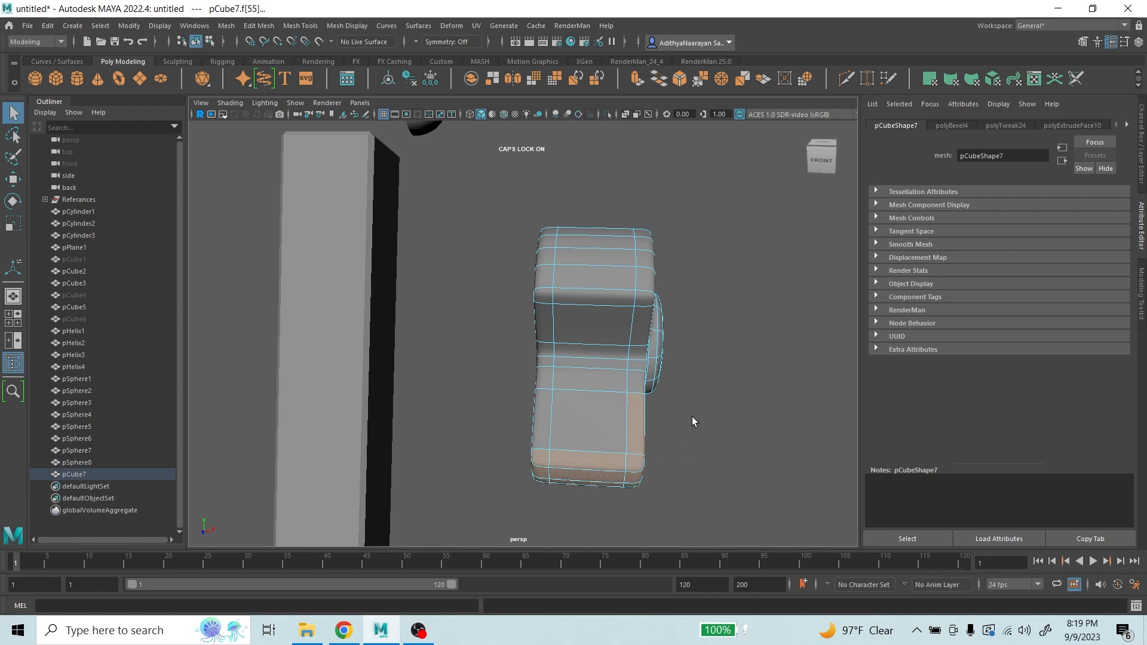
# - Remove the stray long side faces from the selection, keeping only the end faces of the lower-left arm
pyautogui.keyDown('alt'); pyautogui.moveTo(692, 417); pyautogui.dragTo(565, 398); pyautogui.keyUp('alt')
pyautogui.keyDown('alt'); pyautogui.moveTo(478, 386); pyautogui.dragTo(540, 406); pyautogui.keyUp('alt')
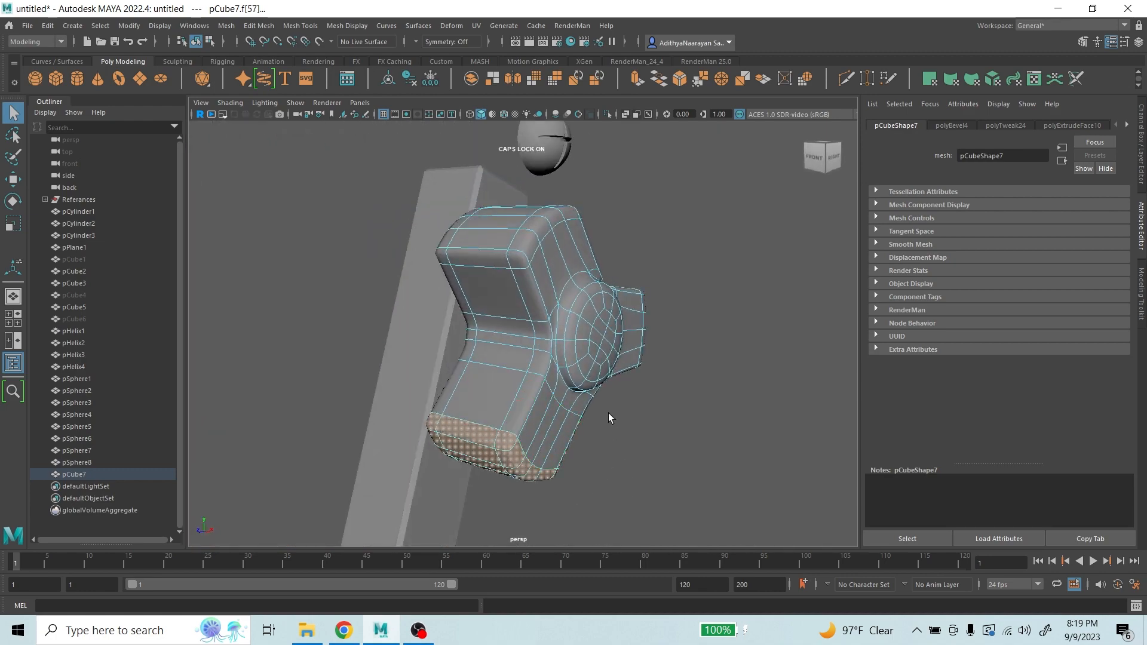
pyautogui.keyDown('alt'); pyautogui.moveTo(608, 413); pyautogui.dragTo(468, 408); pyautogui.keyUp('alt')
pyautogui.keyDown('ctrl'); pyautogui.click(517, 421); pyautogui.keyUp('ctrl')
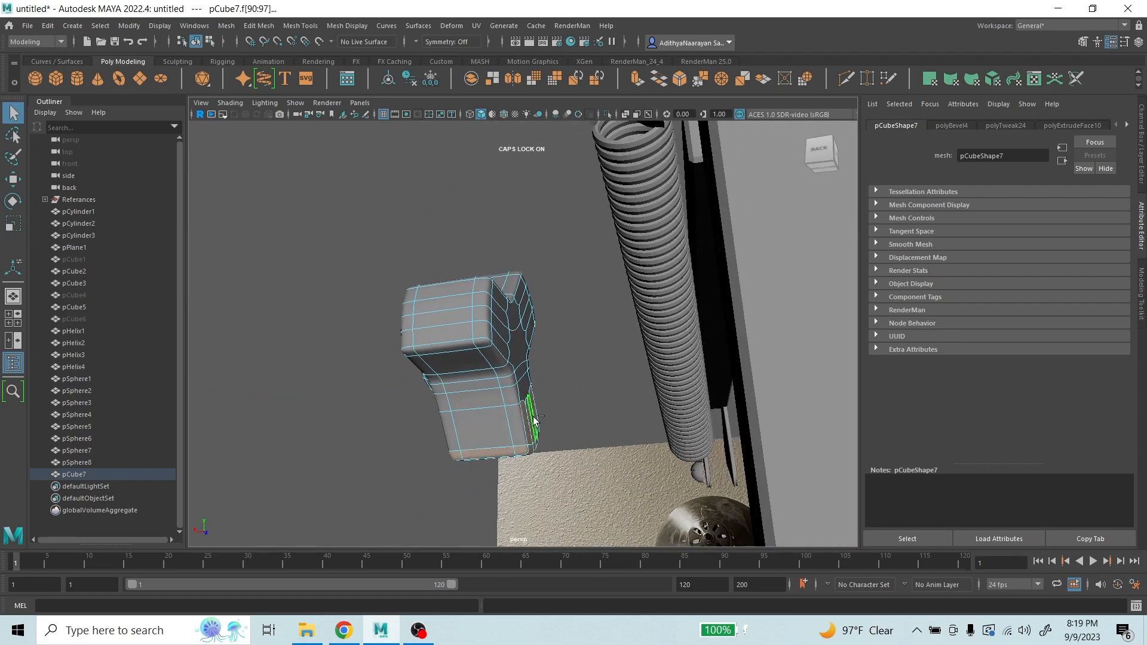
pyautogui.keyDown('ctrl'); pyautogui.click(534, 422); pyautogui.keyUp('ctrl')
pyautogui.keyDown('ctrl'); pyautogui.click(529, 421); pyautogui.keyUp('ctrl')
pyautogui.keyDown('alt'); pyautogui.moveTo(493, 439); pyautogui.dragTo(740, 446); pyautogui.keyUp('alt')
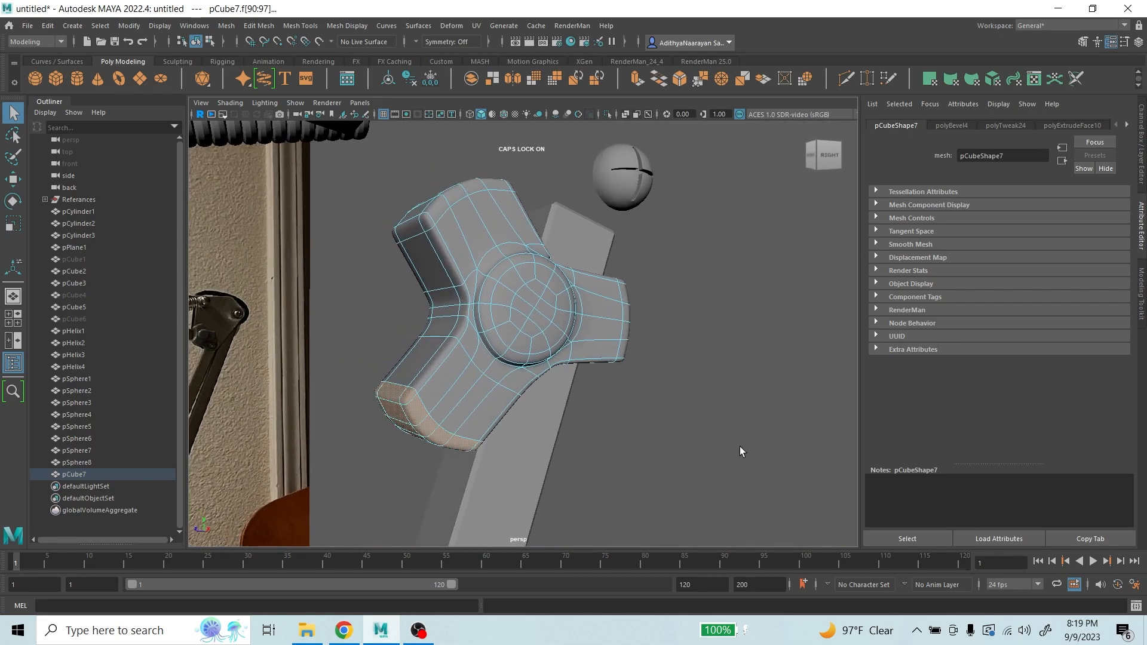
# - Nudge the selected end faces of the lower-left arm slightly in the side view to follow the reference photo
pyautogui.press('space')
pyautogui.press('space')
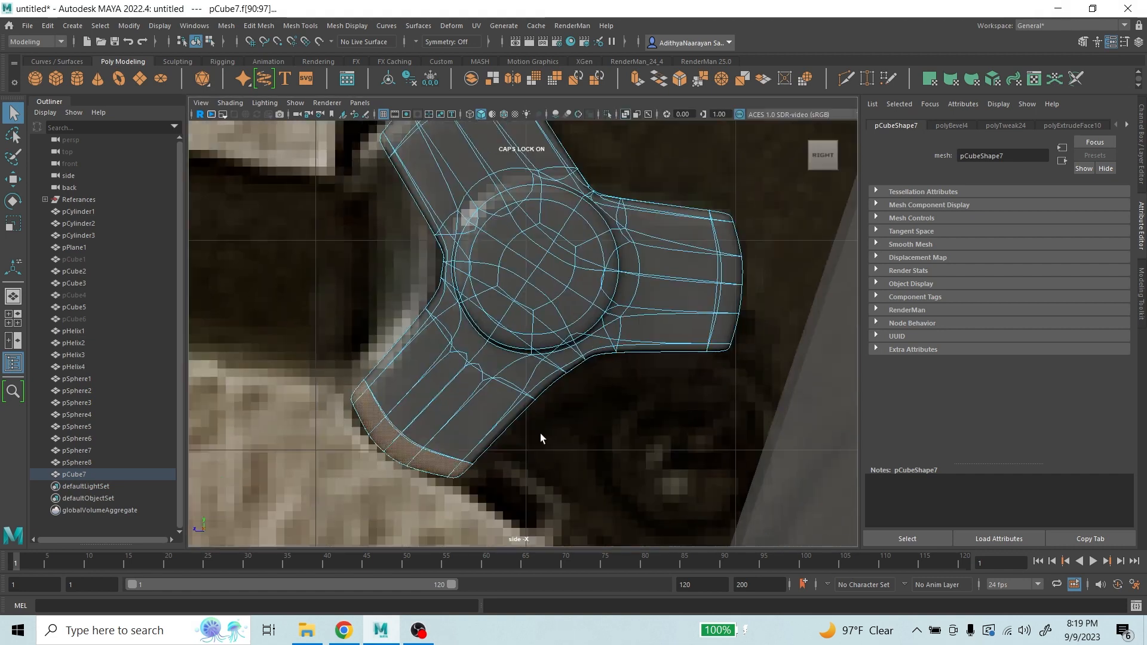
pyautogui.click(12, 182)
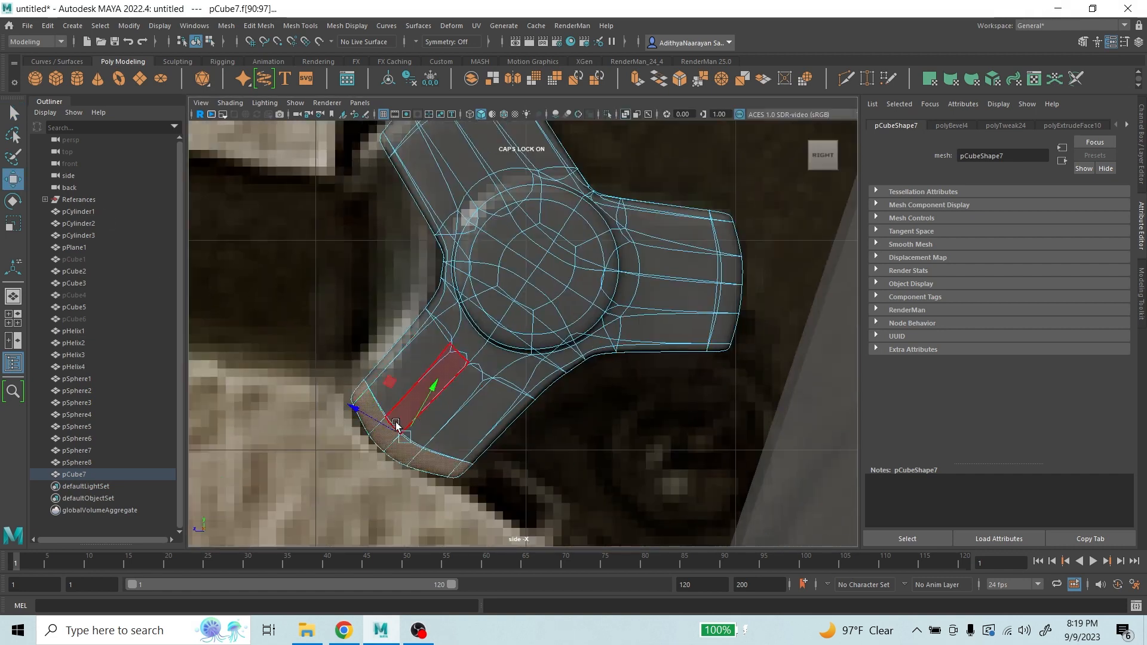
pyautogui.moveTo(354, 407); pyautogui.dragTo(359, 414)
pyautogui.scroll(-5, 620, 418)
pyautogui.scroll(5, 515, 340)
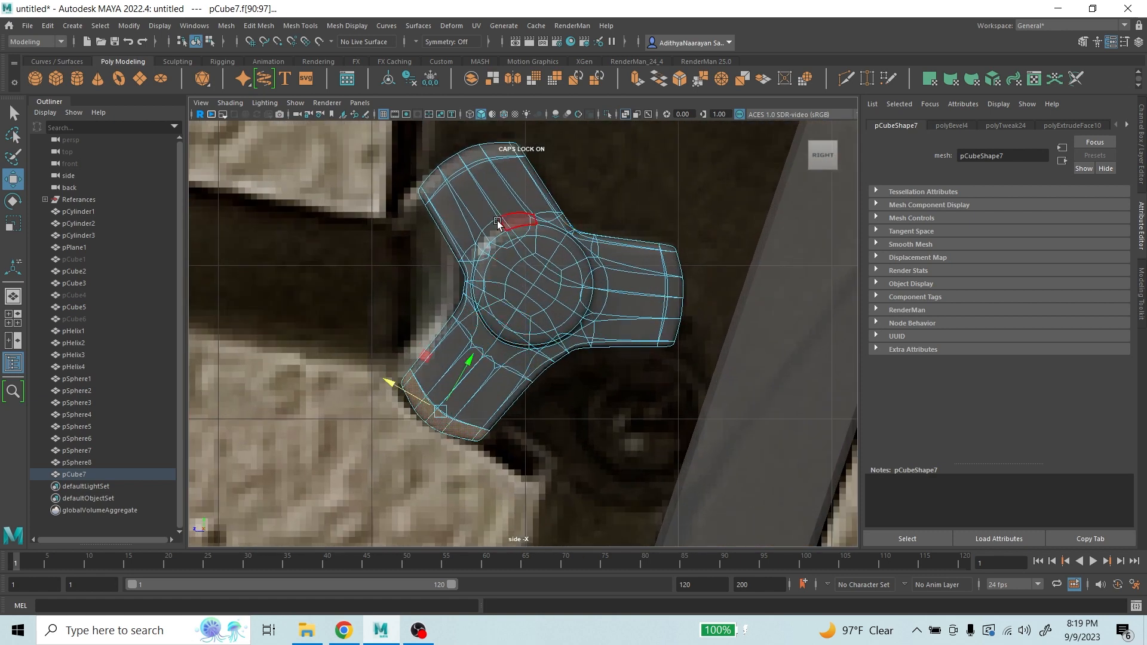
# - Return the bracket to object mode and examine its shape against the reference photo and from behind in perspective
pyautogui.moveTo(560, 273); pyautogui.dragTo(596, 266, button='right')
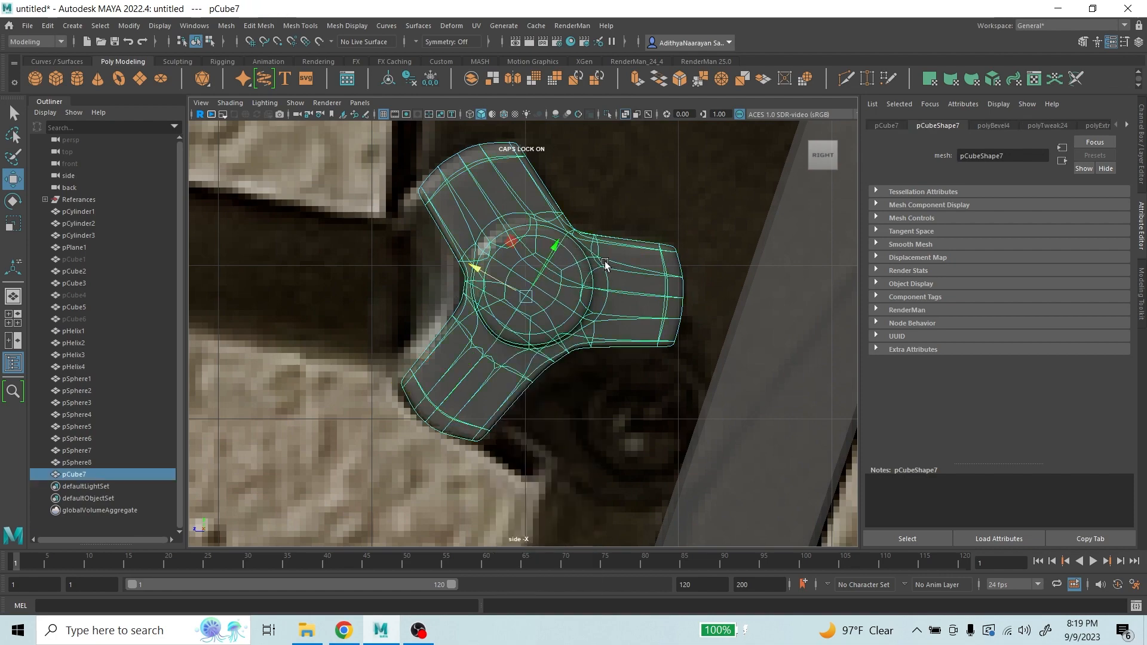
pyautogui.scroll(-5, 596, 265)
pyautogui.scroll(3, 566, 290)
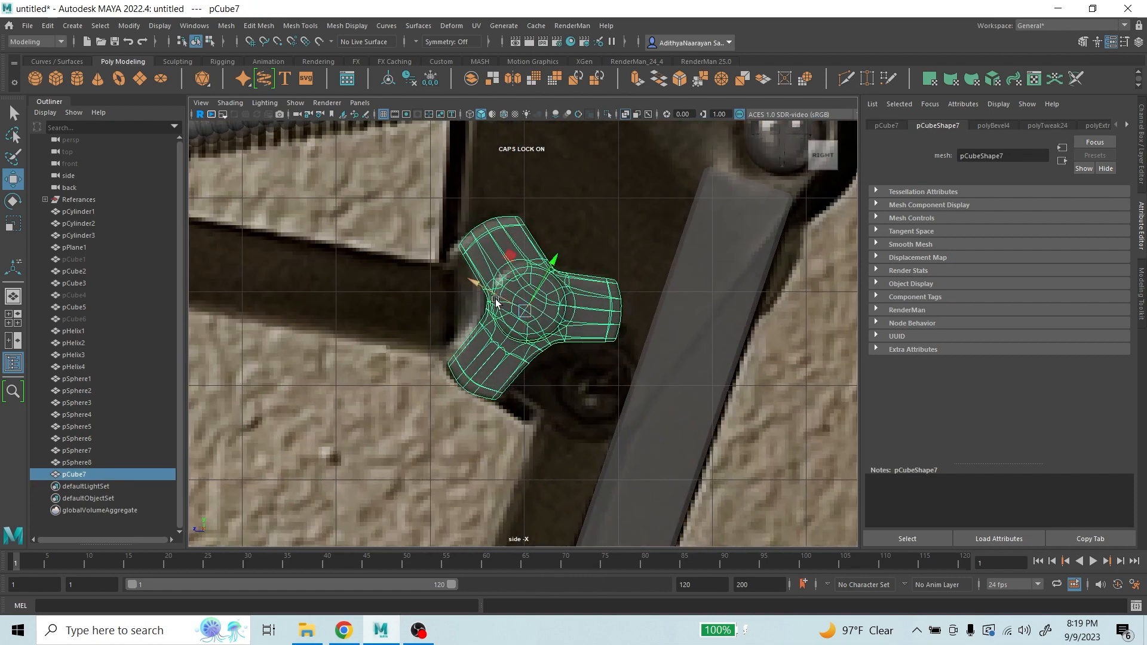
pyautogui.scroll(-5, 518, 303)
pyautogui.scroll(5, 500, 286)
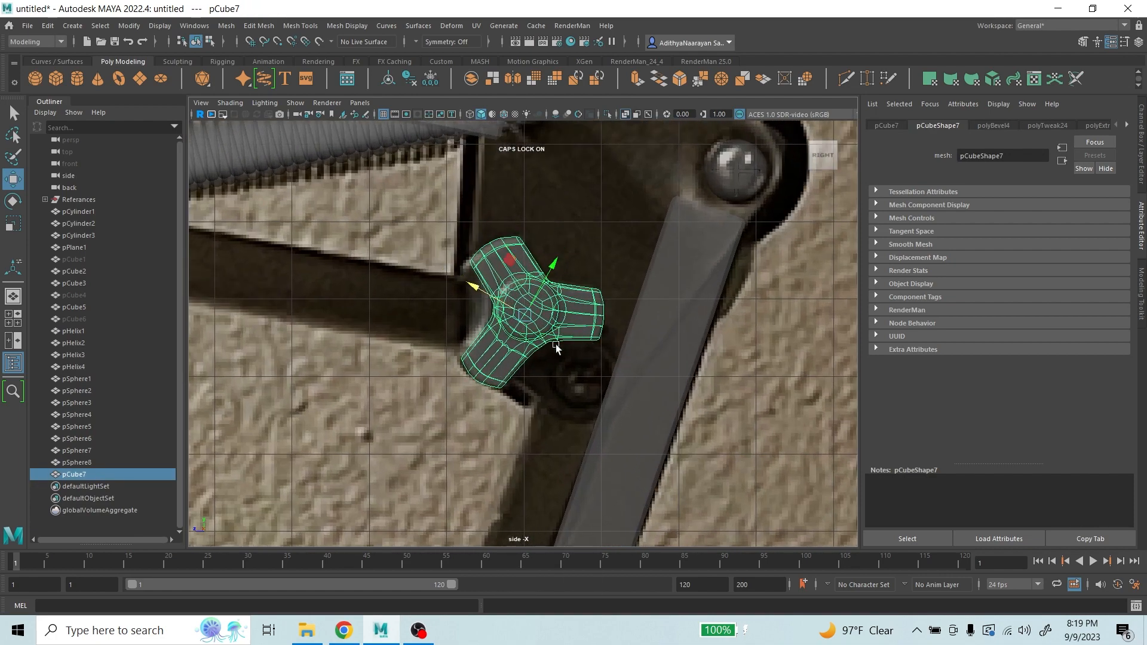
pyautogui.press('space')
pyautogui.press('space')
pyautogui.keyDown('alt'); pyautogui.moveTo(559, 340); pyautogui.dragTo(633, 287); pyautogui.keyUp('alt')
pyautogui.scroll(-5, 613, 278)
pyautogui.scroll(8, 634, 287)
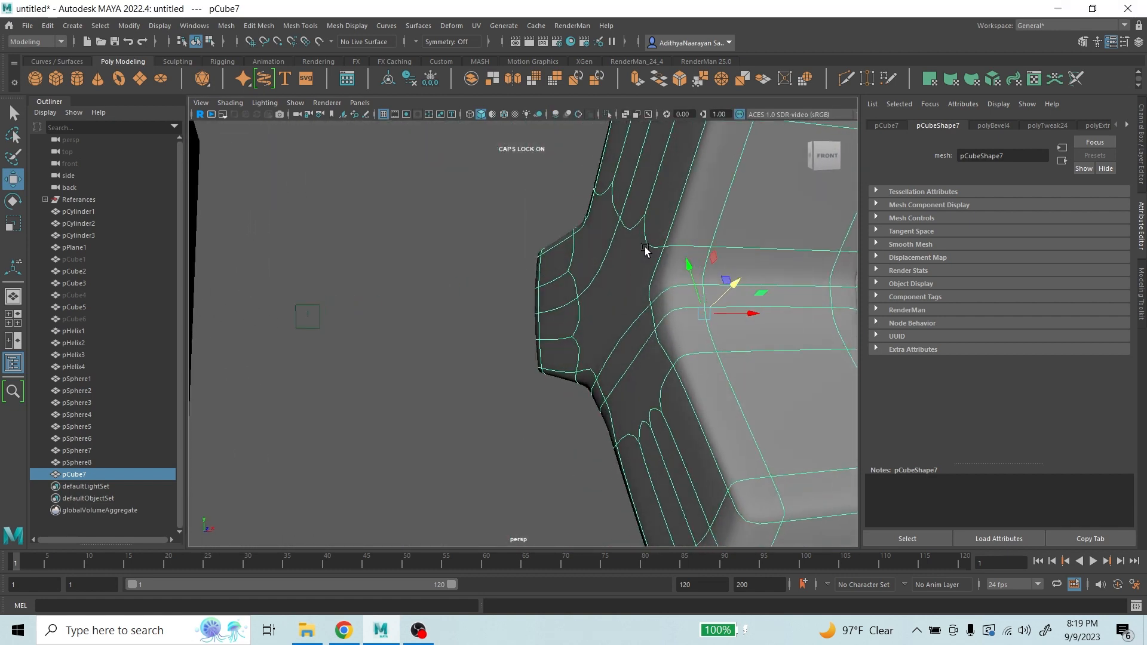
pyautogui.scroll(-5, 692, 364)
pyautogui.keyDown('alt'); pyautogui.moveTo(692, 363); pyautogui.dragTo(547, 339); pyautogui.keyUp('alt')
pyautogui.press('space')
pyautogui.press('space')
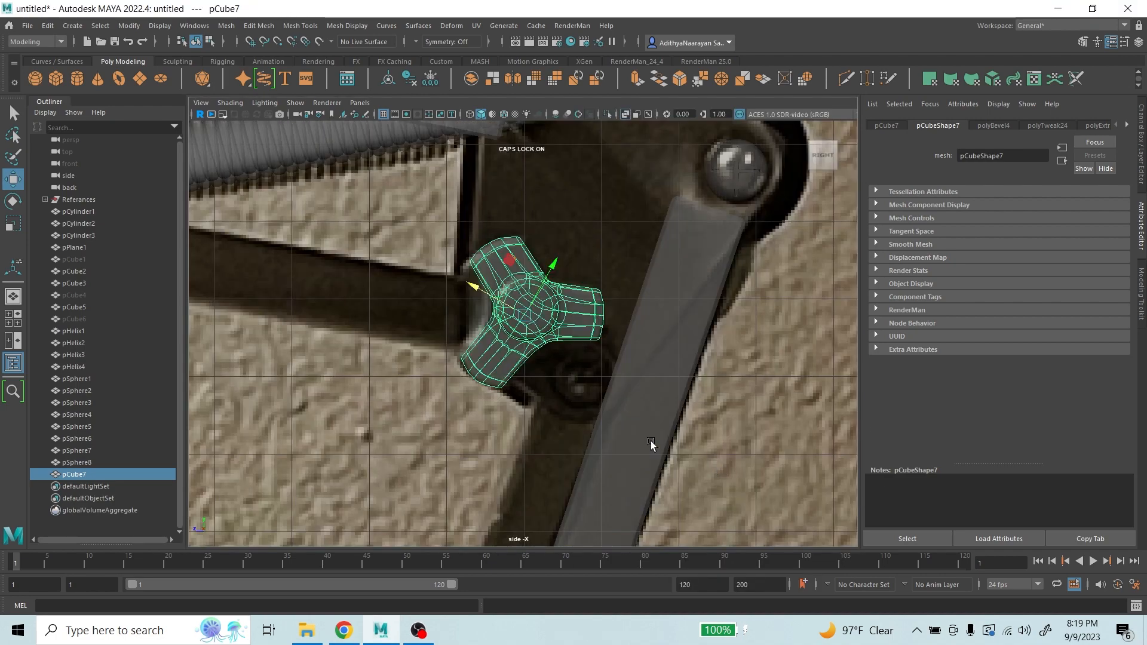
# - Duplicate the bracket and move the copy across to the triangular plate near the lamp head
pyautogui.scroll(-5, 575, 372)
pyautogui.keyDown('alt'); pyautogui.moveTo(705, 448); pyautogui.dragTo(718, 450, button='middle'); pyautogui.keyUp('alt')
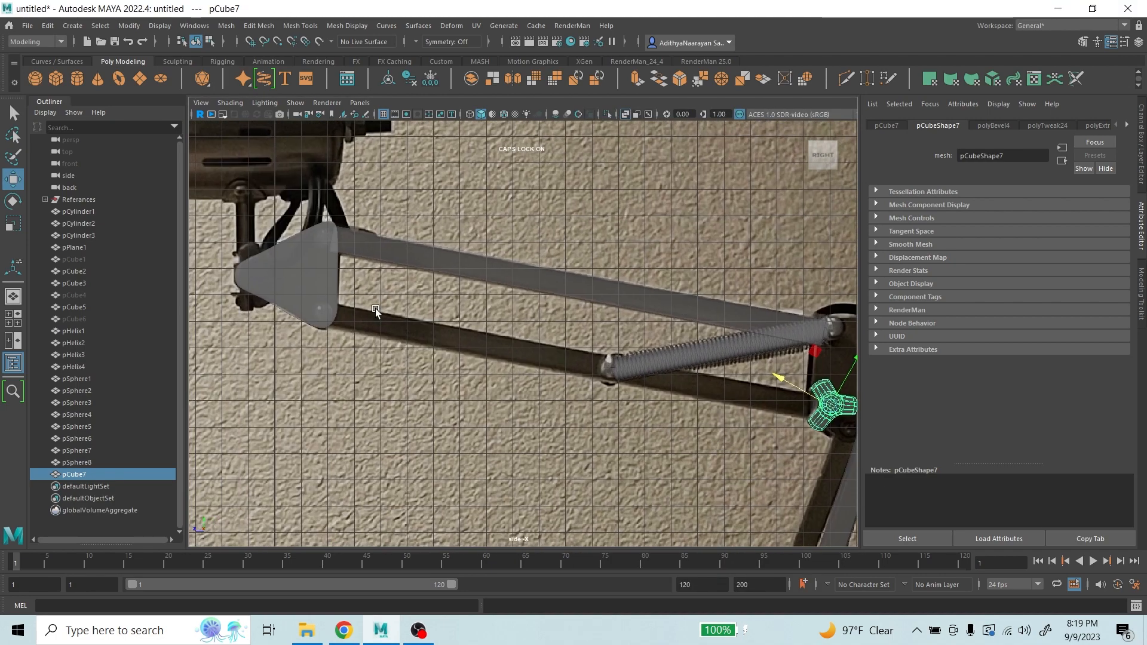
pyautogui.scroll(-2, 781, 371)
pyautogui.hotkey('ctrl', 'd')
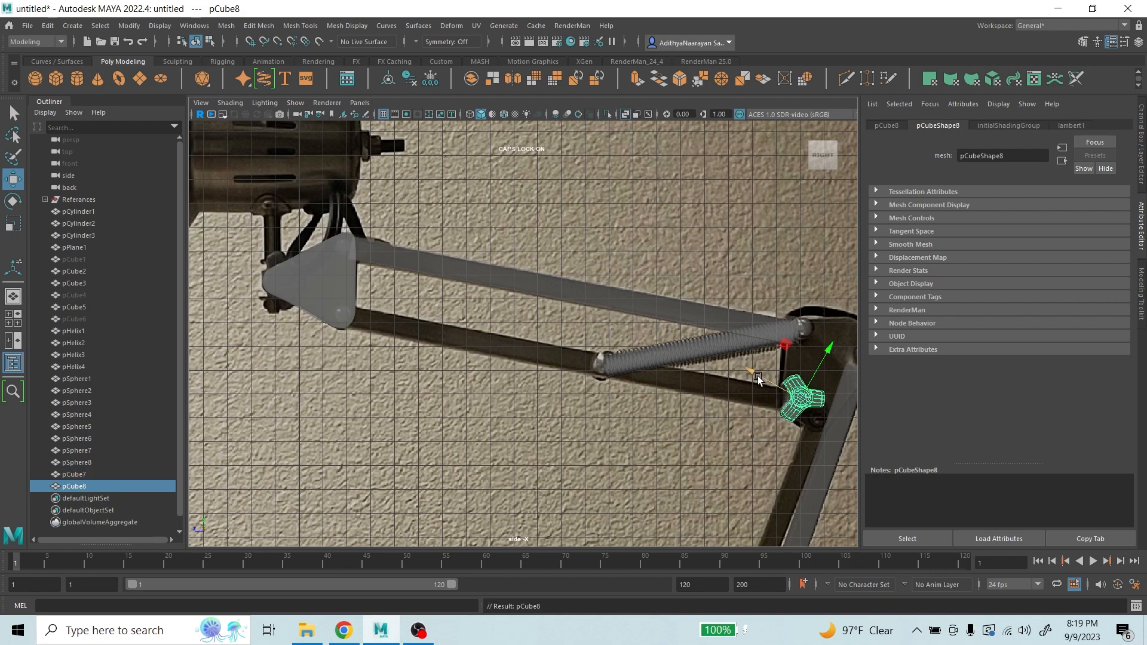
pyautogui.moveTo(758, 379); pyautogui.dragTo(382, 227, button='middle')
pyautogui.moveTo(455, 134); pyautogui.dragTo(376, 257, button='middle')
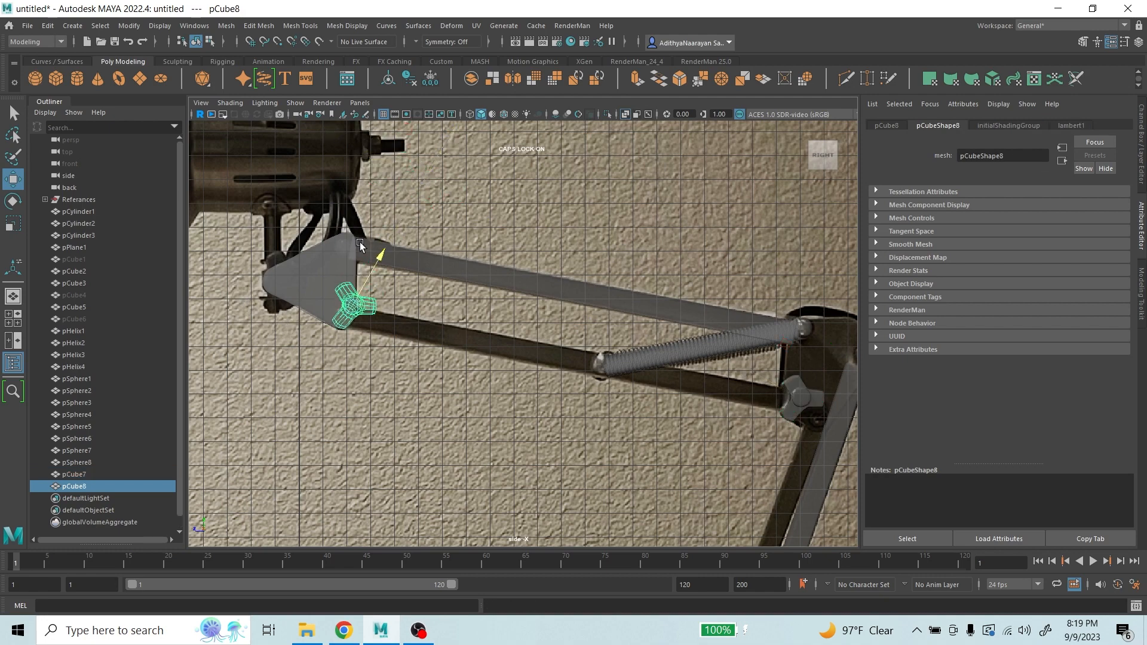
# - Move the copied bracket onto the joint at the narrow corner of the triangular plate
pyautogui.scroll(6, 505, 267)
pyautogui.scroll(2, 505, 267)
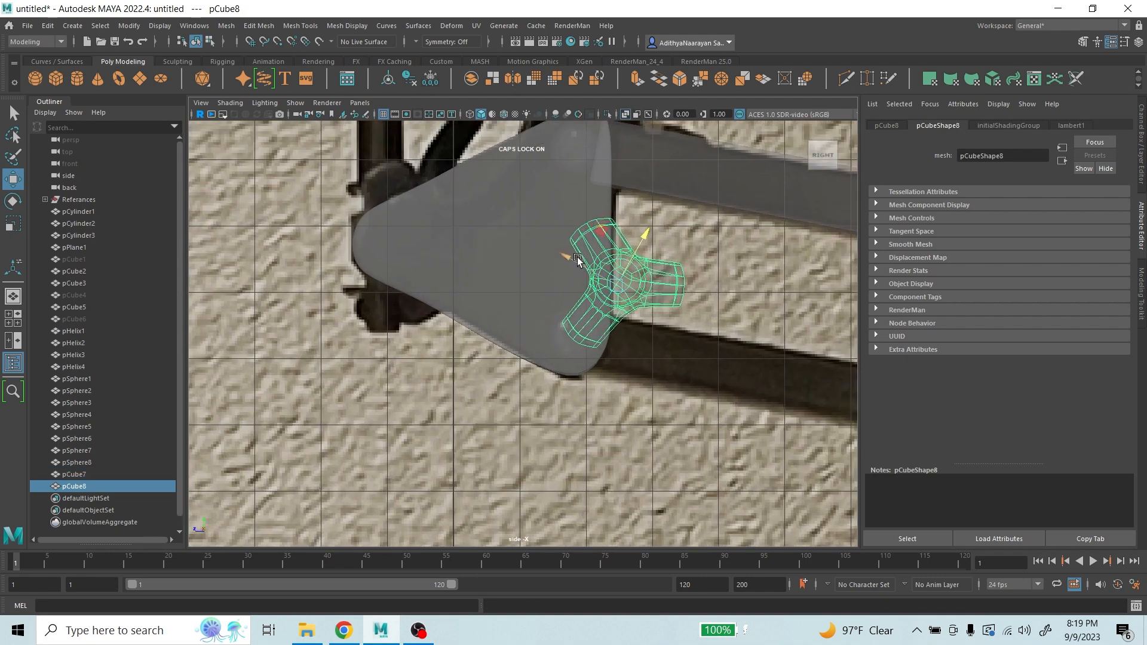
pyautogui.moveTo(598, 275); pyautogui.dragTo(412, 192, button='middle')
pyautogui.moveTo(464, 128); pyautogui.dragTo(421, 158, button='middle')
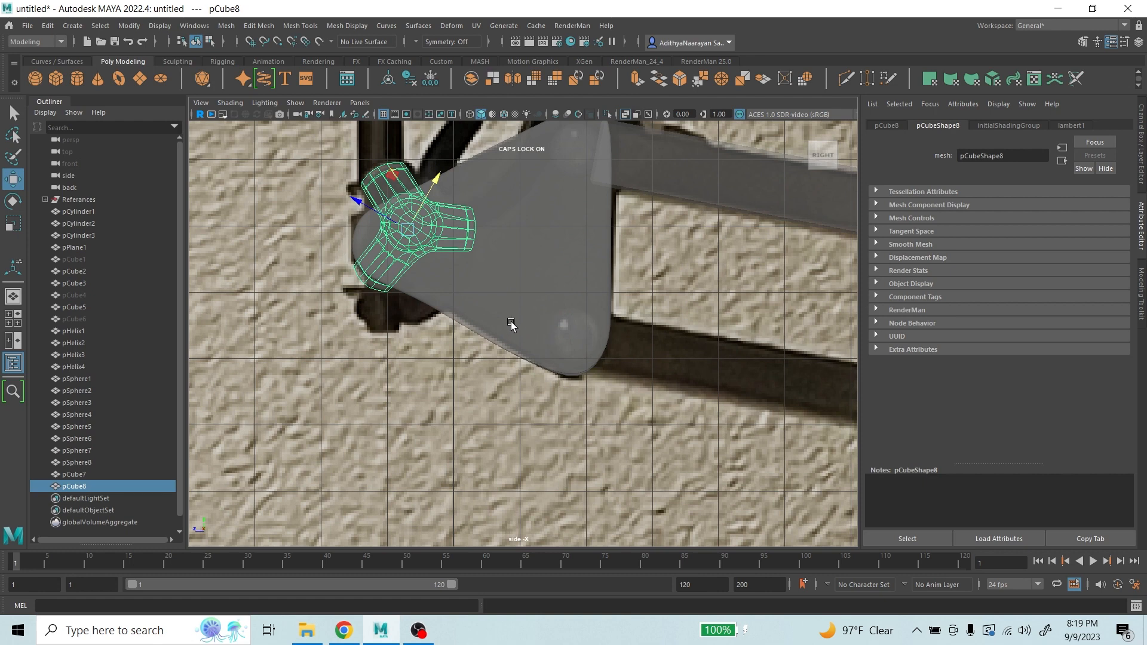
# - Hide the triangular plate to compare the copied bracket with the photo underneath, and show the plate again
pyautogui.click(502, 244)
pyautogui.press('h')
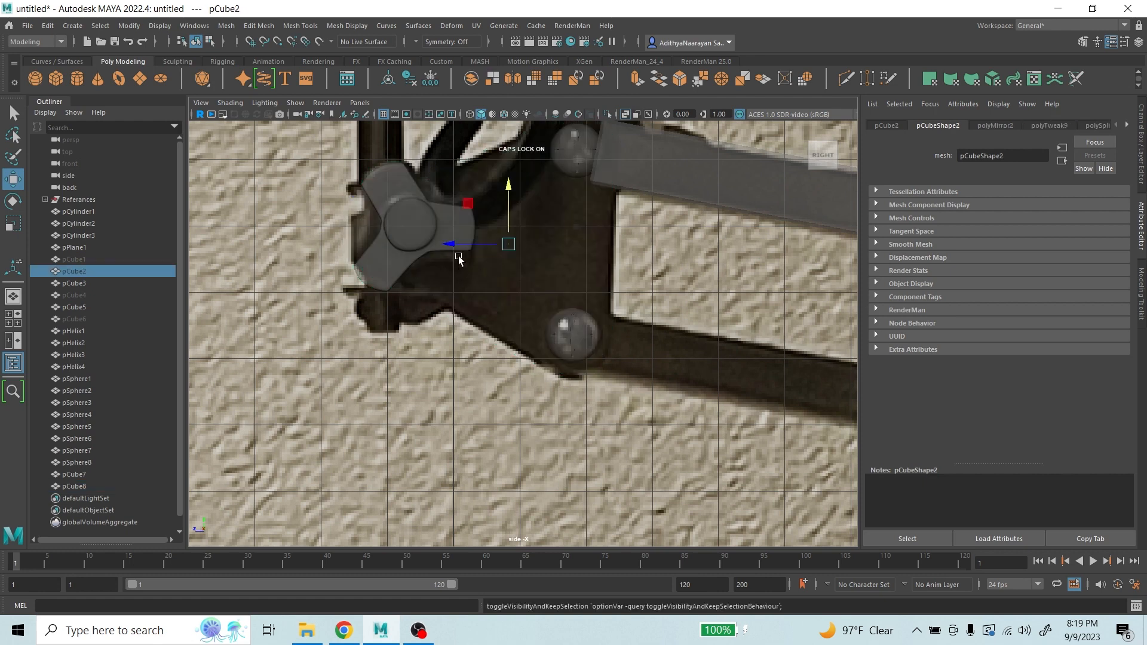
pyautogui.scroll(1, 459, 259)
pyautogui.press('h')
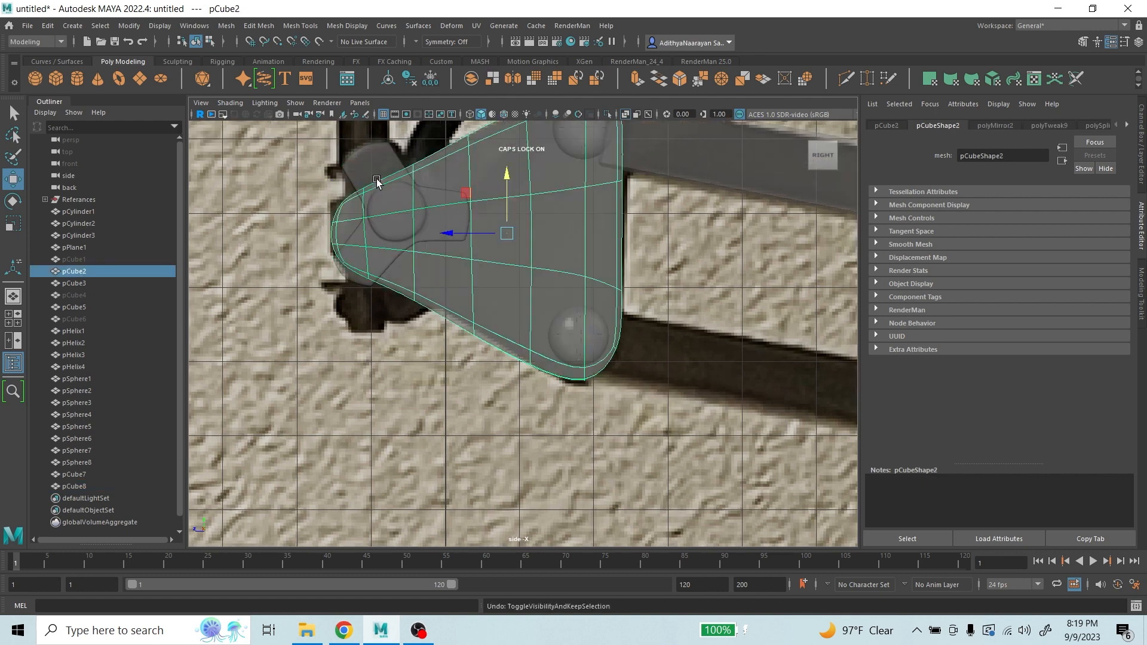
# - Nudge the copied bracket over the lamp head joint and set it up for rotation
pyautogui.click(395, 197)
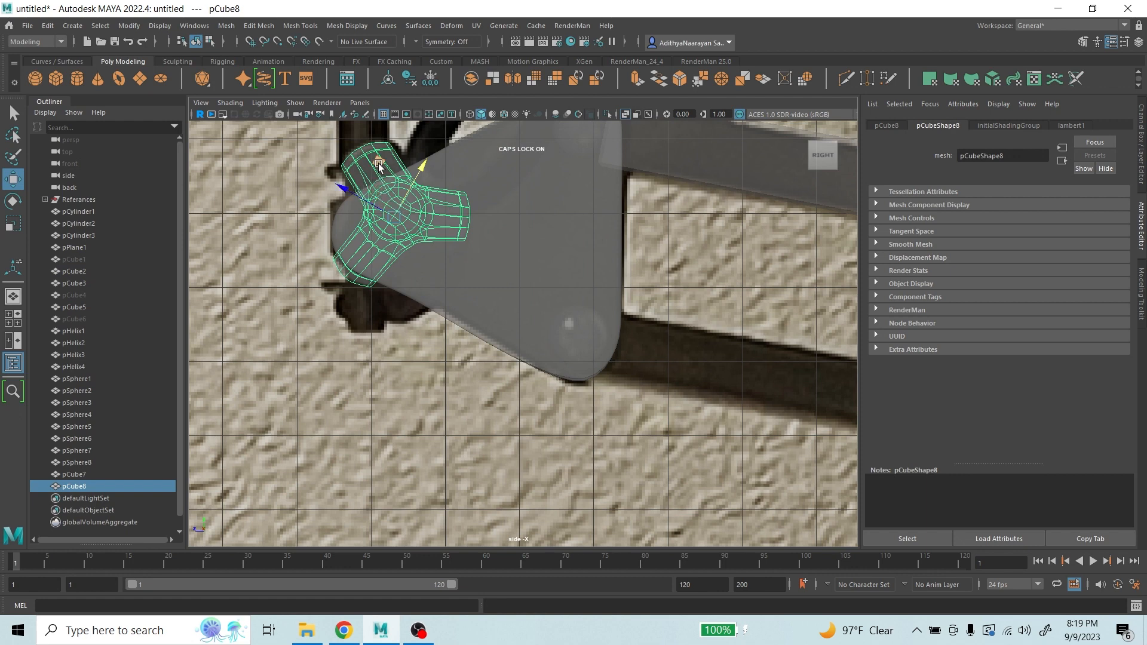
pyautogui.moveTo(379, 163); pyautogui.dragTo(380, 162)
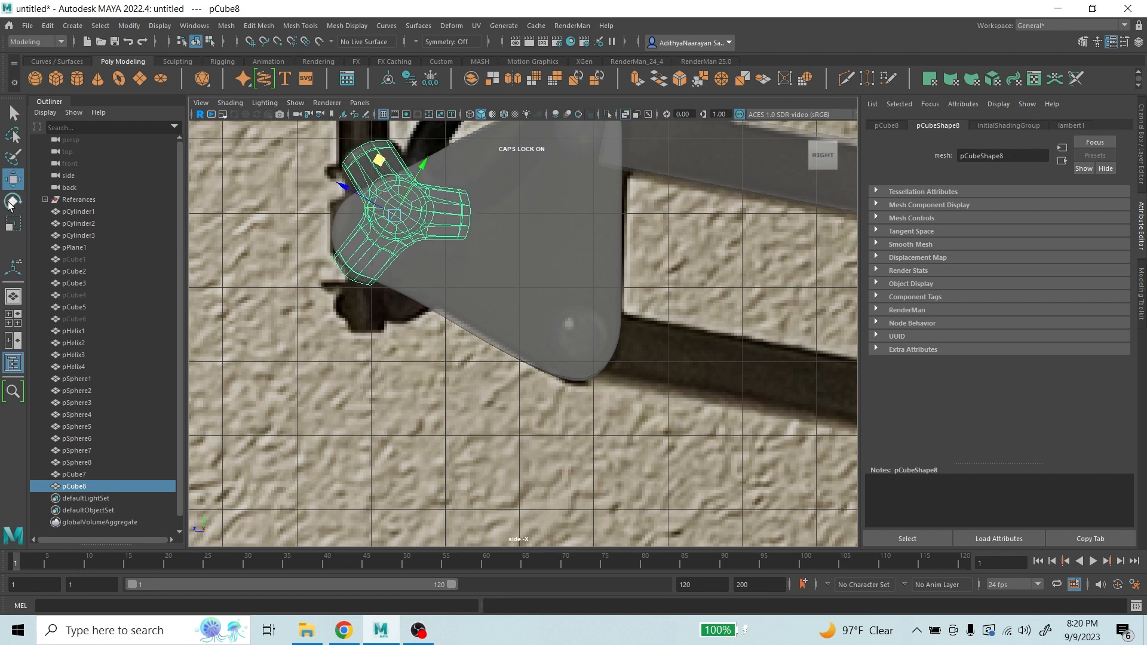
pyautogui.click(12, 202)
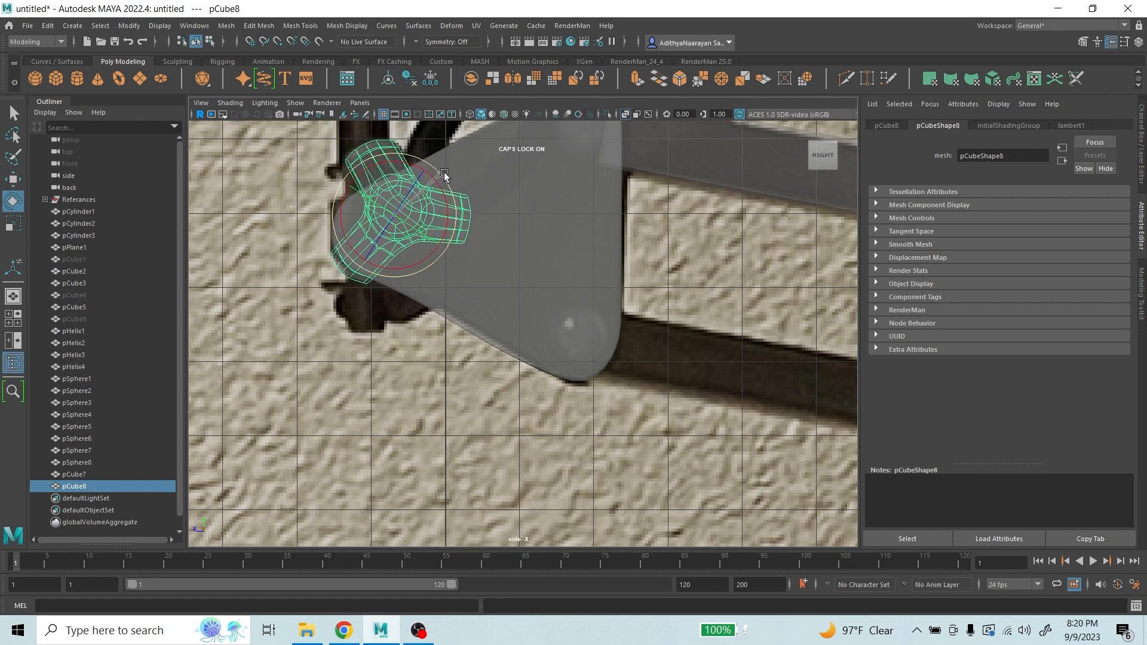
# - Try to show the hidden lamp parts pCube1, pCube4 and pCube6
pyautogui.scroll(-5, 543, 281)
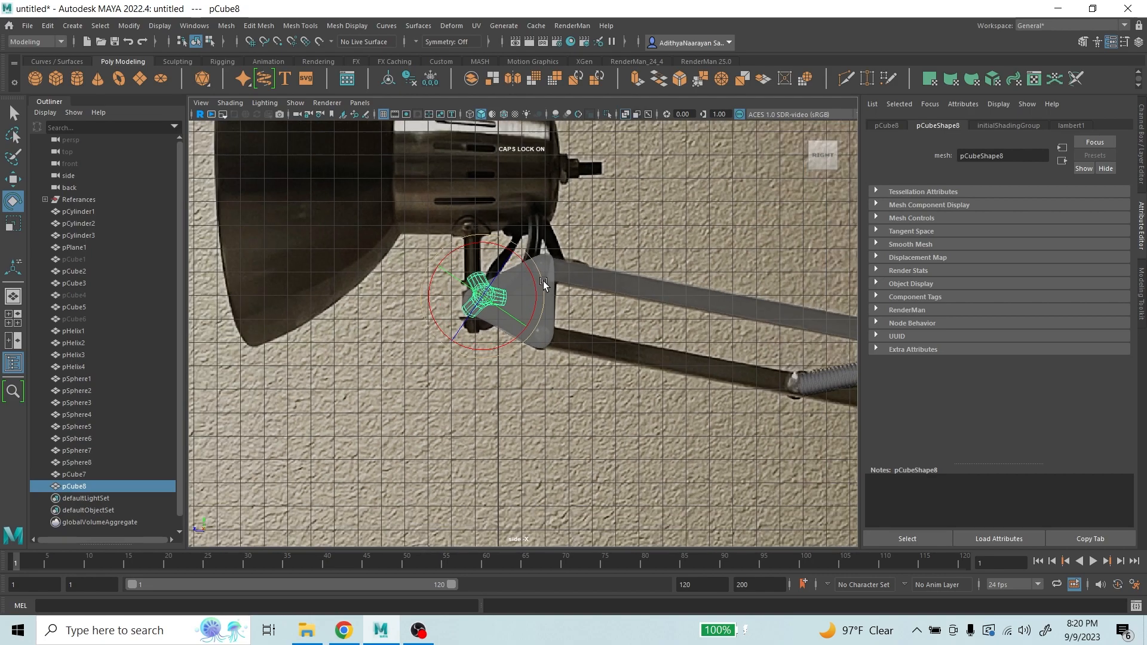
pyautogui.keyDown('alt'); pyautogui.moveTo(543, 281); pyautogui.dragTo(493, 335, button='middle'); pyautogui.keyUp('alt')
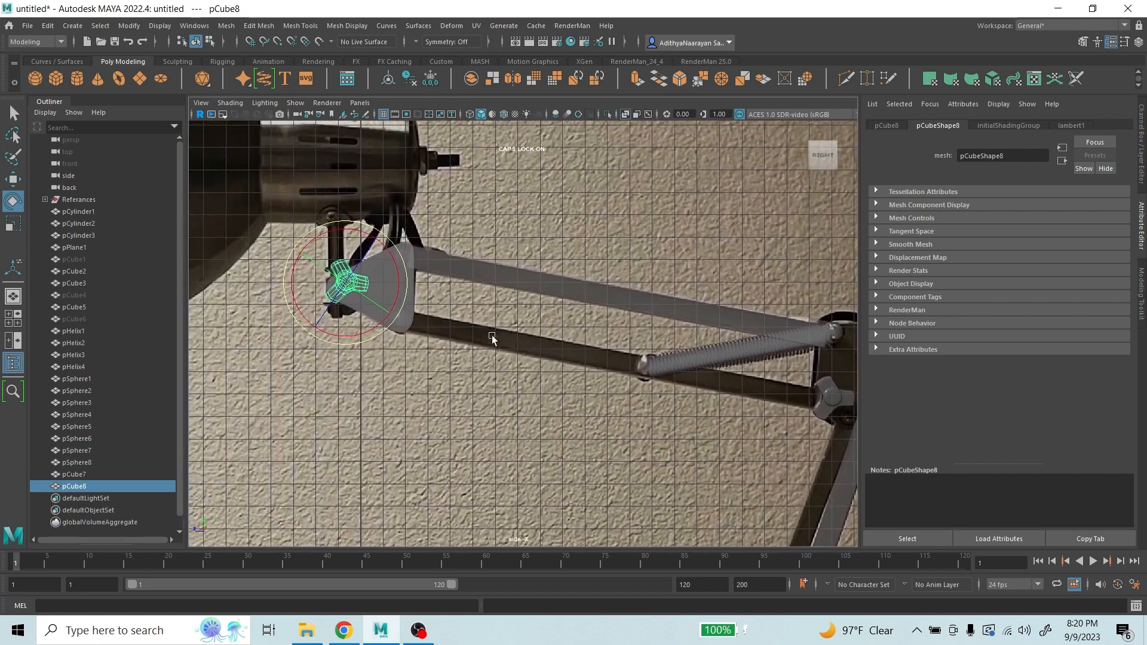
pyautogui.scroll(1, 492, 335)
pyautogui.moveTo(357, 266); pyautogui.dragTo(503, 223, button='right')
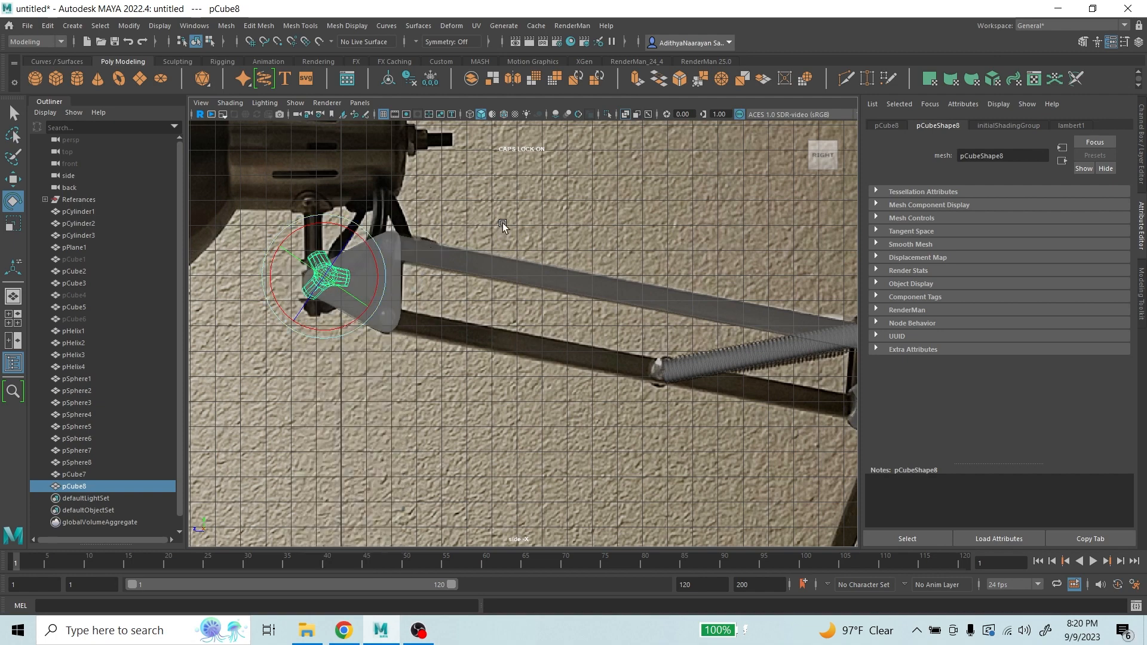
pyautogui.click(504, 223)
pyautogui.click(72, 317)
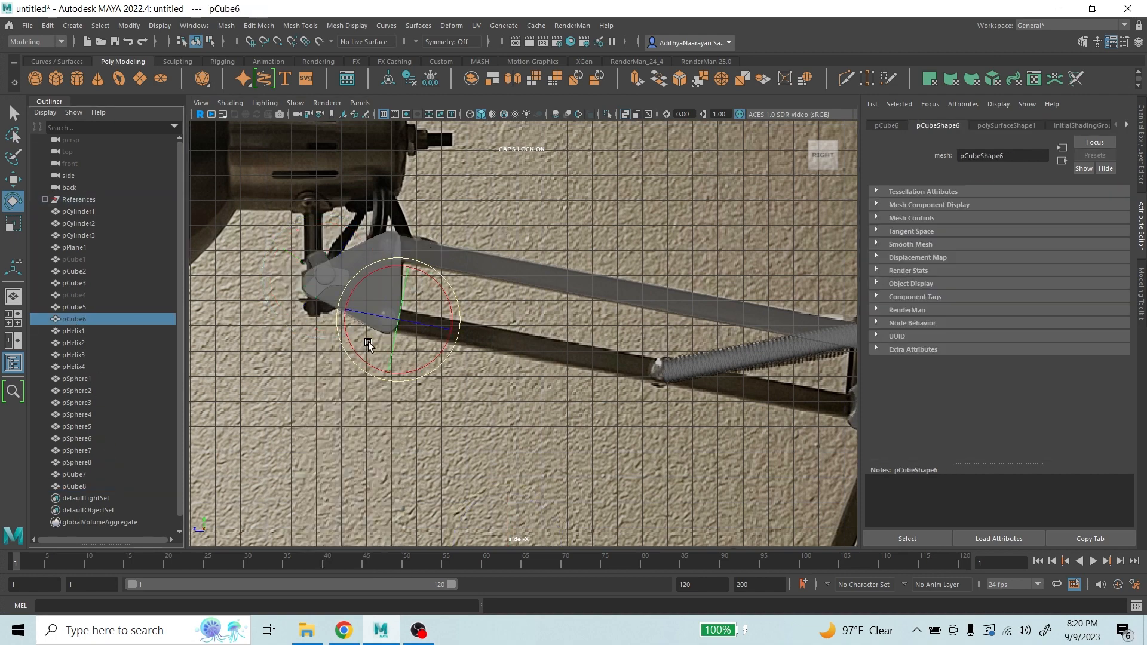
pyautogui.scroll(-3, 627, 357)
pyautogui.keyDown('ctrl'); pyautogui.click(77, 294); pyautogui.keyUp('ctrl')
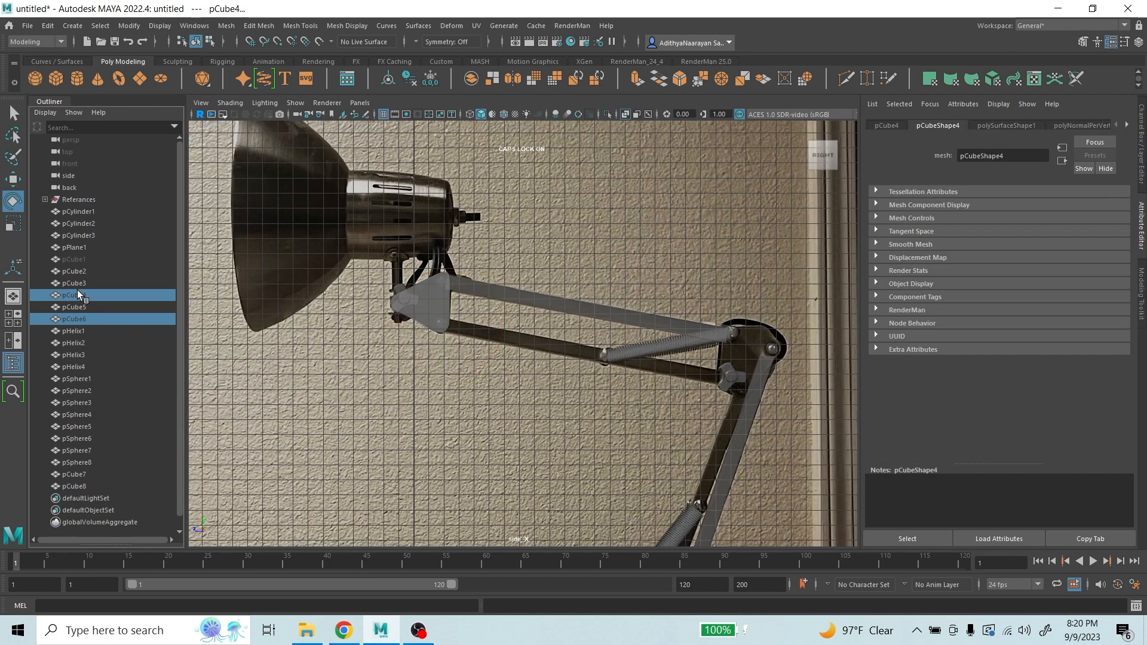
pyautogui.keyDown('ctrl'); pyautogui.click(81, 258); pyautogui.keyUp('ctrl')
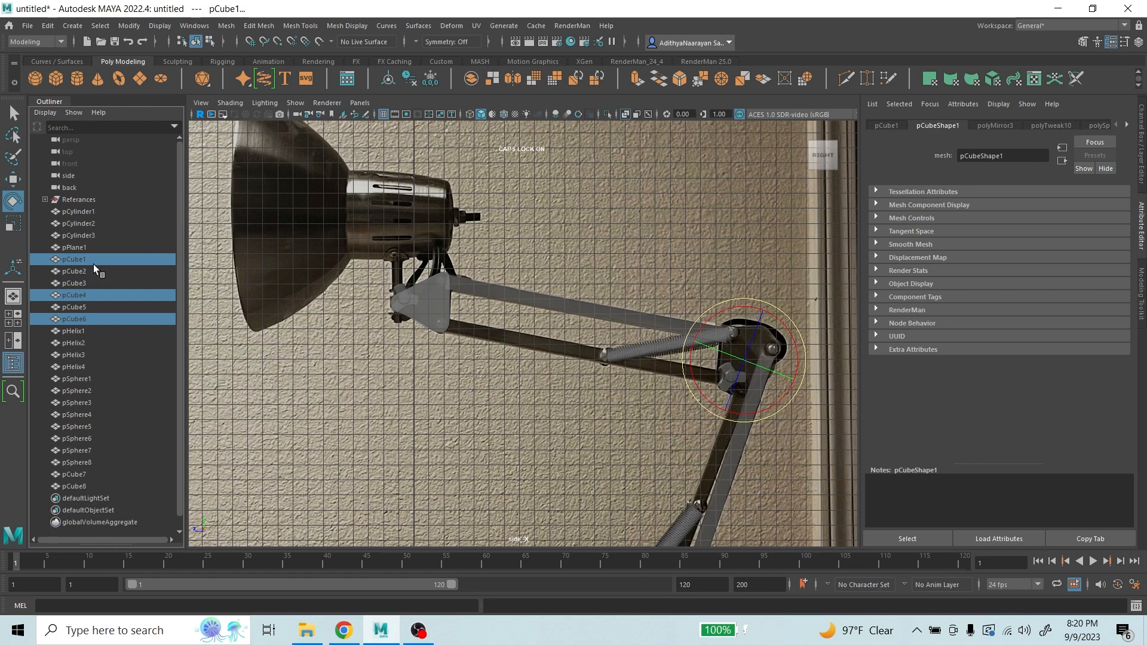
pyautogui.hotkey('ctrl', 'h')
# - Select the hidden parts pCube1, pCube4 and pCube6 together and make them visible again
pyautogui.click(87, 237)
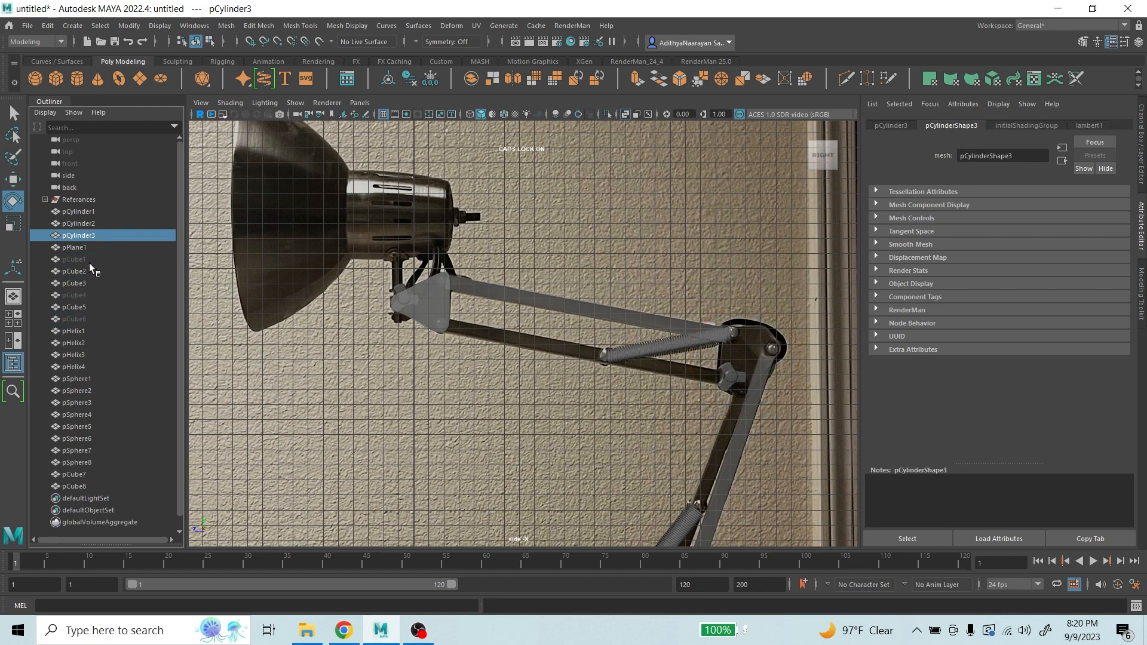
pyautogui.click(82, 260)
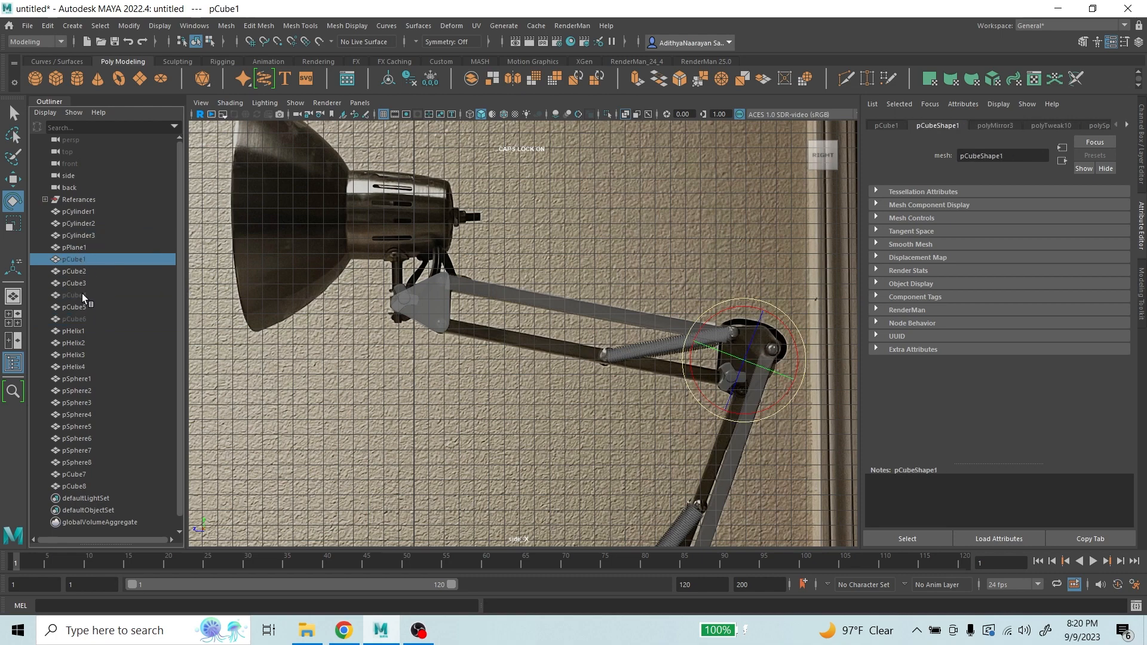
pyautogui.keyDown('ctrl'); pyautogui.click(82, 294); pyautogui.keyUp('ctrl')
pyautogui.keyDown('ctrl'); pyautogui.click(88, 320); pyautogui.keyUp('ctrl')
pyautogui.press('h')
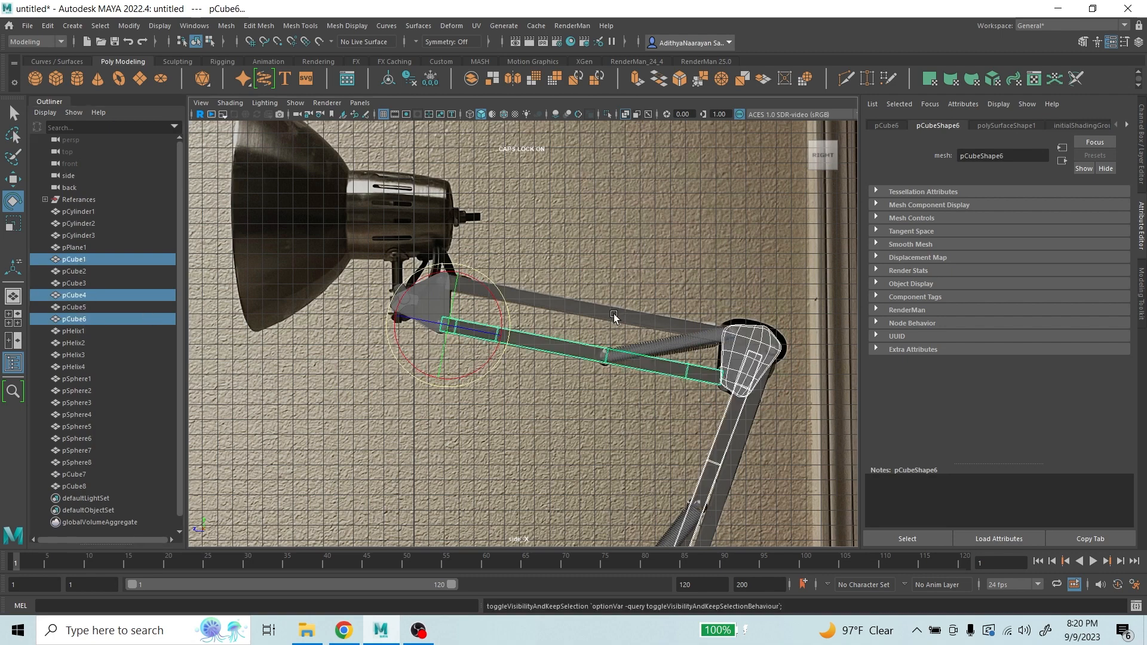
pyautogui.scroll(2, 730, 358)
pyautogui.keyDown('alt'); pyautogui.moveTo(754, 351); pyautogui.dragTo(628, 205, button='middle'); pyautogui.keyUp('alt')
pyautogui.scroll(-2, 656, 263)
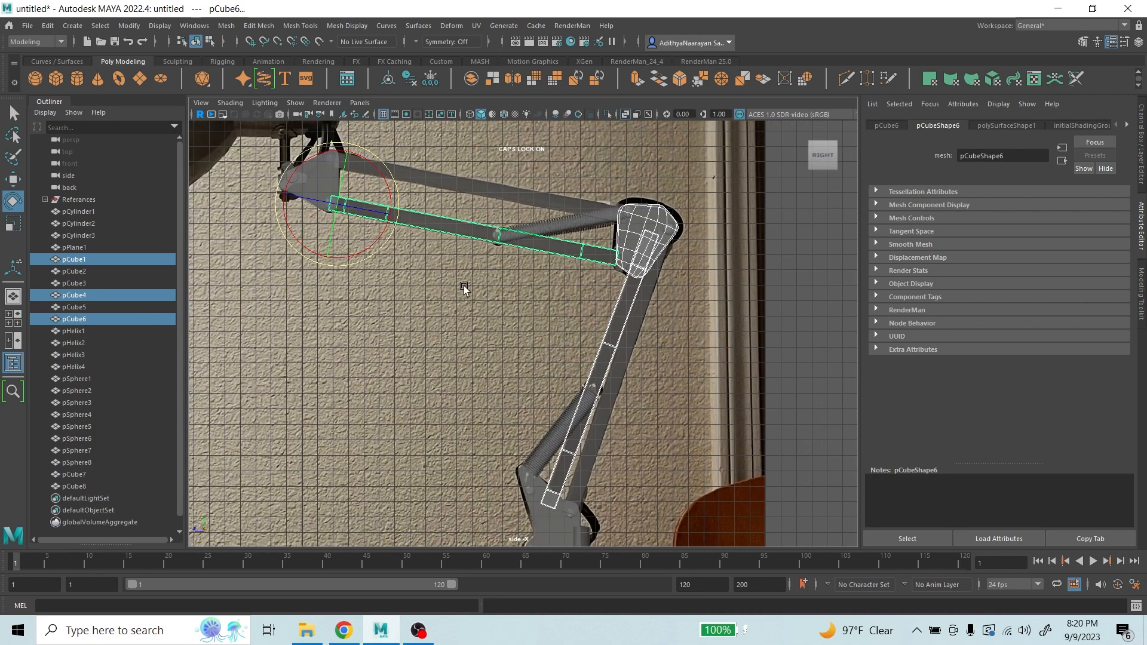
# - Rotate the copied bracket pCube8 slightly at the lamp head joint to match the photo, and compare it with the rest of the arm
pyautogui.click(87, 487)
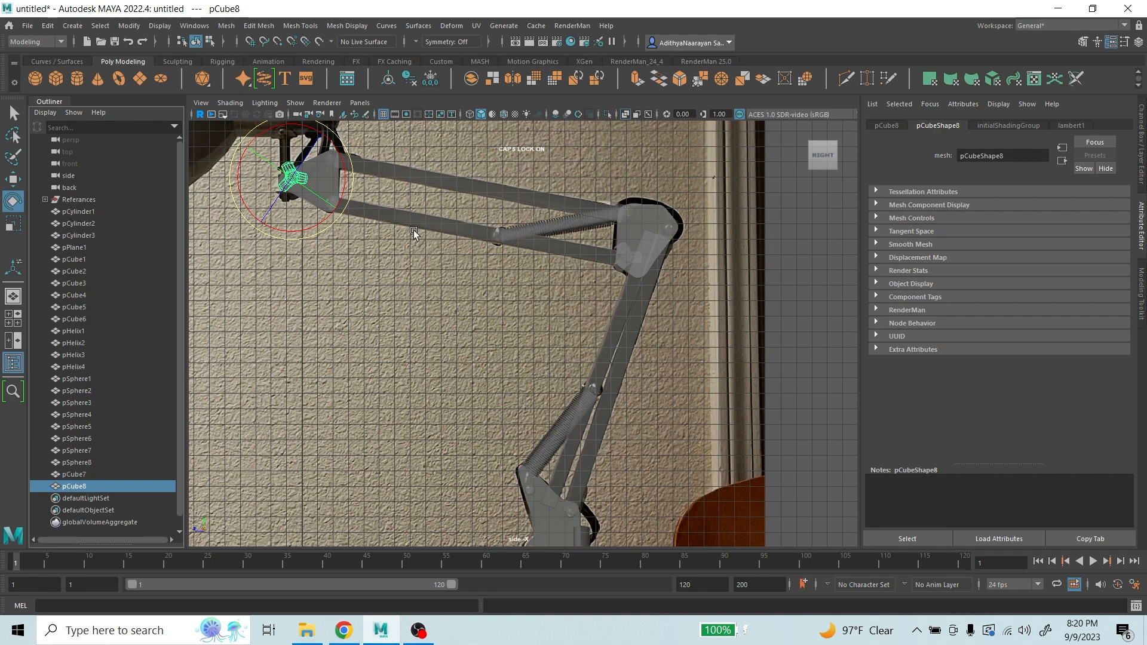
pyautogui.scroll(3, 726, 303)
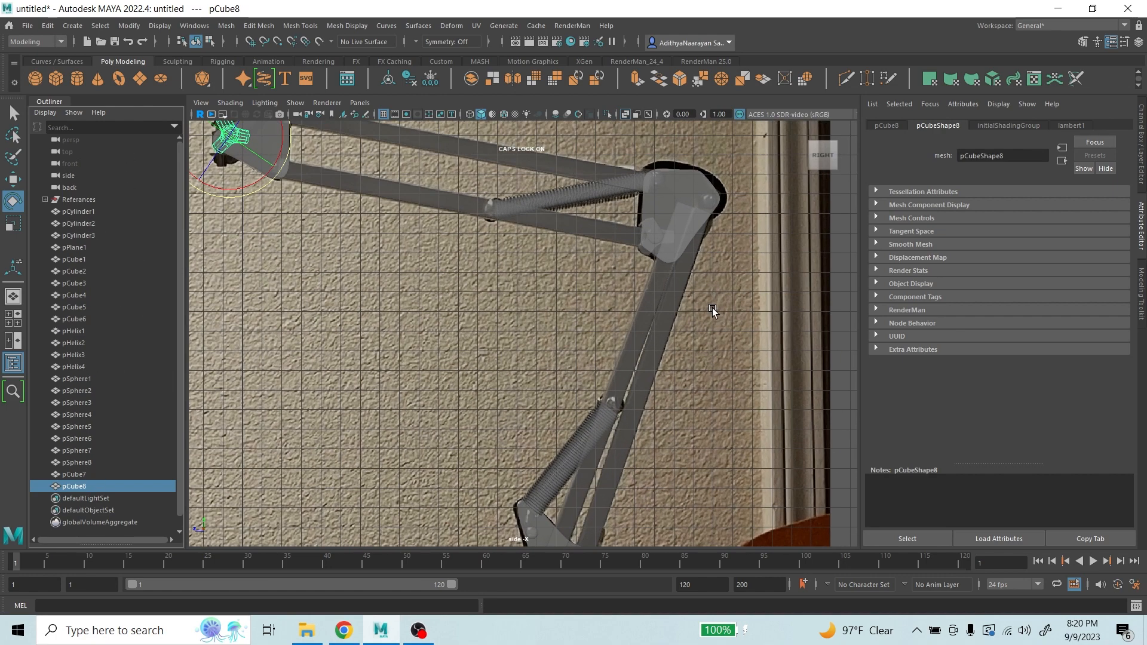
pyautogui.keyDown('alt'); pyautogui.moveTo(403, 191); pyautogui.dragTo(507, 263, button='middle'); pyautogui.keyUp('alt')
pyautogui.scroll(3, 345, 288)
pyautogui.keyDown('alt'); pyautogui.moveTo(354, 251); pyautogui.dragTo(590, 399, button='middle'); pyautogui.keyUp('alt')
pyautogui.scroll(4, 575, 352)
pyautogui.moveTo(553, 329); pyautogui.dragTo(518, 302)
pyautogui.scroll(-4, 526, 301)
pyautogui.keyDown('alt'); pyautogui.moveTo(579, 298); pyautogui.dragTo(228, 217, button='middle'); pyautogui.keyUp('alt')
pyautogui.keyDown('alt'); pyautogui.moveTo(584, 384); pyautogui.dragTo(524, 371, button='middle'); pyautogui.keyUp('alt')
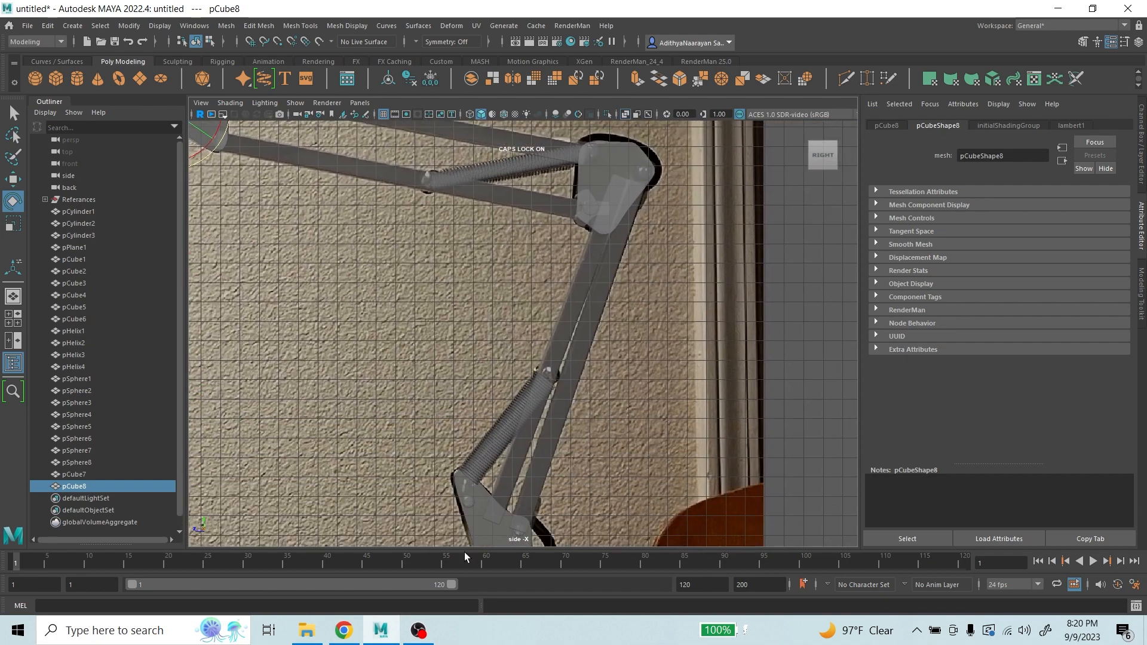
pyautogui.keyDown('alt'); pyautogui.moveTo(426, 308); pyautogui.dragTo(477, 362, button='middle'); pyautogui.keyUp('alt')
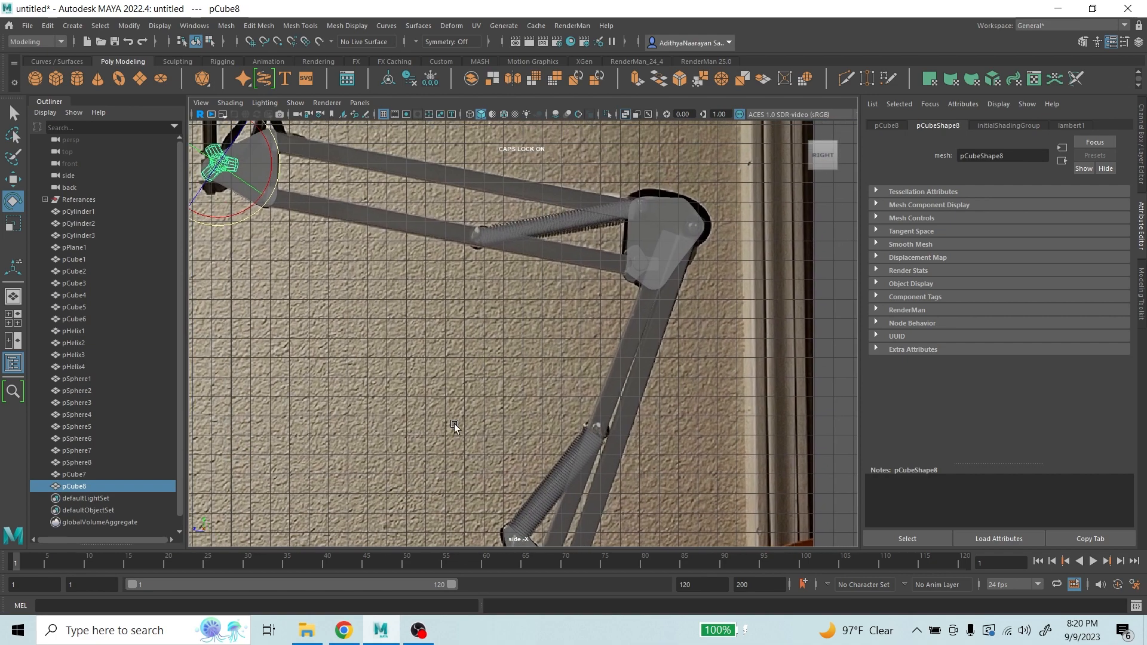
pyautogui.scroll(-1, 526, 352)
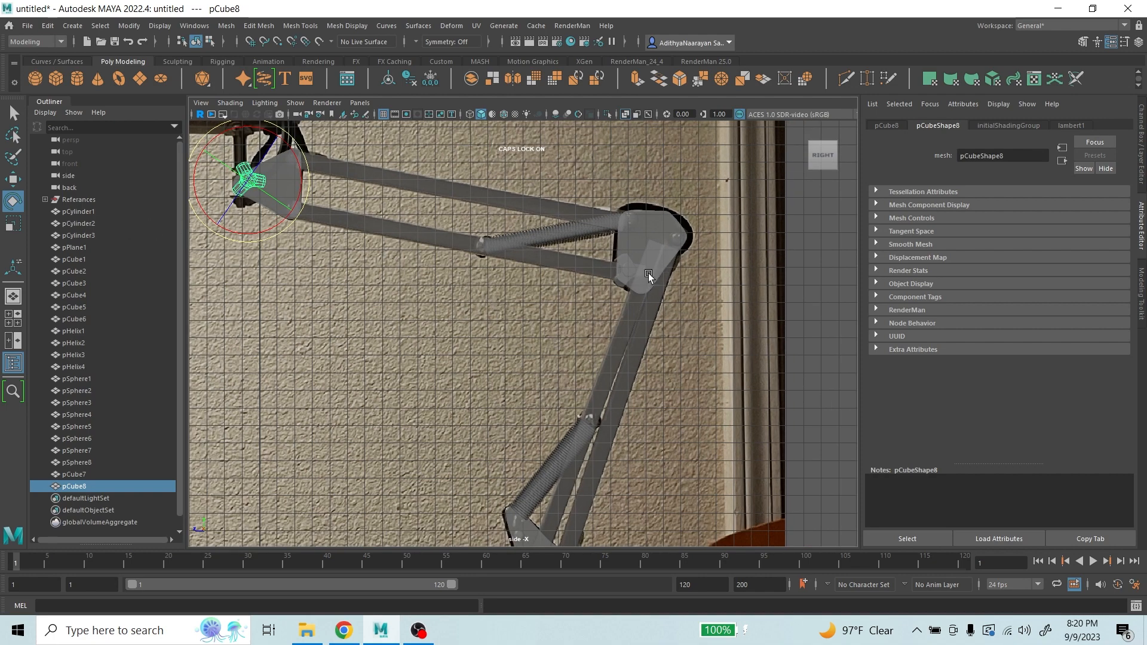
# - Group the two three-armed brackets and name the group Dials
pyautogui.click(625, 276)
pyautogui.keyDown('shift'); pyautogui.click(248, 182); pyautogui.keyUp('shift')
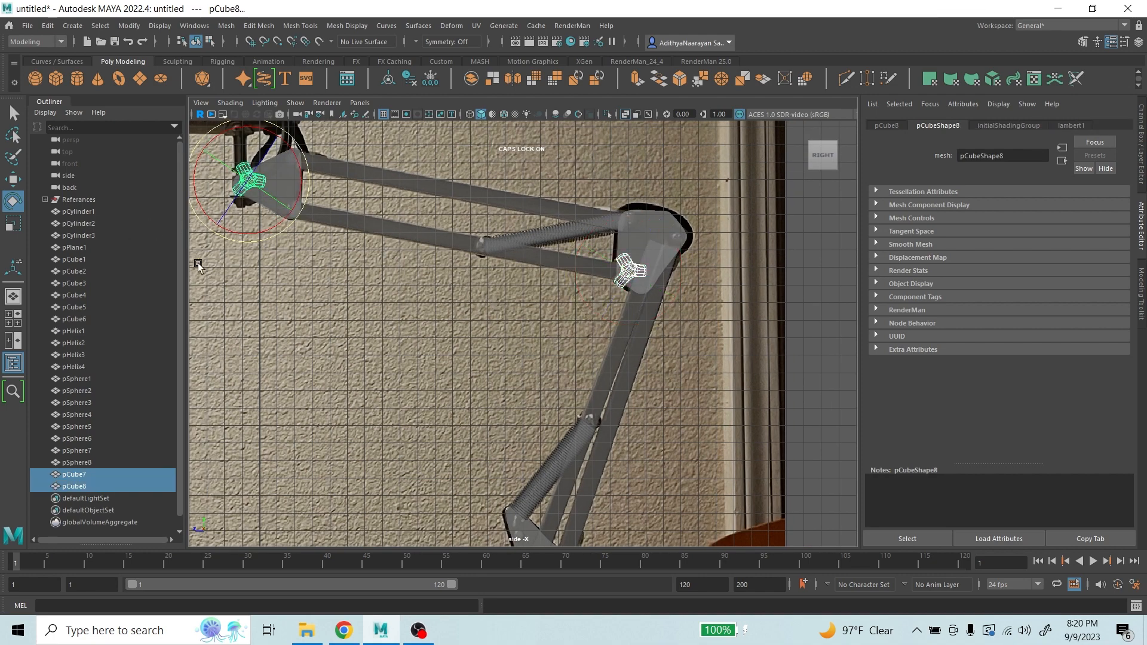
pyautogui.hotkey('ctrl', 'g')
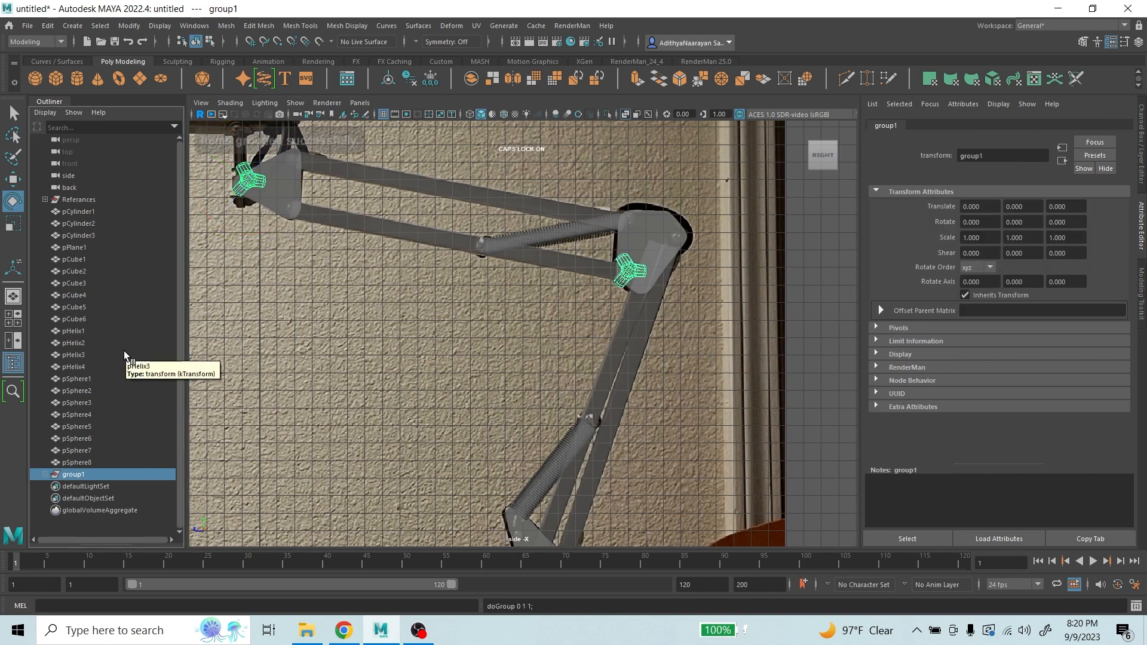
pyautogui.doubleClick(91, 474)
pyautogui.write('dIAL')
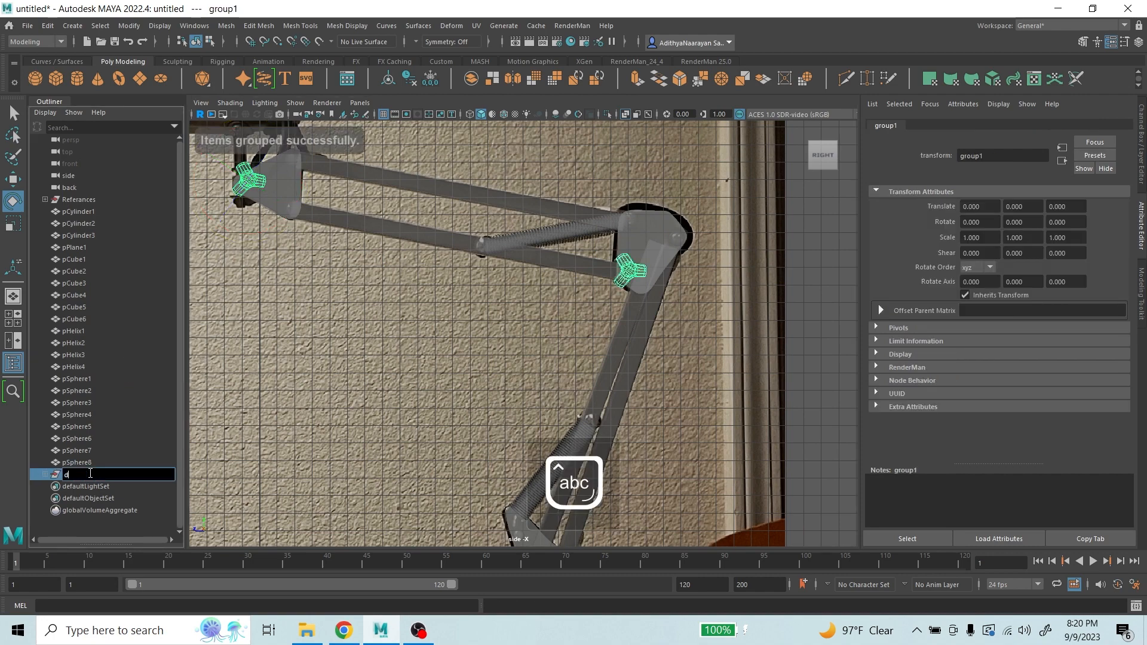
pyautogui.press('BackSpace')
pyautogui.press('BackSpace')
pyautogui.press('BackSpace')
pyautogui.press('BackSpace')
pyautogui.write('D')
pyautogui.press('capslock')
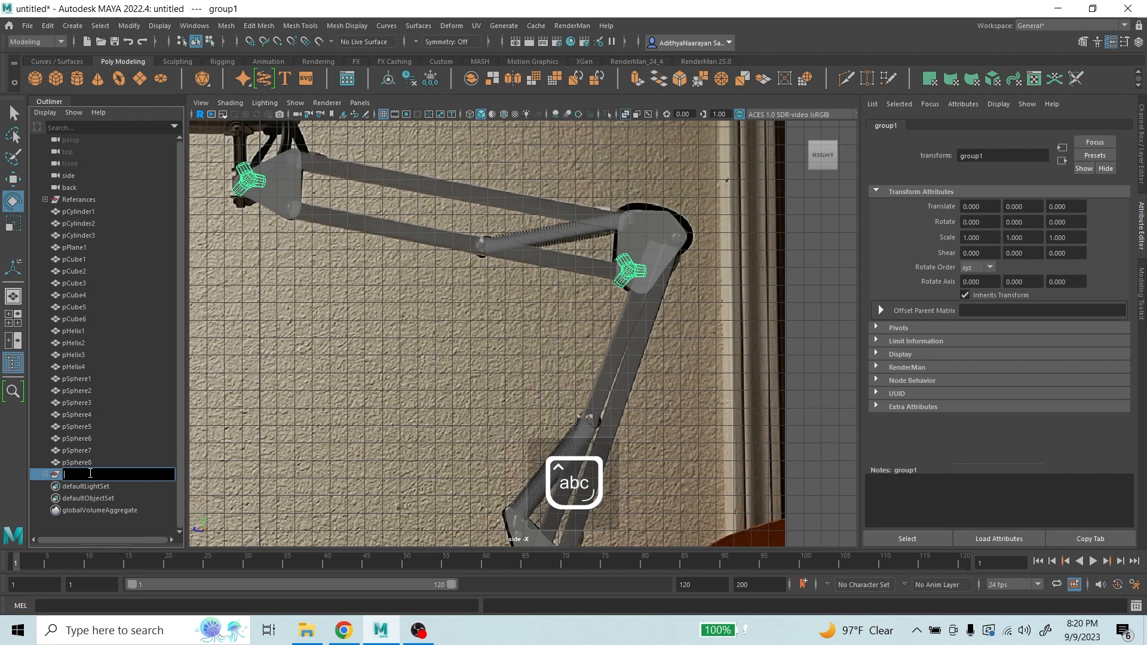
pyautogui.press('Return')
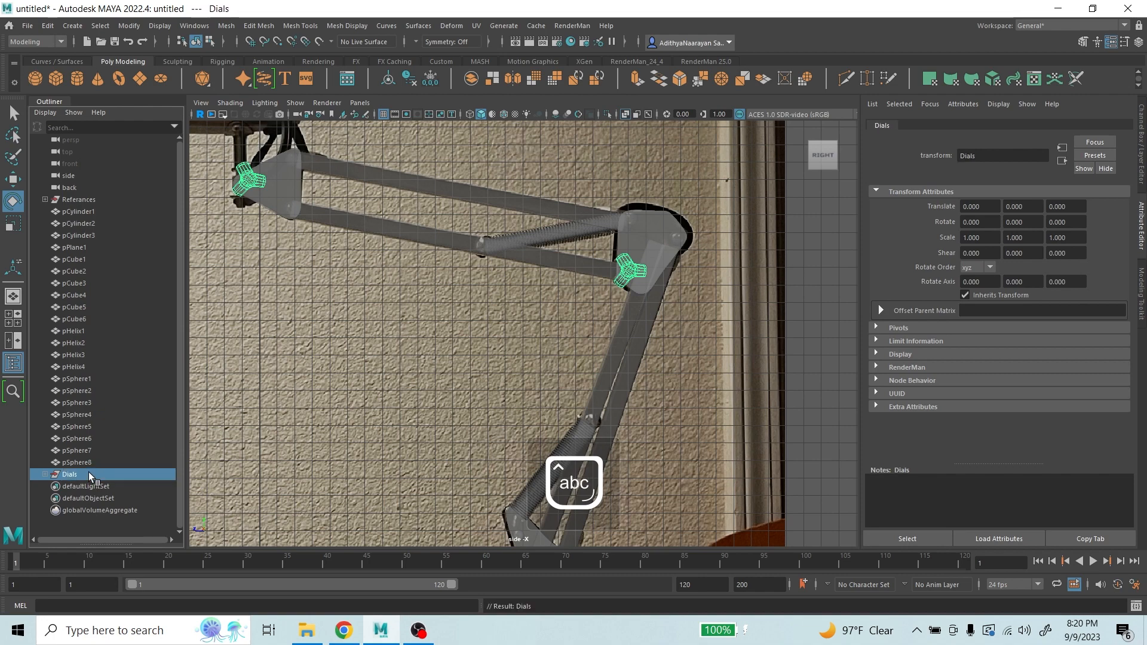
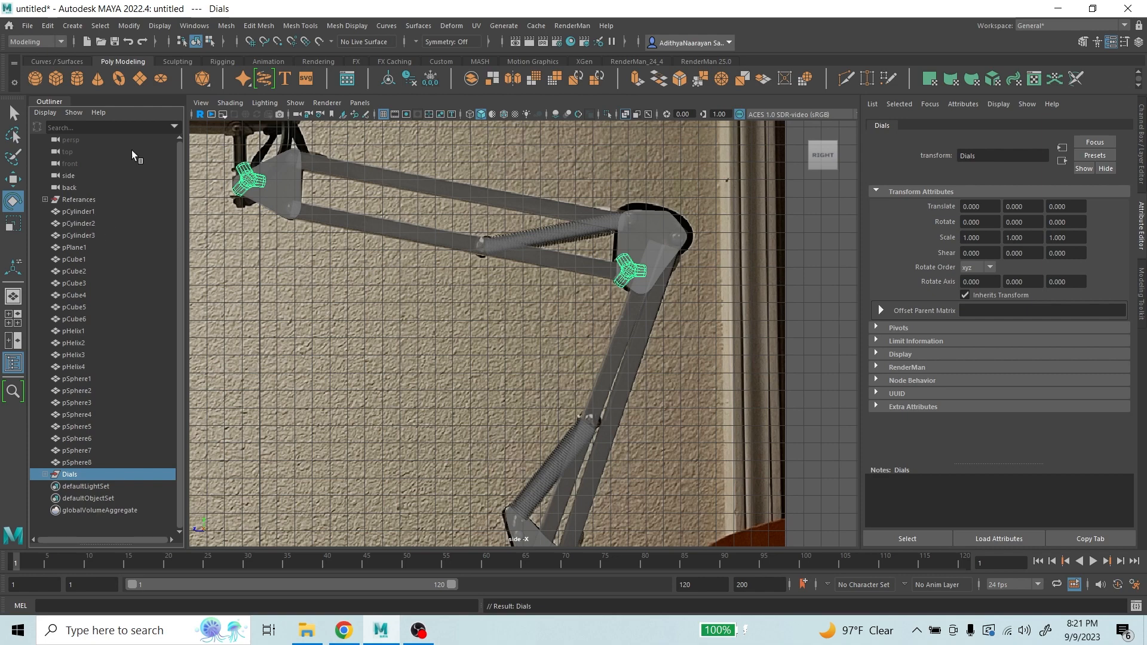
# - In the perspective view, move both three-armed brackets together along the X axis to the lamp arm's plates
pyautogui.click(14, 114)
pyautogui.scroll(-5, 455, 244)
pyautogui.press('space')
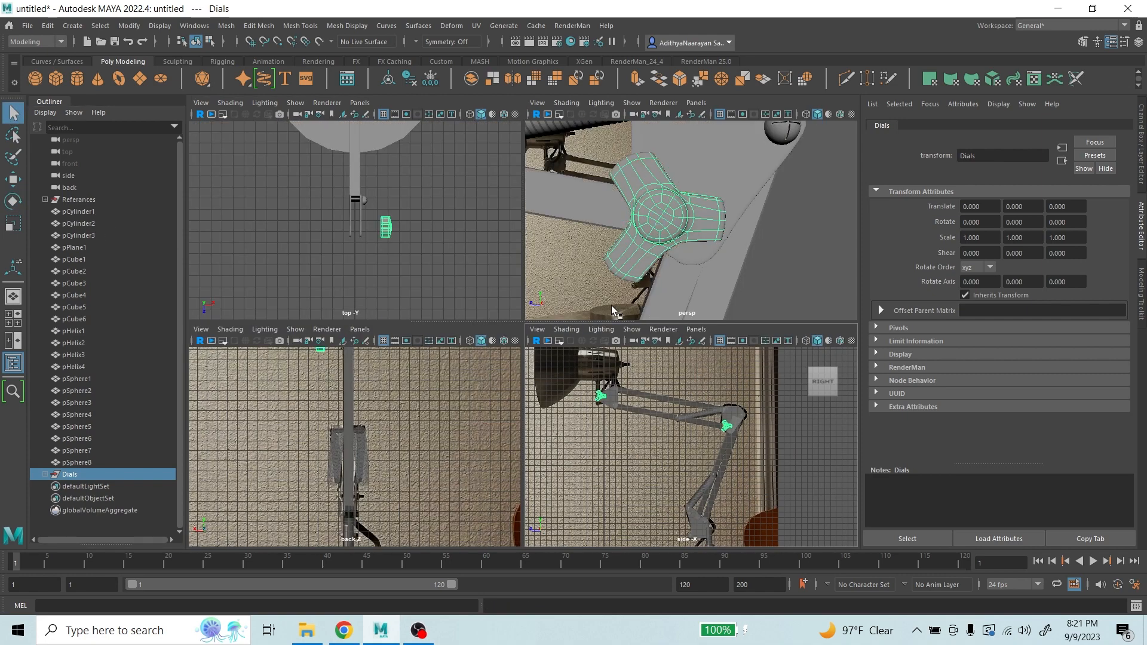
pyautogui.click(794, 257)
pyautogui.scroll(-4, 777, 254)
pyautogui.press('space')
pyautogui.scroll(-7, 734, 230)
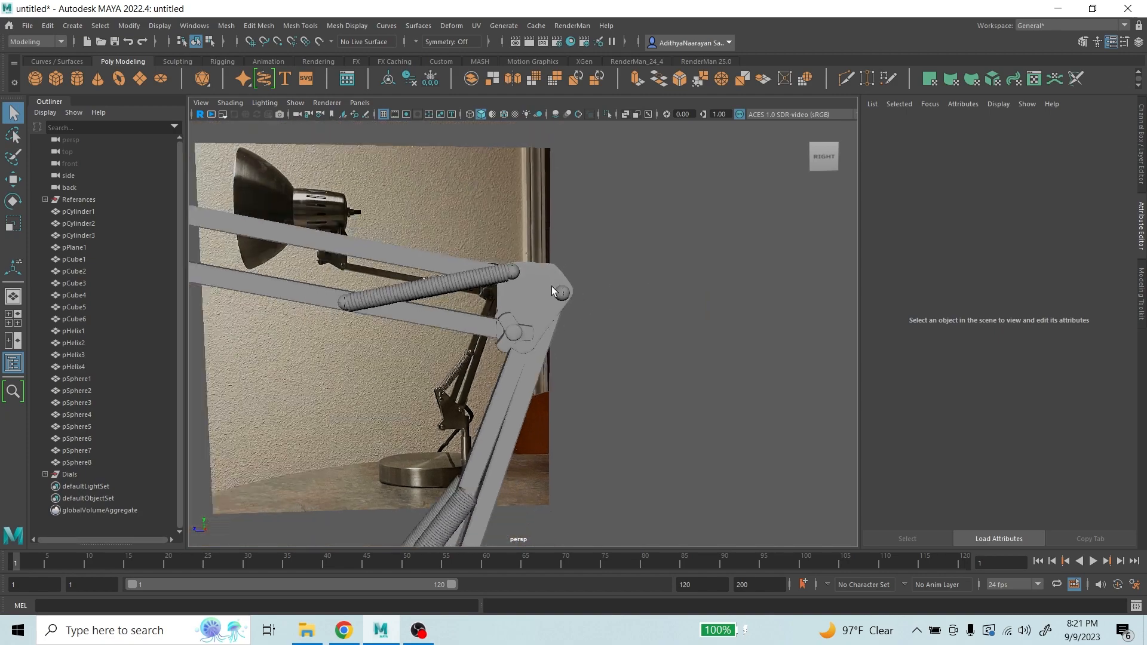
pyautogui.keyDown('alt'); pyautogui.moveTo(485, 352); pyautogui.dragTo(669, 324); pyautogui.keyUp('alt')
pyautogui.click(597, 233)
pyautogui.keyDown('shift'); pyautogui.click(507, 234); pyautogui.keyUp('shift')
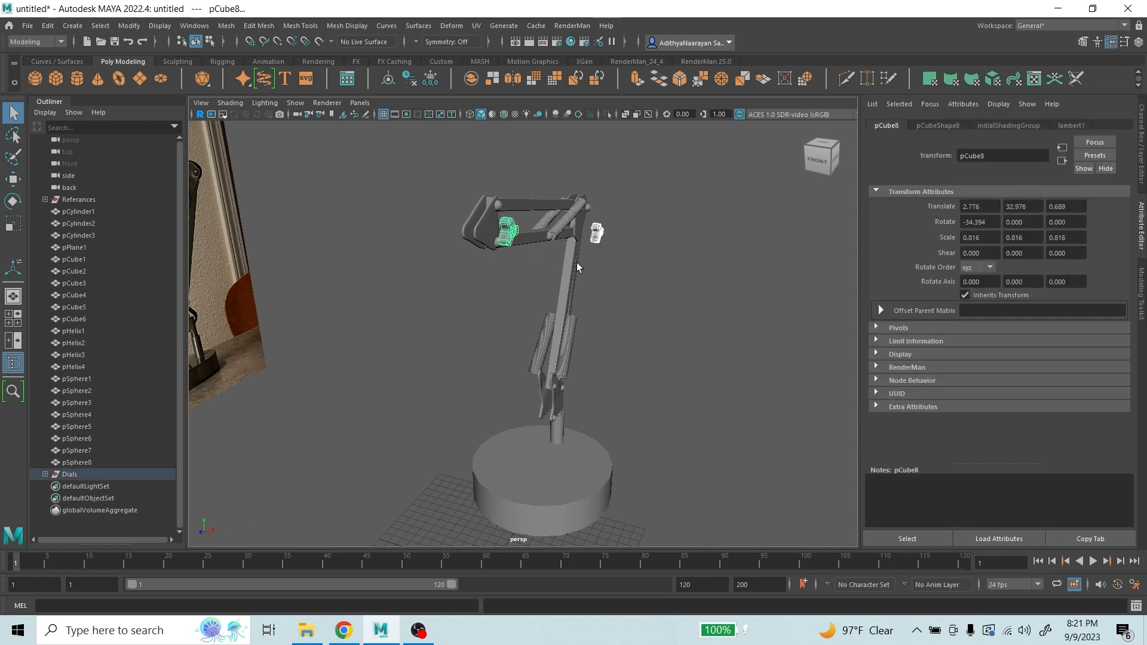
pyautogui.scroll(4, 591, 269)
pyautogui.keyDown('alt'); pyautogui.moveTo(622, 280); pyautogui.dragTo(589, 353, button='middle'); pyautogui.keyUp('alt')
pyautogui.keyDown('alt'); pyautogui.moveTo(564, 338); pyautogui.dragTo(590, 331); pyautogui.keyUp('alt')
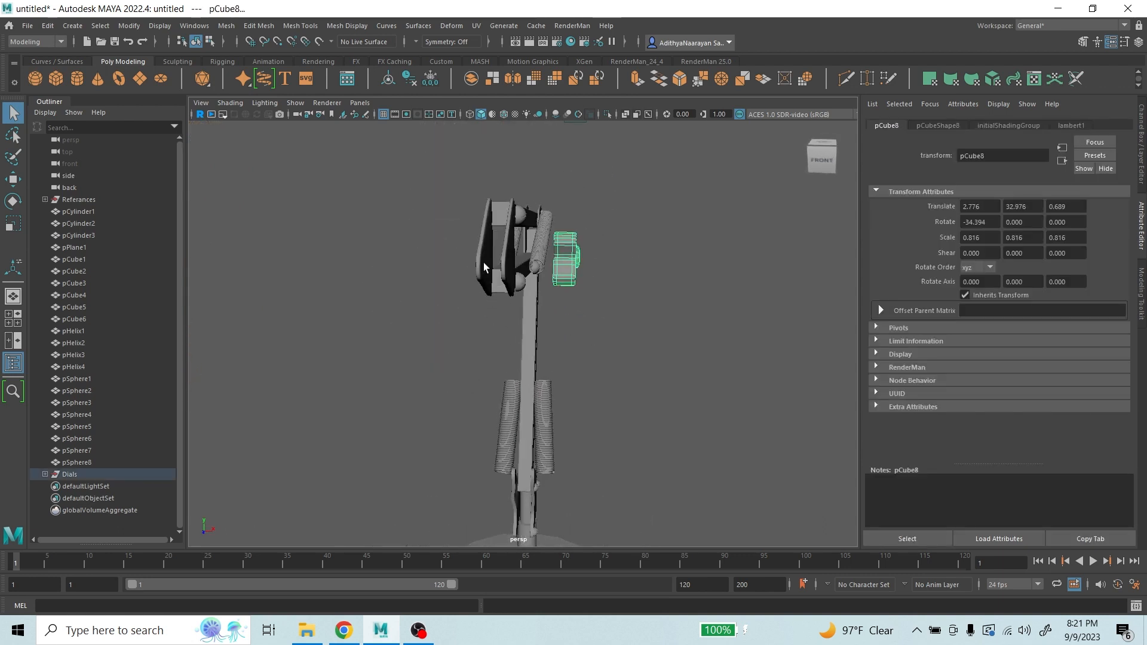
pyautogui.click(12, 178)
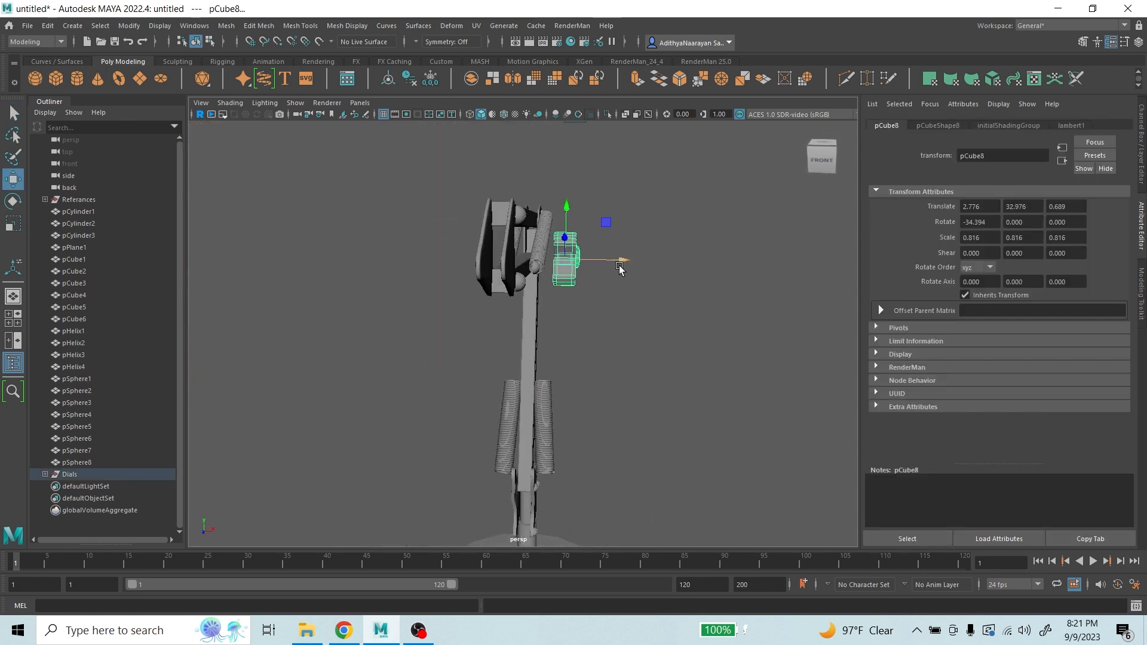
pyautogui.moveTo(619, 265); pyautogui.dragTo(519, 250)
pyautogui.scroll(-3, 519, 250)
pyautogui.click(745, 218)
# - Duplicate the two stacked post cylinders, pCylinder2 and pCylinder3, and move the copies up to the lamp head in the side view
pyautogui.scroll(-3, 742, 221)
pyautogui.keyDown('alt'); pyautogui.moveTo(663, 263); pyautogui.dragTo(598, 311); pyautogui.keyUp('alt')
pyautogui.scroll(5, 591, 370)
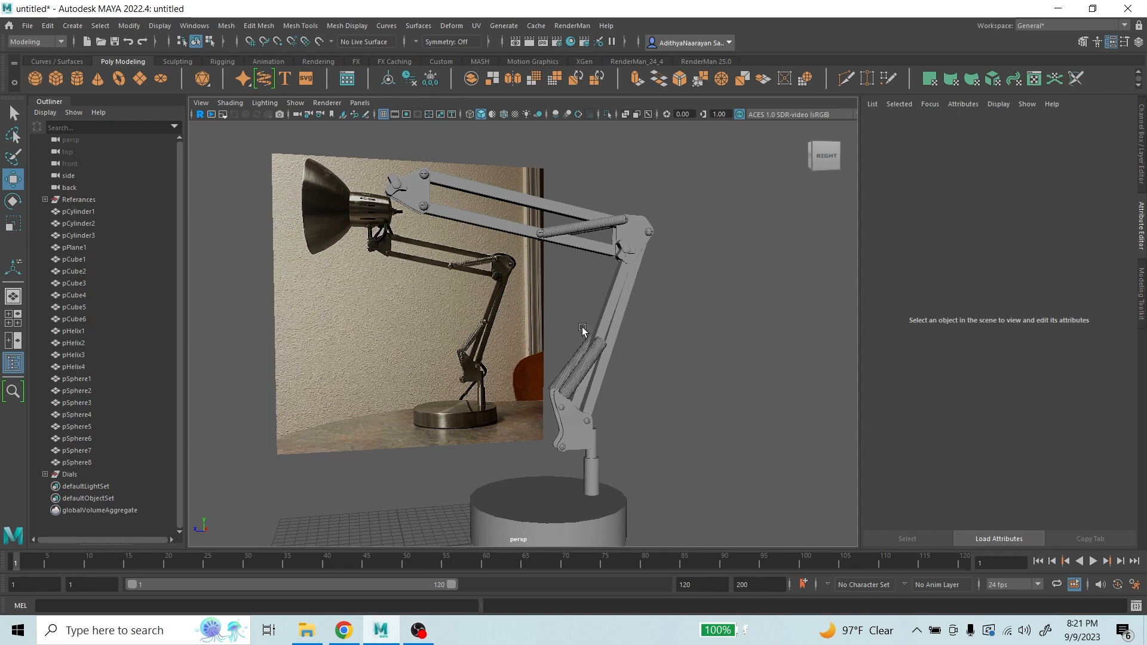
pyautogui.click(591, 459)
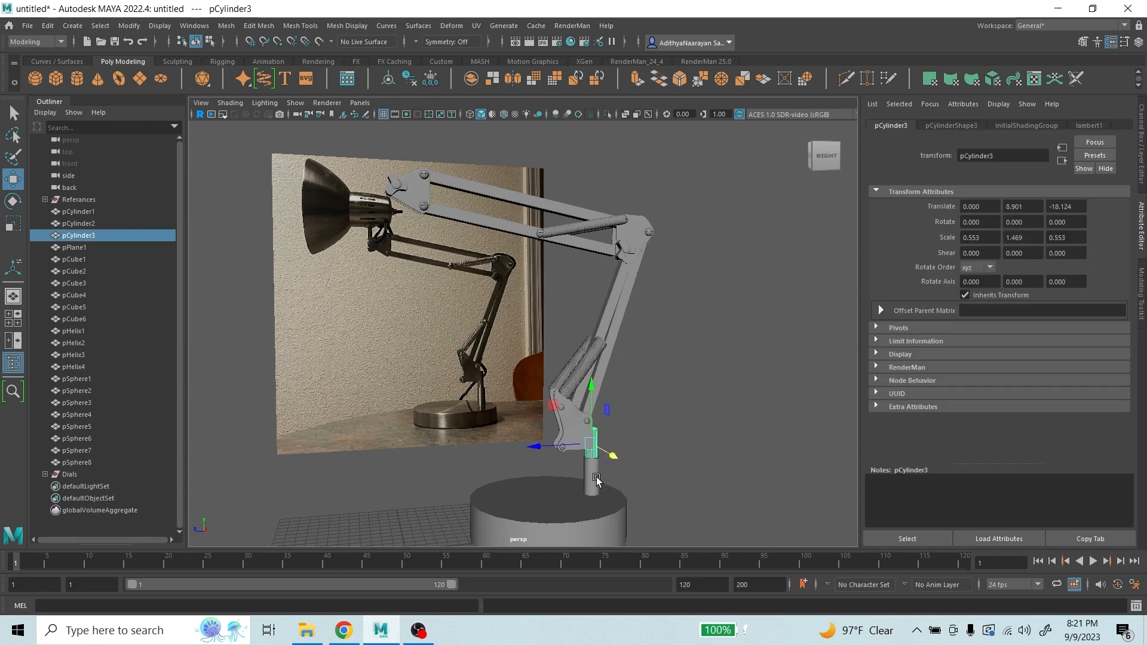
pyautogui.keyDown('shift'); pyautogui.click(604, 478); pyautogui.keyUp('shift')
pyautogui.press('space')
pyautogui.press('space')
pyautogui.scroll(-3, 628, 464)
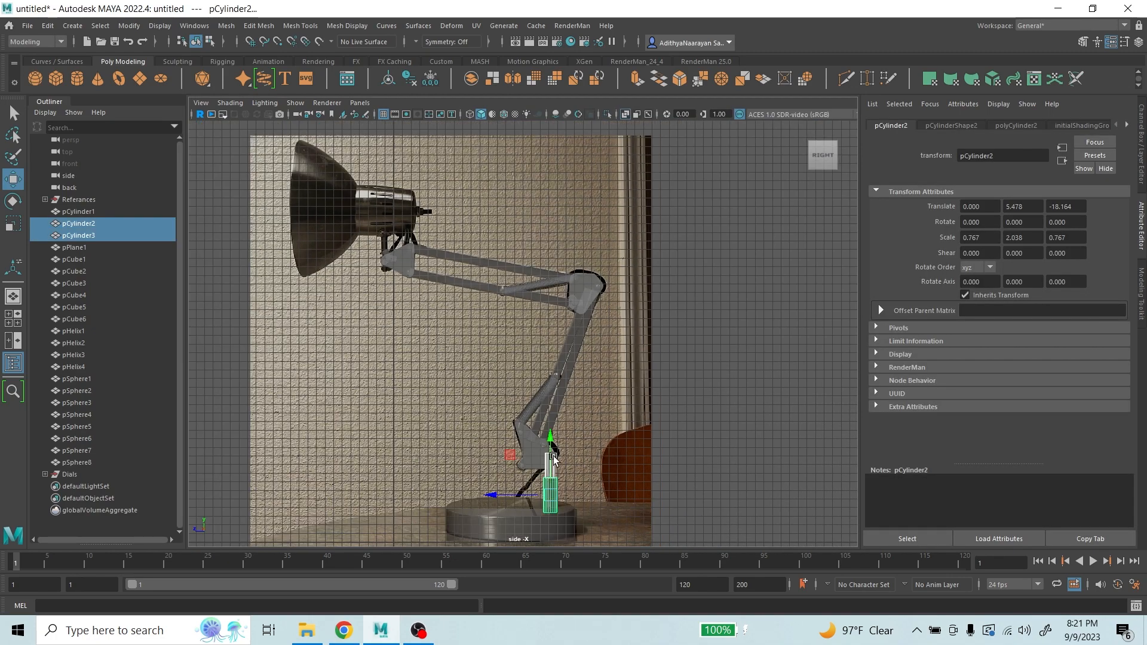
pyautogui.scroll(2, 632, 457)
pyautogui.hotkey('ctrl', 'd')
pyautogui.moveTo(570, 492); pyautogui.dragTo(452, 200)
# - Shift the copied cylinders horizontally in line with the vertical pin under the lamp head
pyautogui.scroll(5, 443, 206)
pyautogui.scroll(3, 558, 472)
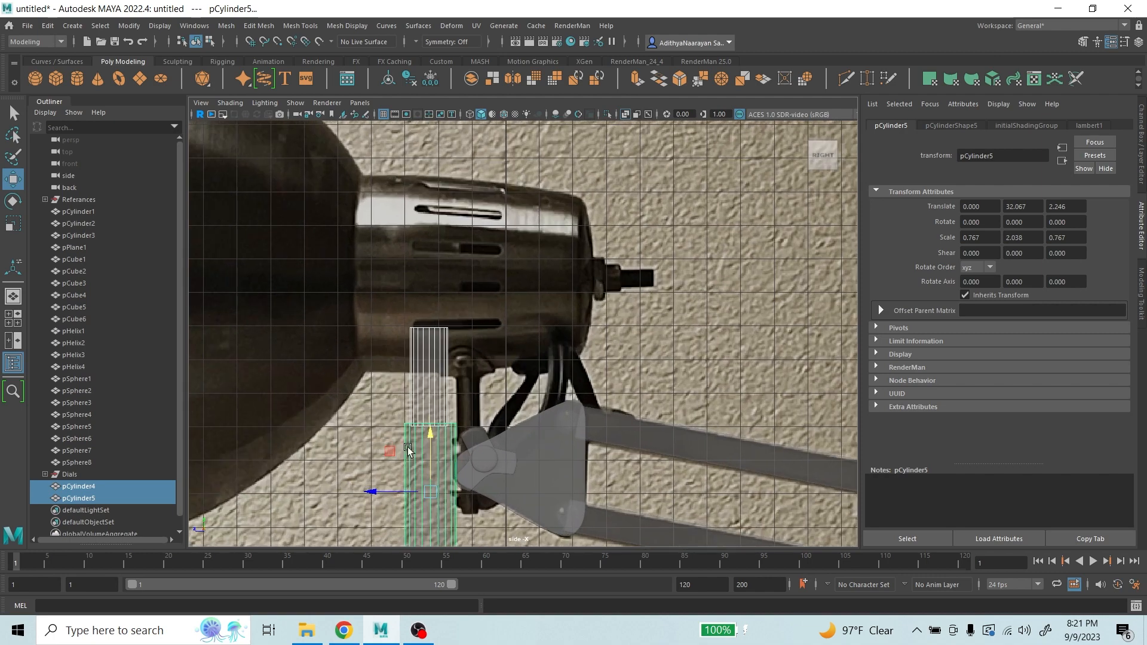
pyautogui.moveTo(374, 487); pyautogui.dragTo(451, 472)
# - Try scaling the two copied cylinders uniformly by a factor of about 0.58, and undo the scaling
pyautogui.scroll(-3, 419, 490)
pyautogui.scroll(3, 201, 244)
pyautogui.press('r')
pyautogui.hotkey('ctrl', 'z')
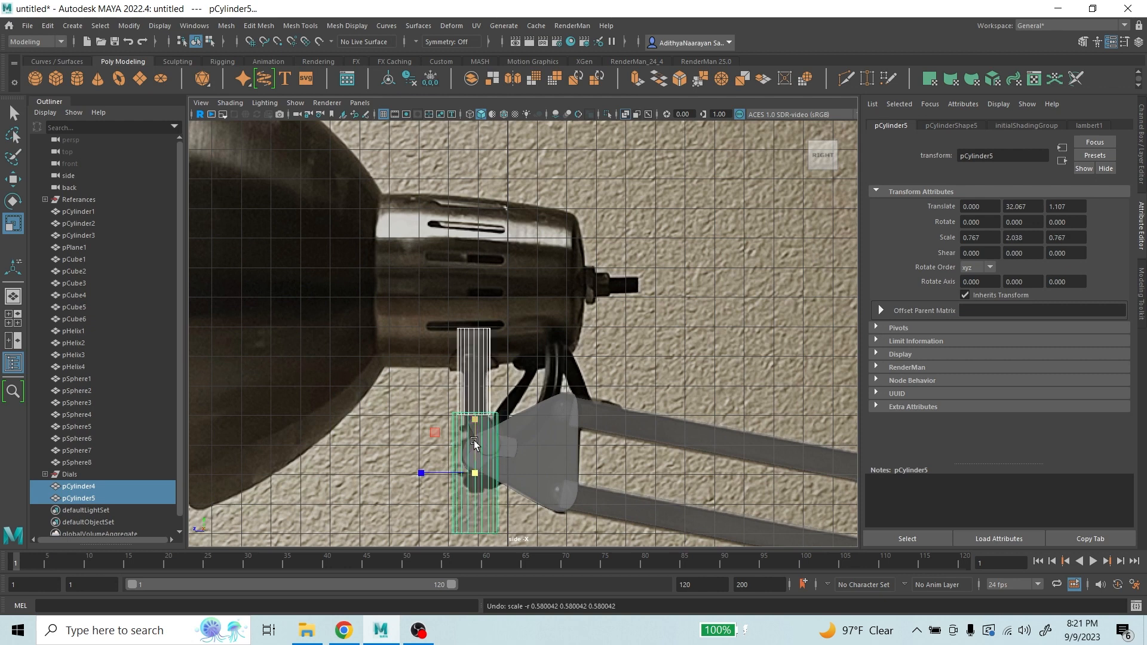
# - Group the two copied cylinders and name the group StandNotch
pyautogui.hotkey('ctrl', 'g')
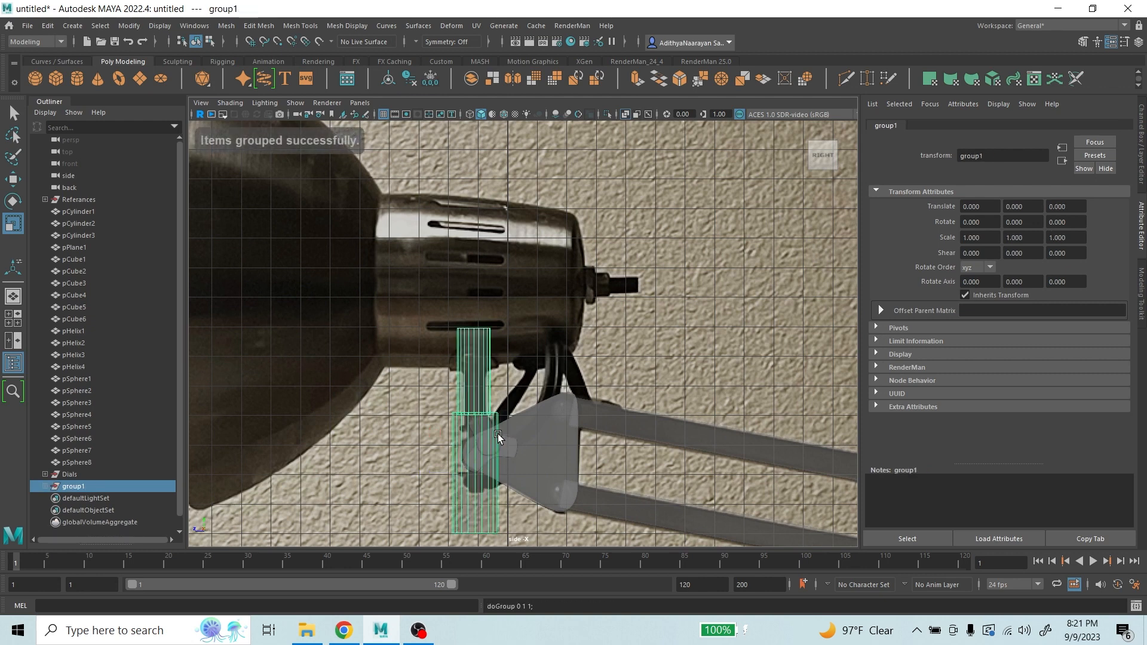
pyautogui.doubleClick(89, 486)
pyautogui.press('BackSpace')
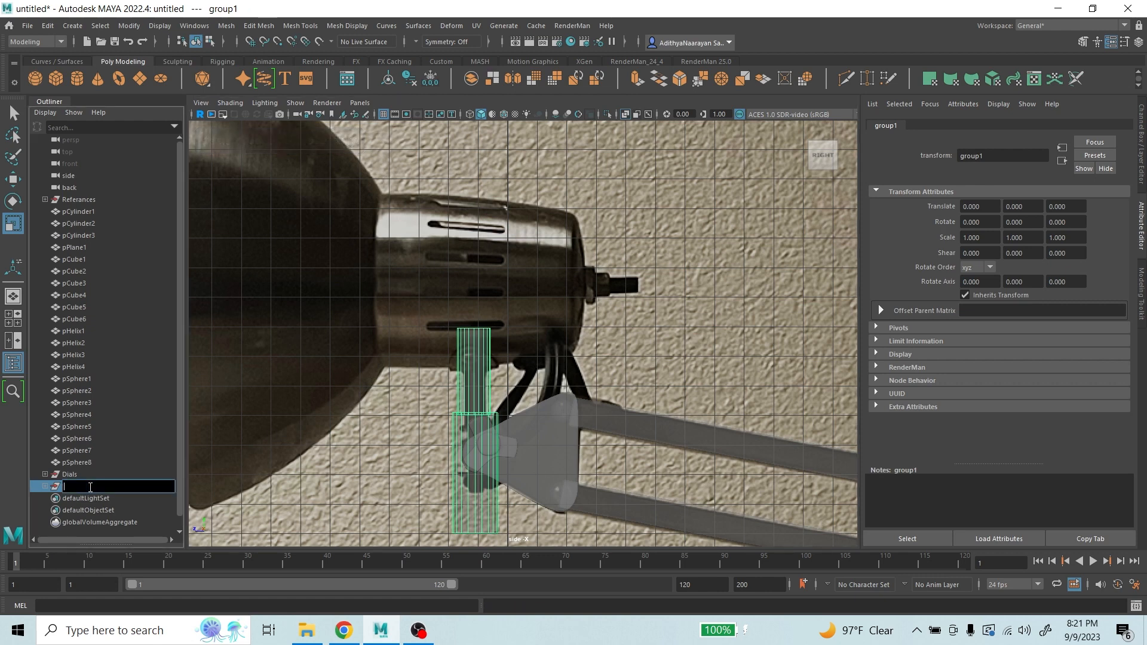
pyautogui.write('Stand')
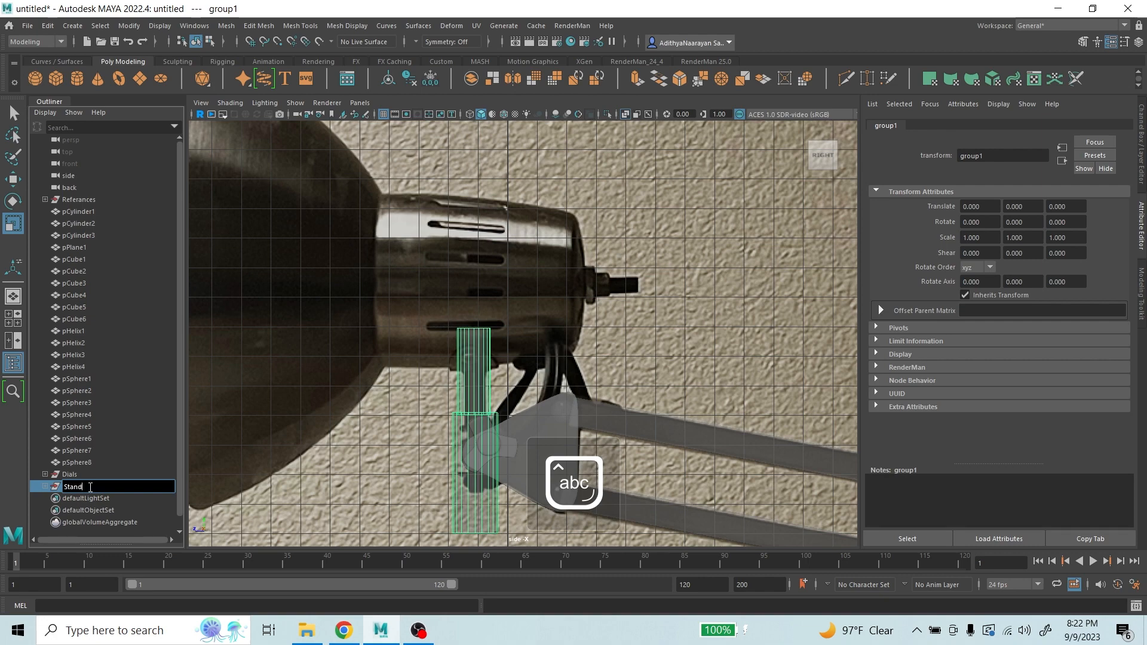
pyautogui.write('Notch')
pyautogui.press('Return')
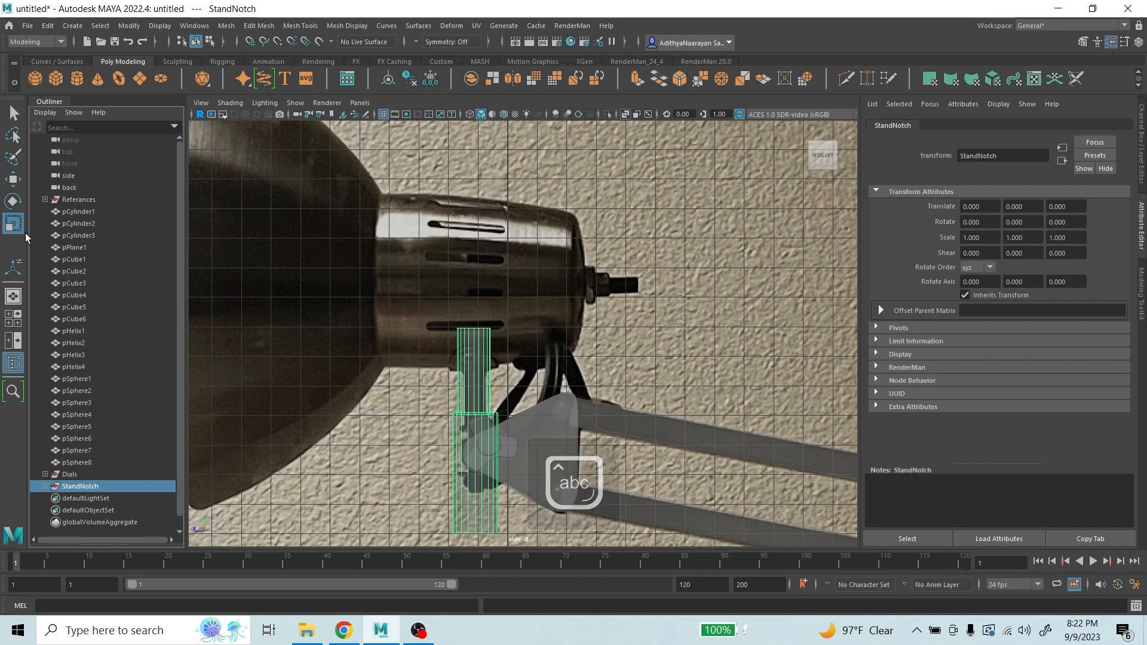
# - Center the pivot of the StandNotch group and scale it uniformly to about 0.576 to match the pin under the lamp head
pyautogui.scroll(-5, 509, 410)
pyautogui.scroll(3, 509, 410)
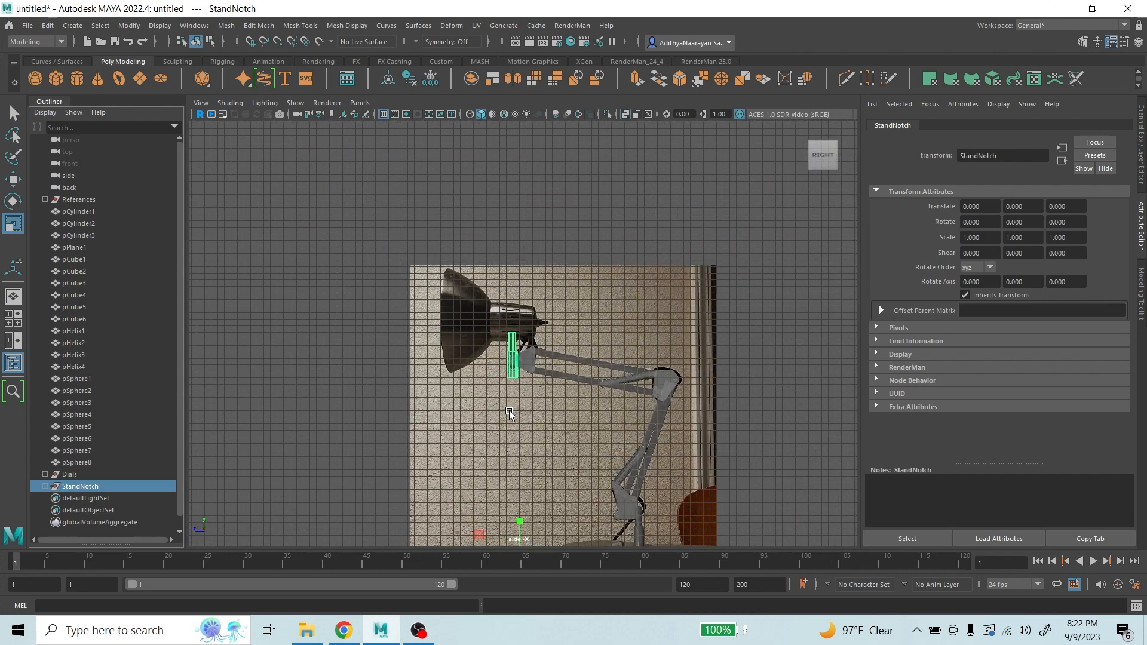
pyautogui.scroll(-1, 517, 416)
pyautogui.keyDown('alt'); pyautogui.moveTo(582, 428); pyautogui.dragTo(565, 349, button='middle'); pyautogui.keyUp('alt')
pyautogui.scroll(3, 513, 472)
pyautogui.scroll(1, 513, 473)
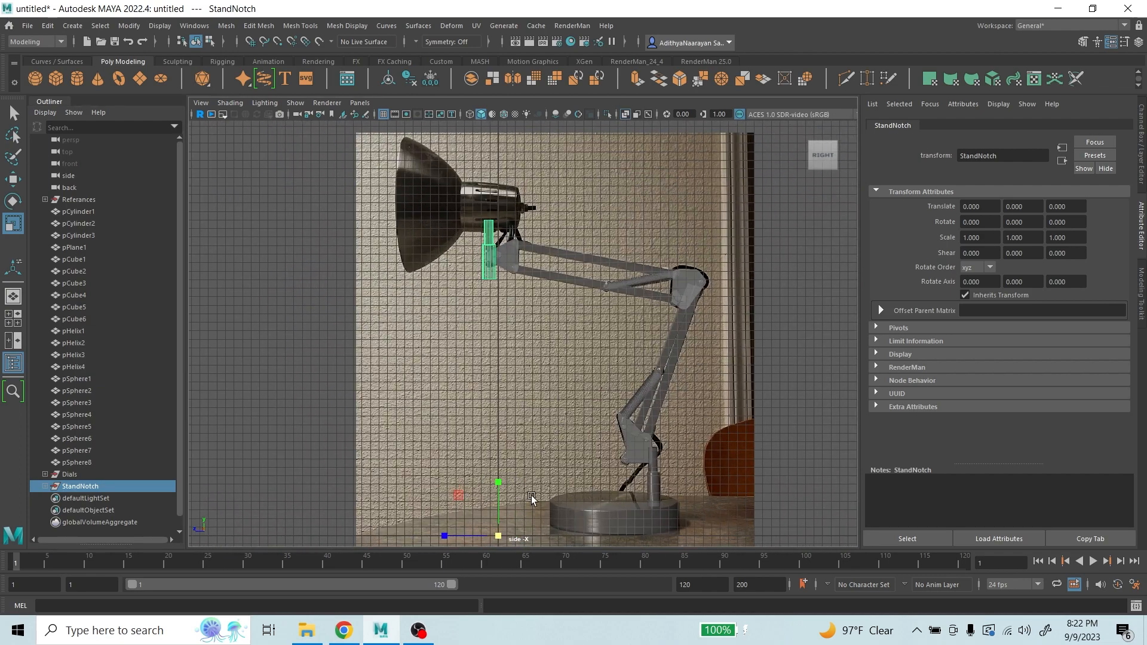
pyautogui.keyDown('alt'); pyautogui.moveTo(532, 496); pyautogui.dragTo(537, 454, button='middle'); pyautogui.keyUp('alt')
pyautogui.scroll(2, 551, 209)
pyautogui.keyDown('alt'); pyautogui.moveTo(543, 212); pyautogui.dragTo(571, 344, button='middle'); pyautogui.keyUp('alt')
pyautogui.scroll(7, 476, 423)
pyautogui.scroll(1, 540, 285)
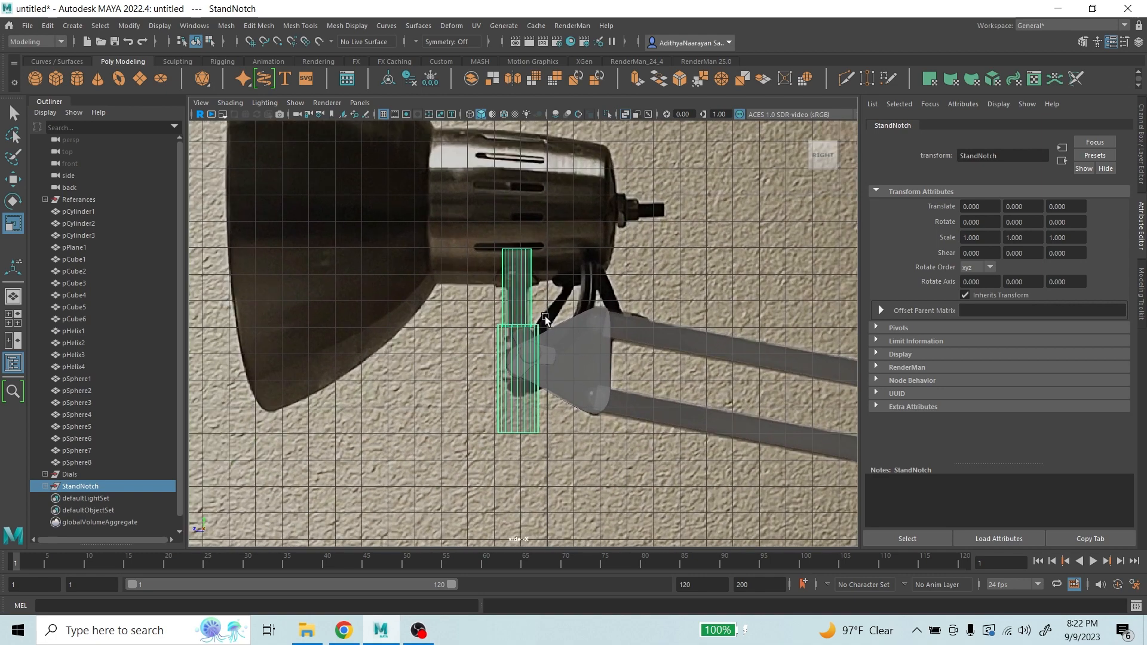
pyautogui.click(130, 26)
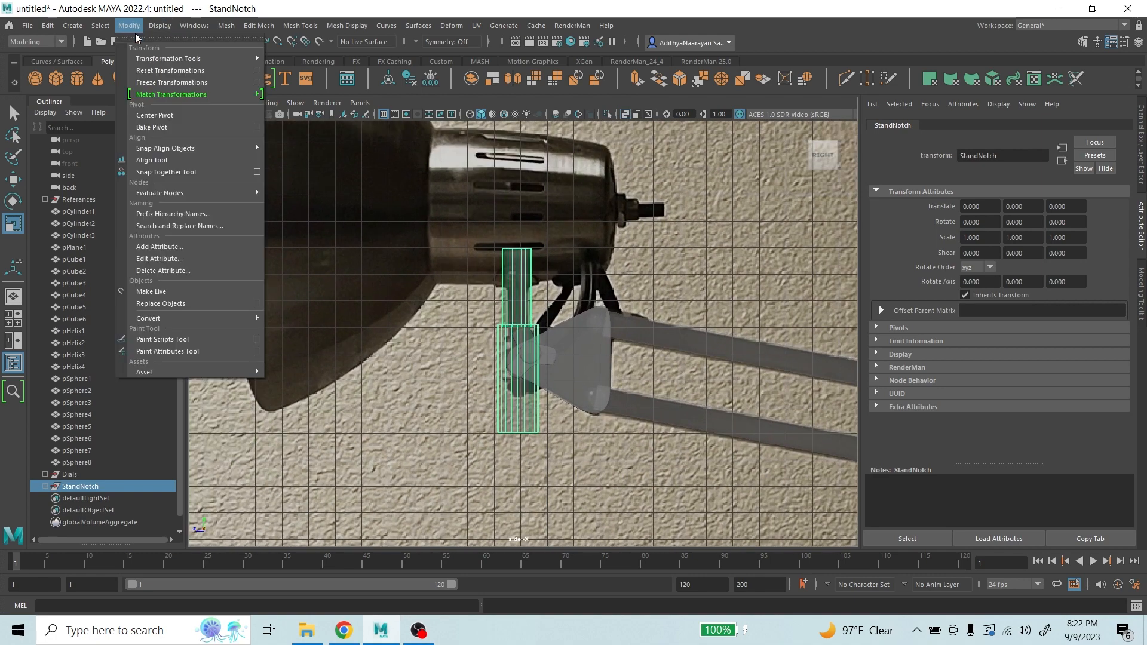
pyautogui.click(161, 116)
pyautogui.scroll(3, 531, 336)
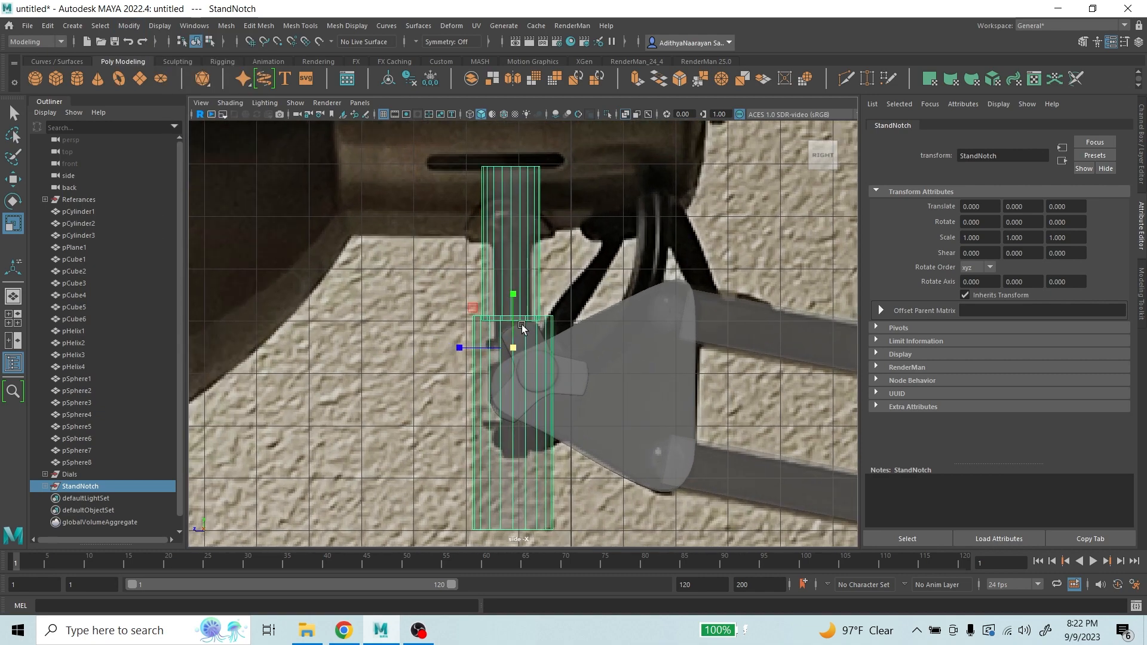
pyautogui.moveTo(521, 350); pyautogui.dragTo(433, 382)
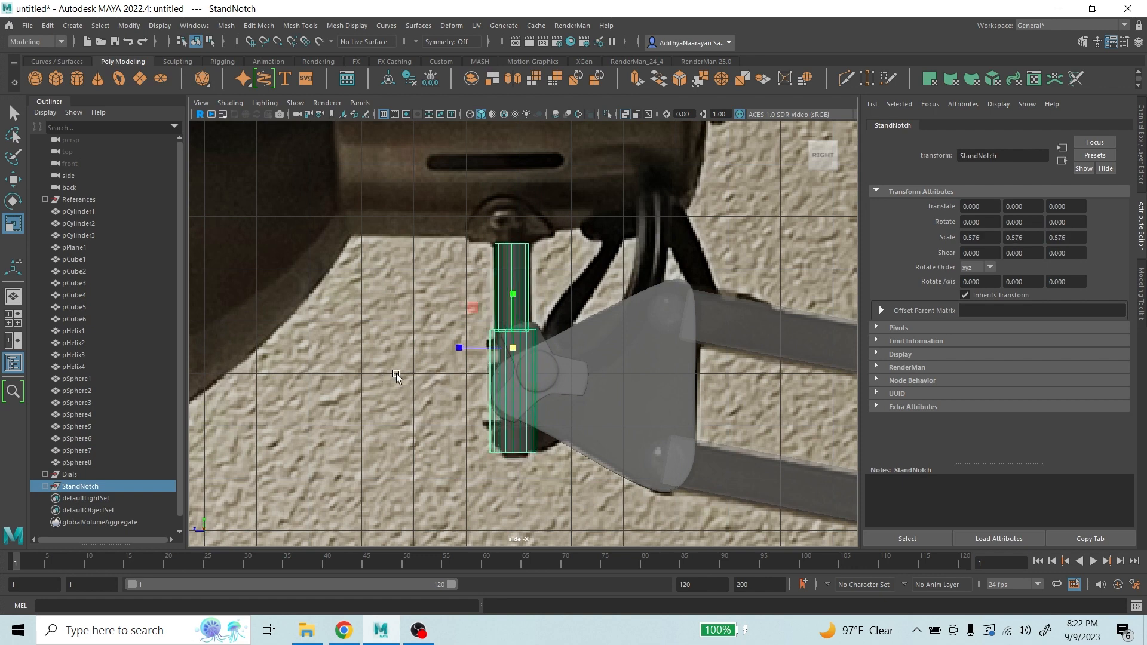
# - Move the StandNotch group onto the reference pin in the side view, to about 0.206 in Y and -0.011 in Z
pyautogui.click(10, 180)
pyautogui.moveTo(509, 293); pyautogui.dragTo(506, 285)
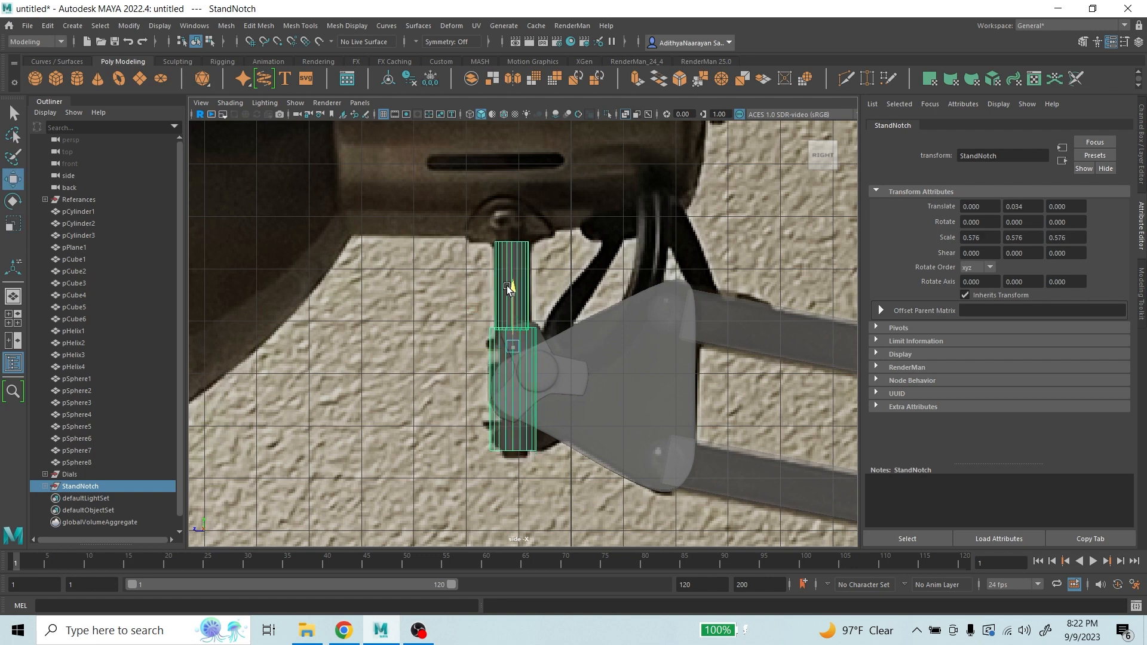
pyautogui.moveTo(453, 347); pyautogui.dragTo(454, 352)
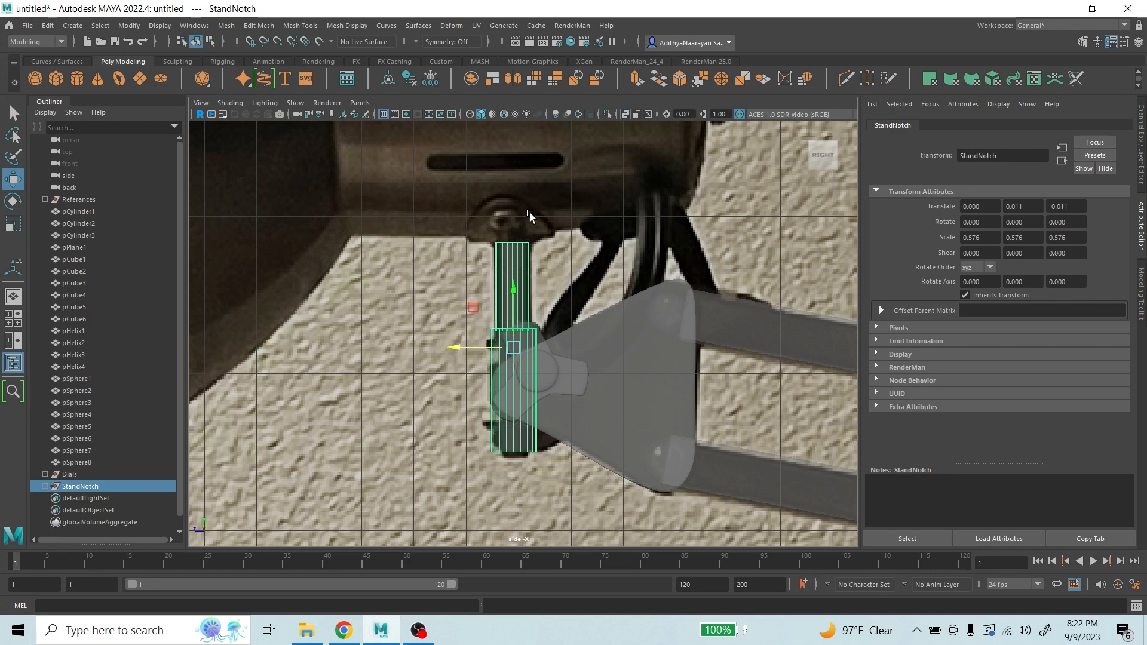
pyautogui.scroll(-2, 526, 256)
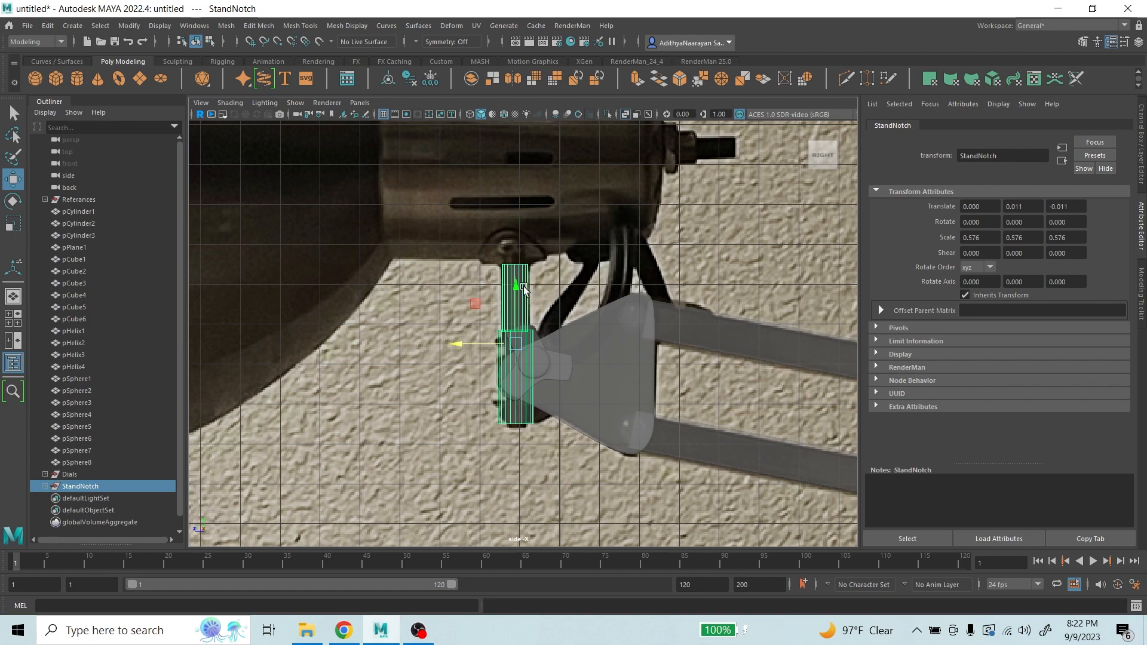
pyautogui.moveTo(517, 285); pyautogui.dragTo(491, 280)
pyautogui.scroll(2, 563, 321)
pyautogui.scroll(1, 563, 321)
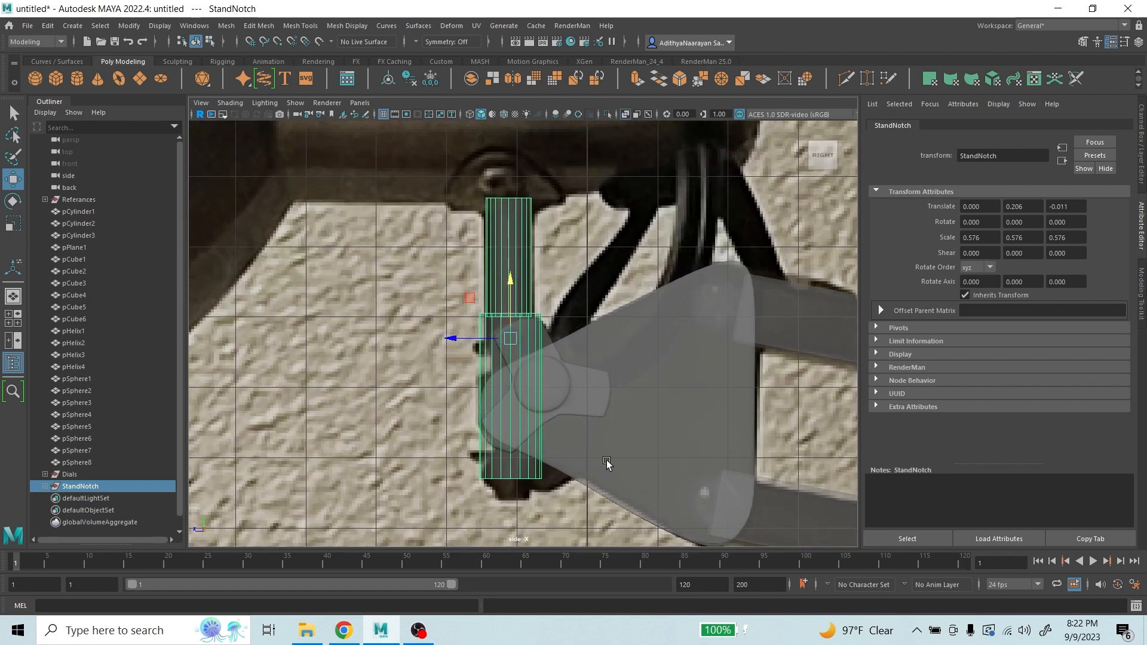
# - Shift the StandNotch group sideways in the perspective view to about 0.030 in X, in line with the arm brackets
pyautogui.press('space')
pyautogui.press('space')
pyautogui.keyDown('alt'); pyautogui.moveTo(583, 135); pyautogui.dragTo(526, 223); pyautogui.keyUp('alt')
pyautogui.keyDown('alt'); pyautogui.moveTo(526, 222); pyautogui.dragTo(548, 279, button='middle'); pyautogui.keyUp('alt')
pyautogui.scroll(3, 548, 278)
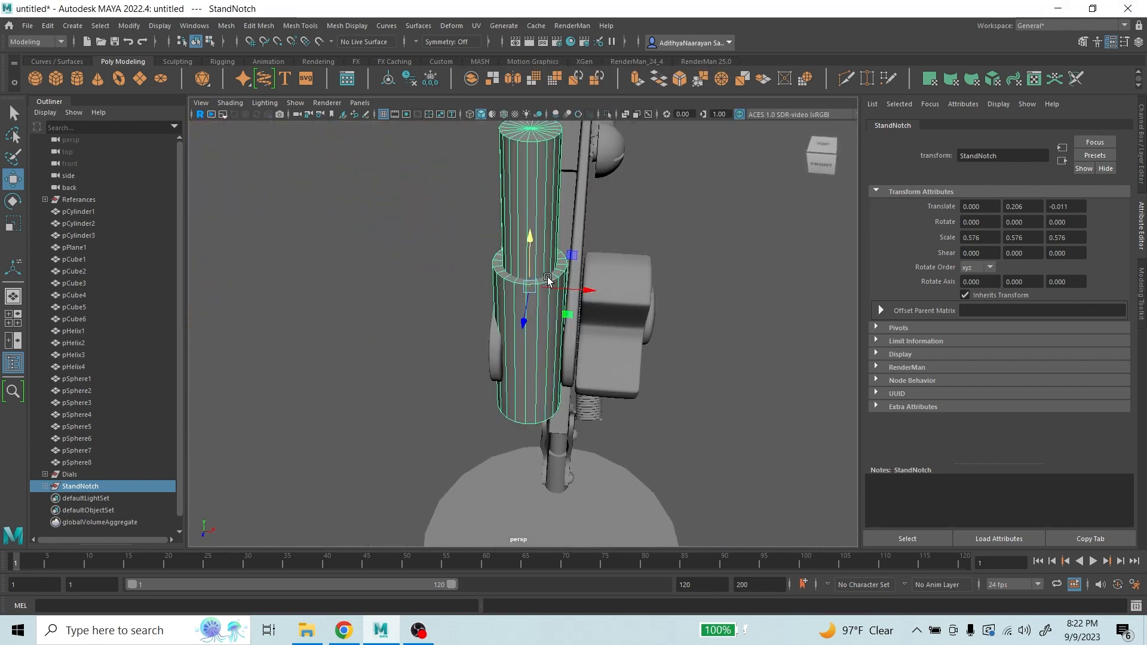
pyautogui.moveTo(584, 291); pyautogui.dragTo(537, 257)
# - Examine the StandNotch placement on the whole lamp in perspective and against the lamp head reference in the side view
pyautogui.scroll(-6, 539, 257)
pyautogui.scroll(3, 517, 261)
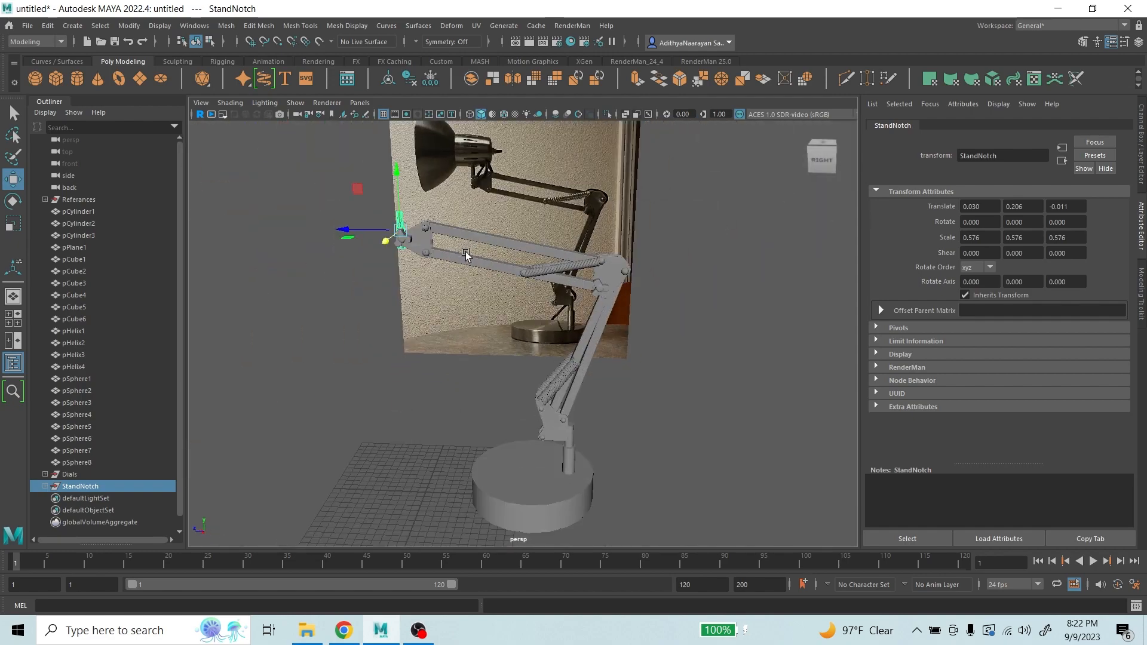
pyautogui.keyDown('alt'); pyautogui.moveTo(465, 252); pyautogui.dragTo(524, 247); pyautogui.keyUp('alt')
pyautogui.press('space')
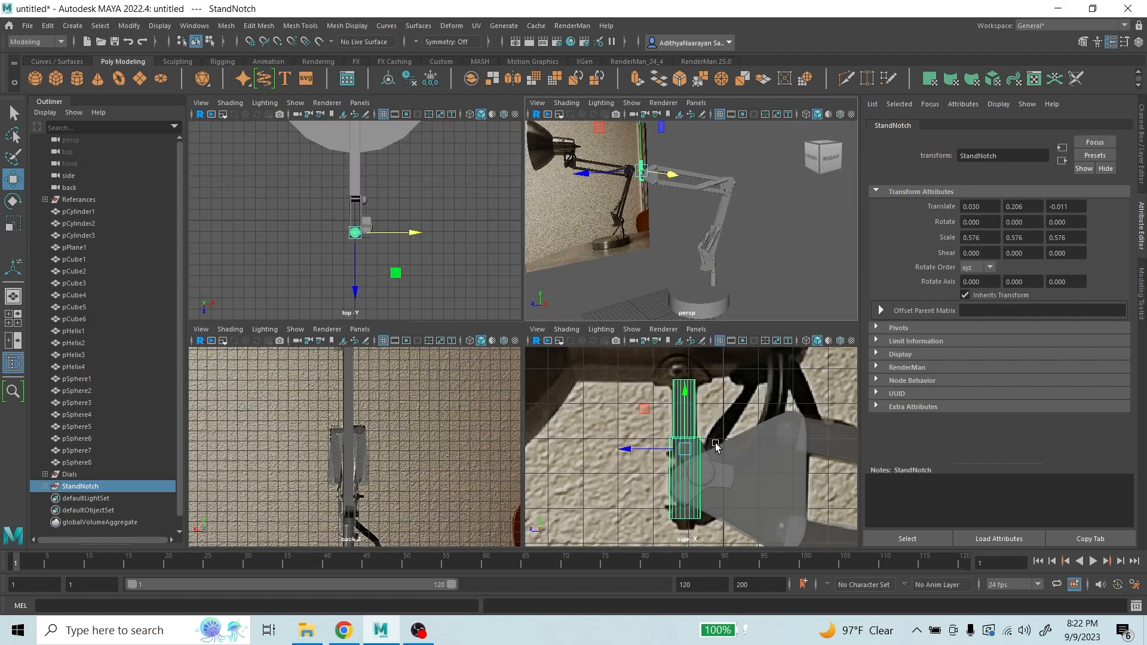
pyautogui.press('space')
pyautogui.scroll(-5, 626, 366)
pyautogui.keyDown('alt'); pyautogui.moveTo(682, 382); pyautogui.dragTo(556, 241, button='middle'); pyautogui.keyUp('alt')
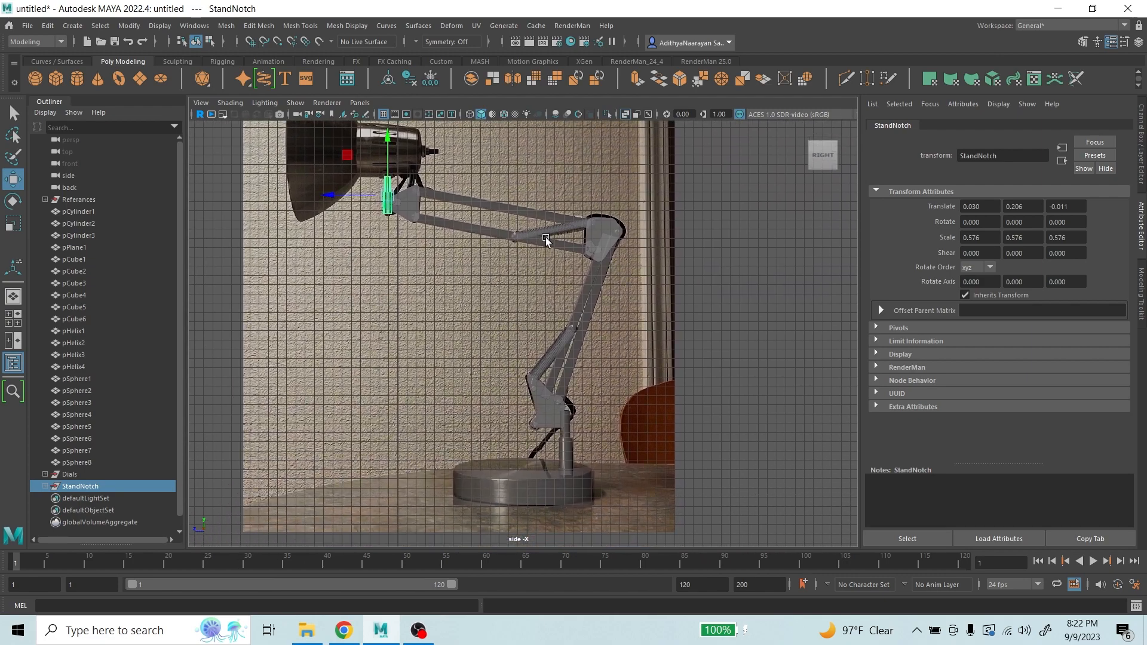
pyautogui.scroll(-1, 561, 252)
pyautogui.scroll(2, 555, 314)
pyautogui.scroll(8, 430, 233)
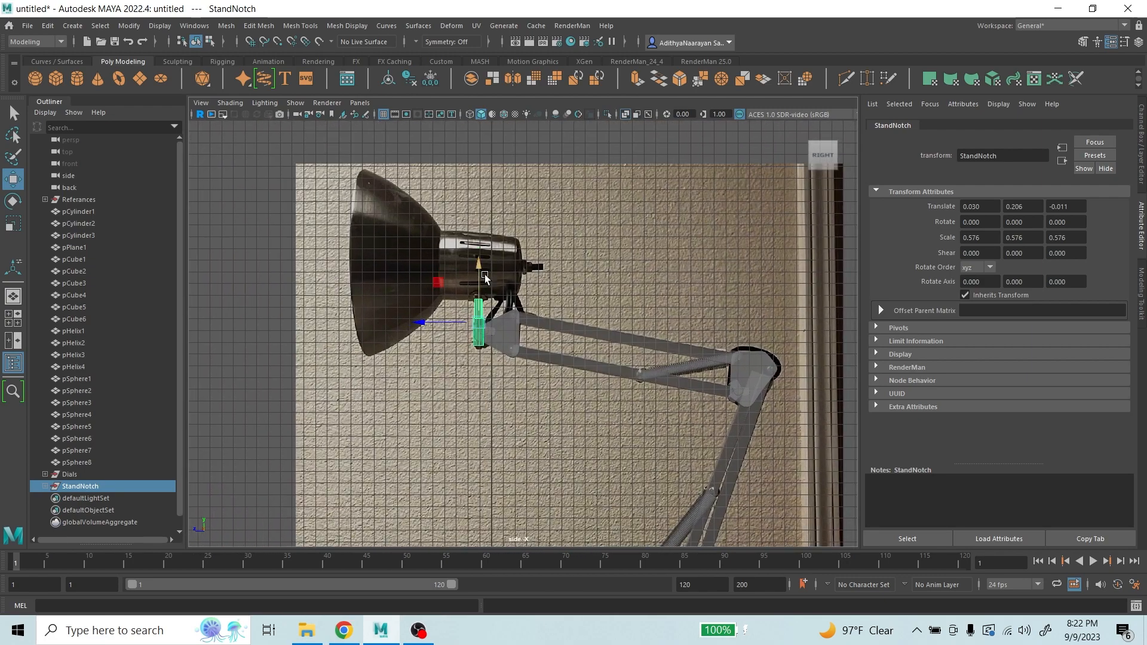
pyautogui.scroll(-3, 515, 313)
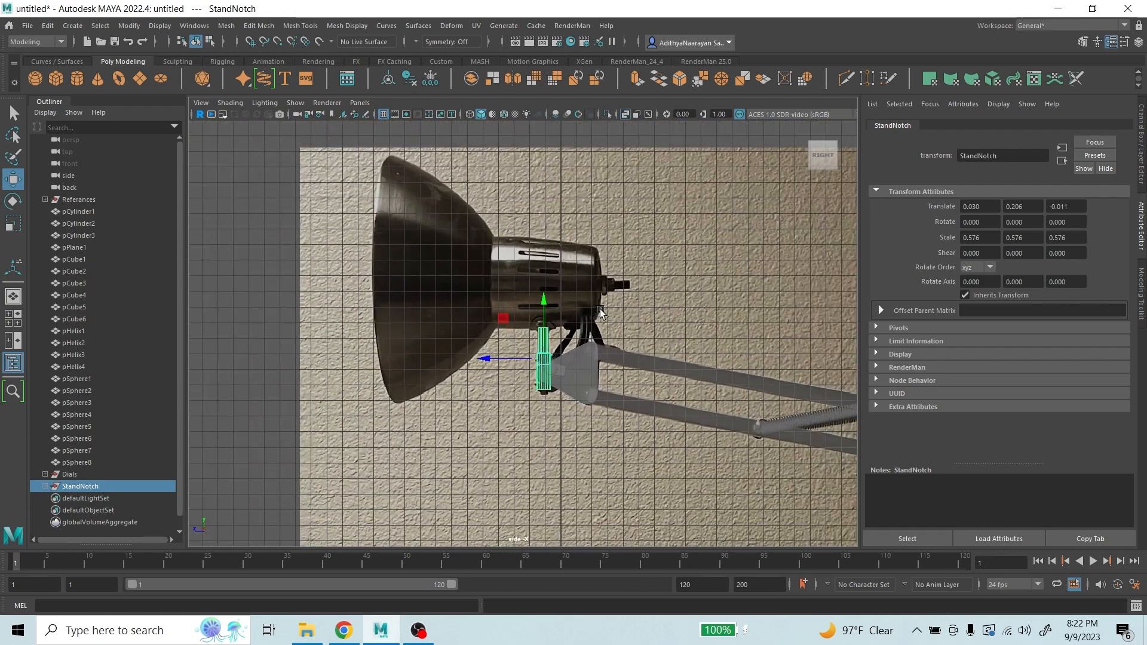
pyautogui.keyDown('alt'); pyautogui.moveTo(382, 251); pyautogui.dragTo(422, 294, button='middle'); pyautogui.keyUp('alt')
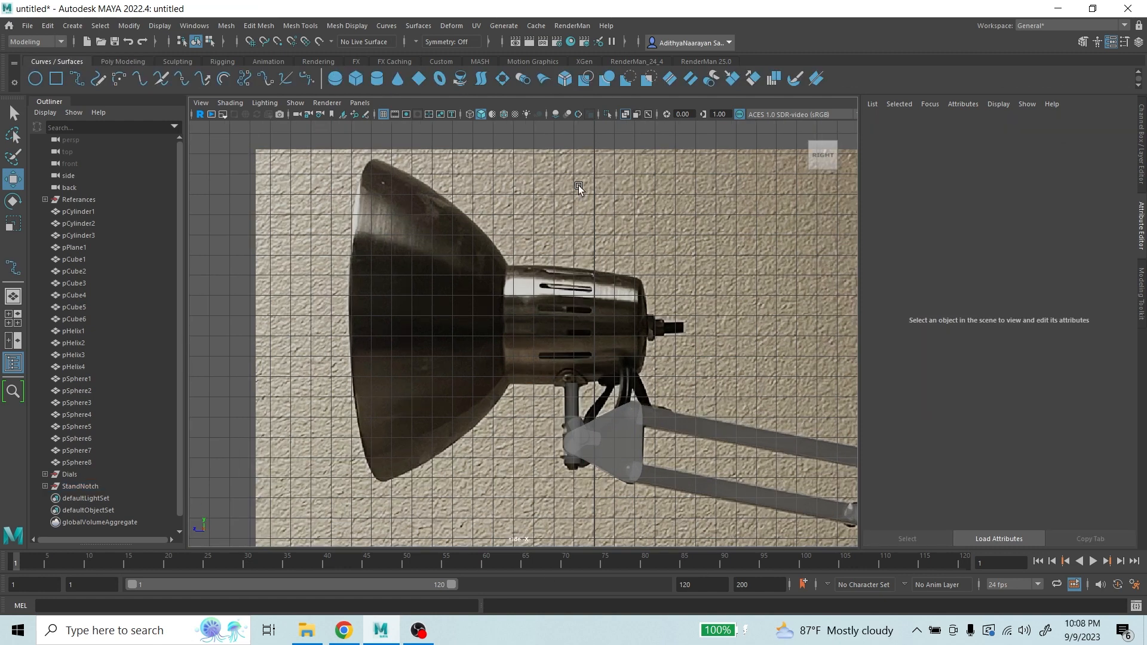
# - Trace the lamp shade's upper outline and the housing's top edge with an EP curve in the side view
pyautogui.scroll(-3, 557, 246)
pyautogui.moveTo(564, 251)
pyautogui.keyDown('alt'); pyautogui.mouseDown(button='middle')
pyautogui.moveTo(583, 229)
pyautogui.moveTo(651, 321)
pyautogui.moveTo(576, 262)
pyautogui.mouseUp(button='middle'); pyautogui.keyUp('alt')
pyautogui.keyDown('alt'); pyautogui.moveTo(576, 262); pyautogui.dragTo(566, 285, button='right'); pyautogui.keyUp('alt')
pyautogui.keyDown('alt'); pyautogui.moveTo(517, 233); pyautogui.dragTo(679, 351, button='middle'); pyautogui.keyUp('alt')
pyautogui.scroll(6, 611, 379)
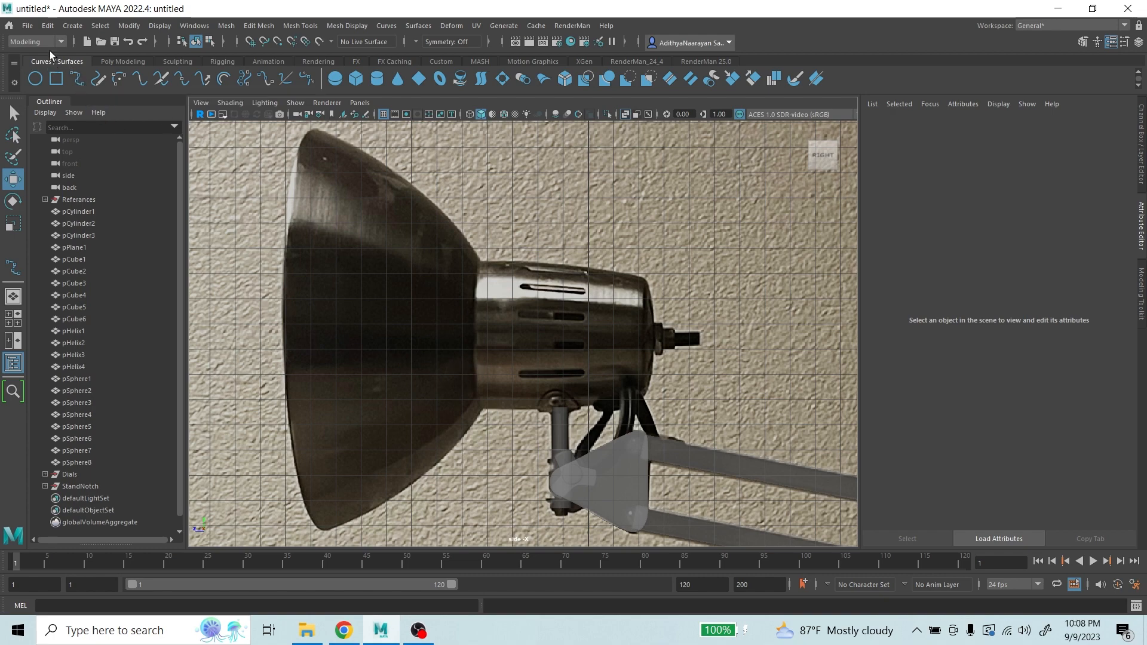
pyautogui.click(73, 76)
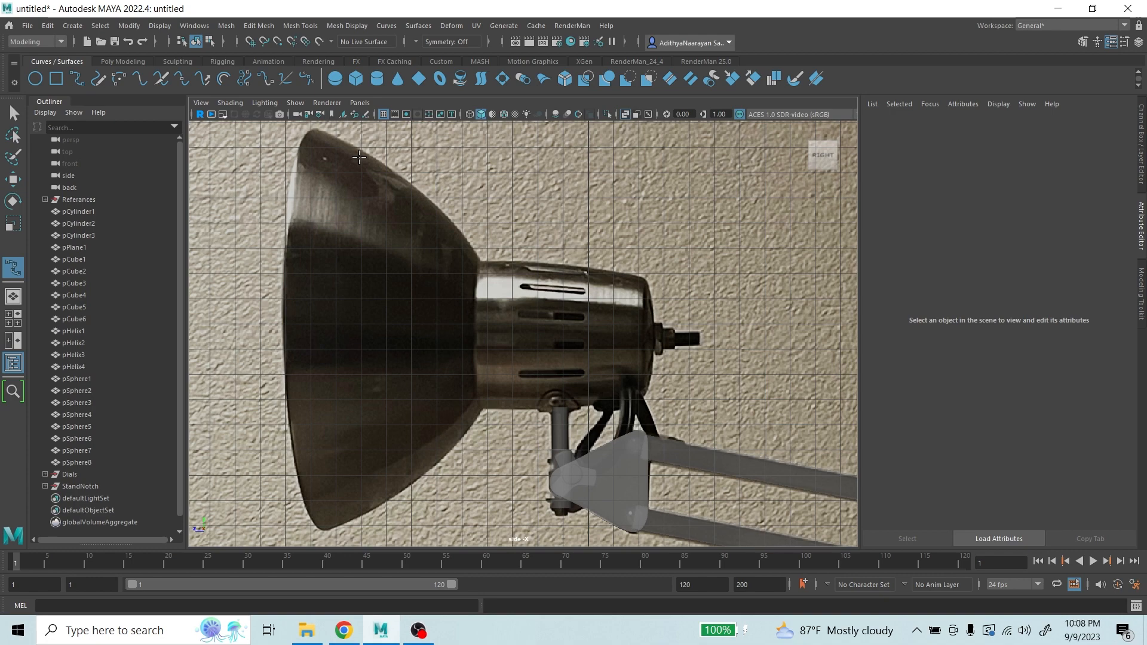
pyautogui.click(315, 127)
pyautogui.click(364, 150)
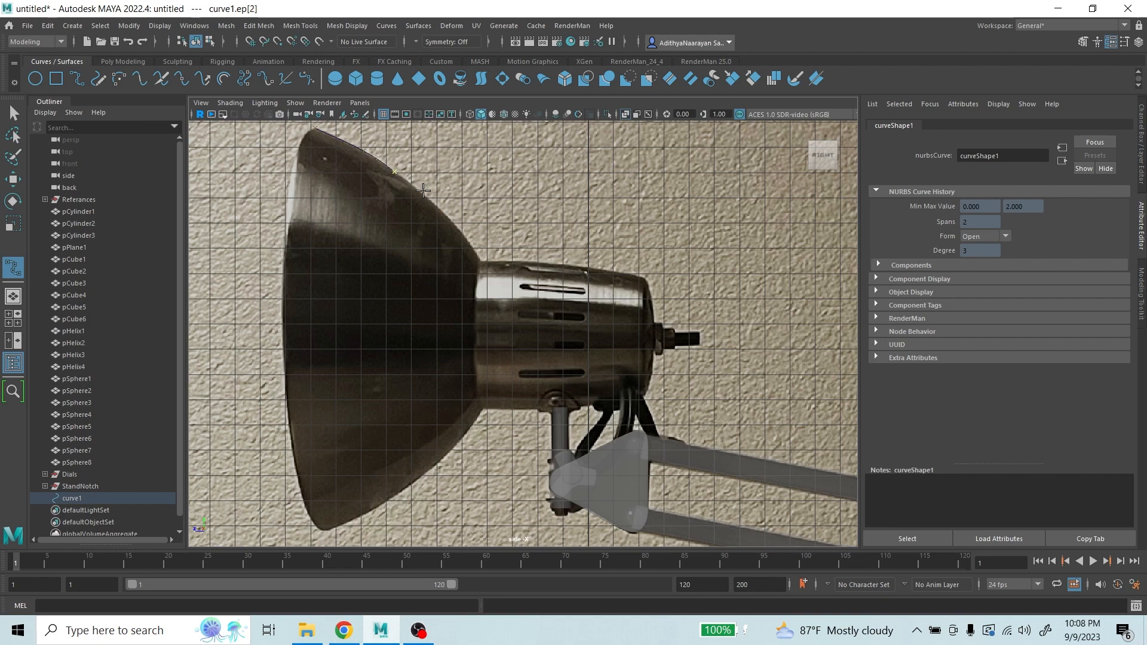
pyautogui.click(422, 190)
pyautogui.scroll(2, 445, 211)
pyautogui.click(455, 218)
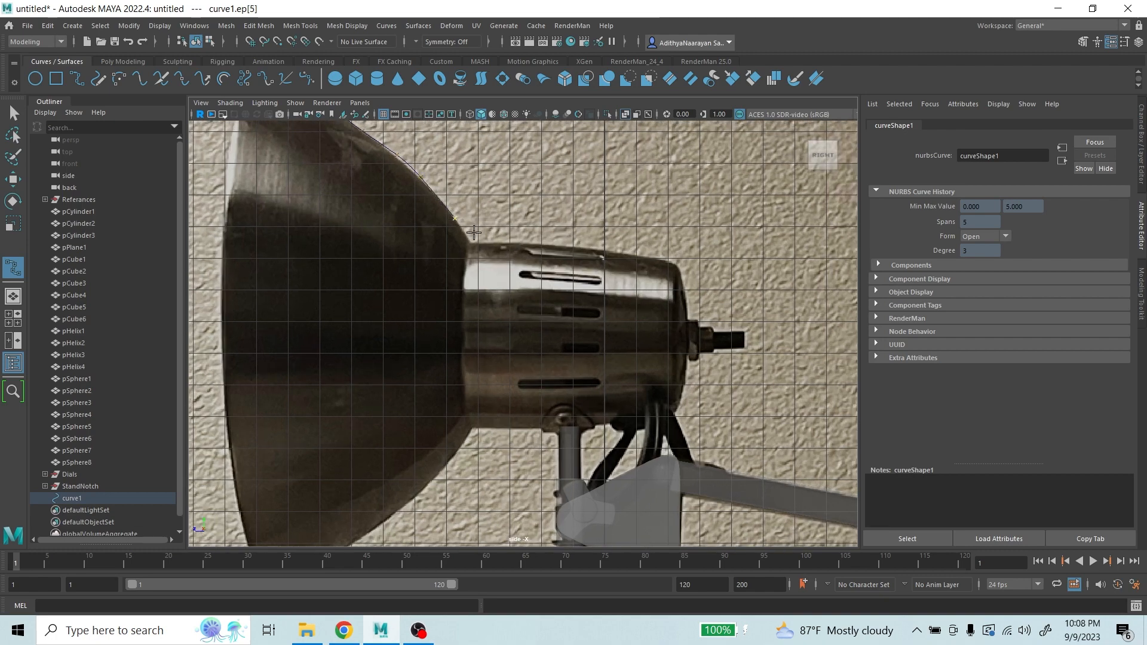
pyautogui.click(507, 242)
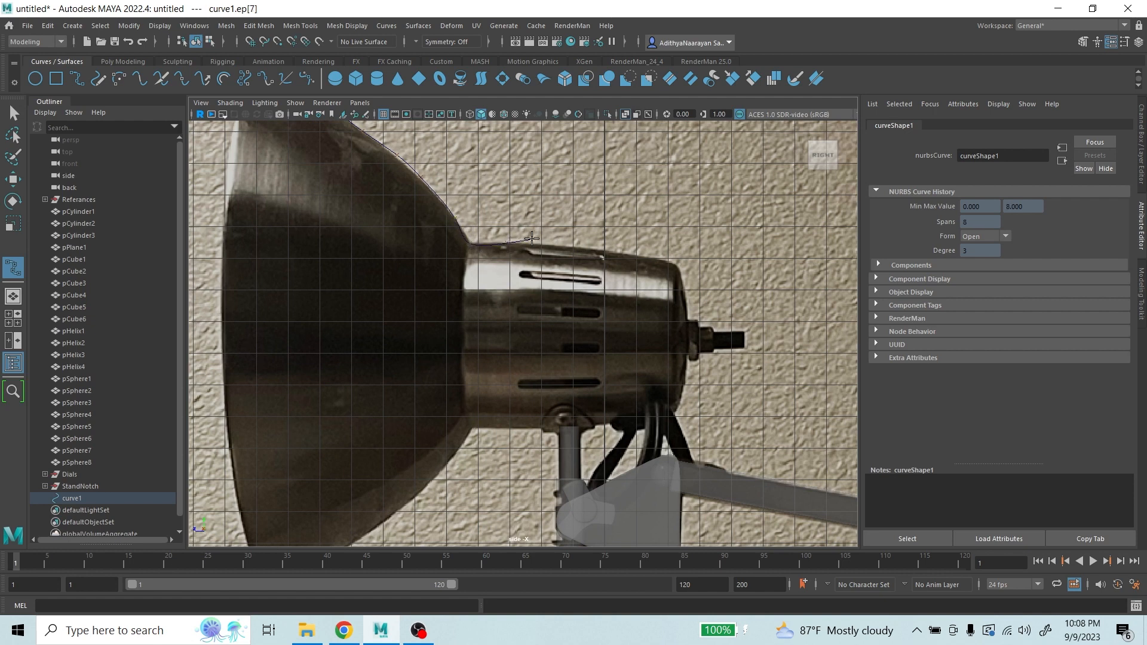
pyautogui.moveTo(532, 238); pyautogui.dragTo(650, 257)
# - Try to continue the curve around the housing's rear corner and down to the nut, and undo those points
pyautogui.click(678, 264)
pyautogui.hotkey('ctrl', 'z')
pyautogui.hotkey('ctrl', 'z')
pyautogui.click(666, 260)
pyautogui.click(679, 269)
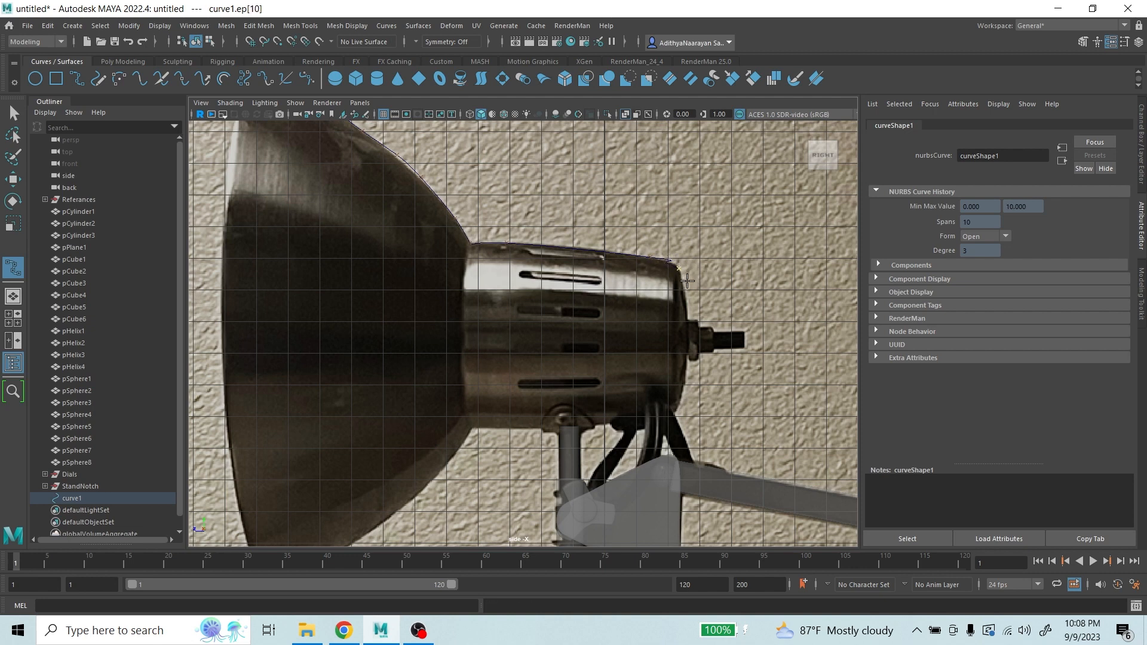
pyautogui.click(690, 317)
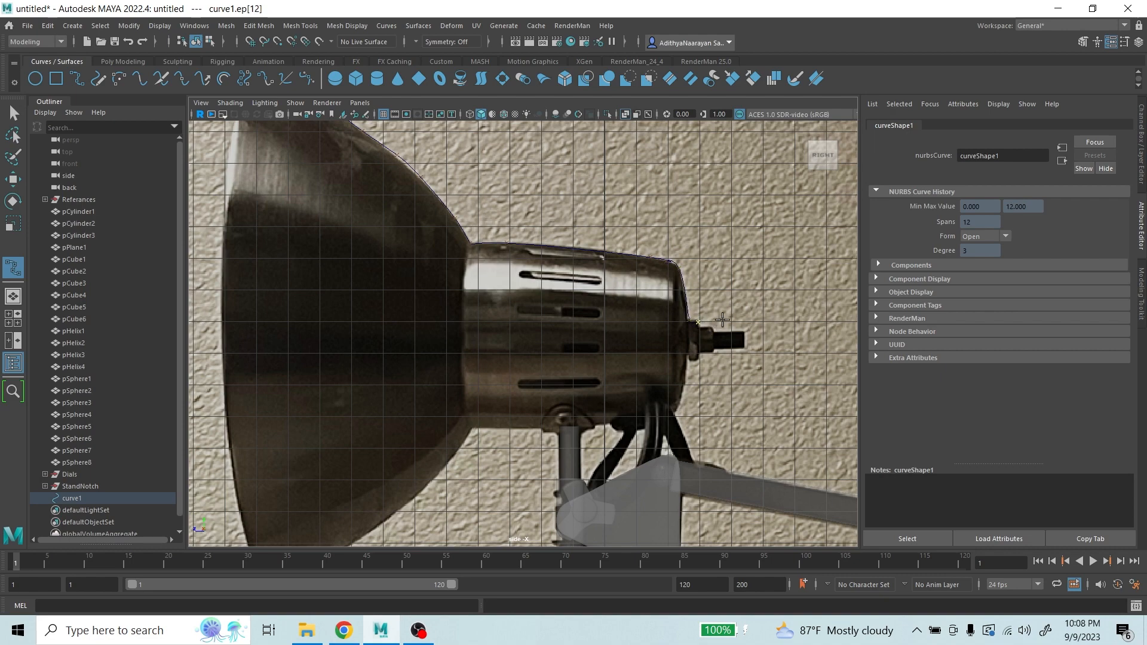
pyautogui.scroll(2, 723, 320)
pyautogui.keyDown('alt'); pyautogui.moveTo(722, 320); pyautogui.dragTo(570, 423, button='middle'); pyautogui.keyUp('alt')
pyautogui.scroll(4, 412, 335)
pyautogui.hotkey('ctrl', 'z')
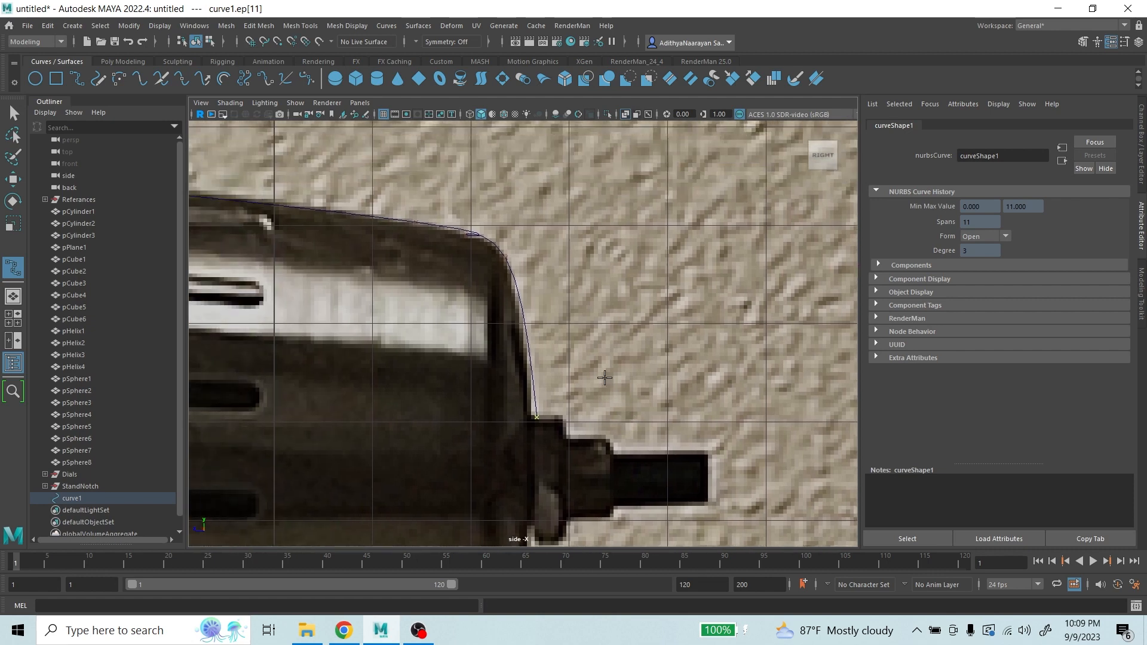
pyautogui.hotkey('ctrl', 'z')
pyautogui.hotkey('ctrl', 'z')
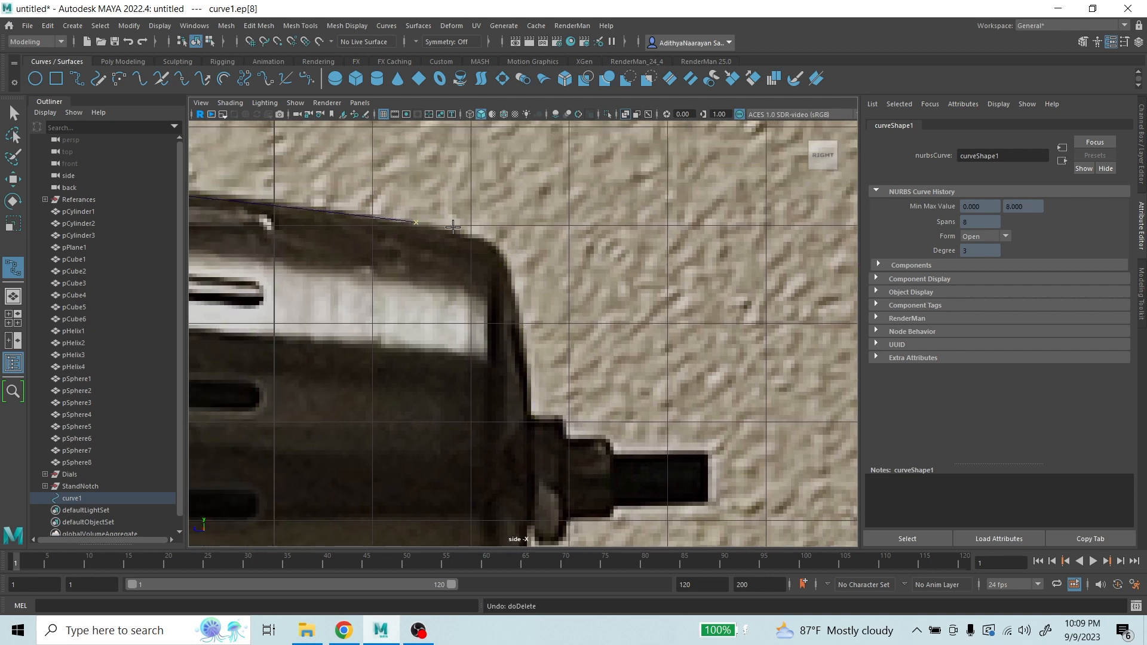
pyautogui.click(452, 227)
pyautogui.hotkey('ctrl', 'z')
pyautogui.click(541, 239)
pyautogui.moveTo(538, 246)
pyautogui.mouseDown()
pyautogui.moveTo(527, 241)
pyautogui.moveTo(537, 249)
pyautogui.mouseUp()
pyautogui.hotkey('ctrl', 'z')
pyautogui.hotkey('ctrl', 'z')
# - Round the housing's rear corner with curve points and extend the curve down the rear face to the nut
pyautogui.click(473, 232)
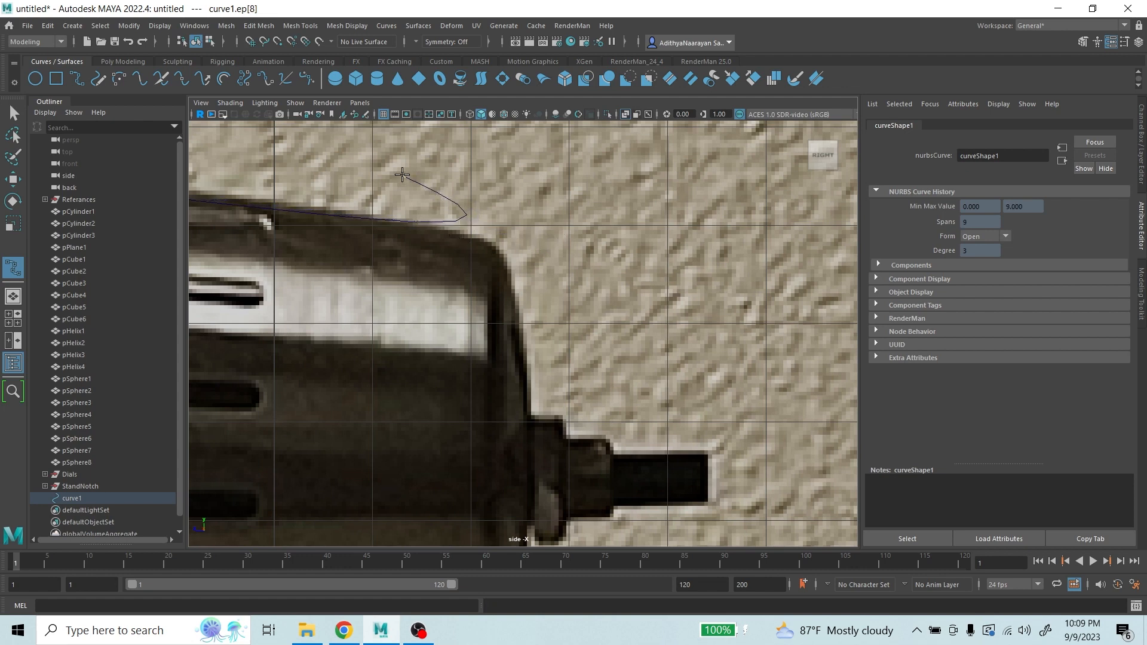
pyautogui.moveTo(423, 233); pyautogui.dragTo(526, 276)
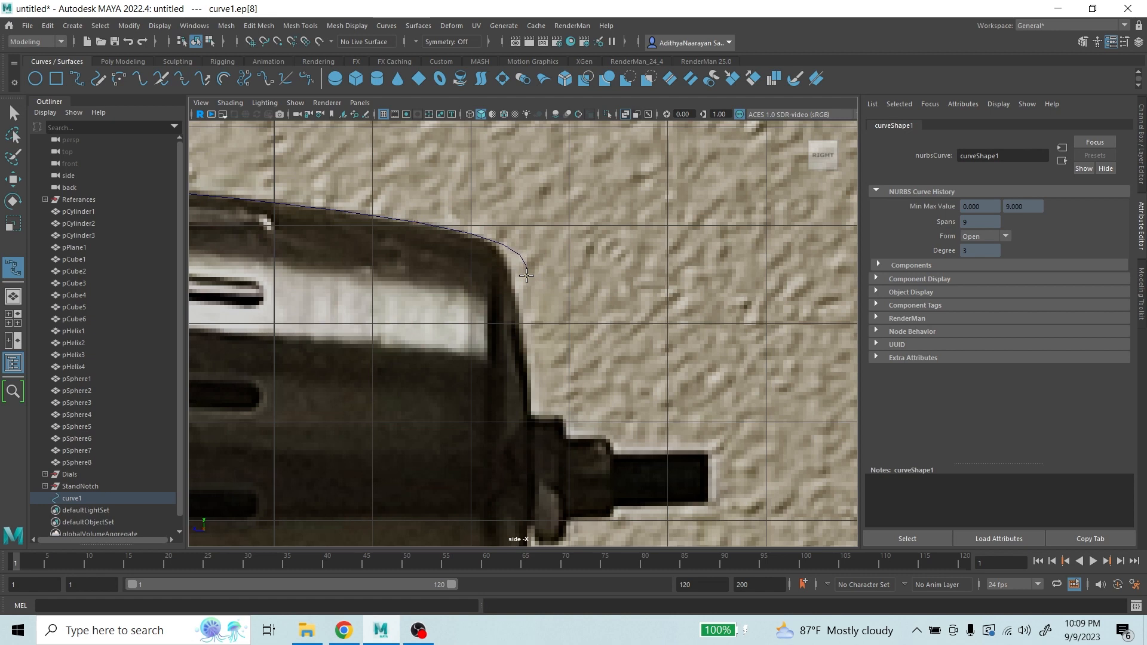
pyautogui.click(536, 411)
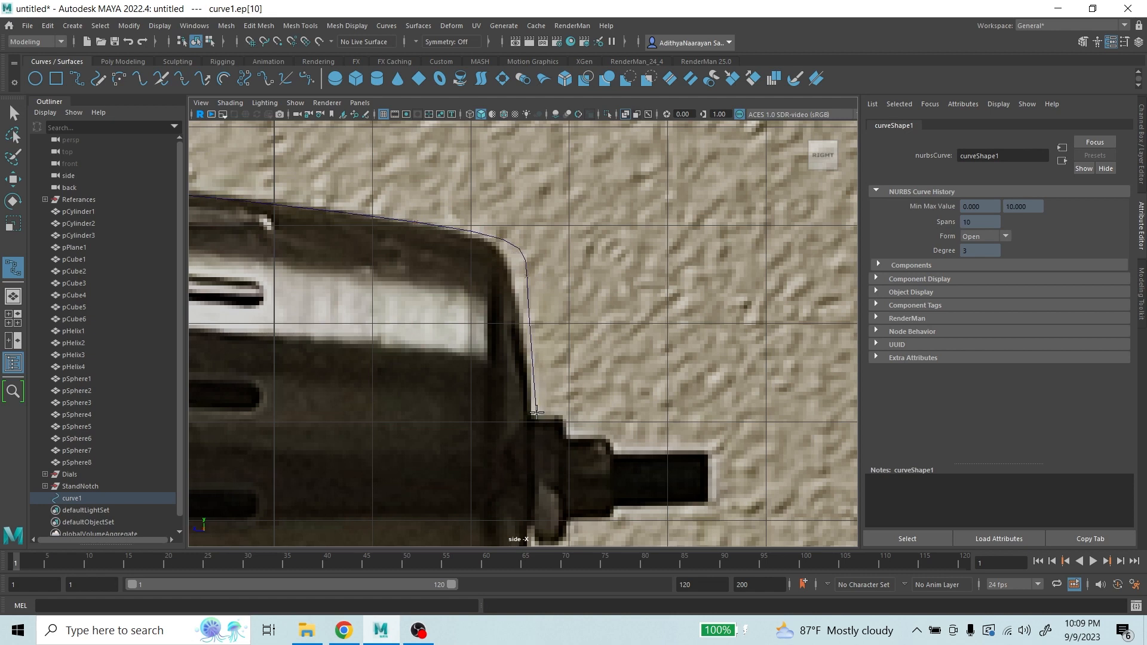
# - Continue the curve in steps over the nut and along the black rod to its end, and finish the curve
pyautogui.click(564, 413)
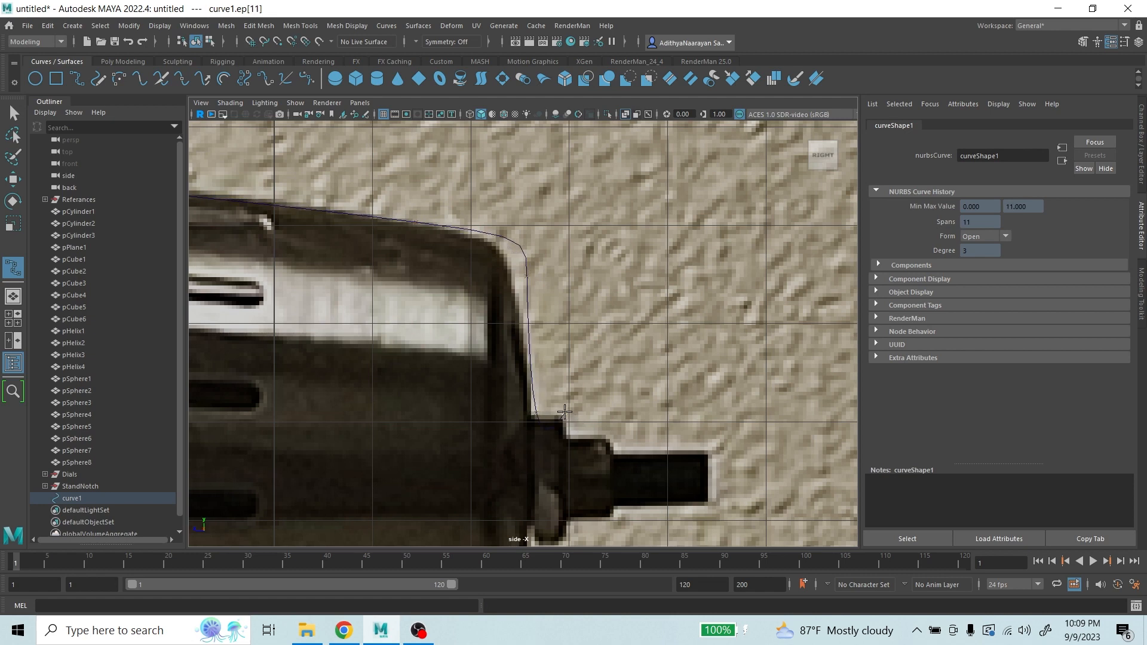
pyautogui.hotkey('ctrl', 'z')
pyautogui.moveTo(575, 413)
pyautogui.mouseDown()
pyautogui.moveTo(644, 415)
pyautogui.moveTo(654, 453)
pyautogui.moveTo(568, 461)
pyautogui.moveTo(582, 448)
pyautogui.moveTo(569, 435)
pyautogui.mouseUp()
pyautogui.moveTo(610, 435); pyautogui.dragTo(611, 438)
pyautogui.click(616, 449)
pyautogui.click(709, 453)
pyautogui.click(710, 478)
pyautogui.scroll(-6, 727, 456)
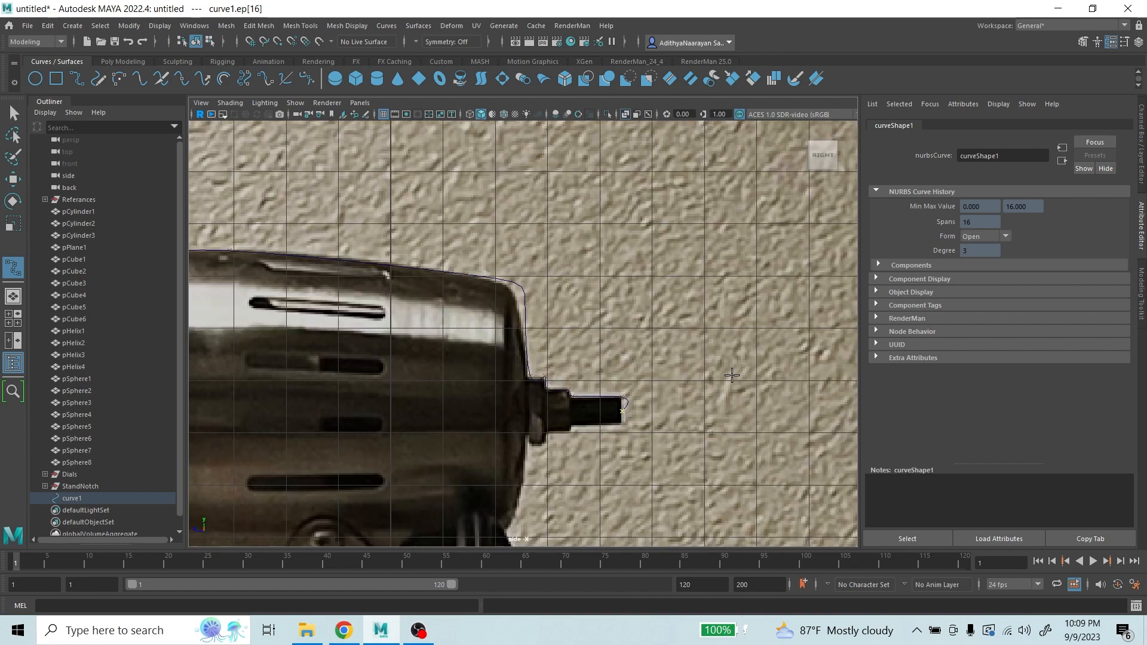
pyautogui.scroll(3, 615, 366)
pyautogui.click(14, 110)
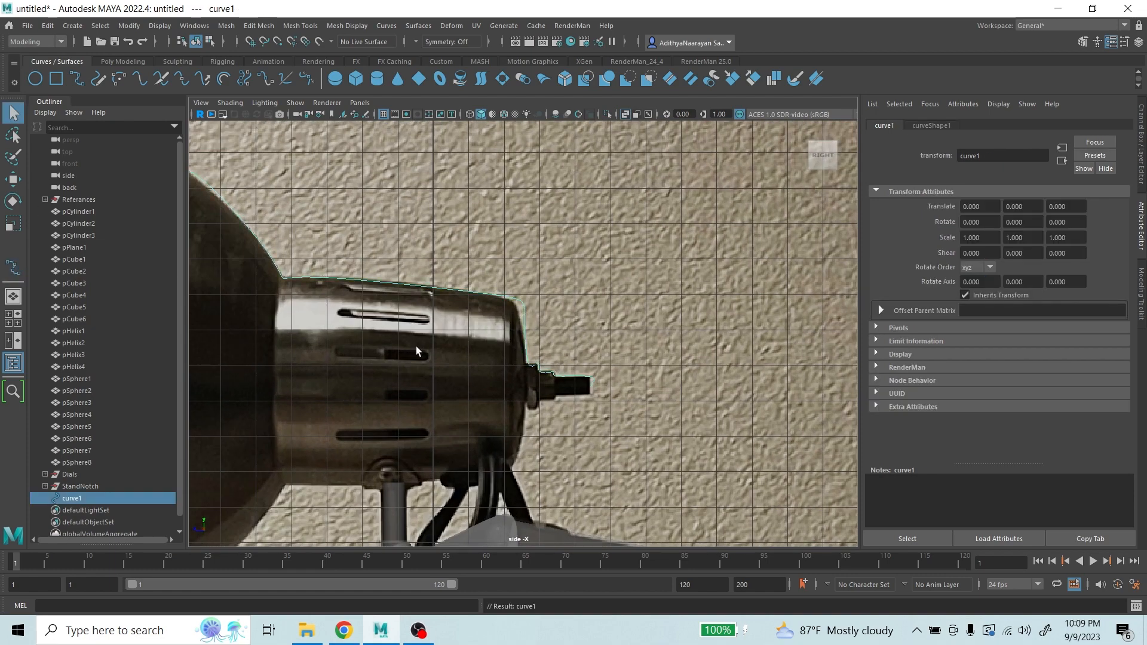
# - Show the profile curve's control vertices and move the one below the nut's upper corner slightly up and inward to fit the housing's rear face
pyautogui.scroll(5, 416, 346)
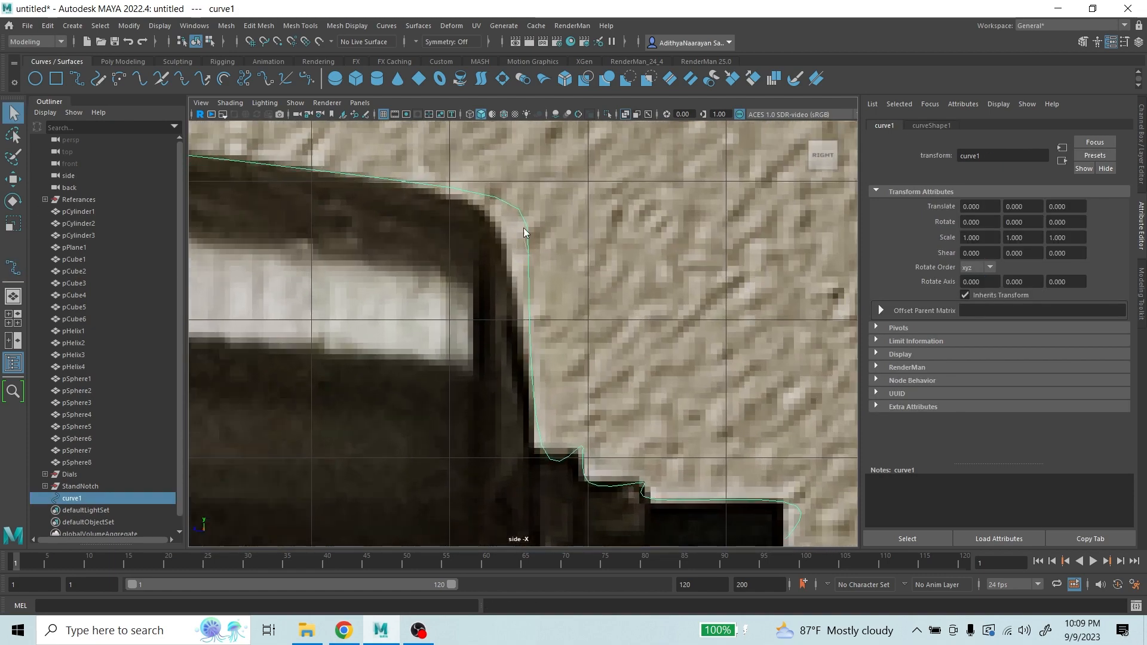
pyautogui.moveTo(525, 256); pyautogui.dragTo(526, 214, button='right')
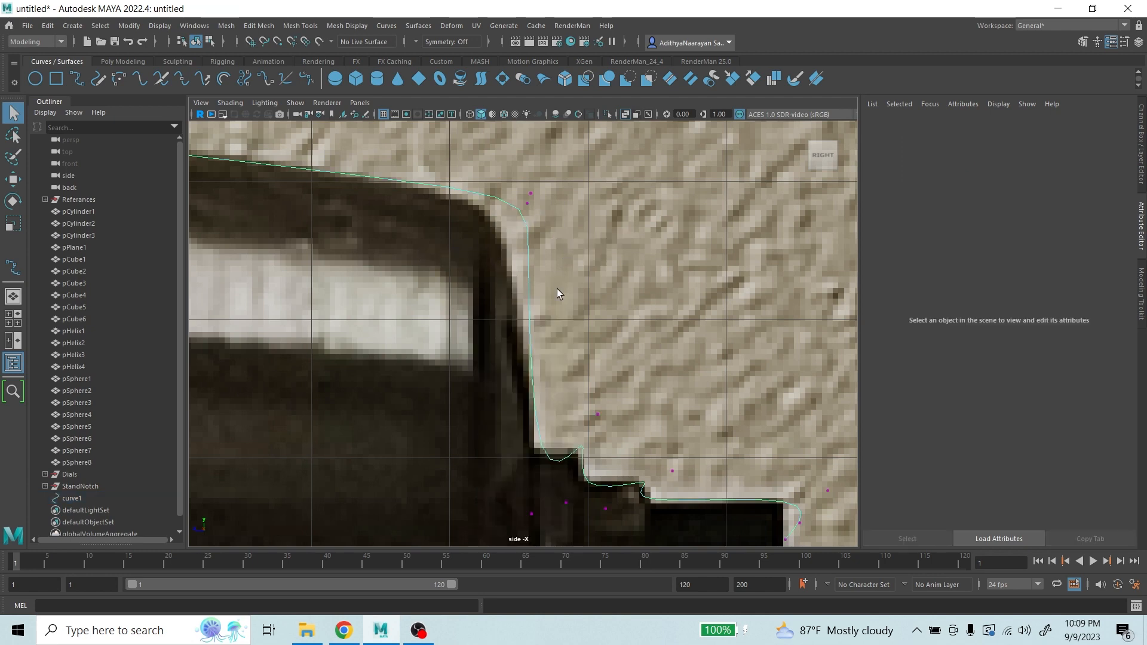
pyautogui.scroll(-3, 557, 293)
pyautogui.click(529, 461)
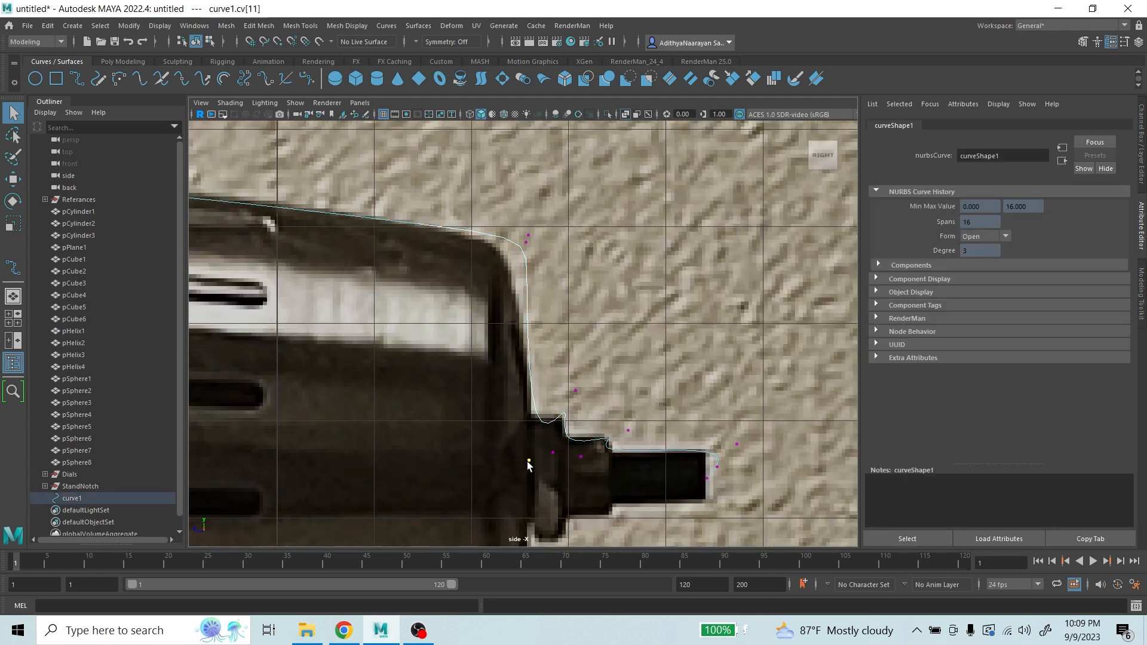
pyautogui.click(13, 179)
pyautogui.moveTo(529, 460); pyautogui.dragTo(522, 450)
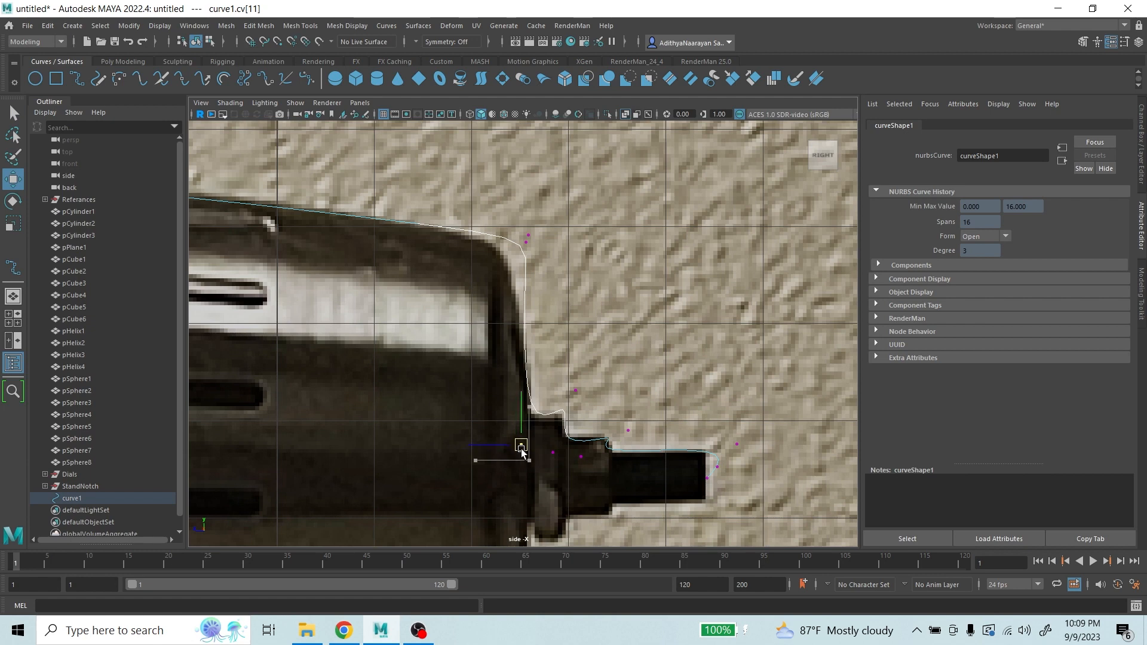
# - Return to control vertex editing and adjust the vertices above and below the nut's upper corner to tighten the curve there
pyautogui.click(579, 389)
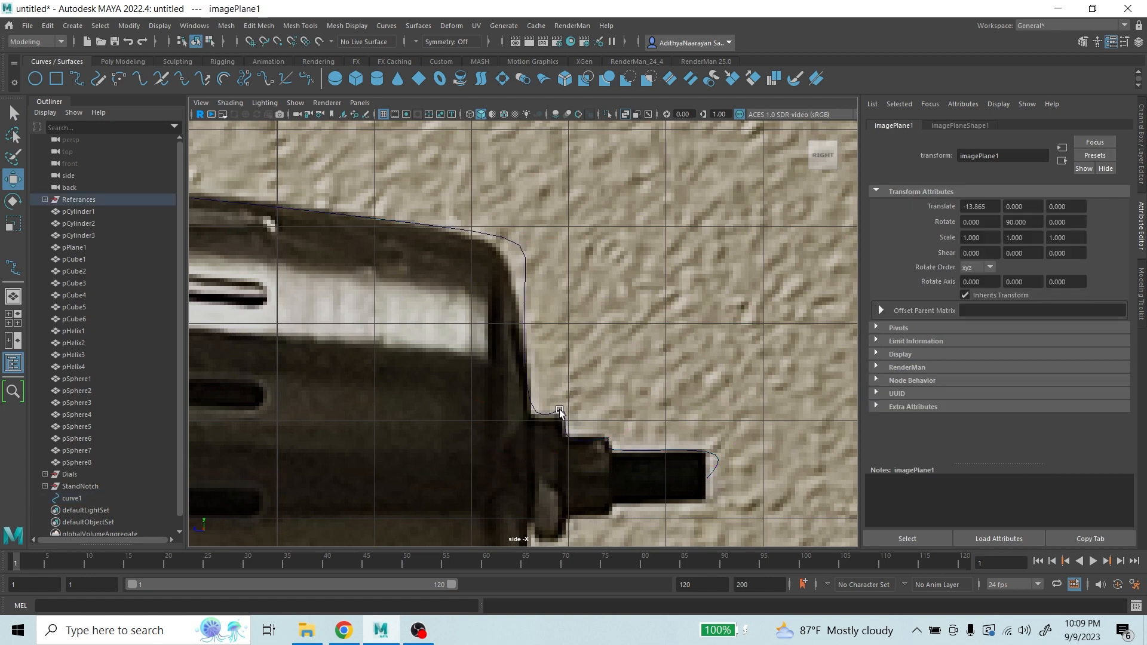
pyautogui.moveTo(573, 391); pyautogui.dragTo(530, 359, button='right')
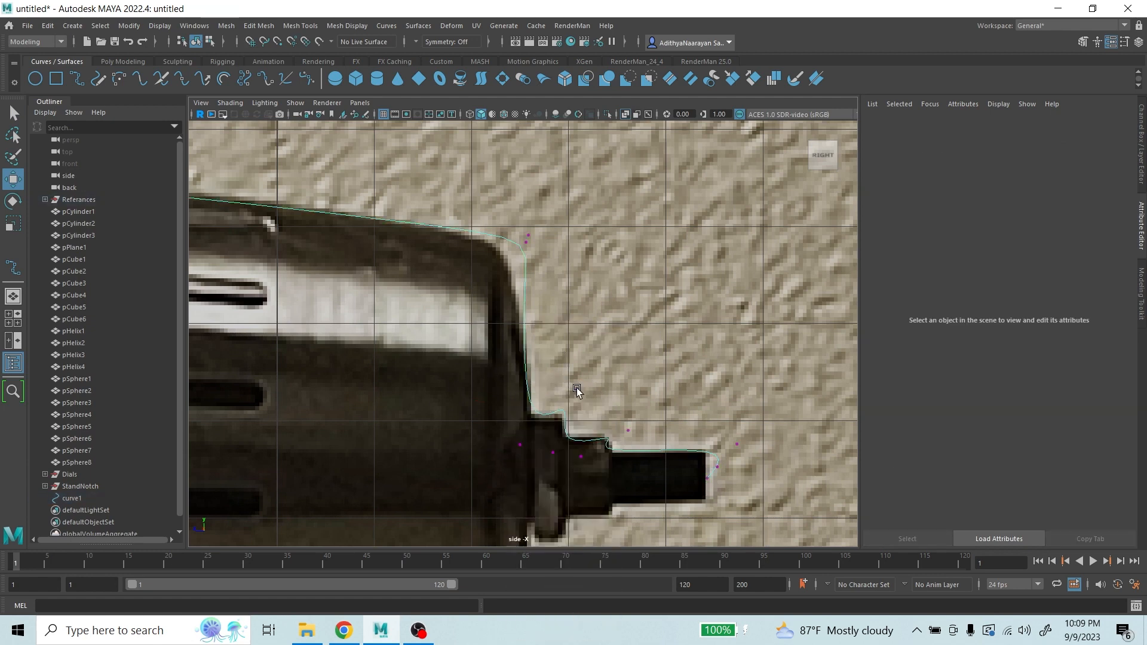
pyautogui.click(575, 395)
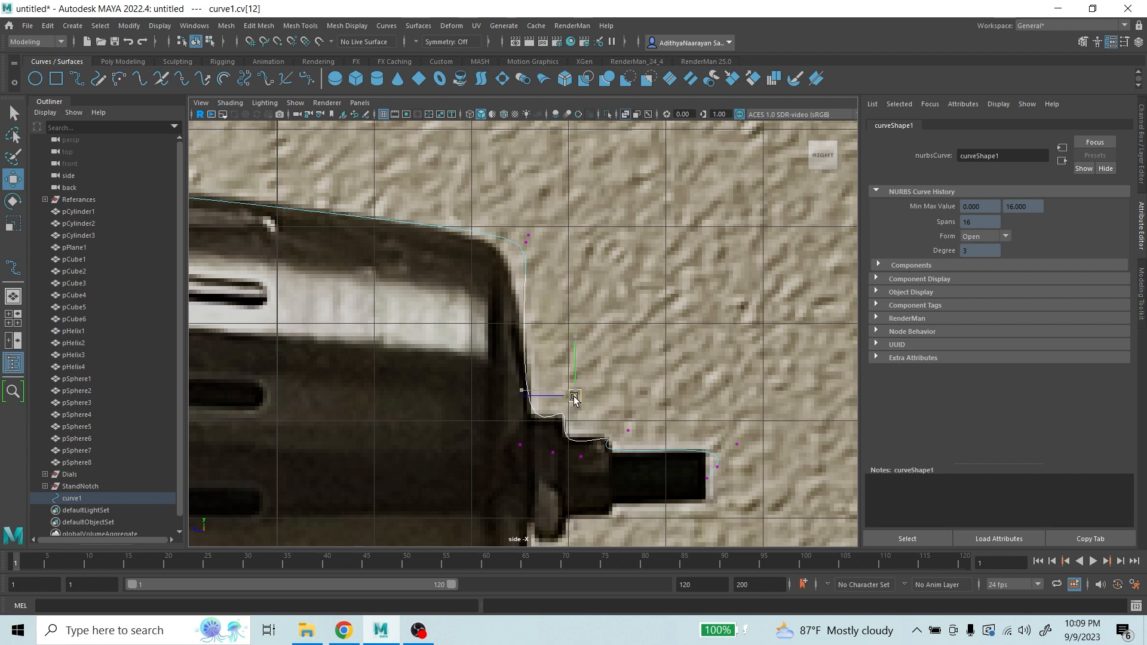
pyautogui.moveTo(574, 397); pyautogui.dragTo(526, 443)
pyautogui.click(519, 447)
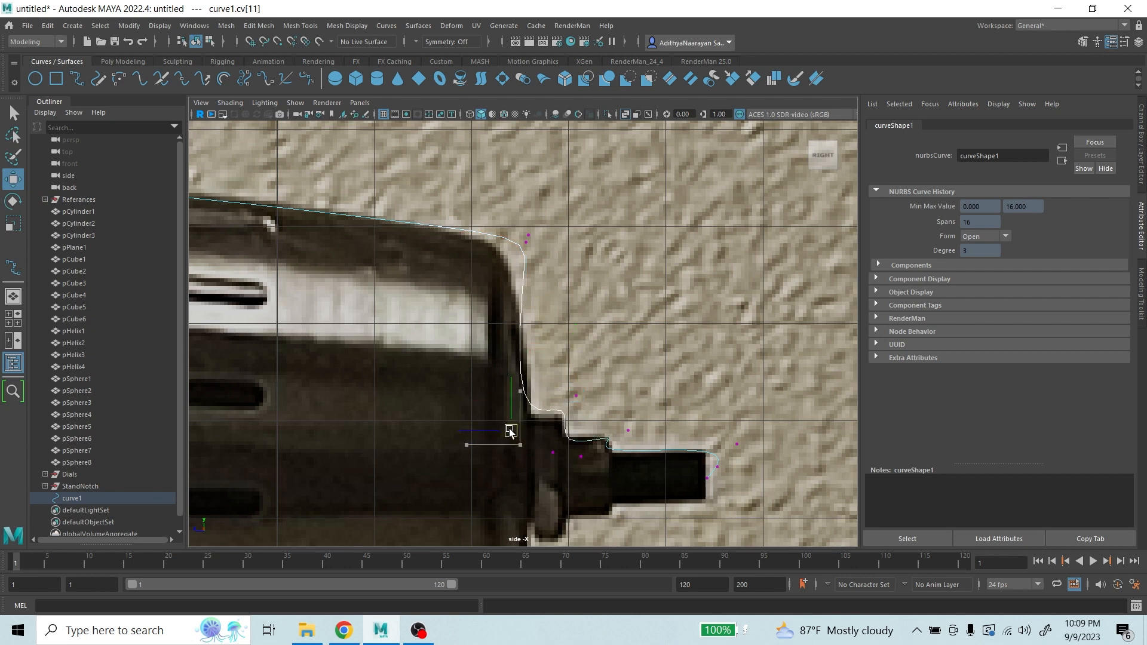
# - Move the two control vertices at the housing's upper rear corner inward so the curve hugs the rounded edge
pyautogui.click(523, 257)
pyautogui.moveTo(529, 264); pyautogui.dragTo(481, 274, button='right')
pyautogui.click(526, 245)
pyautogui.moveTo(525, 245)
pyautogui.mouseDown()
pyautogui.moveTo(510, 246)
pyautogui.moveTo(519, 236)
pyautogui.mouseUp()
pyautogui.click(529, 236)
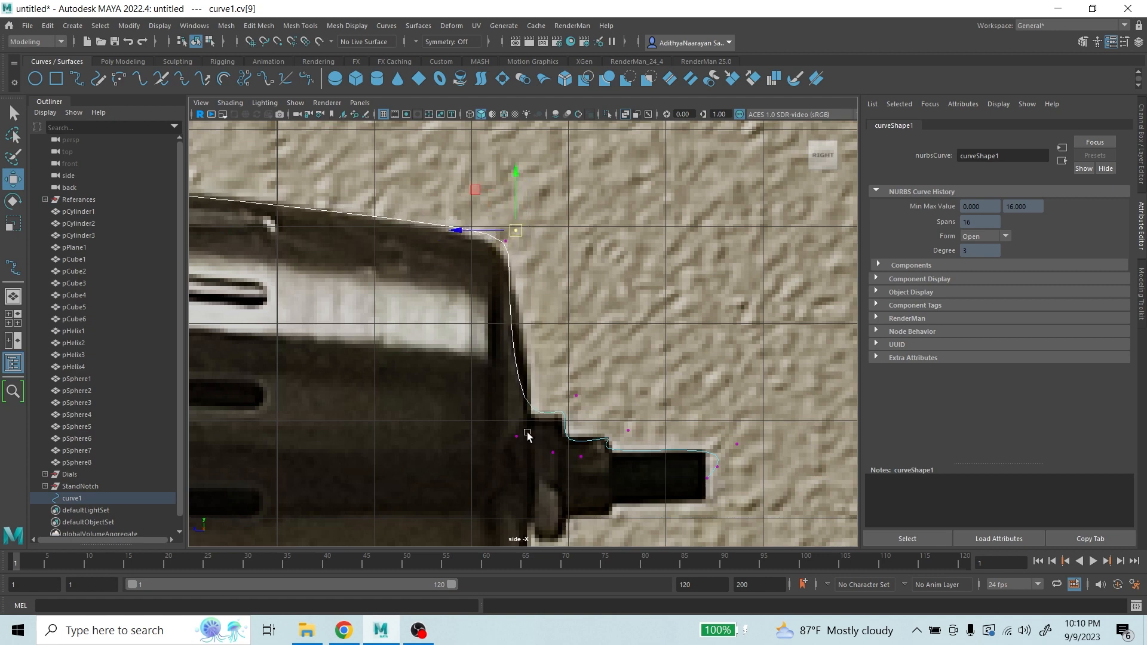
# - Move the control vertex beside the nut straight up along the housing's rear face
pyautogui.click(517, 439)
pyautogui.moveTo(518, 438); pyautogui.dragTo(518, 280)
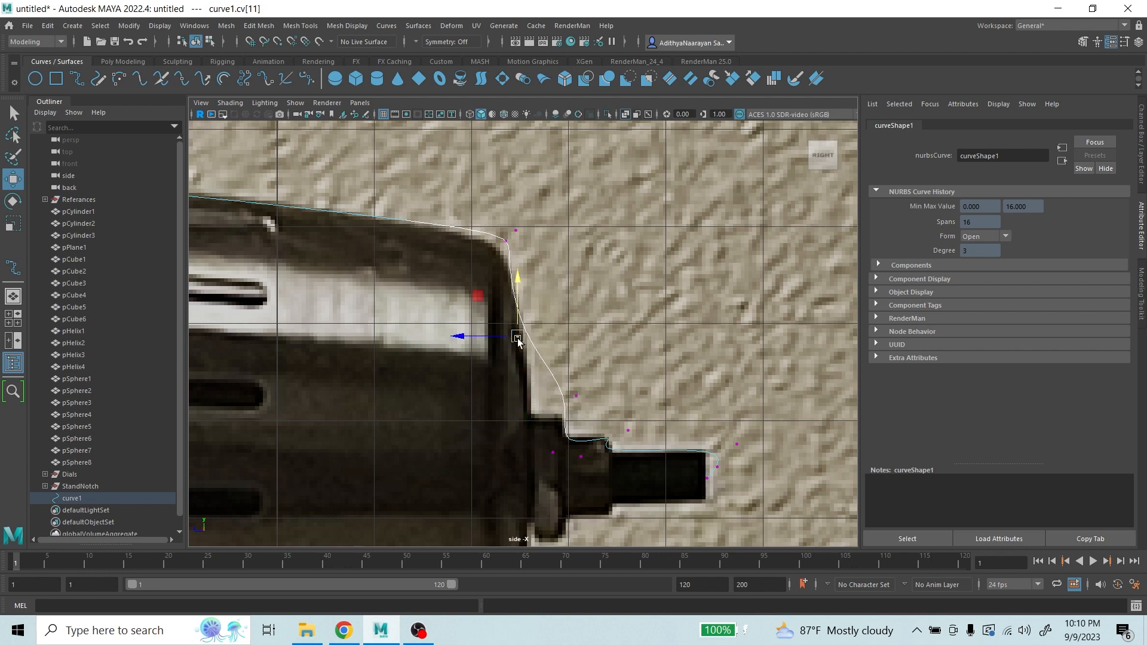
# - Reposition curve1's control vertices 11 and 15 to fit the profile to the lamp head's rear edge and stepped collar
pyautogui.moveTo(515, 334); pyautogui.dragTo(520, 431)
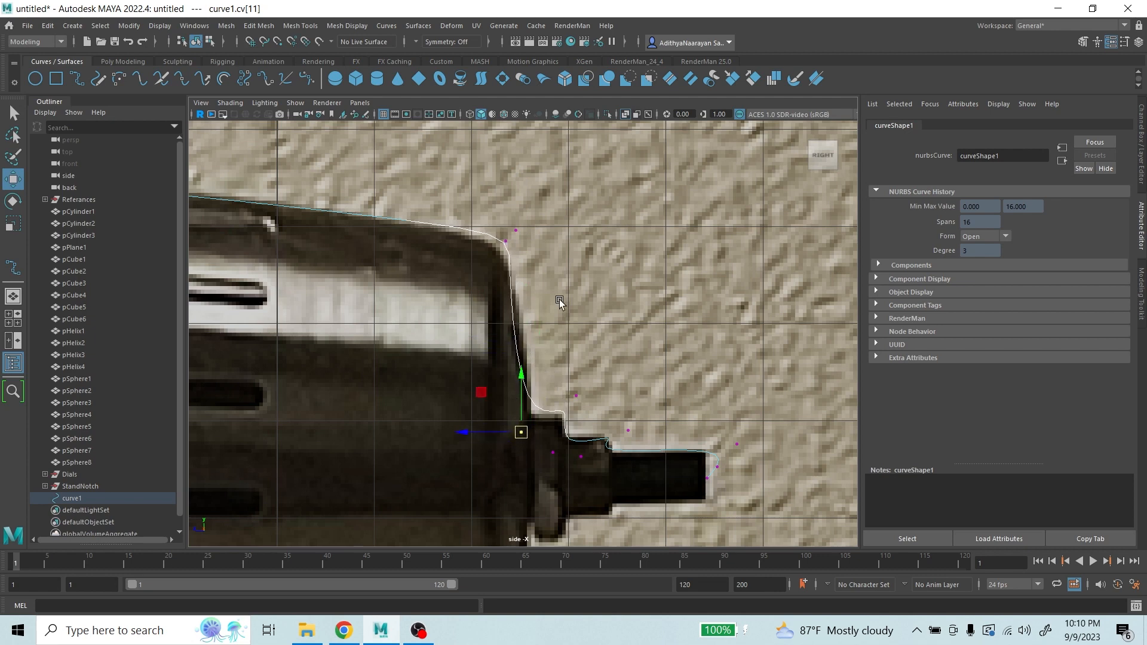
pyautogui.scroll(-3, 599, 359)
pyautogui.scroll(3, 599, 359)
pyautogui.click(581, 466)
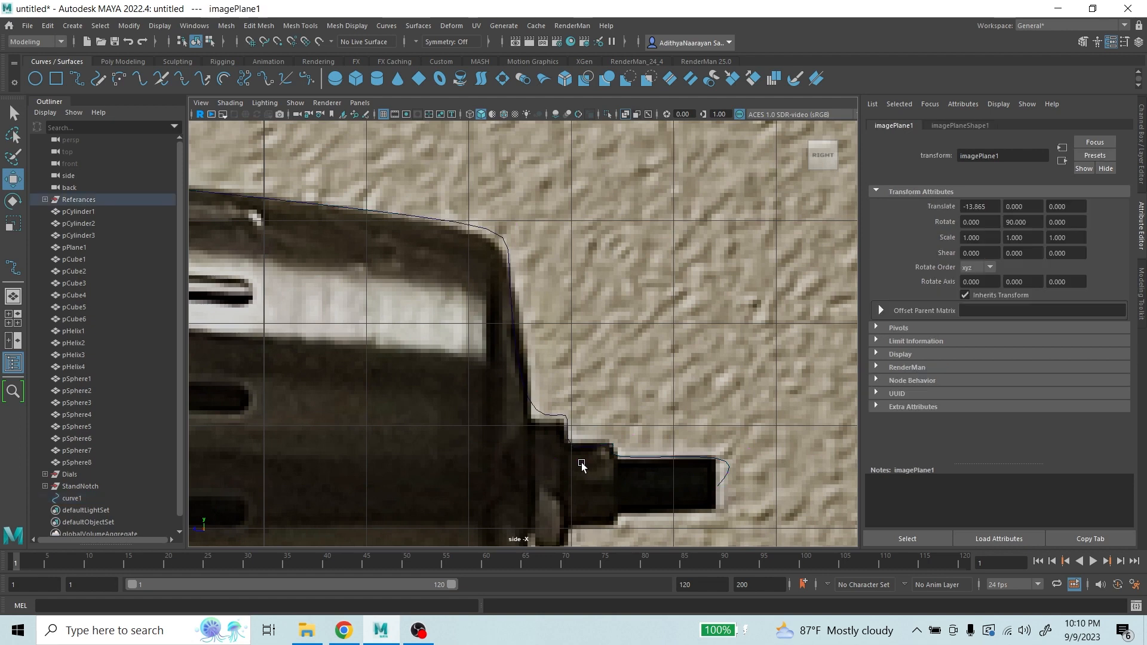
pyautogui.click(591, 447)
pyautogui.moveTo(614, 447); pyautogui.dragTo(672, 335, button='right')
pyautogui.click(584, 464)
pyautogui.moveTo(590, 467); pyautogui.dragTo(600, 470)
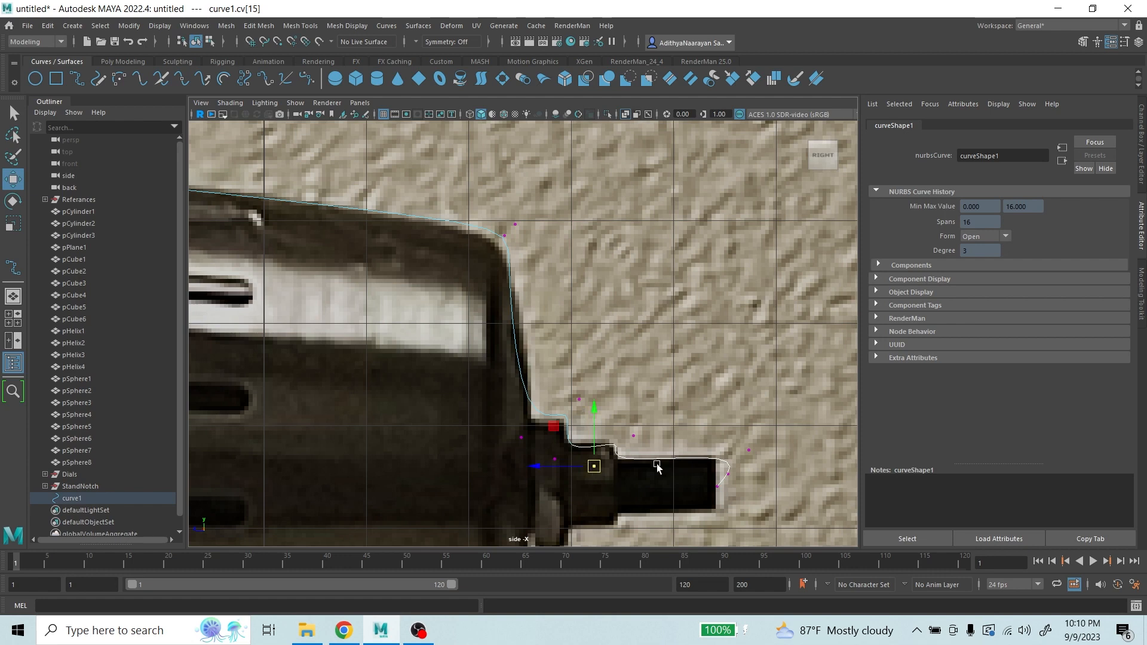
# - Pull curve1's control vertices 17 and 16 inward so the curve's end follows the tip of the rear stem
pyautogui.click(728, 474)
pyautogui.moveTo(726, 475); pyautogui.dragTo(711, 473)
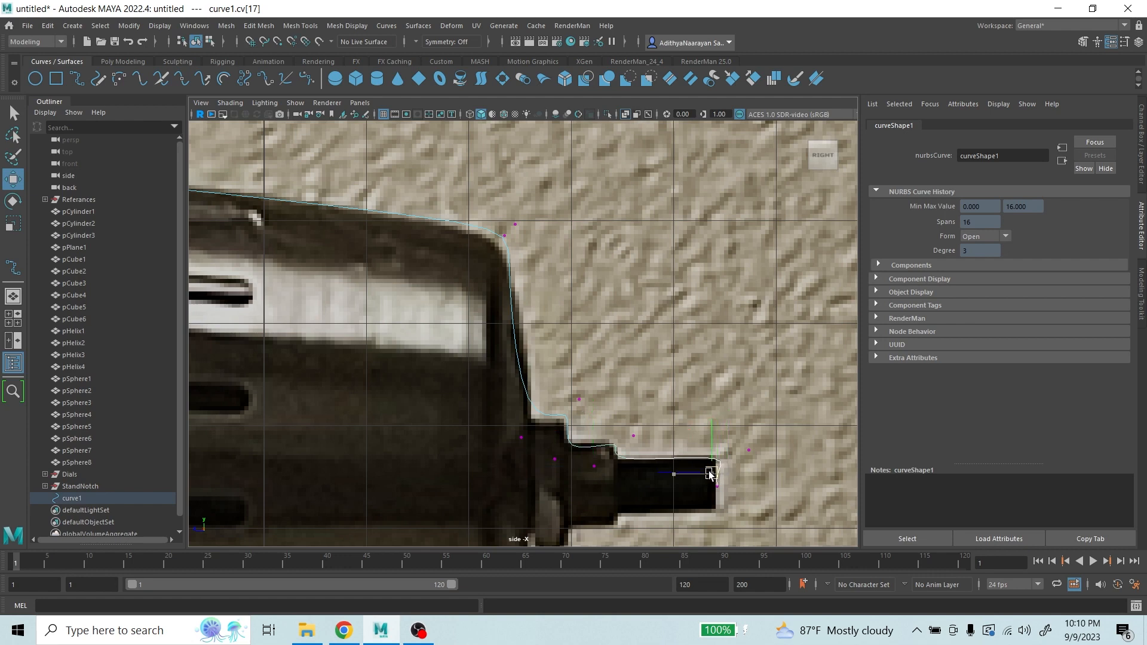
pyautogui.click(752, 447)
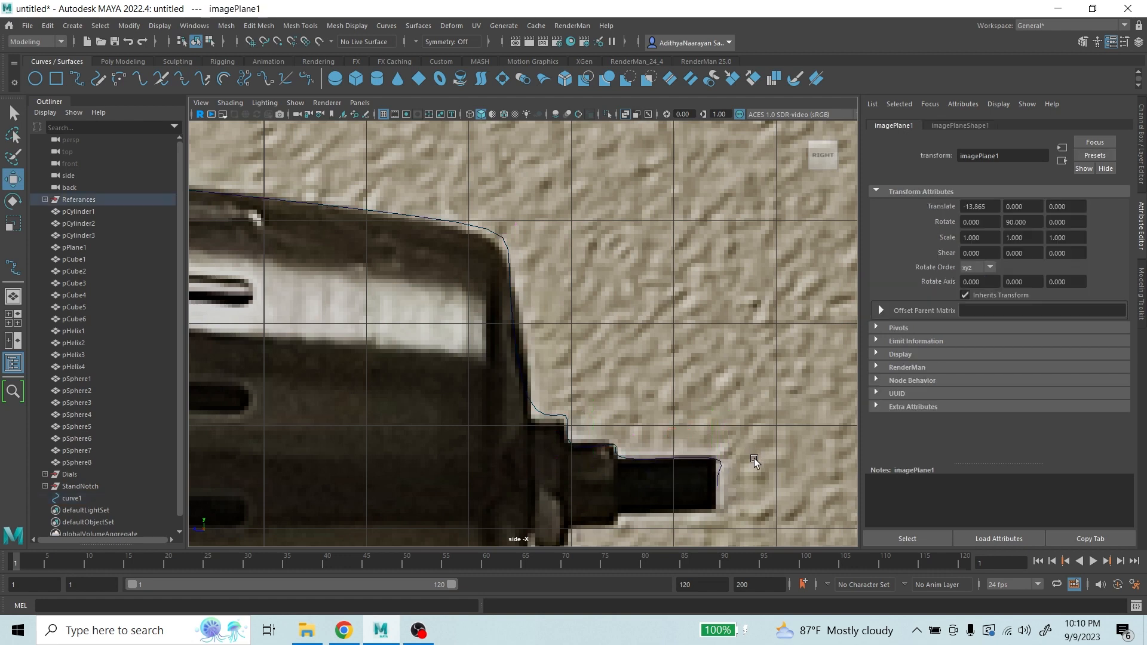
pyautogui.click(721, 458)
pyautogui.moveTo(721, 457); pyautogui.dragTo(648, 360, button='right')
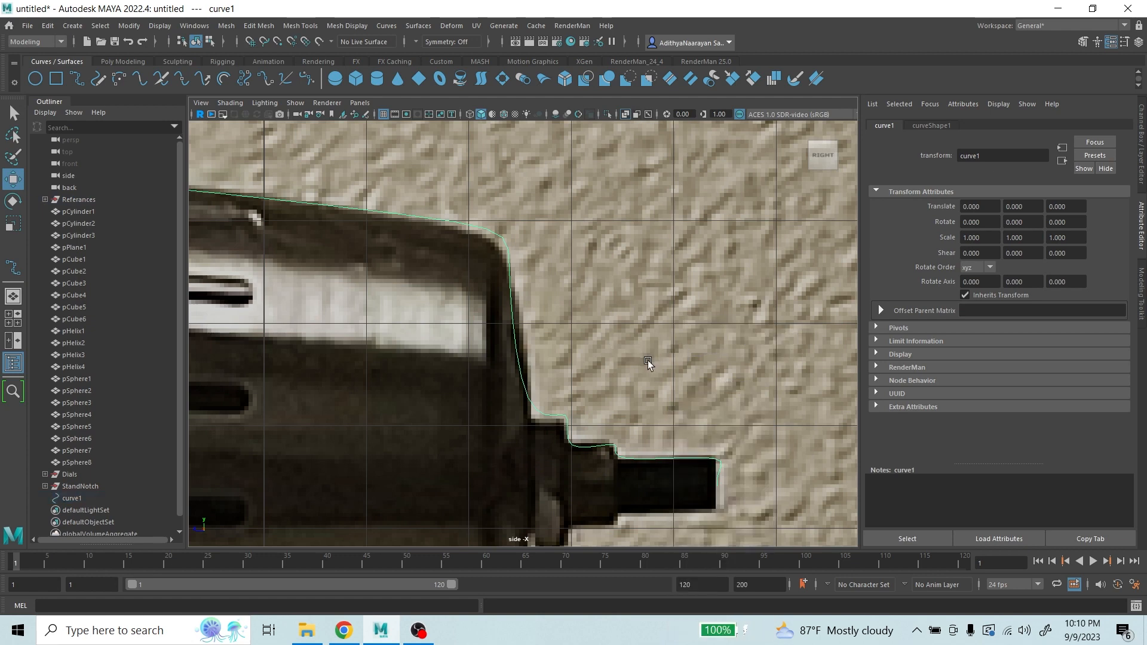
pyautogui.click(749, 450)
pyautogui.moveTo(711, 453); pyautogui.dragTo(699, 454)
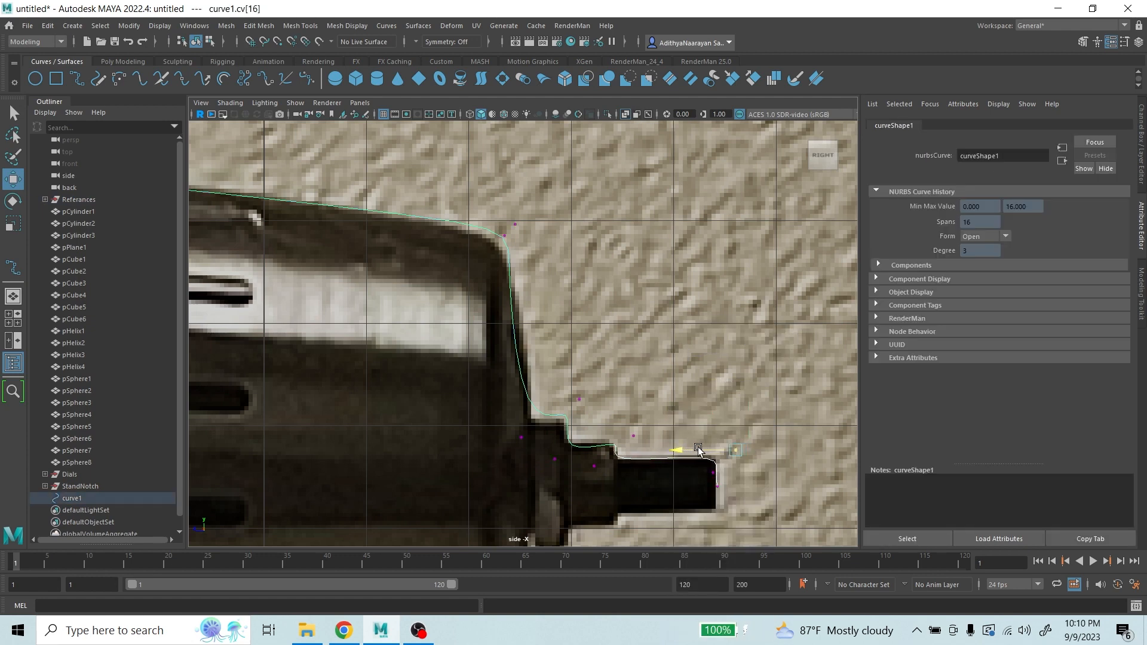
# - Leave control vertex editing and select the whole profile curve in object mode
pyautogui.keyDown('alt'); pyautogui.moveTo(623, 401); pyautogui.dragTo(279, 247, button='right'); pyautogui.keyUp('alt')
pyautogui.keyDown('alt'); pyautogui.moveTo(383, 331); pyautogui.dragTo(519, 361, button='middle'); pyautogui.keyUp('alt')
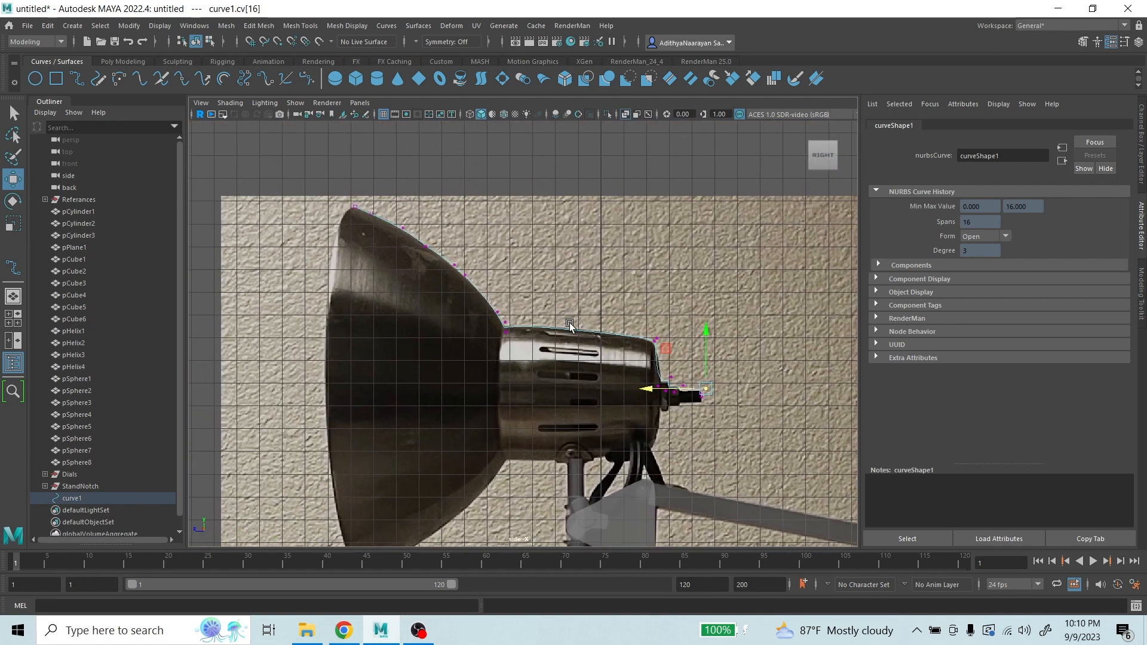
pyautogui.moveTo(563, 323); pyautogui.dragTo(574, 280, button='right')
pyautogui.moveTo(530, 319); pyautogui.dragTo(575, 305, button='right')
# - Center the pivot of the lamp head's profile curve
pyautogui.scroll(-2, 648, 368)
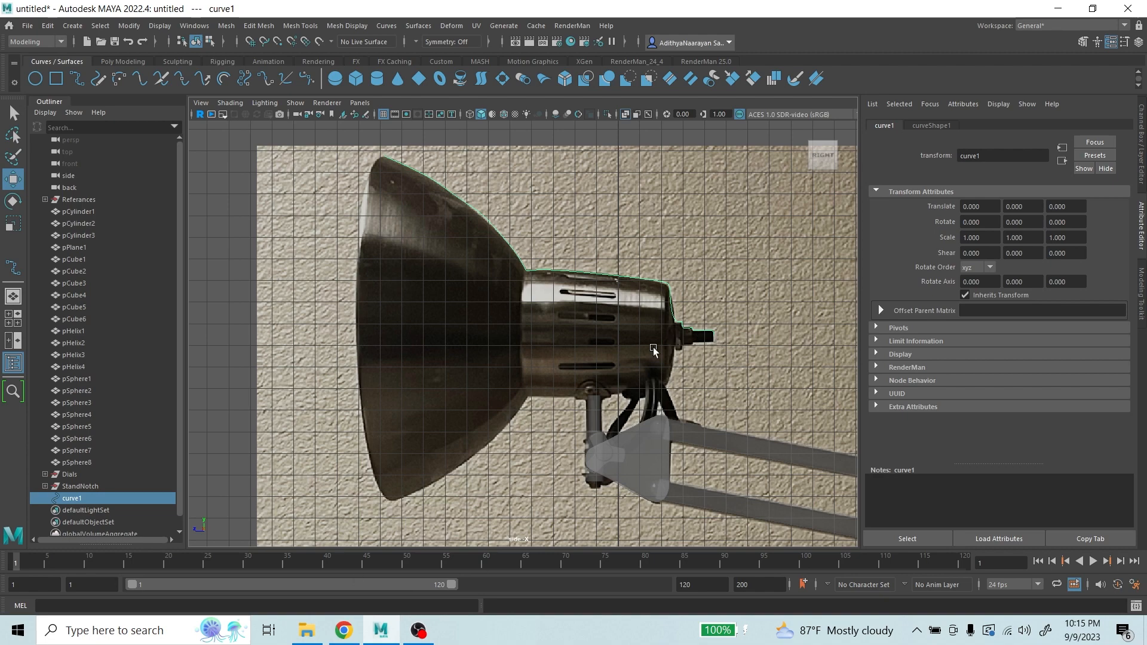
pyautogui.scroll(-6, 572, 288)
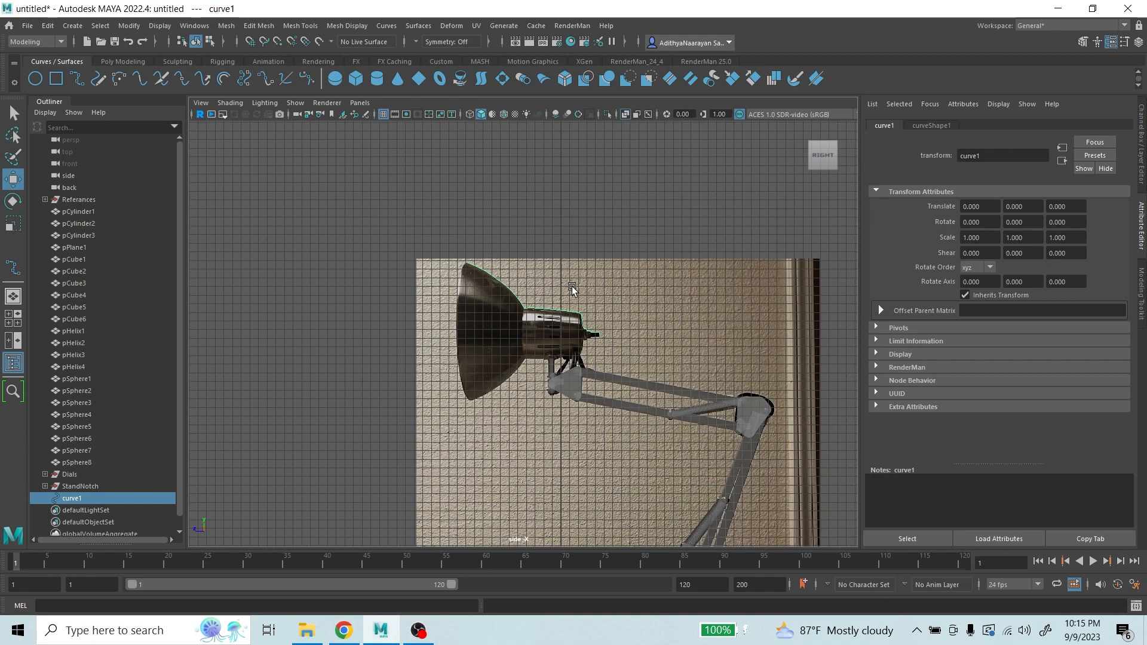
pyautogui.scroll(8, 572, 288)
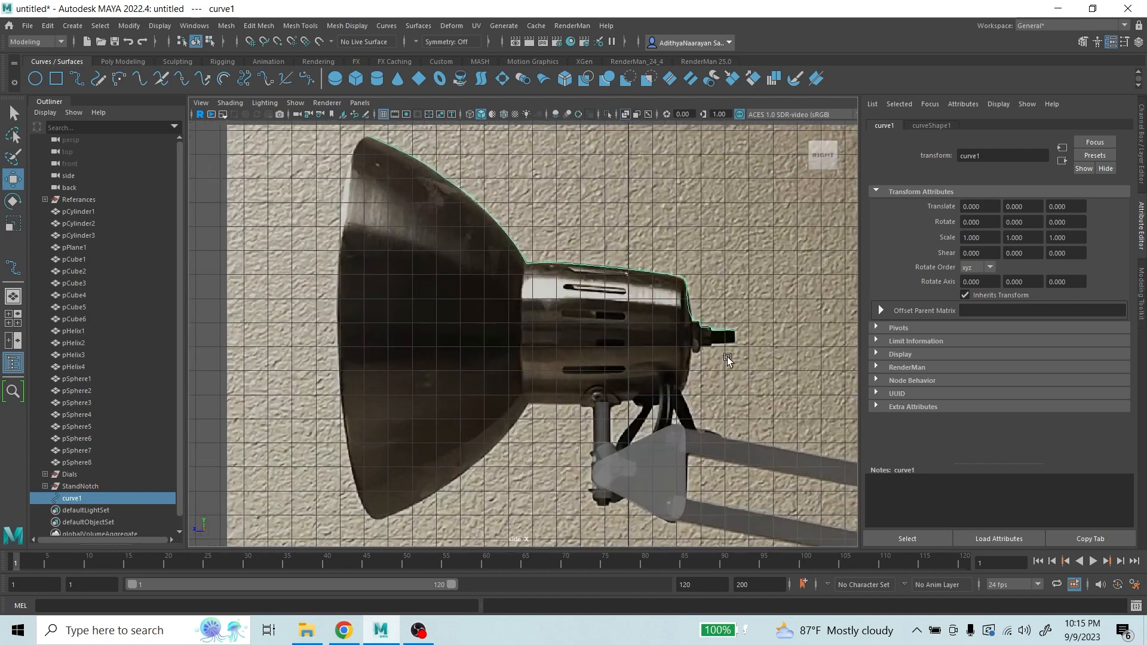
pyautogui.scroll(-8, 458, 314)
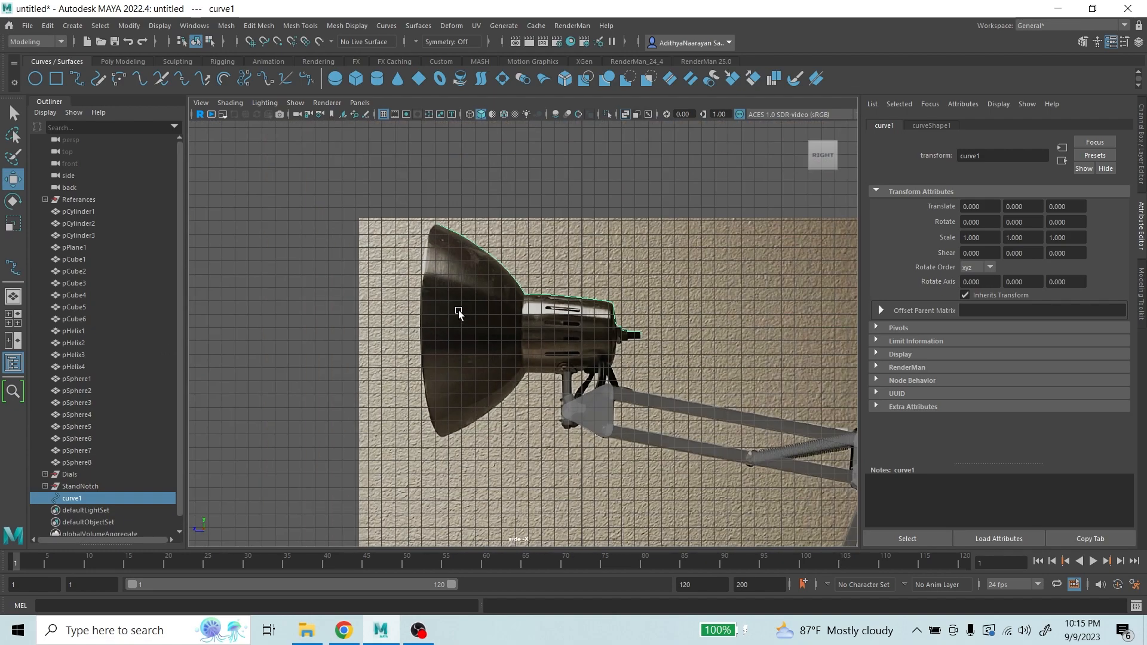
pyautogui.scroll(4, 556, 417)
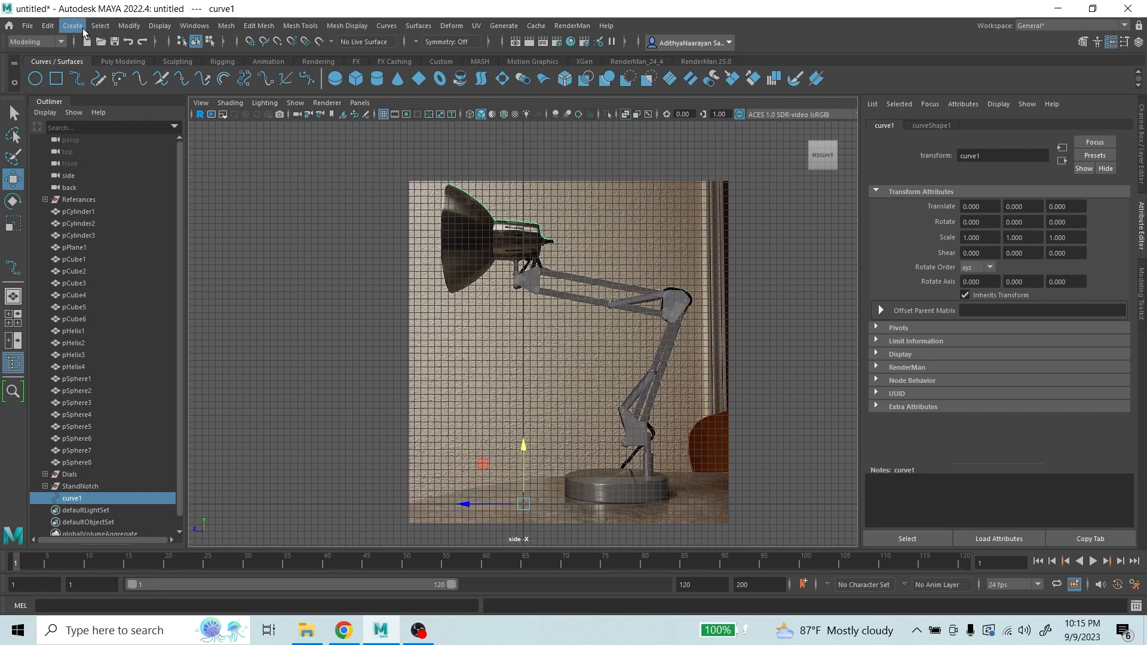
pyautogui.click(129, 26)
pyautogui.click(161, 119)
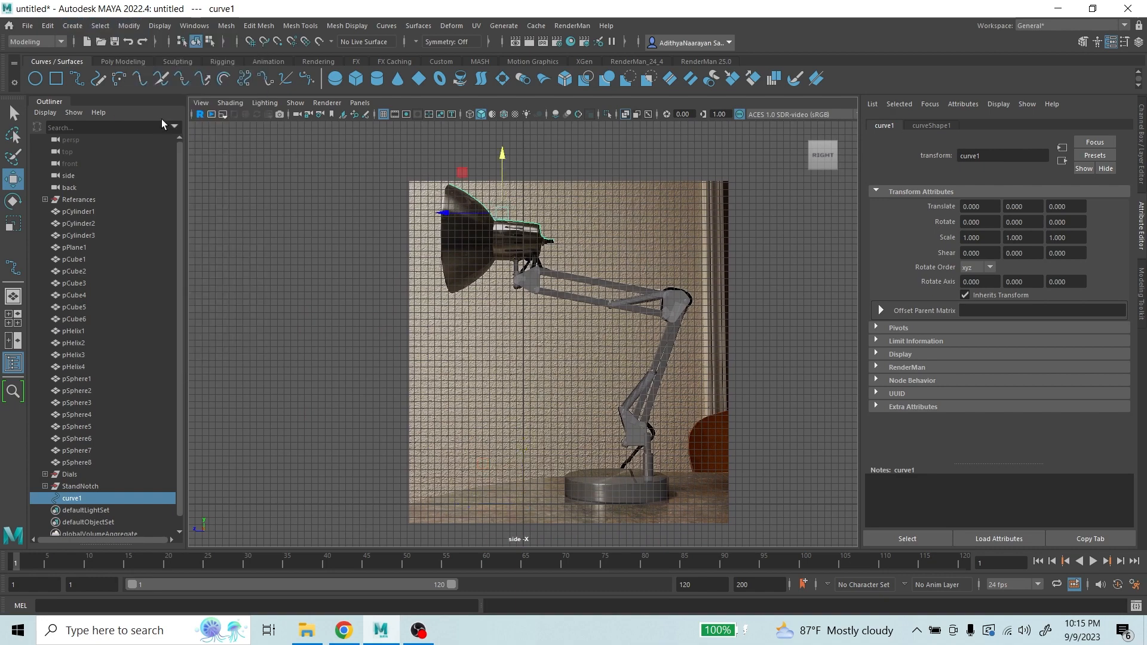
# - Move the profile curve's pivot straight down onto the central axis of the lamp head in the reference
pyautogui.scroll(4, 538, 178)
pyautogui.scroll(4, 537, 178)
pyautogui.keyDown('alt'); pyautogui.moveTo(538, 179); pyautogui.dragTo(614, 423, button='middle'); pyautogui.keyUp('alt')
pyautogui.scroll(4, 591, 403)
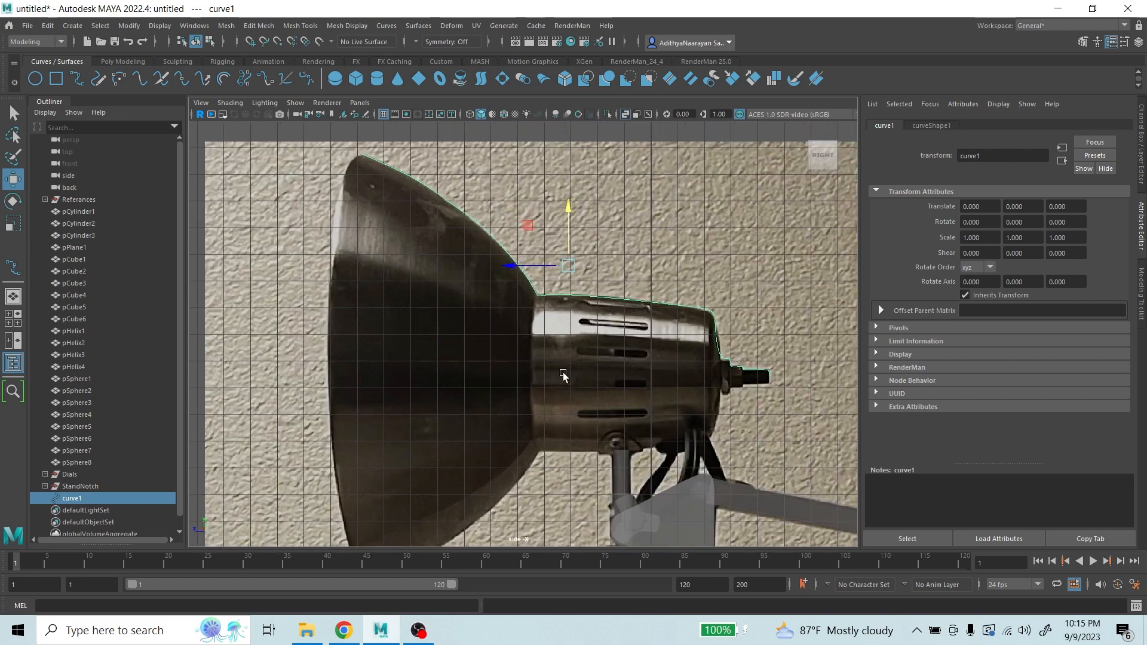
pyautogui.keyDown('alt'); pyautogui.moveTo(563, 376); pyautogui.dragTo(509, 345, button='middle'); pyautogui.keyUp('alt')
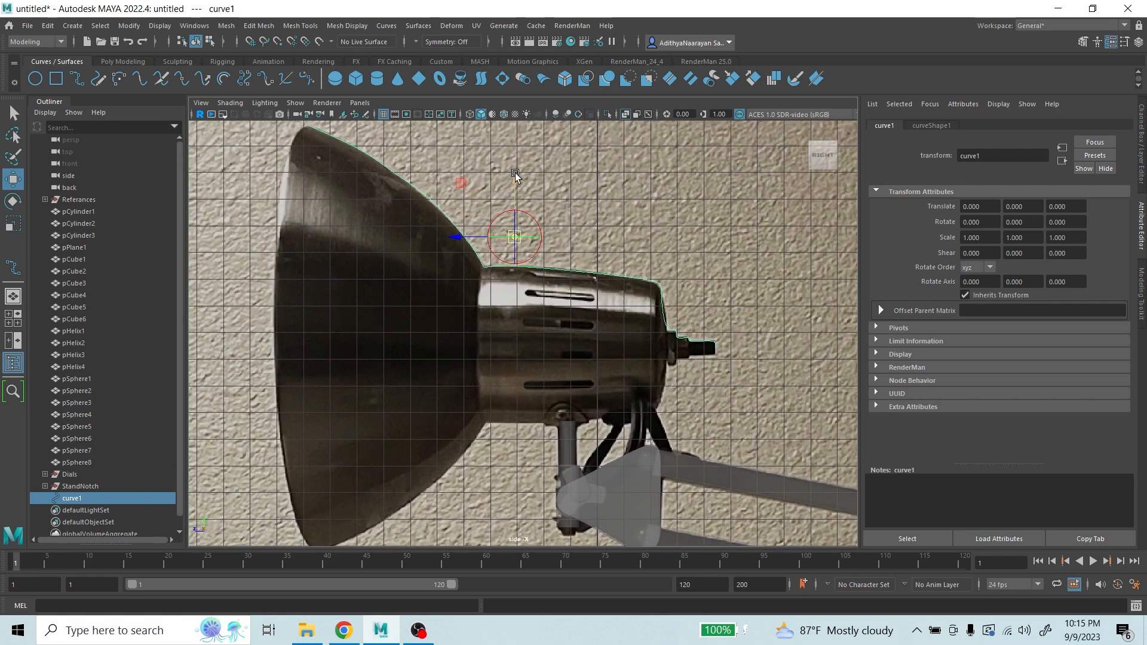
pyautogui.moveTo(514, 177); pyautogui.dragTo(522, 287)
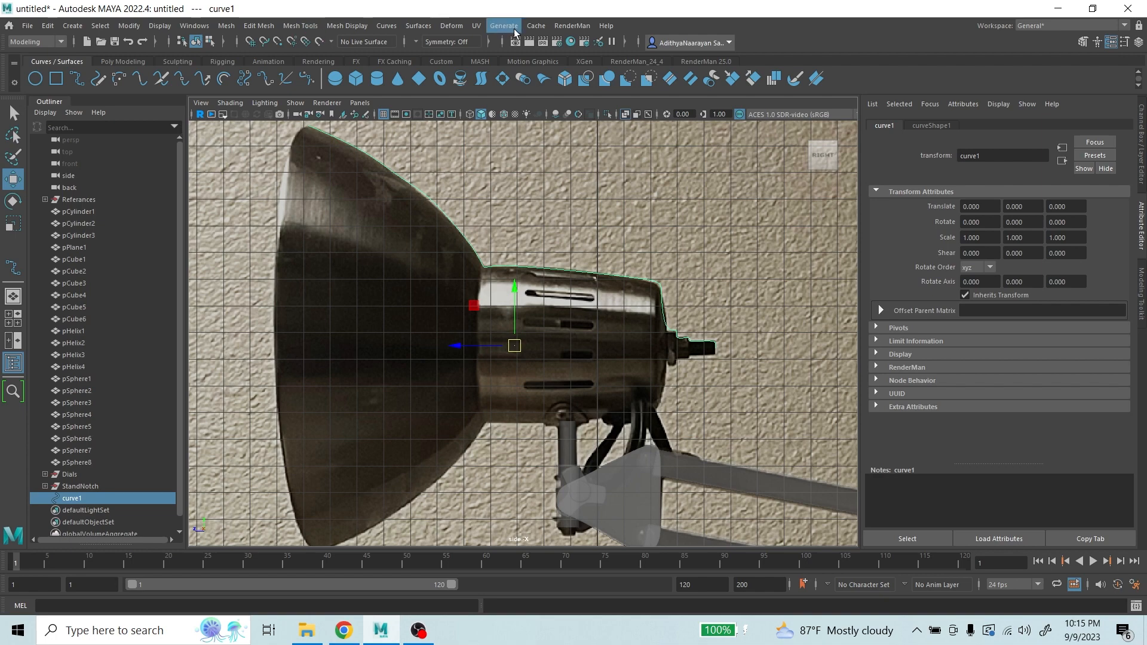
# - Revolve the profile curve around the Z axis through 360 degrees as polygon quads, using the Count tessellation method with a count of 500
pyautogui.click(418, 25)
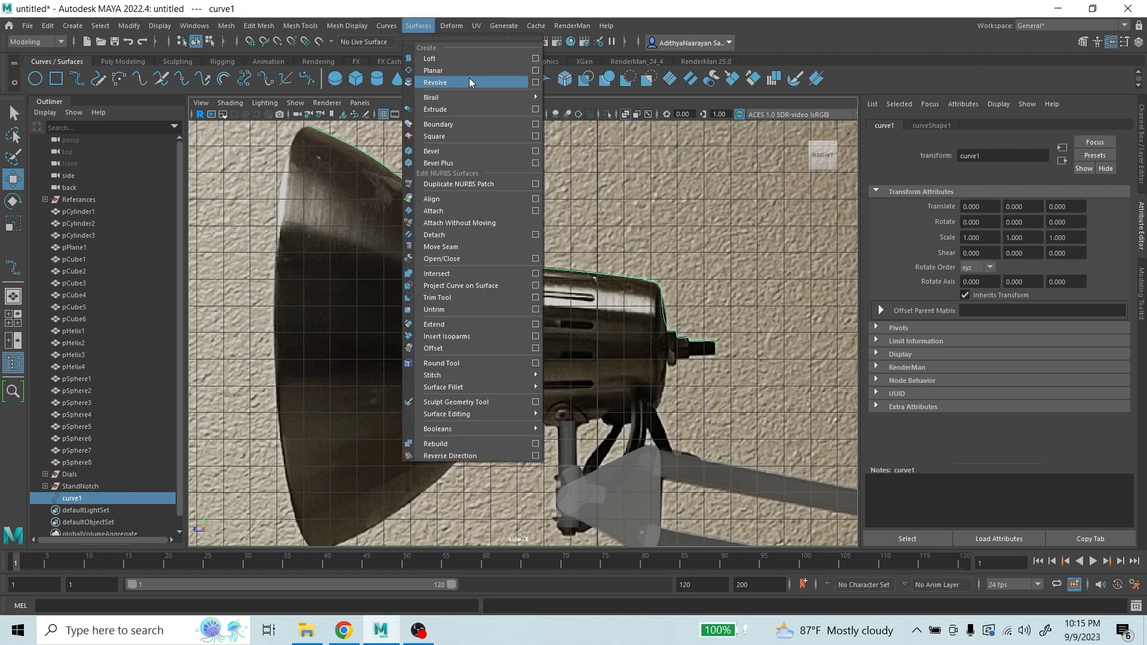
pyautogui.click(536, 83)
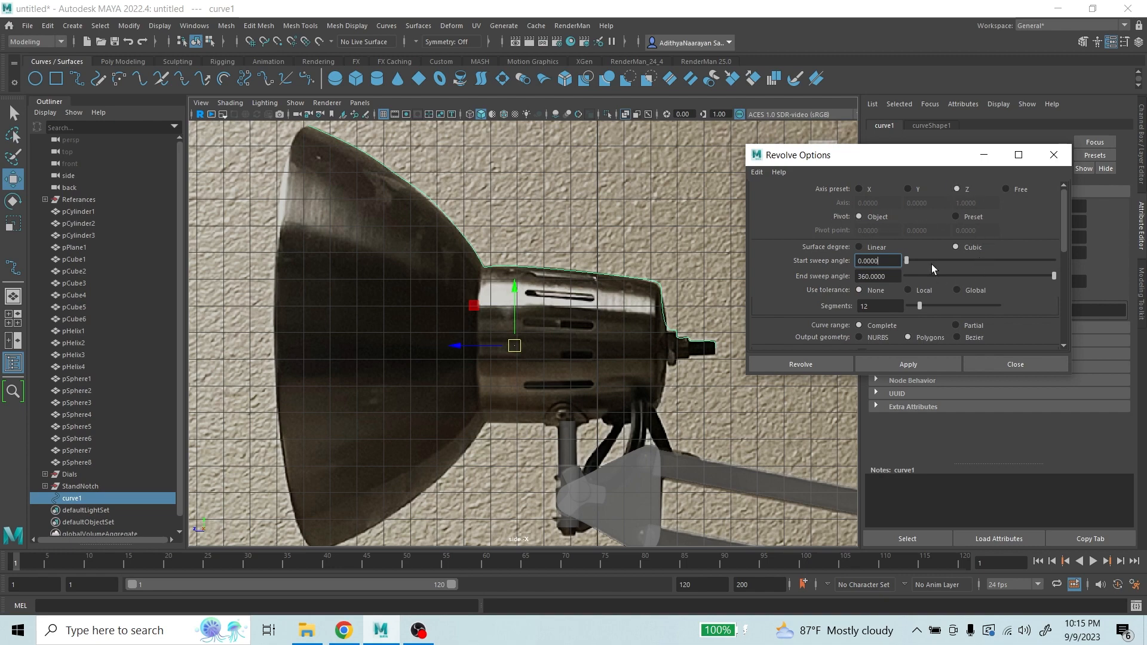
pyautogui.scroll(-3, 948, 225)
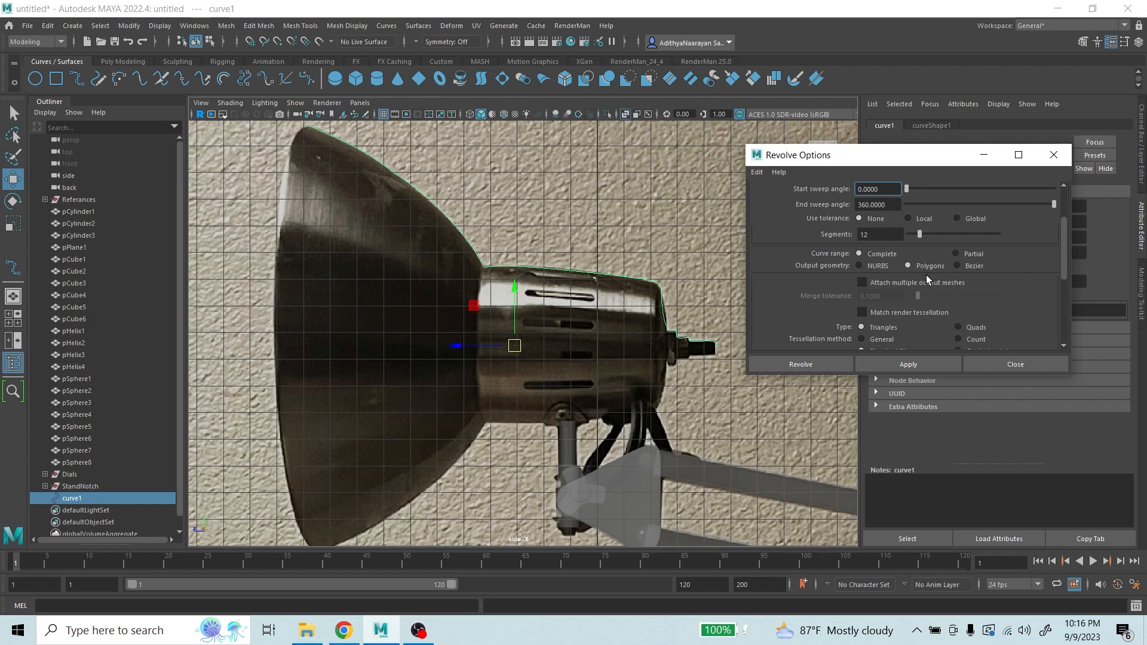
pyautogui.scroll(-3, 926, 275)
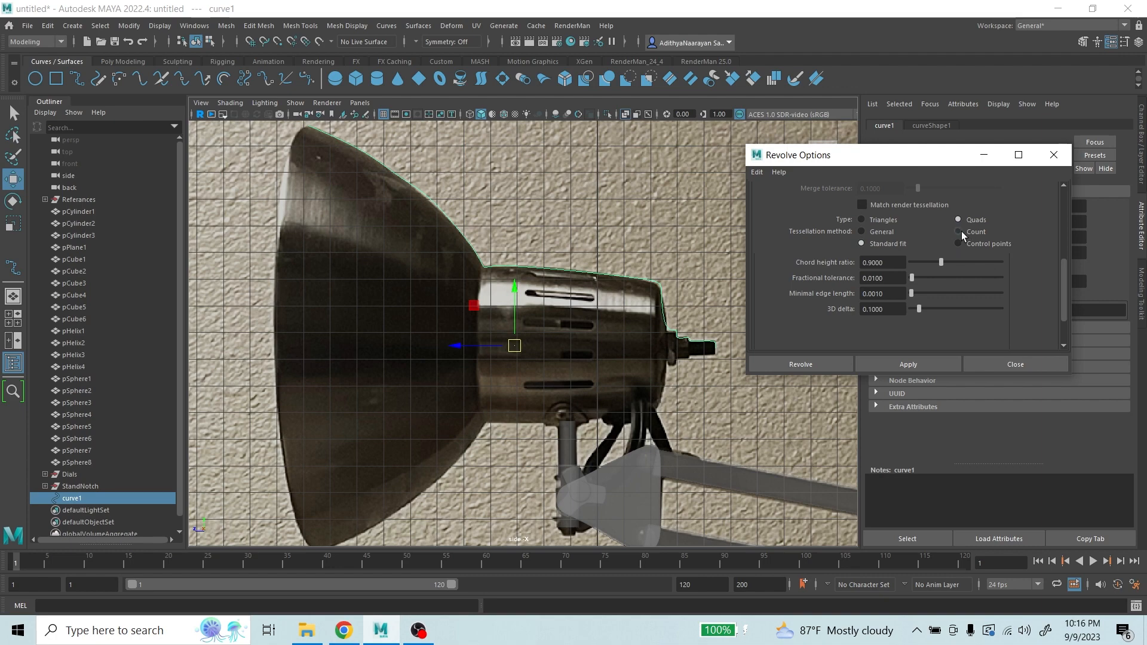
pyautogui.click(959, 232)
pyautogui.click(896, 265)
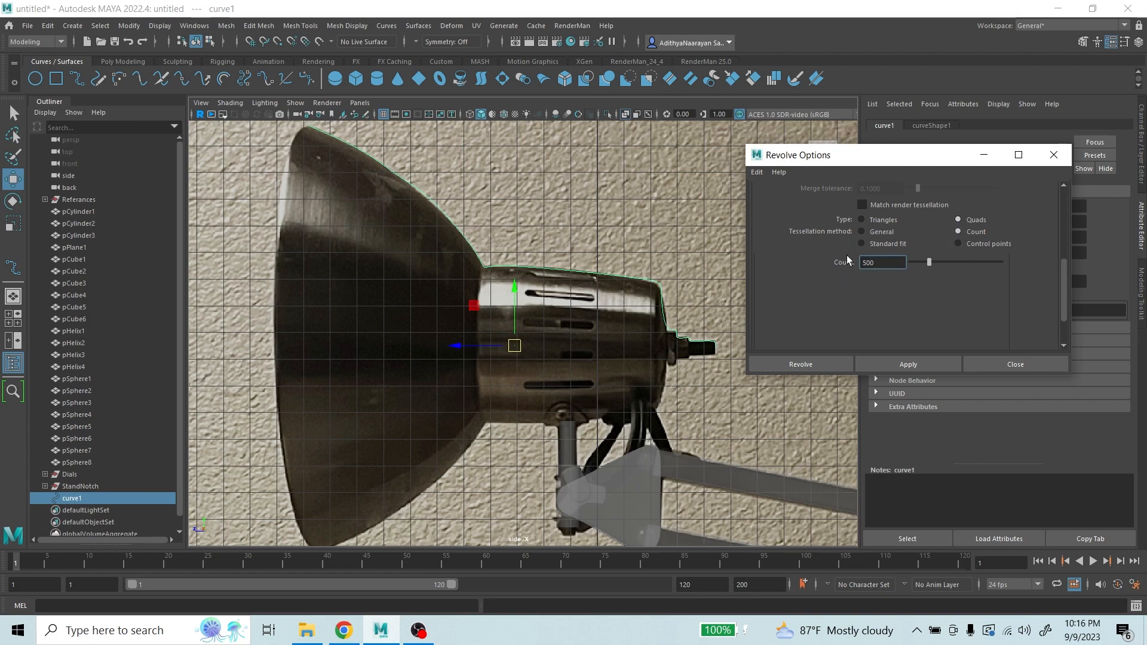
pyautogui.write('500')
pyautogui.press('Return')
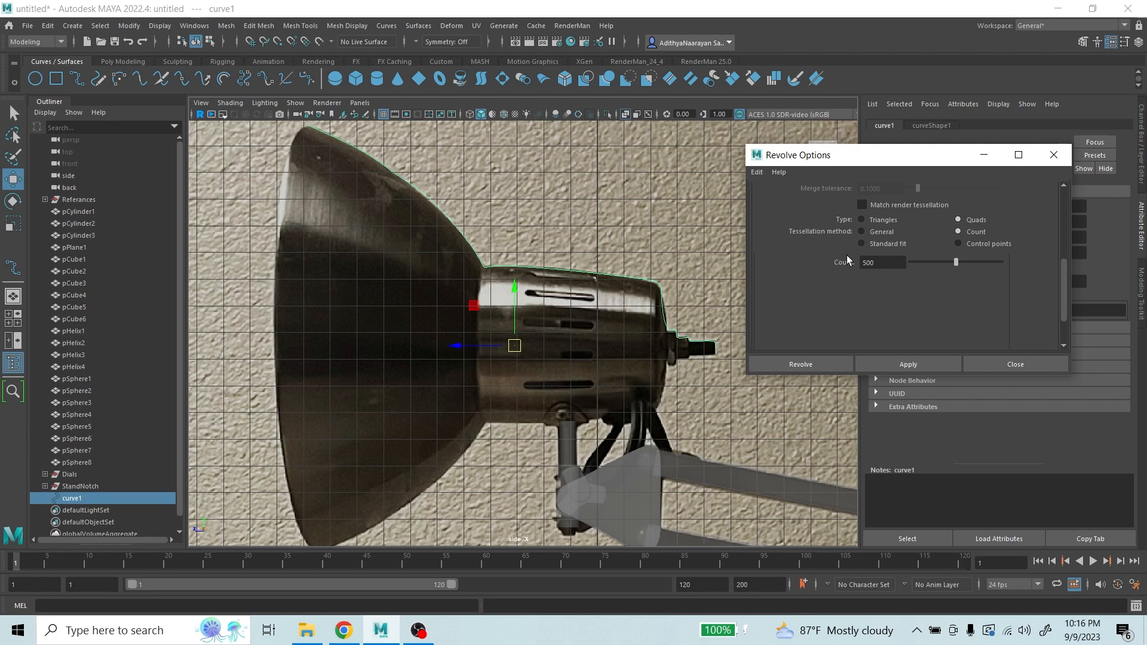
pyautogui.click(801, 365)
# - Compare the revolved surface's shade, housing and rear tip with the lamp reference in the side view
pyautogui.scroll(1, 755, 349)
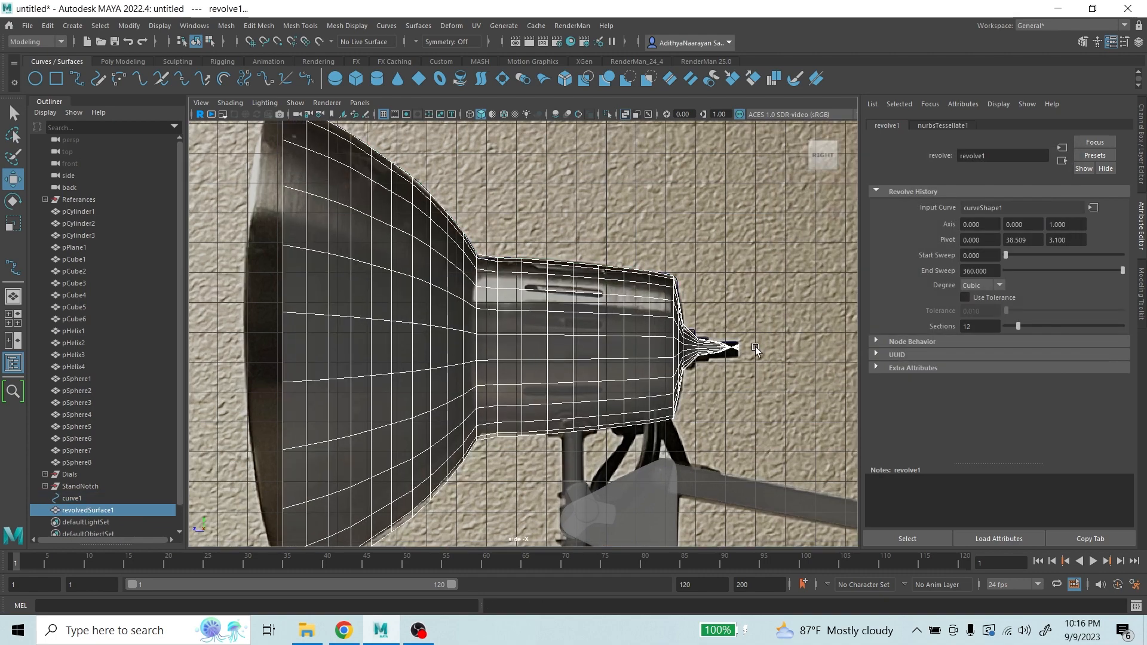
pyautogui.scroll(-2, 756, 350)
pyautogui.keyDown('alt'); pyautogui.moveTo(671, 341); pyautogui.dragTo(667, 352); pyautogui.keyUp('alt')
pyautogui.scroll(1, 673, 352)
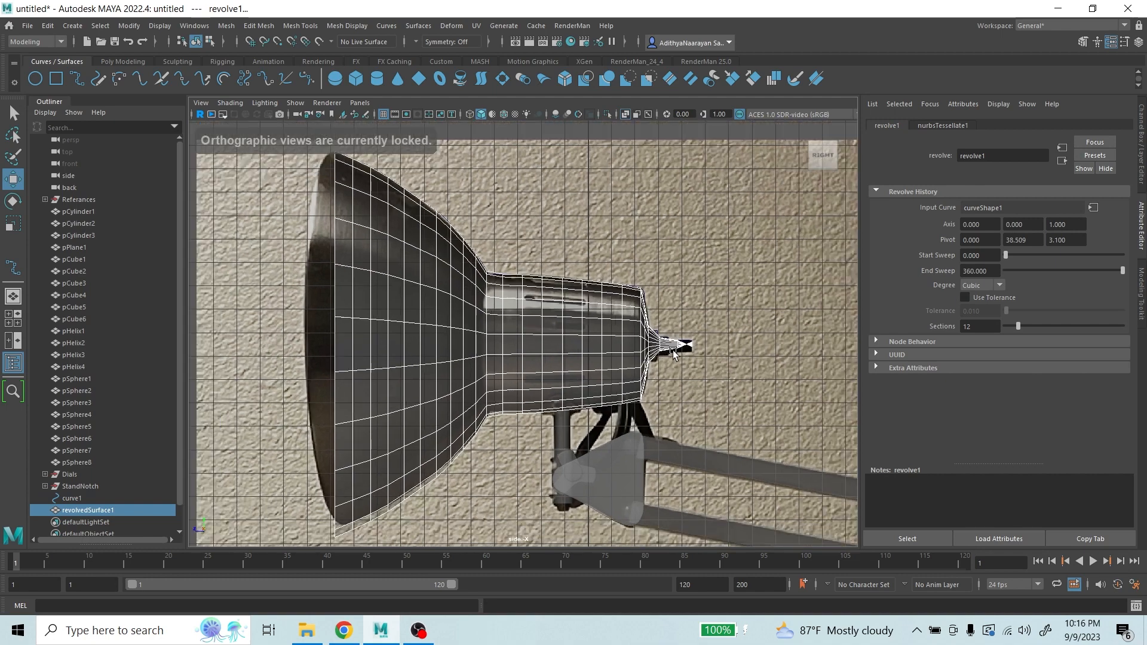
pyautogui.scroll(1, 526, 298)
pyautogui.scroll(1, 376, 209)
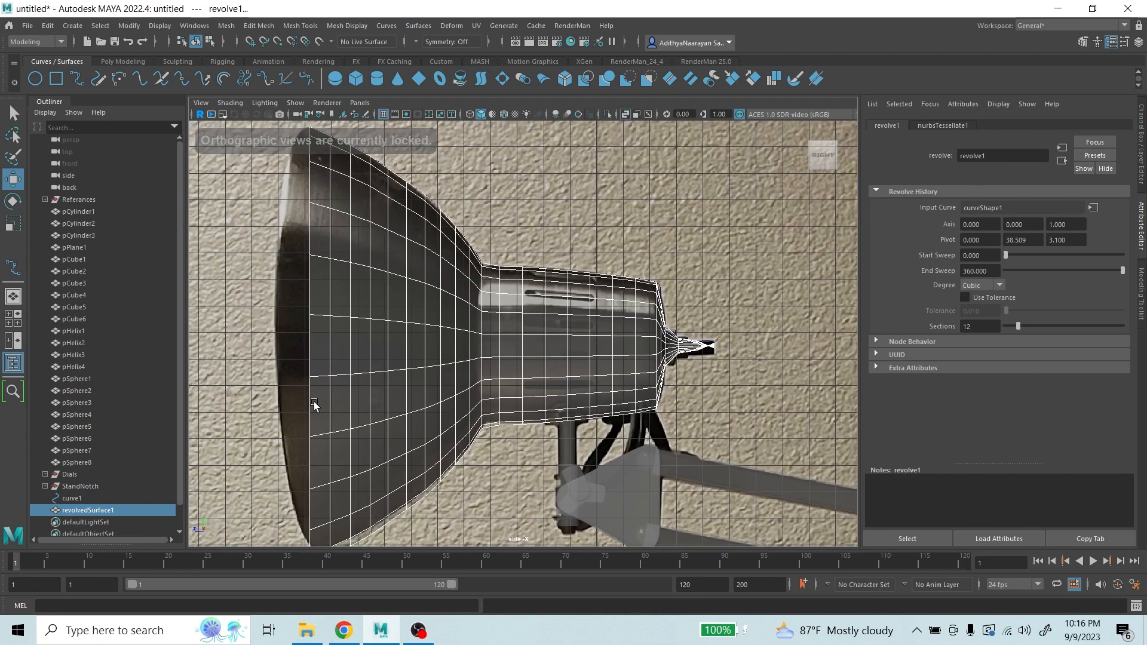
pyautogui.scroll(1, 704, 362)
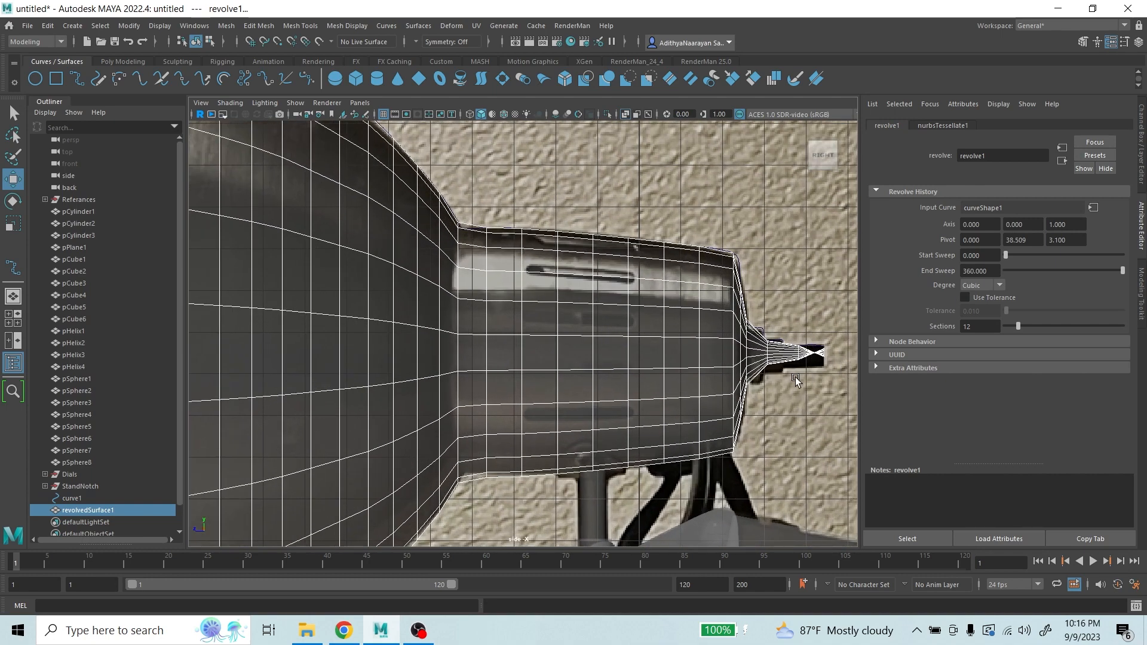
pyautogui.scroll(-1, 660, 290)
pyautogui.scroll(1, 368, 314)
pyautogui.scroll(-1, 431, 299)
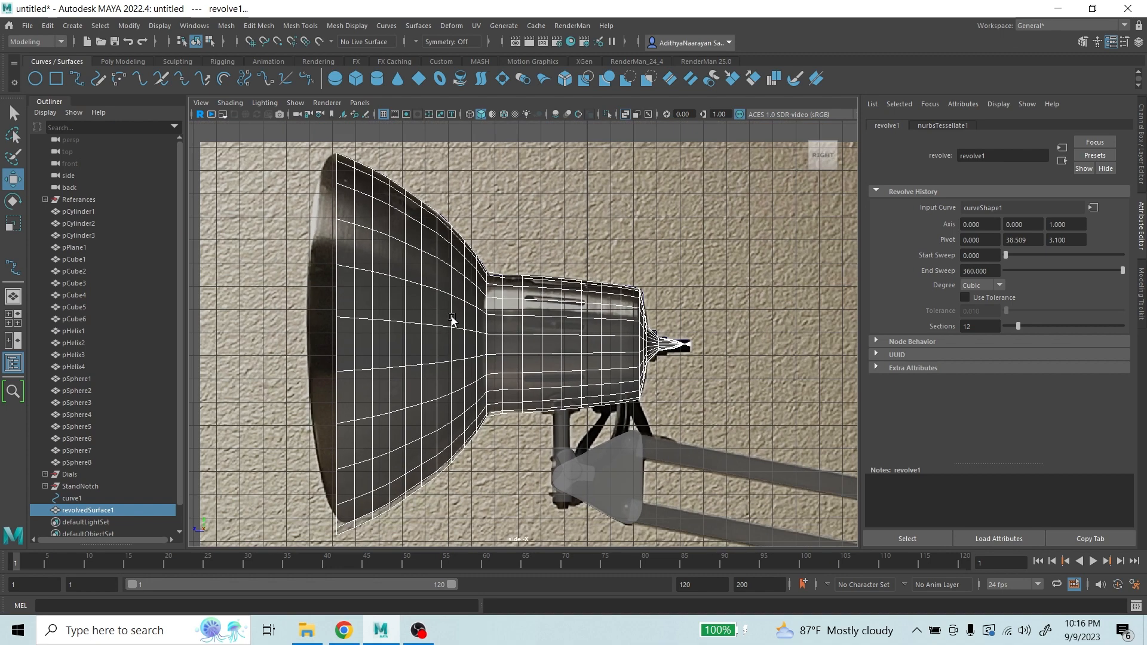
pyautogui.scroll(1, 461, 314)
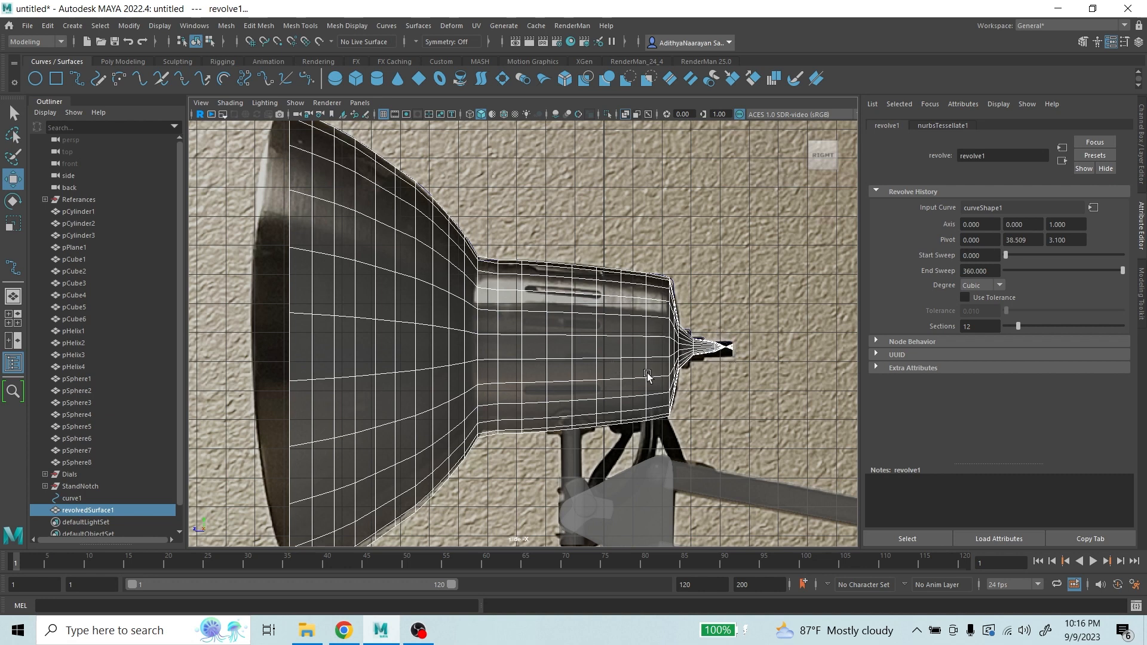
# - Switch to the perspective view and examine the rear tip of the revolved lamp head up close
pyautogui.press('space')
pyautogui.press('space')
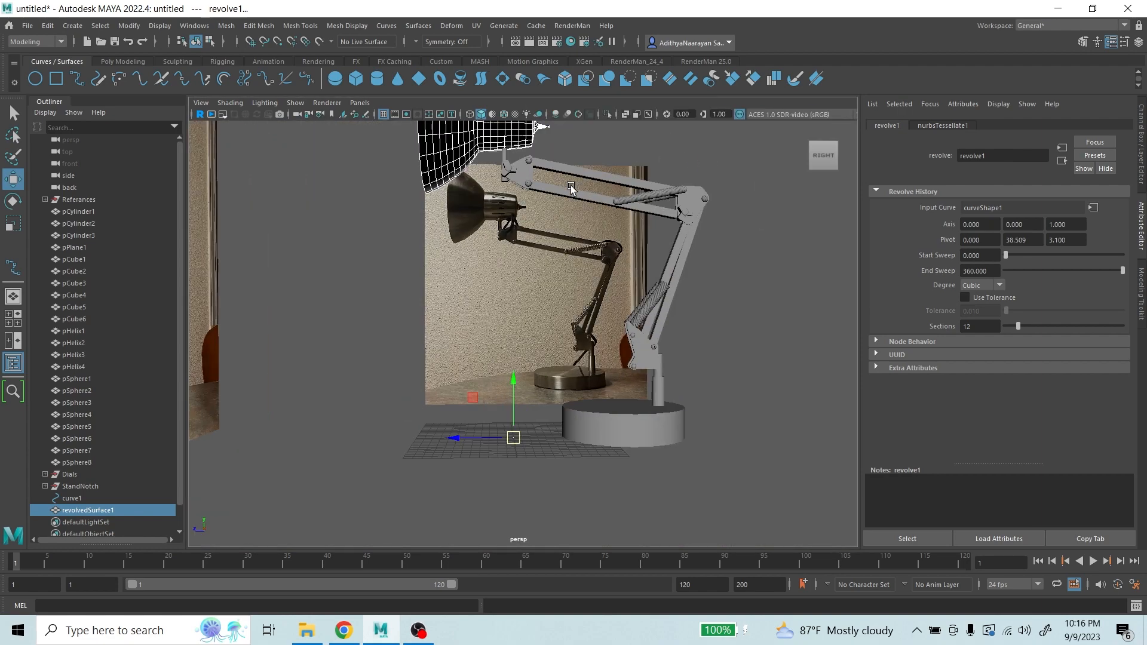
pyautogui.scroll(5, 562, 190)
pyautogui.keyDown('alt'); pyautogui.moveTo(538, 195); pyautogui.dragTo(461, 392); pyautogui.keyUp('alt')
pyautogui.keyDown('alt'); pyautogui.moveTo(508, 162); pyautogui.dragTo(563, 416, button='middle'); pyautogui.keyUp('alt')
pyautogui.scroll(2, 563, 415)
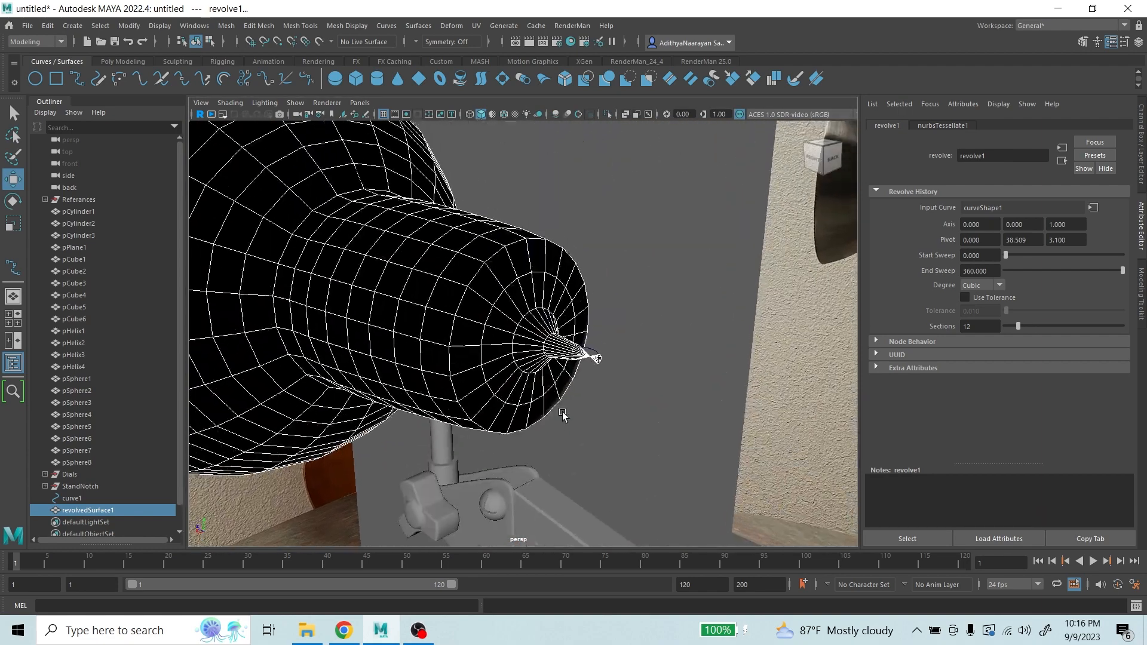
pyautogui.scroll(2, 563, 413)
pyautogui.keyDown('alt'); pyautogui.moveTo(612, 359); pyautogui.dragTo(655, 322); pyautogui.keyUp('alt')
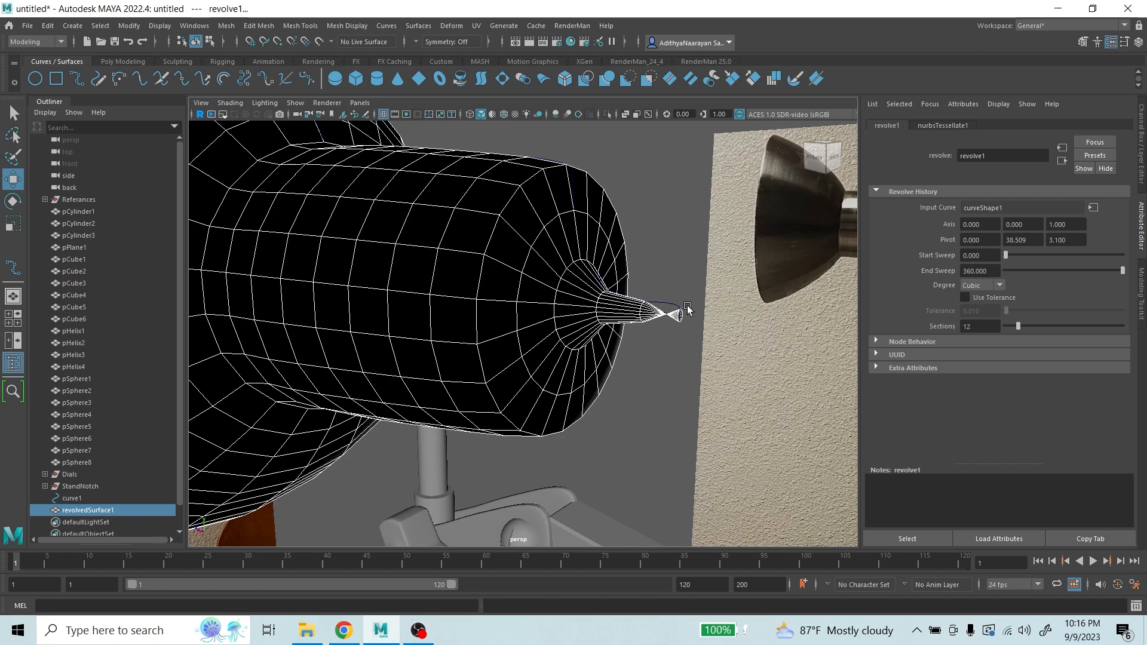
pyautogui.scroll(5, 691, 319)
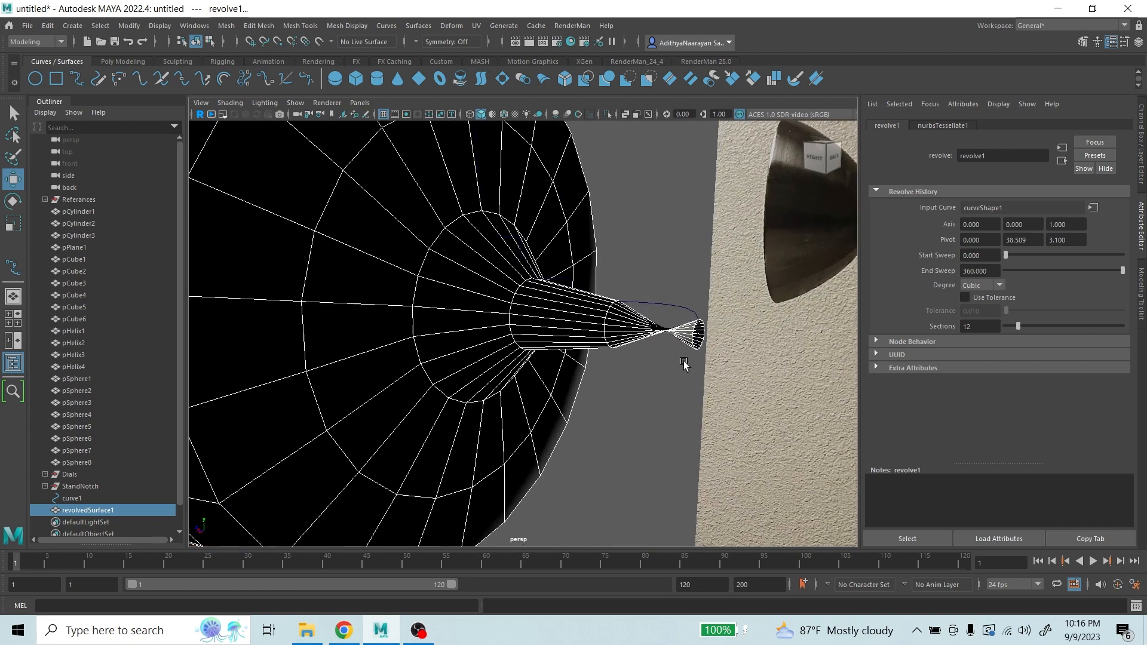
pyautogui.scroll(-3, 678, 342)
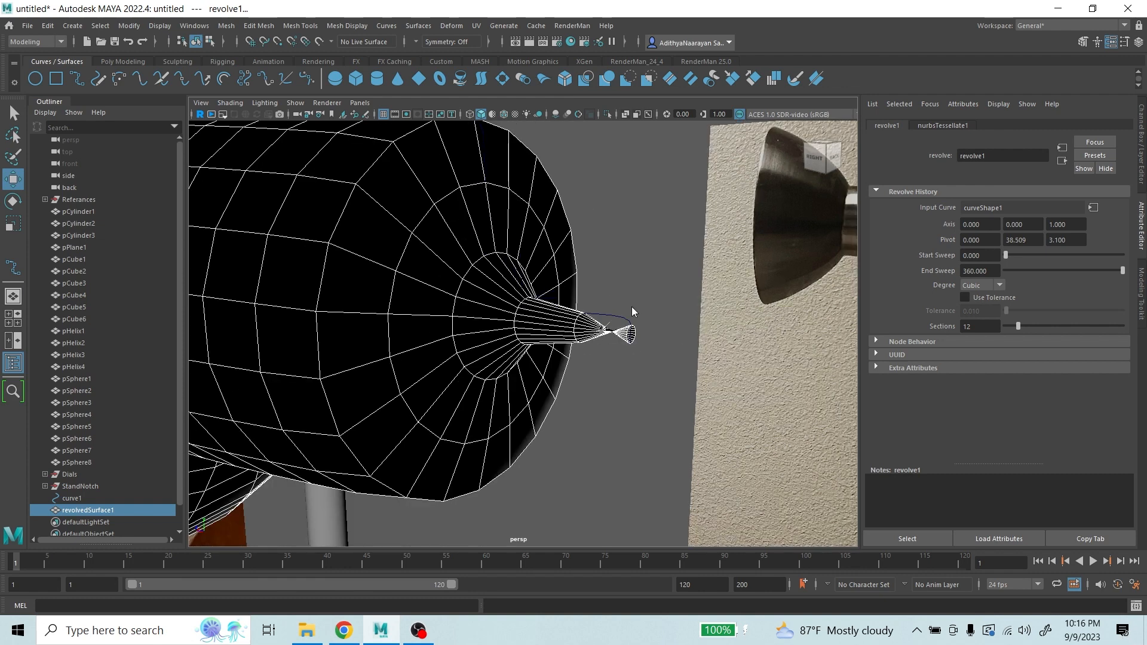
# - Delete the profile curve, keeping the revolved surface of the lamp head
pyautogui.moveTo(596, 321)
pyautogui.mouseDown(button='right')
pyautogui.moveTo(577, 292)
pyautogui.moveTo(615, 328)
pyautogui.mouseUp(button='right')
pyautogui.click(623, 331)
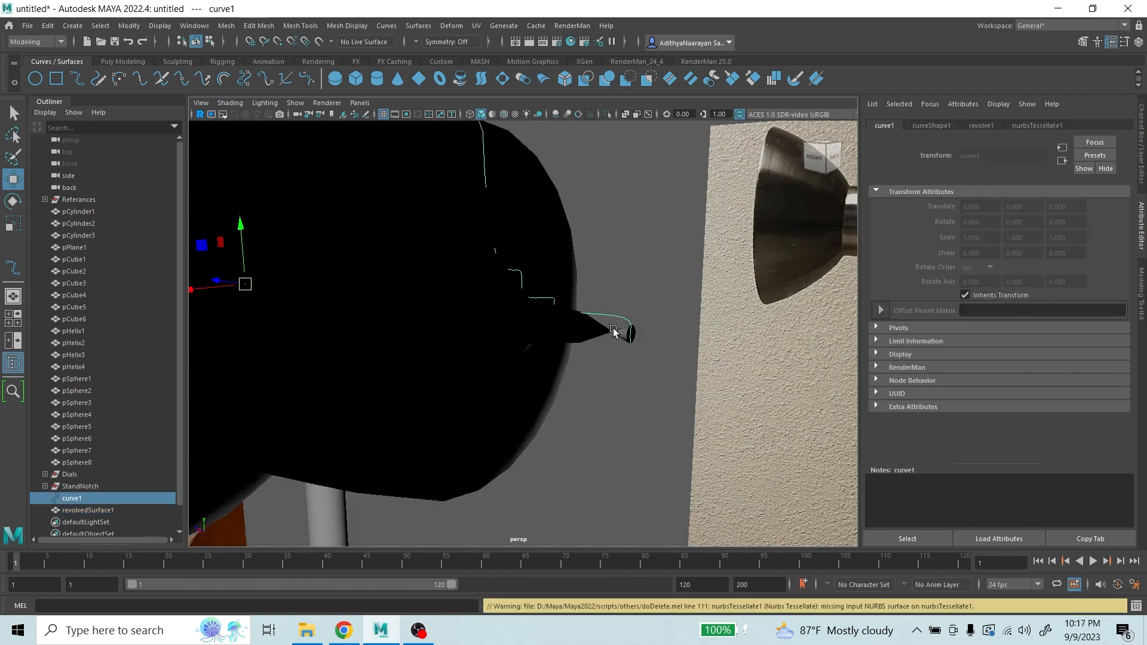
pyautogui.press('Delete')
# - Delete the pinched edges at the far end of the revolved surface's rear tip
pyautogui.click(512, 303)
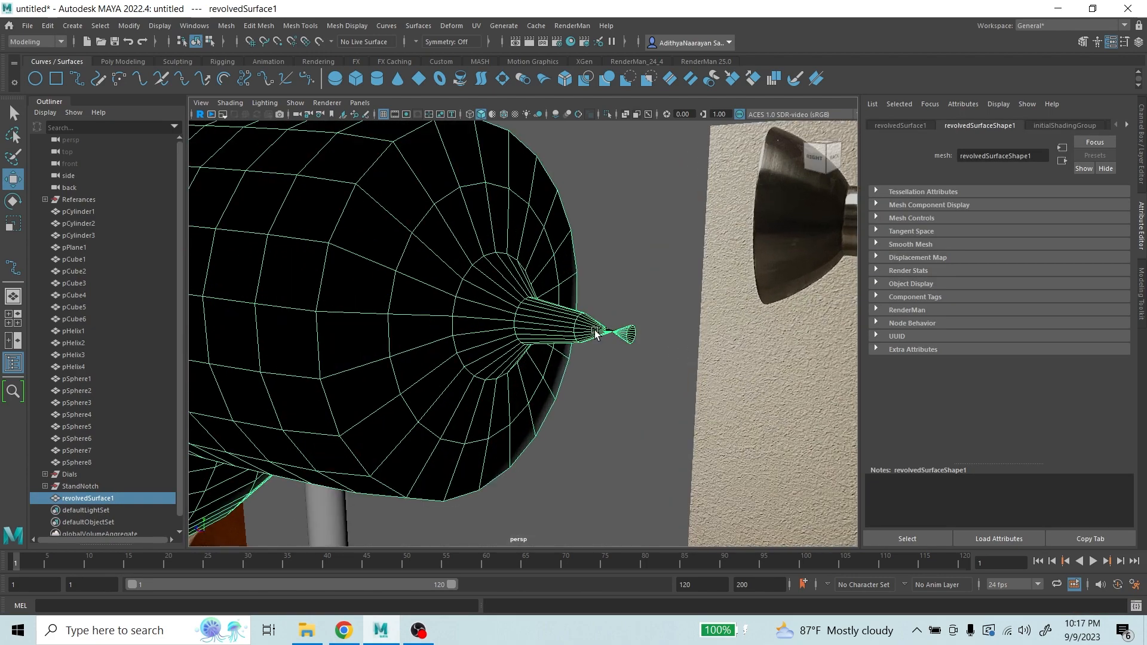
pyautogui.moveTo(594, 319); pyautogui.dragTo(594, 293, button='right')
pyautogui.scroll(3, 654, 349)
pyautogui.moveTo(655, 351)
pyautogui.keyDown('alt'); pyautogui.mouseDown()
pyautogui.moveTo(671, 357)
pyautogui.moveTo(665, 344)
pyautogui.mouseUp(); pyautogui.keyUp('alt')
pyautogui.moveTo(622, 271); pyautogui.dragTo(720, 382)
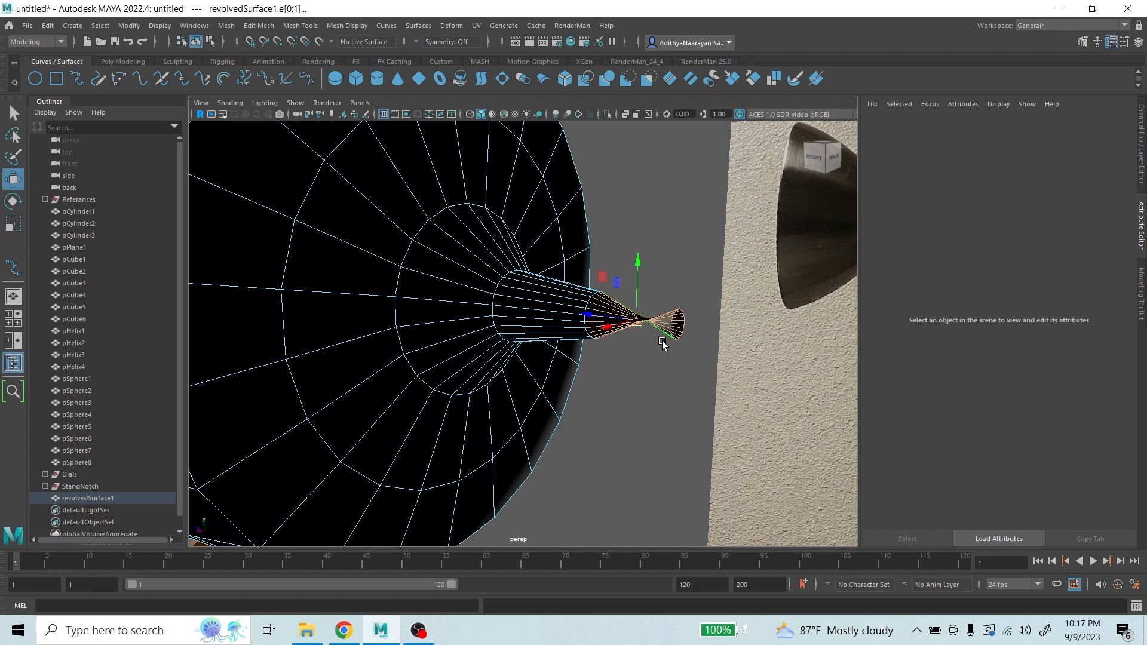
pyautogui.press('Delete')
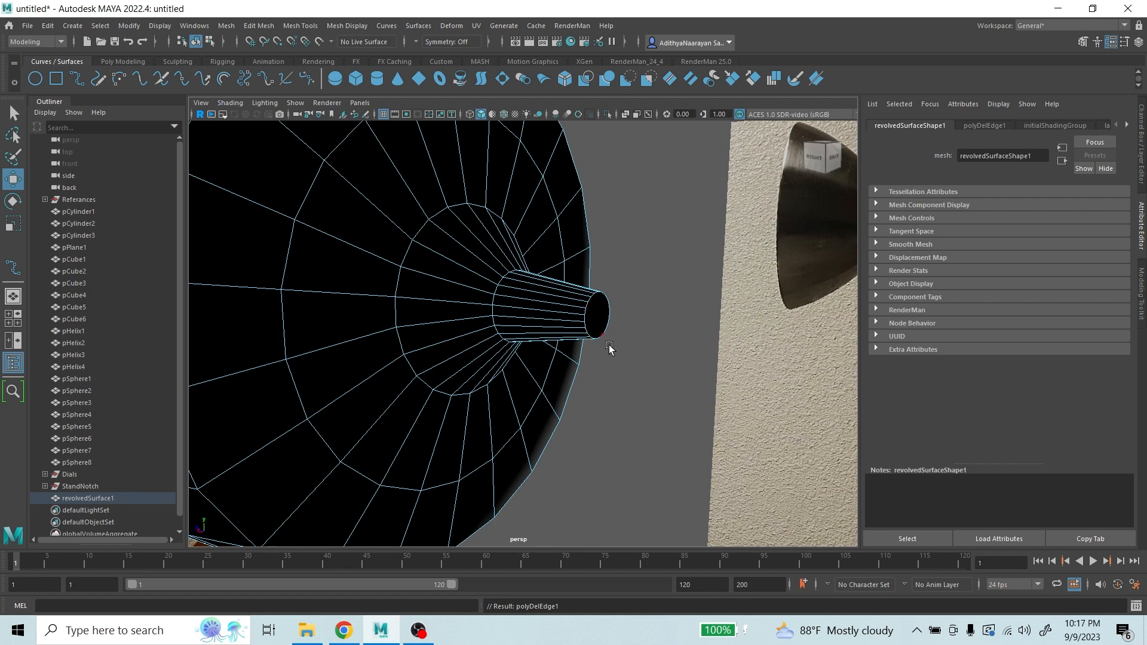
pyautogui.scroll(-3, 607, 348)
pyautogui.scroll(2, 618, 292)
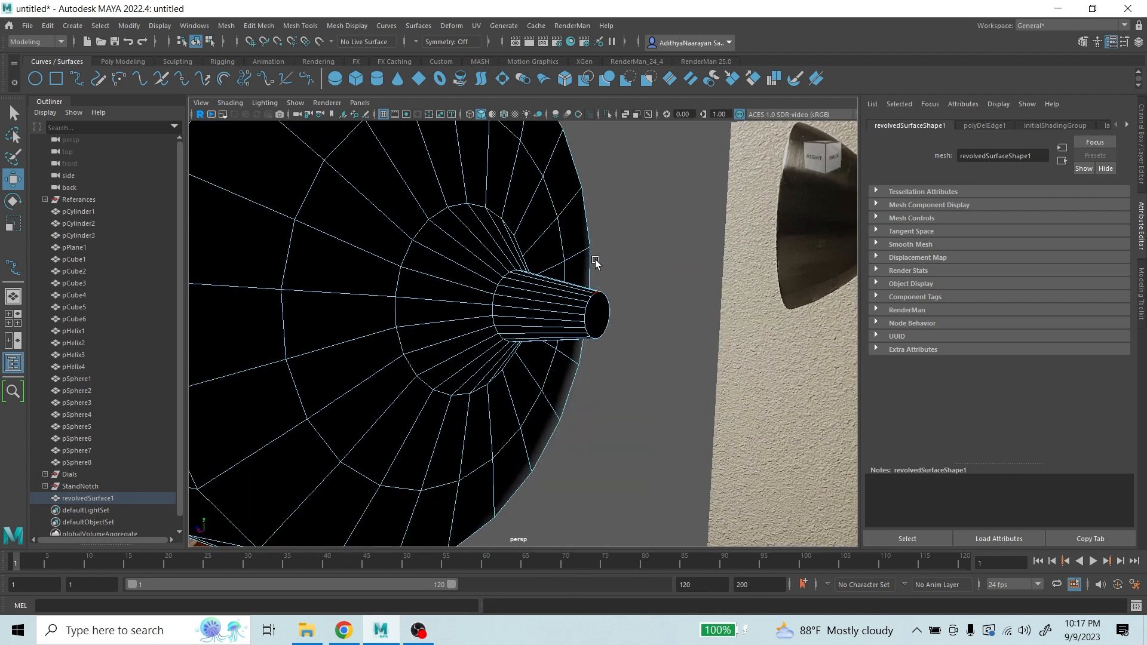
# - Delete the single cap face closing the end of the rear tip so the tip is open
pyautogui.click(590, 303)
pyautogui.scroll(5, 602, 329)
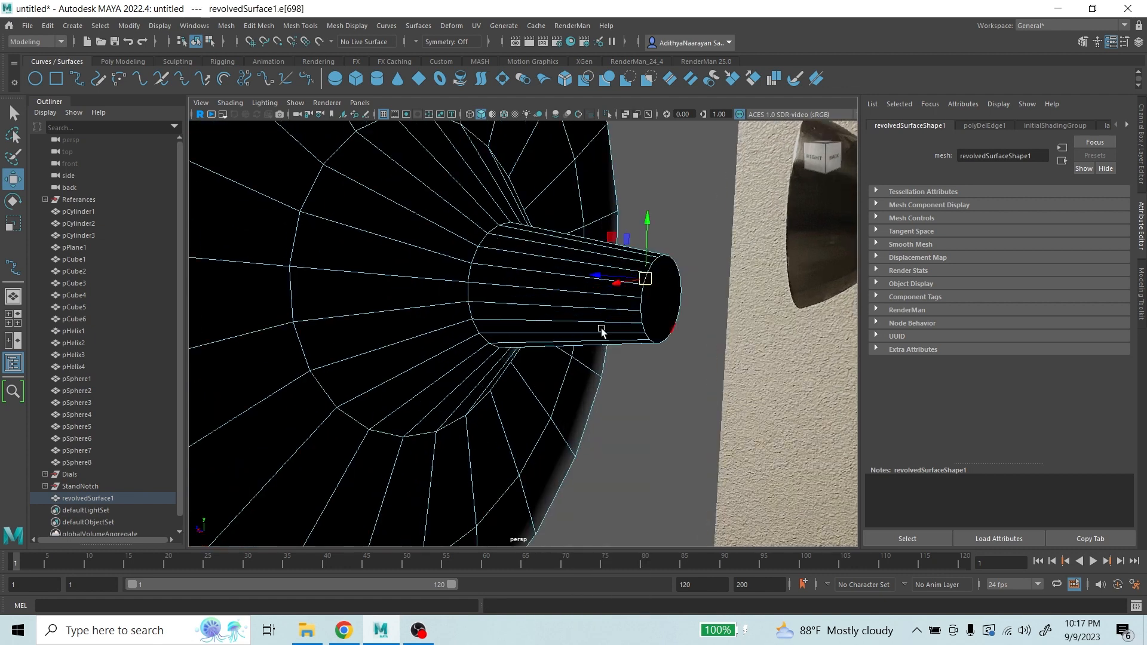
pyautogui.scroll(-4, 633, 317)
pyautogui.keyDown('shift'); pyautogui.click(638, 308); pyautogui.keyUp('shift')
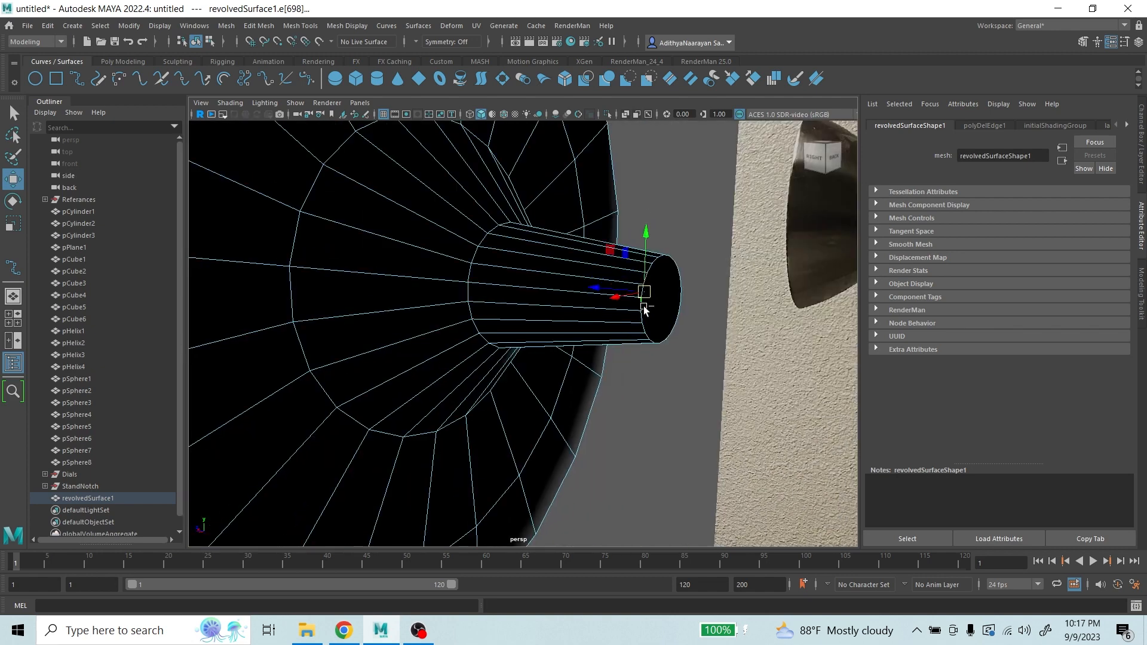
pyautogui.keyDown('shift'); pyautogui.click(650, 333); pyautogui.keyUp('shift')
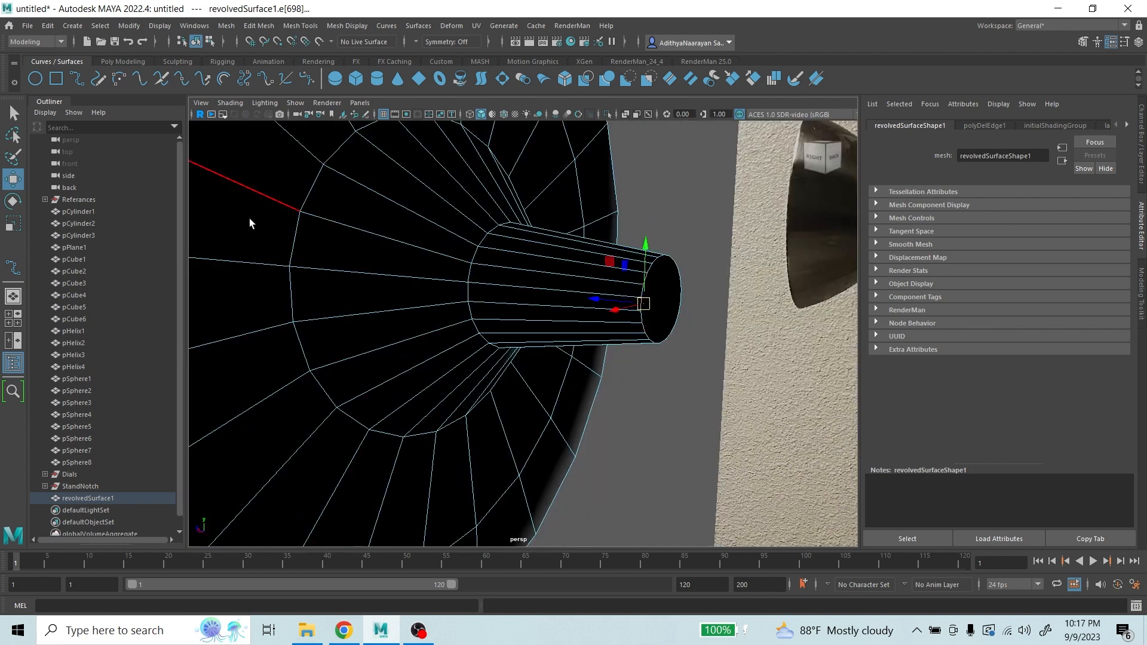
pyautogui.moveTo(657, 306); pyautogui.dragTo(666, 295, button='right')
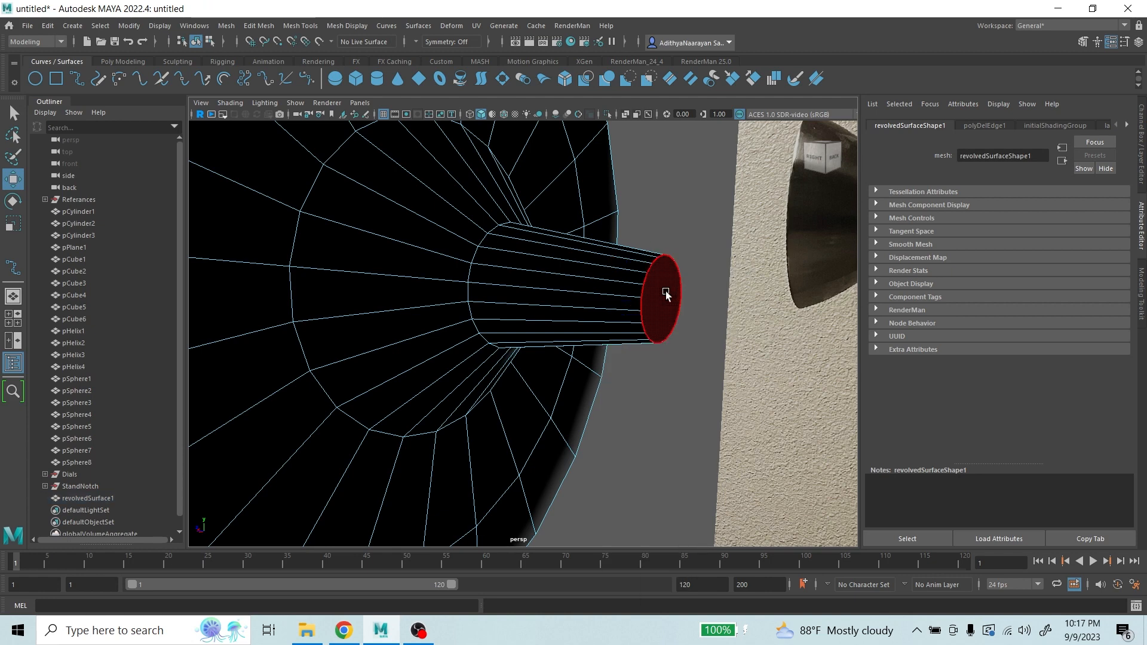
pyautogui.click(666, 295)
pyautogui.press('Delete')
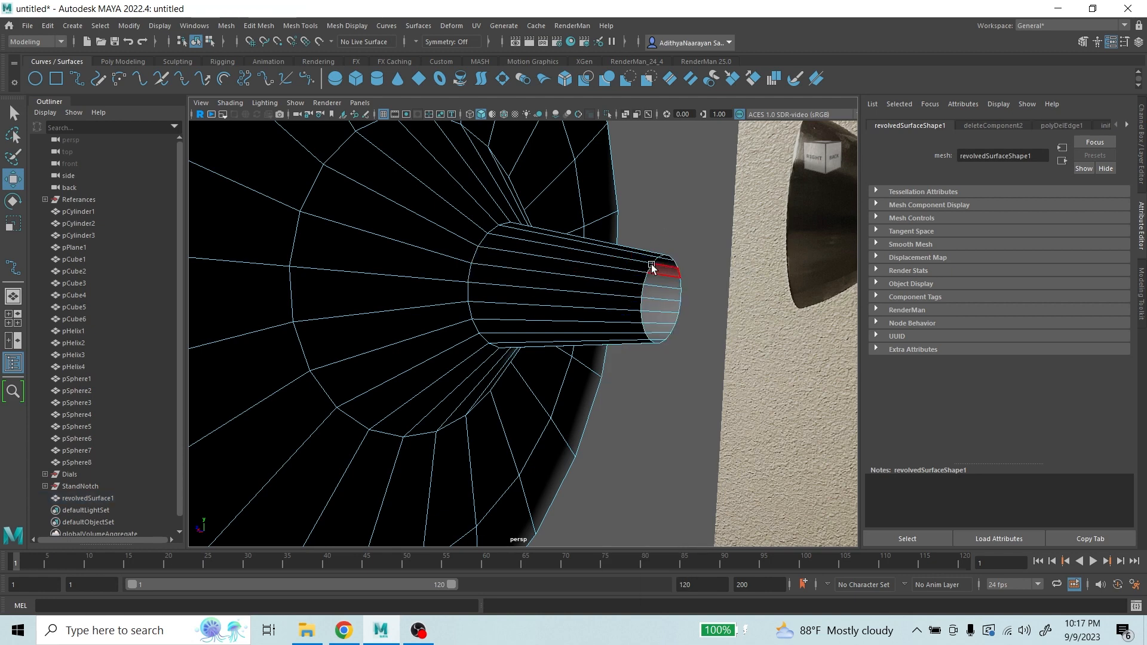
# - Select the open border edge loop of the rear tip and lower it slightly in the side view toward the reference's centre
pyautogui.moveTo(625, 291)
pyautogui.mouseDown(button='right')
pyautogui.moveTo(636, 279)
pyautogui.moveTo(619, 289)
pyautogui.moveTo(626, 275)
pyautogui.mouseUp(button='right')
pyautogui.click(641, 297)
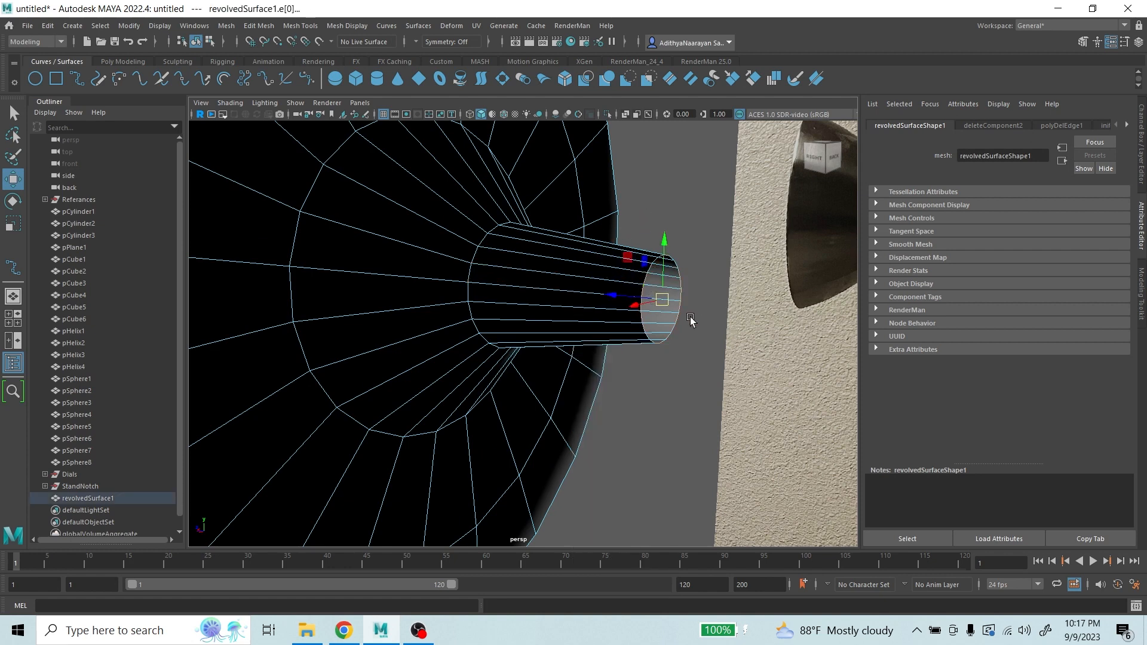
pyautogui.doubleClick(660, 302)
pyautogui.press('space')
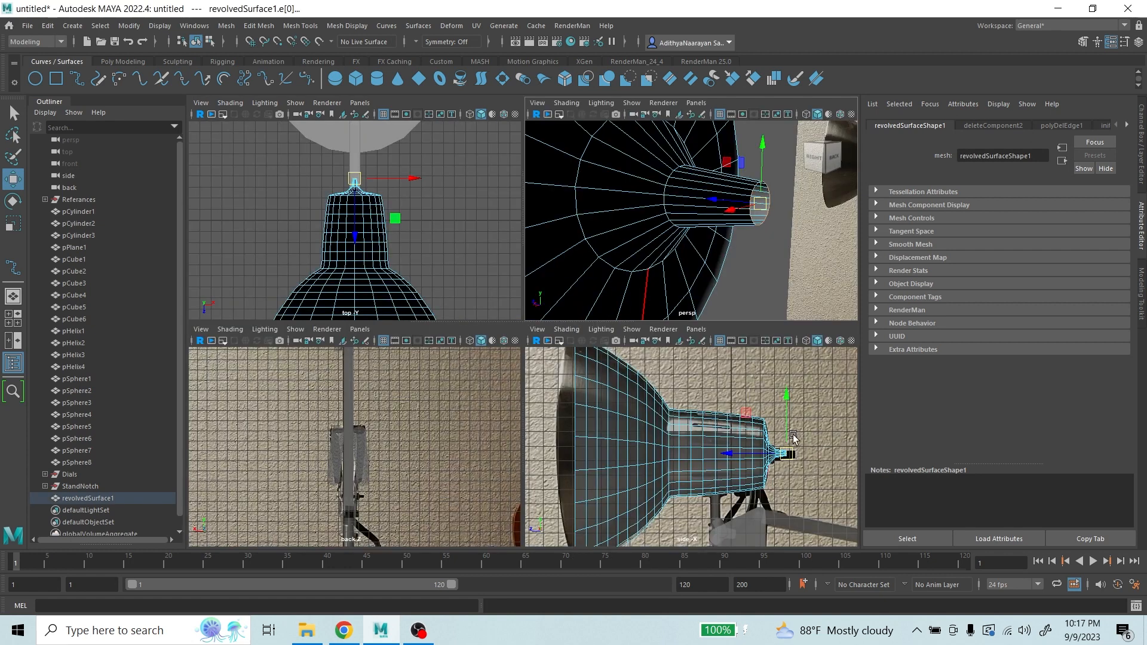
pyautogui.press('space')
pyautogui.scroll(5, 425, 360)
pyautogui.scroll(5, 426, 360)
pyautogui.keyDown('alt'); pyautogui.moveTo(557, 373); pyautogui.dragTo(454, 393, button='middle'); pyautogui.keyUp('alt')
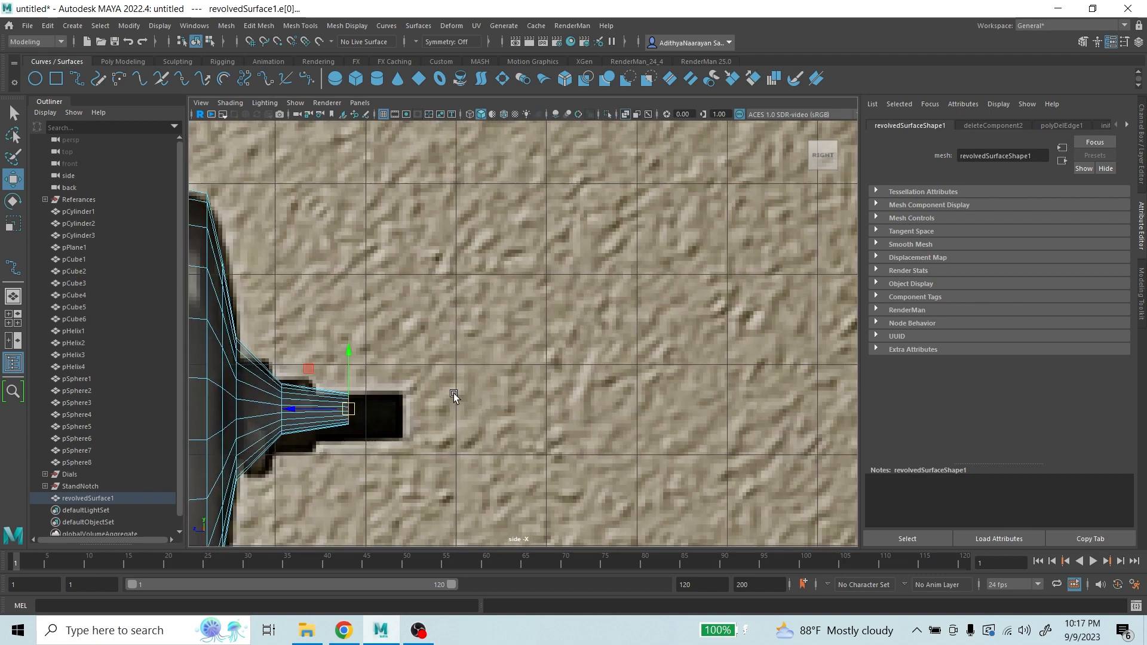
pyautogui.scroll(5, 381, 414)
pyautogui.keyDown('alt'); pyautogui.moveTo(381, 414); pyautogui.dragTo(781, 261, button='middle'); pyautogui.keyUp('alt')
pyautogui.scroll(2, 657, 298)
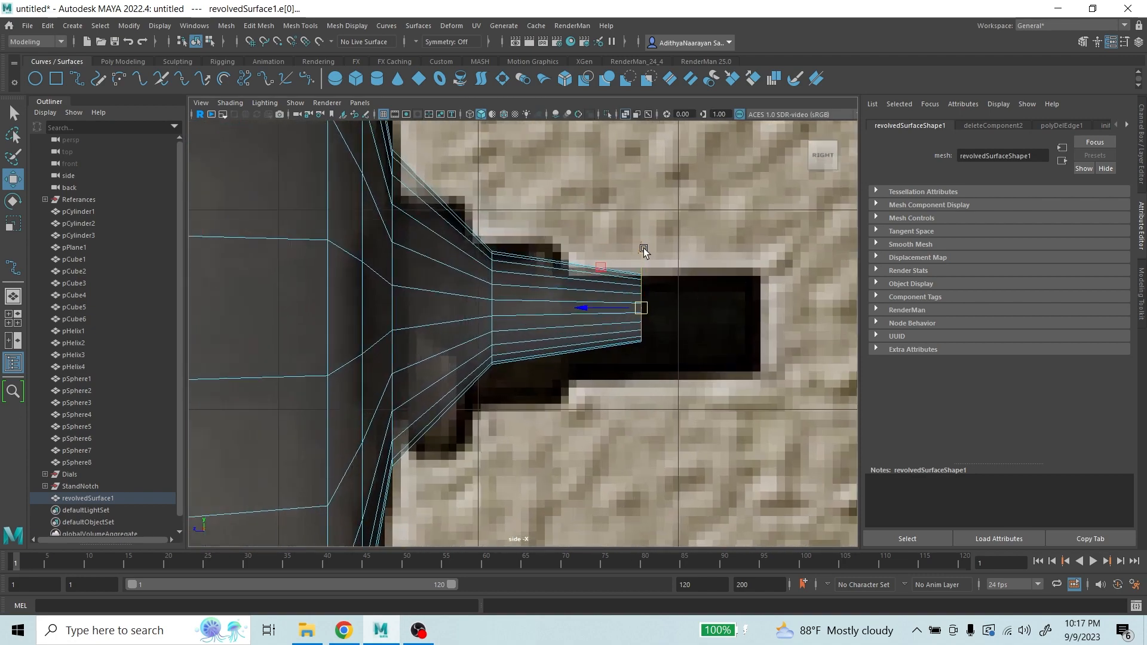
pyautogui.moveTo(643, 249)
pyautogui.mouseDown()
pyautogui.moveTo(640, 267)
pyautogui.moveTo(622, 251)
pyautogui.mouseUp()
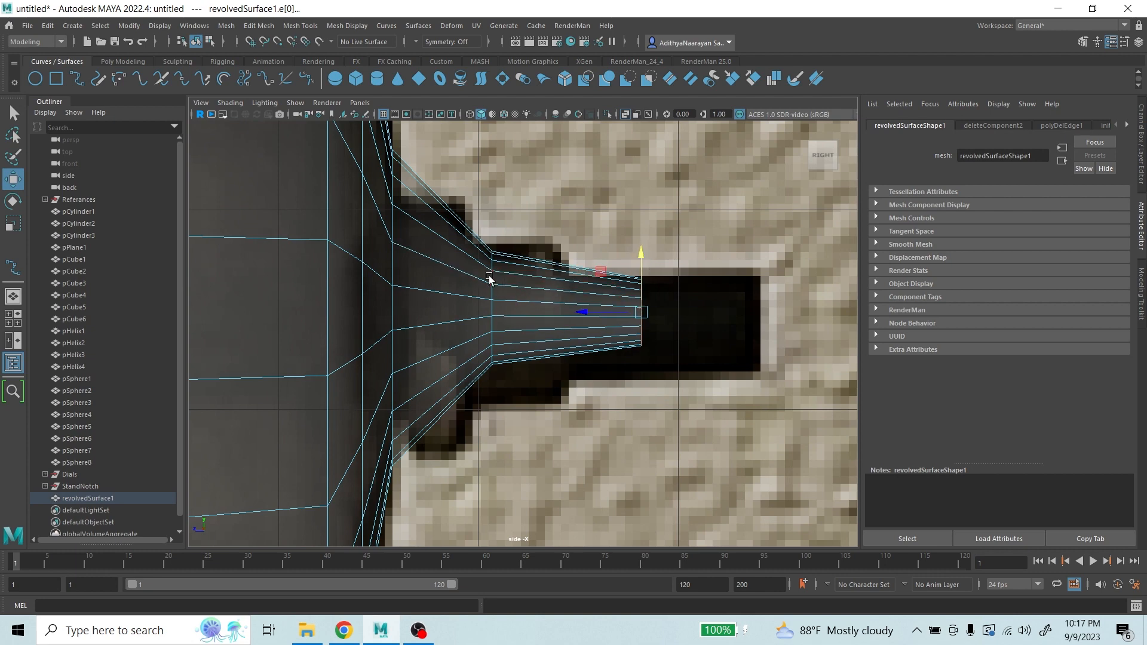
pyautogui.scroll(-4, 443, 312)
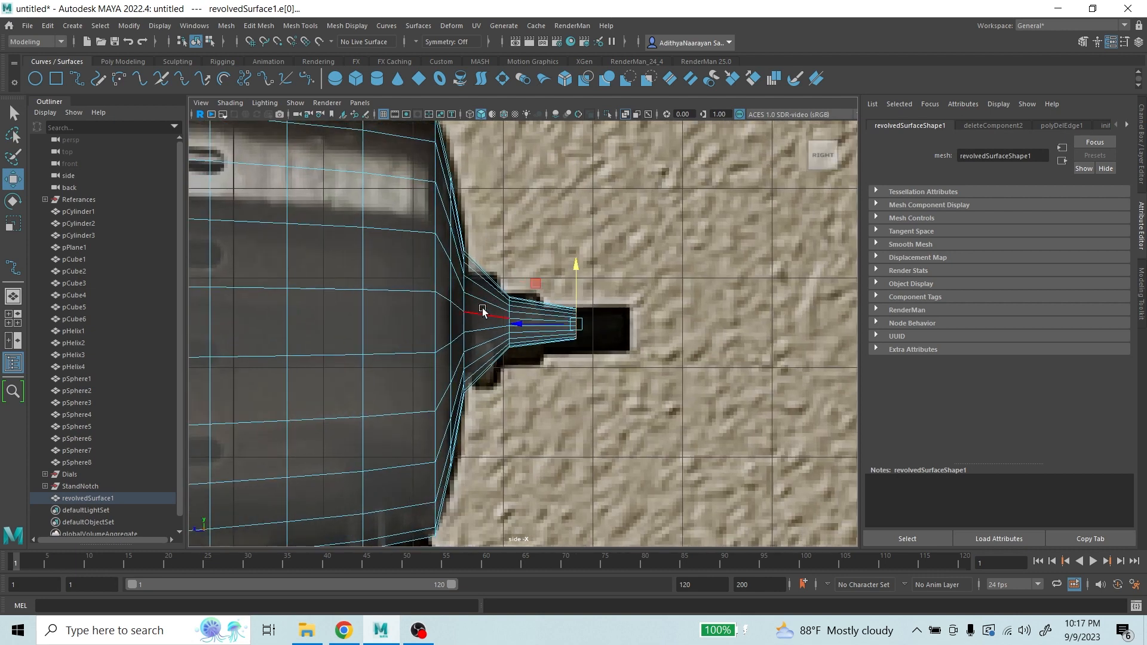
# - Select the edge loop midway along the rear tip and scale it up to form a wide collar
pyautogui.scroll(2, 483, 312)
pyautogui.moveTo(525, 297); pyautogui.dragTo(561, 238, button='right')
pyautogui.scroll(1, 494, 299)
pyautogui.click(500, 311)
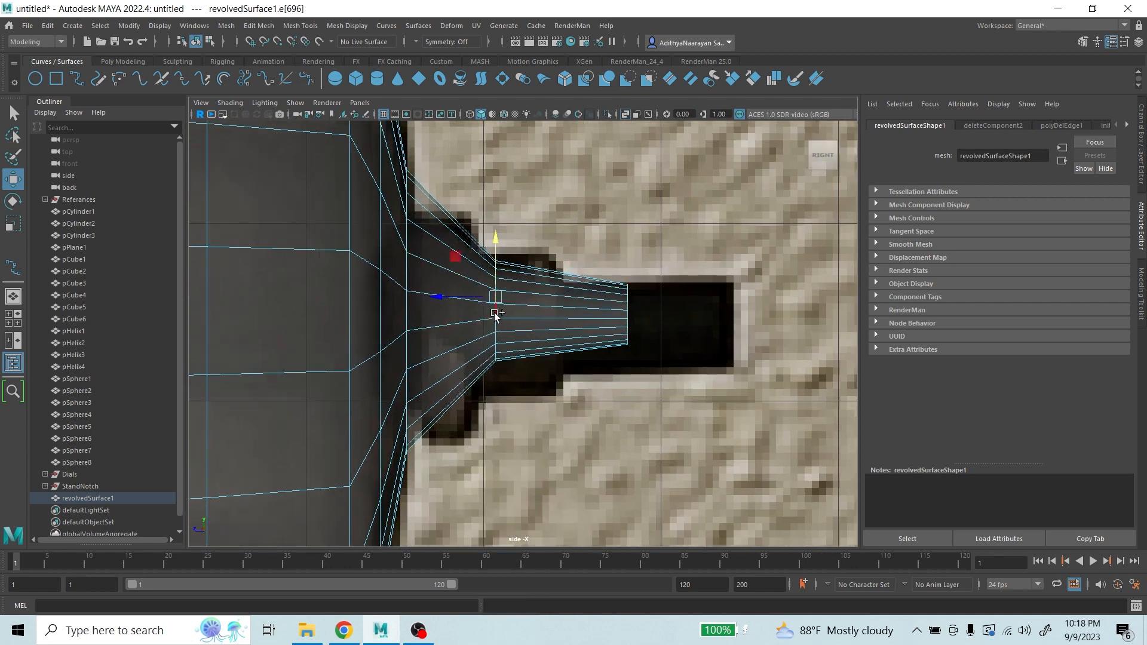
pyautogui.keyDown('shift'); pyautogui.click(512, 285); pyautogui.keyUp('shift')
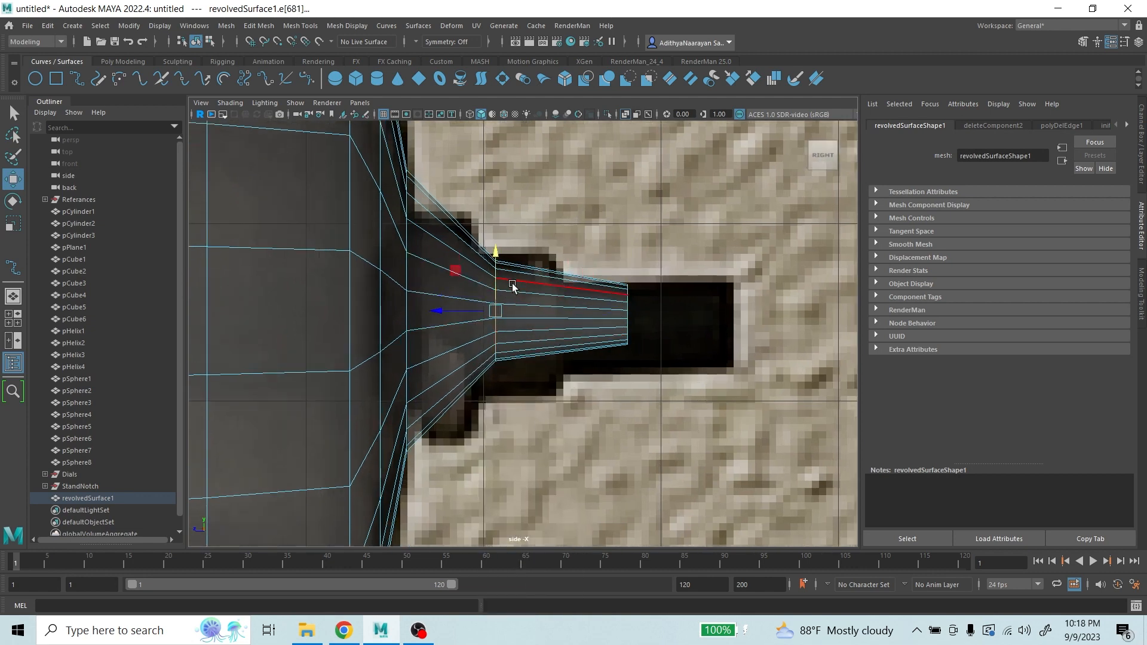
pyautogui.press('r')
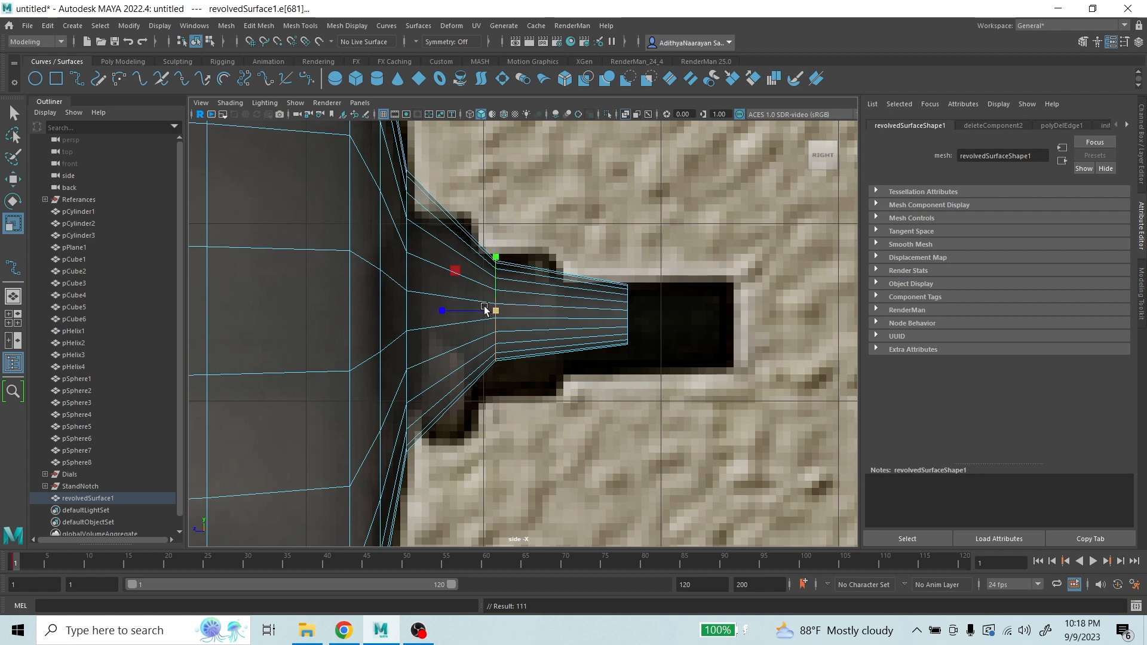
pyautogui.hotkey('ctrl', 'z')
pyautogui.moveTo(489, 312); pyautogui.dragTo(615, 213)
pyautogui.scroll(-5, 488, 266)
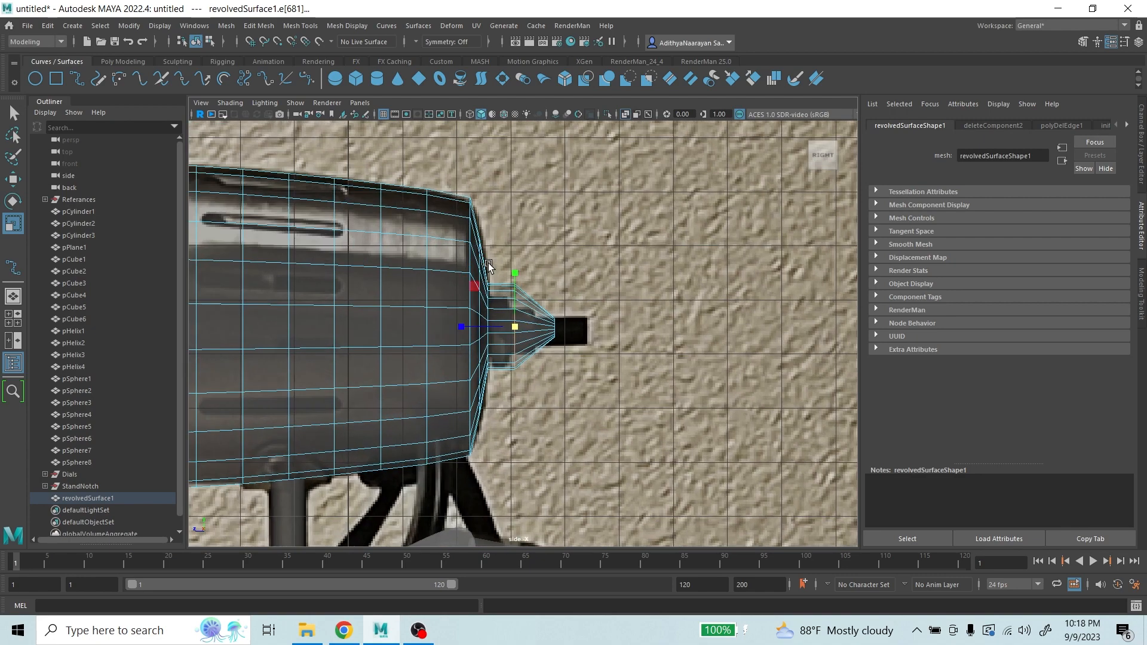
# - Scale the collar's two edge loops down together and lower them slightly to match the reference collar
pyautogui.scroll(5, 490, 269)
pyautogui.click(437, 286)
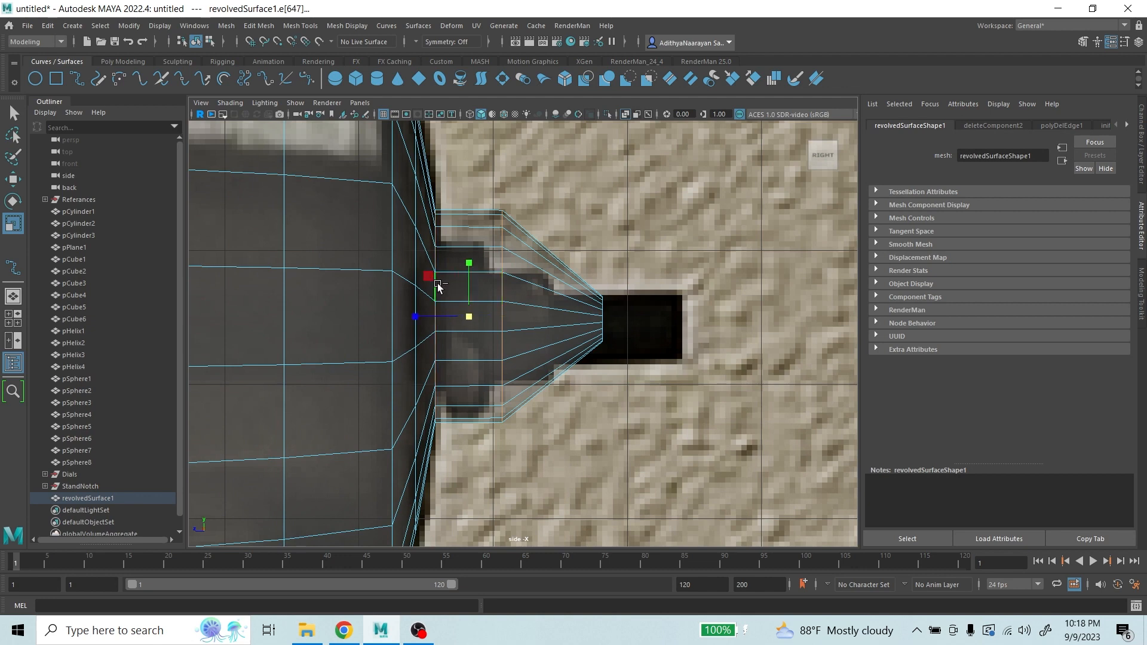
pyautogui.moveTo(472, 313); pyautogui.dragTo(431, 317)
pyautogui.press('w')
pyautogui.moveTo(462, 258); pyautogui.dragTo(460, 266)
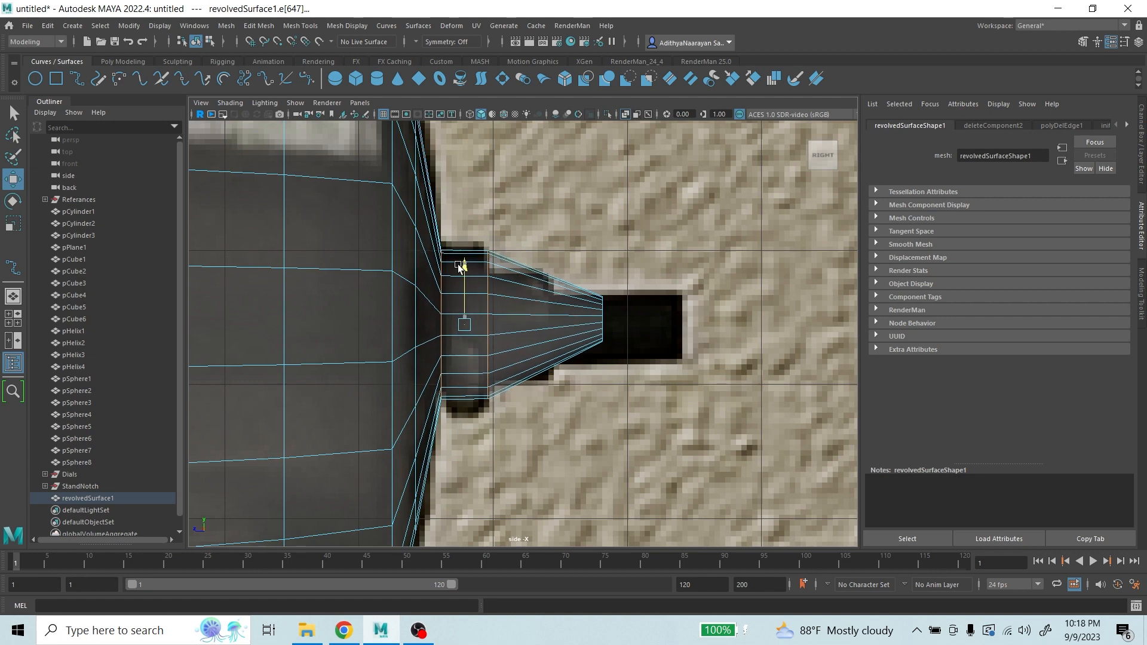
# - Select the open end loop of the rear tip and move it inward to just beyond the collar's outer edge
pyautogui.scroll(3, 598, 269)
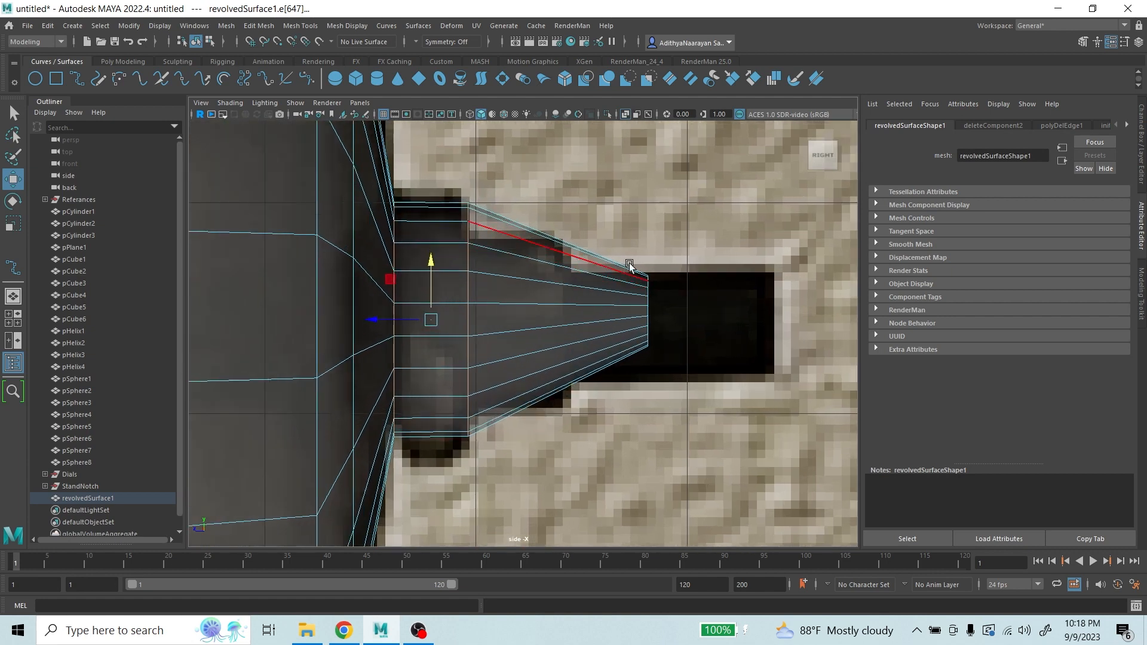
pyautogui.click(649, 293)
pyautogui.keyDown('shift'); pyautogui.click(649, 311); pyautogui.keyUp('shift')
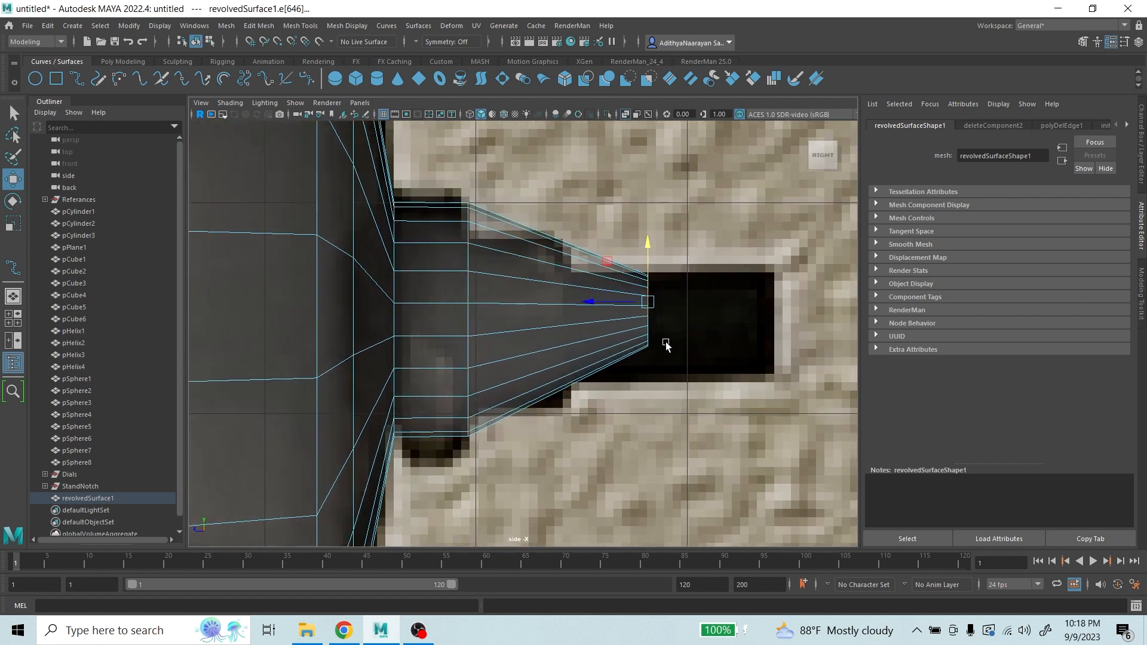
pyautogui.keyDown('shift'); pyautogui.click(651, 328); pyautogui.keyUp('shift')
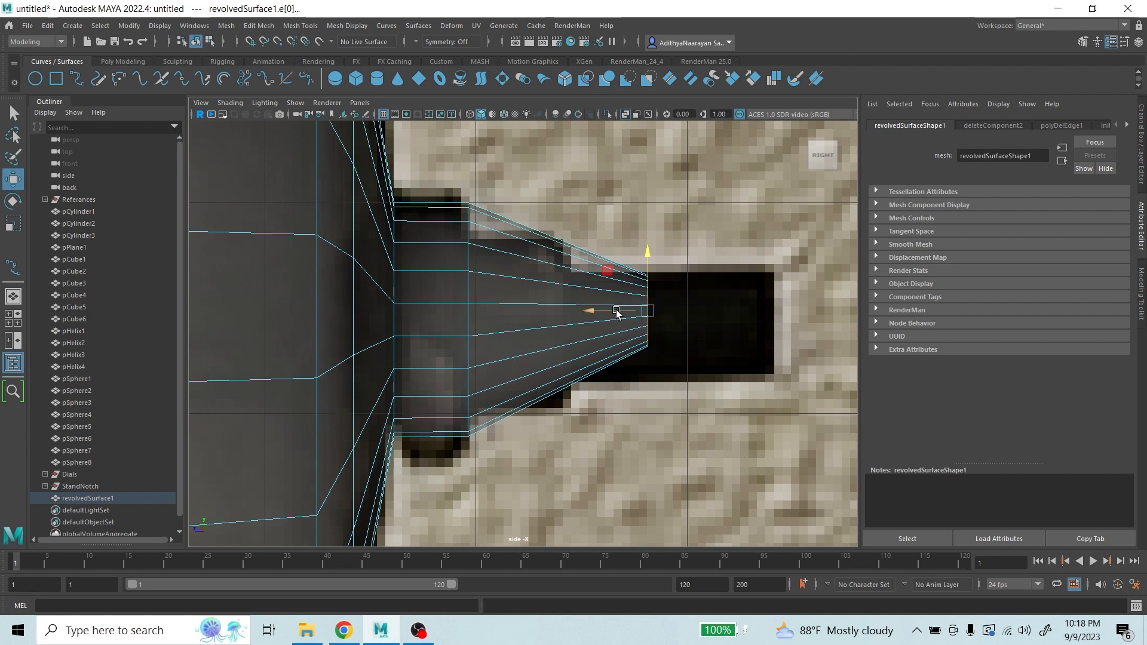
pyautogui.moveTo(625, 312); pyautogui.dragTo(451, 307)
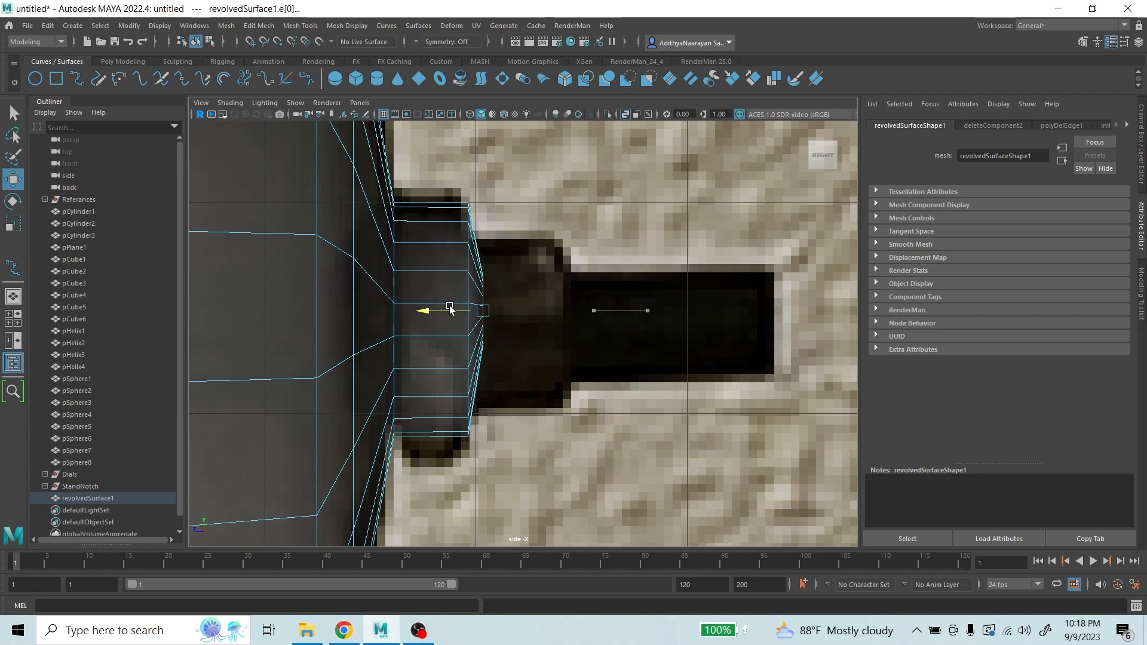
# - Scale the open end loop up to the reference's second section, centre it vertically and move it flush against the collar
pyautogui.click(9, 230)
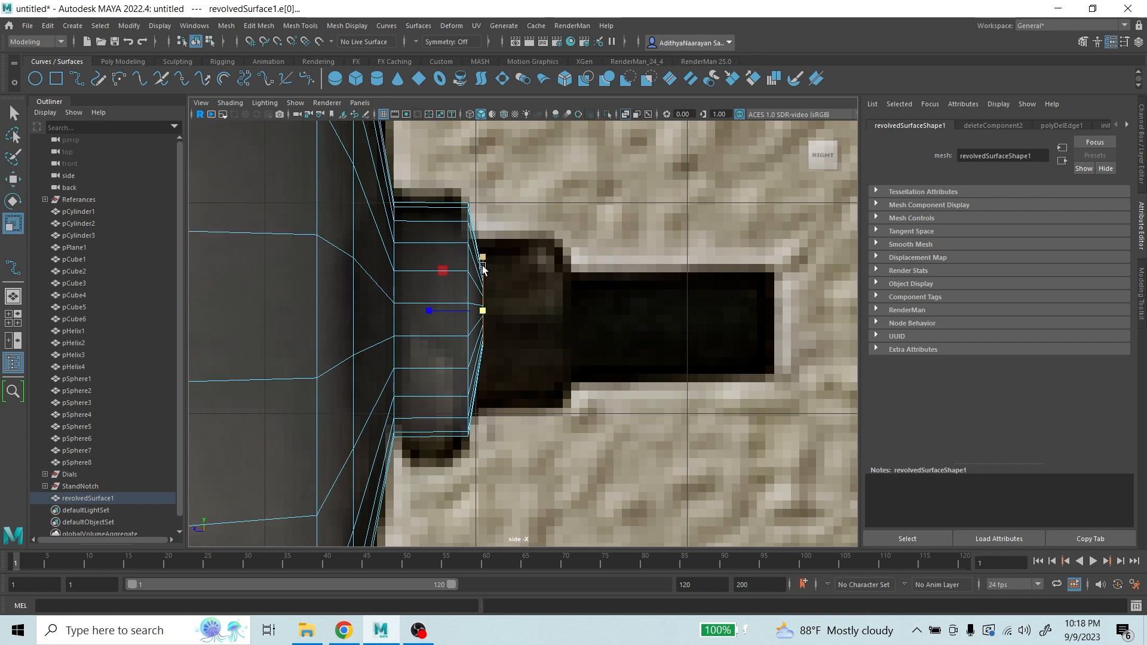
pyautogui.moveTo(483, 311); pyautogui.dragTo(566, 235)
pyautogui.press('w')
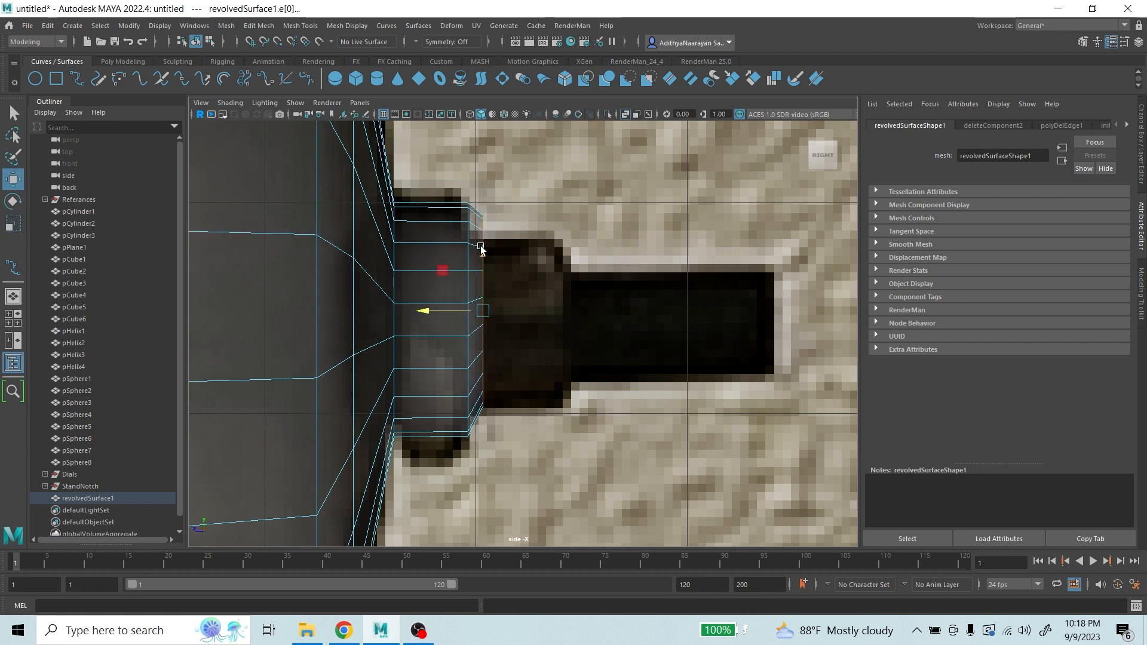
pyautogui.moveTo(481, 251); pyautogui.dragTo(481, 261)
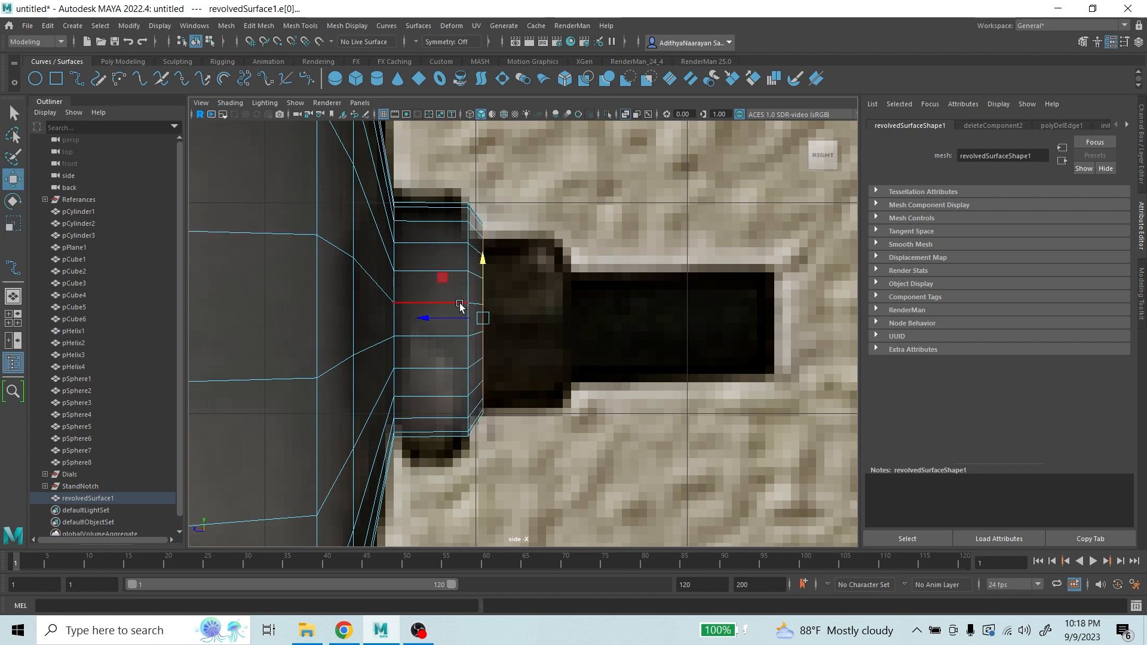
pyautogui.moveTo(442, 319); pyautogui.dragTo(436, 326)
pyautogui.moveTo(480, 258); pyautogui.dragTo(477, 259)
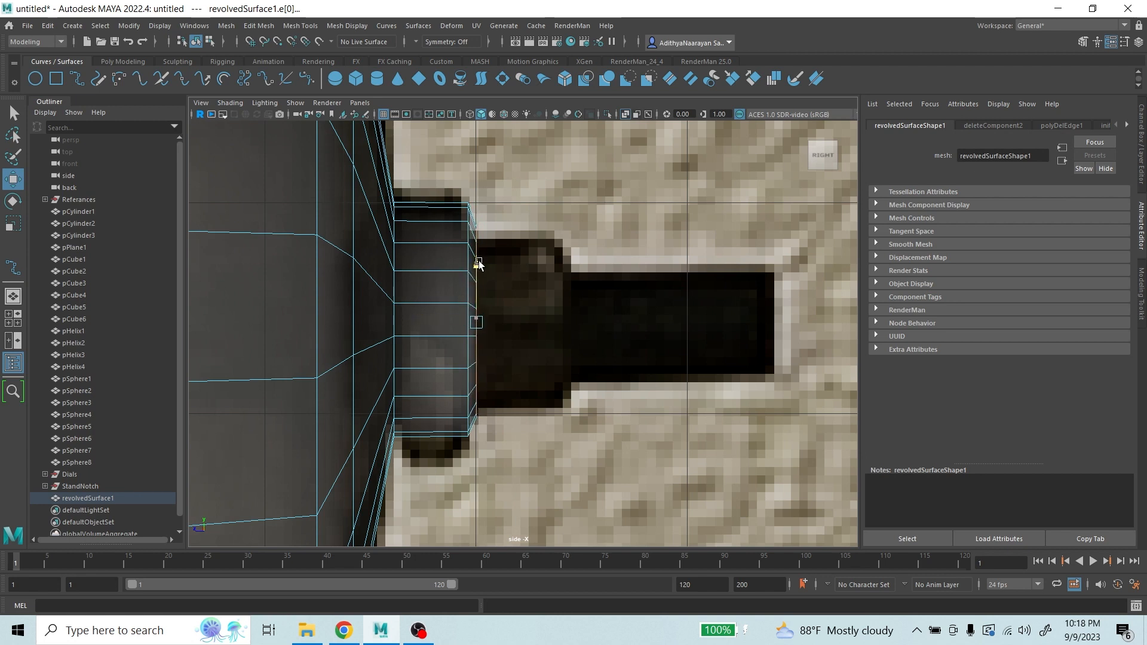
pyautogui.moveTo(442, 322); pyautogui.dragTo(434, 326)
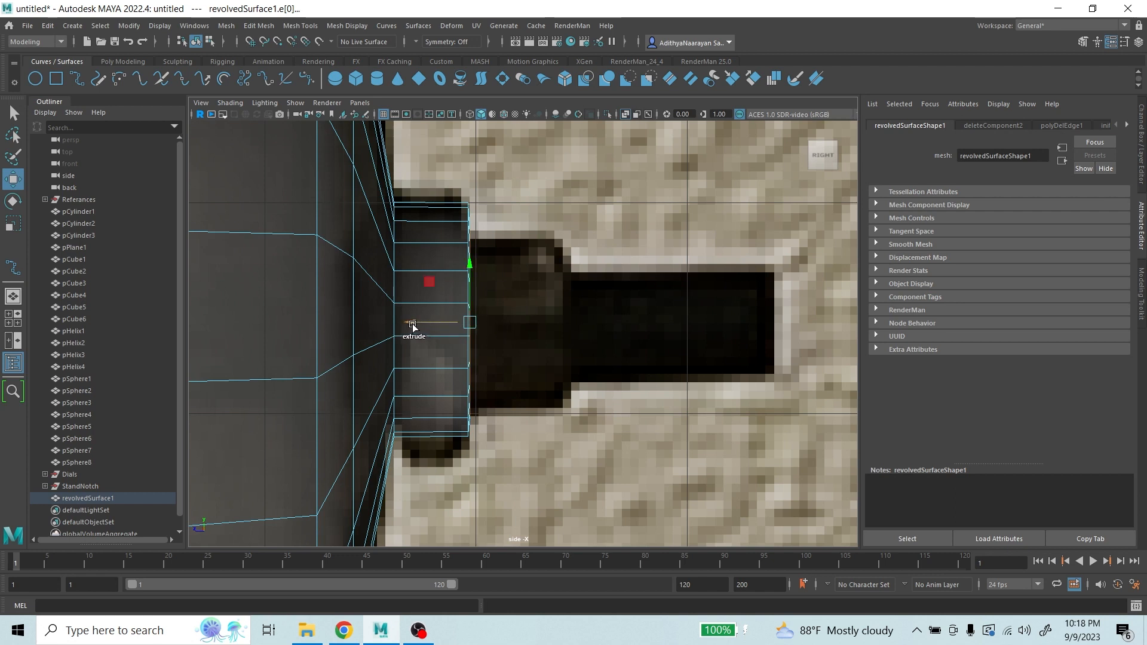
# - Extrude the open end loop outward to the end of the second section in the reference
pyautogui.keyDown('shift'); pyautogui.moveTo(413, 326); pyautogui.dragTo(504, 325); pyautogui.keyUp('shift')
pyautogui.keyDown('shift'); pyautogui.moveTo(505, 325); pyautogui.dragTo(505, 326, button='right'); pyautogui.keyUp('shift')
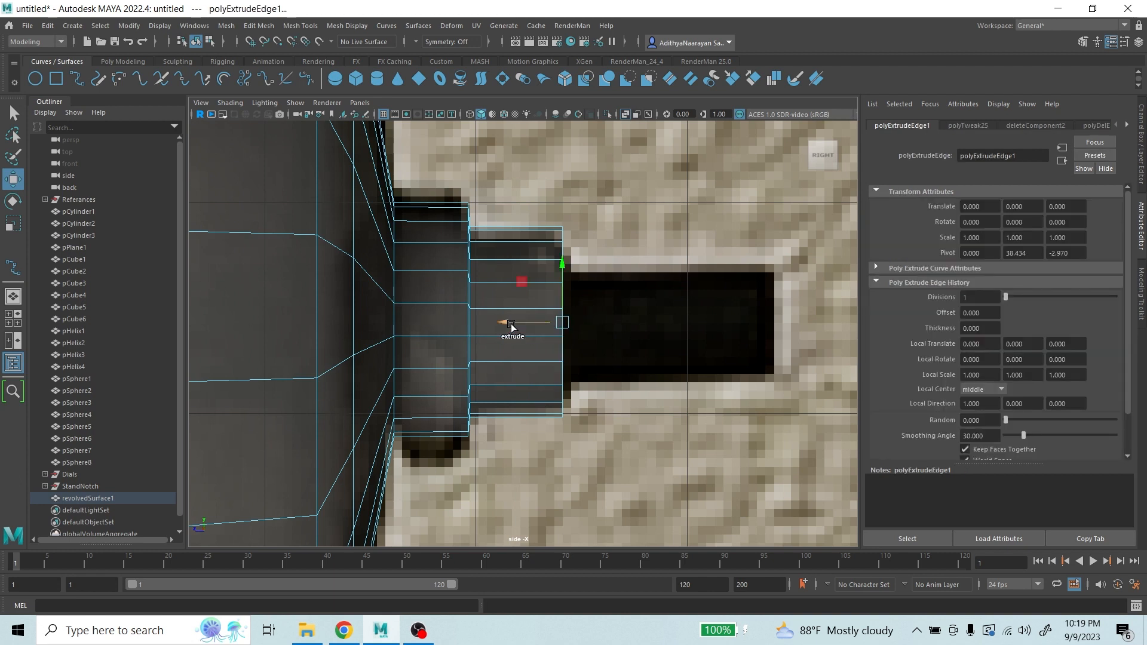
pyautogui.moveTo(512, 326); pyautogui.dragTo(521, 326)
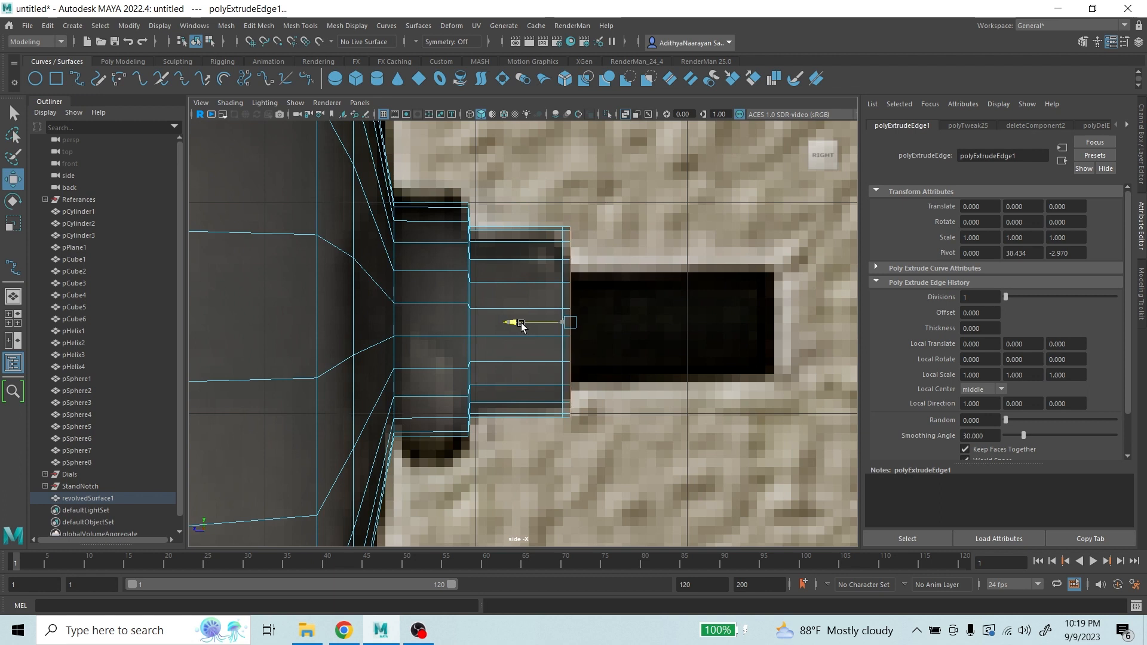
# - Extrude the open end loop of the second section and scale it down to the height of the reference's thin third section
pyautogui.hotkey('ctrl', 'e')
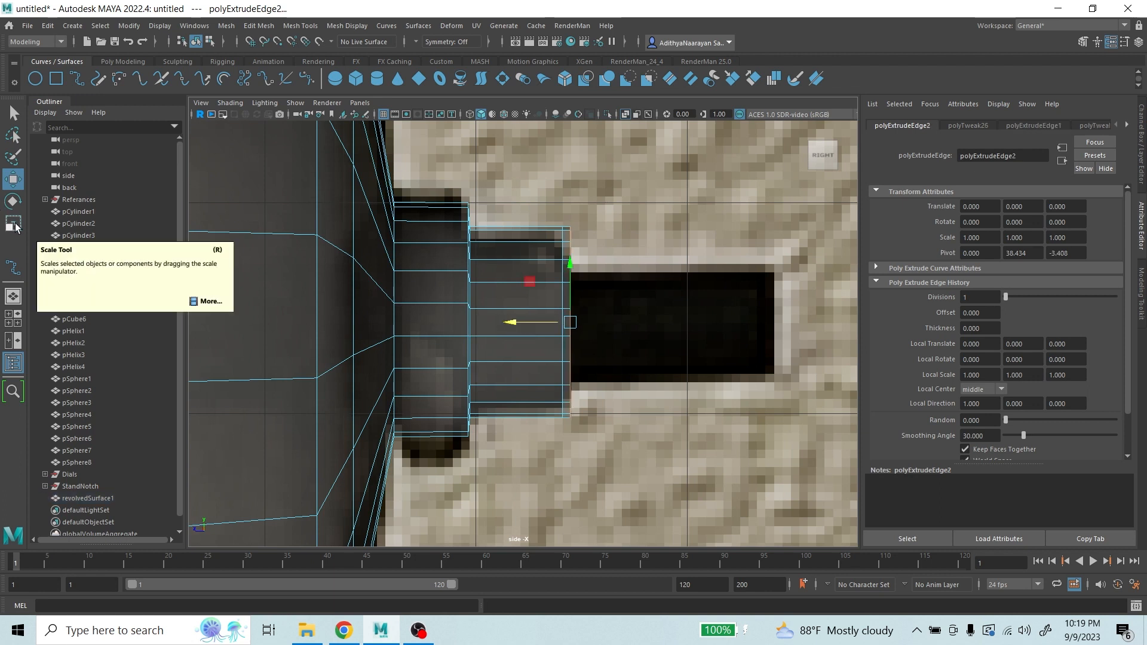
pyautogui.press('r')
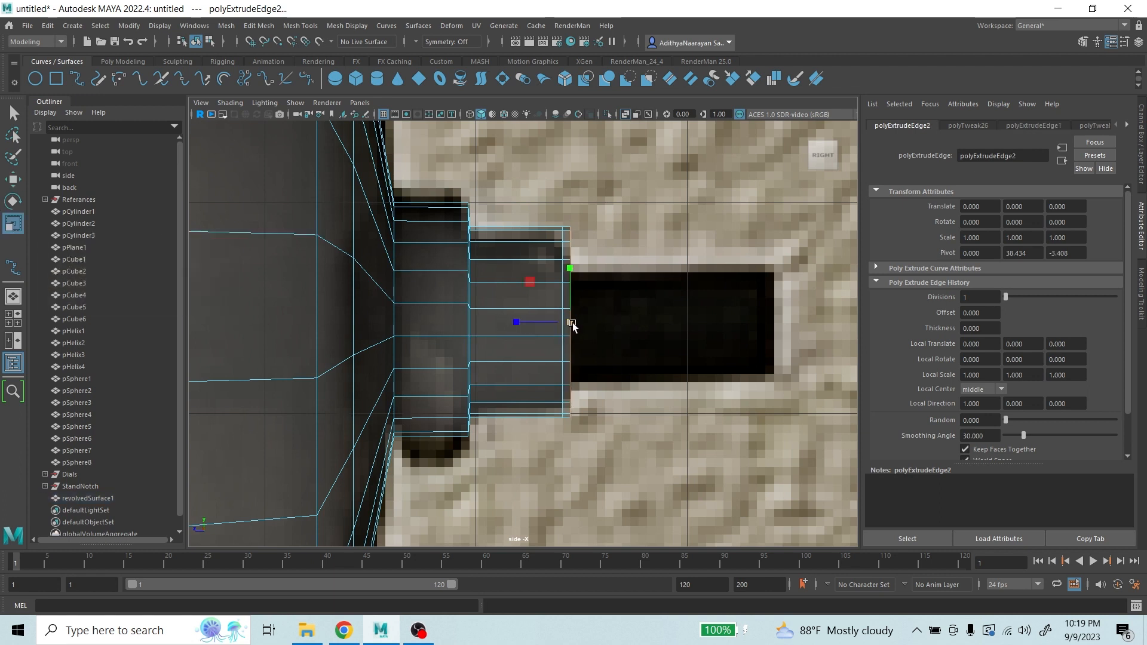
pyautogui.moveTo(572, 323); pyautogui.dragTo(522, 298)
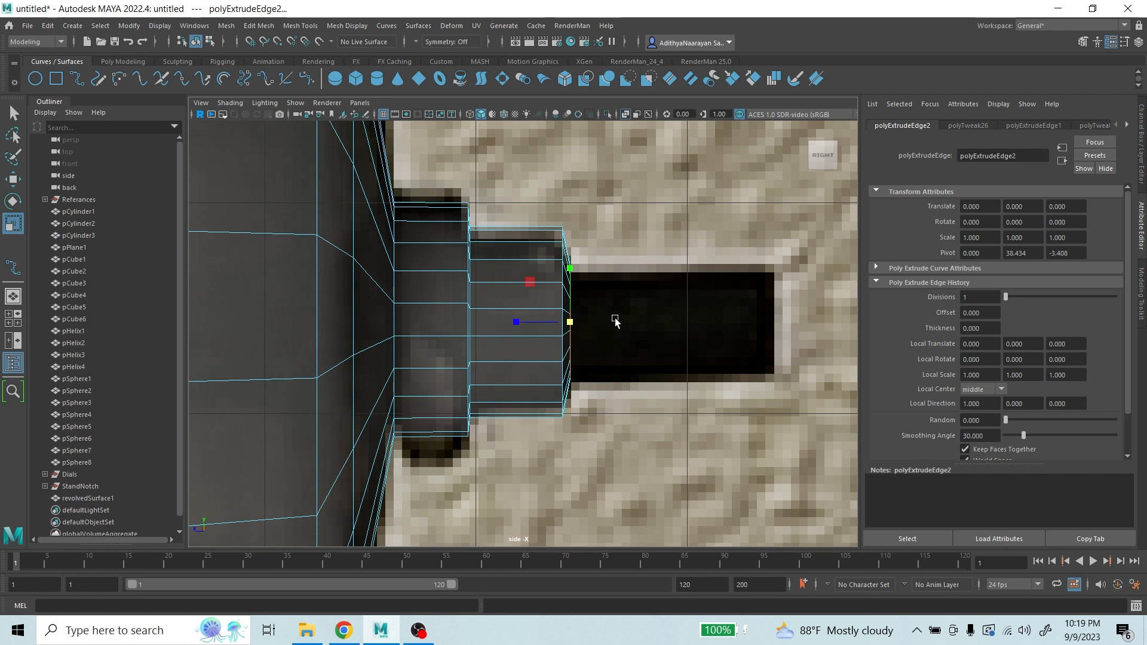
# - Nudge the narrowed loop outward flush with the reference's thin shaft, and extrude it to the shaft's far end
pyautogui.press('w')
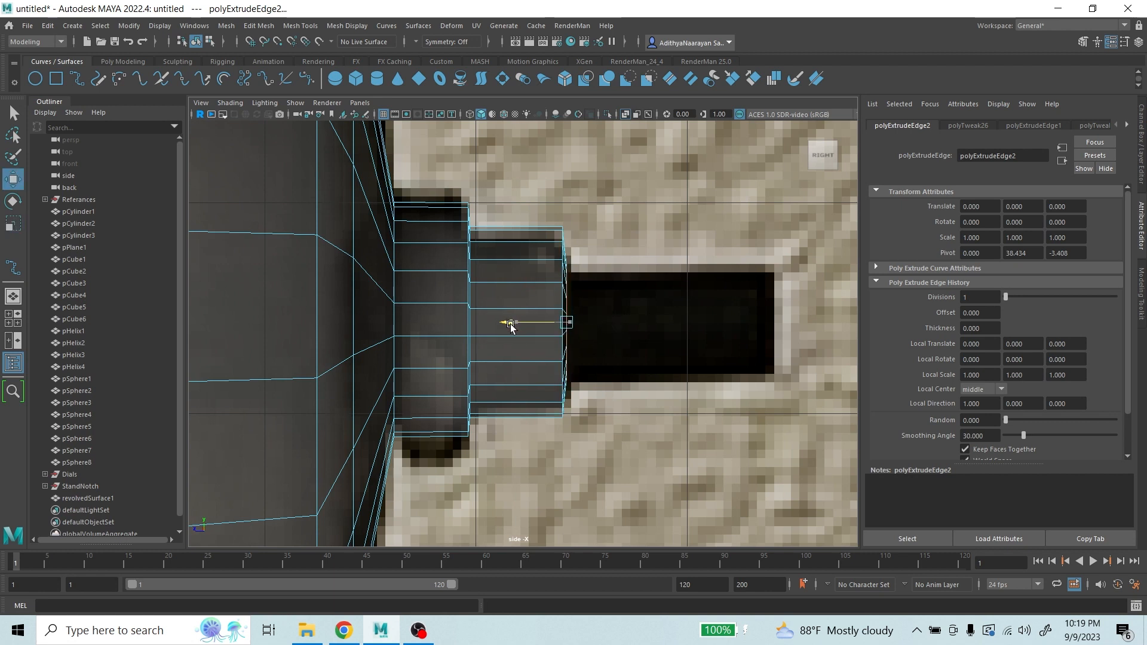
pyautogui.moveTo(514, 328); pyautogui.dragTo(716, 335)
pyautogui.hotkey('ctrl', 'e')
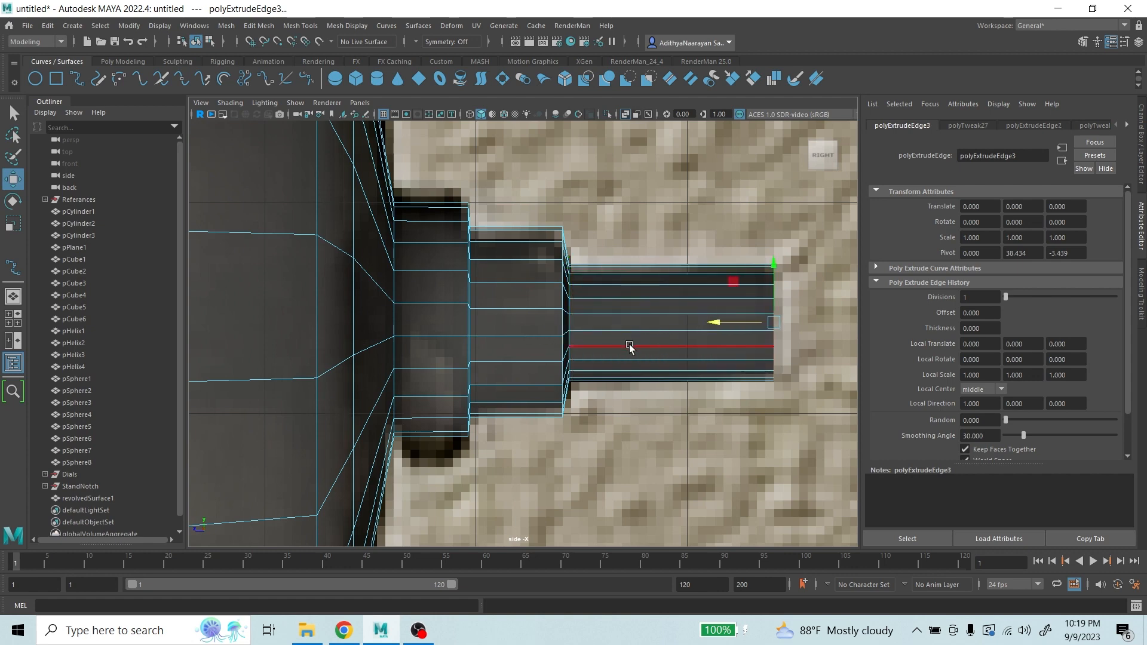
# - Close the open end of the thin shaft with Fill Hole in the perspective view
pyautogui.press('space')
pyautogui.press('space')
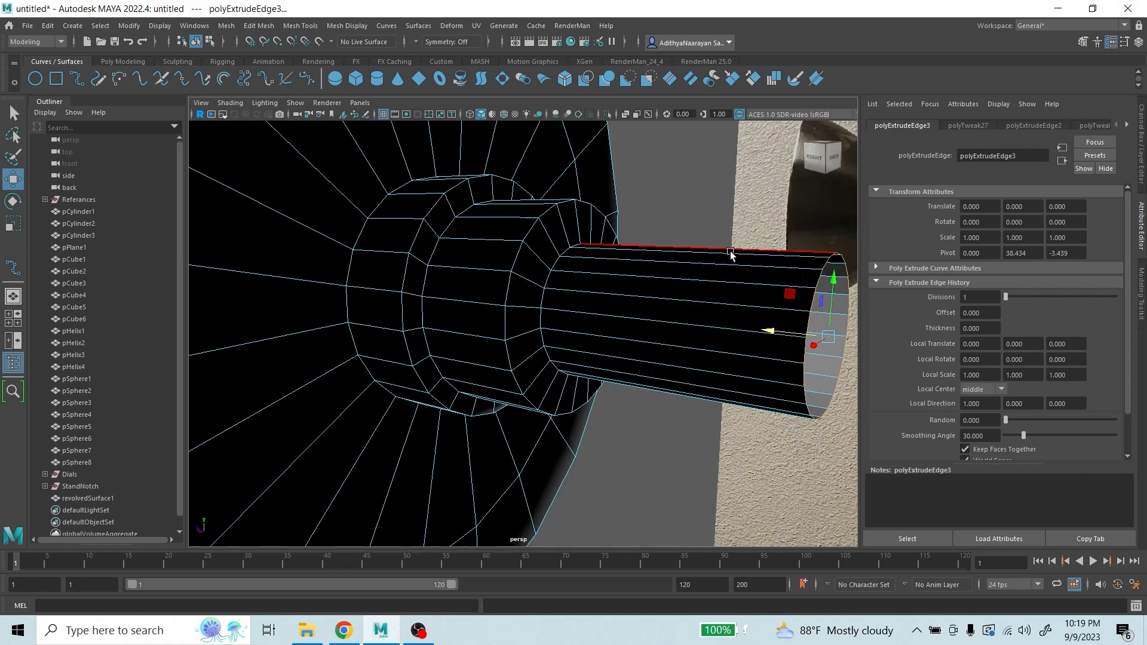
pyautogui.keyDown('alt'); pyautogui.moveTo(741, 256); pyautogui.dragTo(709, 253); pyautogui.keyUp('alt')
pyautogui.keyDown('alt'); pyautogui.moveTo(585, 347); pyautogui.dragTo(519, 322); pyautogui.keyUp('alt')
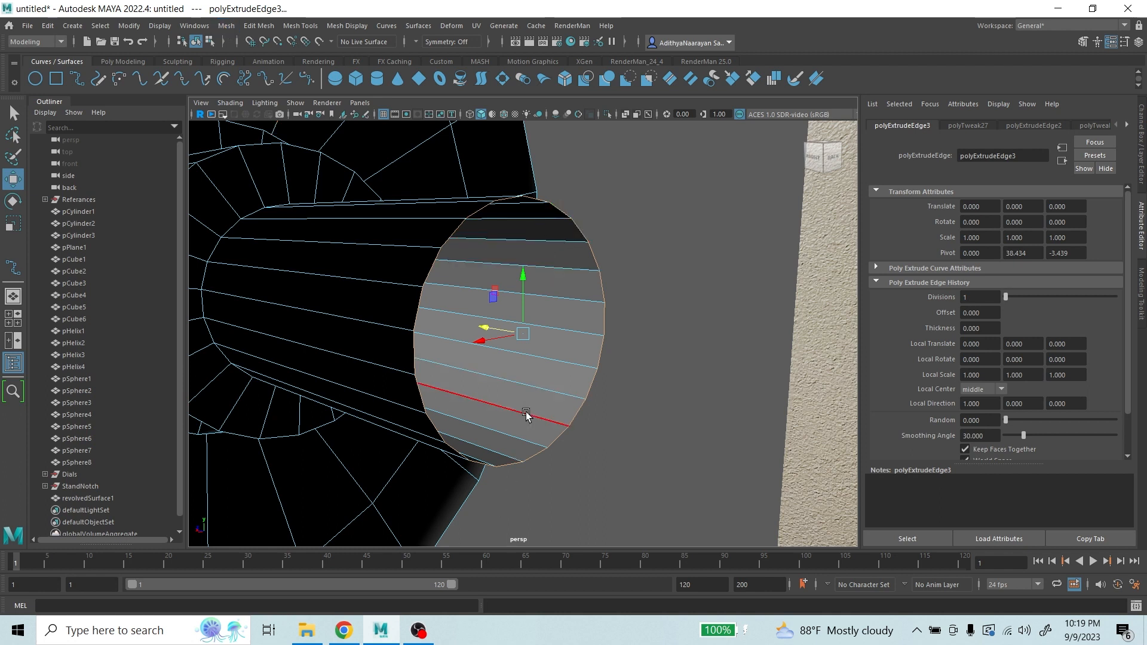
pyautogui.click(224, 27)
pyautogui.click(248, 115)
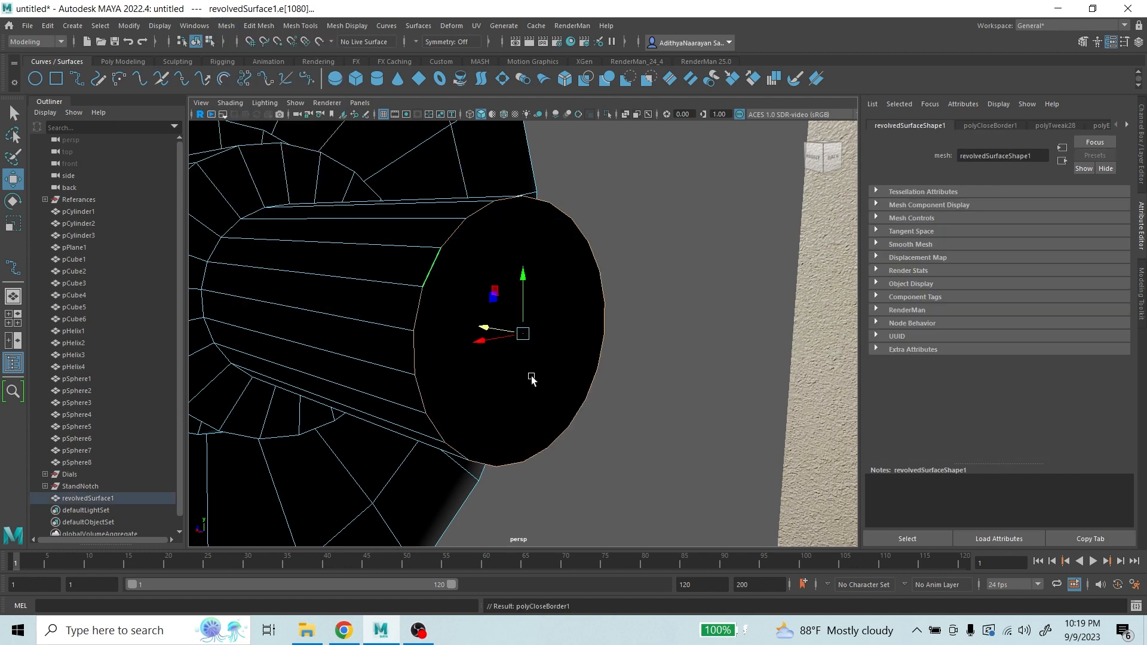
pyautogui.scroll(-3, 532, 380)
pyautogui.scroll(3, 534, 293)
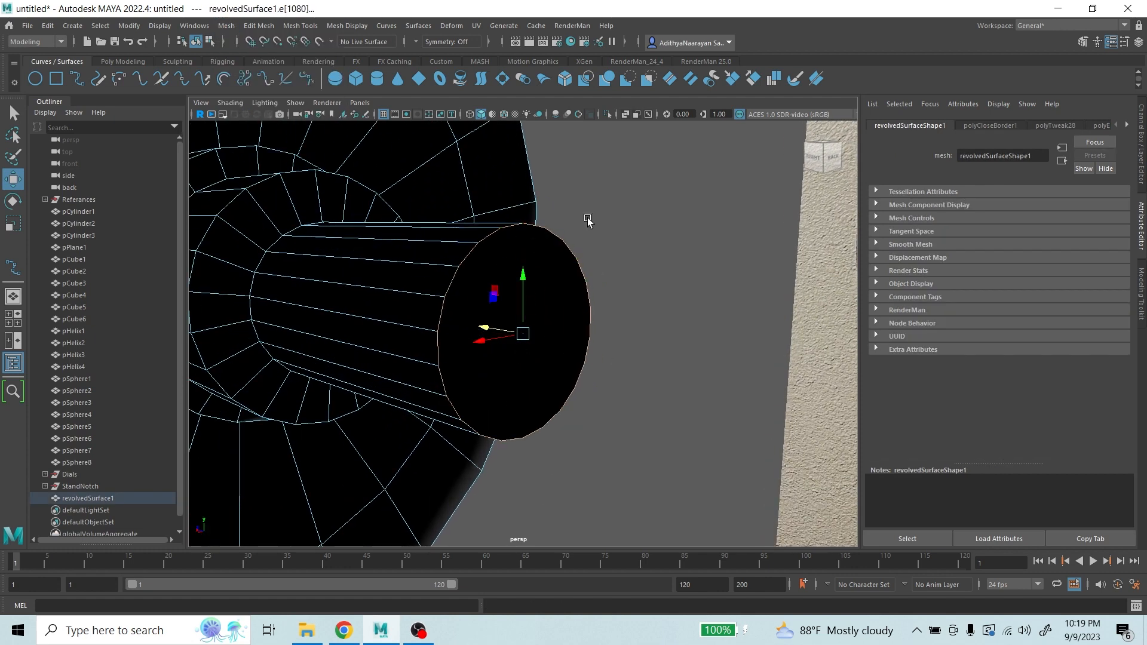
# - Return the black lamp head mesh to object mode, reverse its normals and deselect it
pyautogui.scroll(-6, 588, 220)
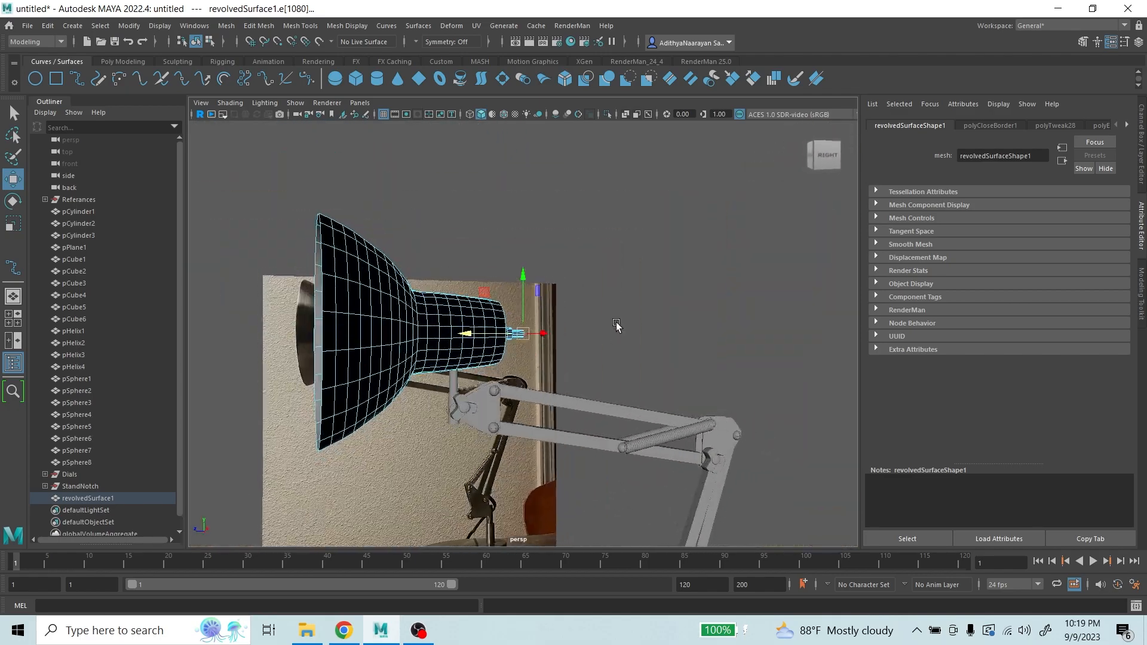
pyautogui.keyDown('alt'); pyautogui.moveTo(616, 322); pyautogui.dragTo(572, 330); pyautogui.keyUp('alt')
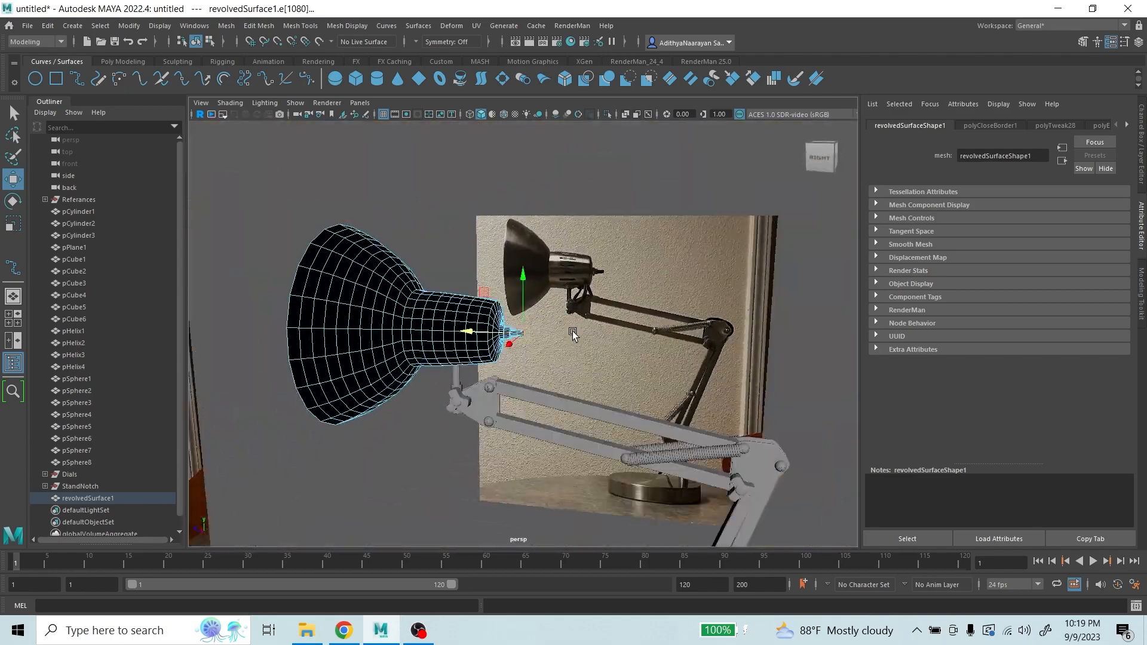
pyautogui.scroll(5, 573, 333)
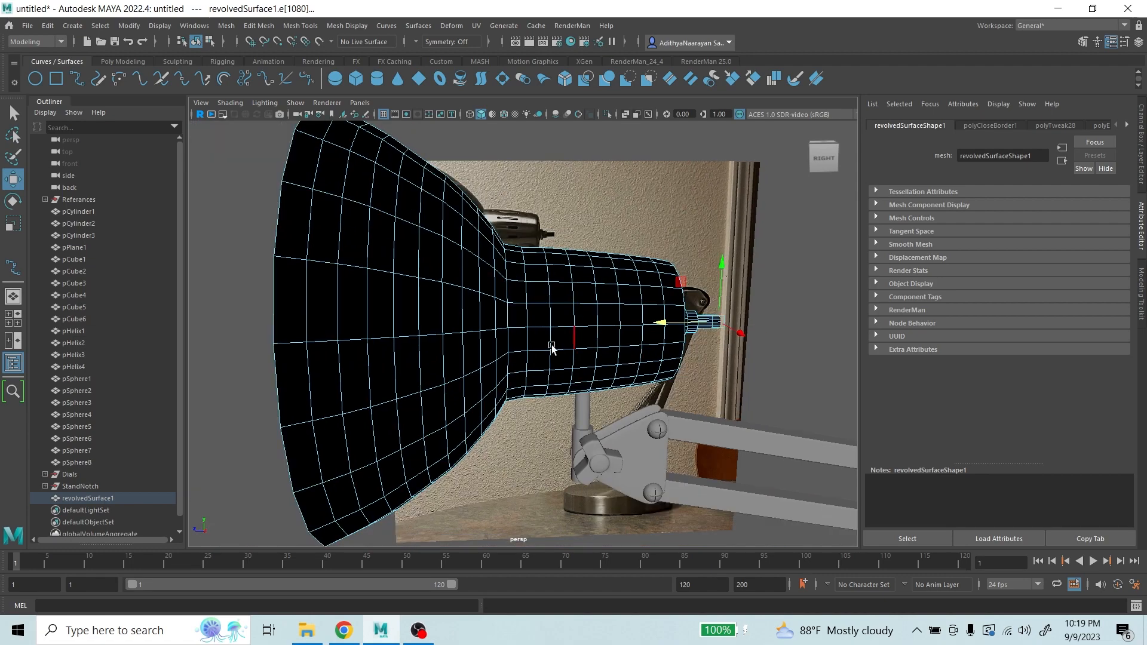
pyautogui.scroll(-3, 552, 348)
pyautogui.keyDown('alt'); pyautogui.moveTo(552, 348); pyautogui.dragTo(586, 341); pyautogui.keyUp('alt')
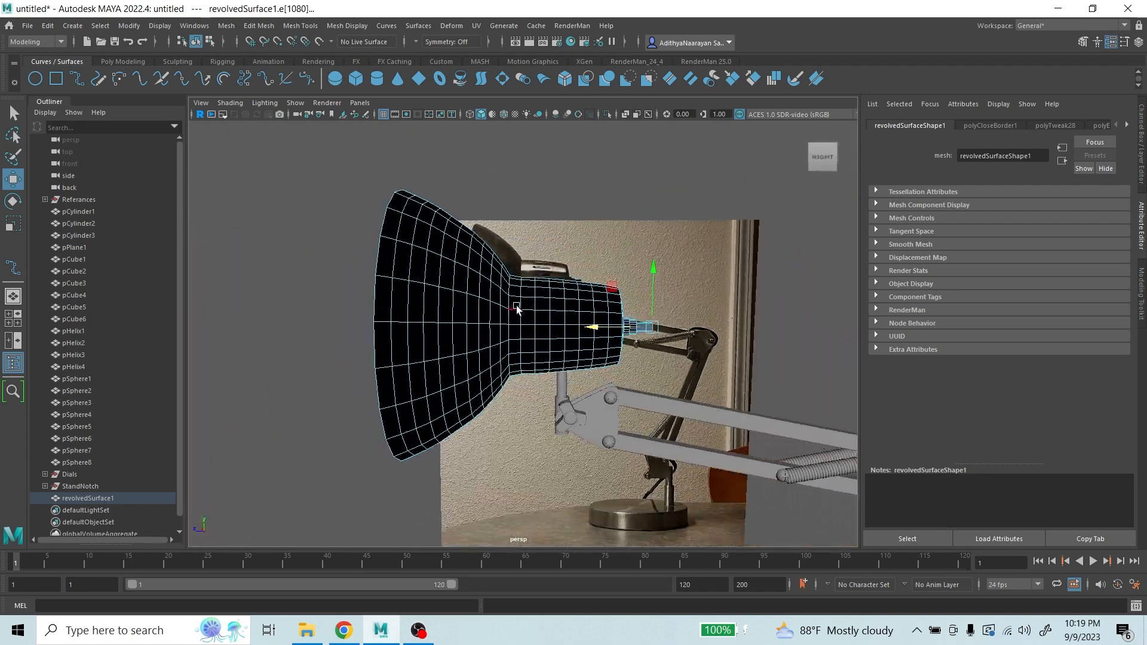
pyautogui.scroll(2, 517, 308)
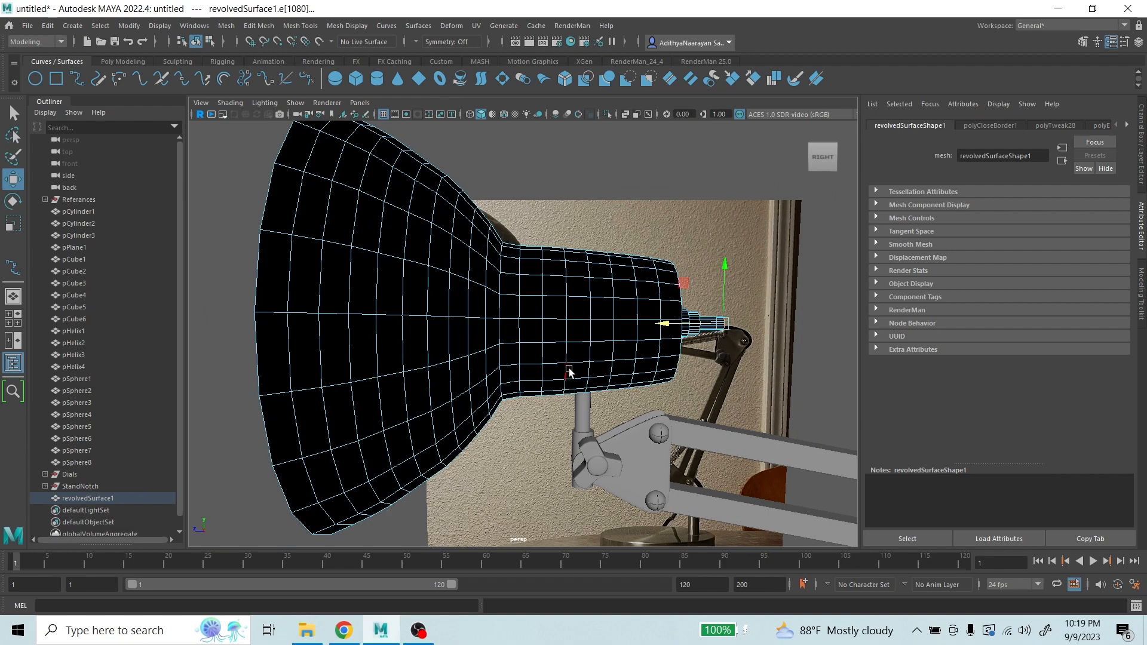
pyautogui.keyDown('alt'); pyautogui.moveTo(569, 372); pyautogui.dragTo(543, 315); pyautogui.keyUp('alt')
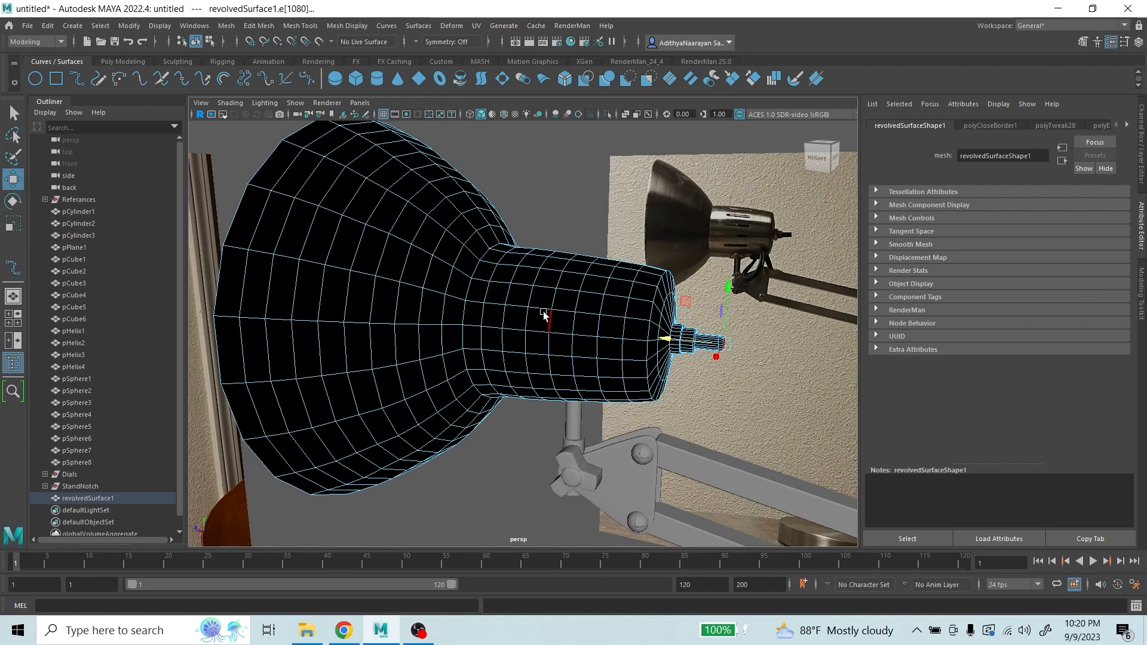
pyautogui.moveTo(545, 299); pyautogui.dragTo(567, 288, button='right')
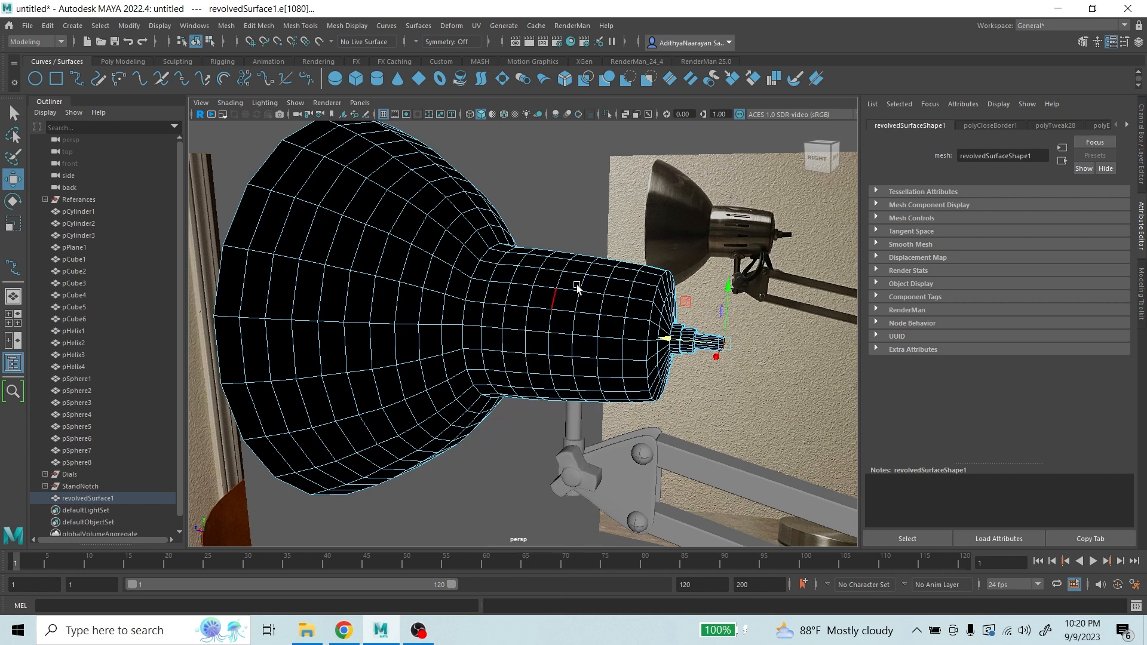
pyautogui.click(359, 25)
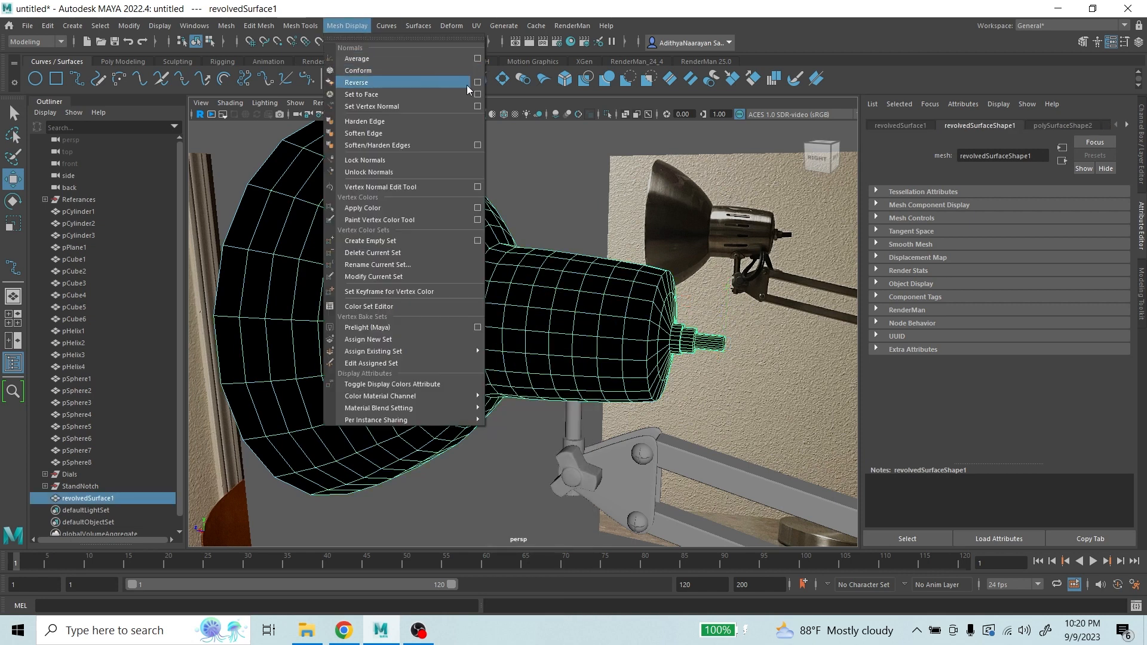
pyautogui.click(449, 86)
pyautogui.click(526, 179)
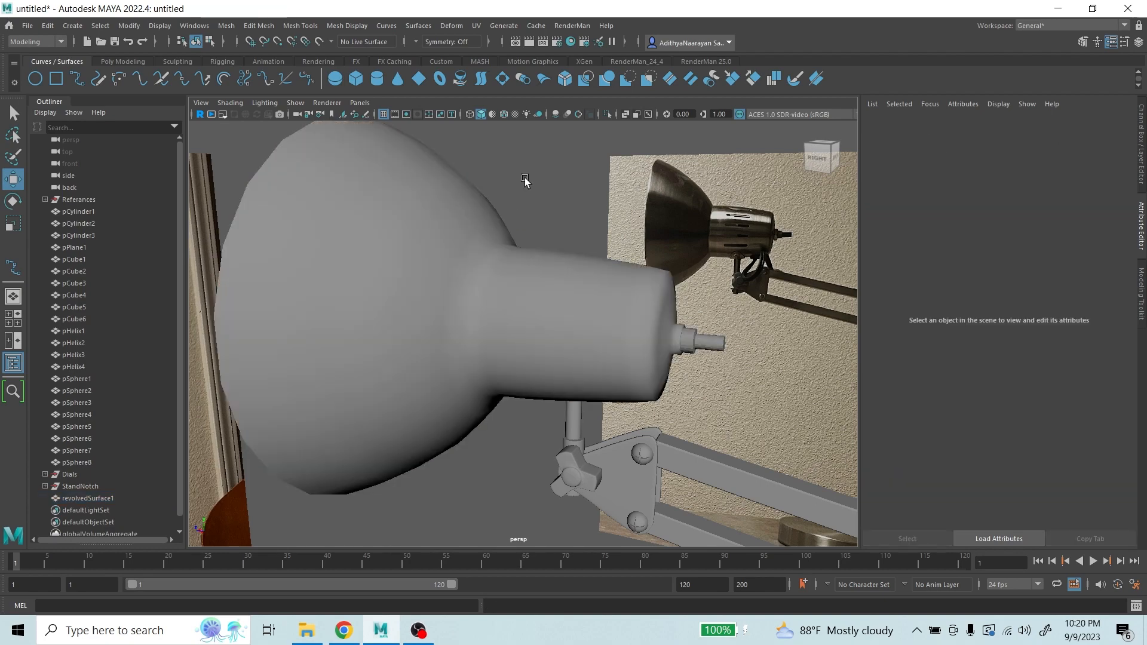
# - Check the inside of the lampshade and select all faces of the lamp head mesh
pyautogui.keyDown('alt'); pyautogui.moveTo(526, 179); pyautogui.dragTo(587, 320); pyautogui.keyUp('alt')
pyautogui.click(544, 297)
pyautogui.scroll(3, 525, 336)
pyautogui.scroll(-2, 587, 317)
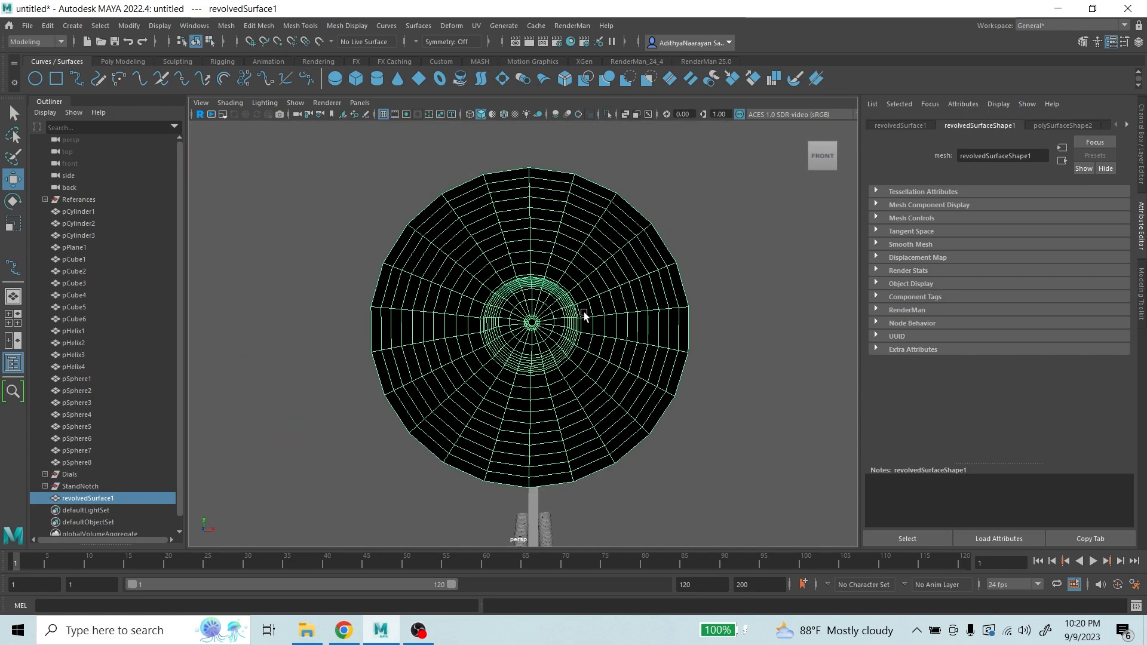
pyautogui.scroll(2, 584, 316)
pyautogui.keyDown('alt'); pyautogui.moveTo(698, 368); pyautogui.dragTo(414, 220); pyautogui.keyUp('alt')
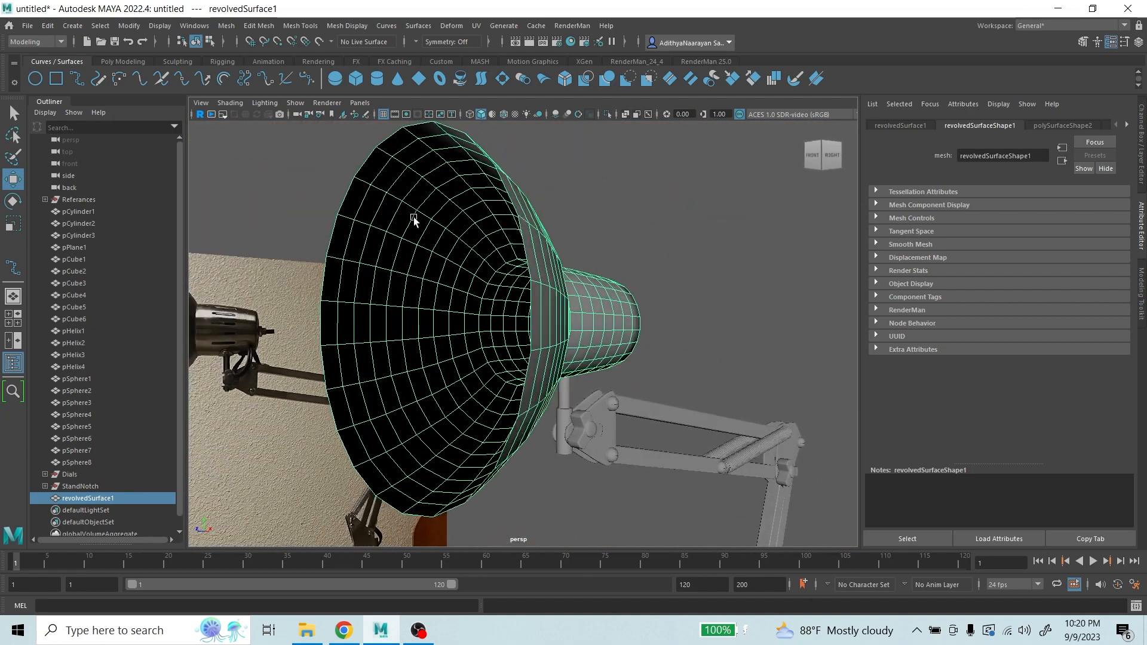
pyautogui.keyDown('alt'); pyautogui.moveTo(483, 292); pyautogui.dragTo(582, 254); pyautogui.keyUp('alt')
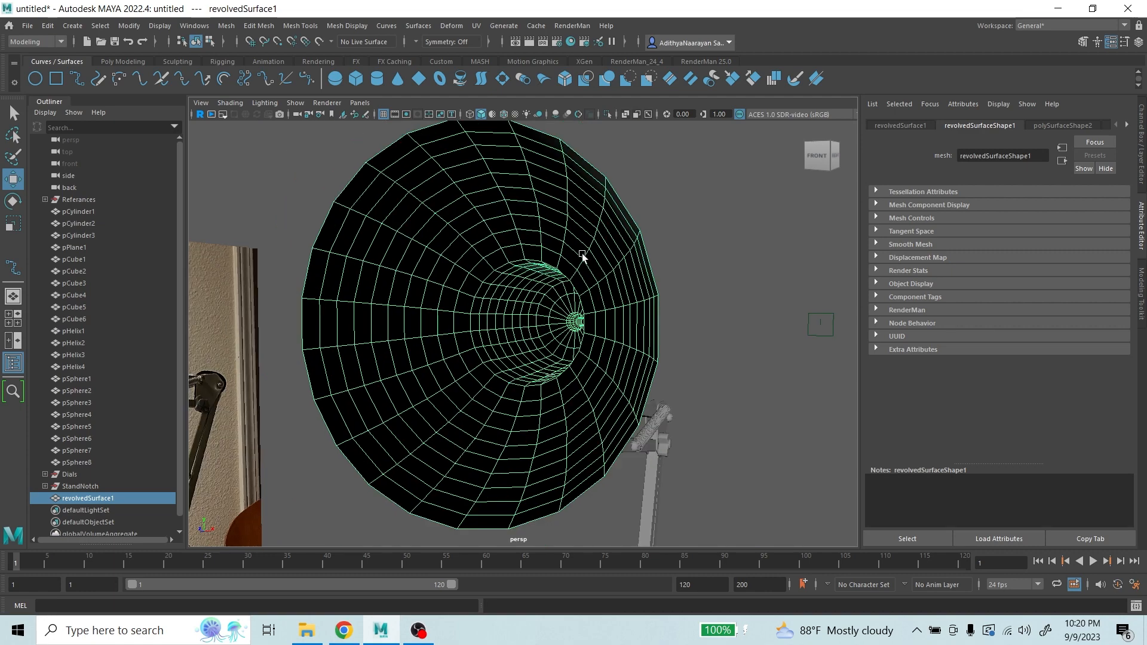
pyautogui.moveTo(582, 253); pyautogui.dragTo(594, 288, button='right')
pyautogui.click(596, 233)
pyautogui.keyDown('shift'); pyautogui.doubleClick(563, 205); pyautogui.keyUp('shift')
pyautogui.keyDown('alt'); pyautogui.moveTo(594, 288); pyautogui.dragTo(487, 287); pyautogui.keyUp('alt')
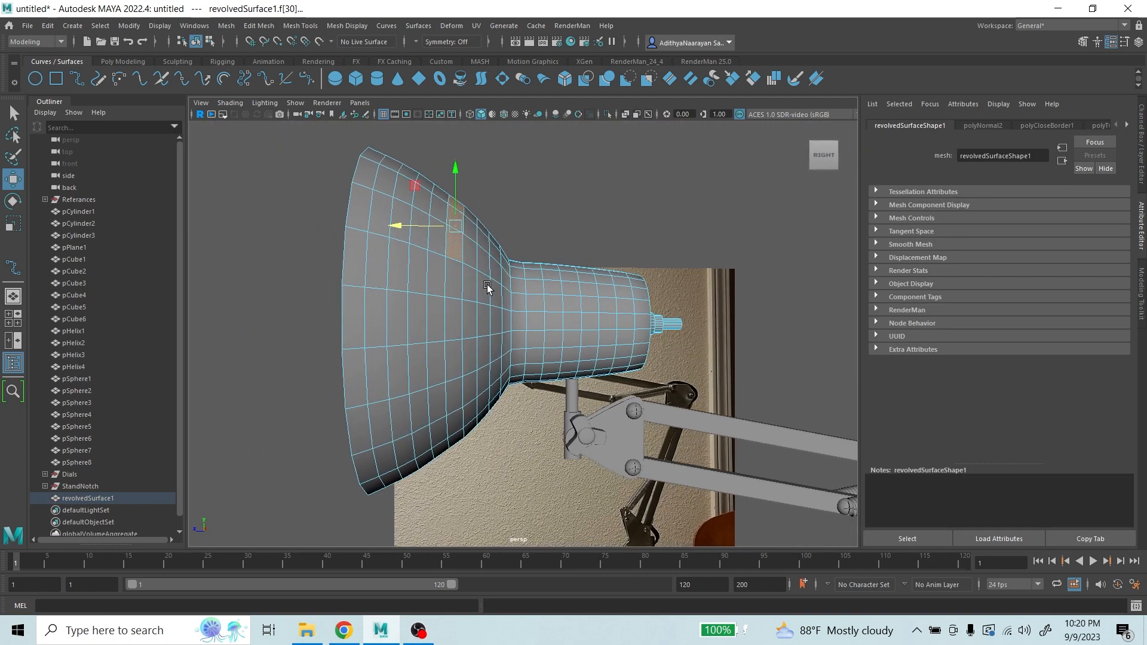
pyautogui.moveTo(346, 193); pyautogui.dragTo(646, 466)
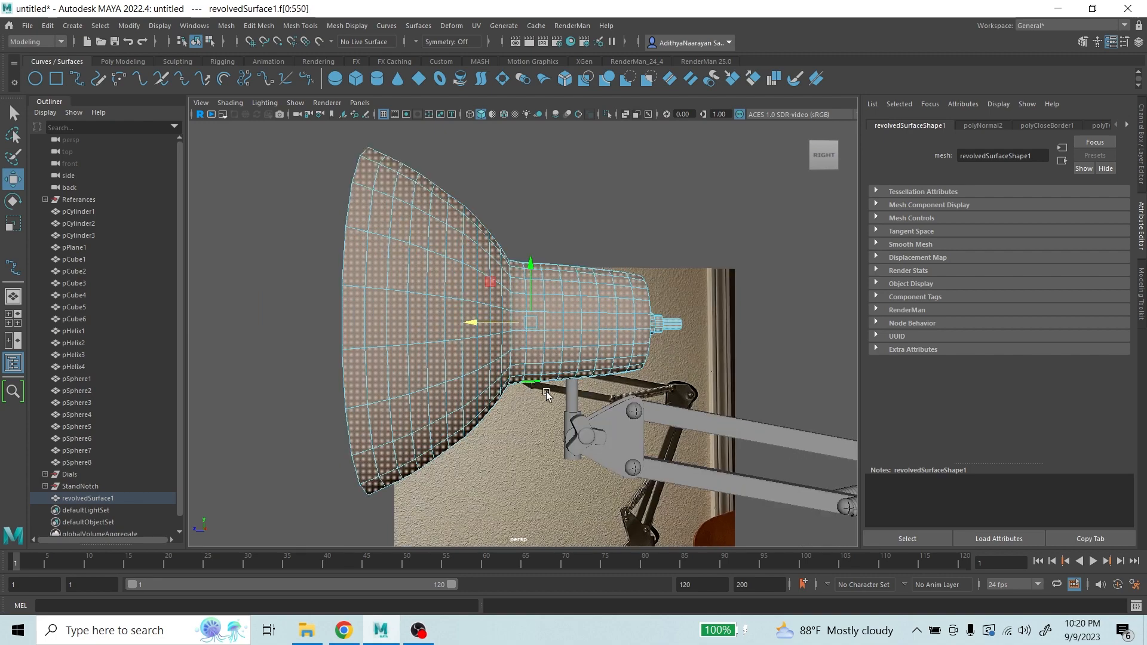
pyautogui.keyDown('alt'); pyautogui.moveTo(546, 395); pyautogui.dragTo(643, 398); pyautogui.keyUp('alt')
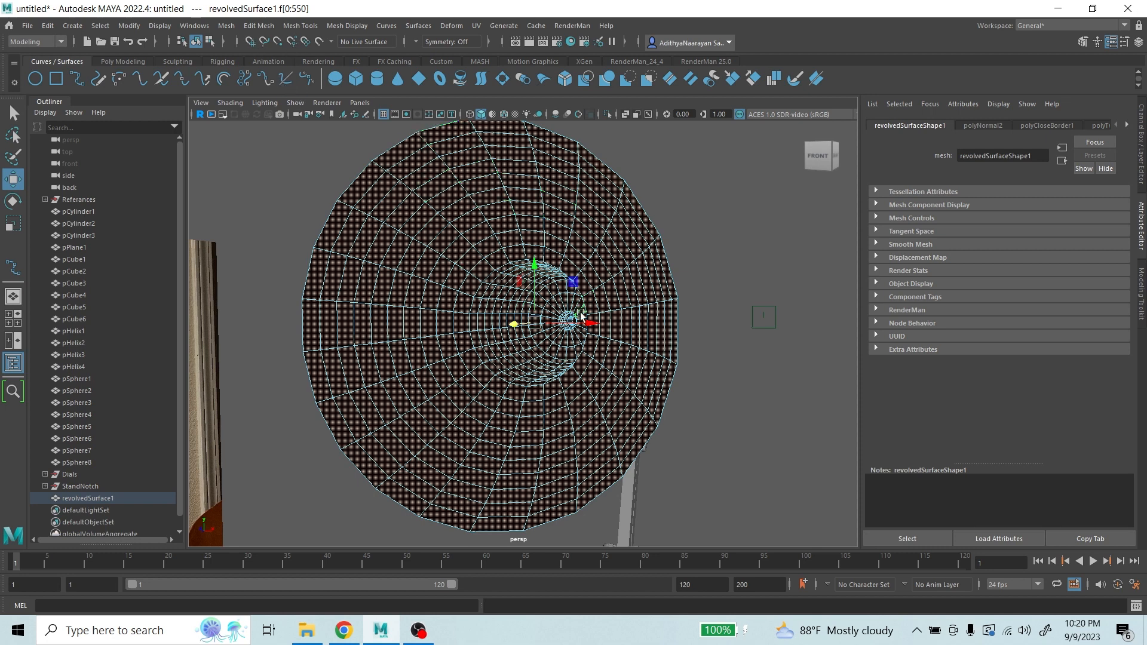
# - Extrude all lamp head faces with a Local Translate Z of 0.3 to give the shade wall thickness
pyautogui.hotkey('ctrl', 'e')
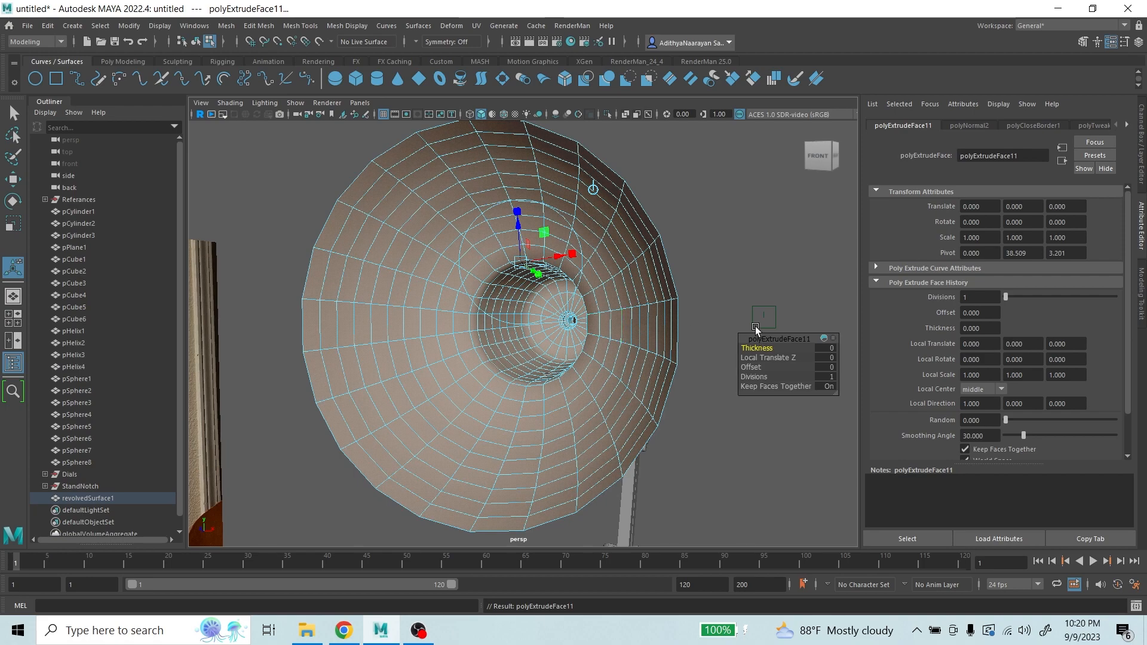
pyautogui.keyDown('alt'); pyautogui.moveTo(629, 270); pyautogui.dragTo(664, 256); pyautogui.keyUp('alt')
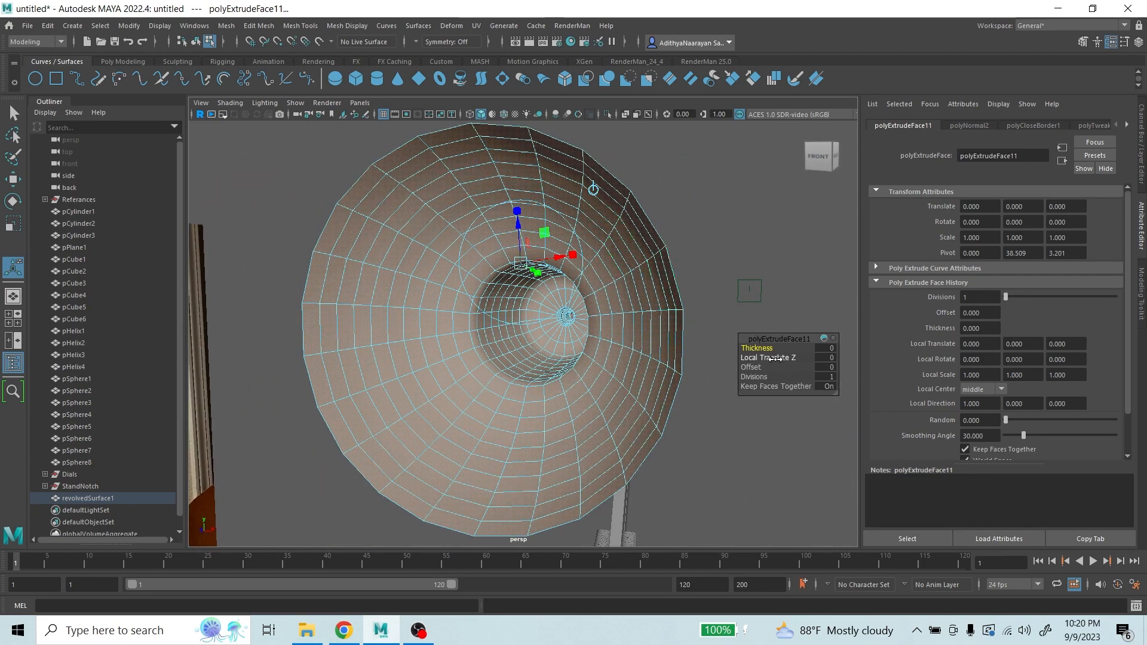
pyautogui.moveTo(775, 360); pyautogui.dragTo(777, 361)
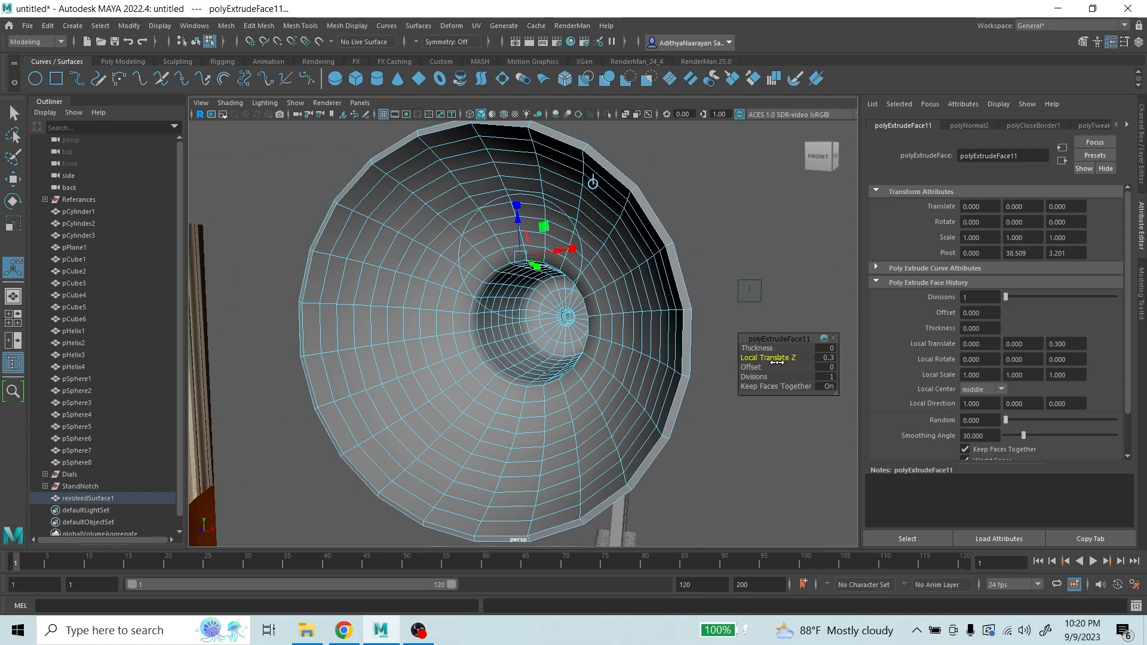
pyautogui.moveTo(658, 242)
pyautogui.keyDown('alt'); pyautogui.mouseDown()
pyautogui.moveTo(638, 233)
pyautogui.moveTo(661, 233)
pyautogui.moveTo(675, 216)
pyautogui.moveTo(715, 269)
pyautogui.moveTo(560, 262)
pyautogui.moveTo(652, 260)
pyautogui.mouseUp(); pyautogui.keyUp('alt')
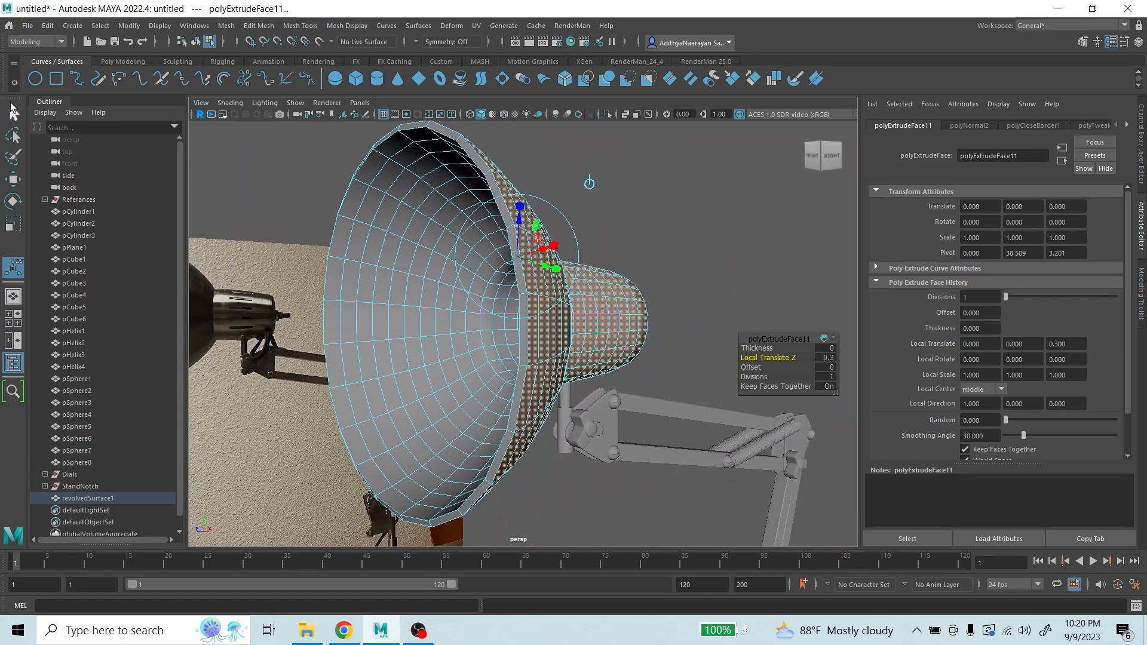
# - Finish the face extrusion, check the thickened rim and return the lamp head to object mode
pyautogui.press('q')
pyautogui.click(649, 212)
pyautogui.scroll(-5, 649, 215)
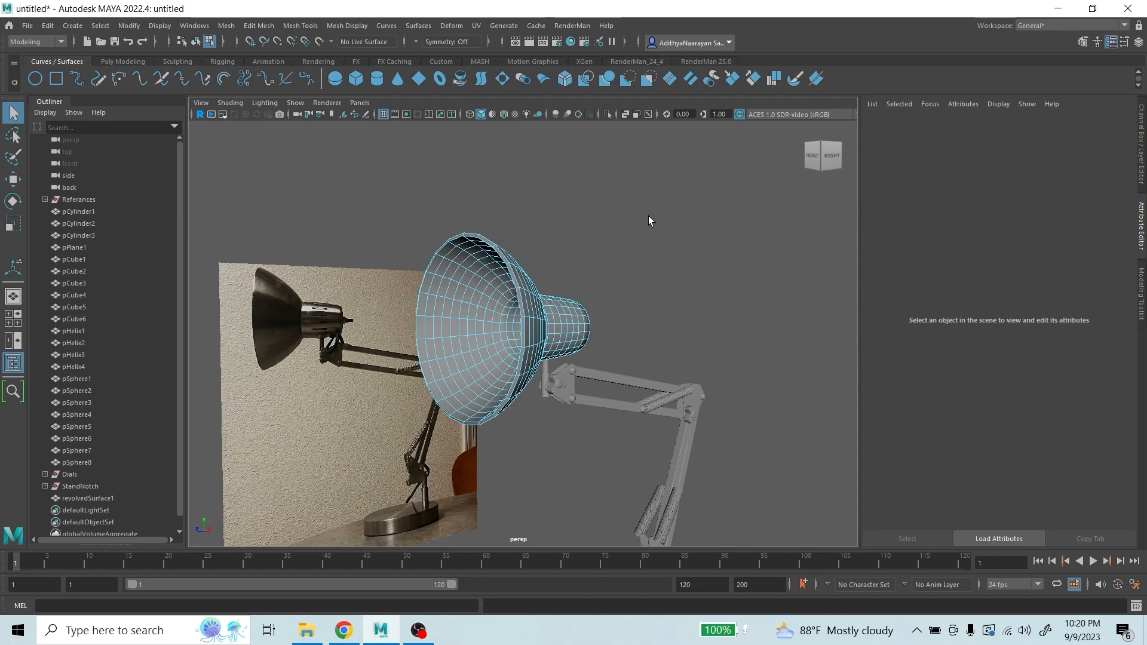
pyautogui.keyDown('alt'); pyautogui.moveTo(644, 276); pyautogui.dragTo(557, 291); pyautogui.keyUp('alt')
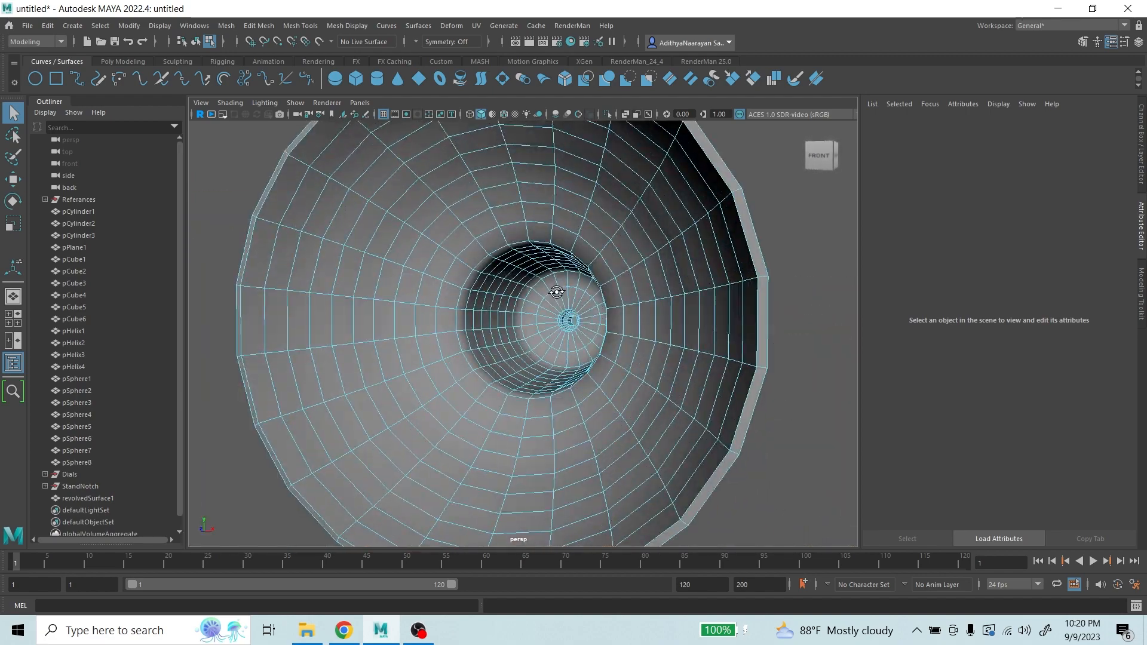
pyautogui.keyDown('alt'); pyautogui.moveTo(793, 269); pyautogui.dragTo(410, 258); pyautogui.keyUp('alt')
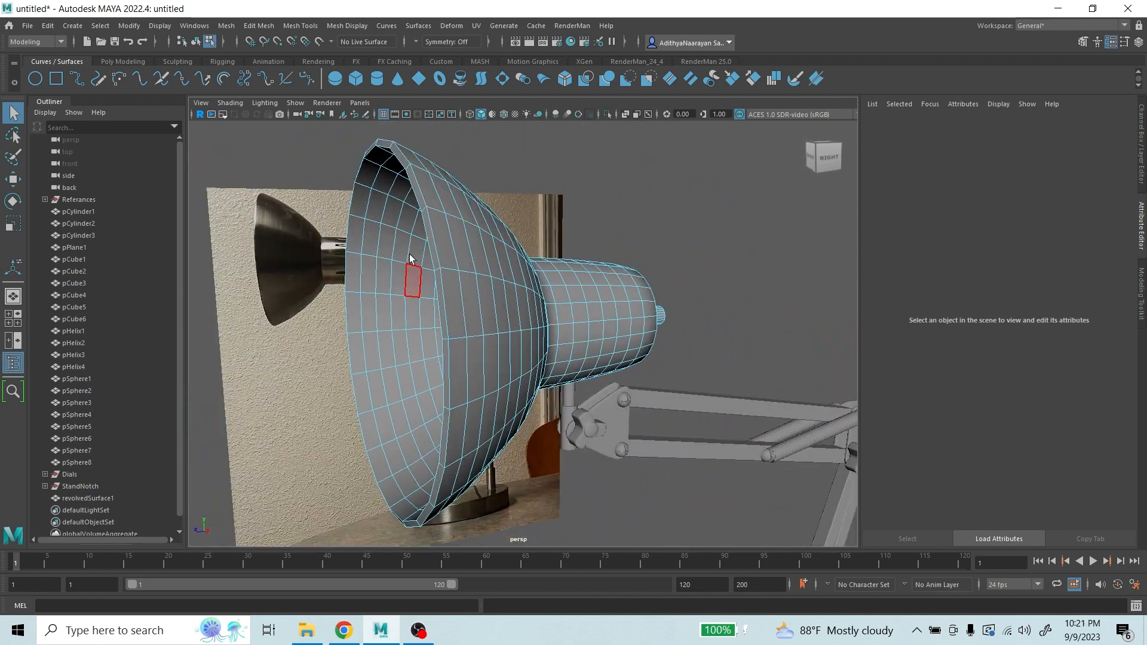
pyautogui.moveTo(594, 312); pyautogui.dragTo(641, 281, button='right')
pyautogui.click(676, 215)
# - Turn on smooth mesh preview for the lamp head and examine its overall shape and stepped rear tip
pyautogui.scroll(-4, 676, 215)
pyautogui.keyDown('alt'); pyautogui.moveTo(676, 215); pyautogui.dragTo(497, 321); pyautogui.keyUp('alt')
pyautogui.scroll(5, 497, 320)
pyautogui.click(498, 321)
pyautogui.scroll(-2, 497, 321)
pyautogui.keyDown('alt'); pyautogui.moveTo(602, 323); pyautogui.dragTo(481, 246); pyautogui.keyUp('alt')
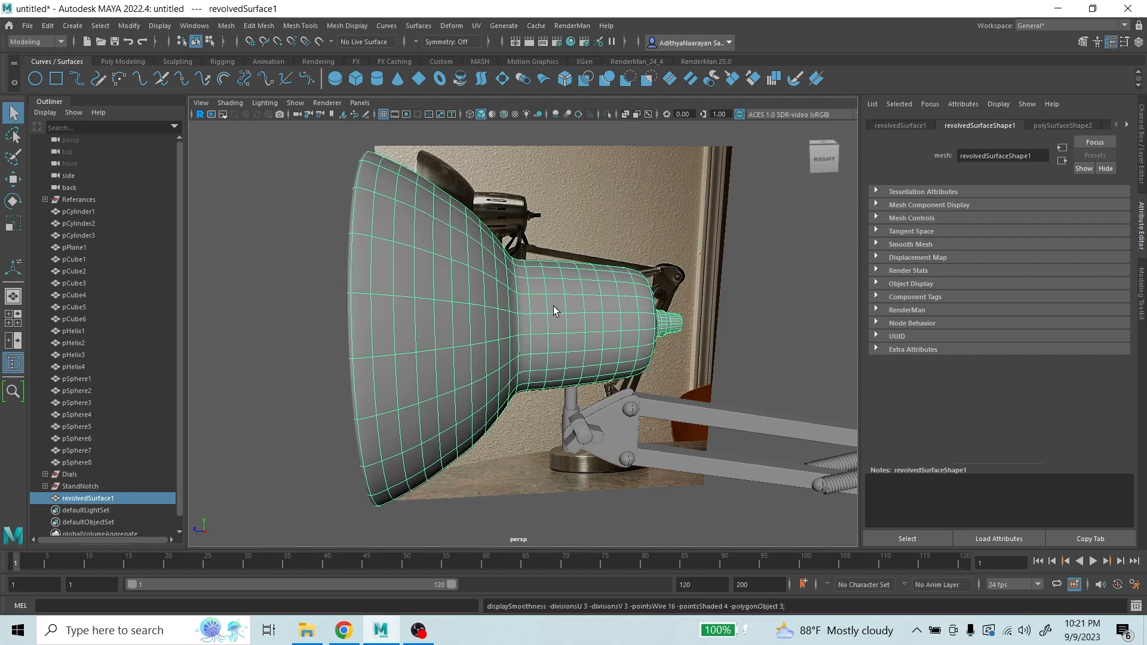
pyautogui.keyDown('alt'); pyautogui.moveTo(554, 306); pyautogui.dragTo(725, 251); pyautogui.keyUp('alt')
pyautogui.click(725, 251)
pyautogui.keyDown('alt'); pyautogui.moveTo(596, 289); pyautogui.dragTo(572, 284); pyautogui.keyUp('alt')
pyautogui.scroll(5, 555, 290)
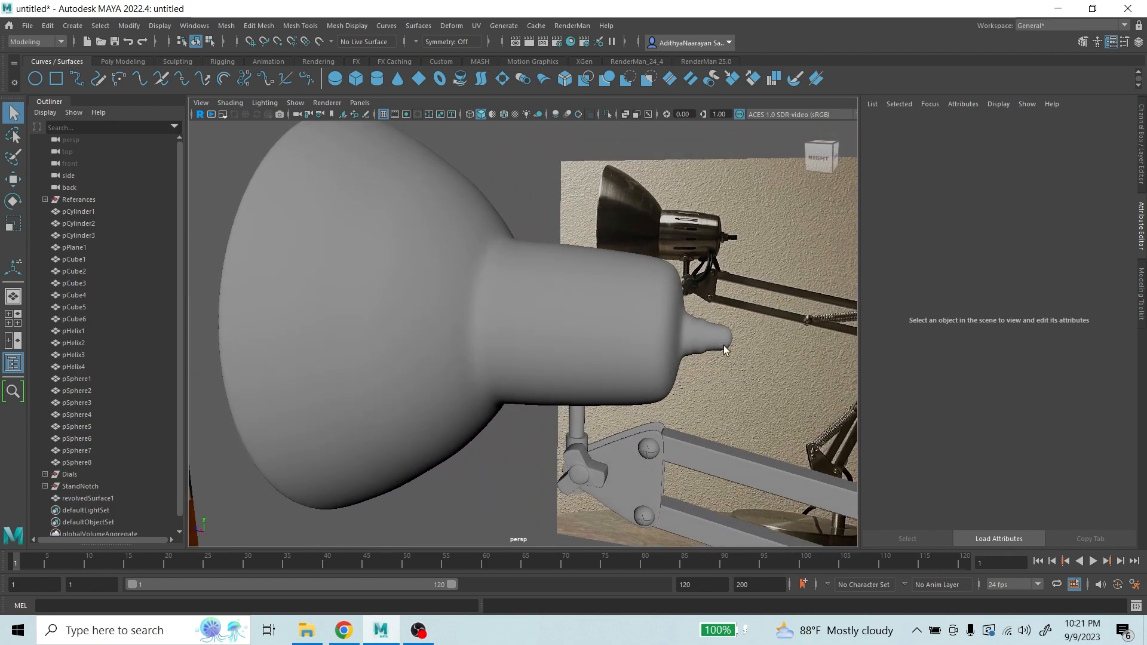
# - Select the lamp head and switch it back to the unsmoothed display
pyautogui.click(664, 345)
pyautogui.scroll(3, 720, 345)
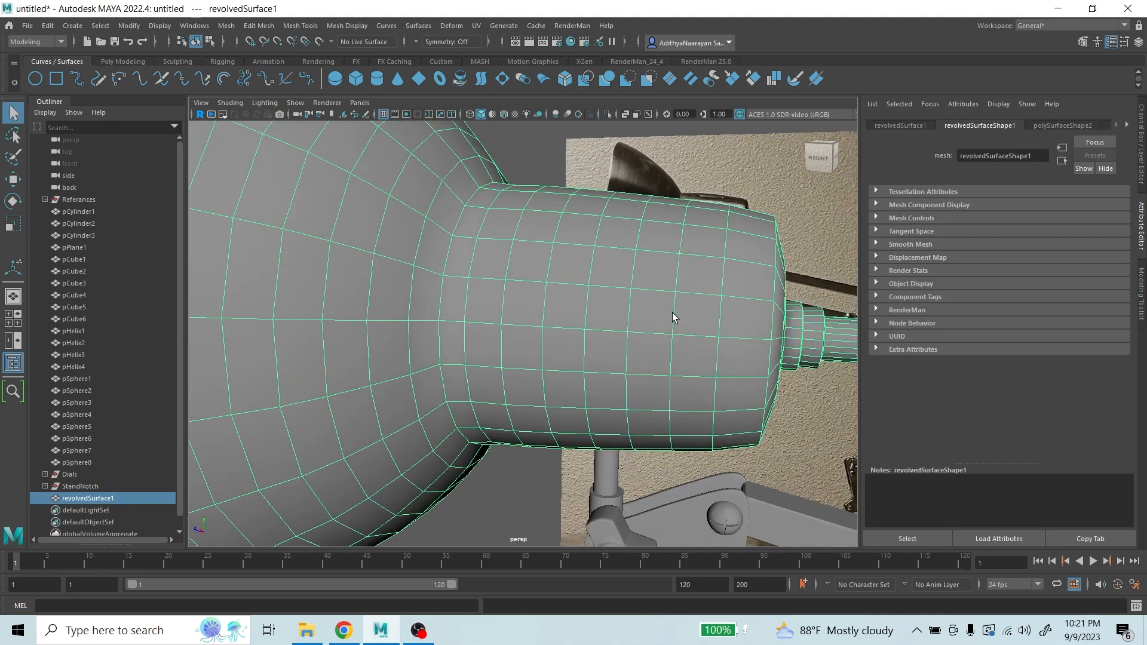
pyautogui.scroll(-3, 673, 314)
pyautogui.keyDown('alt'); pyautogui.moveTo(513, 314); pyautogui.dragTo(529, 288); pyautogui.keyUp('alt')
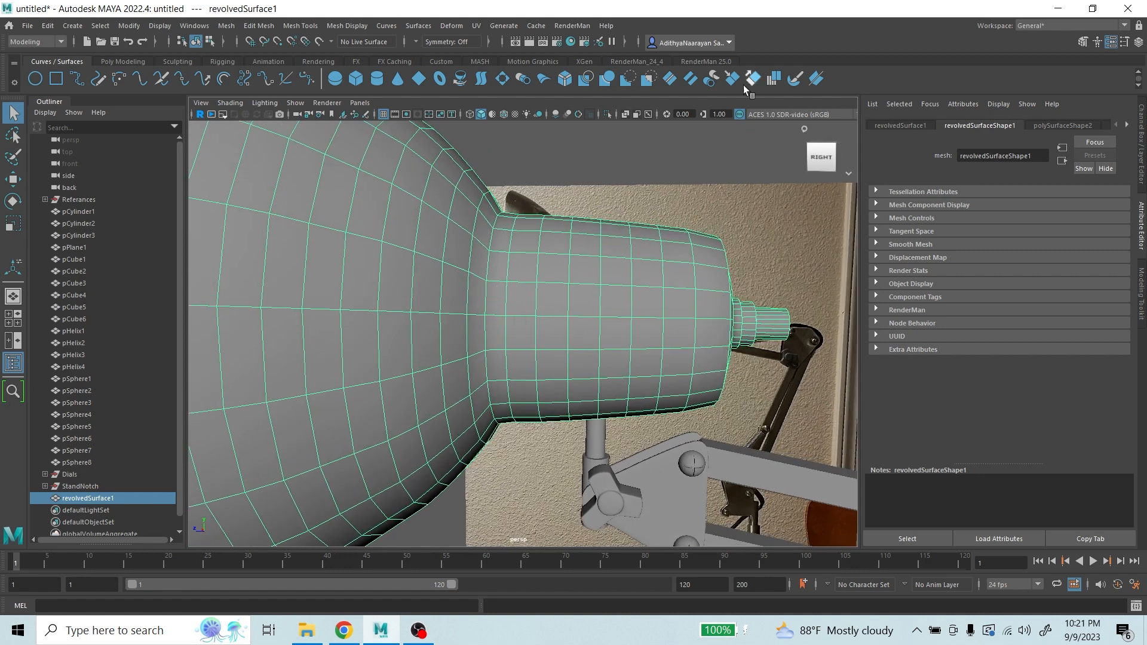
# - Insert supporting edge loops with the Multi-Cut tool on both sides of the crease between the shade and the neck
pyautogui.click(124, 62)
pyautogui.click(847, 81)
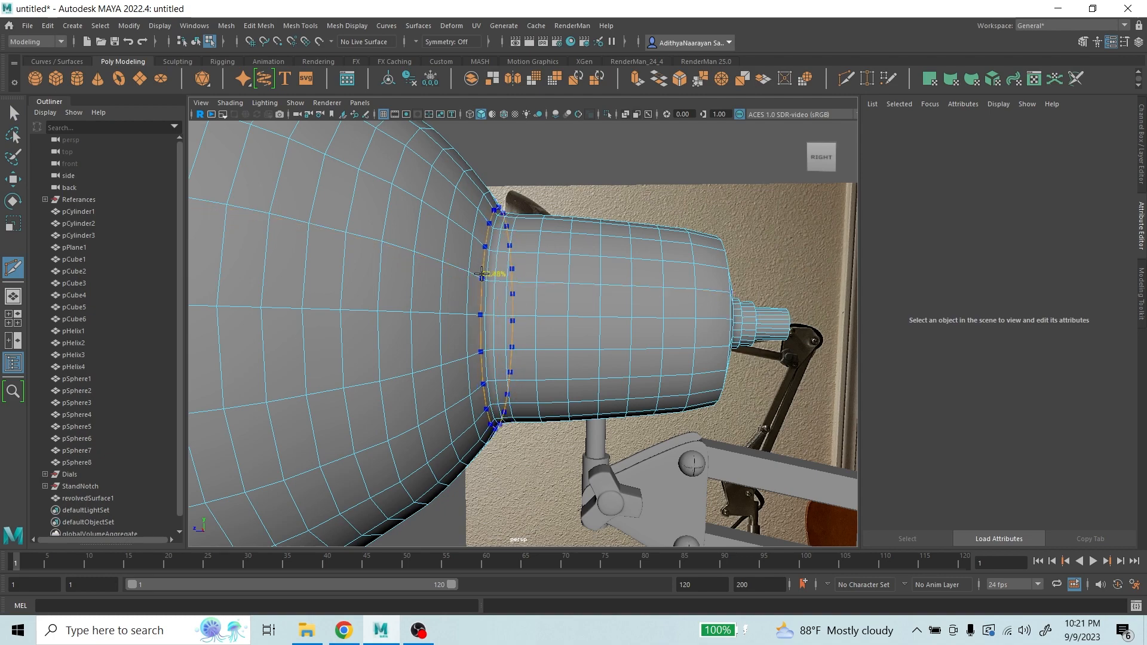
pyautogui.keyDown('ctrl'); pyautogui.click(481, 273); pyautogui.keyUp('ctrl')
pyautogui.keyDown('ctrl'); pyautogui.click(494, 278); pyautogui.keyUp('ctrl')
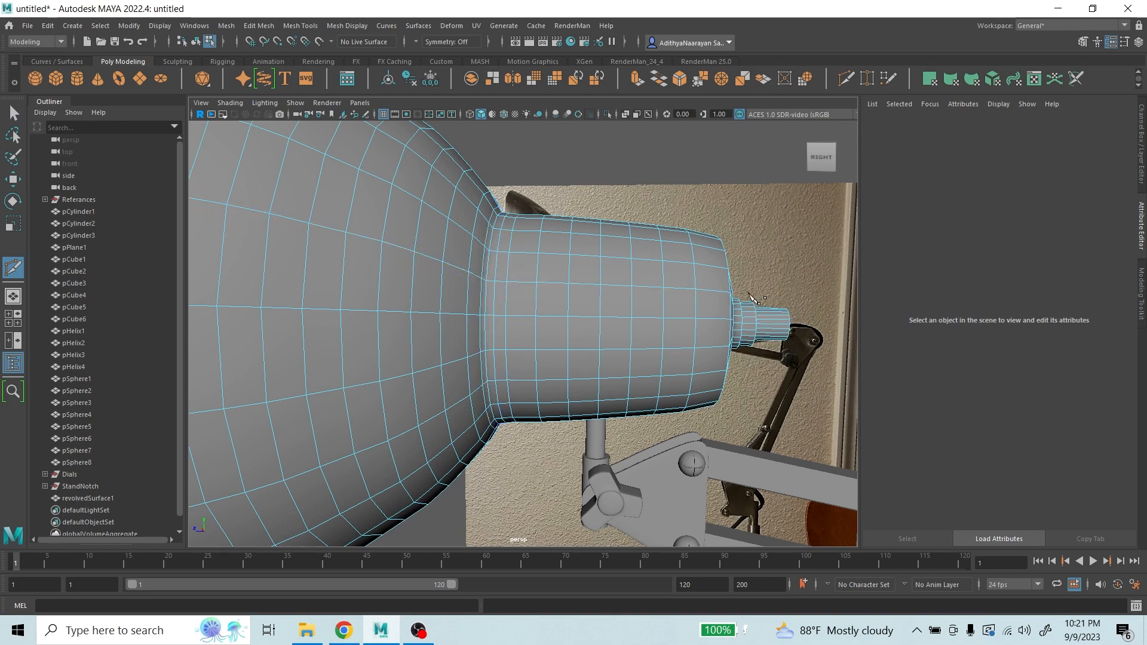
# - Insert an edge loop around the rear shoulder of the lamp head's neck, just before the stepped tip
pyautogui.keyDown('alt'); pyautogui.moveTo(755, 298); pyautogui.dragTo(691, 292); pyautogui.keyUp('alt')
pyautogui.keyDown('alt'); pyautogui.moveTo(705, 298); pyautogui.dragTo(545, 310, button='middle'); pyautogui.keyUp('alt')
pyautogui.scroll(4, 545, 310)
pyautogui.keyDown('alt'); pyautogui.moveTo(532, 317); pyautogui.dragTo(566, 323); pyautogui.keyUp('alt')
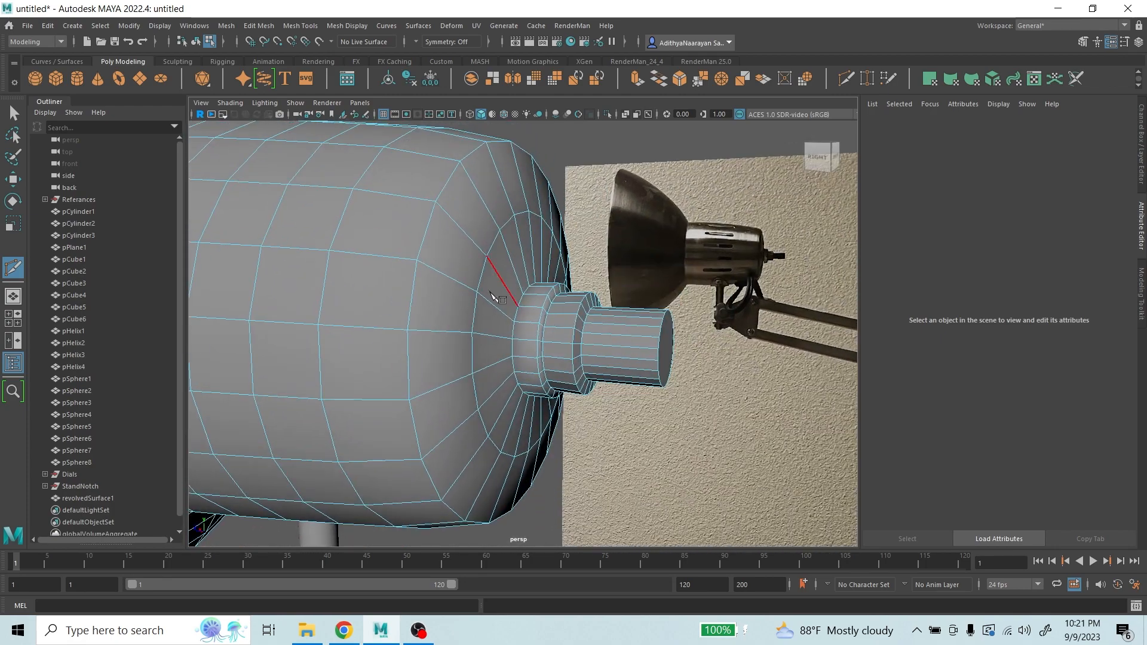
pyautogui.moveTo(462, 225)
pyautogui.keyDown('ctrl'); pyautogui.mouseDown()
pyautogui.moveTo(450, 209)
pyautogui.moveTo(460, 218)
pyautogui.mouseUp(); pyautogui.keyUp('ctrl')
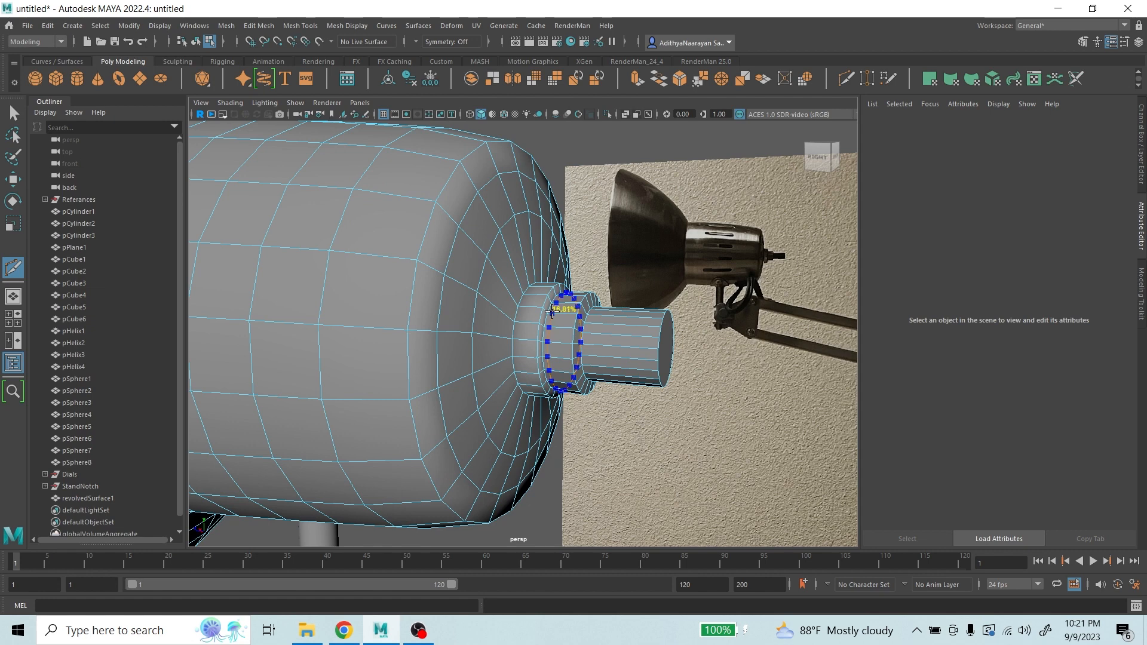
# - Add supporting edge loops around the corners of the stepped rear tip with the Multi-Cut tool
pyautogui.scroll(5, 551, 311)
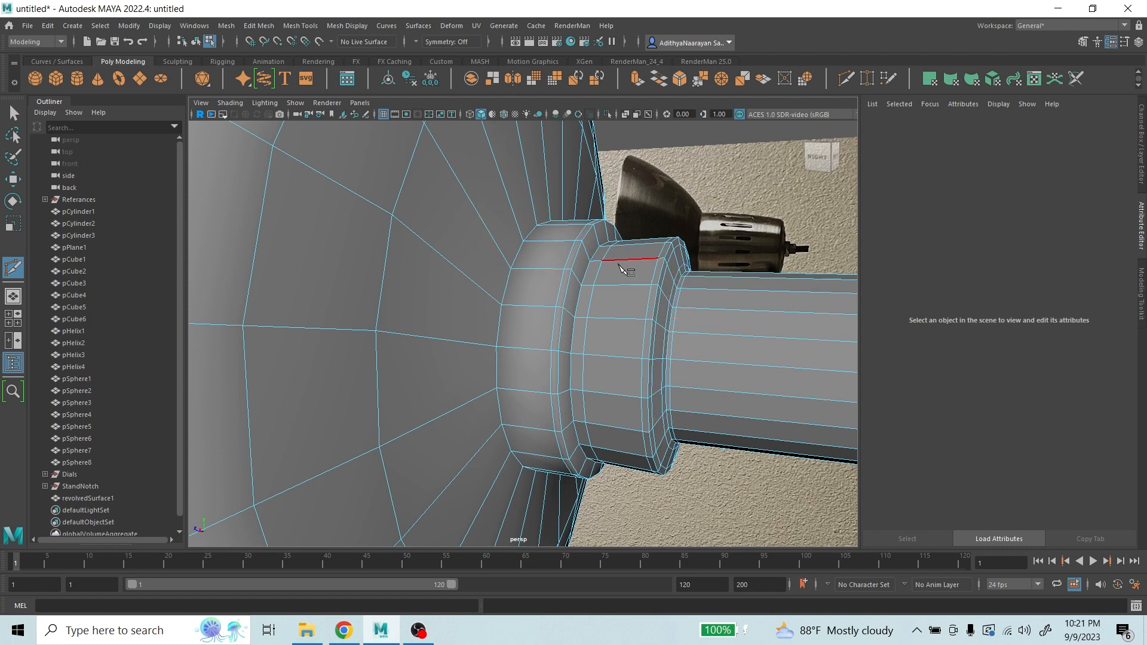
pyautogui.keyDown('ctrl'); pyautogui.click(593, 241); pyautogui.keyUp('ctrl')
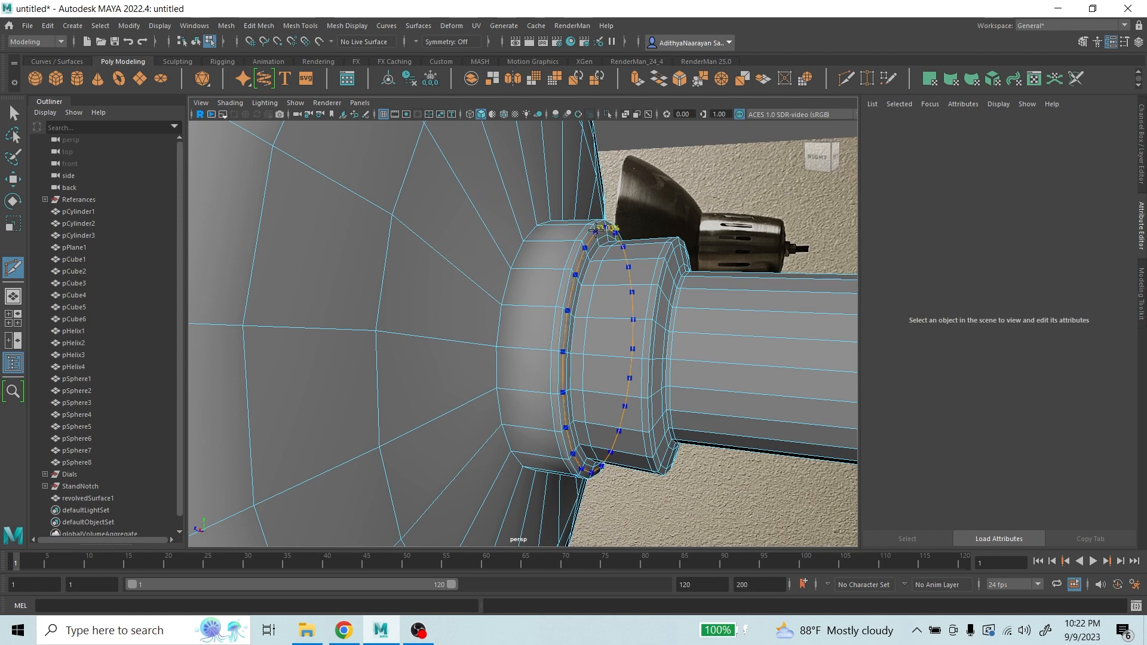
pyautogui.keyDown('ctrl'); pyautogui.click(590, 240); pyautogui.keyUp('ctrl')
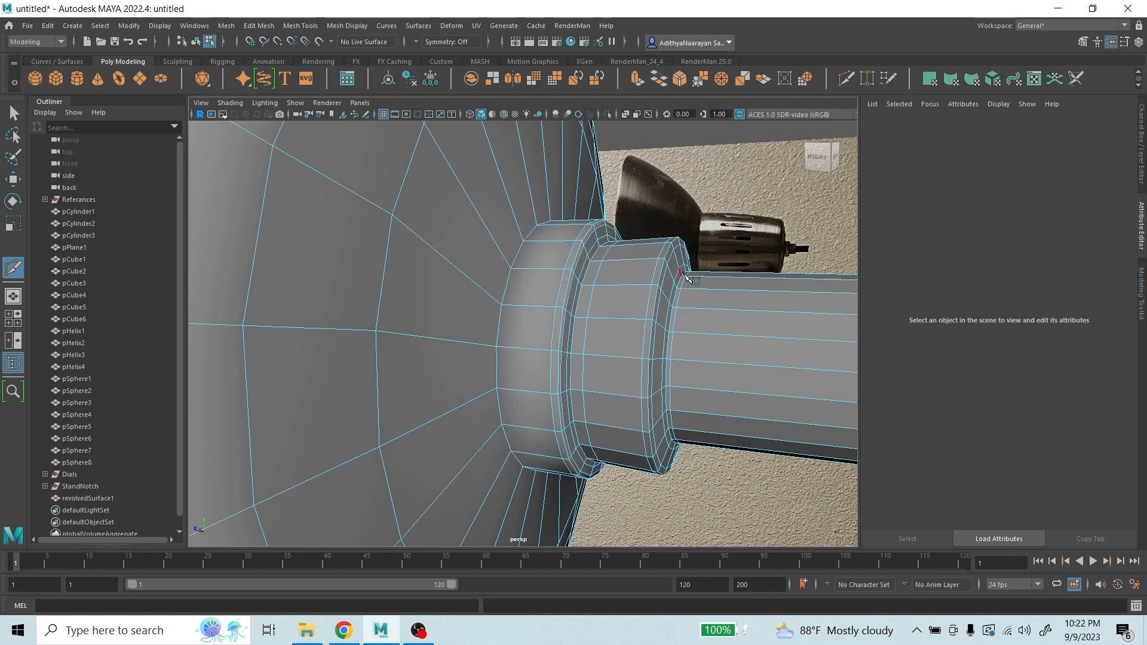
pyautogui.scroll(-5, 682, 274)
pyautogui.scroll(3, 687, 287)
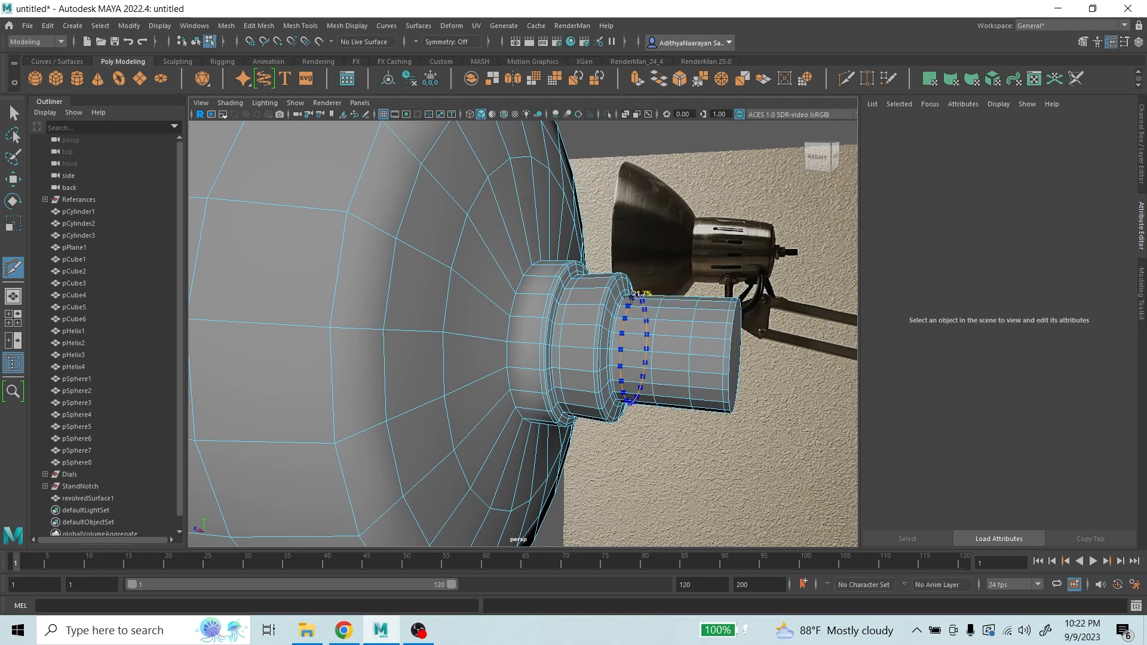
pyautogui.scroll(-6, 737, 328)
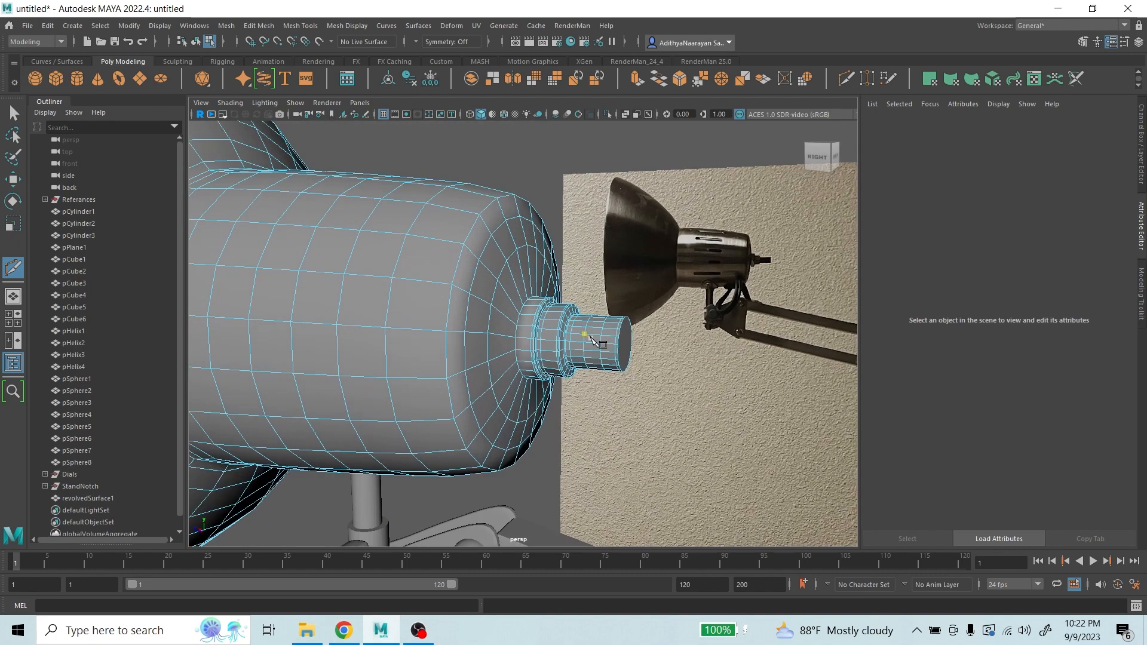
pyautogui.scroll(-6, 550, 329)
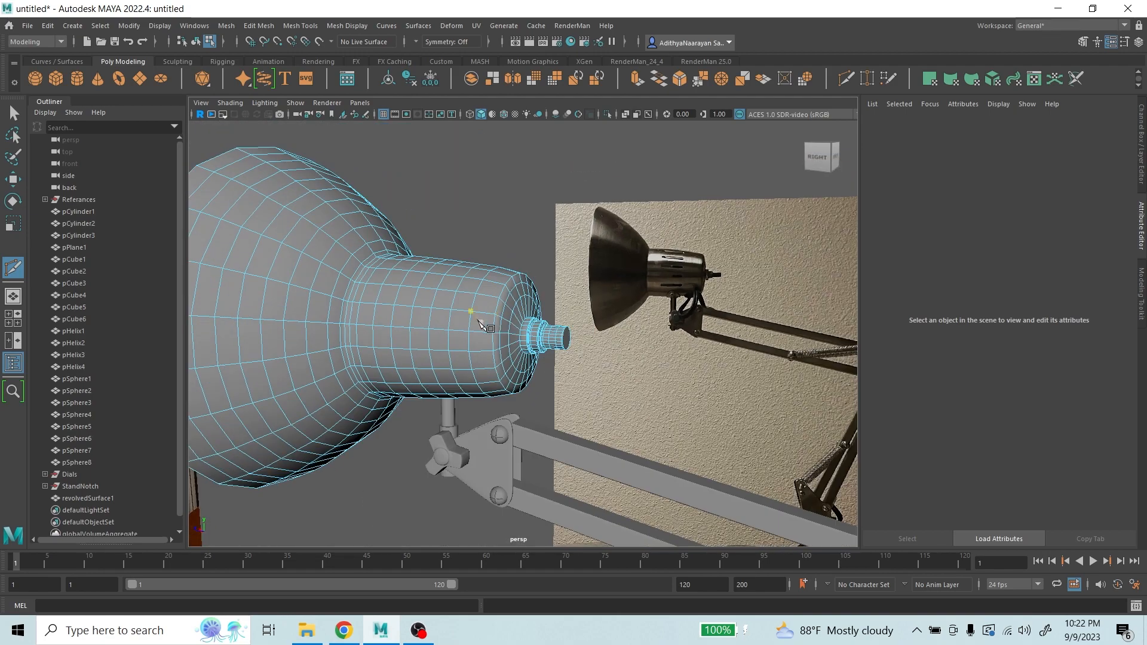
pyautogui.moveTo(503, 320)
pyautogui.keyDown('alt'); pyautogui.mouseDown(button='middle')
pyautogui.moveTo(568, 328)
pyautogui.moveTo(517, 315)
pyautogui.mouseUp(button='middle'); pyautogui.keyUp('alt')
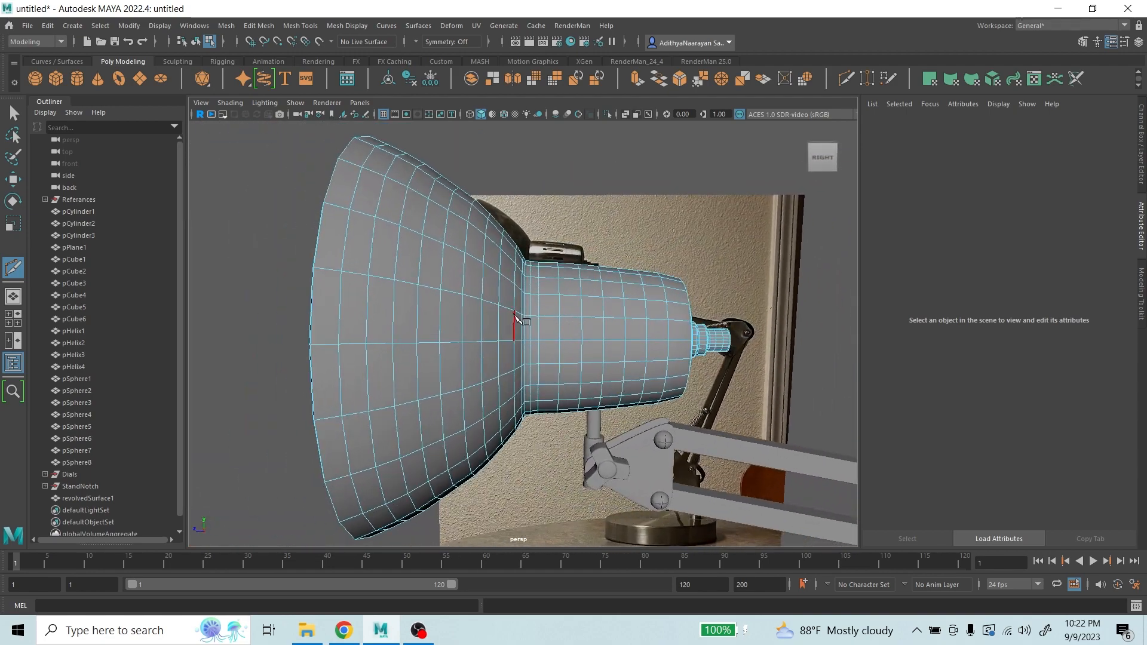
# - Turn on smooth mesh preview for the lamp head and check the neck crease, rear shoulder and stepped tip
pyautogui.press('3')
pyautogui.scroll(2, 674, 302)
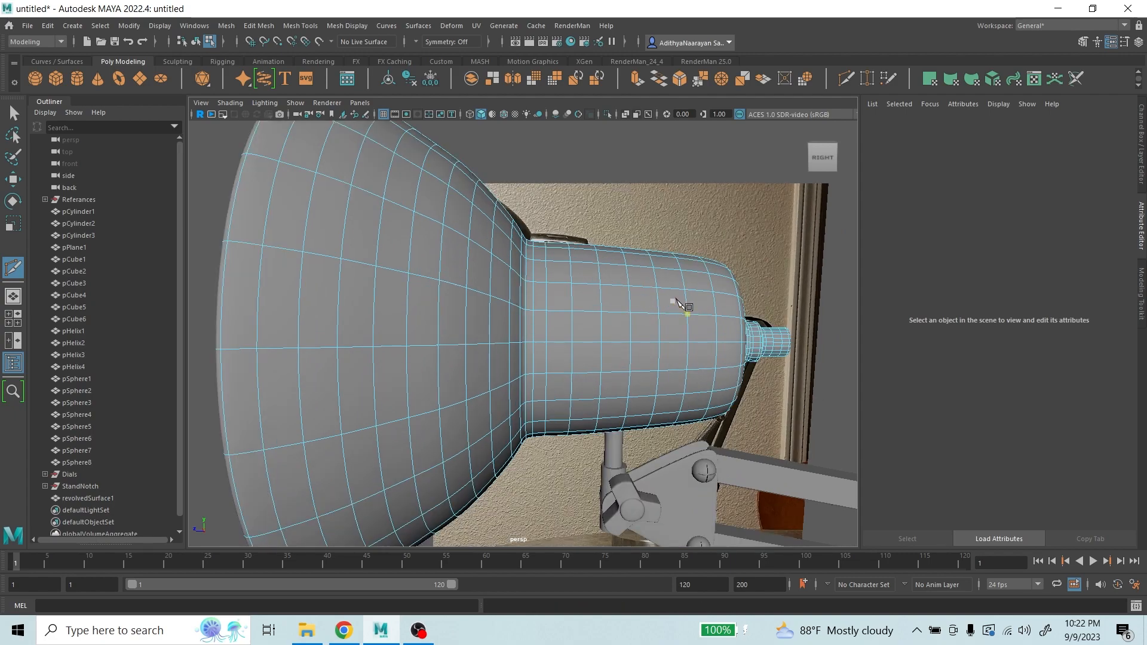
pyautogui.scroll(-2, 681, 301)
pyautogui.keyDown('alt'); pyautogui.moveTo(728, 303); pyautogui.dragTo(655, 304); pyautogui.keyUp('alt')
pyautogui.scroll(4, 683, 301)
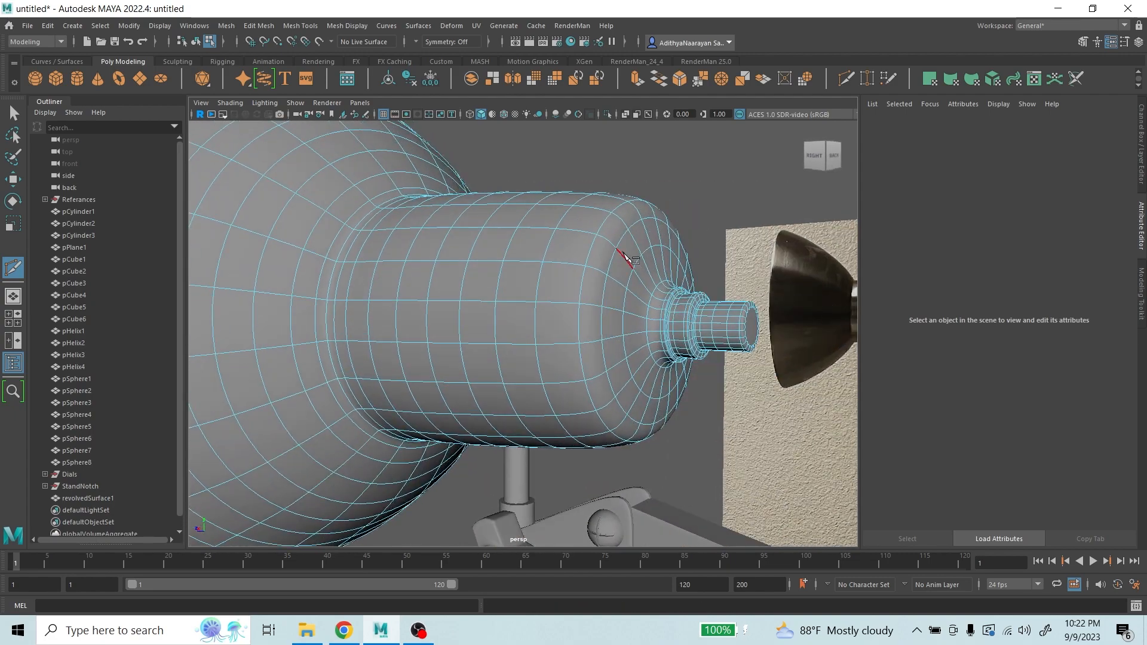
pyautogui.keyDown('alt'); pyautogui.moveTo(728, 309); pyautogui.dragTo(767, 286); pyautogui.keyUp('alt')
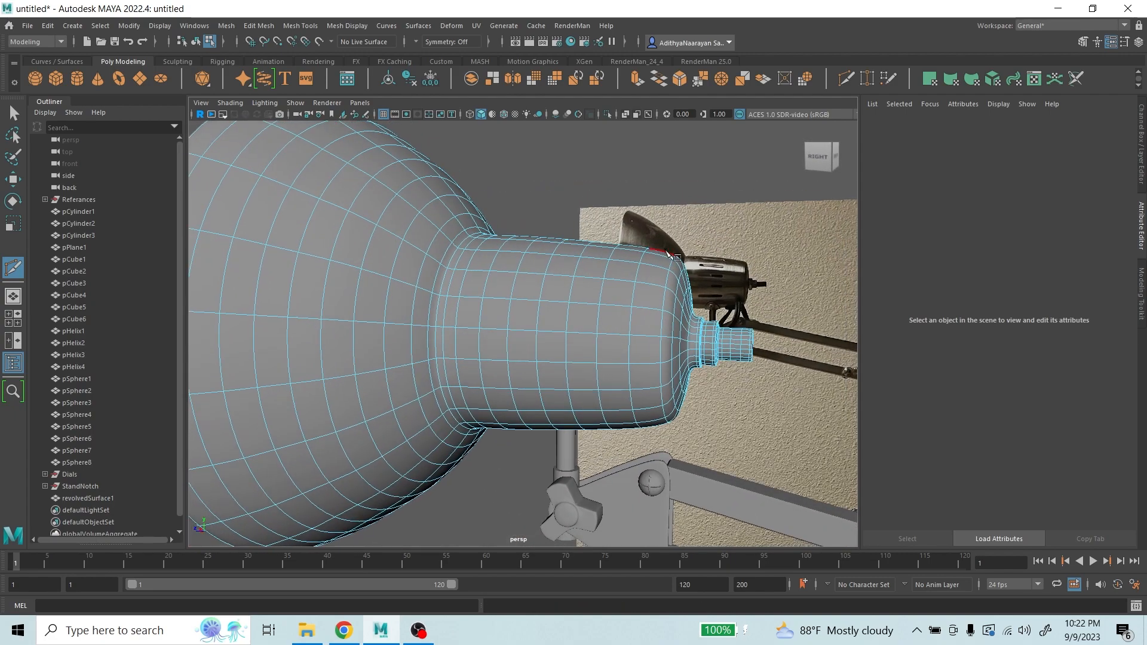
pyautogui.scroll(-3, 560, 297)
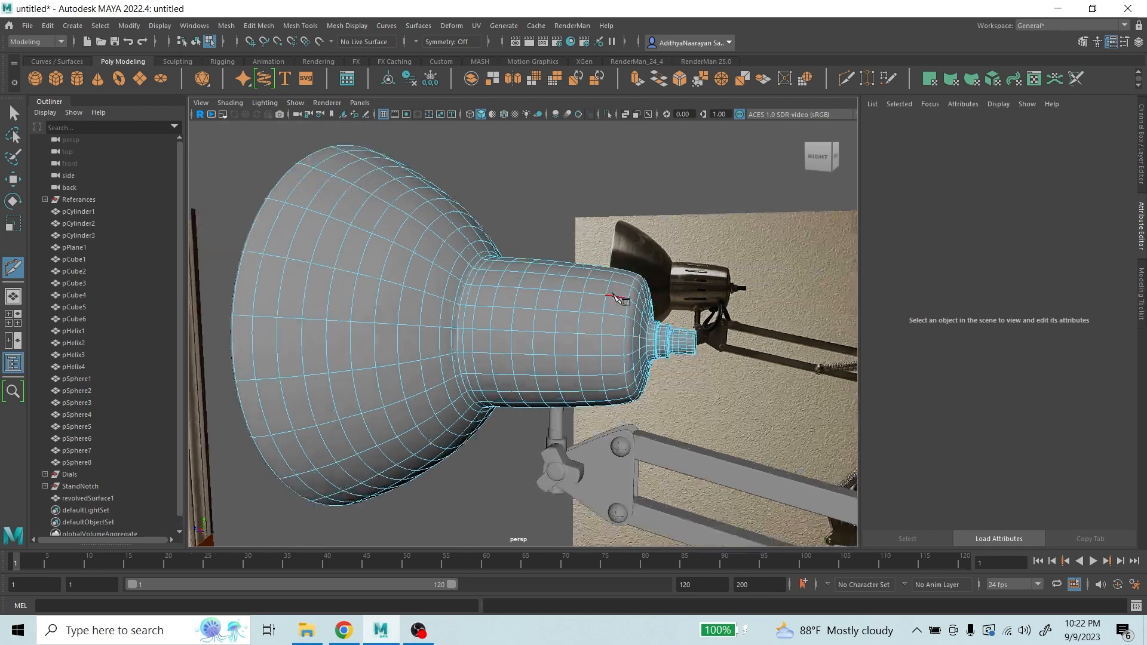
pyautogui.keyDown('alt'); pyautogui.moveTo(571, 310); pyautogui.dragTo(613, 311); pyautogui.keyUp('alt')
pyautogui.keyDown('alt'); pyautogui.moveTo(682, 317); pyautogui.dragTo(456, 267); pyautogui.keyUp('alt')
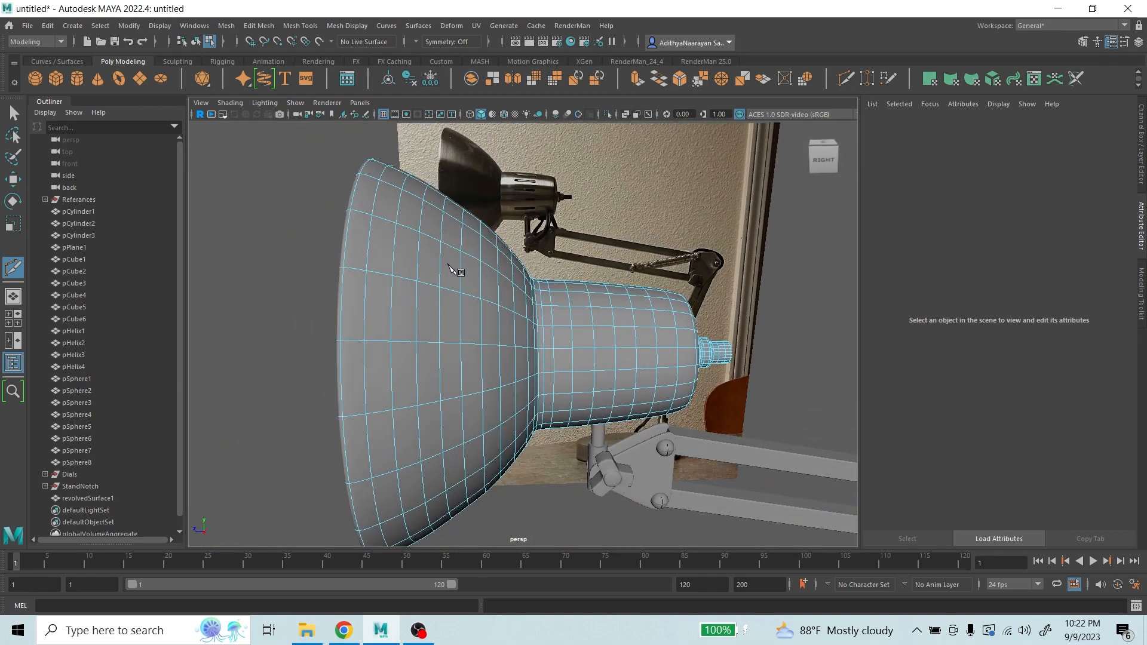
pyautogui.moveTo(359, 201); pyautogui.dragTo(372, 206)
pyautogui.keyDown('alt'); pyautogui.moveTo(430, 268); pyautogui.dragTo(463, 263); pyautogui.keyUp('alt')
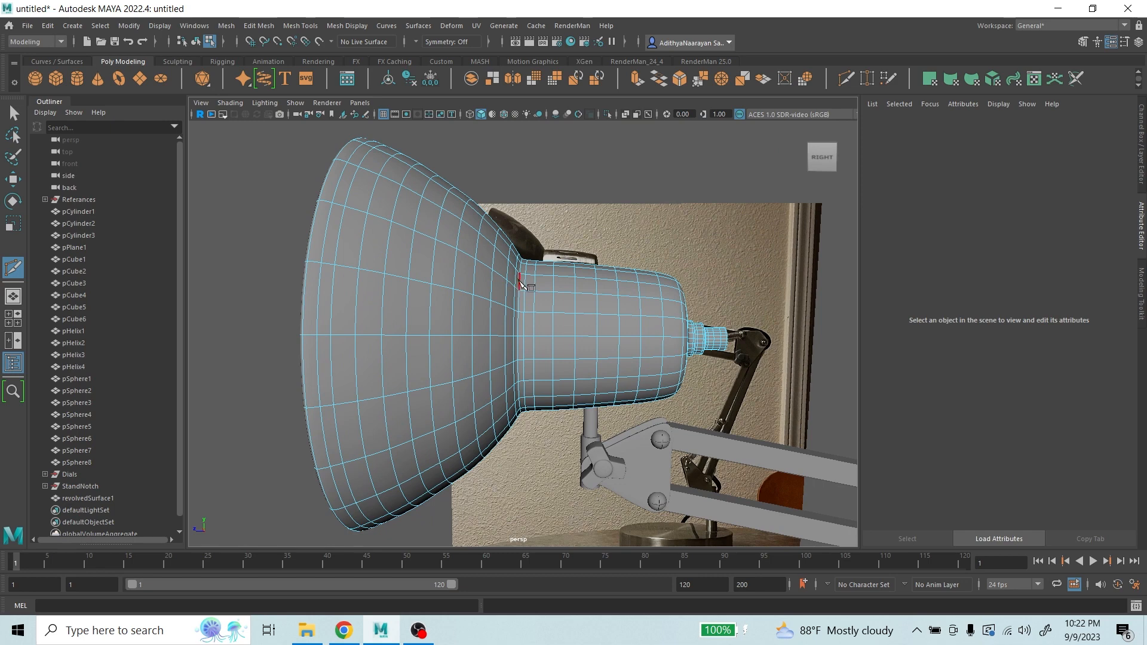
# - Return the lamp head to object mode, leave the Multi-Cut tool and deselect the mesh
pyautogui.moveTo(478, 297); pyautogui.dragTo(528, 282, button='right')
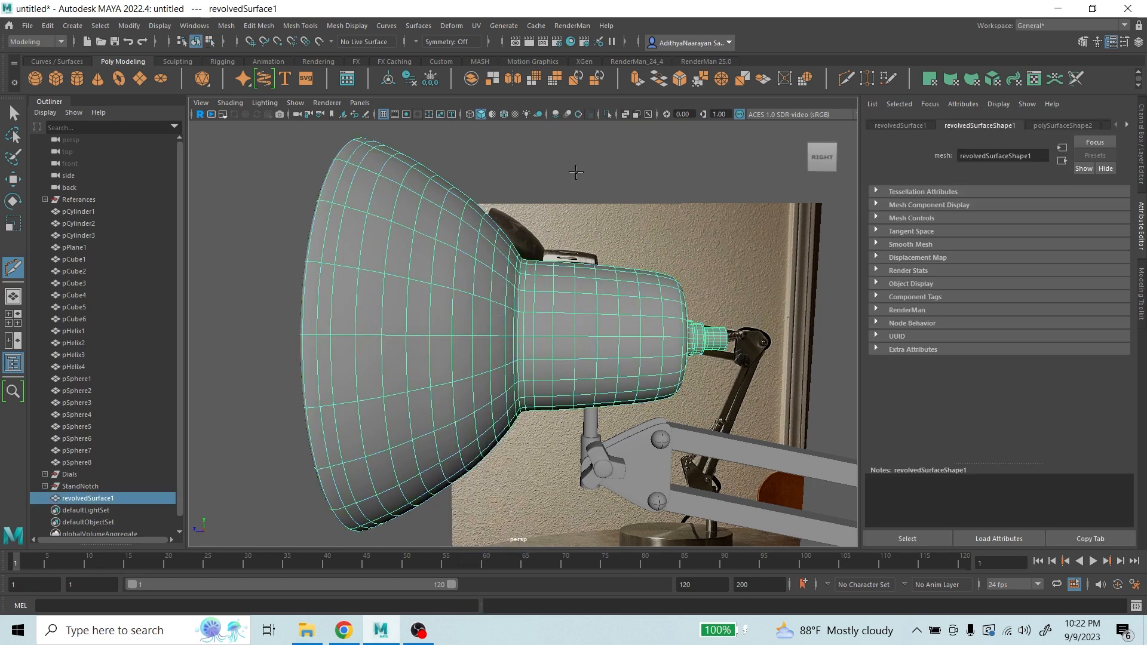
pyautogui.click(13, 113)
pyautogui.scroll(-3, 698, 235)
pyautogui.click(645, 251)
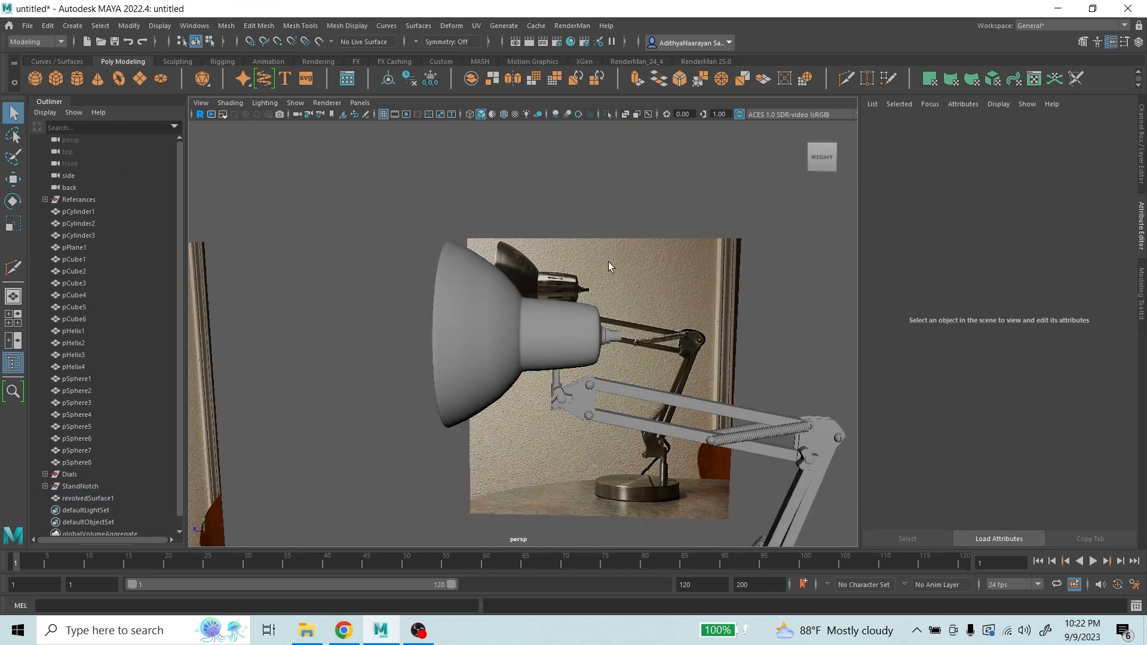
# - Examine the smoothed lamp head from the side and front, including its rim, interior and fit with the arm
pyautogui.scroll(3, 597, 274)
pyautogui.scroll(-4, 551, 328)
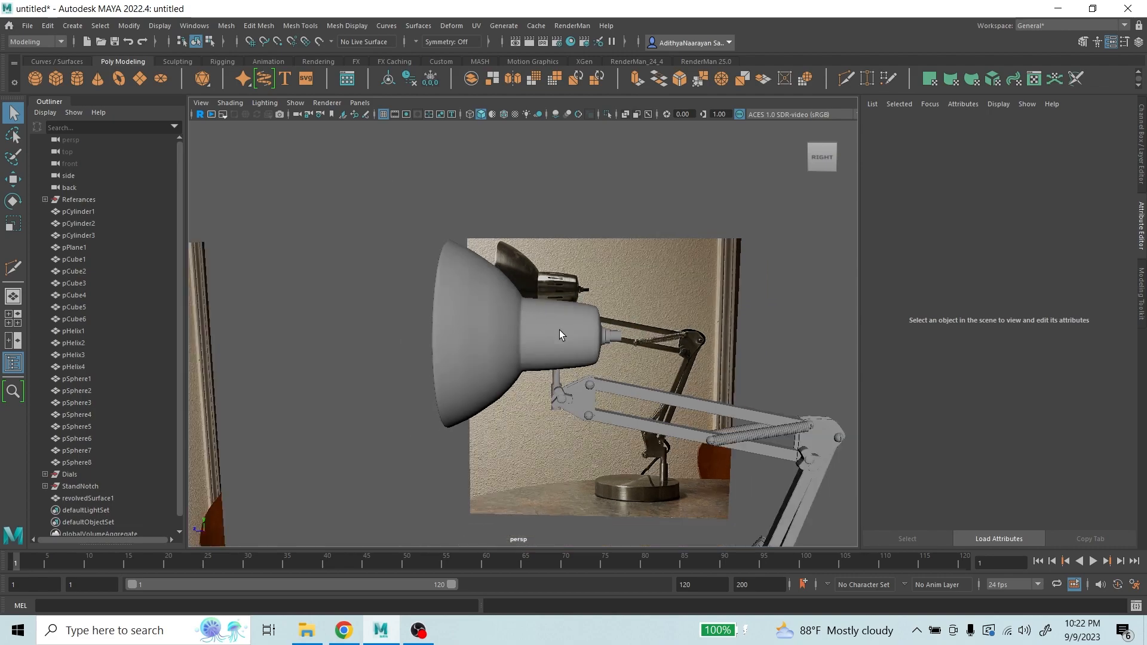
pyautogui.scroll(4, 492, 309)
pyautogui.scroll(-4, 526, 322)
pyautogui.scroll(4, 556, 341)
pyautogui.moveTo(548, 346)
pyautogui.keyDown('alt'); pyautogui.mouseDown()
pyautogui.moveTo(554, 316)
pyautogui.moveTo(584, 344)
pyautogui.moveTo(508, 341)
pyautogui.moveTo(551, 342)
pyautogui.mouseUp(); pyautogui.keyUp('alt')
pyautogui.scroll(4, 486, 342)
pyautogui.scroll(-7, 490, 340)
pyautogui.keyDown('alt'); pyautogui.moveTo(603, 344); pyautogui.dragTo(573, 266, button='middle'); pyautogui.keyUp('alt')
pyautogui.scroll(-3, 607, 307)
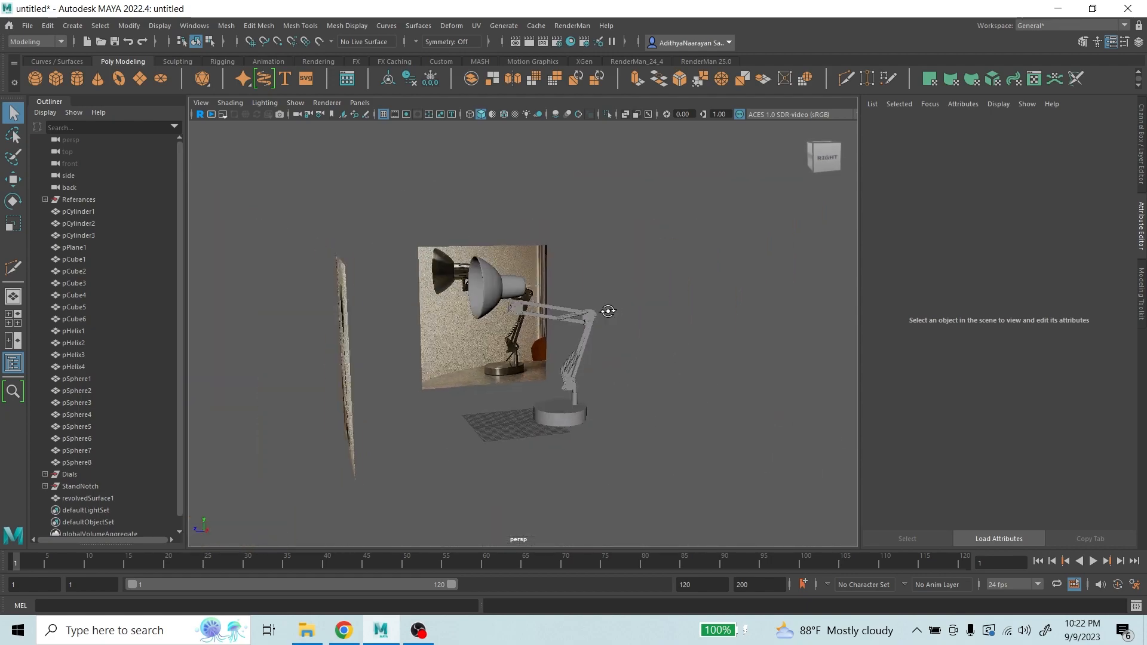
pyautogui.scroll(5, 604, 335)
pyautogui.scroll(-3, 536, 311)
pyautogui.keyDown('alt'); pyautogui.moveTo(536, 310); pyautogui.dragTo(568, 353); pyautogui.keyUp('alt')
pyautogui.scroll(6, 496, 308)
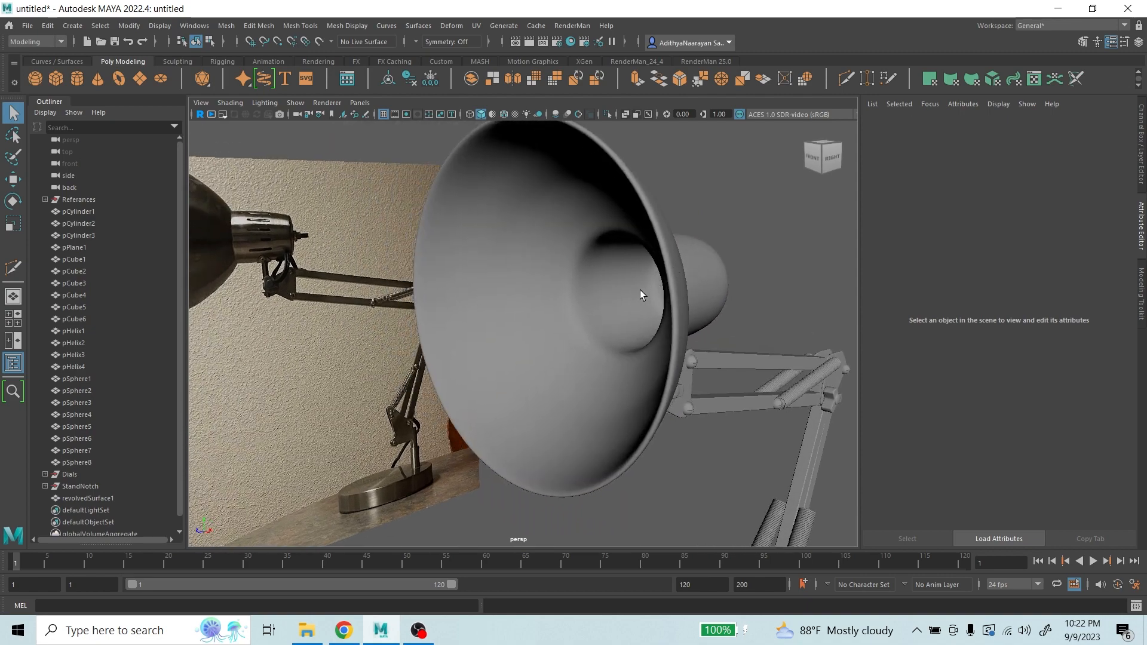
pyautogui.scroll(-4, 593, 320)
pyautogui.scroll(5, 581, 334)
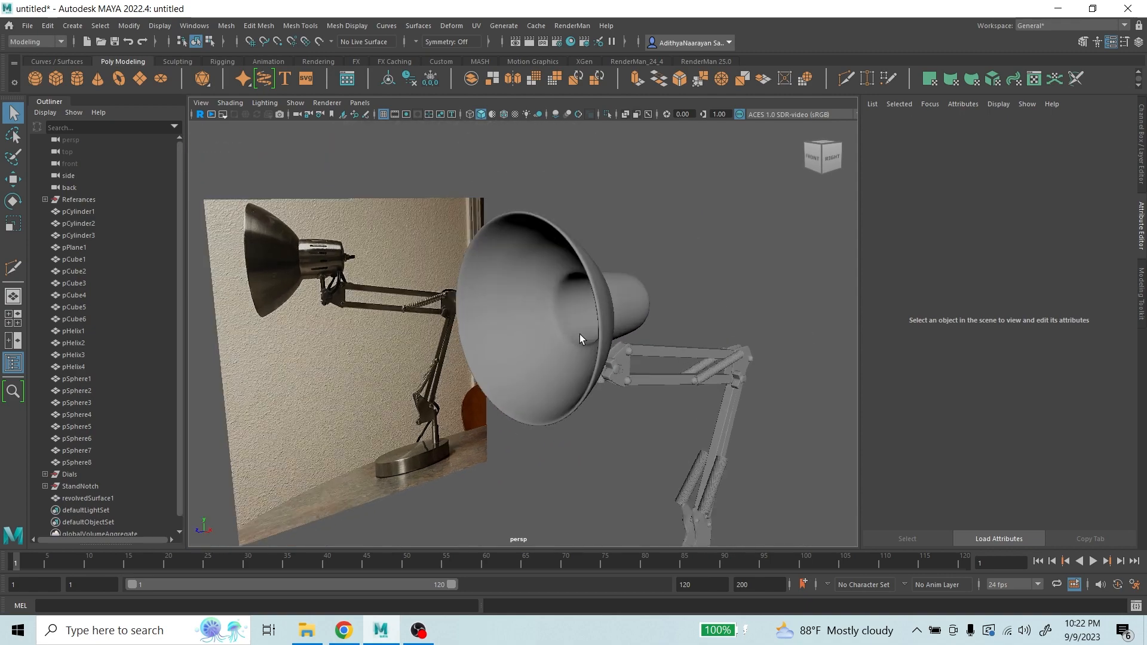
pyautogui.keyDown('alt'); pyautogui.moveTo(669, 306); pyautogui.dragTo(521, 374, button='middle'); pyautogui.keyUp('alt')
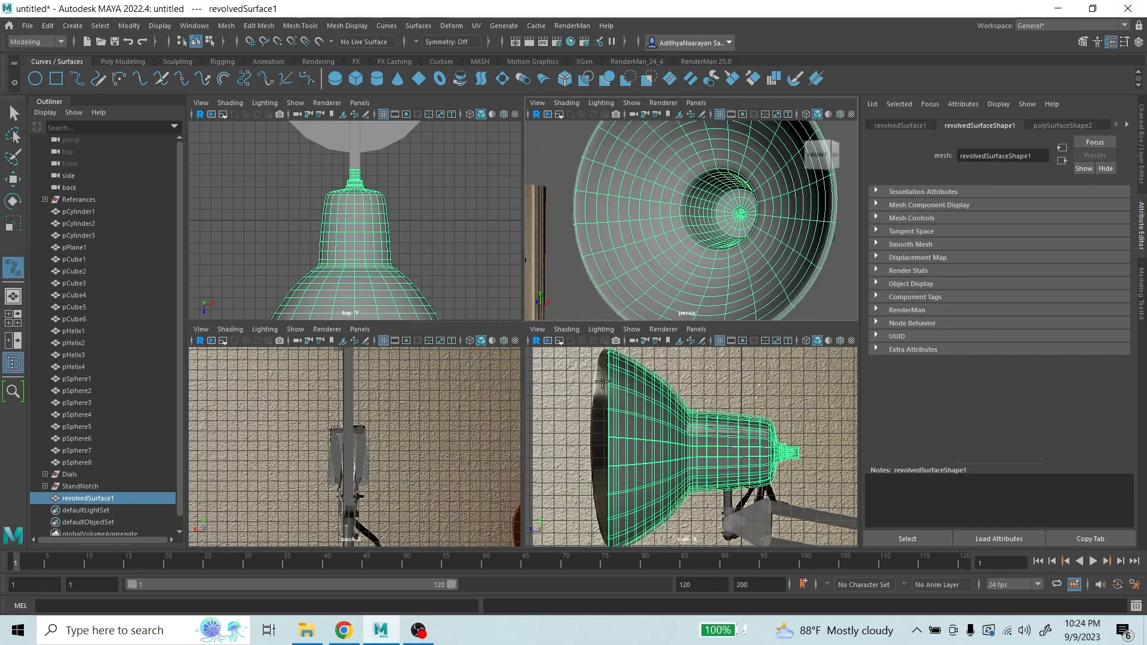
# - Draw an open EP curve of a light bulb's upper half profile in the side view, from the shade opening into the neck
pyautogui.press('space')
pyautogui.scroll(3, 417, 307)
pyautogui.click(646, 221)
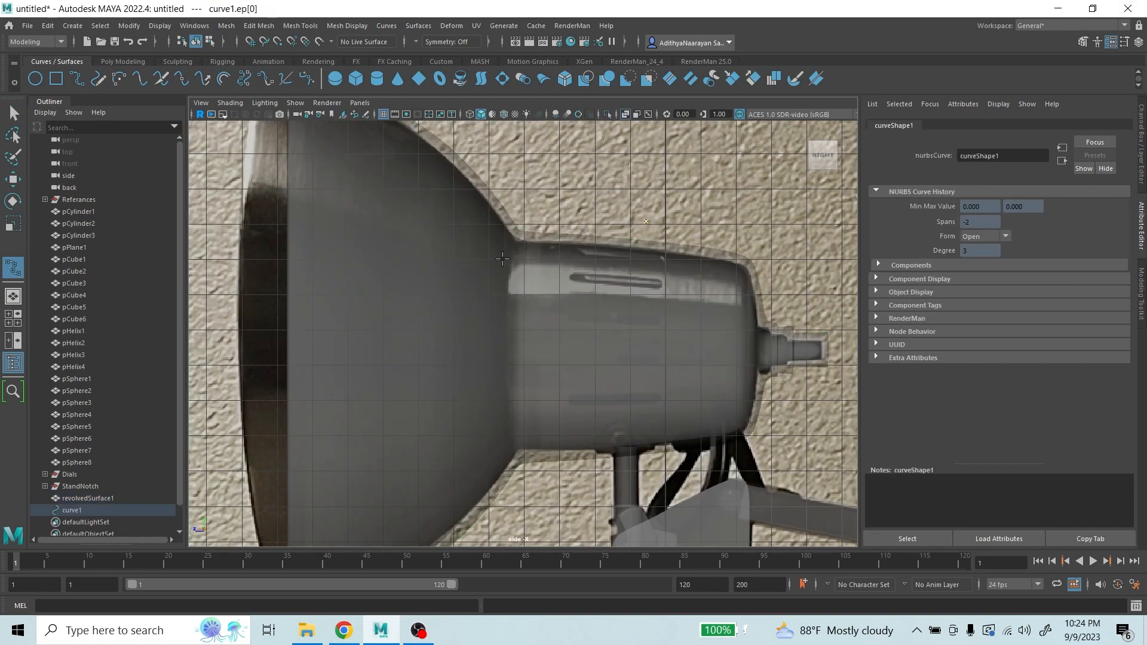
pyautogui.hotkey('ctrl', 'z')
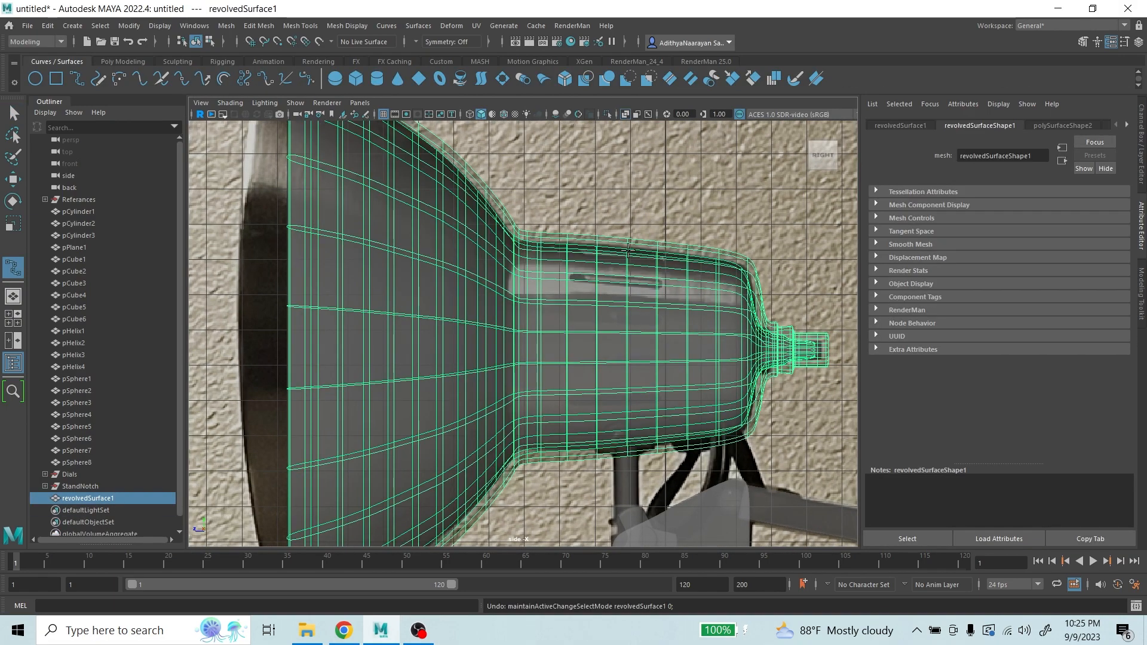
pyautogui.click(77, 79)
pyautogui.scroll(-3, 357, 296)
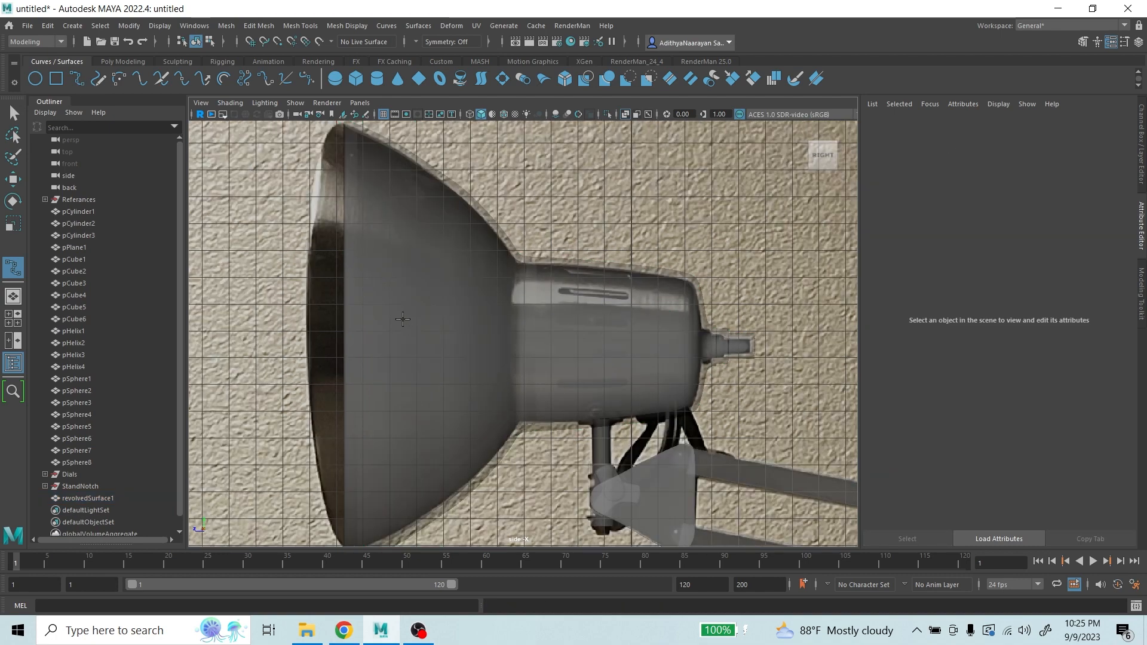
pyautogui.scroll(2, 359, 326)
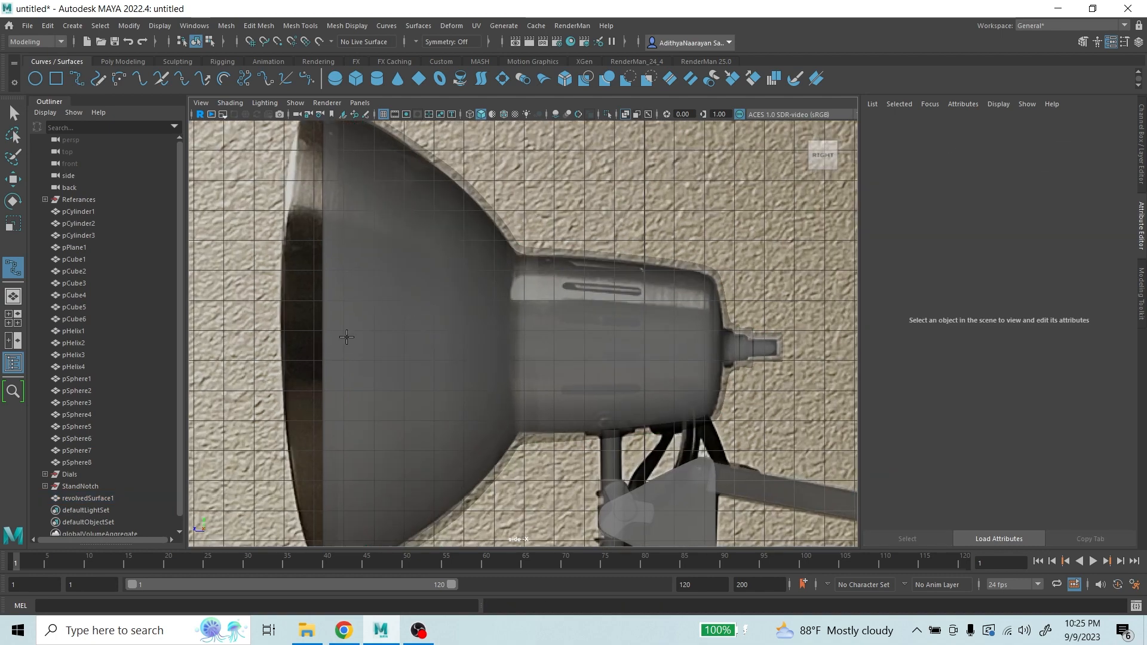
pyautogui.click(305, 344)
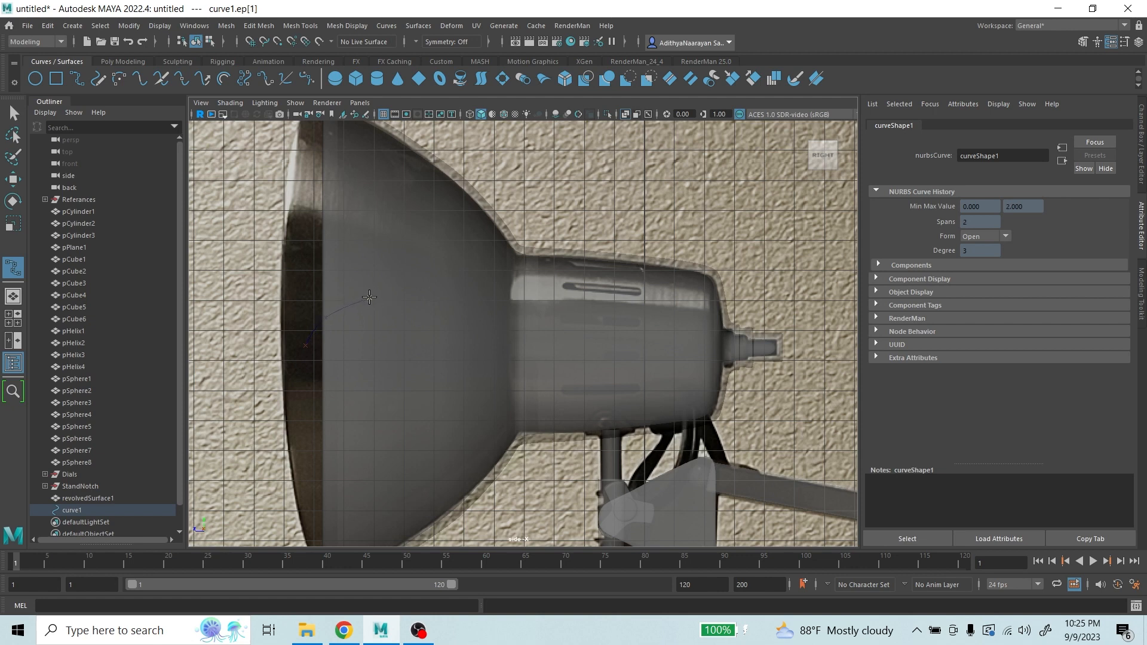
pyautogui.click(471, 306)
pyautogui.click(530, 322)
pyautogui.click(14, 112)
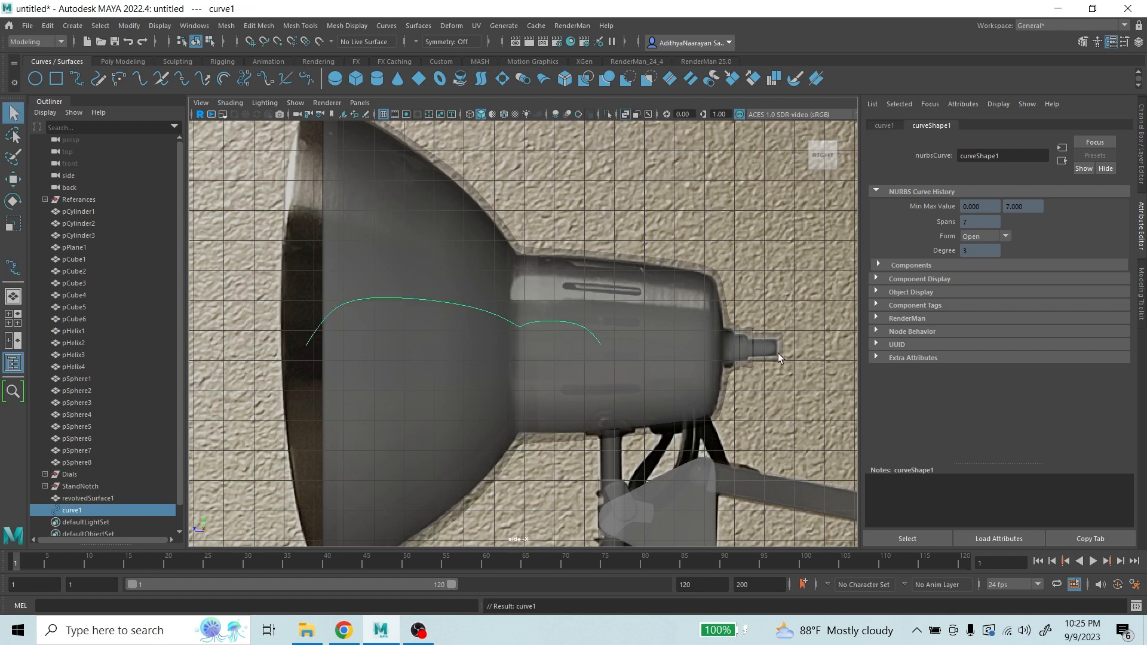
pyautogui.click(418, 30)
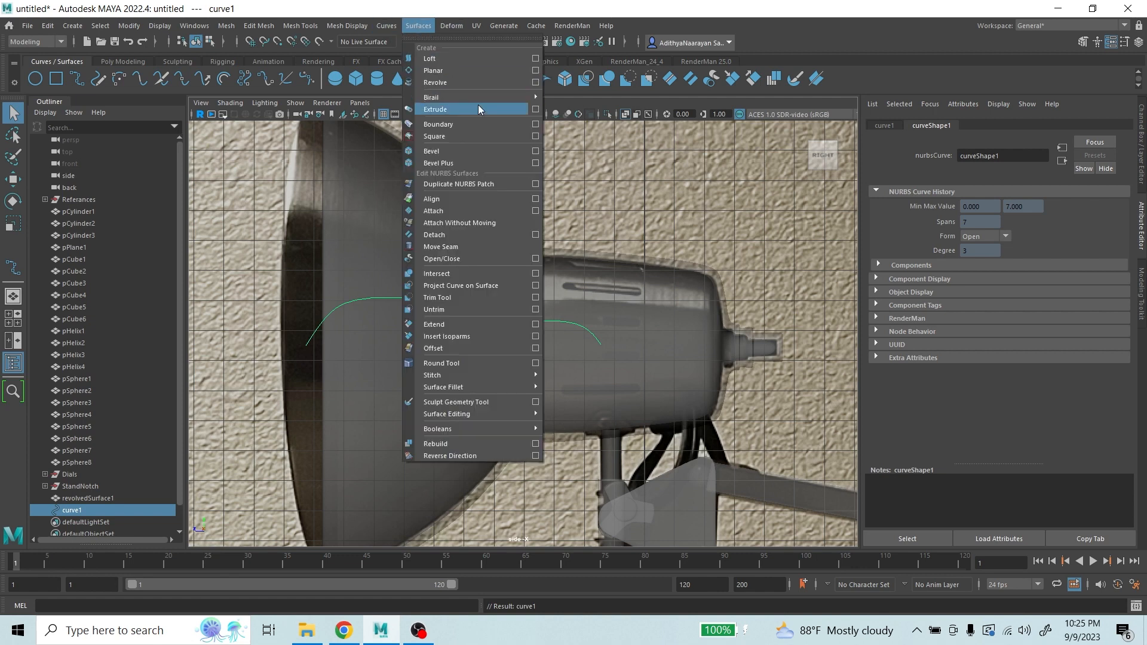
pyautogui.click(534, 82)
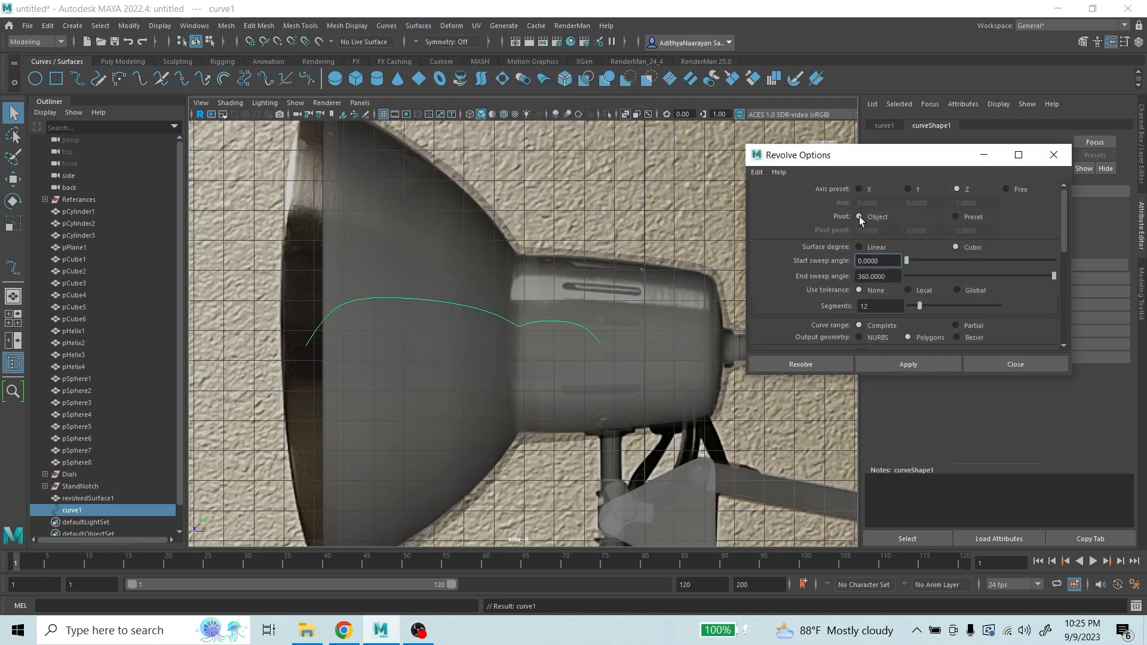
pyautogui.click(1054, 155)
# - Move the bulb profile curve's pivot from the scene origin up into the lamp head in the side view
pyautogui.click(14, 181)
pyautogui.scroll(-10, 573, 282)
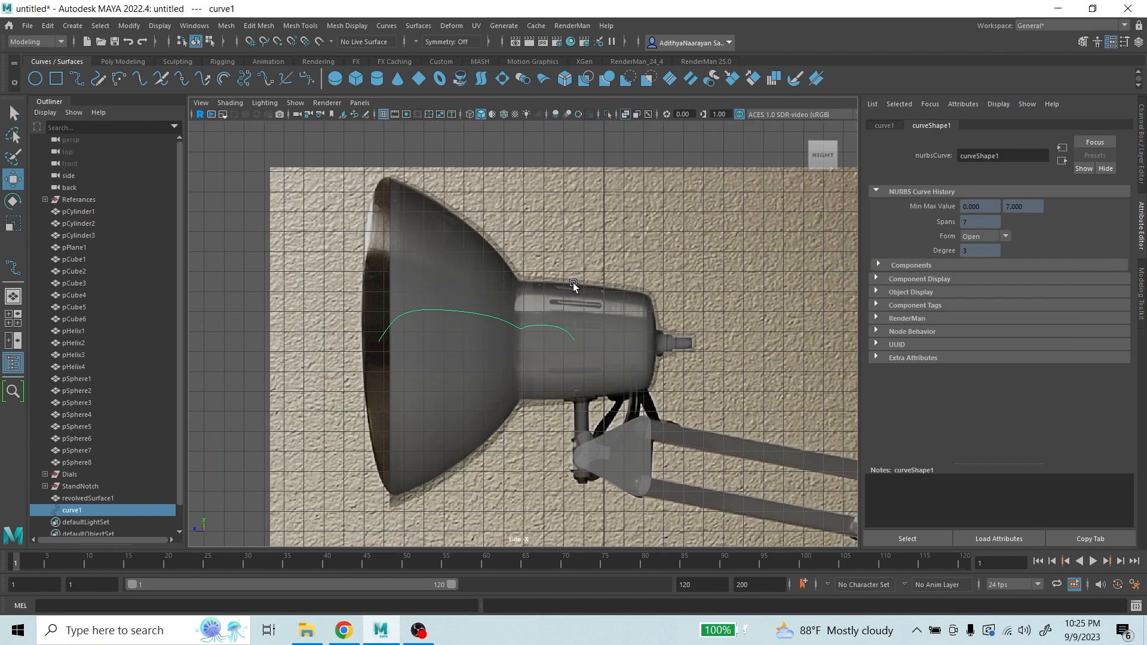
pyautogui.scroll(4, 587, 416)
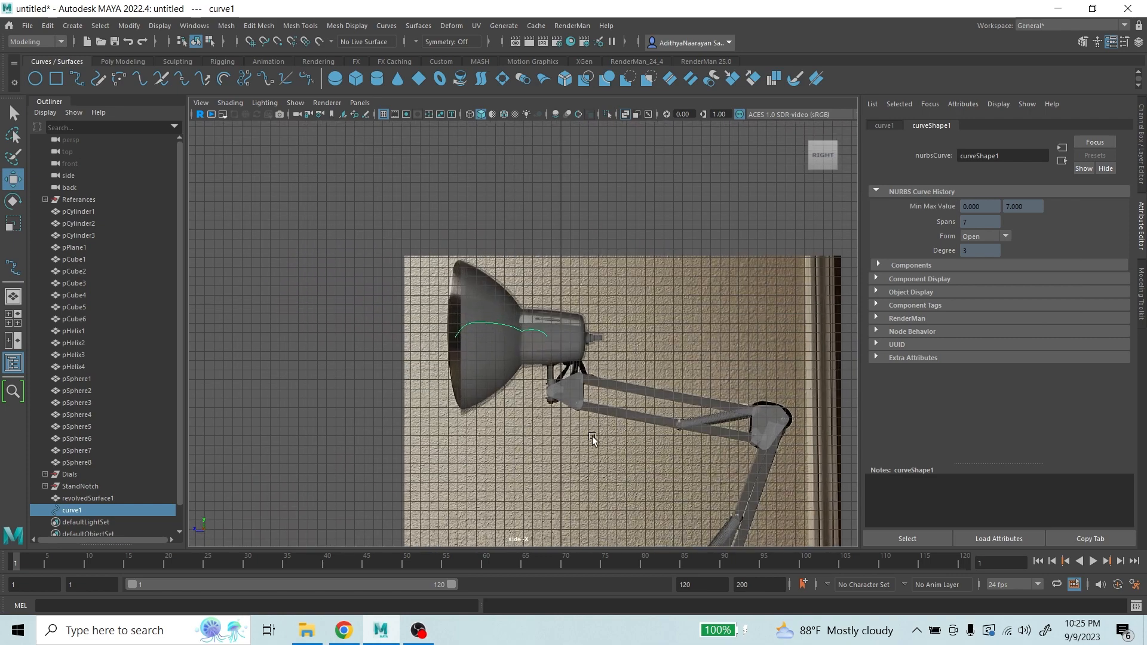
pyautogui.keyDown('alt'); pyautogui.moveTo(593, 436); pyautogui.dragTo(527, 289, button='middle'); pyautogui.keyUp('alt')
pyautogui.scroll(-2, 487, 247)
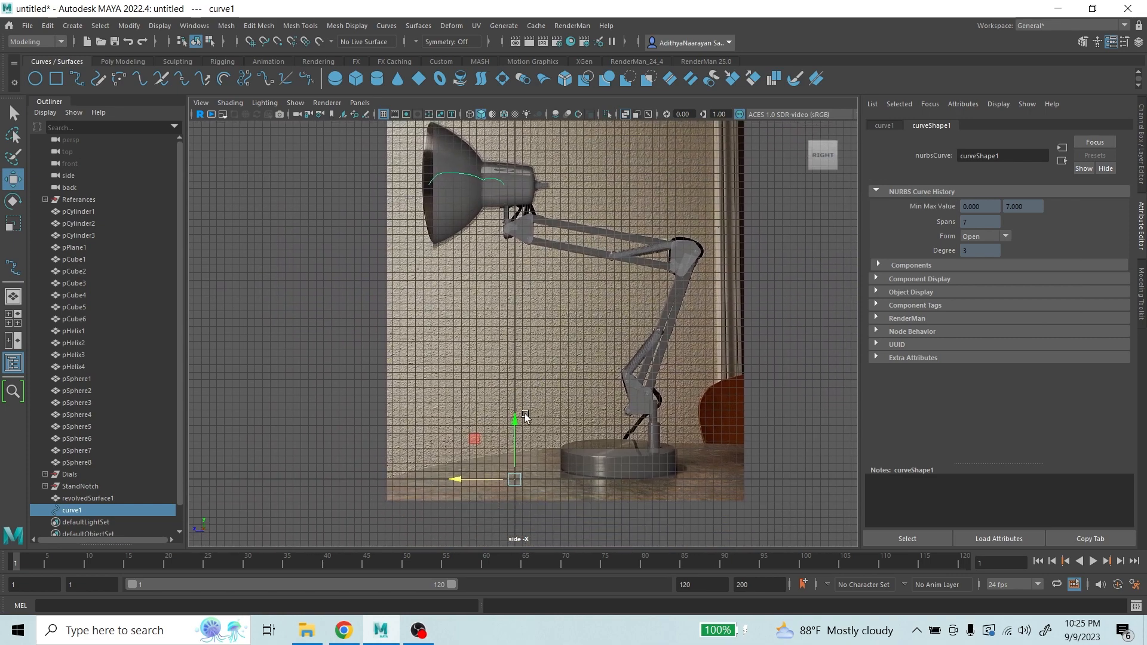
pyautogui.moveTo(519, 429); pyautogui.dragTo(442, 128)
pyautogui.scroll(6, 478, 167)
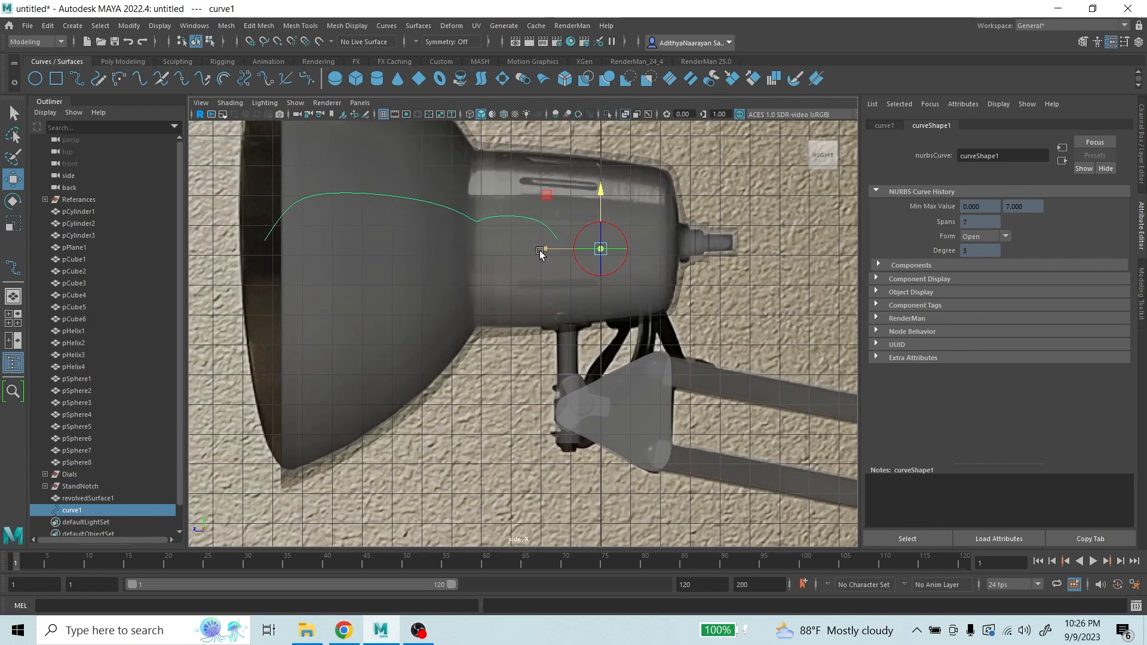
# - Align the curve's pivot precisely with the profile's front endpoint at the shade opening and finish pivot editing
pyautogui.moveTo(539, 253); pyautogui.dragTo(206, 251)
pyautogui.moveTo(263, 194); pyautogui.dragTo(252, 187)
pyautogui.scroll(8, 274, 218)
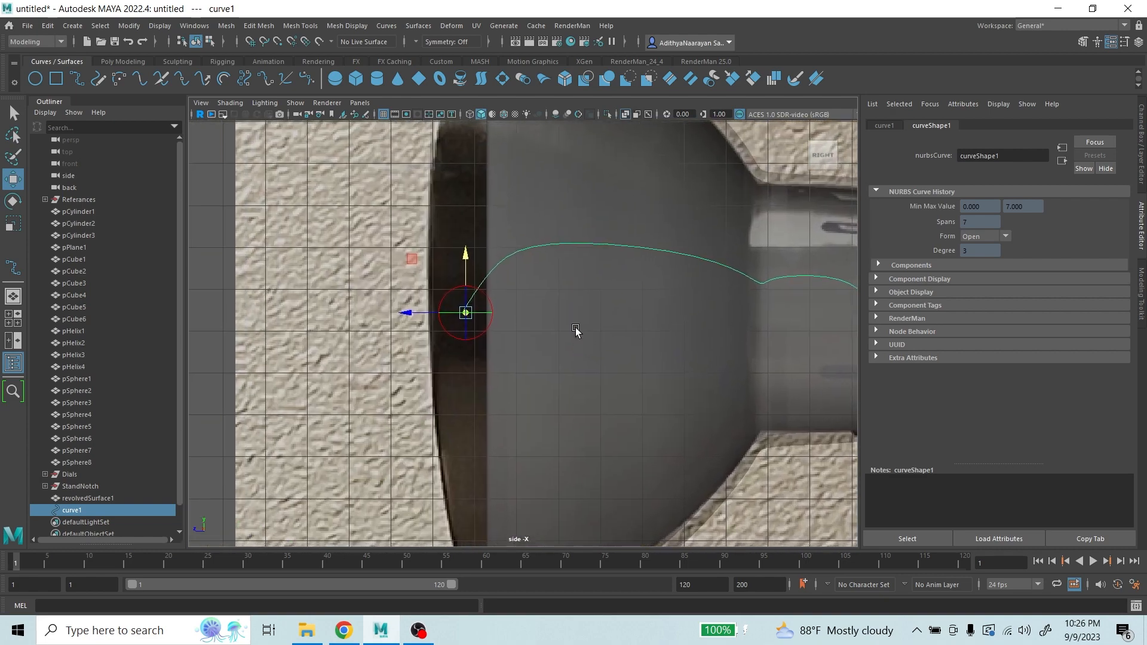
pyautogui.moveTo(357, 297); pyautogui.dragTo(349, 296)
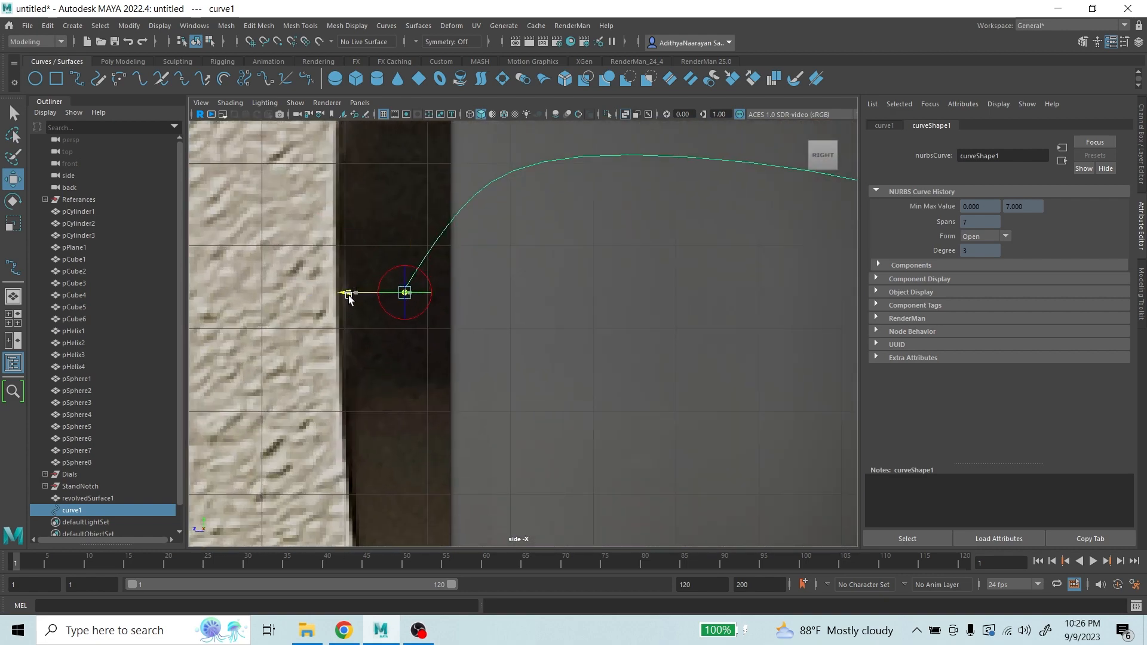
pyautogui.moveTo(404, 236); pyautogui.dragTo(407, 235)
pyautogui.scroll(-6, 436, 255)
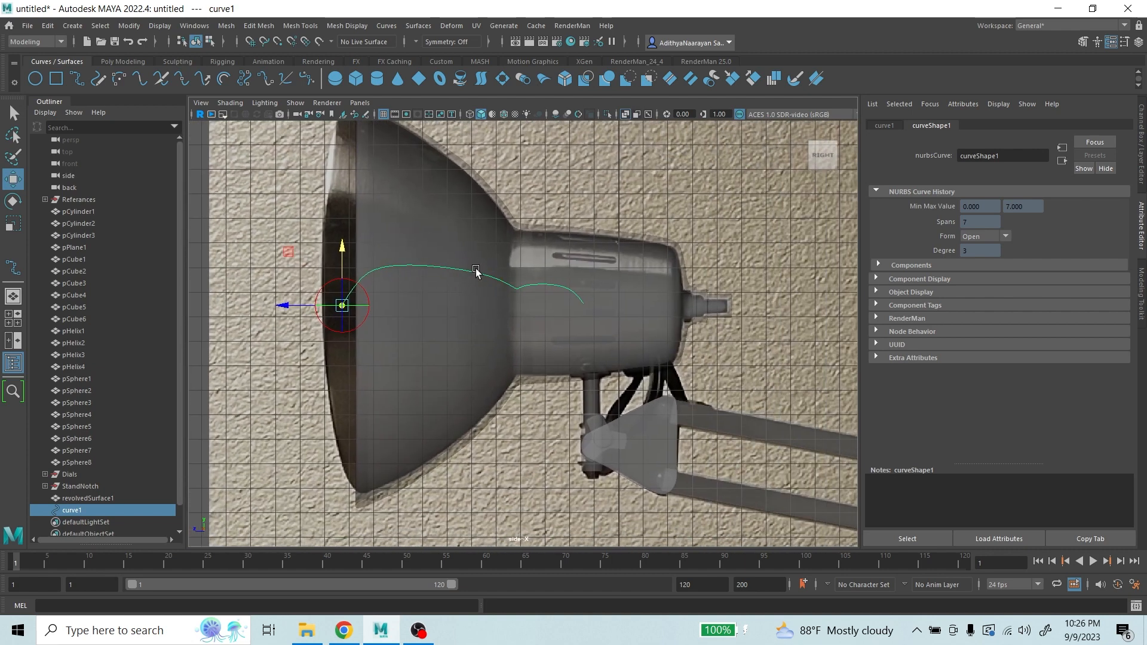
pyautogui.press('d')
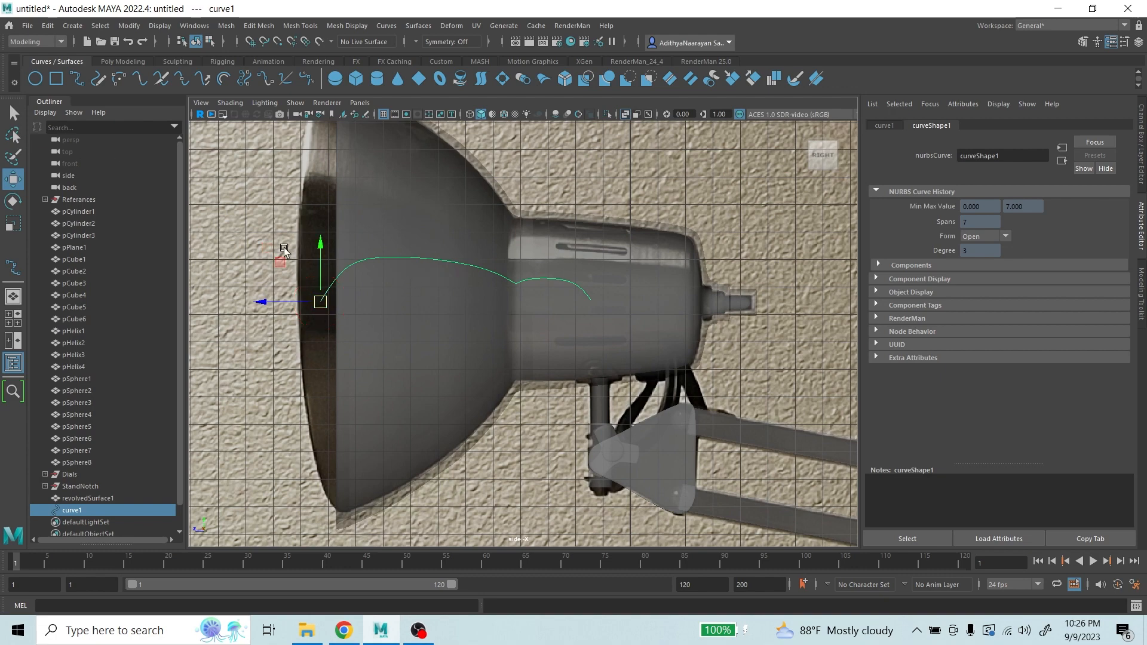
# - Open the Revolve options for the profile curve and set the segments to 8, keeping the Z axis preset
pyautogui.click(7, 111)
pyautogui.click(431, 25)
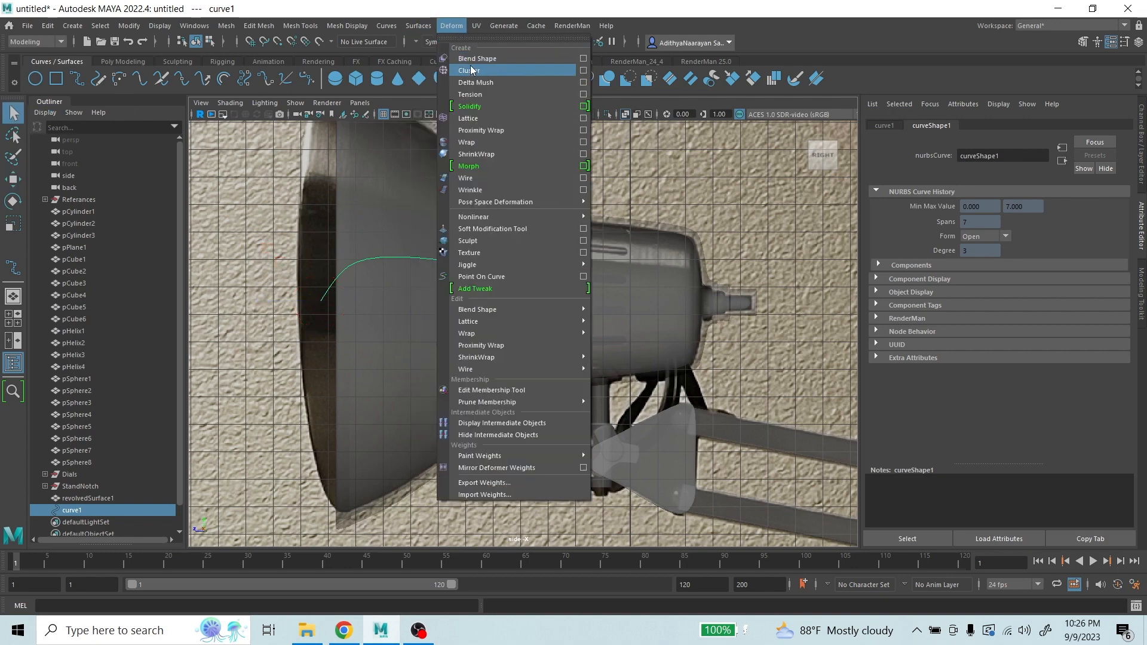
pyautogui.click(536, 81)
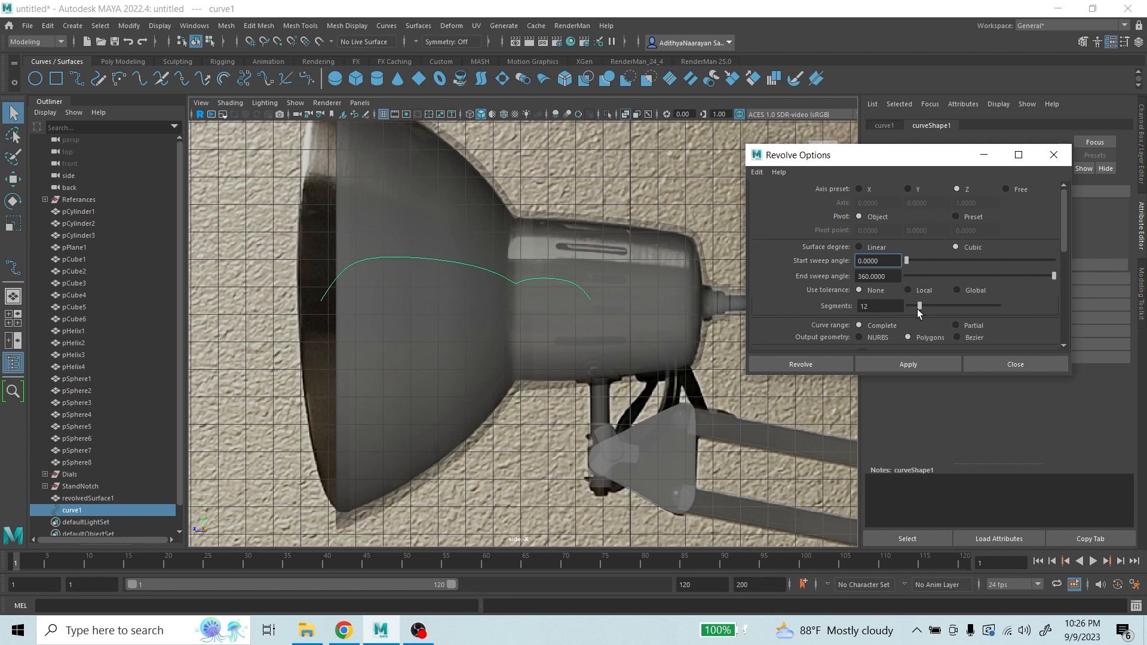
pyautogui.moveTo(872, 306); pyautogui.dragTo(844, 306)
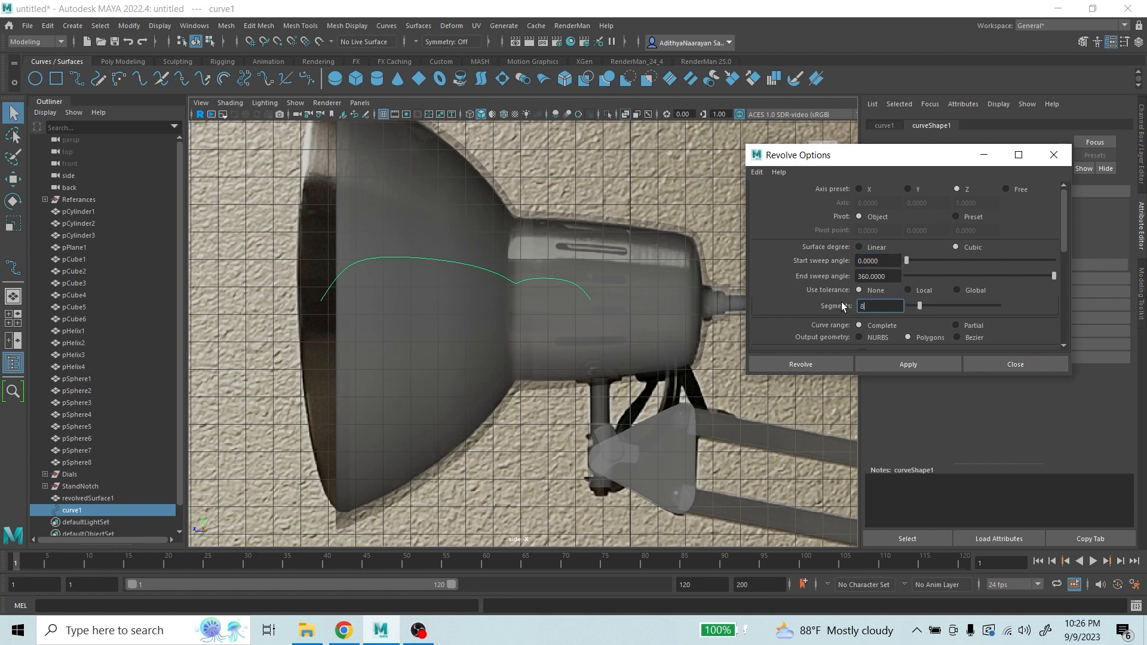
pyautogui.press('Return')
# - Set the polygon tessellation count to 250 and revolve the profile curve into a bulb mesh
pyautogui.scroll(-3, 937, 306)
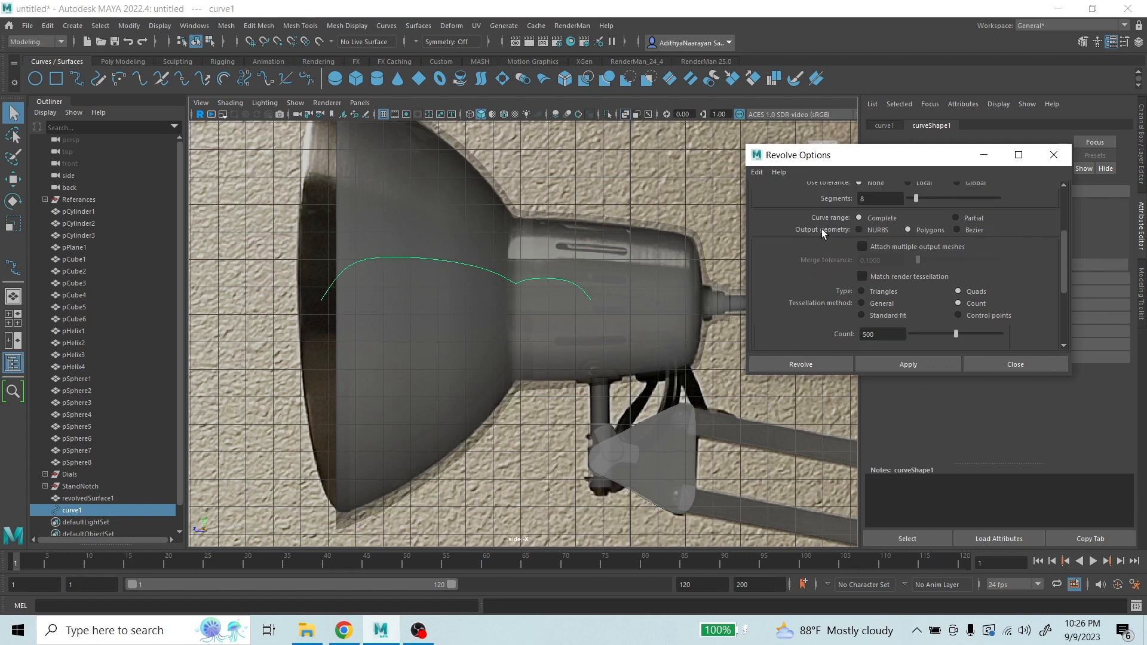
pyautogui.scroll(-1, 894, 298)
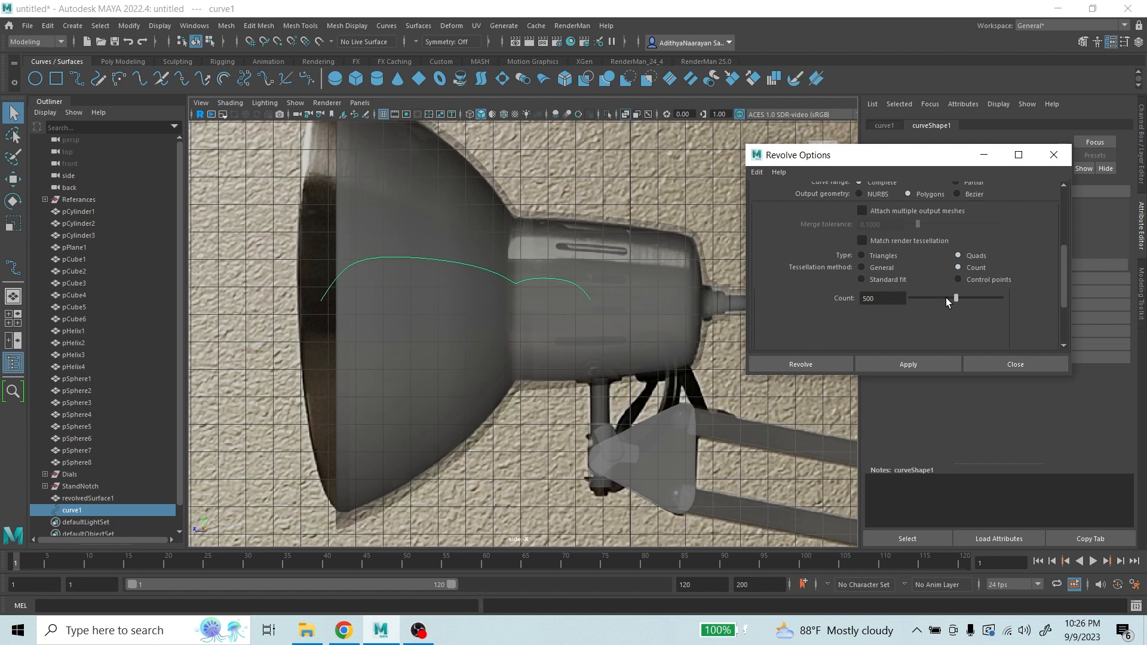
pyautogui.doubleClick(883, 301)
pyautogui.write('250')
pyautogui.press('Return')
pyautogui.click(812, 367)
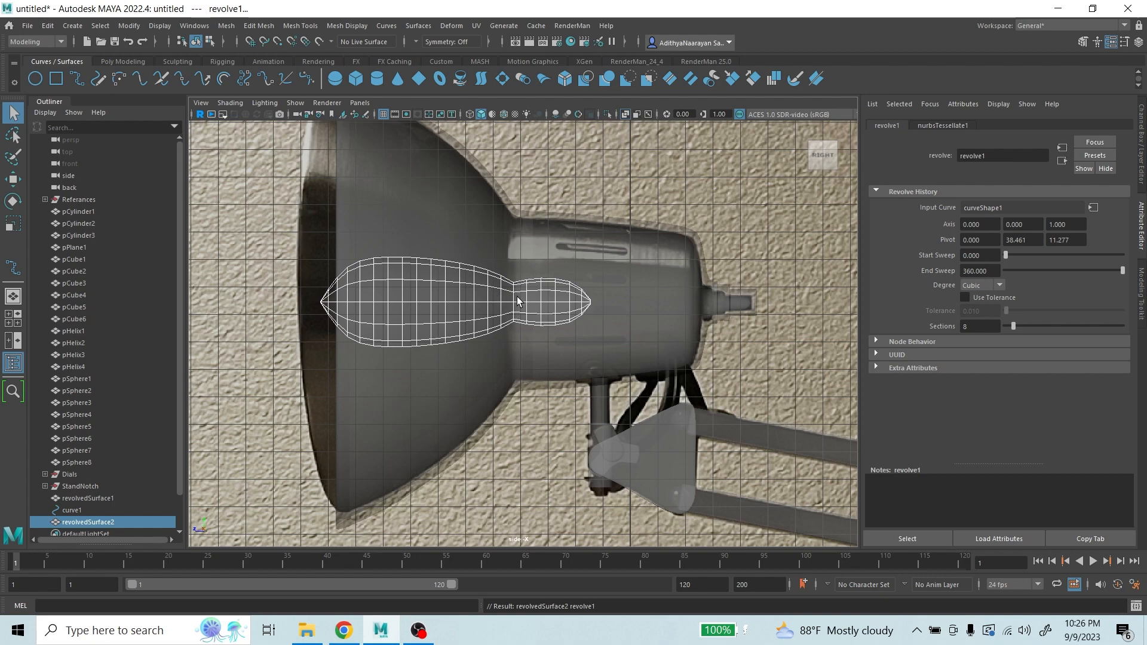
# - Reverse the normals of the revolved bulb mesh in the perspective view
pyautogui.press('space')
pyautogui.press('space')
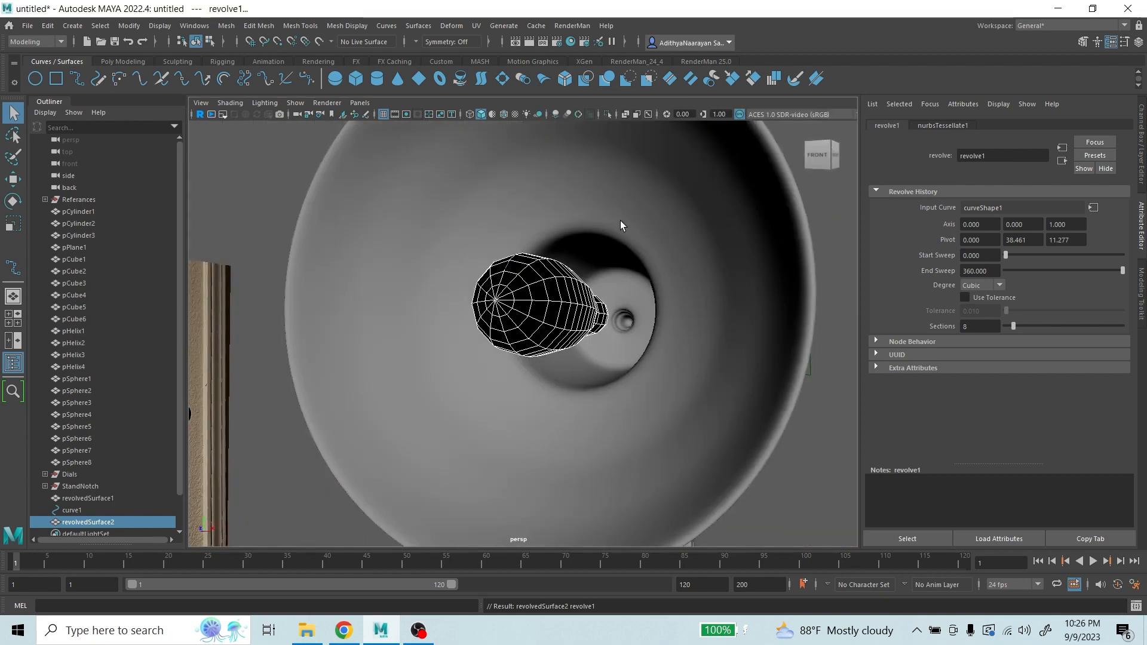
pyautogui.scroll(2, 570, 265)
pyautogui.scroll(-4, 541, 278)
pyautogui.scroll(3, 545, 280)
pyautogui.click(553, 282)
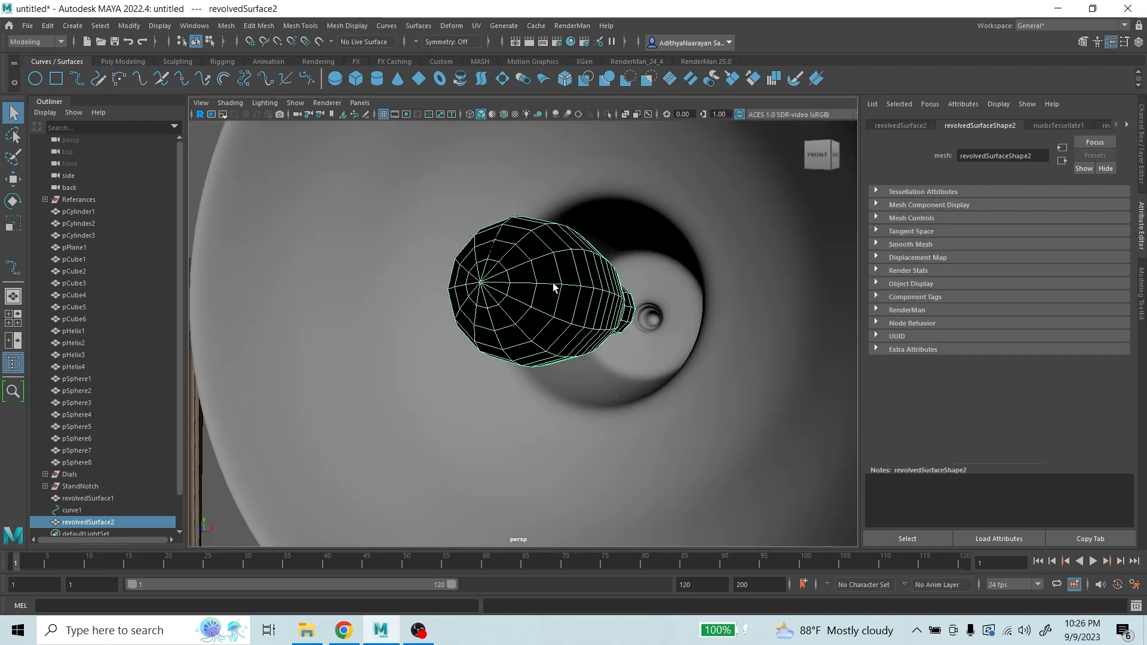
pyautogui.click(330, 26)
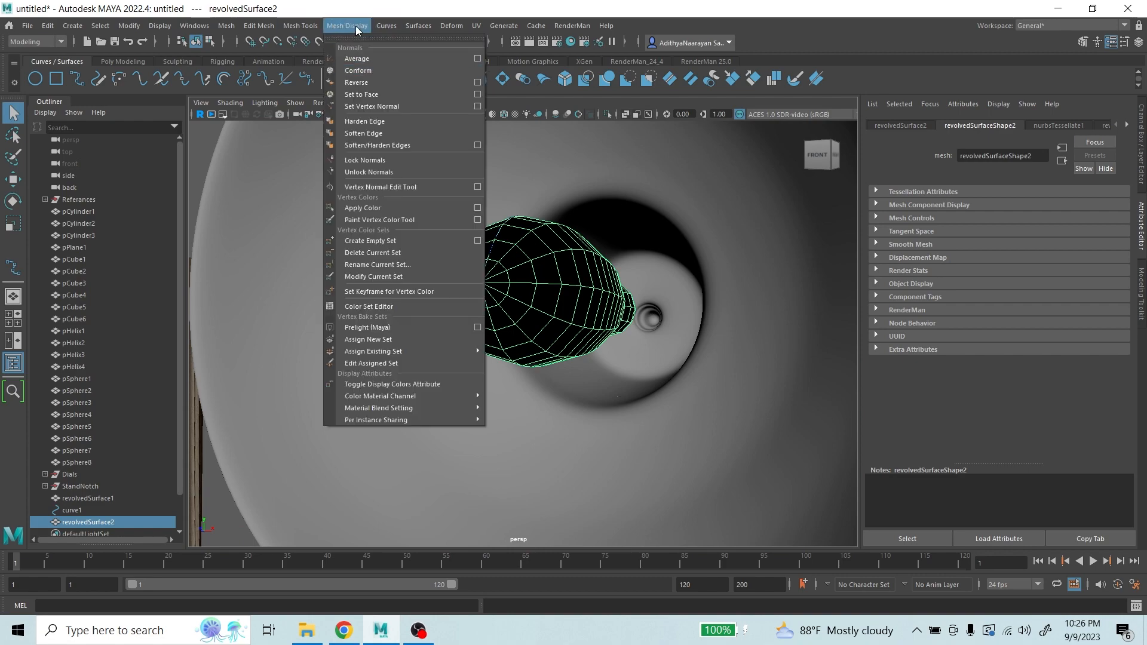
pyautogui.click(360, 88)
# - Scale the bulb mesh uniformly until it sits at a fitting size inside the lamp shade
pyautogui.scroll(-3, 610, 248)
pyautogui.keyDown('alt'); pyautogui.moveTo(609, 249); pyautogui.dragTo(474, 282); pyautogui.keyUp('alt')
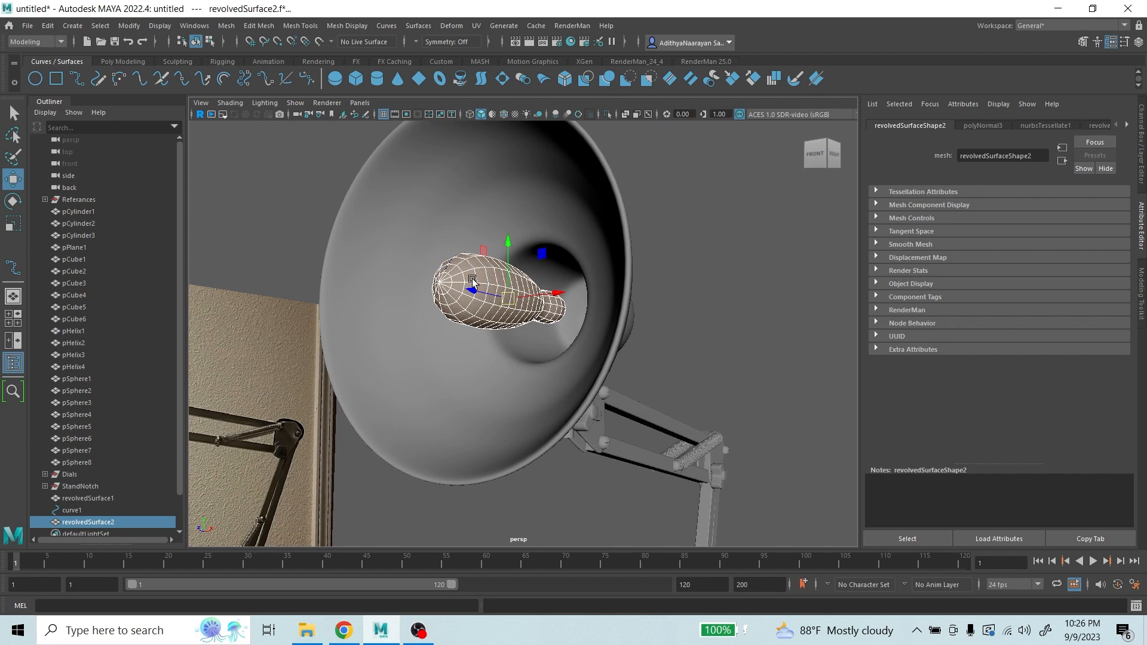
pyautogui.click(13, 224)
pyautogui.moveTo(507, 300); pyautogui.dragTo(707, 269)
pyautogui.moveTo(545, 317); pyautogui.dragTo(647, 314)
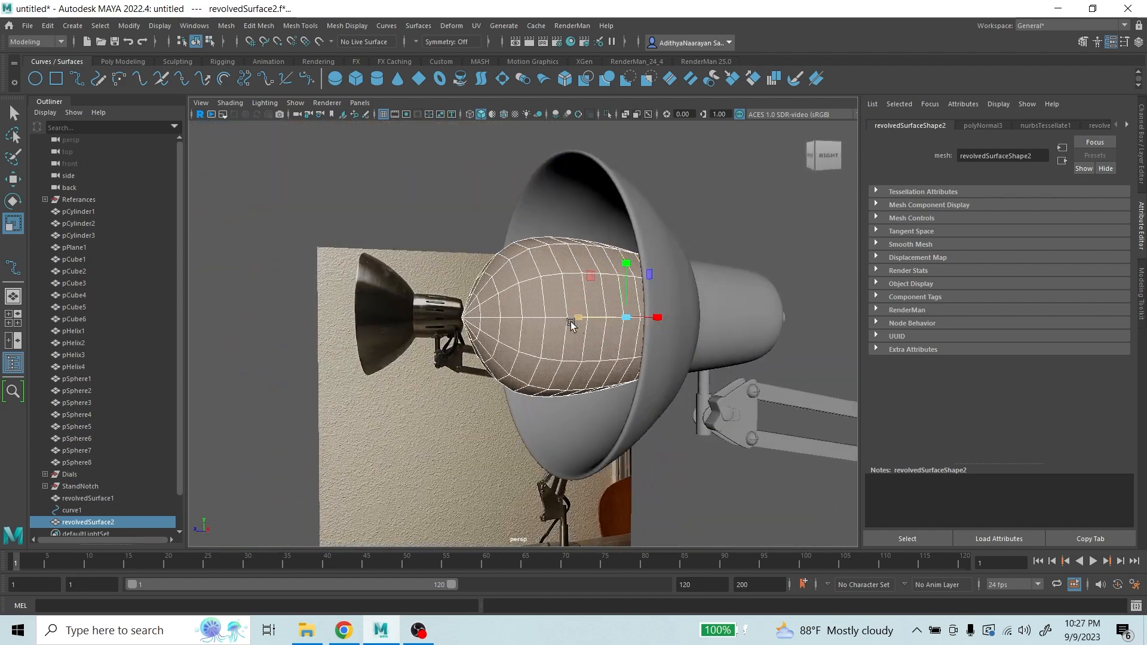
pyautogui.moveTo(574, 319); pyautogui.dragTo(651, 308)
pyautogui.scroll(4, 540, 309)
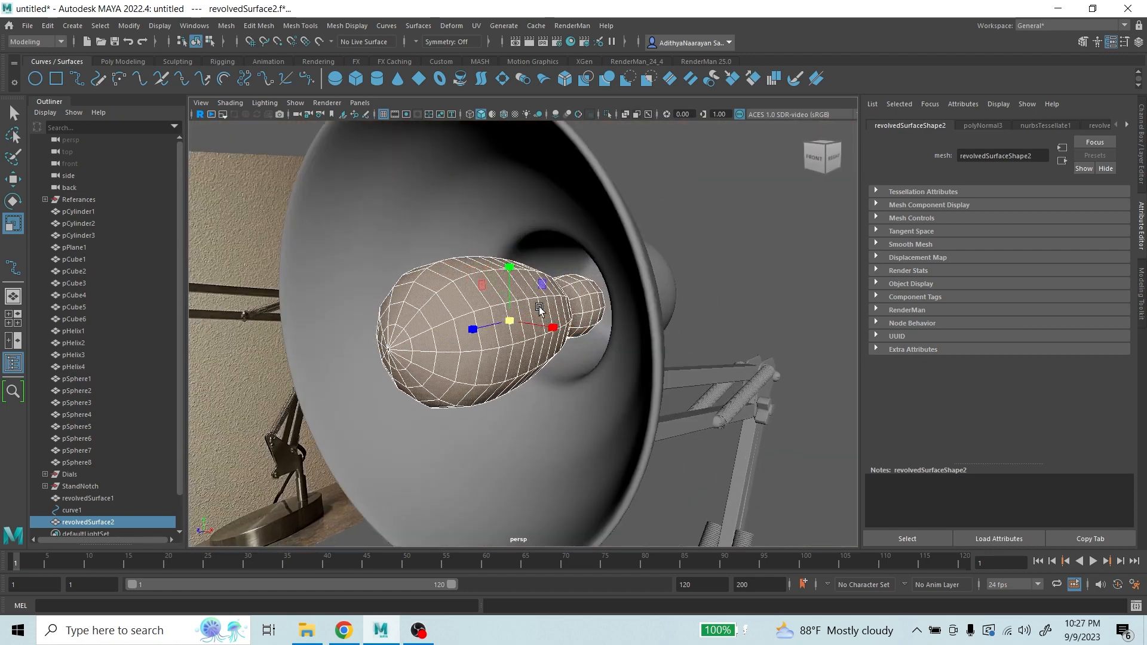
pyautogui.moveTo(511, 322); pyautogui.dragTo(513, 322)
pyautogui.keyDown('alt'); pyautogui.moveTo(601, 306); pyautogui.dragTo(548, 319); pyautogui.keyUp('alt')
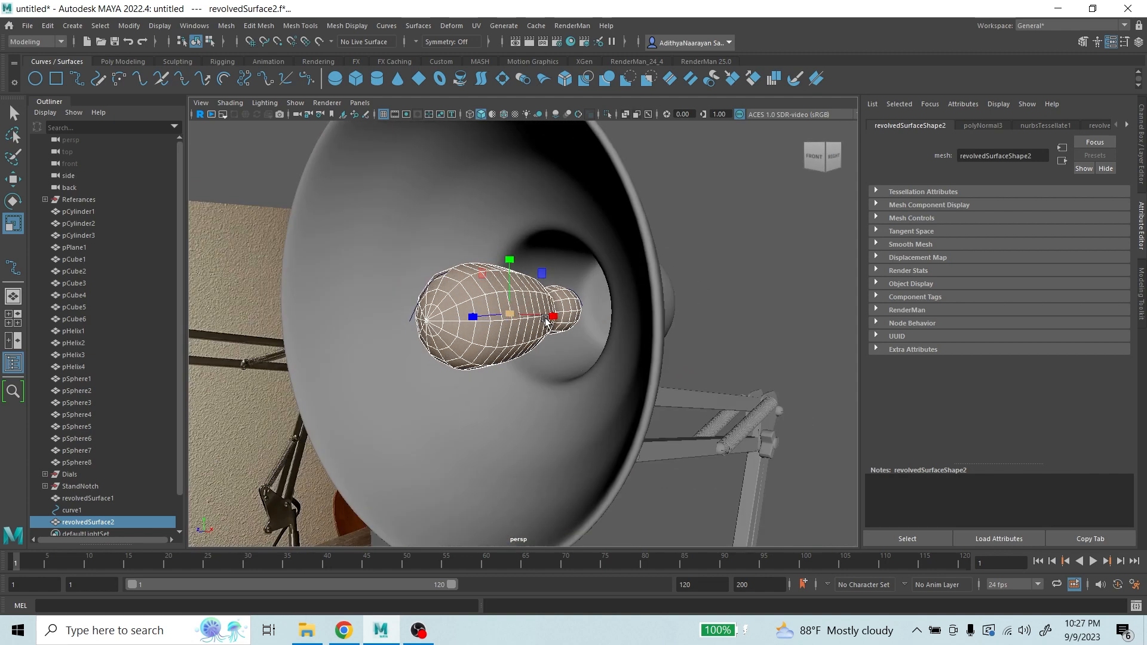
# - Try to delete the bulb's profile curve and undo the deletion
pyautogui.click(410, 310)
pyautogui.press('Delete')
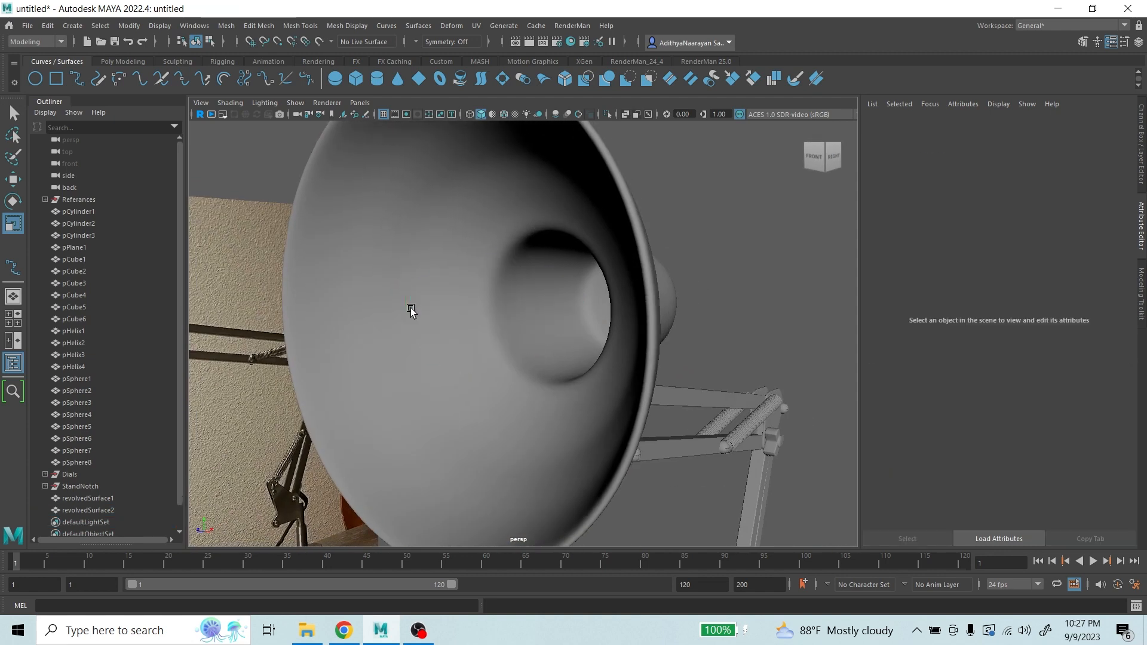
pyautogui.hotkey('ctrl', 'z')
pyautogui.scroll(5, 496, 304)
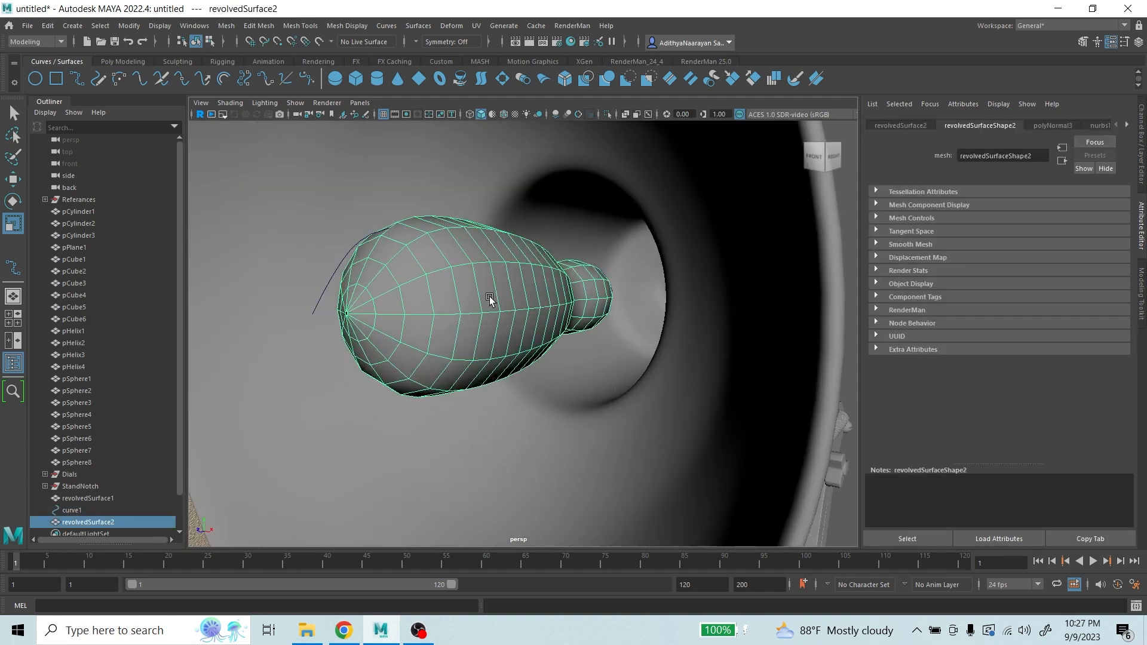
pyautogui.click(319, 301)
pyautogui.scroll(-1, 69, 426)
pyautogui.click(67, 476)
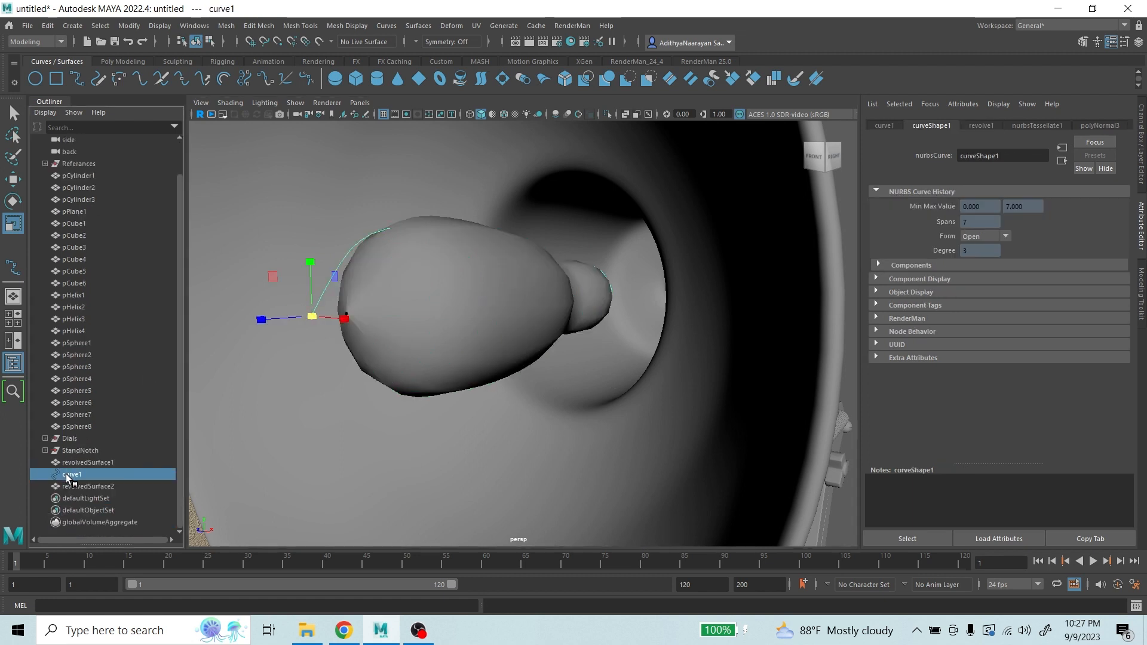
pyautogui.press('Delete')
pyautogui.hotkey('ctrl', 'z')
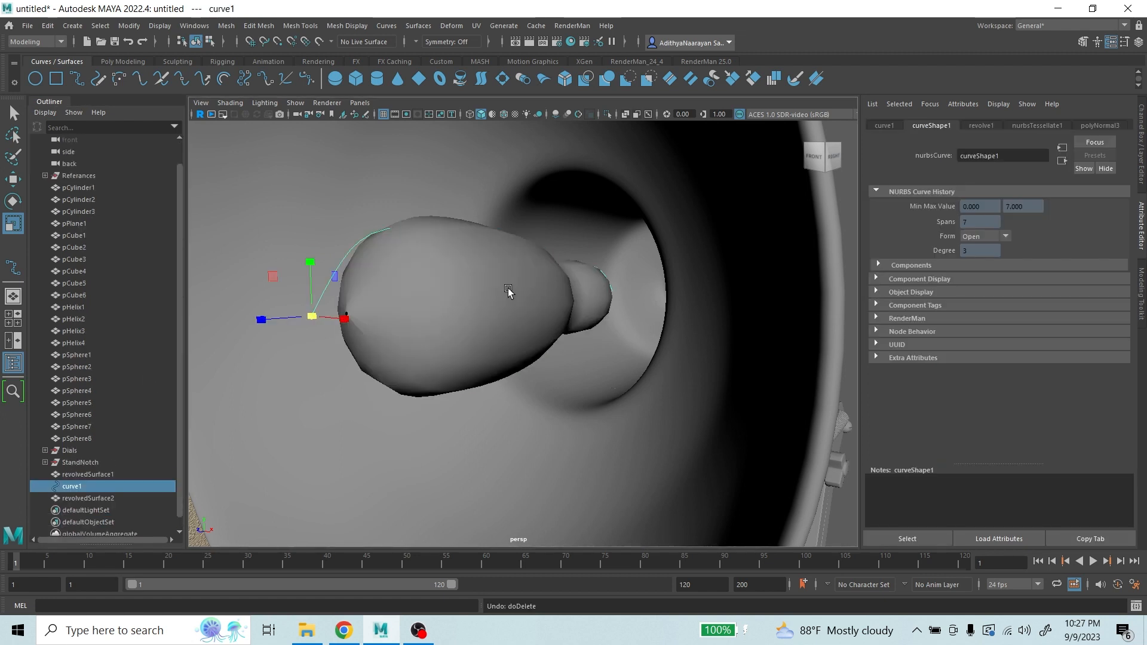
# - Delete the bulb mesh's construction history and remove its leftover profile curve
pyautogui.click(84, 497)
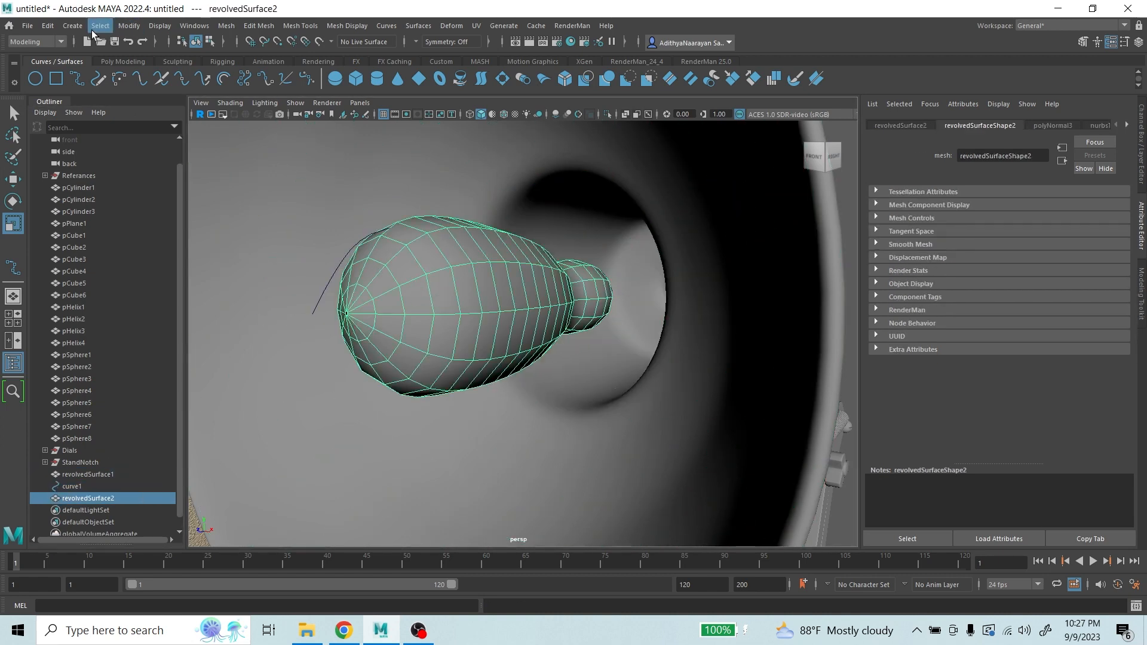
pyautogui.click(47, 26)
pyautogui.moveTo(120, 168)
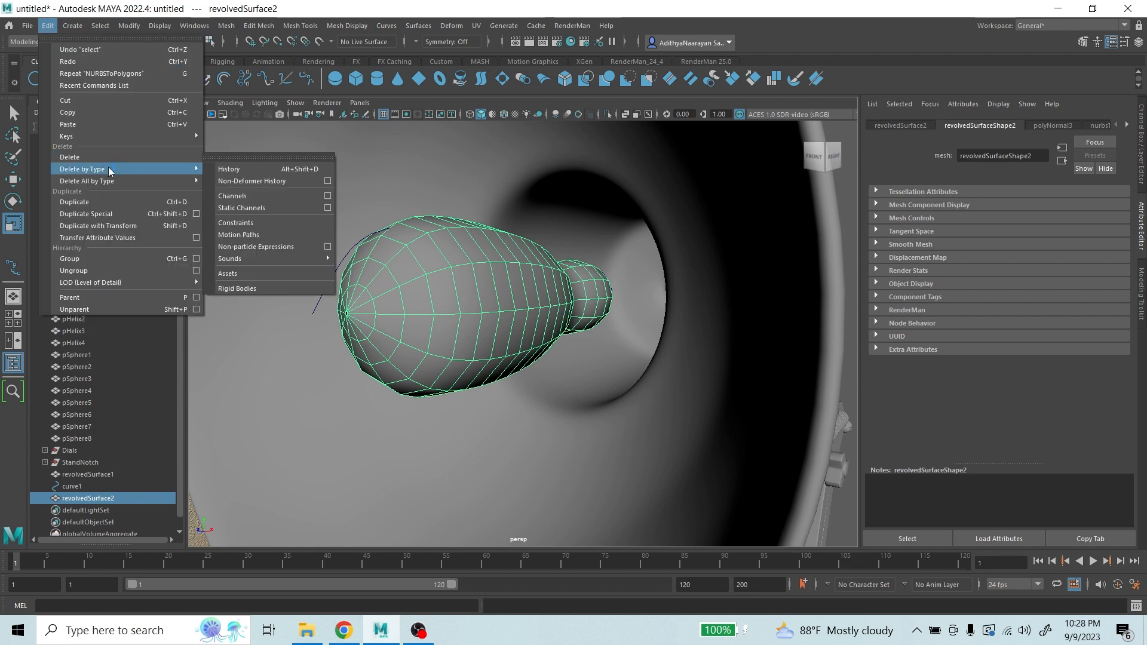
pyautogui.click(281, 169)
pyautogui.click(328, 286)
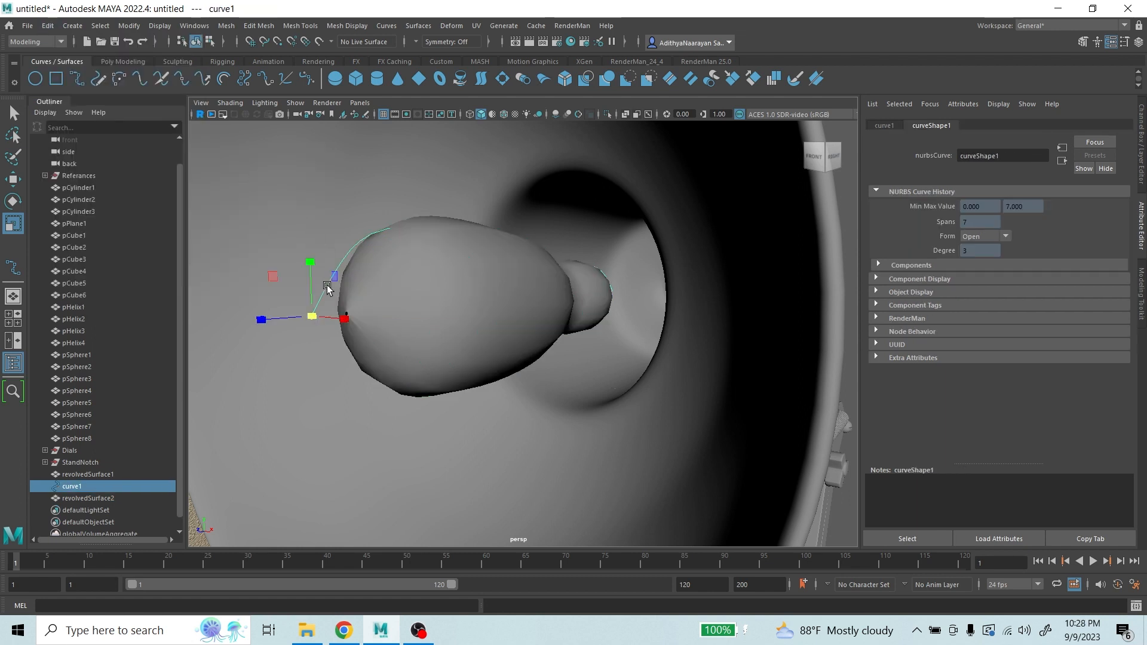
pyautogui.press('Delete')
# - Select the border edges of the small open hole at the bulb's front tip in edge mode
pyautogui.click(453, 299)
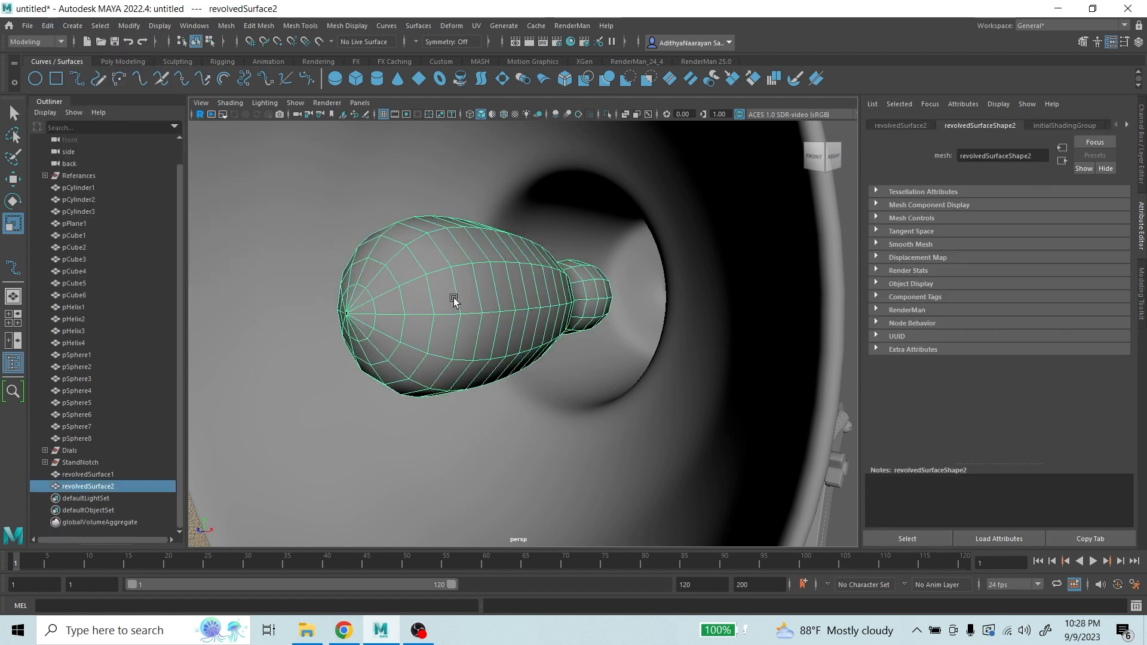
pyautogui.scroll(4, 388, 284)
pyautogui.keyDown('alt'); pyautogui.moveTo(390, 307); pyautogui.dragTo(420, 307); pyautogui.keyUp('alt')
pyautogui.moveTo(369, 294); pyautogui.dragTo(368, 264, button='right')
pyautogui.scroll(3, 332, 300)
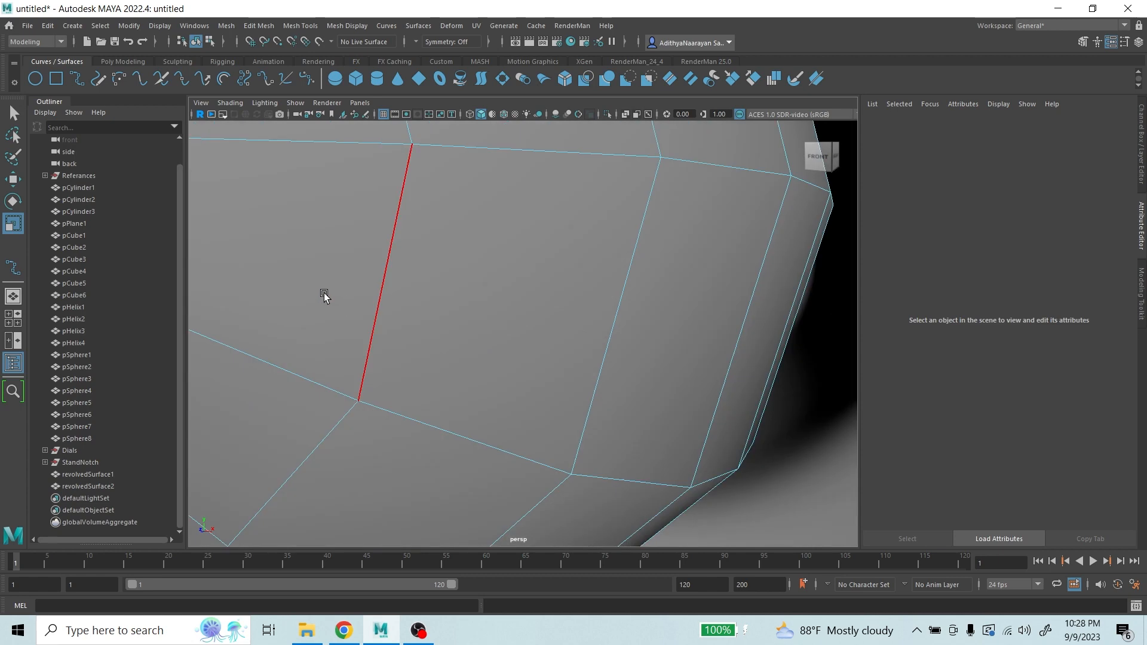
pyautogui.keyDown('alt'); pyautogui.moveTo(326, 297); pyautogui.dragTo(437, 331, button='middle'); pyautogui.keyUp('alt')
pyautogui.click(490, 326)
pyautogui.keyDown('shift'); pyautogui.moveTo(492, 328); pyautogui.dragTo(470, 313, button='right'); pyautogui.keyUp('shift')
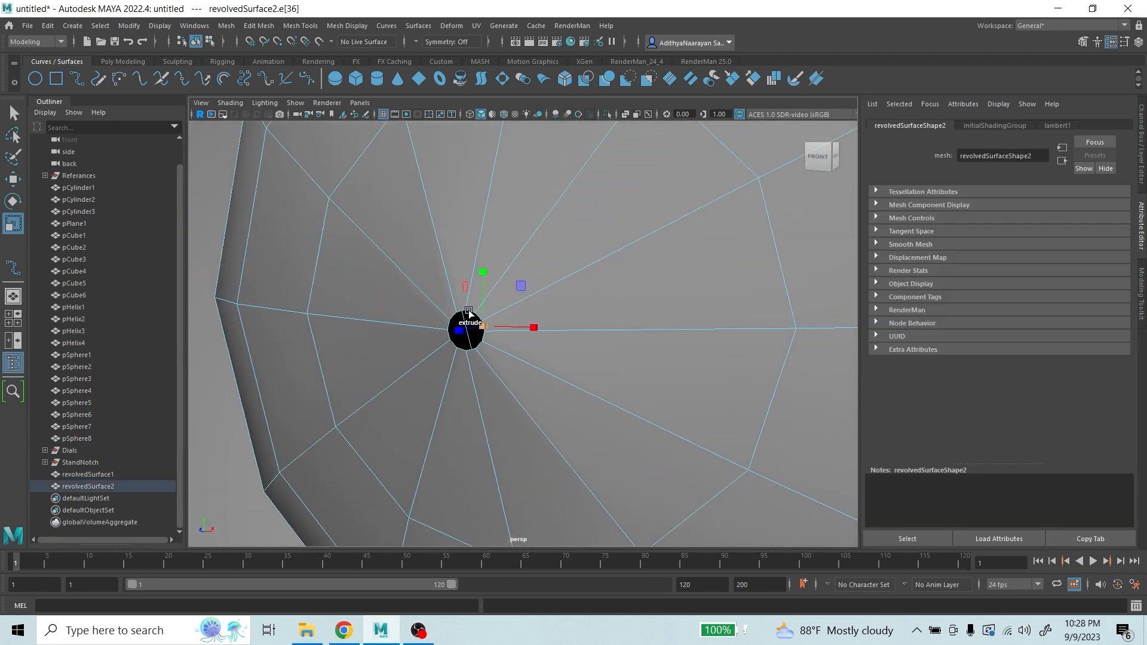
pyautogui.click(14, 113)
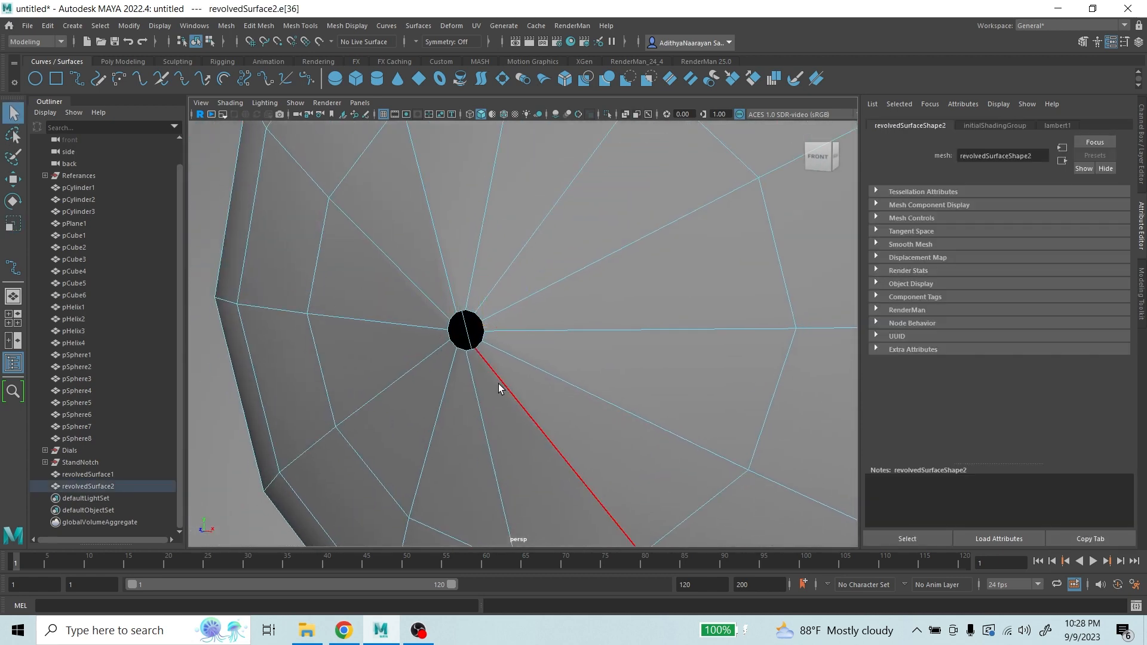
pyautogui.scroll(-8, 483, 337)
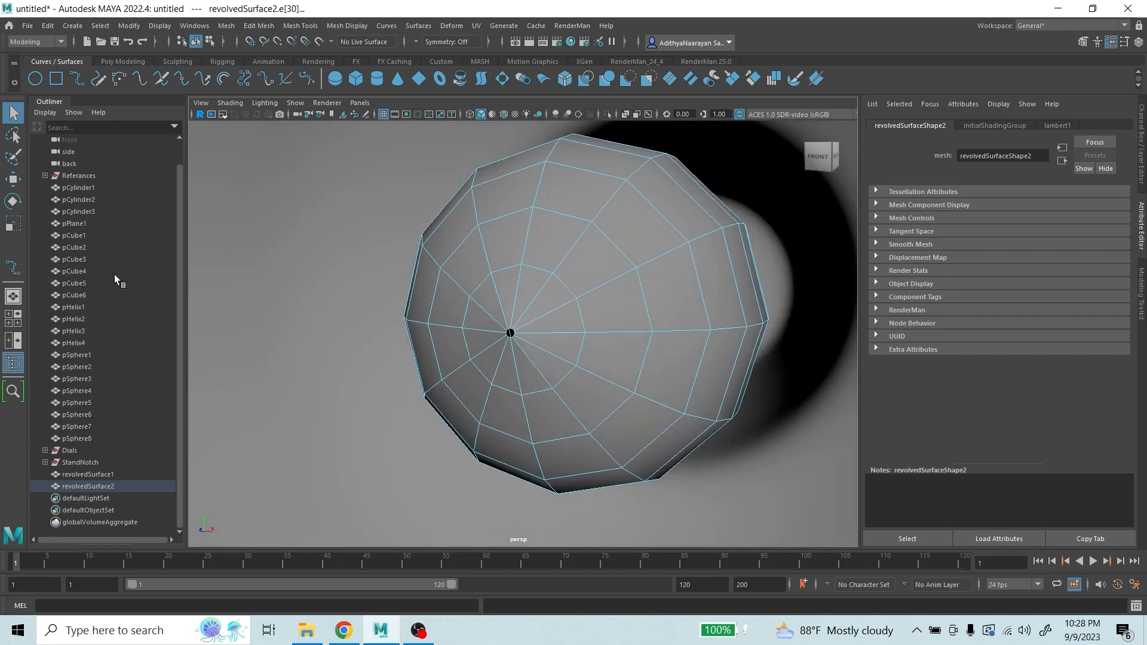
# - Widen the hole at the bulb's front tip by scaling its border edges uniformly
pyautogui.click(14, 225)
pyautogui.moveTo(511, 333); pyautogui.dragTo(547, 330)
pyautogui.hotkey('ctrl', 'z')
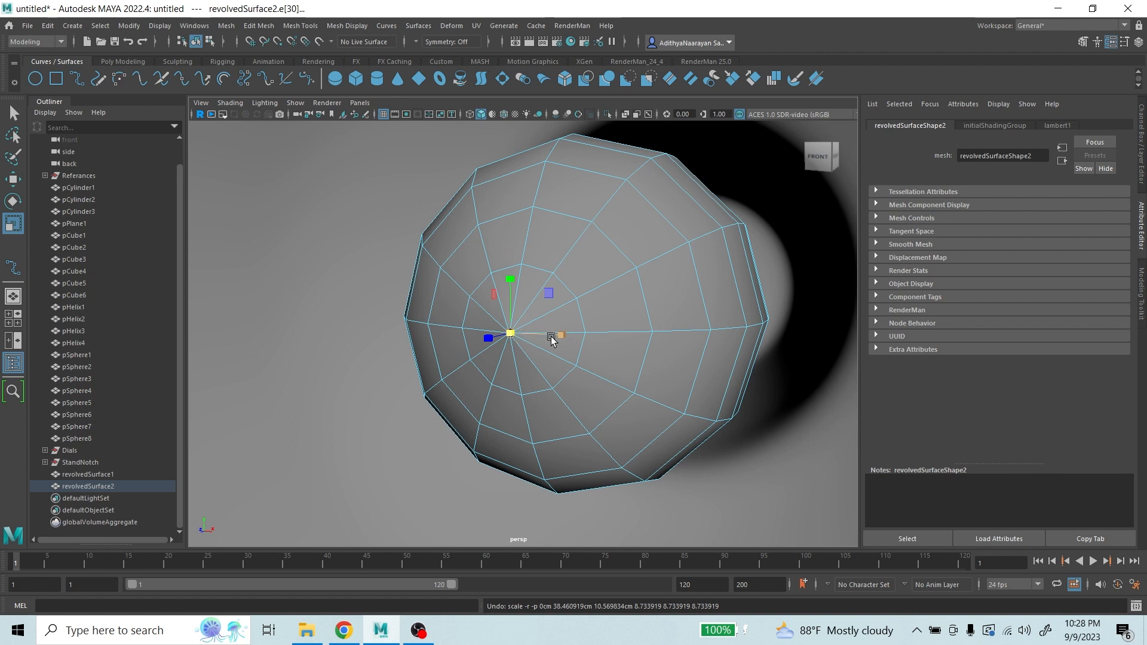
pyautogui.moveTo(509, 336); pyautogui.dragTo(560, 324)
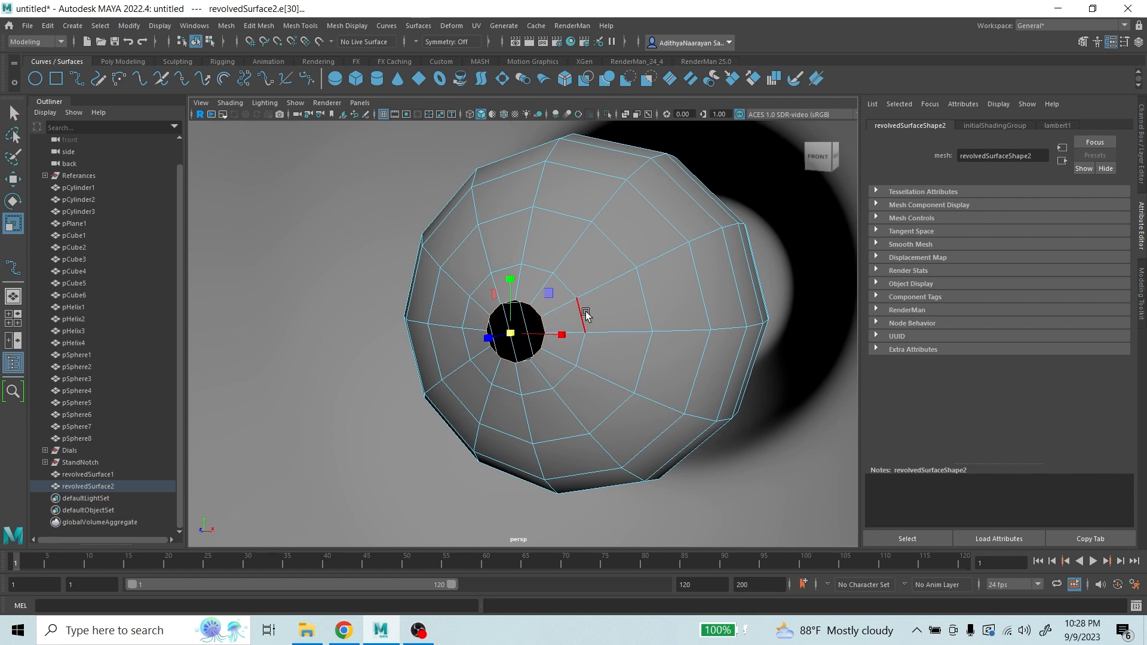
# - Close the open hole at the bulb's front tip with Fill Hole
pyautogui.scroll(4, 584, 312)
pyautogui.scroll(-2, 585, 316)
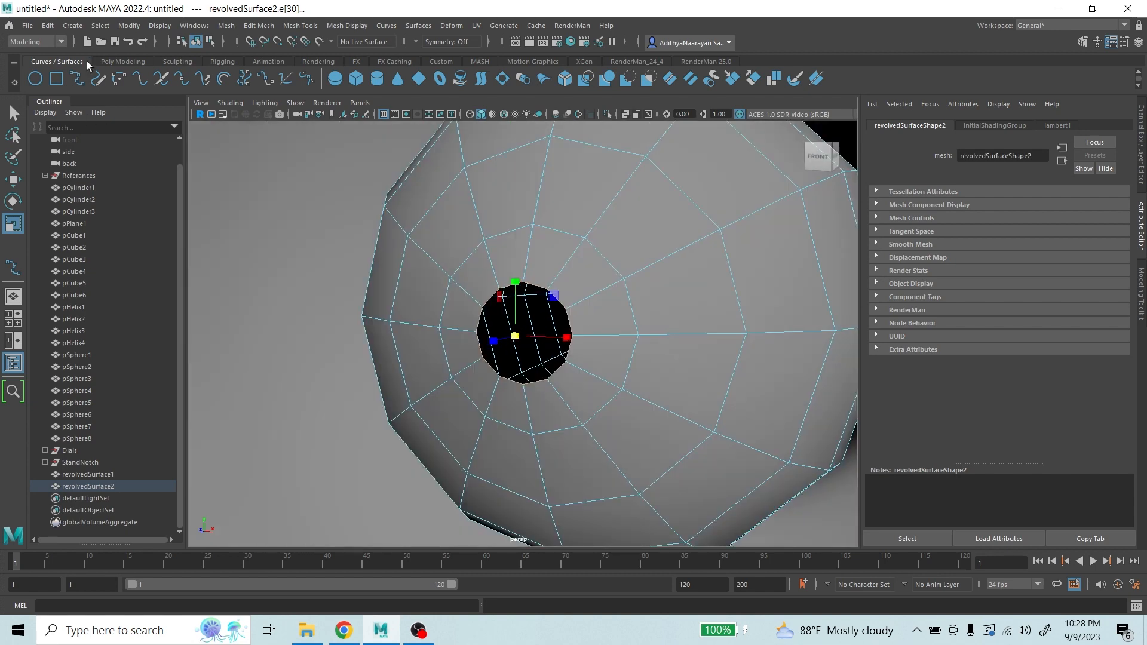
pyautogui.click(226, 25)
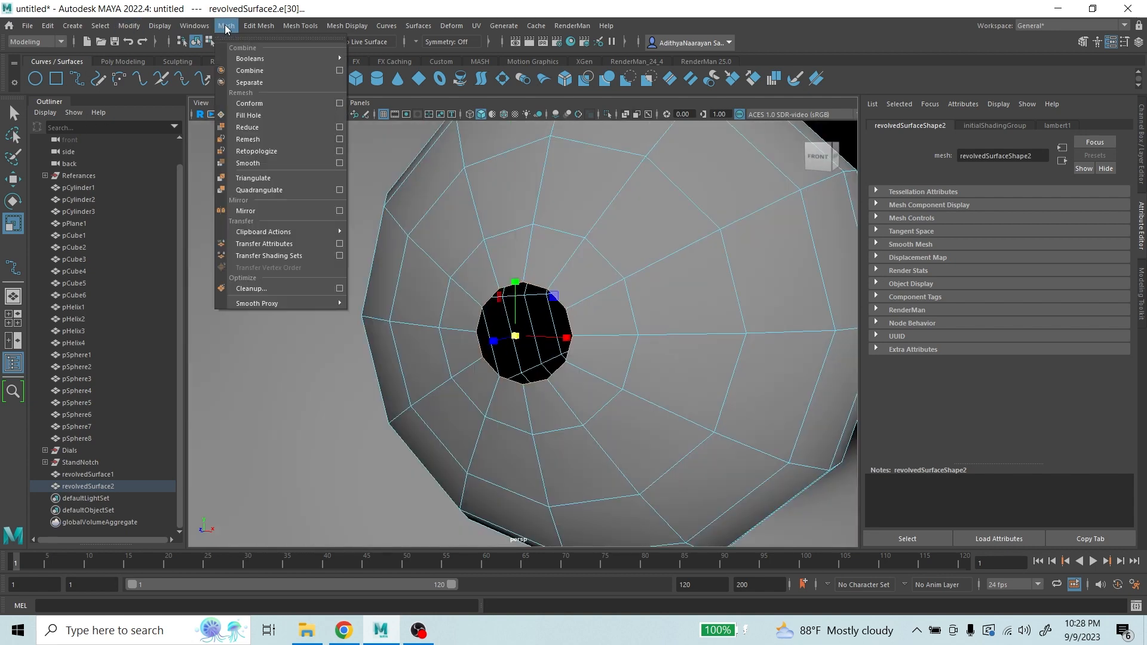
pyautogui.click(276, 120)
pyautogui.scroll(-3, 565, 269)
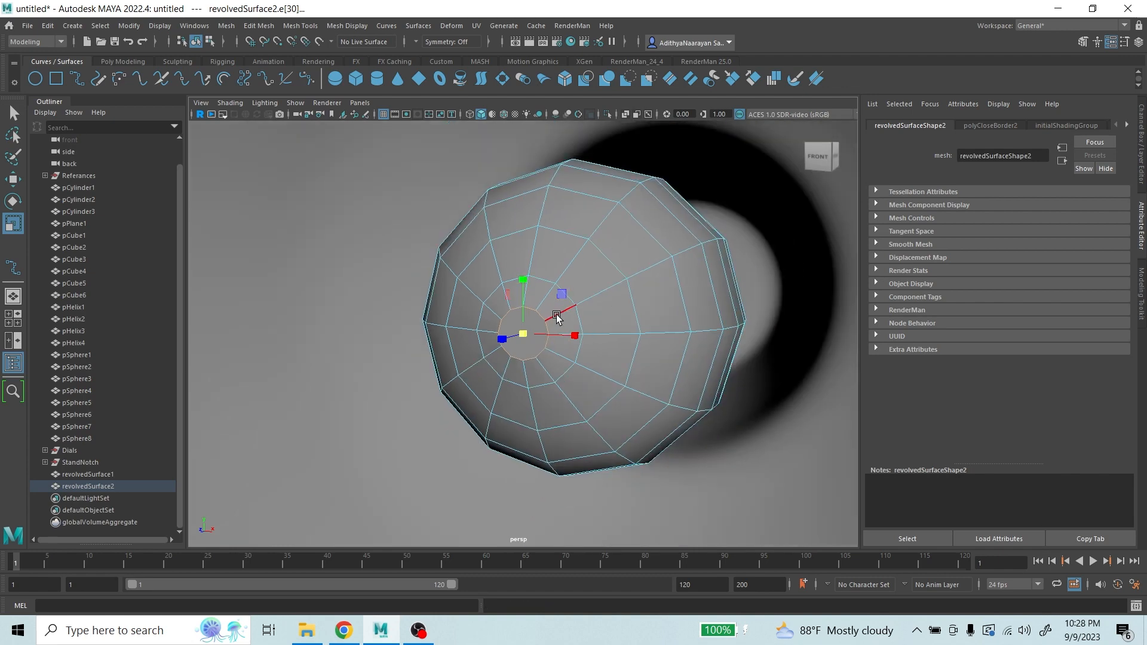
# - Return the bulb to object mode and turn on its smooth mesh preview
pyautogui.moveTo(556, 319); pyautogui.dragTo(567, 303, button='right')
pyautogui.keyDown('alt'); pyautogui.moveTo(546, 374); pyautogui.dragTo(613, 309); pyautogui.keyUp('alt')
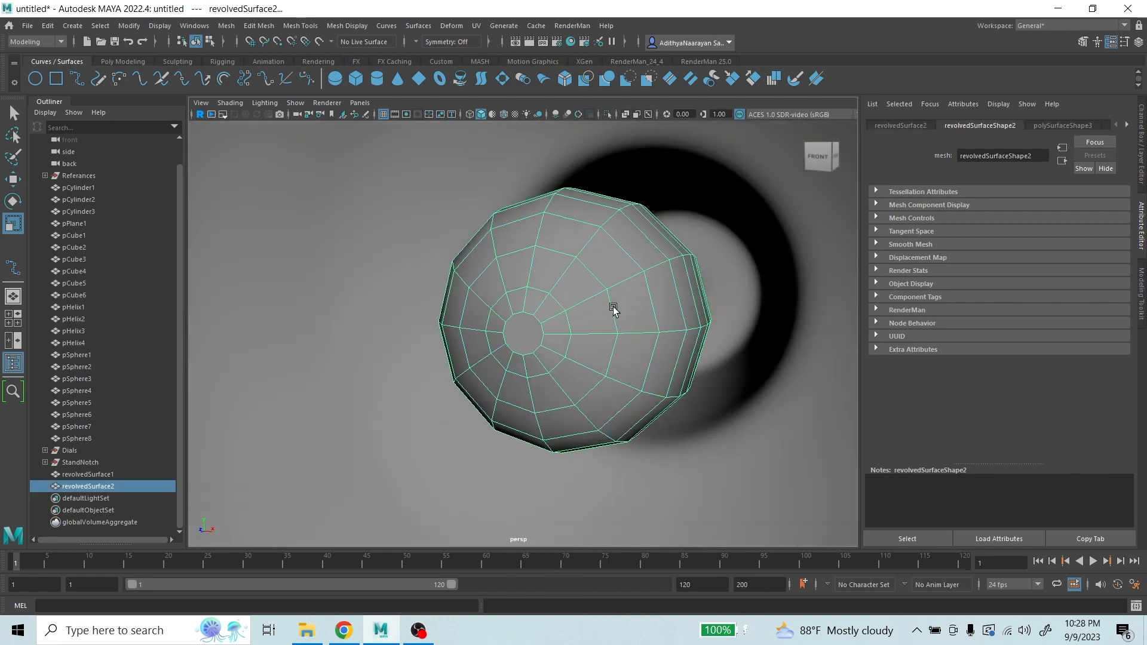
pyautogui.press('3')
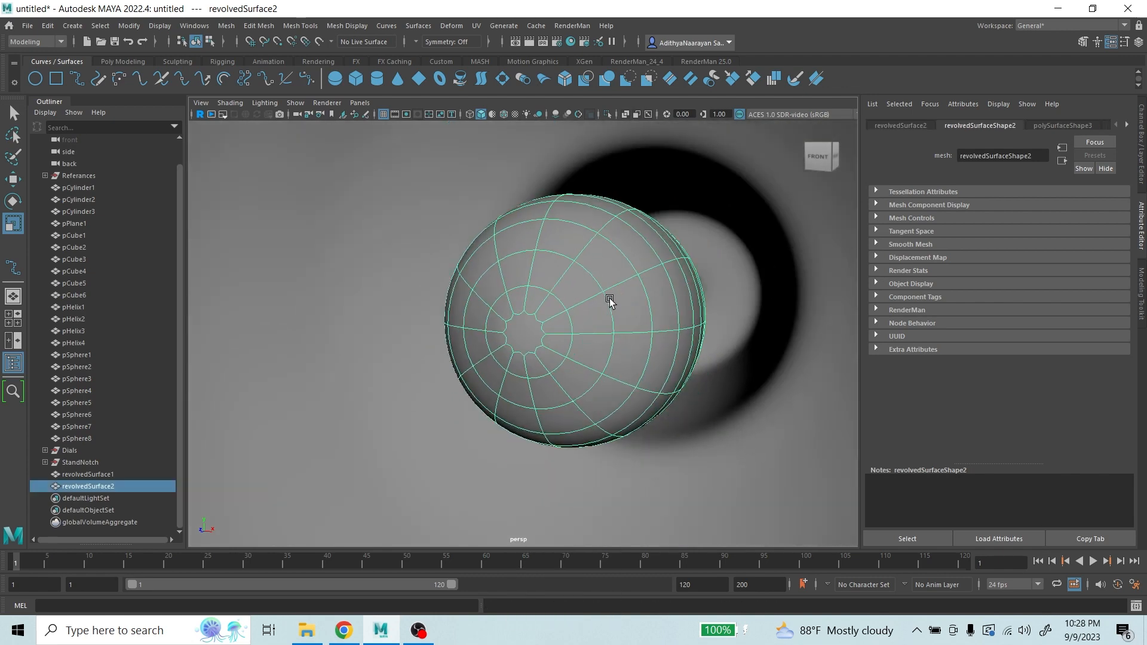
pyautogui.keyDown('alt'); pyautogui.moveTo(622, 293); pyautogui.dragTo(466, 277); pyautogui.keyUp('alt')
pyautogui.scroll(4, 520, 283)
pyautogui.scroll(-6, 482, 268)
# - Center the bulb's pivot and move the bulb backward along its axis, deeper into the lampshade
pyautogui.click(12, 180)
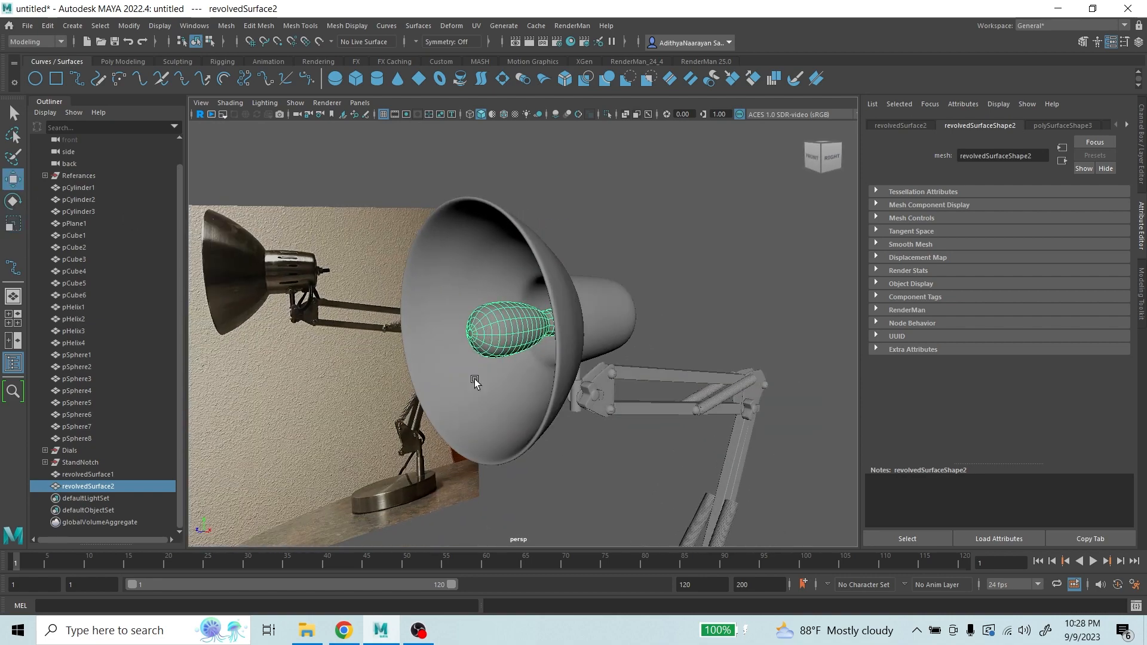
pyautogui.scroll(-4, 551, 359)
pyautogui.scroll(5, 562, 374)
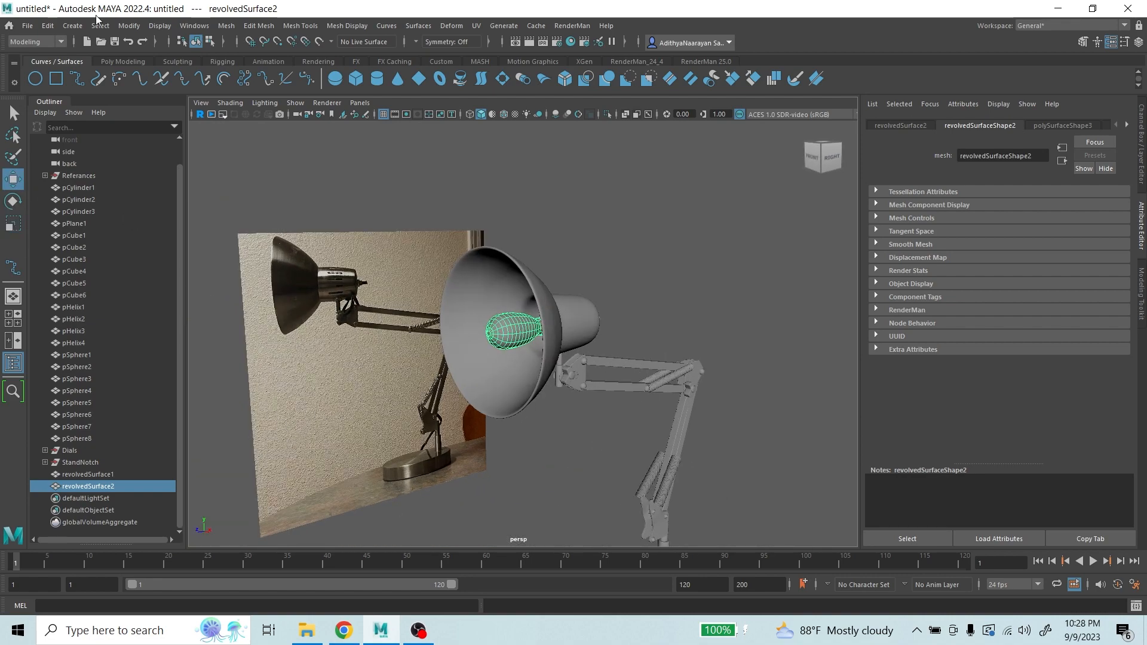
pyautogui.click(124, 24)
pyautogui.click(164, 117)
pyautogui.scroll(5, 511, 284)
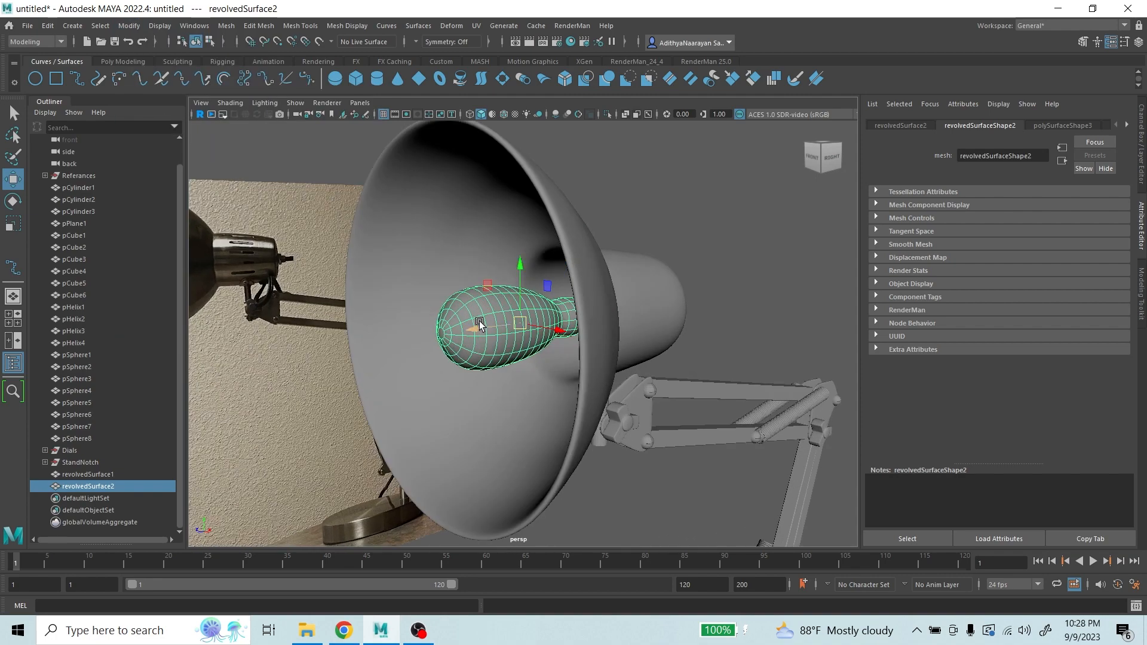
pyautogui.moveTo(478, 327); pyautogui.dragTo(544, 319)
# - Enlarge the bulb uniformly, then reduce it slightly to suit the shade's rear housing
pyautogui.keyDown('alt'); pyautogui.moveTo(621, 281); pyautogui.dragTo(546, 289); pyautogui.keyUp('alt')
pyautogui.click(13, 225)
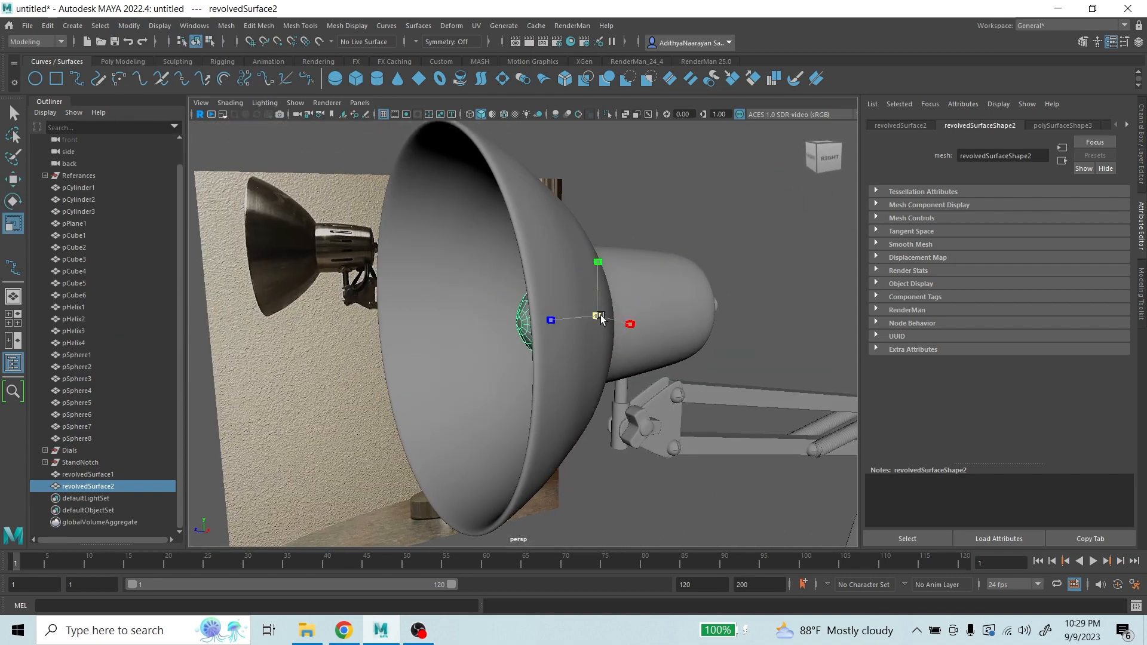
pyautogui.moveTo(601, 317); pyautogui.dragTo(675, 265)
pyautogui.click(13, 178)
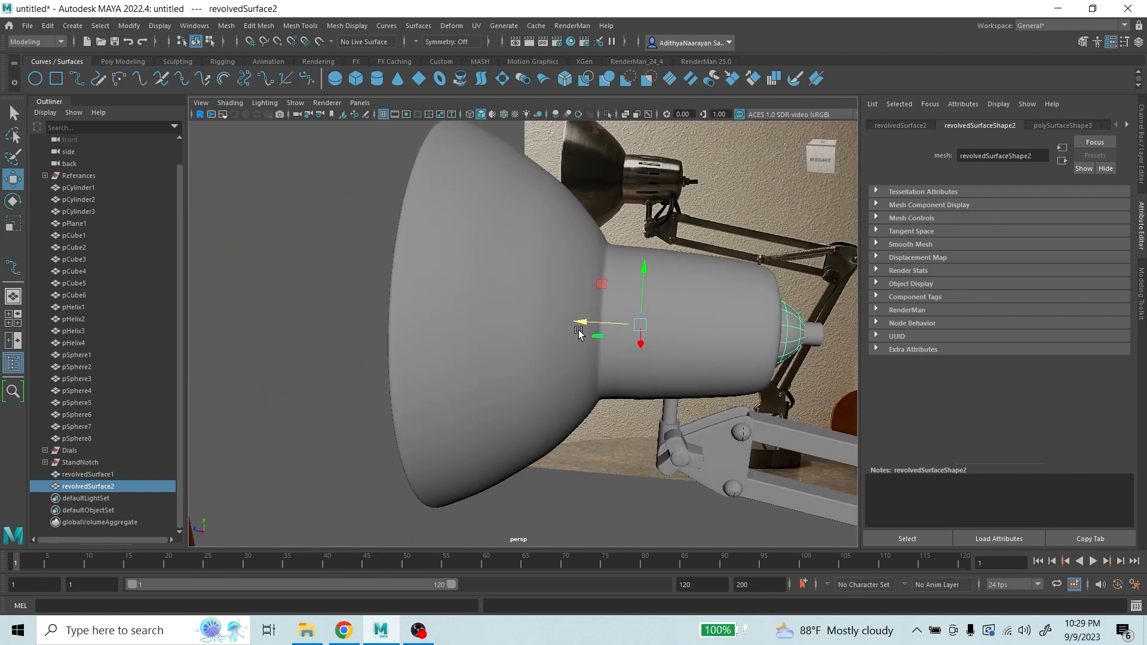
pyautogui.click(14, 224)
pyautogui.moveTo(580, 323); pyautogui.dragTo(593, 327)
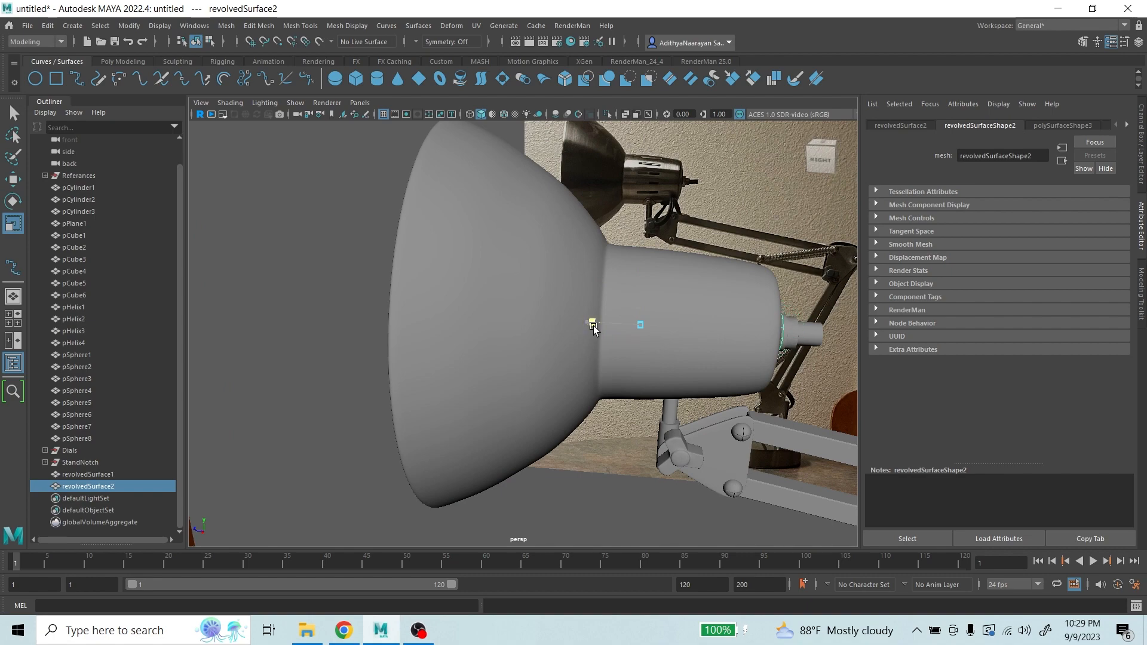
# - Nudge the bulb sideways to center it in the lampshade opening, as seen from the front
pyautogui.click(13, 179)
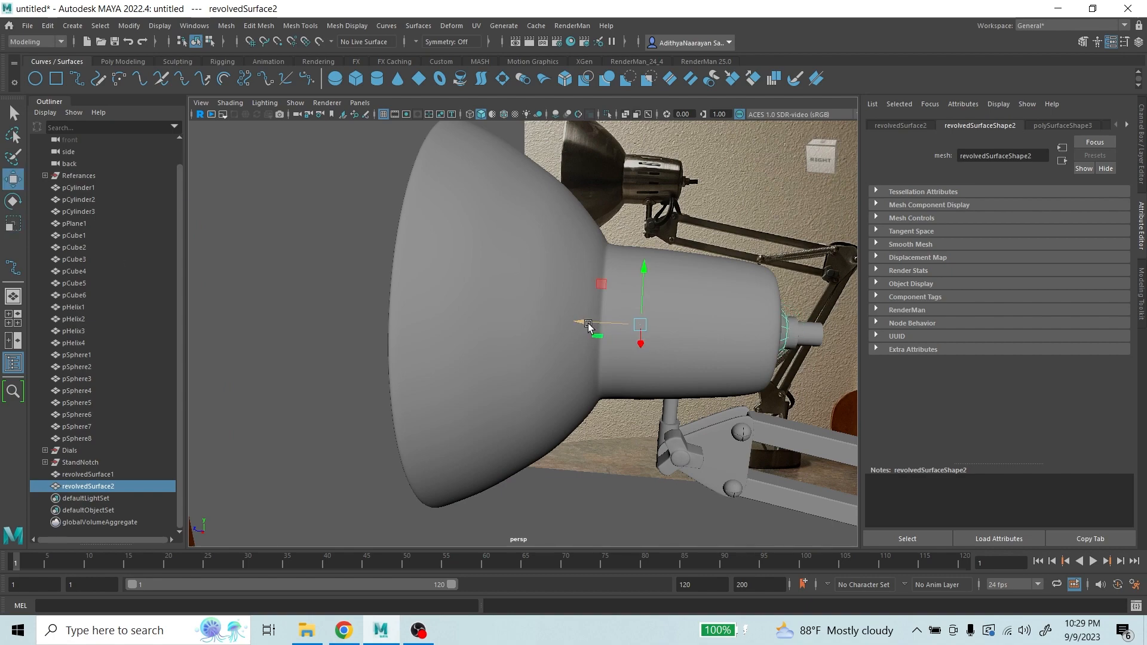
pyautogui.keyDown('alt'); pyautogui.moveTo(602, 320); pyautogui.dragTo(701, 319); pyautogui.keyUp('alt')
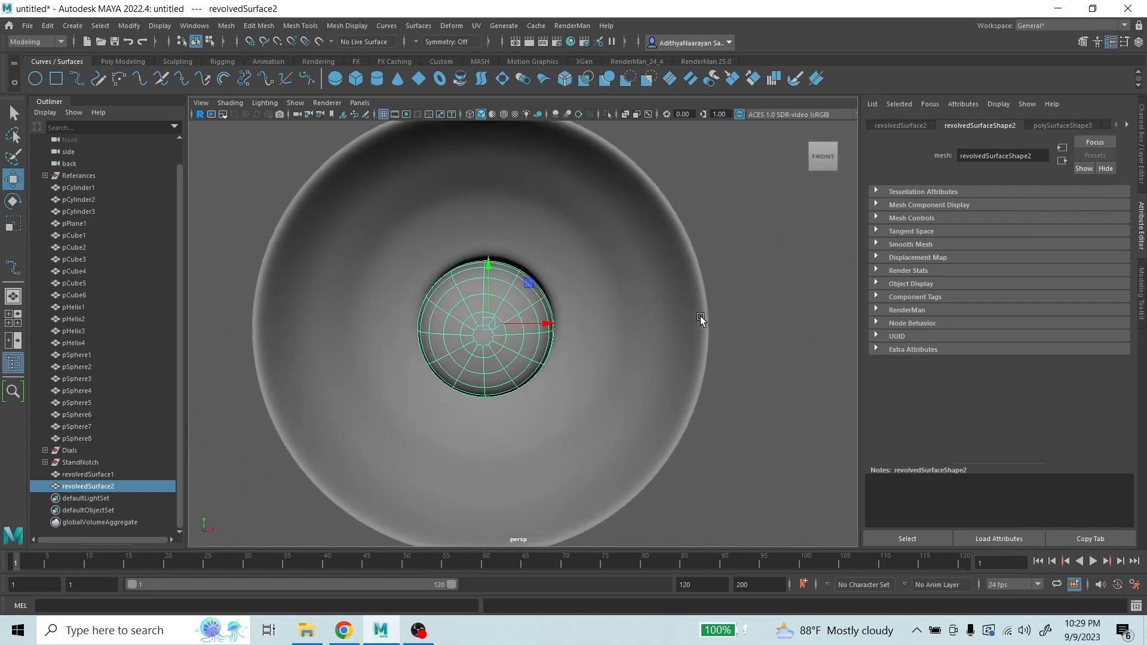
pyautogui.moveTo(540, 327); pyautogui.dragTo(540, 327)
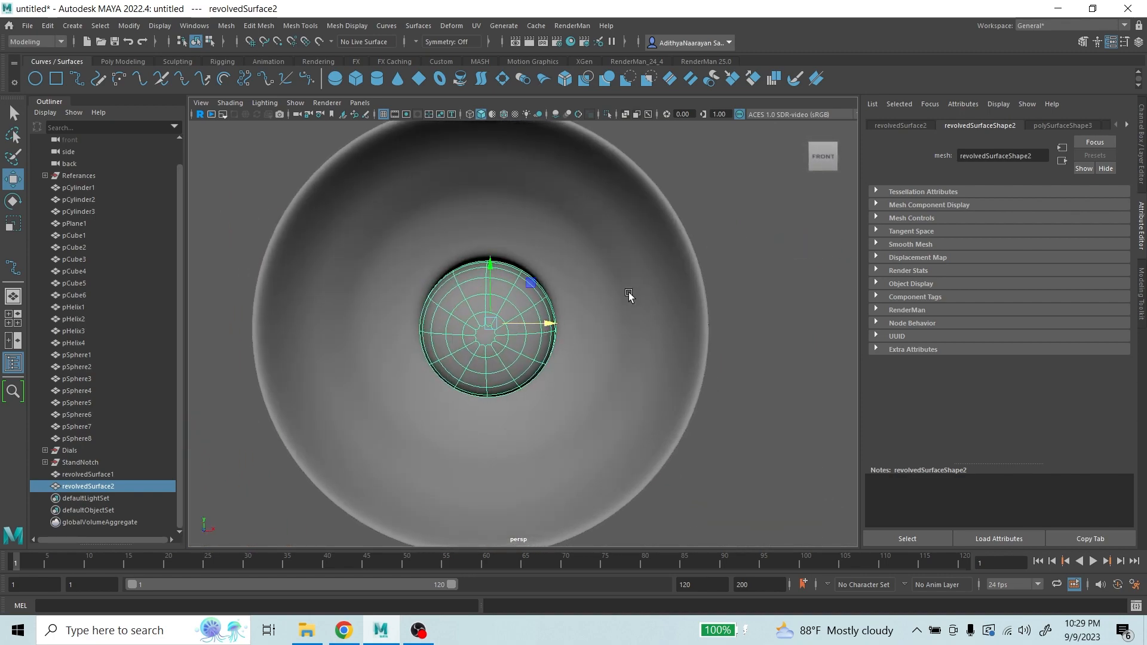
# - Try to enlarge the bulb slightly and undo the scaling
pyautogui.keyDown('alt'); pyautogui.moveTo(629, 295); pyautogui.dragTo(344, 279); pyautogui.keyUp('alt')
pyautogui.click(11, 230)
pyautogui.moveTo(562, 341); pyautogui.dragTo(573, 339)
pyautogui.keyDown('alt'); pyautogui.moveTo(719, 291); pyautogui.dragTo(525, 272); pyautogui.keyUp('alt')
pyautogui.hotkey('ctrl', 'z')
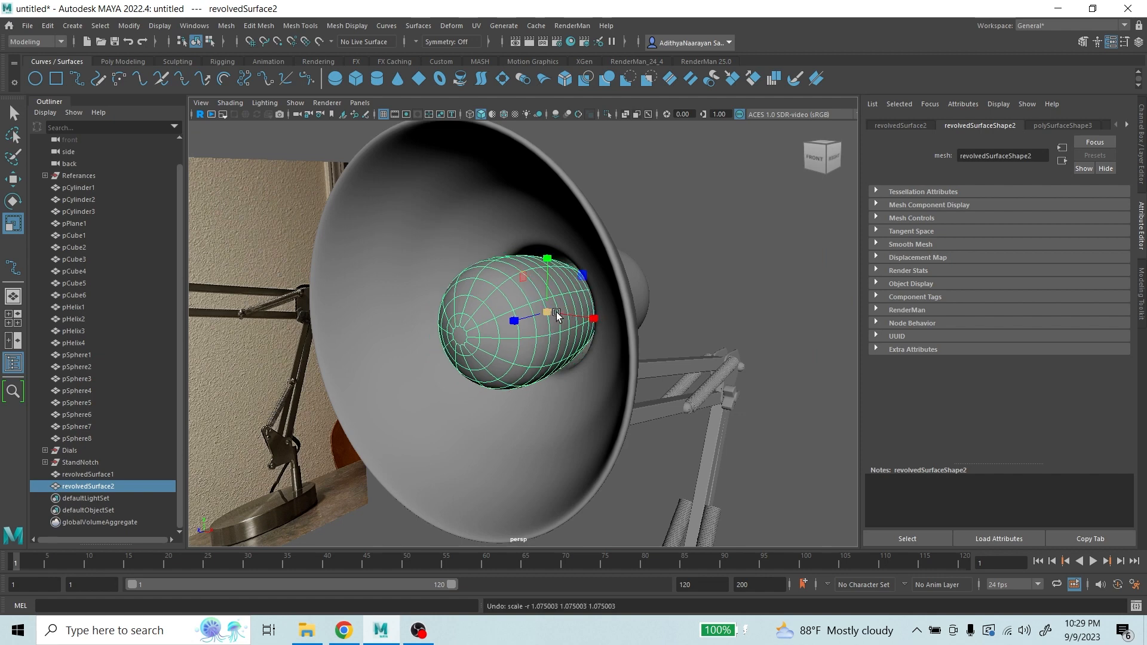
# - Shift the bulb along the shade's axis, fine-tune its uniform scale to fit, and deselect it in object mode
pyautogui.click(14, 179)
pyautogui.moveTo(513, 320); pyautogui.dragTo(548, 317)
pyautogui.click(12, 228)
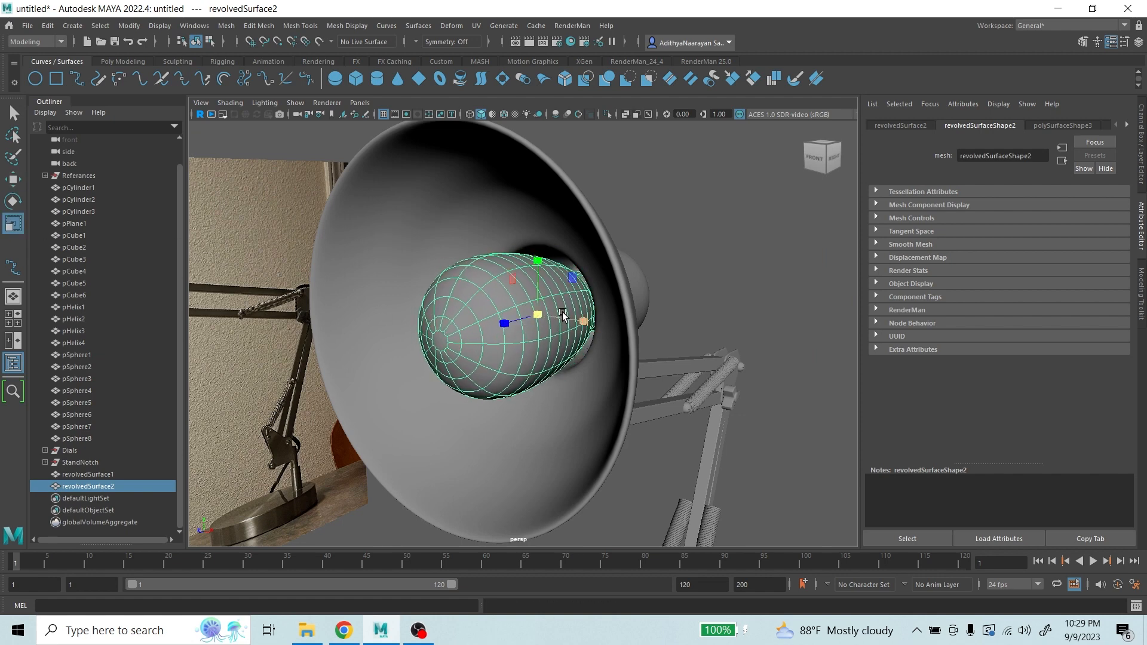
pyautogui.keyDown('alt'); pyautogui.moveTo(684, 305); pyautogui.dragTo(594, 281); pyautogui.keyUp('alt')
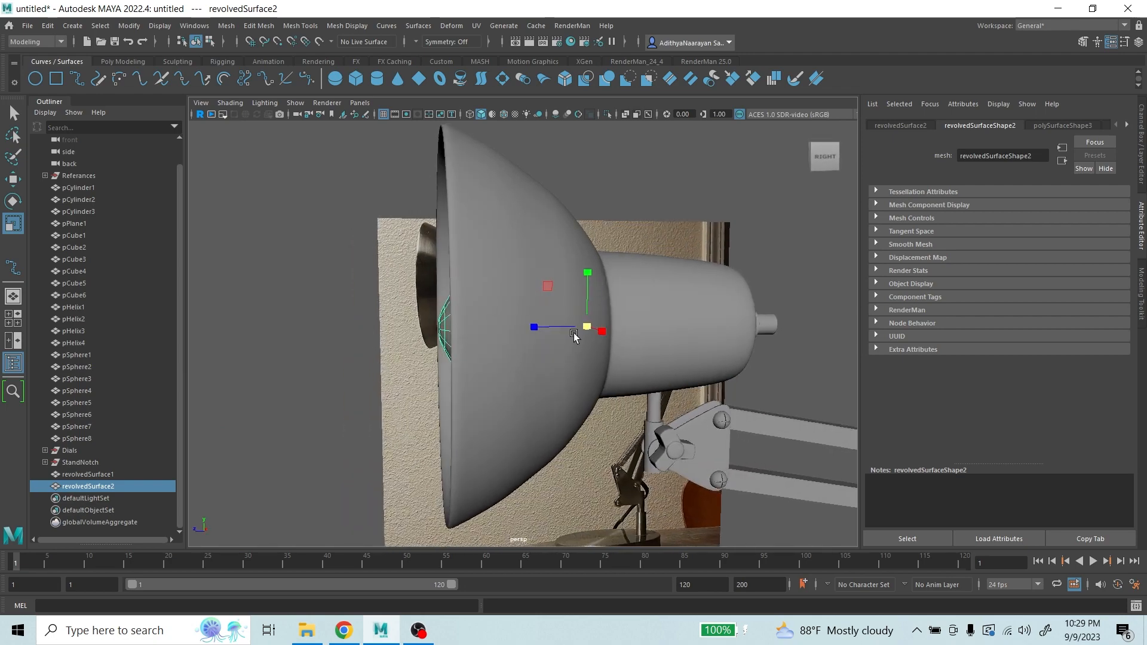
pyautogui.moveTo(587, 327); pyautogui.dragTo(576, 329)
pyautogui.scroll(-5, 627, 324)
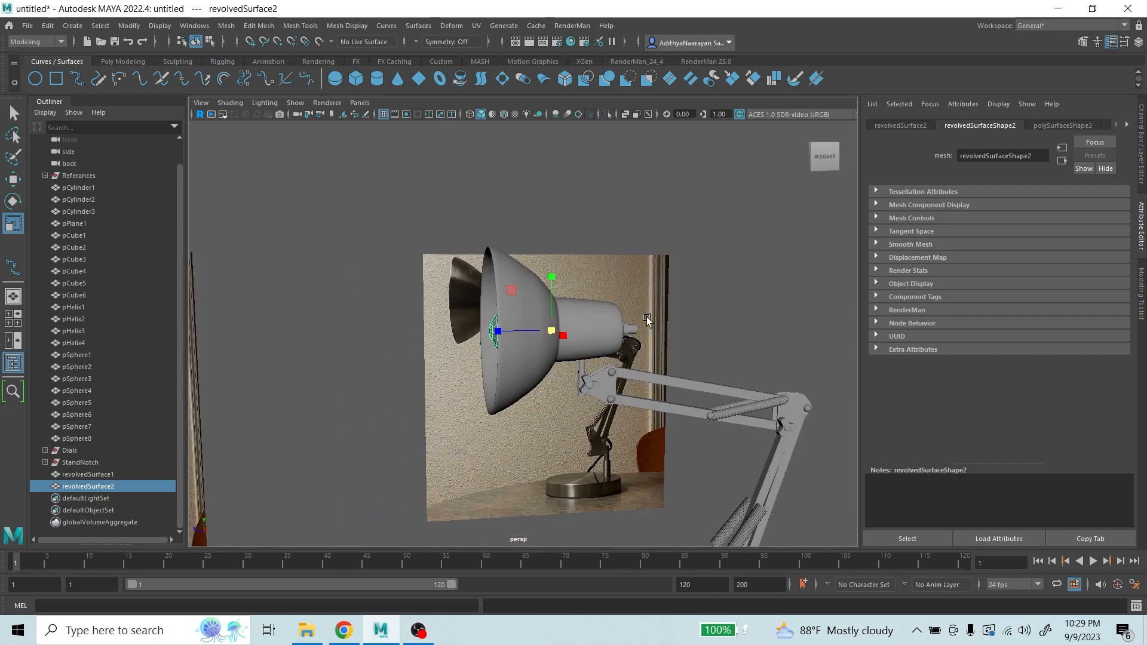
pyautogui.keyDown('alt'); pyautogui.moveTo(648, 321); pyautogui.dragTo(684, 317); pyautogui.keyUp('alt')
pyautogui.click(12, 112)
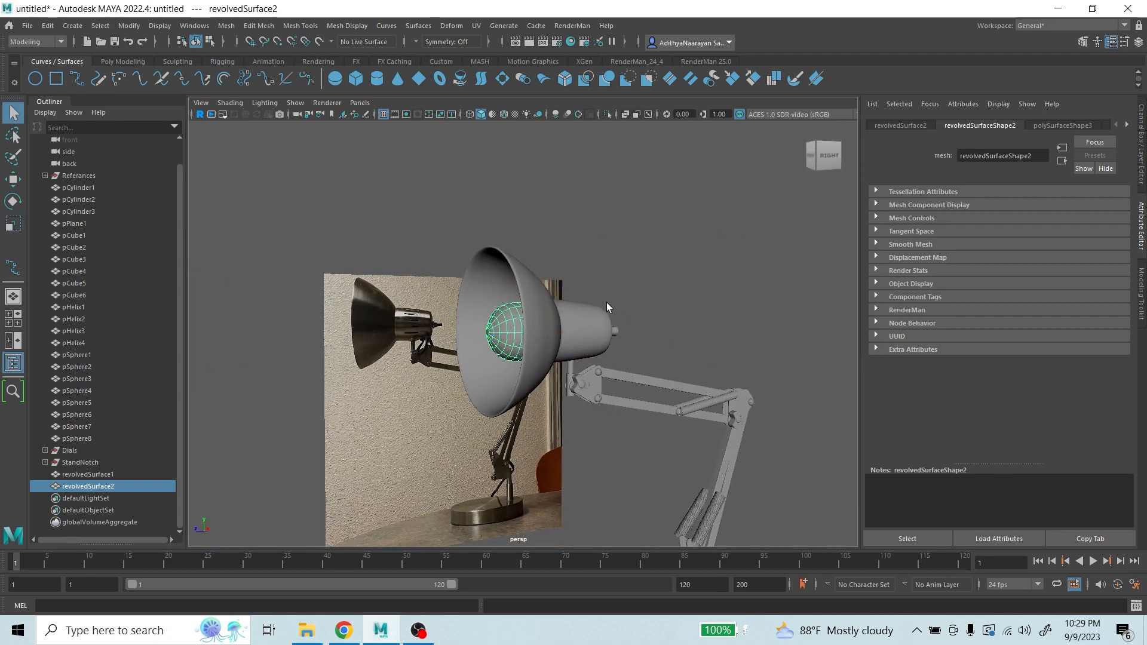
pyautogui.moveTo(515, 319); pyautogui.dragTo(571, 303, button='right')
pyautogui.click(644, 245)
# - Compare the whole lamp with the reference photo, checking the arms, base and power cable for missing parts
pyautogui.scroll(-6, 644, 323)
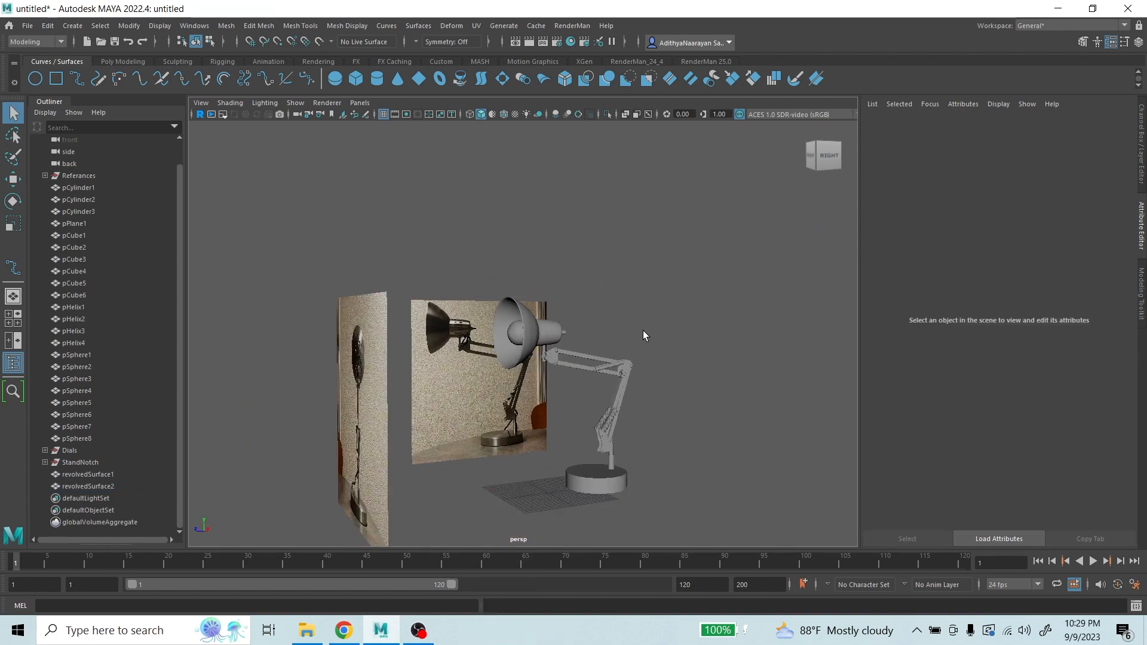
pyautogui.keyDown('alt'); pyautogui.moveTo(643, 331); pyautogui.dragTo(598, 340); pyautogui.keyUp('alt')
pyautogui.scroll(4, 597, 340)
pyautogui.keyDown('alt'); pyautogui.moveTo(645, 354); pyautogui.dragTo(592, 283, button='middle'); pyautogui.keyUp('alt')
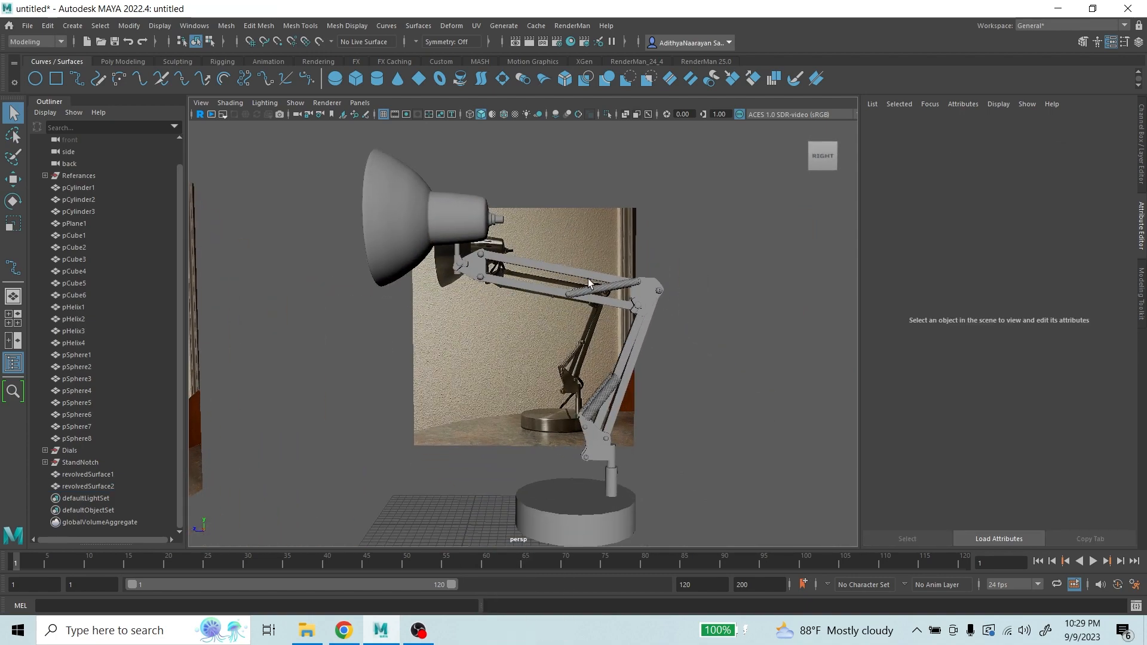
pyautogui.scroll(6, 611, 419)
pyautogui.scroll(1, 462, 166)
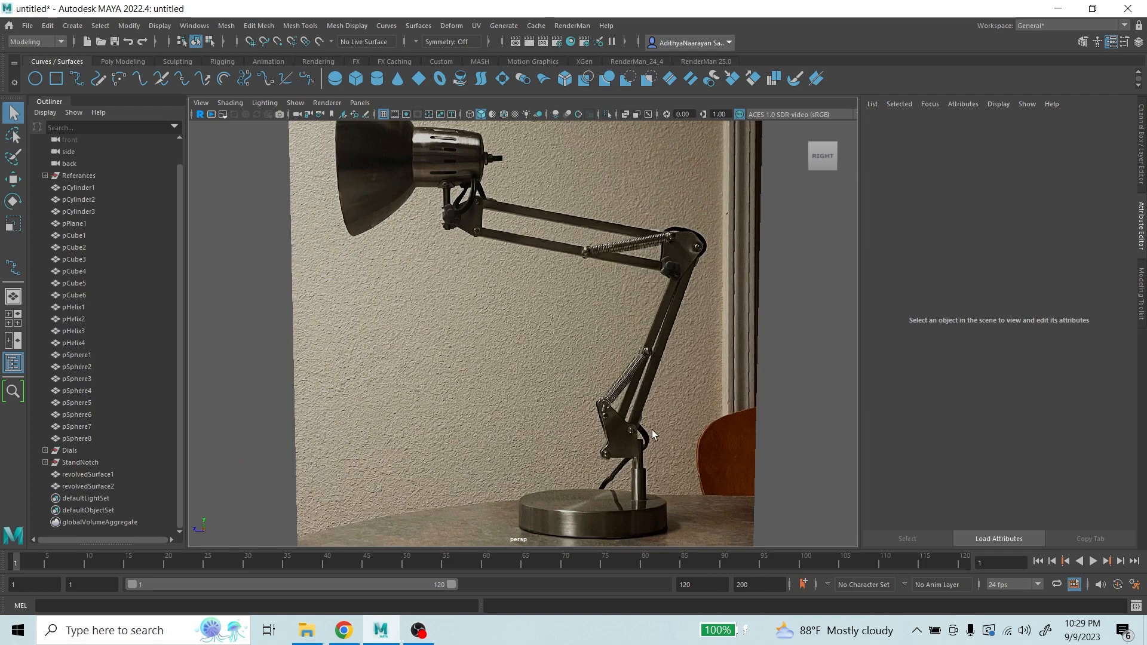
pyautogui.scroll(-6, 655, 436)
pyautogui.keyDown('alt'); pyautogui.moveTo(541, 348); pyautogui.dragTo(558, 366); pyautogui.keyUp('alt')
pyautogui.scroll(-3, 518, 353)
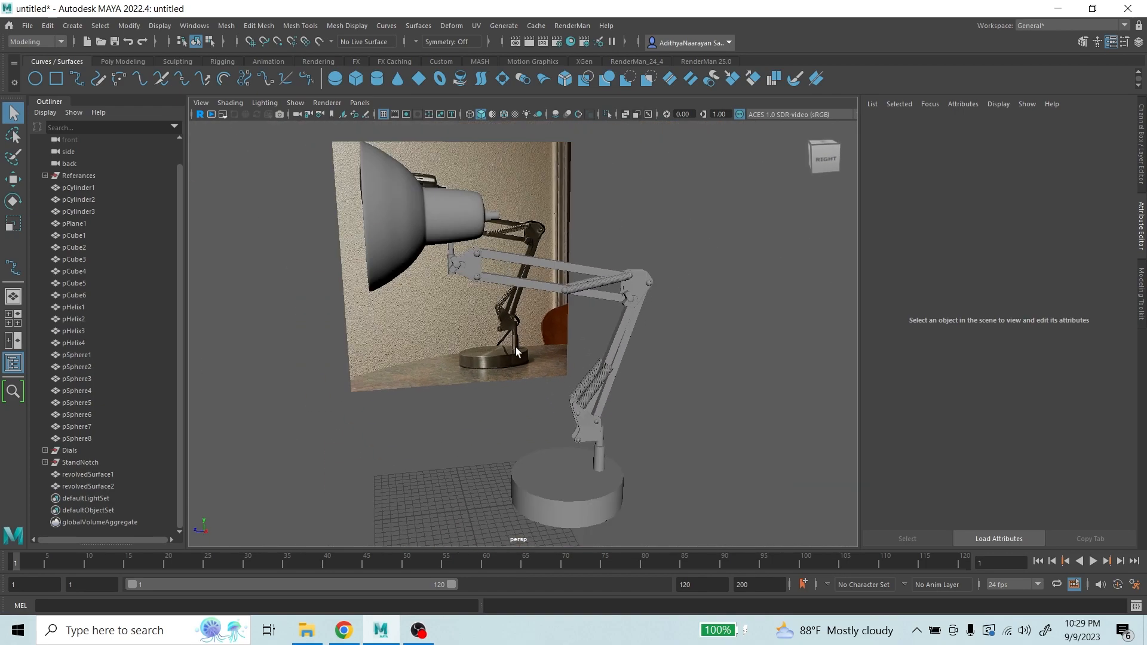
pyautogui.scroll(-4, 502, 336)
pyautogui.keyDown('alt'); pyautogui.moveTo(478, 314); pyautogui.dragTo(531, 308, button='middle'); pyautogui.keyUp('alt')
pyautogui.scroll(5, 562, 275)
pyautogui.keyDown('alt'); pyautogui.moveTo(578, 259); pyautogui.dragTo(555, 298, button='middle'); pyautogui.keyUp('alt')
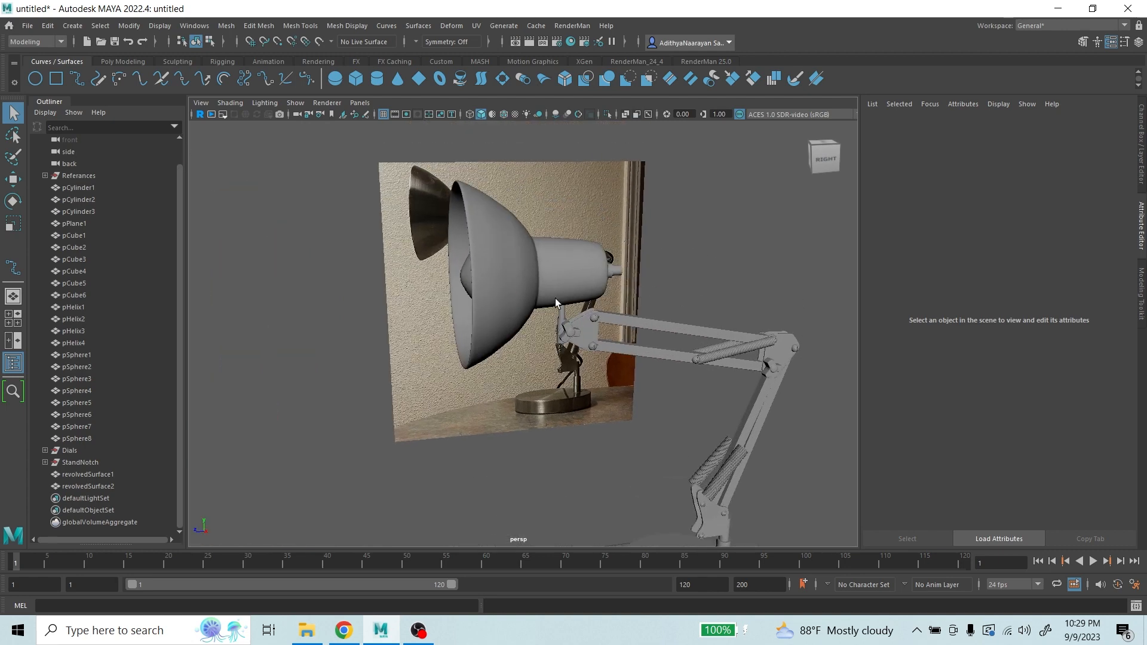
pyautogui.scroll(3, 451, 259)
pyautogui.scroll(-3, 546, 346)
pyautogui.scroll(-3, 665, 339)
pyautogui.scroll(3, 659, 360)
pyautogui.keyDown('alt'); pyautogui.moveTo(642, 356); pyautogui.dragTo(623, 351); pyautogui.keyUp('alt')
pyautogui.keyDown('alt'); pyautogui.moveTo(625, 355); pyautogui.dragTo(551, 278, button='middle'); pyautogui.keyUp('alt')
pyautogui.scroll(-4, 551, 277)
pyautogui.scroll(5, 554, 362)
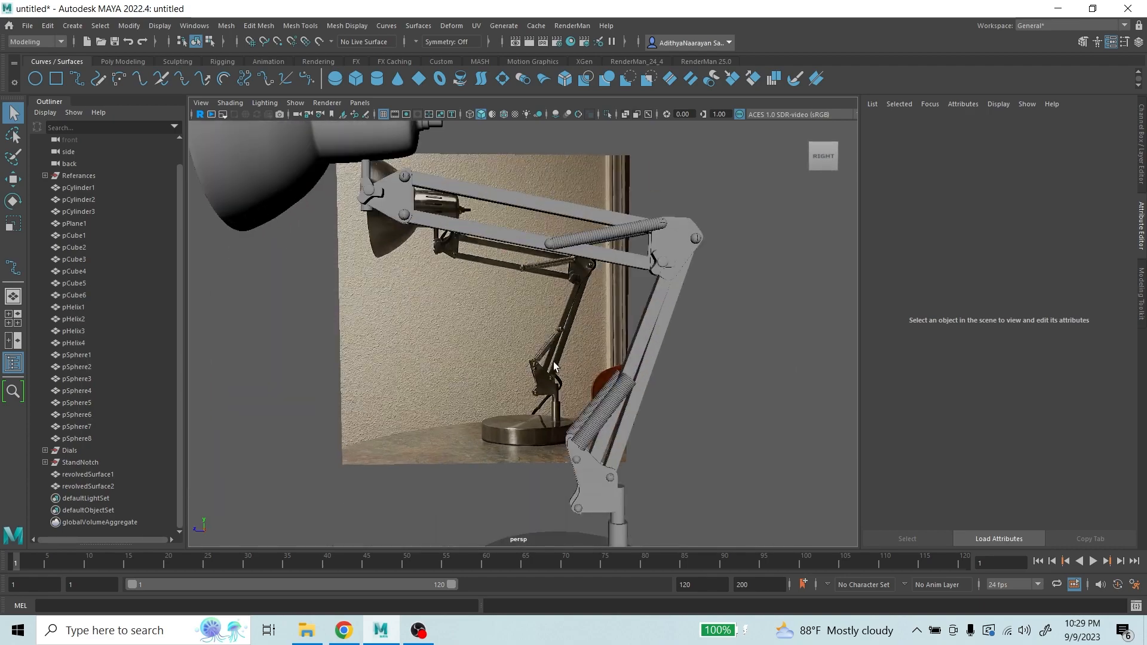
pyautogui.keyDown('alt'); pyautogui.moveTo(553, 362); pyautogui.dragTo(570, 371); pyautogui.keyUp('alt')
pyautogui.keyDown('alt'); pyautogui.moveTo(570, 372); pyautogui.dragTo(597, 253, button='middle'); pyautogui.keyUp('alt')
pyautogui.scroll(-3, 584, 299)
pyautogui.scroll(3, 583, 298)
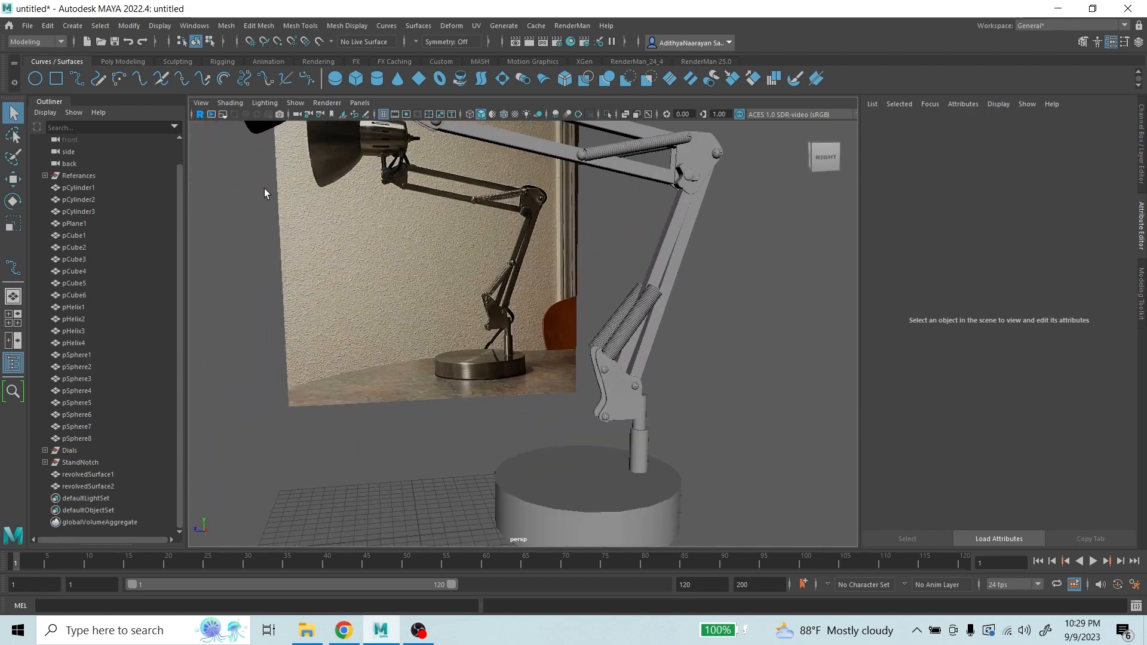
# - In the side view, trace the power cable from the base along the arms to the lamp head with the Pencil Curve tool
pyautogui.press('space')
pyautogui.press('space')
pyautogui.scroll(-5, 683, 432)
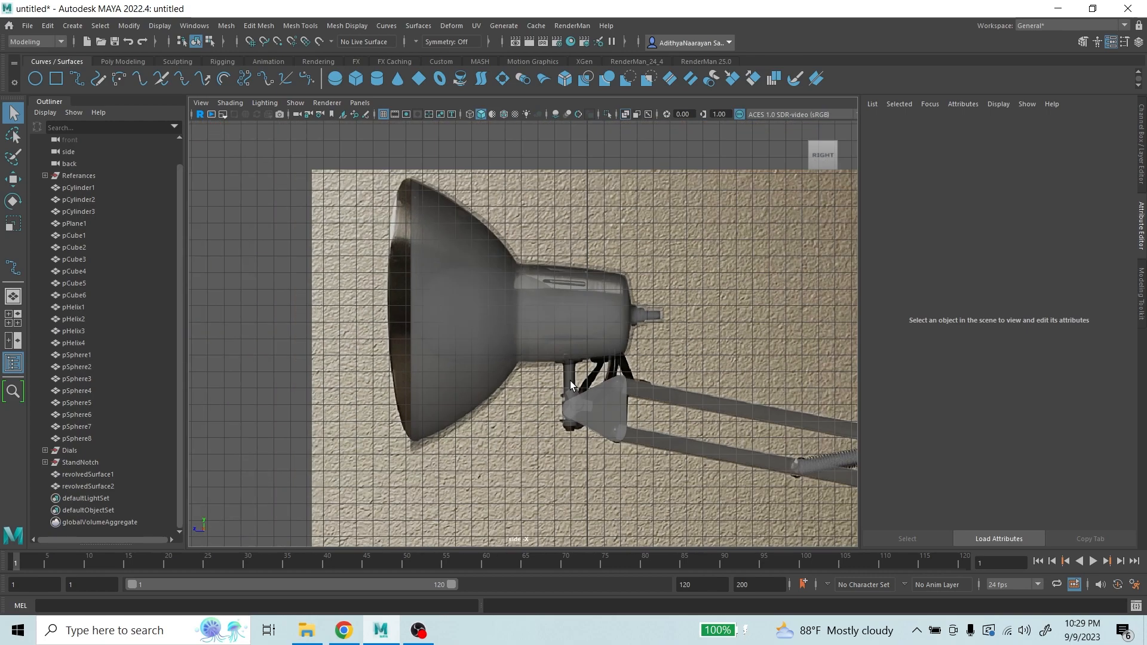
pyautogui.scroll(-3, 576, 374)
pyautogui.keyDown('alt'); pyautogui.moveTo(656, 388); pyautogui.dragTo(525, 242, button='middle'); pyautogui.keyUp('alt')
pyautogui.scroll(7, 525, 242)
pyautogui.keyDown('alt'); pyautogui.moveTo(508, 303); pyautogui.dragTo(639, 401, button='middle'); pyautogui.keyUp('alt')
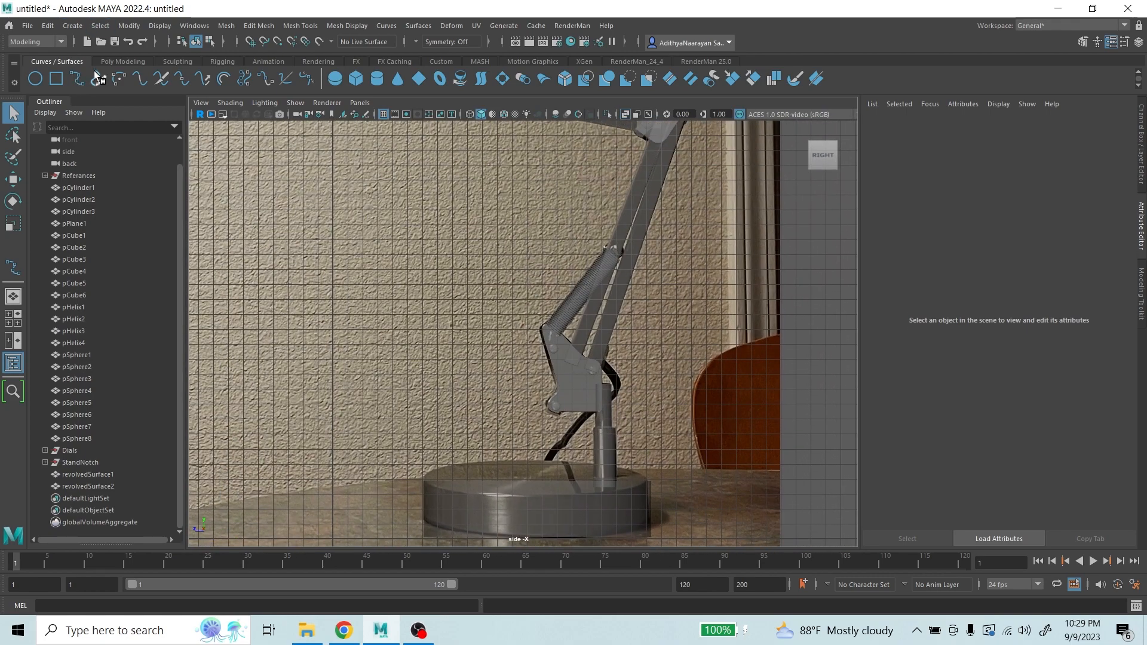
pyautogui.scroll(-6, 608, 350)
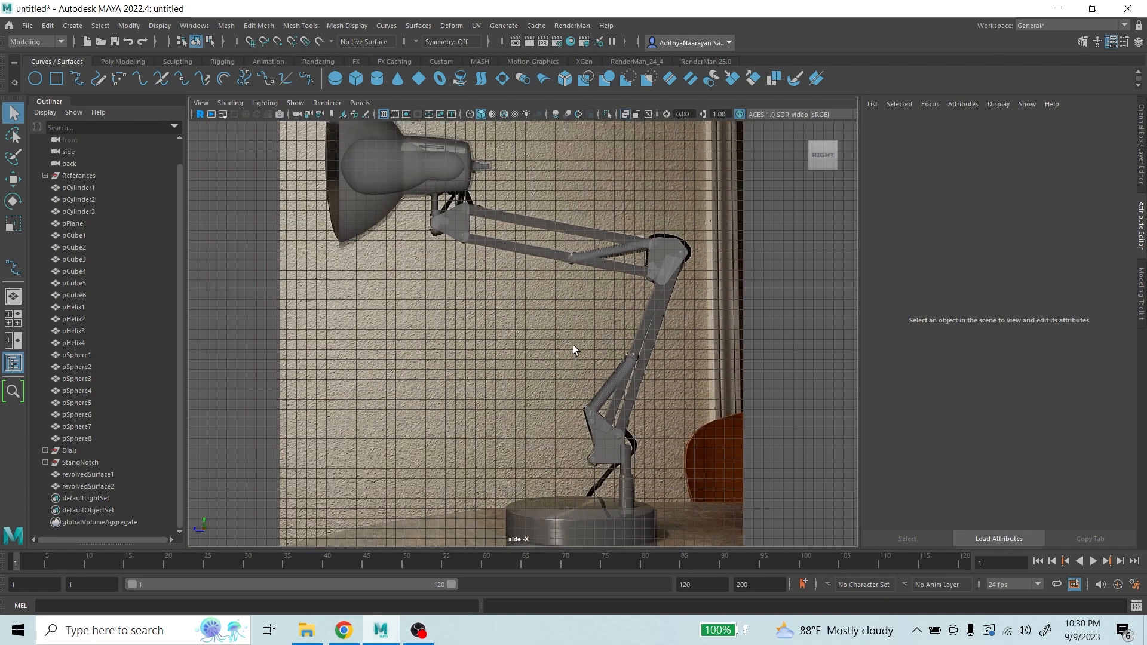
pyautogui.scroll(1, 574, 346)
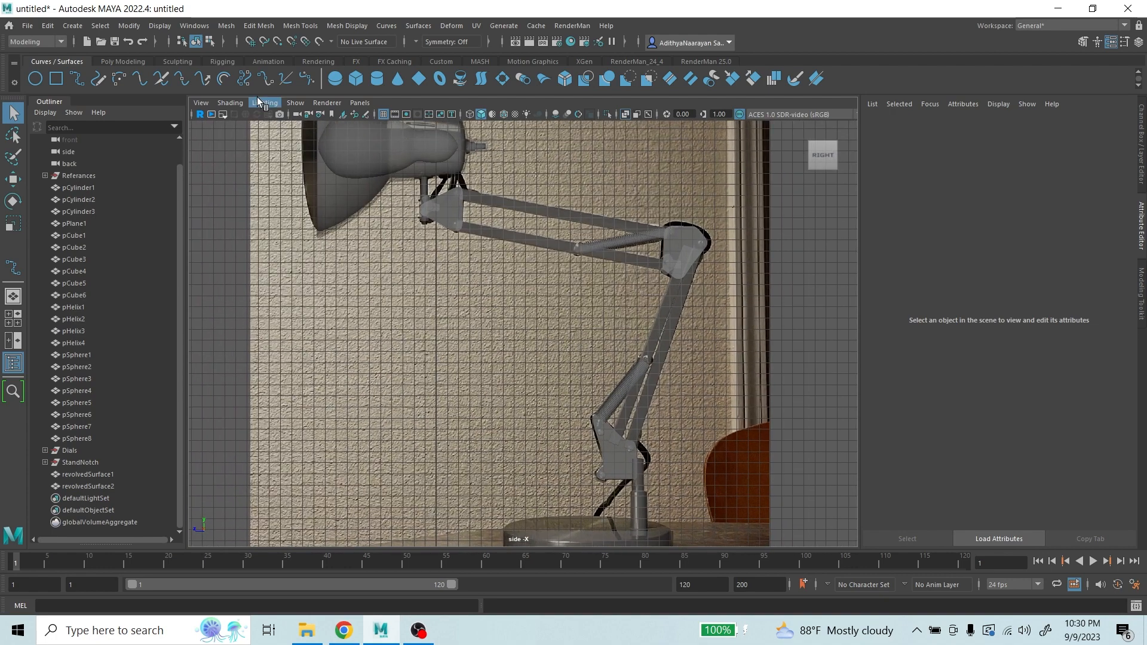
pyautogui.click(101, 78)
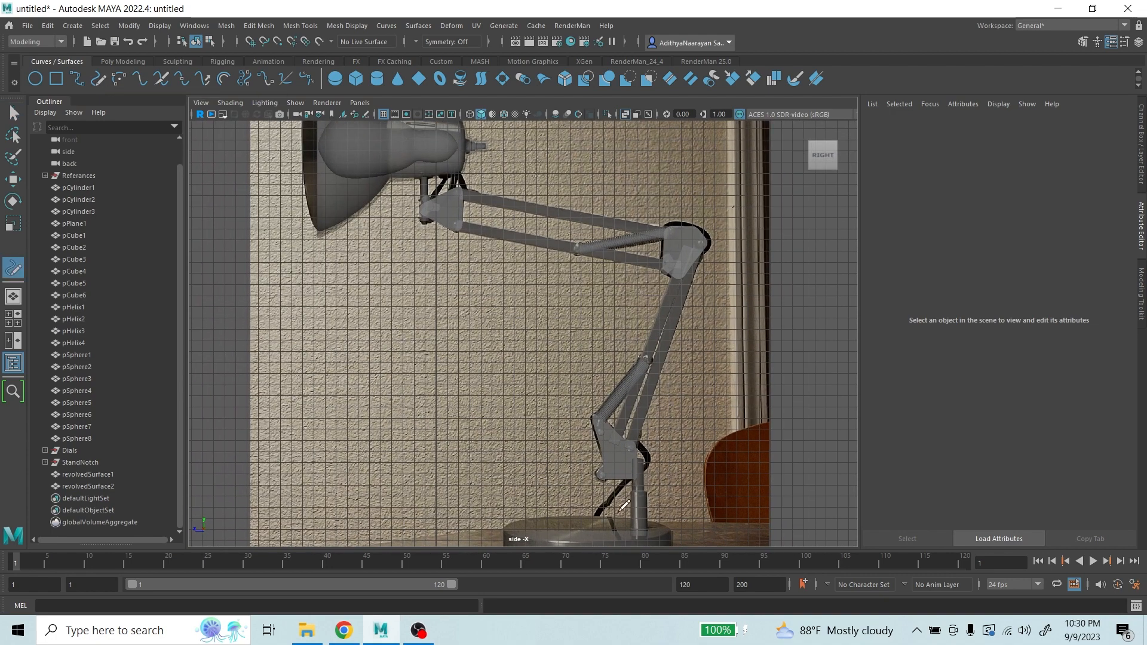
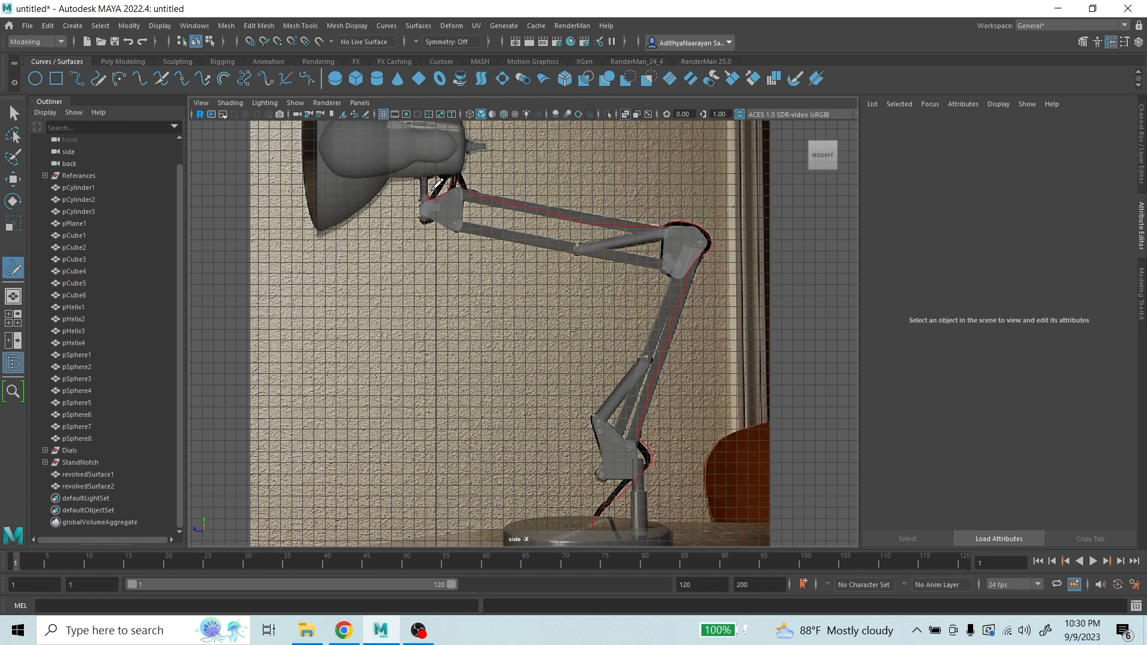
pyautogui.moveTo(433, 191); pyautogui.dragTo(457, 174)
pyautogui.scroll(-2, 603, 282)
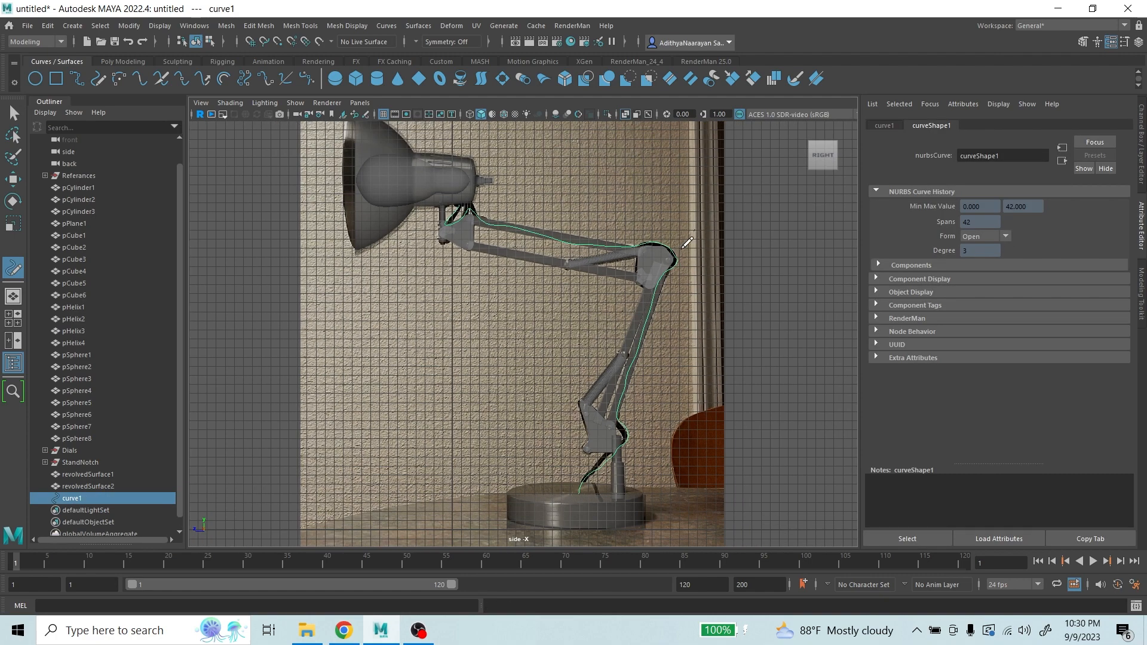
# - In the perspective view, lower the cable curve's control vertex near the elbow joint and shift the neighbouring vertex along the upper arm
pyautogui.click(15, 114)
pyautogui.press('space')
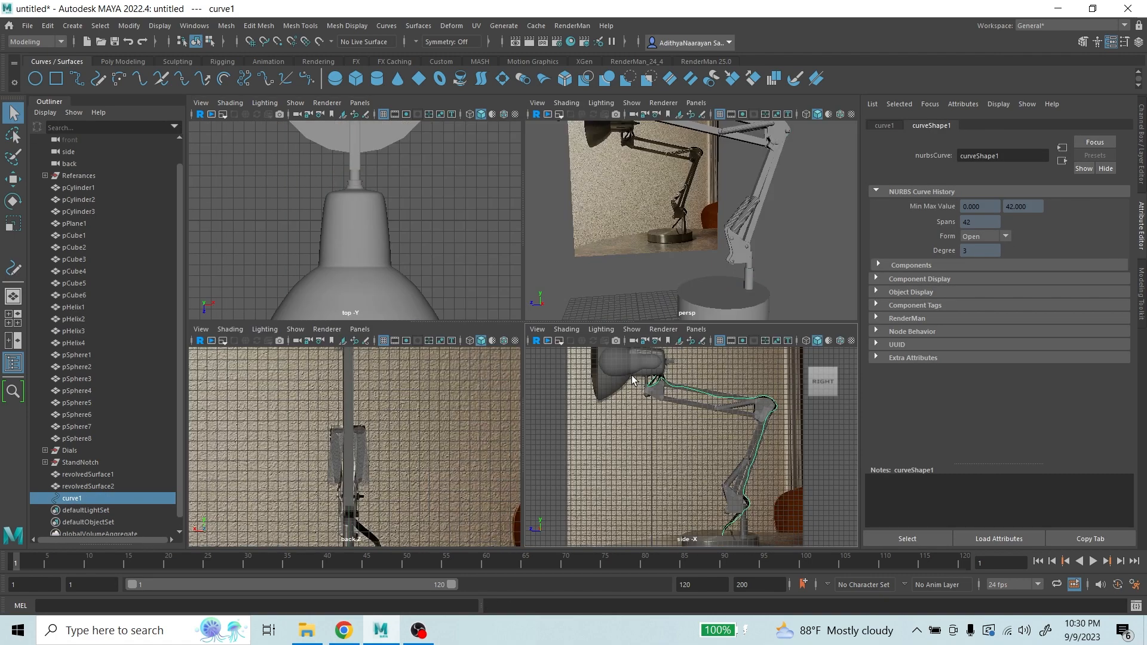
pyautogui.press('space')
pyautogui.keyDown('alt'); pyautogui.moveTo(697, 238); pyautogui.dragTo(585, 325); pyautogui.keyUp('alt')
pyautogui.keyDown('alt'); pyautogui.moveTo(585, 326); pyautogui.dragTo(726, 196, button='right'); pyautogui.keyUp('alt')
pyautogui.moveTo(789, 200); pyautogui.dragTo(777, 236)
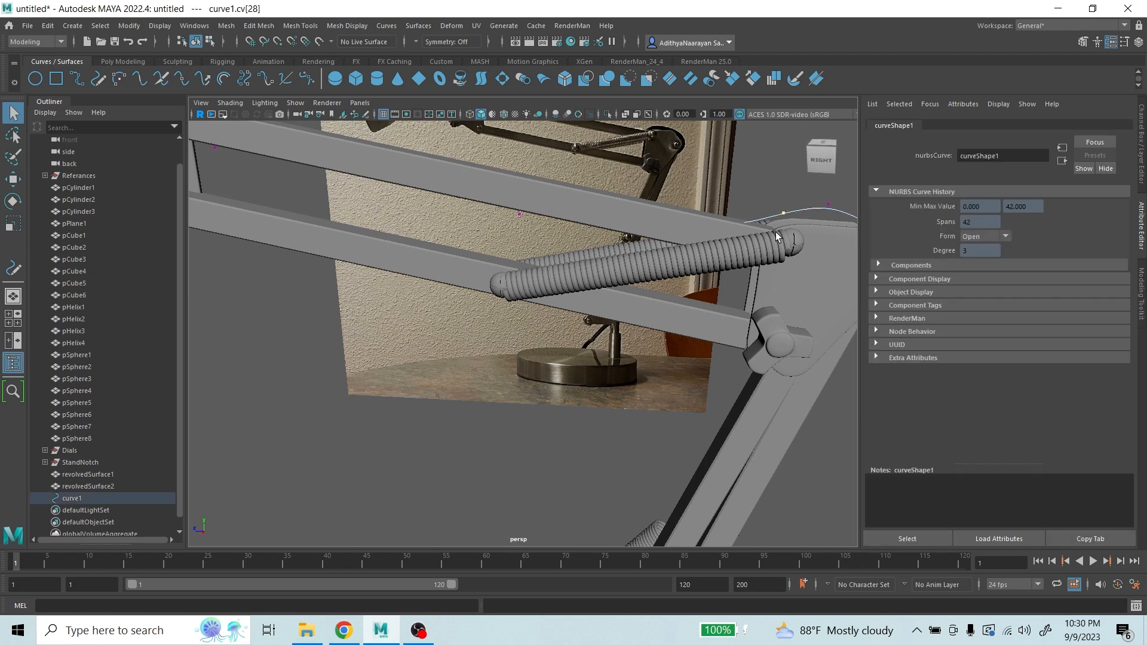
pyautogui.keyDown('alt'); pyautogui.moveTo(777, 236); pyautogui.dragTo(720, 245, button='right'); pyautogui.keyUp('alt')
pyautogui.press('w')
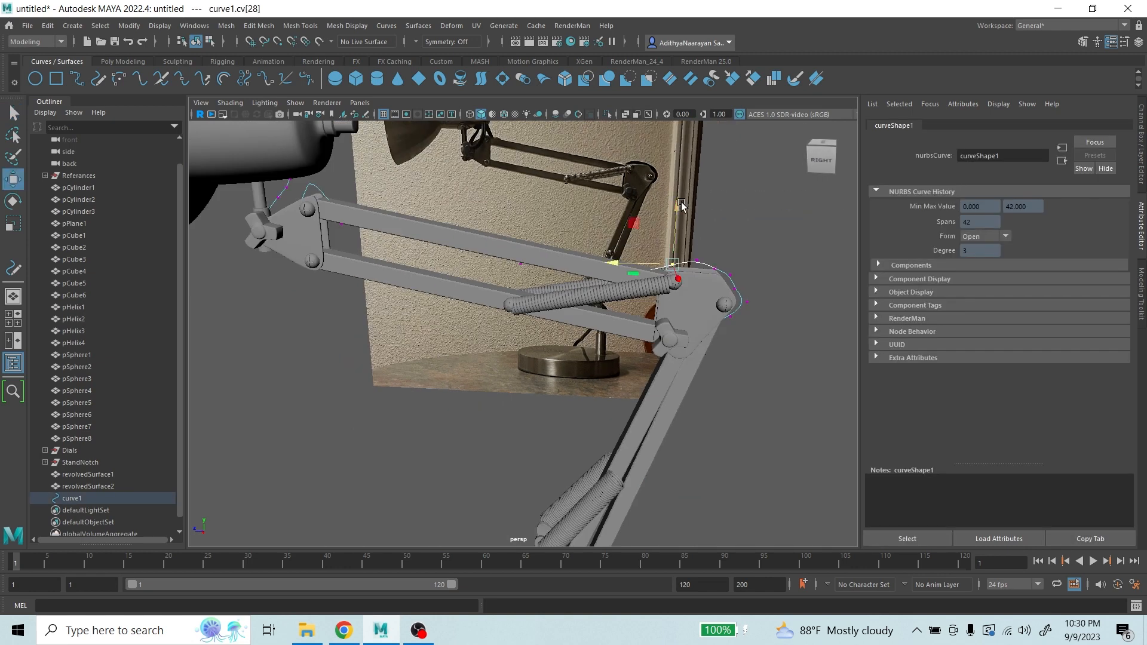
pyautogui.moveTo(675, 207); pyautogui.dragTo(677, 221)
pyautogui.scroll(2, 729, 257)
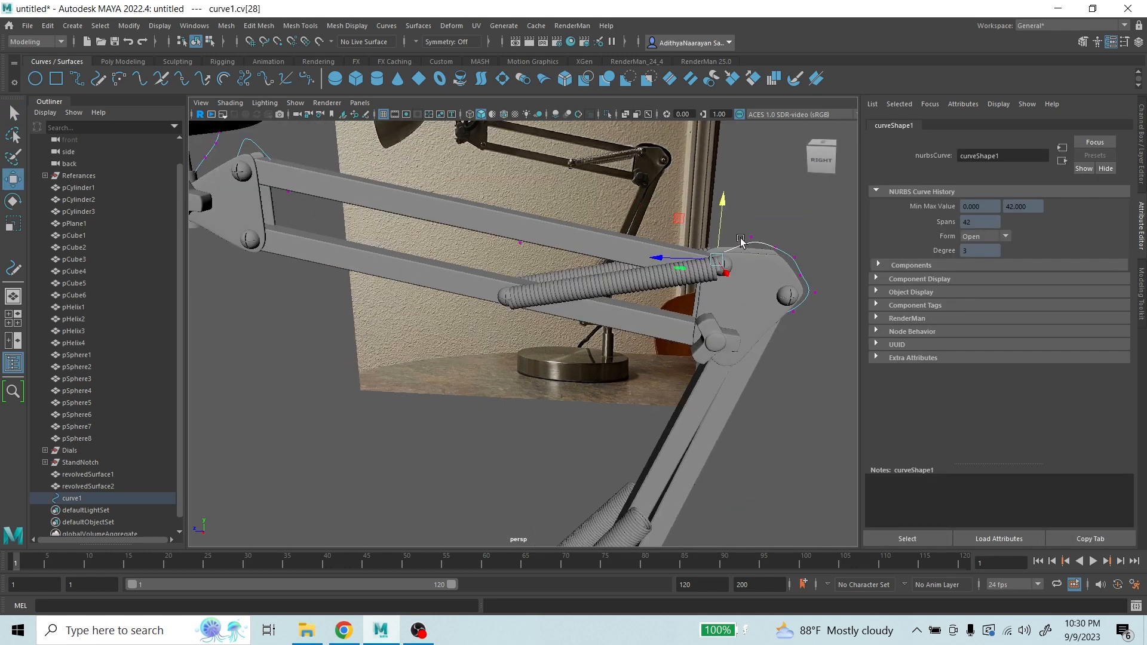
pyautogui.moveTo(743, 238); pyautogui.dragTo(701, 241)
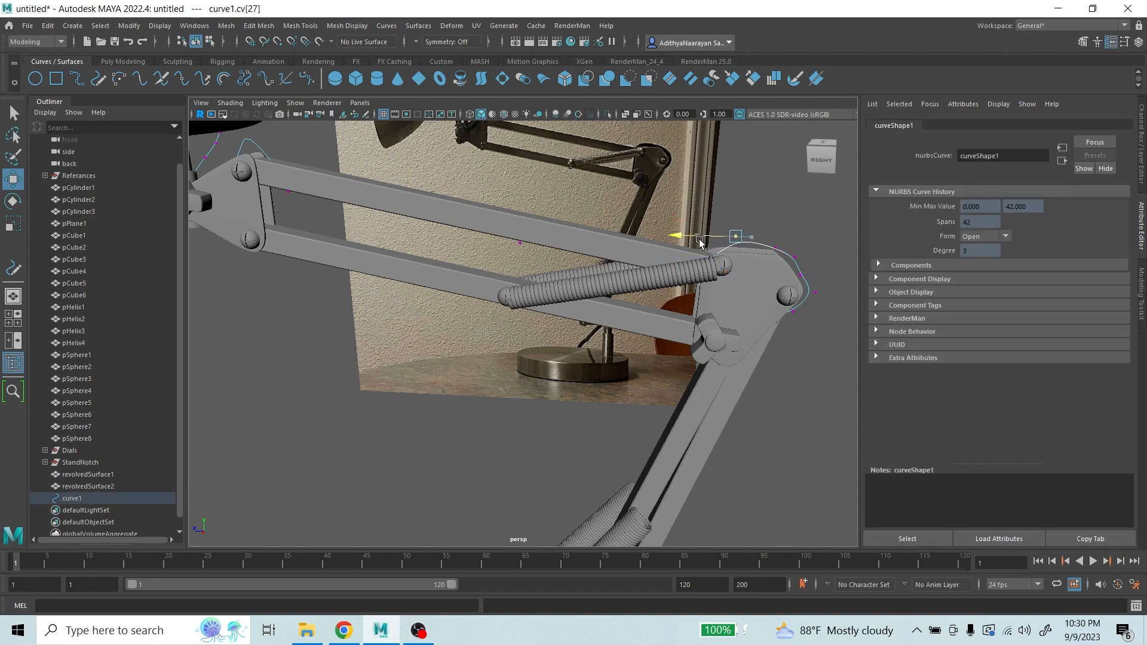
pyautogui.scroll(-2, 697, 256)
# - Shift the cable curve's control vertex beside the head-end bracket toward the lamp head and adjust its height
pyautogui.keyDown('alt'); pyautogui.moveTo(457, 273); pyautogui.dragTo(493, 263); pyautogui.keyUp('alt')
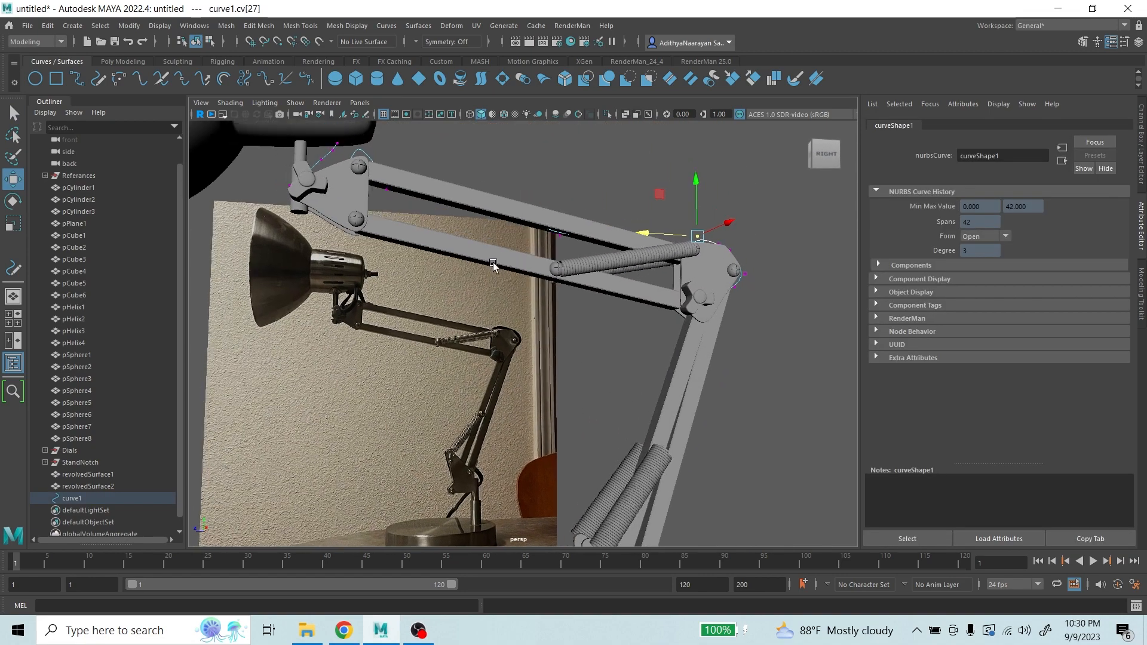
pyautogui.scroll(3, 493, 263)
pyautogui.keyDown('alt'); pyautogui.moveTo(494, 263); pyautogui.dragTo(527, 281, button='middle'); pyautogui.keyUp('alt')
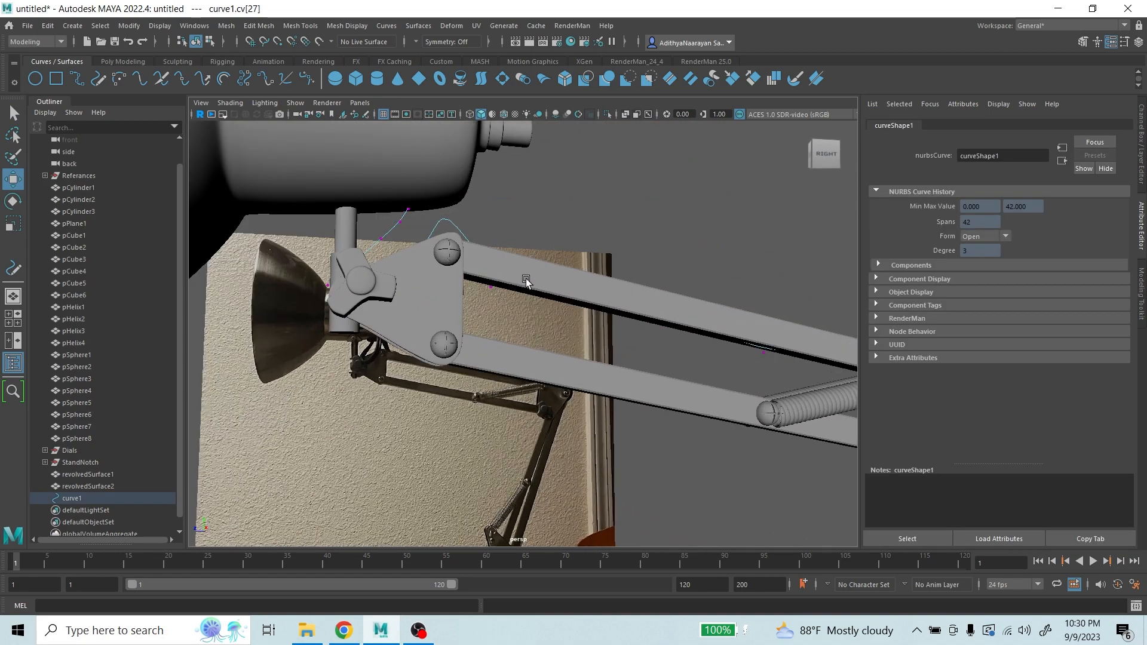
pyautogui.click(491, 286)
pyautogui.moveTo(459, 291); pyautogui.dragTo(402, 282)
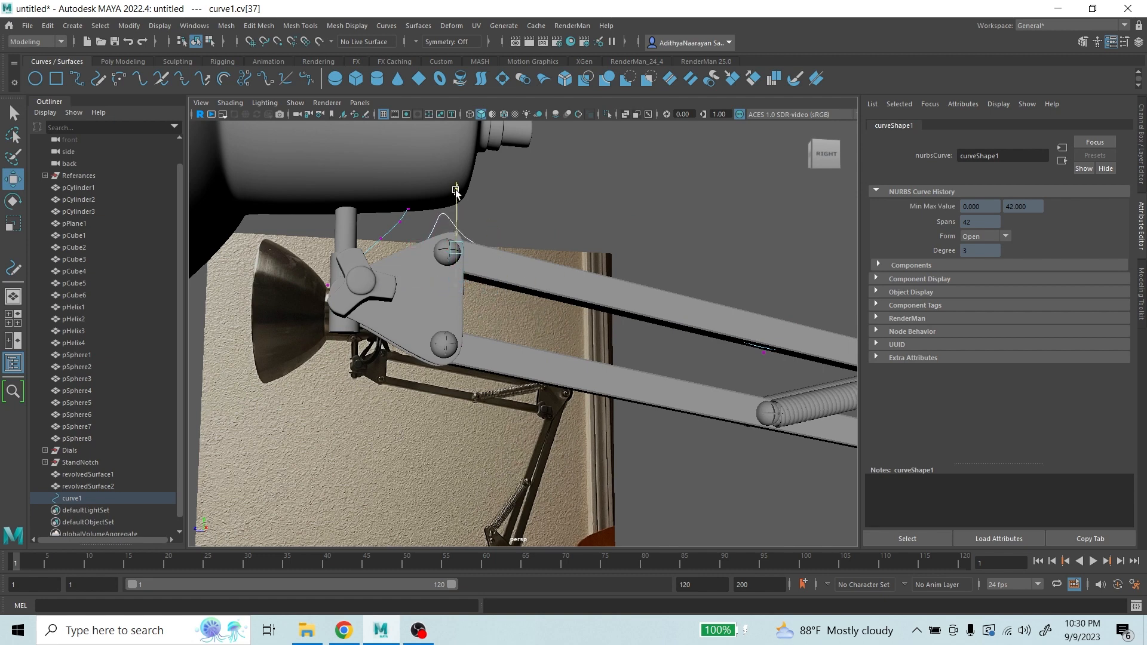
pyautogui.moveTo(444, 220); pyautogui.dragTo(439, 223)
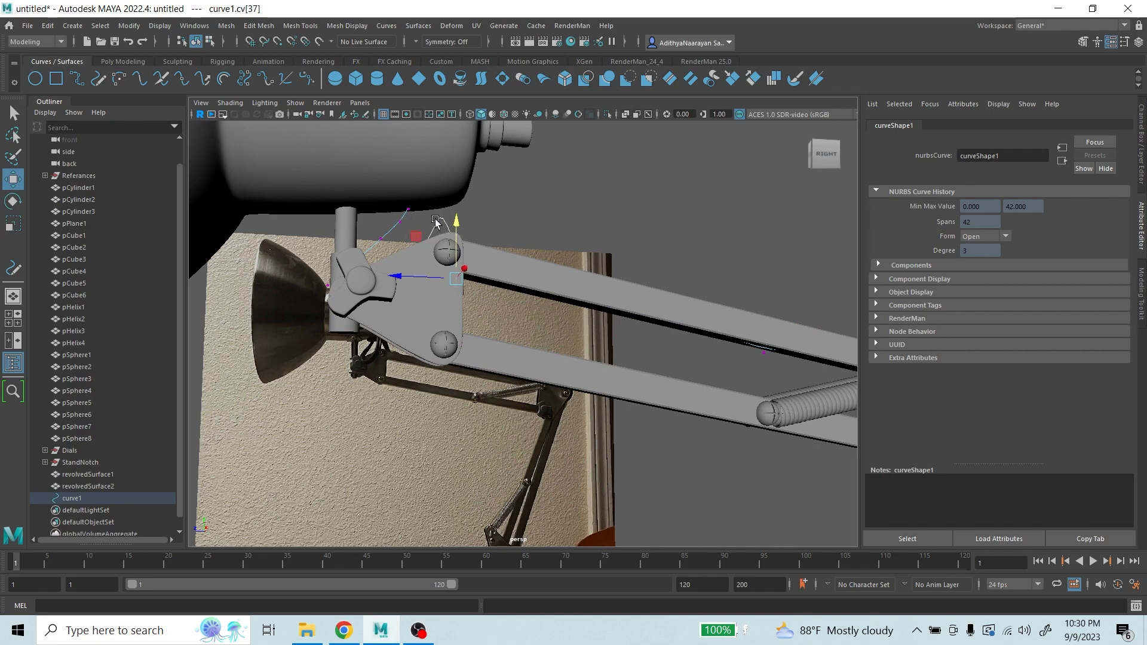
# - Reposition the cable curve's control vertex beside the swivel post under the lamp head
pyautogui.keyDown('alt'); pyautogui.moveTo(382, 287); pyautogui.dragTo(421, 318); pyautogui.keyUp('alt')
pyautogui.click(440, 403)
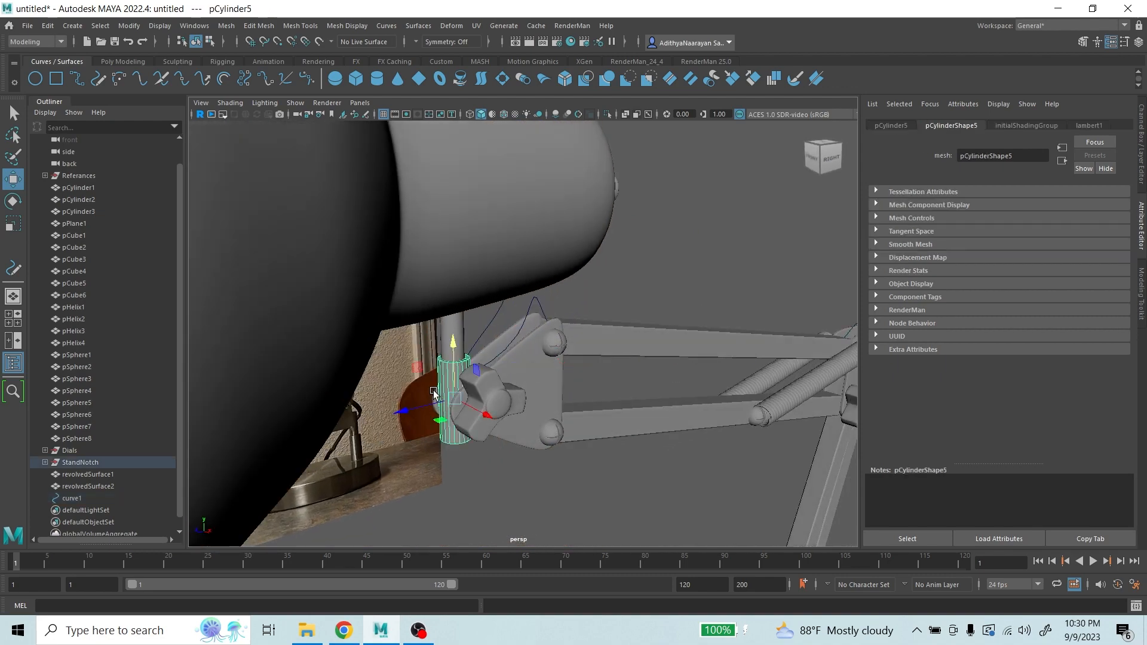
pyautogui.click(443, 399)
pyautogui.click(487, 322)
pyautogui.click(490, 324)
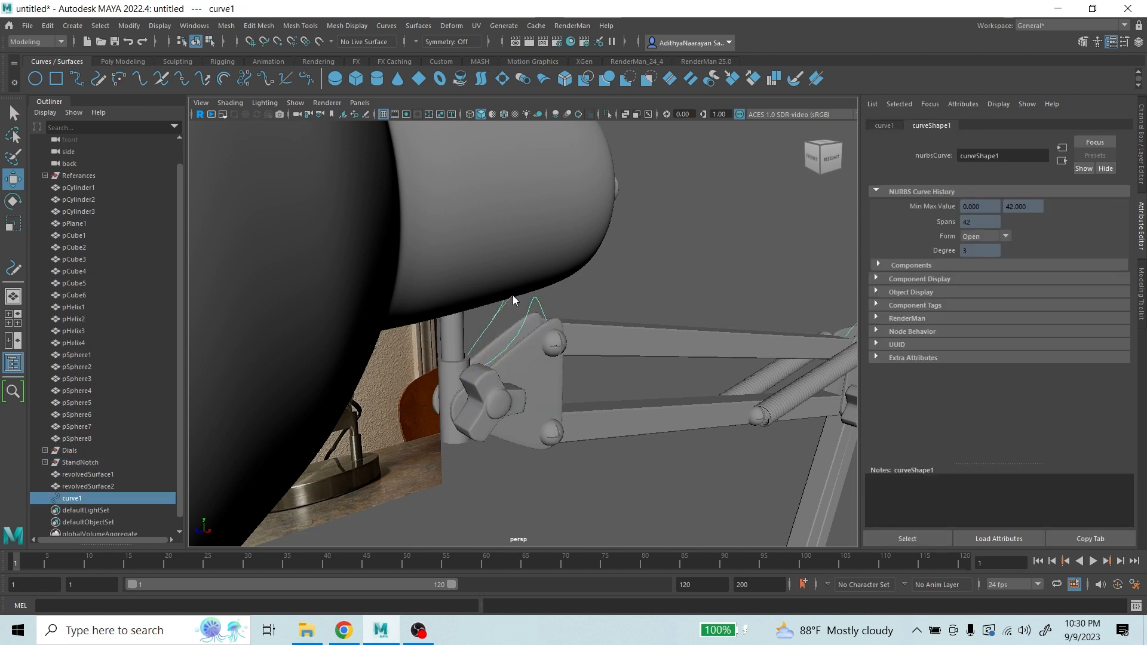
pyautogui.moveTo(489, 325); pyautogui.dragTo(433, 329, button='right')
pyautogui.click(438, 394)
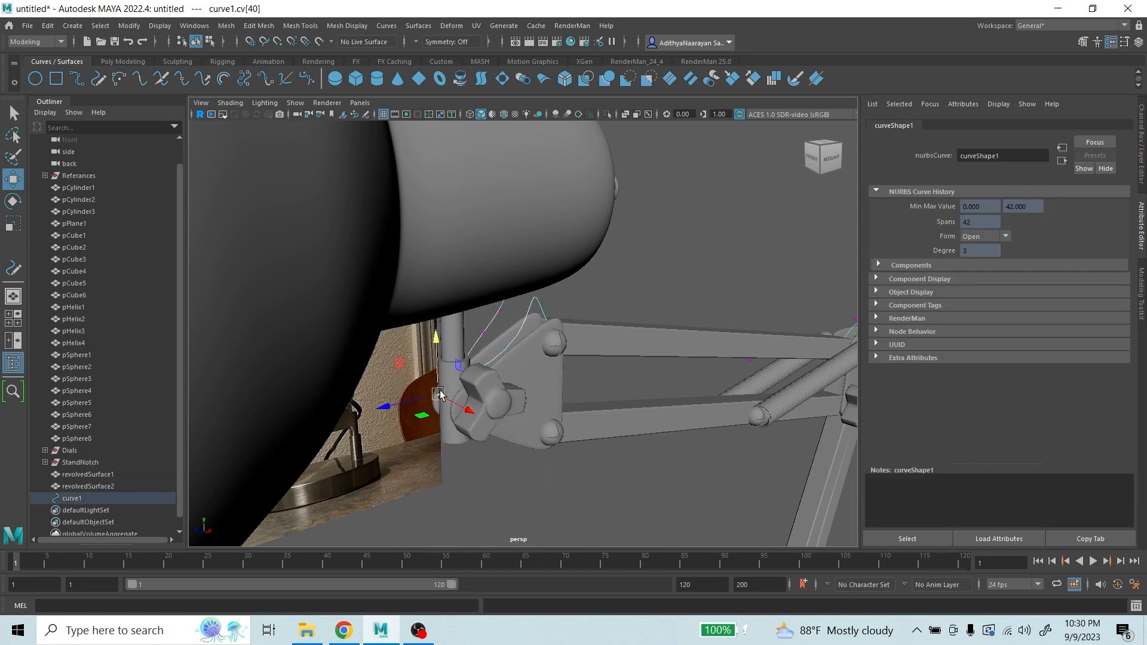
pyautogui.moveTo(438, 394); pyautogui.dragTo(514, 403)
# - Lower the cable curve's control vertex behind the lower arm bracket and shift it in toward the bracket
pyautogui.scroll(-3, 567, 359)
pyautogui.keyDown('alt'); pyautogui.moveTo(654, 330); pyautogui.dragTo(601, 320); pyautogui.keyUp('alt')
pyautogui.scroll(-3, 616, 321)
pyautogui.keyDown('alt'); pyautogui.moveTo(699, 326); pyautogui.dragTo(576, 227, button='middle'); pyautogui.keyUp('alt')
pyautogui.scroll(-2, 564, 309)
pyautogui.scroll(4, 517, 363)
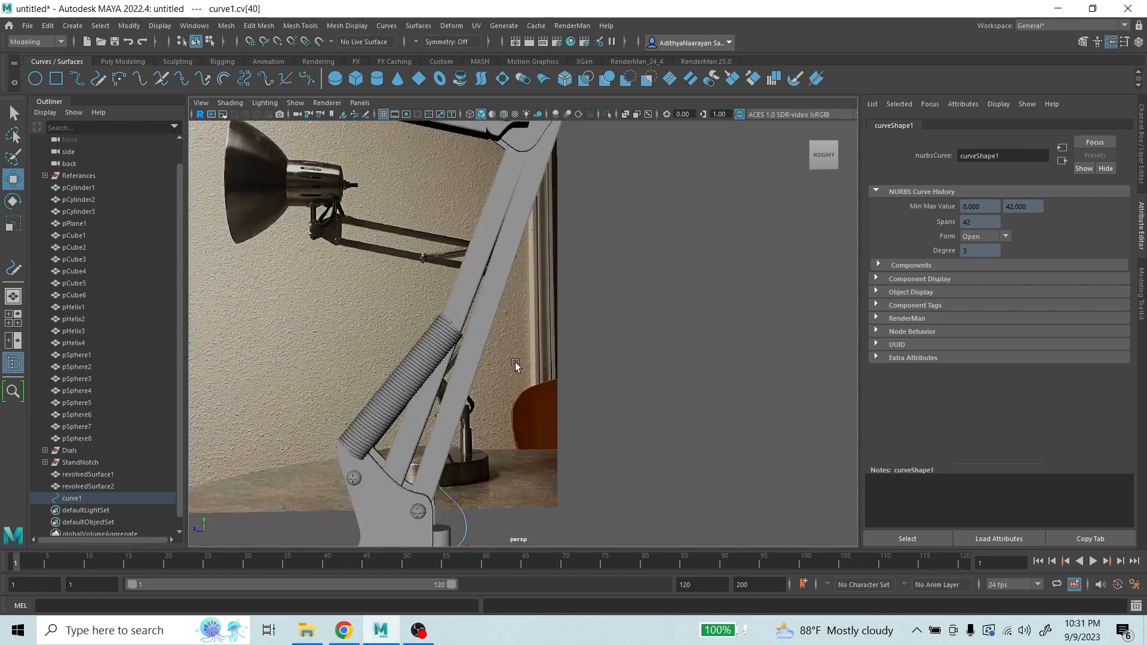
pyautogui.keyDown('alt'); pyautogui.moveTo(515, 366); pyautogui.dragTo(464, 379); pyautogui.keyUp('alt')
pyautogui.keyDown('alt'); pyautogui.moveTo(464, 379); pyautogui.dragTo(540, 256, button='middle'); pyautogui.keyUp('alt')
pyautogui.scroll(3, 541, 256)
pyautogui.keyDown('alt'); pyautogui.moveTo(540, 255); pyautogui.dragTo(486, 305); pyautogui.keyUp('alt')
pyautogui.click(471, 334)
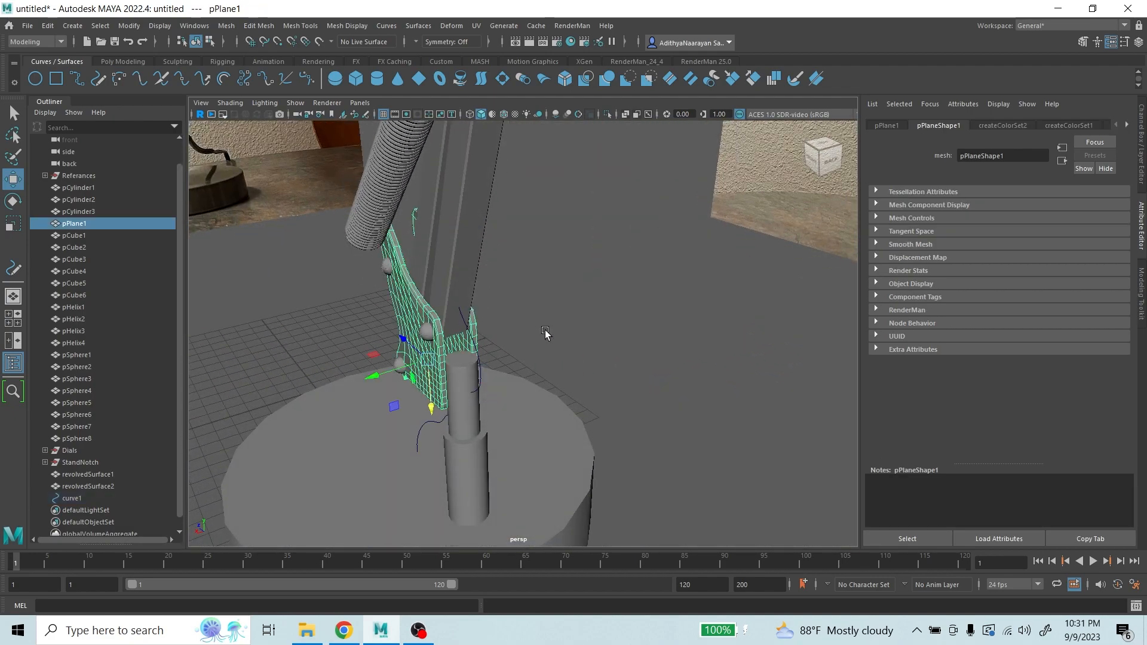
pyautogui.click(471, 339)
pyautogui.keyDown('alt'); pyautogui.moveTo(550, 342); pyautogui.dragTo(614, 320); pyautogui.keyUp('alt')
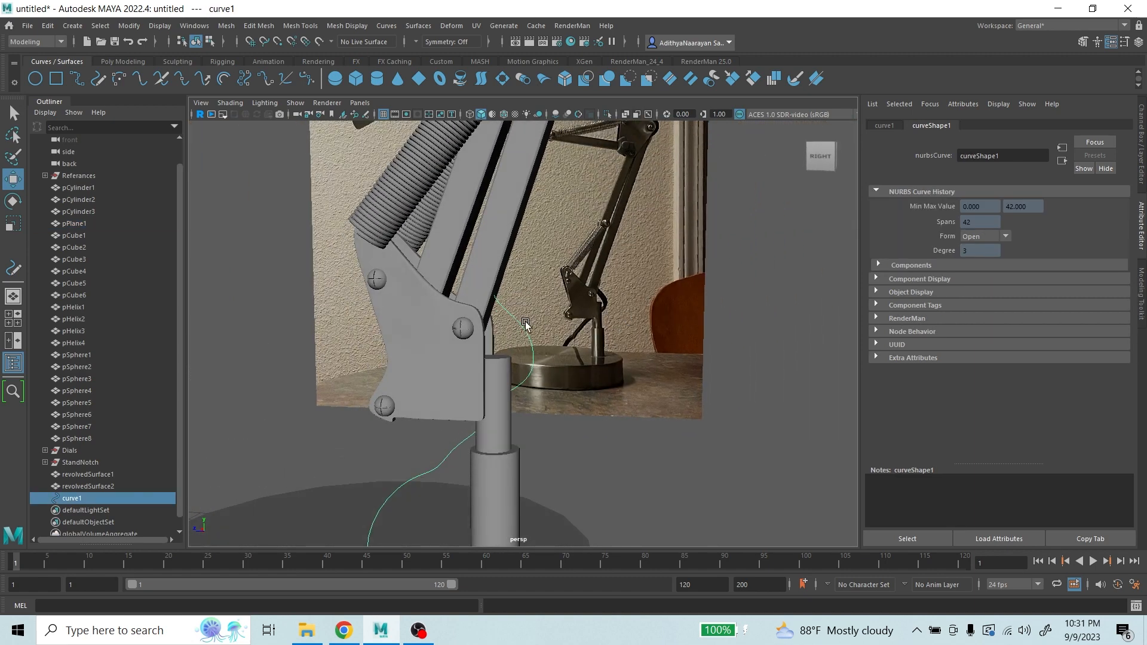
pyautogui.moveTo(526, 323); pyautogui.dragTo(479, 323, button='right')
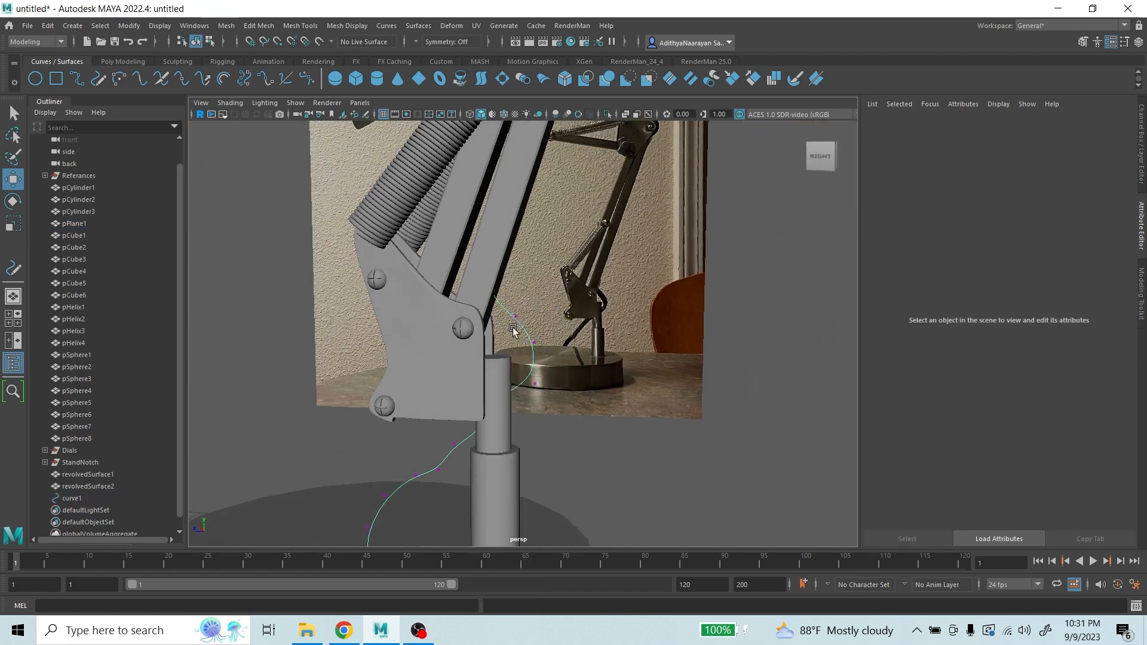
pyautogui.click(519, 319)
pyautogui.moveTo(516, 258); pyautogui.dragTo(506, 306)
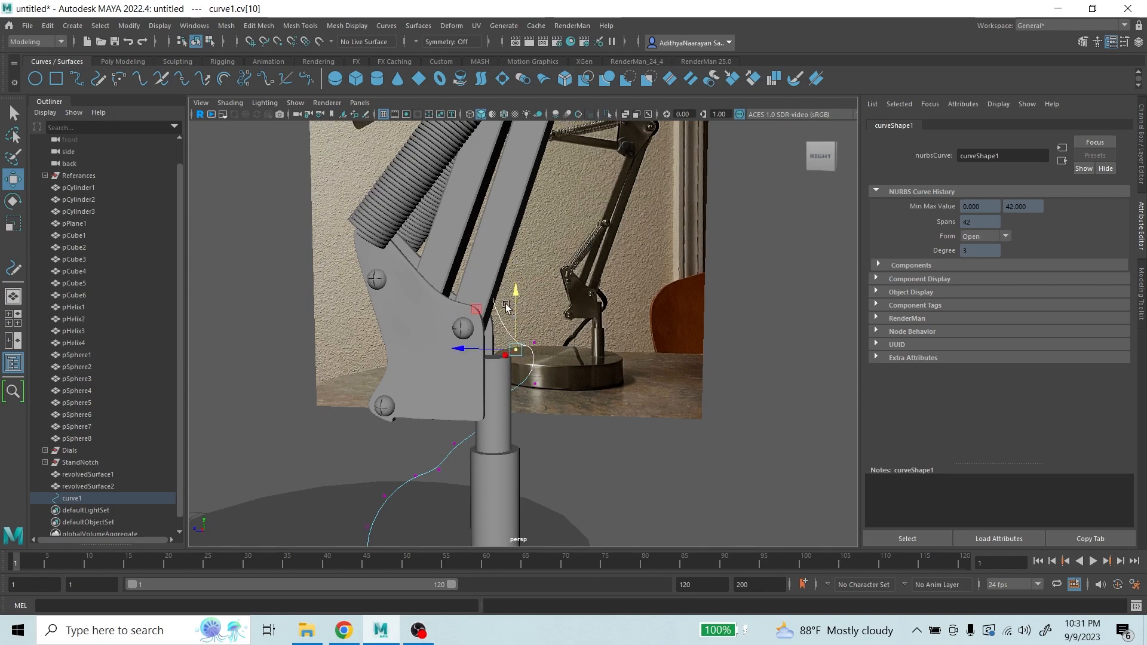
pyautogui.moveTo(484, 350); pyautogui.dragTo(491, 389)
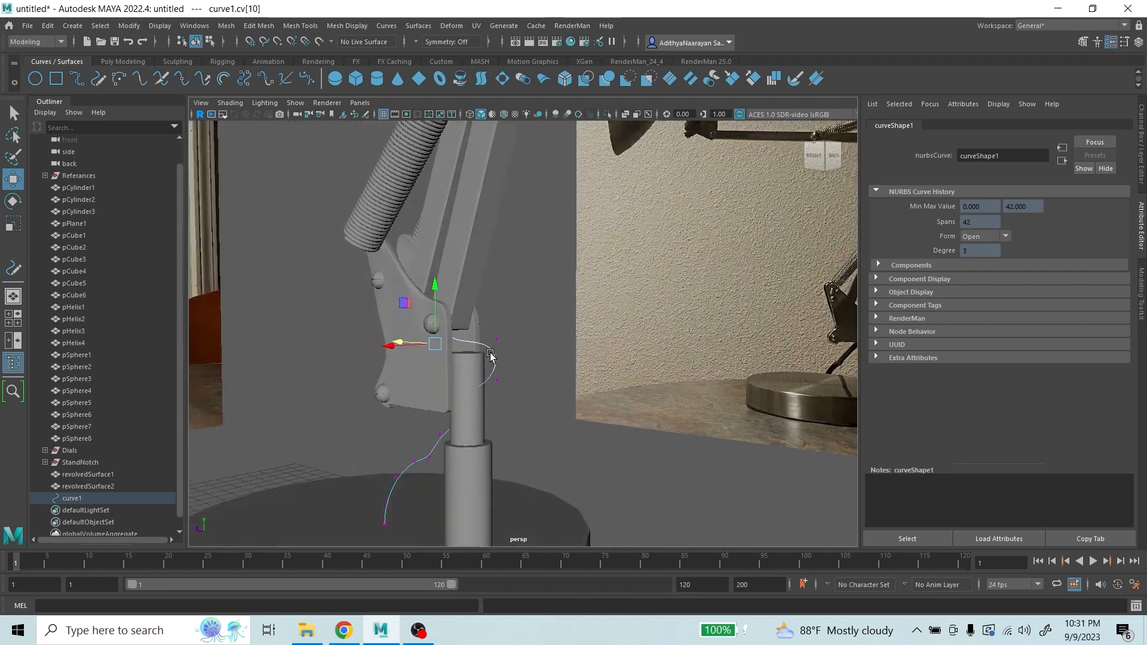
# - Offset the cable curve's control vertex at the outer bend sideways so the cable passes beside the stand post
pyautogui.scroll(2, 486, 410)
pyautogui.click(479, 412)
pyautogui.click(480, 410)
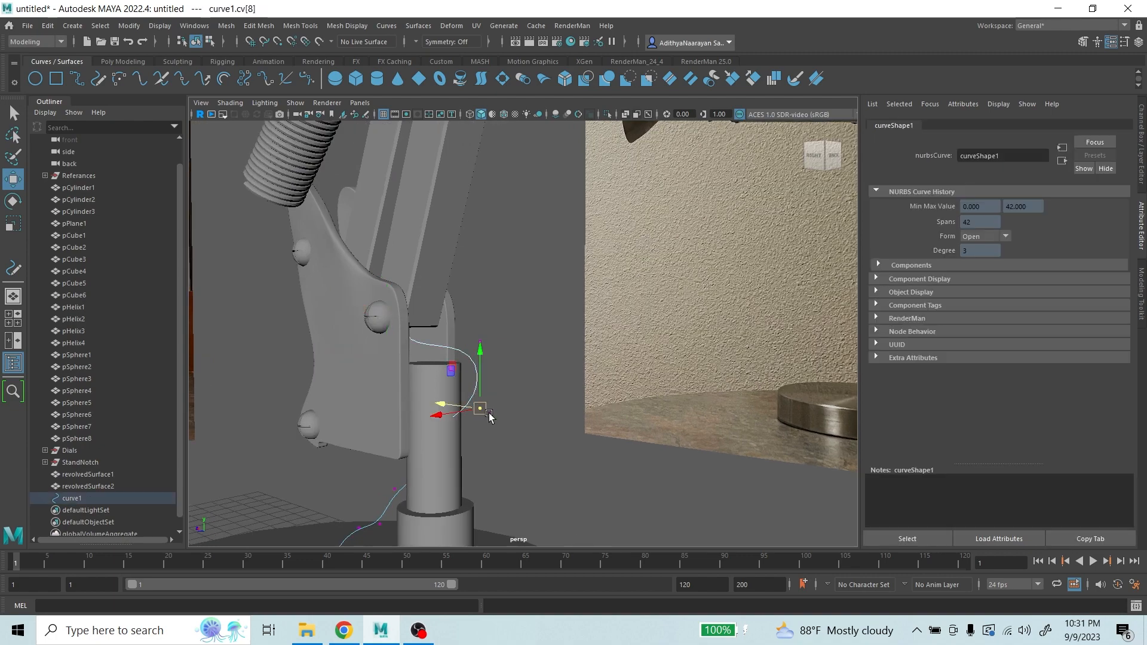
pyautogui.moveTo(435, 416); pyautogui.dragTo(637, 401)
# - Move the next control vertex below the bend down and back beside the stand post to deepen the cable's loop
pyautogui.scroll(2, 616, 429)
pyautogui.keyDown('alt'); pyautogui.moveTo(664, 421); pyautogui.dragTo(509, 292, button='middle'); pyautogui.keyUp('alt')
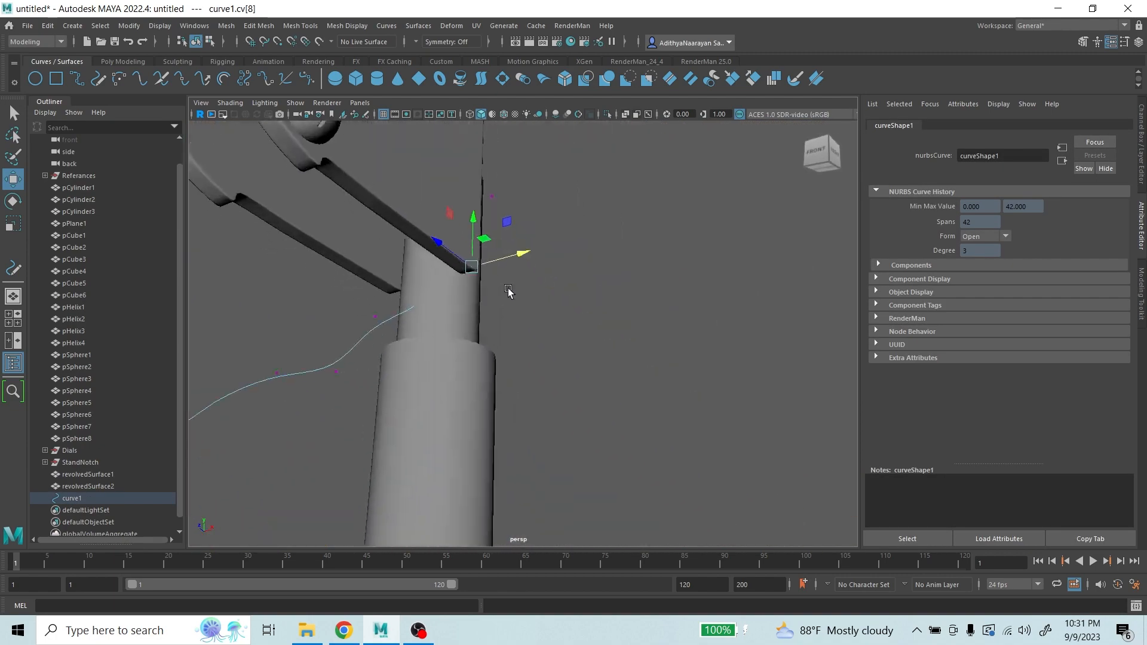
pyautogui.scroll(4, 438, 289)
pyautogui.scroll(8, 504, 320)
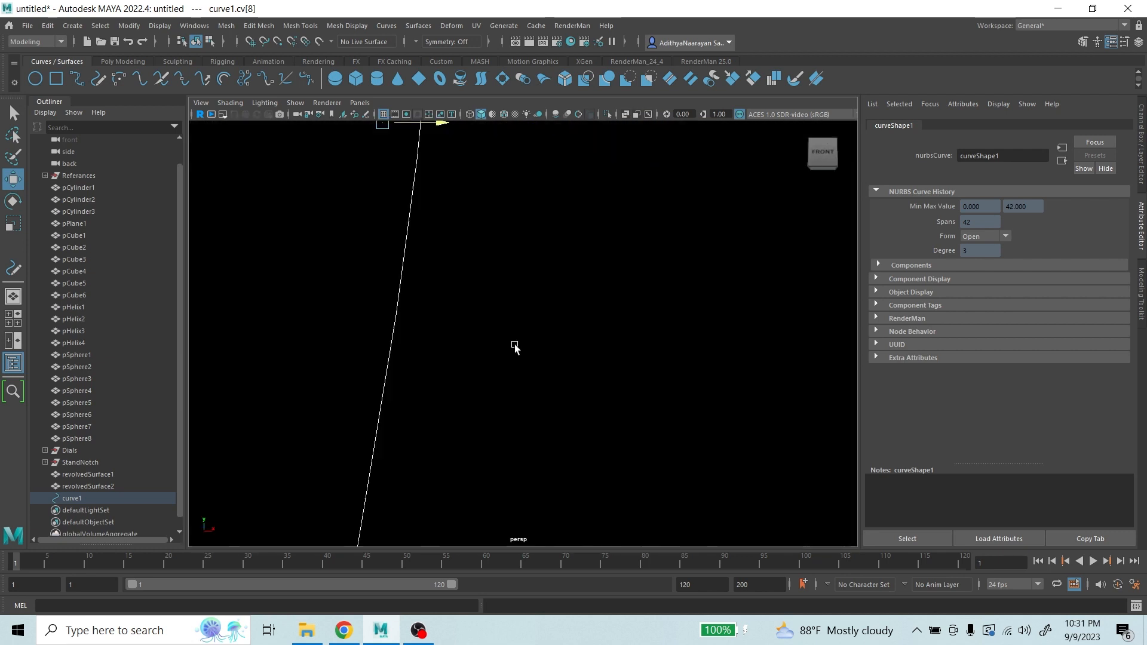
pyautogui.keyDown('alt'); pyautogui.moveTo(475, 355); pyautogui.dragTo(486, 428, button='middle'); pyautogui.keyUp('alt')
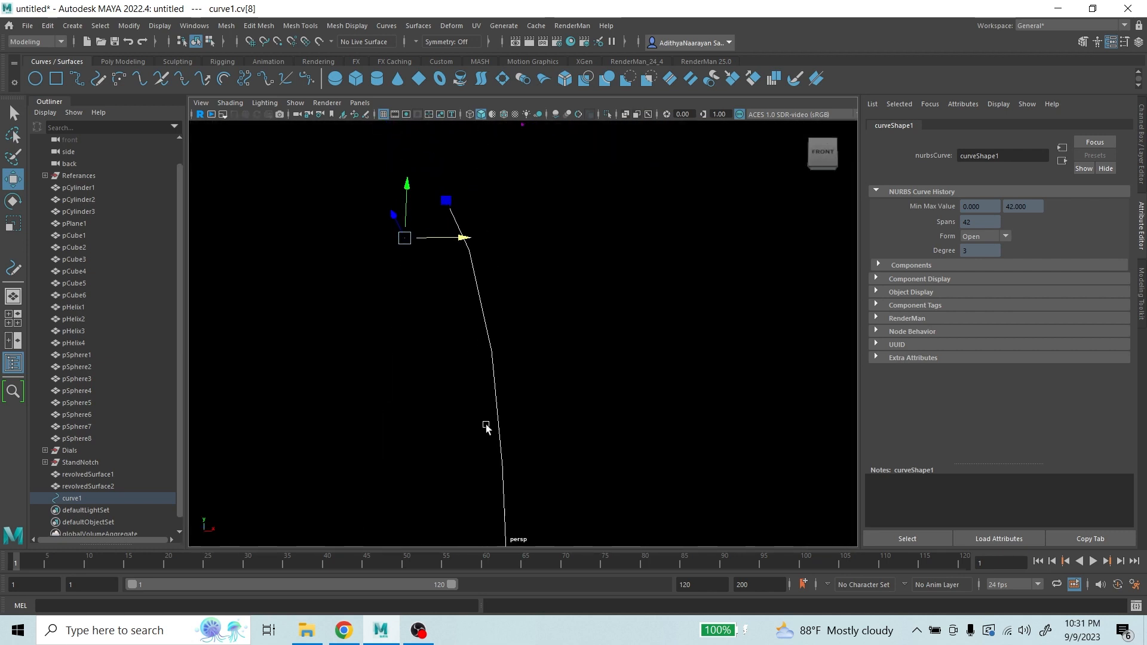
pyautogui.scroll(3, 480, 252)
pyautogui.scroll(-5, 487, 307)
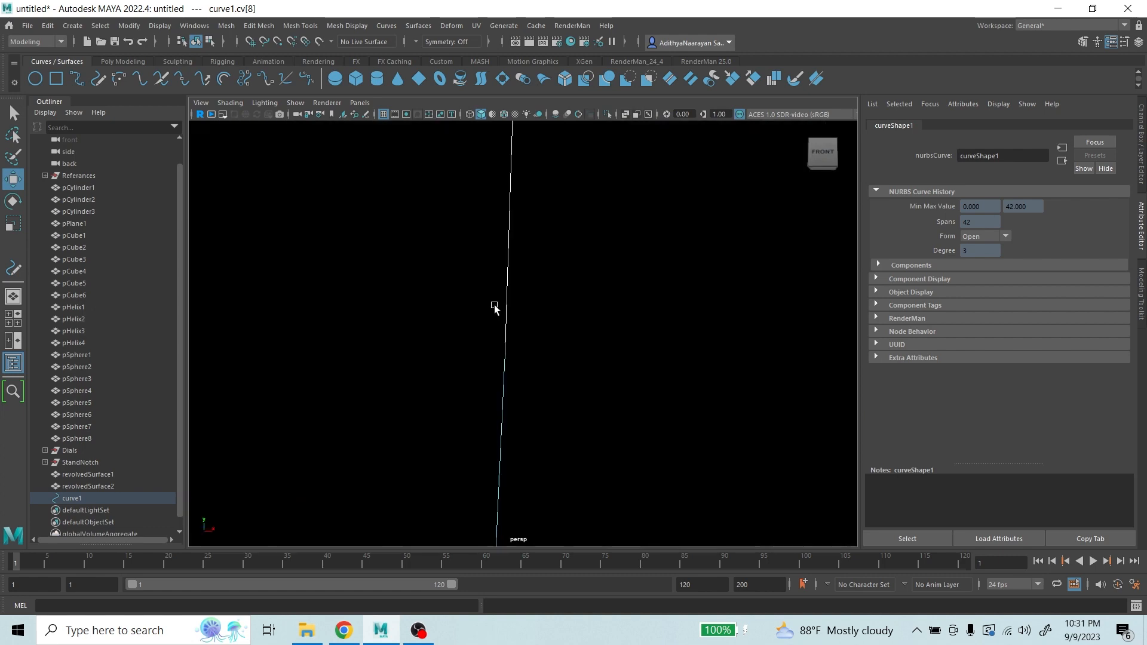
pyautogui.keyDown('alt'); pyautogui.moveTo(527, 320); pyautogui.dragTo(508, 379, button='middle'); pyautogui.keyUp('alt')
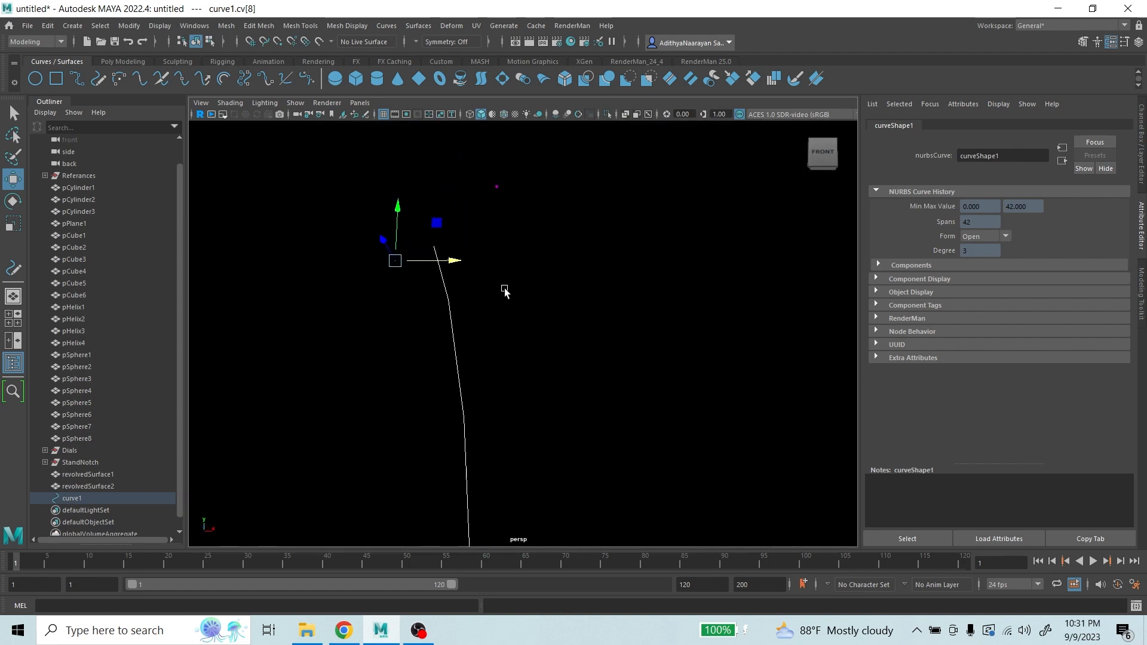
pyautogui.click(497, 188)
pyautogui.scroll(-5, 532, 229)
pyautogui.keyDown('alt'); pyautogui.moveTo(569, 291); pyautogui.dragTo(444, 339); pyautogui.keyUp('alt')
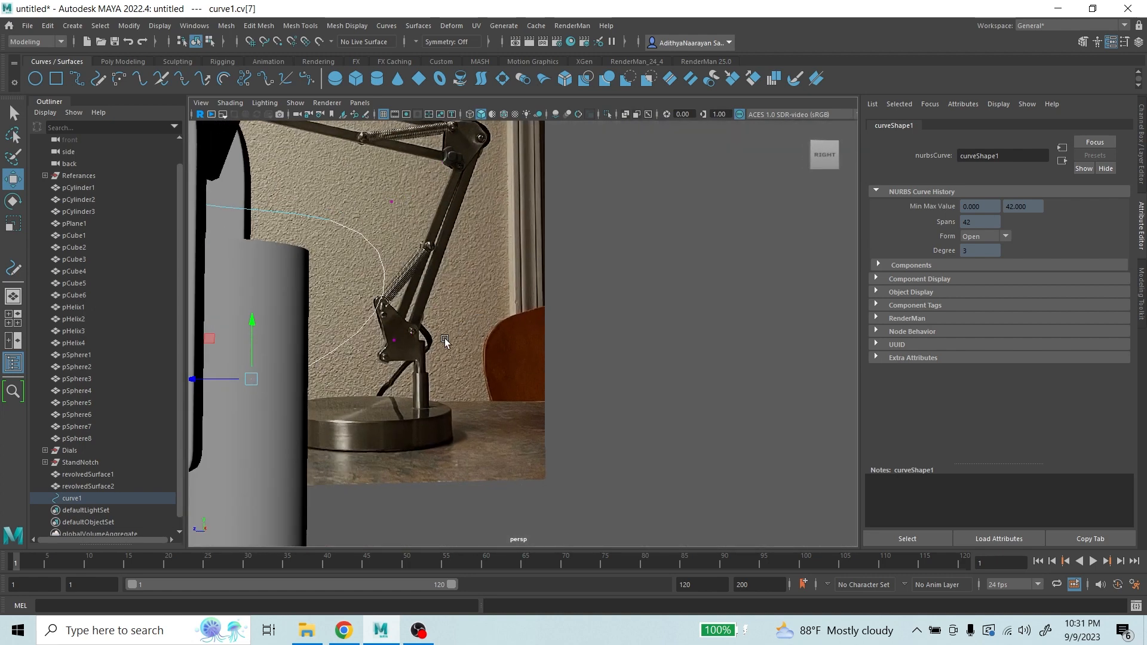
pyautogui.scroll(5, 625, 230)
pyautogui.moveTo(444, 245); pyautogui.dragTo(508, 427)
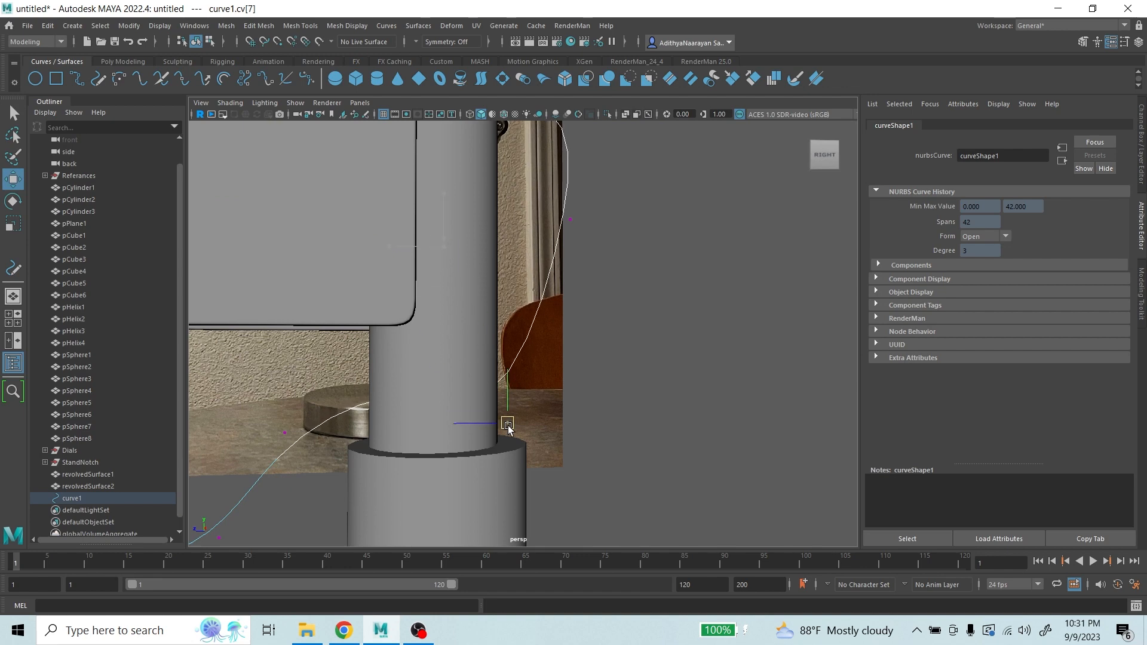
pyautogui.keyDown('alt'); pyautogui.moveTo(490, 414); pyautogui.dragTo(615, 413); pyautogui.keyUp('alt')
pyautogui.moveTo(543, 410)
pyautogui.mouseDown(button='middle')
pyautogui.moveTo(500, 409)
pyautogui.moveTo(530, 400)
pyautogui.mouseUp(button='middle')
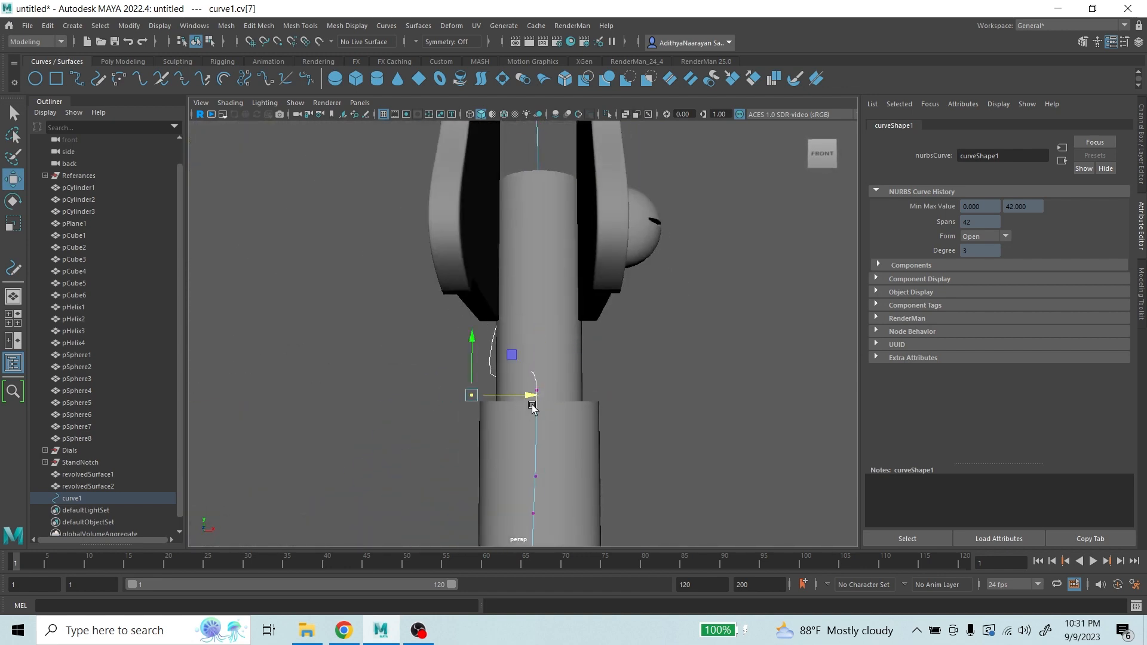
# - Offset the cable curve's control vertex in front of the stand post sideways to clear the post
pyautogui.click(550, 391)
pyautogui.click(537, 392)
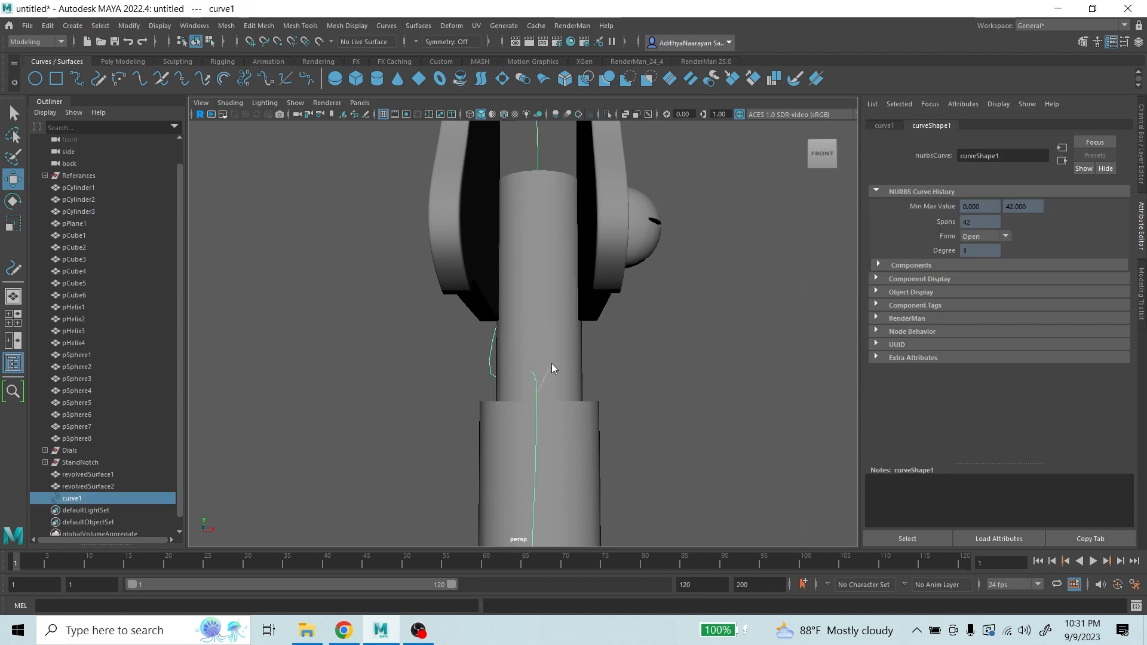
pyautogui.moveTo(536, 358); pyautogui.dragTo(463, 356, button='right')
pyautogui.click(538, 392)
pyautogui.moveTo(584, 392); pyautogui.dragTo(515, 418, button='middle')
# - Reposition the control vertex where the cable curve still cuts through the stand post to route it around the side
pyautogui.scroll(5, 522, 409)
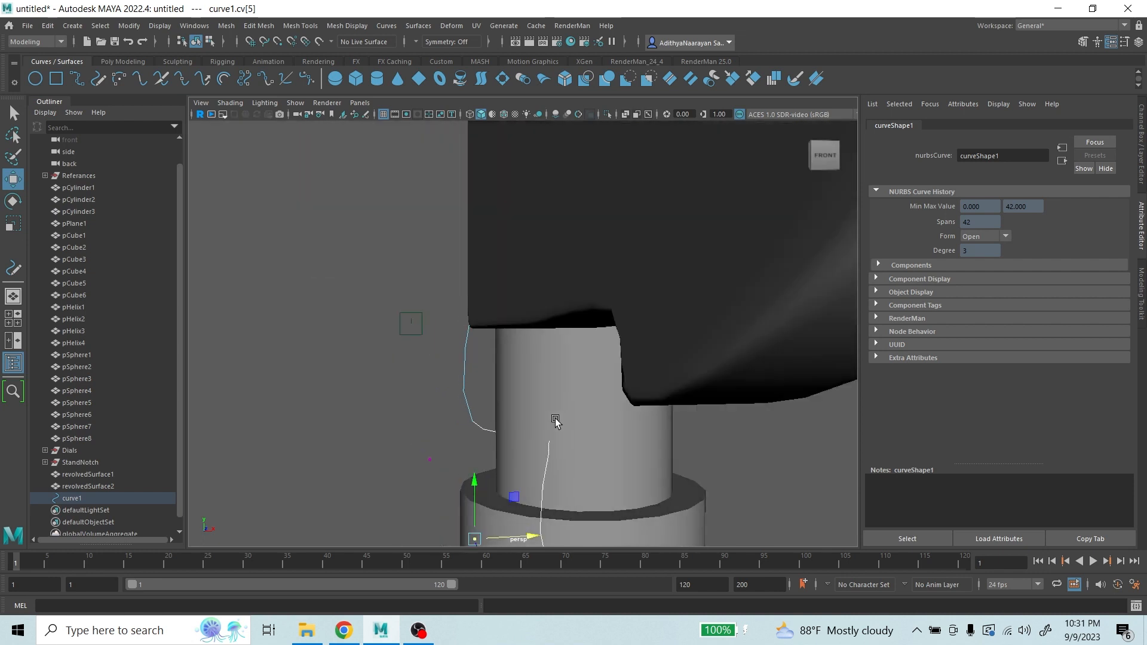
pyautogui.scroll(10, 538, 427)
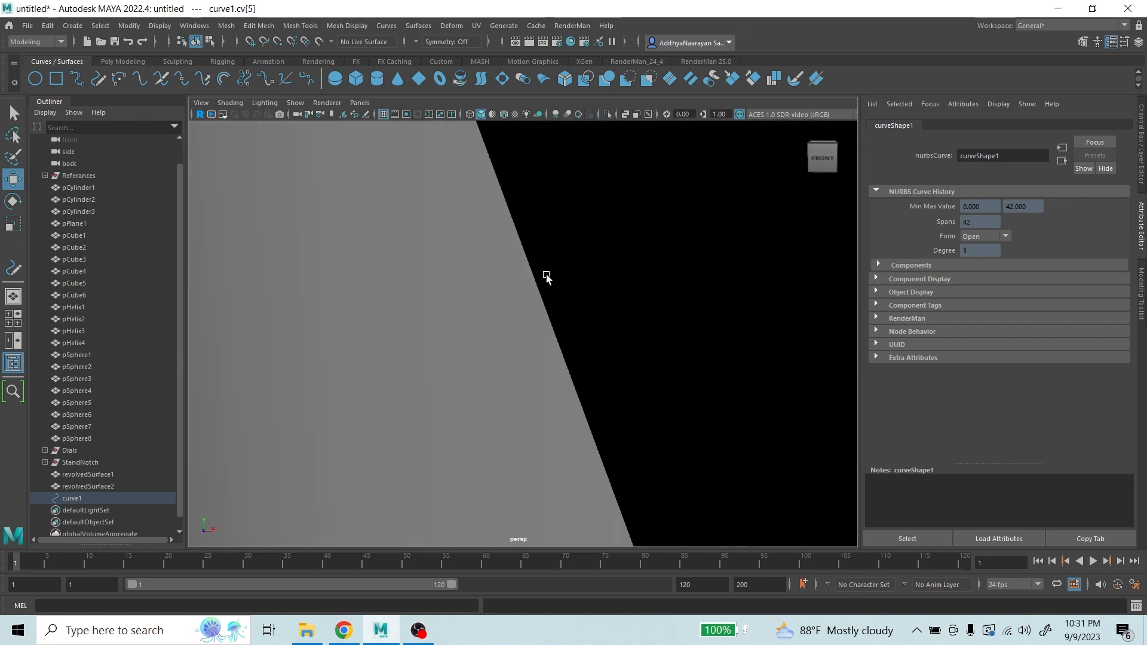
pyautogui.scroll(-8, 547, 278)
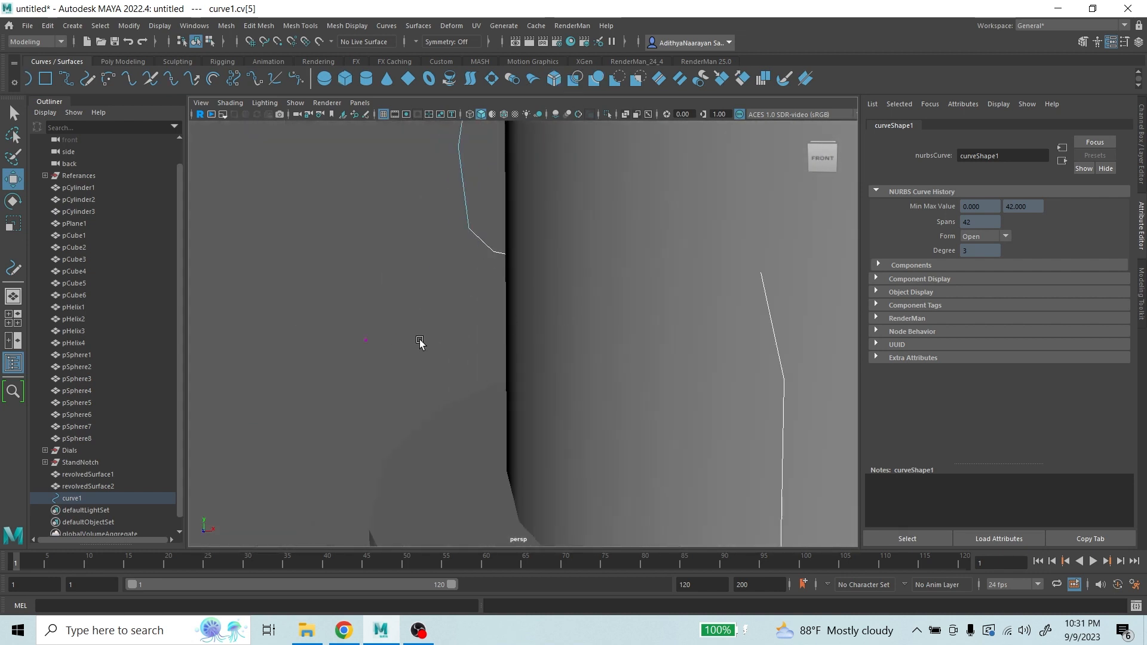
pyautogui.click(366, 341)
pyautogui.keyDown('alt'); pyautogui.moveTo(365, 340); pyautogui.dragTo(576, 173); pyautogui.keyUp('alt')
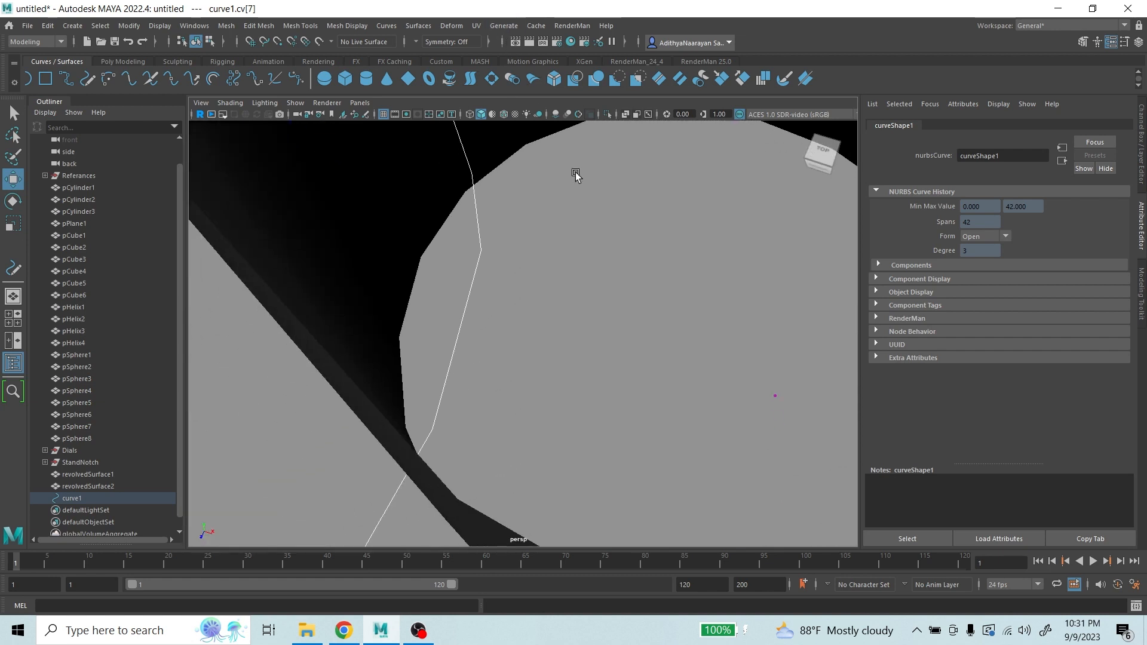
pyautogui.click(777, 398)
pyautogui.moveTo(830, 418); pyautogui.dragTo(613, 222)
# - Pull the control vertex of the cable's loop behind the stand post in toward the post to tighten the bend
pyautogui.click(616, 181)
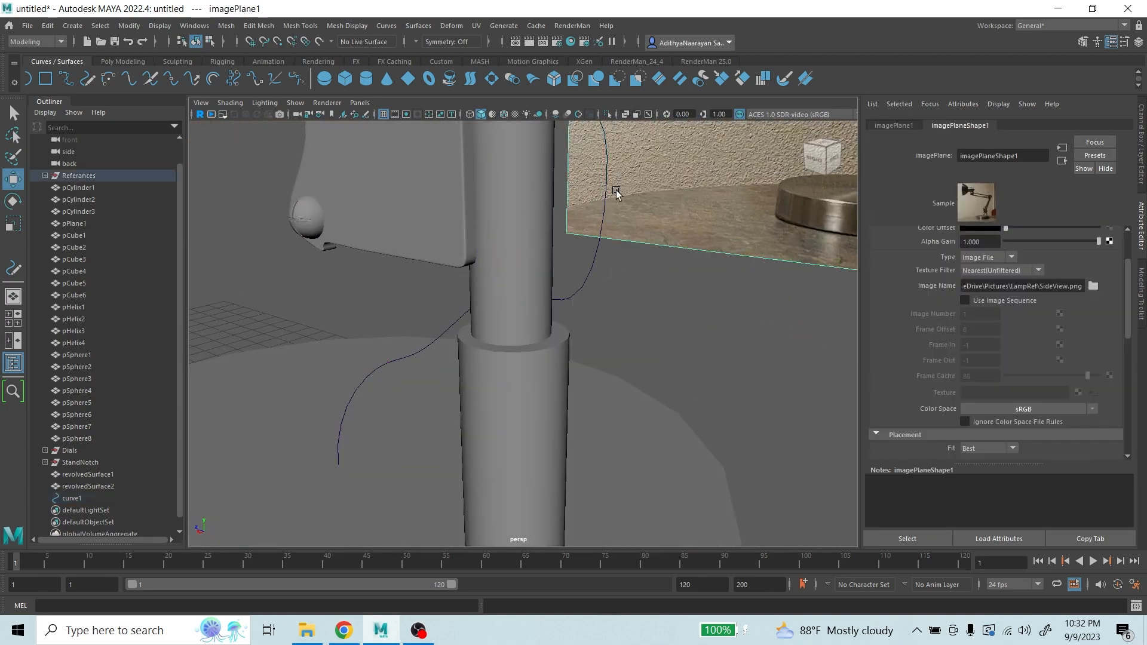
pyautogui.click(599, 230)
pyautogui.keyDown('alt'); pyautogui.moveTo(597, 233); pyautogui.dragTo(565, 231); pyautogui.keyUp('alt')
pyautogui.moveTo(566, 232); pyautogui.dragTo(508, 227, button='right')
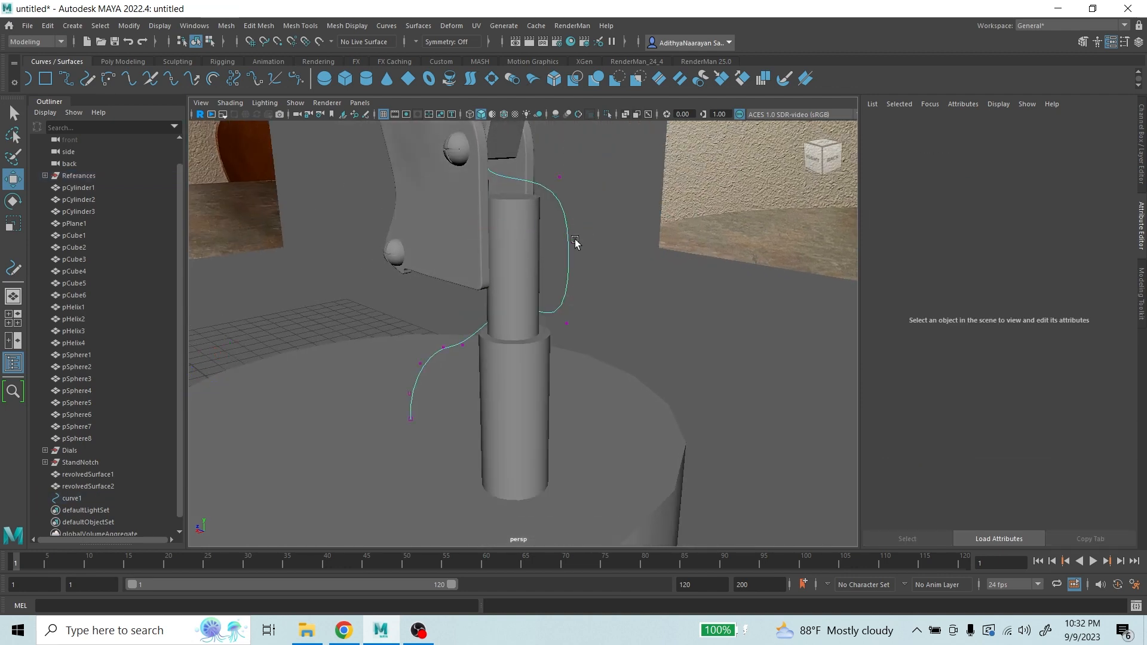
pyautogui.click(571, 243)
pyautogui.moveTo(572, 242); pyautogui.dragTo(596, 276)
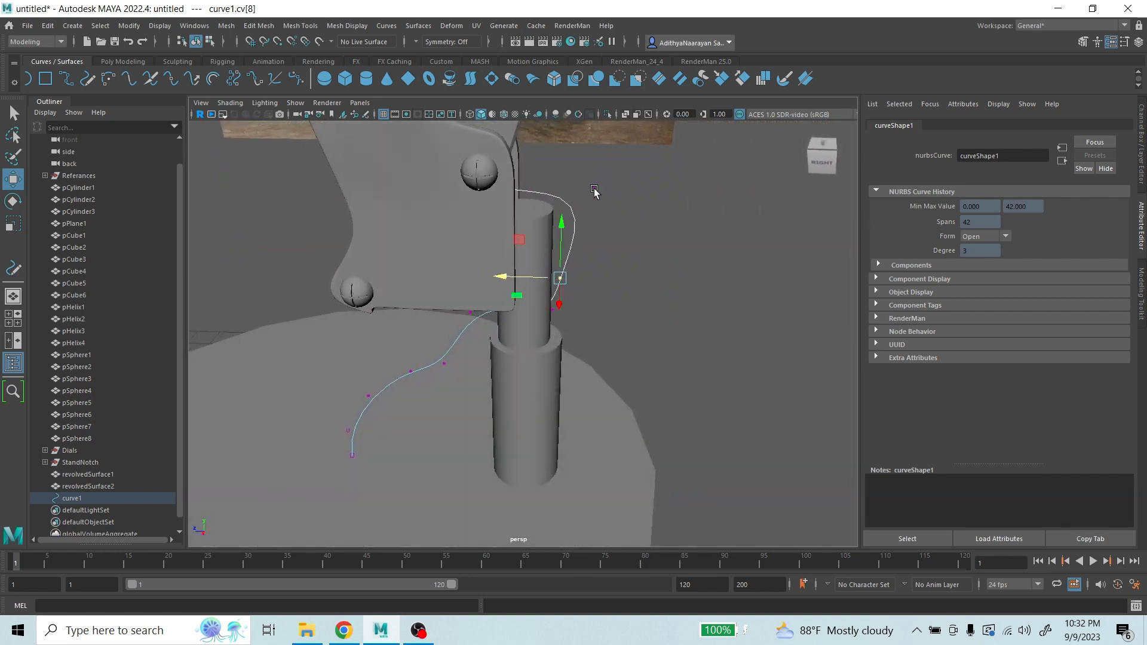
# - Pull the cable curve's control vertices above and beside the top of the stand post in closer to the post
pyautogui.moveTo(543, 187)
pyautogui.mouseDown()
pyautogui.moveTo(506, 186)
pyautogui.moveTo(563, 181)
pyautogui.mouseUp()
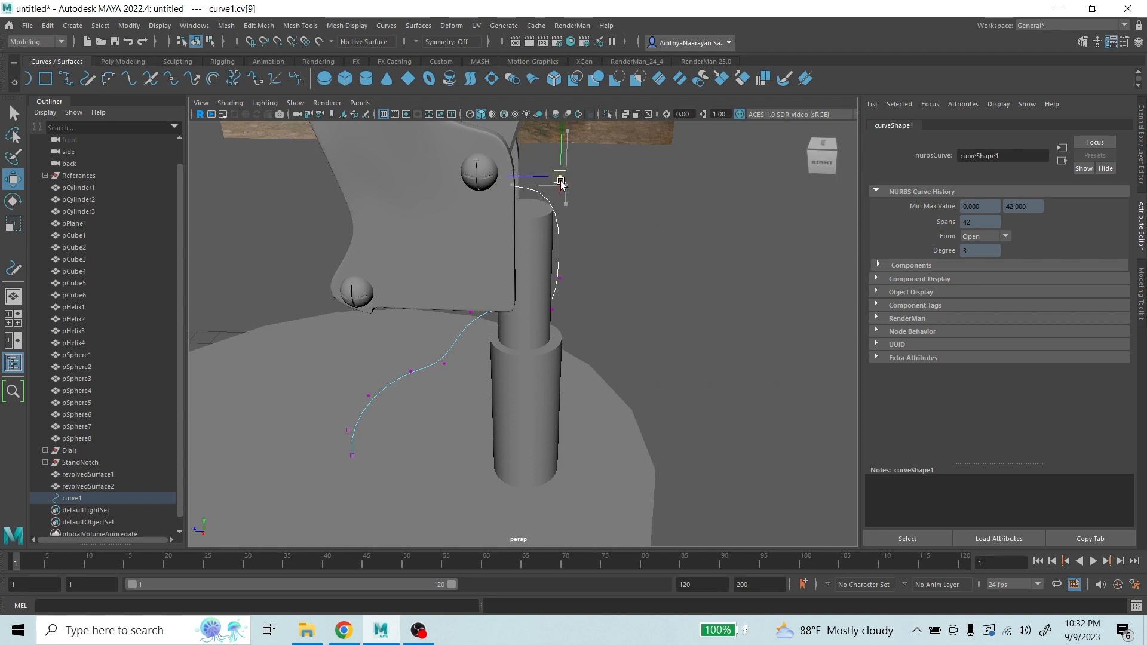
pyautogui.keyDown('alt'); pyautogui.moveTo(615, 214); pyautogui.dragTo(568, 301); pyautogui.keyUp('alt')
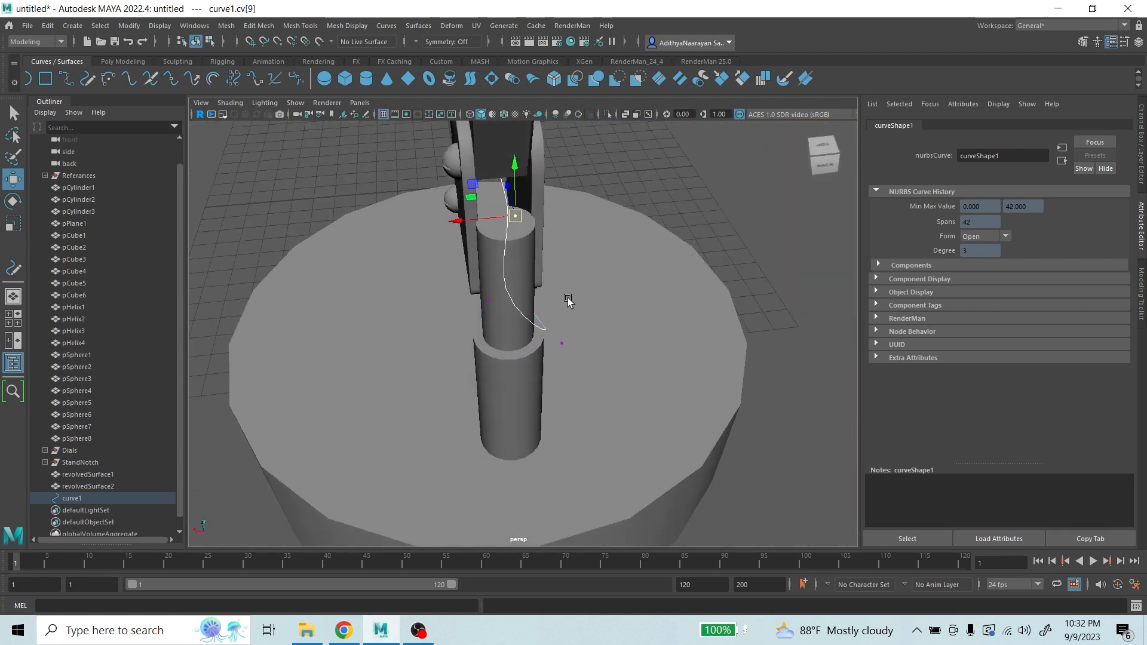
pyautogui.click(572, 344)
pyautogui.click(540, 324)
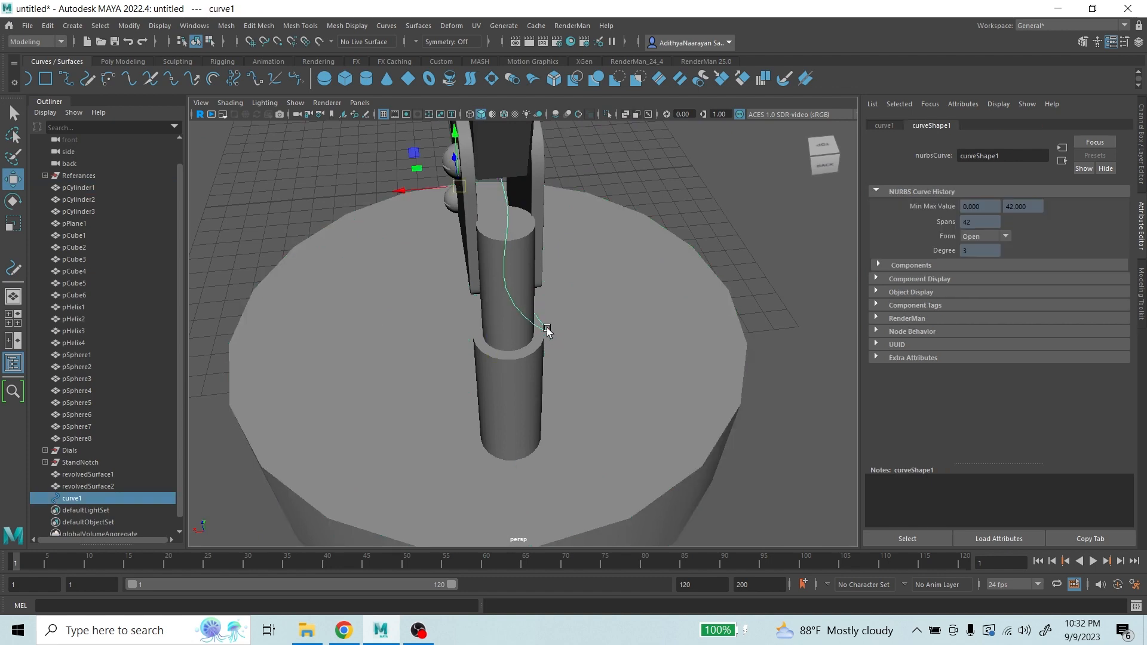
pyautogui.keyDown('alt'); pyautogui.moveTo(640, 299); pyautogui.dragTo(596, 289); pyautogui.keyUp('alt')
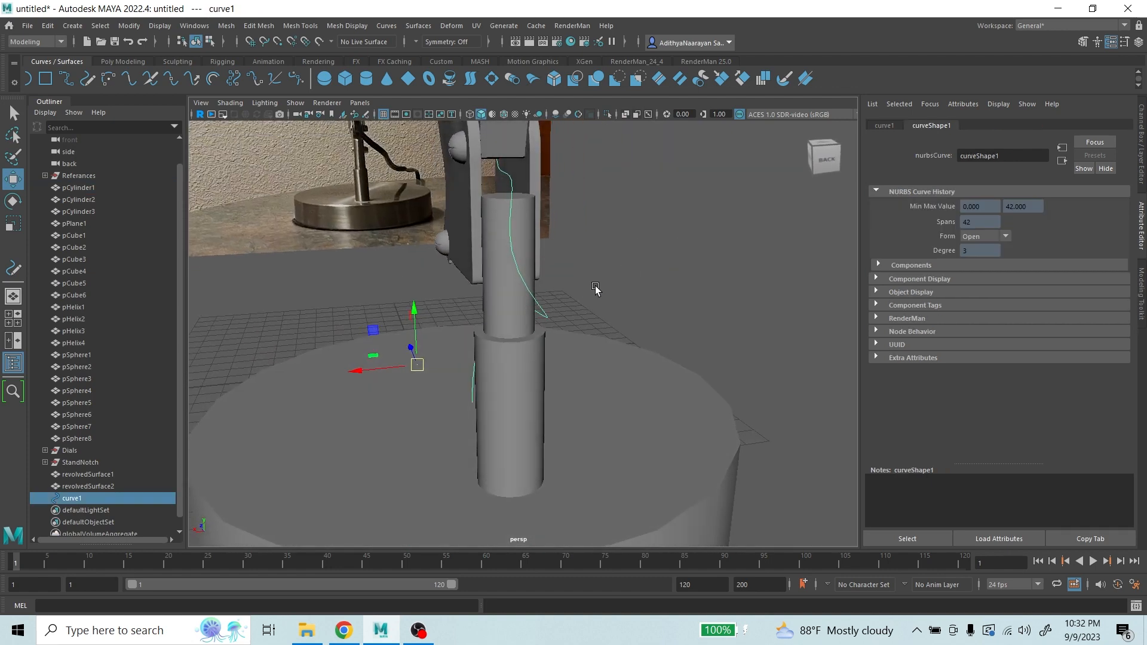
pyautogui.rightClick(550, 318)
pyautogui.click(476, 318)
pyautogui.click(564, 330)
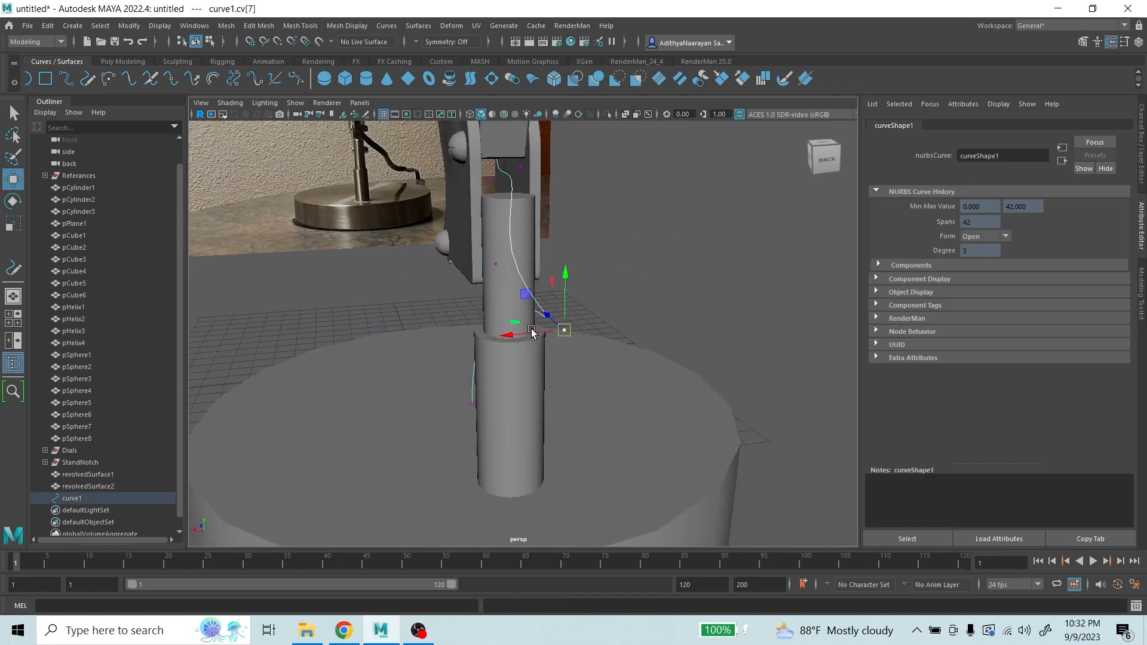
pyautogui.moveTo(532, 333); pyautogui.dragTo(512, 335)
pyautogui.keyDown('alt'); pyautogui.moveTo(572, 290); pyautogui.dragTo(446, 284); pyautogui.keyUp('alt')
# - Shift the cable curve's control vertex in front of the stand post sideways to smooth the path leaving the post
pyautogui.click(588, 328)
pyautogui.scroll(3, 590, 330)
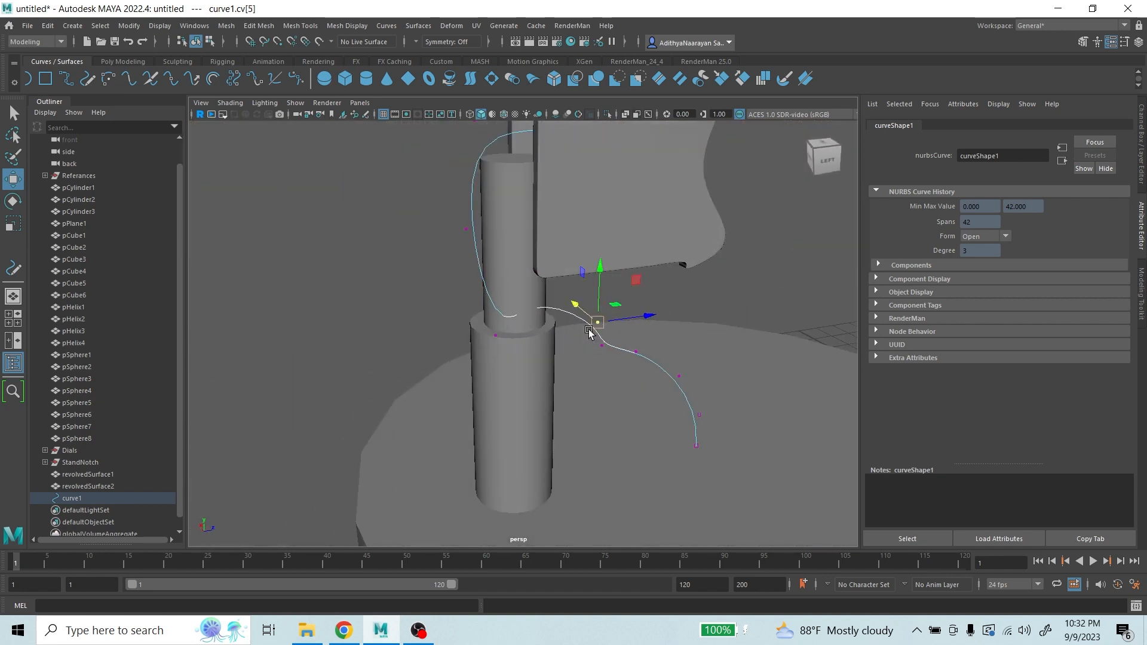
pyautogui.moveTo(593, 303); pyautogui.dragTo(868, 312)
pyautogui.click(633, 335)
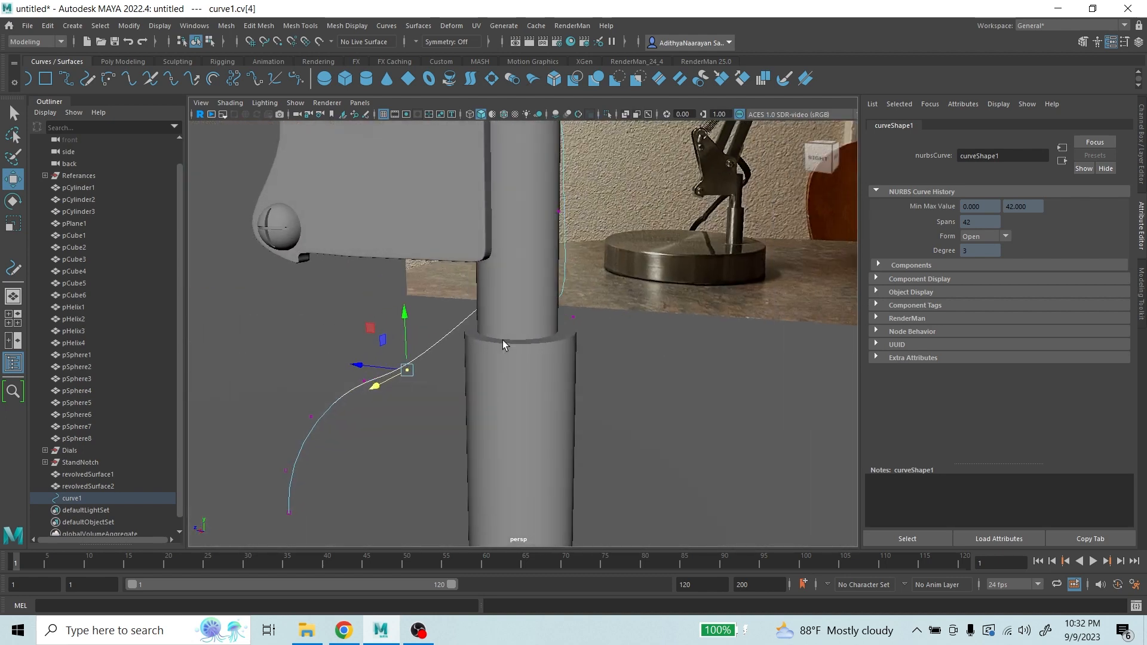
pyautogui.scroll(-3, 505, 347)
pyautogui.keyDown('alt'); pyautogui.moveTo(466, 363); pyautogui.dragTo(563, 357); pyautogui.keyUp('alt')
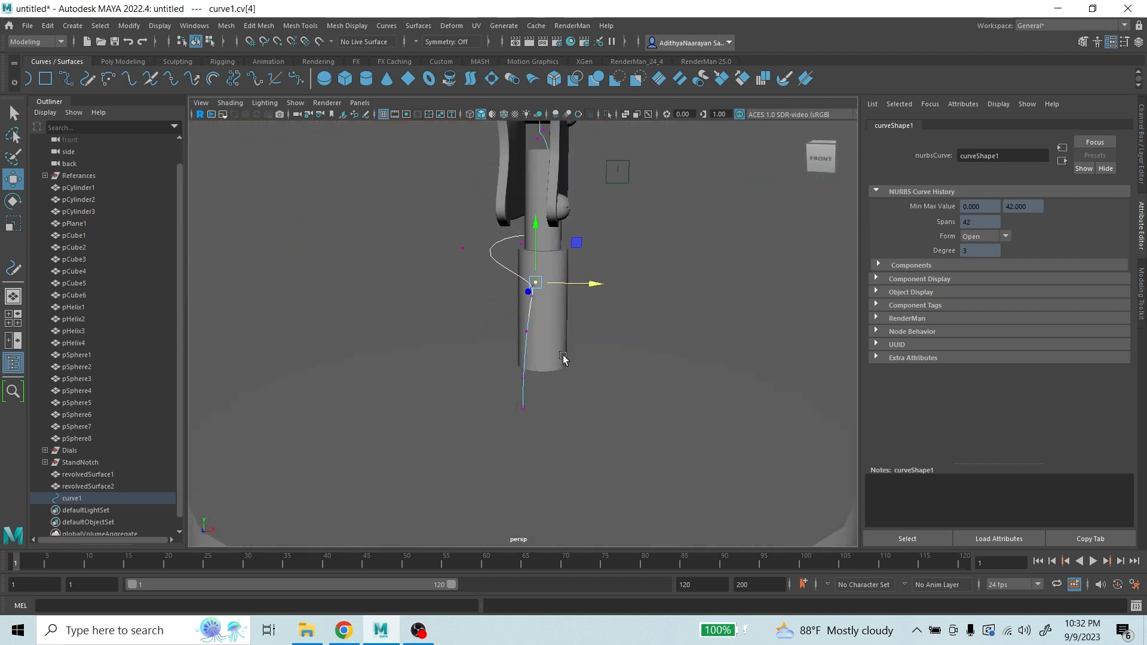
# - Select the last four control vertices at the cable curve's free end and rotate them together to redirect the end over the base's edge
pyautogui.click(535, 300)
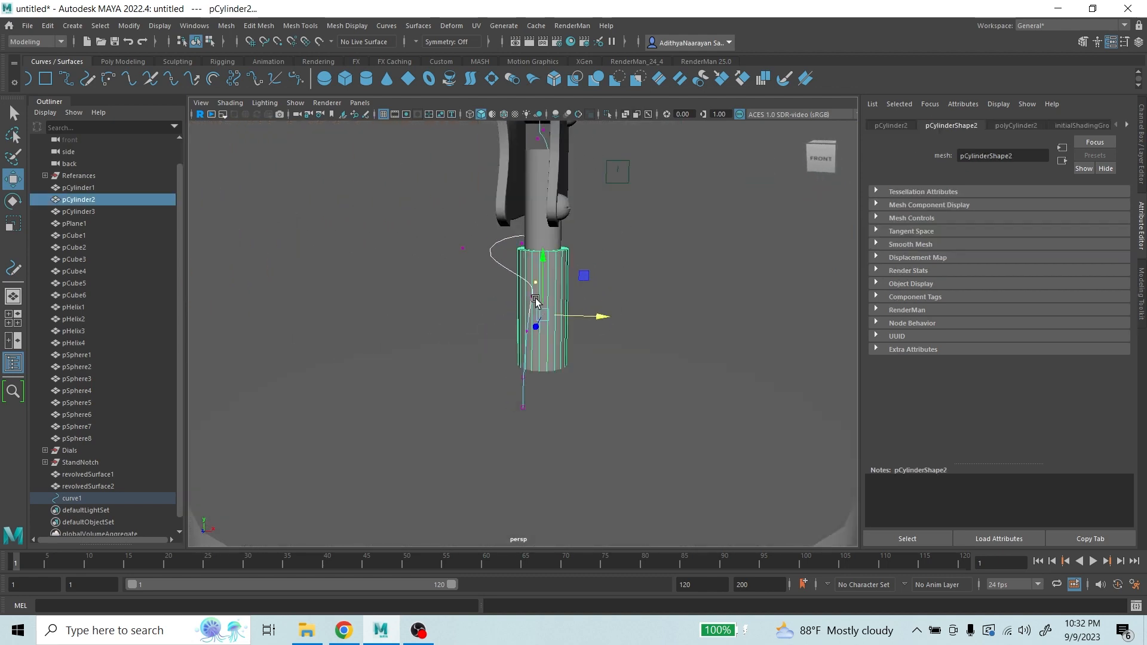
pyautogui.scroll(2, 615, 296)
pyautogui.keyDown('alt'); pyautogui.moveTo(596, 285); pyautogui.dragTo(552, 288); pyautogui.keyUp('alt')
pyautogui.click(542, 294)
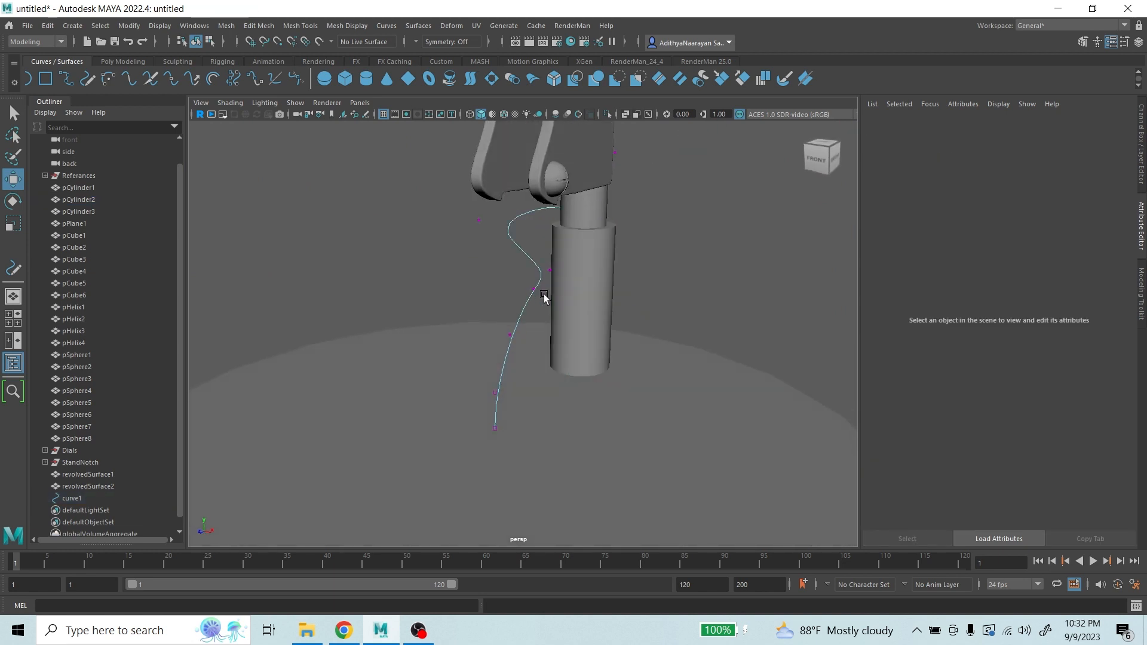
pyautogui.click(535, 291)
pyautogui.keyDown('shift'); pyautogui.click(509, 337); pyautogui.keyUp('shift')
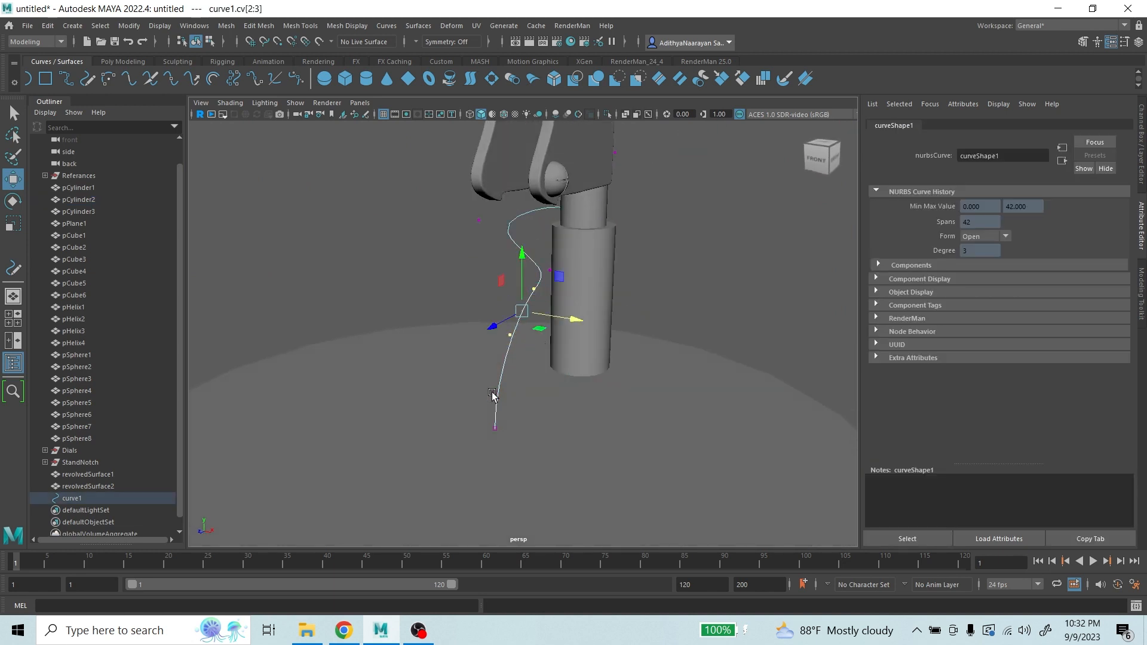
pyautogui.click(506, 406)
pyautogui.hotkey('ctrl', 'z')
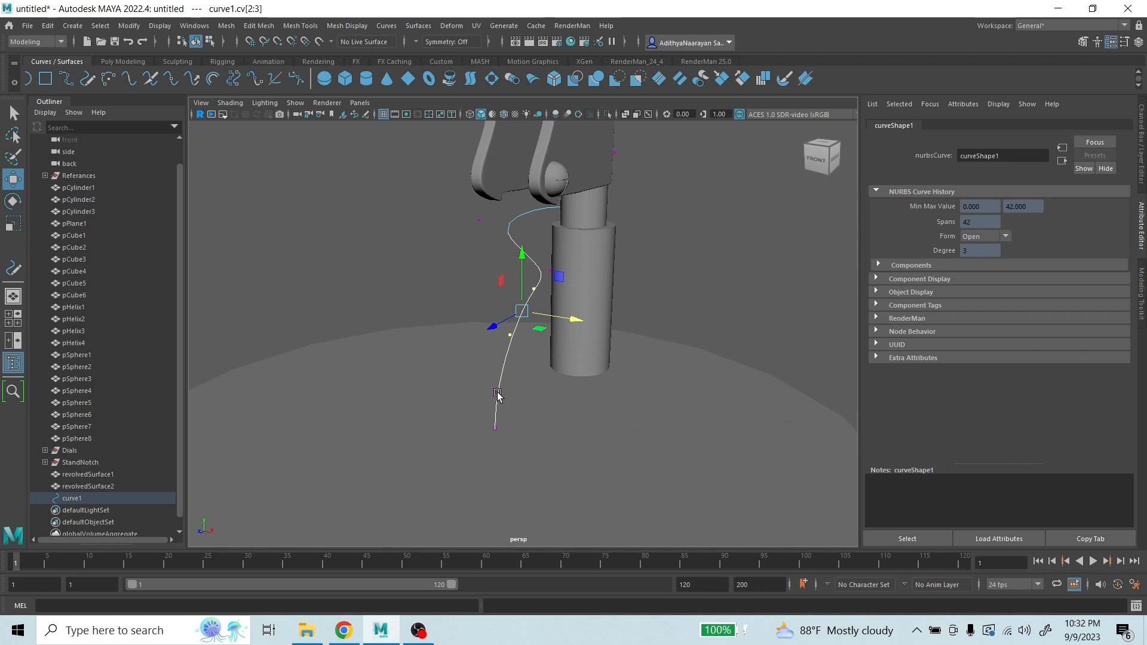
pyautogui.keyDown('shift'); pyautogui.click(504, 399); pyautogui.keyUp('shift')
pyautogui.hotkey('ctrl', 'z')
pyautogui.keyDown('alt'); pyautogui.moveTo(517, 397); pyautogui.dragTo(486, 285); pyautogui.keyUp('alt')
pyautogui.keyDown('shift'); pyautogui.click(498, 369); pyautogui.keyUp('shift')
pyautogui.keyDown('shift'); pyautogui.click(497, 422); pyautogui.keyUp('shift')
pyautogui.click(14, 202)
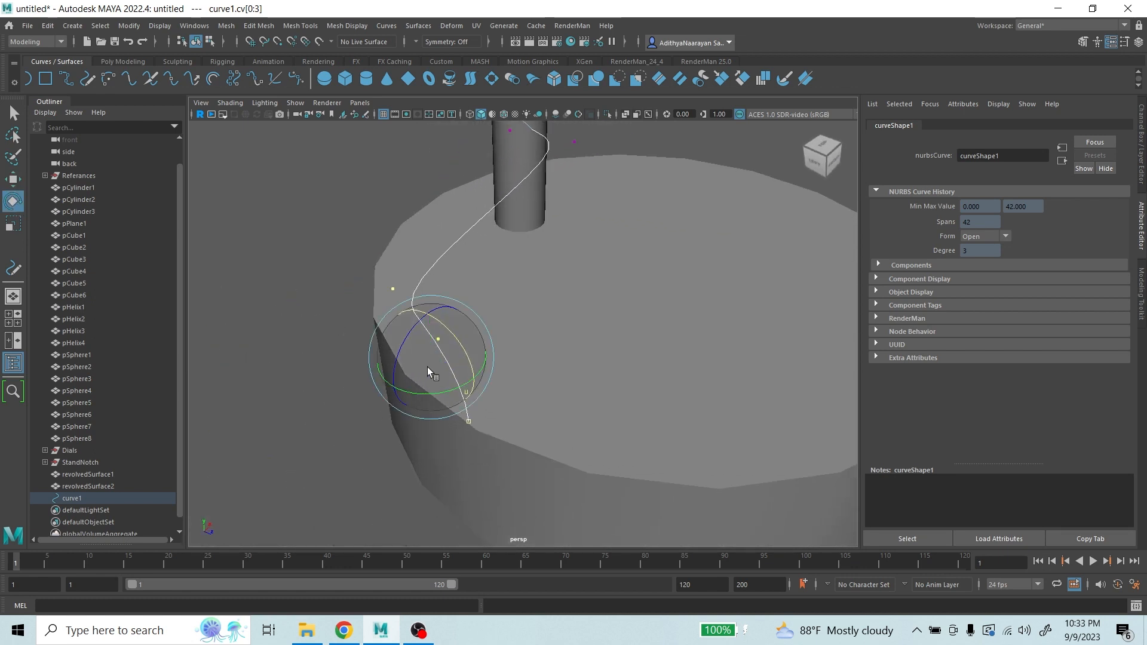
pyautogui.moveTo(428, 367); pyautogui.dragTo(359, 392)
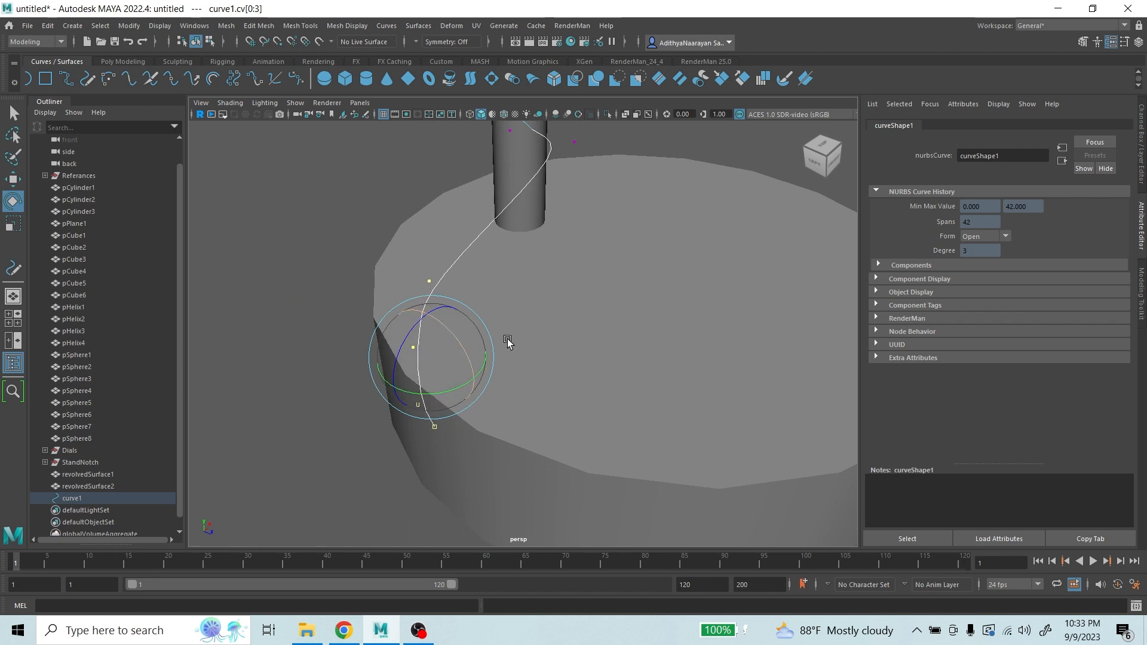
pyautogui.keyDown('alt'); pyautogui.moveTo(510, 341); pyautogui.dragTo(411, 299); pyautogui.keyUp('alt')
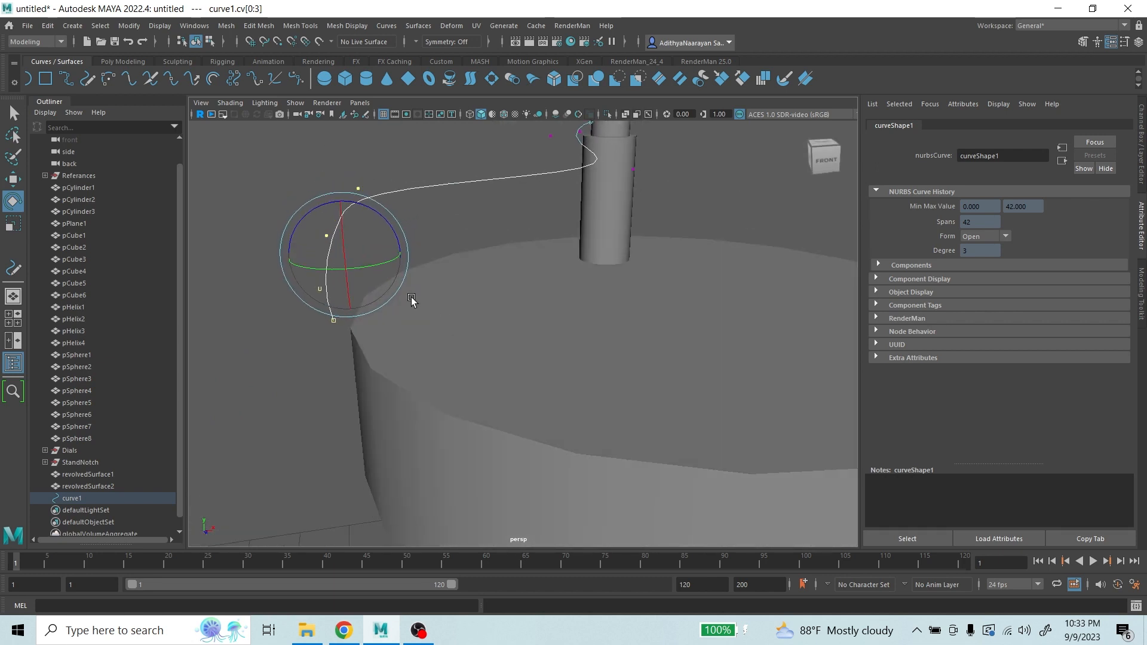
# - Lower the control vertex beside the stand post and the two near the base's edge so the cable runs closer to the base's top
pyautogui.click(633, 170)
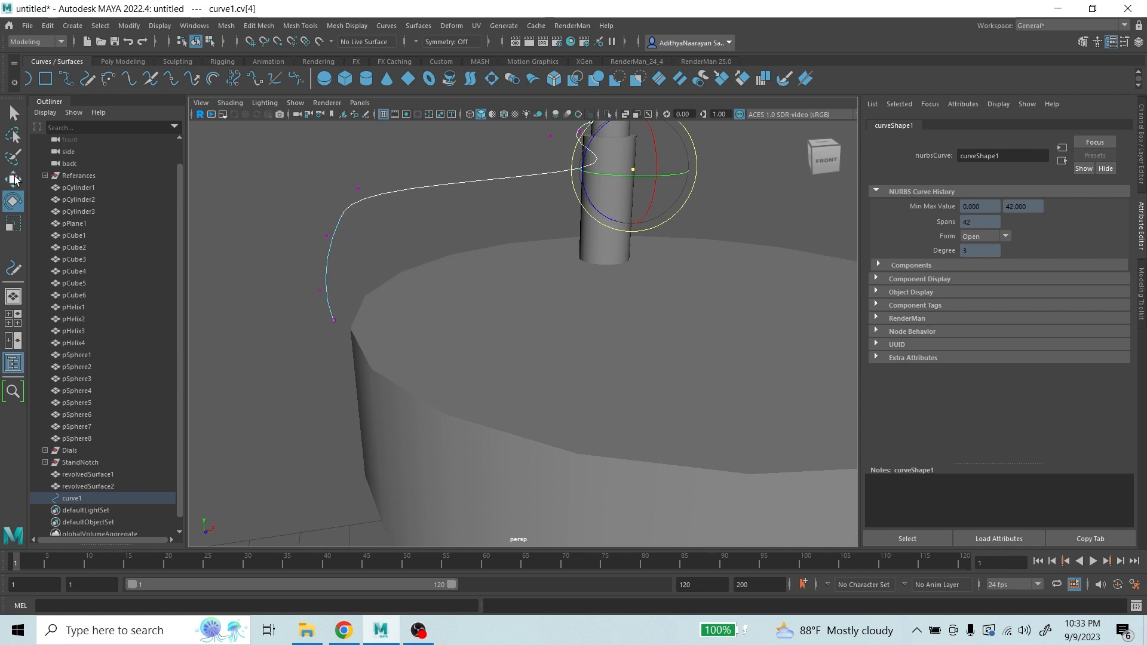
pyautogui.press('w')
pyautogui.moveTo(635, 174); pyautogui.dragTo(560, 251)
pyautogui.moveTo(330, 169); pyautogui.dragTo(406, 246)
pyautogui.moveTo(236, 145); pyautogui.dragTo(389, 257)
pyautogui.moveTo(346, 216); pyautogui.dragTo(353, 273)
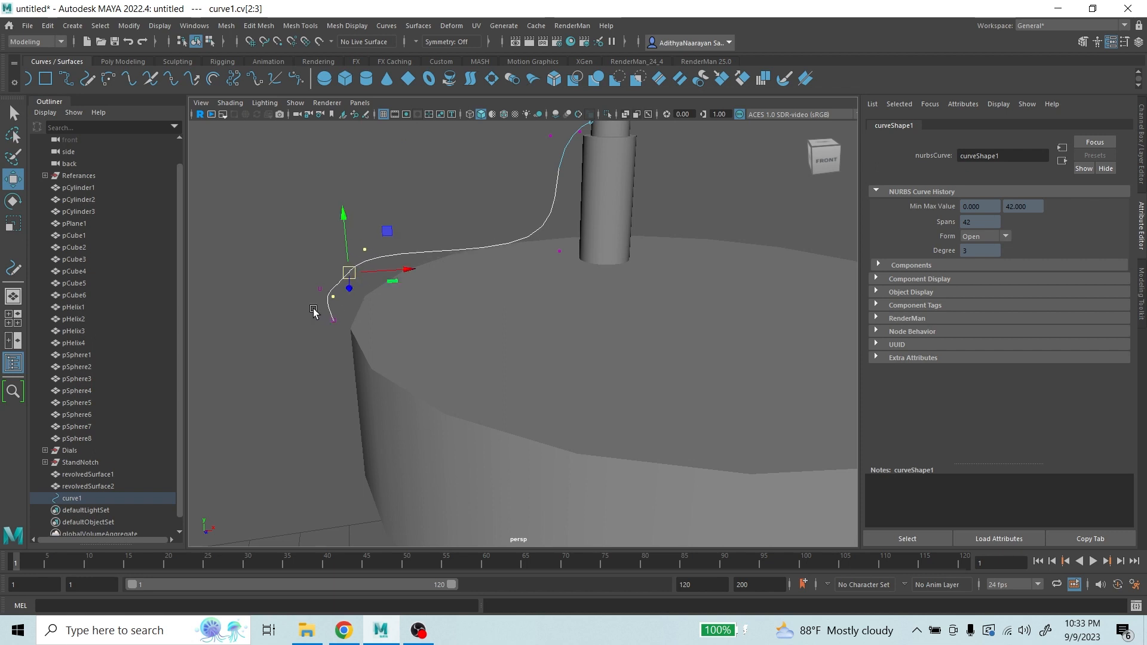
# - Move the three end control vertices down outside the base and pull the fourth down and outward to bend the cable over the rim
pyautogui.moveTo(332, 326); pyautogui.dragTo(460, 346)
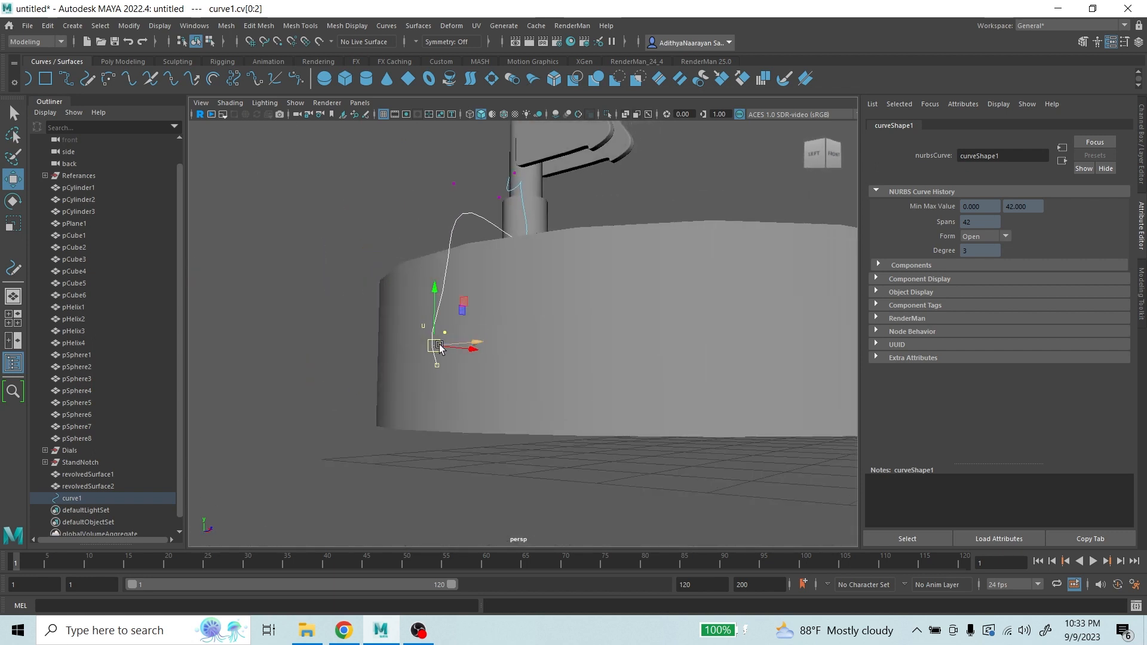
pyautogui.moveTo(418, 387); pyautogui.dragTo(454, 333)
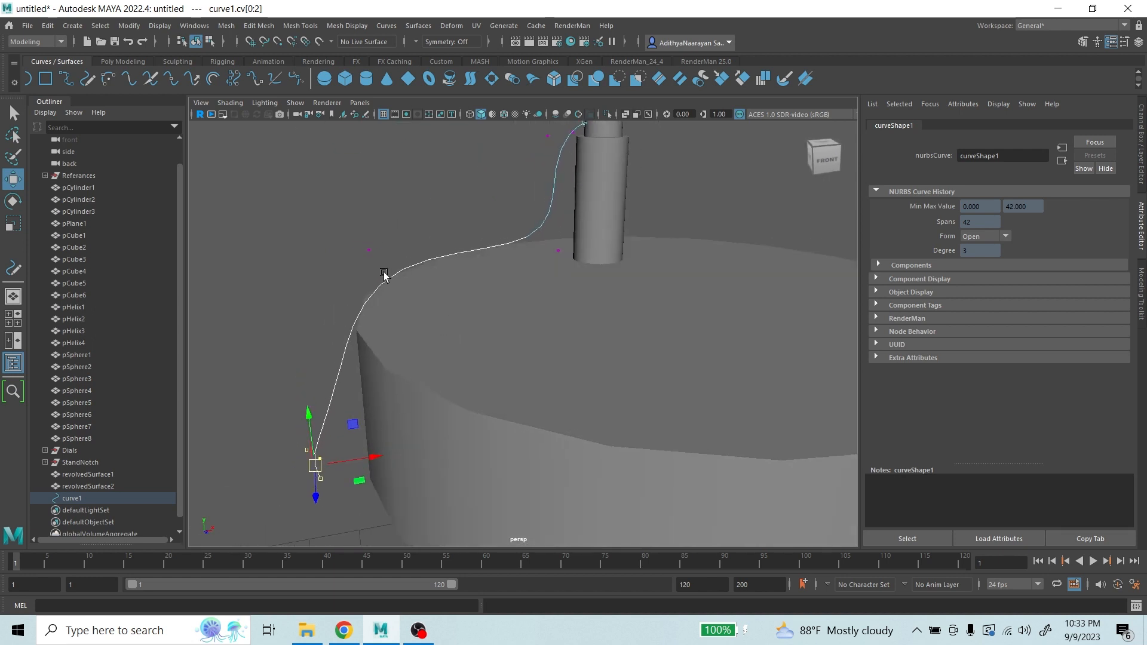
pyautogui.click(369, 247)
pyautogui.click(368, 253)
pyautogui.moveTo(367, 251); pyautogui.dragTo(341, 289)
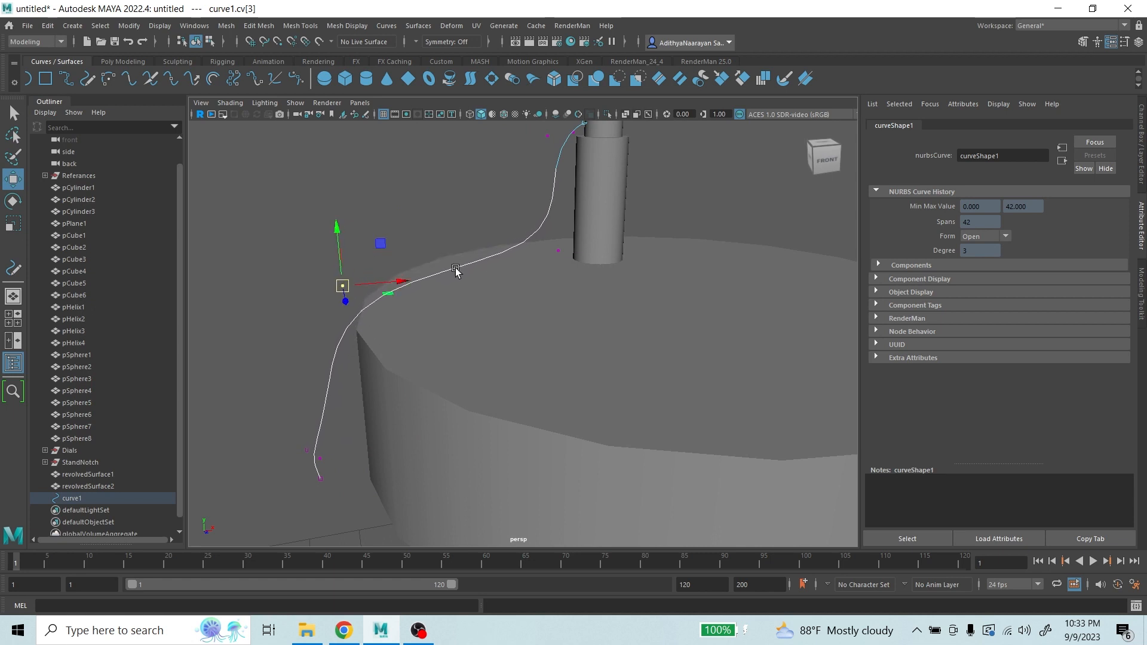
# - Return to object mode and examine the cable curve's route from the base up along the whole lamp
pyautogui.keyDown('alt'); pyautogui.moveTo(456, 269); pyautogui.dragTo(490, 310); pyautogui.keyUp('alt')
pyautogui.click(569, 253)
pyautogui.click(569, 256)
pyautogui.keyDown('alt'); pyautogui.moveTo(531, 263); pyautogui.dragTo(698, 233); pyautogui.keyUp('alt')
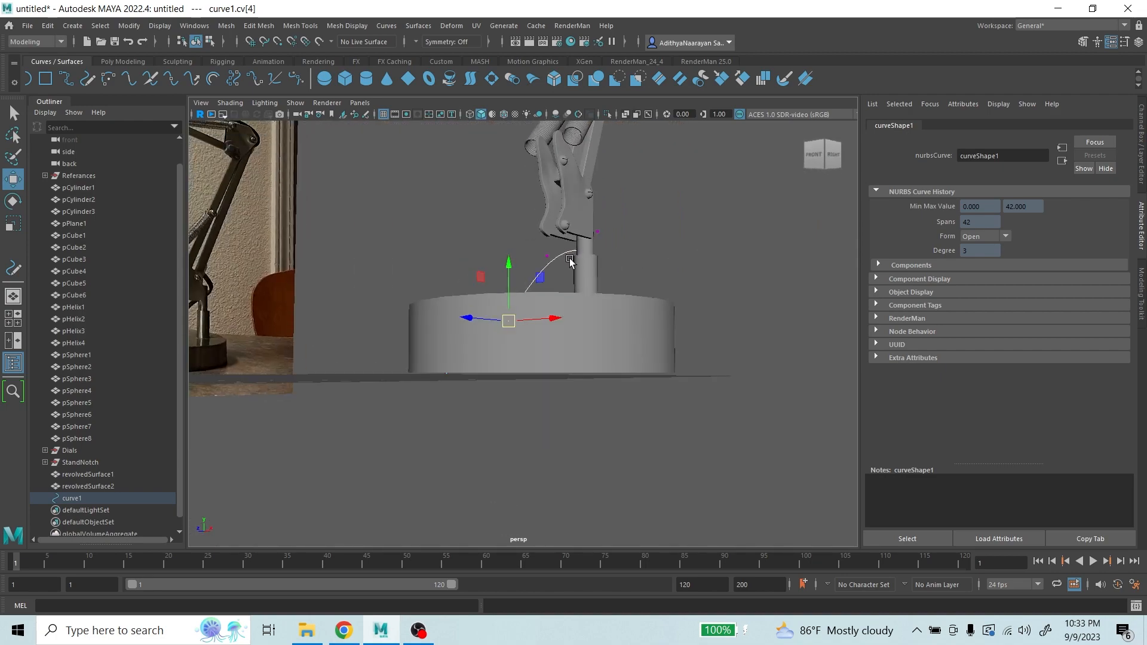
pyautogui.moveTo(563, 256); pyautogui.dragTo(622, 236, button='right')
pyautogui.click(622, 236)
pyautogui.scroll(-2, 590, 236)
pyautogui.scroll(-5, 590, 236)
pyautogui.keyDown('alt'); pyautogui.moveTo(590, 236); pyautogui.dragTo(482, 273); pyautogui.keyUp('alt')
pyautogui.scroll(-4, 481, 273)
pyautogui.scroll(4, 483, 269)
pyautogui.scroll(2, 495, 184)
pyautogui.keyDown('alt'); pyautogui.moveTo(496, 184); pyautogui.dragTo(539, 332, button='middle'); pyautogui.keyUp('alt')
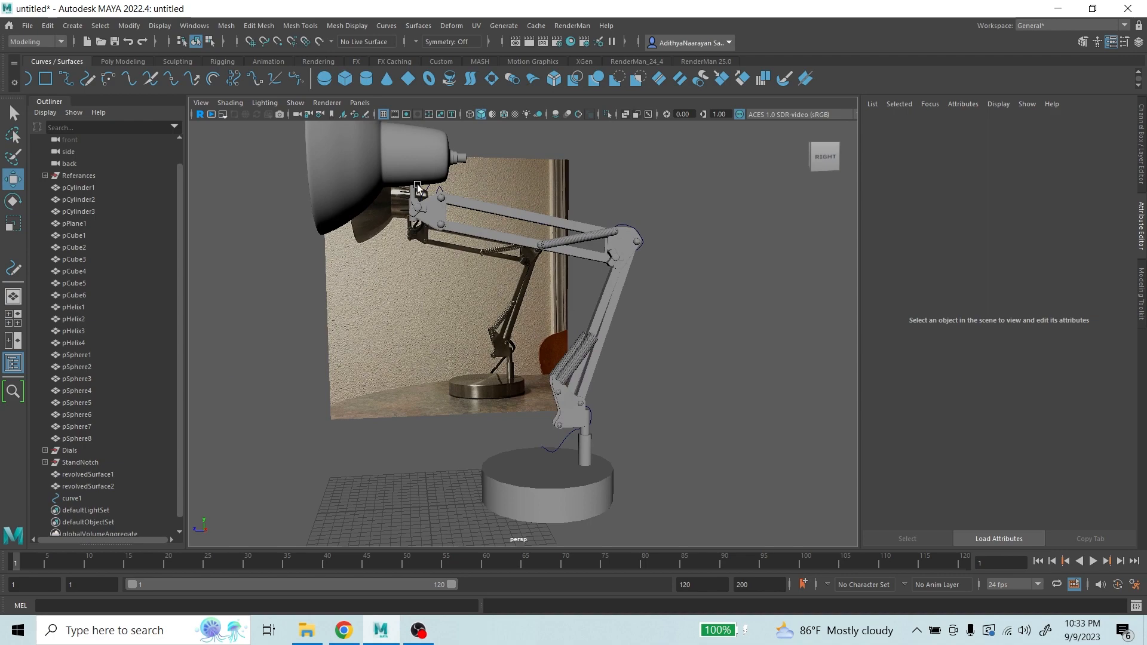
pyautogui.scroll(1, 556, 233)
pyautogui.scroll(1, 658, 230)
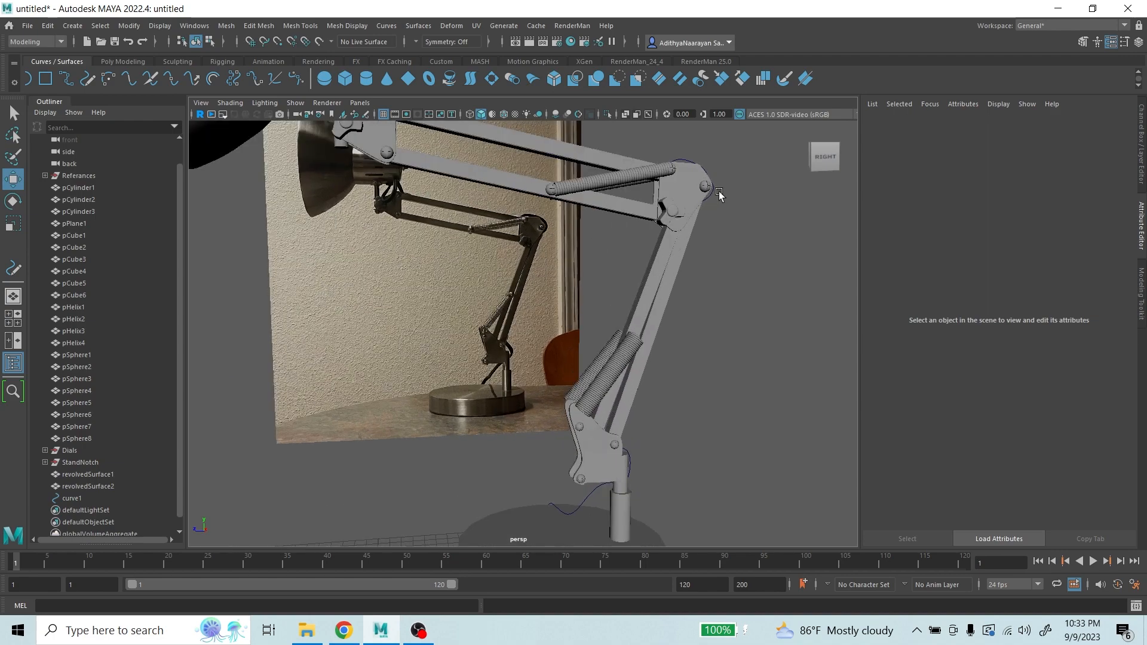
# - Select the whole cable curve for modelling the cable
pyautogui.click(714, 195)
pyautogui.scroll(-3, 665, 333)
pyautogui.scroll(4, 644, 368)
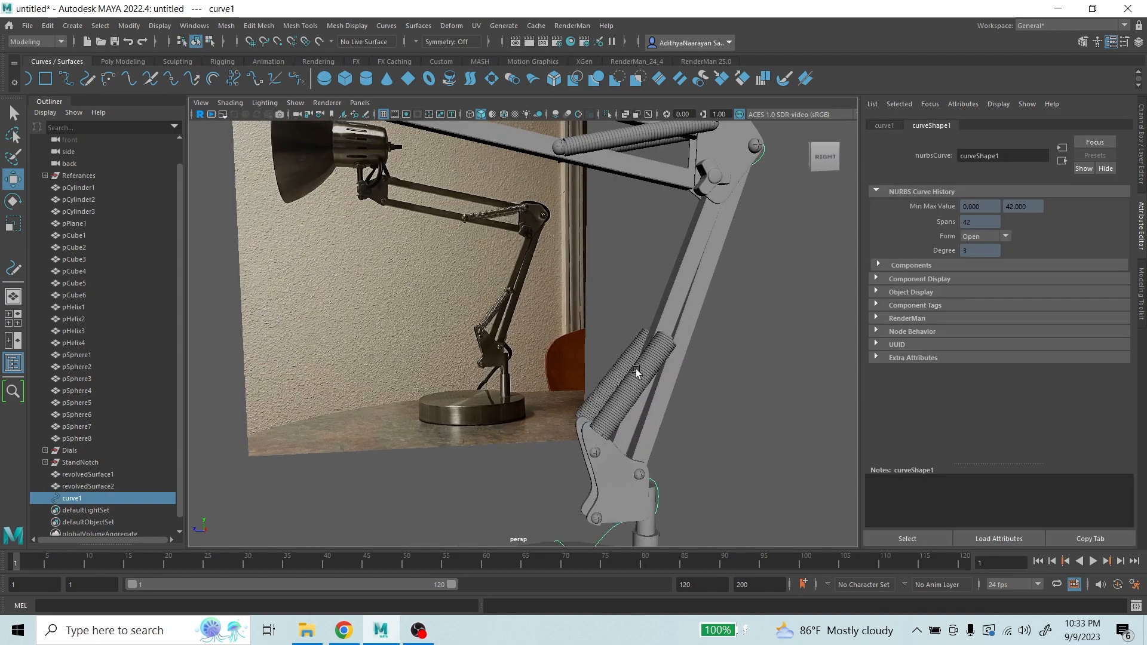
pyautogui.keyDown('alt'); pyautogui.moveTo(635, 370); pyautogui.dragTo(514, 194, button='middle'); pyautogui.keyUp('alt')
pyautogui.scroll(3, 749, 339)
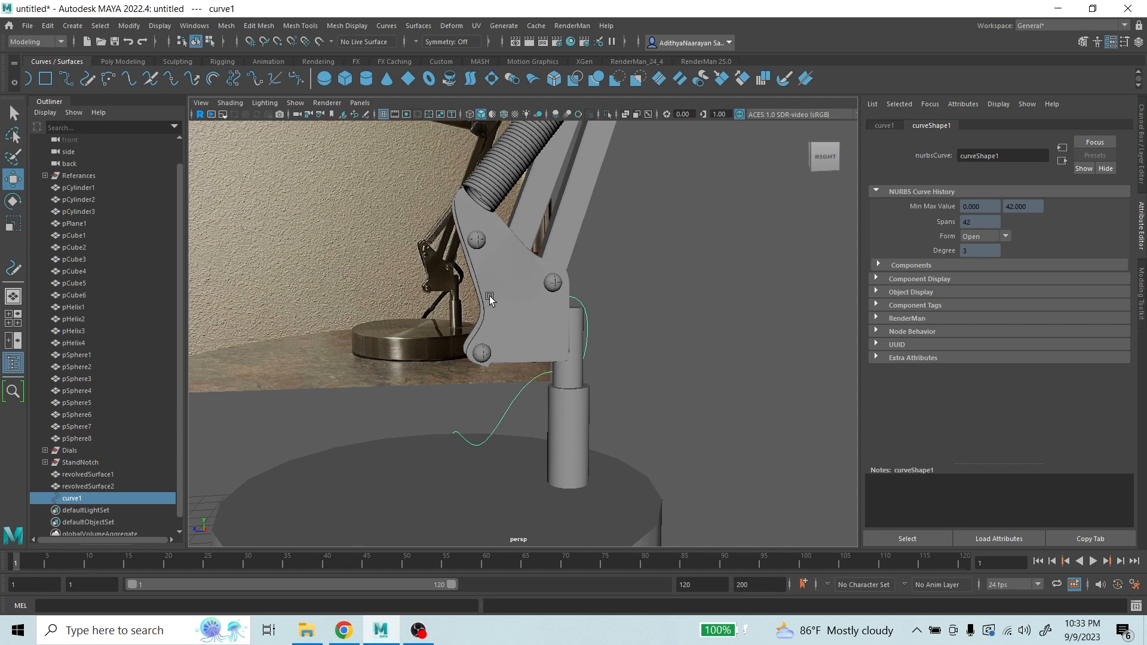
# - Search the Plug-in Manager for "sweep" to check that the sweep.mll plug-in is loaded
pyautogui.click(123, 62)
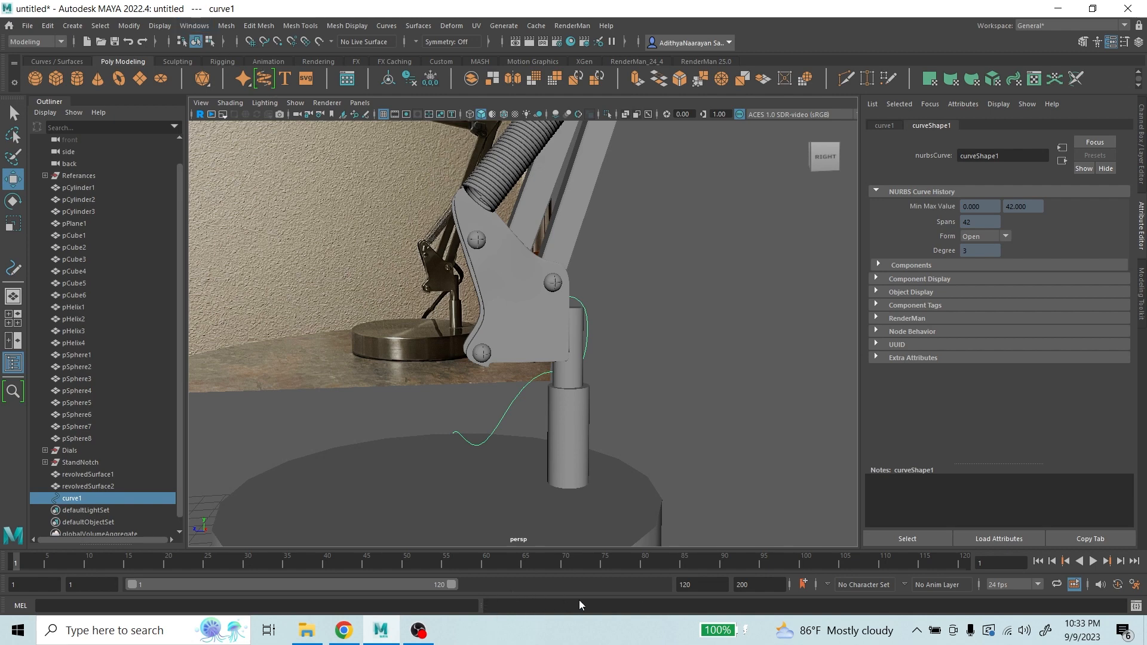
pyautogui.click(200, 27)
pyautogui.moveTo(237, 157)
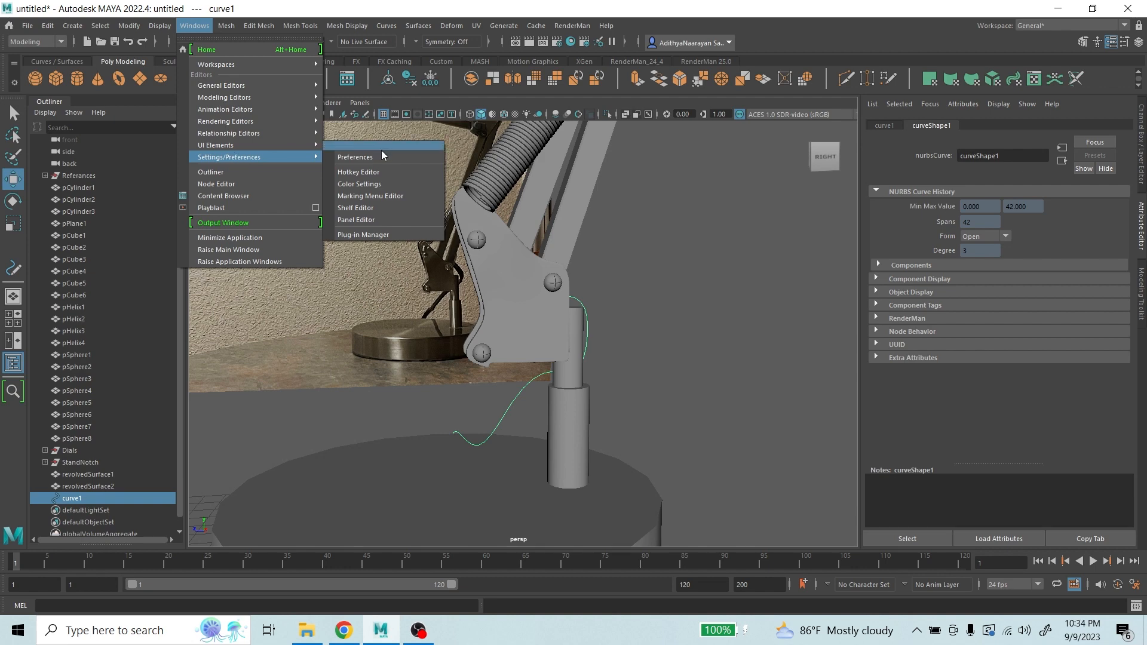
pyautogui.click(377, 236)
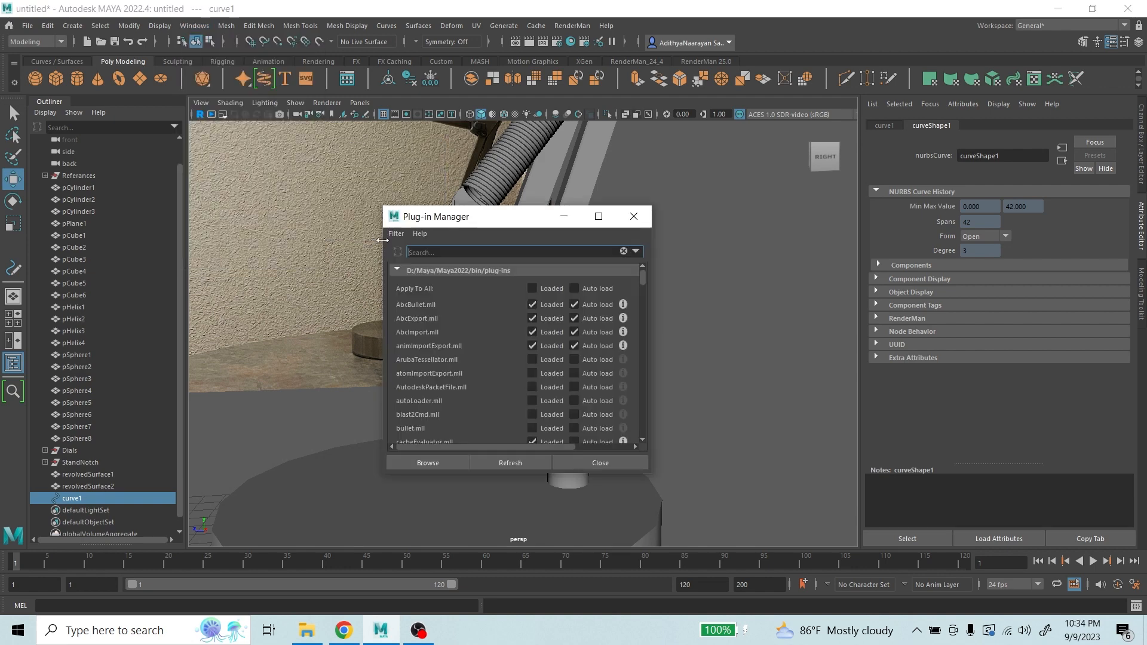
pyautogui.write('sweep')
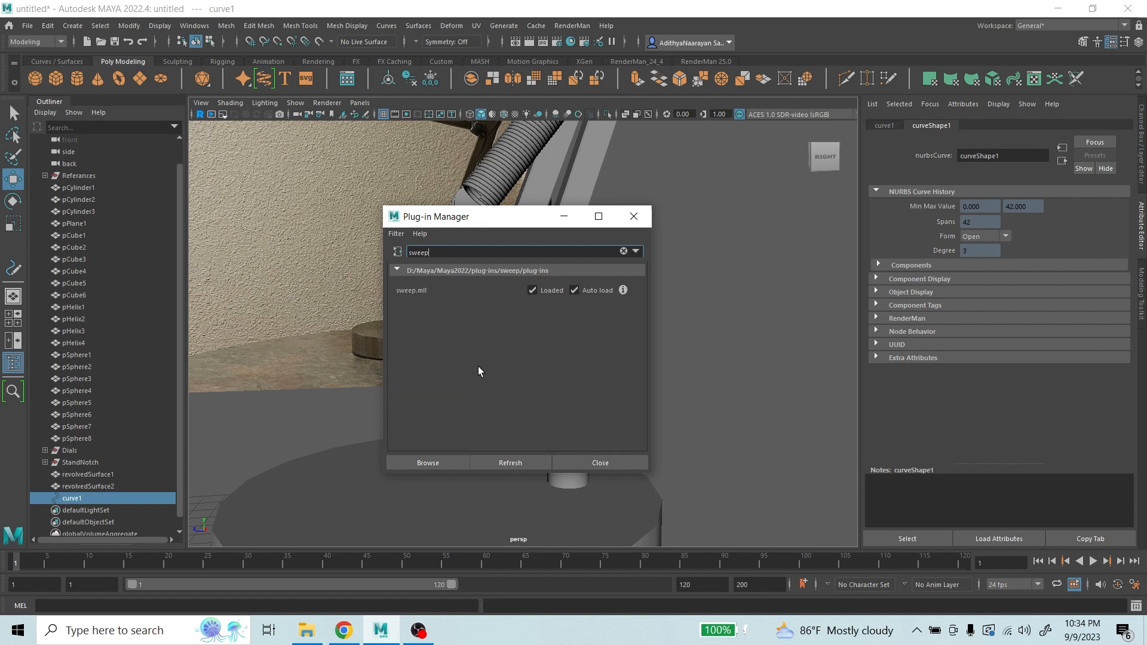
pyautogui.click(635, 218)
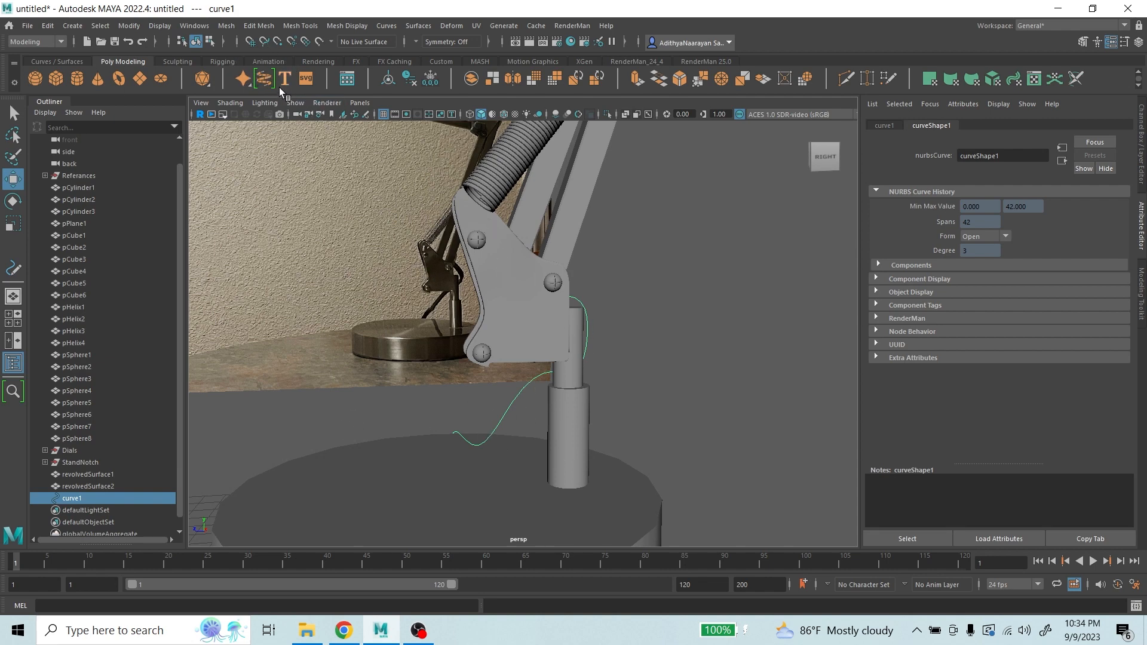
# - Create a sweep mesh along the cable curve and review its thickness around the arms and its distribution settings
pyautogui.click(263, 79)
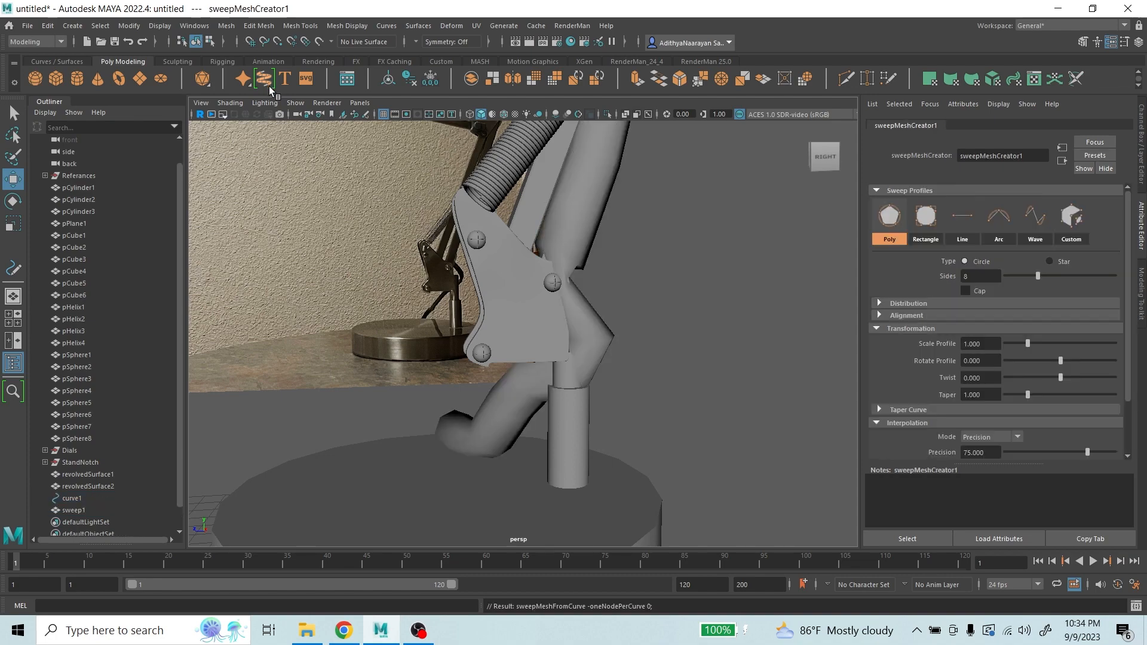
pyautogui.scroll(-5, 618, 346)
pyautogui.scroll(8, 603, 336)
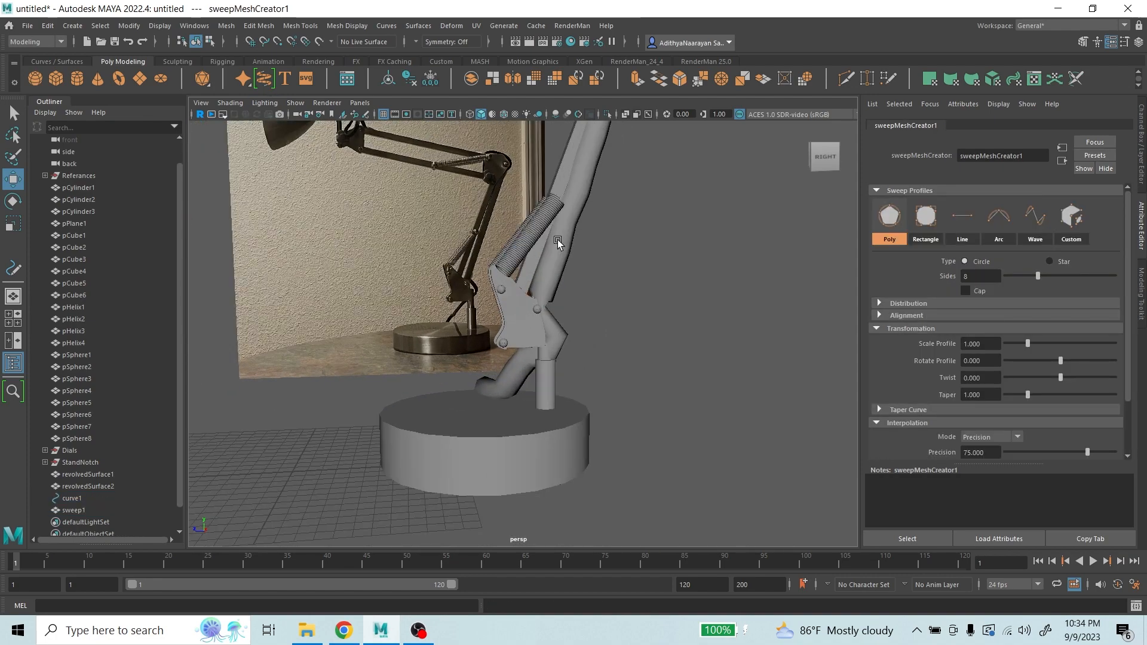
pyautogui.scroll(2, 603, 336)
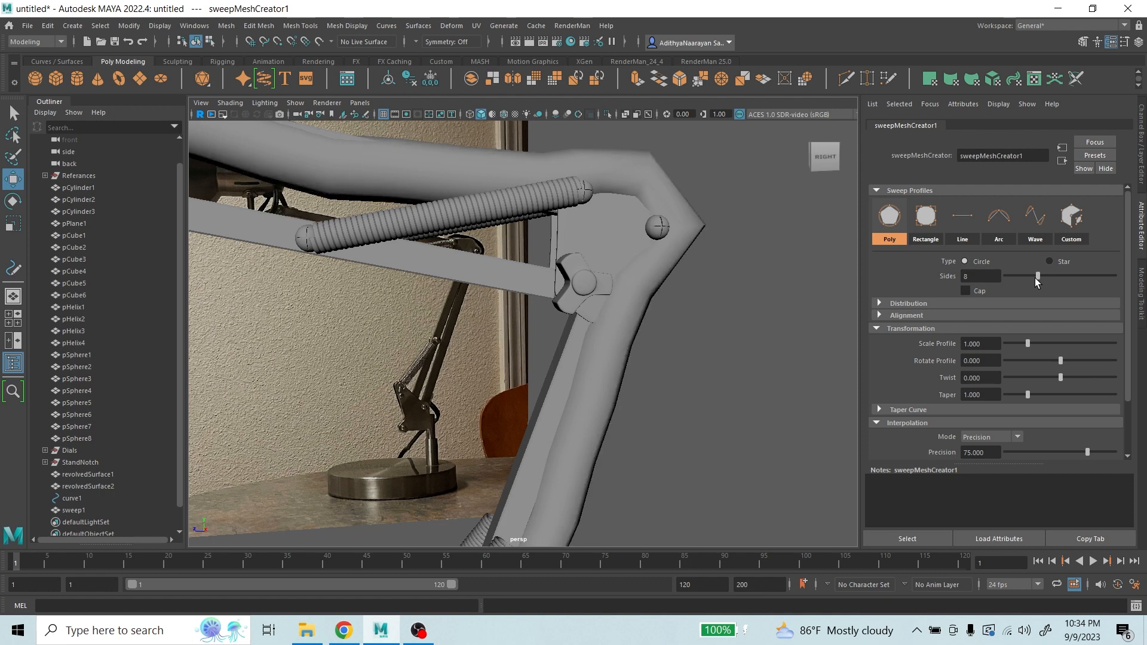
pyautogui.click(880, 301)
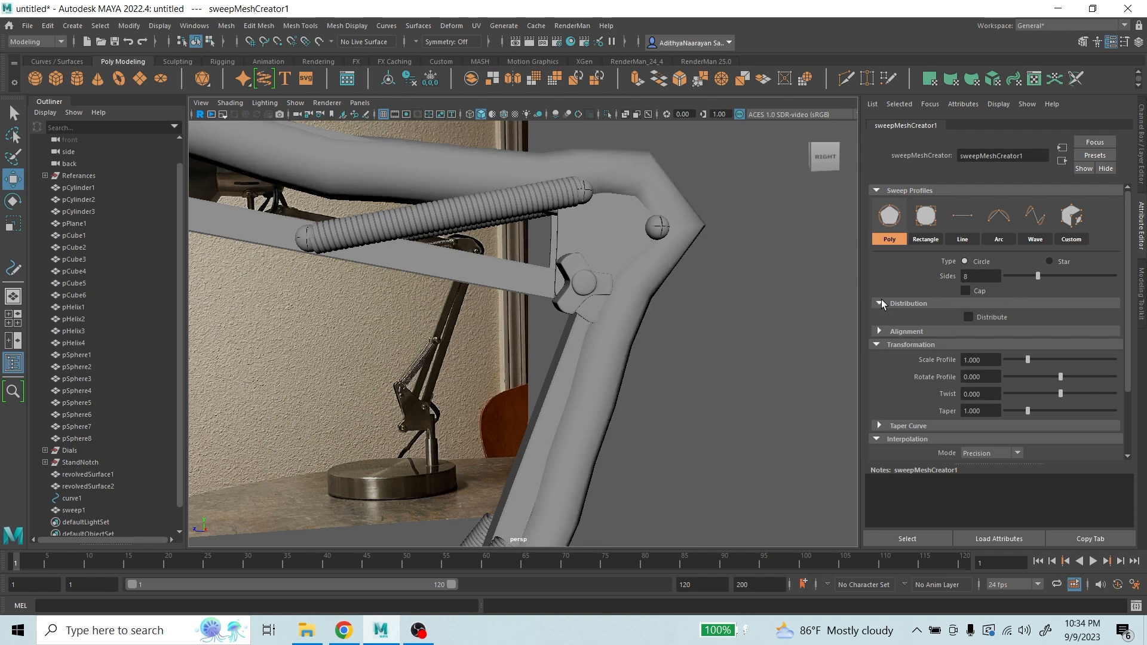
pyautogui.click(877, 302)
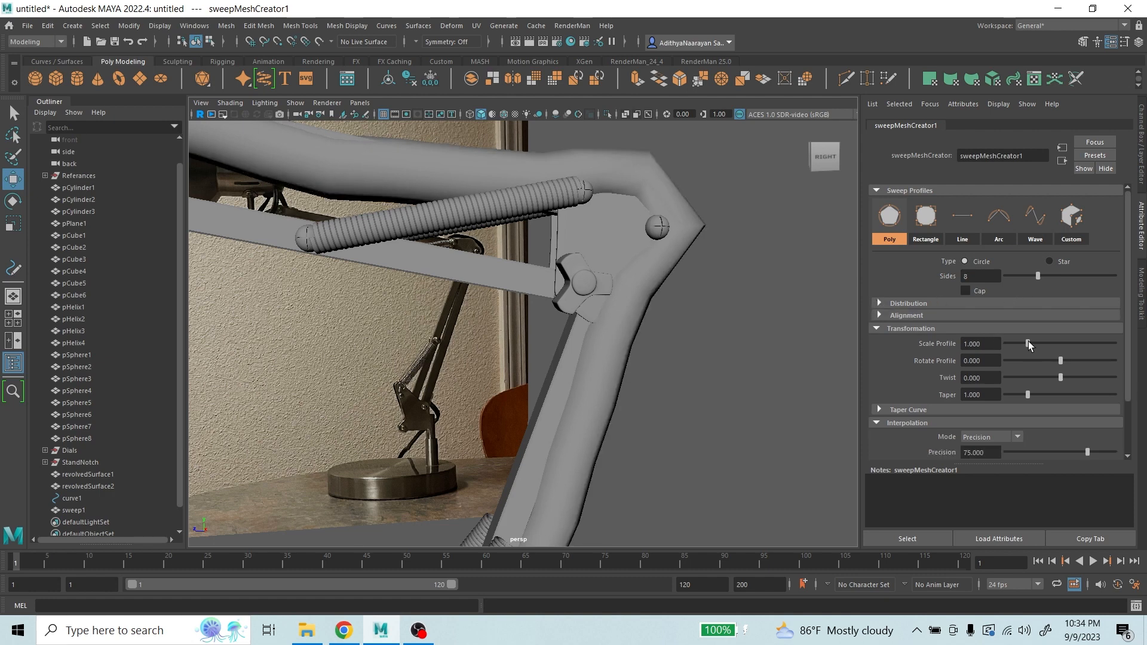
# - Thin the cable by reducing the sweep mesh's Scale Profile to 0.111, keeping the circular profile at 8 sides
pyautogui.moveTo(1028, 342); pyautogui.dragTo(1010, 349)
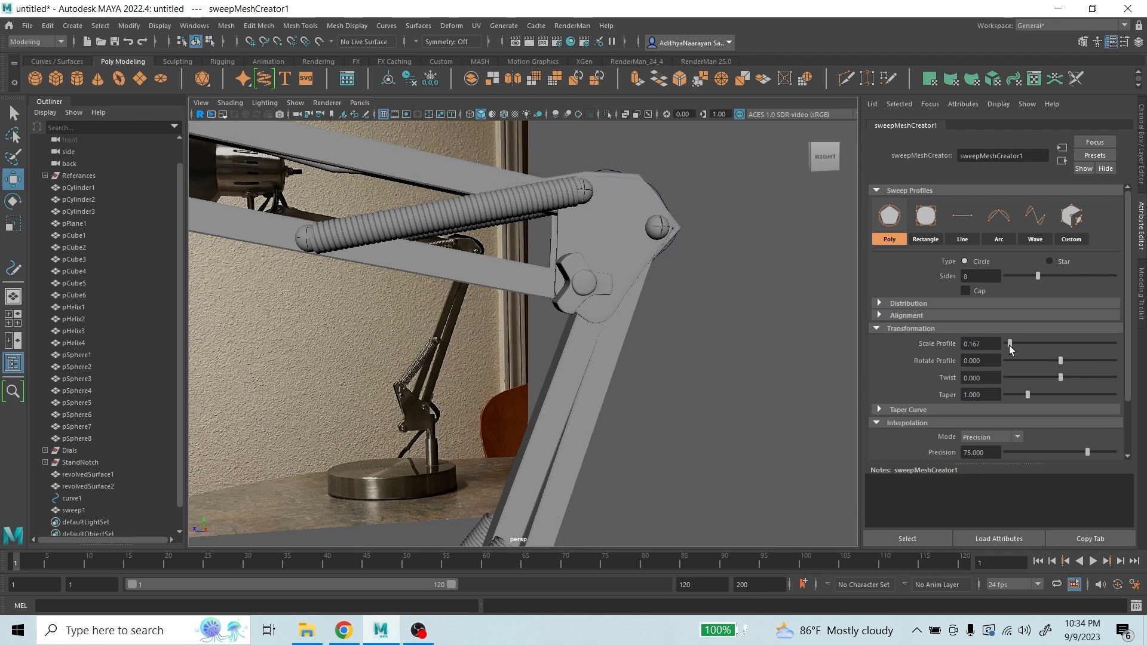
pyautogui.scroll(-10, 685, 230)
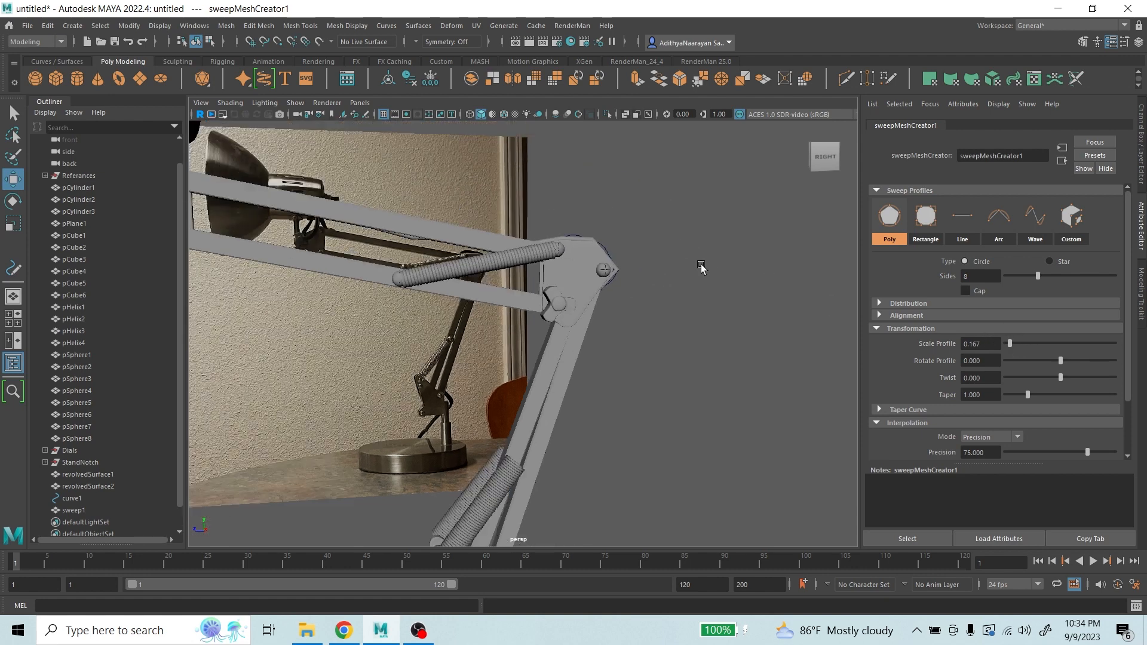
pyautogui.scroll(5, 528, 299)
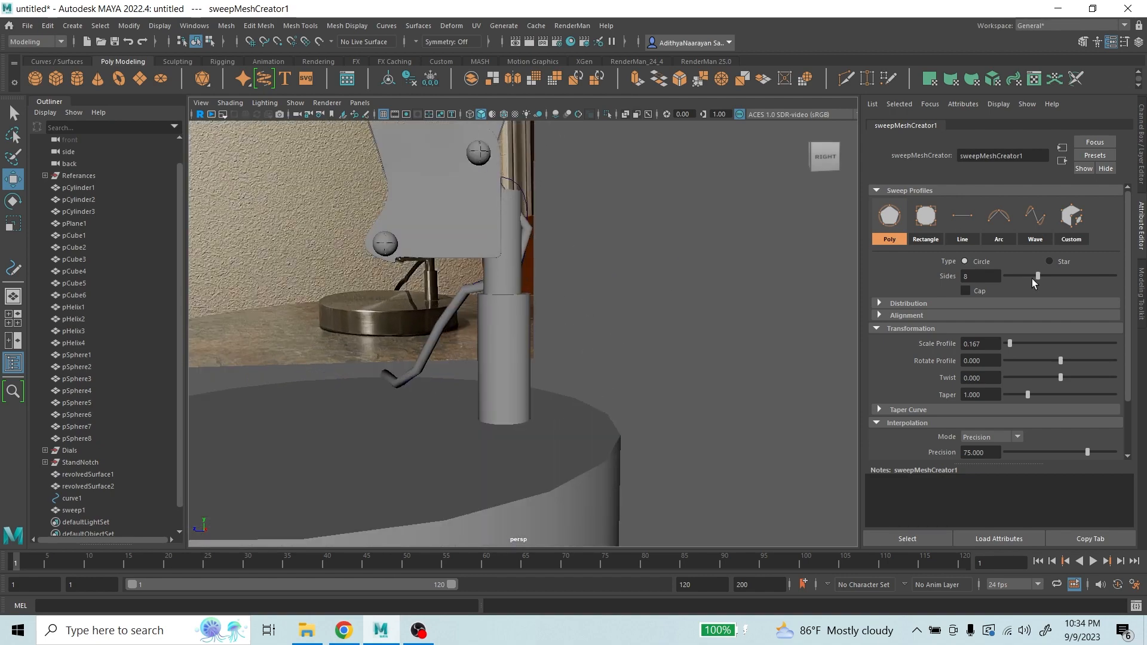
pyautogui.moveTo(1038, 278)
pyautogui.mouseDown()
pyautogui.moveTo(1008, 279)
pyautogui.moveTo(1040, 290)
pyautogui.mouseUp()
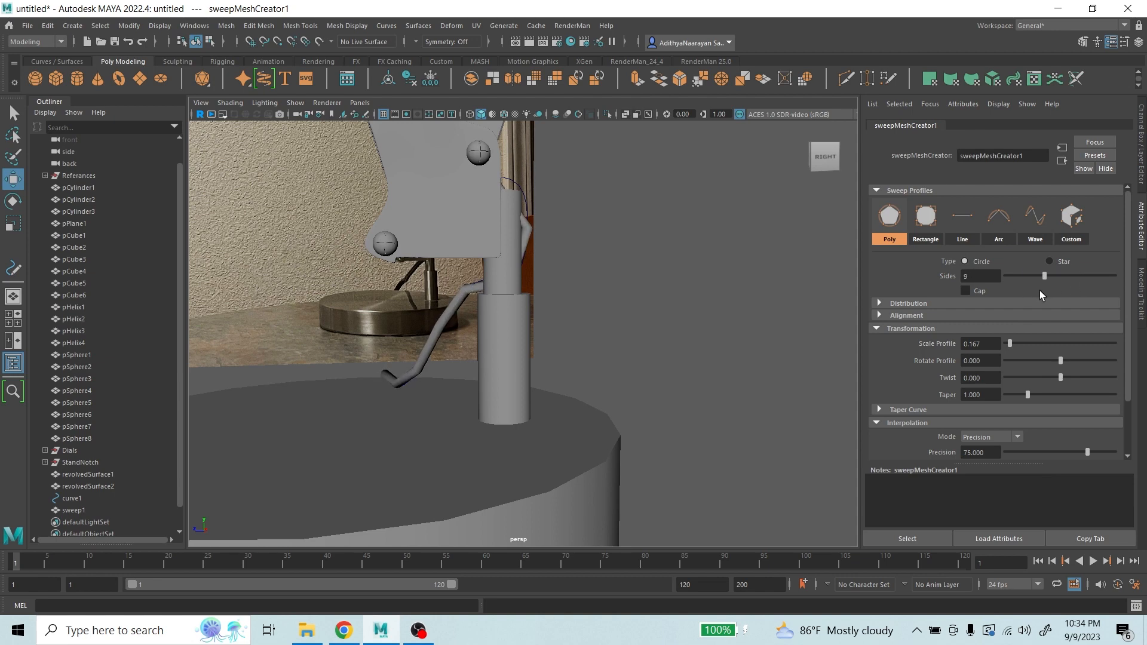
pyautogui.moveTo(1010, 345); pyautogui.dragTo(1008, 345)
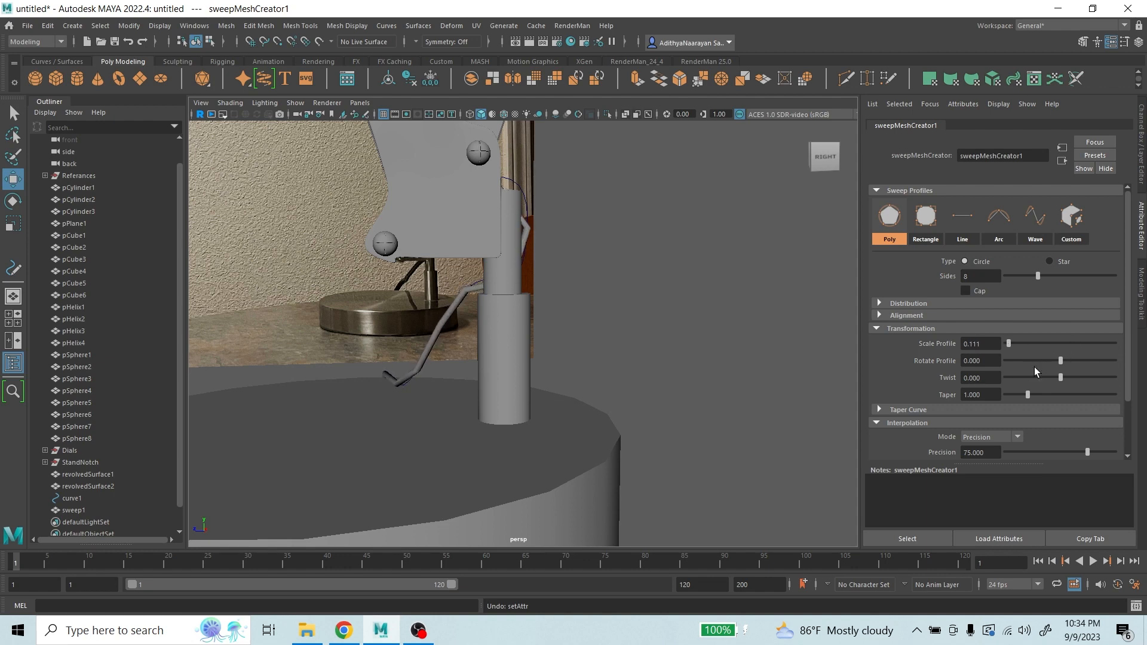
# - Smooth the cable's bends by raising the sweep mesh's interpolation precision to 100 and enabling Optimize
pyautogui.scroll(-2, 1016, 354)
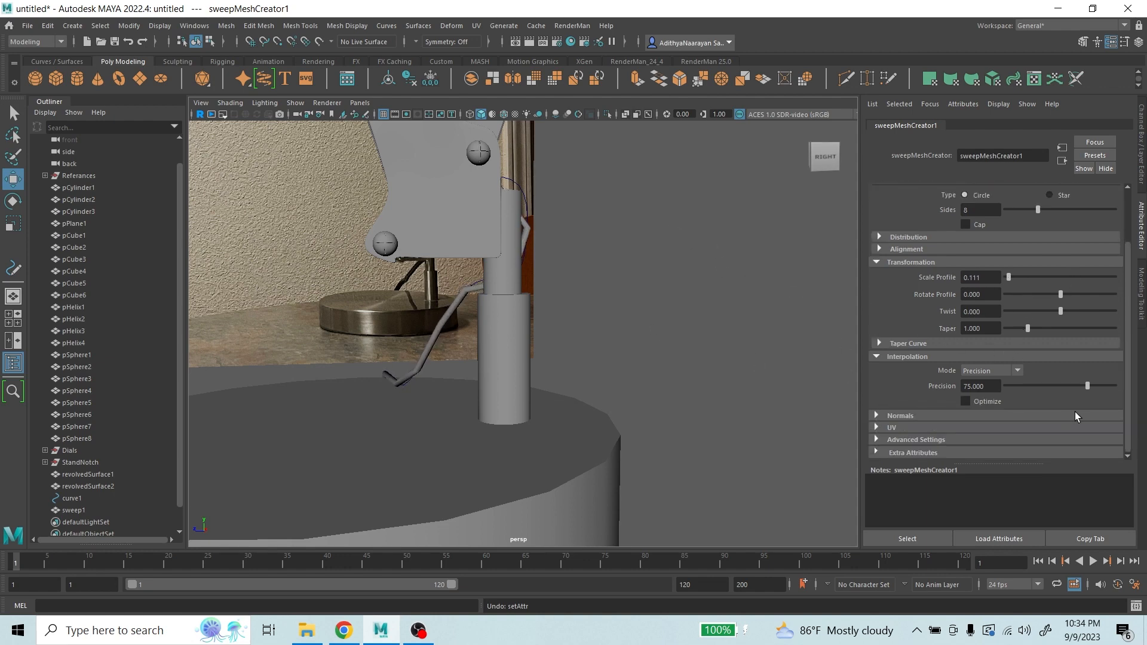
pyautogui.moveTo(1086, 386); pyautogui.dragTo(1105, 382)
pyautogui.scroll(-3, 678, 400)
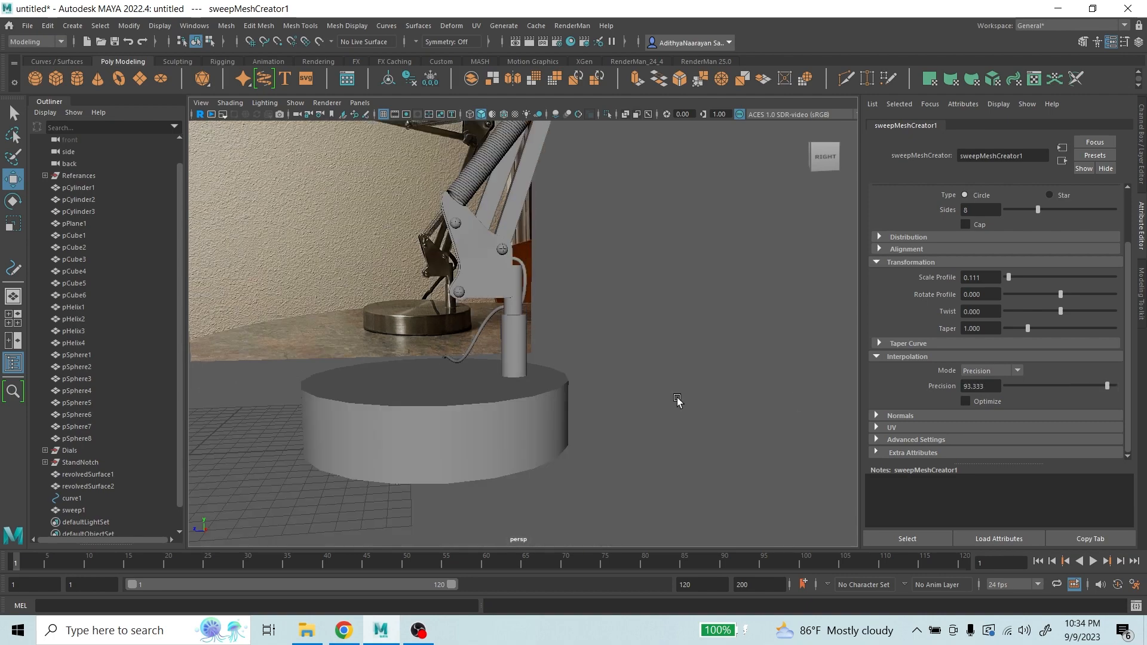
pyautogui.keyDown('alt'); pyautogui.moveTo(560, 192); pyautogui.dragTo(575, 571, button='middle'); pyautogui.keyUp('alt')
pyautogui.scroll(4, 630, 204)
pyautogui.keyDown('alt'); pyautogui.moveTo(521, 288); pyautogui.dragTo(430, 275, button='right'); pyautogui.keyUp('alt')
pyautogui.keyDown('alt'); pyautogui.moveTo(502, 366); pyautogui.dragTo(564, 144, button='middle'); pyautogui.keyUp('alt')
pyautogui.keyDown('alt'); pyautogui.moveTo(563, 148); pyautogui.dragTo(527, 346, button='right'); pyautogui.keyUp('alt')
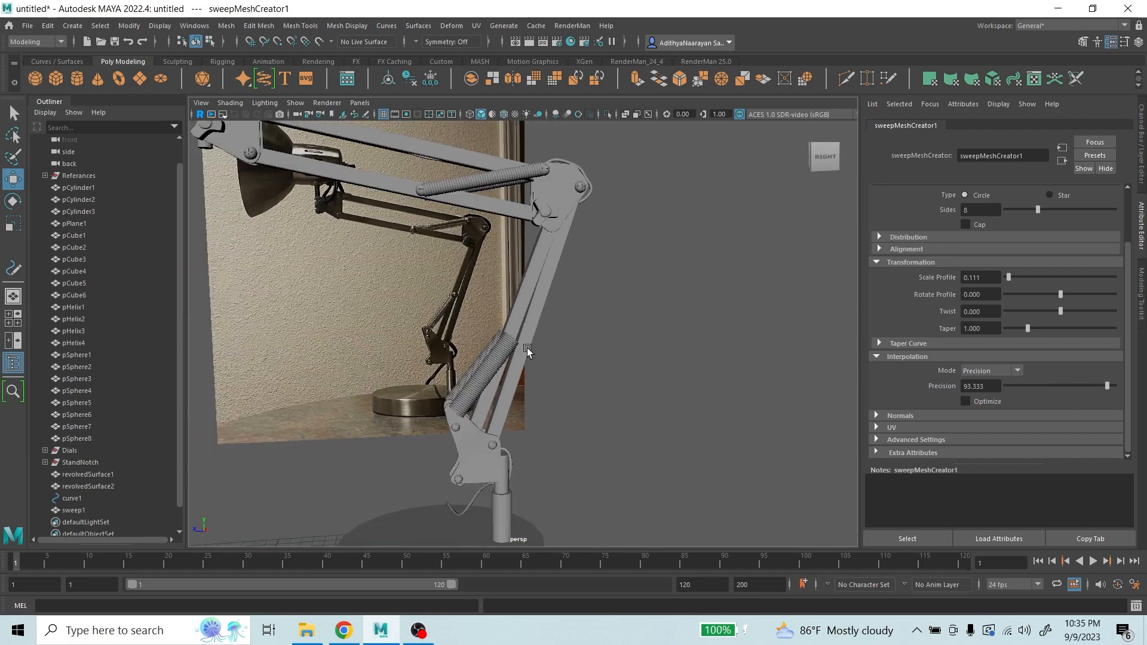
pyautogui.keyDown('alt'); pyautogui.moveTo(528, 346); pyautogui.dragTo(530, 313, button='middle'); pyautogui.keyUp('alt')
pyautogui.keyDown('alt'); pyautogui.moveTo(530, 313); pyautogui.dragTo(543, 384, button='right'); pyautogui.keyUp('alt')
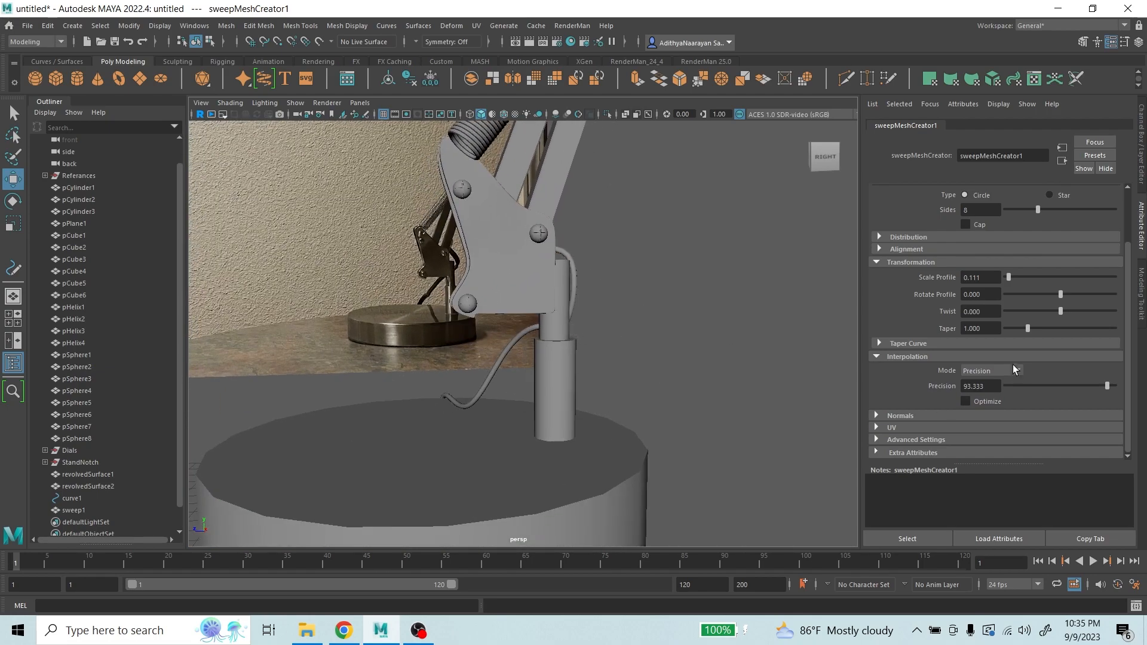
pyautogui.moveTo(1106, 385); pyautogui.dragTo(1132, 388)
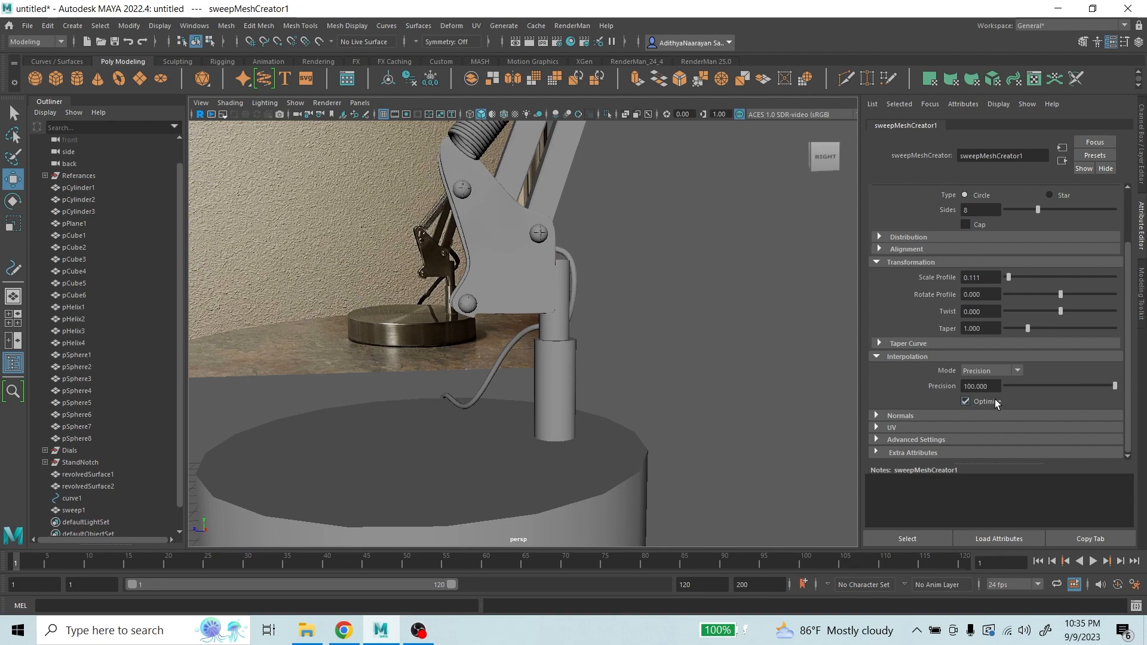
# - Examine the smoothed cable from the base past the elbow joint to the lamp head
pyautogui.scroll(-5, 541, 323)
pyautogui.keyDown('alt'); pyautogui.moveTo(538, 297); pyautogui.dragTo(699, 325); pyautogui.keyUp('alt')
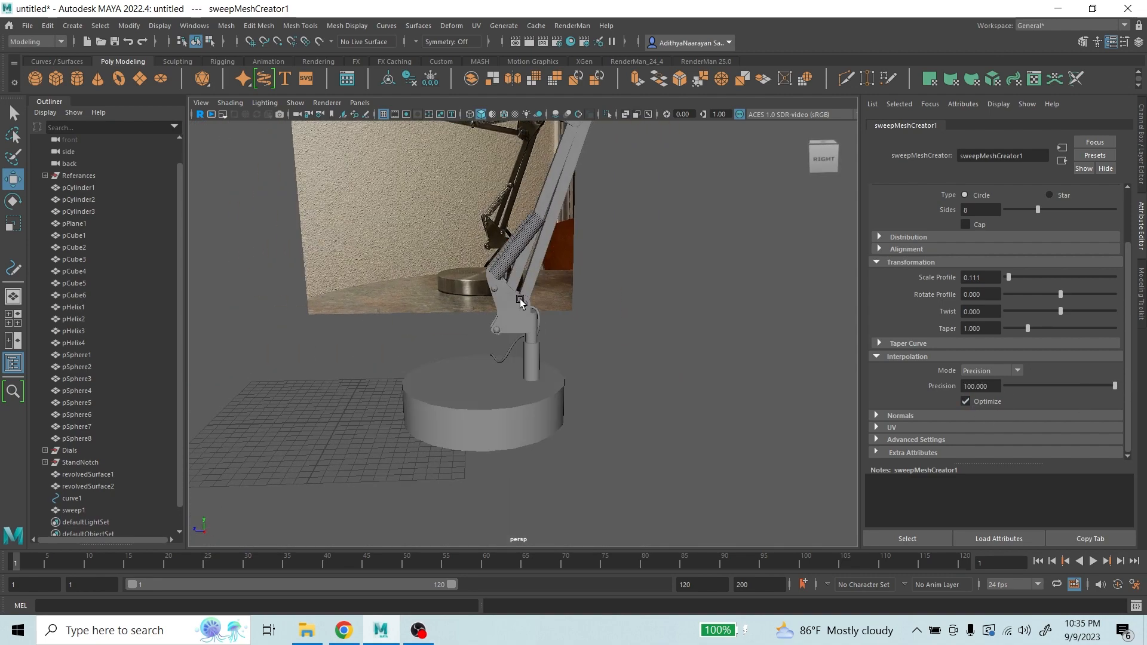
pyautogui.scroll(8, 486, 438)
pyautogui.scroll(3, 633, 320)
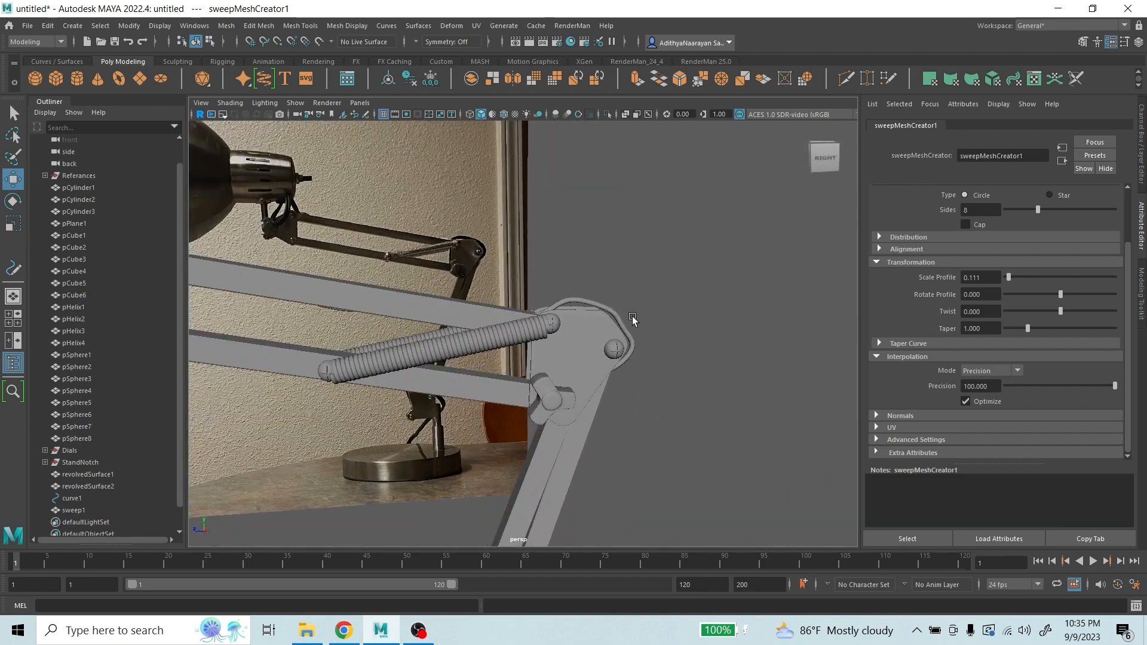
pyautogui.scroll(-5, 632, 320)
pyautogui.scroll(8, 367, 317)
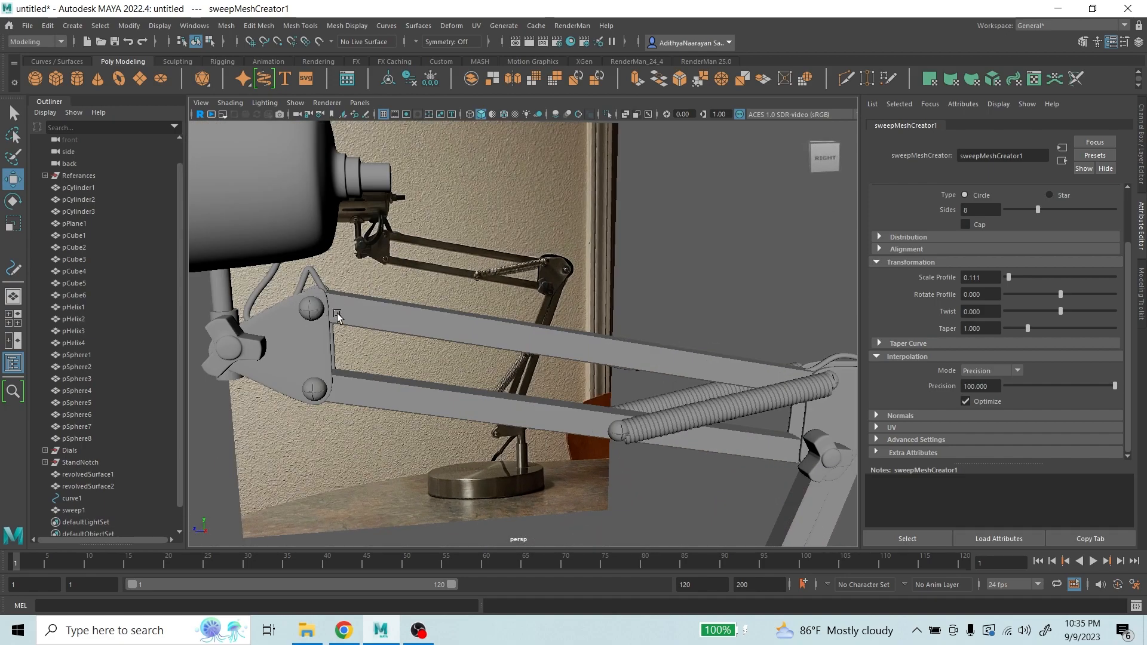
pyautogui.keyDown('alt'); pyautogui.moveTo(333, 307); pyautogui.dragTo(550, 339); pyautogui.keyUp('alt')
pyautogui.scroll(-6, 331, 323)
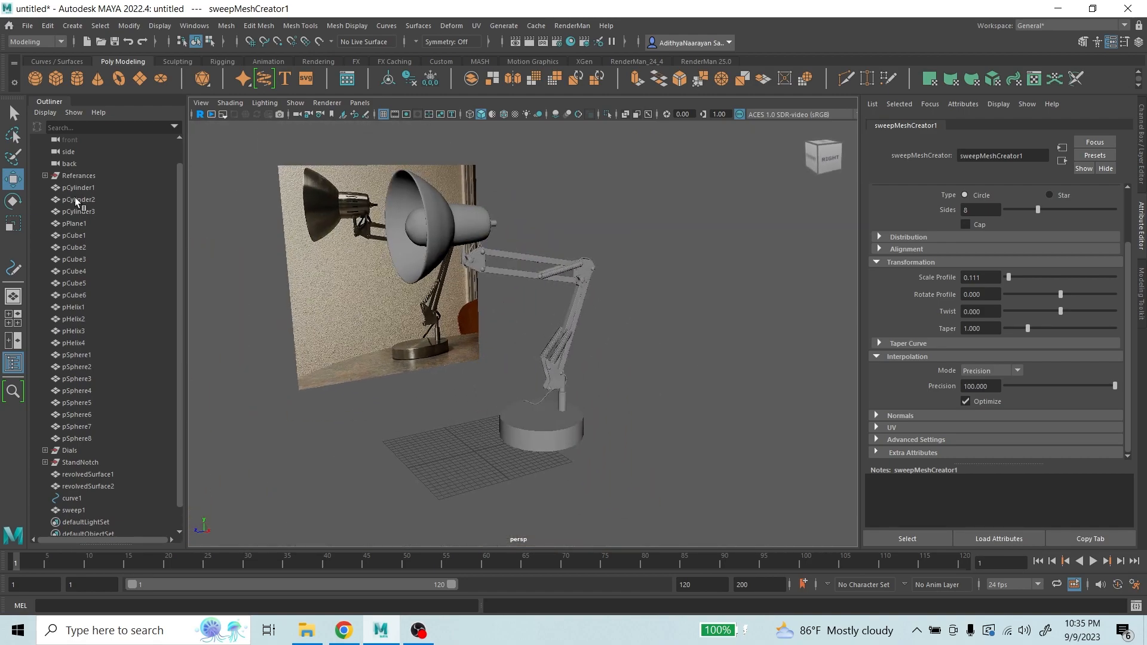
# - Switch to the Select tool and review the whole lamp against the reference images from several angles
pyautogui.click(13, 112)
pyautogui.scroll(2, 509, 277)
pyautogui.keyDown('alt'); pyautogui.moveTo(527, 244); pyautogui.dragTo(576, 340); pyautogui.keyUp('alt')
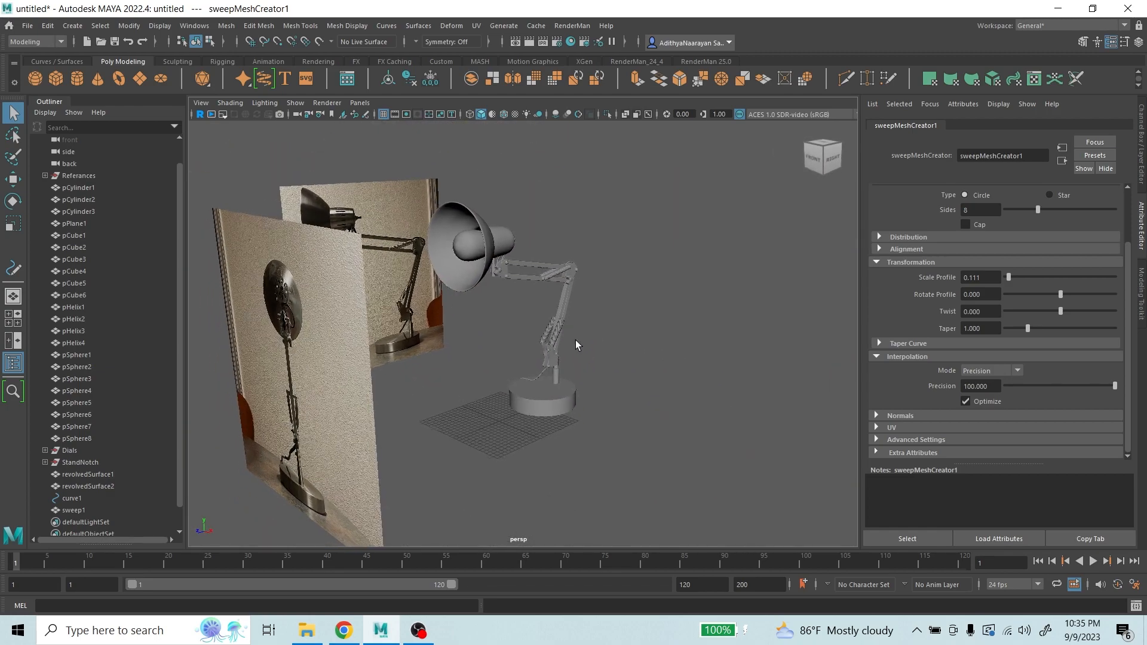
pyautogui.scroll(3, 543, 295)
pyautogui.keyDown('alt'); pyautogui.moveTo(526, 296); pyautogui.dragTo(529, 323); pyautogui.keyUp('alt')
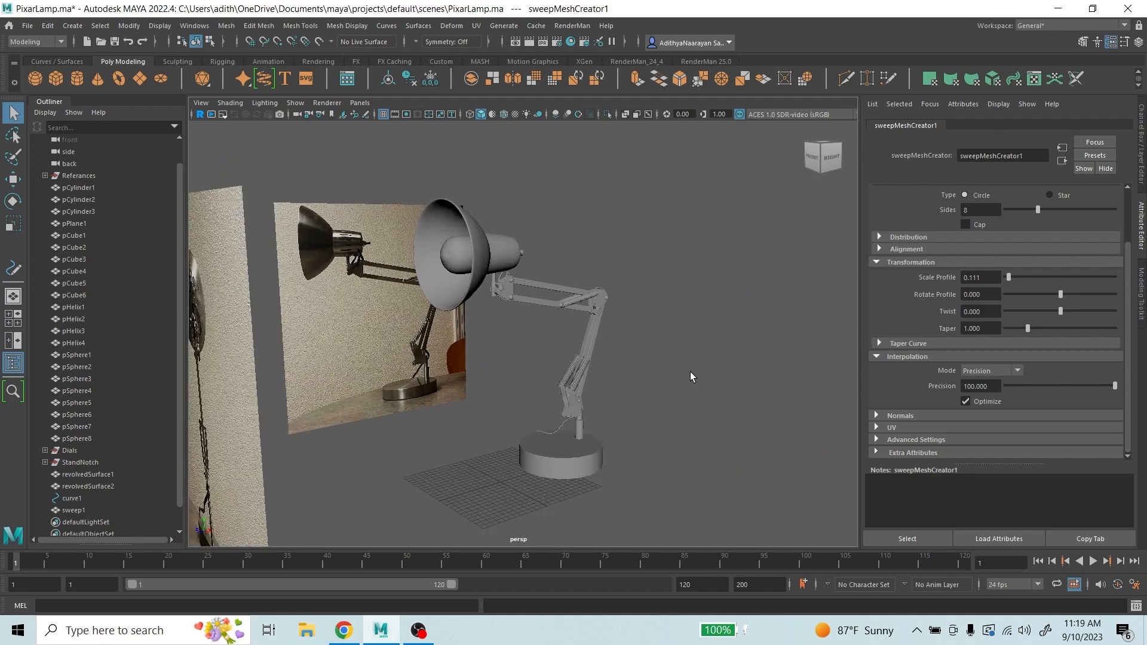
pyautogui.keyDown('alt'); pyautogui.moveTo(691, 372); pyautogui.dragTo(629, 358); pyautogui.keyUp('alt')
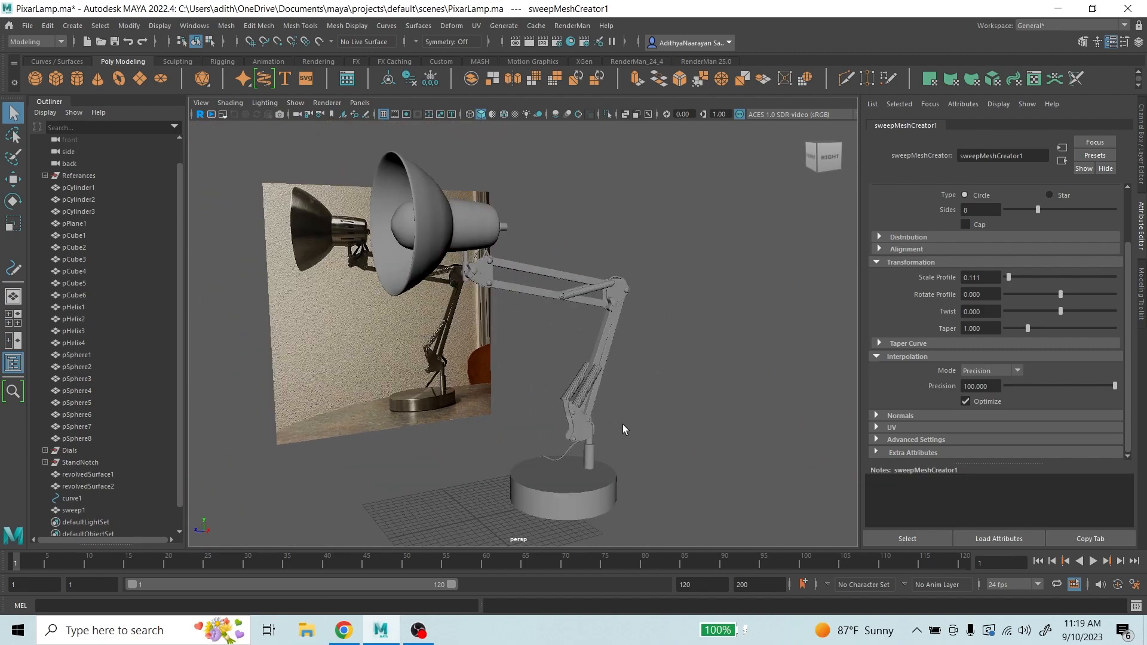
pyautogui.keyDown('alt'); pyautogui.moveTo(623, 424); pyautogui.dragTo(661, 410); pyautogui.keyUp('alt')
pyautogui.scroll(1, 182, 239)
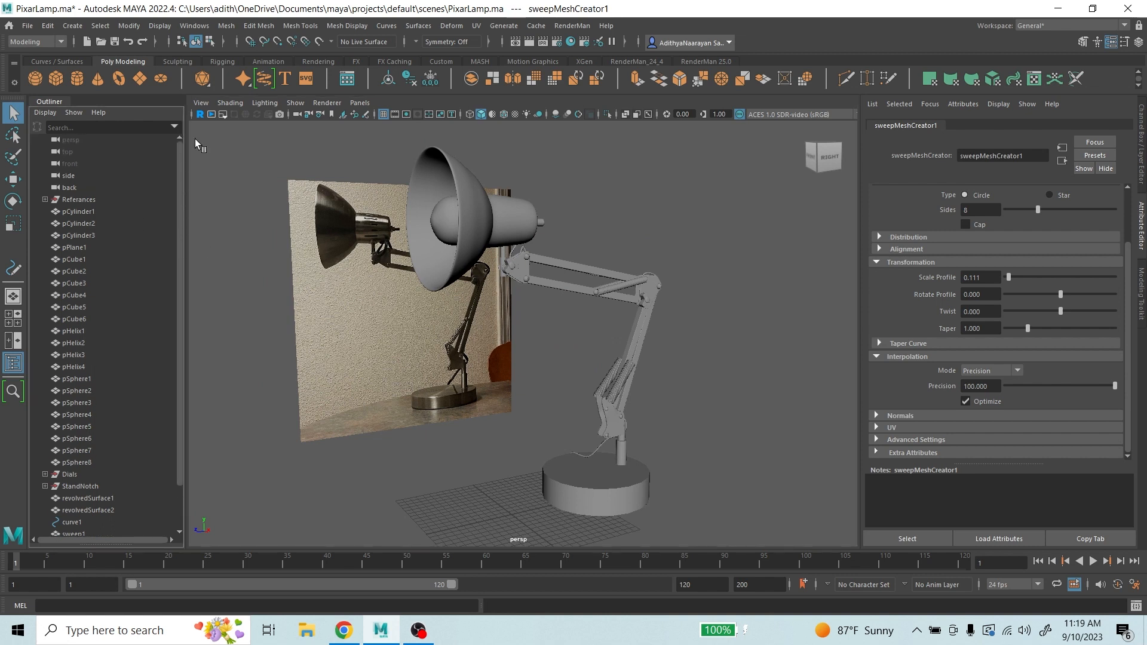
# - Select all the lamp's ungrouped primitive meshes from pCylinder1 through pSphere8
pyautogui.scroll(-2, 117, 408)
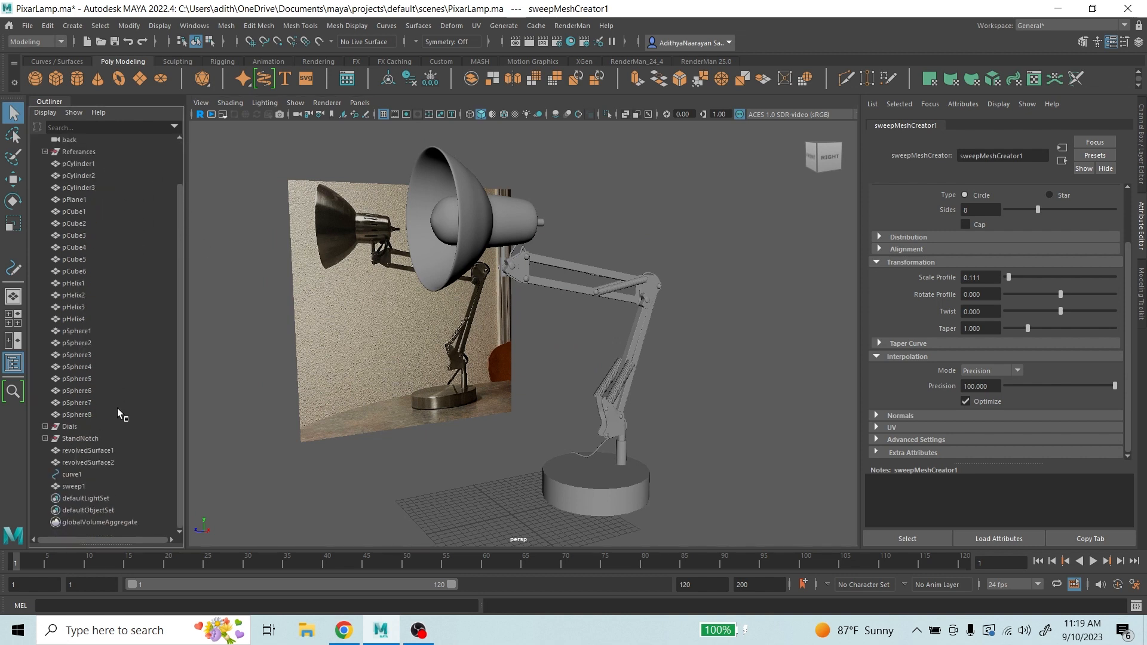
pyautogui.scroll(2, 94, 280)
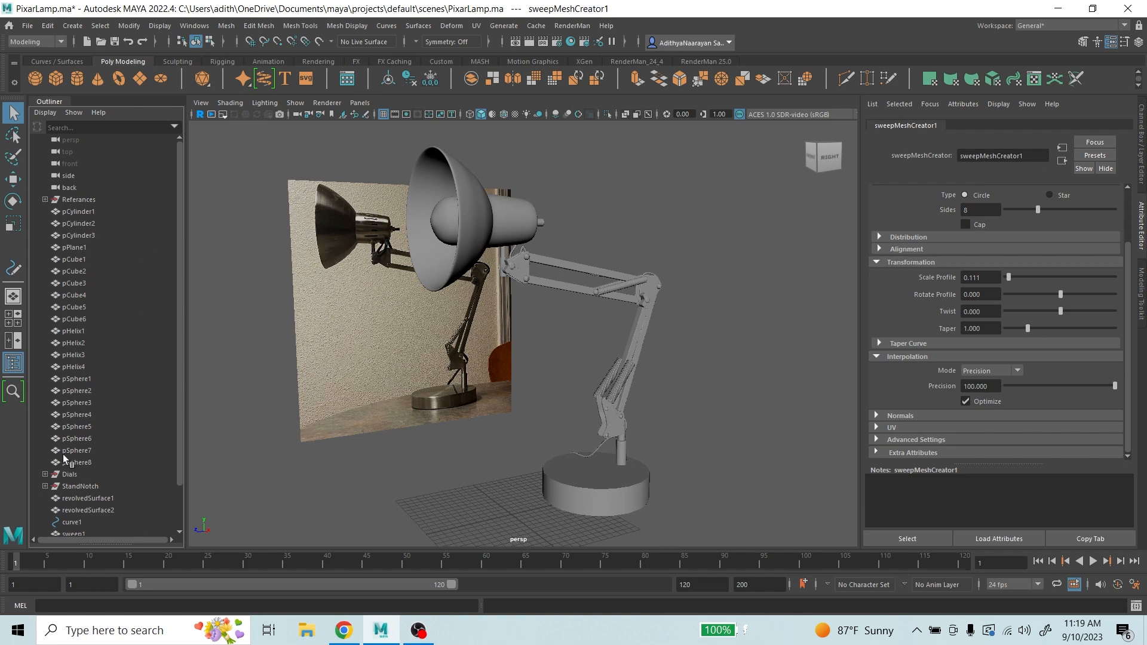
pyautogui.click(101, 213)
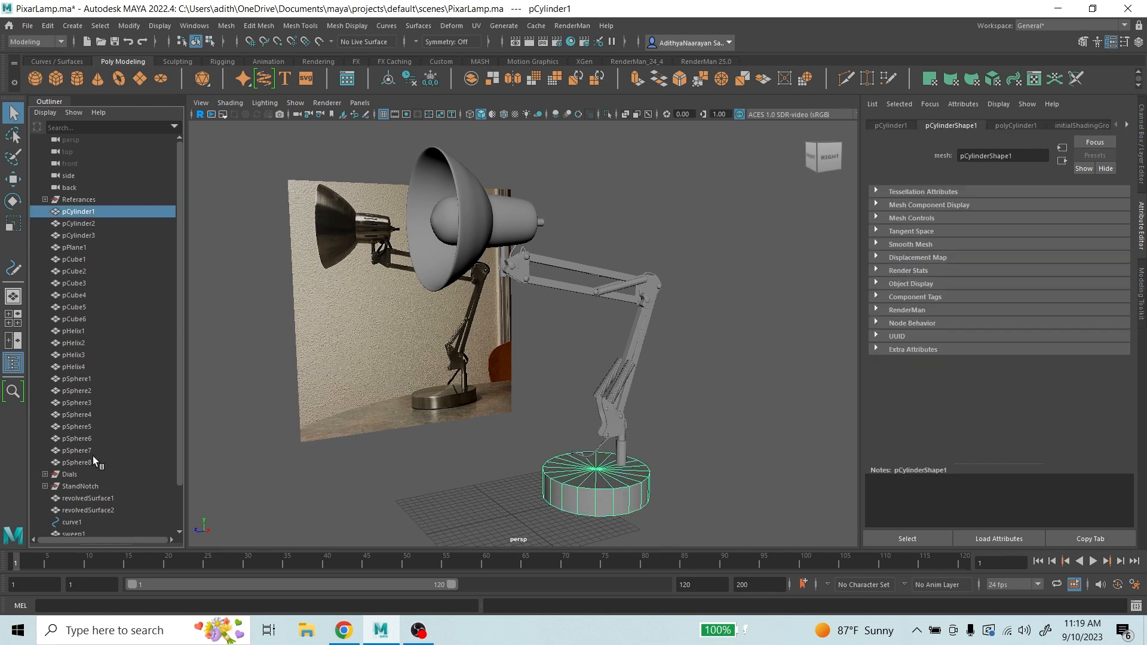
pyautogui.keyDown('shift'); pyautogui.click(77, 463); pyautogui.keyUp('shift')
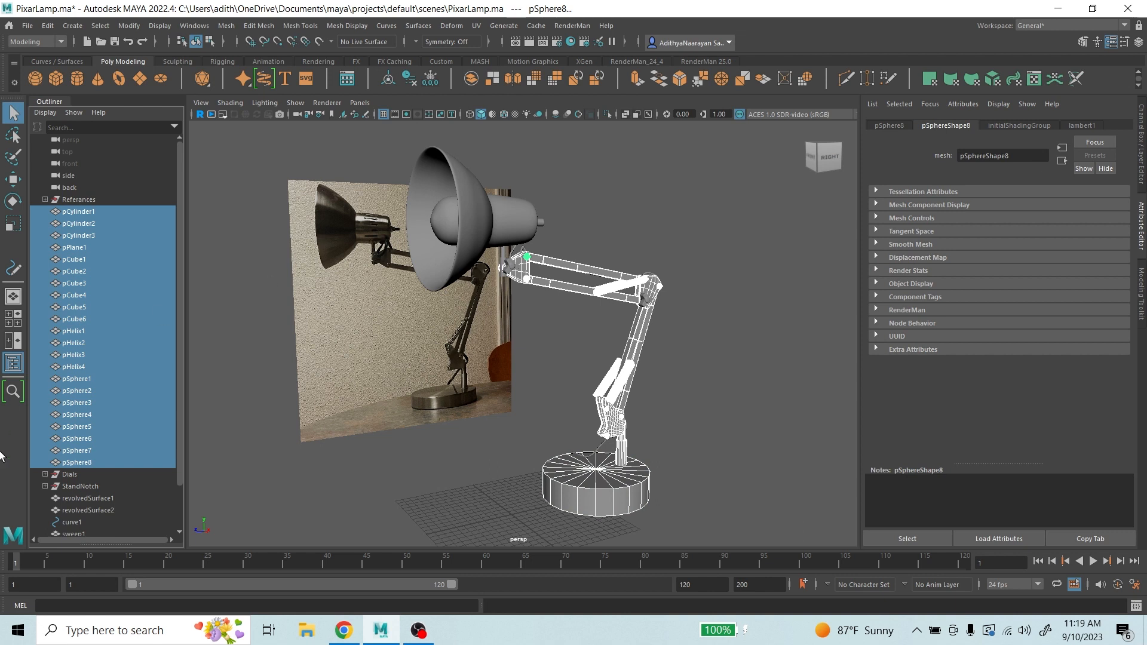
# - Add the meshes inside the Dials and StandNotch groups, pCube7, pCube8, pCylinder4 and pCylinder5, to the selection
pyautogui.click(45, 474)
pyautogui.scroll(-3, 94, 420)
pyautogui.keyDown('ctrl'); pyautogui.click(92, 416); pyautogui.keyUp('ctrl')
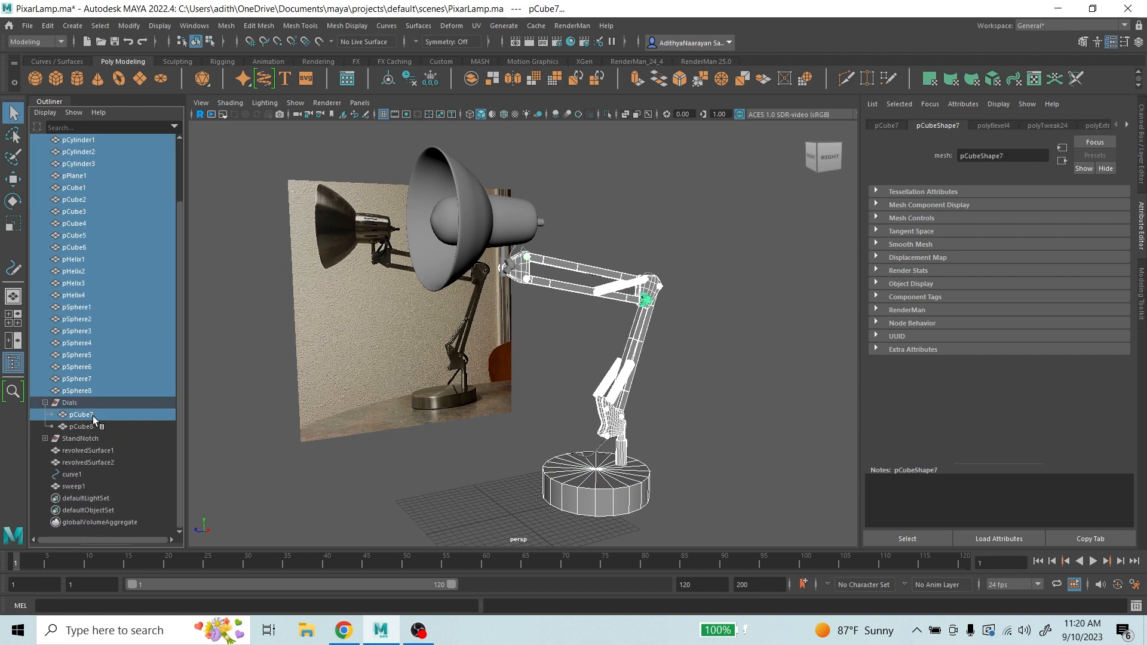
pyautogui.keyDown('ctrl'); pyautogui.click(90, 427); pyautogui.keyUp('ctrl')
pyautogui.click(45, 438)
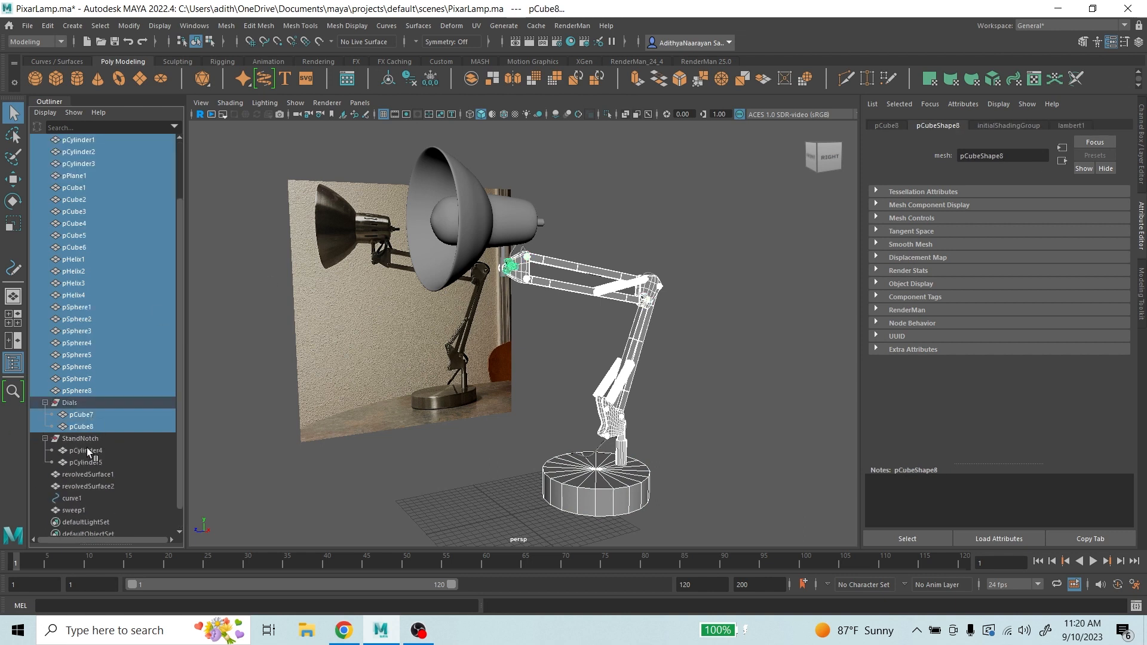
pyautogui.keyDown('ctrl'); pyautogui.click(88, 452); pyautogui.keyUp('ctrl')
pyautogui.keyDown('ctrl'); pyautogui.click(87, 461); pyautogui.keyUp('ctrl')
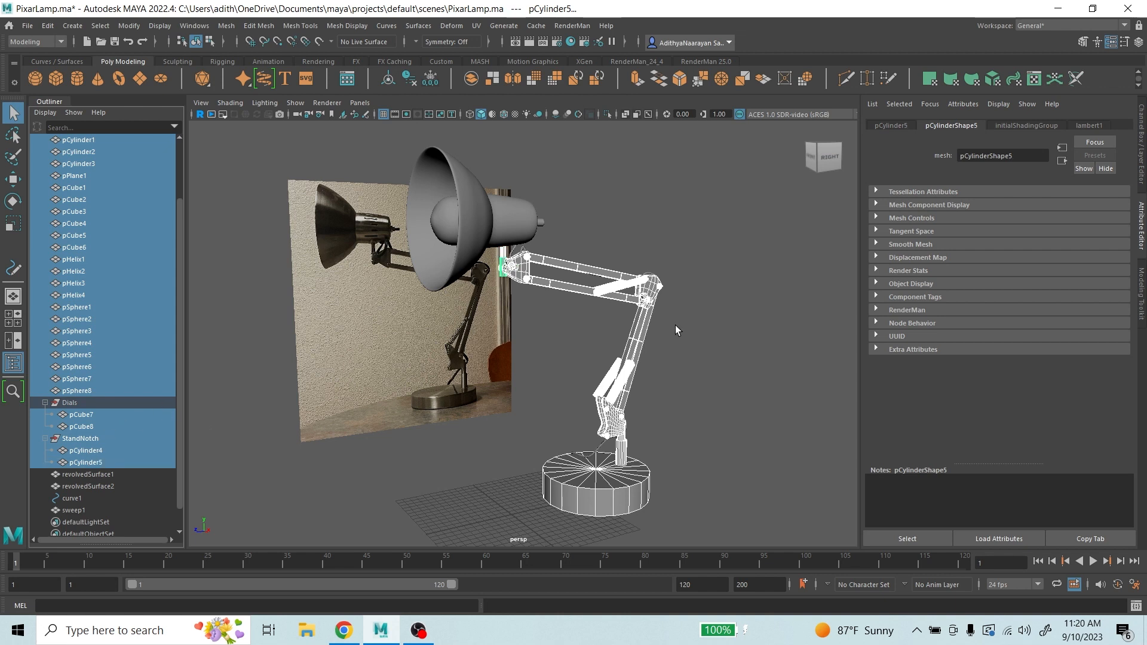
# - Add the lampshade, the bulb and the cable mesh sweep1 to the selection, leaving out curve1
pyautogui.keyDown('shift'); pyautogui.click(519, 217); pyautogui.keyUp('shift')
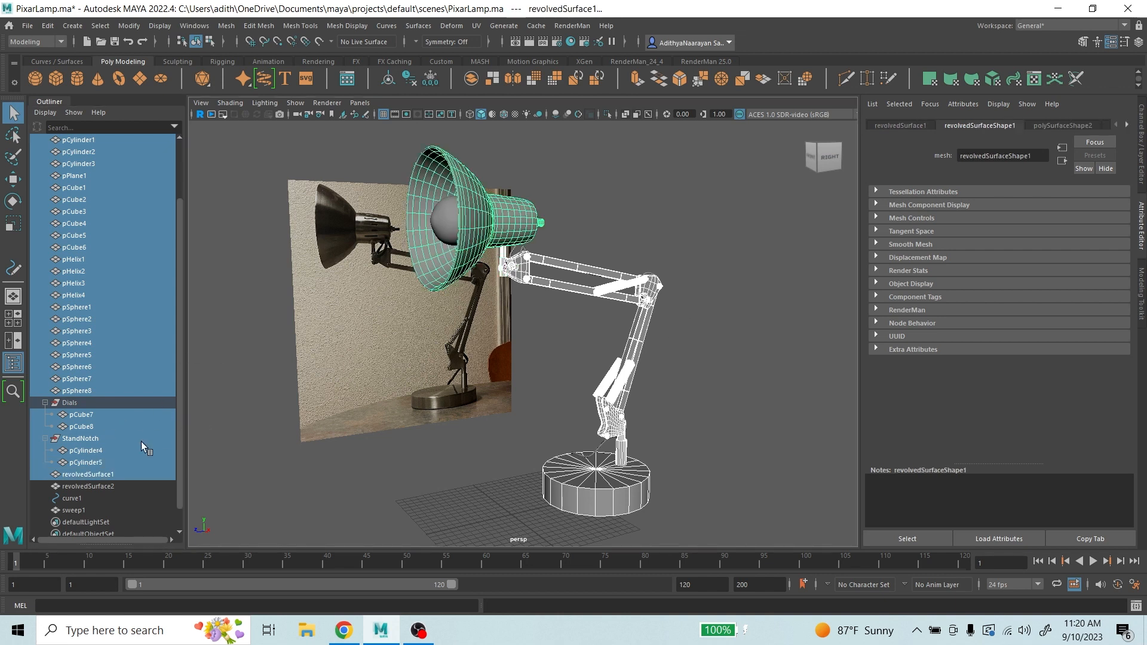
pyautogui.scroll(-1, 99, 453)
pyautogui.keyDown('ctrl'); pyautogui.click(85, 464); pyautogui.keyUp('ctrl')
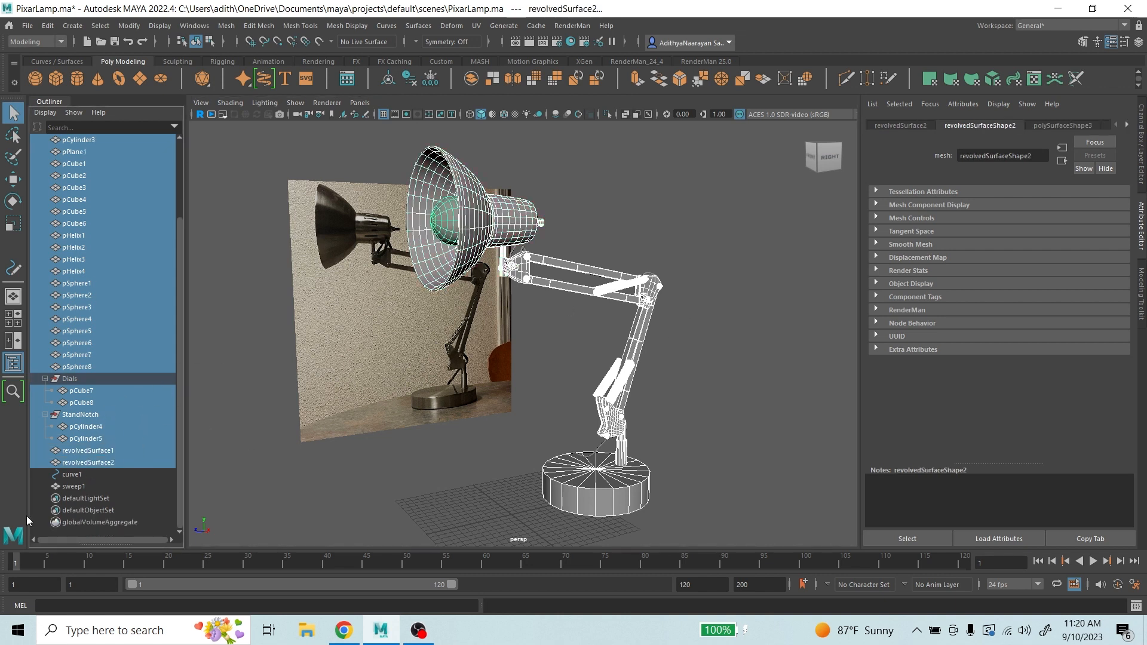
pyautogui.keyDown('ctrl'); pyautogui.click(74, 487); pyautogui.keyUp('ctrl')
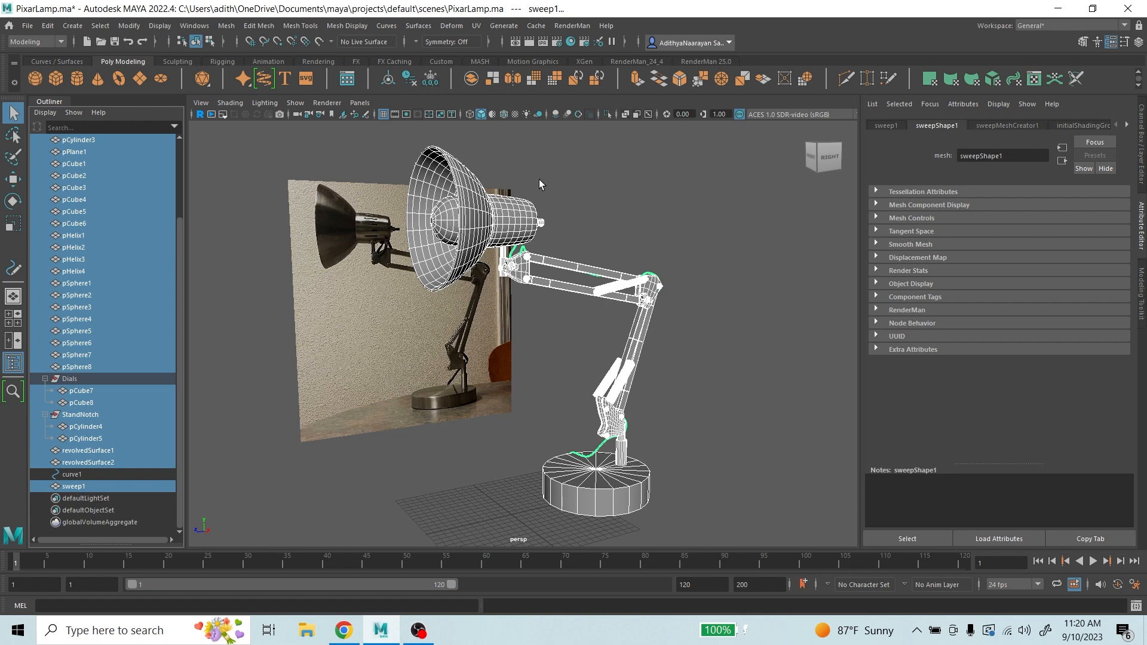
# - Freeze the translate, rotate and scale transformations of all selected lamp meshes
pyautogui.click(140, 26)
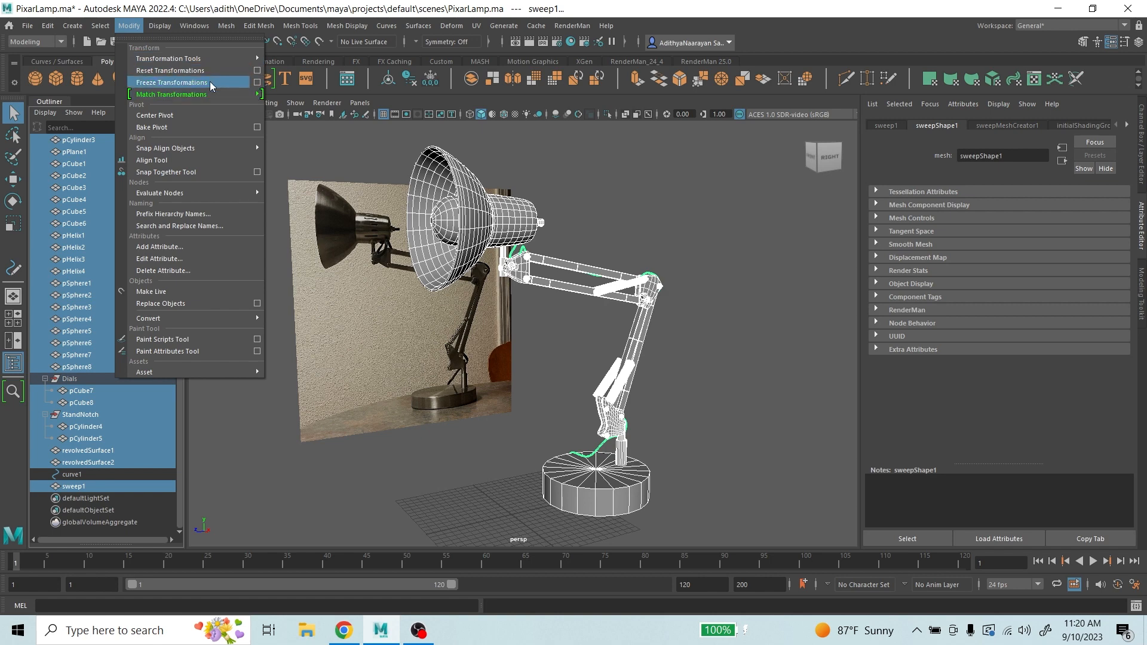
pyautogui.click(257, 83)
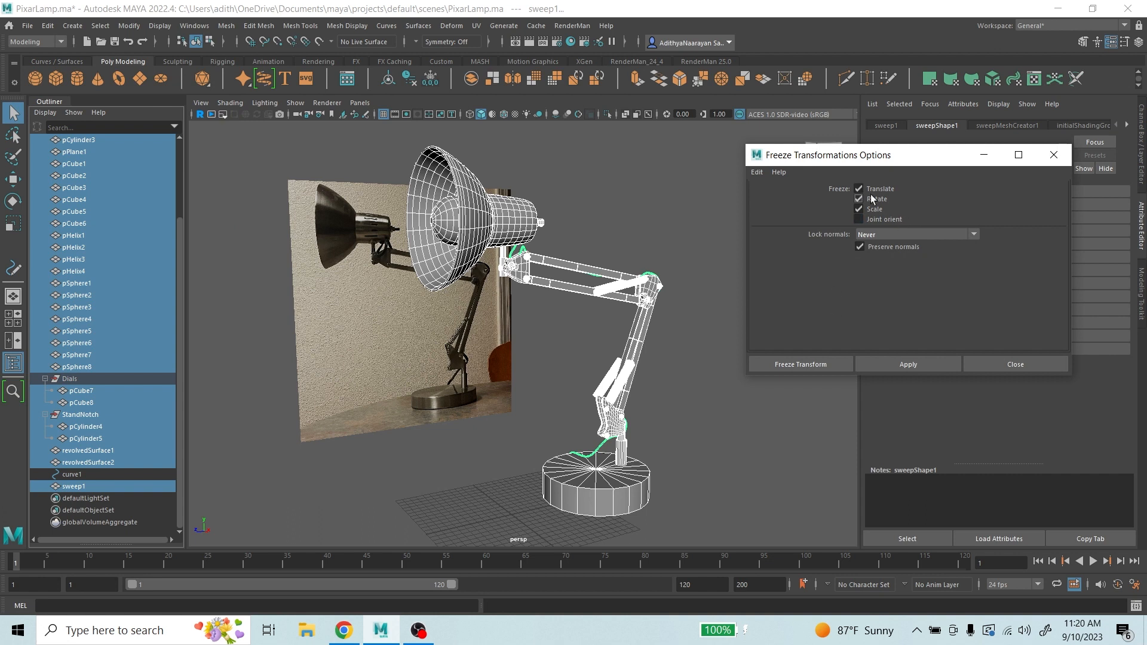
pyautogui.click(797, 366)
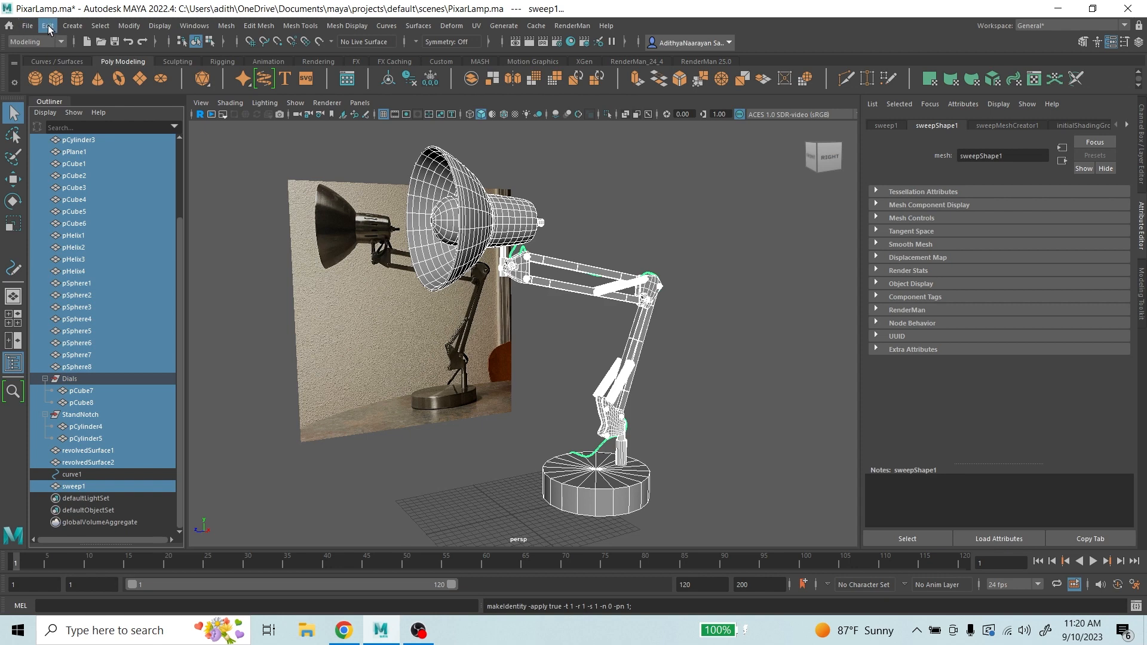
# - Delete the construction history of the selected lamp meshes and check the transform attributes of sweep1
pyautogui.click(48, 28)
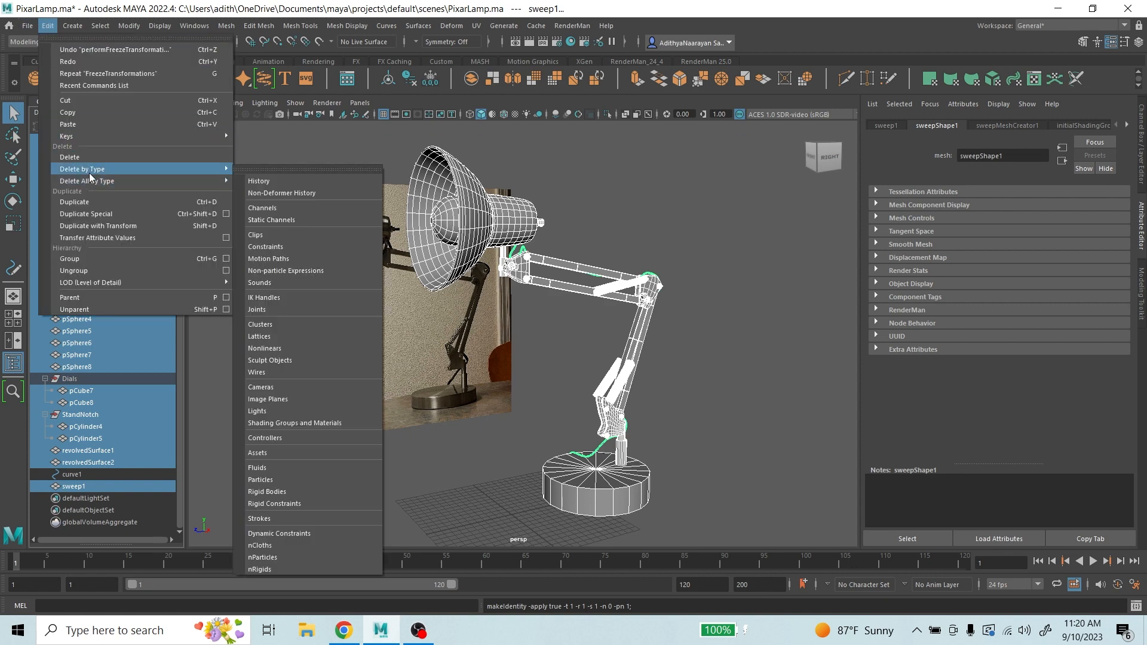
pyautogui.moveTo(103, 169)
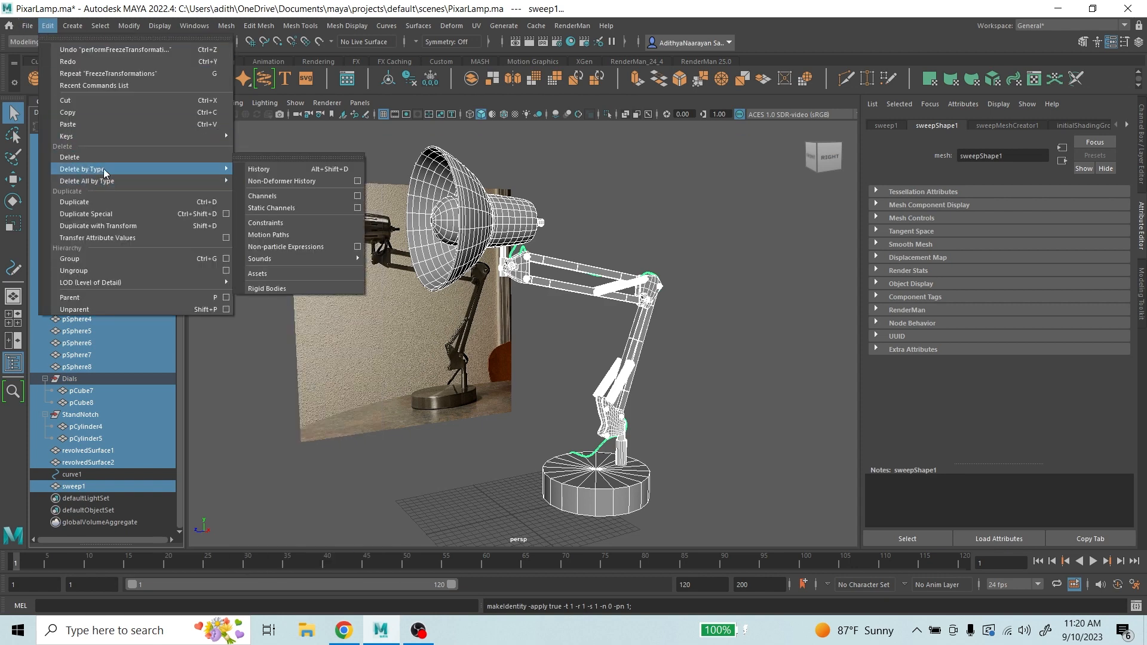
pyautogui.click(286, 171)
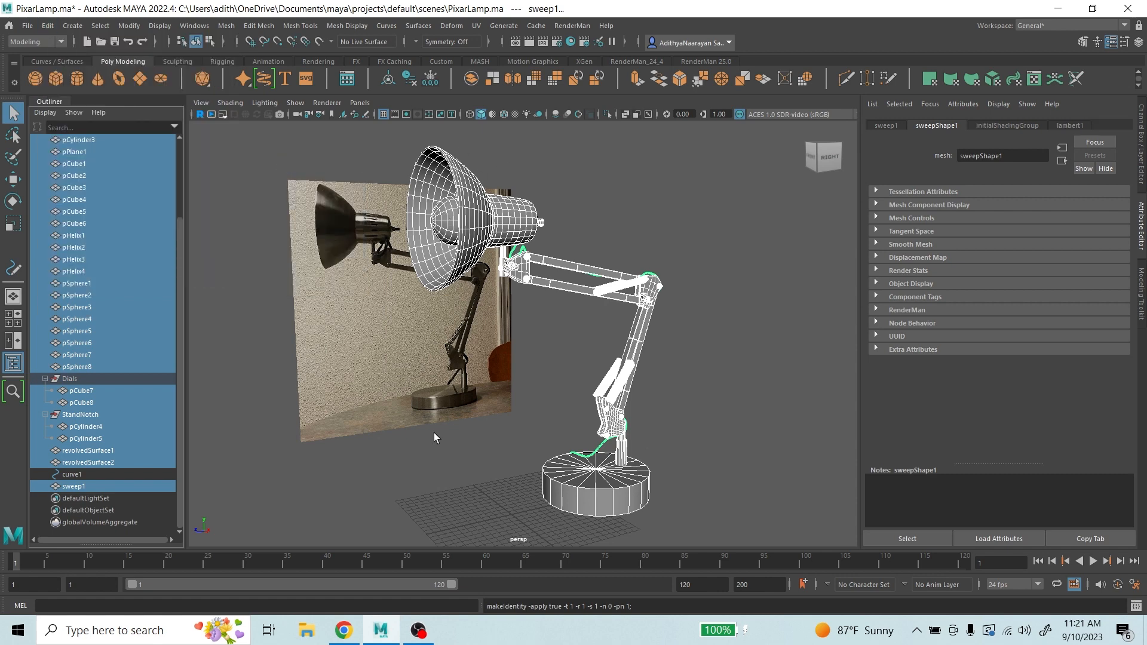
pyautogui.click(878, 127)
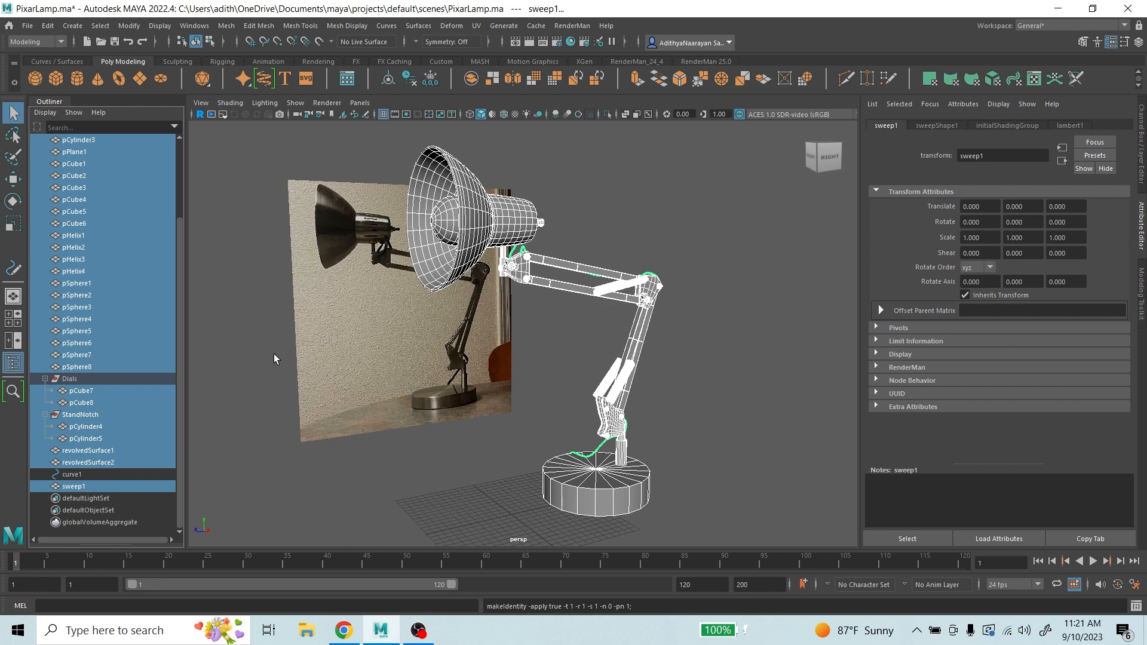
pyautogui.click(704, 224)
pyautogui.keyDown('alt'); pyautogui.moveTo(704, 224); pyautogui.dragTo(500, 218); pyautogui.keyUp('alt')
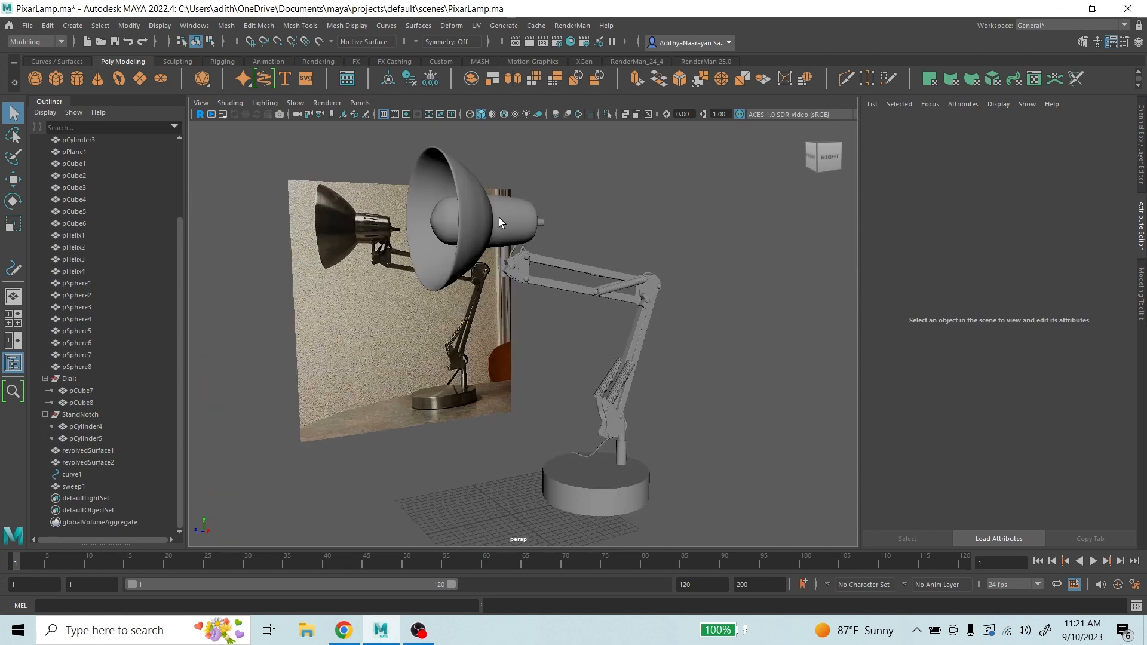
pyautogui.scroll(5, 70, 310)
pyautogui.click(95, 210)
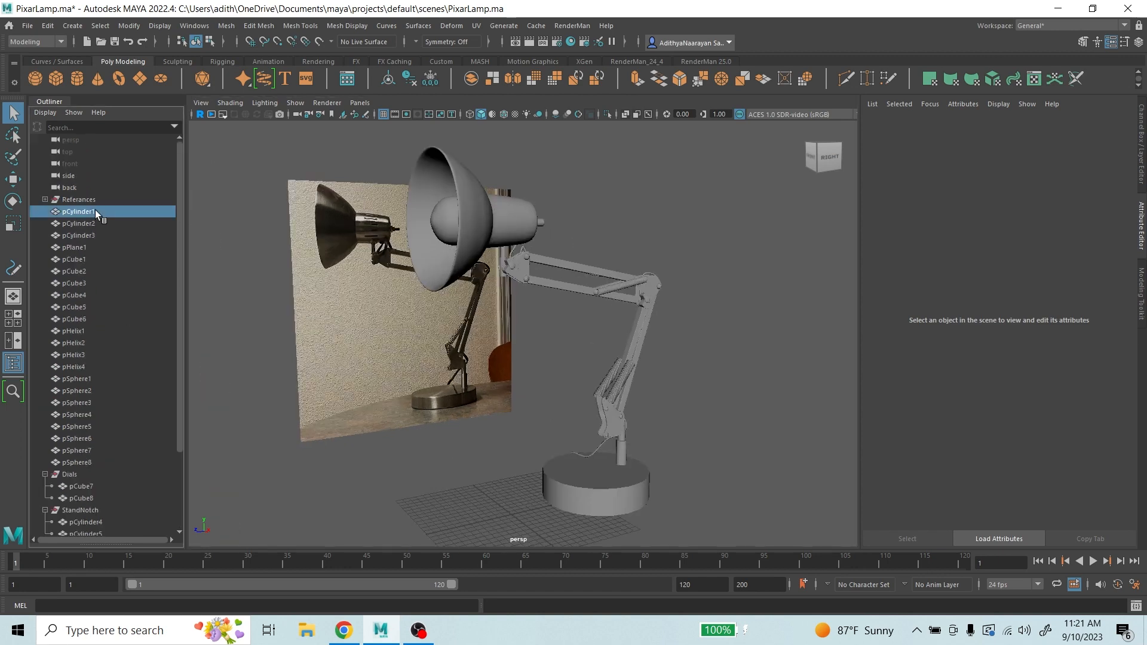
pyautogui.scroll(-5, 95, 210)
pyautogui.keyDown('shift'); pyautogui.click(100, 461); pyautogui.keyUp('shift')
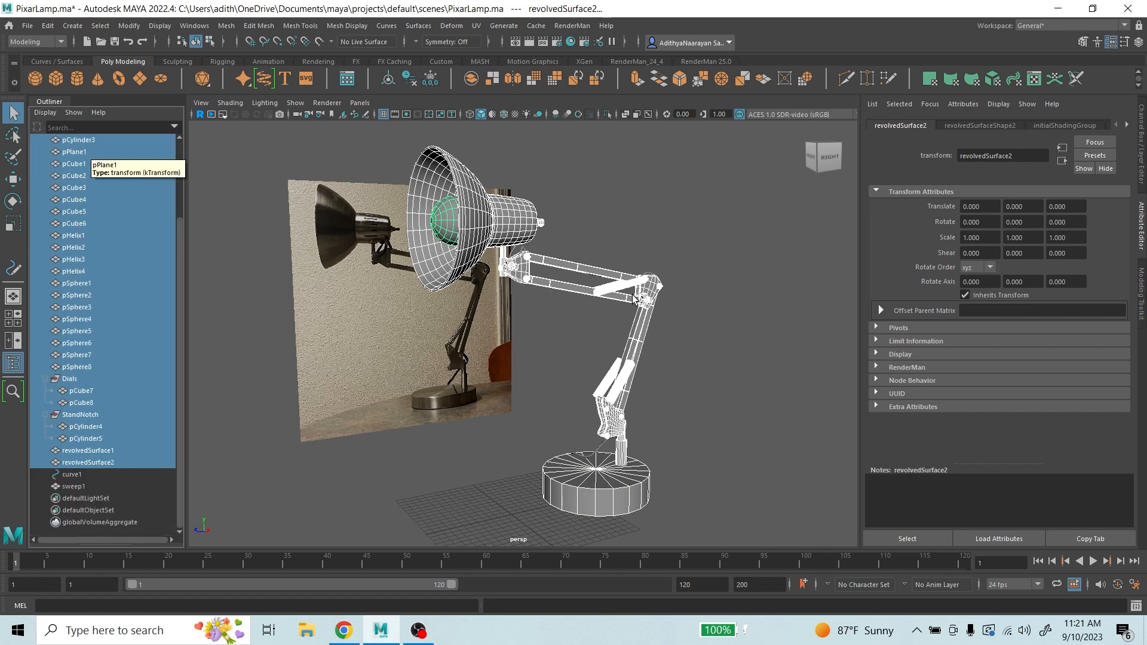
pyautogui.click(123, 197)
pyautogui.scroll(3, 92, 170)
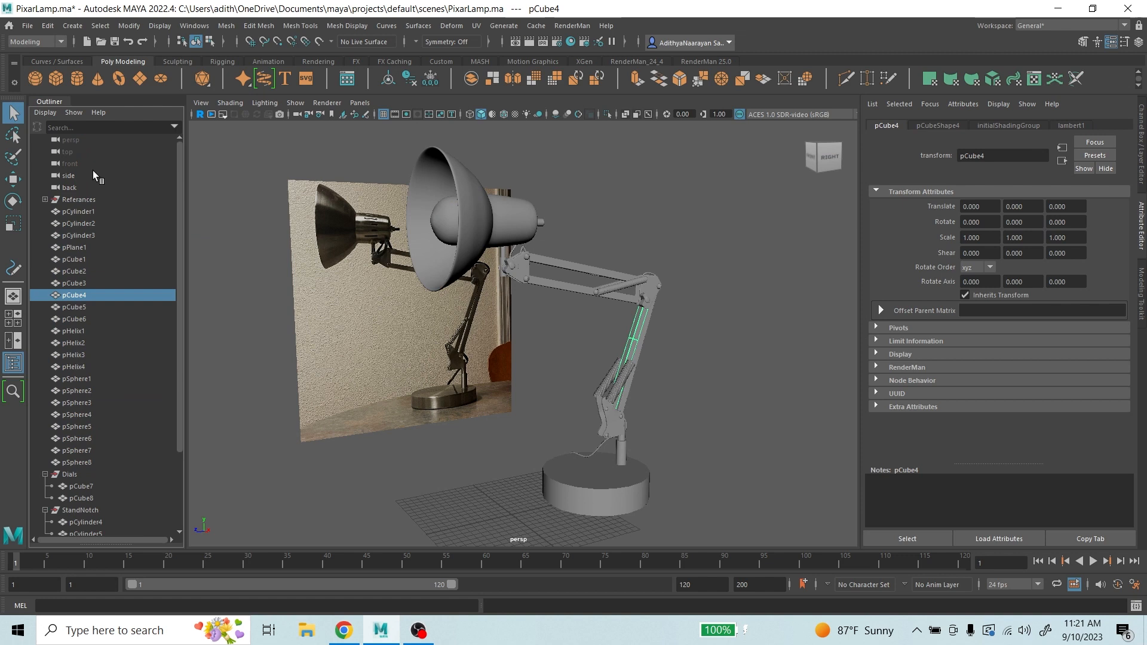
# - Rename pCylinder1, the lamp's round base, as BaseCylinder
pyautogui.click(80, 213)
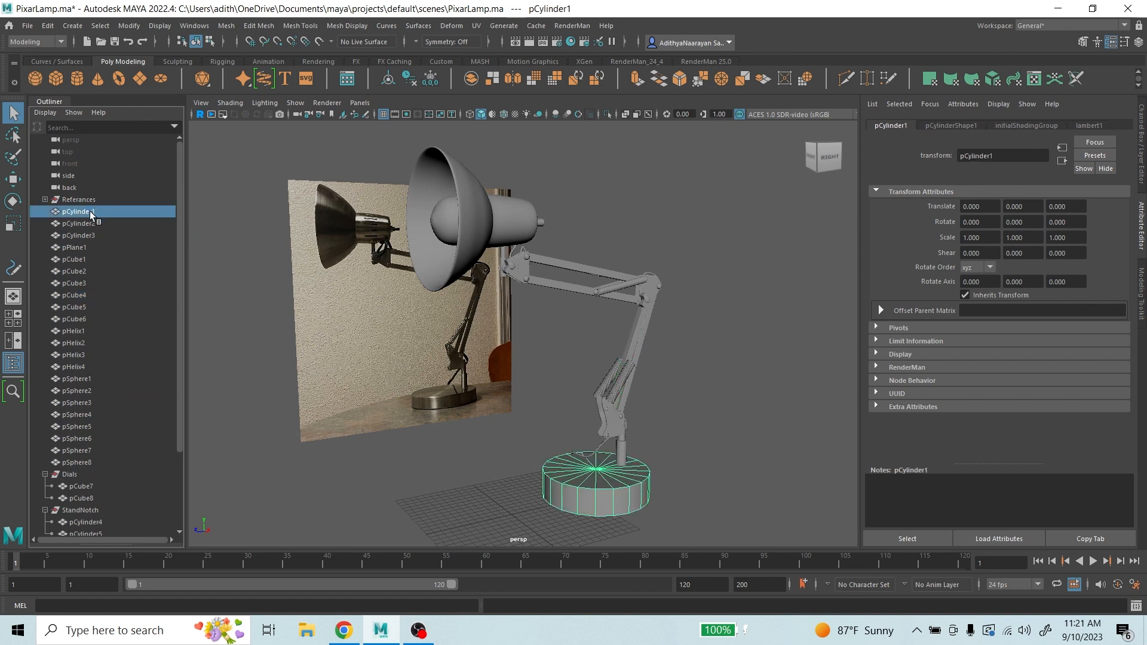
pyautogui.doubleClick(90, 210)
pyautogui.press('capslock')
pyautogui.write('B')
pyautogui.press('capslock')
pyautogui.write('ase')
pyautogui.press('capslock')
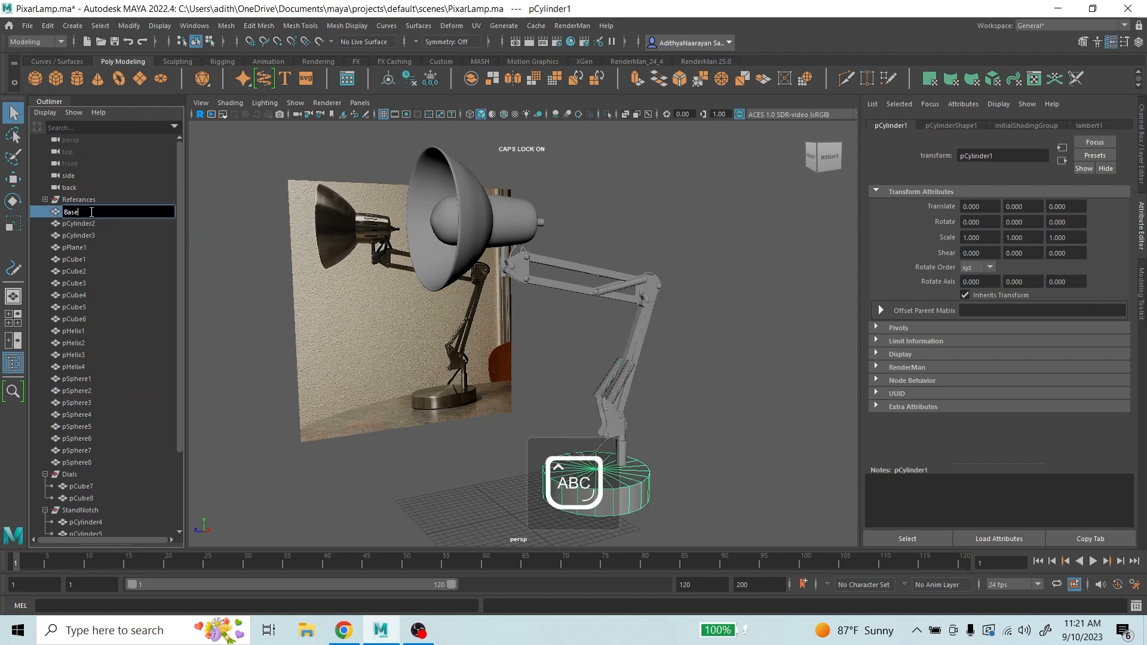
pyautogui.press('capslock')
pyautogui.write('Cylinder')
pyautogui.press('Return')
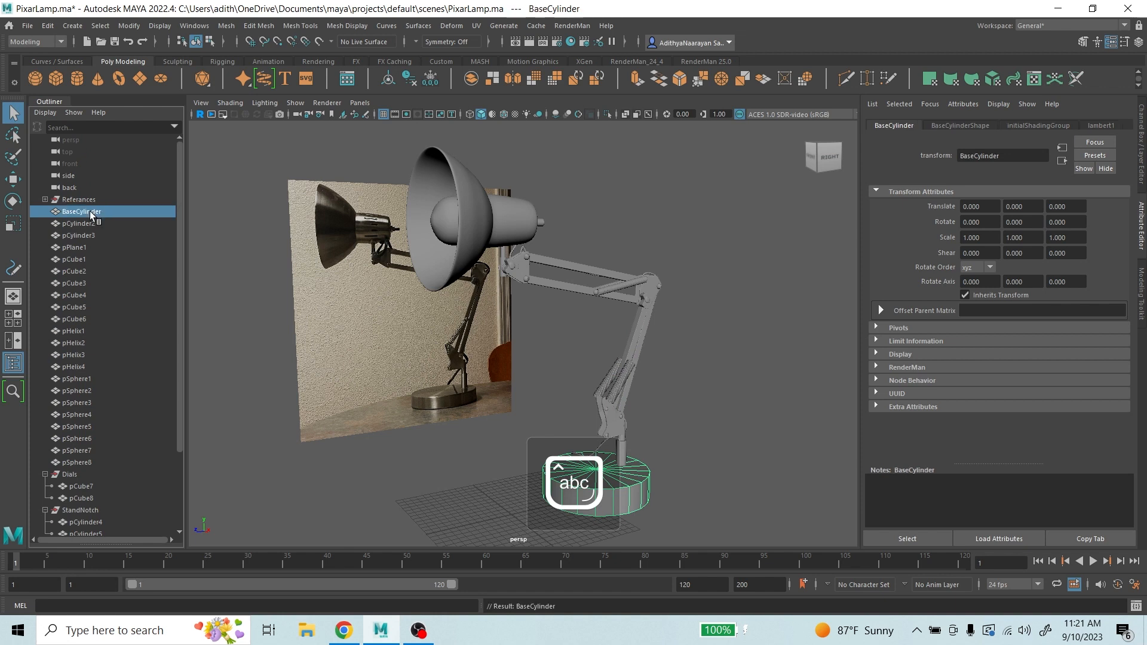
# - Rename pCylinder2, the short post on the base, as BottomofStand
pyautogui.click(98, 224)
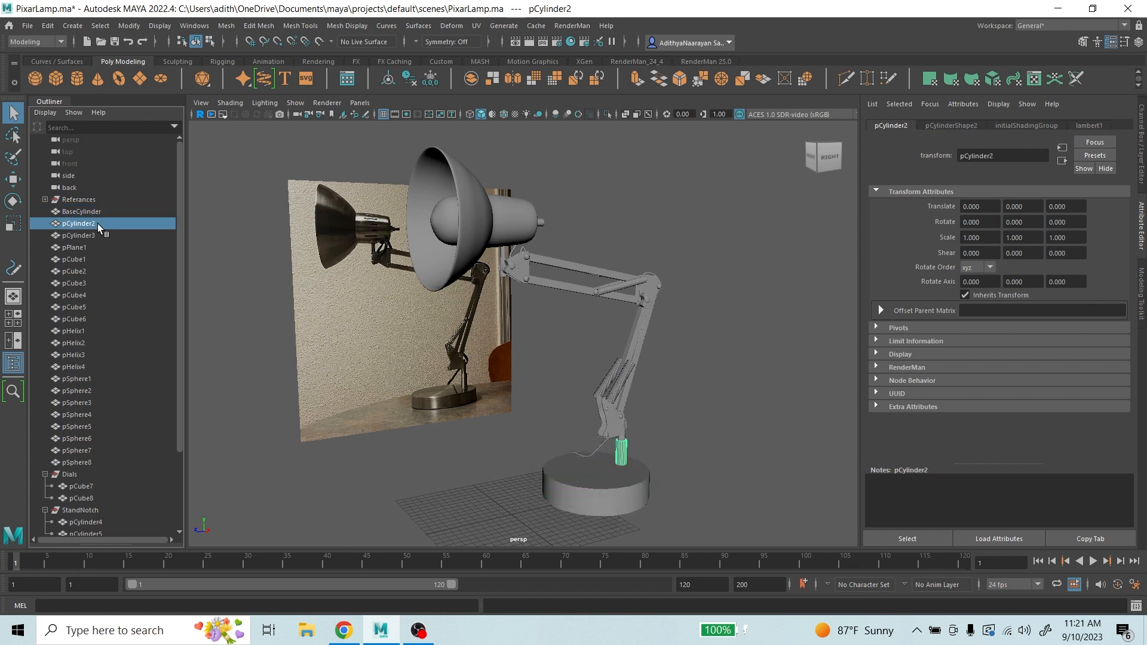
pyautogui.doubleClick(90, 223)
pyautogui.write('B')
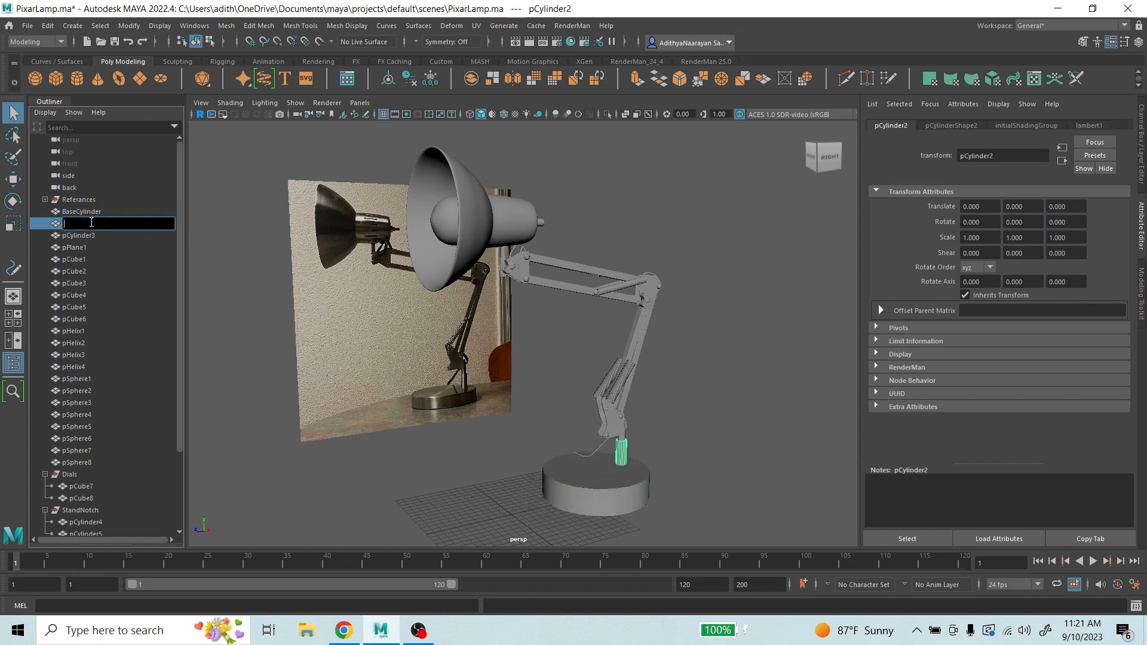
pyautogui.press('capslock')
pyautogui.press('capslock')
pyautogui.write('ottom')
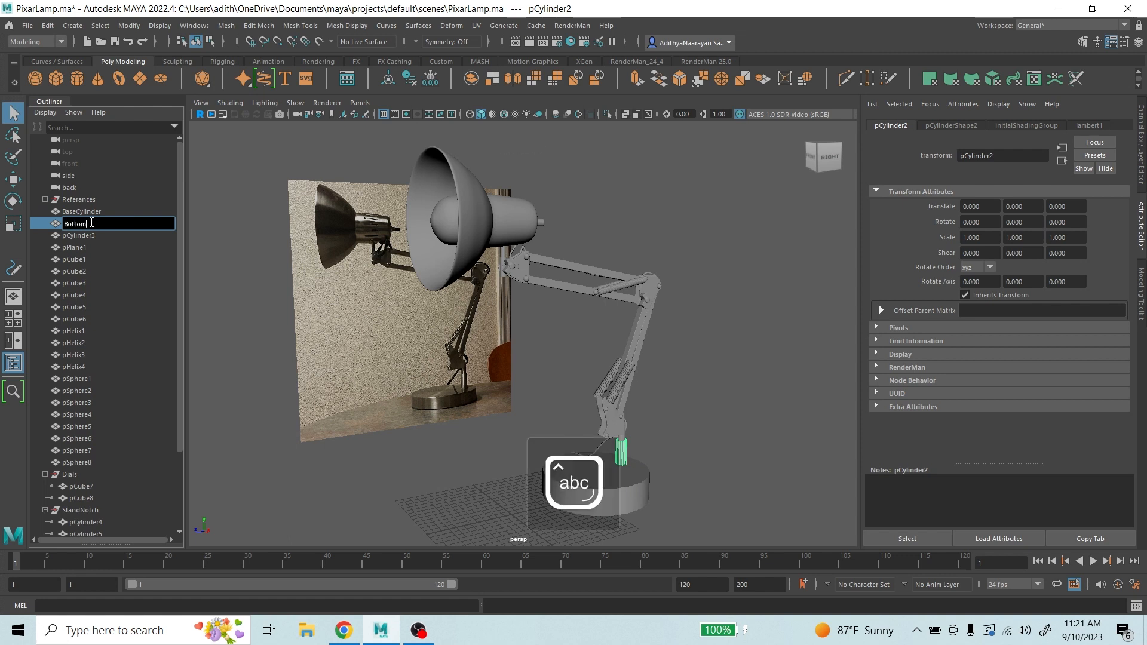
pyautogui.write('Stand')
pyautogui.click(88, 223)
pyautogui.write('ofStand')
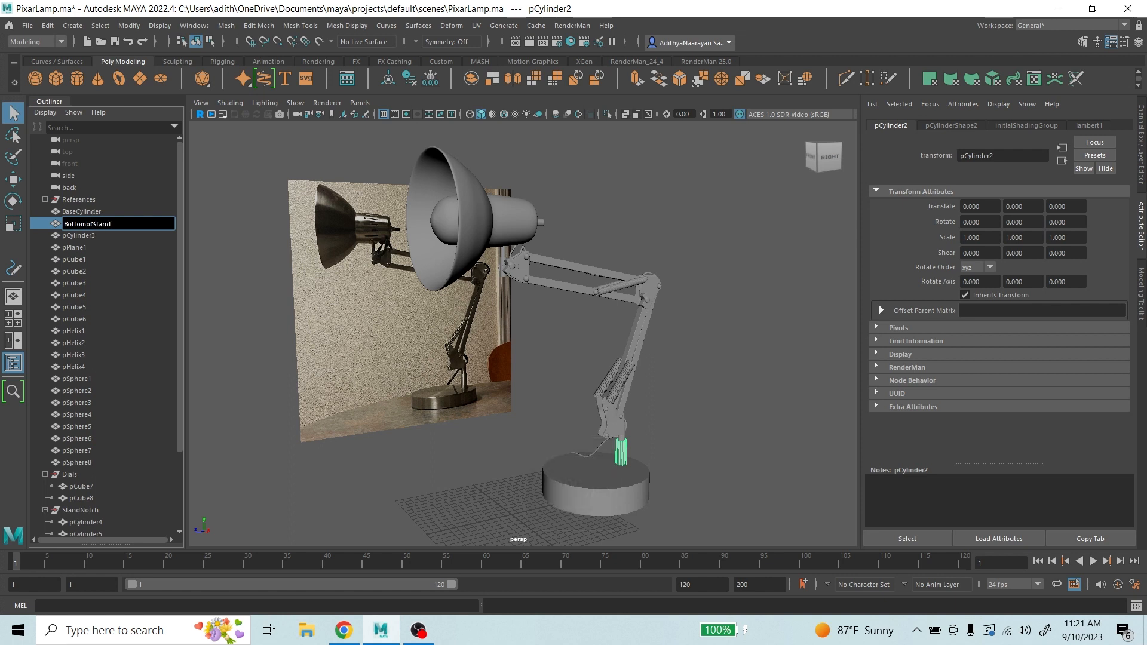
# - Rename pCylinder3, the piece above the short post, as BottomofStandUpperPiece
pyautogui.click(95, 237)
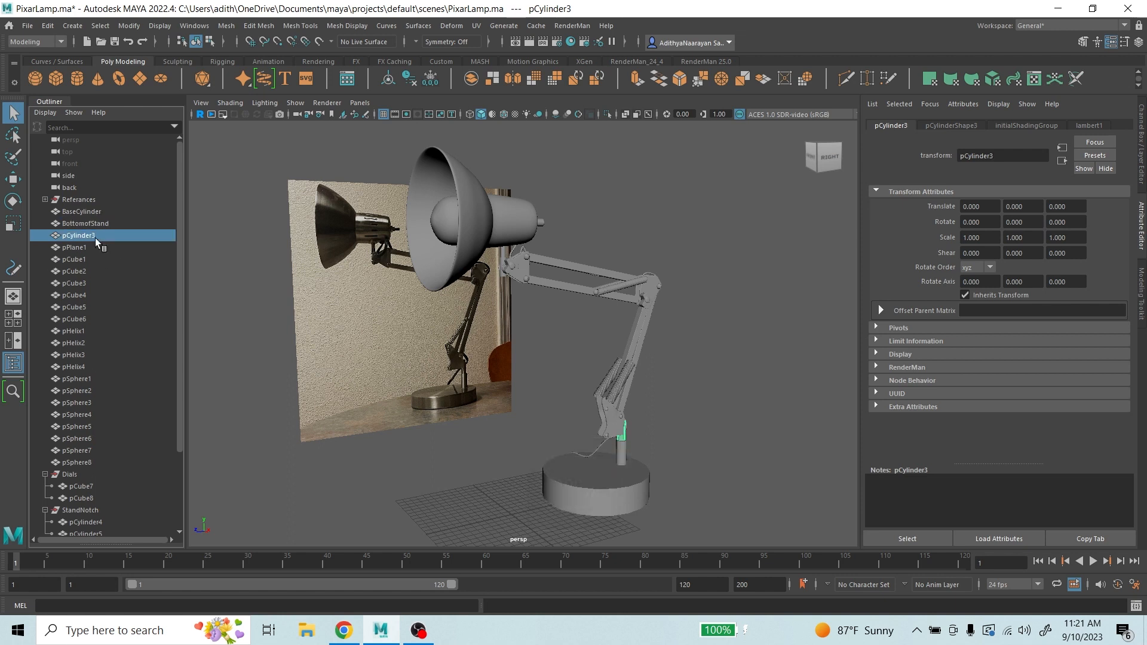
pyautogui.doubleClick(92, 237)
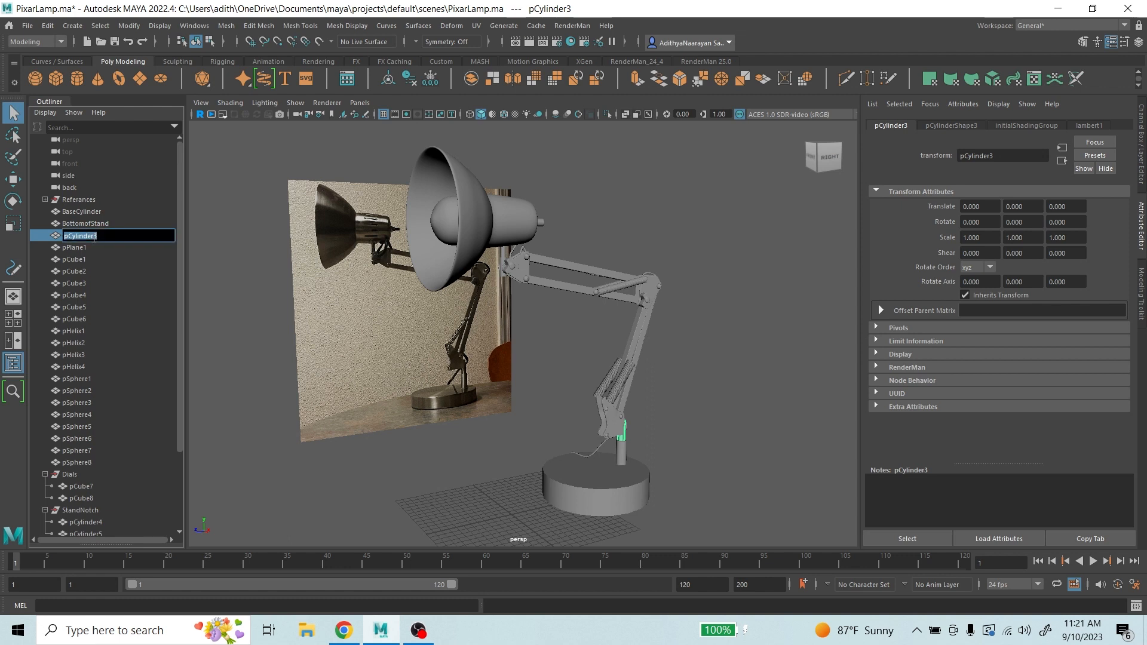
pyautogui.press('capslock')
pyautogui.write('Bottom')
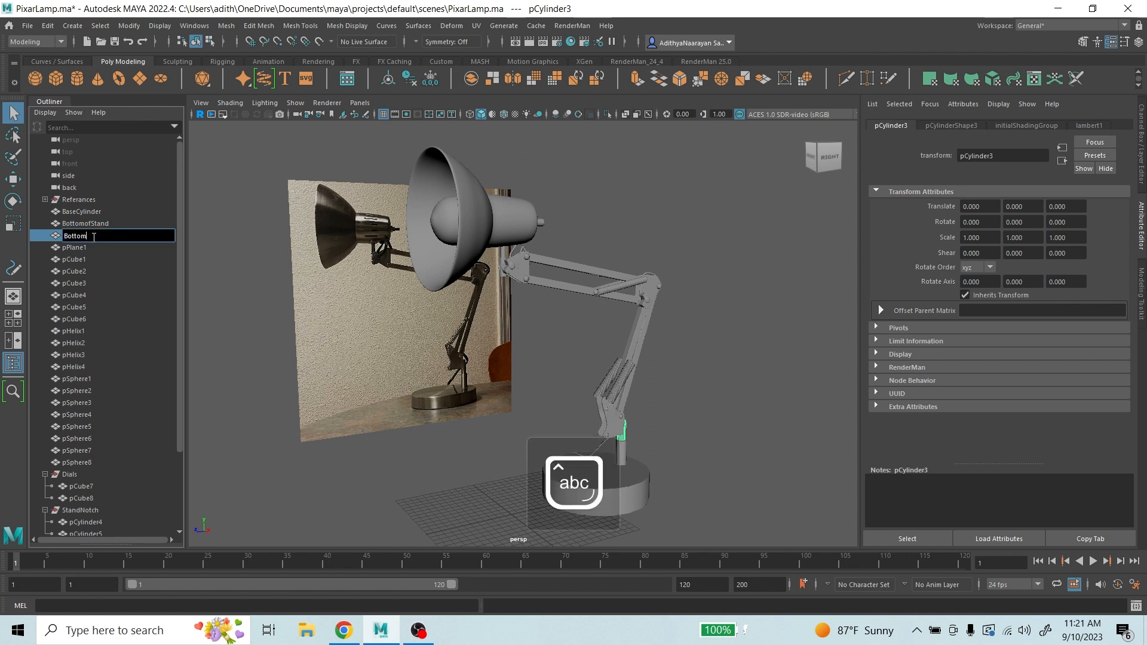
pyautogui.write('ofStandUpperPiece')
# - Rename pPlane1, the bracket at the foot of the lower arm, as BottomBracket
pyautogui.click(115, 249)
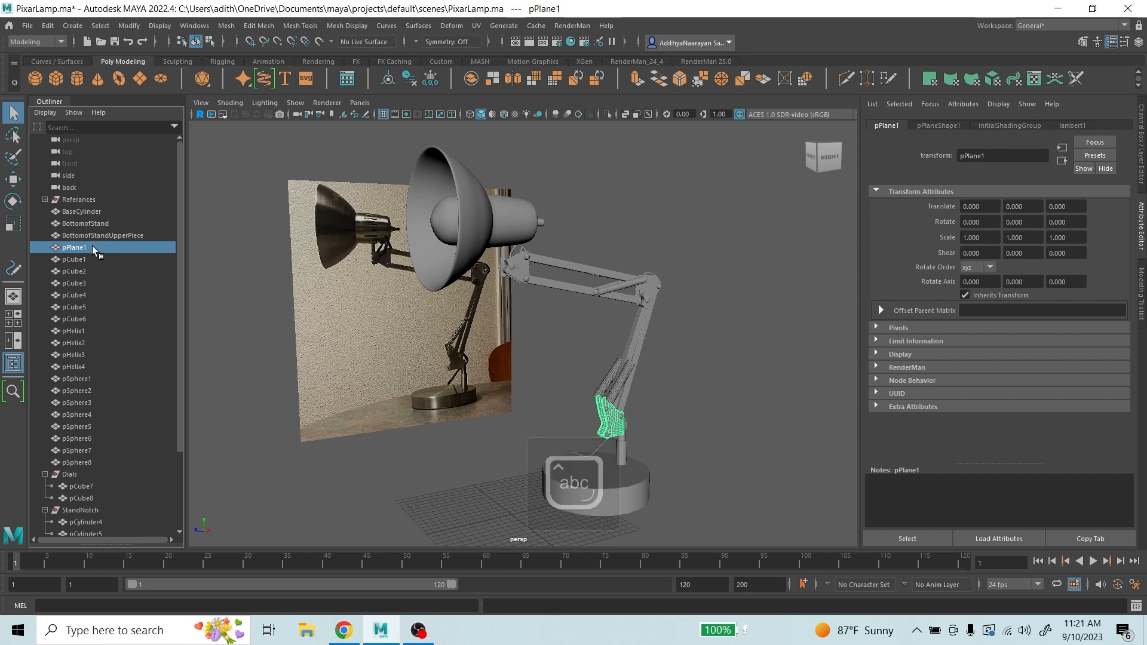
pyautogui.doubleClick(92, 245)
pyautogui.write('Bo')
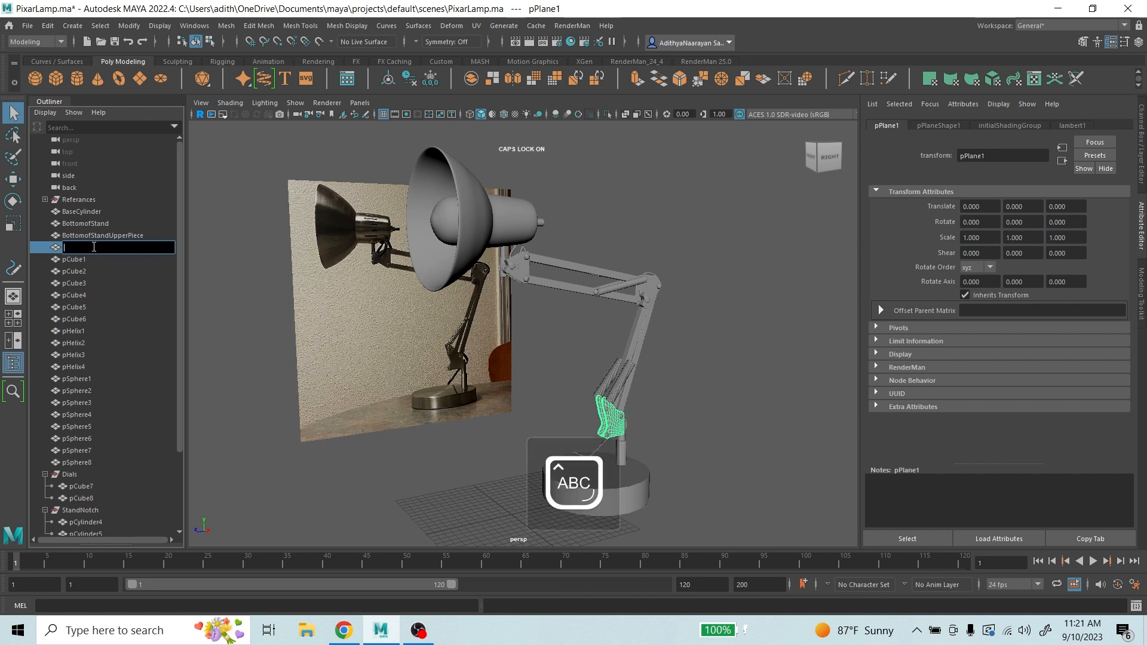
pyautogui.write('ttomBracket')
# - Rename pCube1, the bracket at the elbow between the two arms, as MiddleBracket
pyautogui.click(96, 260)
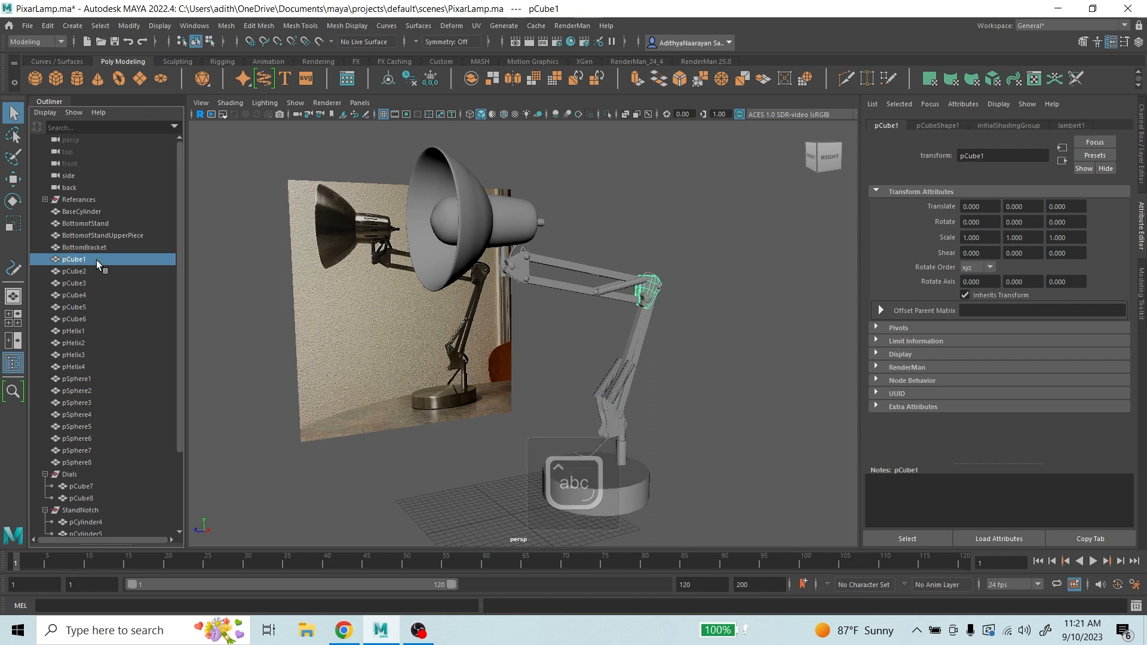
pyautogui.doubleClick(96, 260)
pyautogui.press('capslock')
pyautogui.write('M')
pyautogui.press('capslock')
pyautogui.write('id')
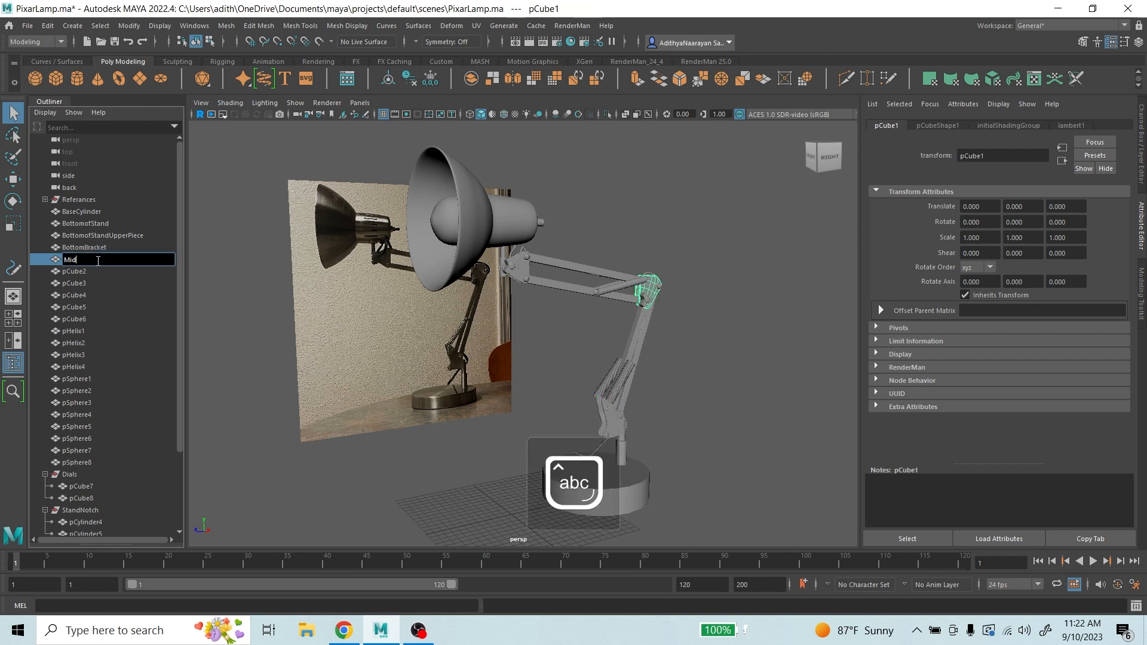
pyautogui.write('dleBracket')
# - Rename pCube2, the bracket joining the upper arm to the lamp head, as TopBracket
pyautogui.click(78, 268)
pyautogui.doubleClick(77, 268)
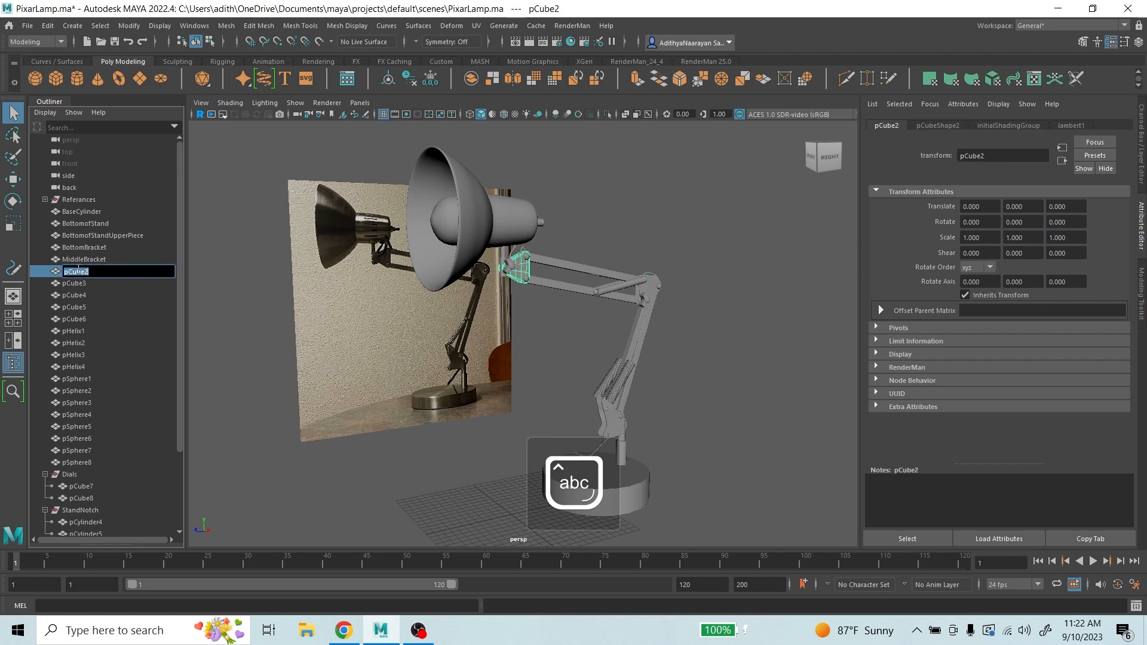
pyautogui.press('BackSpace')
pyautogui.press('capslock')
pyautogui.write('T')
pyautogui.press('capslock')
pyautogui.write('op')
pyautogui.press('capslock')
pyautogui.write('F')
pyautogui.press('capslock')
pyautogui.write('racket')
# - Group the four arm bars, pCube3 through pCube6
pyautogui.click(99, 283)
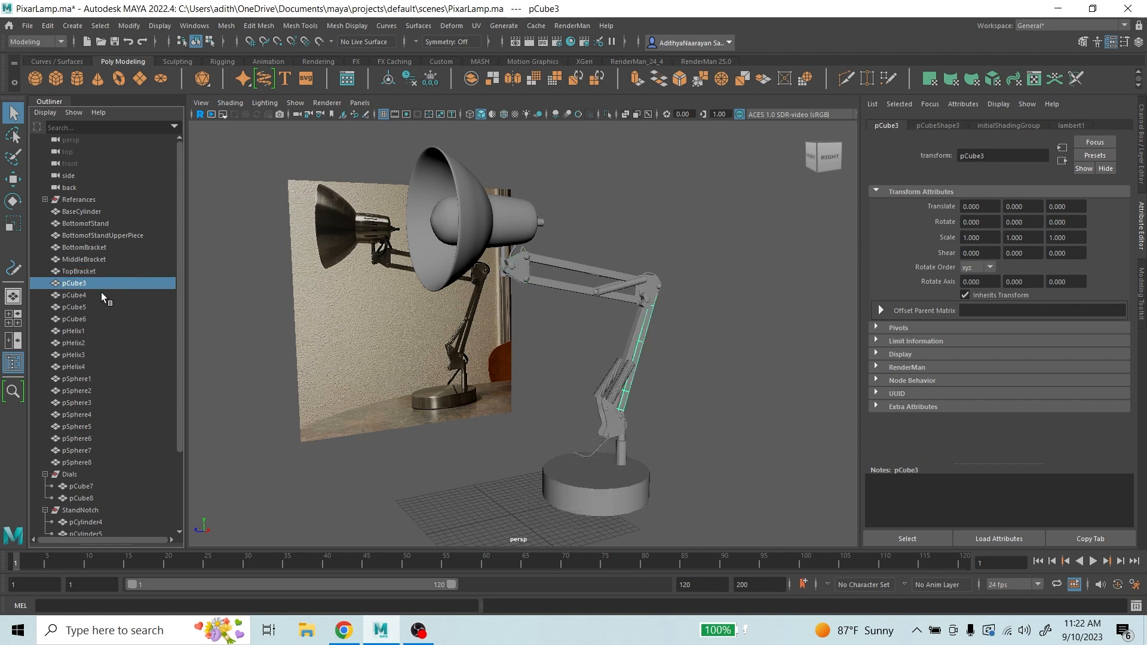
pyautogui.click(101, 293)
pyautogui.click(77, 286)
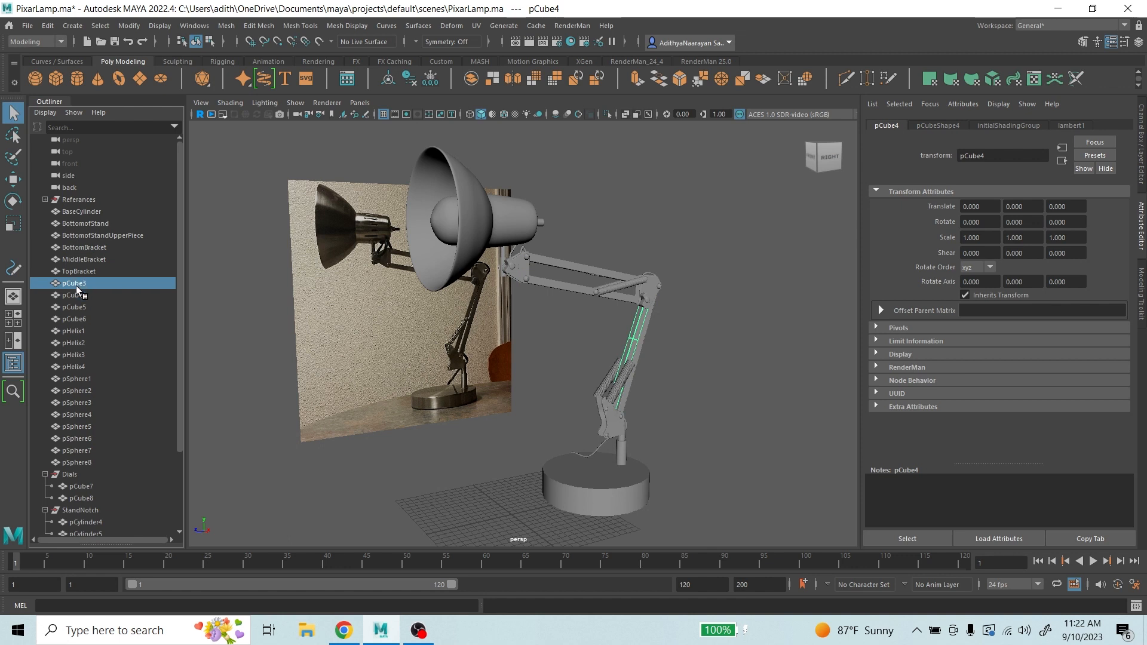
pyautogui.press('capslock')
pyautogui.click(81, 318)
pyautogui.press('capslock')
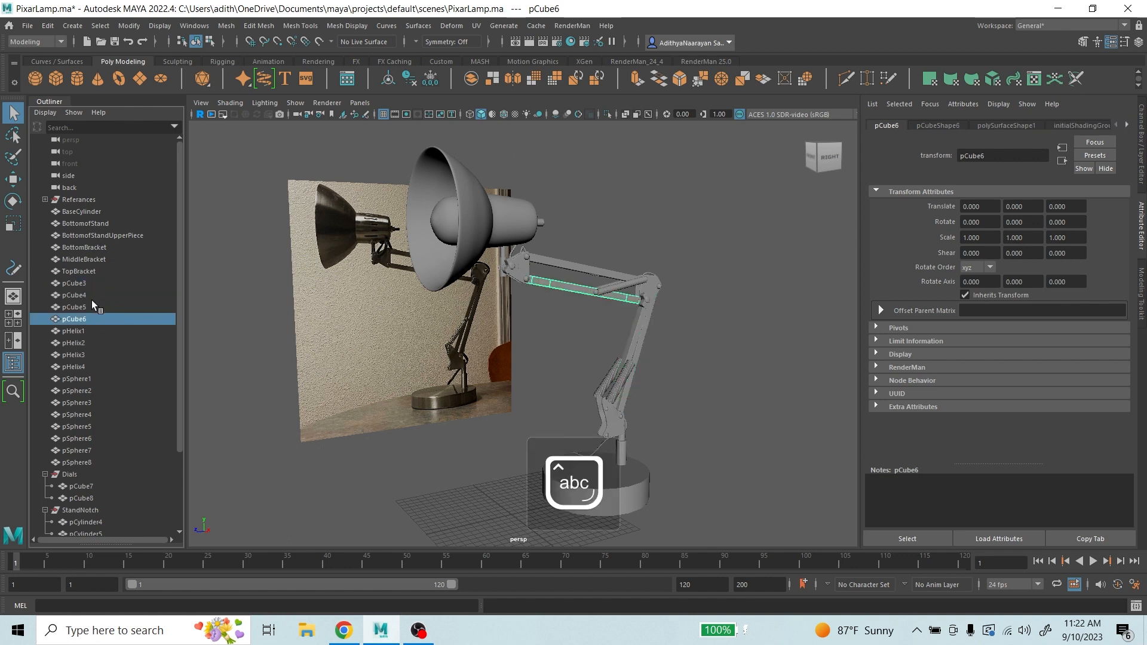
pyautogui.keyDown('shift'); pyautogui.click(79, 285); pyautogui.keyUp('shift')
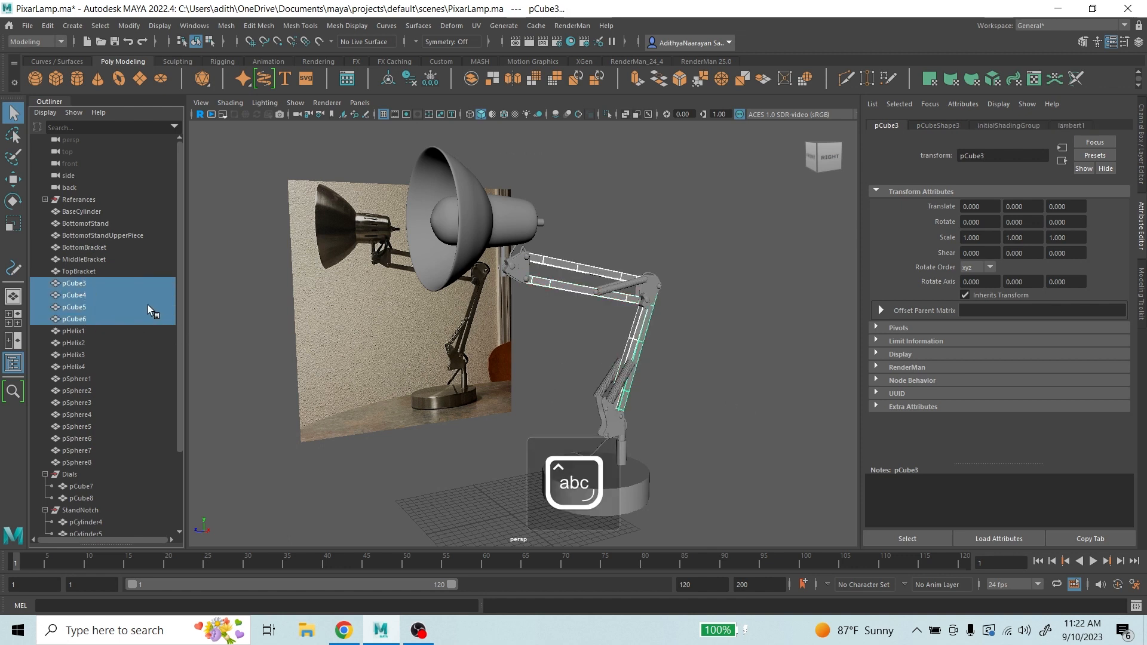
pyautogui.hotkey('ctrl', 'g')
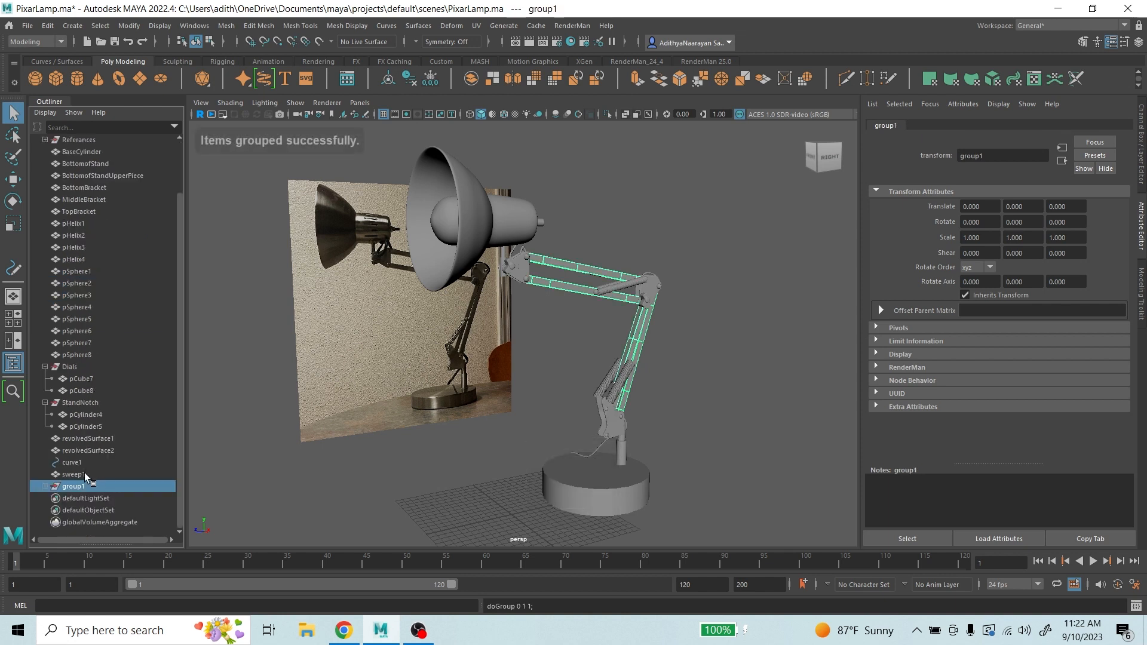
# - Move the arm bar group between BottomBracket and MiddleBracket in the scene list and rename it as Supports
pyautogui.moveTo(79, 487); pyautogui.dragTo(101, 214)
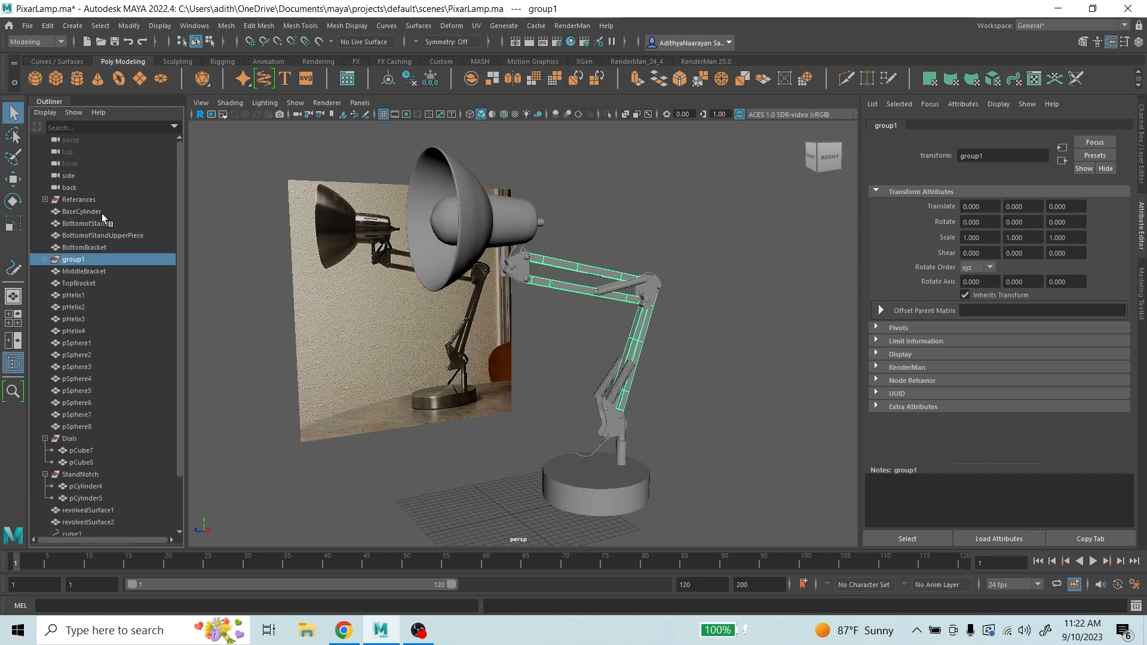
pyautogui.doubleClick(80, 261)
pyautogui.press('BackSpace')
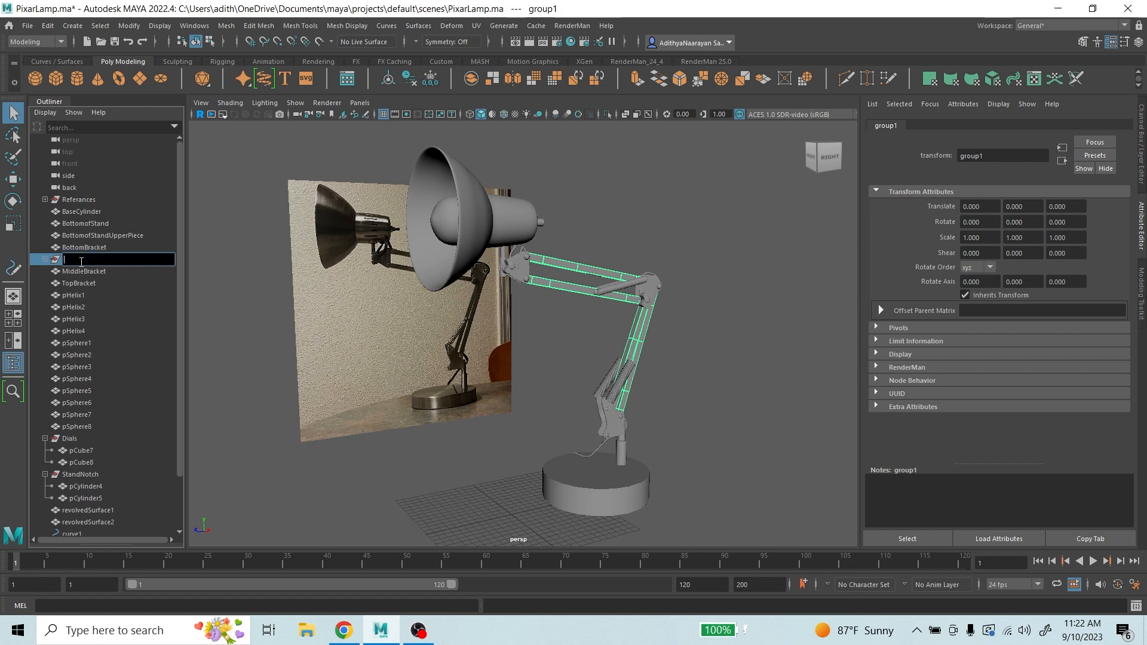
pyautogui.press('capslock')
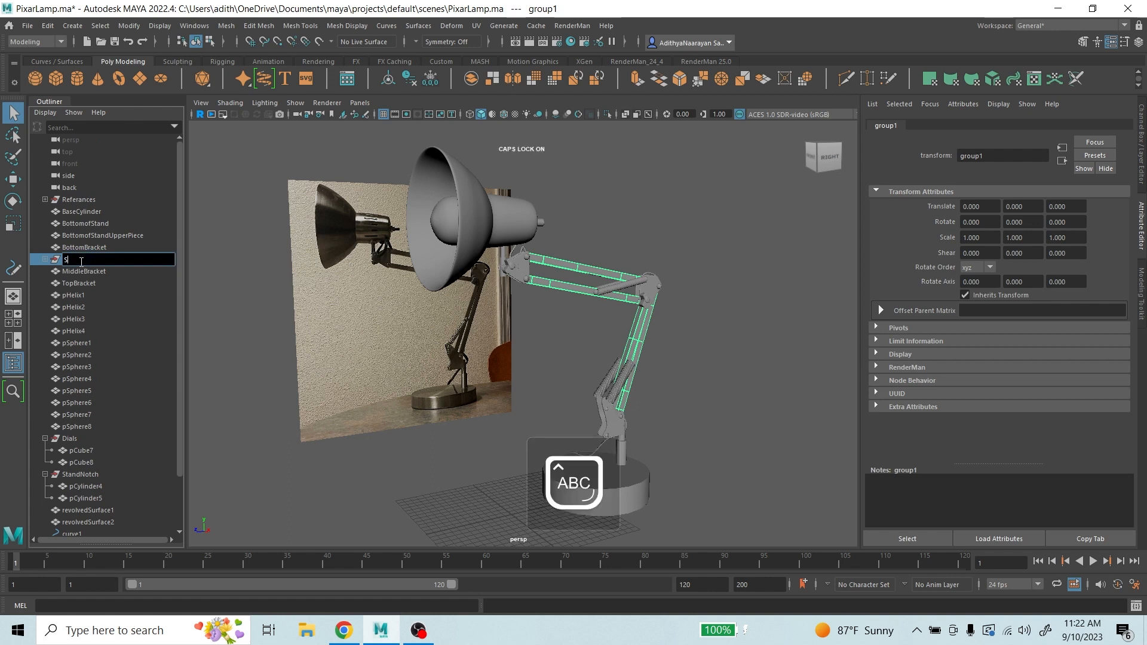
pyautogui.write('S')
pyautogui.press('capslock')
pyautogui.write('upports')
# - Group the four spring meshes, pHelix1 through pHelix4
pyautogui.click(87, 293)
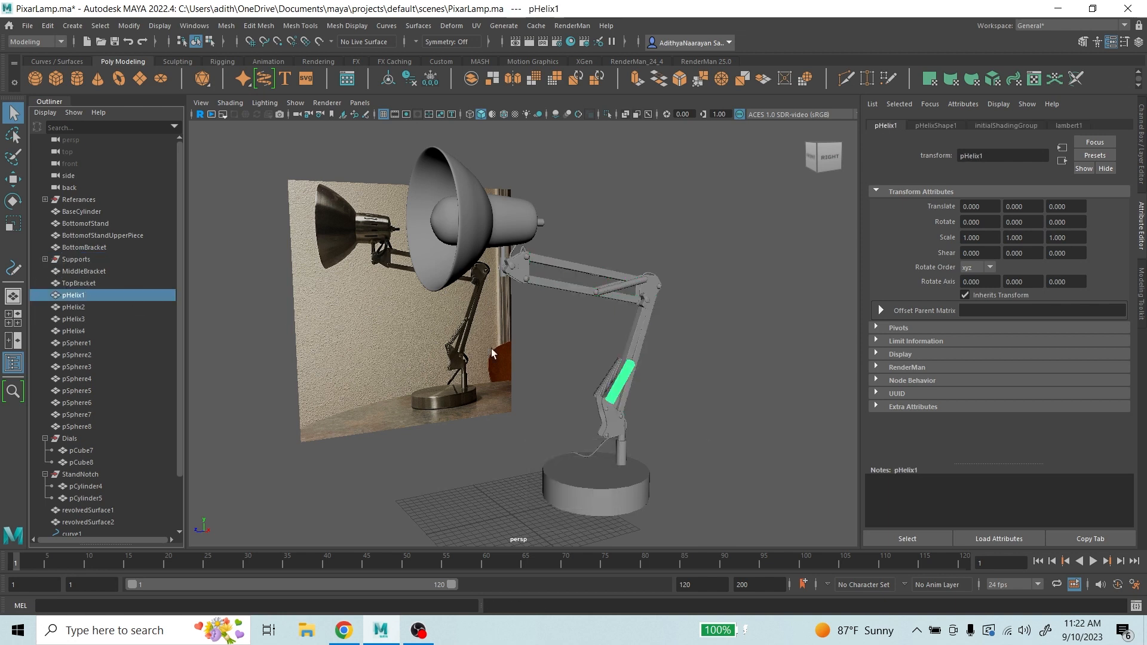
pyautogui.keyDown('shift'); pyautogui.click(77, 329); pyautogui.keyUp('shift')
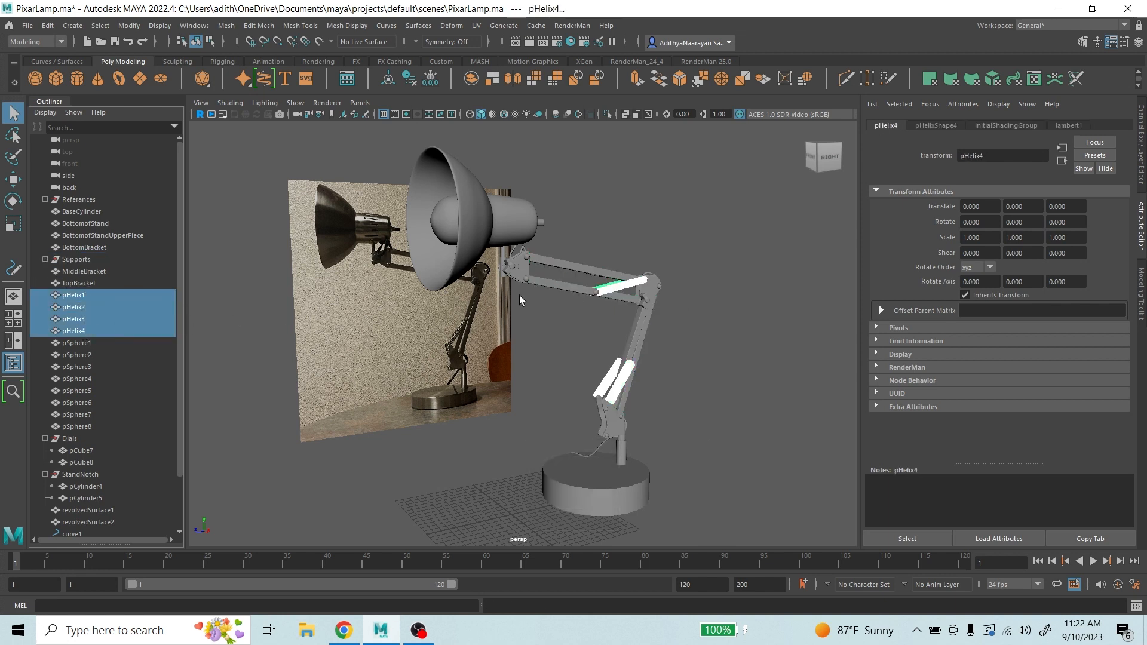
pyautogui.hotkey('ctrl', 'g')
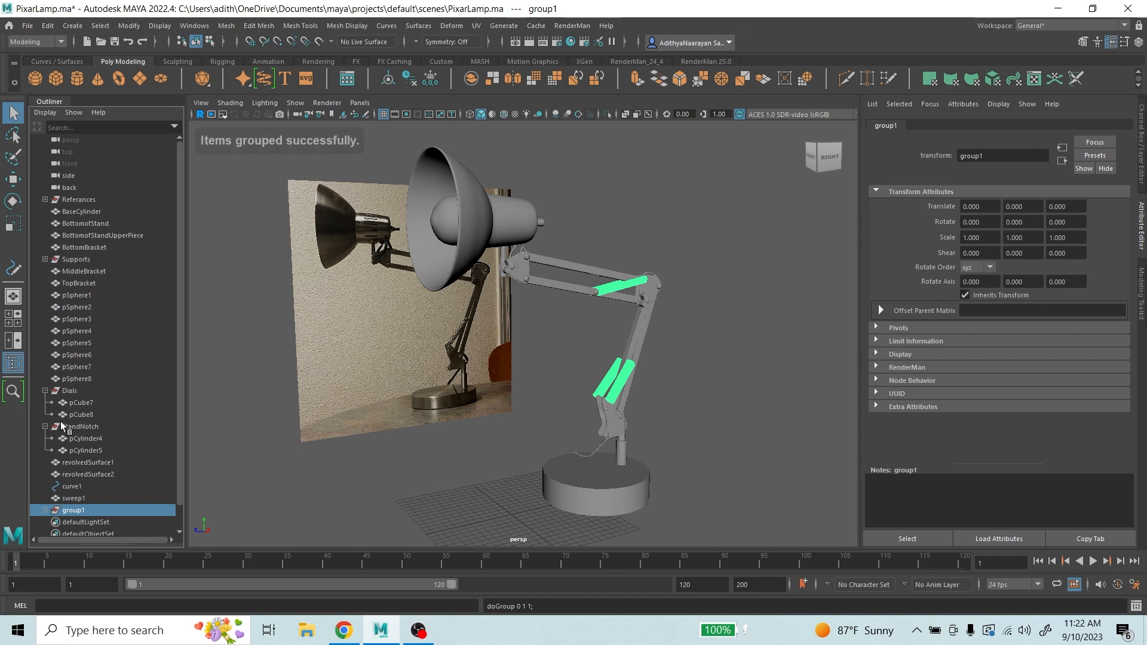
# - Move the helix group between BottomBracket and Supports in the scene list and rename it as Springs
pyautogui.moveTo(73, 508); pyautogui.dragTo(89, 263)
pyautogui.doubleClick(84, 259)
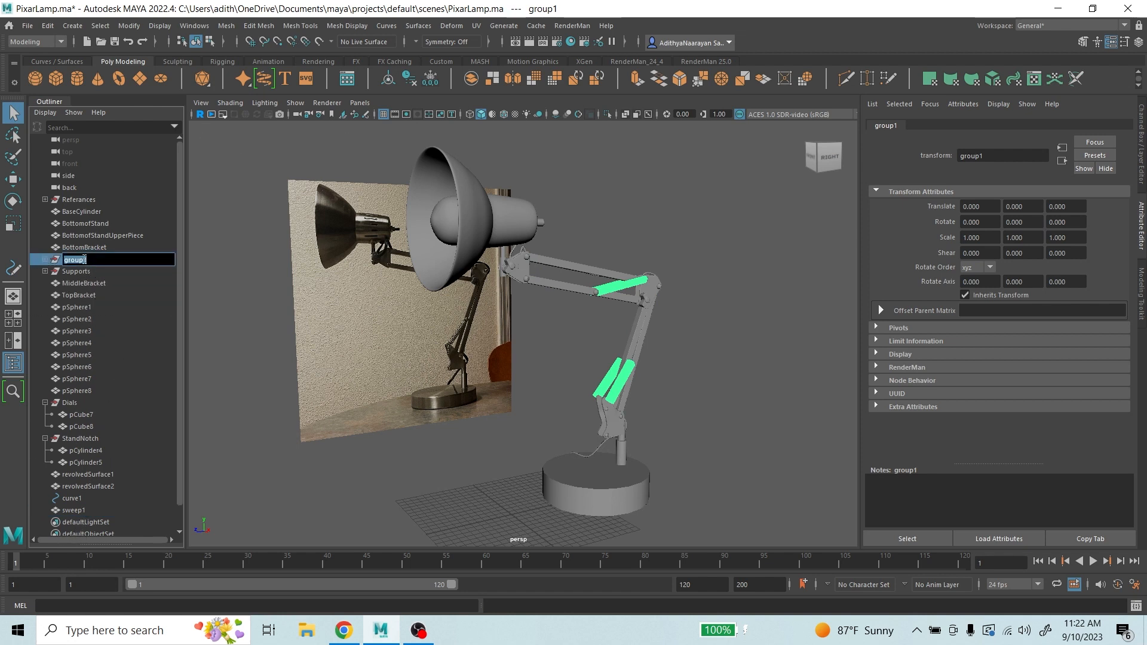
pyautogui.press('BackSpace')
pyautogui.write('Springs')
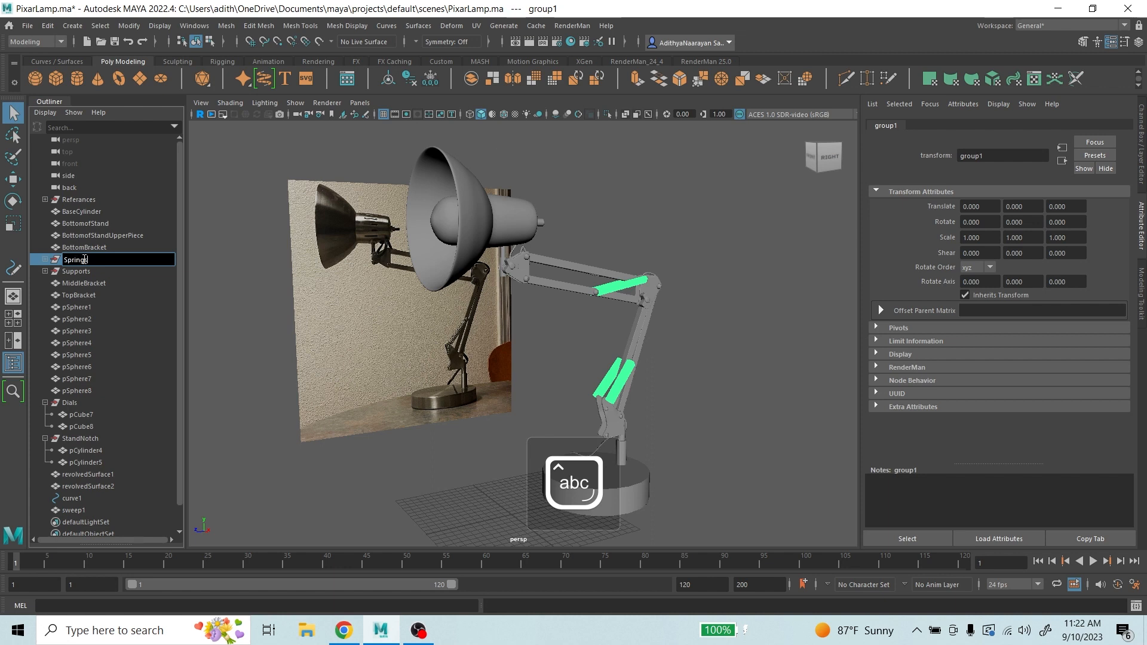
pyautogui.press('Return')
# - Group the eight small sphere meshes, pSphere1 through pSphere8
pyautogui.click(88, 295)
pyautogui.click(90, 308)
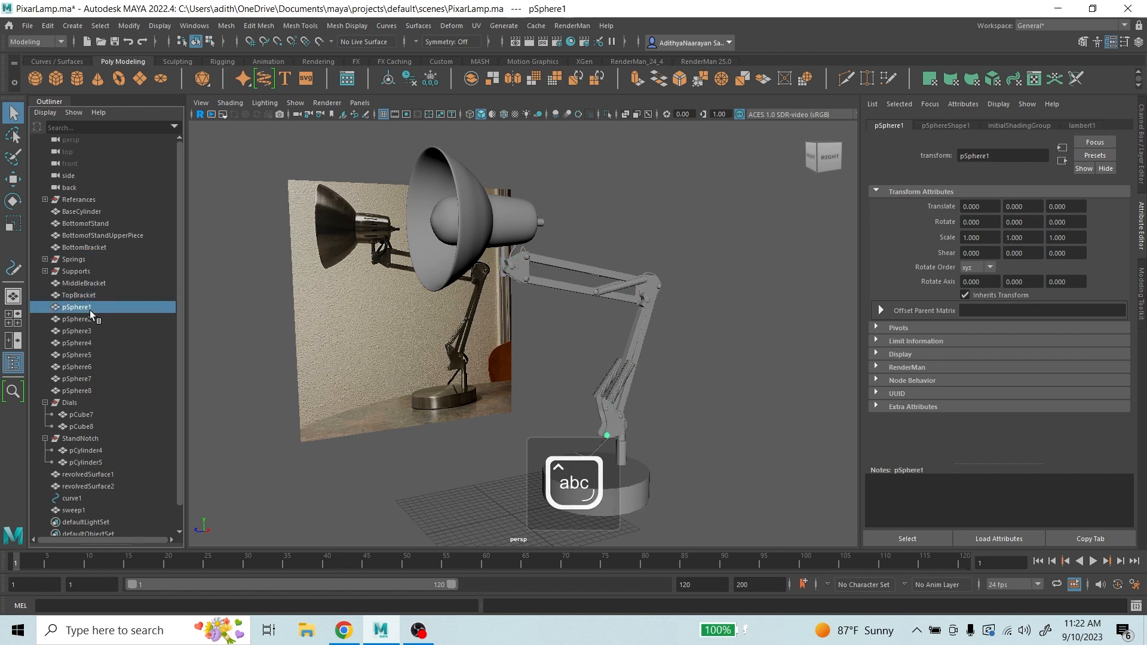
pyautogui.keyDown('shift'); pyautogui.click(103, 389); pyautogui.keyUp('shift')
pyautogui.scroll(5, 648, 281)
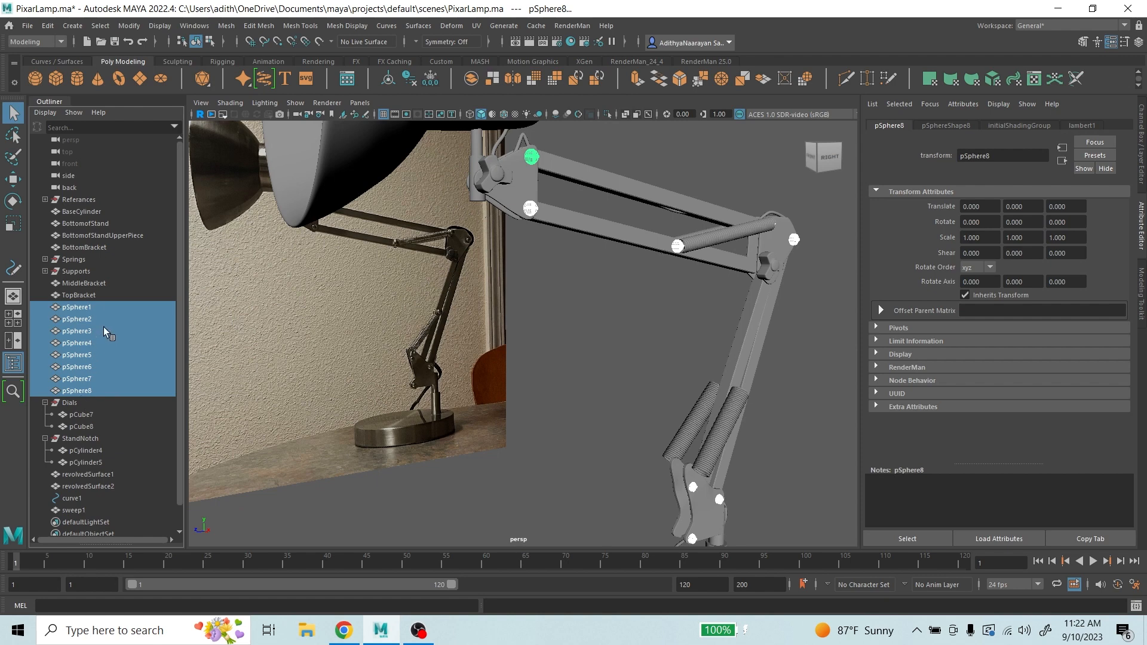
pyautogui.hotkey('ctrl', 'g')
# - Rename the sphere group as Bolts
pyautogui.doubleClick(81, 423)
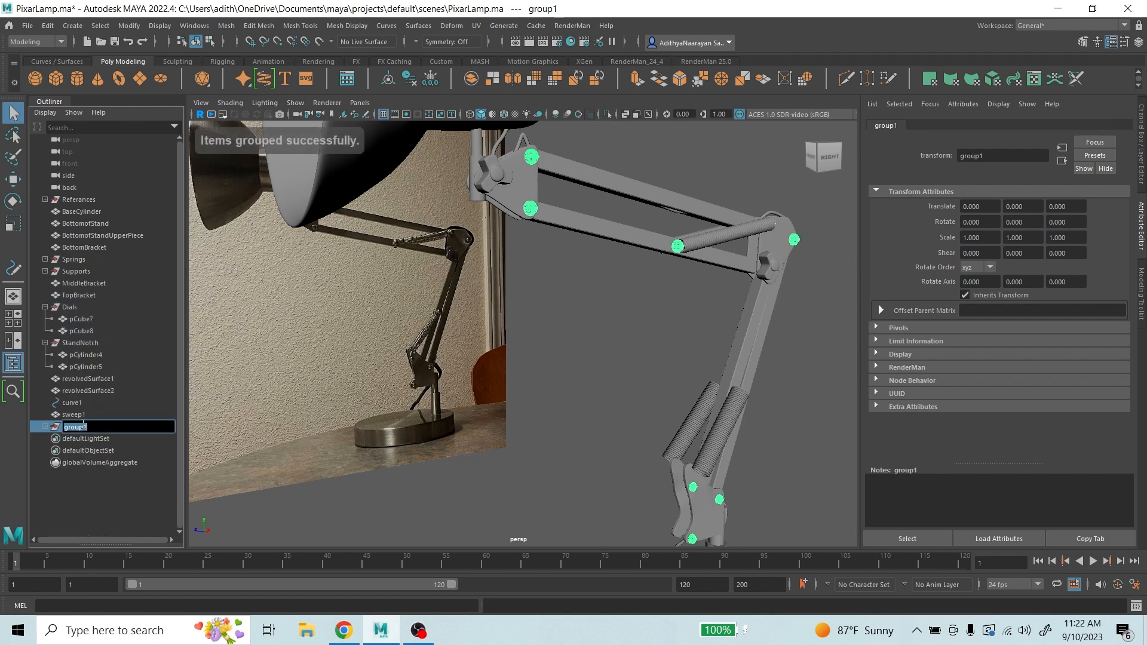
pyautogui.press('BackSpace')
pyautogui.write('Bolts')
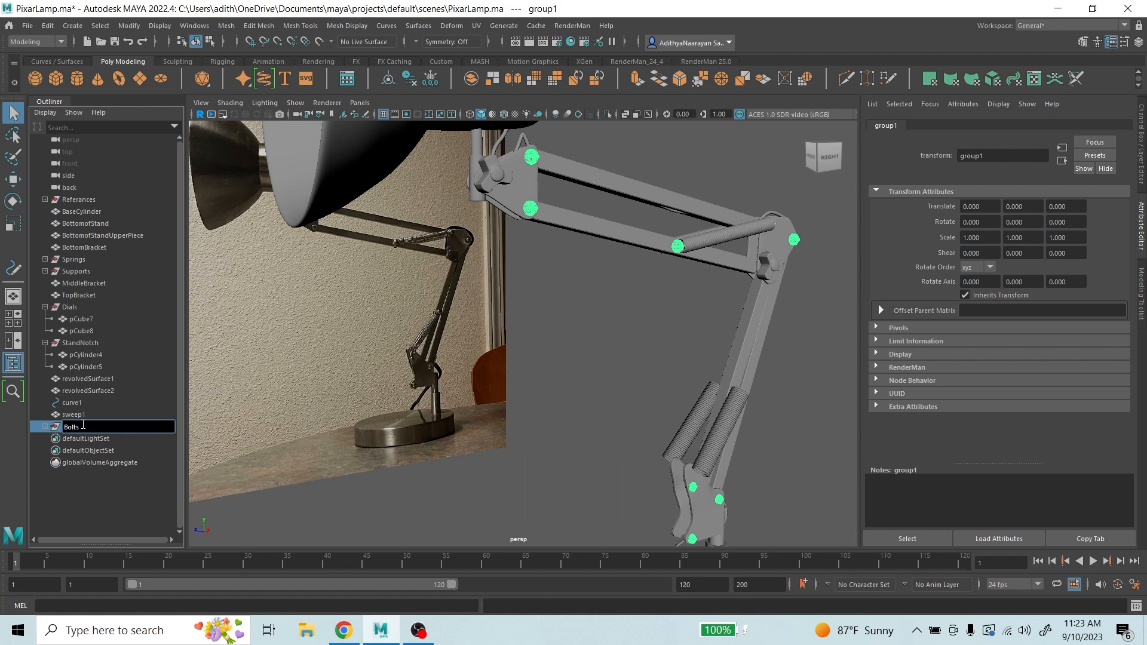
pyautogui.press('Return')
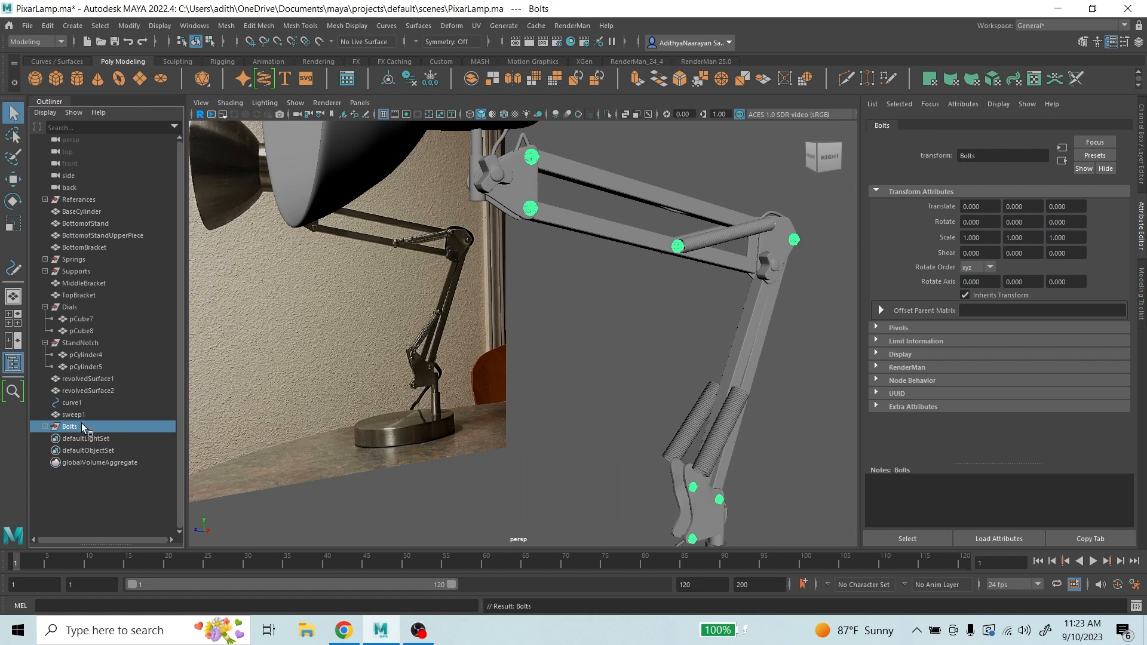
# - Move the sphere group between BottomBracket and Springs in the scene list and rename it as Screws
pyautogui.moveTo(73, 430); pyautogui.dragTo(95, 253, button='middle')
pyautogui.doubleClick(89, 248)
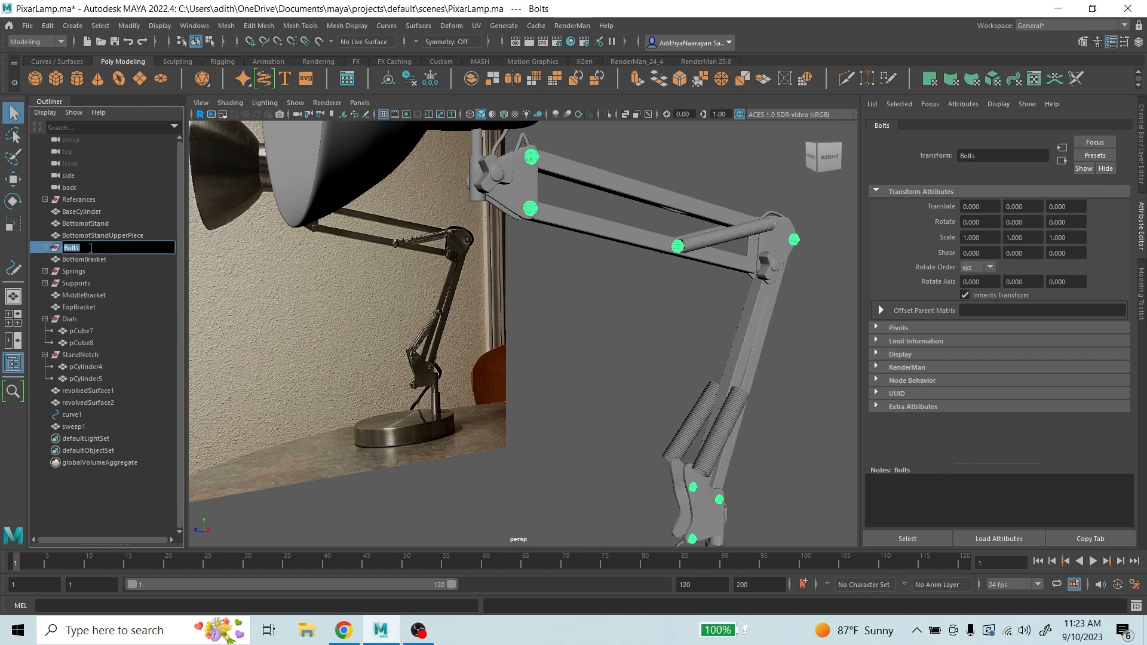
pyautogui.write('Screws')
pyautogui.press('Return')
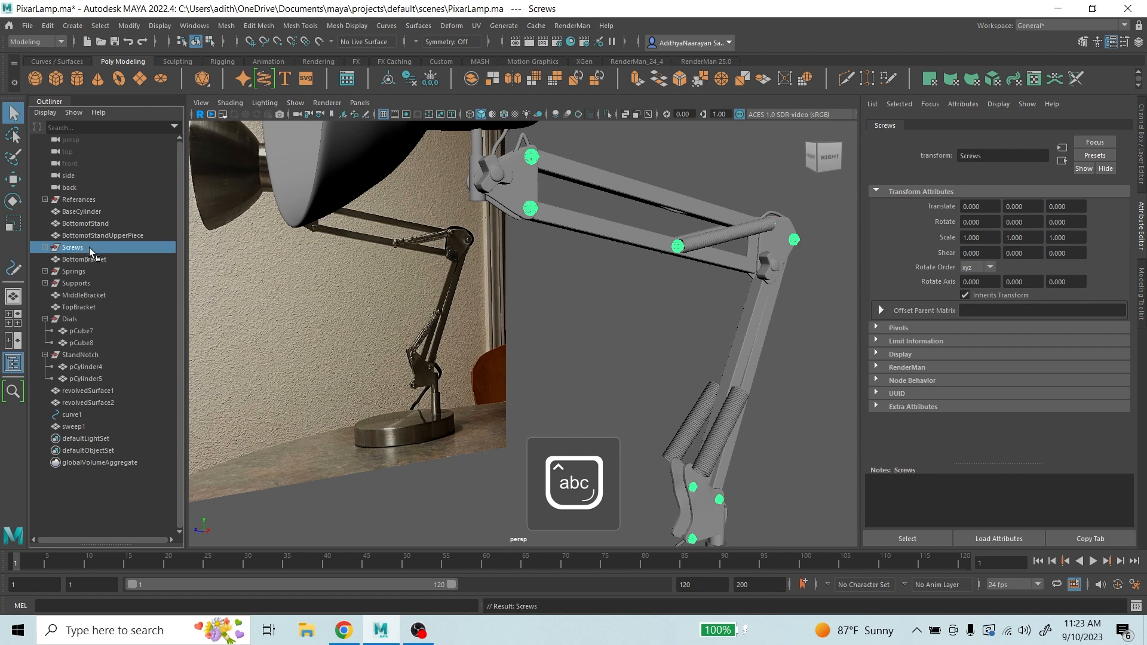
pyautogui.moveTo(88, 248); pyautogui.dragTo(88, 263, button='middle')
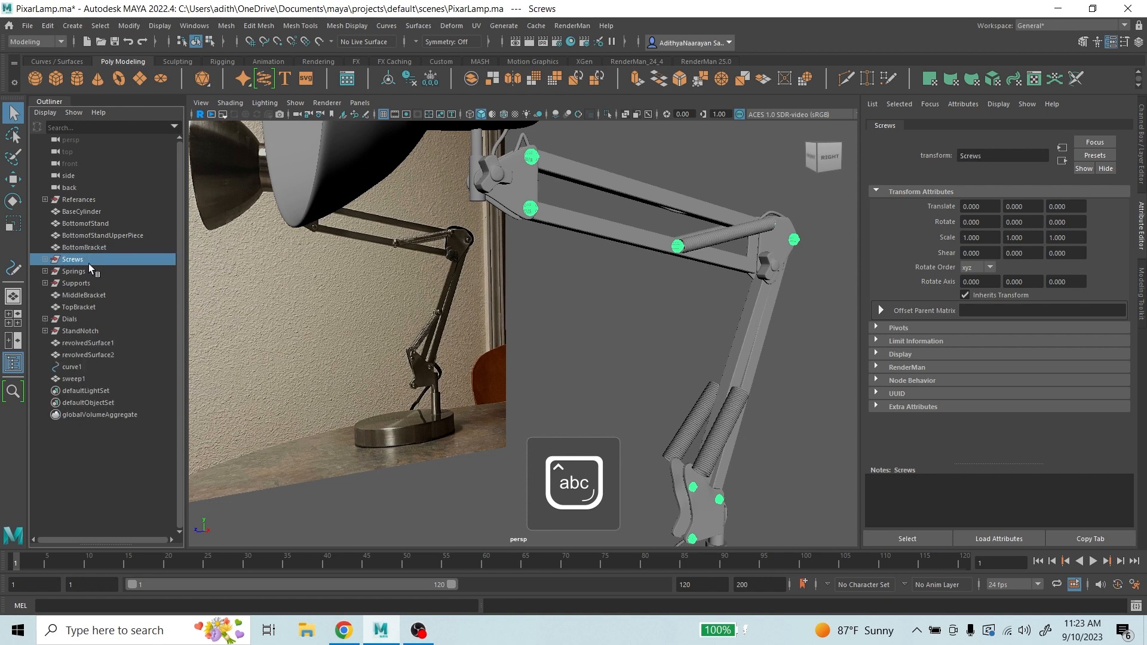
# - Rename the shade mesh revolvedSurface1 as LampShade
pyautogui.click(81, 295)
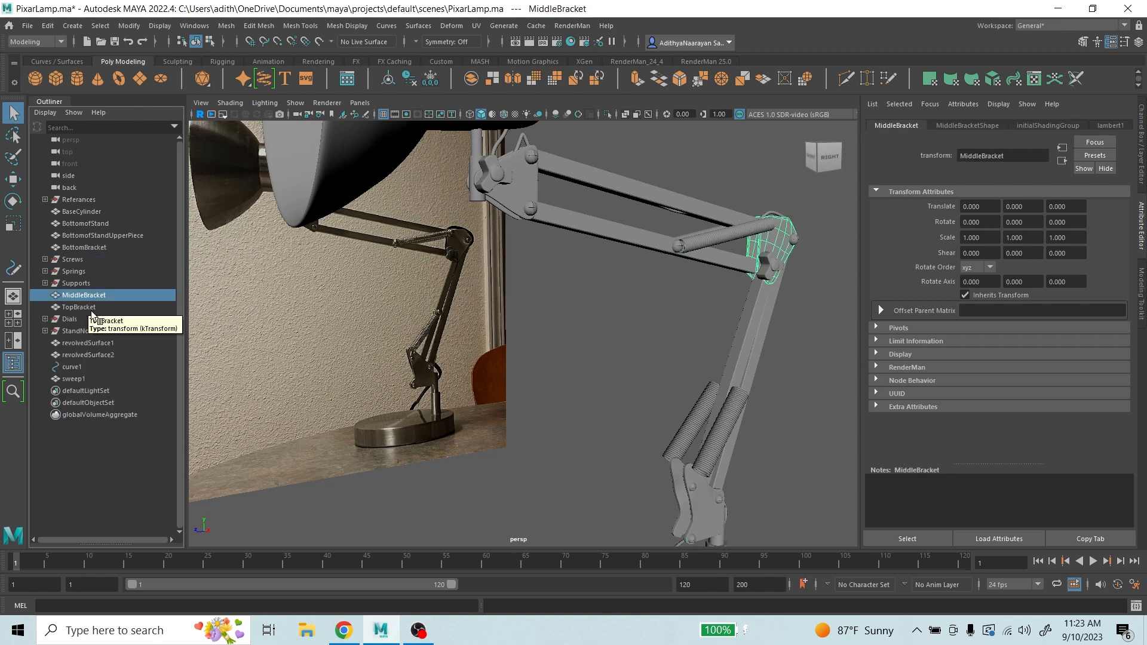
pyautogui.click(113, 342)
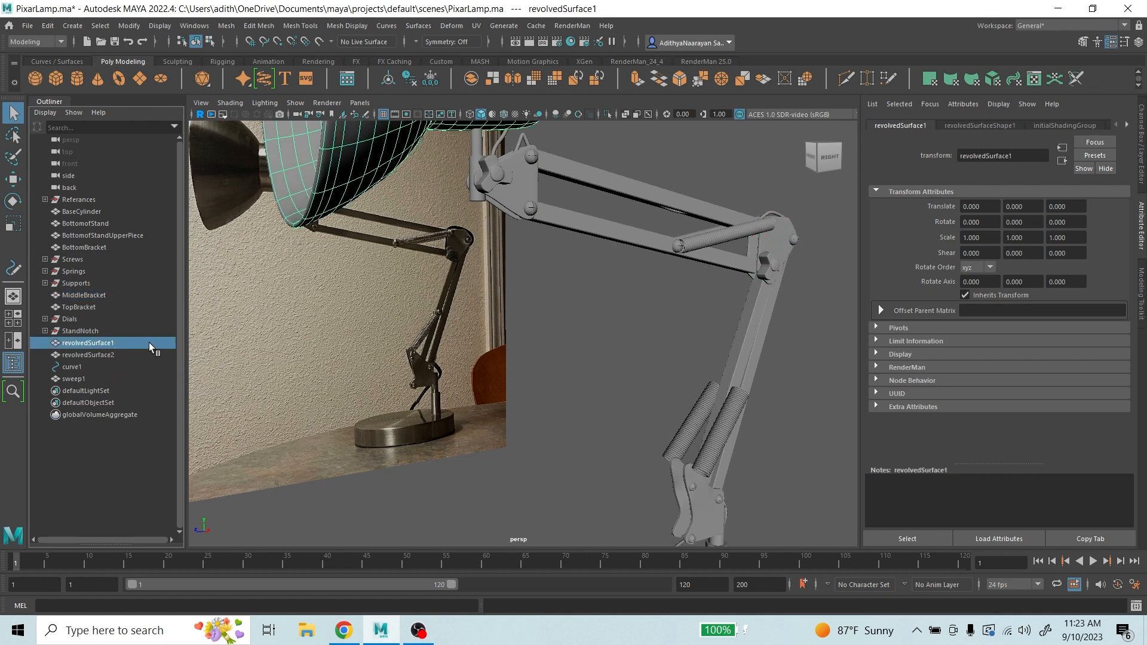
pyautogui.scroll(-5, 446, 375)
pyautogui.click(85, 353)
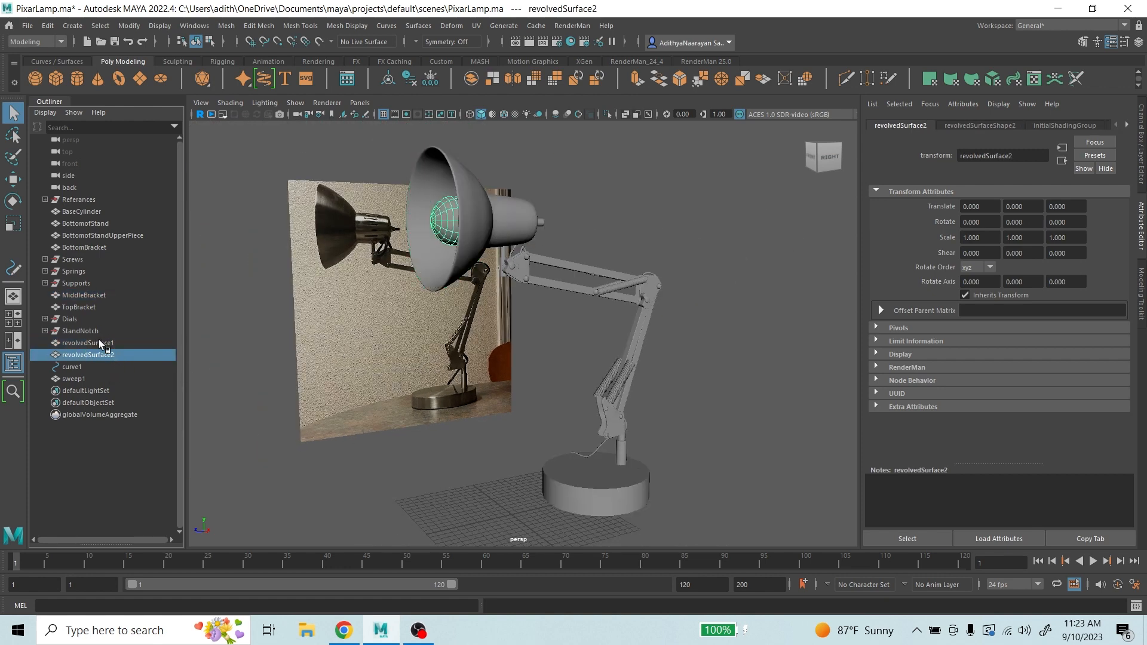
pyautogui.doubleClick(99, 341)
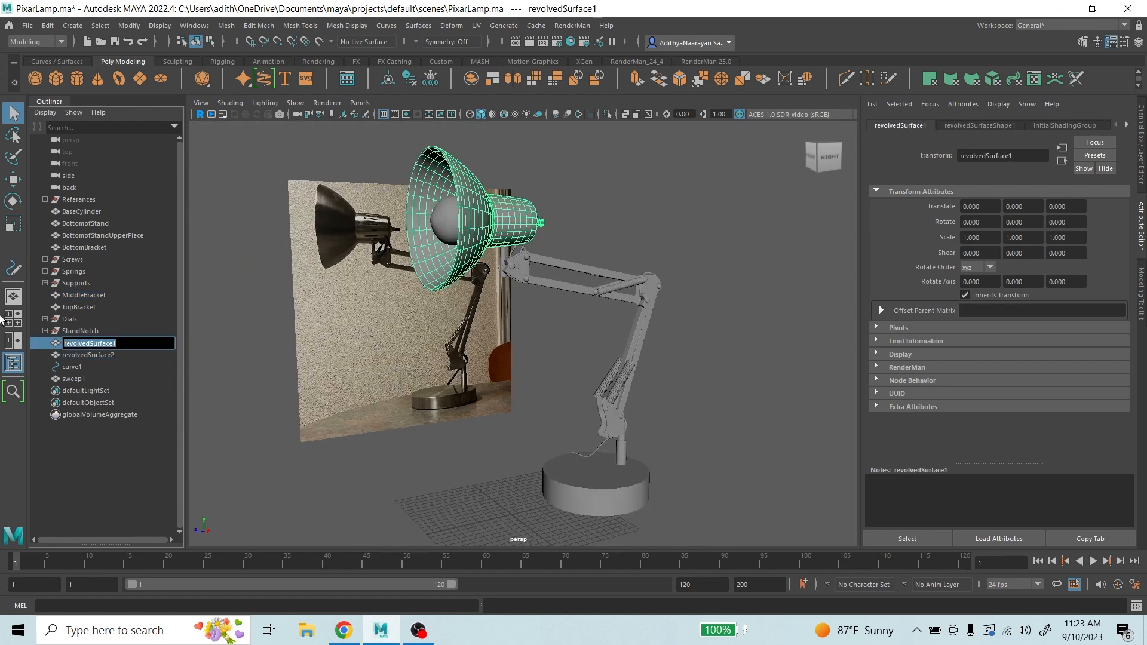
pyautogui.write('LampShade')
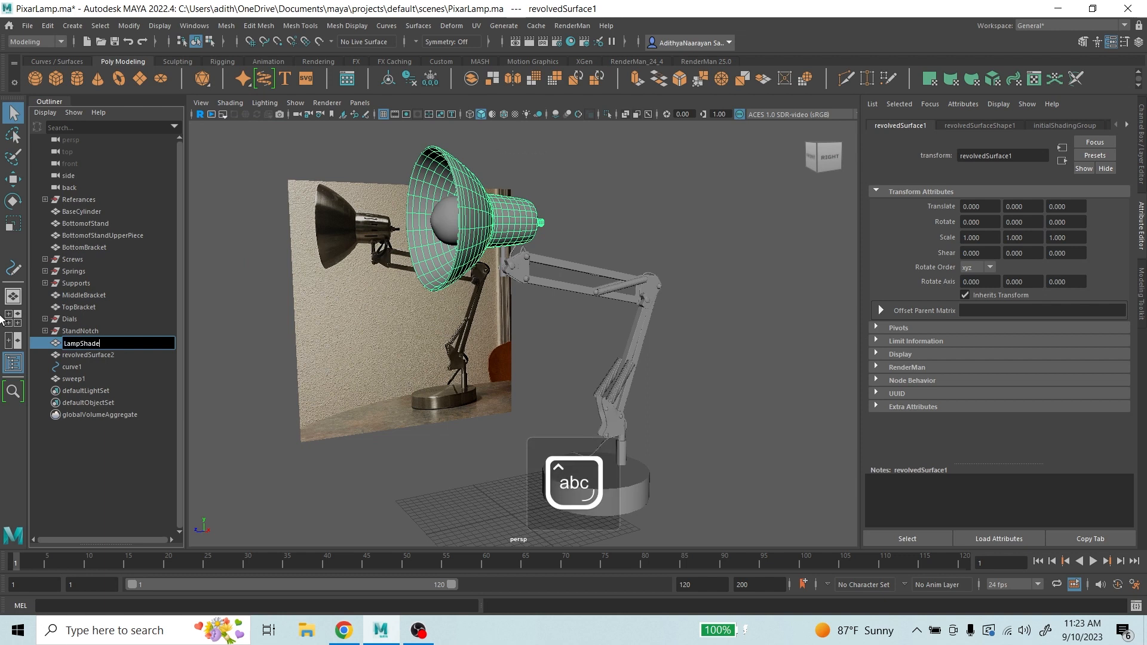
# - Rename the bulb mesh revolvedSurface2 as Bulb
pyautogui.click(101, 355)
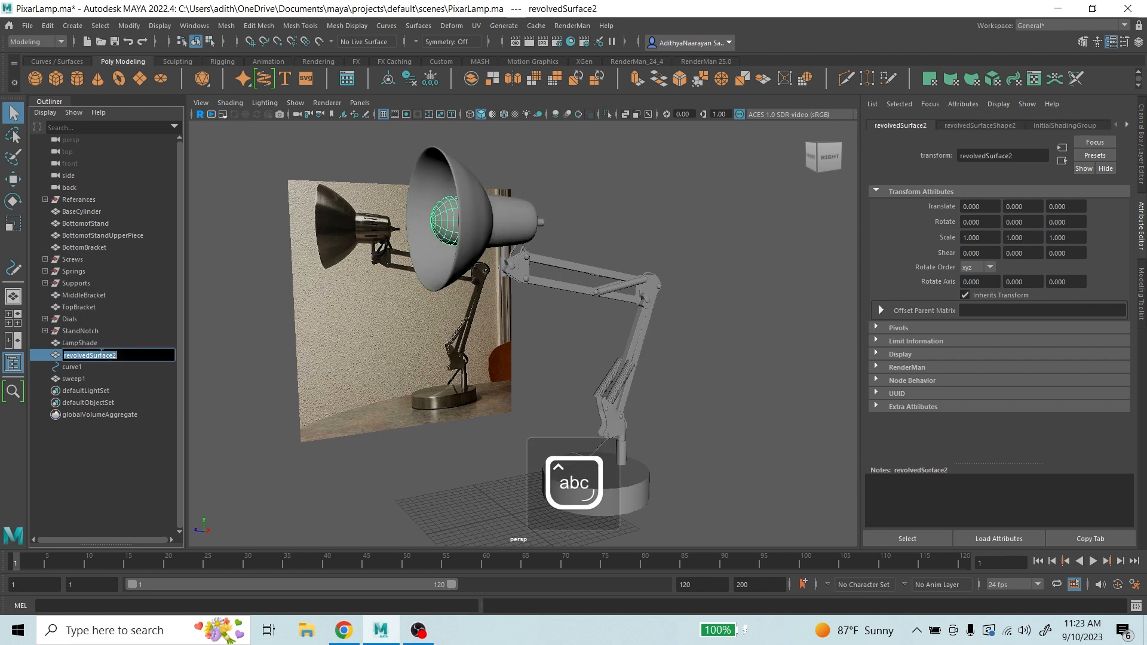
pyautogui.doubleClick(102, 355)
pyautogui.write('Bulb')
pyautogui.press('Return')
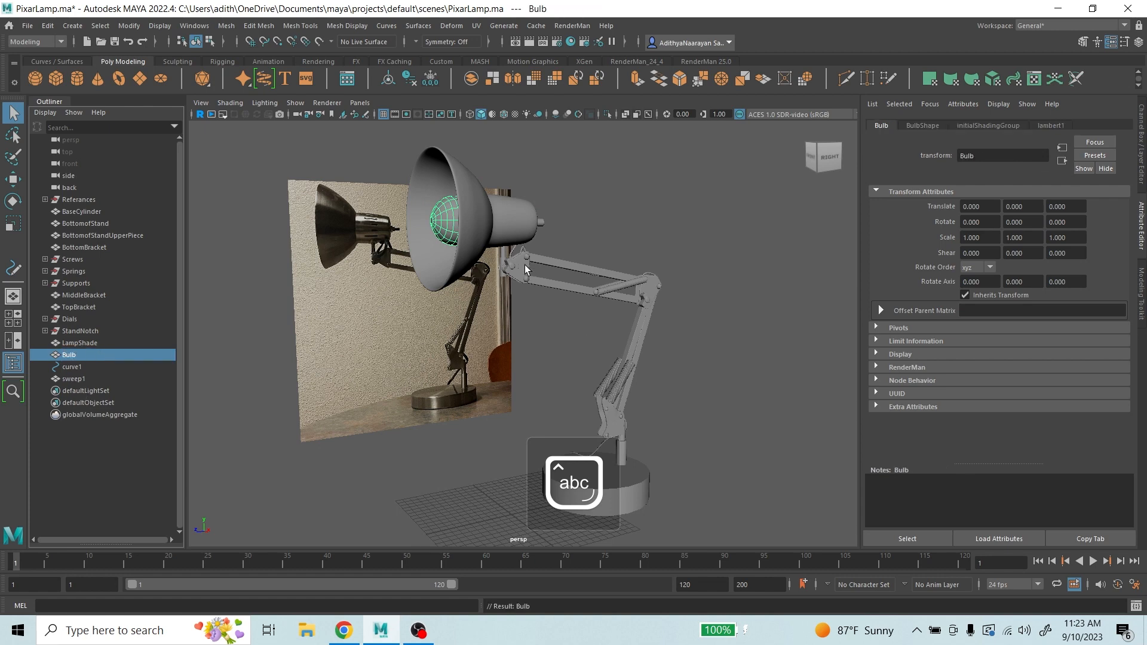
pyautogui.scroll(3, 525, 264)
pyautogui.click(500, 215)
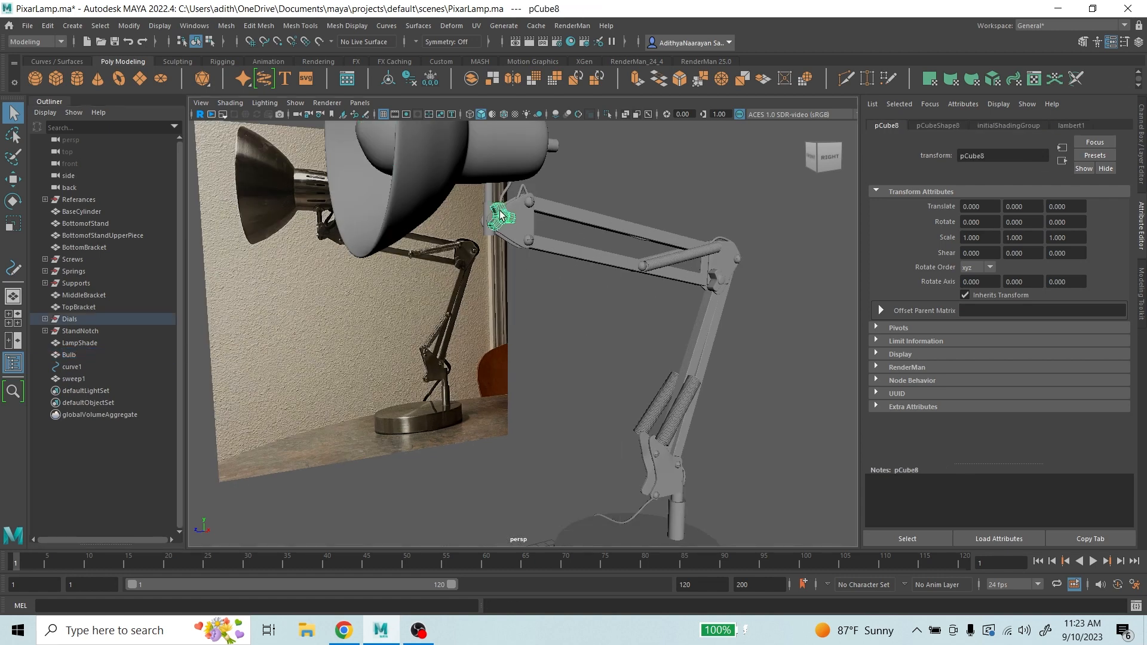
pyautogui.click(45, 319)
pyautogui.click(45, 320)
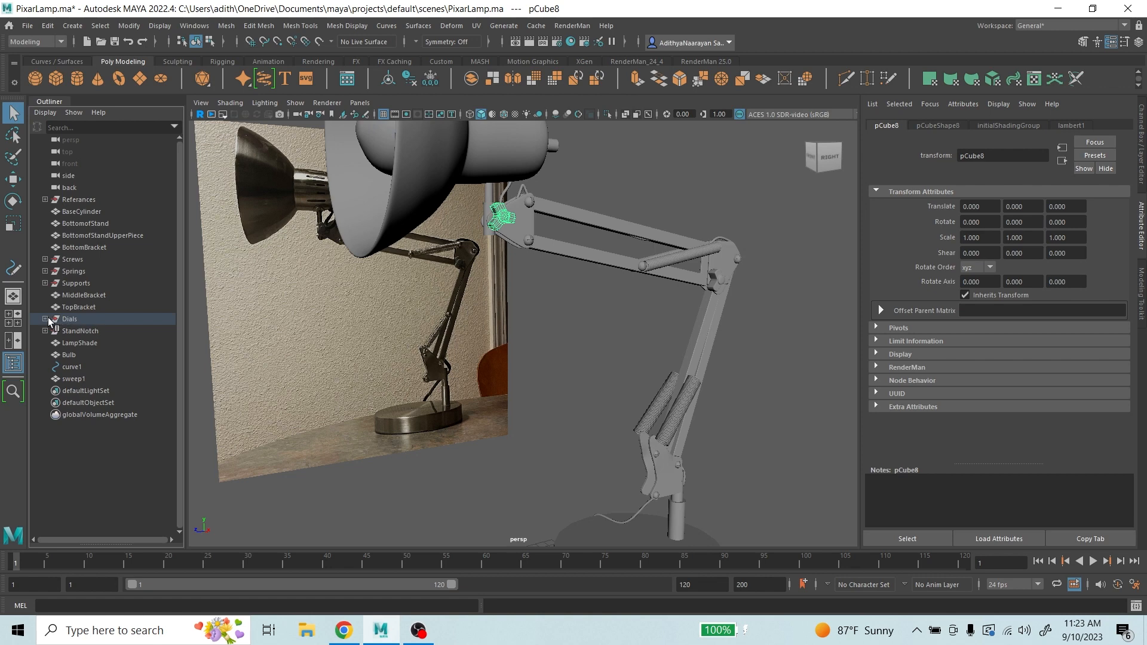
# - Rename the cable mesh sweep1 as Wire
pyautogui.click(73, 378)
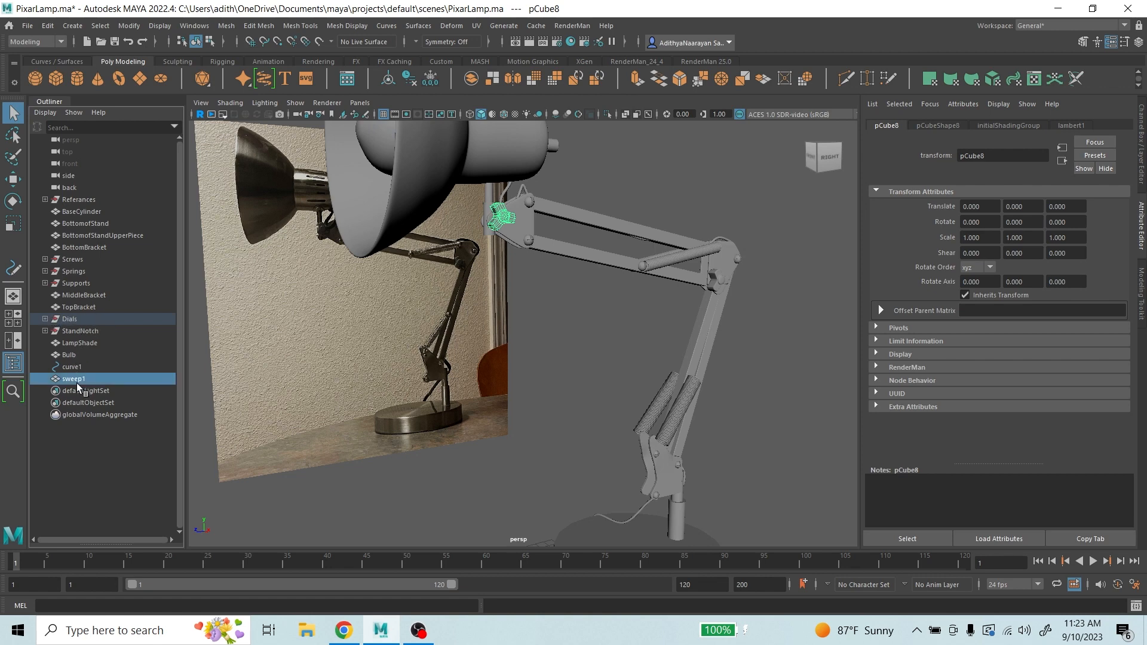
pyautogui.doubleClick(72, 378)
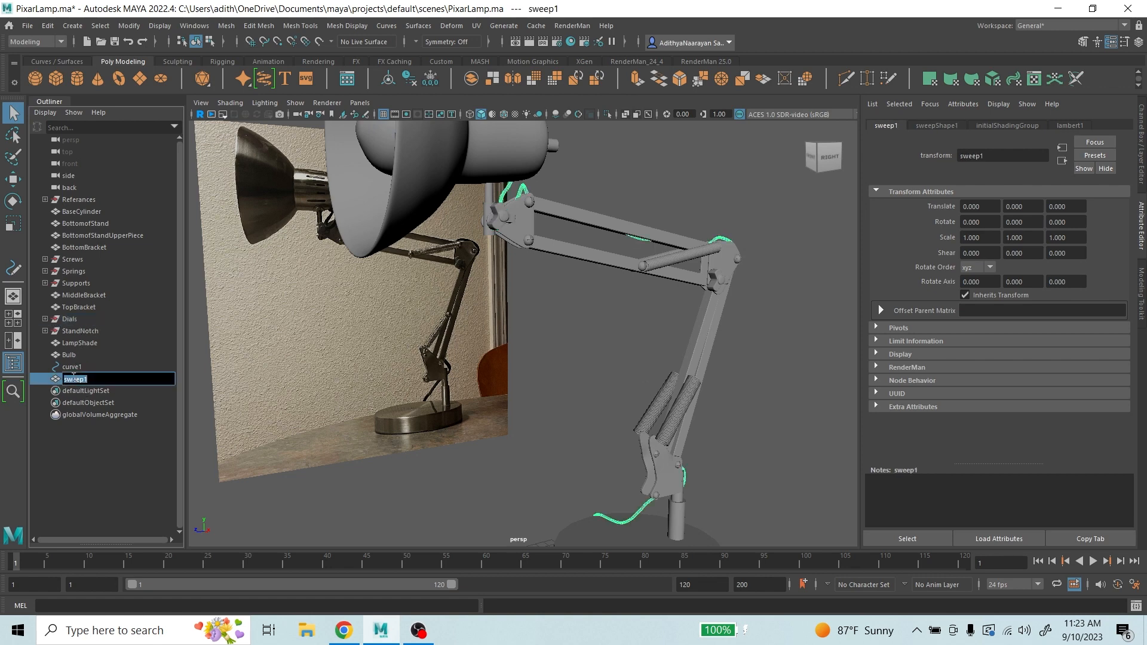
pyautogui.press('capslock')
pyautogui.press('capslock')
pyautogui.write('w')
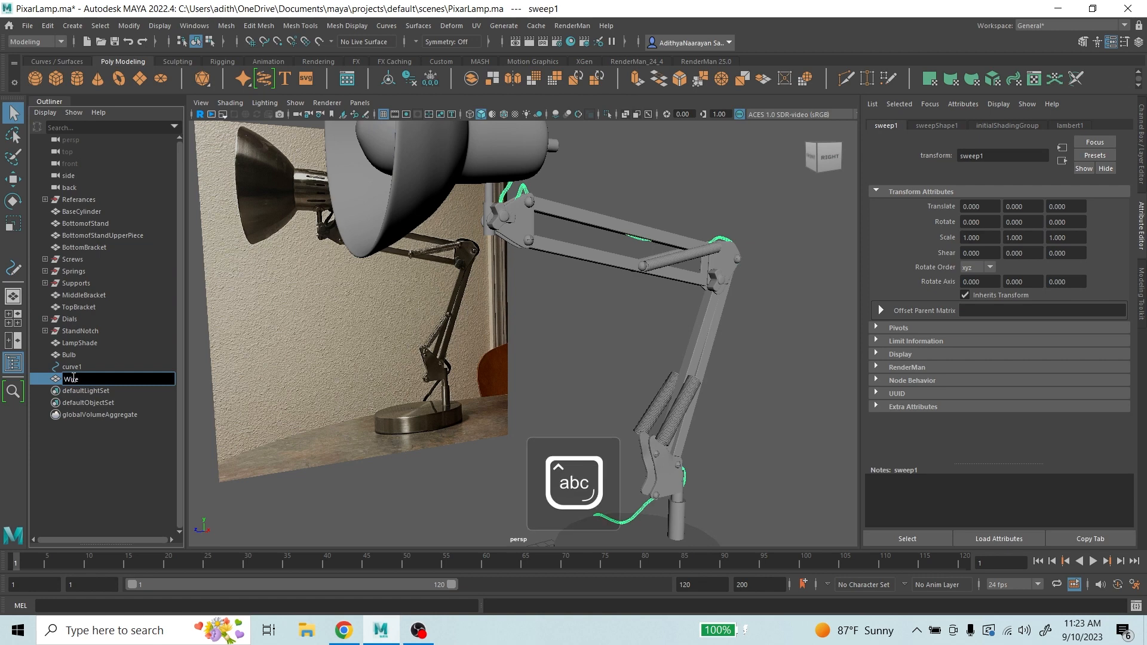
pyautogui.write('ires')
pyautogui.press('BackSpace')
pyautogui.press('Return')
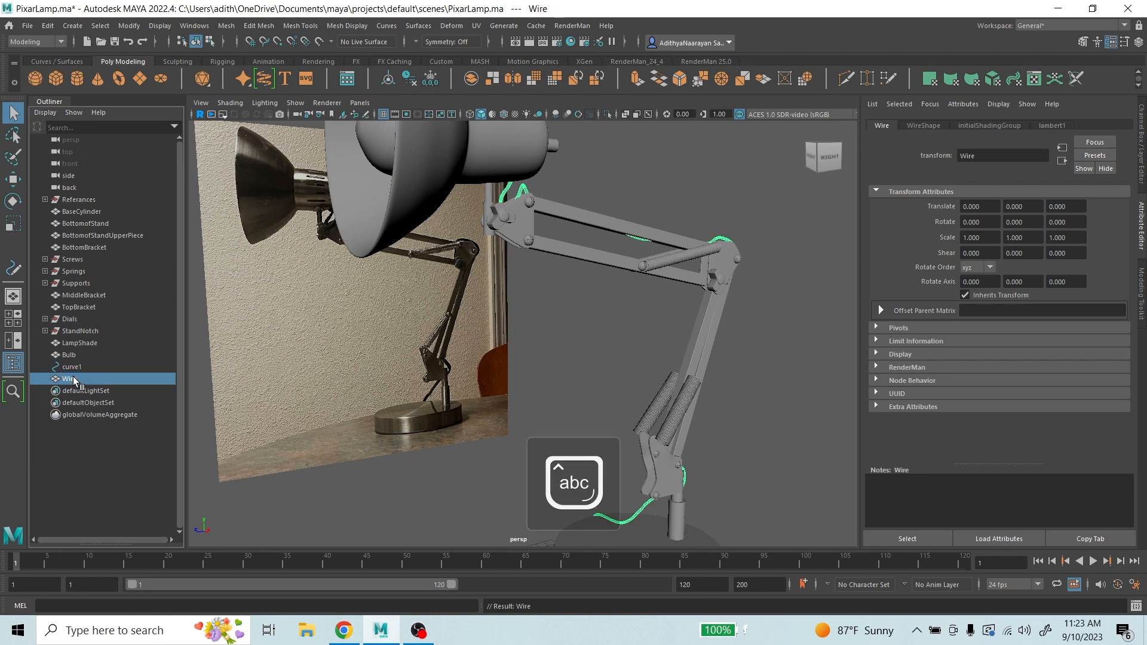
# - Delete the leftover curve1 and check that the Wire mesh is still in place
pyautogui.click(80, 371)
pyautogui.scroll(-2, 431, 388)
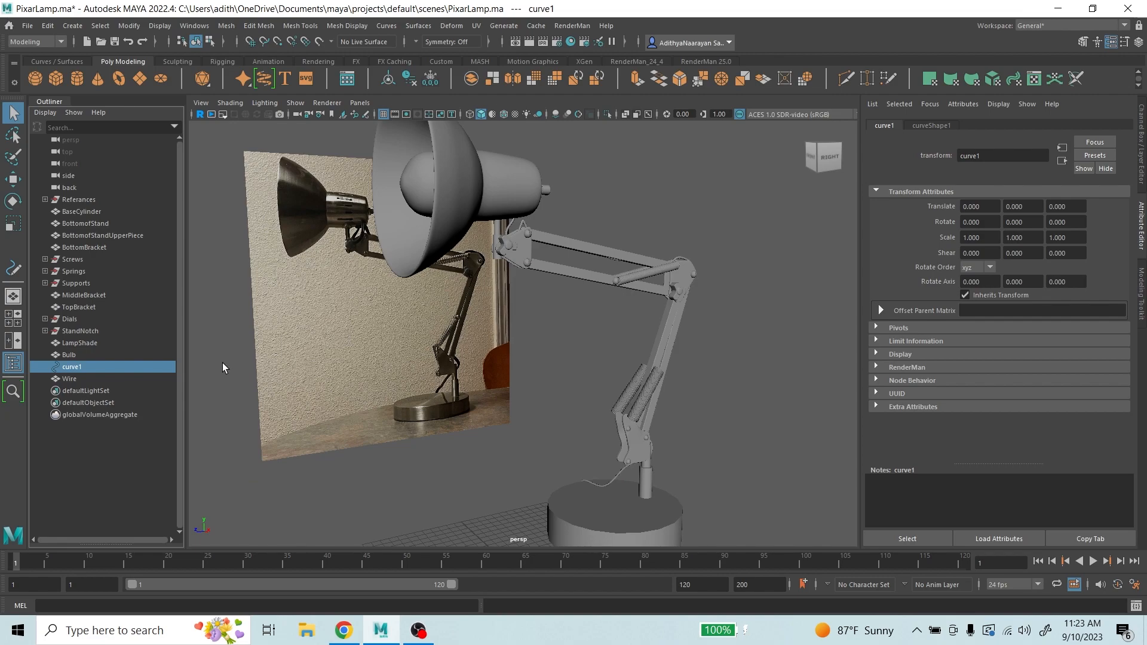
pyautogui.press('Delete')
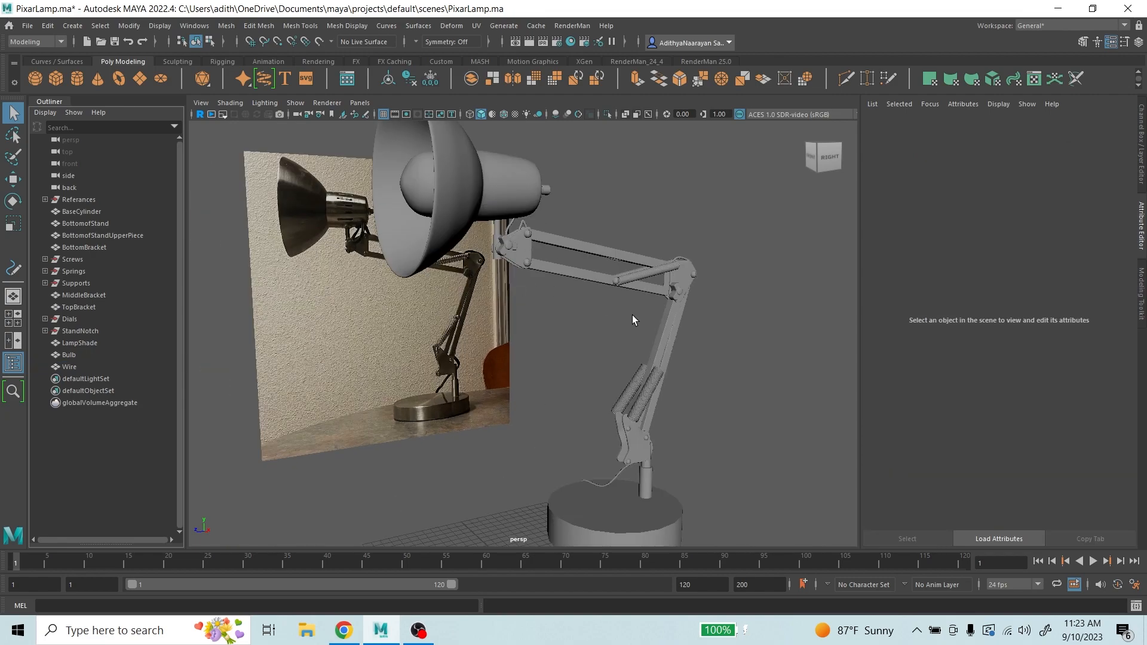
pyautogui.keyDown('alt'); pyautogui.moveTo(633, 317); pyautogui.dragTo(555, 326); pyautogui.keyUp('alt')
pyautogui.click(74, 367)
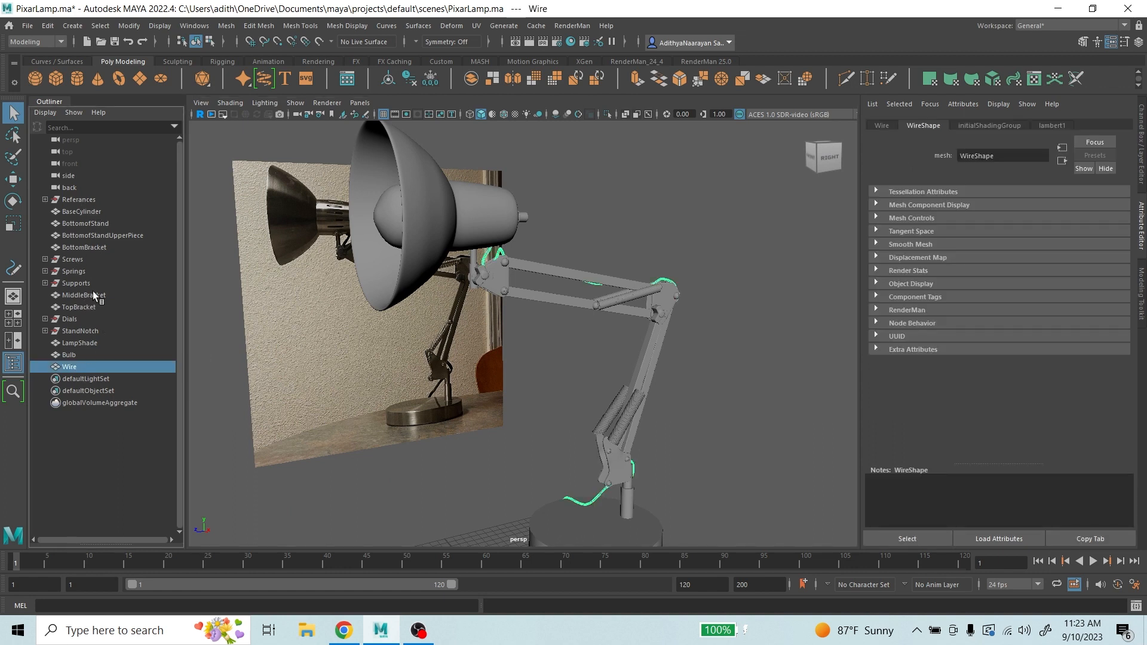
# - Move TopBracket and MiddleBracket below BottomBracket in the scene list, followed by LampShade, Wire and Bulb, above the Screws group
pyautogui.click(79, 308)
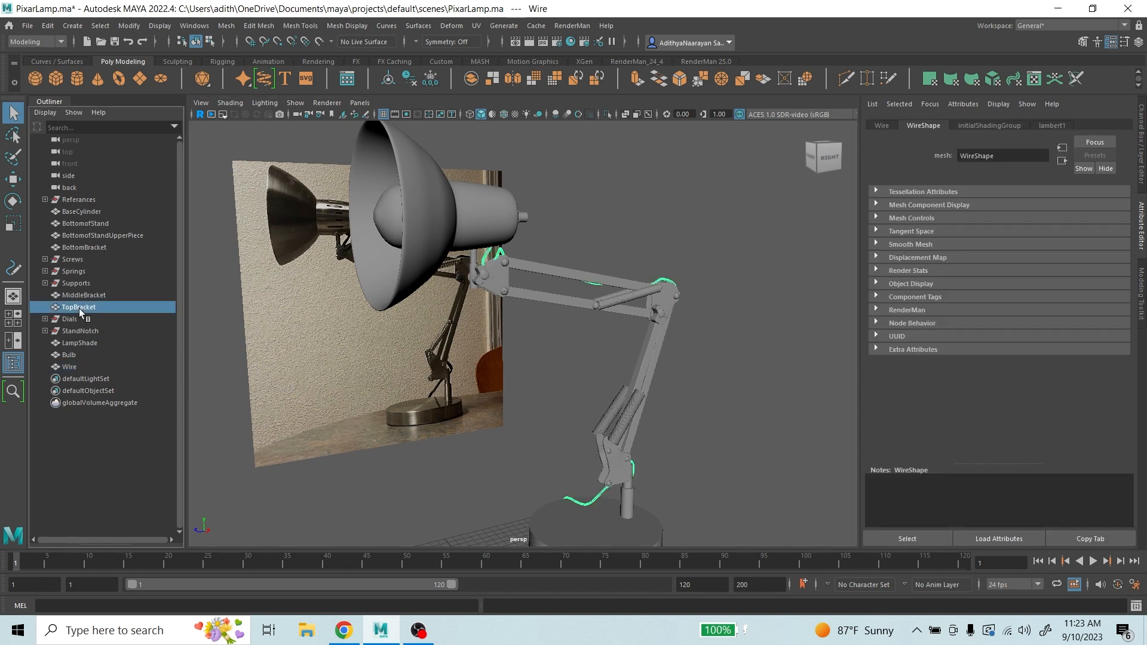
pyautogui.keyDown('ctrl'); pyautogui.click(87, 296); pyautogui.keyUp('ctrl')
pyautogui.moveTo(87, 295); pyautogui.dragTo(85, 253)
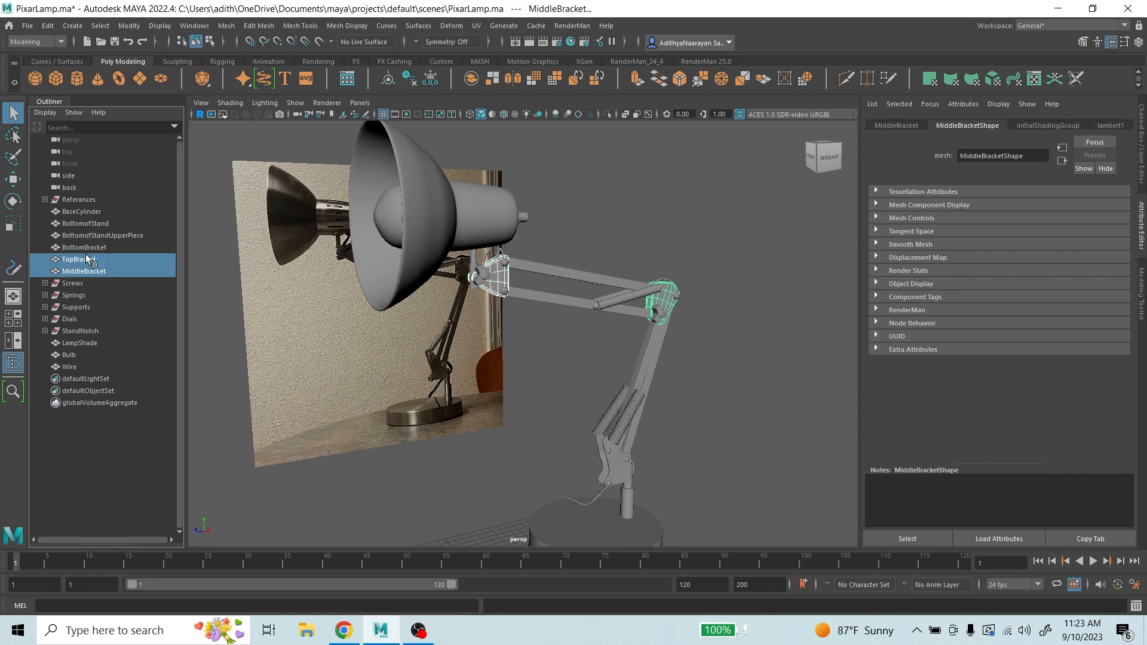
pyautogui.click(78, 344)
pyautogui.keyDown('shift'); pyautogui.click(81, 364); pyautogui.keyUp('shift')
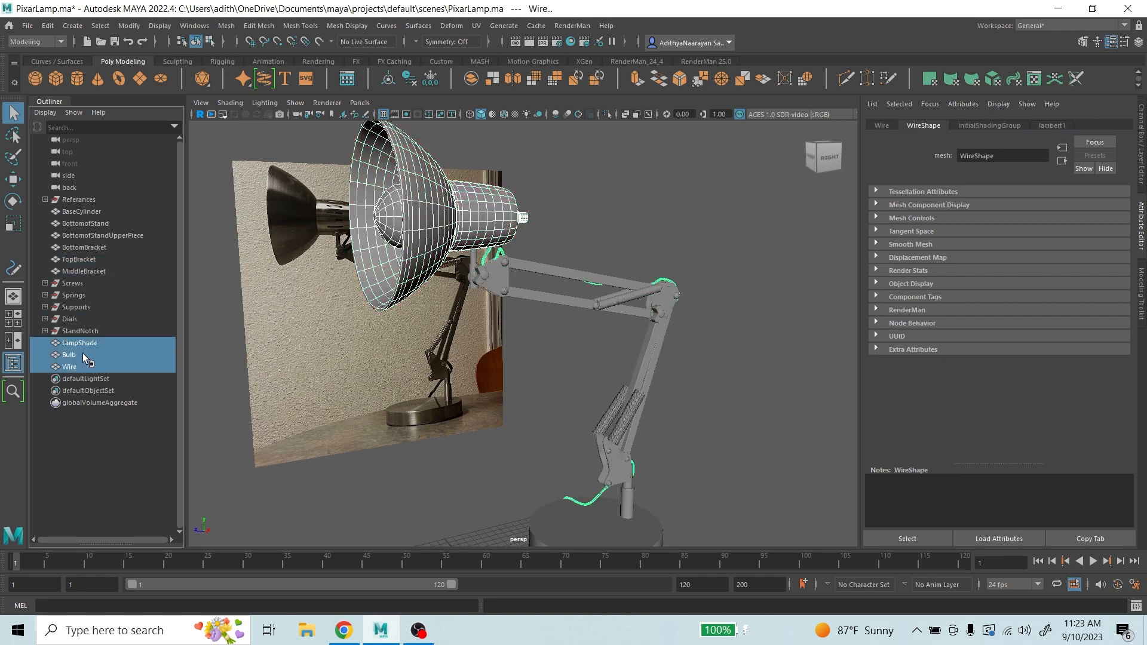
pyautogui.moveTo(83, 353); pyautogui.dragTo(83, 282)
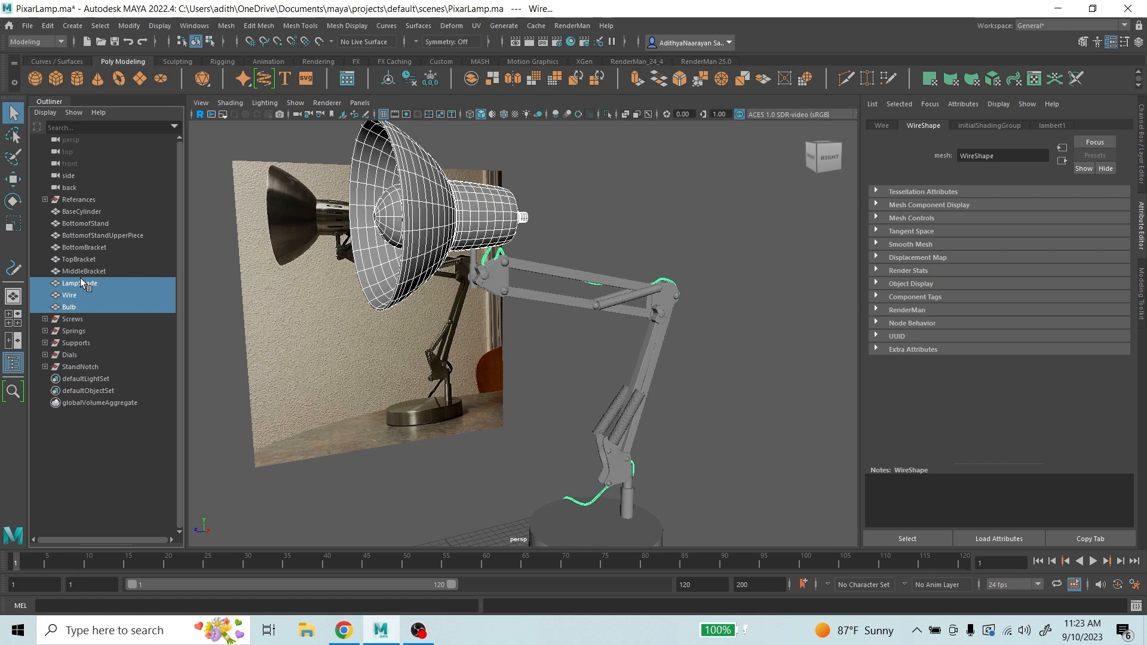
# - Group all the lamp parts together, from BaseCylinder through the StandNotch group
pyautogui.click(94, 211)
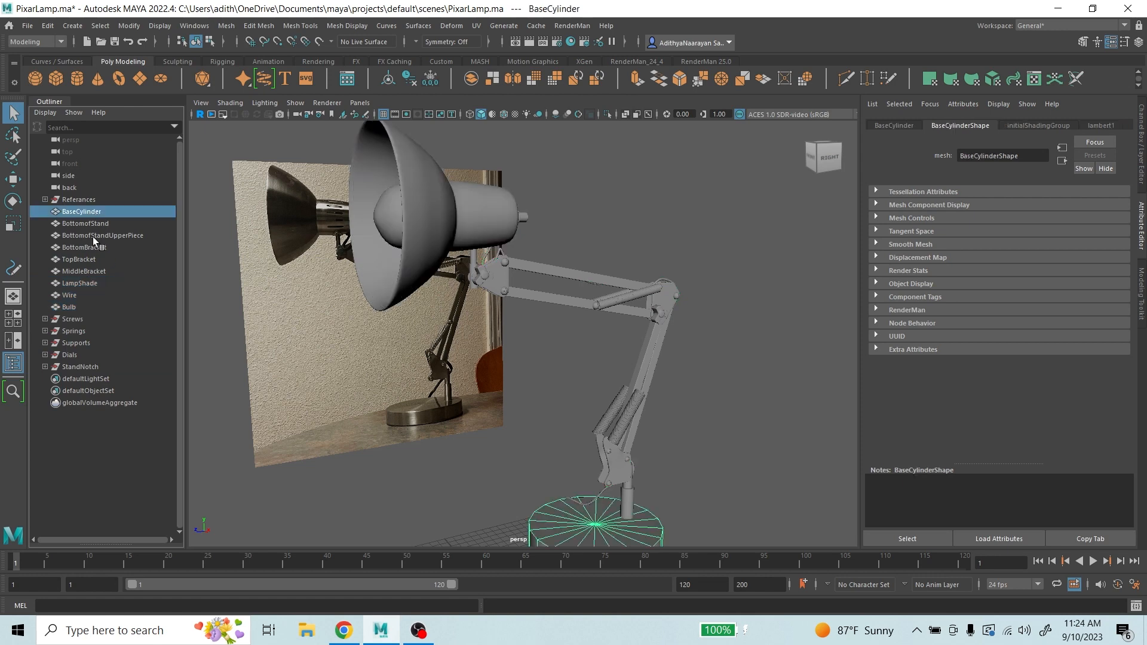
pyautogui.keyDown('shift'); pyautogui.click(76, 305); pyautogui.keyUp('shift')
pyautogui.press('f')
pyautogui.scroll(2, 640, 277)
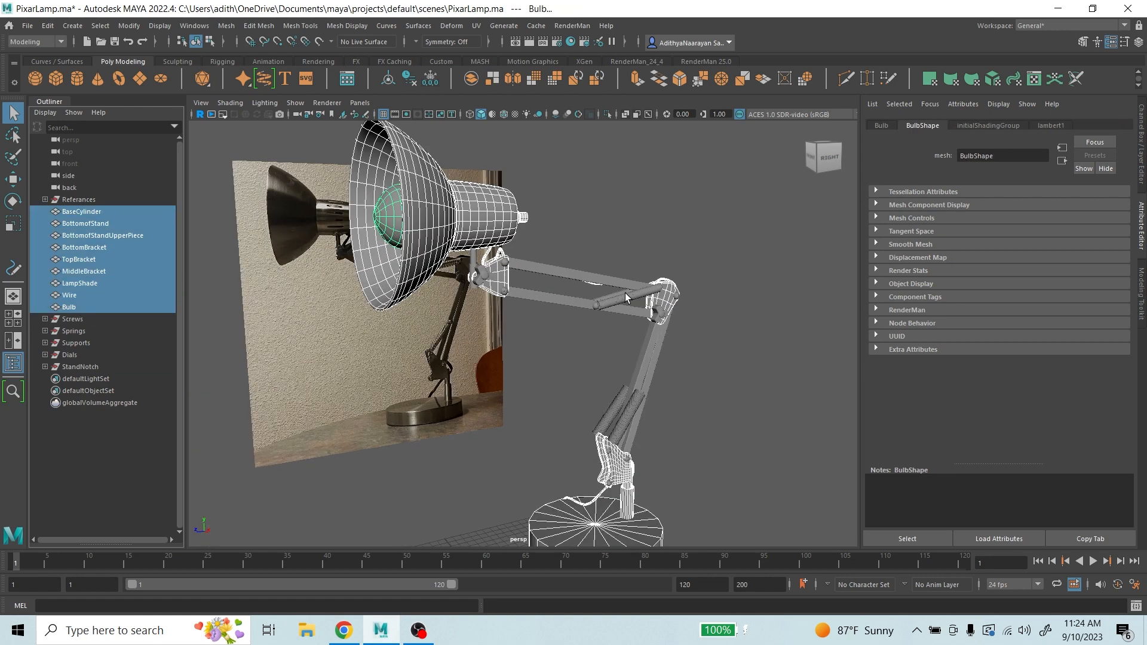
pyautogui.click(77, 212)
pyautogui.keyDown('shift'); pyautogui.click(75, 367); pyautogui.keyUp('shift')
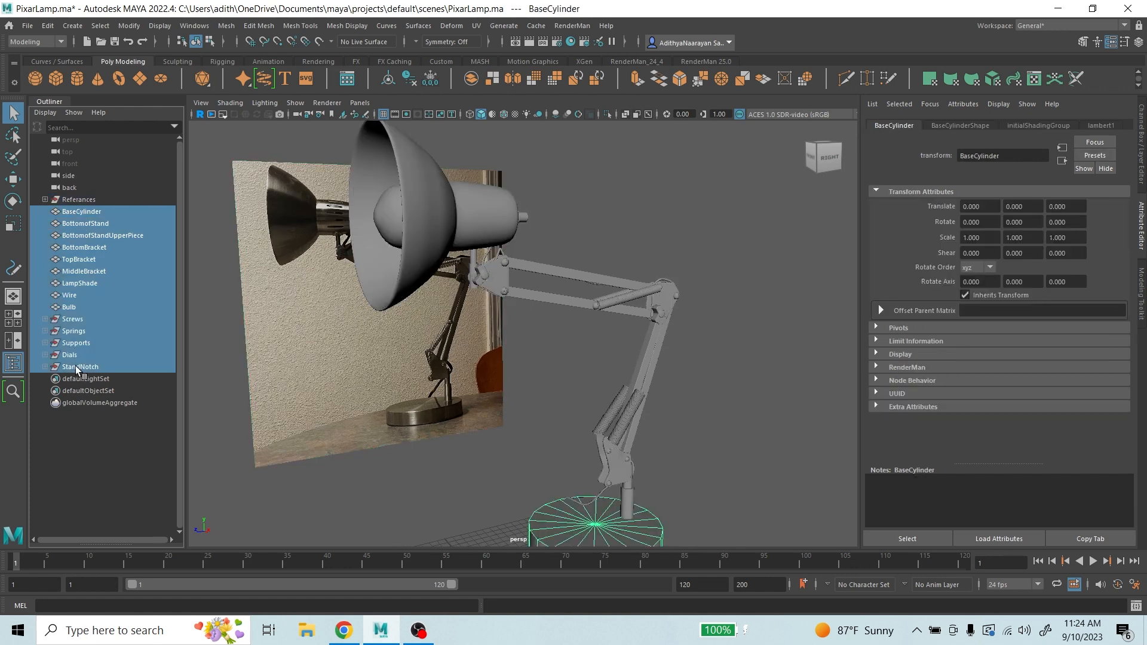
pyautogui.hotkey('ctrl', 'g')
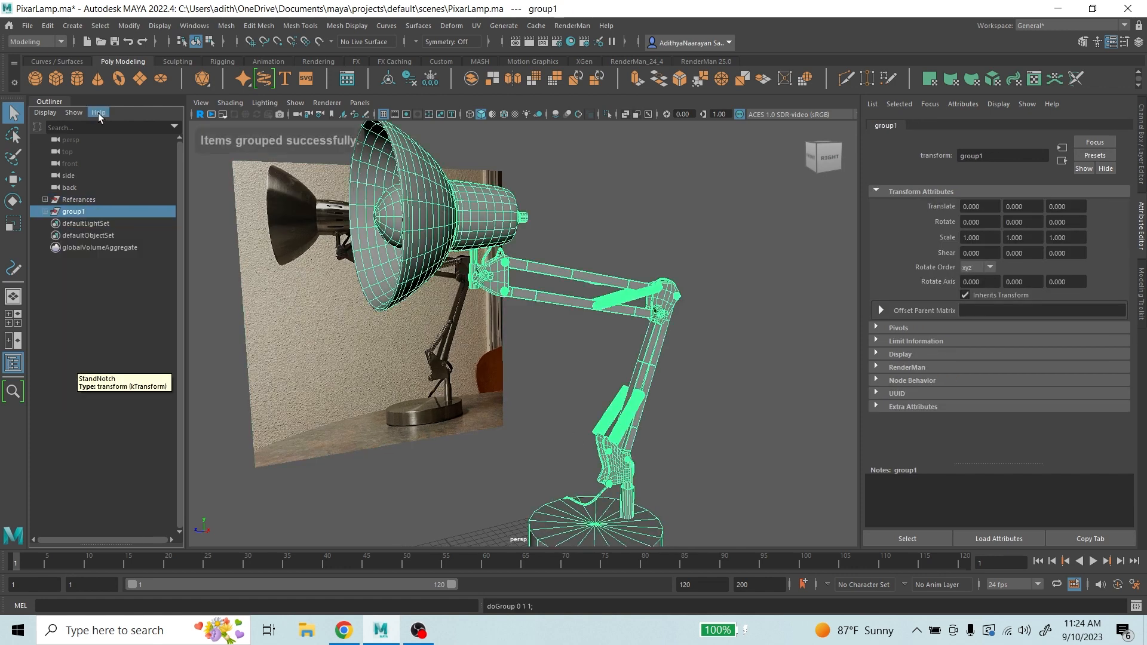
# - Rename the group holding all the lamp parts as Lamp
pyautogui.doubleClick(79, 211)
pyautogui.press('BackSpace')
pyautogui.write('Lamp')
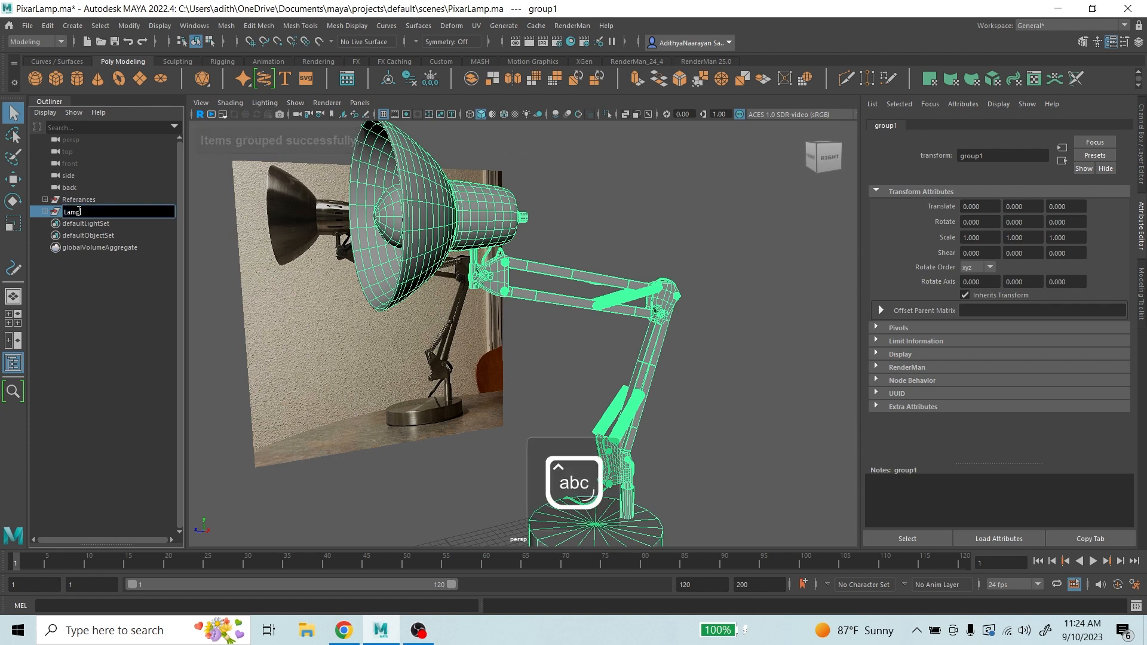
pyautogui.press('Return')
# - Delete the Referances group with the reference images from the scene
pyautogui.click(87, 200)
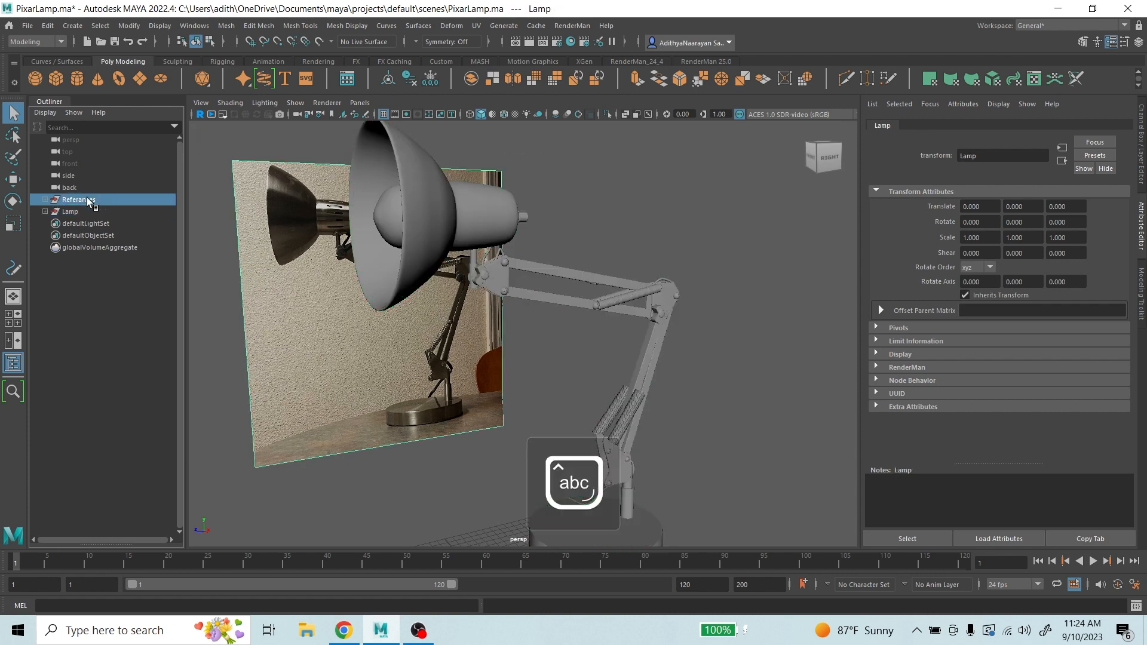
pyautogui.press('Delete')
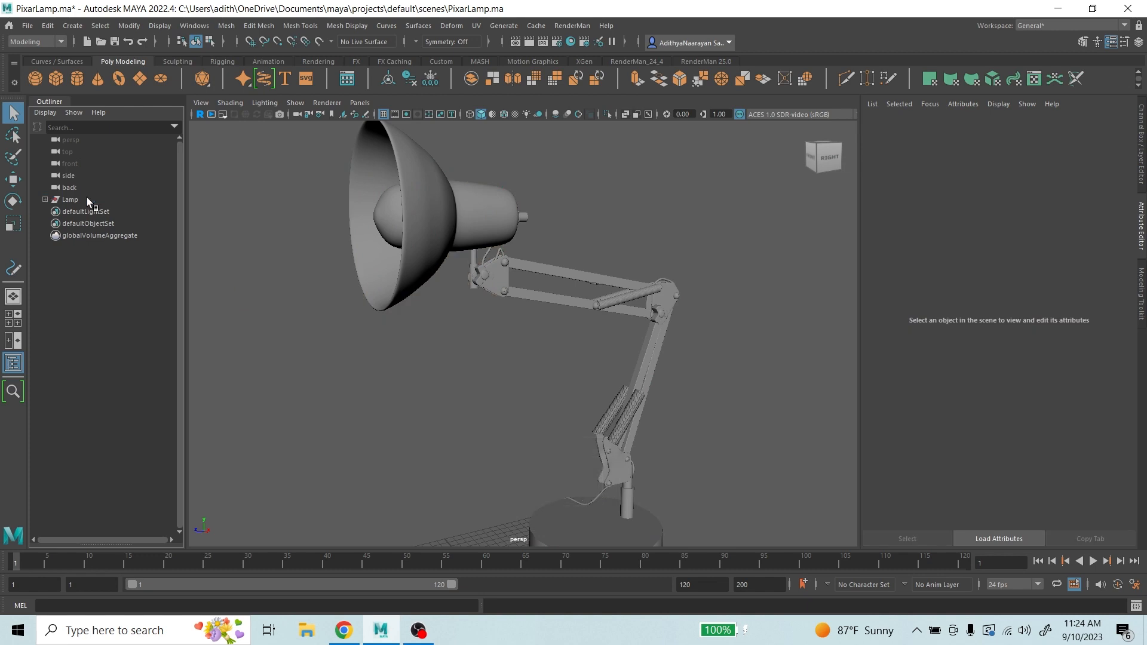
# - Examine the finished lamp model as a whole from several angles
pyautogui.scroll(-5, 550, 262)
pyautogui.keyDown('alt'); pyautogui.moveTo(556, 236); pyautogui.dragTo(548, 338); pyautogui.keyUp('alt')
pyautogui.keyDown('alt'); pyautogui.moveTo(548, 338); pyautogui.dragTo(513, 267, button='middle'); pyautogui.keyUp('alt')
pyautogui.keyDown('alt'); pyautogui.moveTo(514, 266); pyautogui.dragTo(586, 328, button='right'); pyautogui.keyUp('alt')
pyautogui.keyDown('alt'); pyautogui.moveTo(586, 328); pyautogui.dragTo(745, 442); pyautogui.keyUp('alt')
pyautogui.scroll(-5, 554, 437)
pyautogui.scroll(-3, 543, 351)
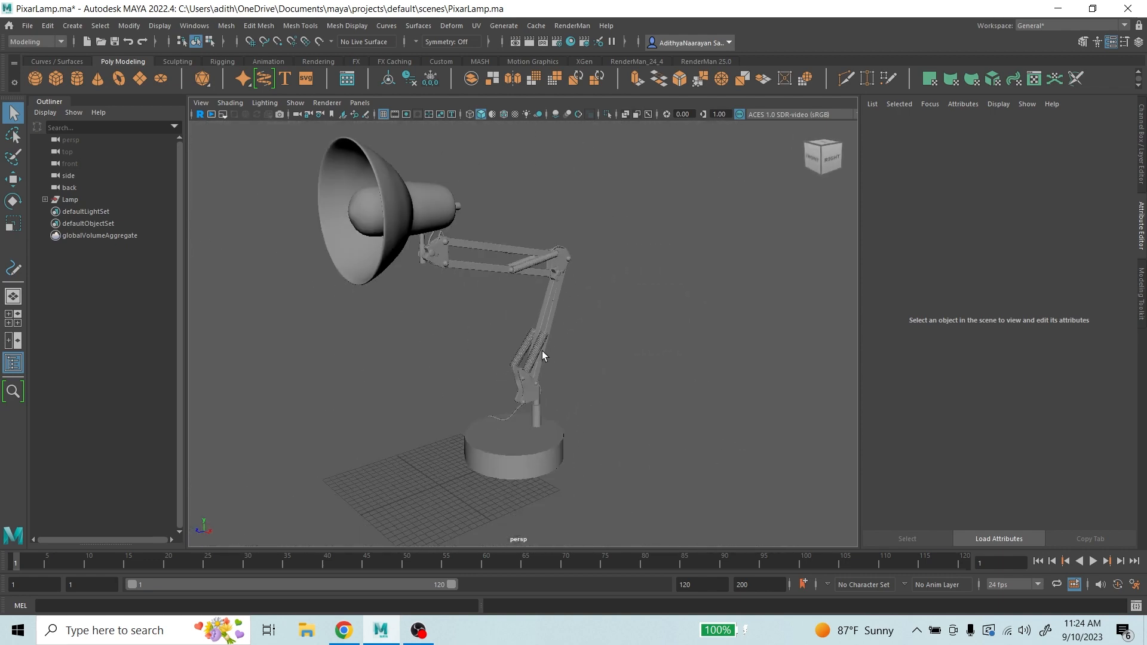
pyautogui.keyDown('alt'); pyautogui.moveTo(542, 351); pyautogui.dragTo(573, 377, button='middle'); pyautogui.keyUp('alt')
pyautogui.keyDown('alt'); pyautogui.moveTo(574, 377); pyautogui.dragTo(561, 387); pyautogui.keyUp('alt')
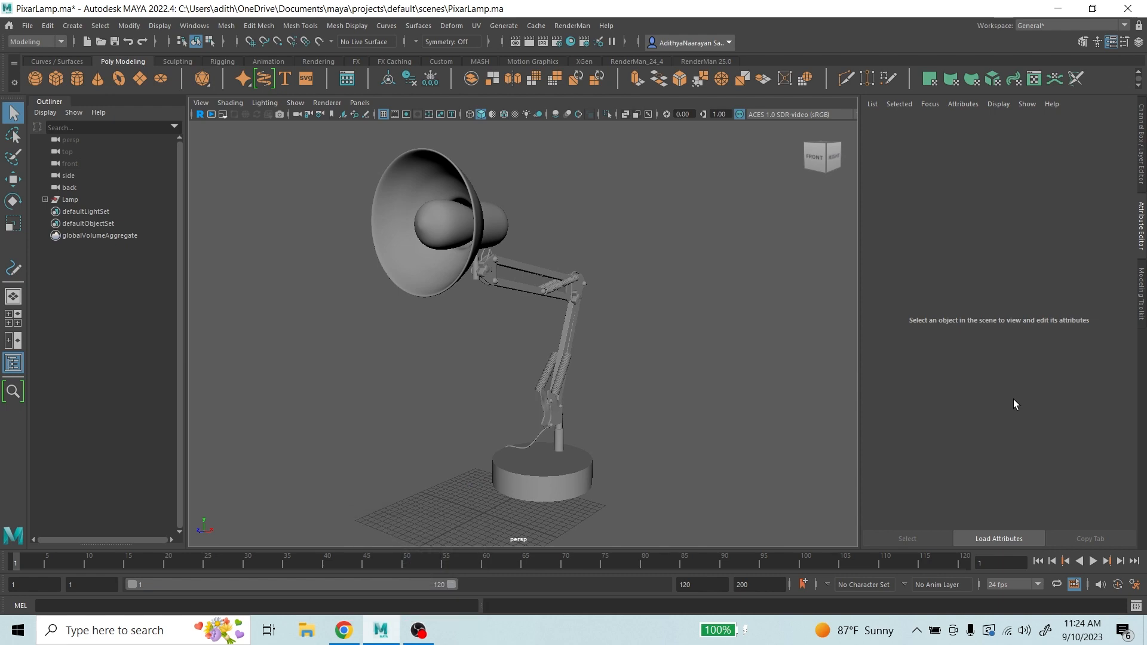
pyautogui.click(418, 630)
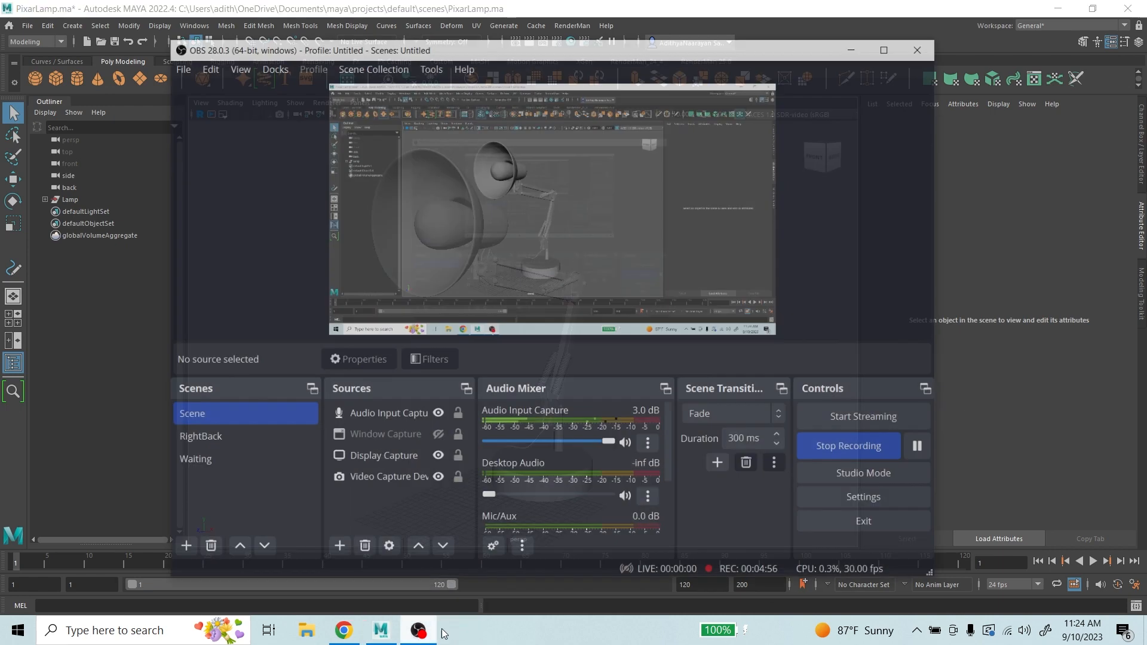